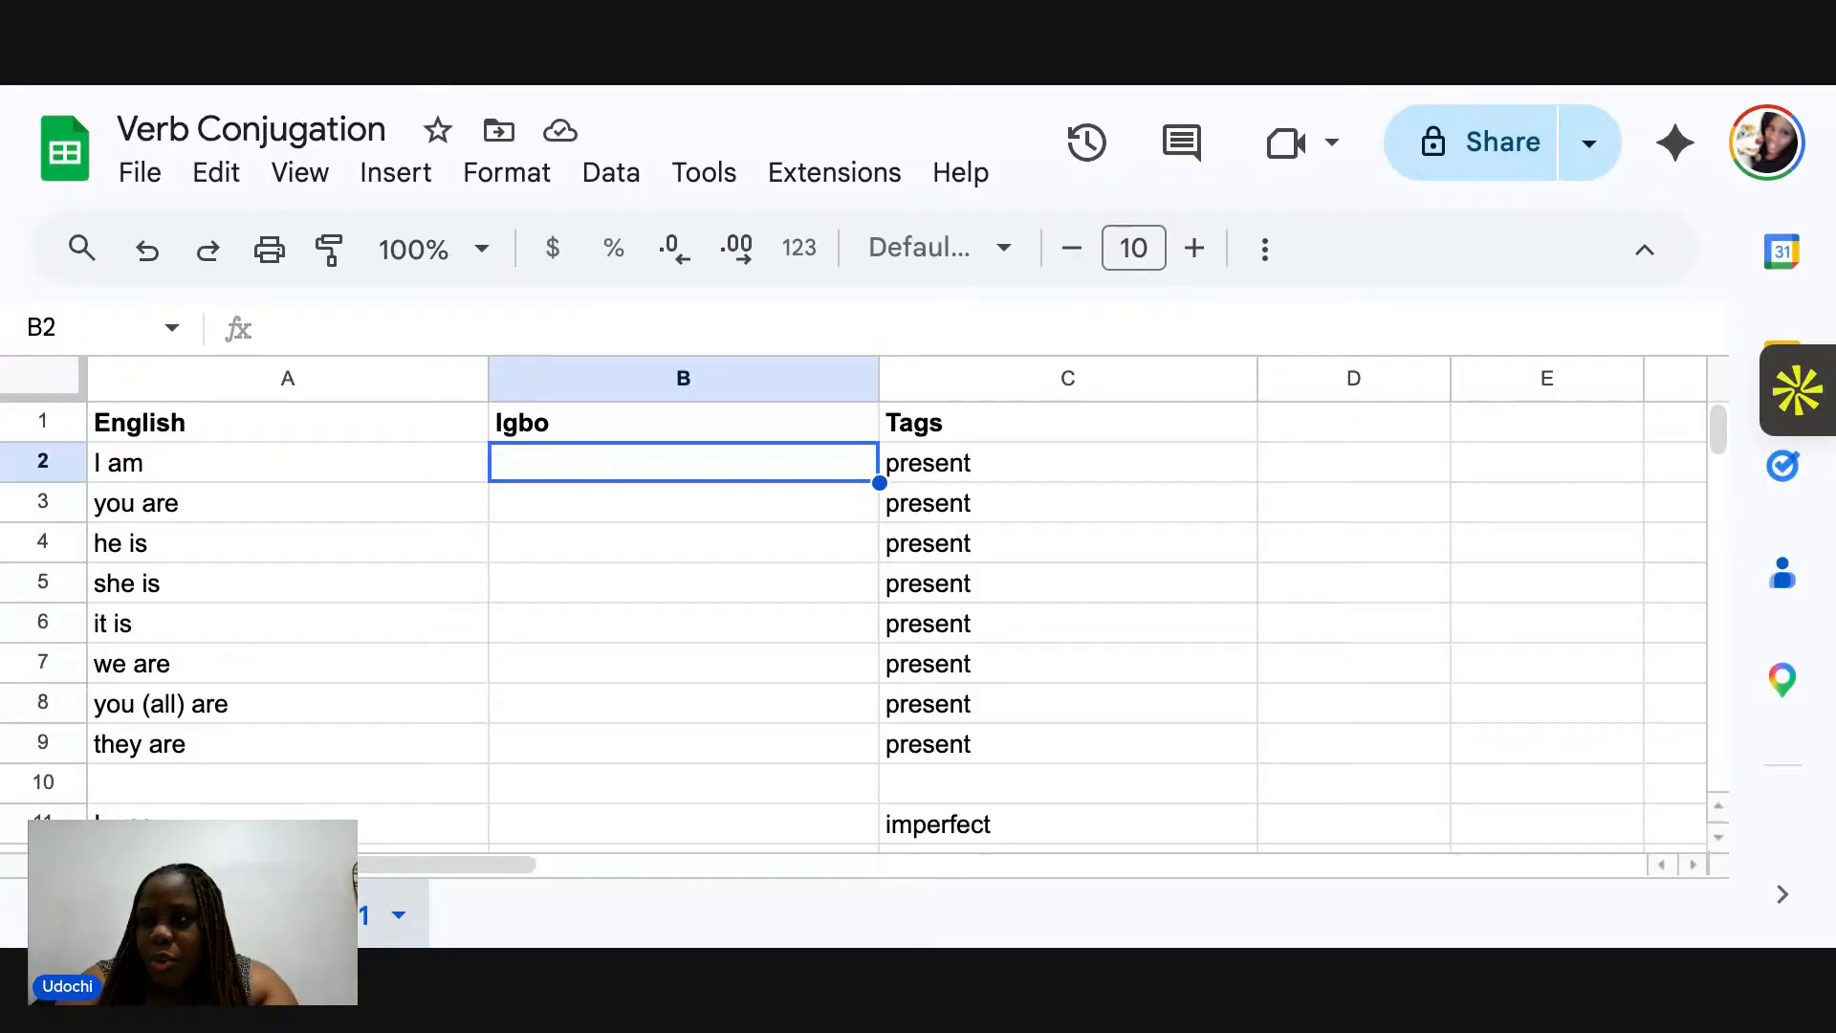
Enter the present-tense Igbo translations "A bụ m" for "I am" and "Ị bụ" for "you are".
key("Return")
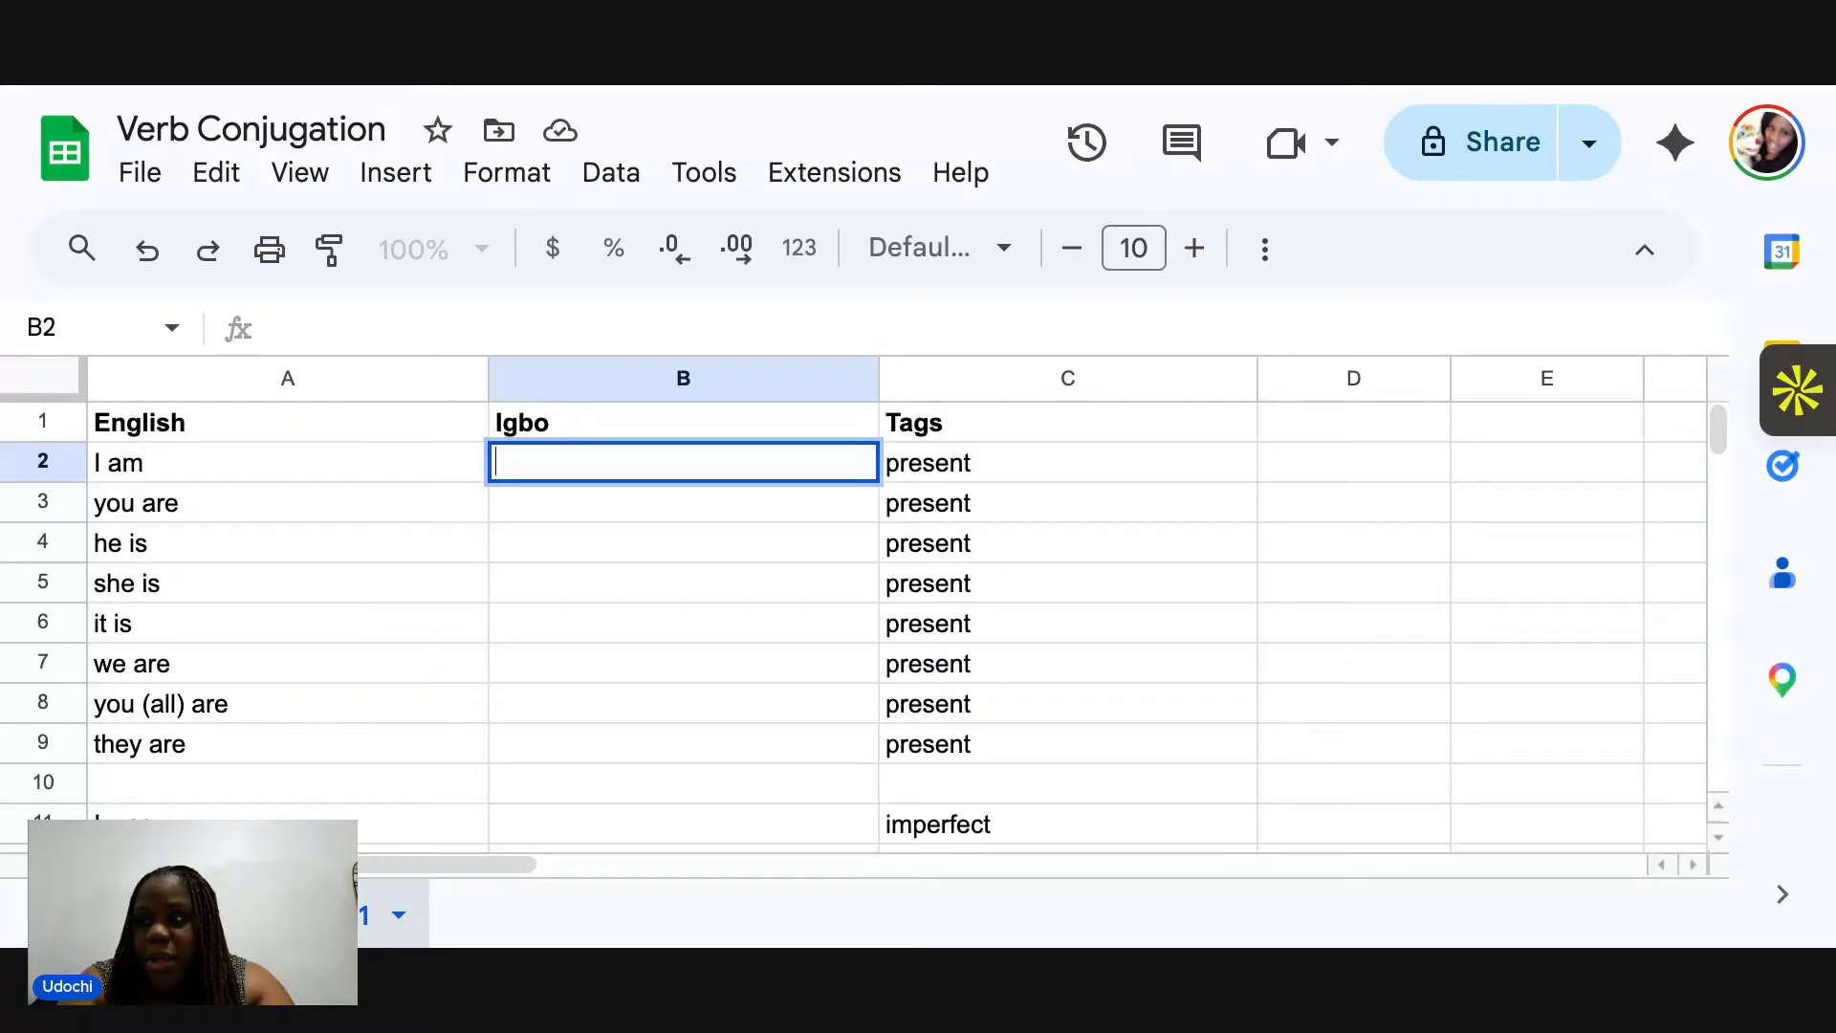
type("A b")
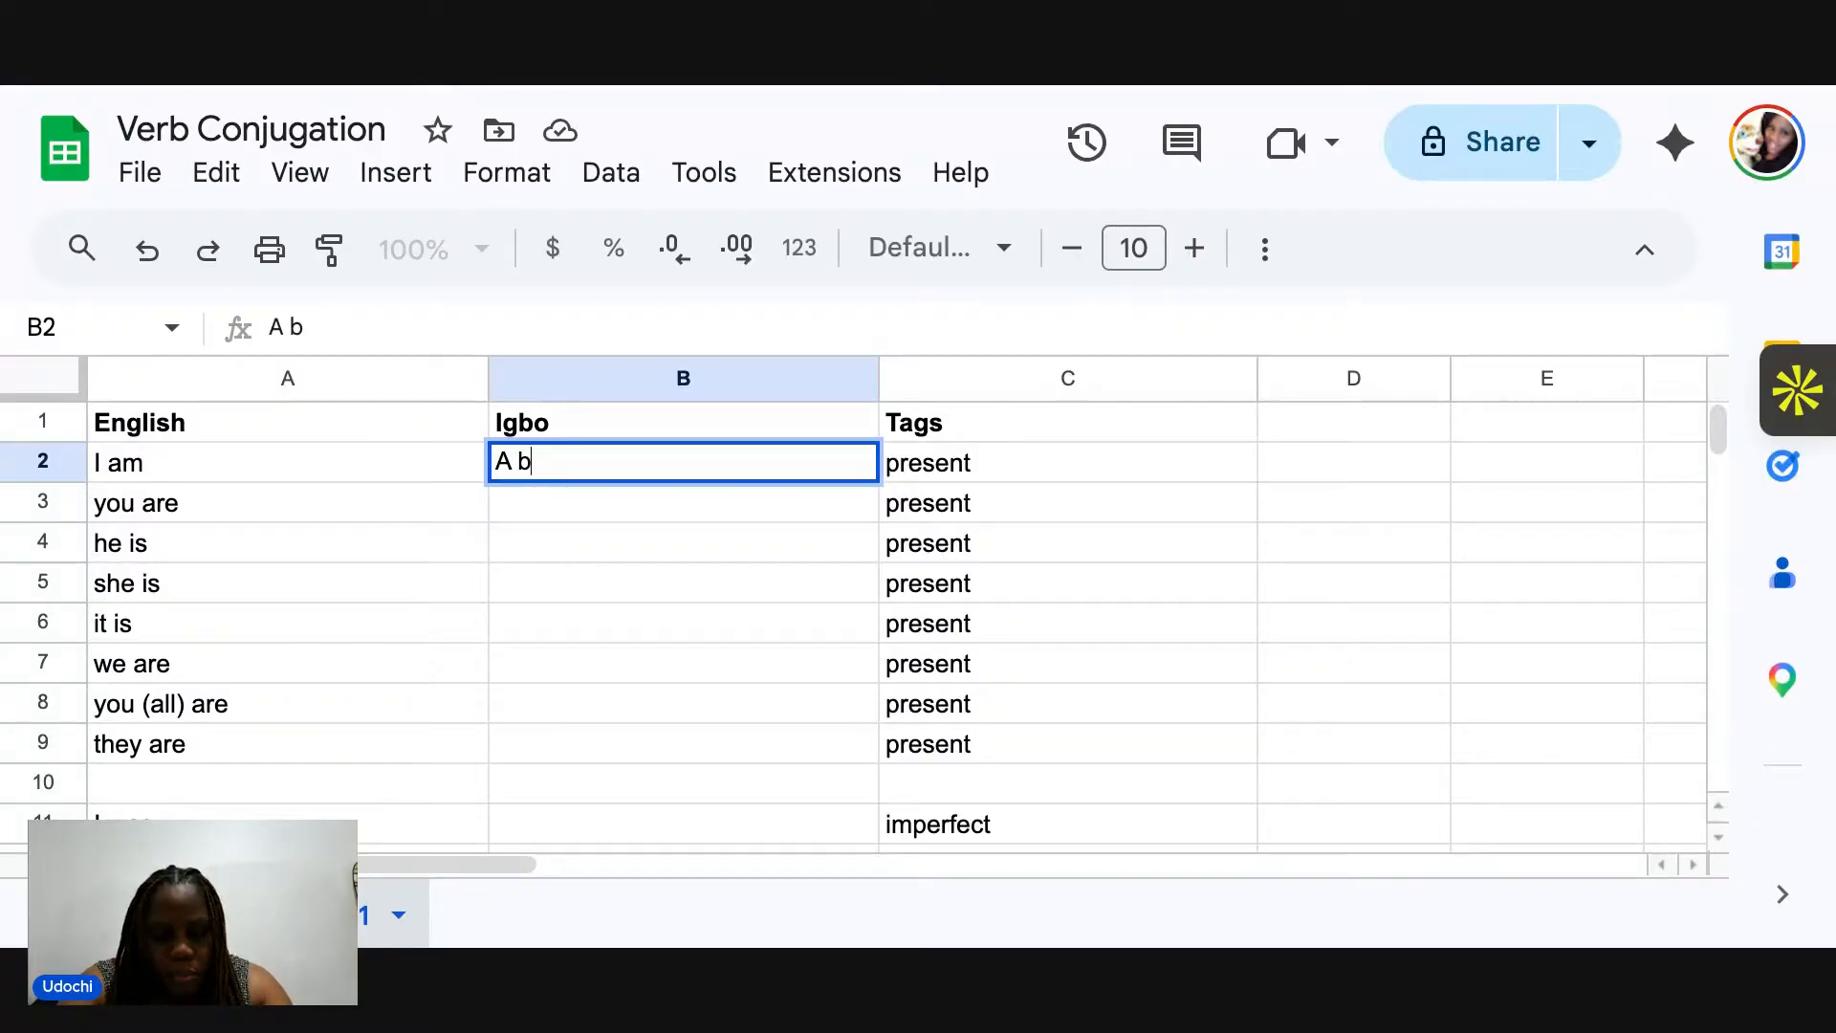
type("ụ m")
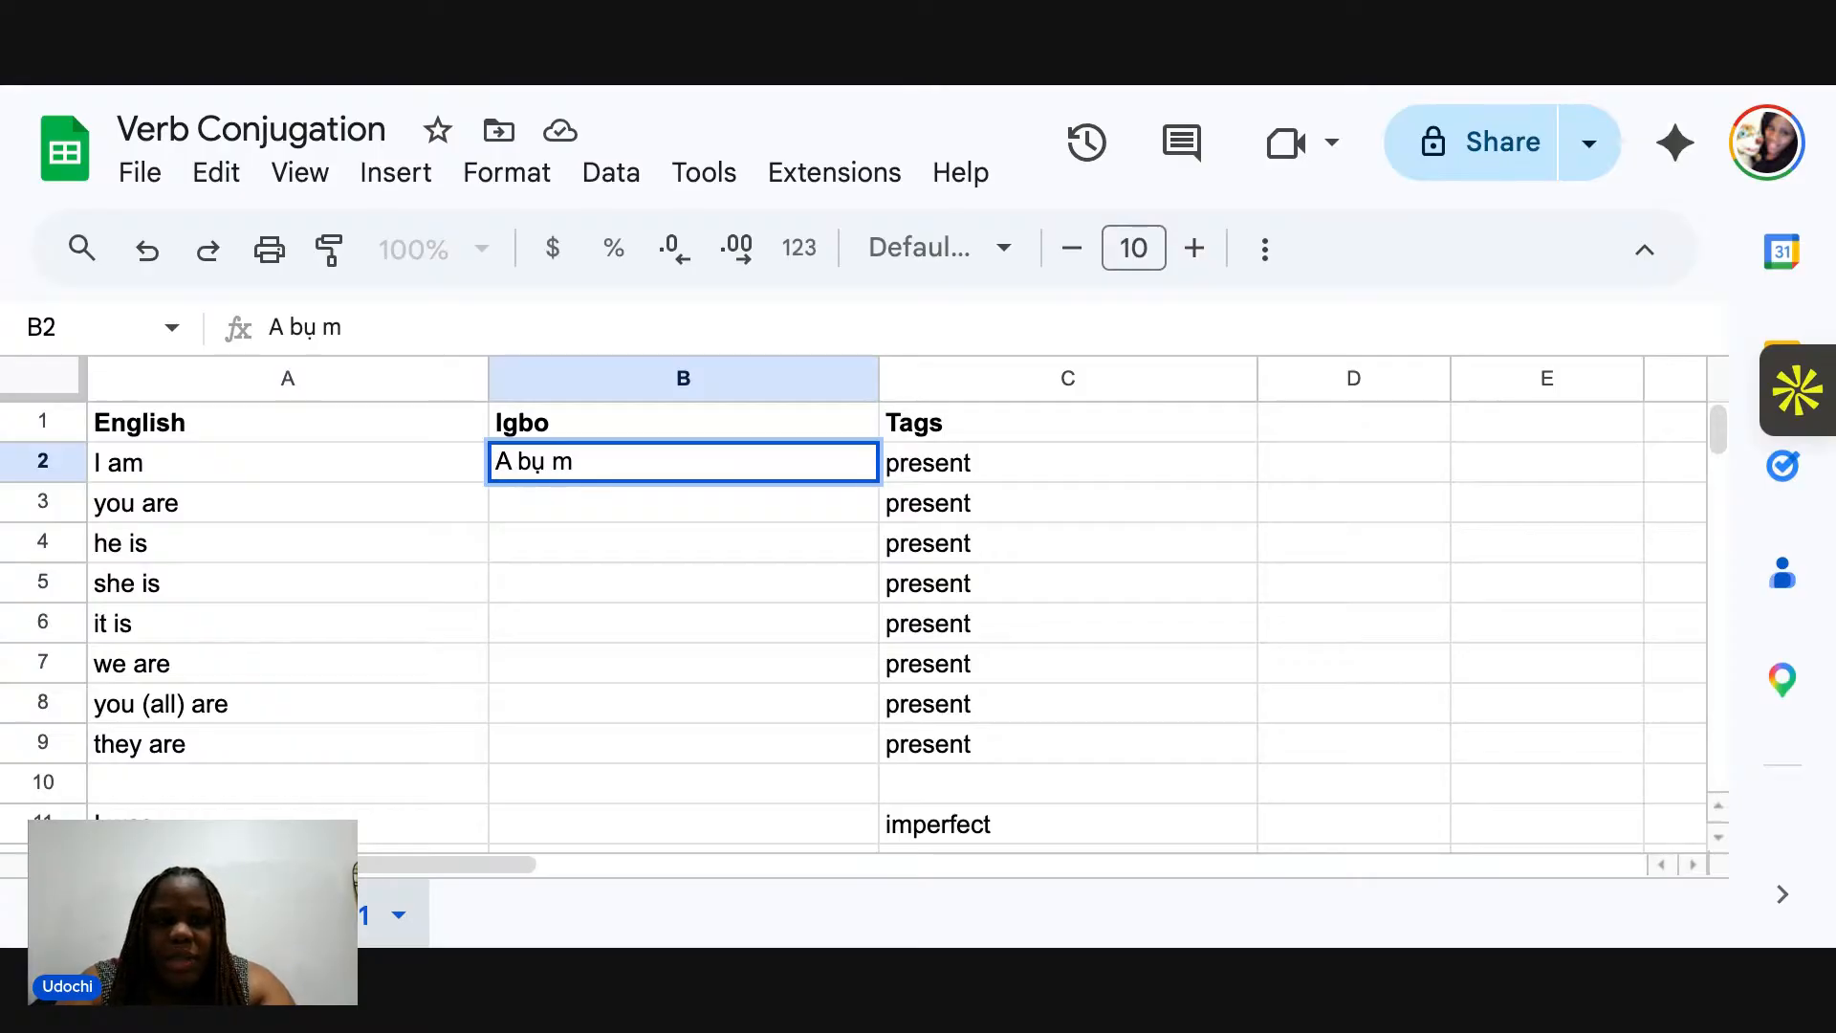
left_click(527, 512)
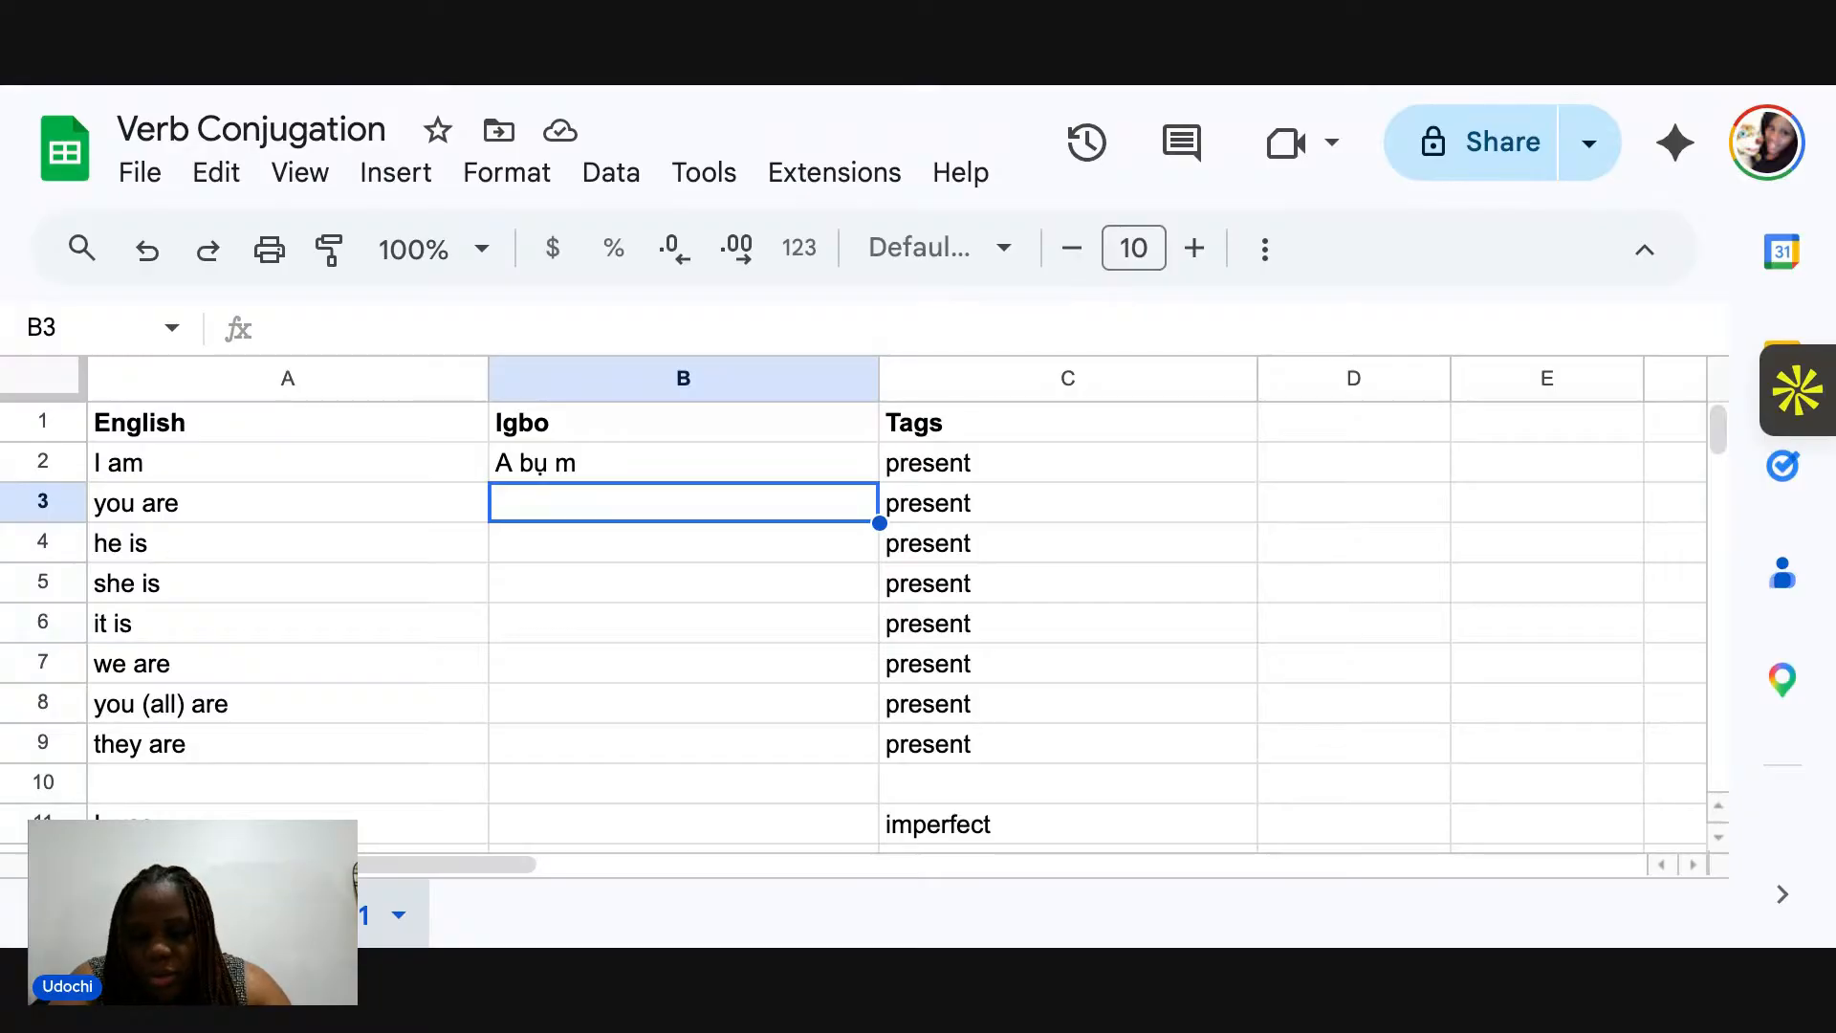
type("! b")
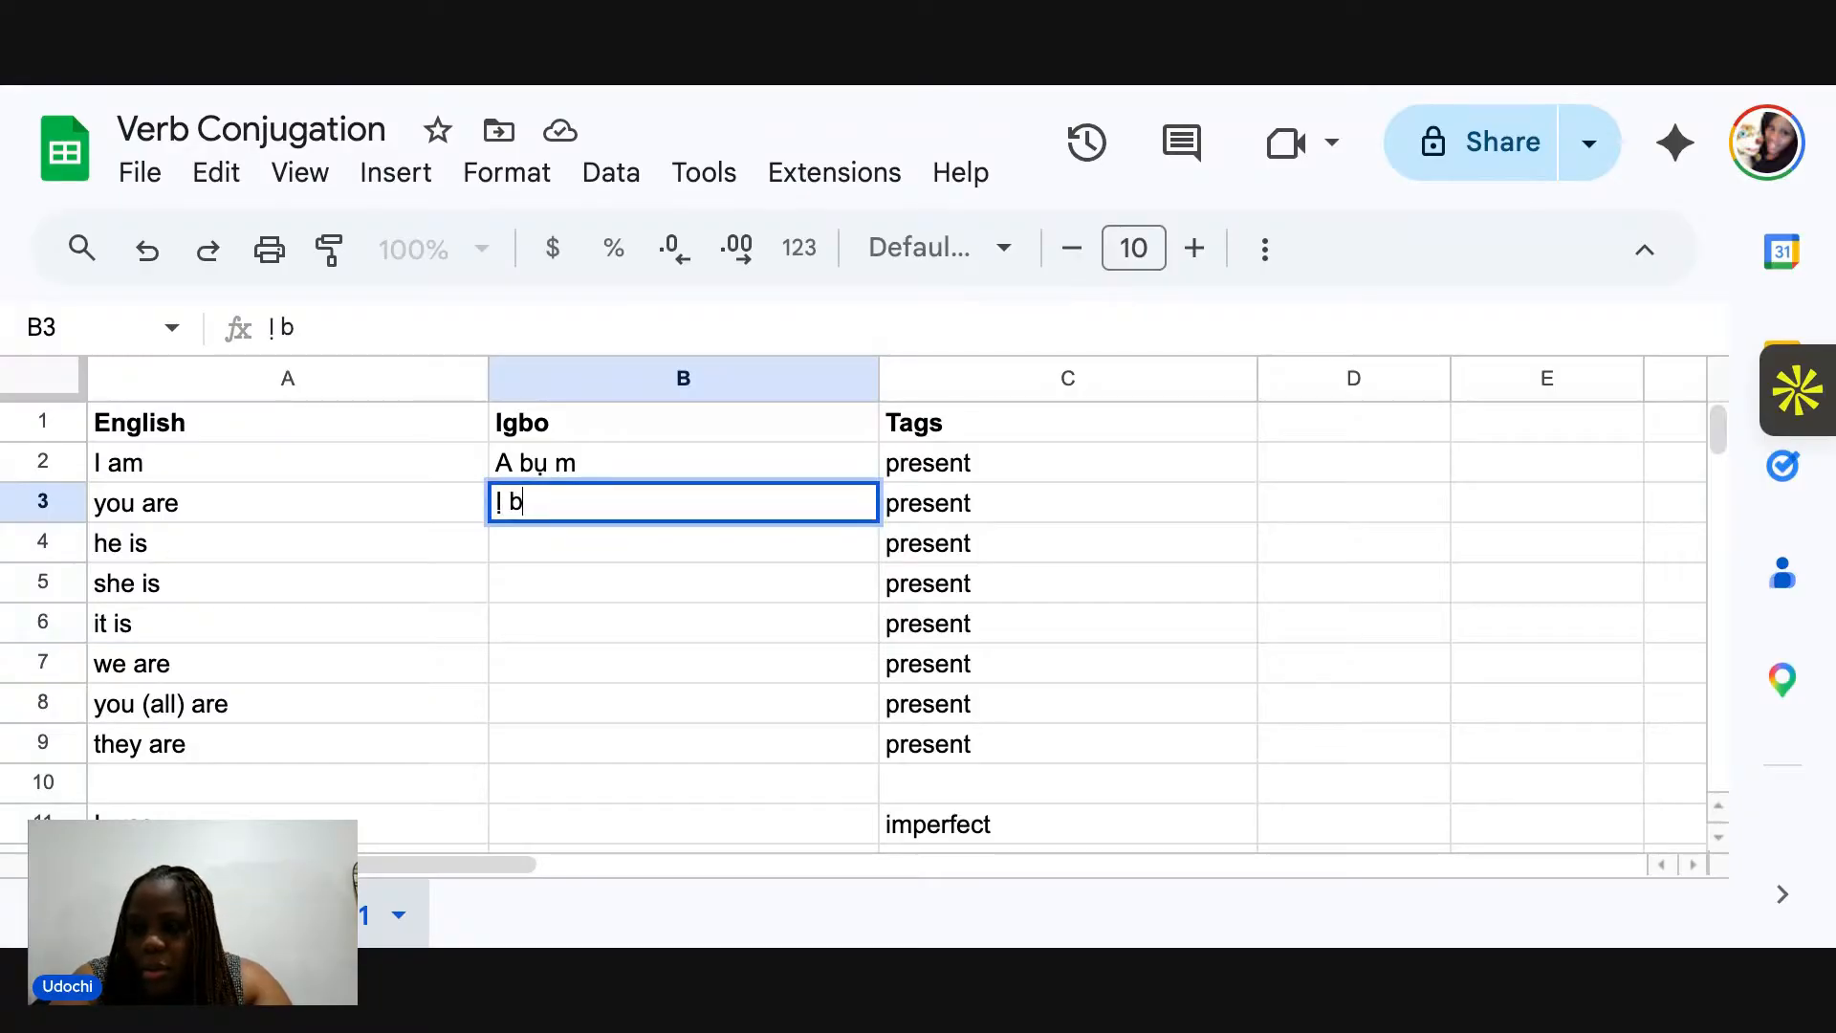
type("ụ")
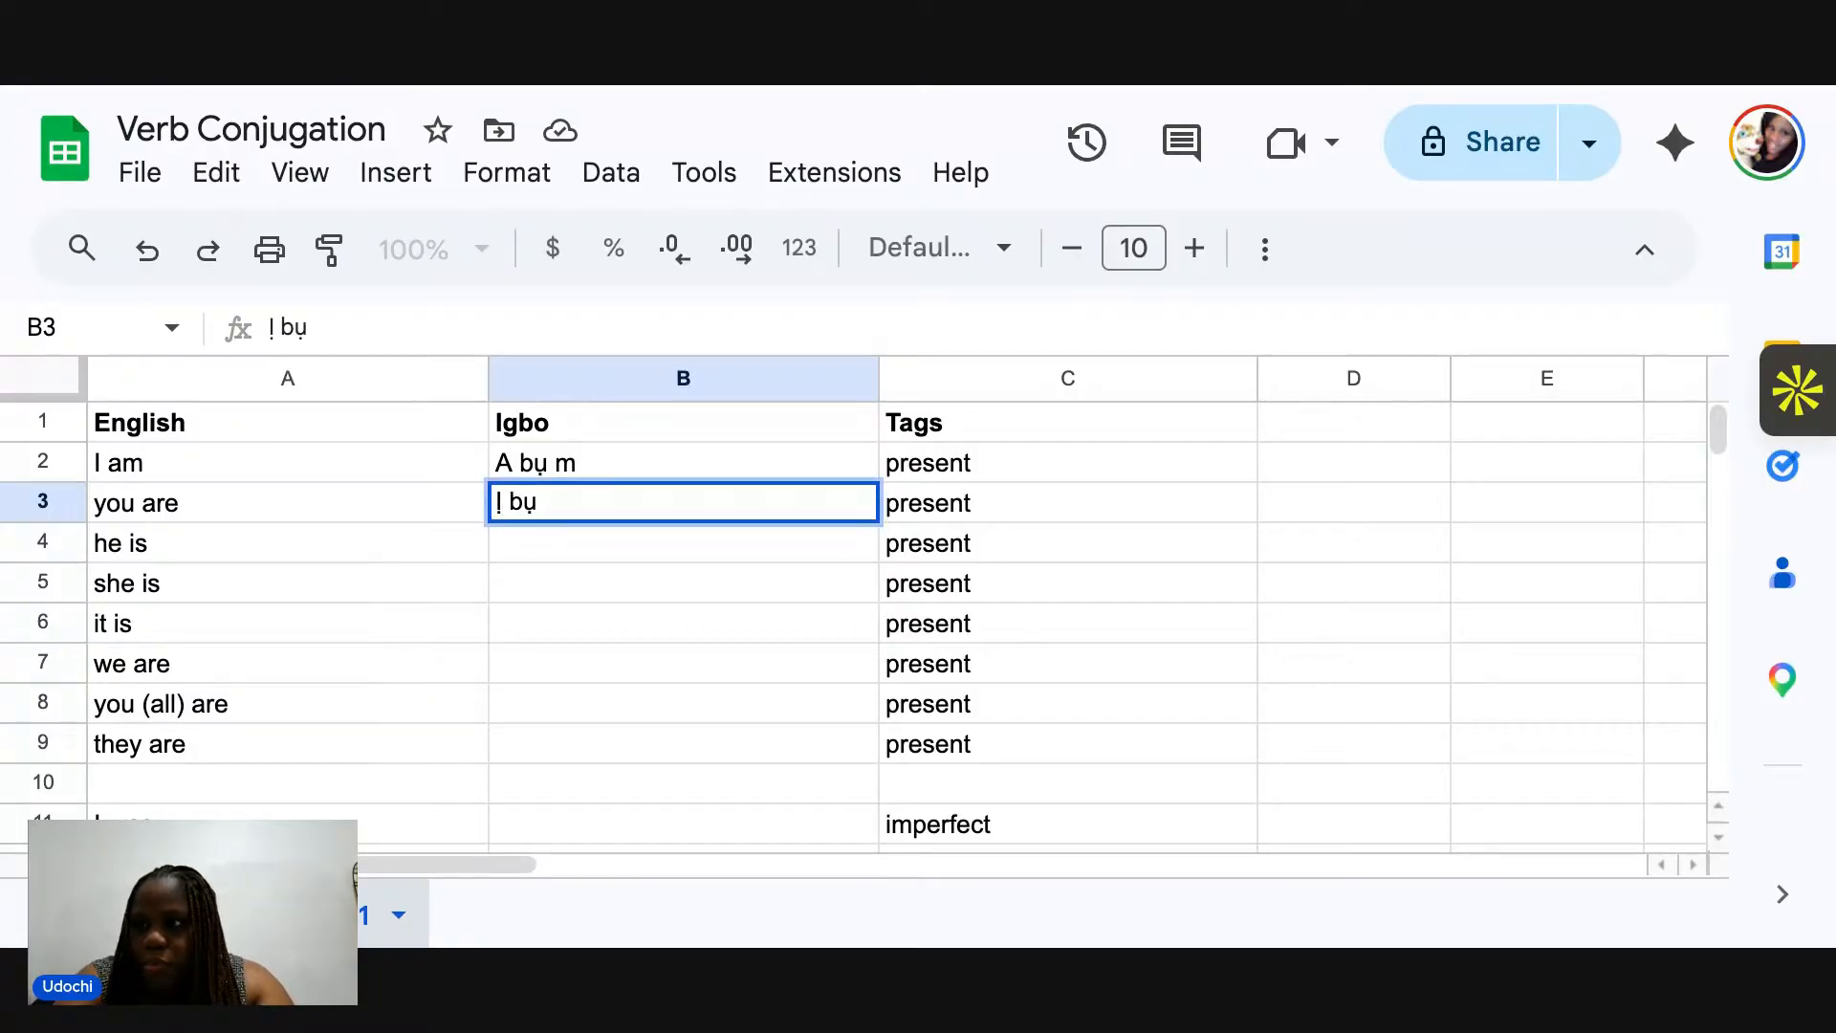
Enter "Ọ bụ" as the Igbo for "he is" and fill it down through "she is" and "it is".
left_click(522, 548)
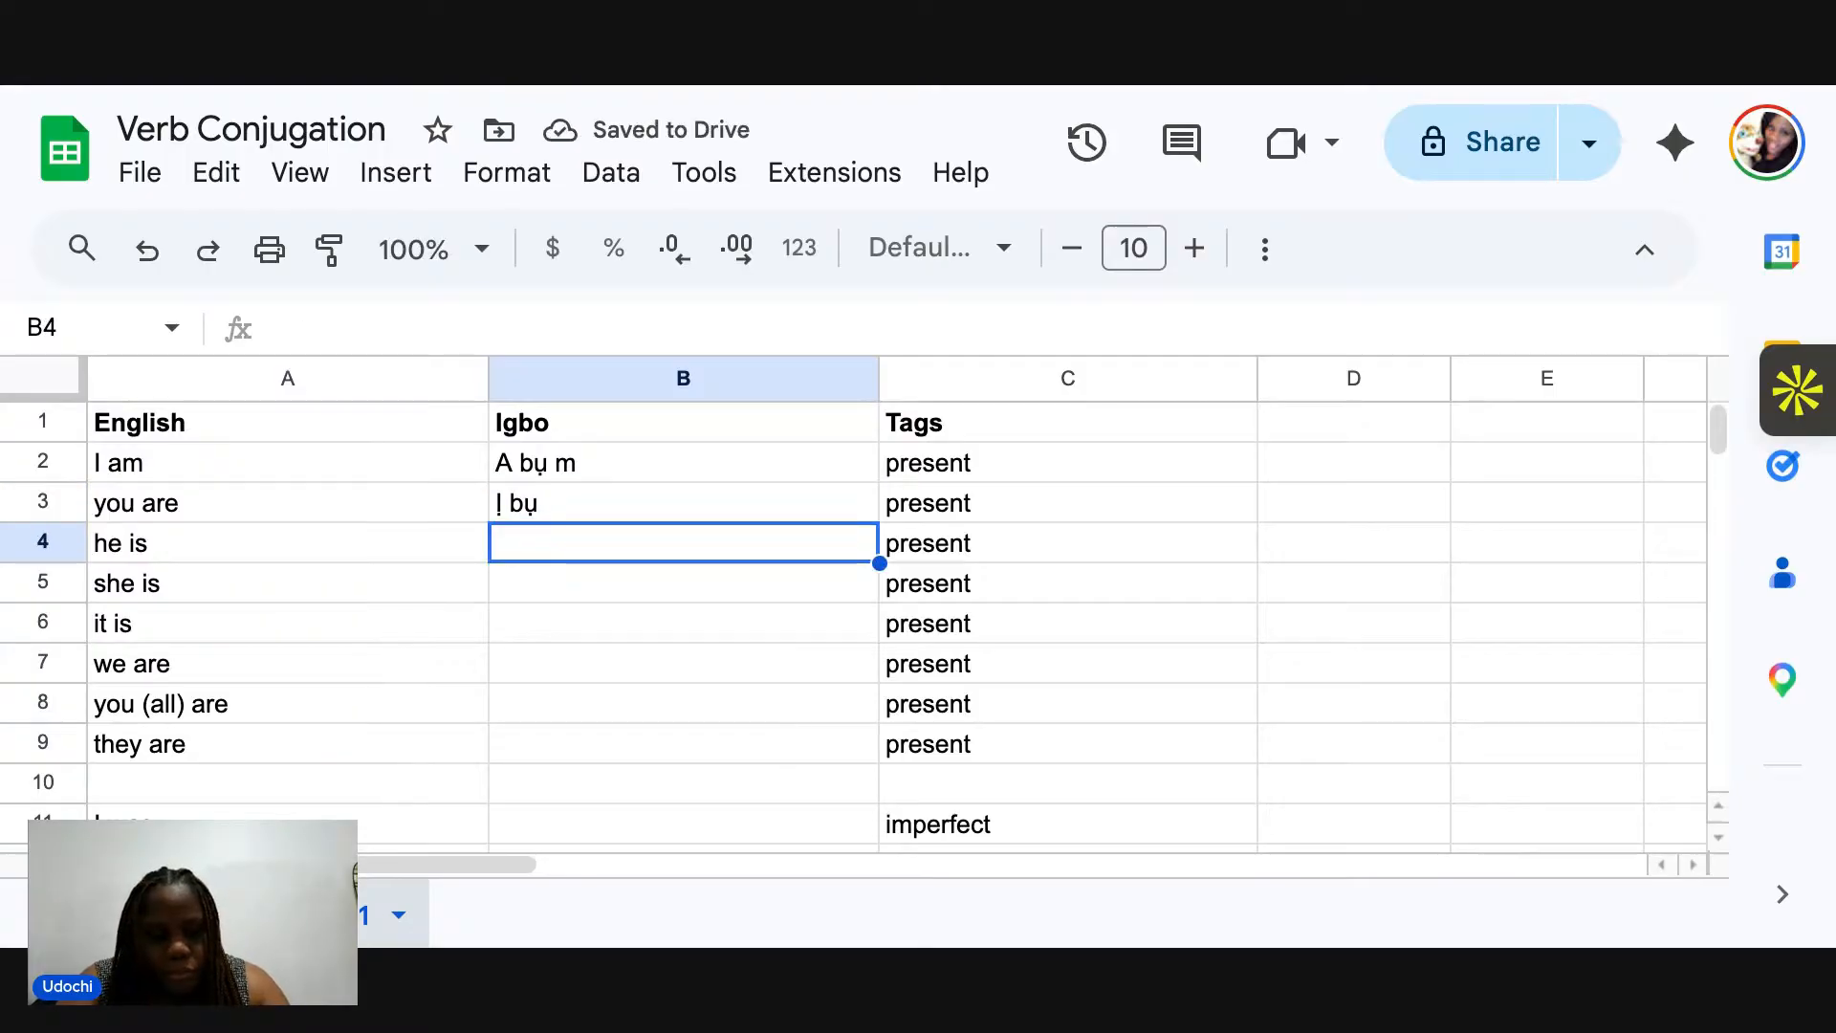
type("Ọ")
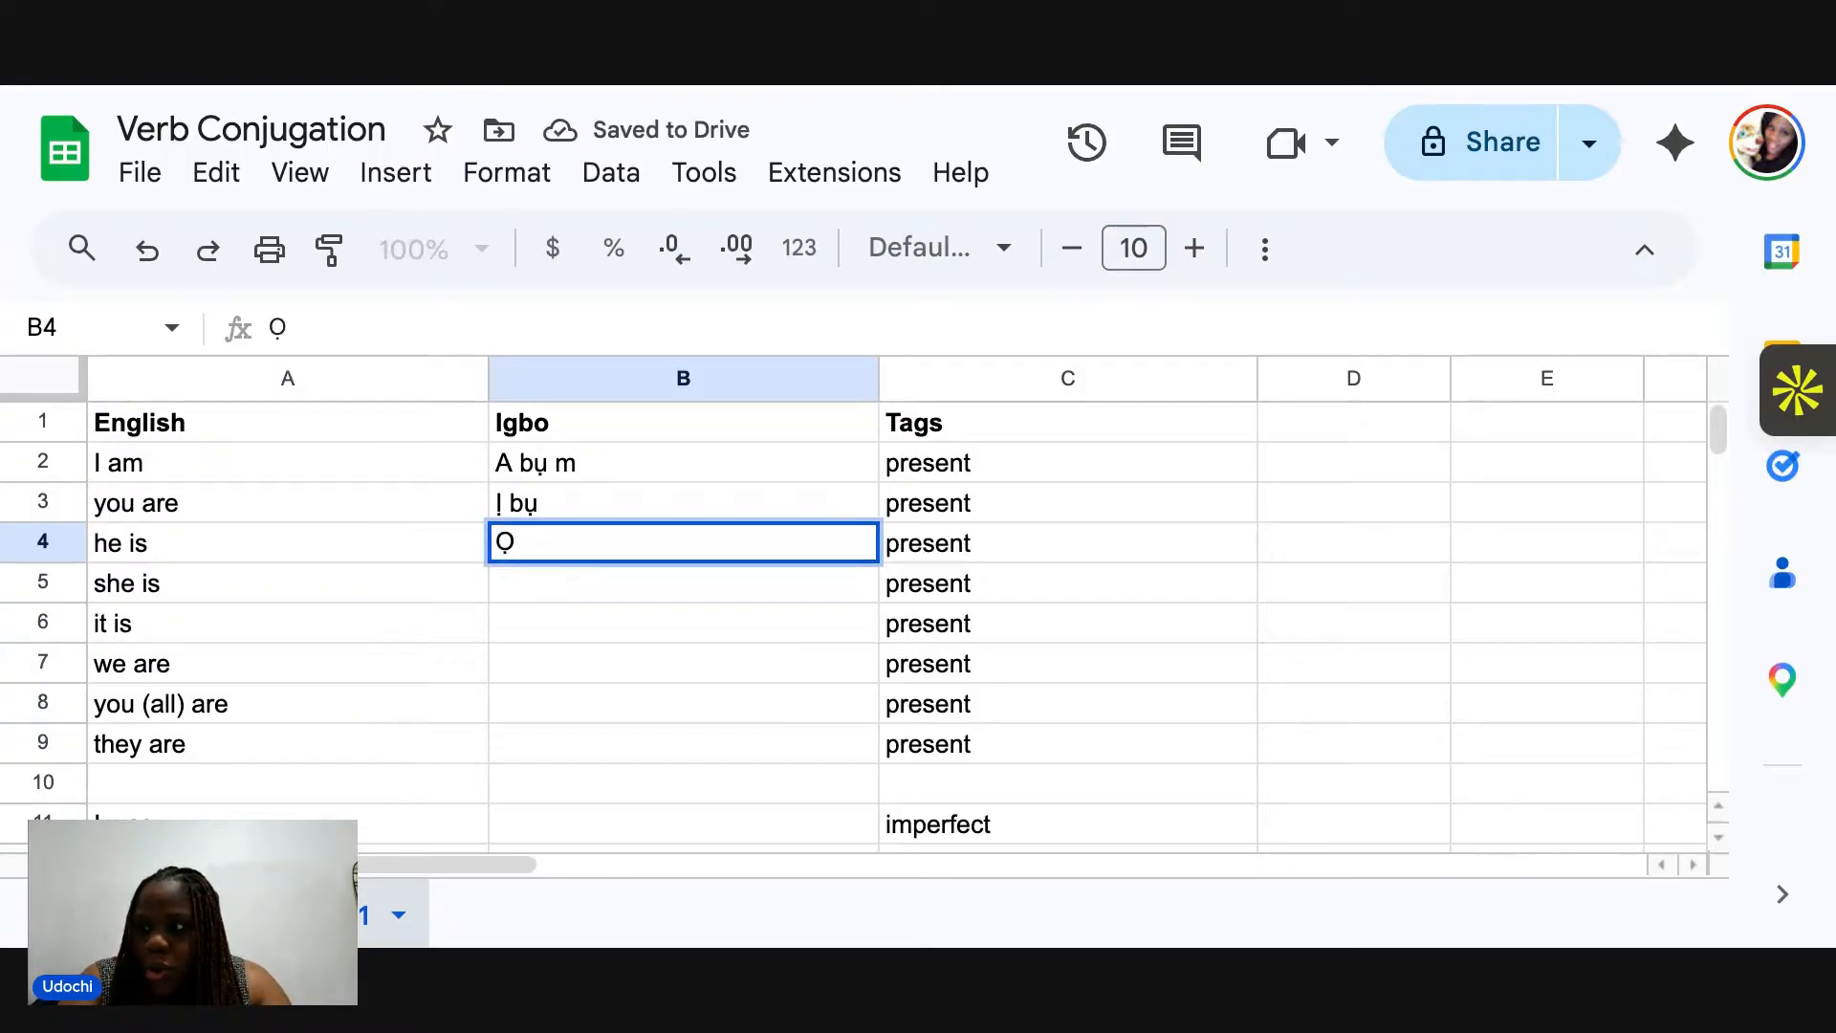
type(" n")
key("BackSpace")
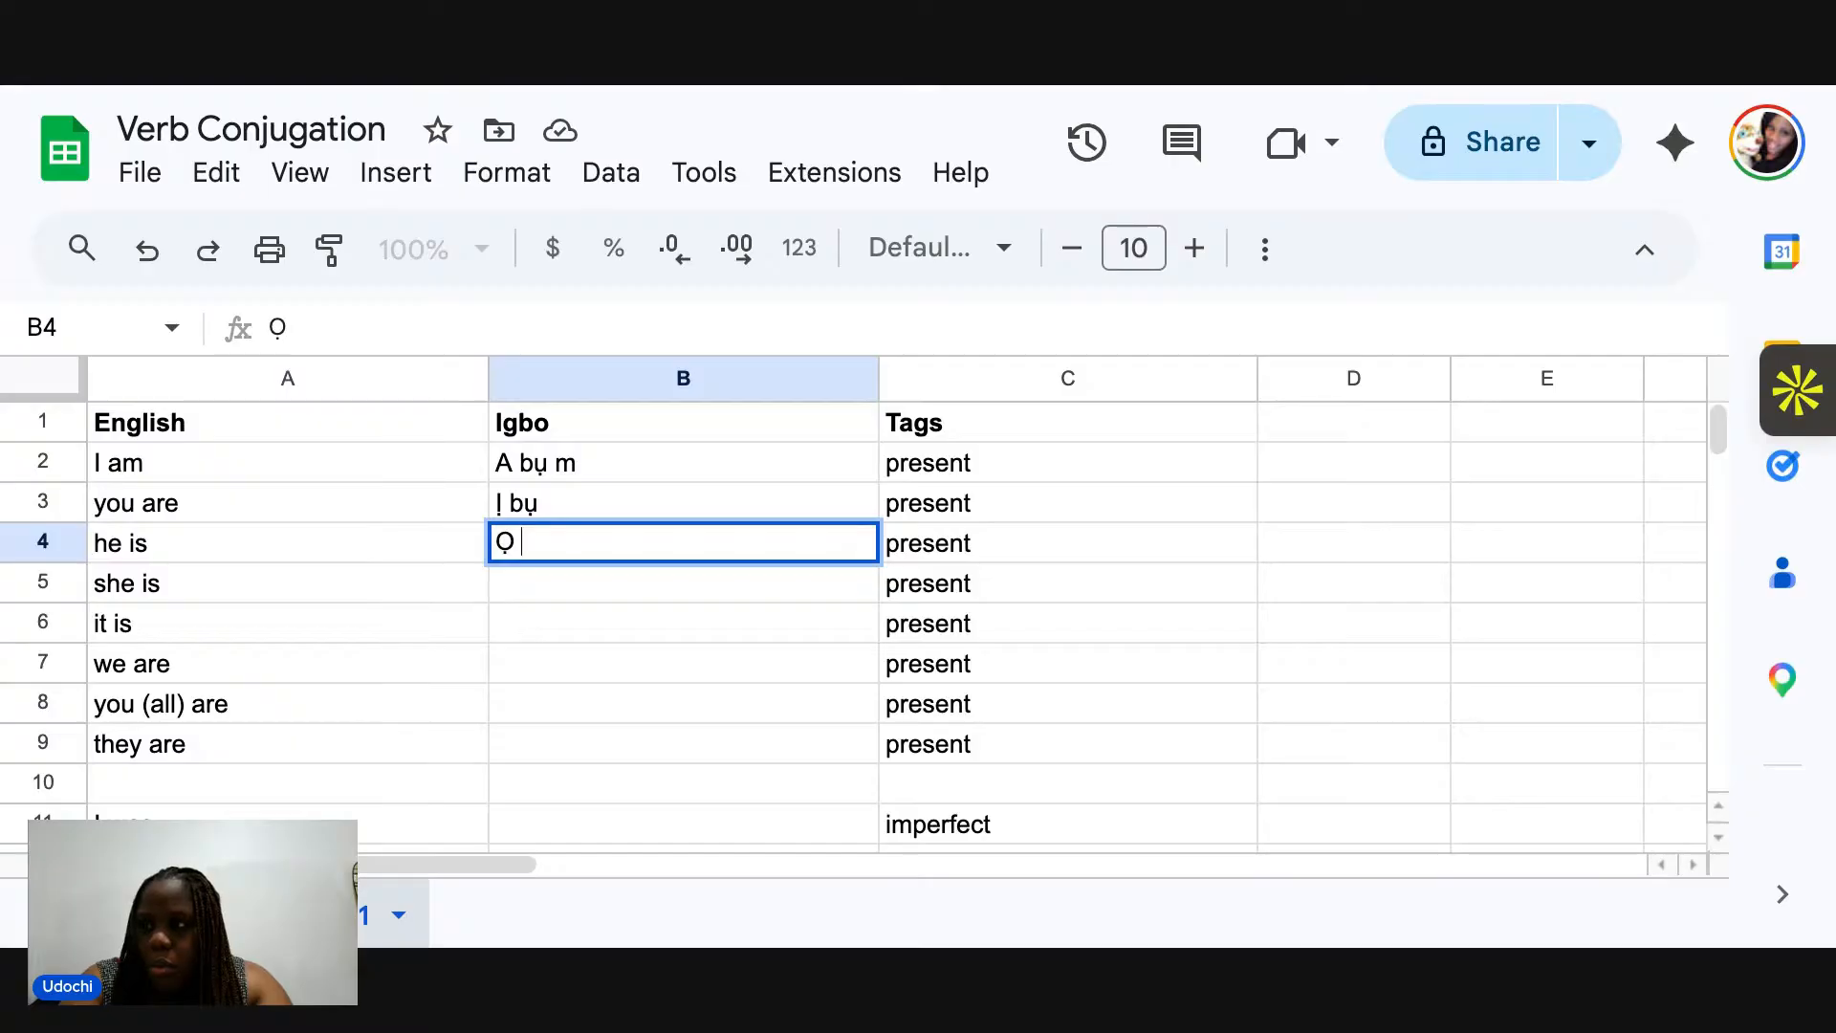
type("b")
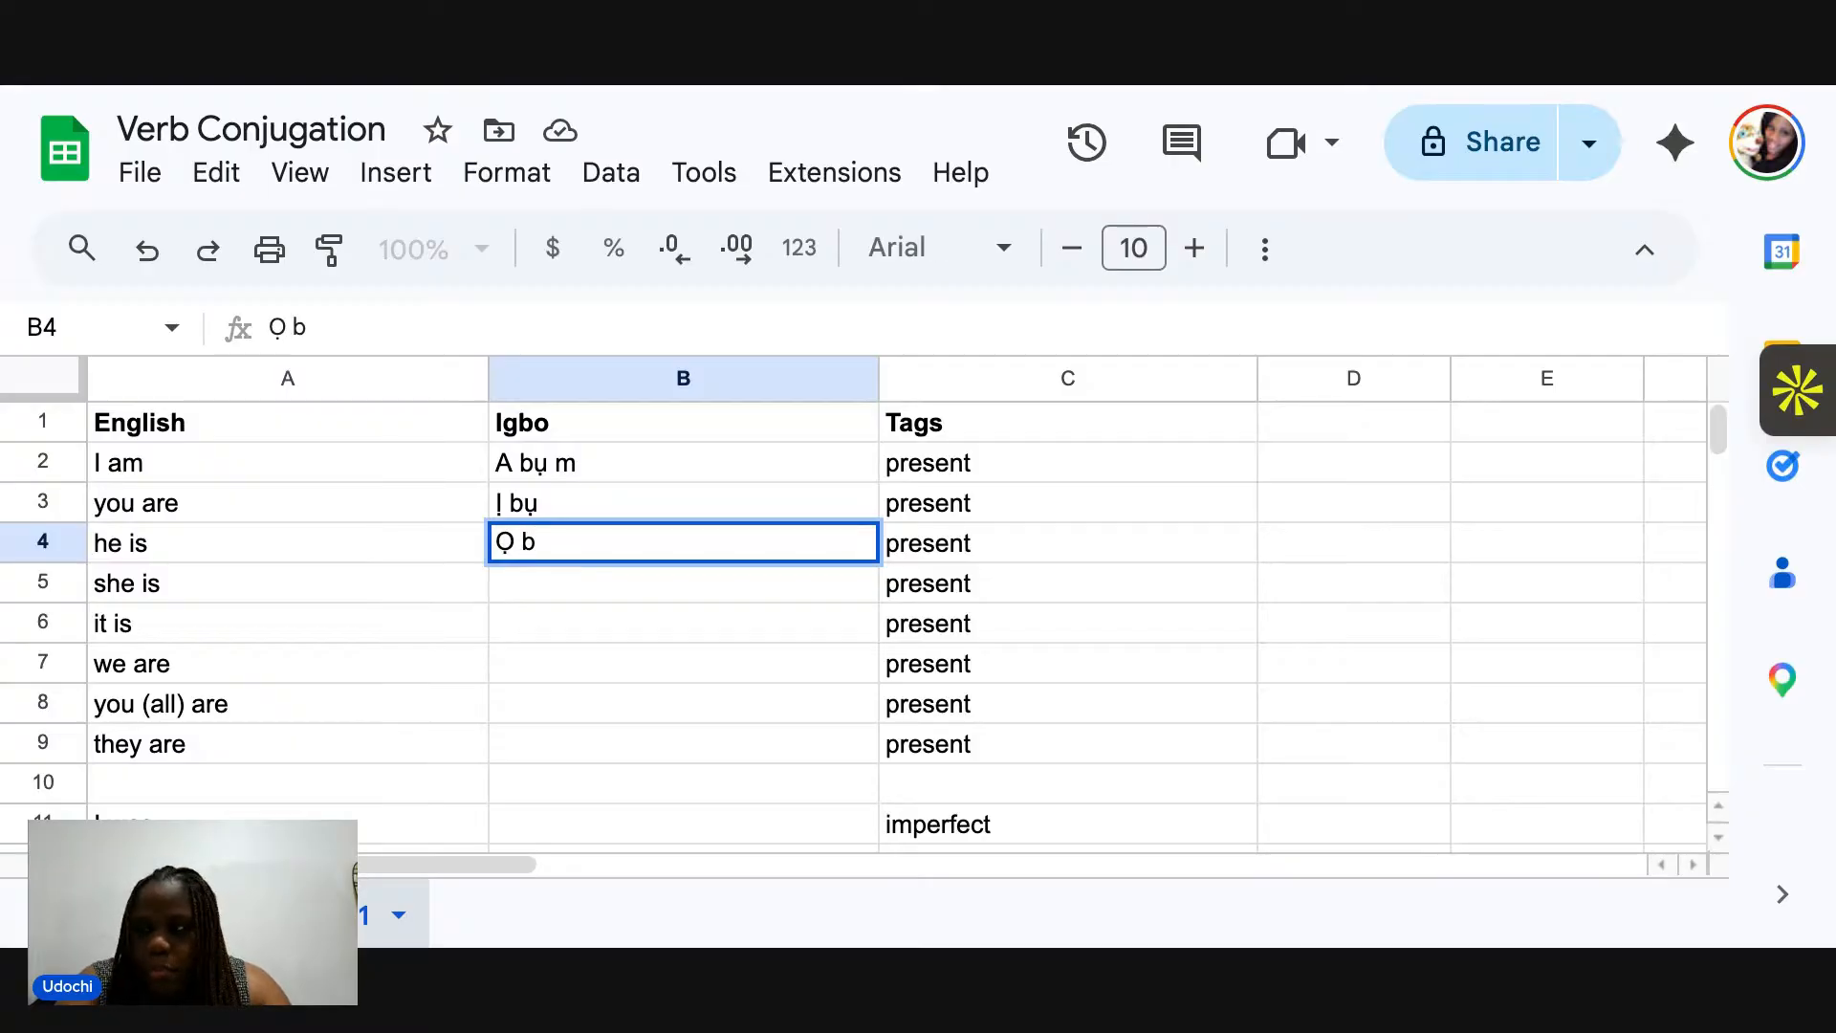
type("ụ")
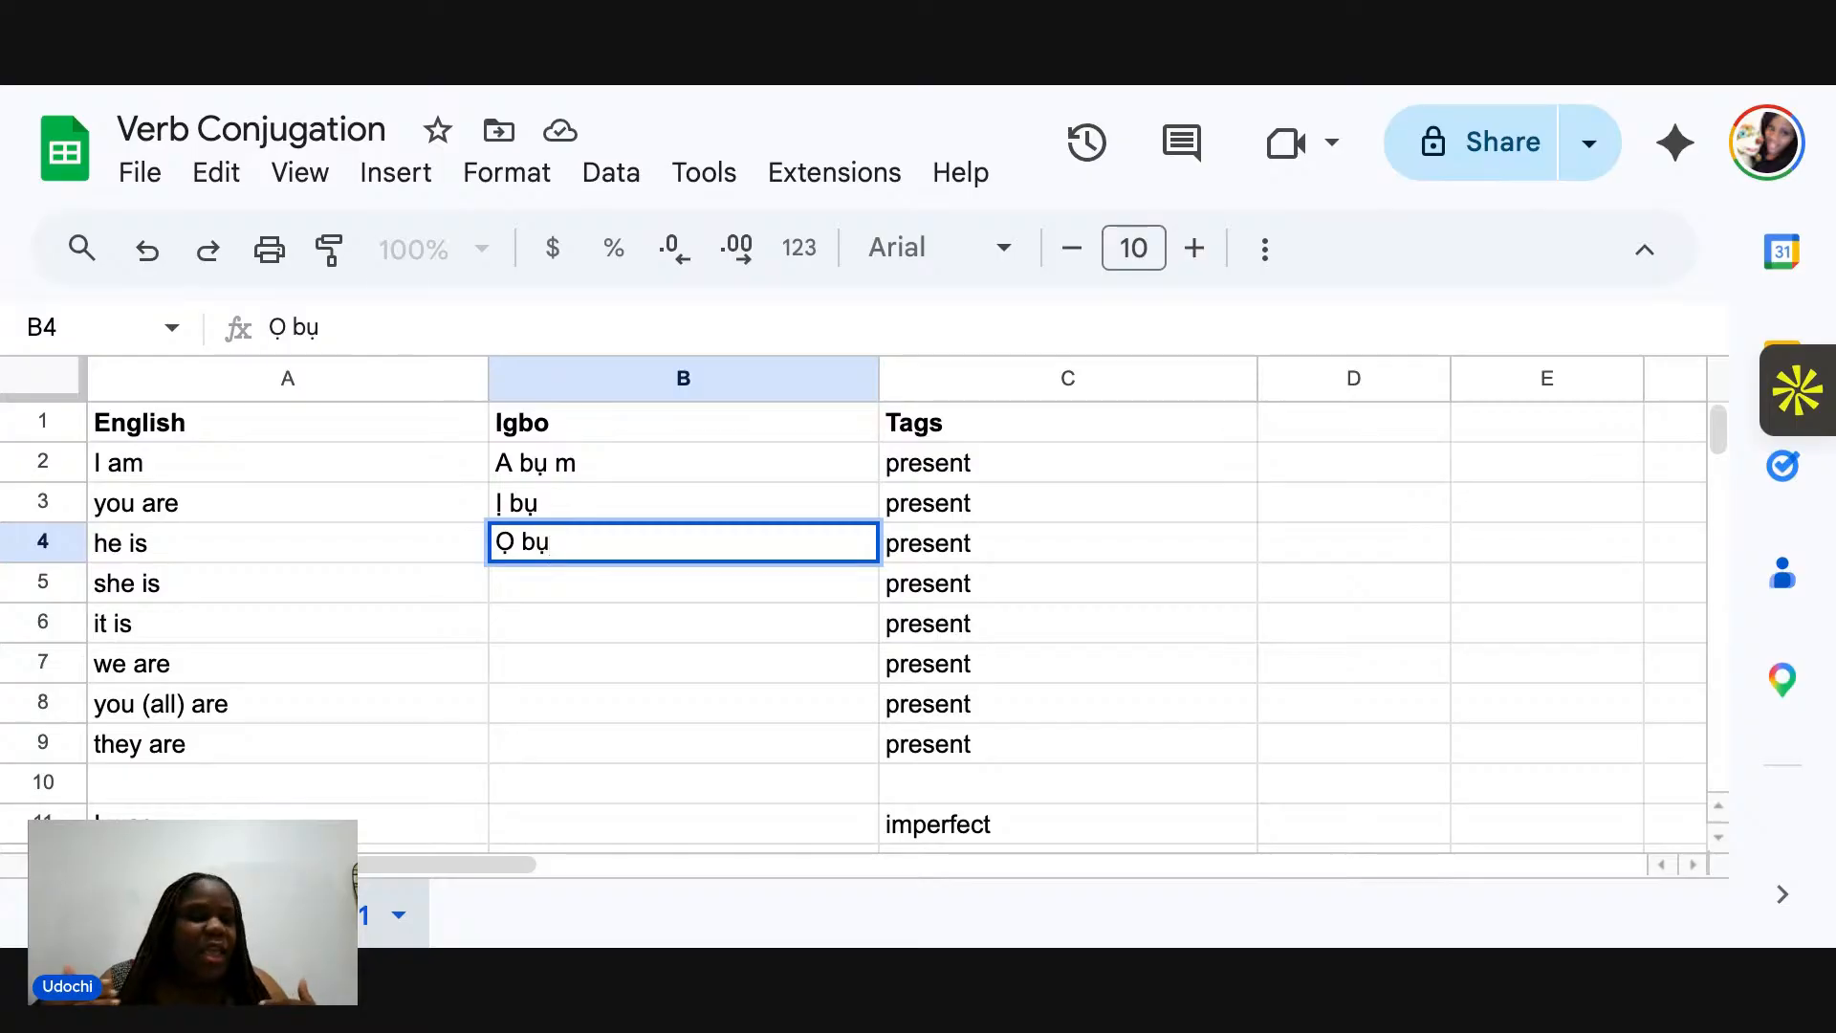
key("Return")
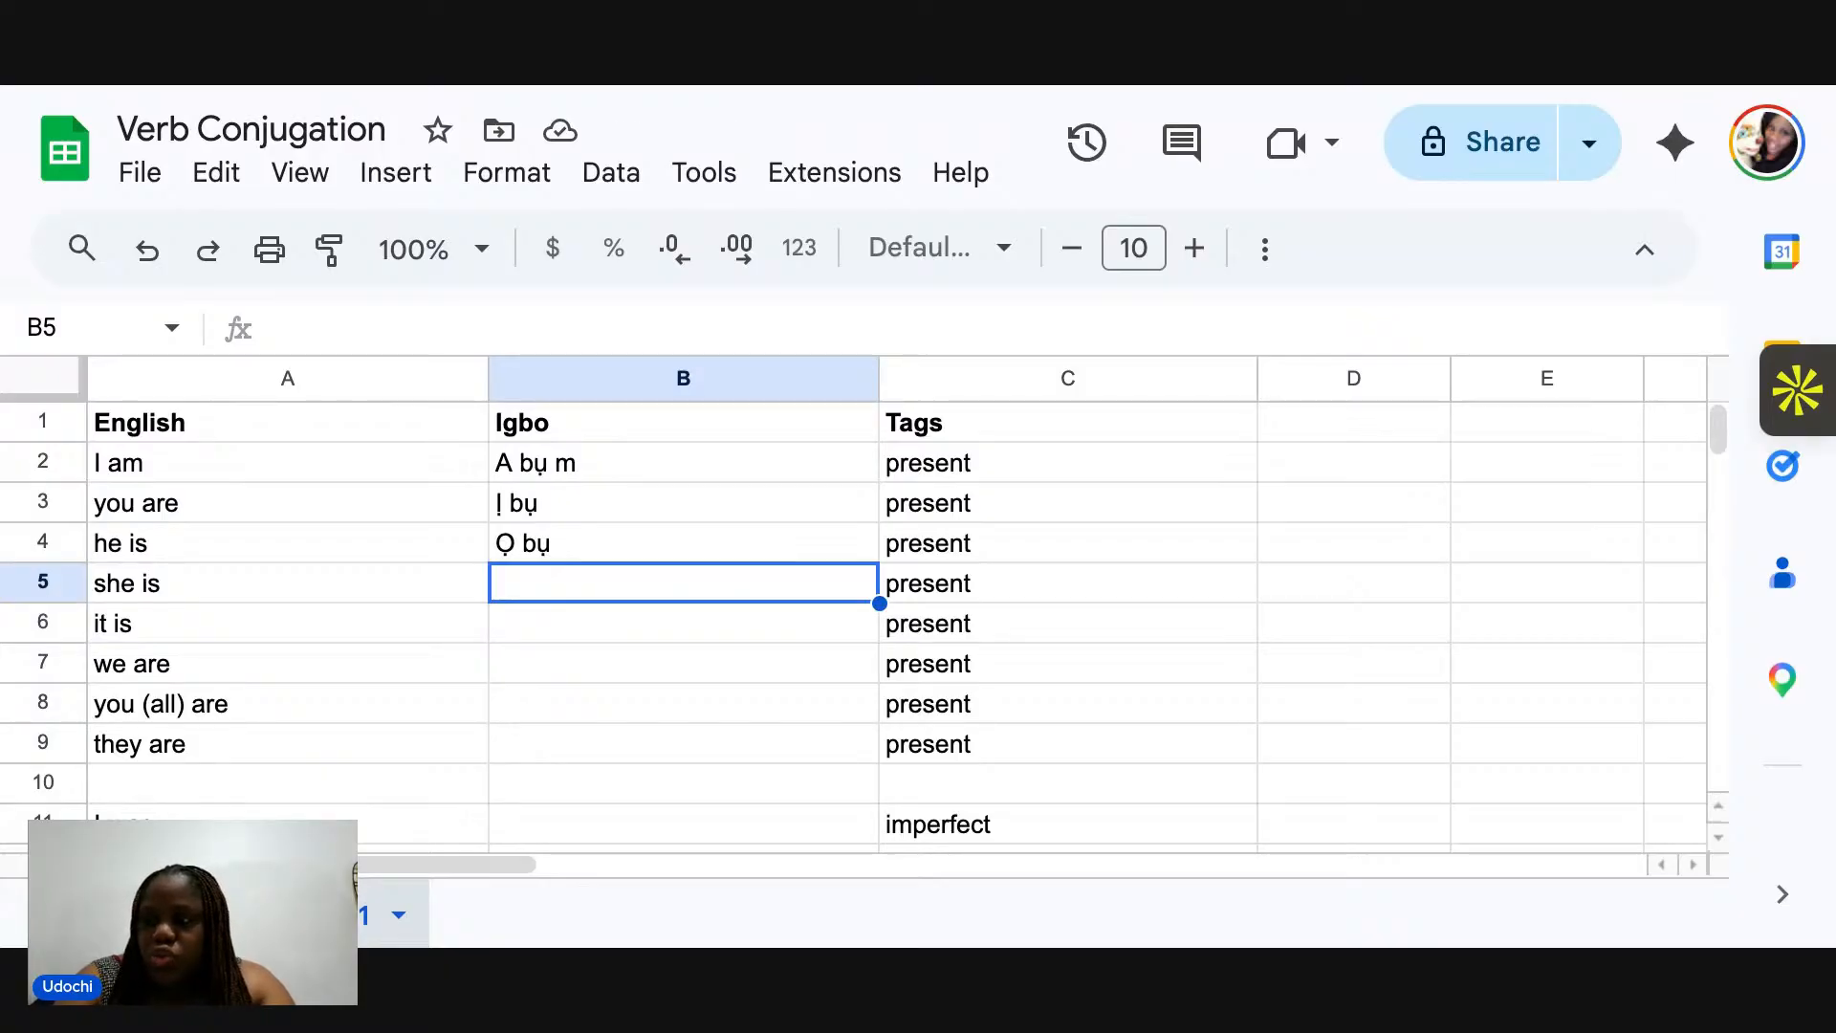
left_click(559, 540)
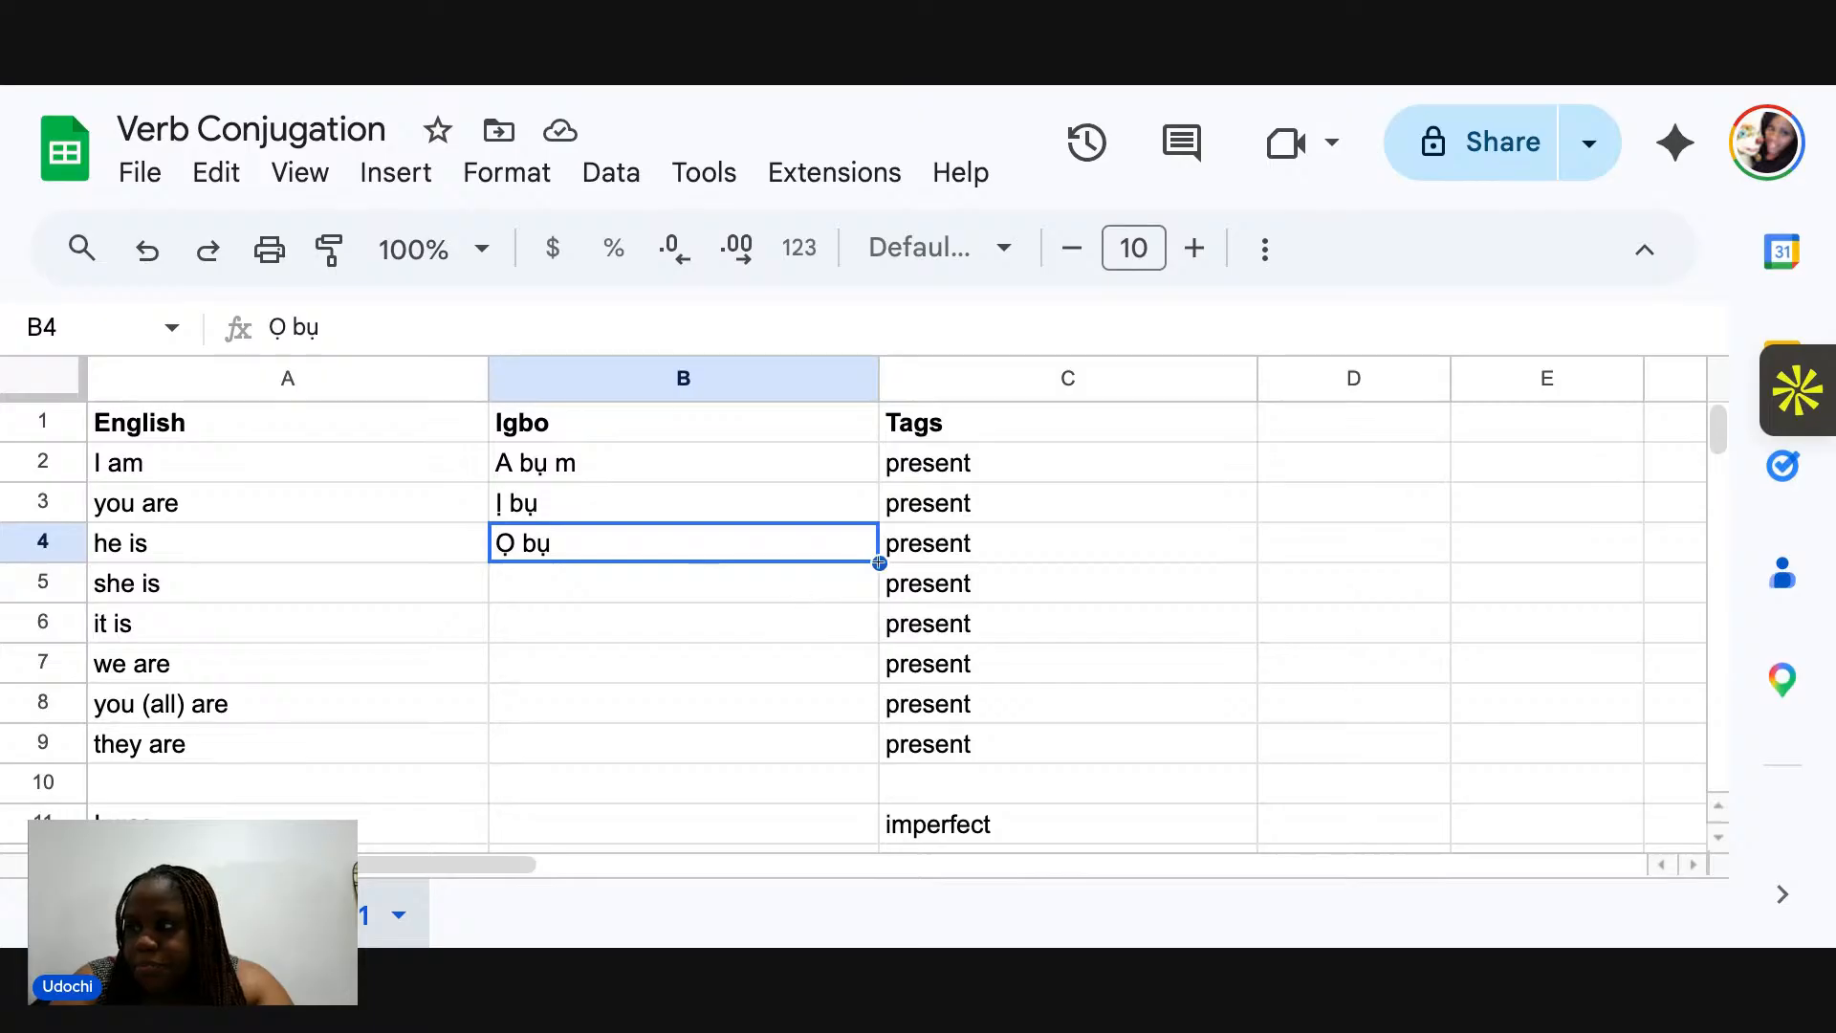
left_click_drag(880, 563, 832, 606)
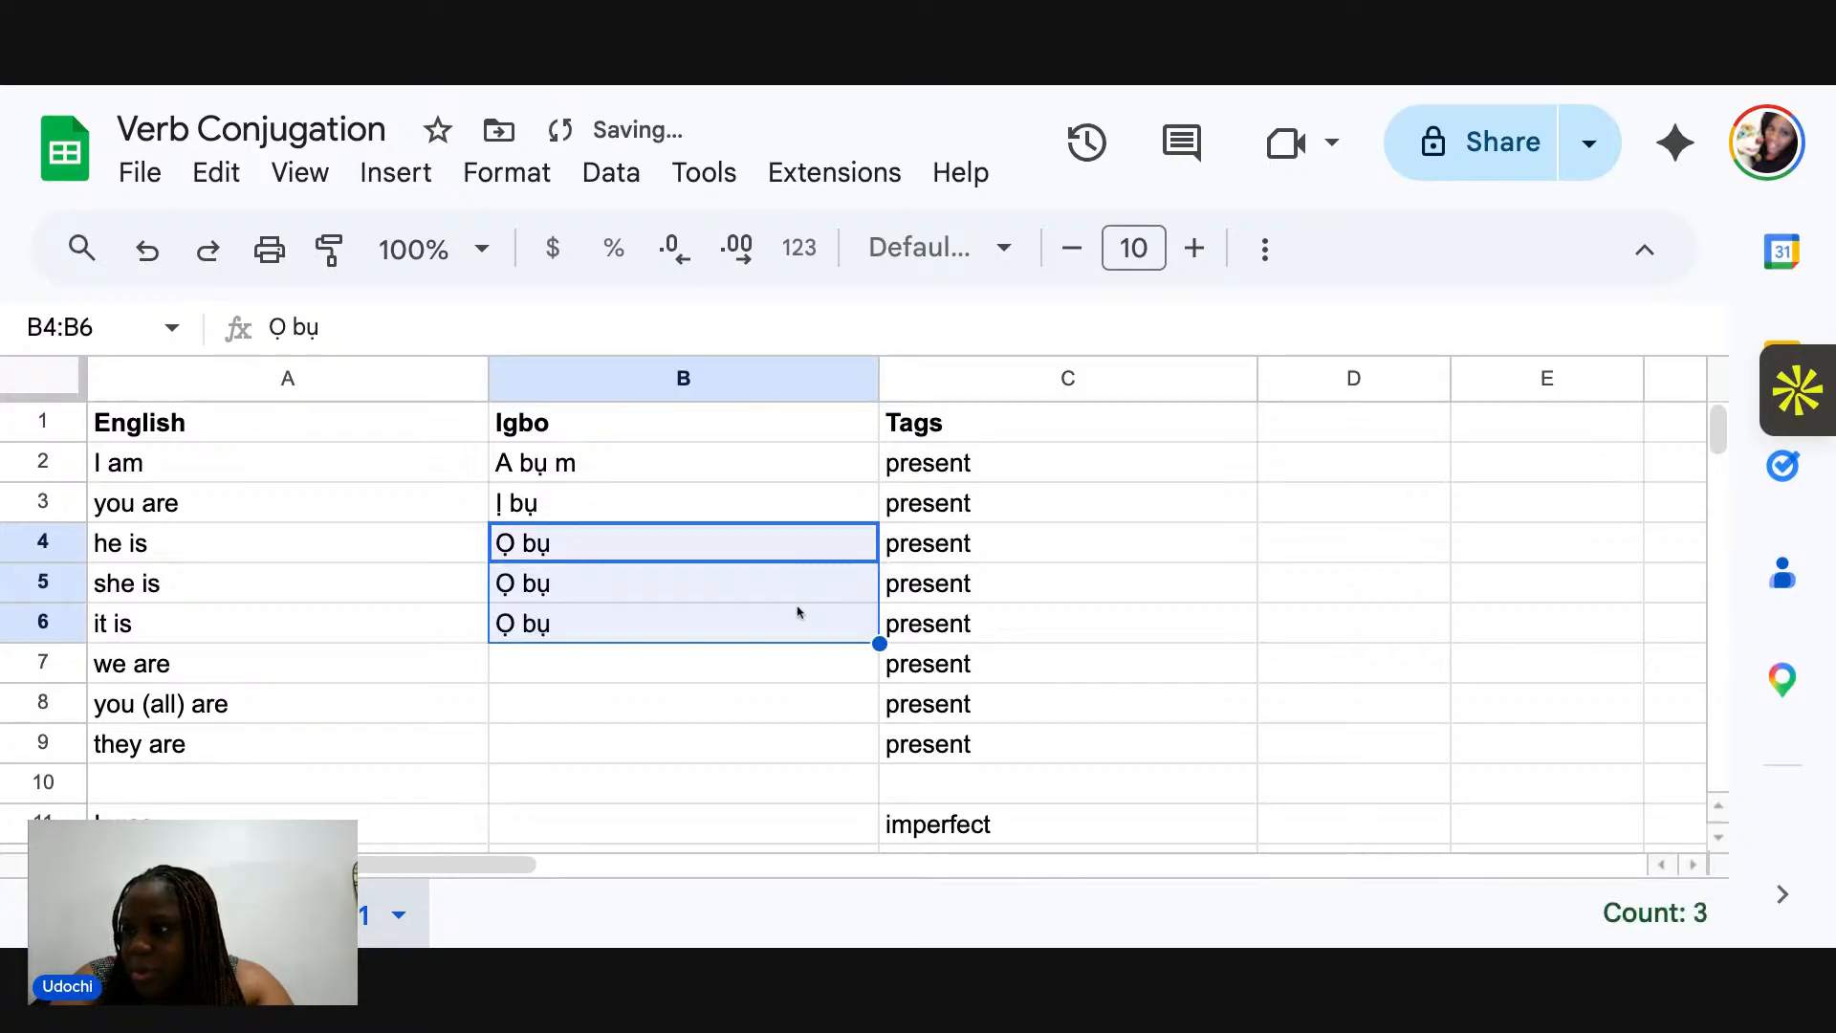
Enter the Igbo translations "Anyị bụ" for "we are" and "Ụnụ bụ" for "you (all) are".
left_click(628, 675)
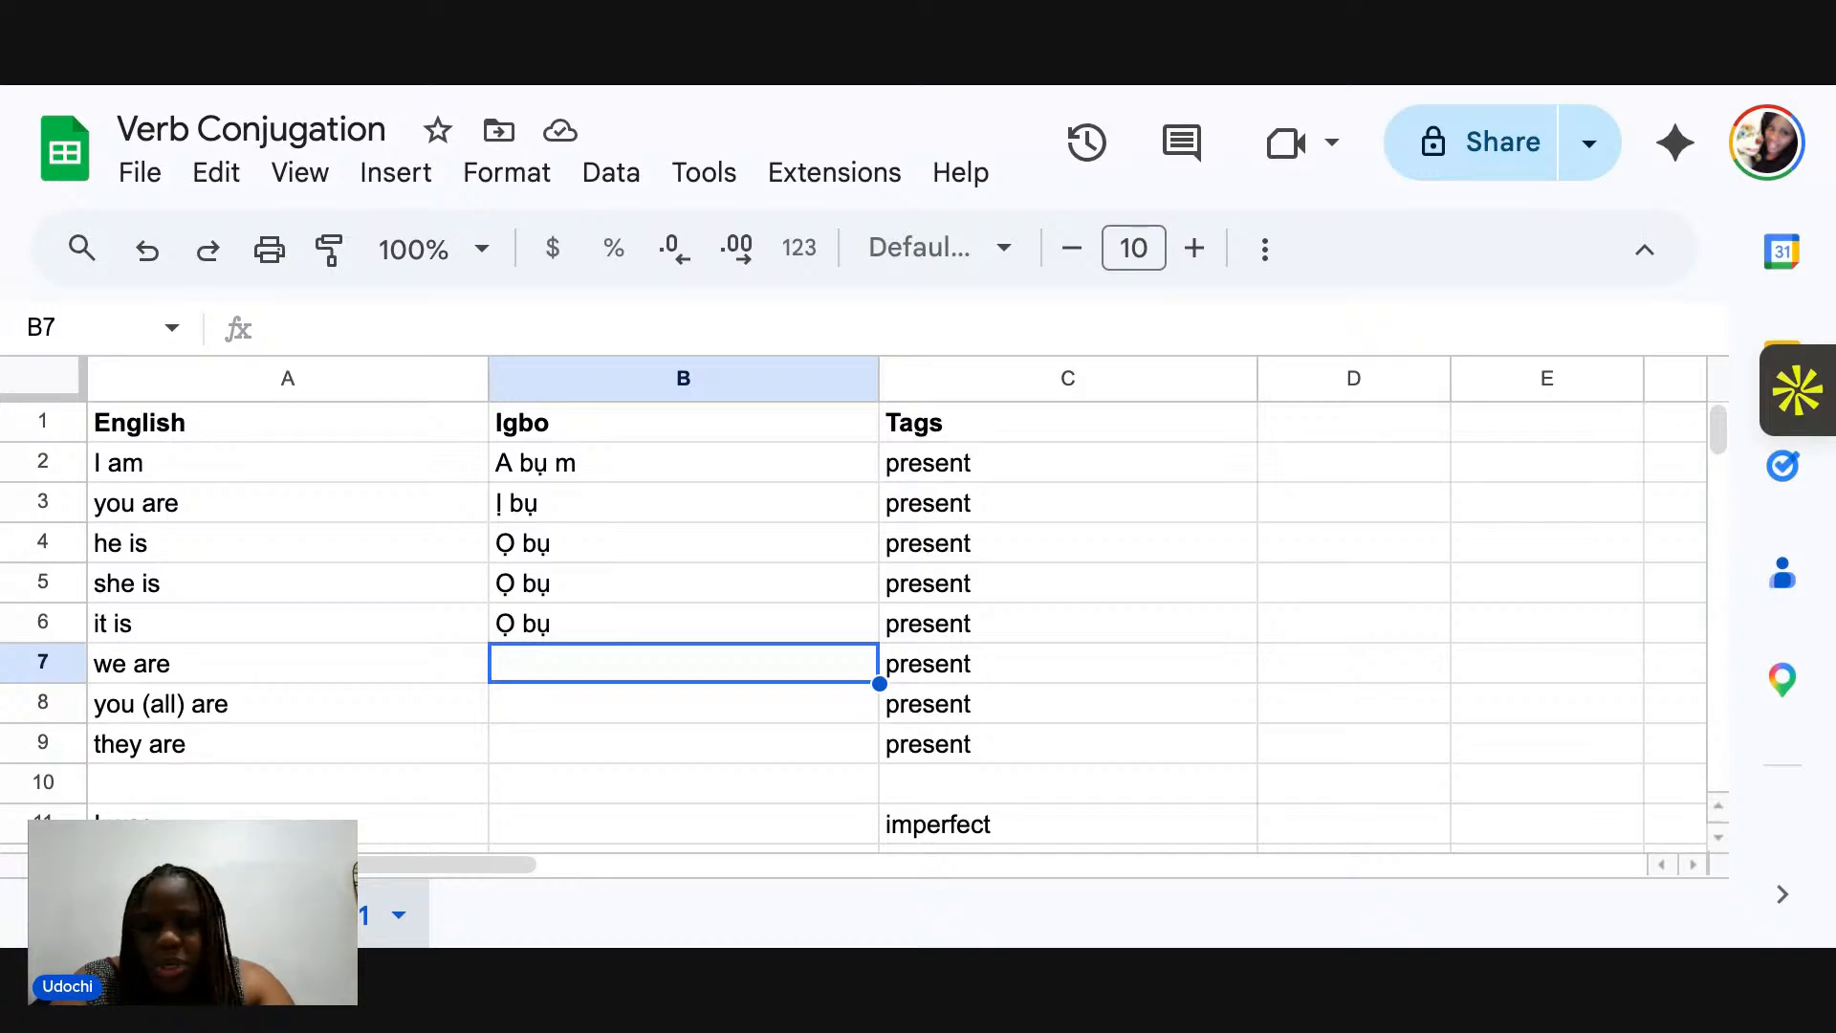
type("Any")
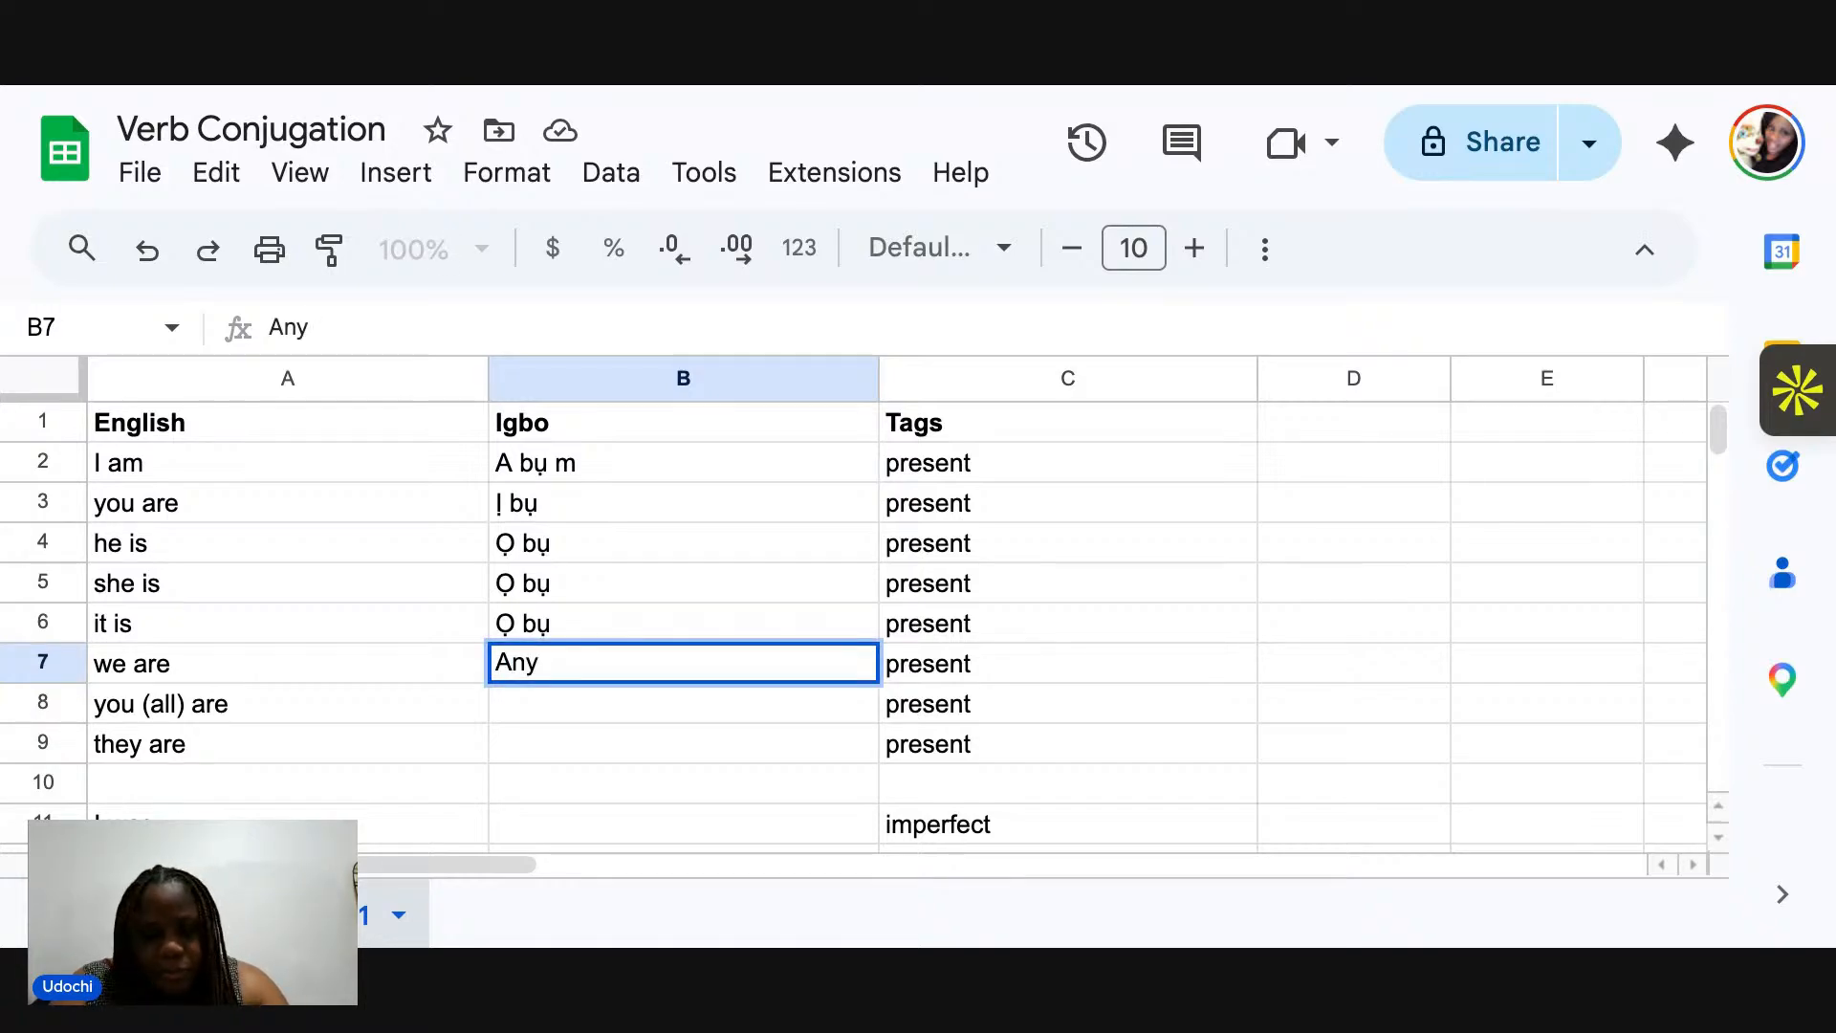
type("ị b")
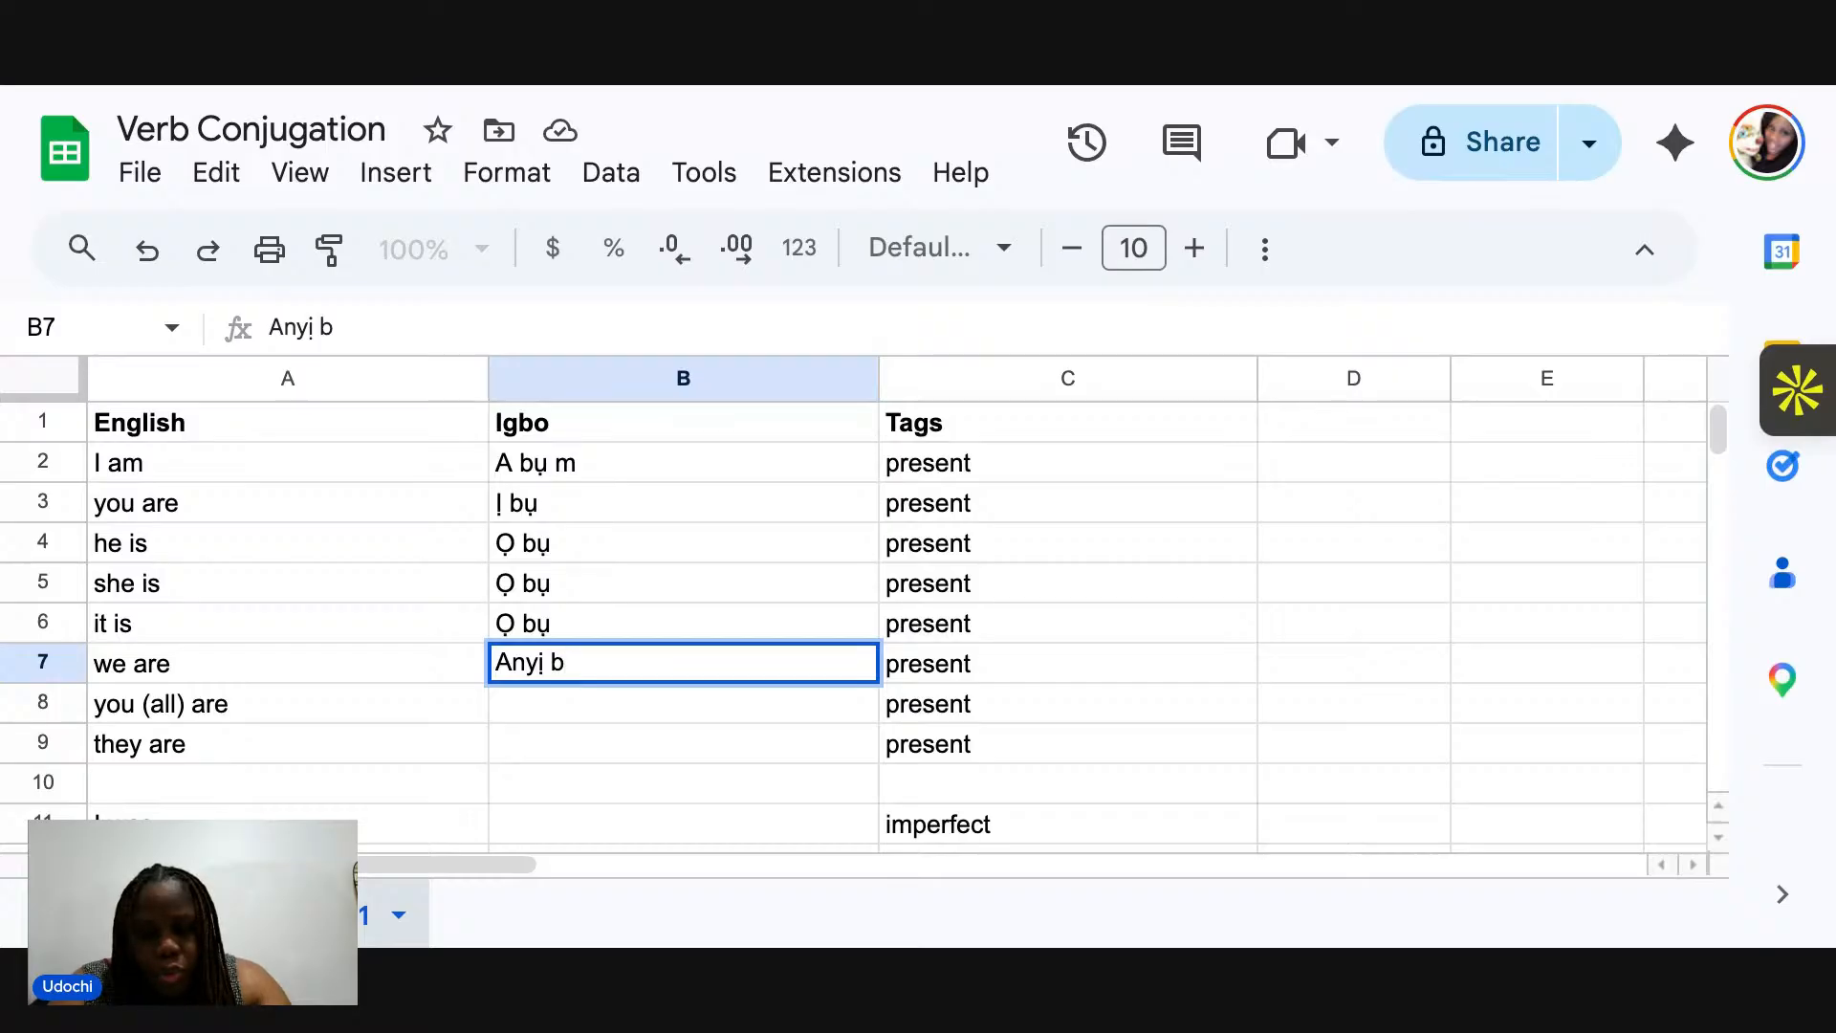
type("ụ")
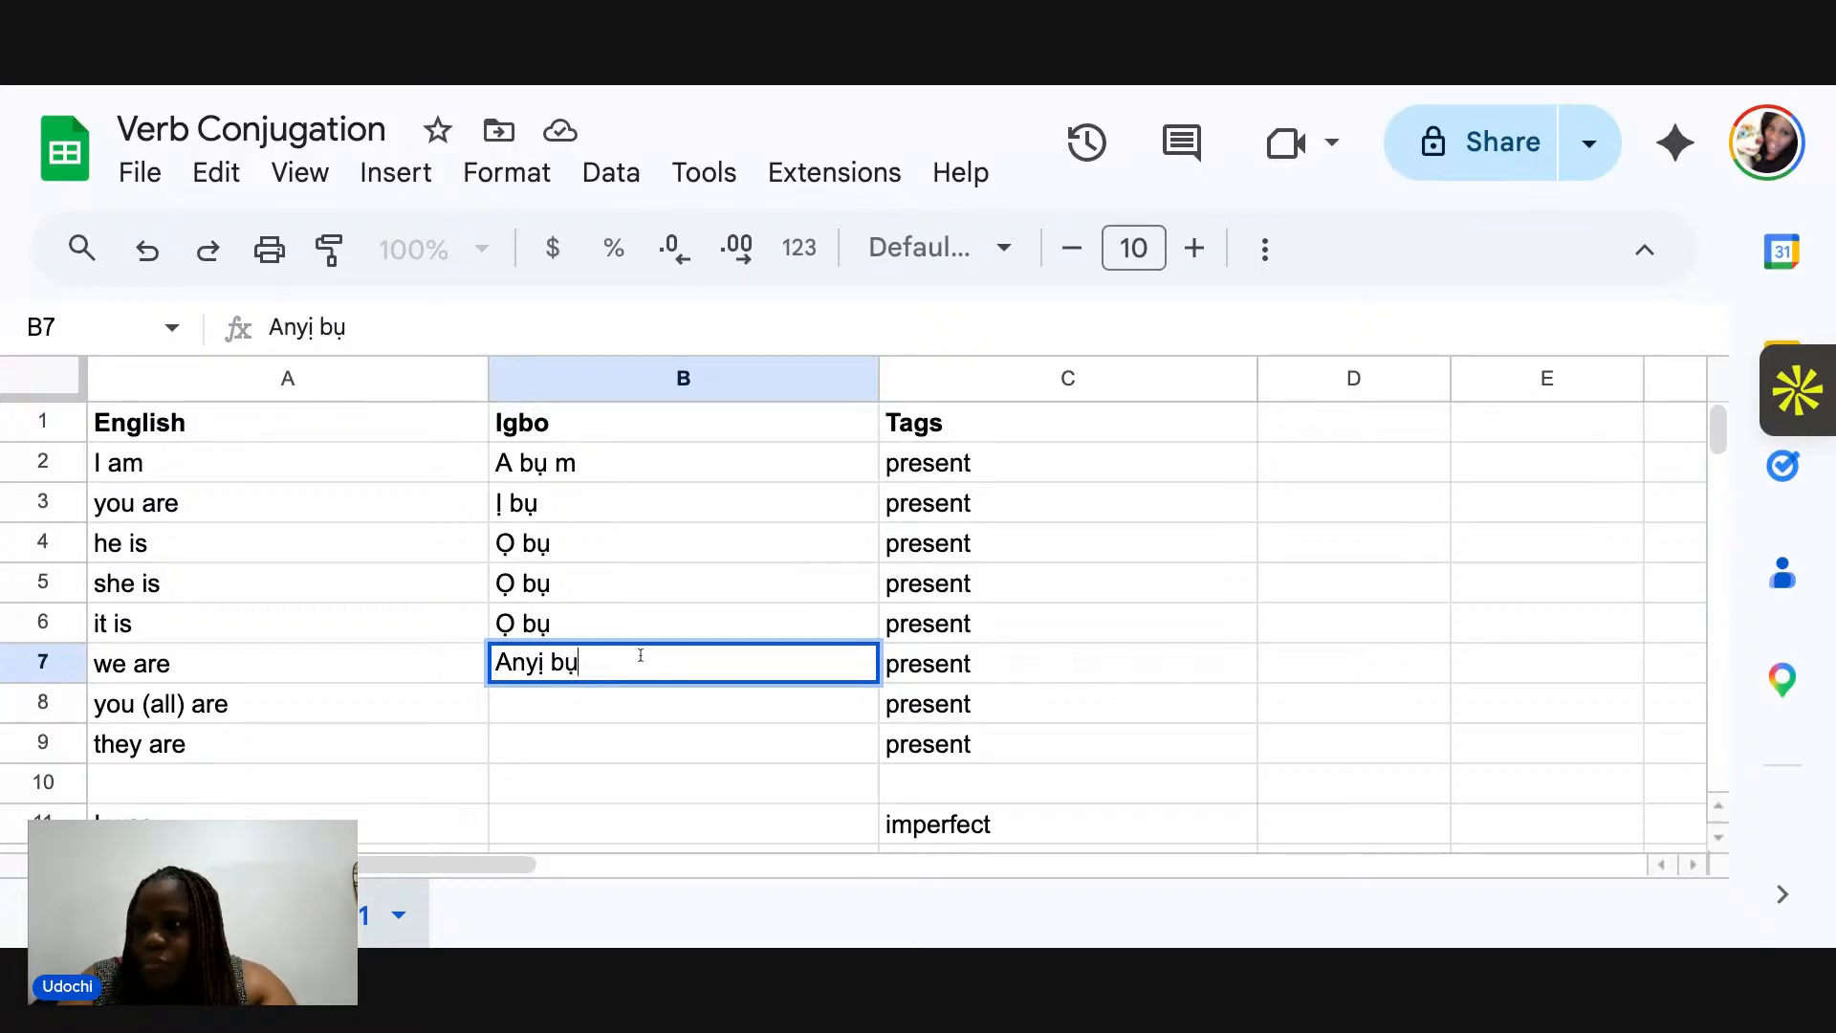
left_click(579, 709)
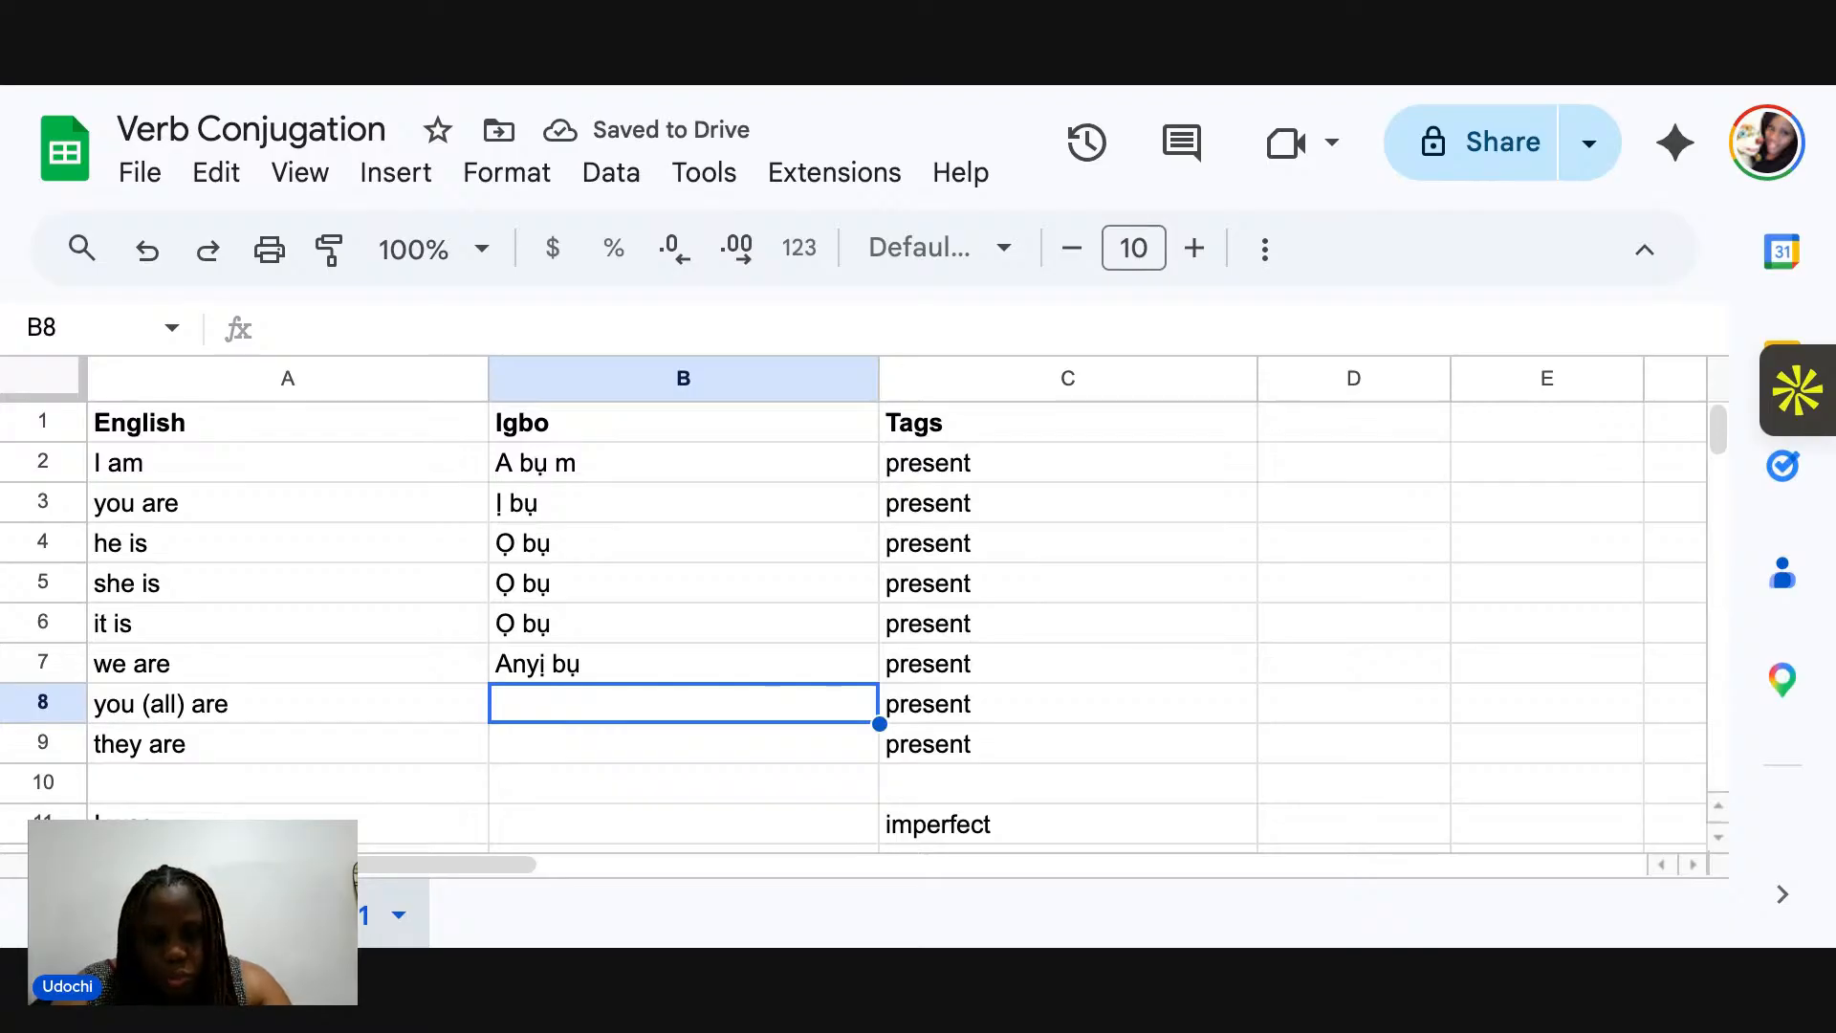
type("Ụn")
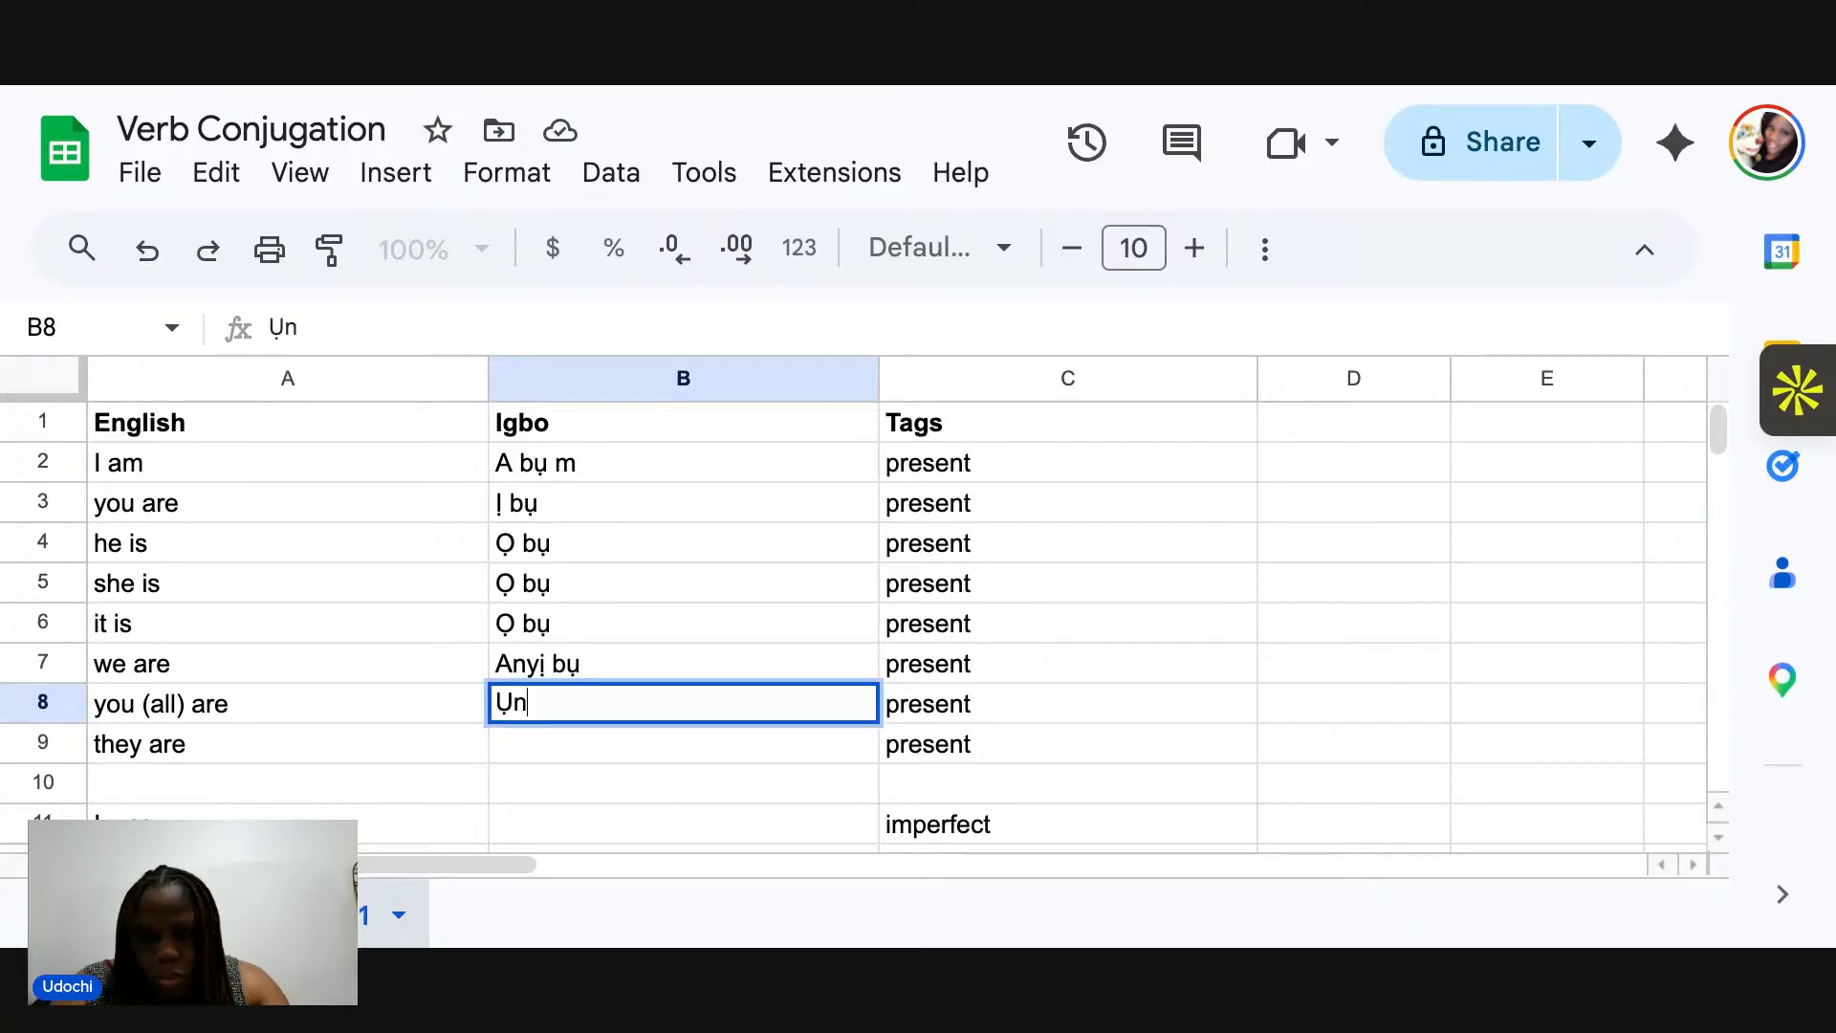
type("ụ bụ")
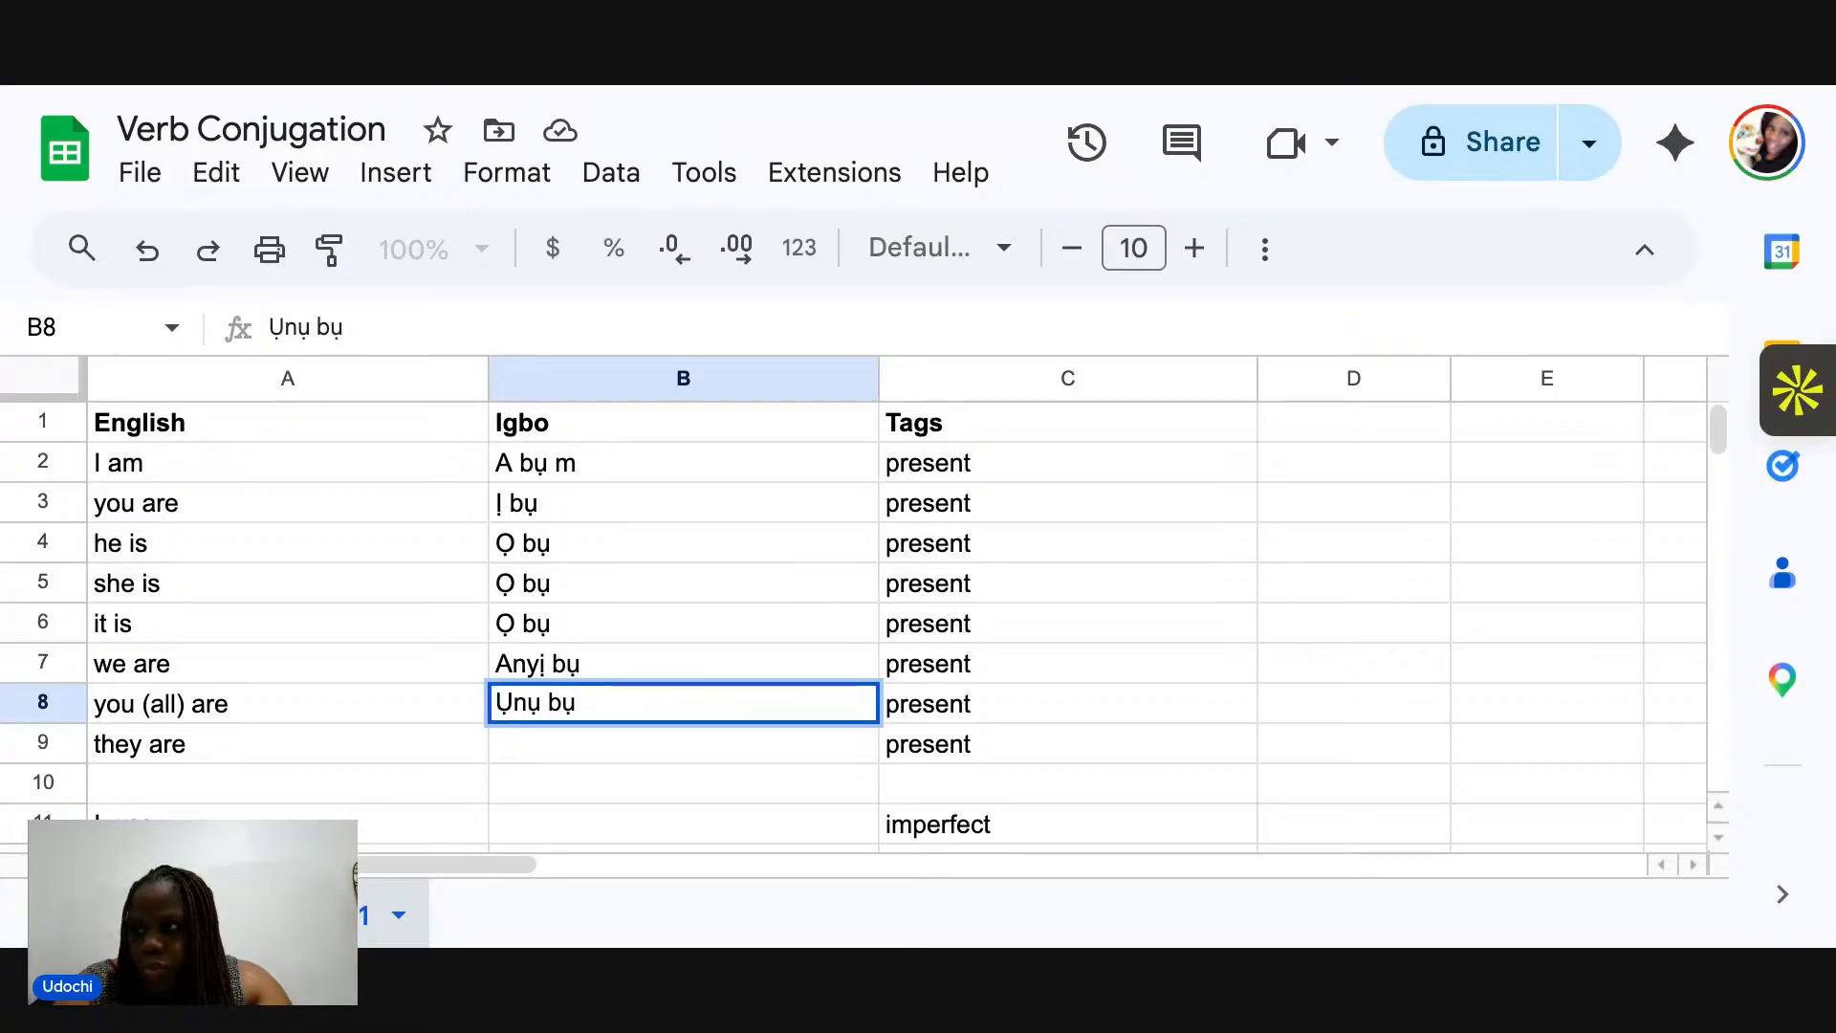
Enter "Ha bụ" as the Igbo translation for "they are" in cell B9.
left_click(542, 752)
type("Ha")
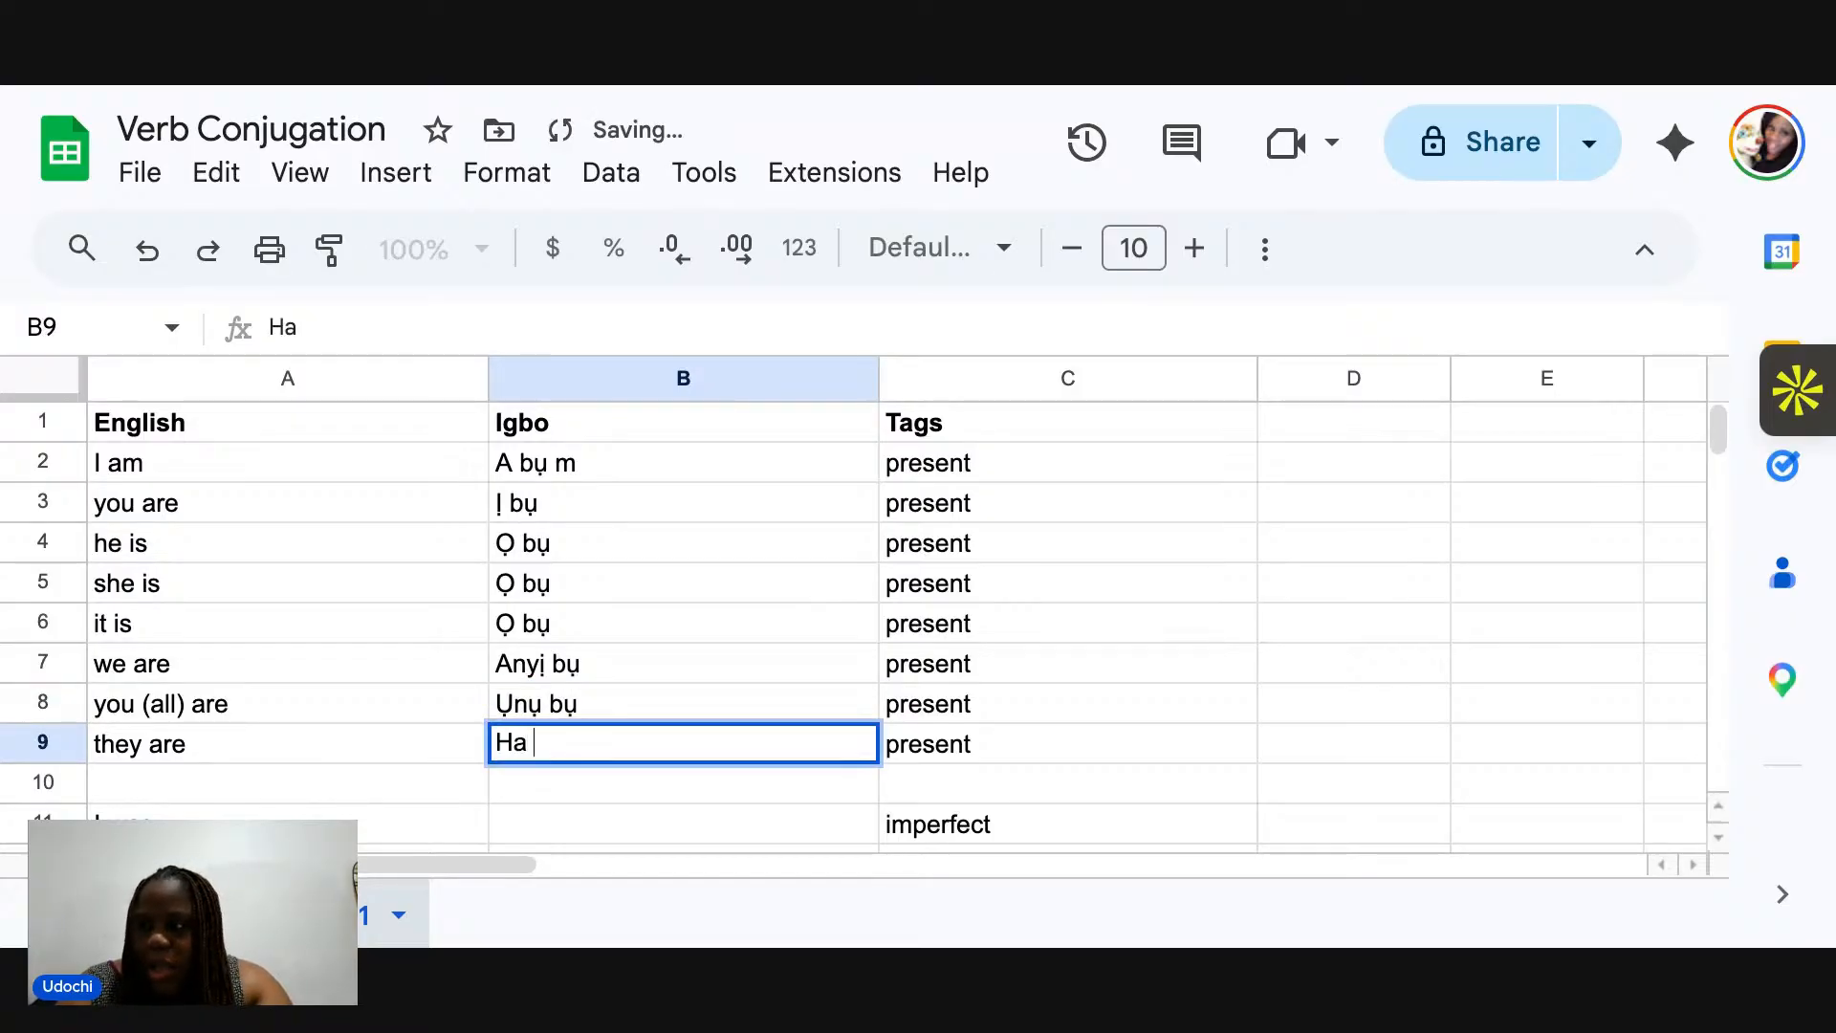
type(" bụ")
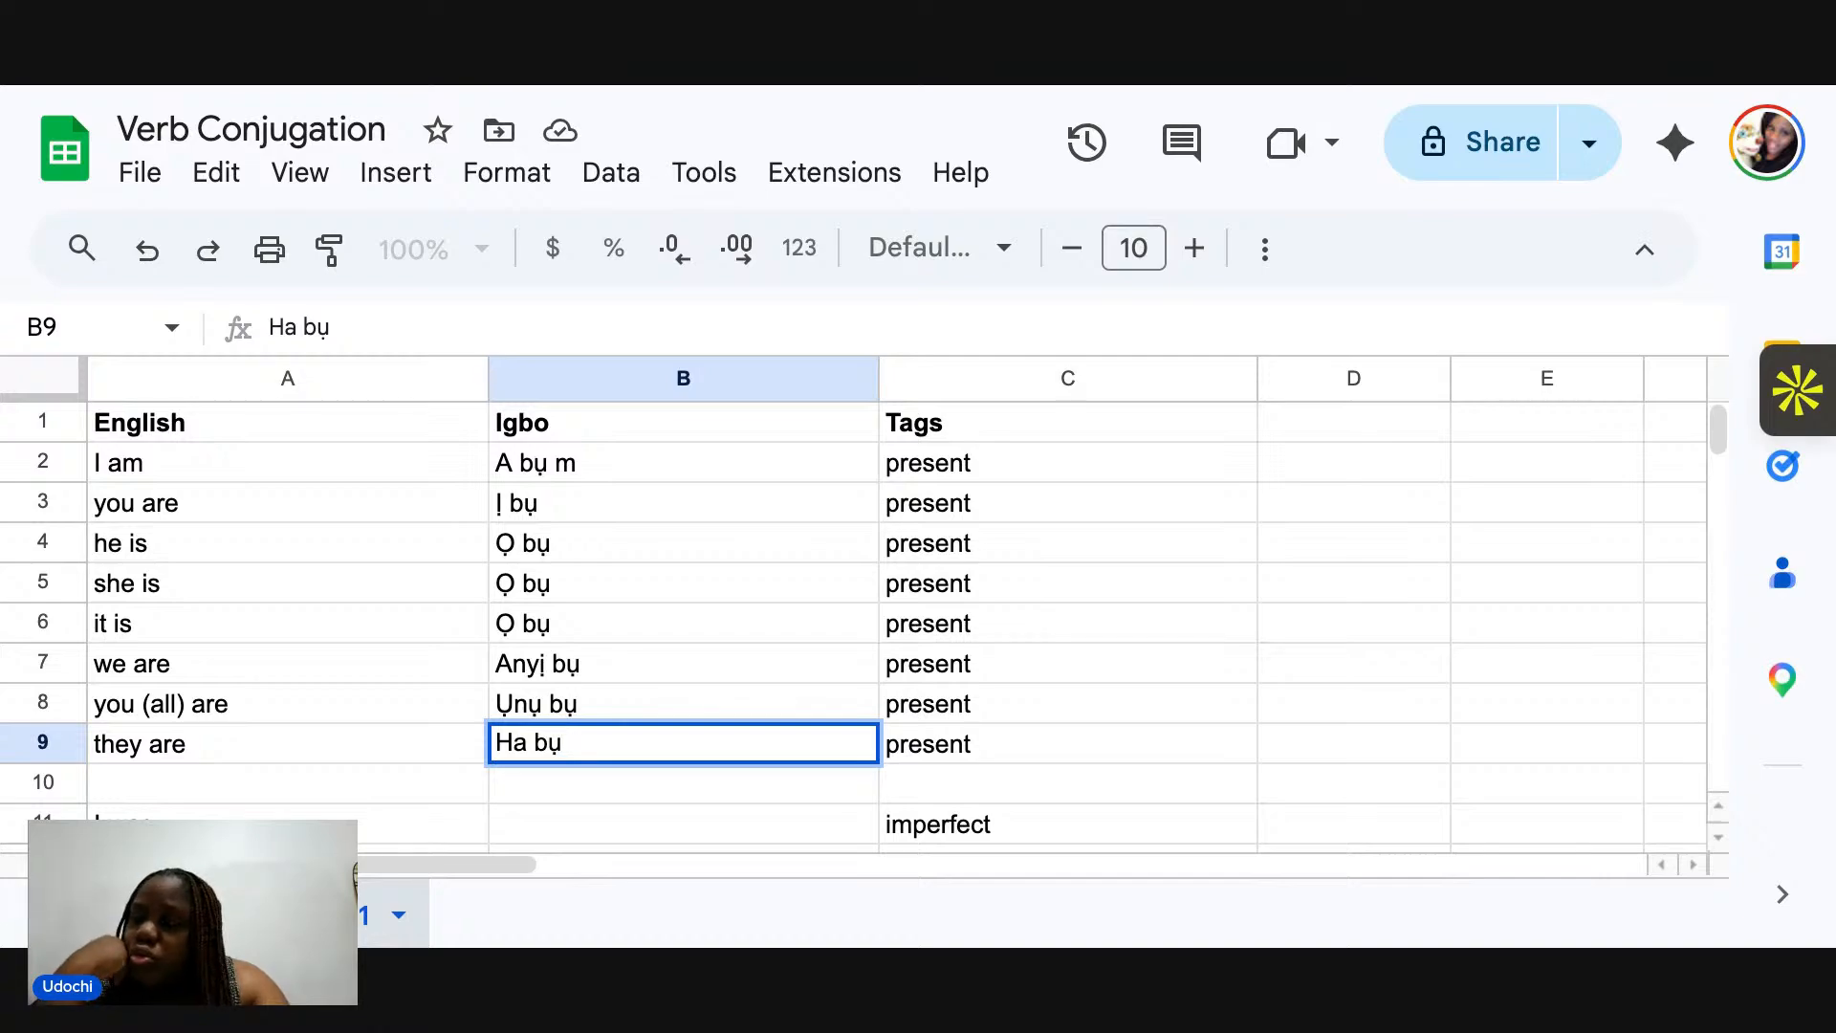
scroll(770, 677, "down", 1)
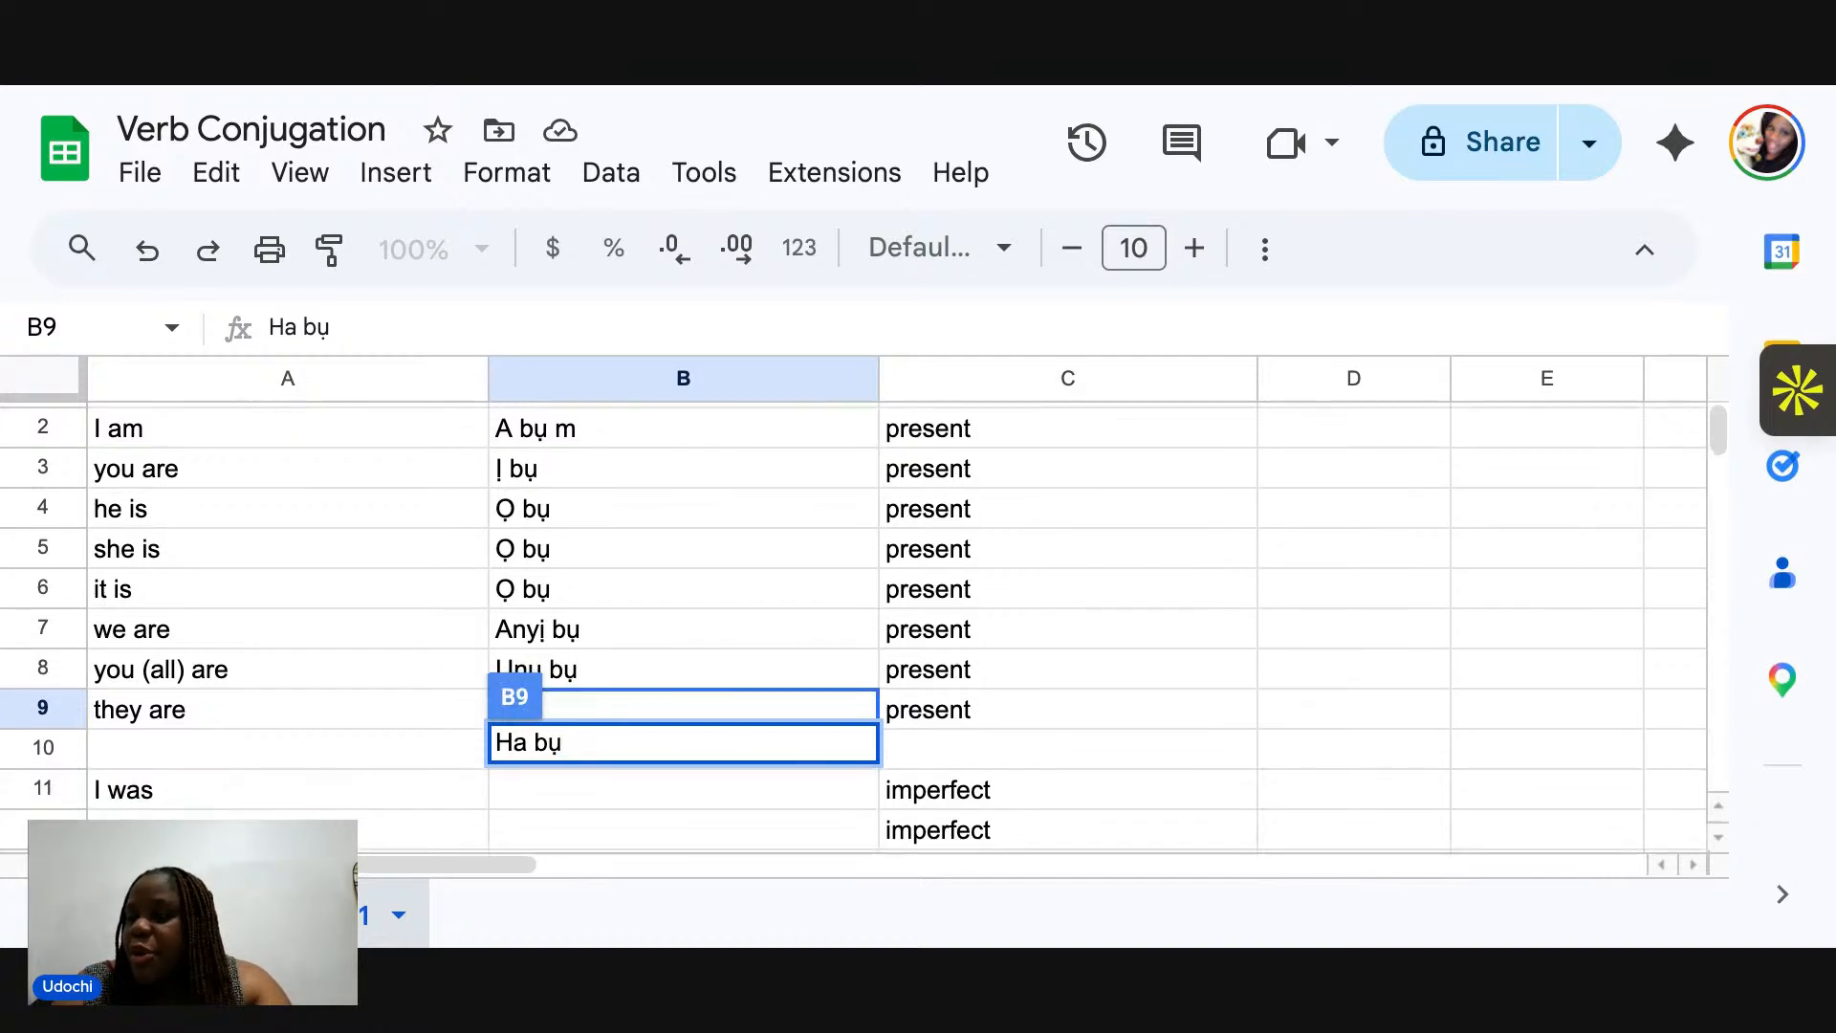
left_click(1038, 686)
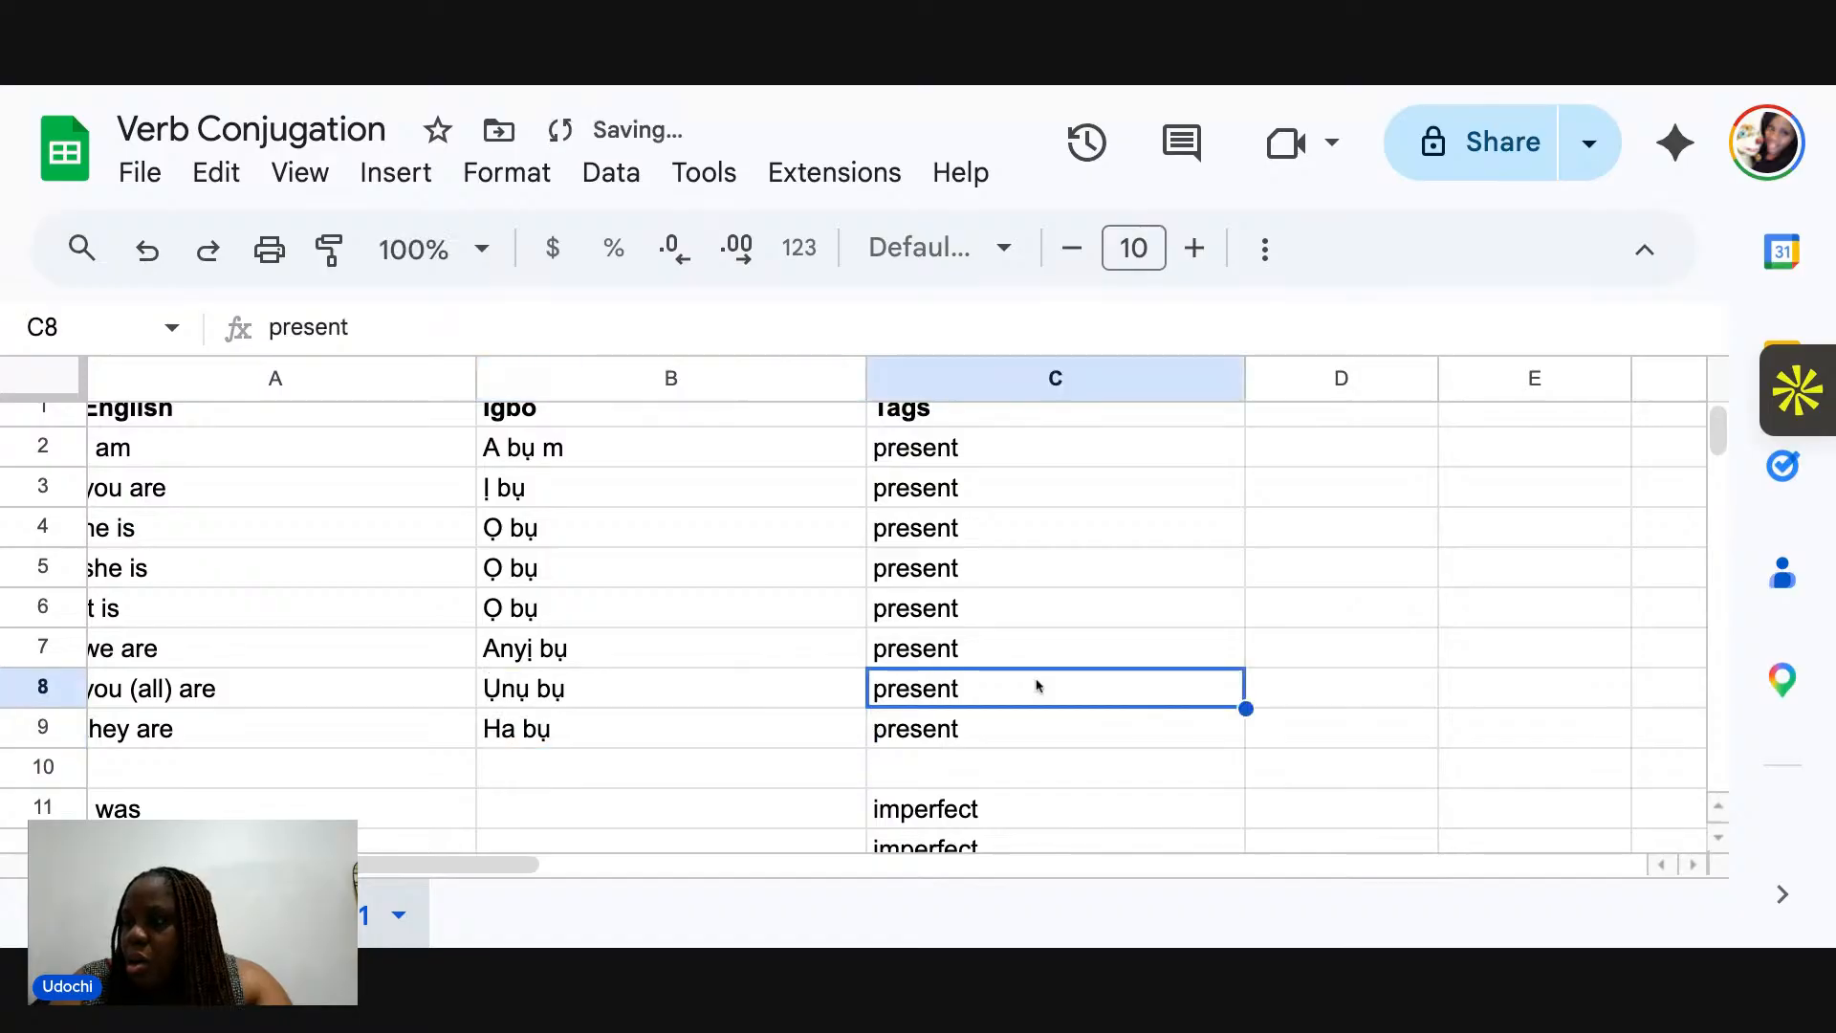
scroll(600, 687, "down", 1)
scroll(599, 686, "left", 1)
scroll(599, 687, "down", 2)
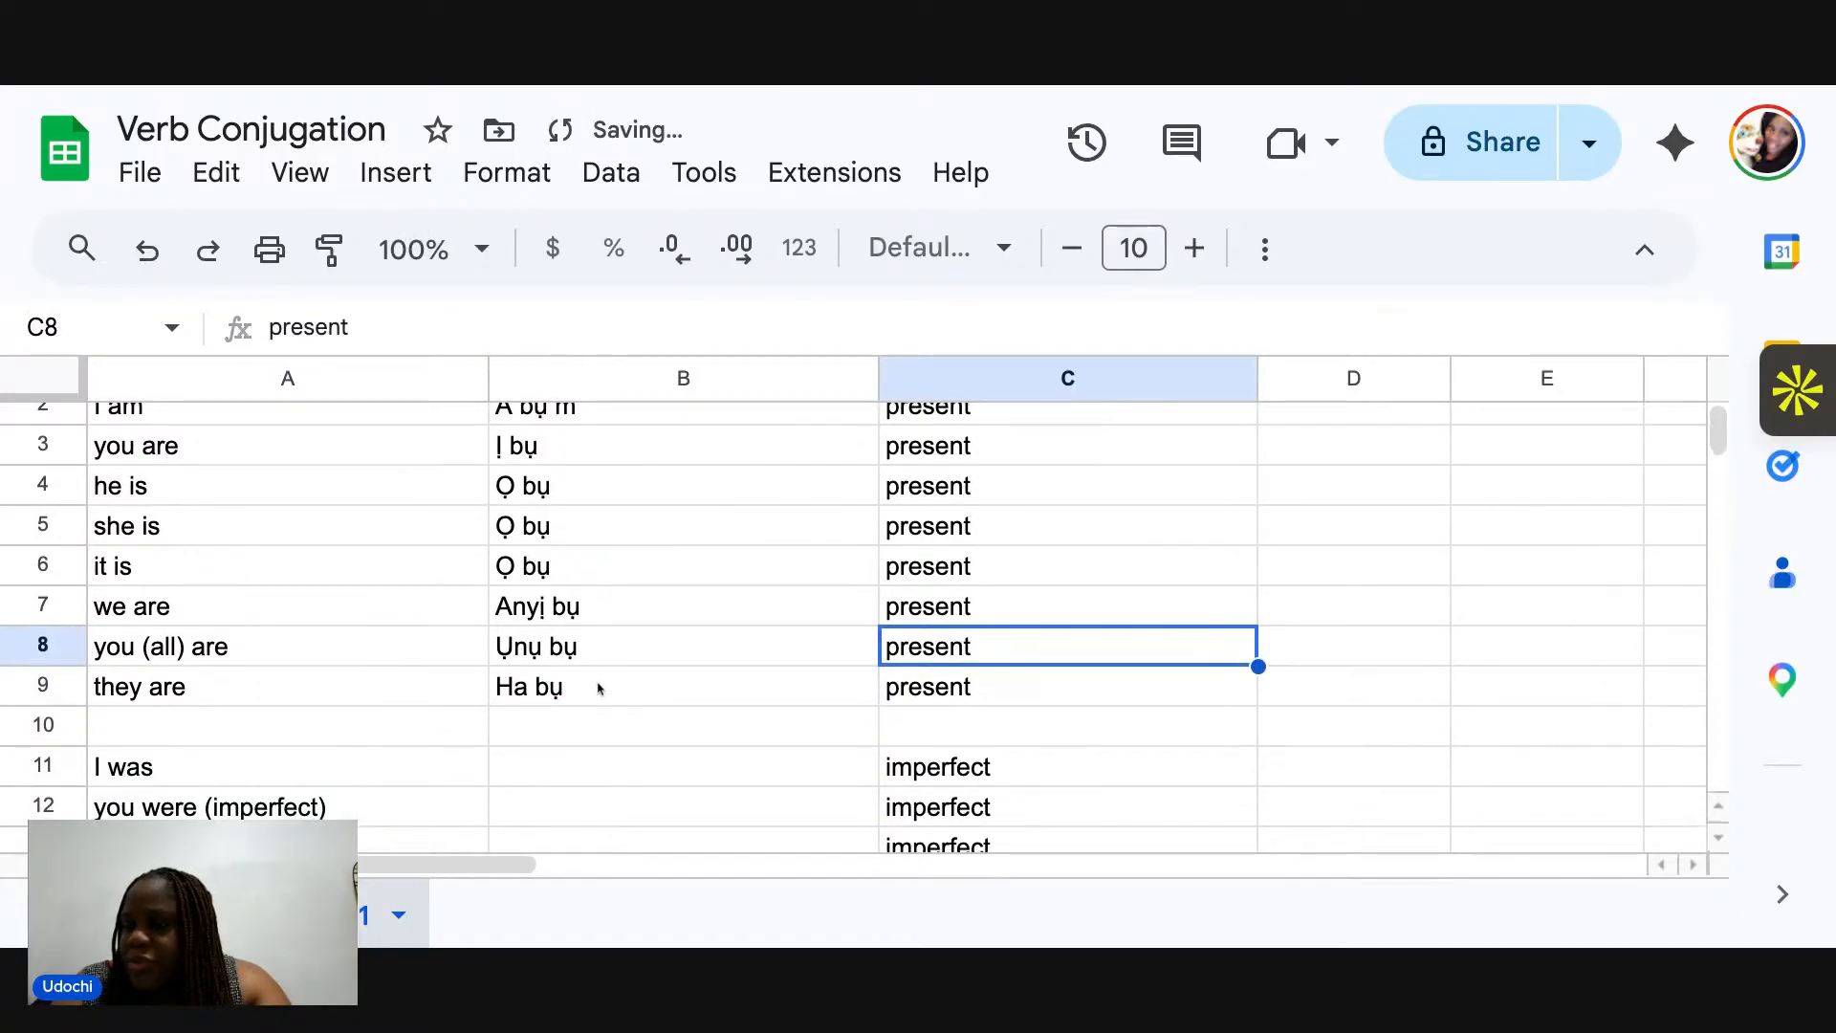
scroll(600, 687, "up", 1)
scroll(853, 626, "up", 1)
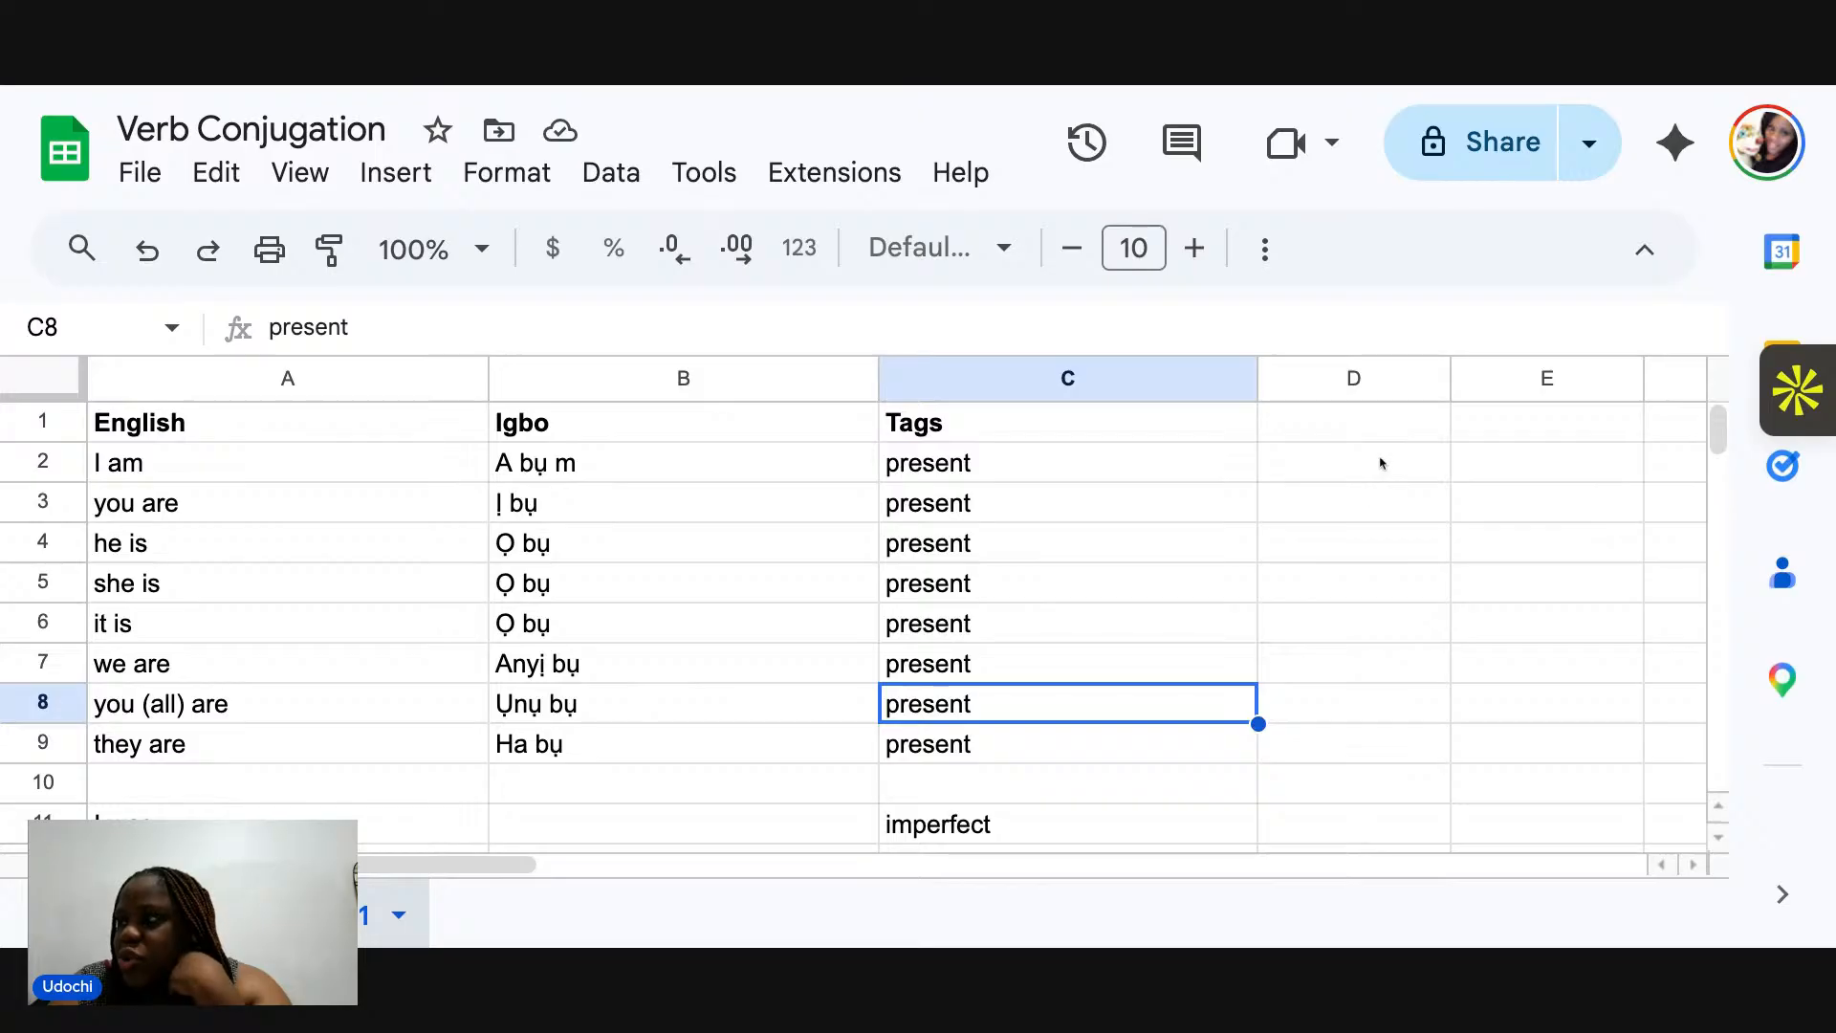
Add the column header "Example" in cell D1, beside the Tags header.
left_click(1349, 426)
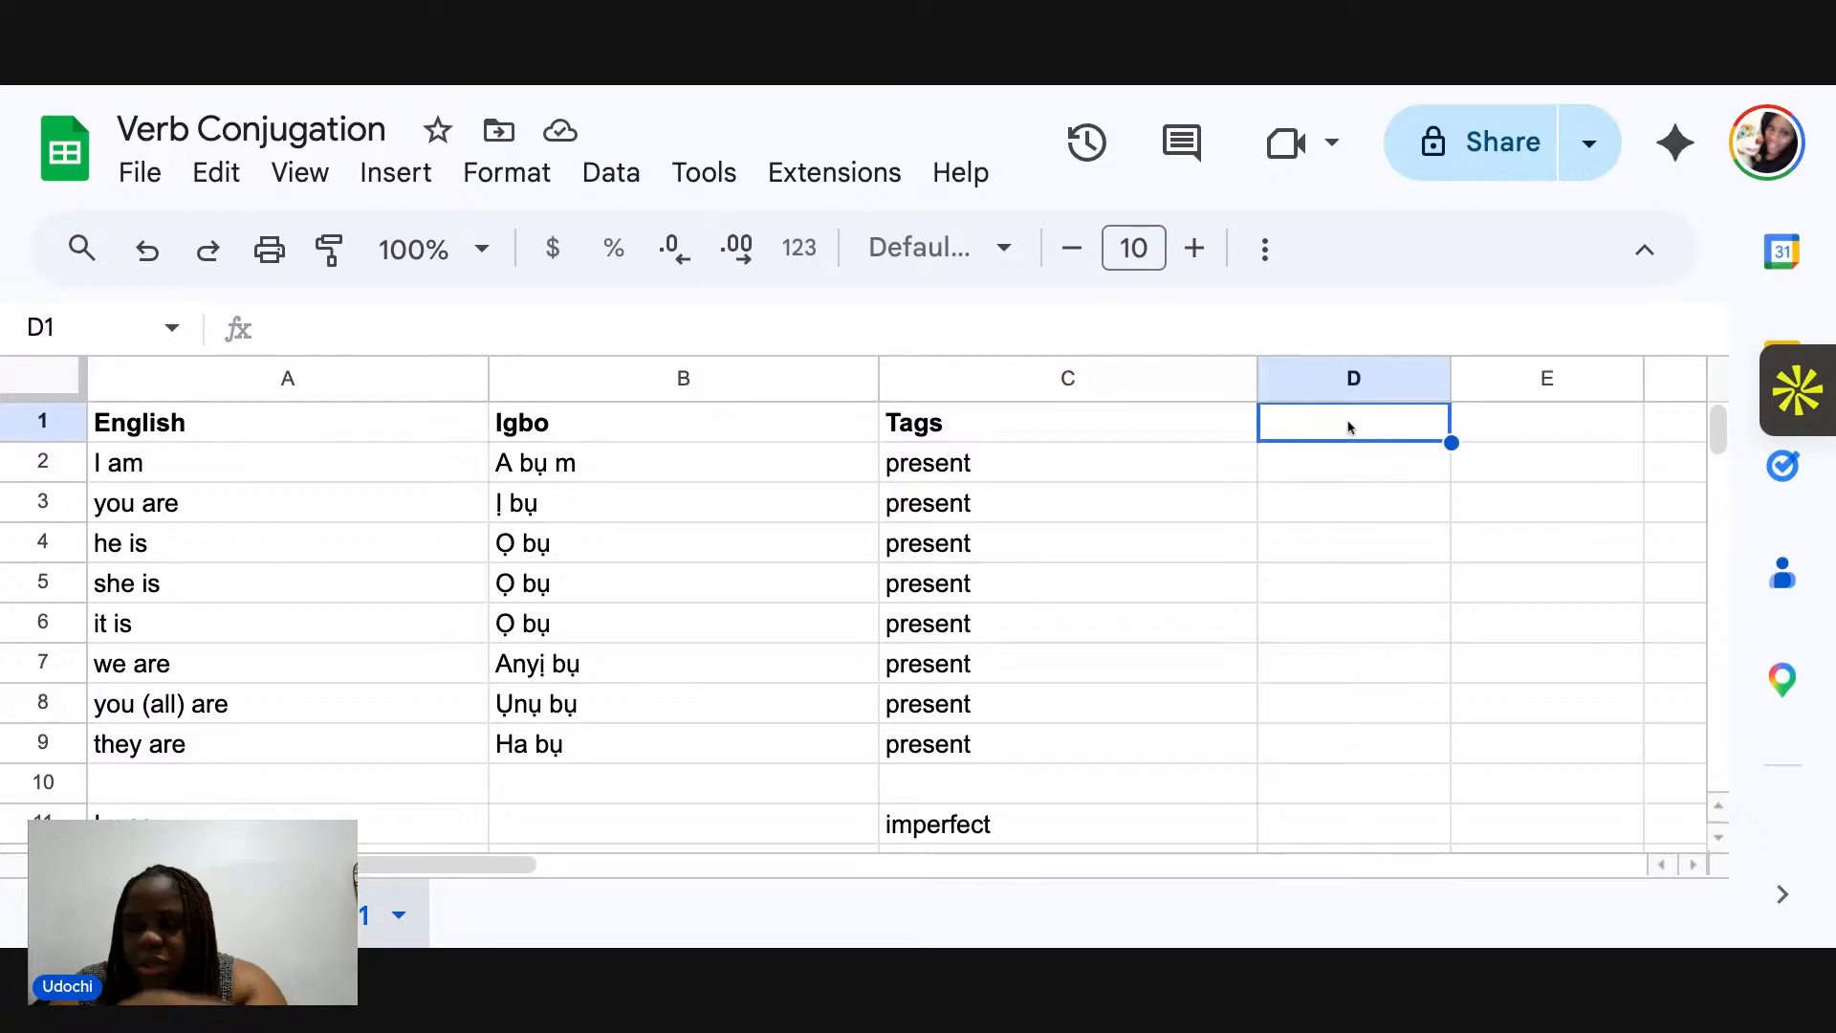
key("BackSpace")
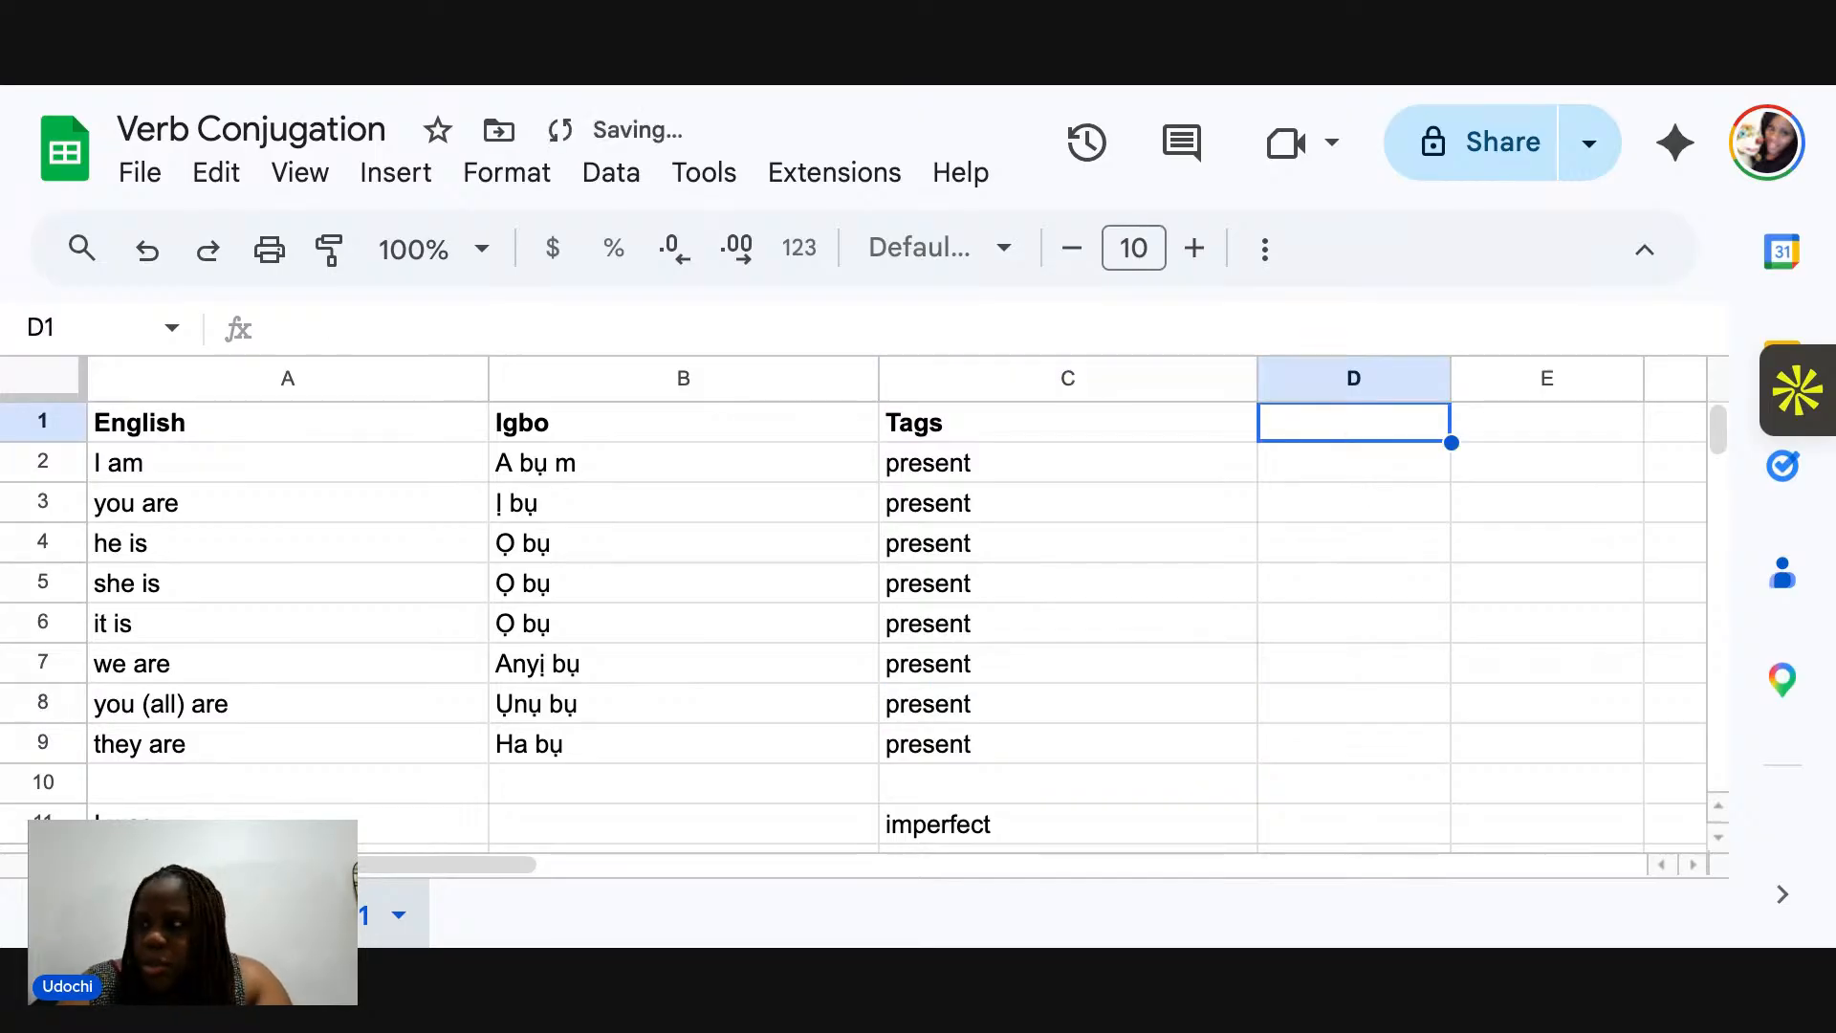
type("Example")
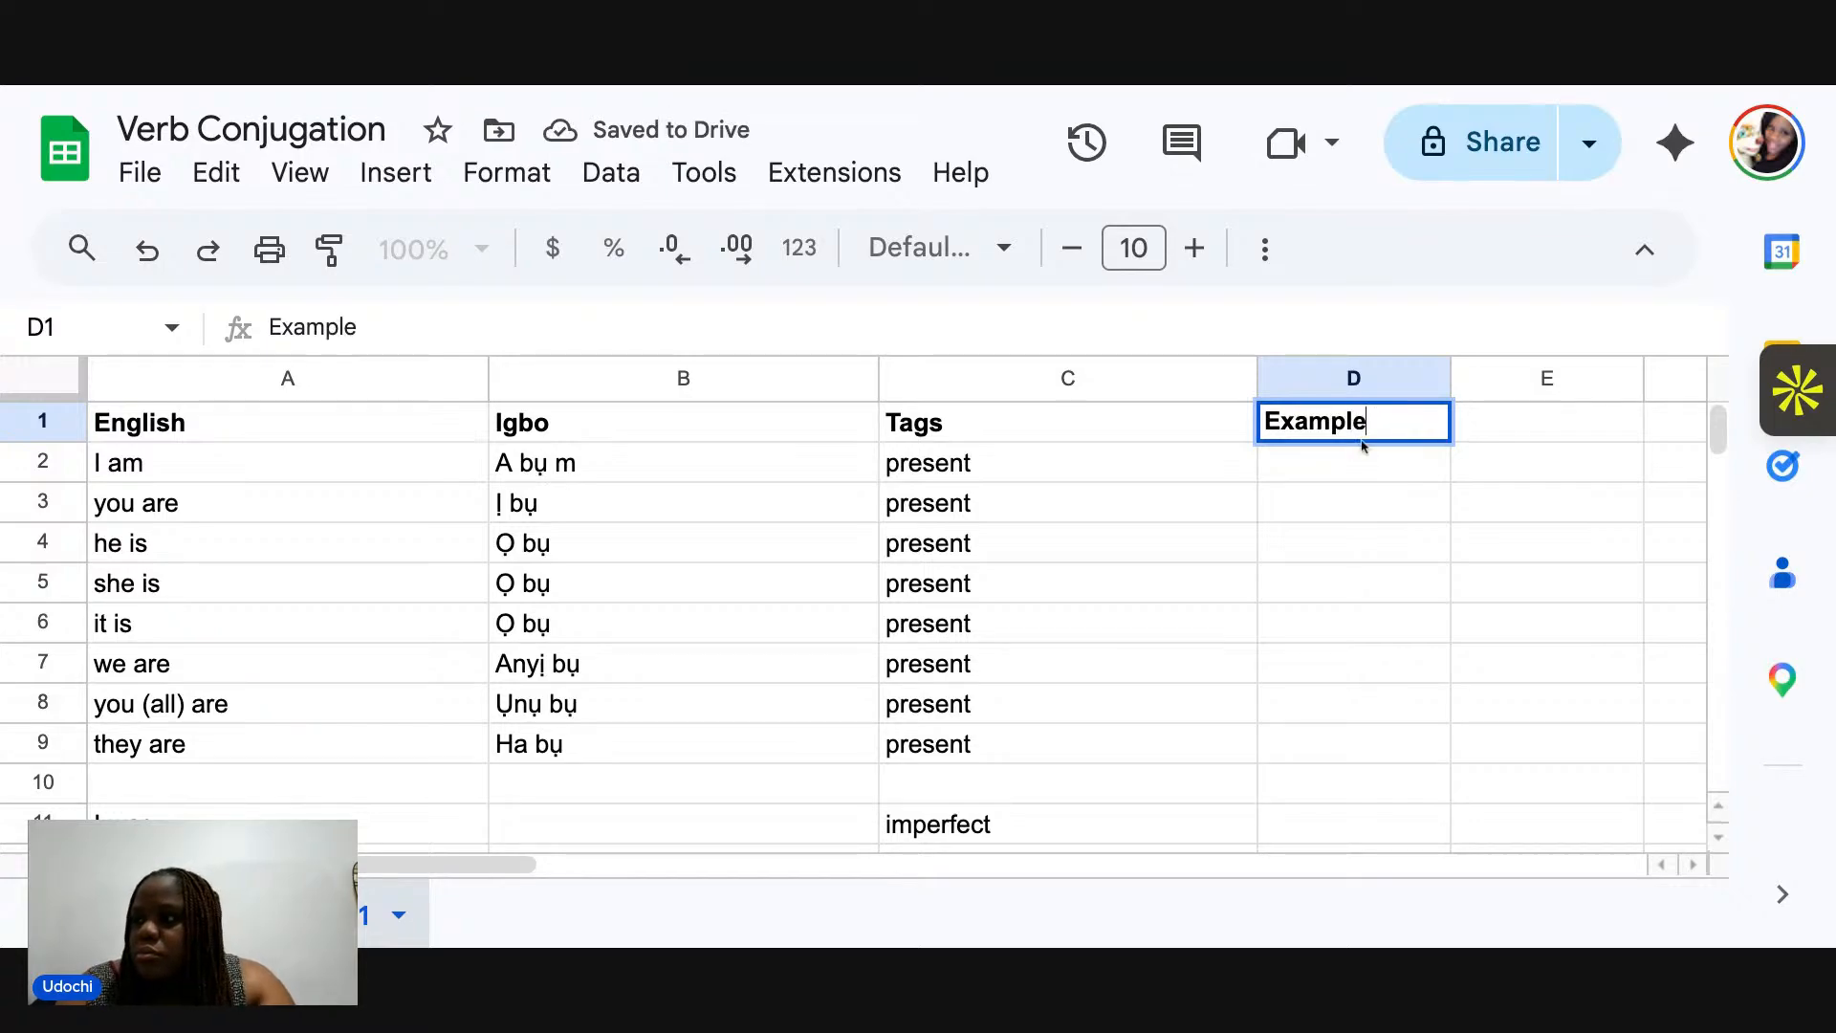
left_click(1227, 706)
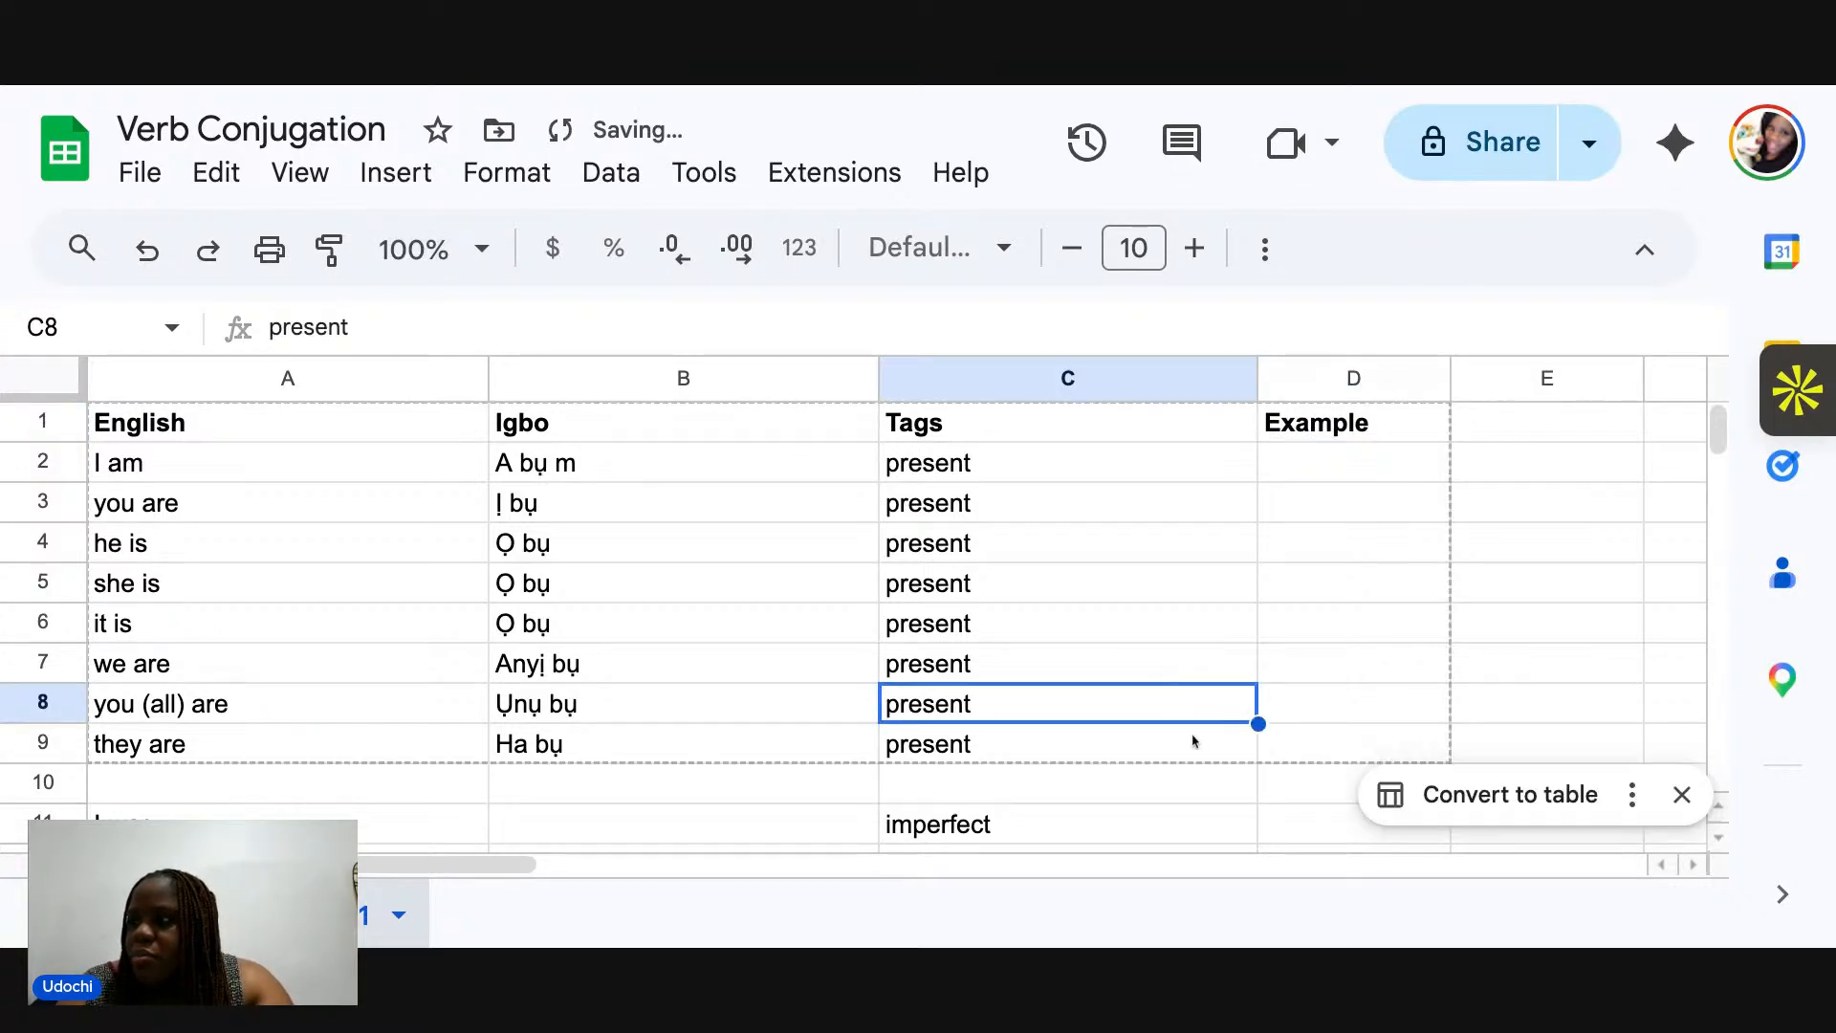
Enter the imperfect example sentence "I was walking when it rained" for "I was" in cell D11.
left_click(959, 828)
scroll(959, 828, "down", 5)
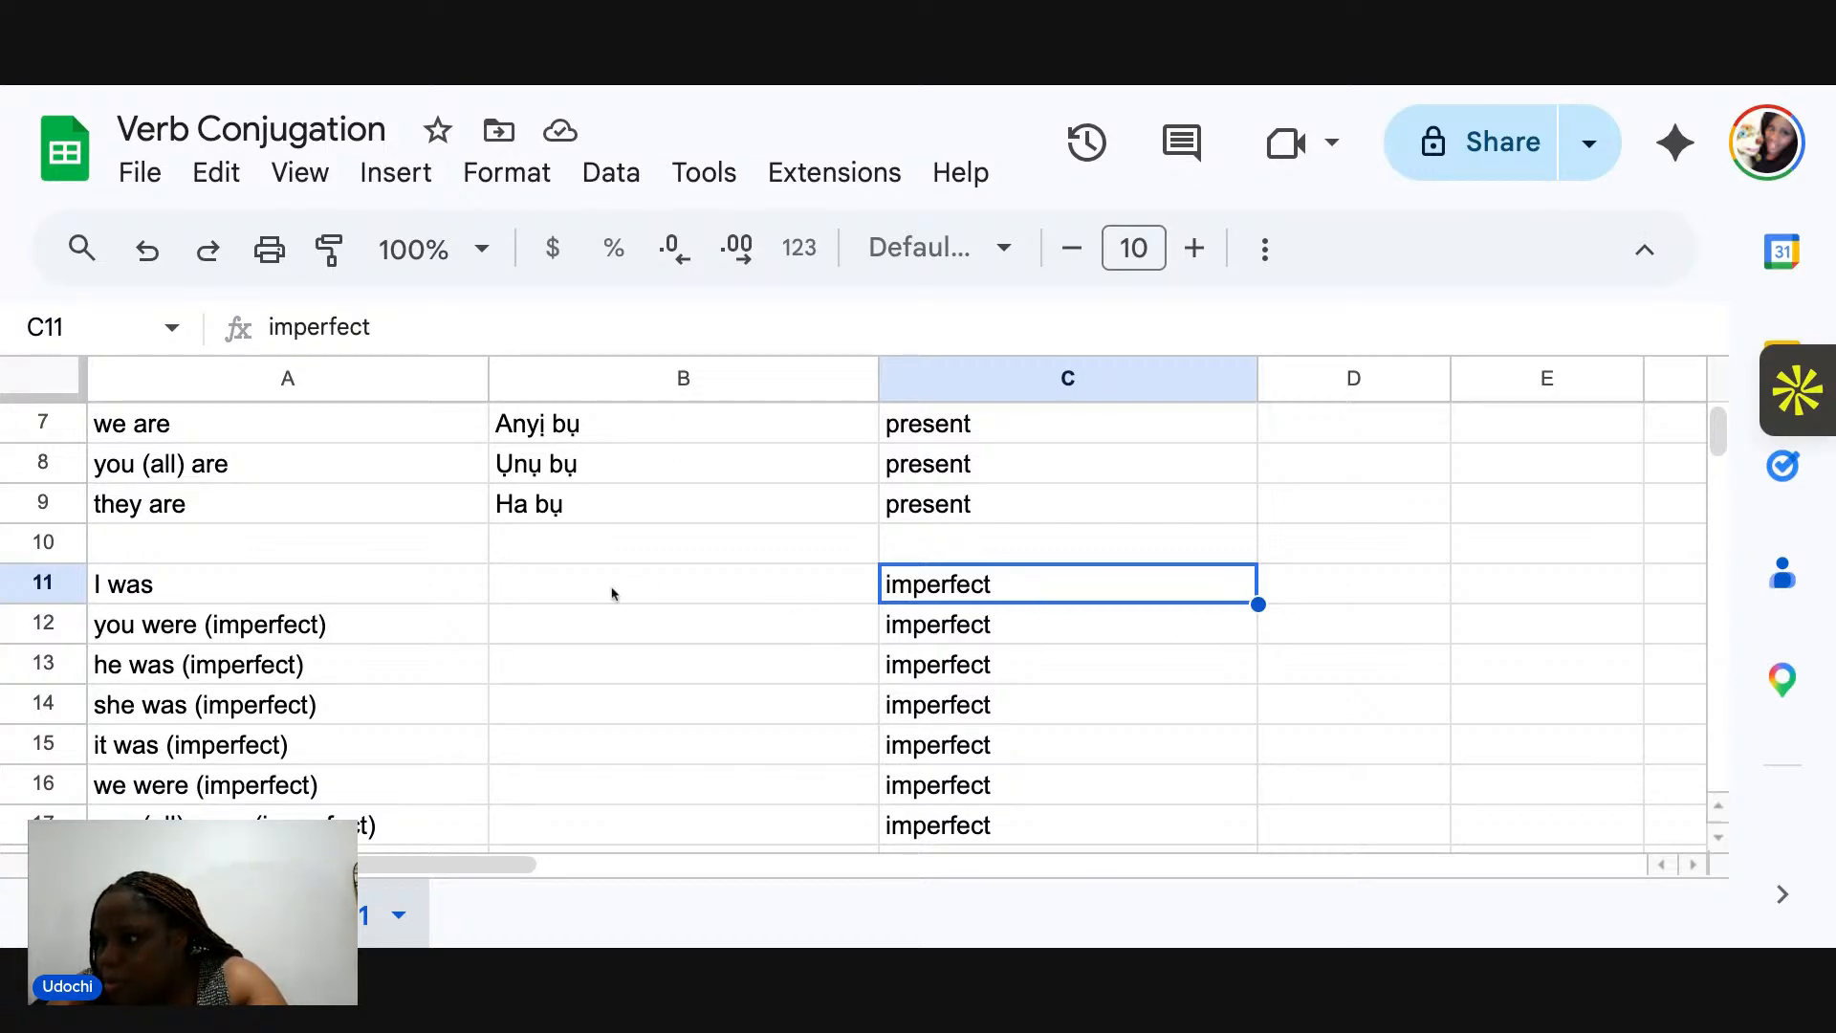
left_click(1297, 597)
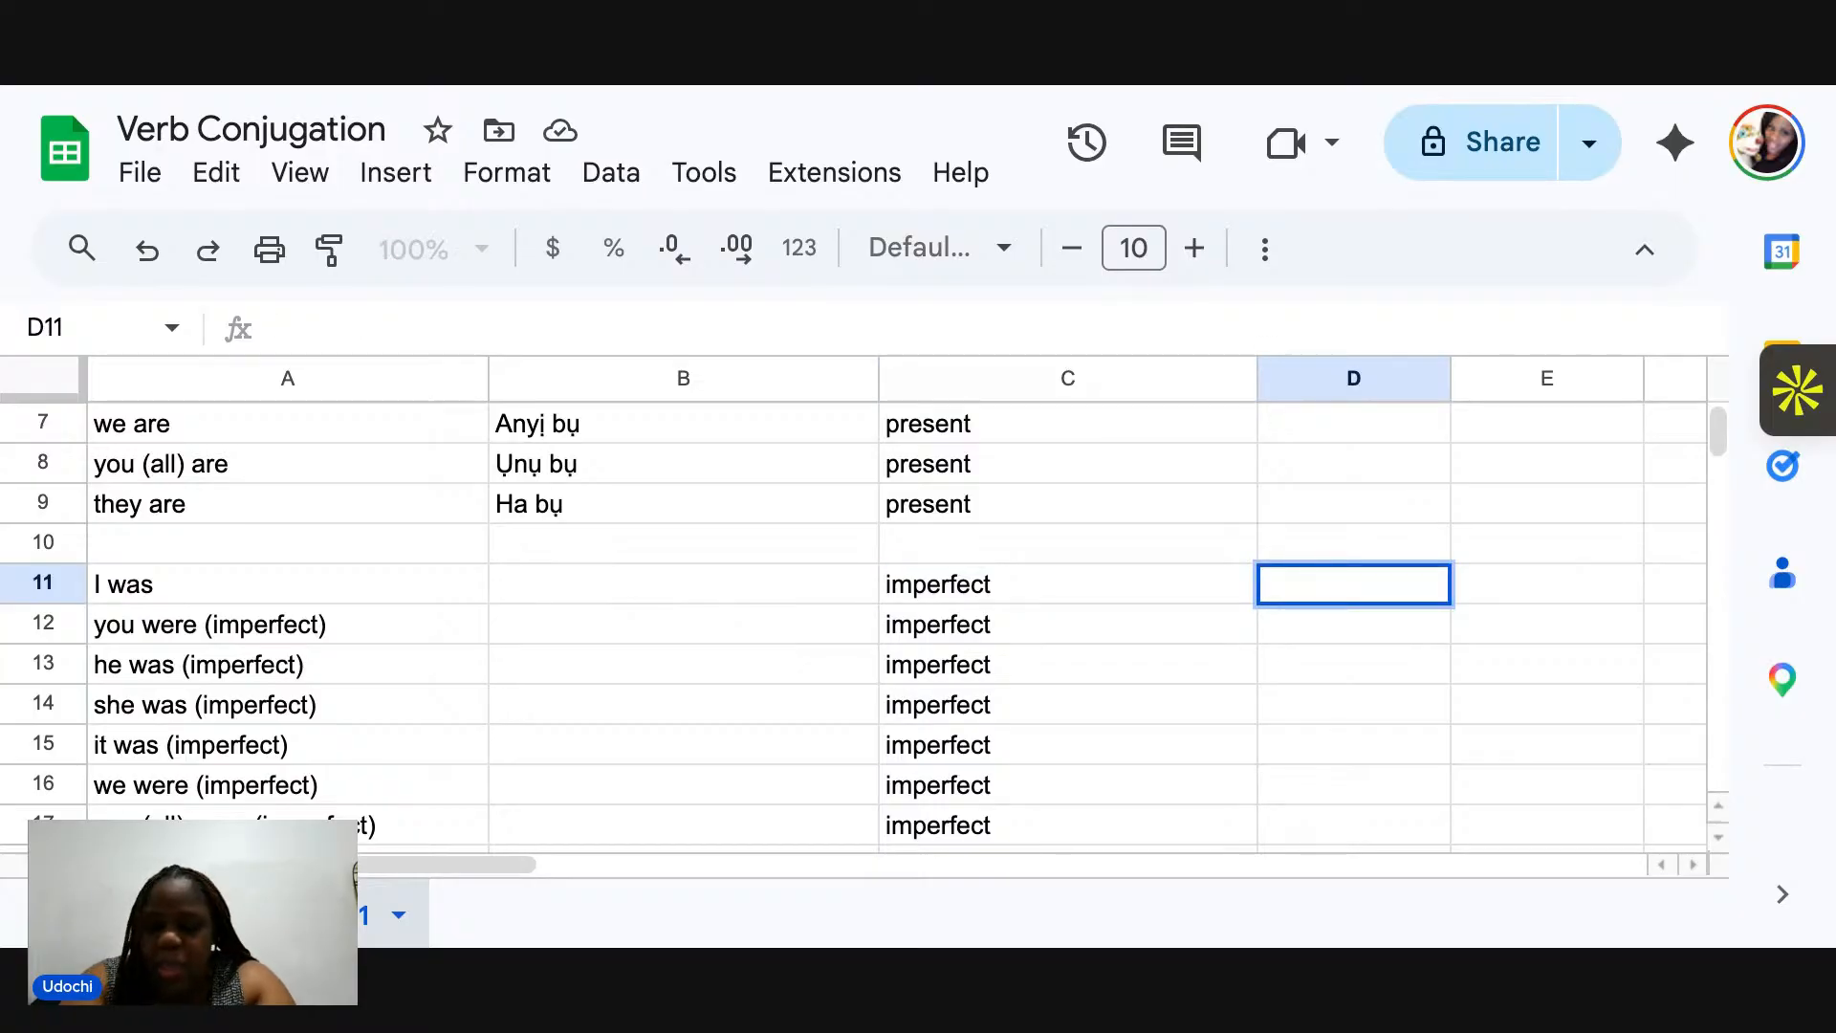
type("I was walking")
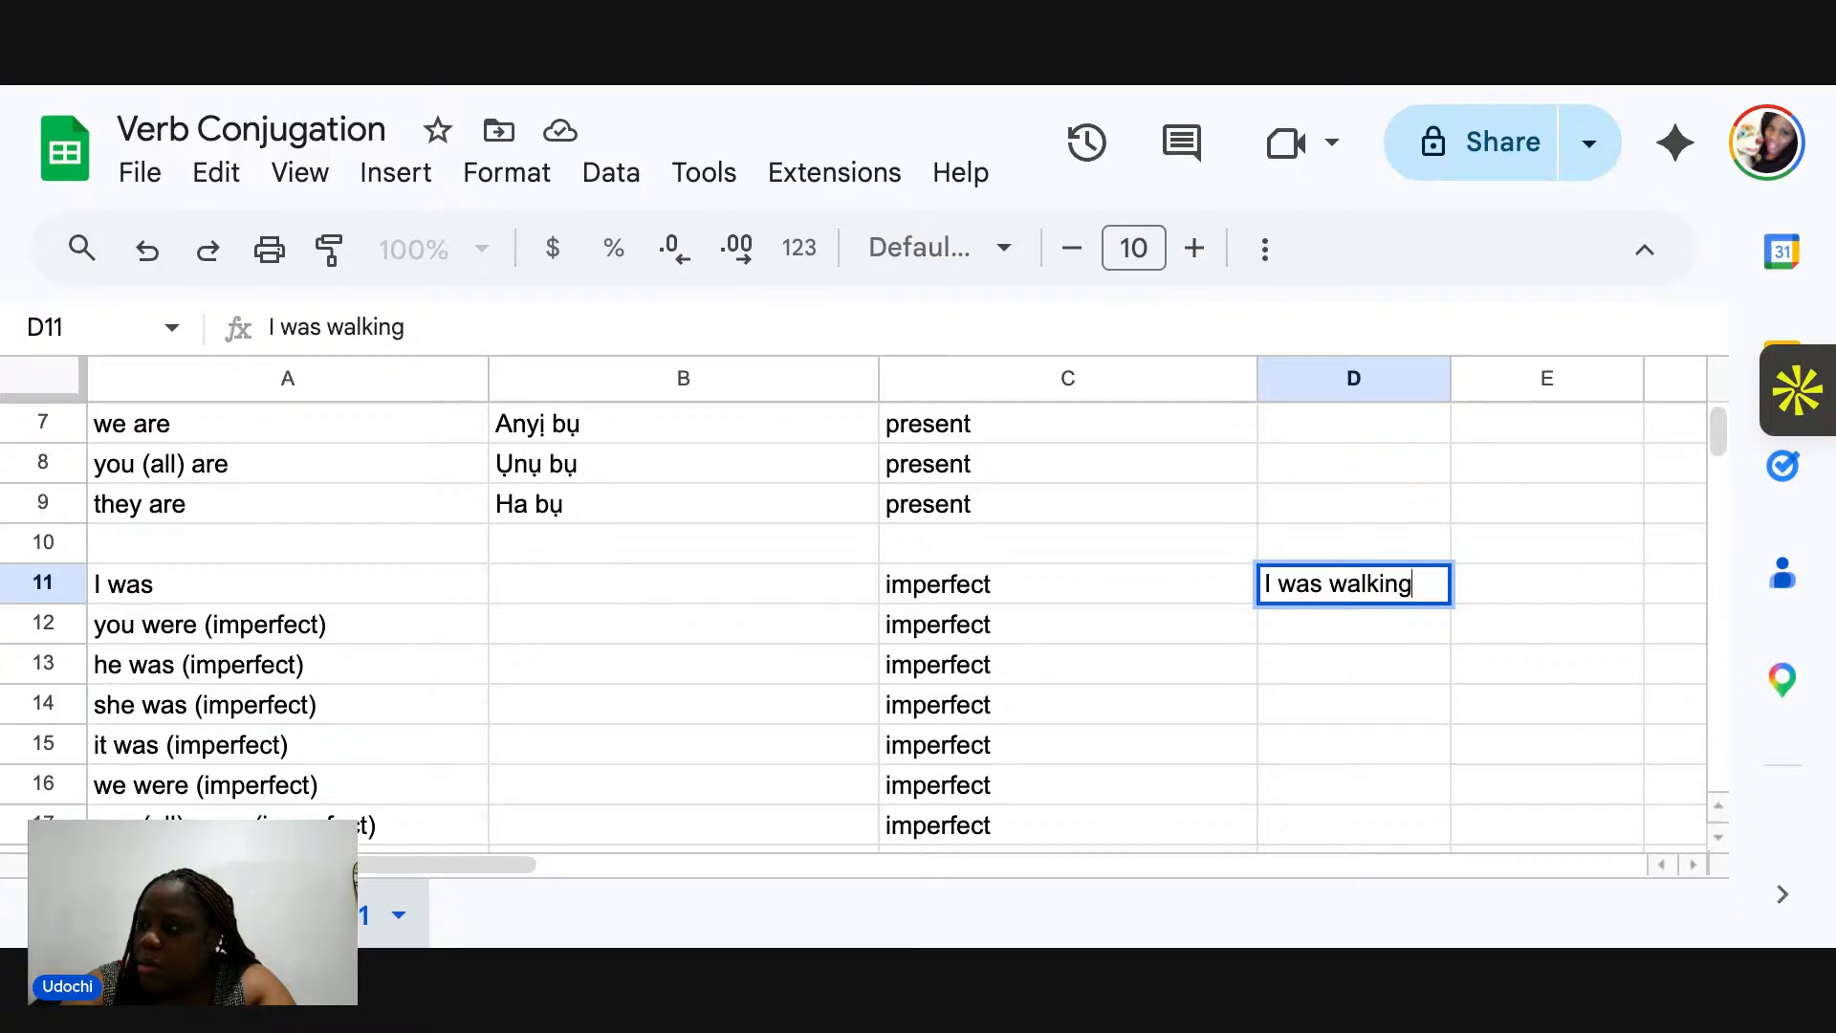
type(", wh")
key("BackSpace")
key("BackSpace")
key("BackSpace")
key("BackSpace")
type("w")
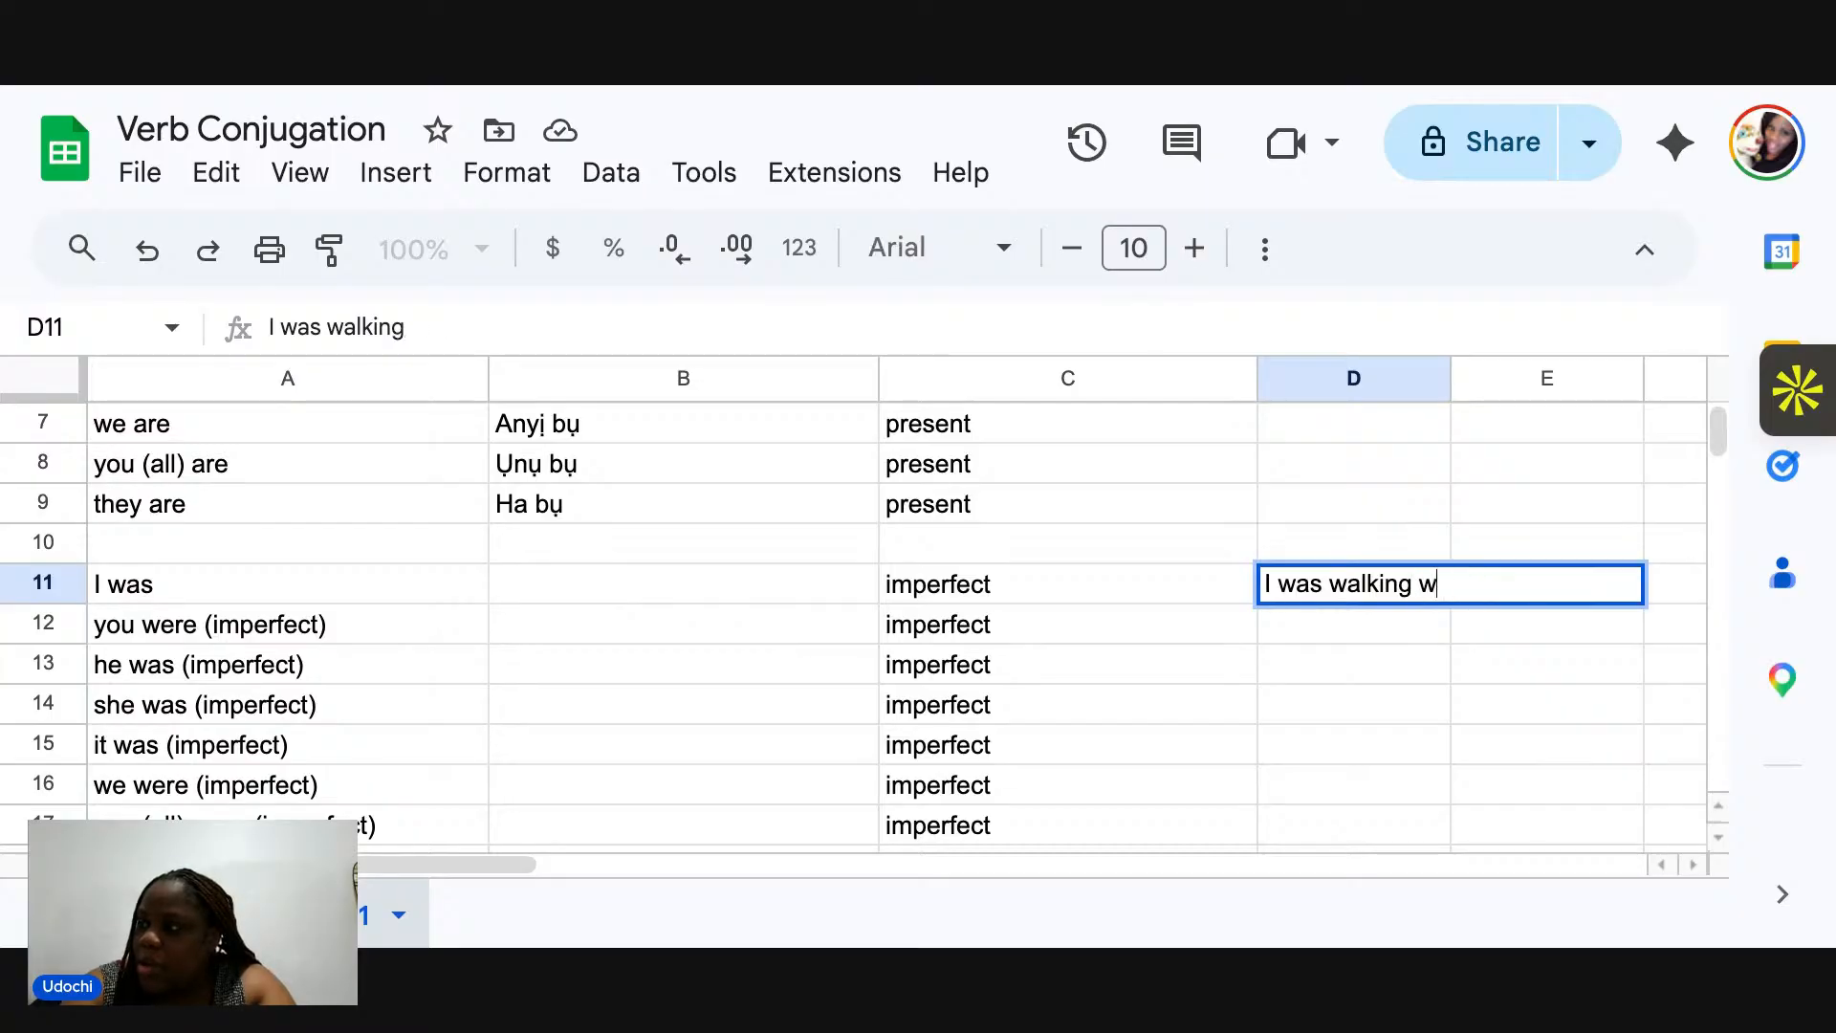
type("hen it traine")
key("BackSpace")
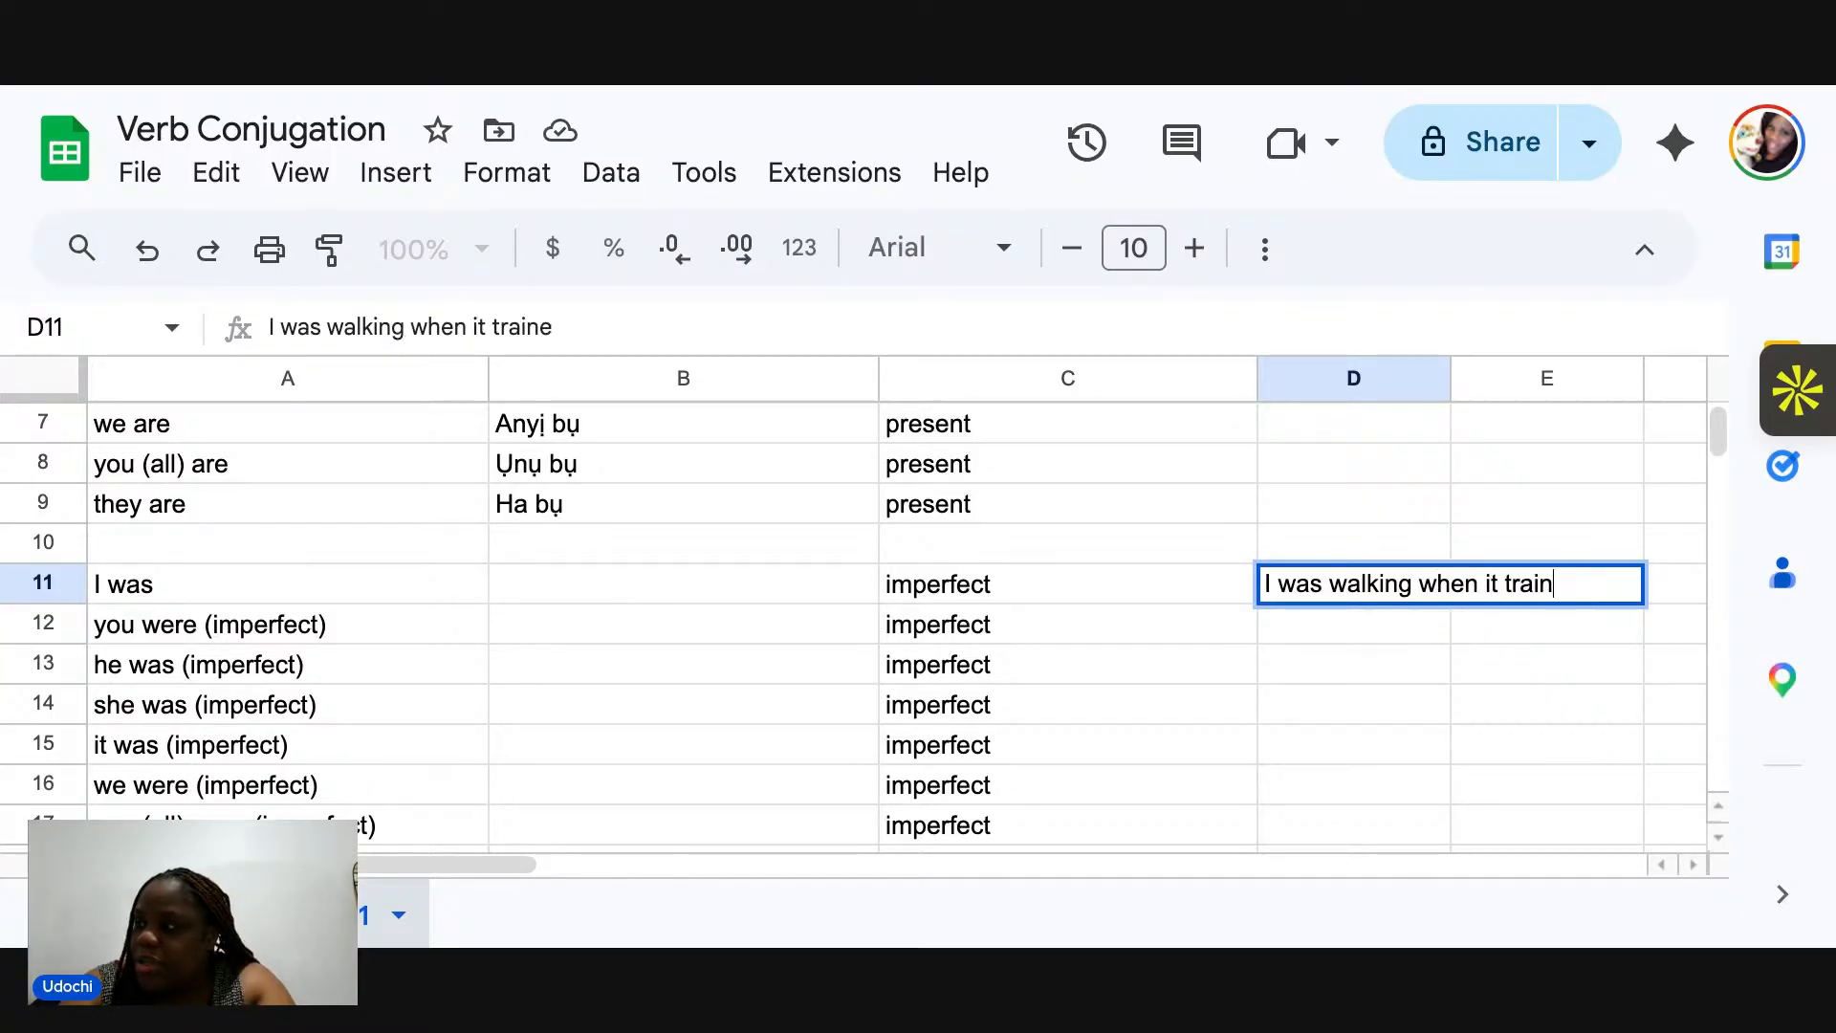
key("BackSpace")
key("BackSpace")
key("BackSpace")
key("BackSpace")
key("BackSpace")
type("rained")
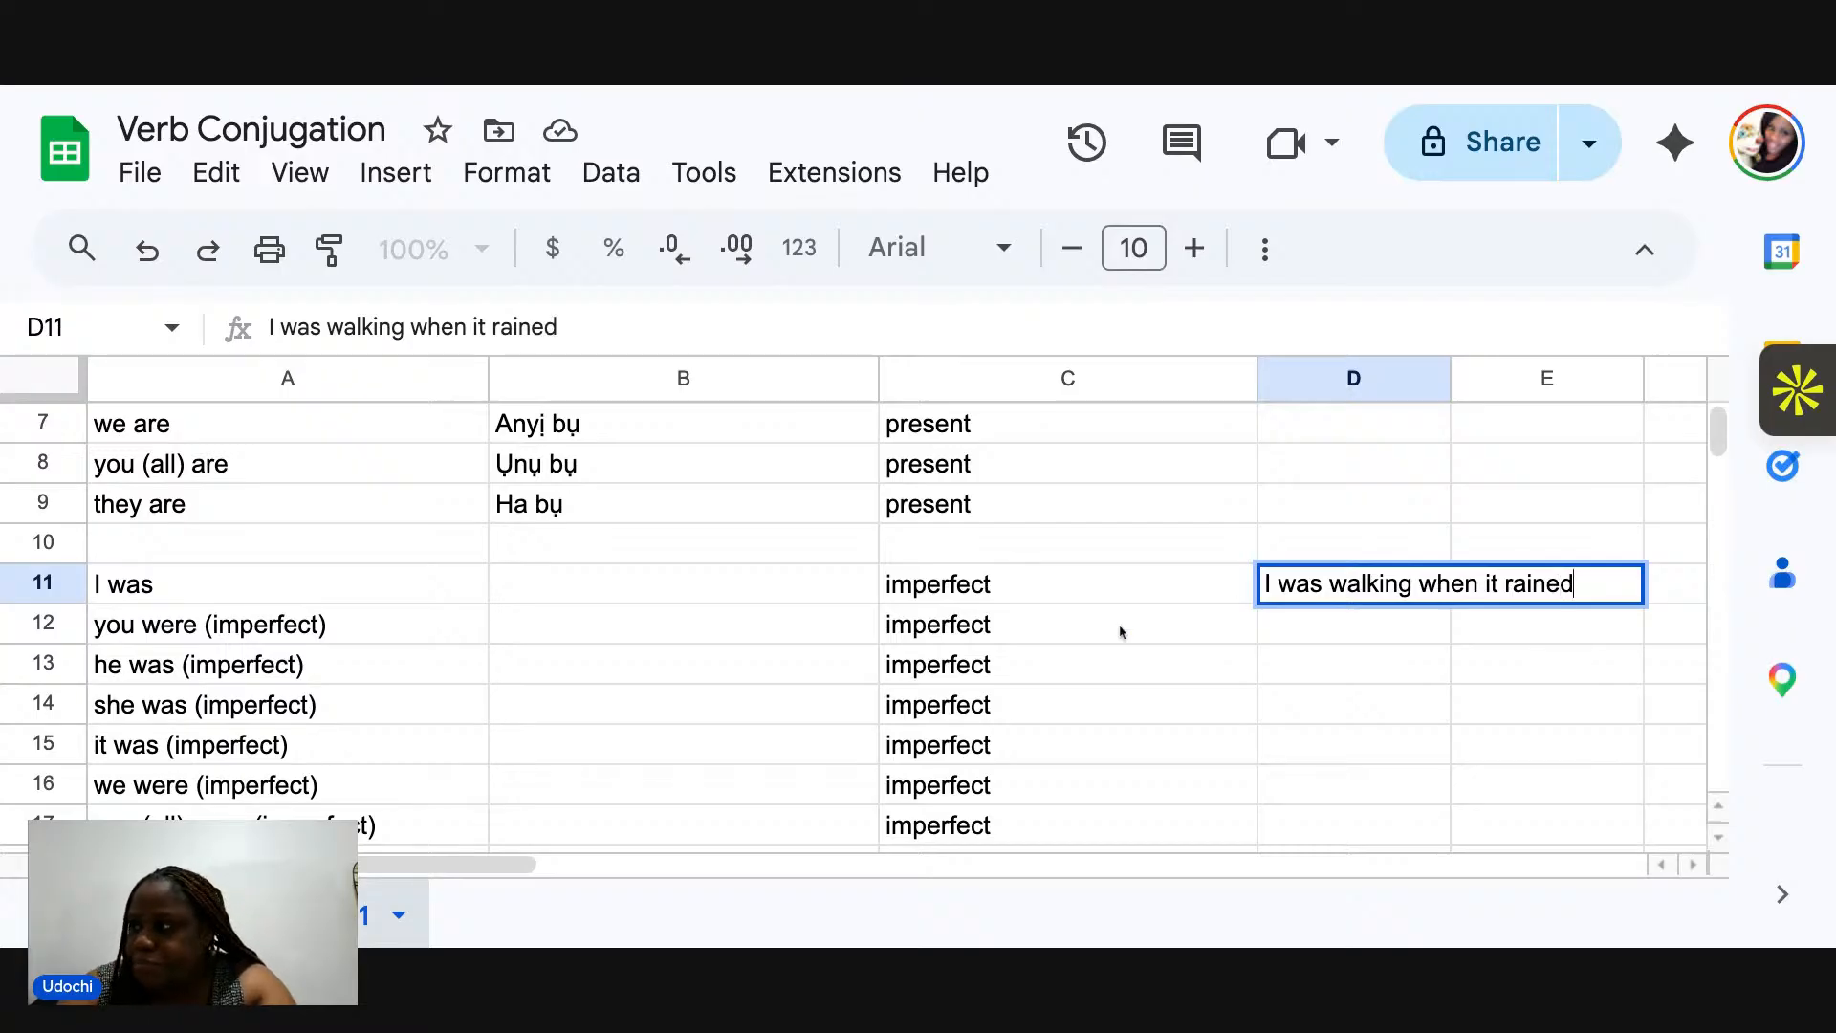
Enter the example sentence "You were sleeping when I called" for "you were (imperfect)" in cell D12.
left_click(1298, 635)
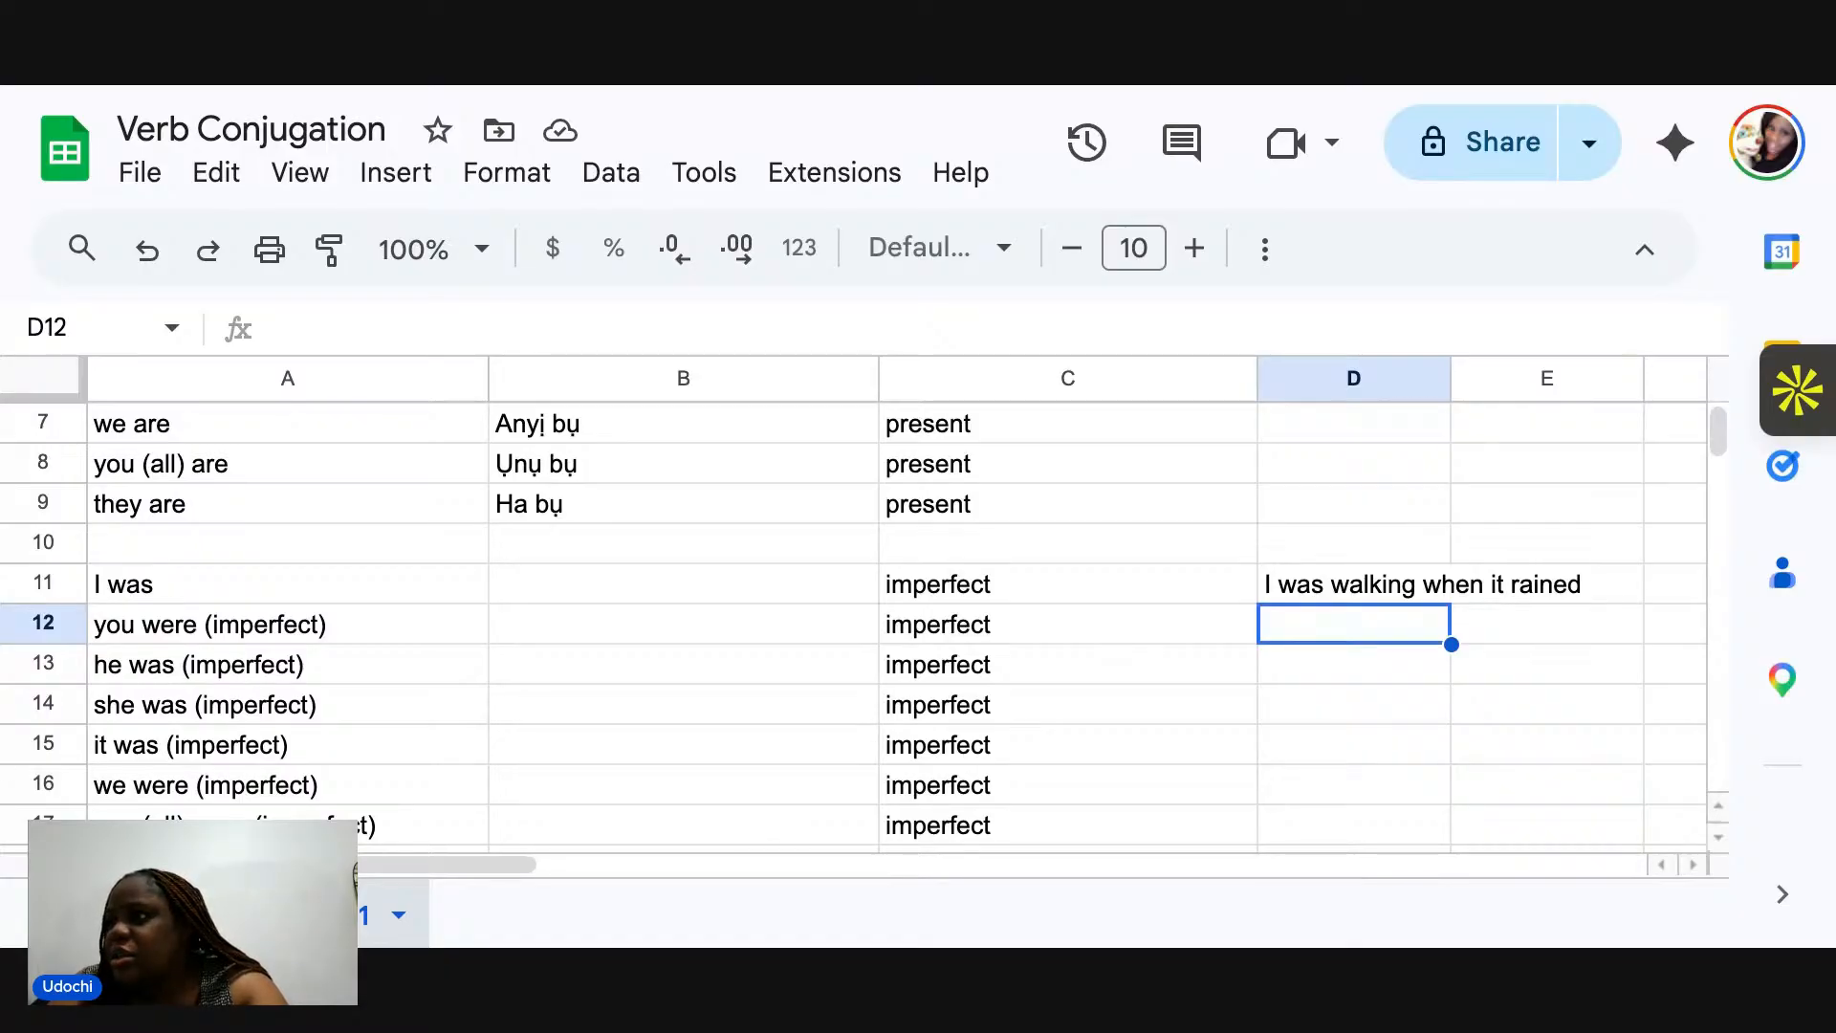
double_click(1291, 630)
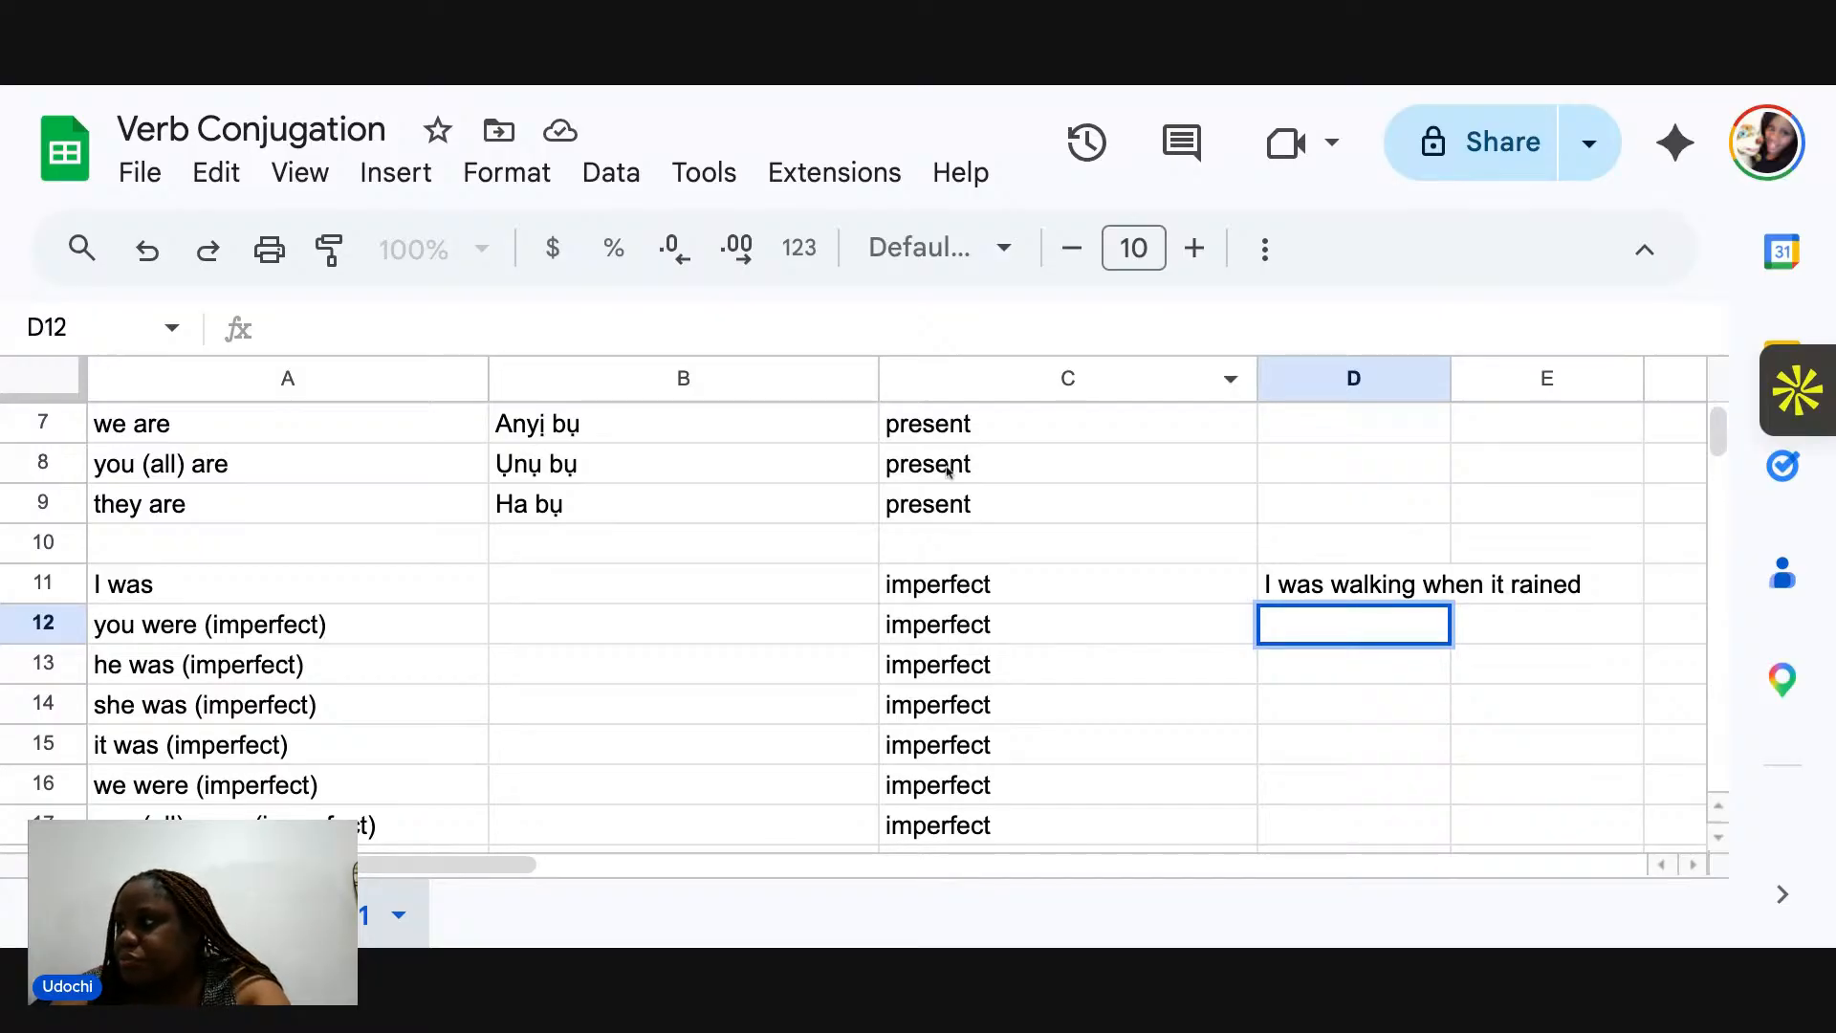
type("YOu w")
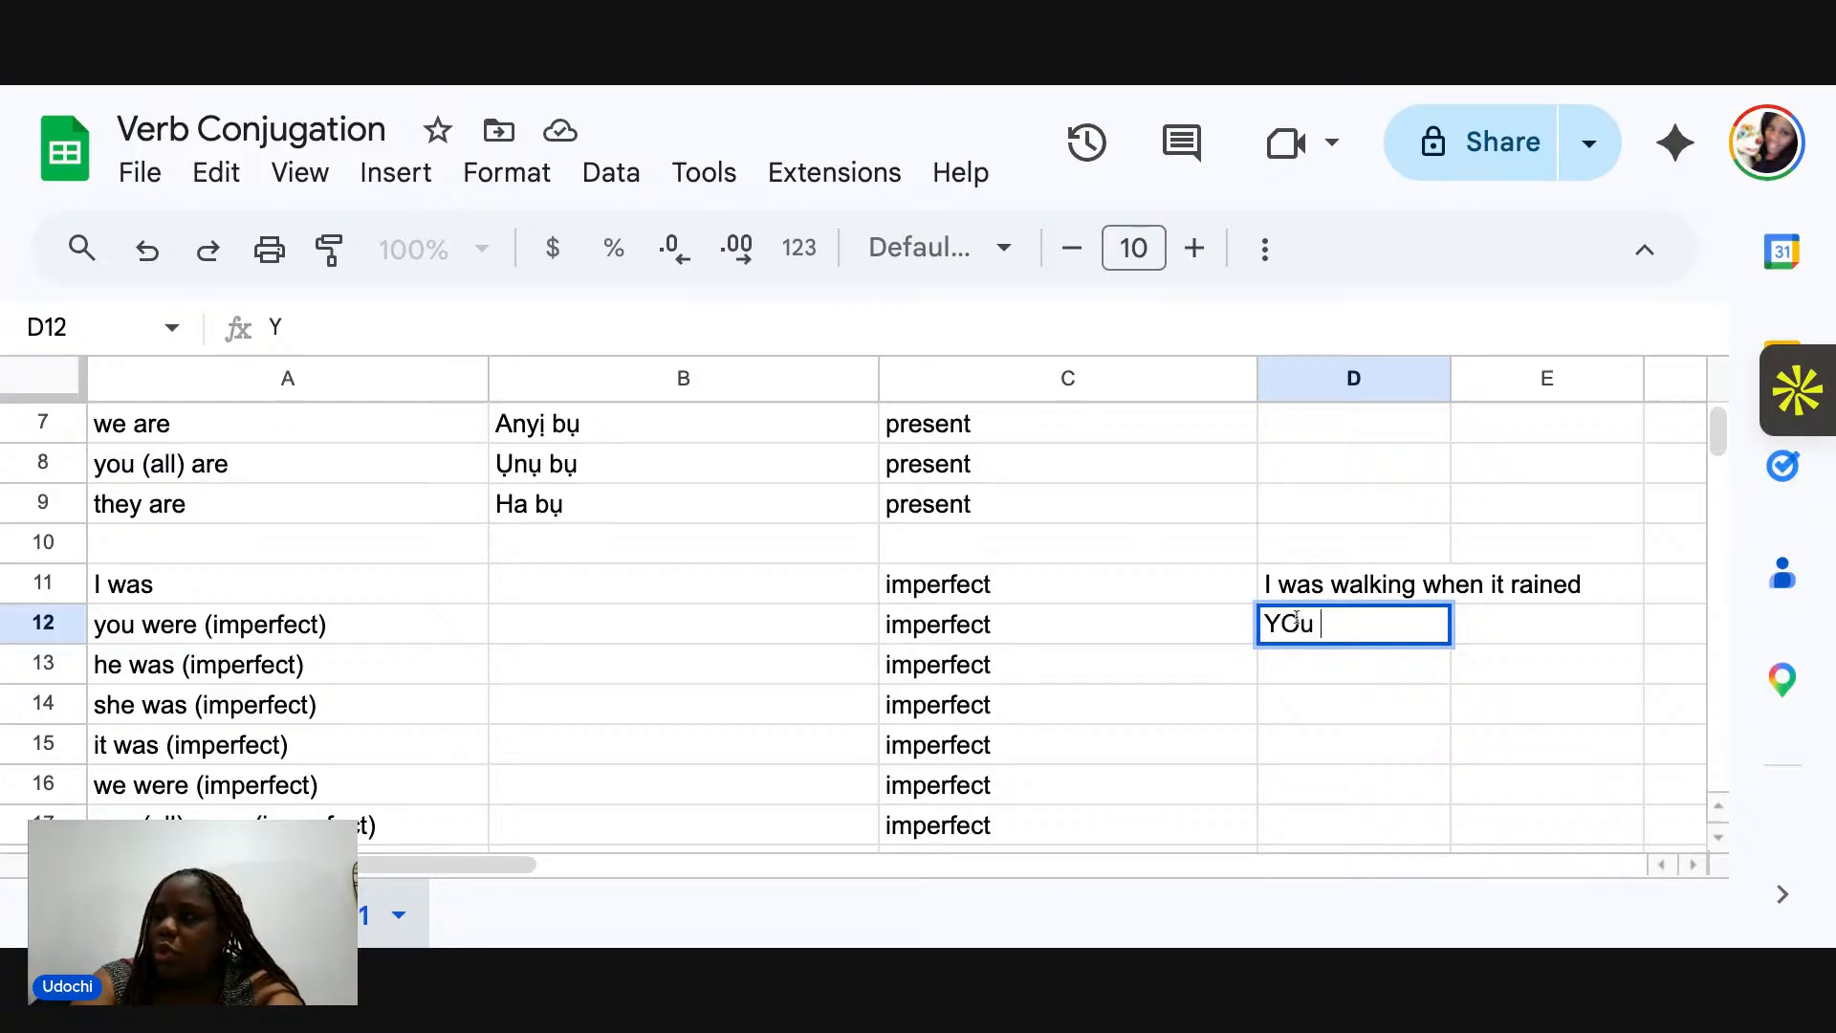
key("BackSpace")
key("BackSpace")
key("BackSpace")
key("BackSpace")
type("ou were ")
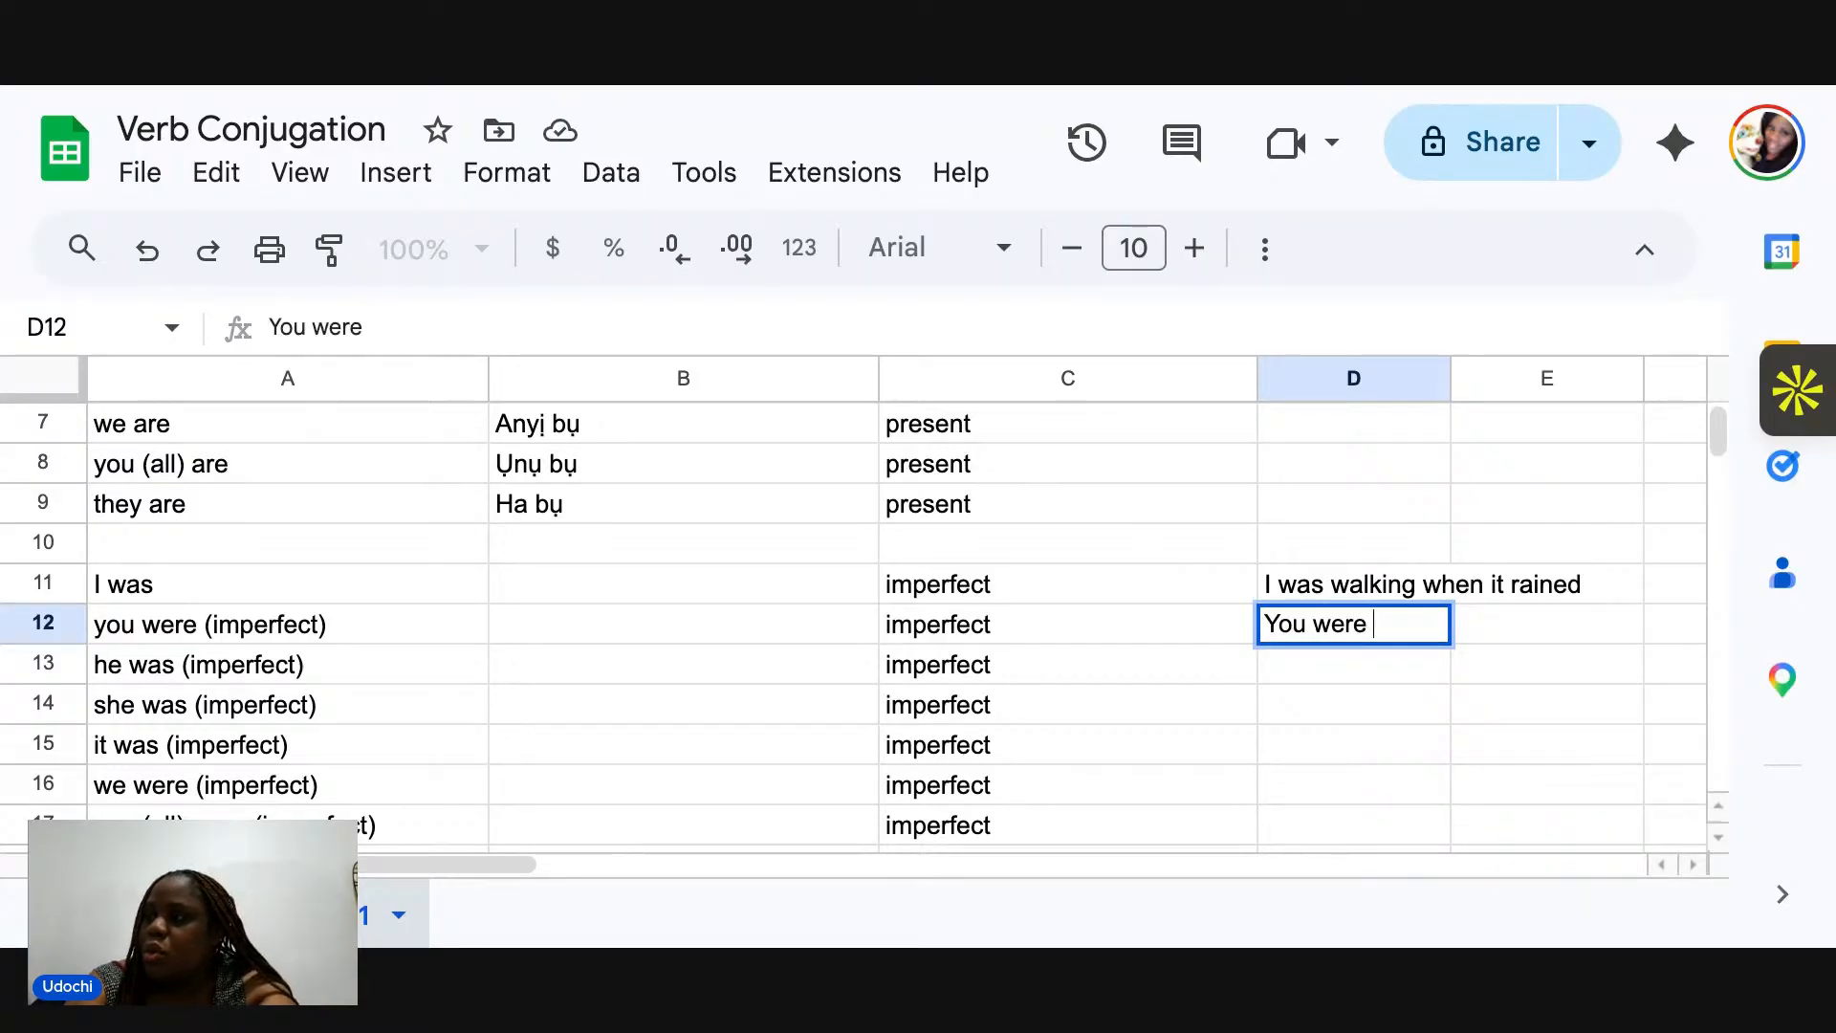
type("sleeping when I called")
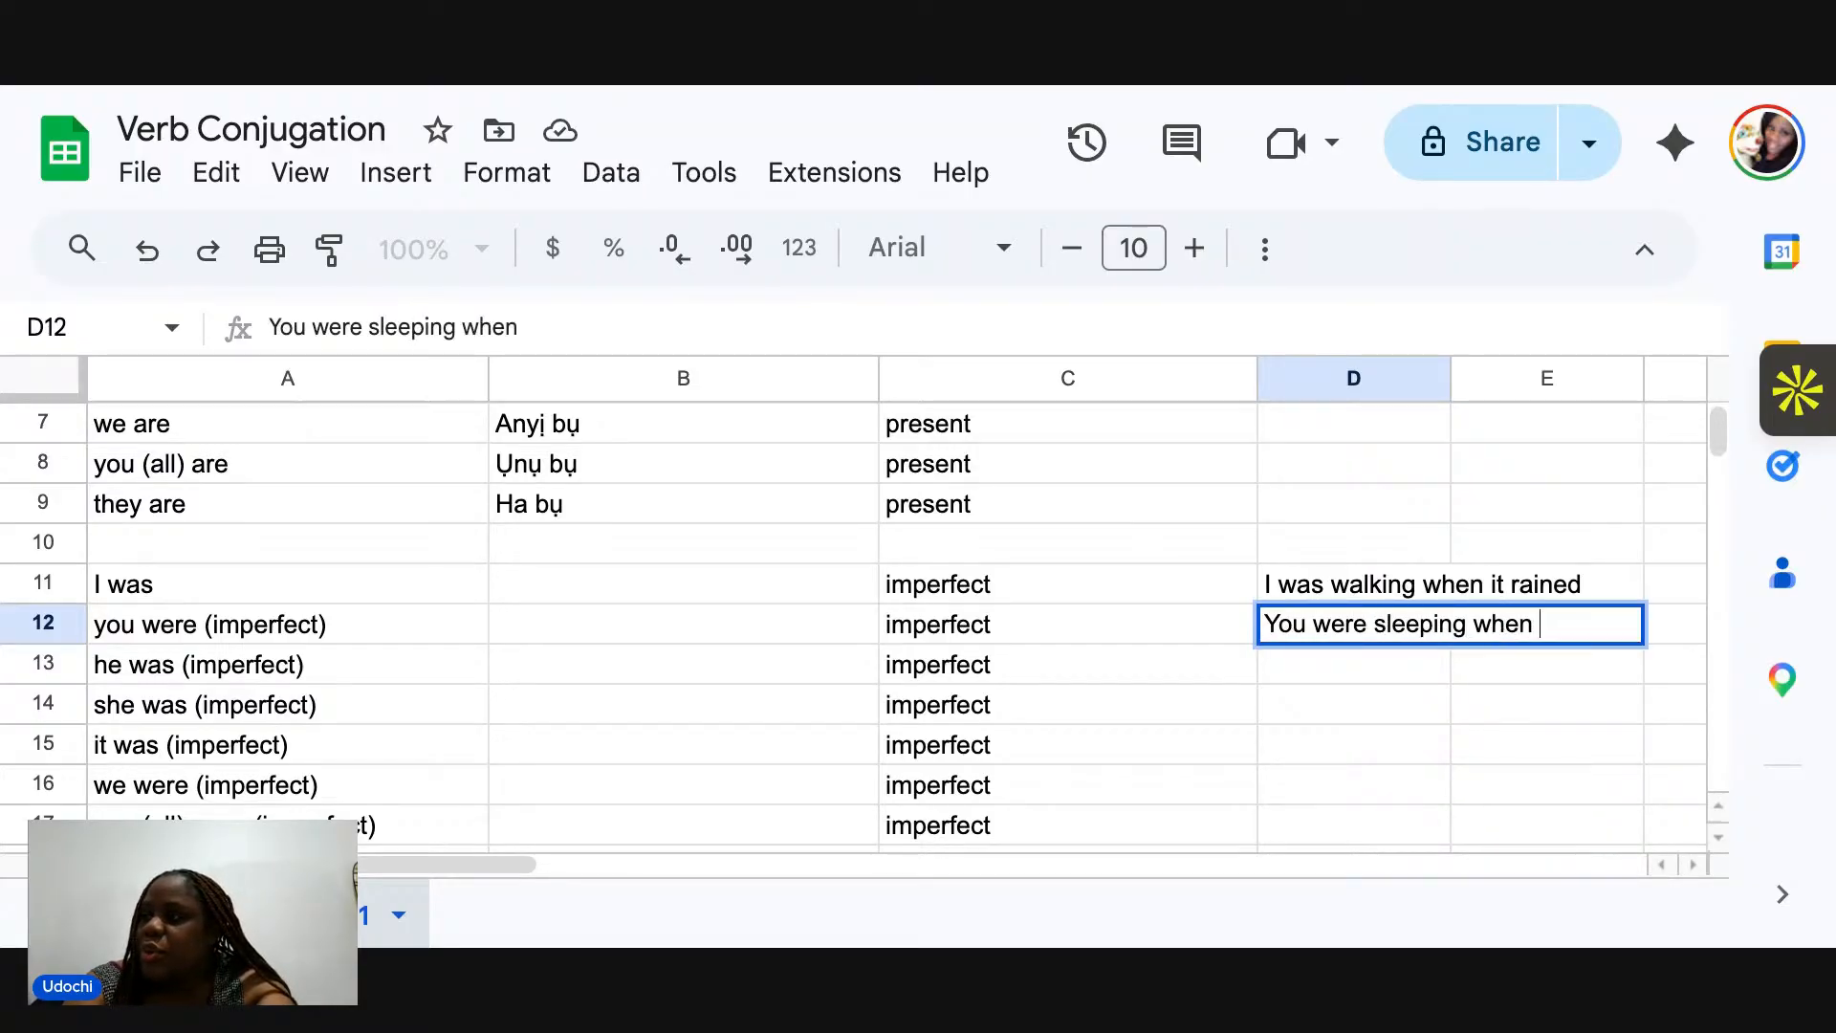
Enter the example sentence "He was eating when you knocked on the door" for "he was (imperfect)" in cell D13.
left_click(1289, 669)
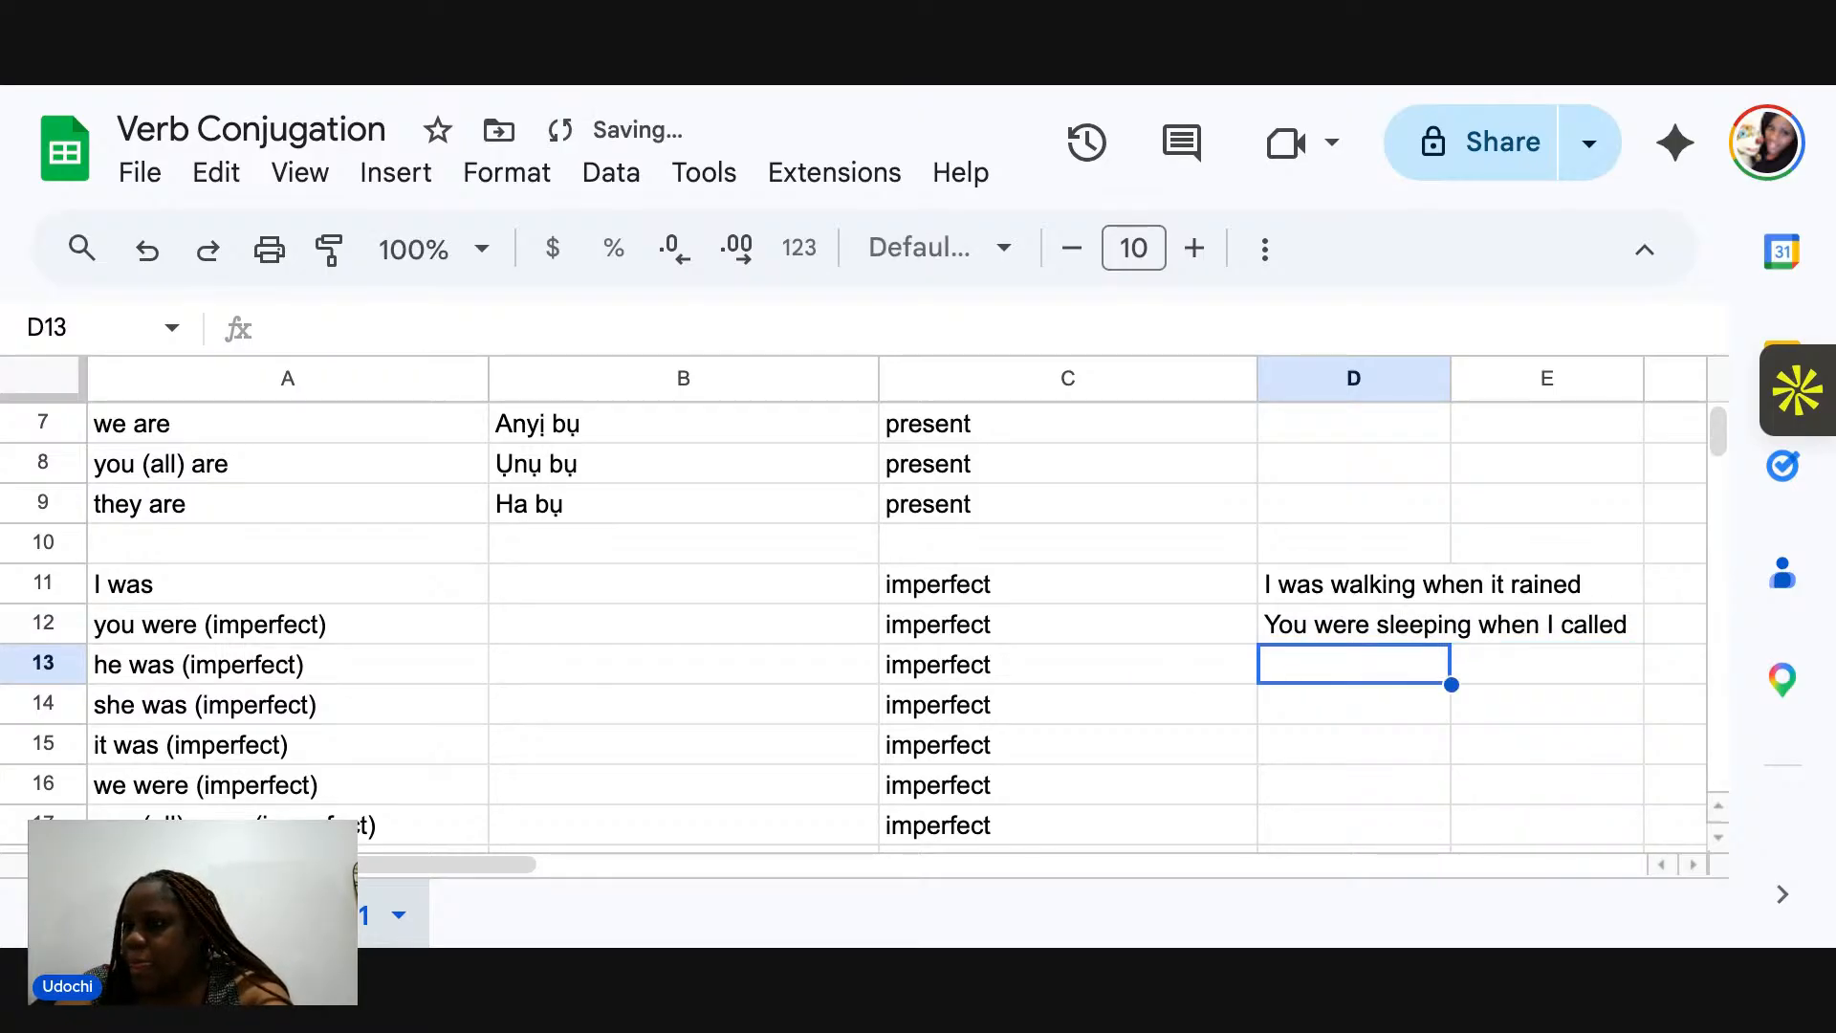
type("He wa")
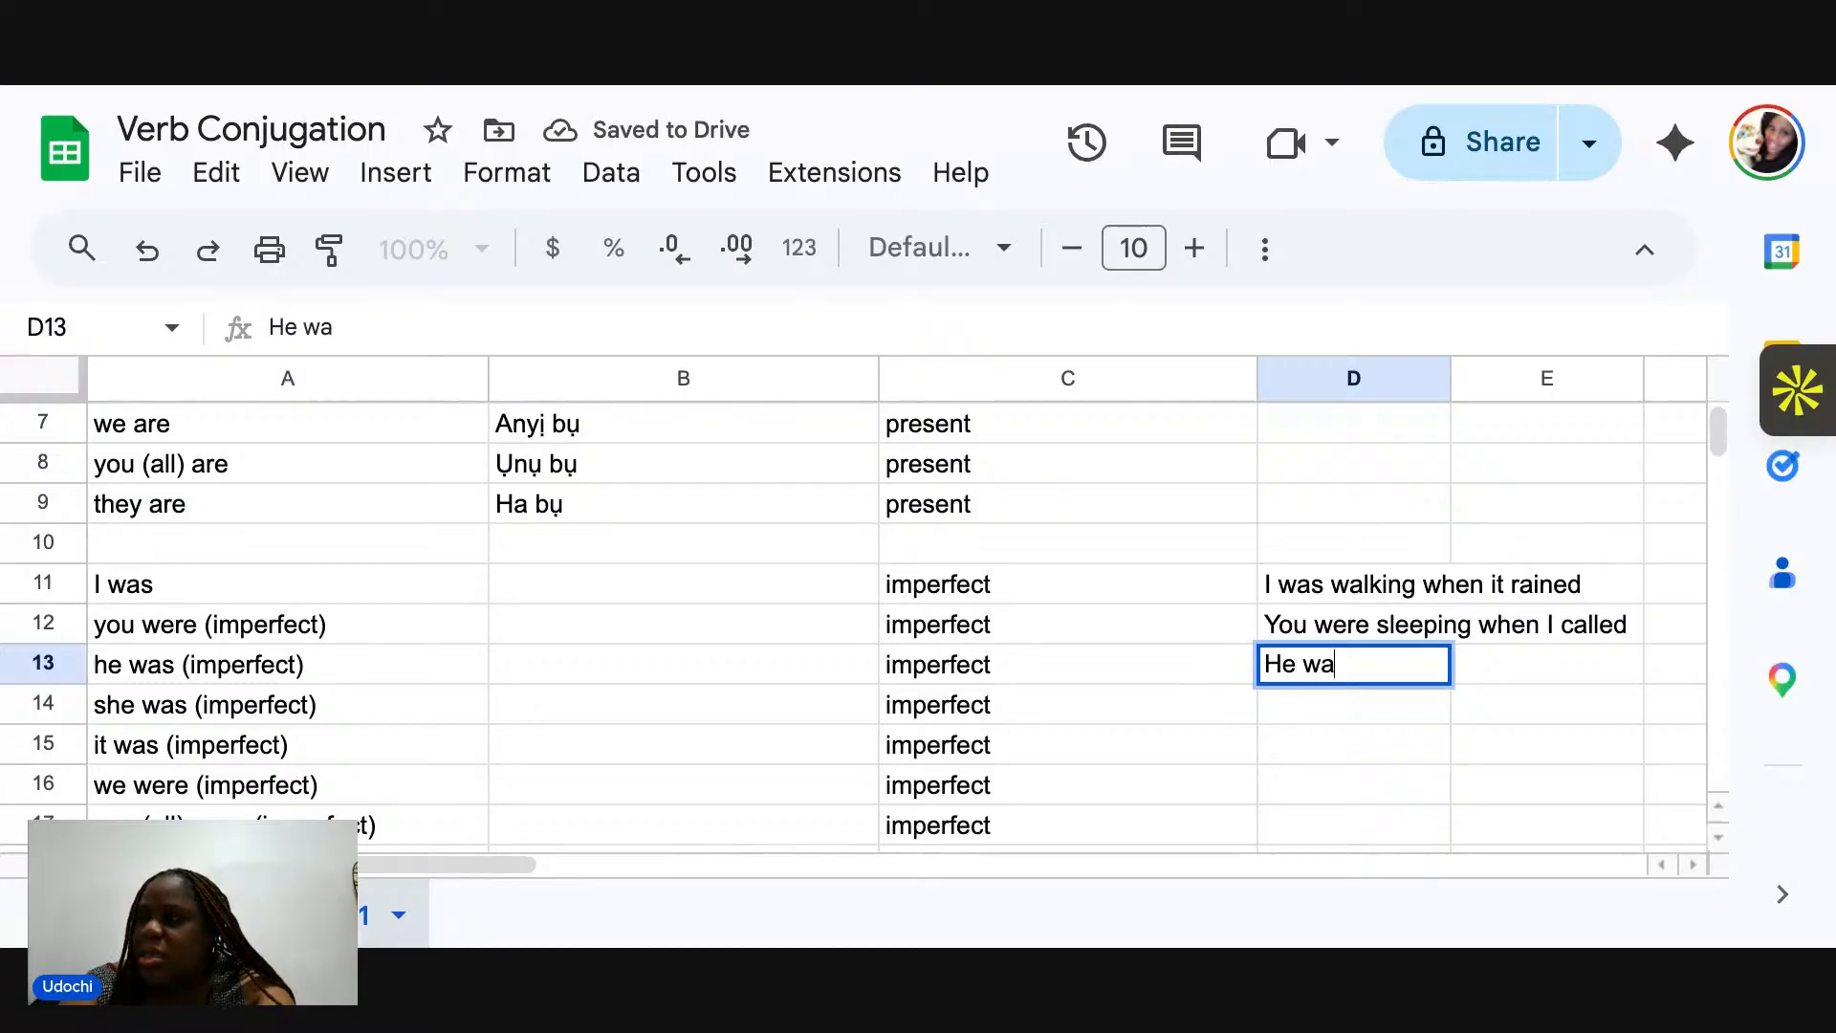
type("s eating")
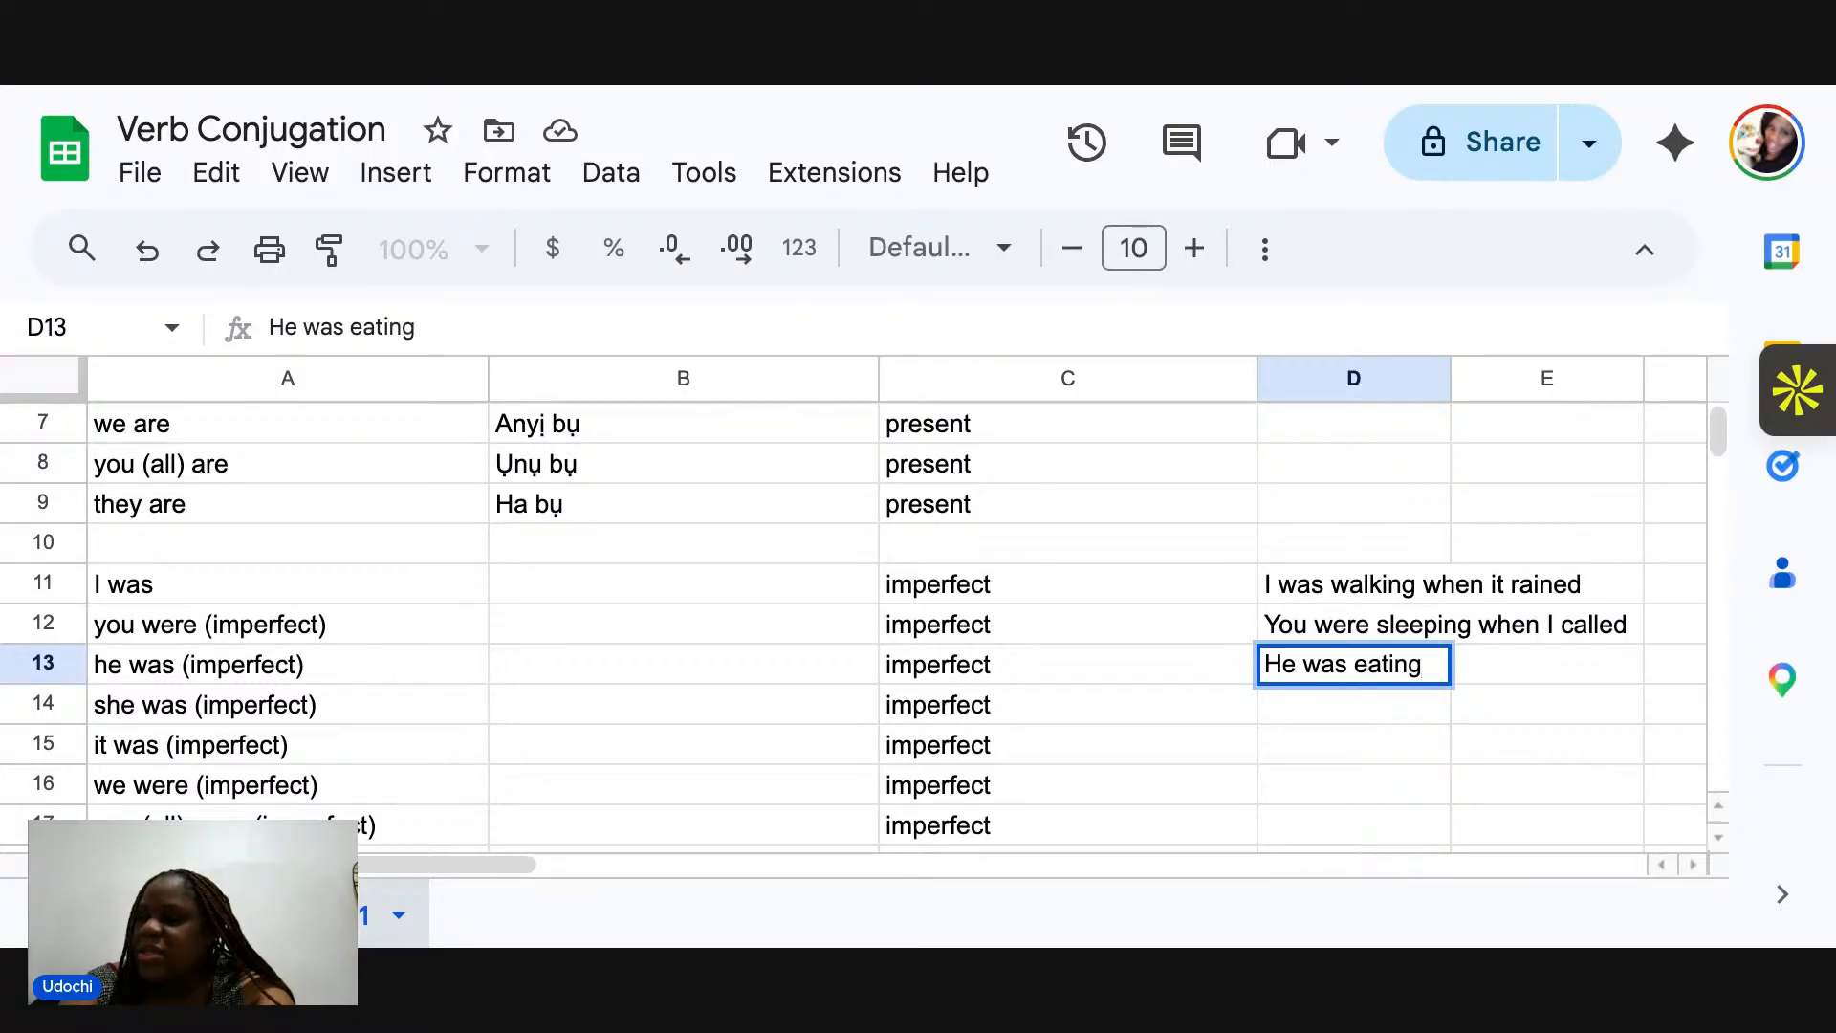
type(" when")
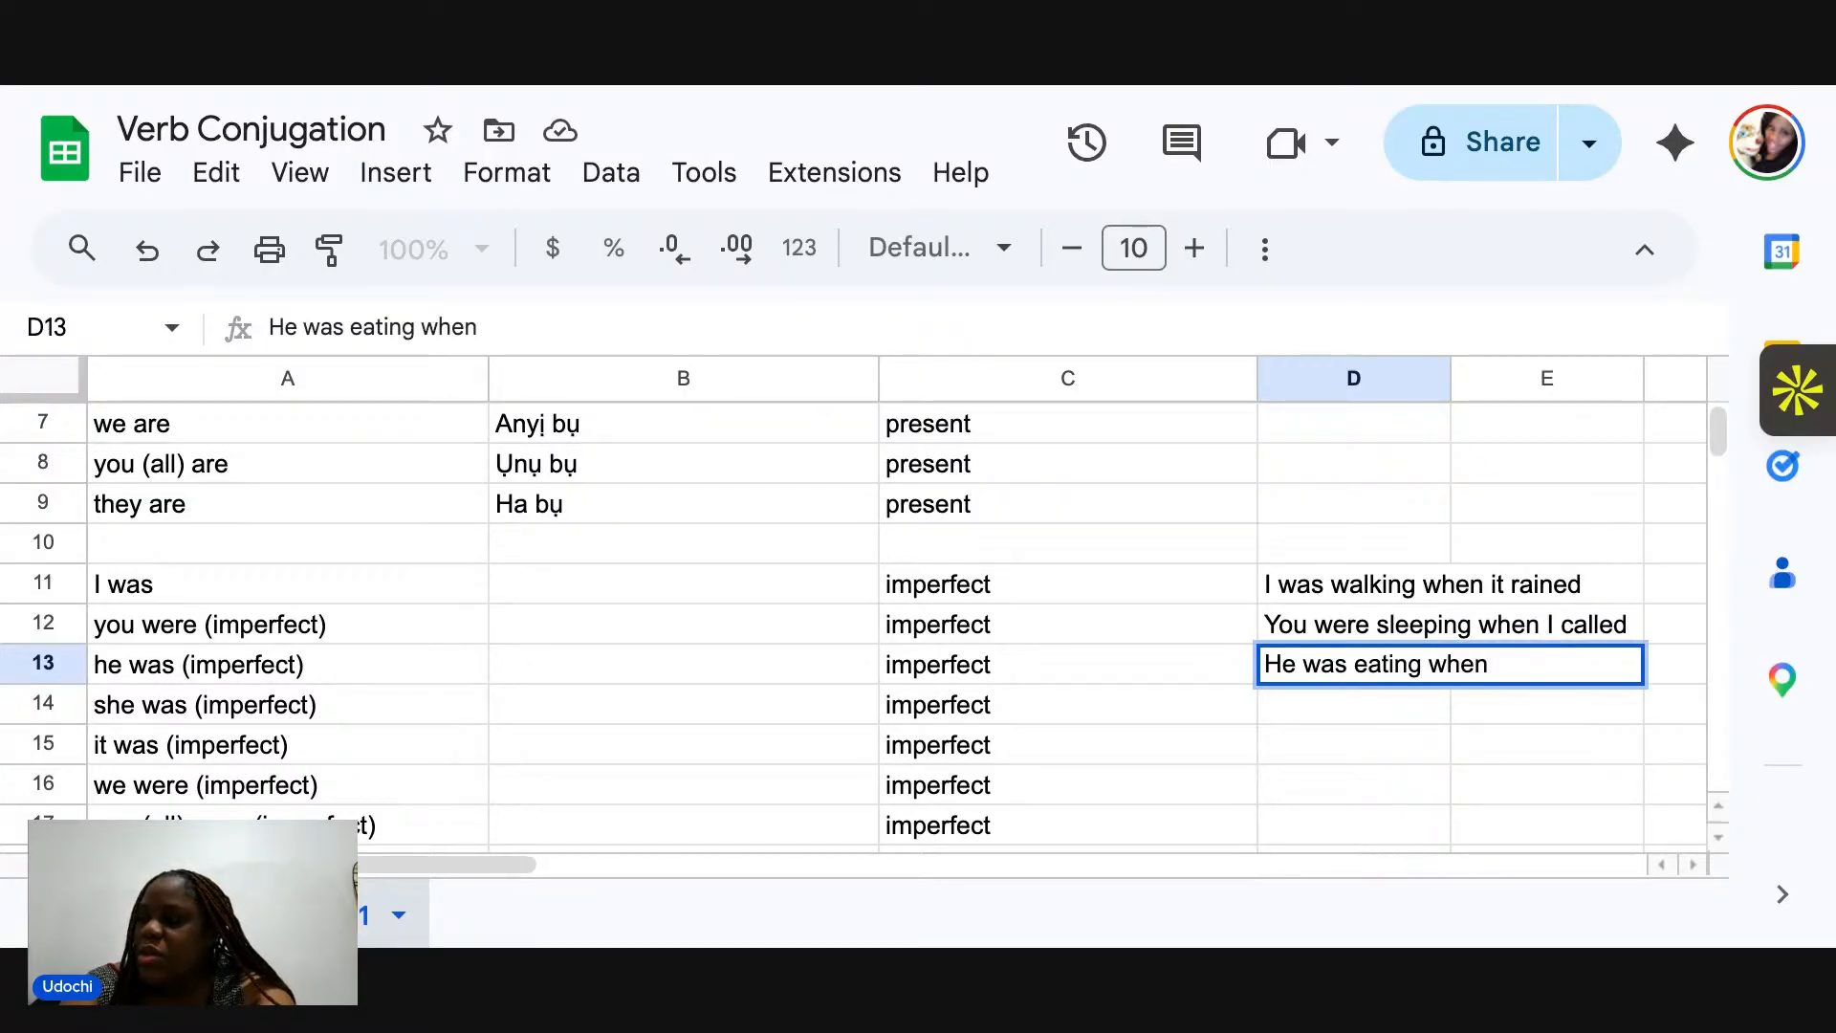
type(" you knocked ")
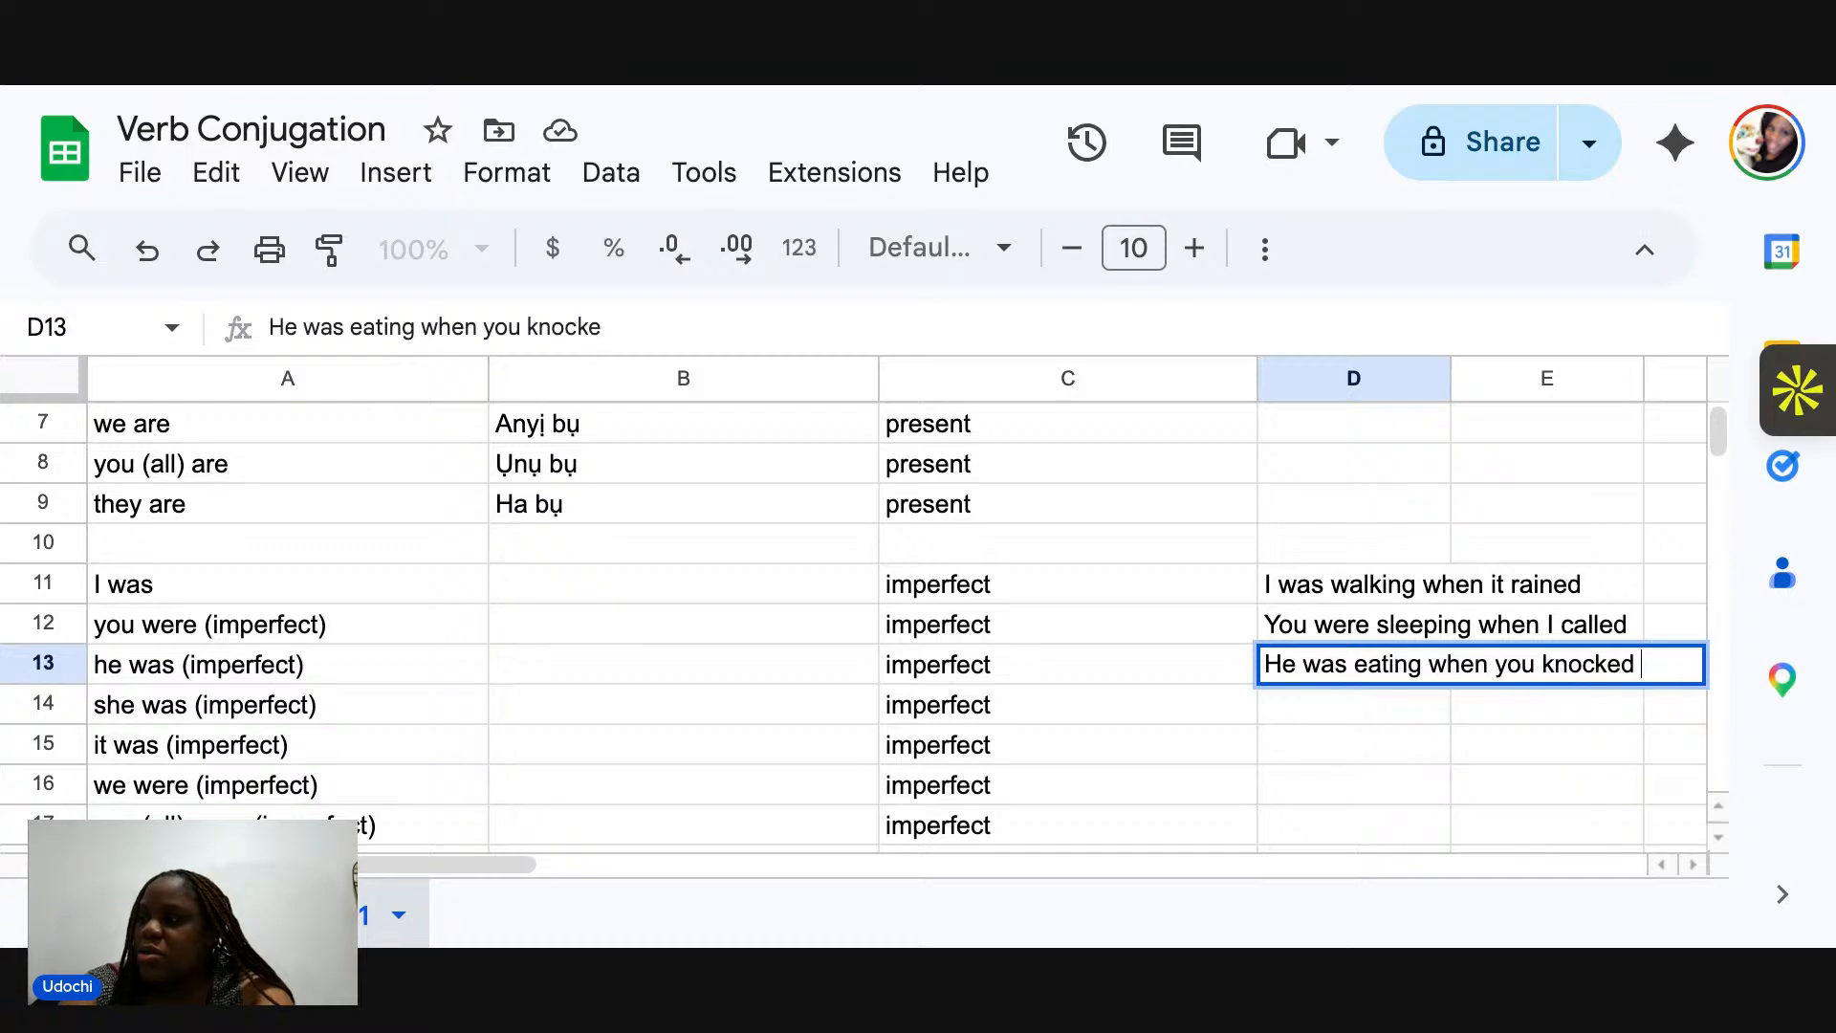
type("on the door")
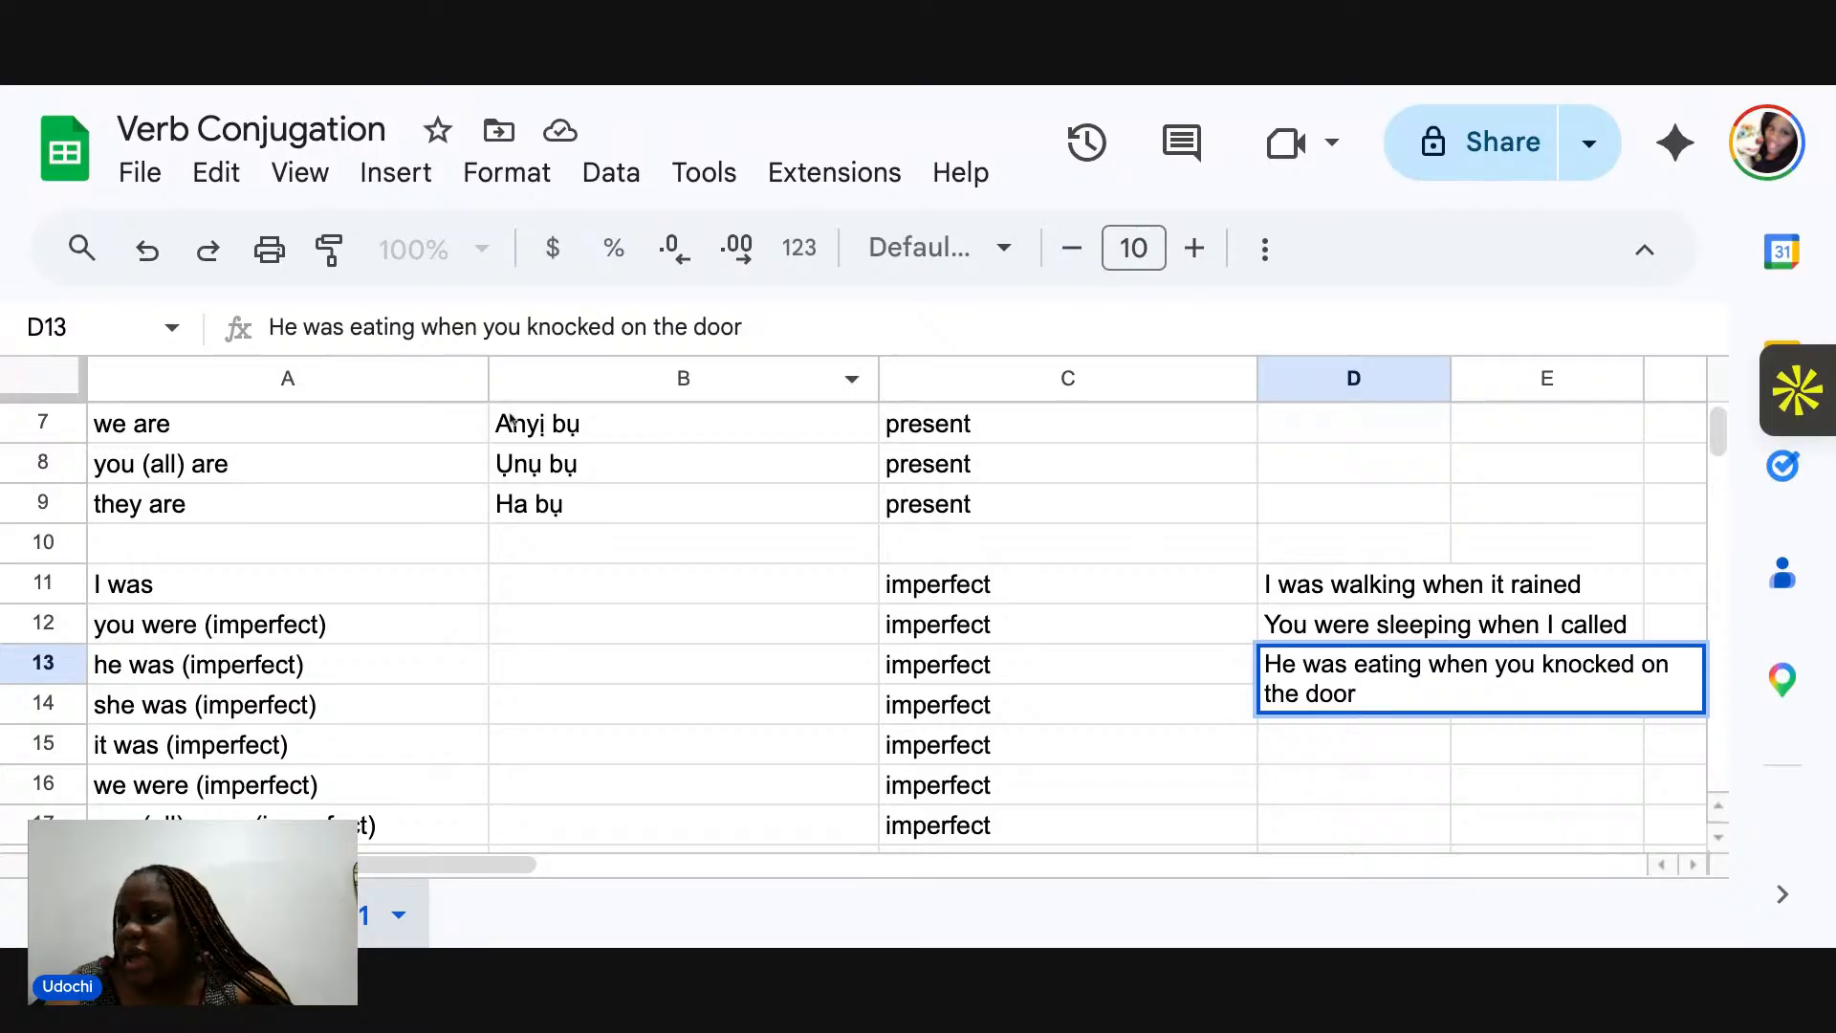
left_click(1161, 684)
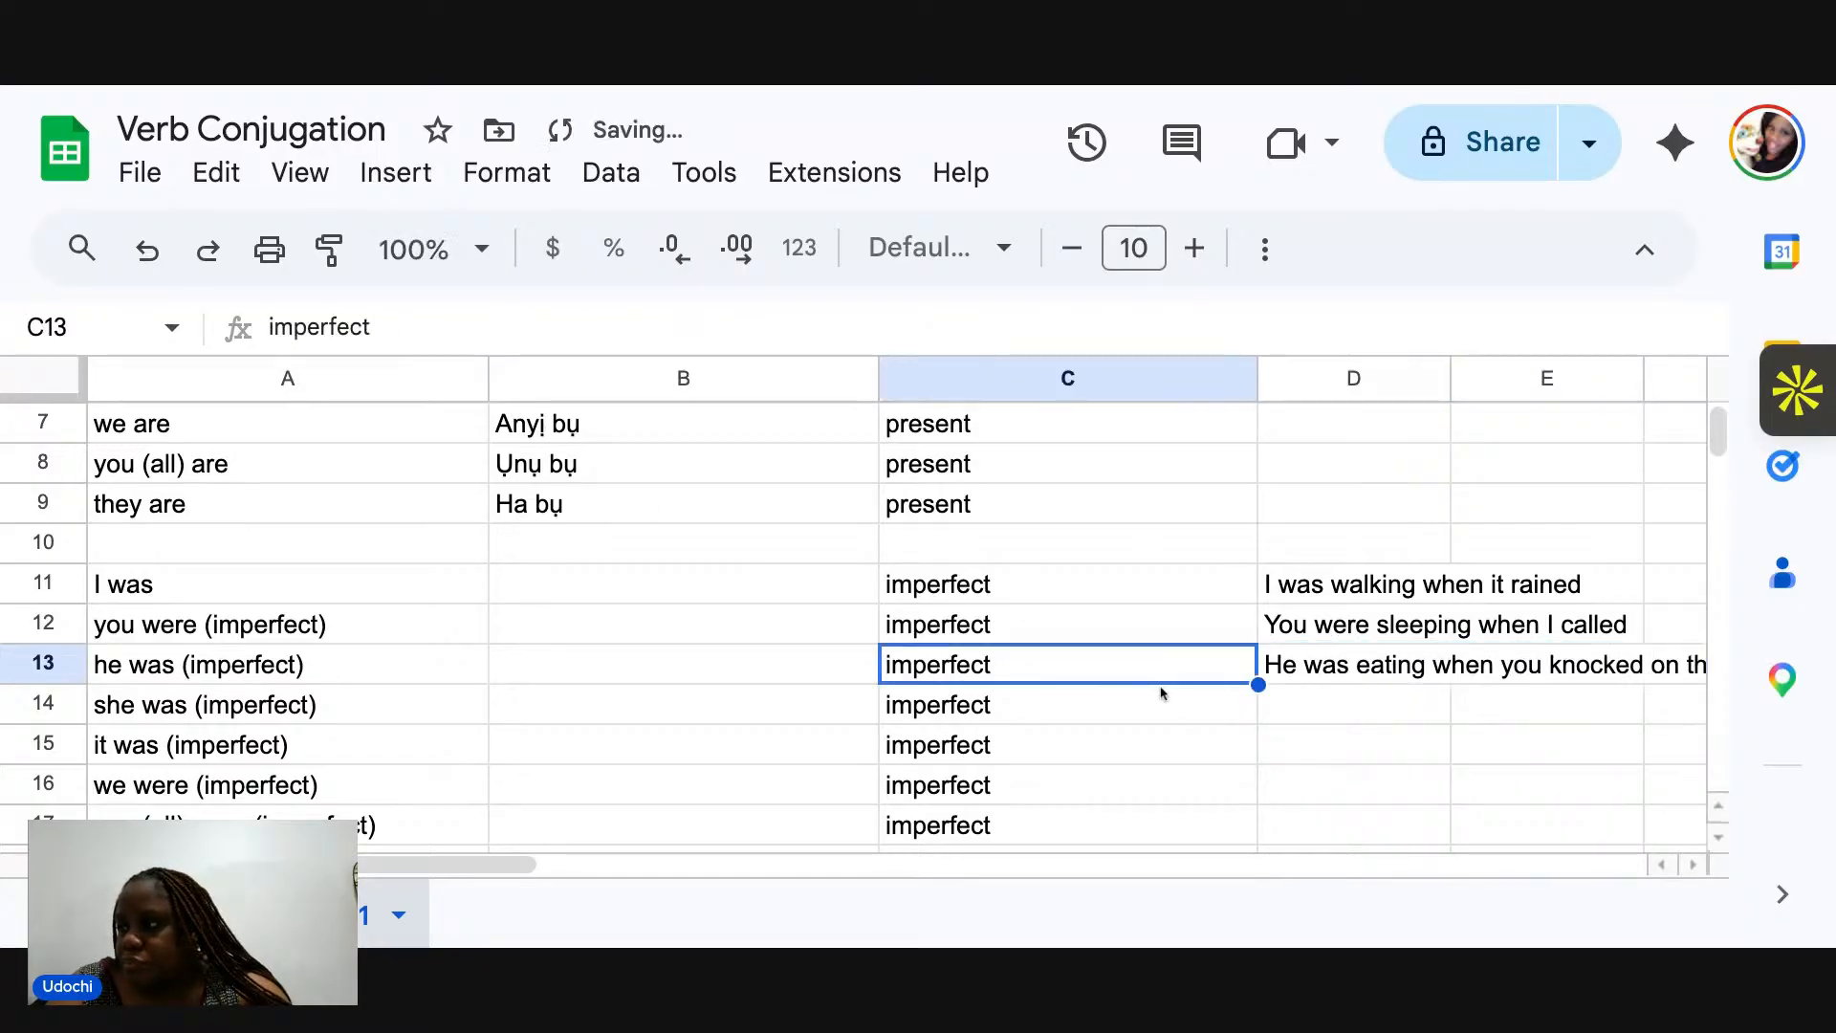
Extend the tag for "I am" in cell C2 to "present permanent".
scroll(1161, 693, "up", 3)
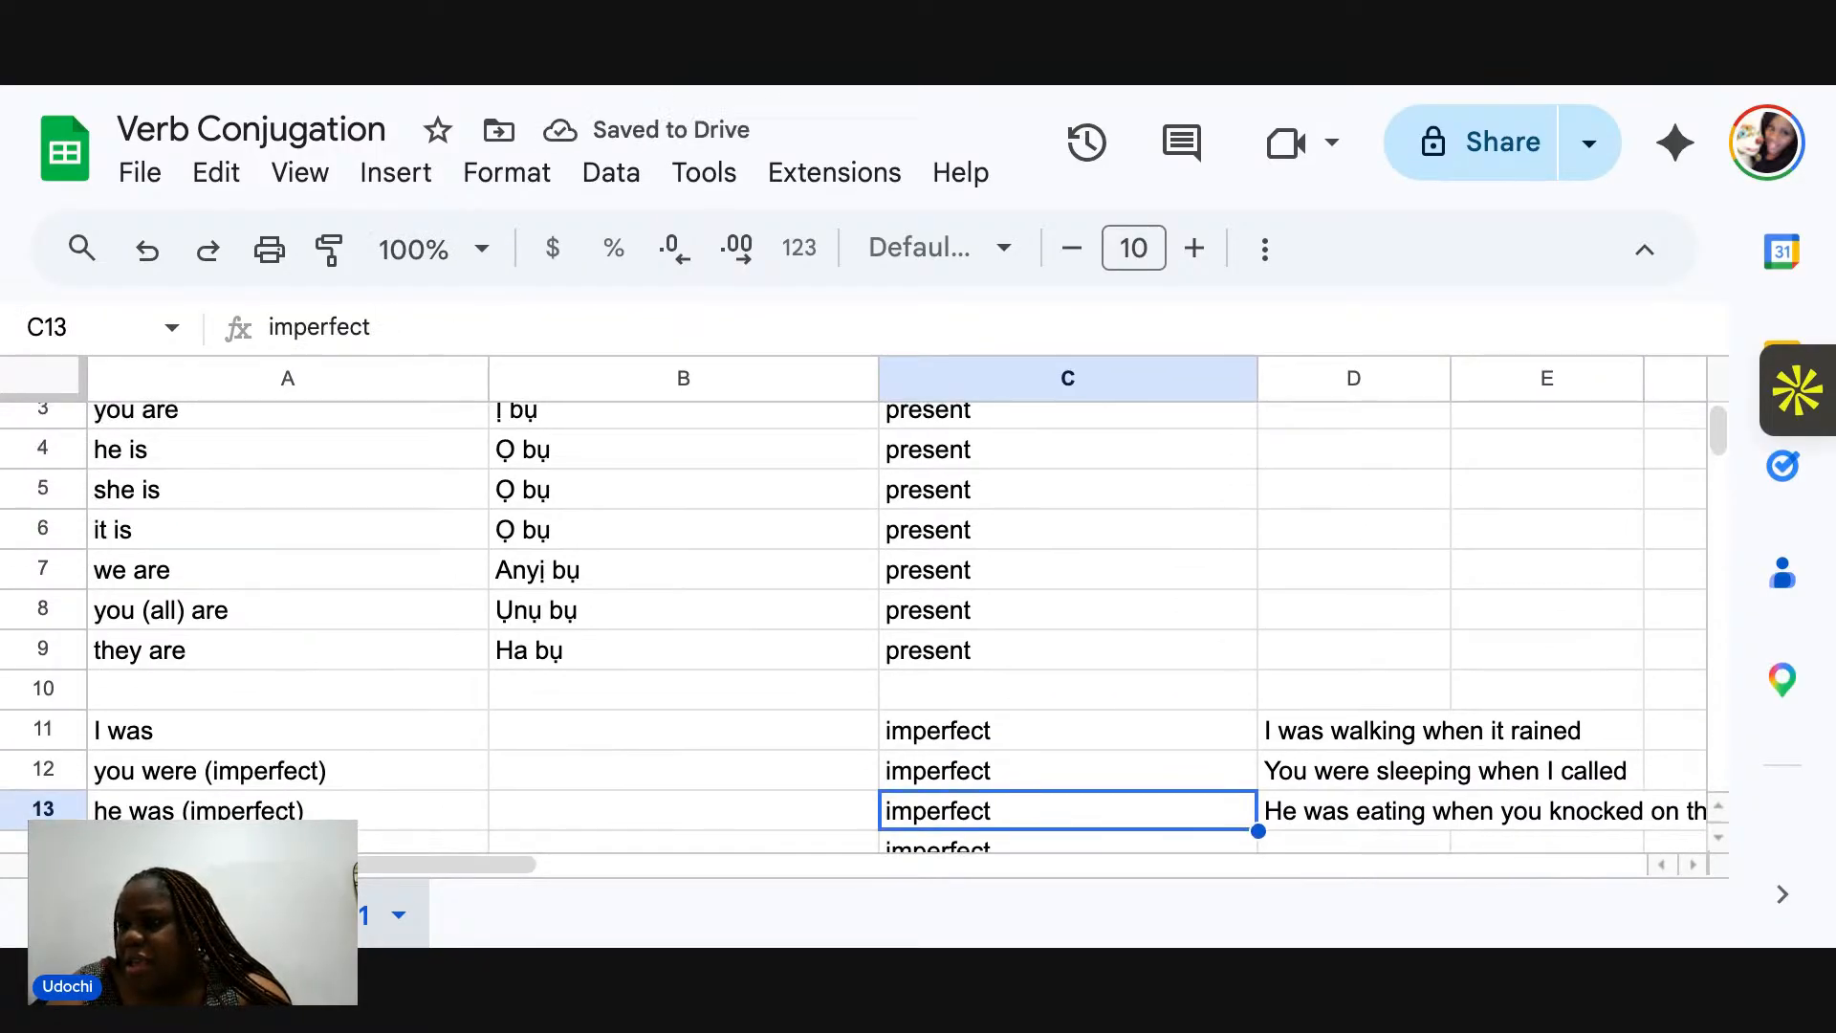
scroll(897, 626, "down", 1)
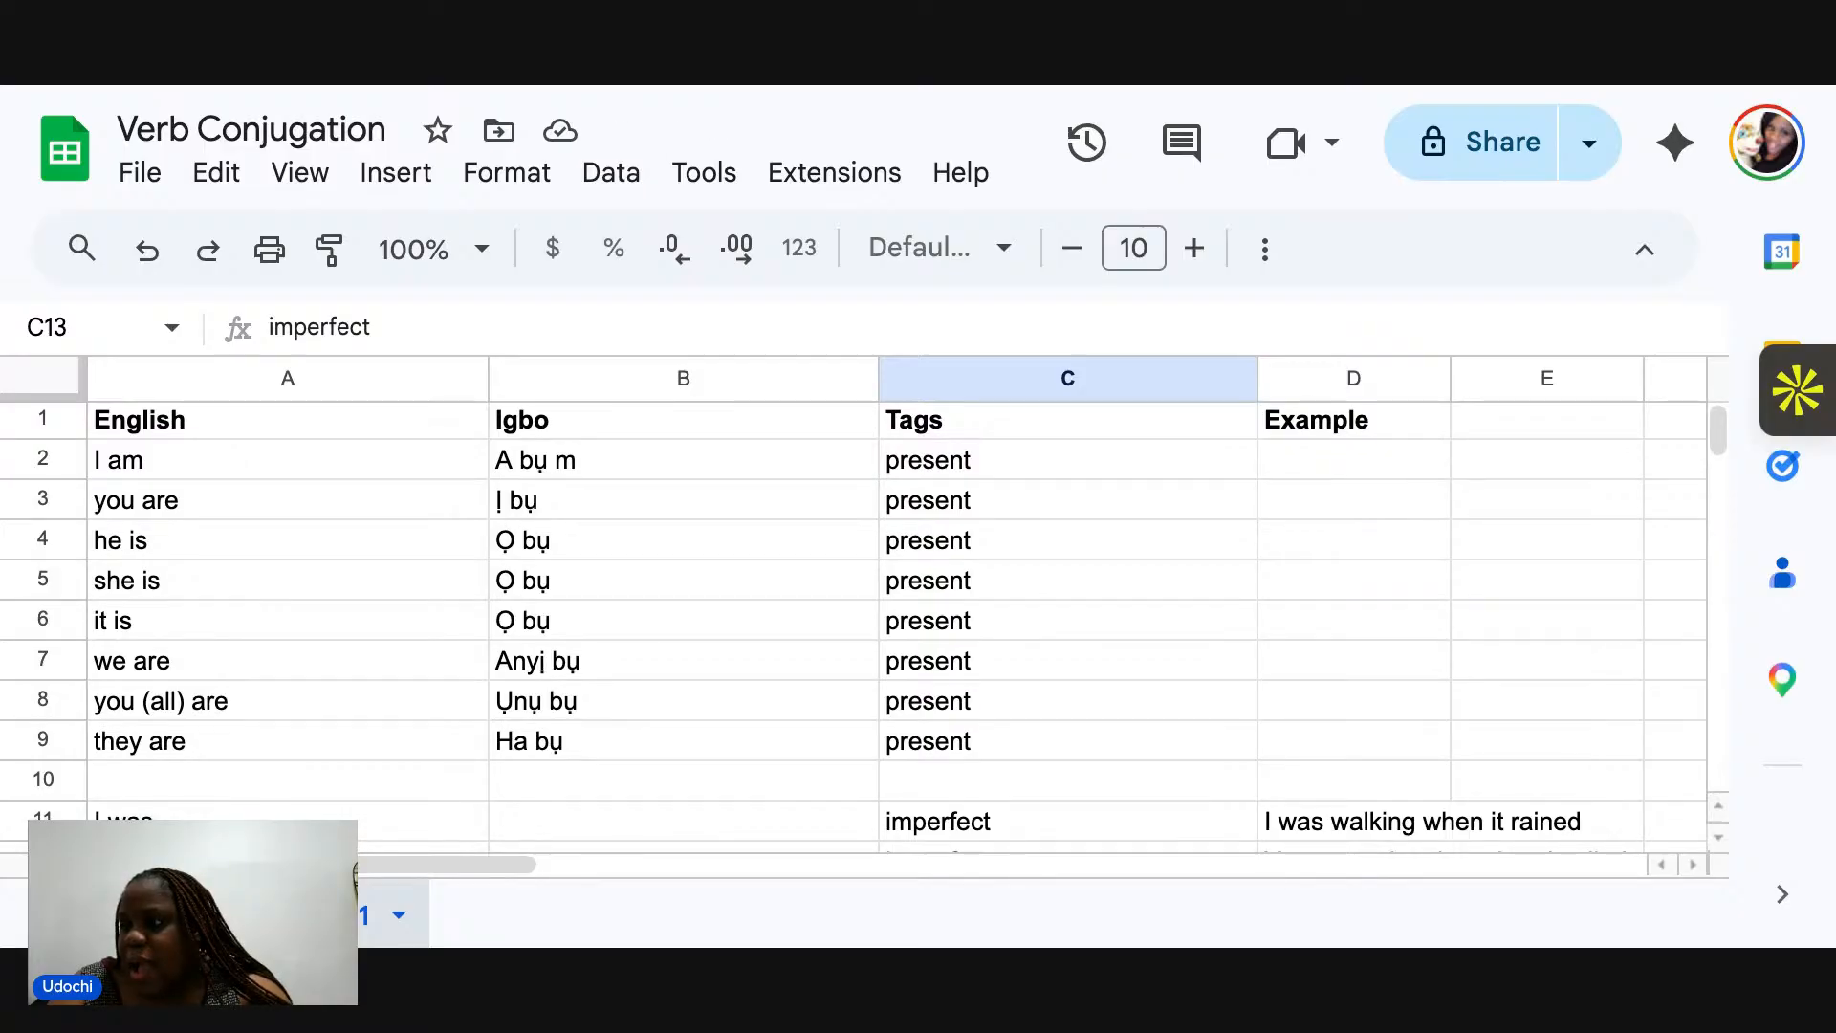
double_click(1053, 460)
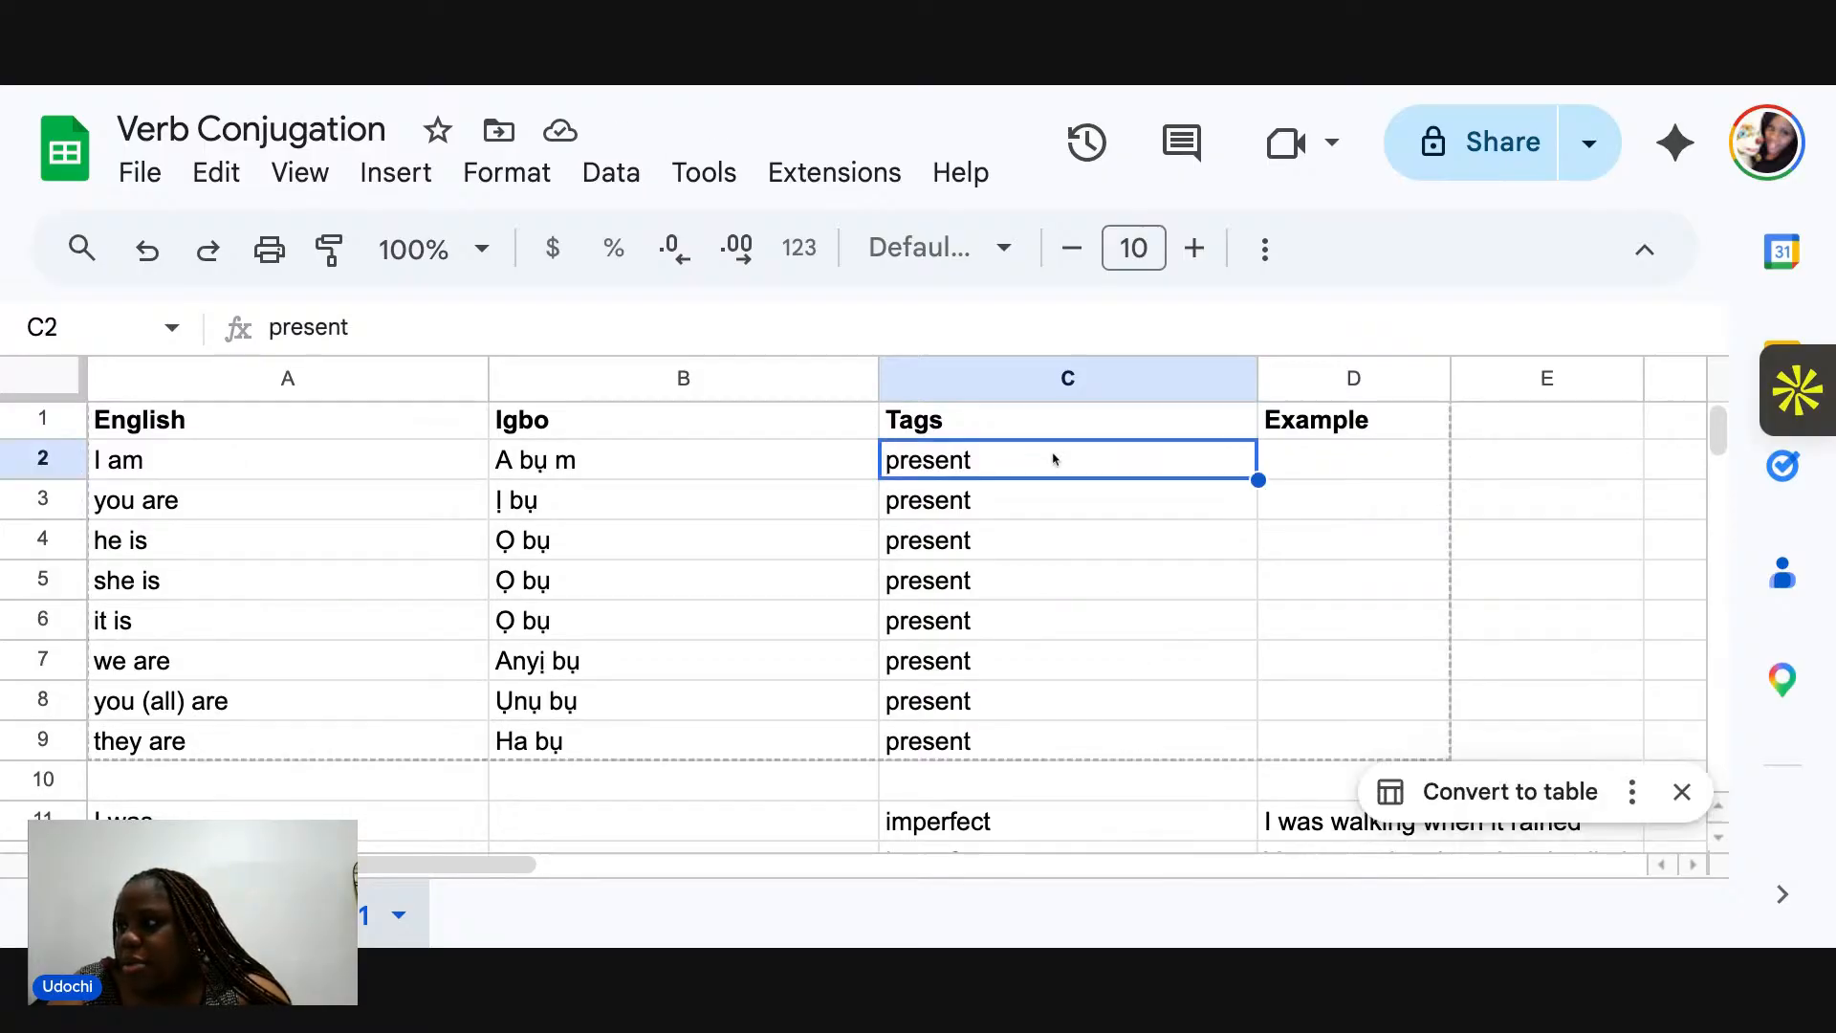
left_click(1054, 460)
type("pe")
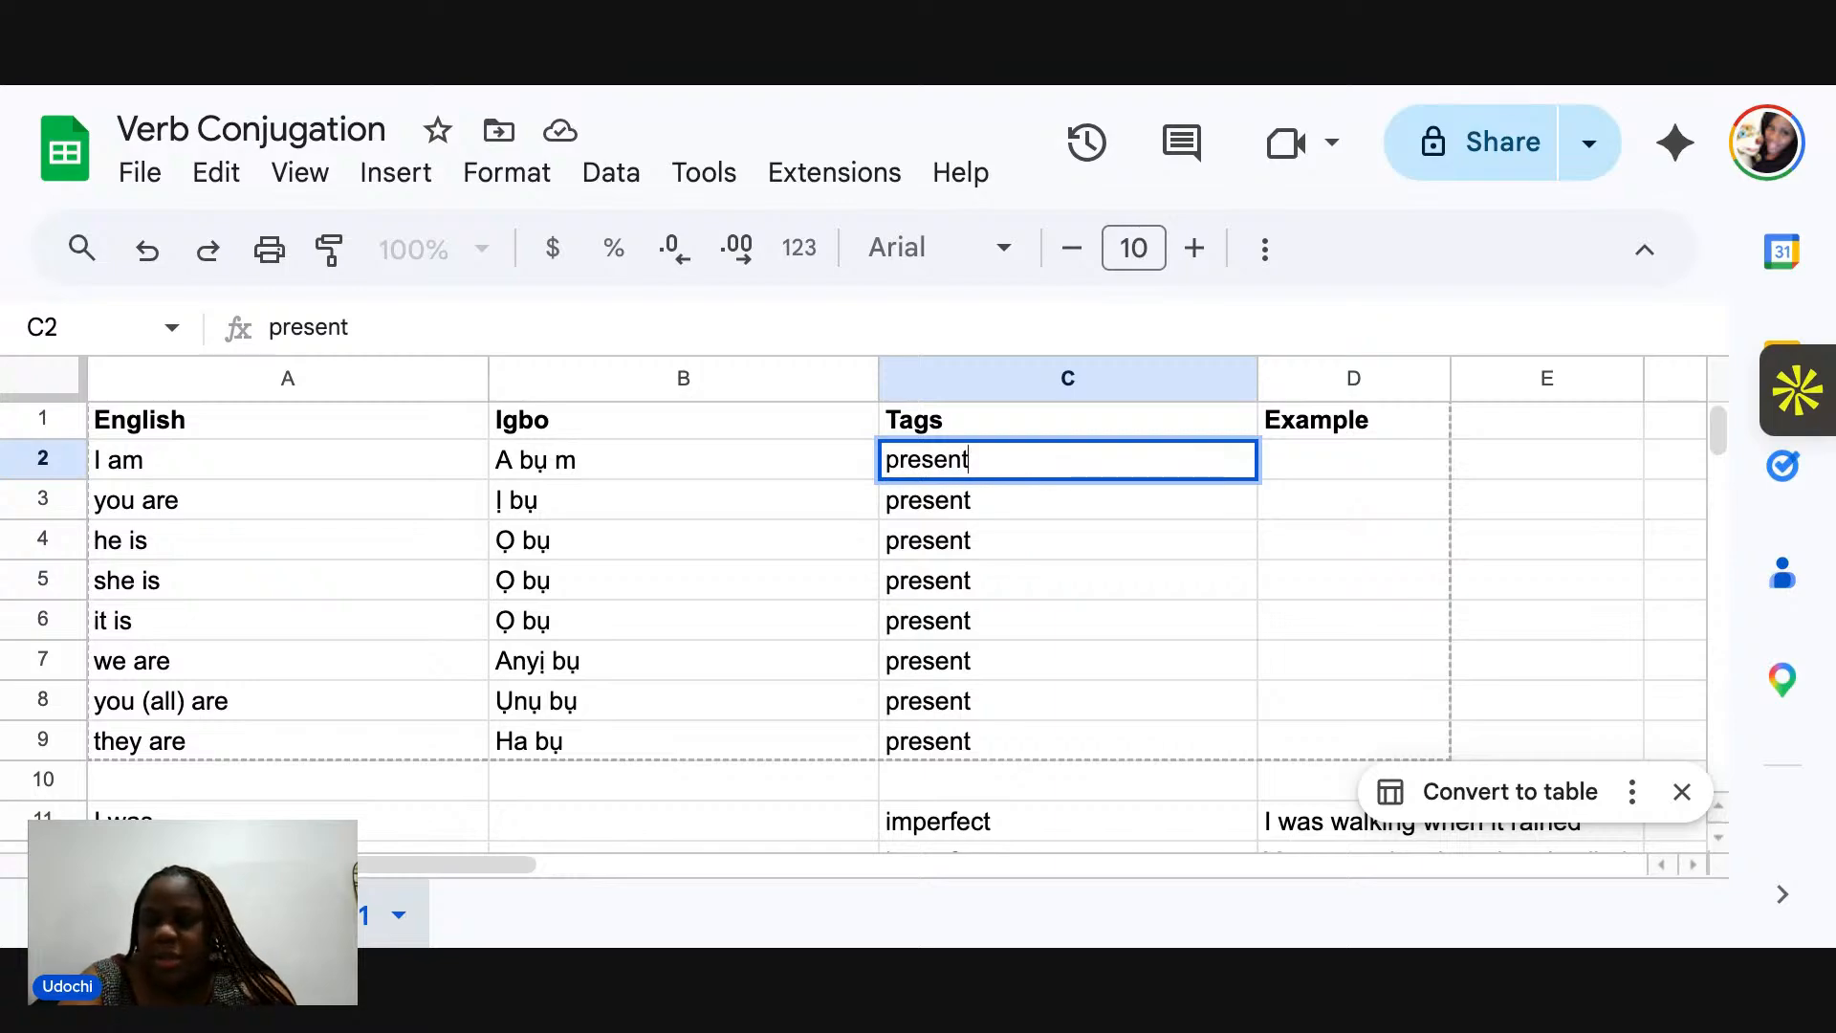
type("rmanent")
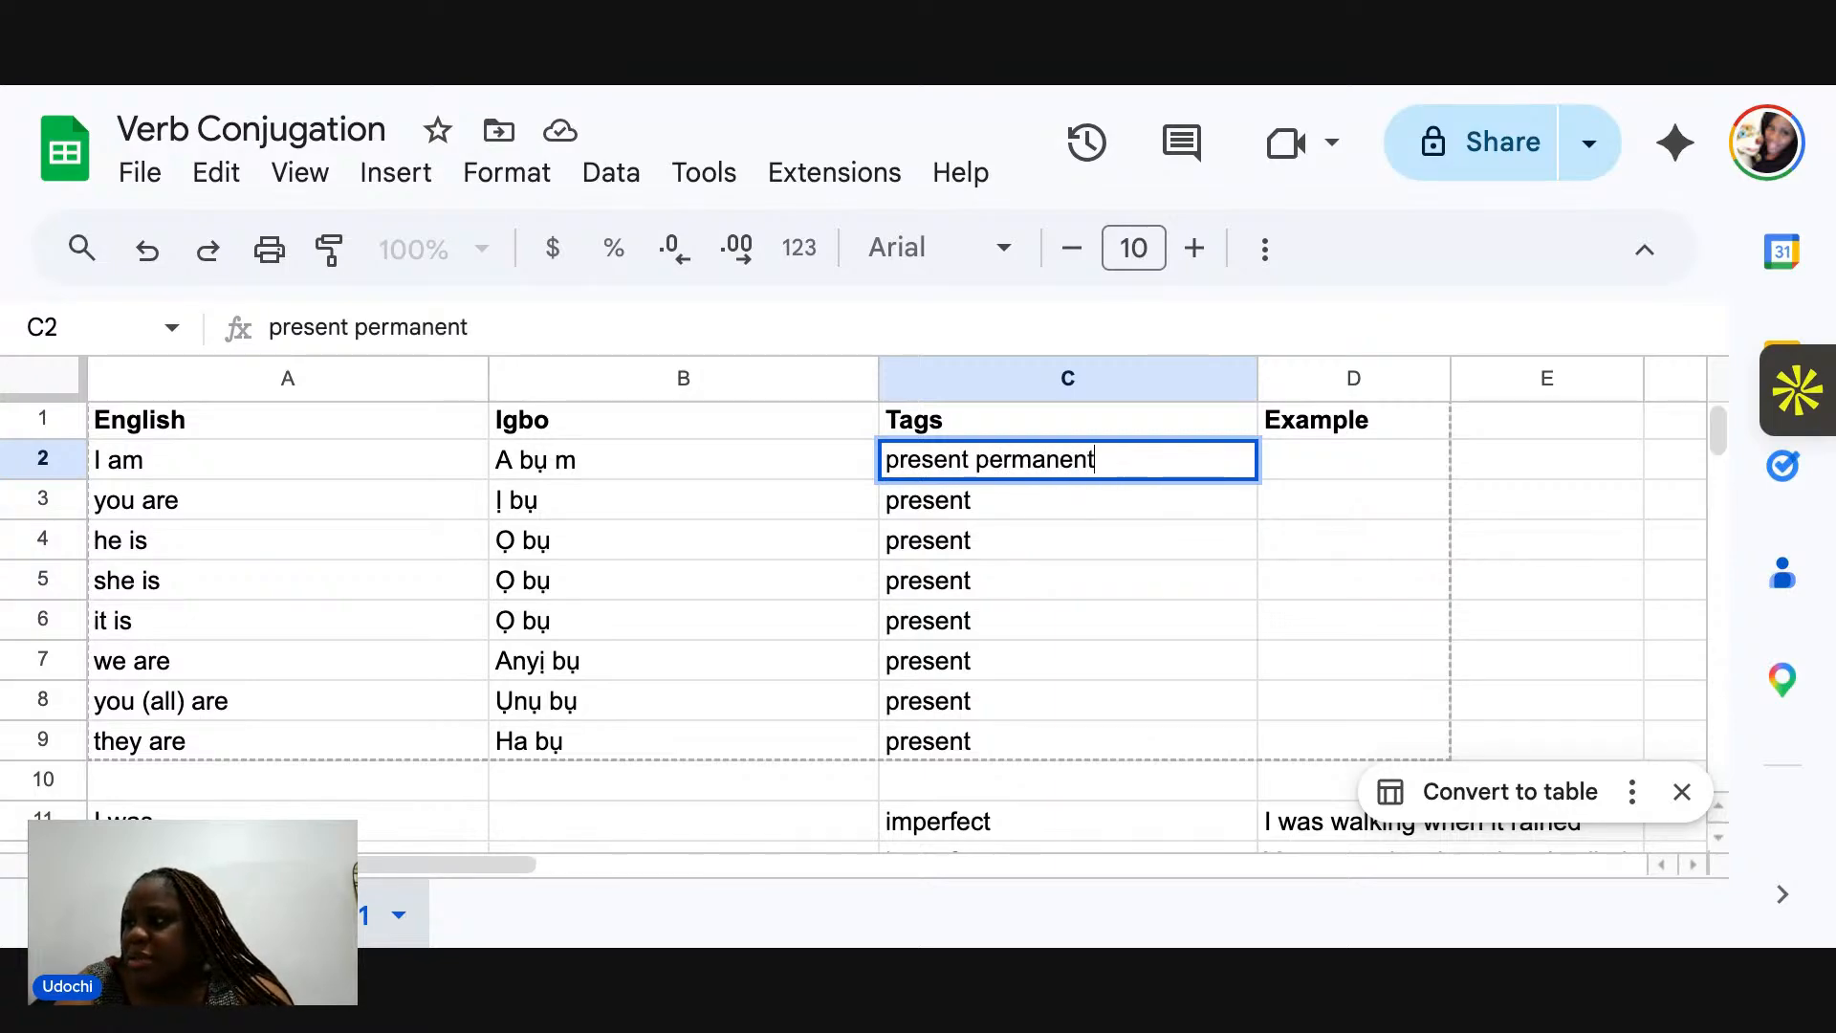
Change the tags for "you are", "he is" and "she is" in cells C3 to C5 to "present permanent".
double_click(1019, 507)
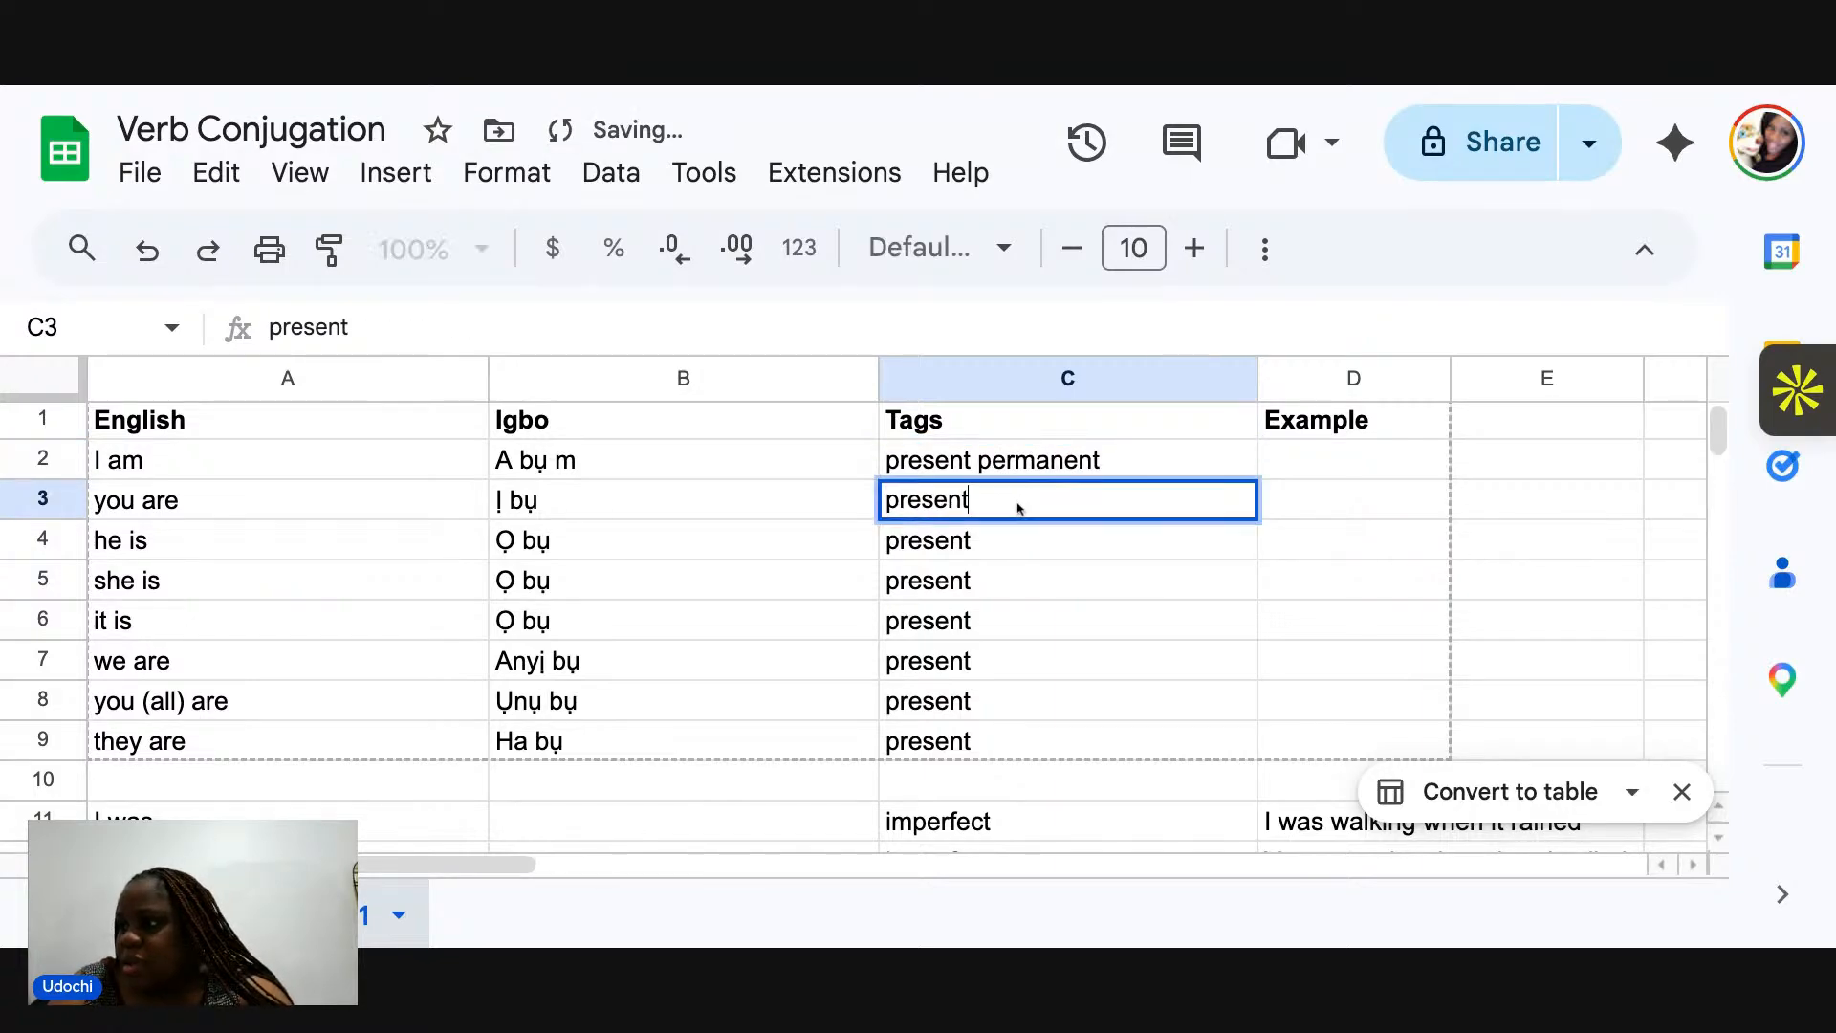
type("permanent")
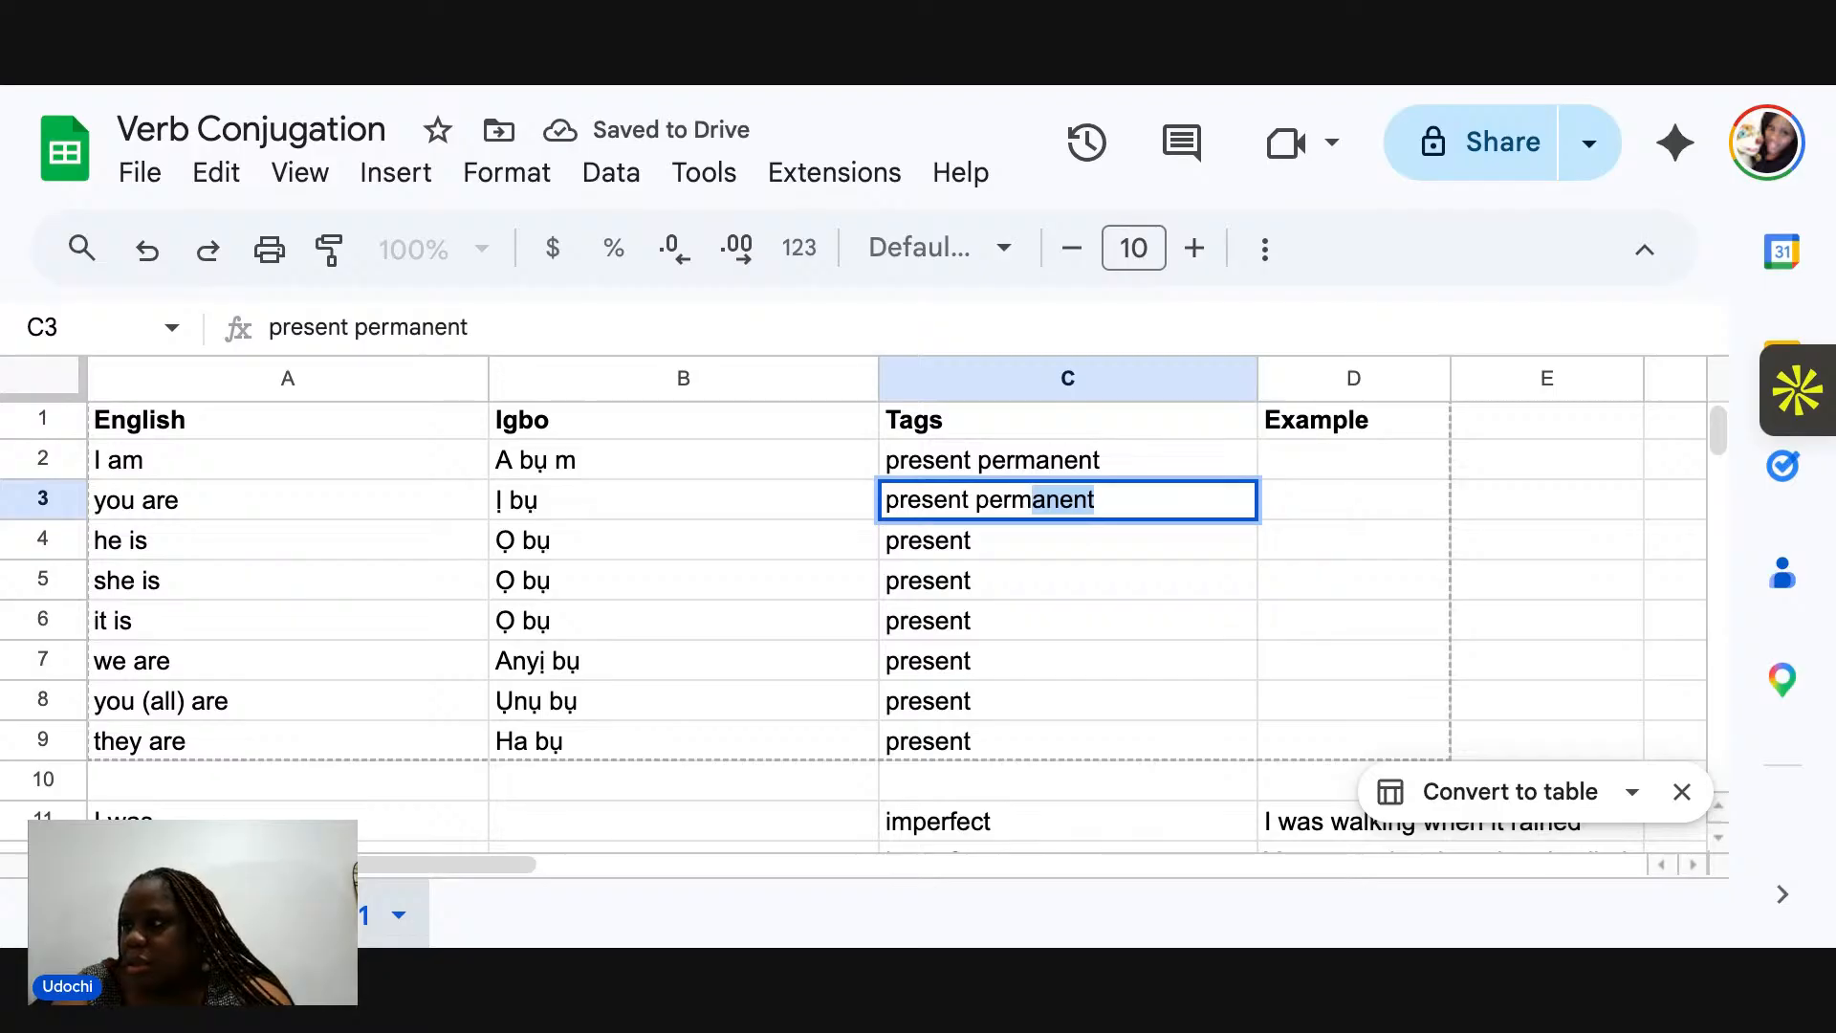
key("Return")
double_click(1029, 541)
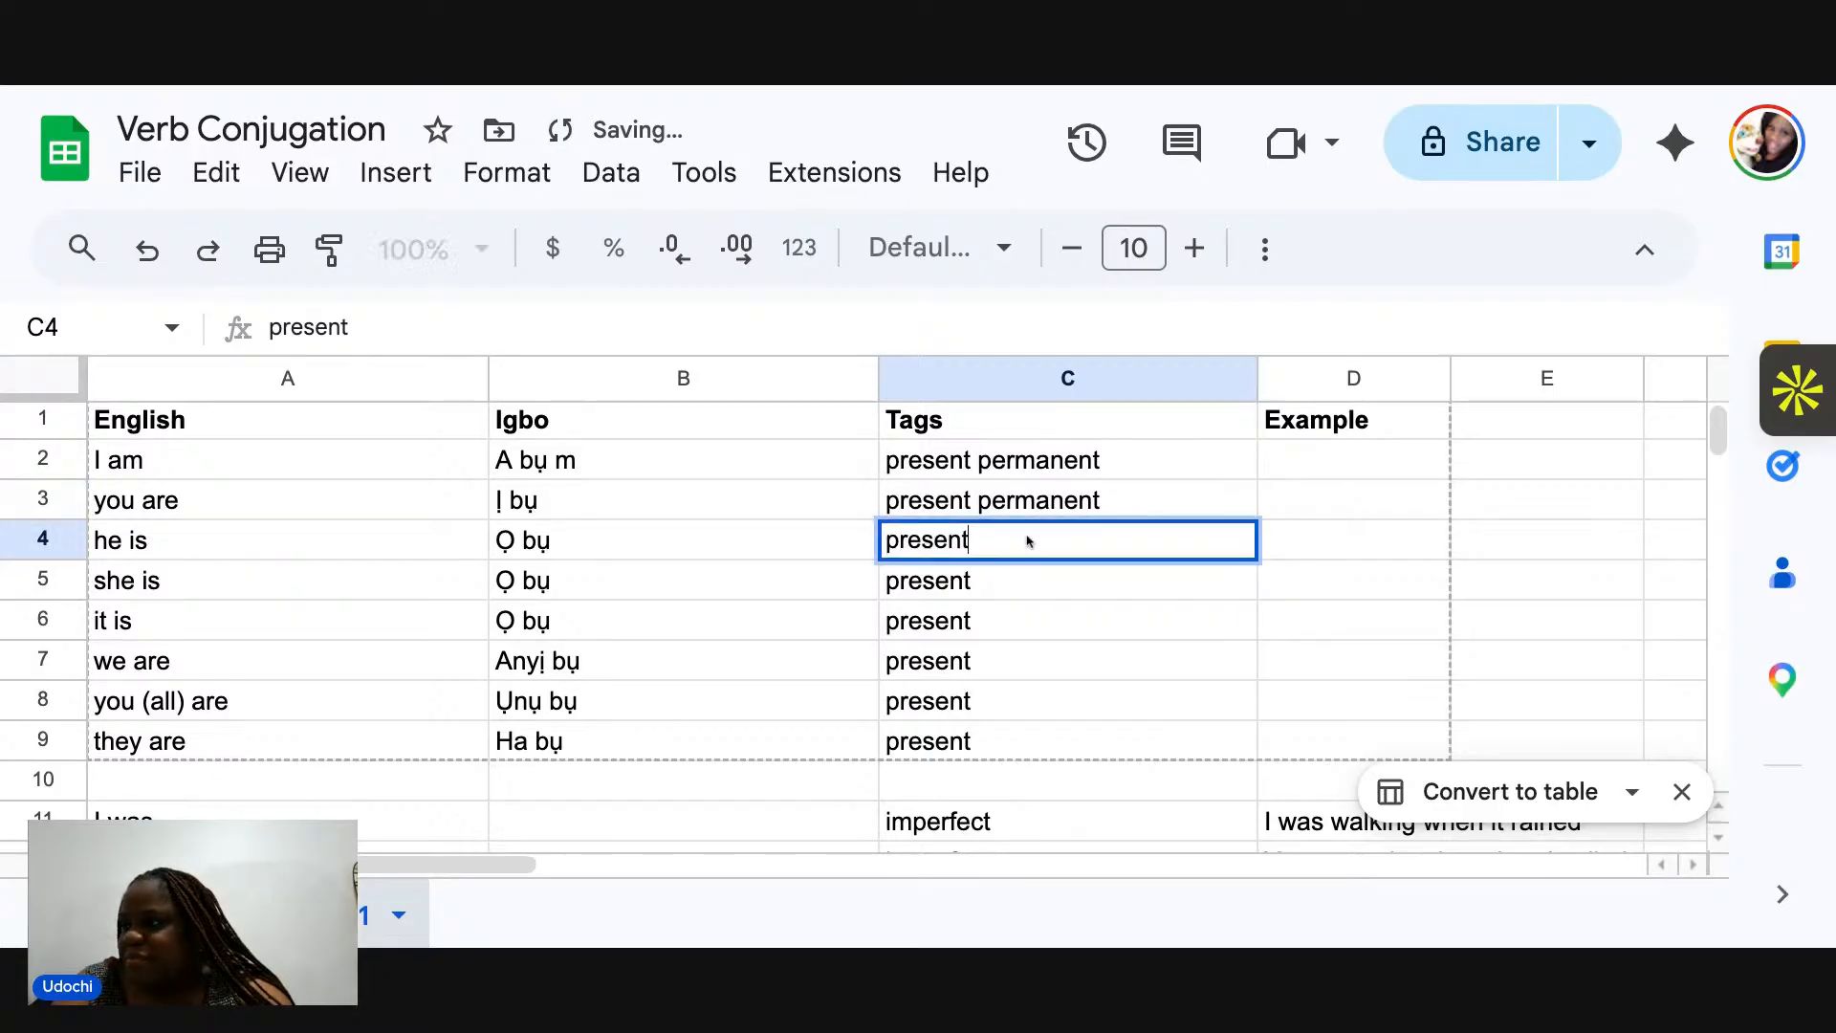
type("per")
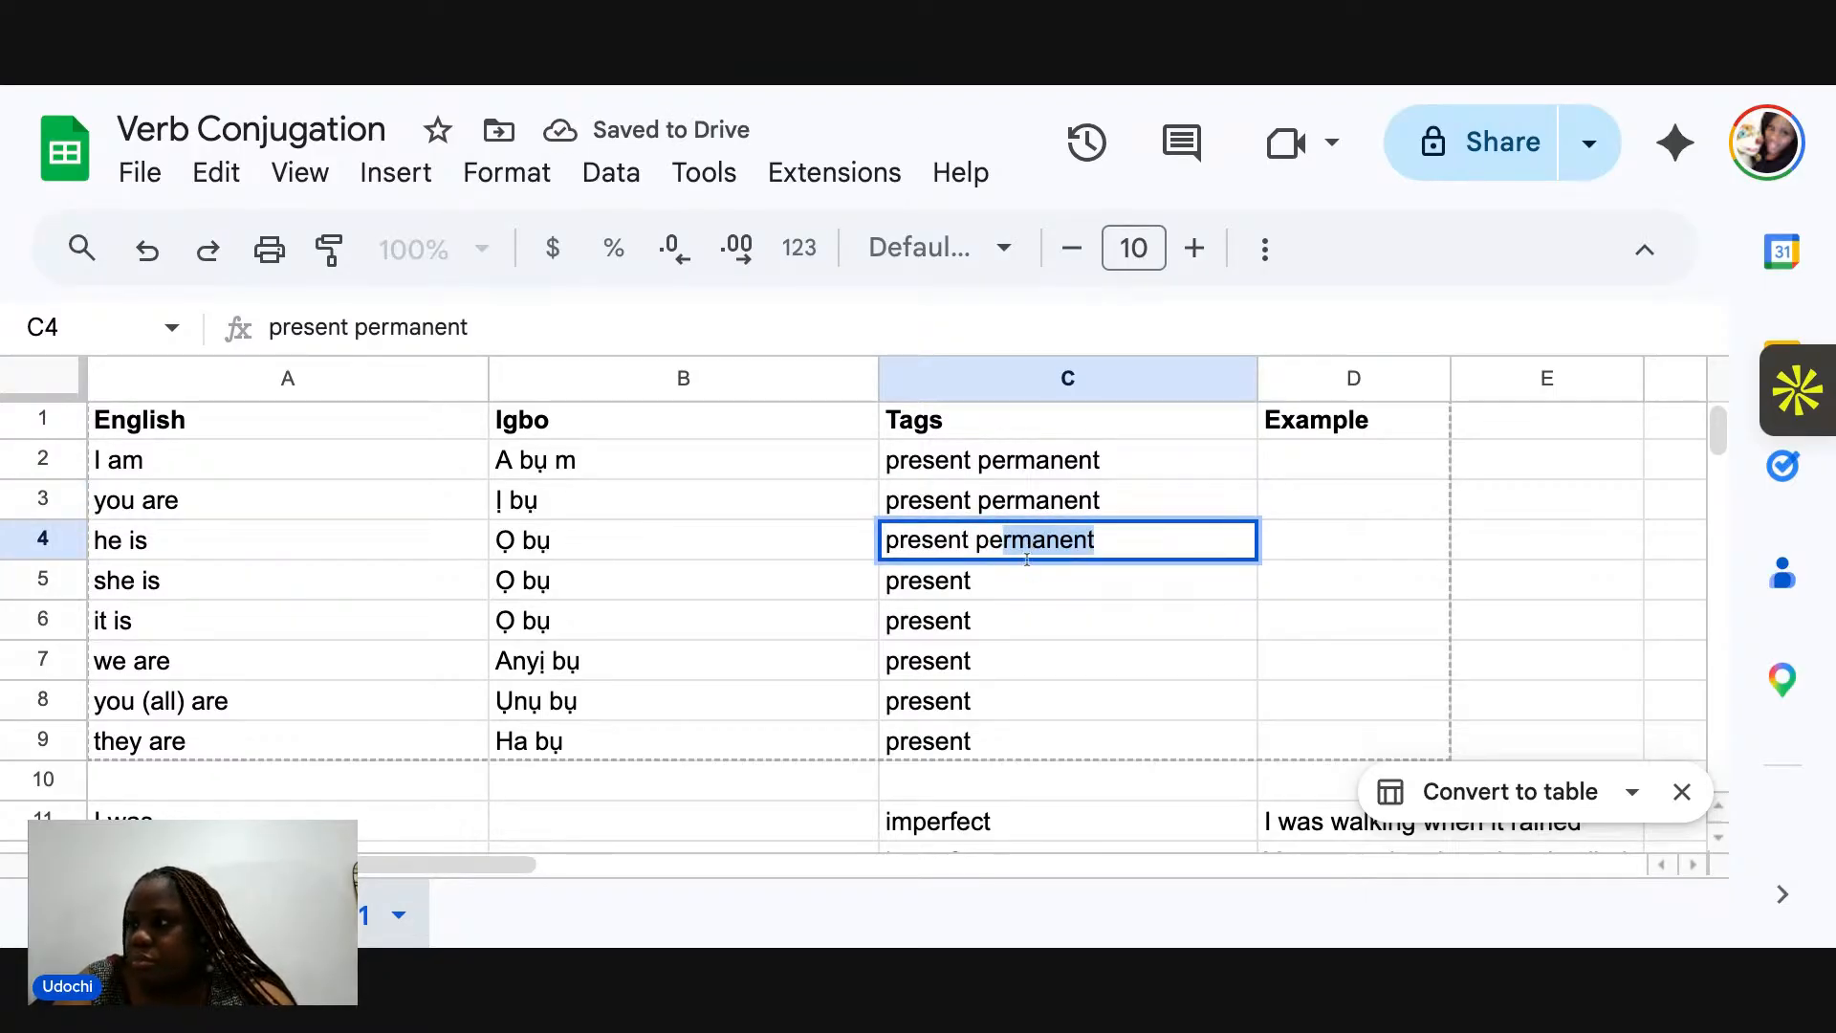
key("Return")
double_click(1021, 583)
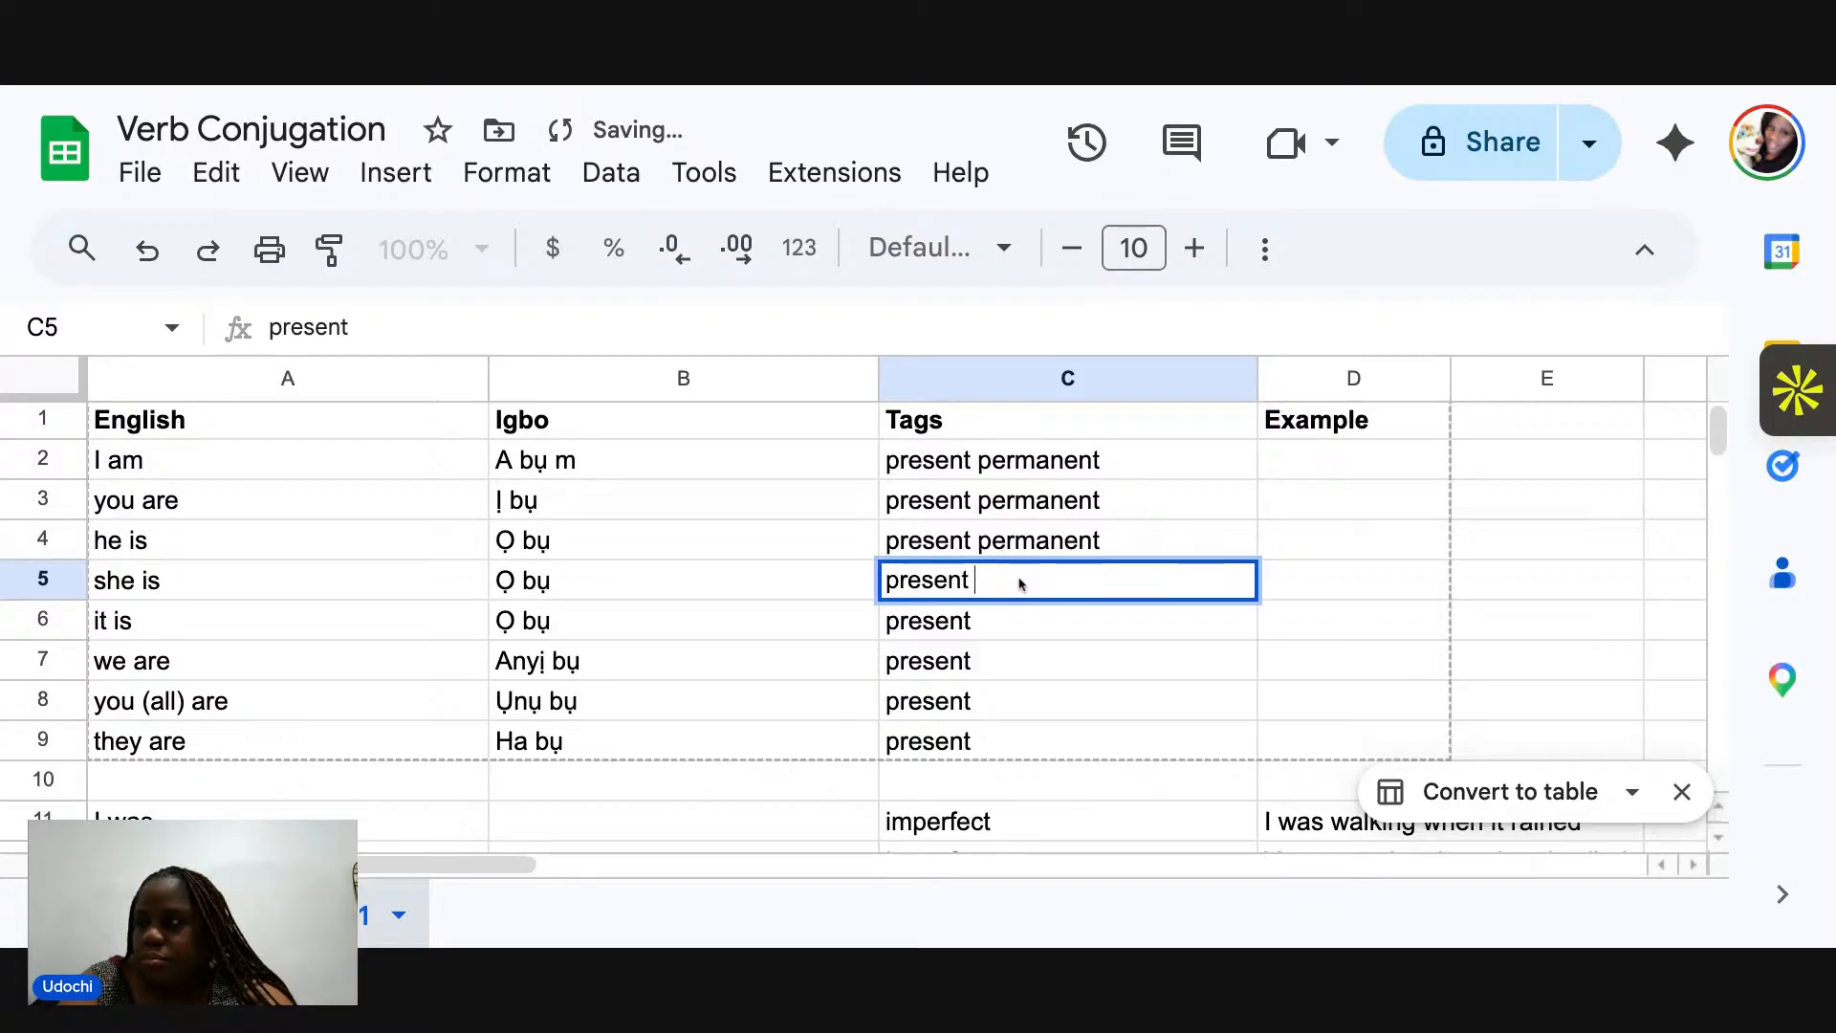
type("permanent")
key("Return")
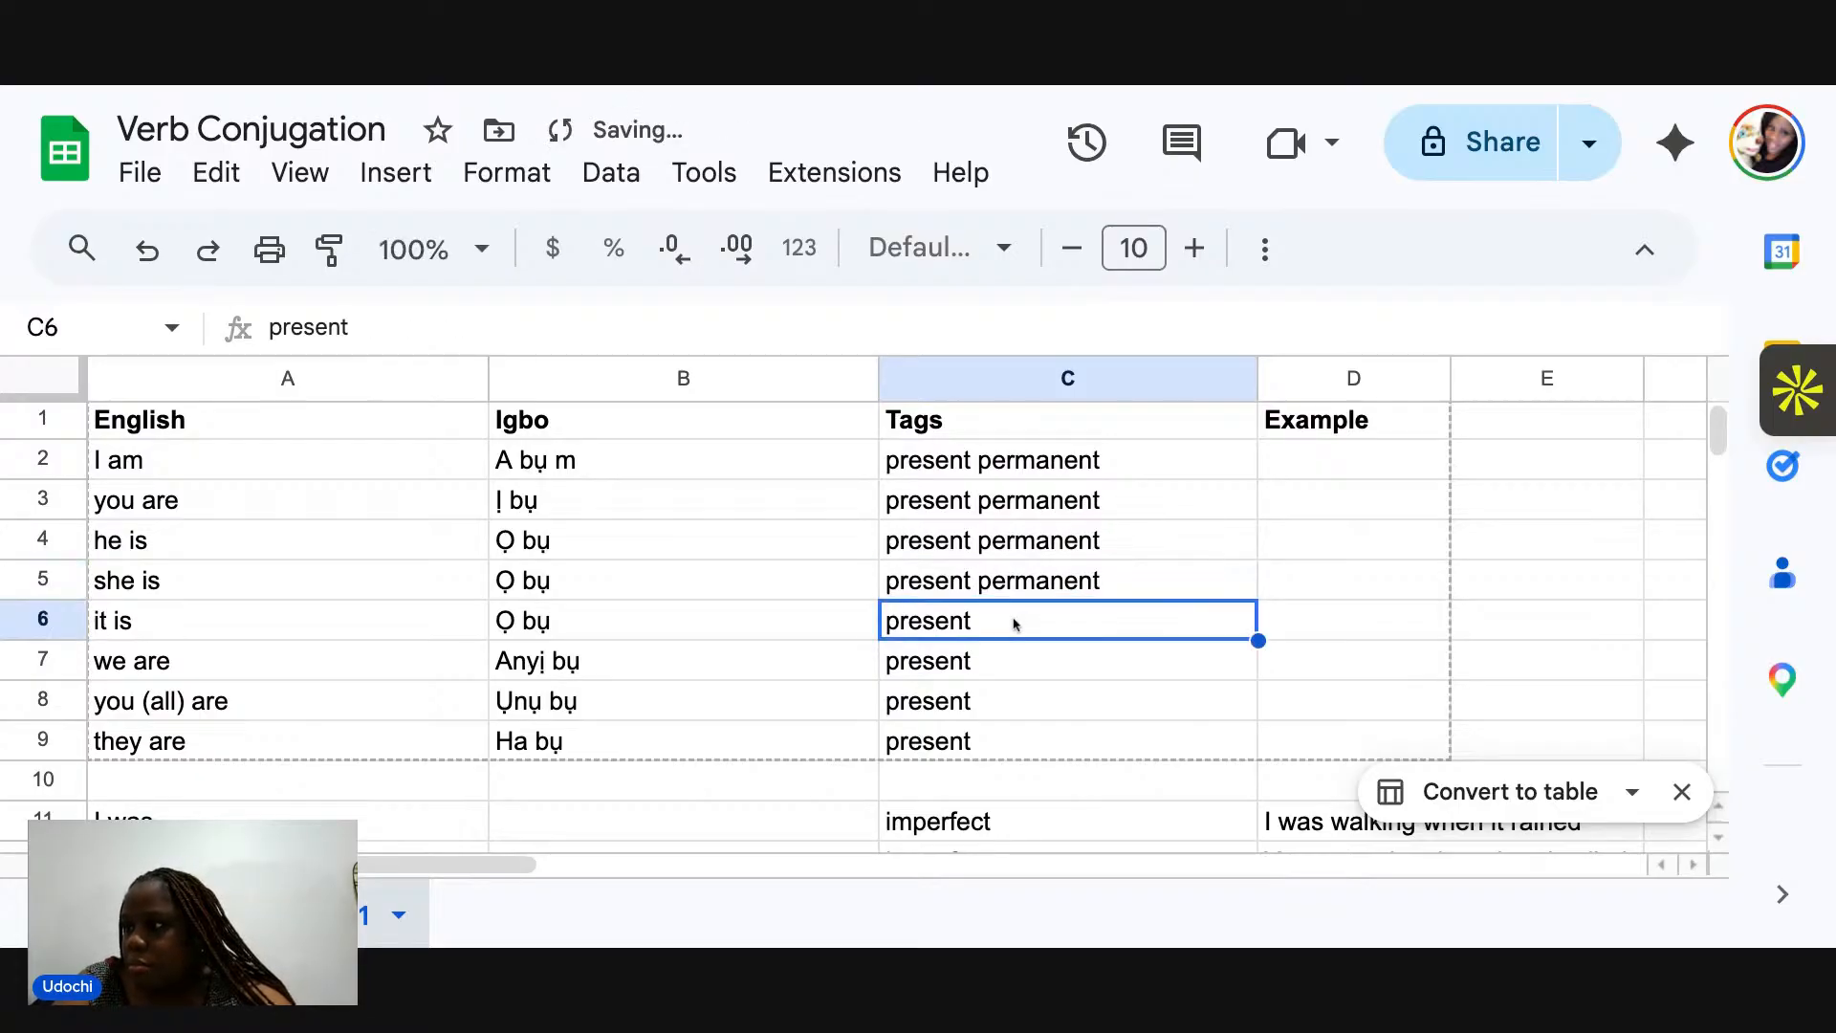
Change the tags for "it is", "we are" and "you (all) are" in cells C6 to C8 to "present permanent".
double_click(1015, 623)
type("per")
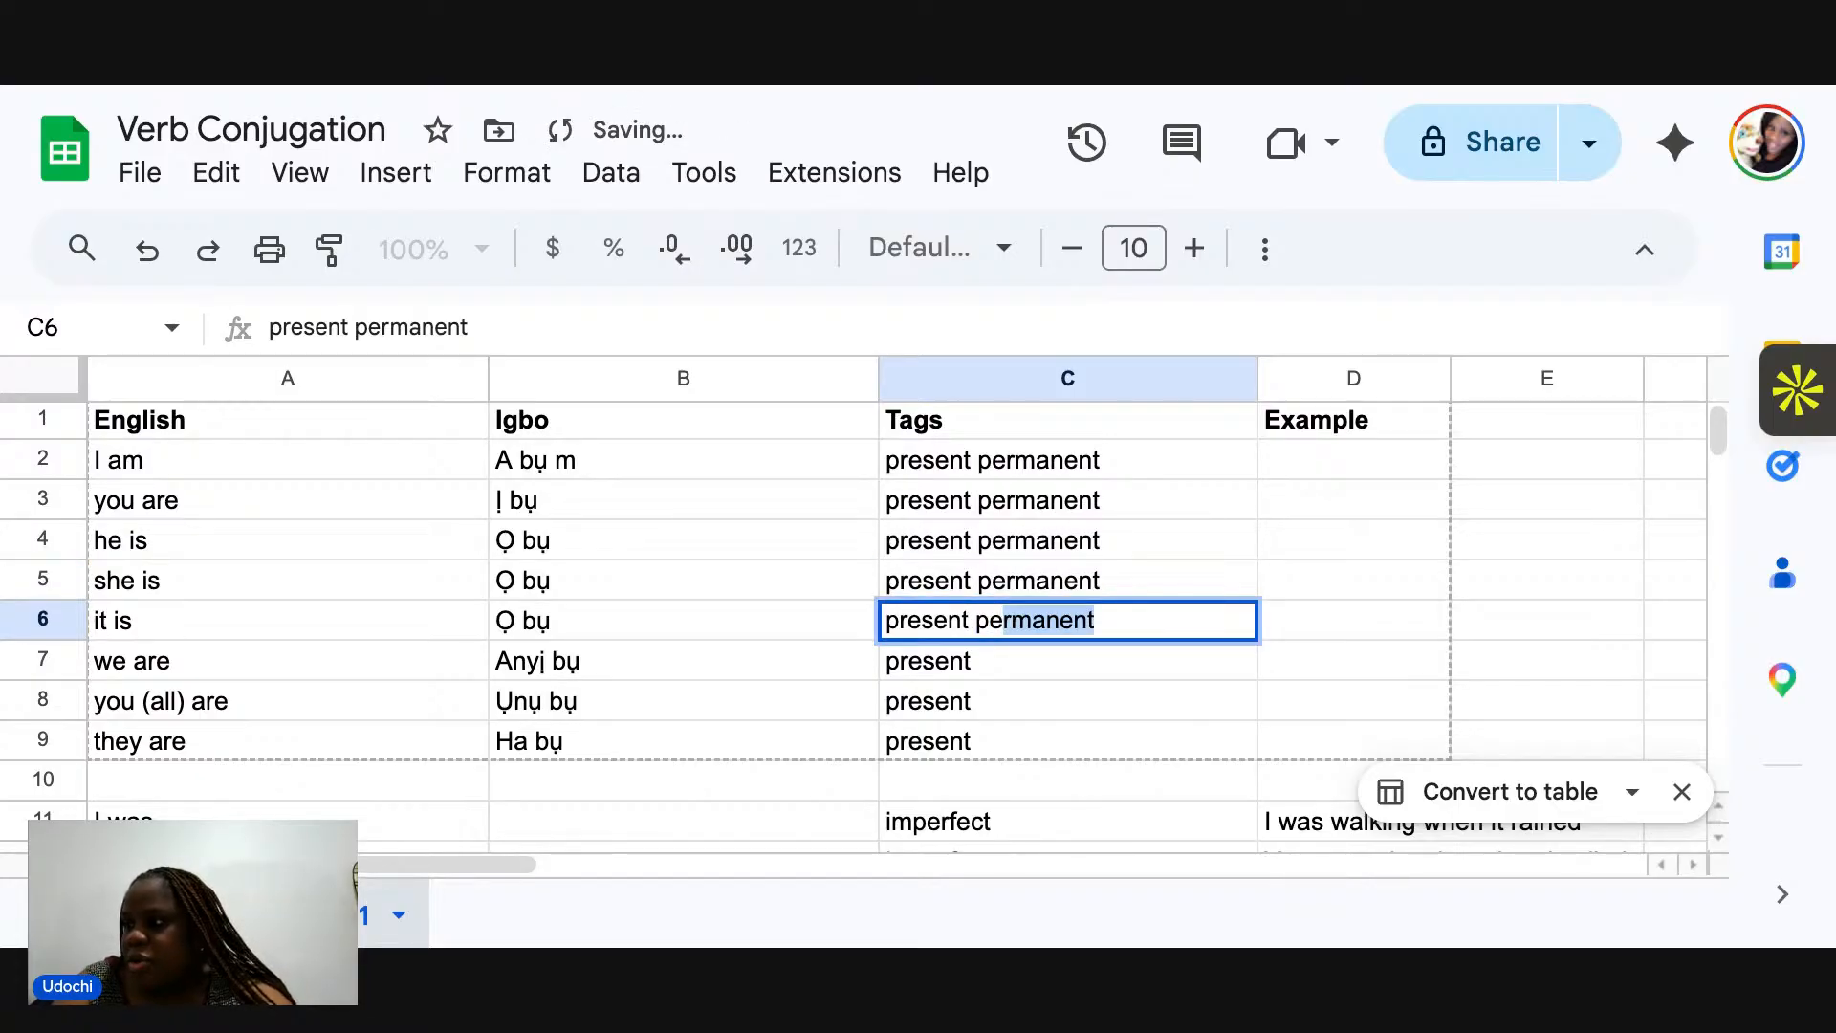
key("Return")
double_click(1008, 661)
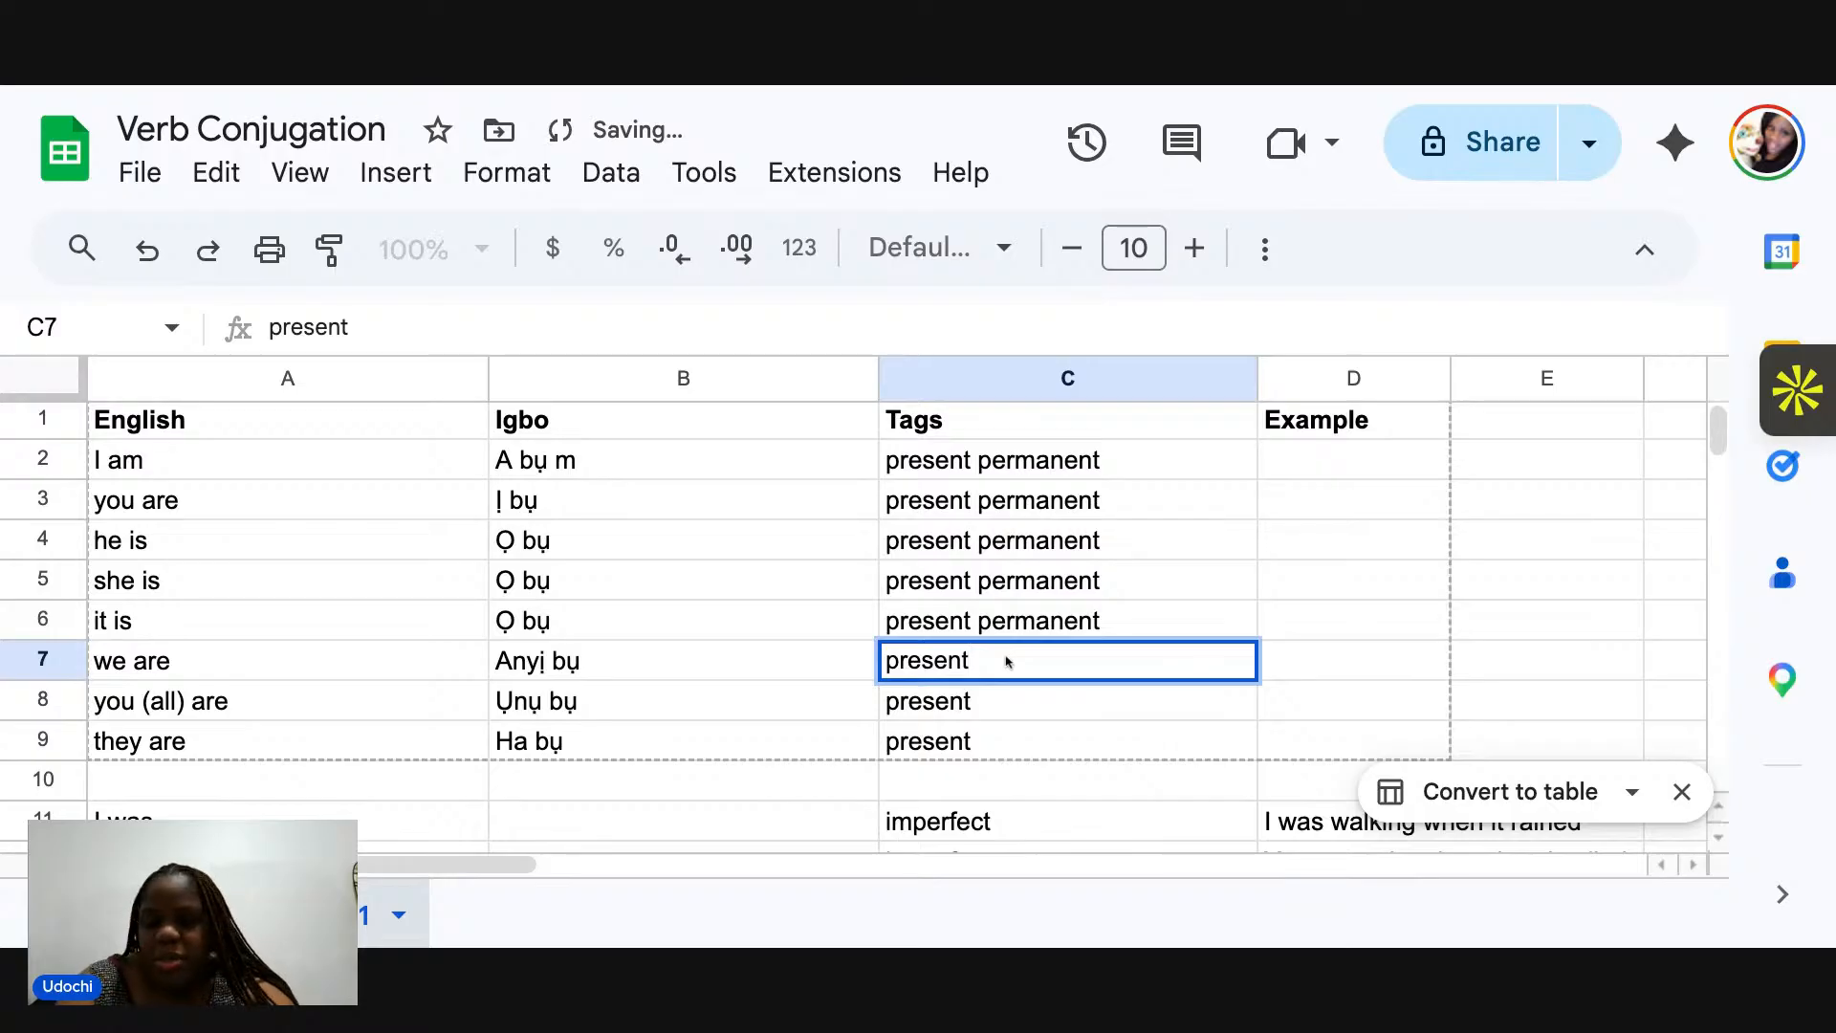
type("per")
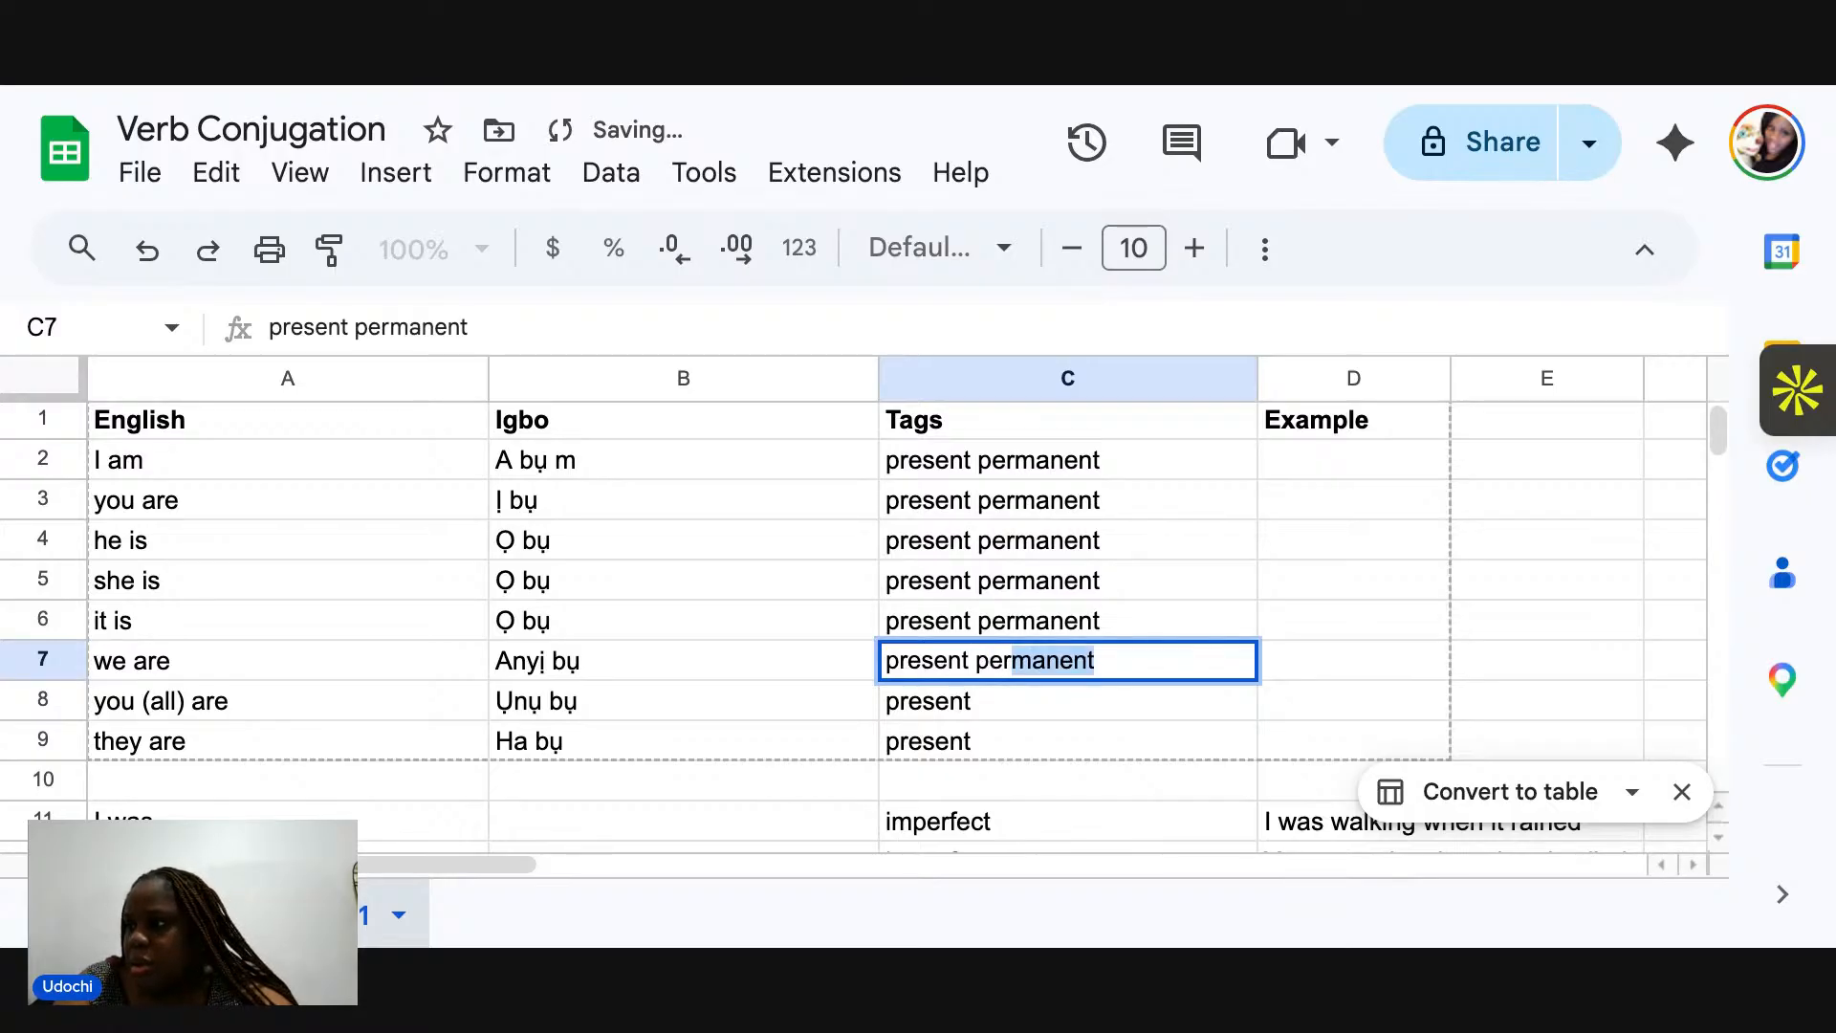
key("Return")
double_click(1011, 703)
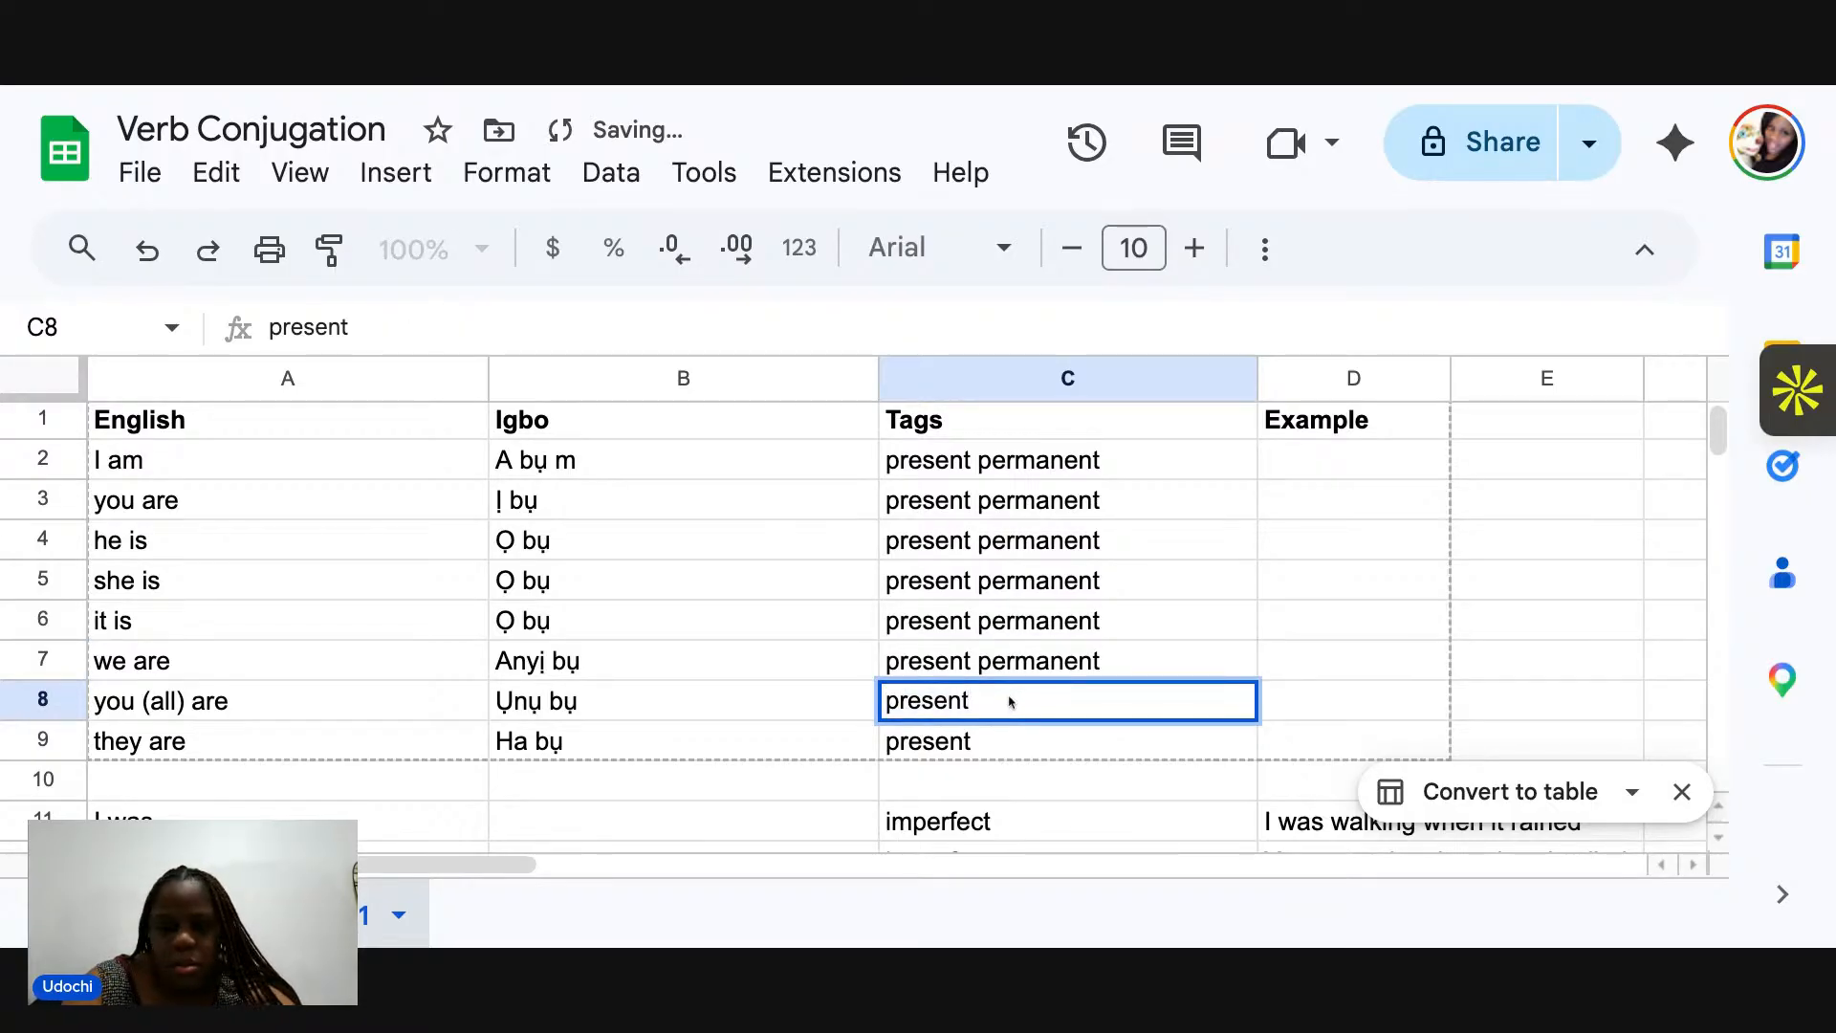
type("permanent")
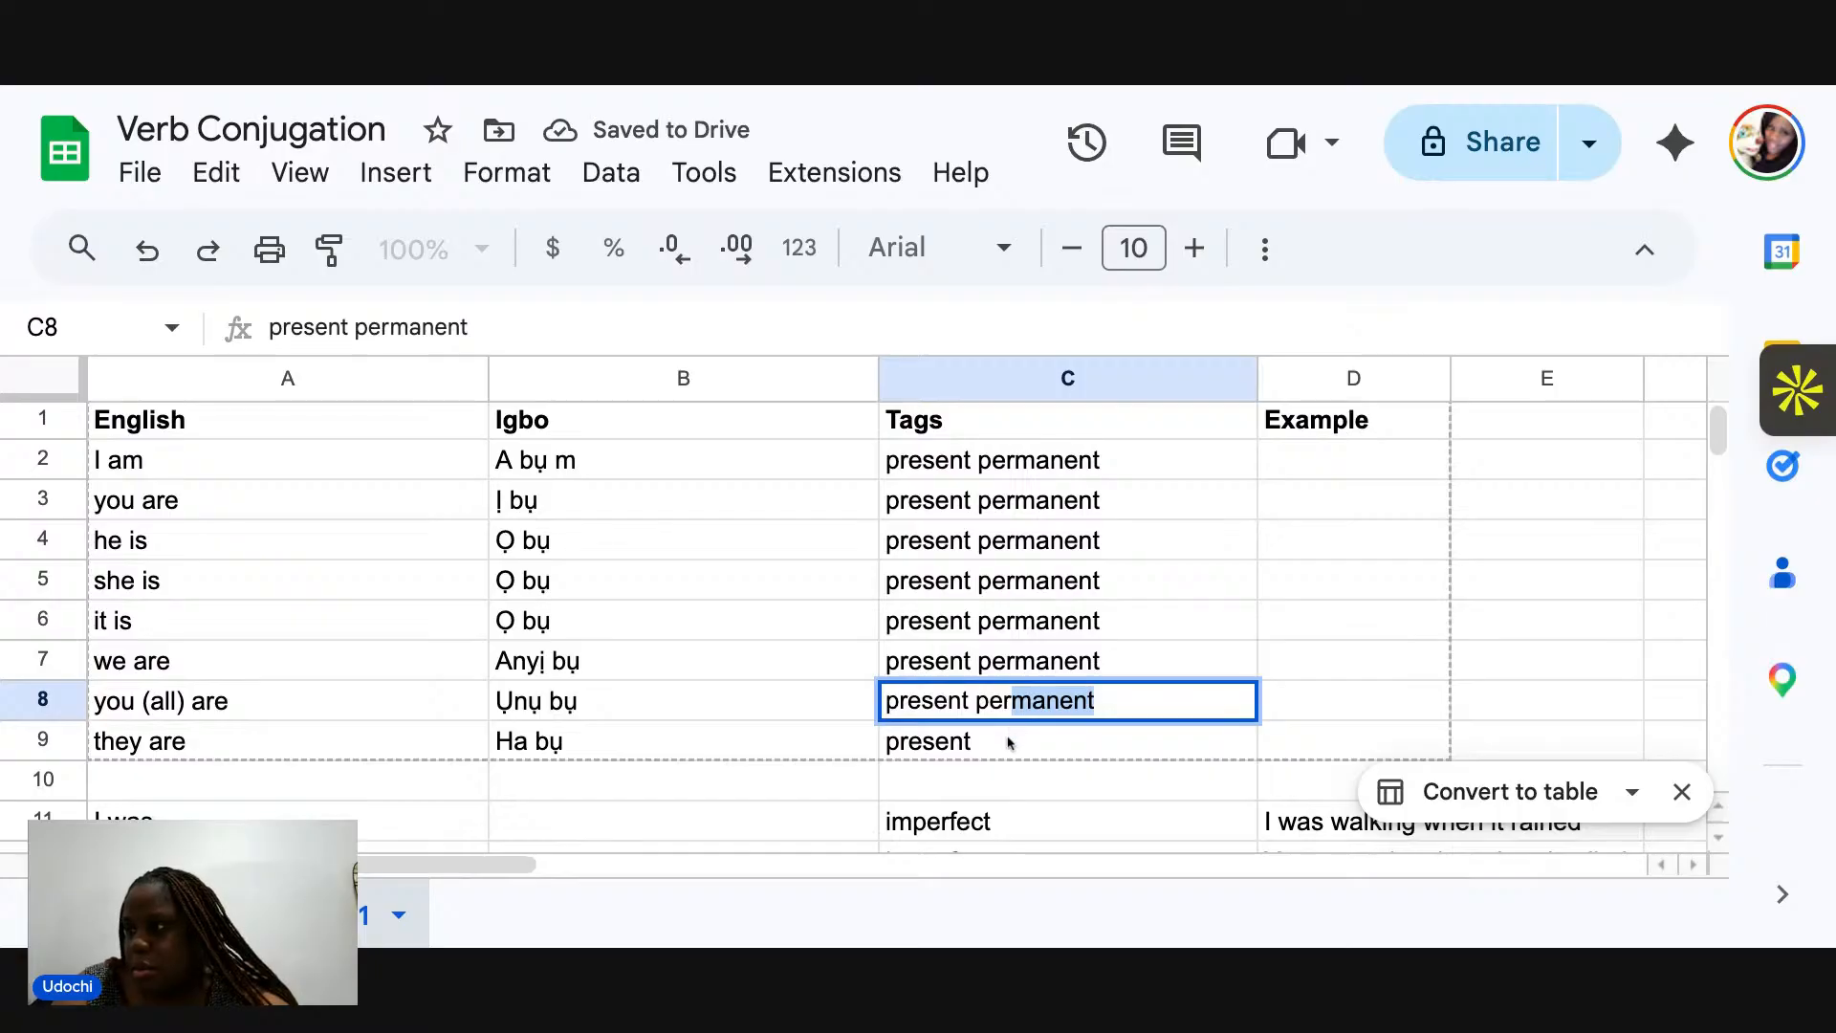
key("Return")
Change the tag for "they are" in cell C9 to "present permanent".
double_click(1011, 742)
type("p")
key("BackSpace")
key("BackSpace")
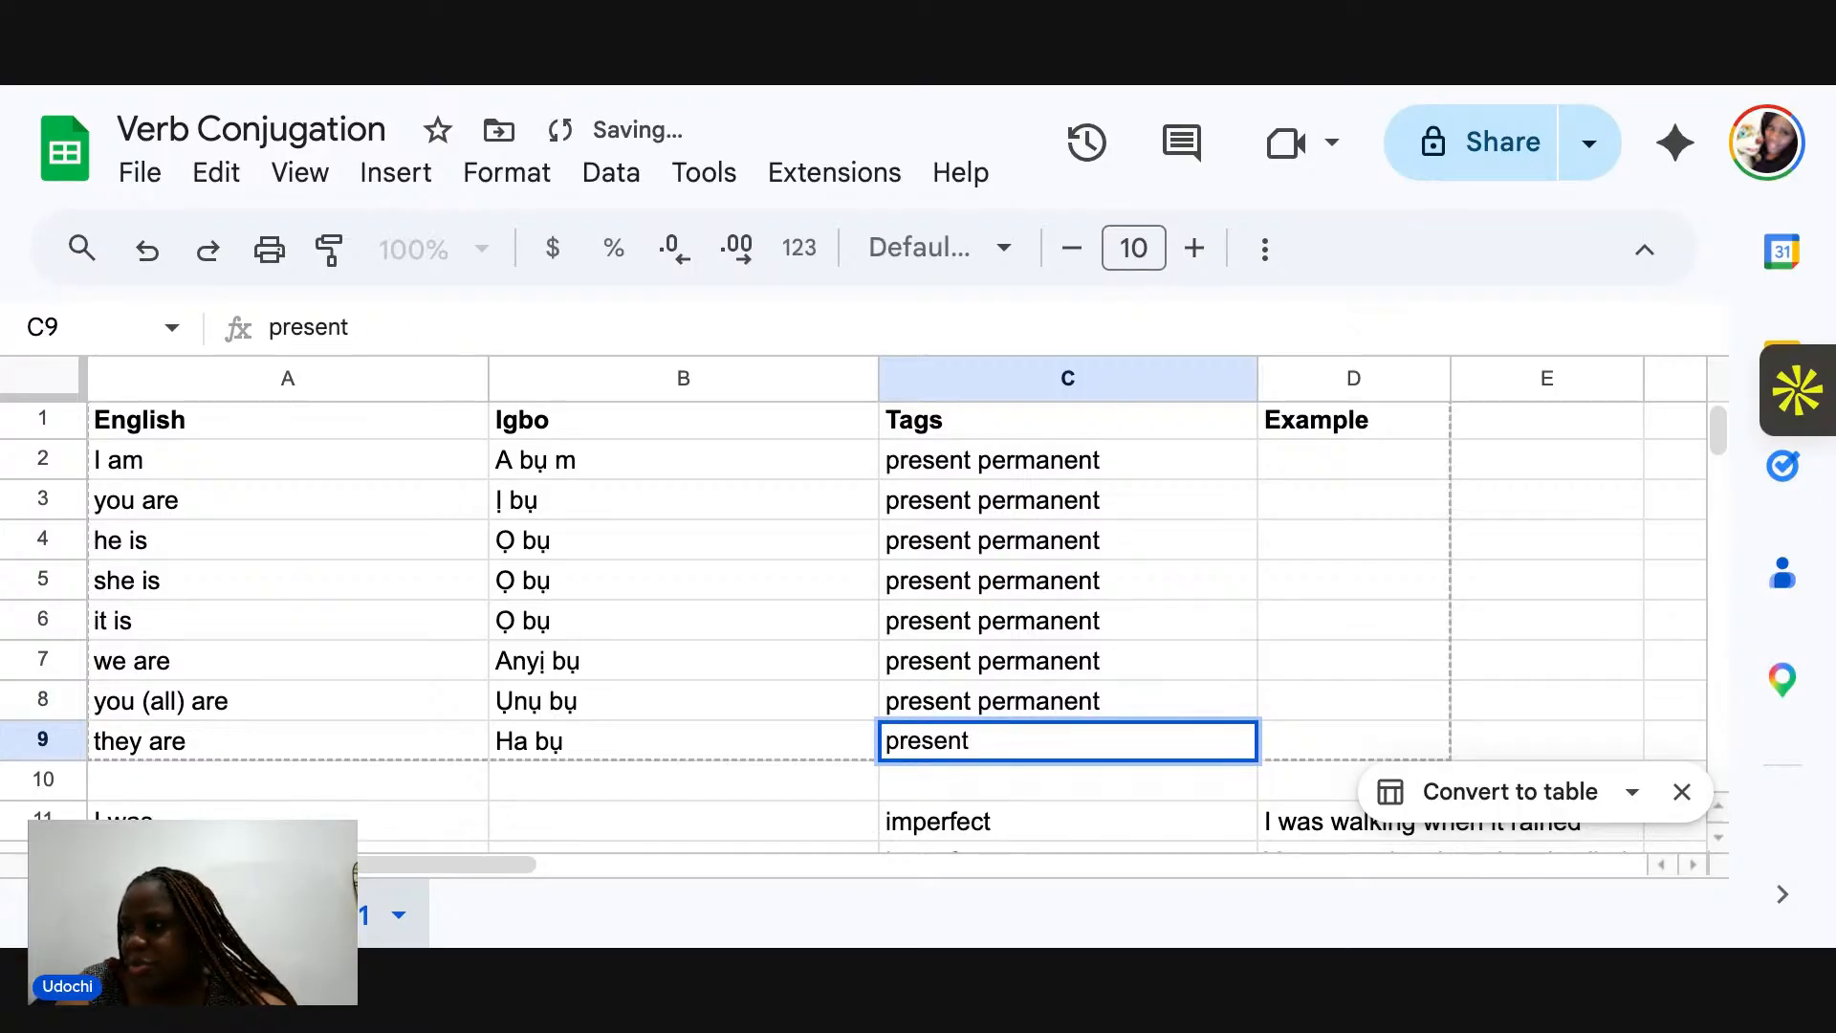
type("permanent")
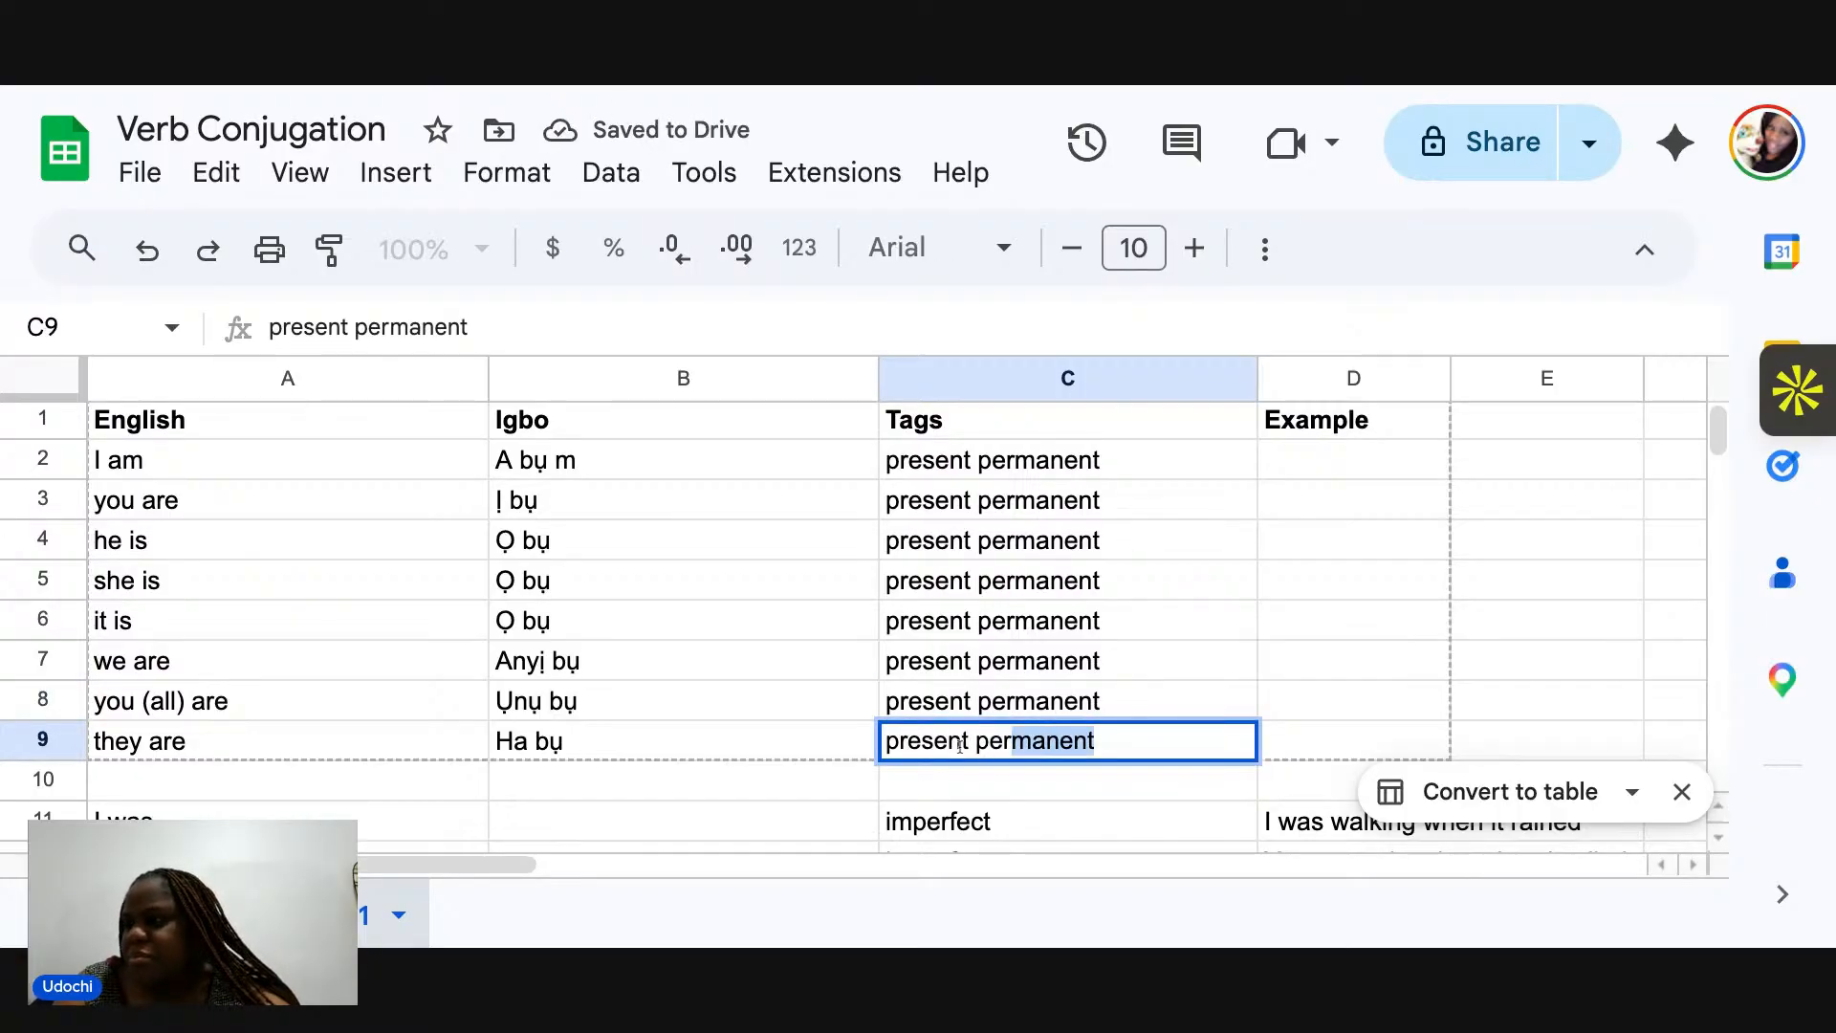
left_click(932, 701)
scroll(933, 703, "down", 2)
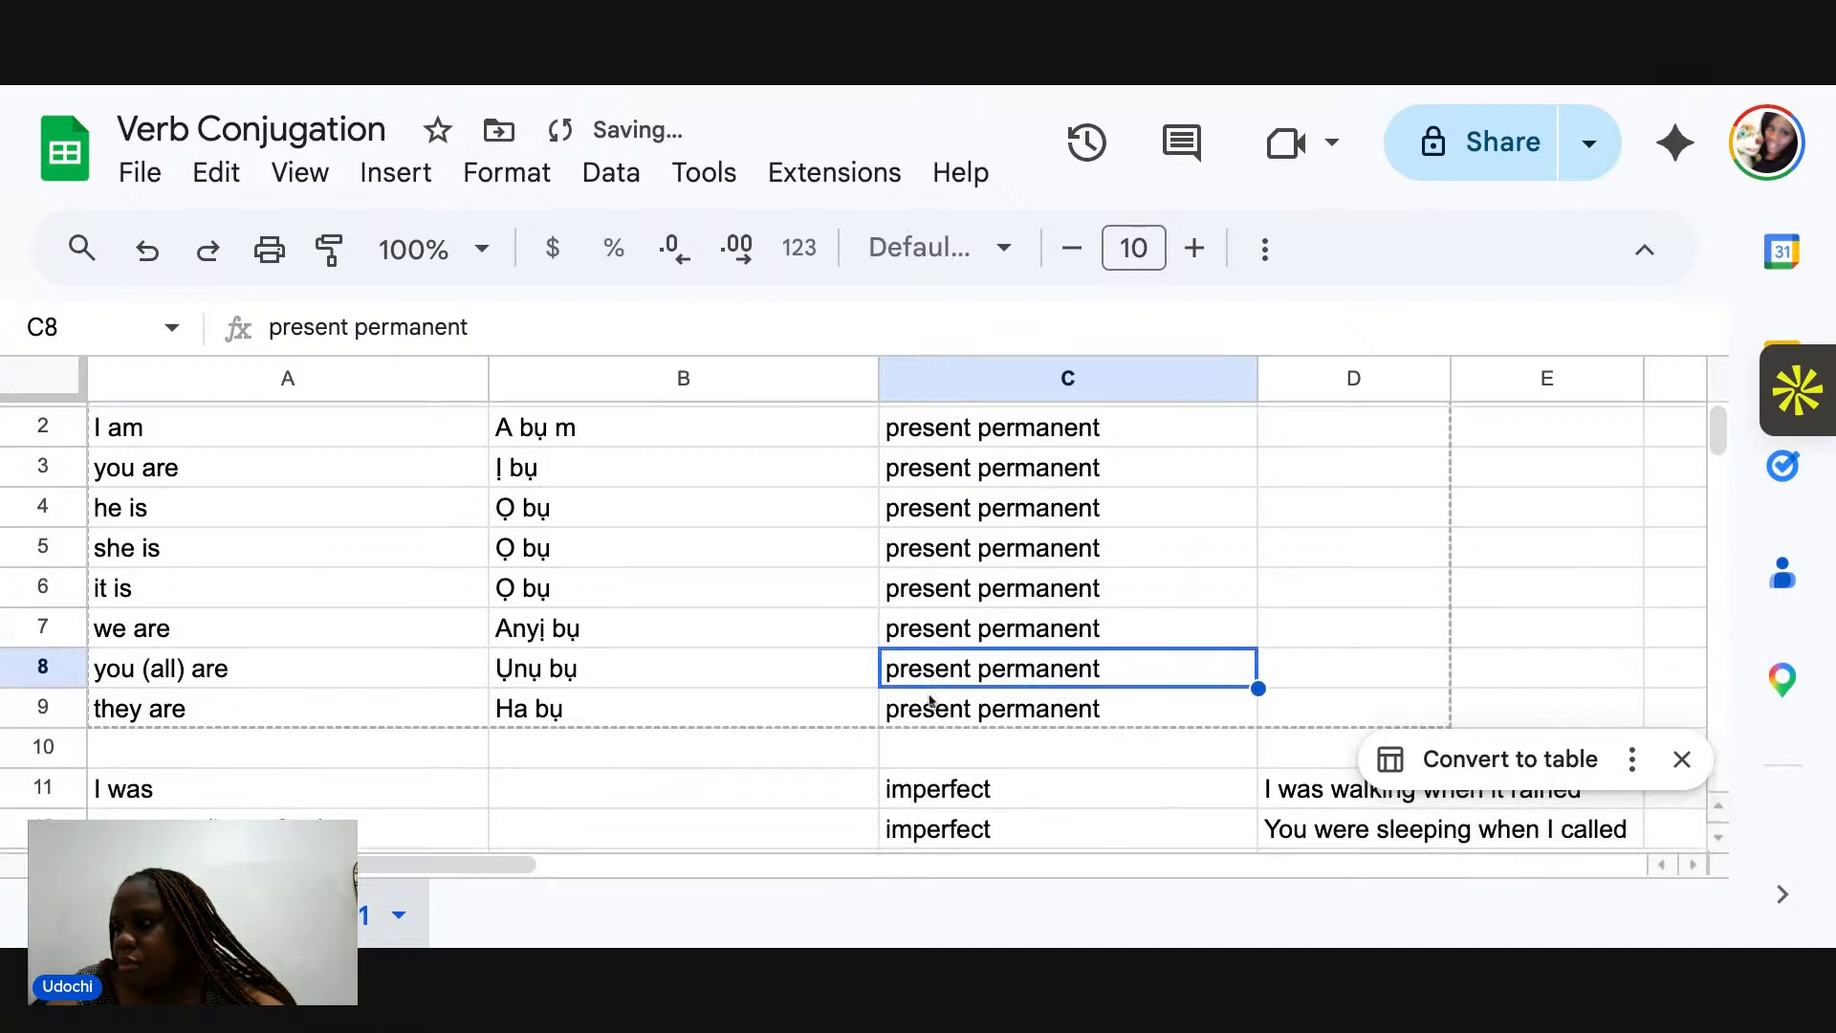
scroll(926, 704, "up", 2)
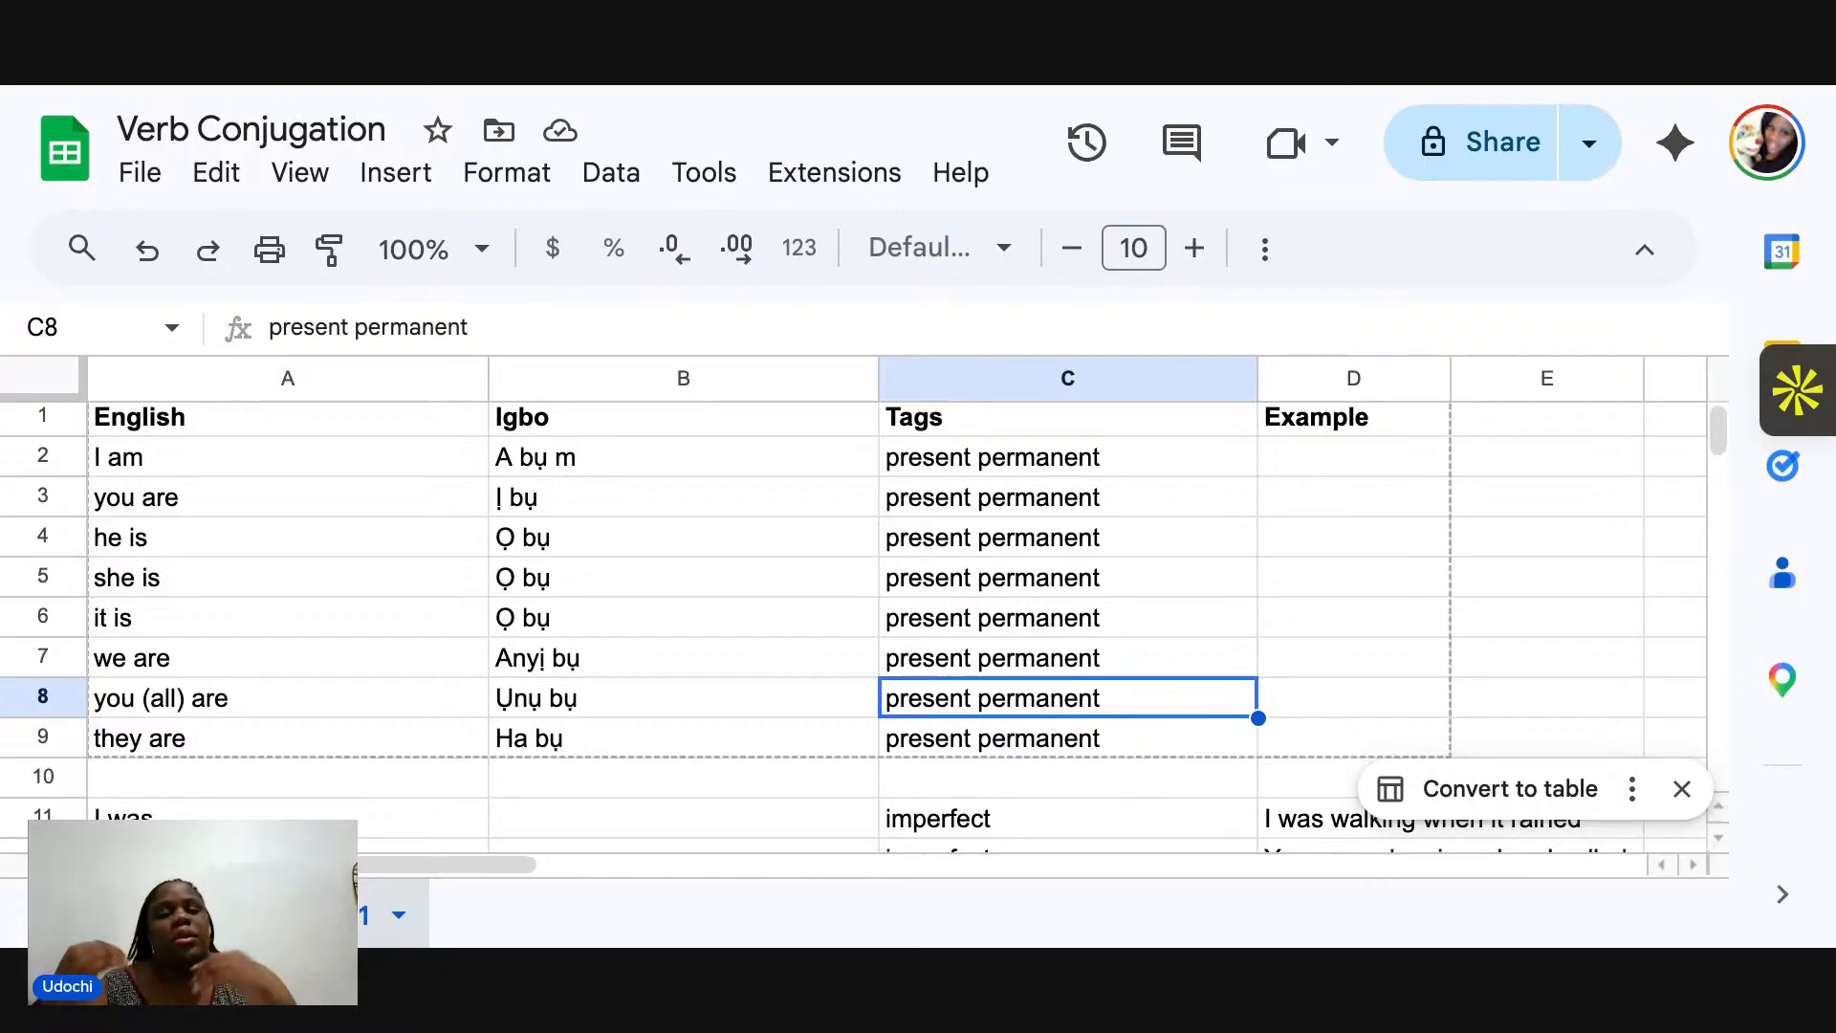
Look through the remaining tense groups down to the empty rows after the participles at the end of the list.
left_click(984, 795)
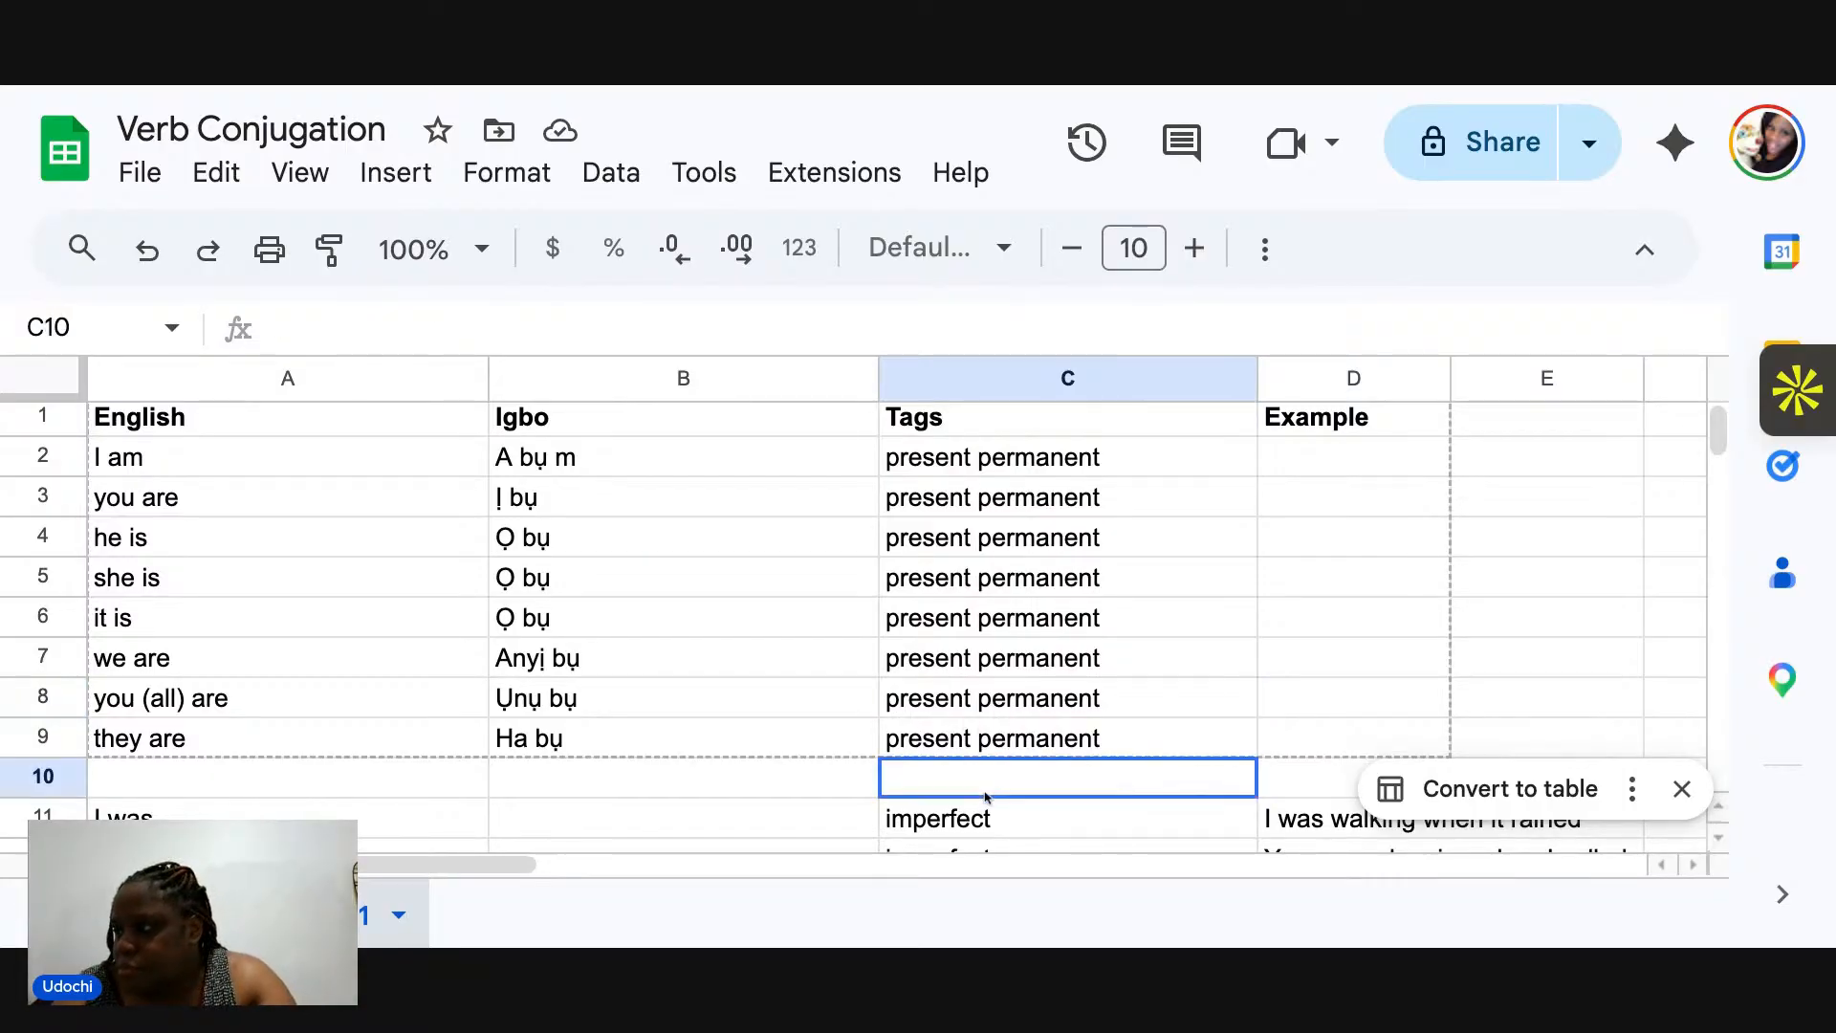
scroll(985, 799, "down", 7)
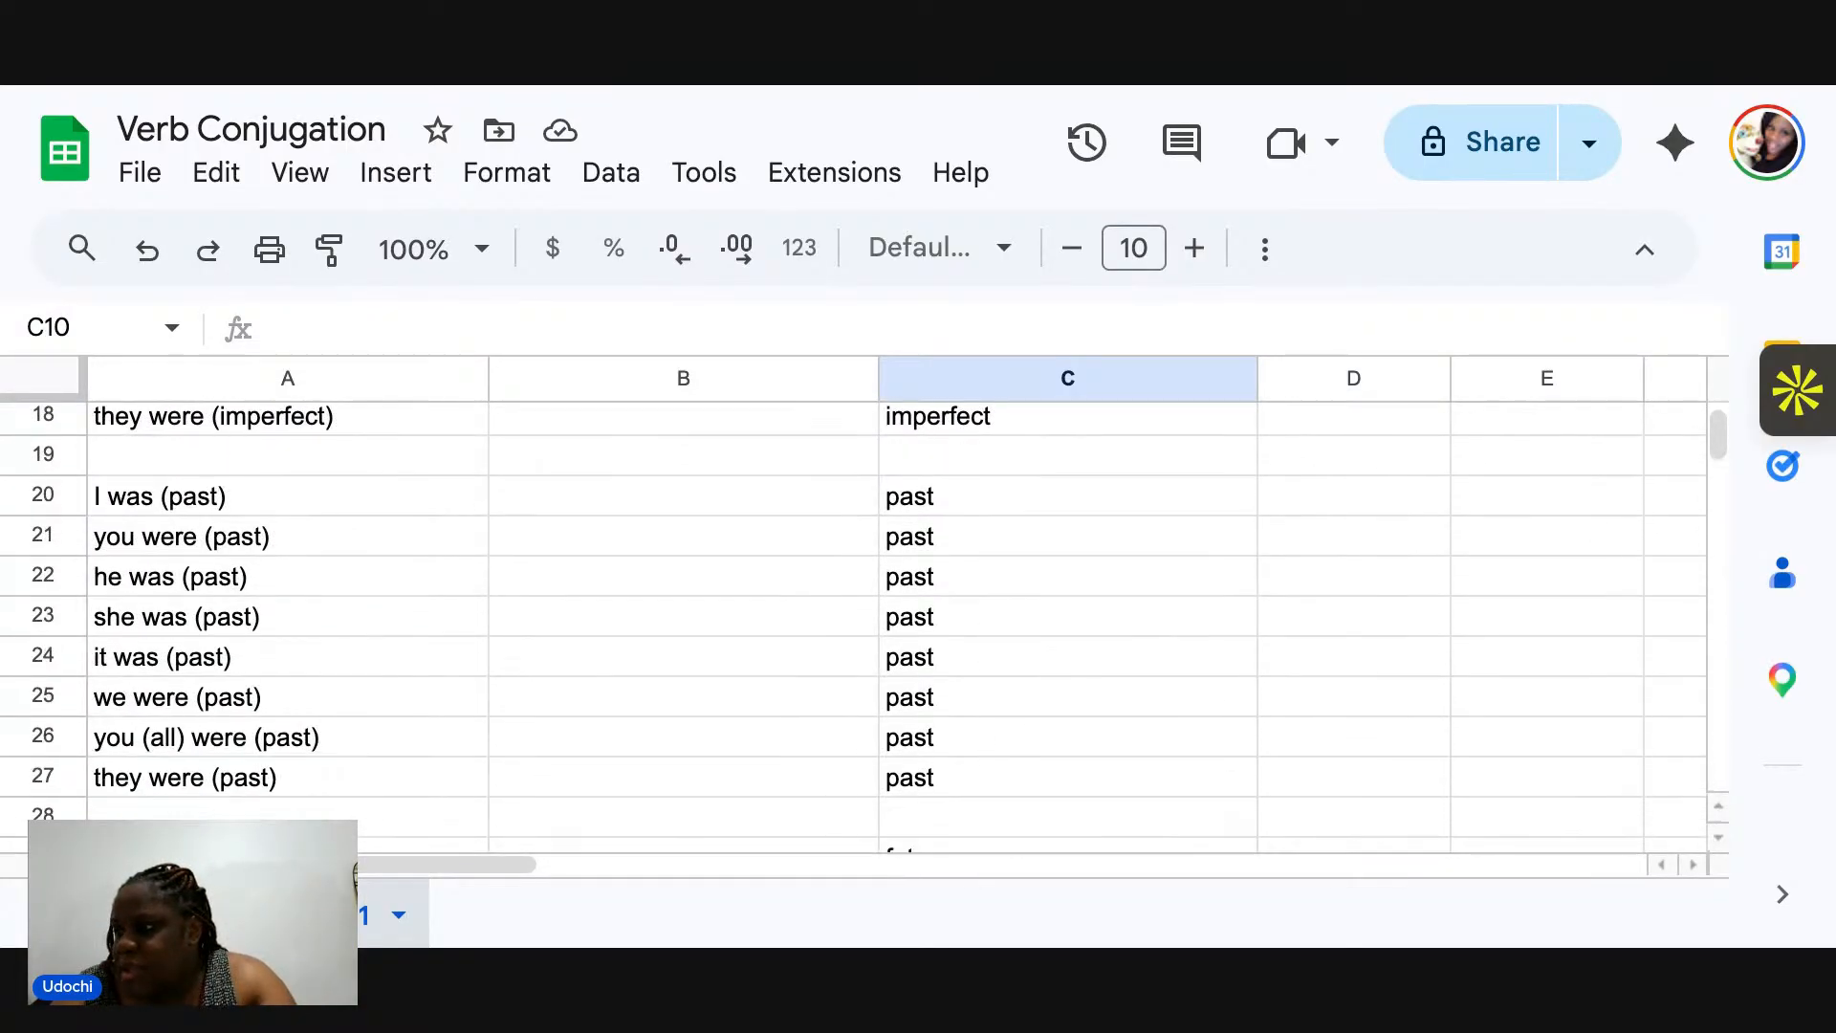
scroll(985, 800, "up", 3)
scroll(985, 799, "up", 2)
scroll(985, 800, "down", 20)
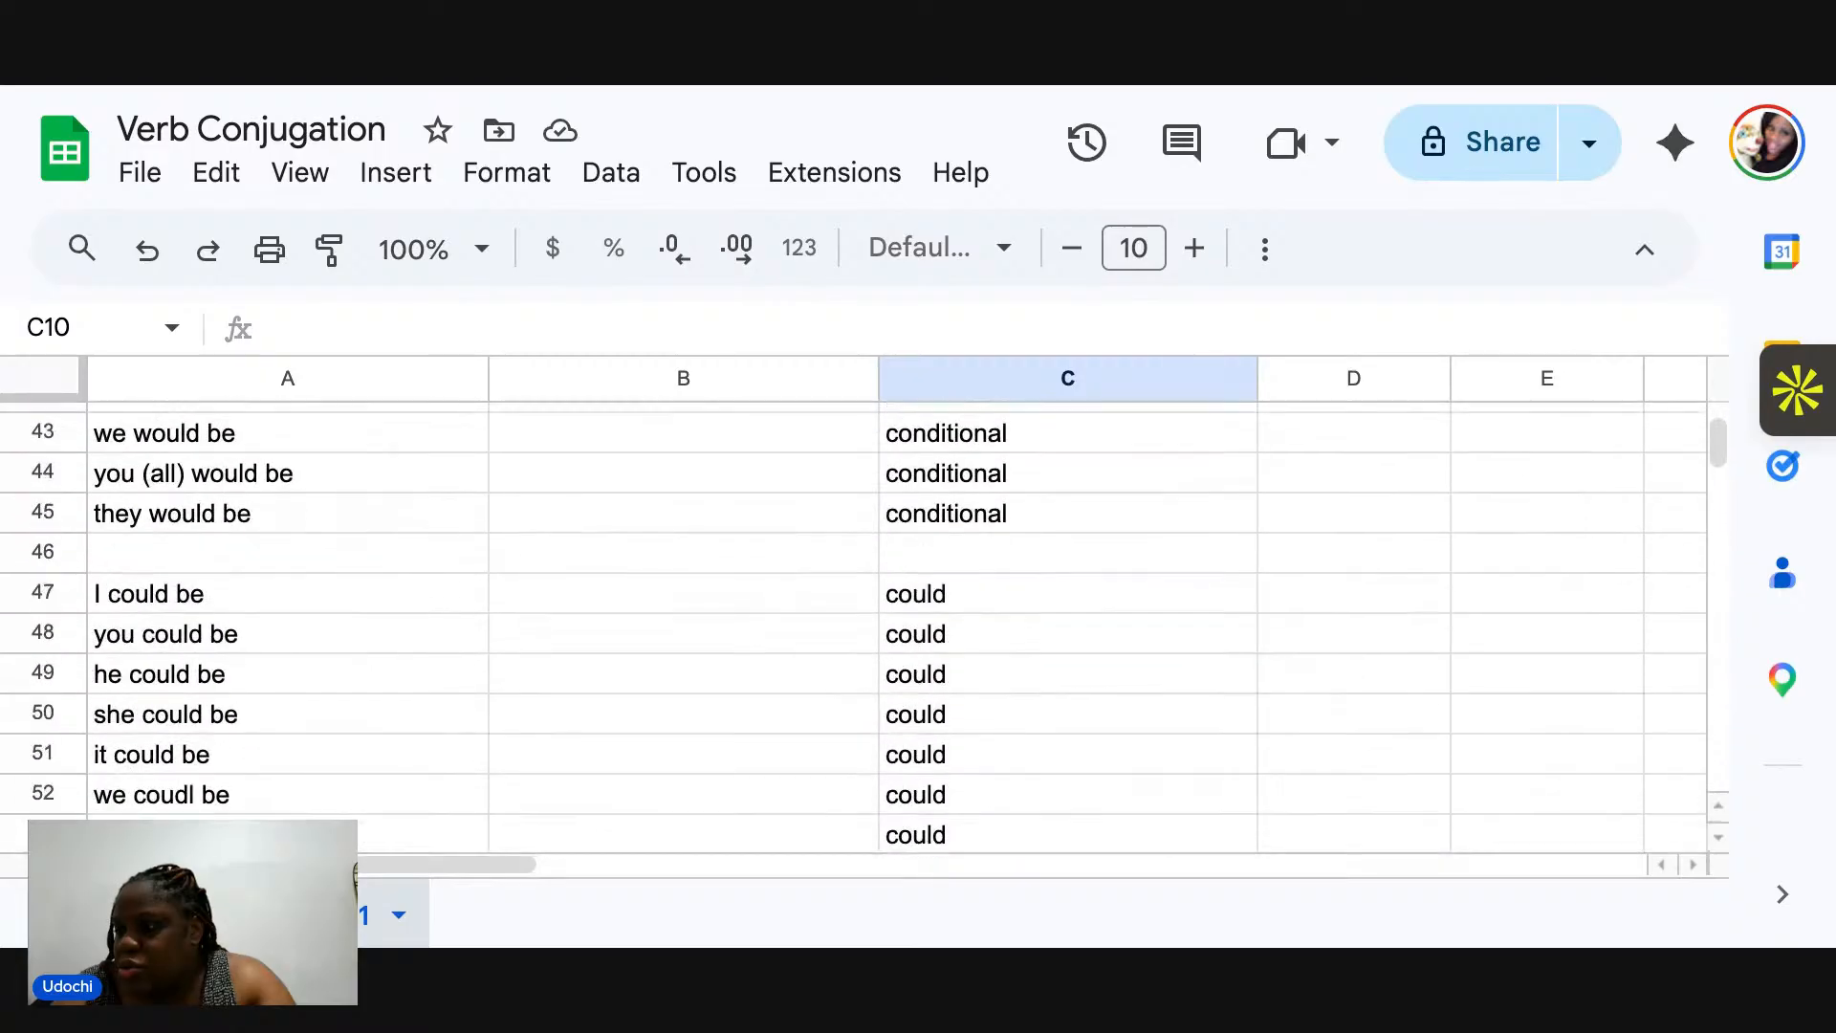
scroll(899, 626, "down", 20)
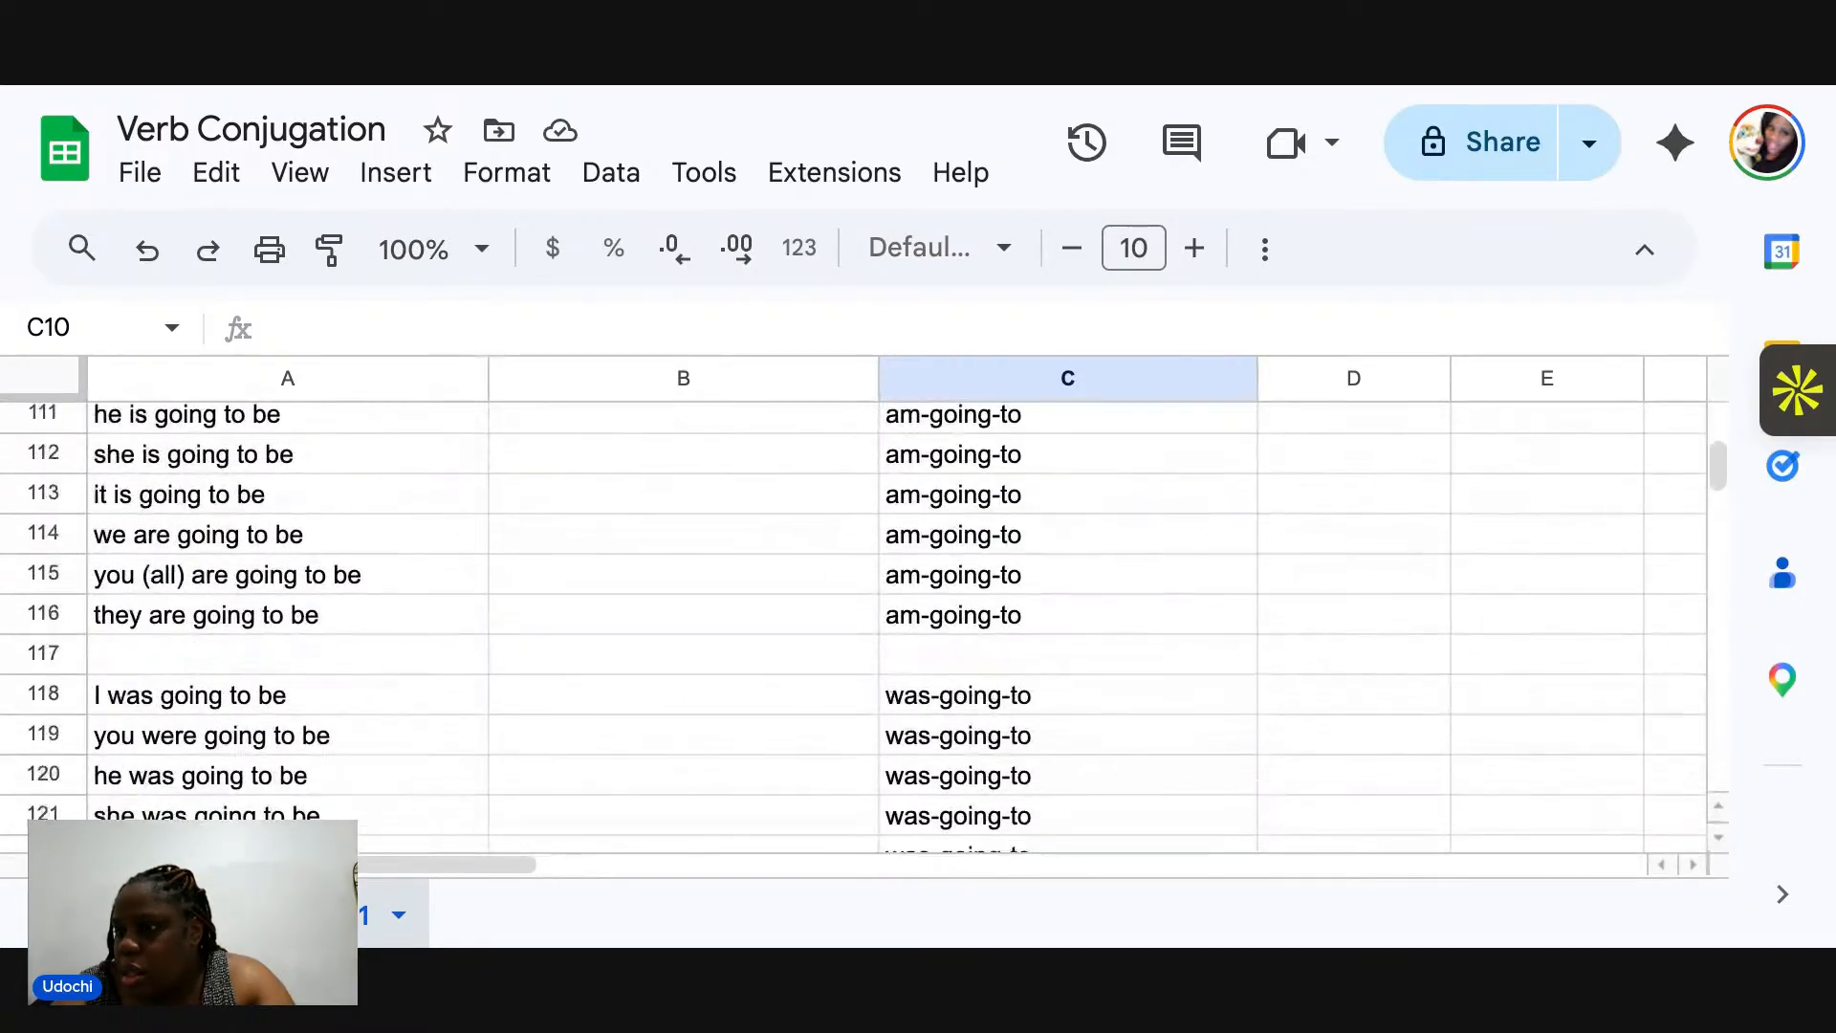
scroll(523, 729, "down", 10)
scroll(523, 730, "up", 3)
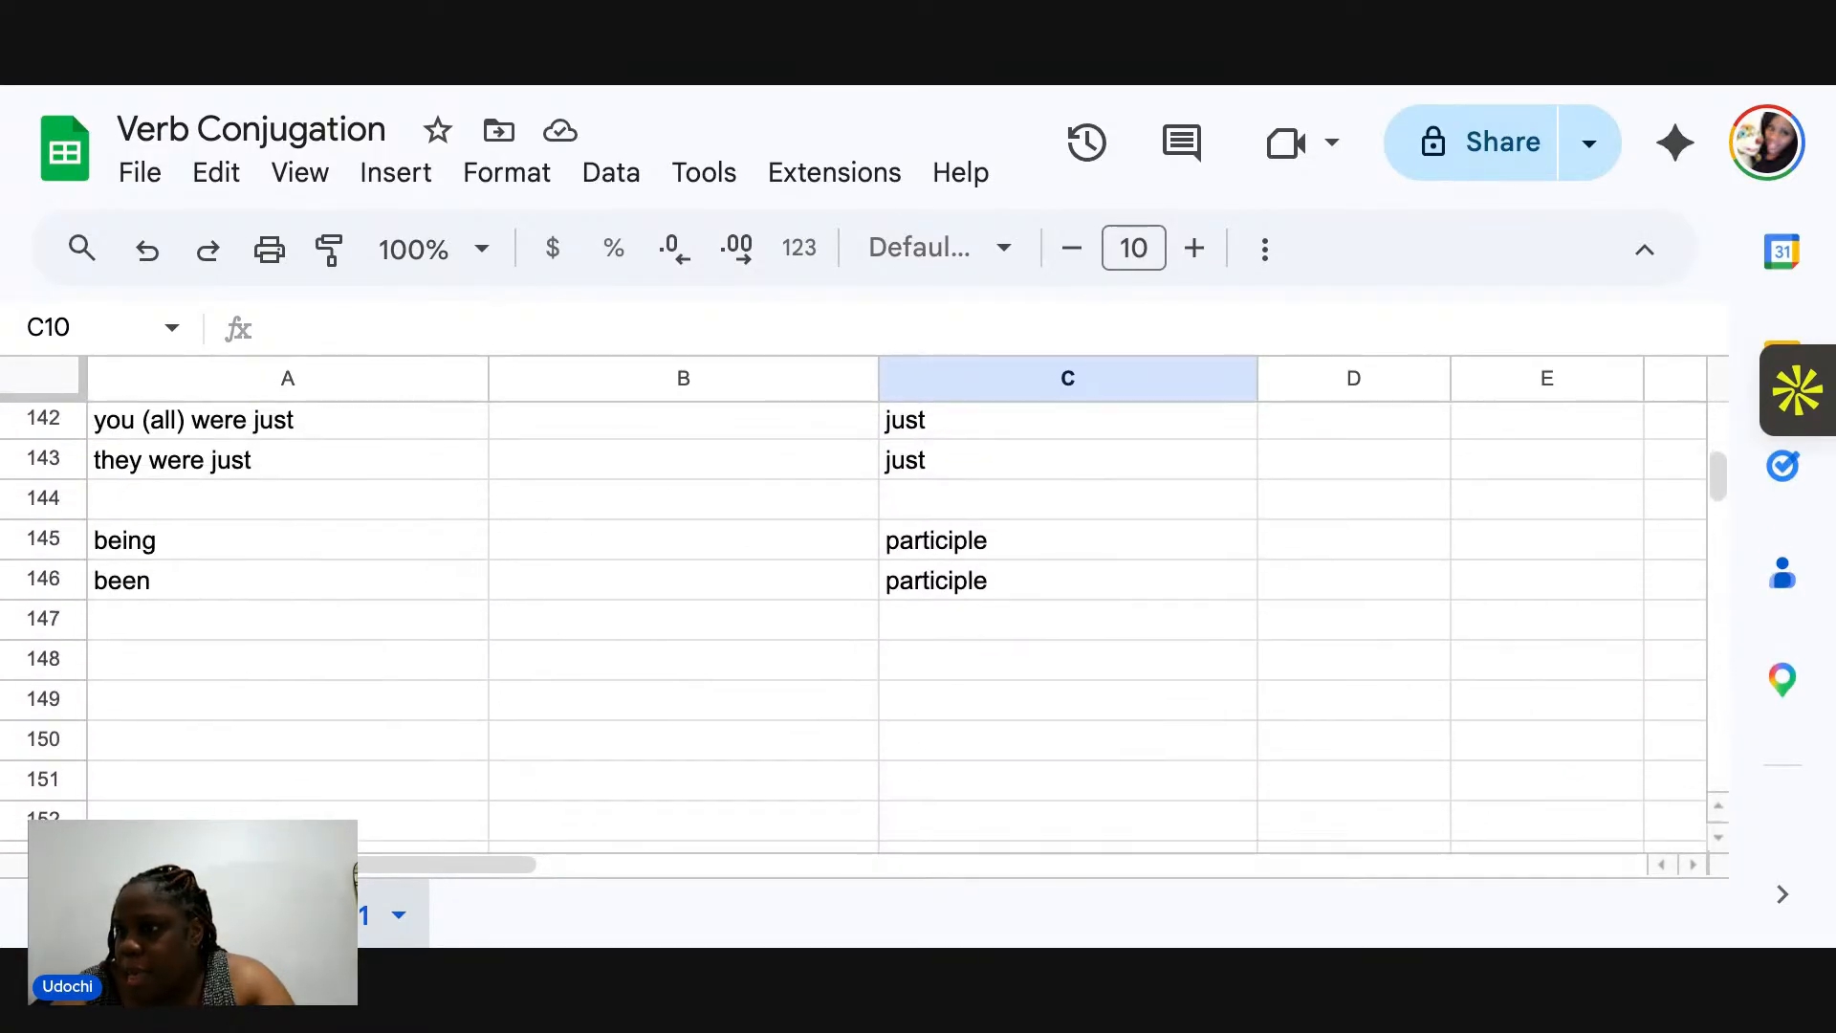
left_click(131, 666)
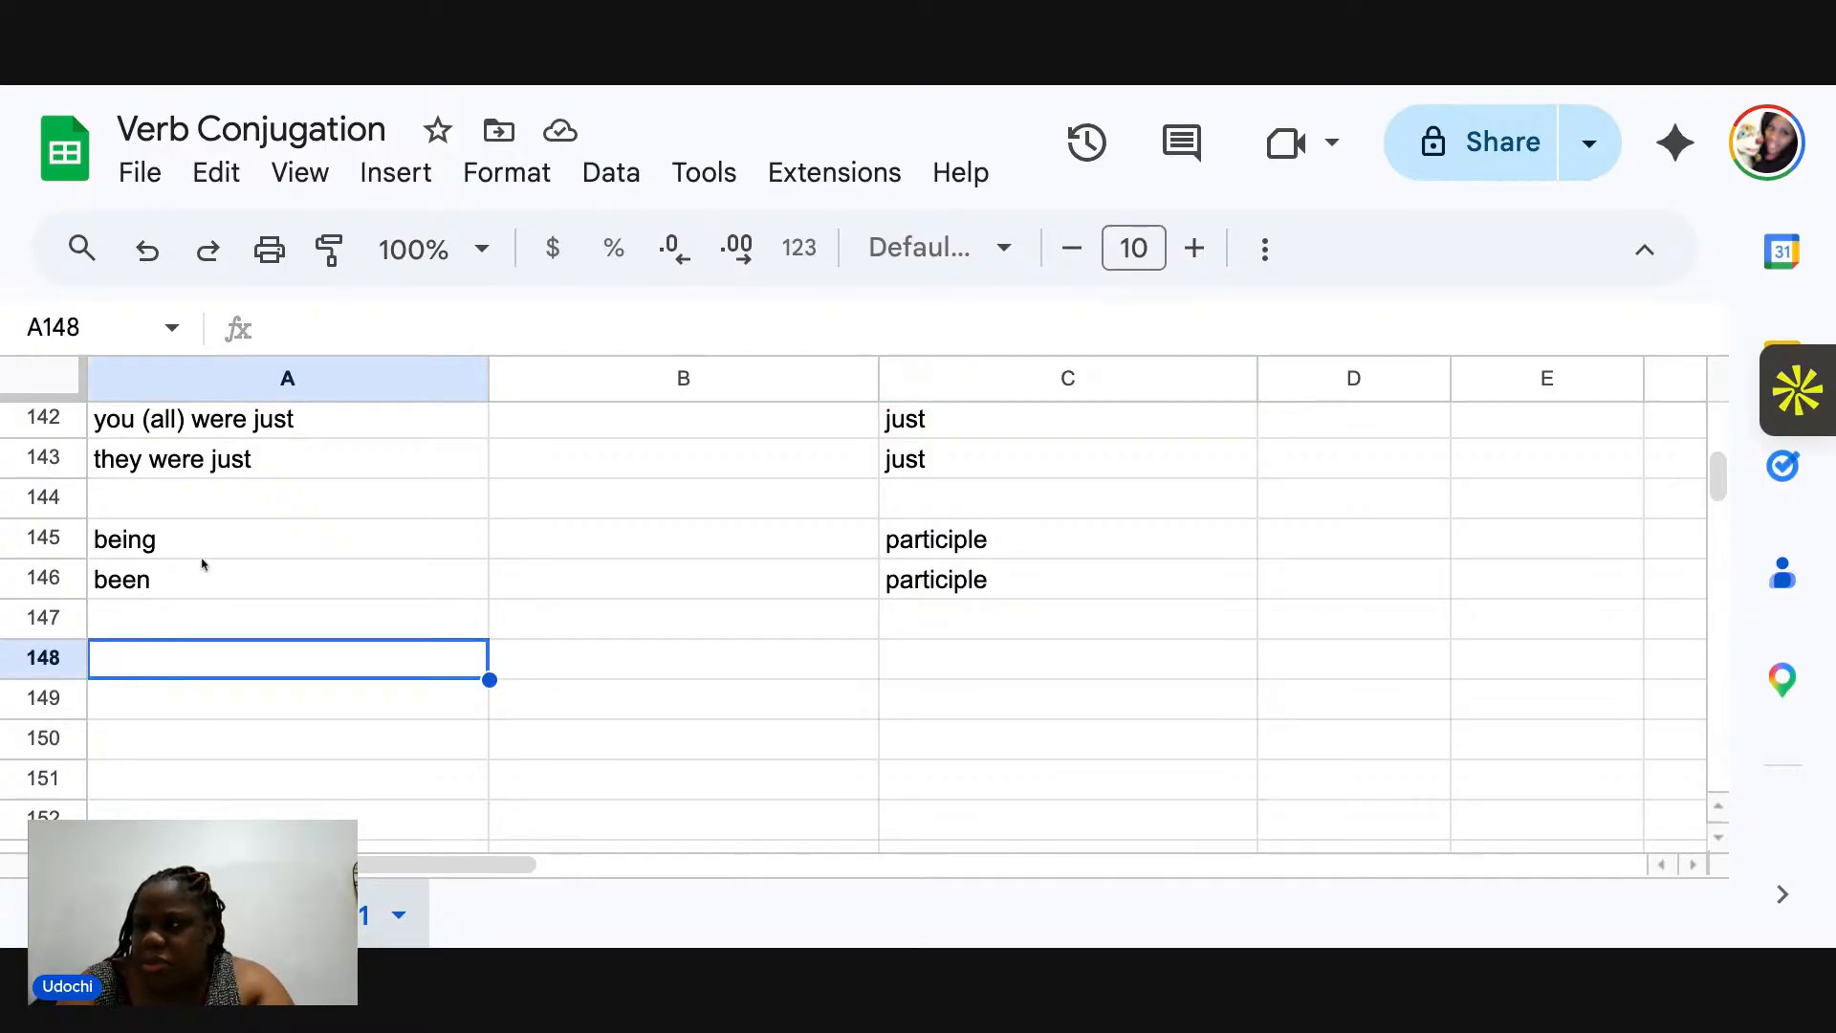
Copy the English forms "I am" to "they are" from A2:A9 and paste them starting at cell A148.
scroll(201, 561, "up", 20)
scroll(203, 562, "up", 20)
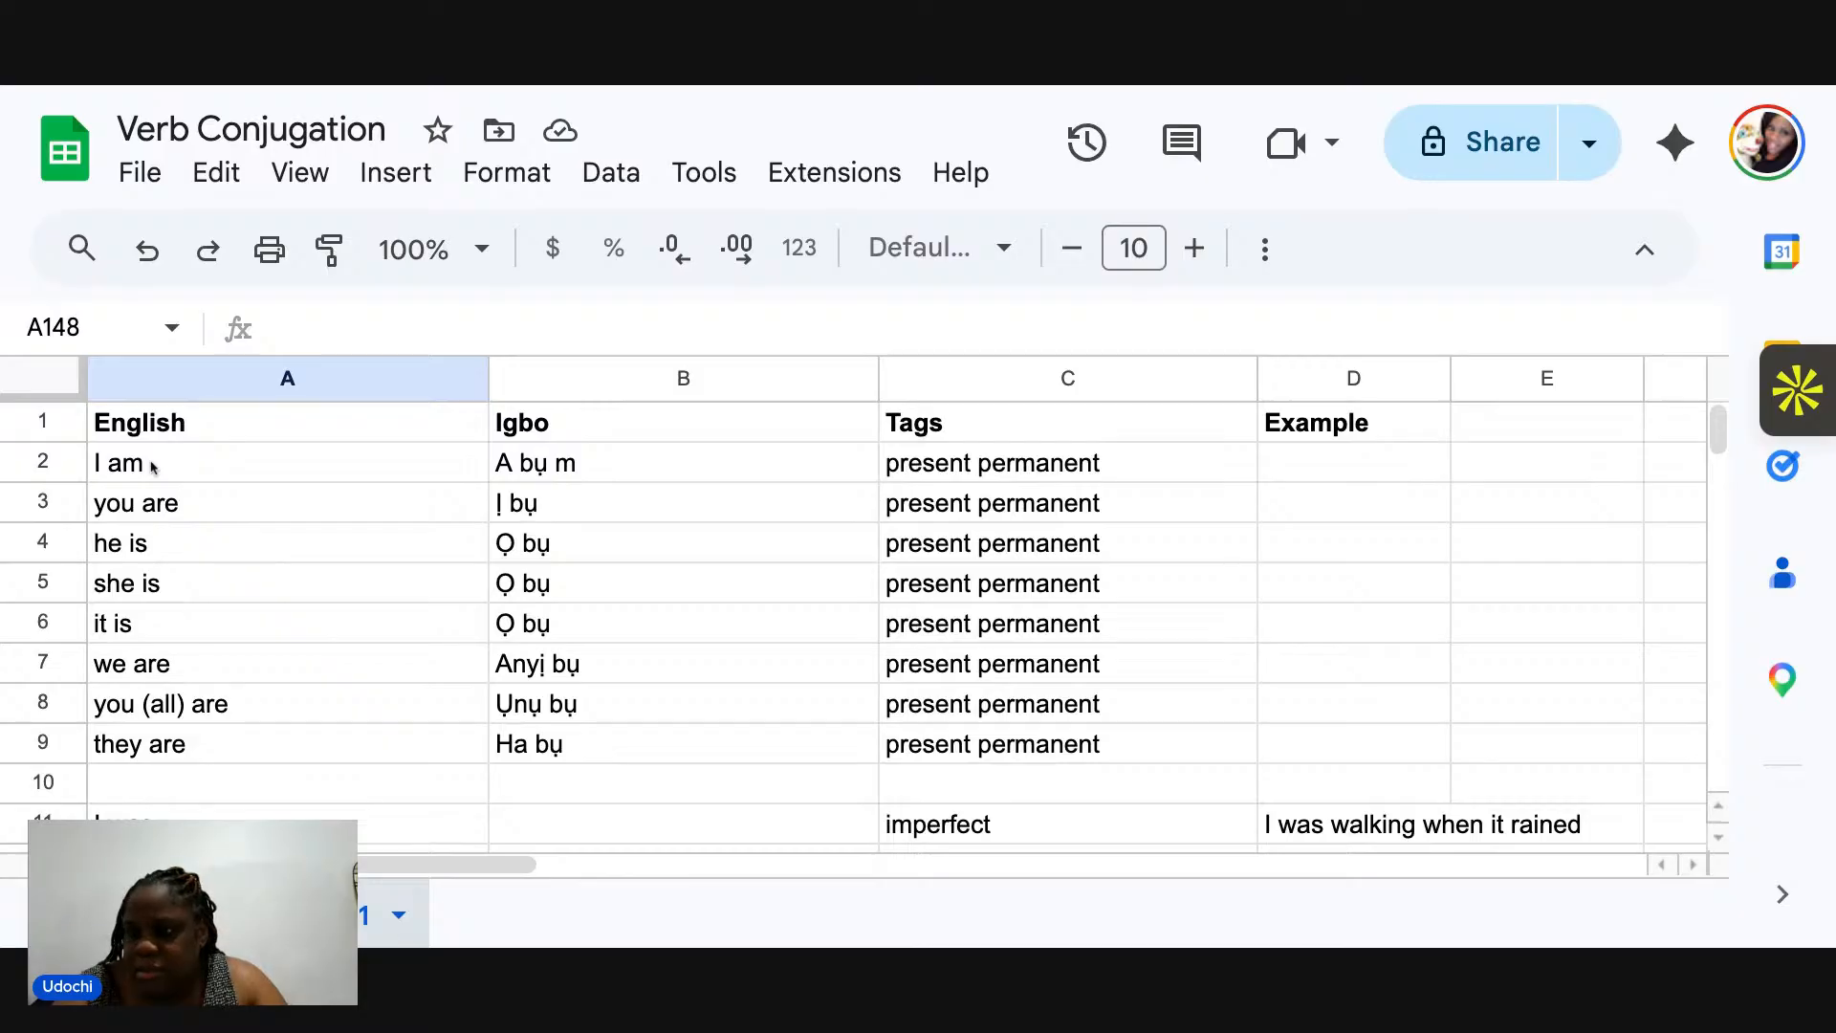
left_click_drag(151, 467, 164, 749)
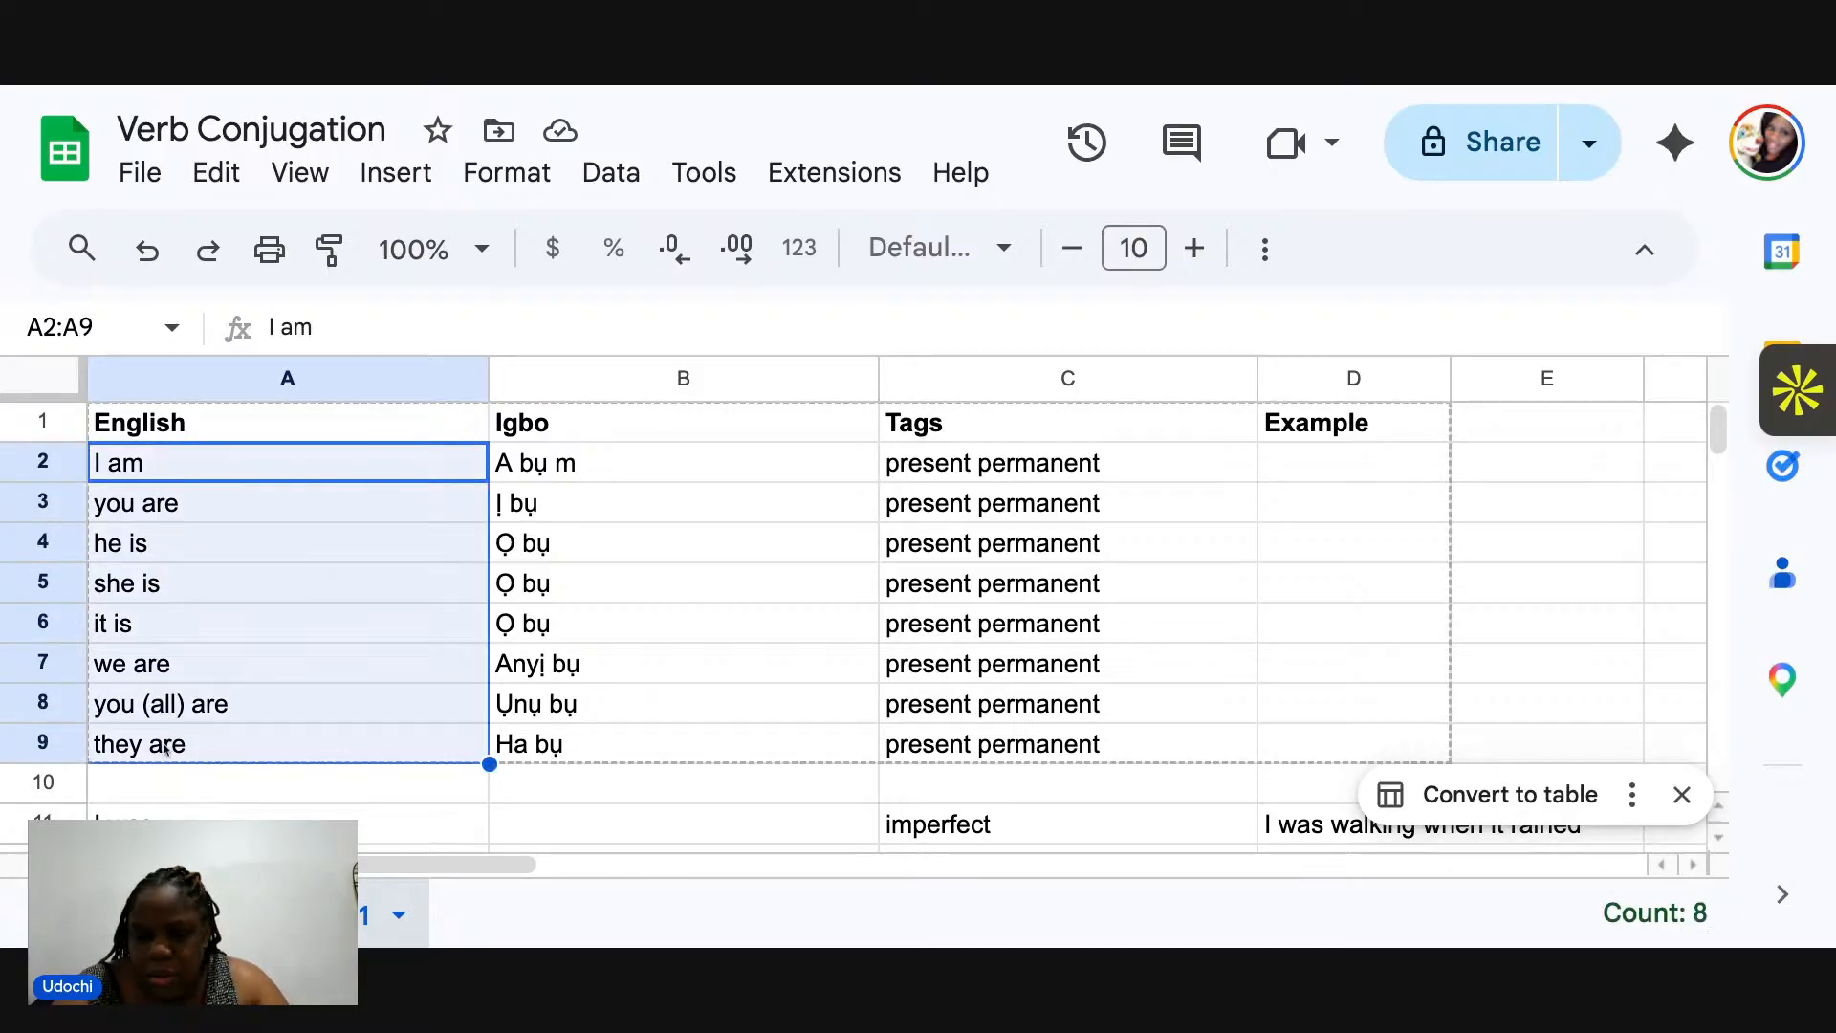
key("ctrl+c")
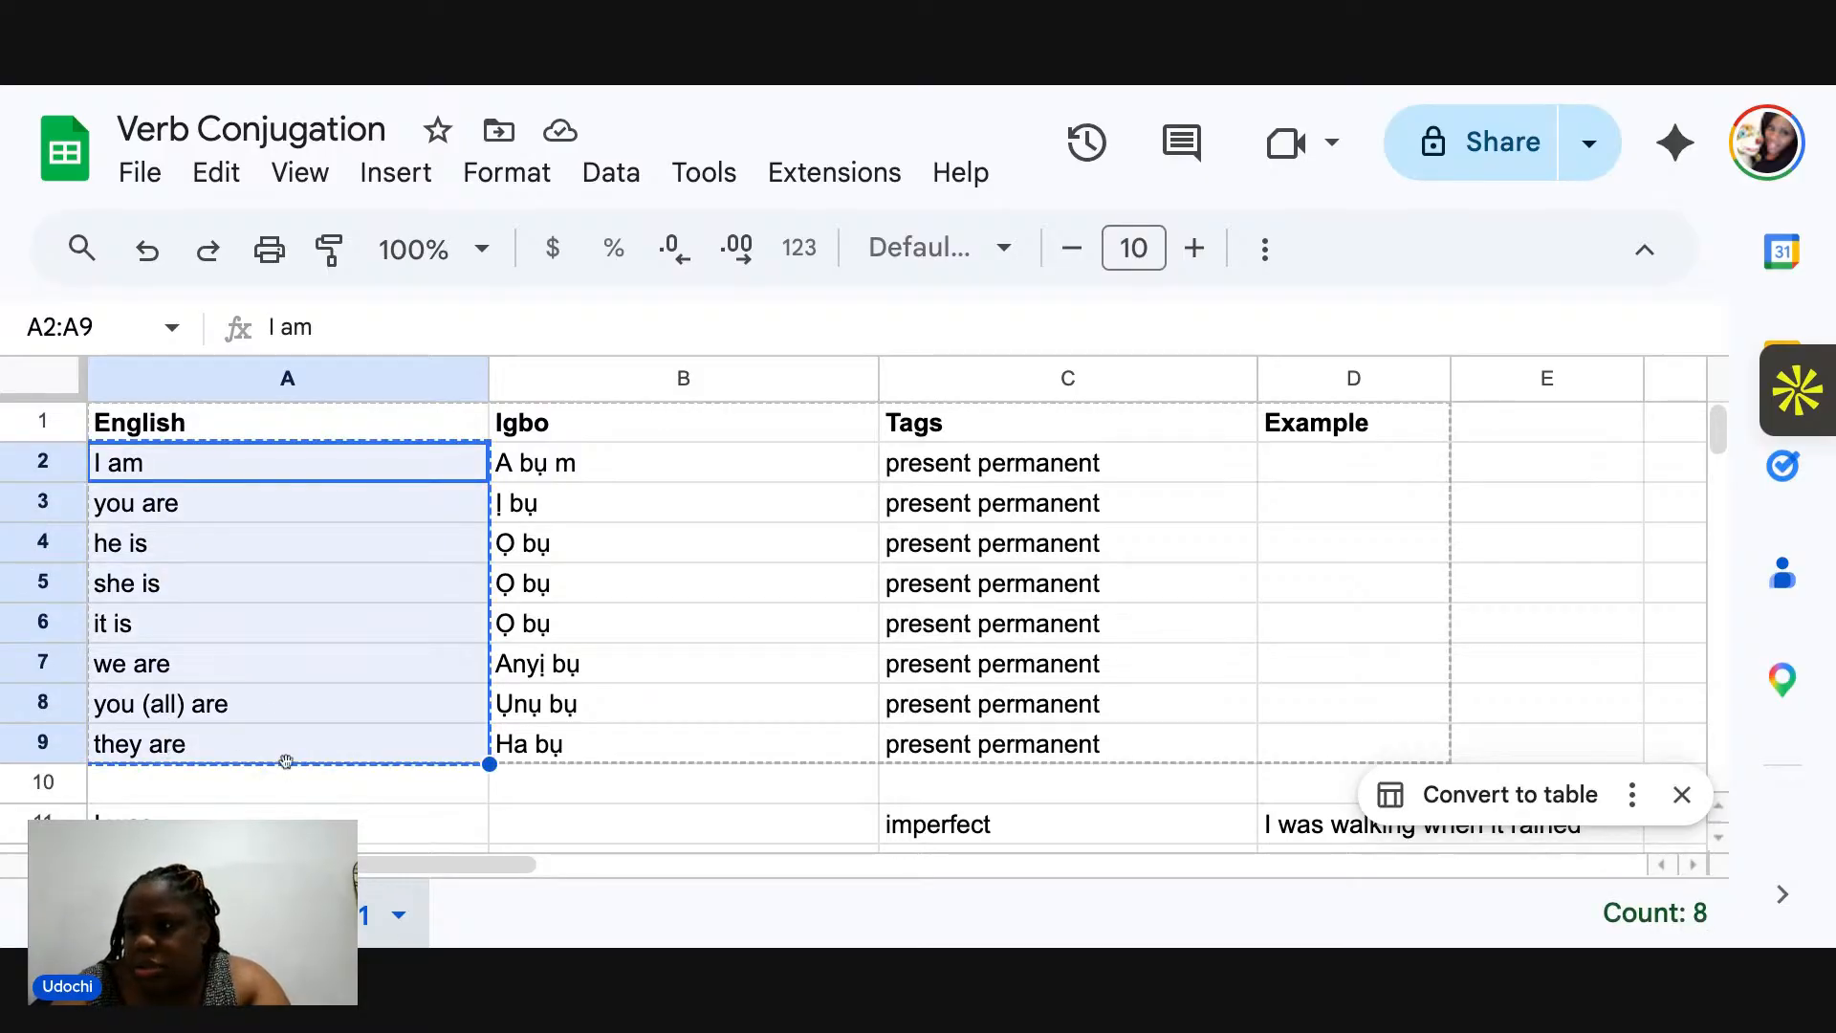
left_click(274, 719)
scroll(274, 727, "down", 10)
scroll(275, 727, "down", 20)
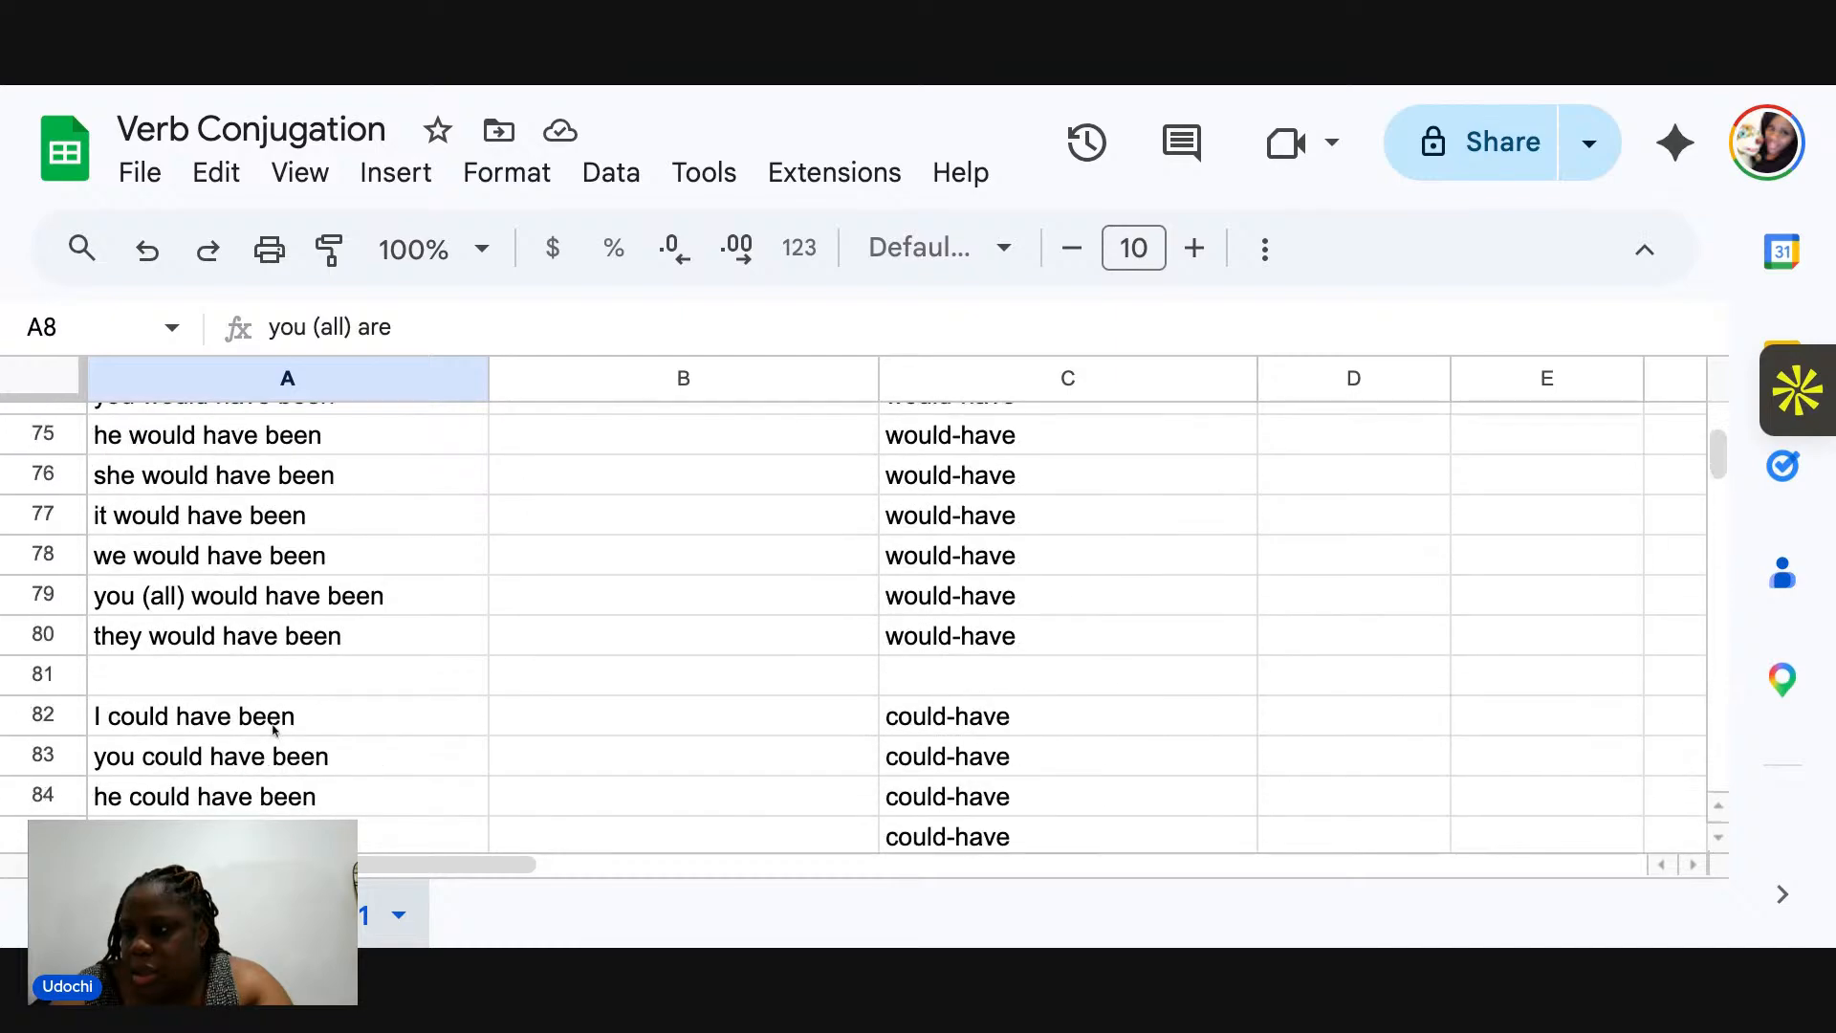
scroll(141, 652, "up", 6)
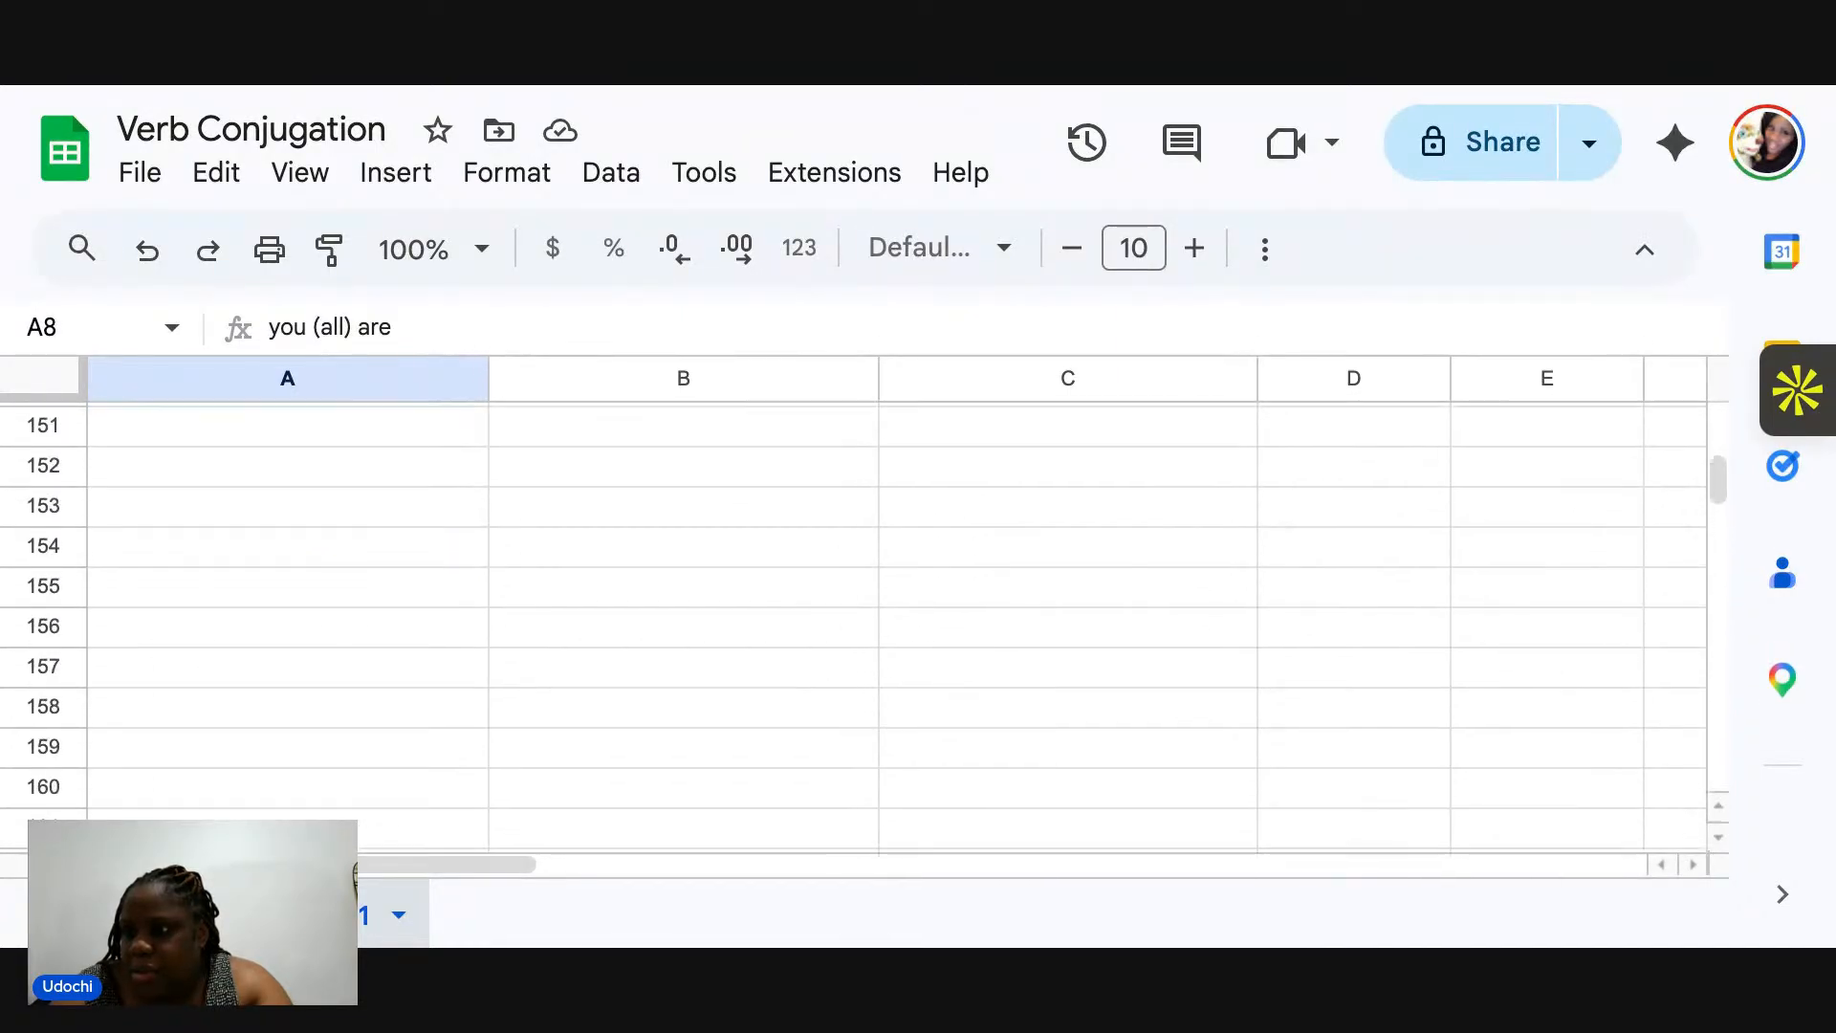
left_click(141, 642)
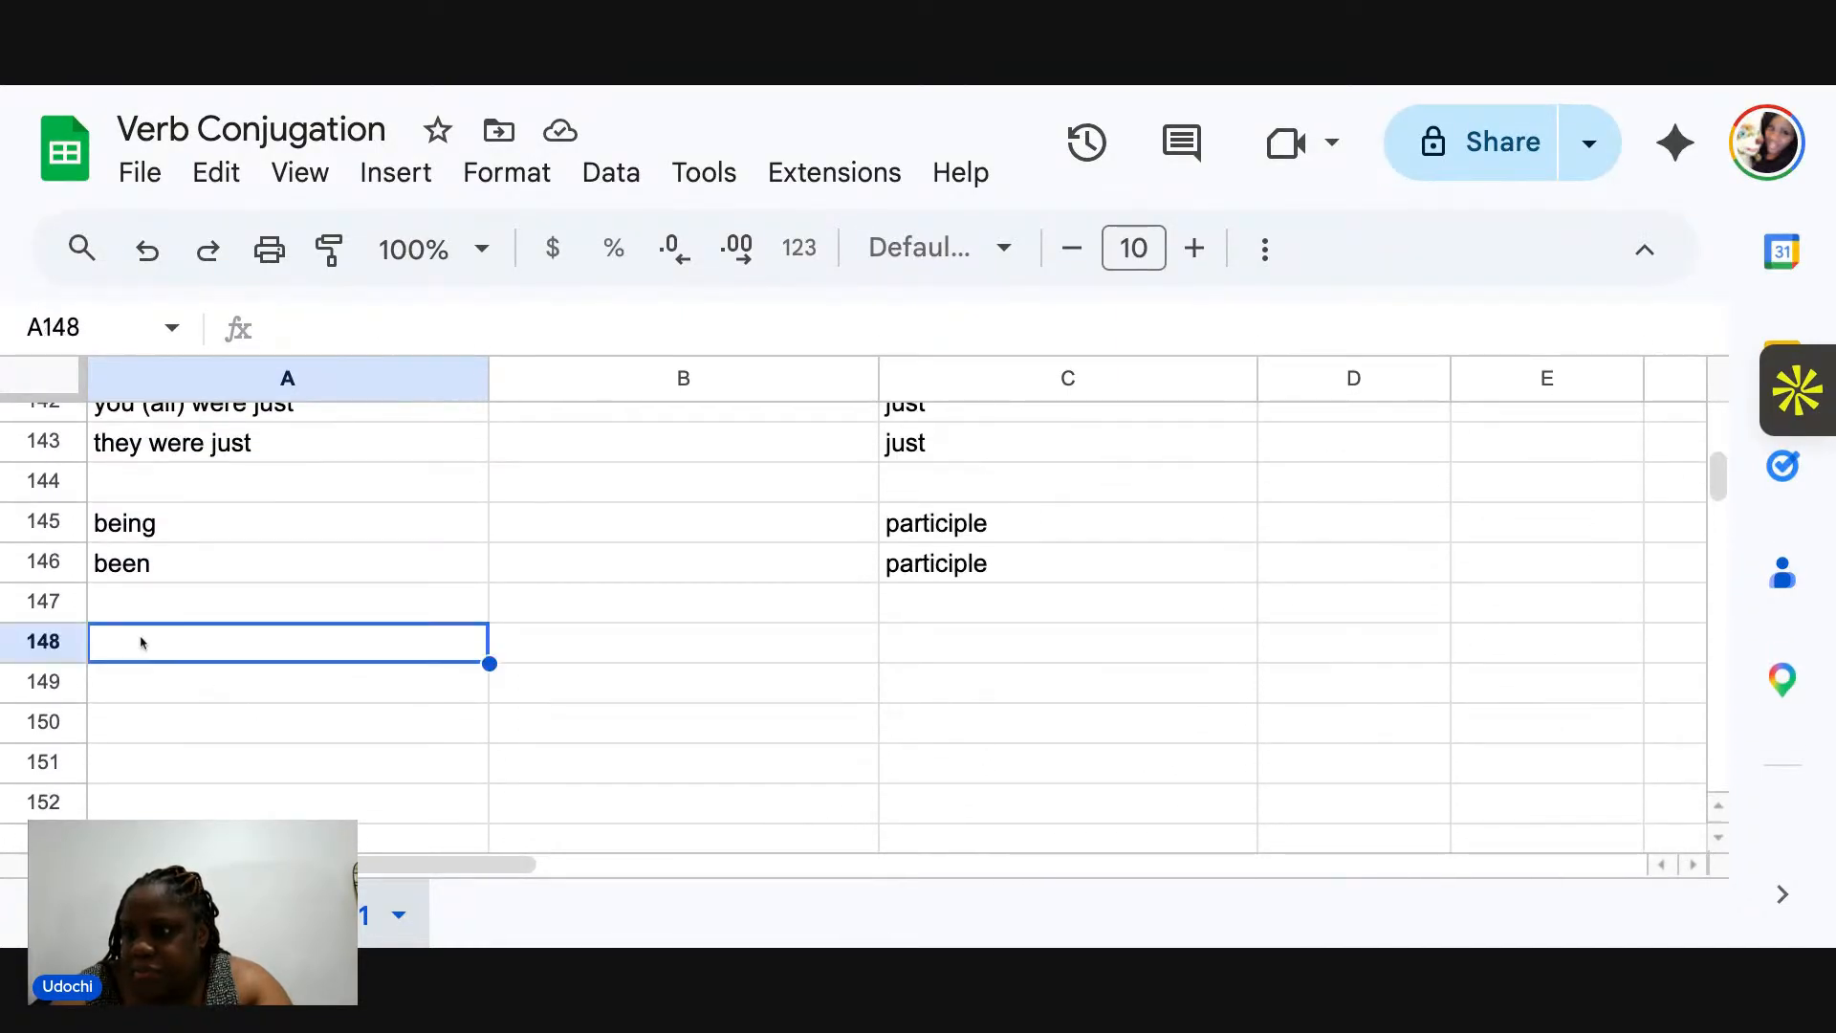
key("ctrl+v")
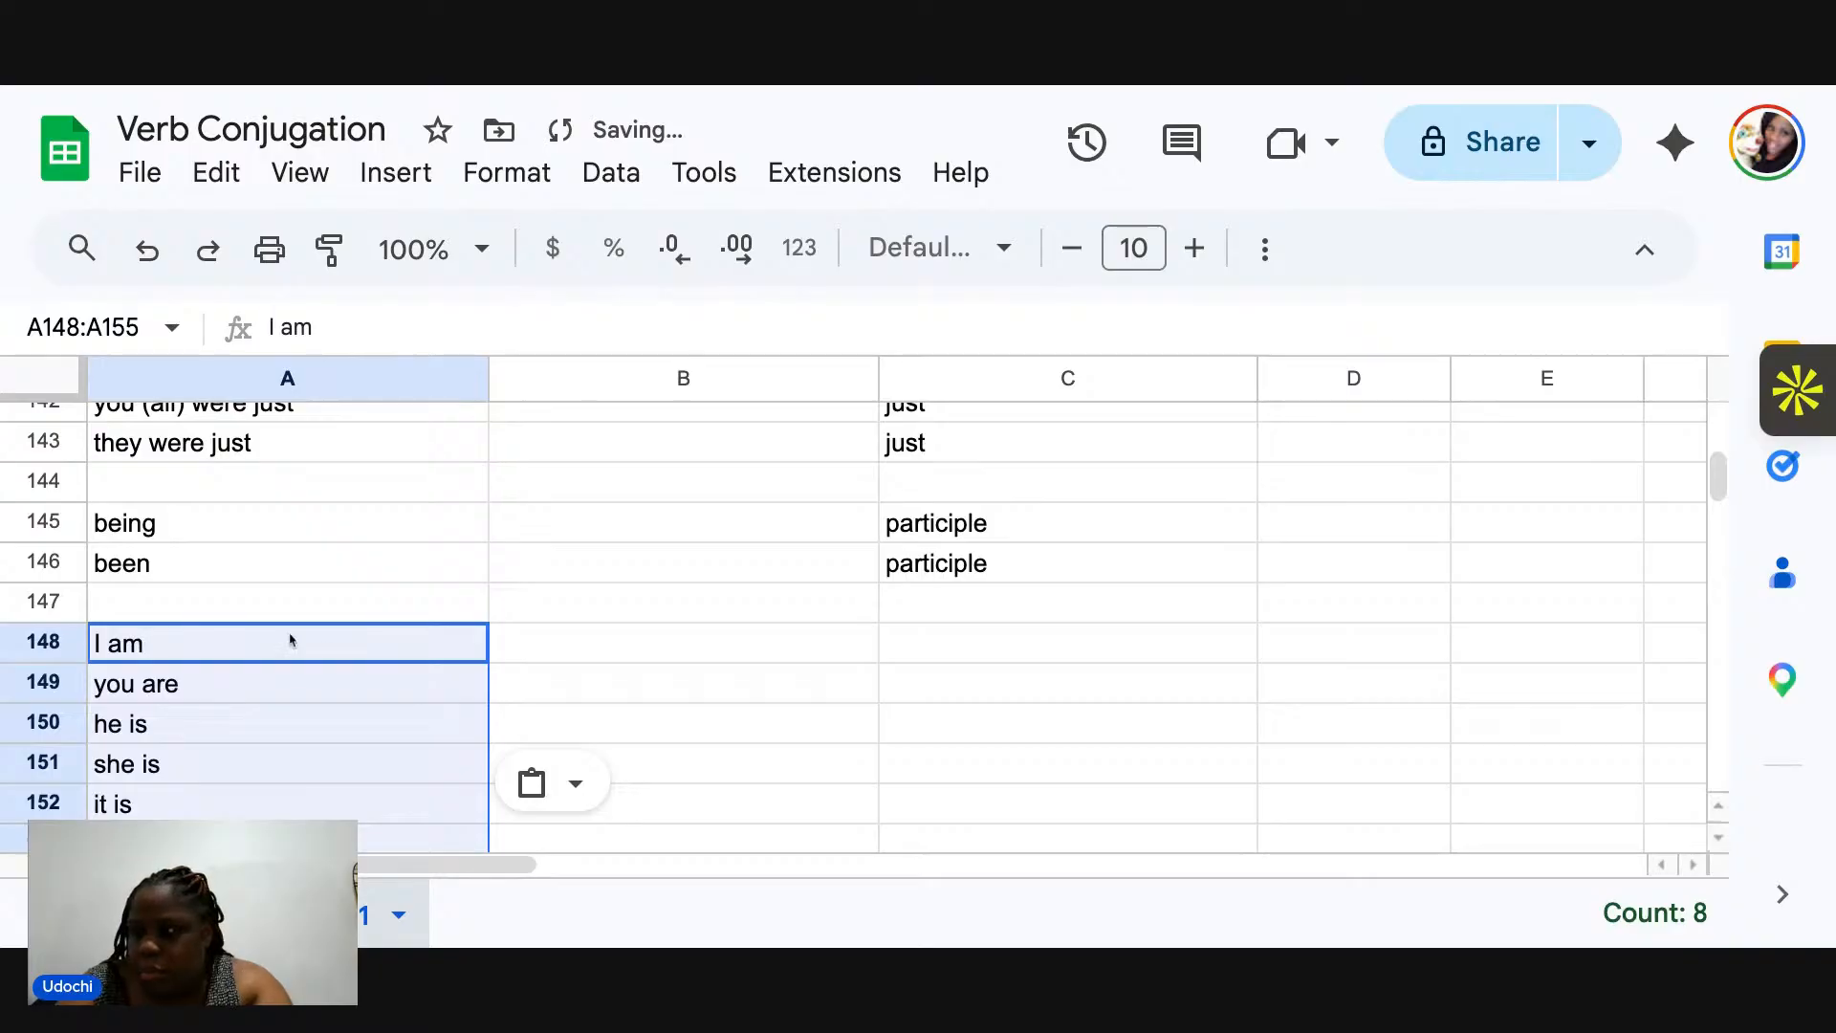
scroll(386, 681, "down", 1)
scroll(385, 681, "down", 2)
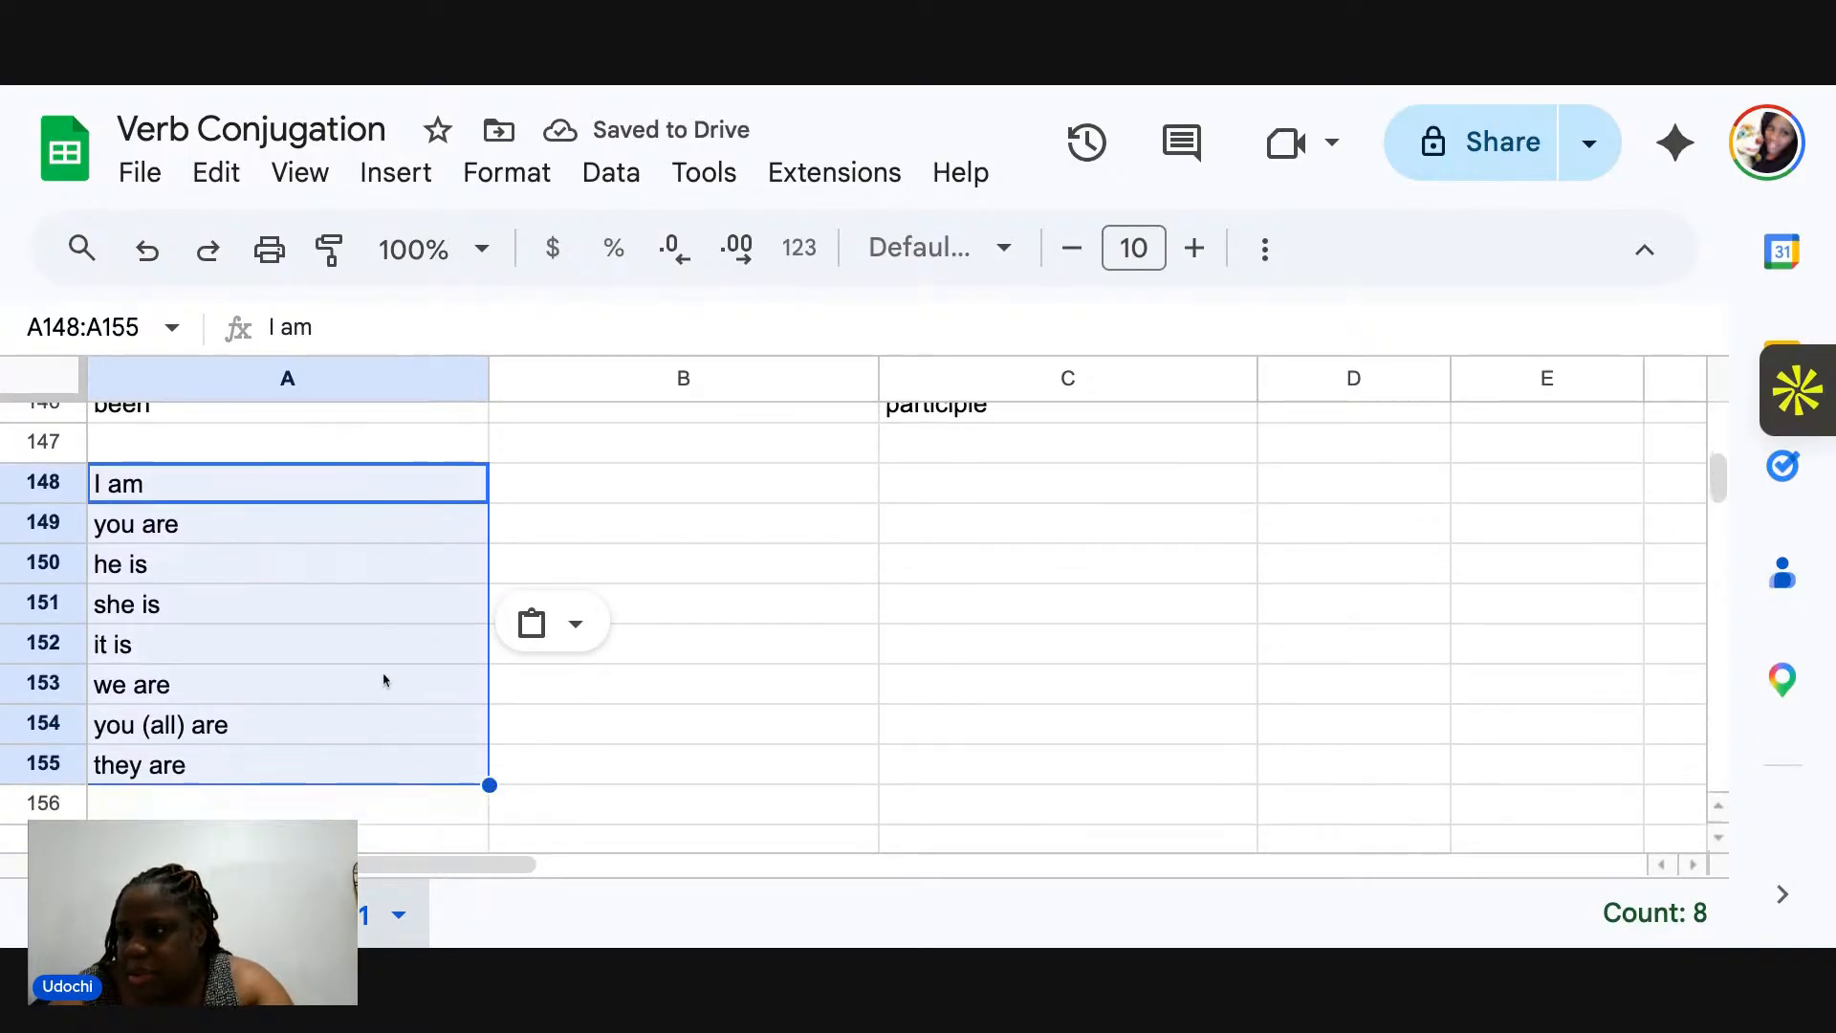
Enter the tag "present temporary" for the copied "I am" in cell C148.
left_click(950, 495)
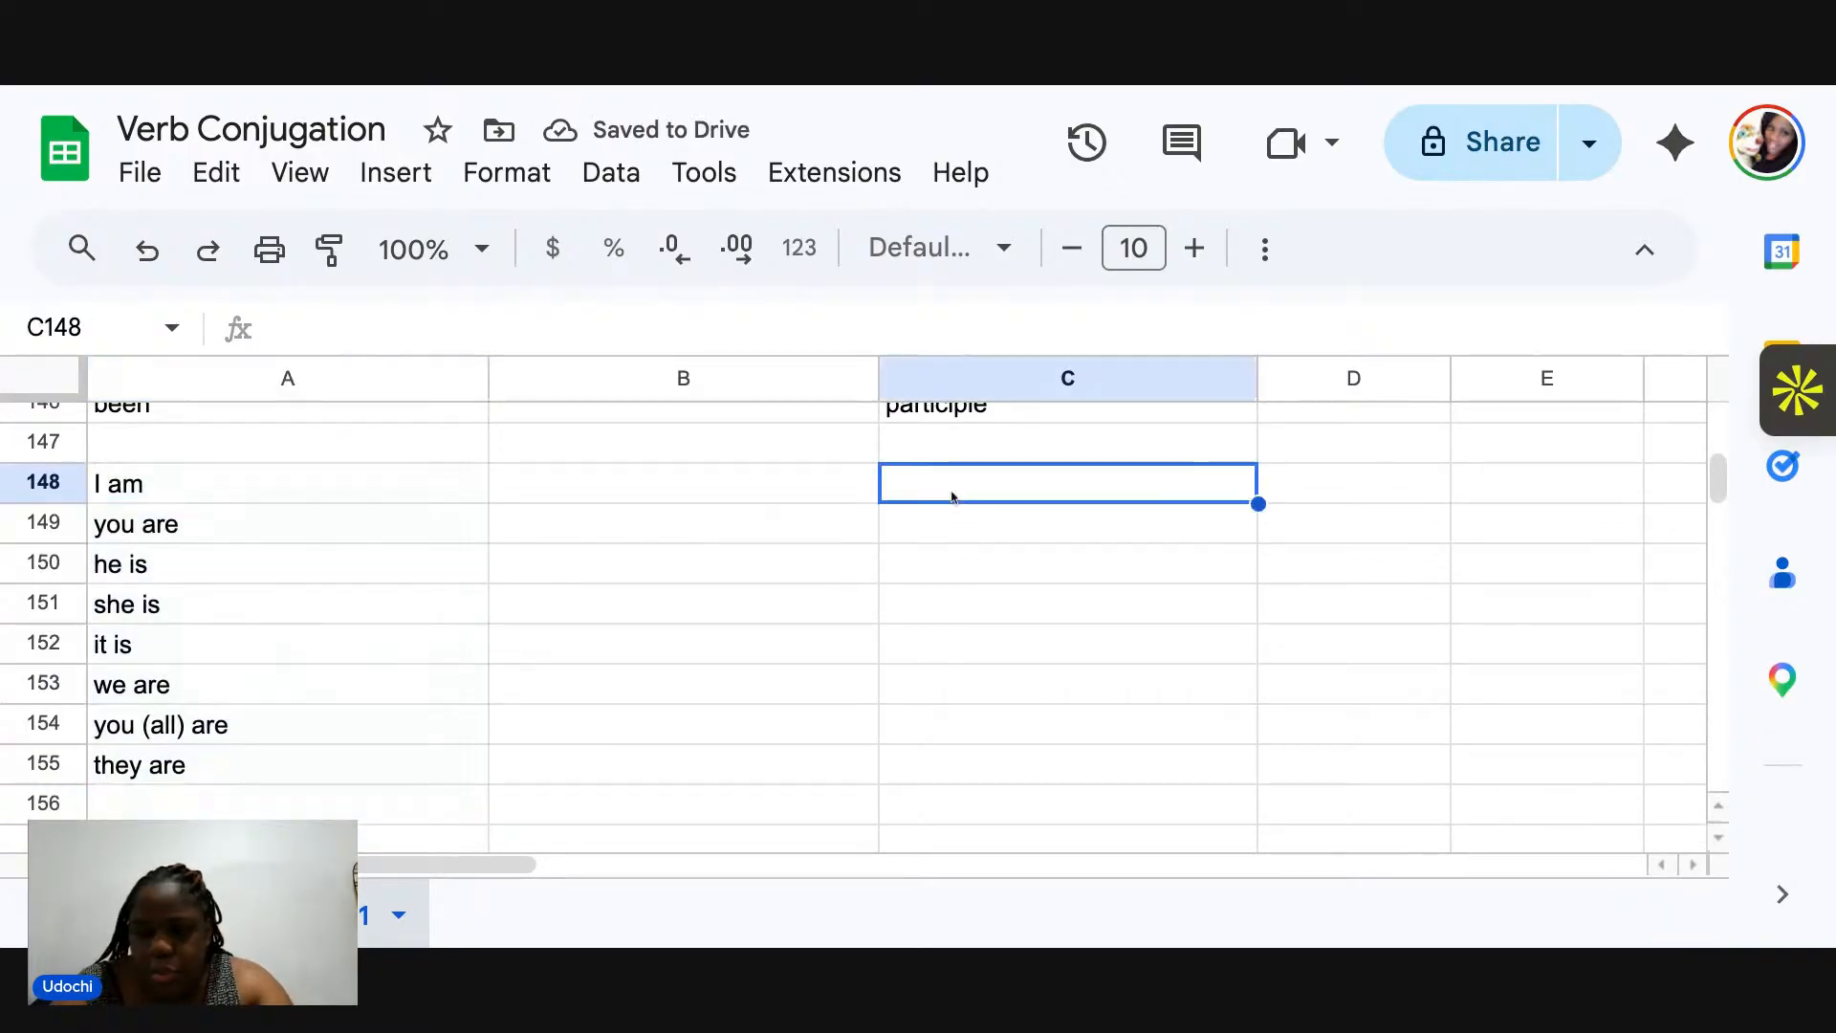
type("present")
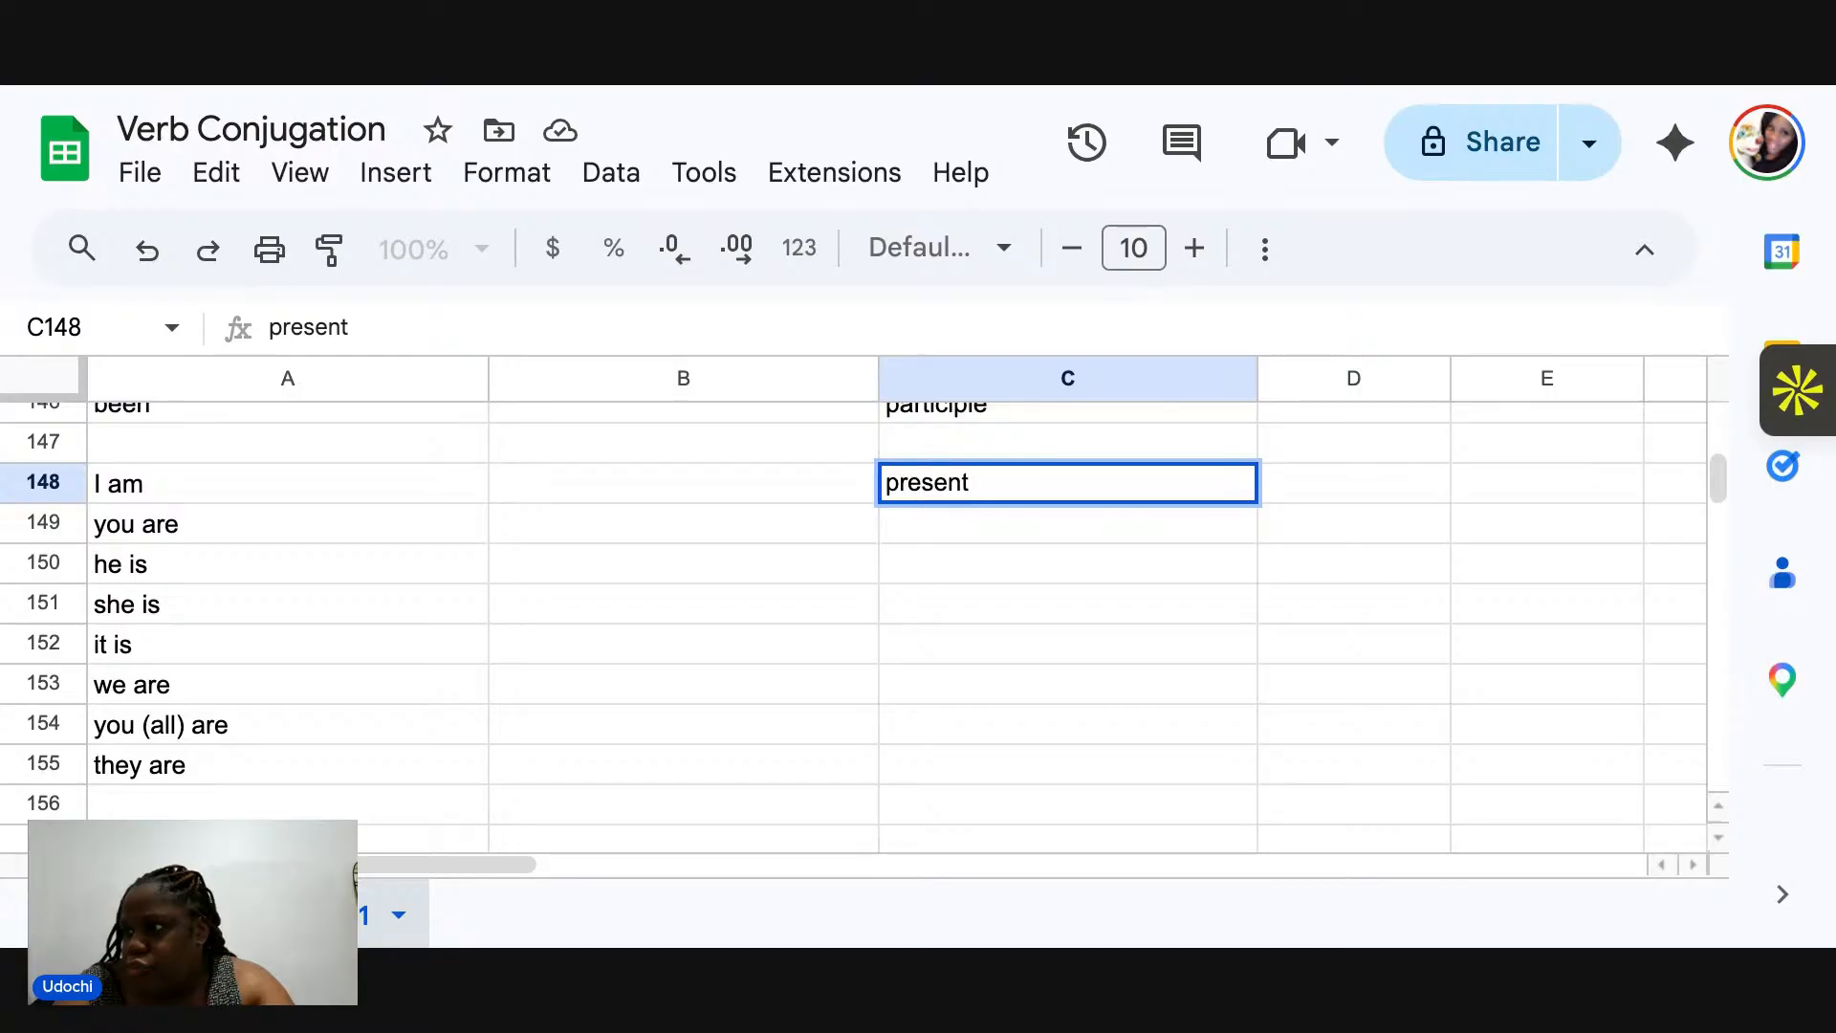
type("temporary")
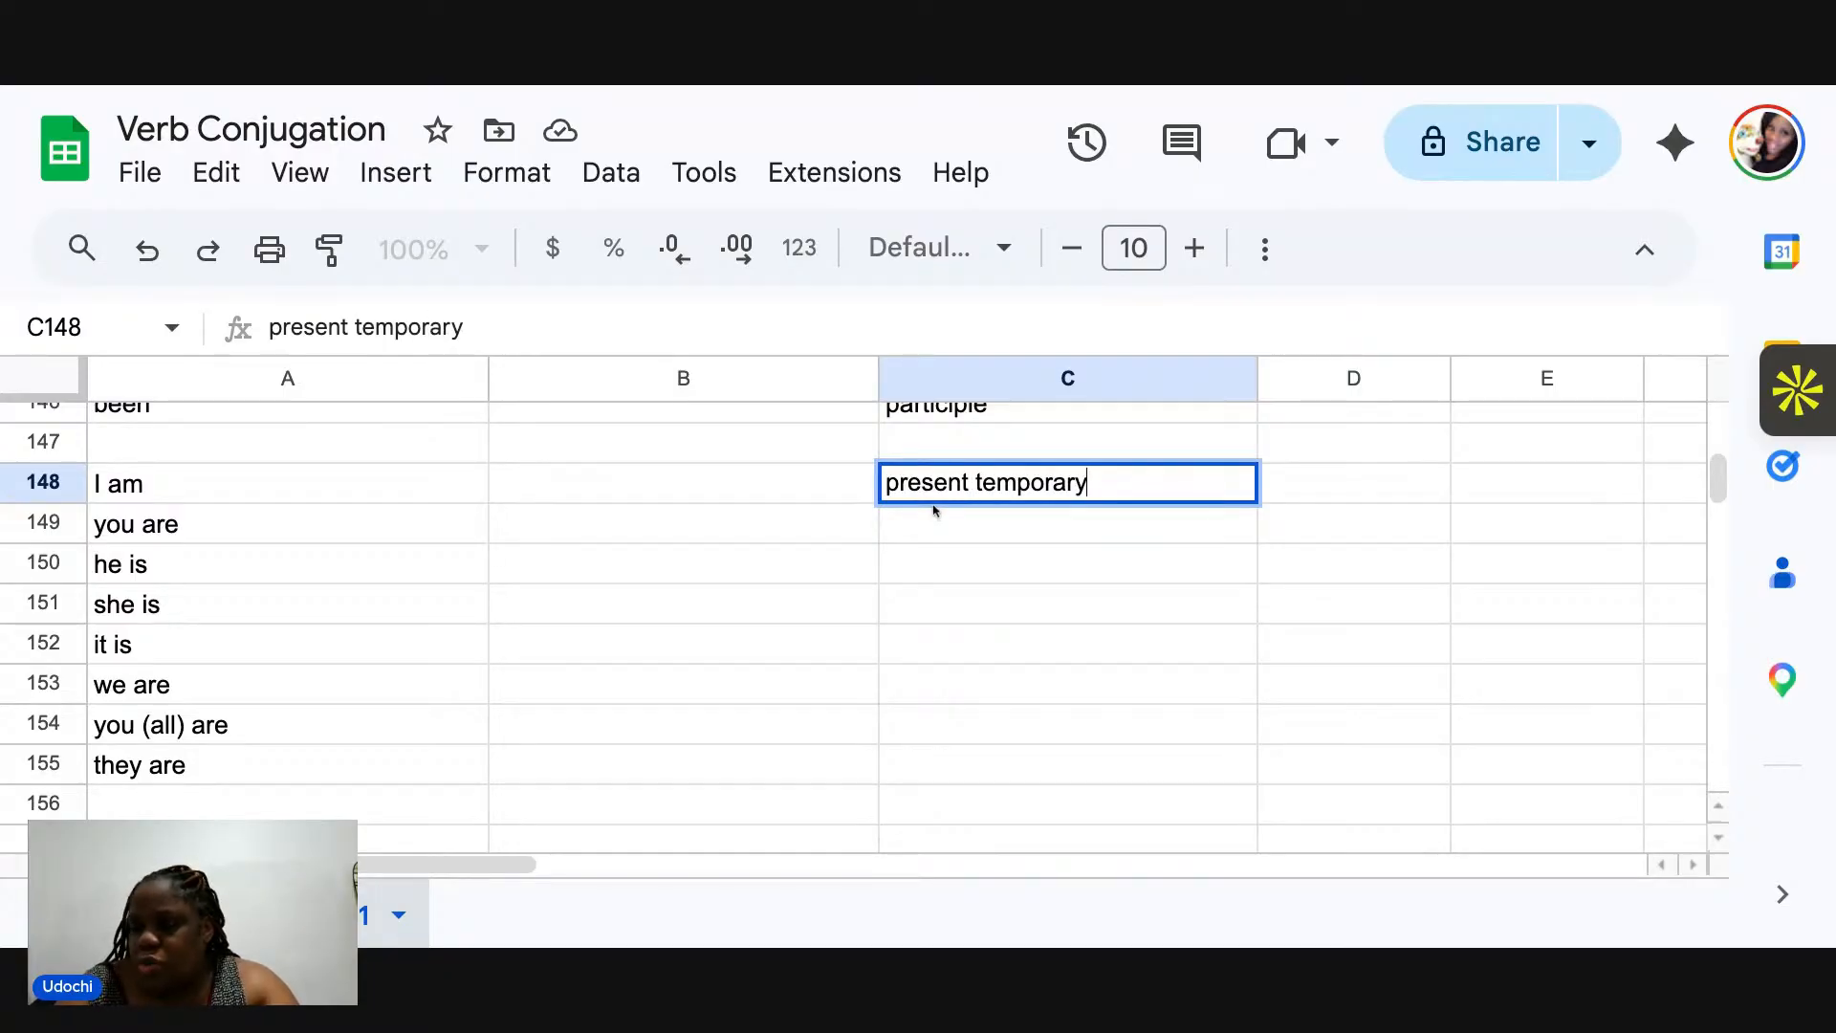
key("BackSpace")
key("BackSpace")
key("BackSpace")
key("BackSpace")
key("BackSpace")
key("BackSpace")
key("BackSpace")
key("BackSpace")
key("BackSpace")
key("BackSpace")
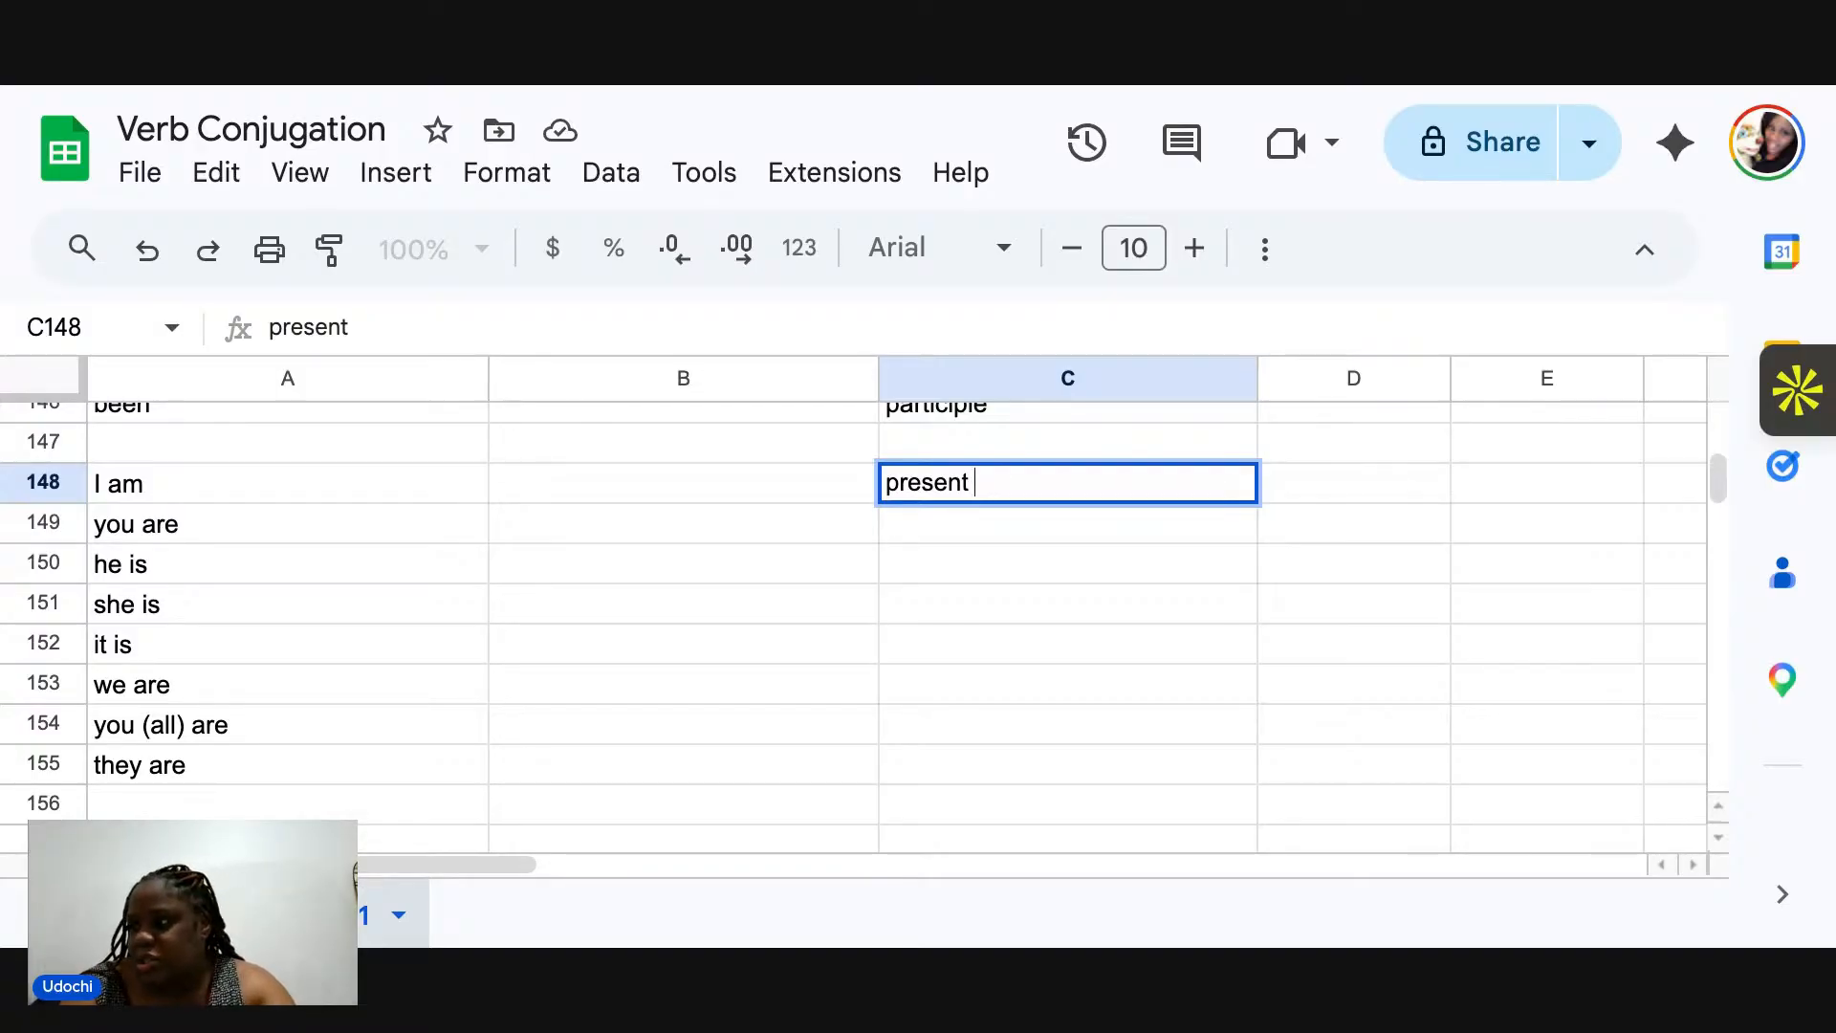
type("temporary")
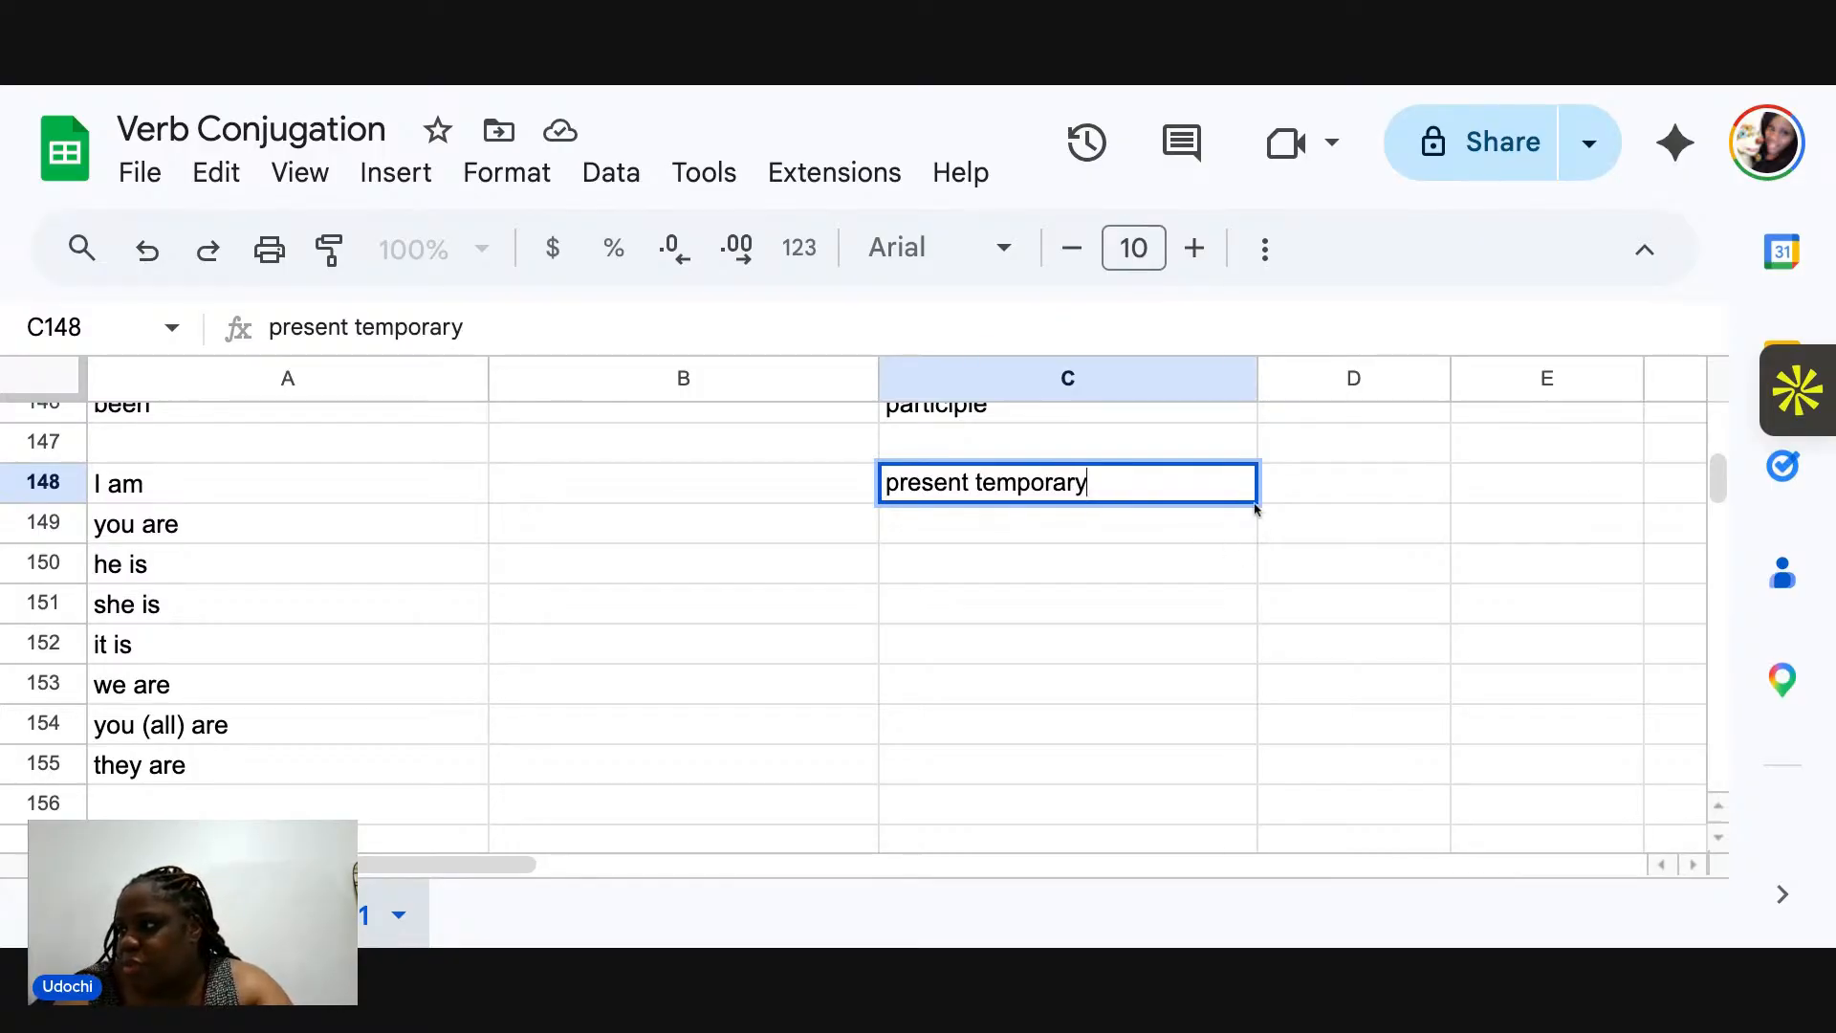
left_click(1200, 562)
Fill the tag from C148 down to C155 for the rest of the new group.
left_click(1242, 489)
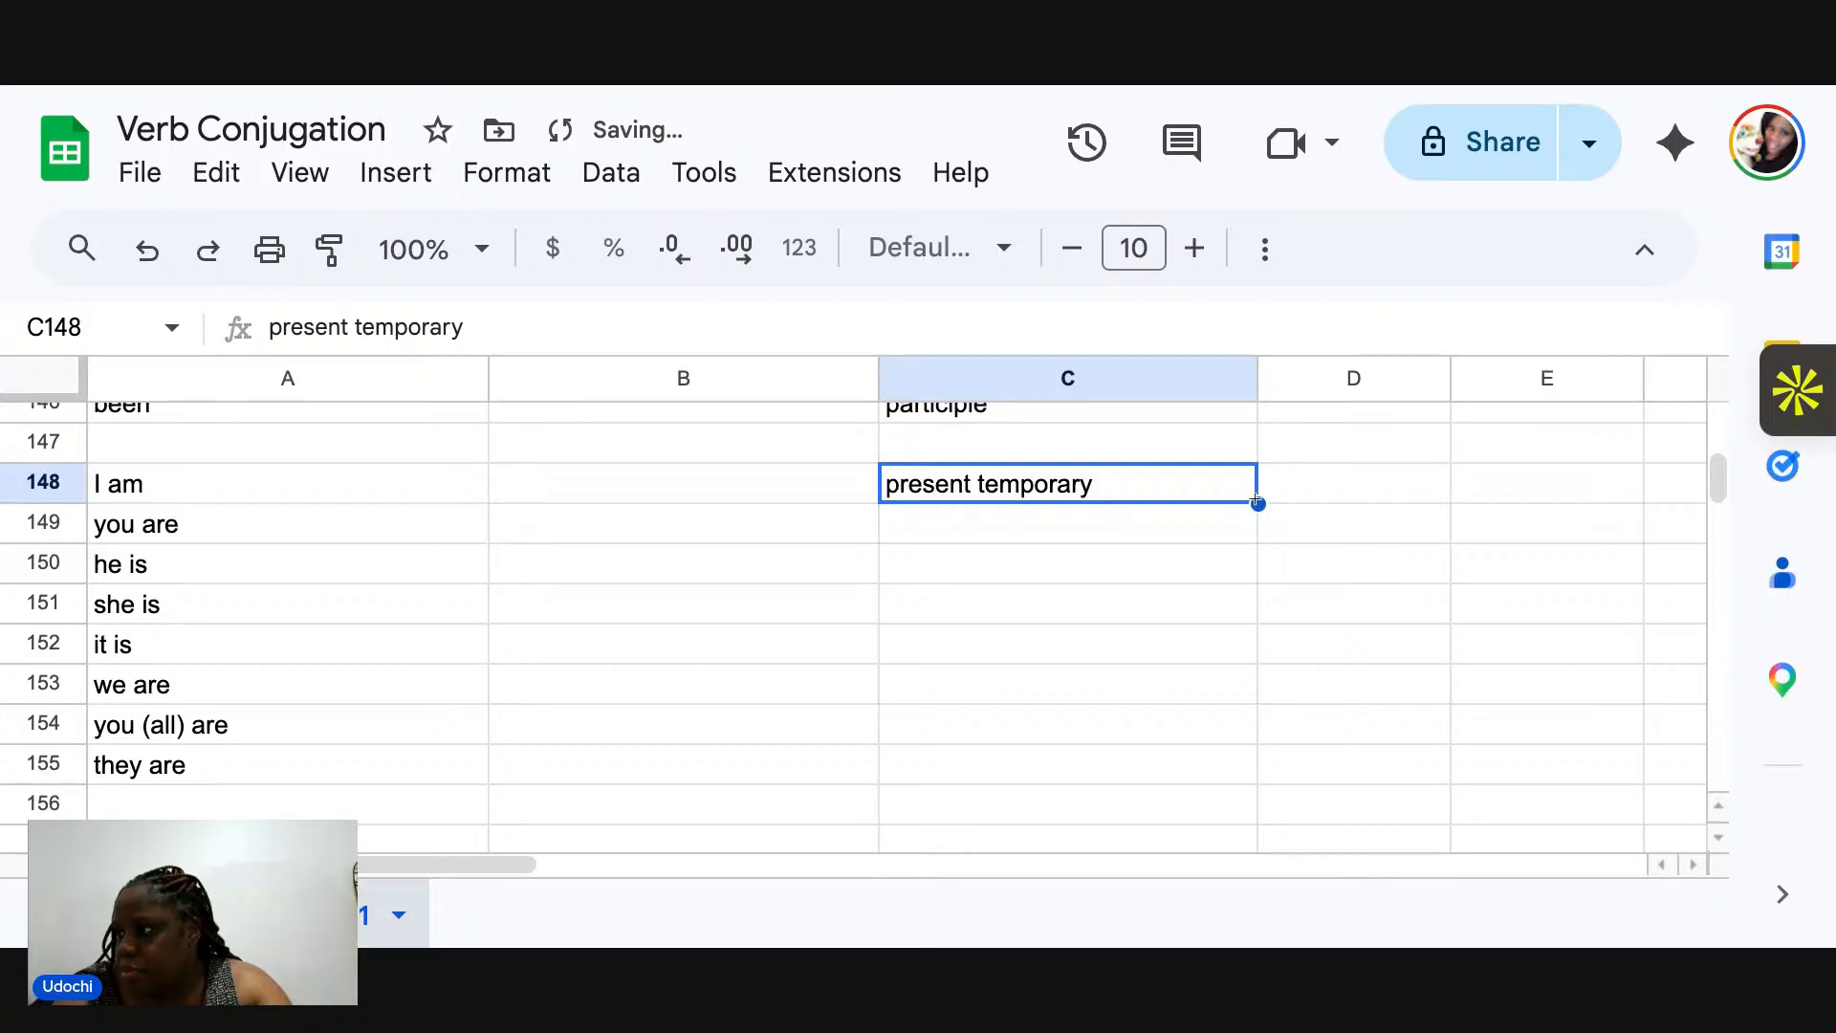
left_click_drag(1257, 501, 1243, 756)
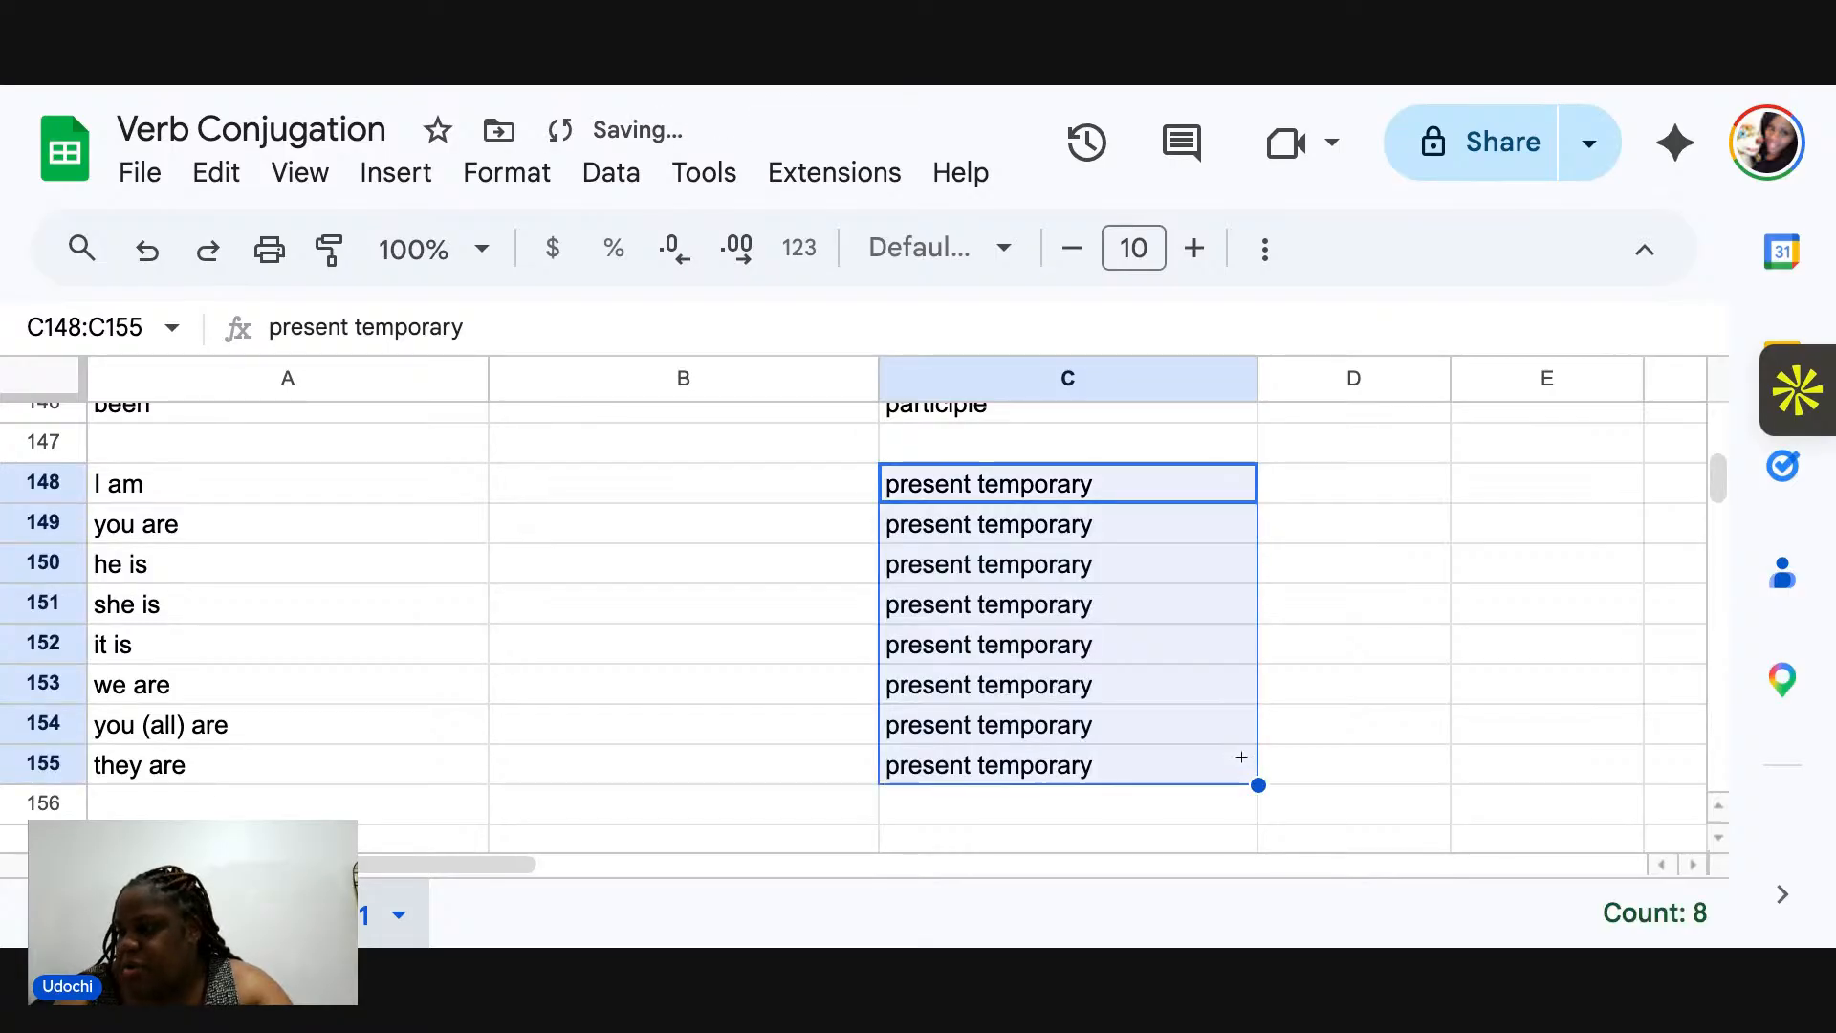
left_click(1292, 660)
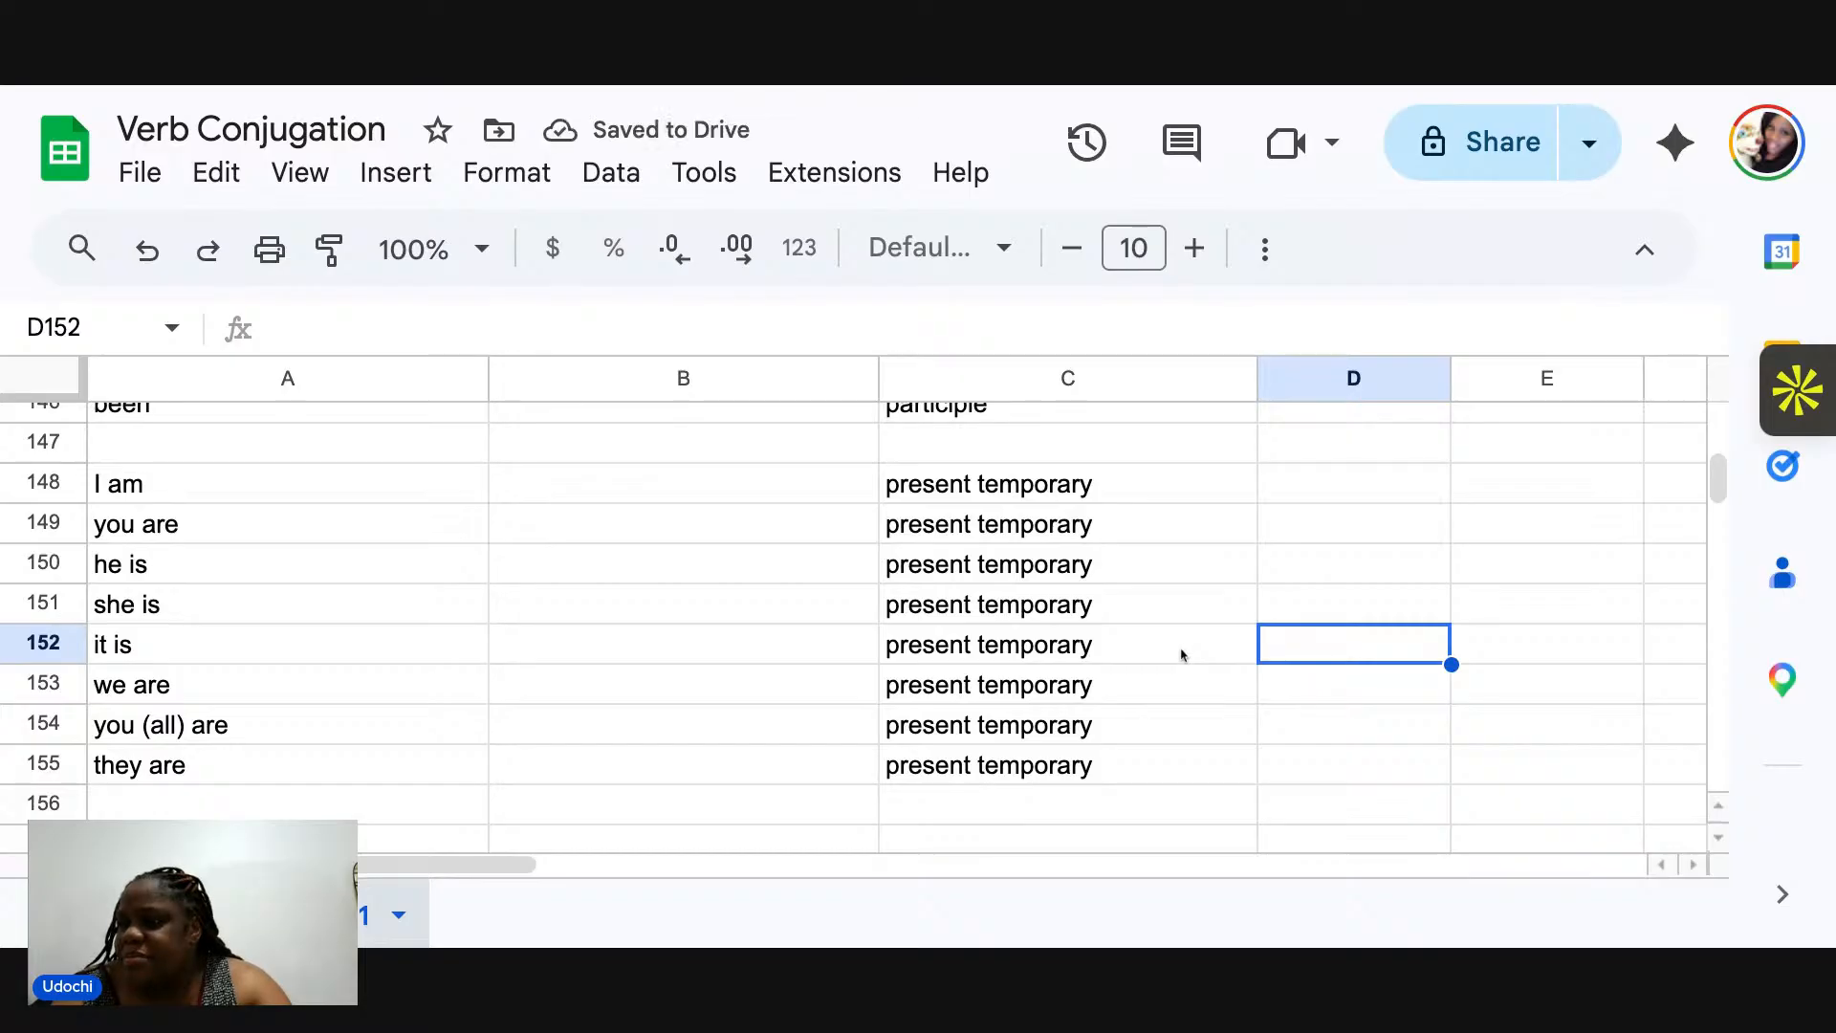
scroll(1184, 651, "down", 1)
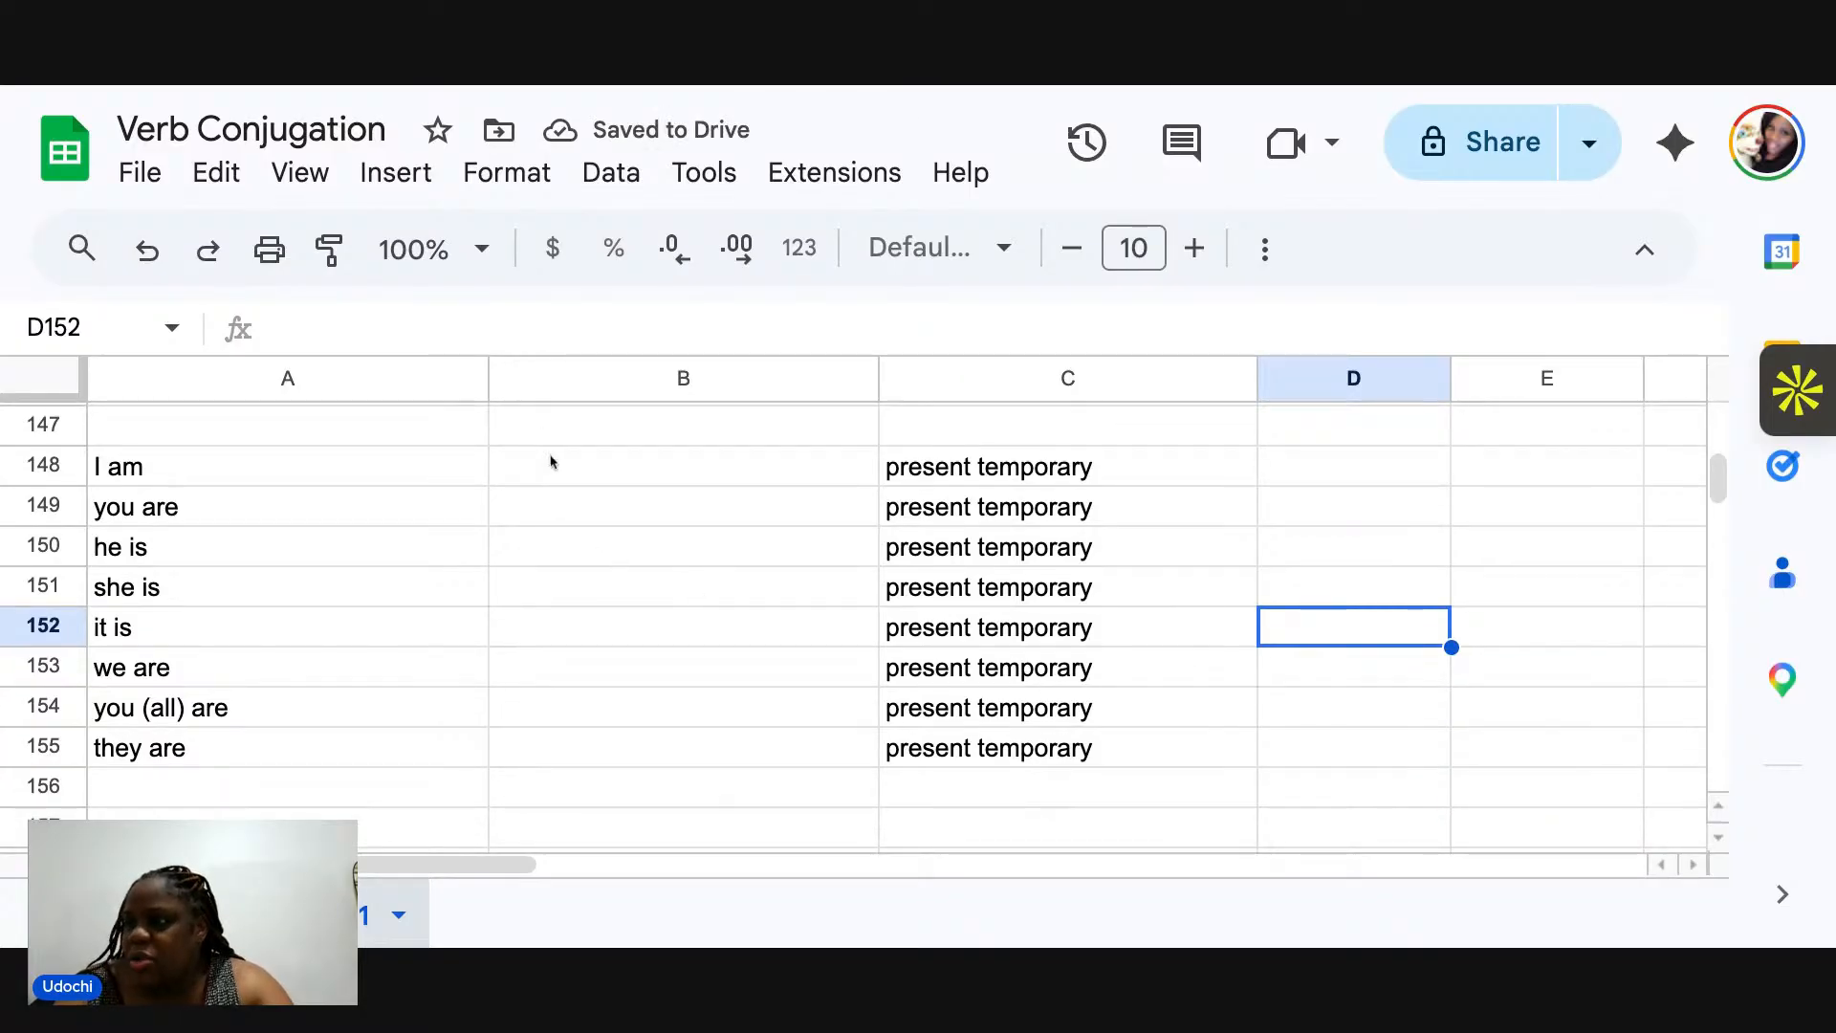
Enter the Igbo translation "A dị m" for "I am" in cell B148.
left_click(552, 465)
double_click(552, 465)
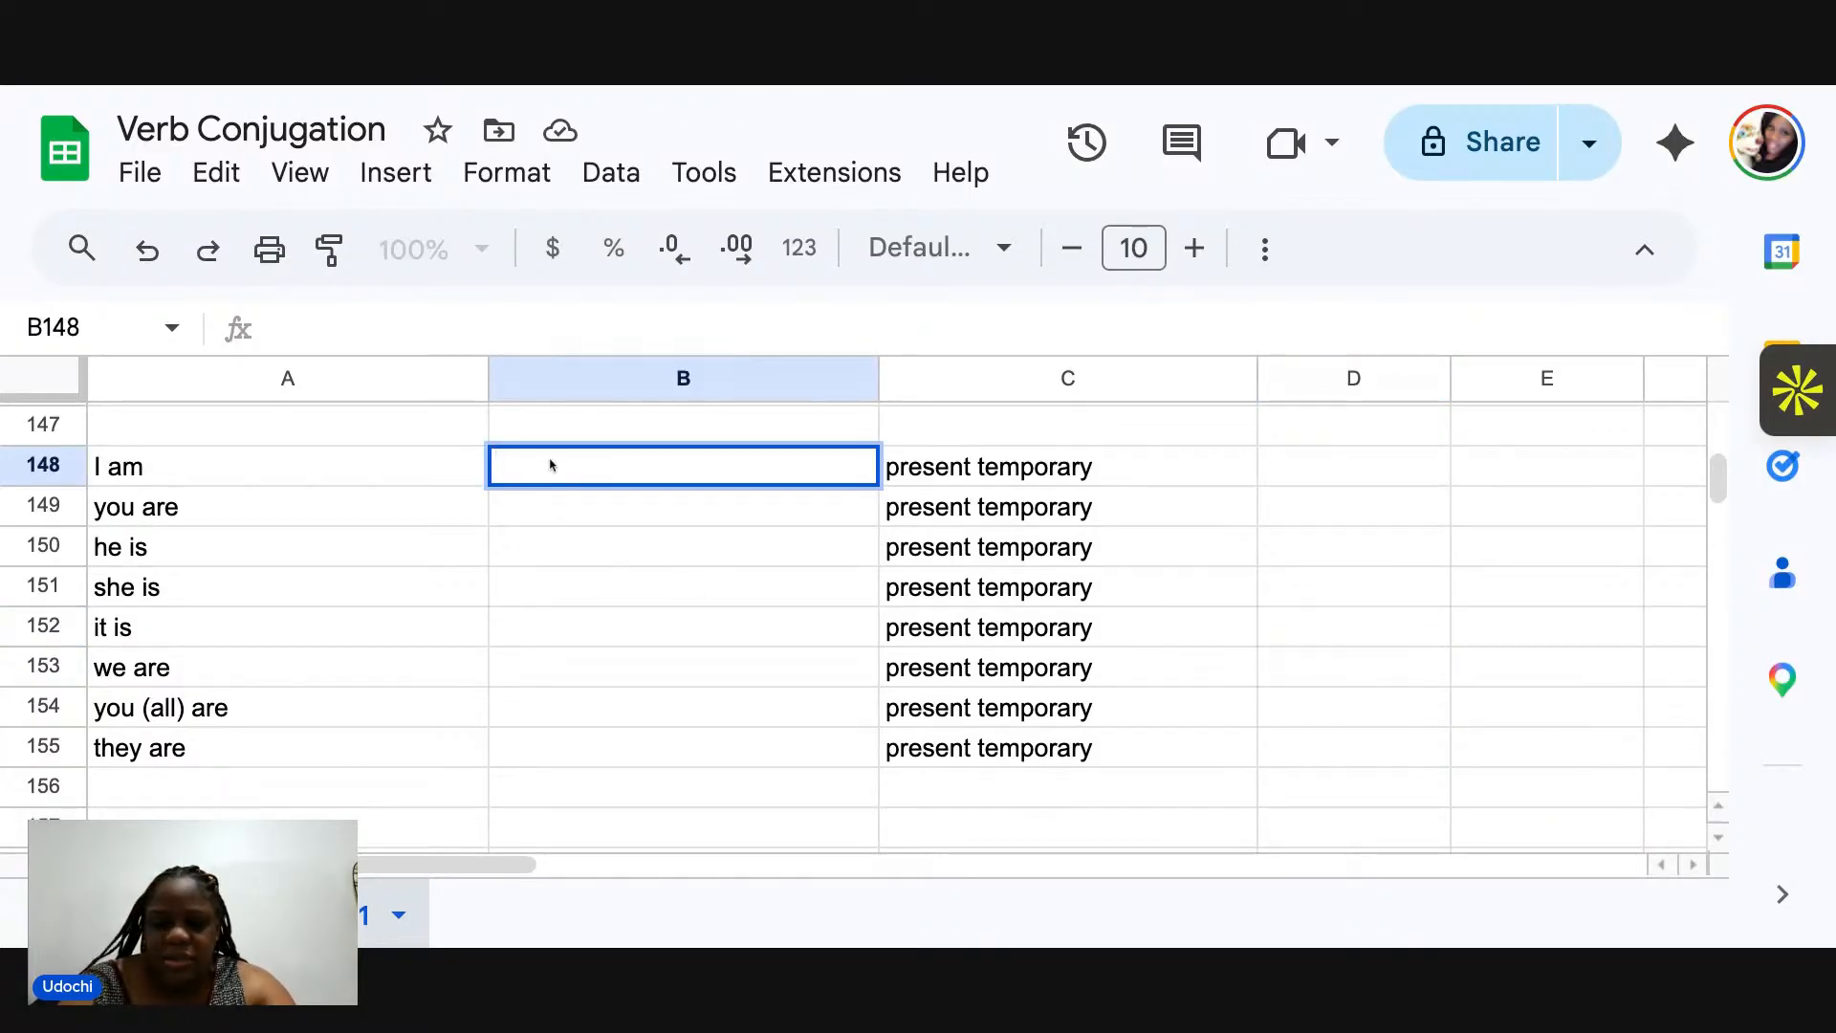
type("A d")
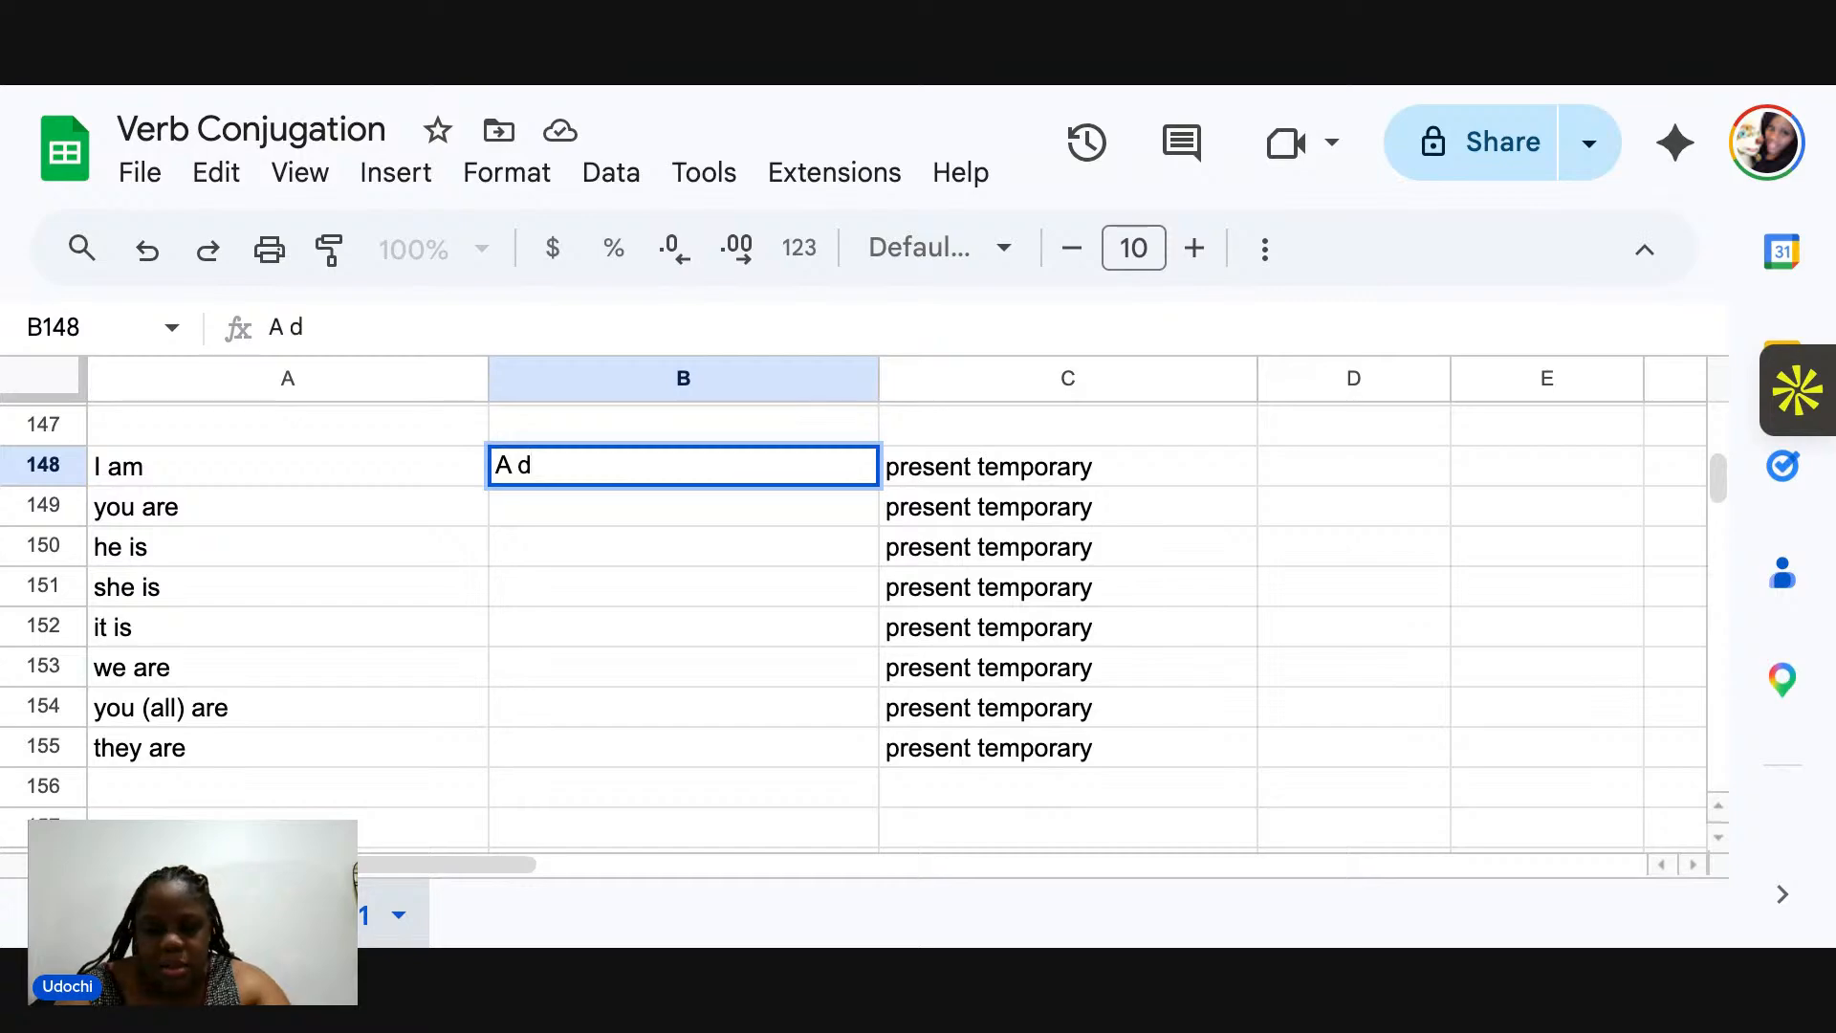
type("i ")
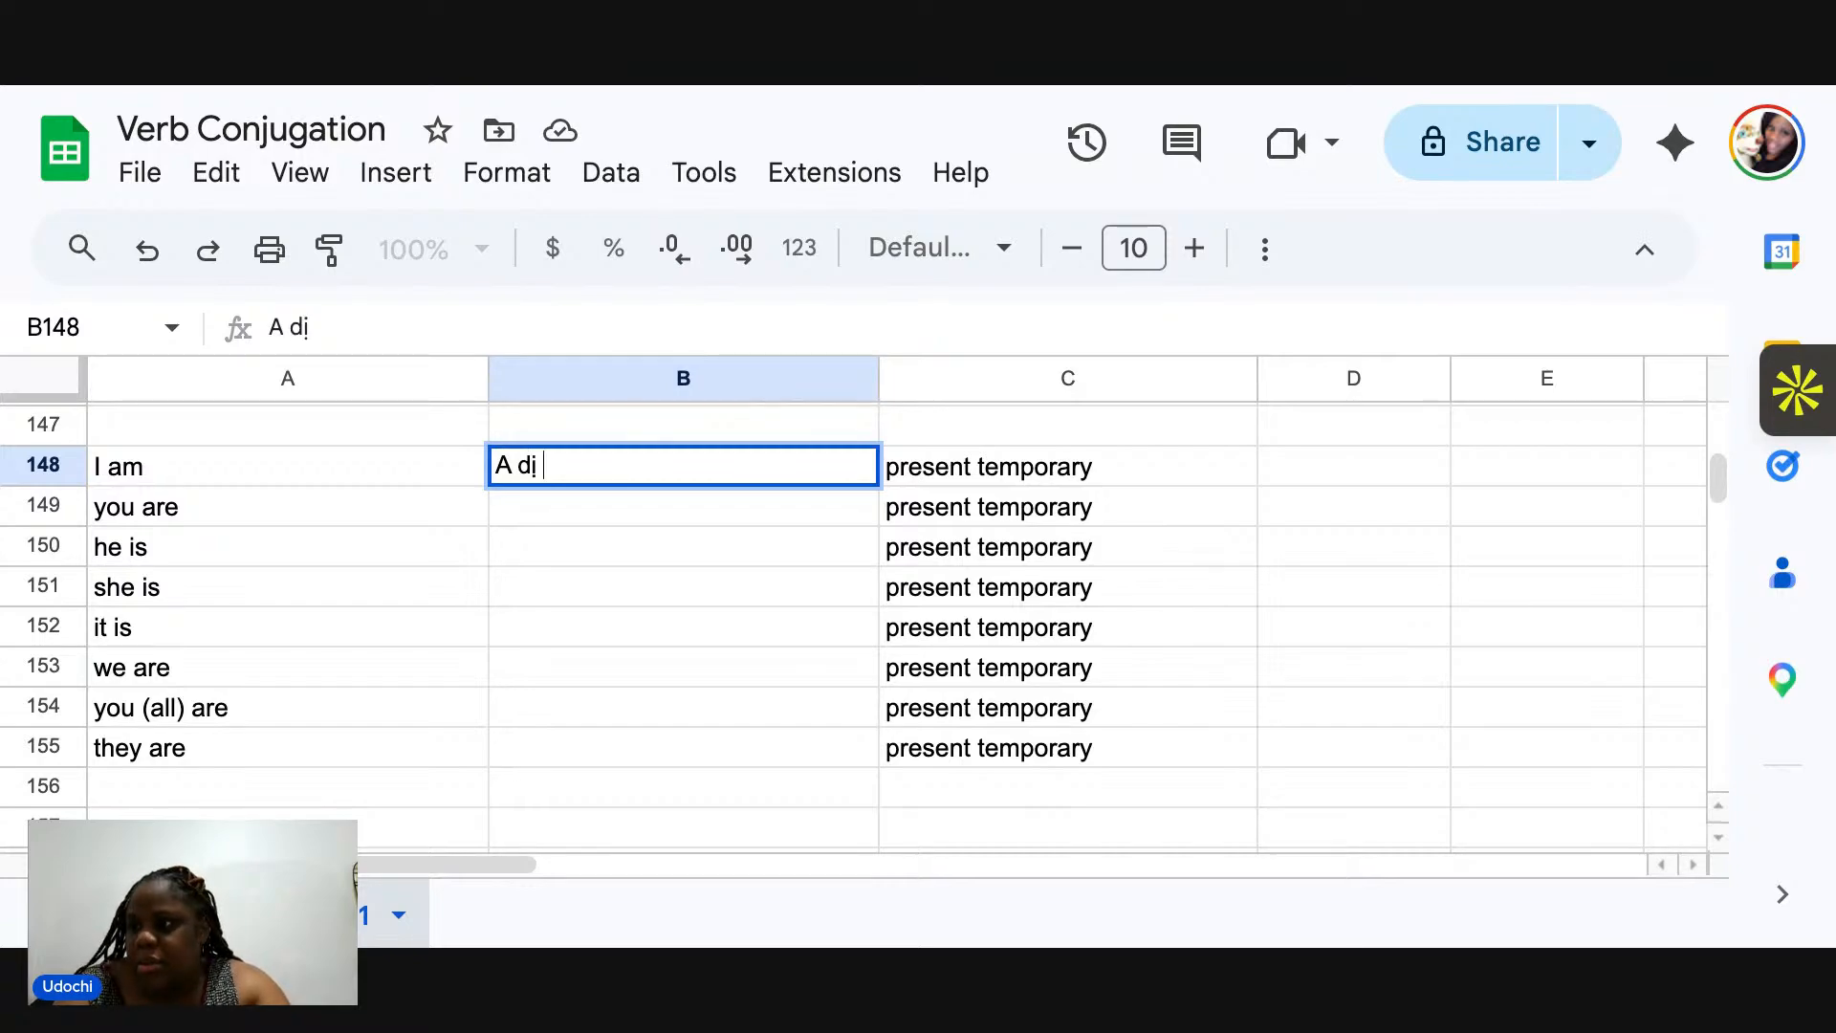
type("m")
Enter the Igbo translations "Ị dị" for "you are" in B149 and "Ọ dị" for "he is" in B150.
left_click(543, 508)
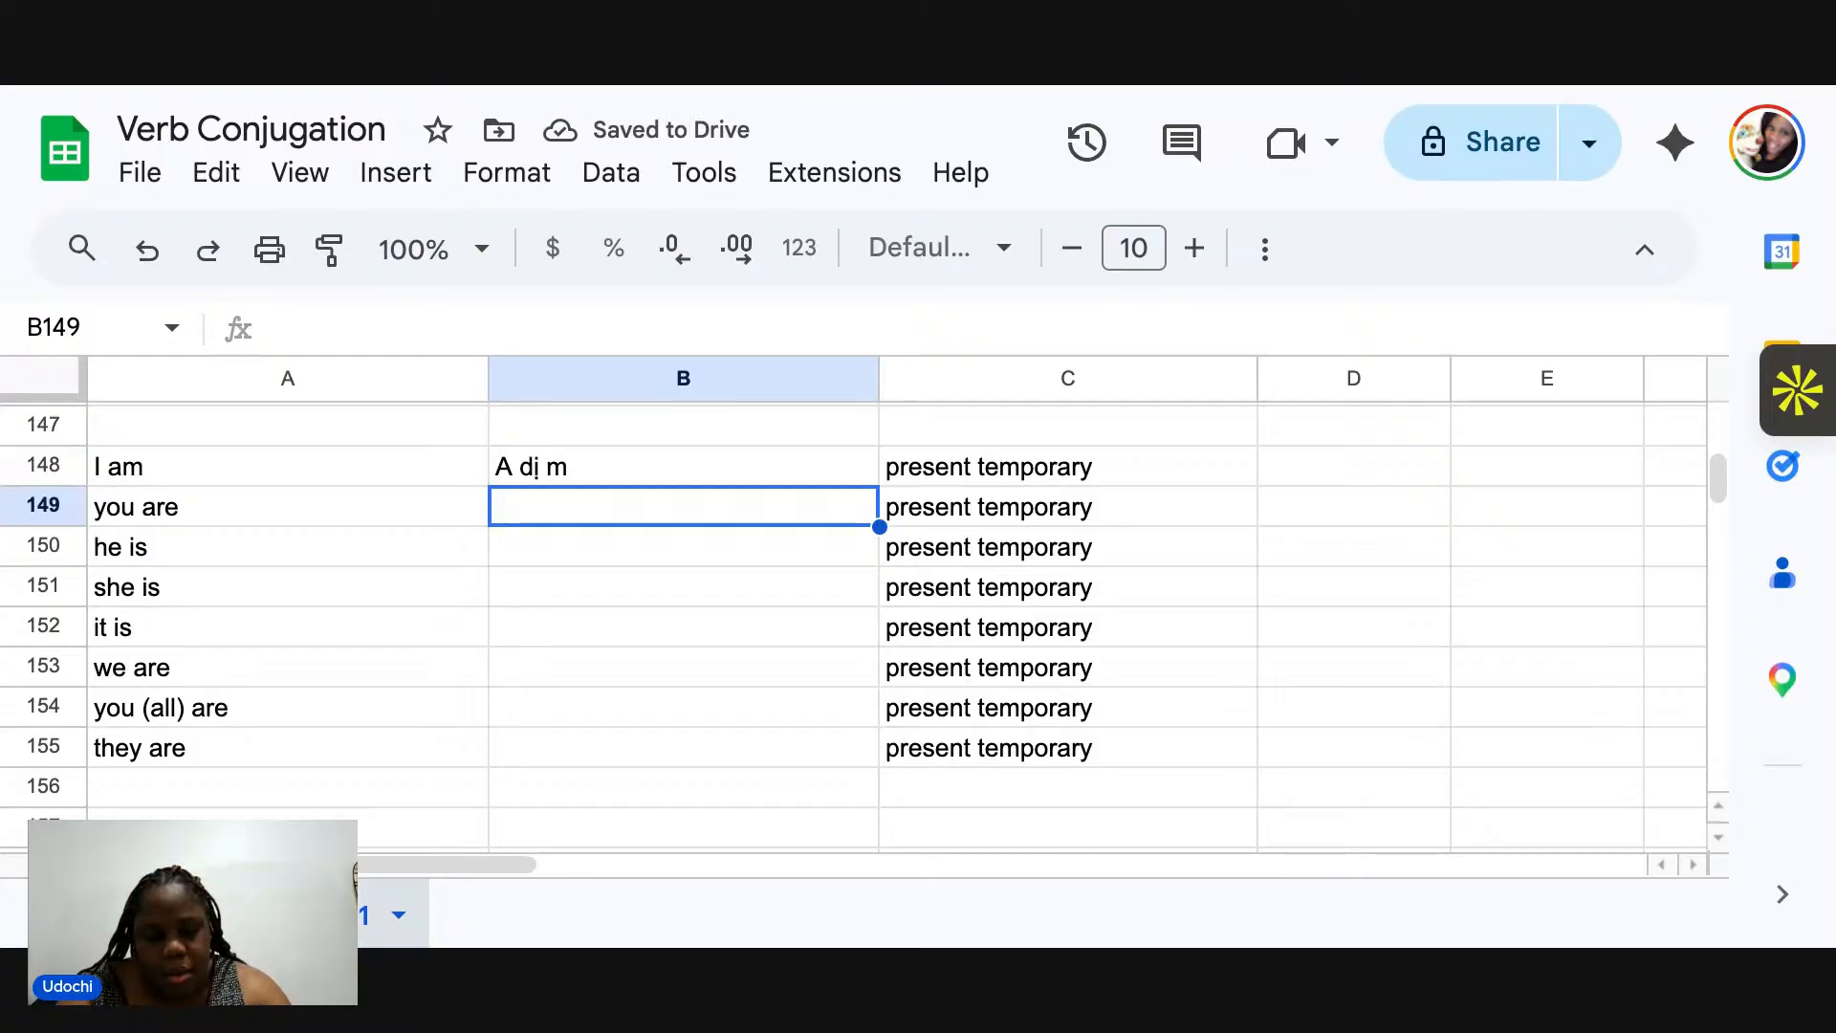
type("Ị dị")
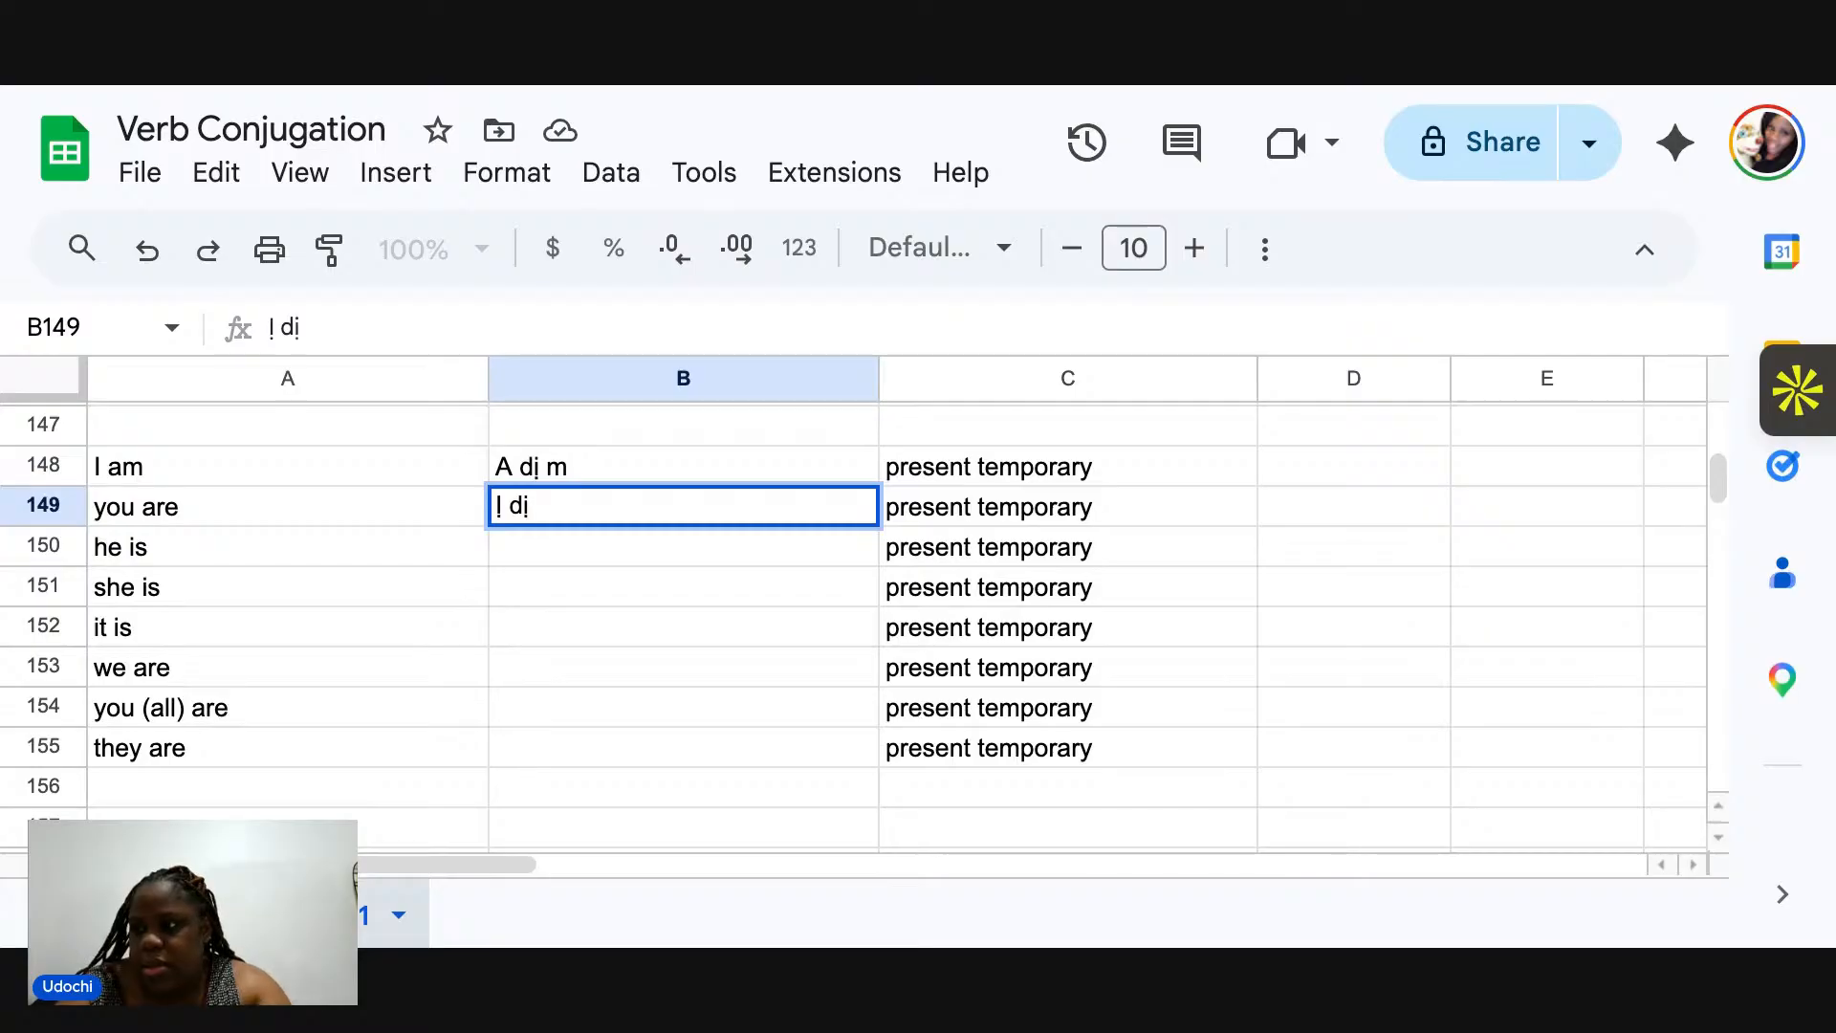
key("Return")
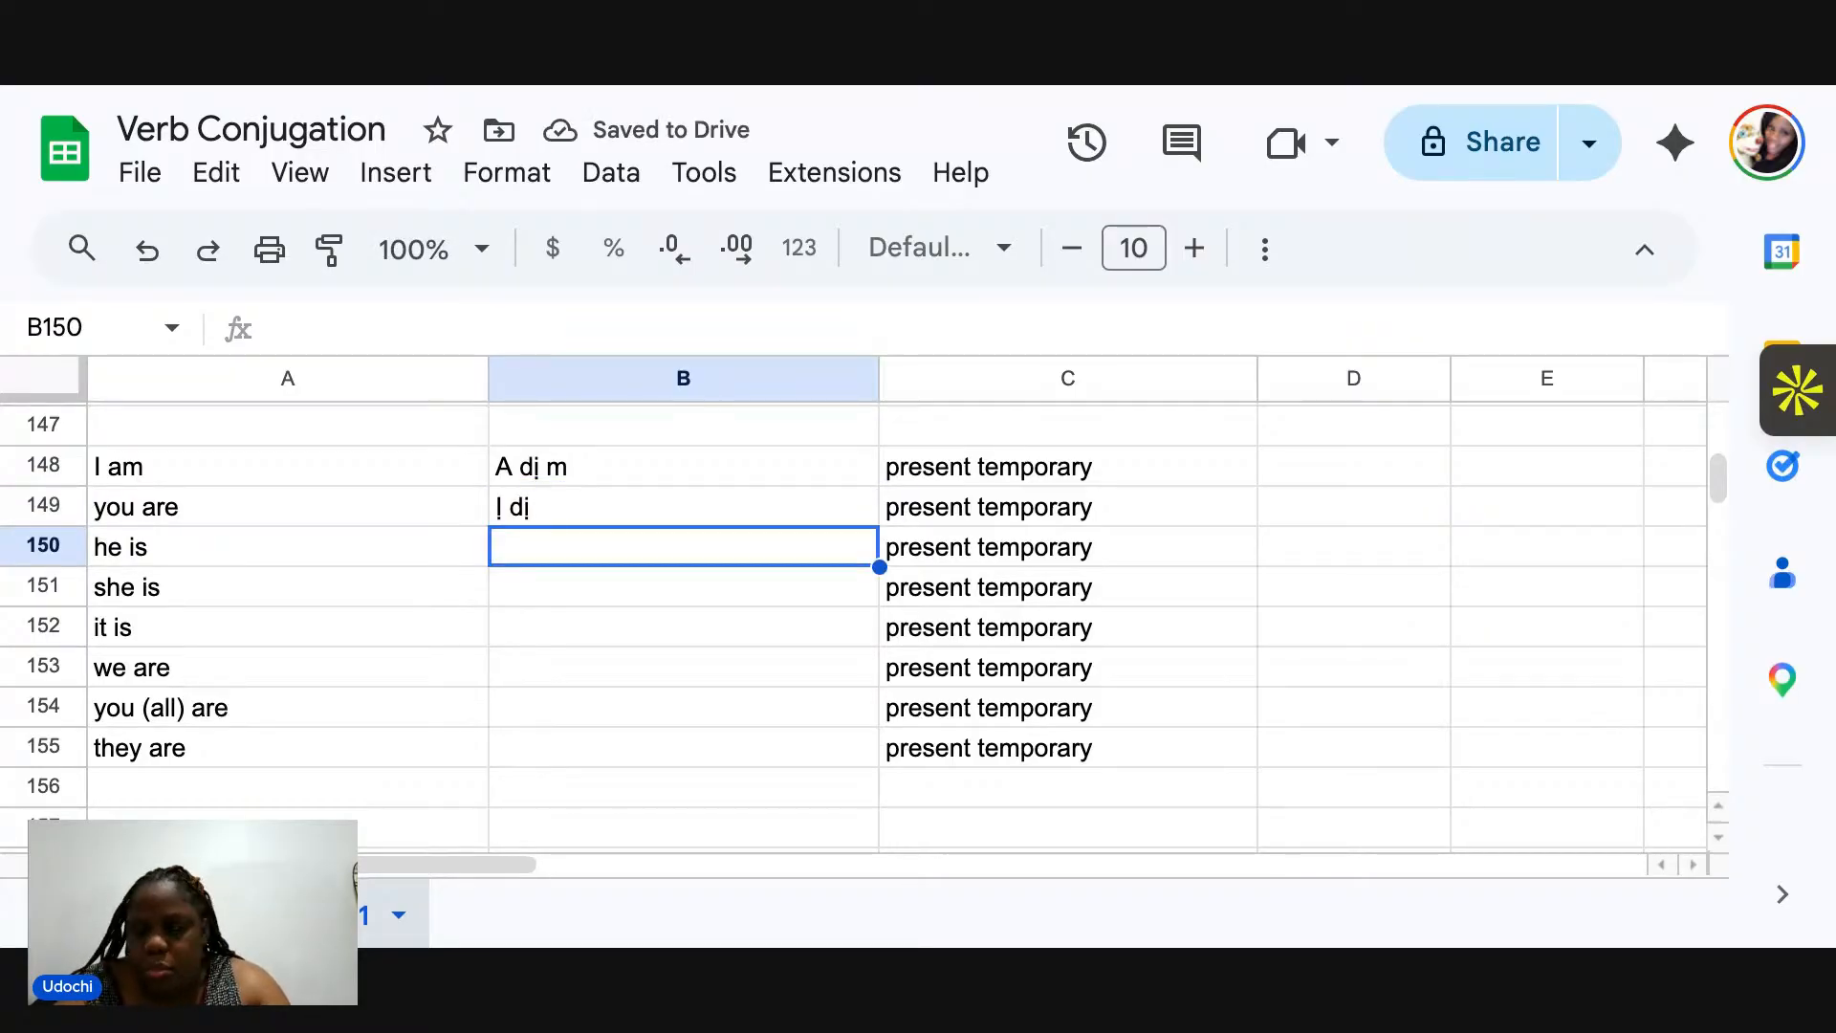
type("Ọ dị")
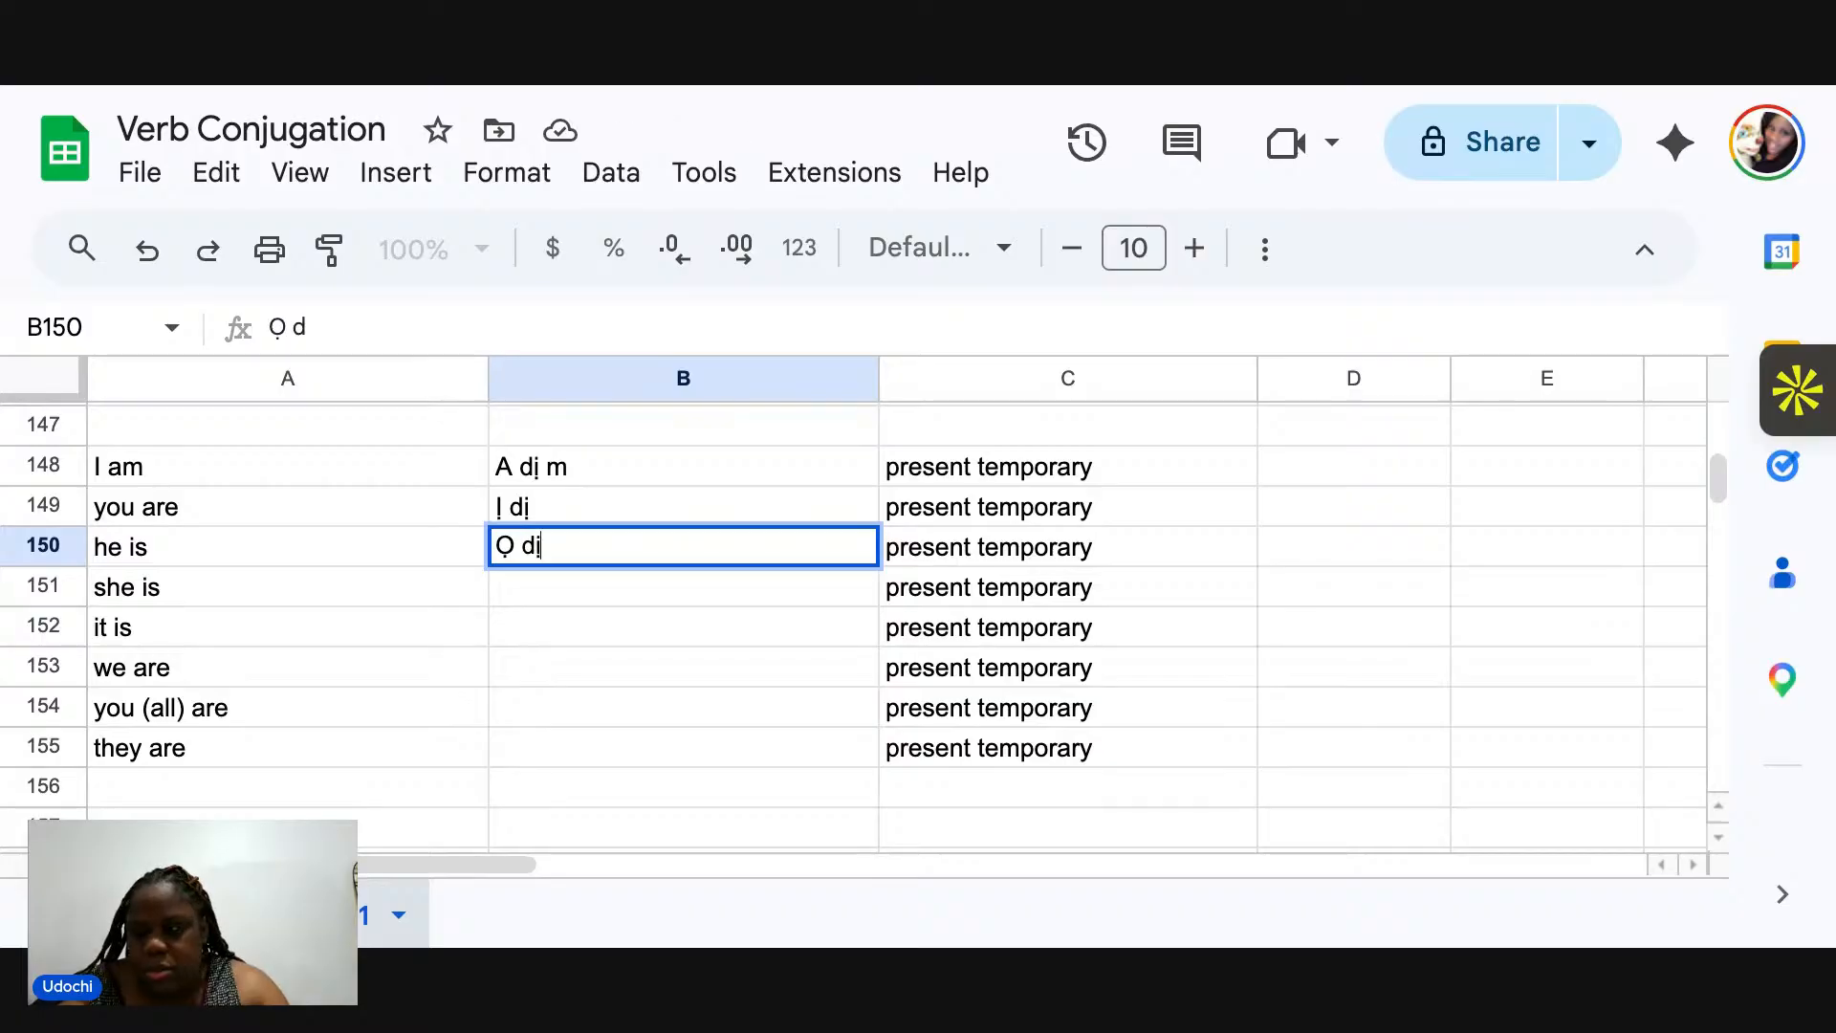
key("Return")
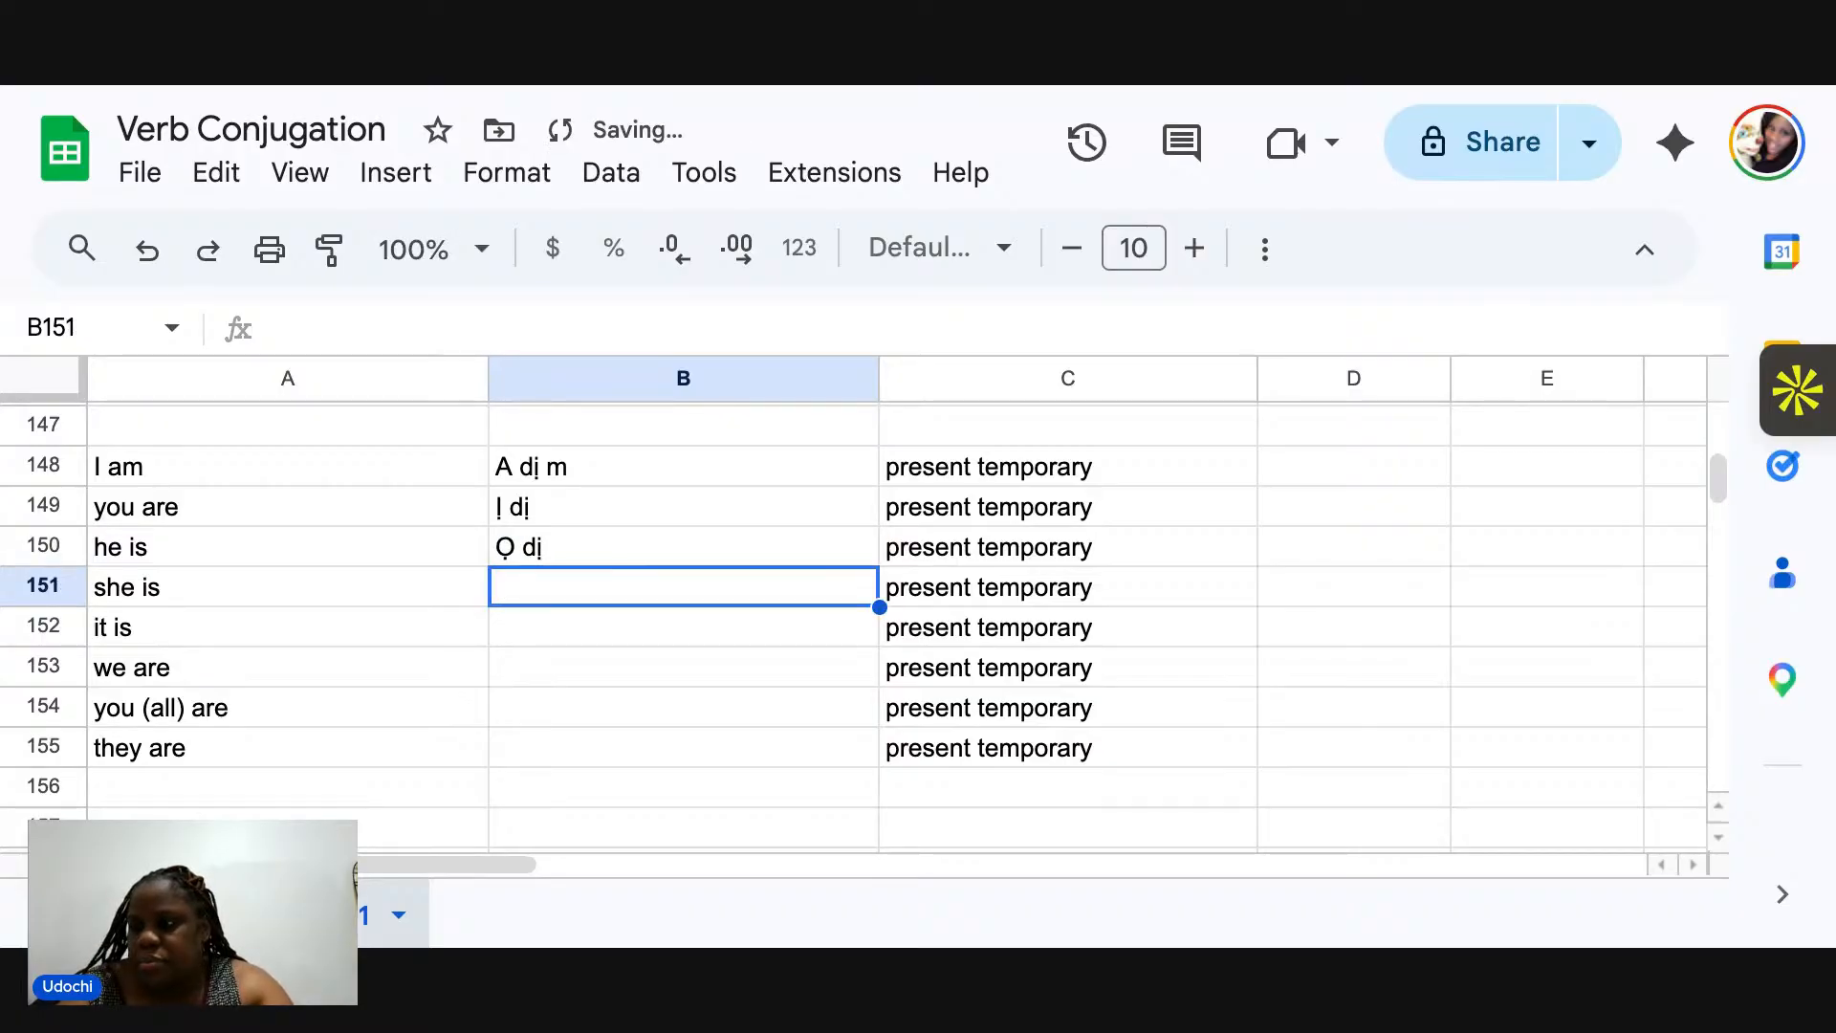
Fill "Ọ dị" from B150 down to B152 and enter "Anyị dị" for "we are" in B153.
left_click(686, 545)
left_click_drag(880, 568, 870, 617)
left_click(629, 665)
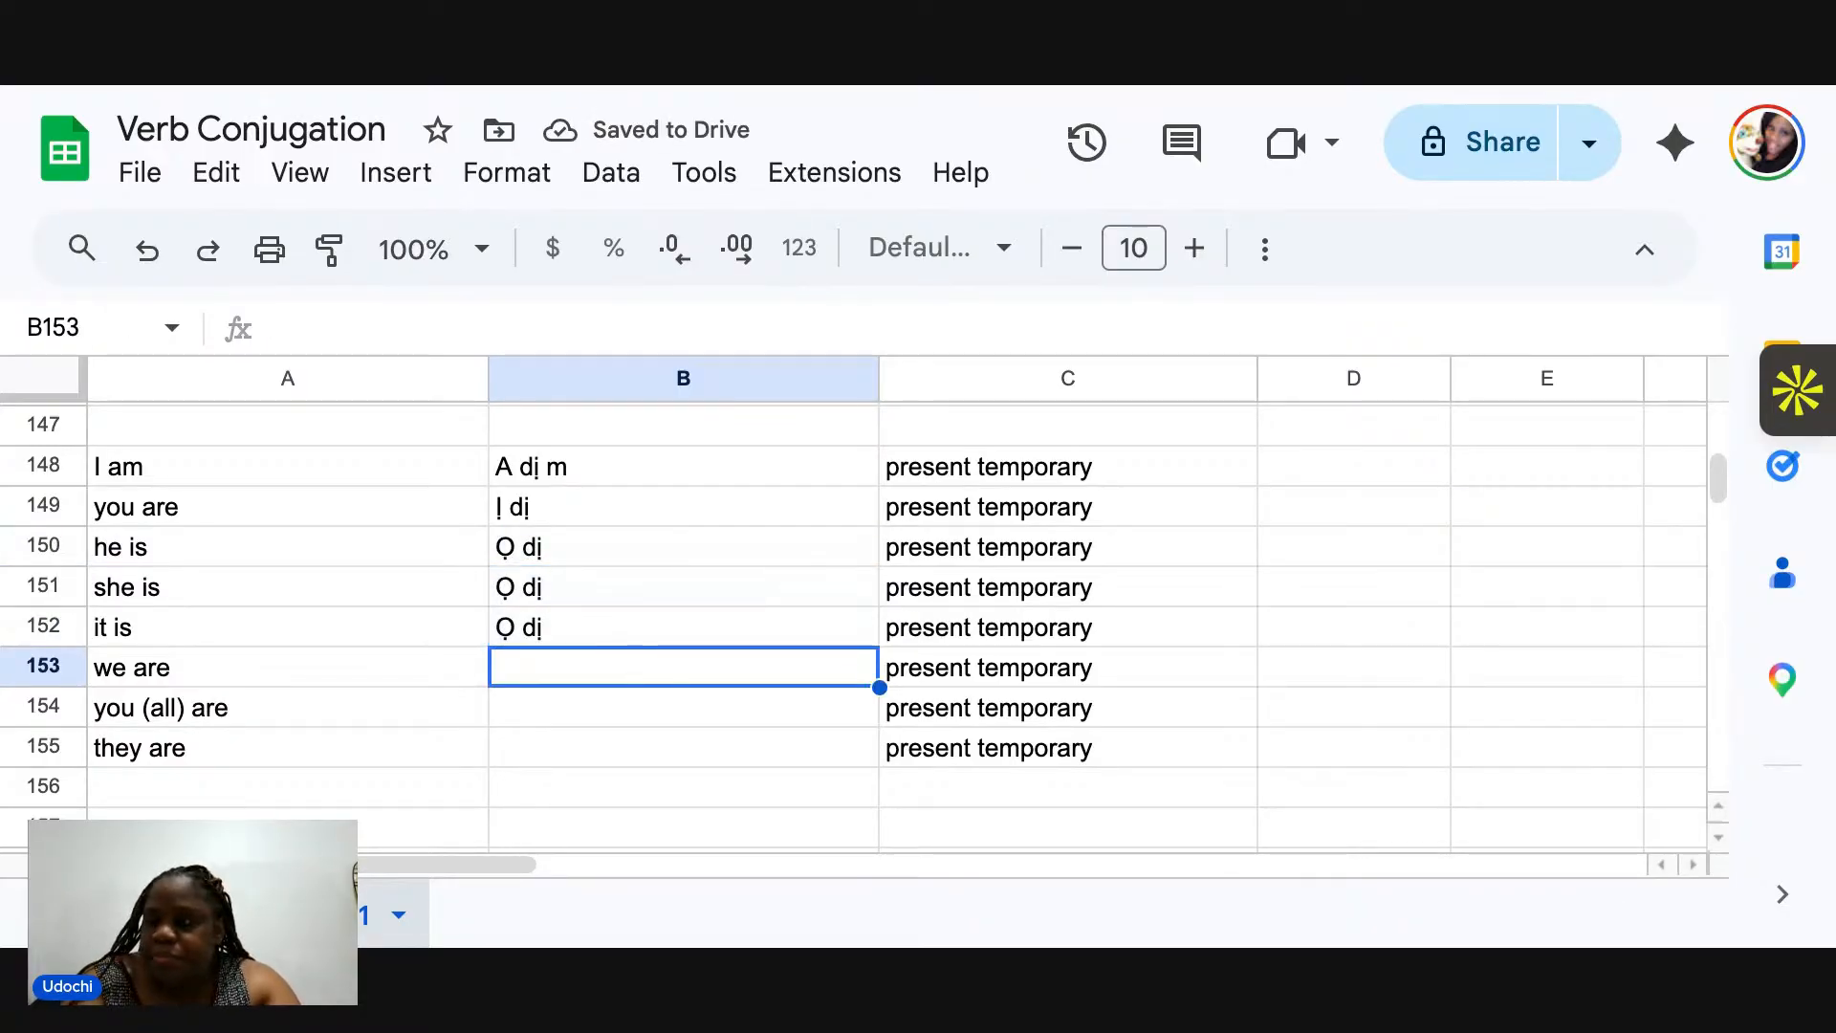
type("Any")
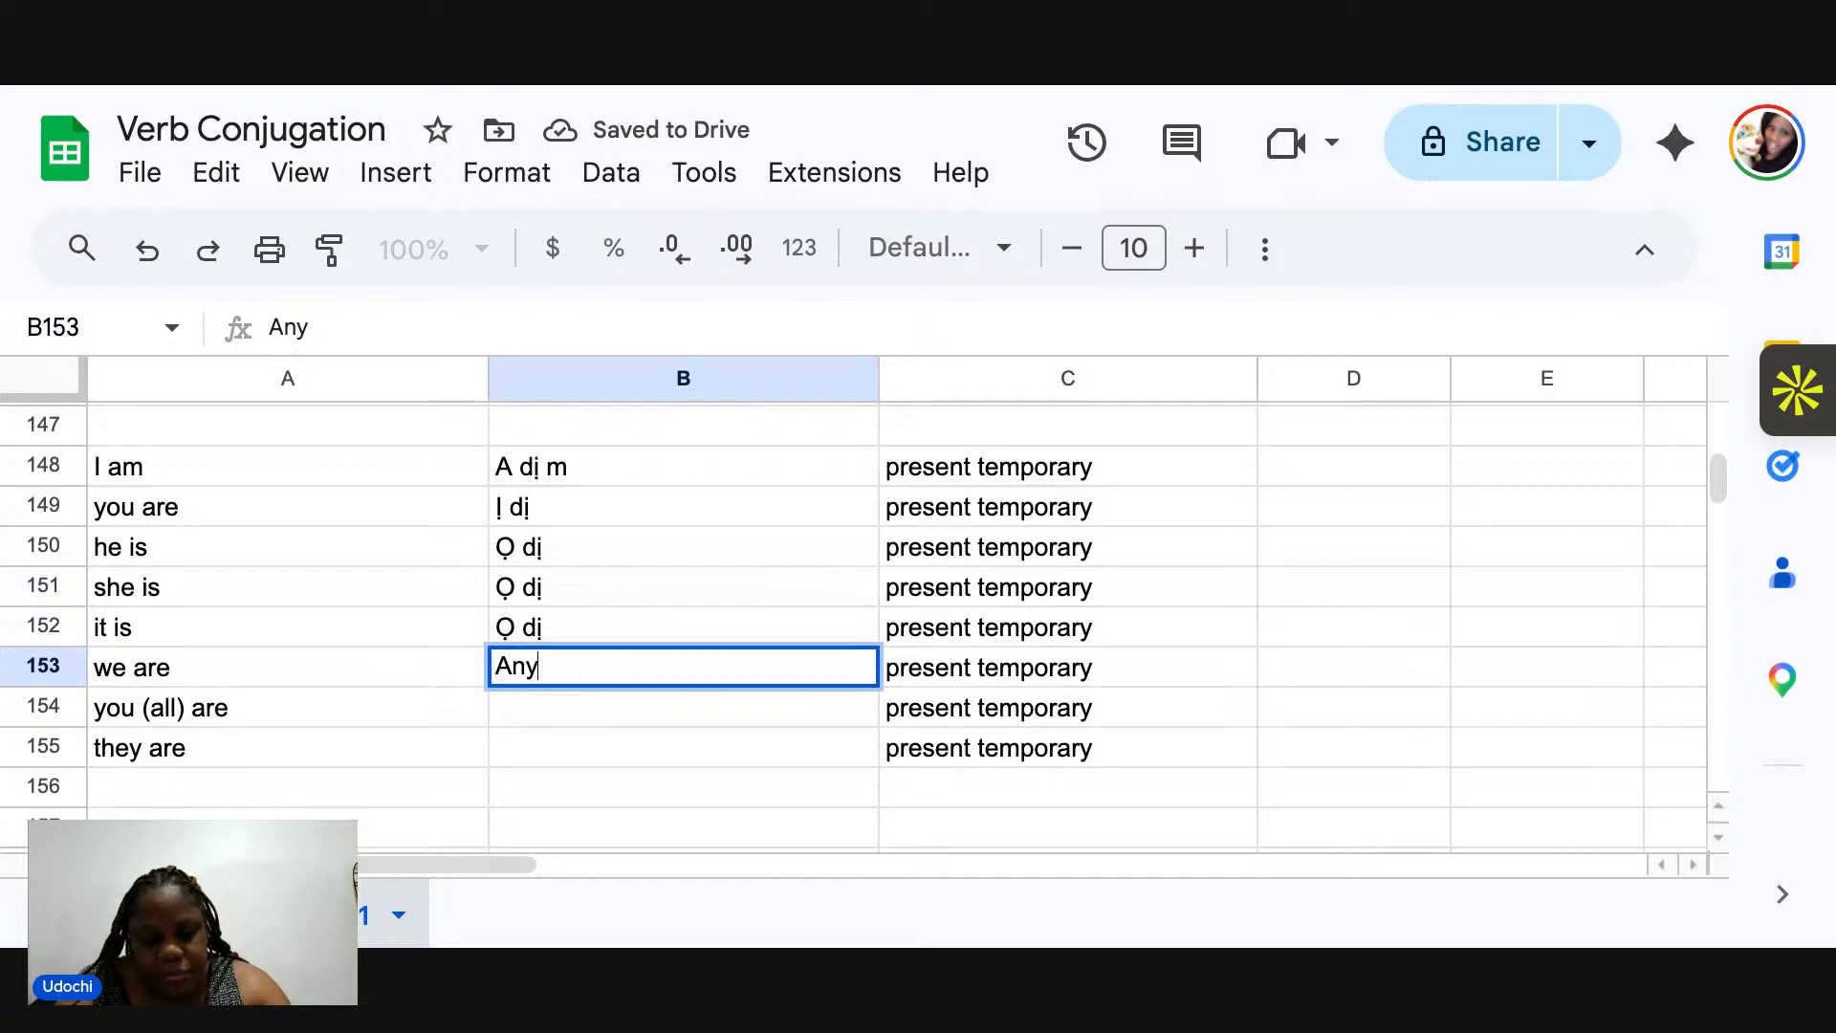
type("ị d")
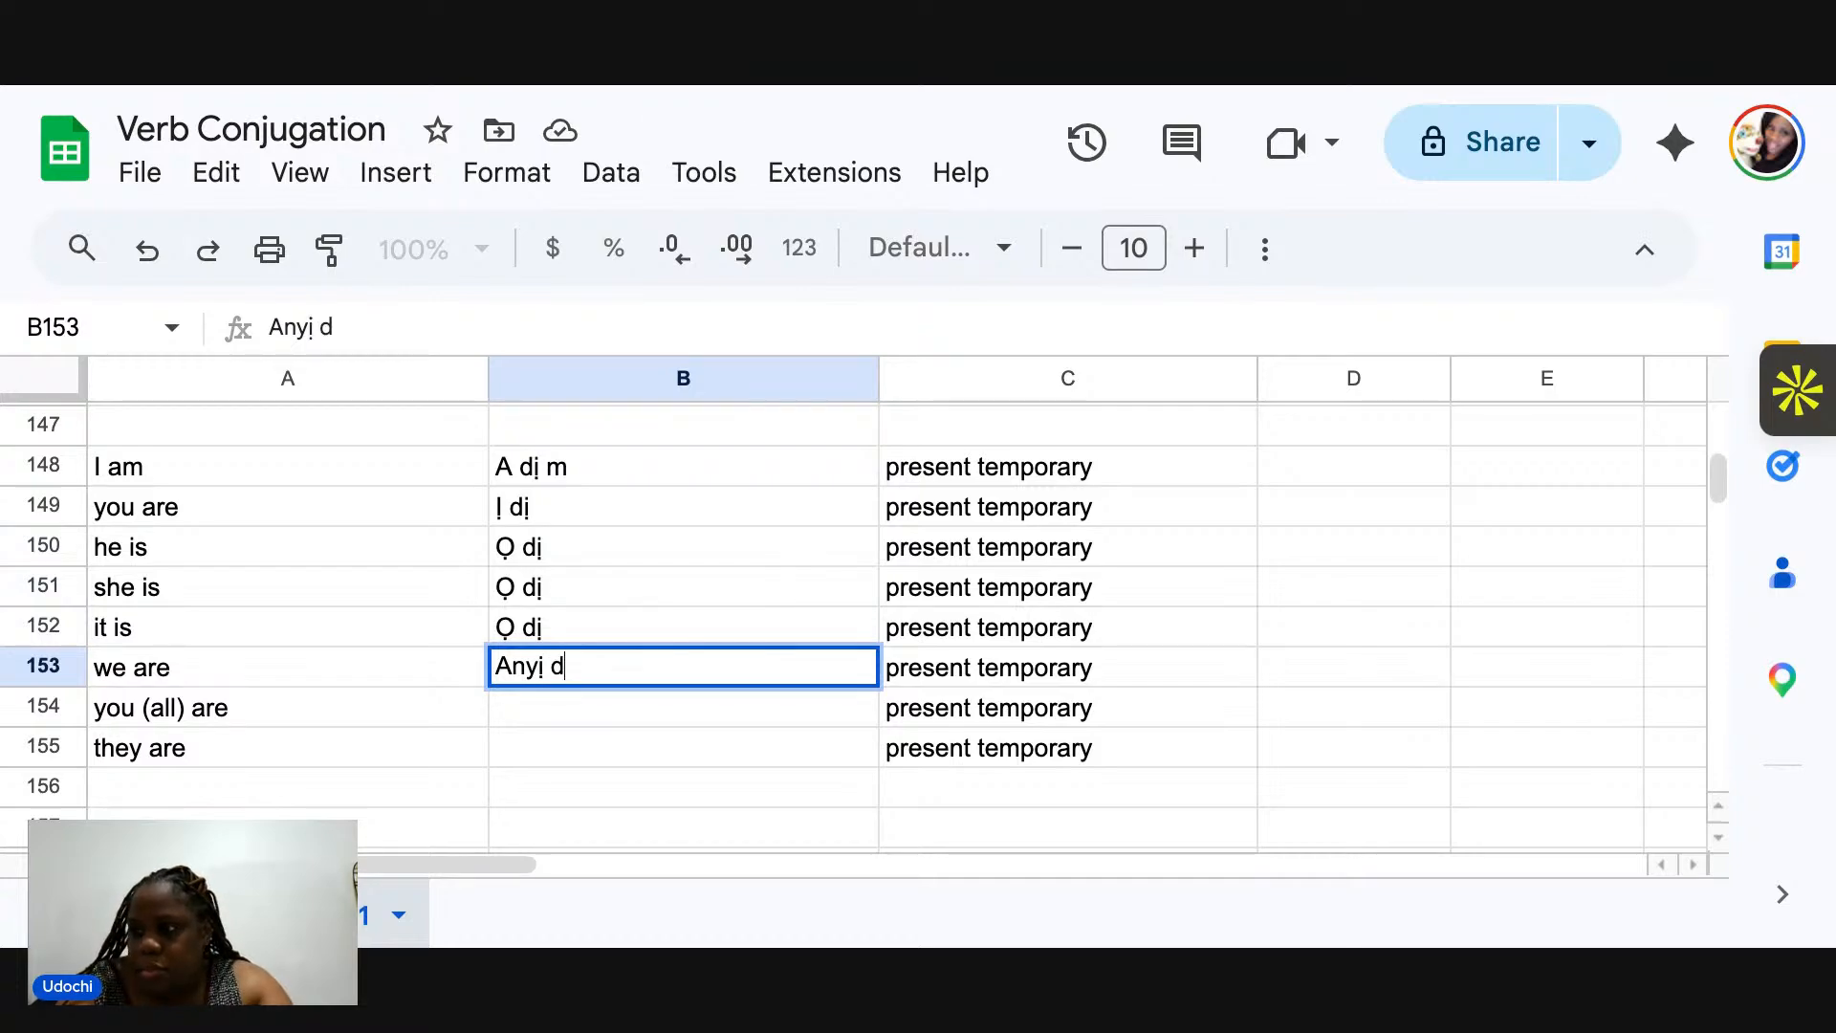
type("ị")
key("Return")
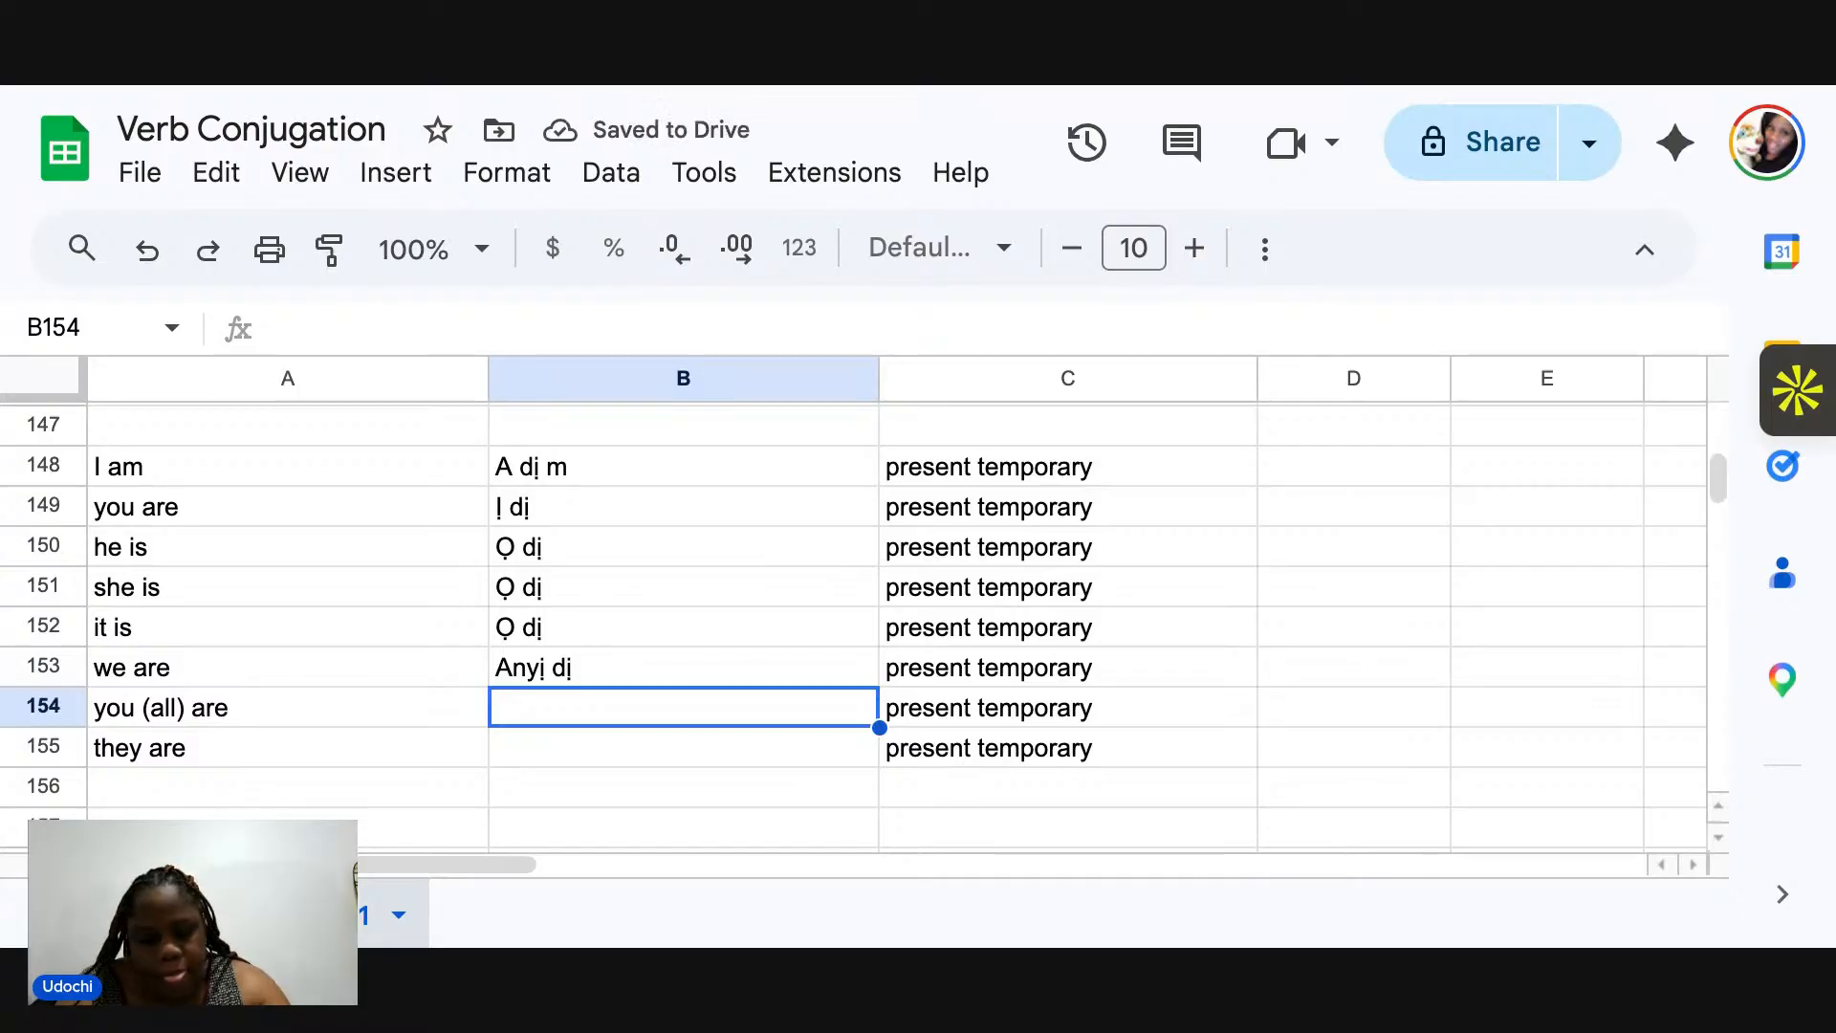
Enter the Igbo translations "Ụnụ dị" for "you (all) are" in B154 and "Ha dị" for "they are" in B155.
type("Ụn")
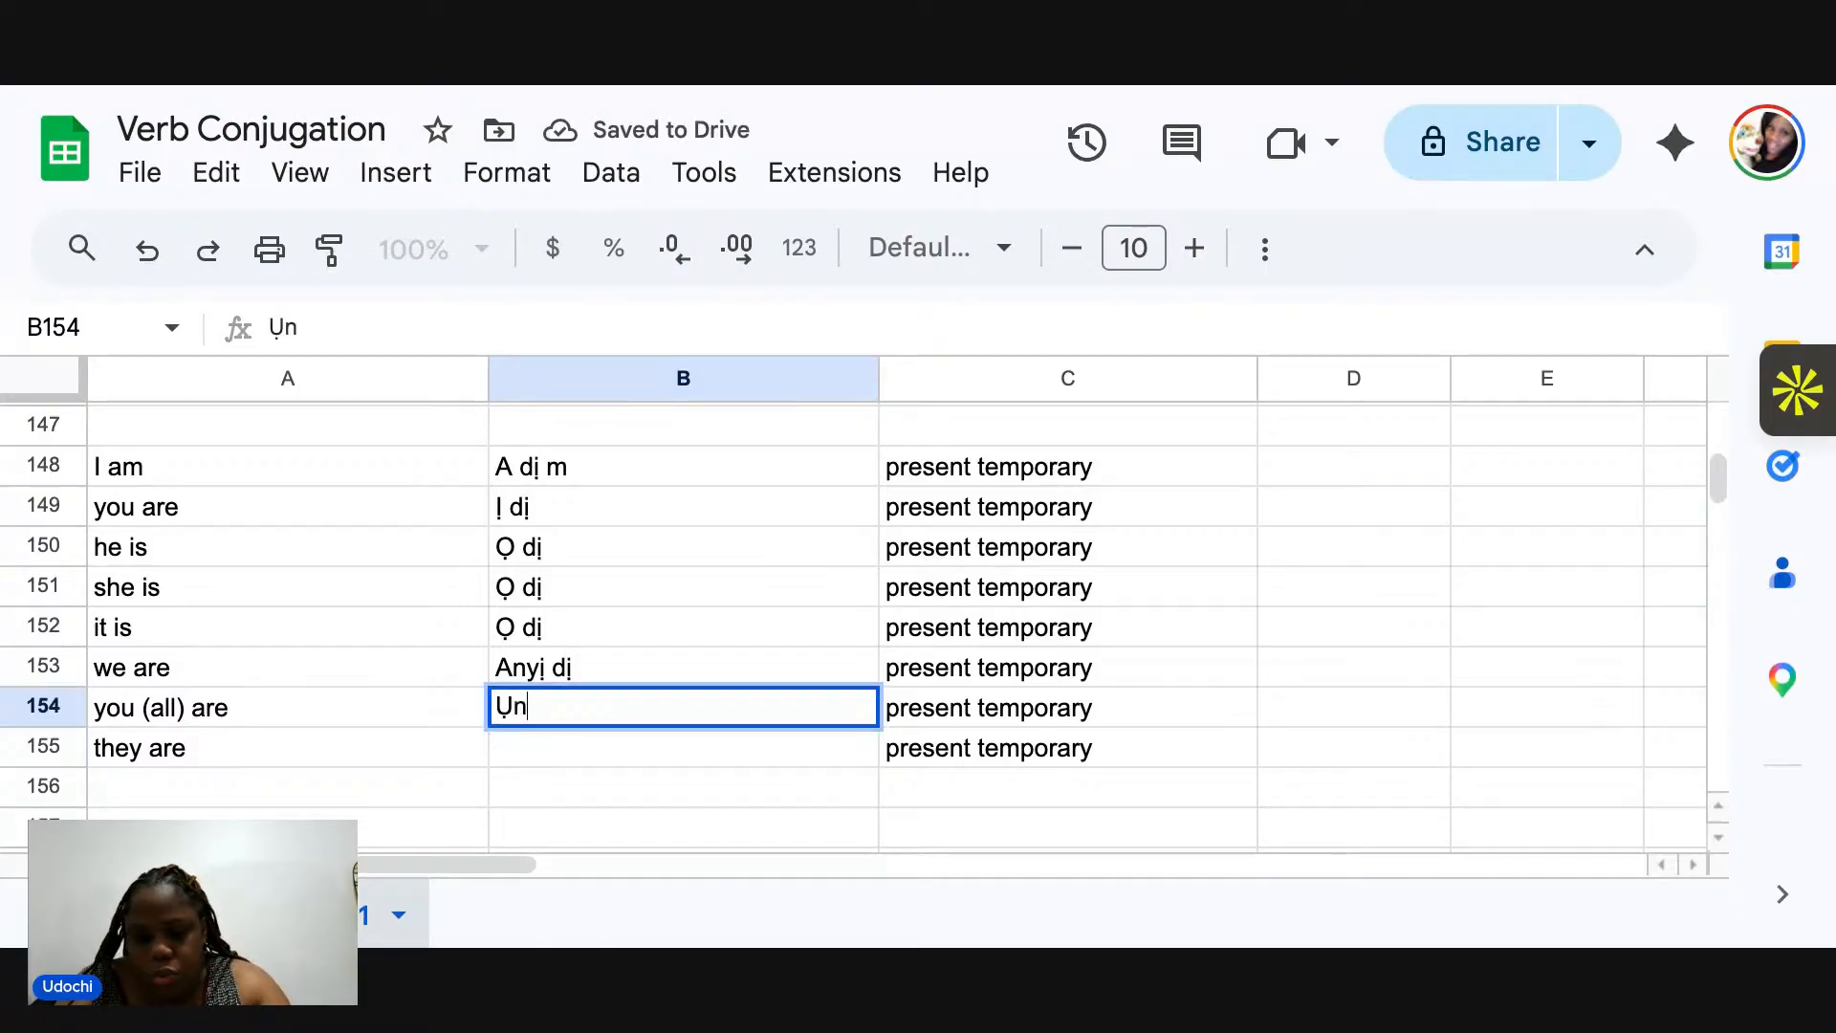
type("ụ d")
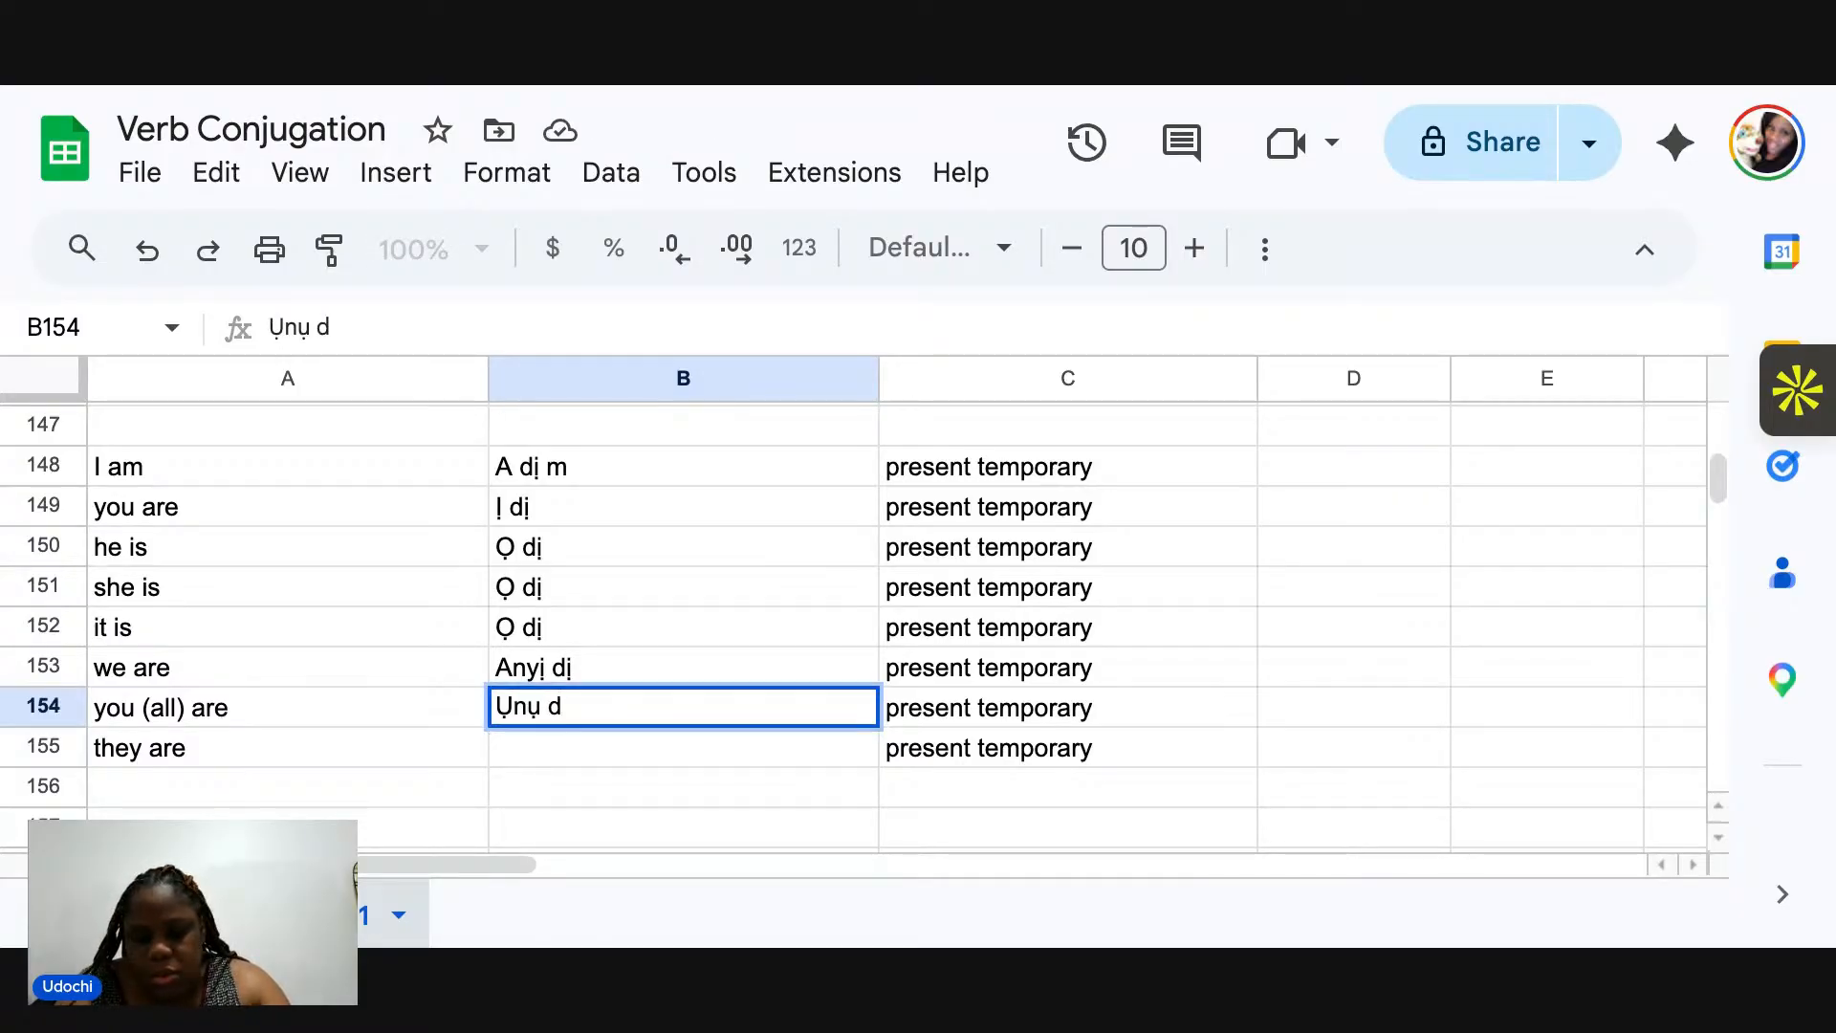
type("ị")
key("Return")
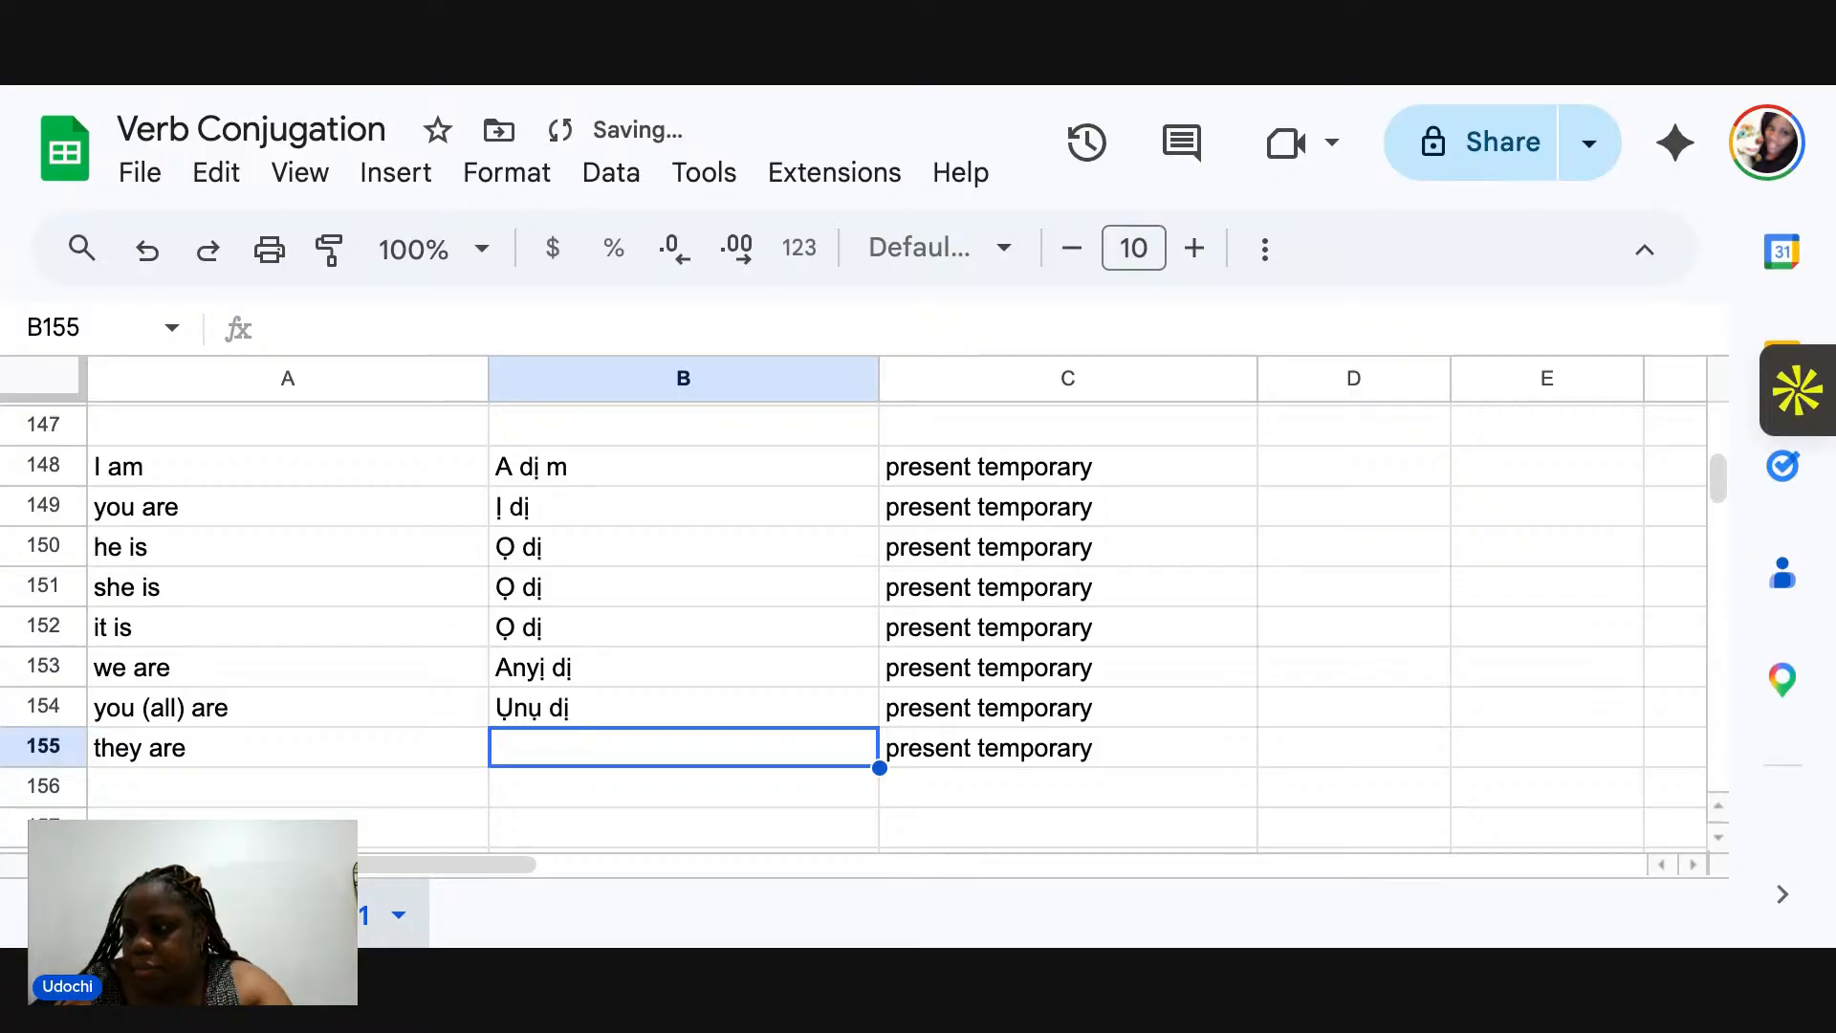
type("Ha d")
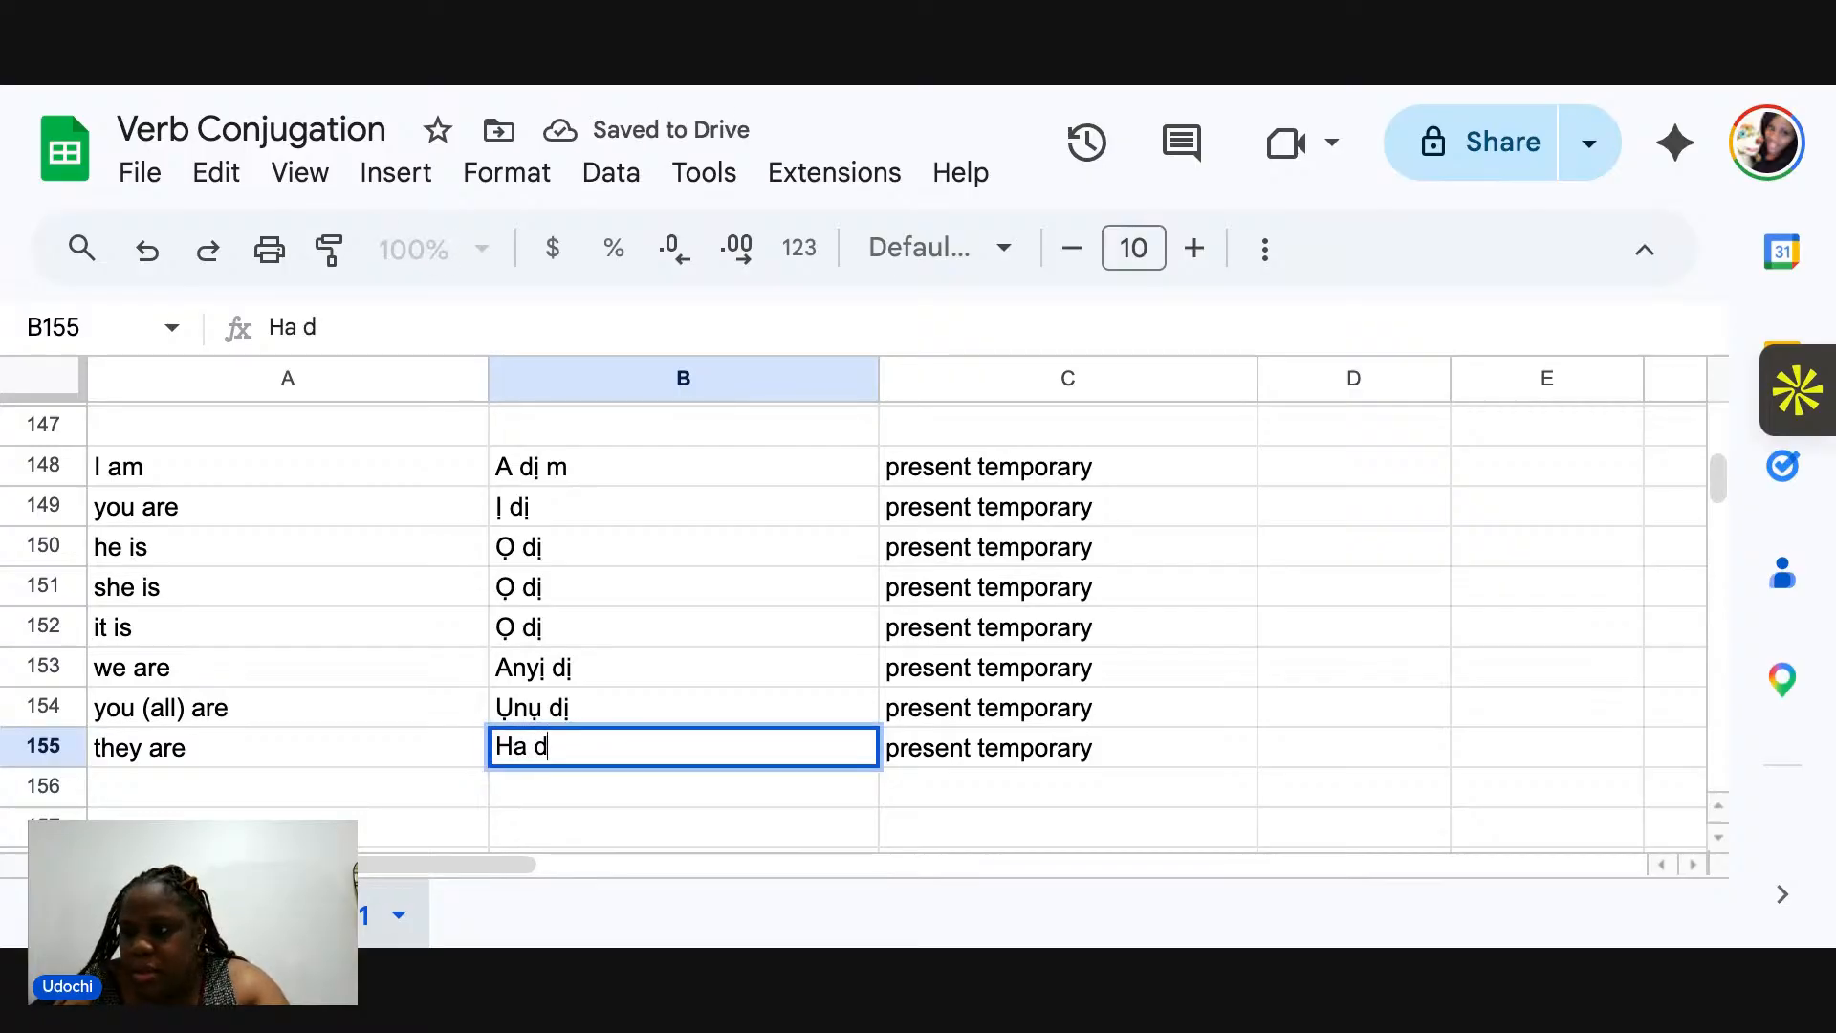
type("ị")
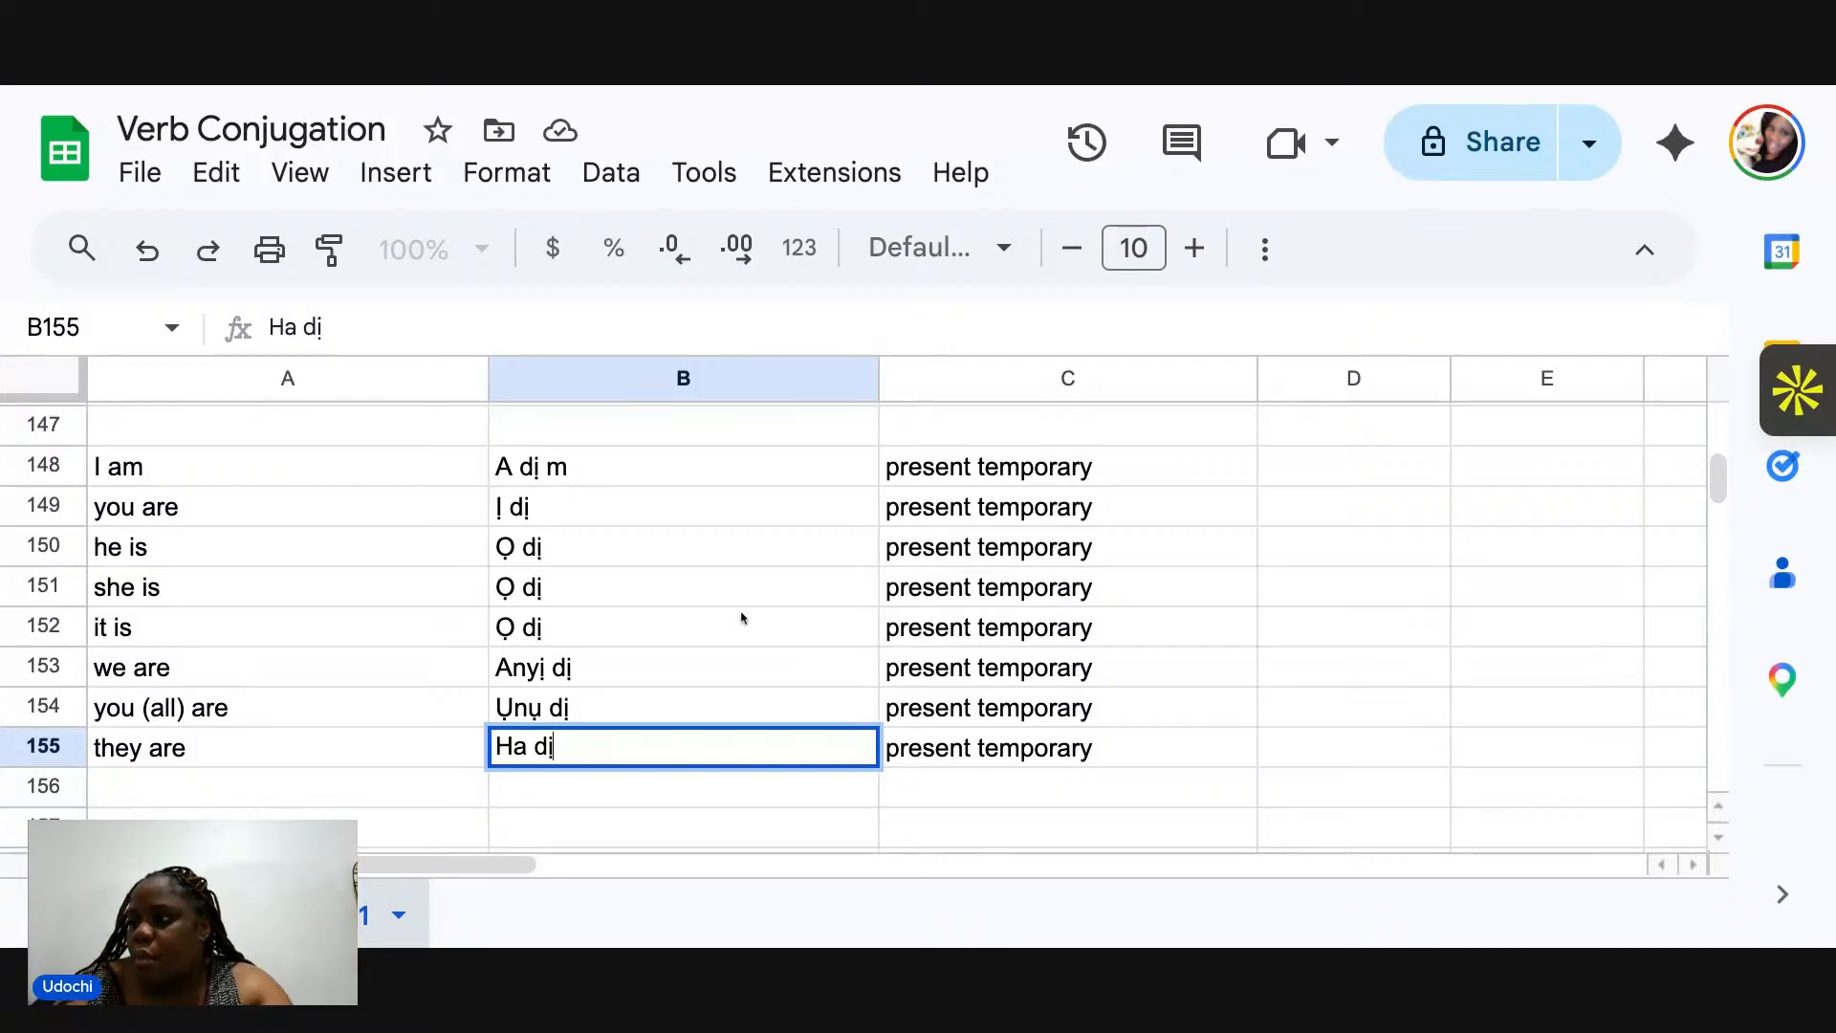
scroll(745, 609, "up", 15)
scroll(746, 610, "up", 20)
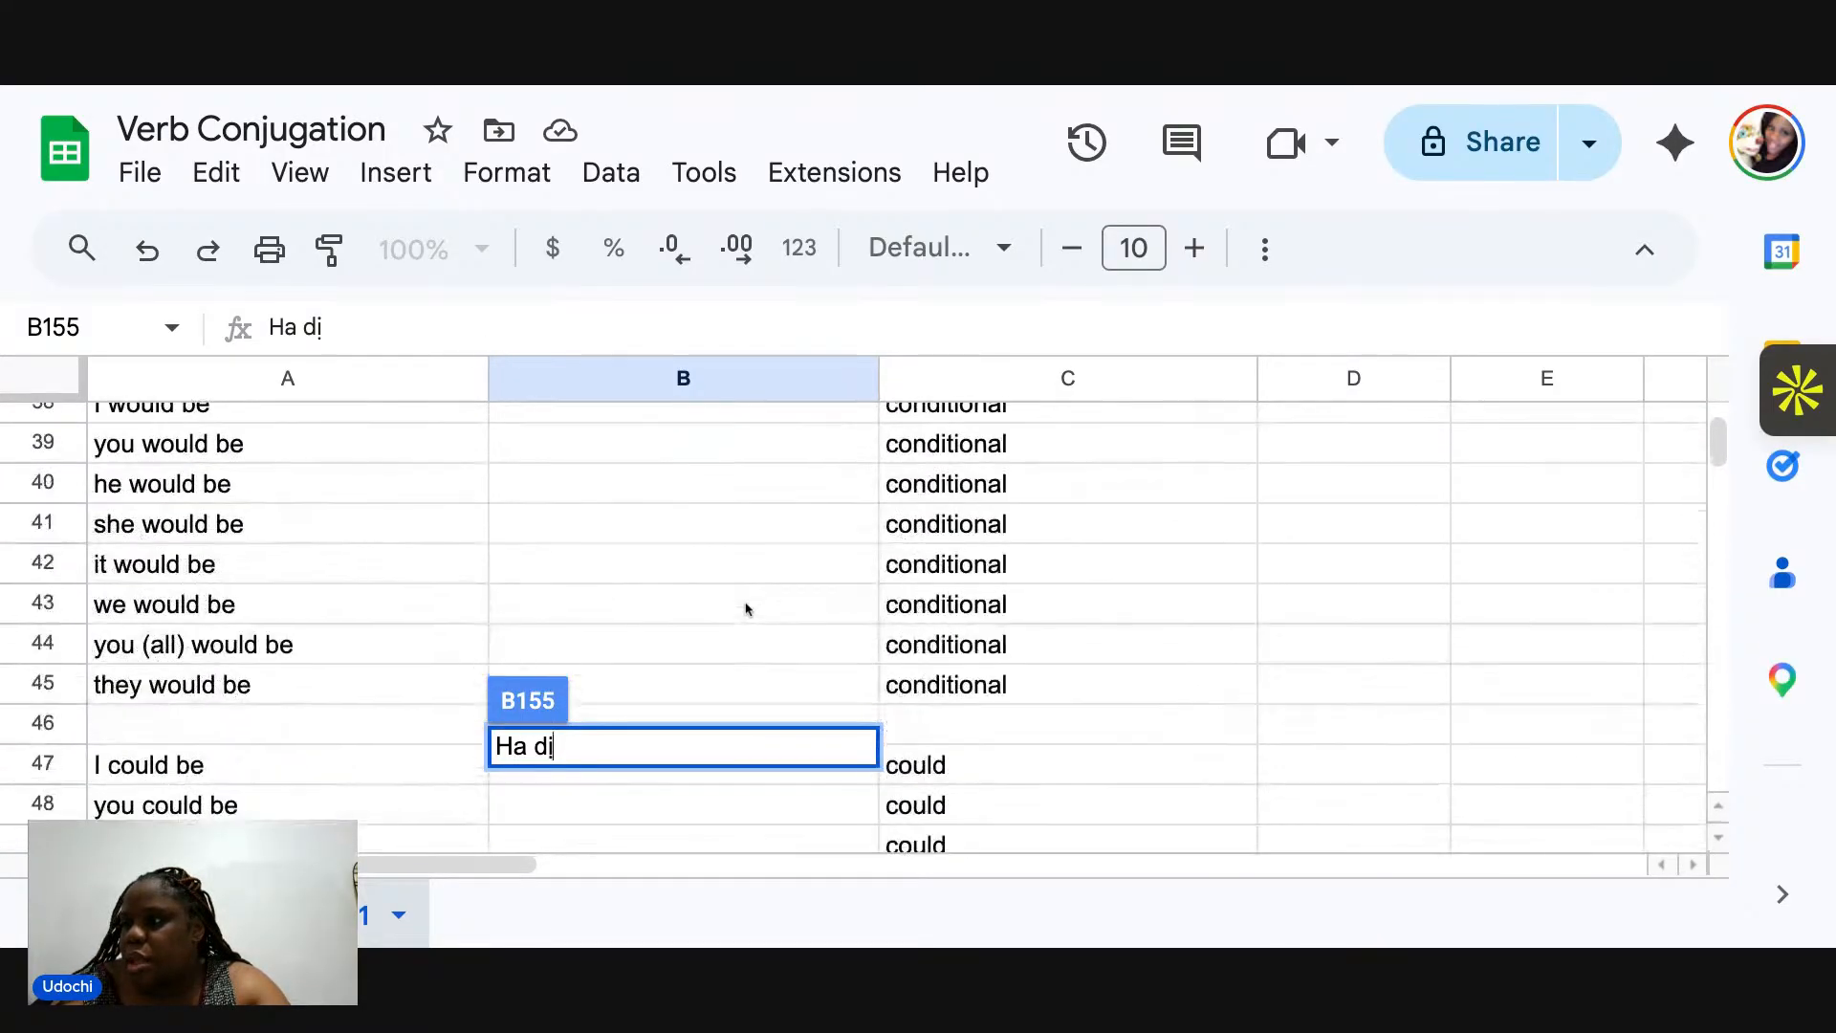
left_click(741, 555)
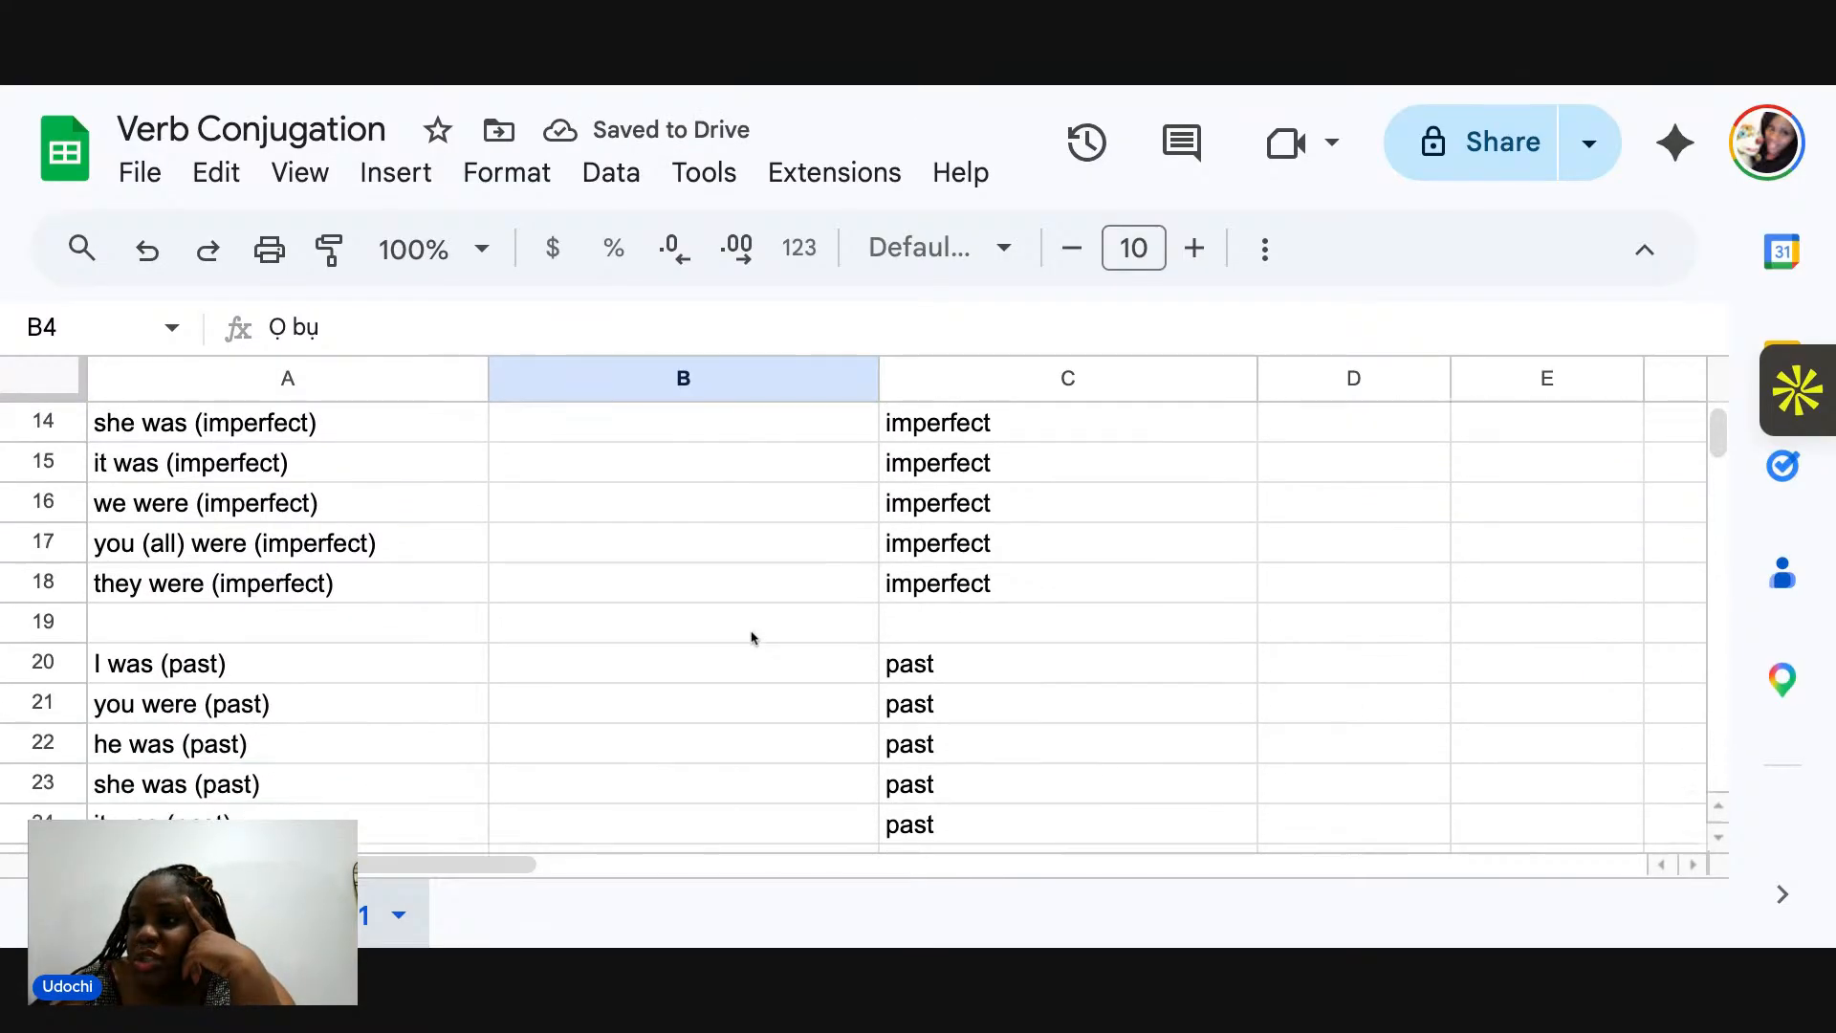
Start a new group below the present temporary rows with "I used to" in A157 and "You used to" in A158.
scroll(861, 622, "down", 2)
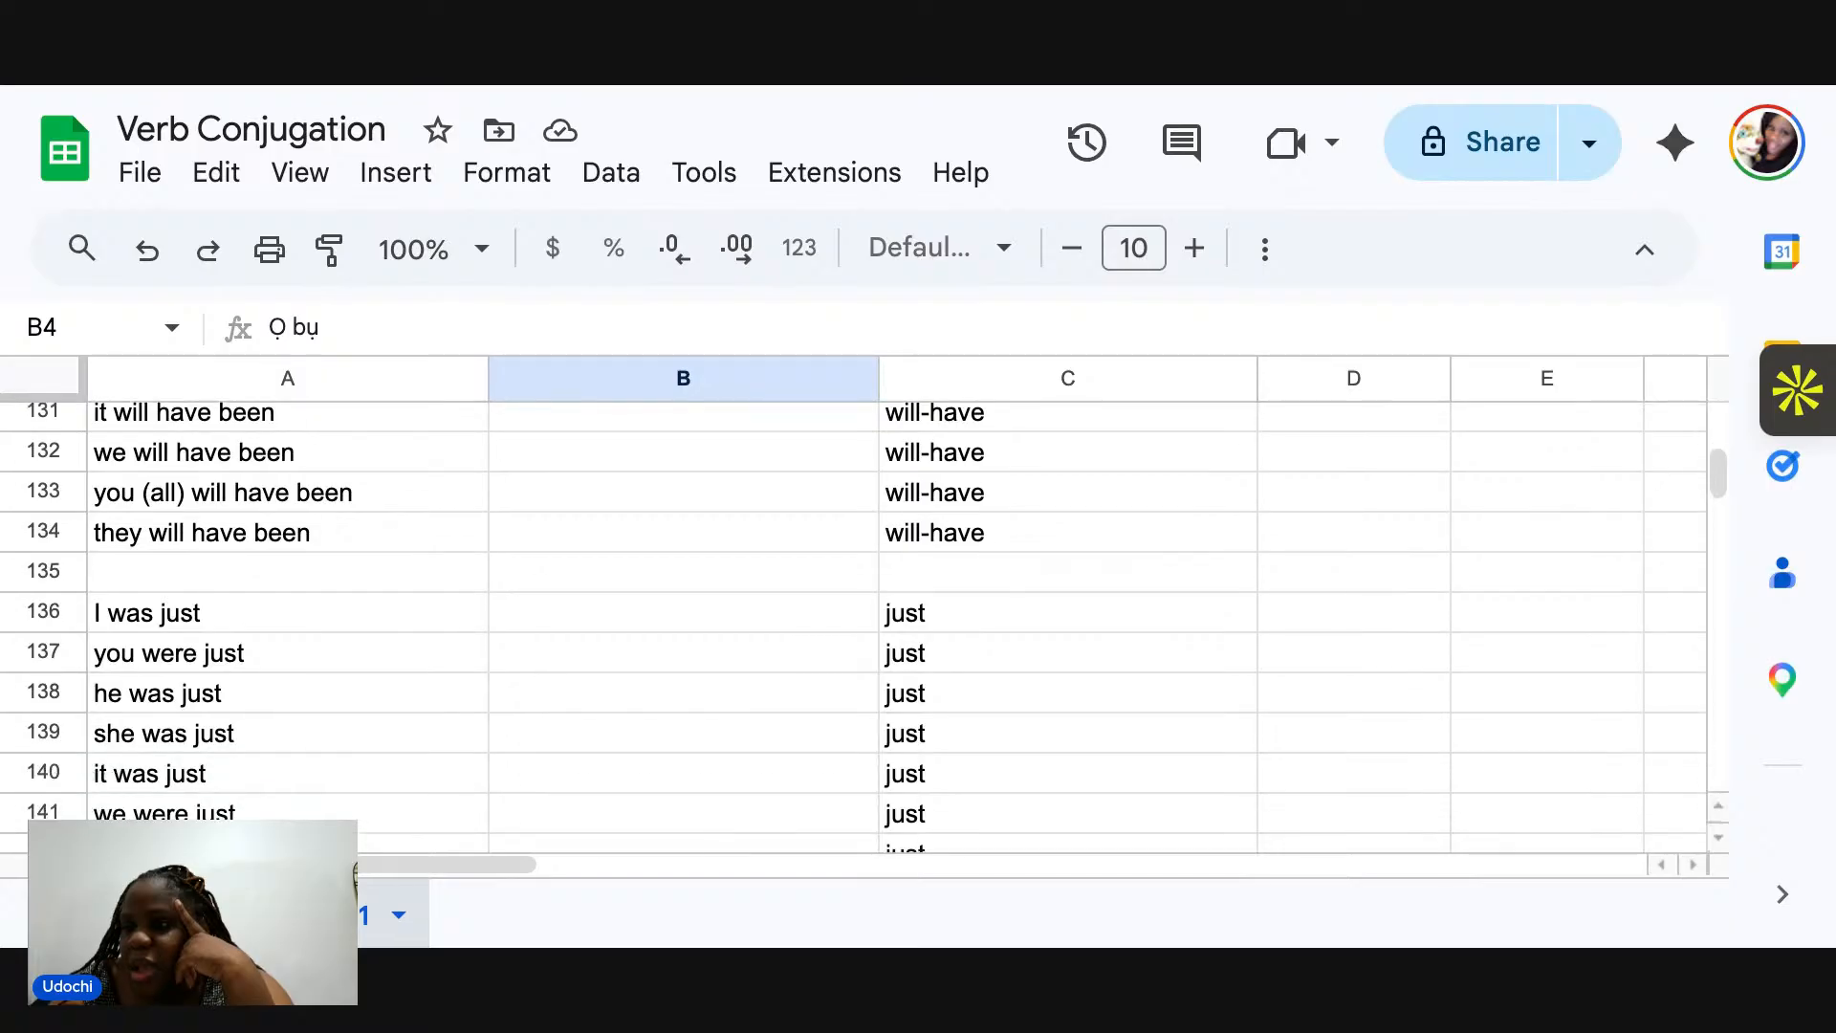
scroll(853, 619, "down", 5)
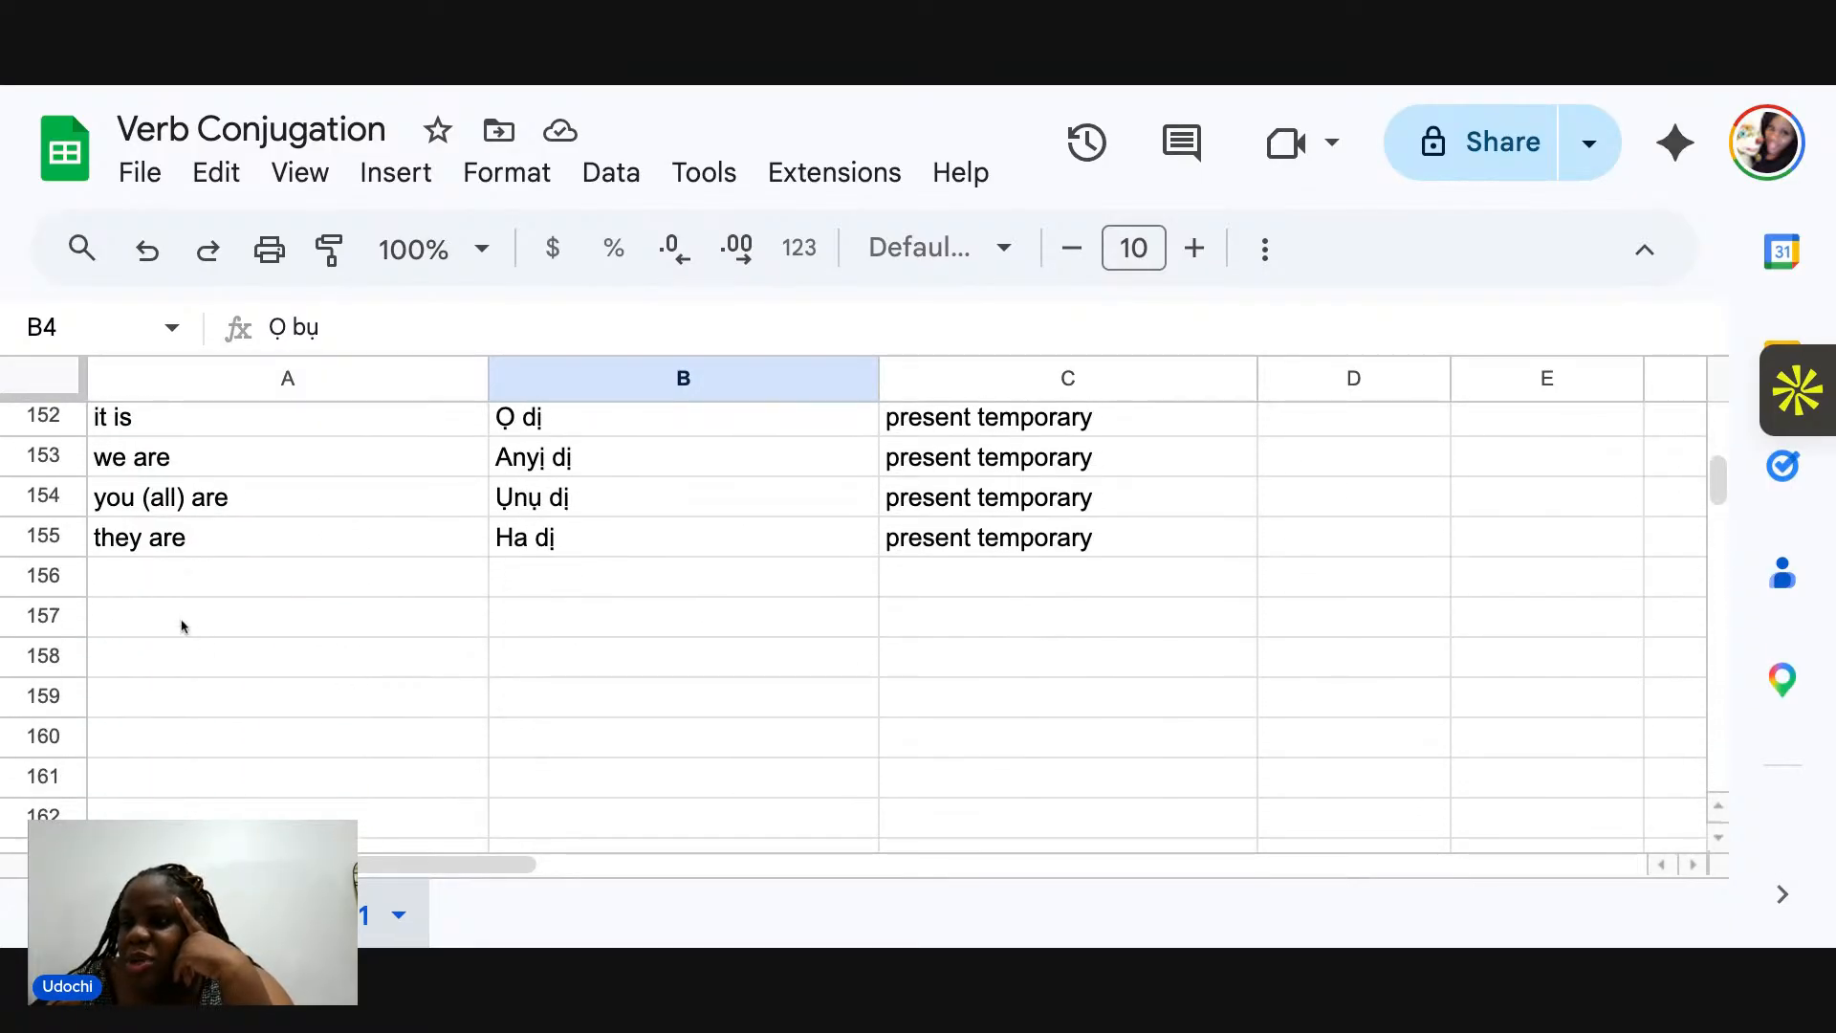
left_click(183, 627)
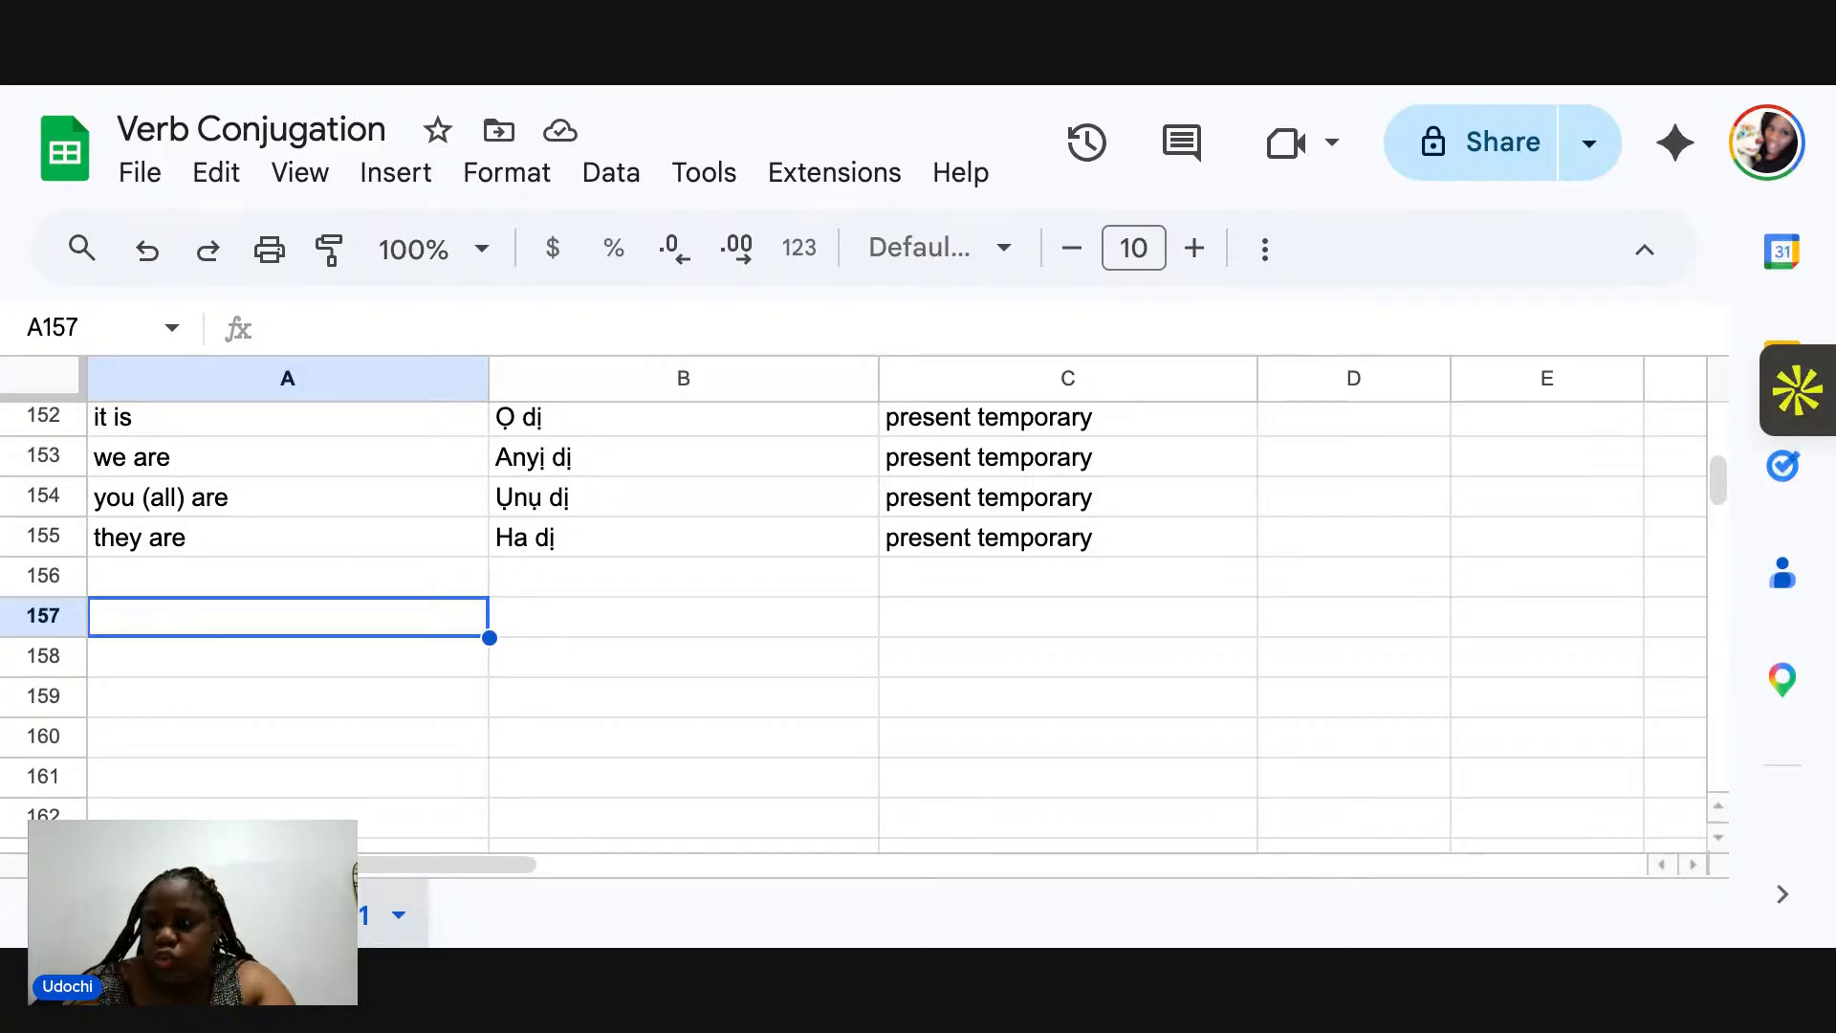
type("I used to")
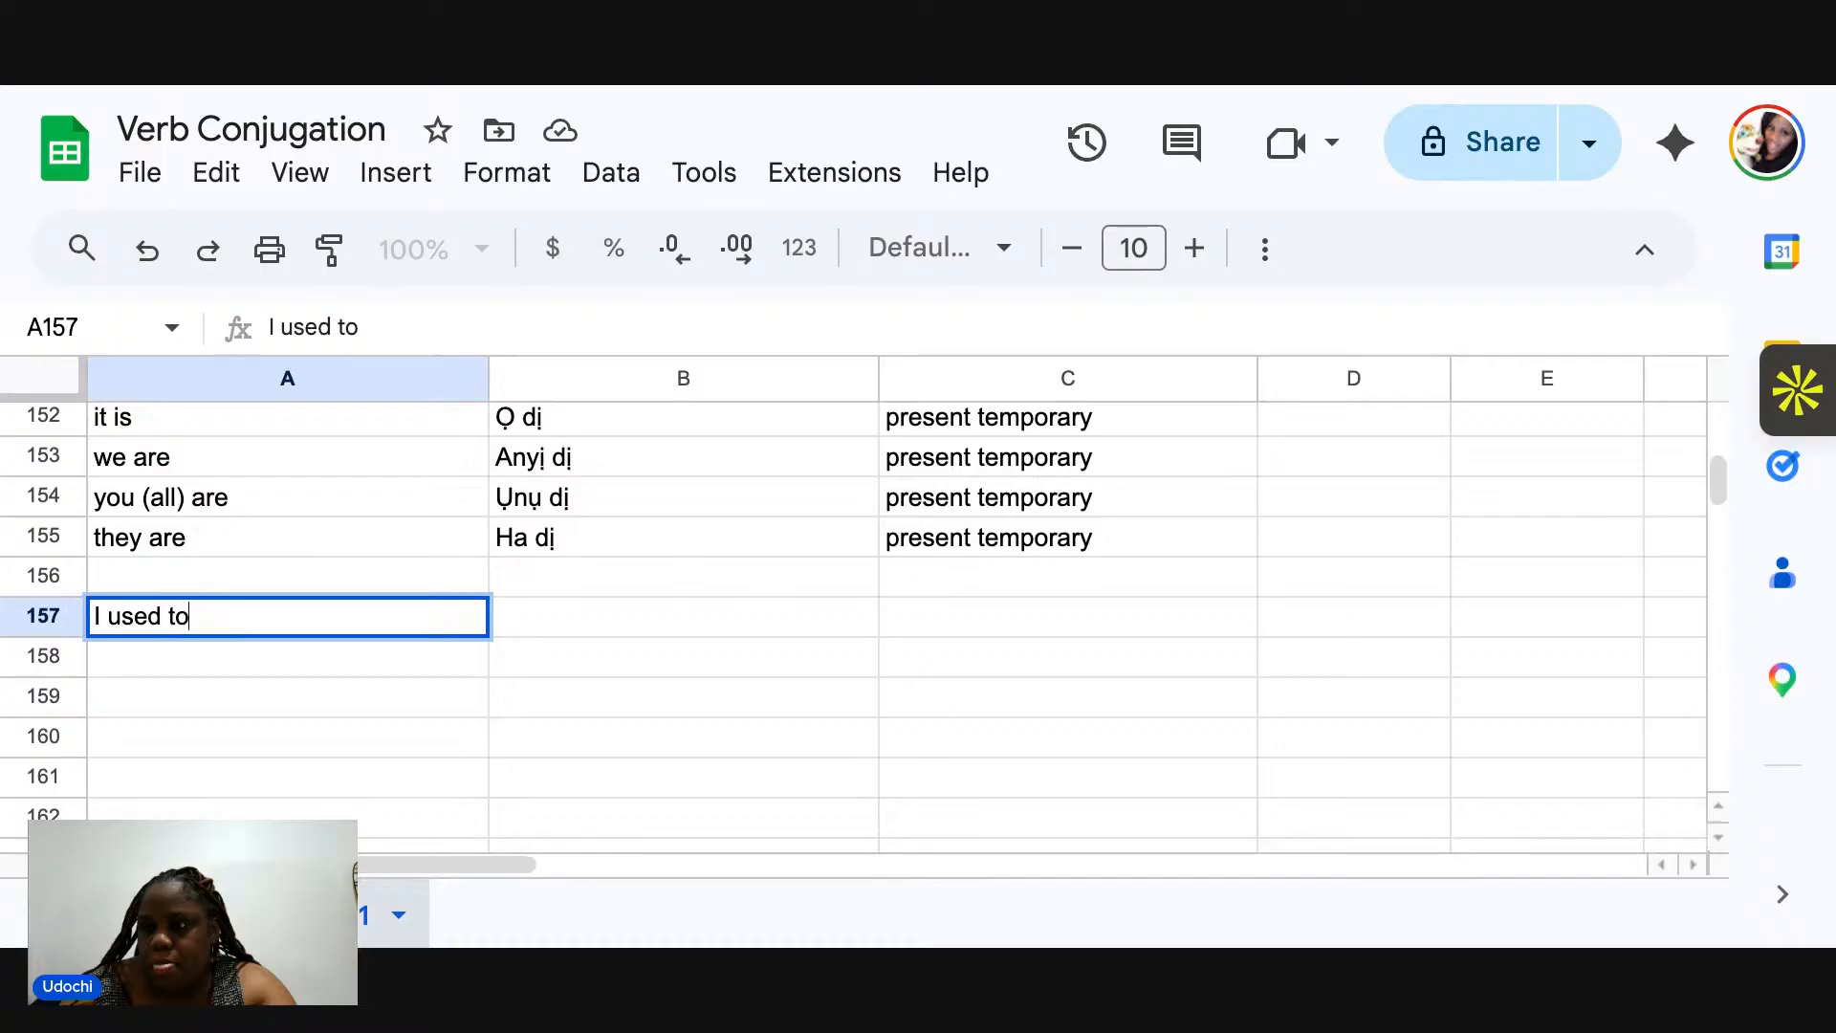
key("Return")
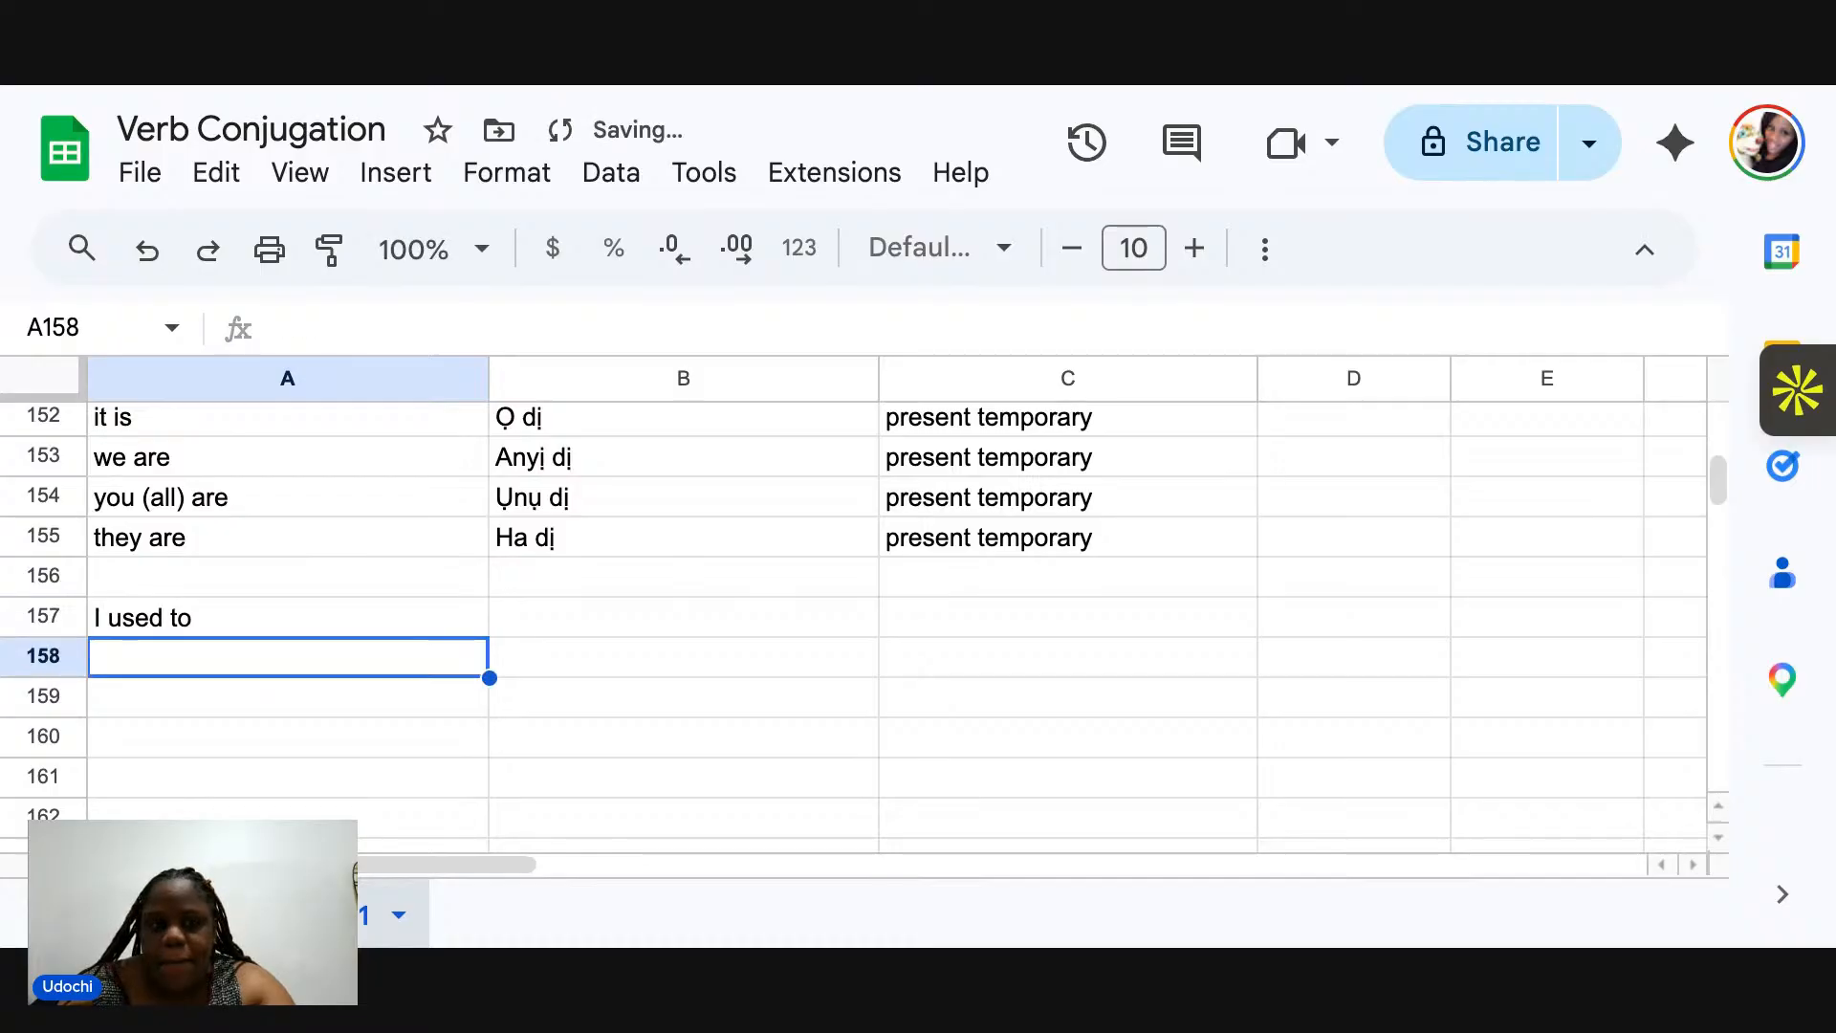
type("You used to")
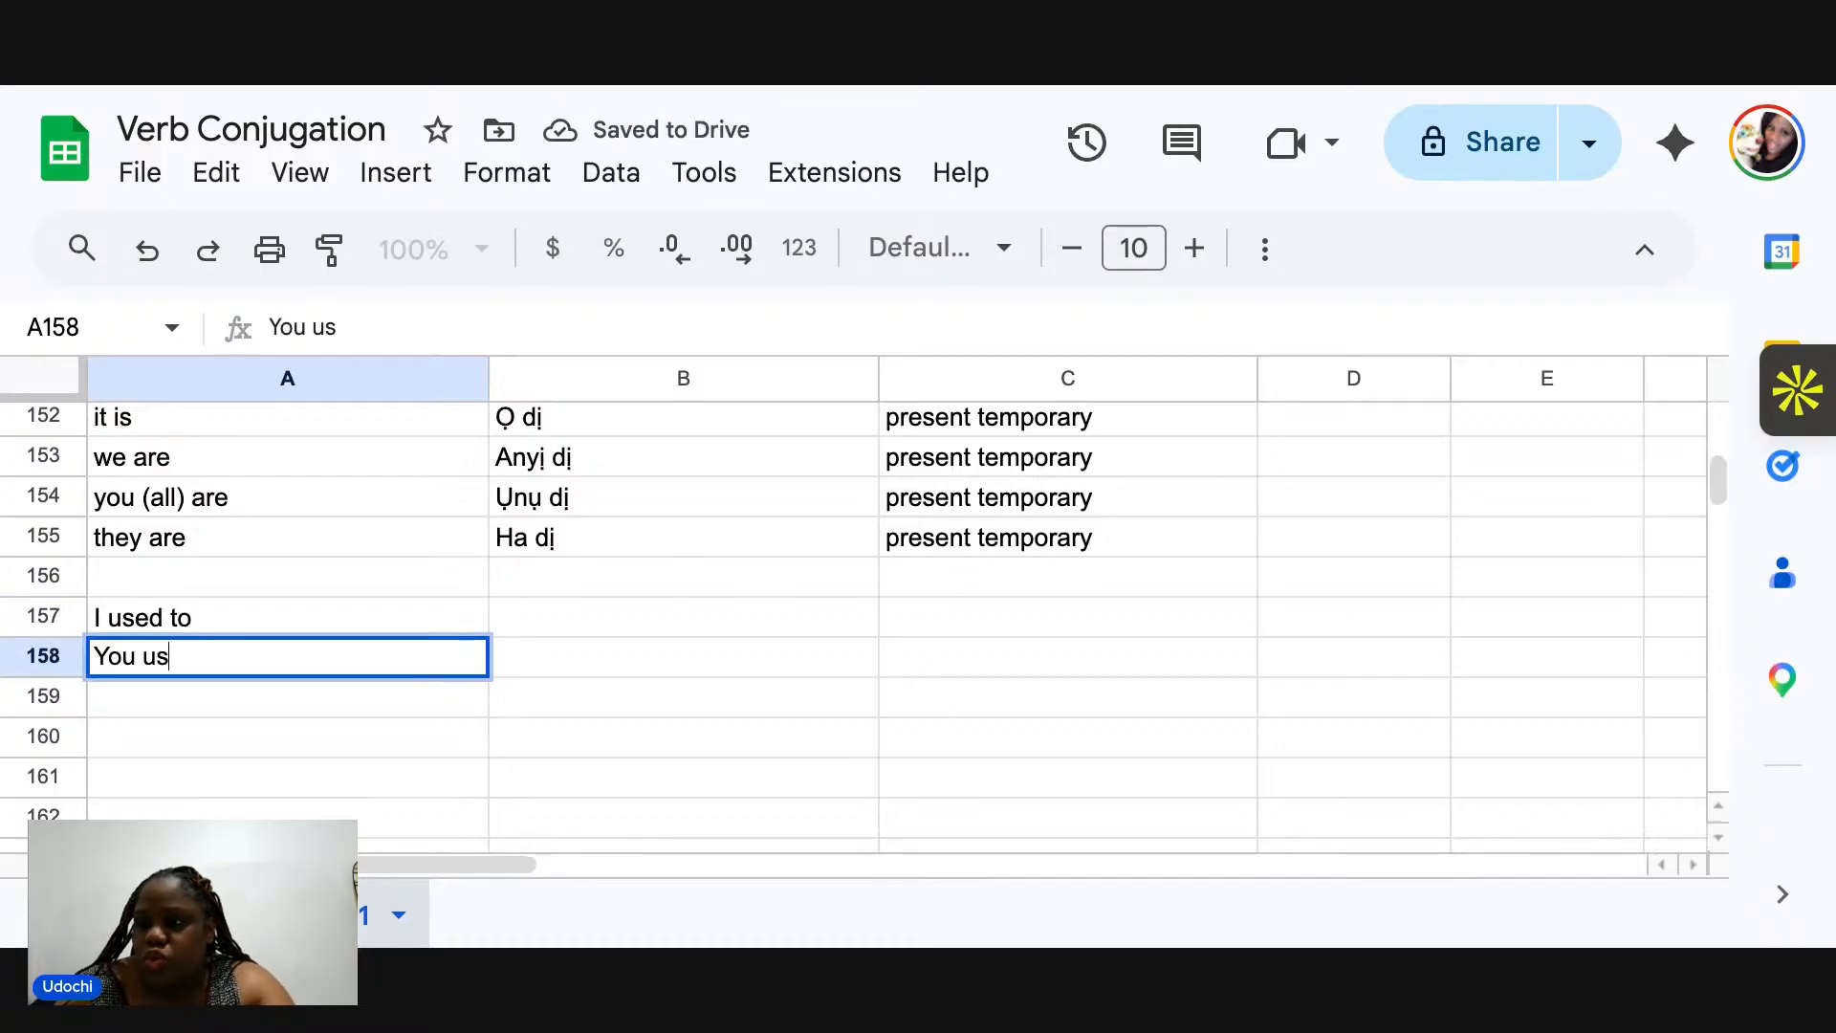
key("Return")
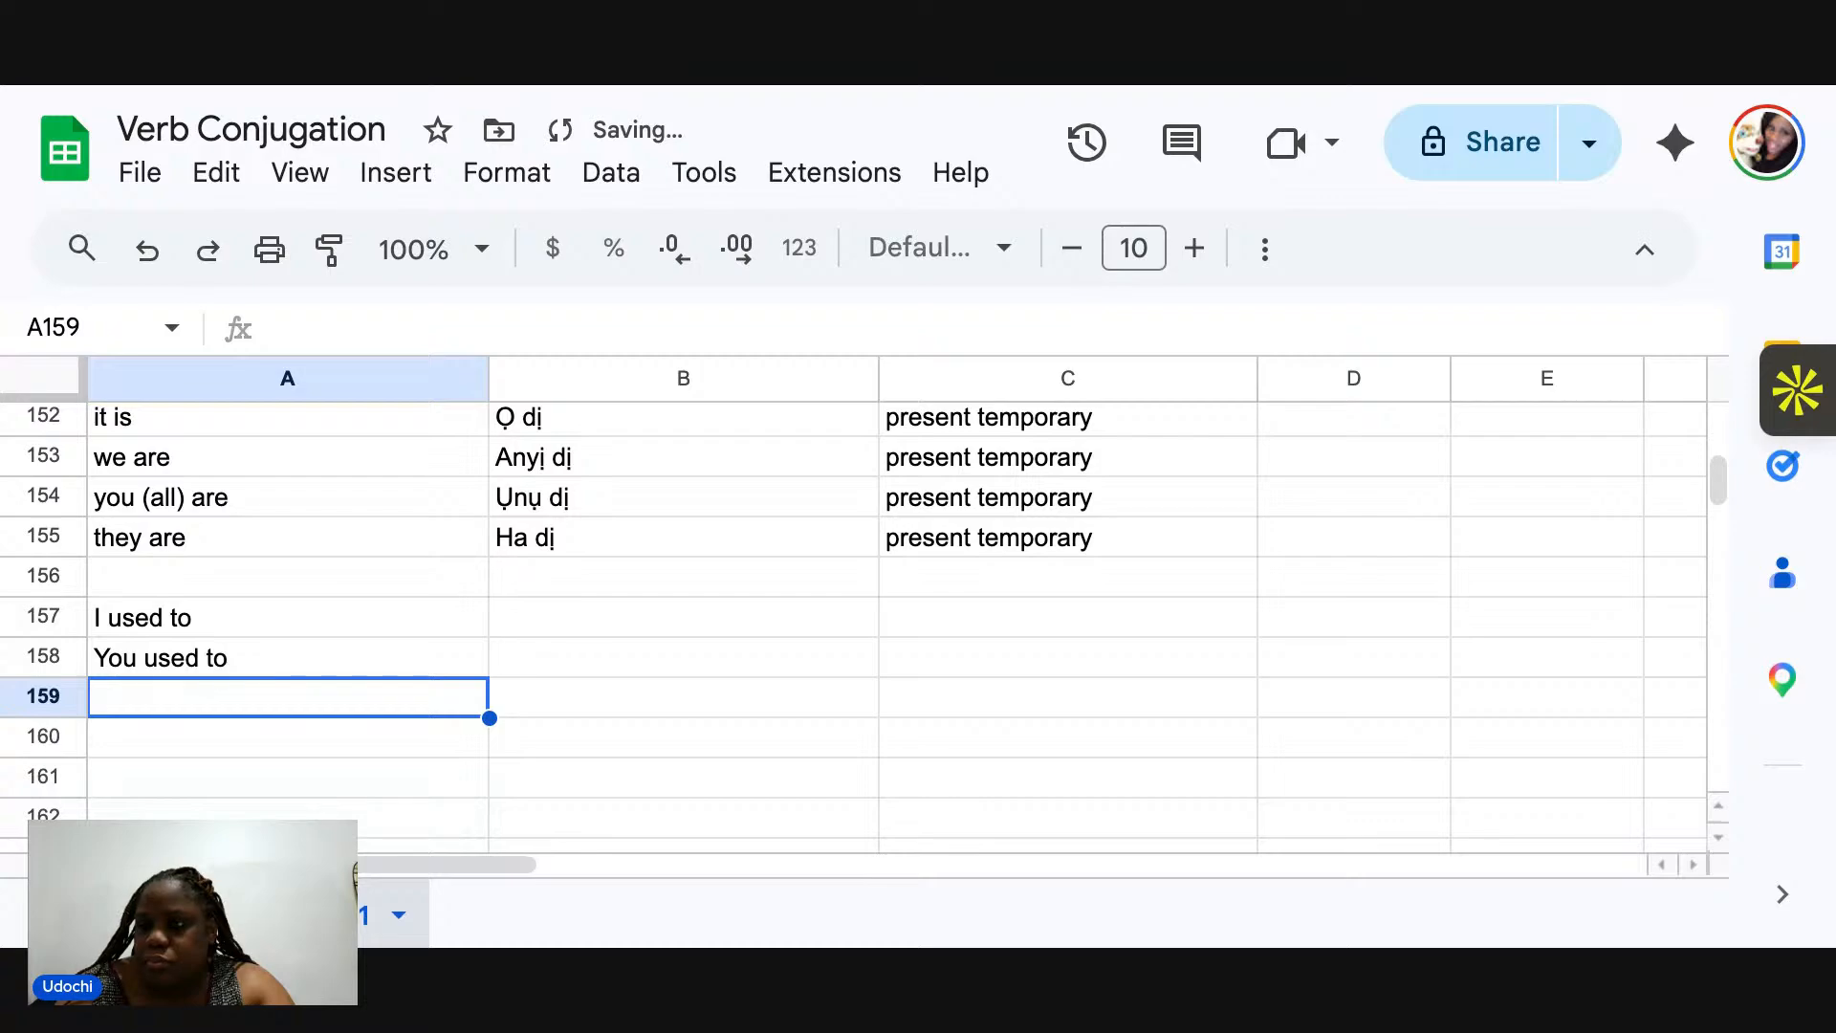
Enter "He used to", "She used to" and "It used to" in cells A159 to A161.
scroll(236, 525, "up", 3)
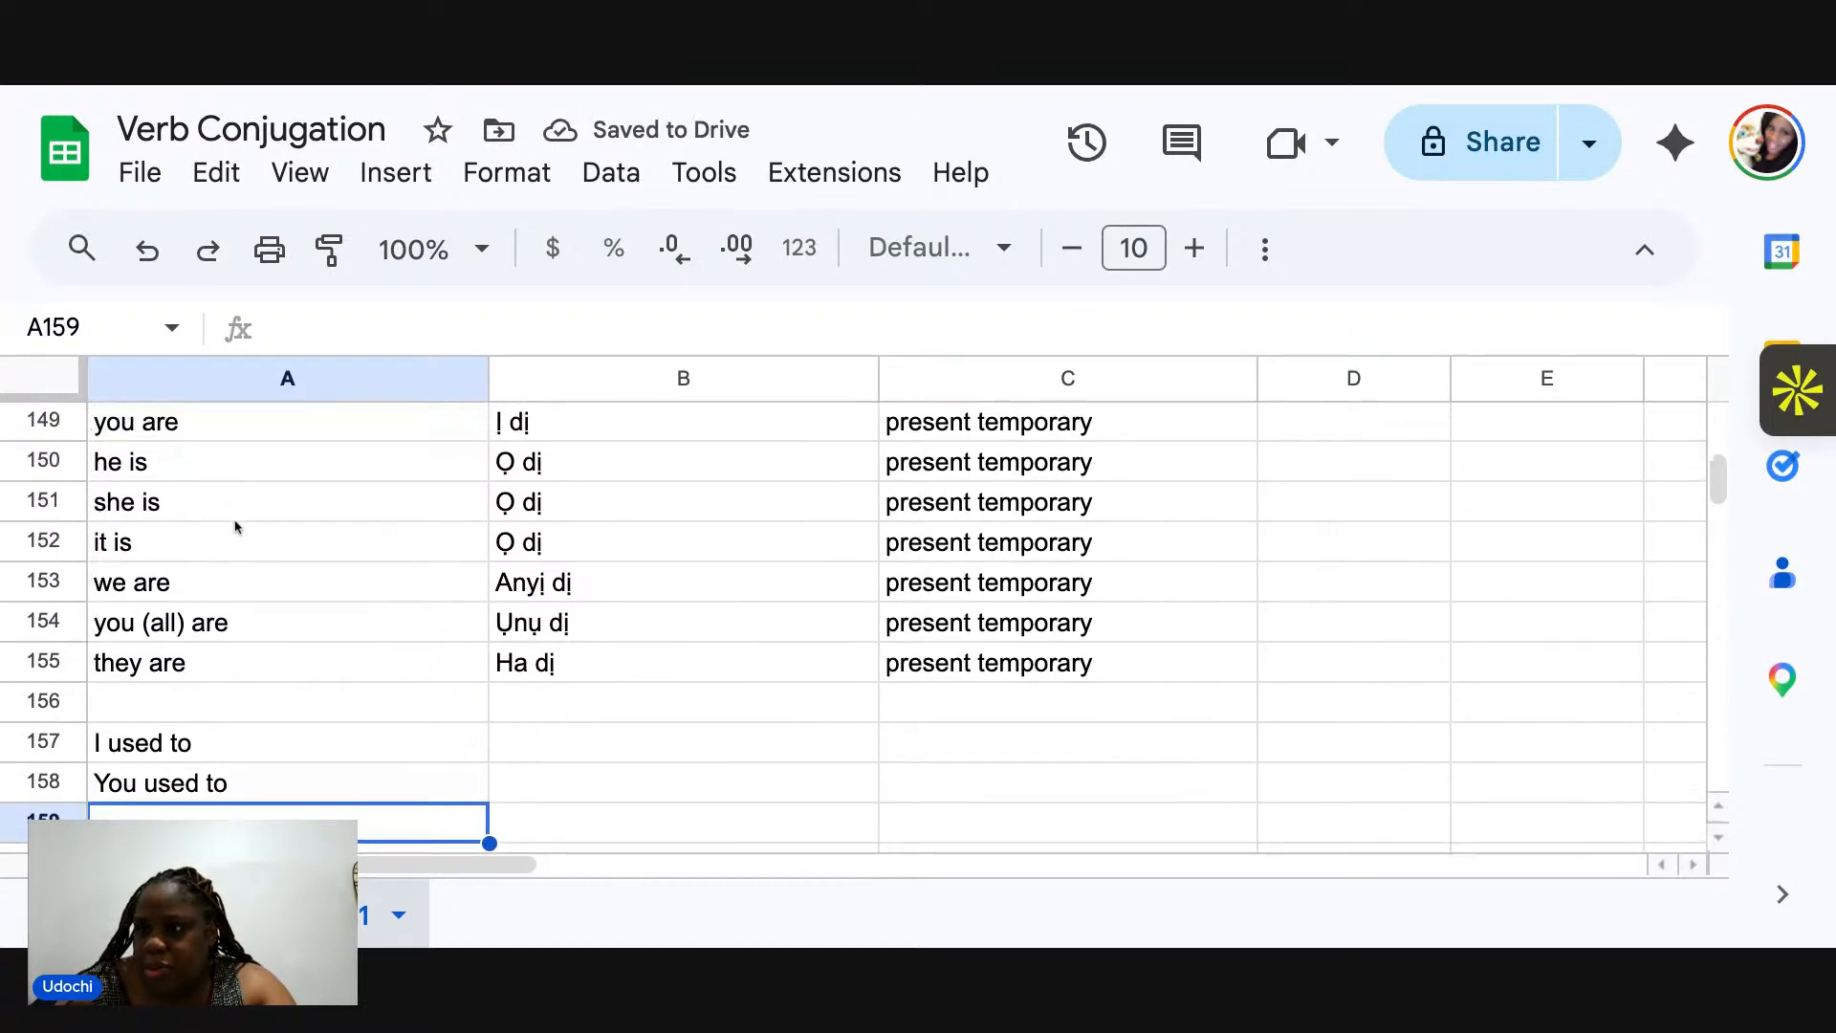
scroll(236, 525, "up", 1)
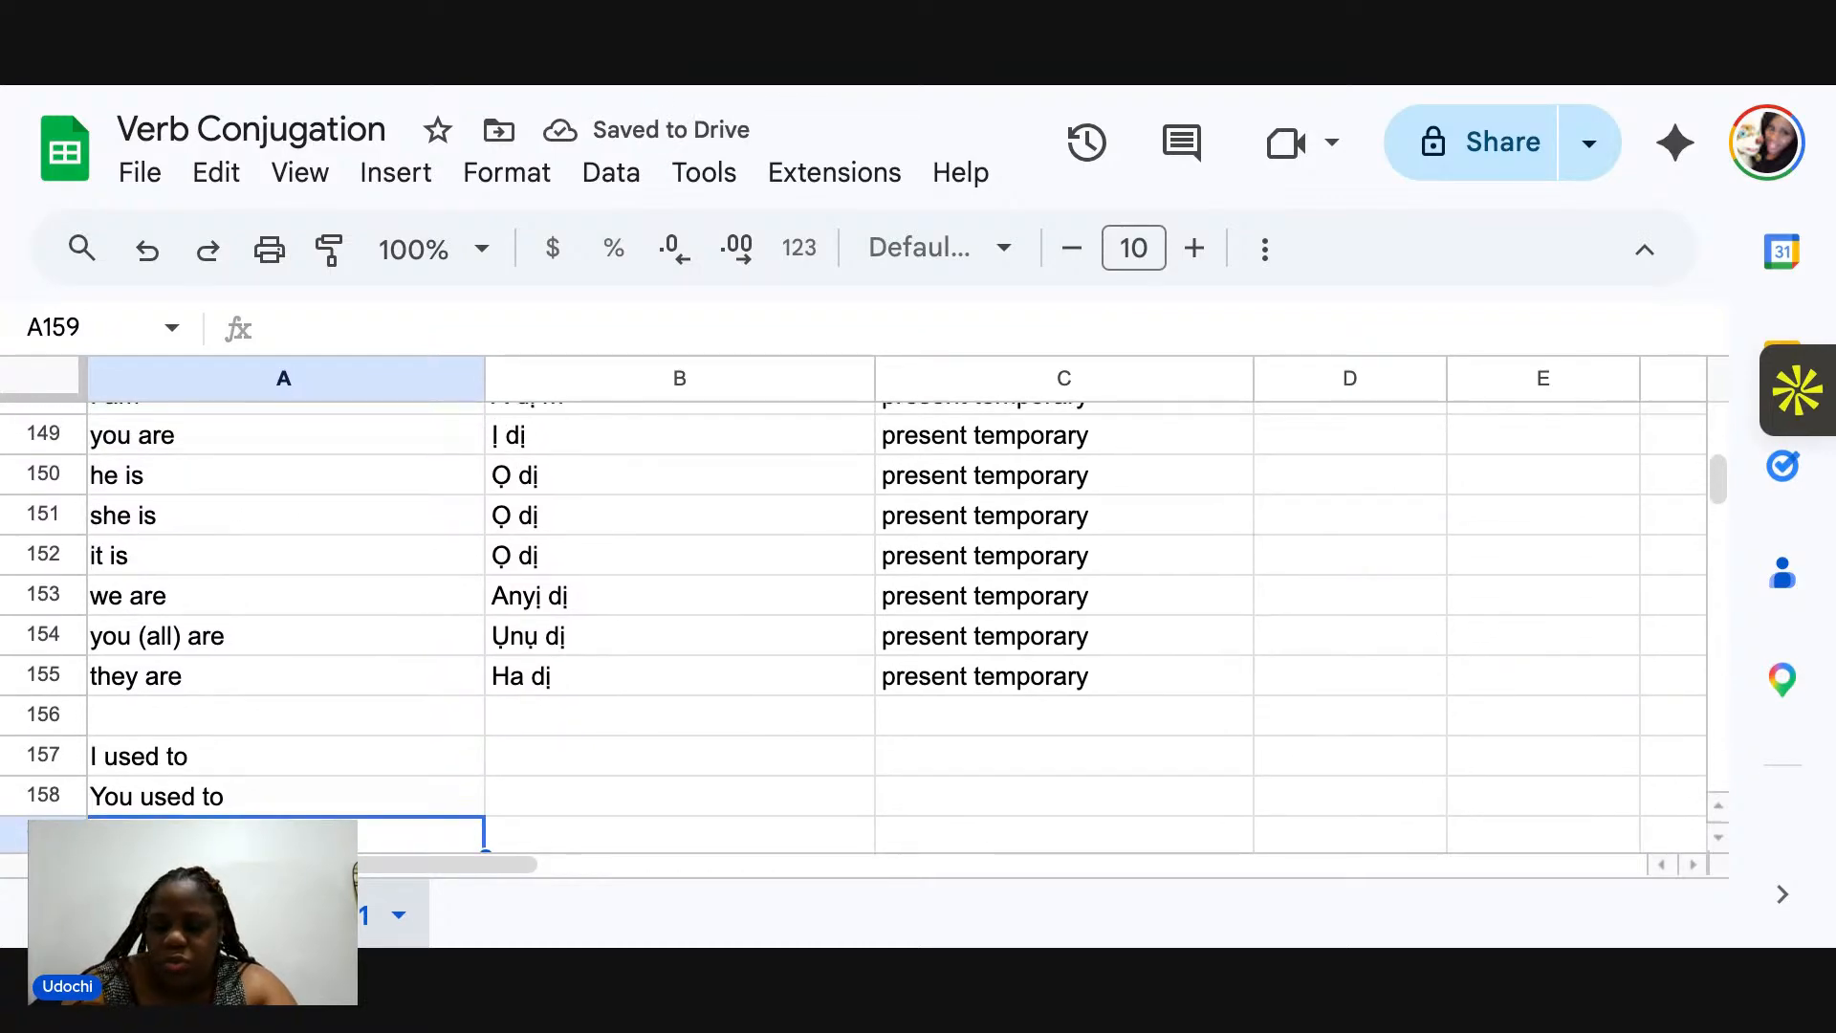
type("He used to")
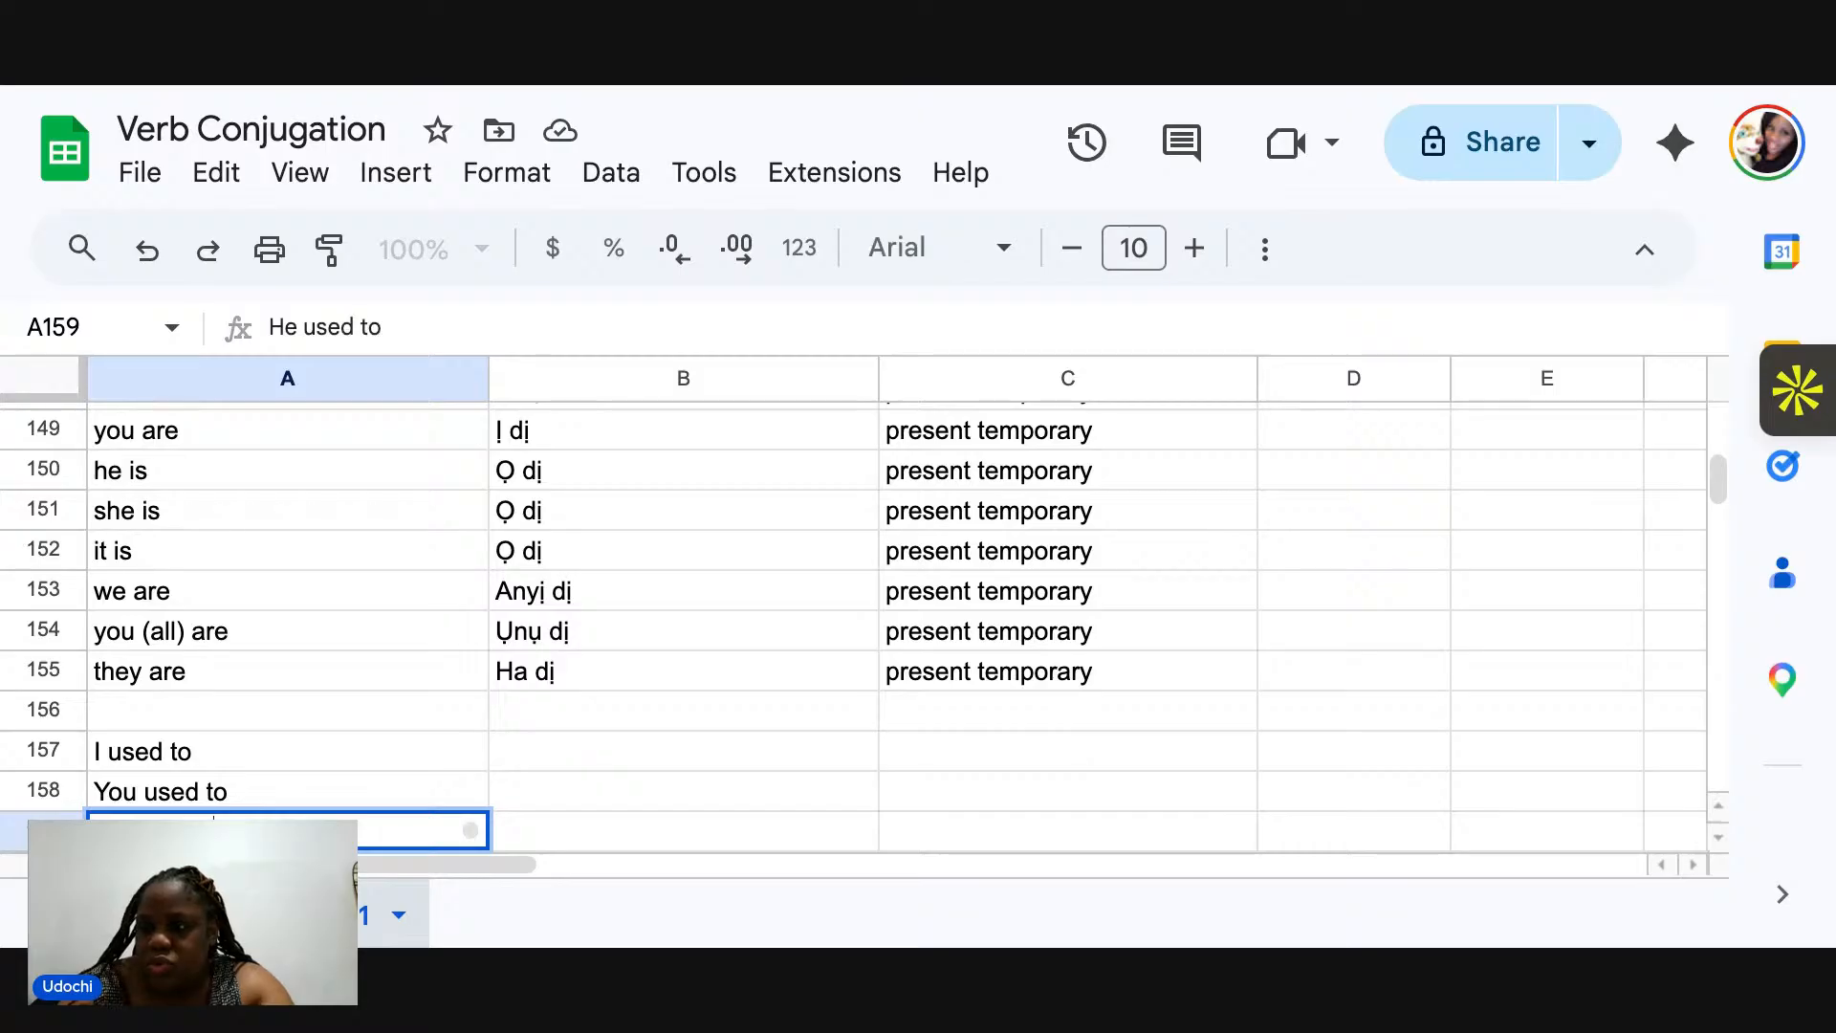
key("Return")
type("She used to")
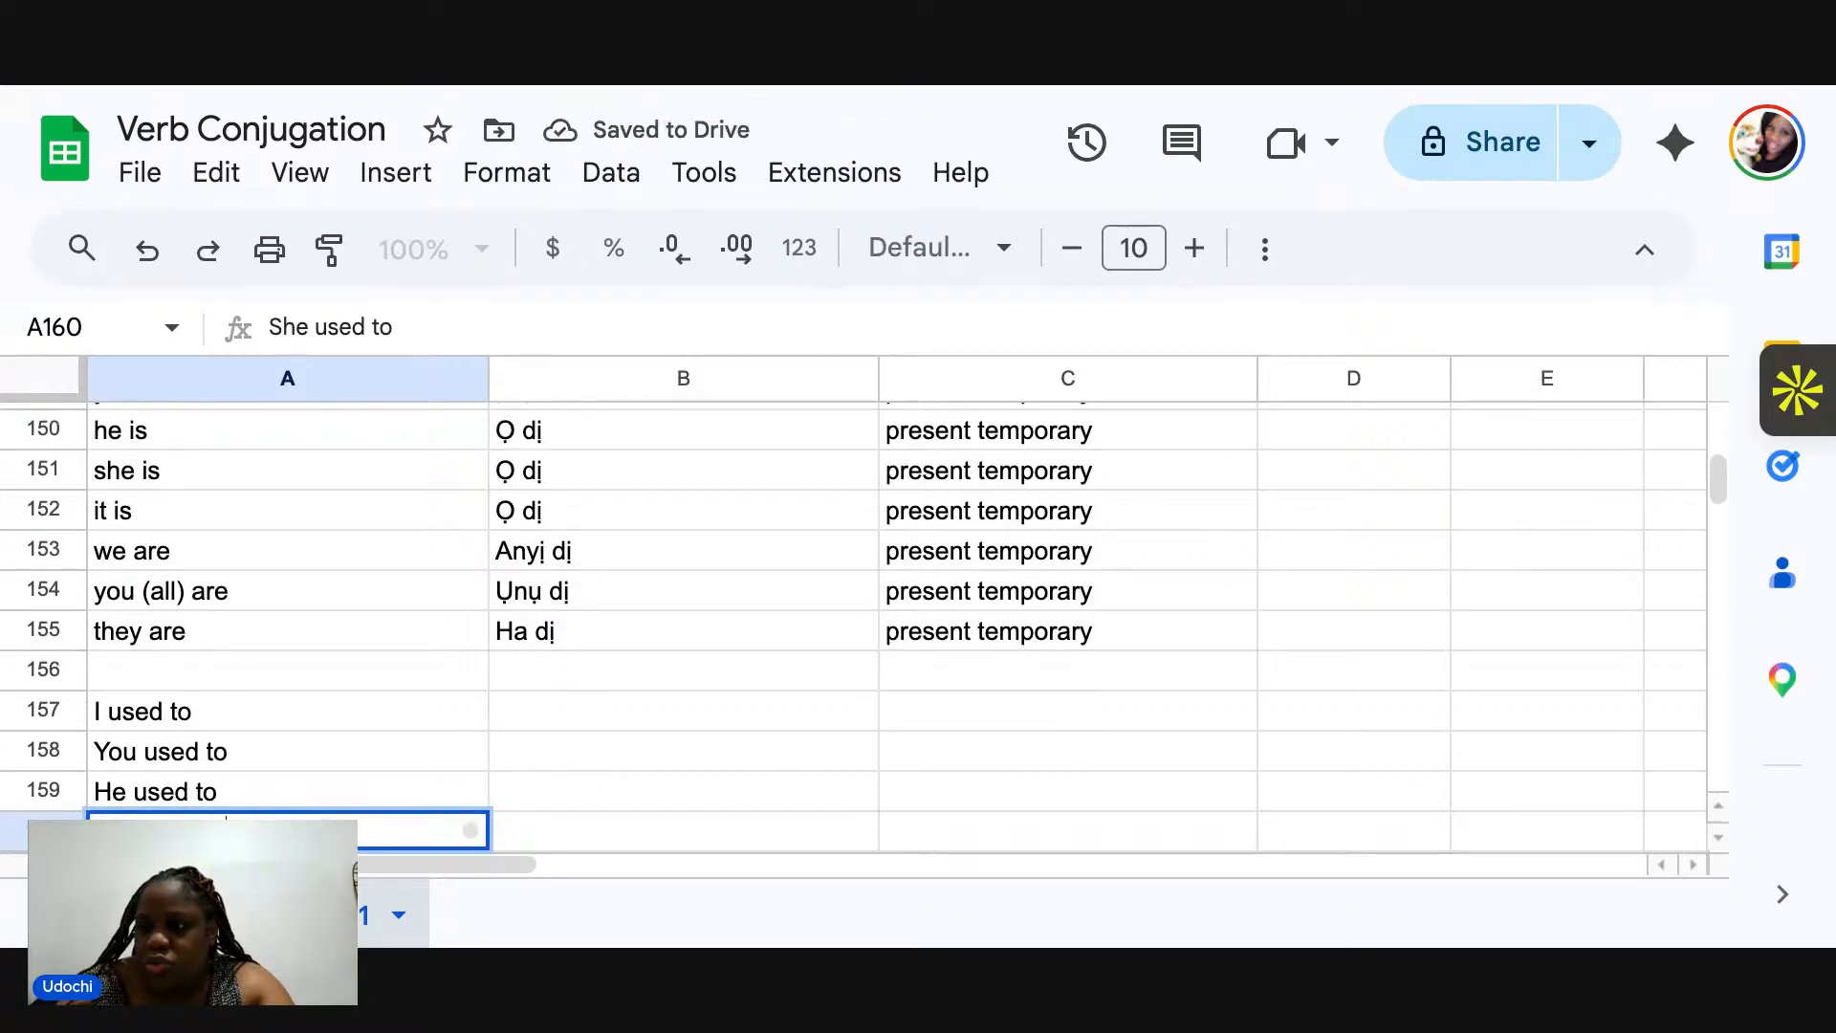
key("Return")
type("It used to")
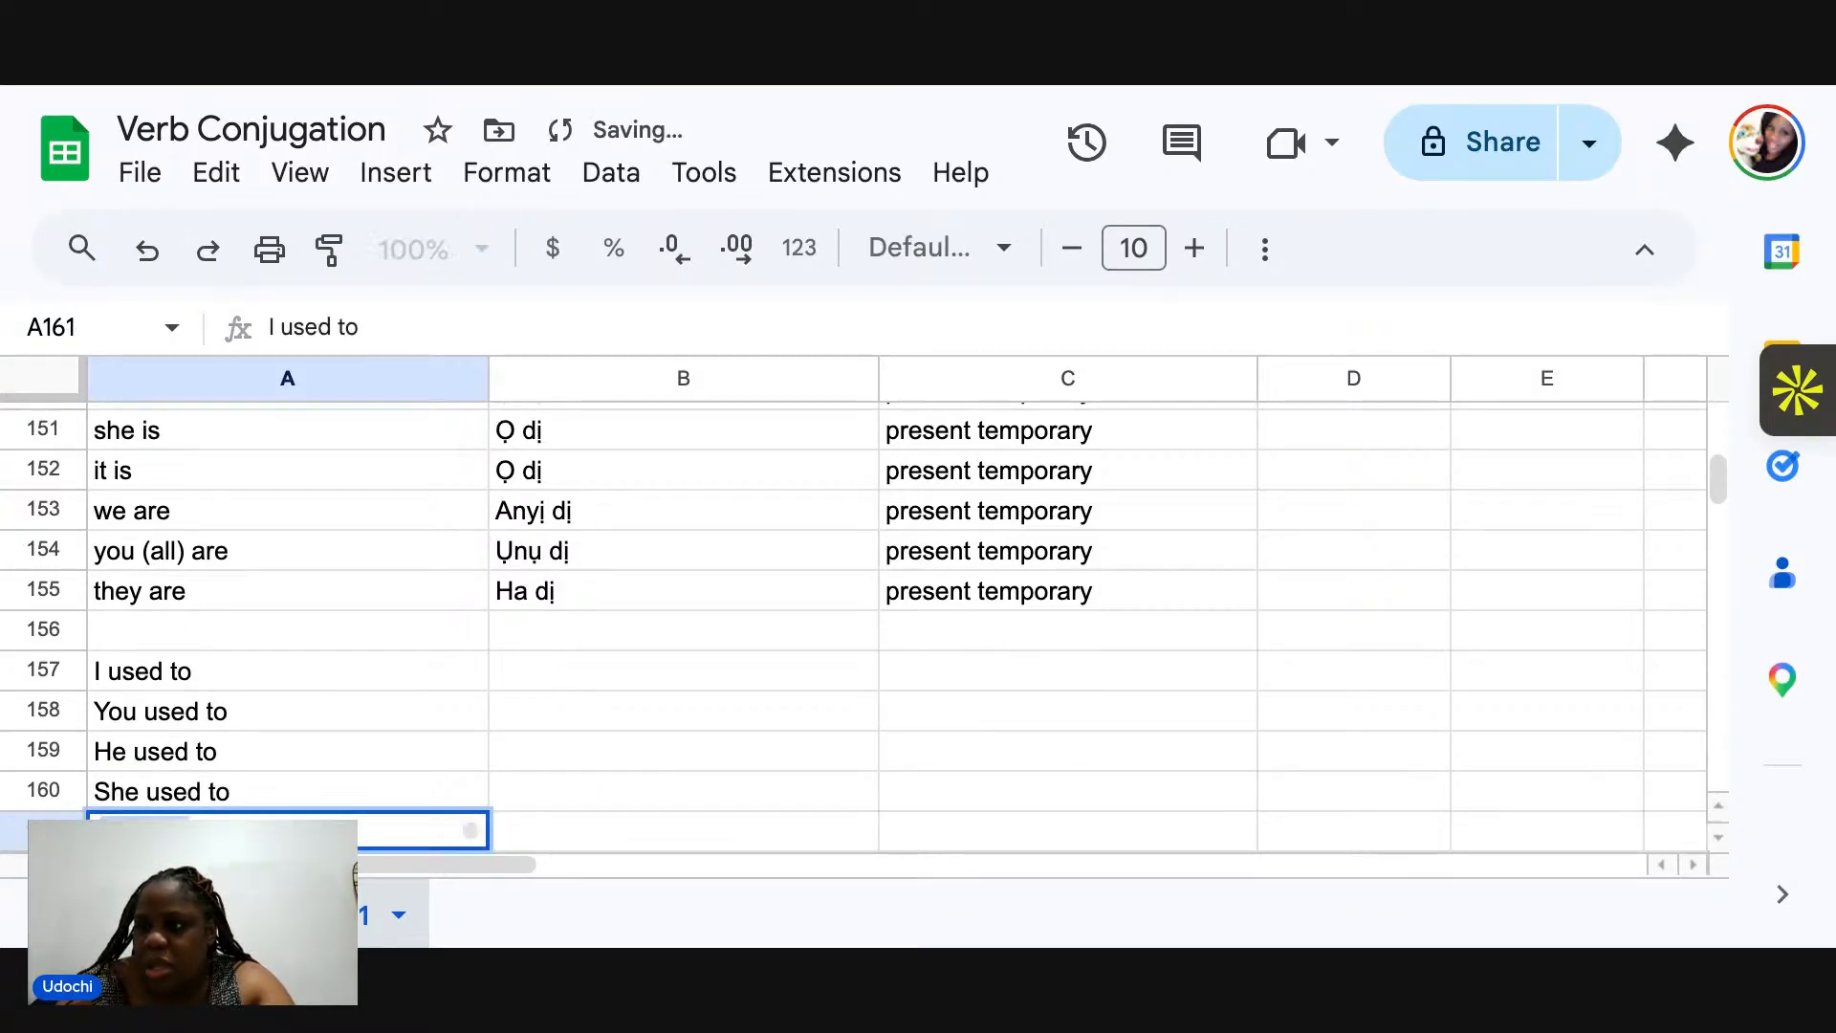
key("Return")
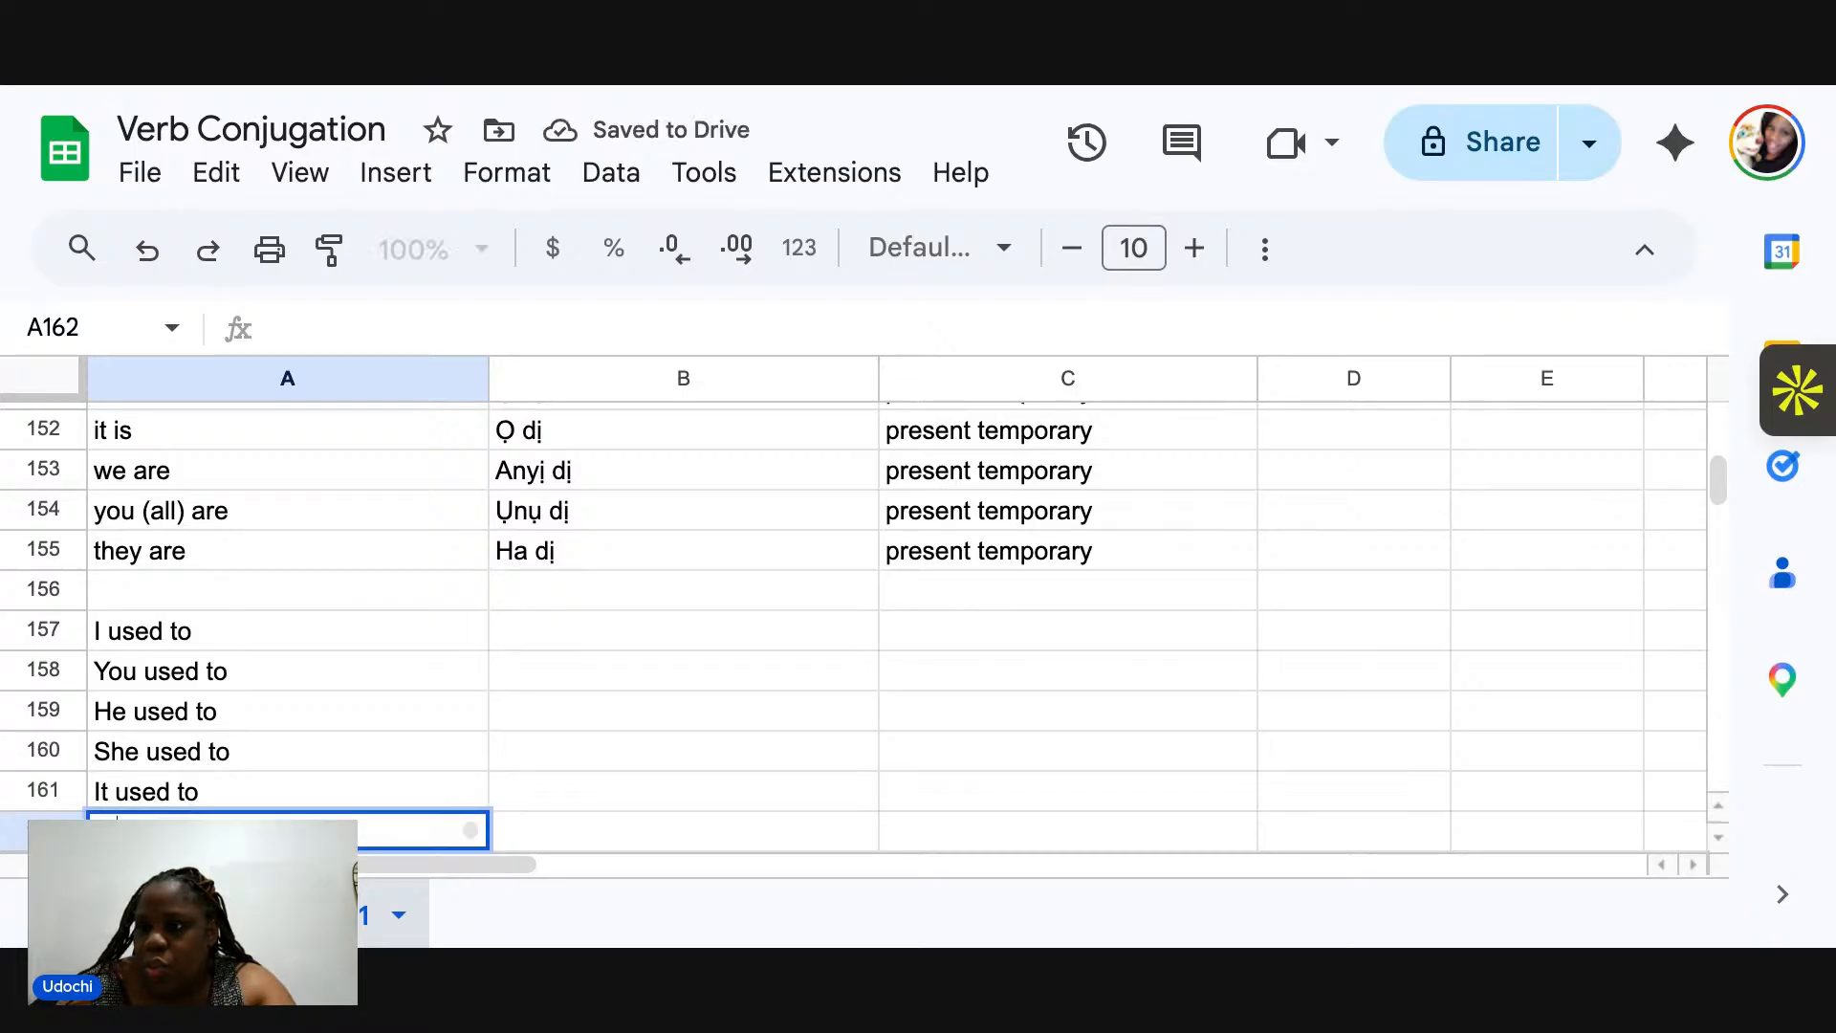
Enter "We used to", "You (all) used to" and "They used to" in cells A162 to A164.
type("We used to")
key("Return")
type("You (all)")
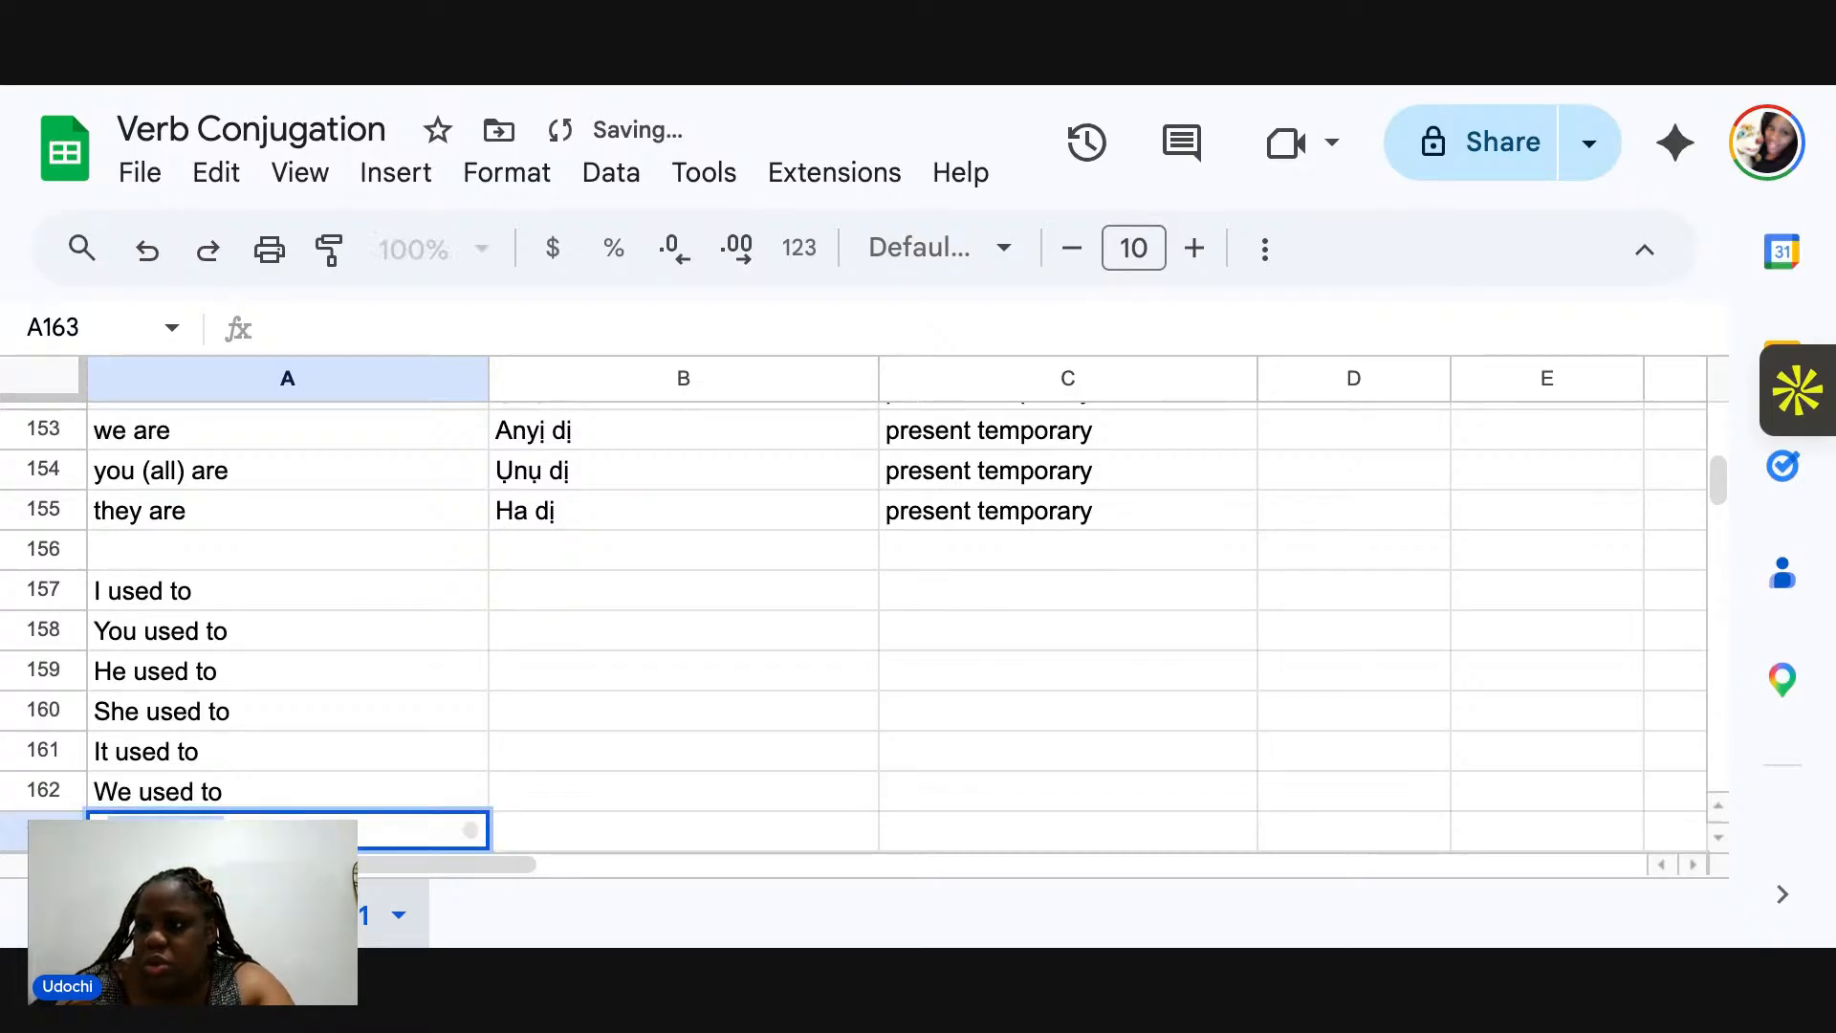
type(" used to")
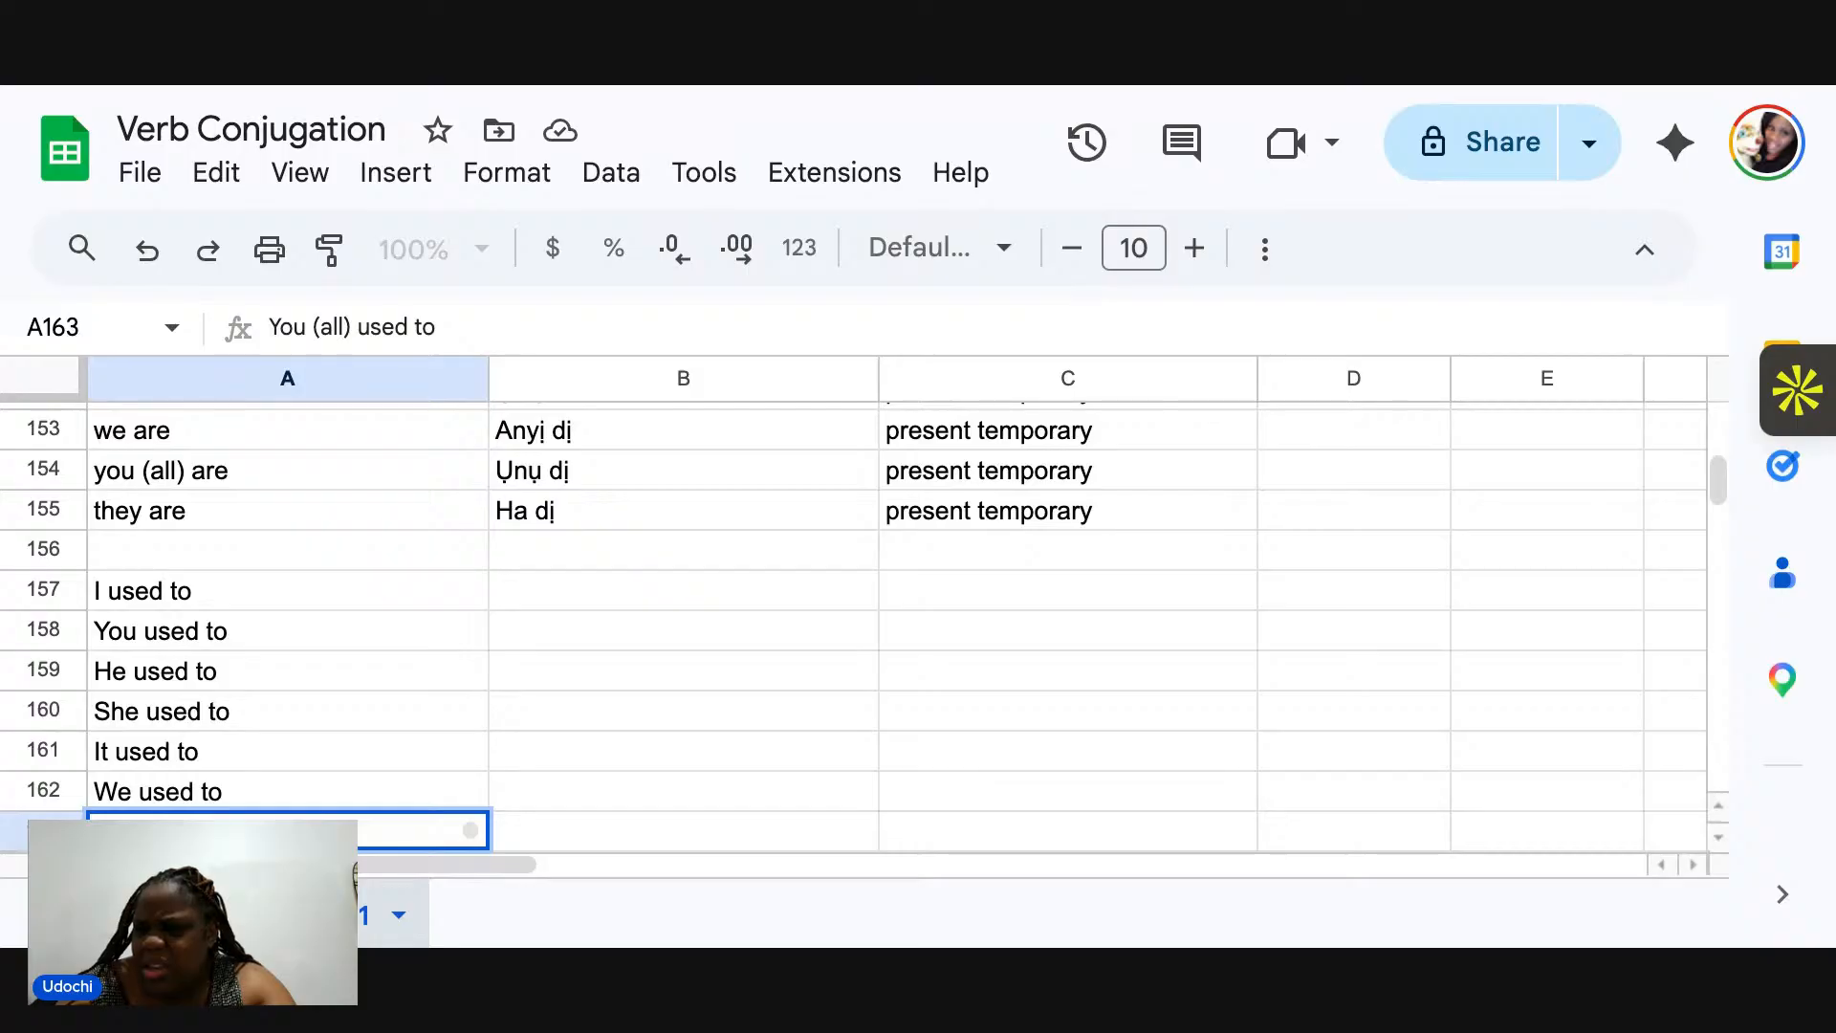
key("Return")
type("They used to")
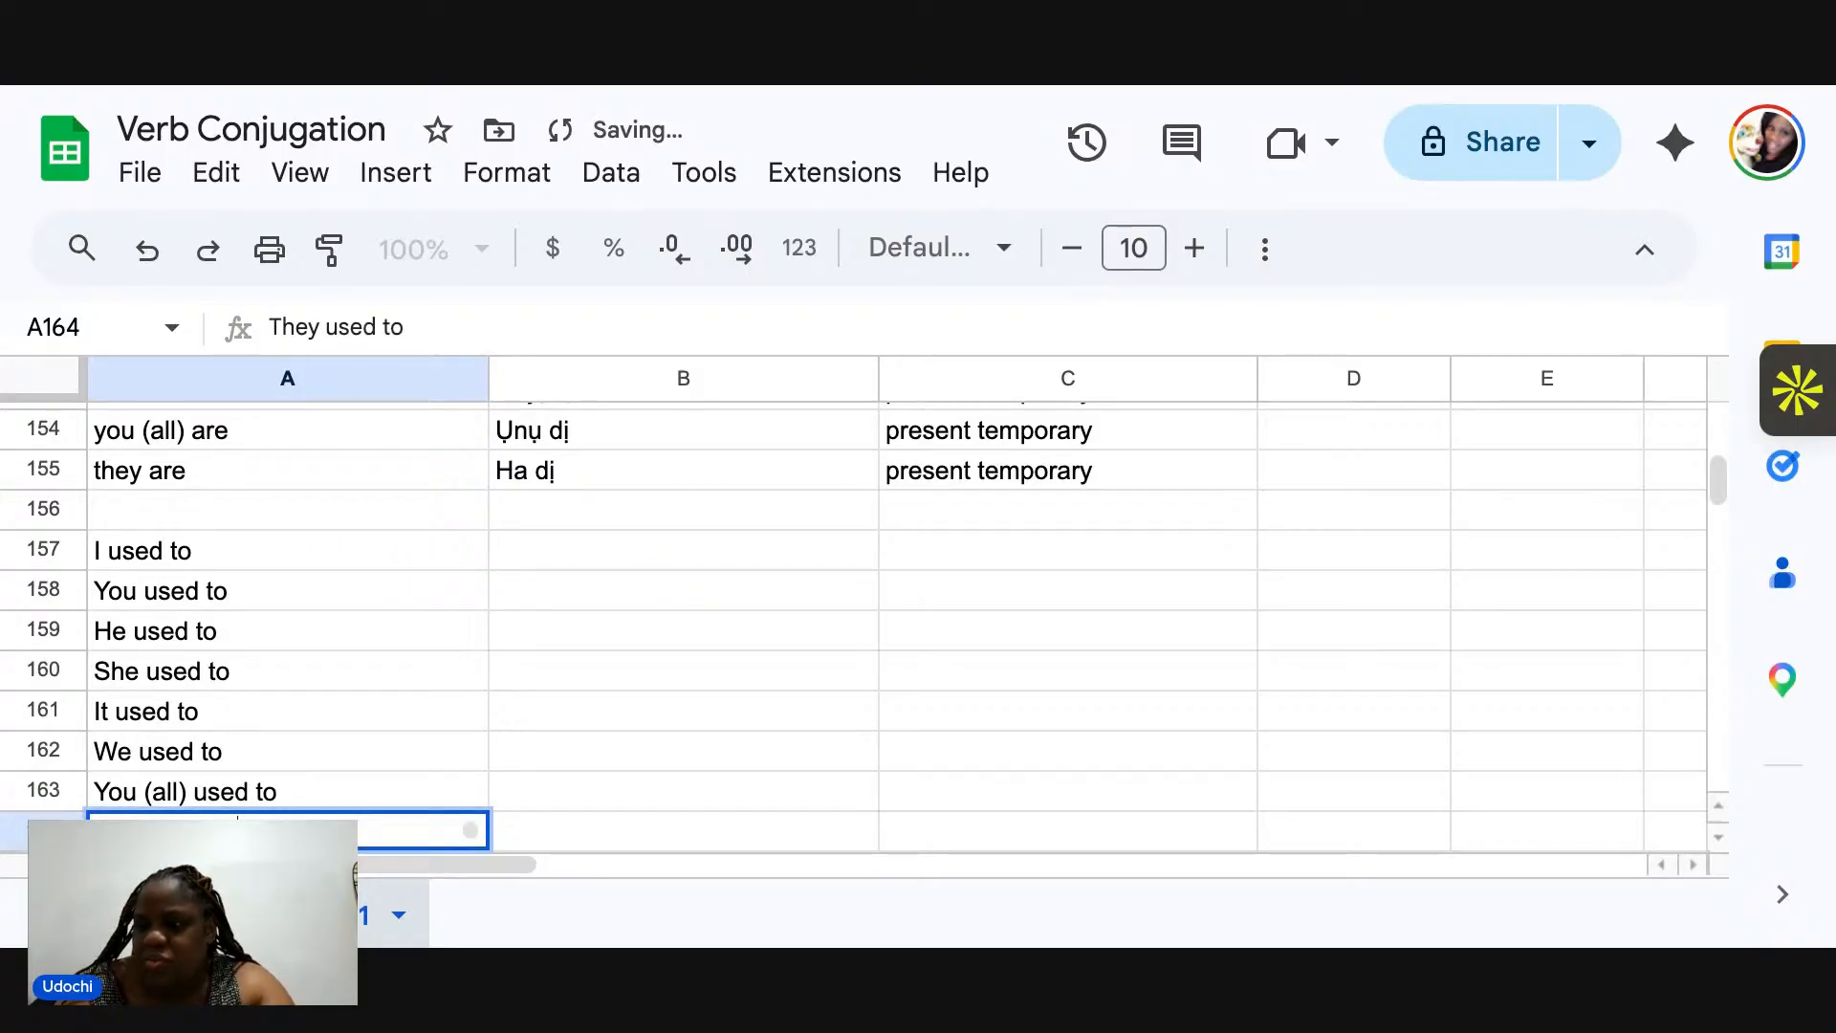
left_click(544, 625)
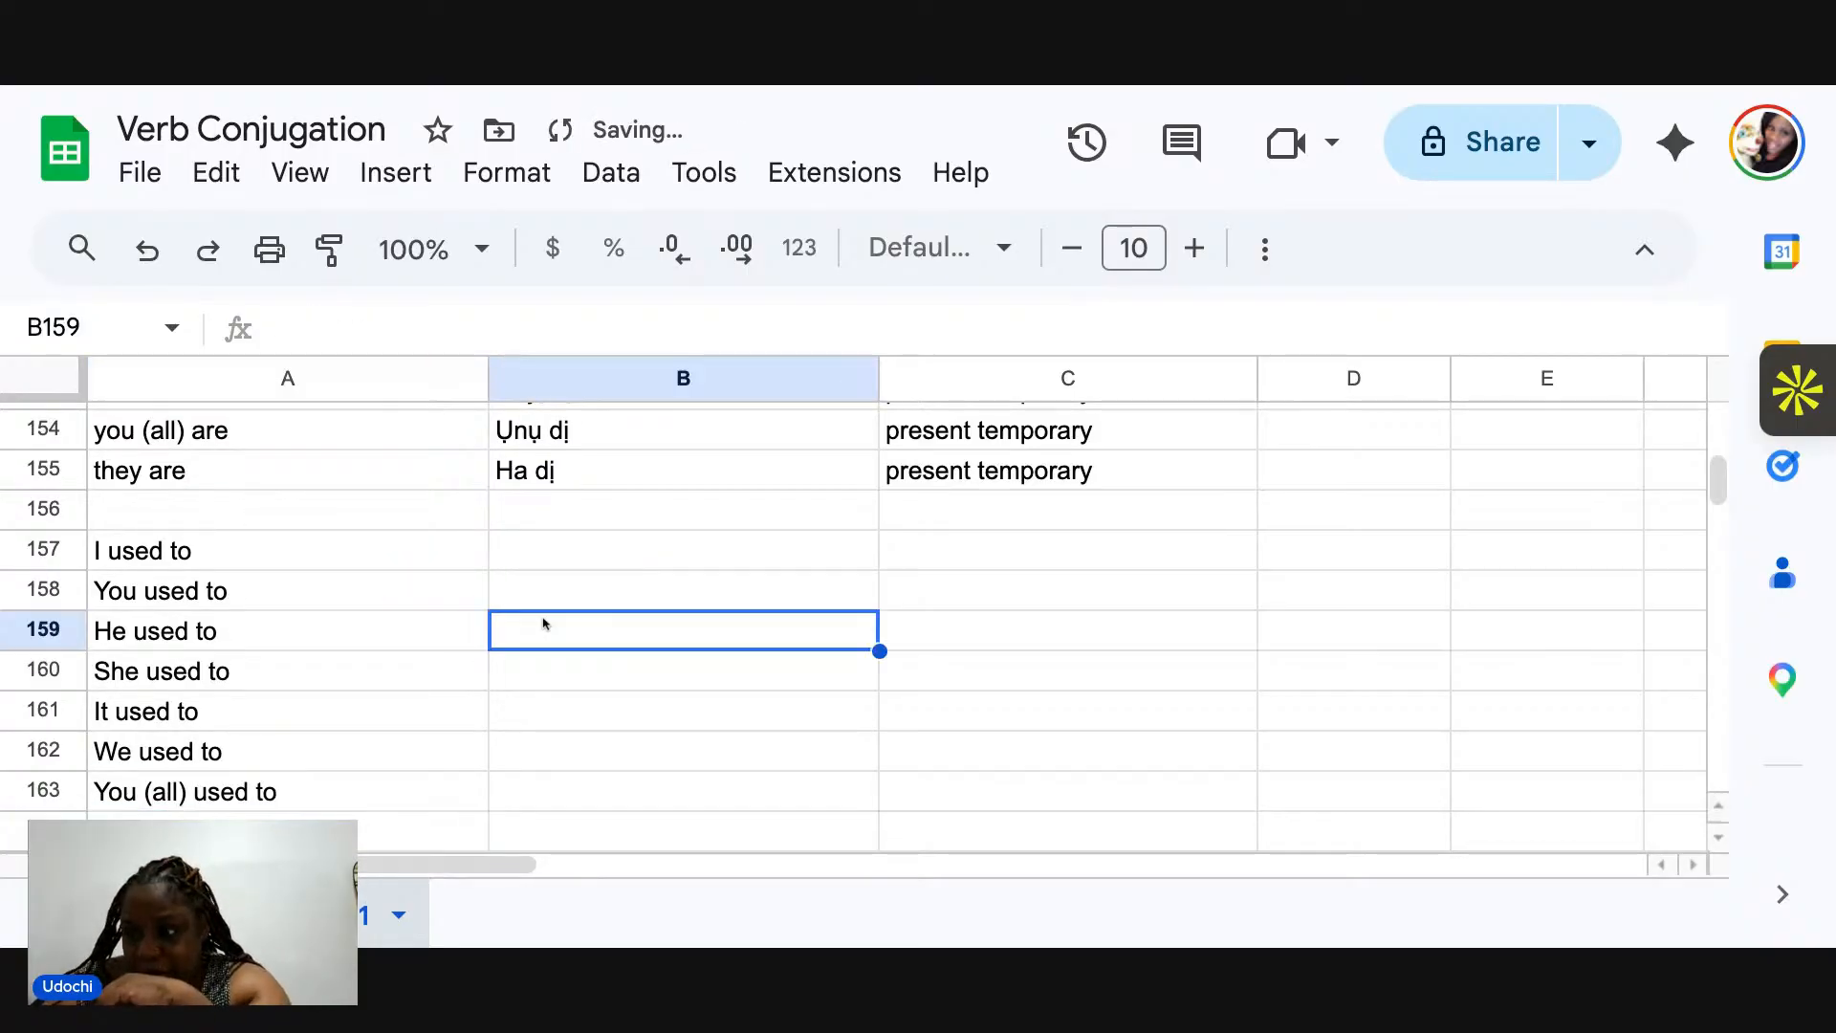
scroll(543, 623, "up", 20)
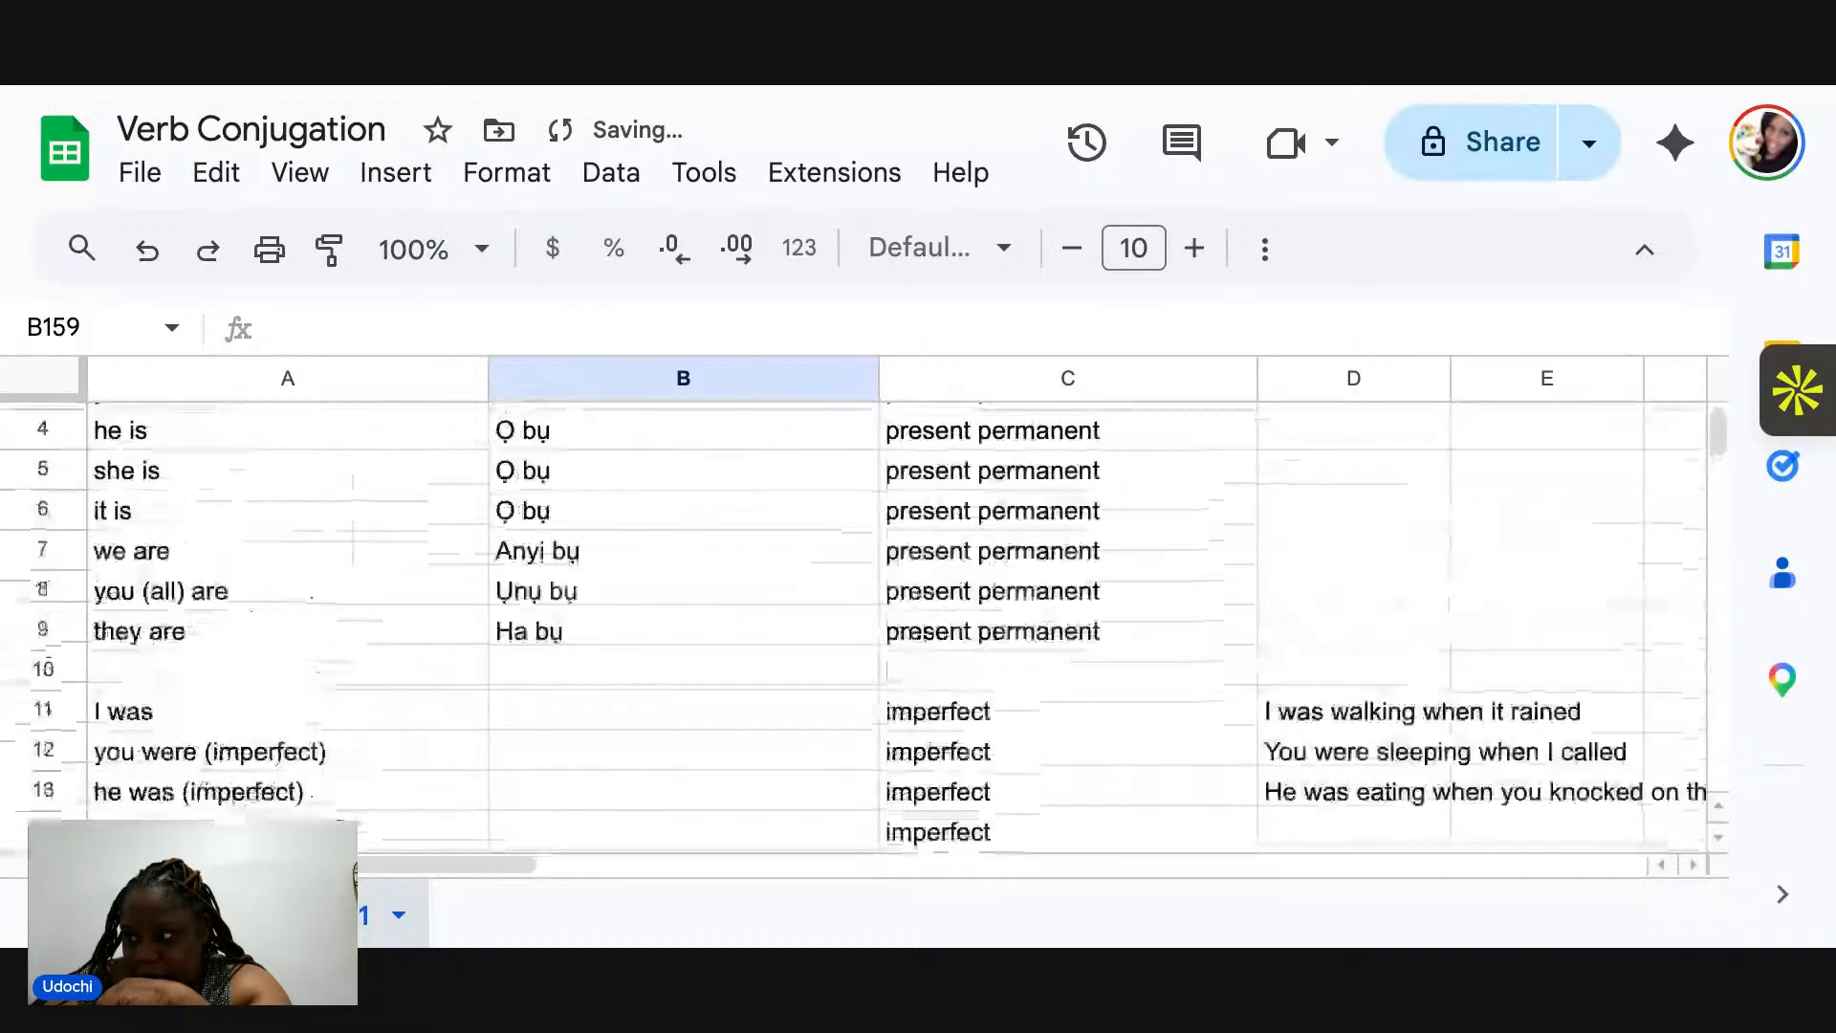
scroll(543, 623, "up", 2)
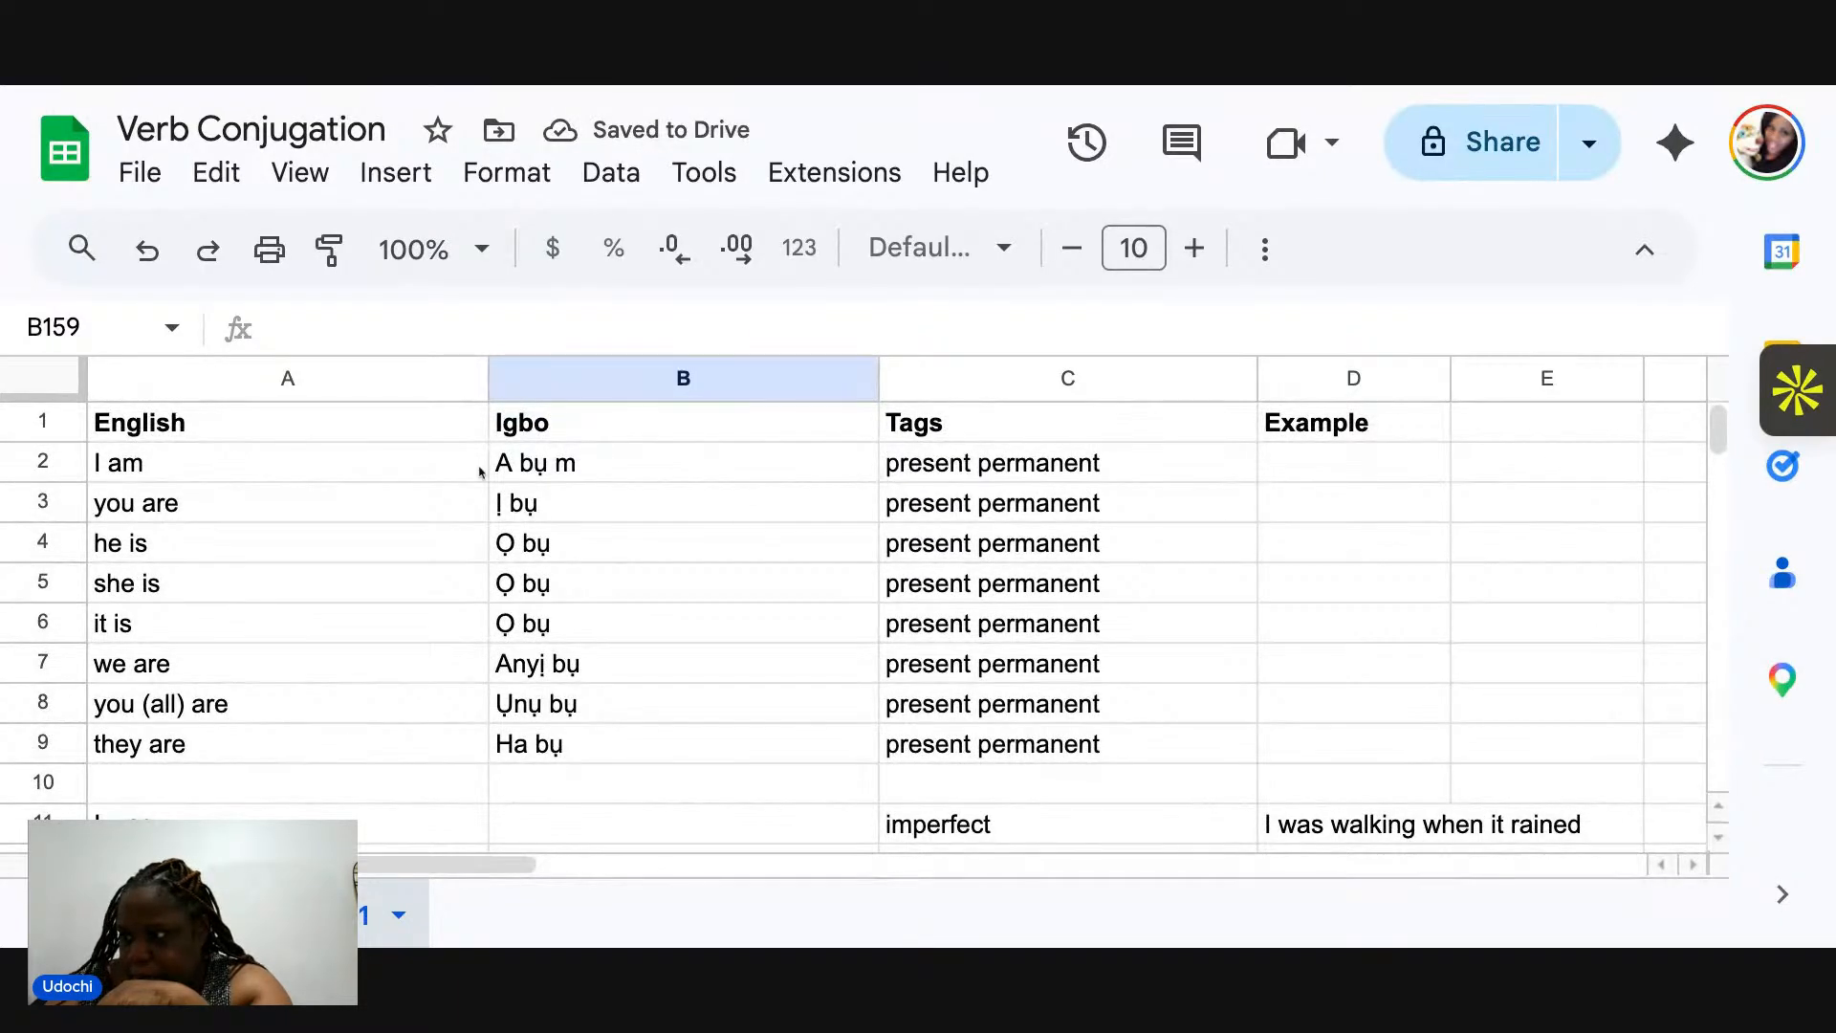
left_click_drag(107, 421, 1358, 423)
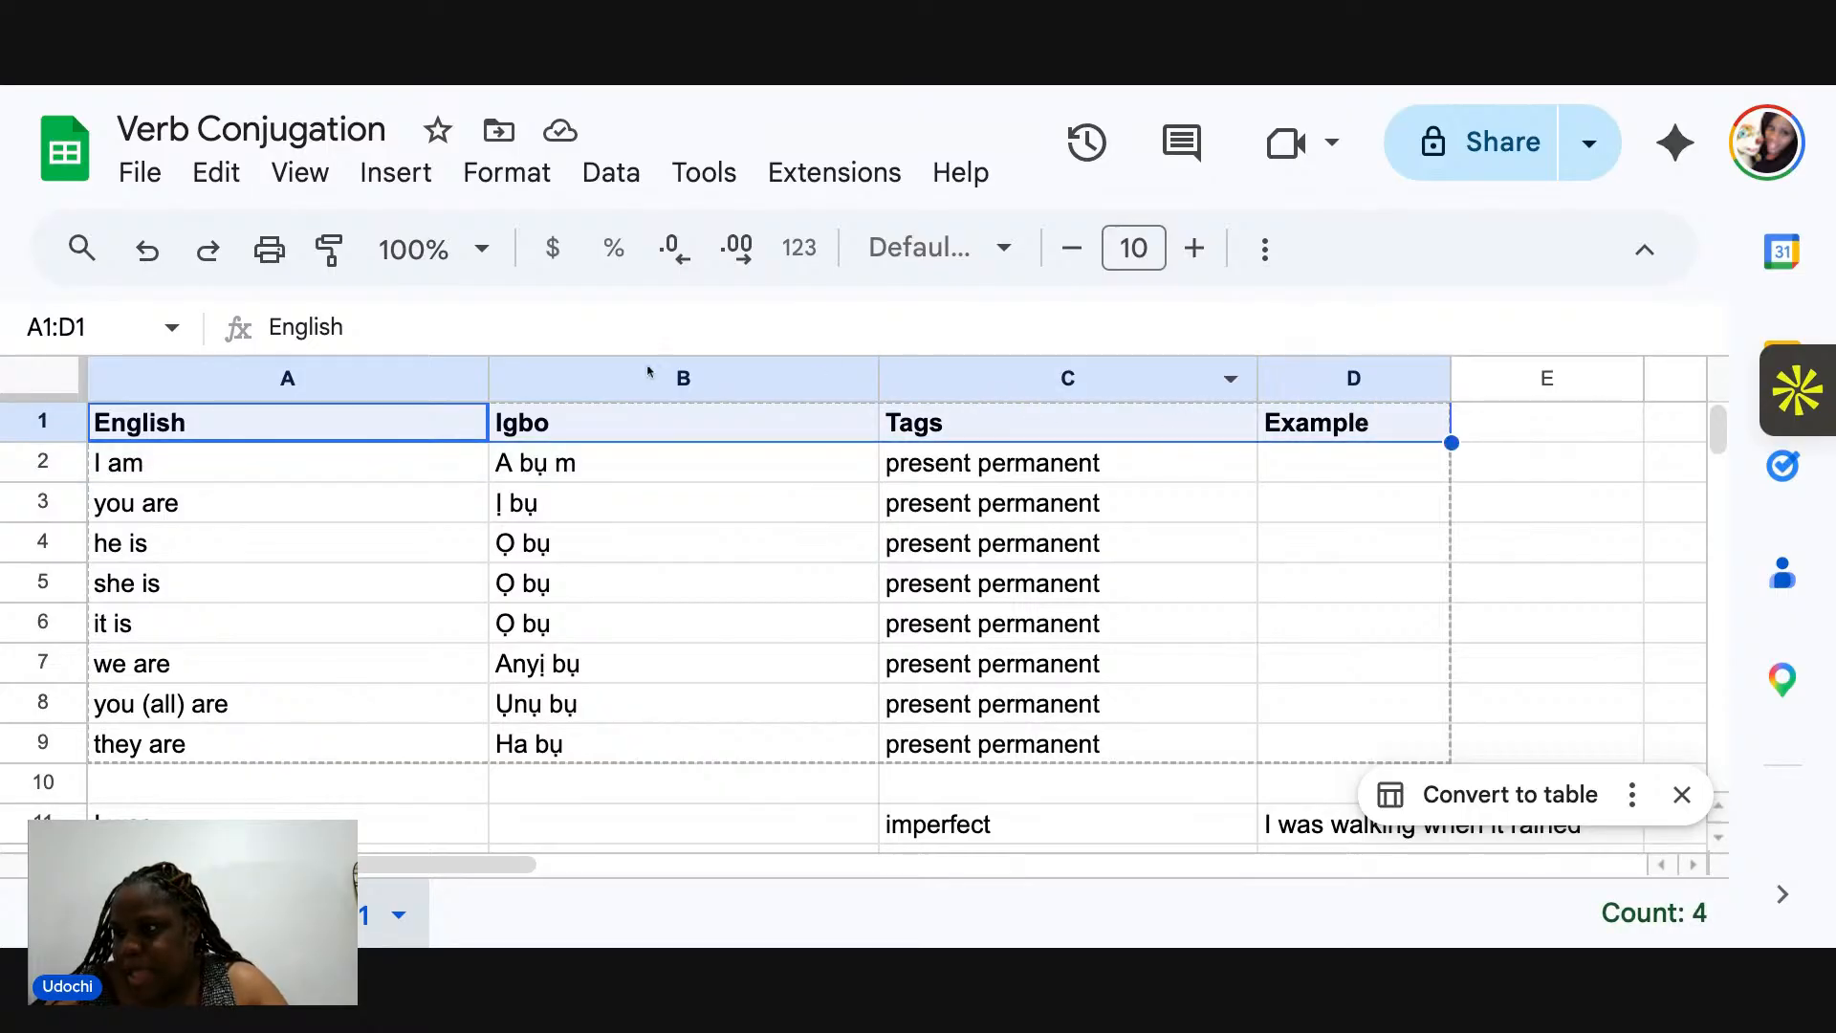
right_click(399, 435)
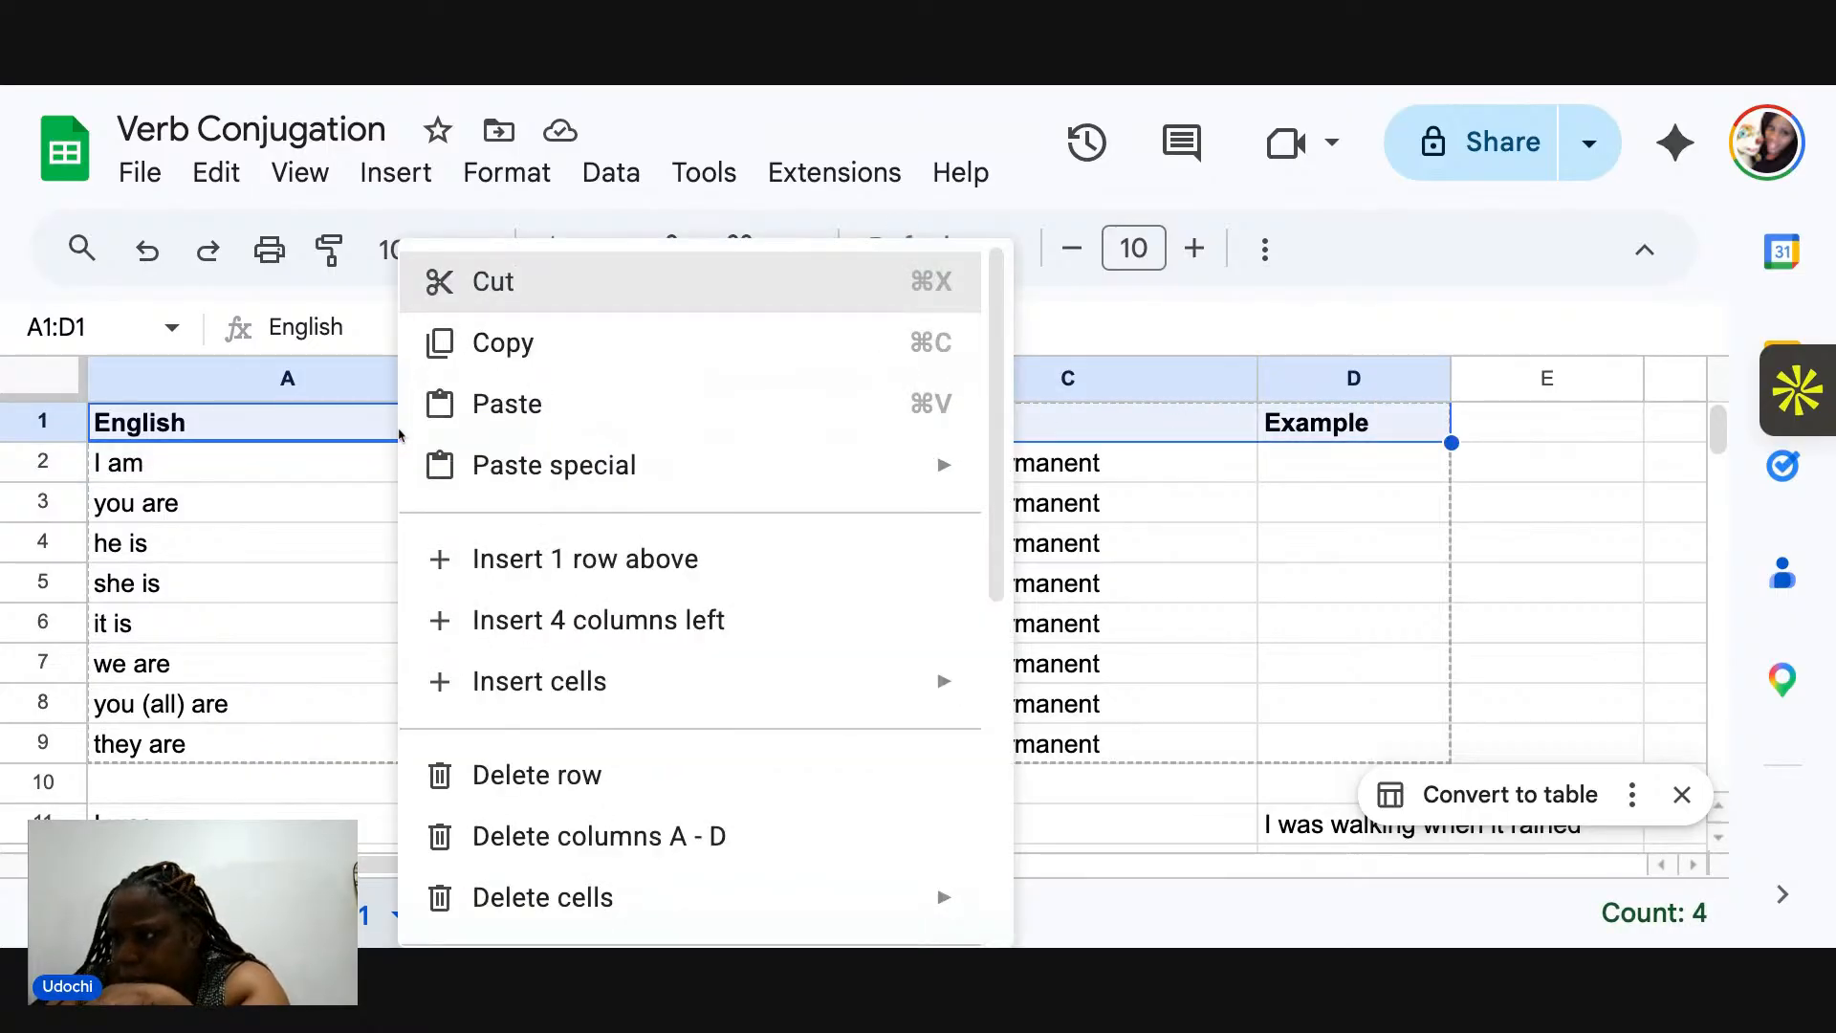
scroll(574, 473, "down", 3)
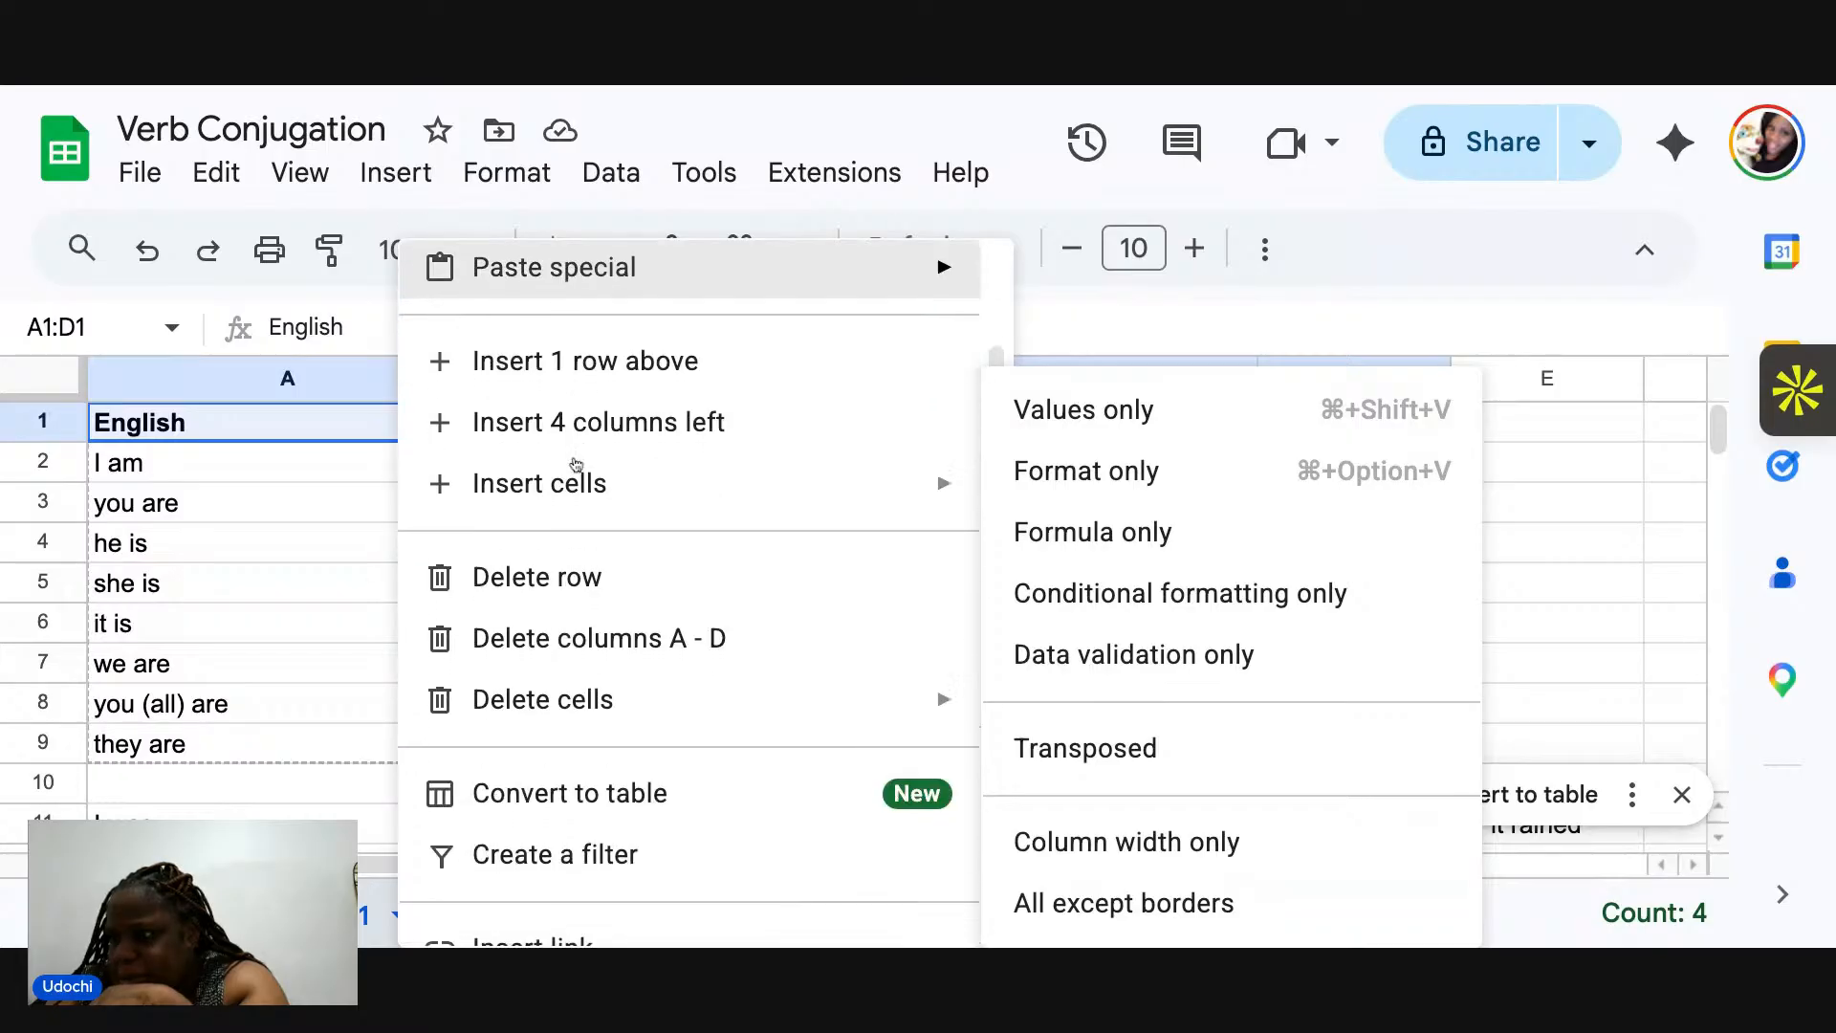
scroll(574, 465, "down", 3)
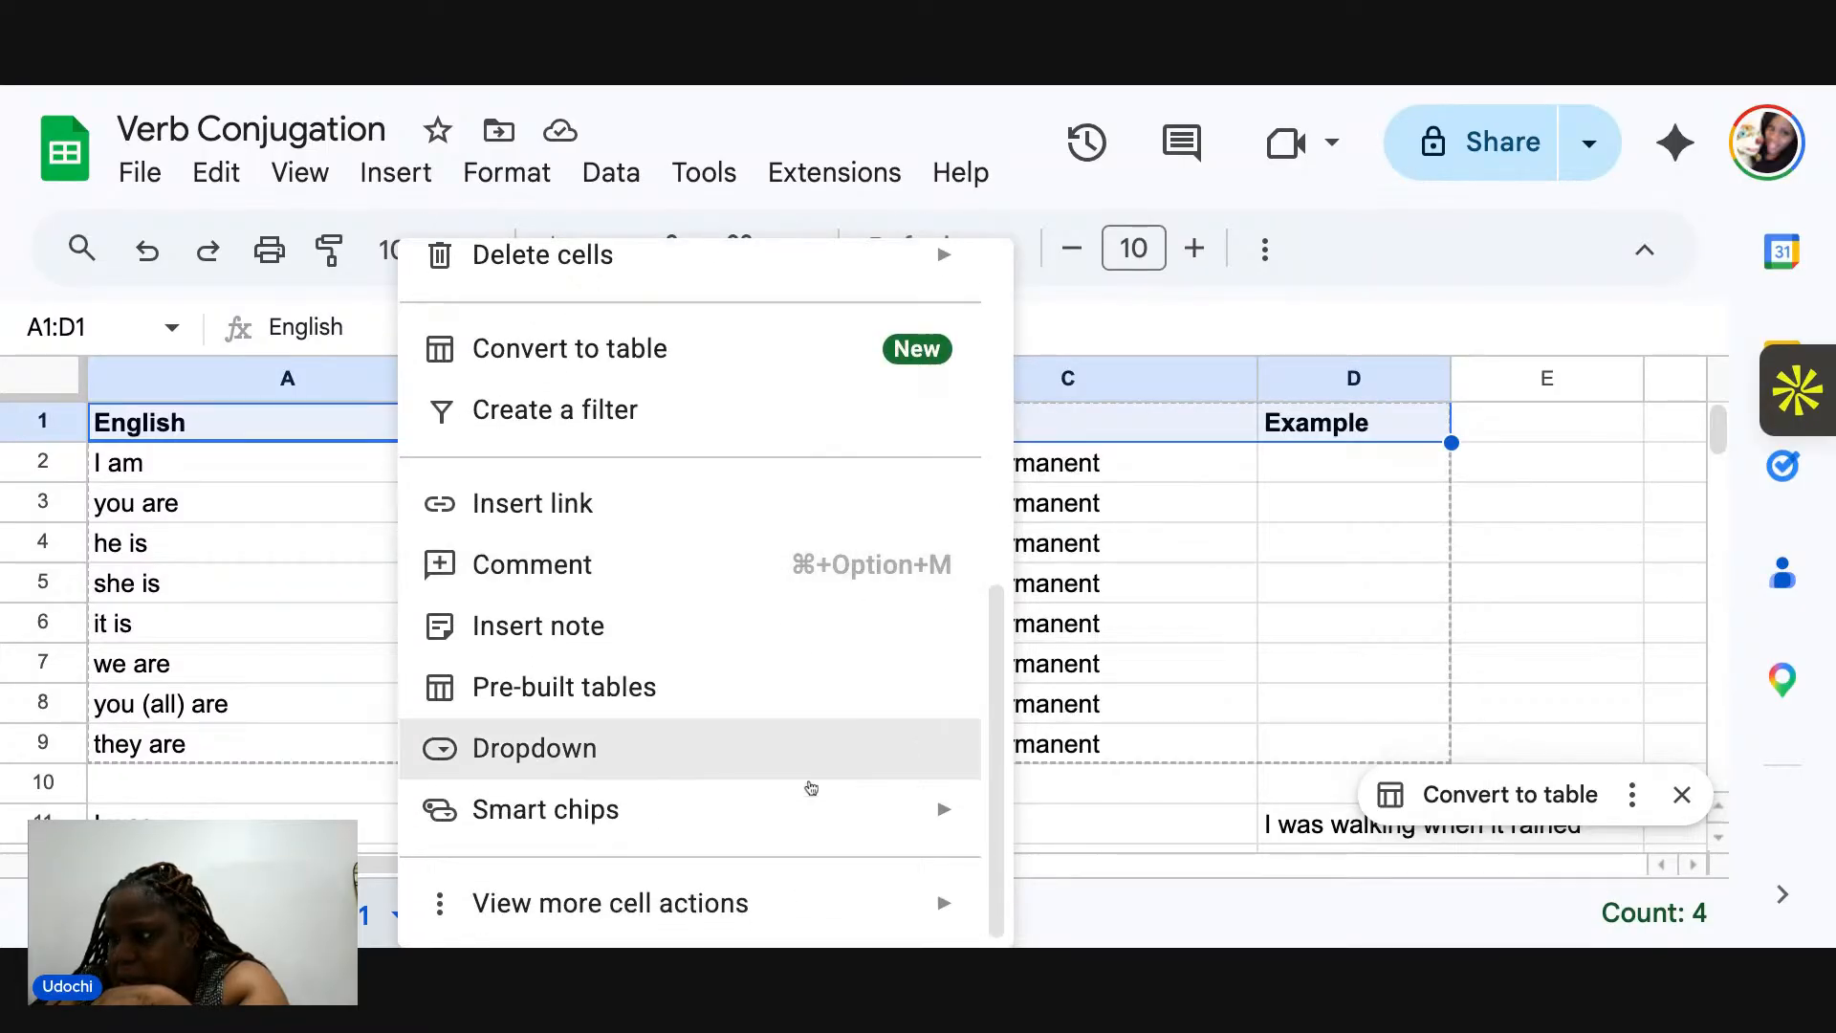
mouse_move(882, 897)
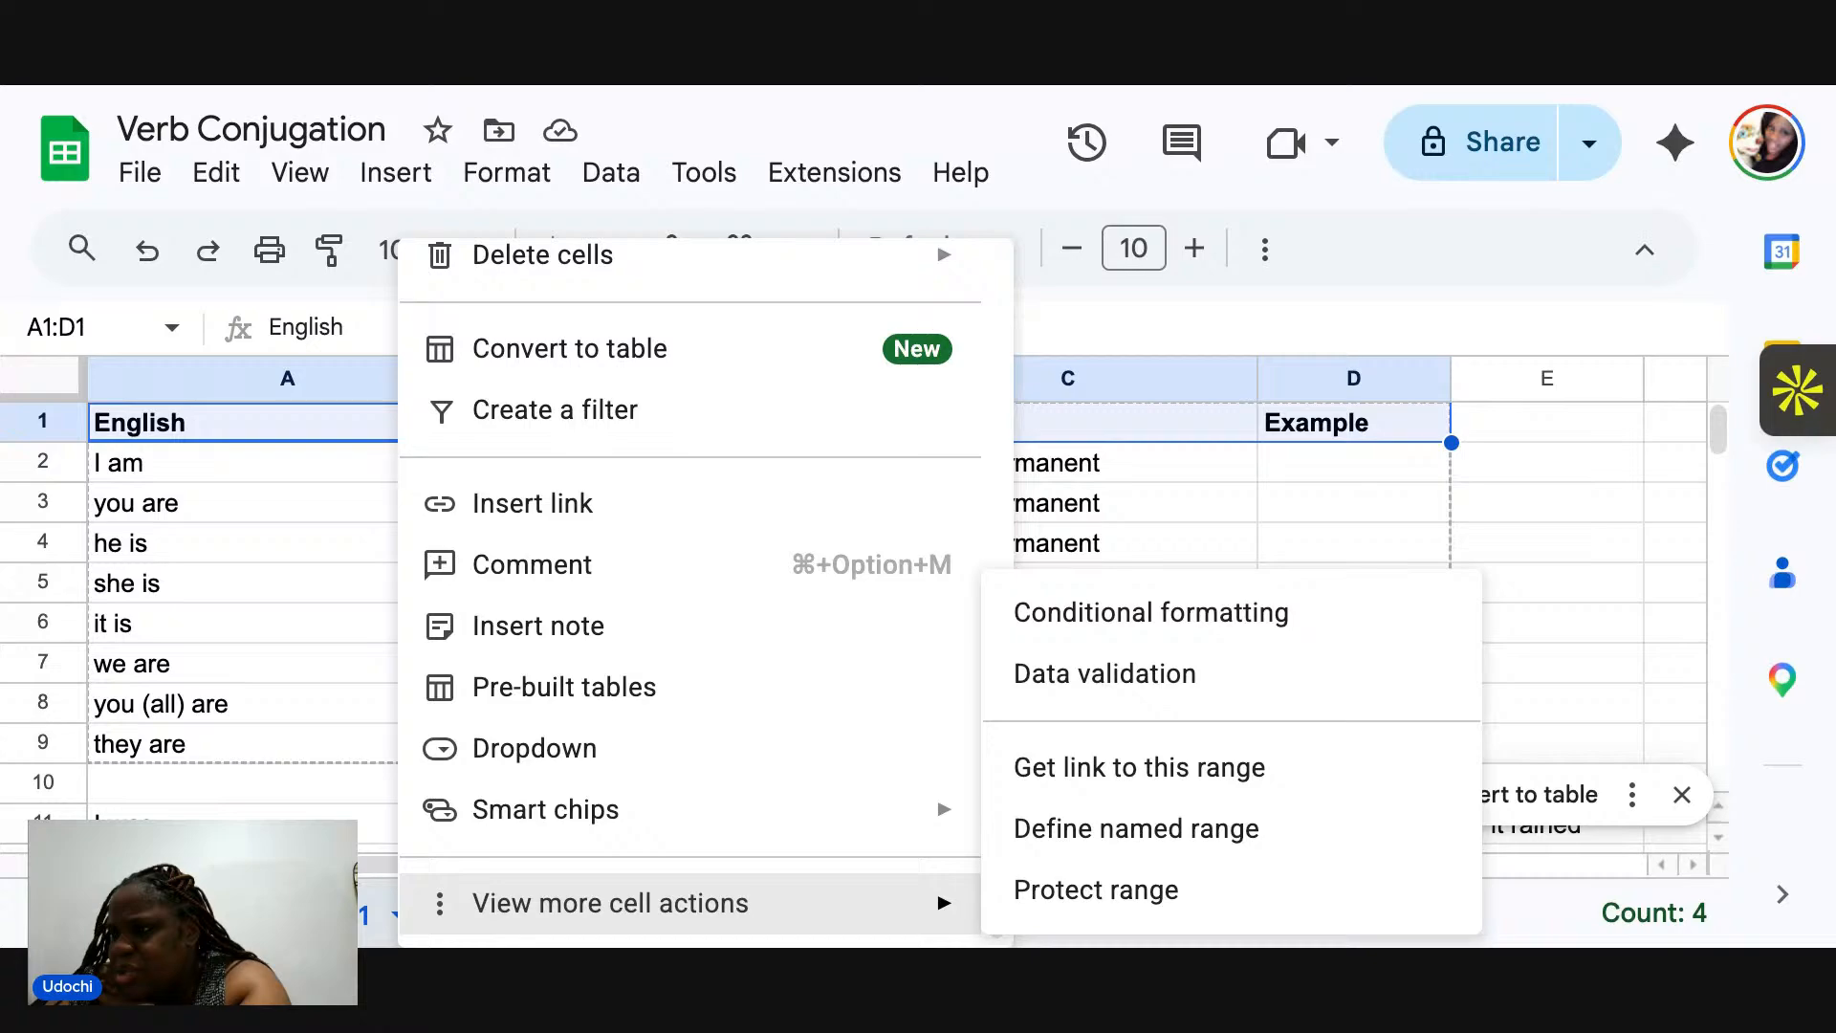
scroll(849, 704, "up", 3)
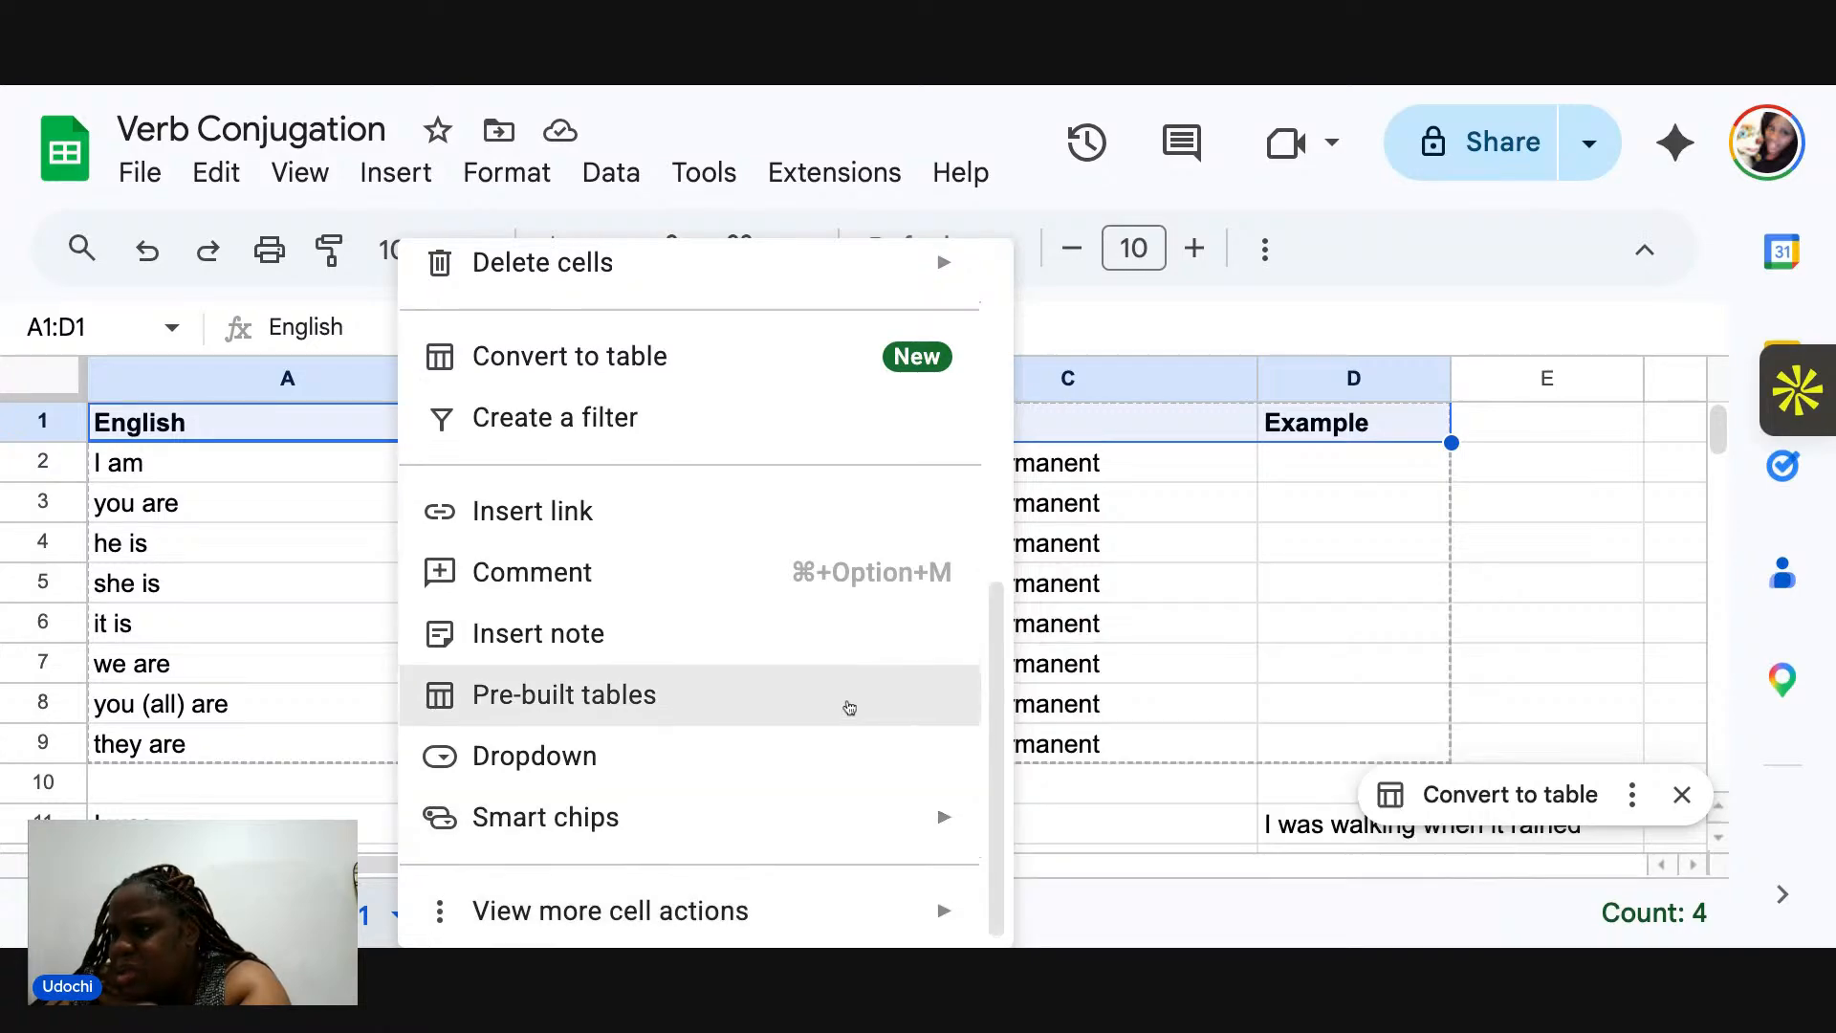
scroll(849, 708, "up", 4)
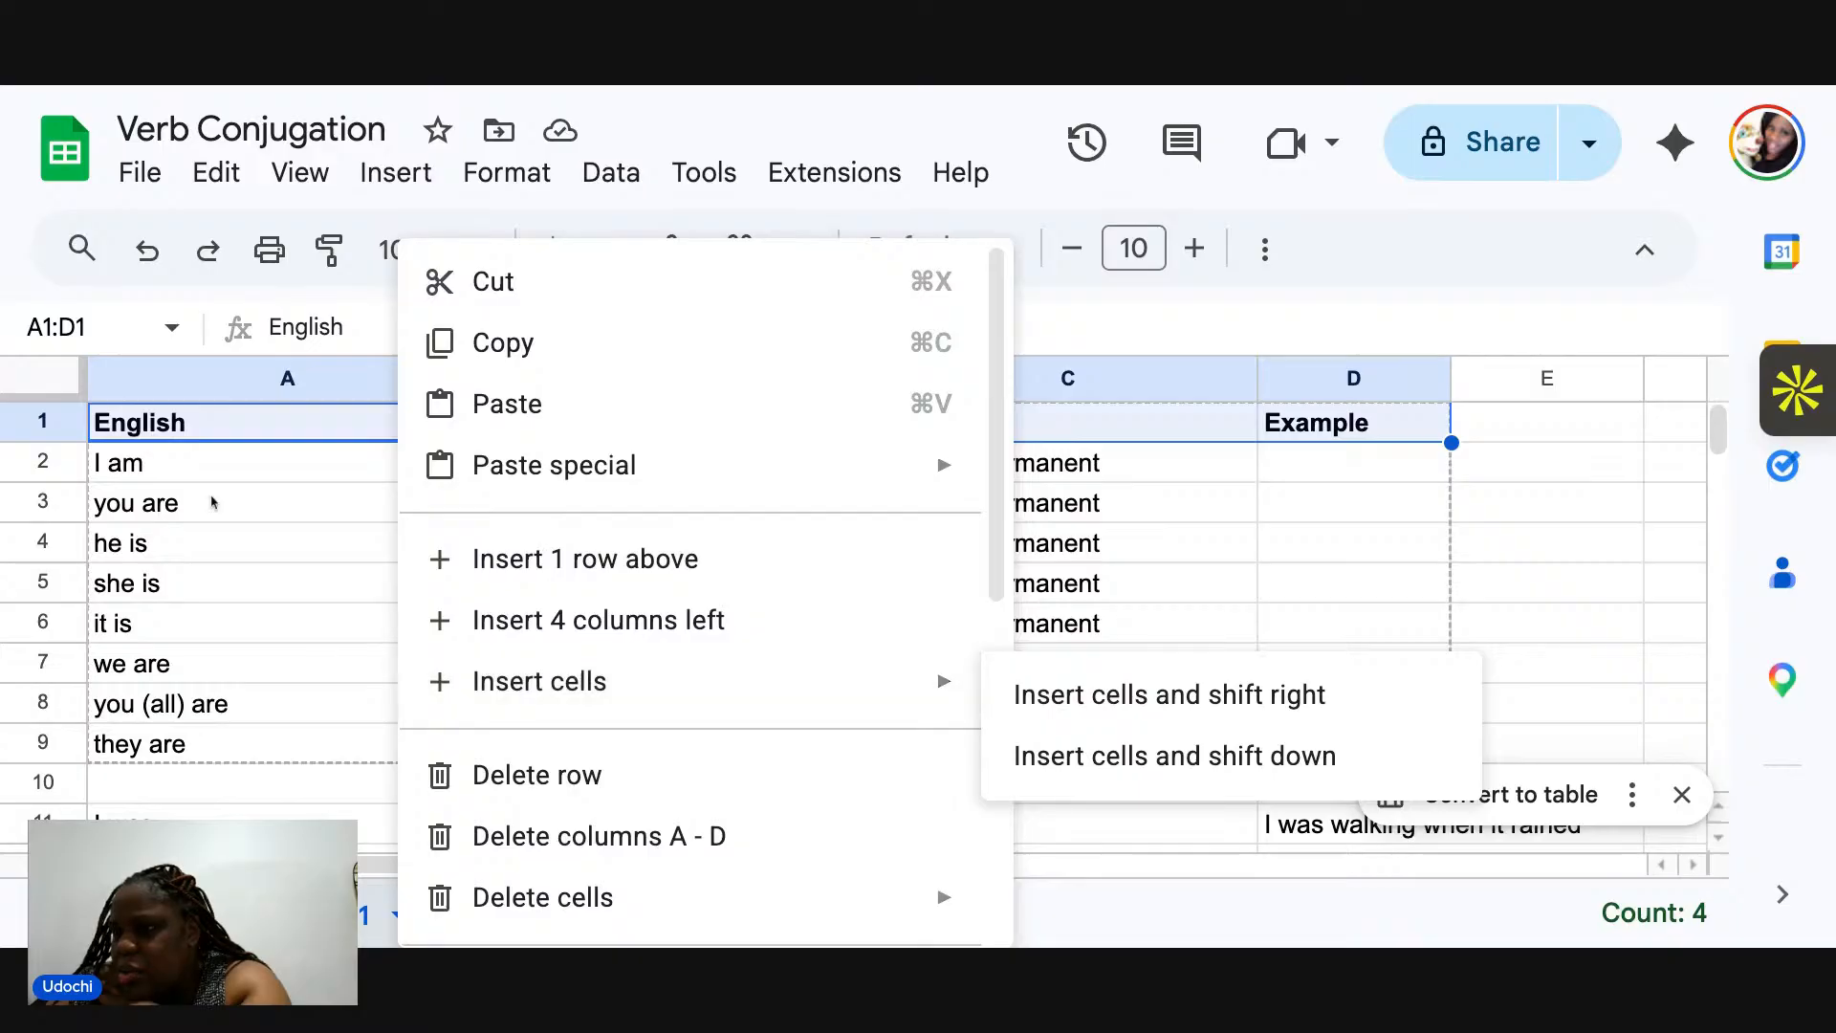
left_click(242, 457)
Freeze the sheet up to row 1 so the English, Igbo, Tags and Example headers stay fixed.
left_click(42, 424)
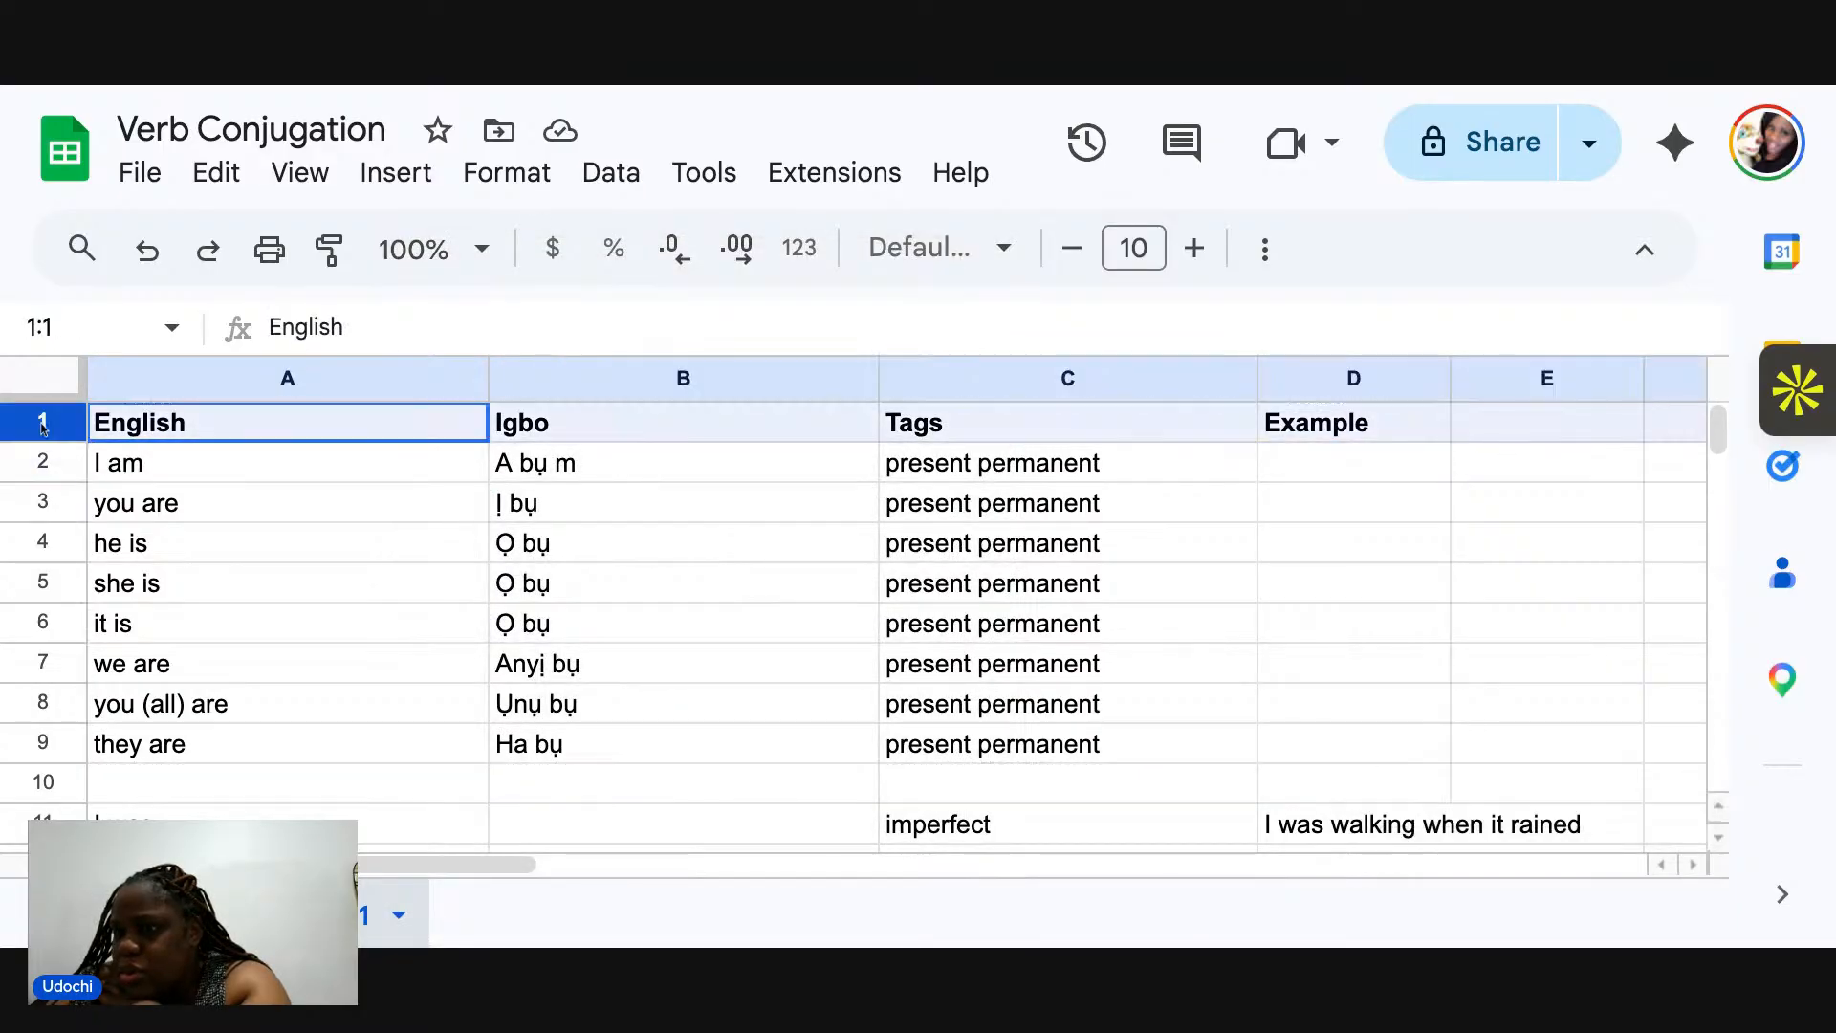
right_click(42, 427)
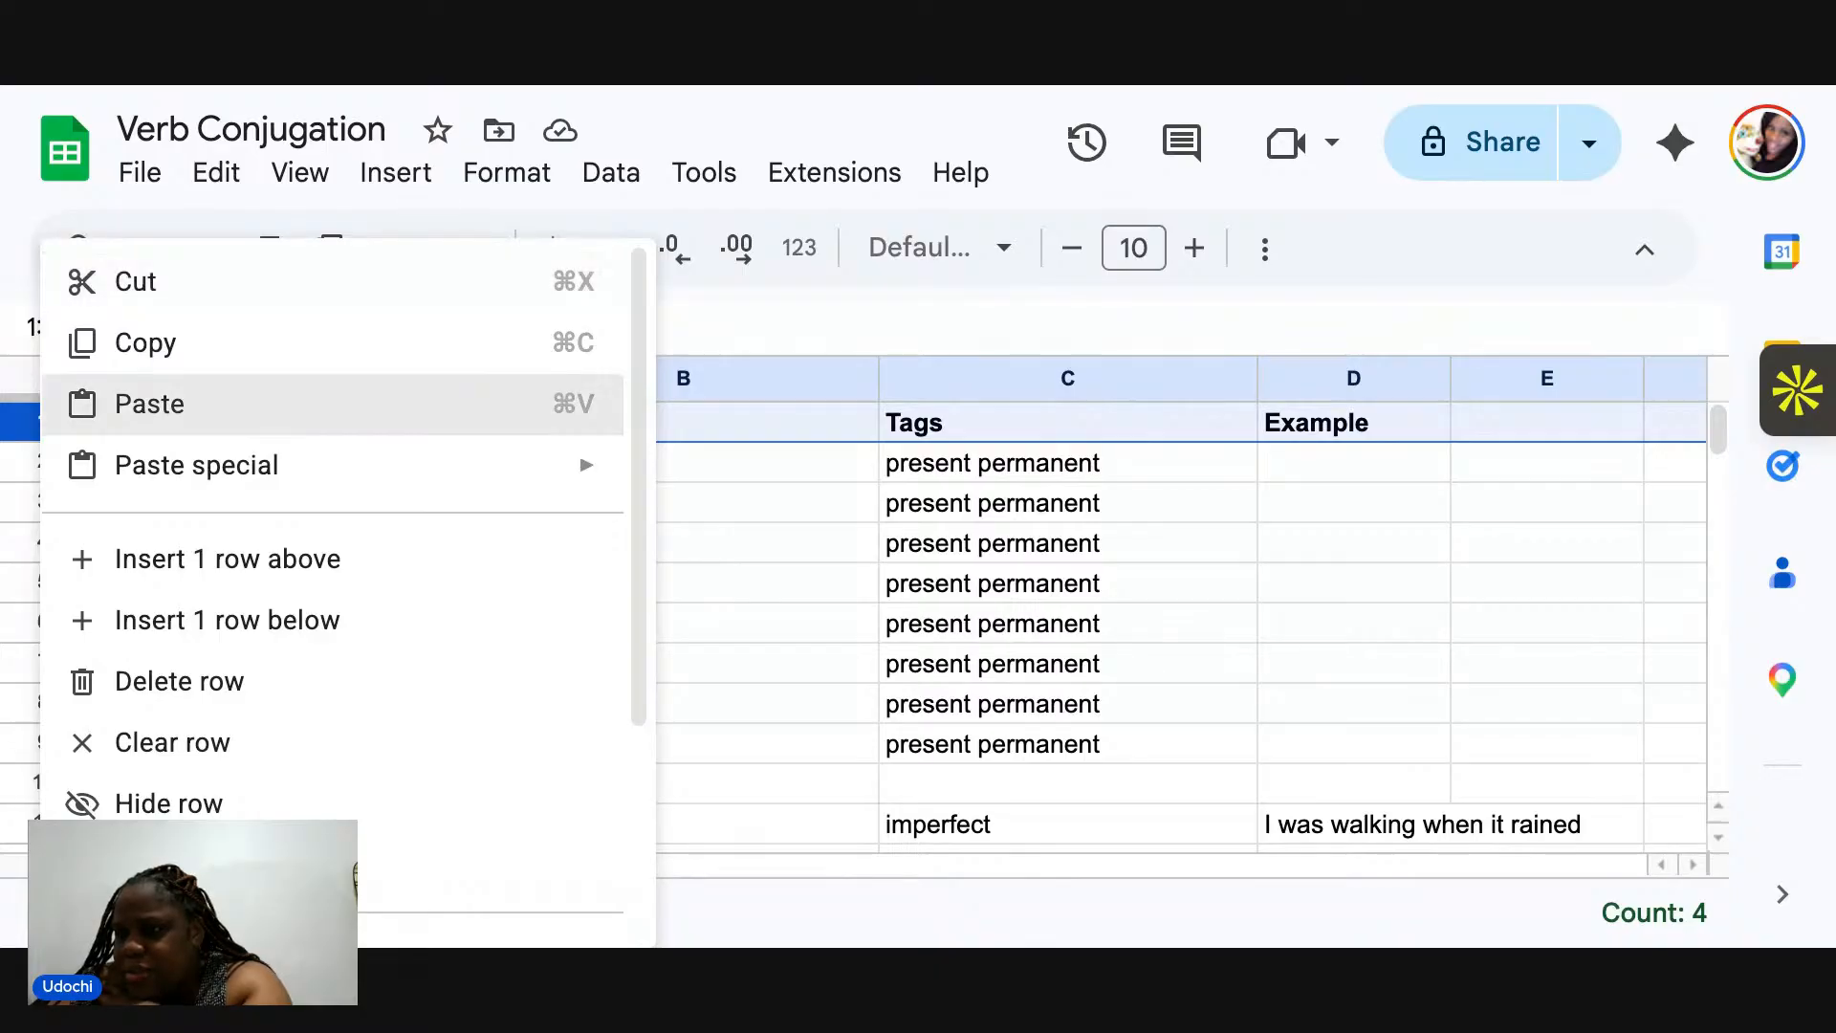
scroll(195, 538, "down", 1)
scroll(194, 536, "down", 5)
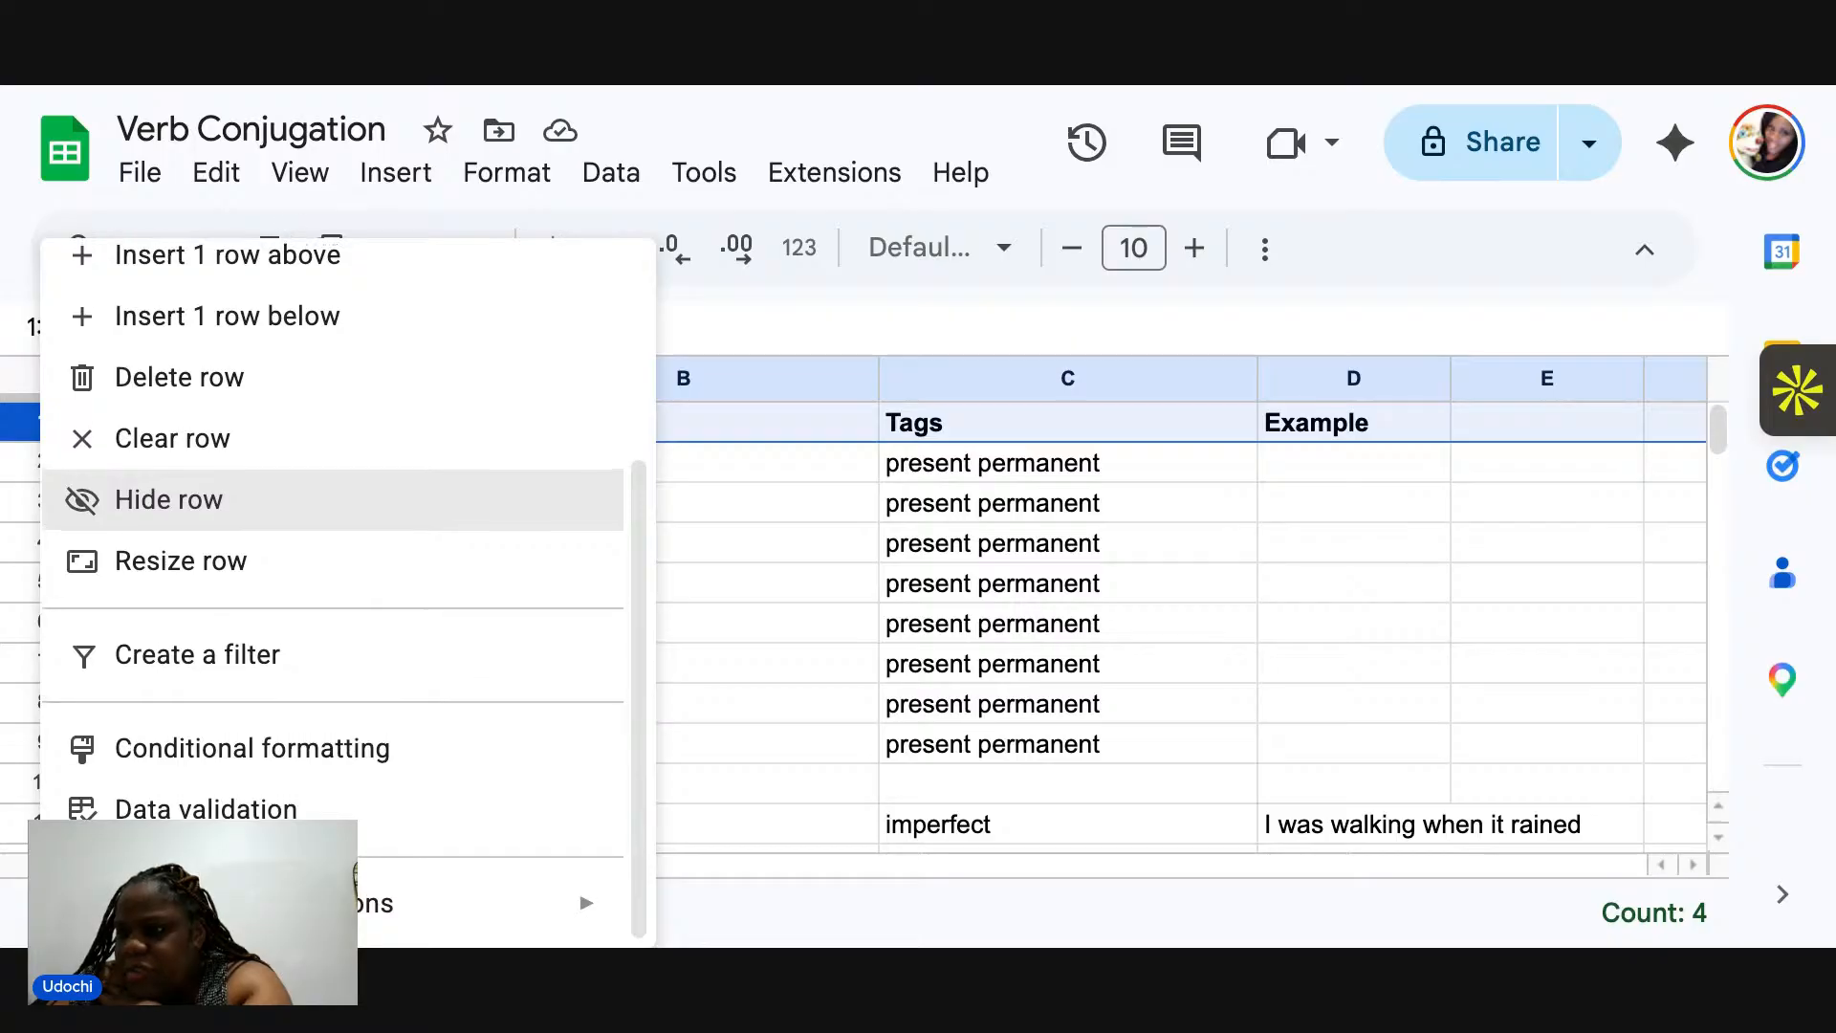
mouse_move(194, 902)
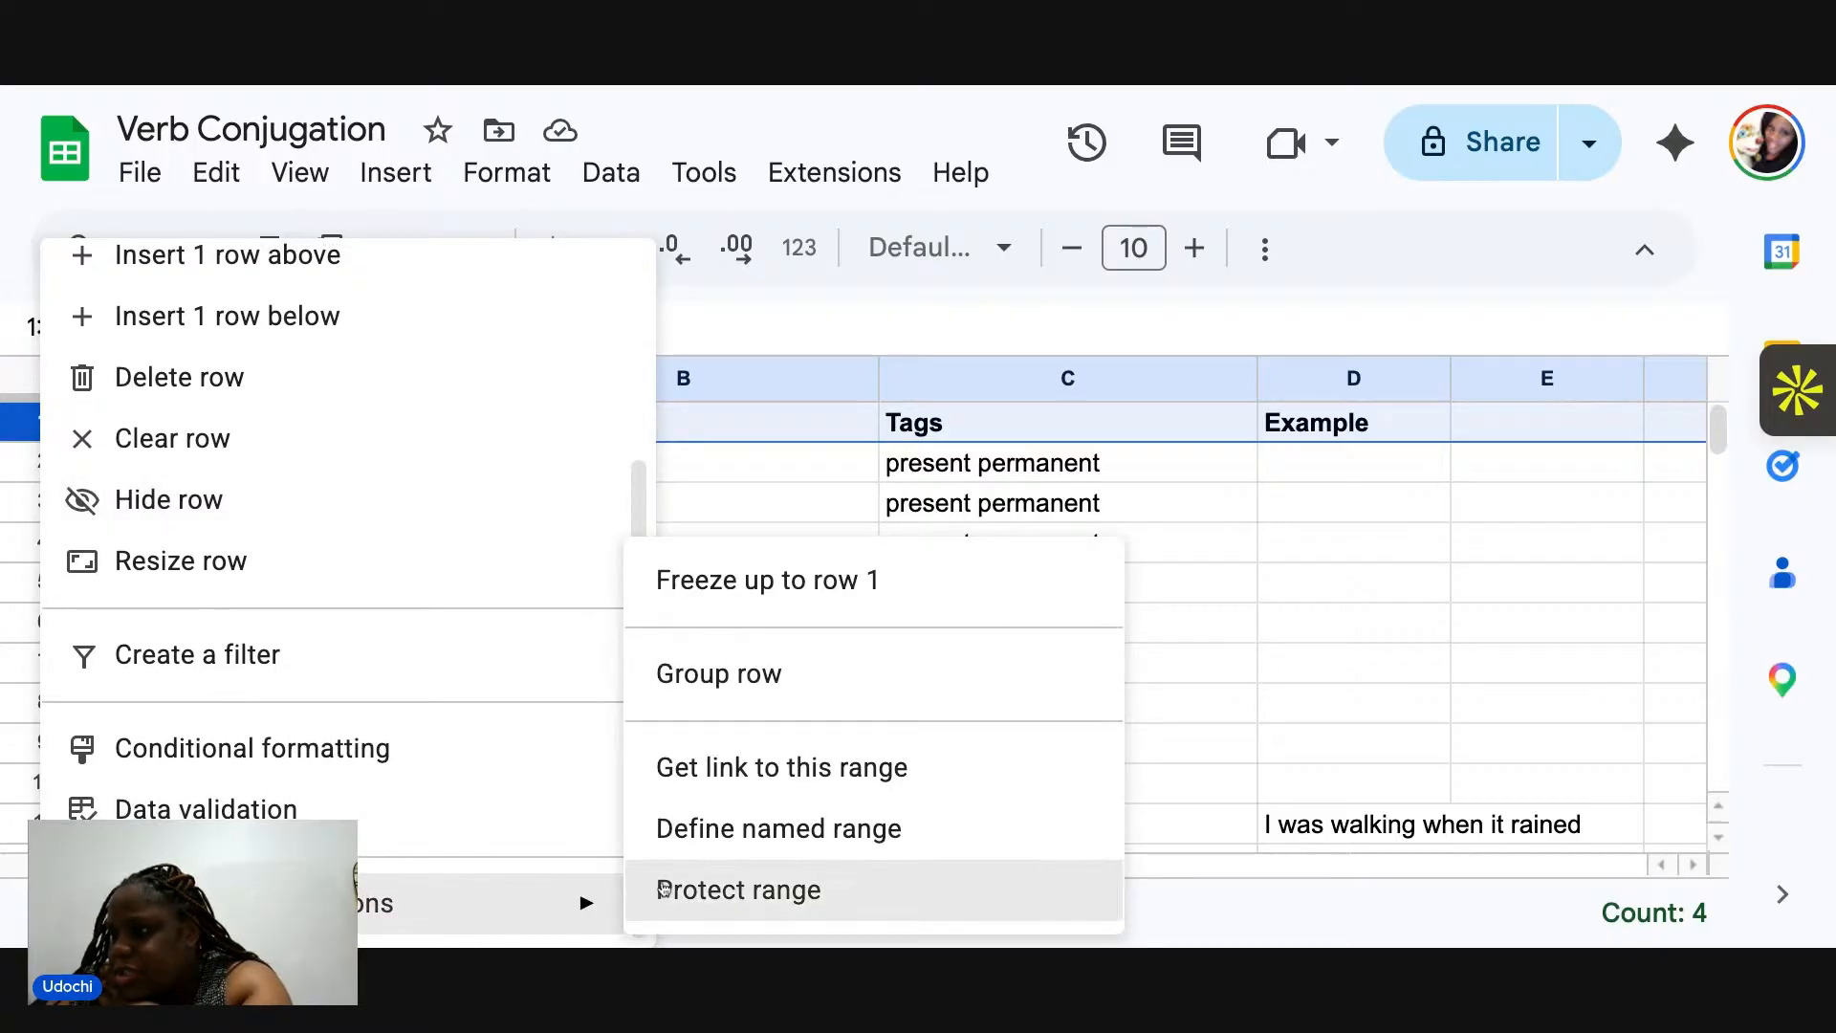
left_click(802, 580)
left_click(765, 594)
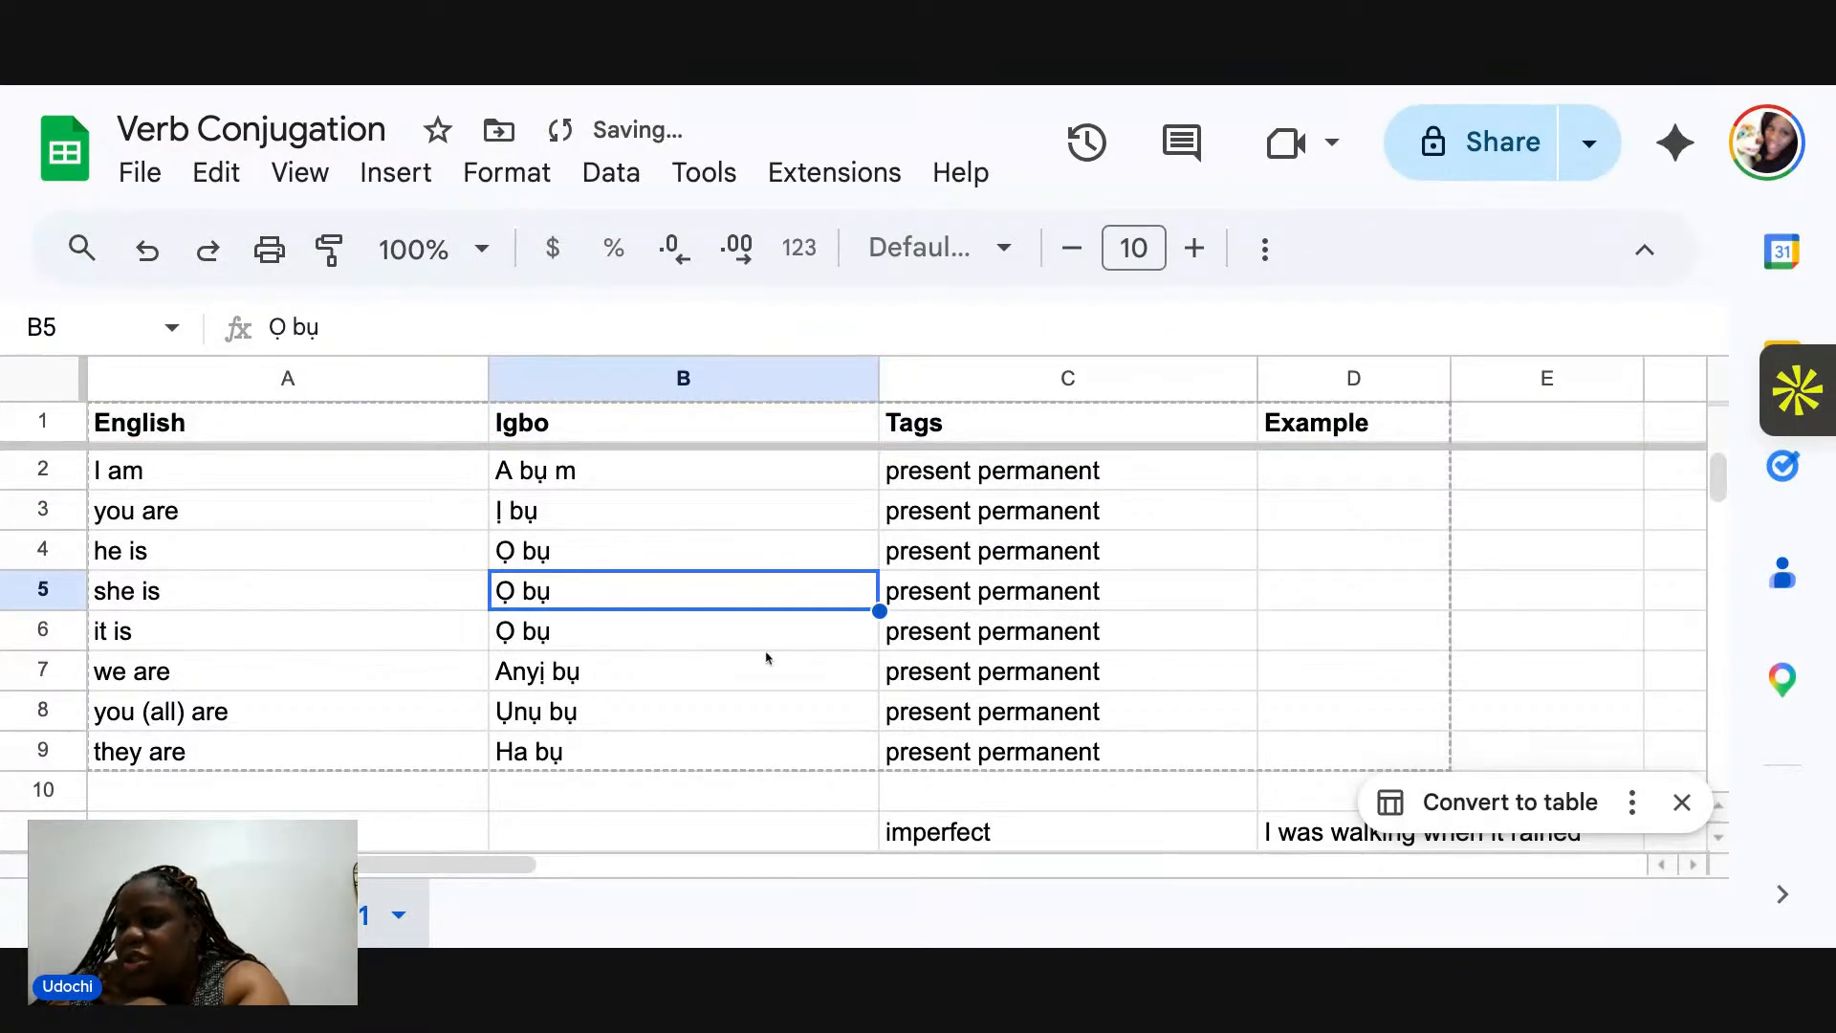
Check the frozen header row against the rows below and review the present permanent, imperfect, past and future groups.
scroll(766, 657, "down", 6)
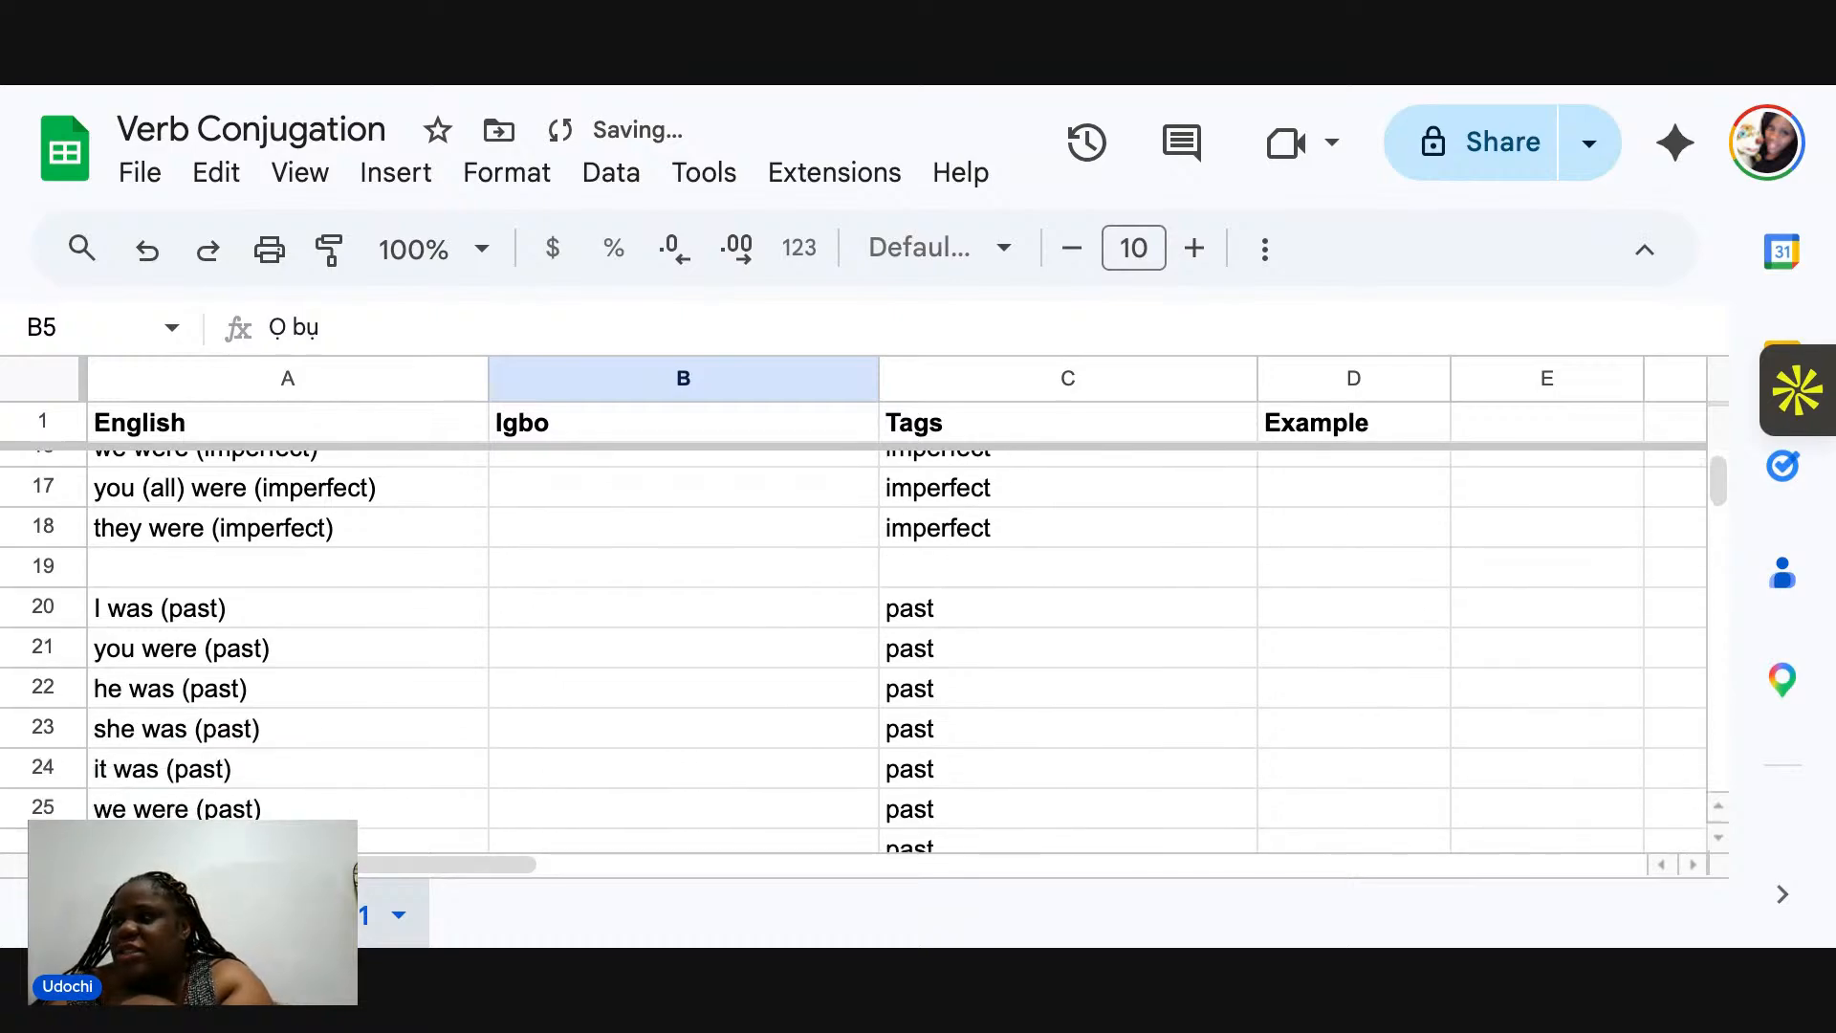
scroll(853, 650, "down", 4)
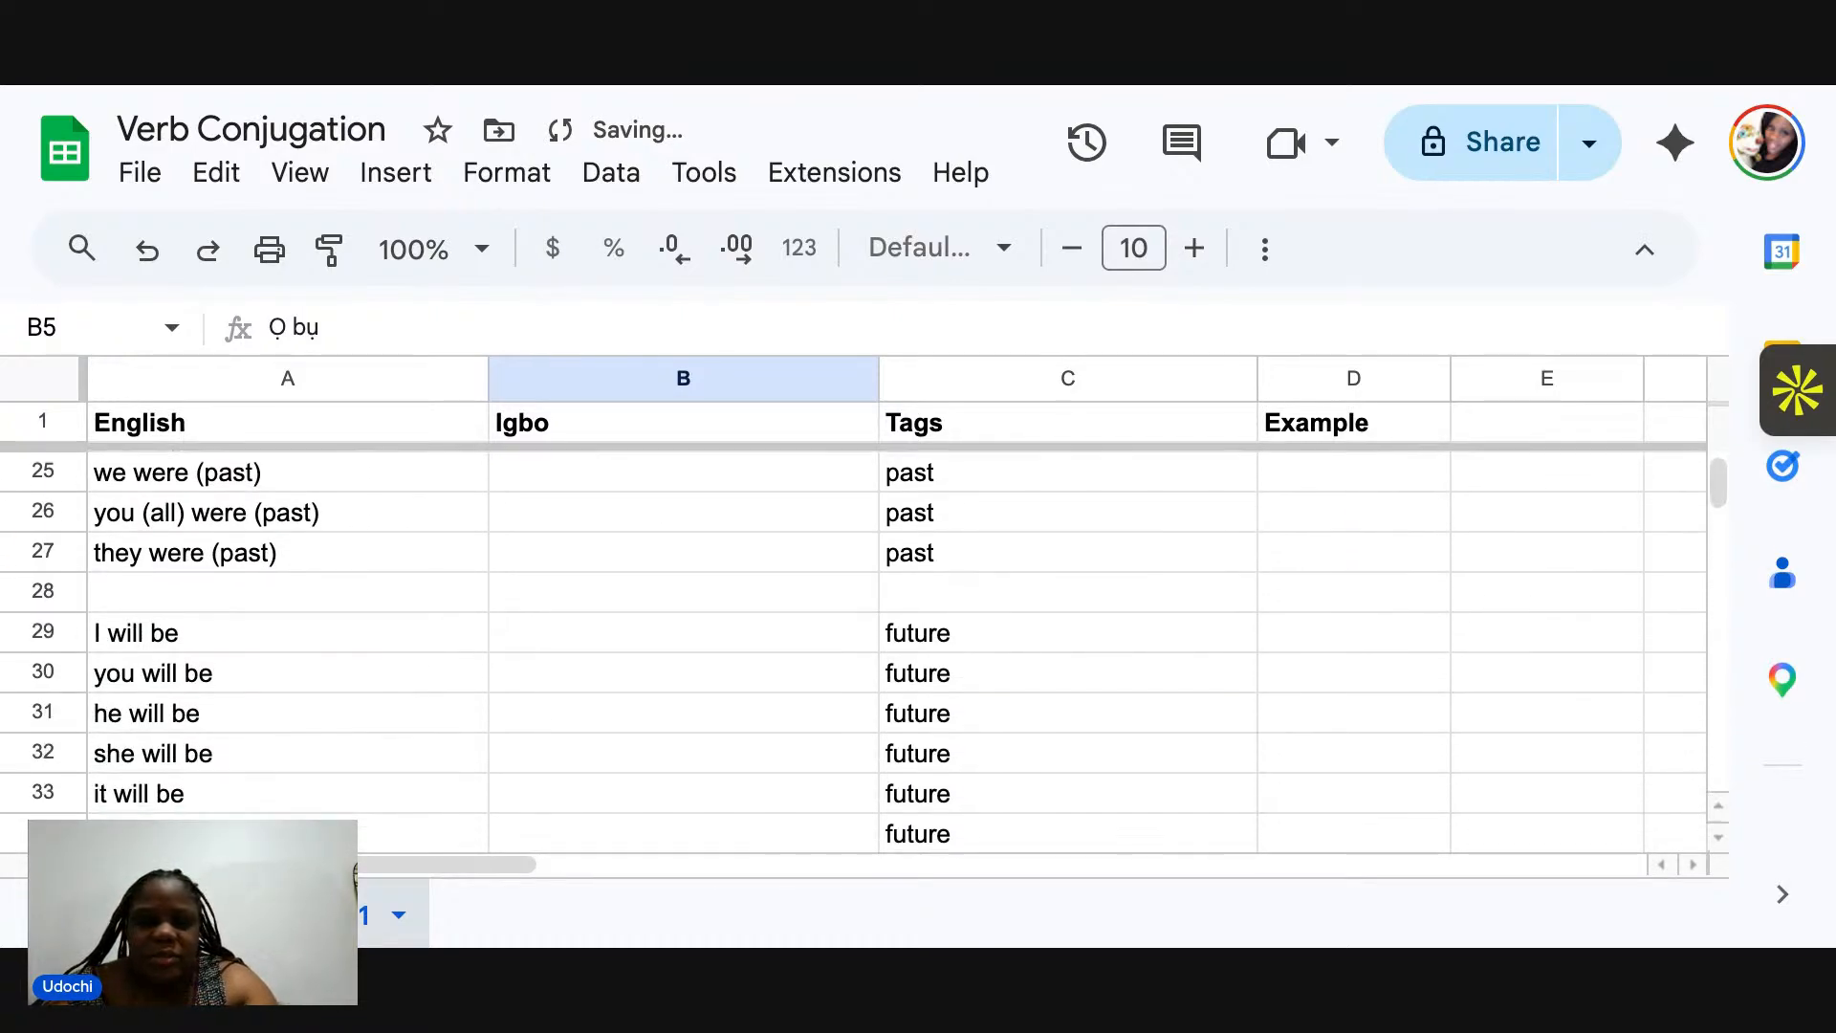
scroll(853, 650, "up", 8)
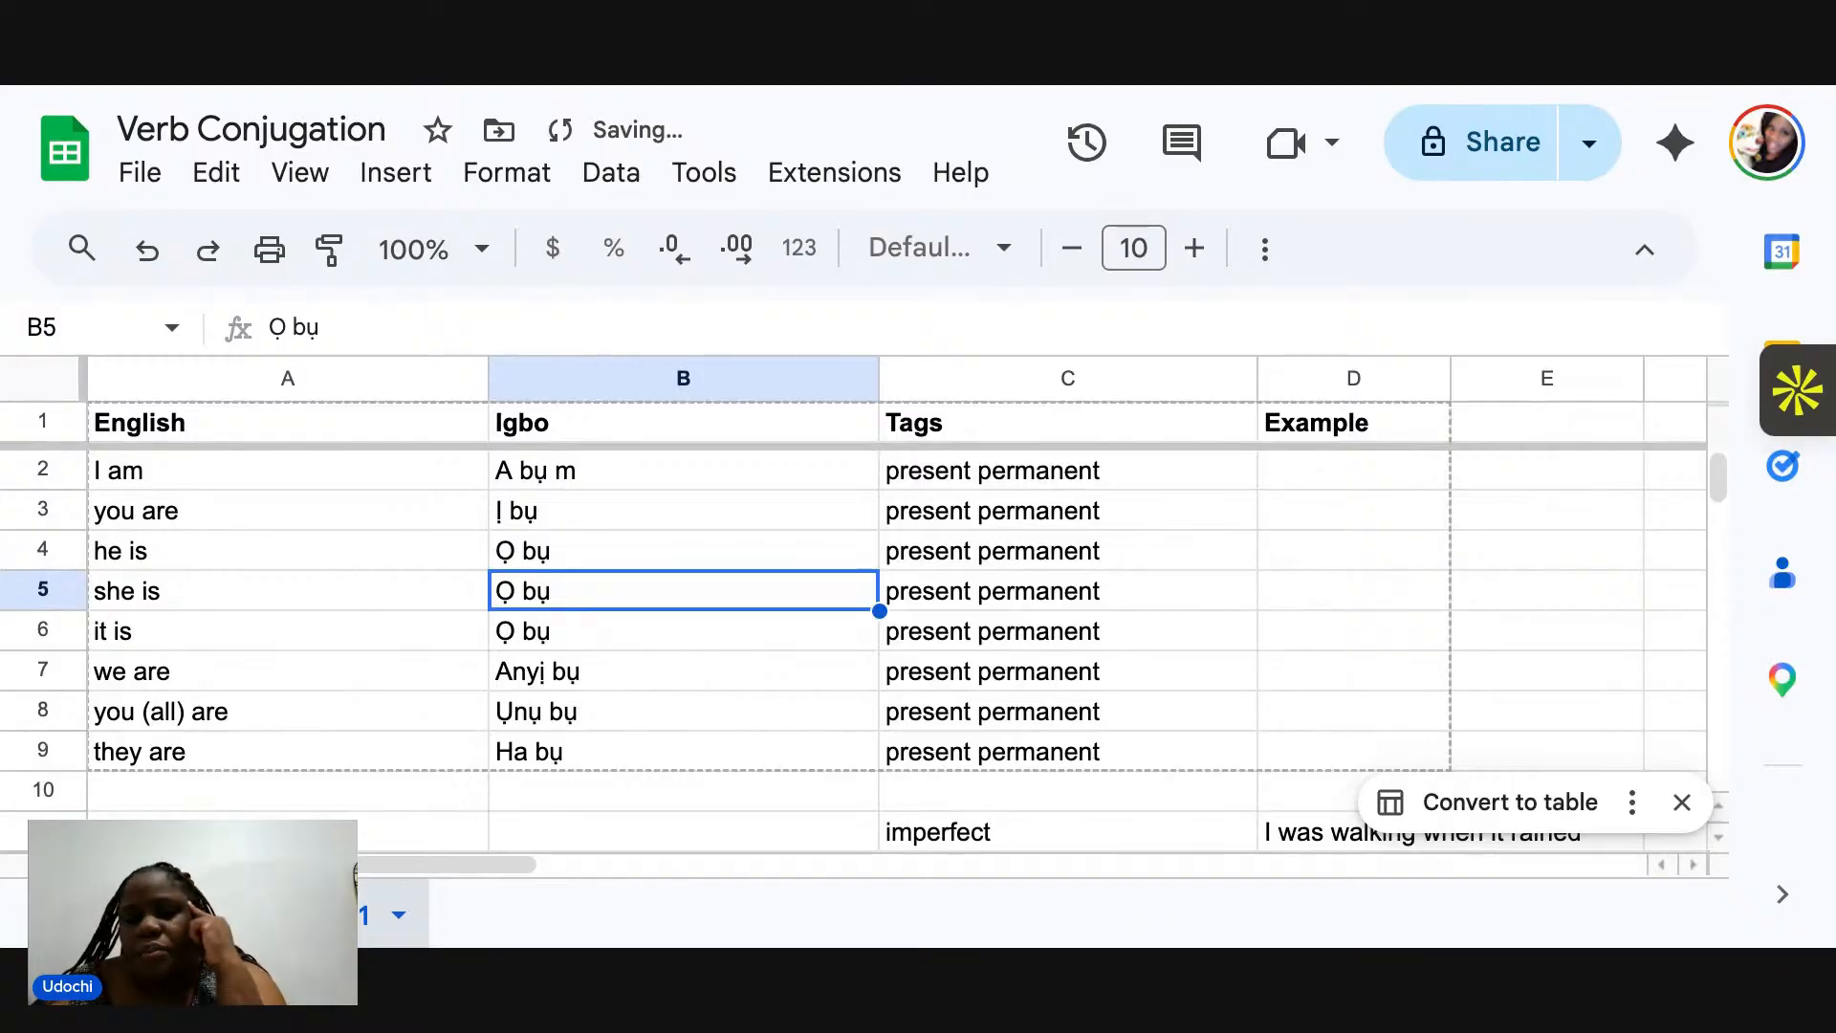
left_click(677, 725)
scroll(631, 742, "down", 5)
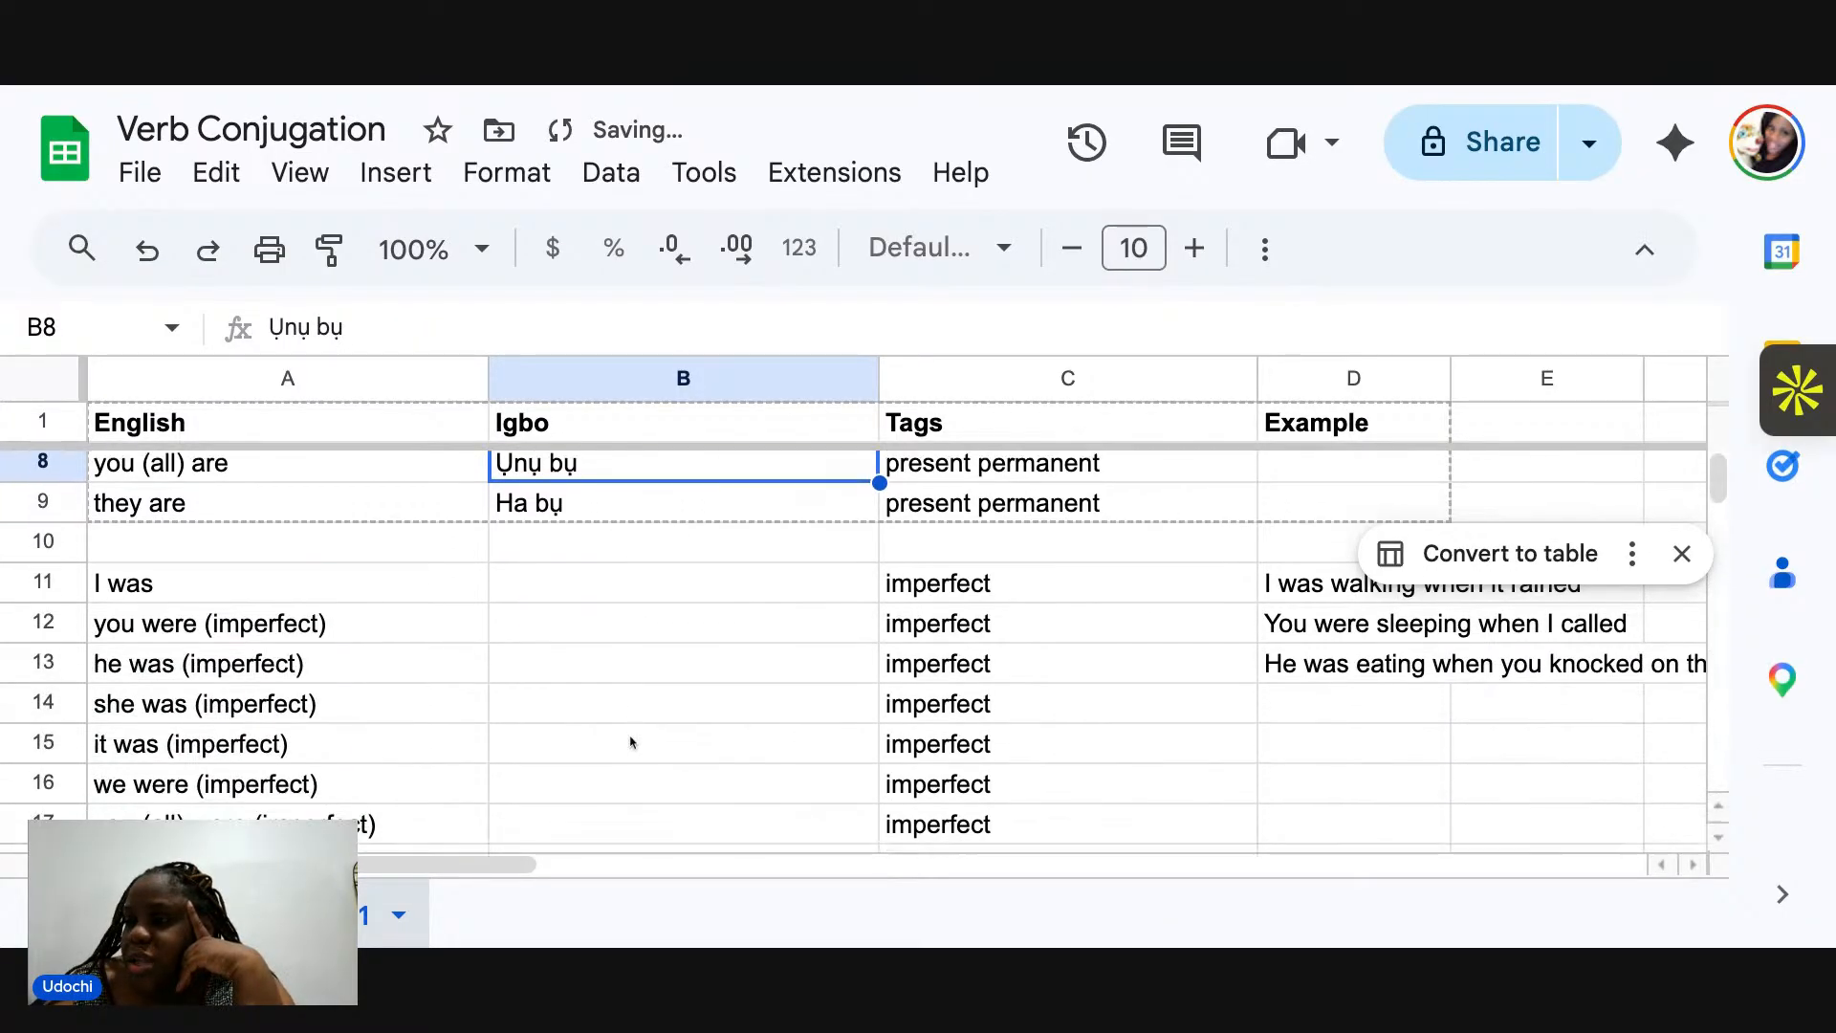
scroll(861, 646, "up", 5)
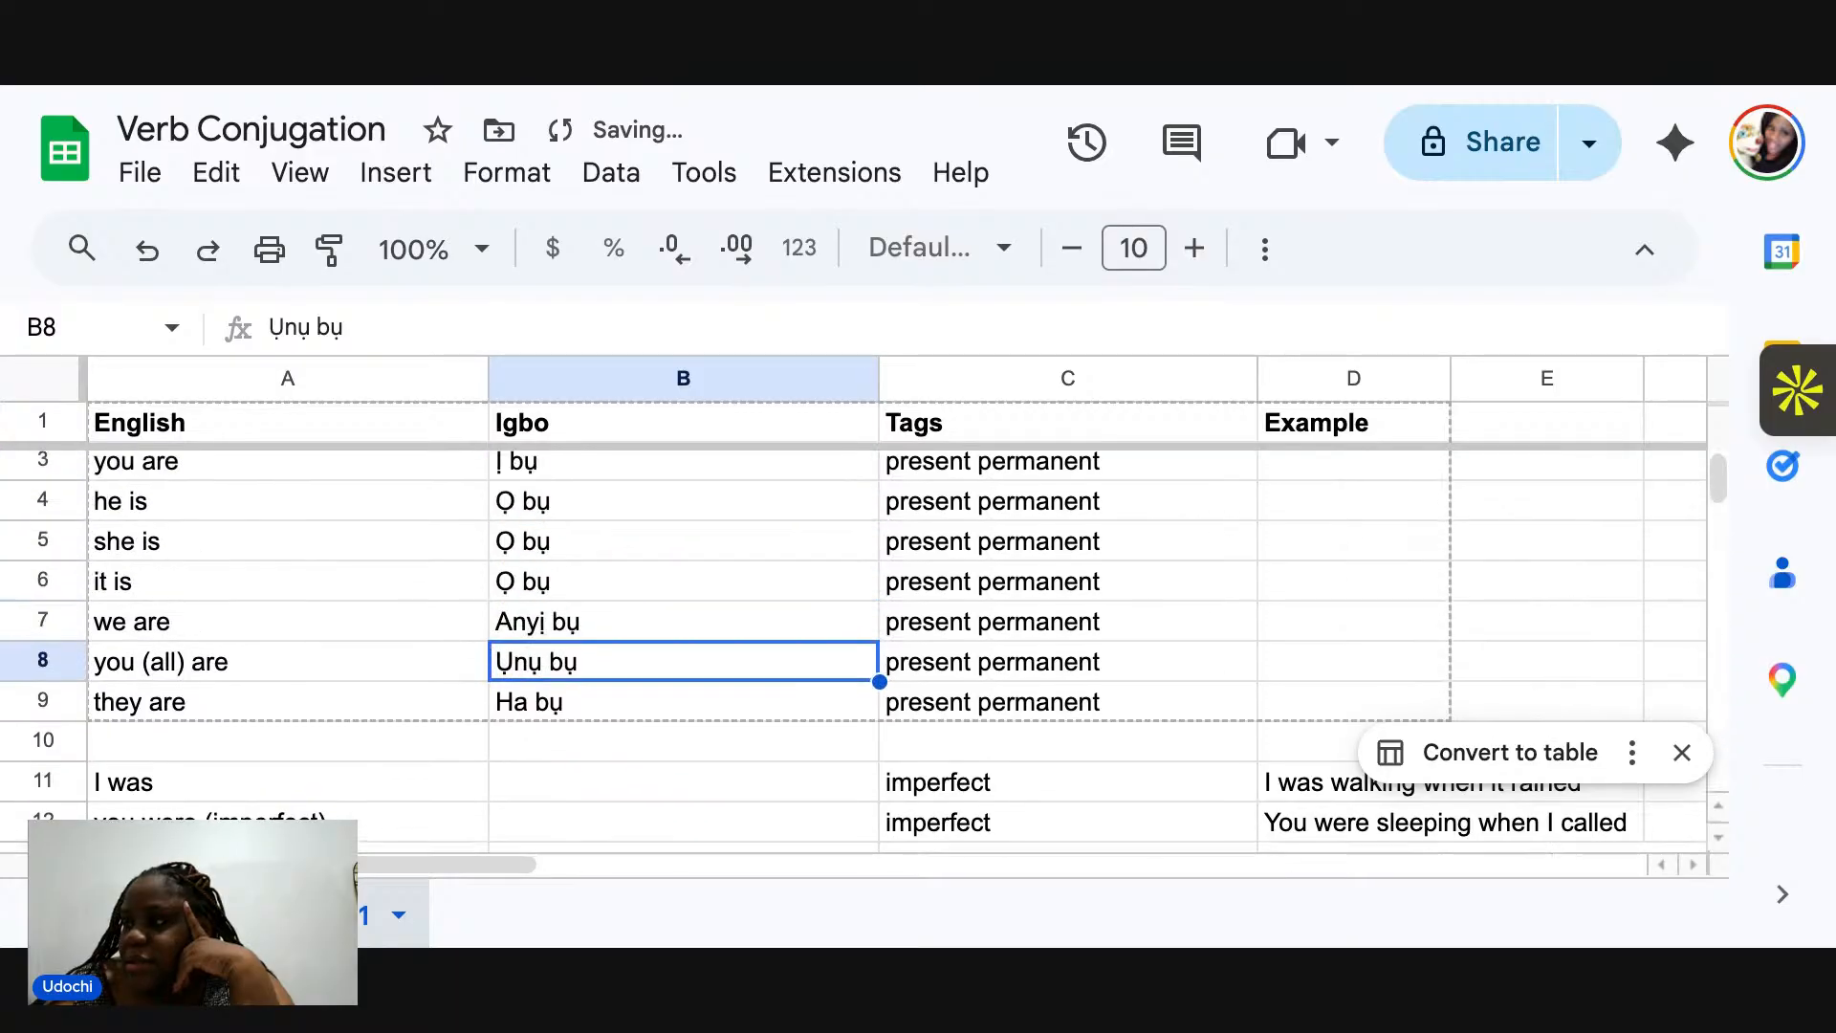
scroll(861, 650, "down", 2)
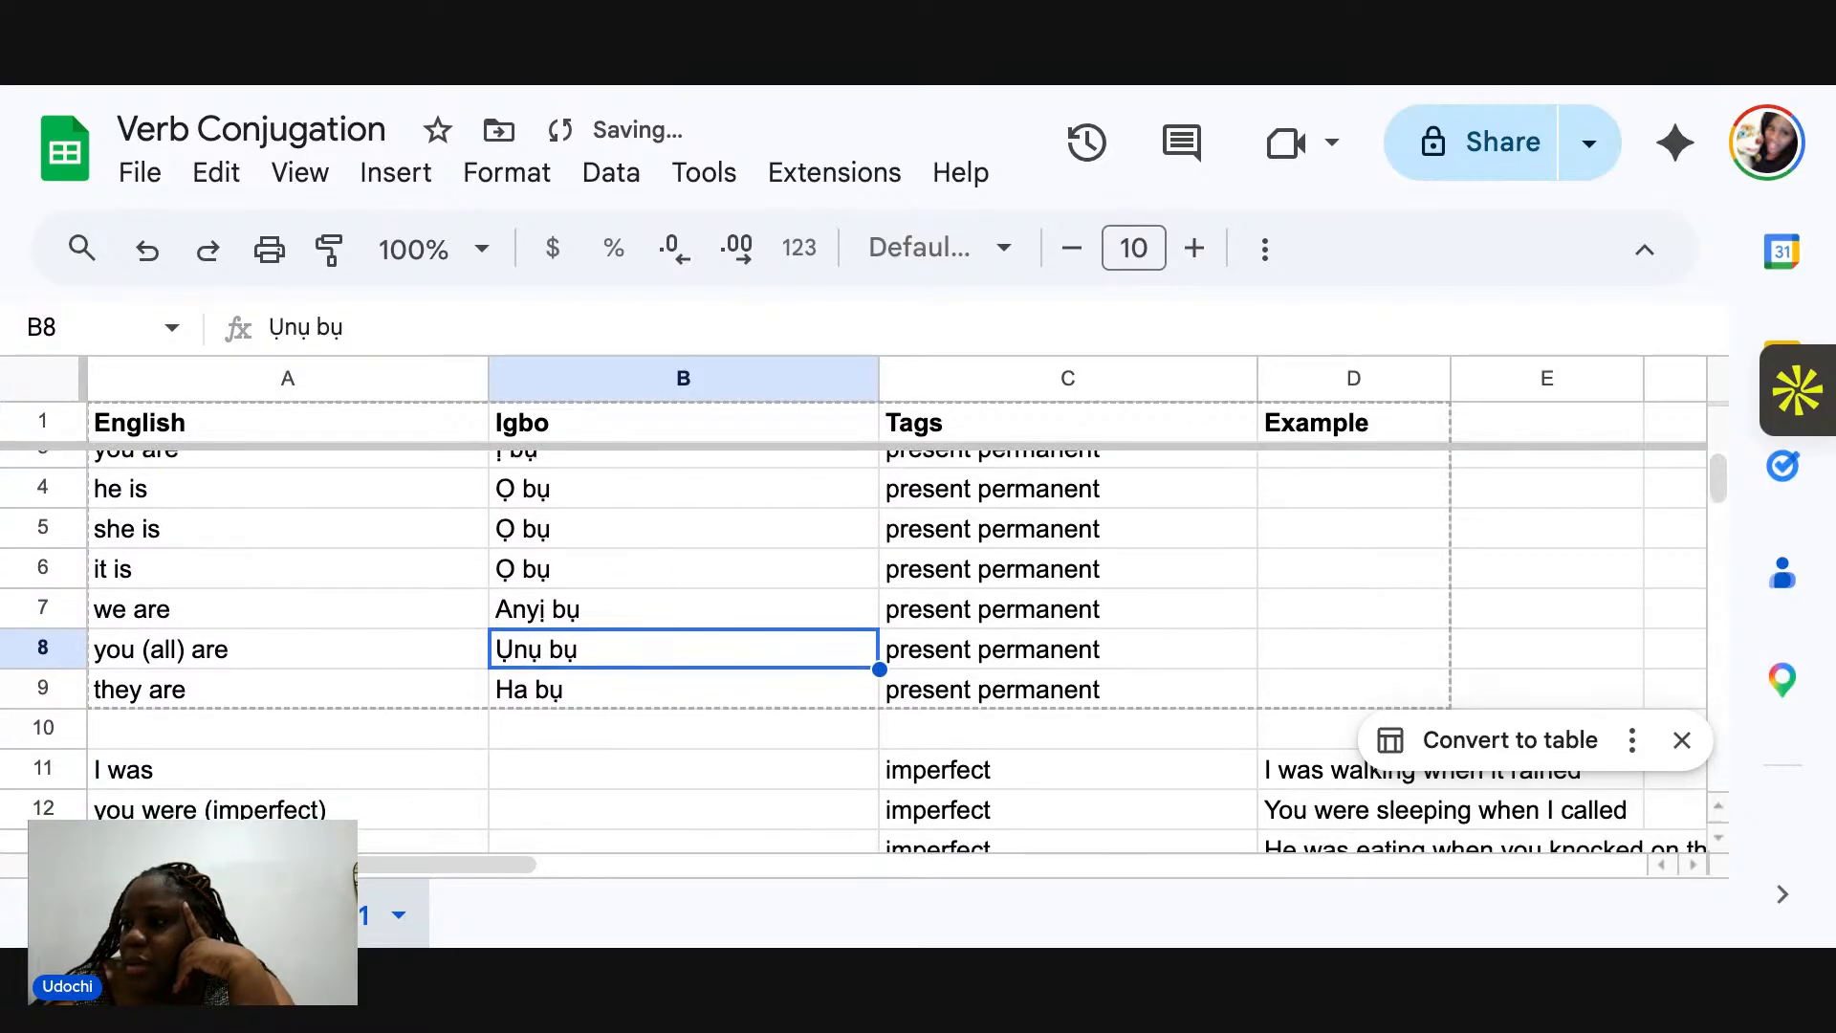
scroll(860, 650, "up", 1)
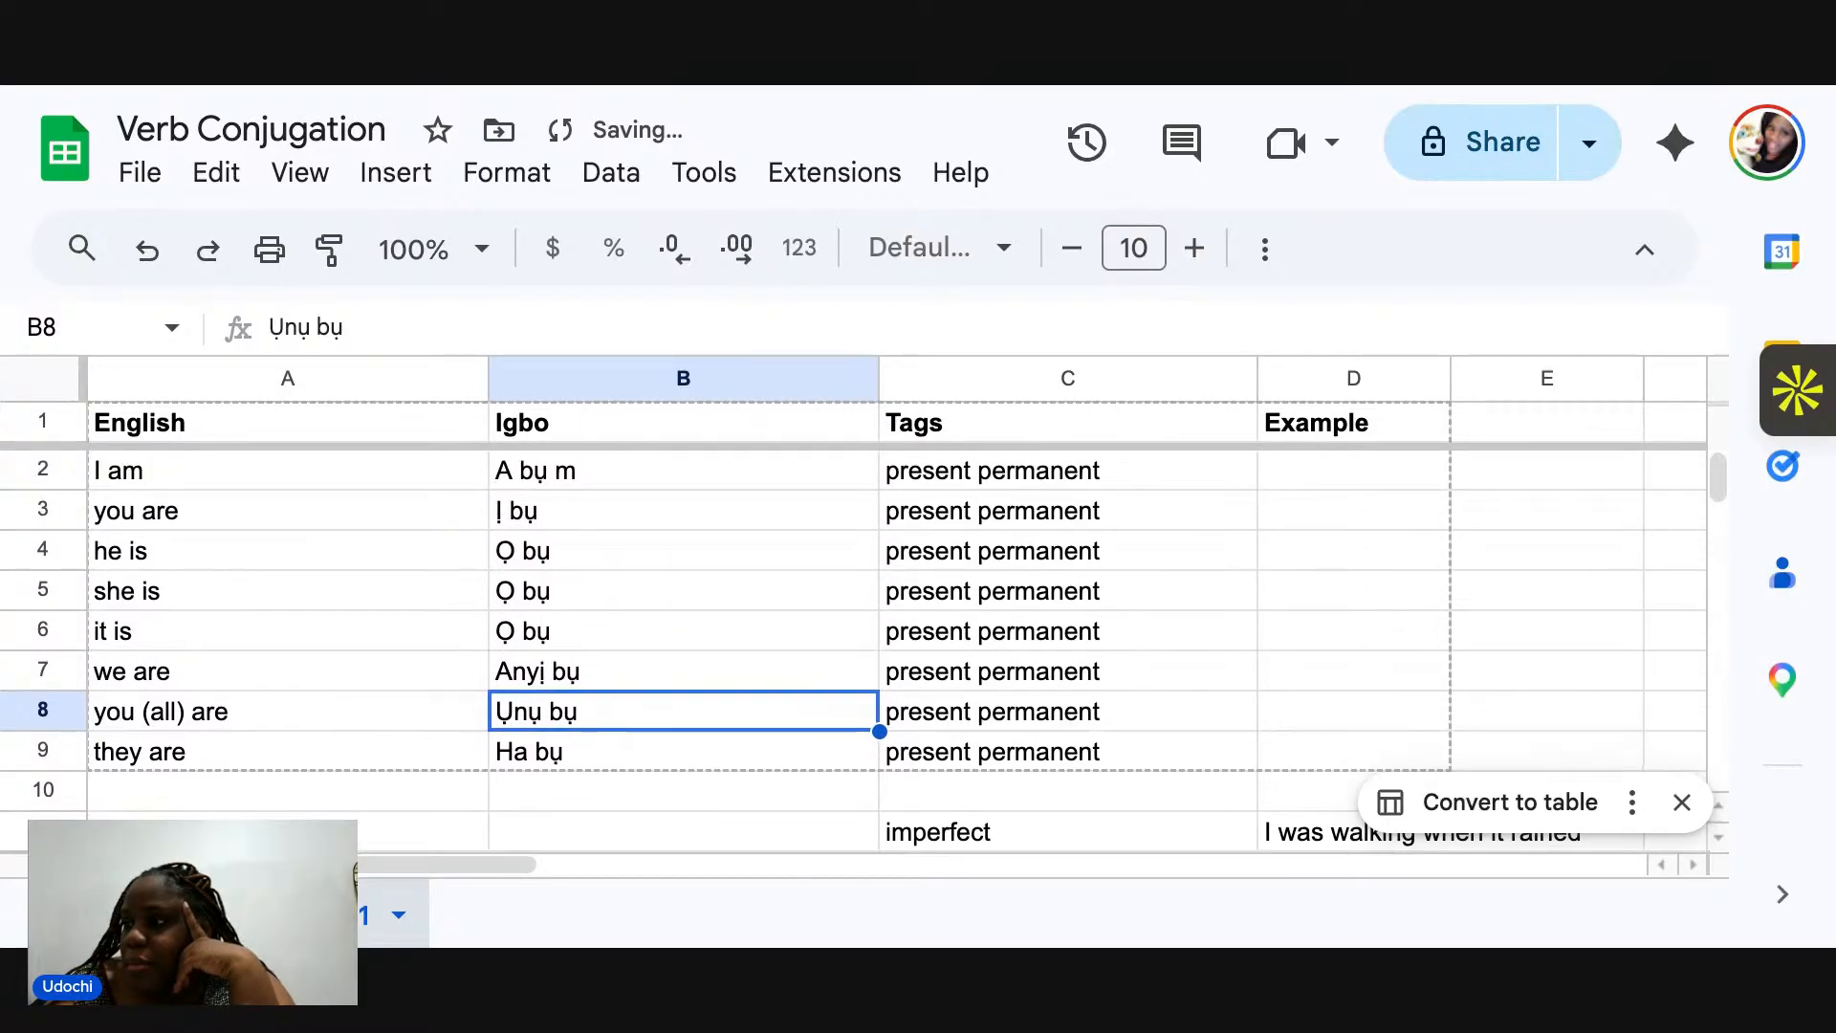
scroll(861, 650, "down", 3)
scroll(861, 650, "down", 3)
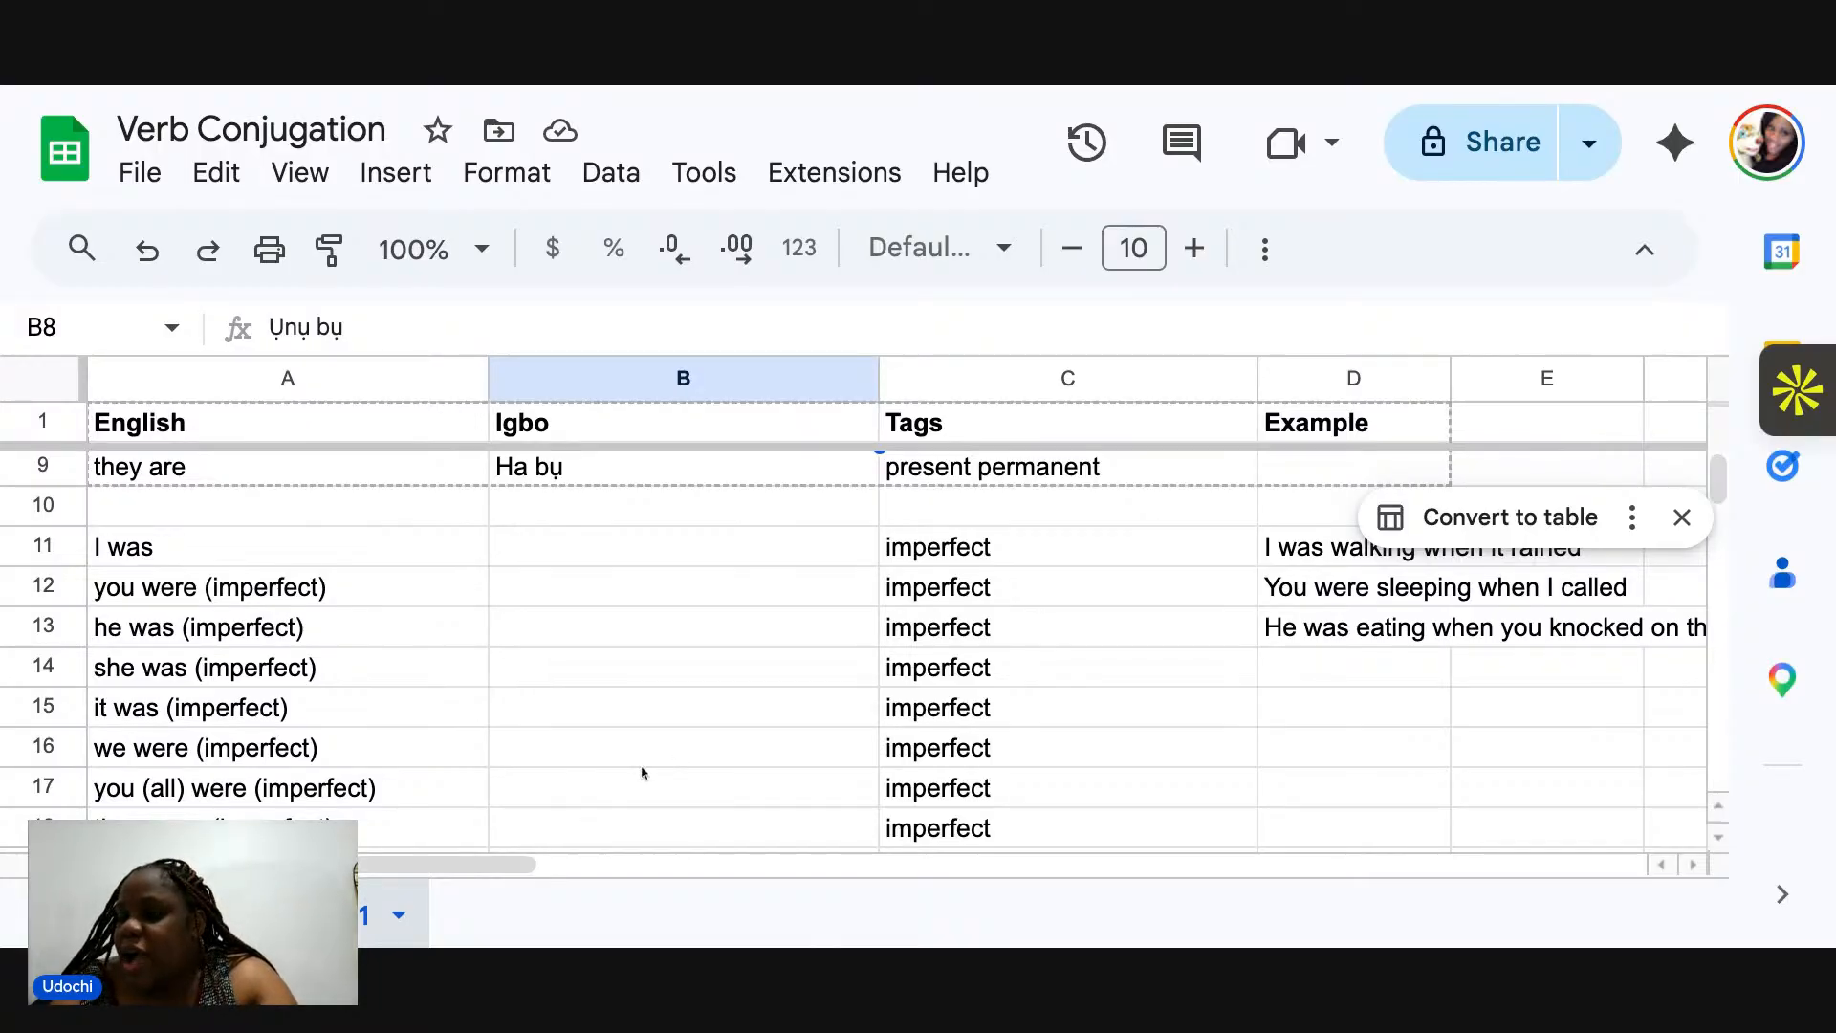
scroll(684, 762, "up", 5)
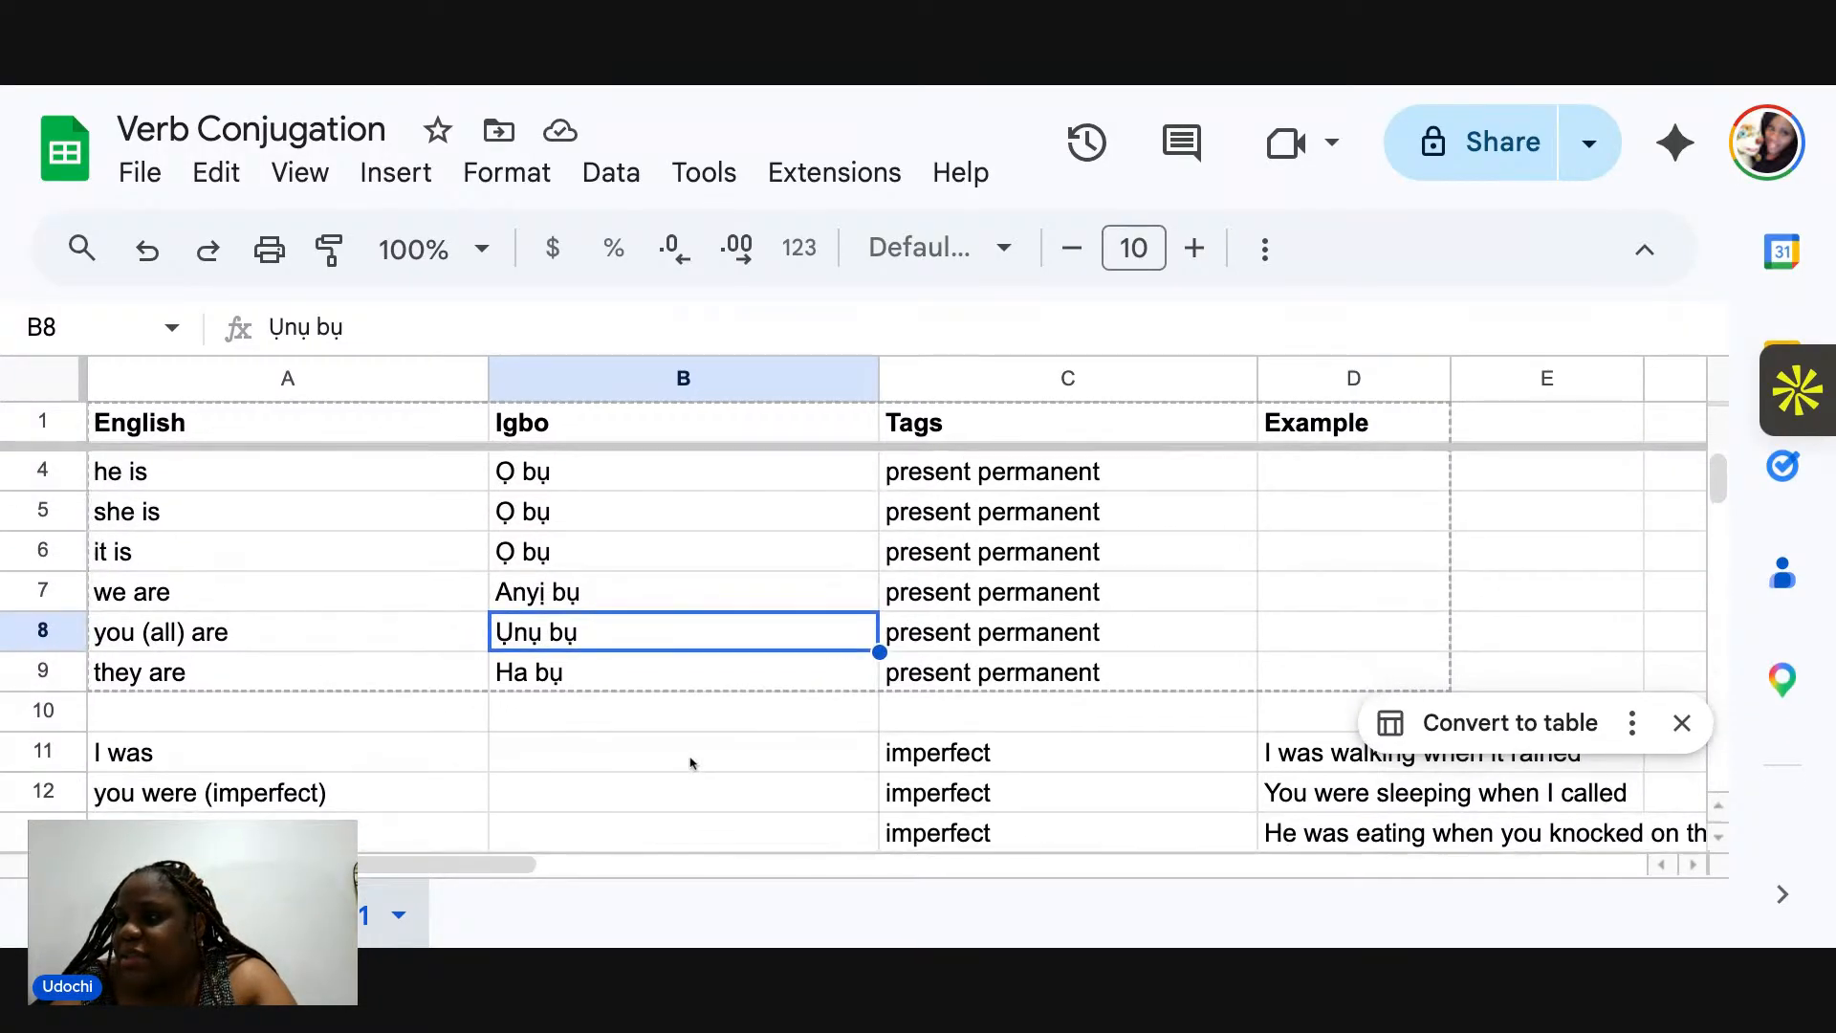
scroll(693, 762, "up", 1)
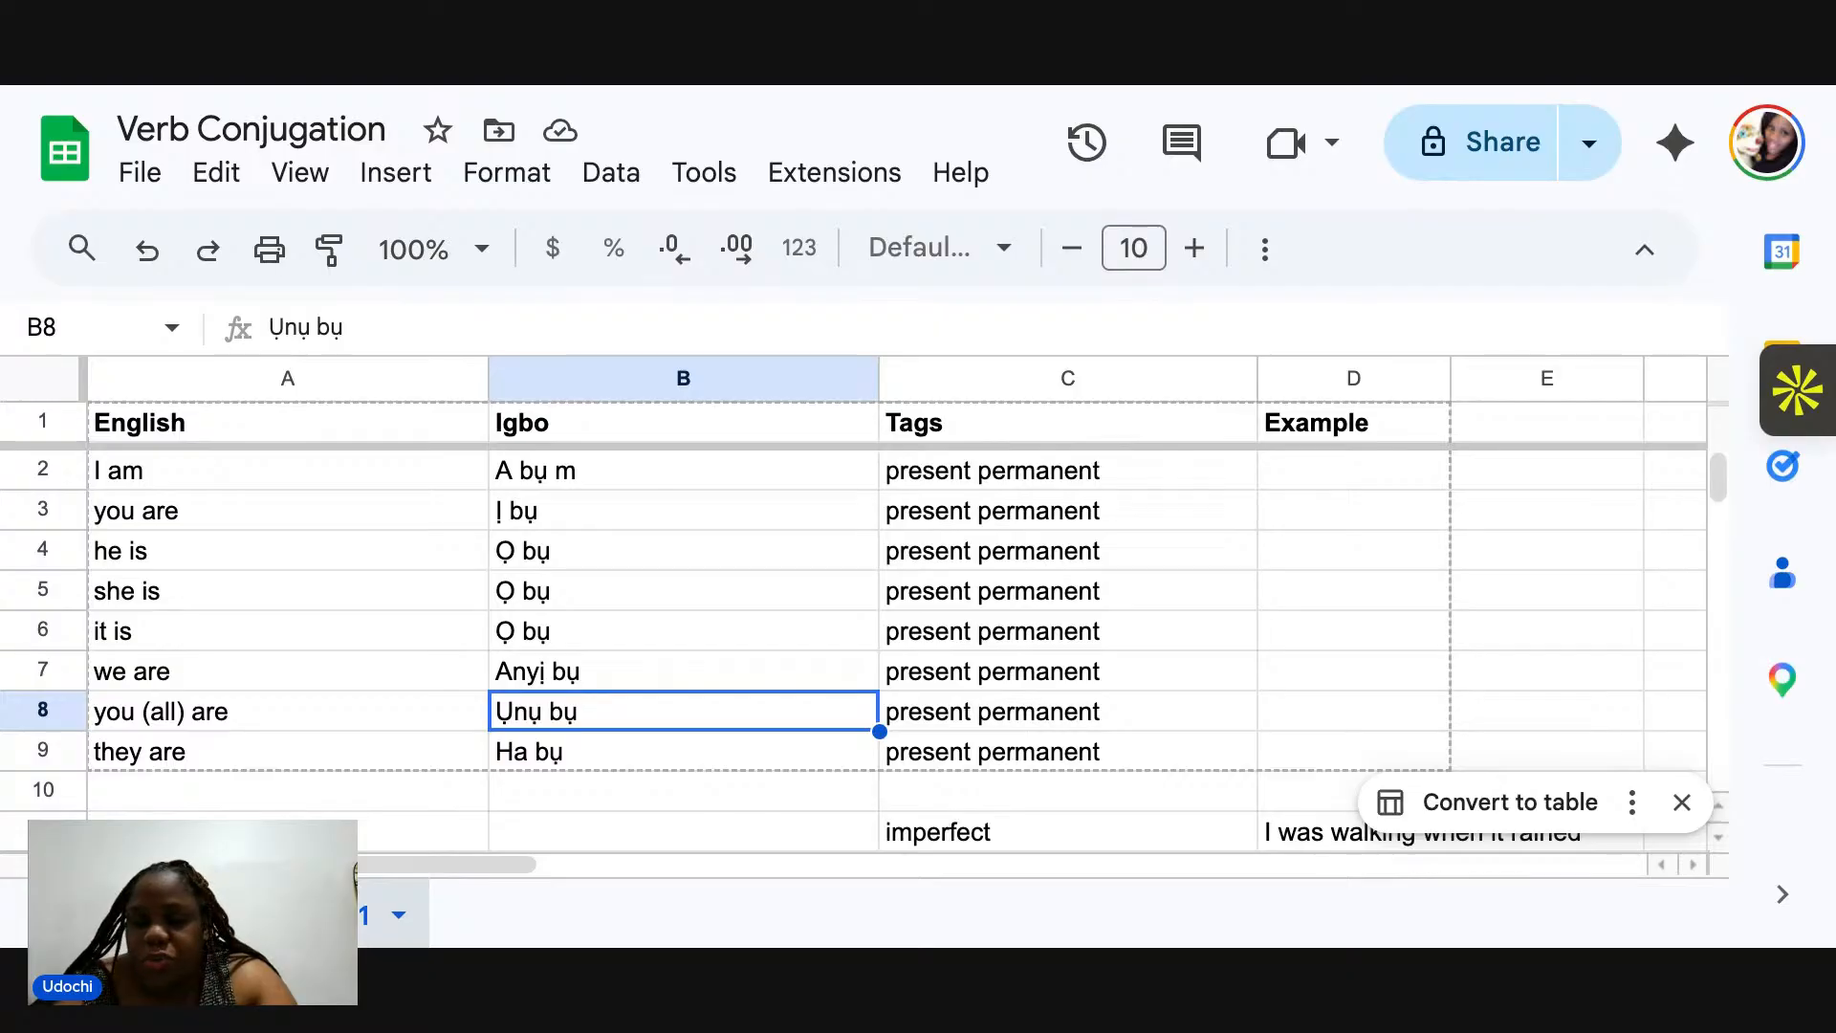
Dismiss the suggestion to convert the present permanent rows to a table.
scroll(1223, 809, "down", 3)
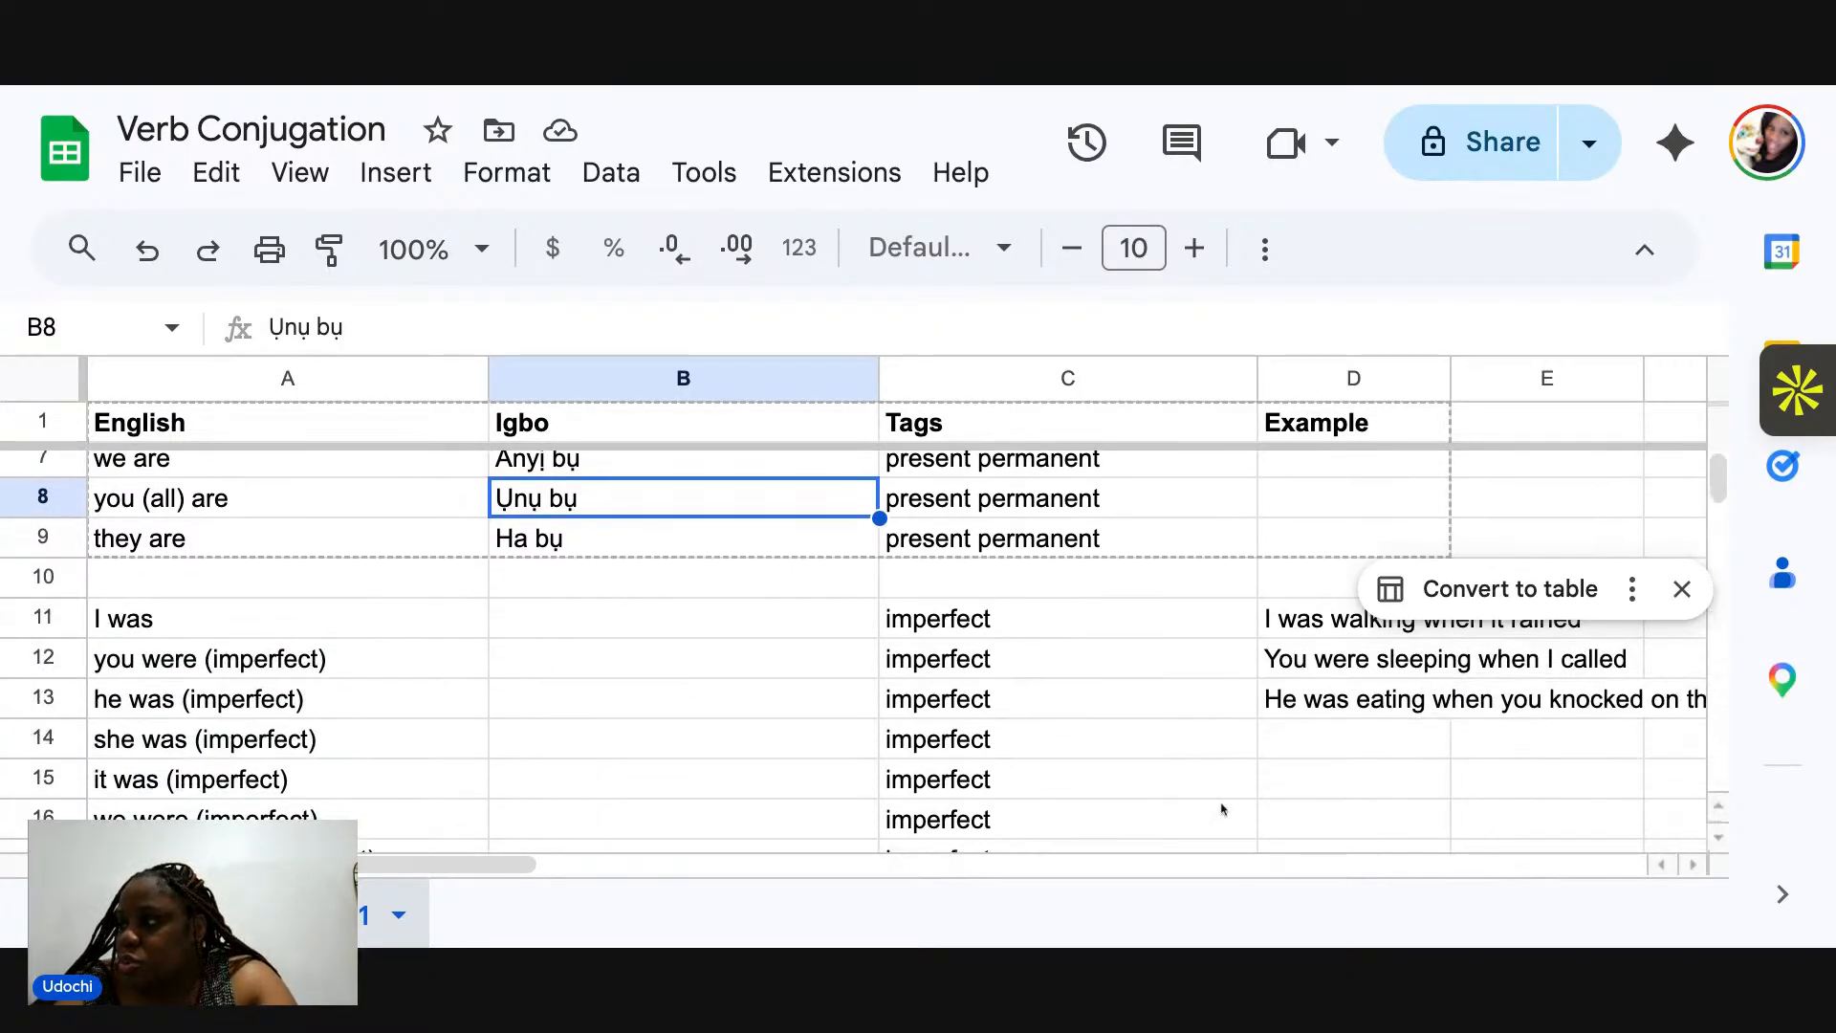
left_click(1682, 588)
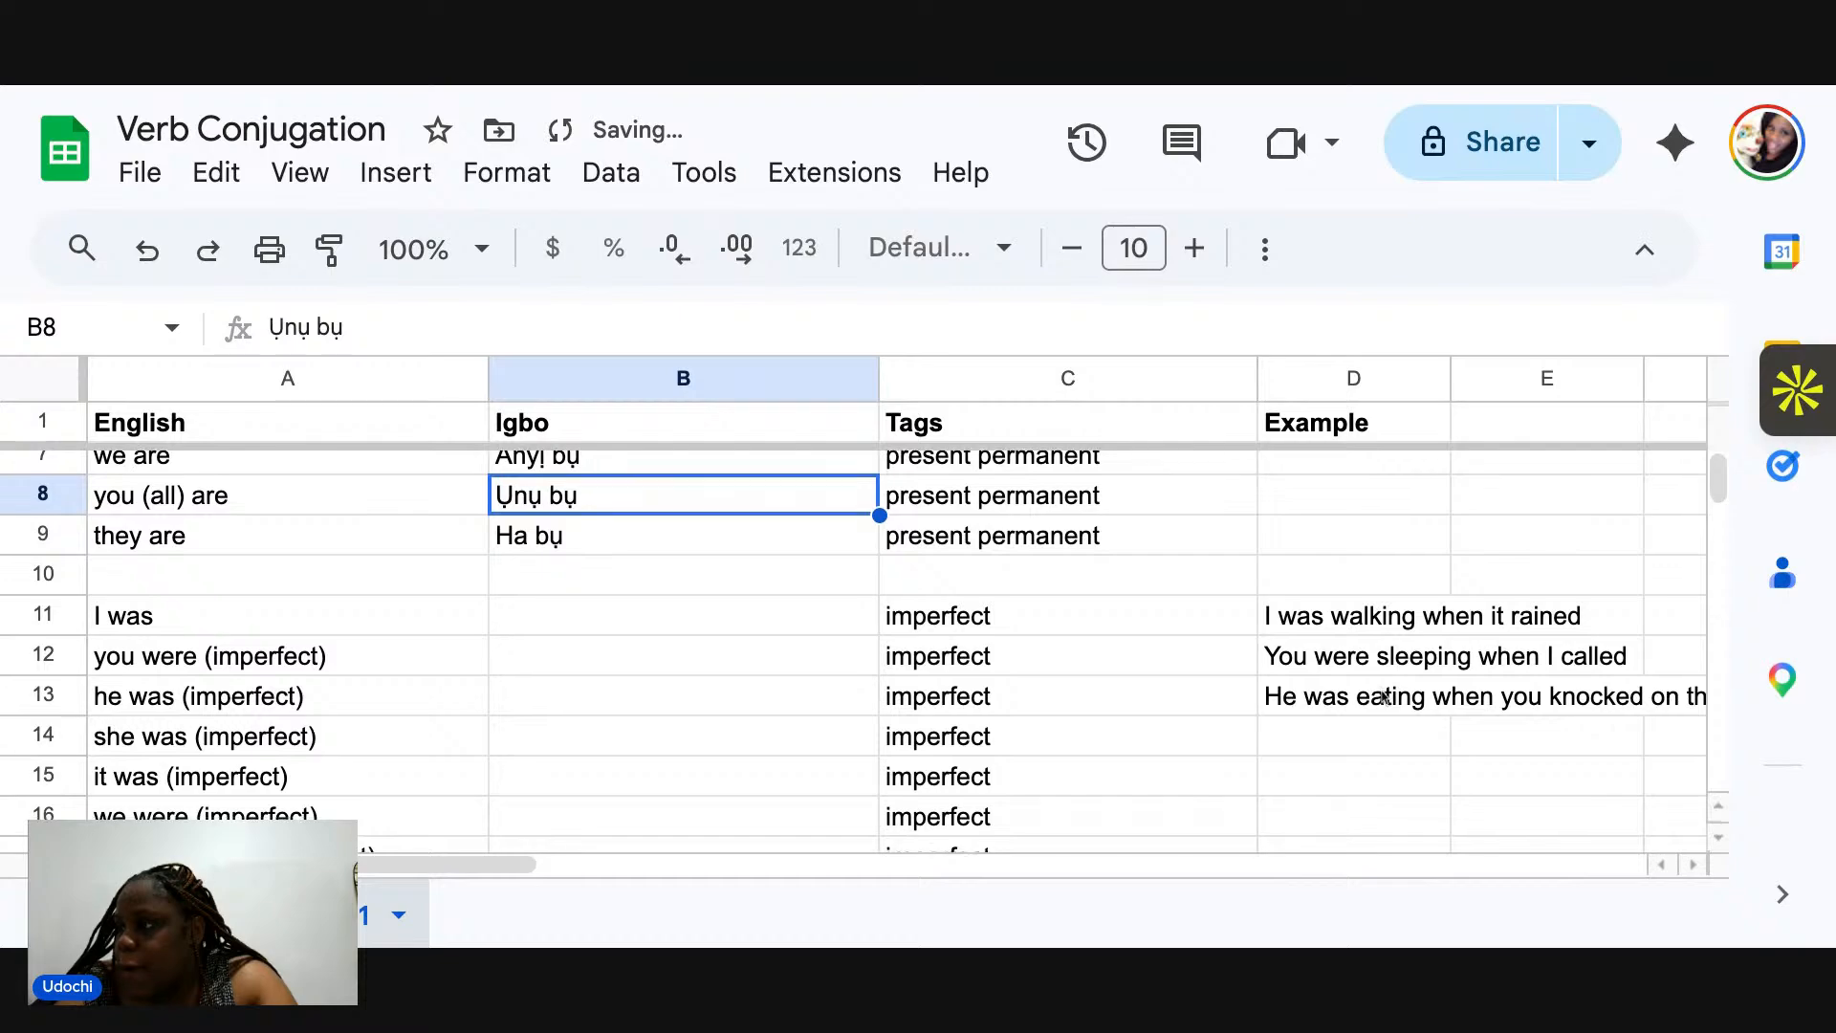
scroll(1381, 696, "down", 1)
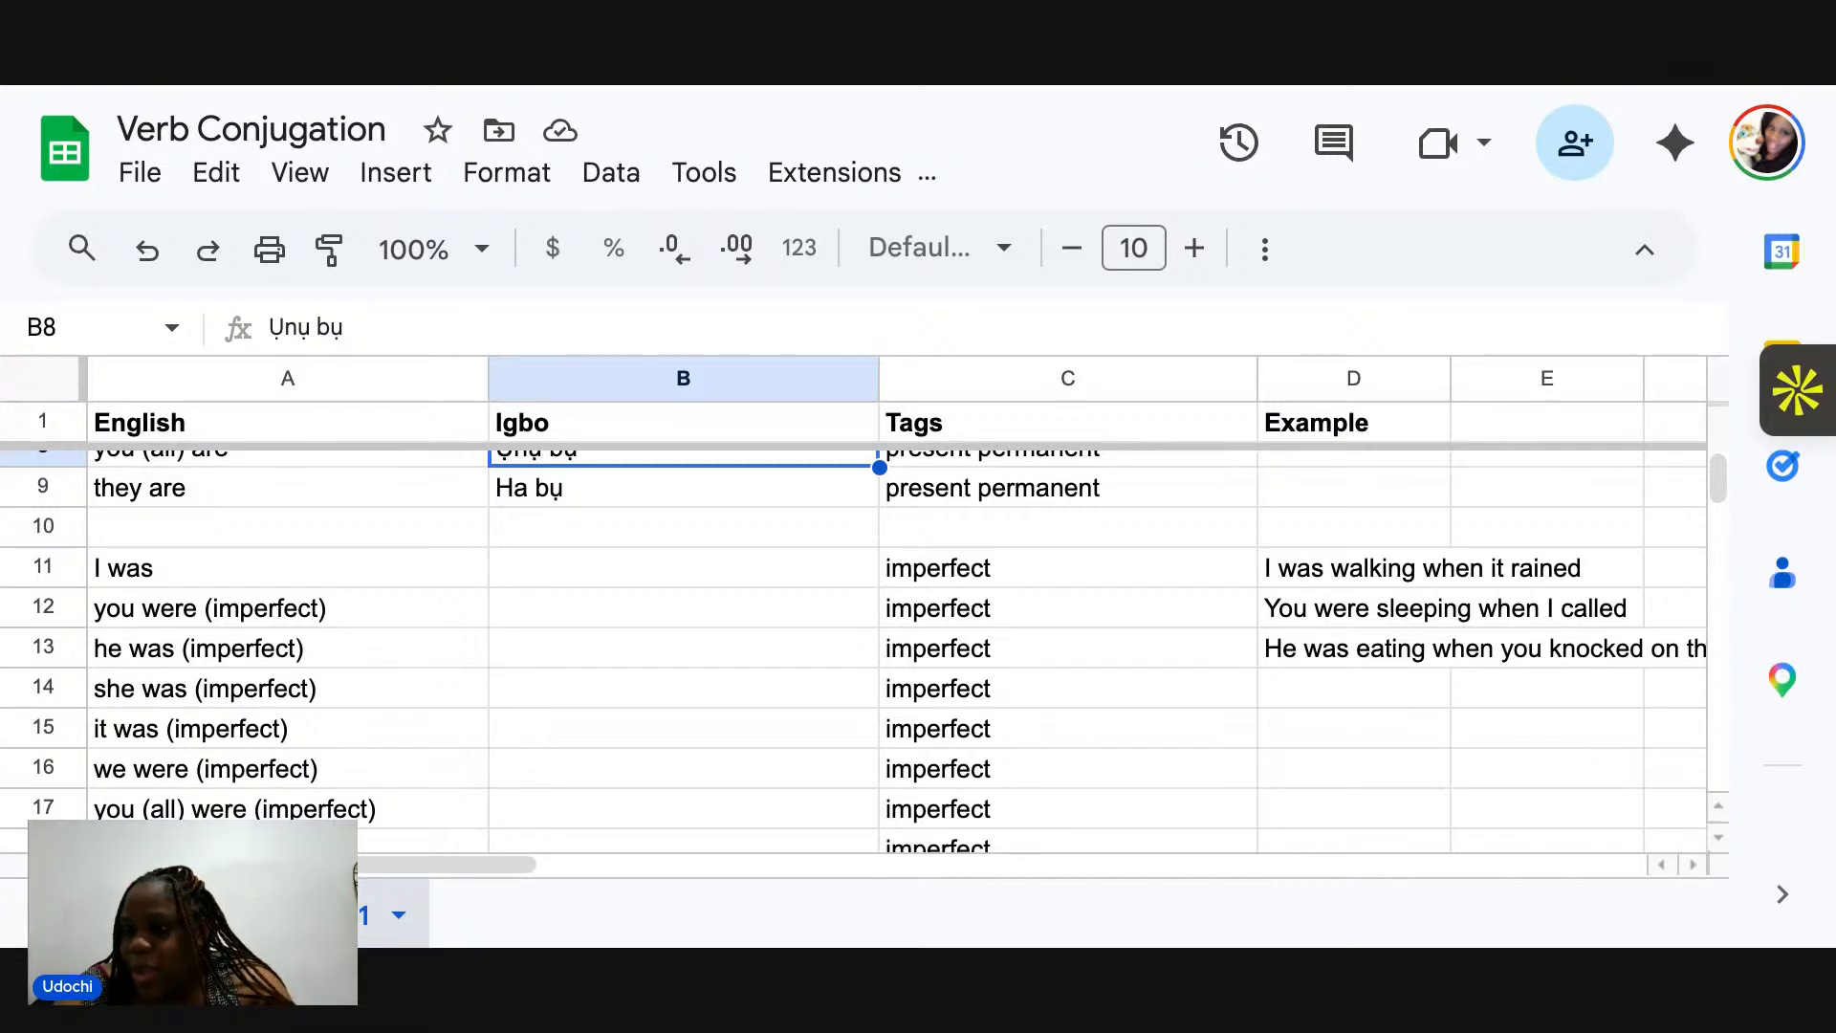
Enter the Igbo sentence "A gawala m ije mgbe mmiri zoro" in cell B11, beside "I was".
left_click(682, 568)
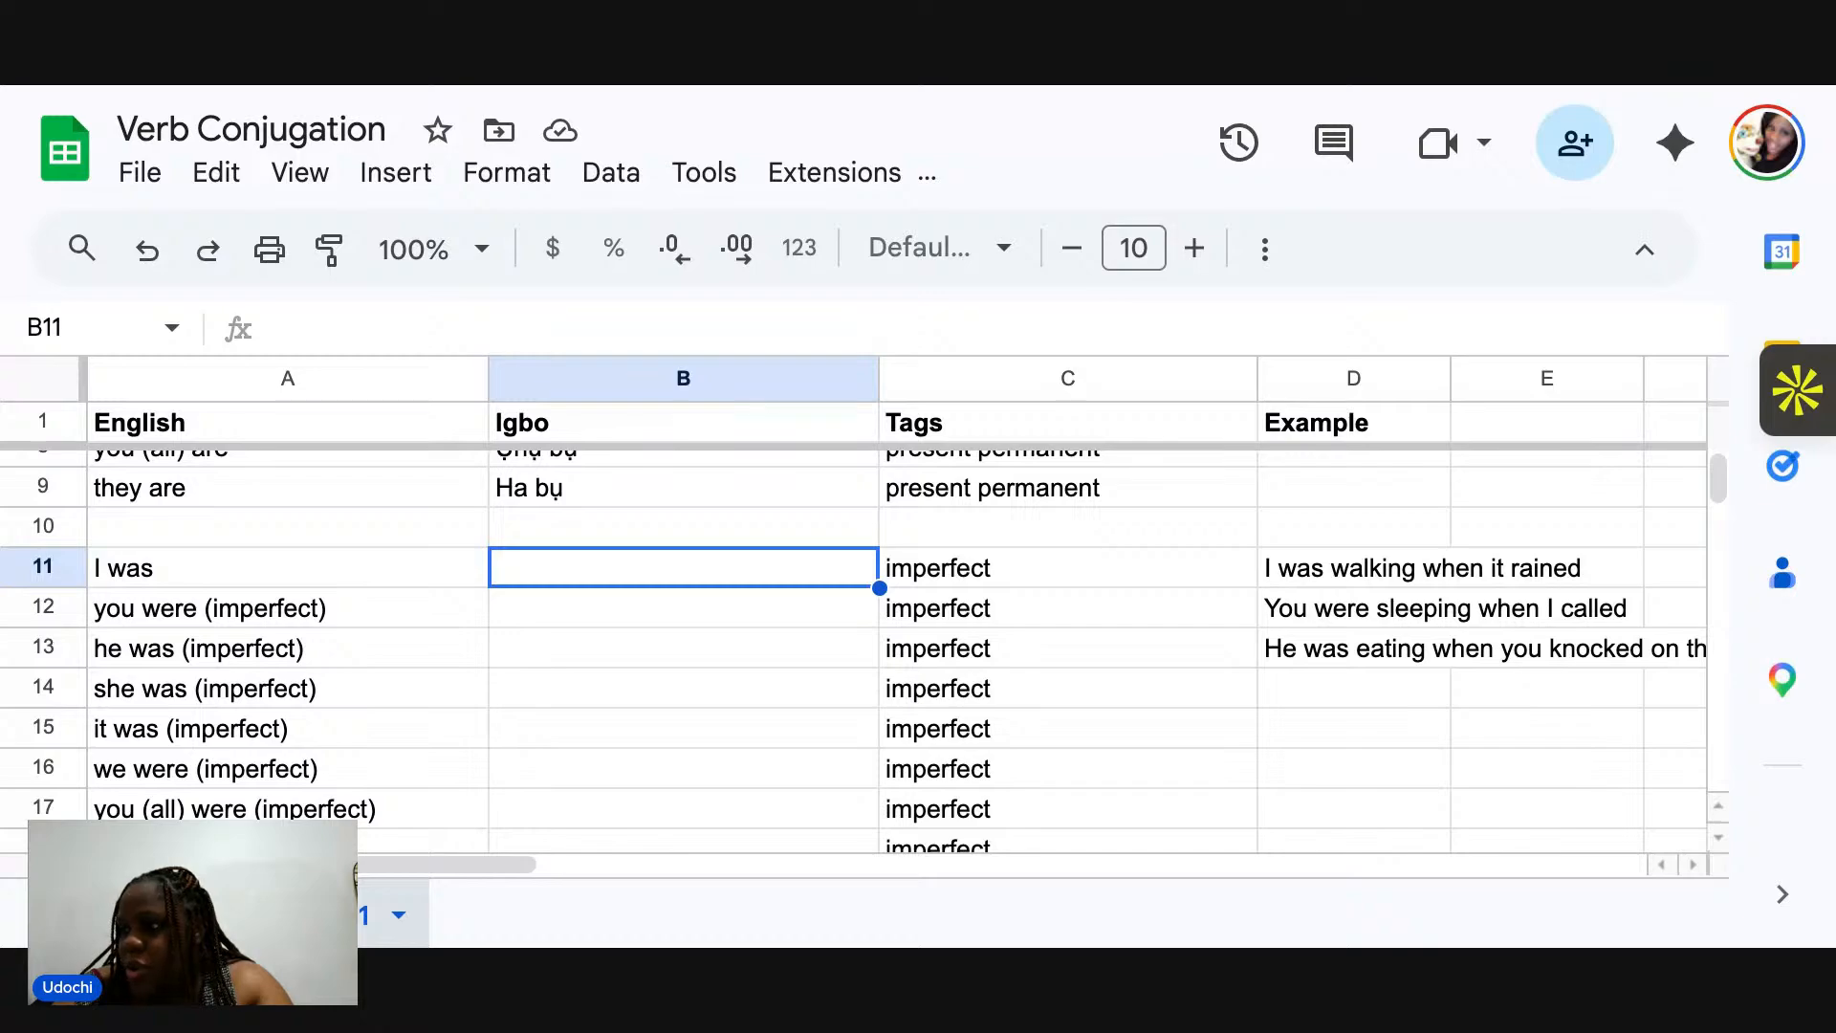
type("ga")
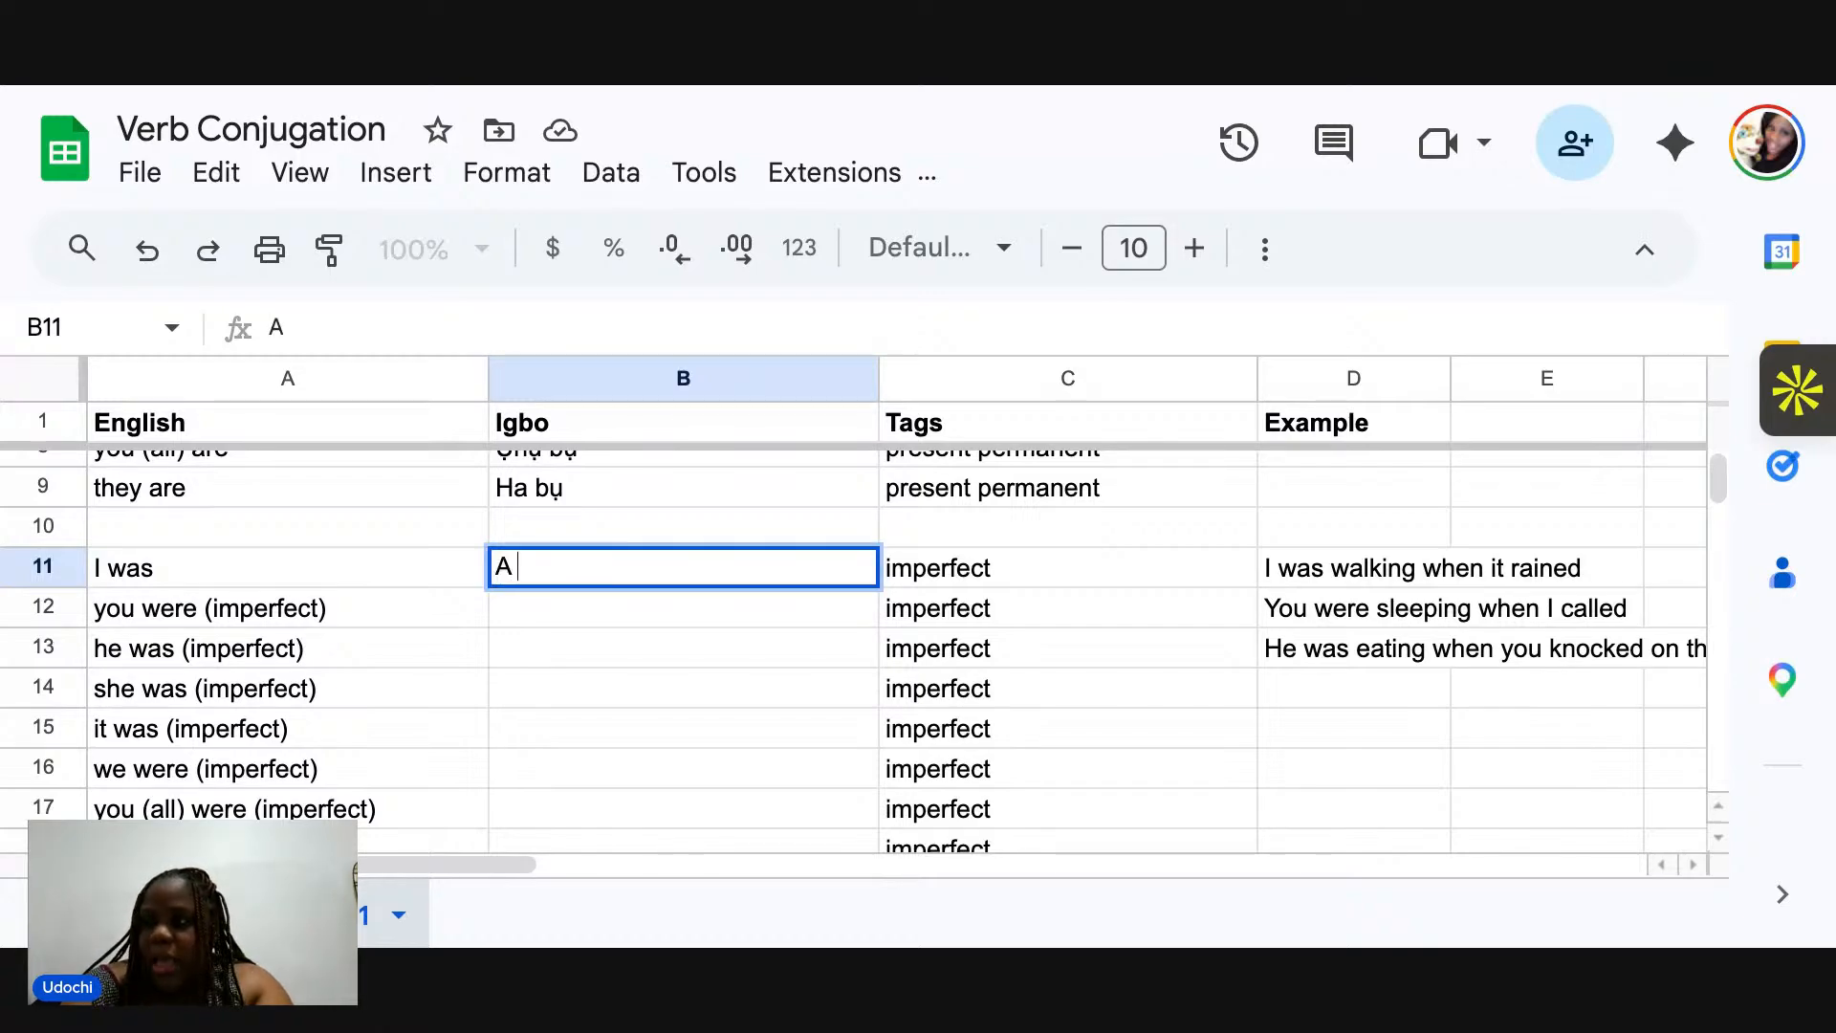
type("wala")
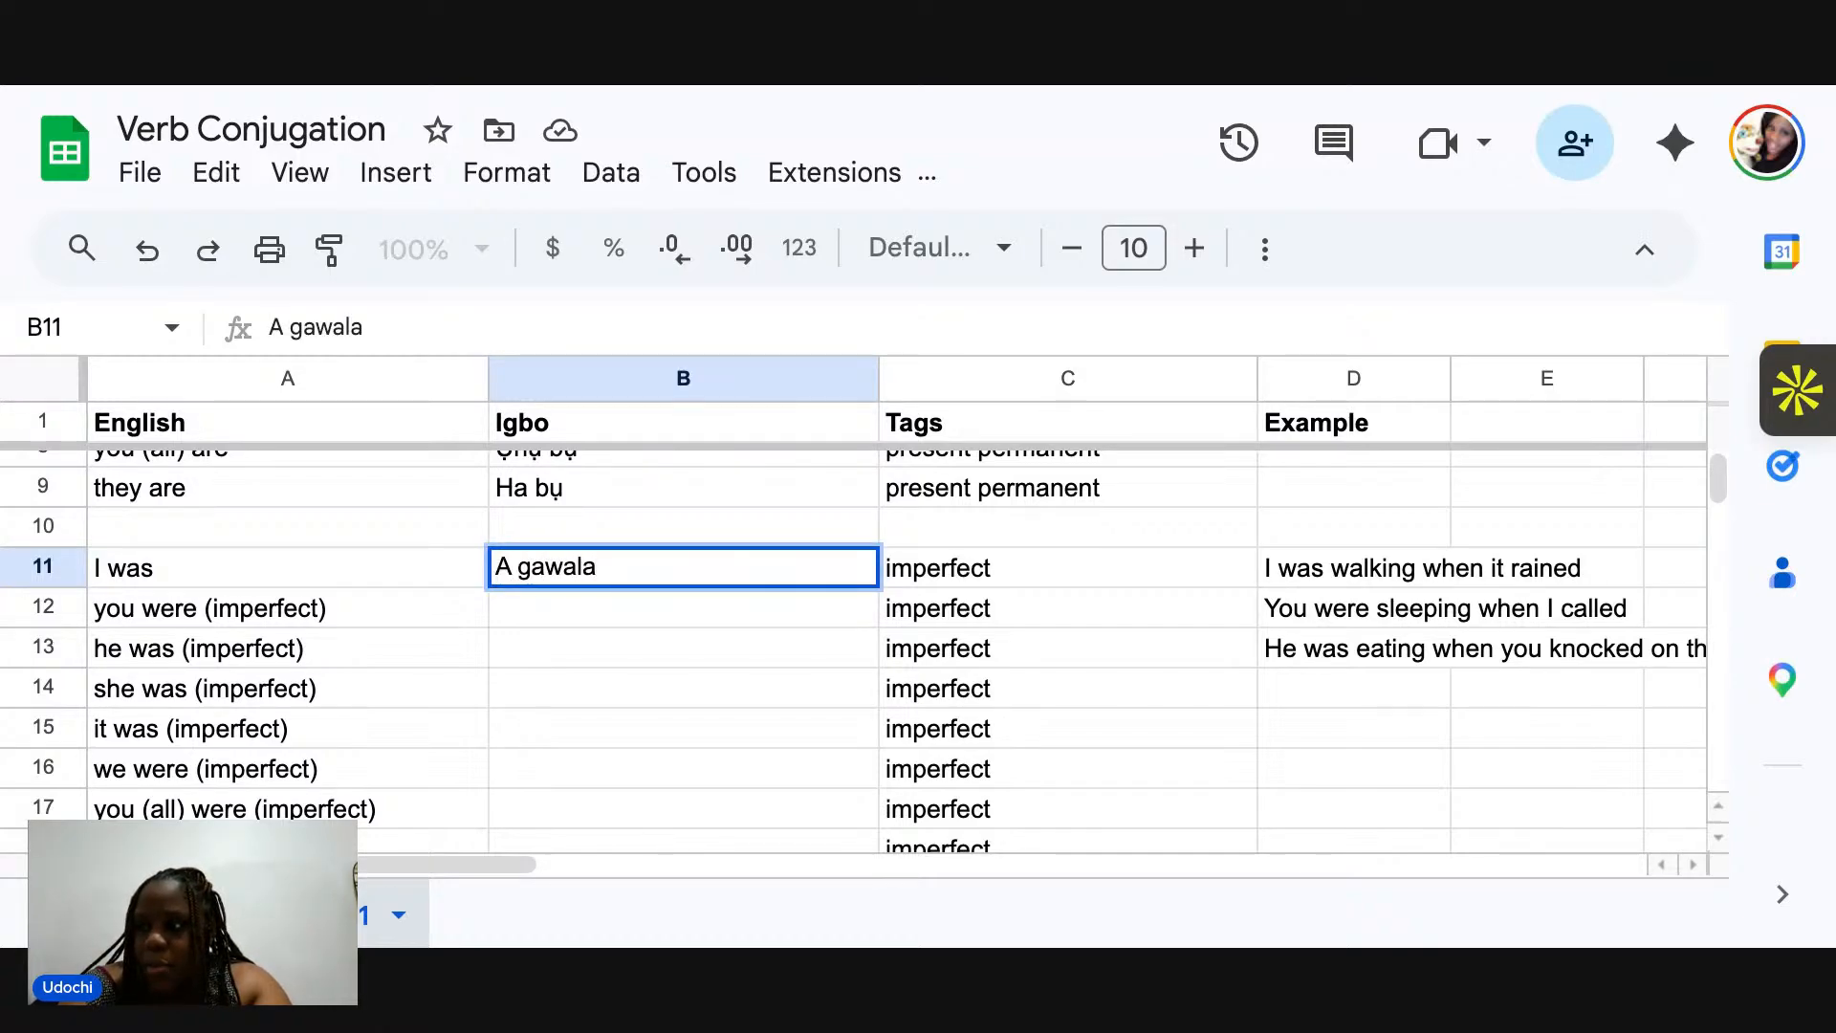
type(" m")
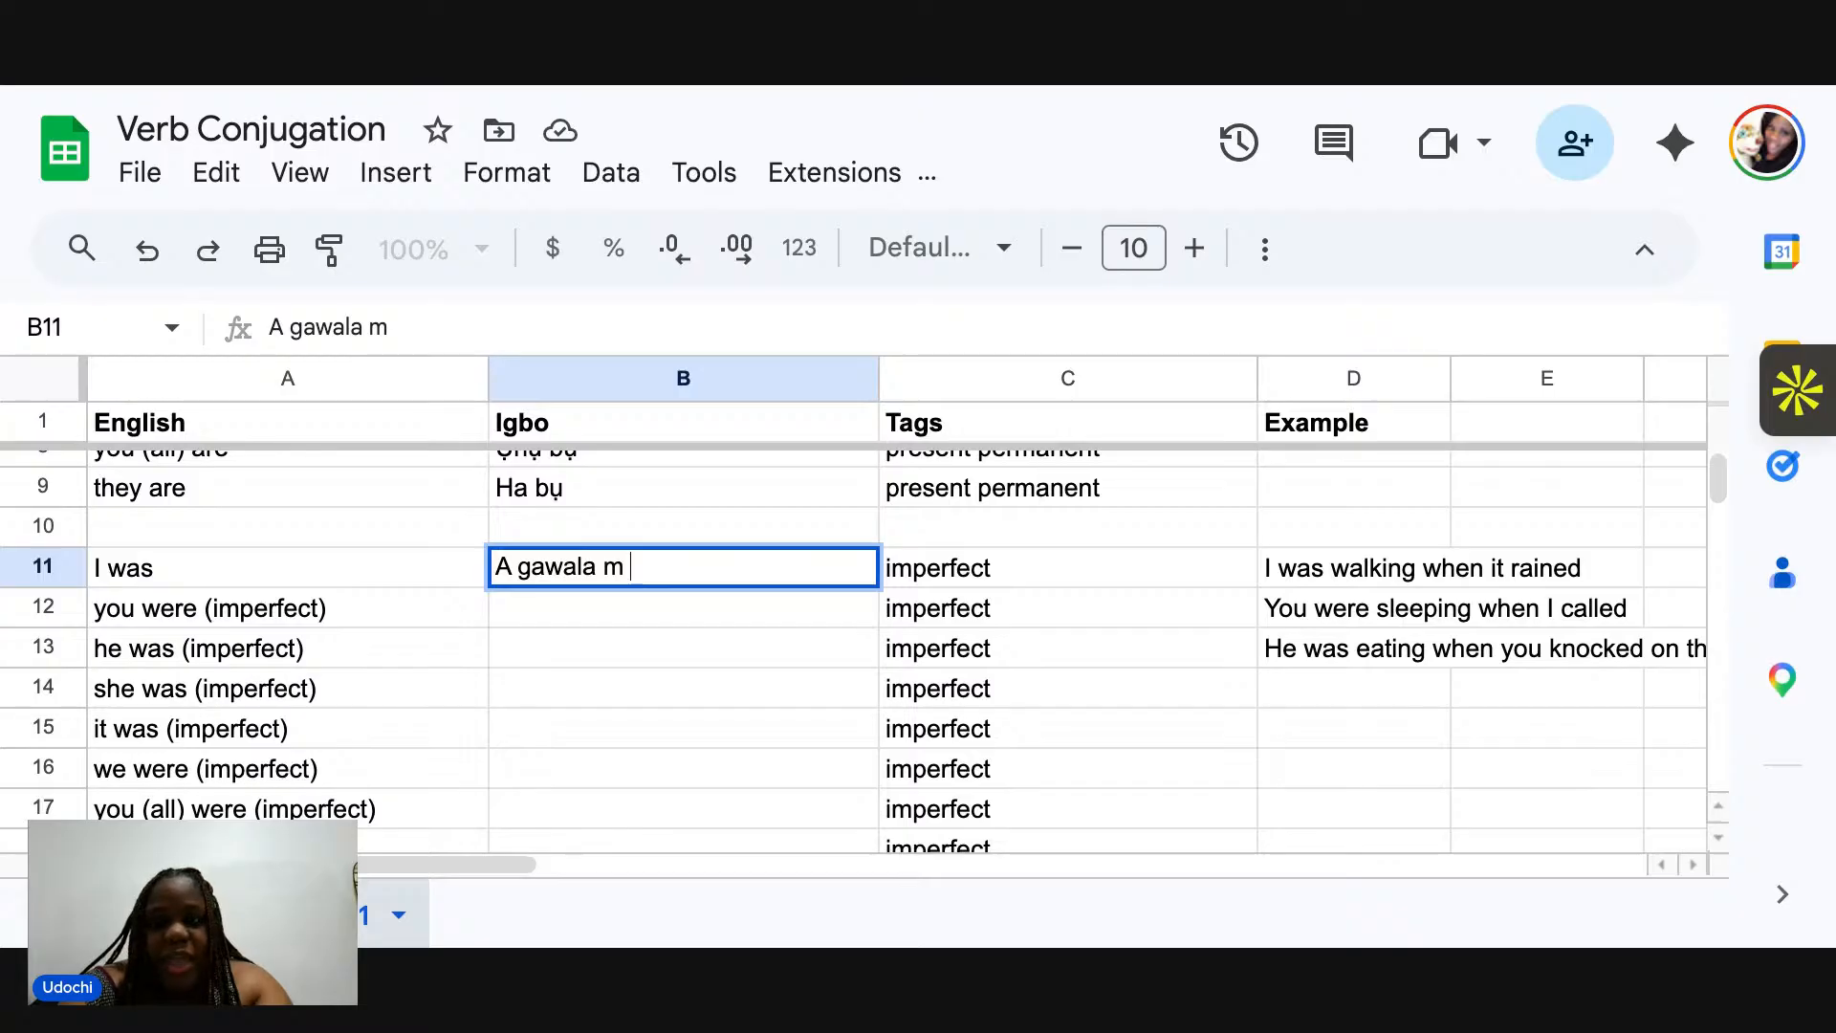
type(" ije")
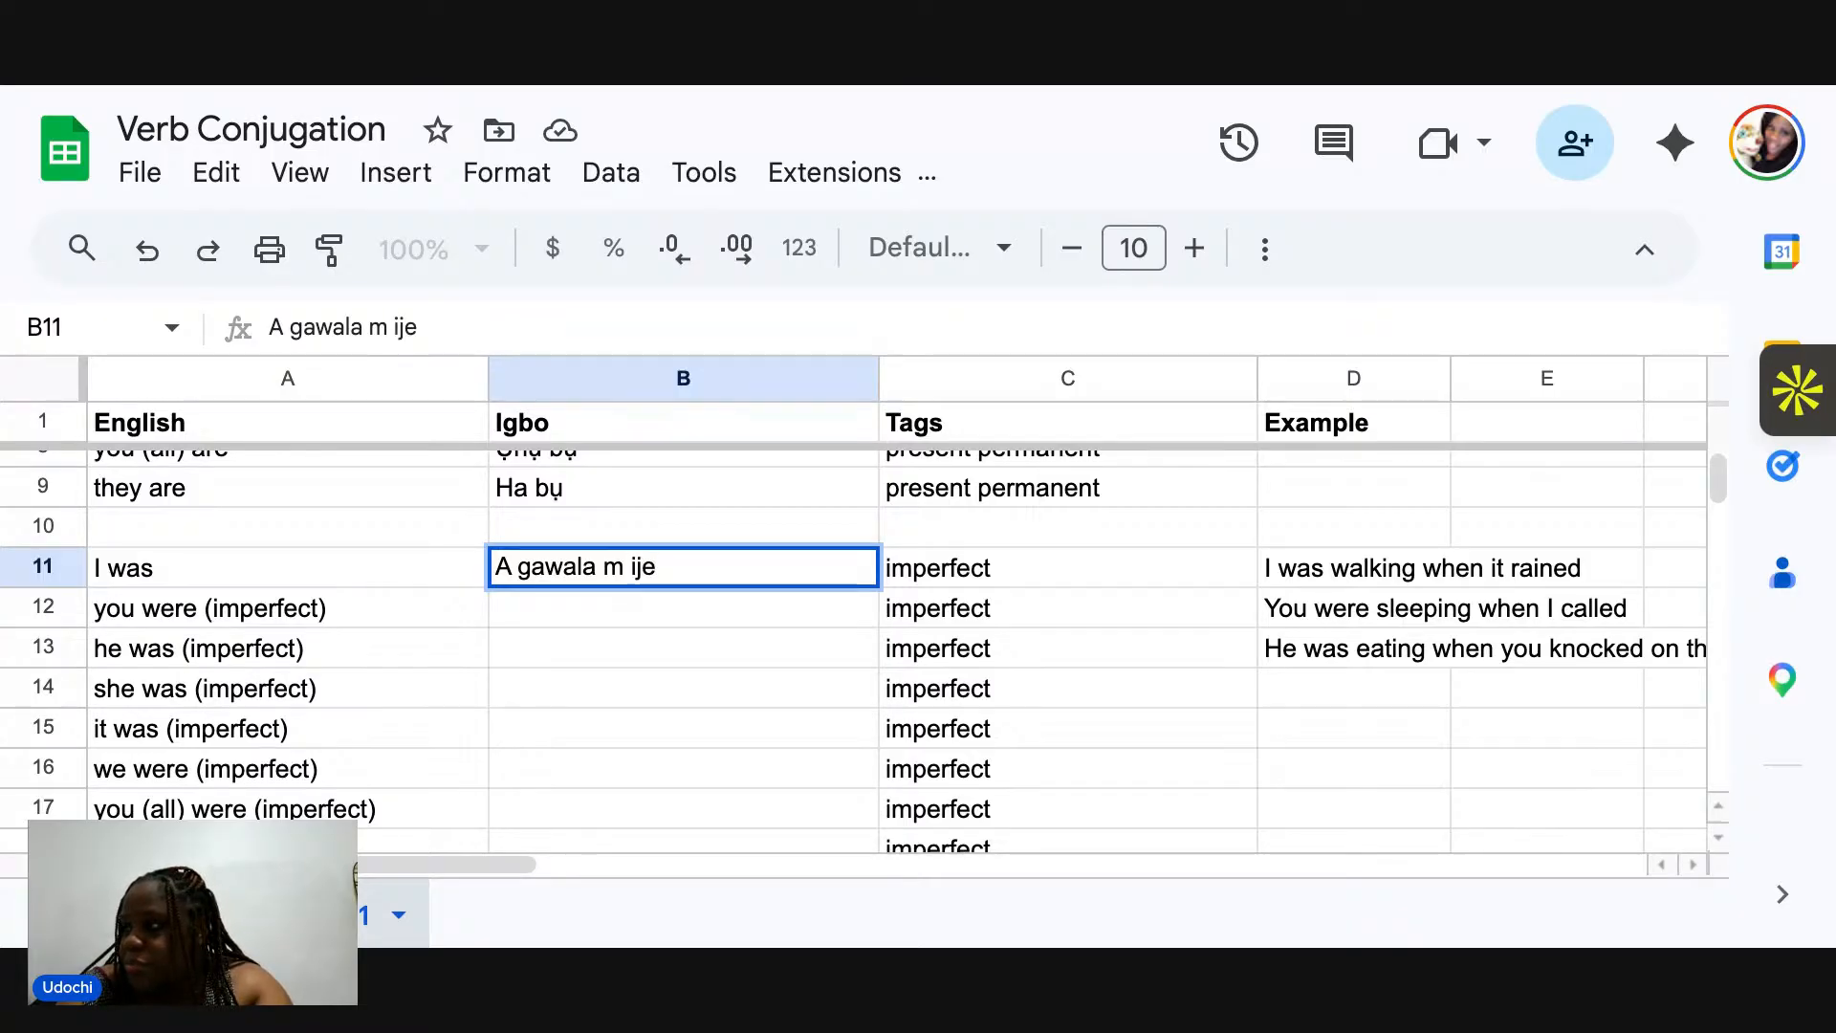
type(" mgbe ")
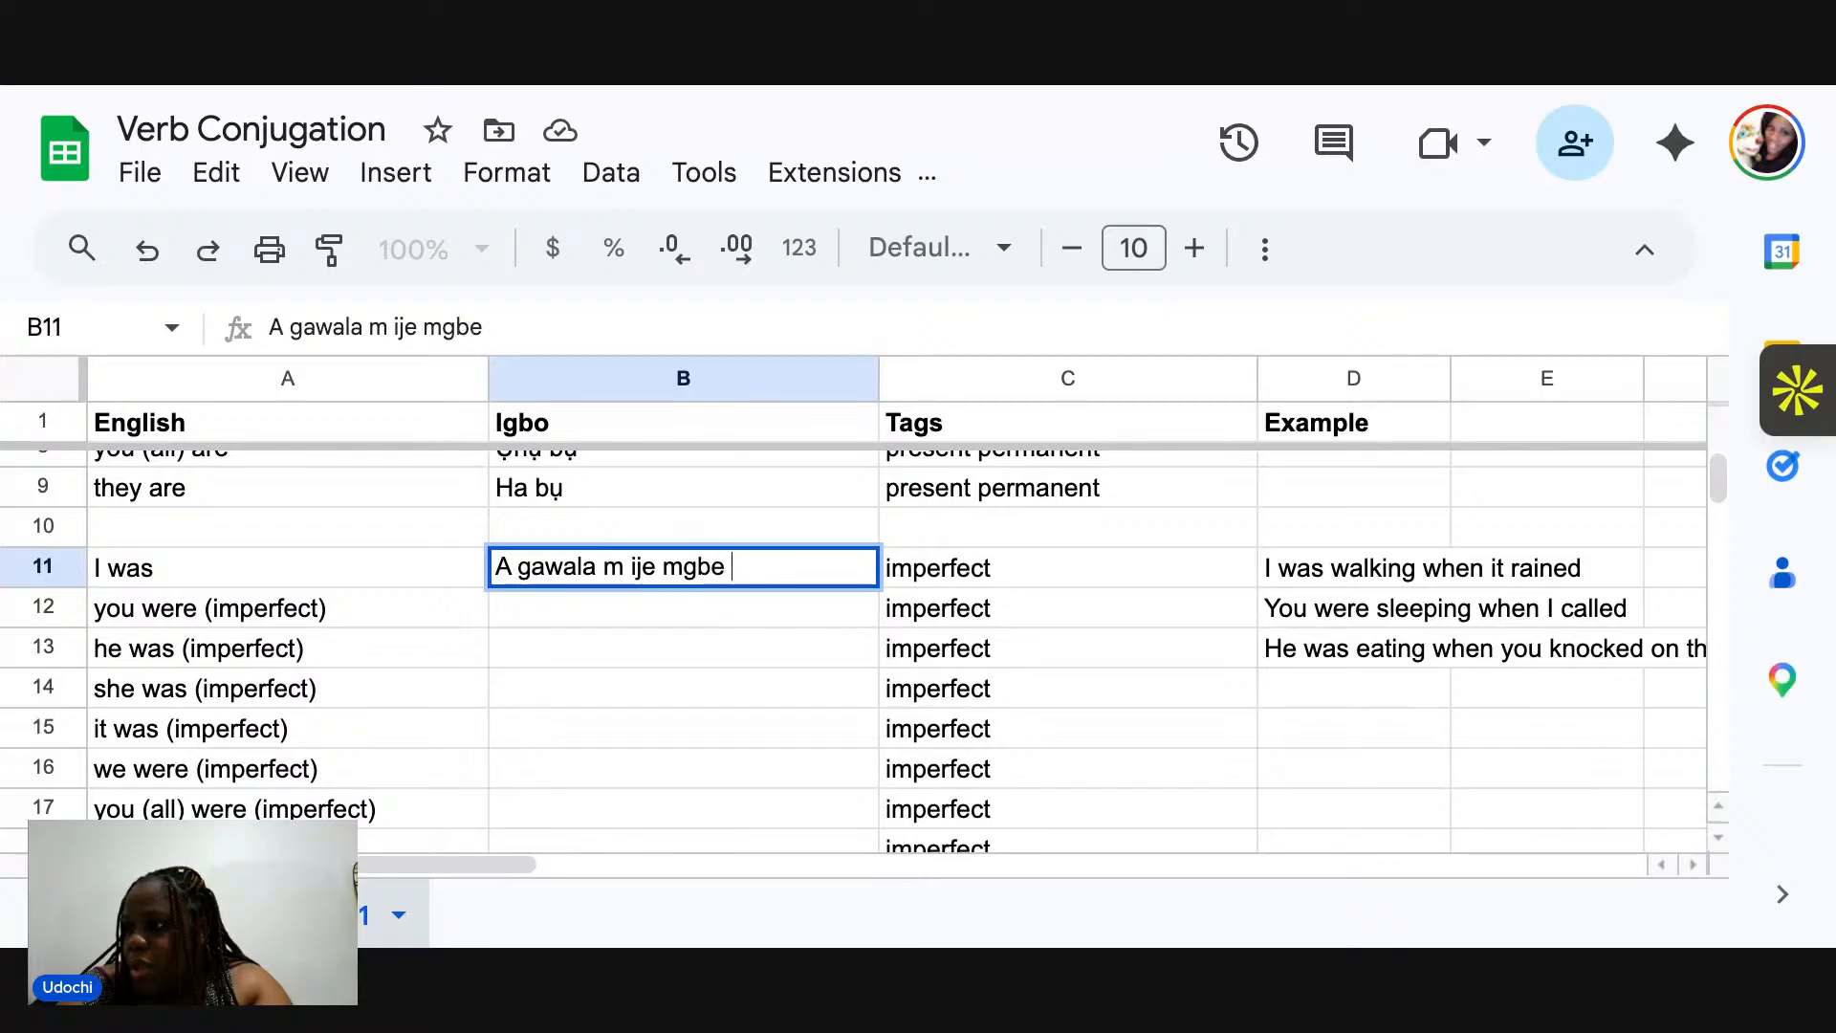
type("miri")
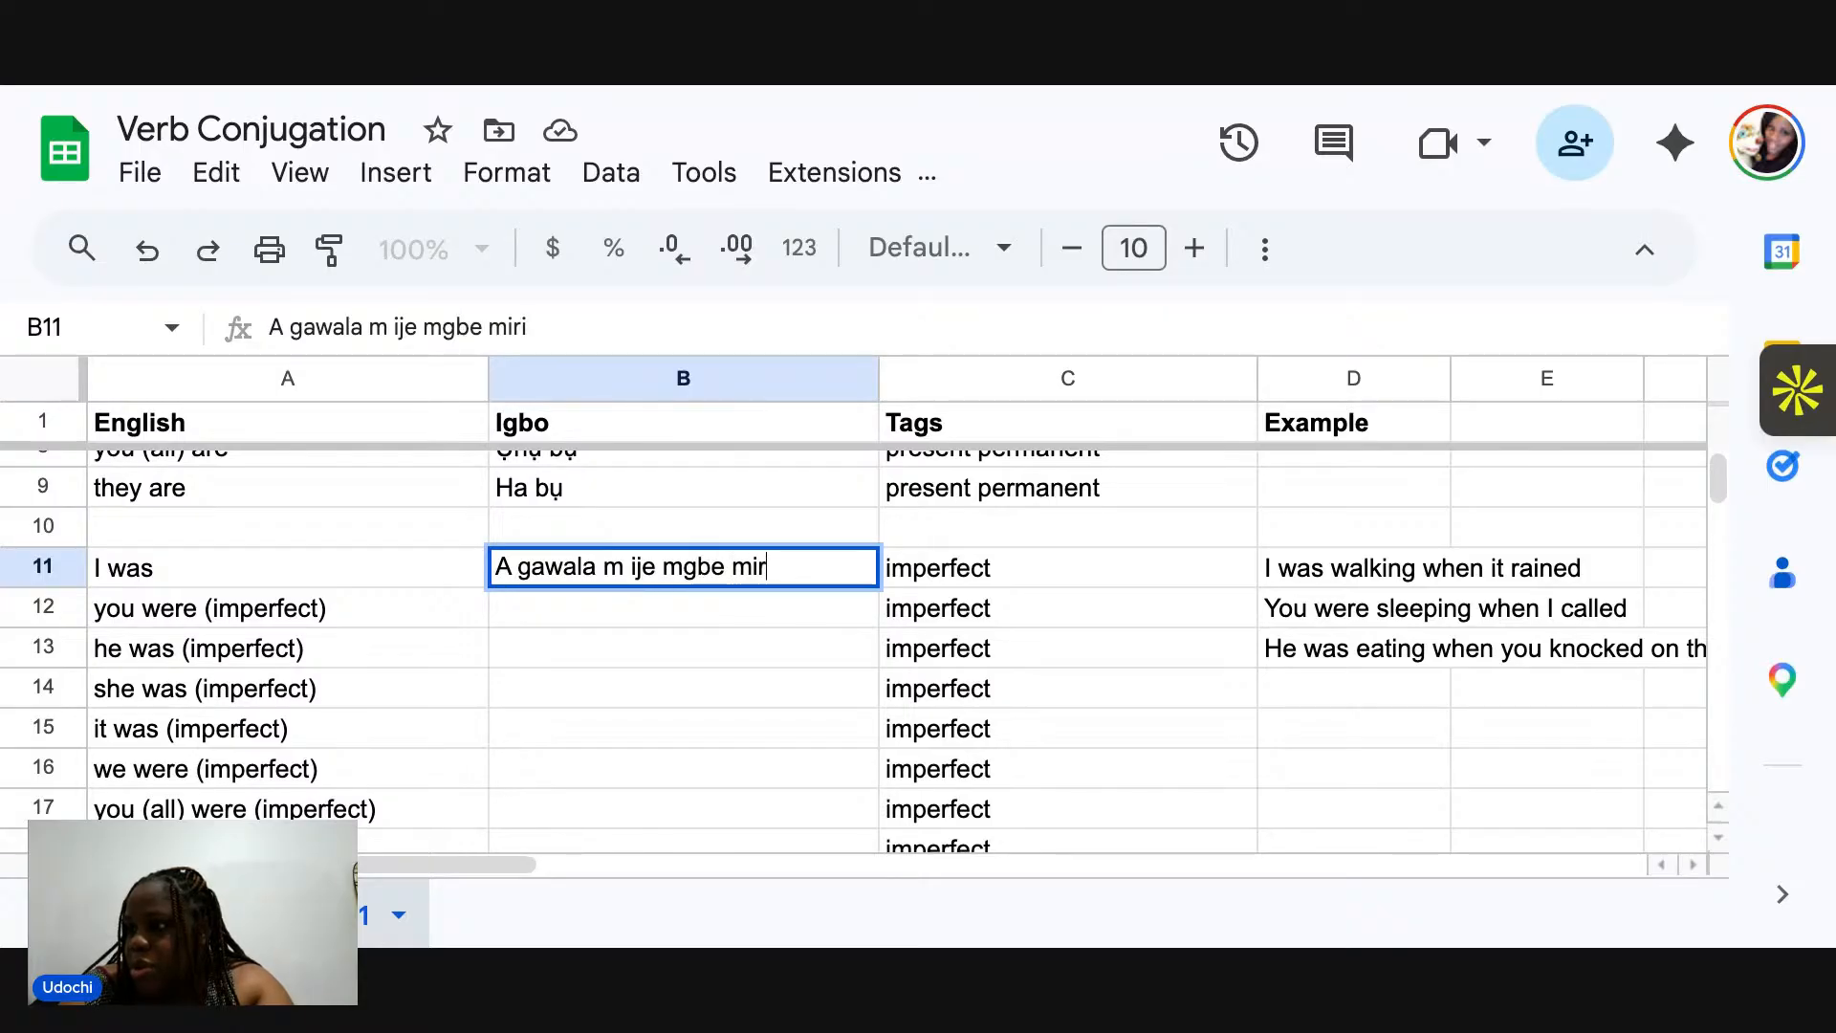
key("BackSpace")
key("BackSpace")
type("mir")
key("BackSpace")
type("i")
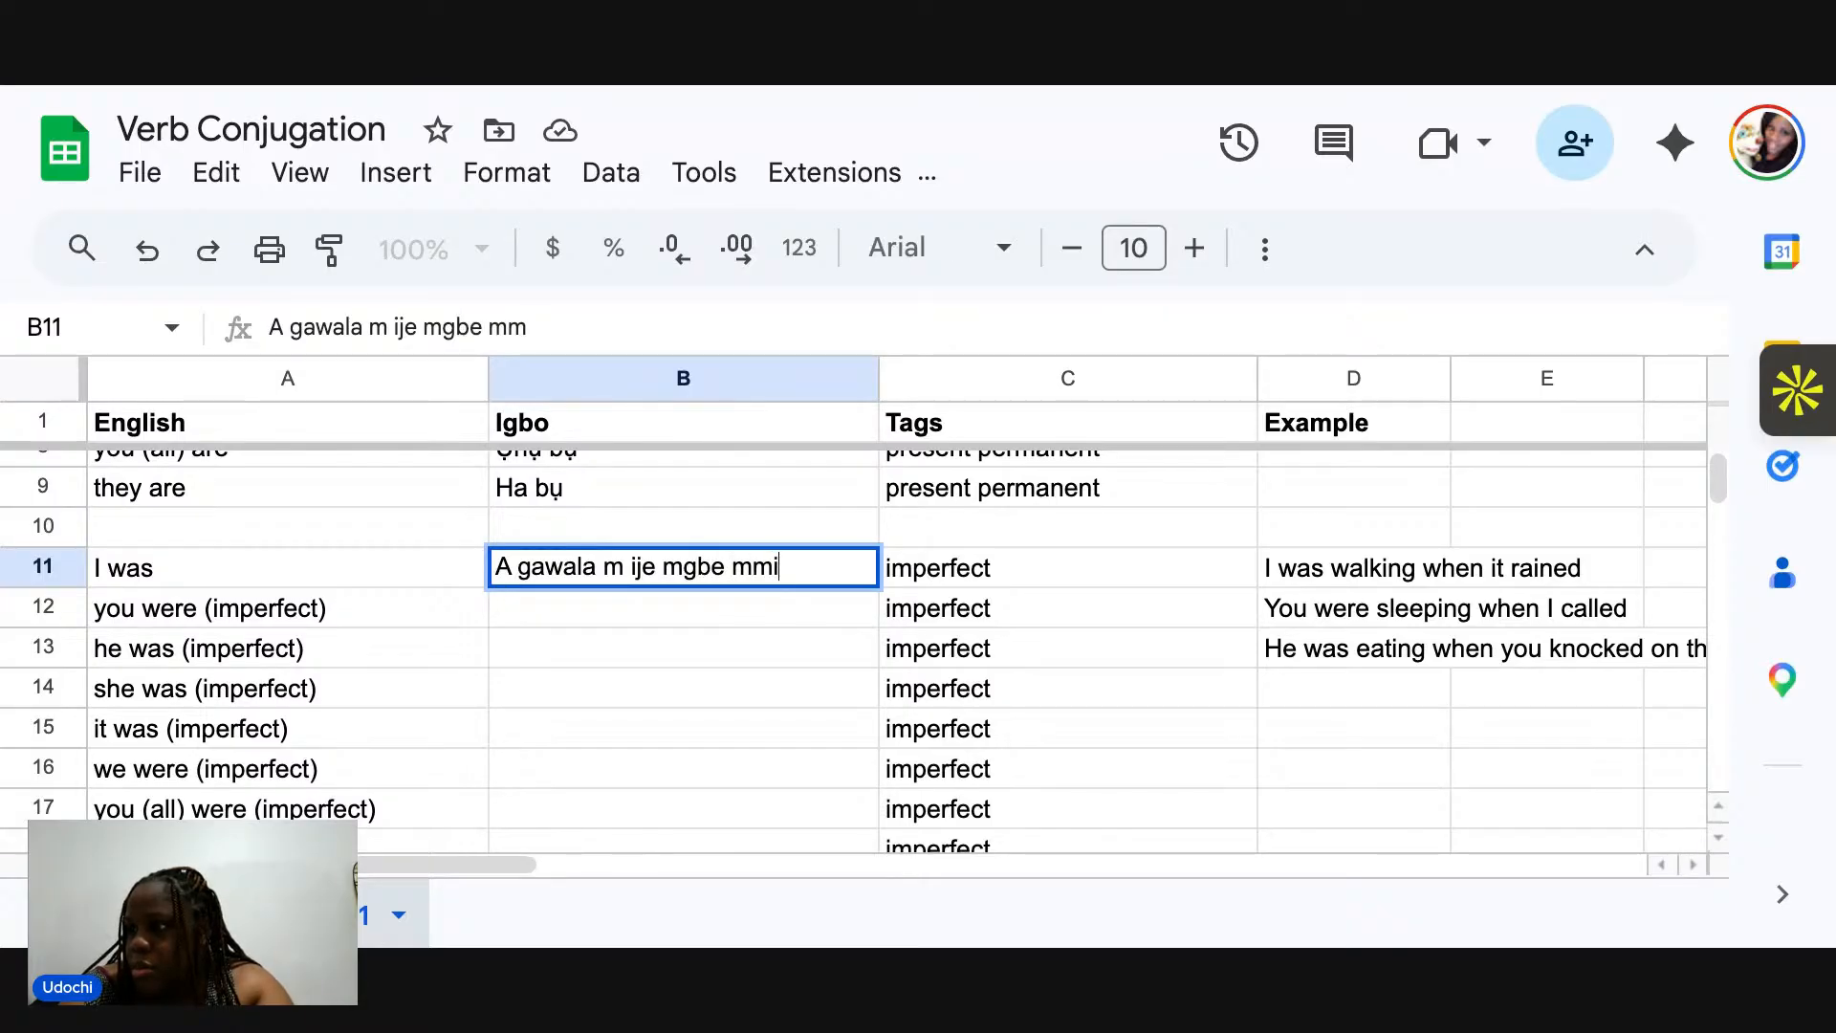
type("ri zoro")
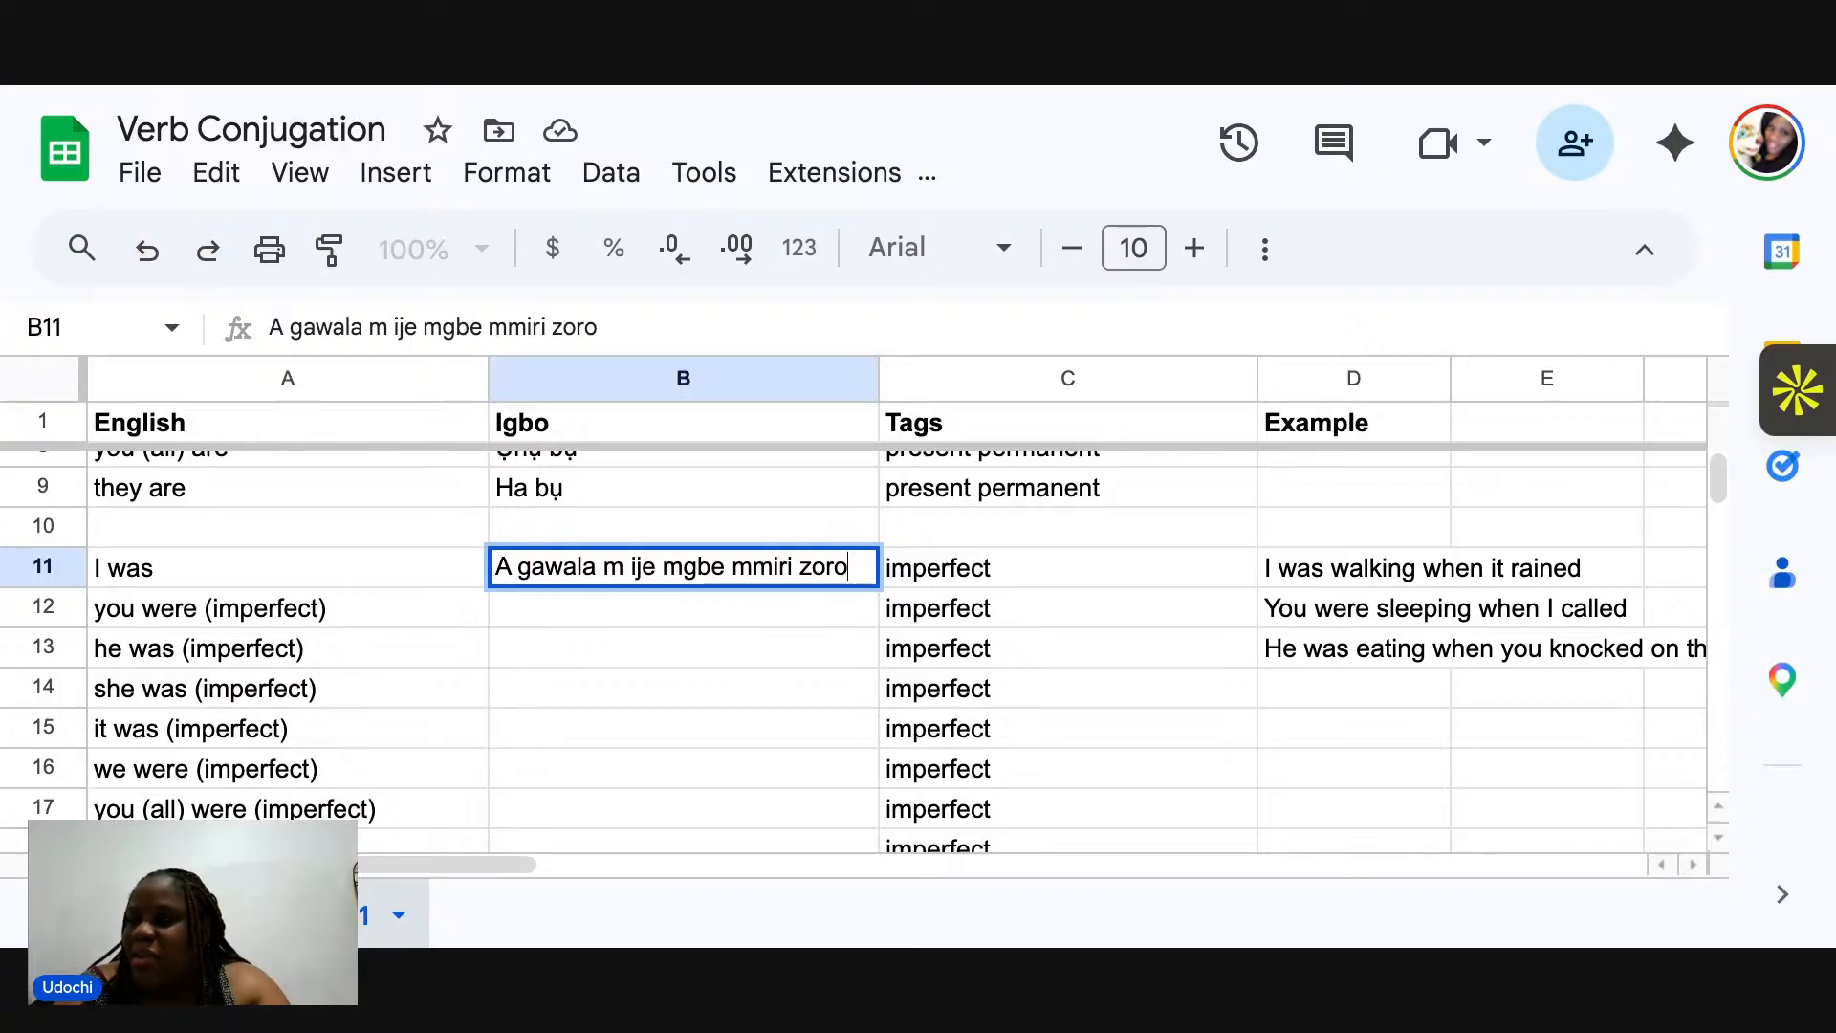
Enter "Ị hiewela ụra" in cell B12 as the Igbo for "You were sleeping".
left_click(527, 620)
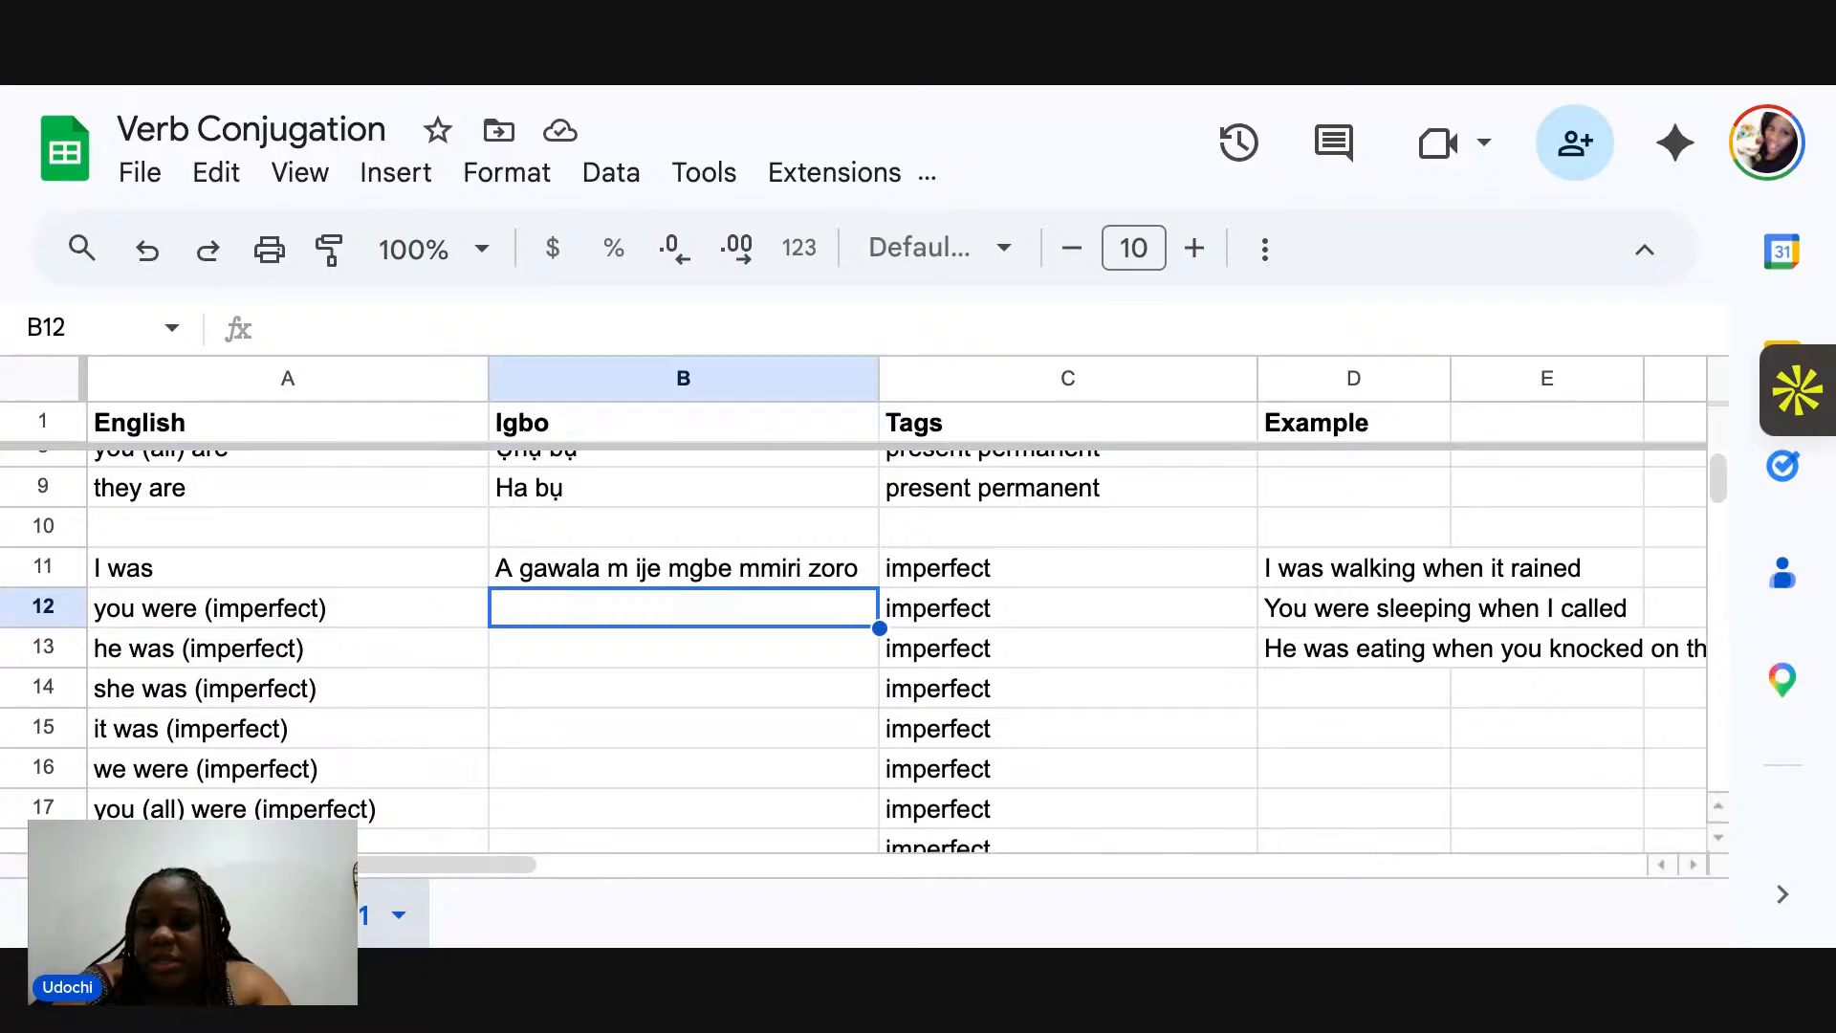
key("Return")
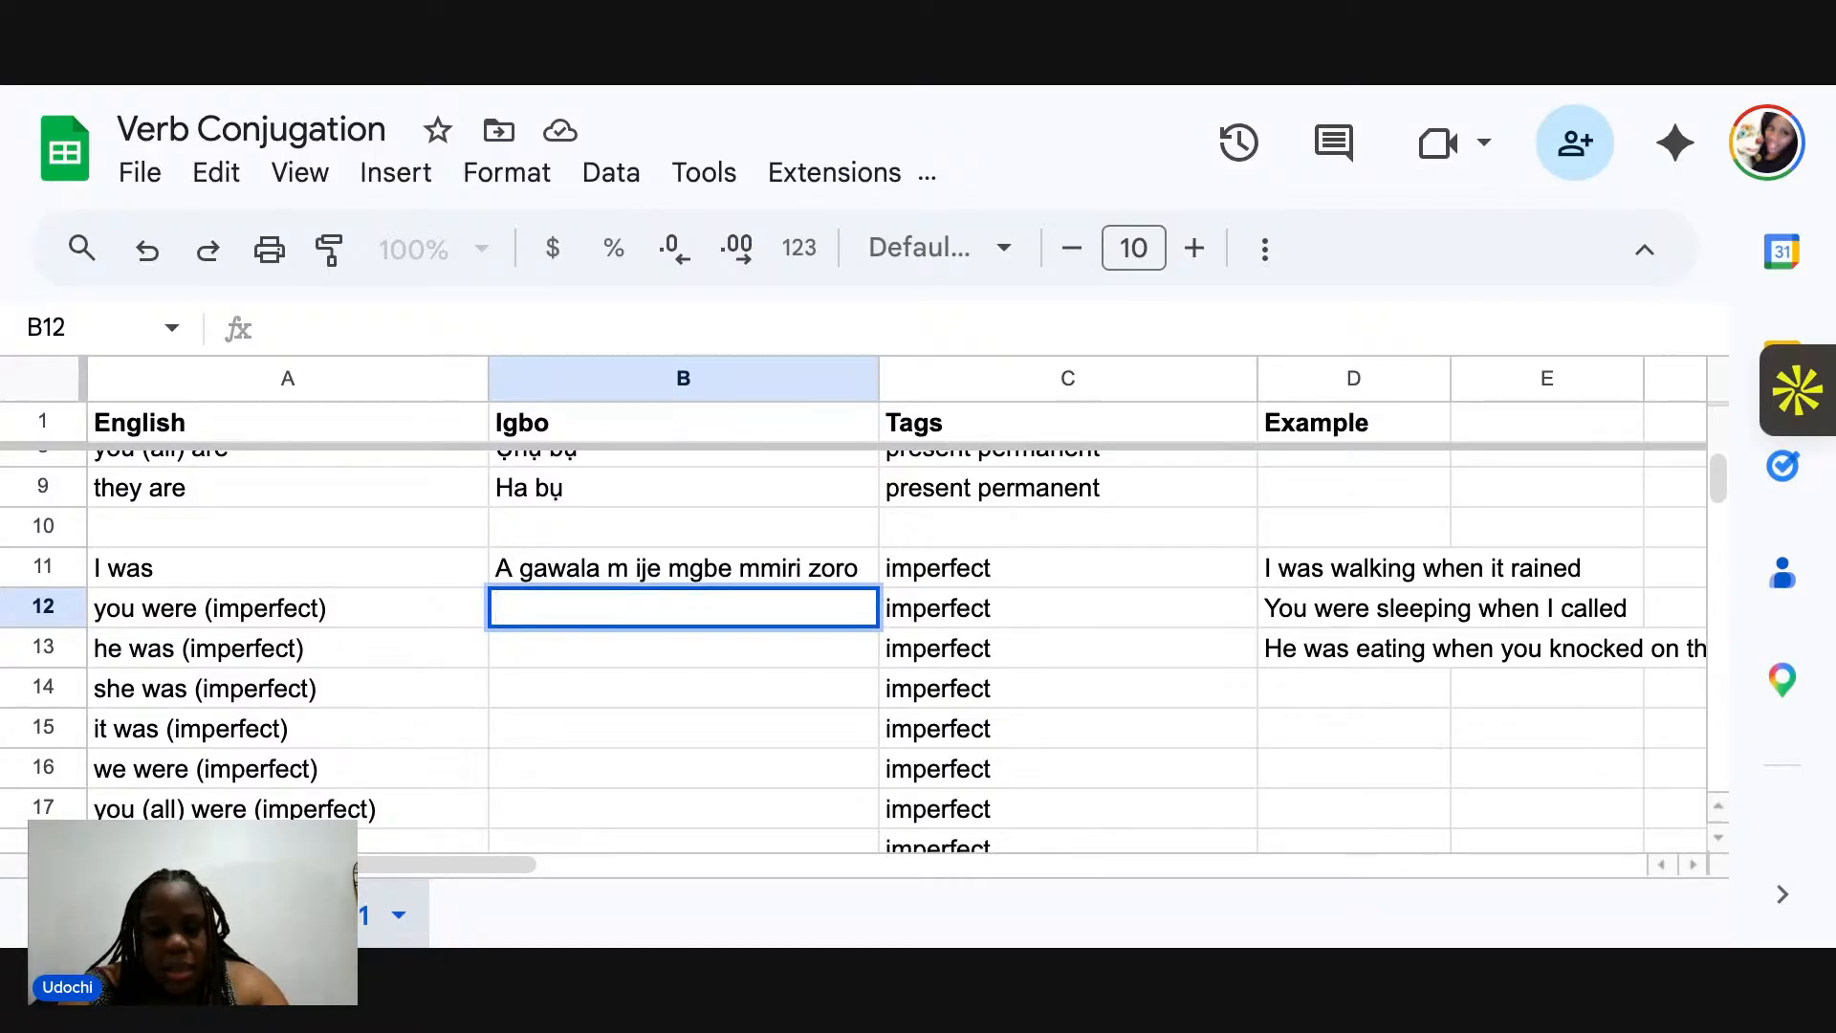
type("I")
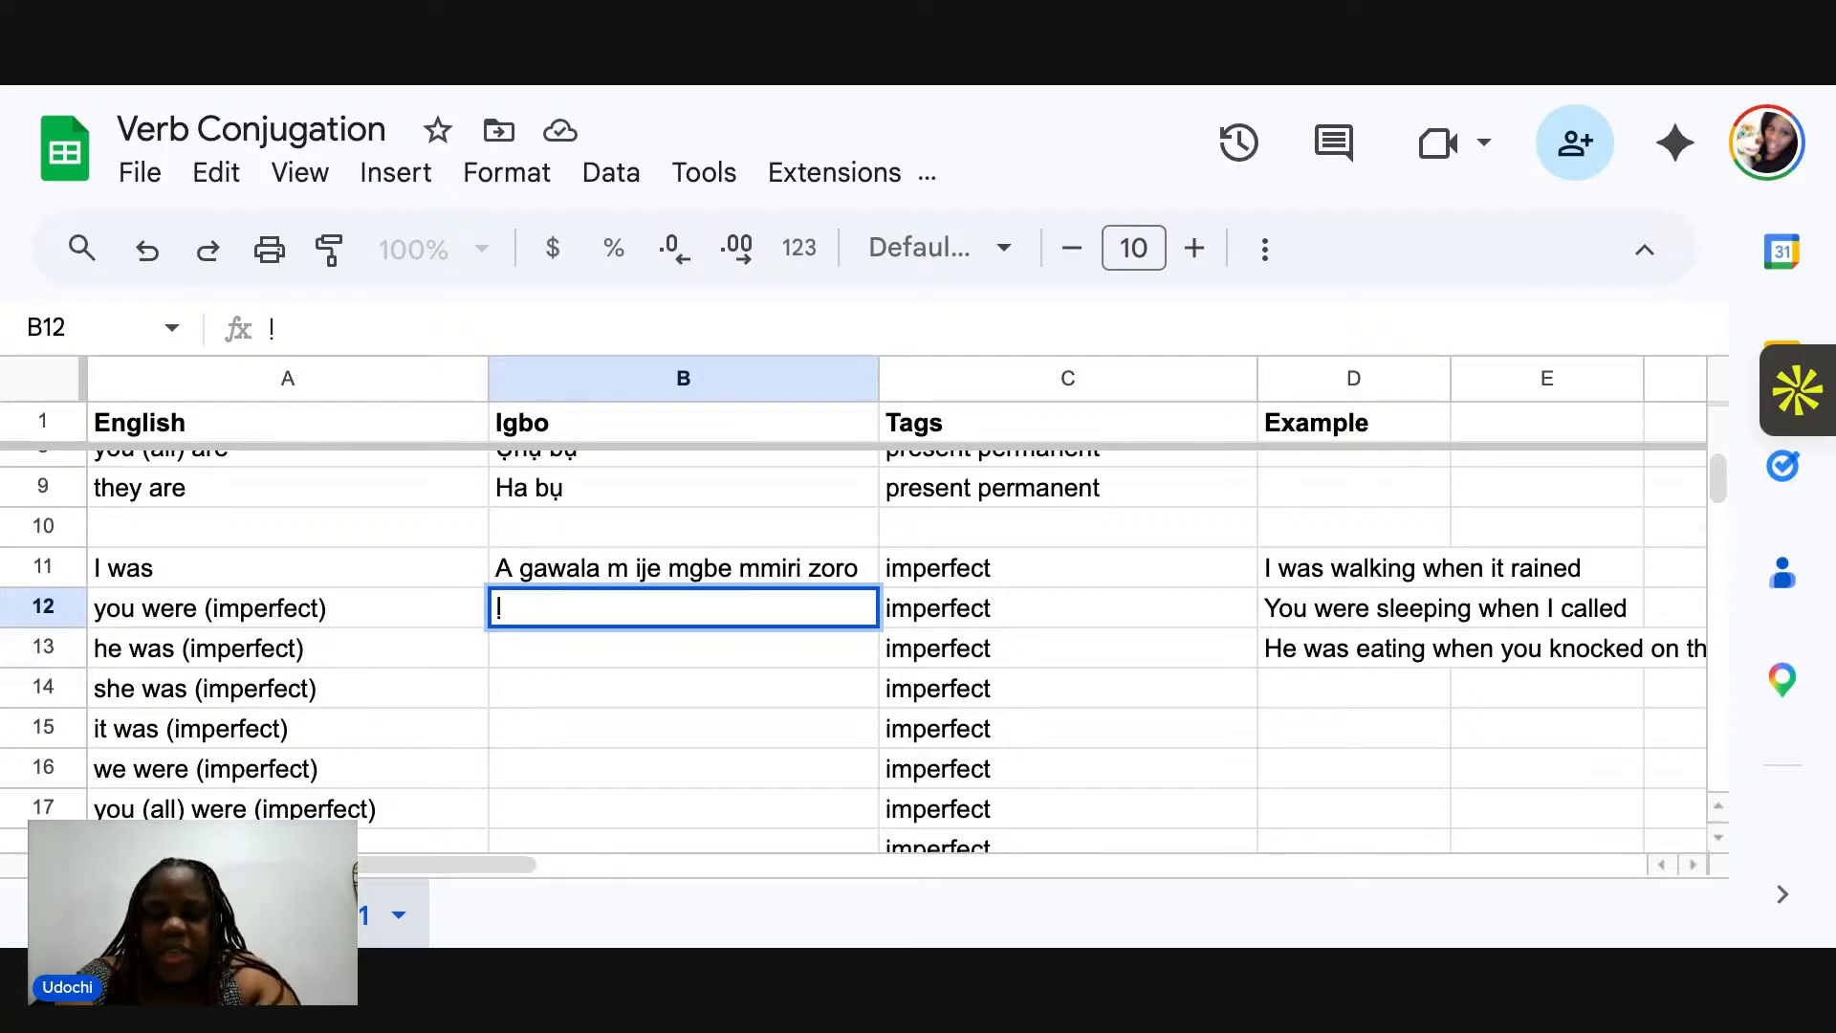
type("hiwela")
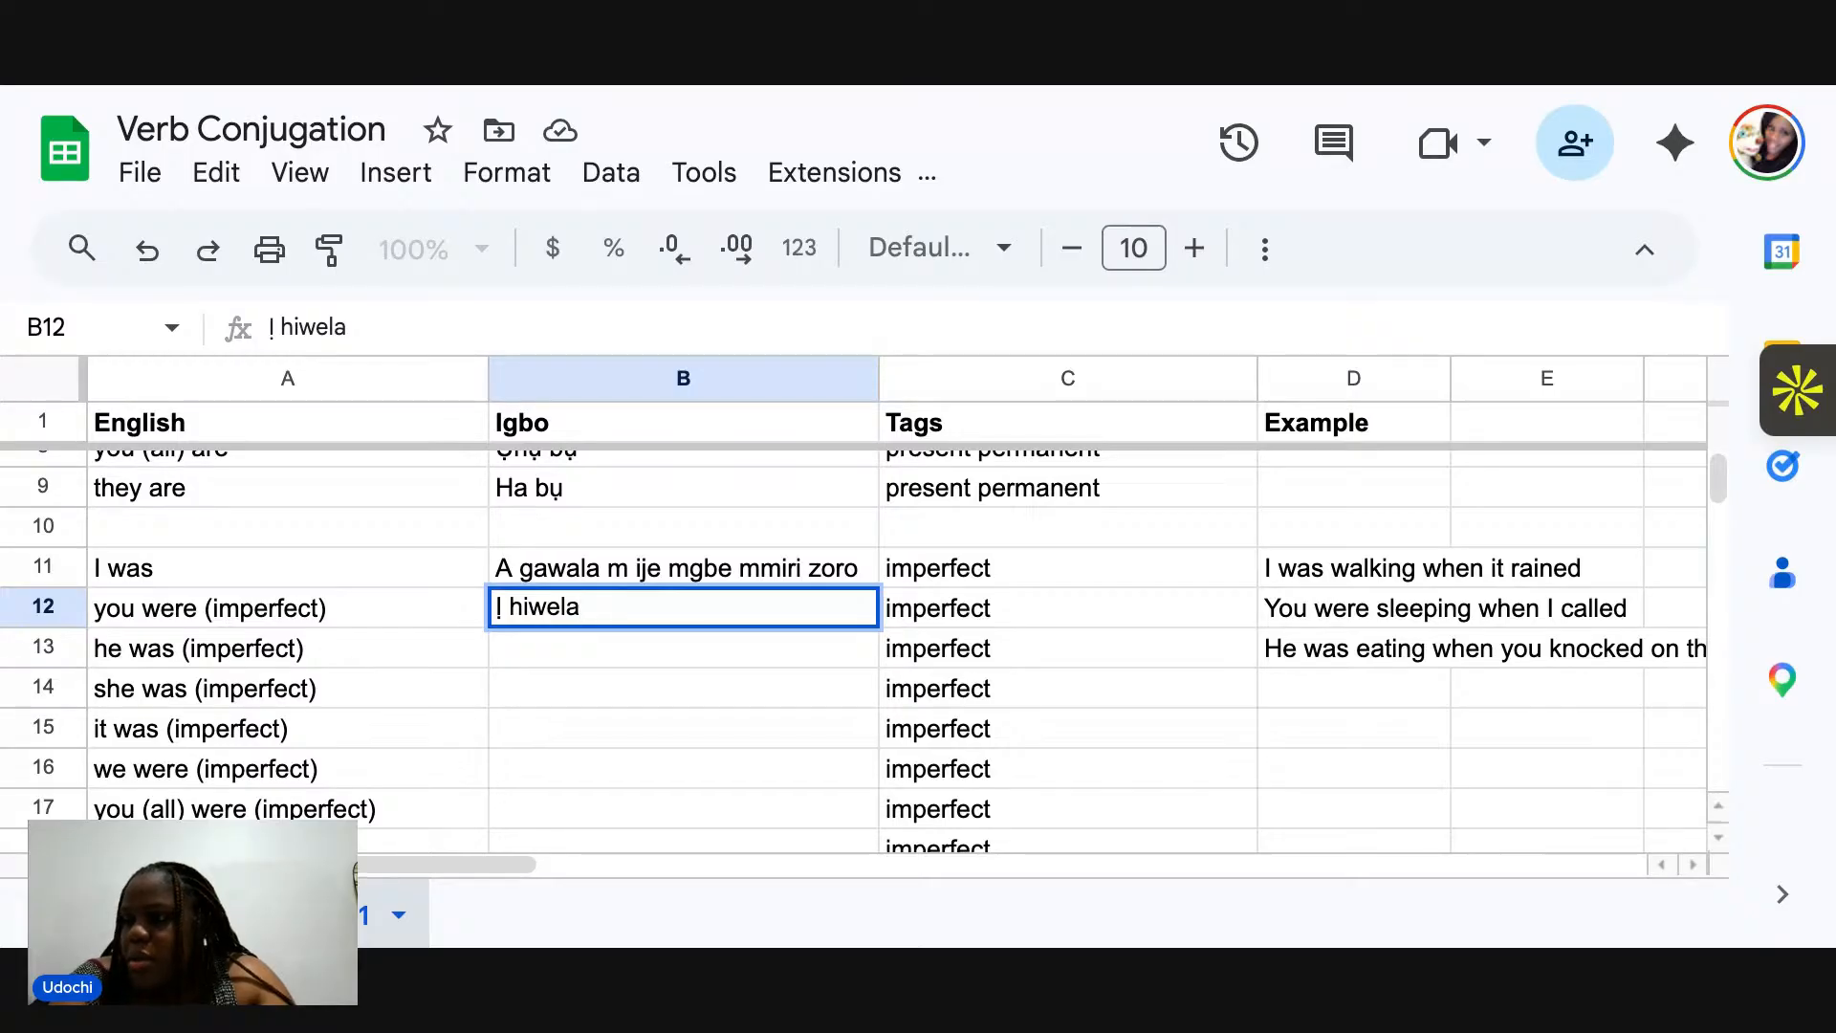
key("BackSpace")
key("BackSpace")
key("BackSpace")
key("BackSpace")
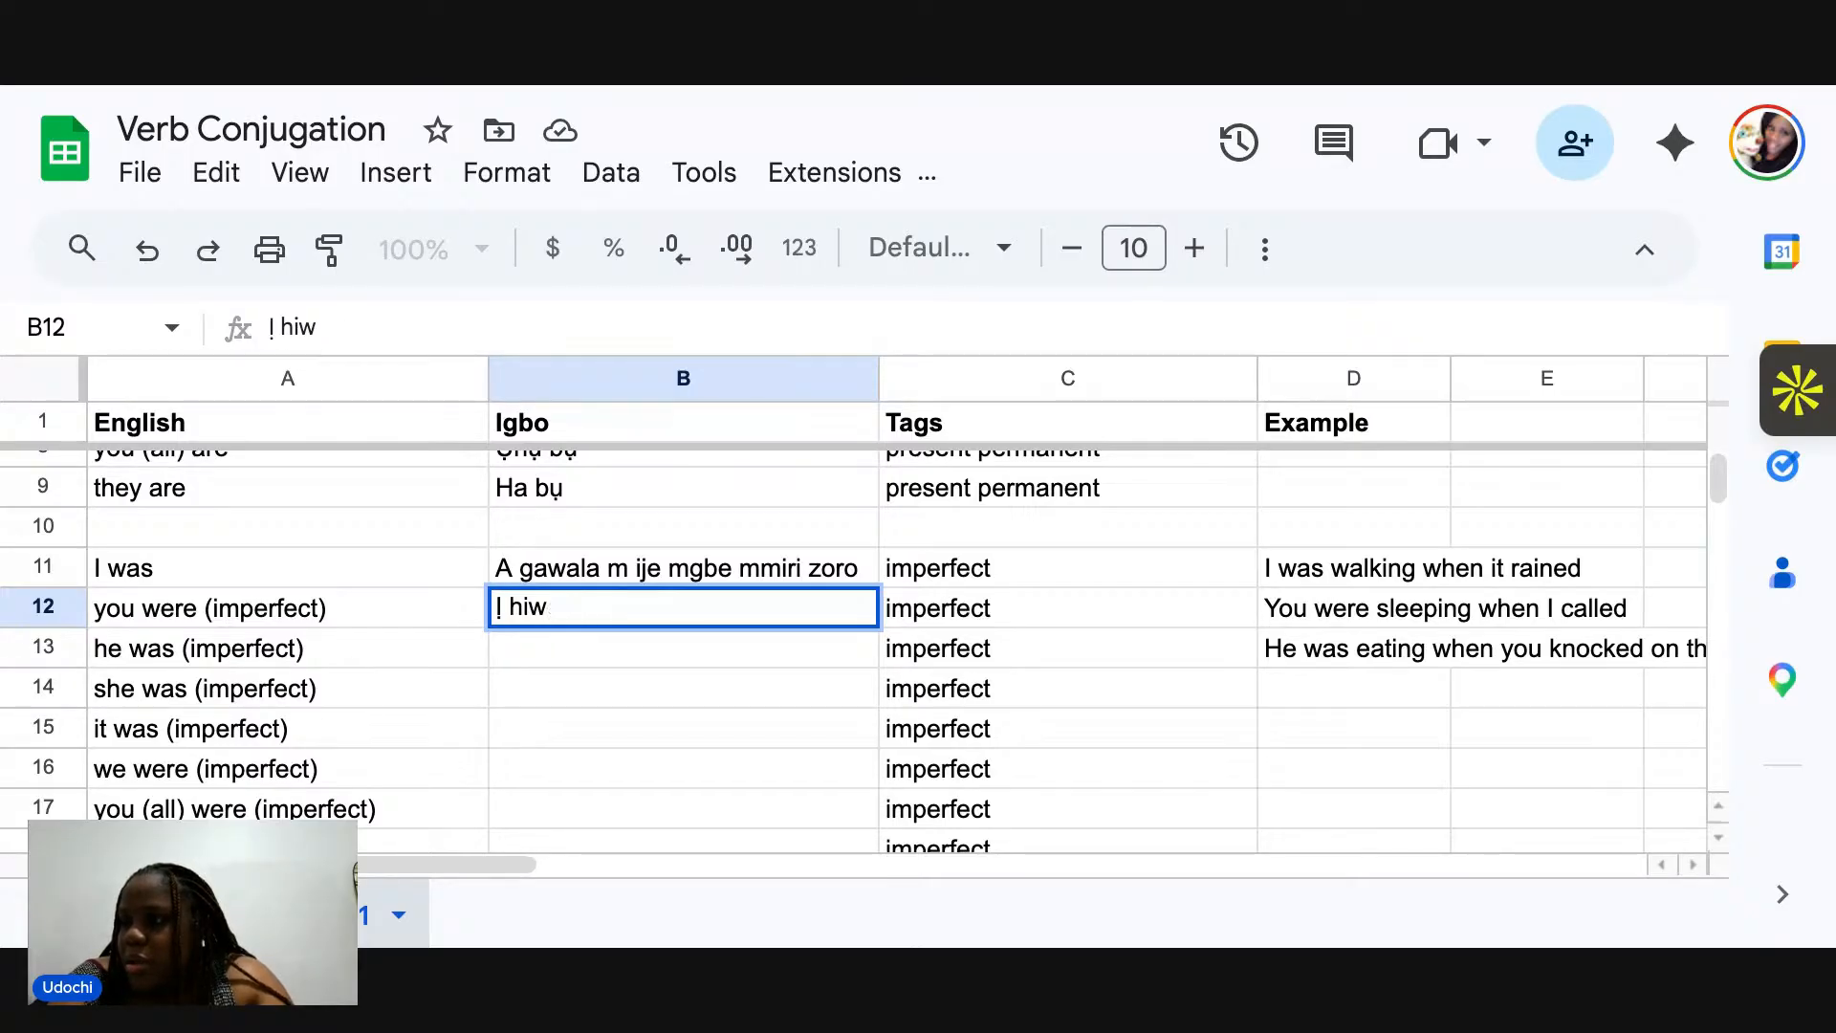
type("ewela")
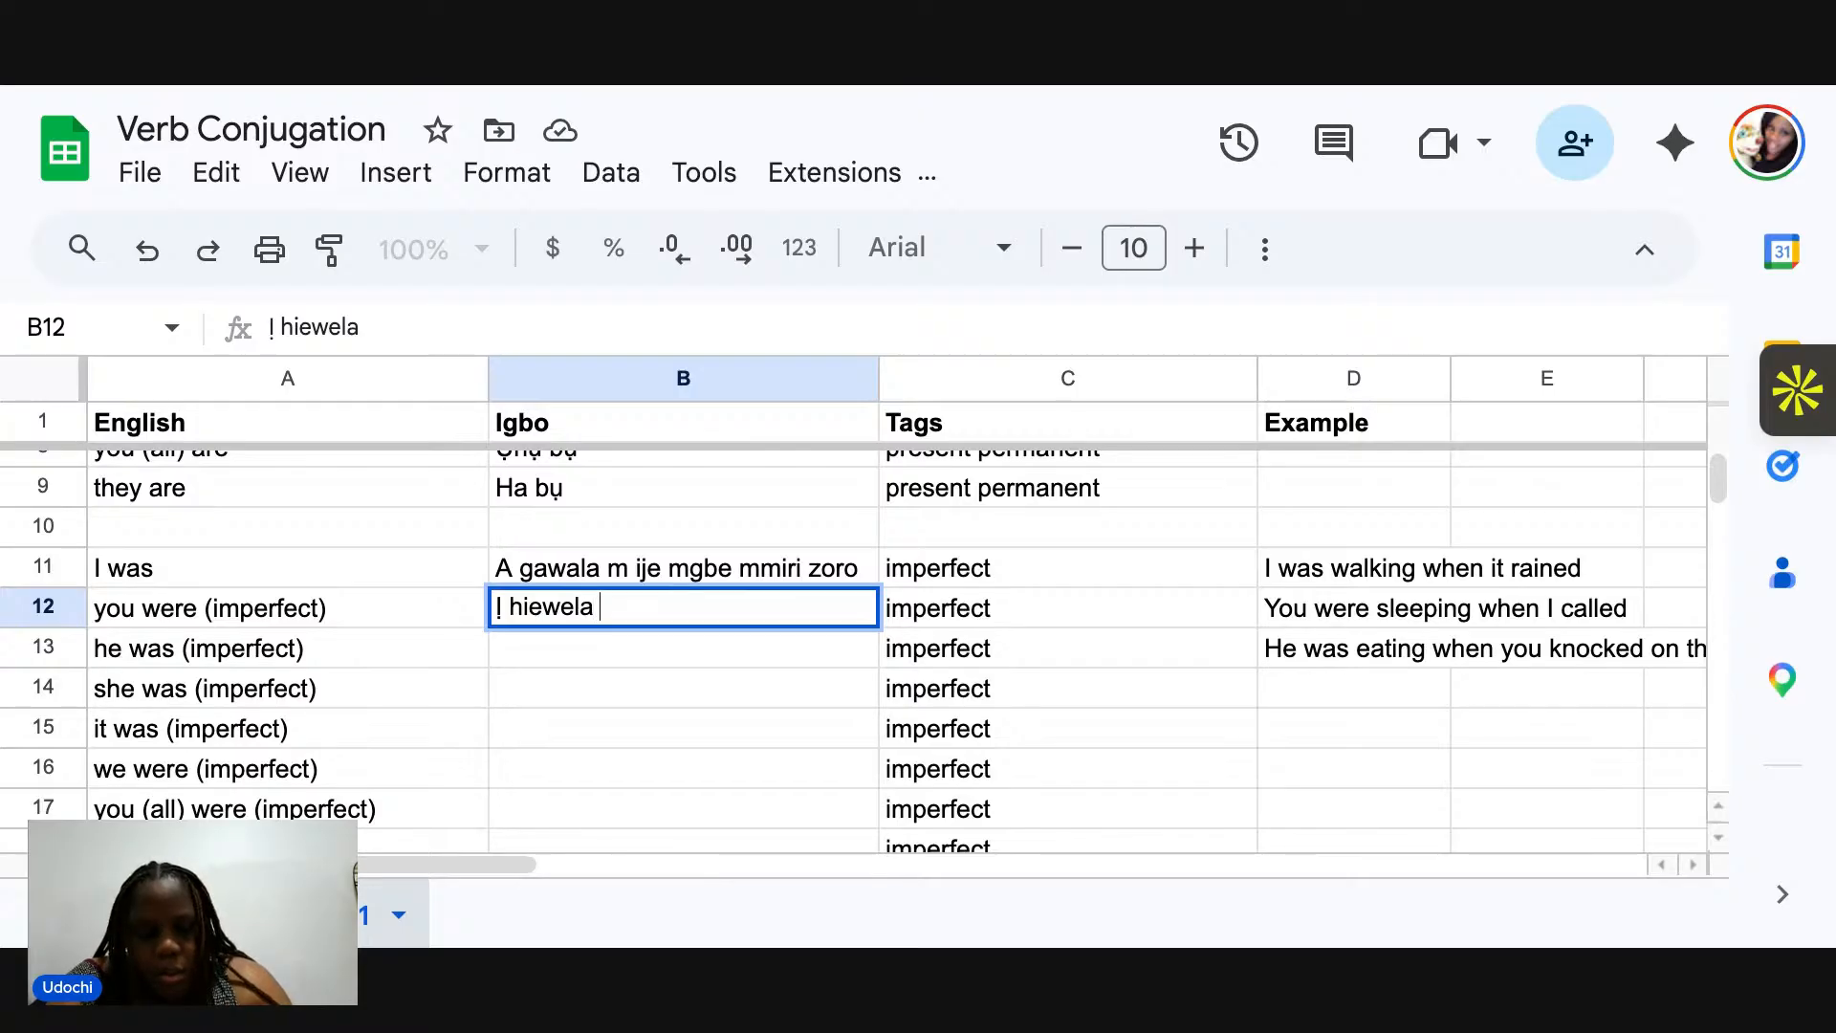
type(" ụra")
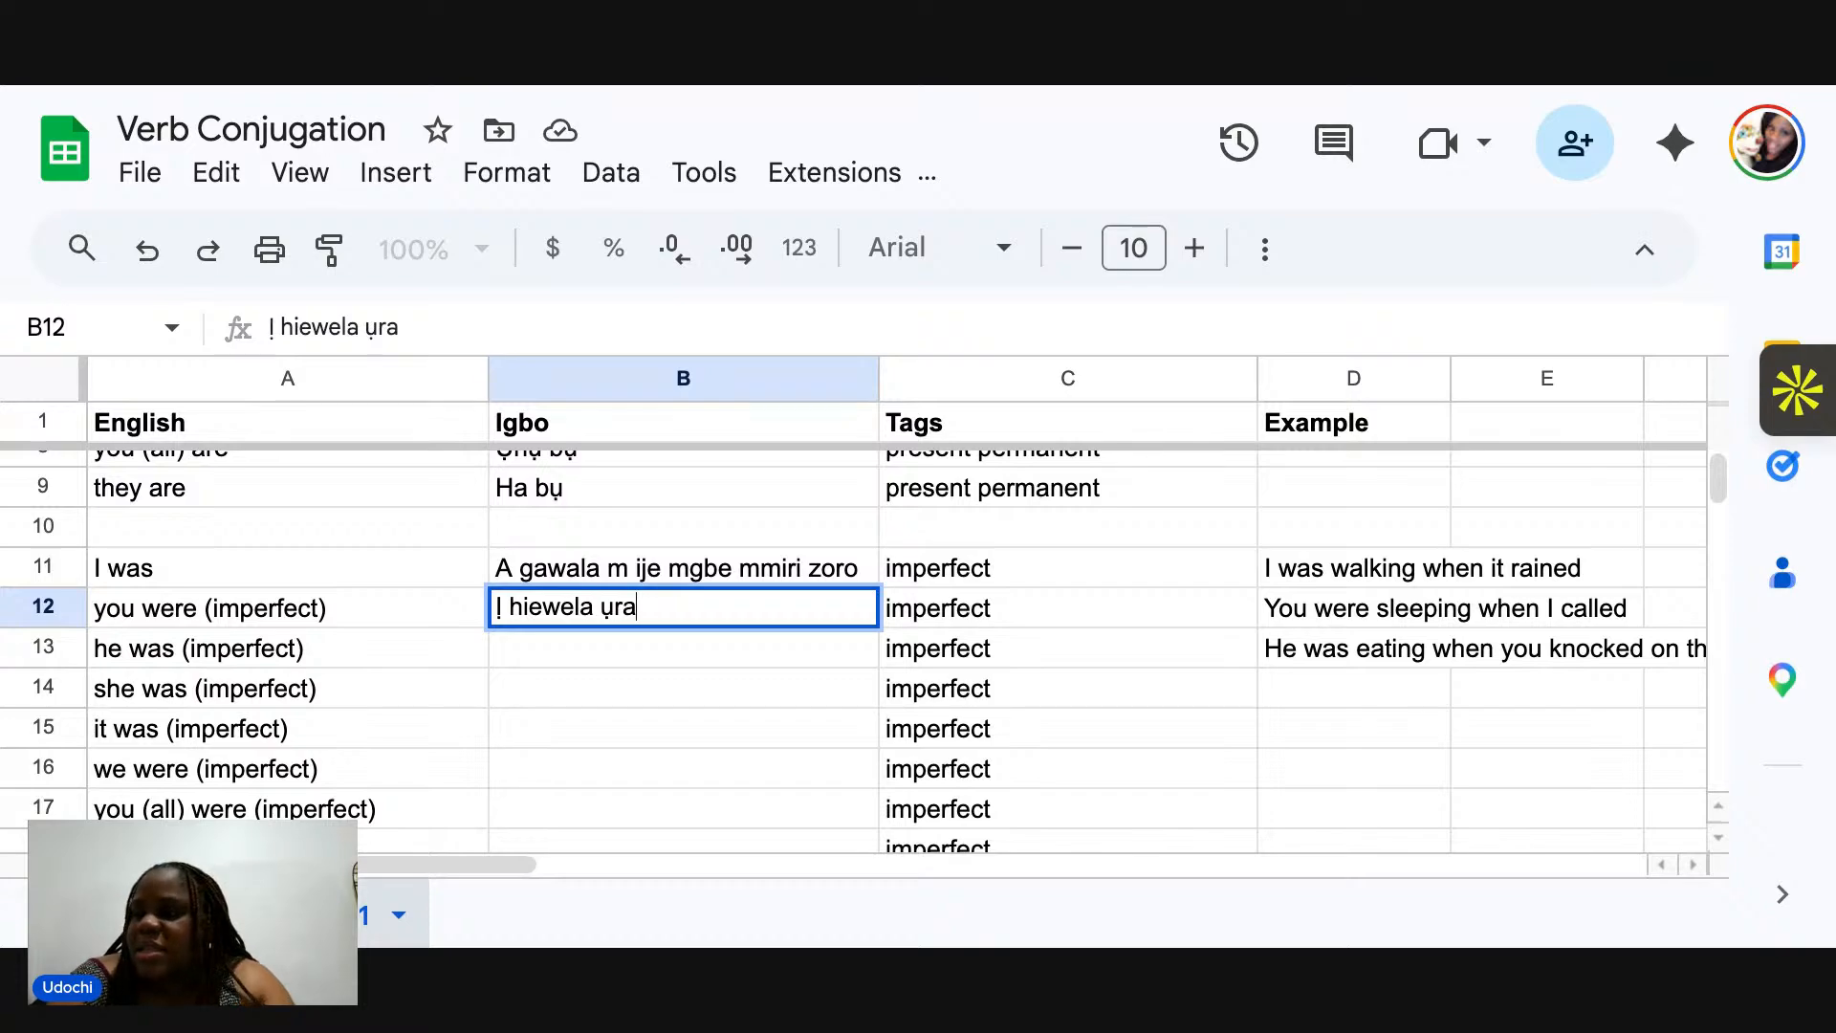
Complete the Igbo sentence in cell B12 by adding "mgbe m kporo" after "ụra".
left_click(543, 609)
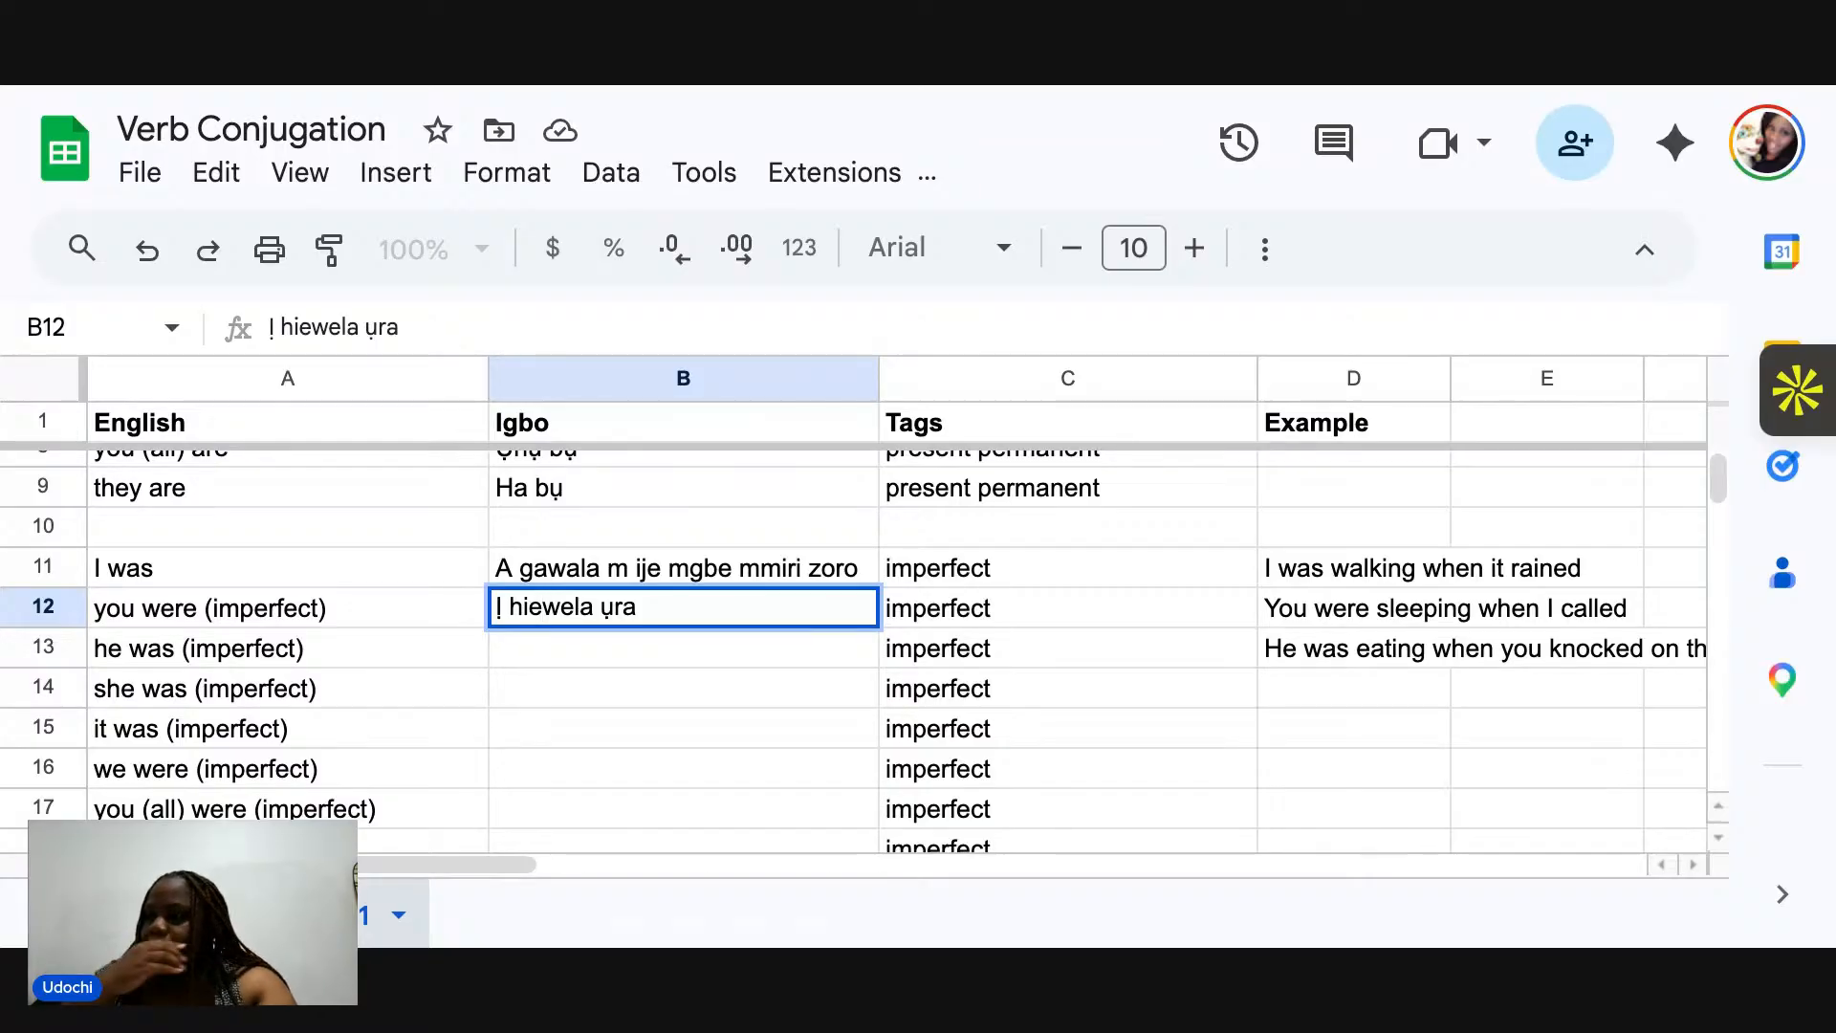
left_click(656, 611)
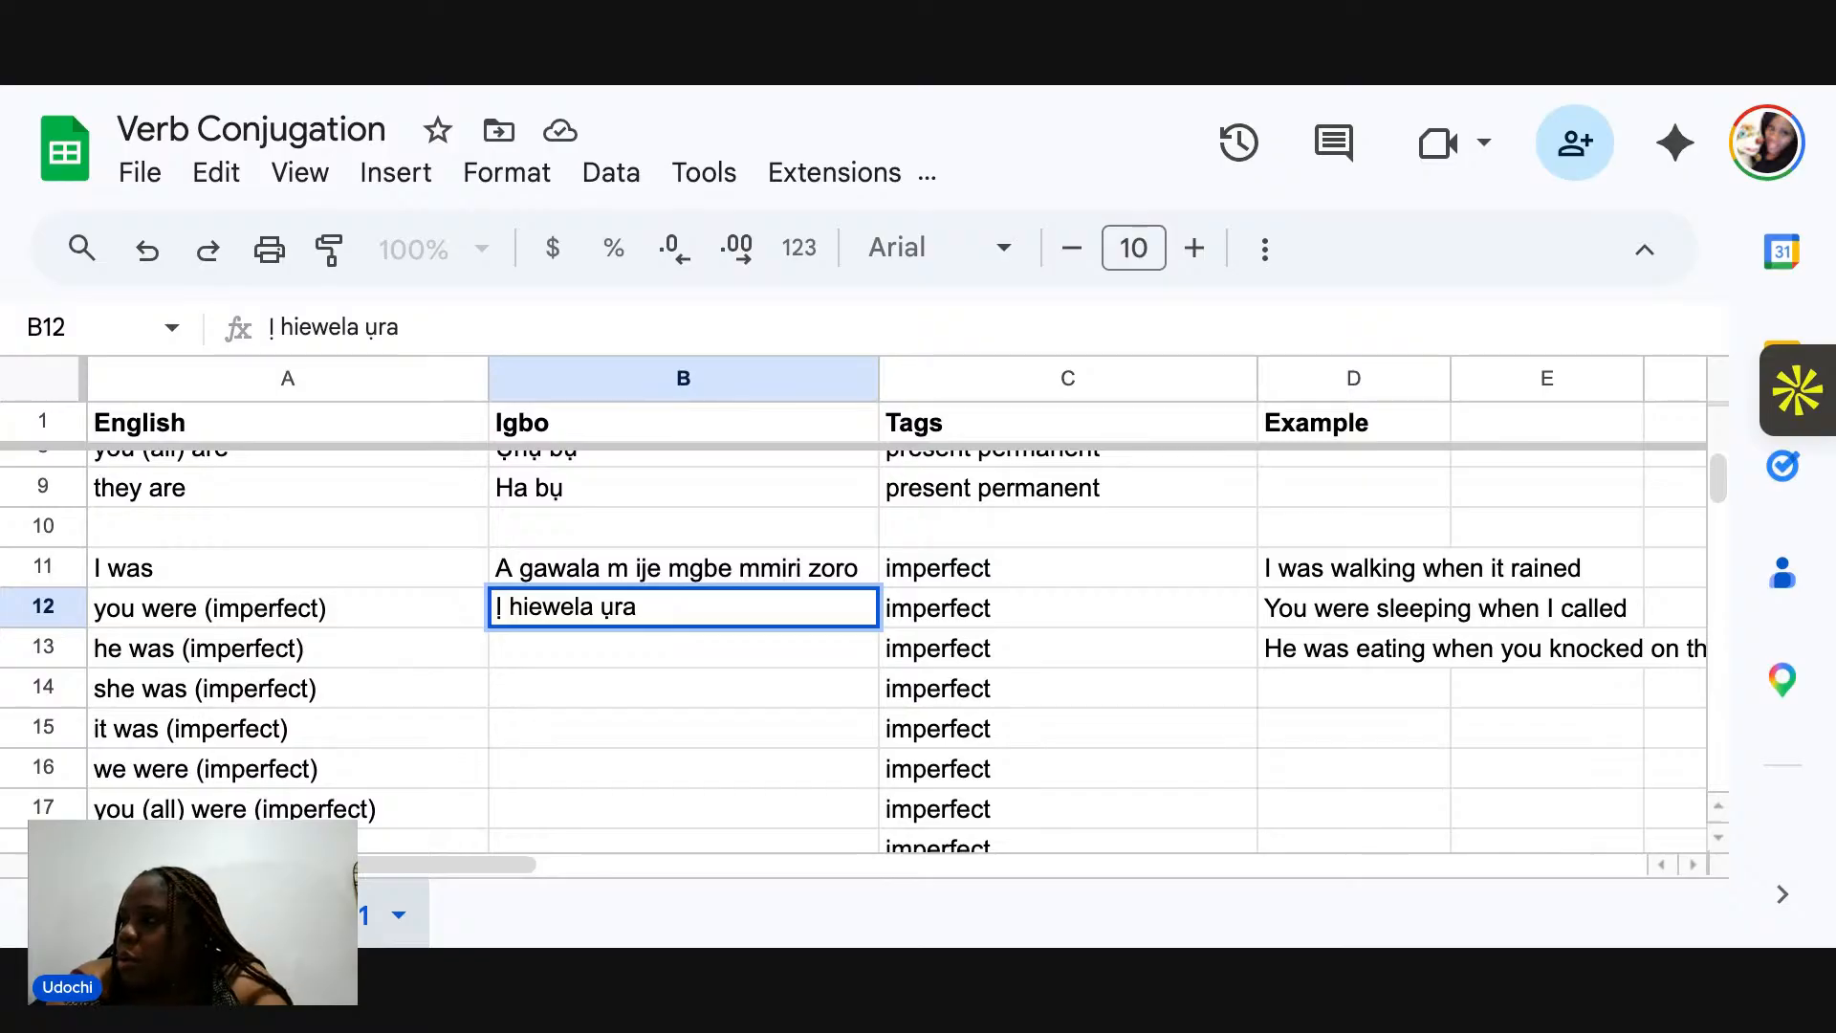
type("mgb")
key("BackSpace")
key("BackSpace")
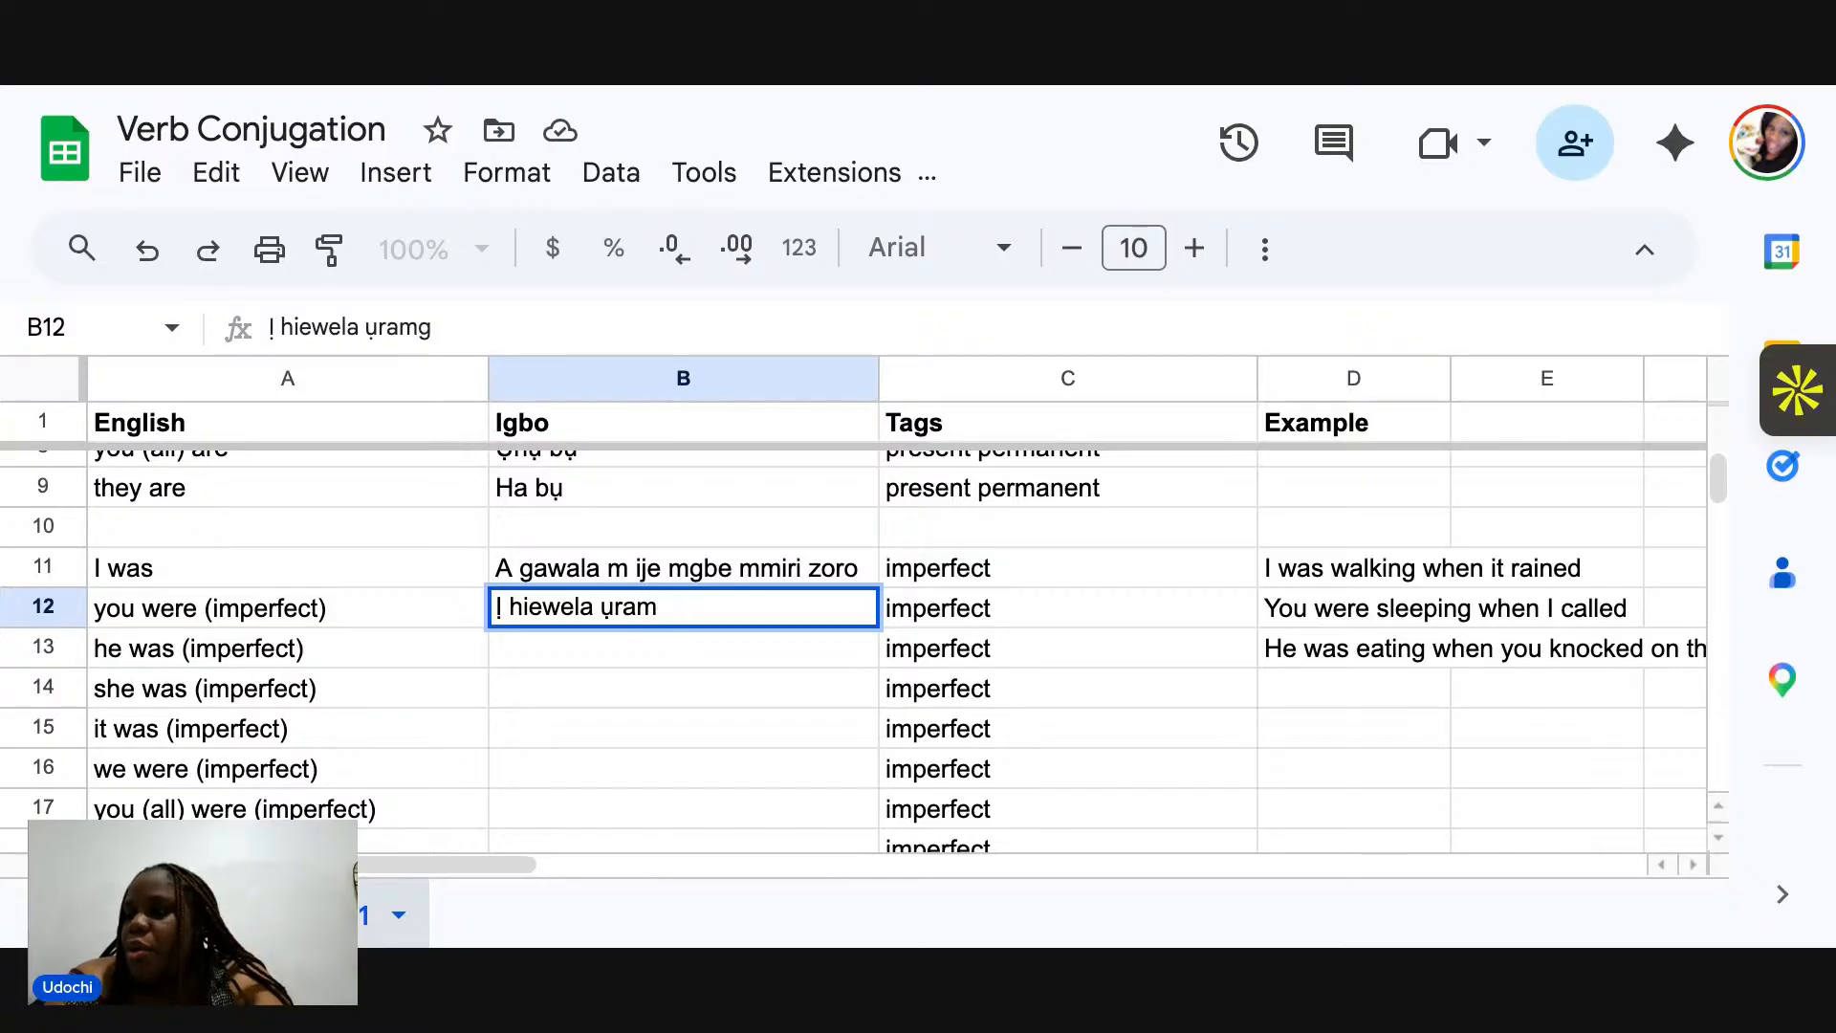
key("BackSpace")
type("mgbe m ")
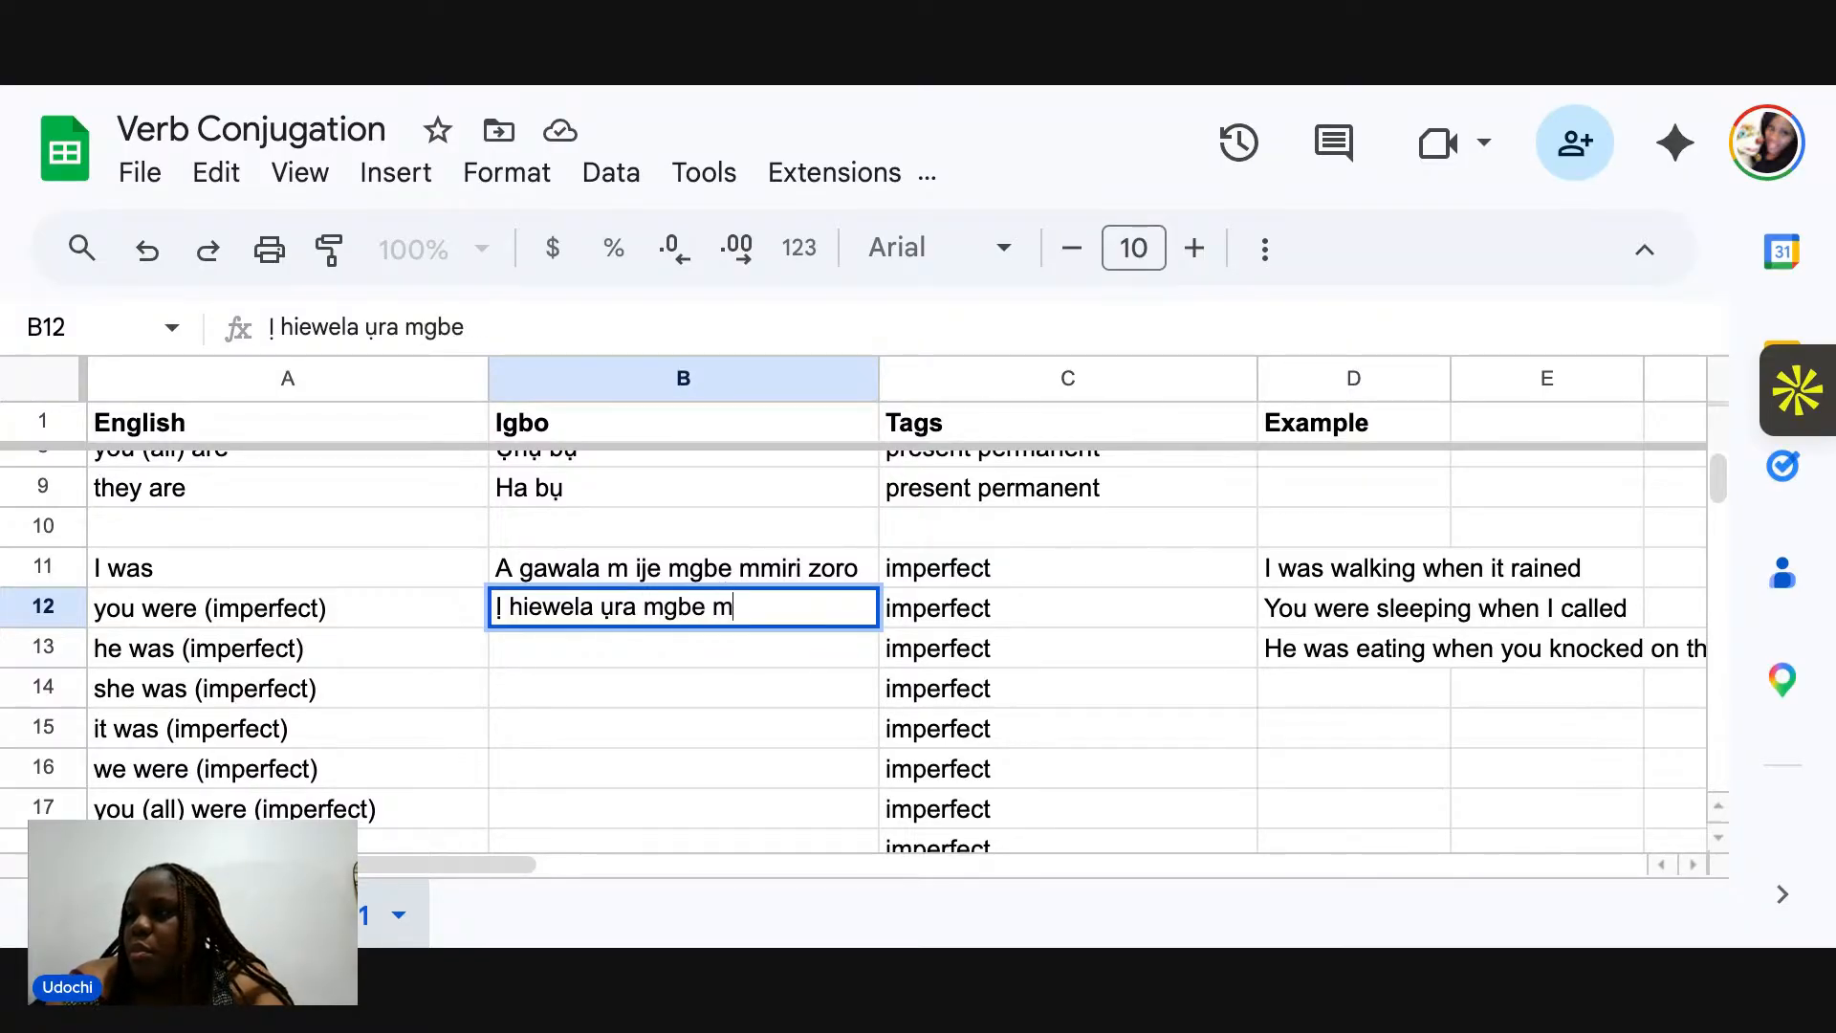
type("kp")
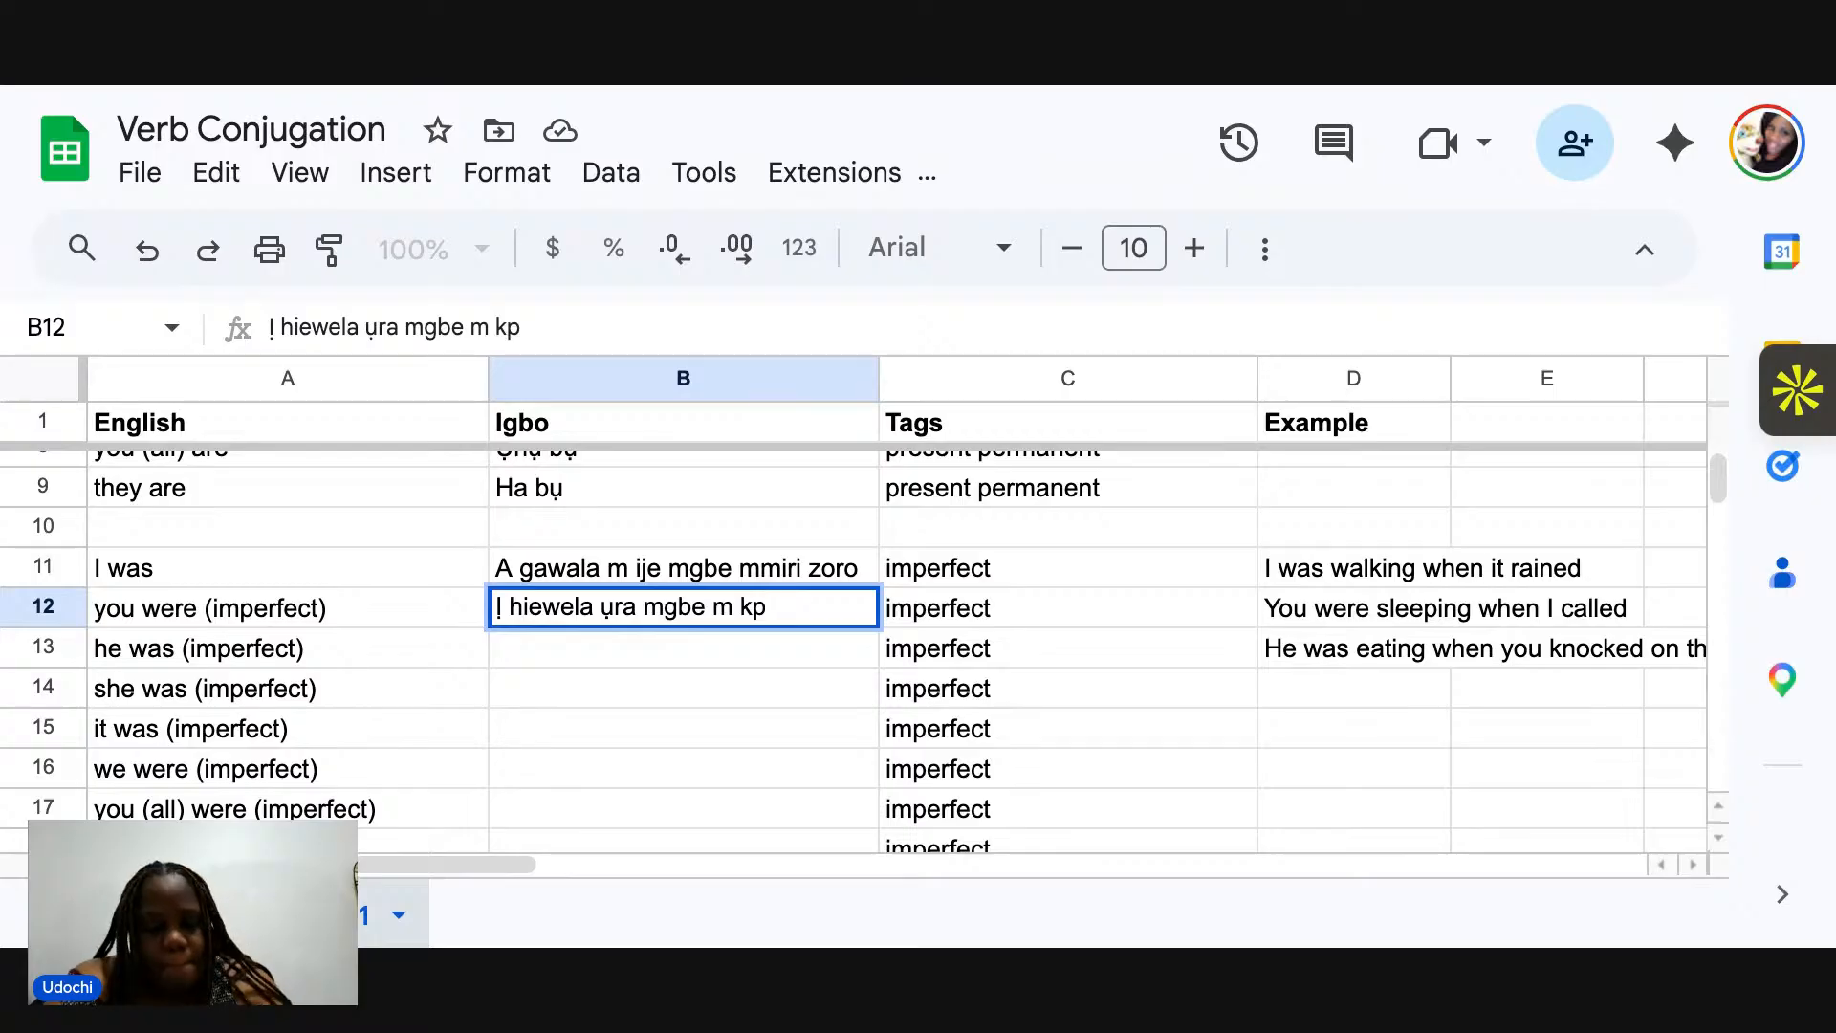
type("r")
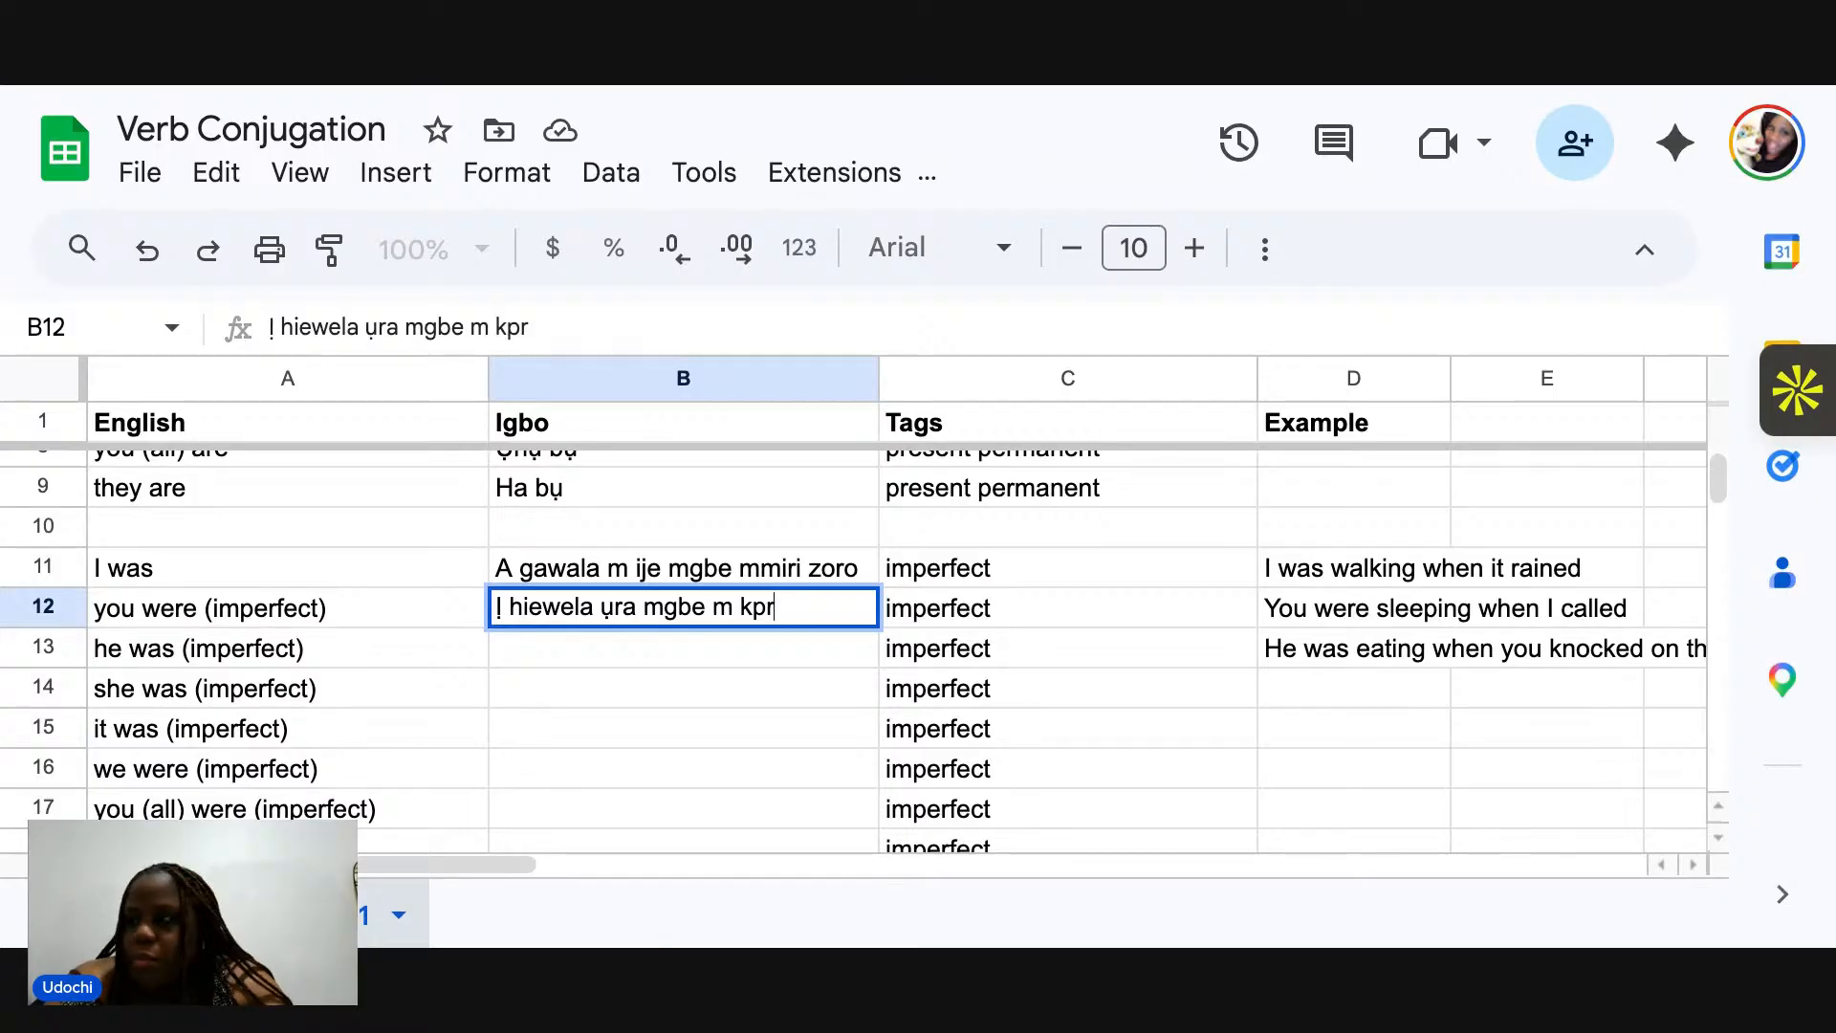
key("BackSpace")
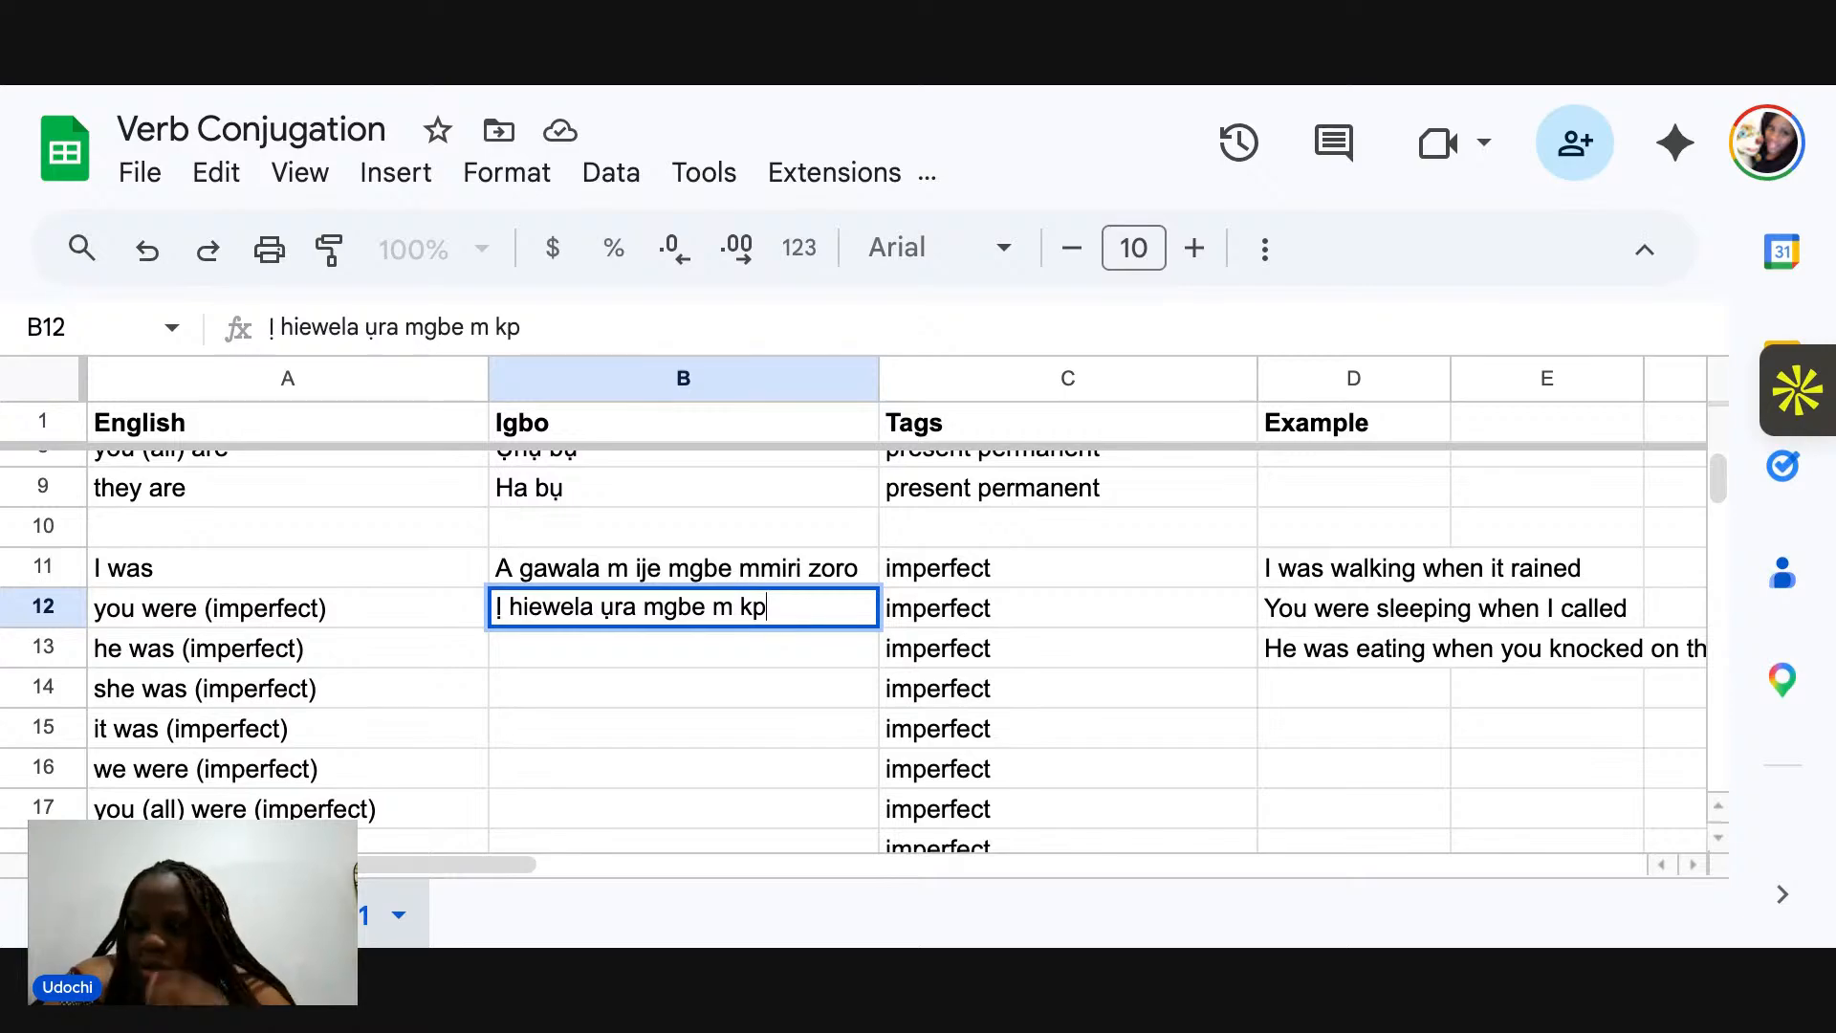
type("oro")
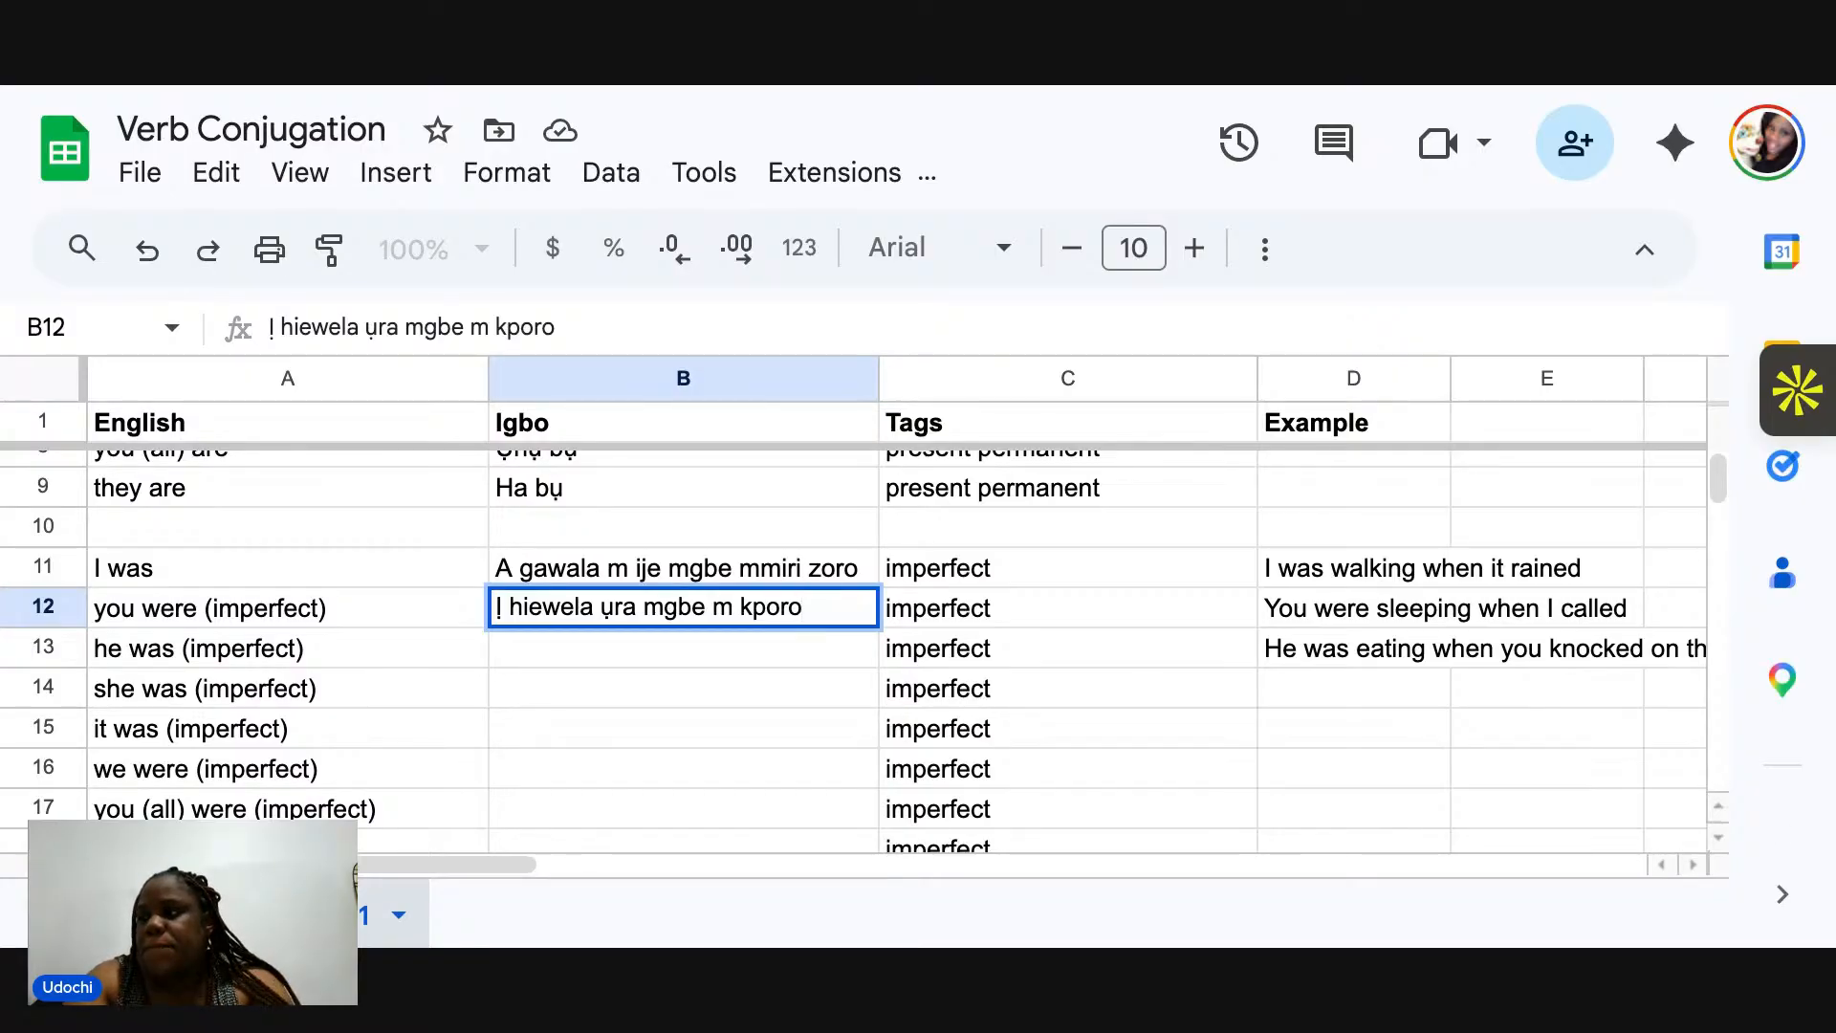
Enter "O riewela nri mgbe i" in cell B13 as the start of the Igbo for "He was eating when you knocked".
left_click(593, 657)
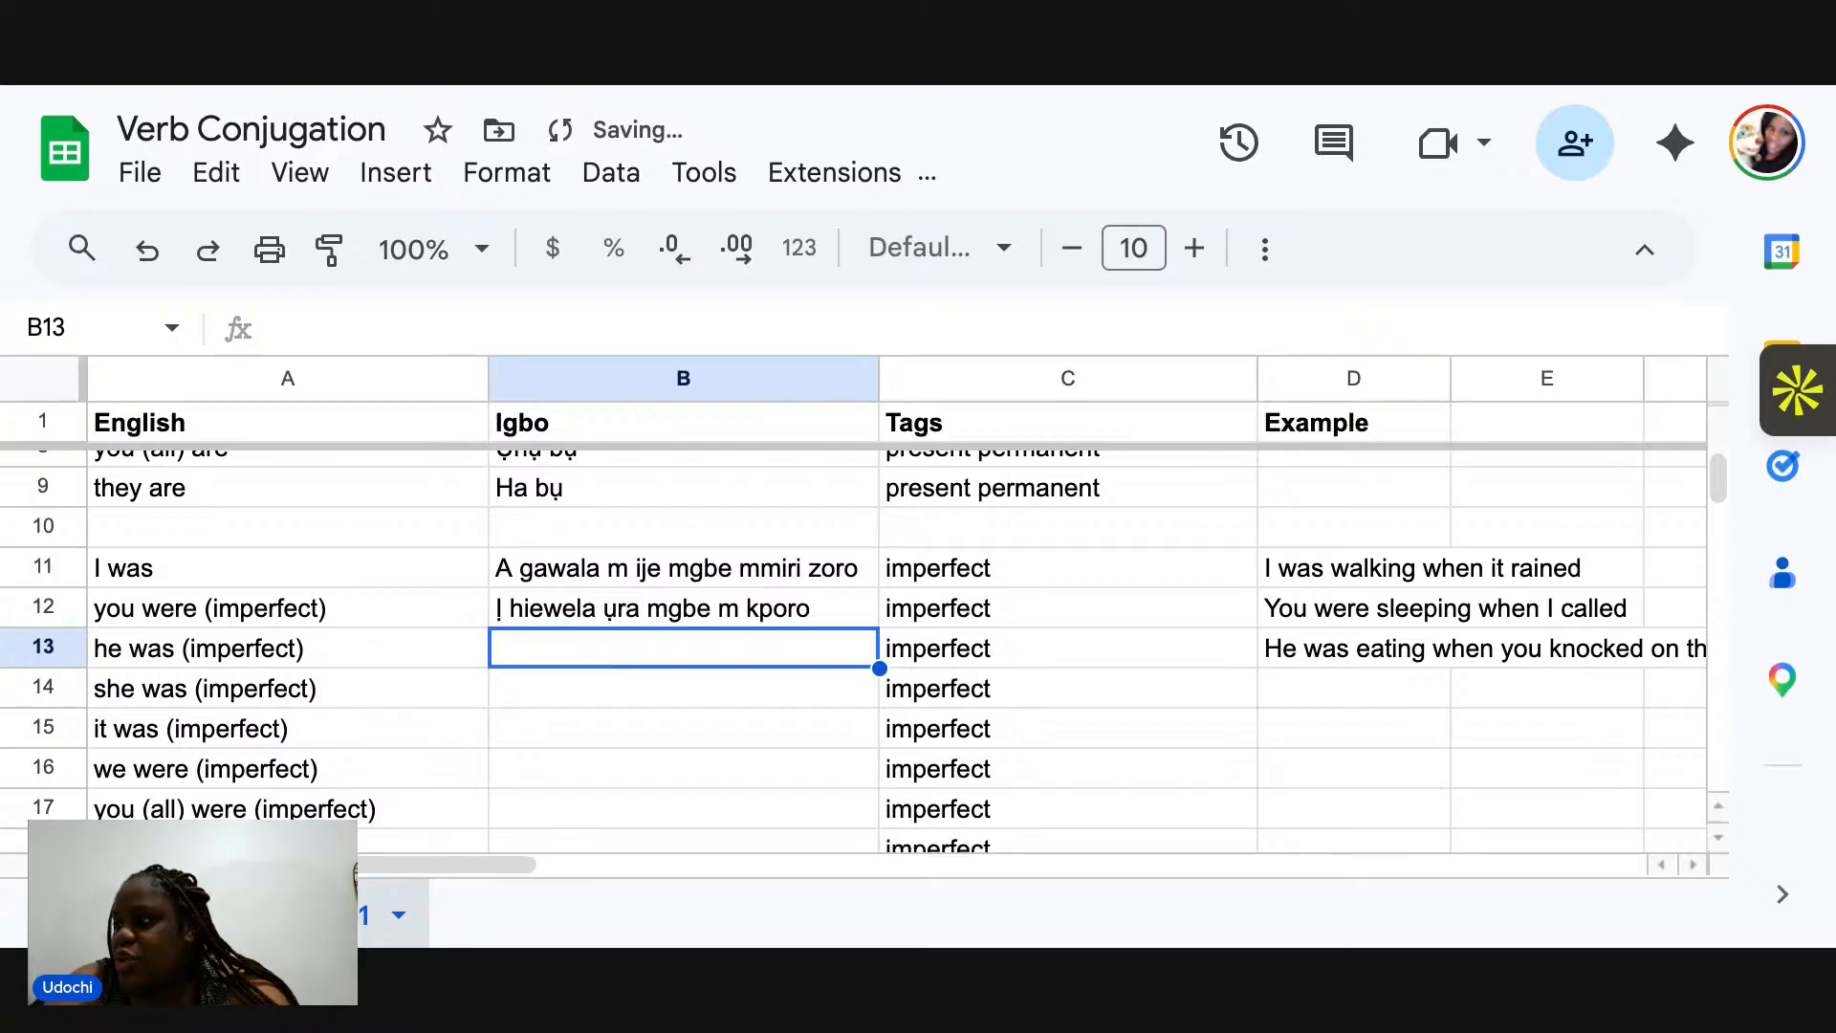
scroll(1547, 650, "right", 2)
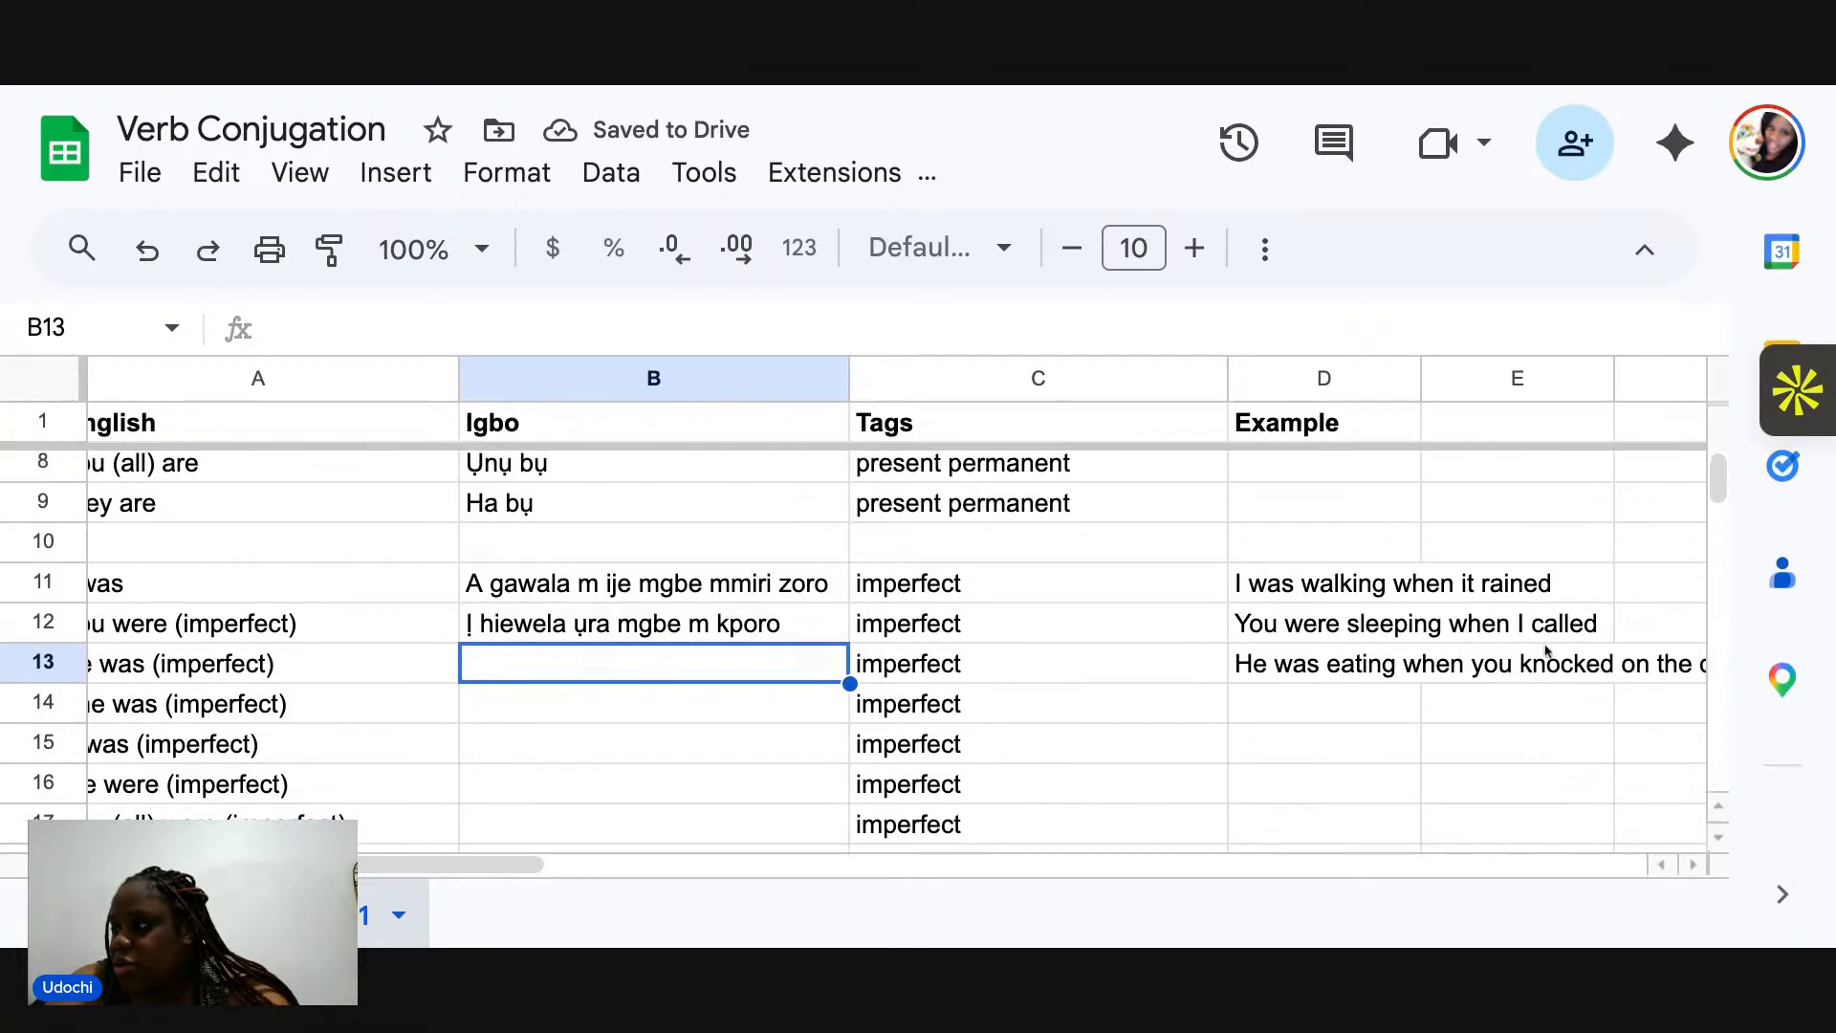
scroll(1547, 650, "left", 2)
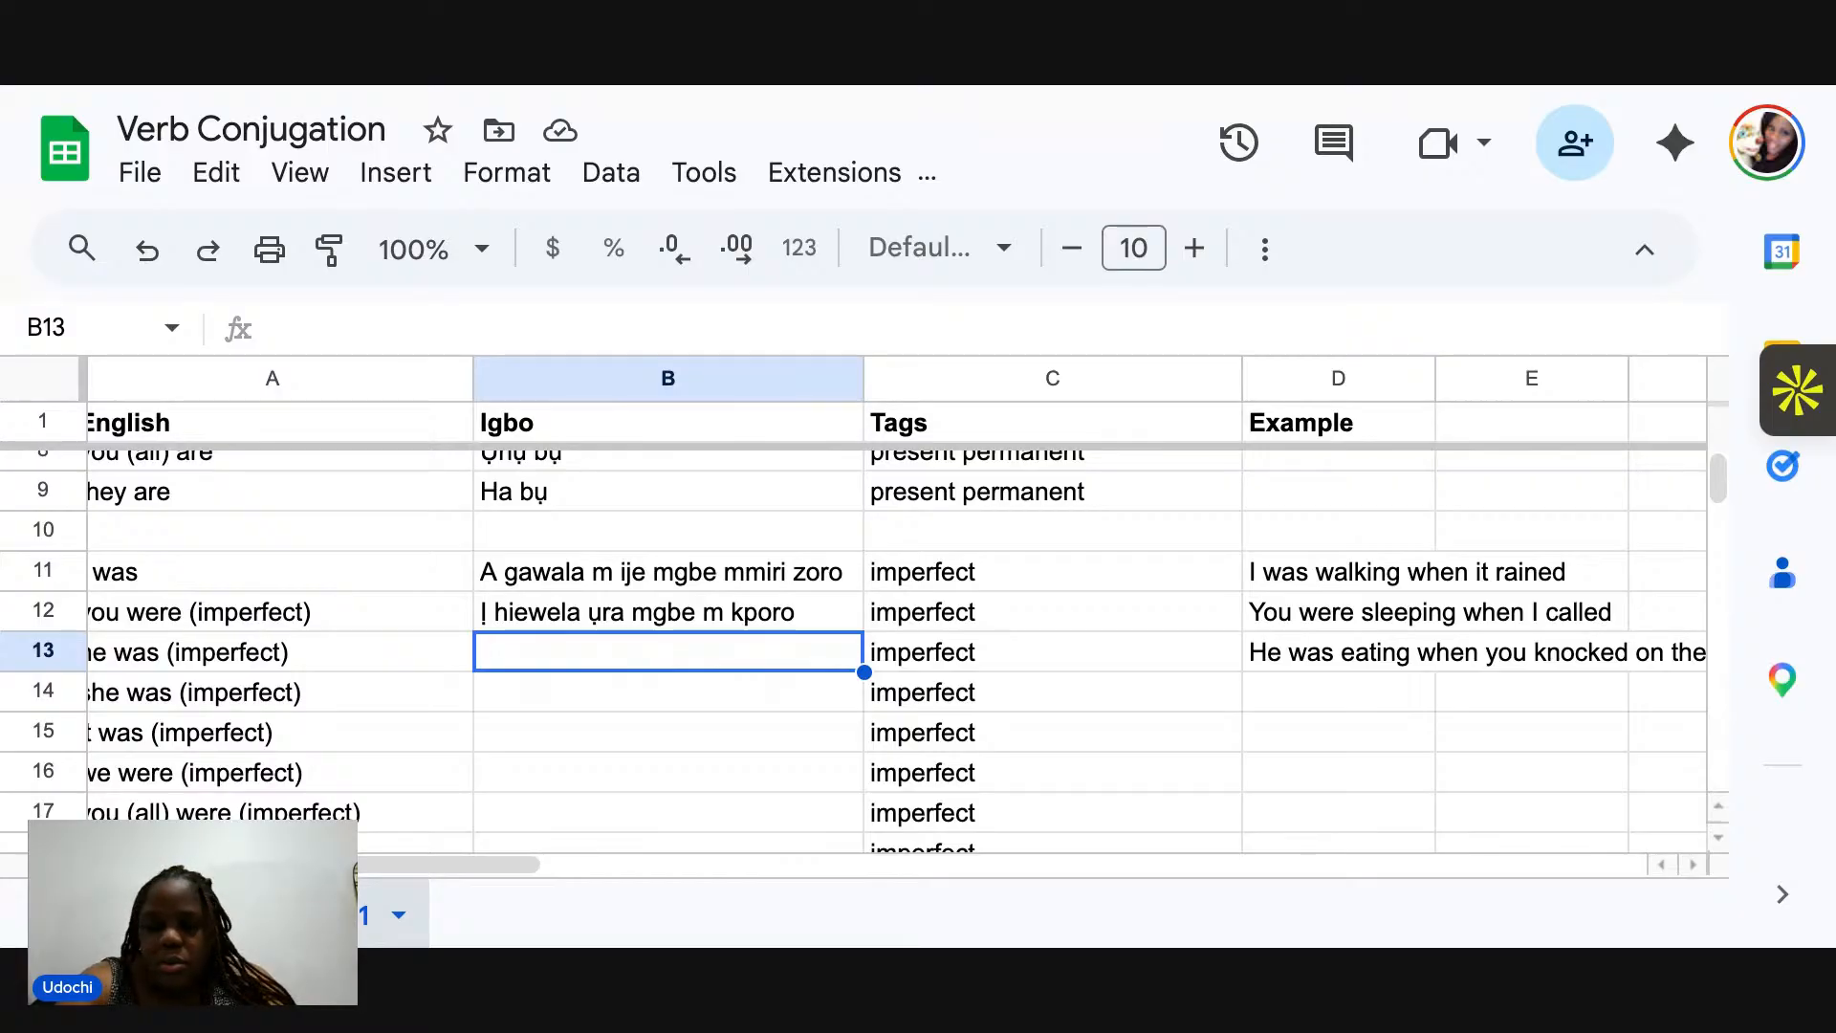
type("O ri")
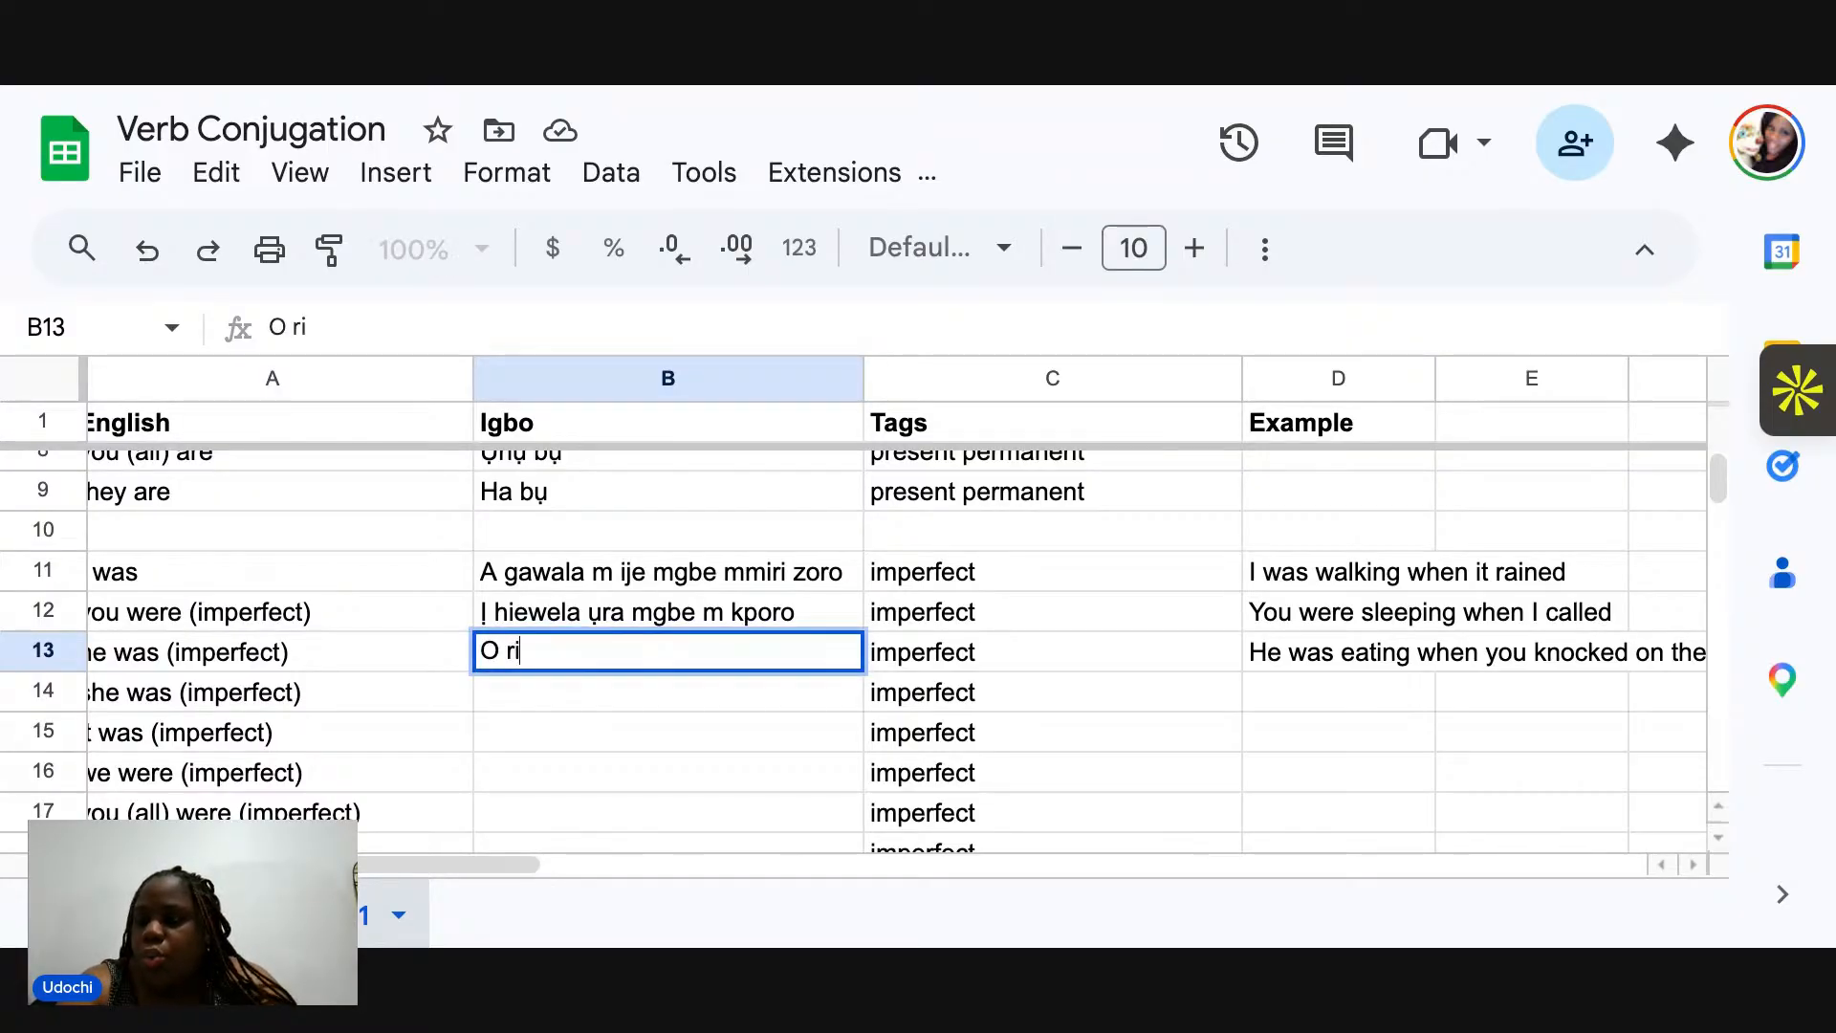
type("ewela nri")
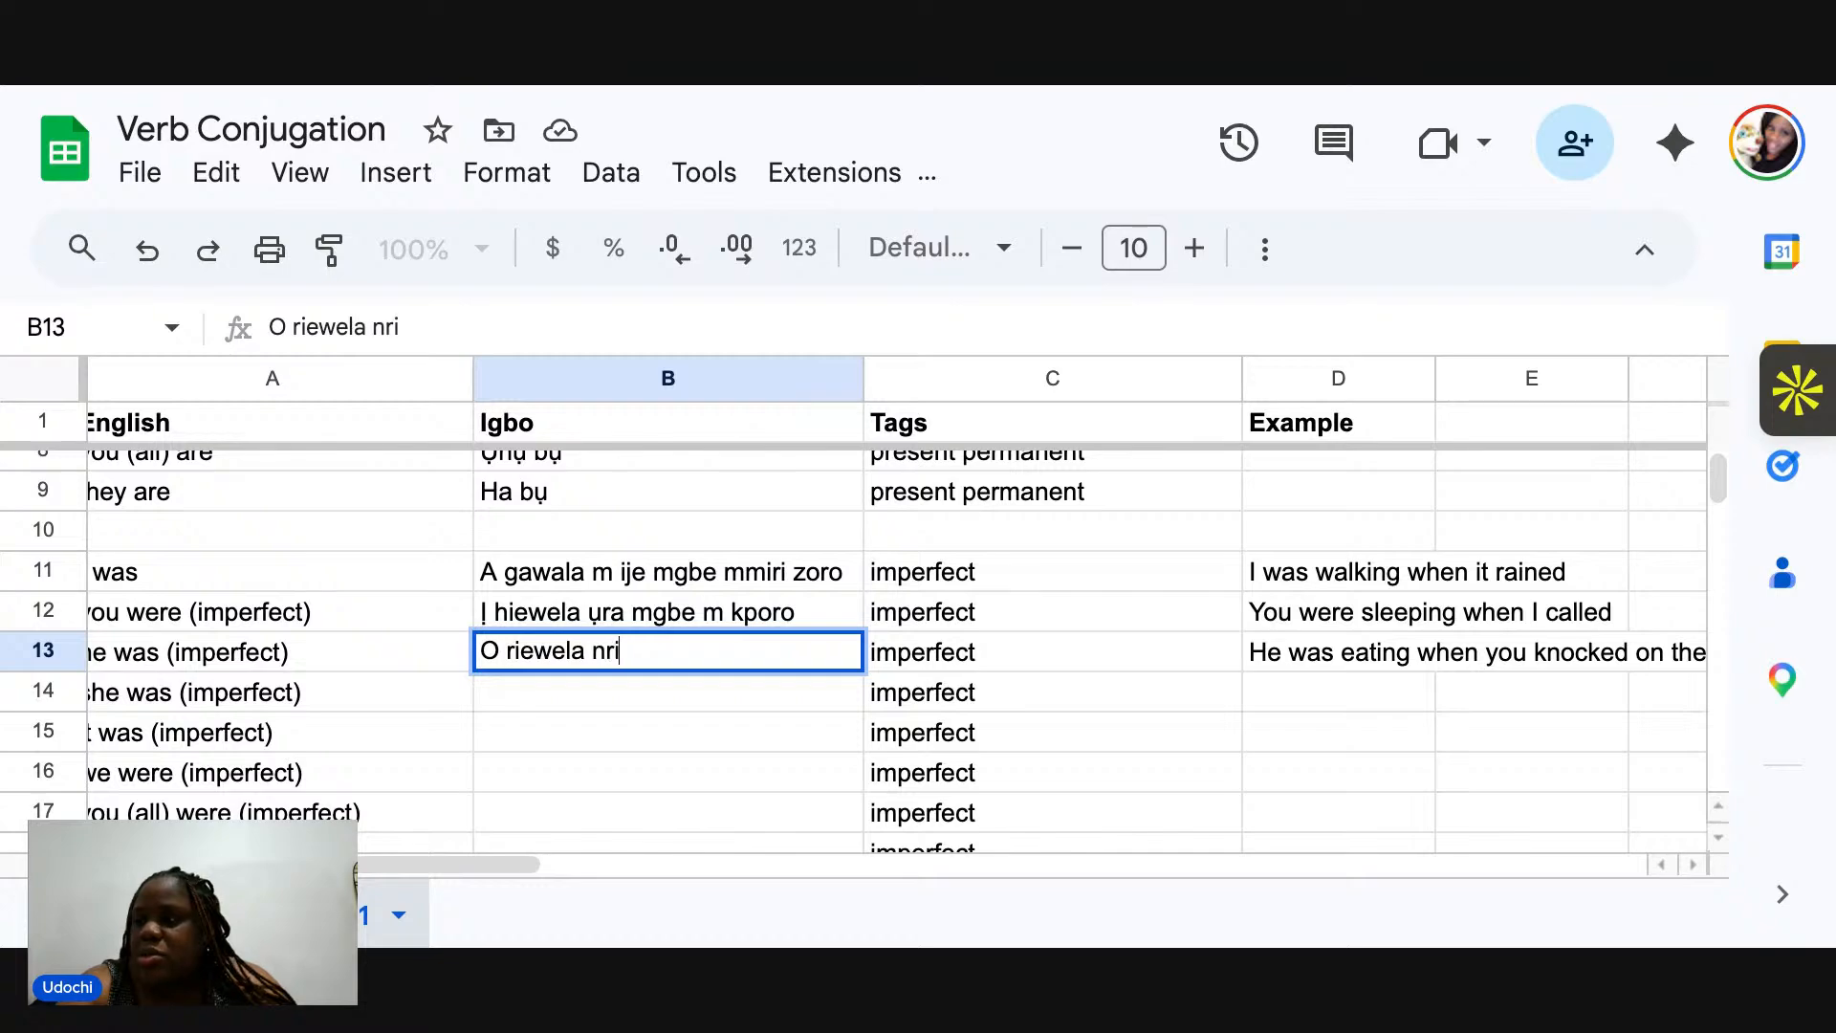
type(" mgbe")
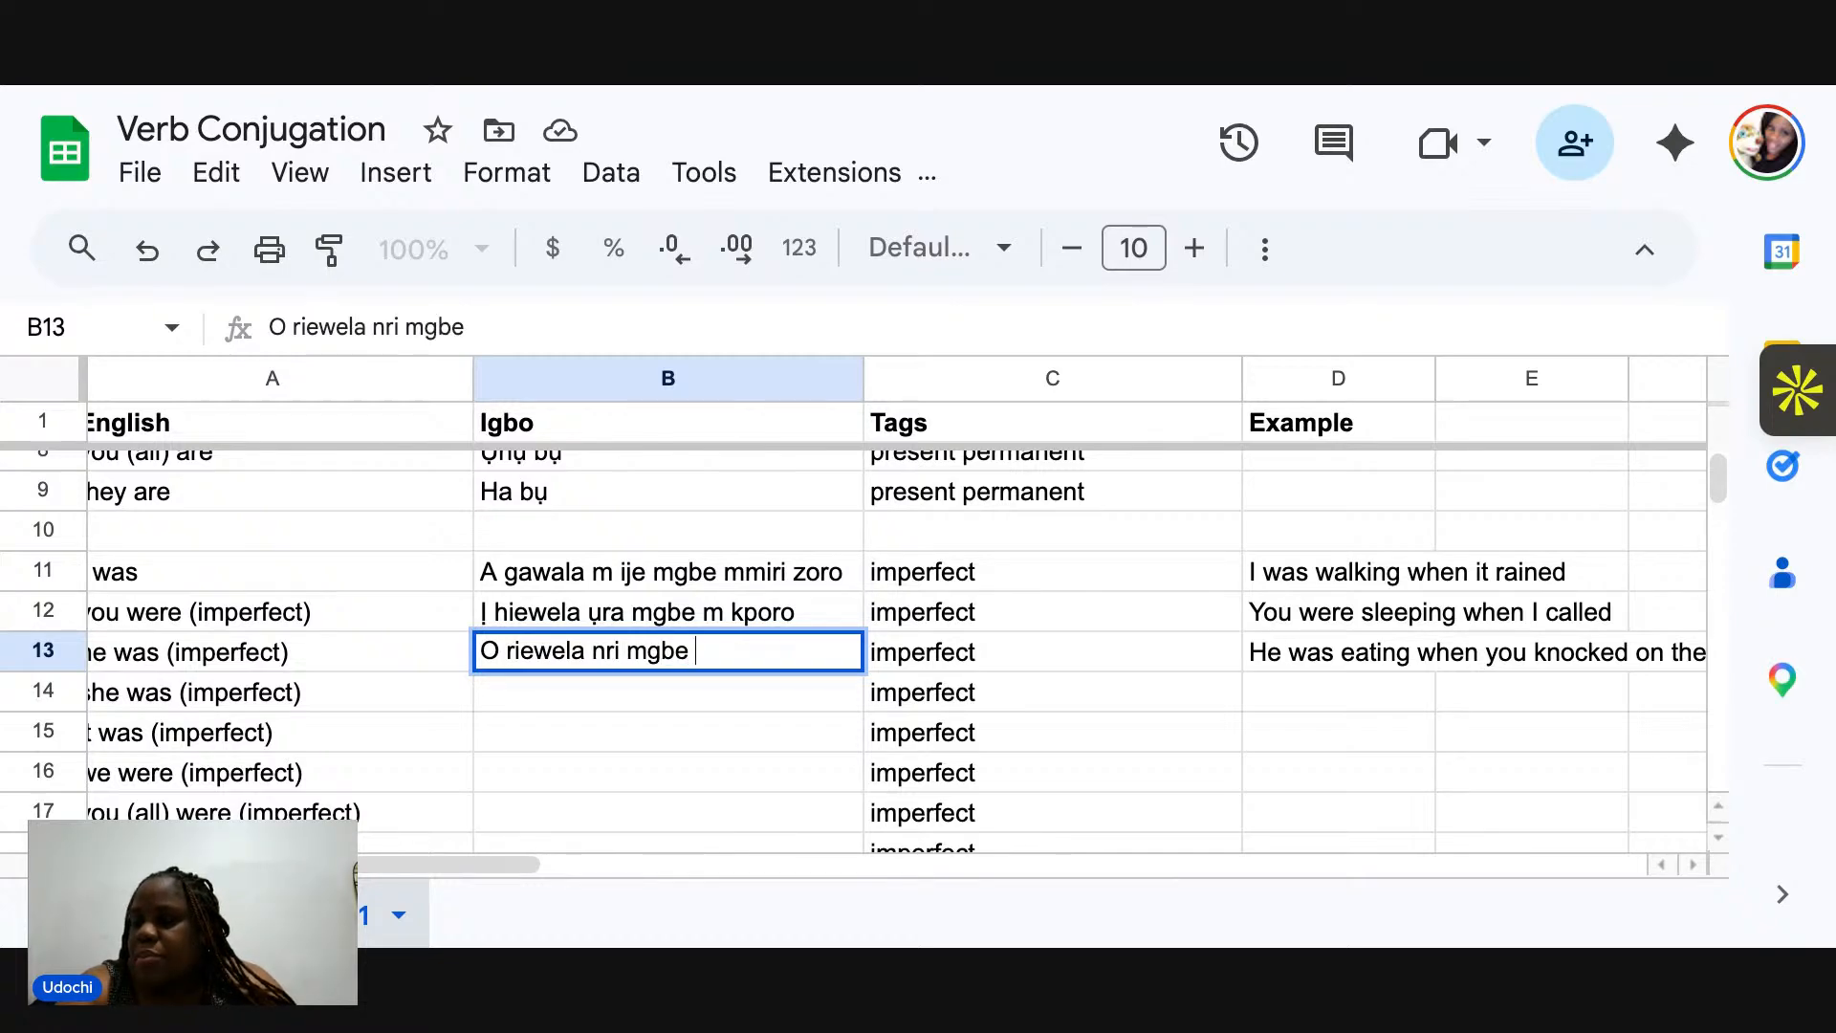
type(" i")
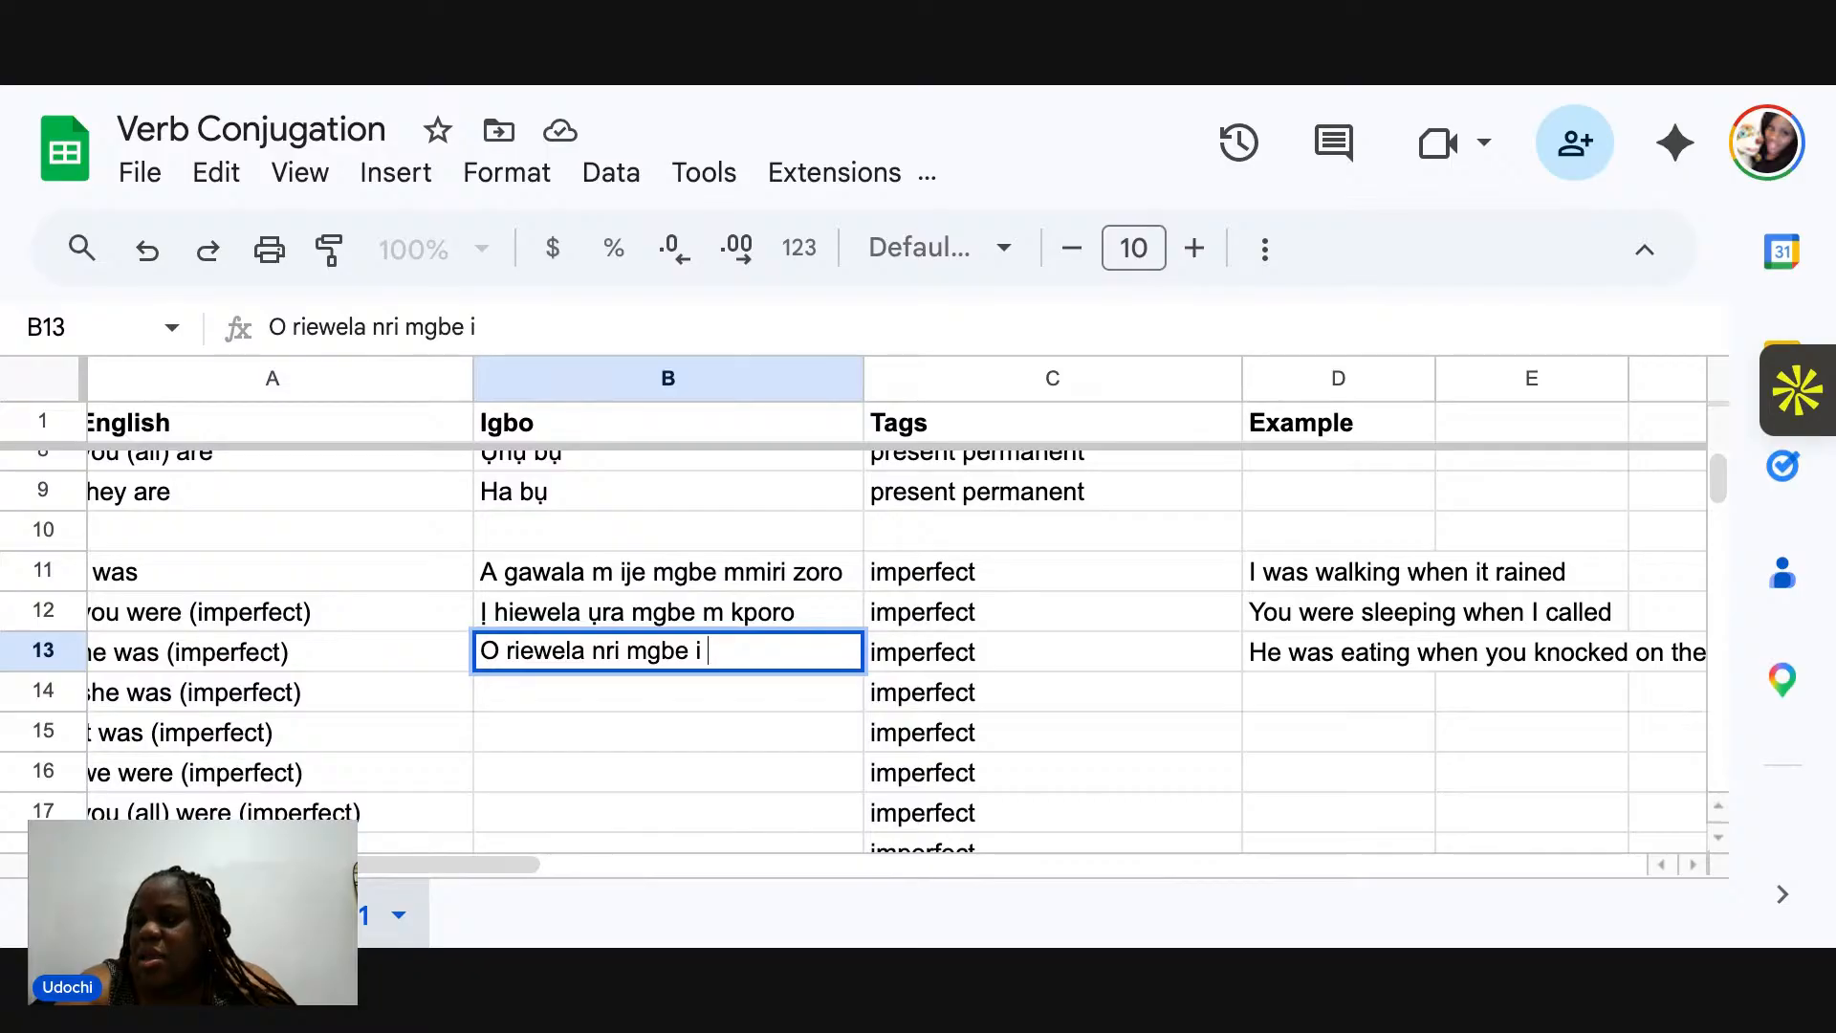
Complete the Igbo sentence in cell B13 by adding "kụrụ aka n'ụzo" after "mgbe i".
type(" k")
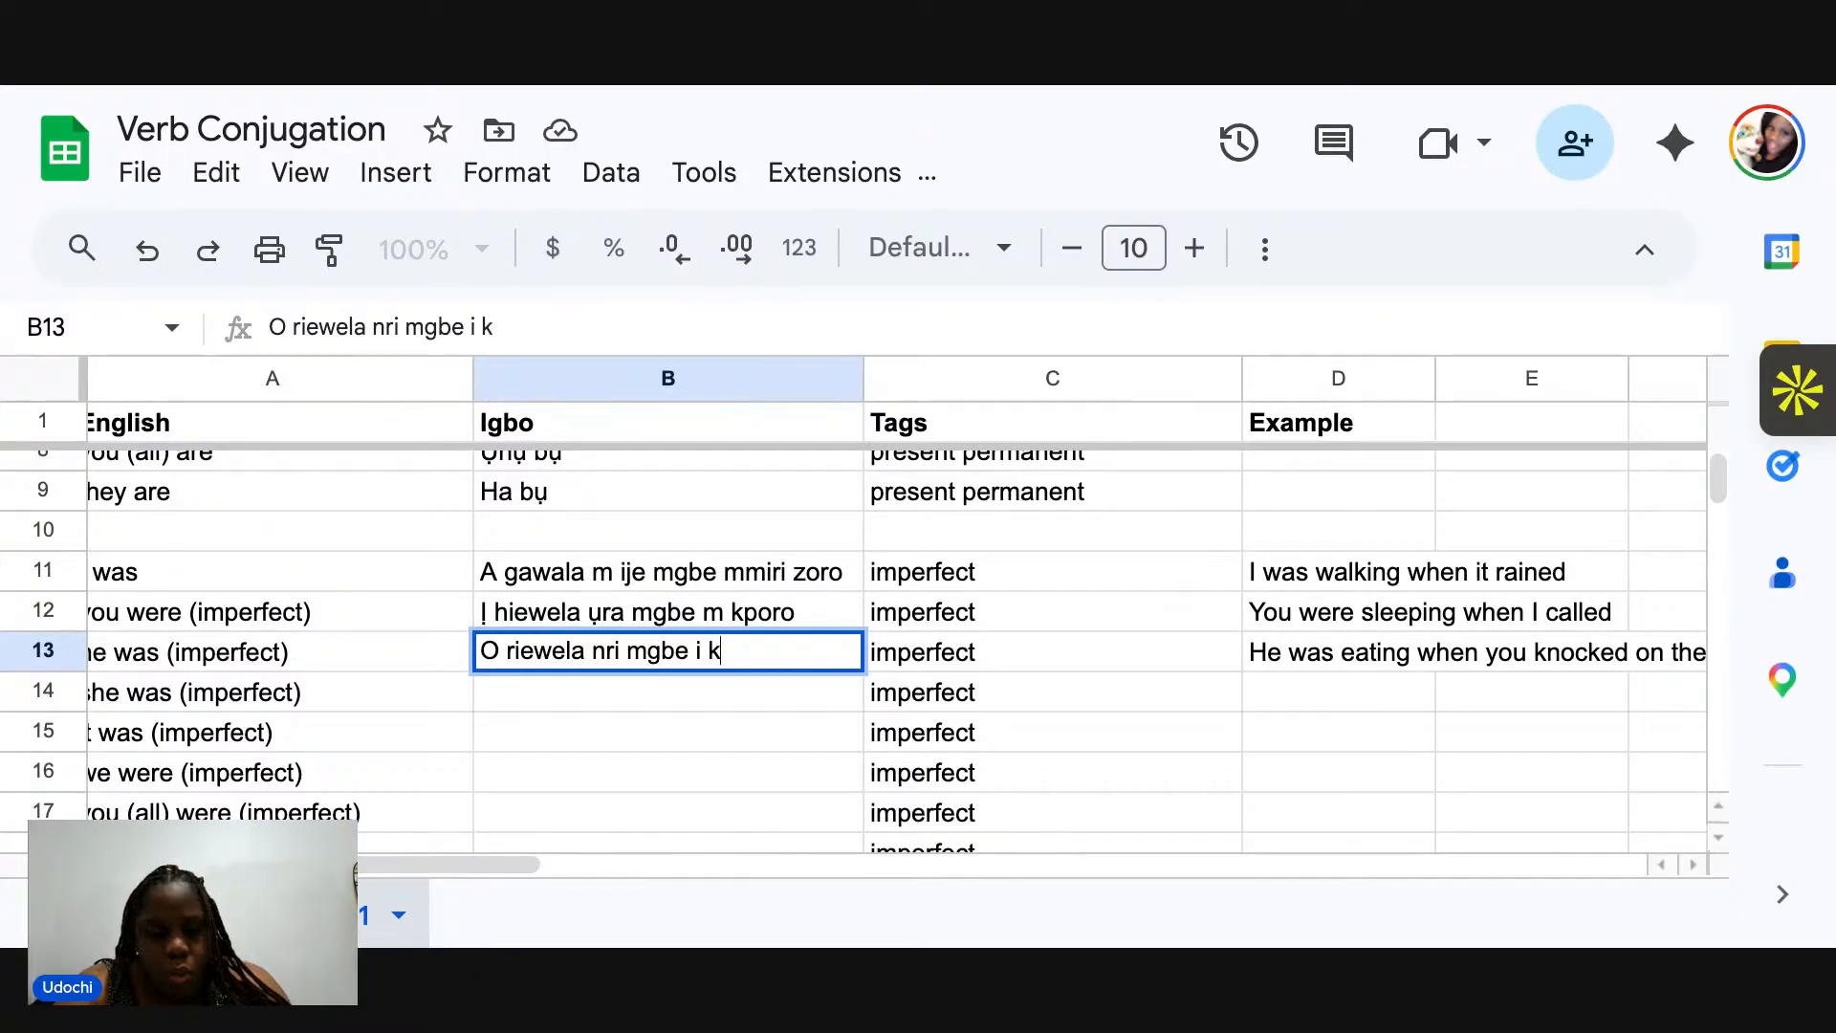
type("ụ")
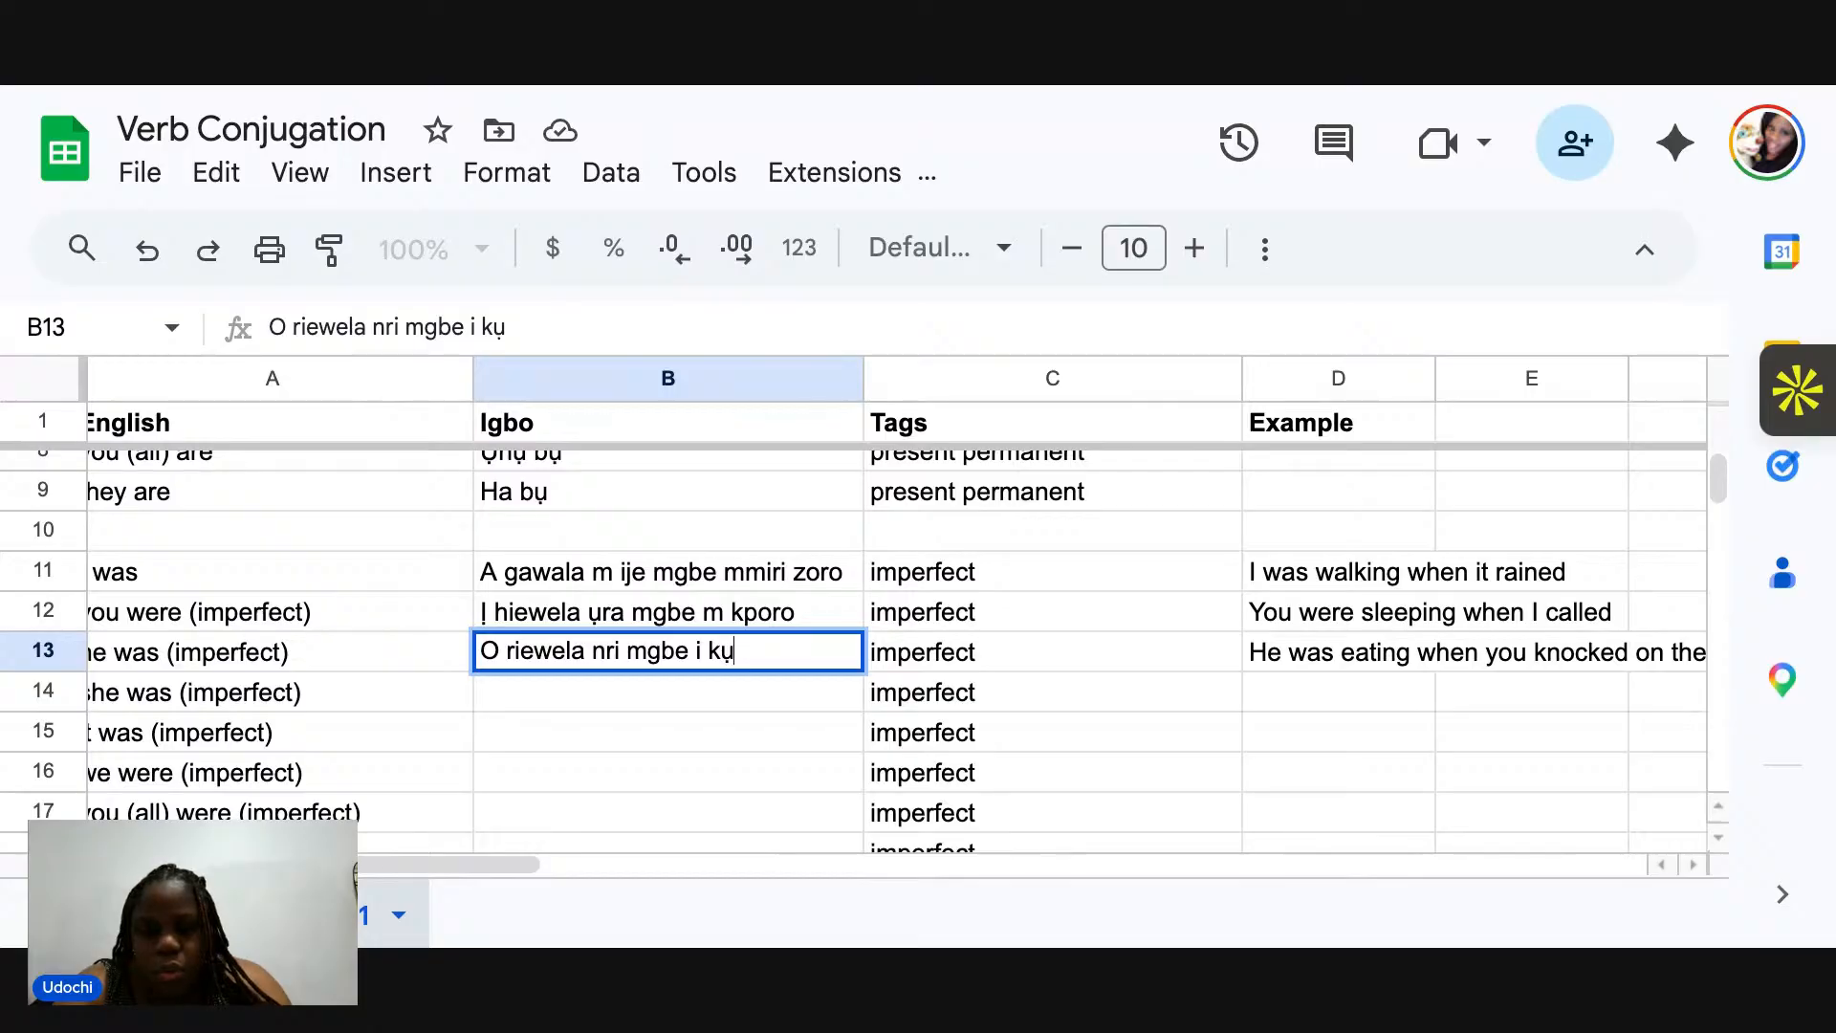
type("rụ")
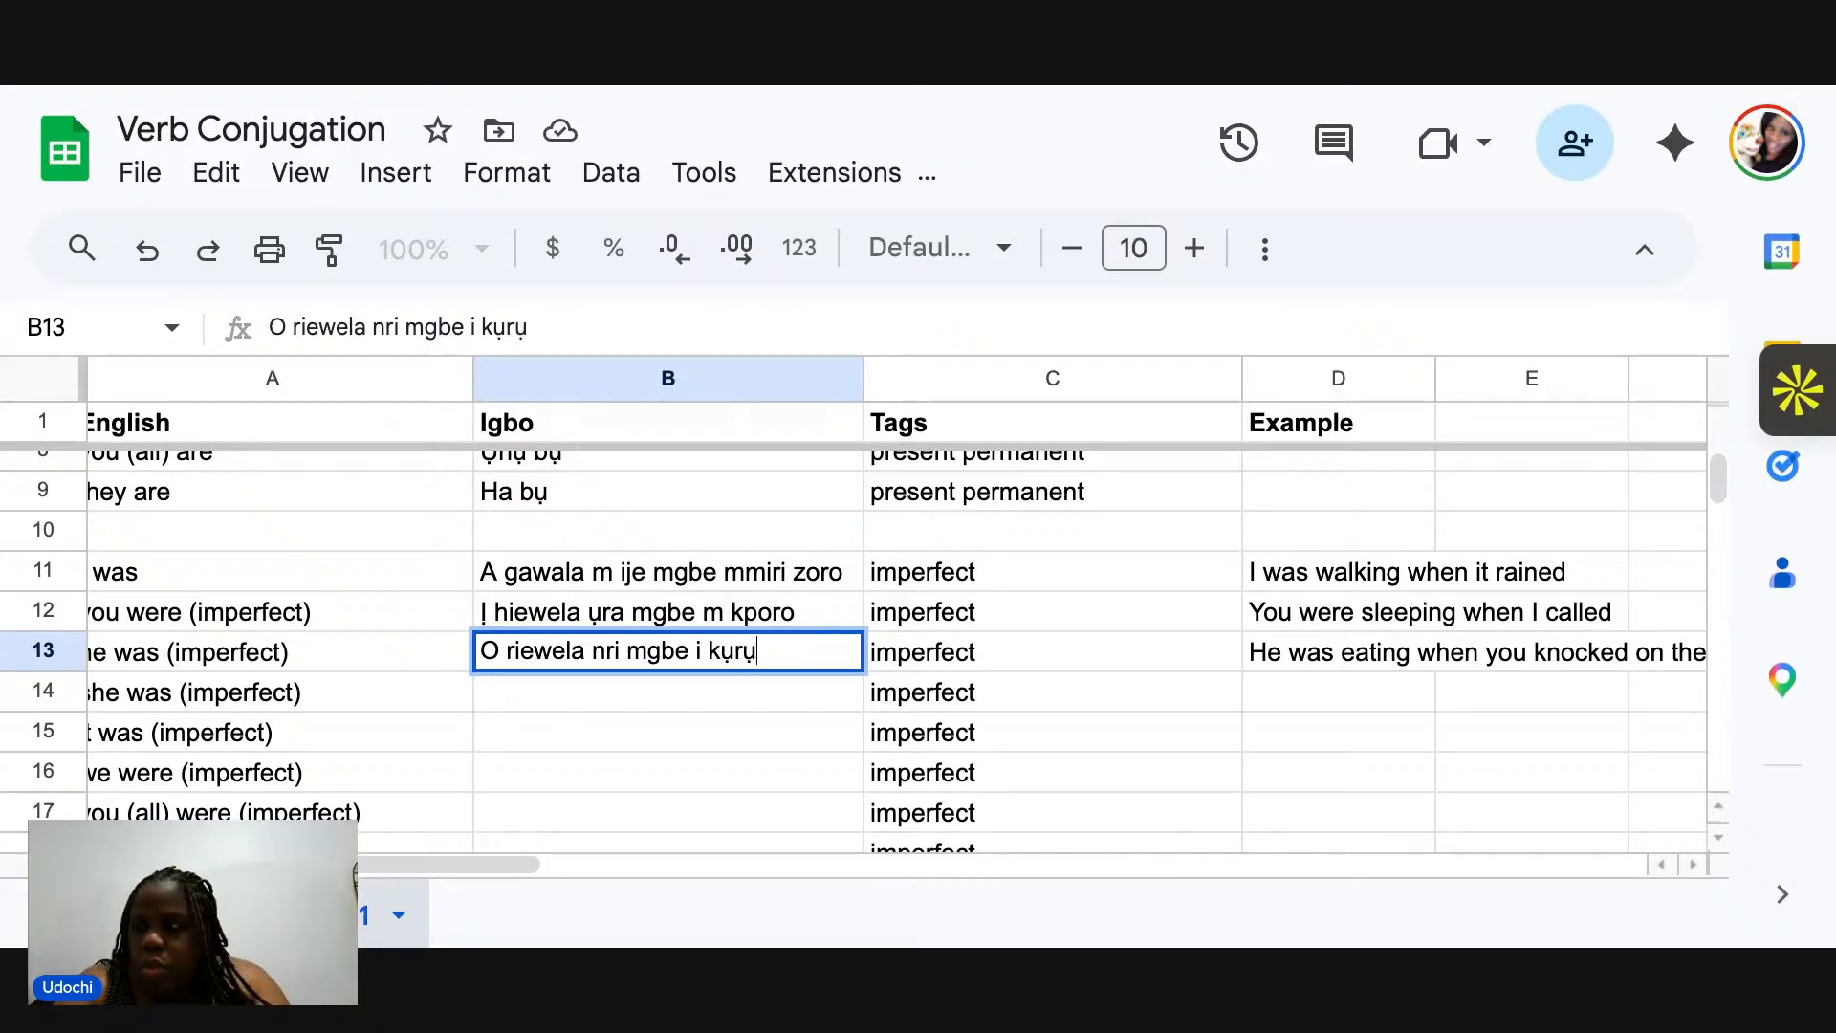
type(" K")
key("BackSpace")
type("A")
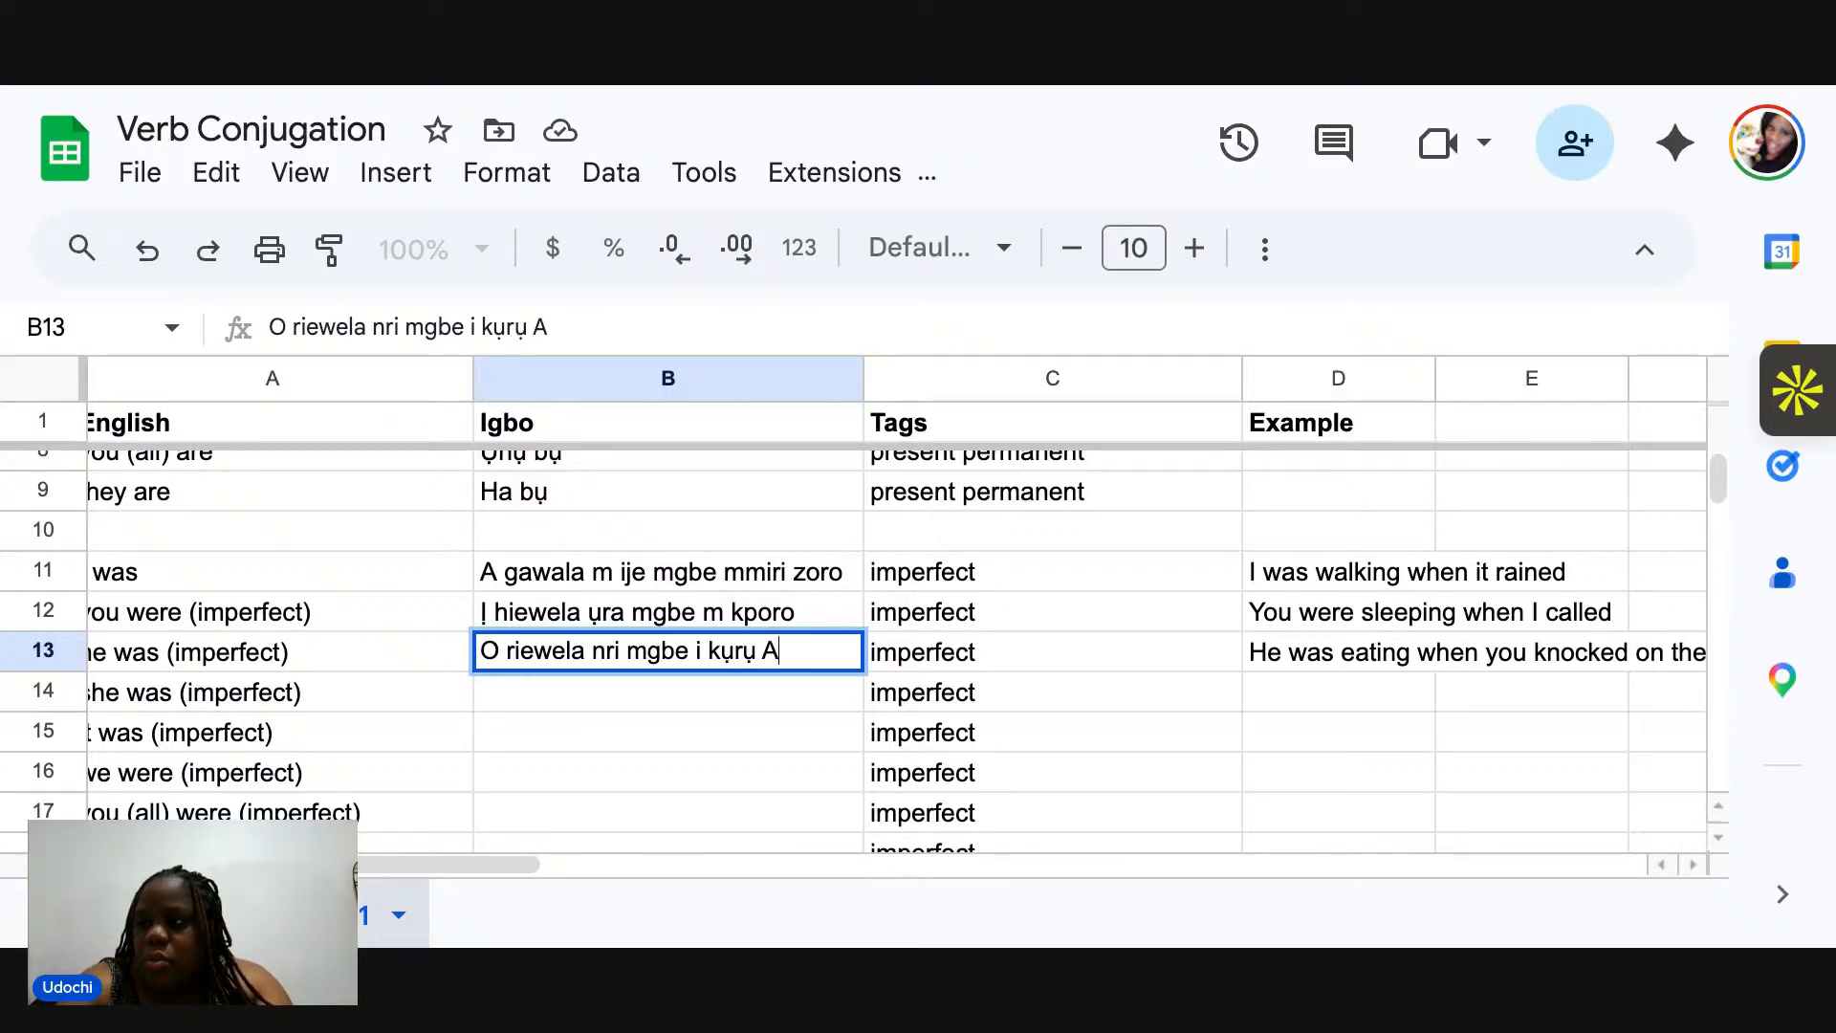
key("BackSpace")
type("aka n'")
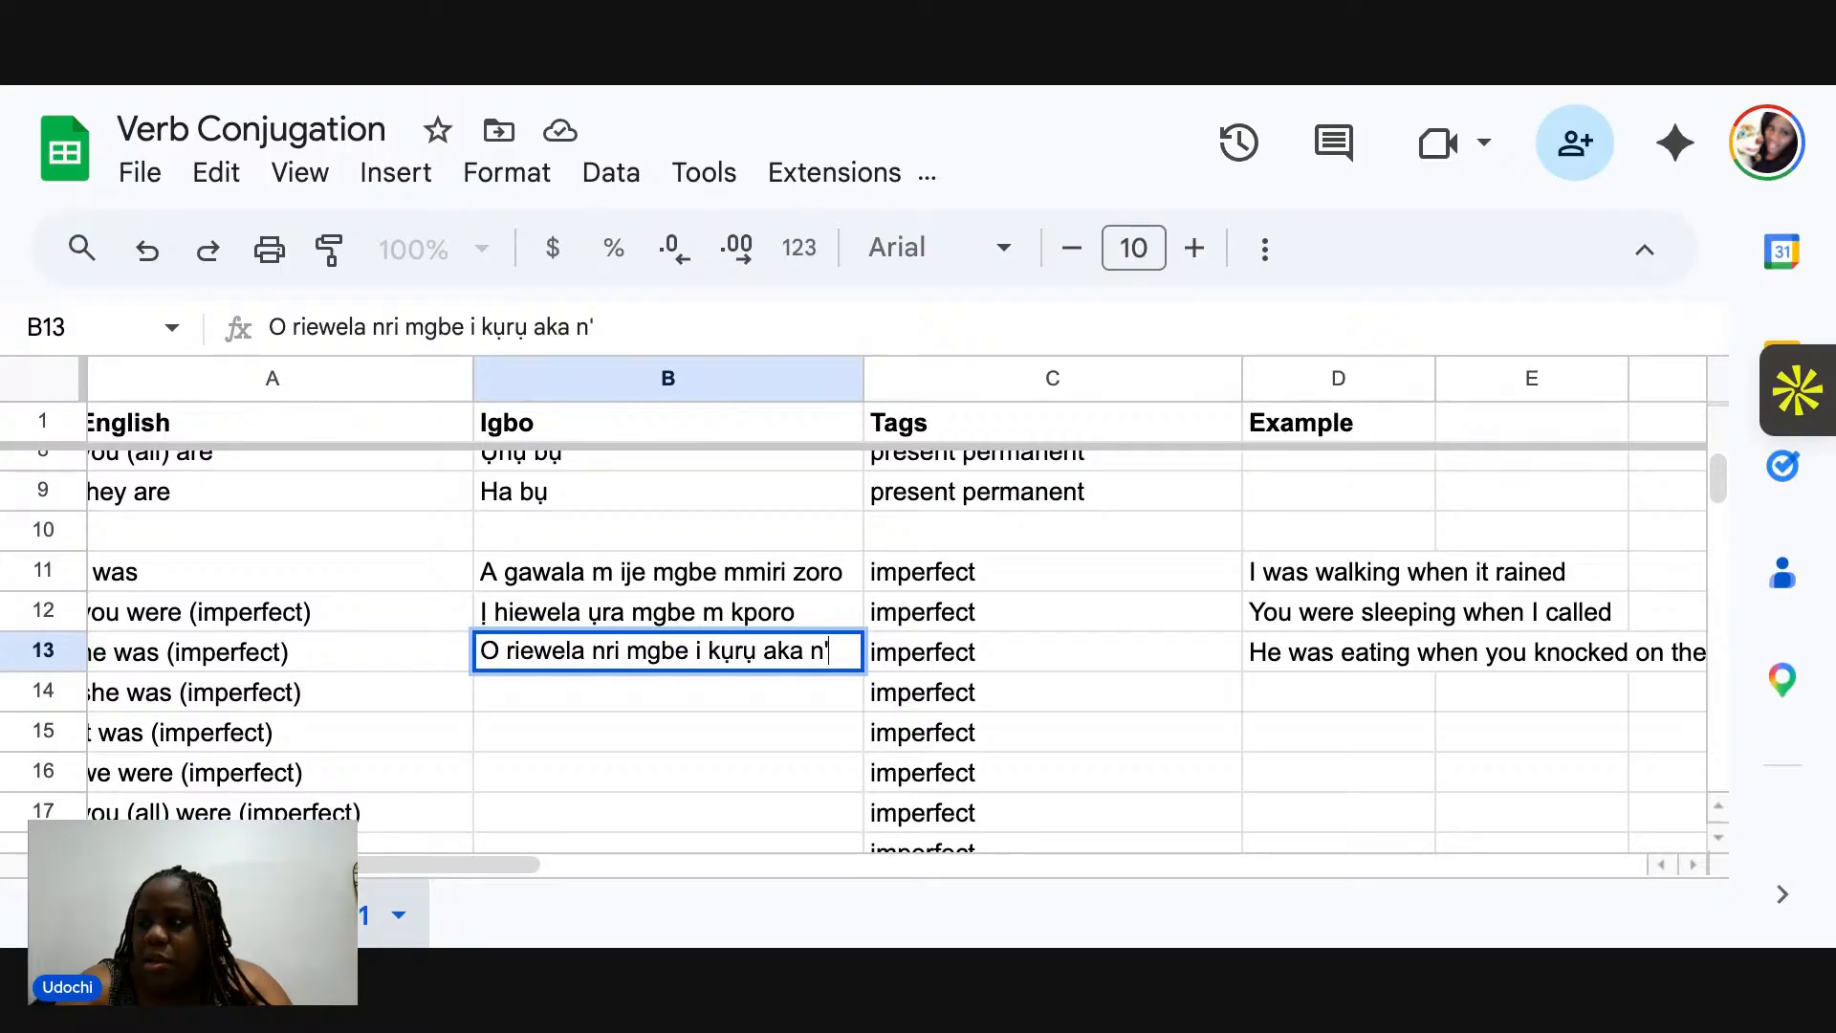
type("ụO")
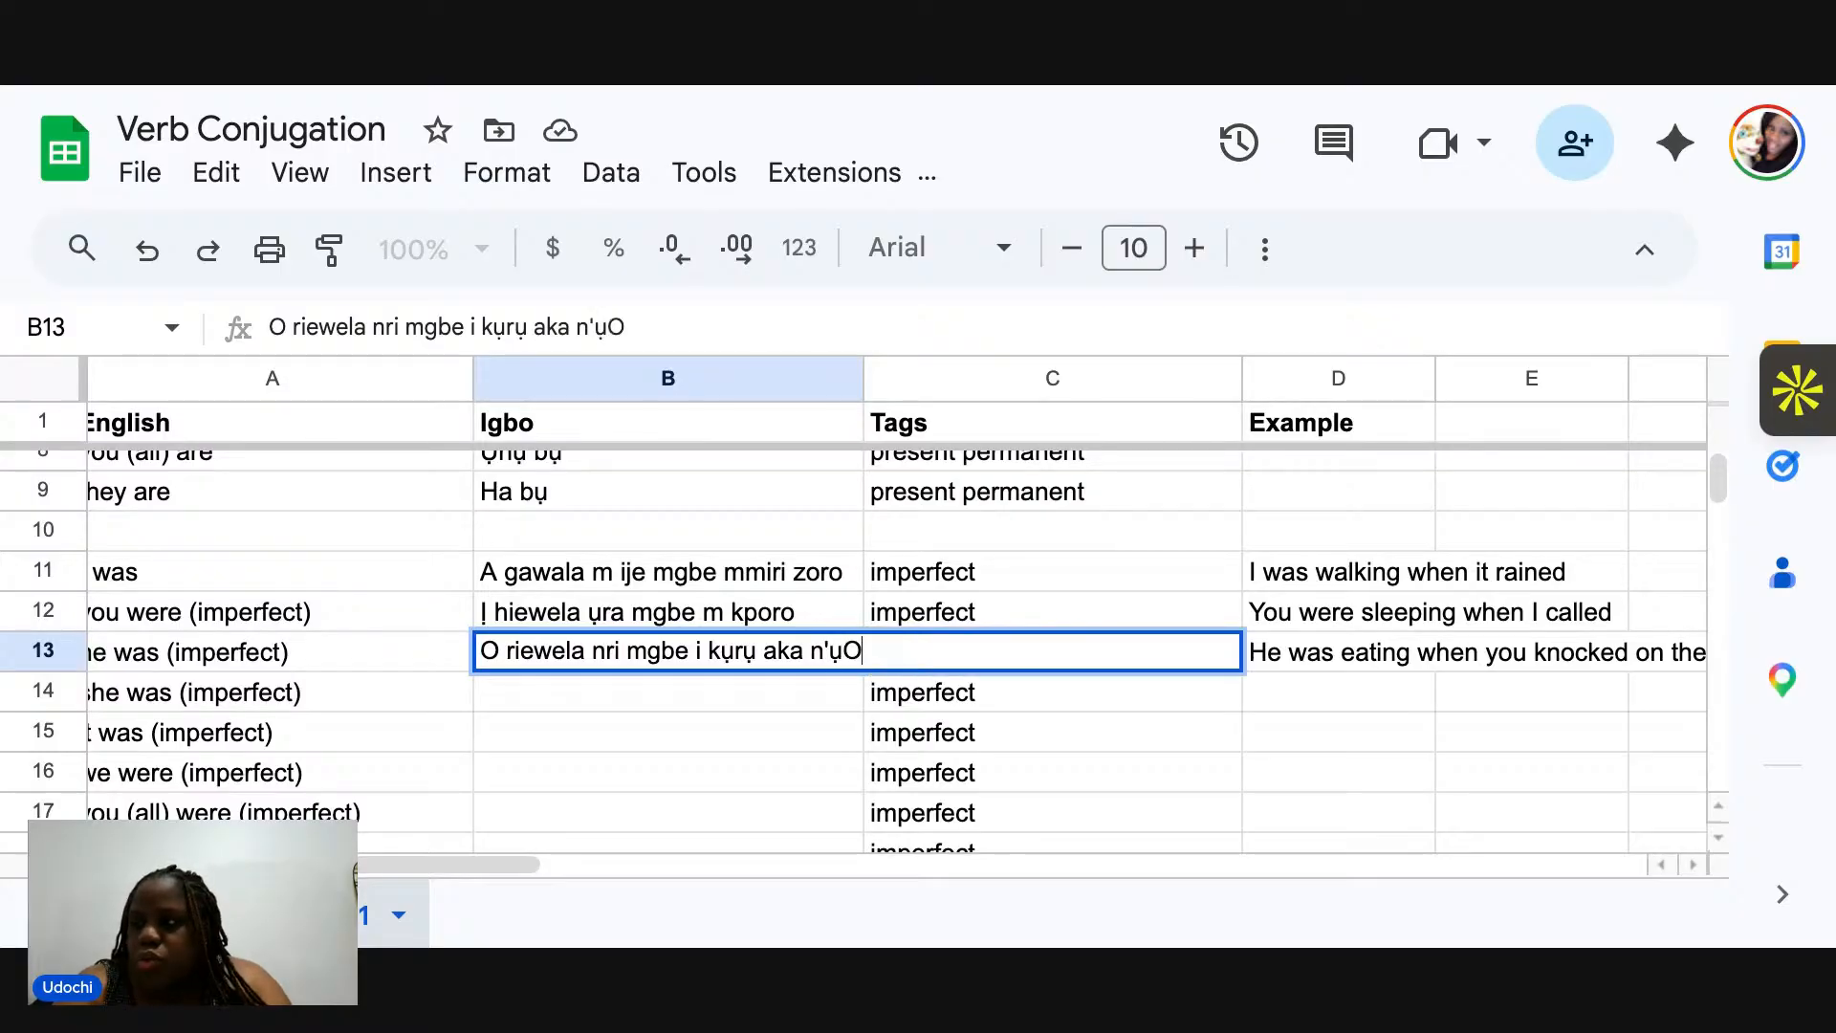
key("BackSpace")
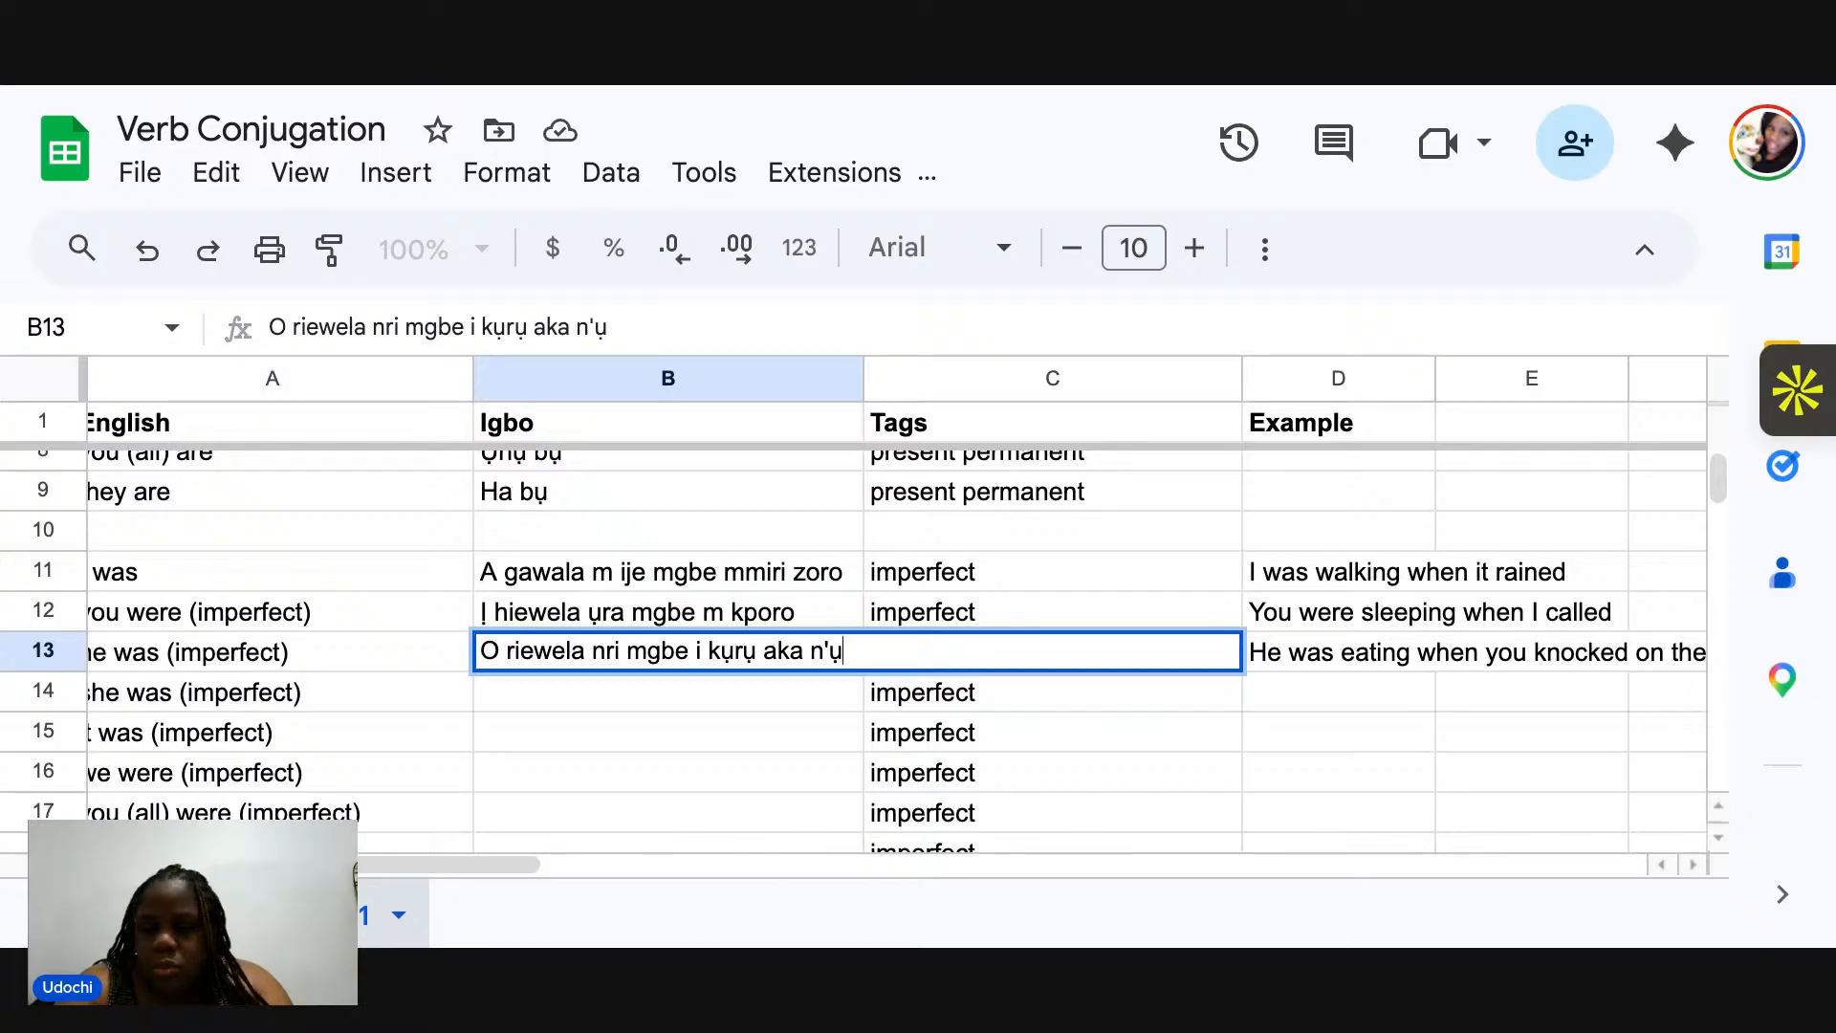
type("zo")
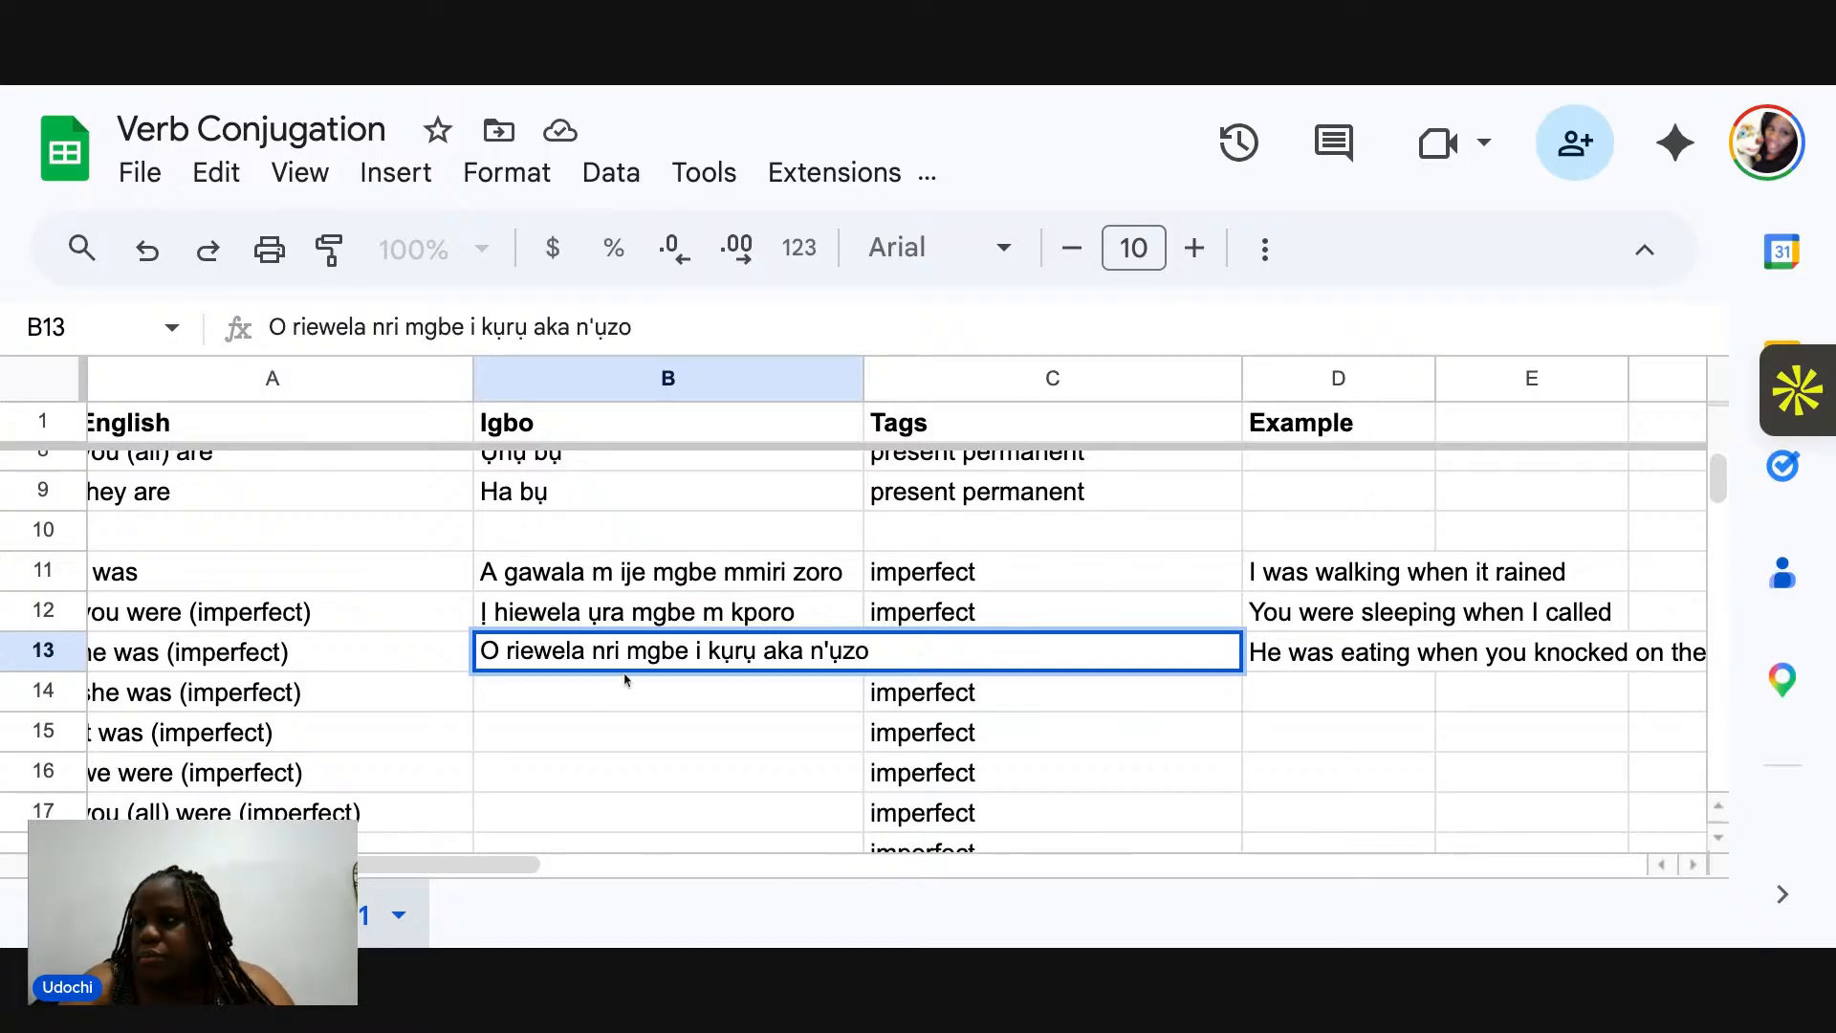
left_click(609, 692)
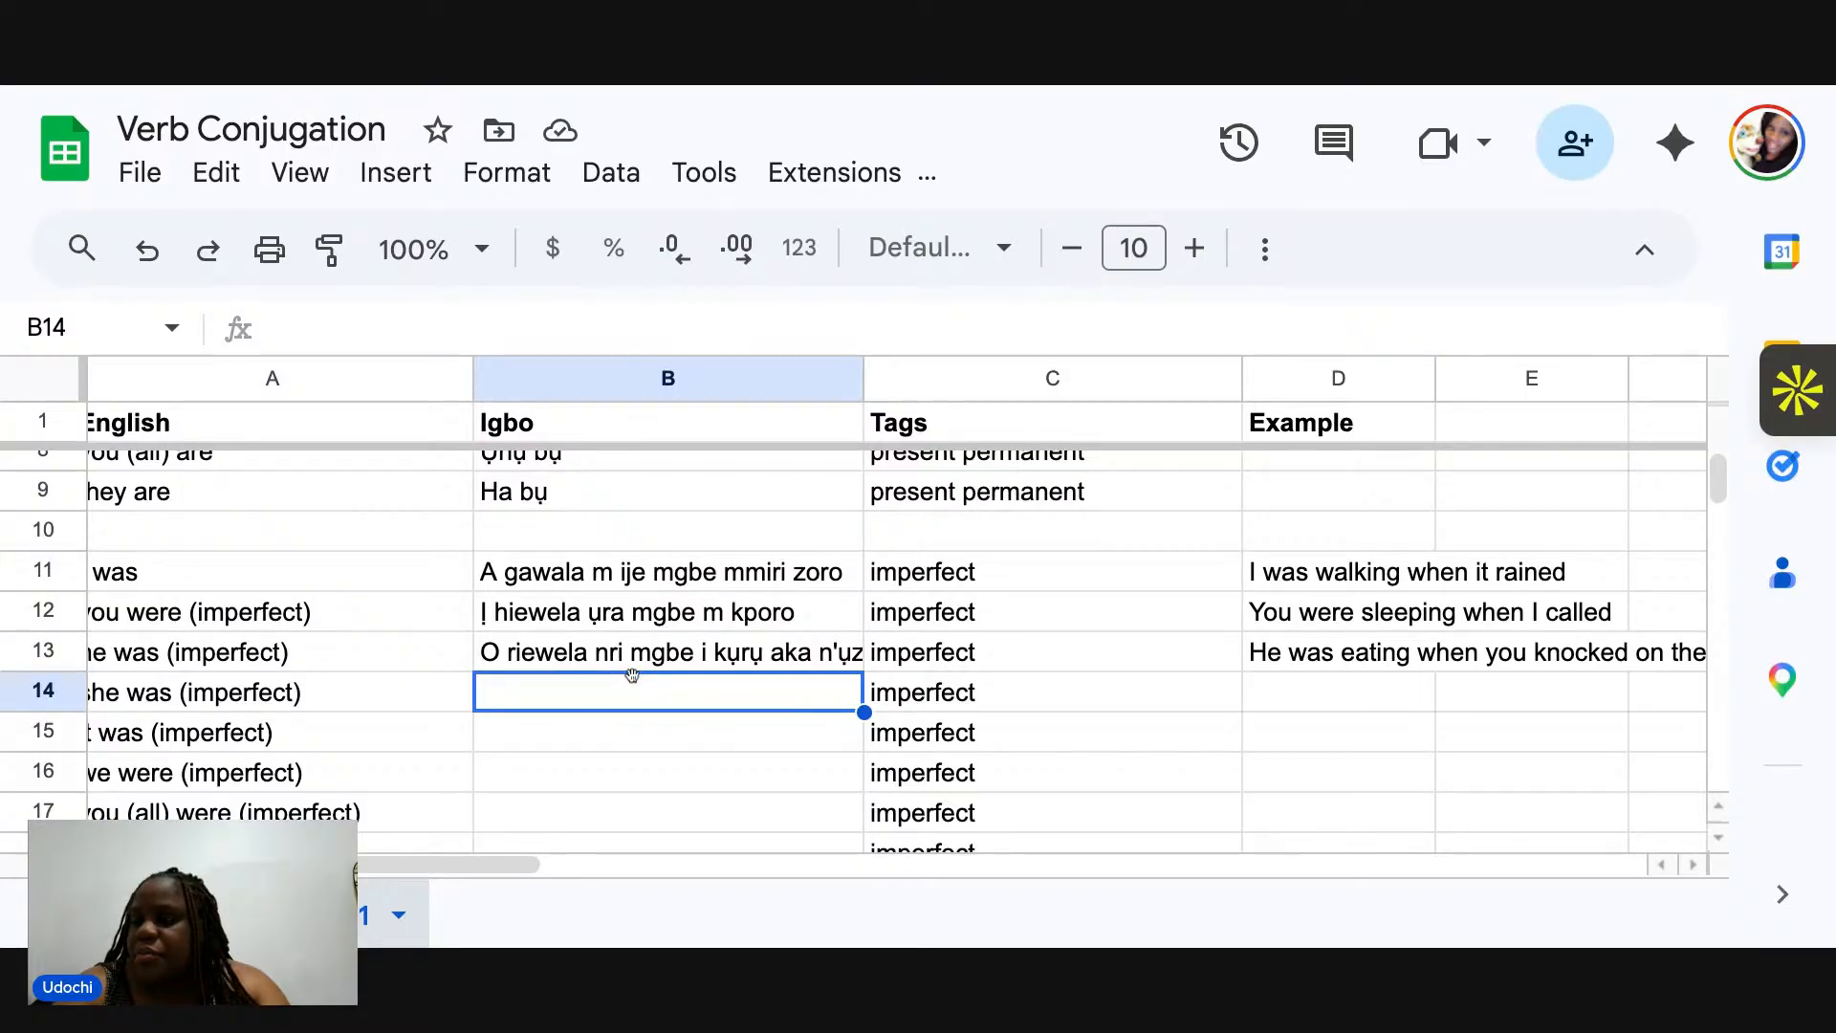
Enter the example sentence "She was getting dressed when he arrived" in cell D14, on the "she was (imperfect)" row.
scroll(757, 673, "down", 2)
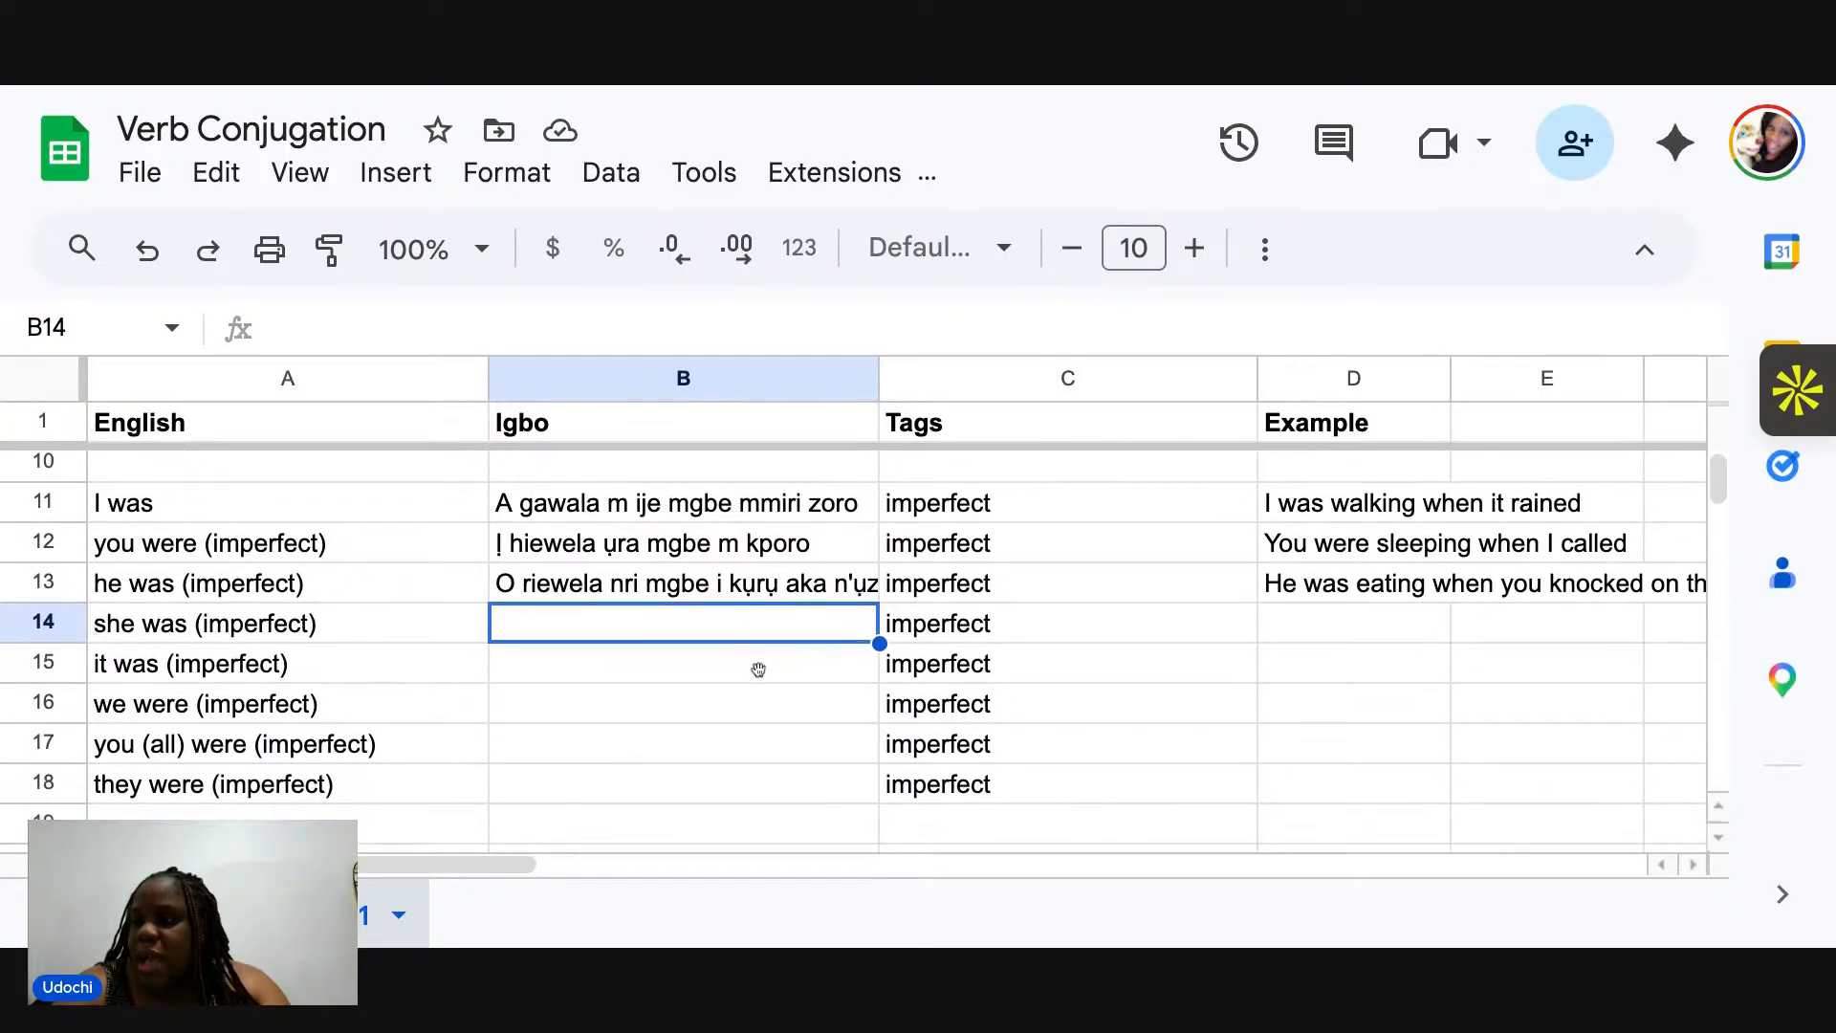
scroll(758, 670, "down", 1)
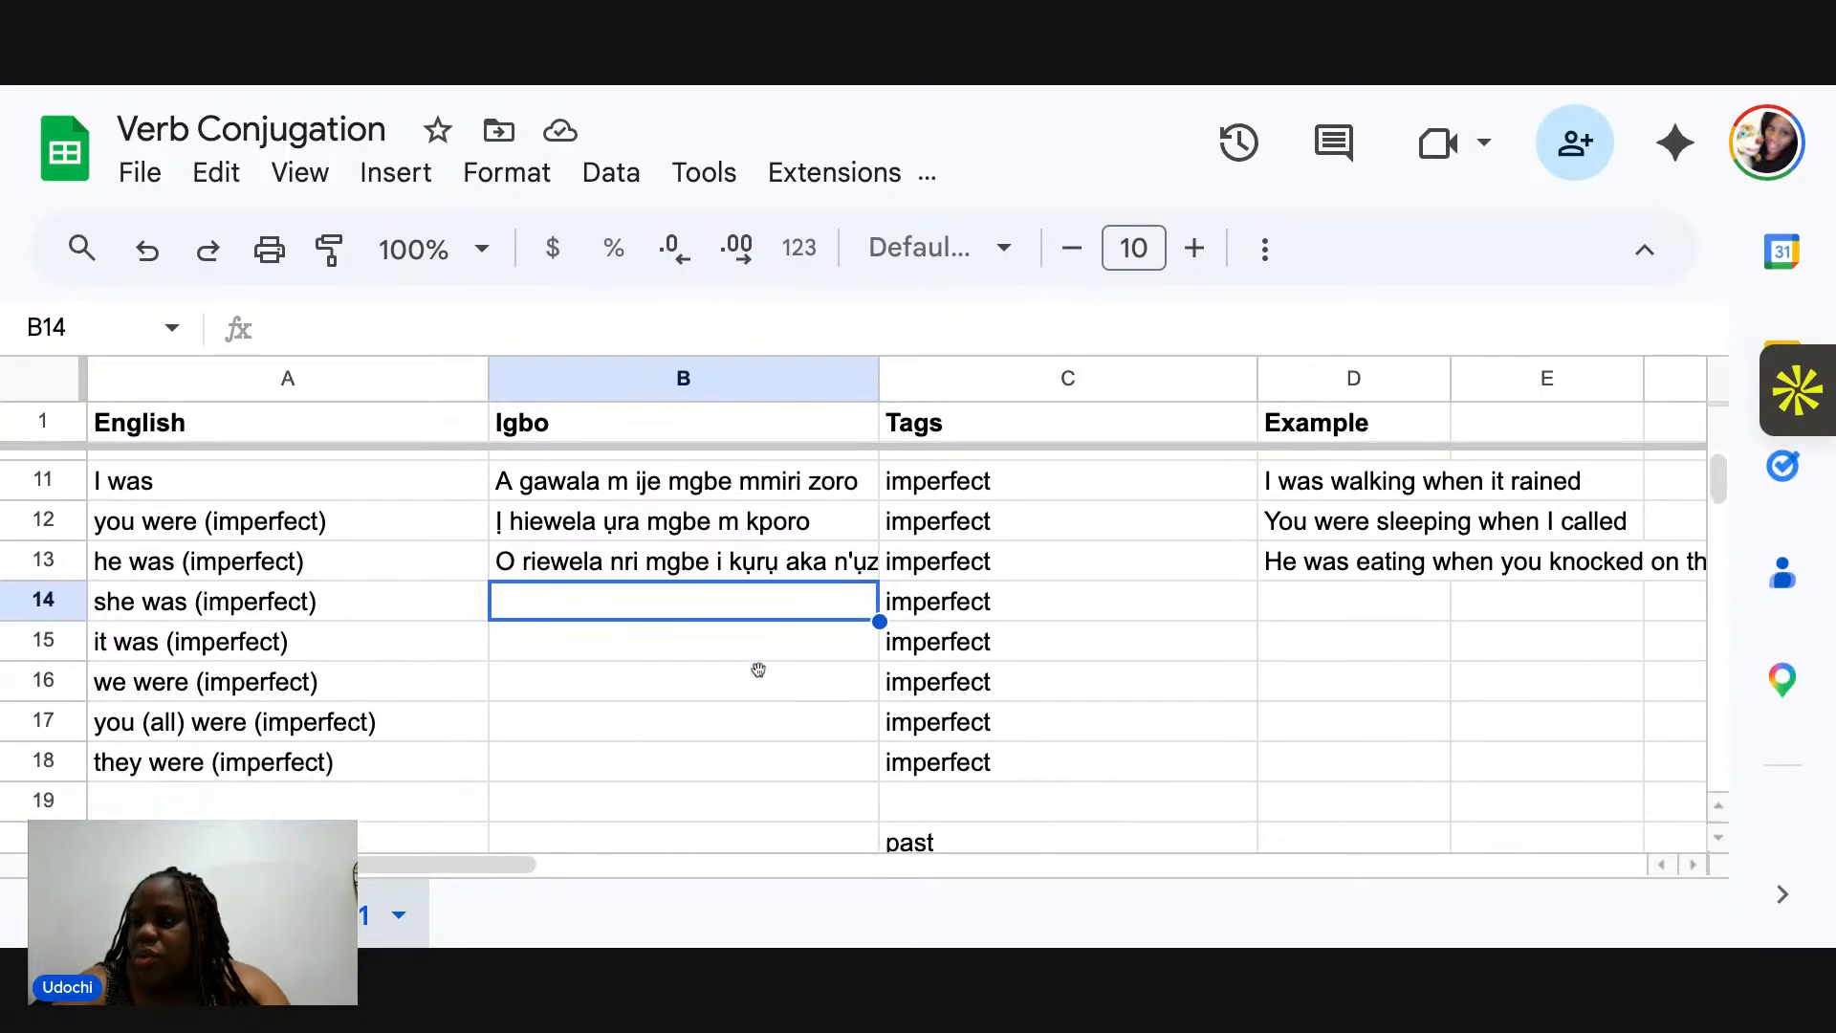
left_click(1300, 610)
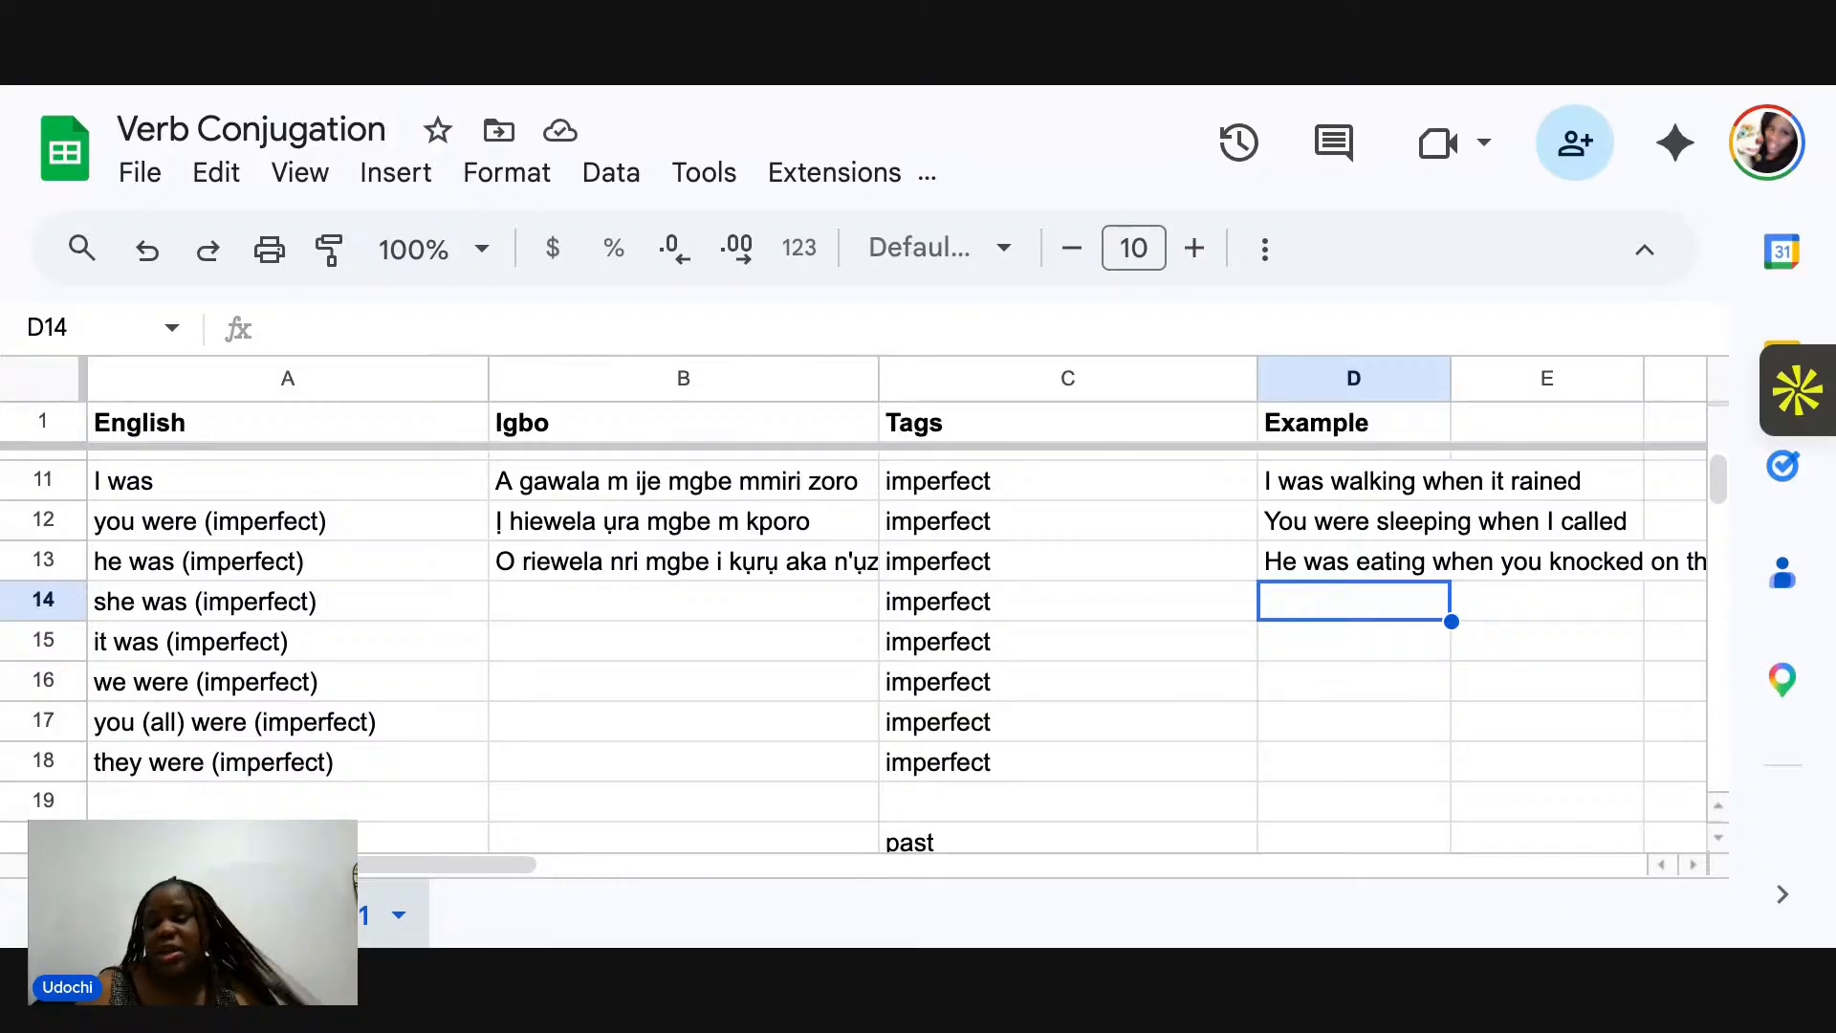
type("S")
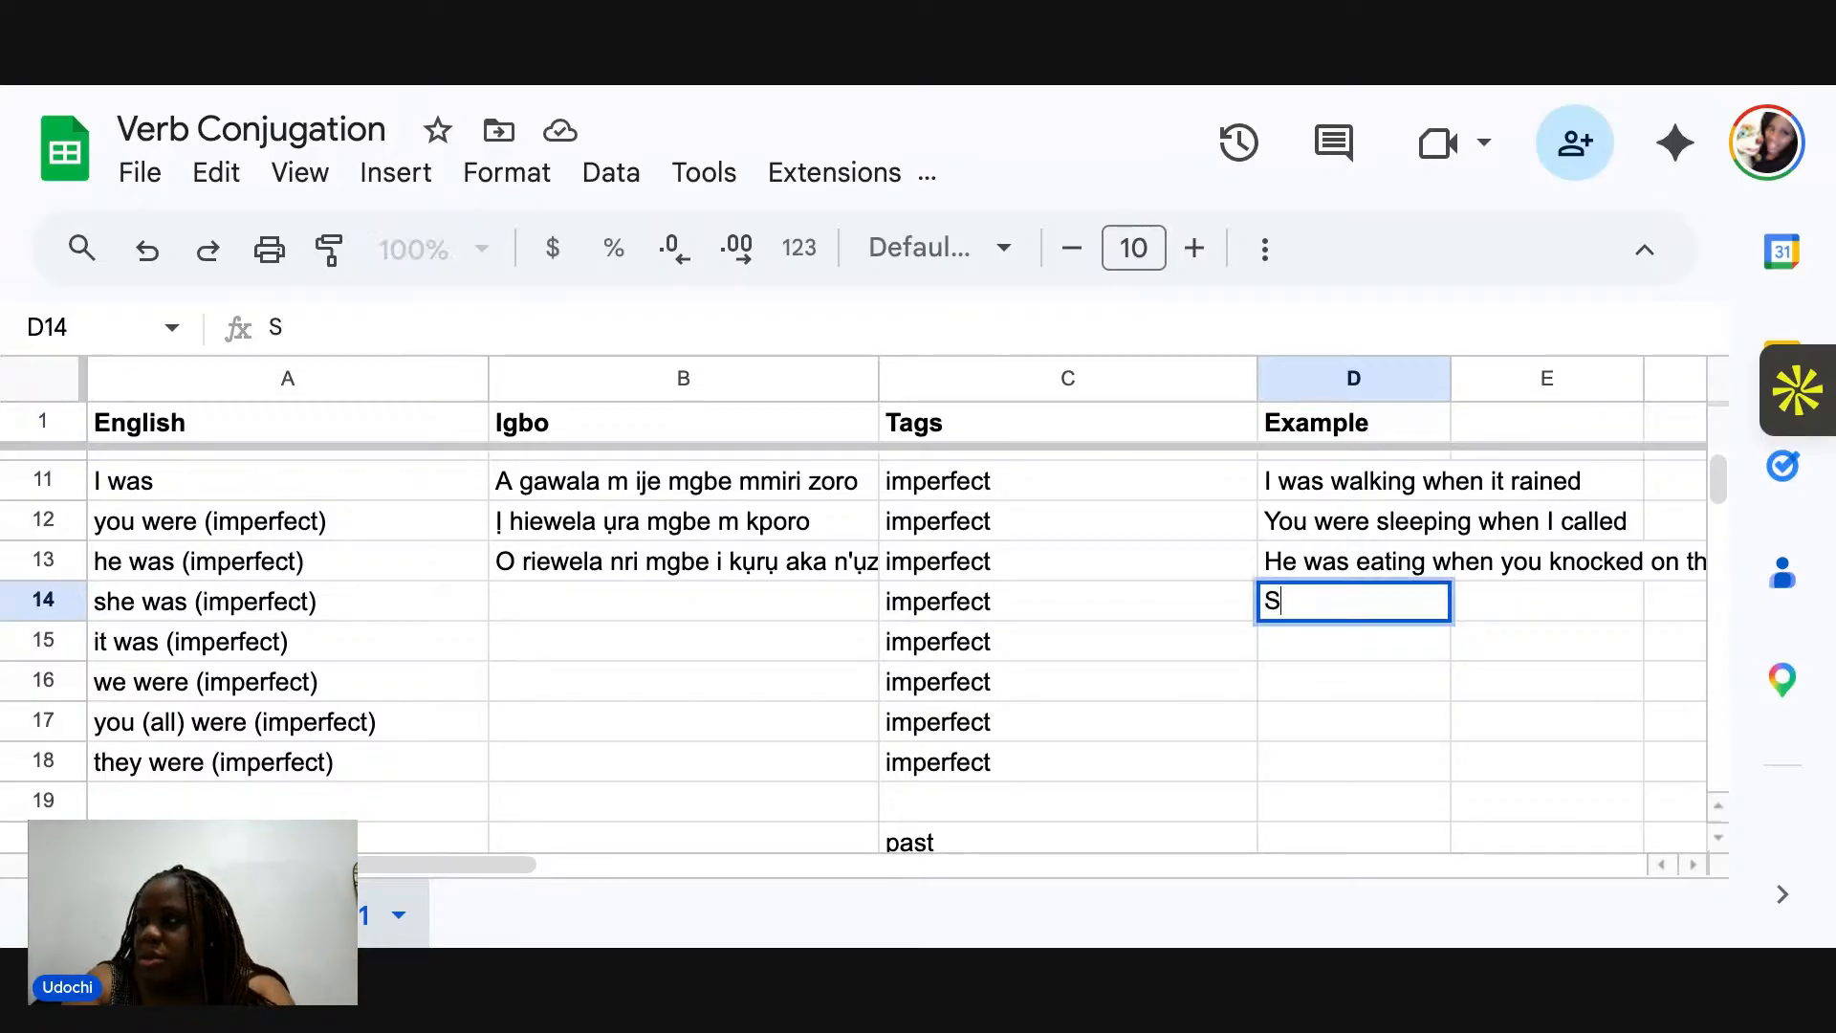
type("he was getti")
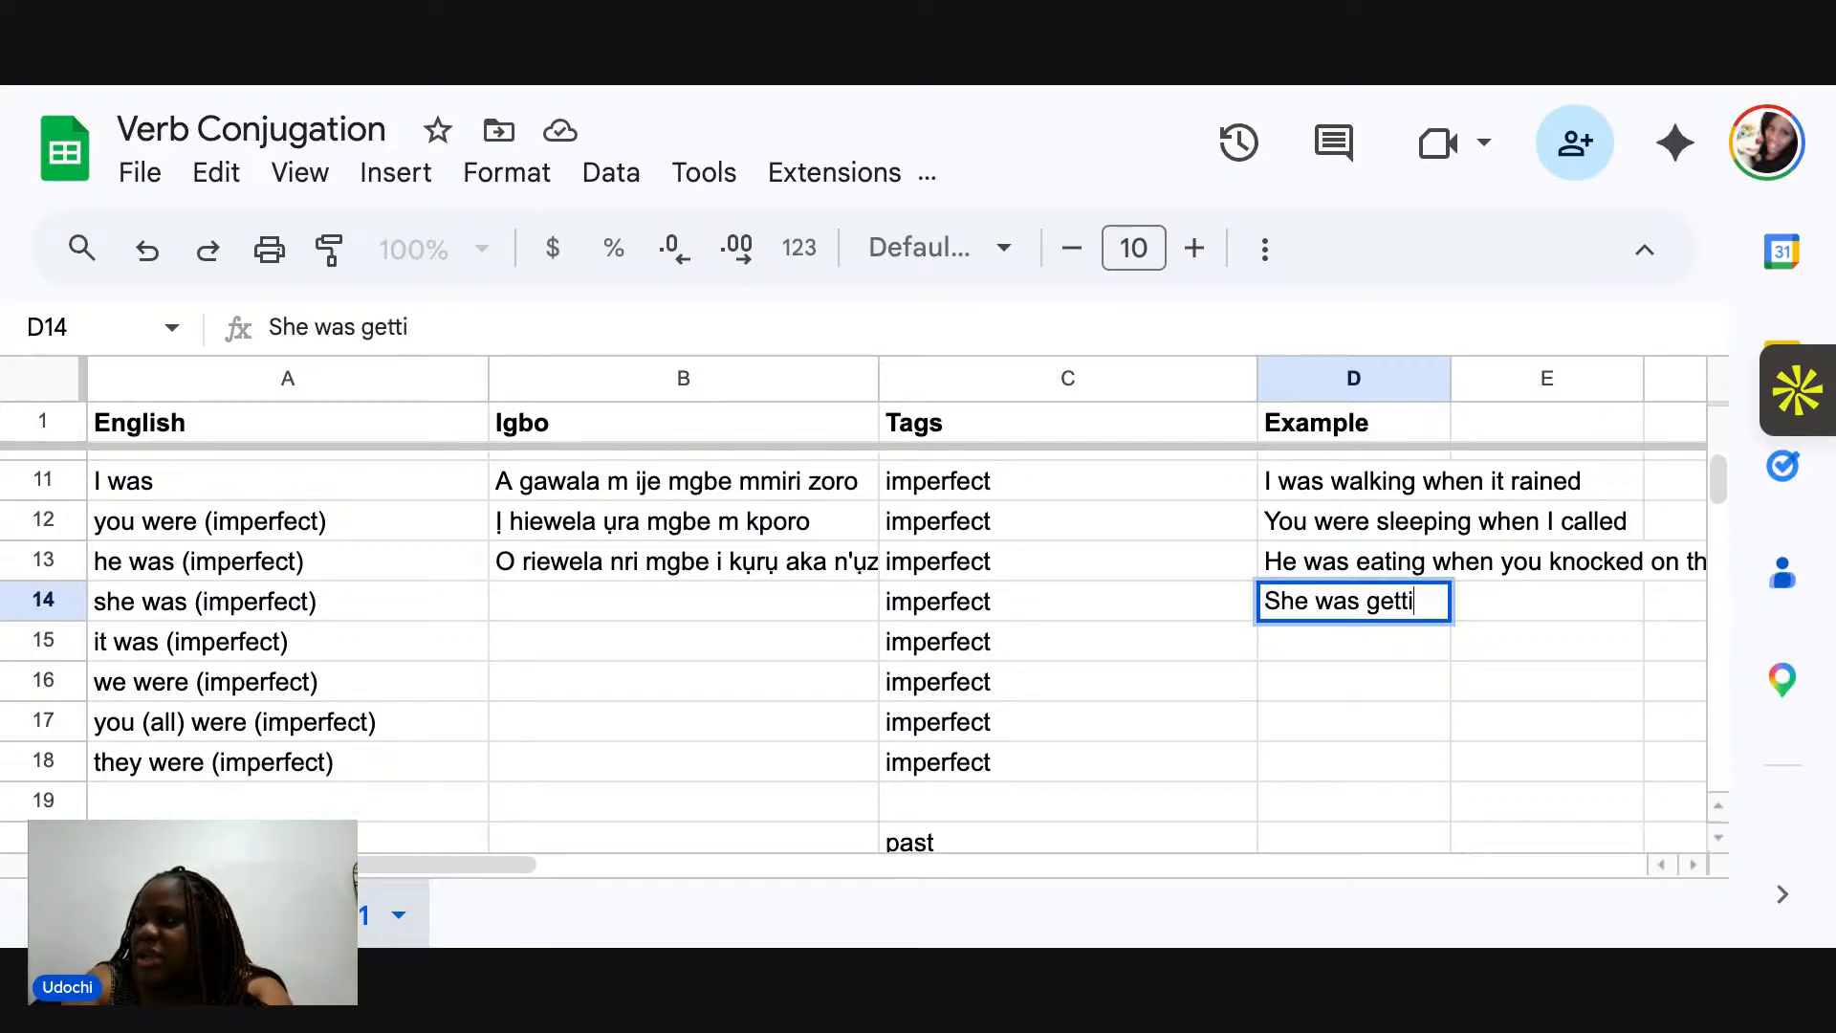
type("ng dressed")
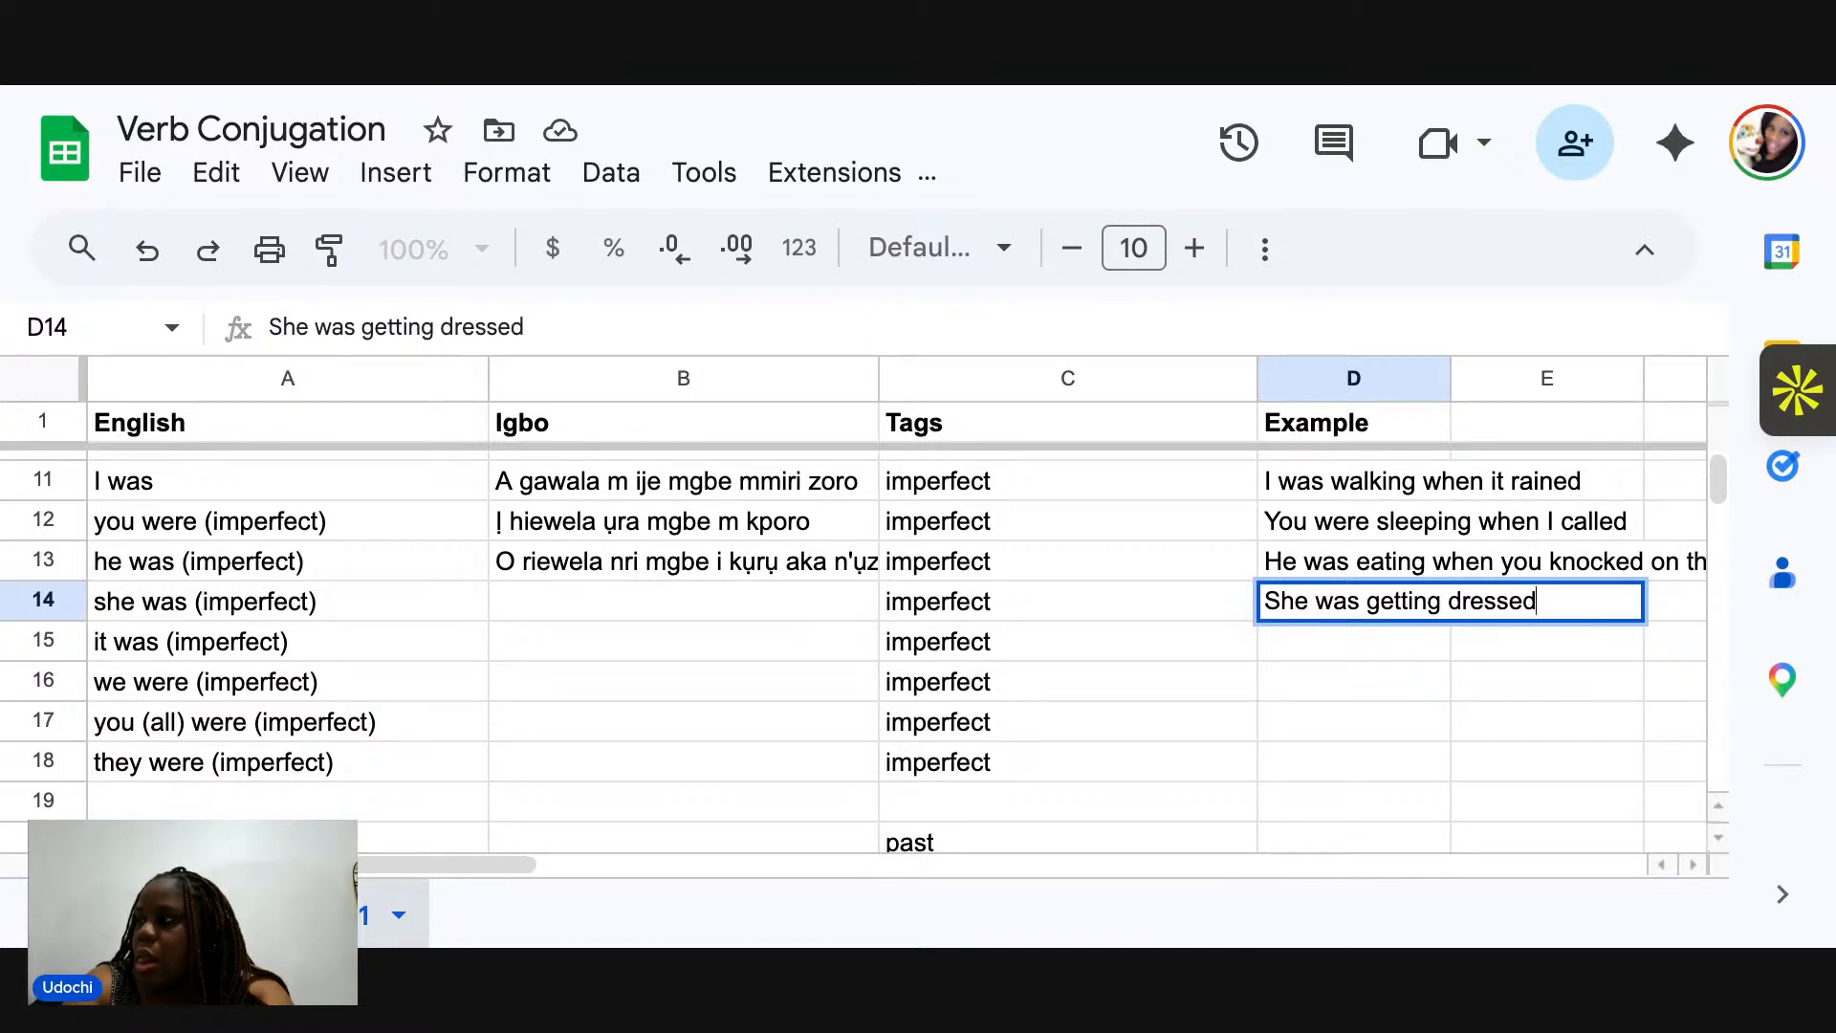
type("whe")
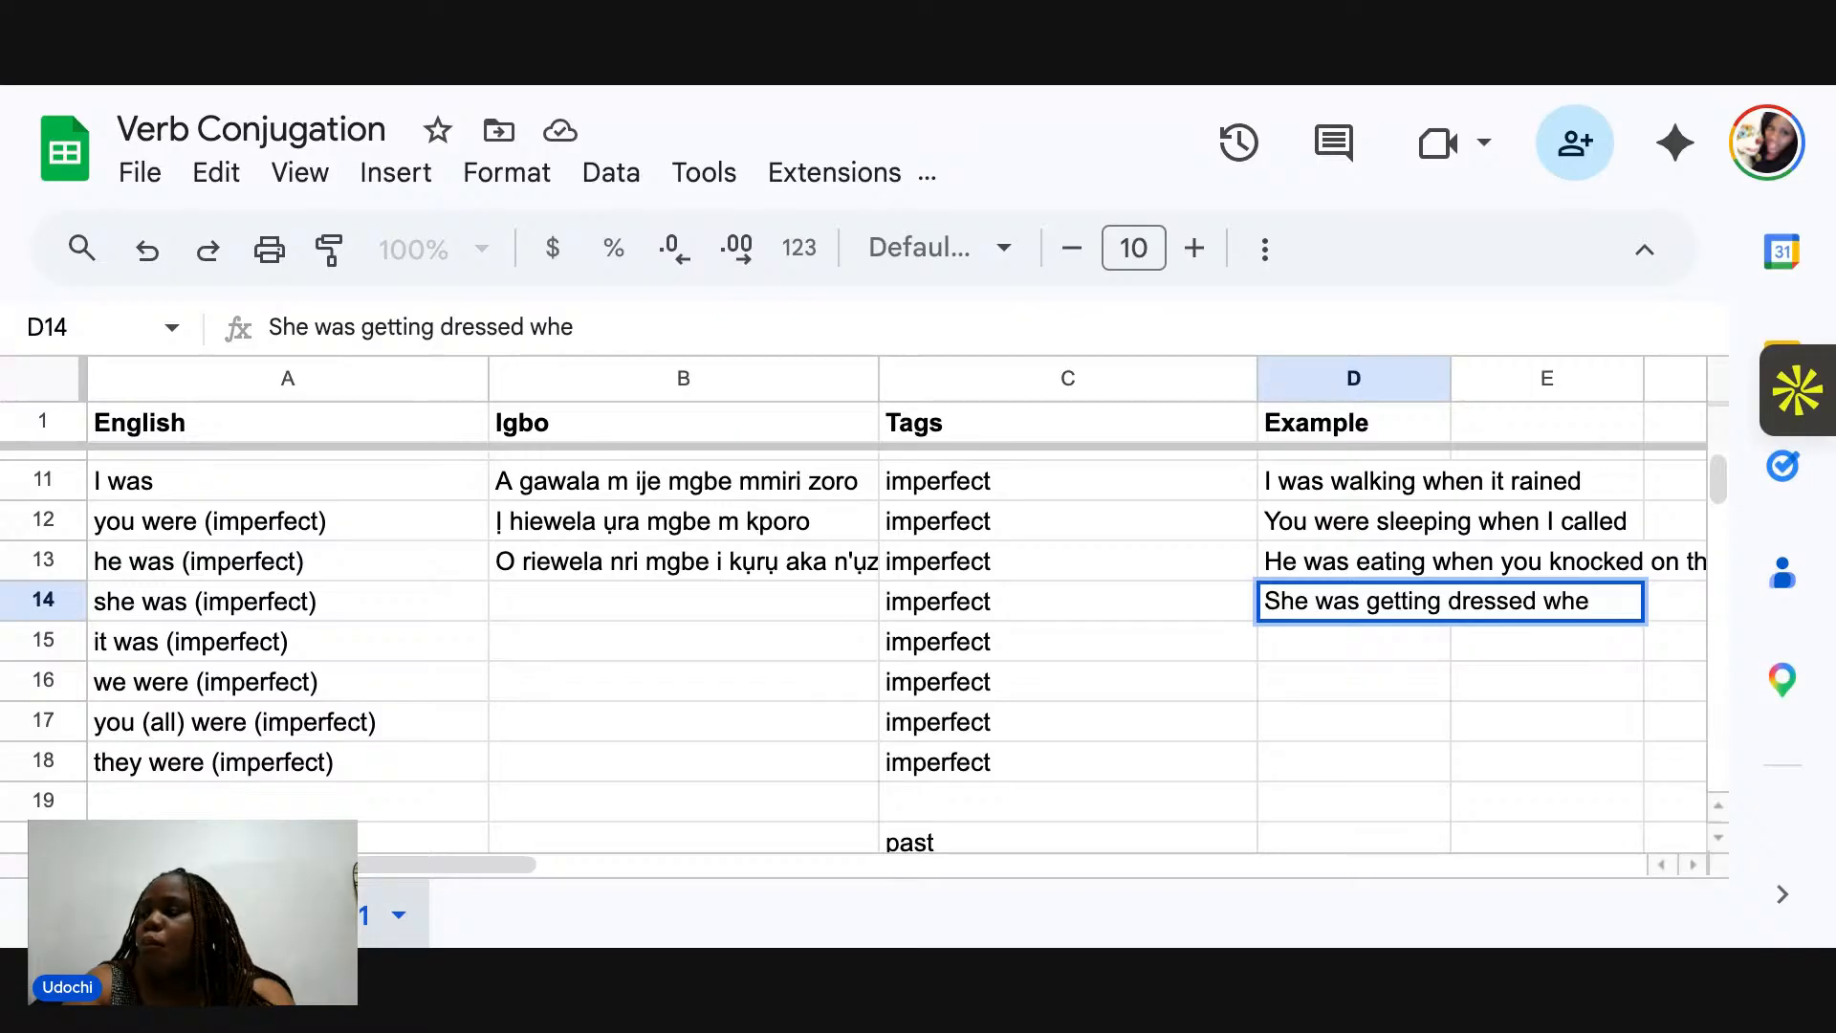
type("n")
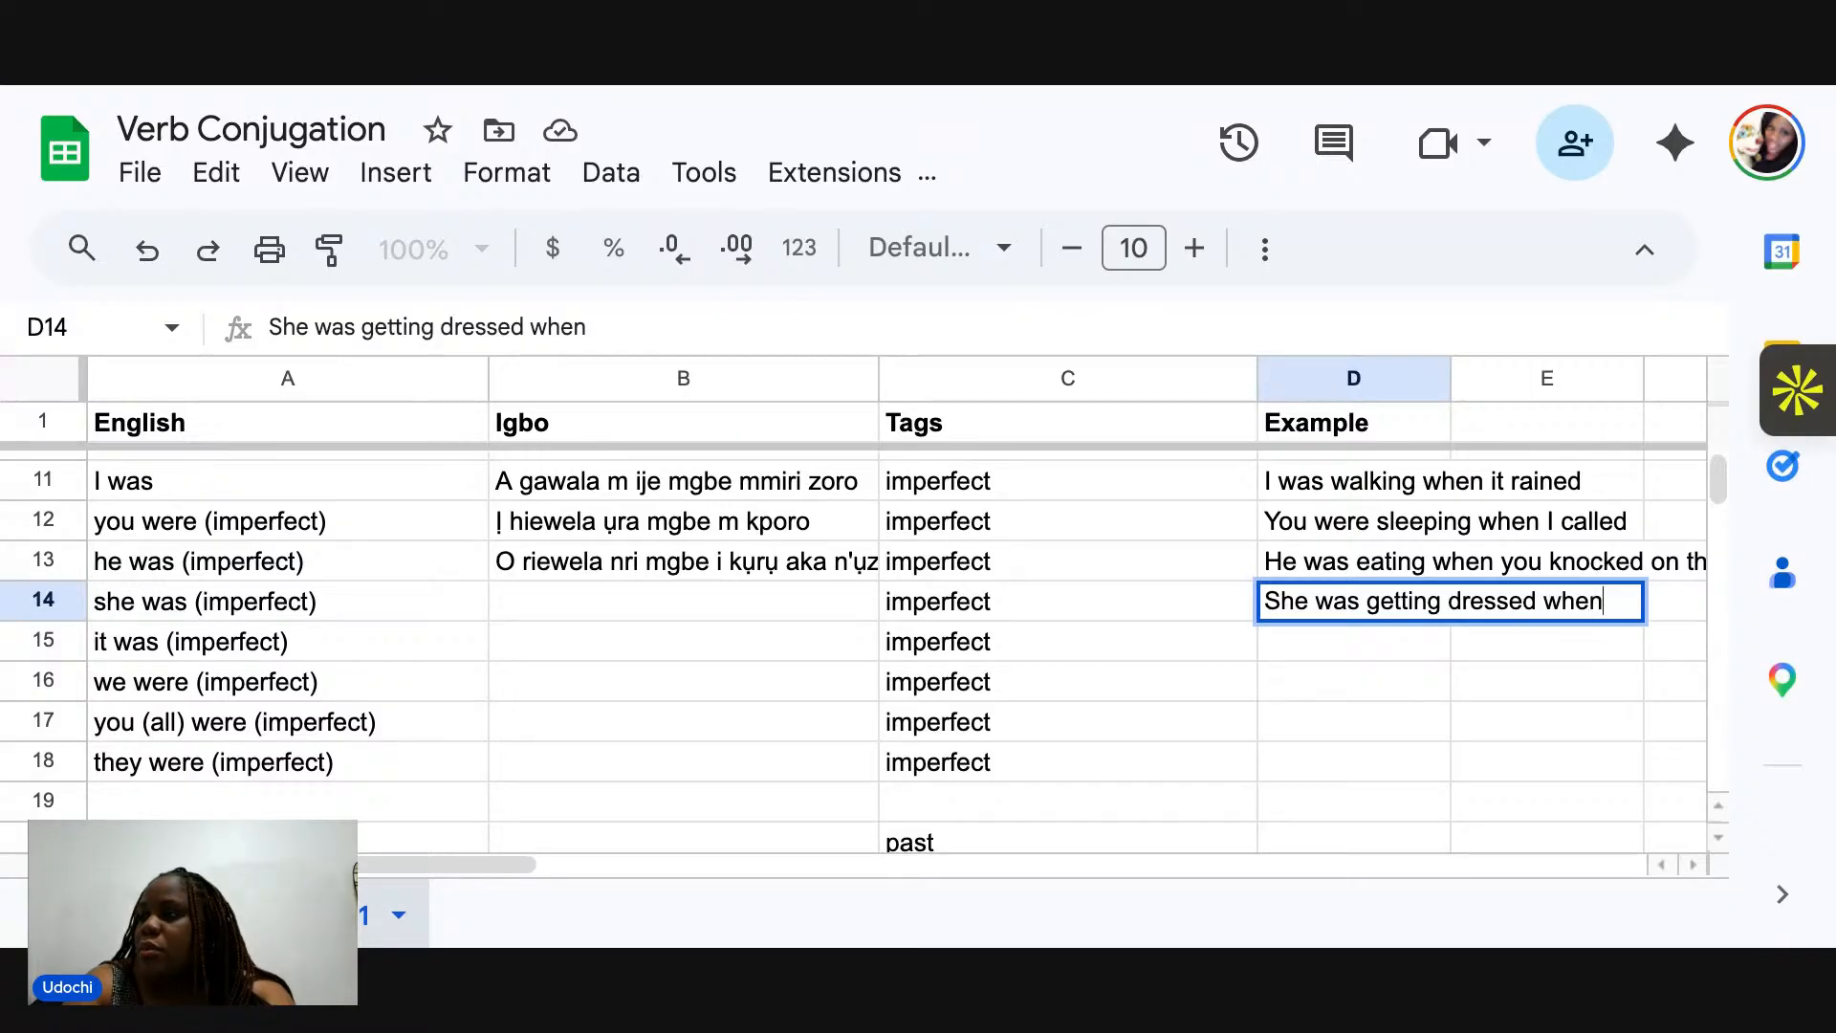
type(" he arrived")
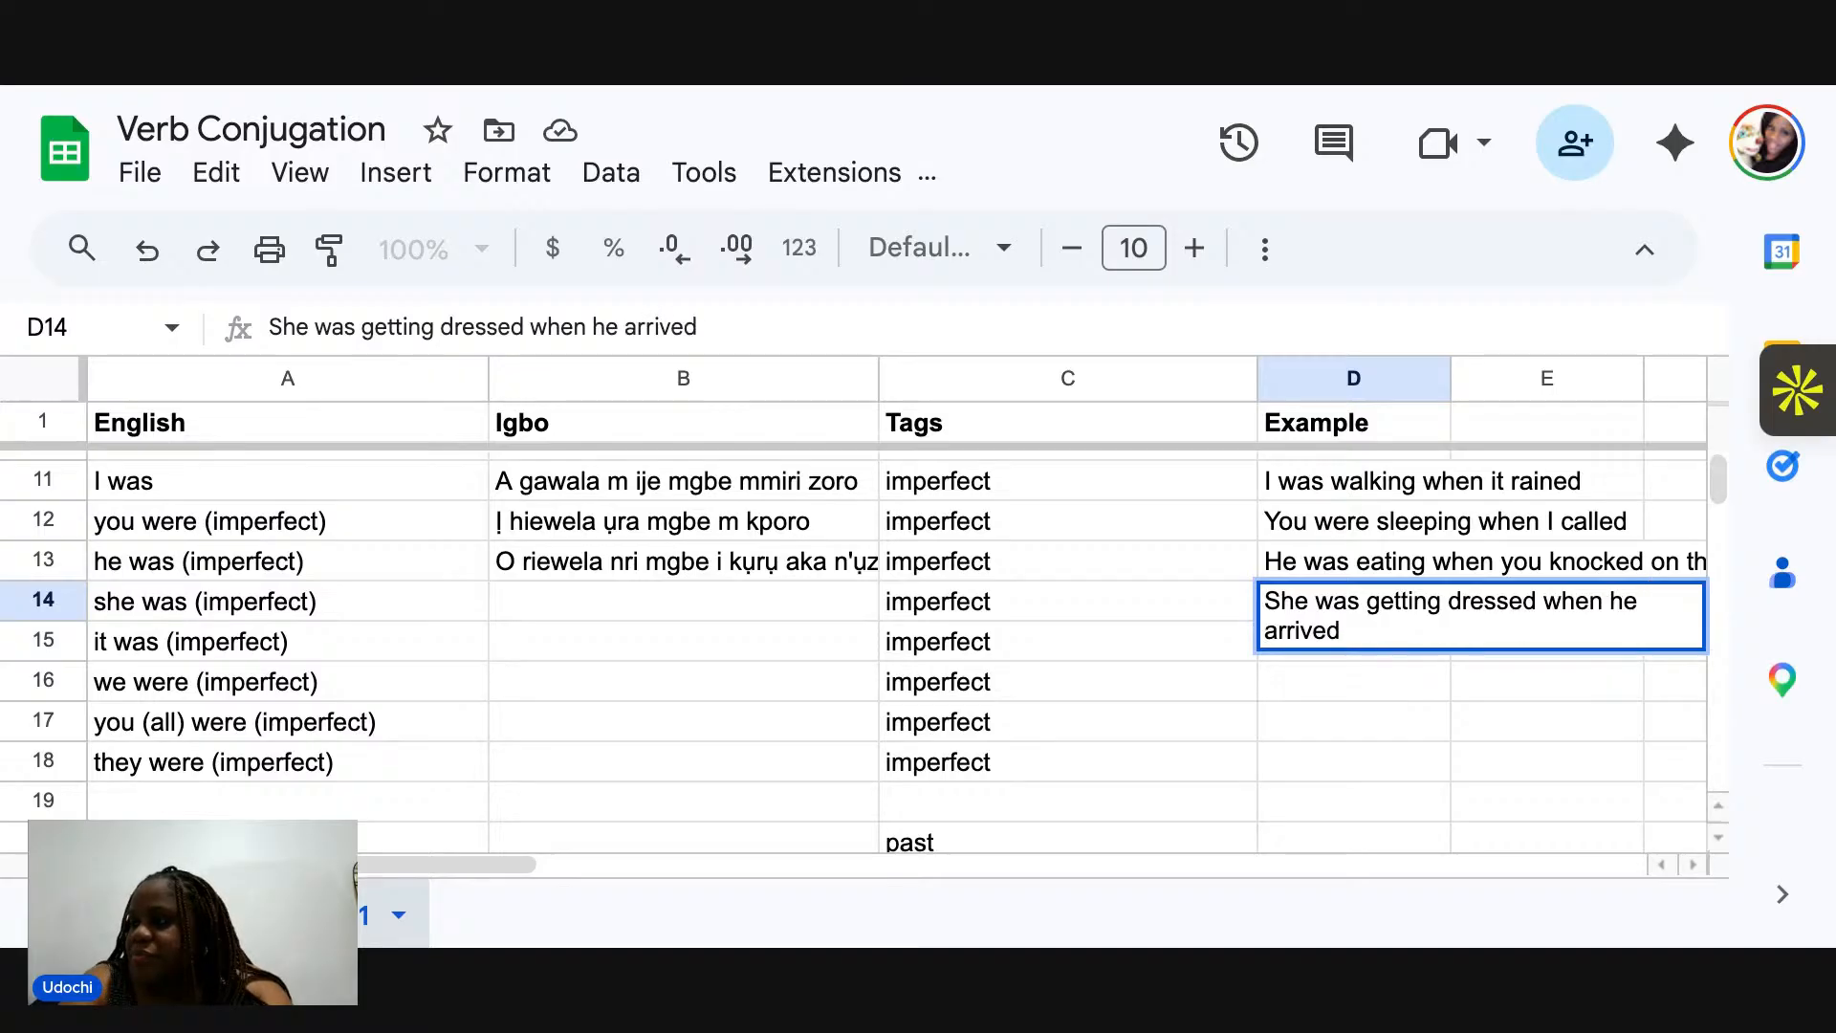
left_click(1313, 682)
Enter the example sentence "It was finsihing when he came" in cell D15, on the "it was (imperfect)" row.
left_click(1311, 652)
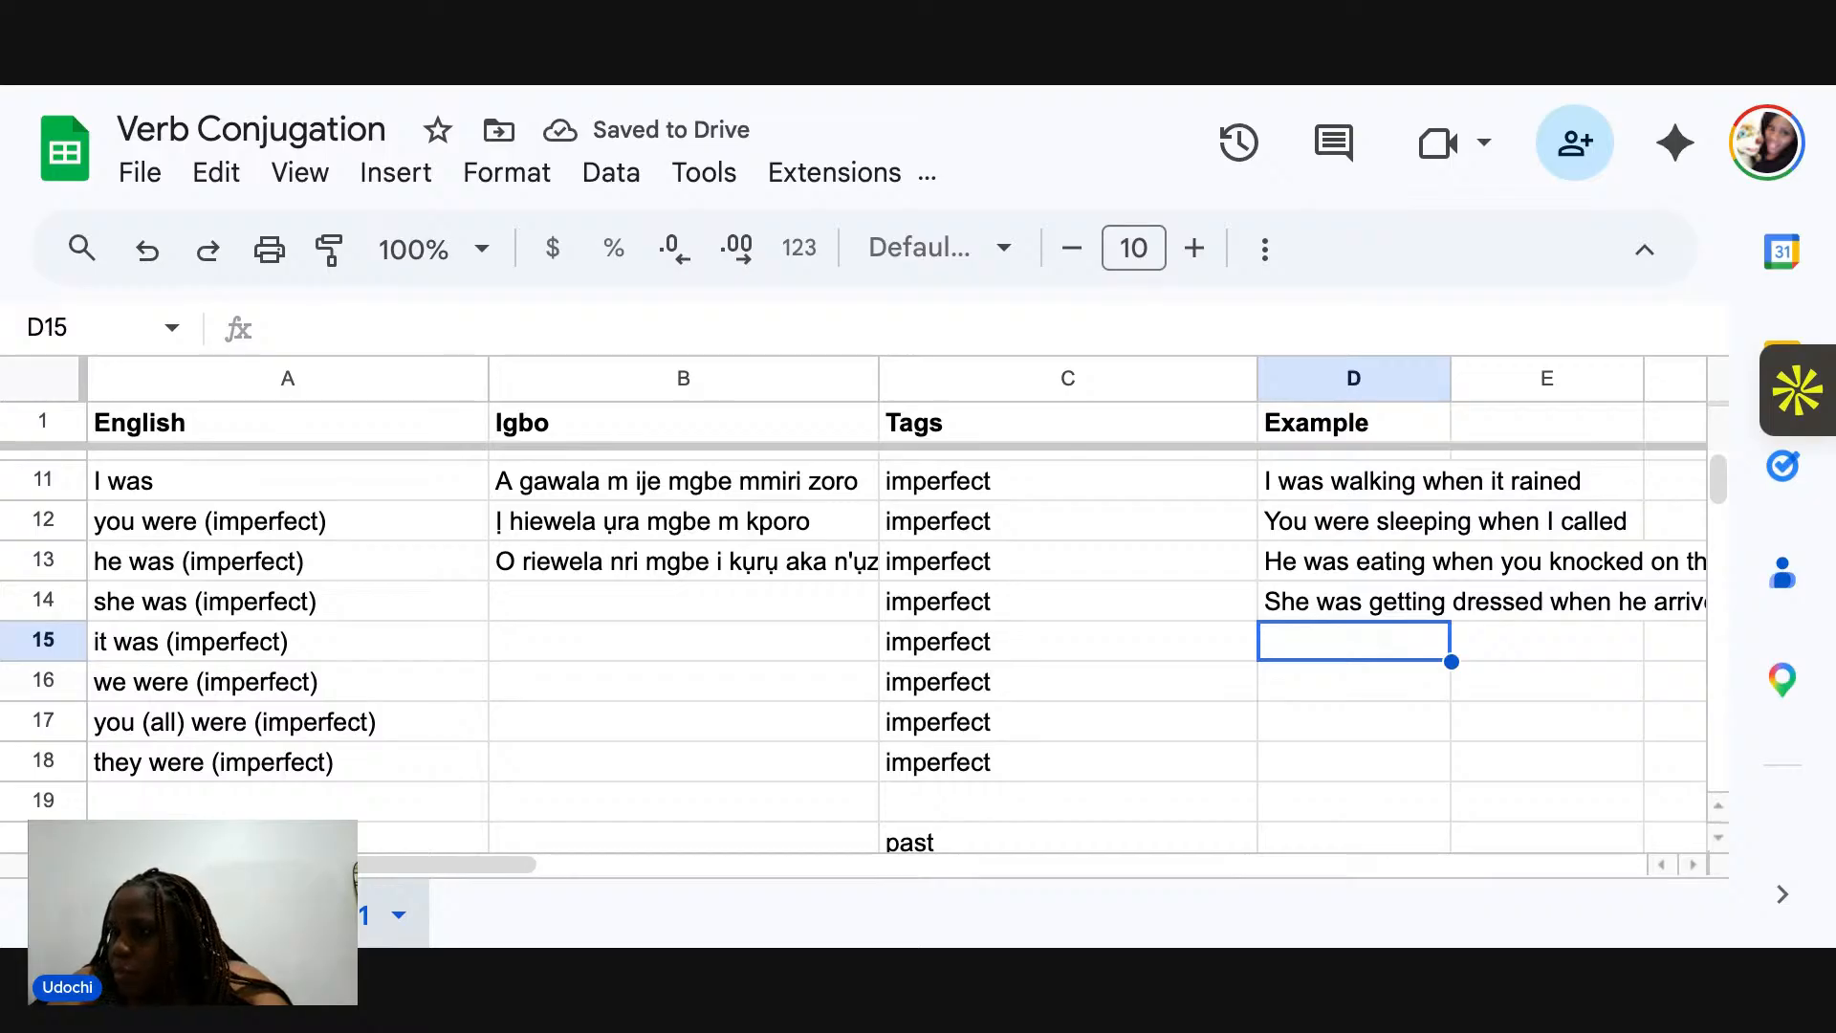
type("It was finsihing when he came")
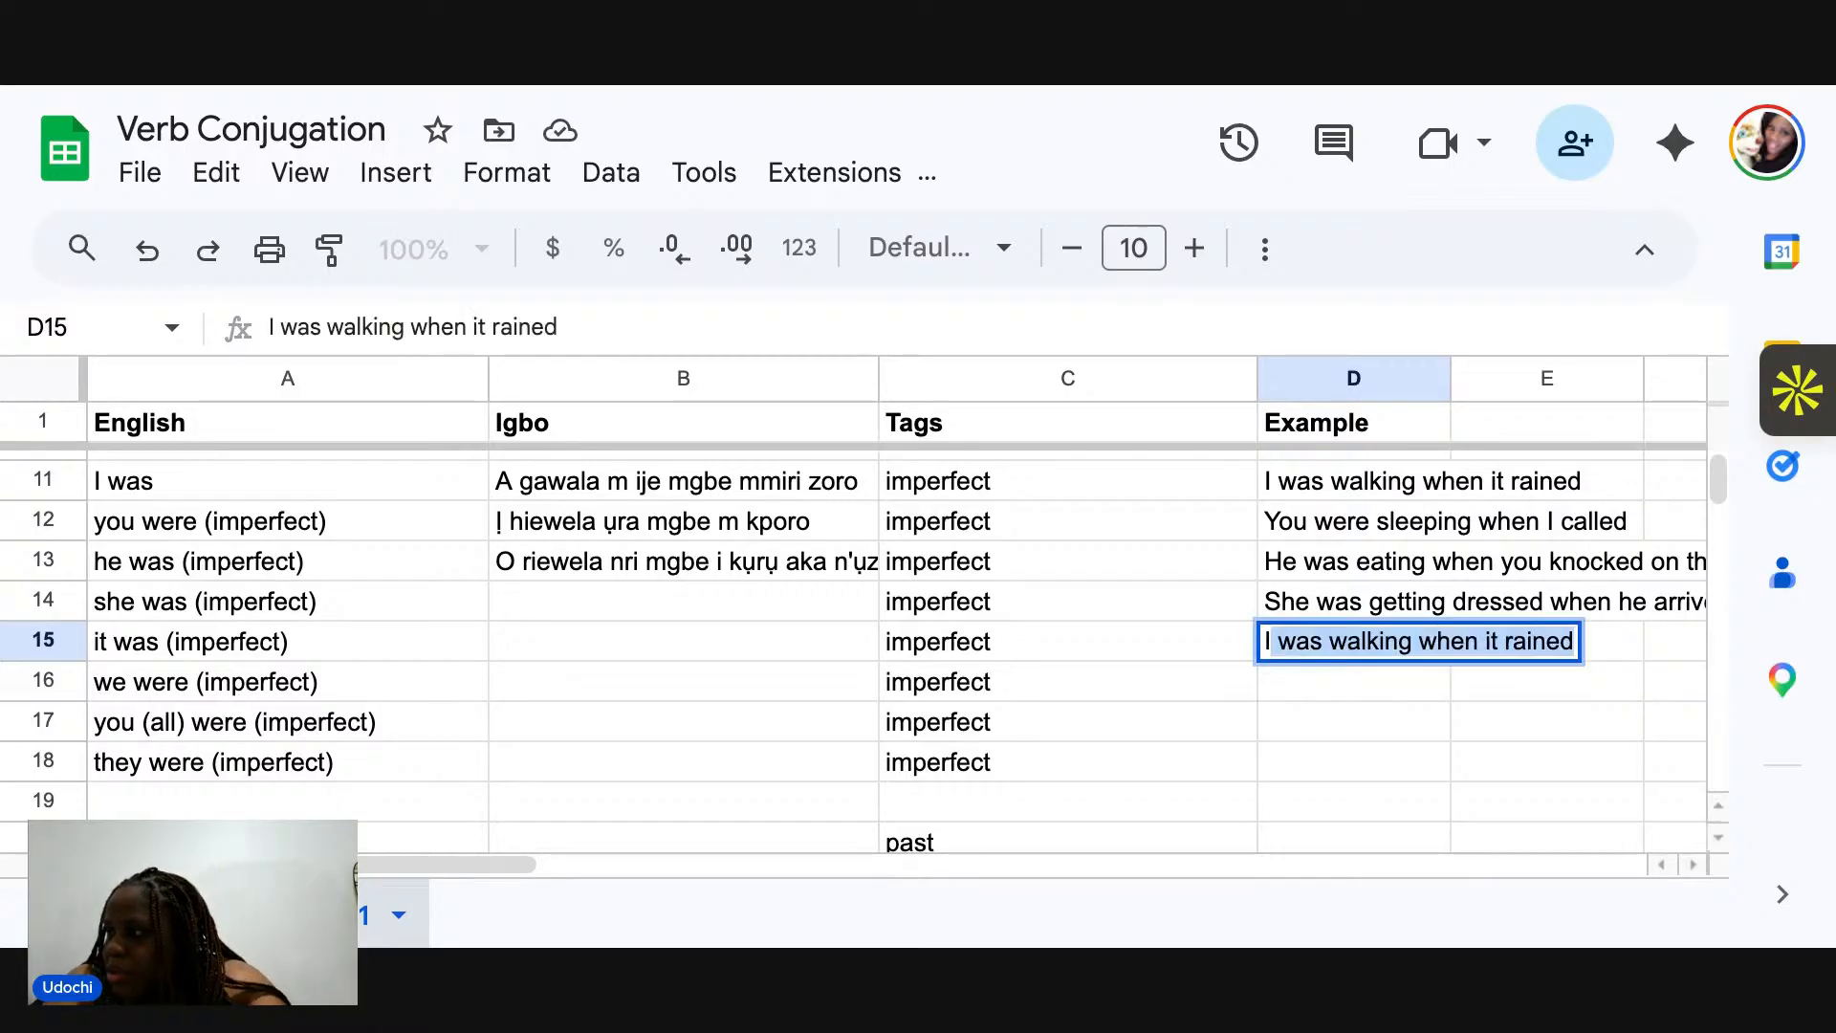
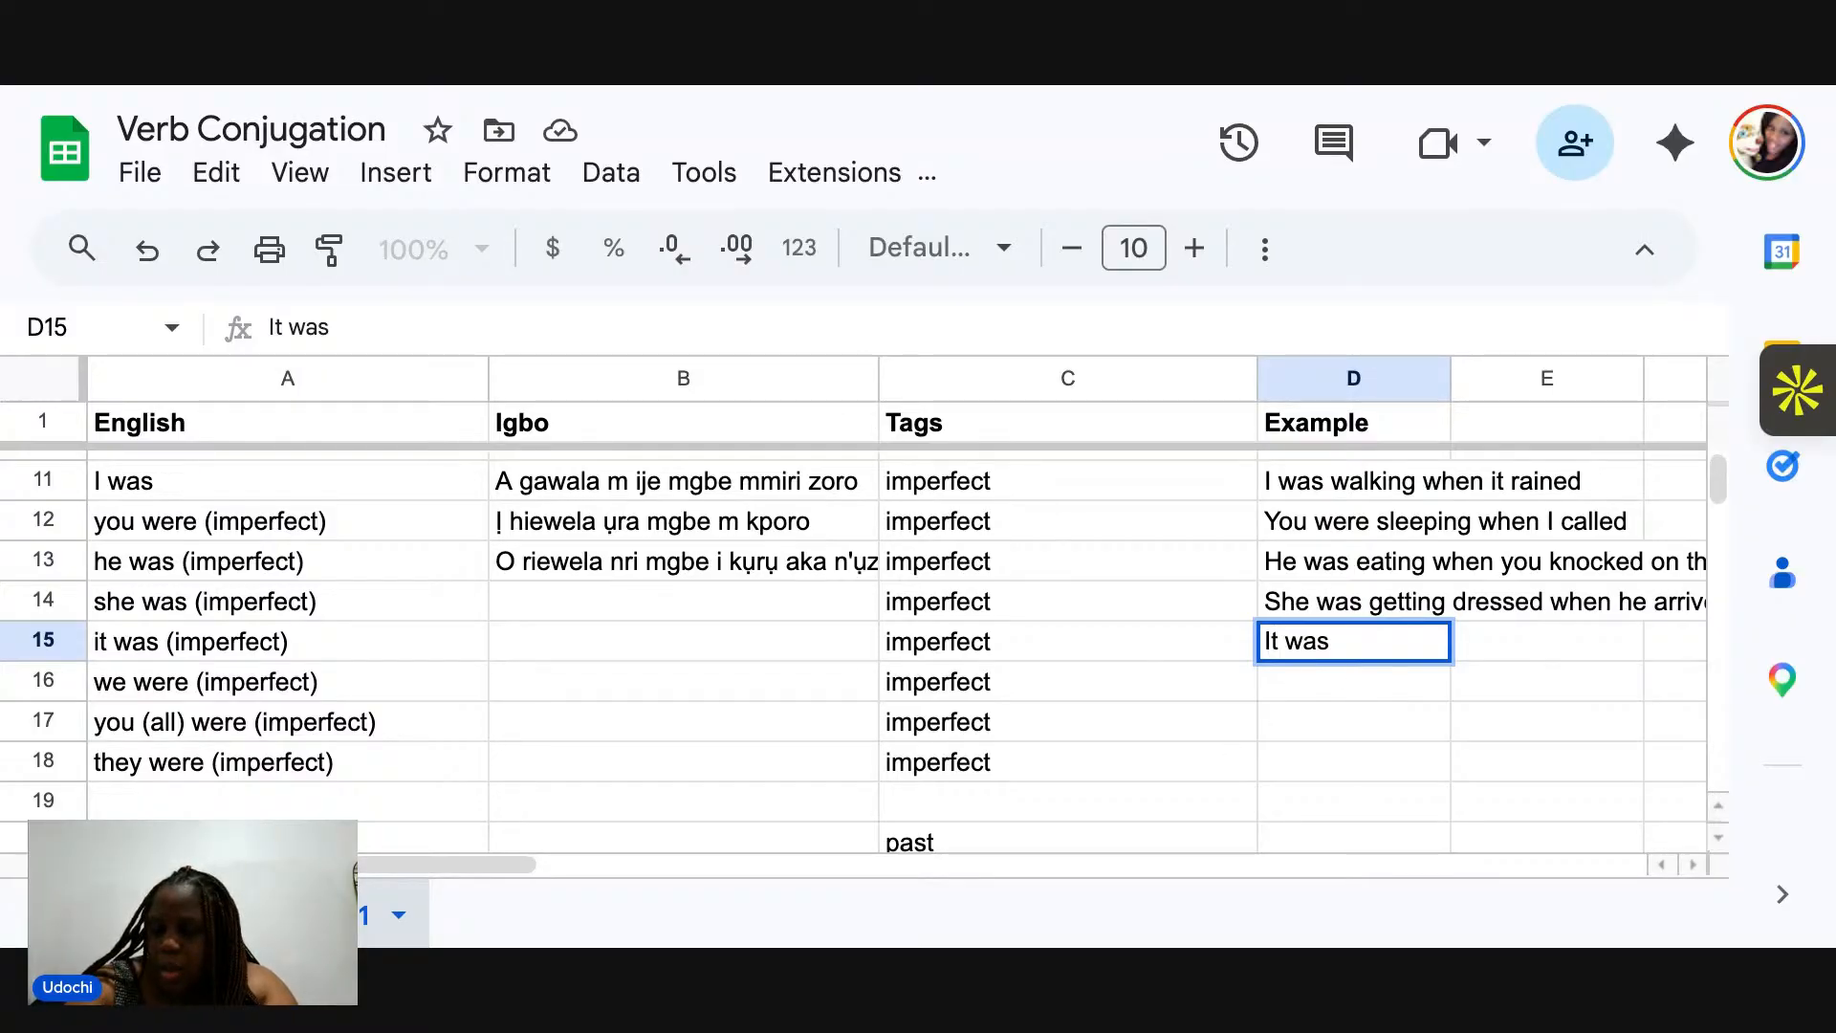
type("finsih")
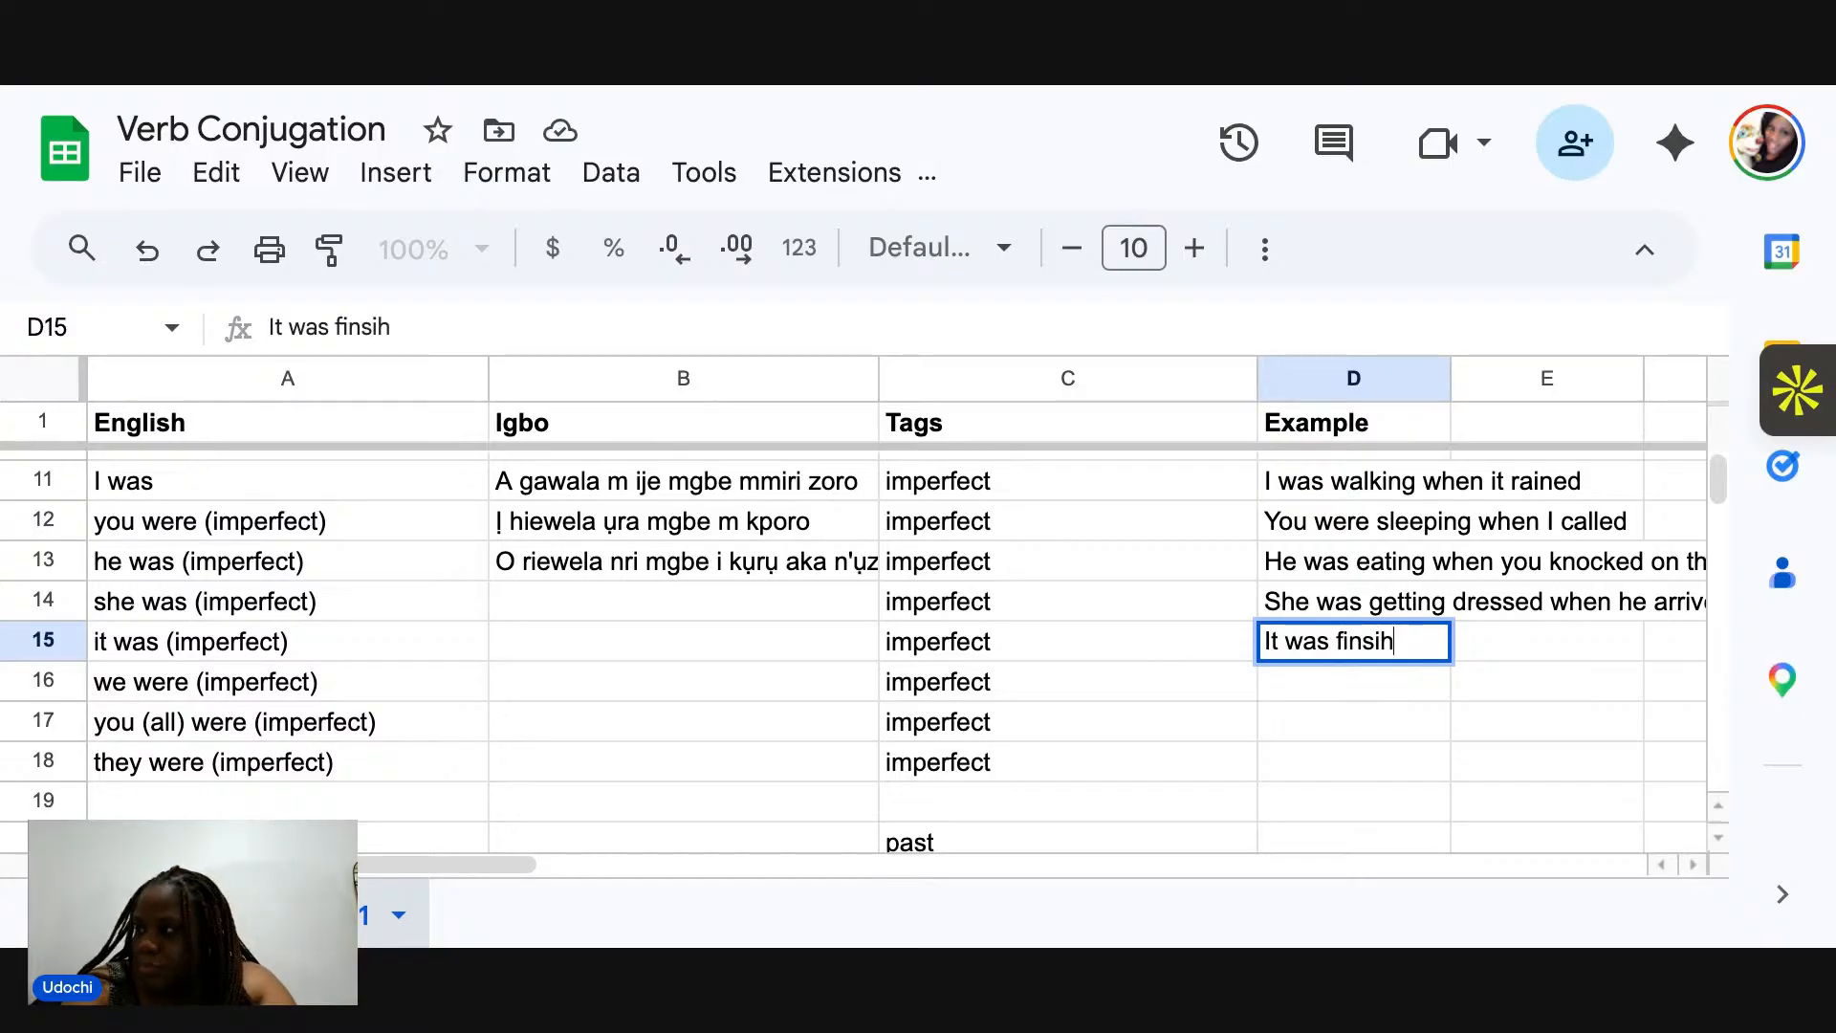
type("ing")
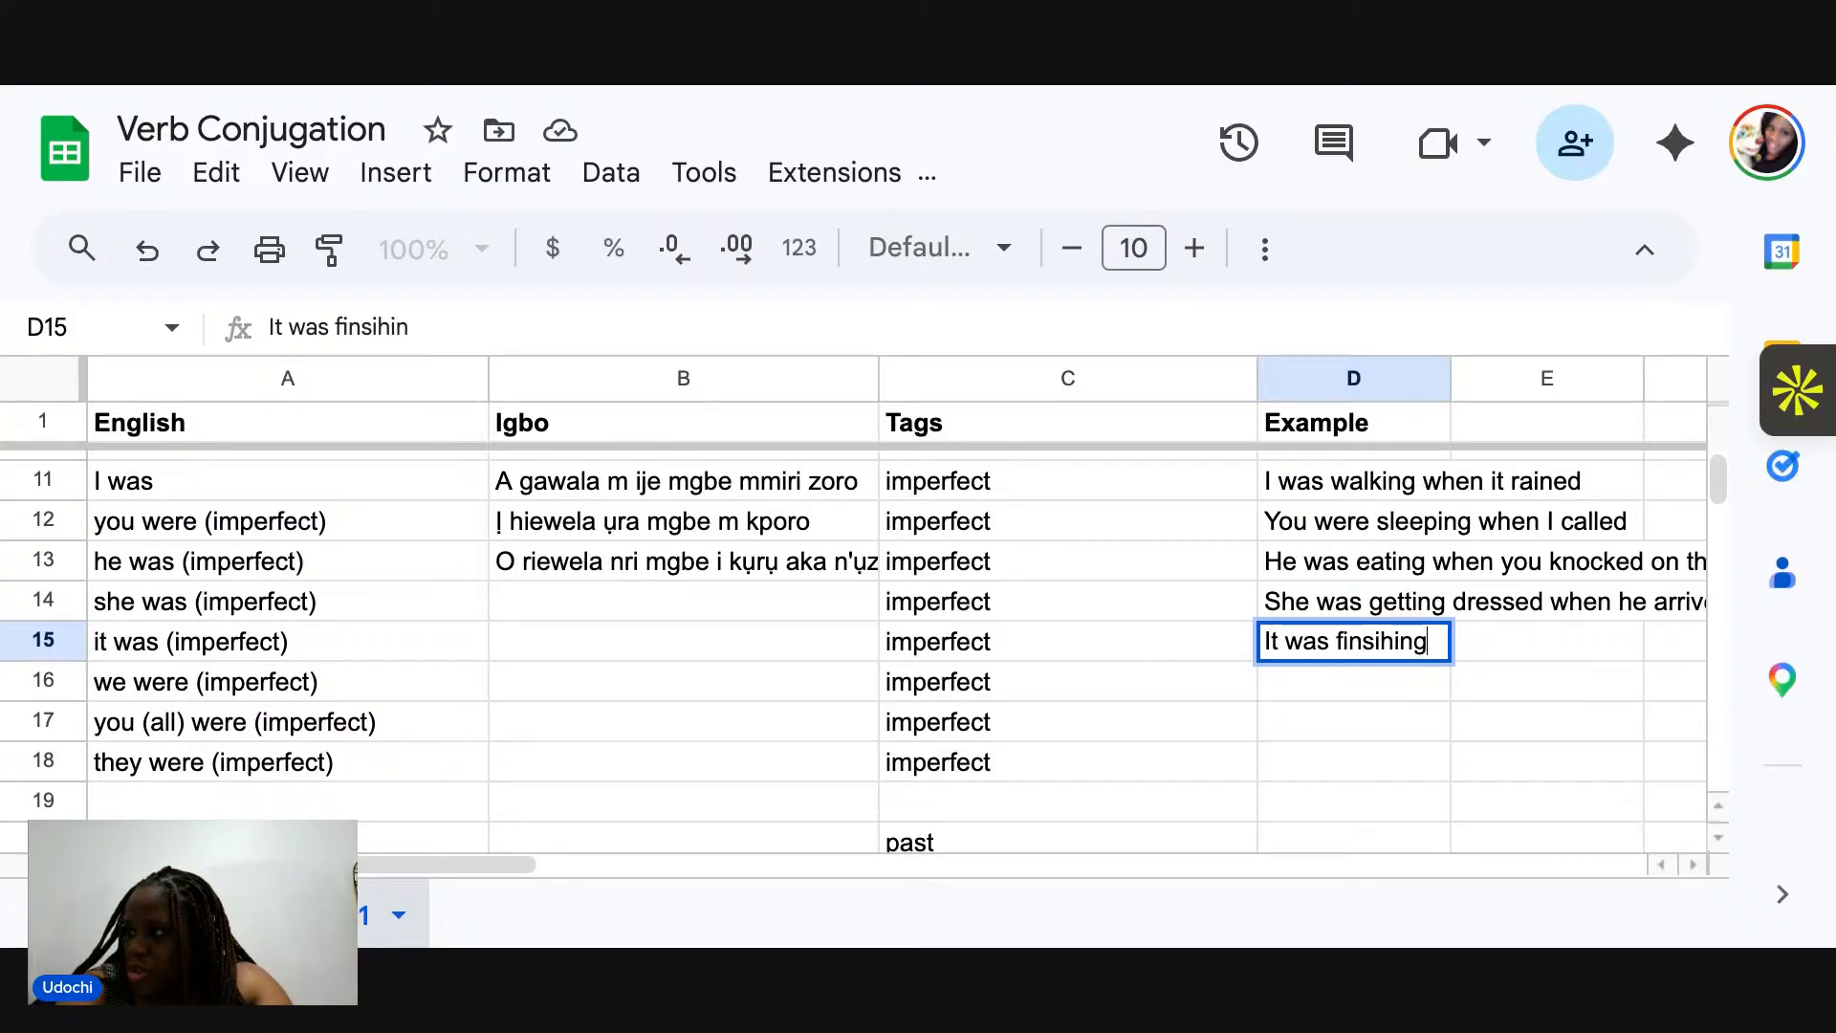
type(" when")
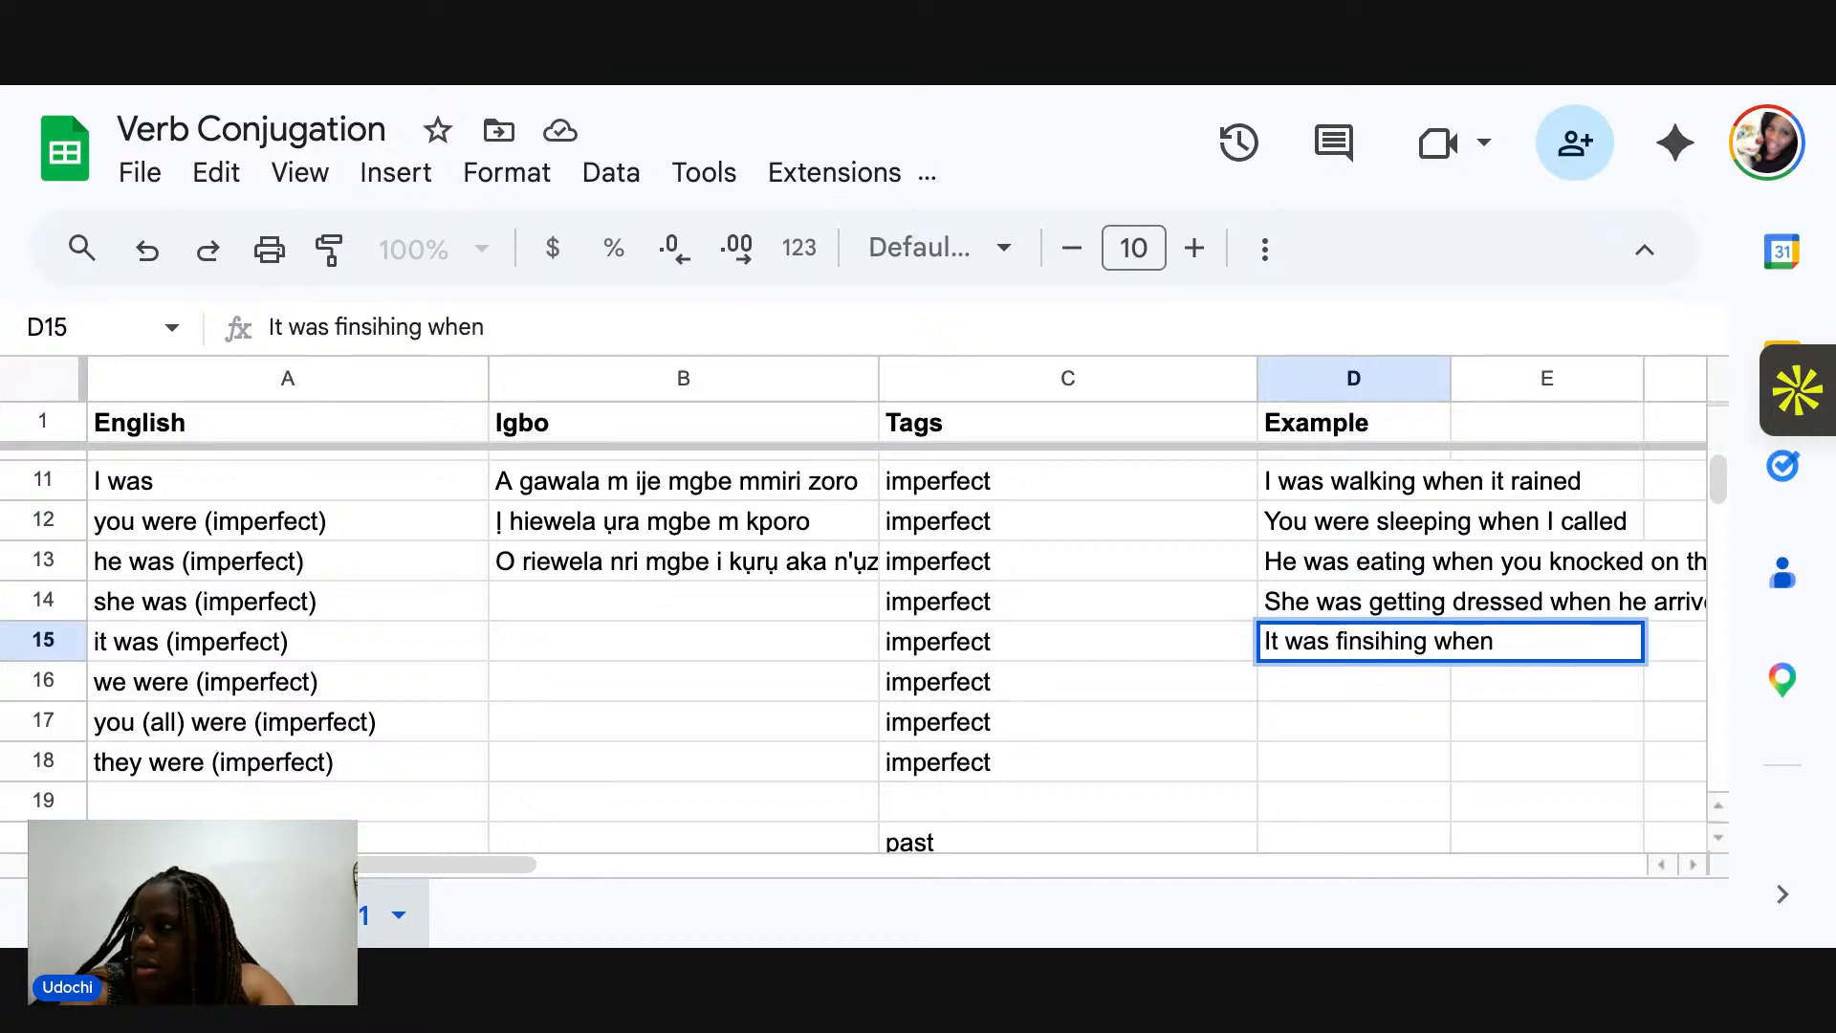
type(" he came")
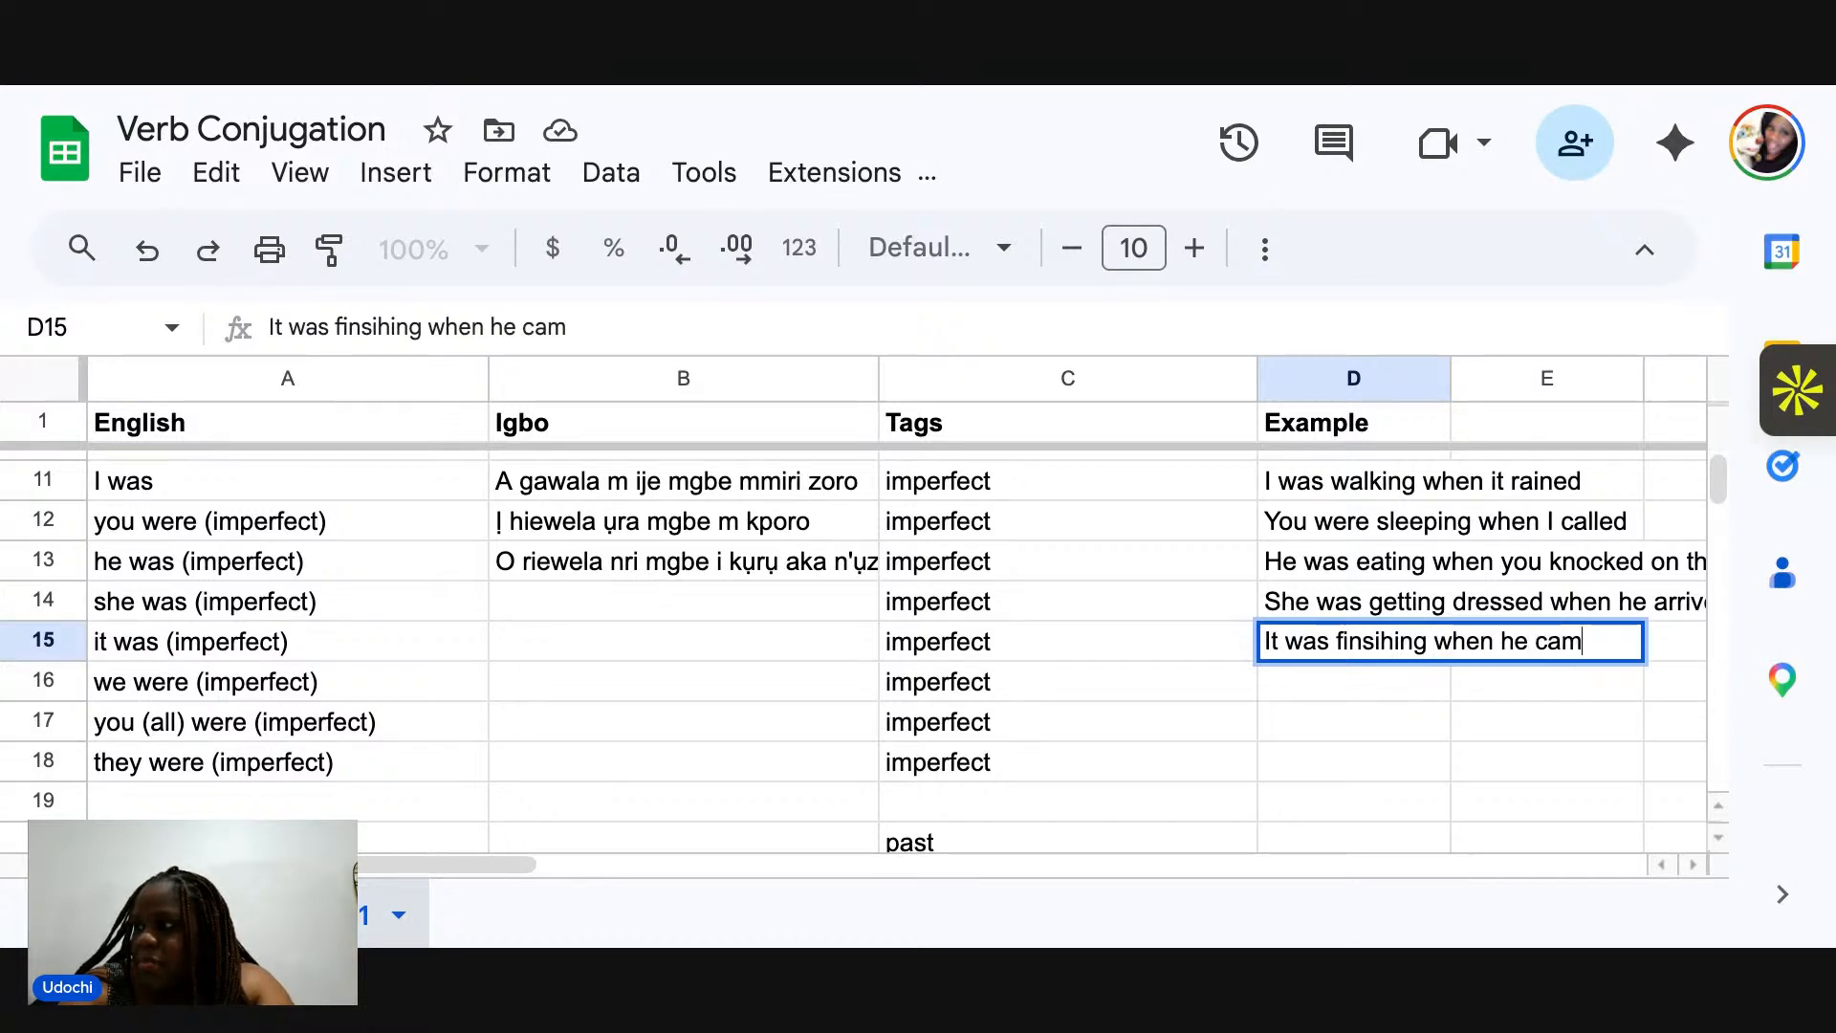
Replace "he" with a person's first name before "came" in the example sentence in cell D15.
key("BackSpace")
key("BackSpace")
key("BackSpace")
key("BackSpace")
key("BackSpace")
key("BackSpace")
key("BackSpace")
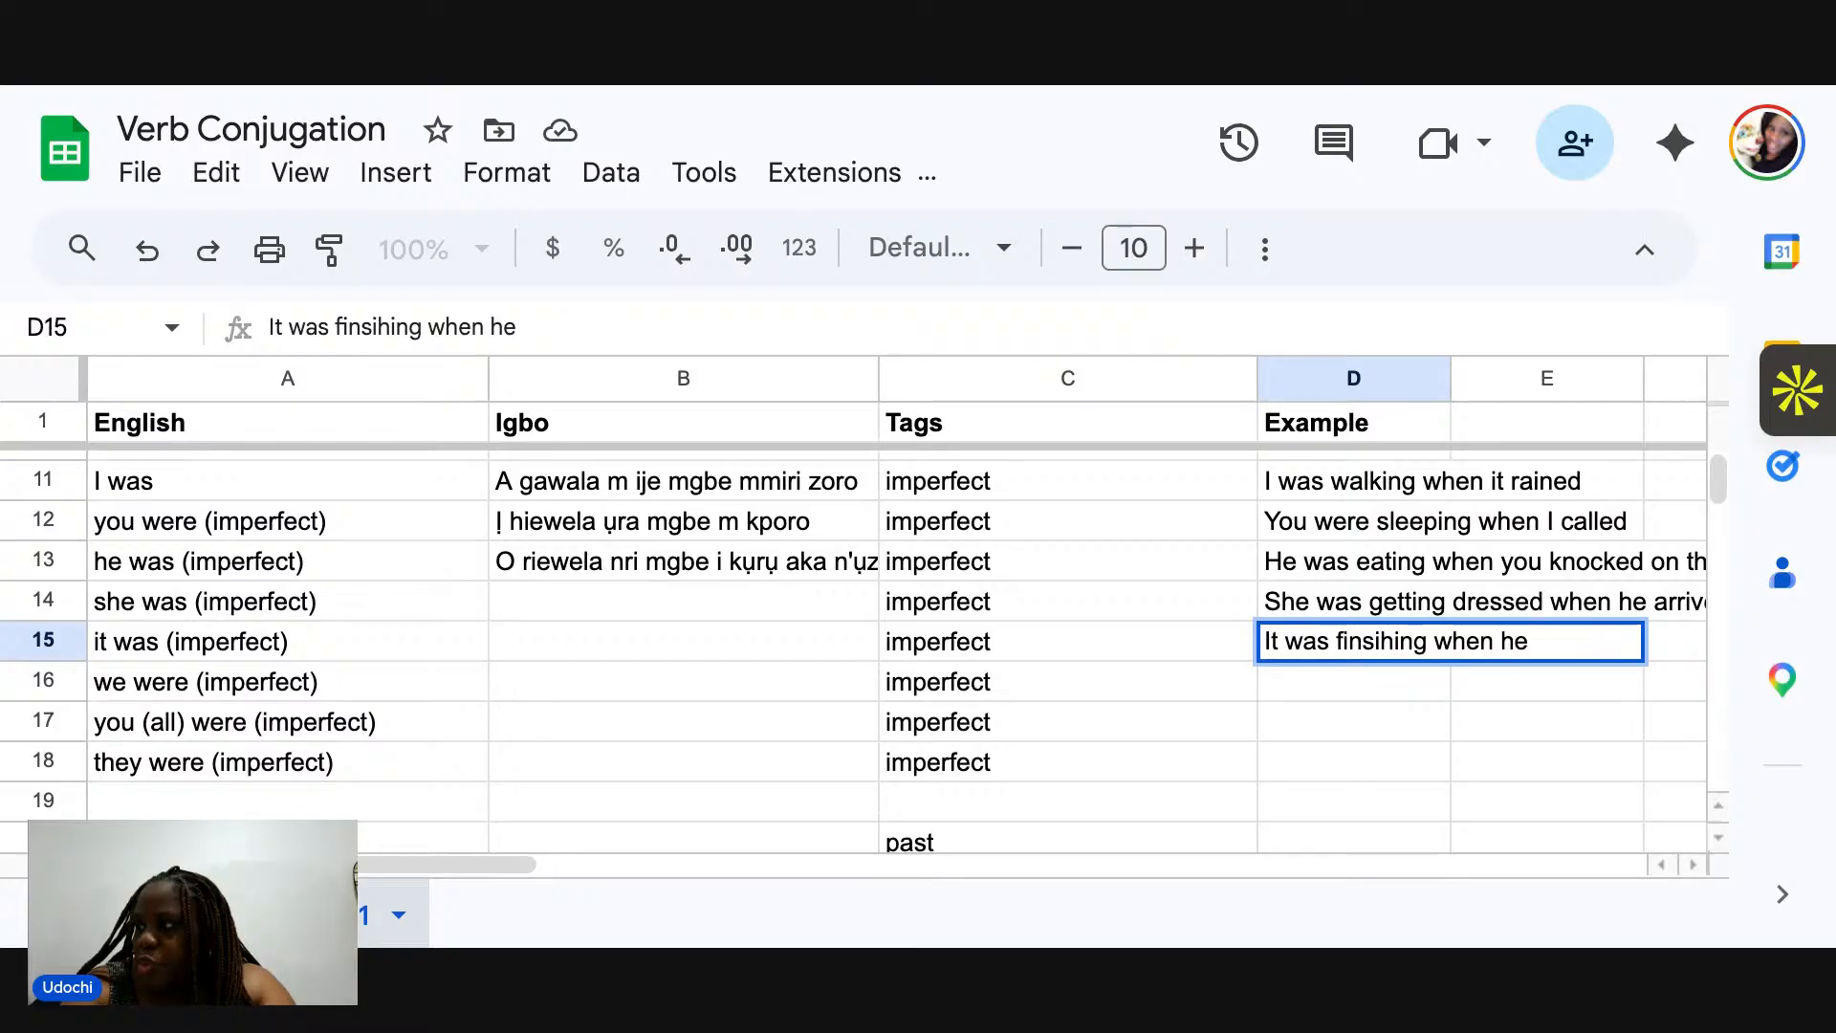
type("Ej")
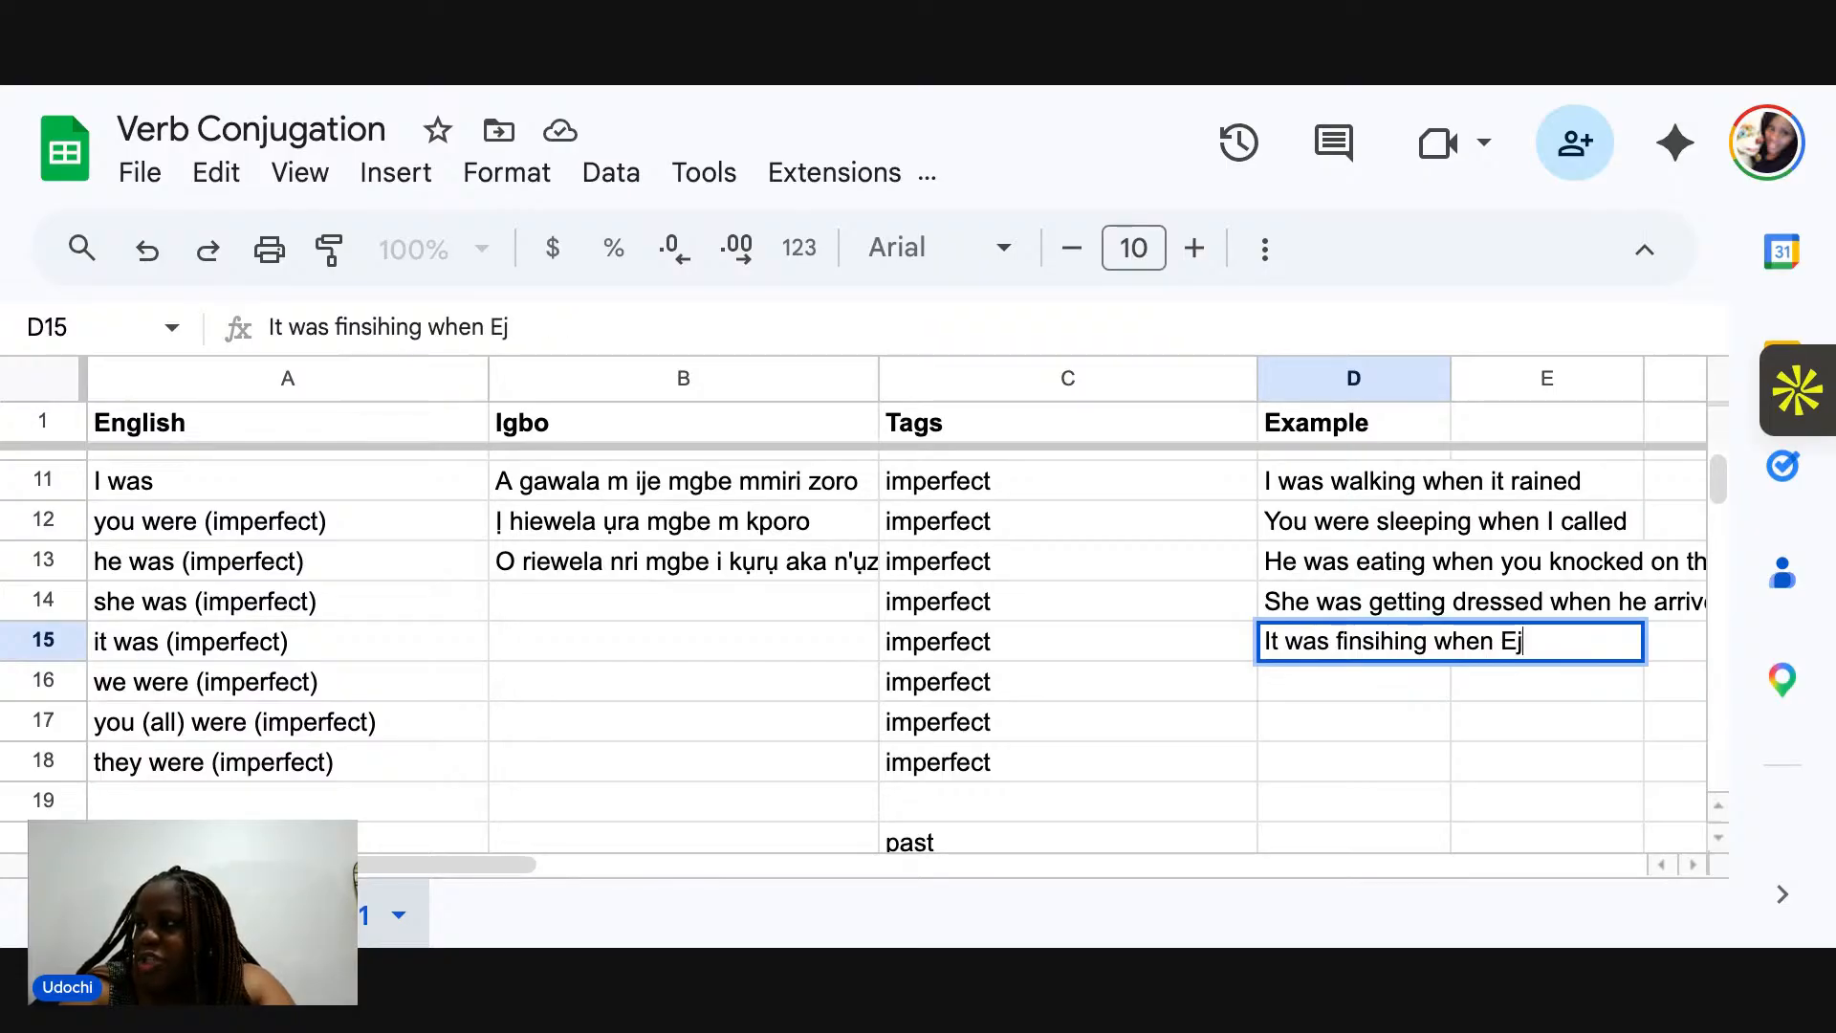
type("ike came")
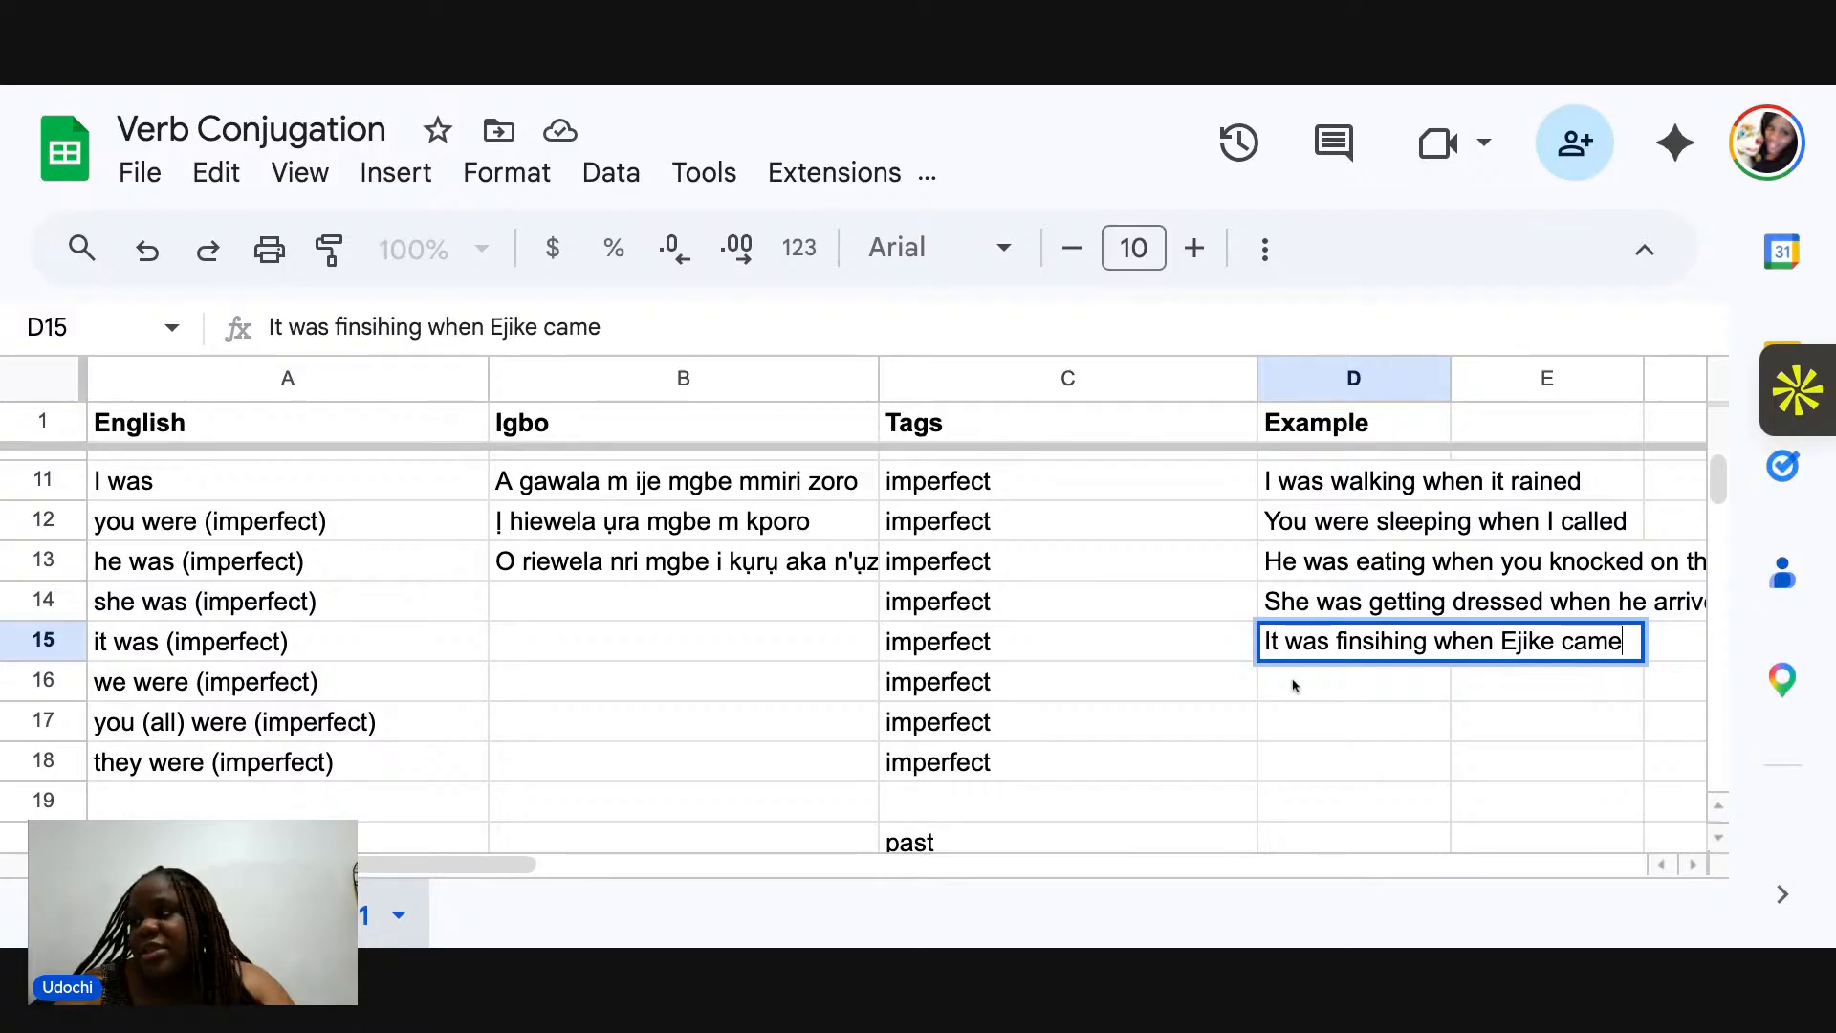
Enter the example sentence "We were playing ball when it started raining" in cell D16, on the "we were (imperfect)" row.
key("Return")
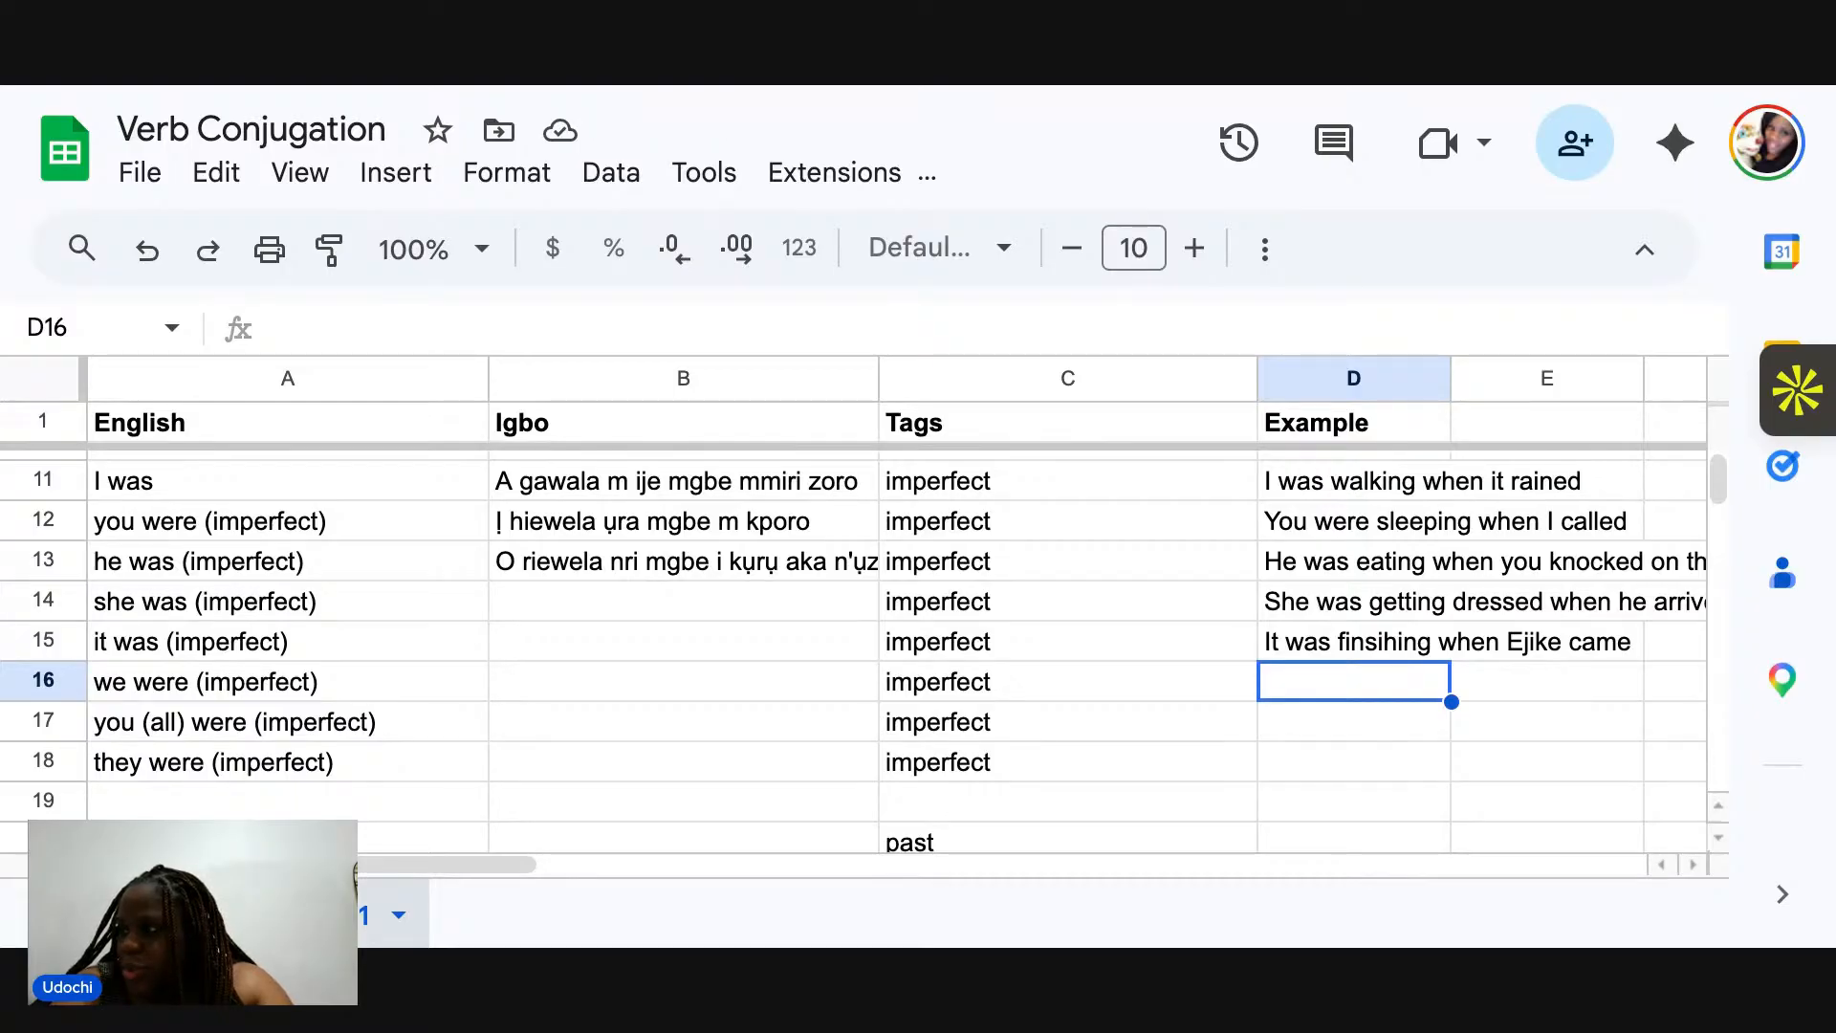
type("We were ")
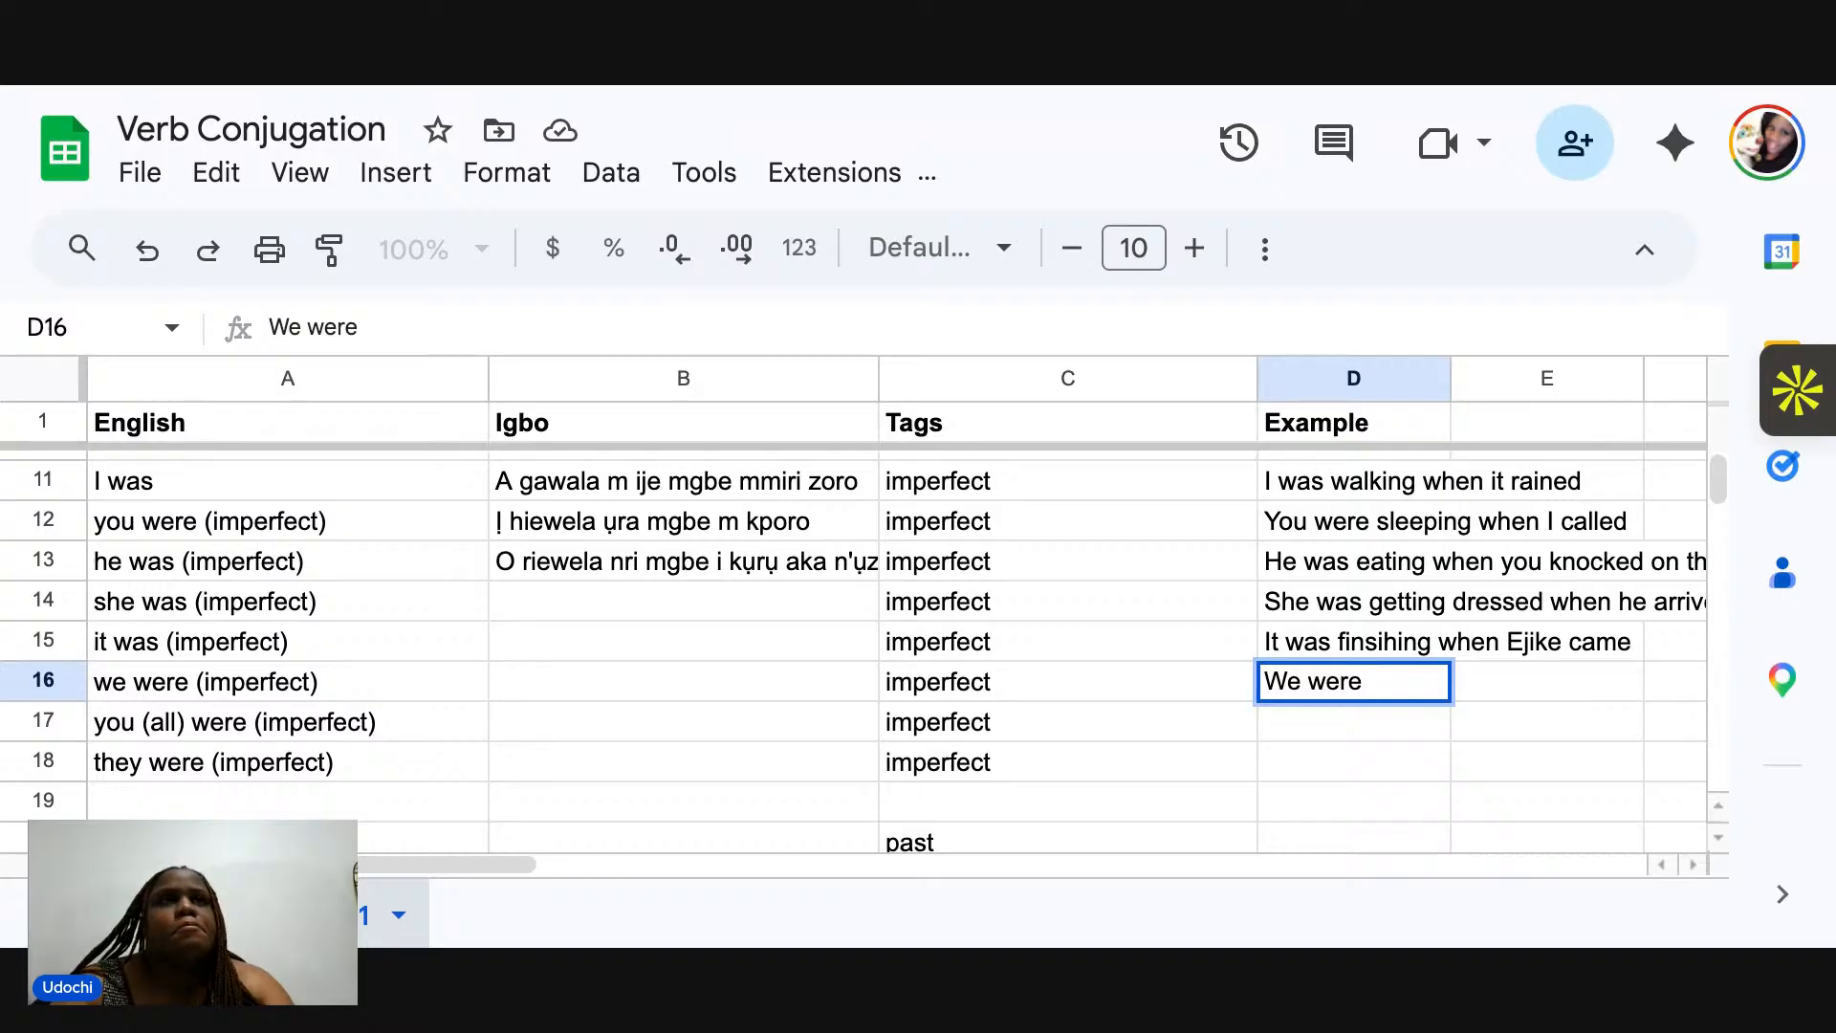
type("playing")
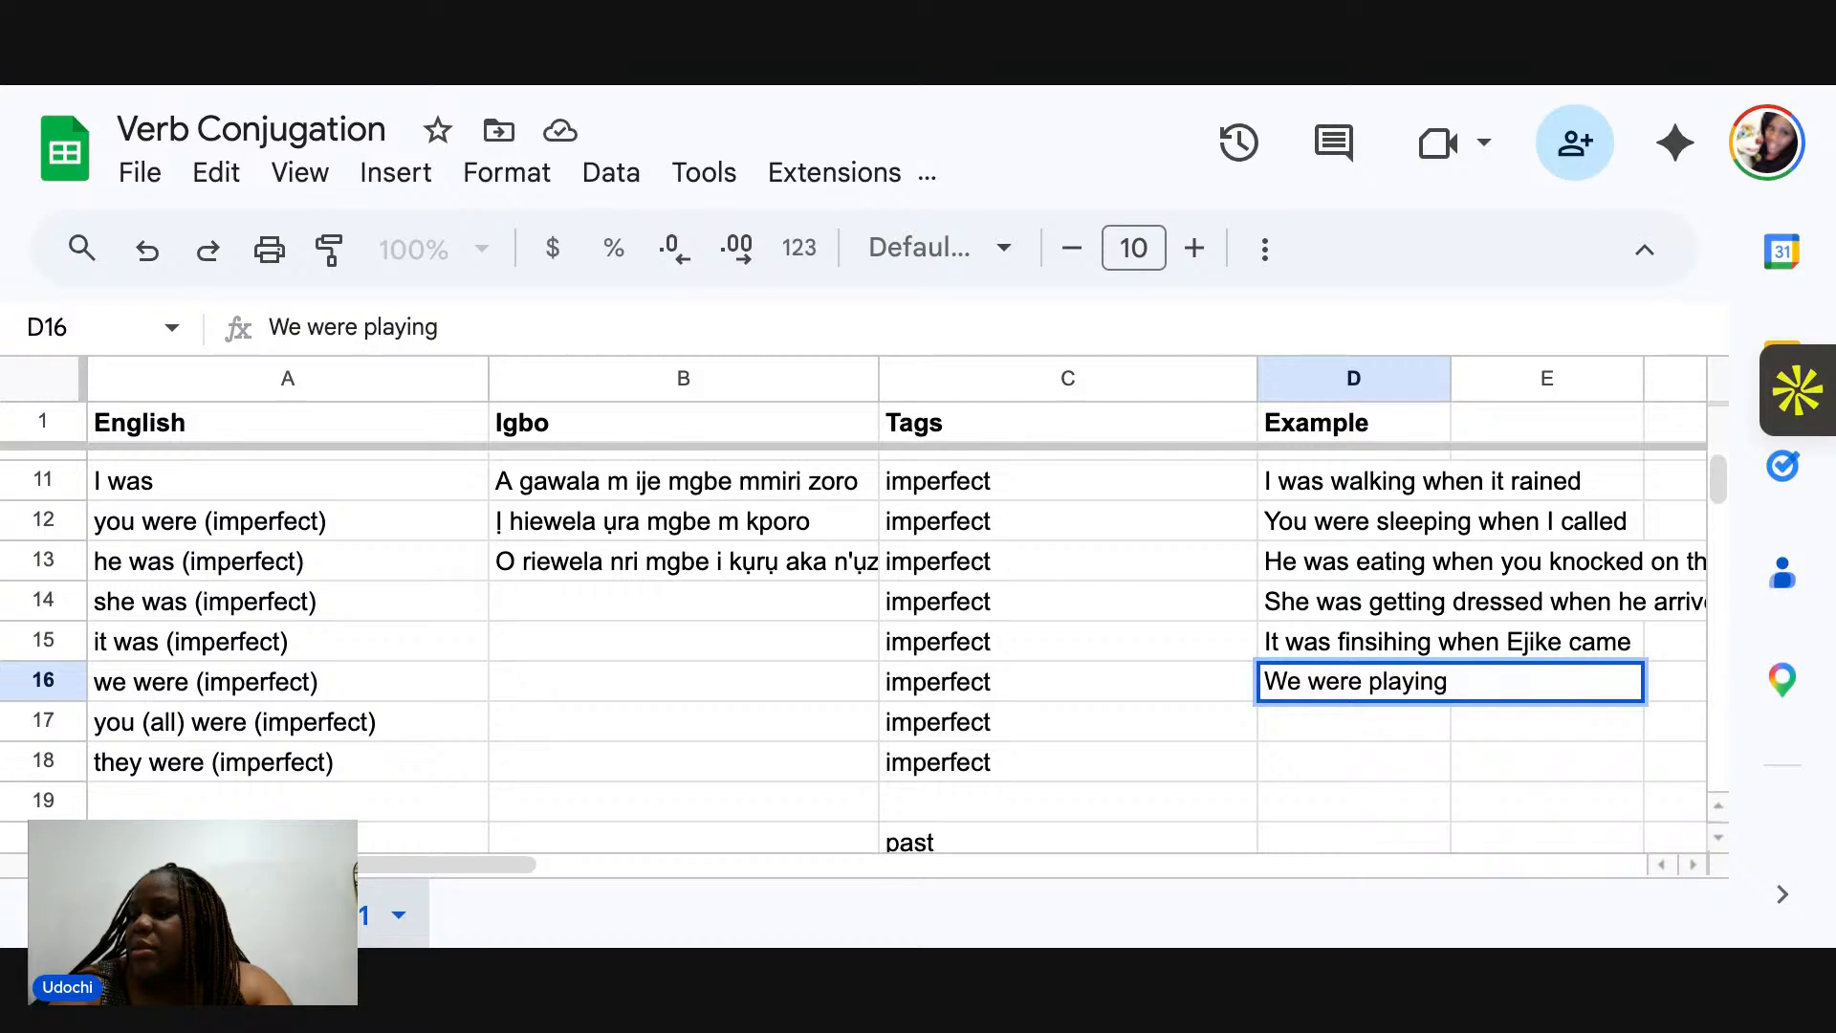
type("(all")
key("BackSpace")
key("BackSpace")
key("BackSpace")
type("ba;;")
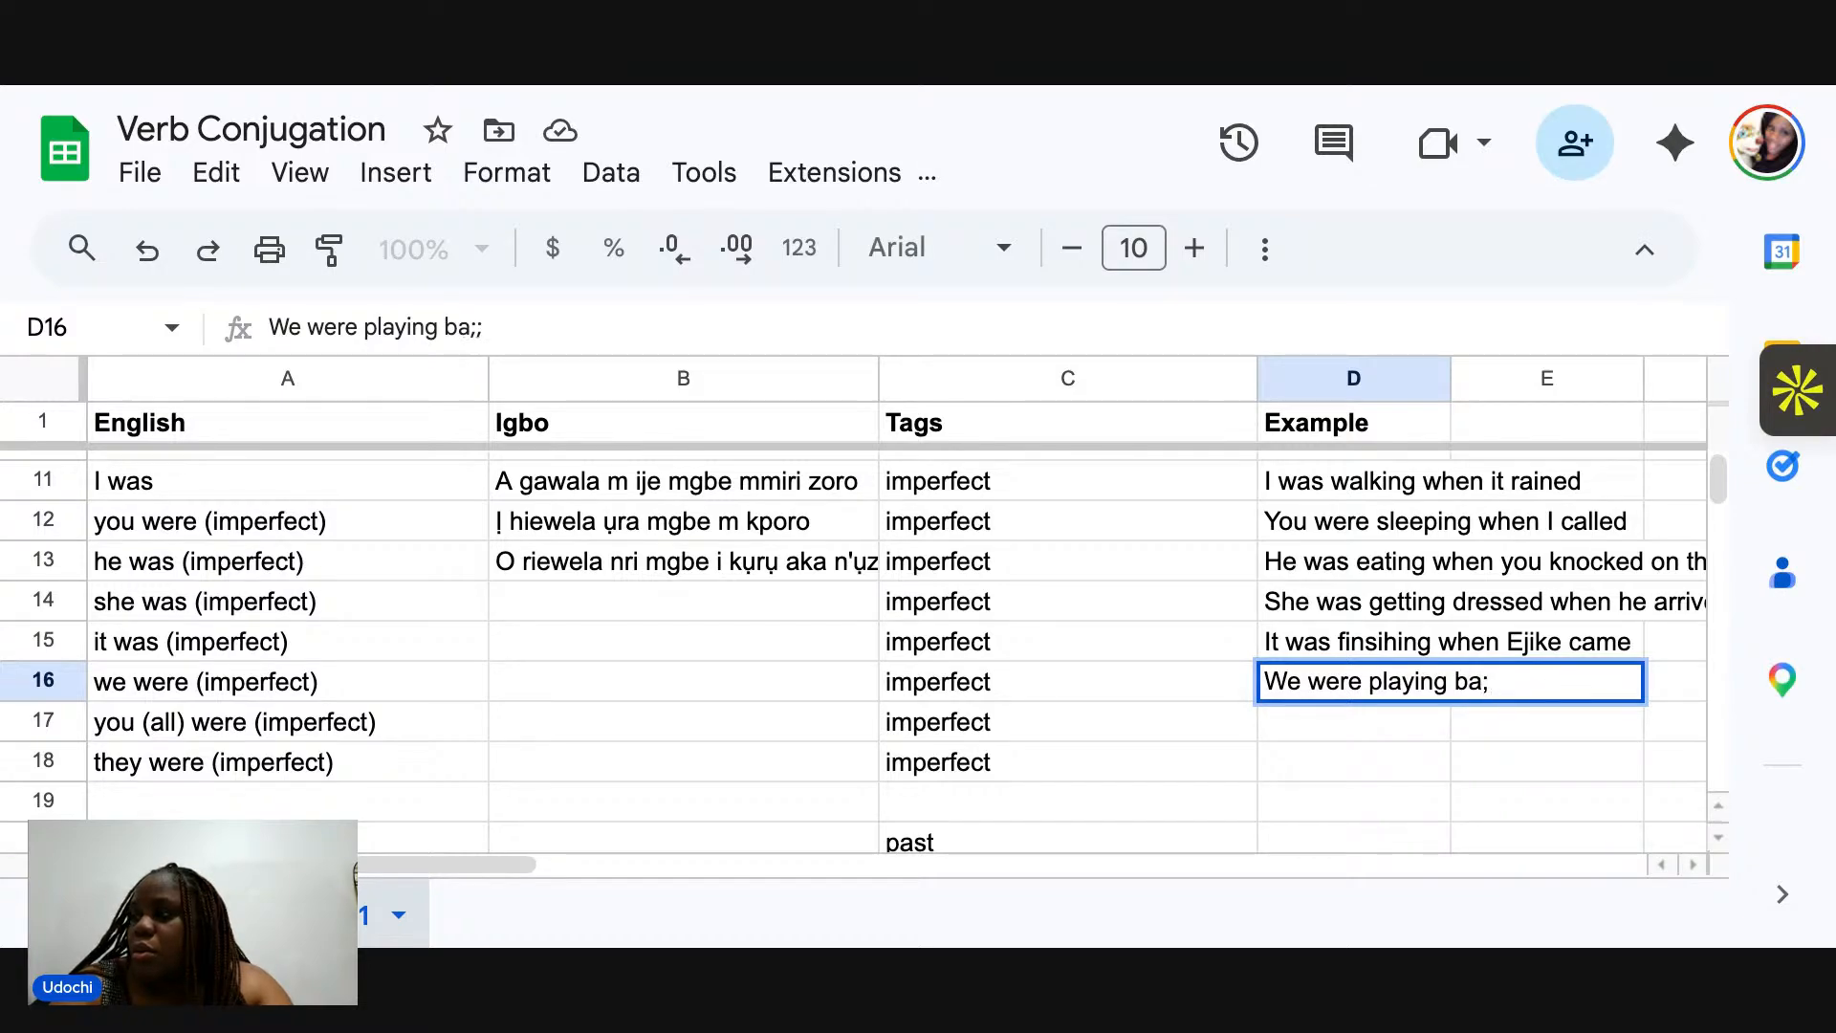
key("BackSpace")
key("BackSpace")
type("ll ")
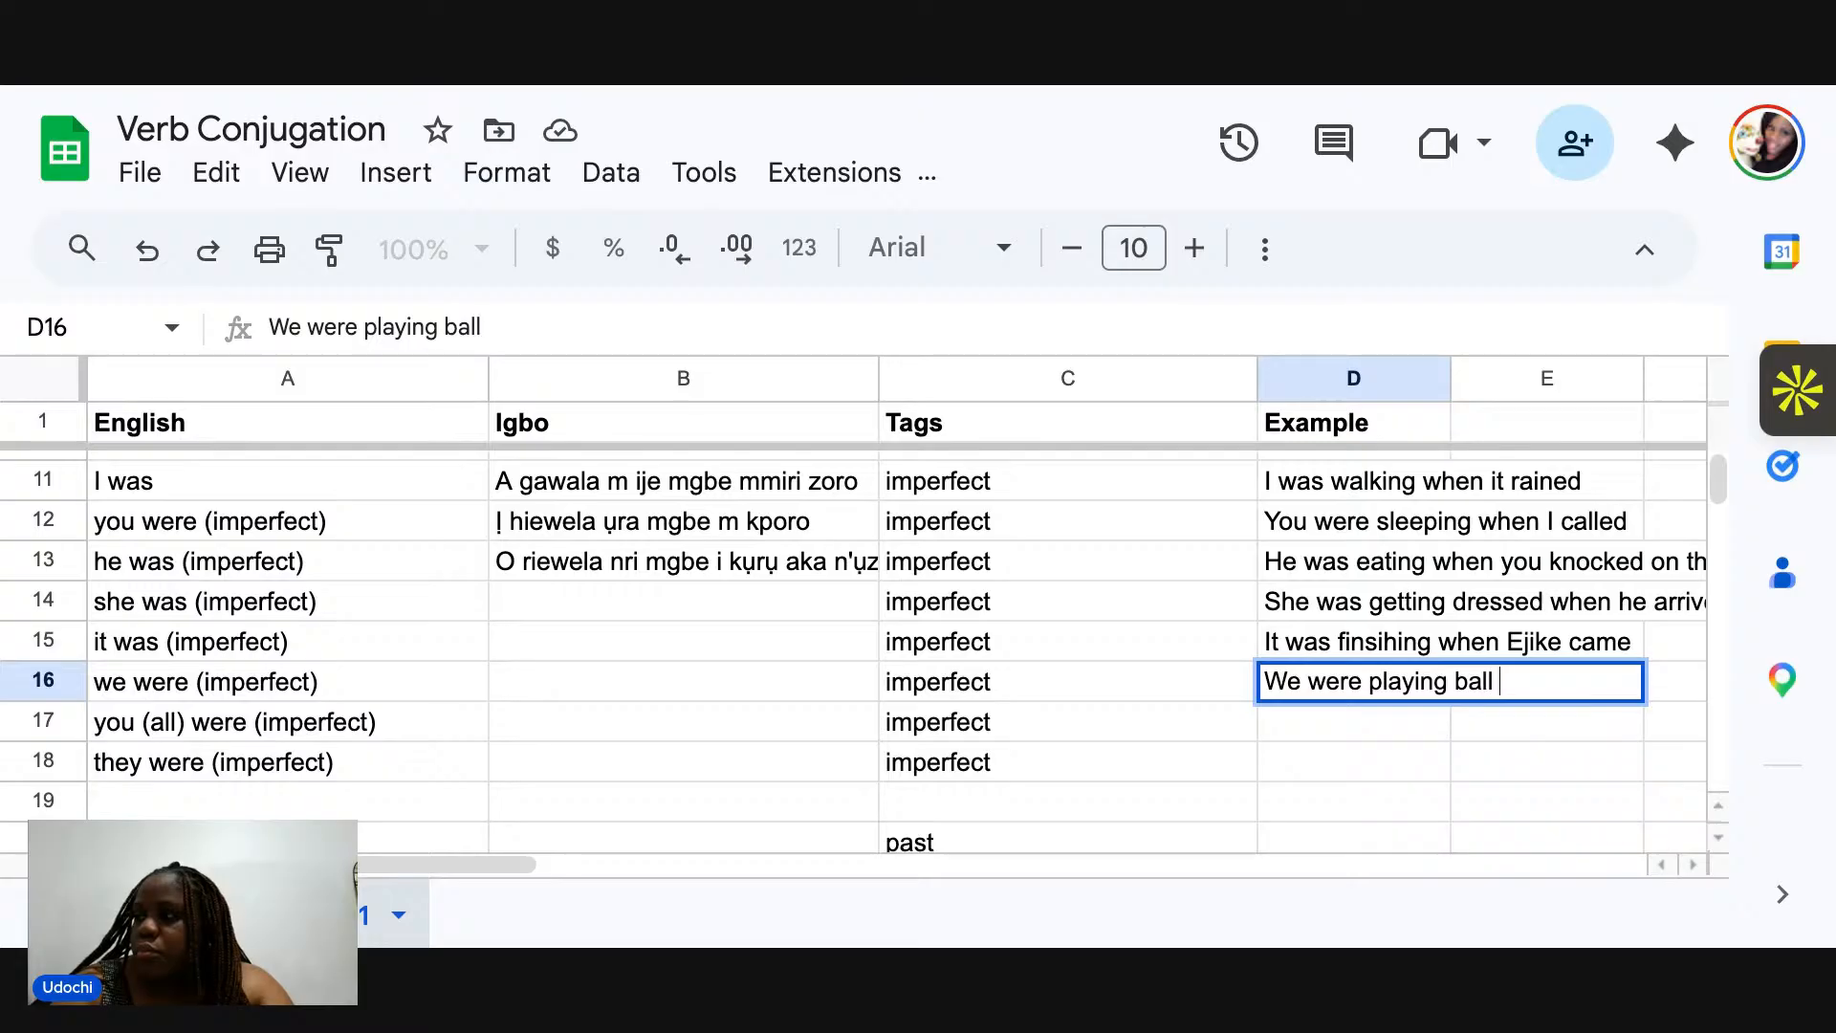
type("when it st")
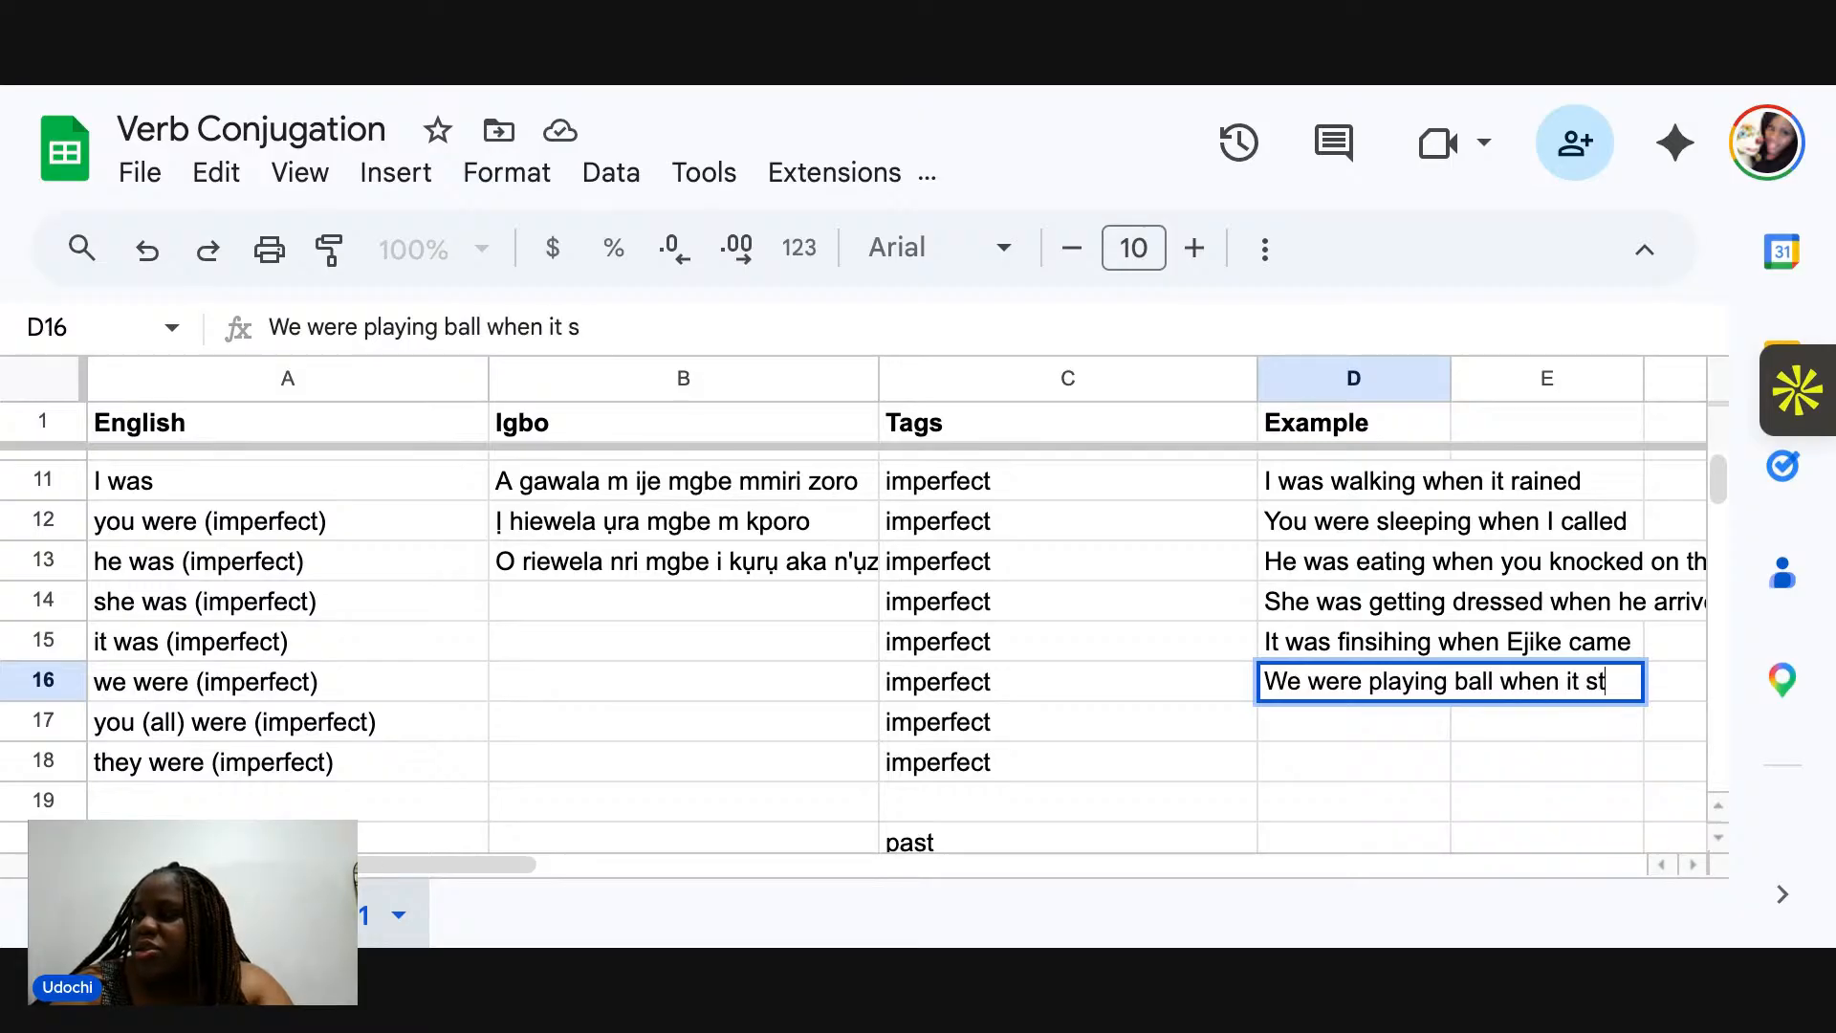
type("arted raining")
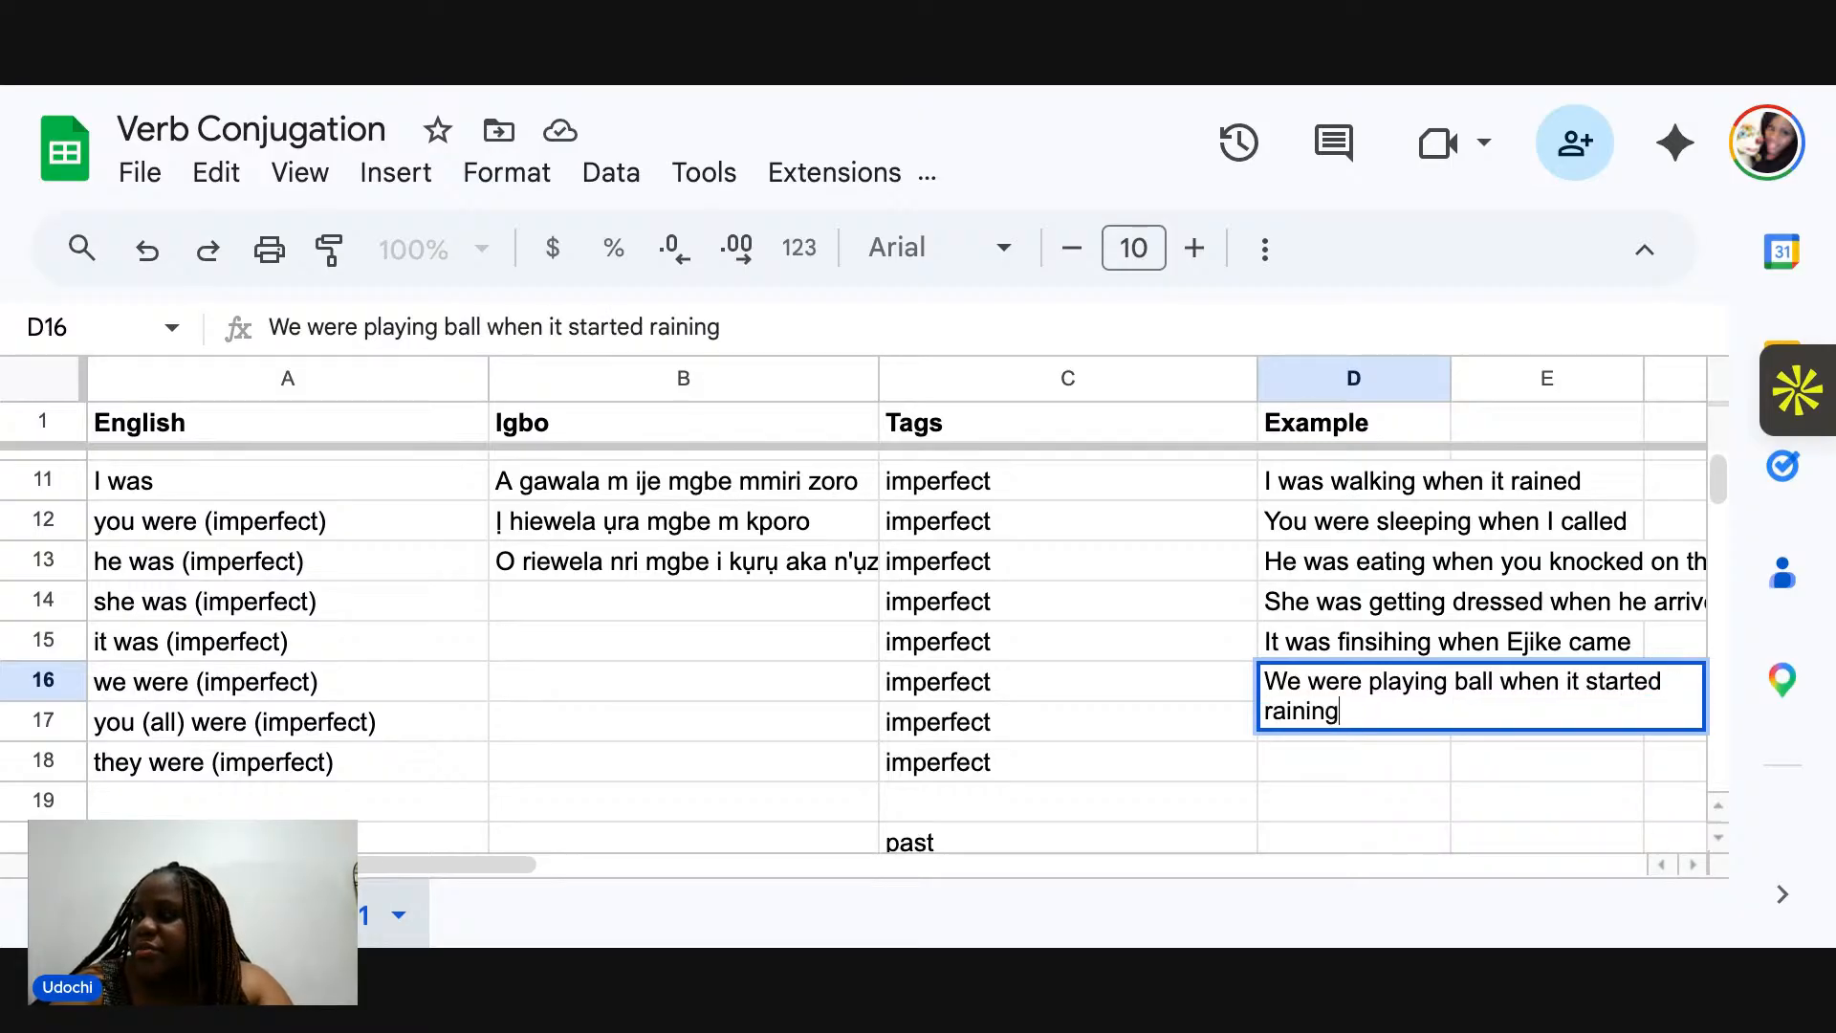
left_click(1311, 762)
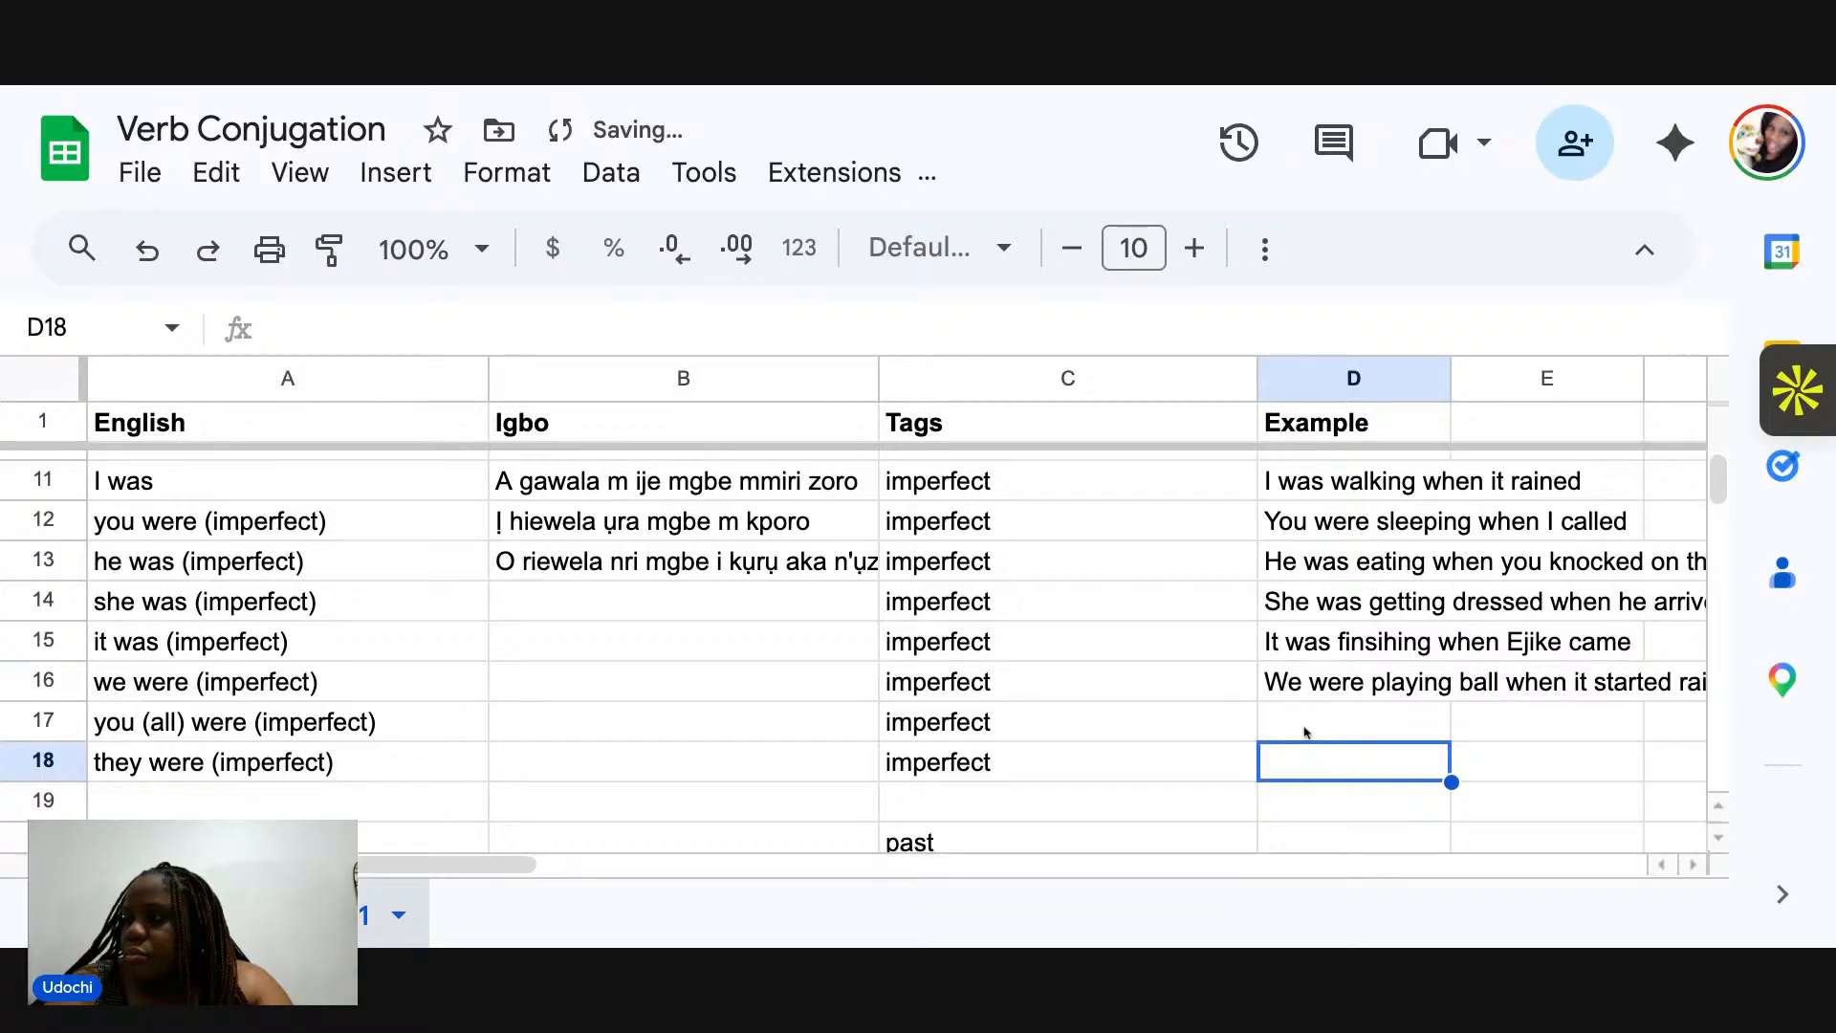
Enter the example sentence "You all were on the way, when we were finishing" in cell D17, on the "you (all) were (imperfect)" row.
left_click(1305, 731)
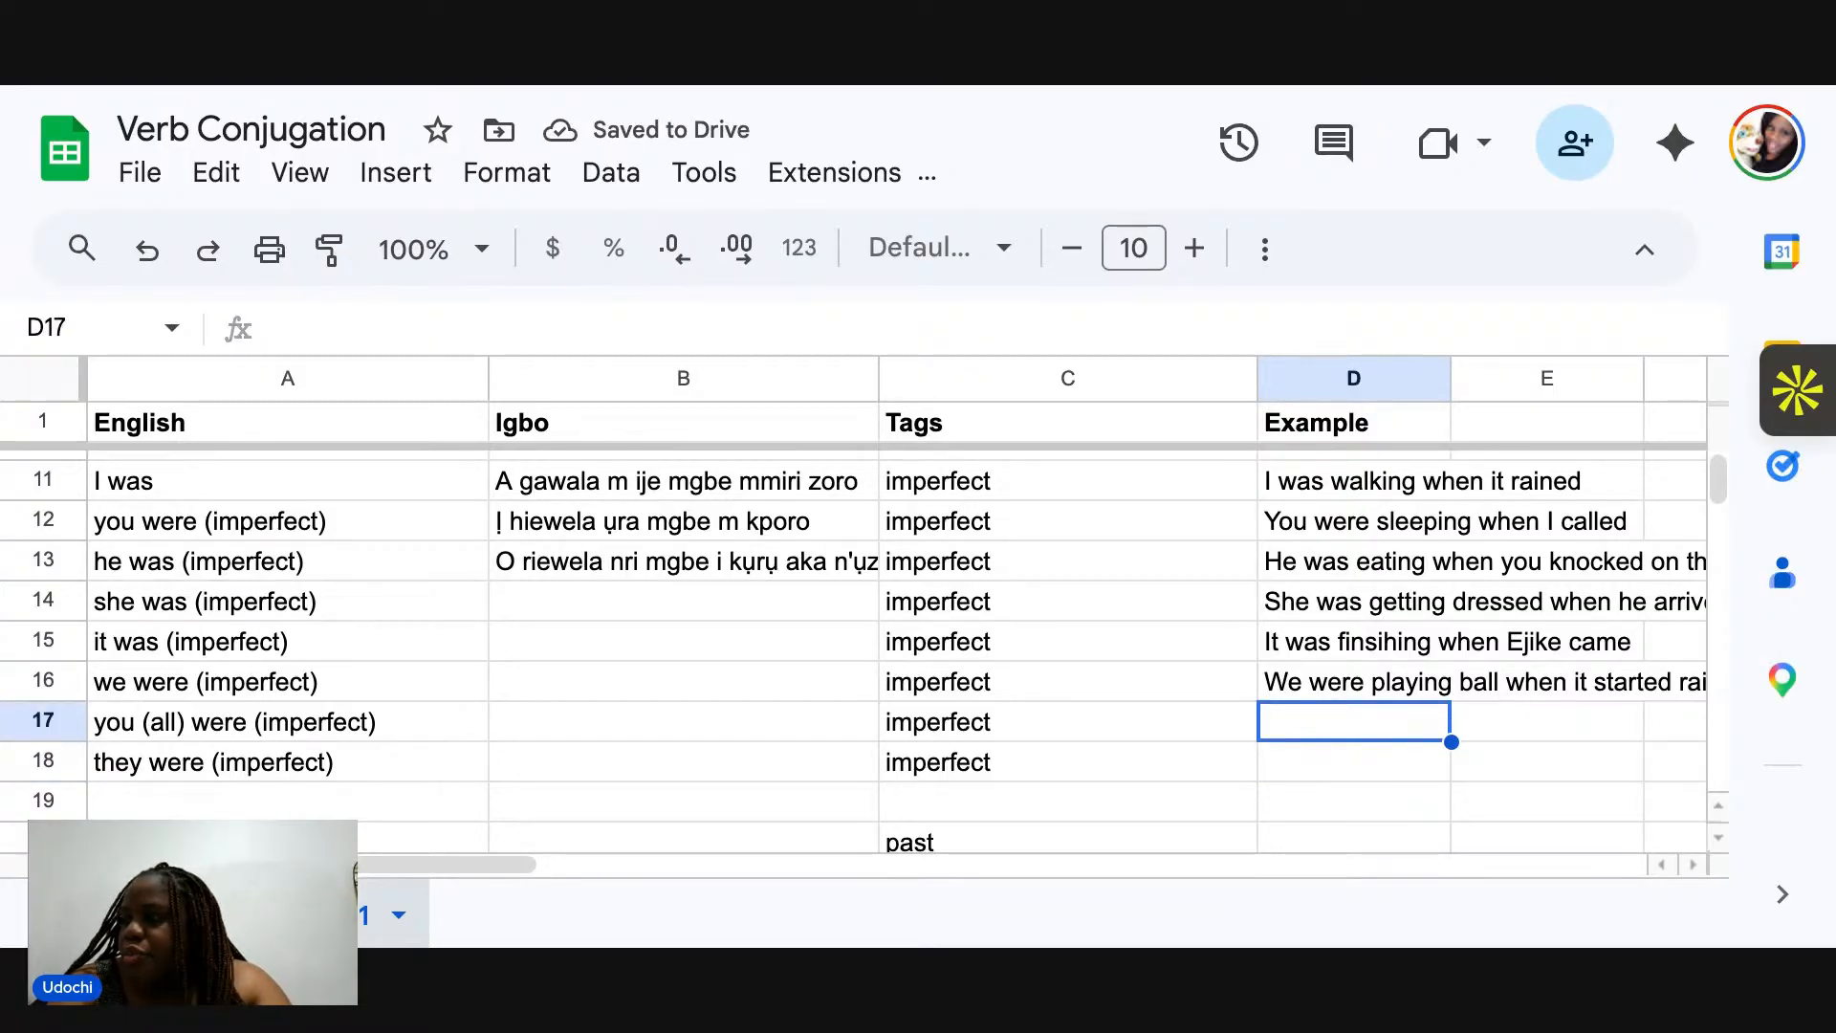
type("You all ")
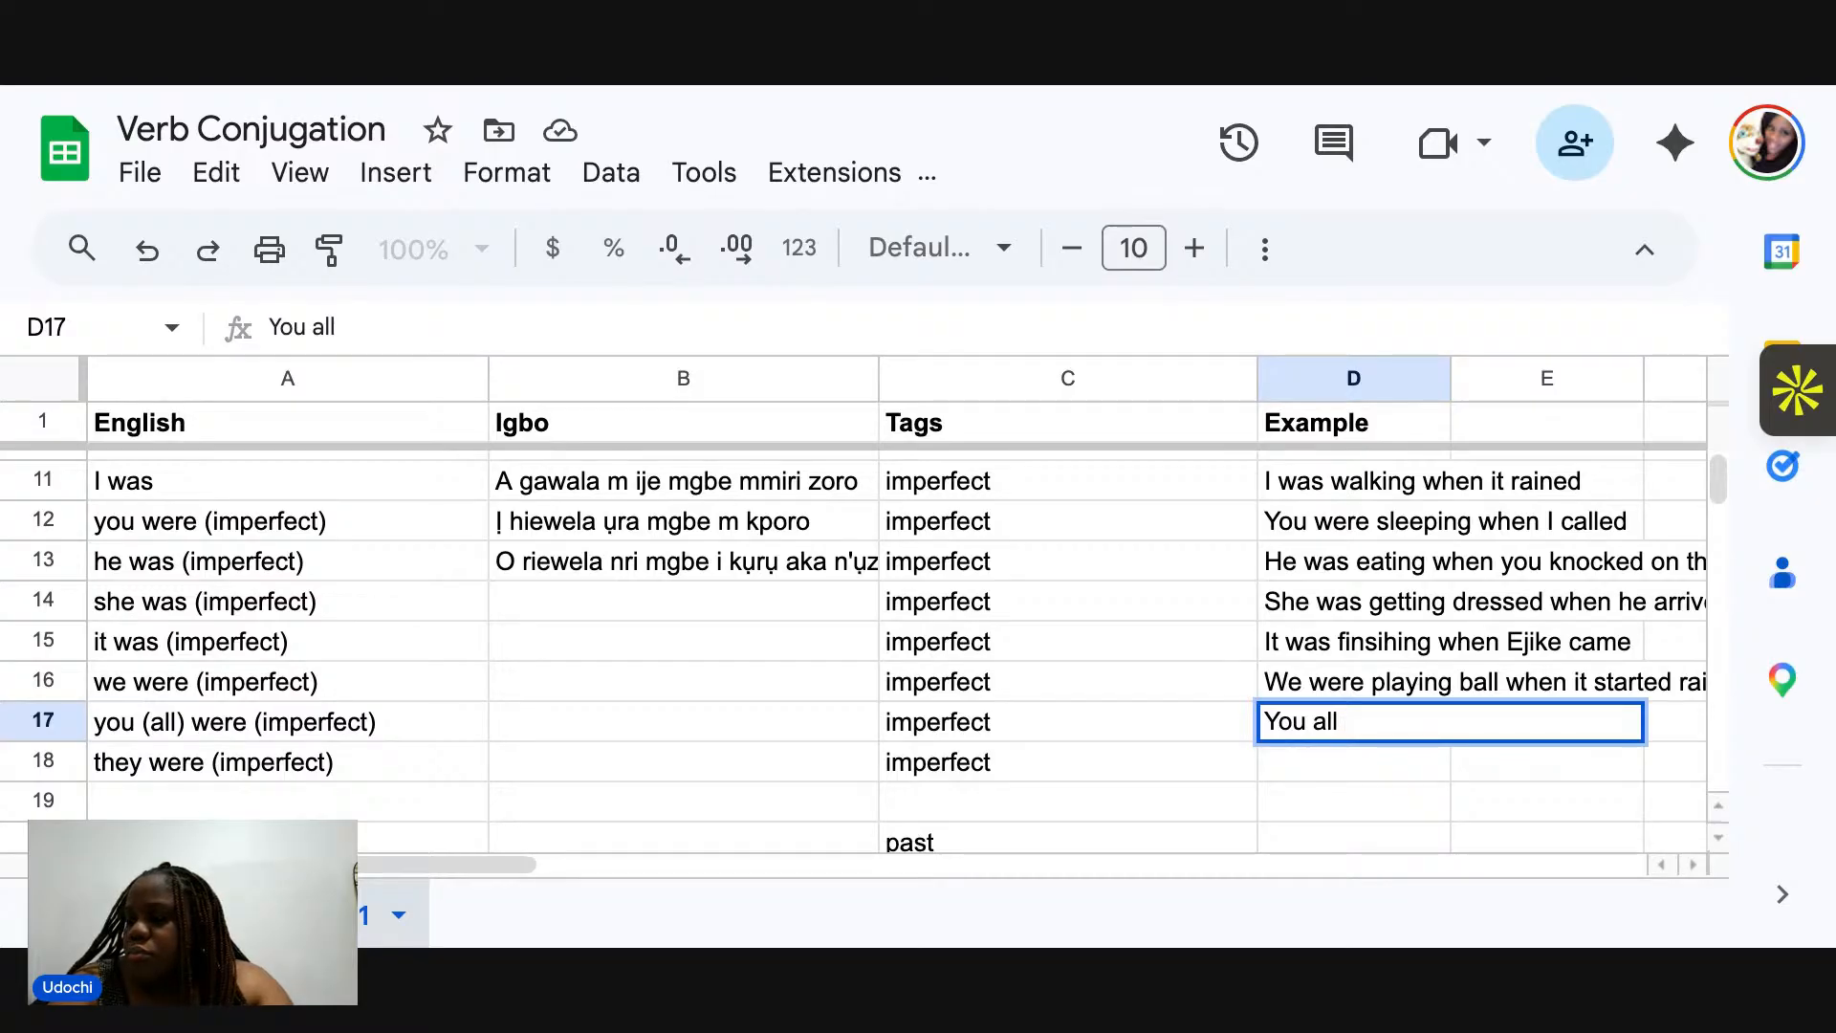
type("were on the")
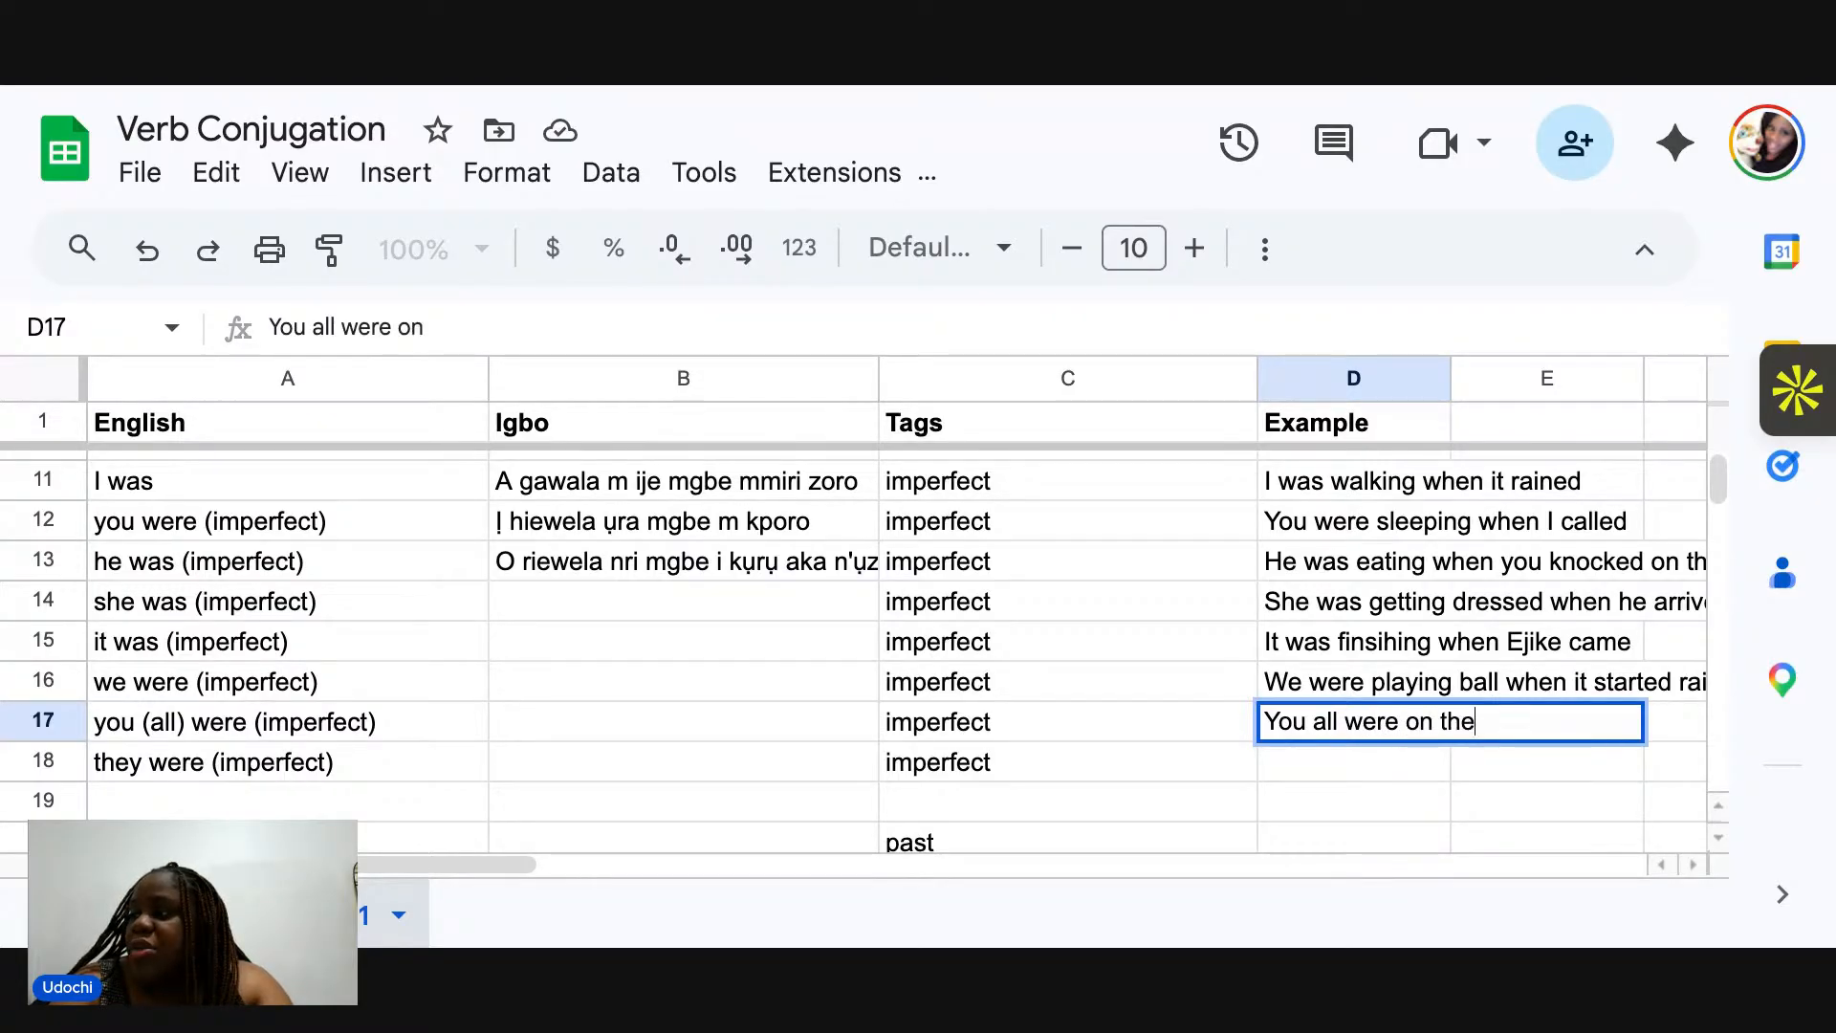
type(" way, ")
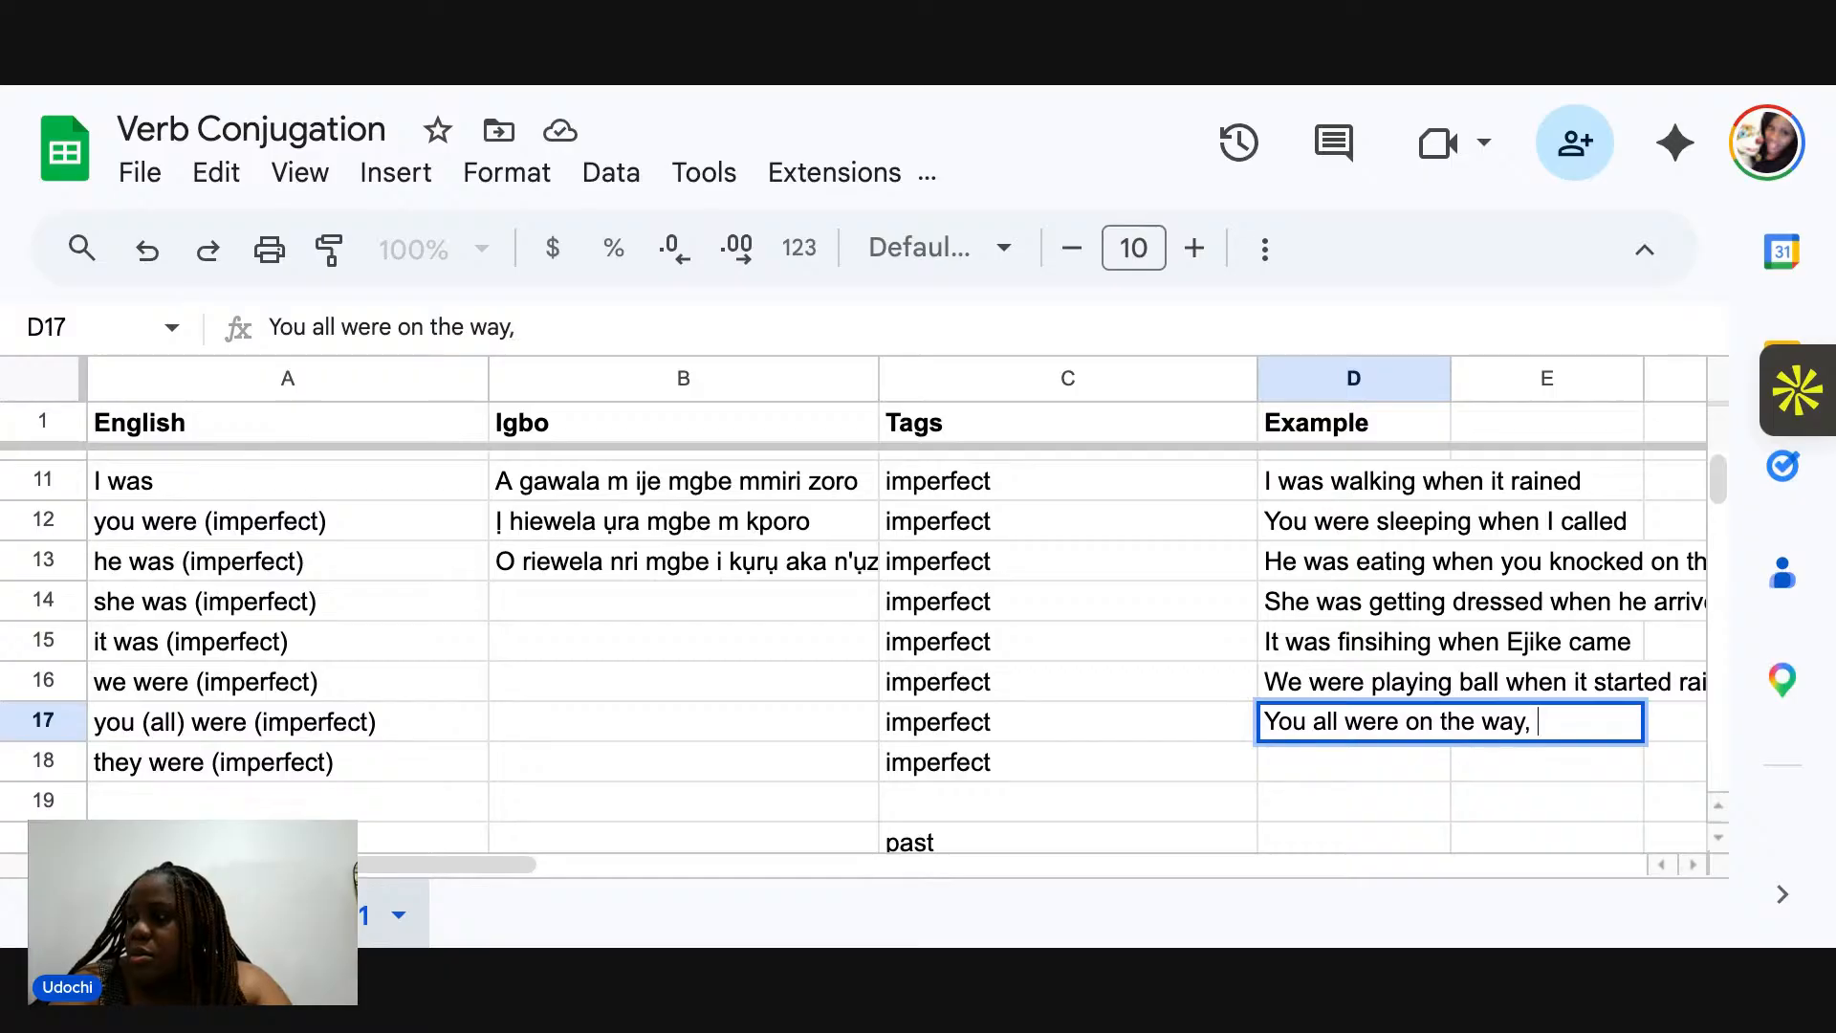
type("when we were")
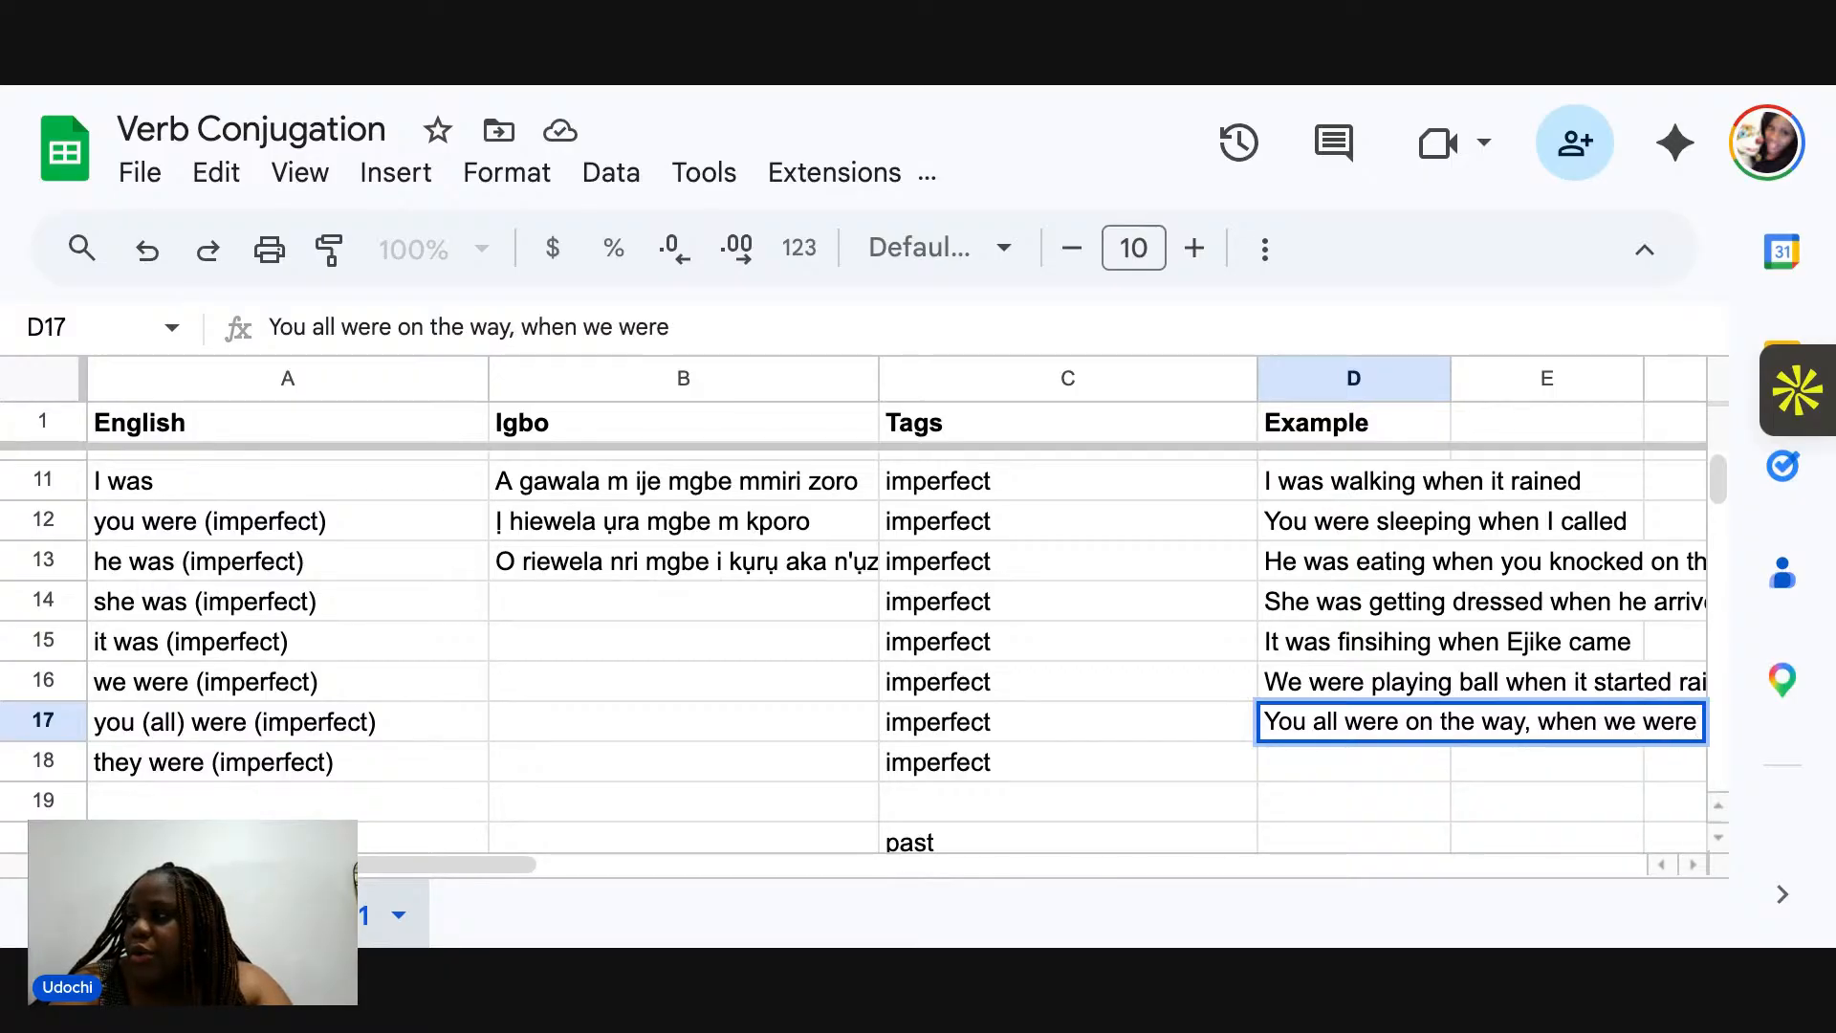
type(" finishing")
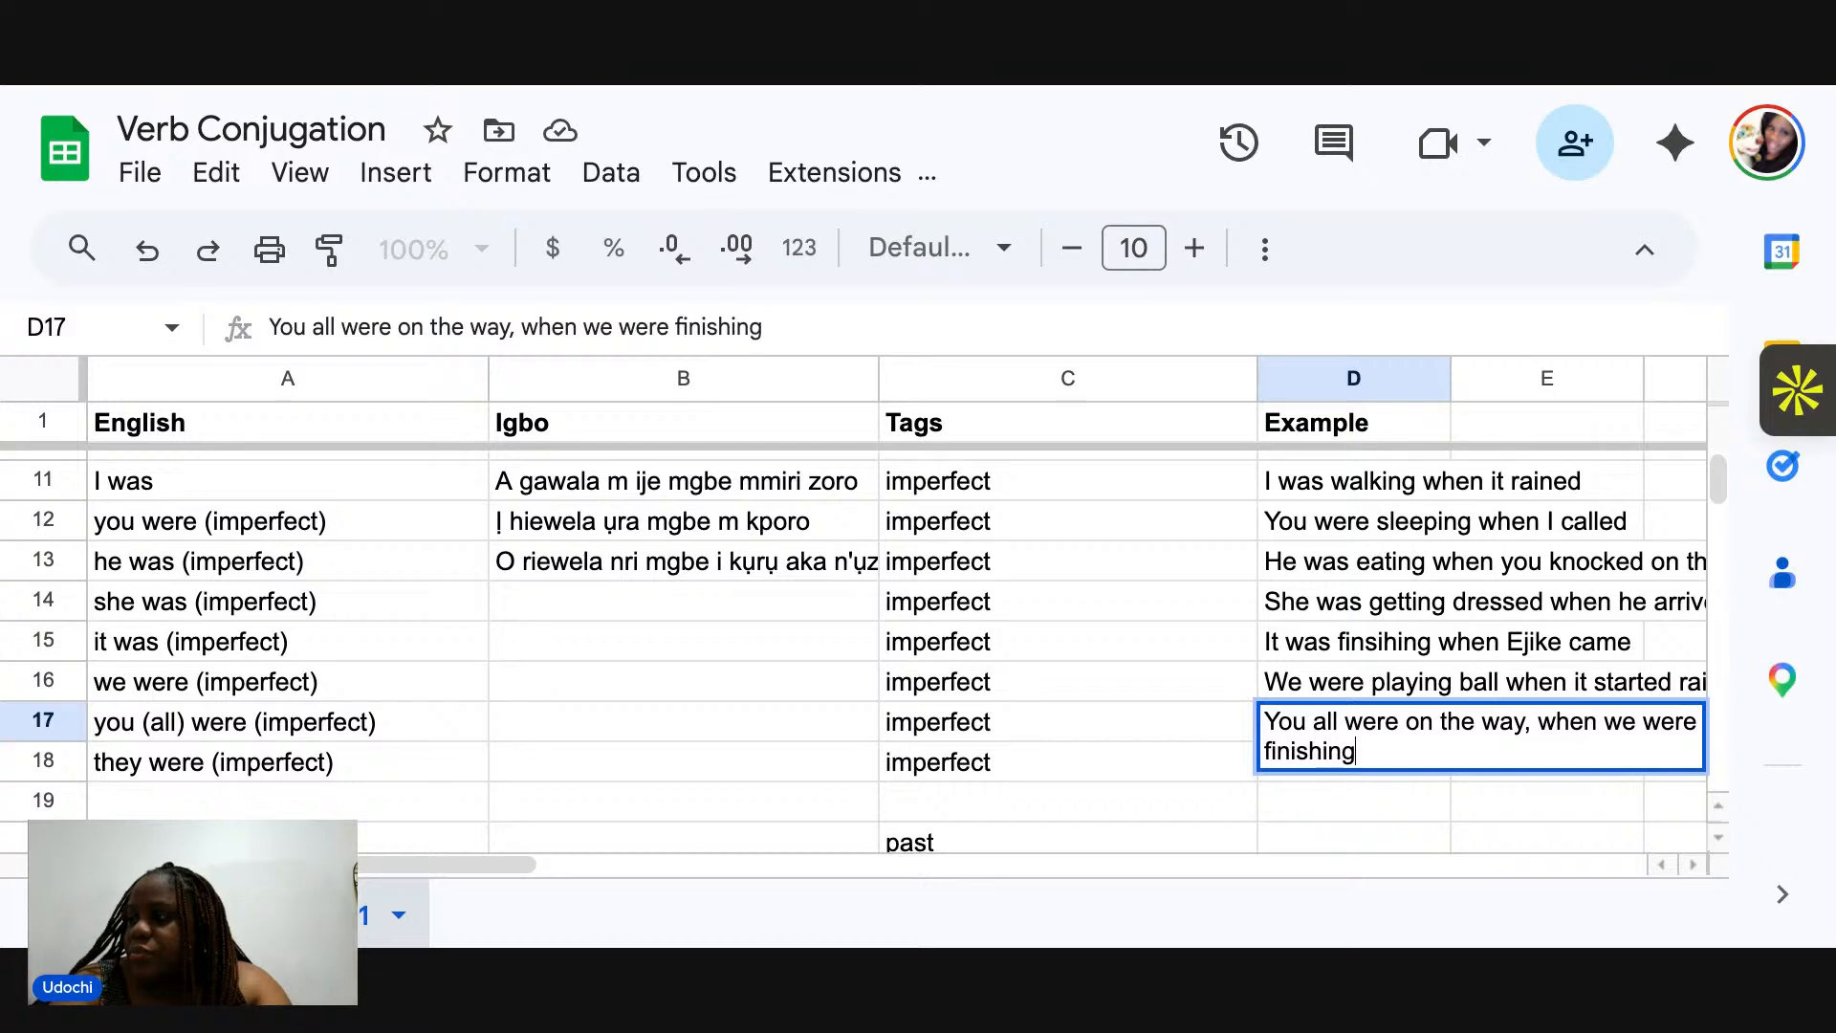
key("Return")
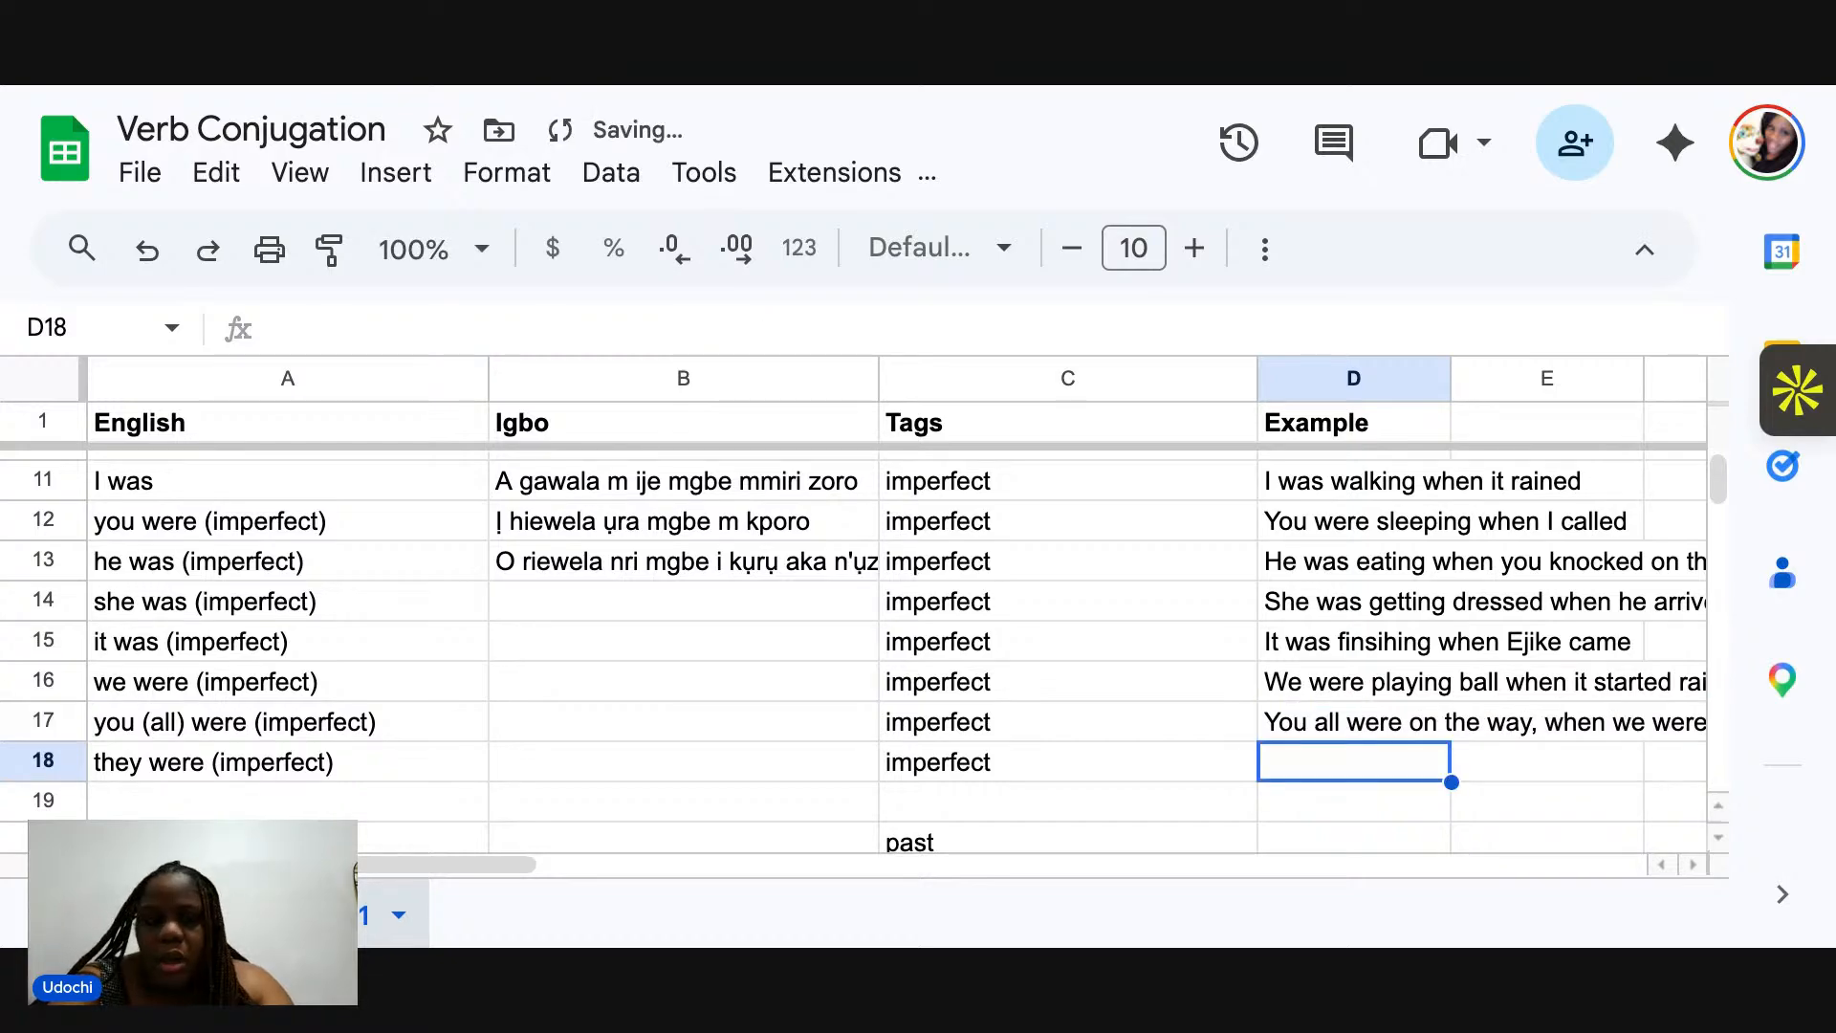
Enter the example sentence "They were finding where we were while we were eating" in cell D18, on the "they were (imperfect)" row.
type("They ")
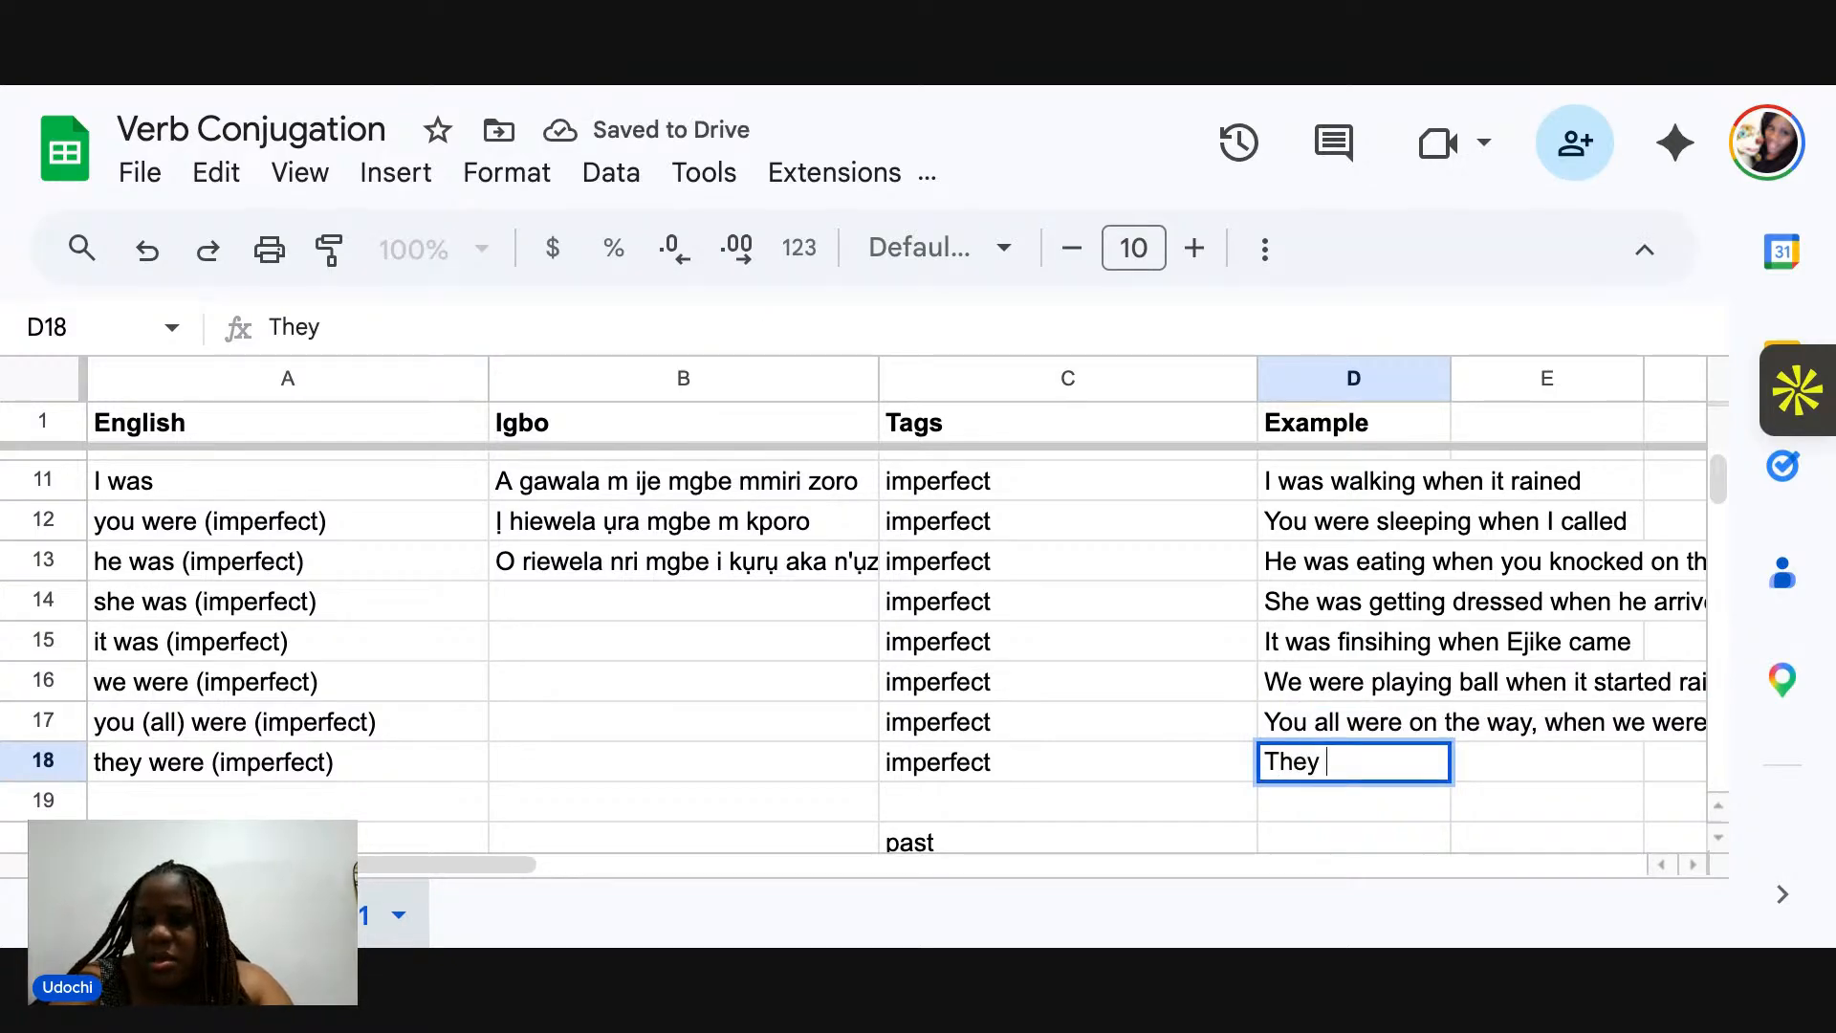
type("were")
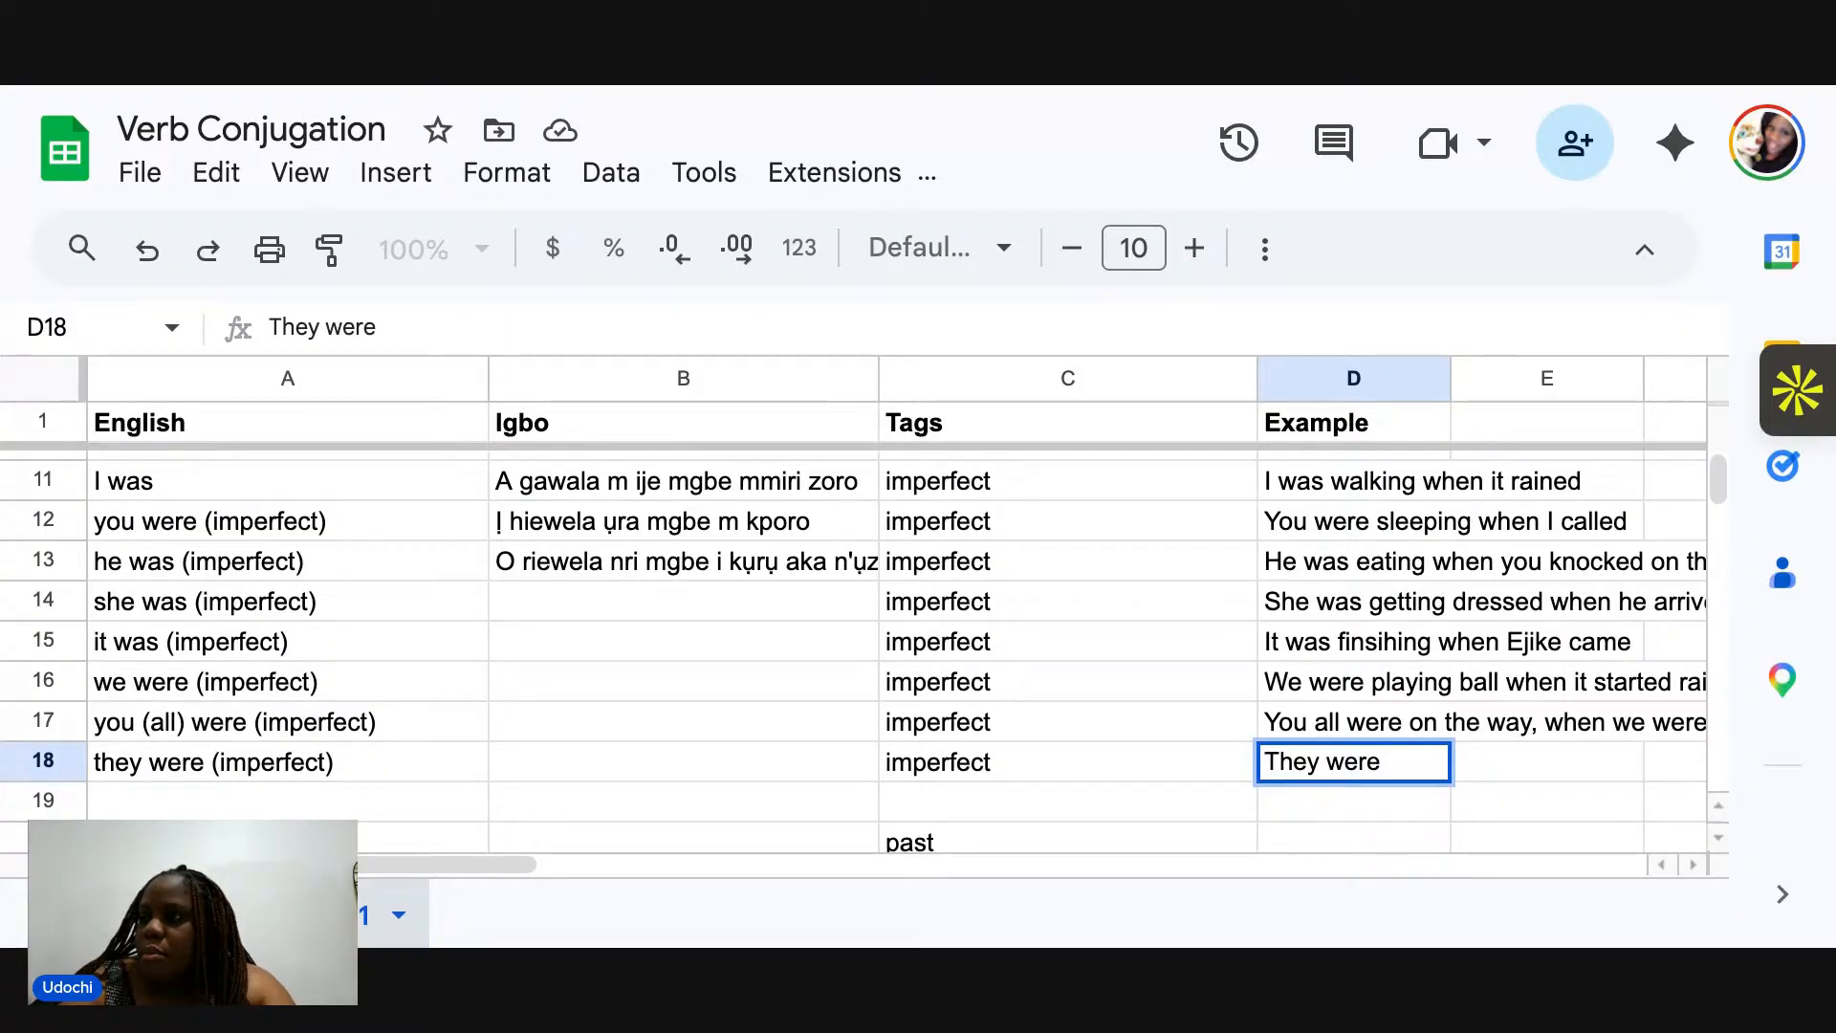
type("finding")
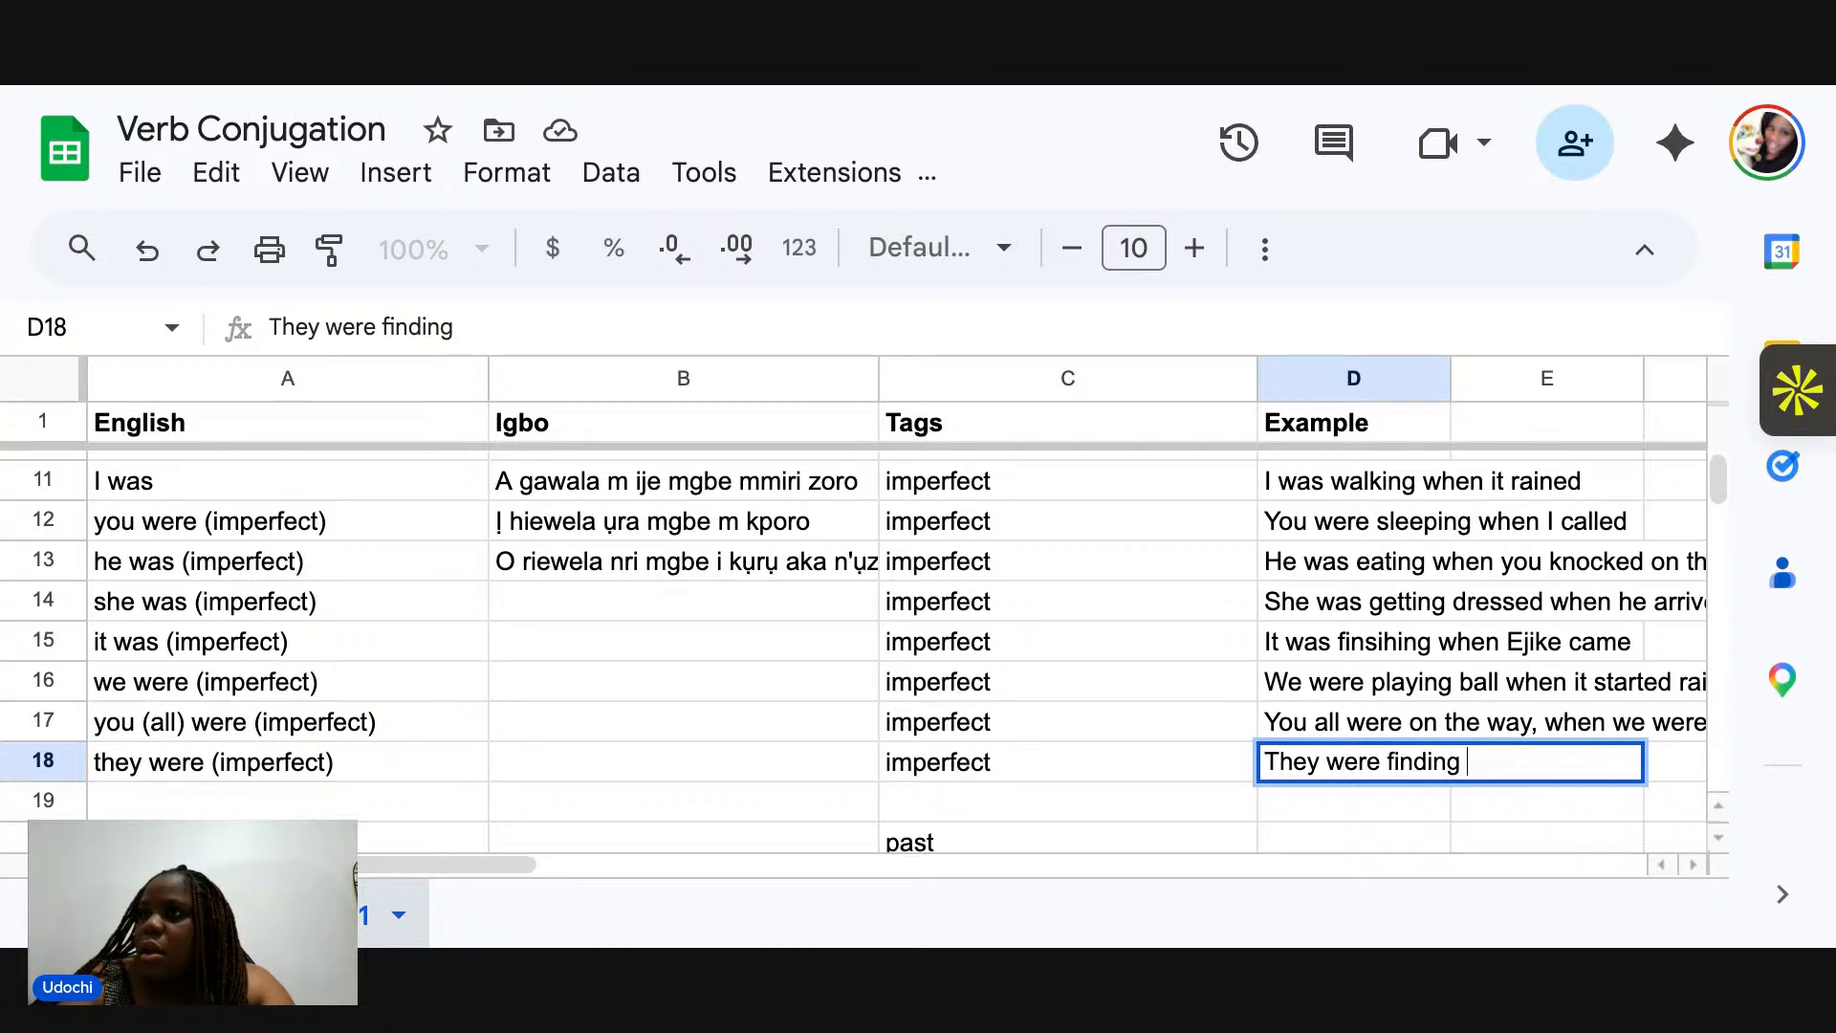
type(" where we")
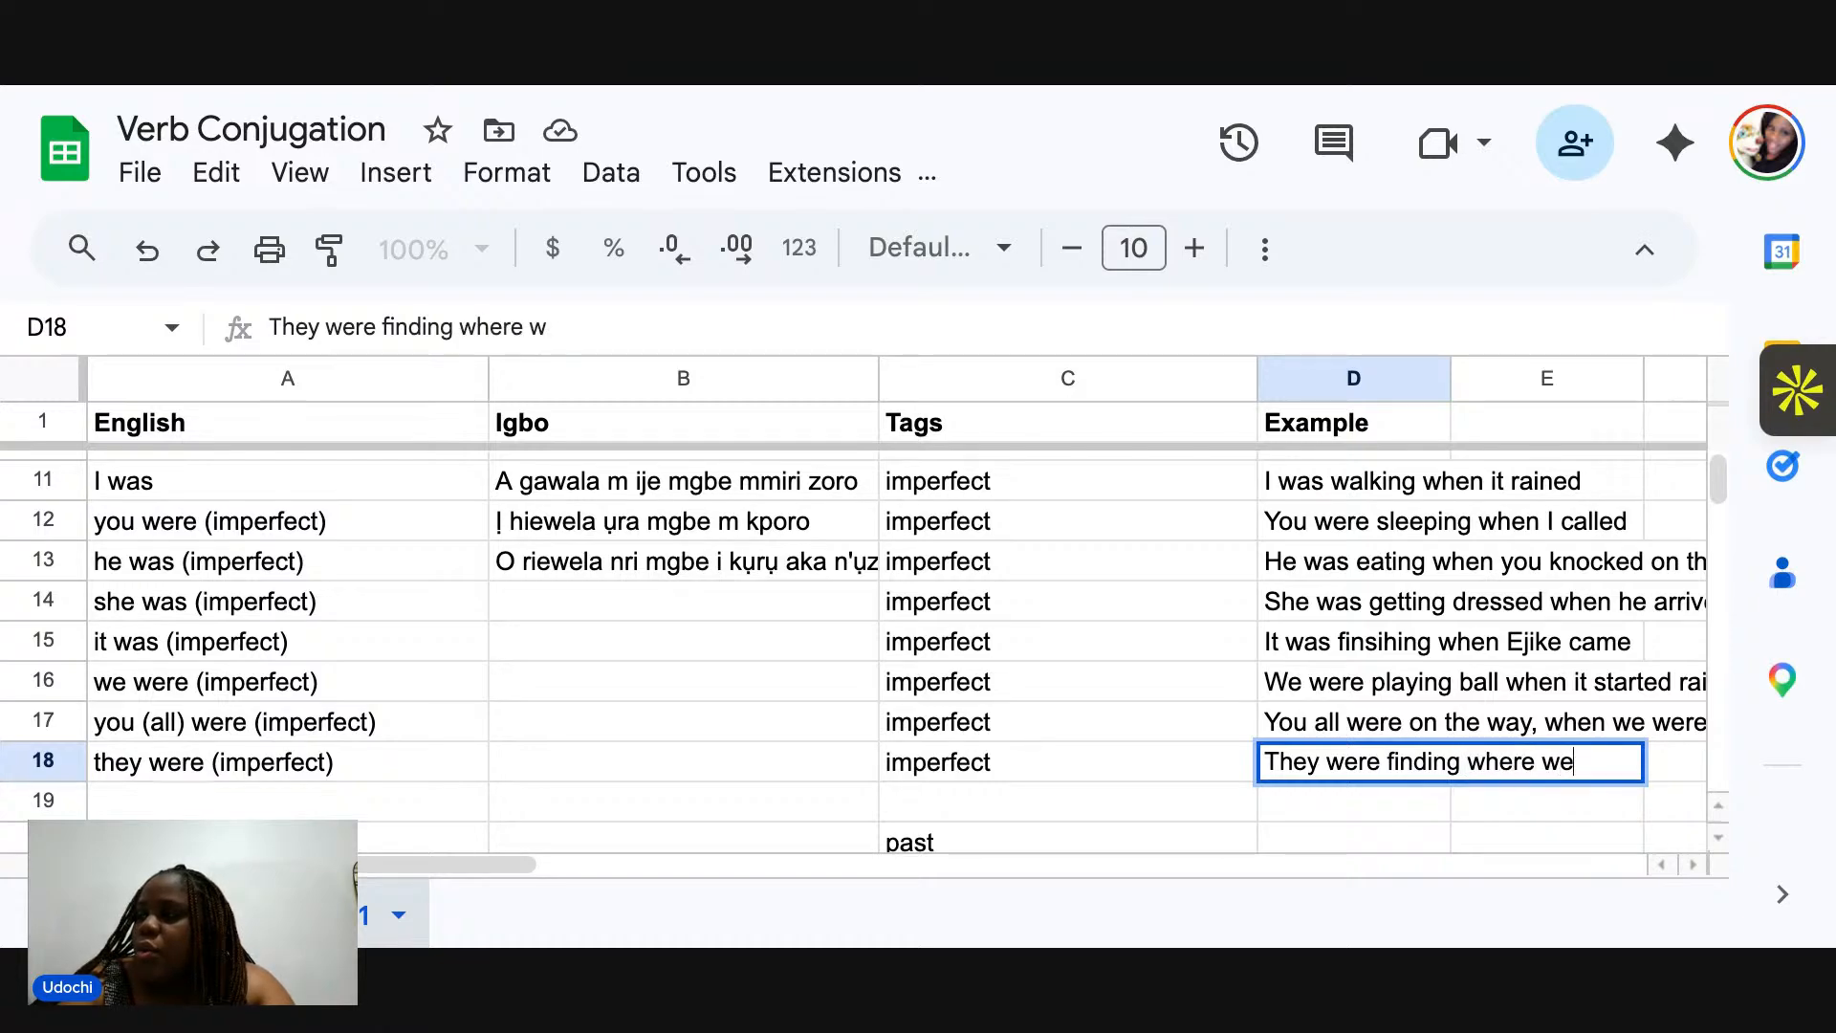
type(" were ")
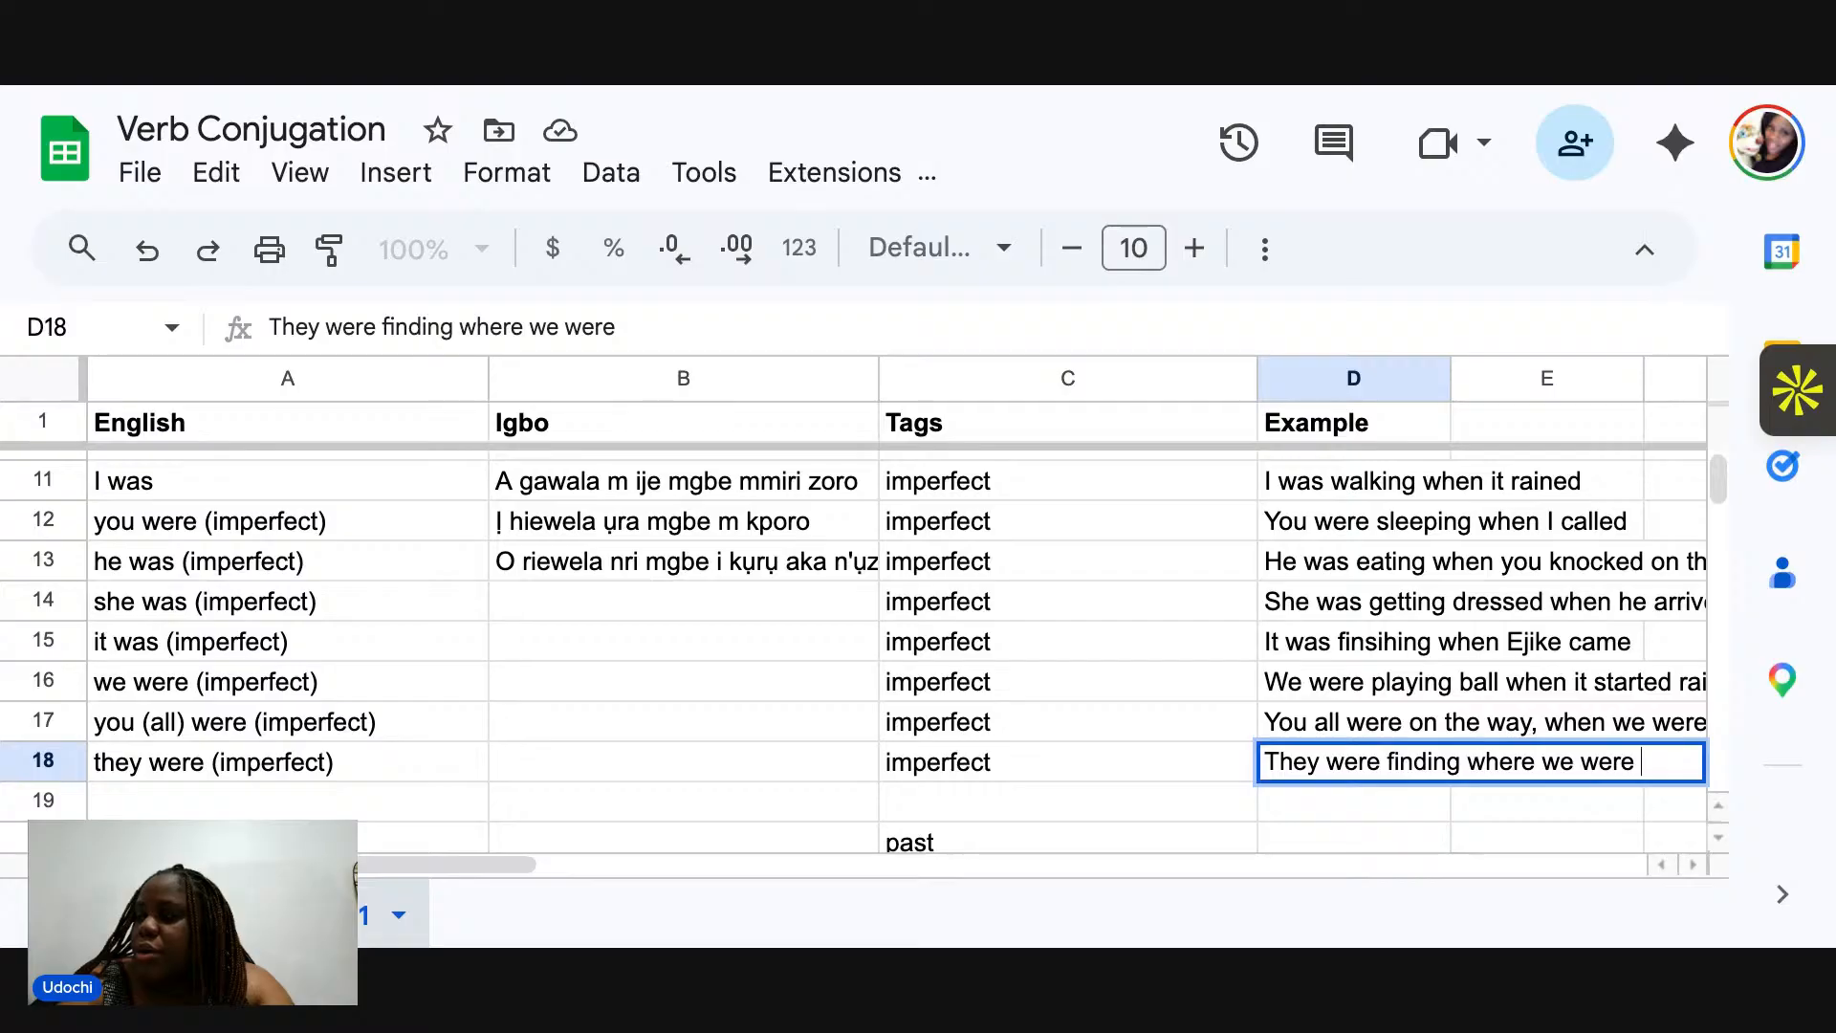
type("while we were eating")
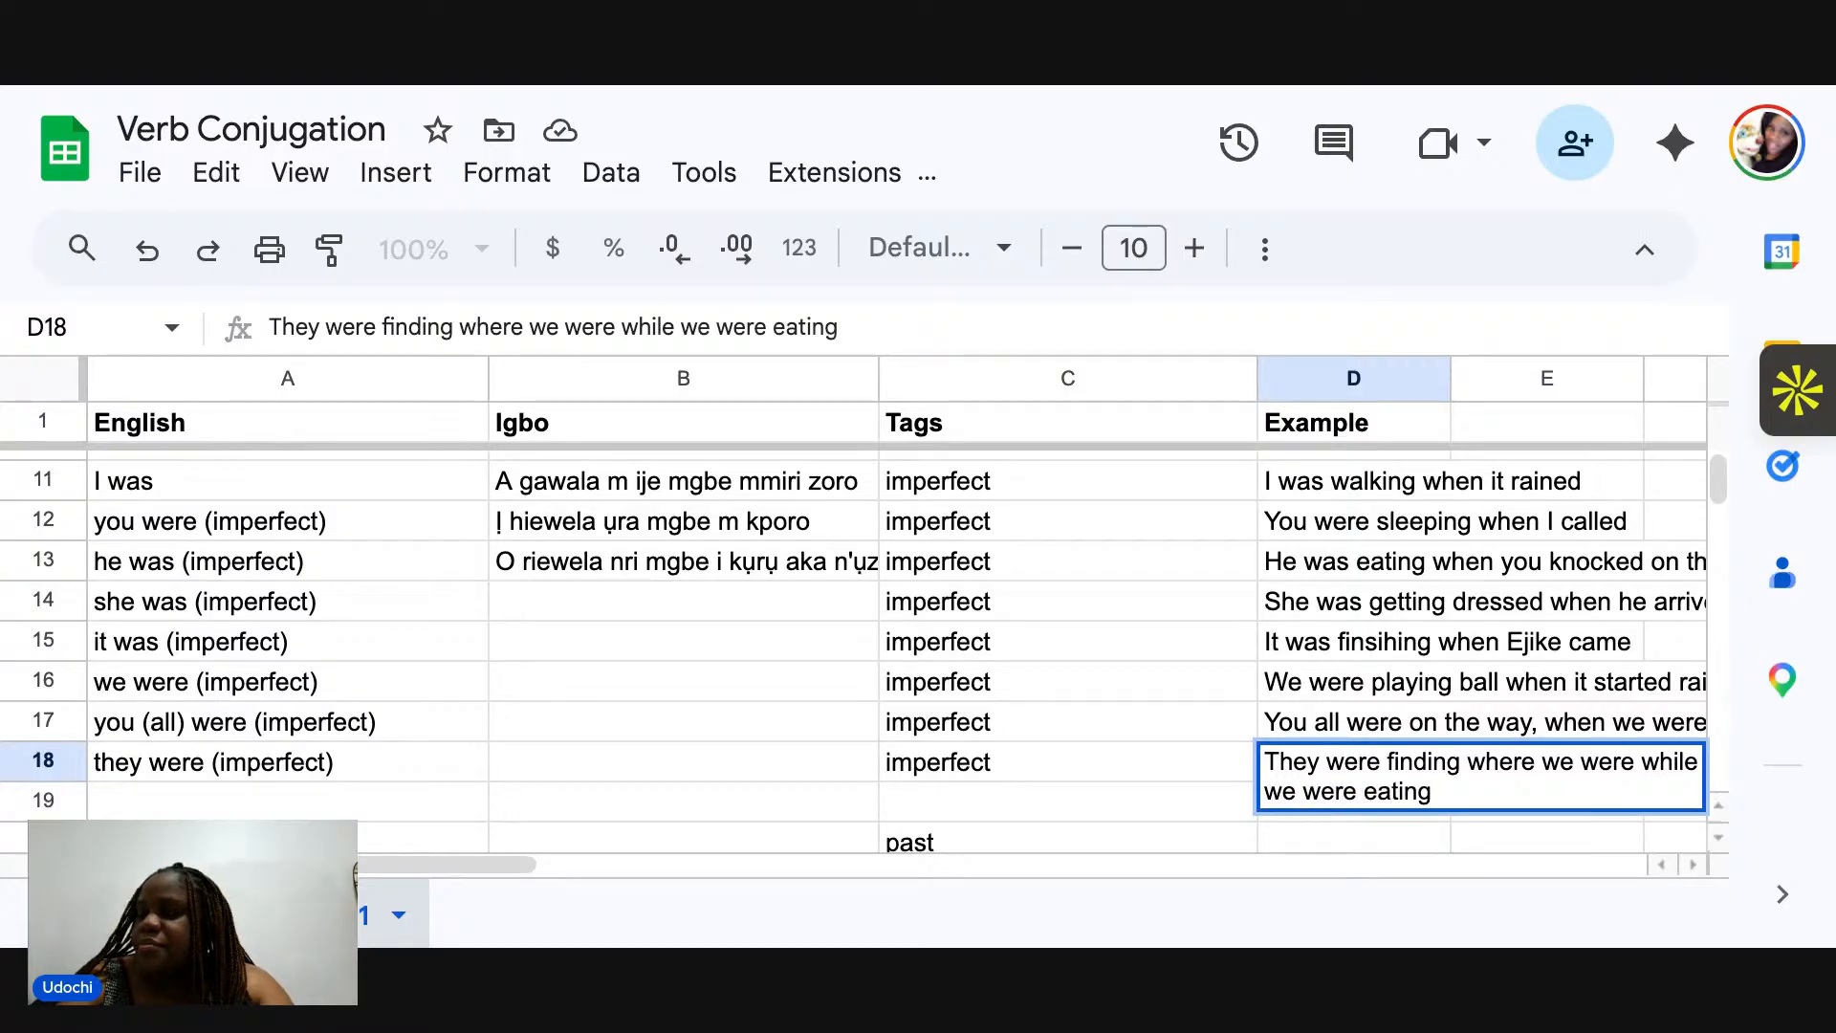
left_click(1173, 712)
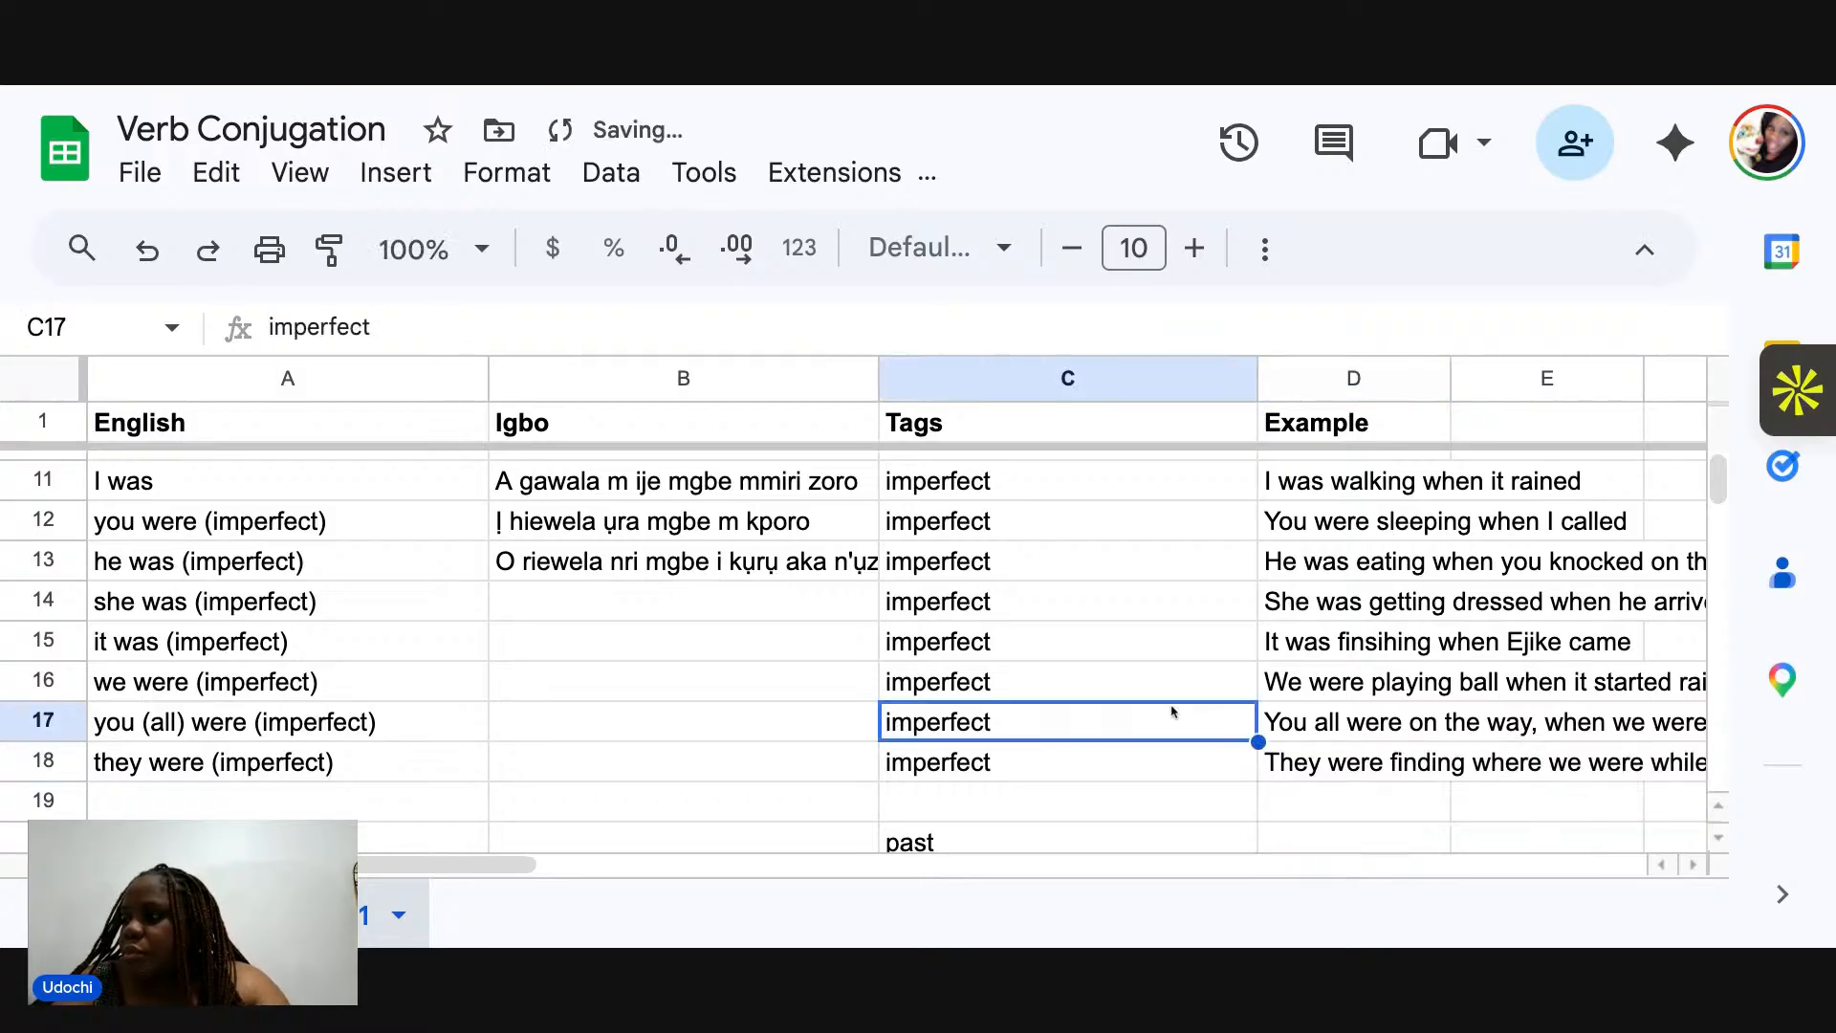
Enter the Igbo sentence "O yiewela uwe mgbe o biarutere" in cell B14, on the "she was (imperfect)" row.
left_click(550, 608)
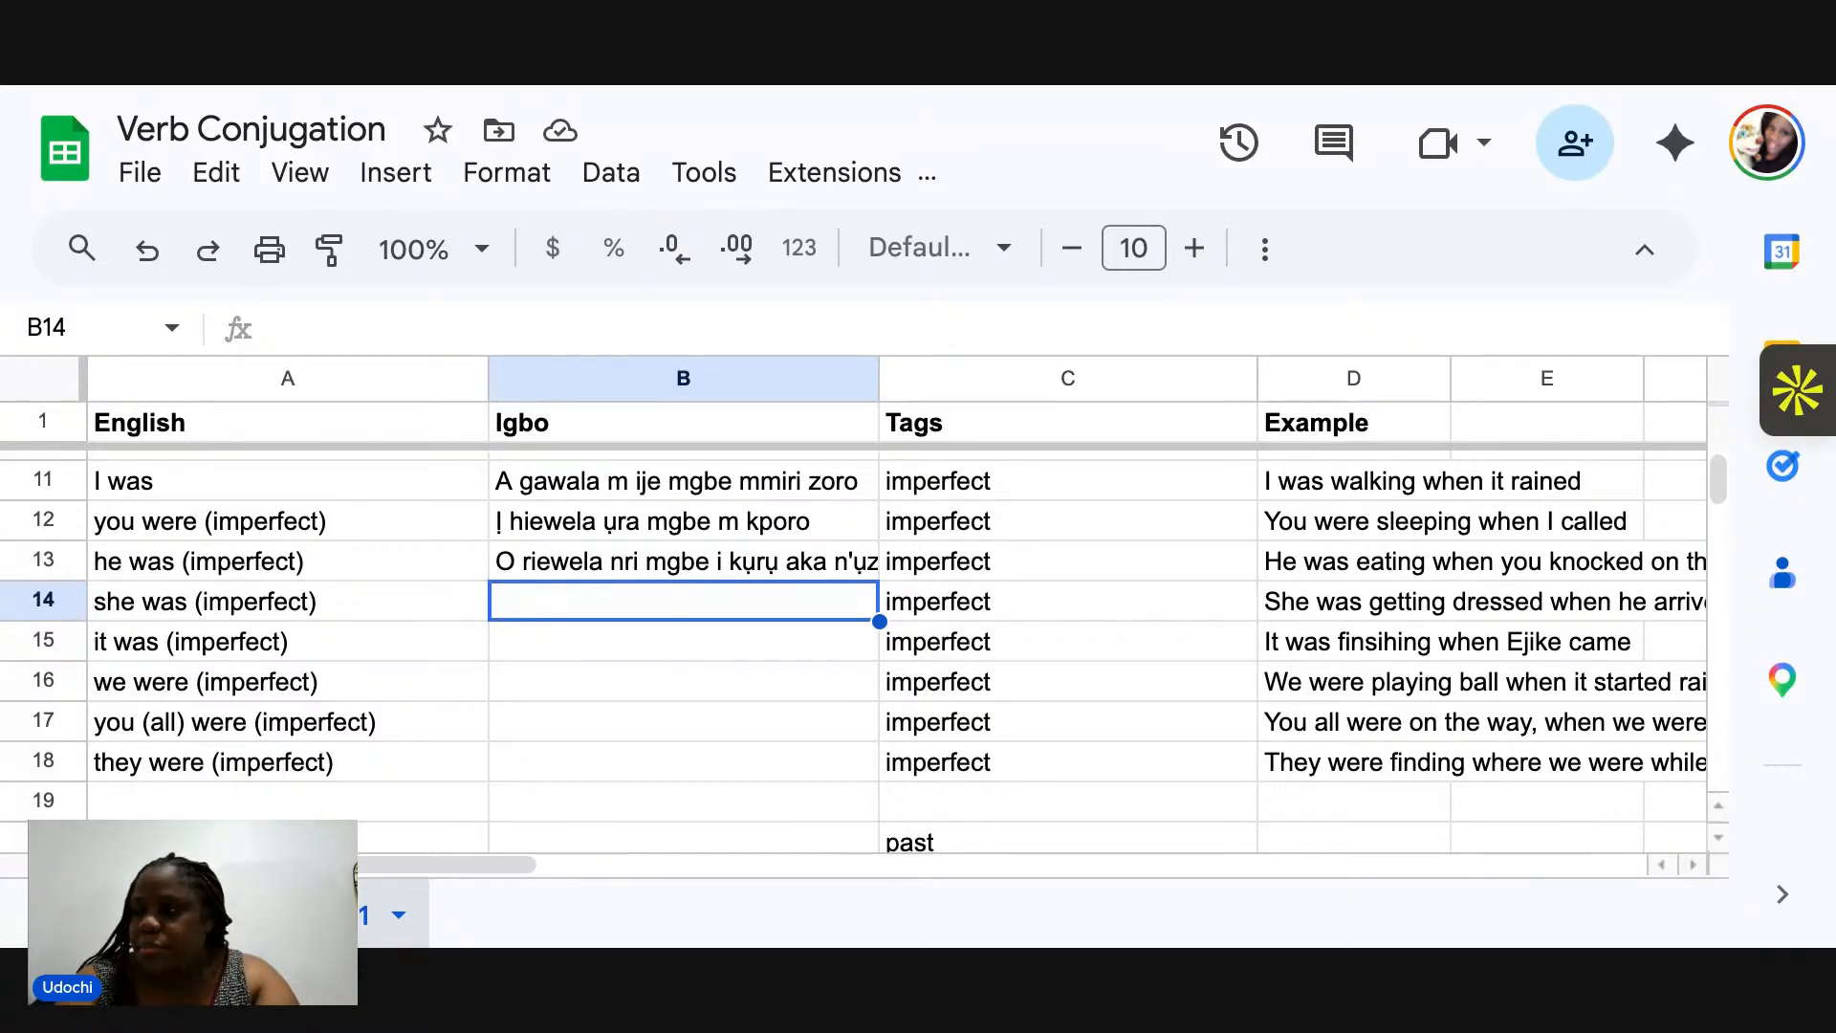
type("O yiewe")
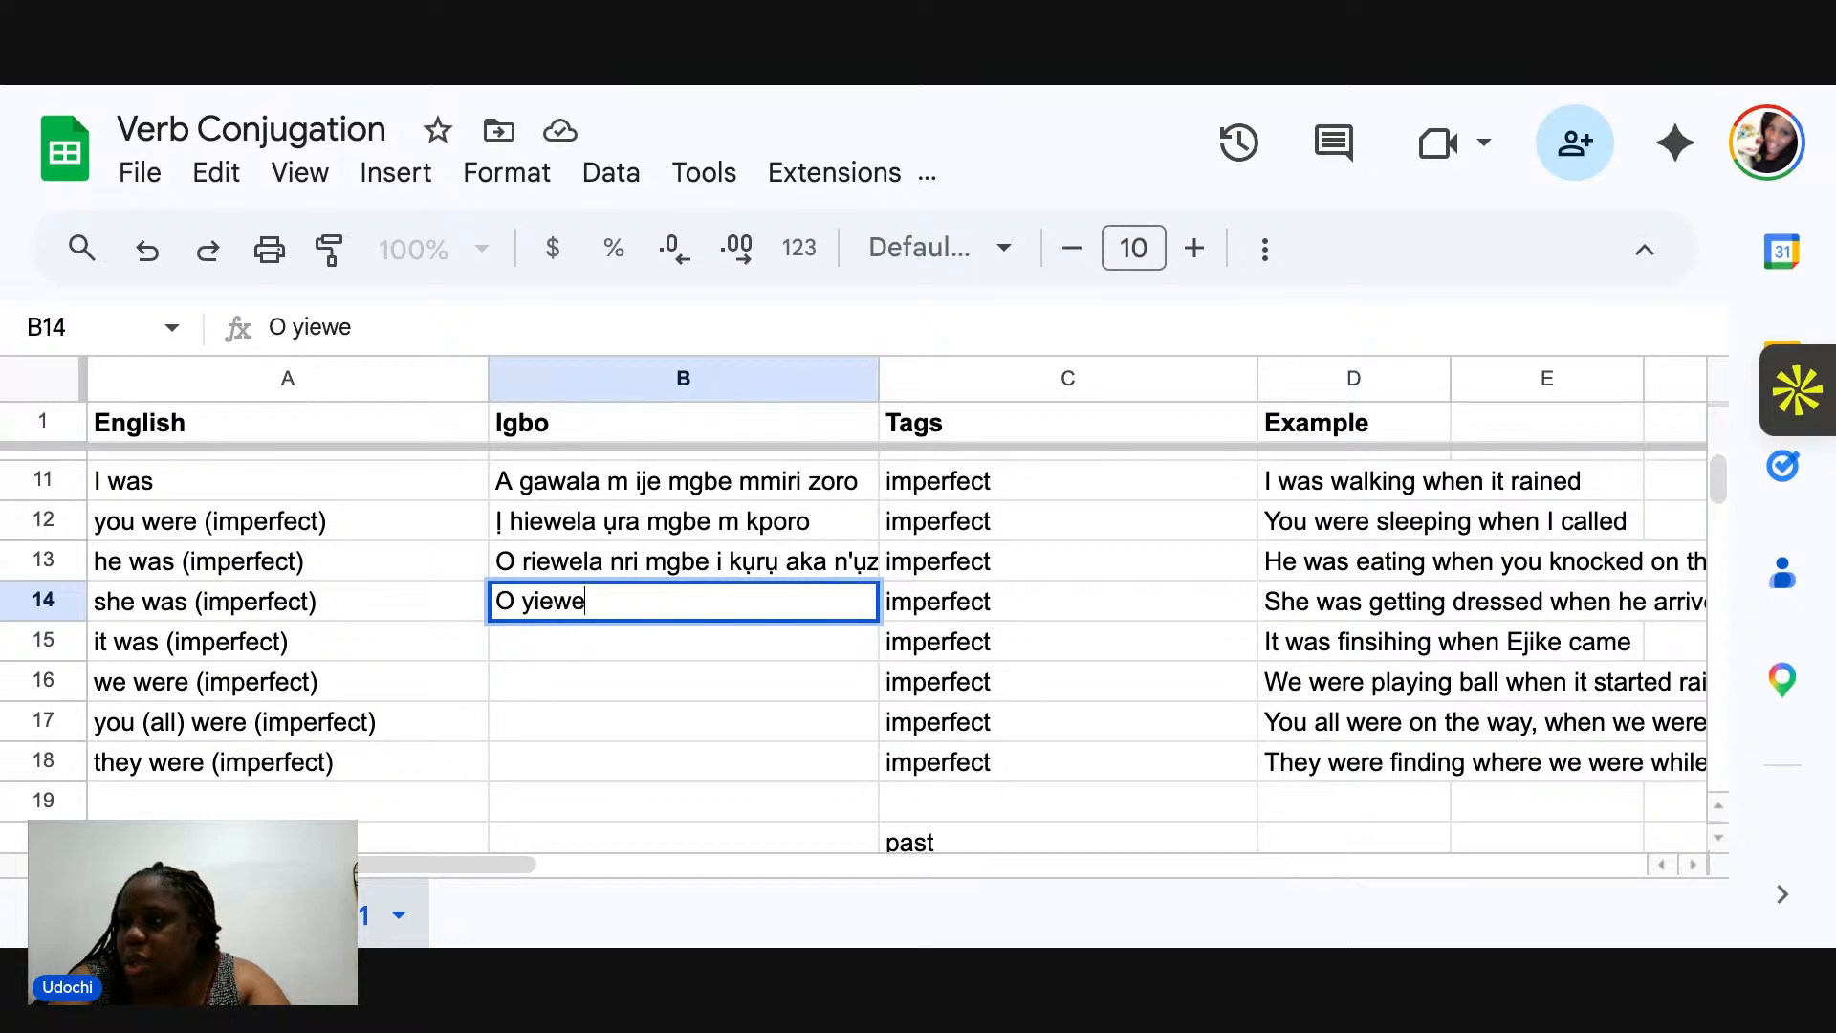
type("la u")
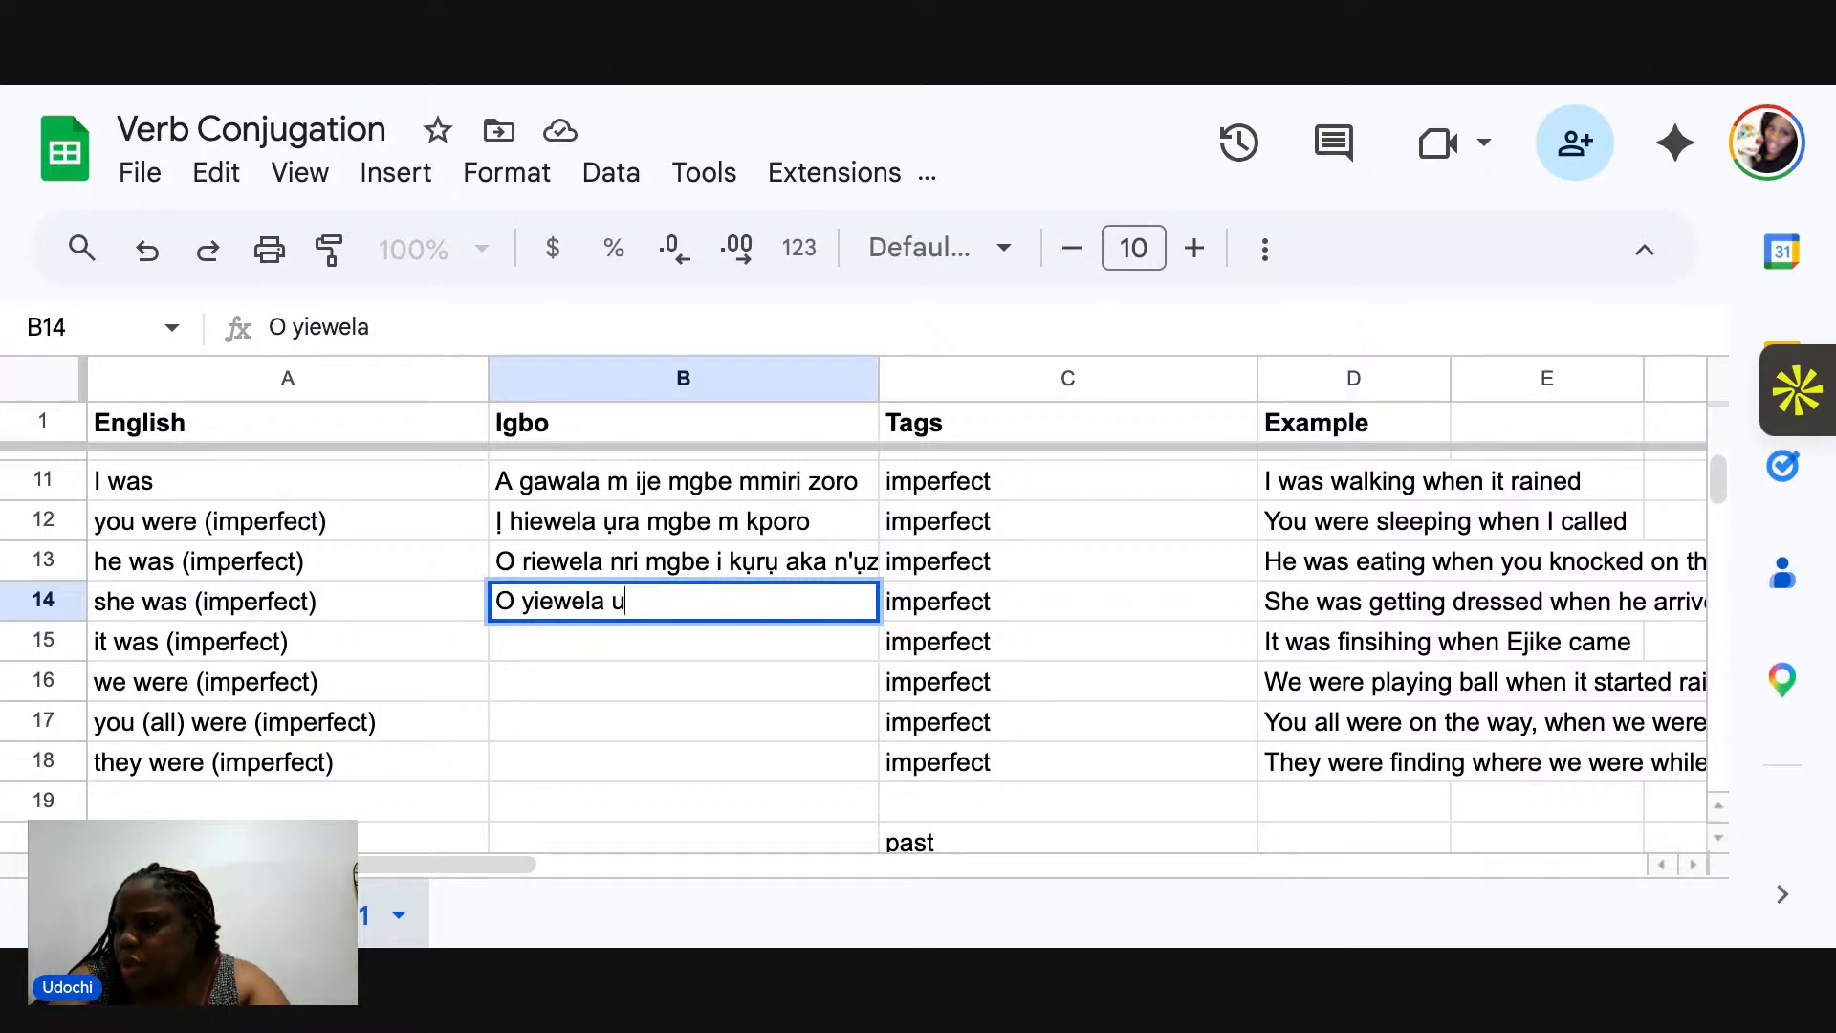
type("we")
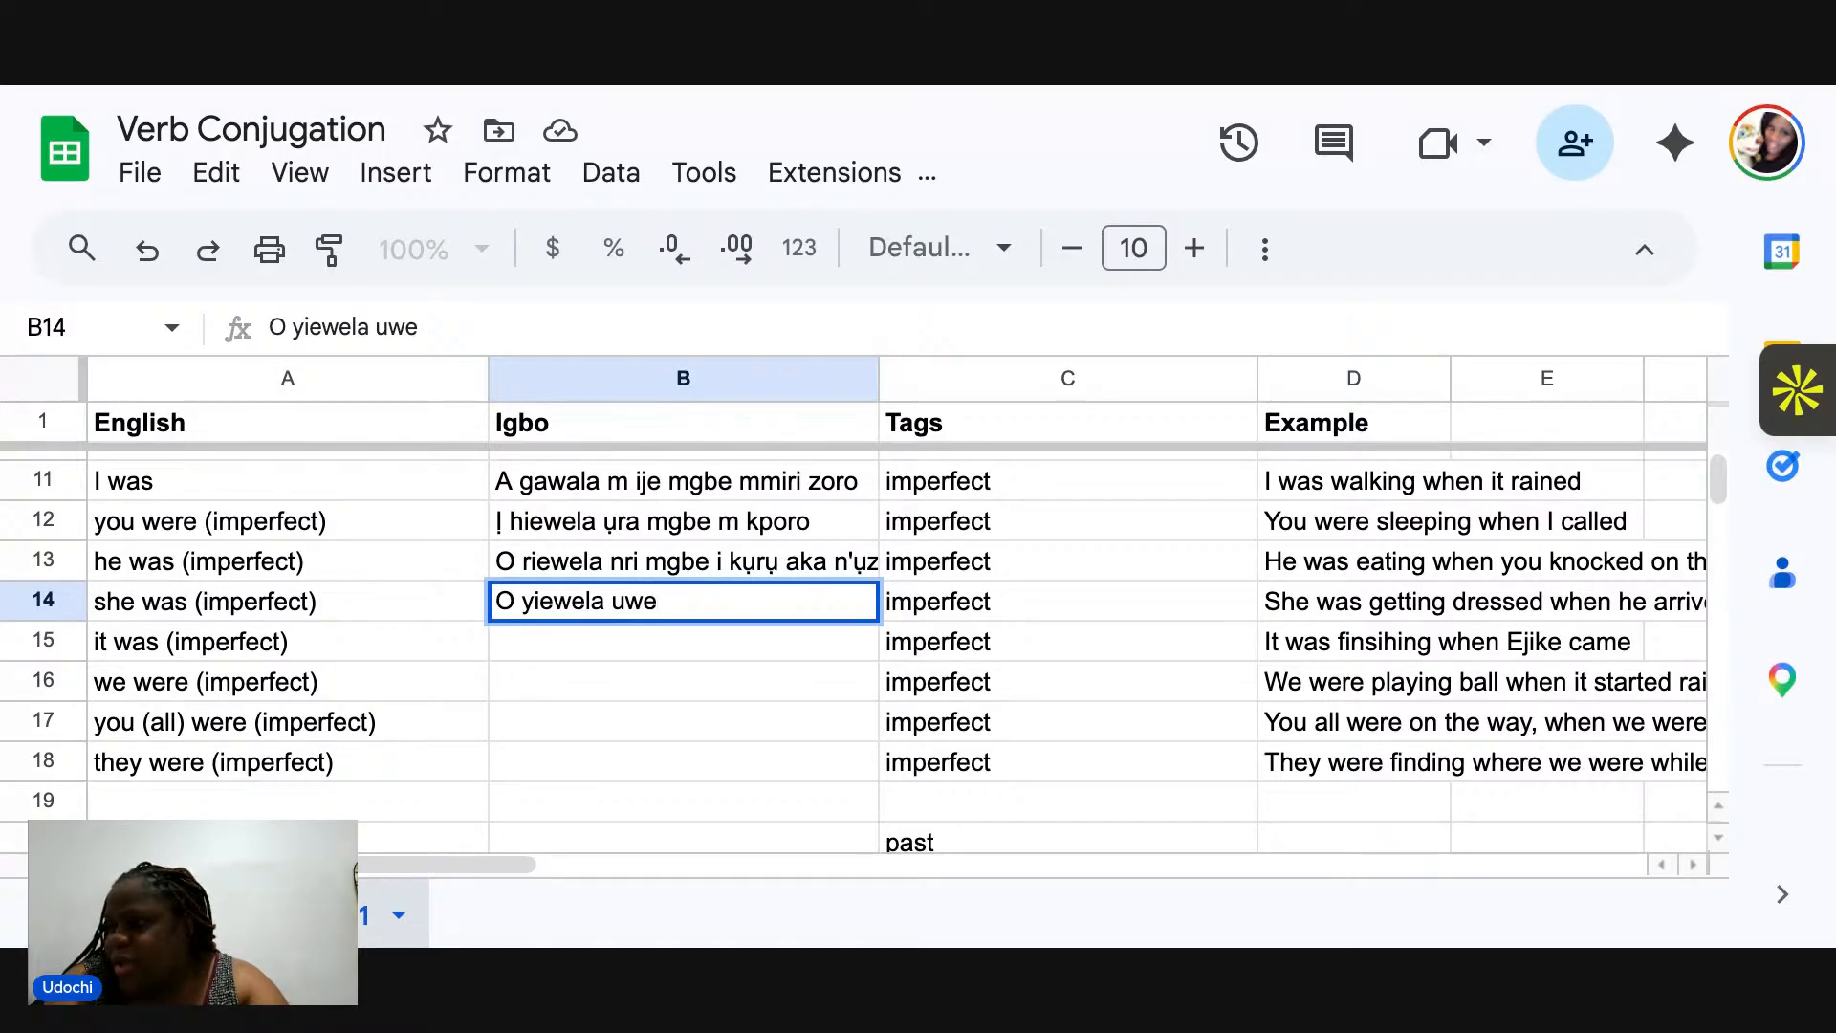
type("mgbe")
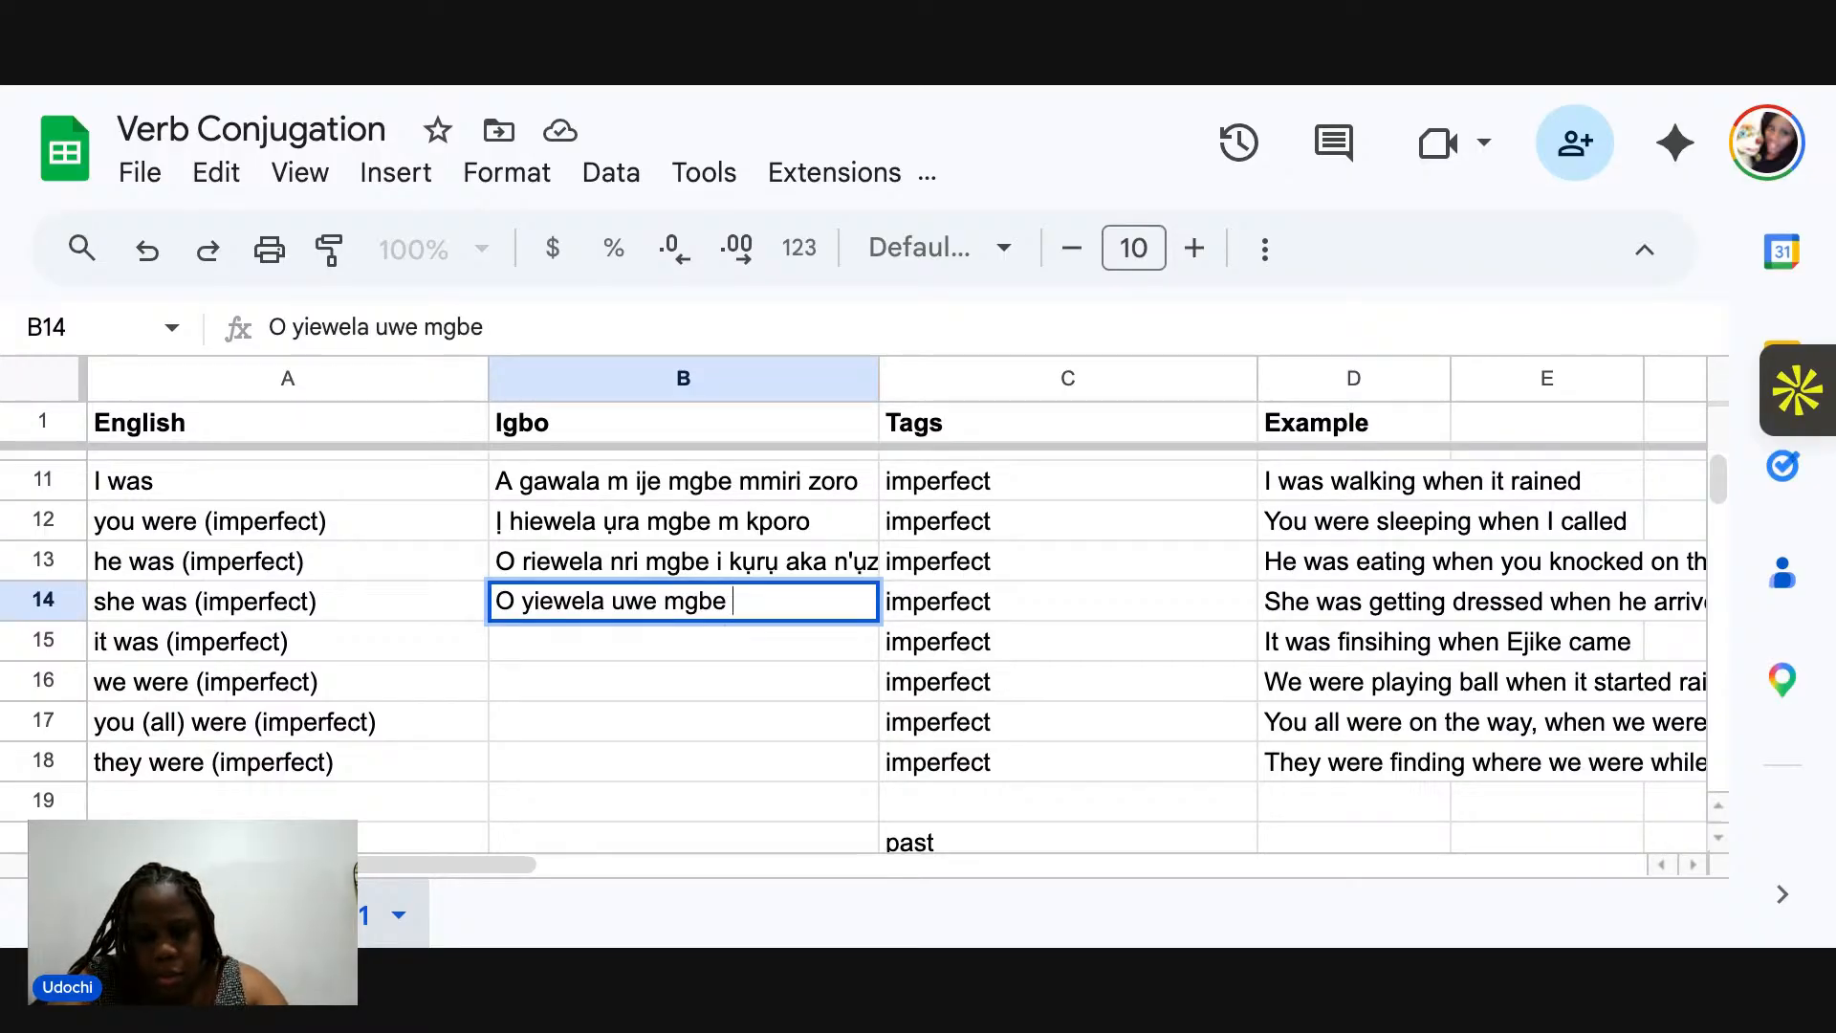
type("o")
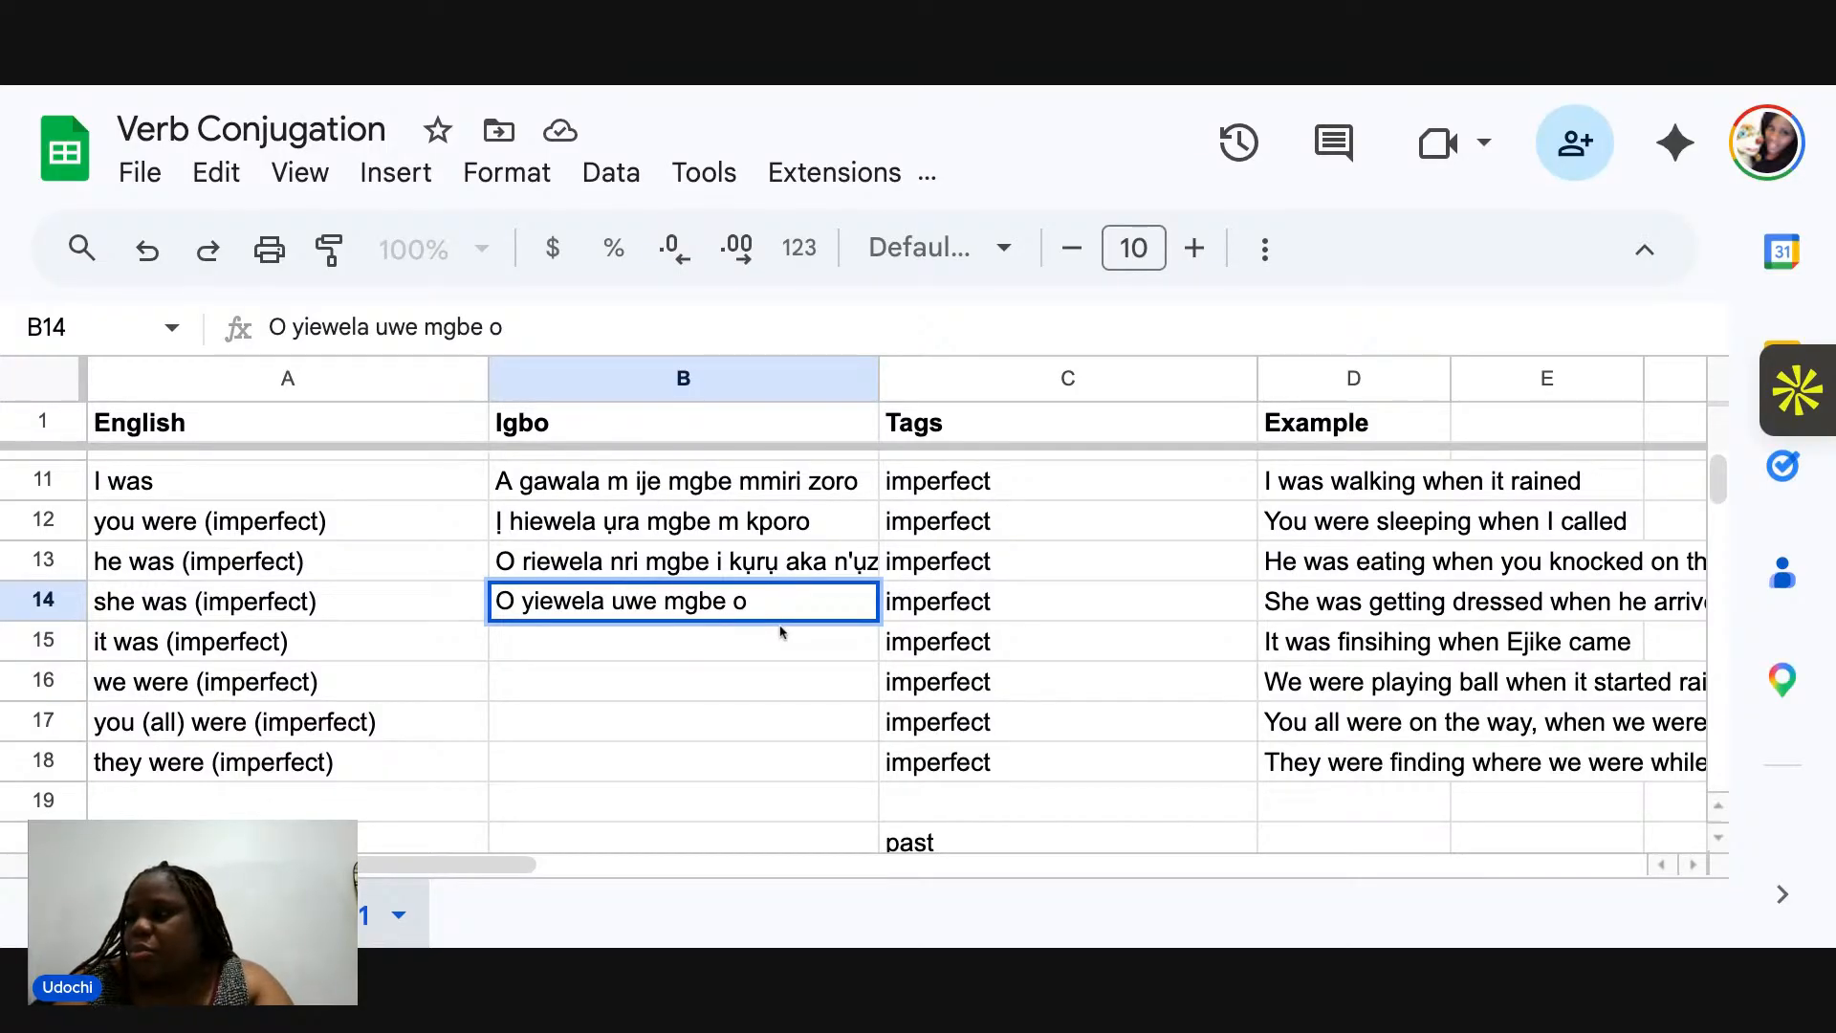
type("biarute")
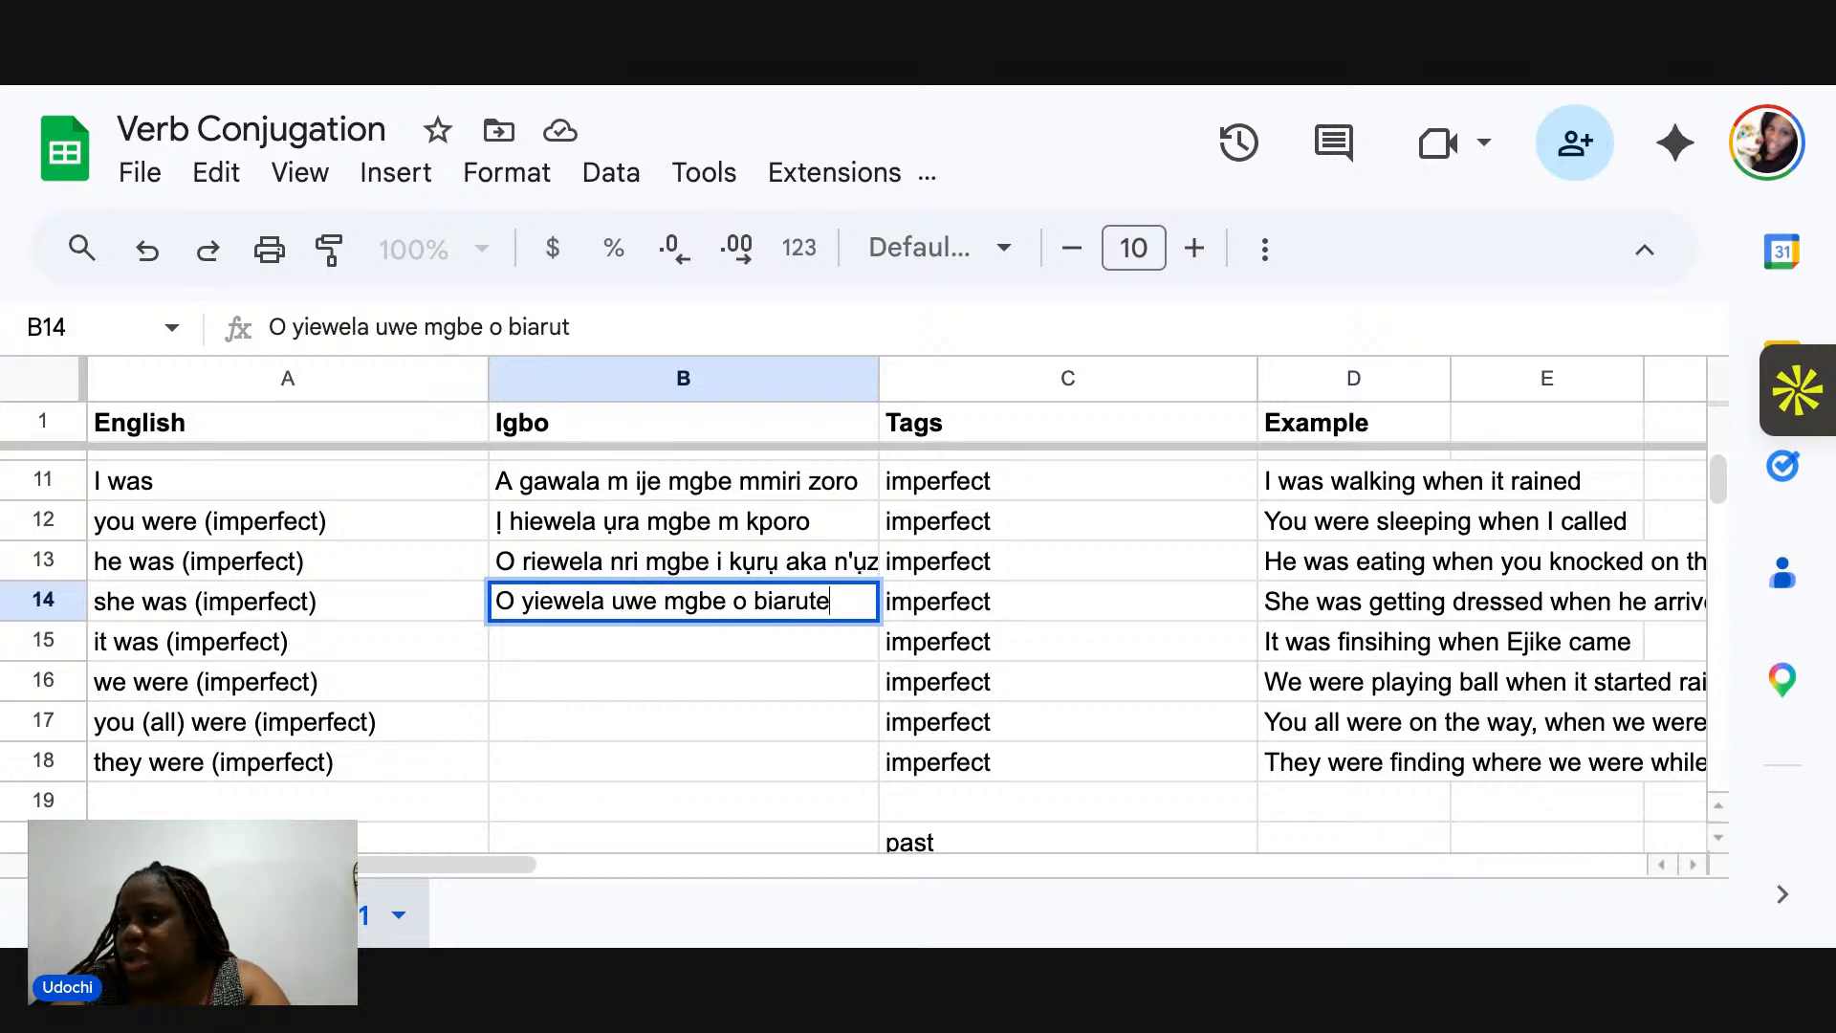
type("re")
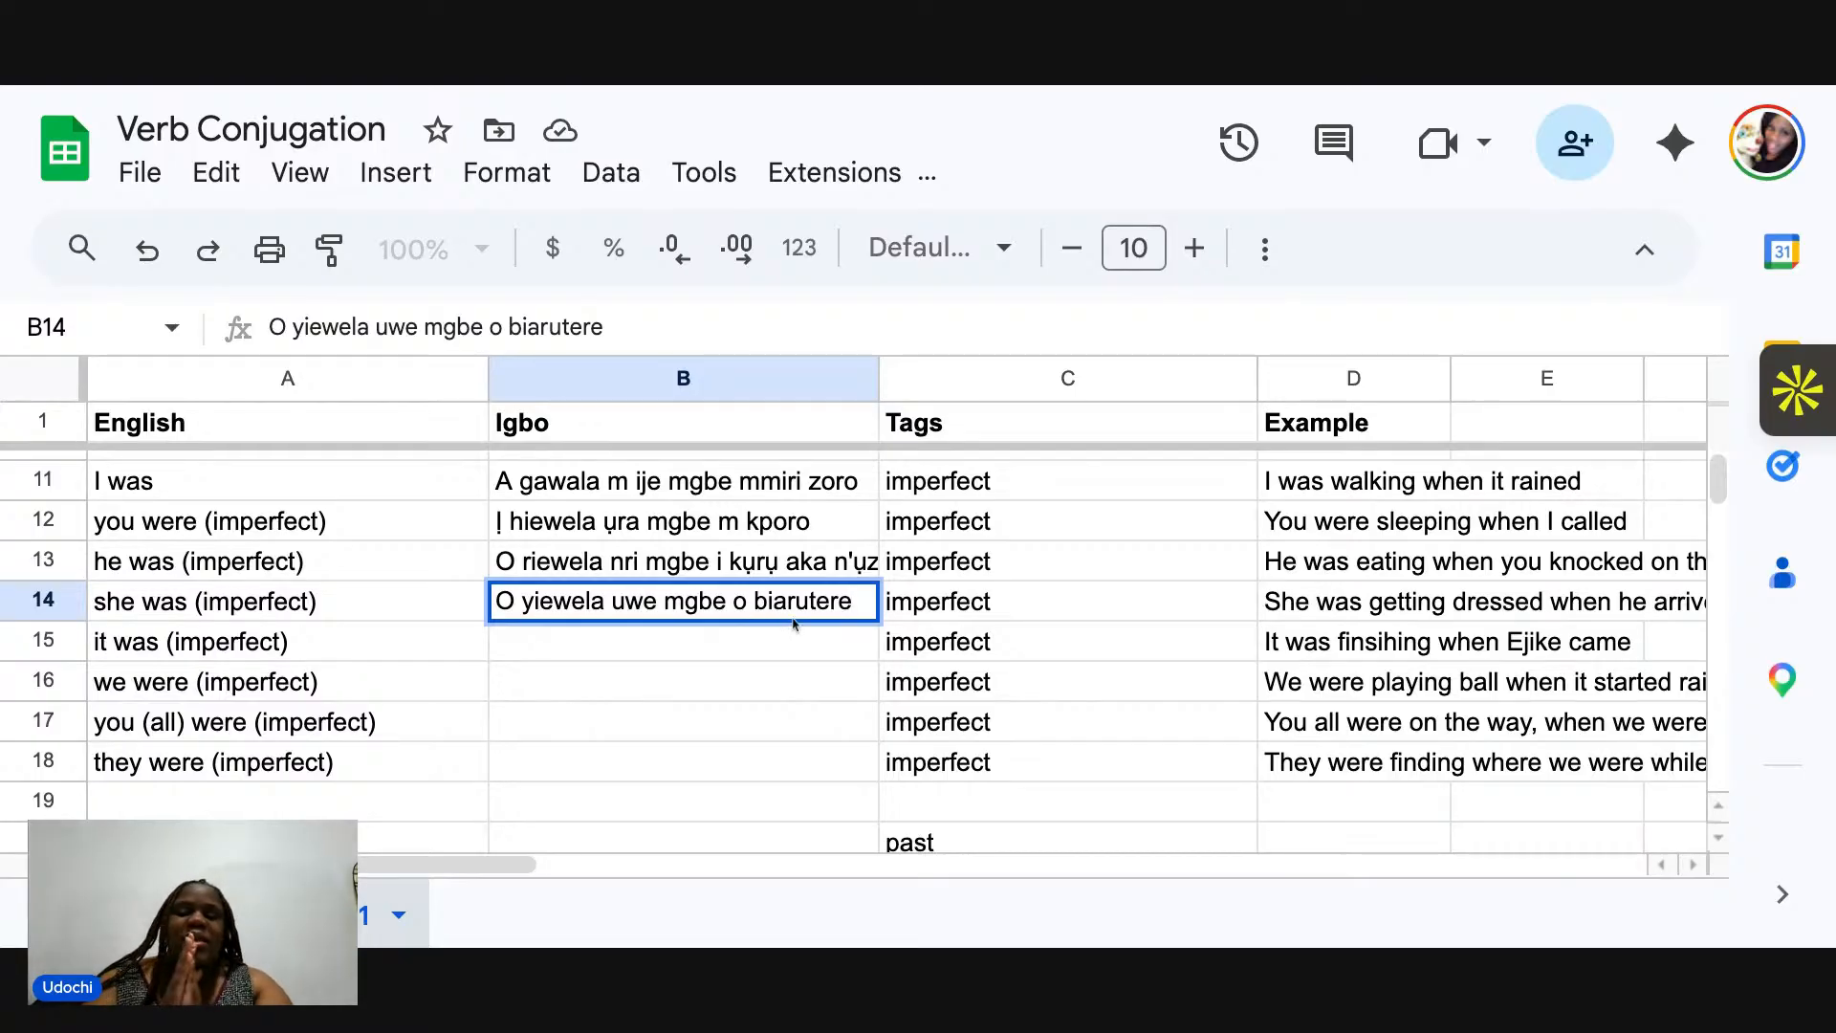
key("Return")
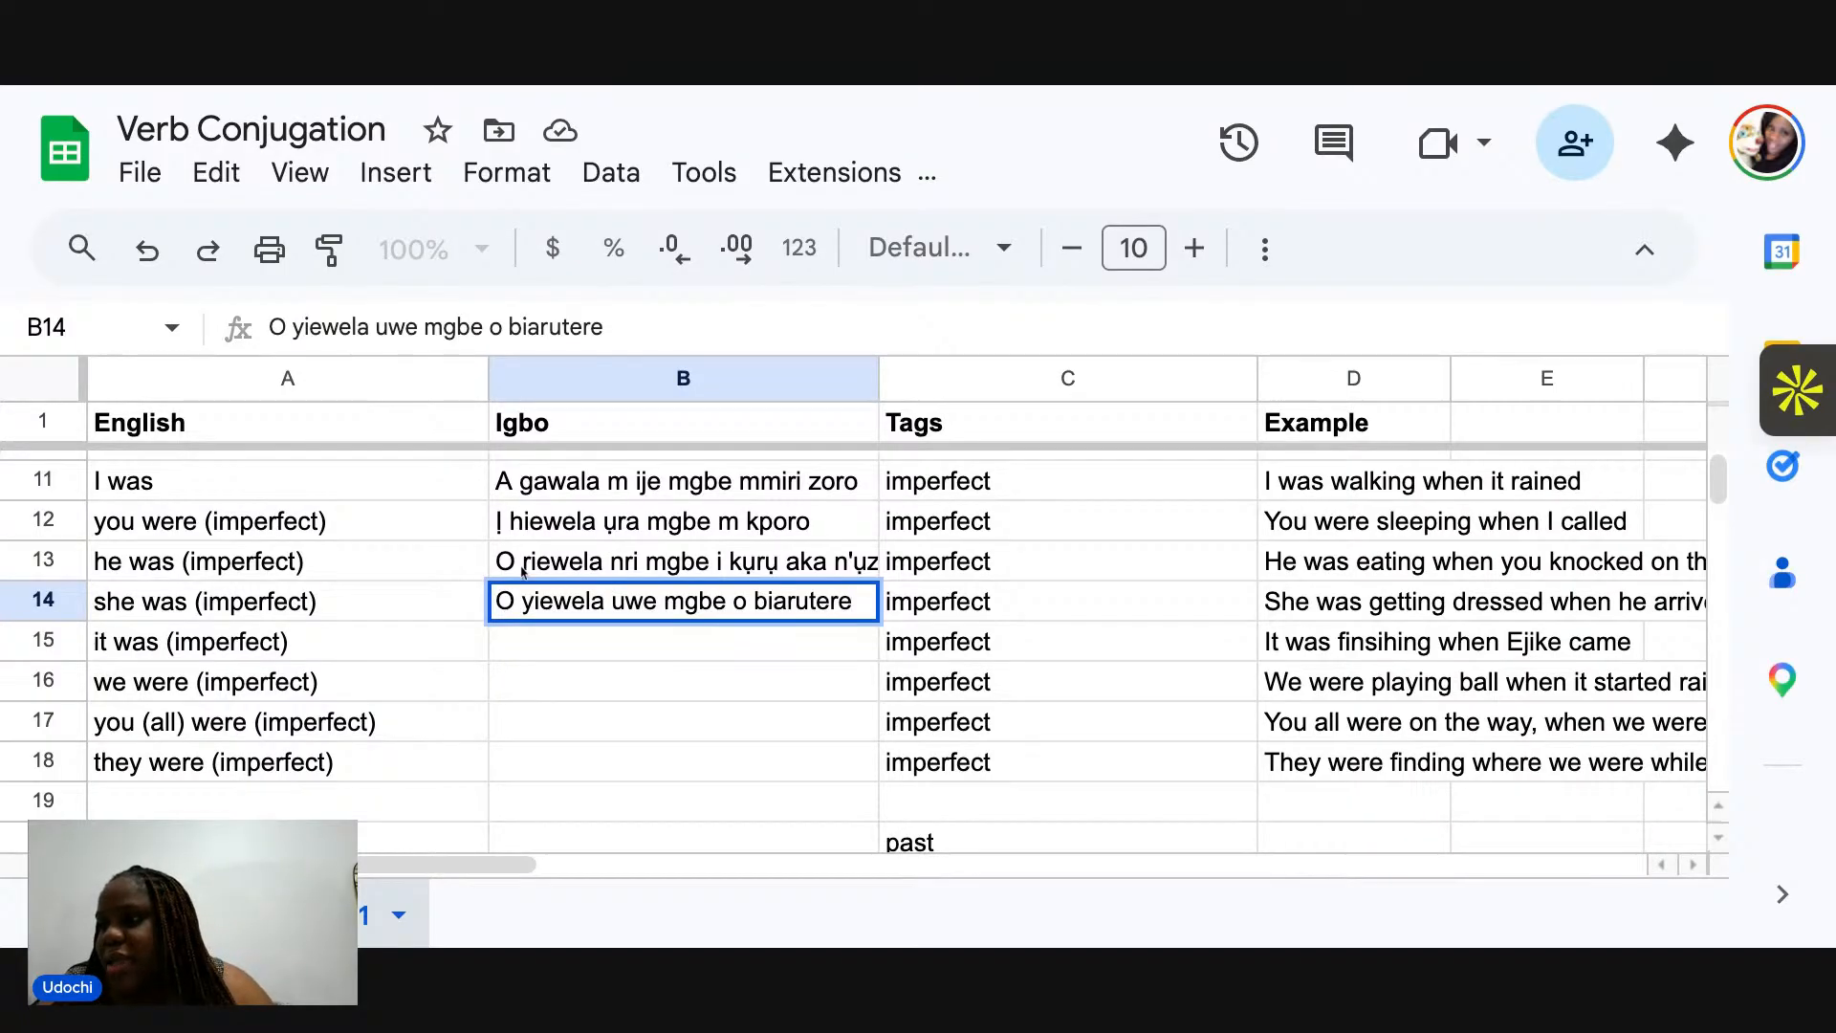
double_click(643, 623)
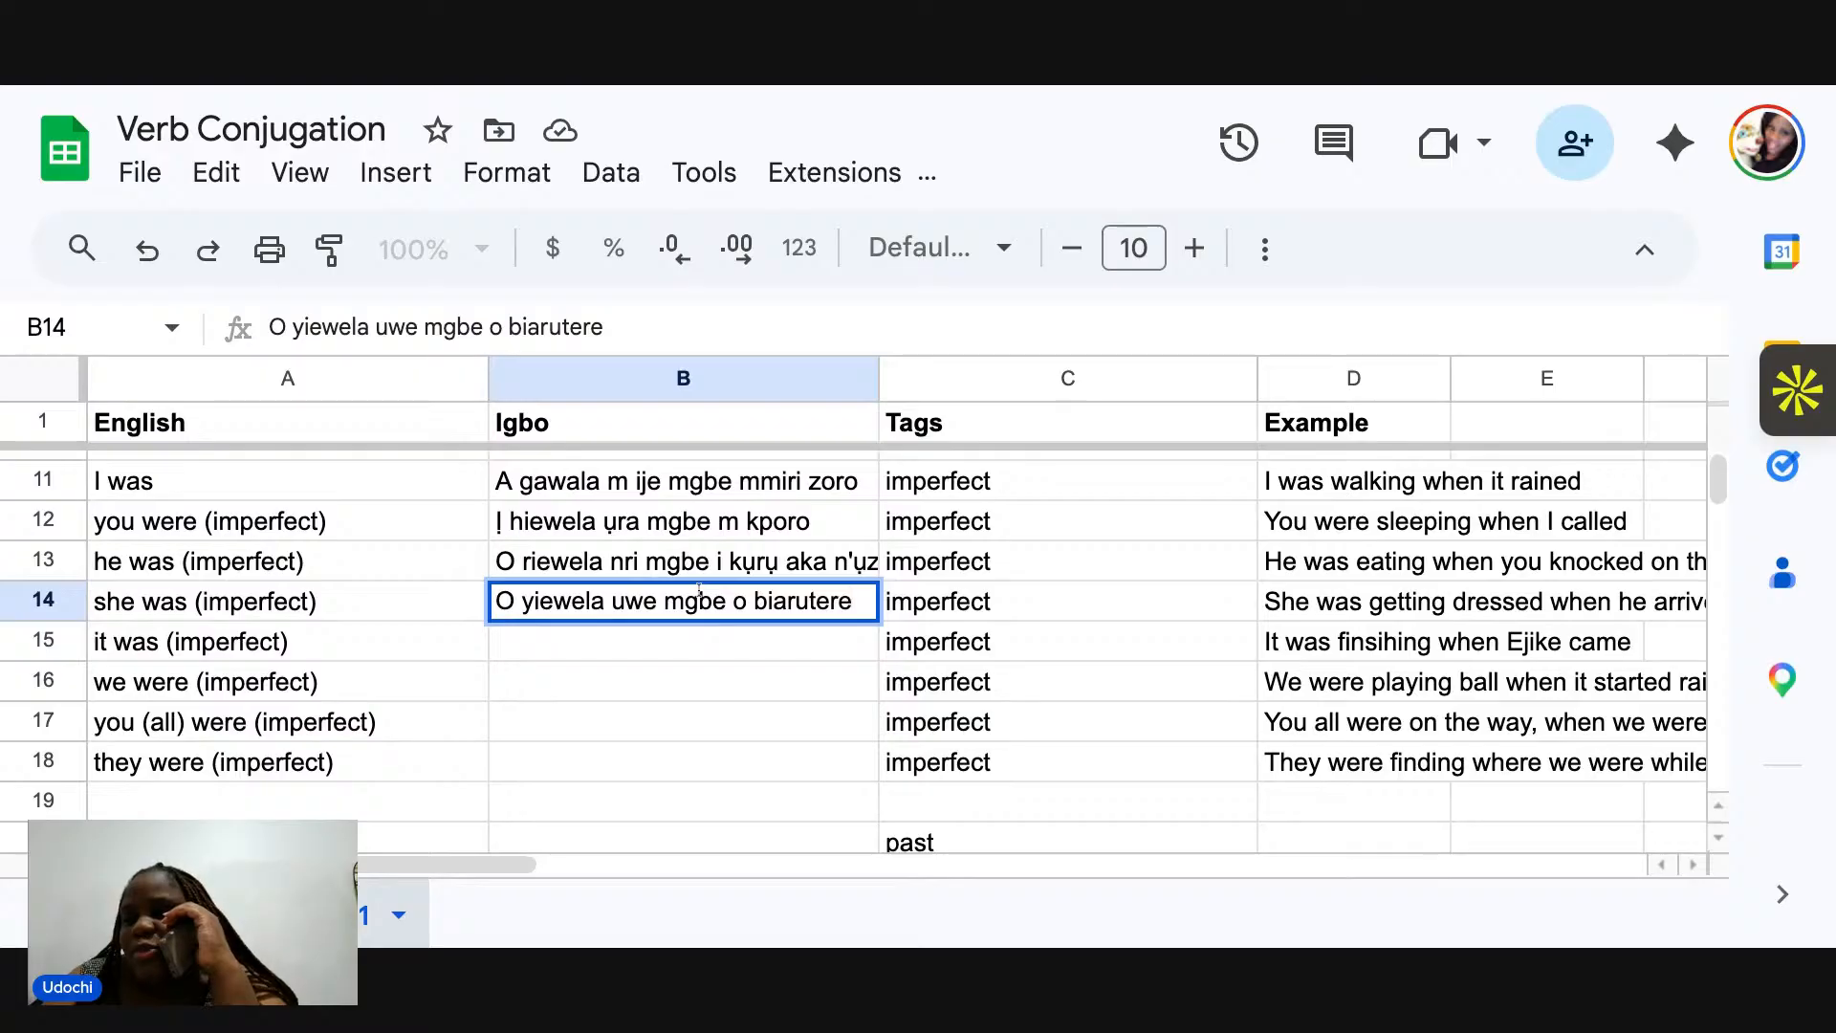
scroll(706, 575, "up", 2)
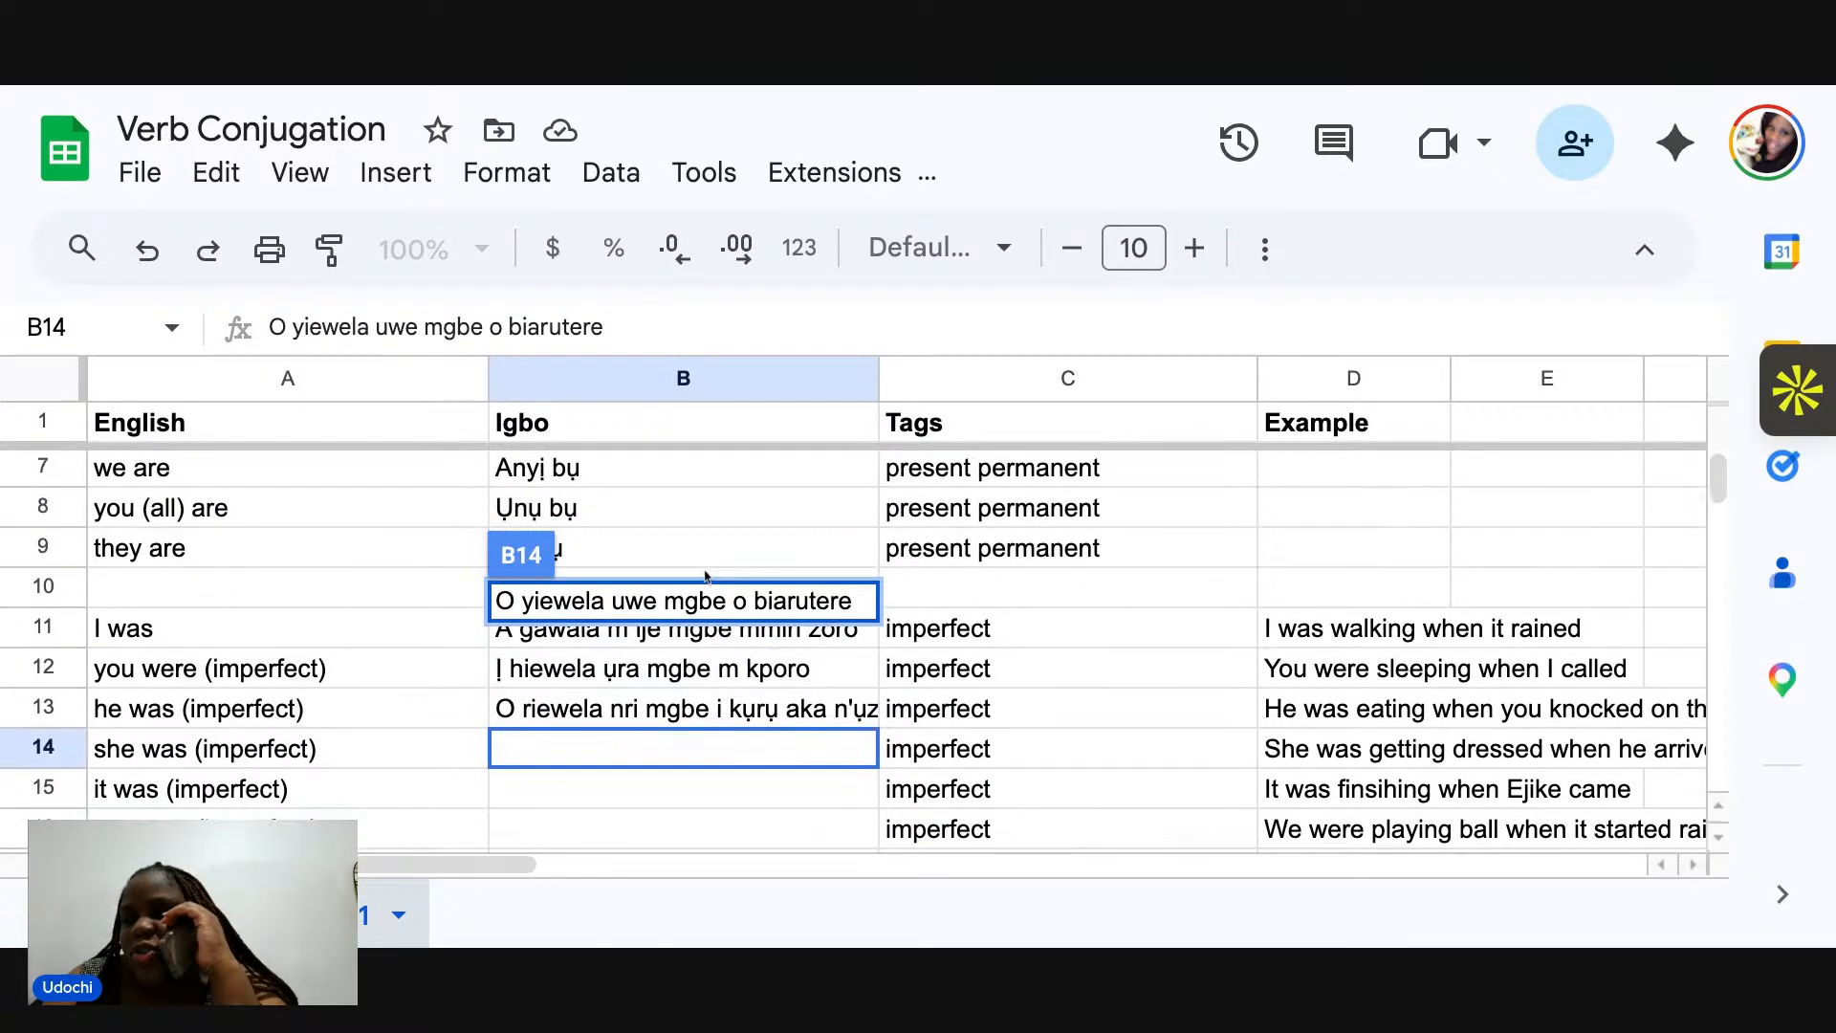
left_click(689, 664)
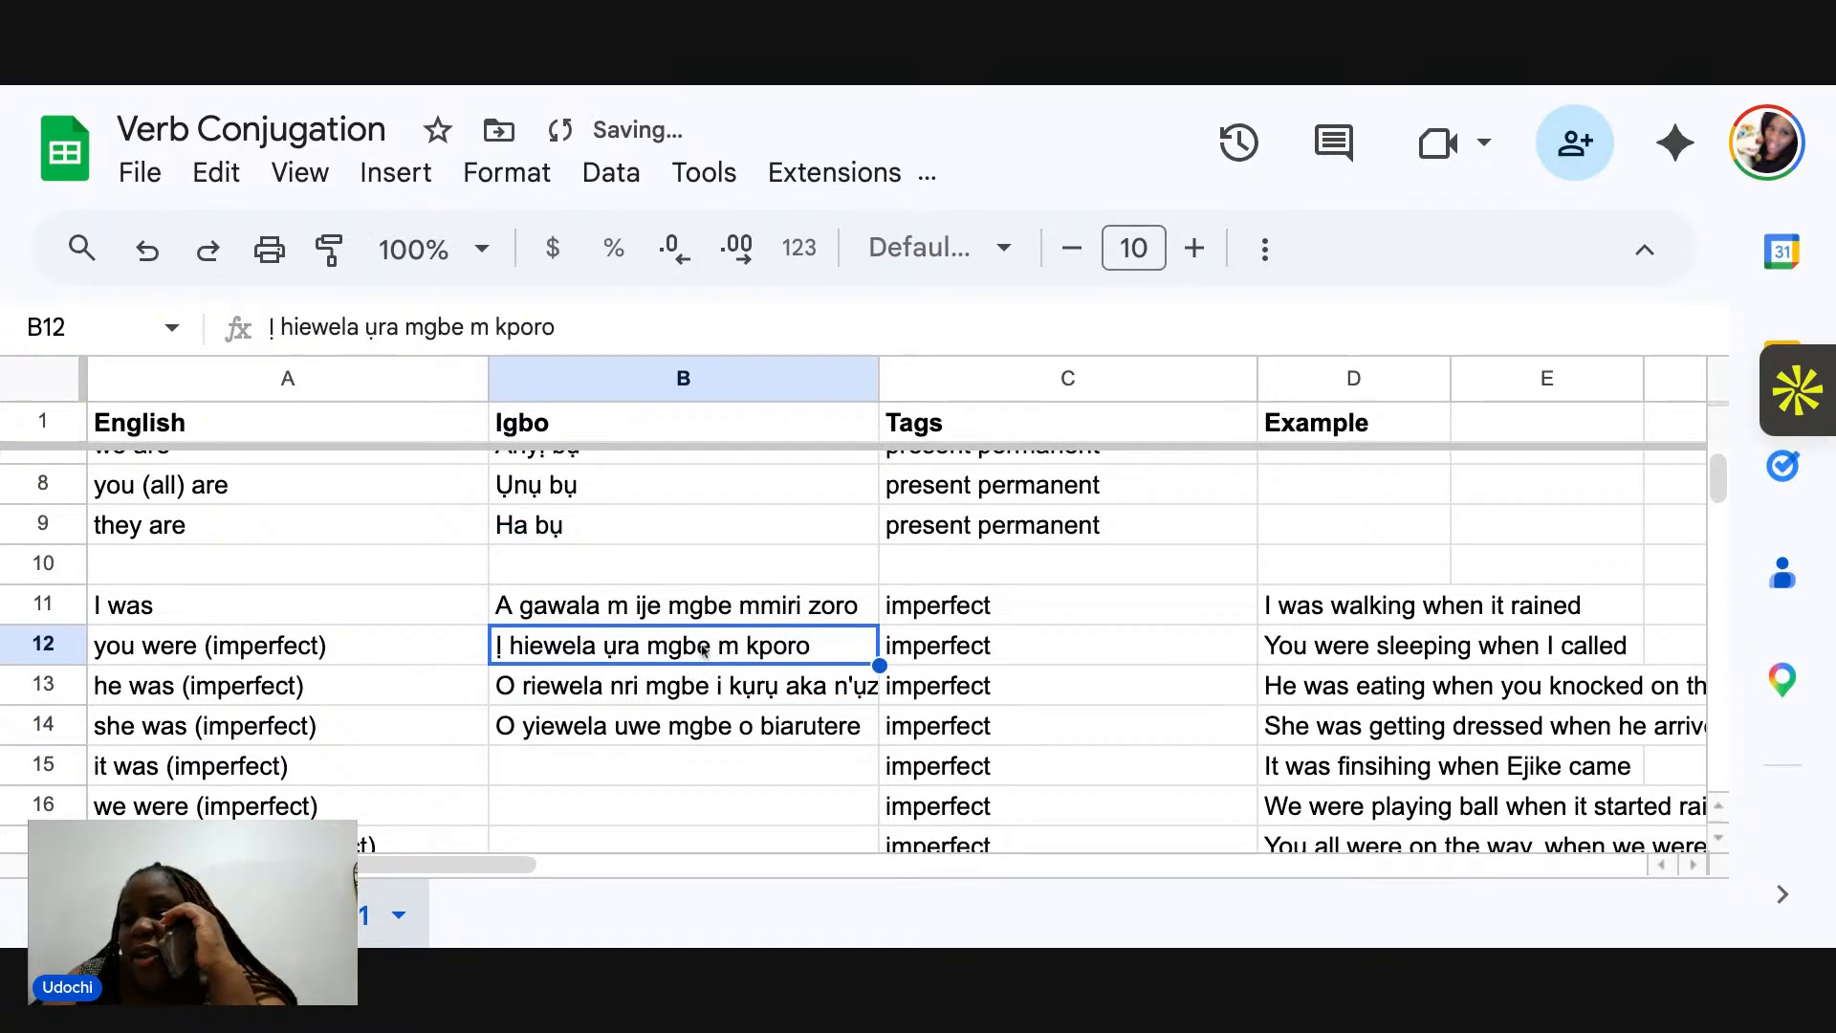
scroll(712, 643, "up", 5)
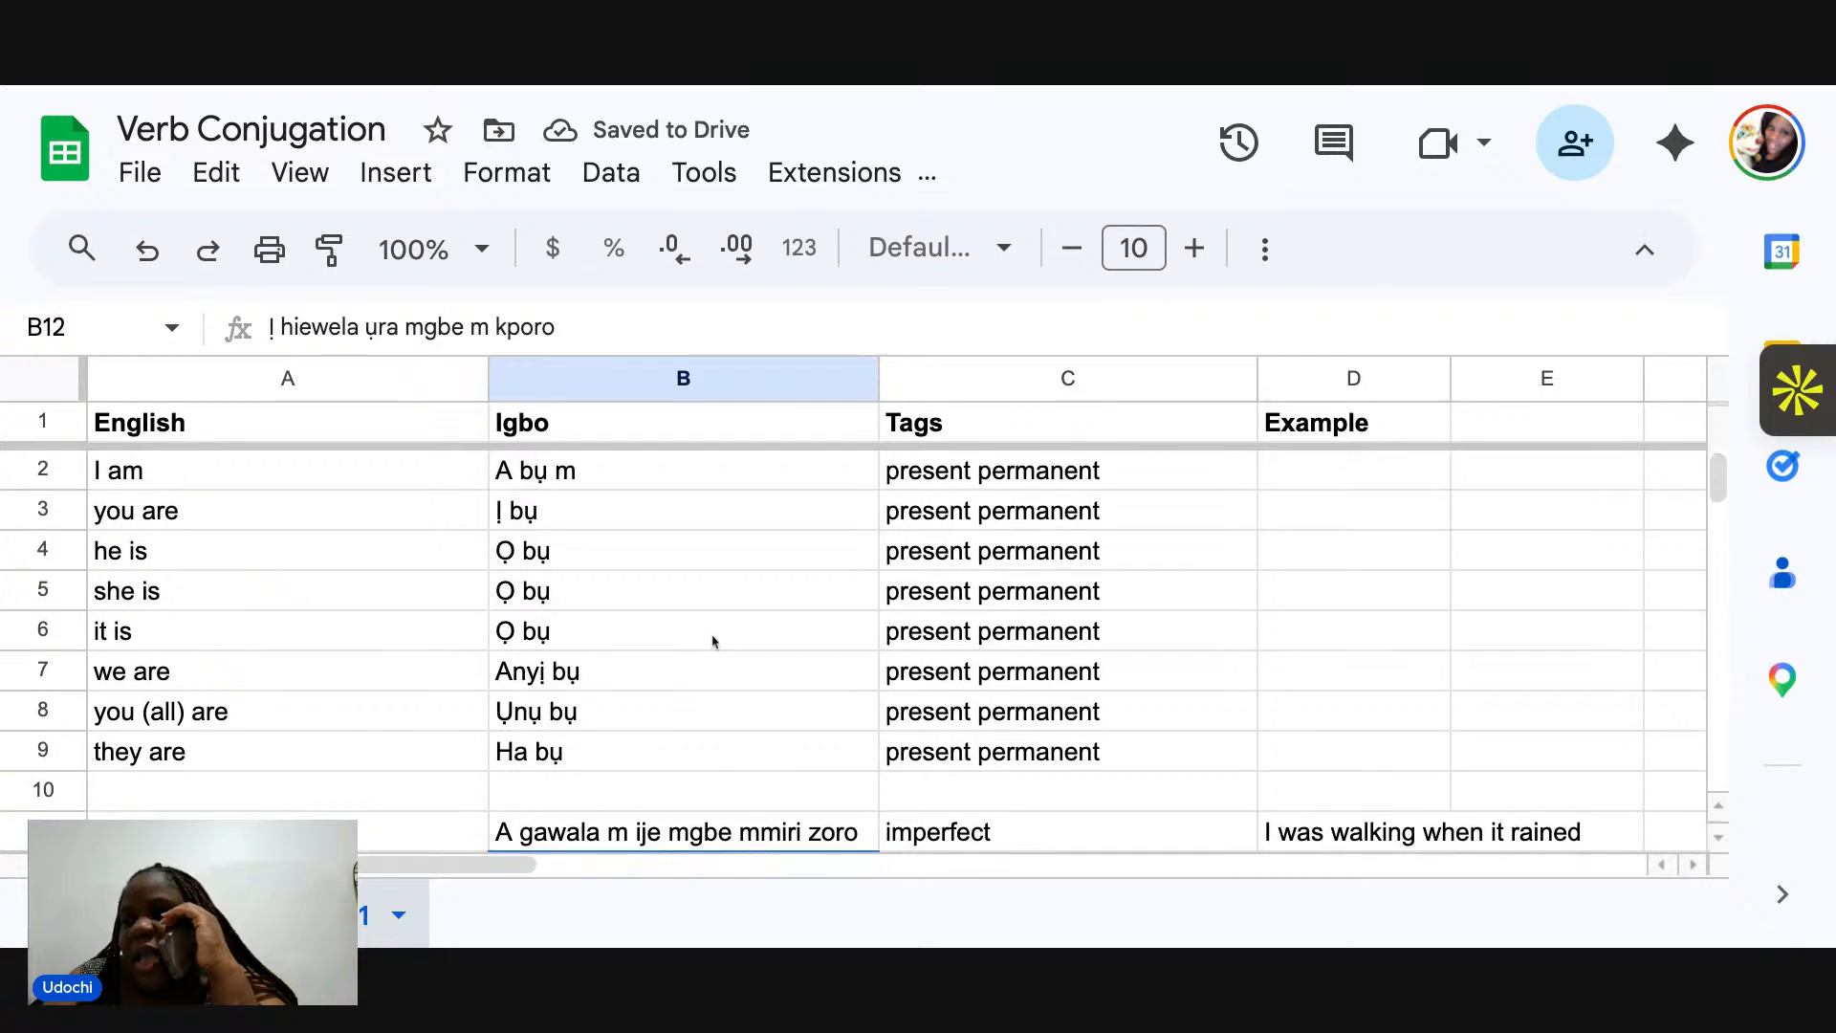
scroll(717, 638, "down", 1)
scroll(897, 650, "down", 2)
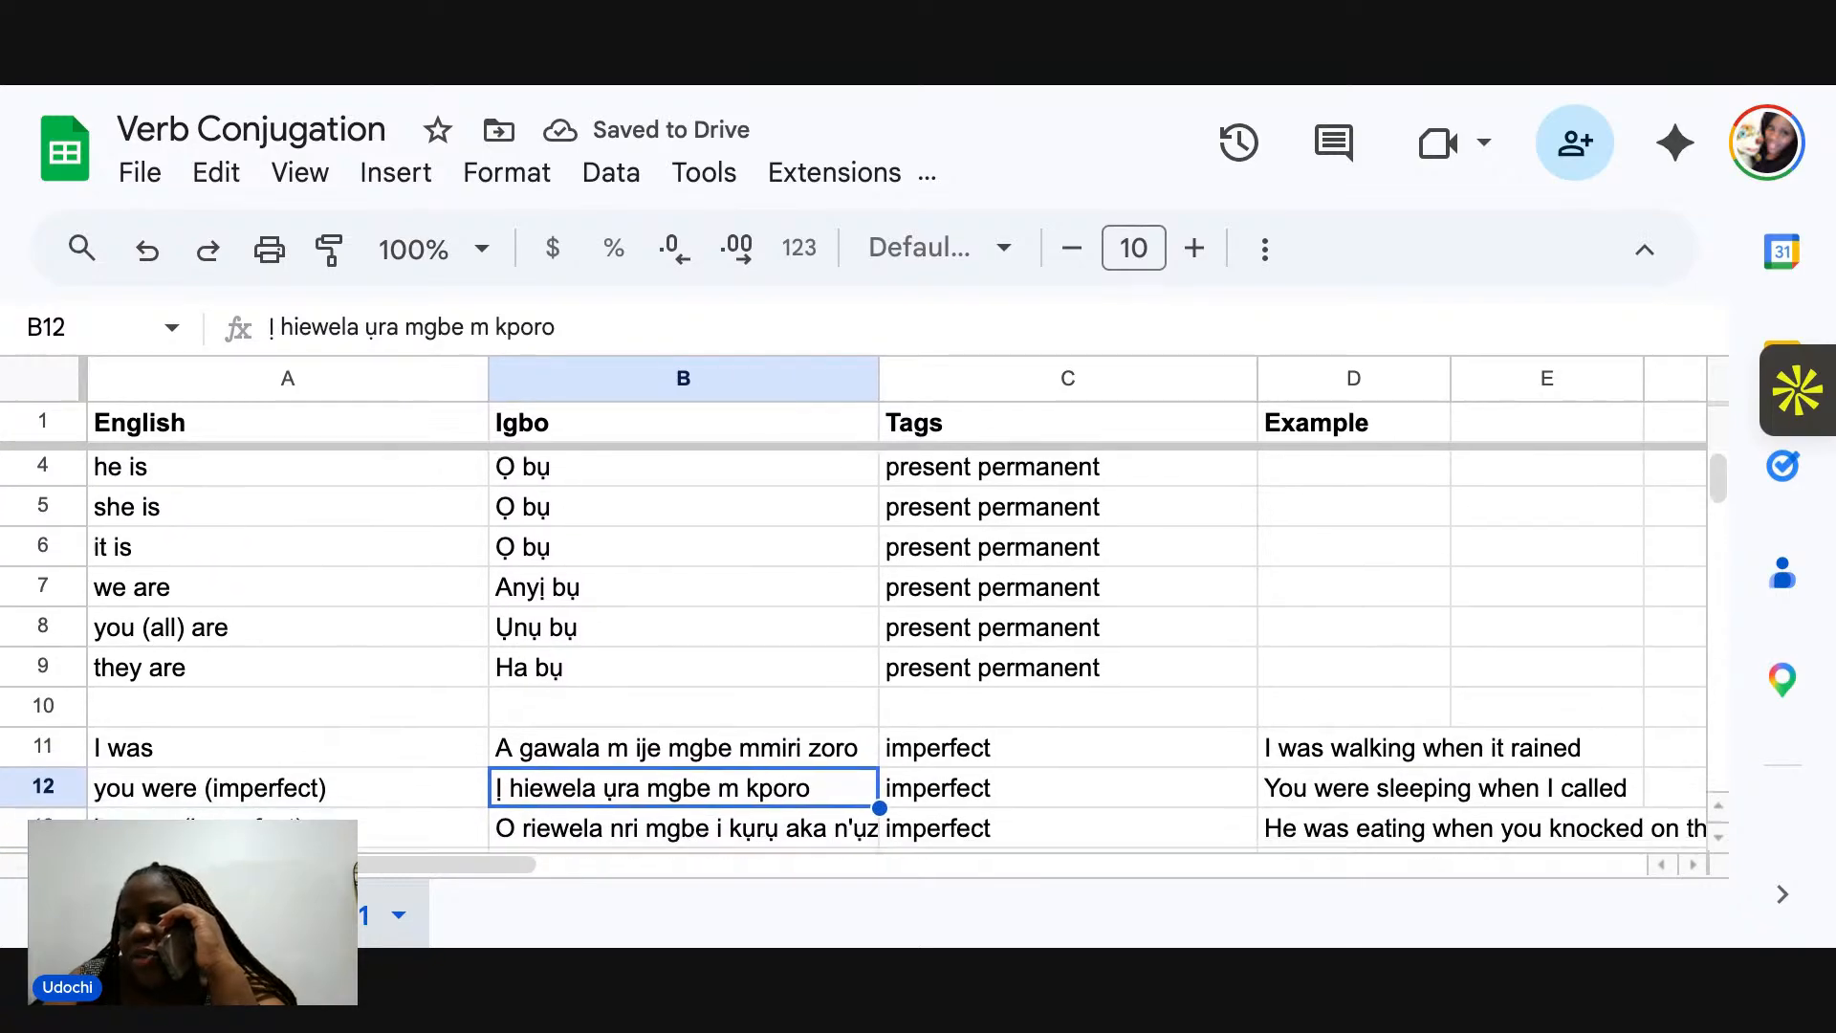
scroll(853, 651, "up", 2)
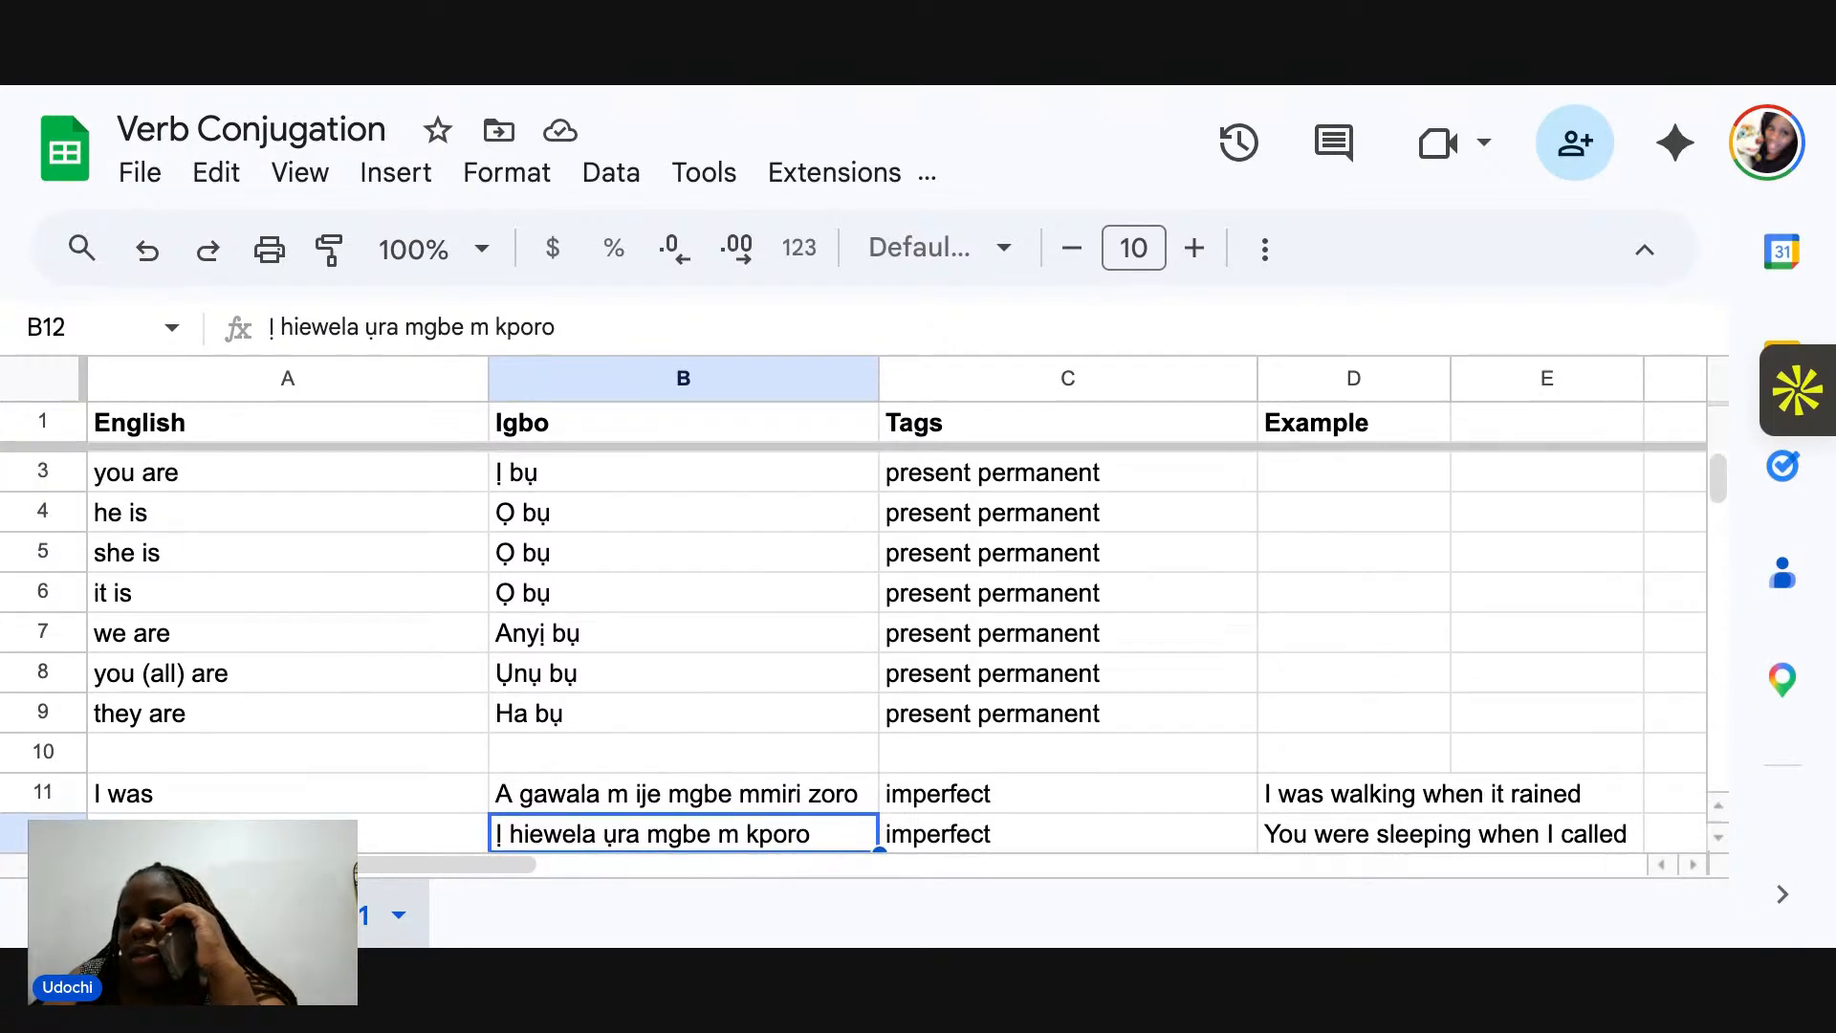
scroll(853, 651, "down", 1)
scroll(853, 651, "up", 2)
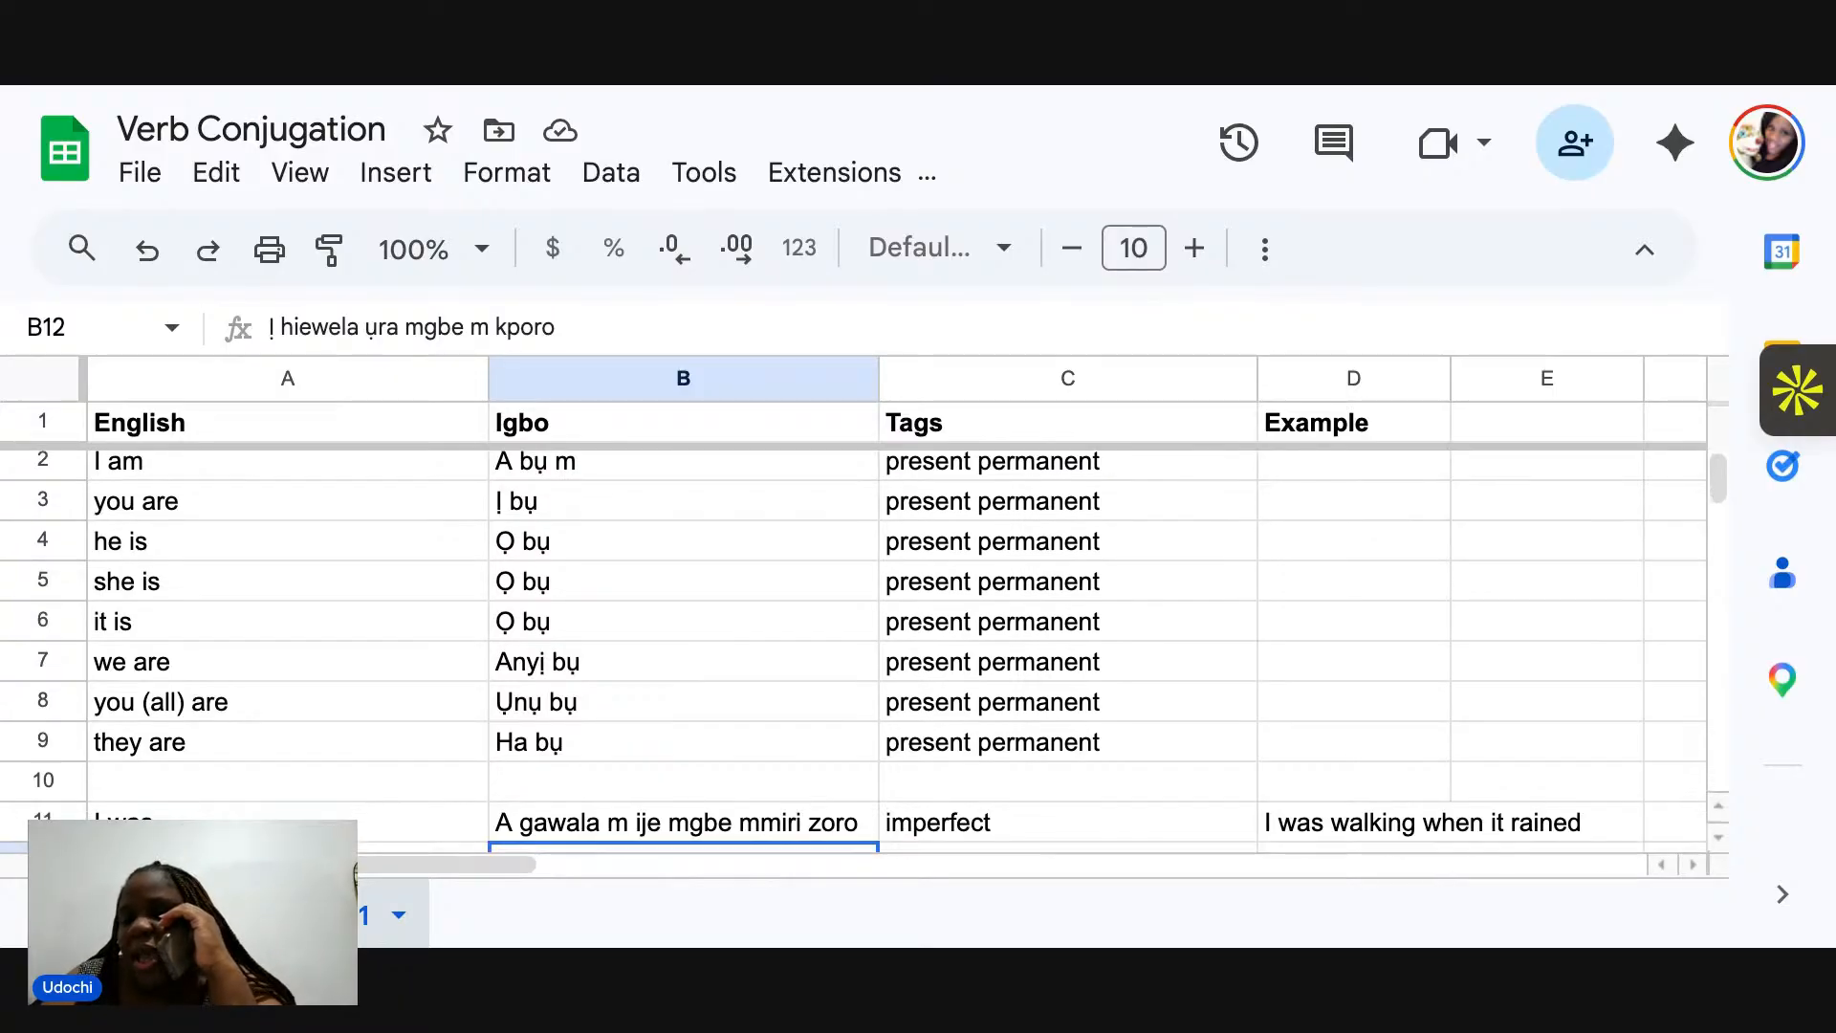
scroll(853, 651, "down", 1)
scroll(853, 651, "down", 1)
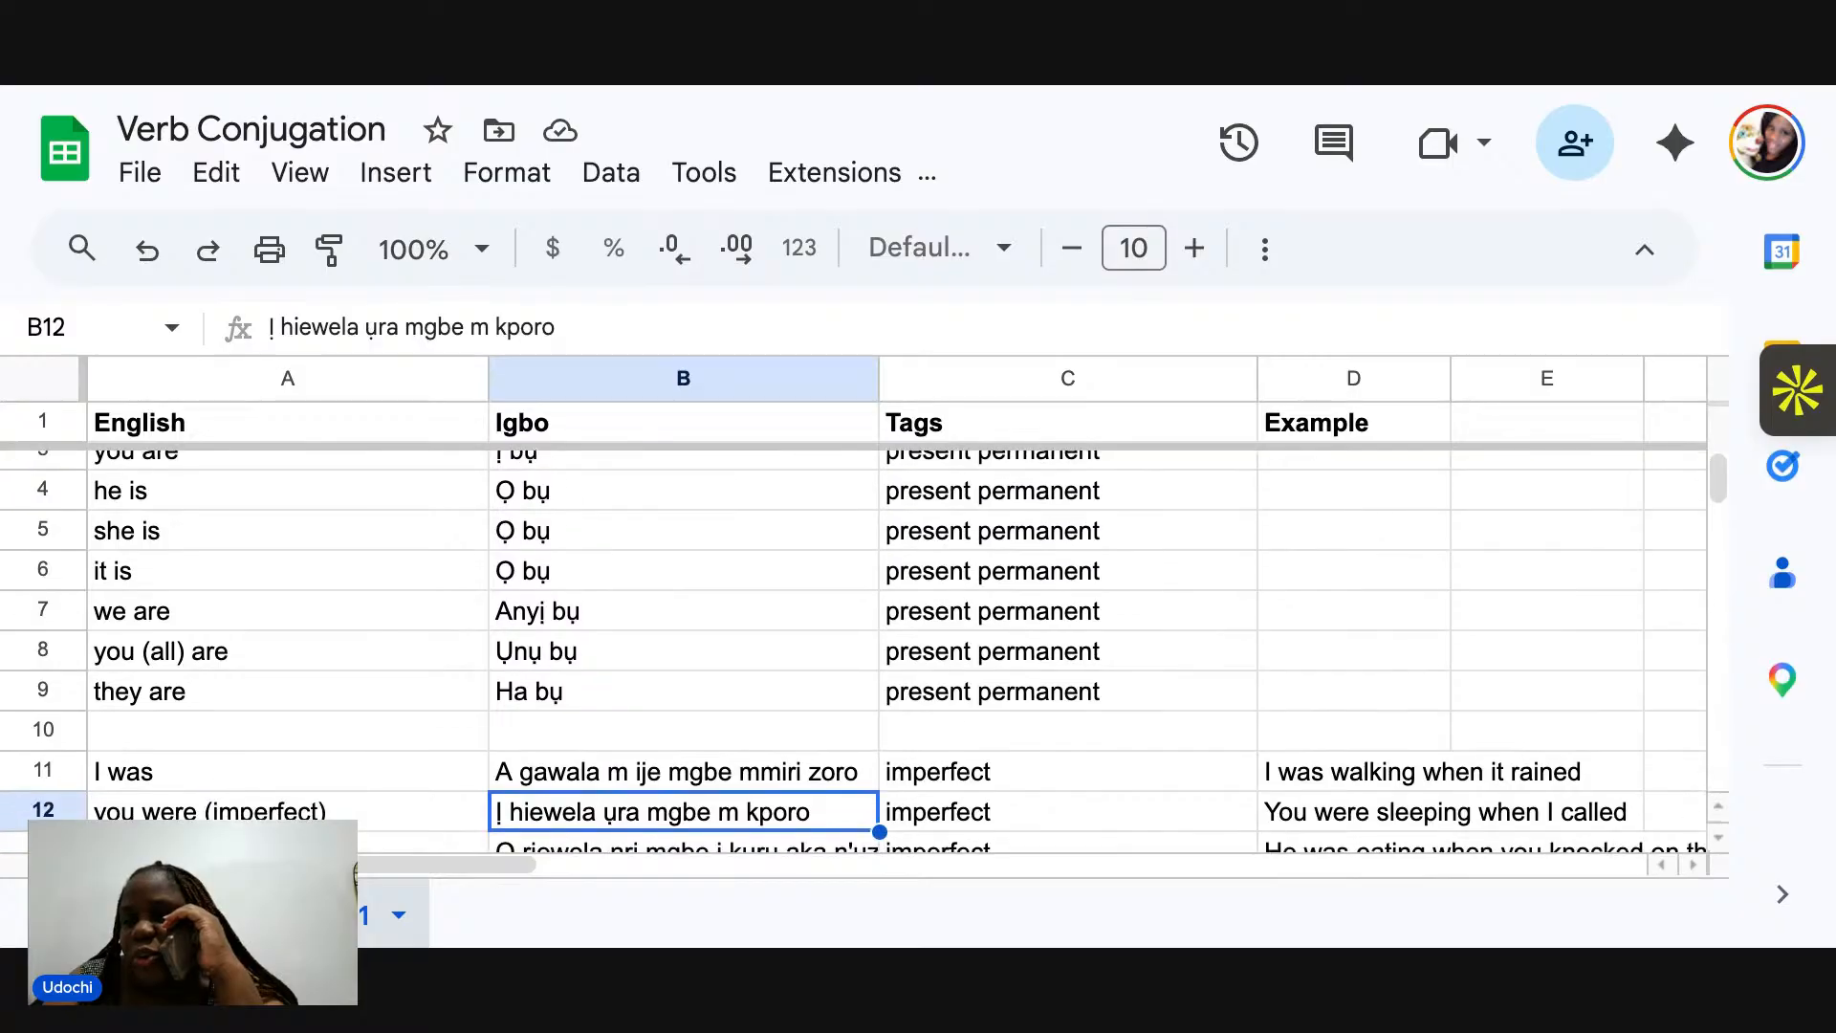
scroll(853, 651, "up", 2)
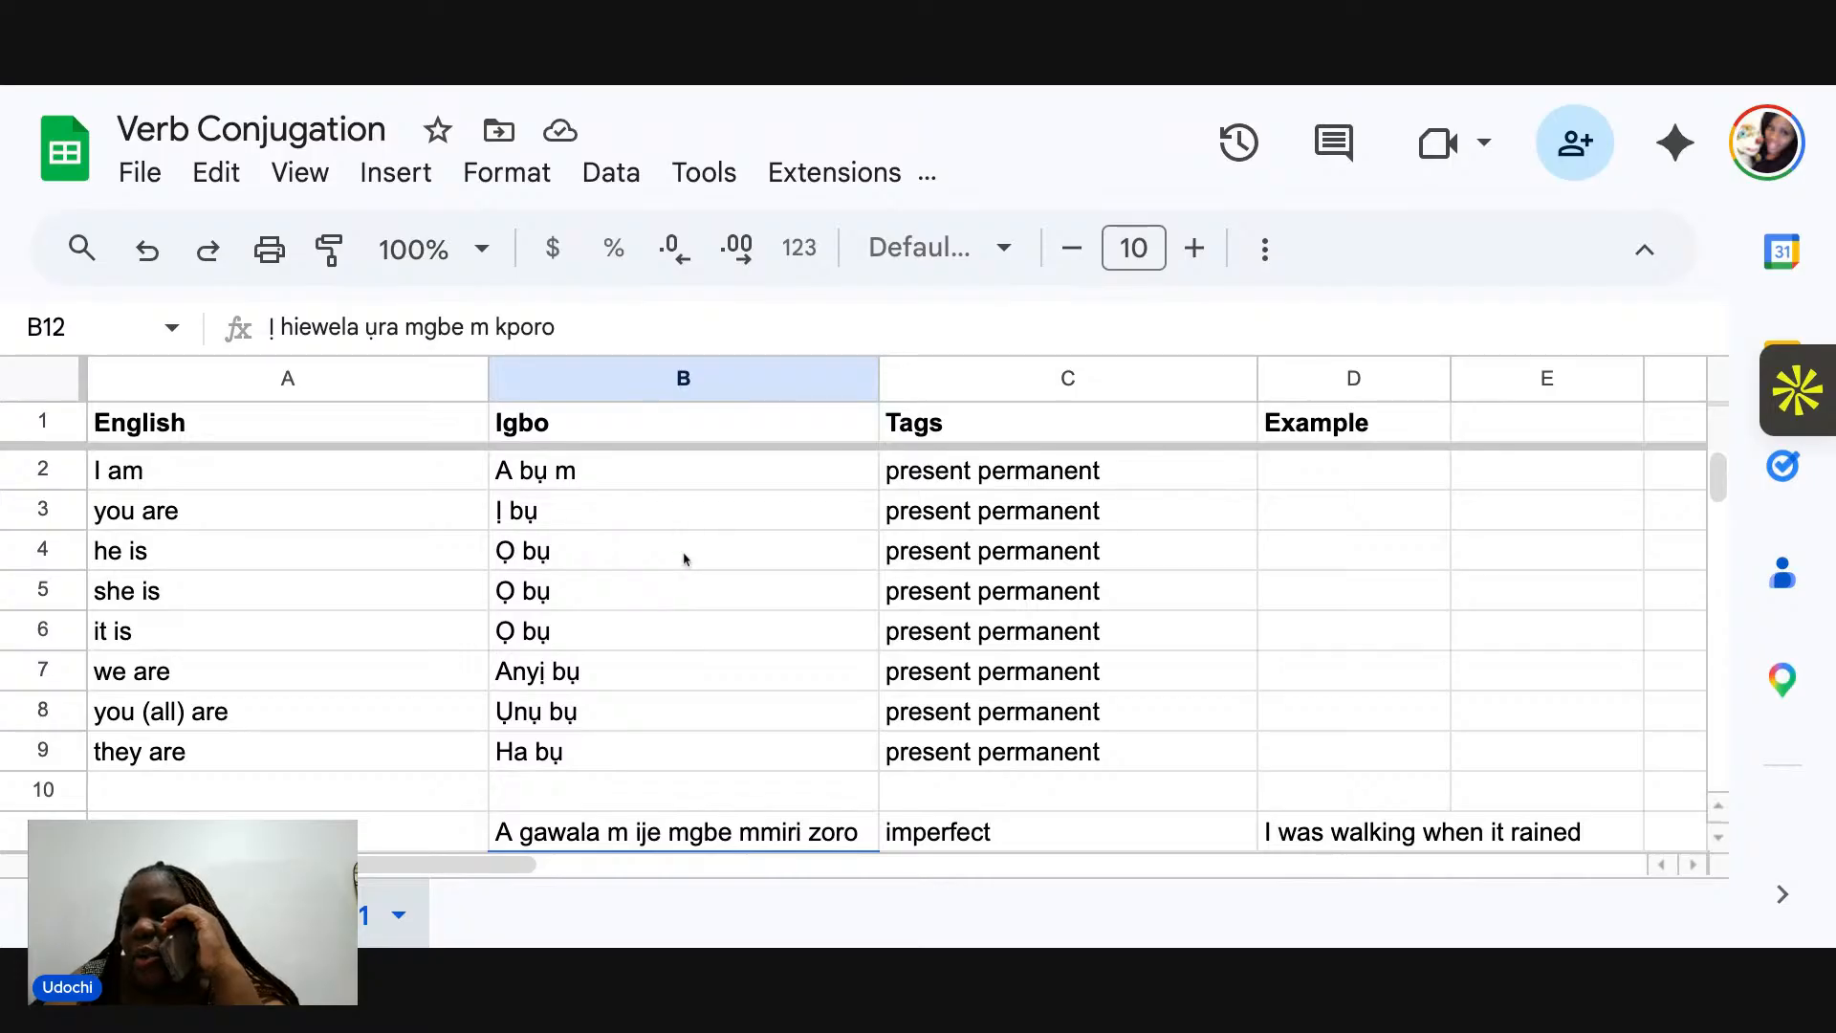
Correct the verb "hiewela" to "hiwela" in the Igbo sentence in cell B12, on the "you were (imperfect)" row.
scroll(684, 560, "down", 4)
scroll(685, 559, "down", 4)
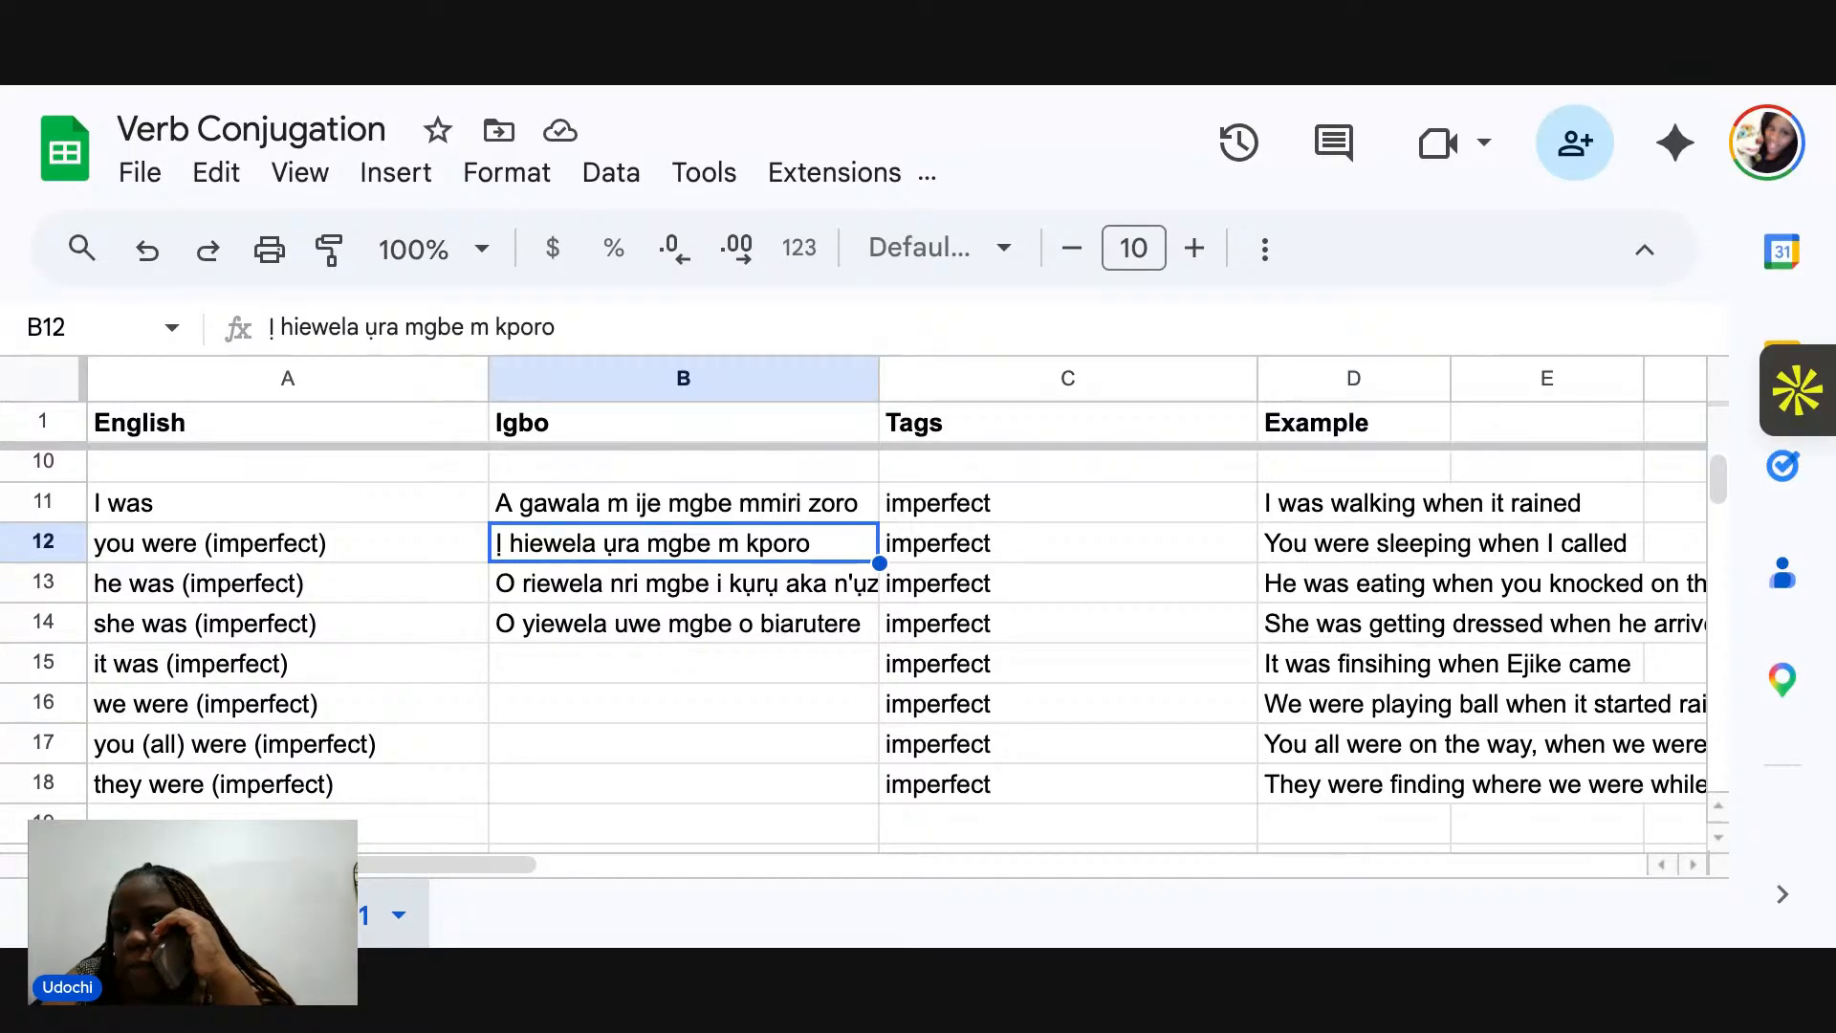
double_click(524, 547)
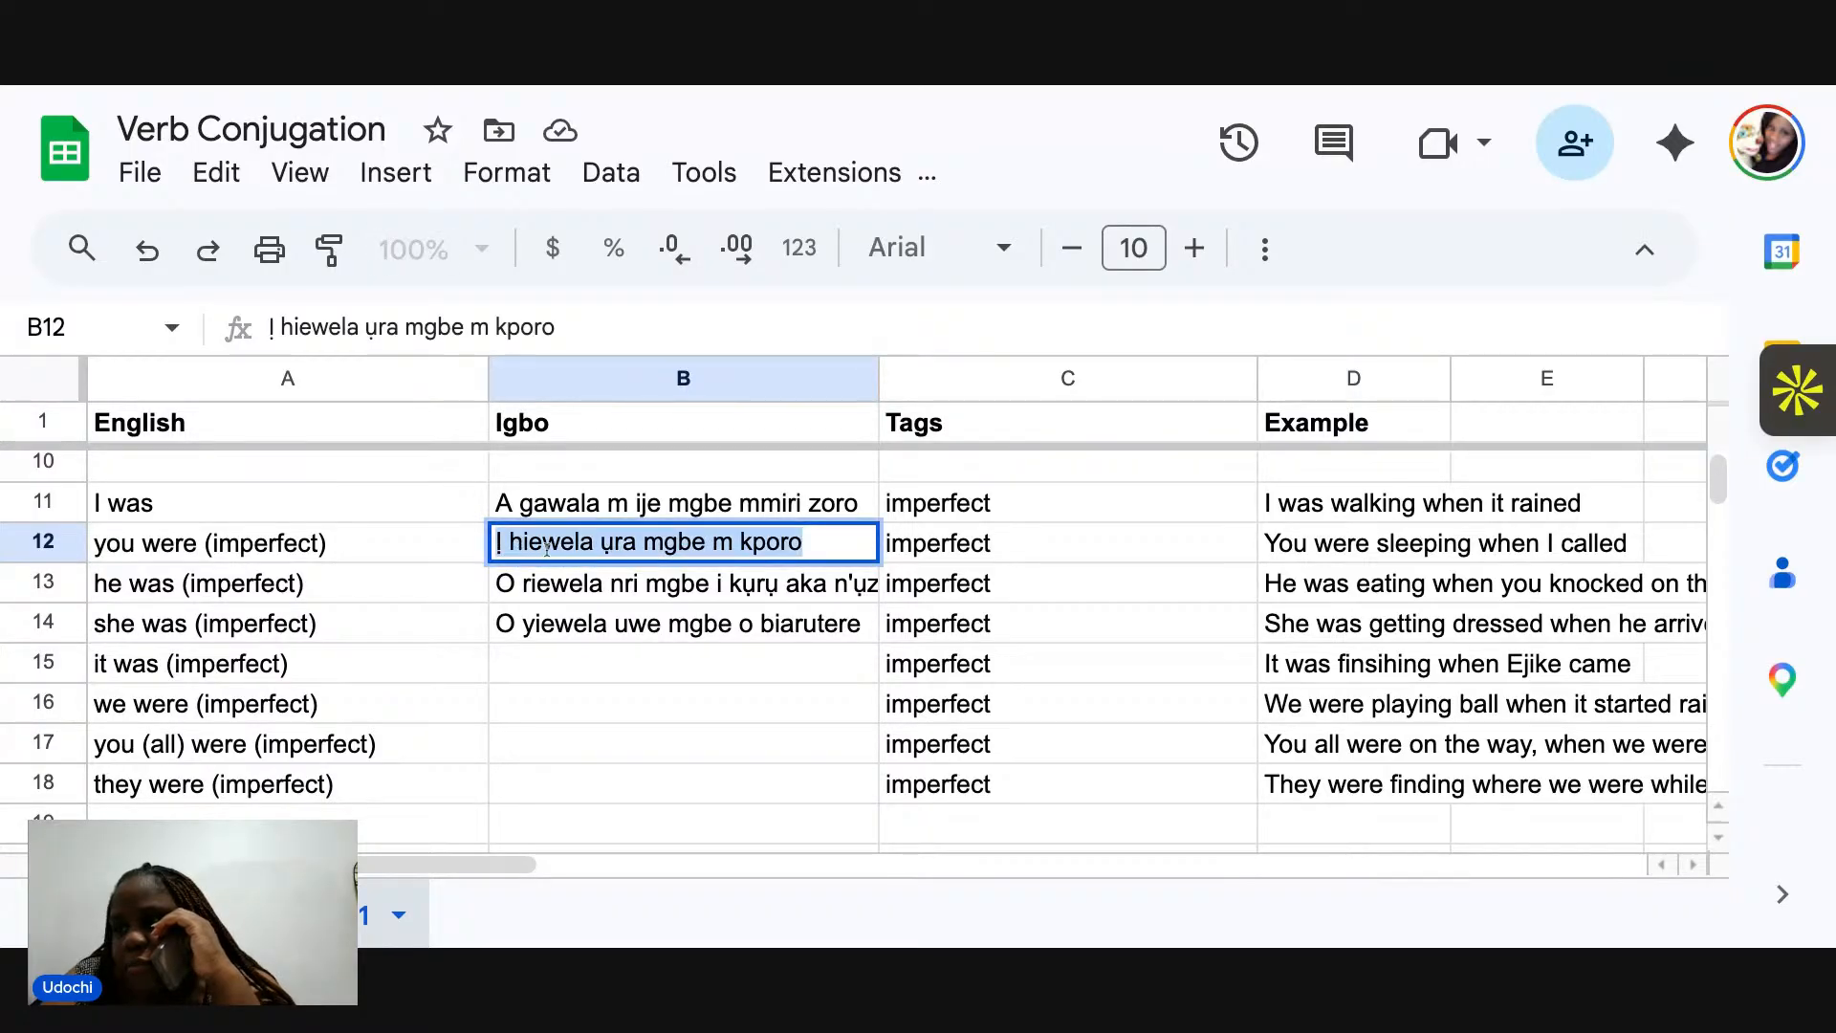
left_click(546, 547)
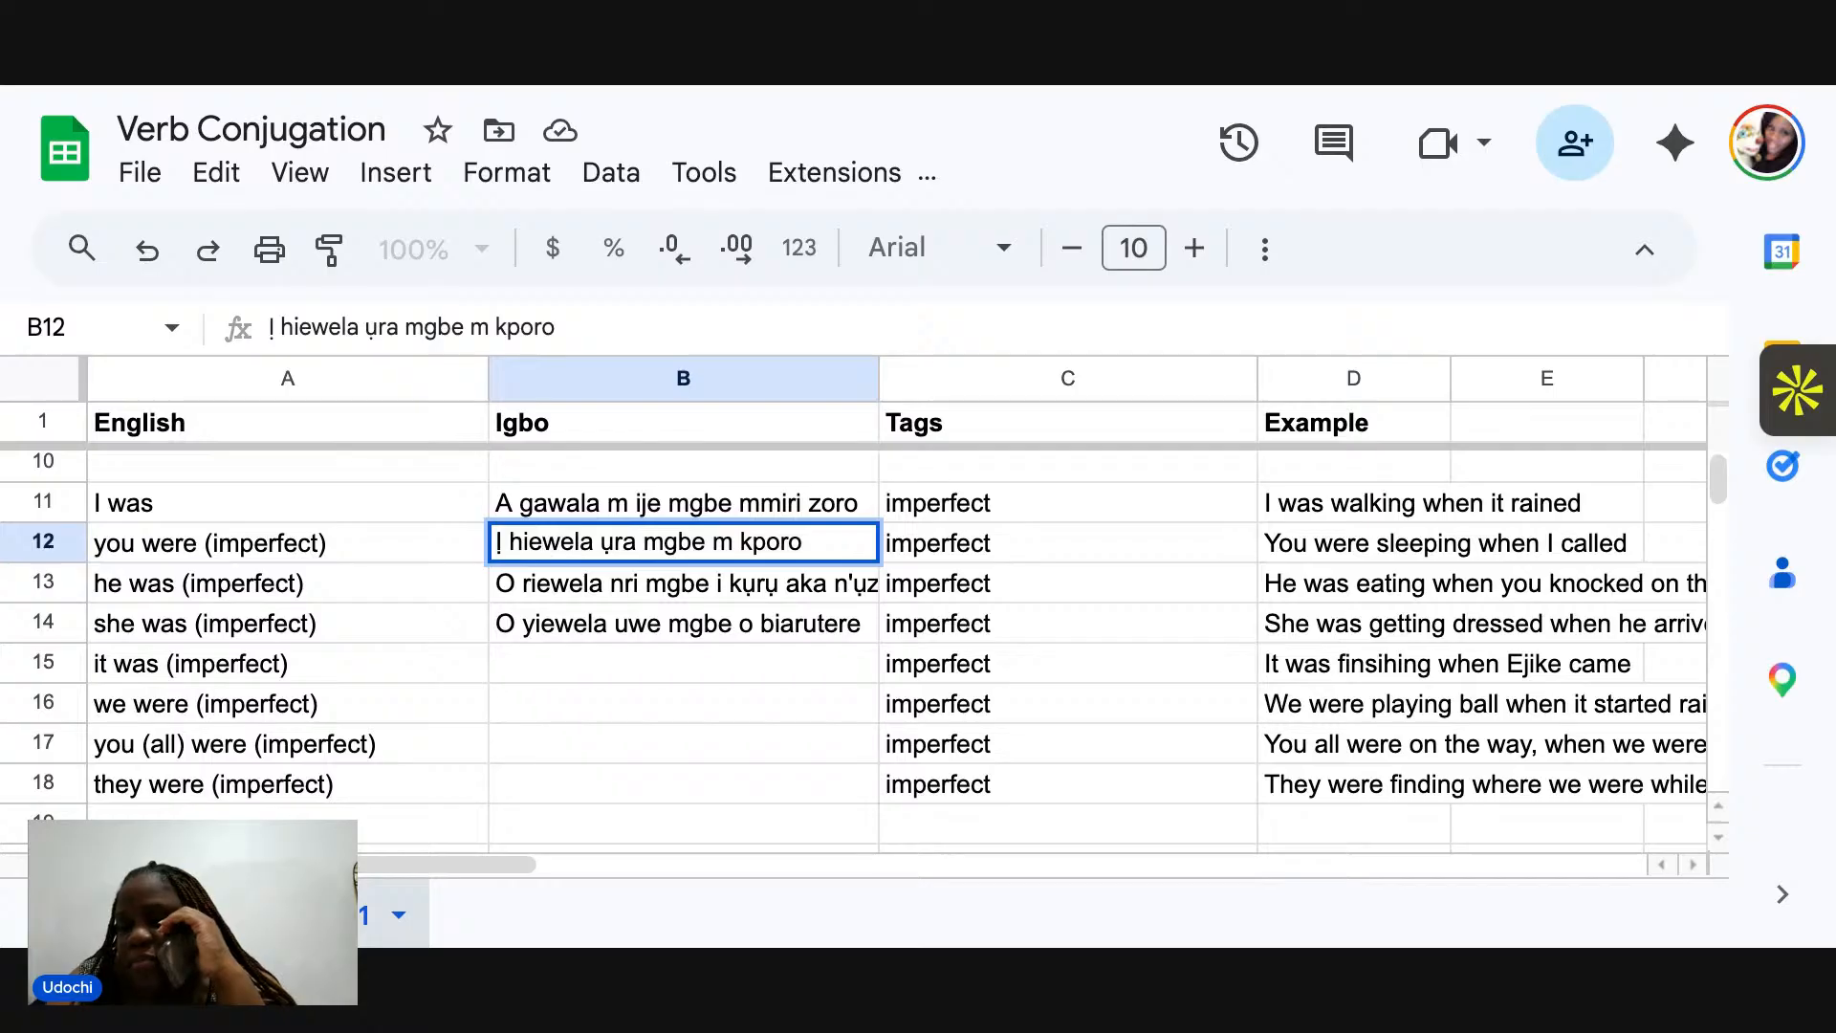
key("BackSpace")
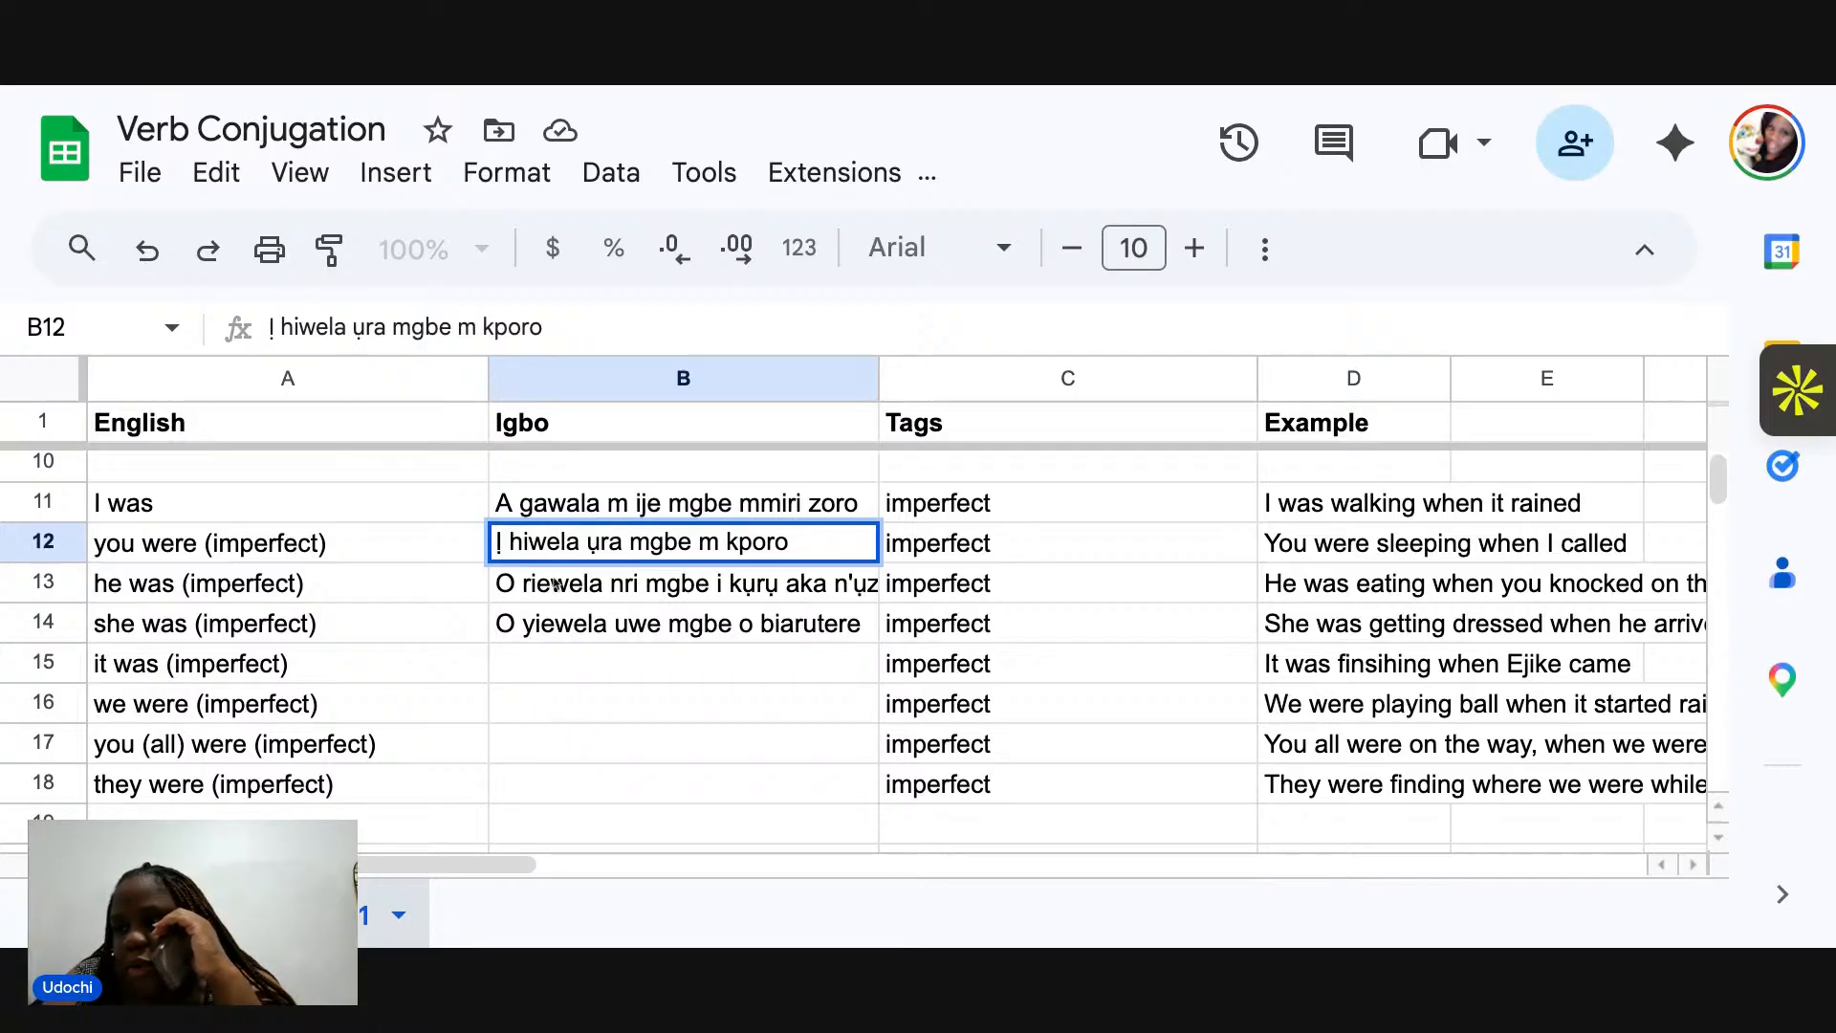
Correct the verbs in the Igbo sentences for "he was" and "she was" to "riwela" in cell B13 and "yiwela" in cell B14.
left_click(553, 594)
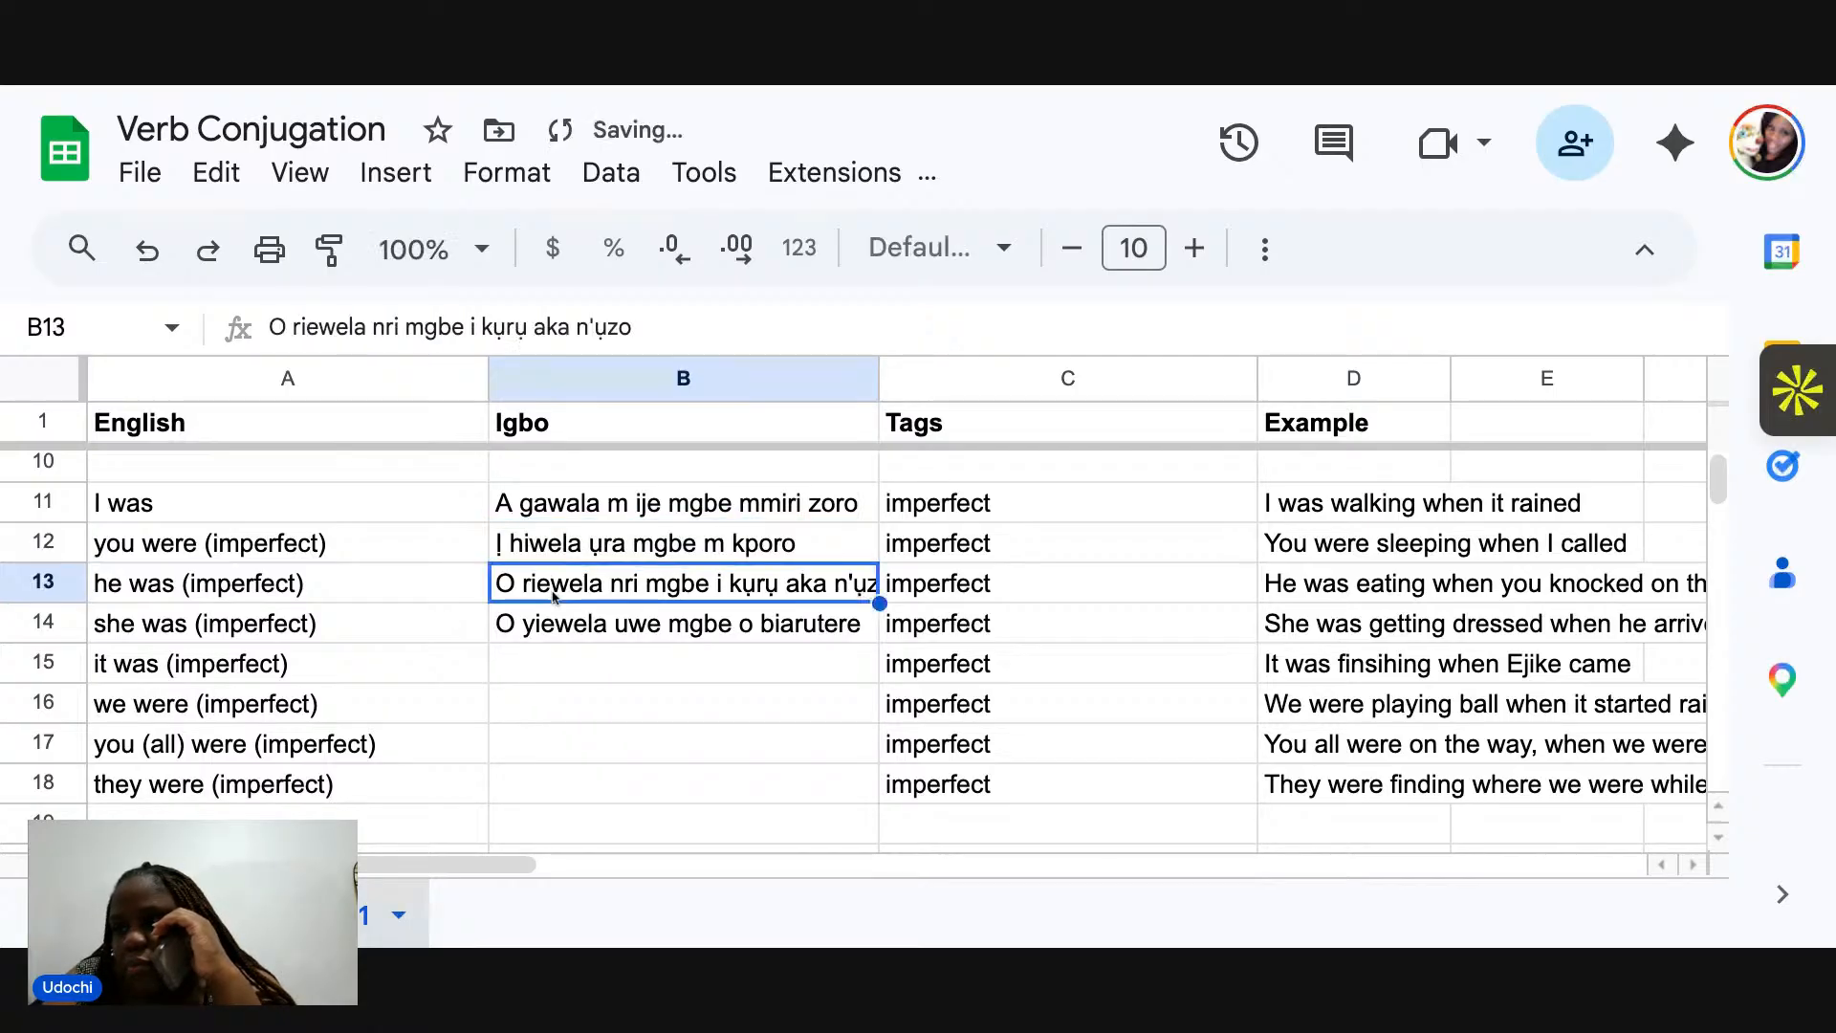
double_click(555, 590)
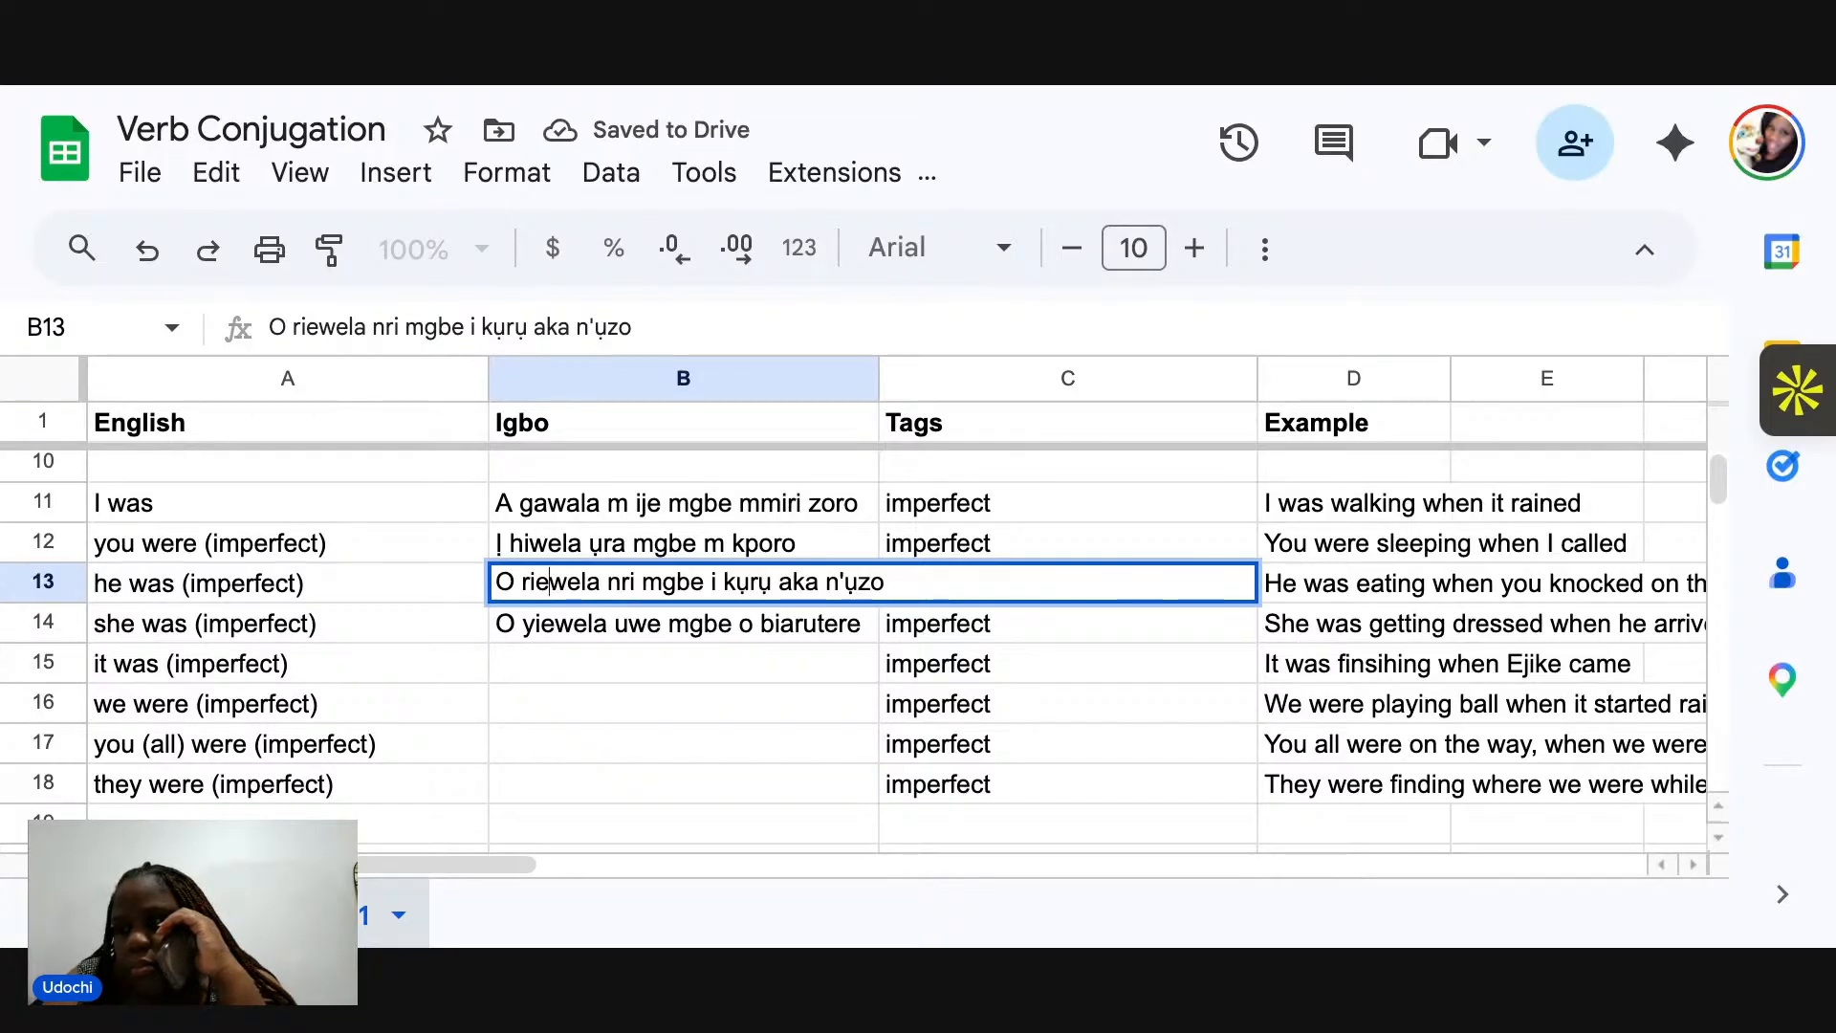
key("BackSpace")
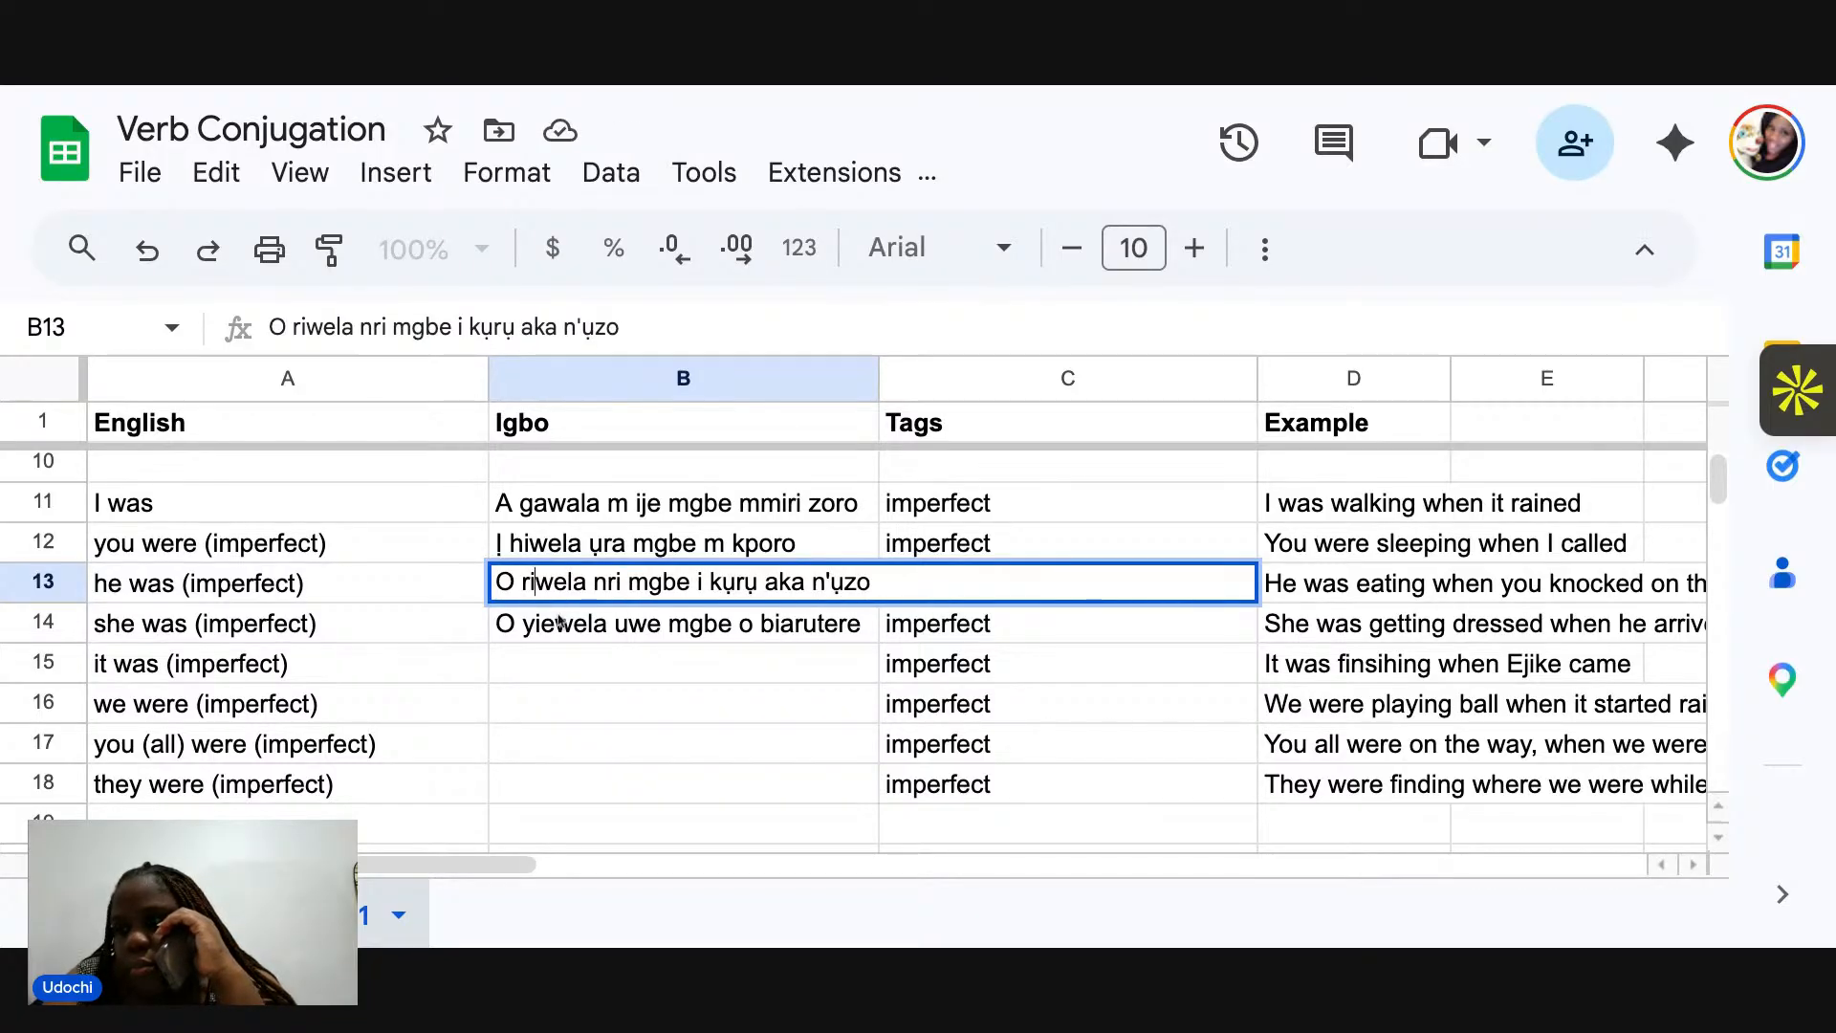
left_click(555, 631)
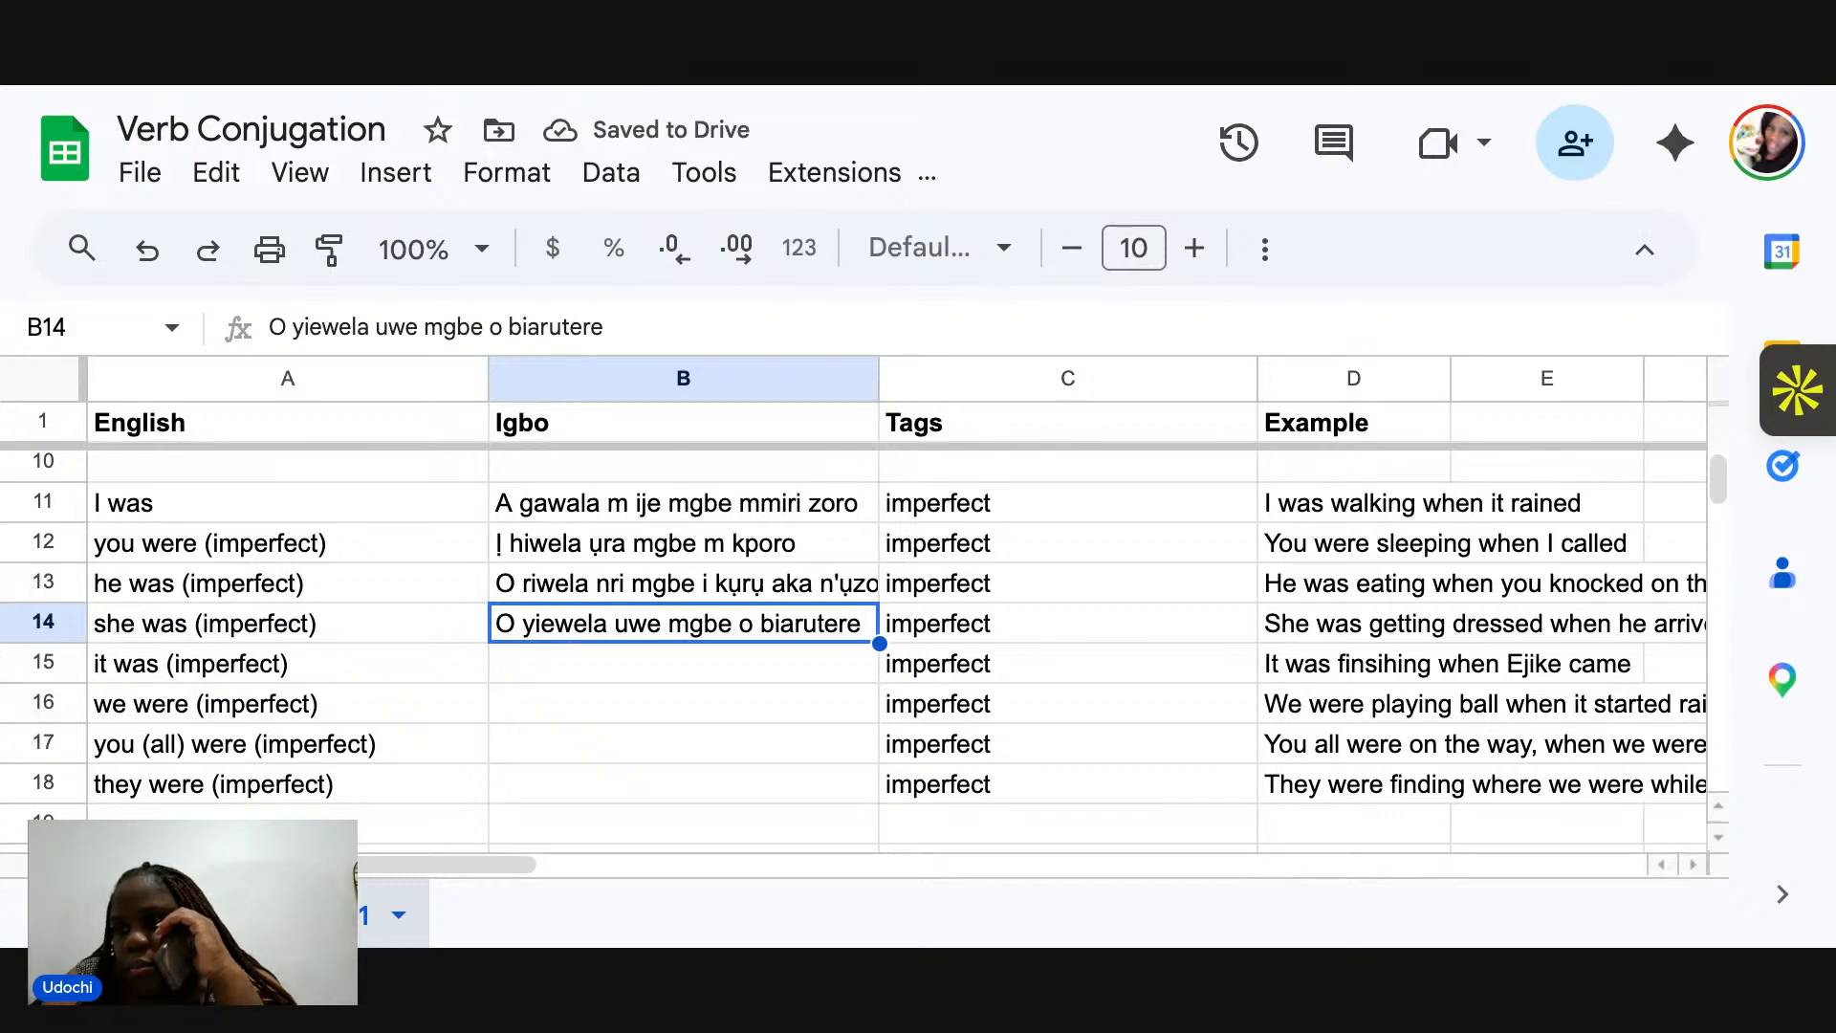
double_click(554, 622)
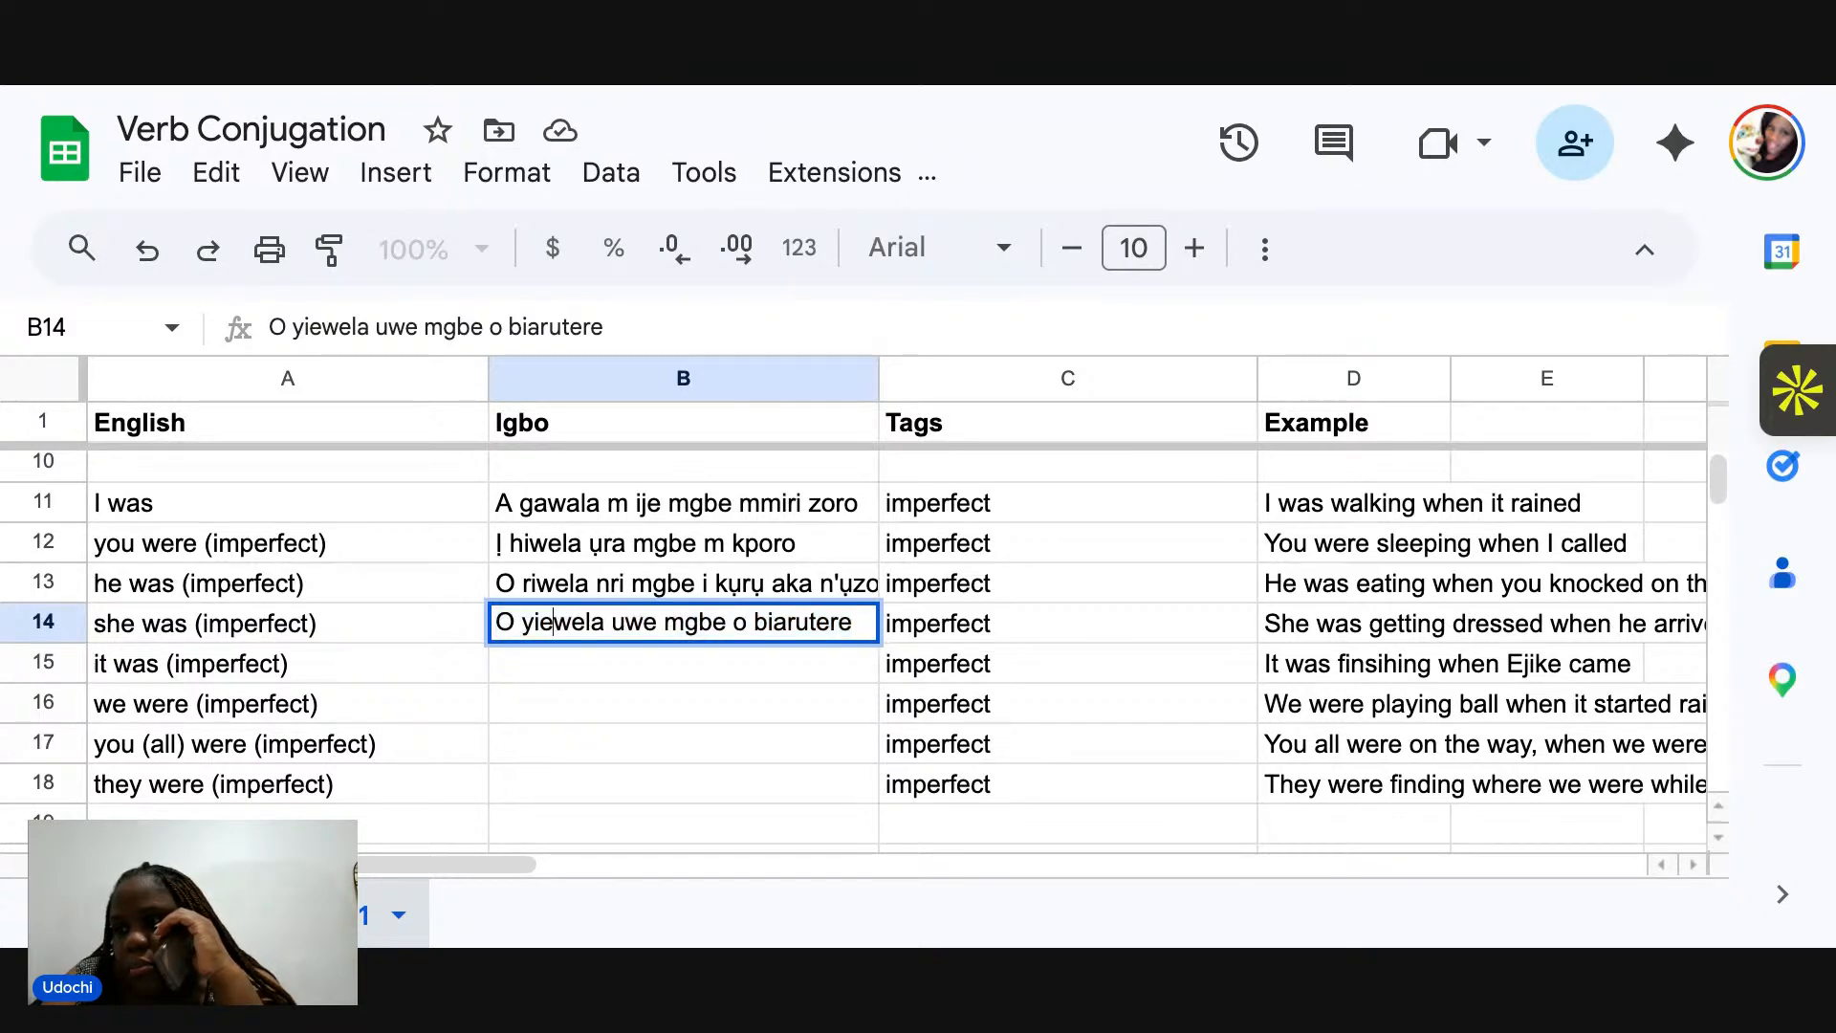
key("BackSpace")
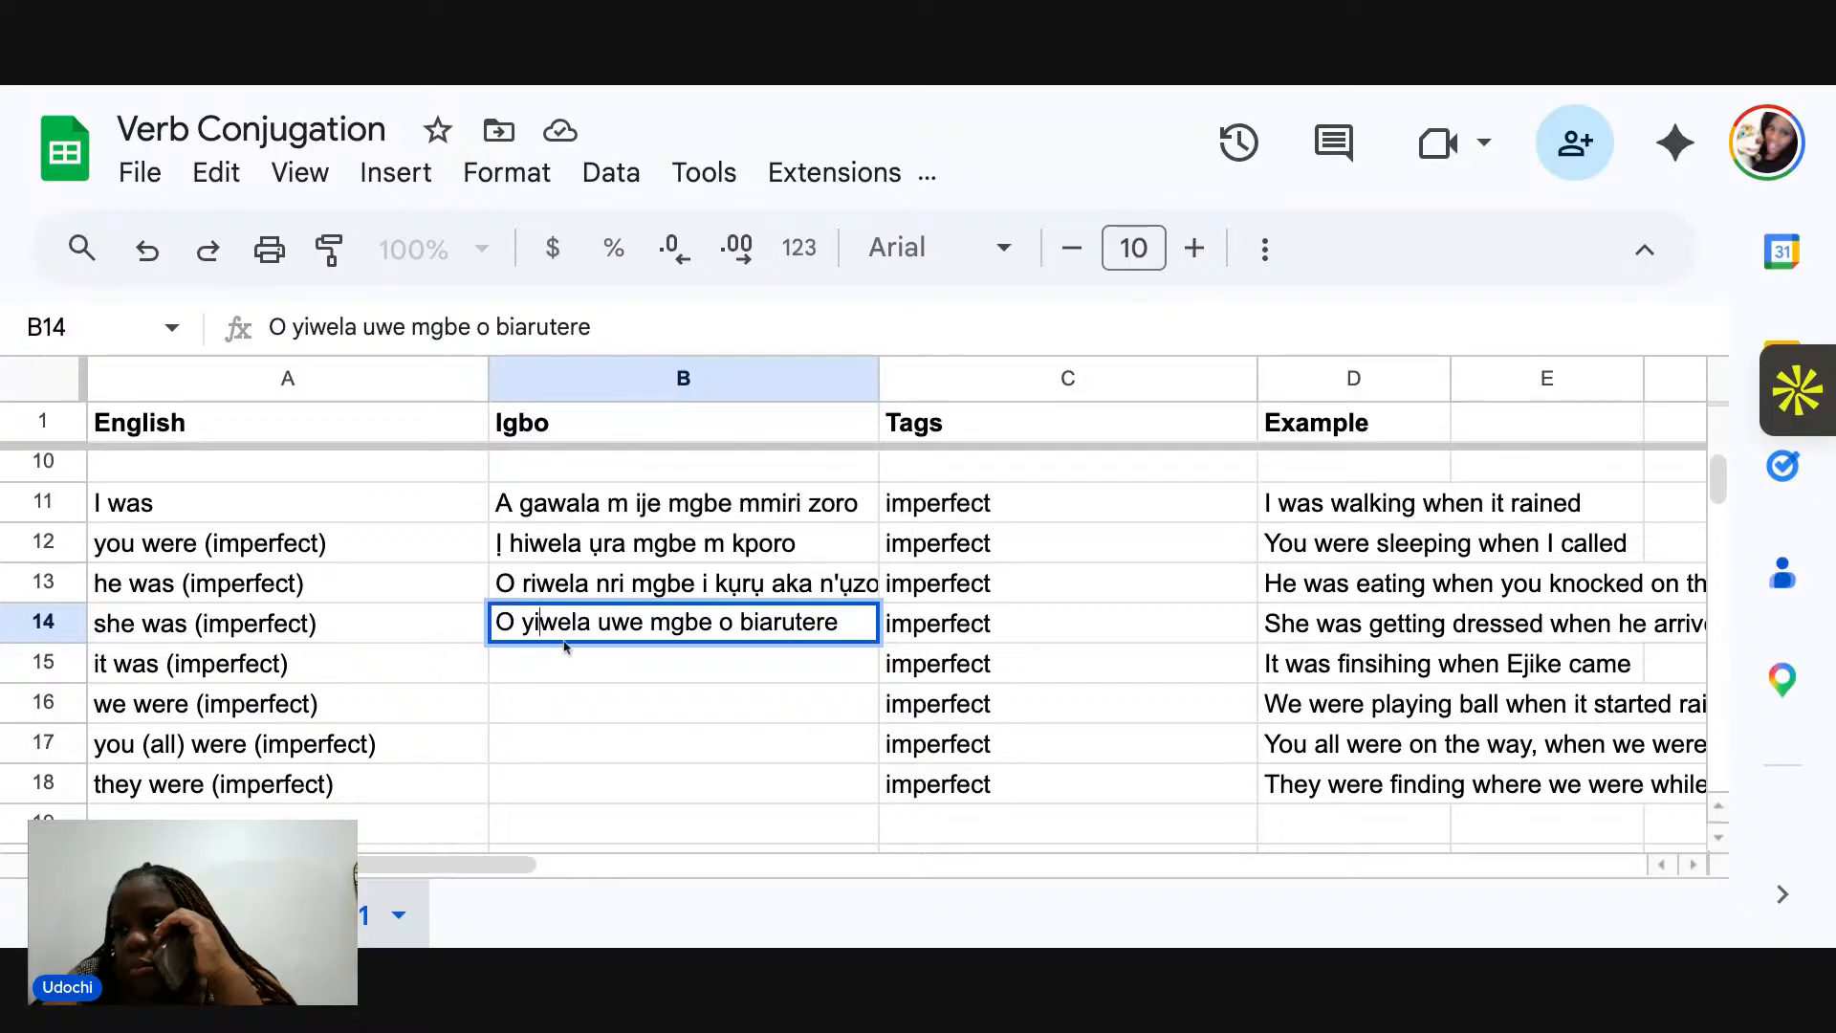
left_click(565, 675)
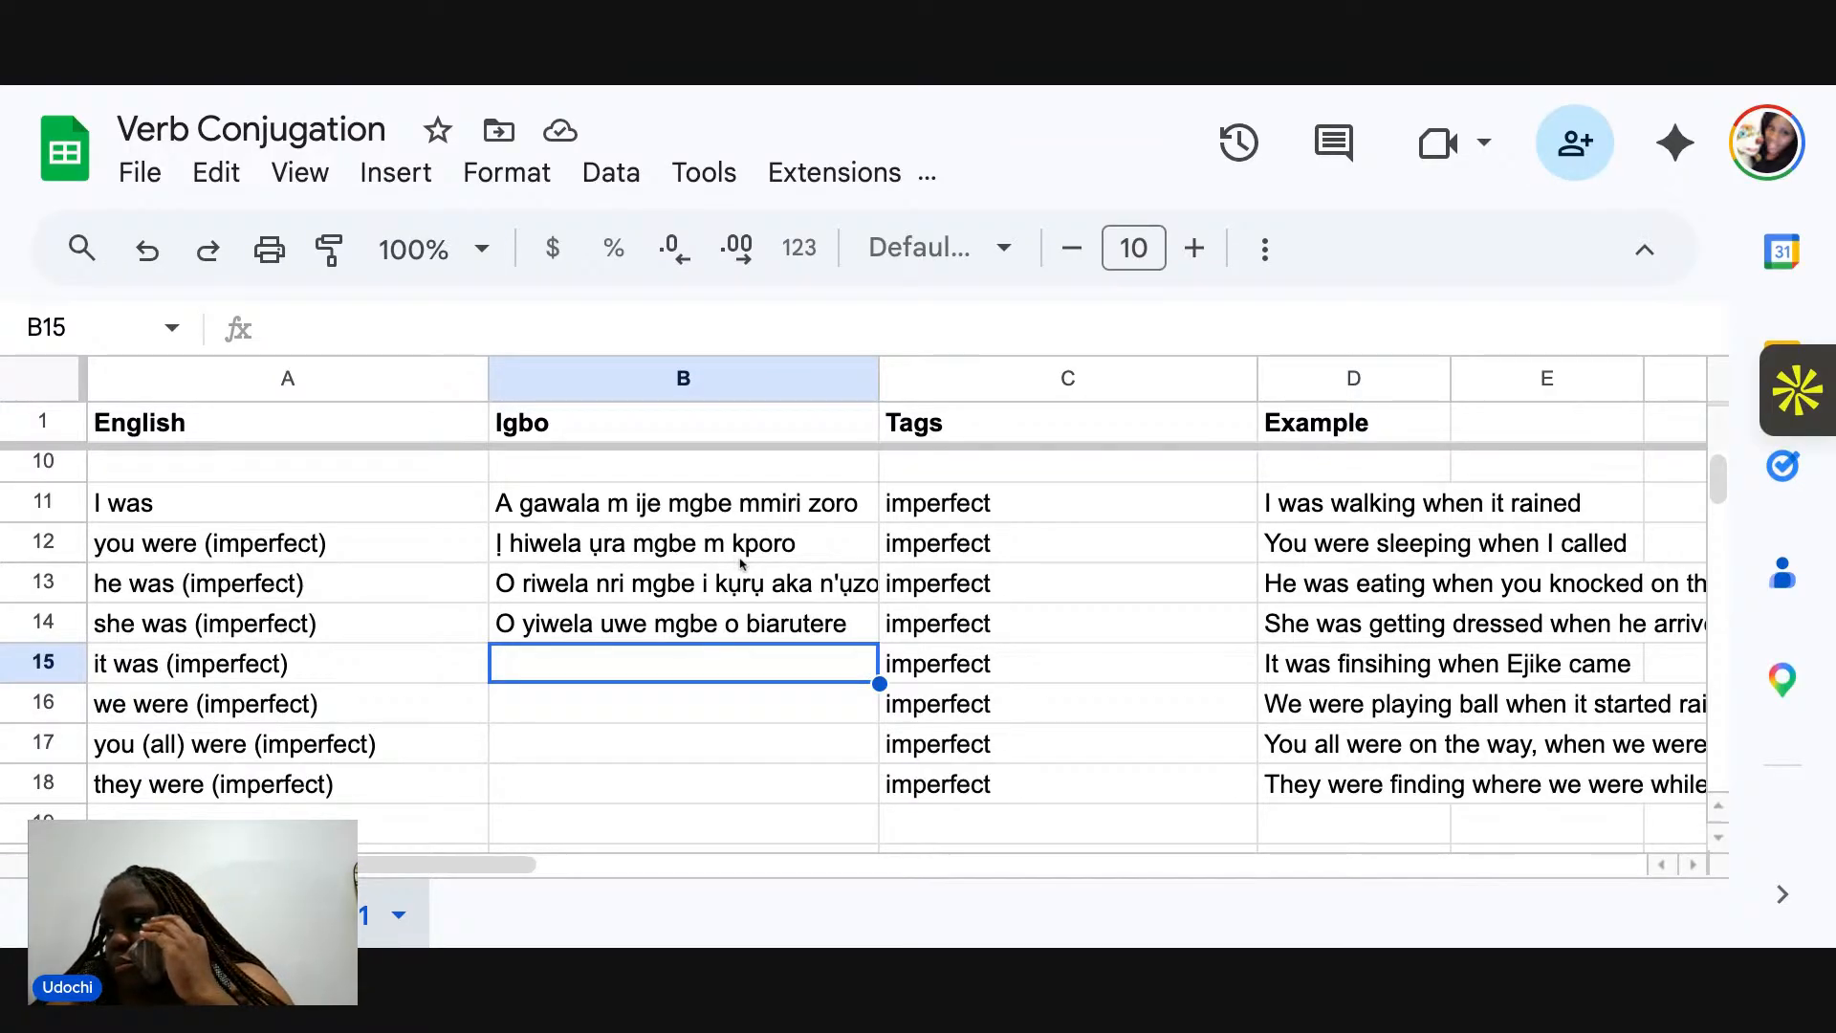
Append the alternative translation "/ Ị no na-ehi ụra mgbe m kporo" to the Igbo sentence in cell B12.
left_click(813, 551)
double_click(812, 551)
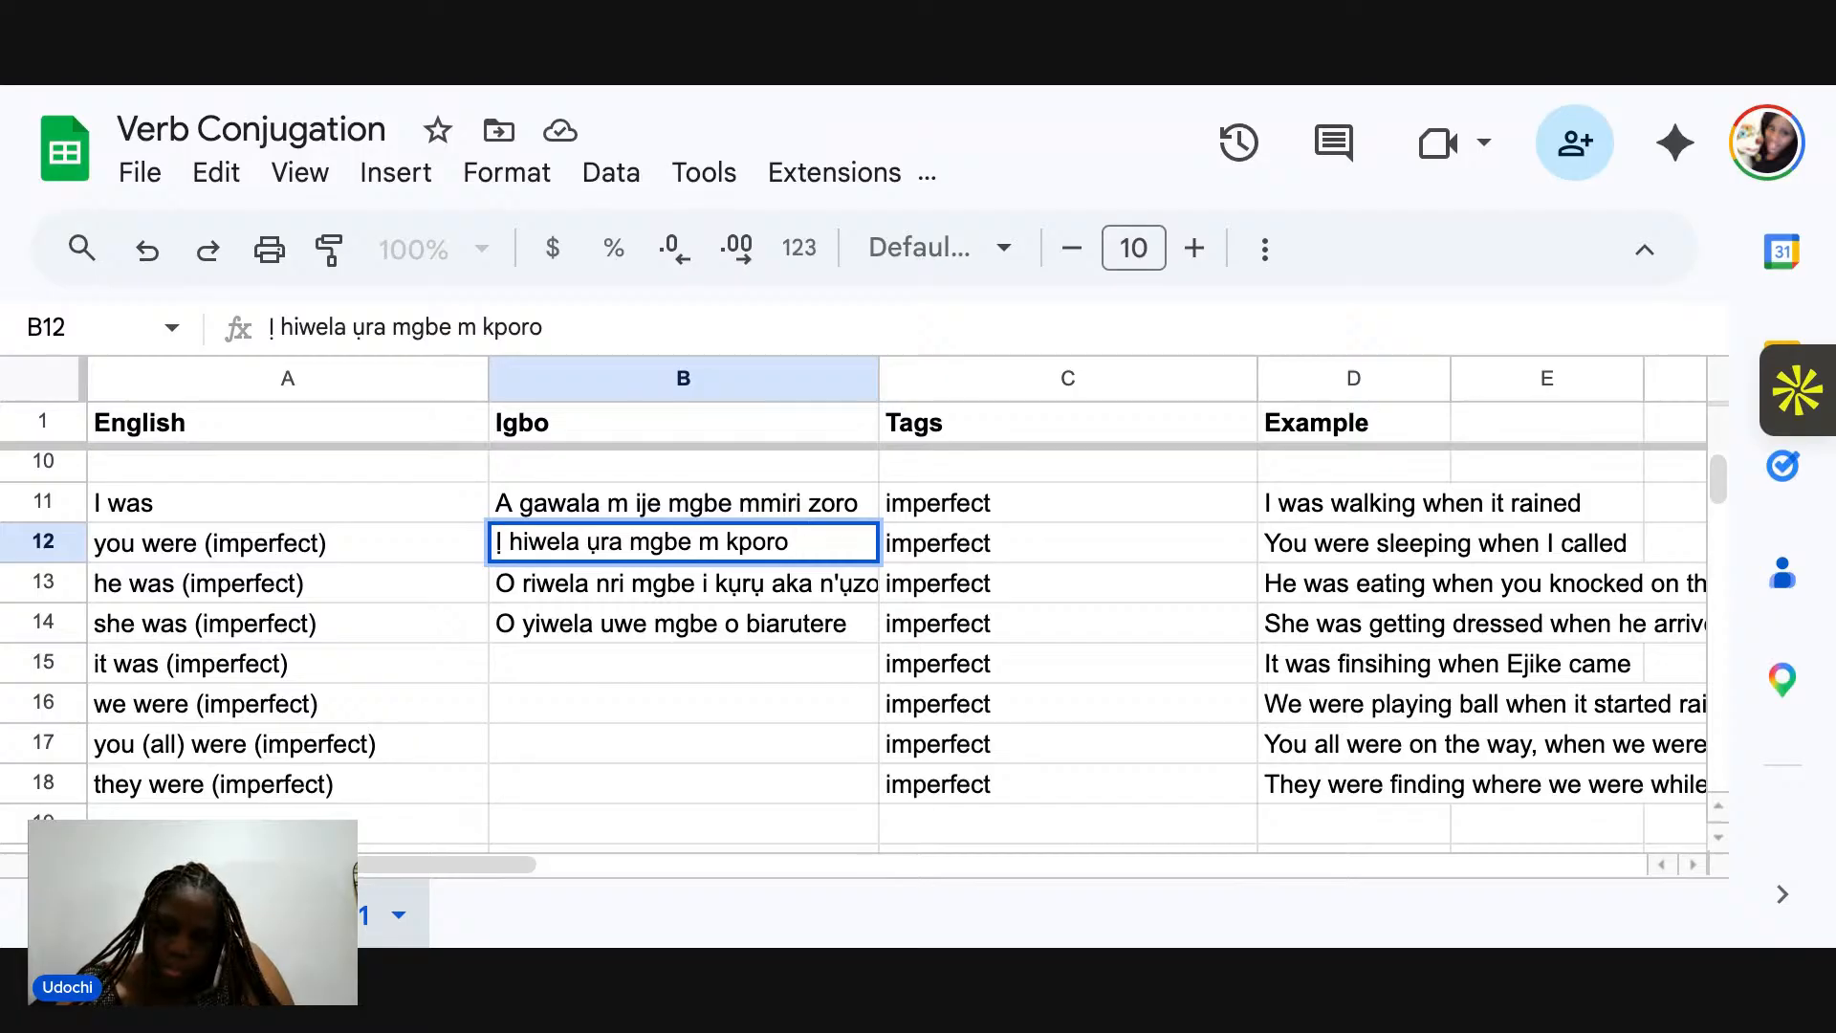
type("/")
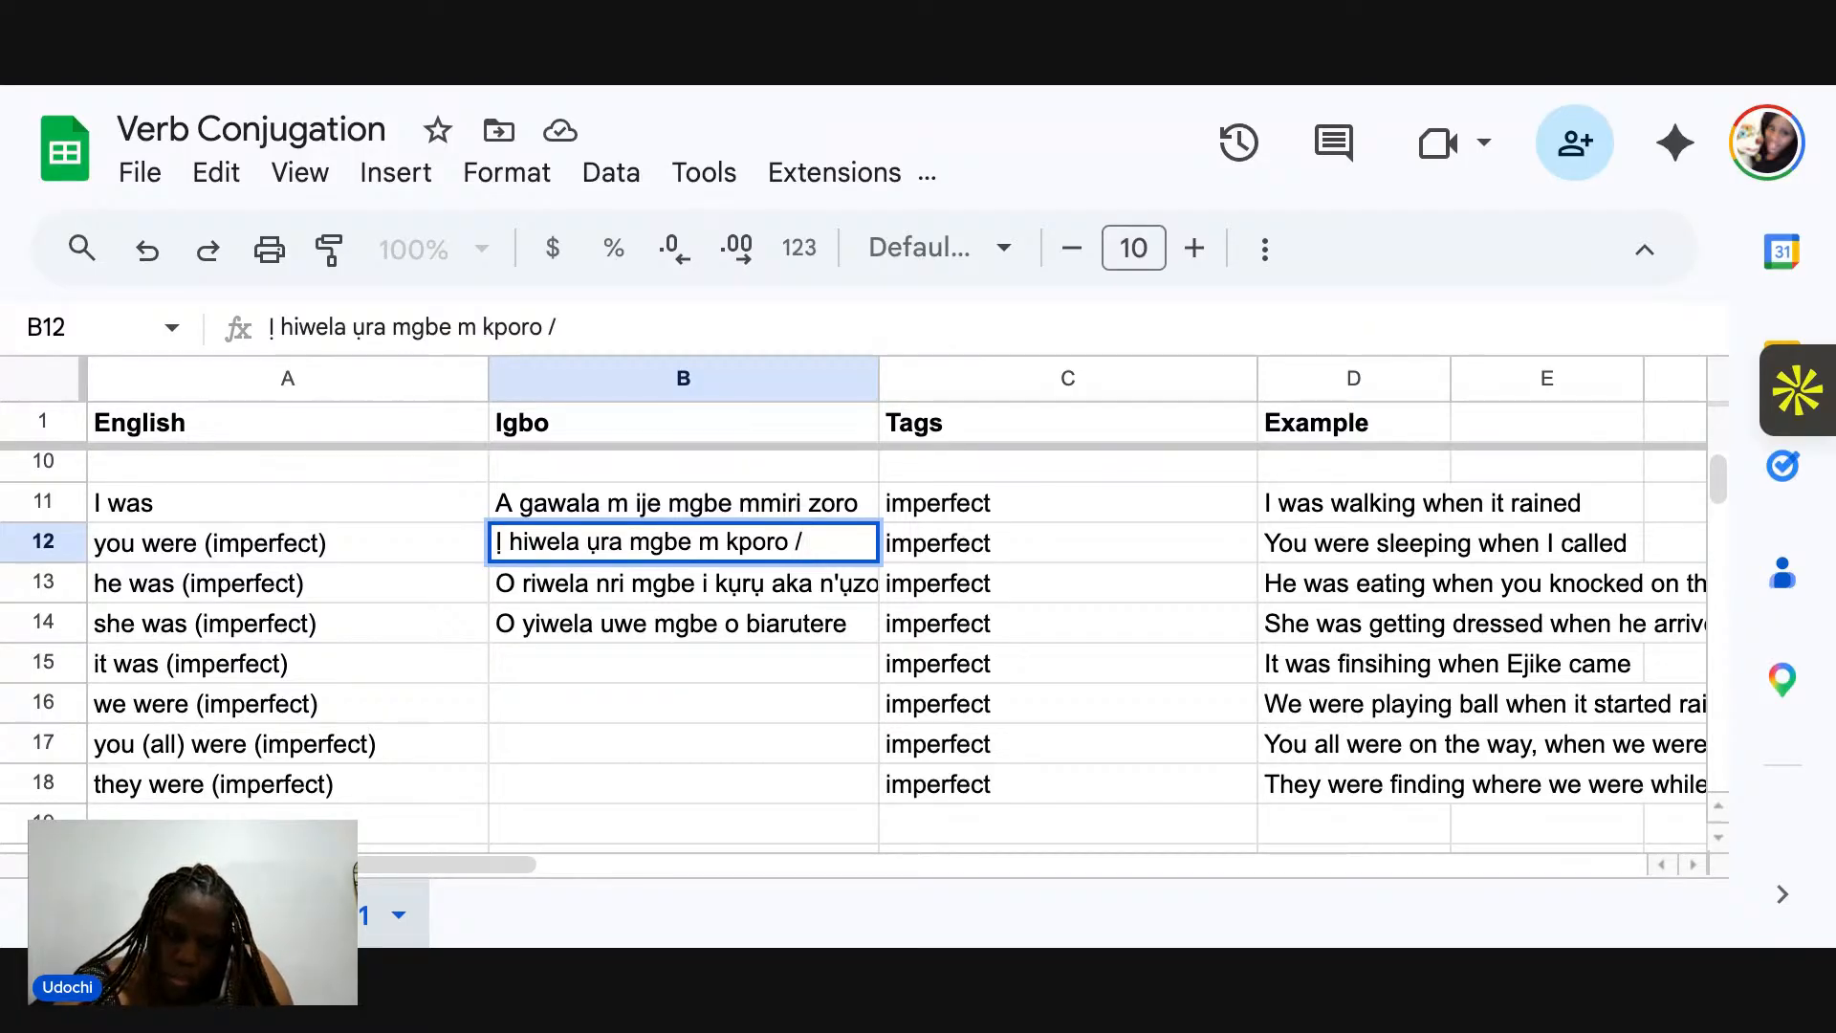
type(" I")
key("BackSpace")
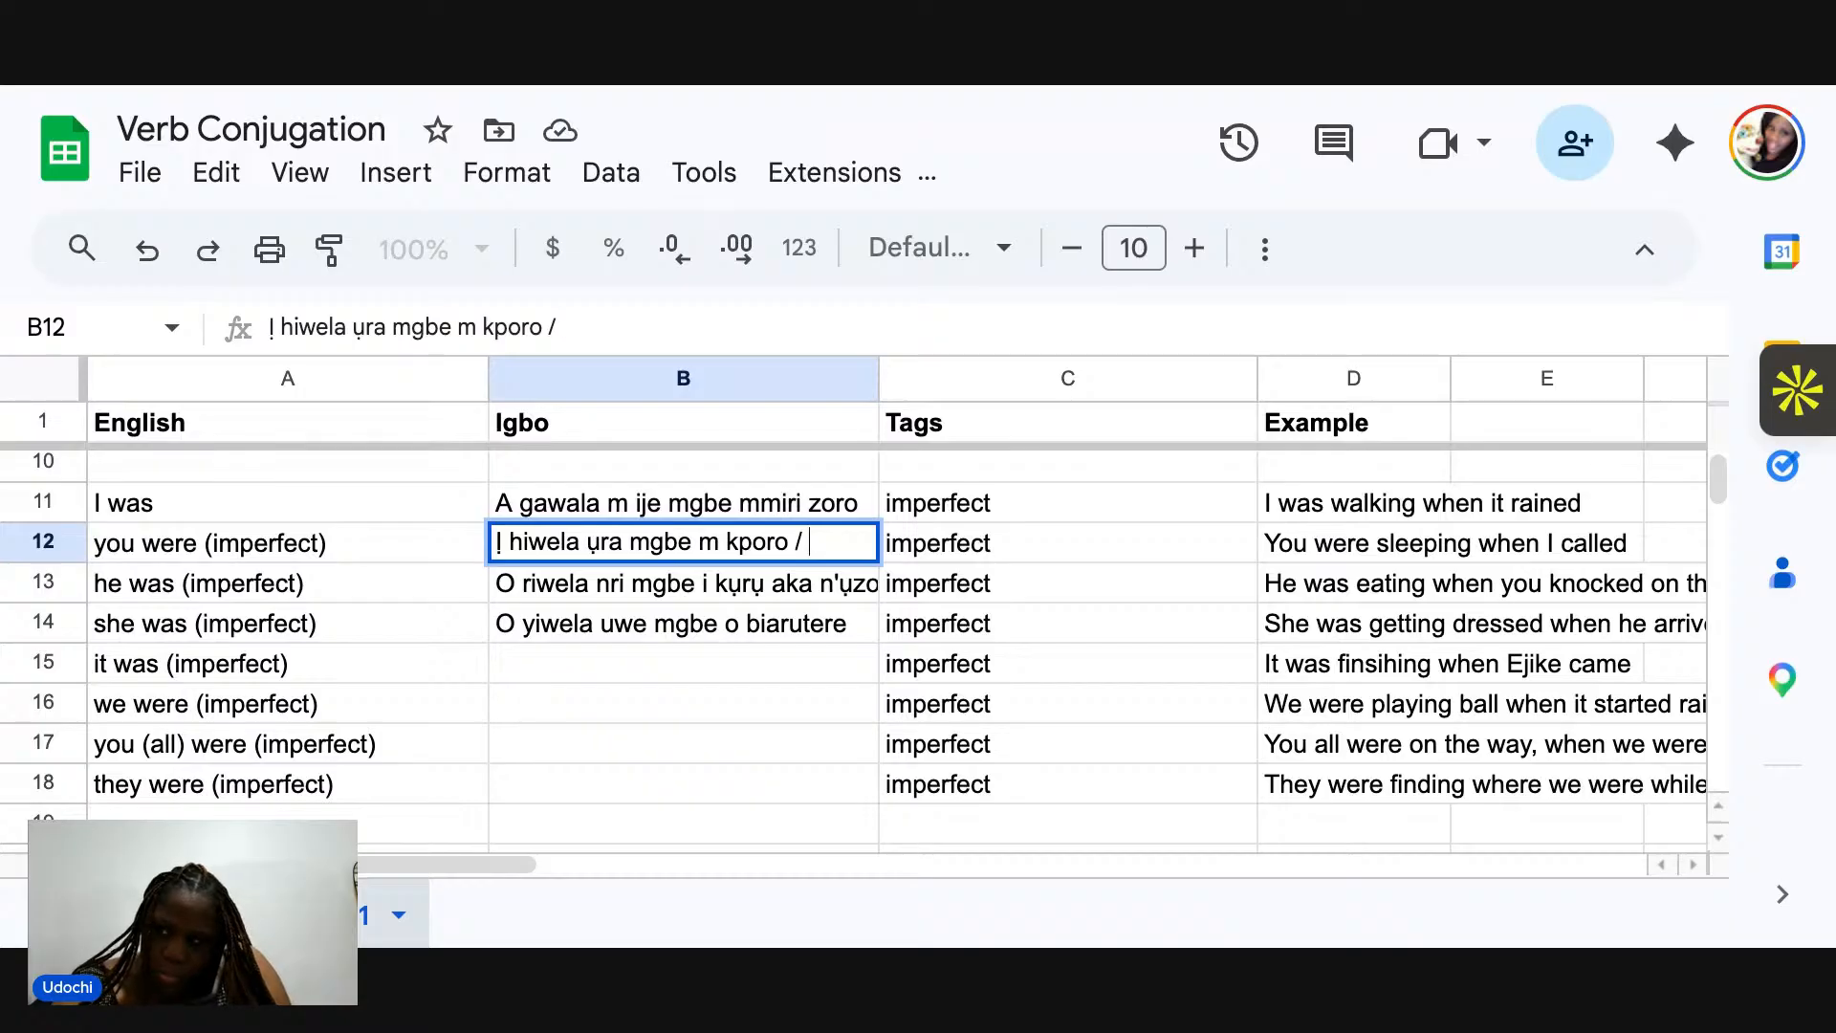
type("Ị")
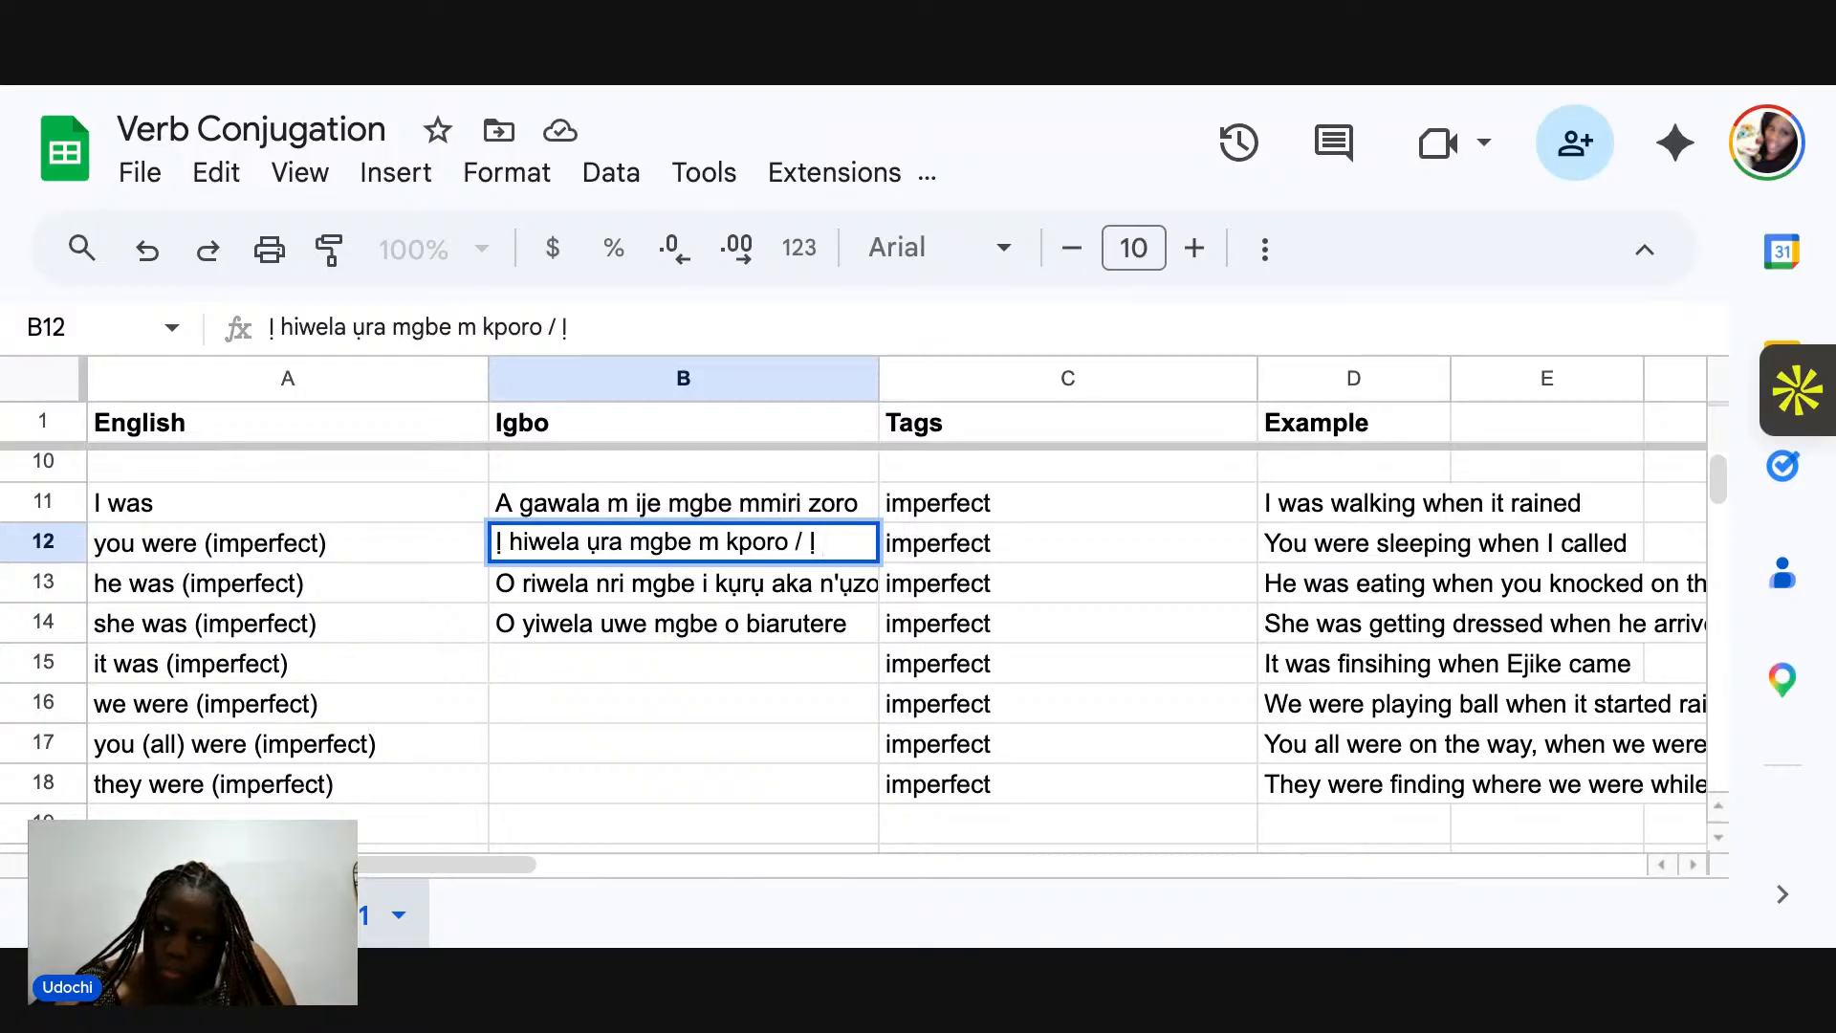
type(" n")
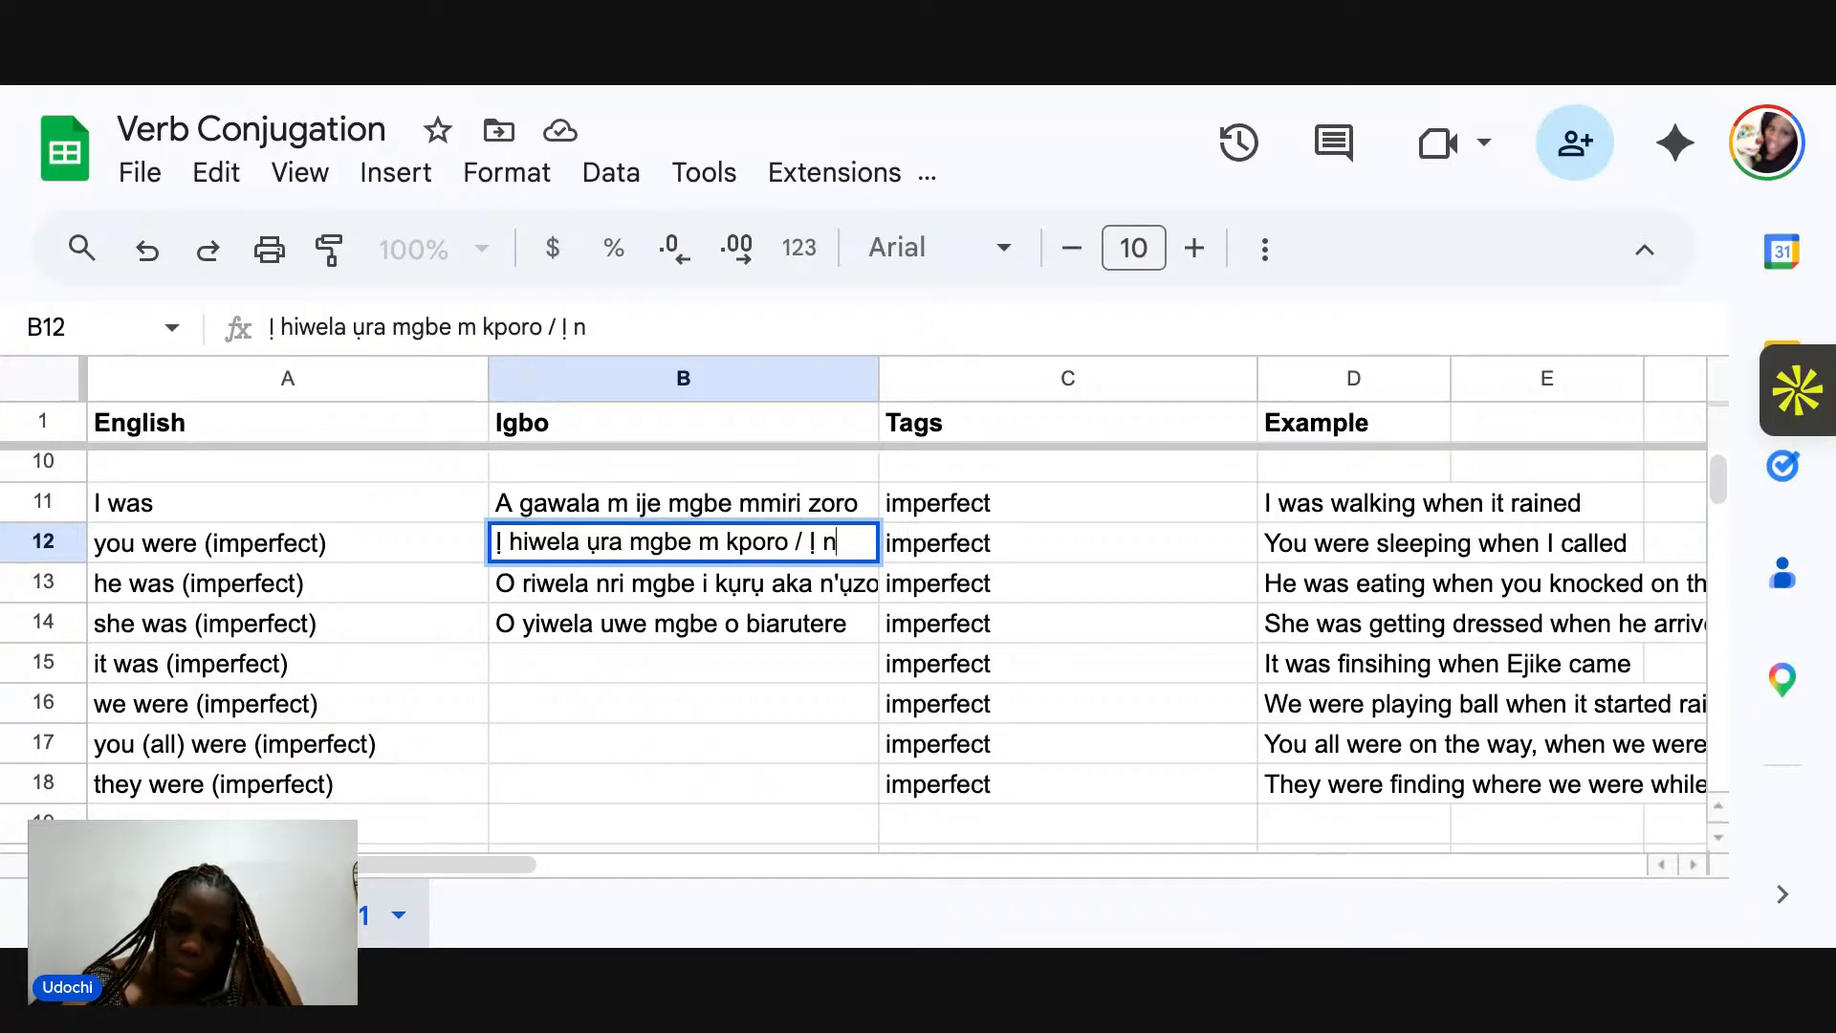
type("o na-")
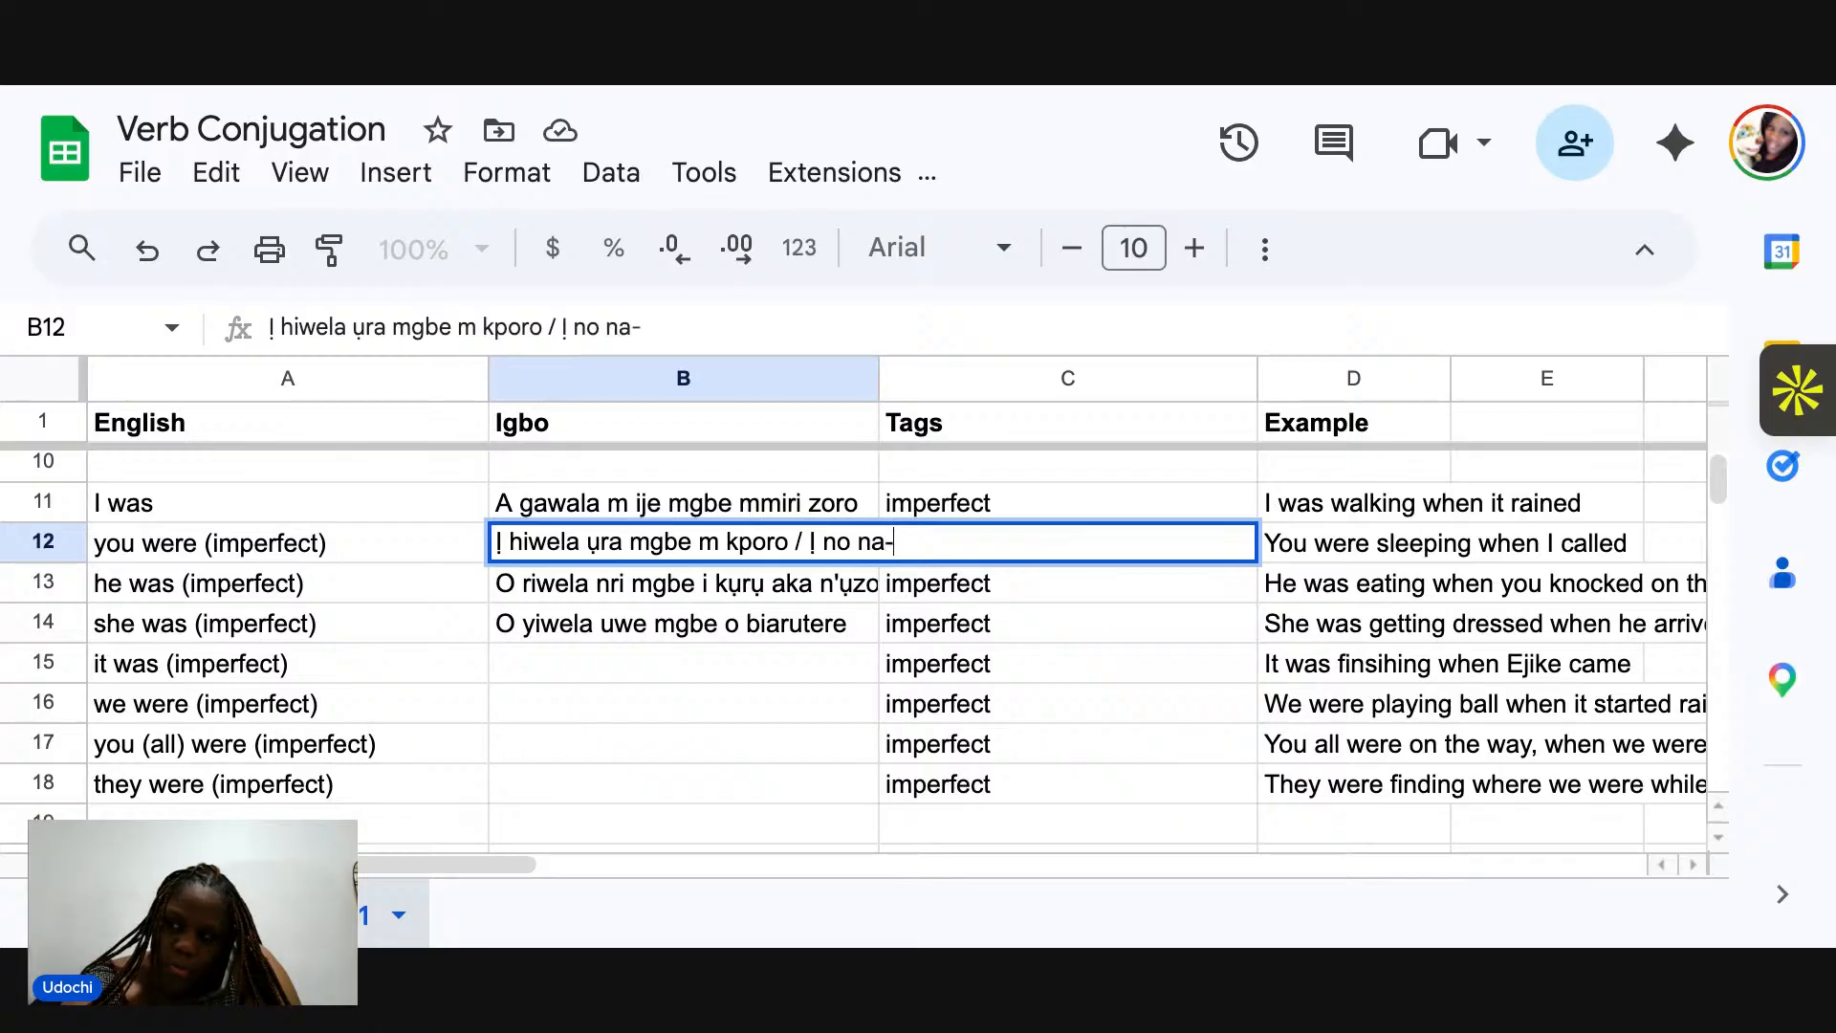
type("ehi")
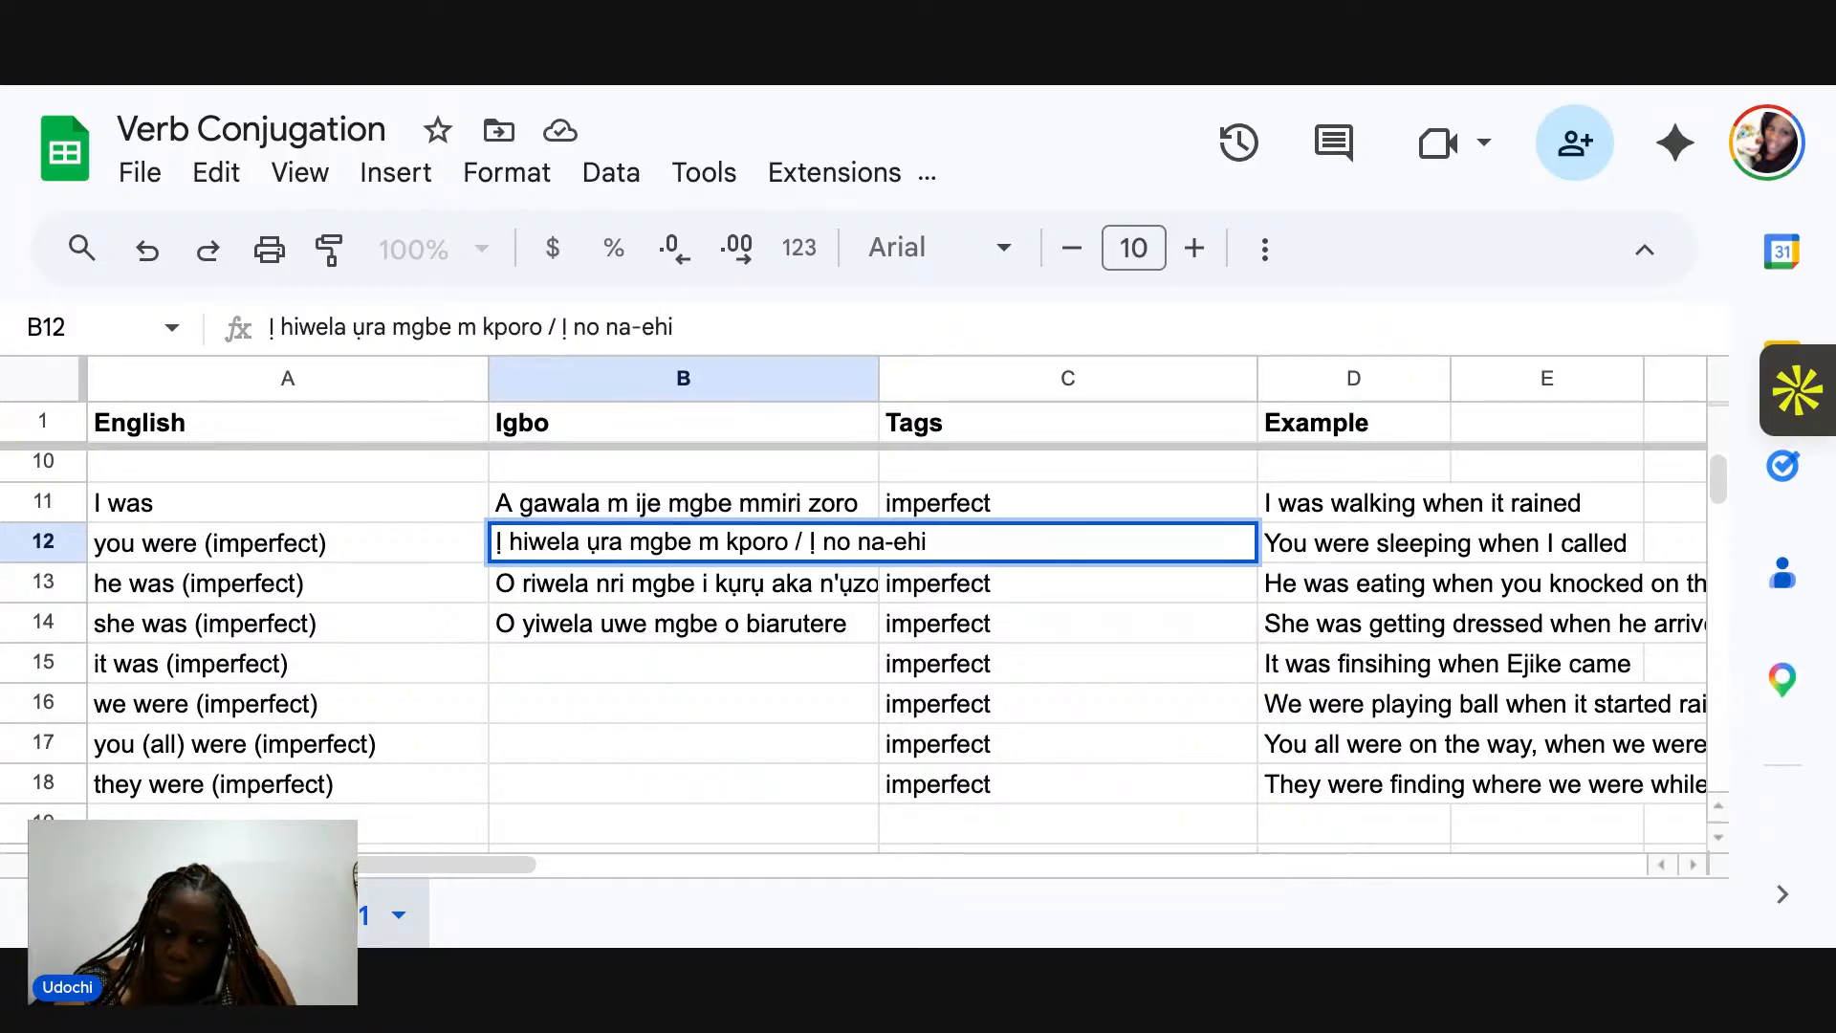
type(" ụ")
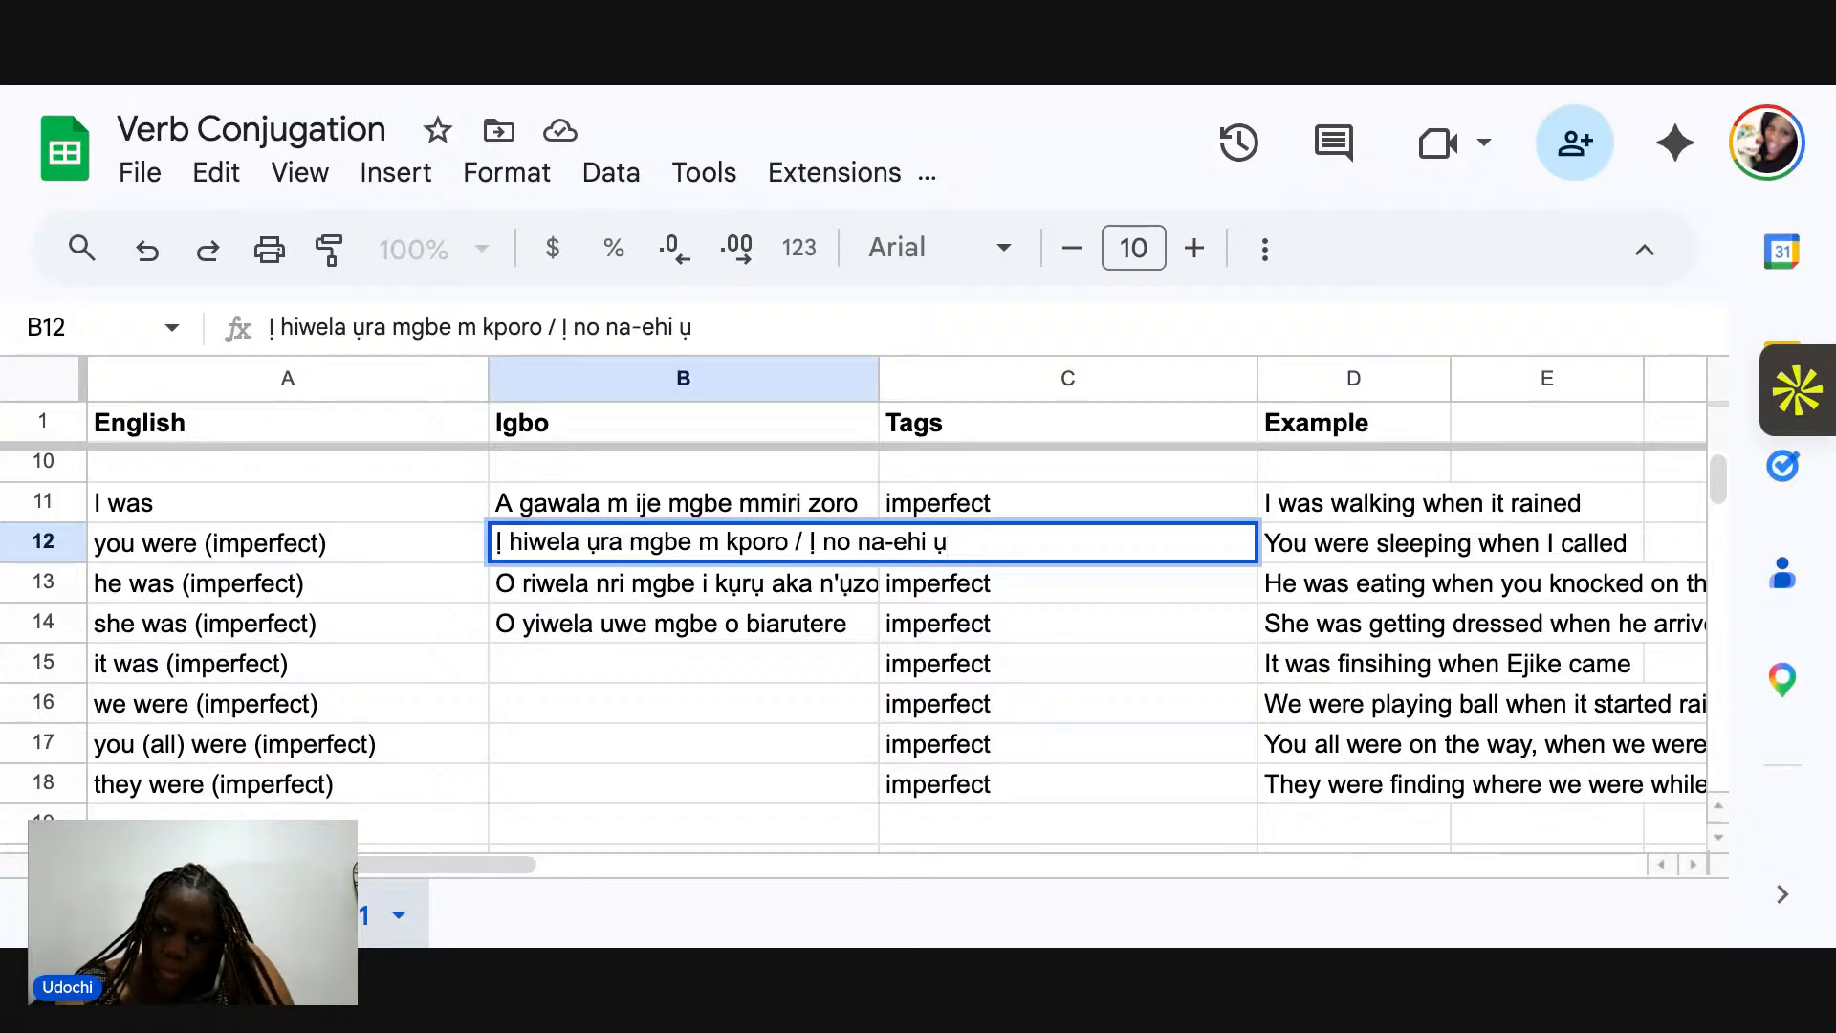
type("ra")
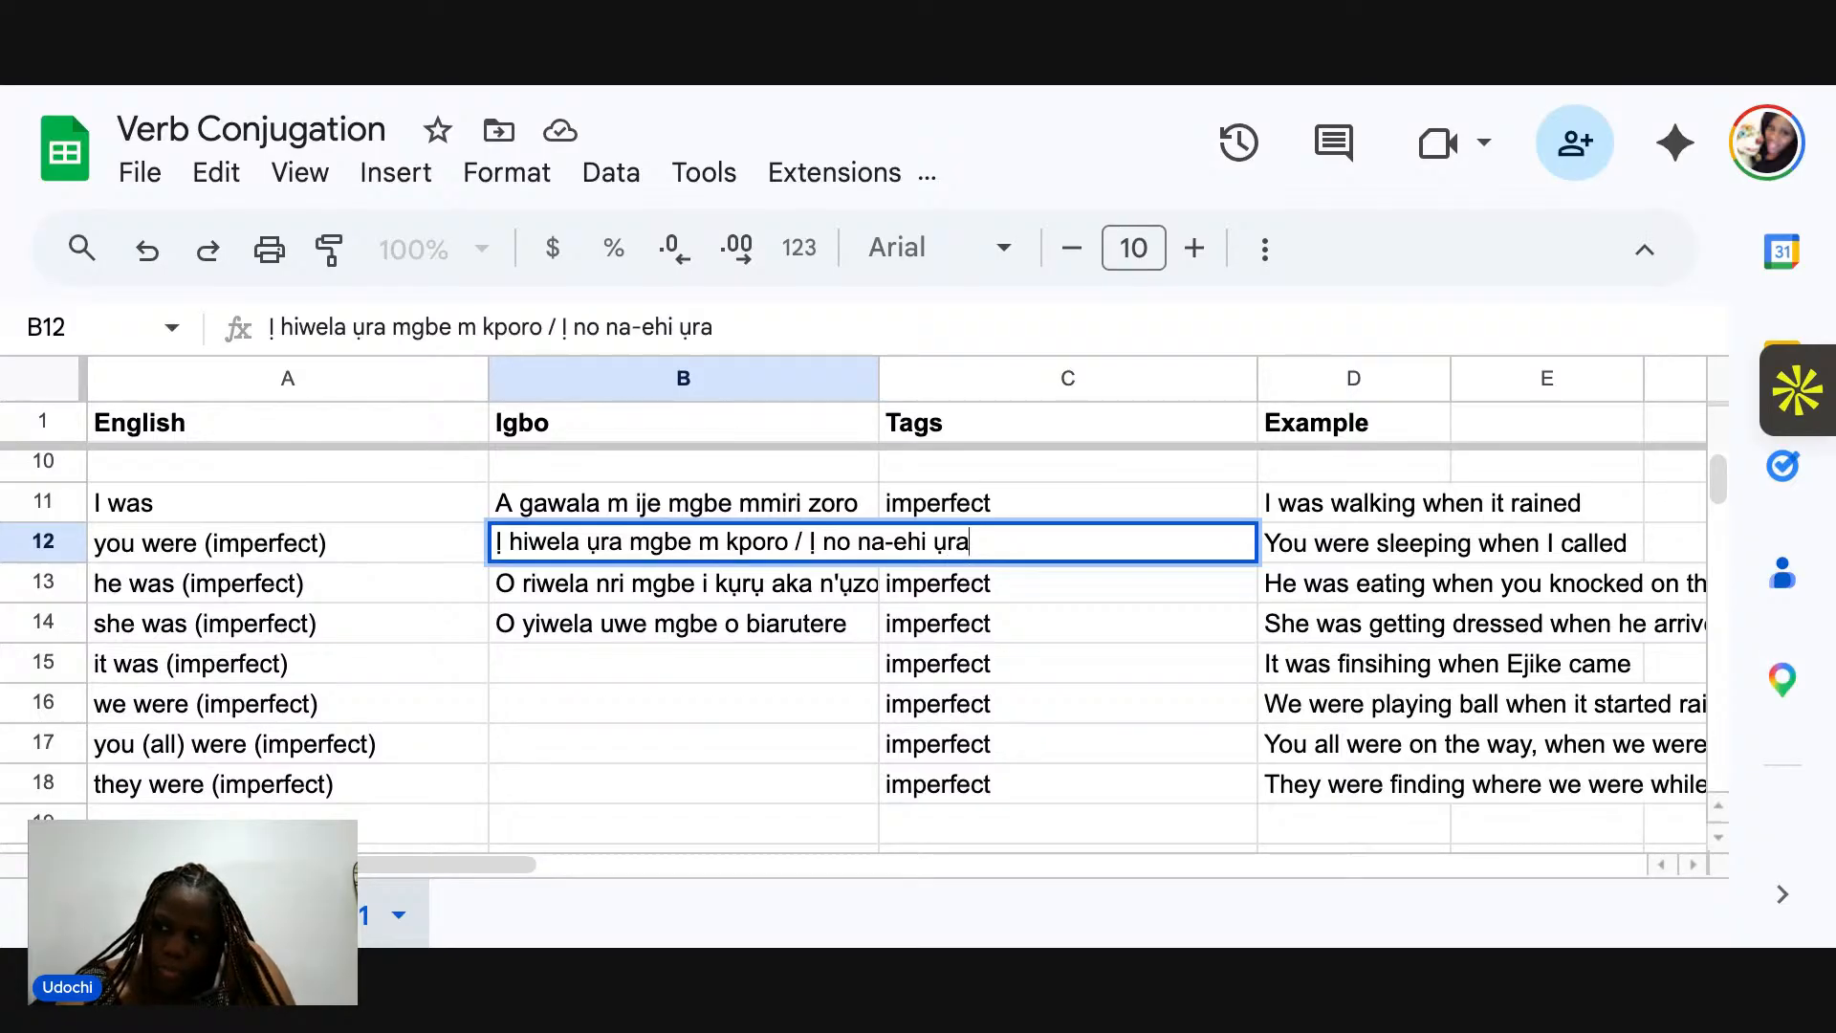
type(" mgbe")
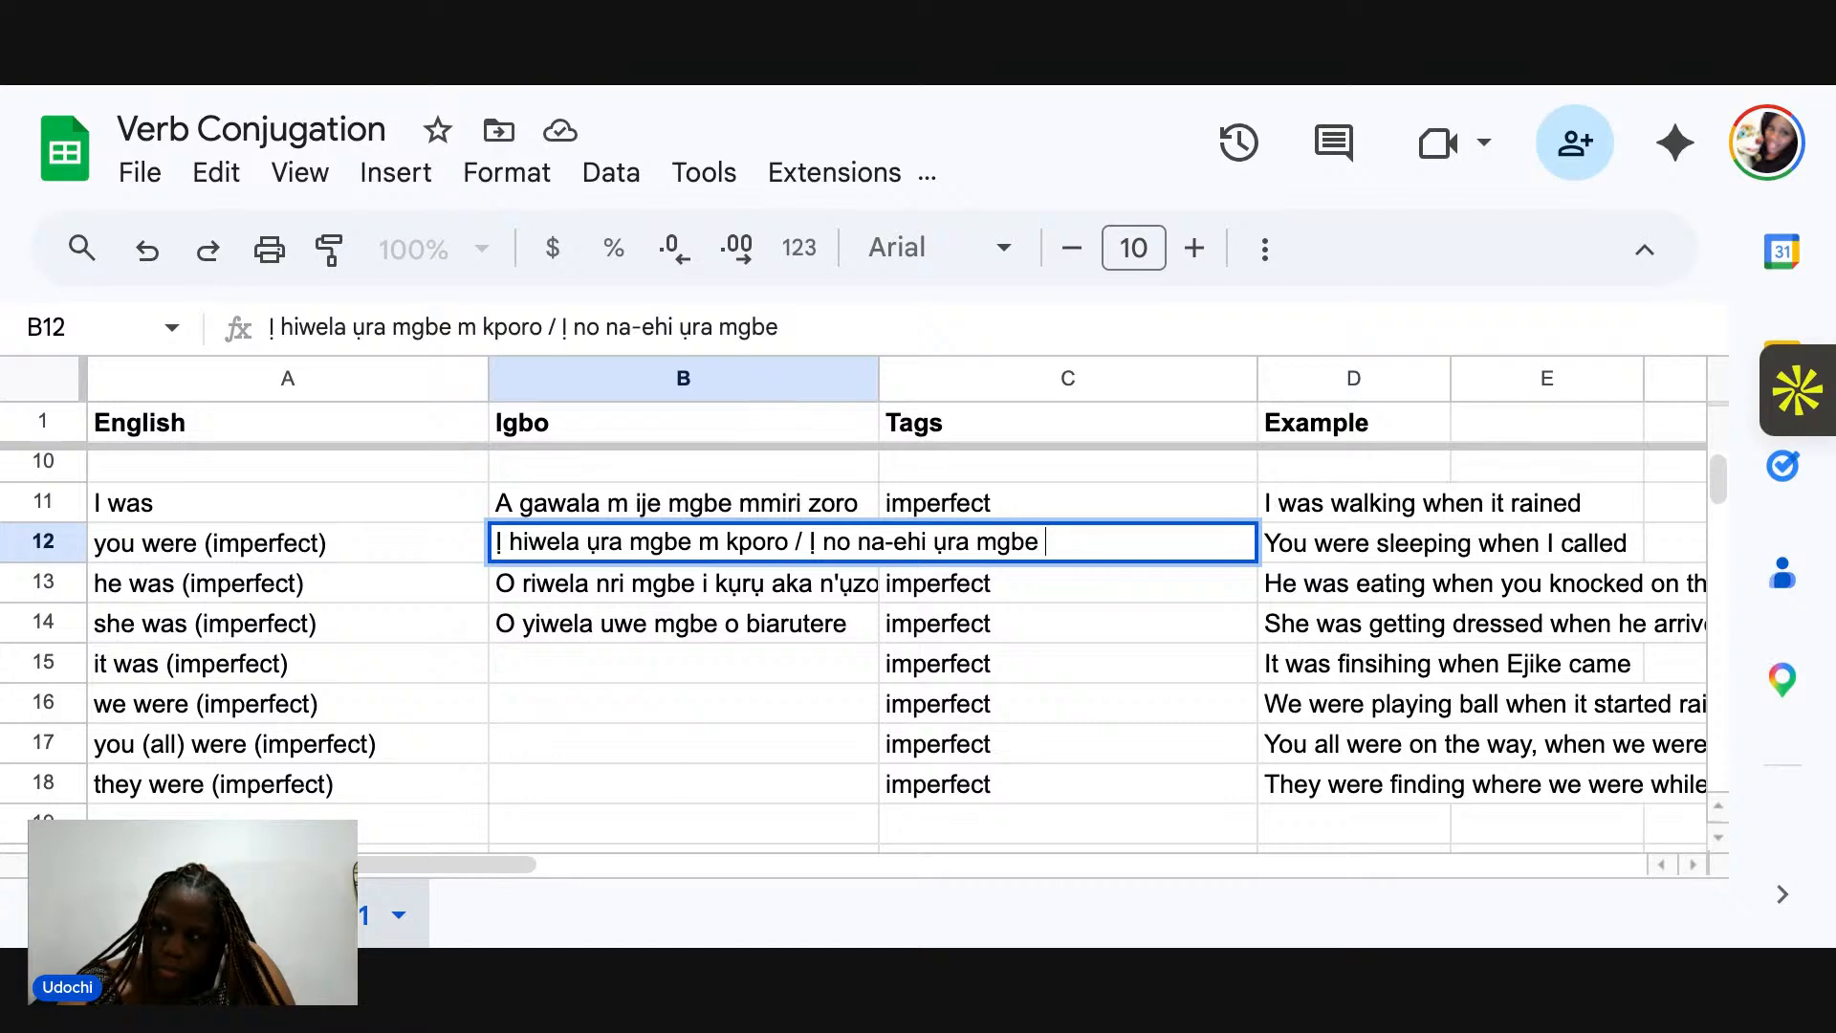
type(" m kporo")
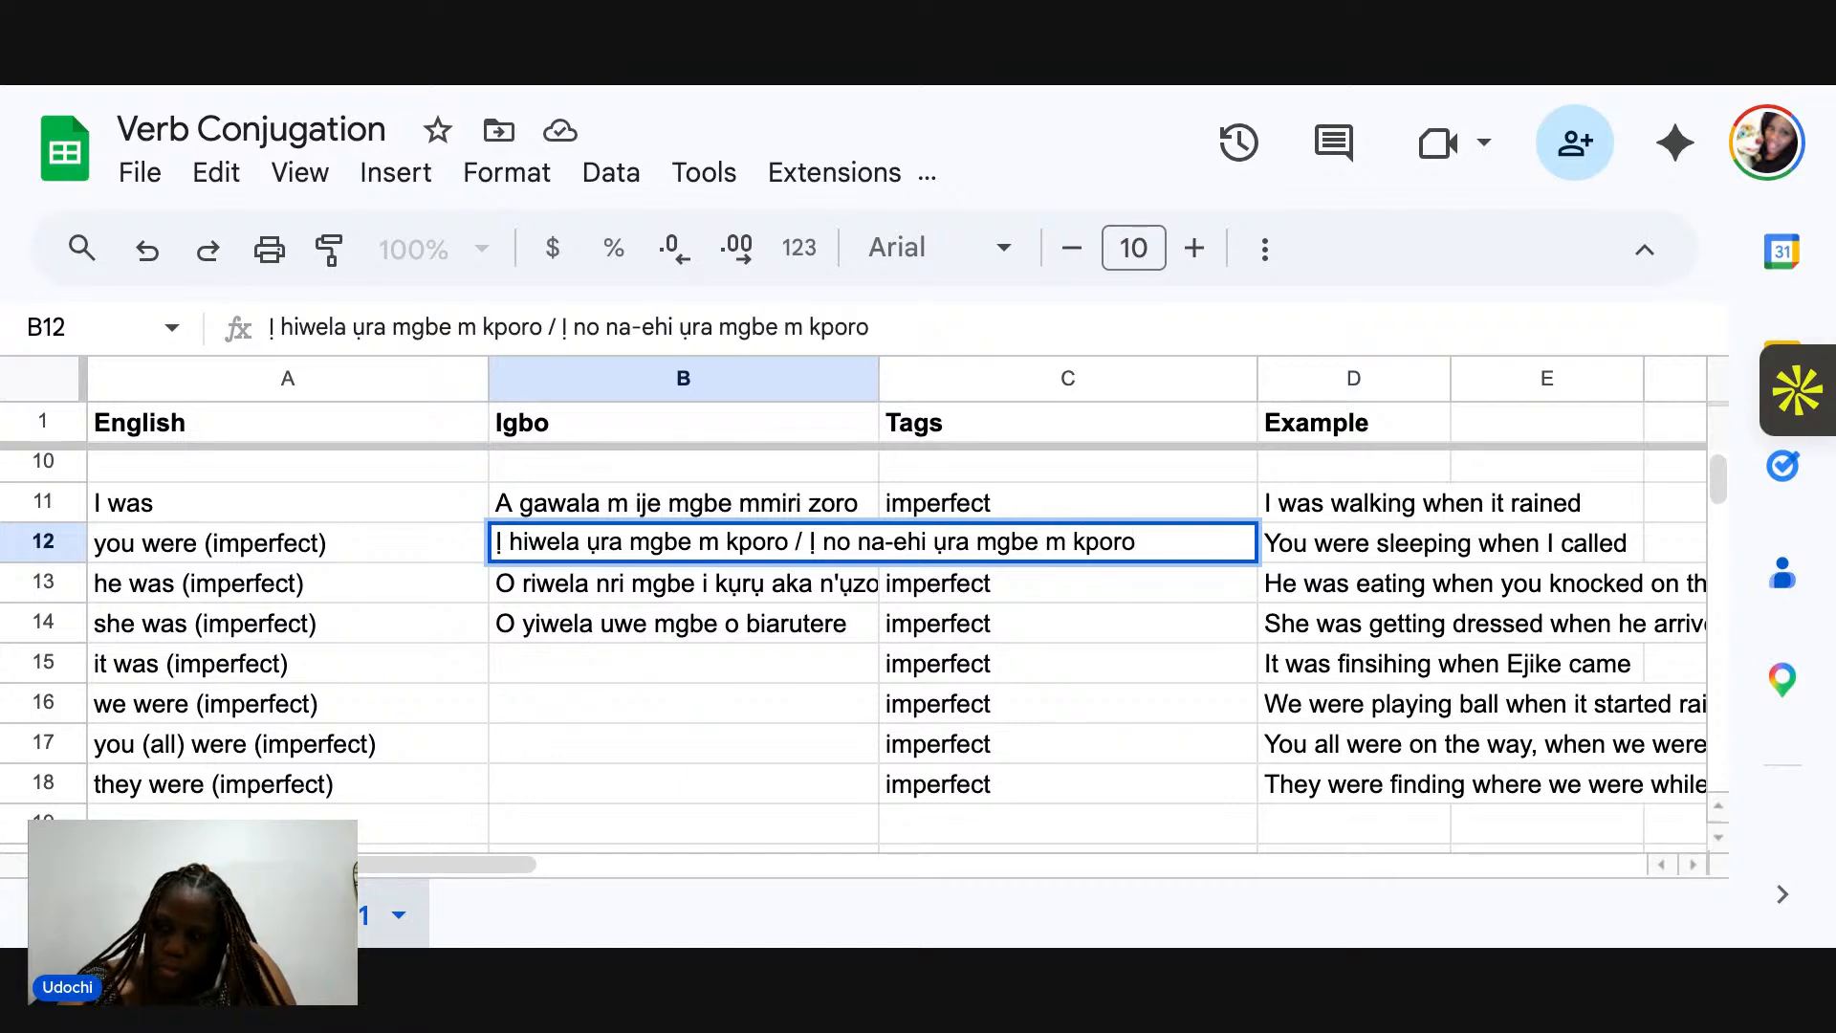
key("Return")
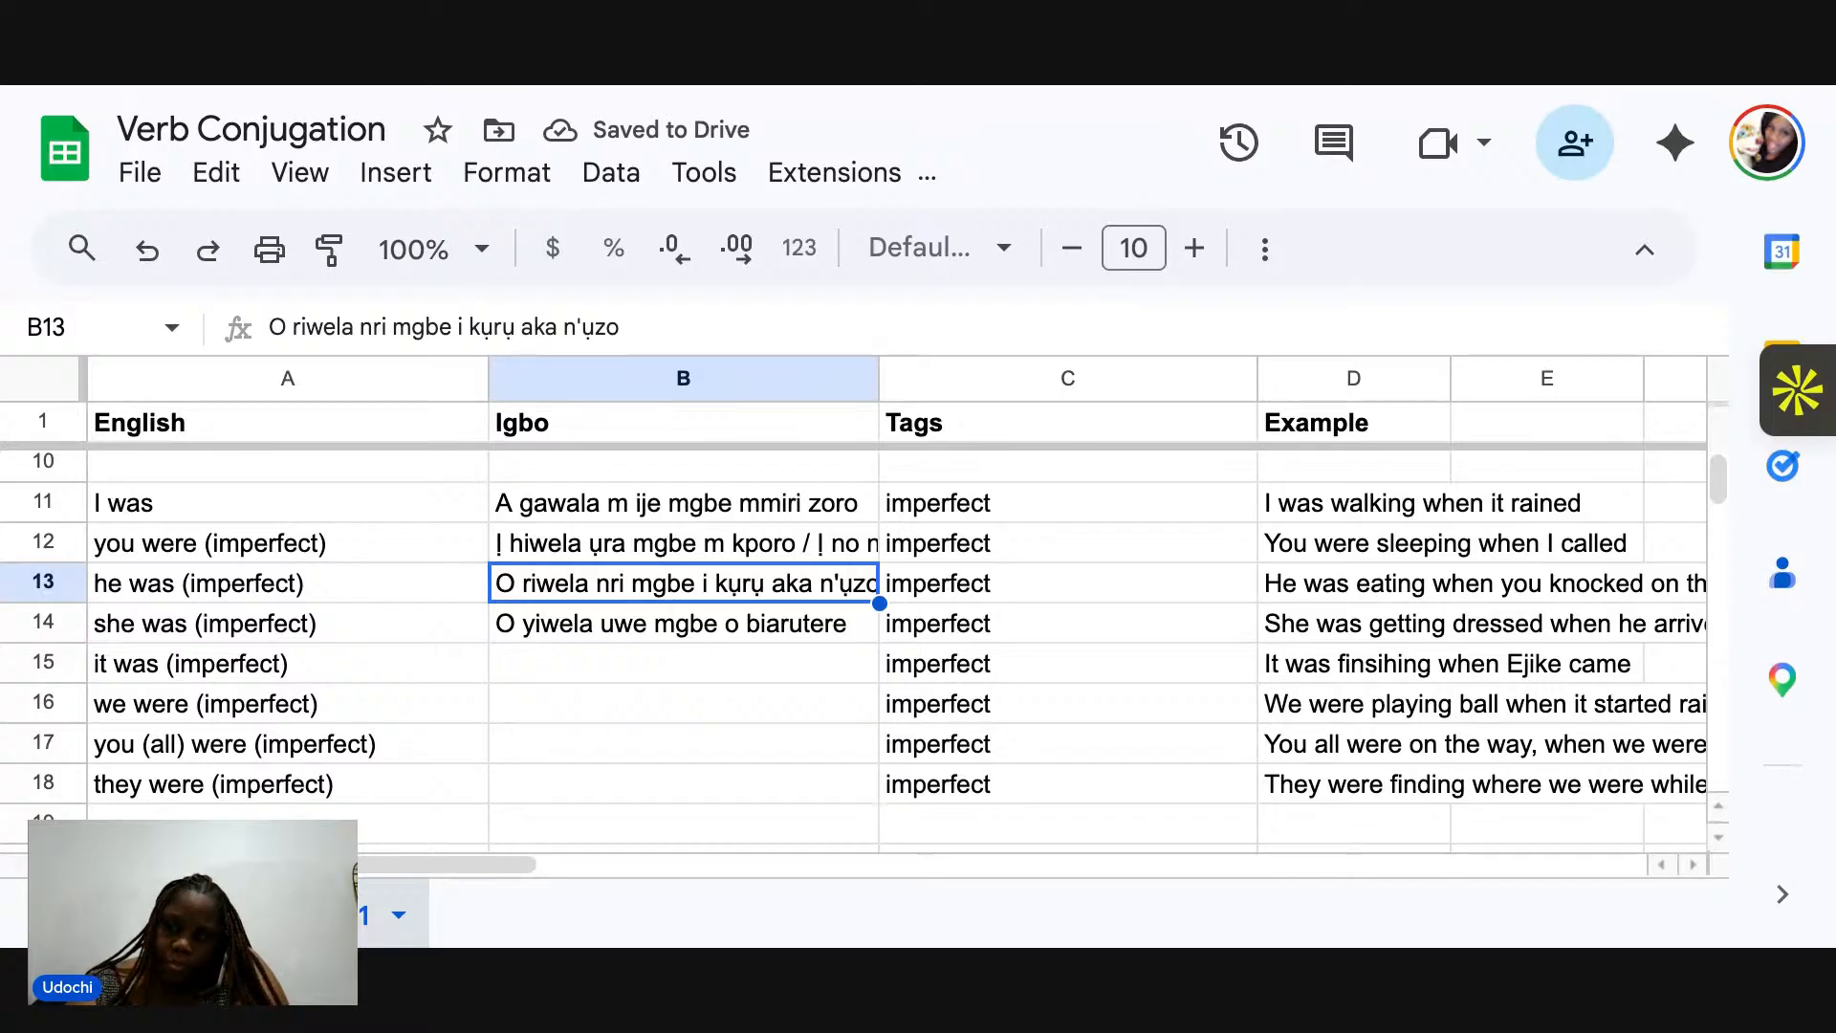
Replace "mgbe" with "oge" in the second translation in cell B12, making it "Ị no na-ehi ụra oge m kporo".
left_click(847, 547)
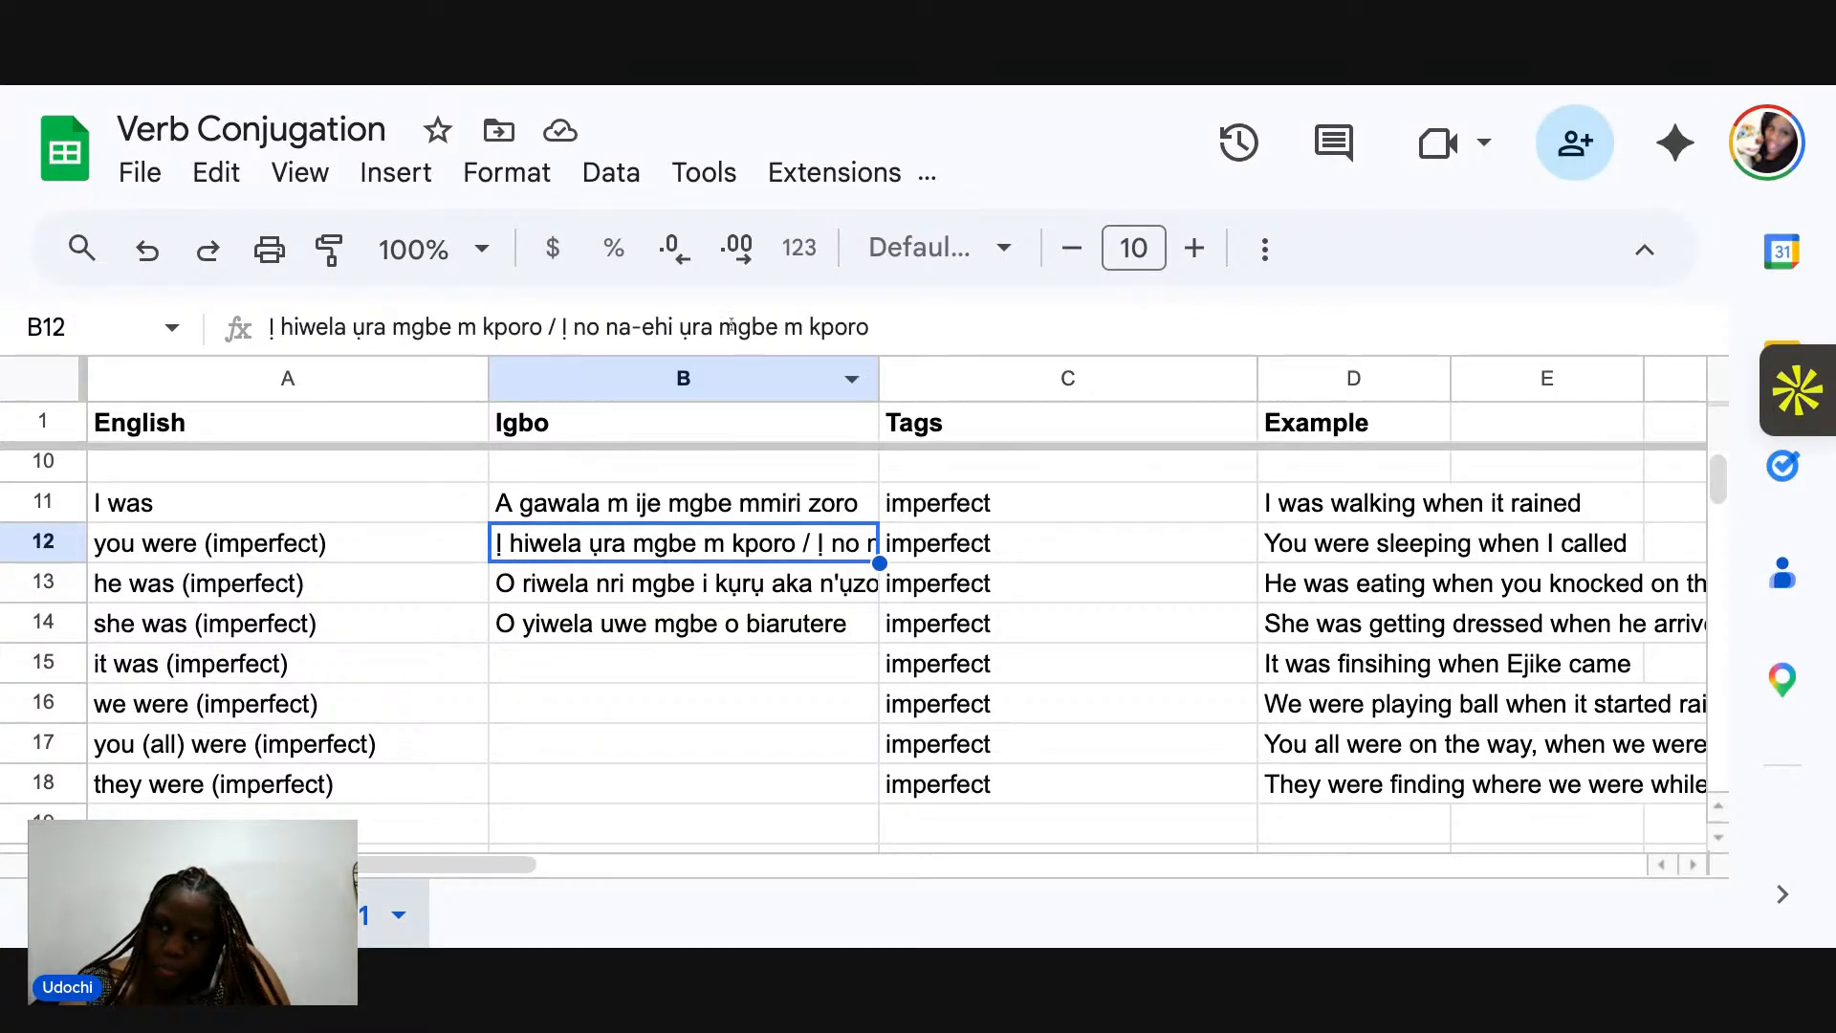
left_click(778, 328)
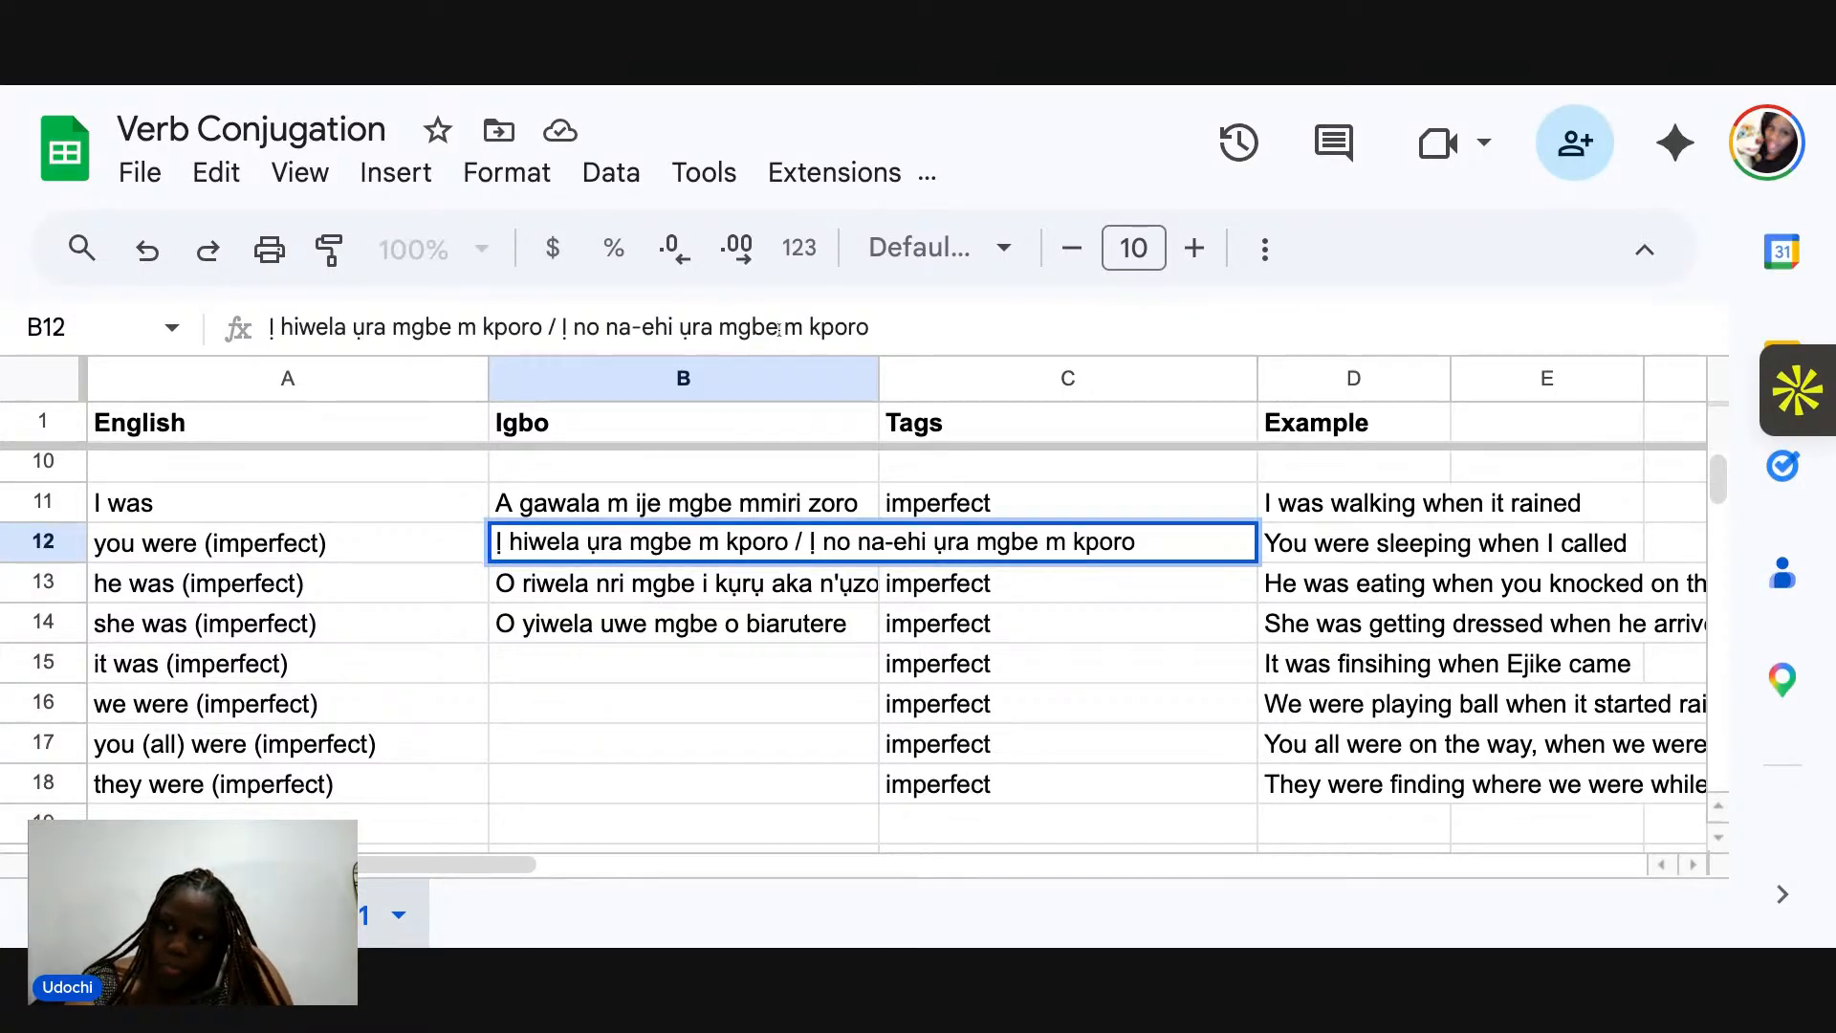
key("BackSpace")
key("BackSpace")
key("BackSpace")
key("BackSpace")
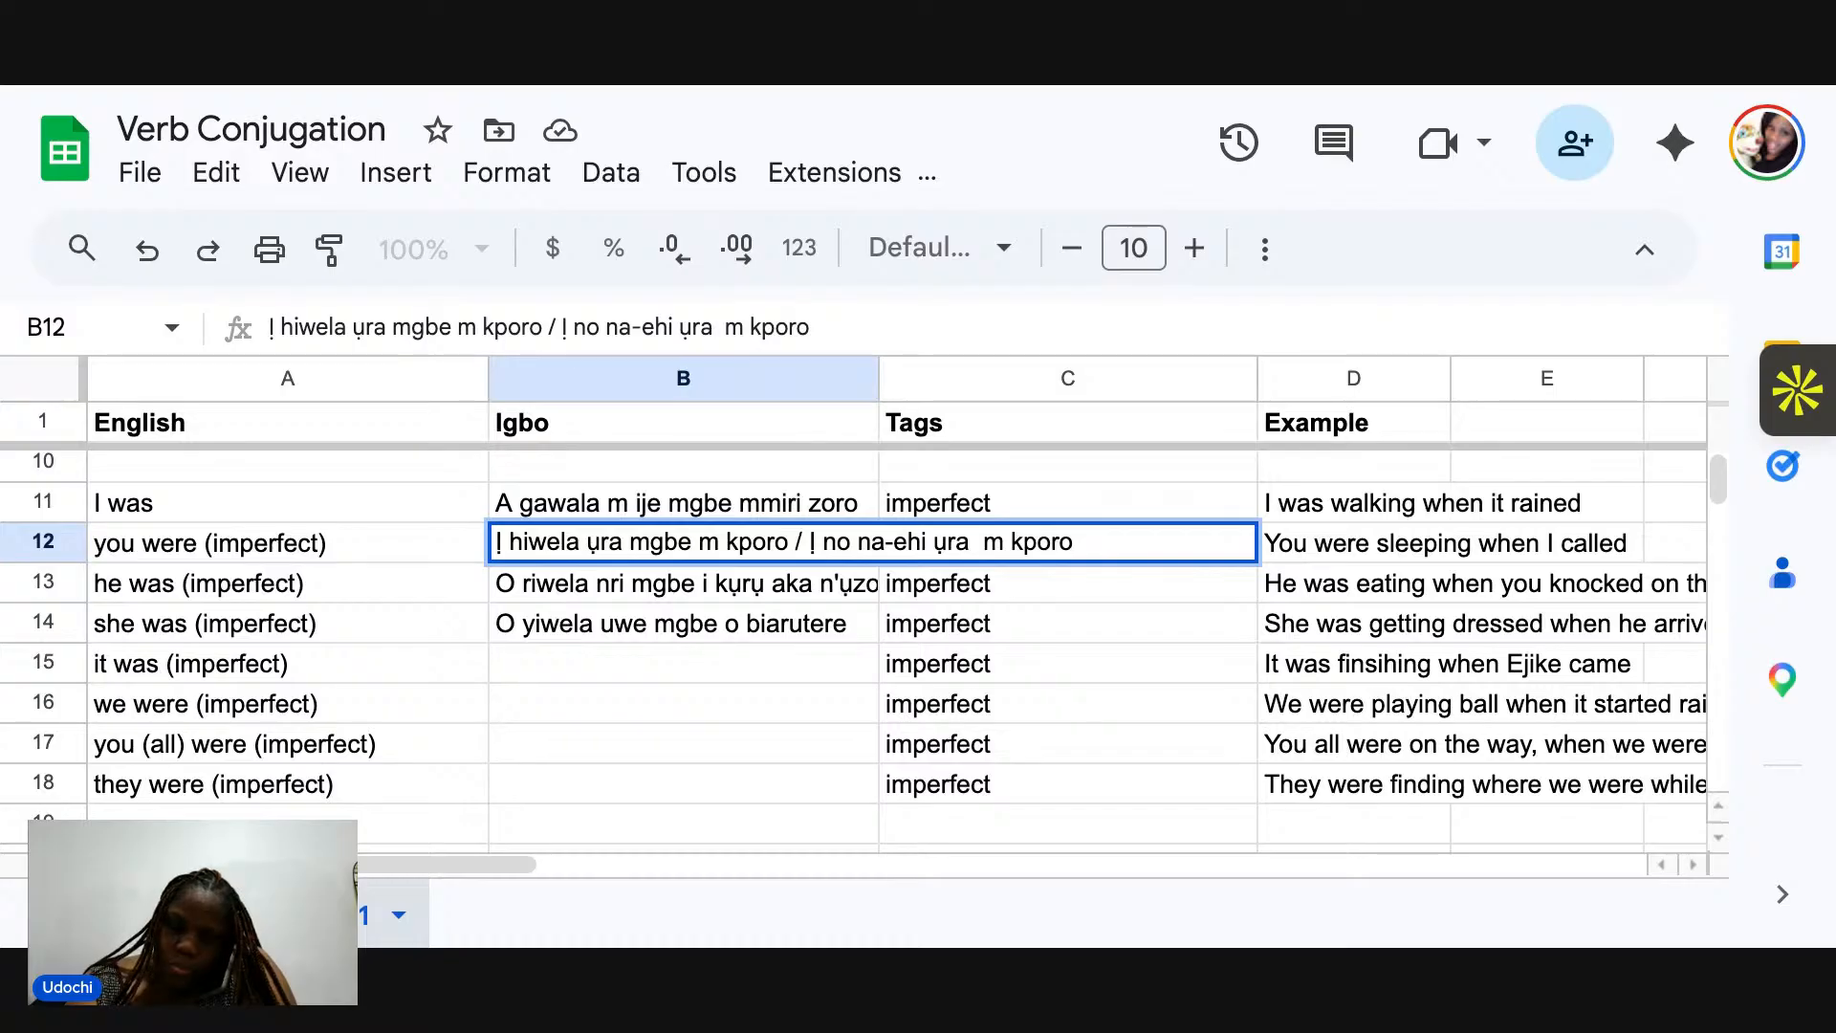
type("ofw")
key("BackSpace")
key("BackSpace")
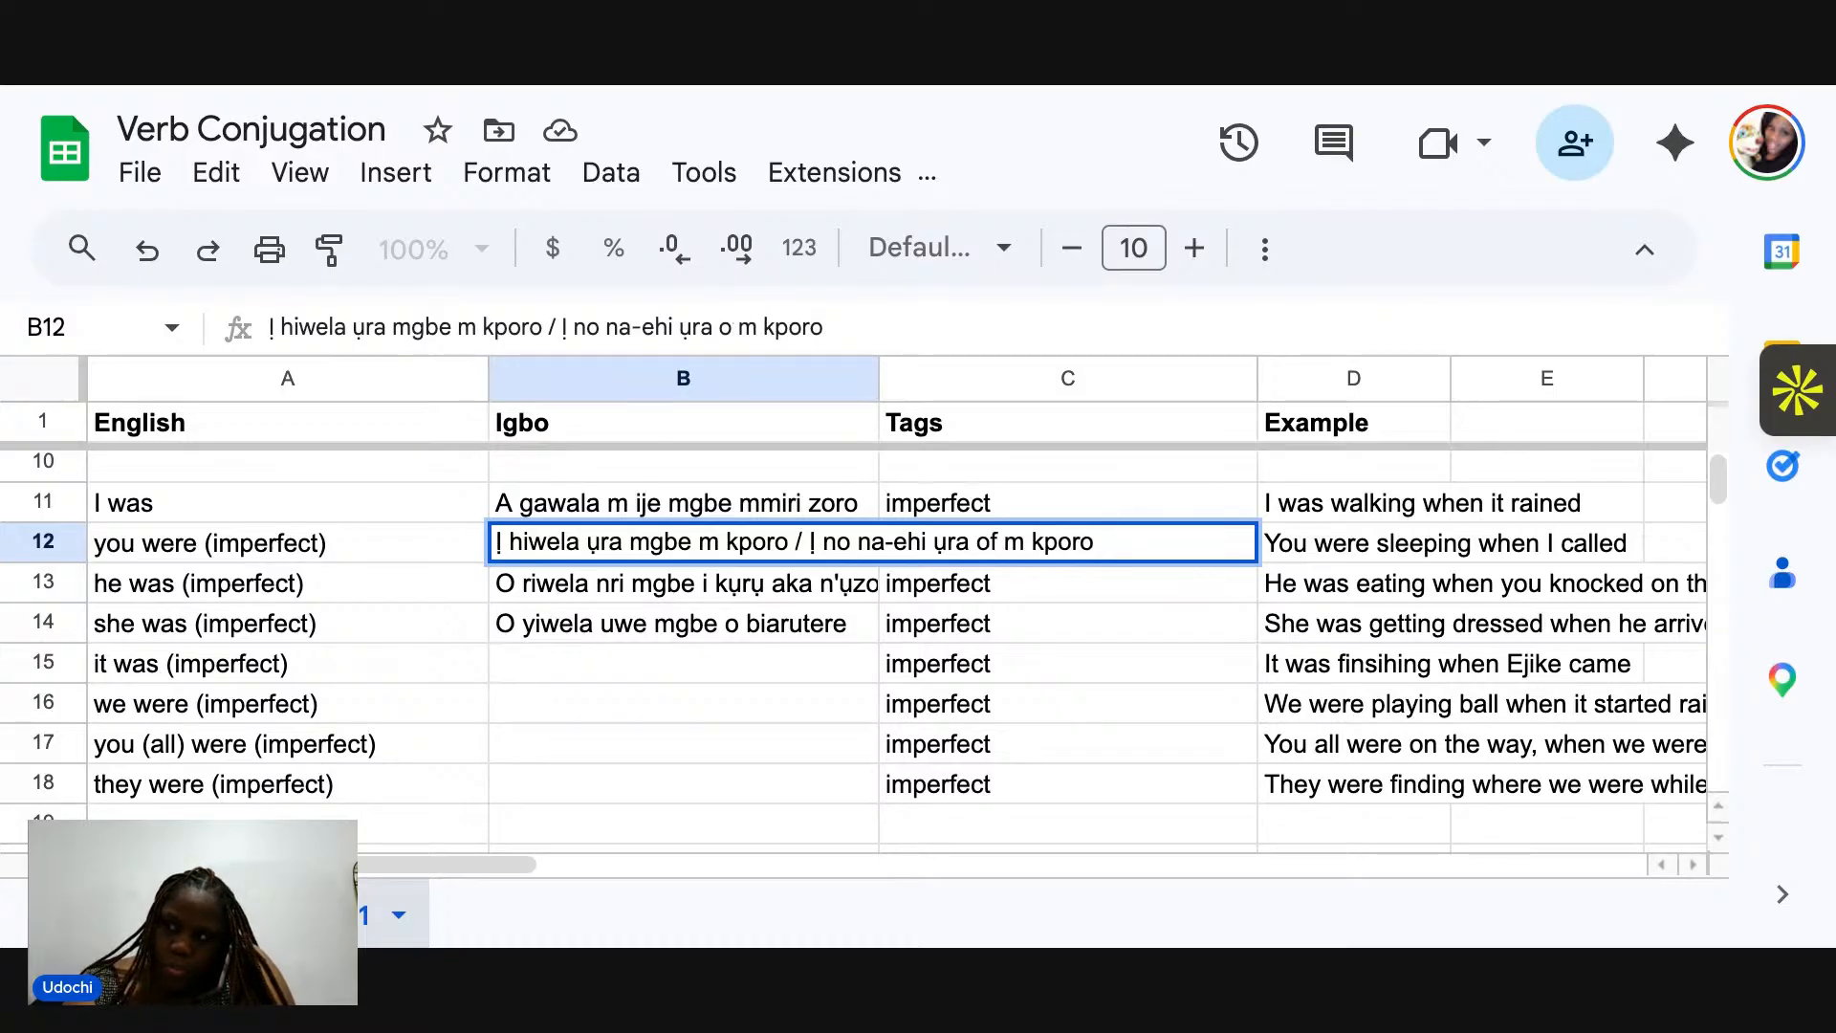
type("ge")
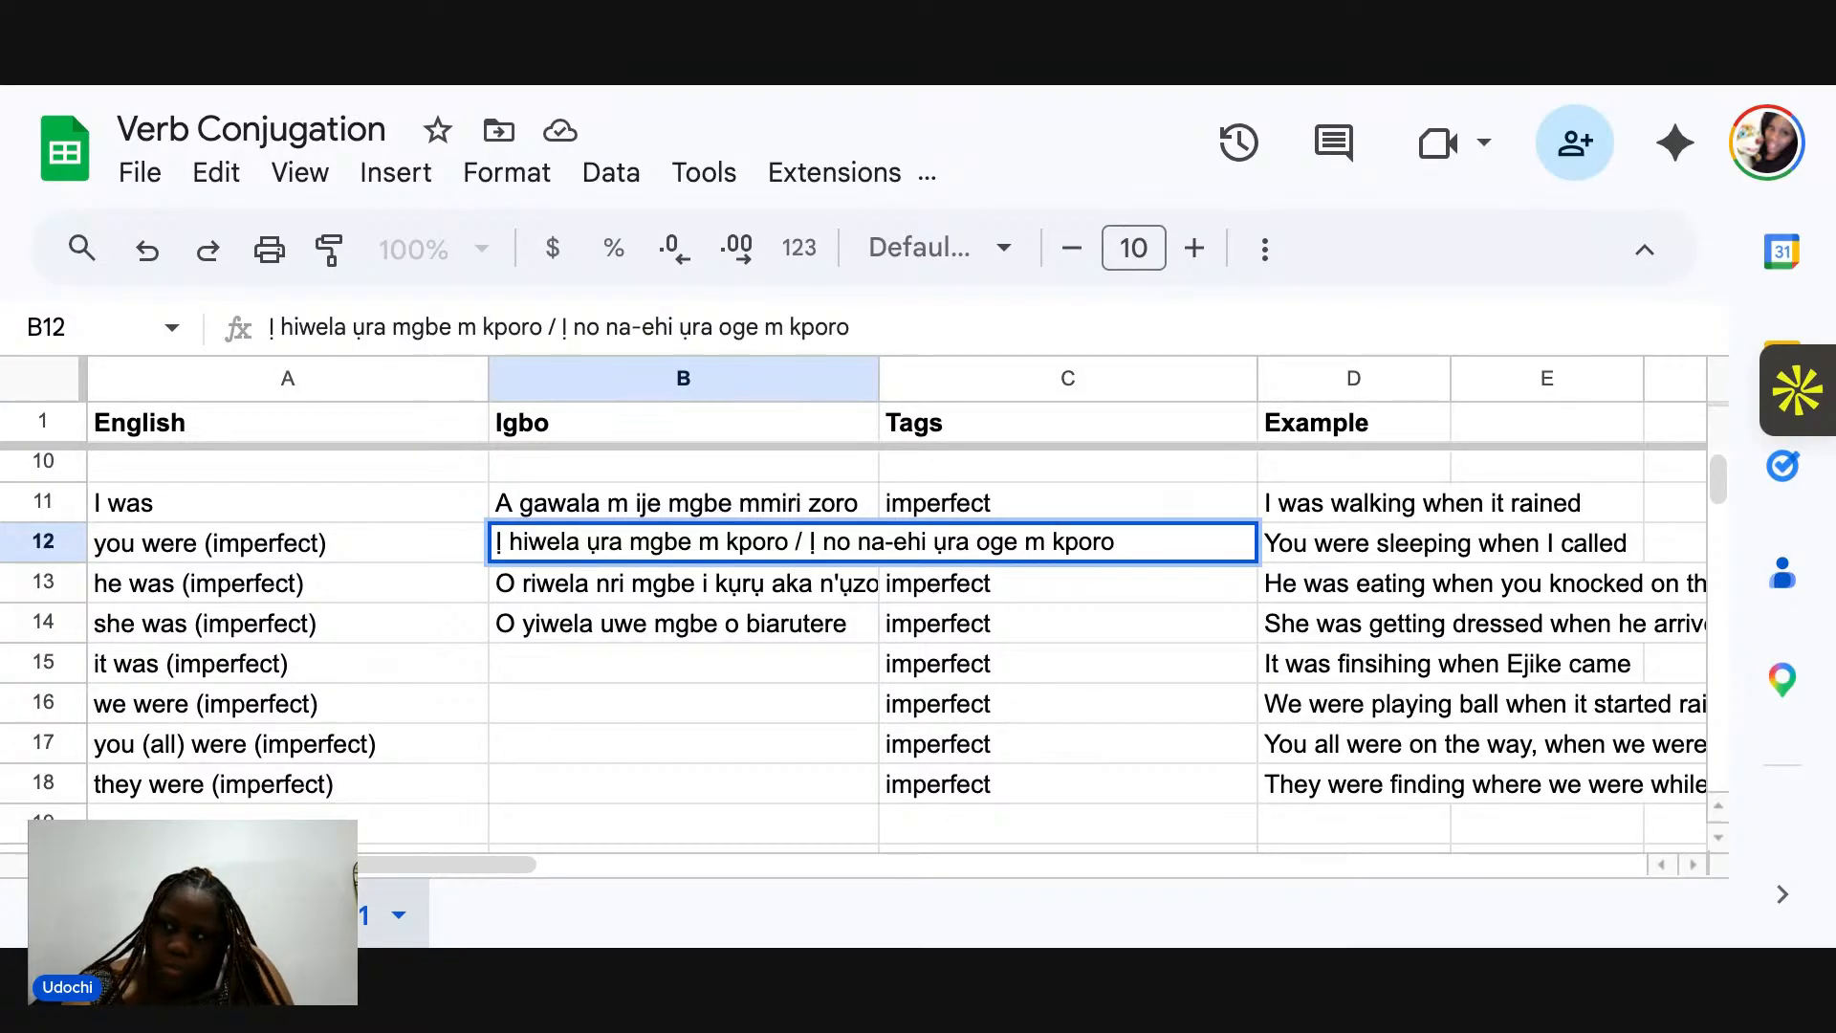
left_click(737, 590)
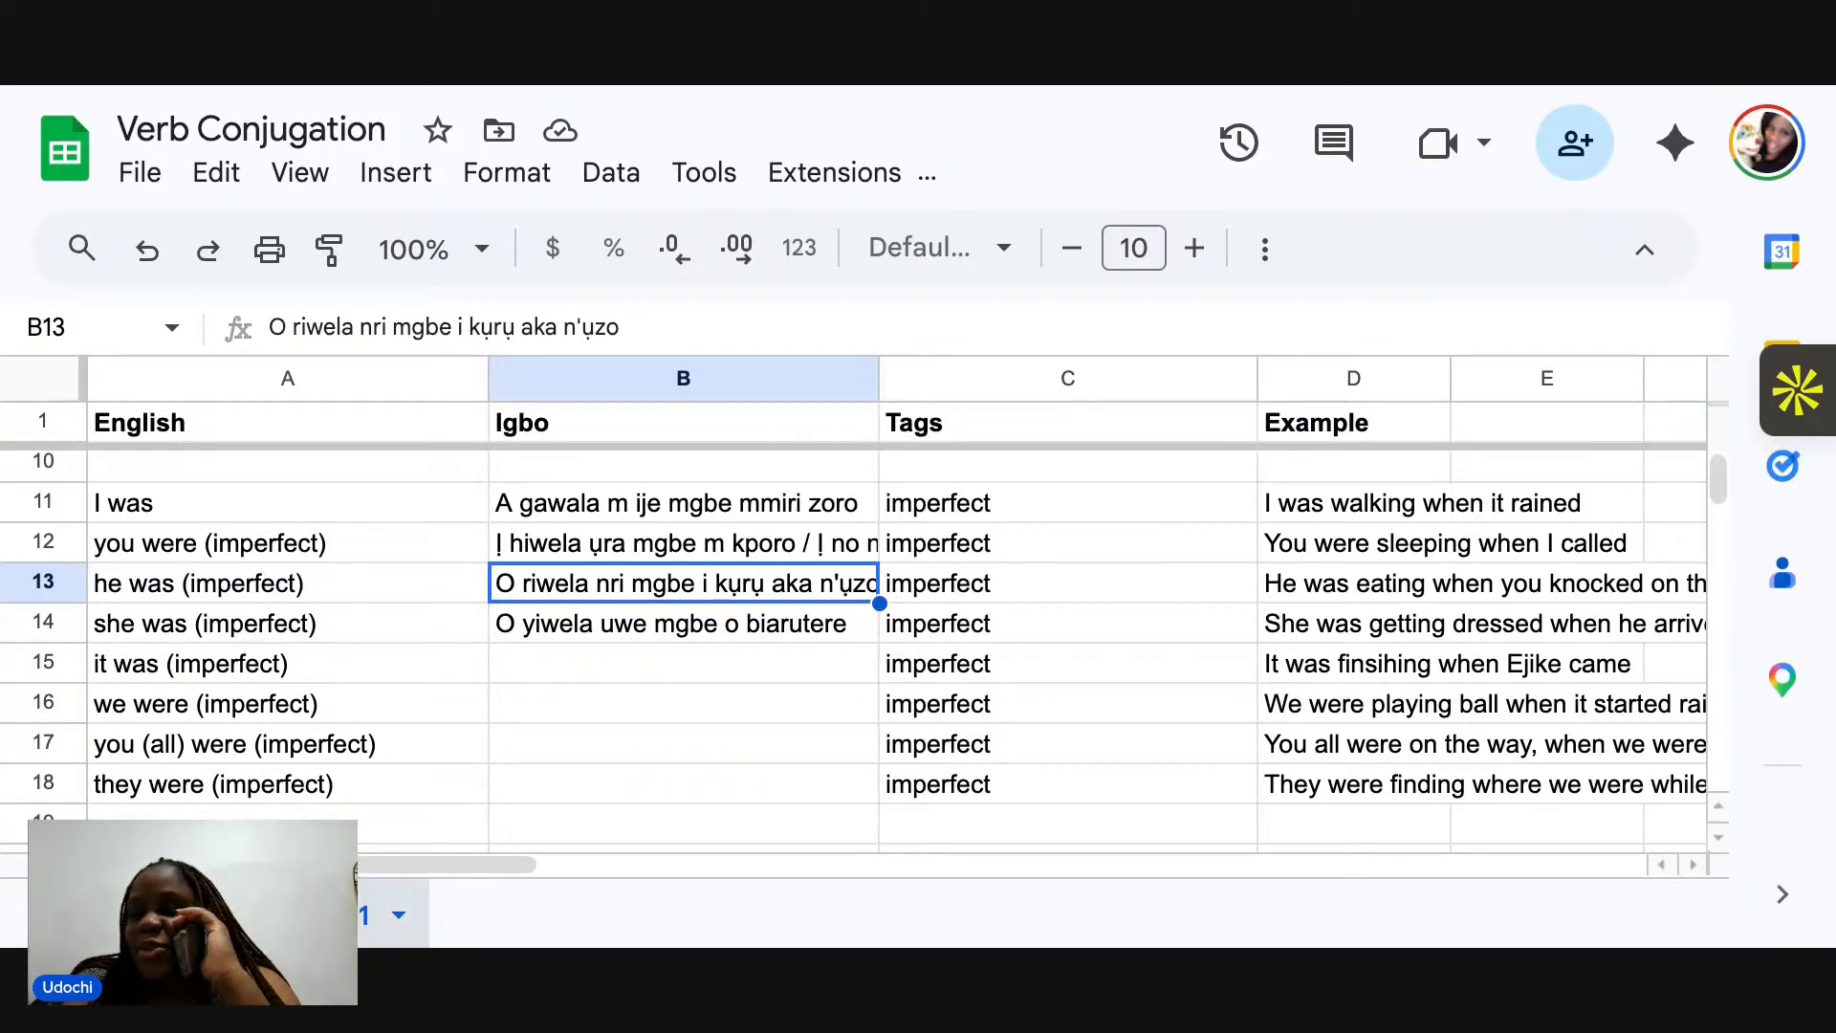
scroll(762, 698, "down", 2)
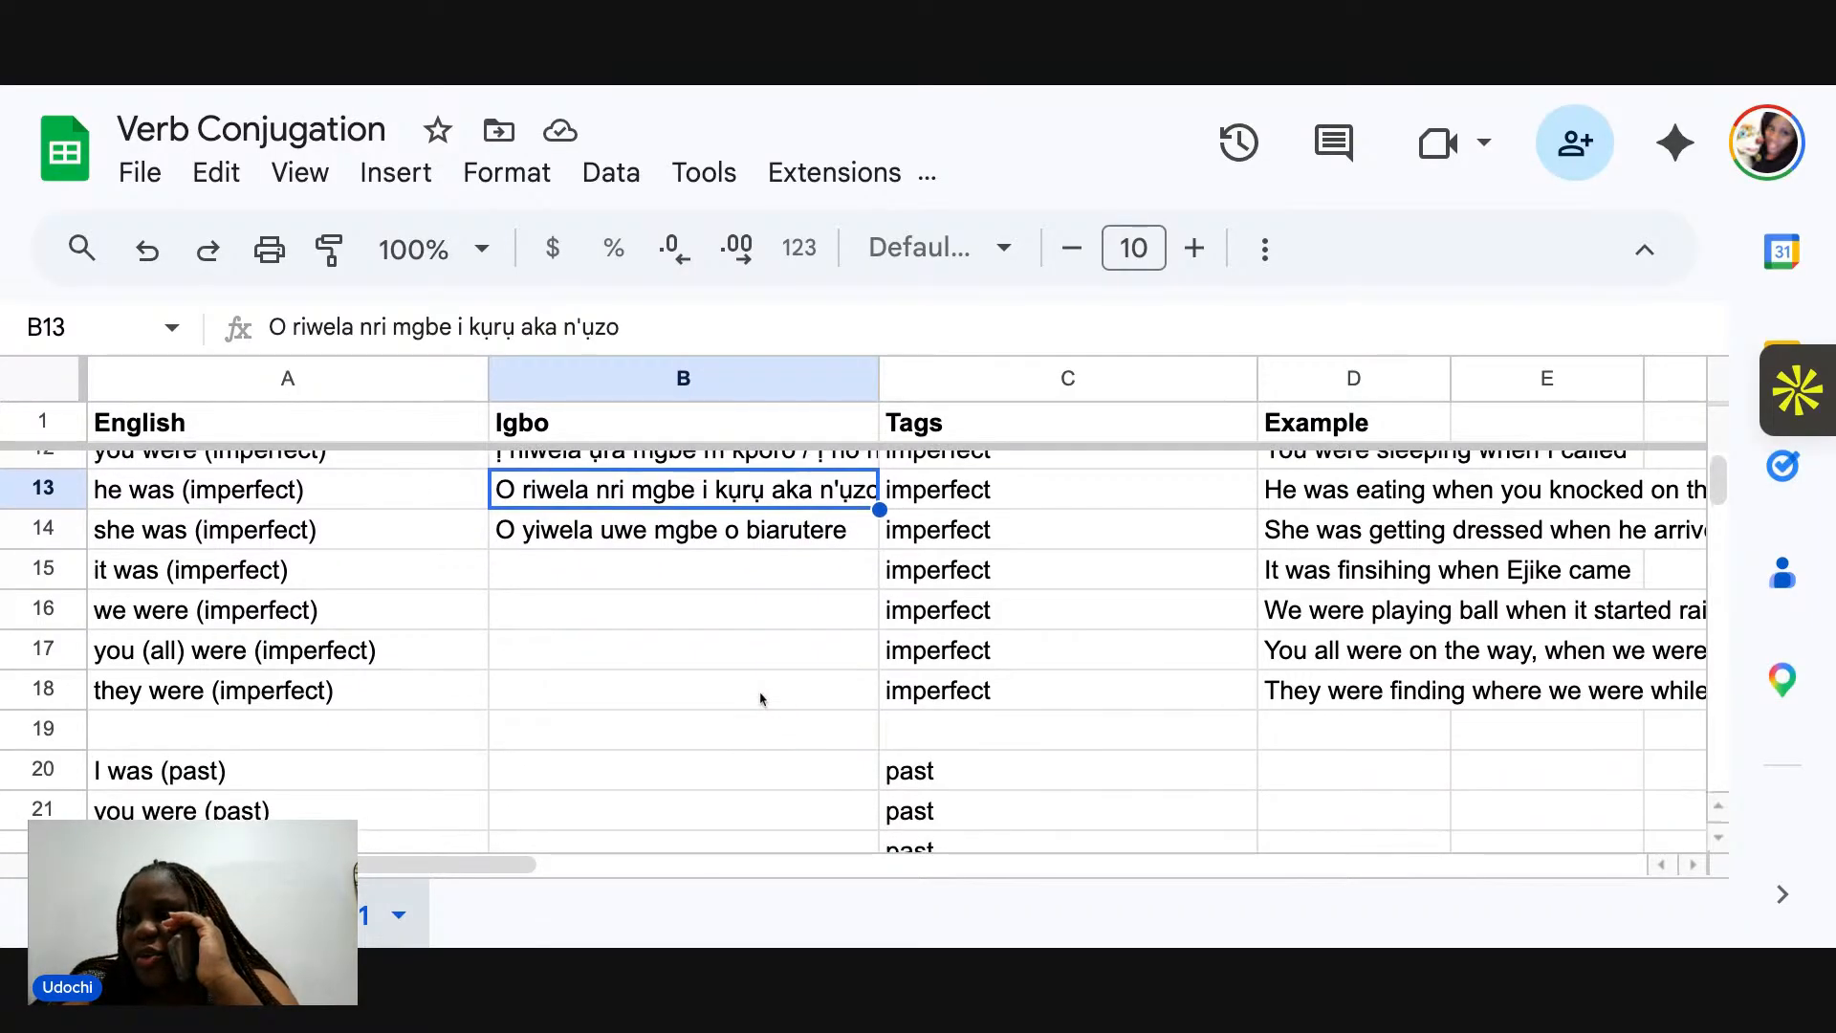
scroll(762, 698, "up", 3)
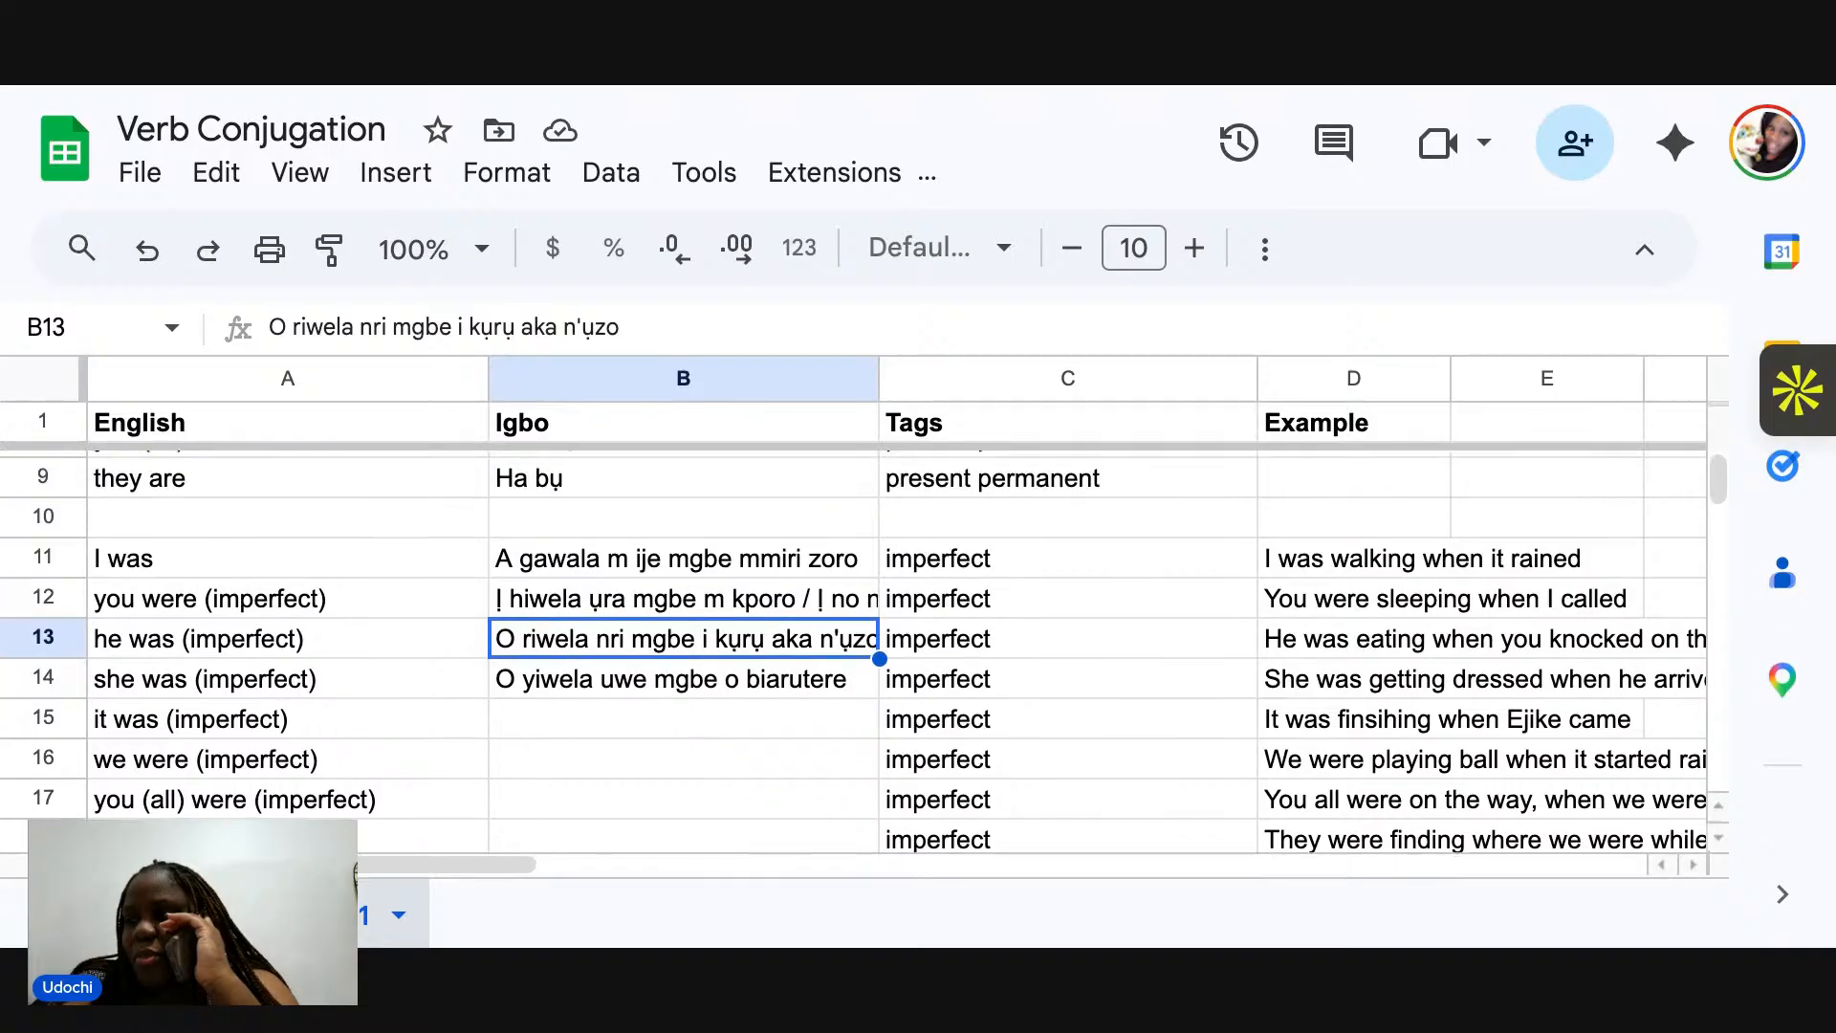
scroll(762, 698, "down", 3)
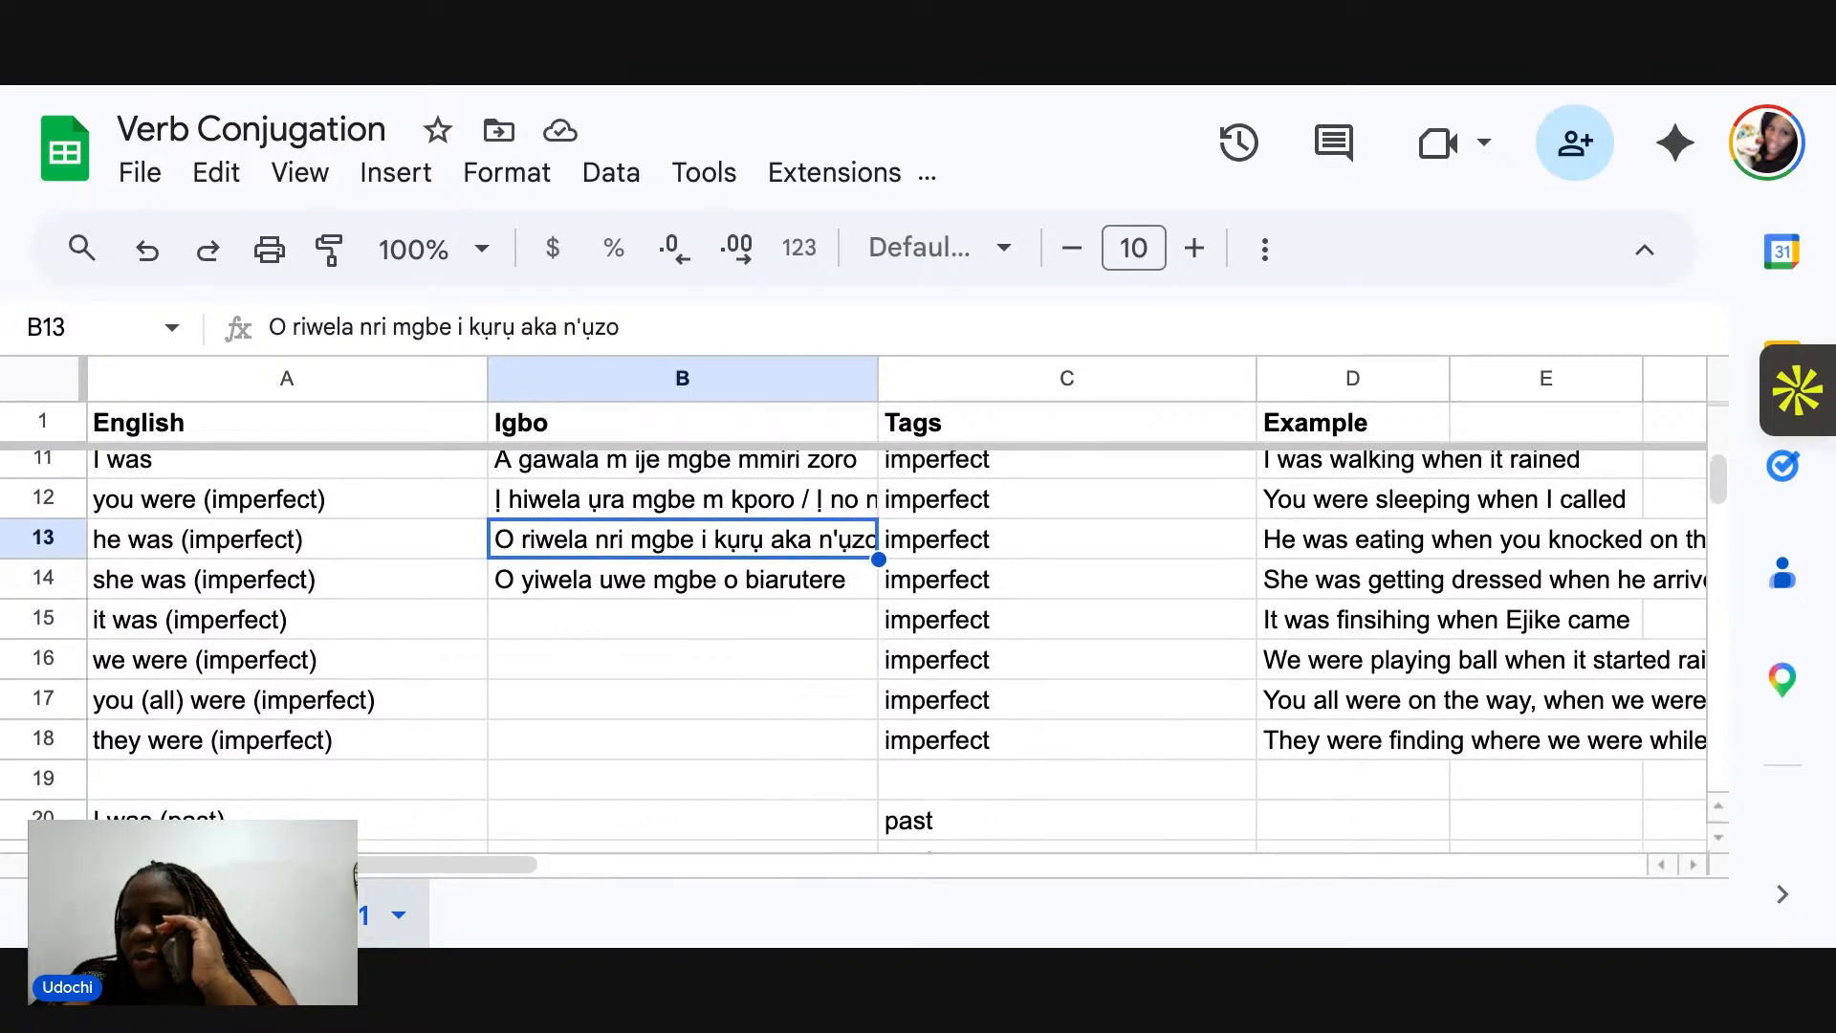
scroll(762, 698, "up", 1)
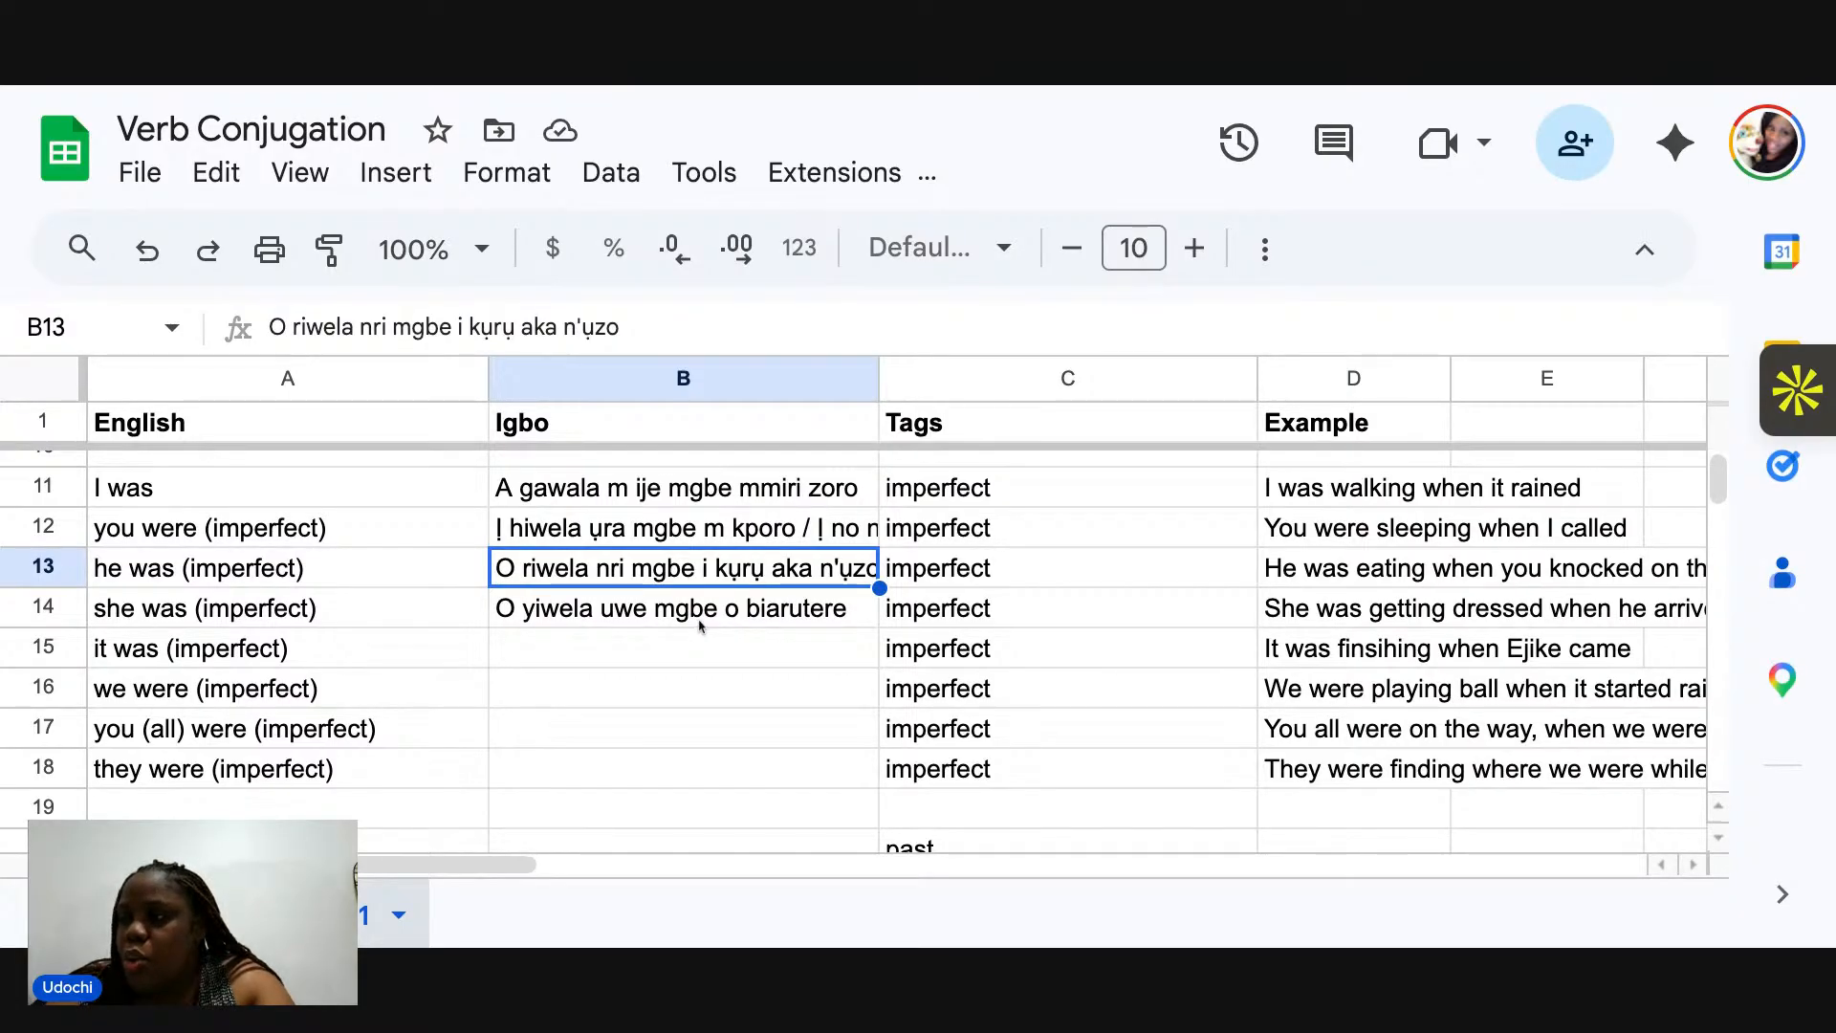
left_click(519, 648)
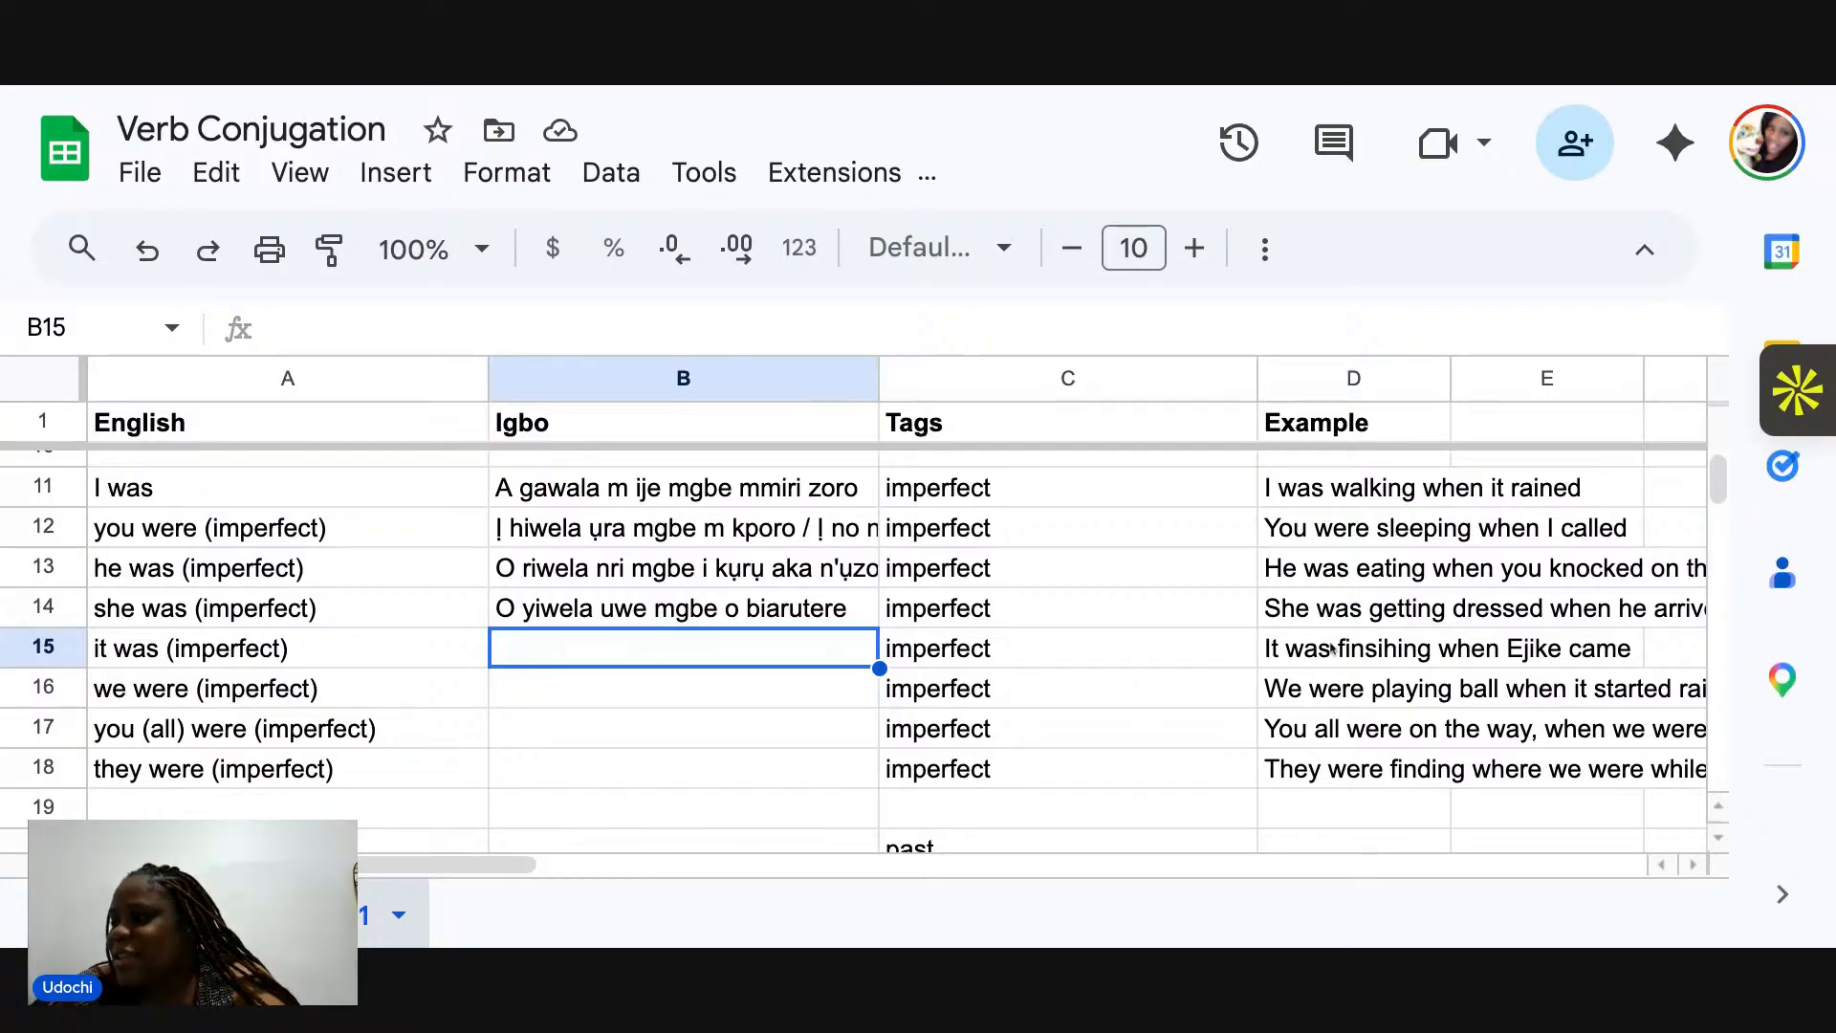
Insert the word "work" before "when" in the English example sentence in cell D15.
left_click(1417, 658)
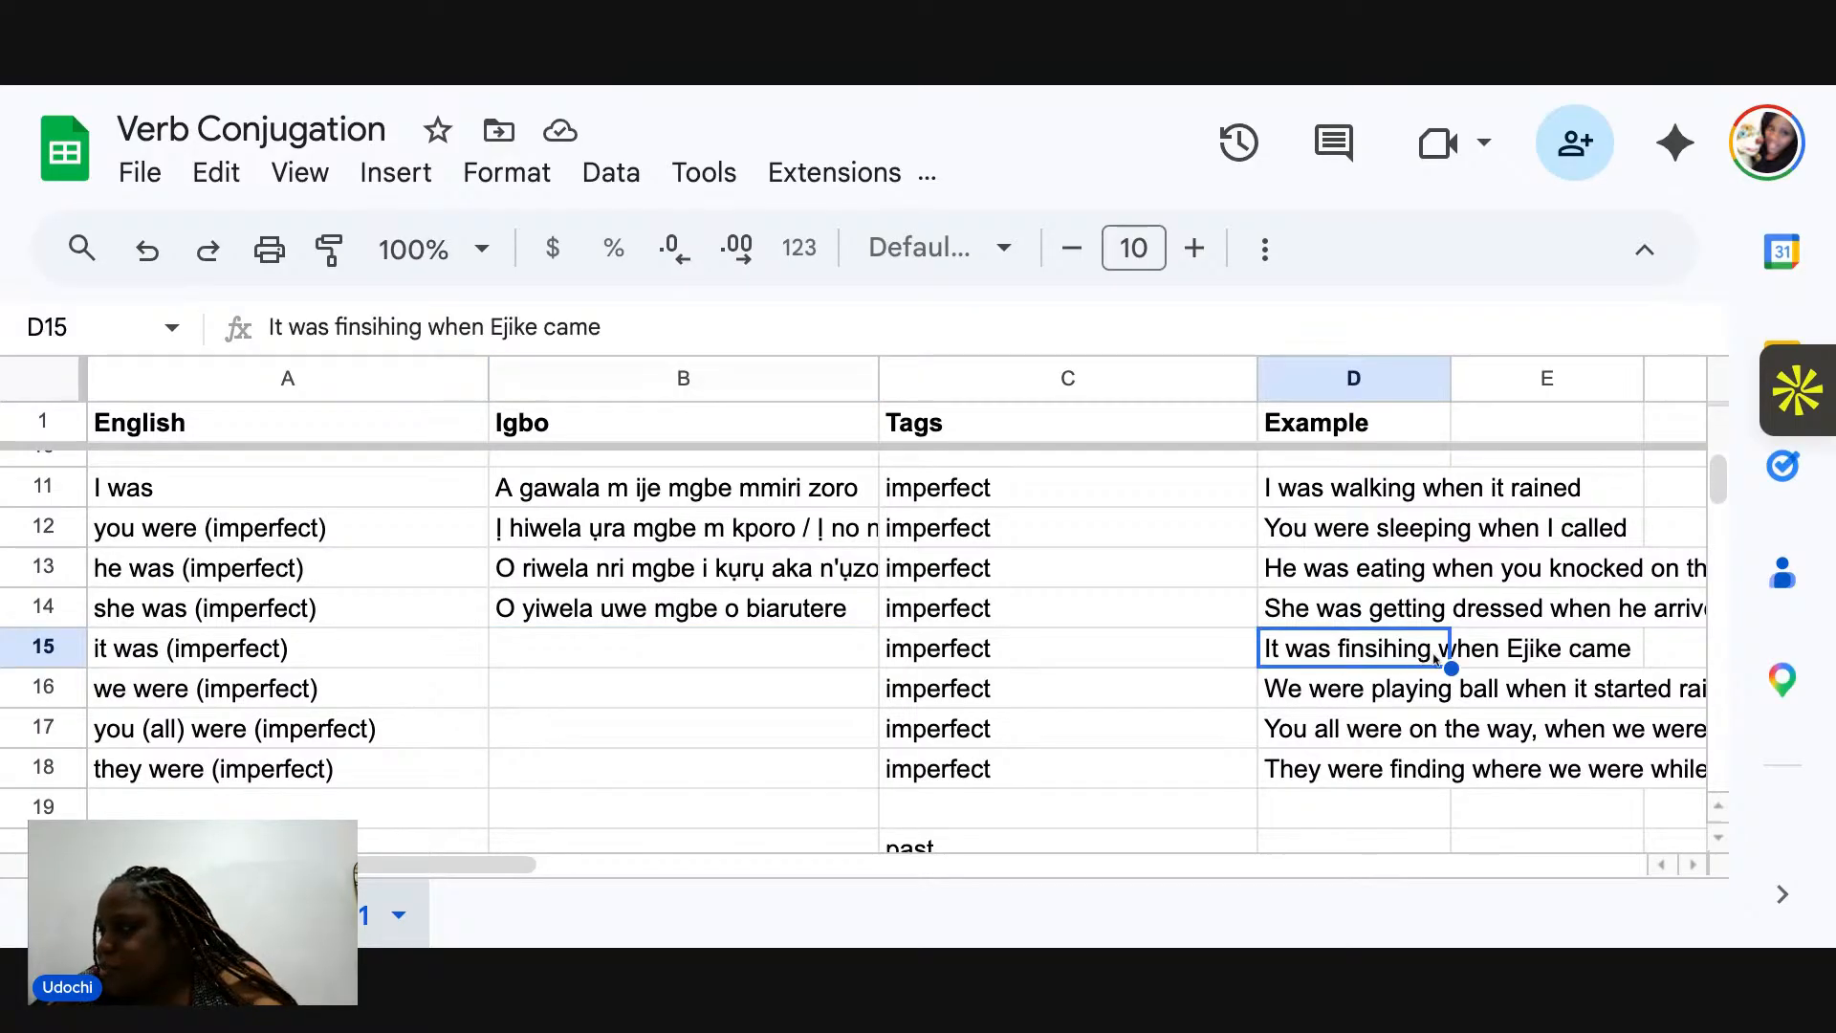
double_click(1434, 654)
key("ctrl+a")
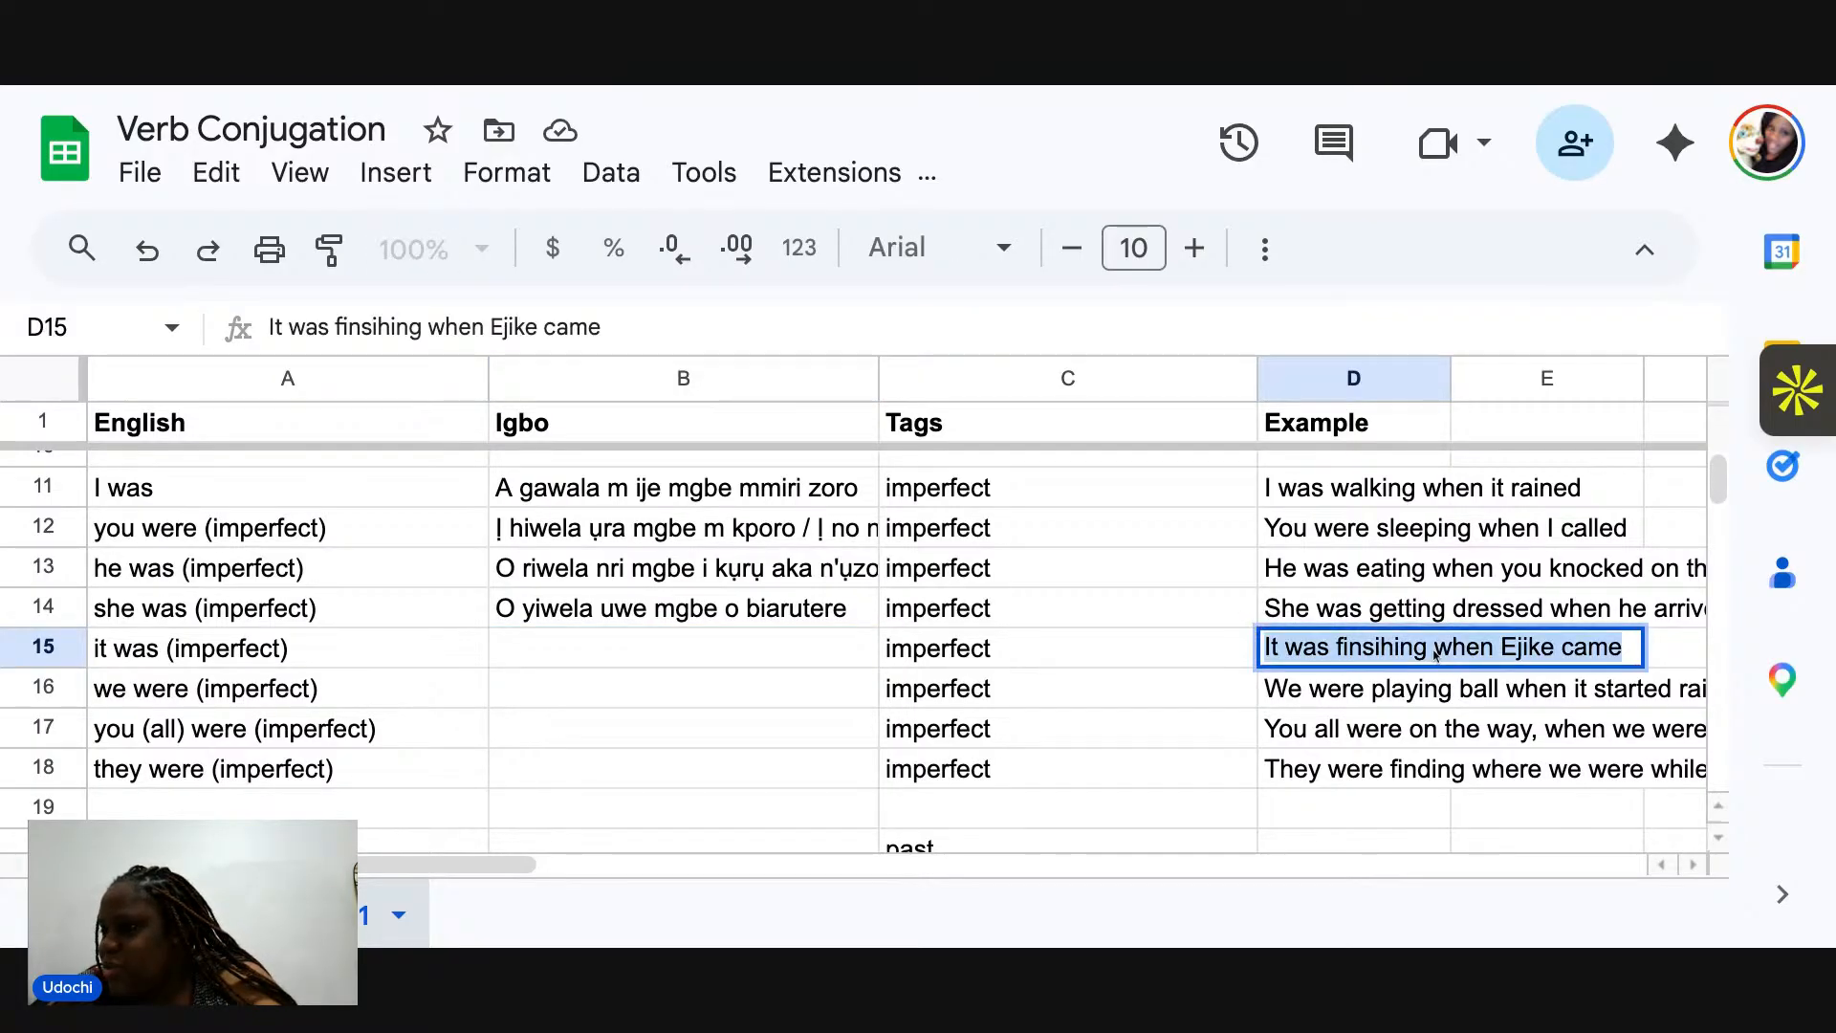
left_click(1434, 654)
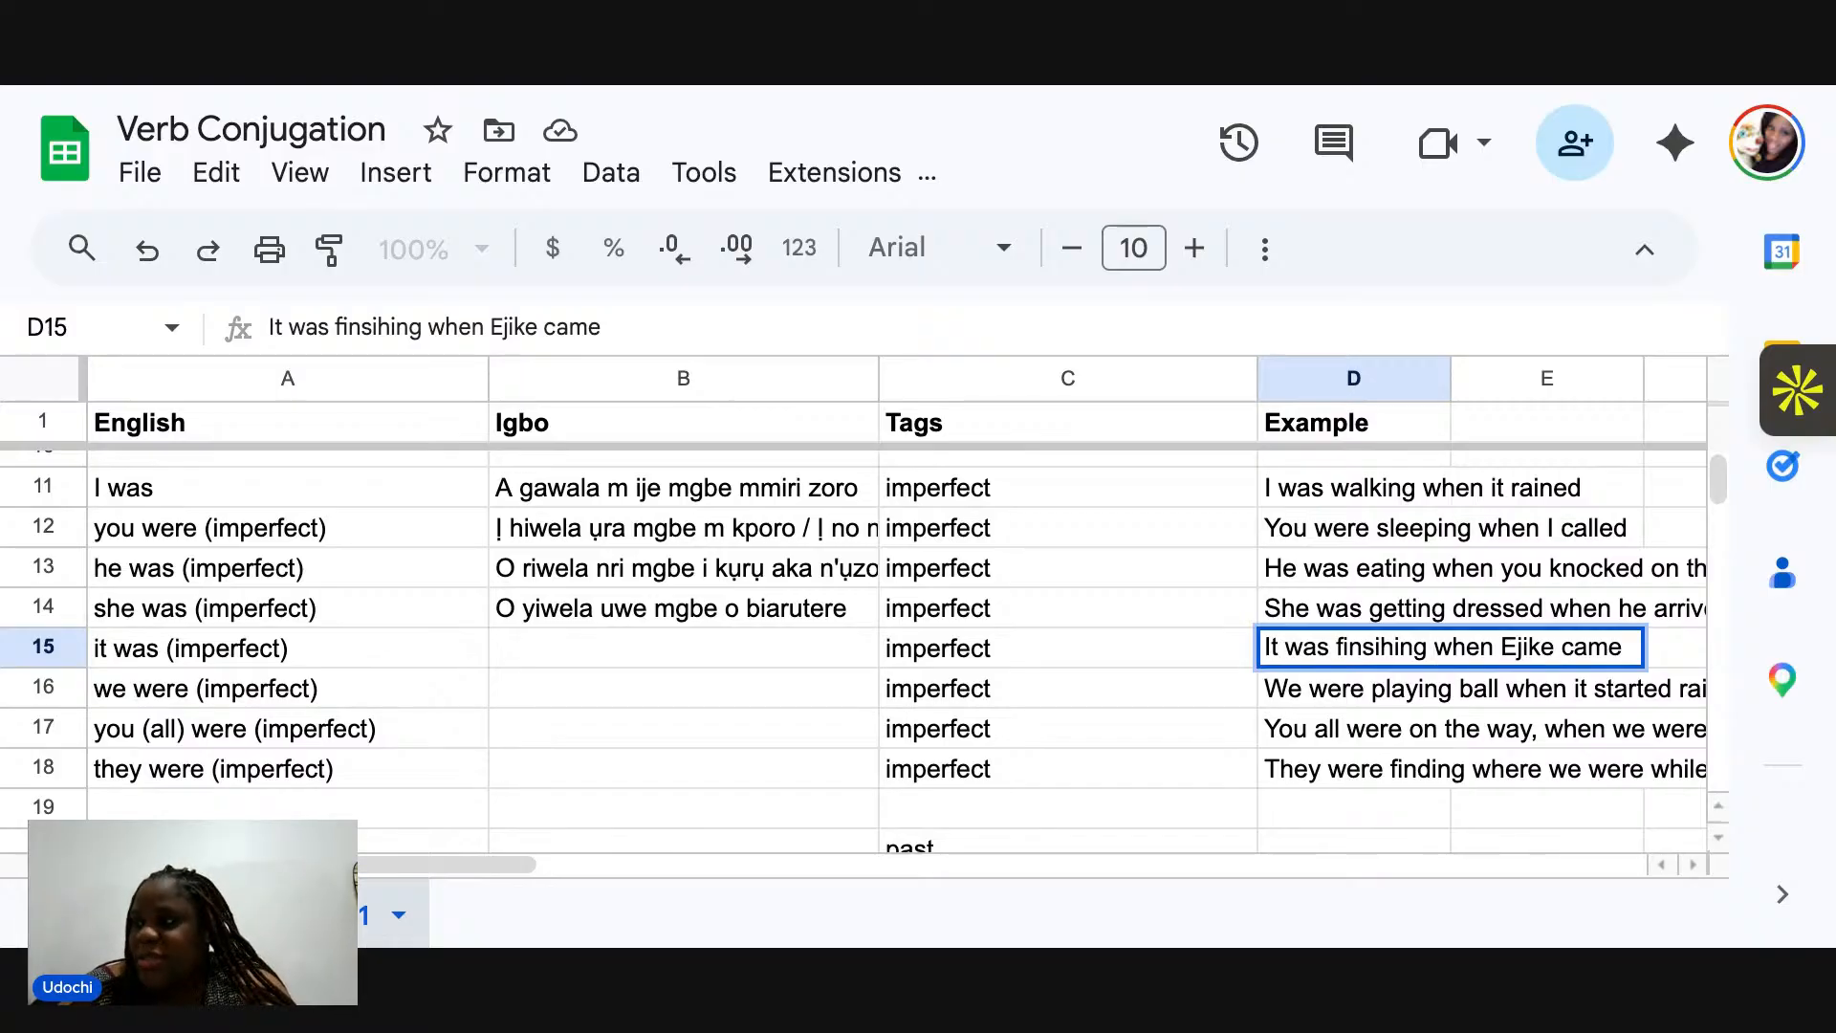
type("work")
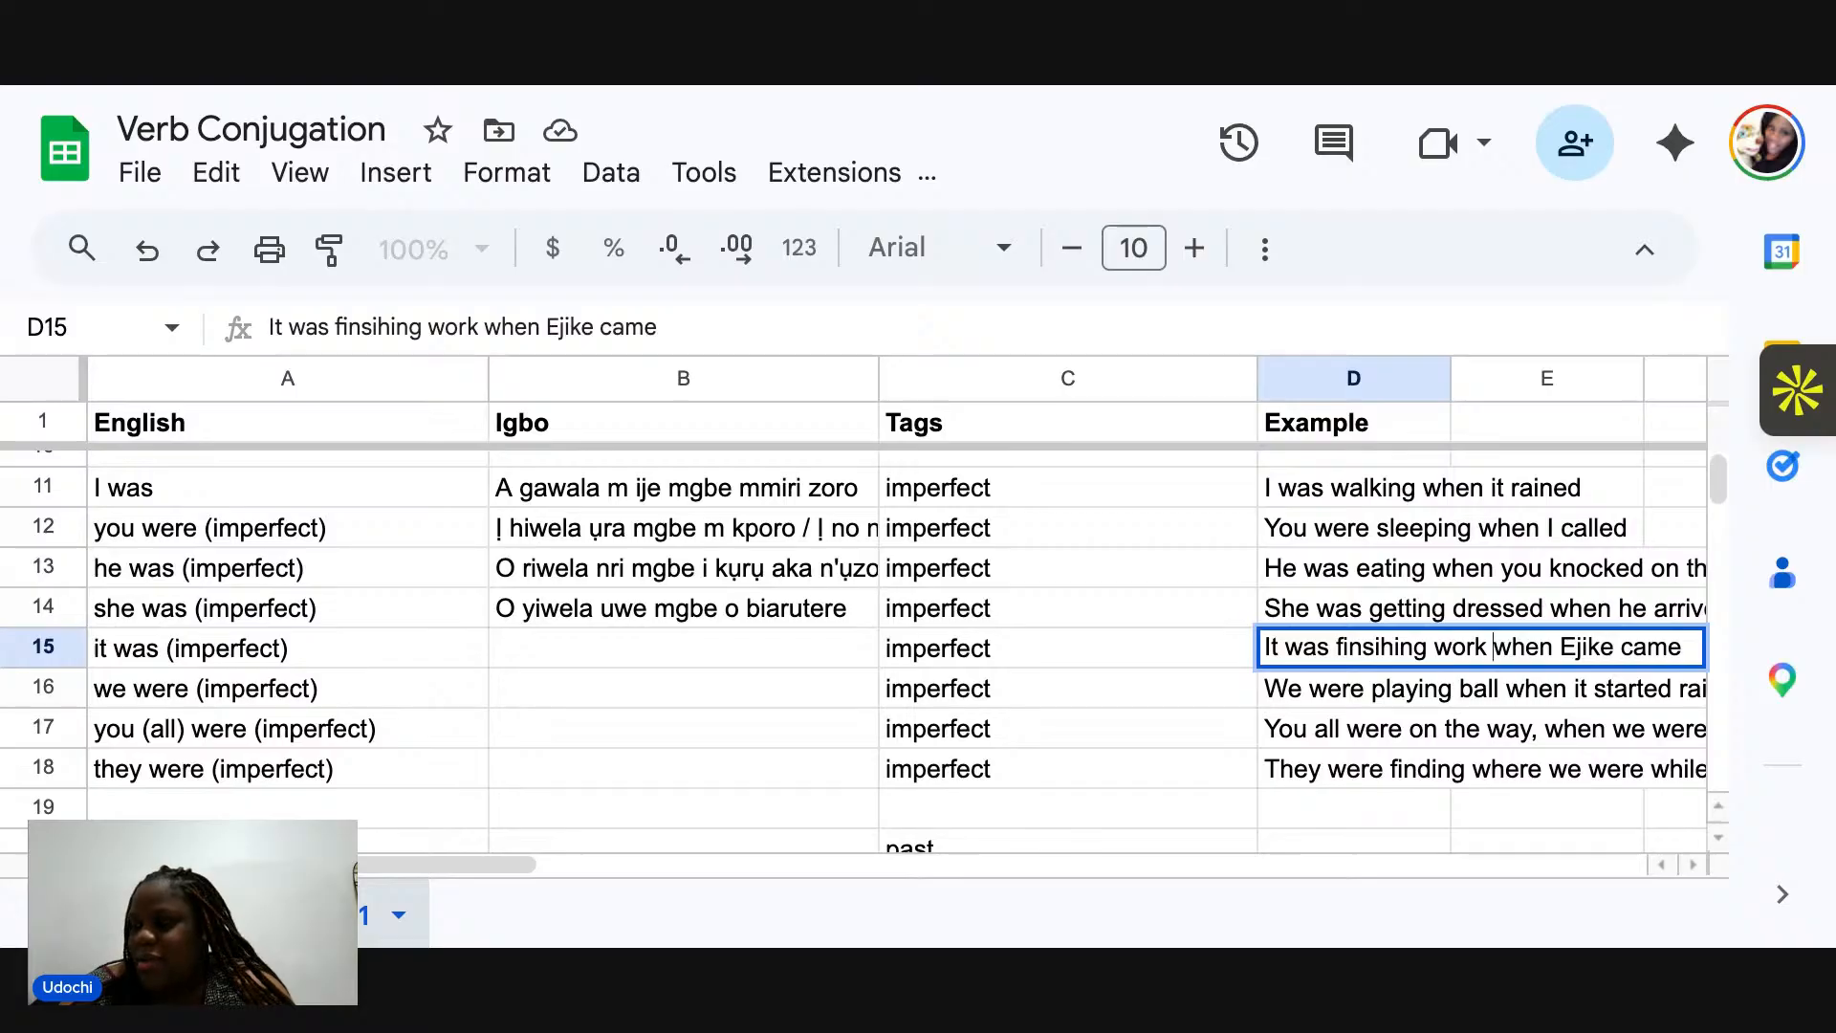
double_click(593, 658)
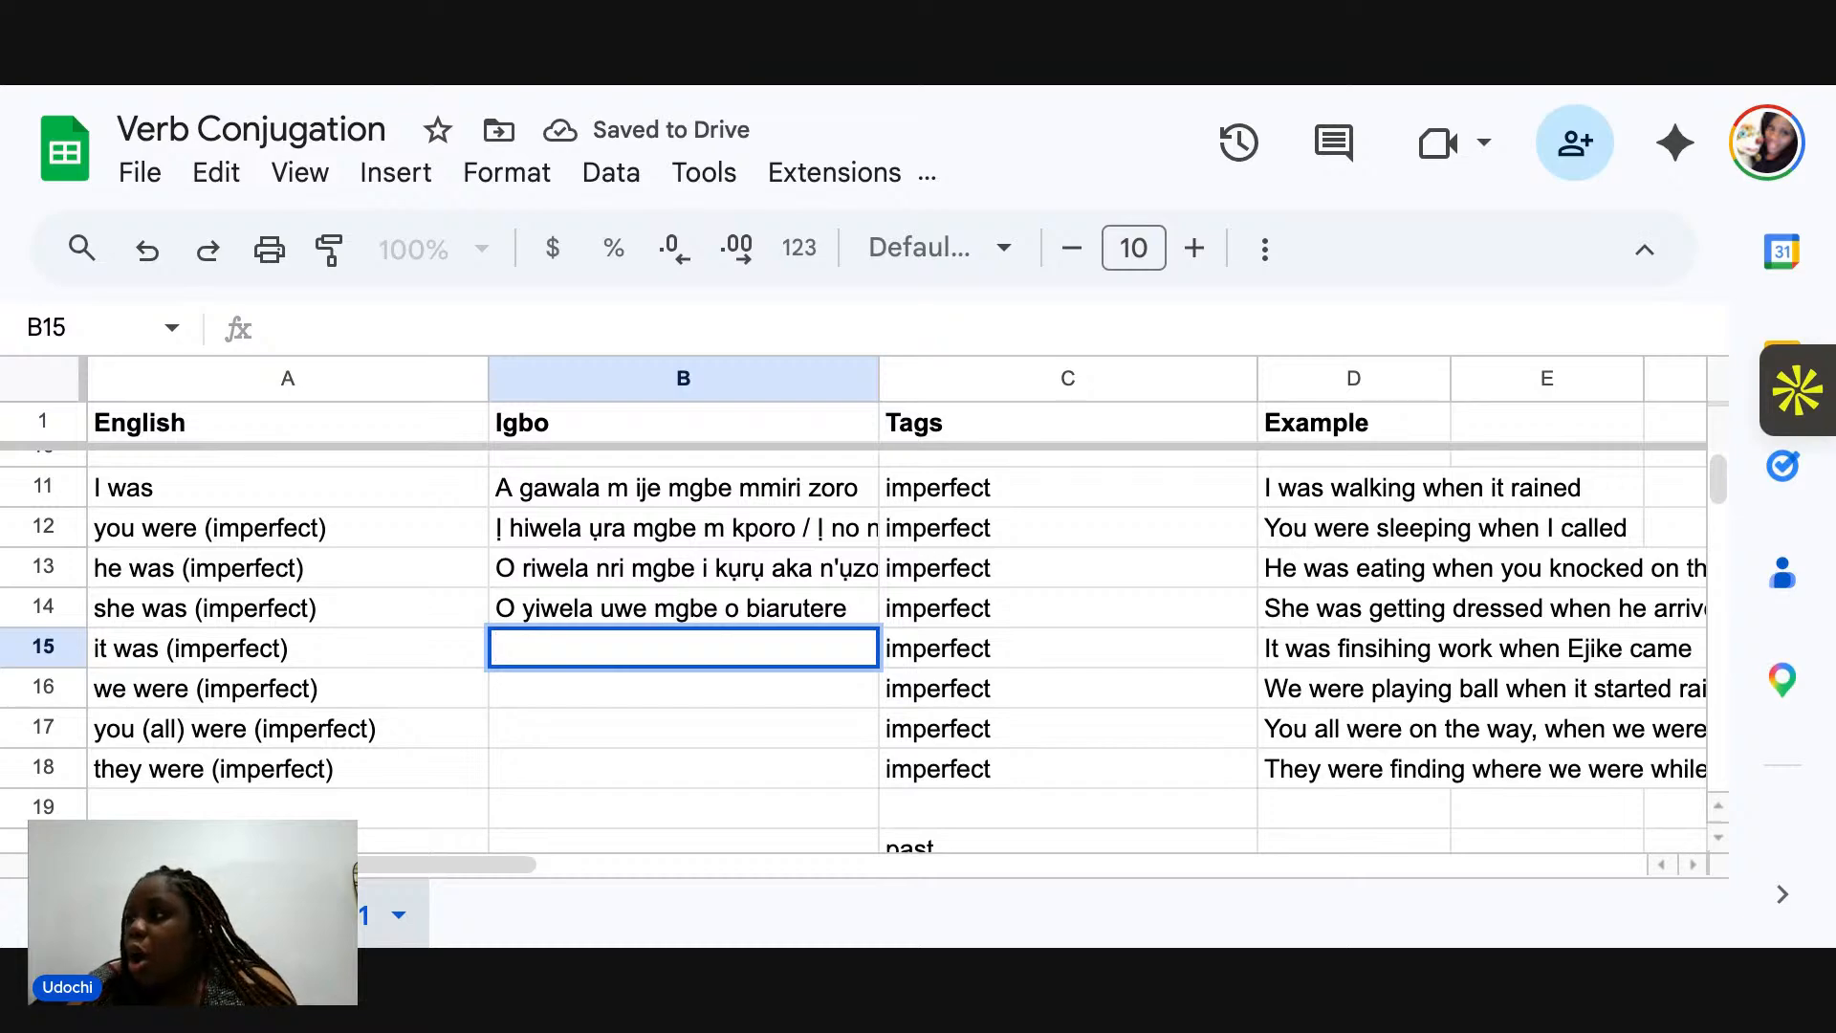
Remove the word "work" from the English example sentence in cell D15.
double_click(1479, 650)
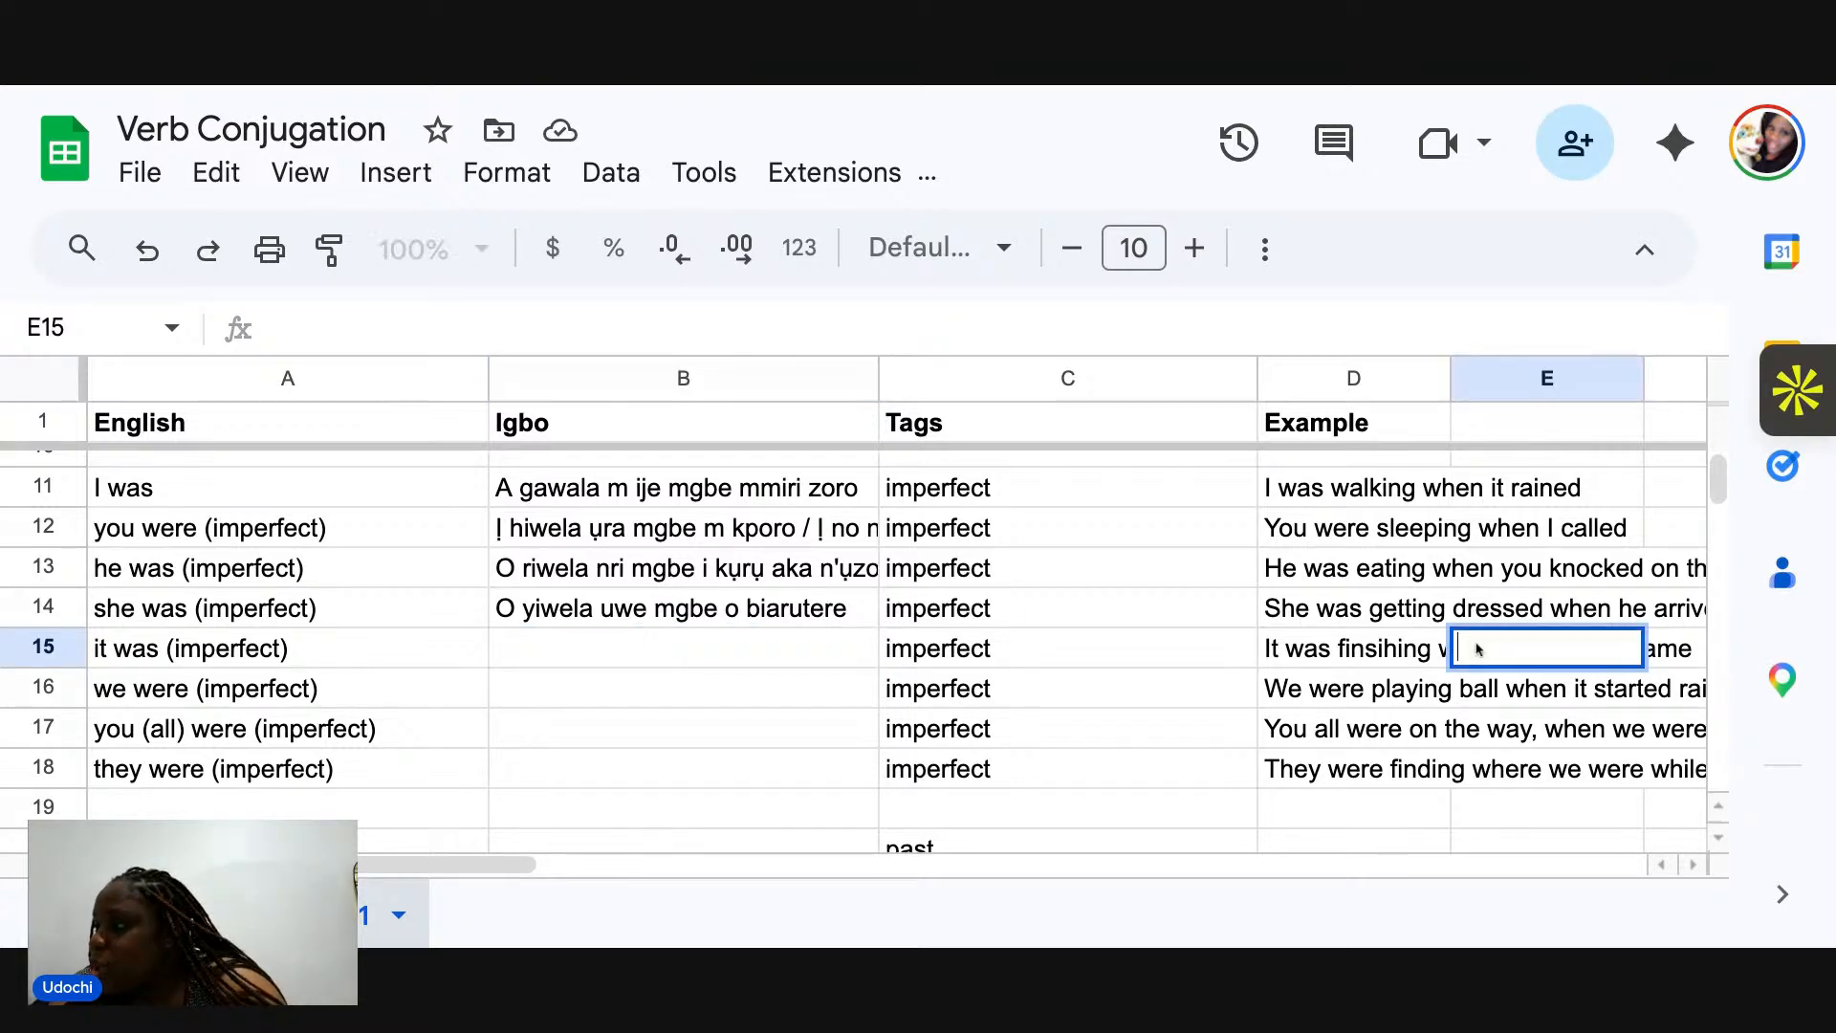
double_click(1436, 656)
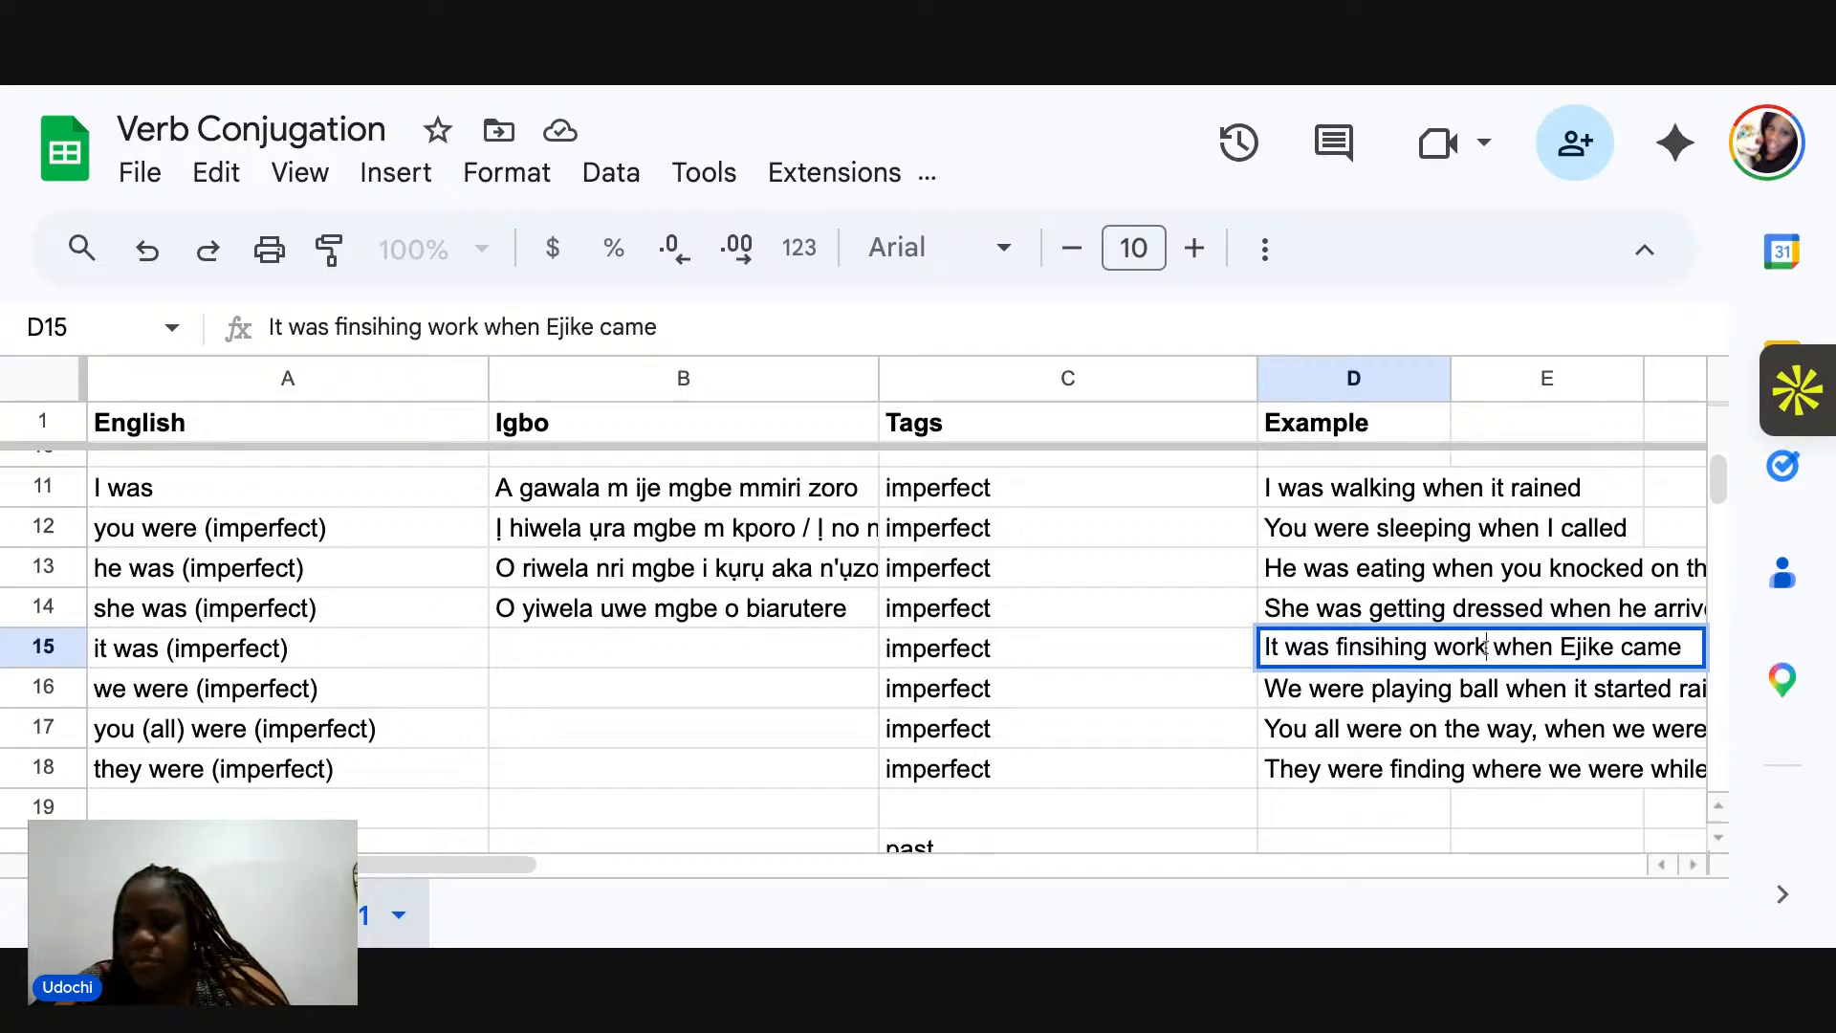
key("BackSpace")
key("BackSpace")
key("BackSpace")
key("BackSpace")
key("BackSpace")
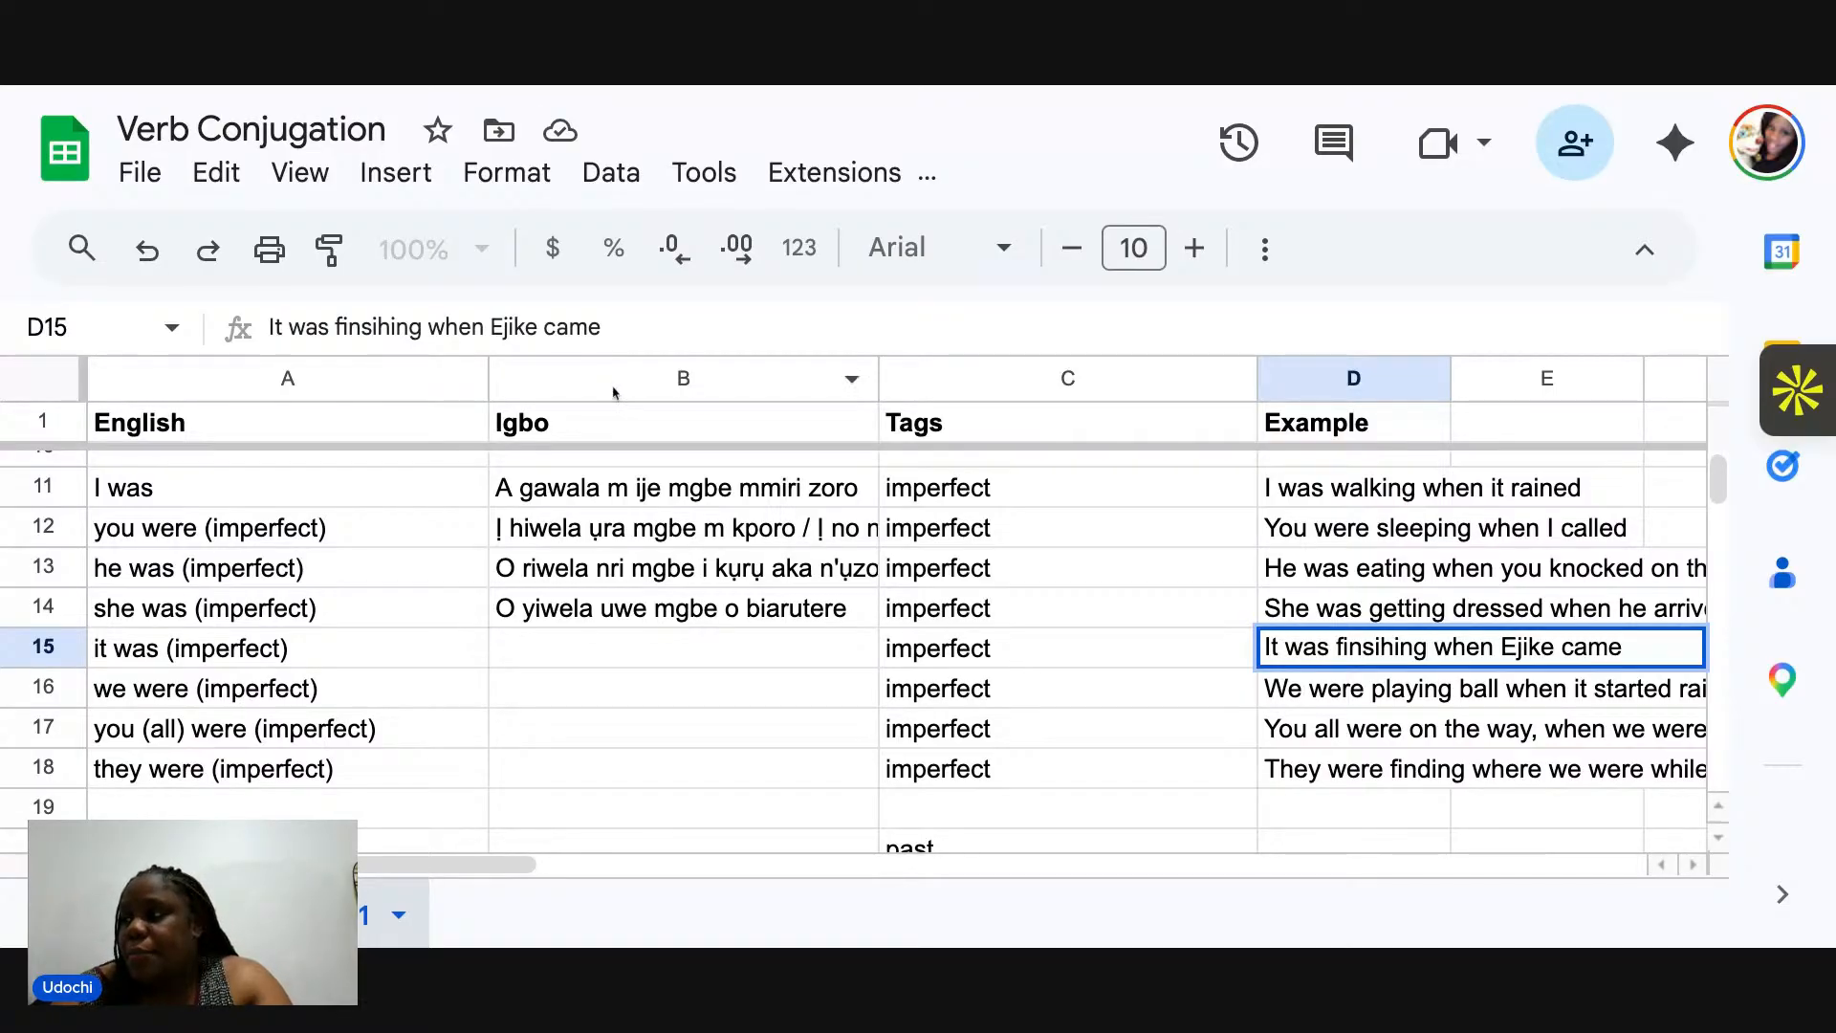
Enter the Igbo translation of the "it was" example in cell B15: "O gwụchawala mgbe", the name from the example, and "biarutere".
left_click(514, 656)
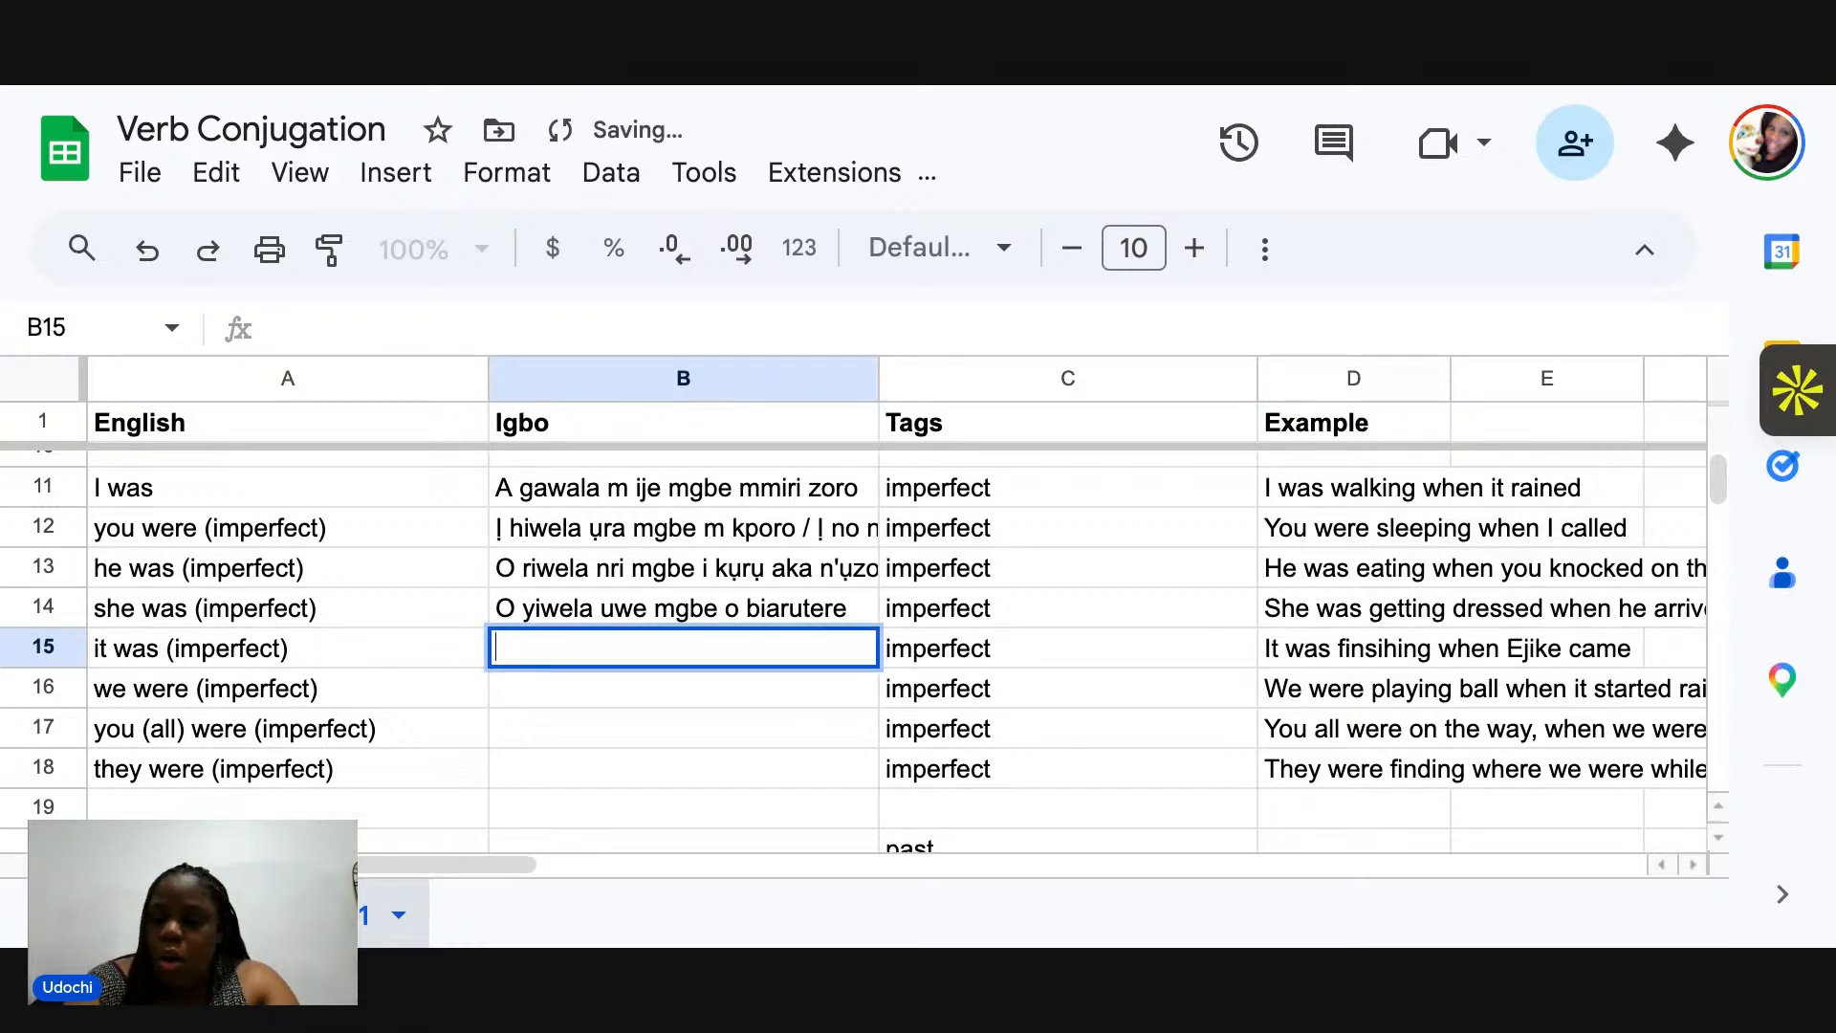
type("O")
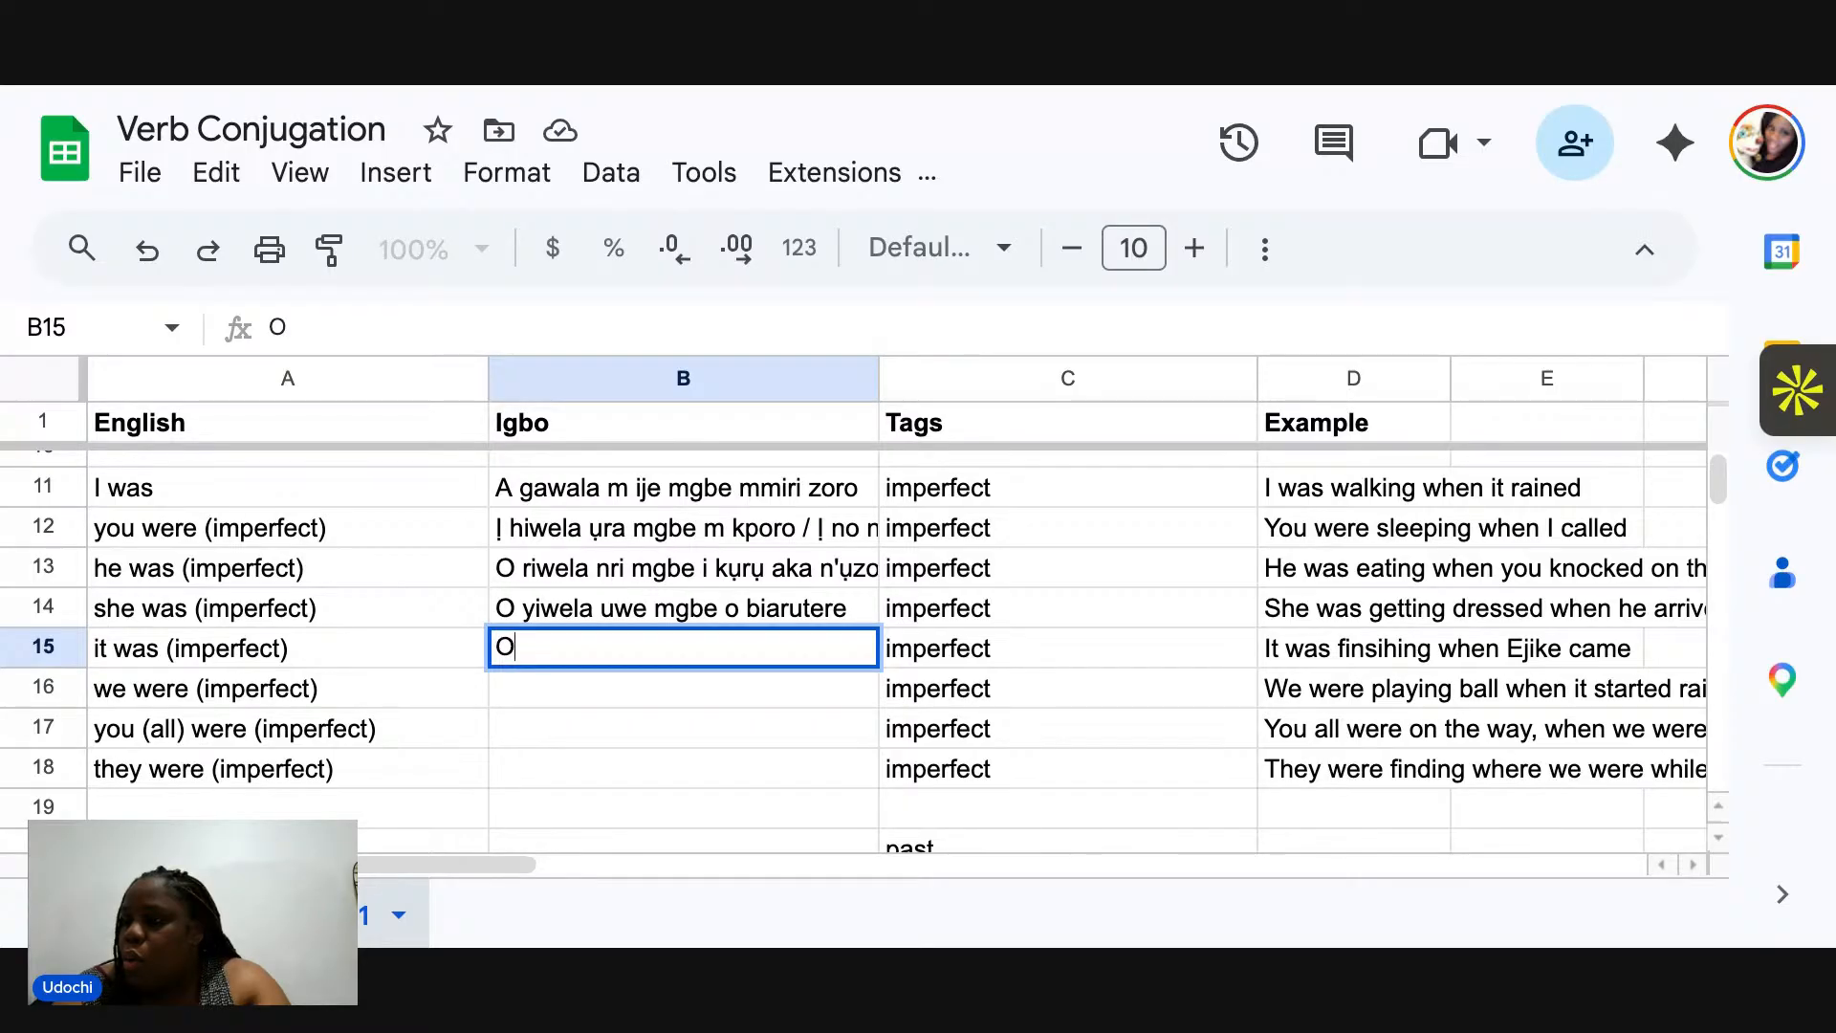
type("gw")
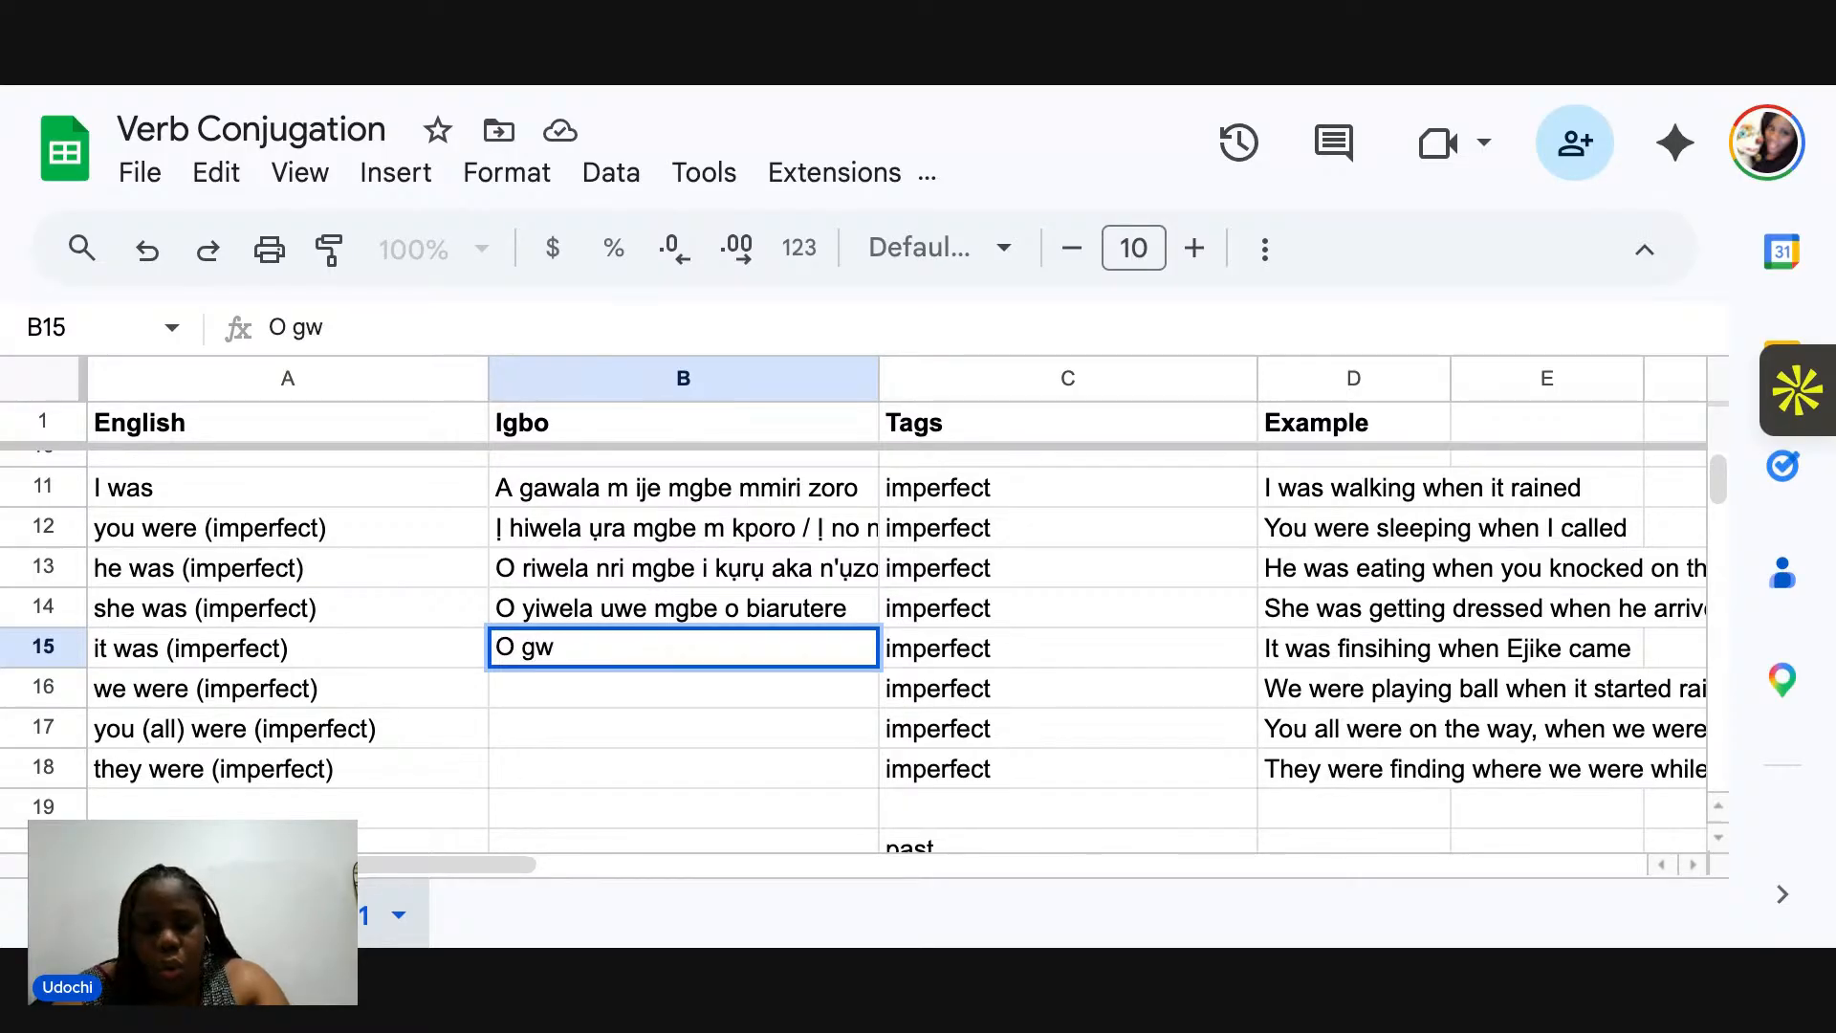
type("ụcha")
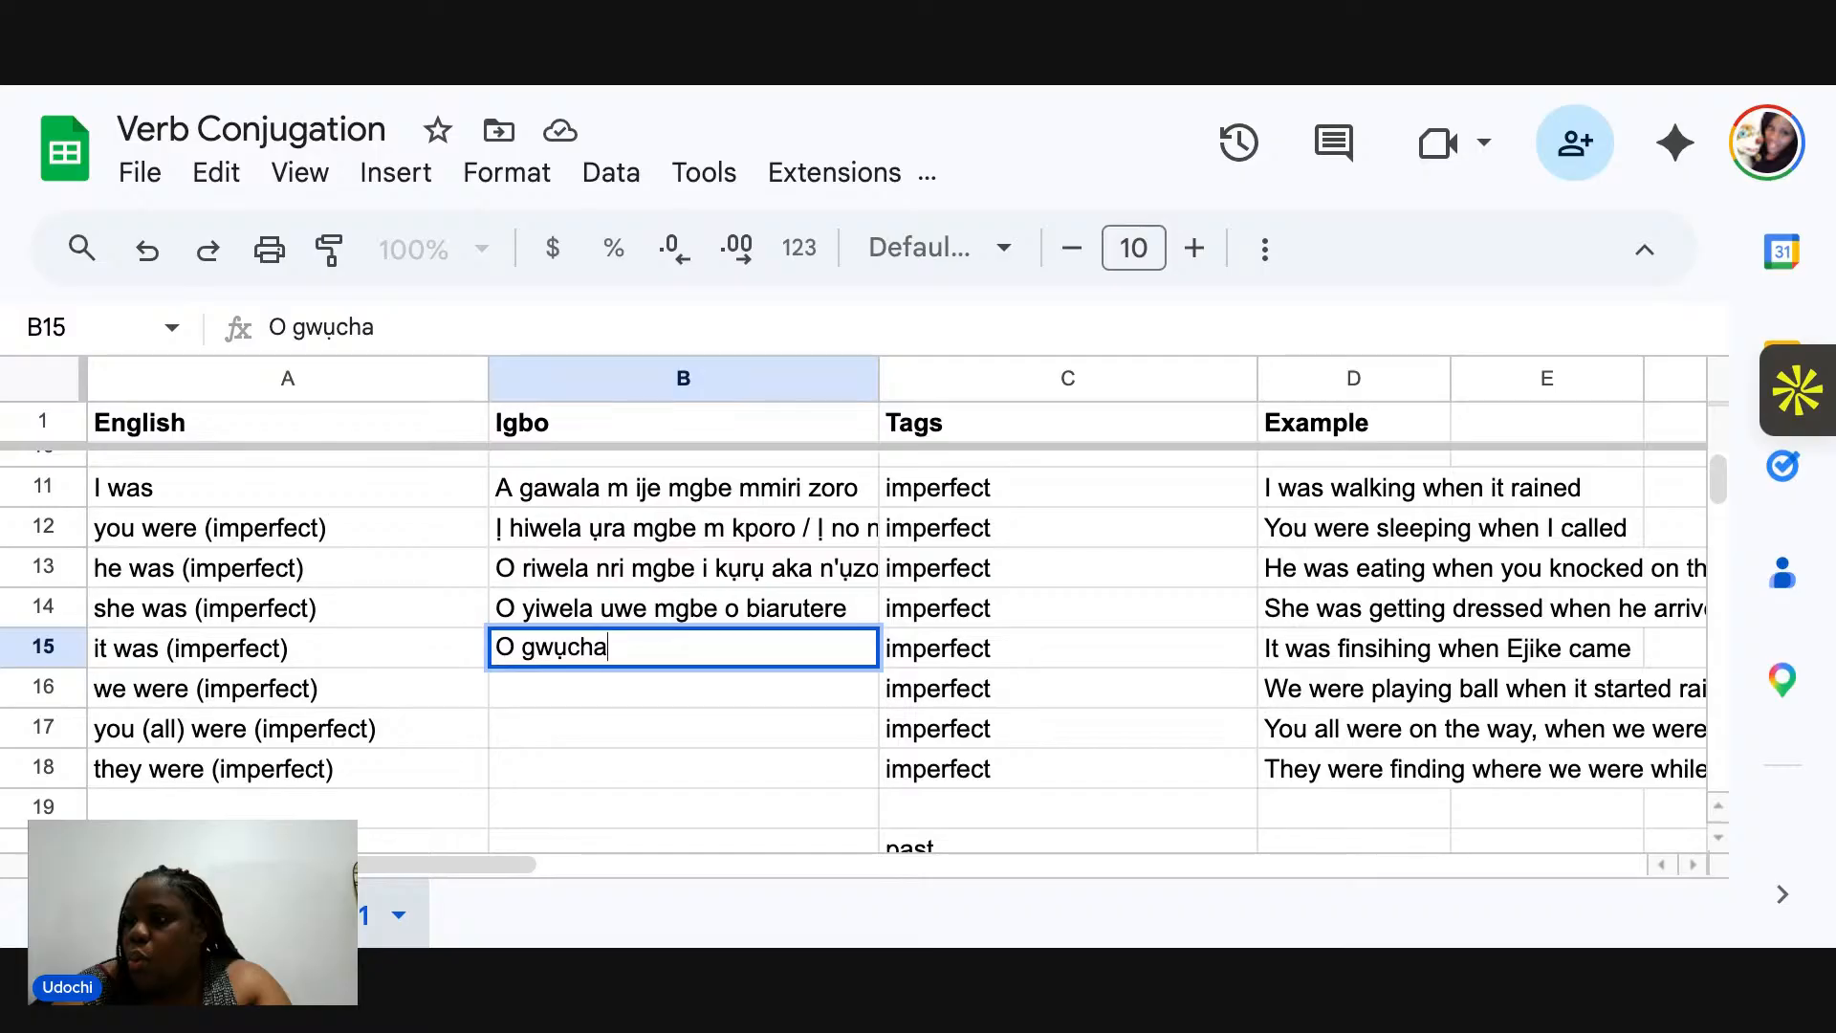
type("waa")
key("BackSpace")
type("la")
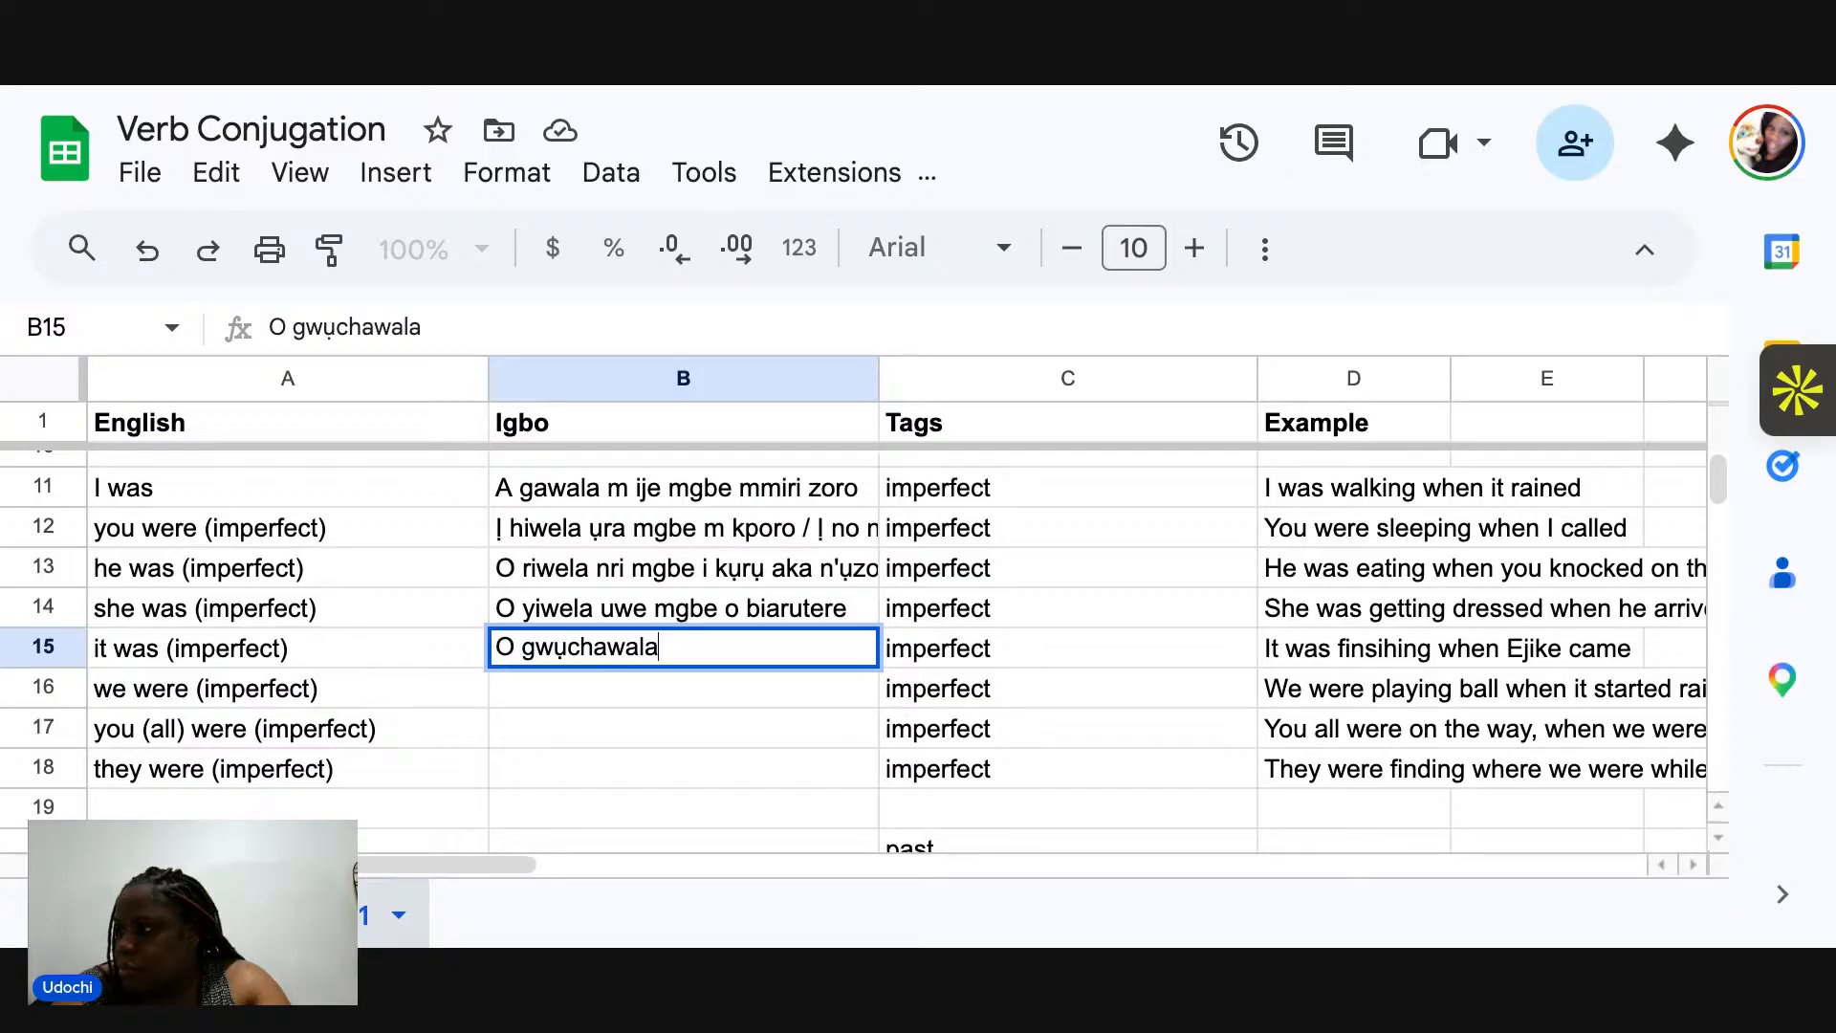
type(" mgbe ")
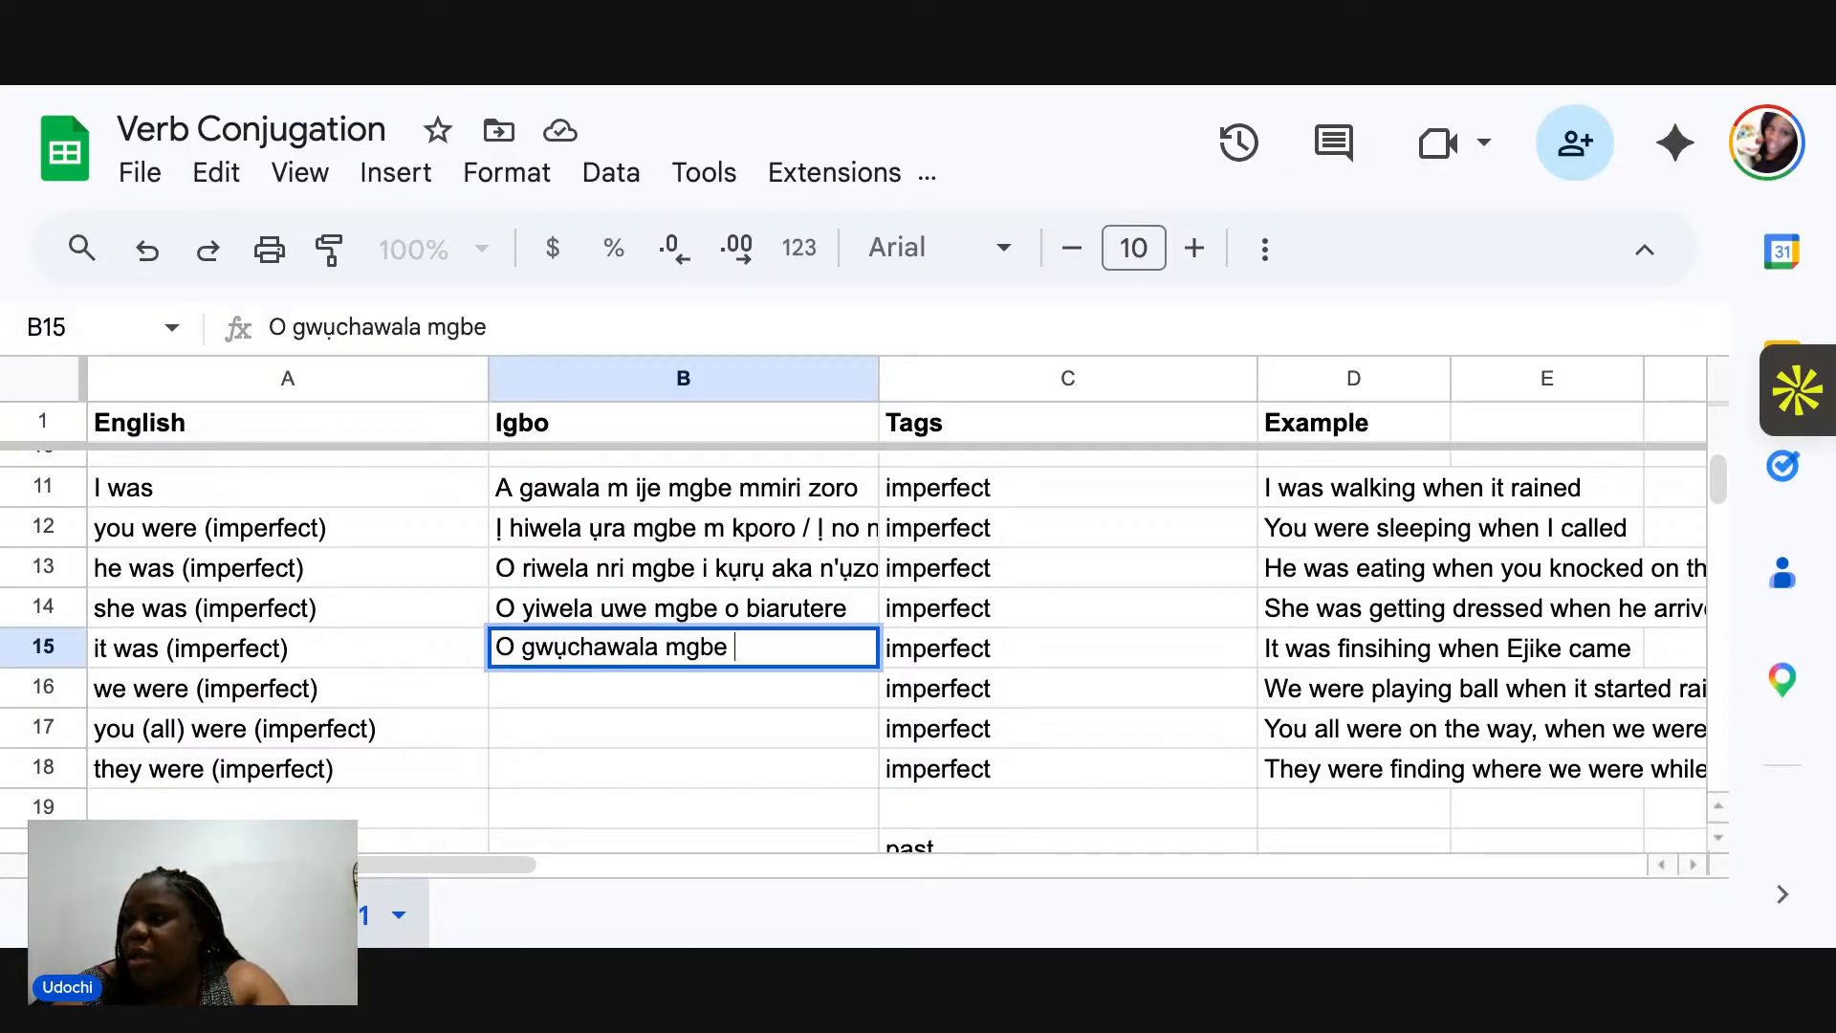
type("Ejike ")
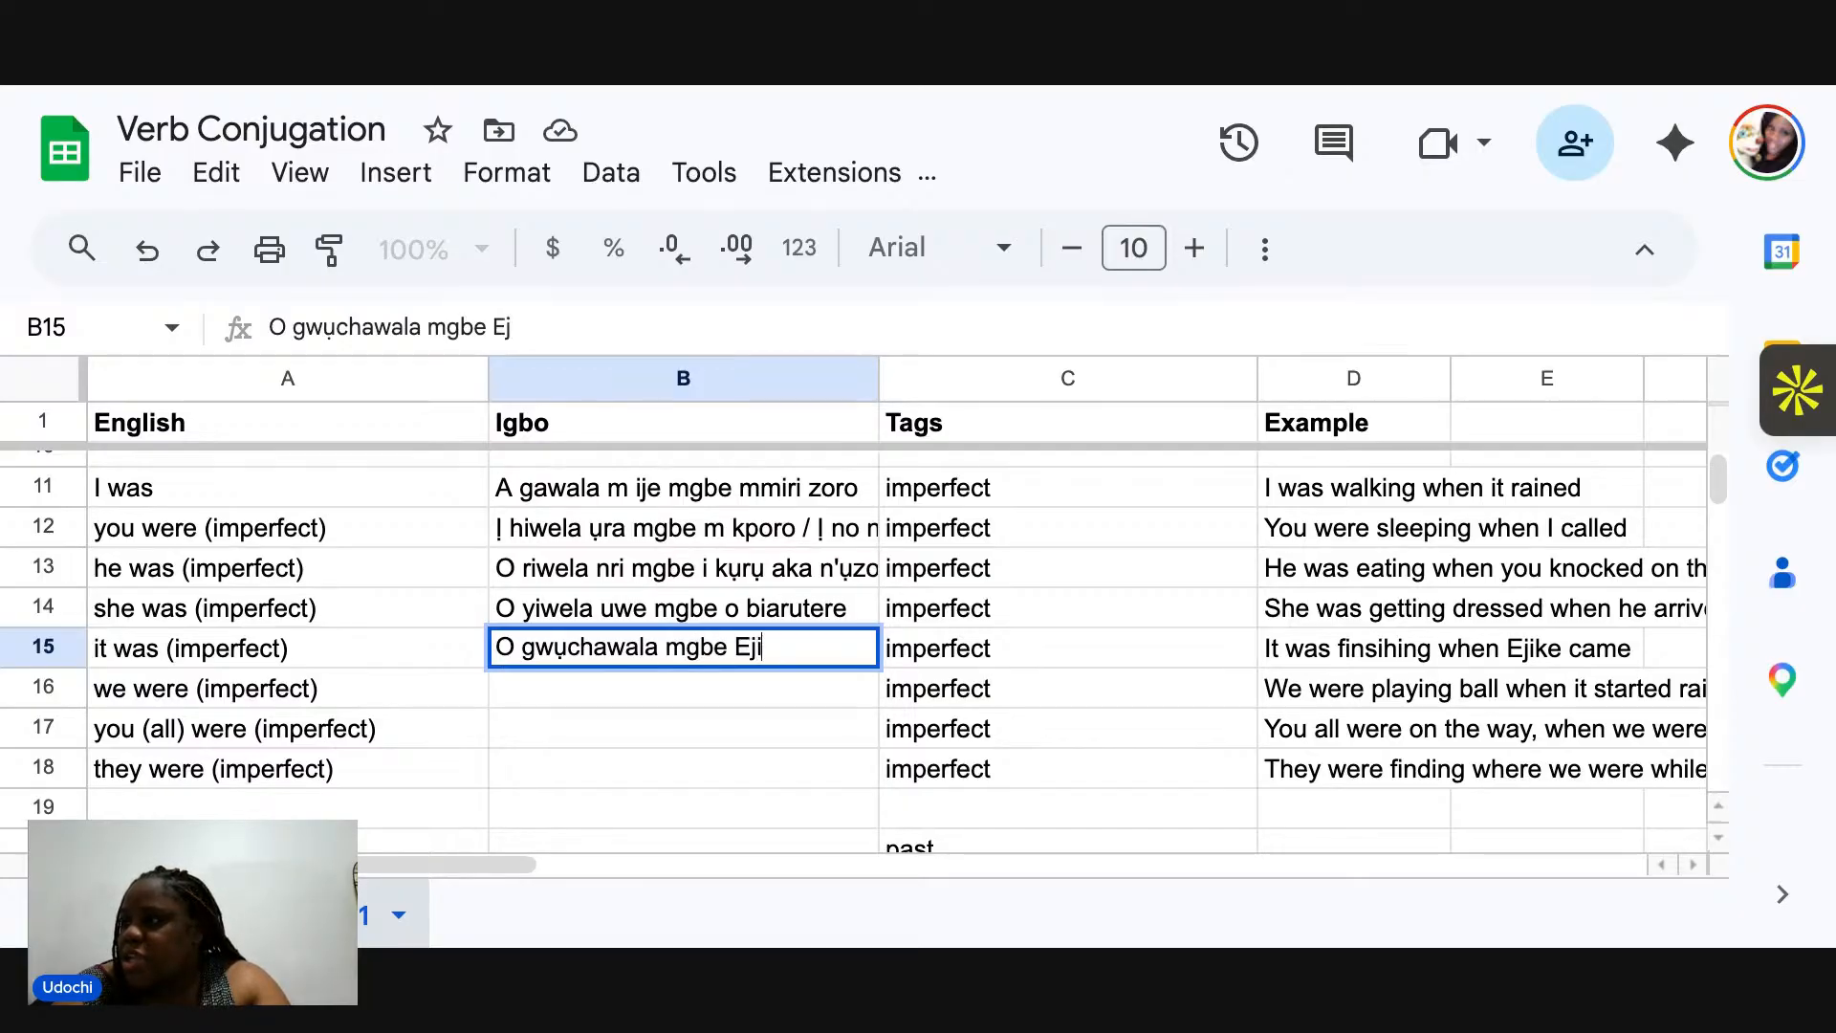
type("biarutere")
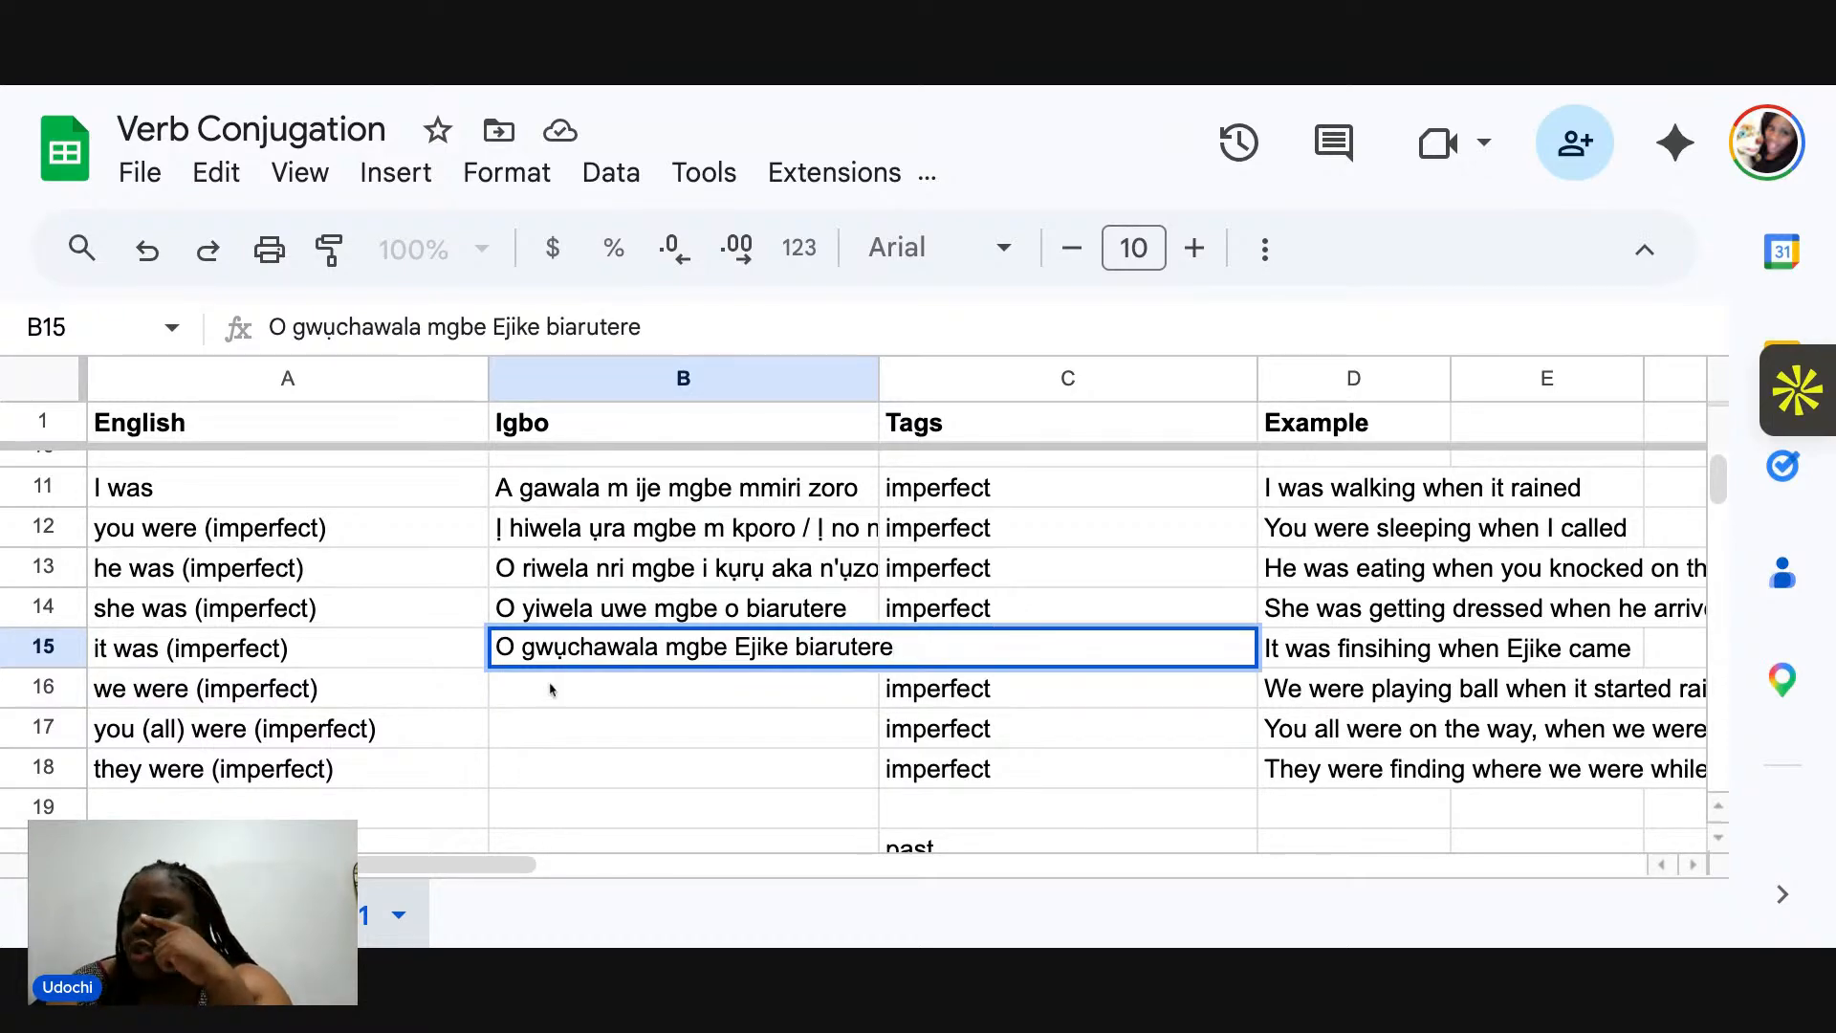
left_click(540, 706)
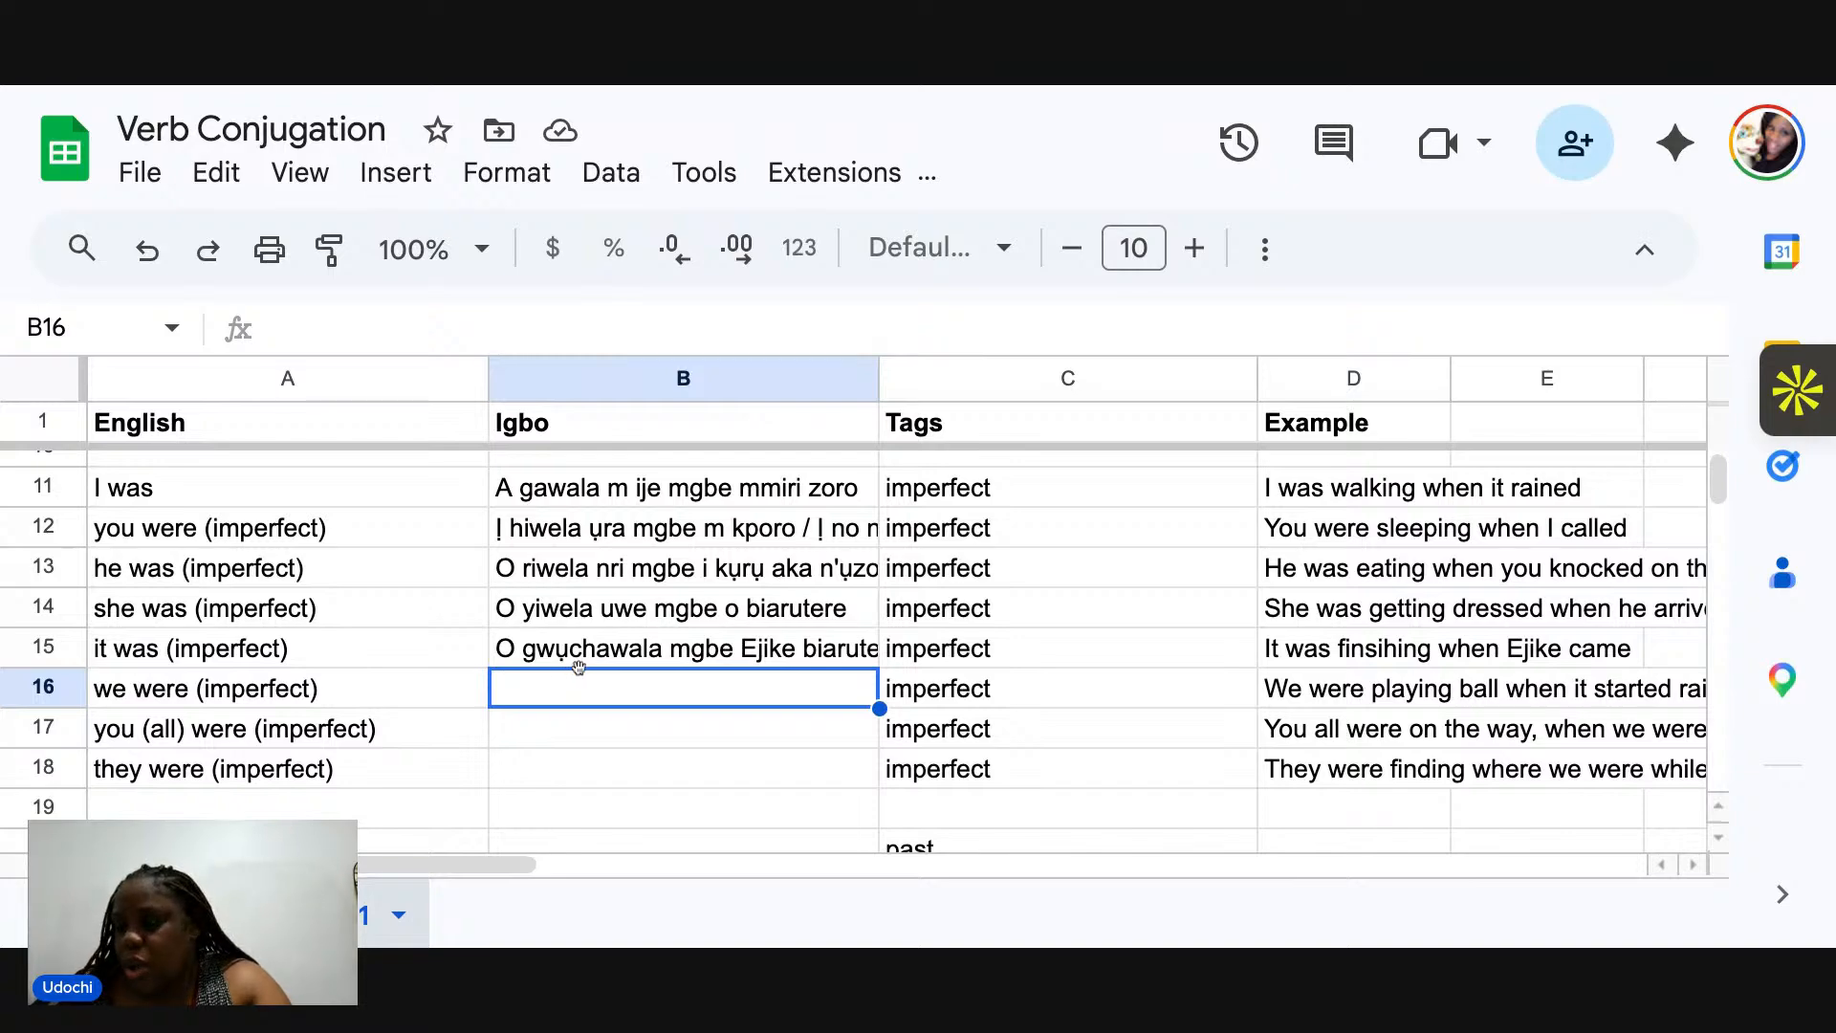
Color the whole Igbo sentence in cell B15 red.
left_click(527, 658)
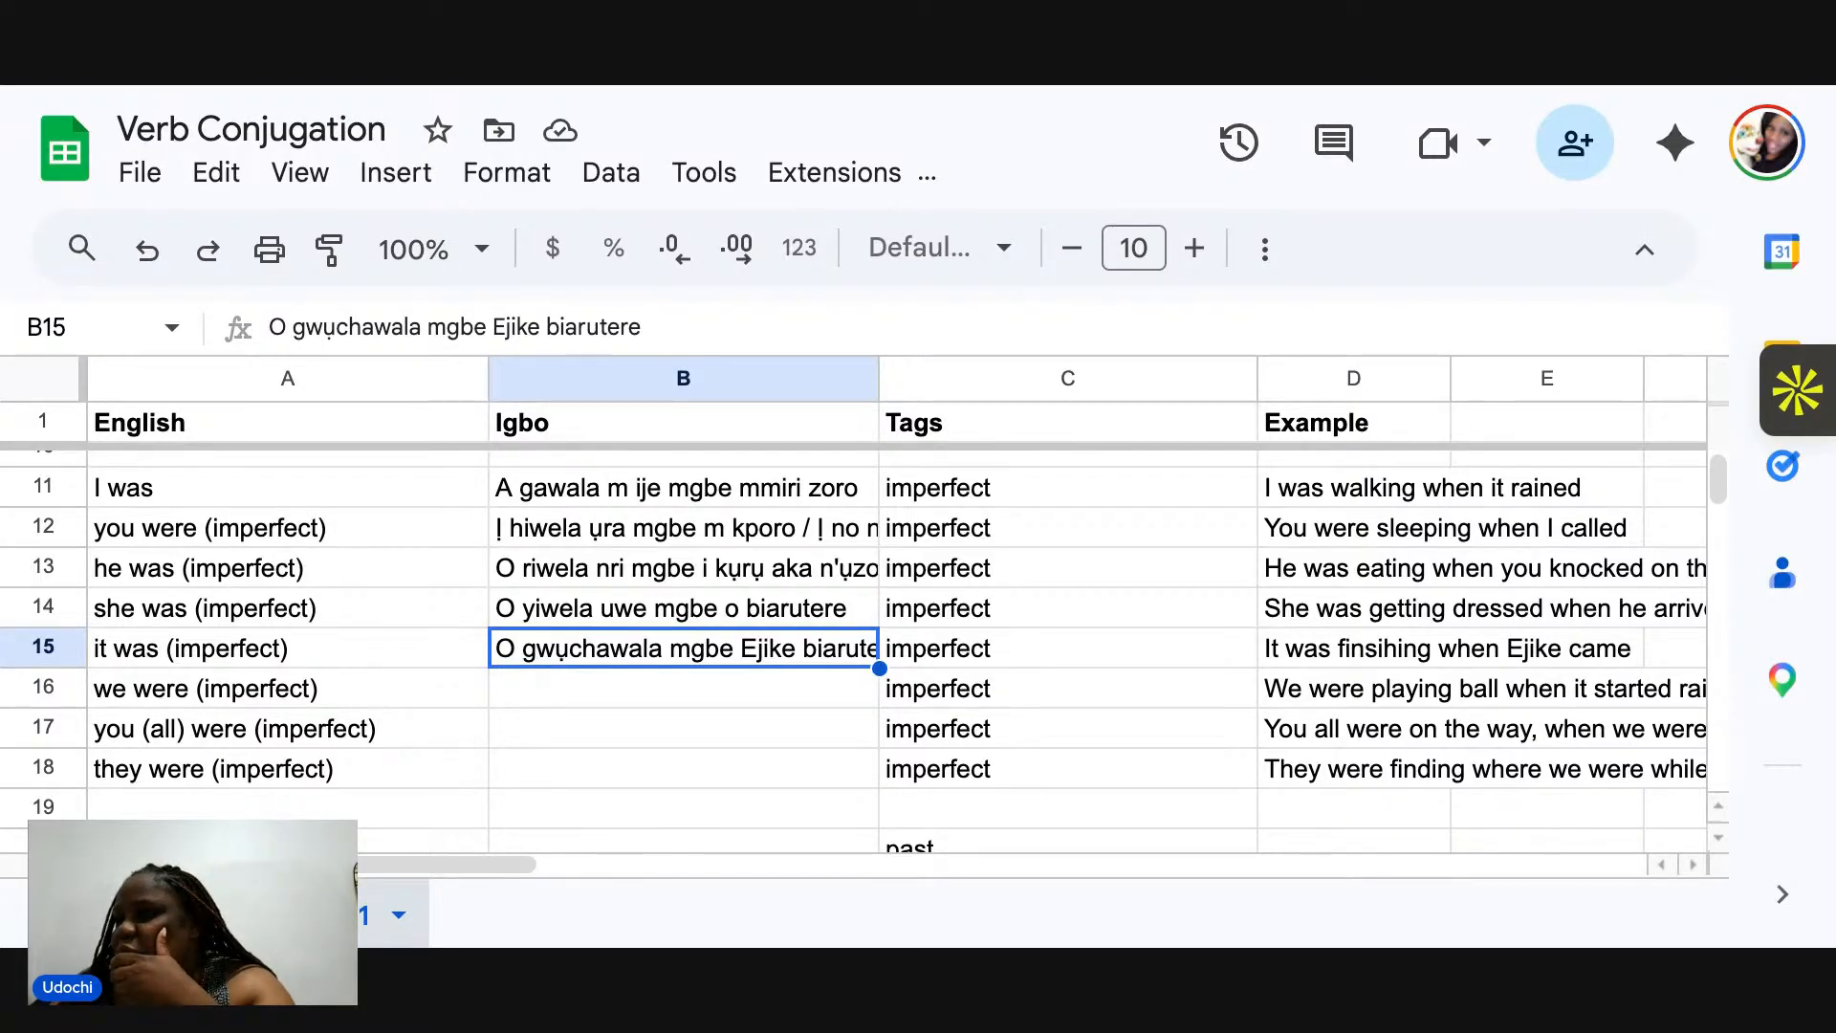
key("Return")
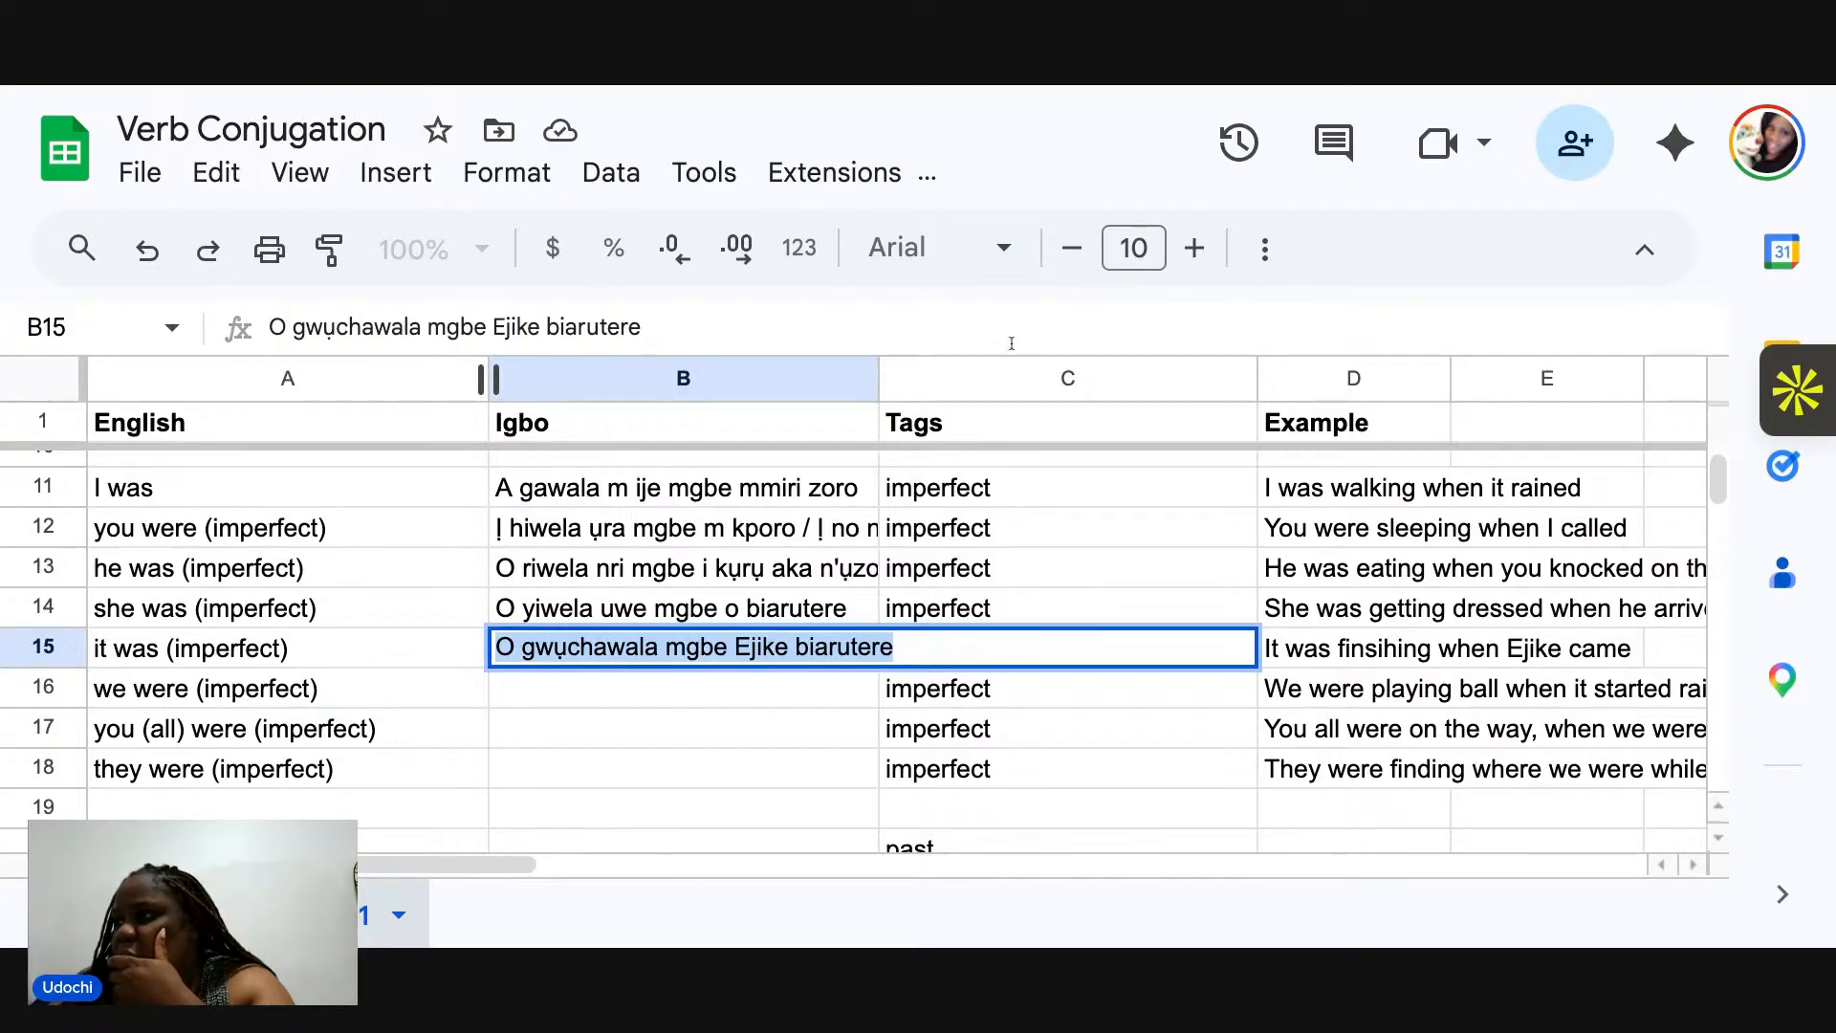
left_click(1263, 261)
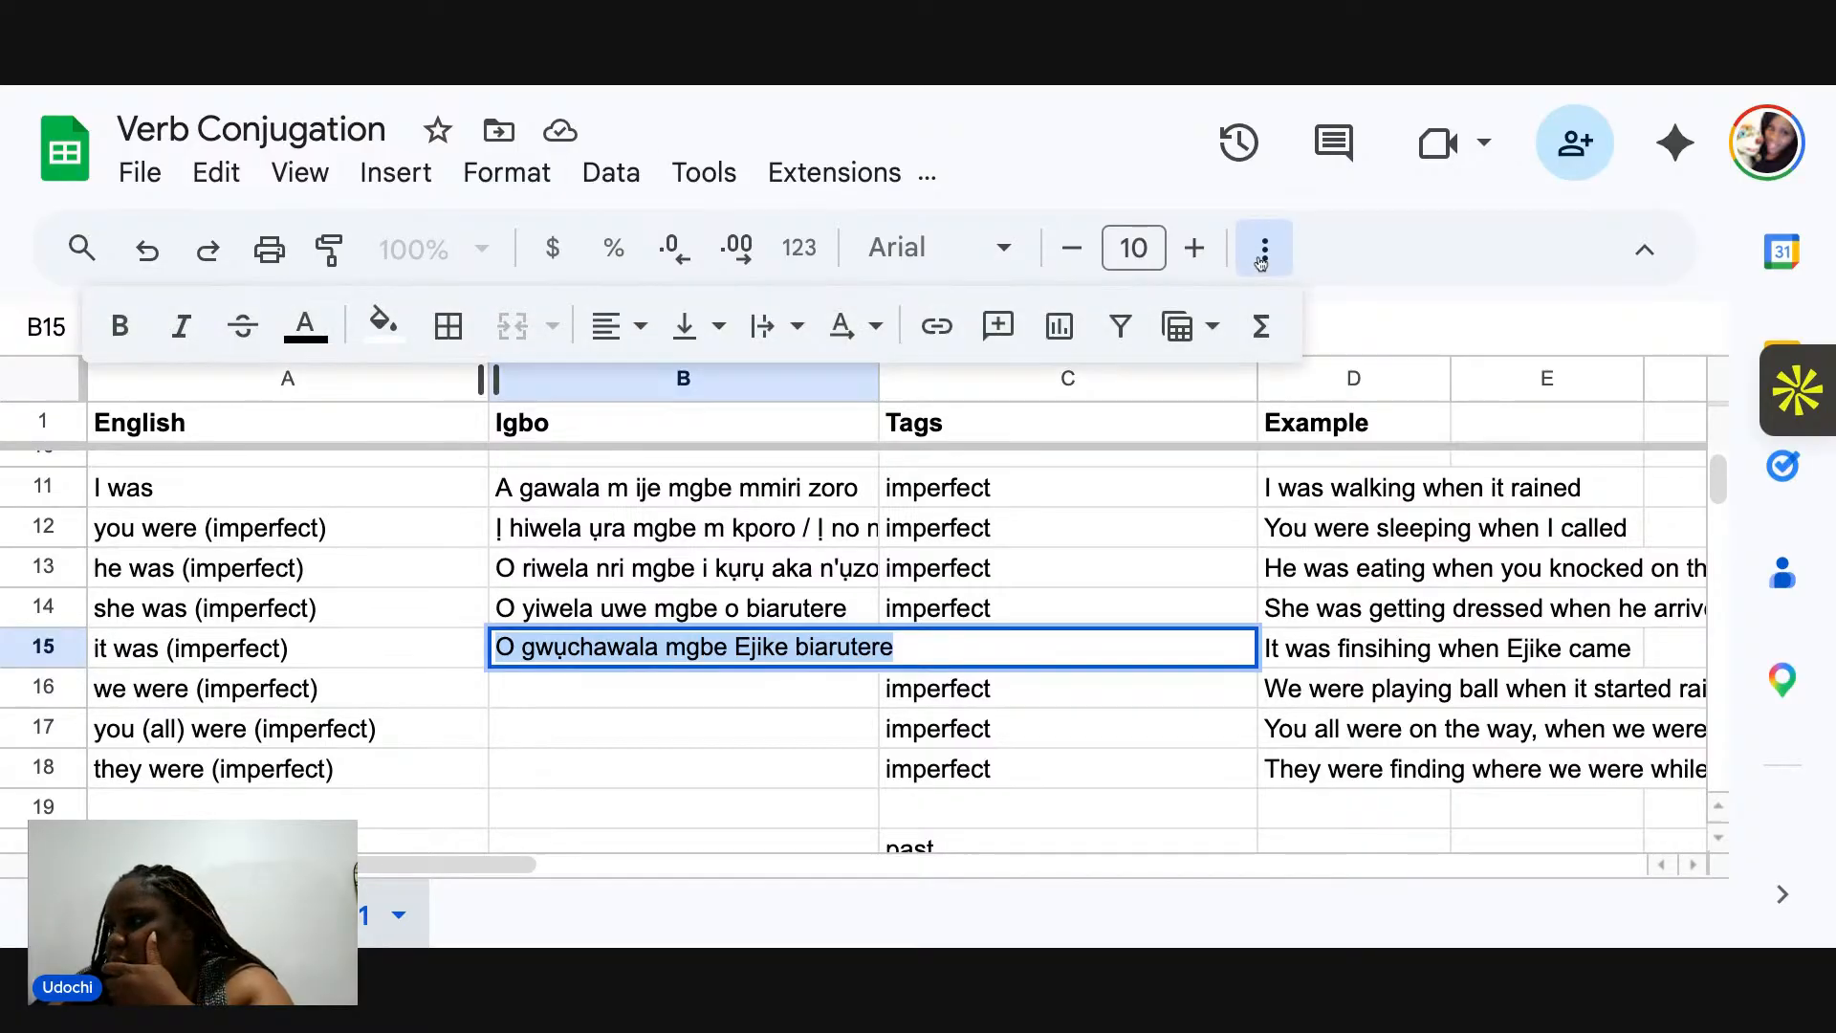
left_click(305, 326)
left_click(360, 502)
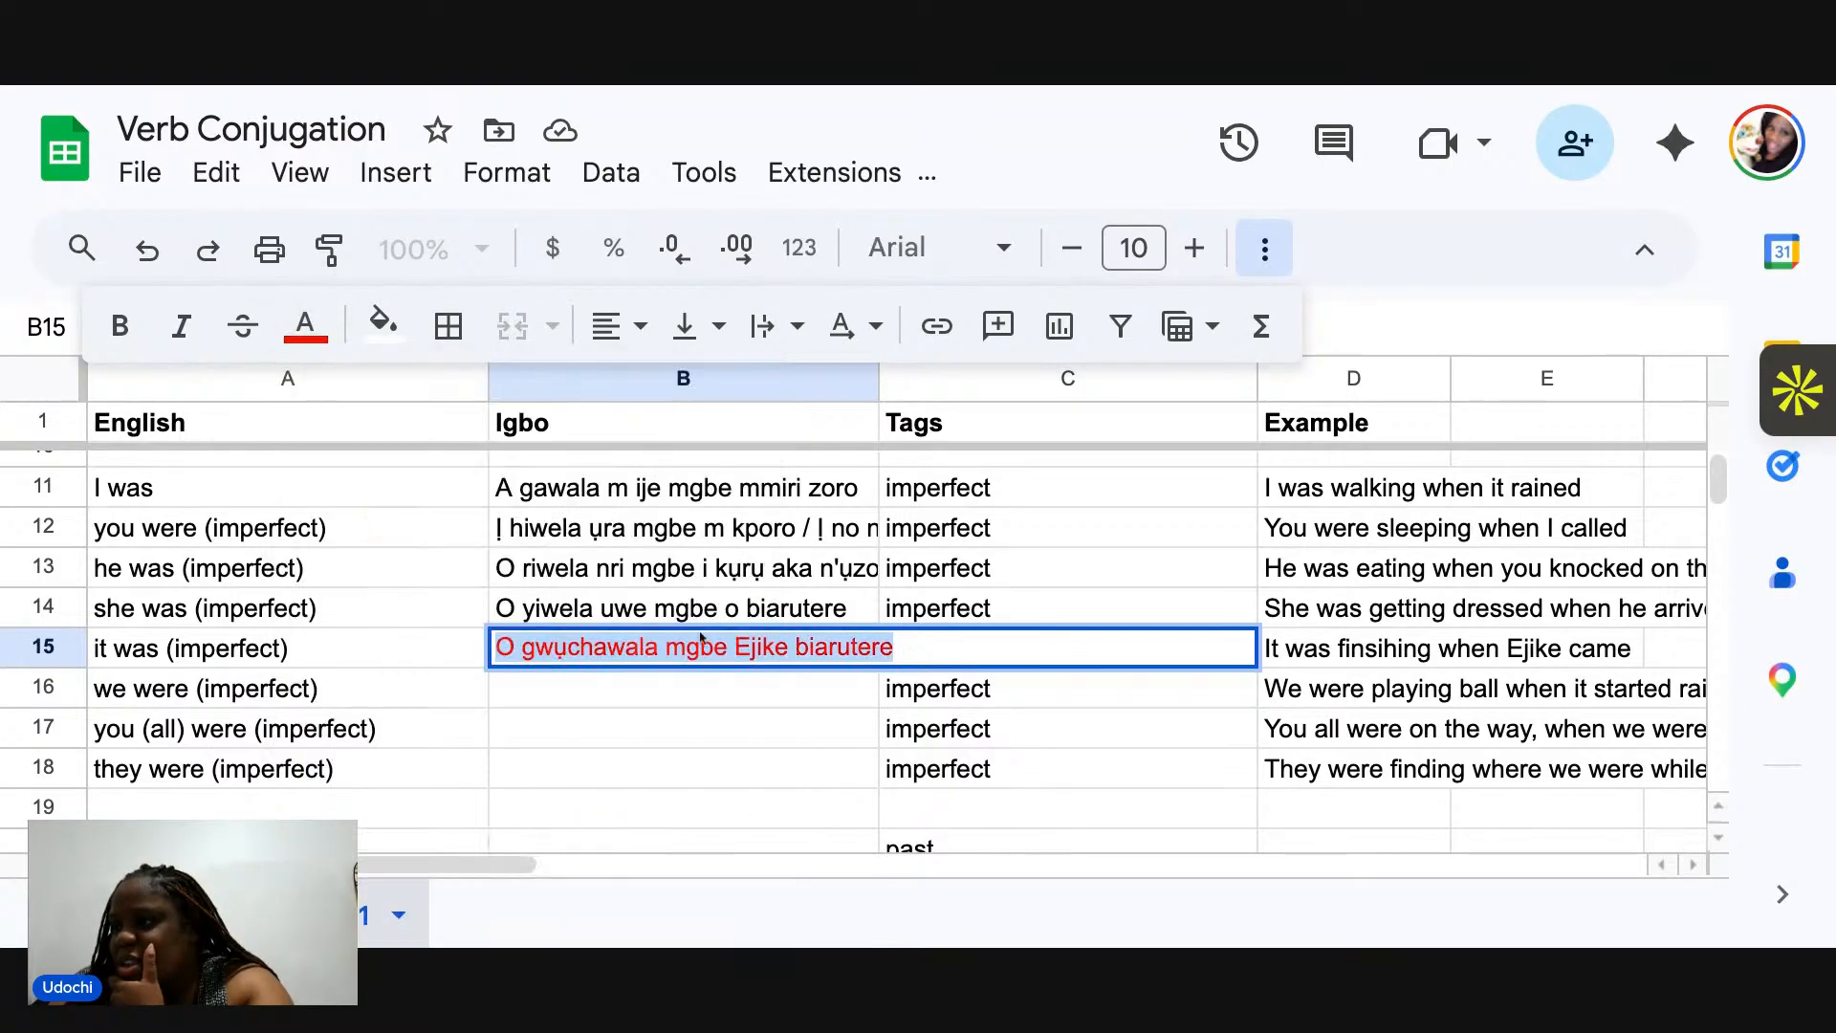
Begin the Igbo translation of the "we were" example in cell B16 with "Anyị gbawala bol".
left_click(593, 708)
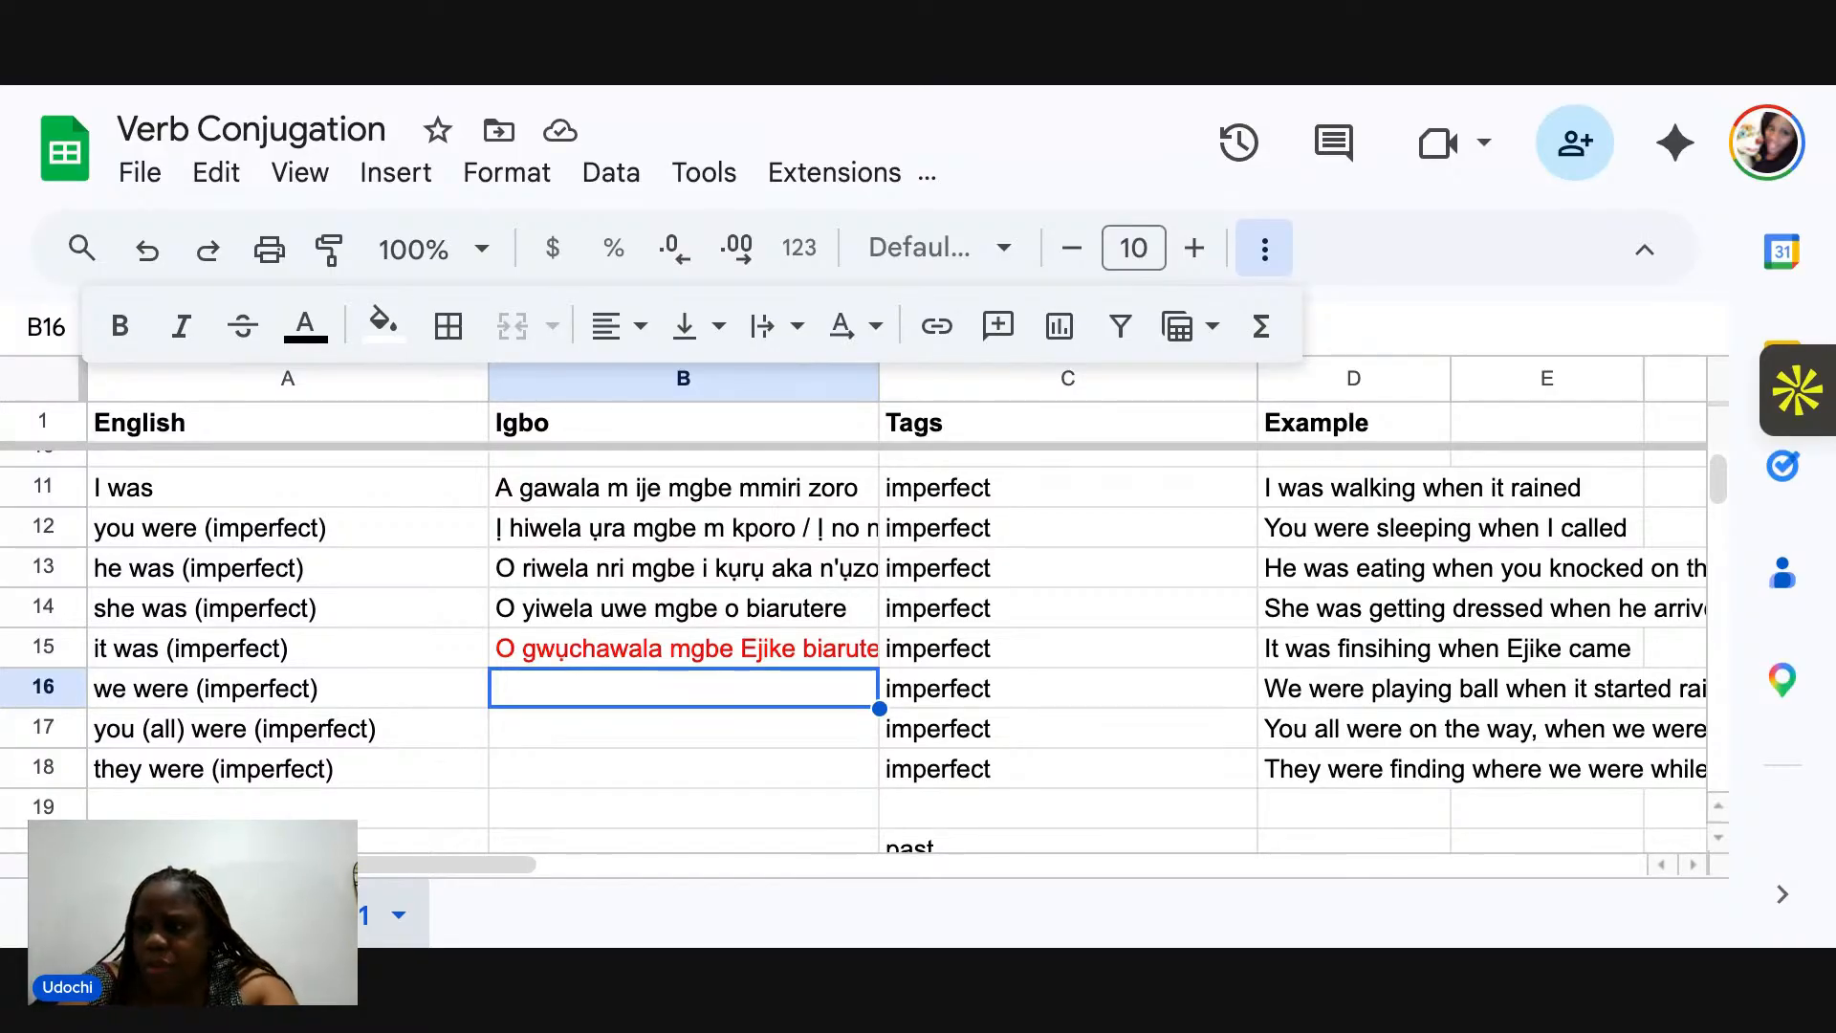
key("Return")
type("Any")
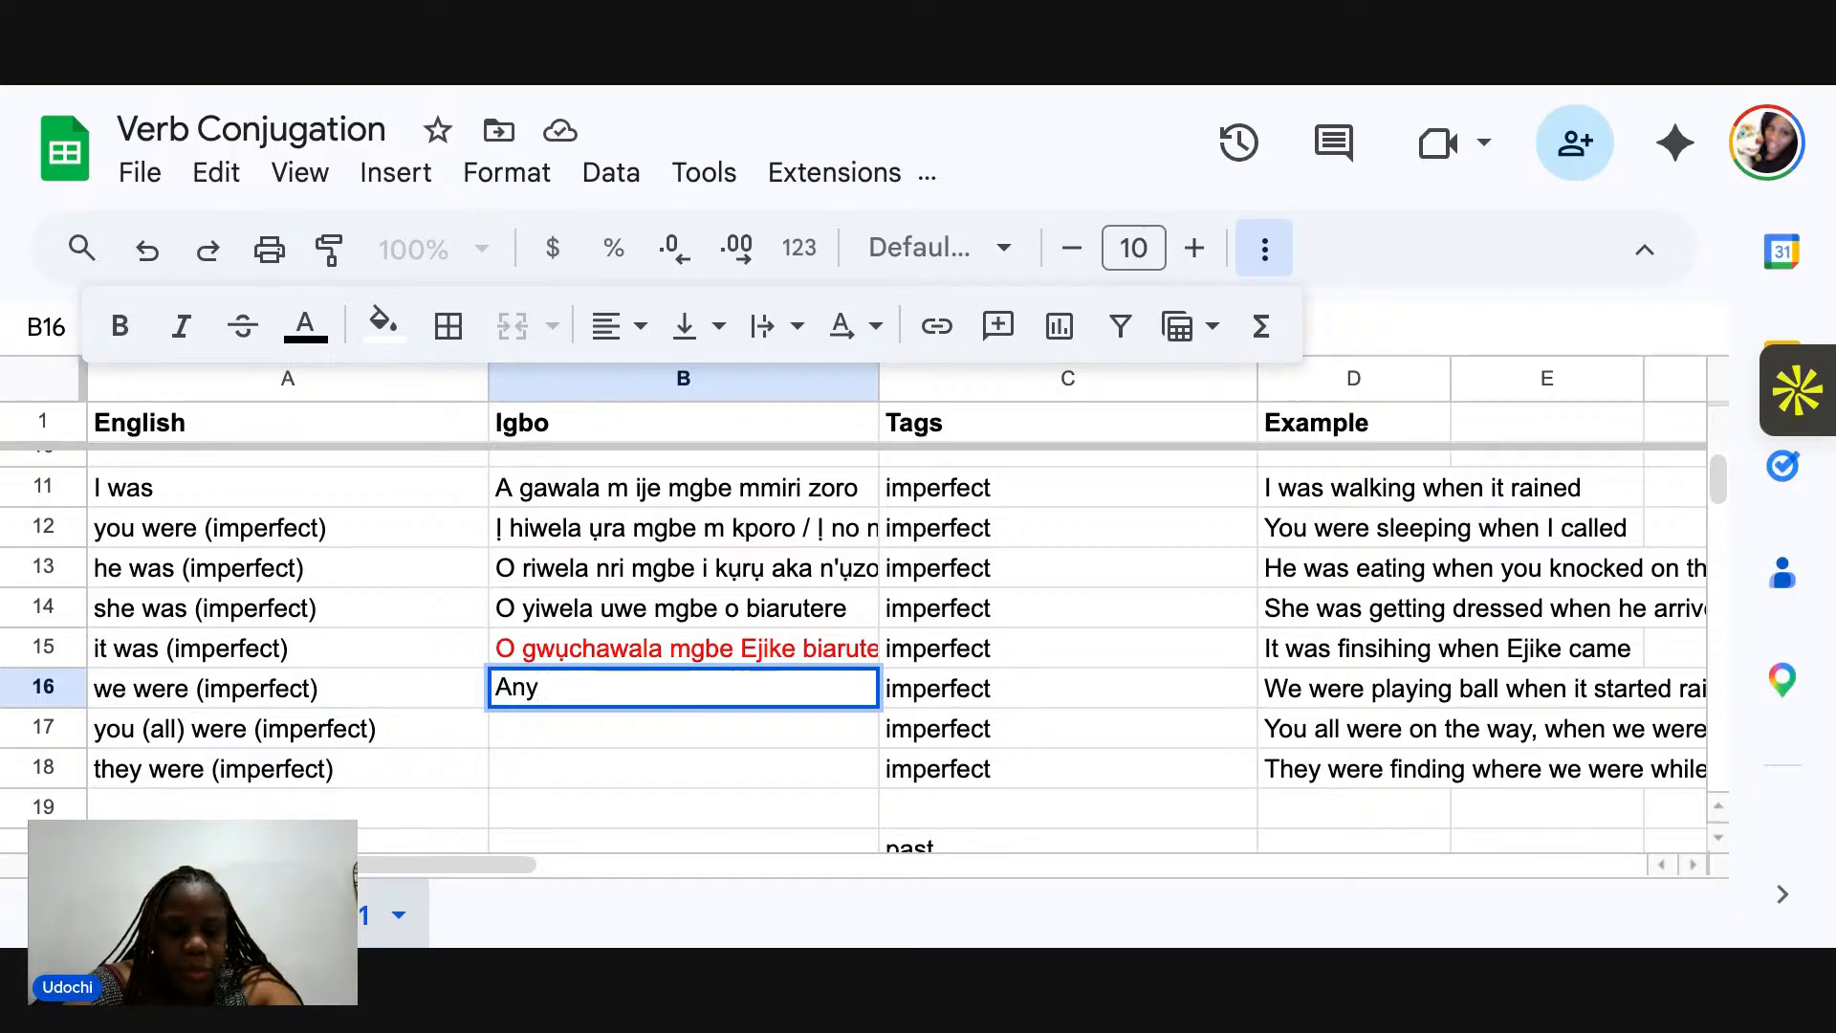
type("i")
type(" n")
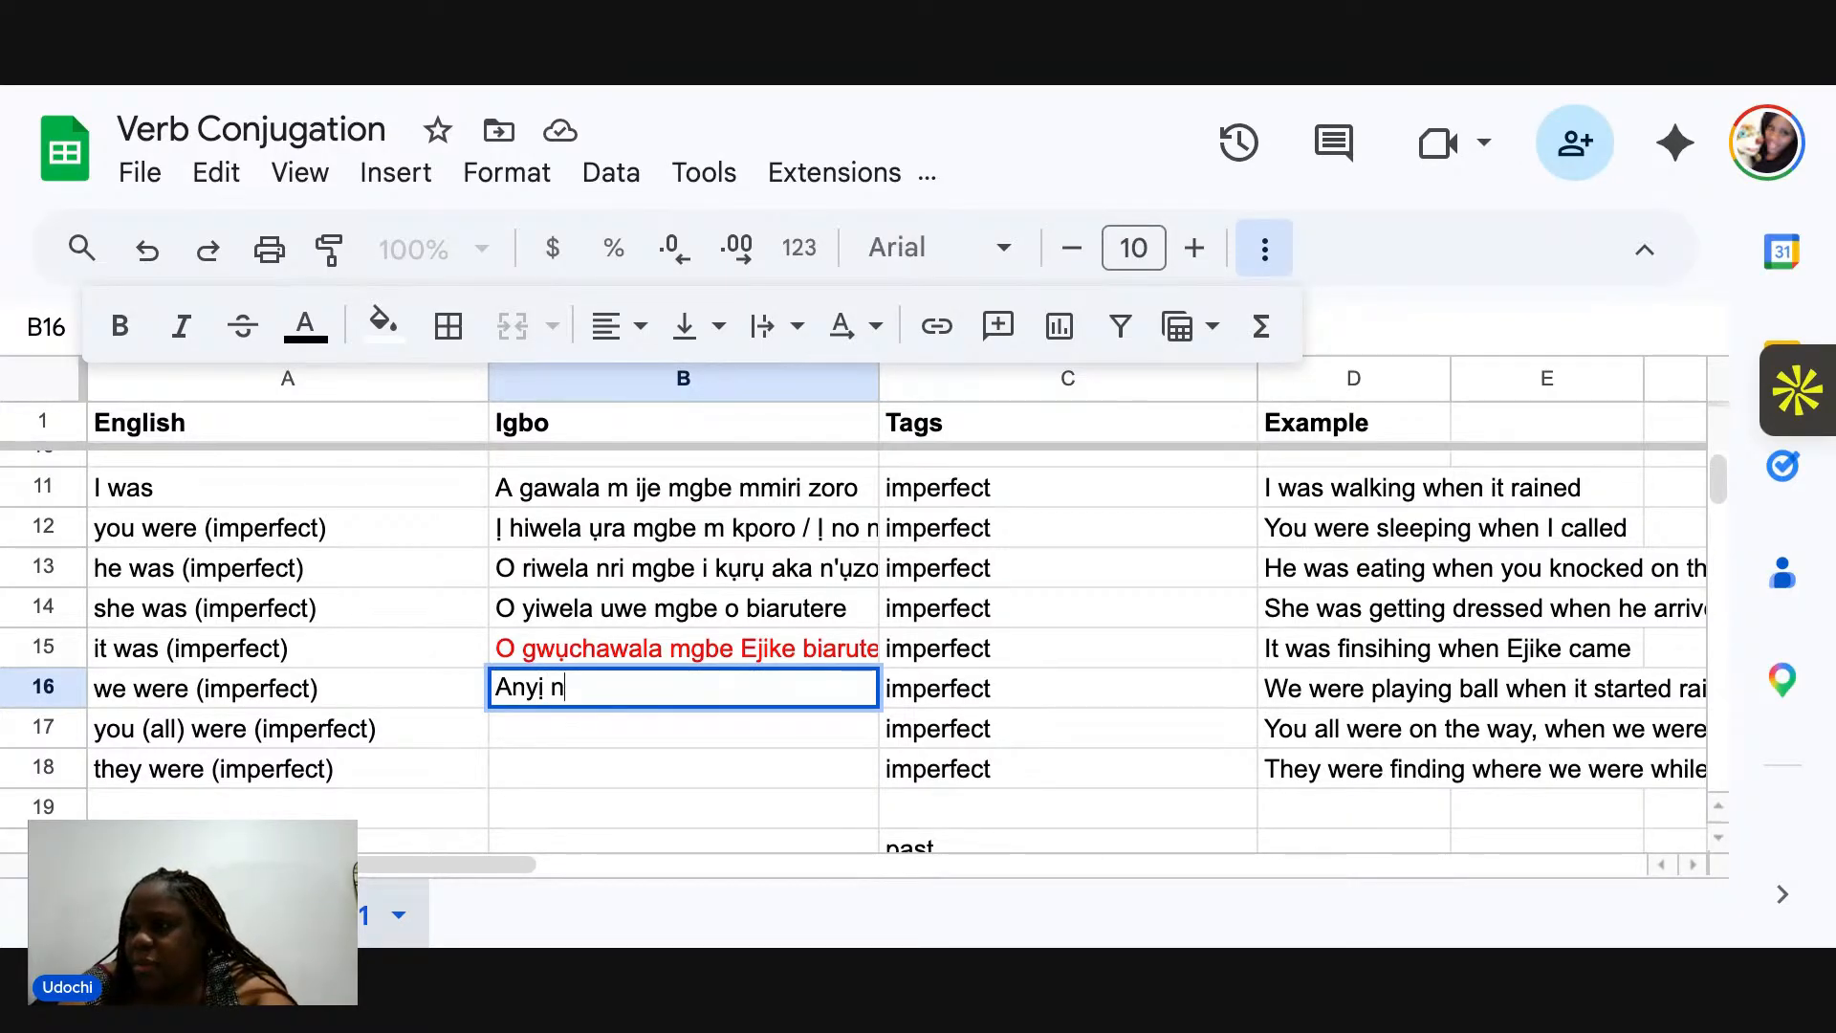
key("BackSpace")
key("BackSpace")
type("g")
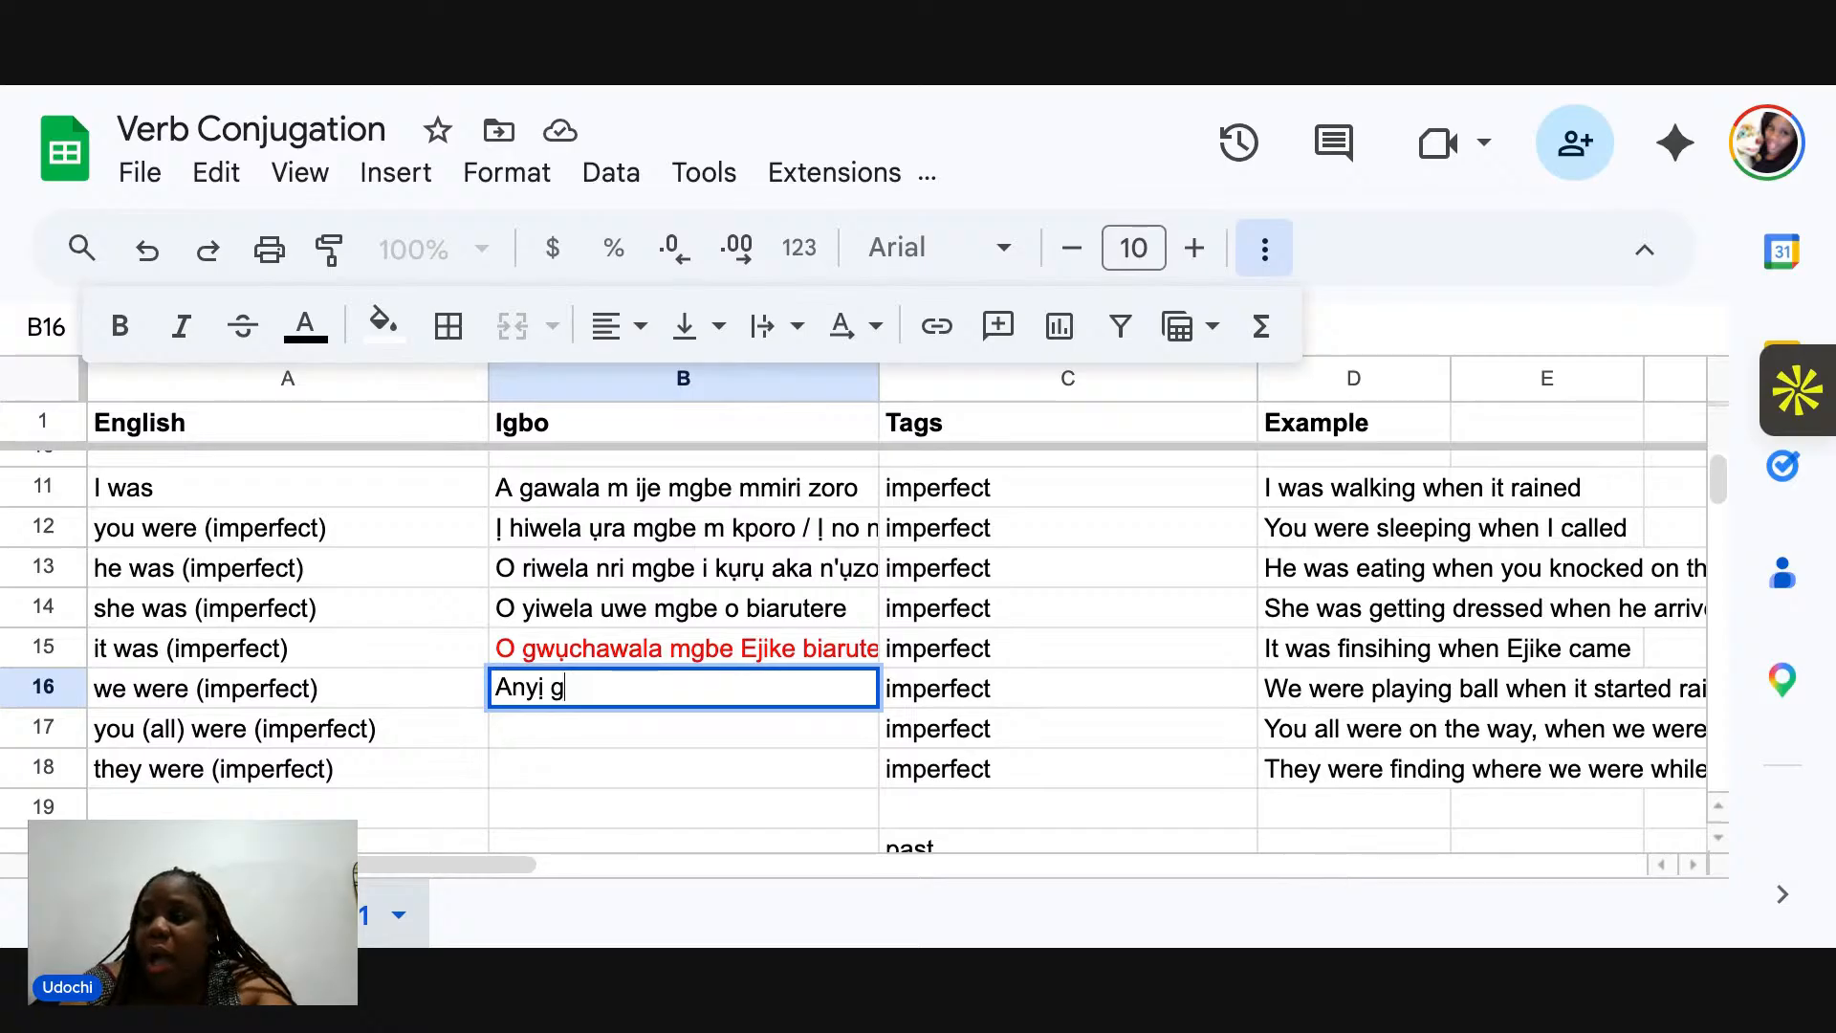
type("bawala")
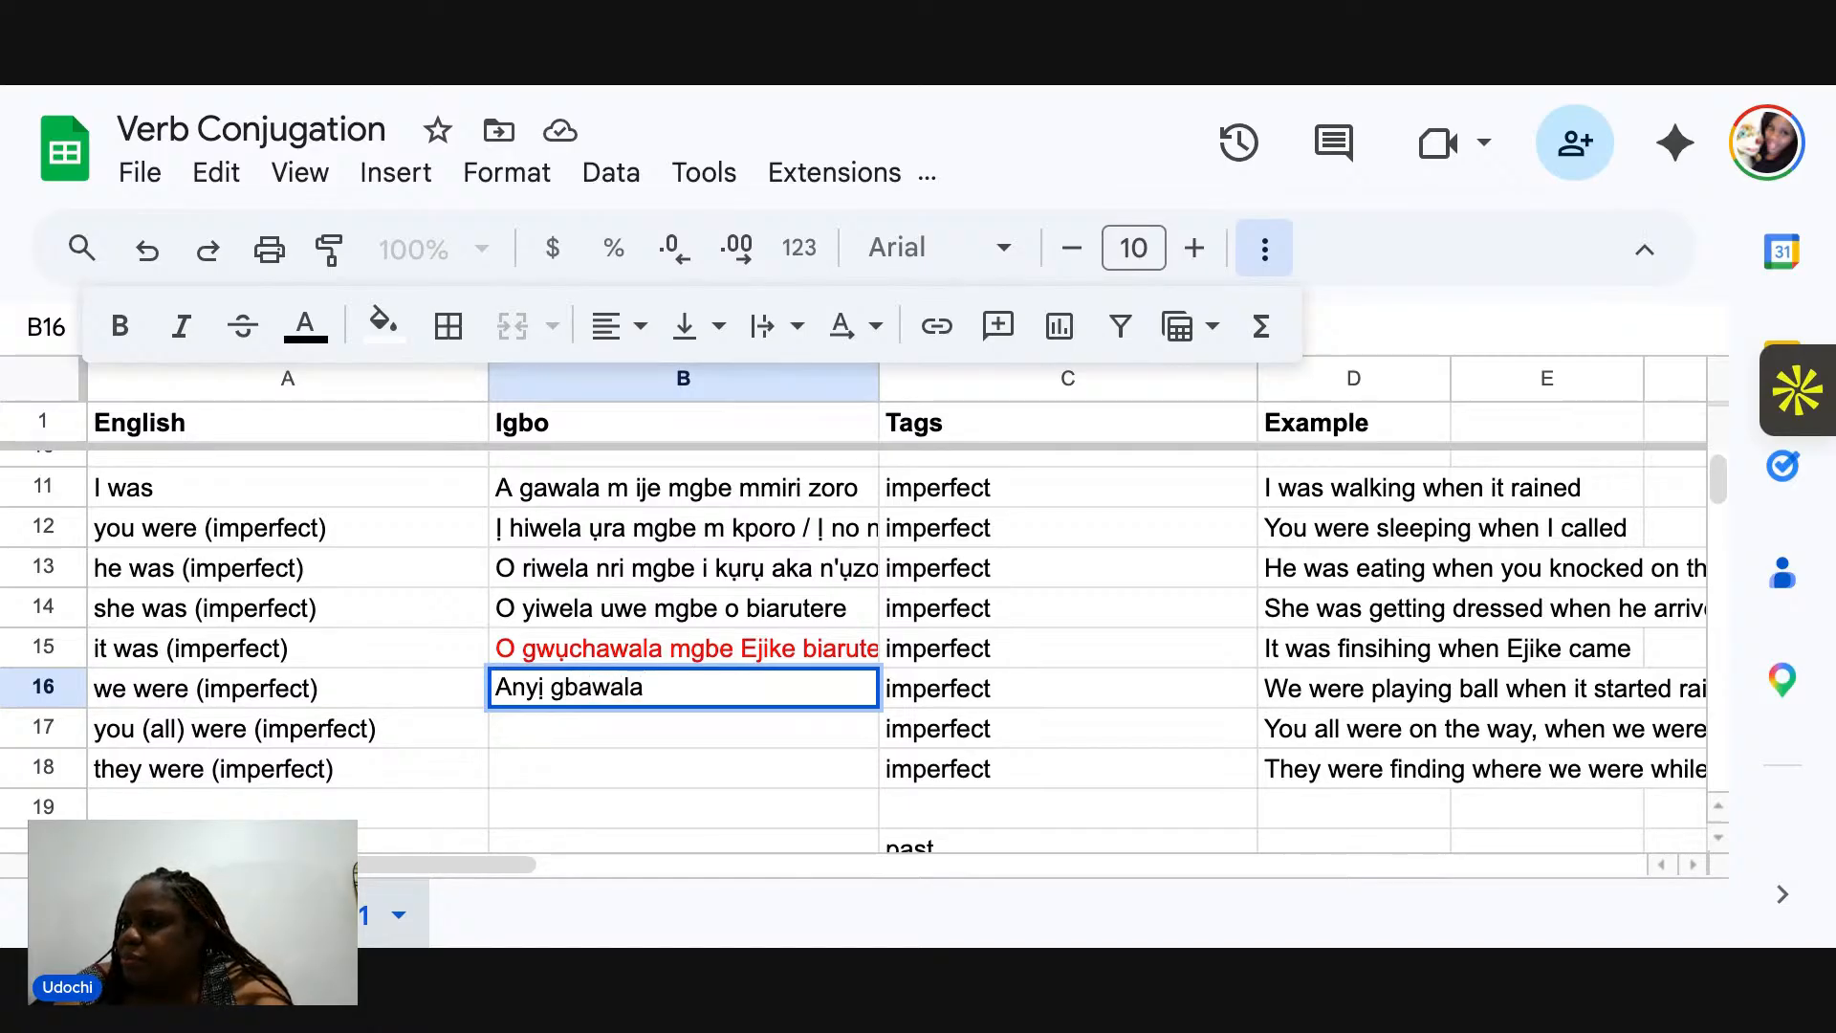
type(" b")
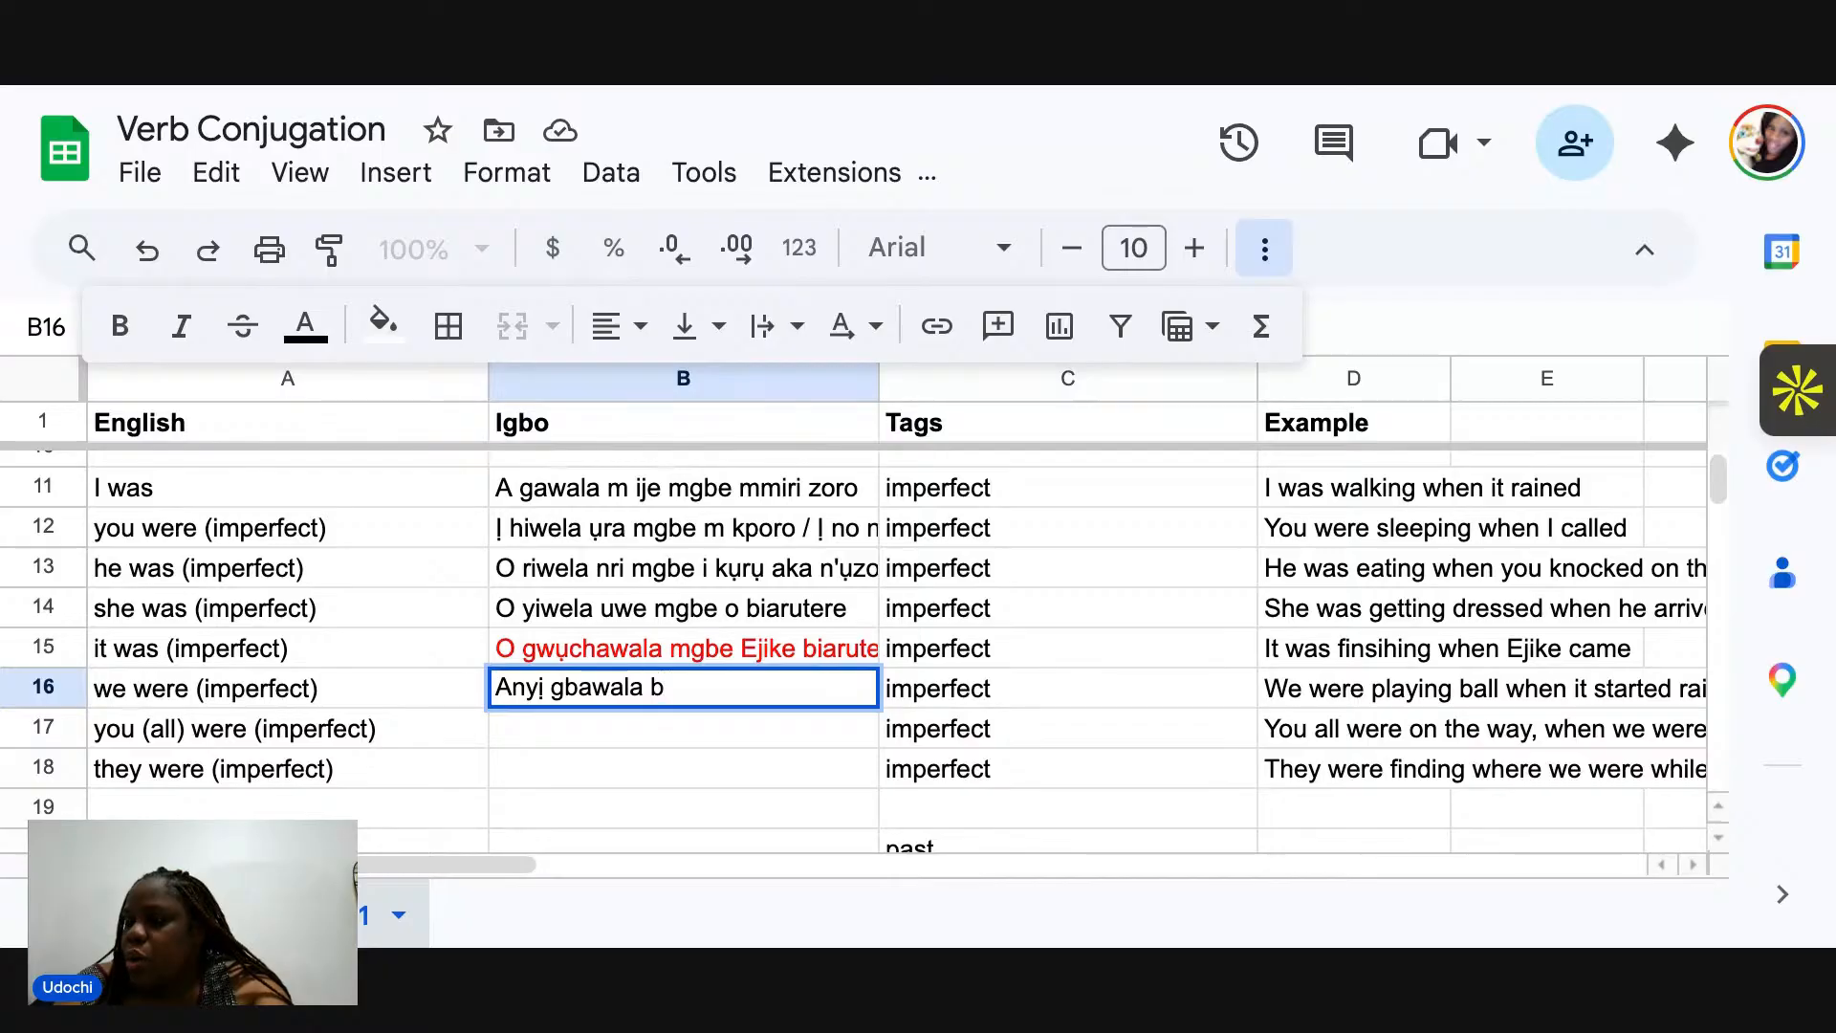
type("ol ")
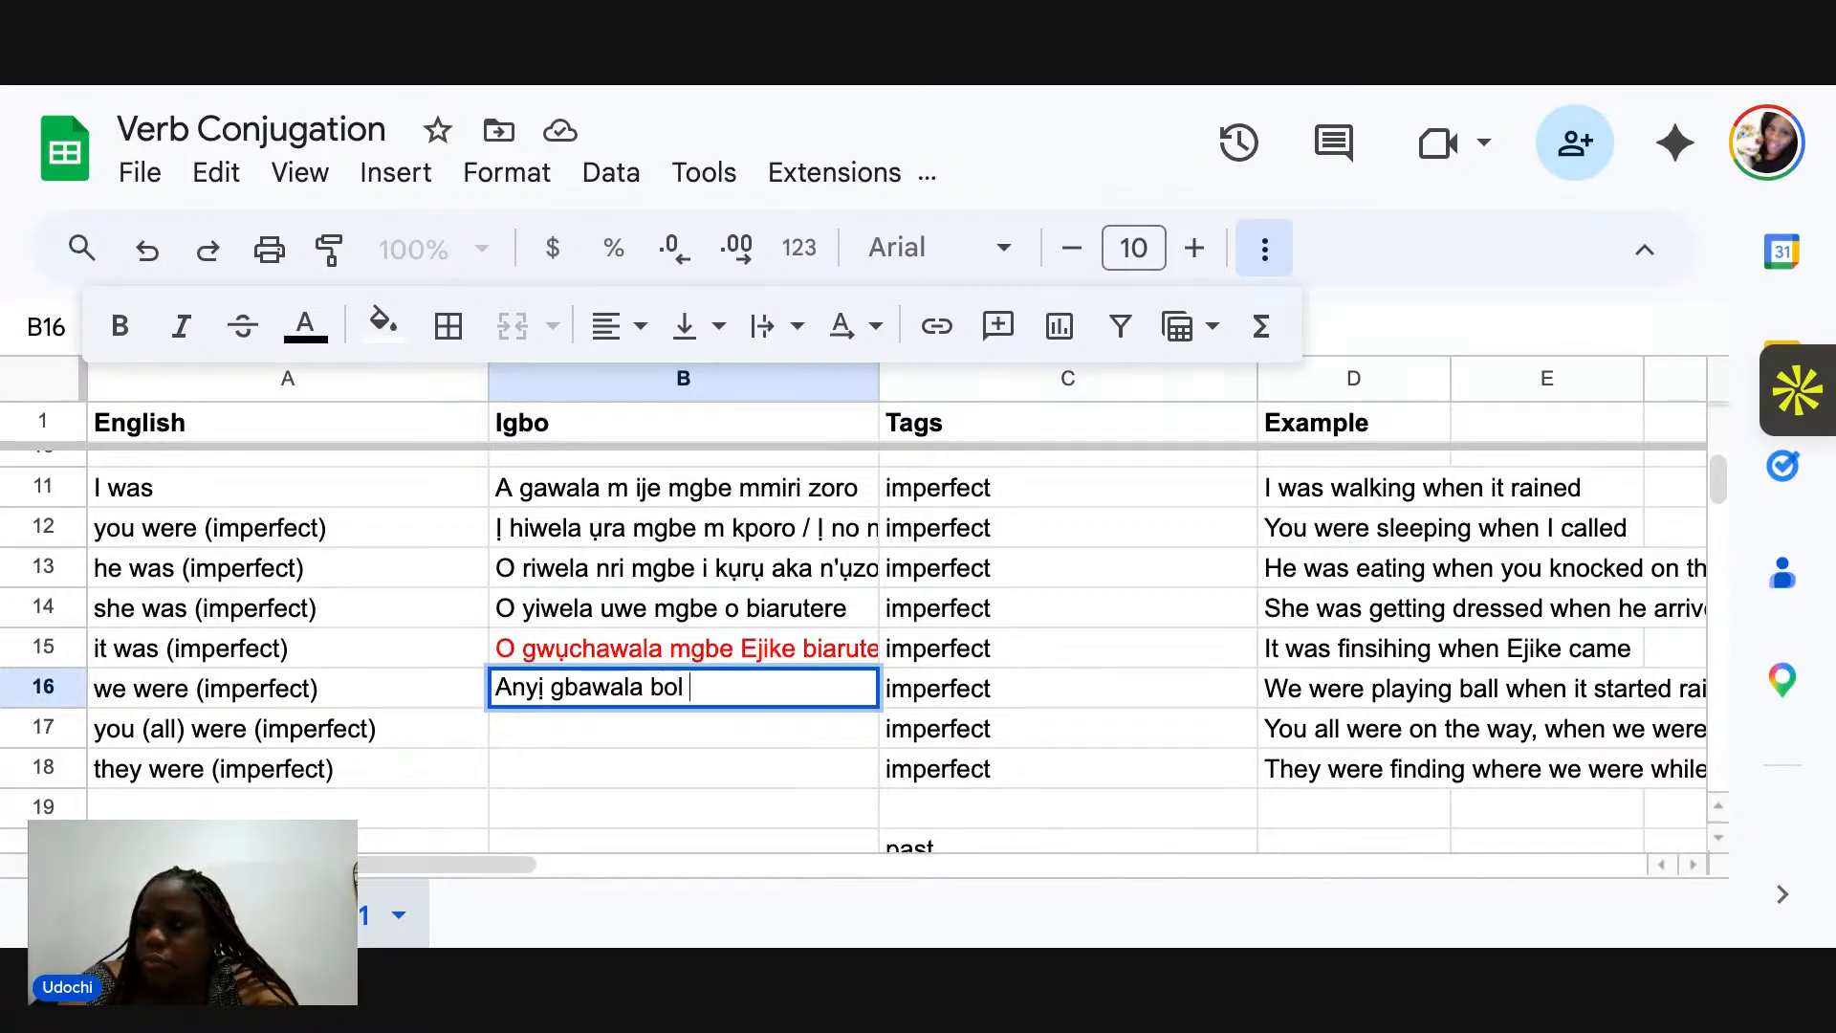
Complete the Igbo sentence in cell B16 with "mgbe mmiri bidoro izo".
type("mhnr")
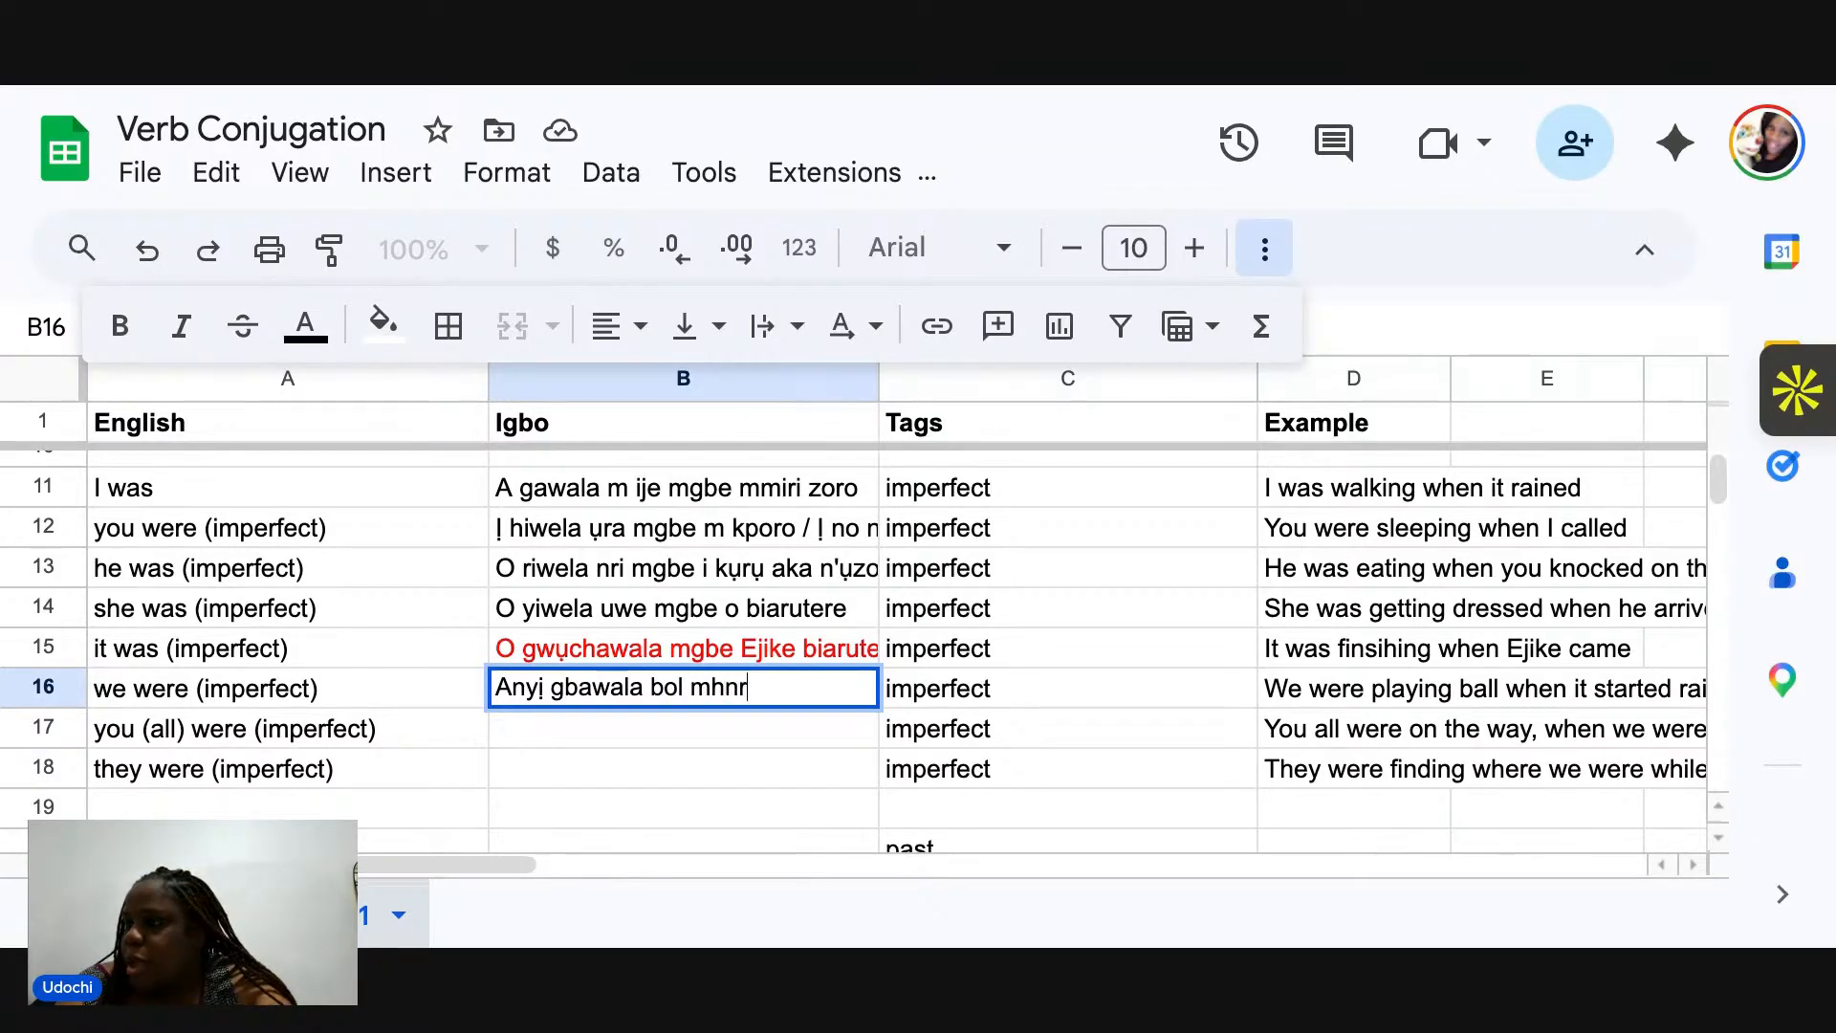
key("BackSpace")
key("BackSpace")
key("BackSpace")
type("gbe")
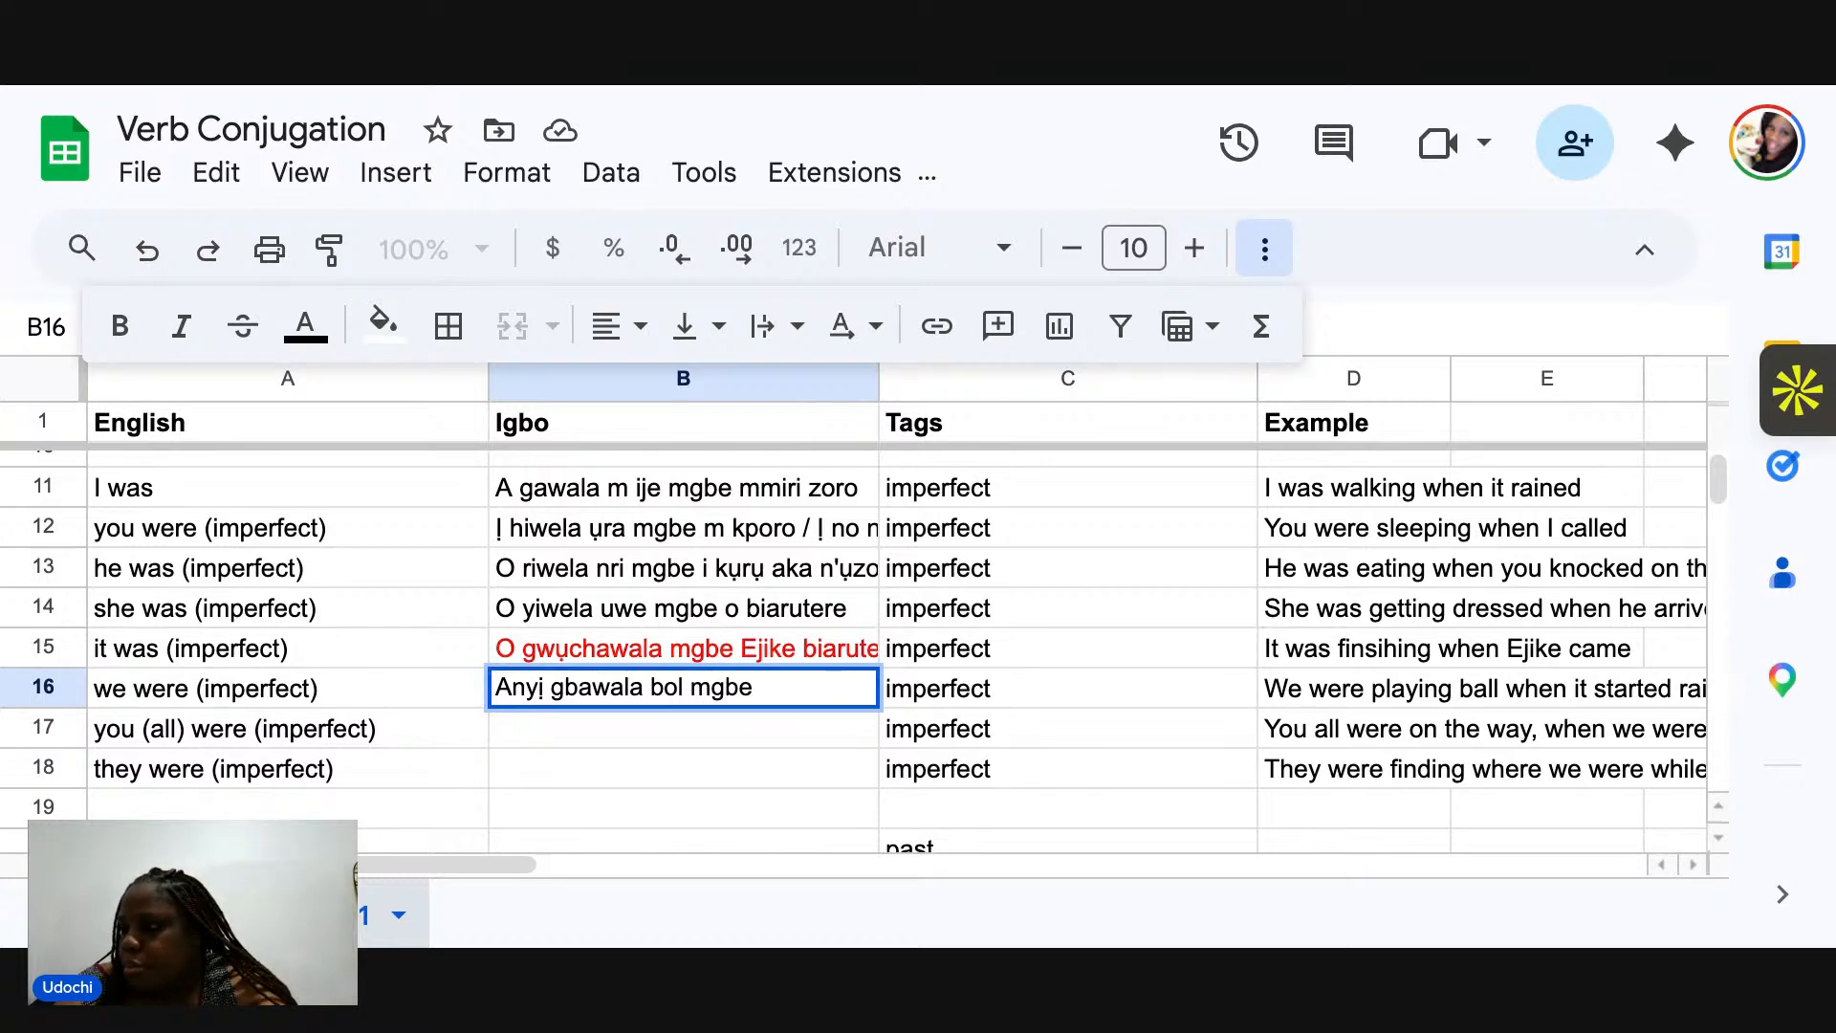
type(" mmiri bi")
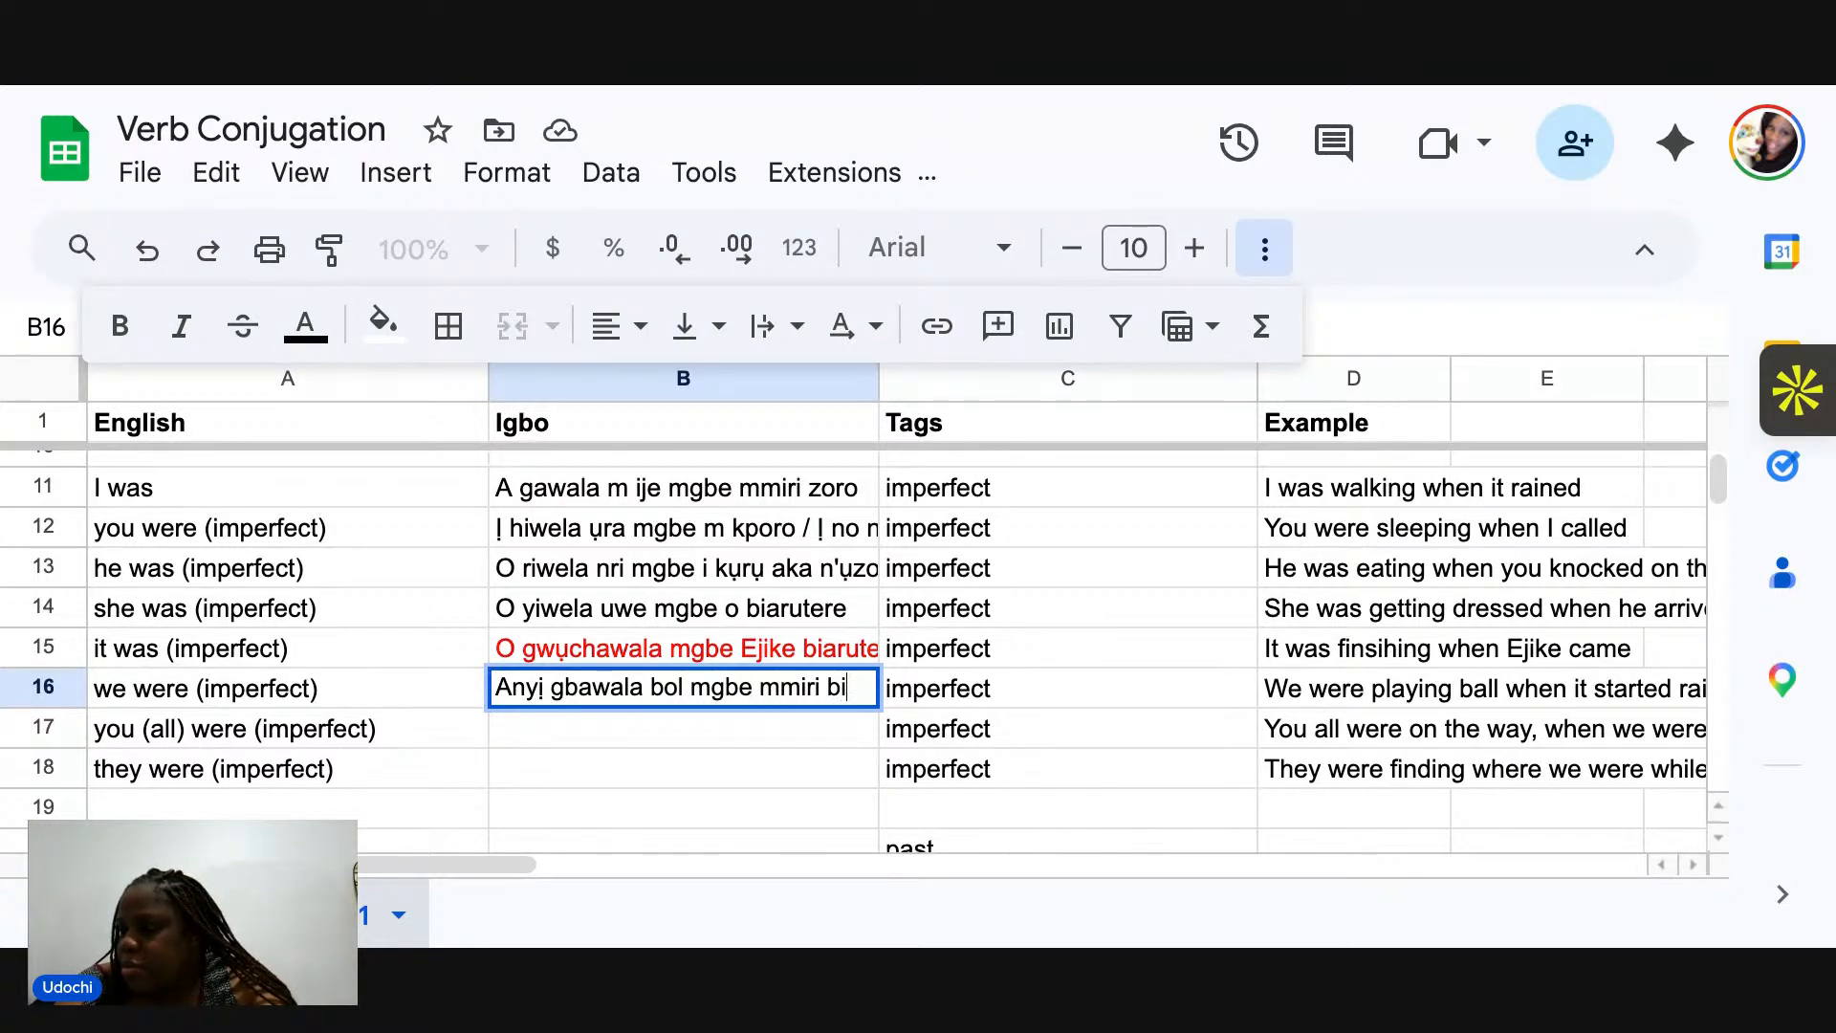
type("doro izo")
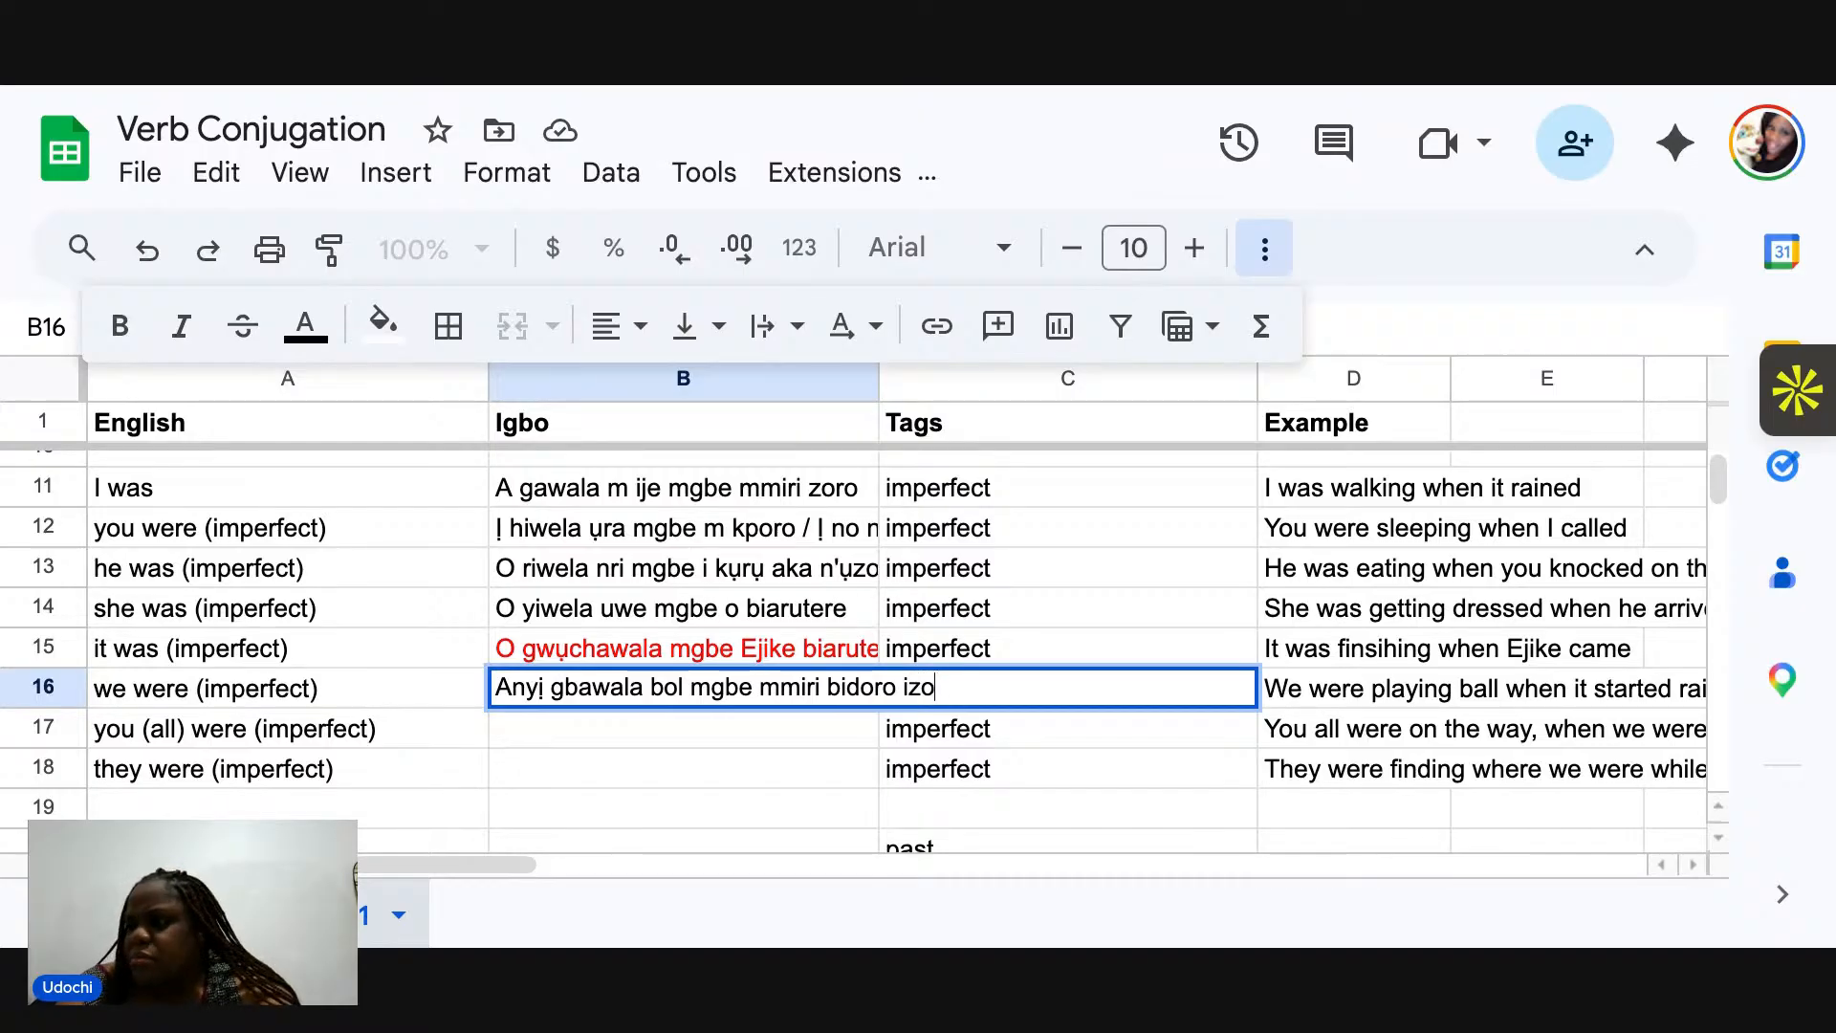
Enter "Ụnụ nowala n'ụzo" in cell B17 as the first part of the Igbo translation of the "you (all) were" example.
left_click(528, 733)
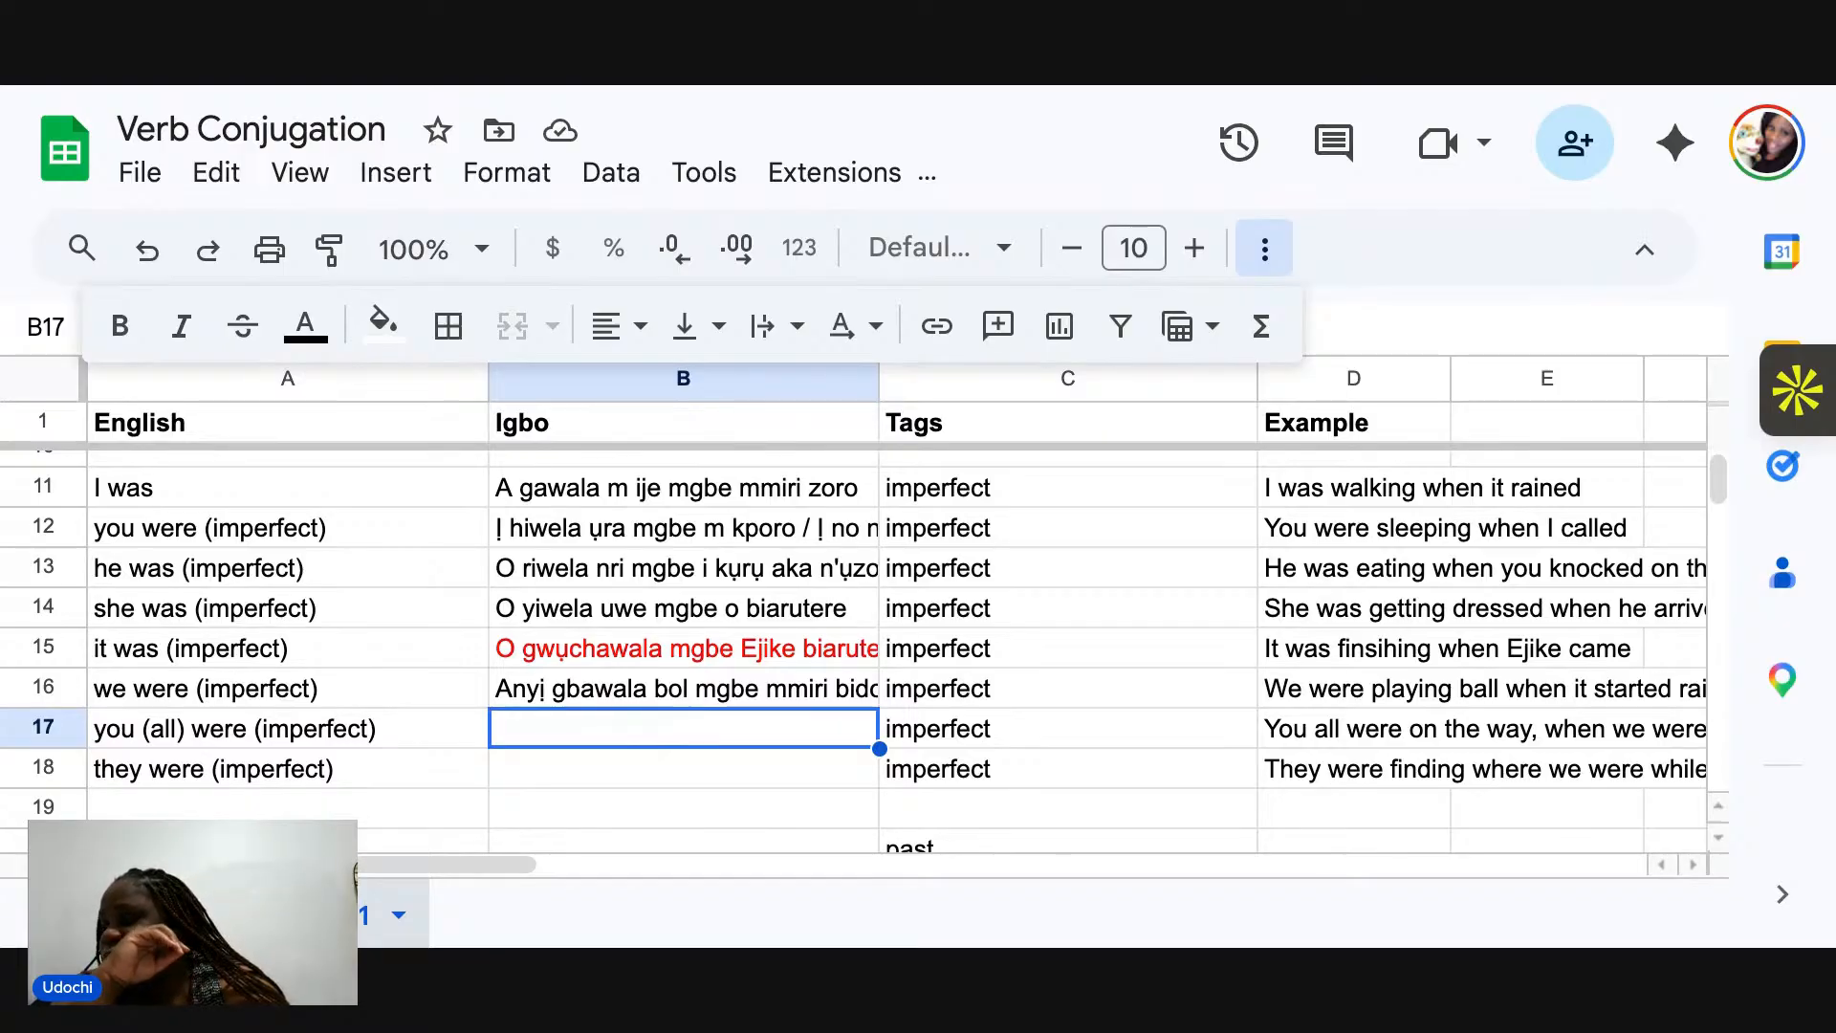
scroll(1017, 656, "right", 3)
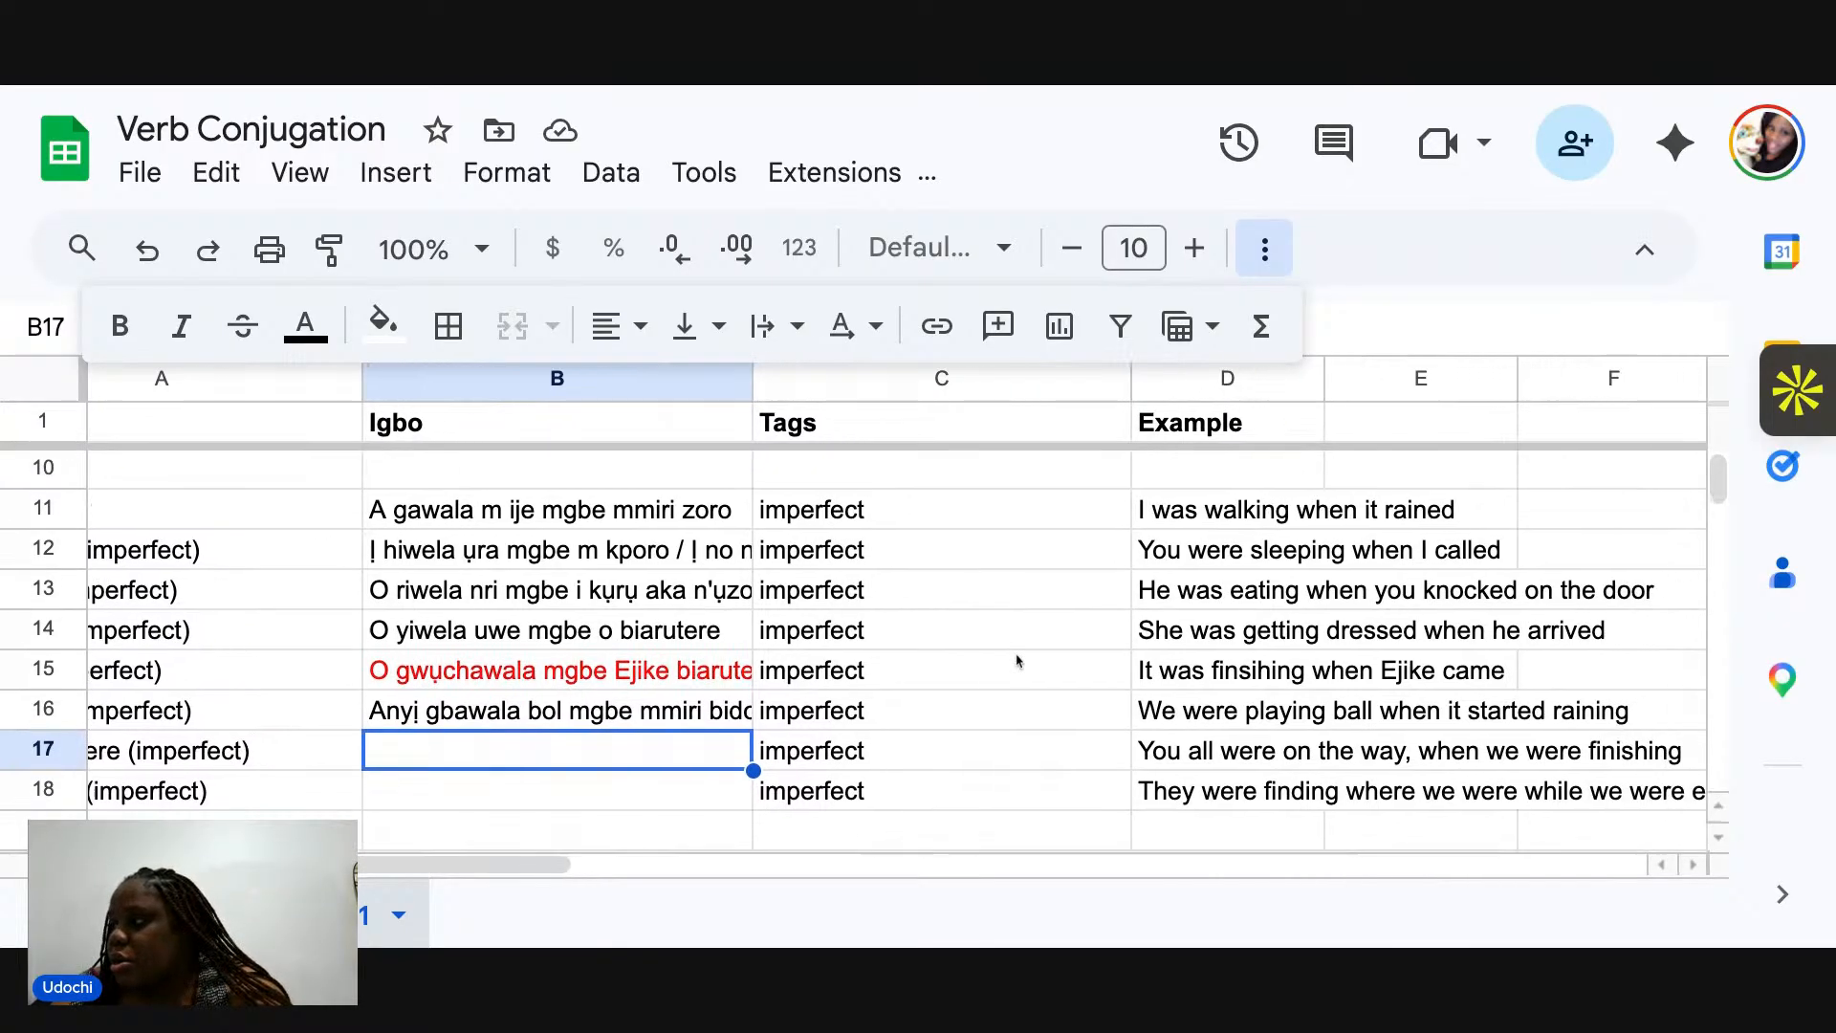
scroll(1016, 660, "left", 3)
scroll(1016, 660, "down", 2)
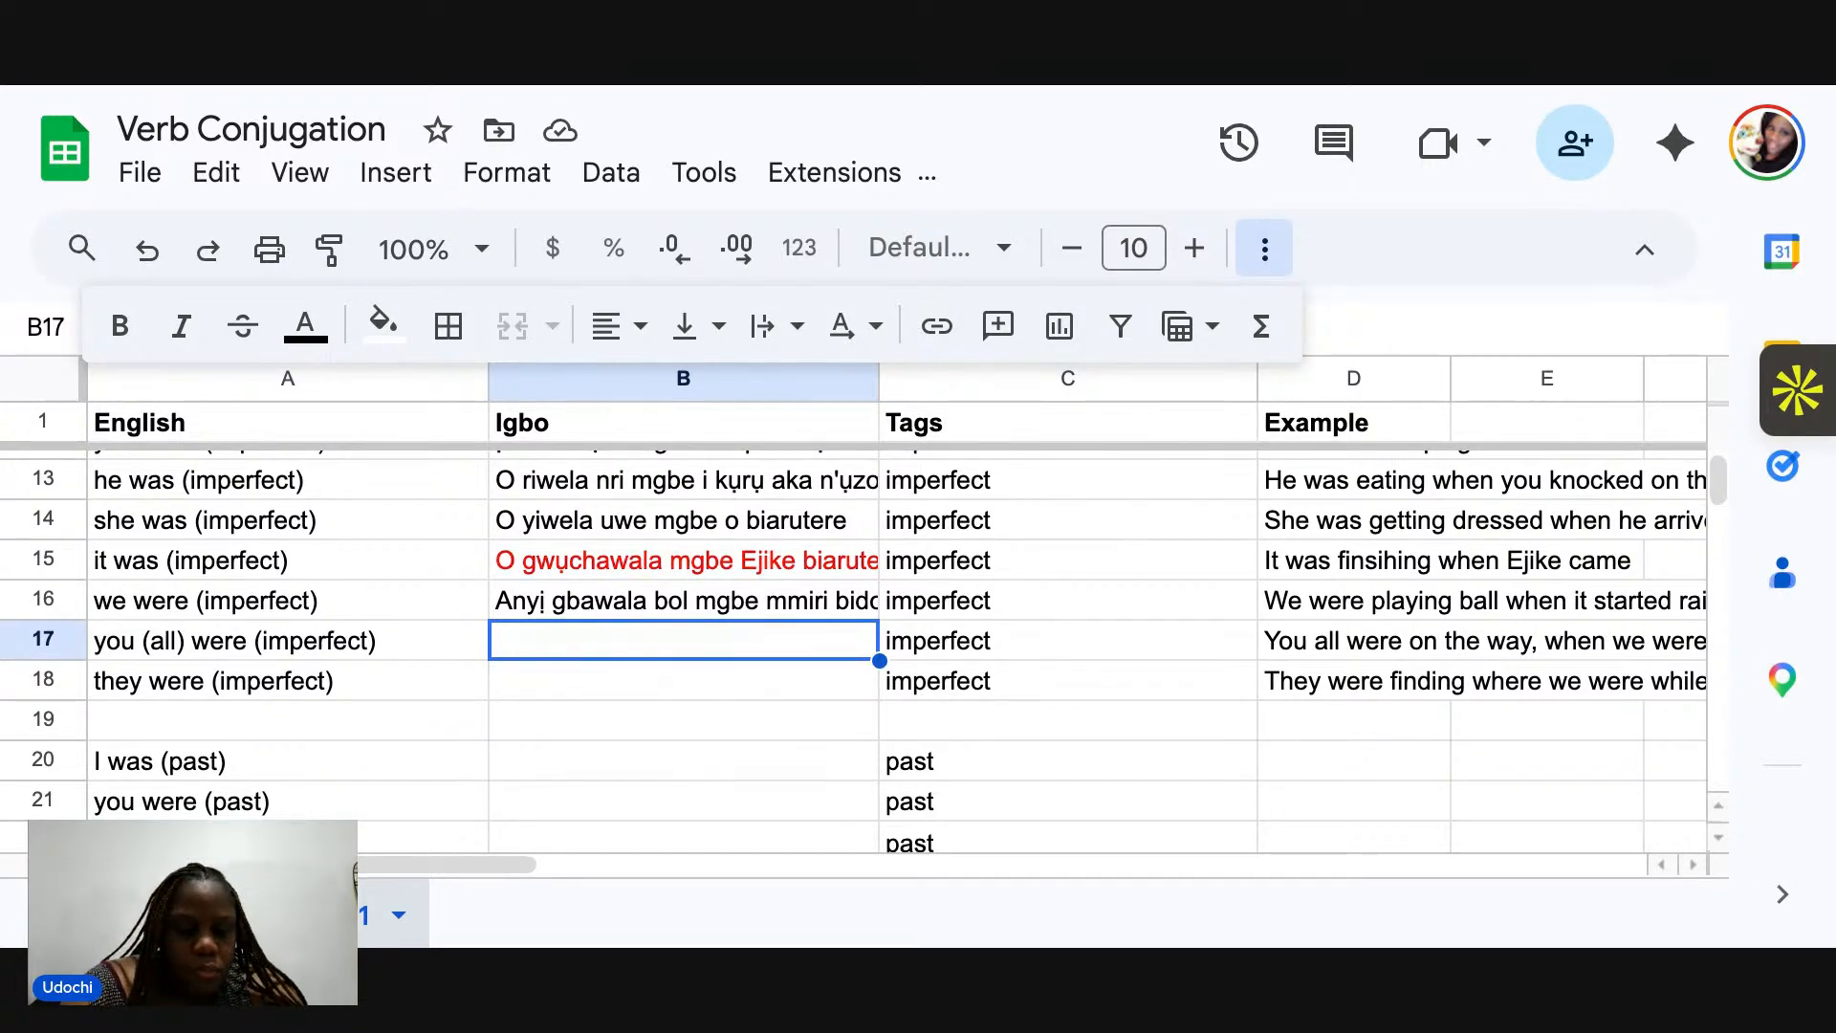
type("Ụ")
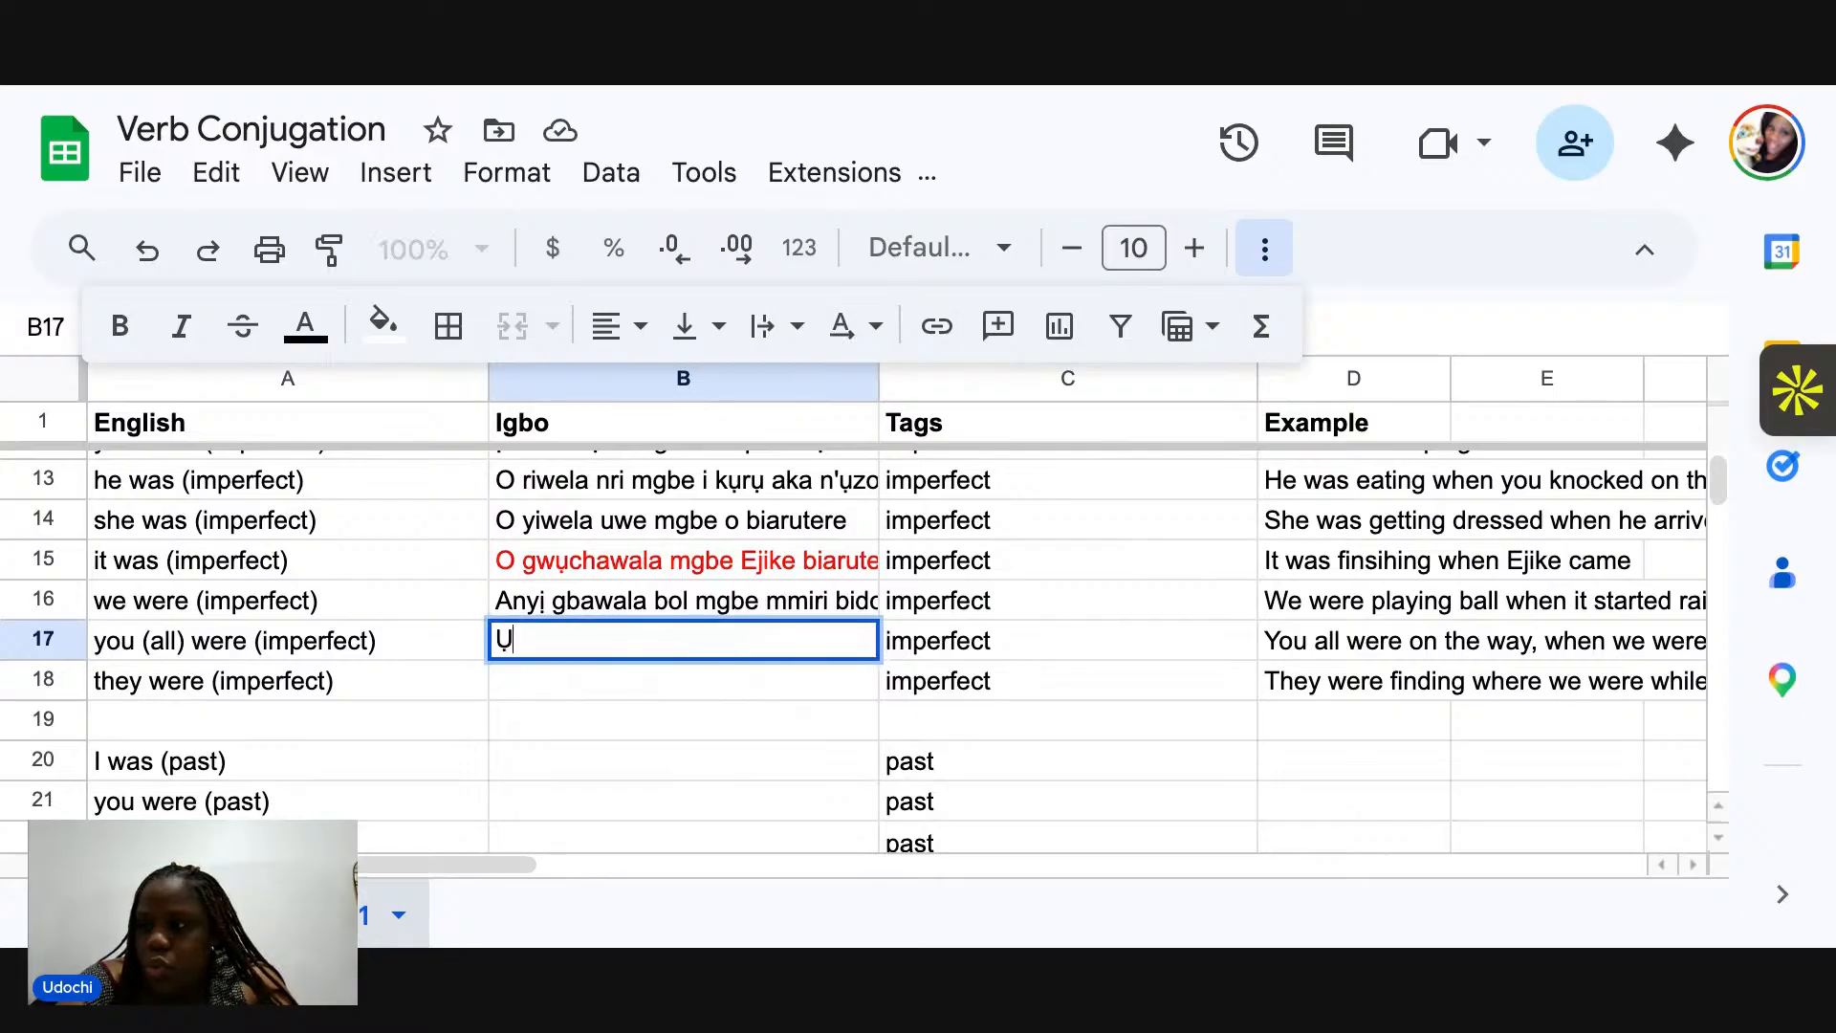
type("nụ")
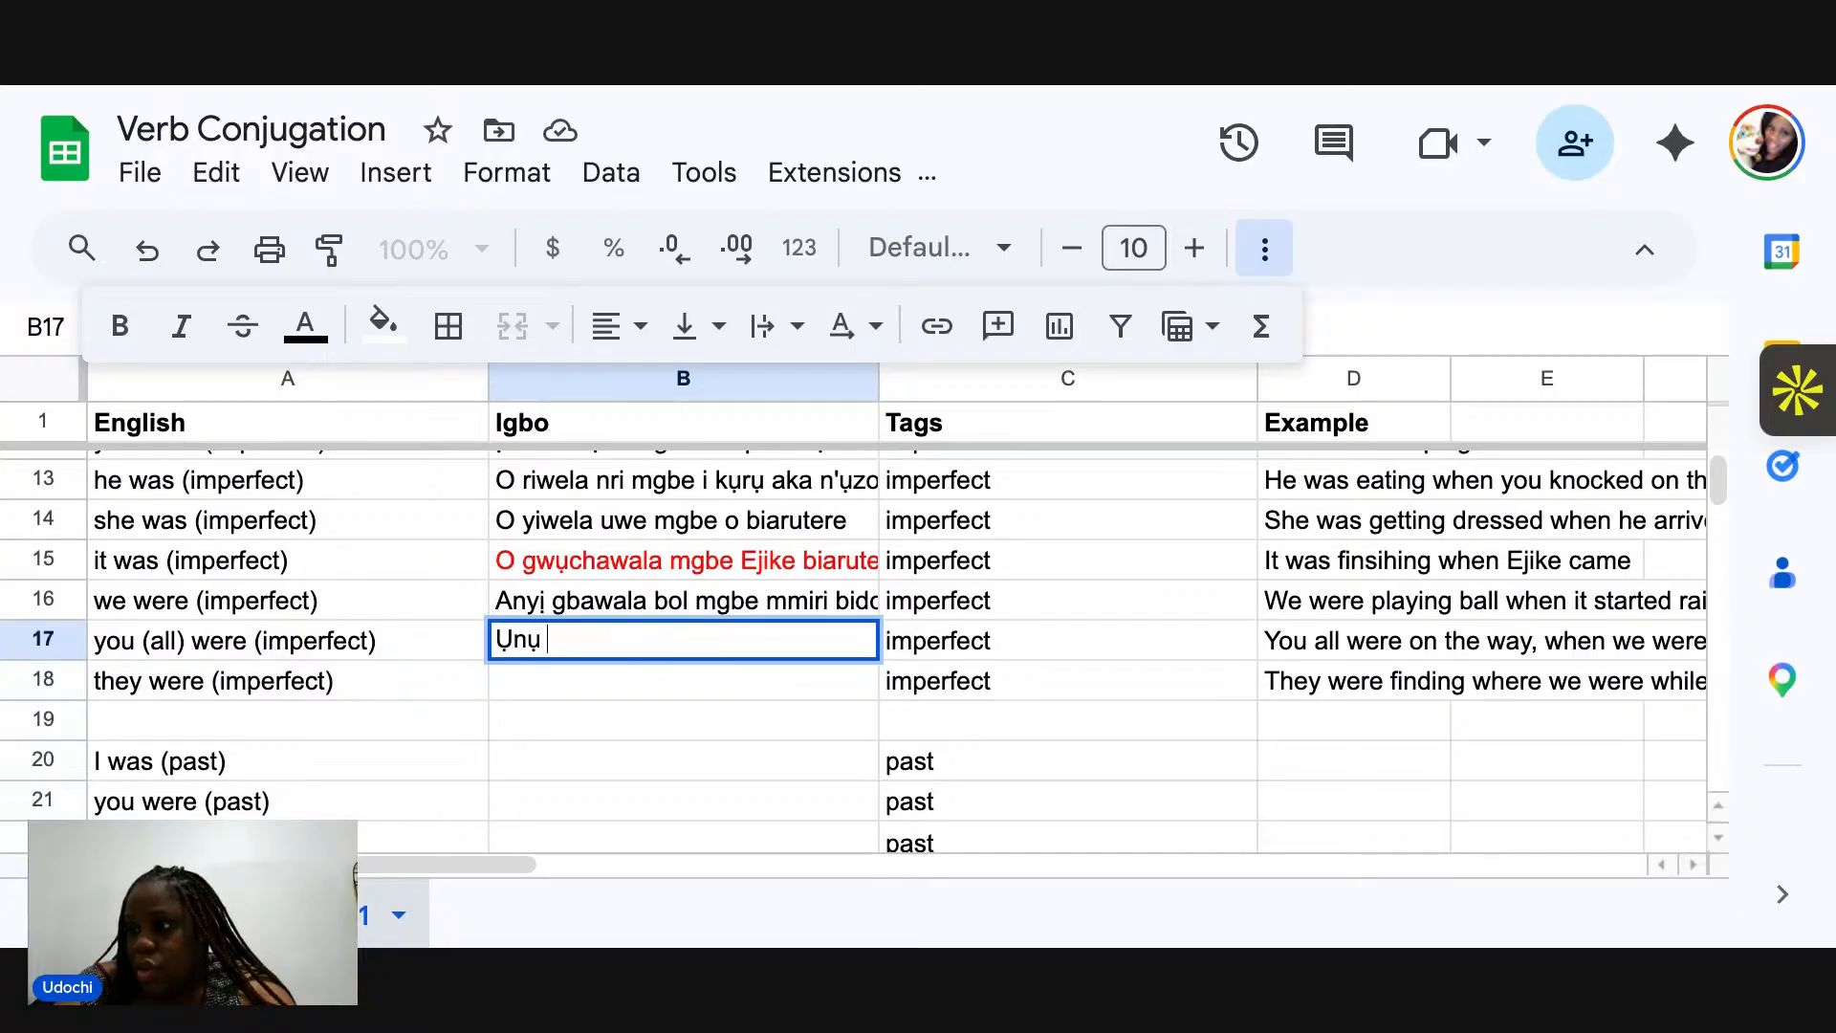
type("n")
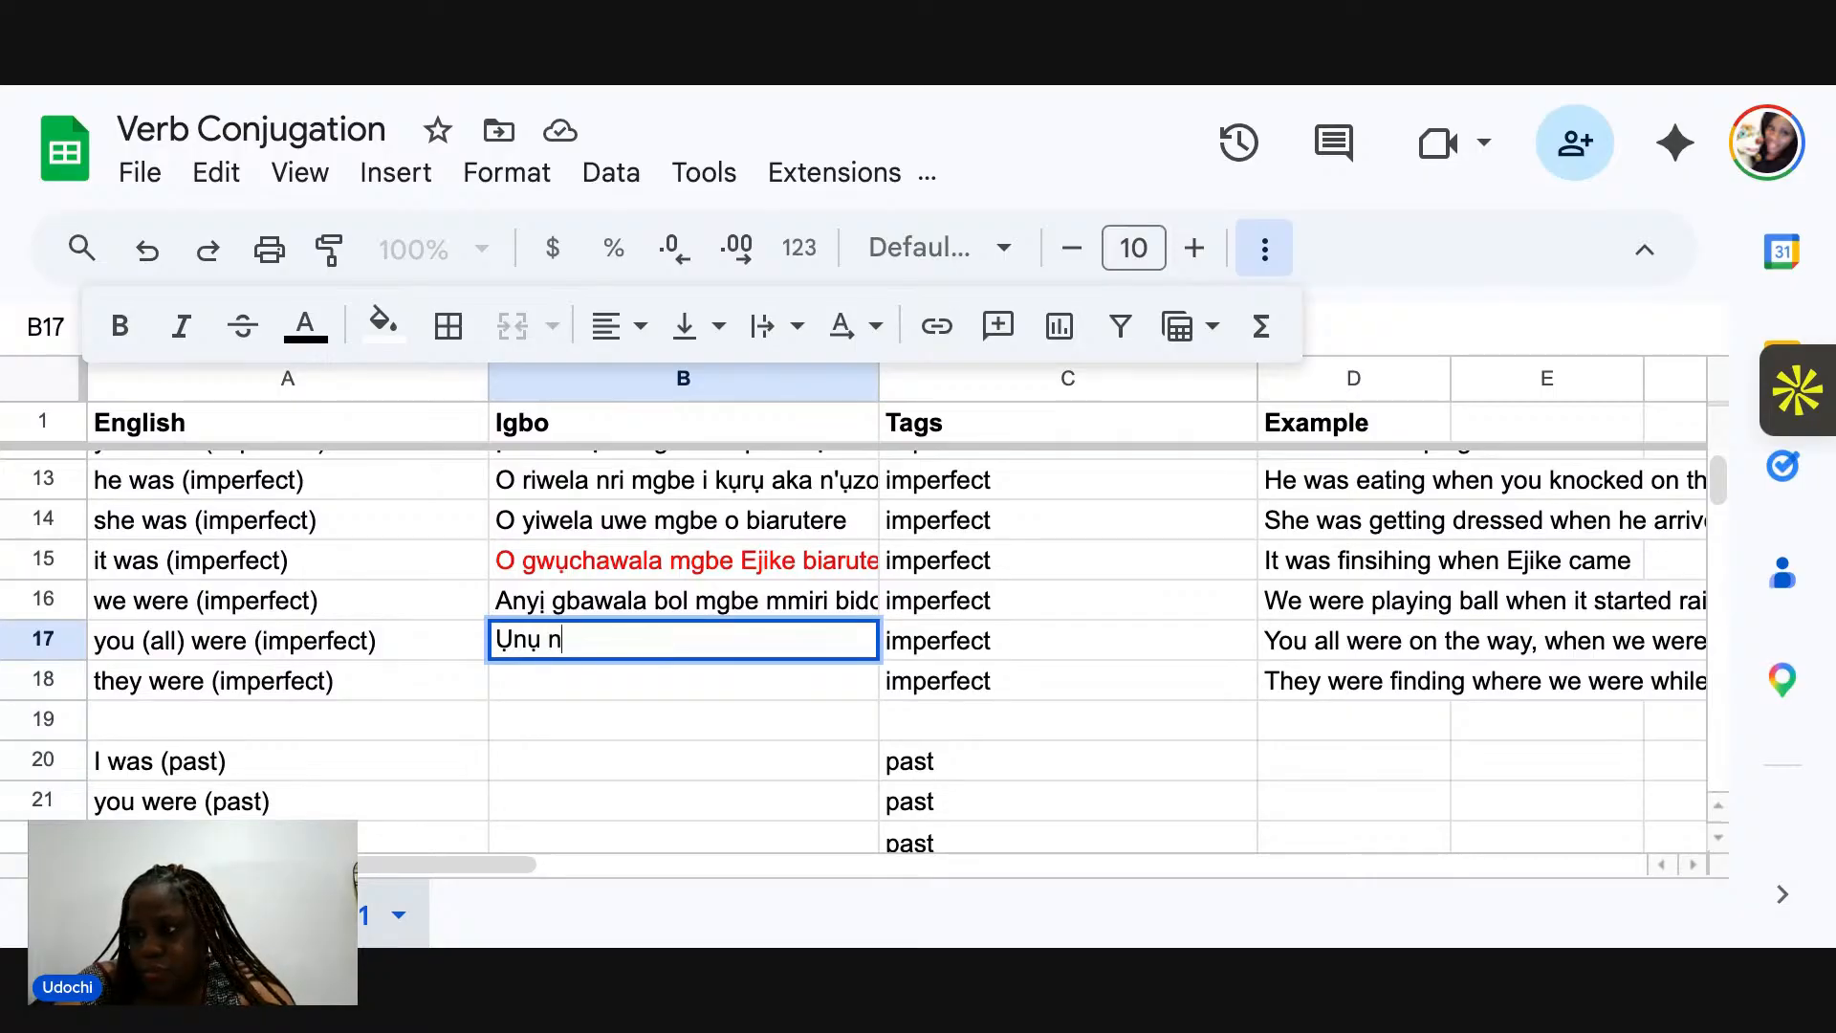
type("o")
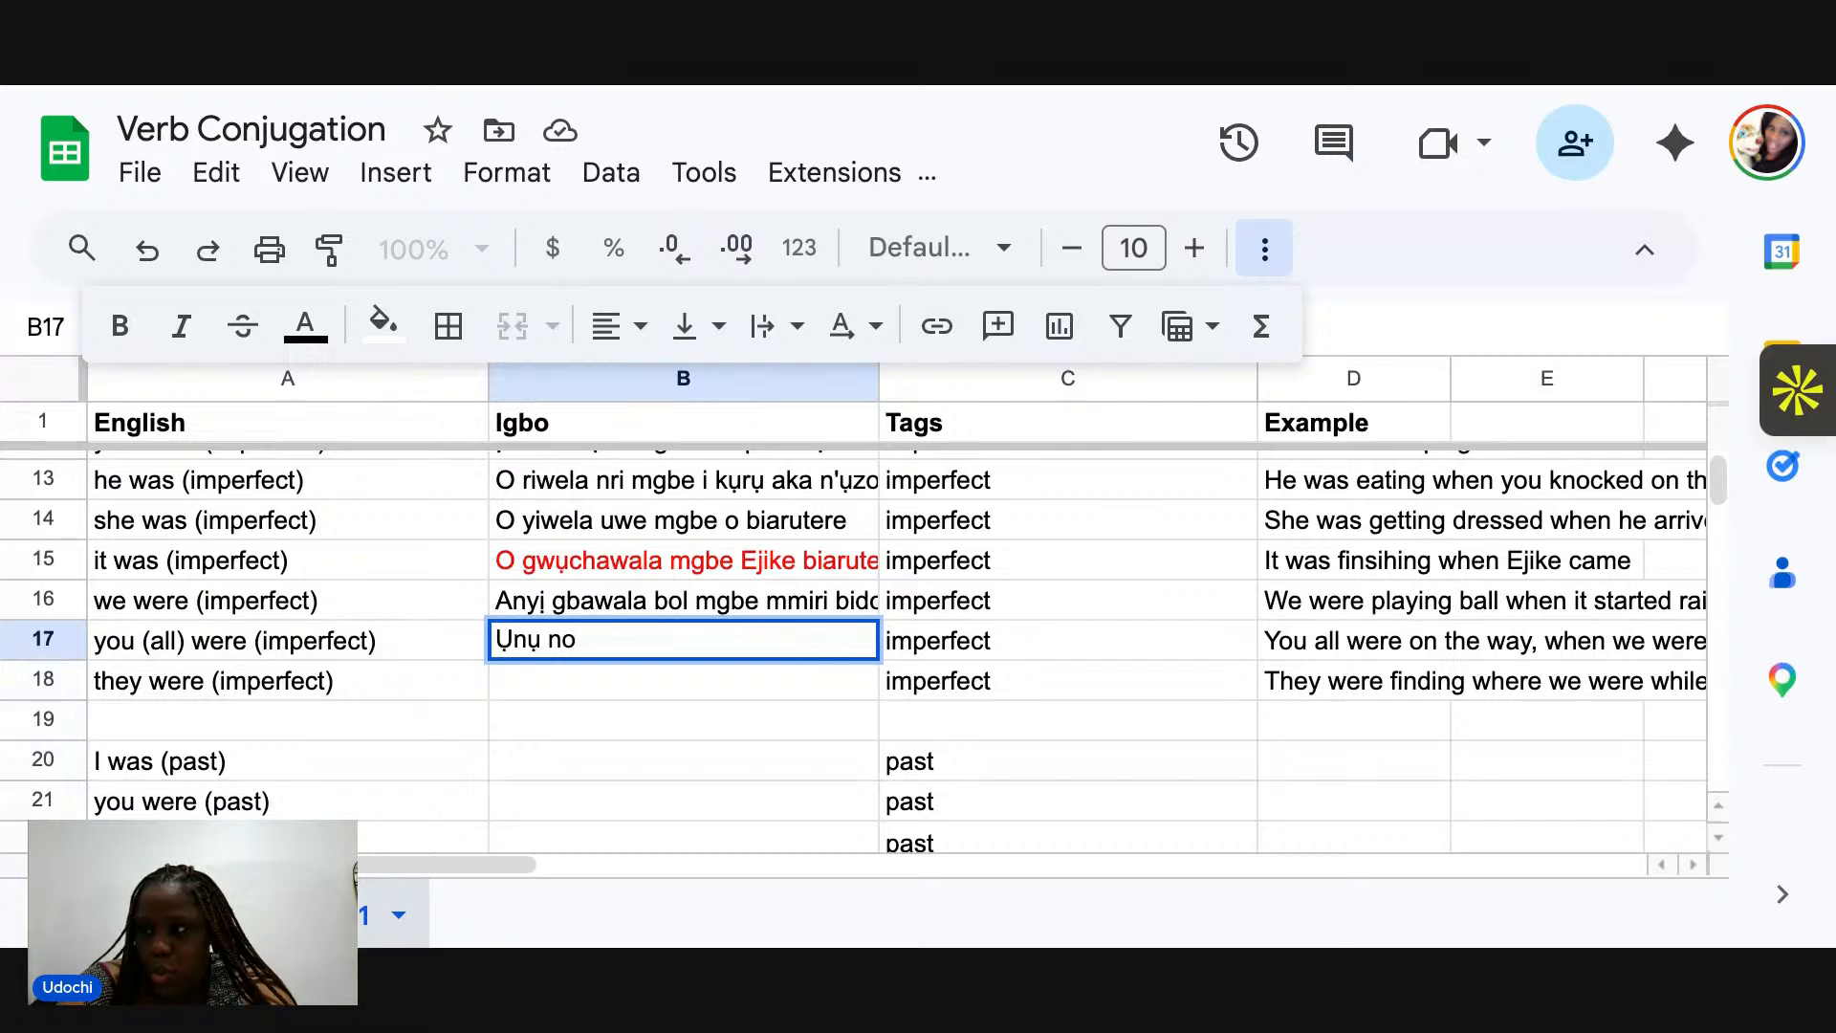
type("e")
key("BackSpace")
type("wala")
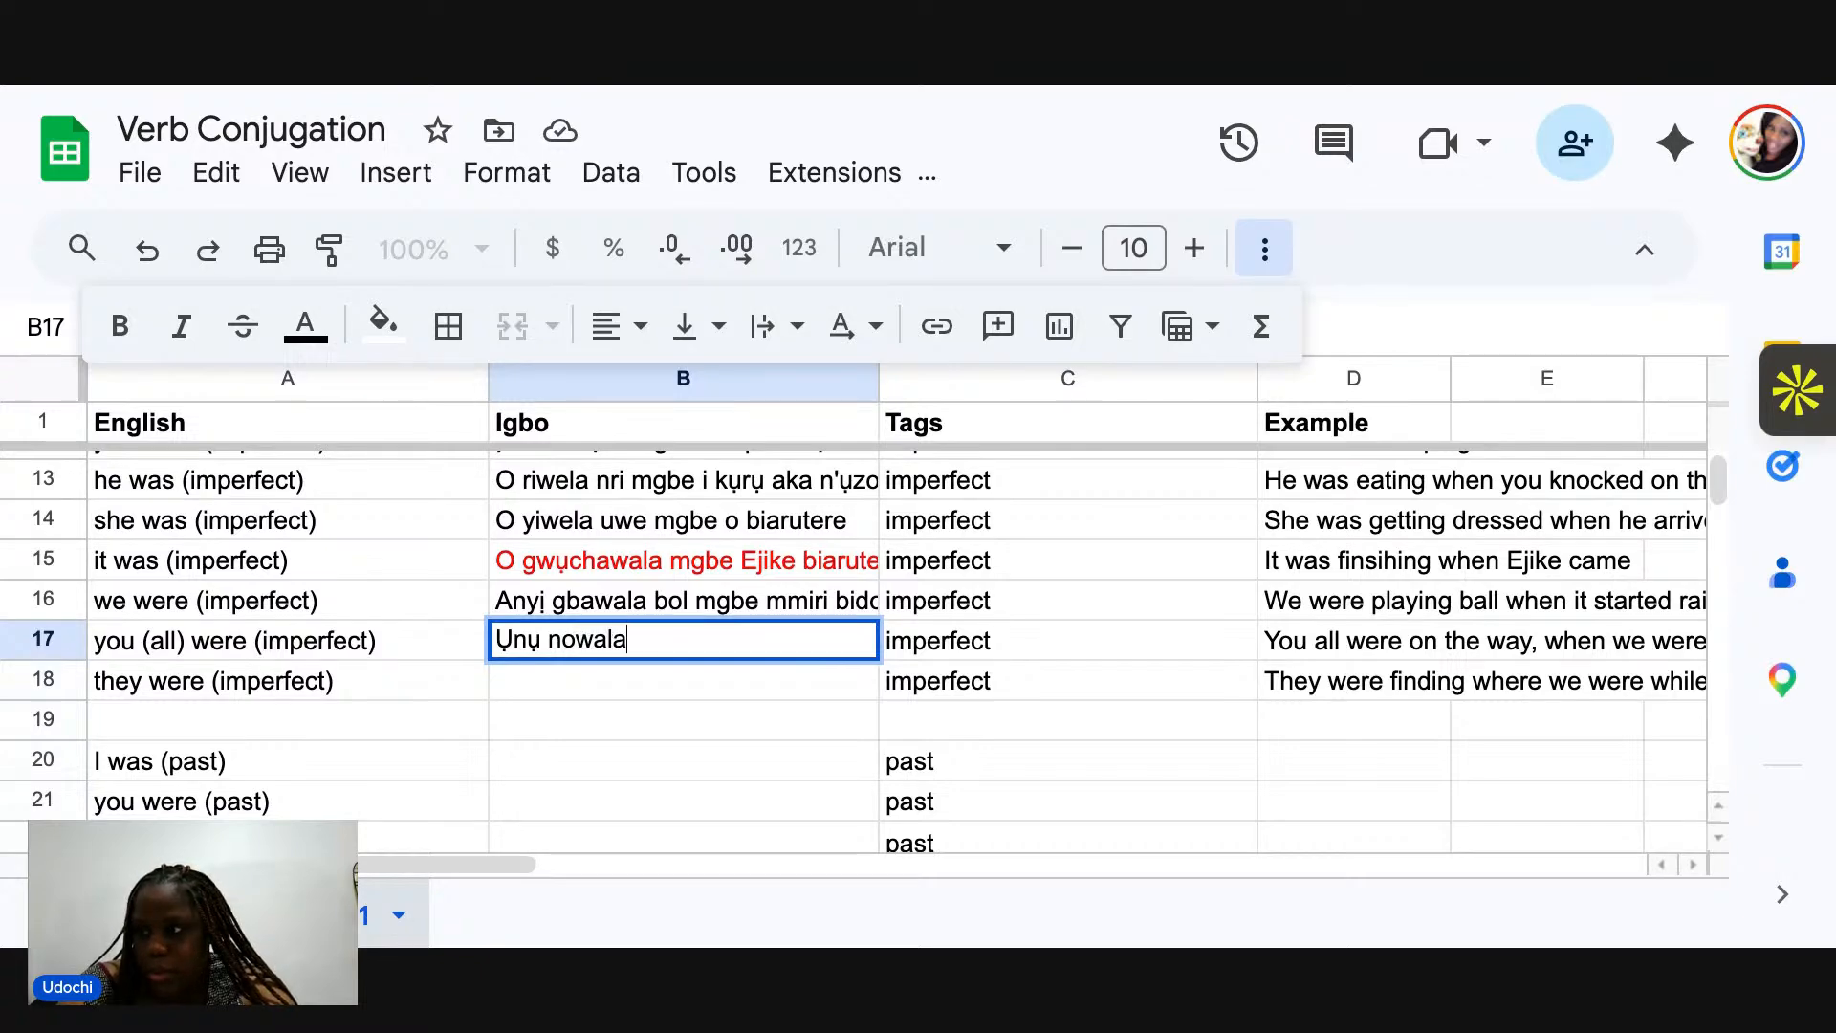
type(" n'")
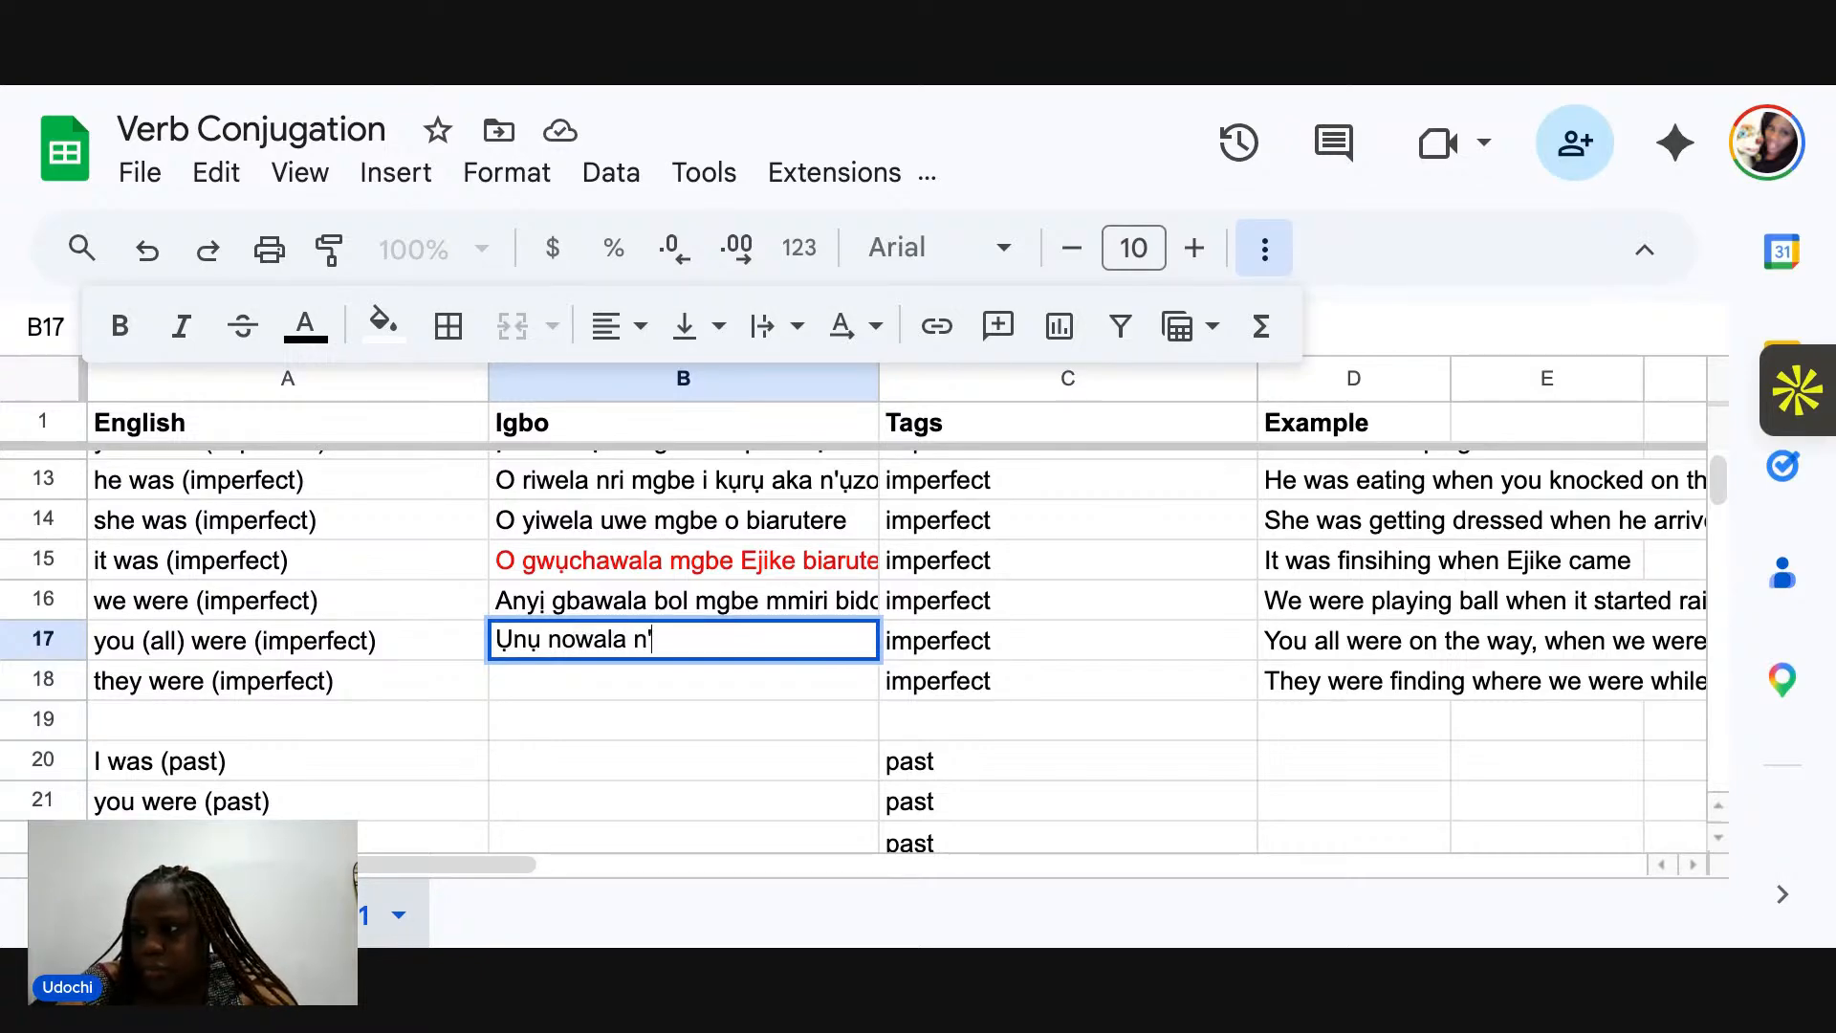
type("ụ")
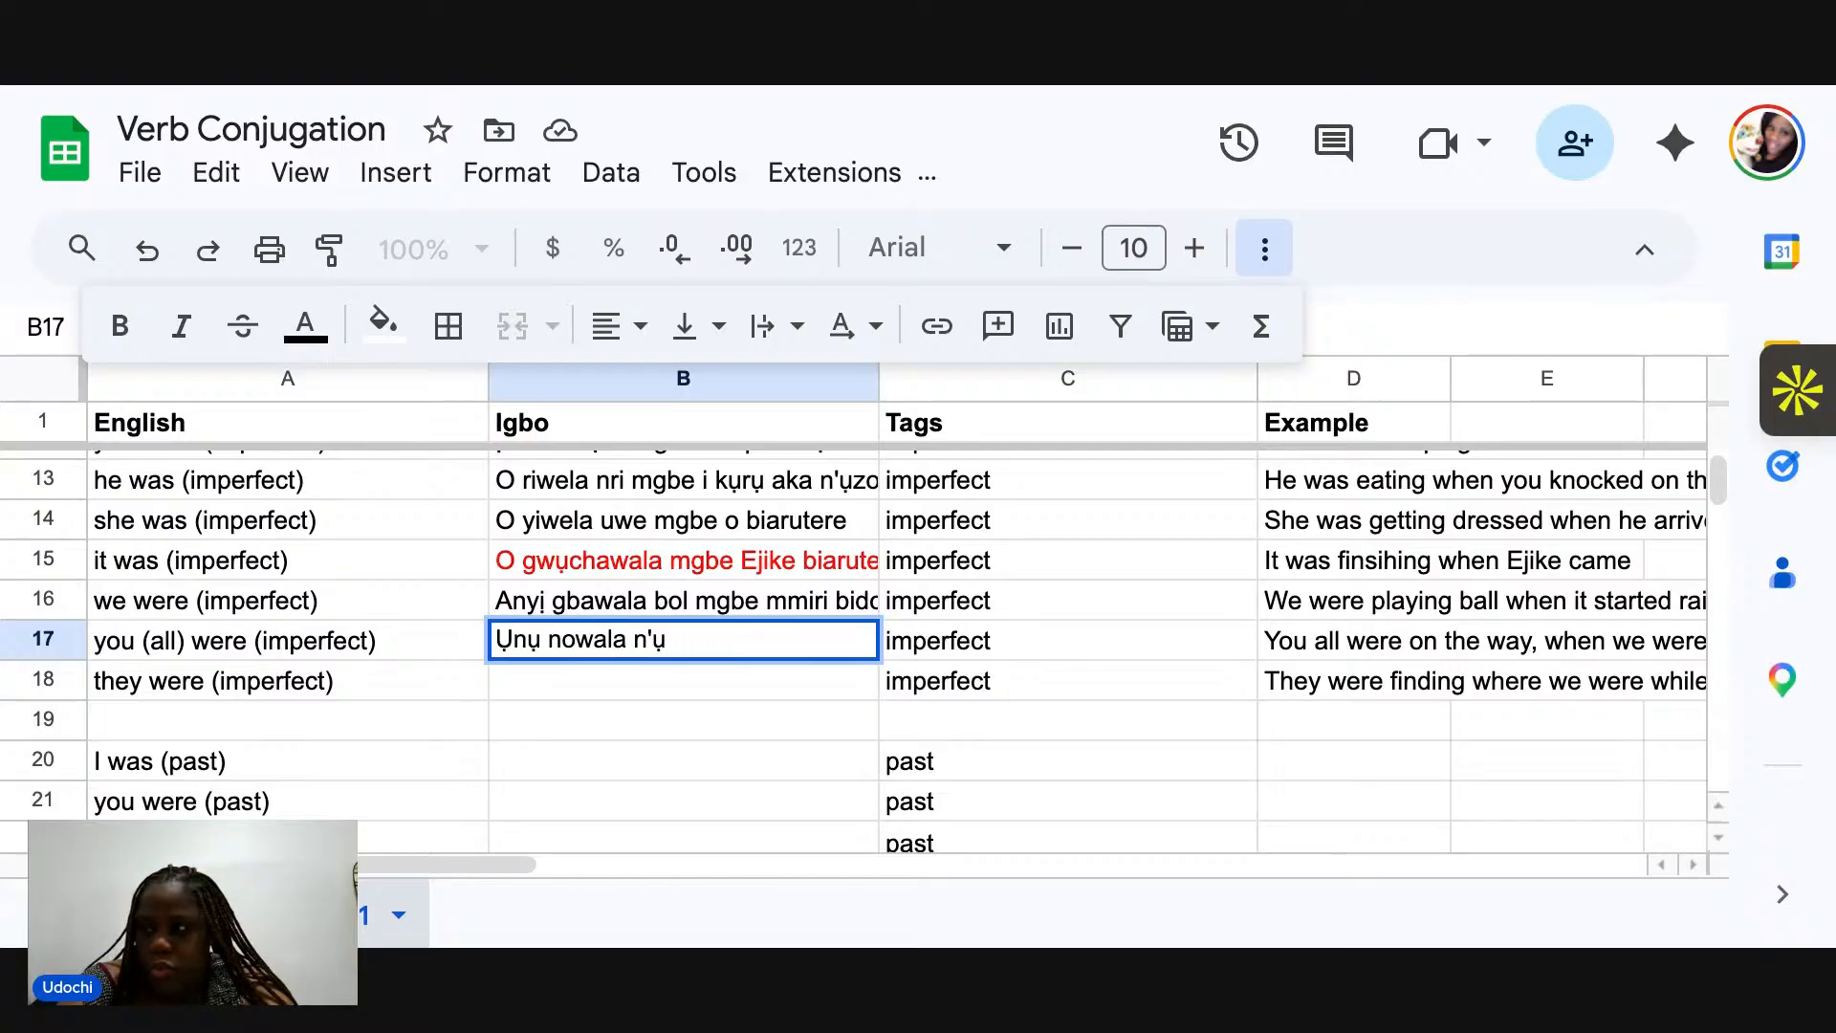
type("zo")
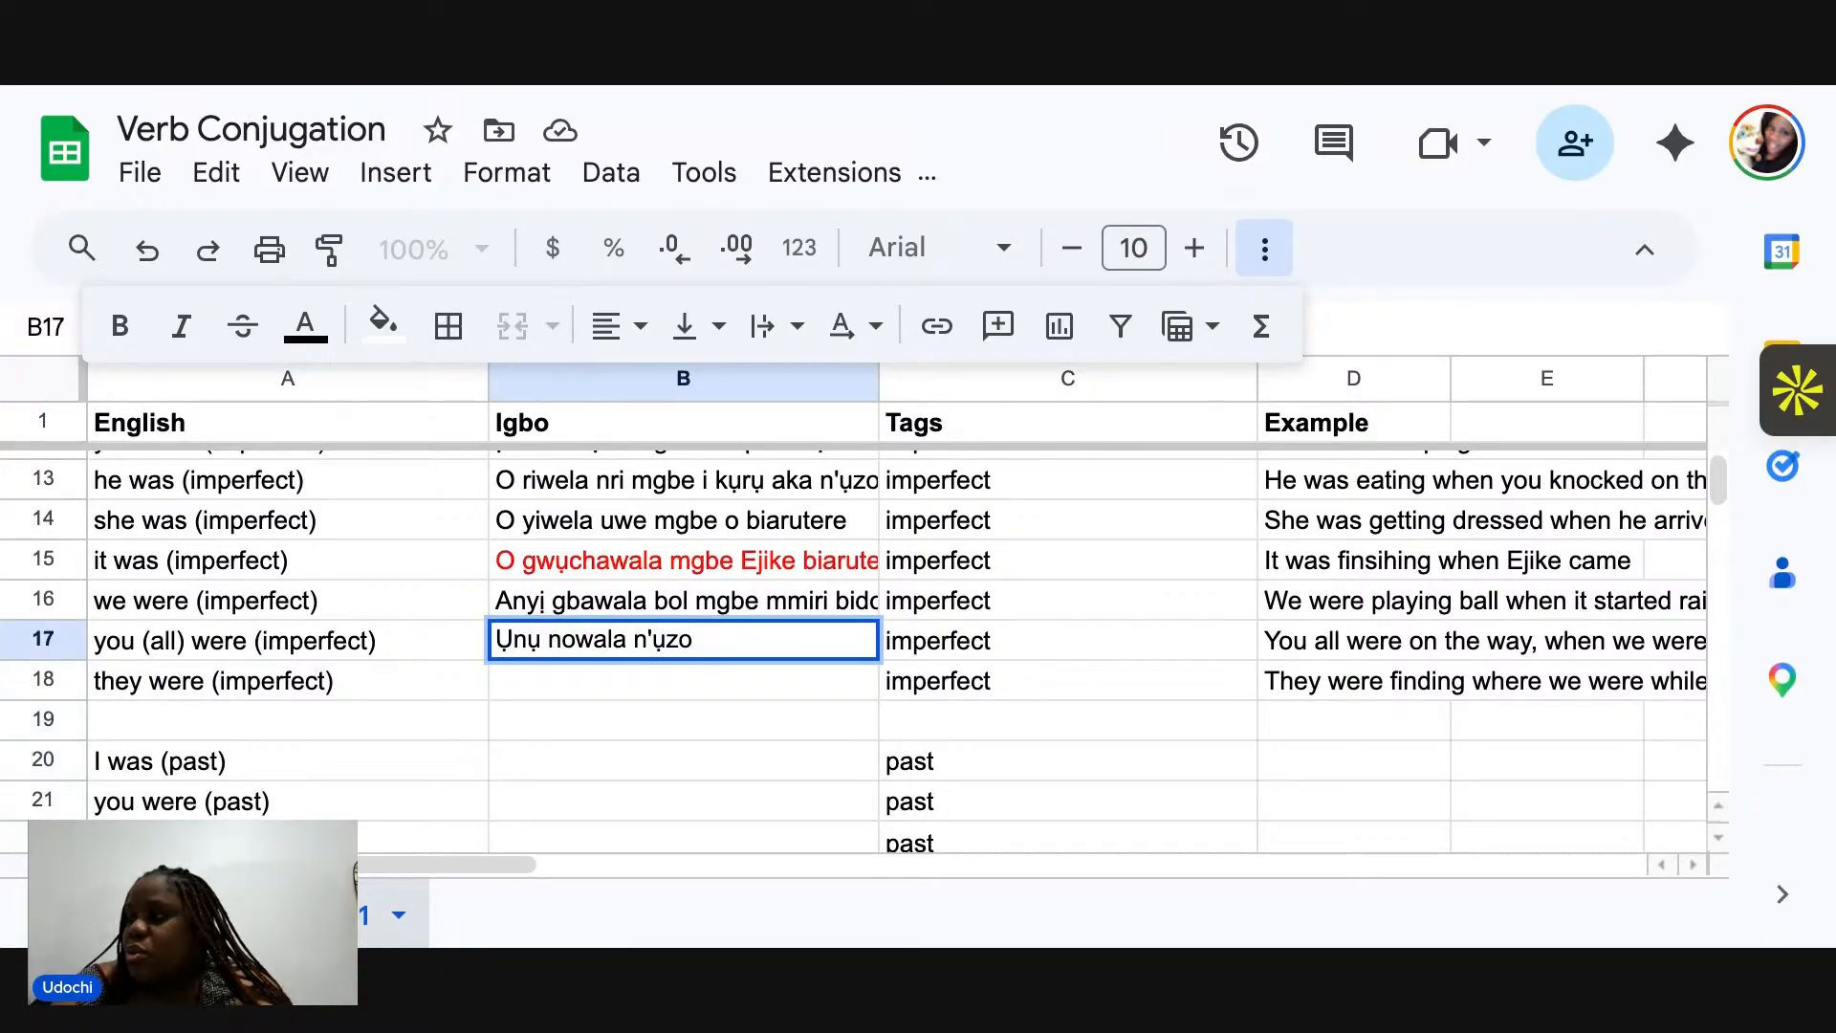
scroll(1338, 650, "right", 3)
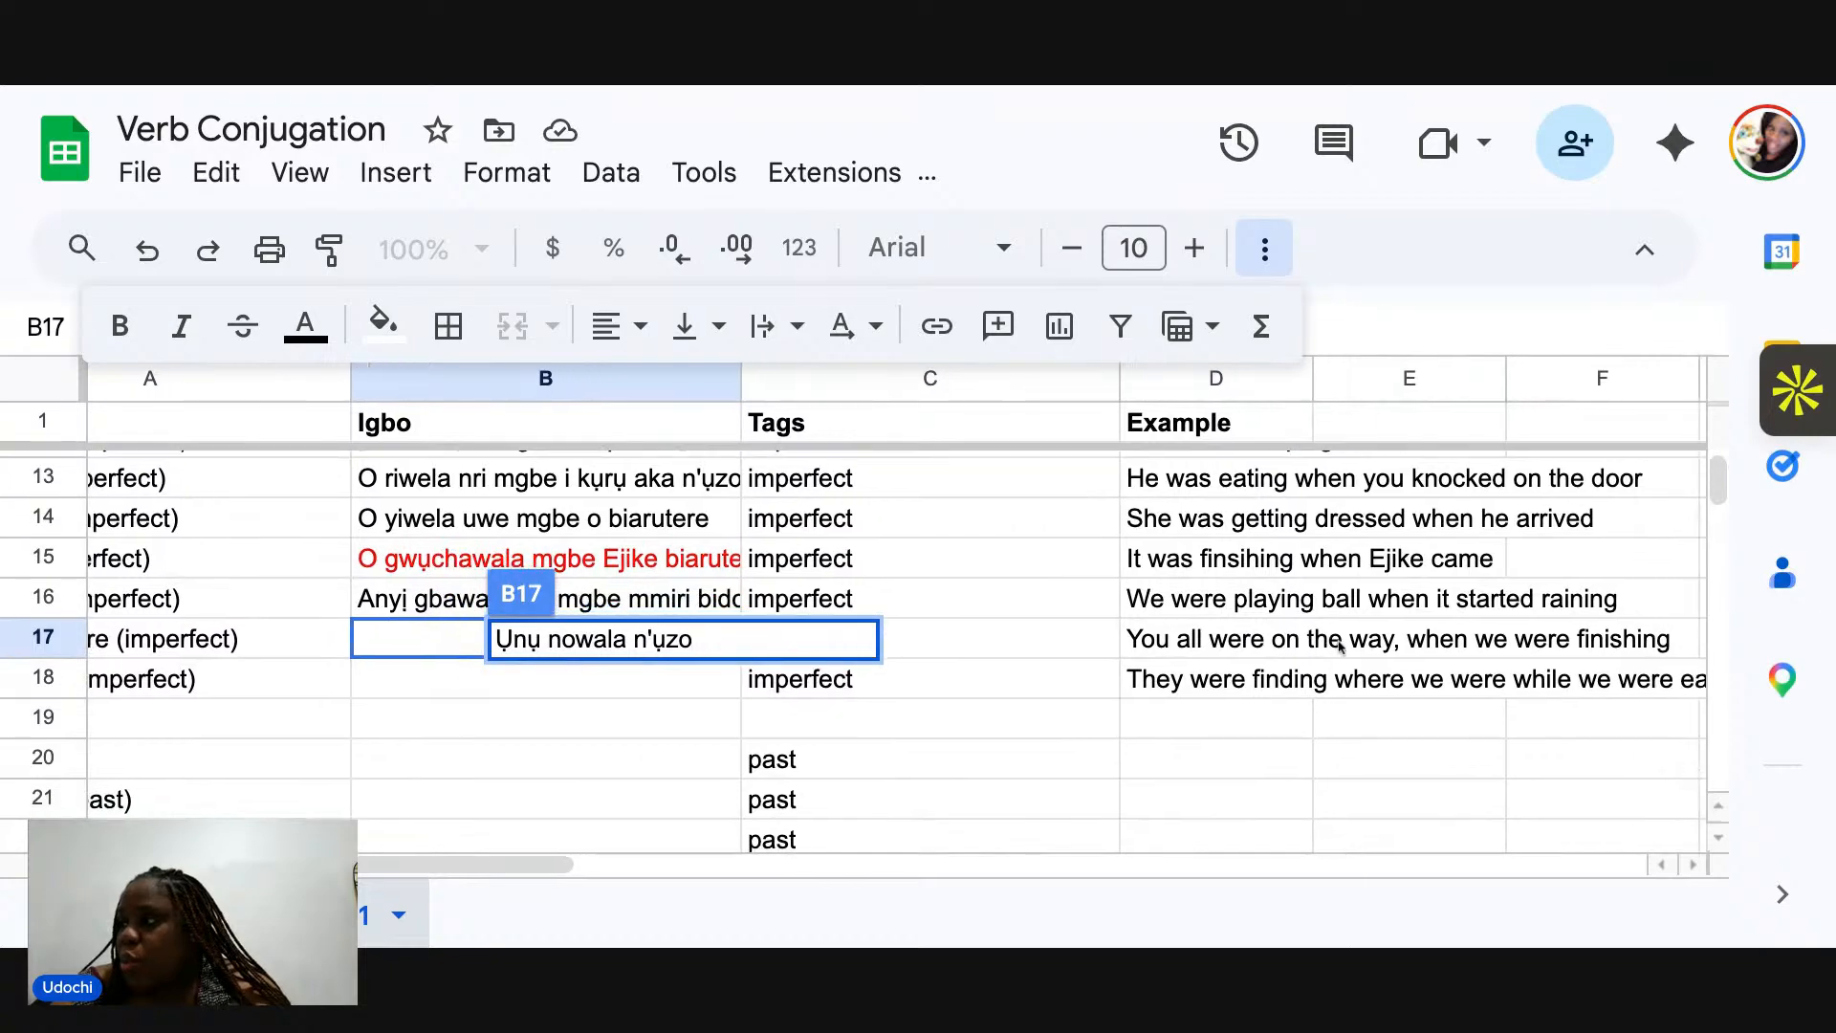
scroll(1339, 650, "left", 3)
scroll(1319, 660, "down", 1)
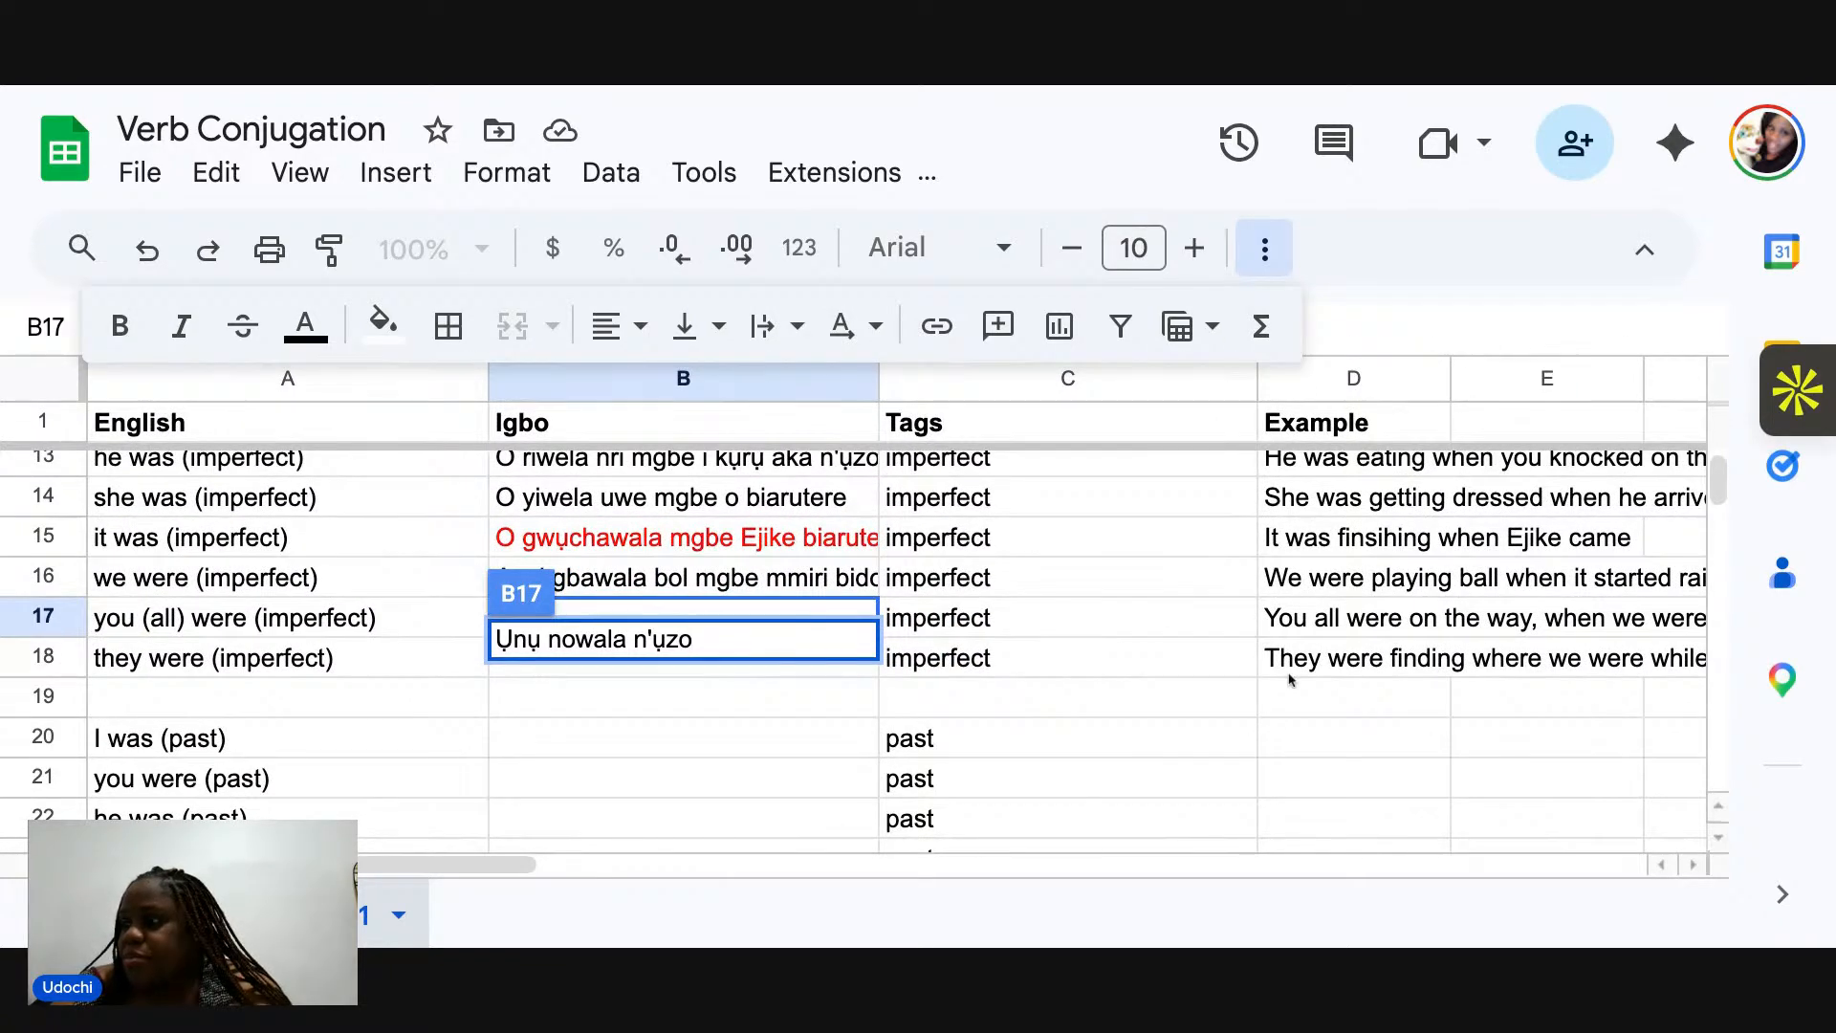
left_click(818, 713)
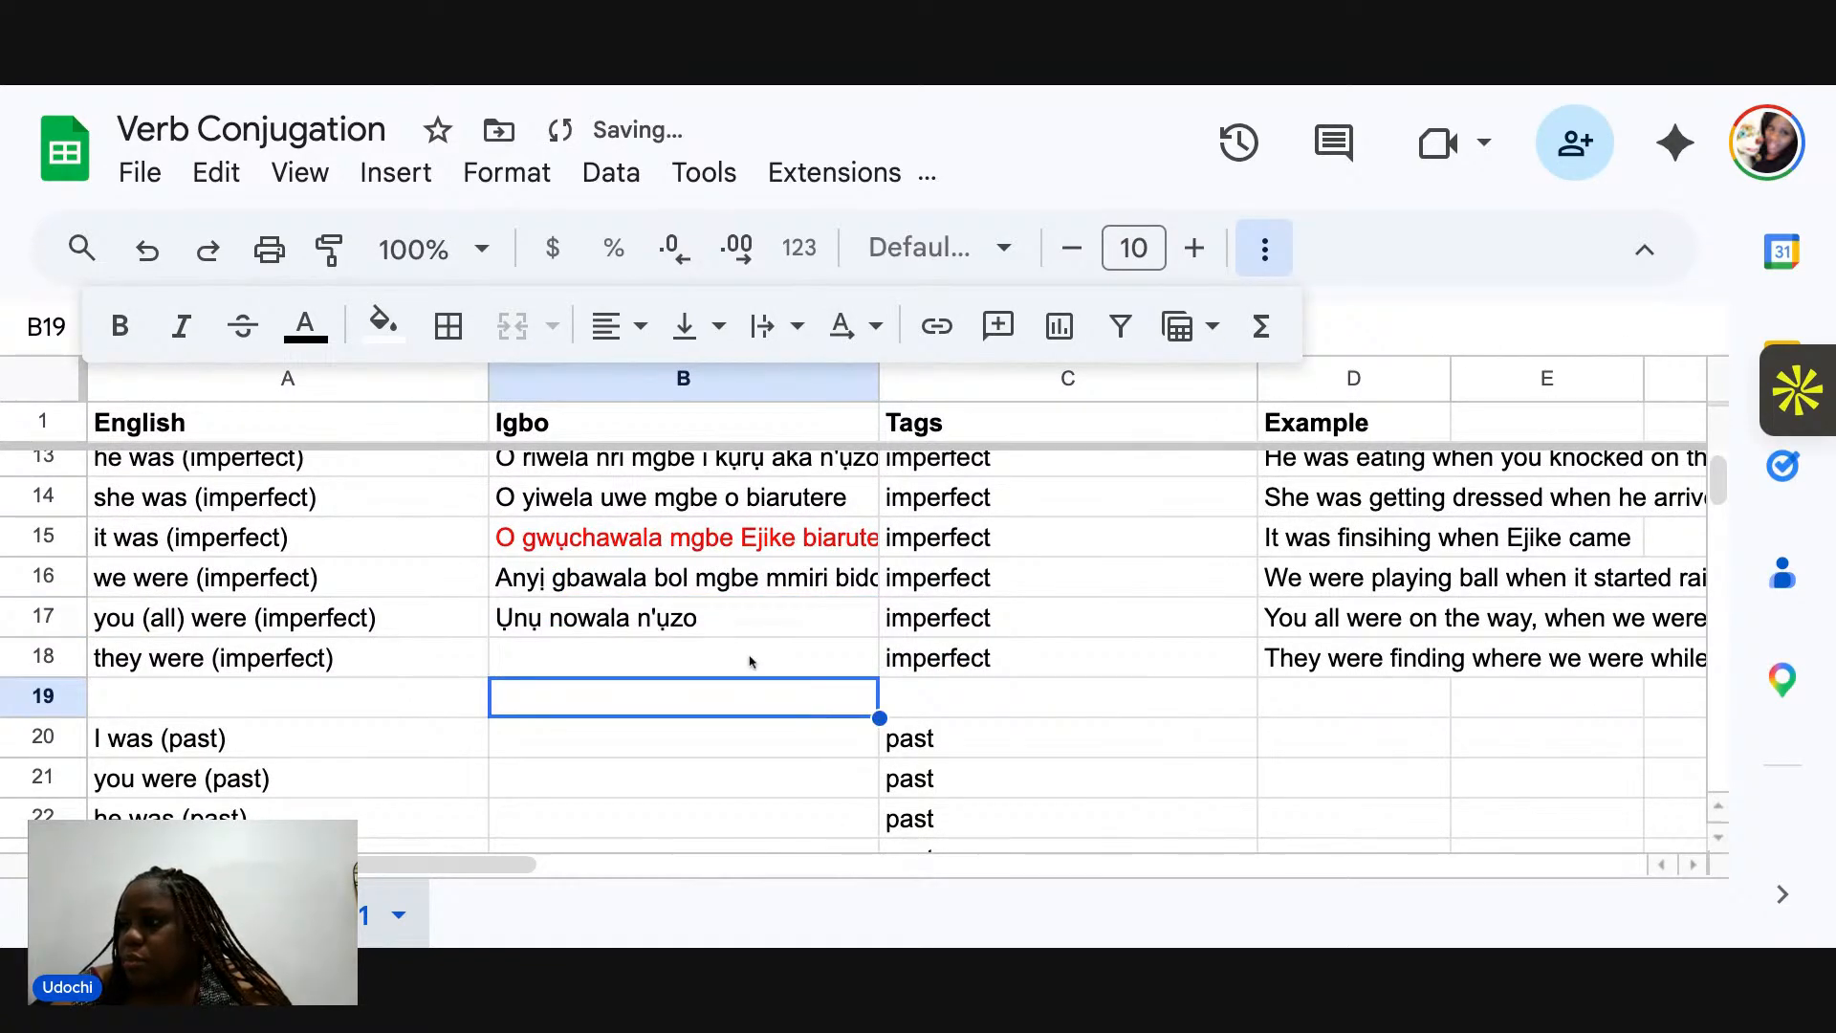
Extend the Igbo sentence in cell B17 with "mgbe anyị na-emechara".
left_click(762, 622)
double_click(762, 619)
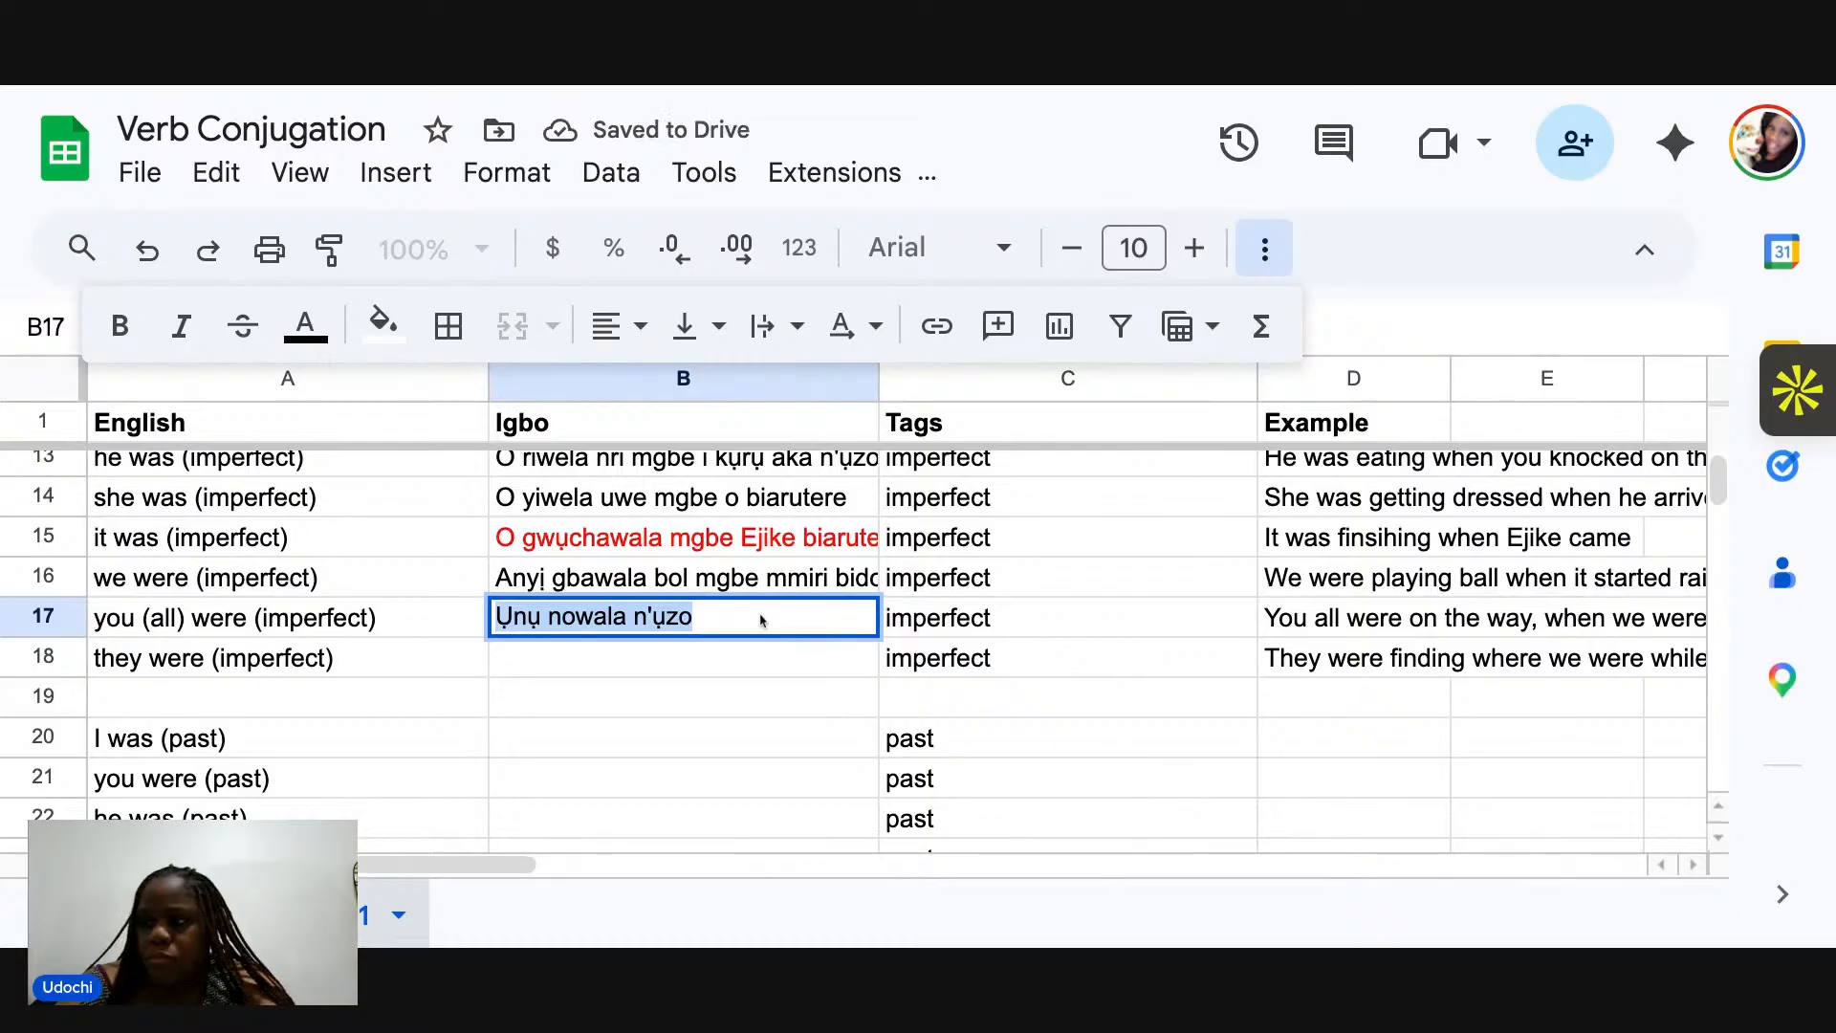
key("Right")
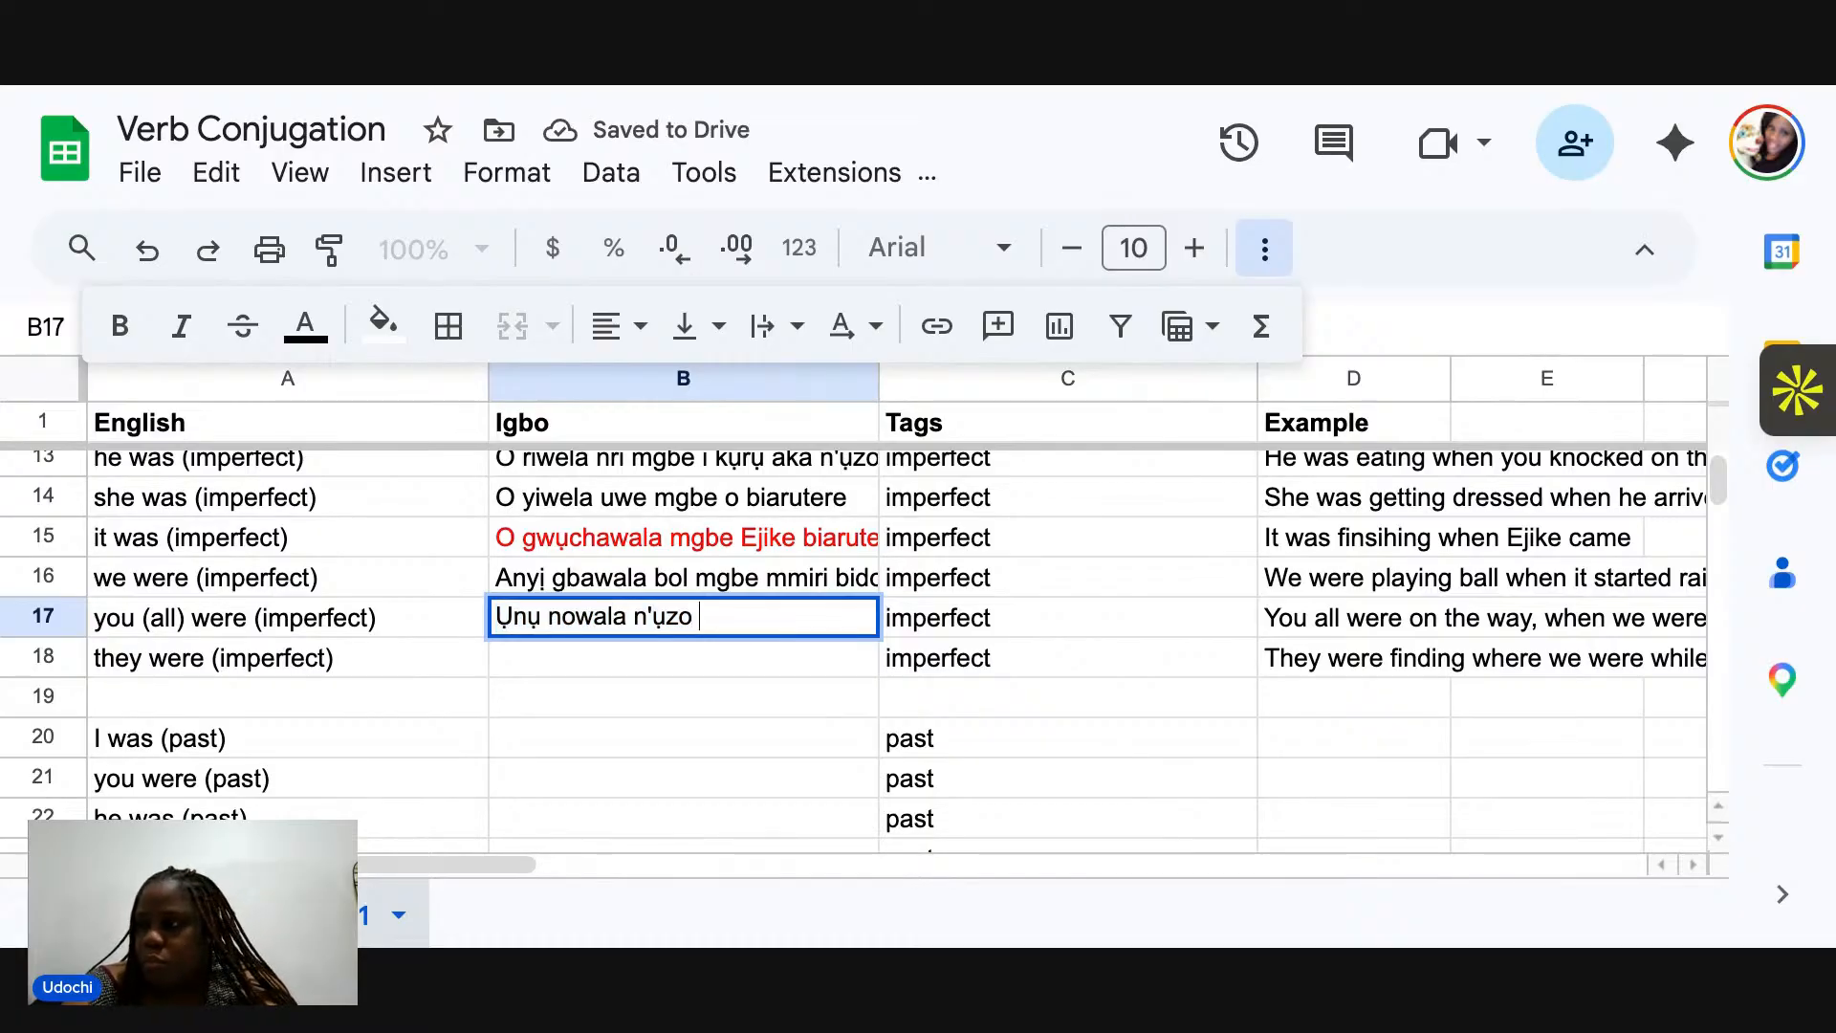
type("mgbe any")
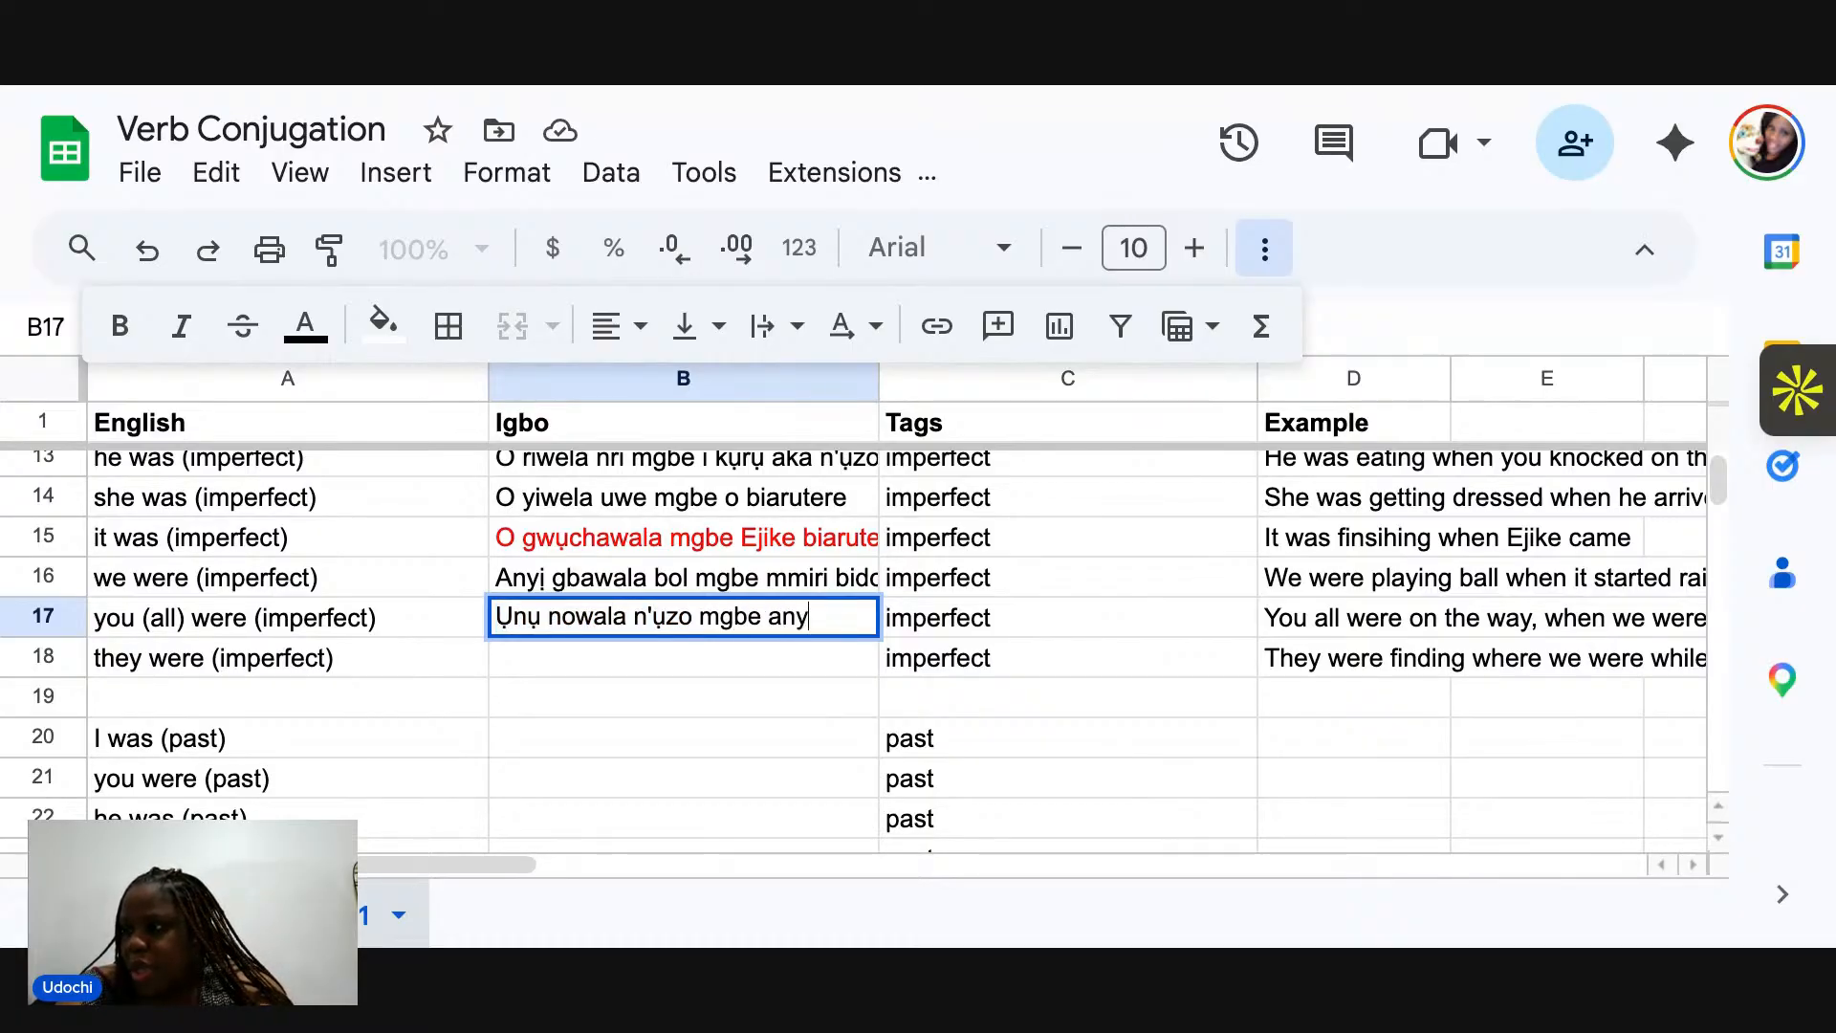
type("ị")
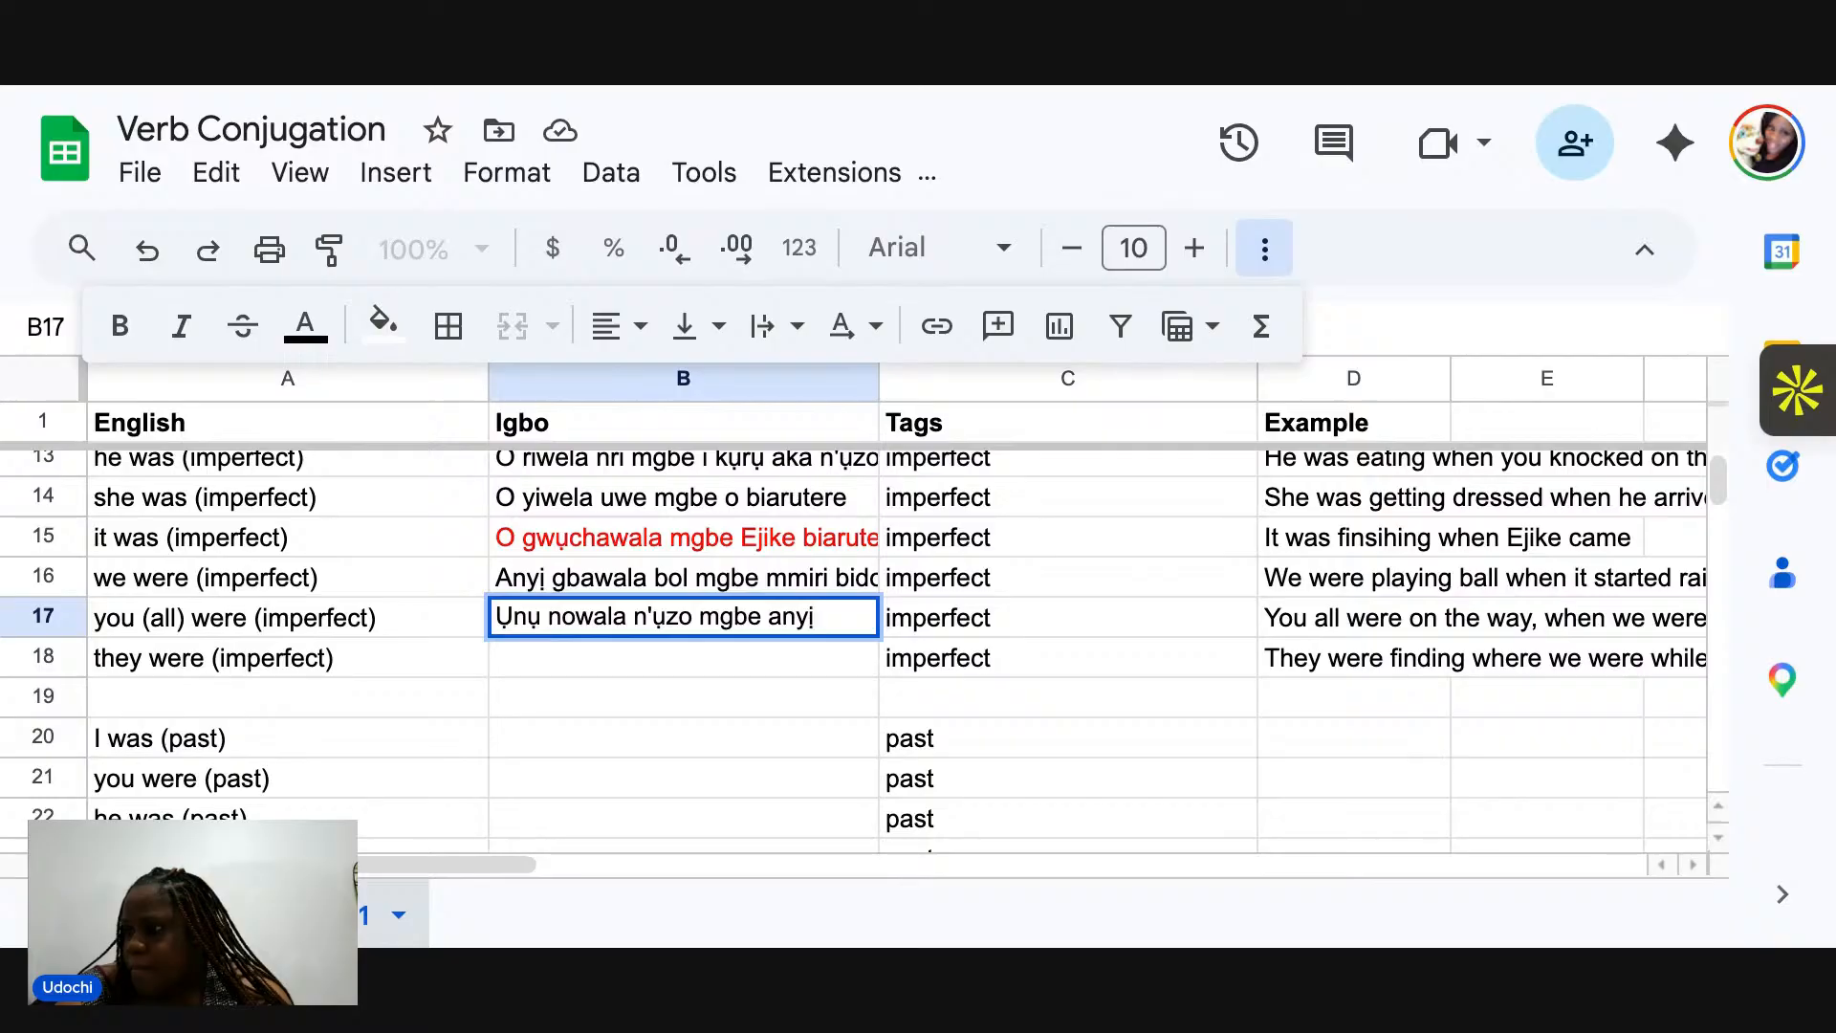
type("na-eme")
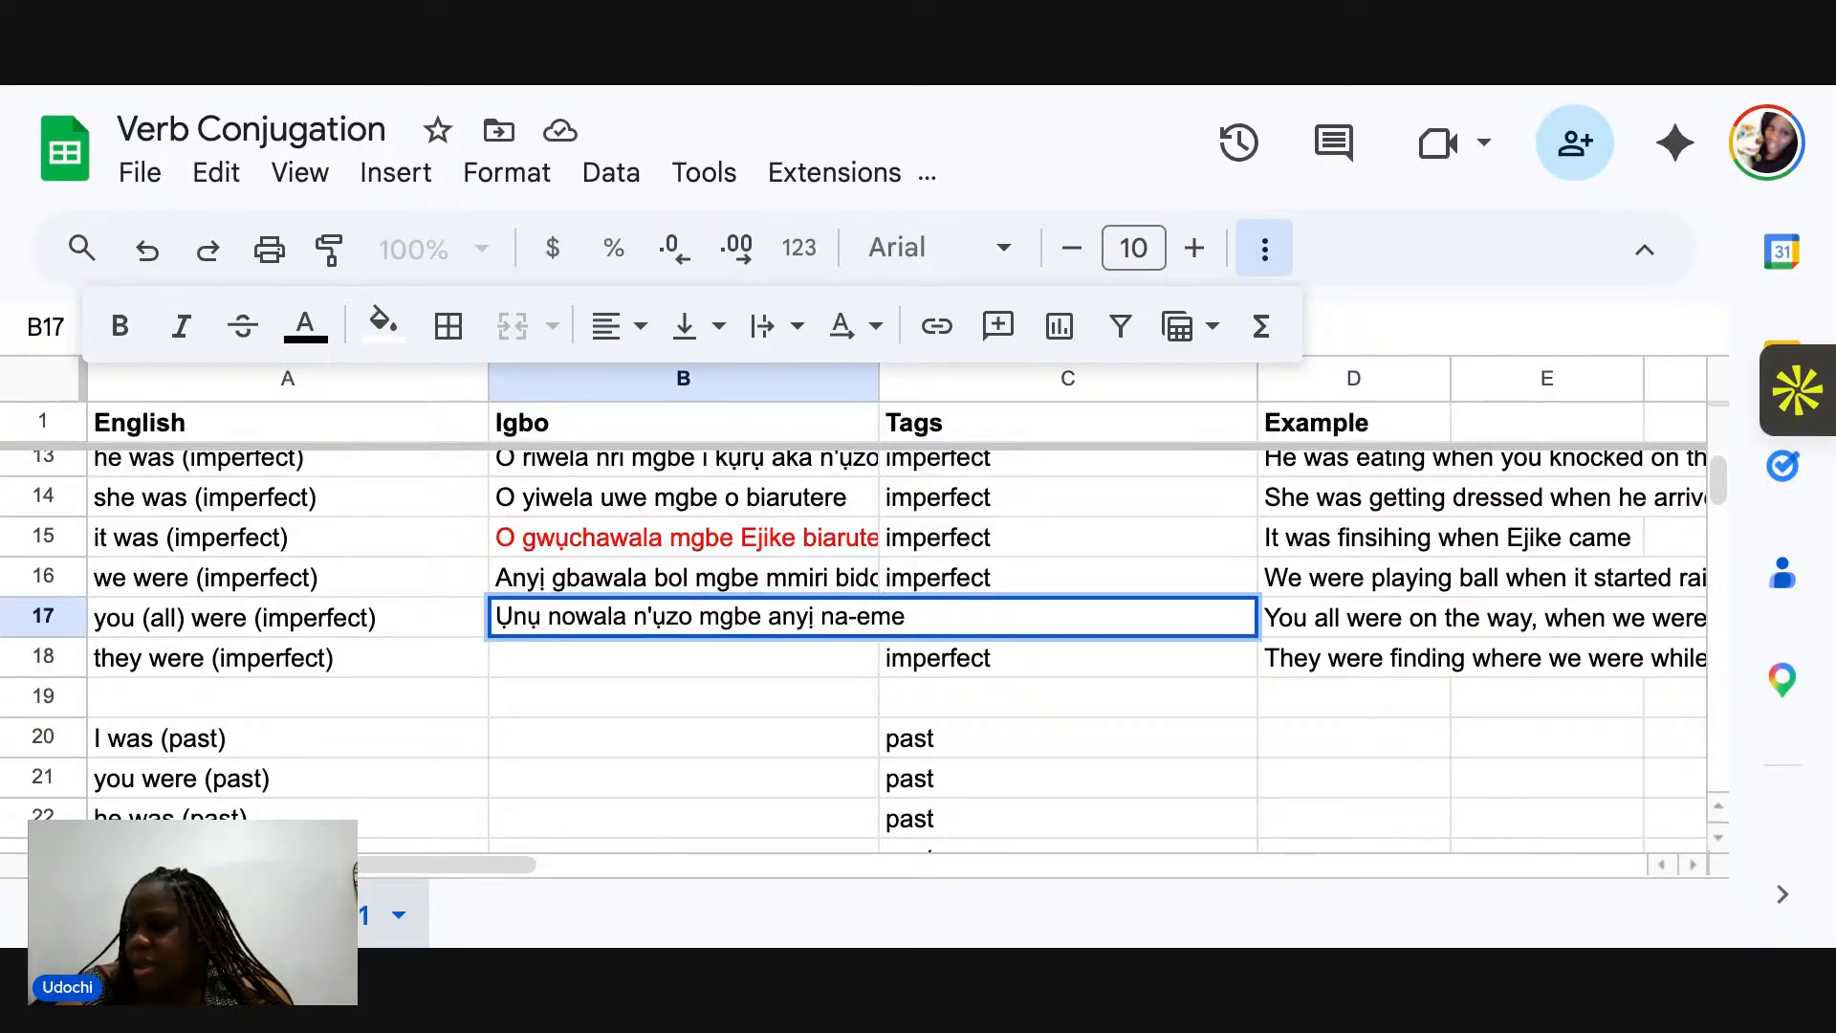
type("chara")
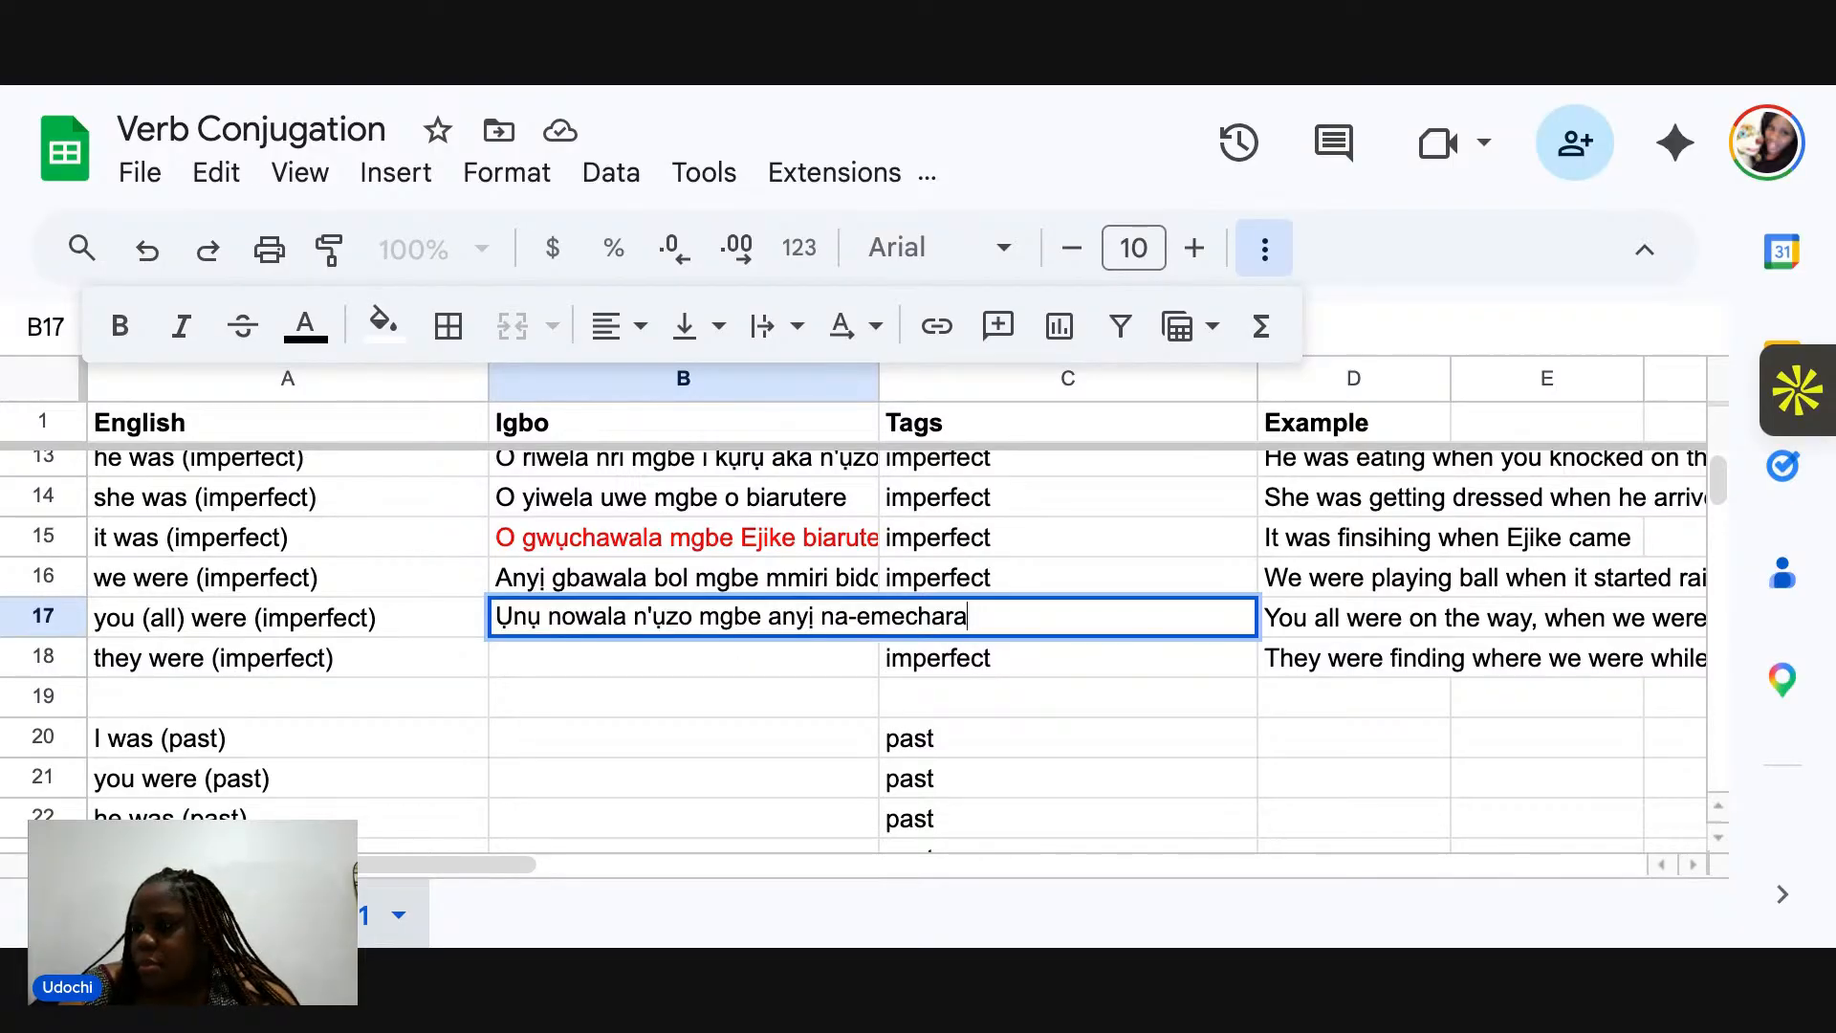
key("Return")
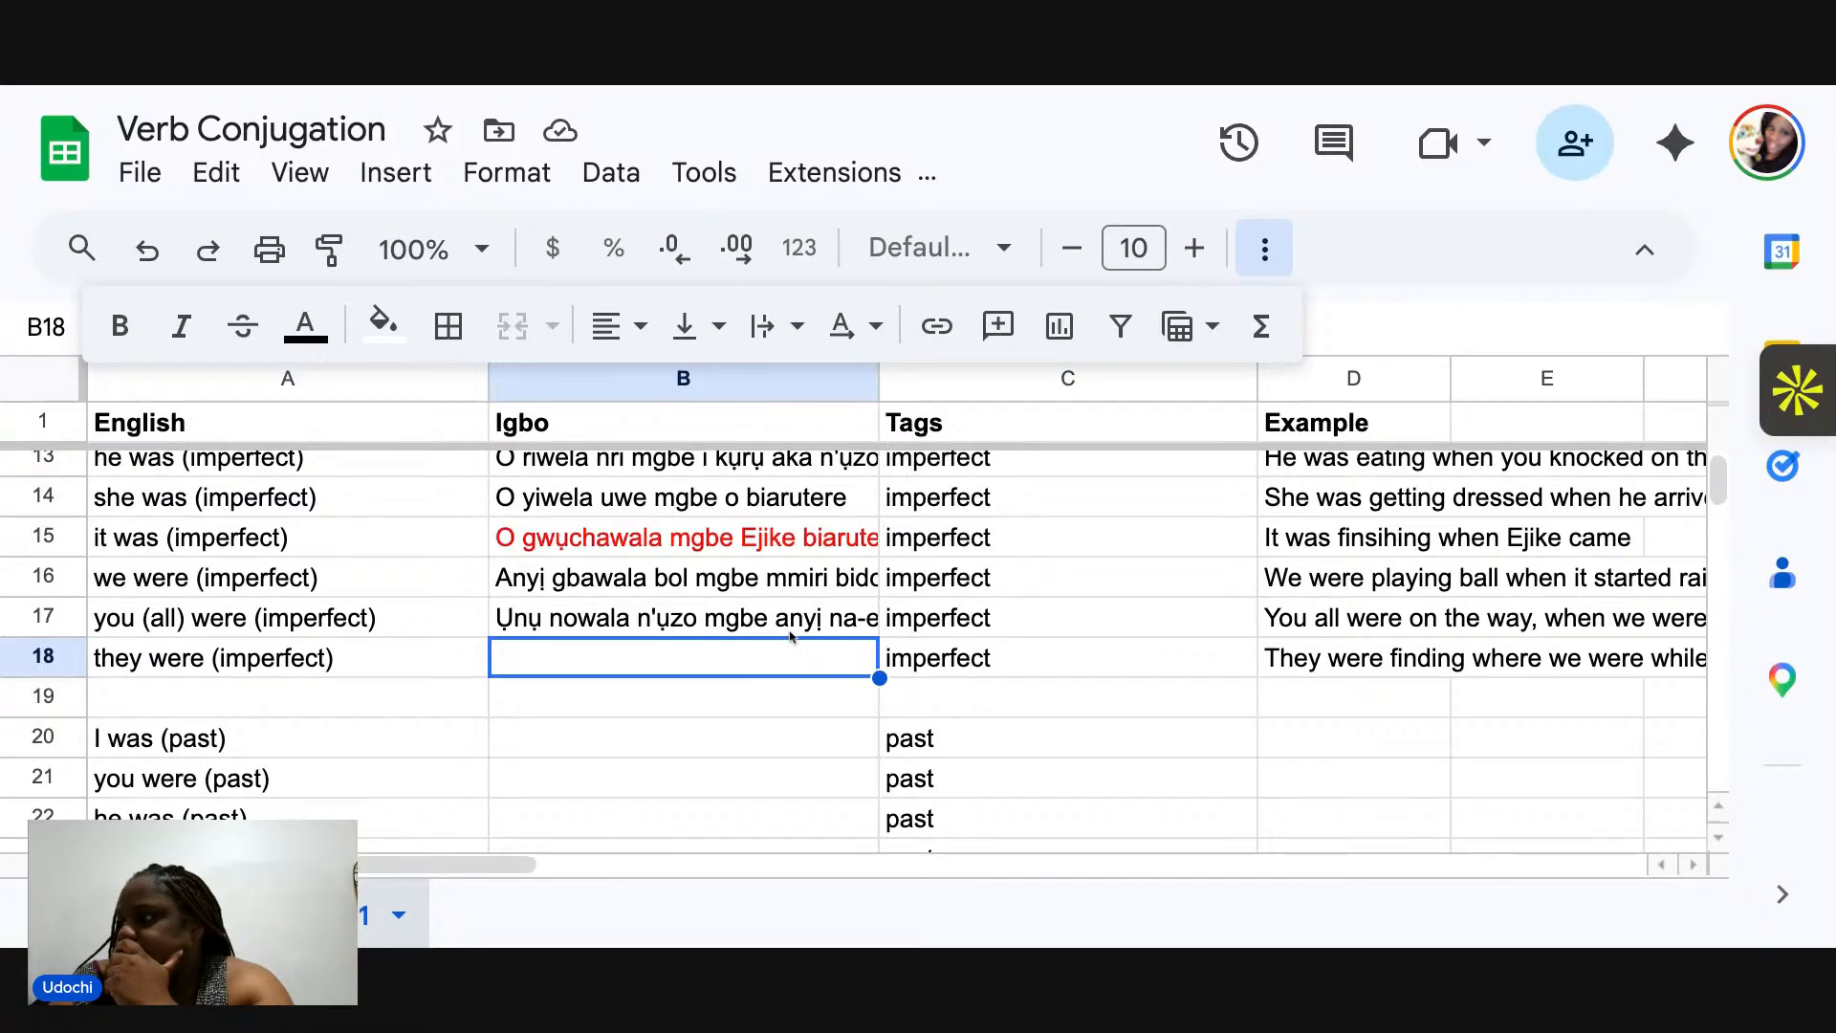
Replace "na-emechara" with "mechawala" at the end of the Igbo sentence in cell B17.
scroll(789, 633, "down", 1)
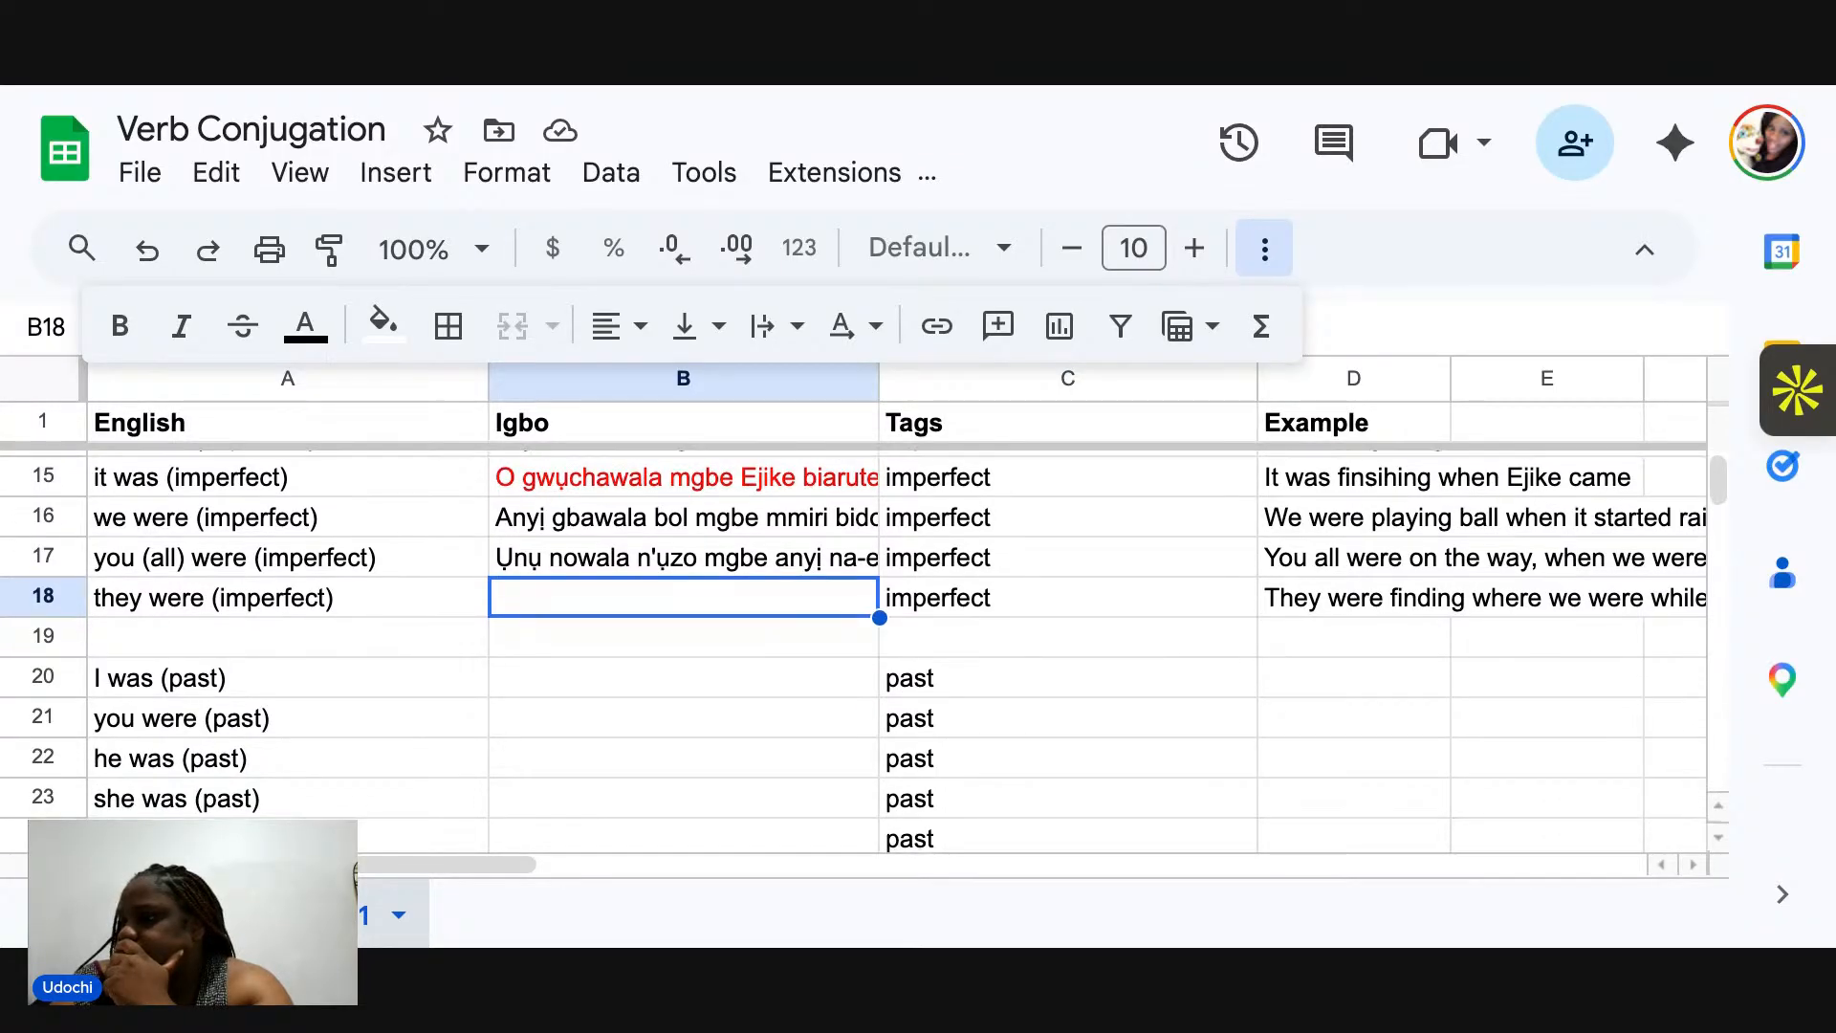
scroll(854, 650, "up", 1)
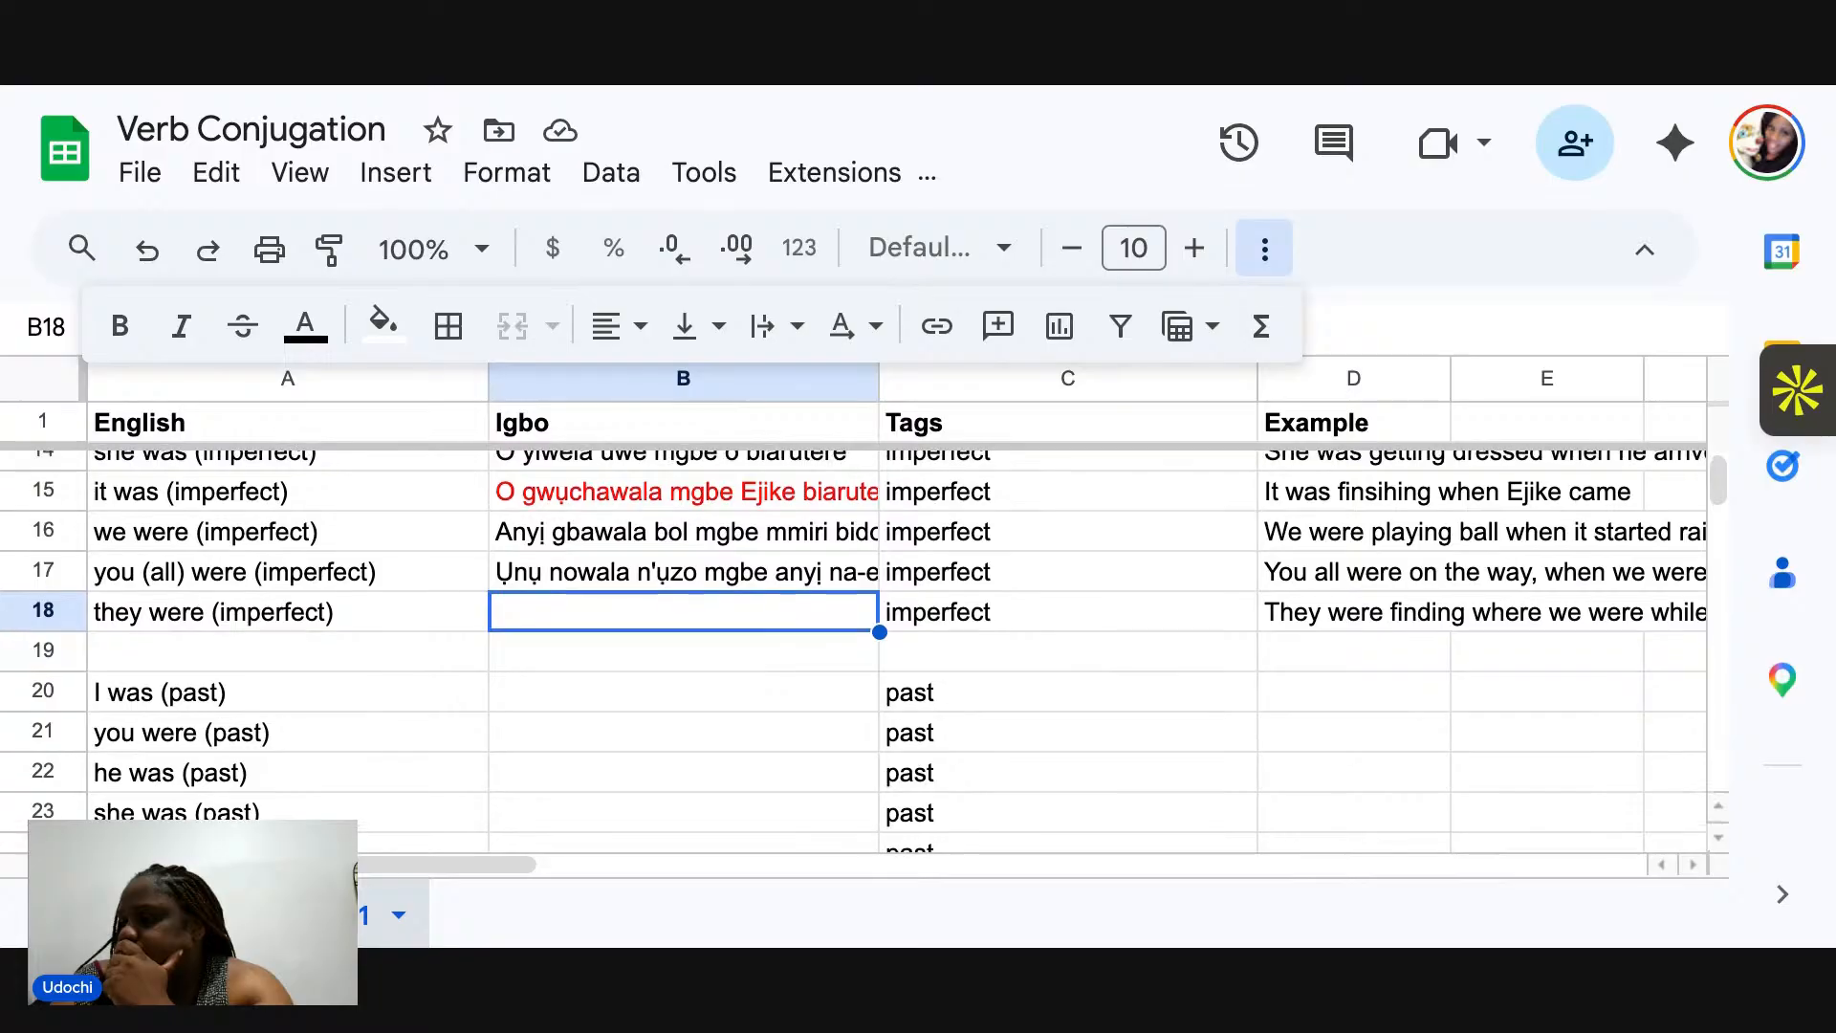
left_click(816, 594)
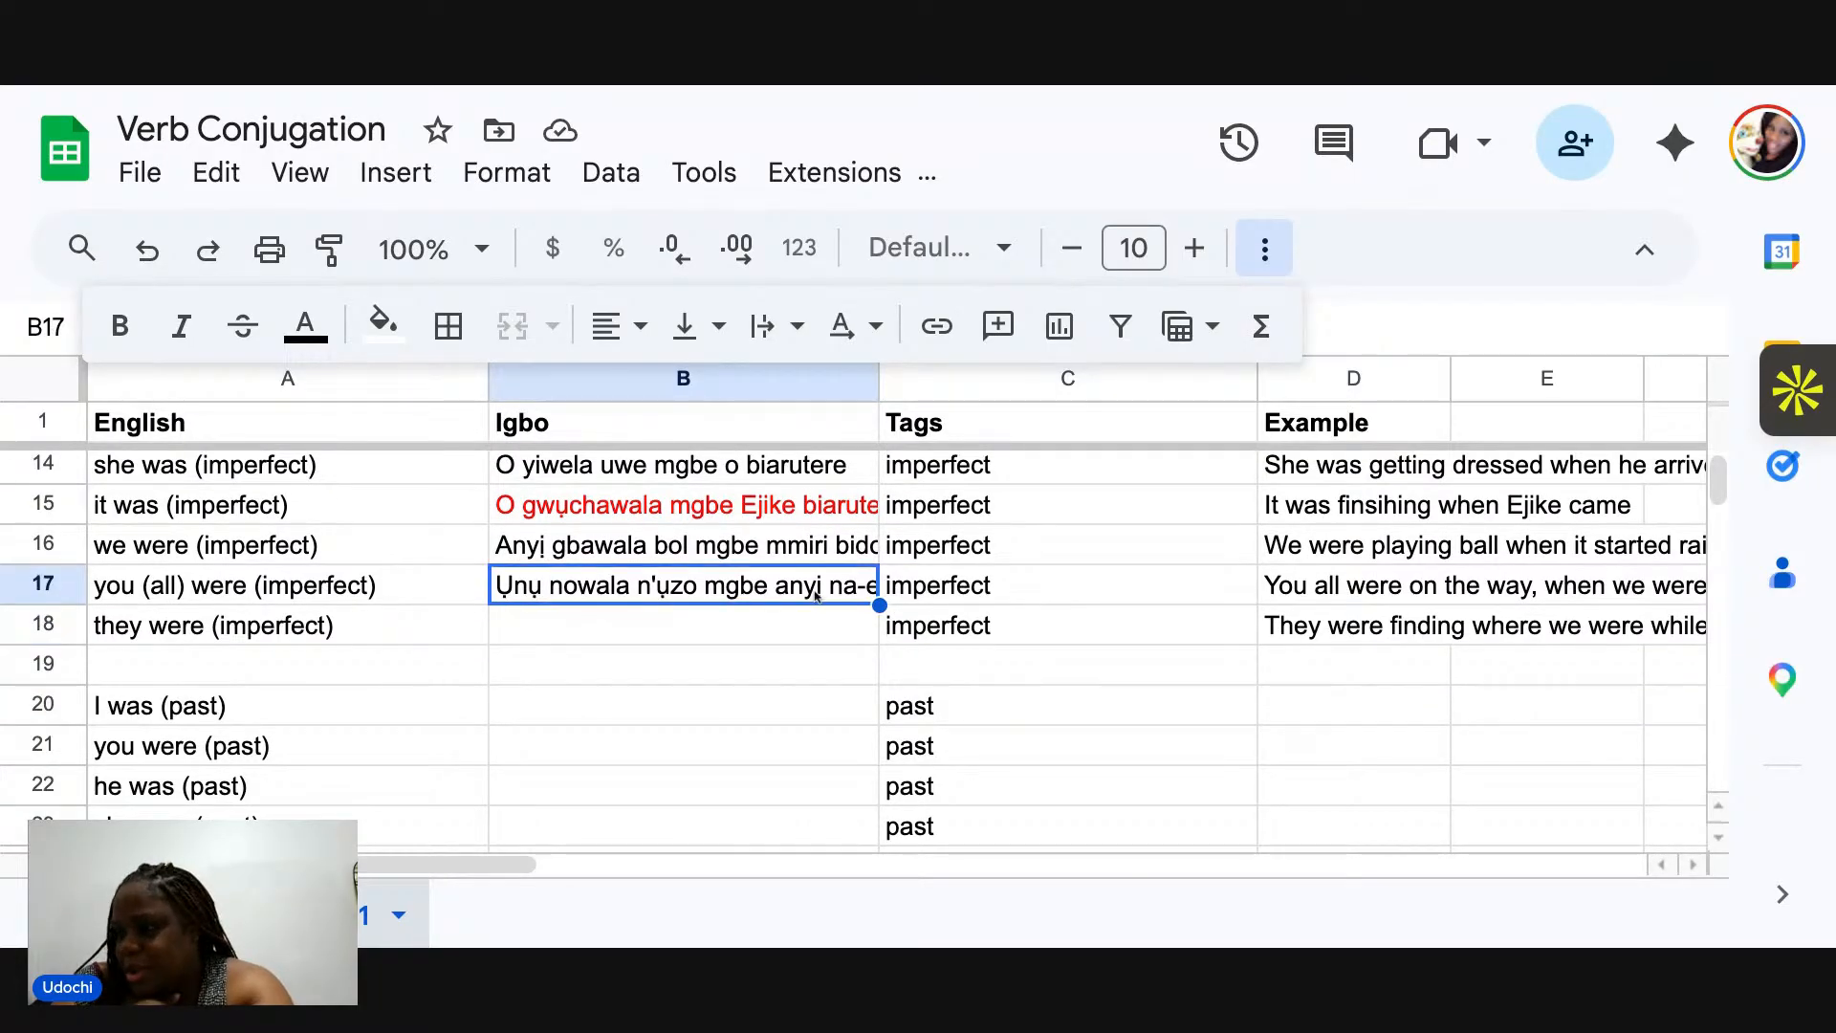
scroll(854, 653, "up", 3)
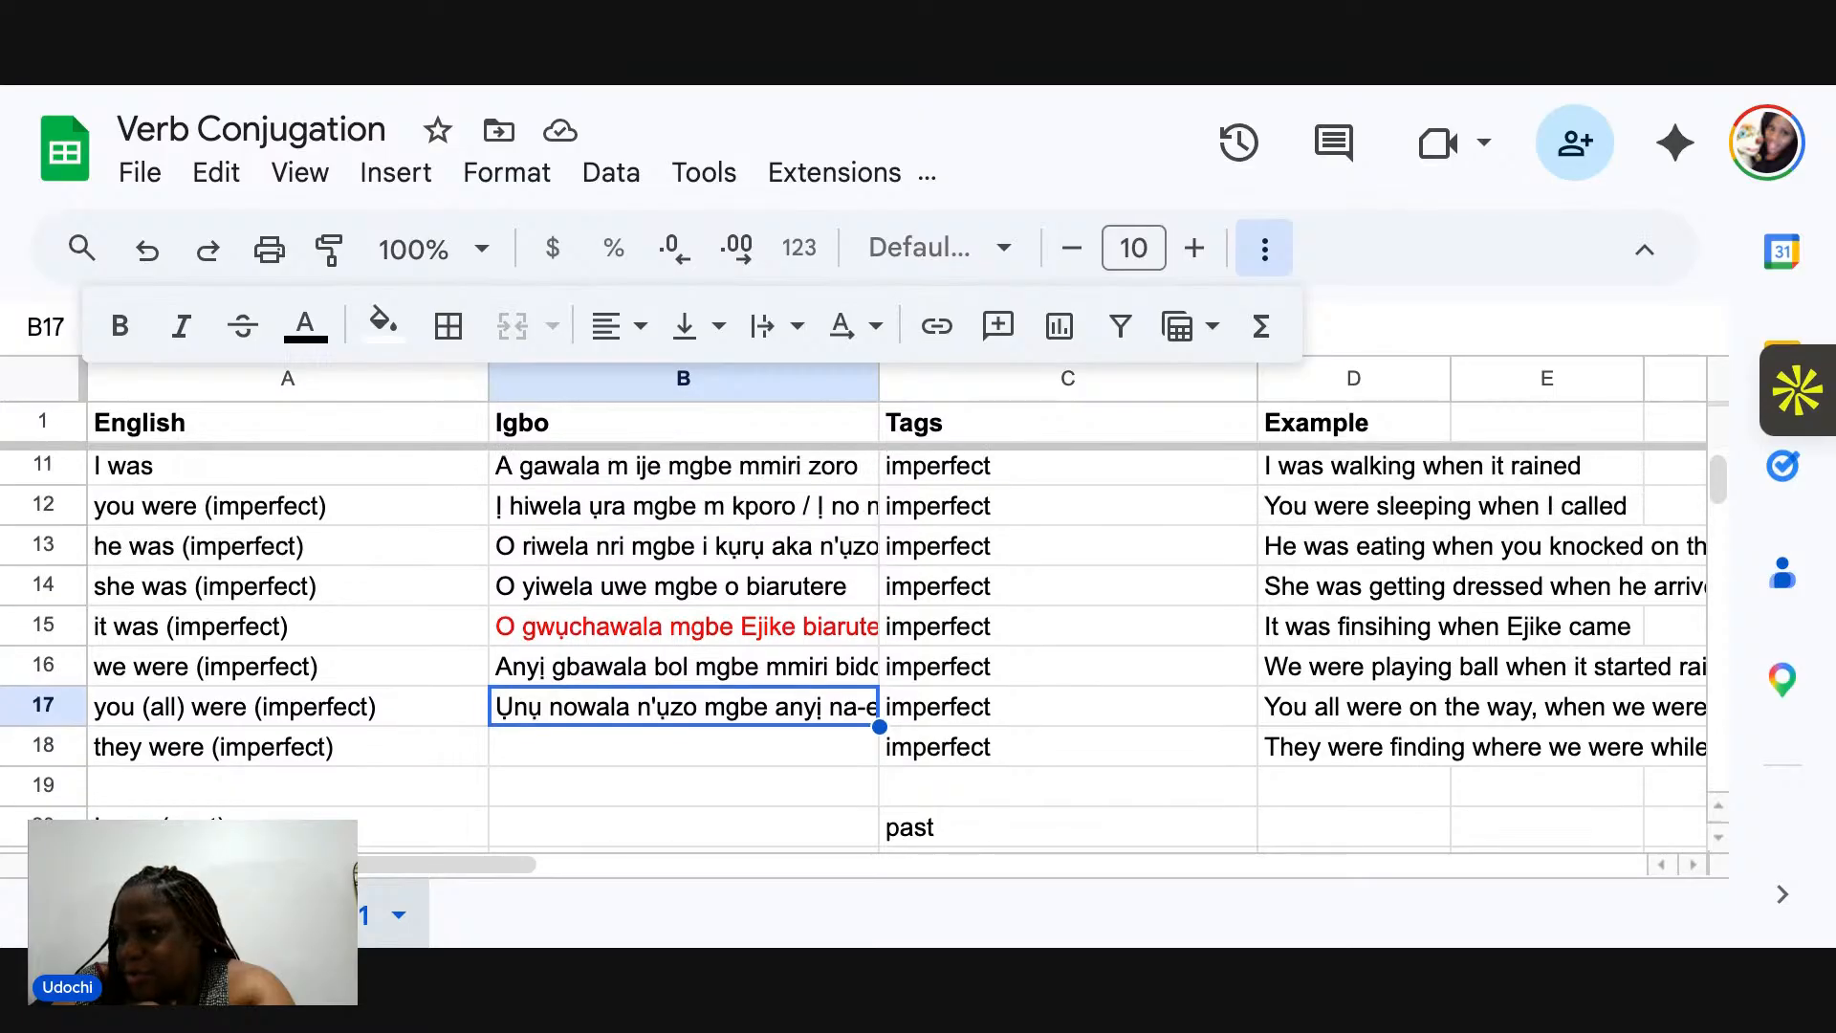
left_click(1263, 247)
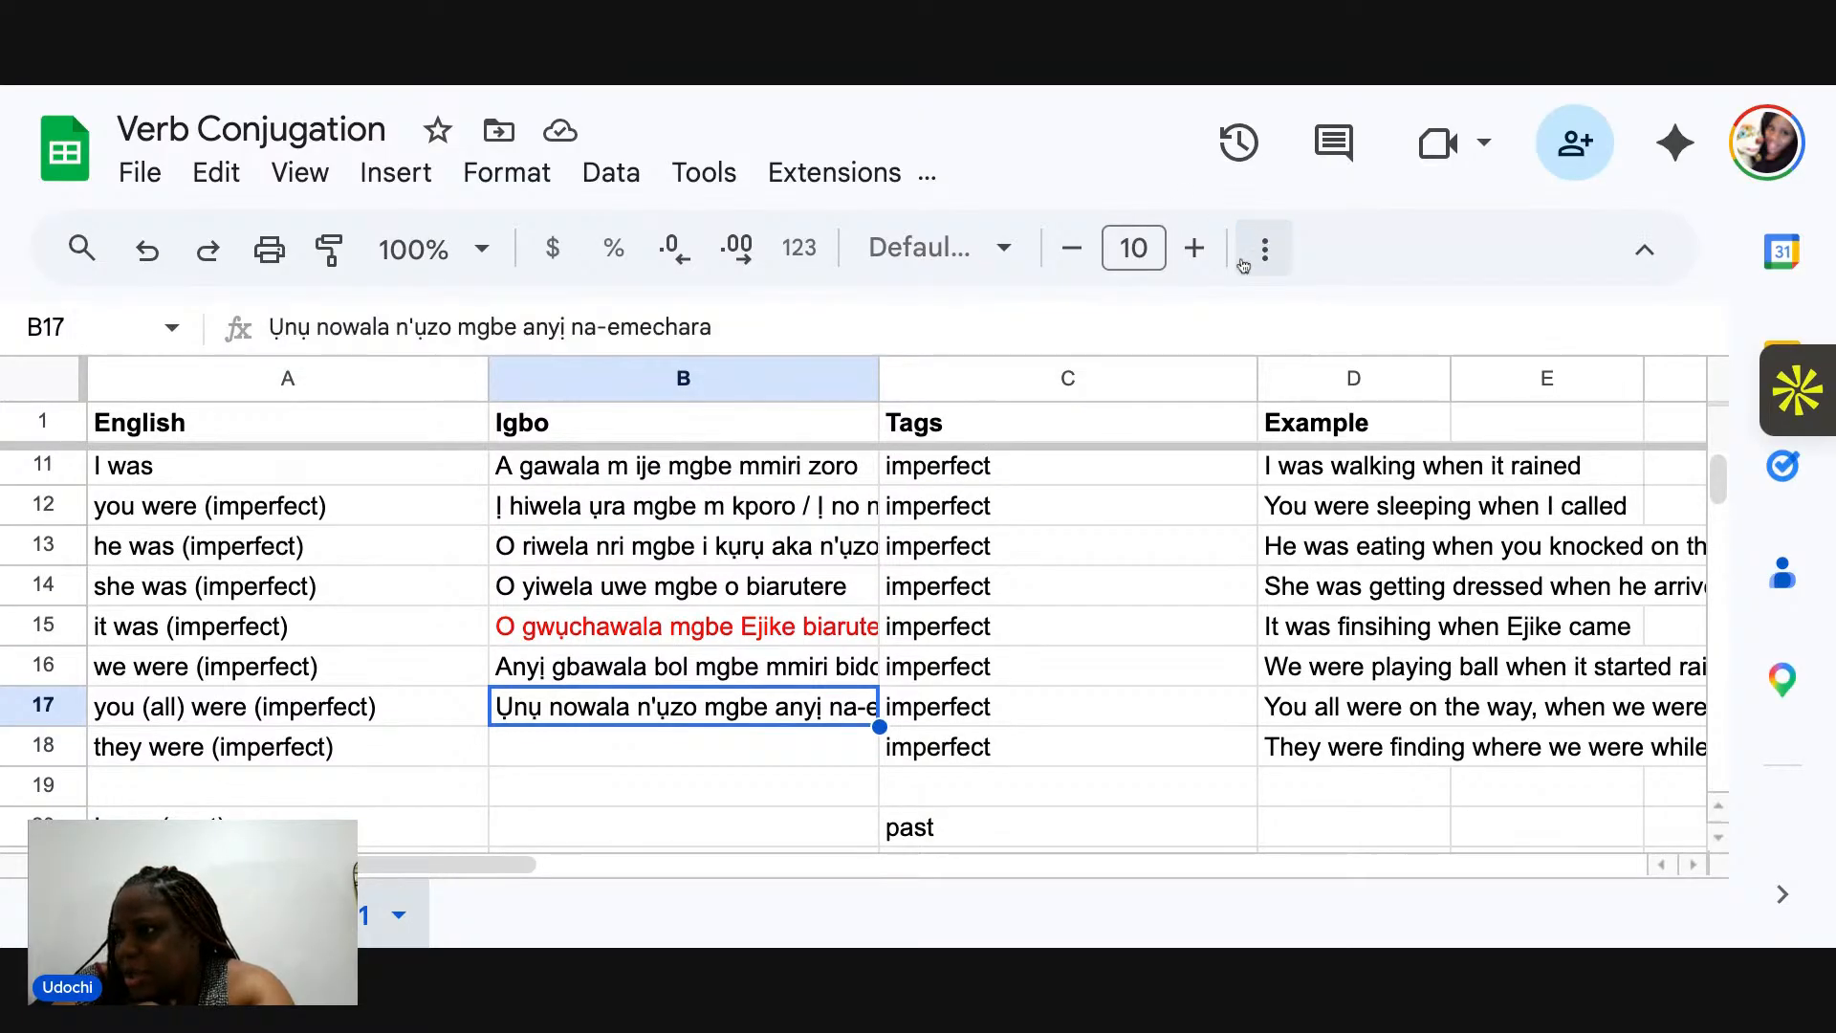
left_click(715, 327)
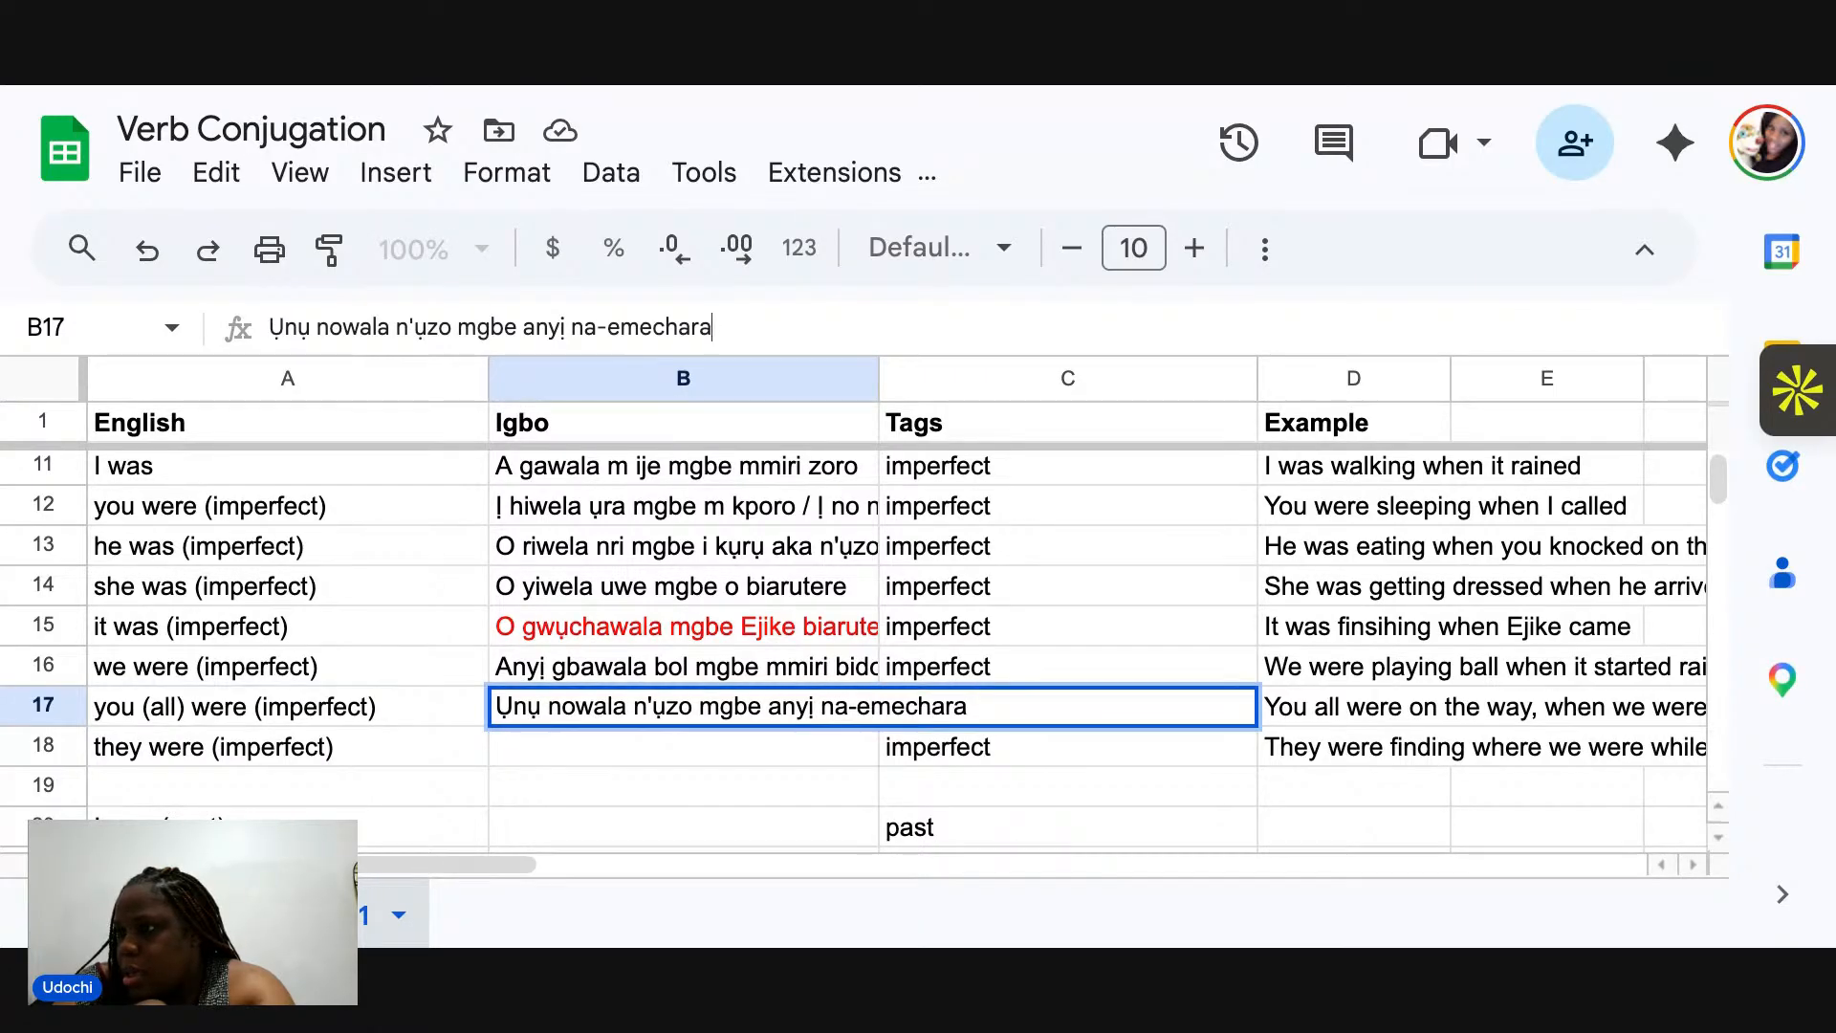
key("BackSpace")
key("BackSpace")
key("BackSpace")
key("BackSpace")
key("BackSpace")
key("BackSpace")
key("BackSpace")
key("BackSpace")
key("BackSpace")
key("BackSpace")
key("BackSpace")
key("BackSpace")
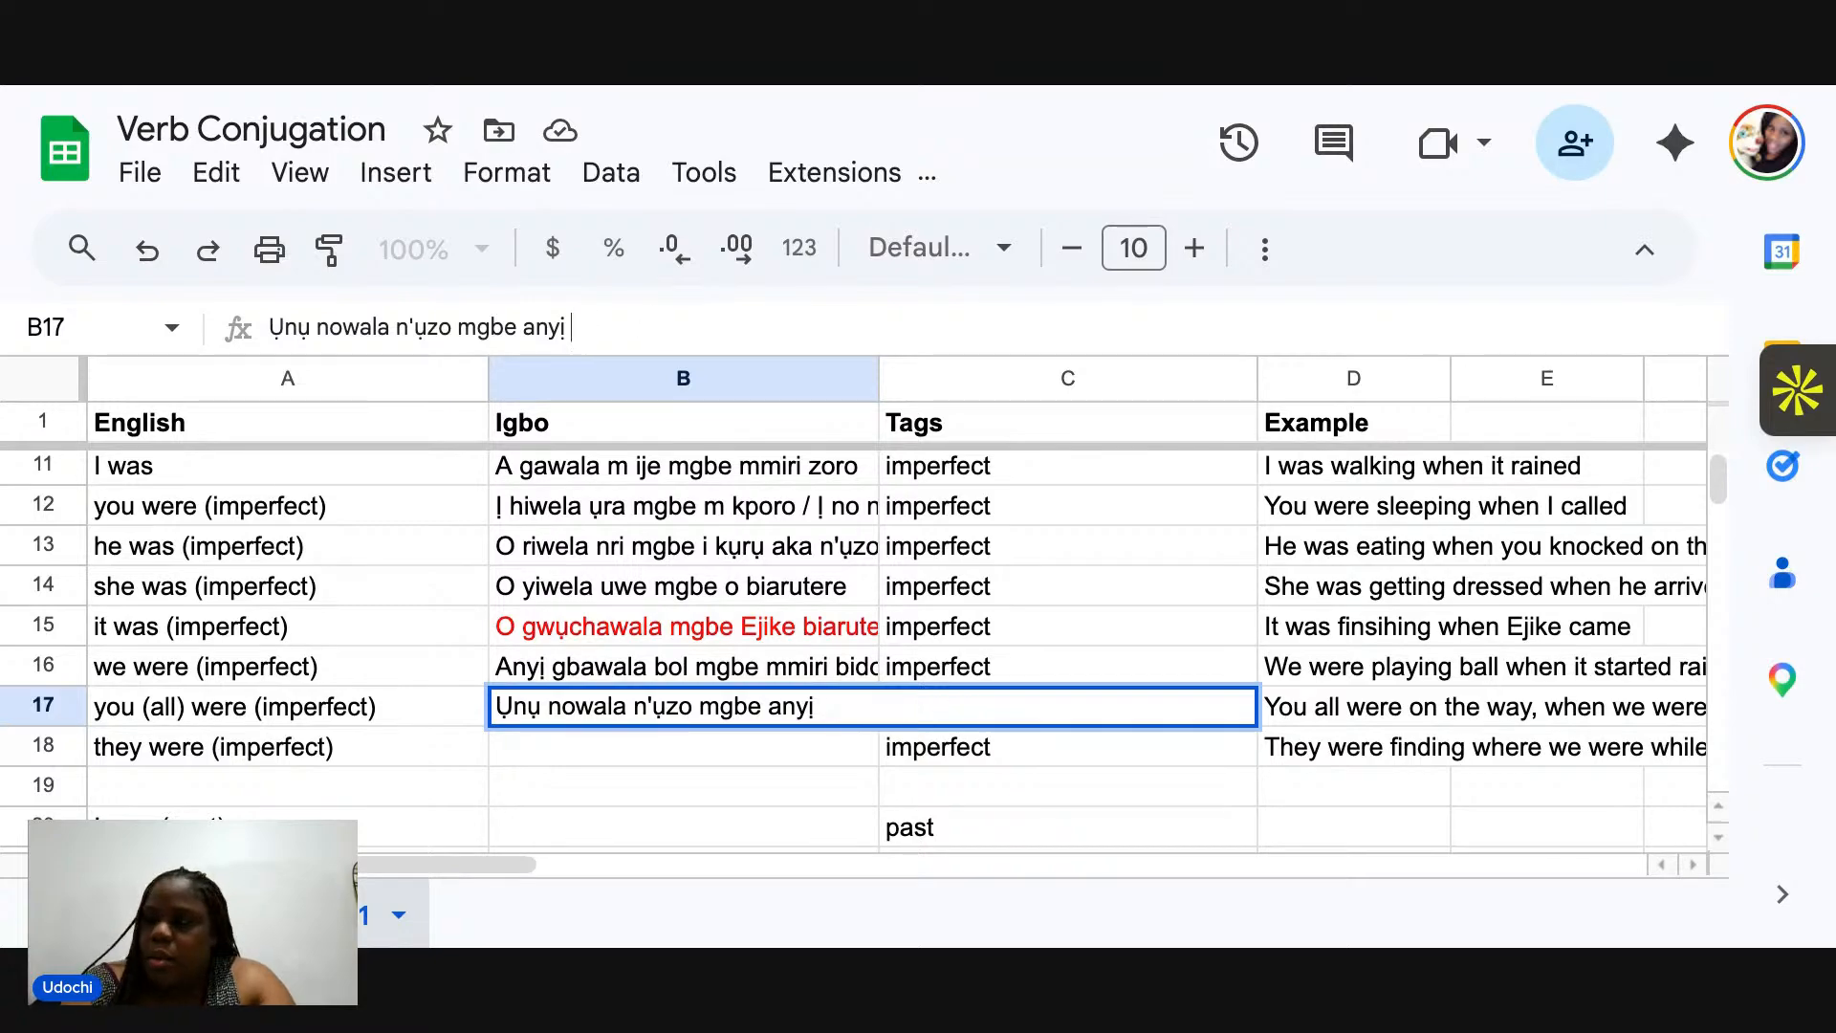
type("mechawa")
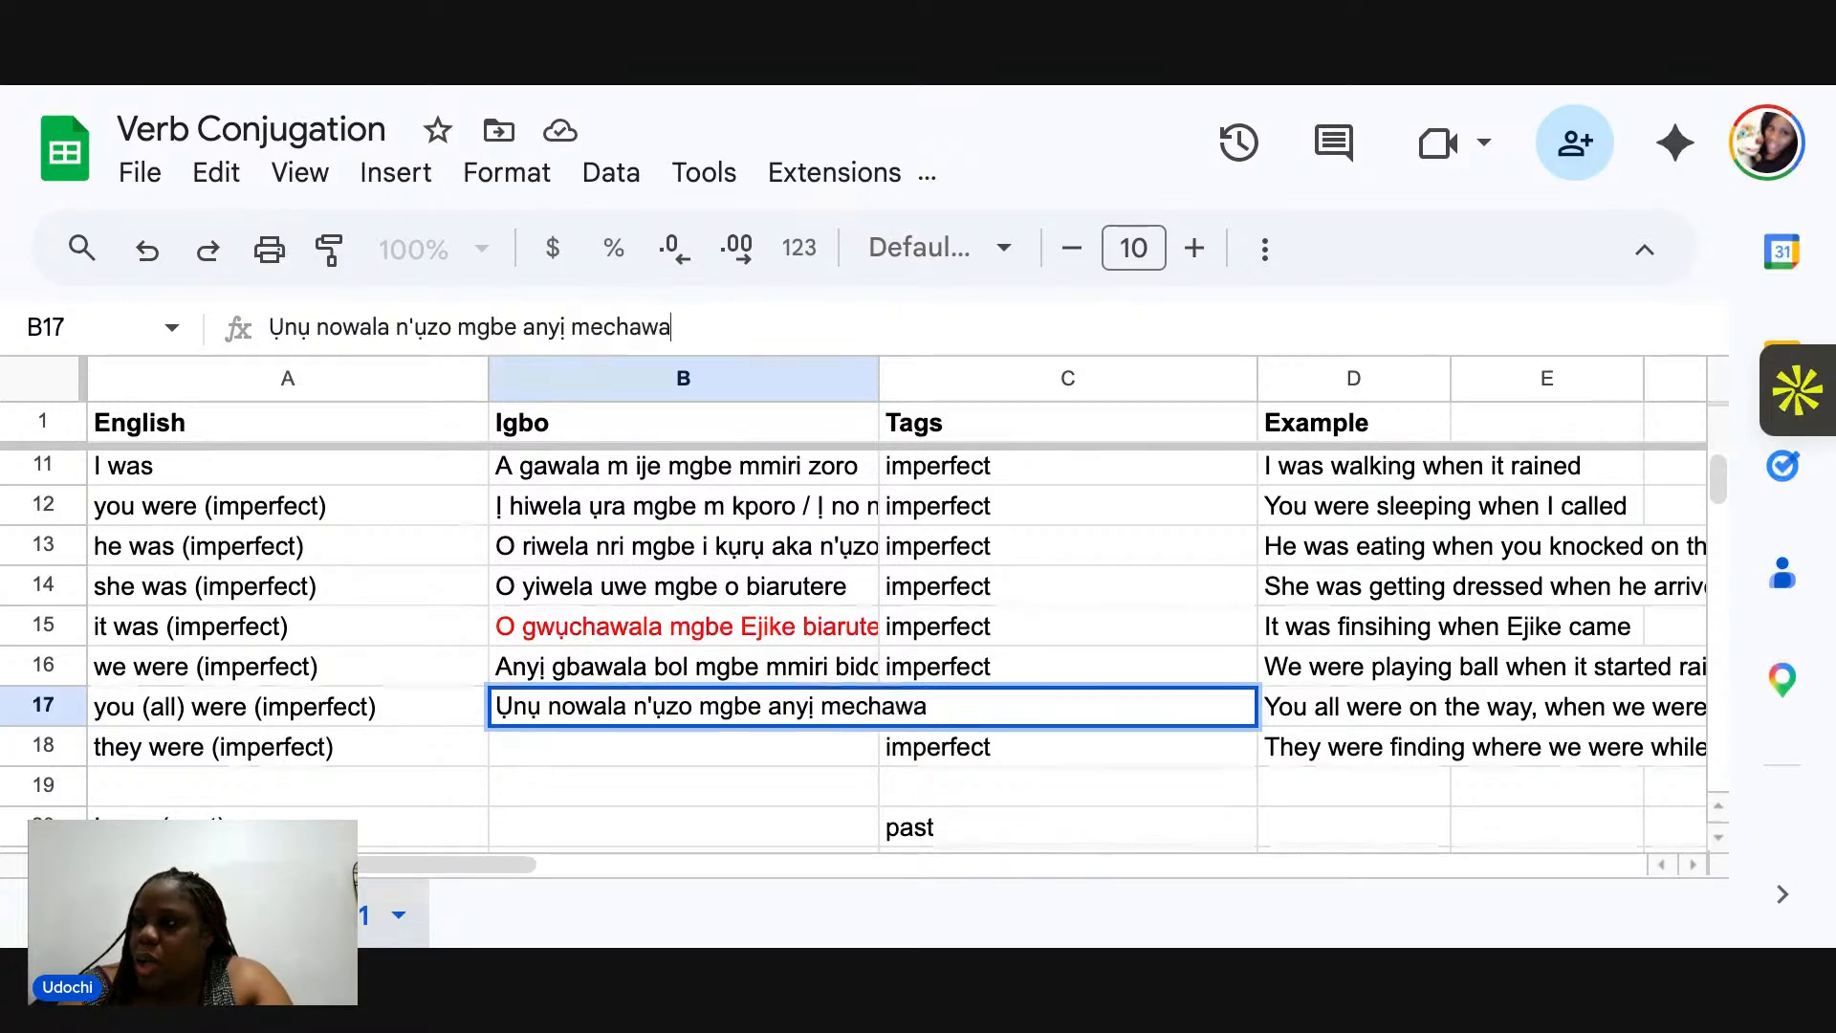
type("la")
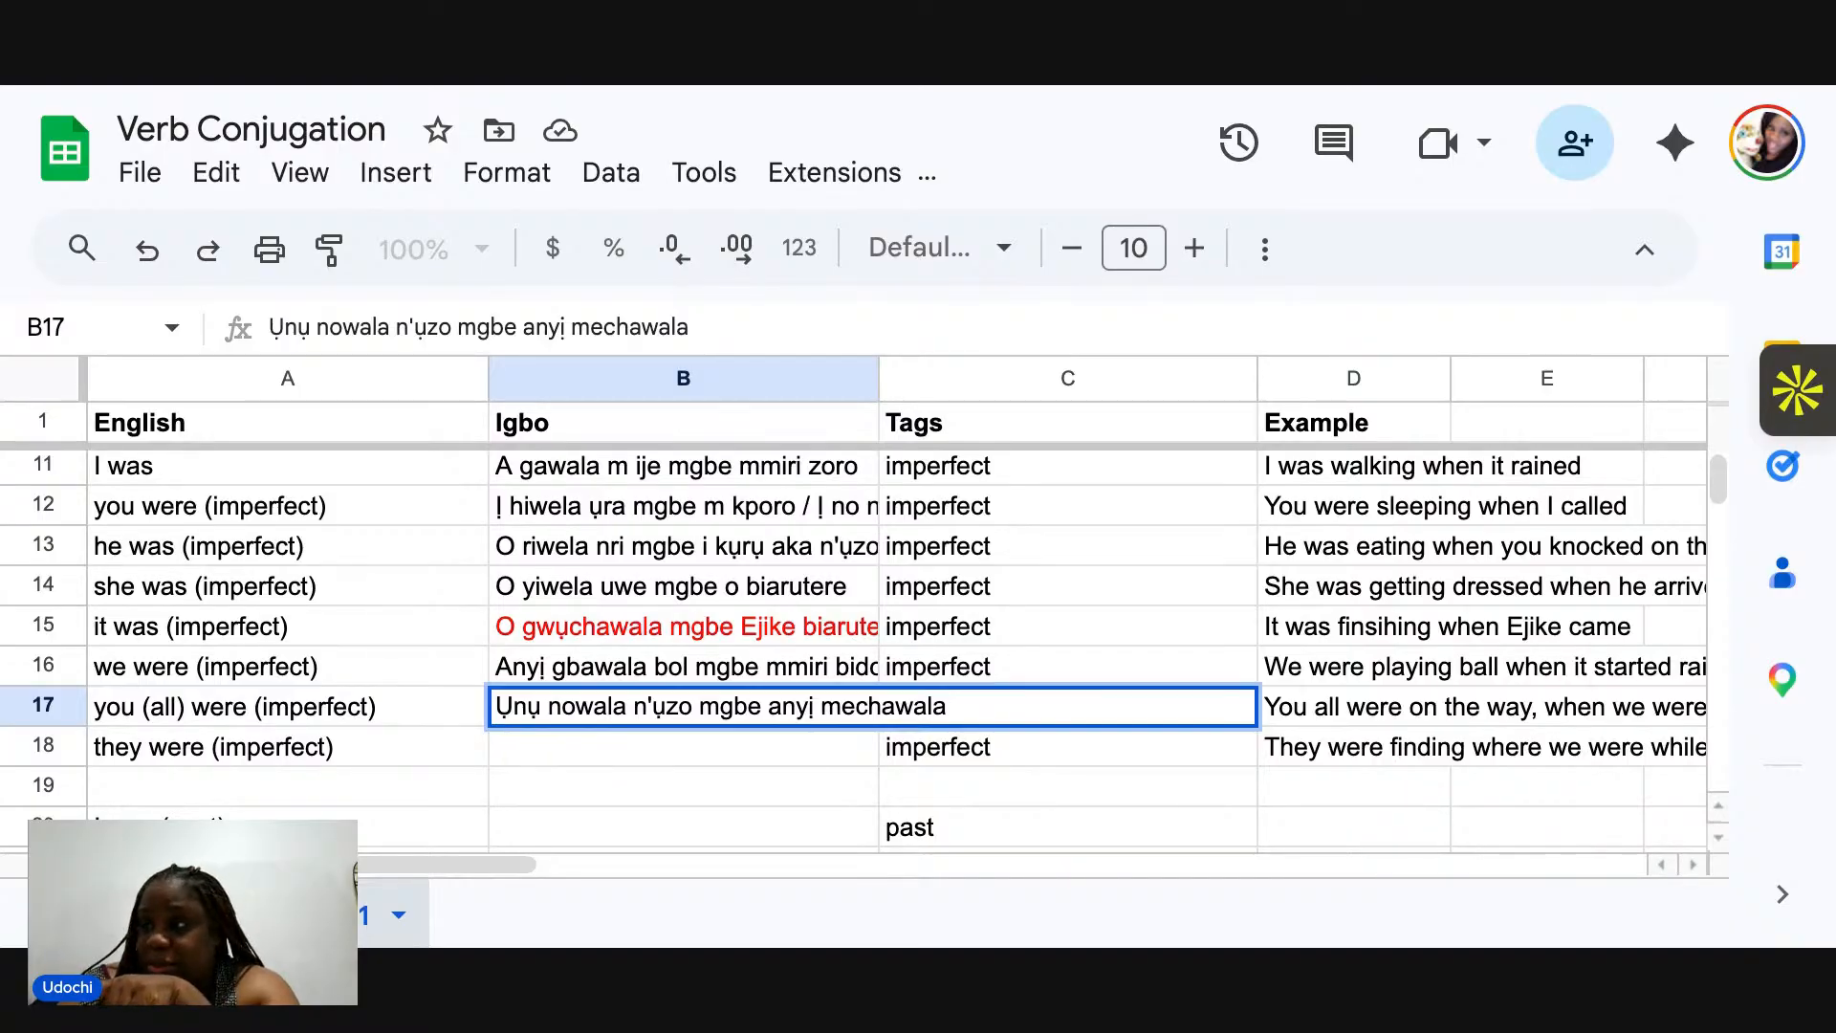
key("Return")
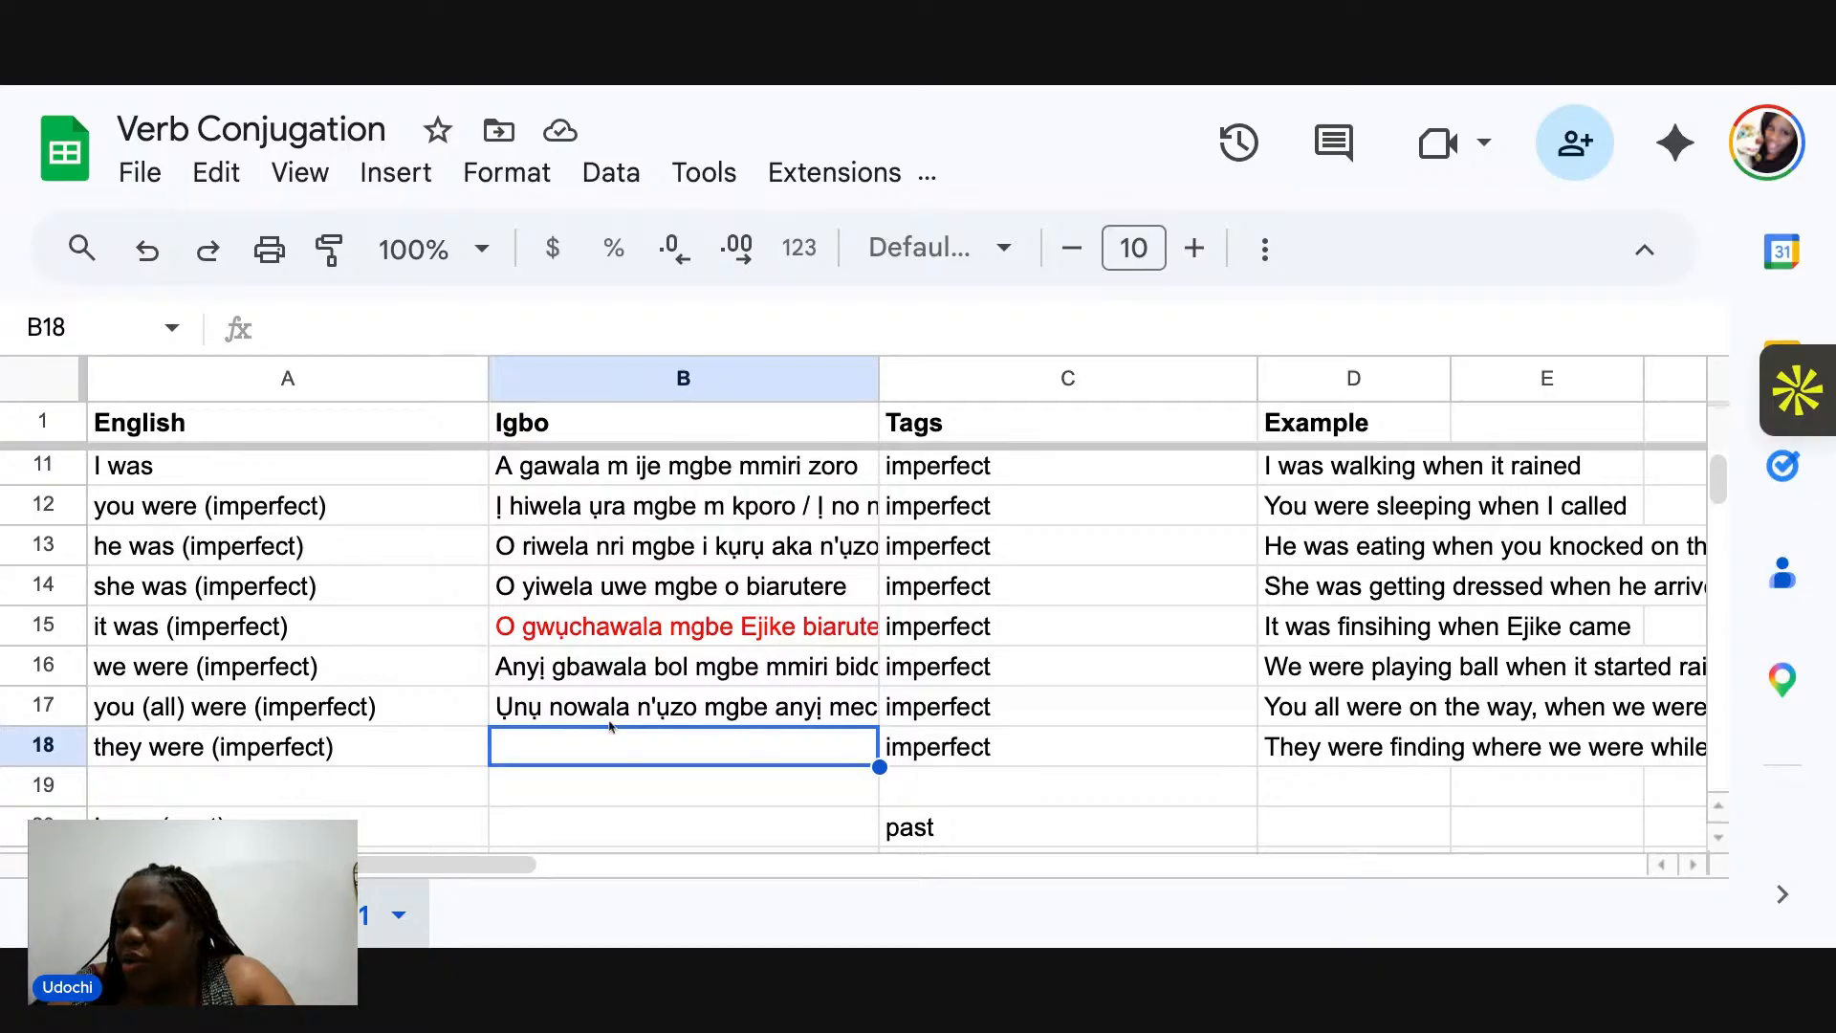
Colour the text of the "you (all) were" Igbo translation in cell B17 red.
scroll(683, 729, "right", 1)
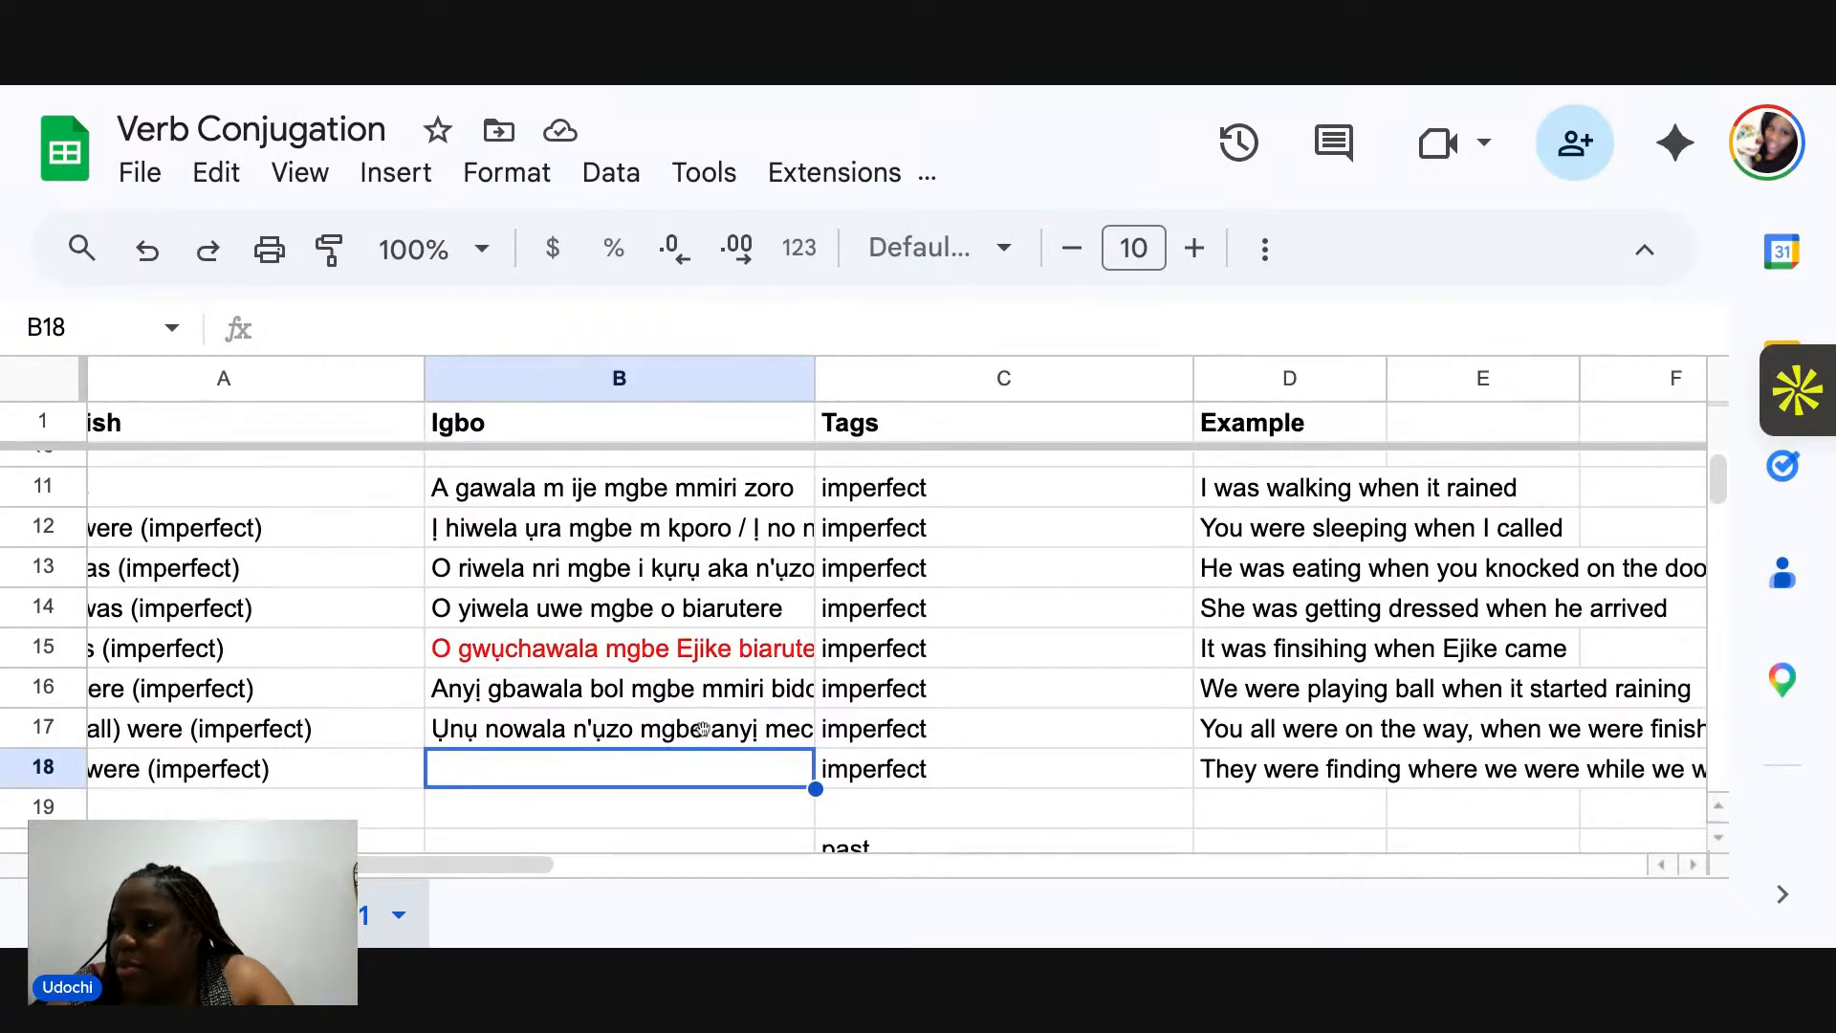
scroll(703, 729, "left", 1)
scroll(703, 729, "down", 1)
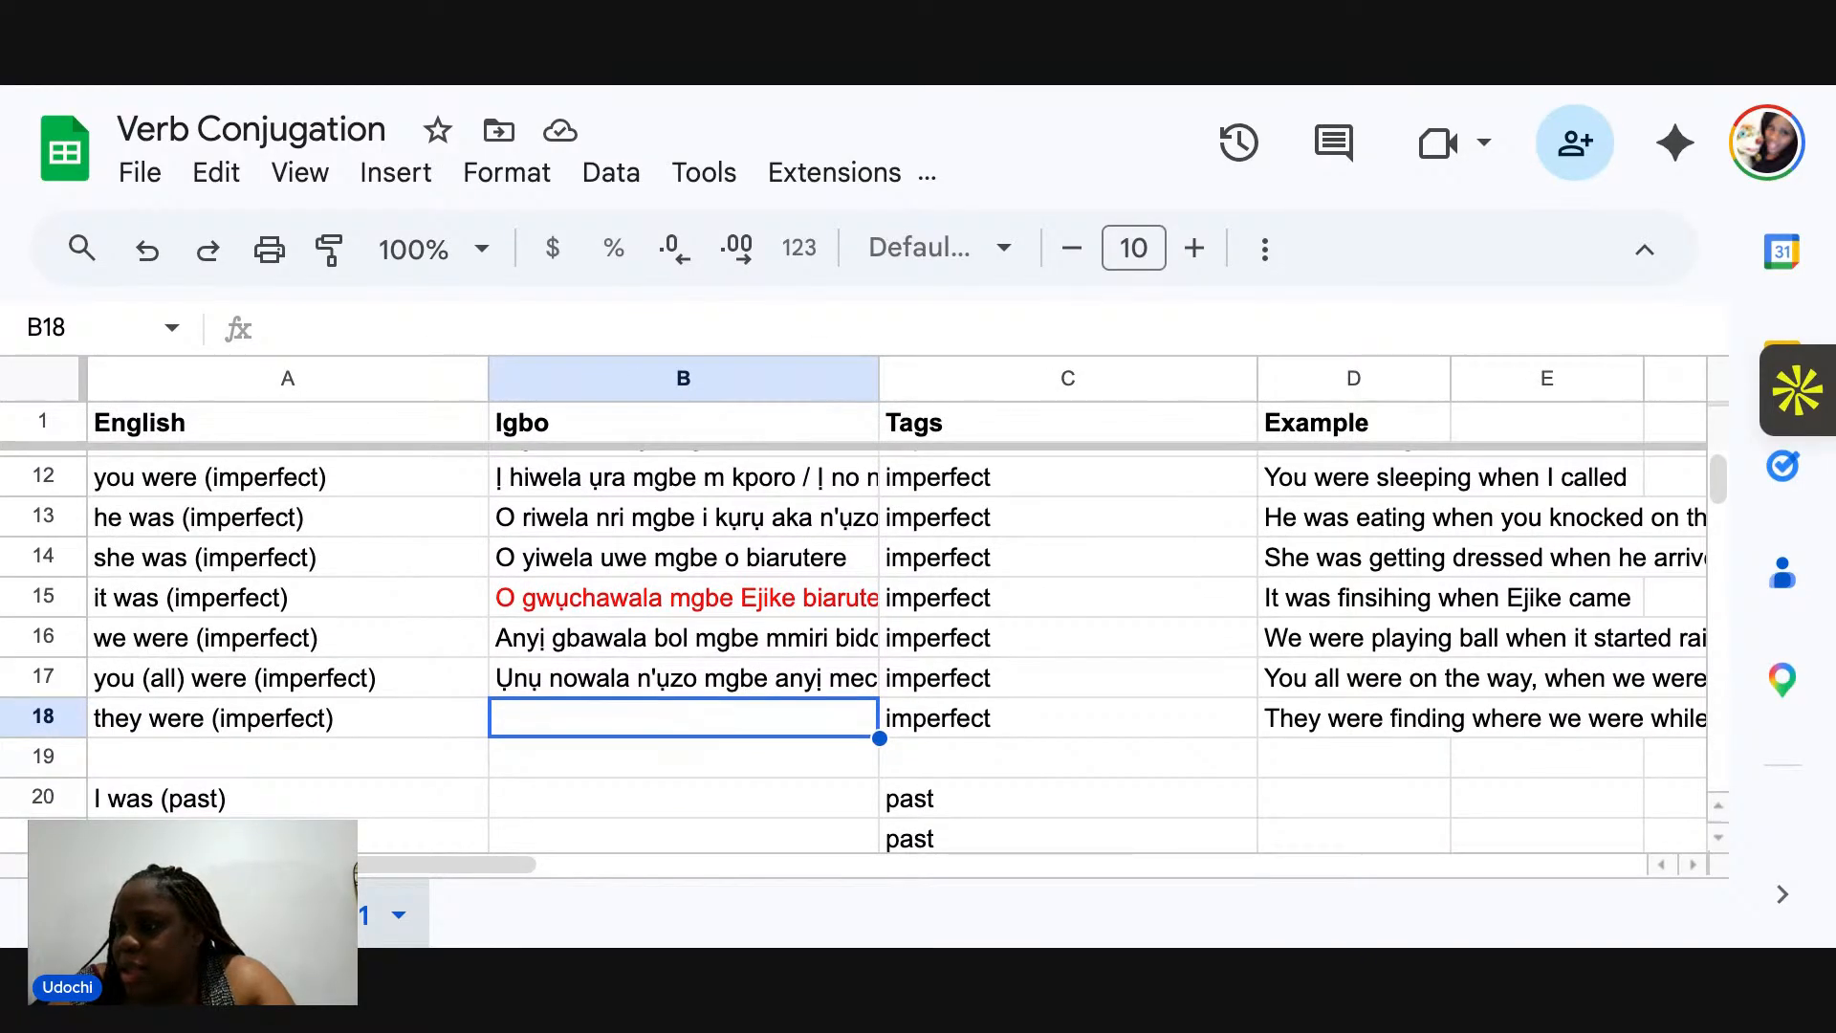
key("Return")
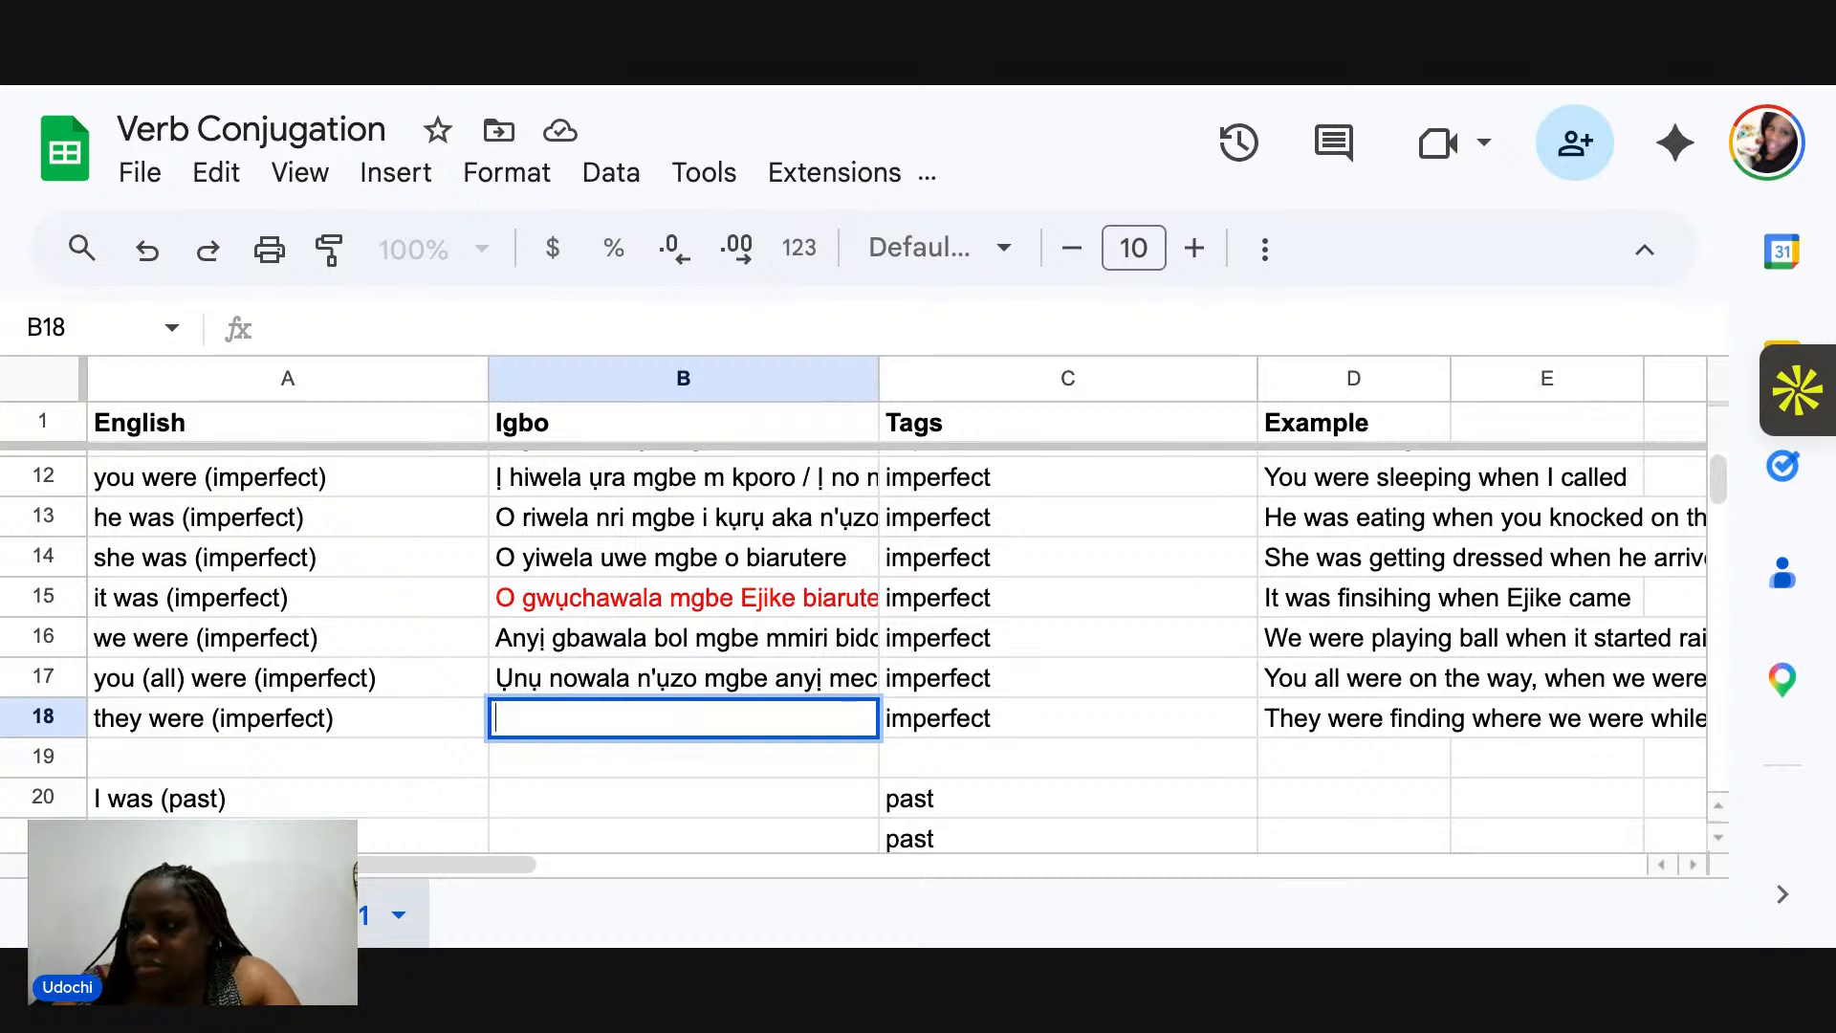
left_click(682, 689)
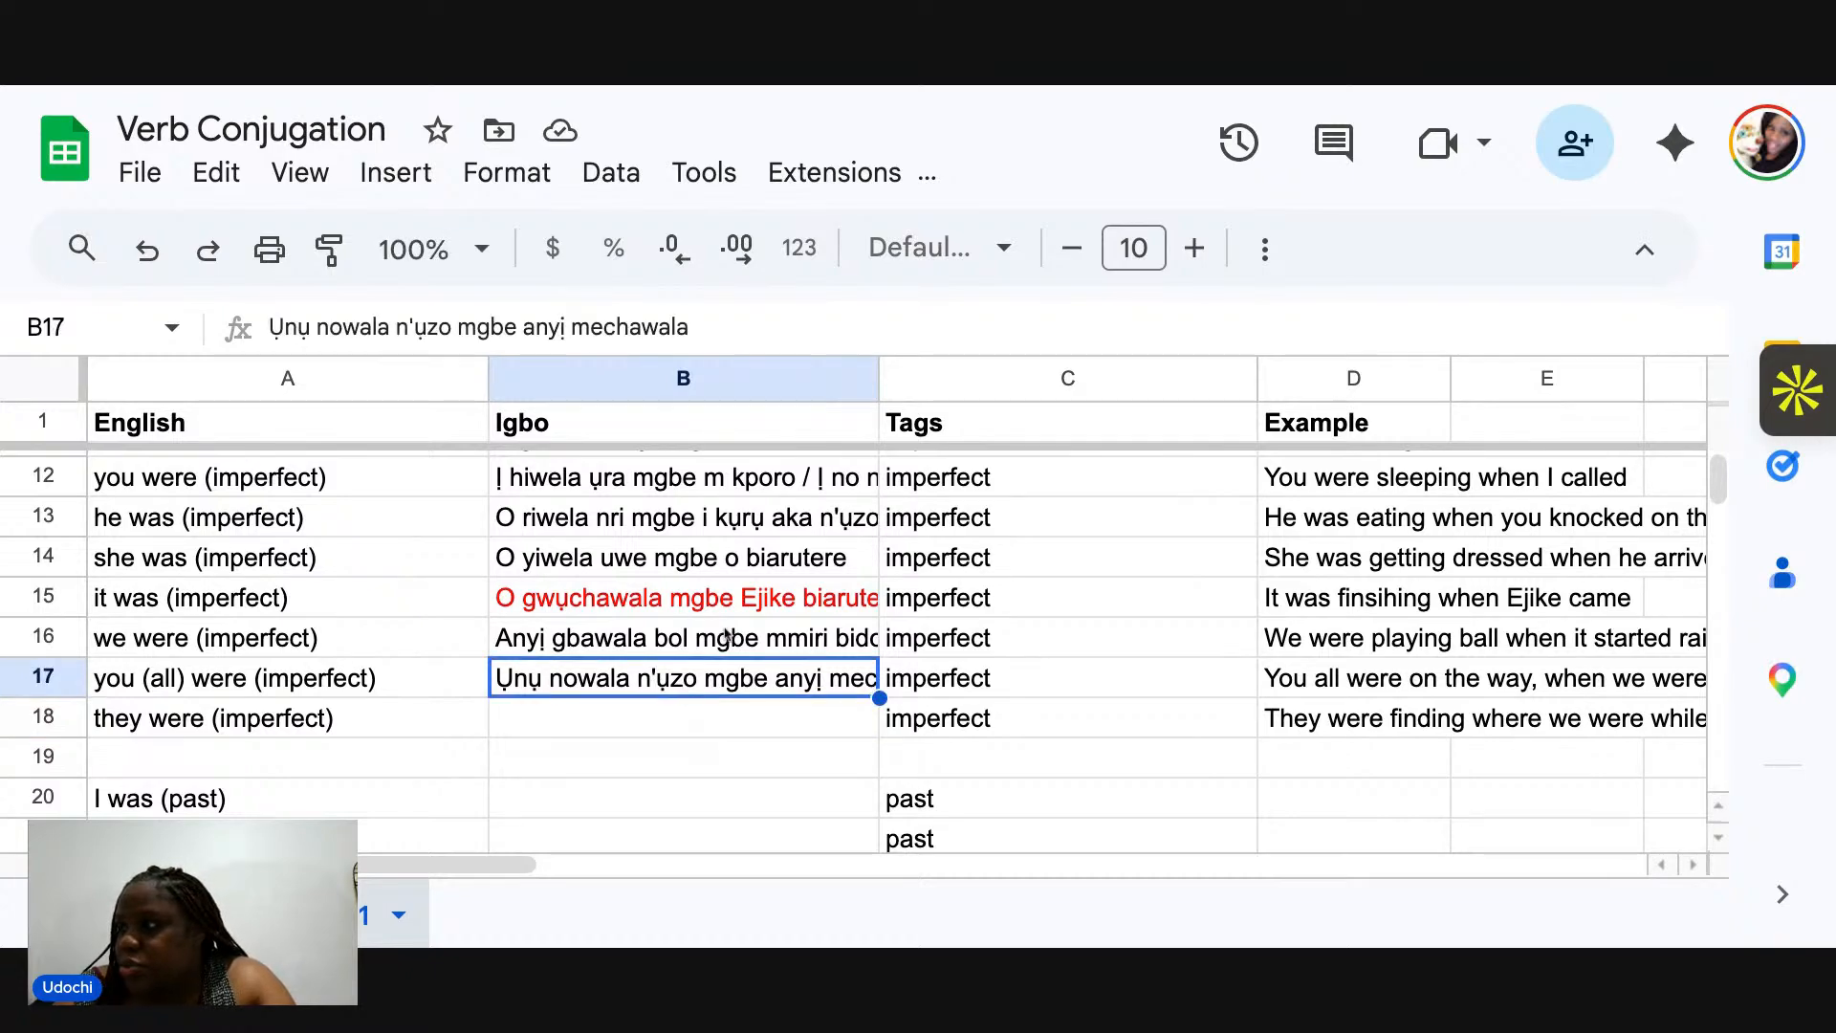
left_click(1264, 248)
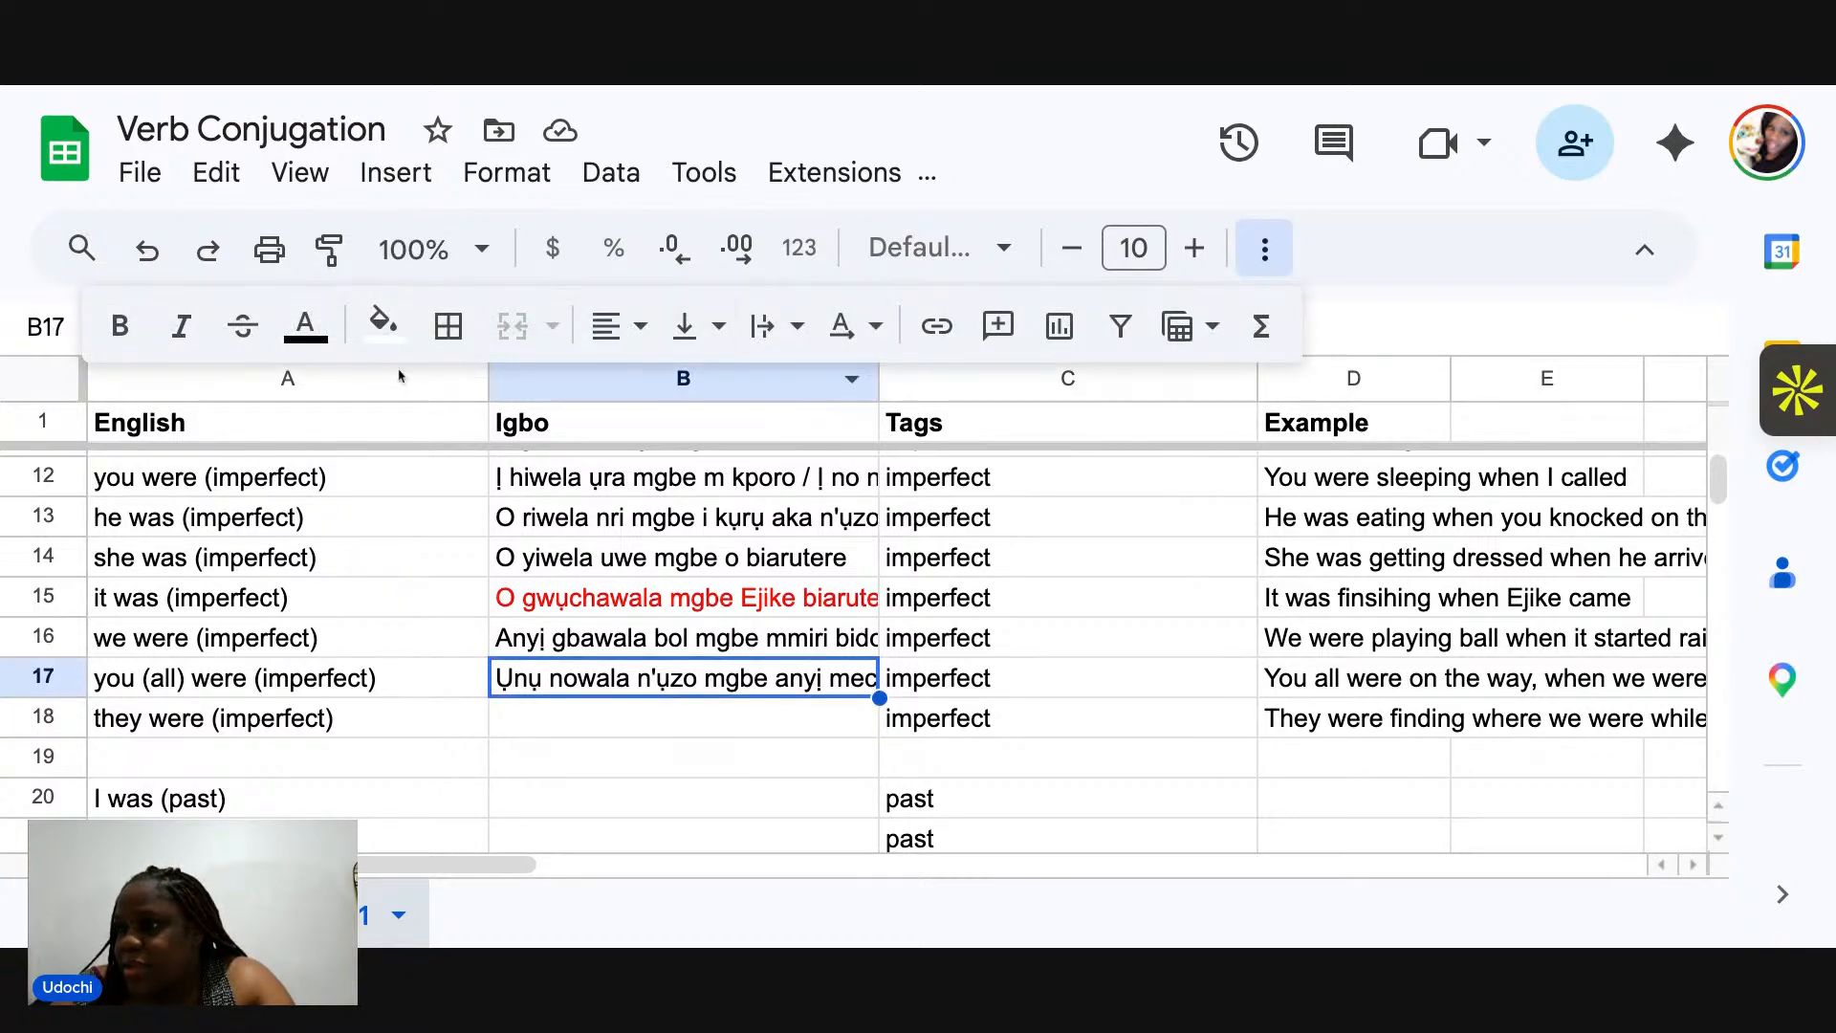
left_click(305, 326)
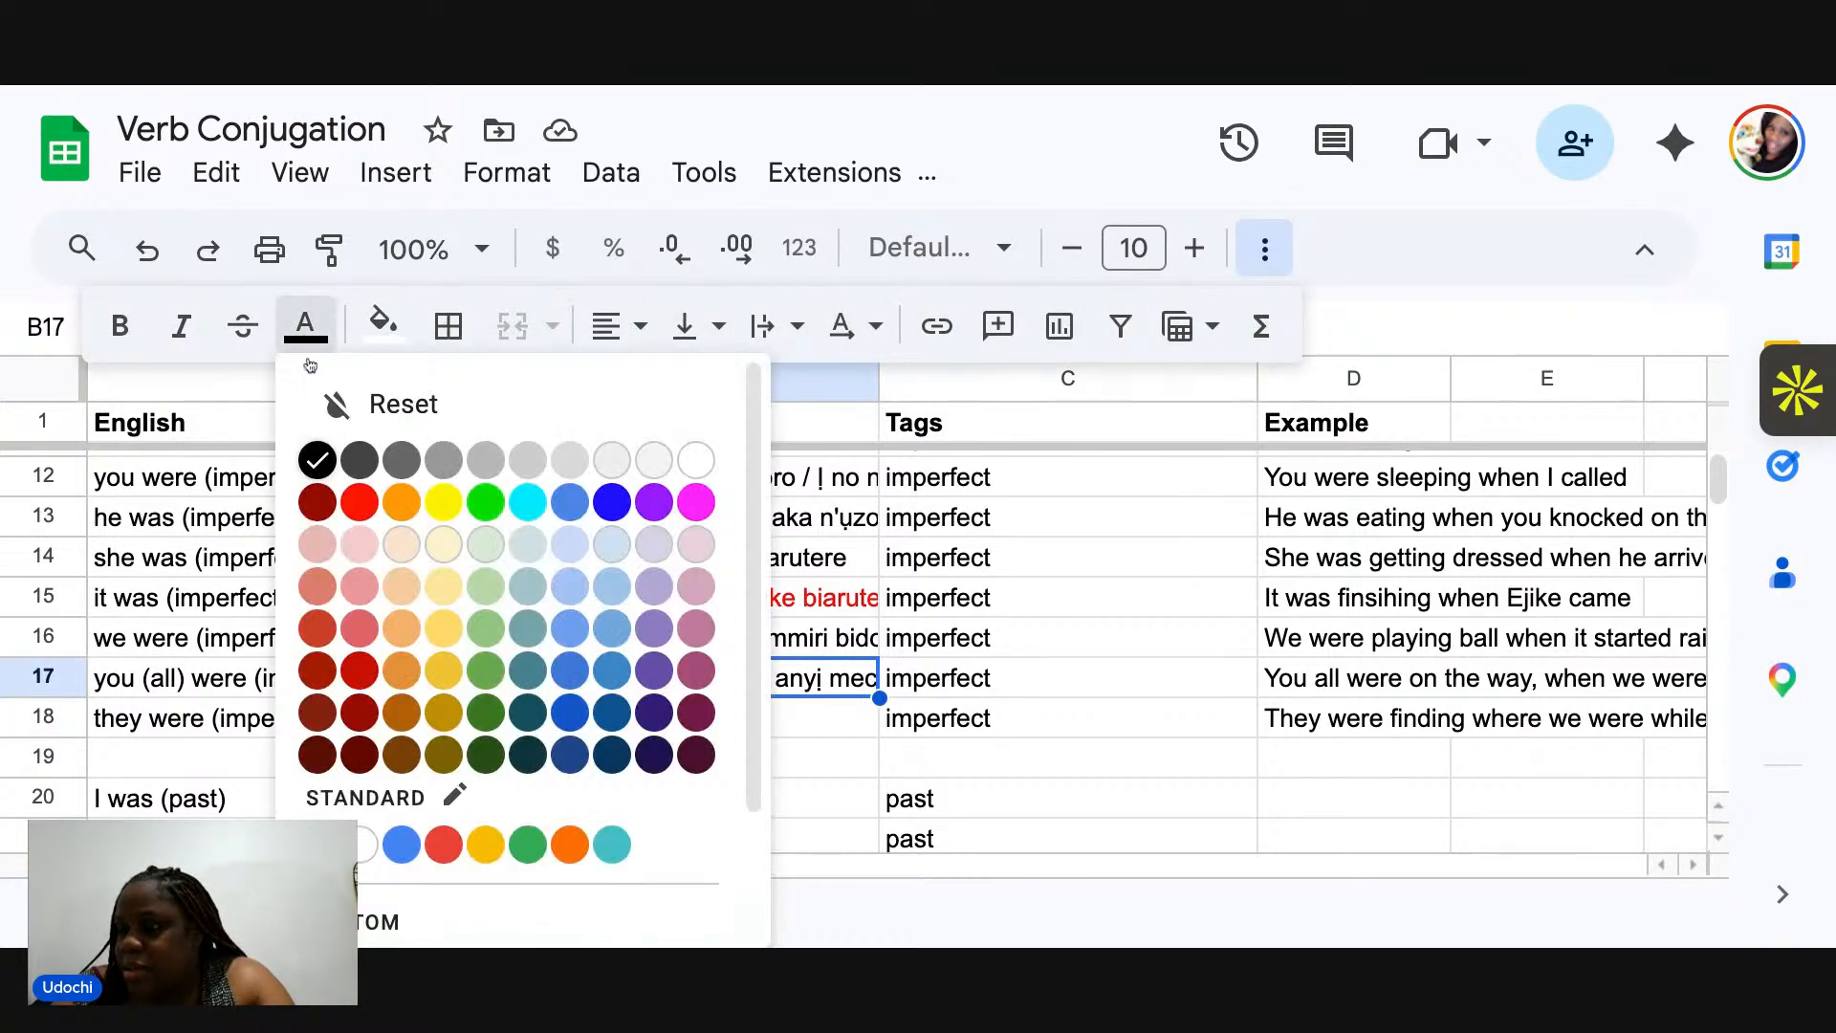
left_click(359, 511)
Begin the Igbo translation of the "they were" example in cell B18 with "Ha chopụta".
double_click(606, 727)
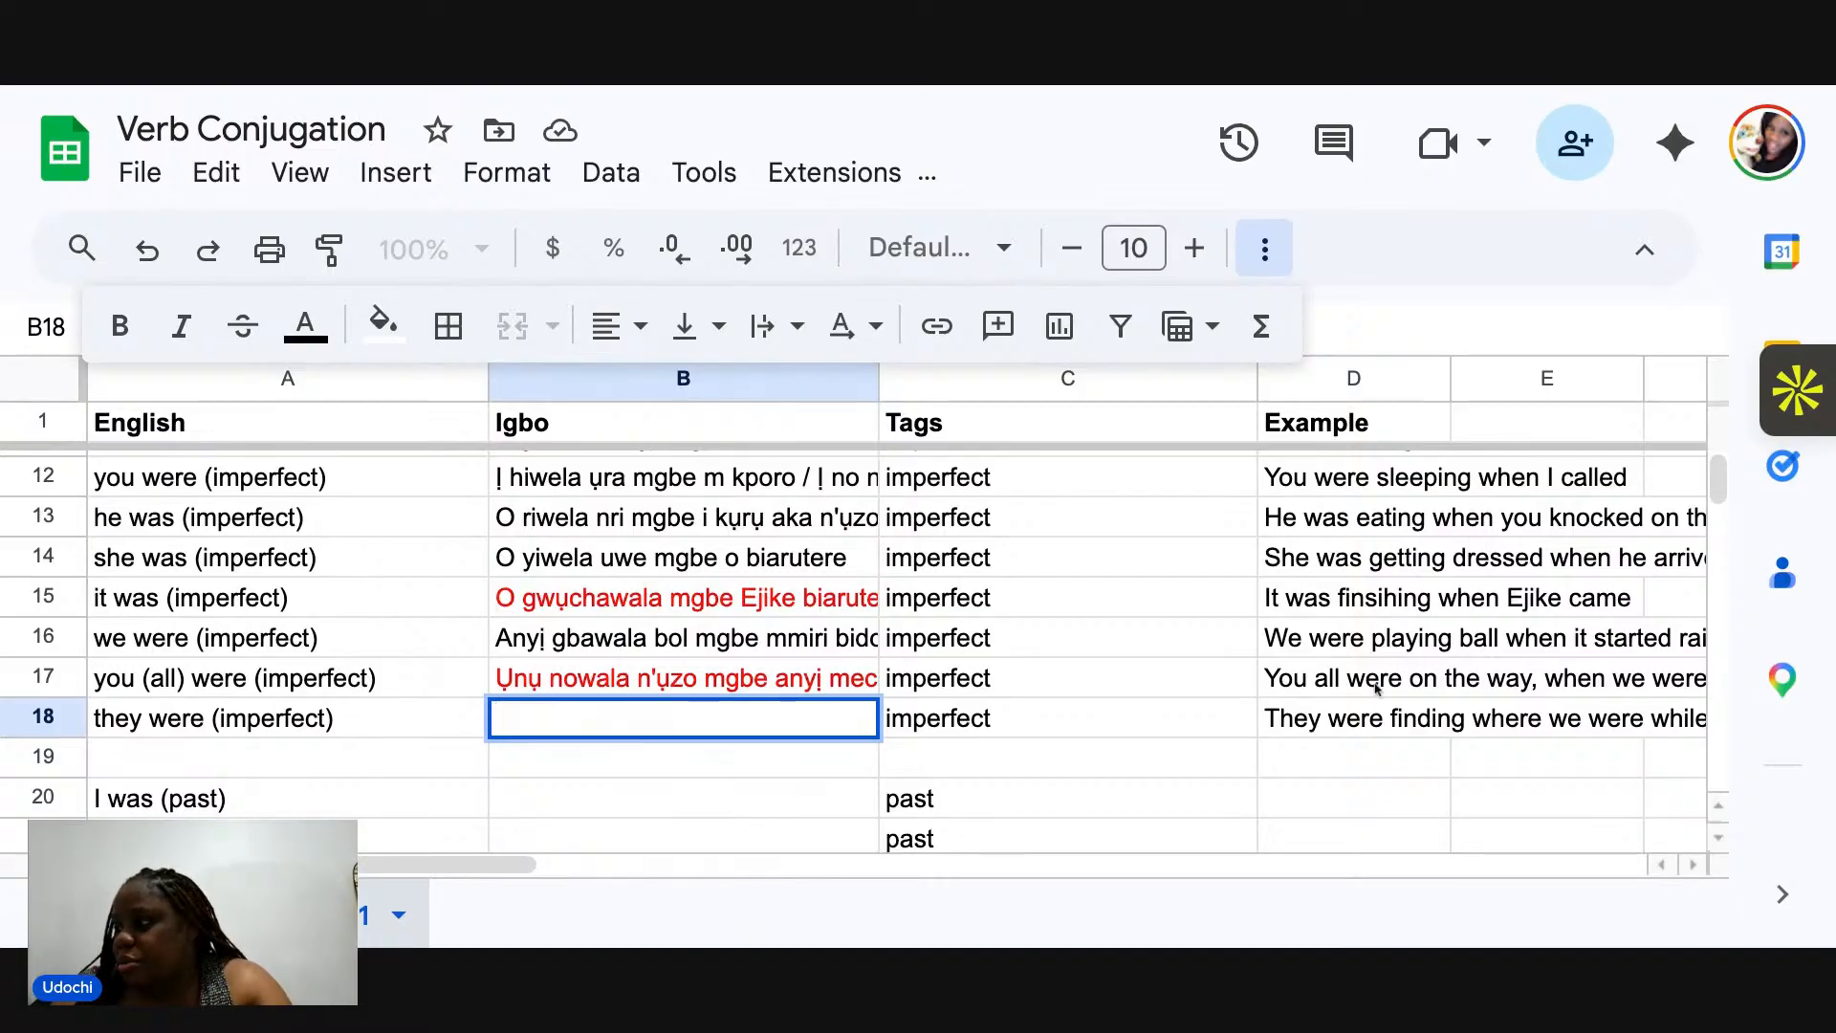
scroll(1458, 708, "right", 2)
scroll(1459, 707, "right", 2)
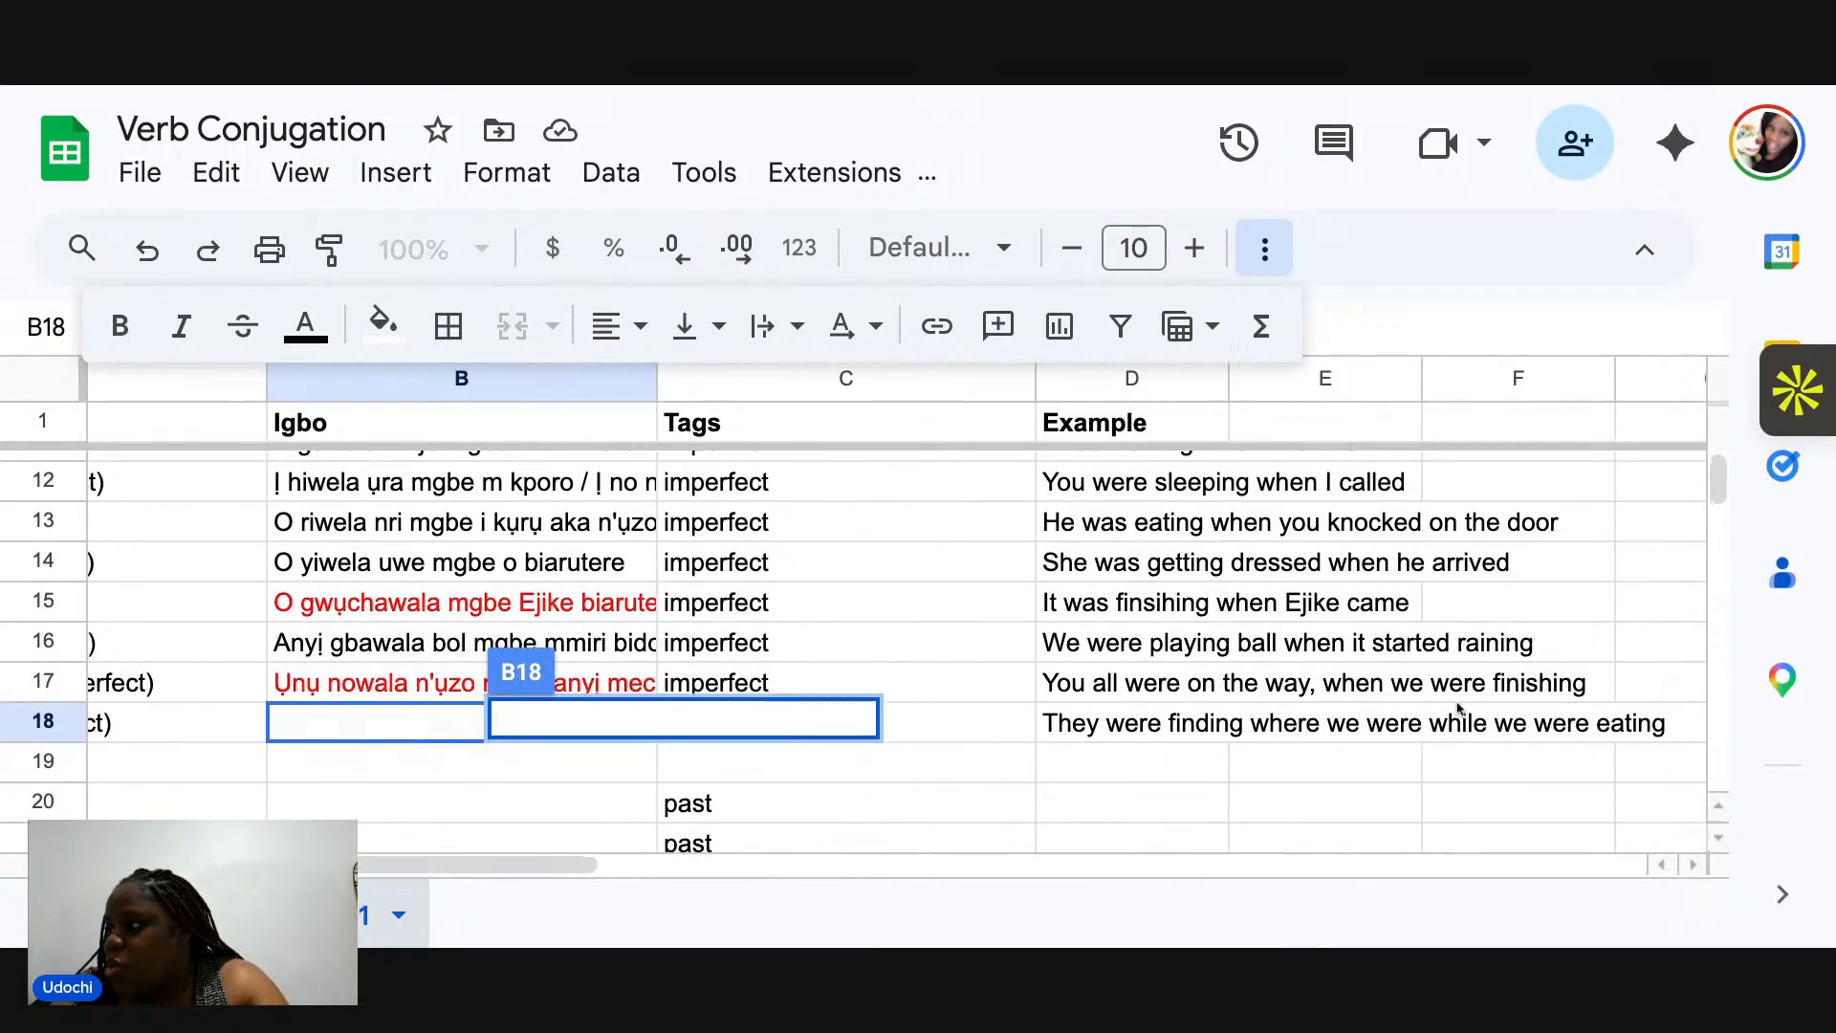
scroll(1458, 708, "left", 3)
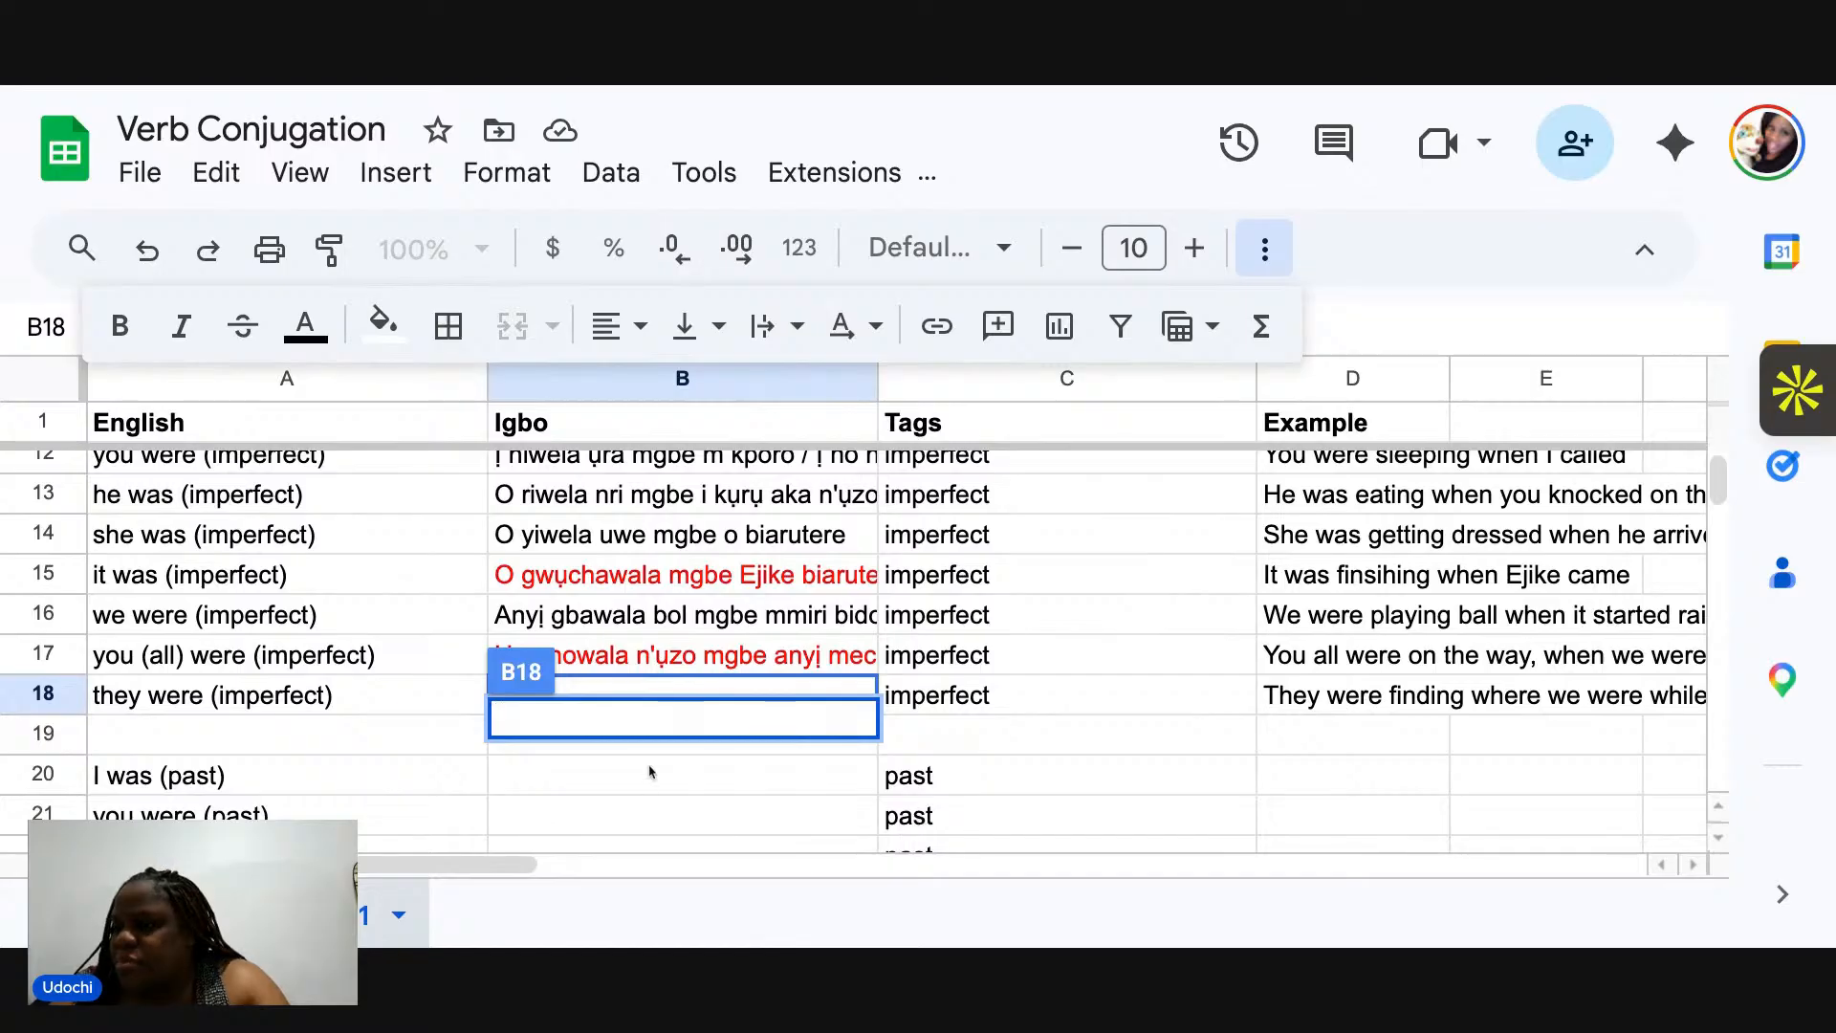
left_click(651, 772)
left_click(586, 695)
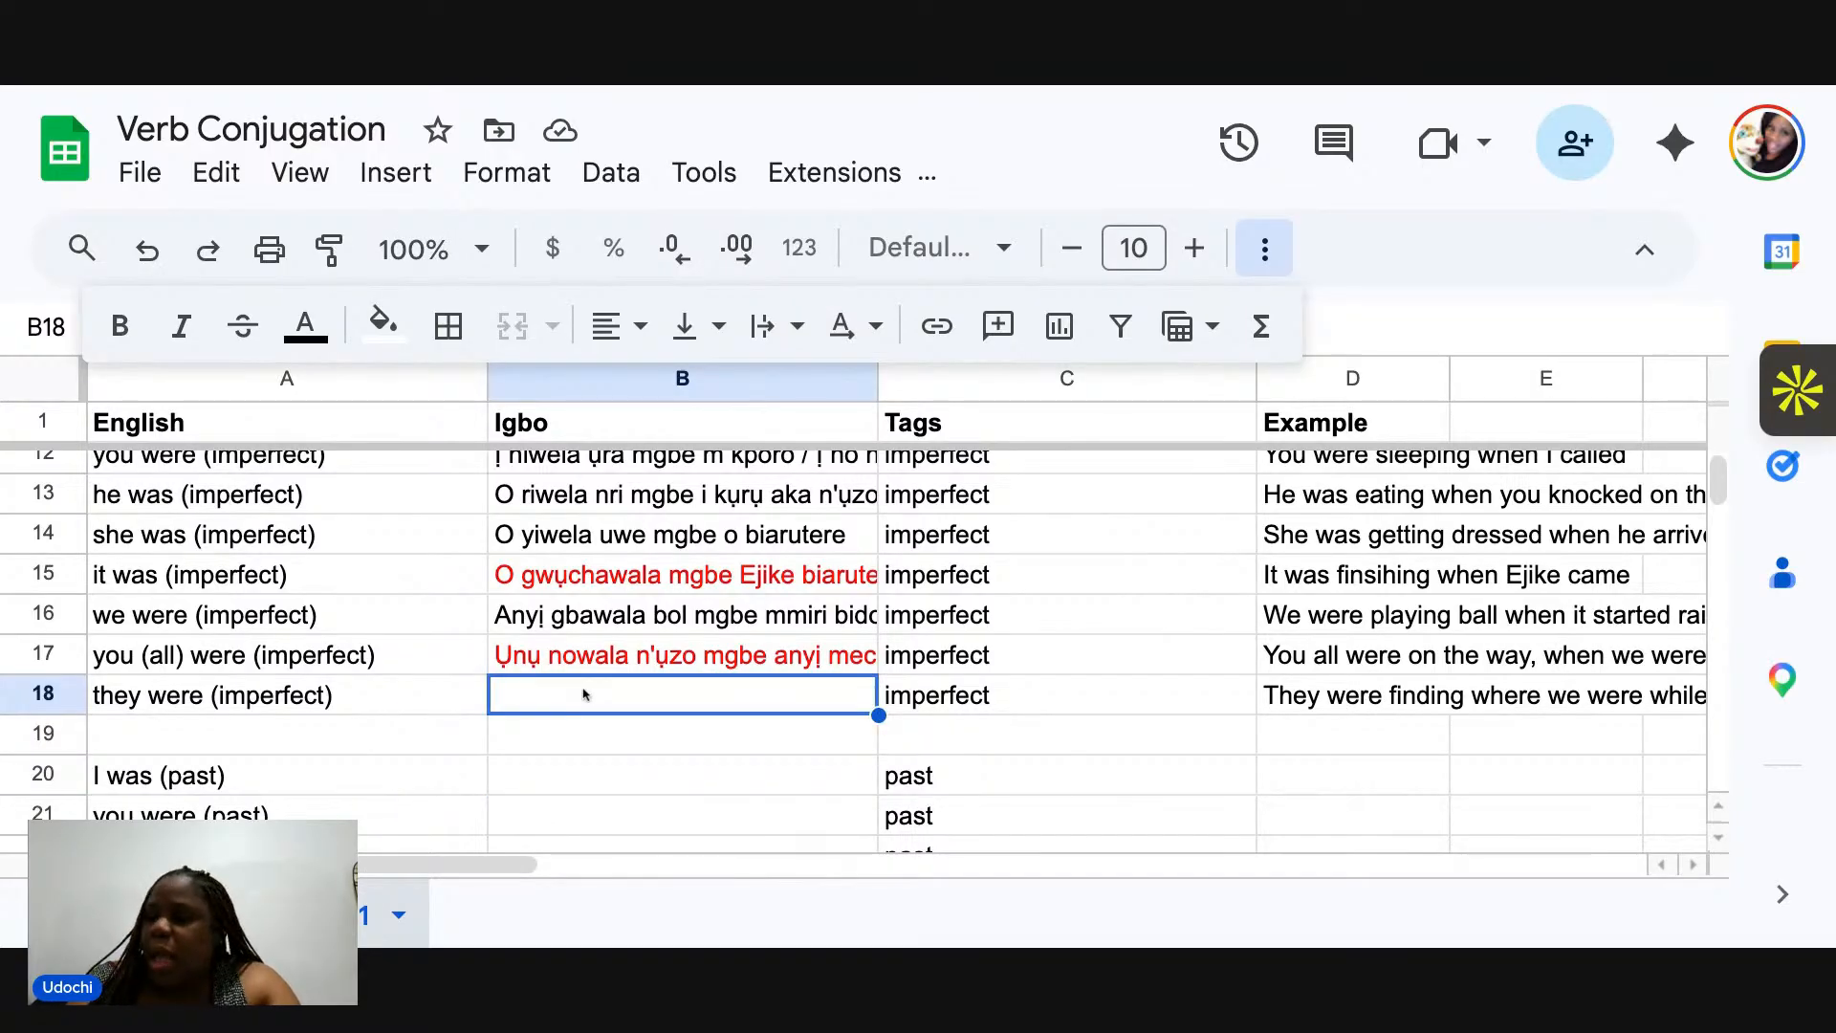
type("Ha")
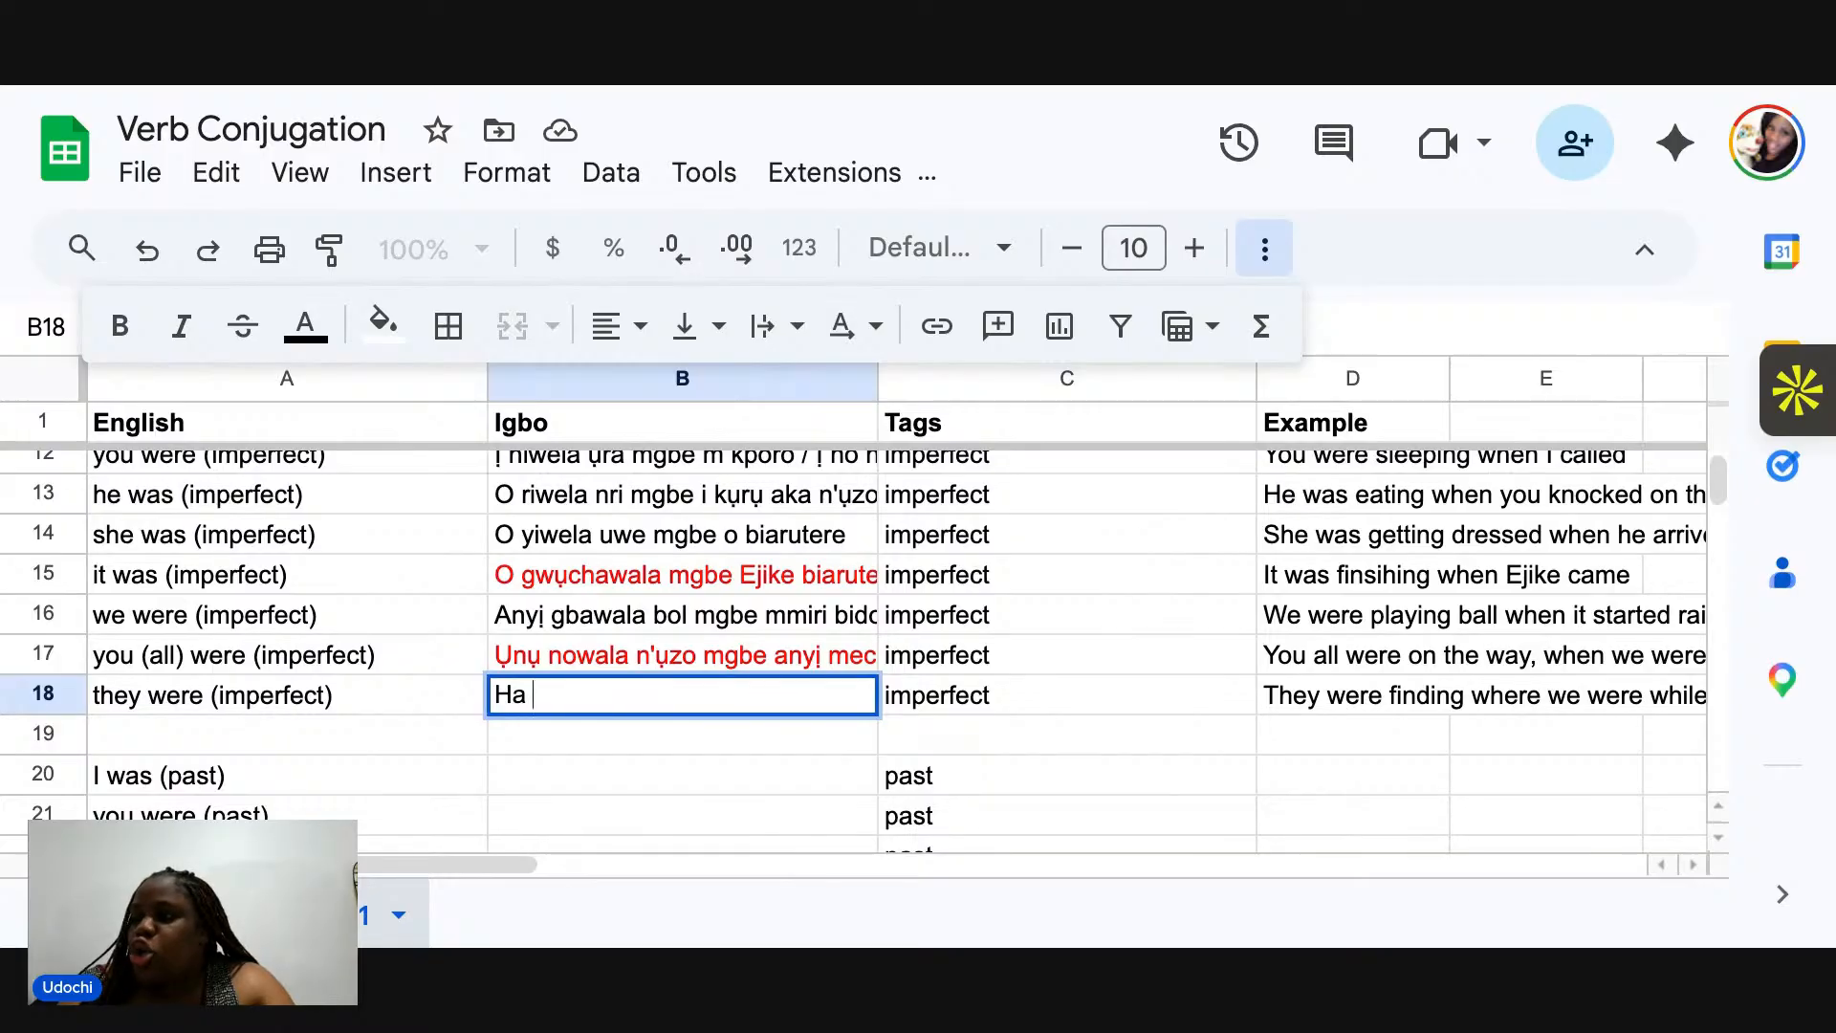
type("ch")
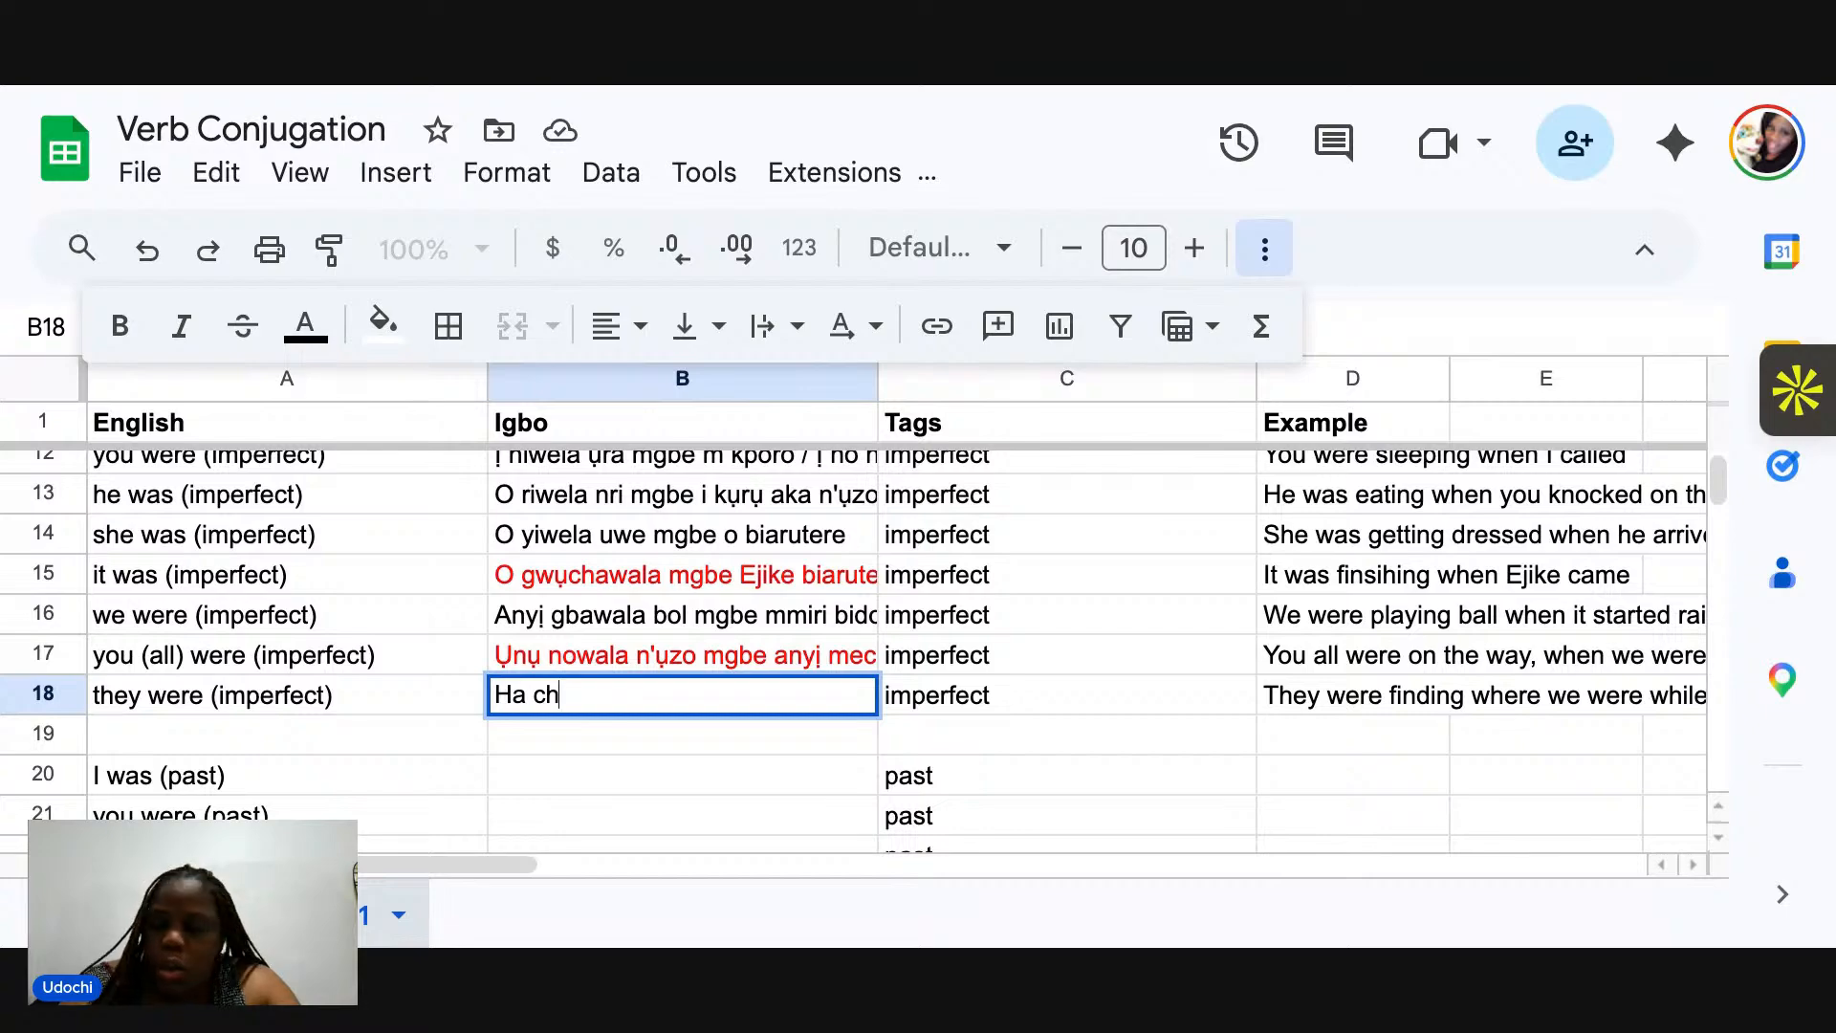
type("o")
key("BackSpace")
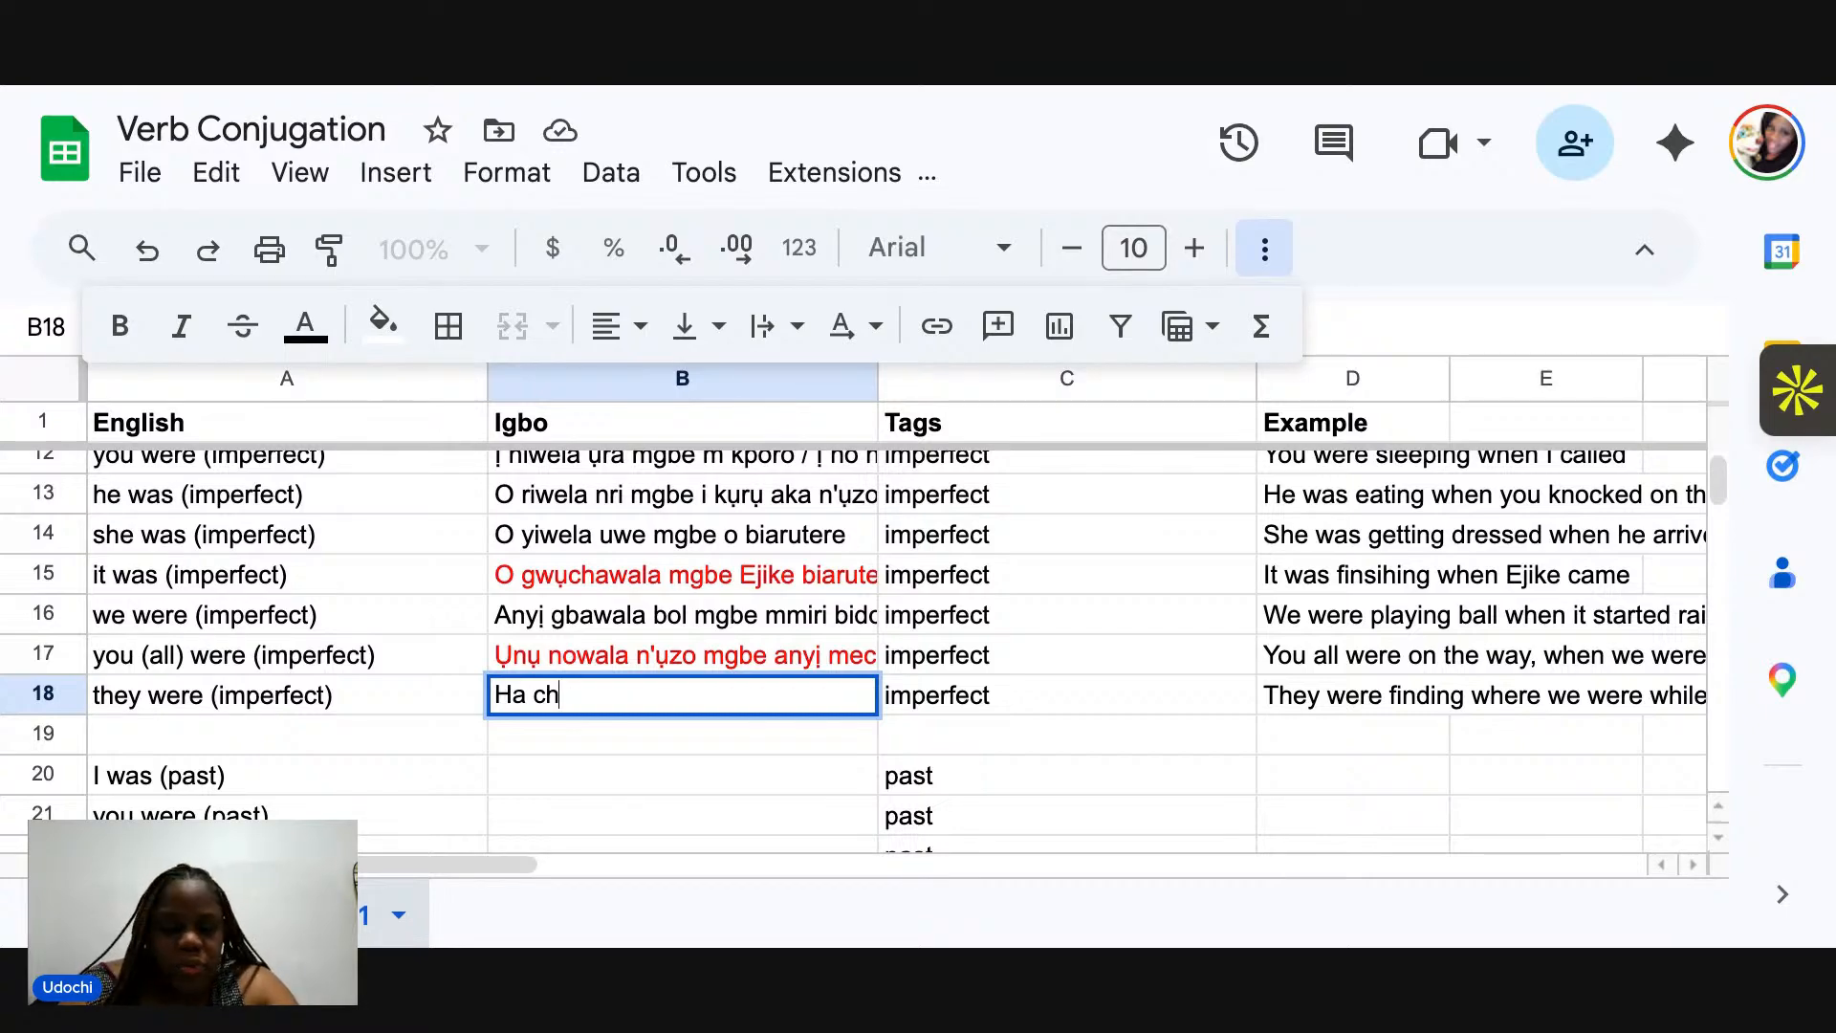
type("op")
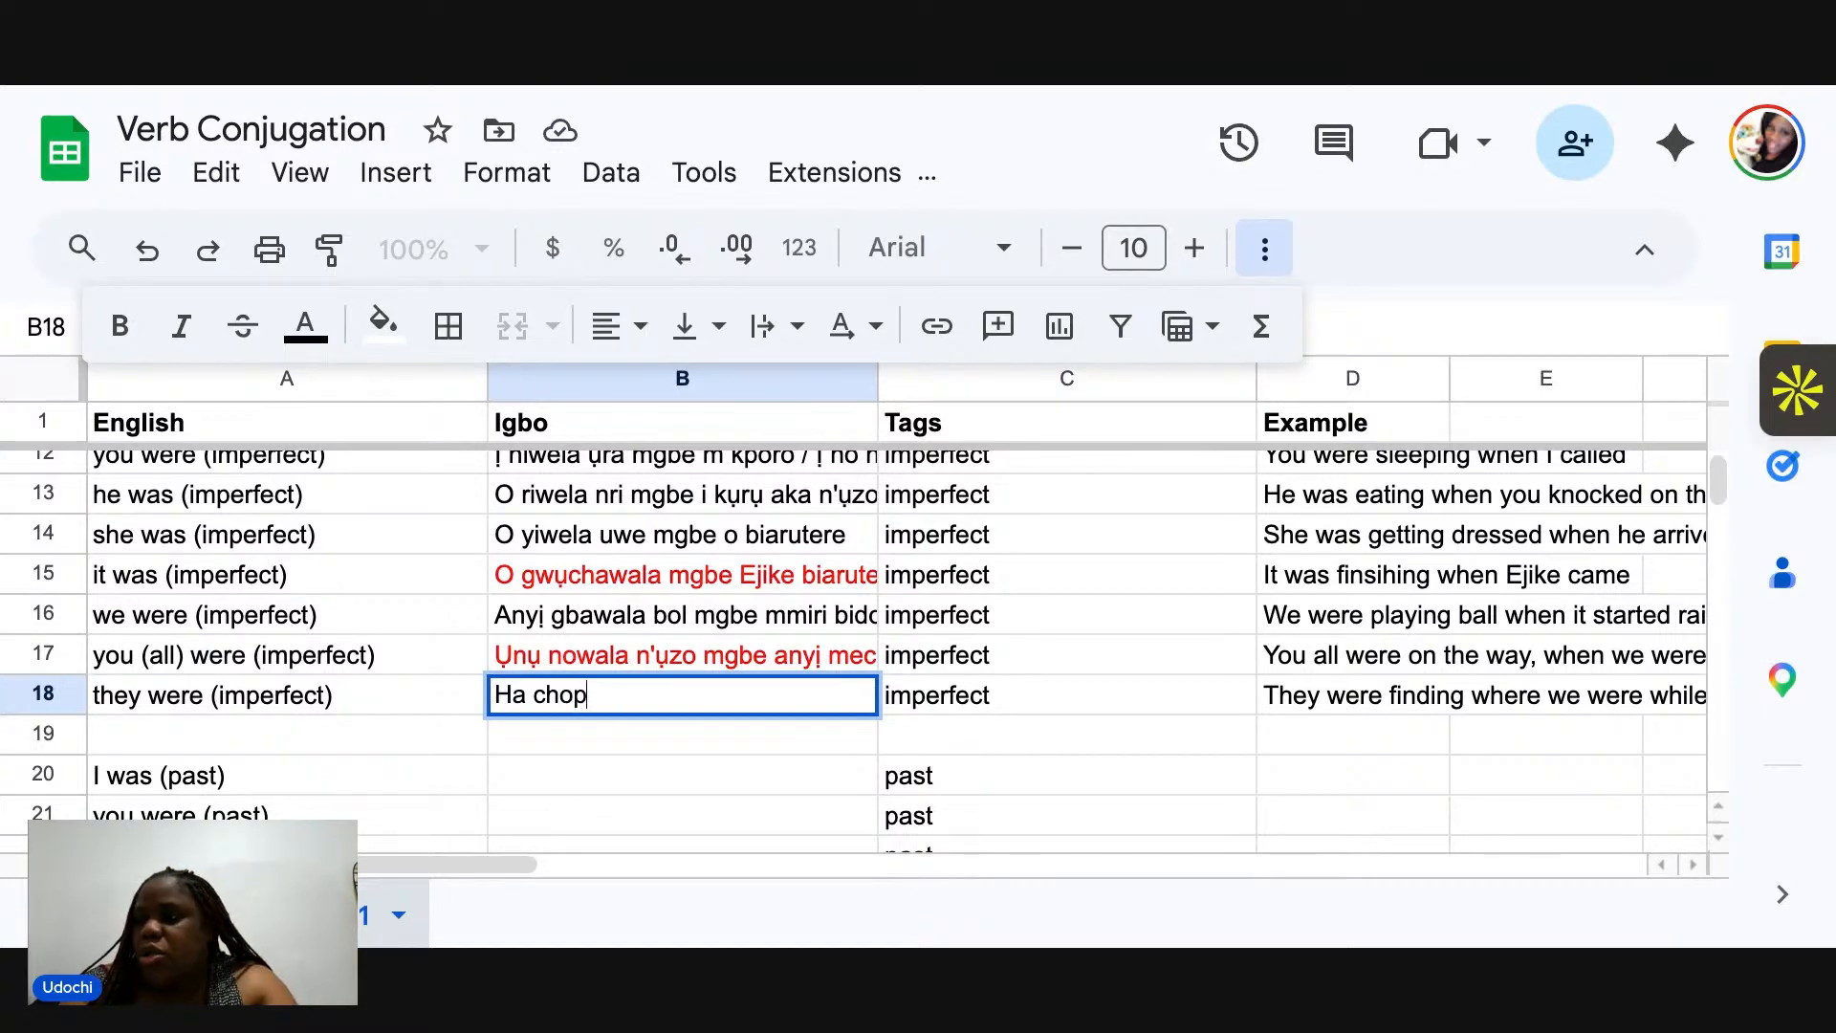
type("ụ")
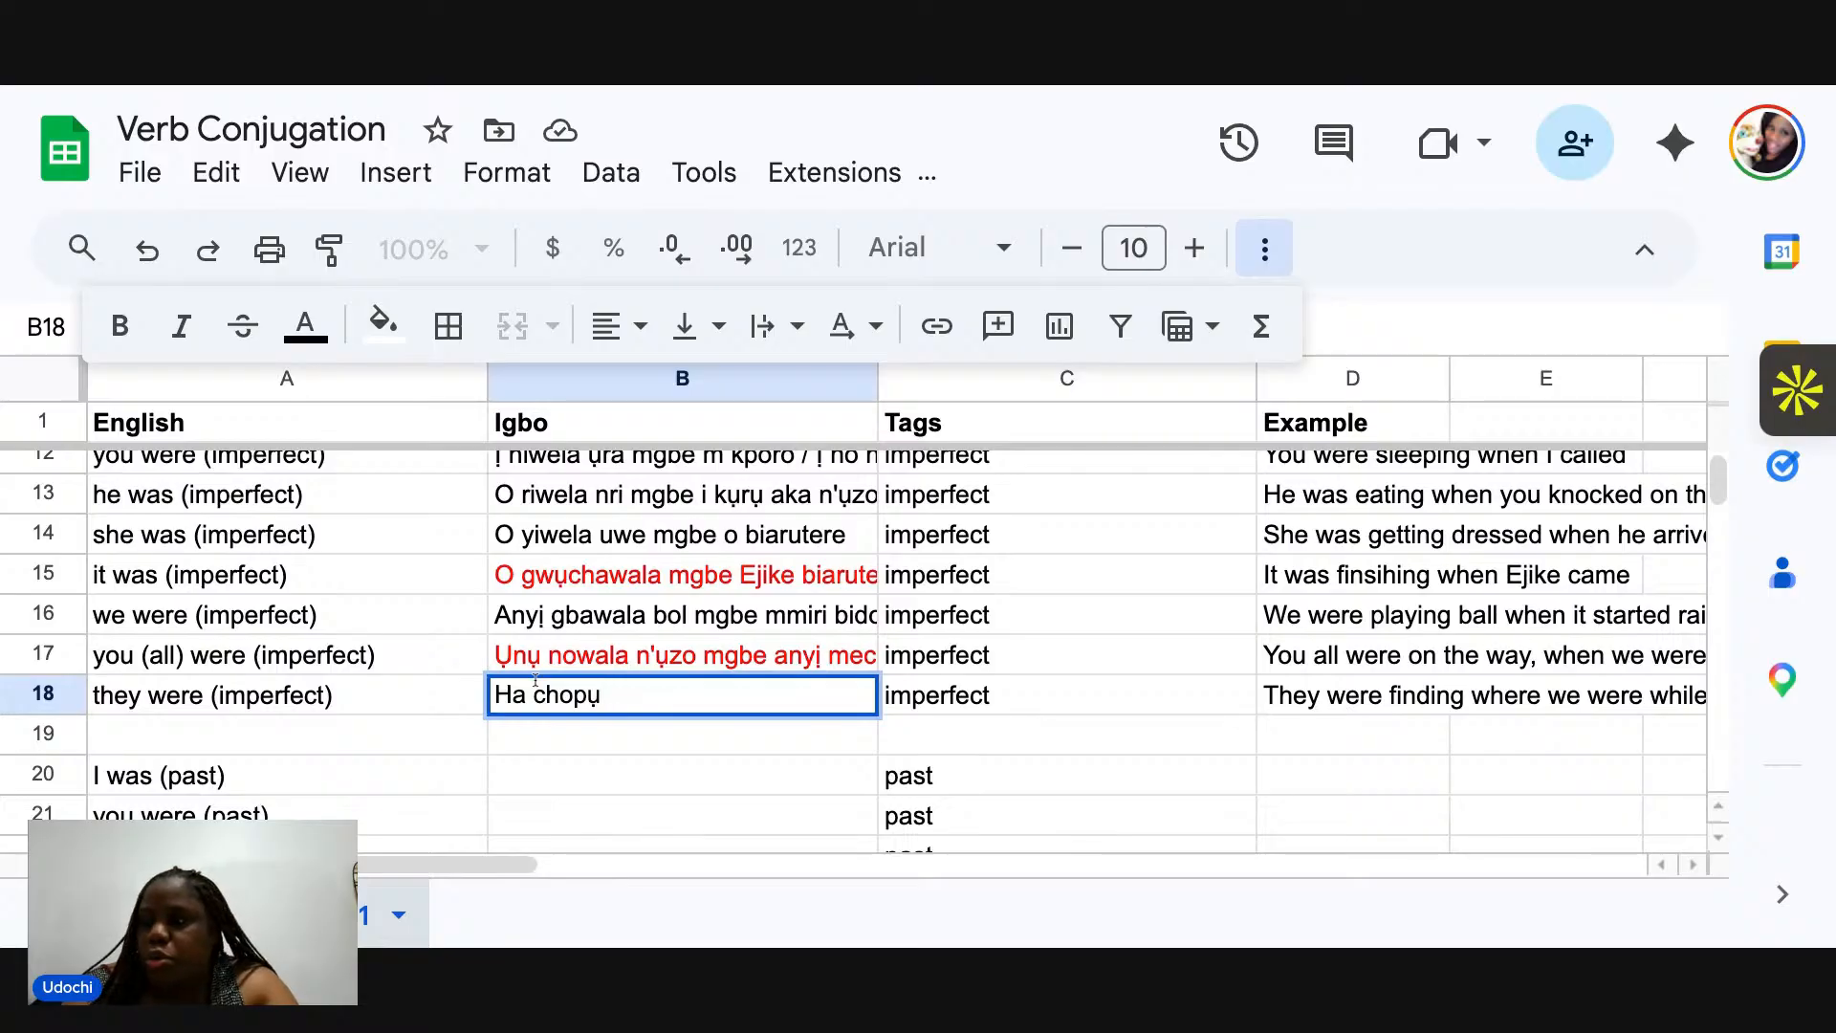
type("ta")
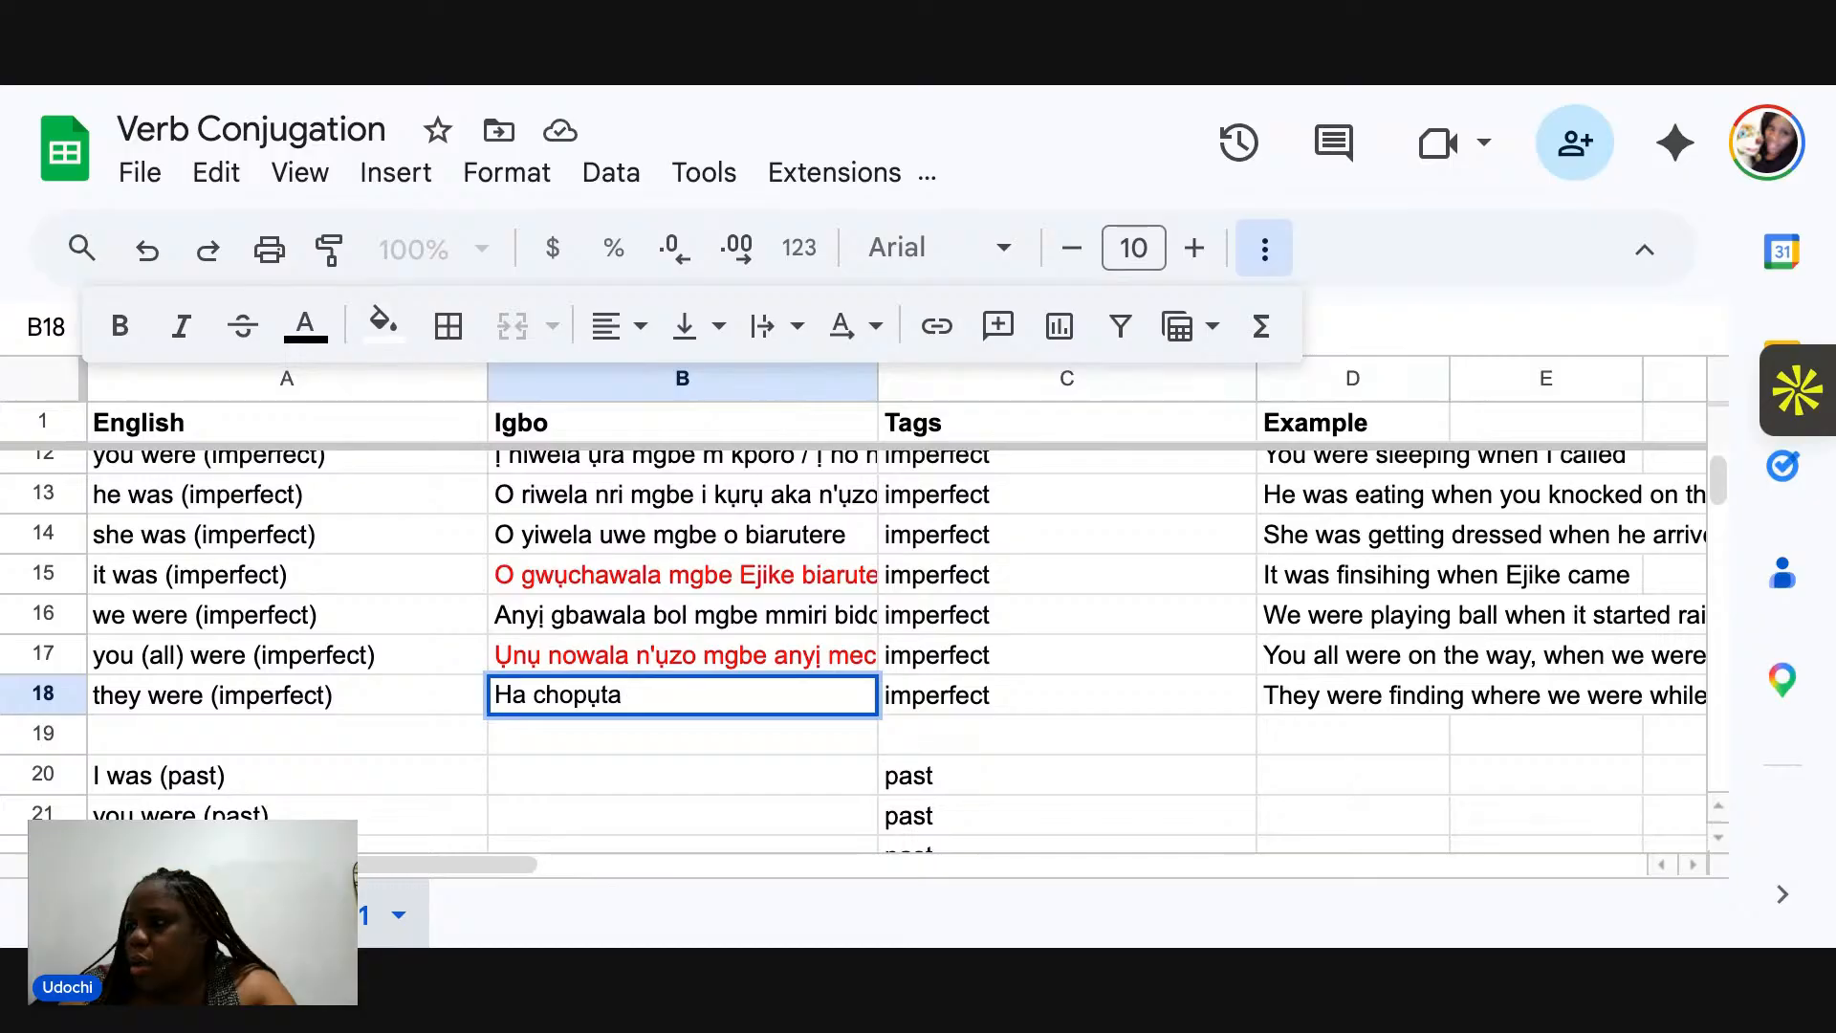
type("r")
key("BackSpace")
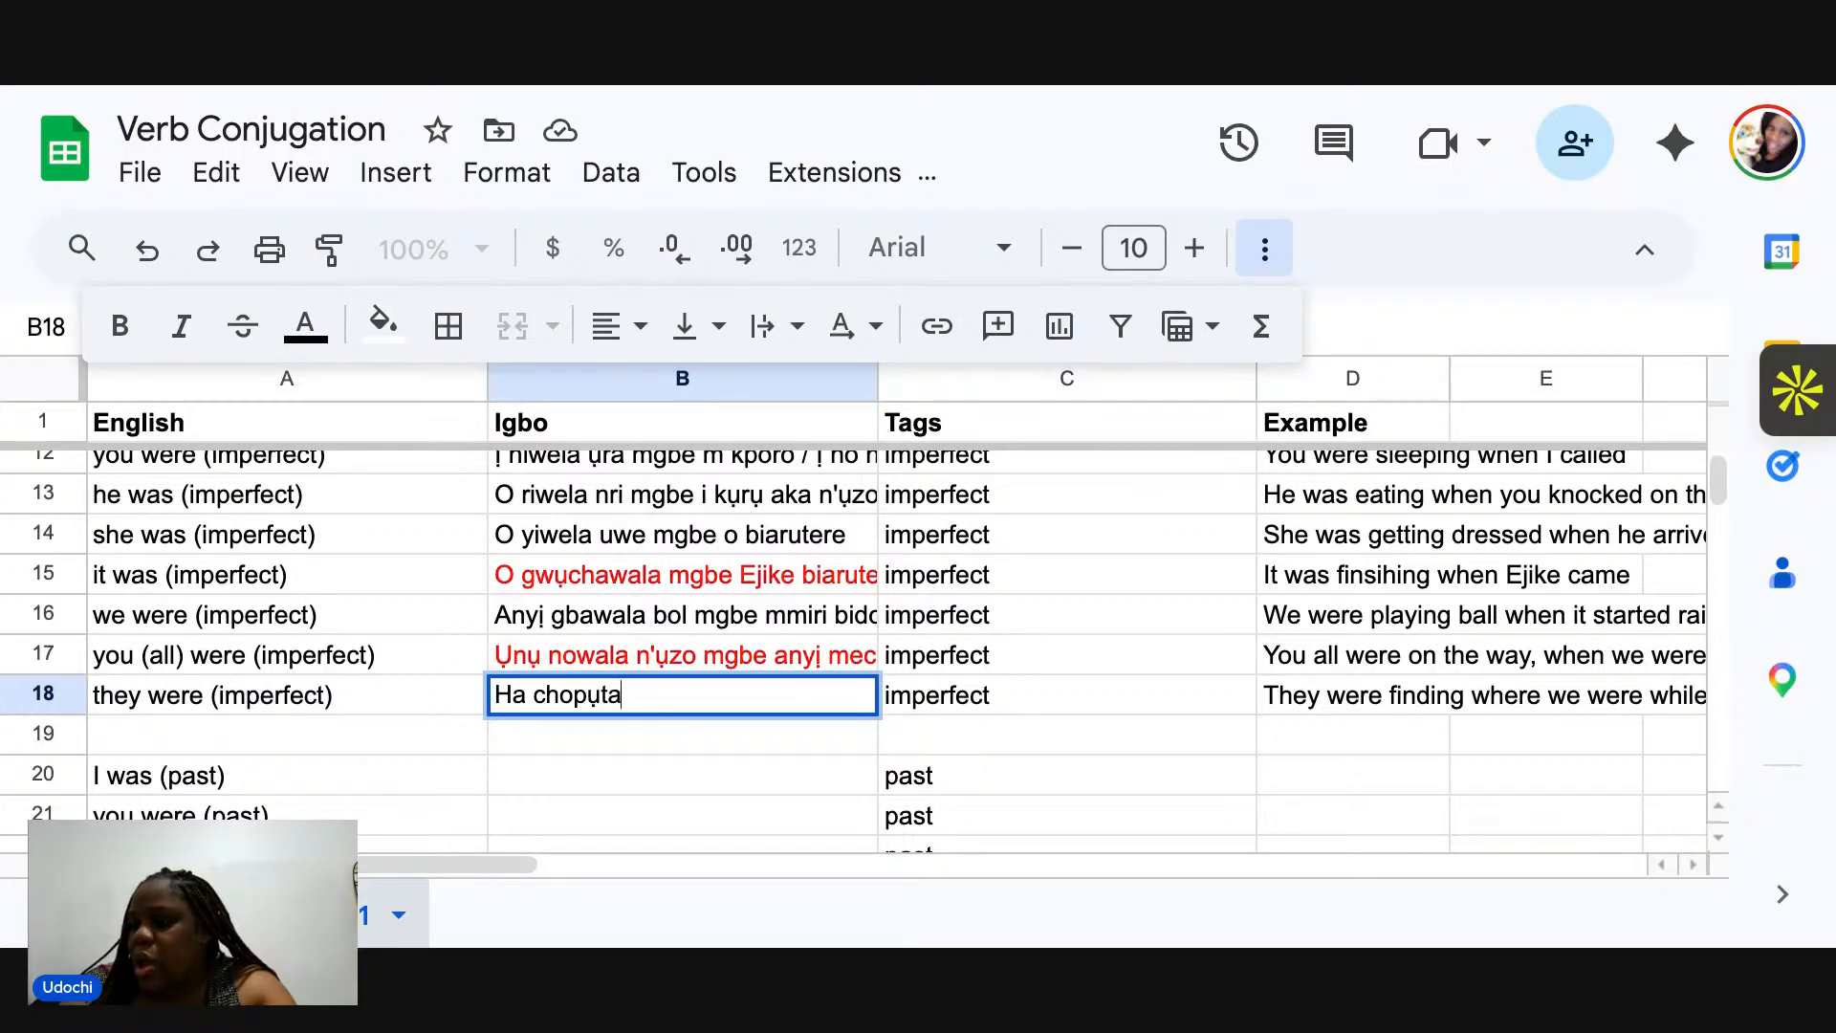
Extend the verb in cell B18 to "chopụtawala".
type("walara")
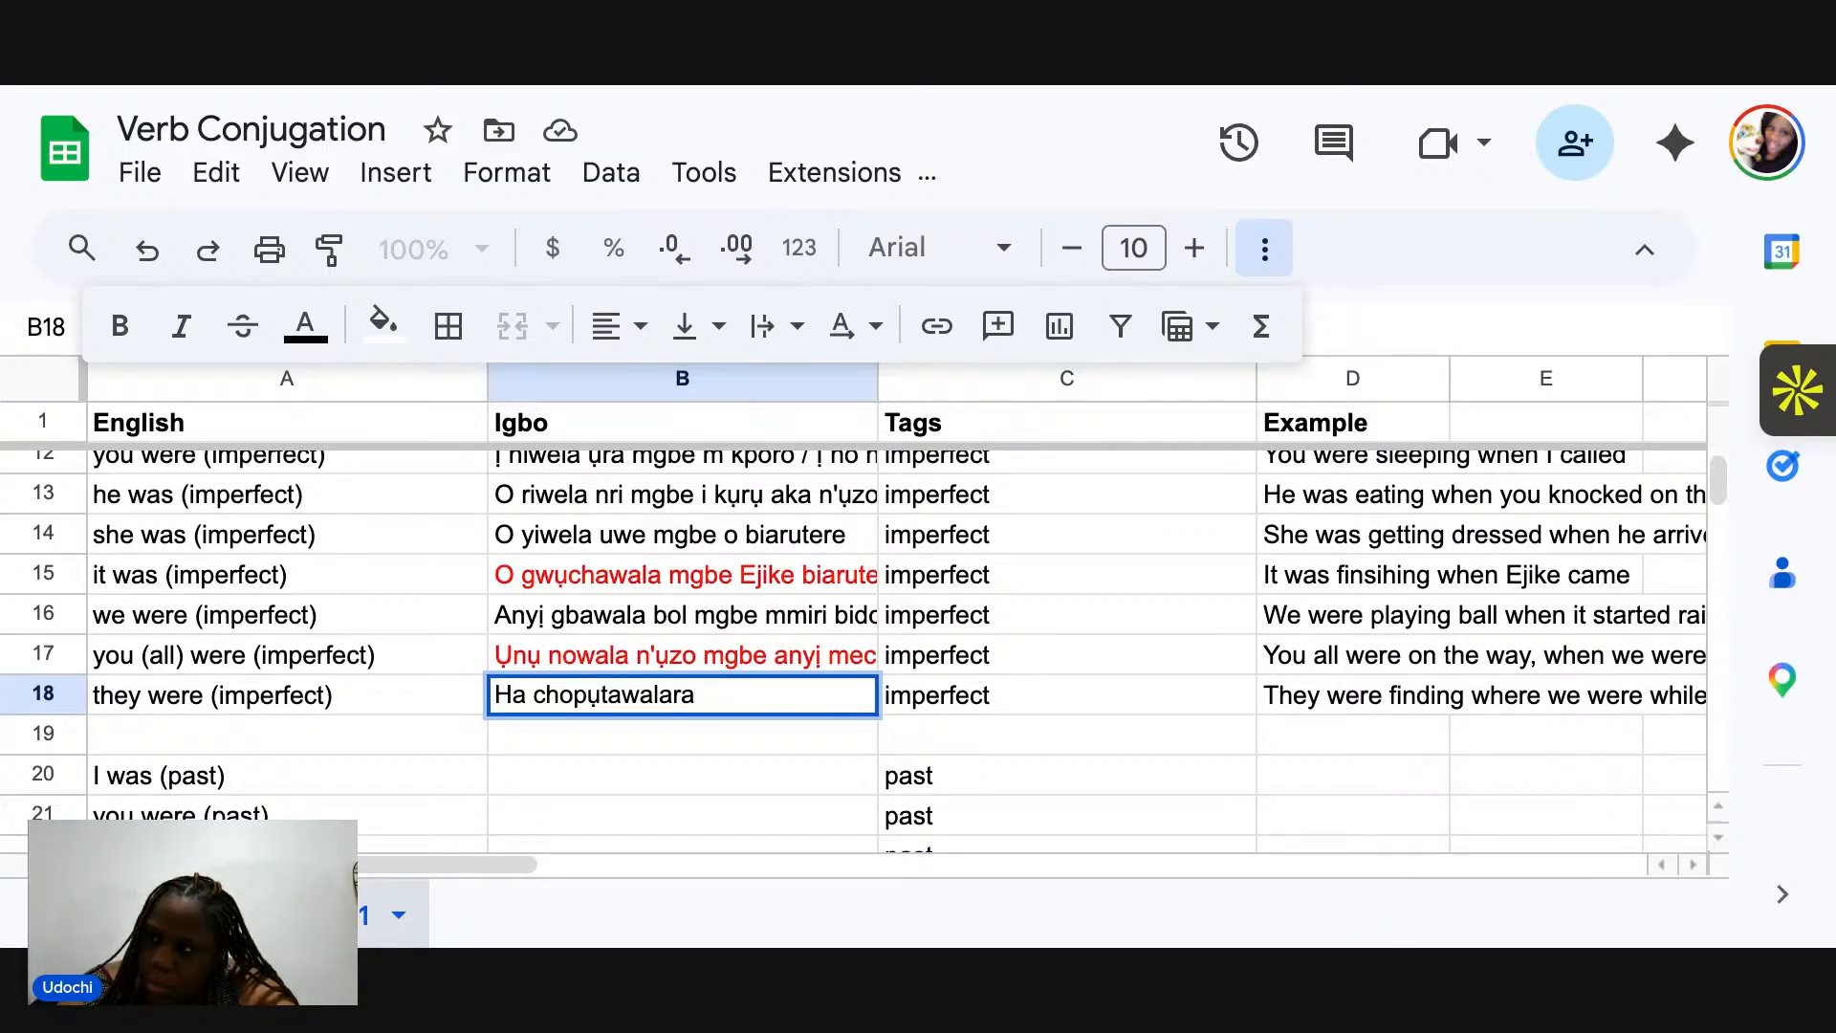
key("BackSpace")
key("BackSpace")
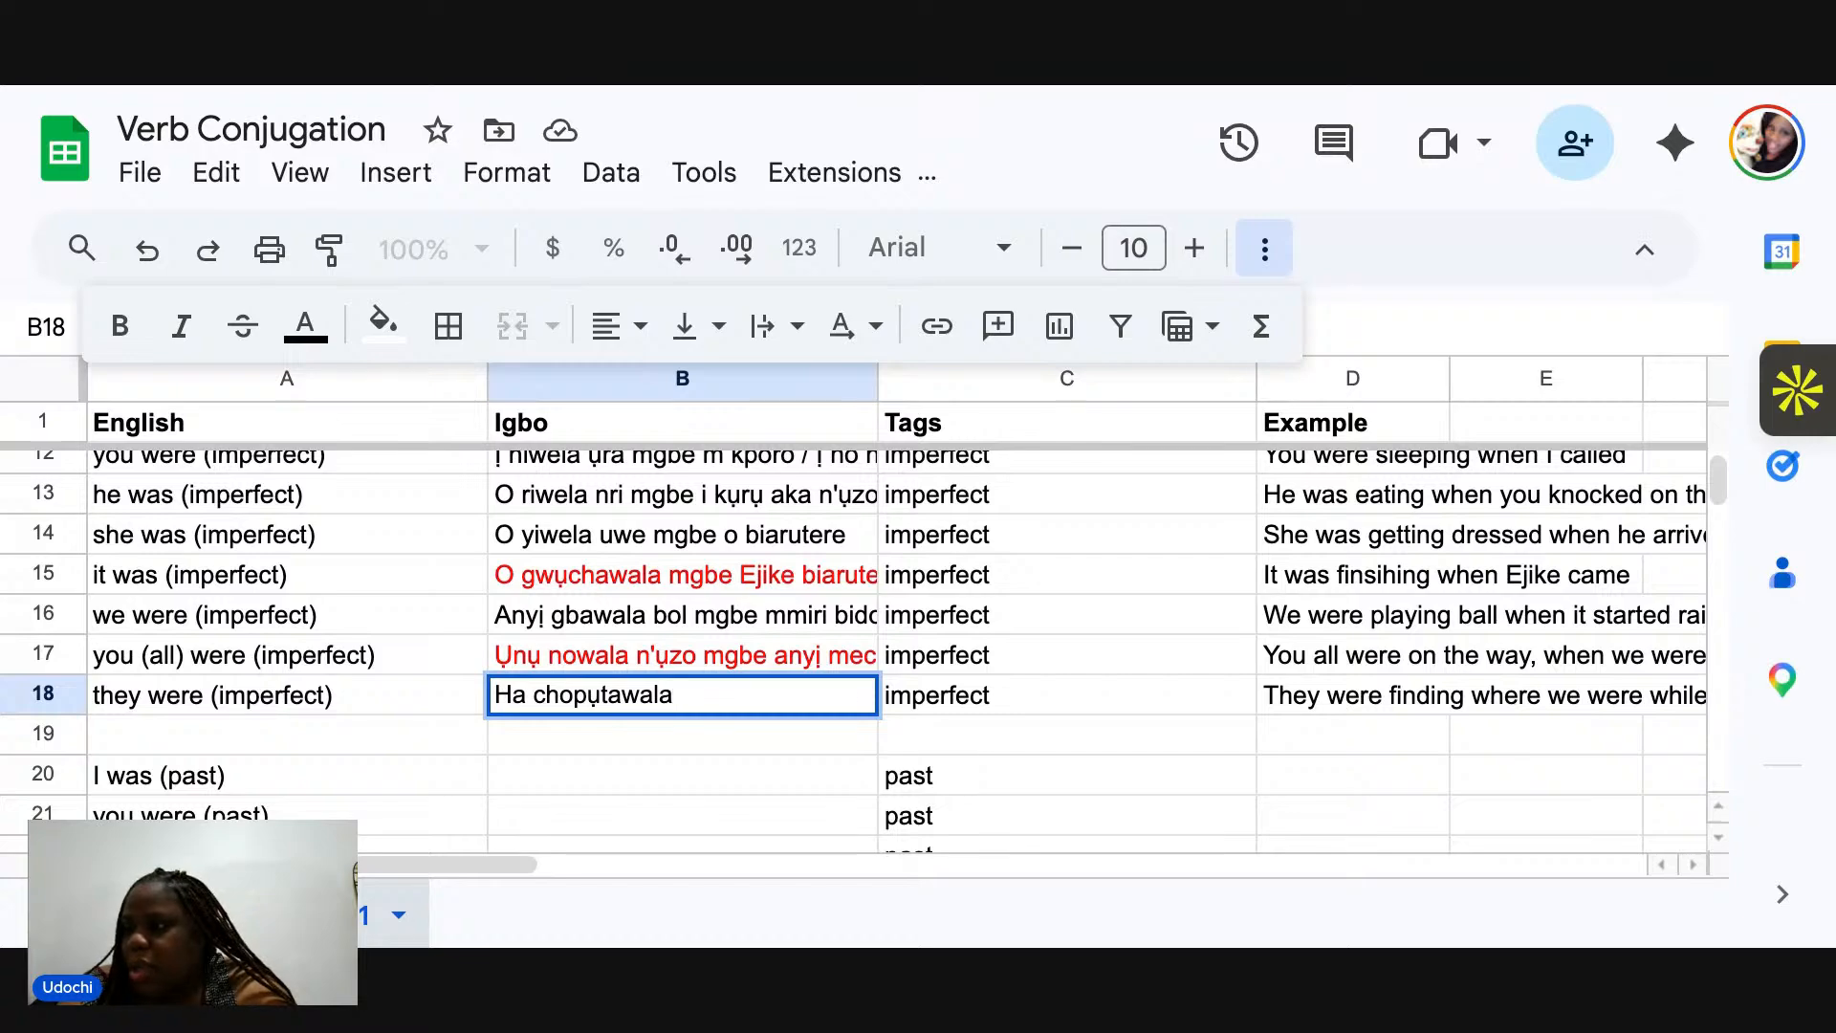
type("ar")
key("BackSpace")
key("BackSpace")
key("BackSpace")
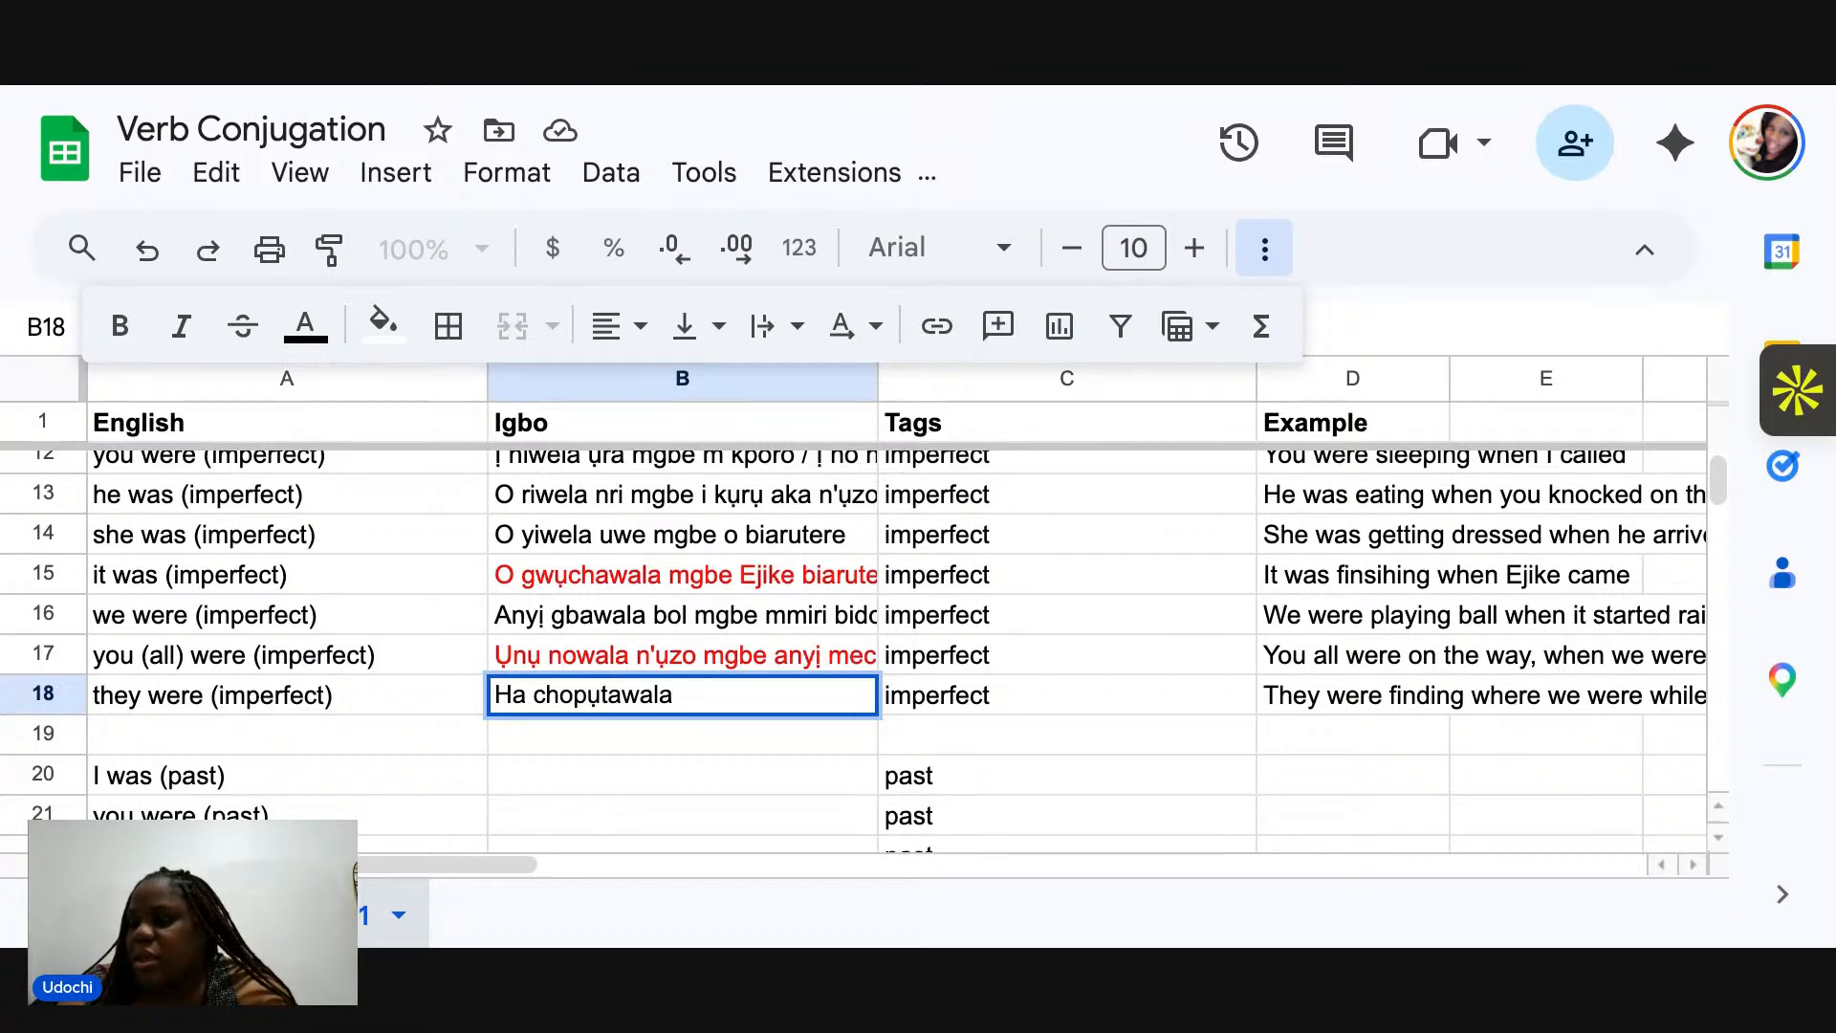
Continue the Igbo sentence in cell B18 with "ebe anyị no mgbe anyi".
type("ebe any")
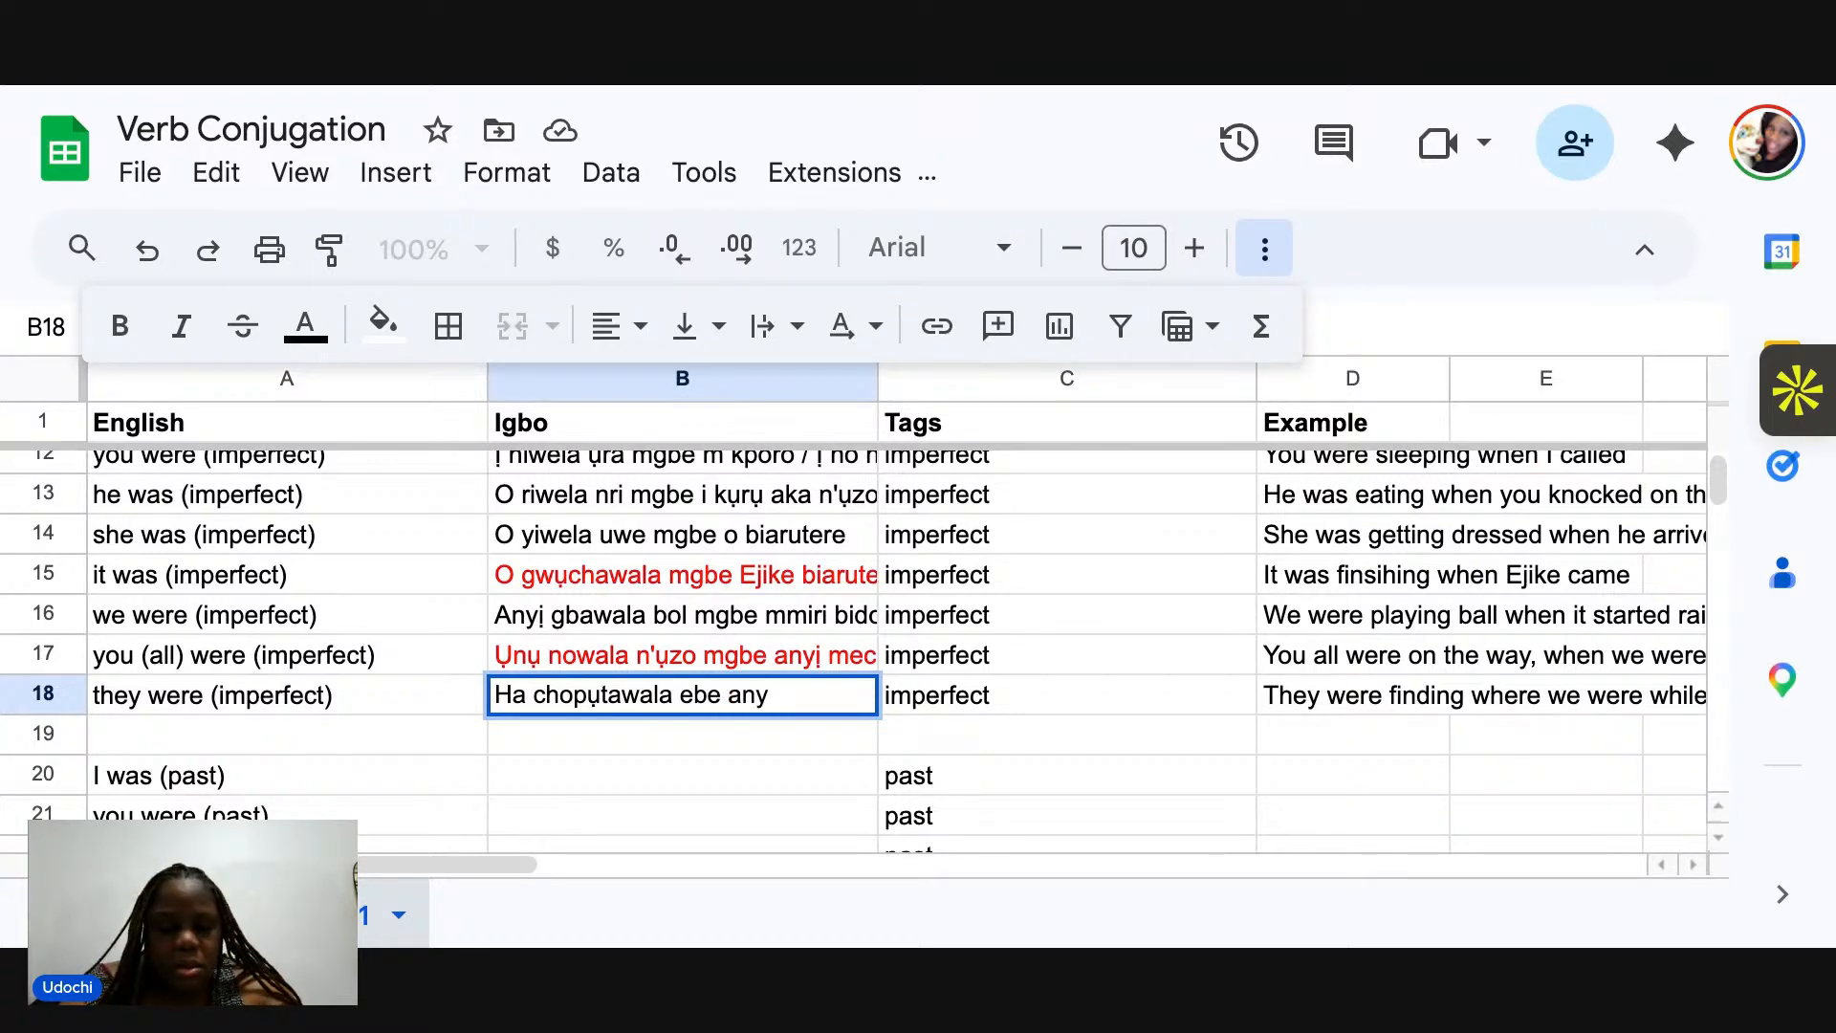
type("ị no")
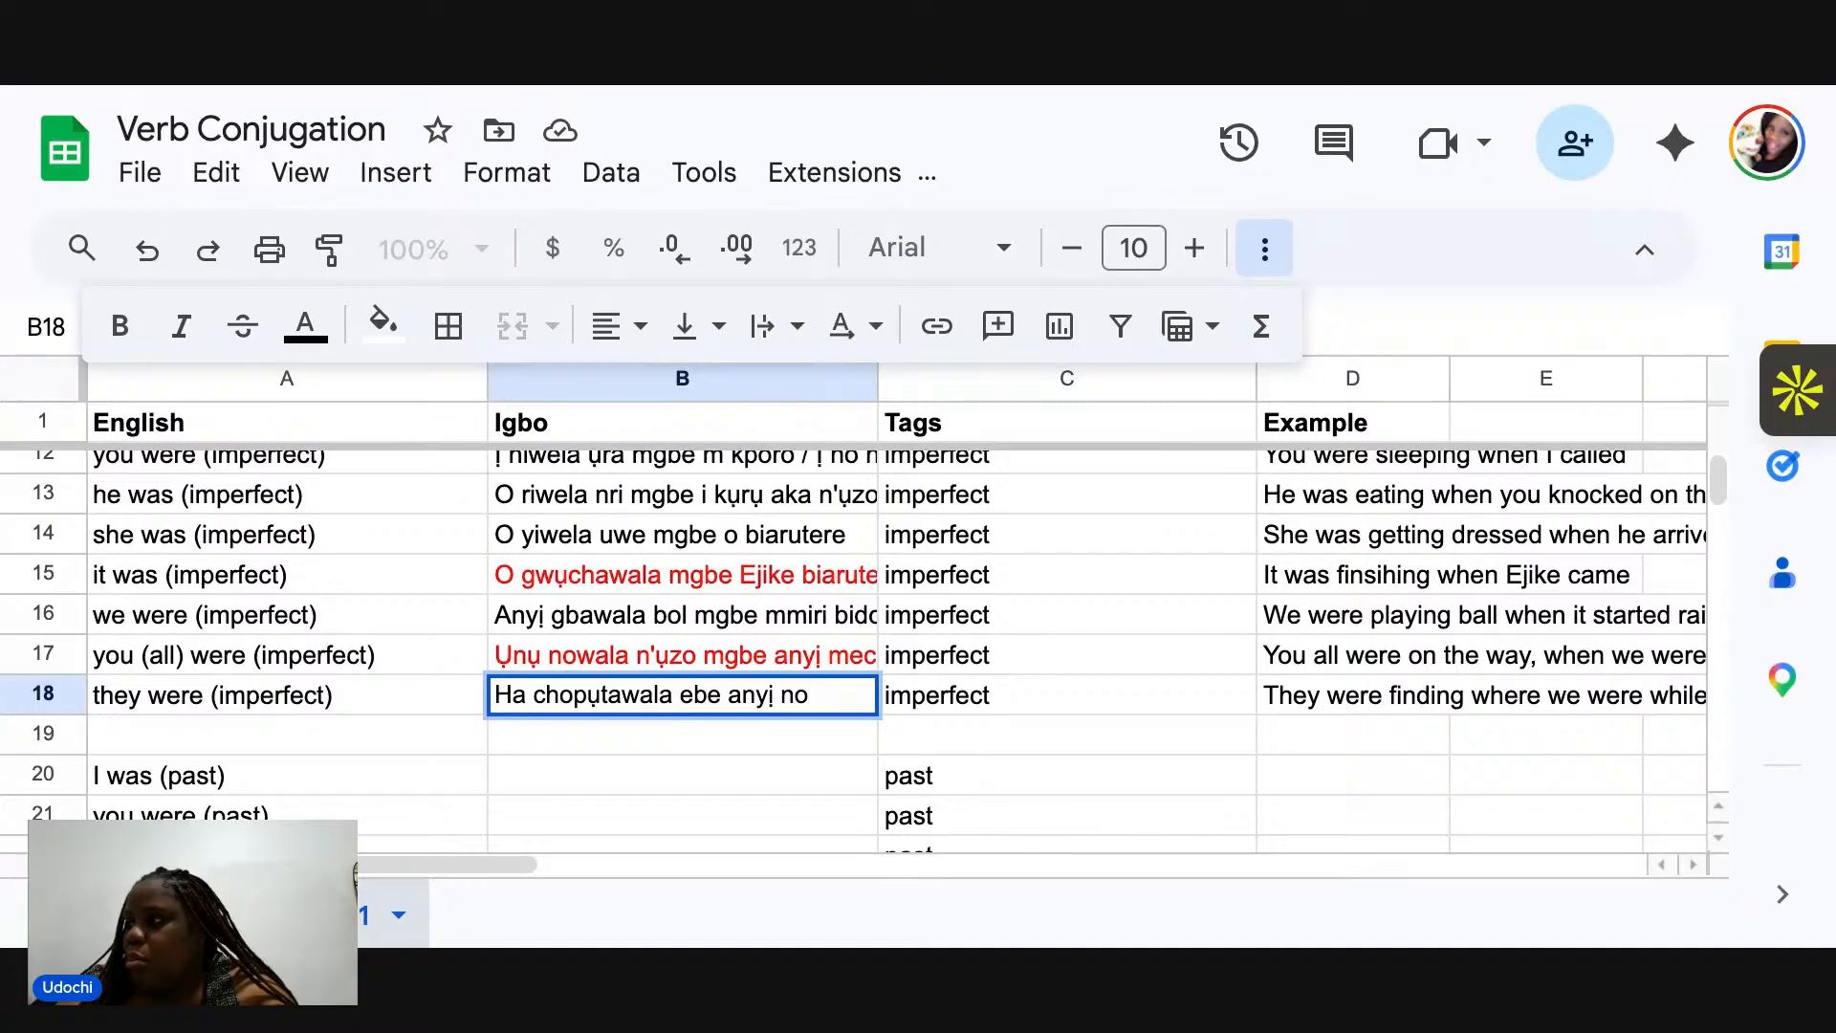
type("mgbe ")
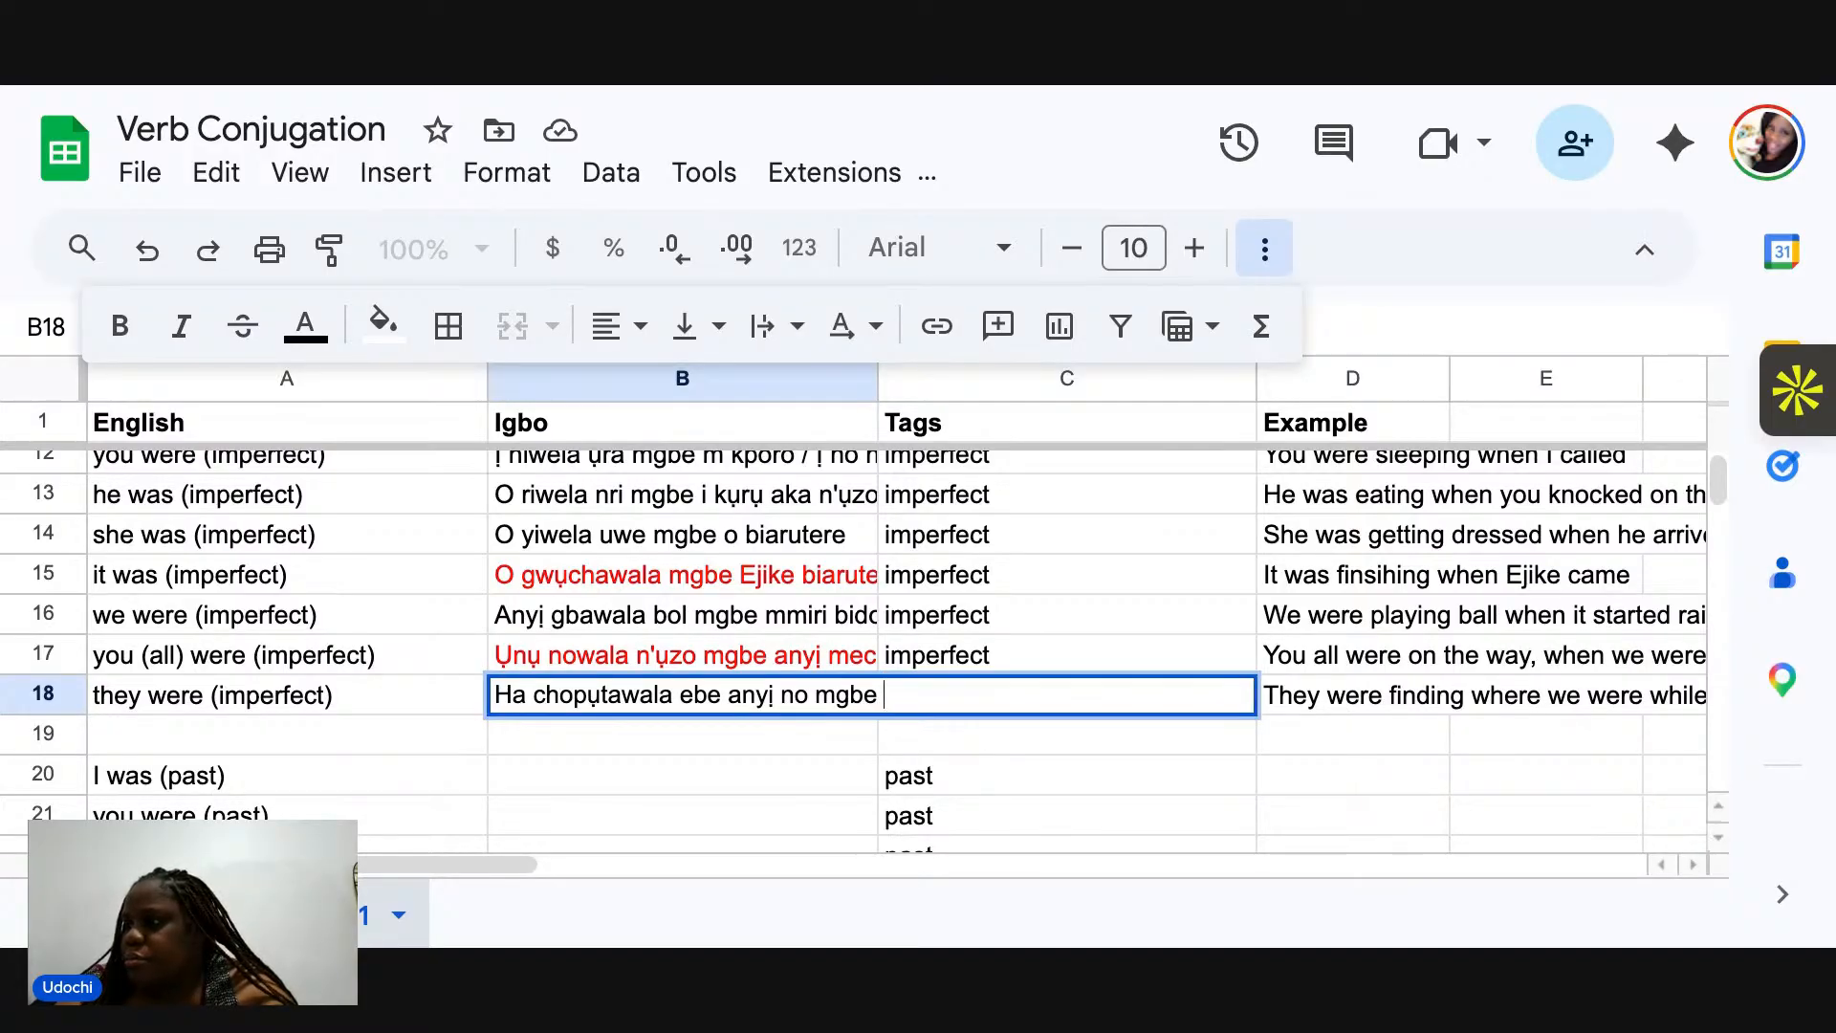
type("anyi")
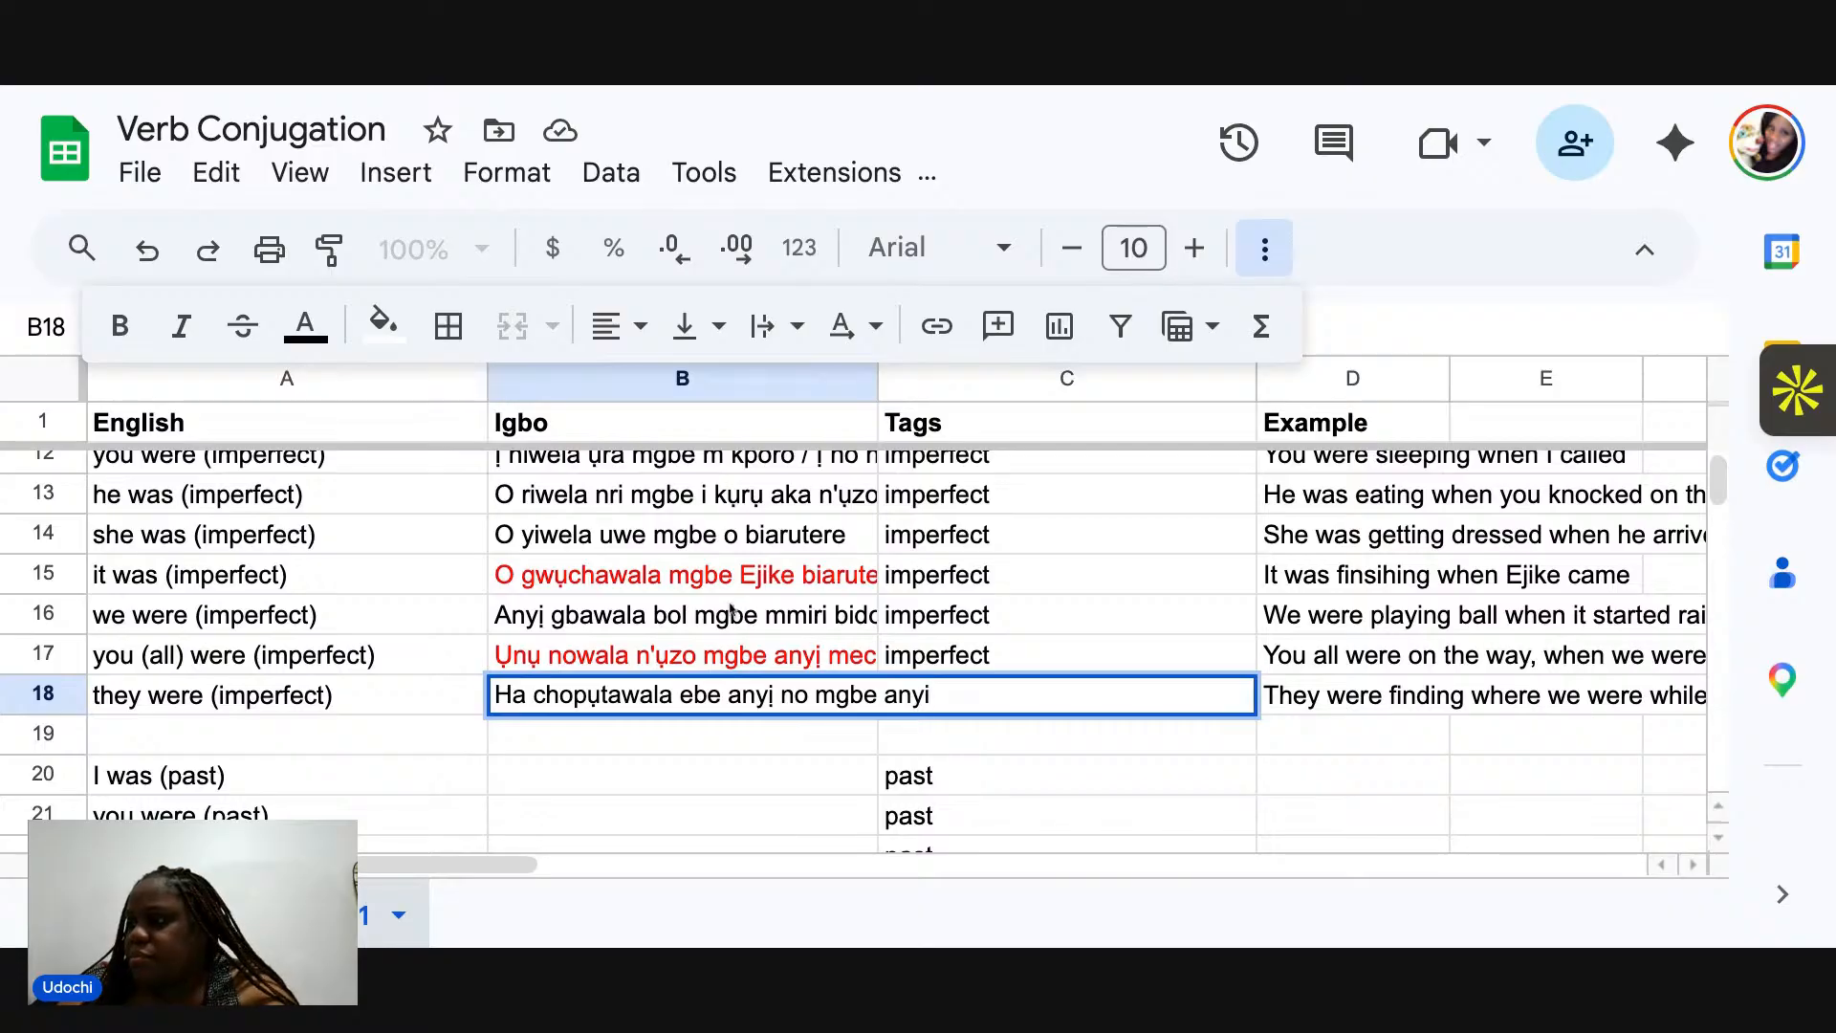
scroll(730, 609, "right", 3)
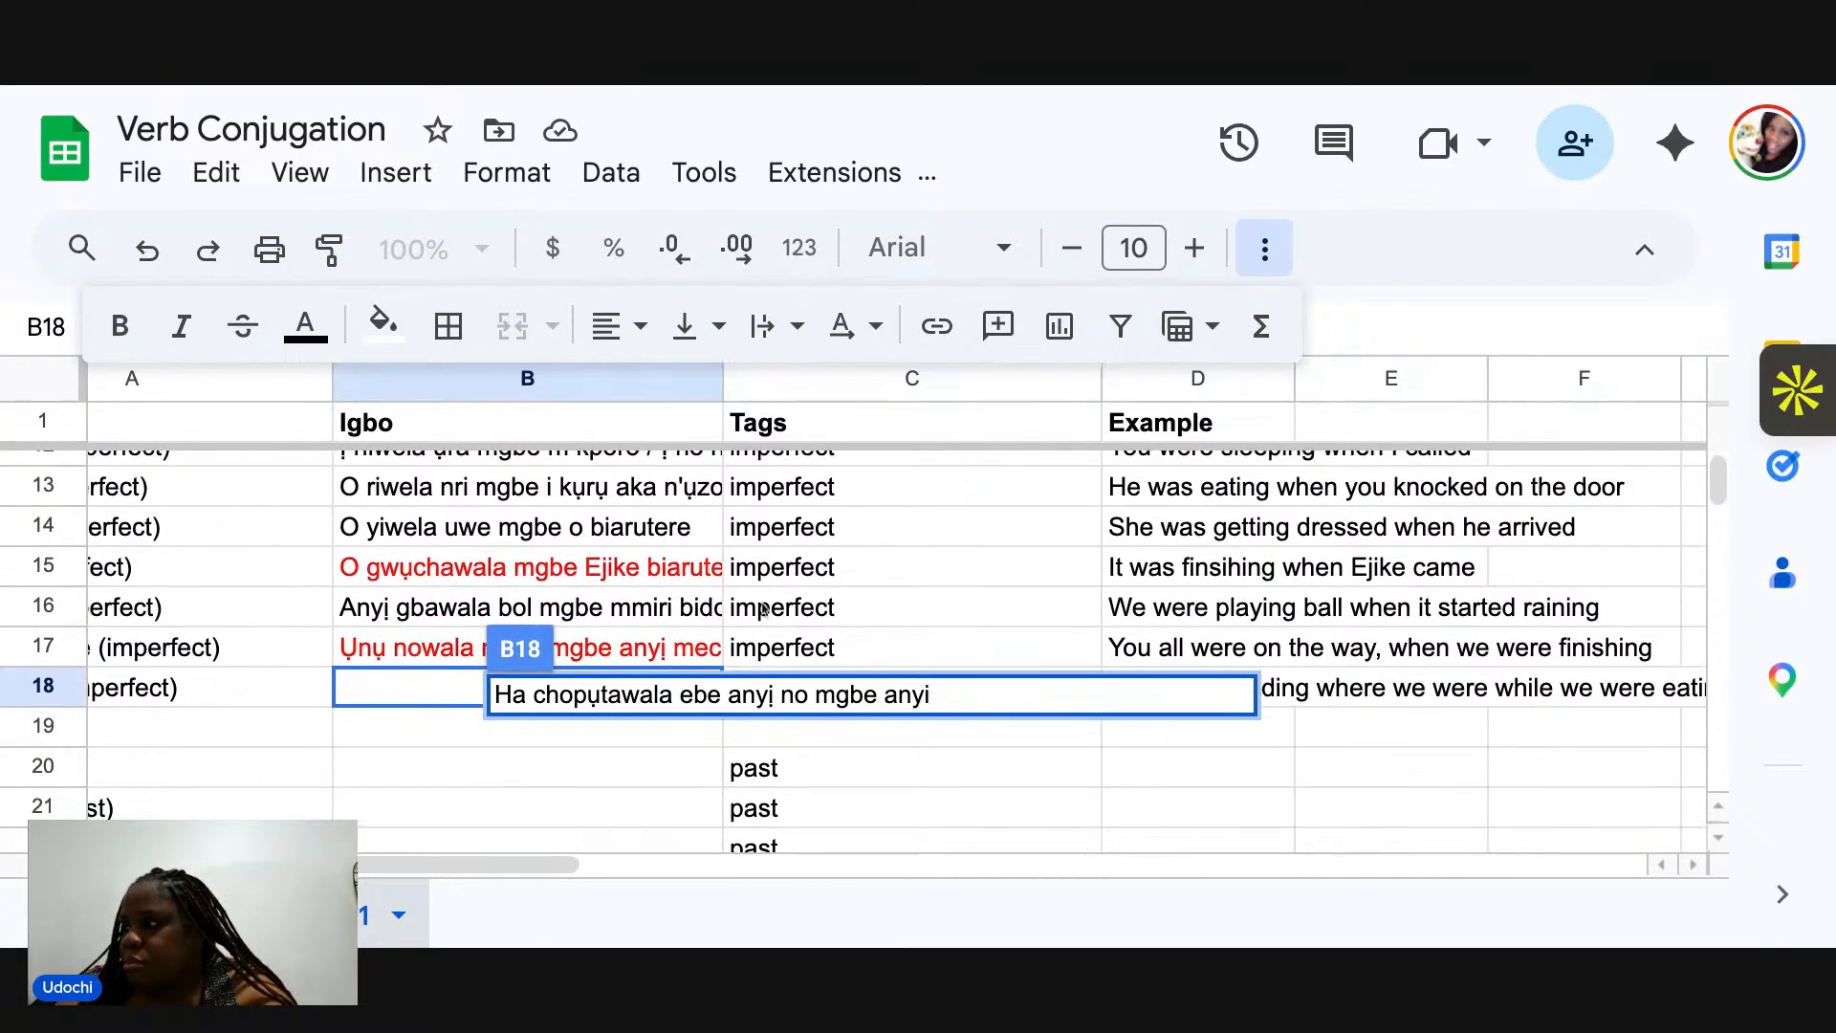
scroll(762, 609, "left", 2)
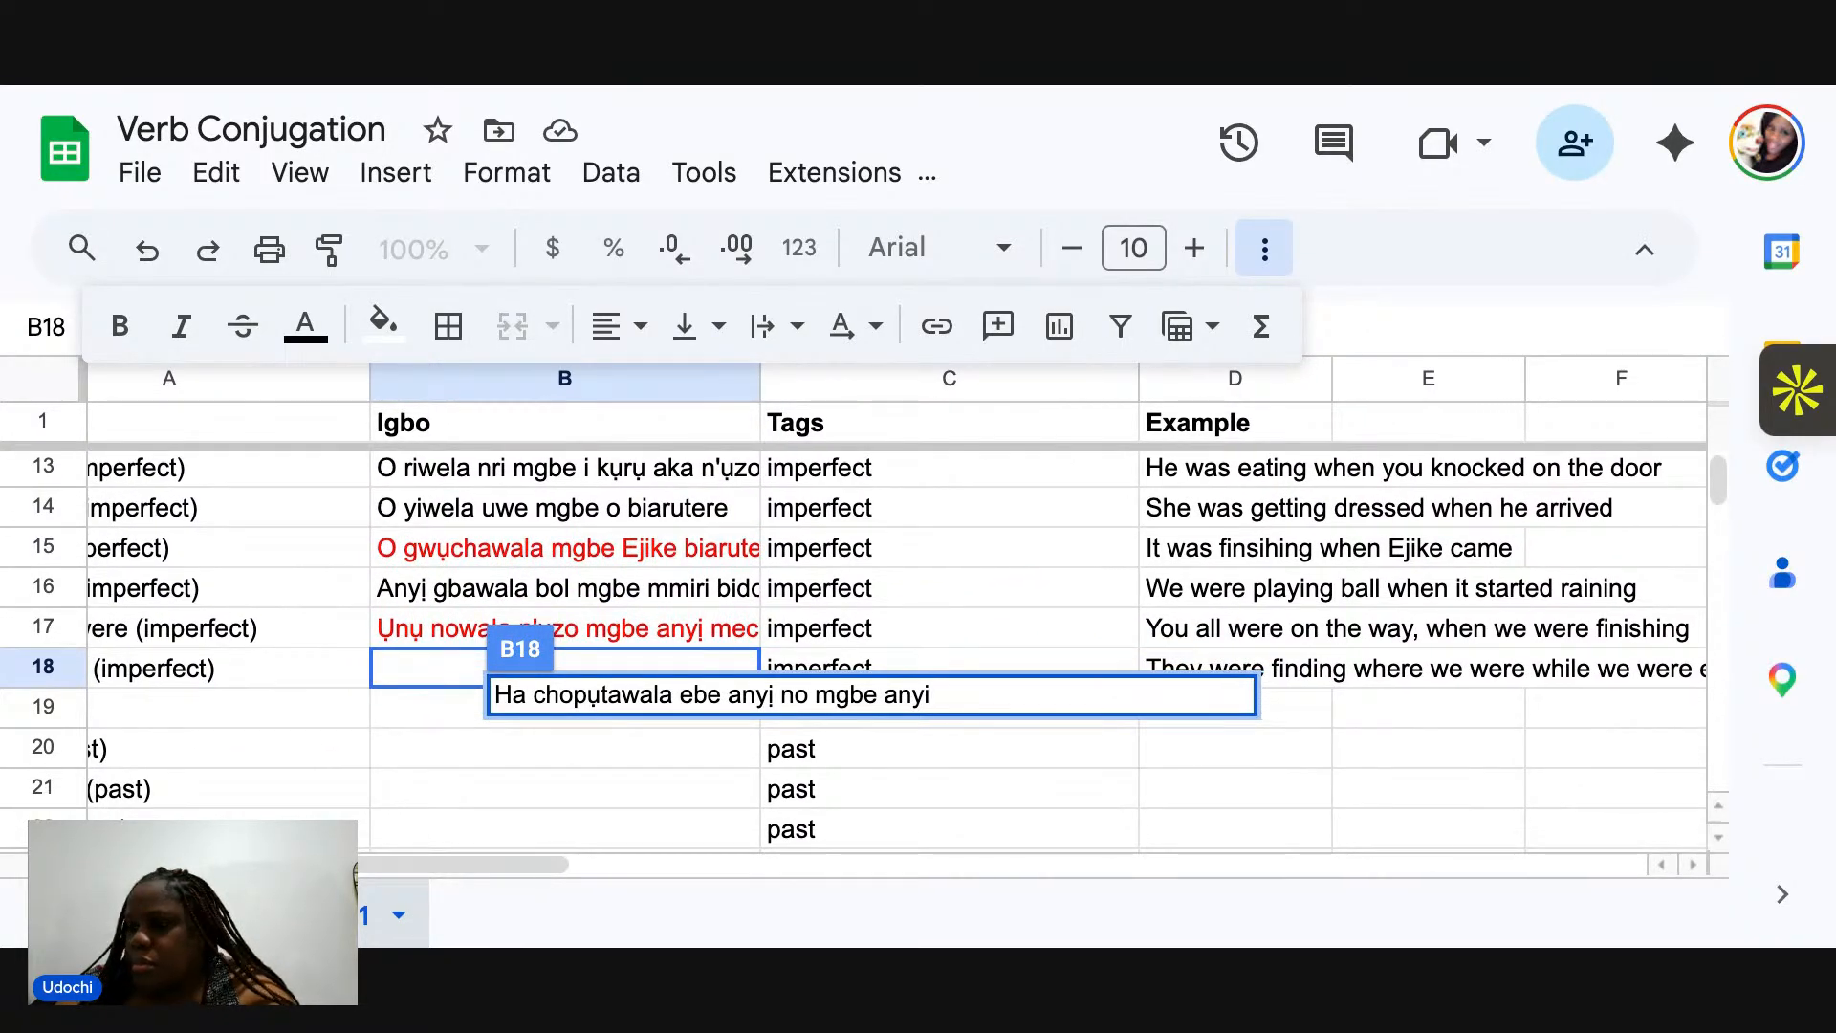
type("na-er")
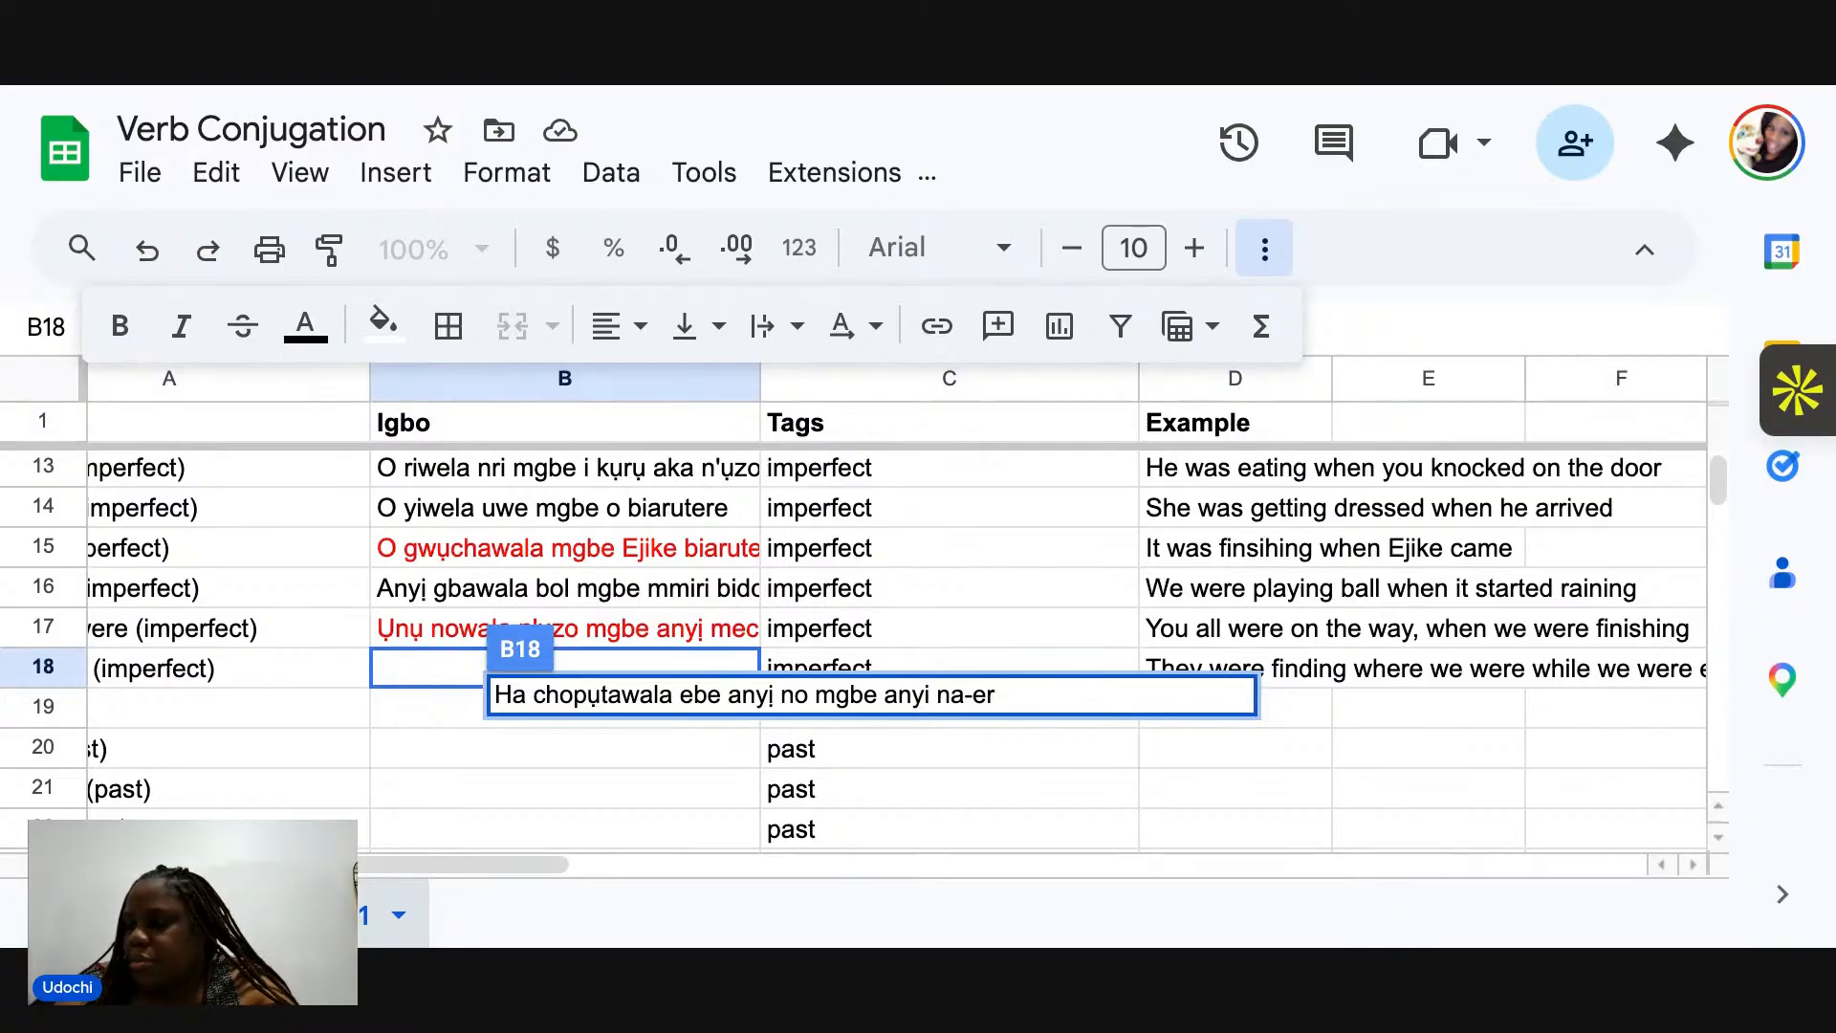
key("BackSpace")
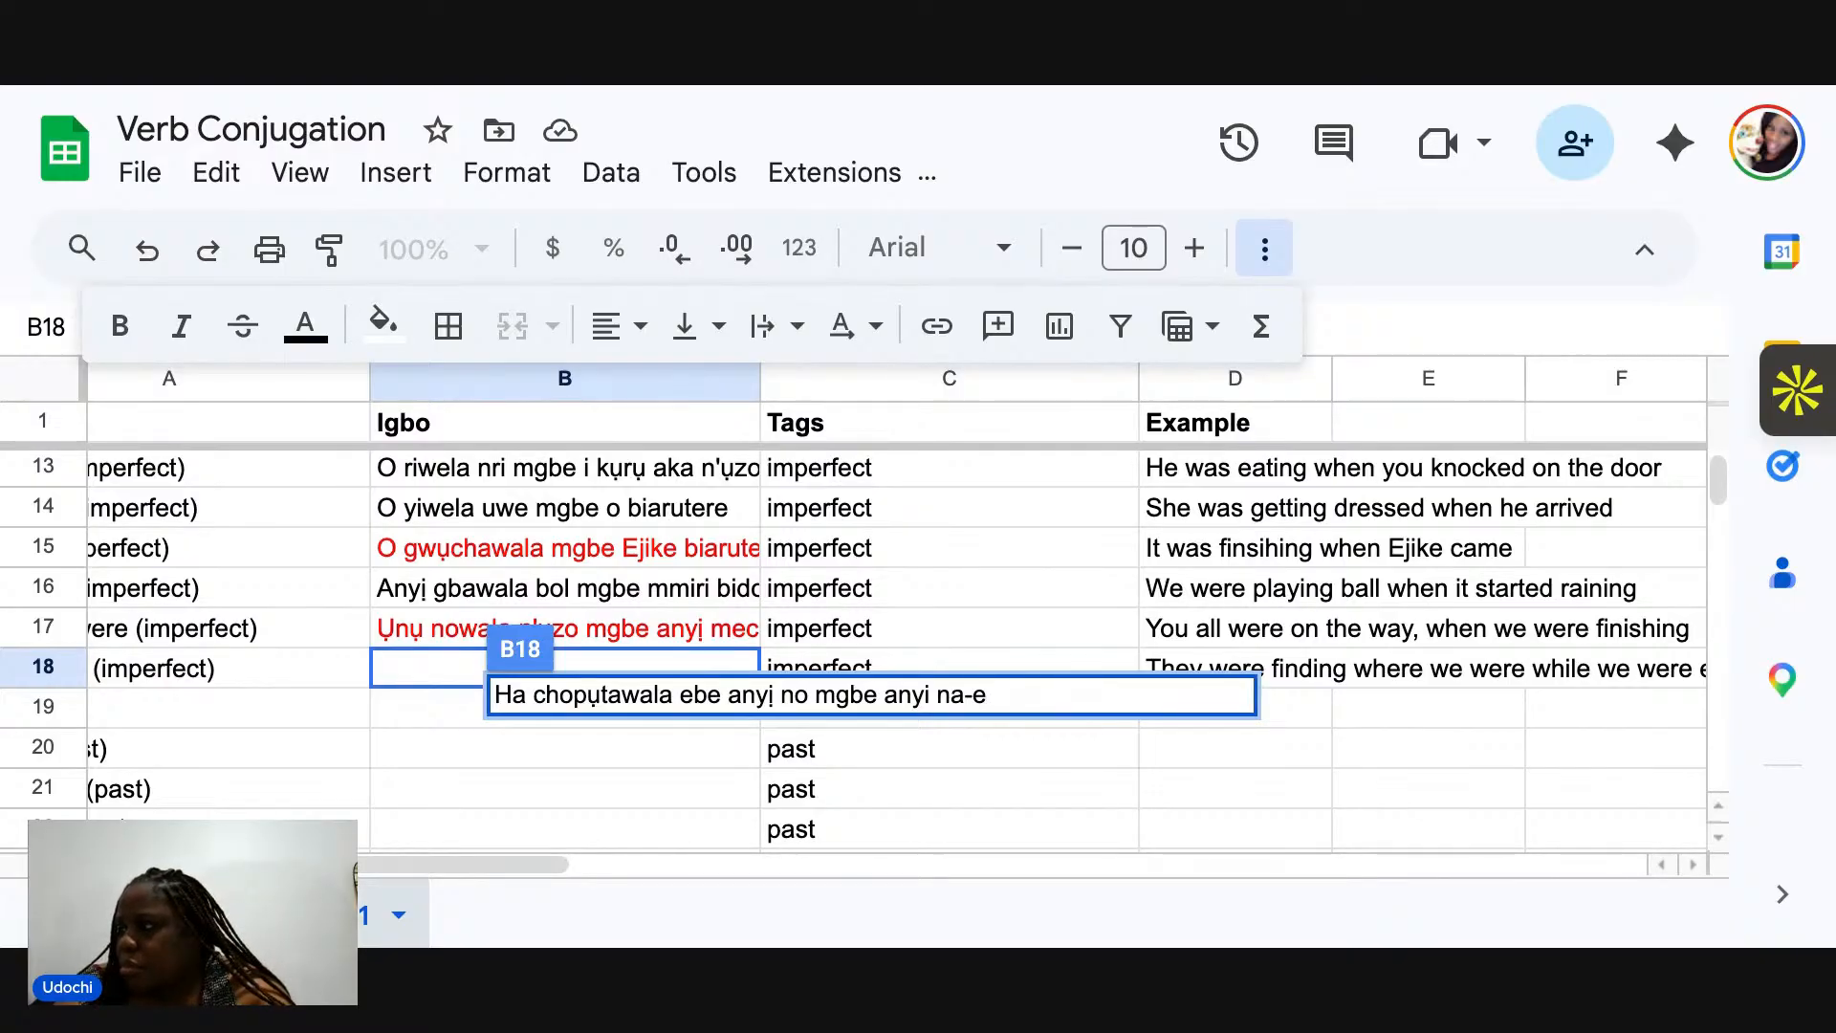
scroll(866, 595, "right", 2)
scroll(866, 595, "down", 1)
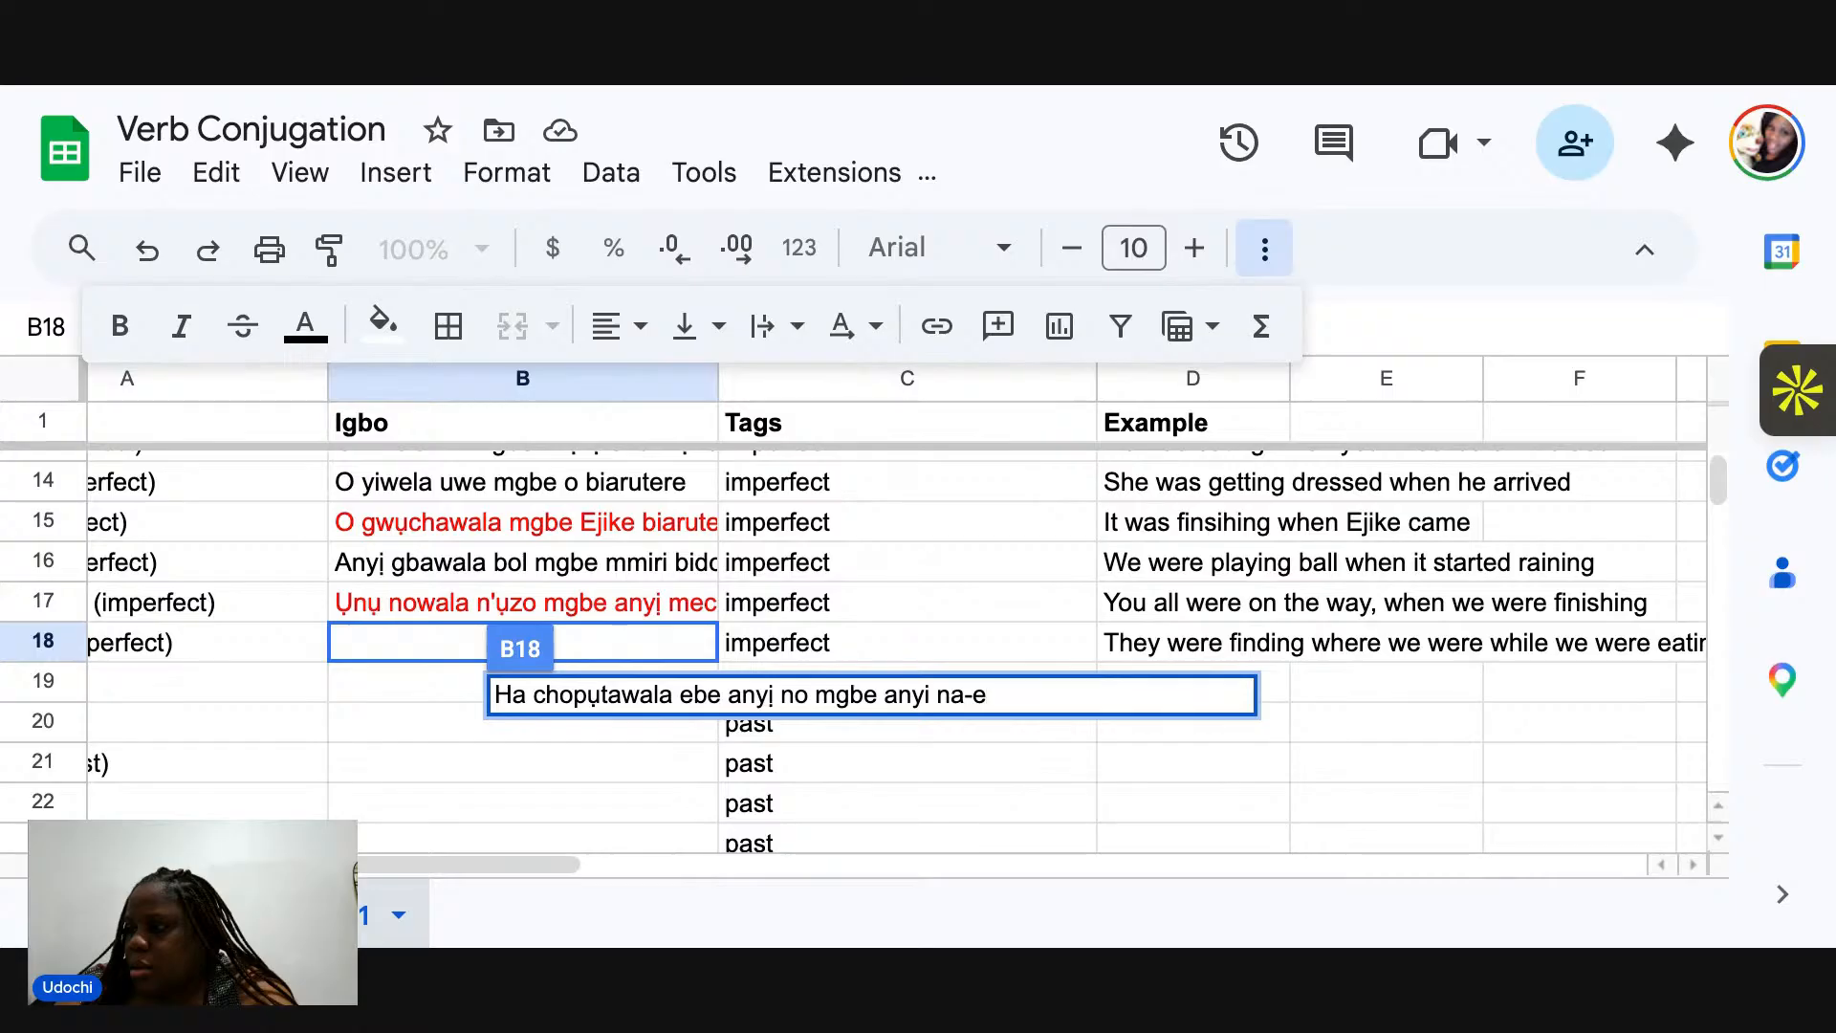
key("BackSpace")
key("BackSpace")
key("BackSpace")
key("BackSpace")
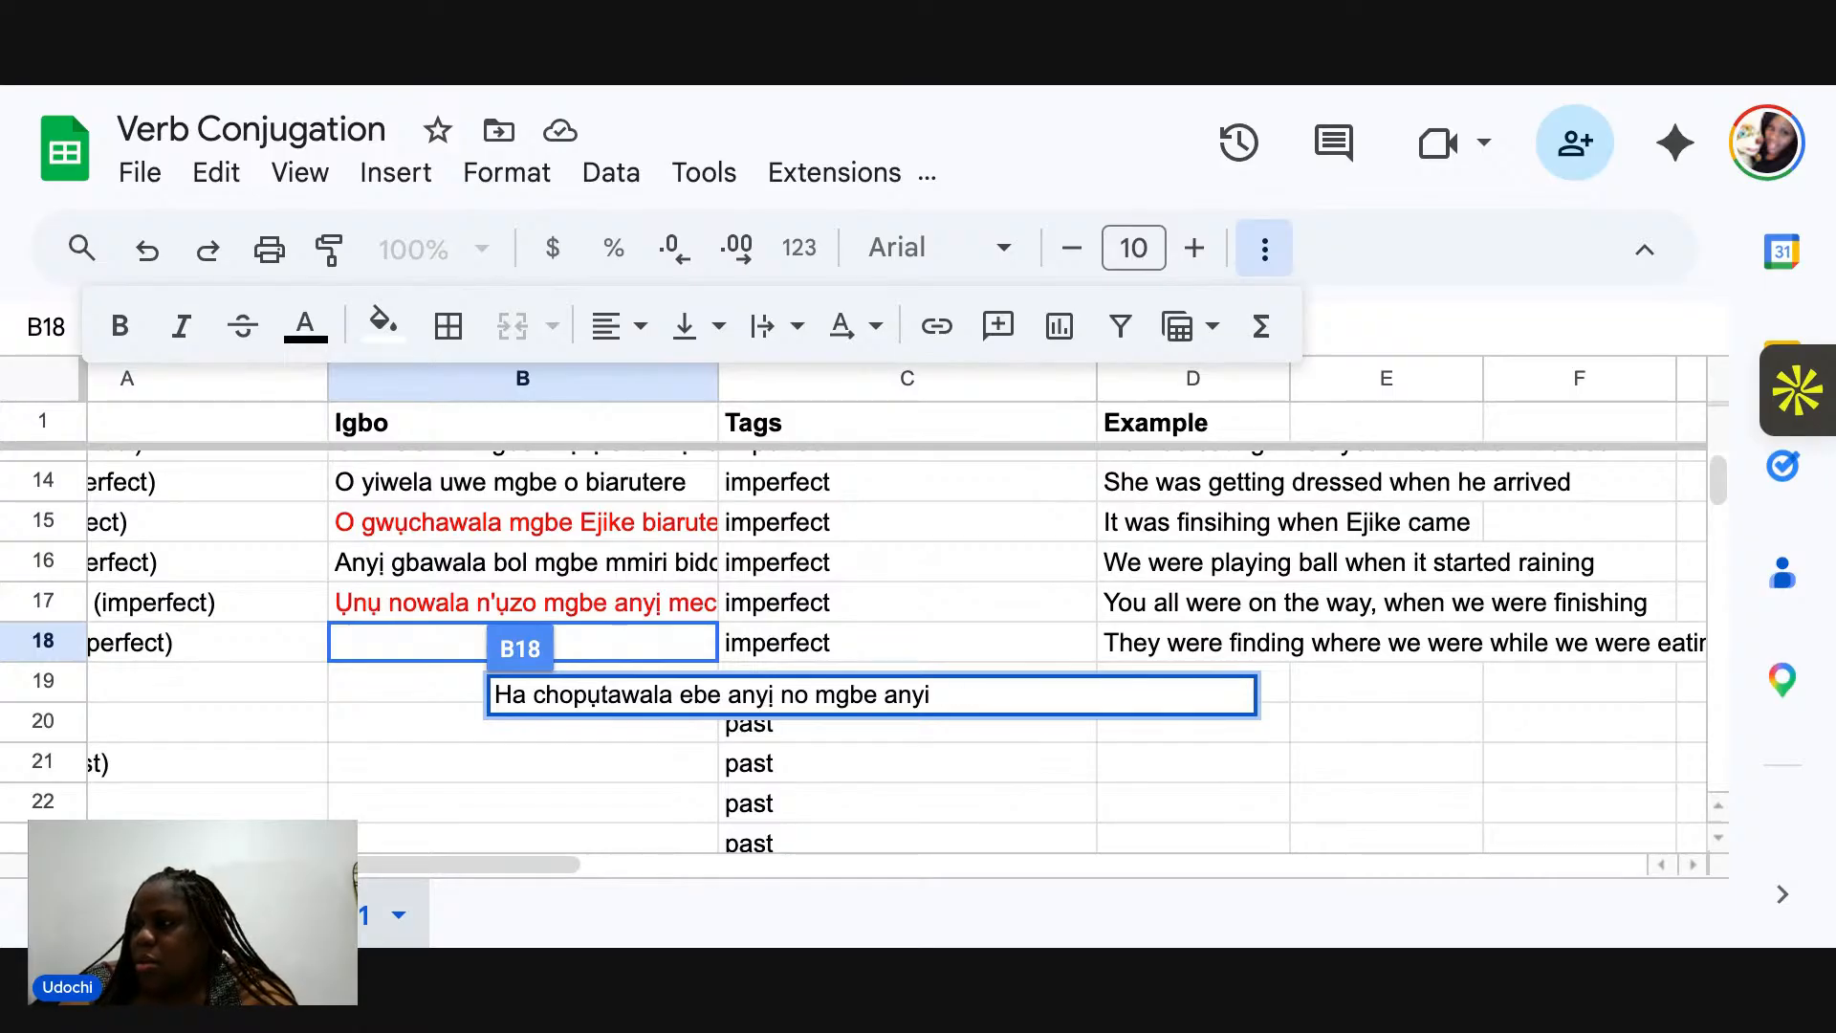
Finish the Igbo sentence in cell B18 with "riwela nri" and commit the entry.
type("r")
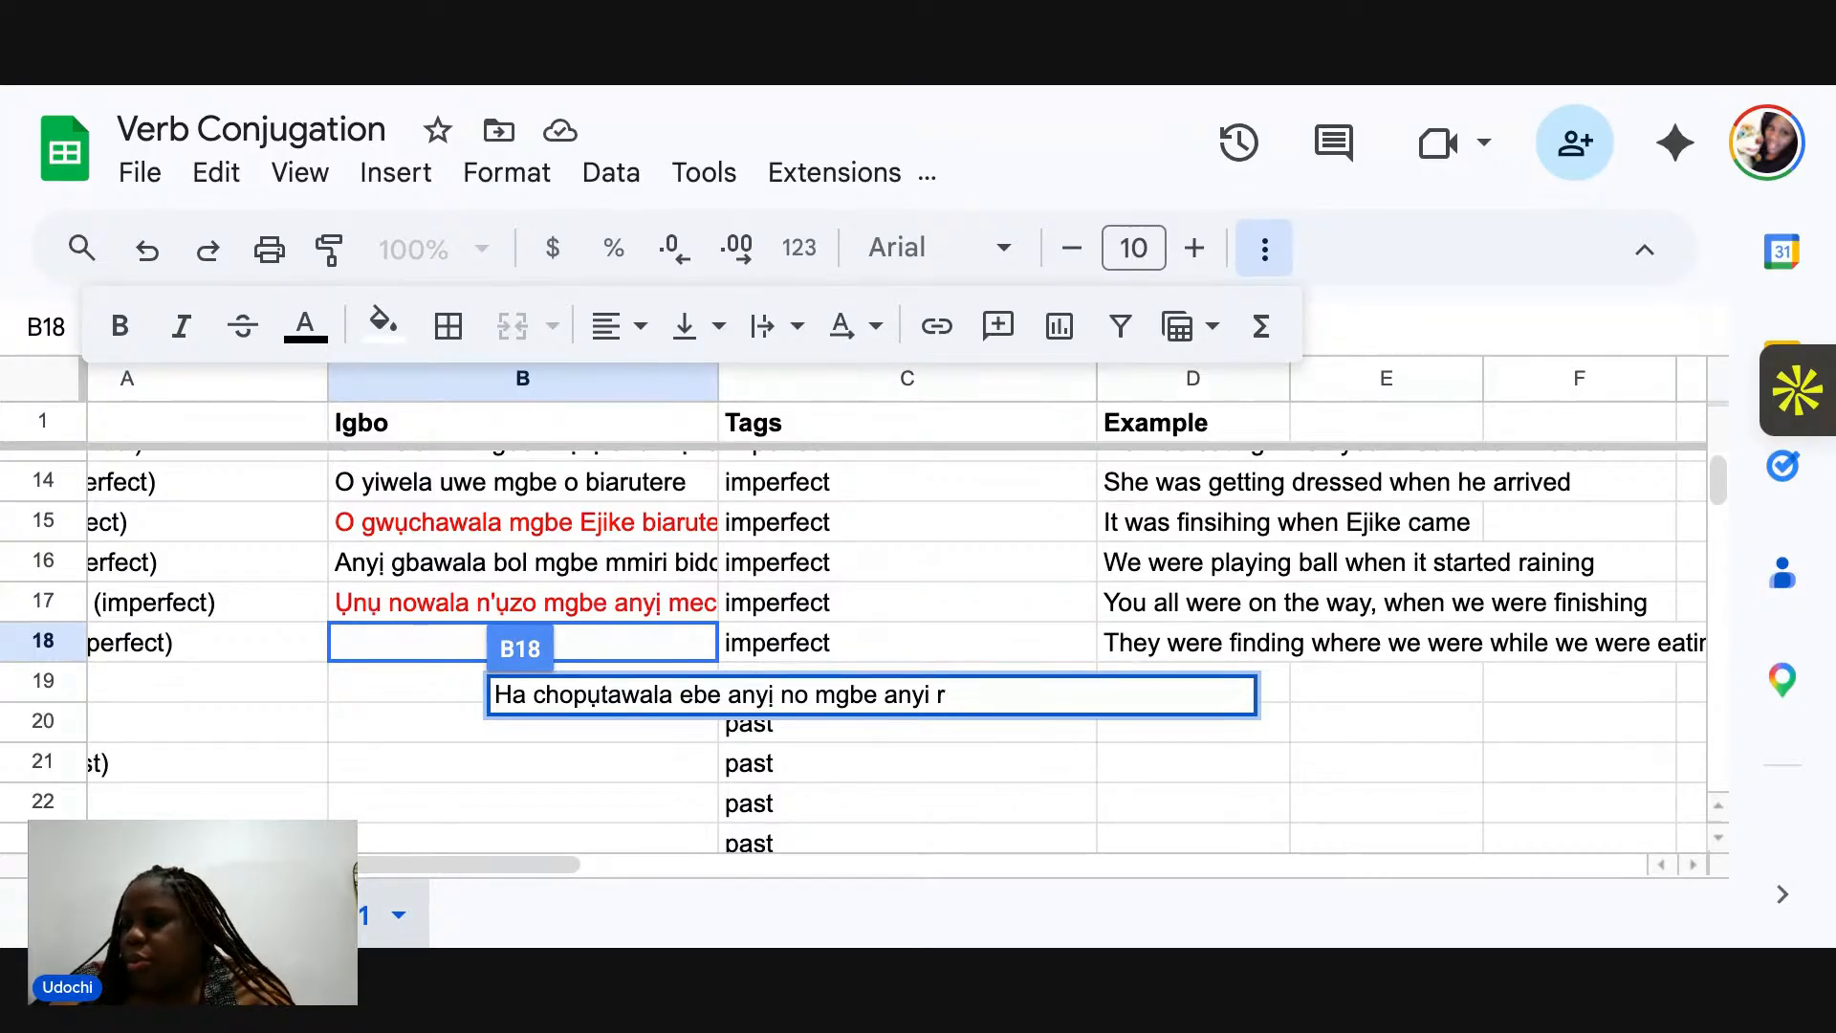
type("iwela n")
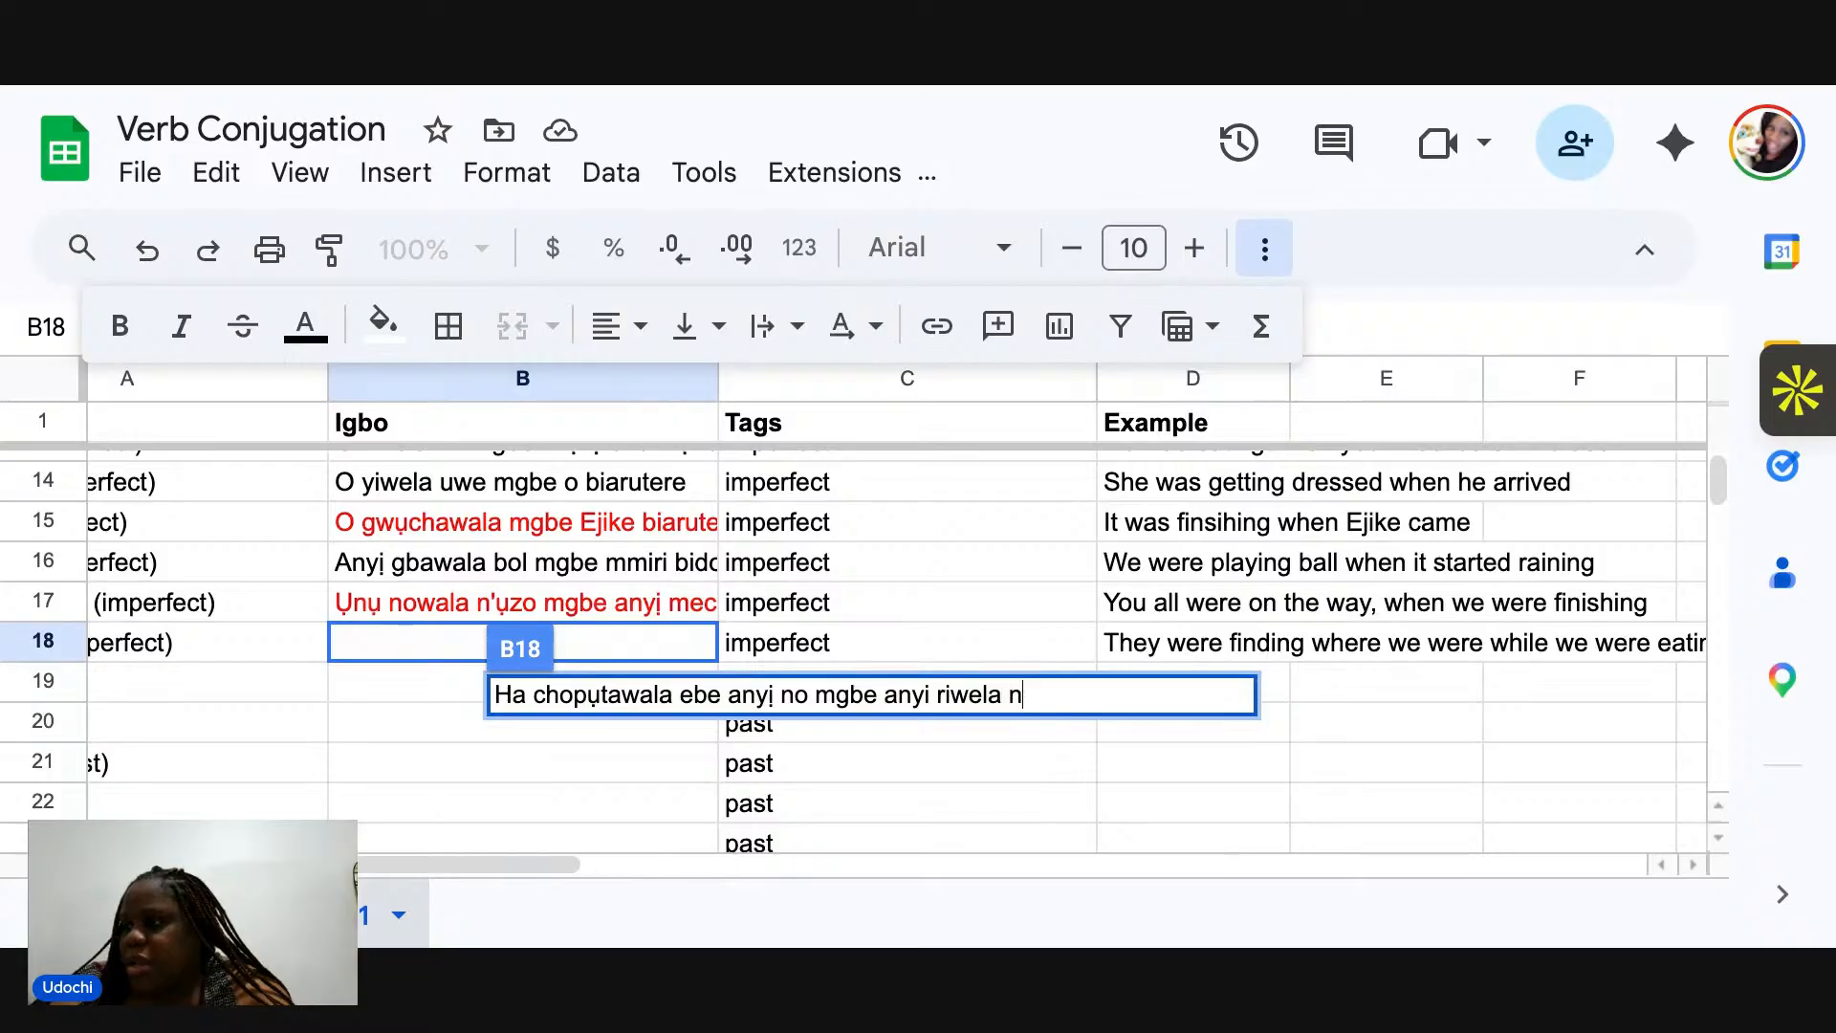
type("ri")
key("Return")
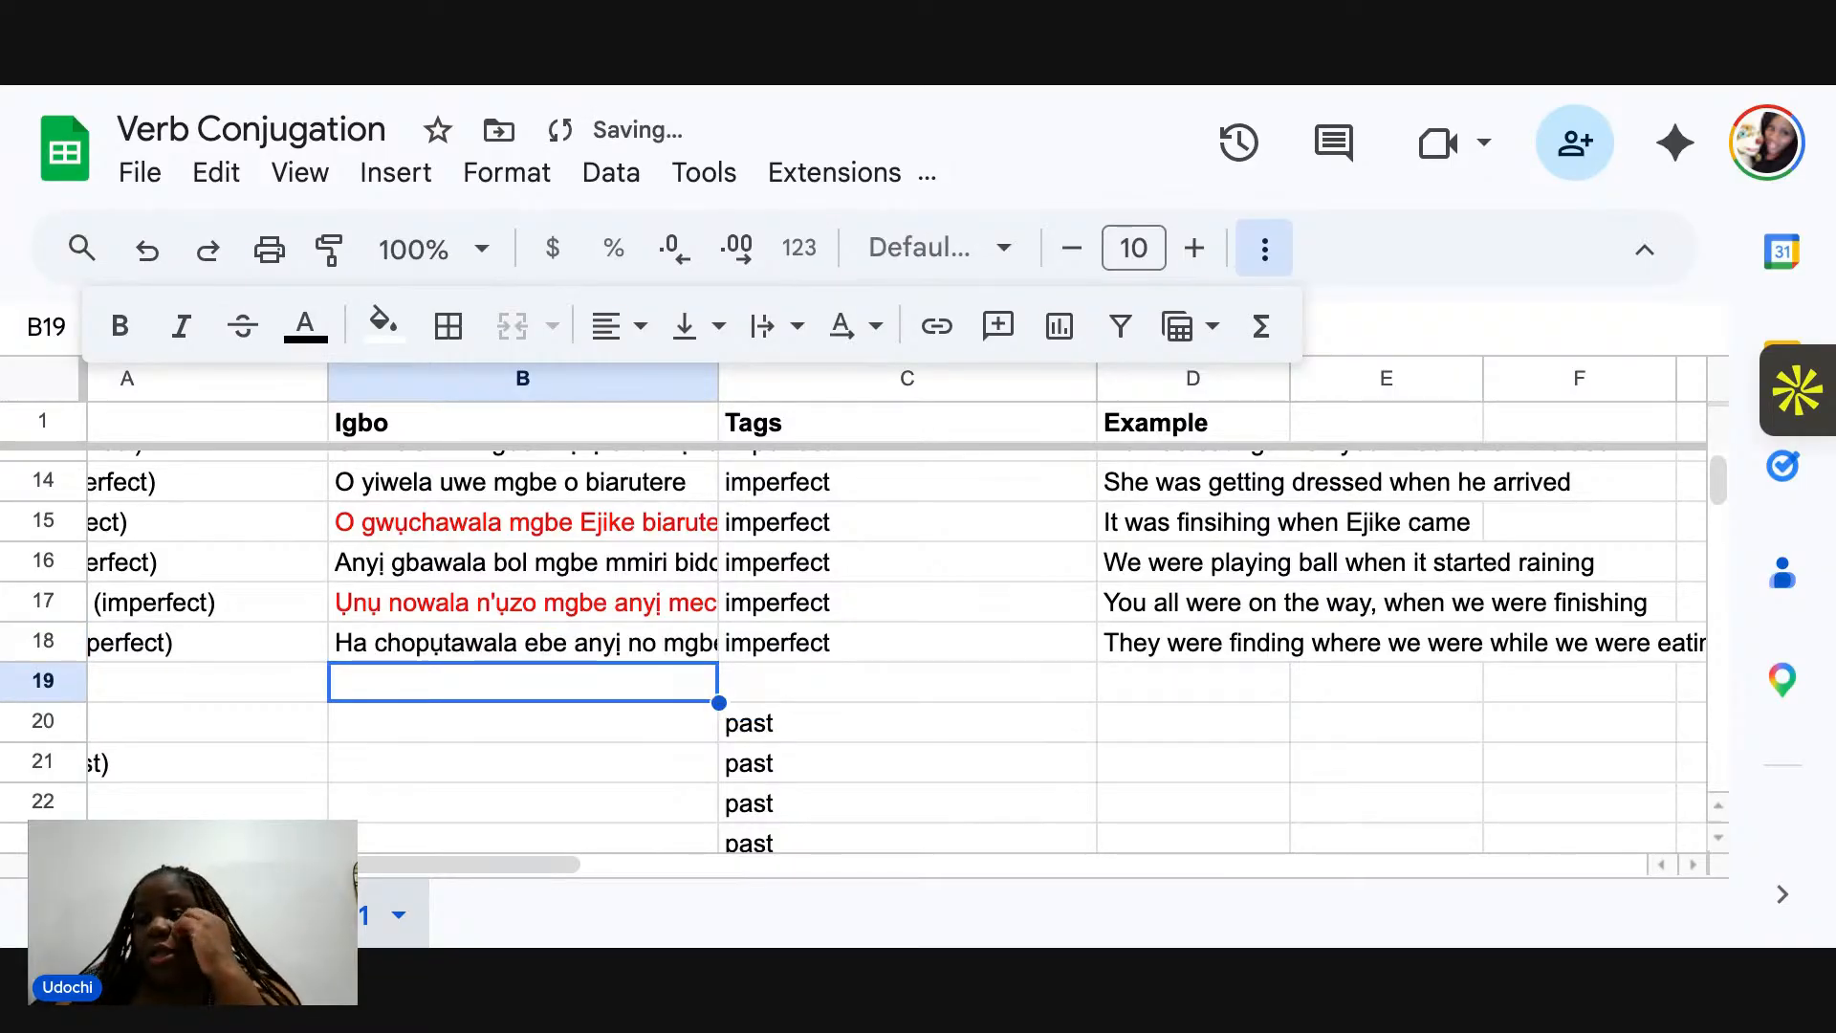
Display the full Igbo sentence of cell B18 and compare it with the English example in its row.
left_click(627, 645)
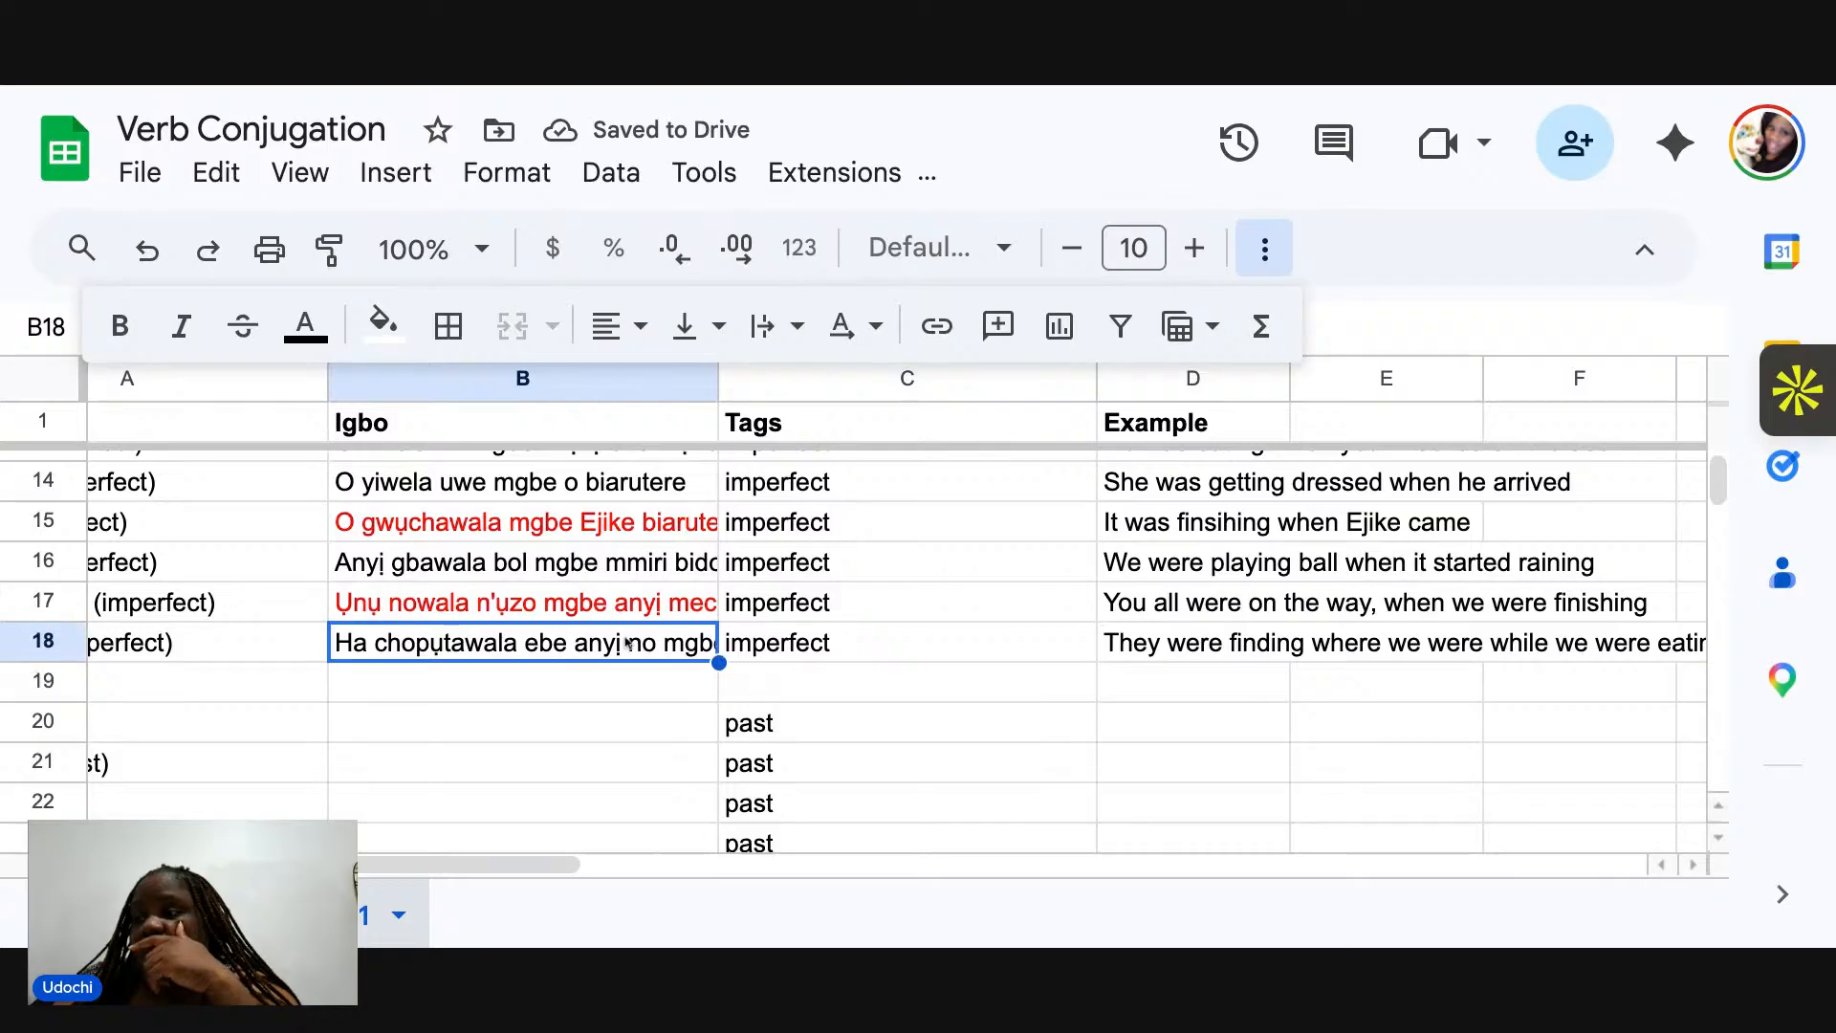
left_click(1264, 249)
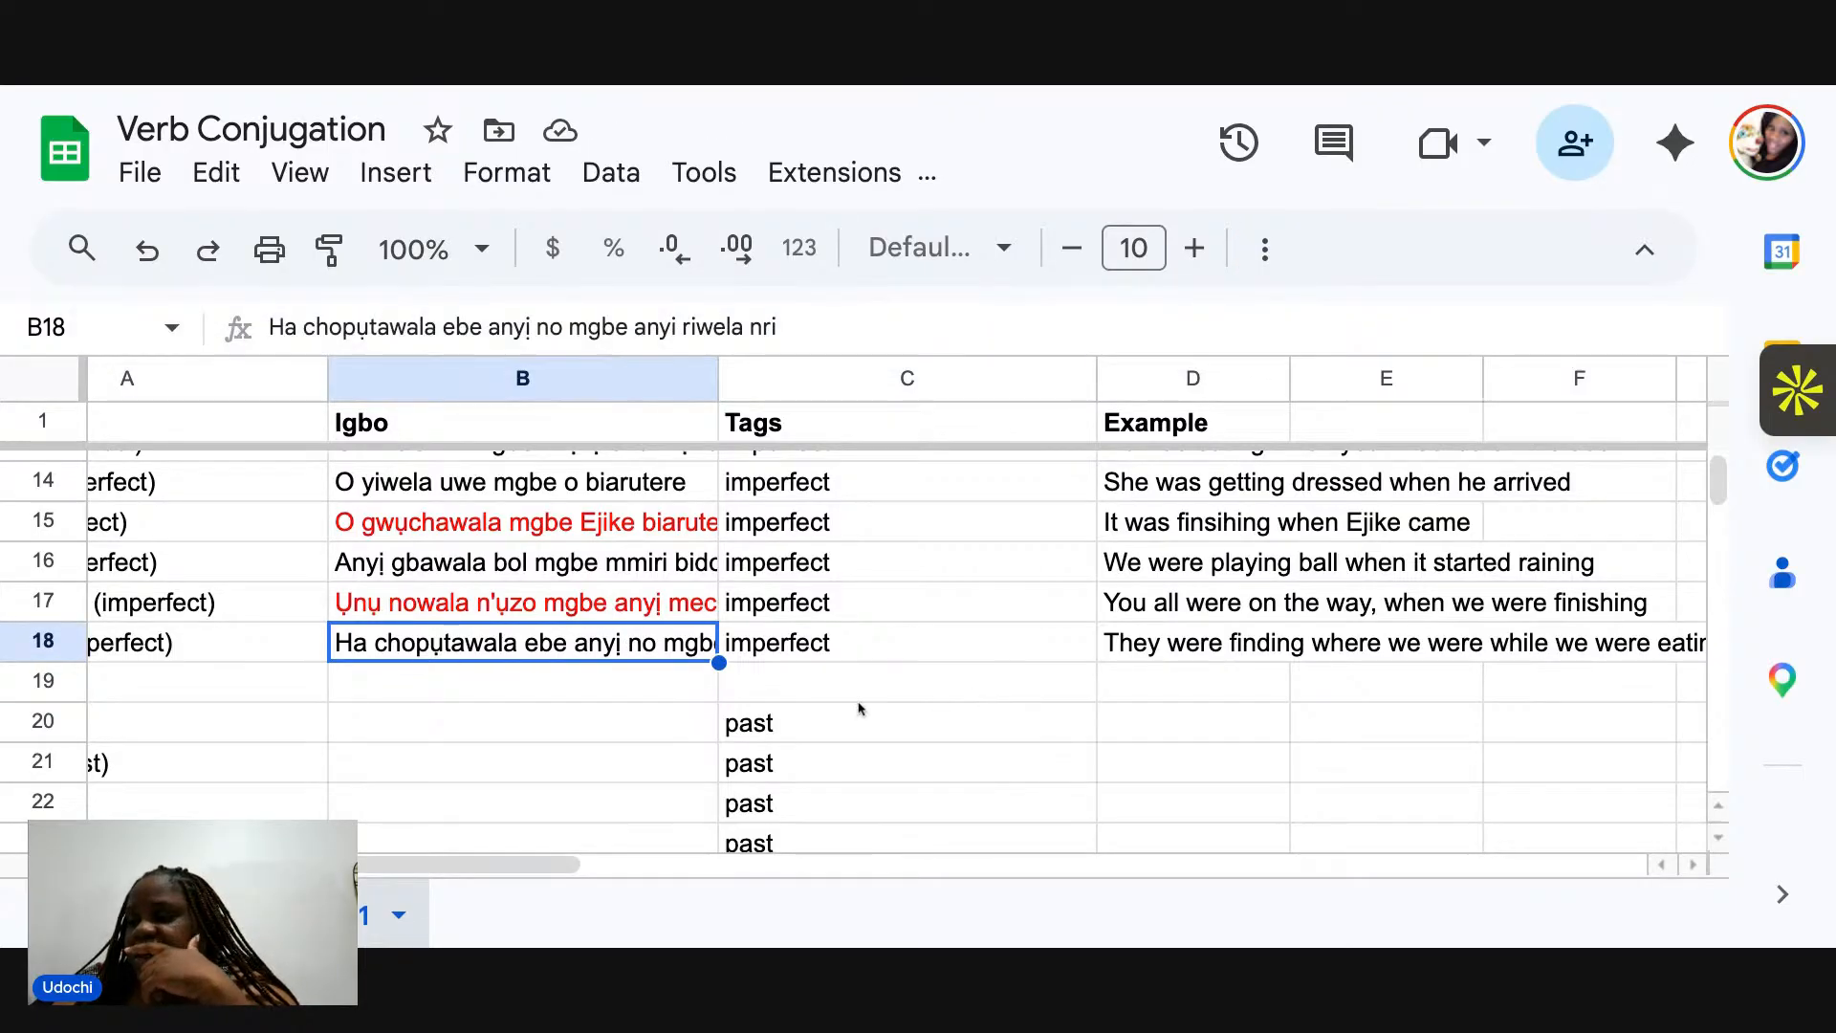
scroll(574, 723, "left", 3)
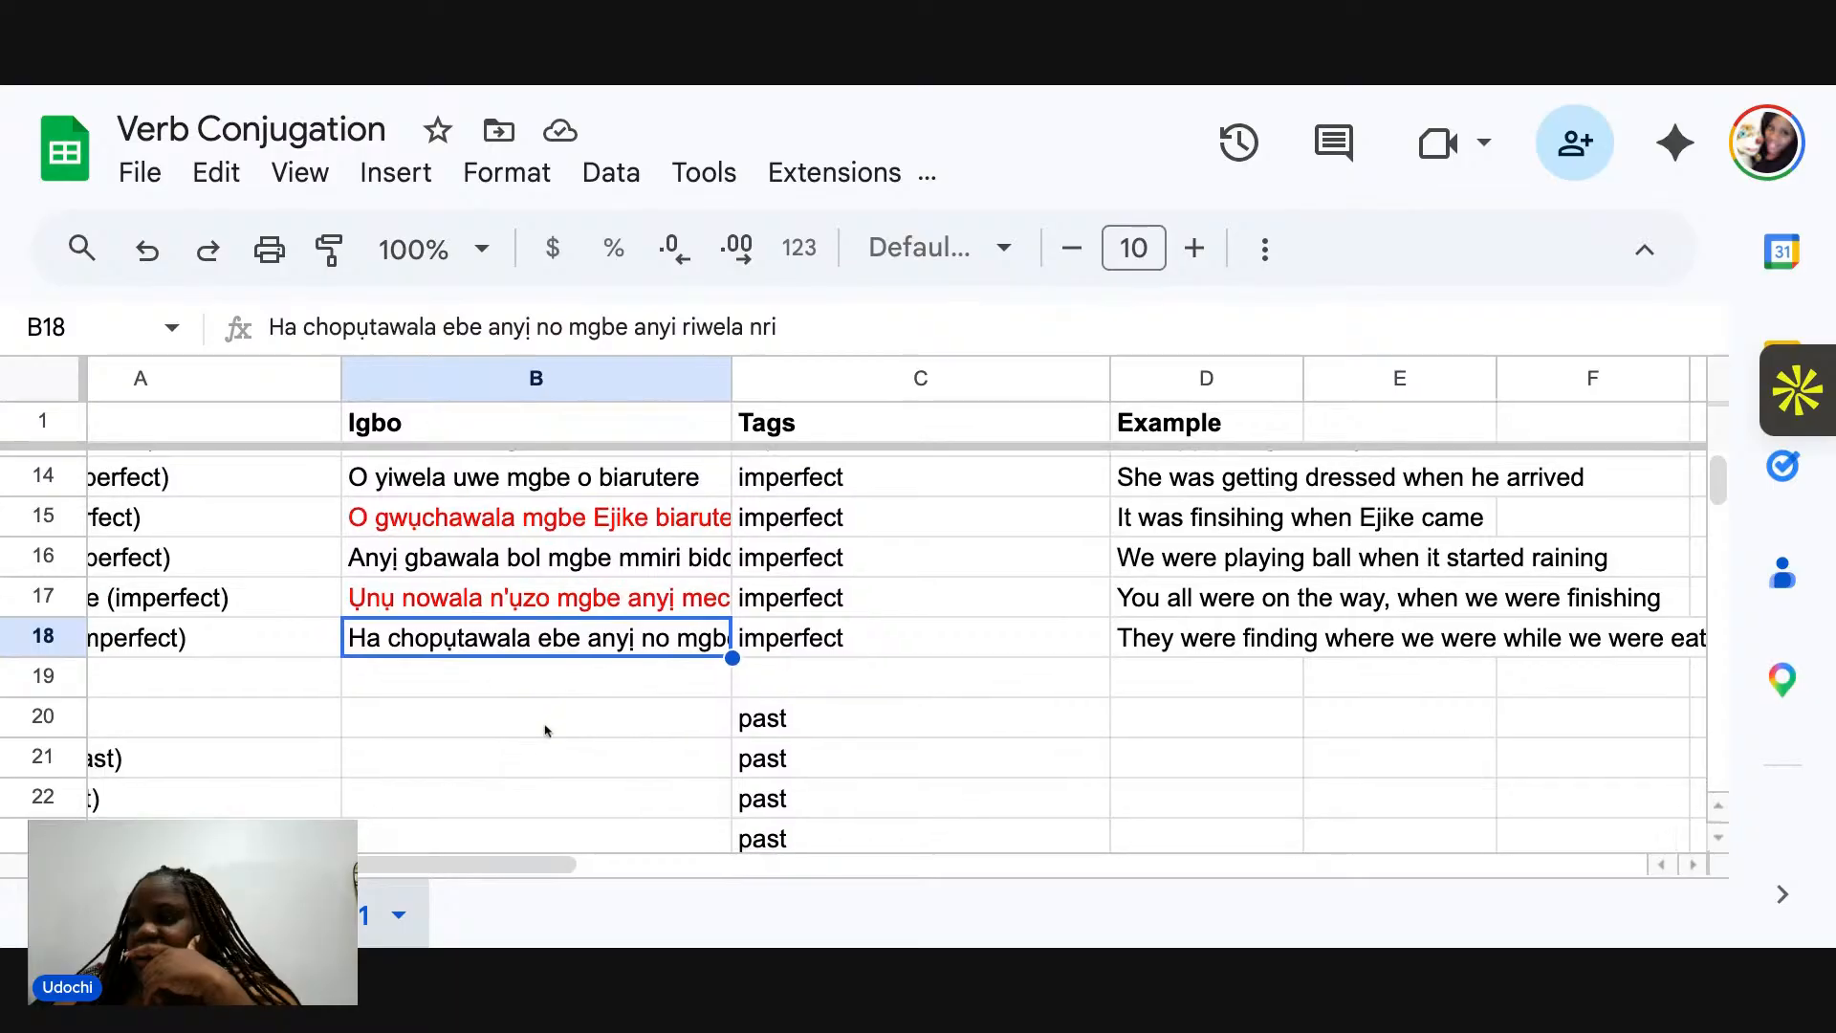
scroll(546, 730, "right", 3)
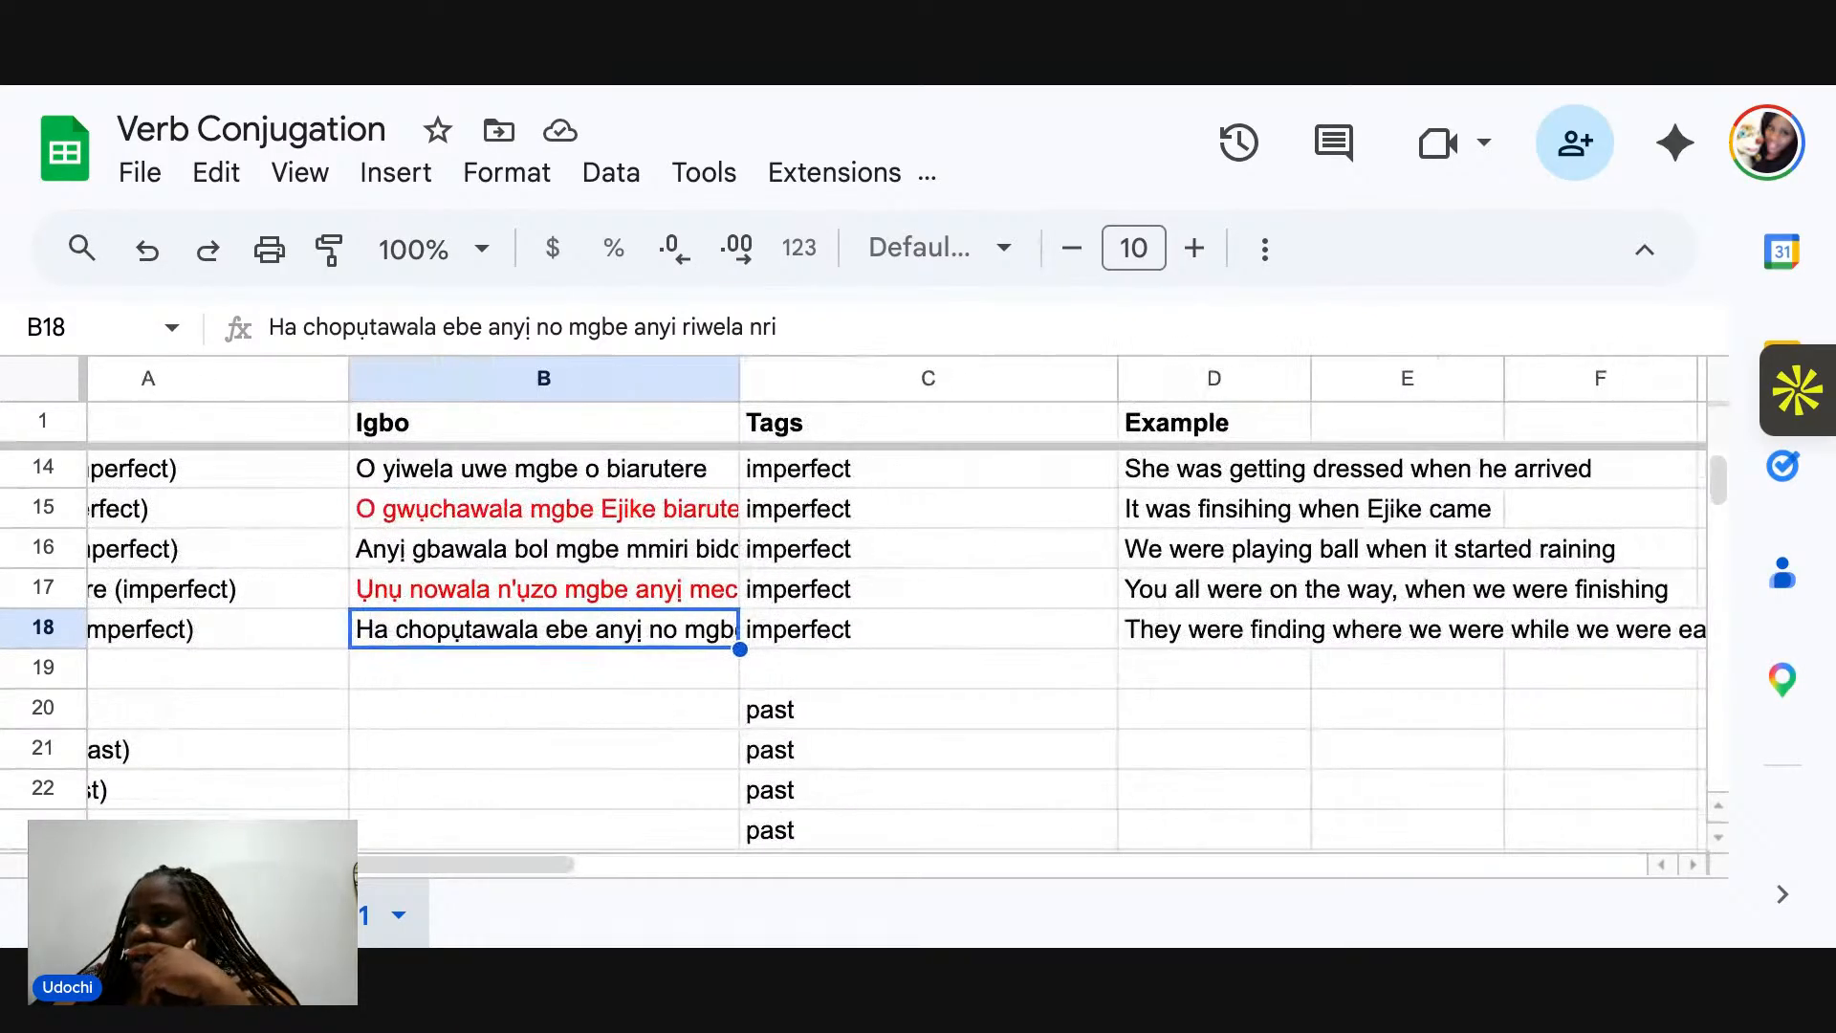
Review the imperfect rows with their Igbo sentences and English examples, and the past-tense rows below them.
scroll(546, 730, "right", 1)
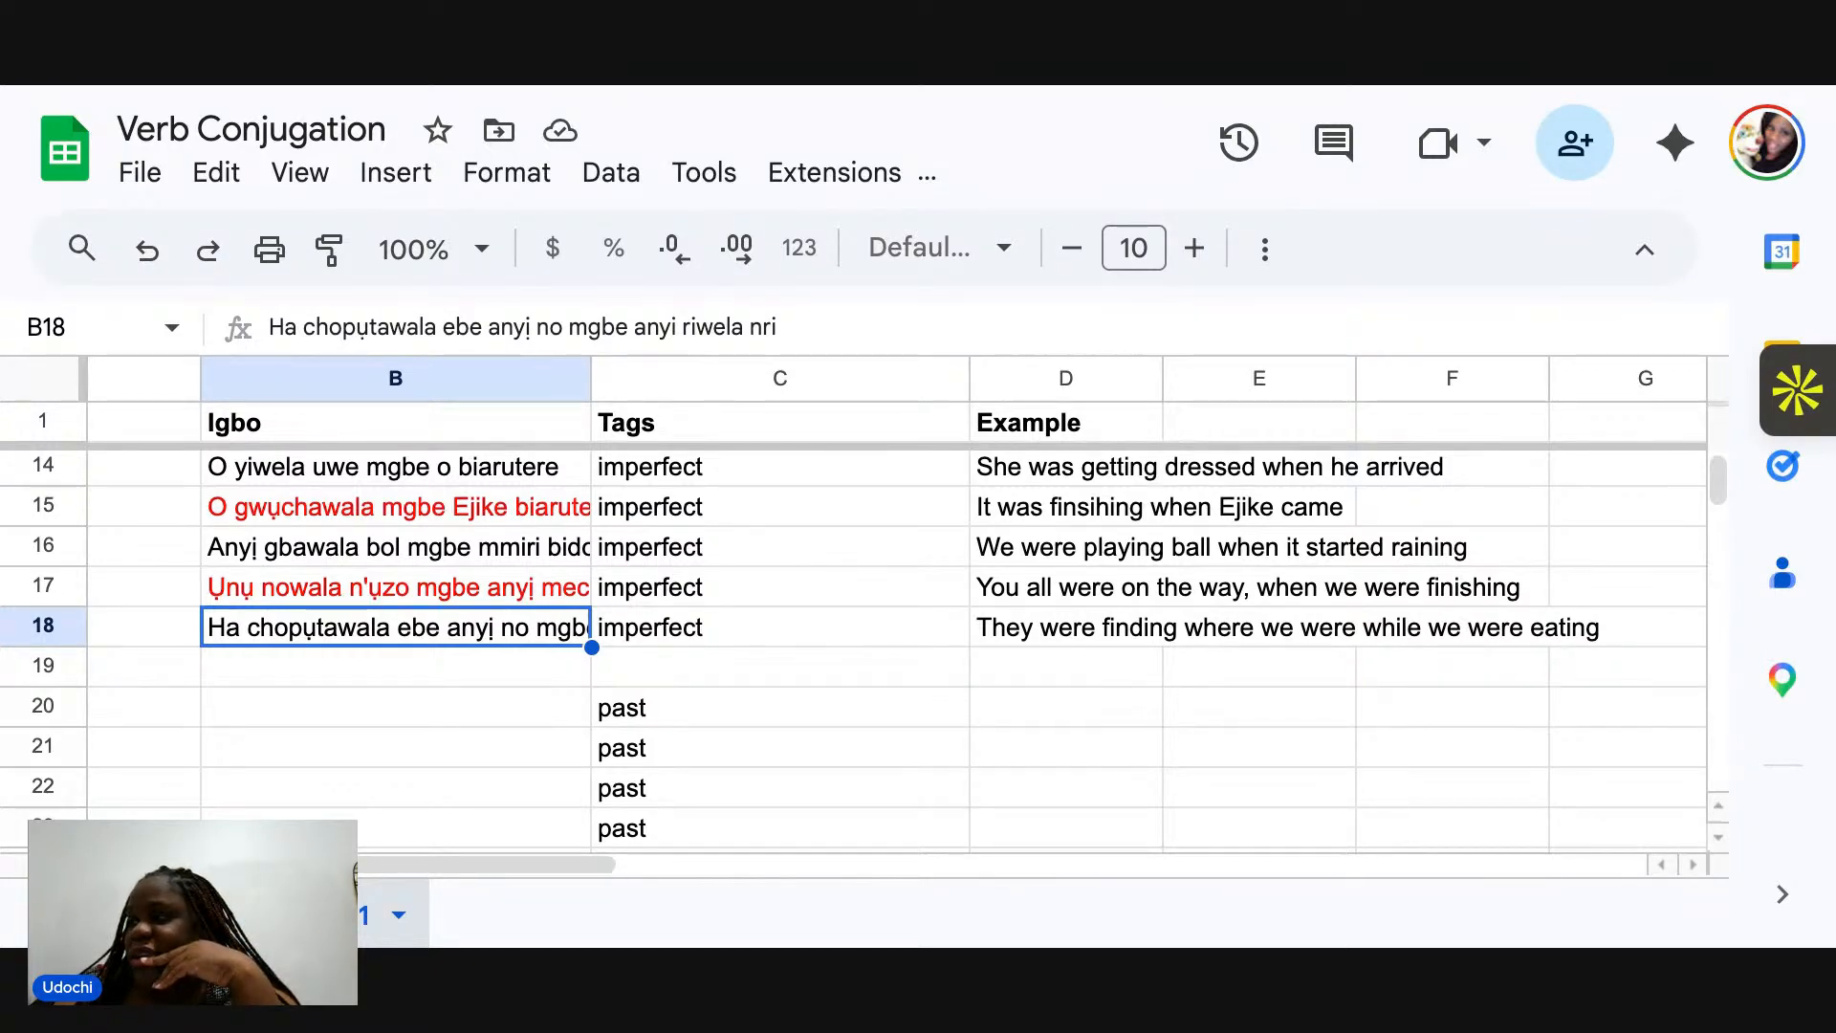
scroll(896, 614, "left", 3)
scroll(896, 614, "down", 1)
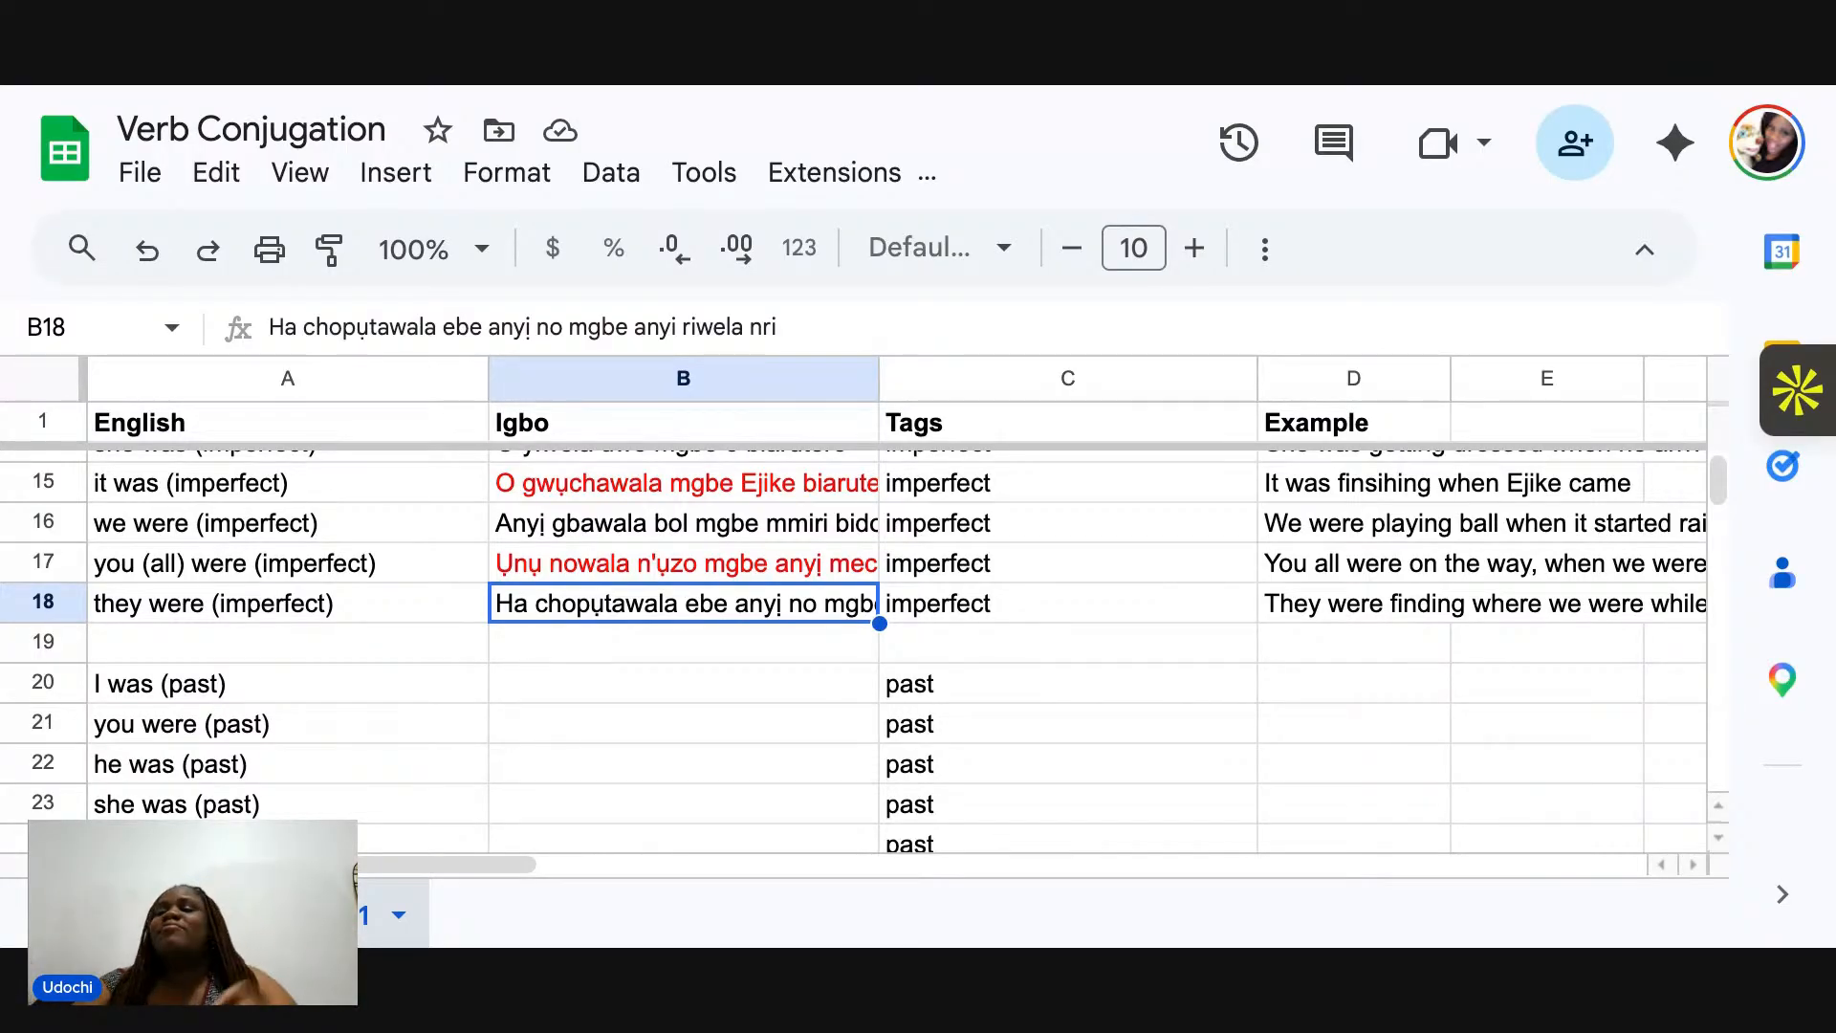
scroll(679, 662, "up", 3)
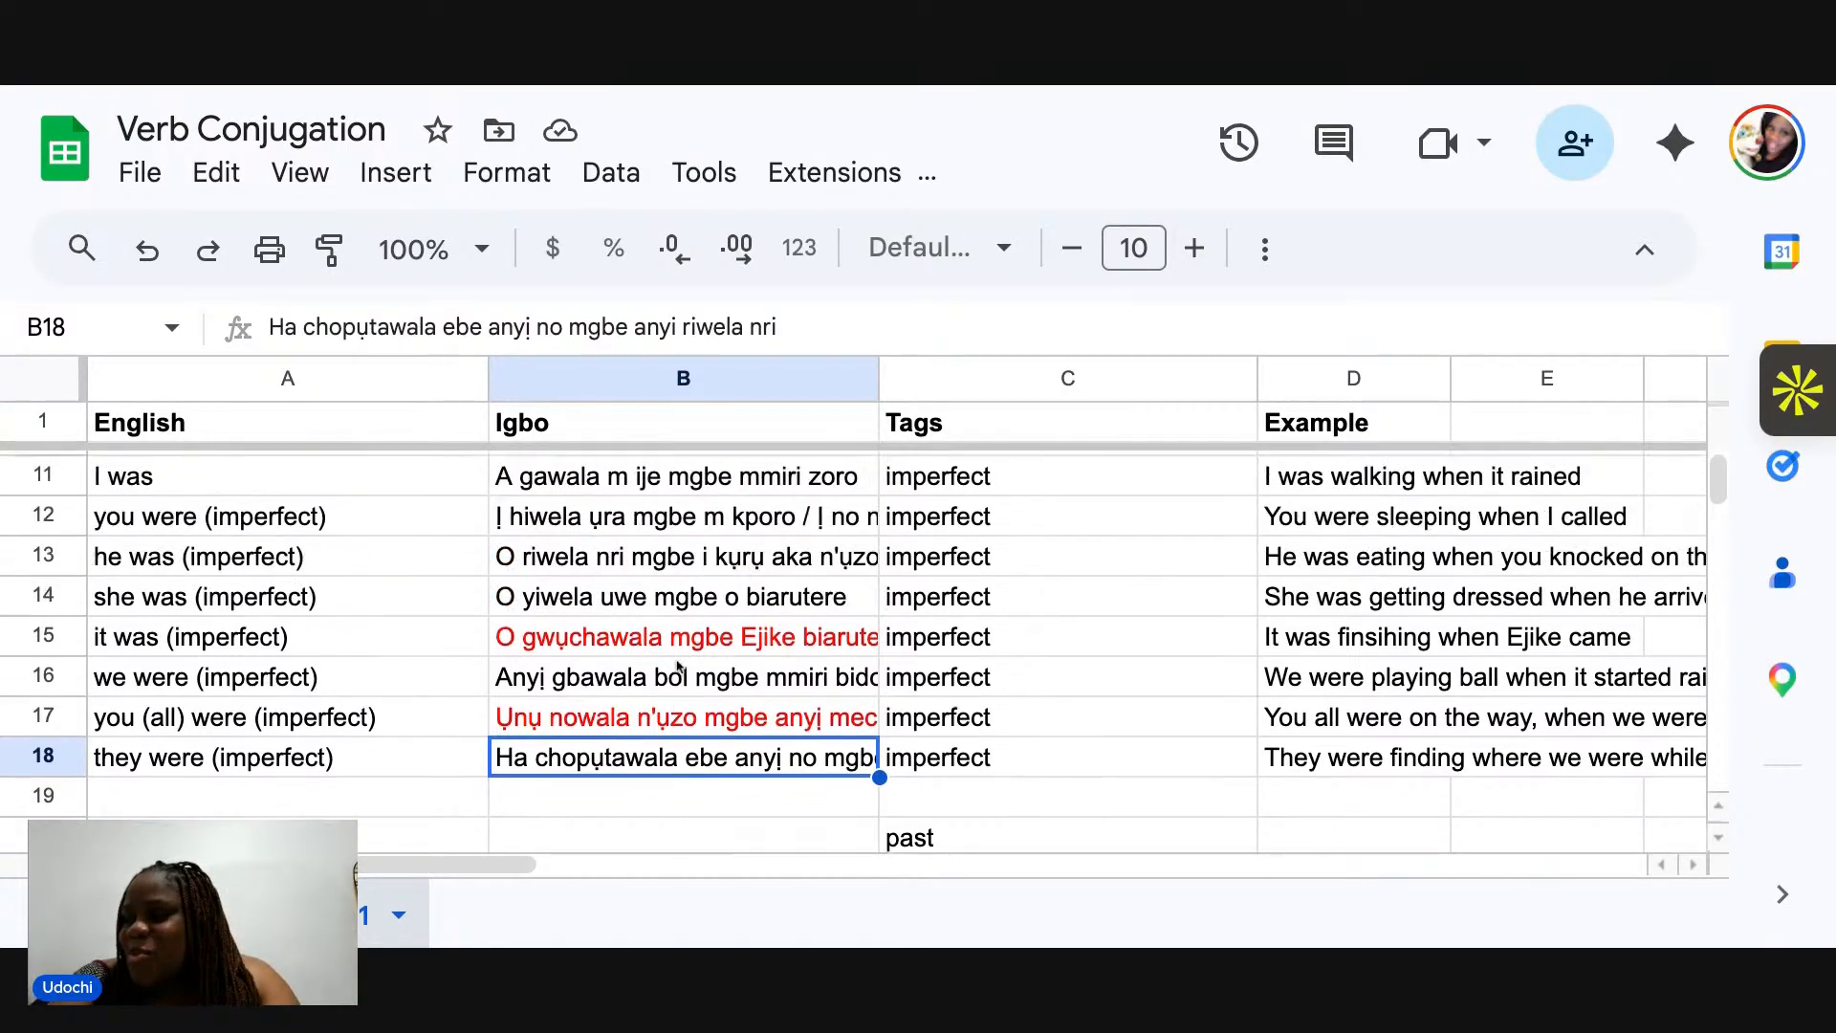
scroll(679, 663, "down", 5)
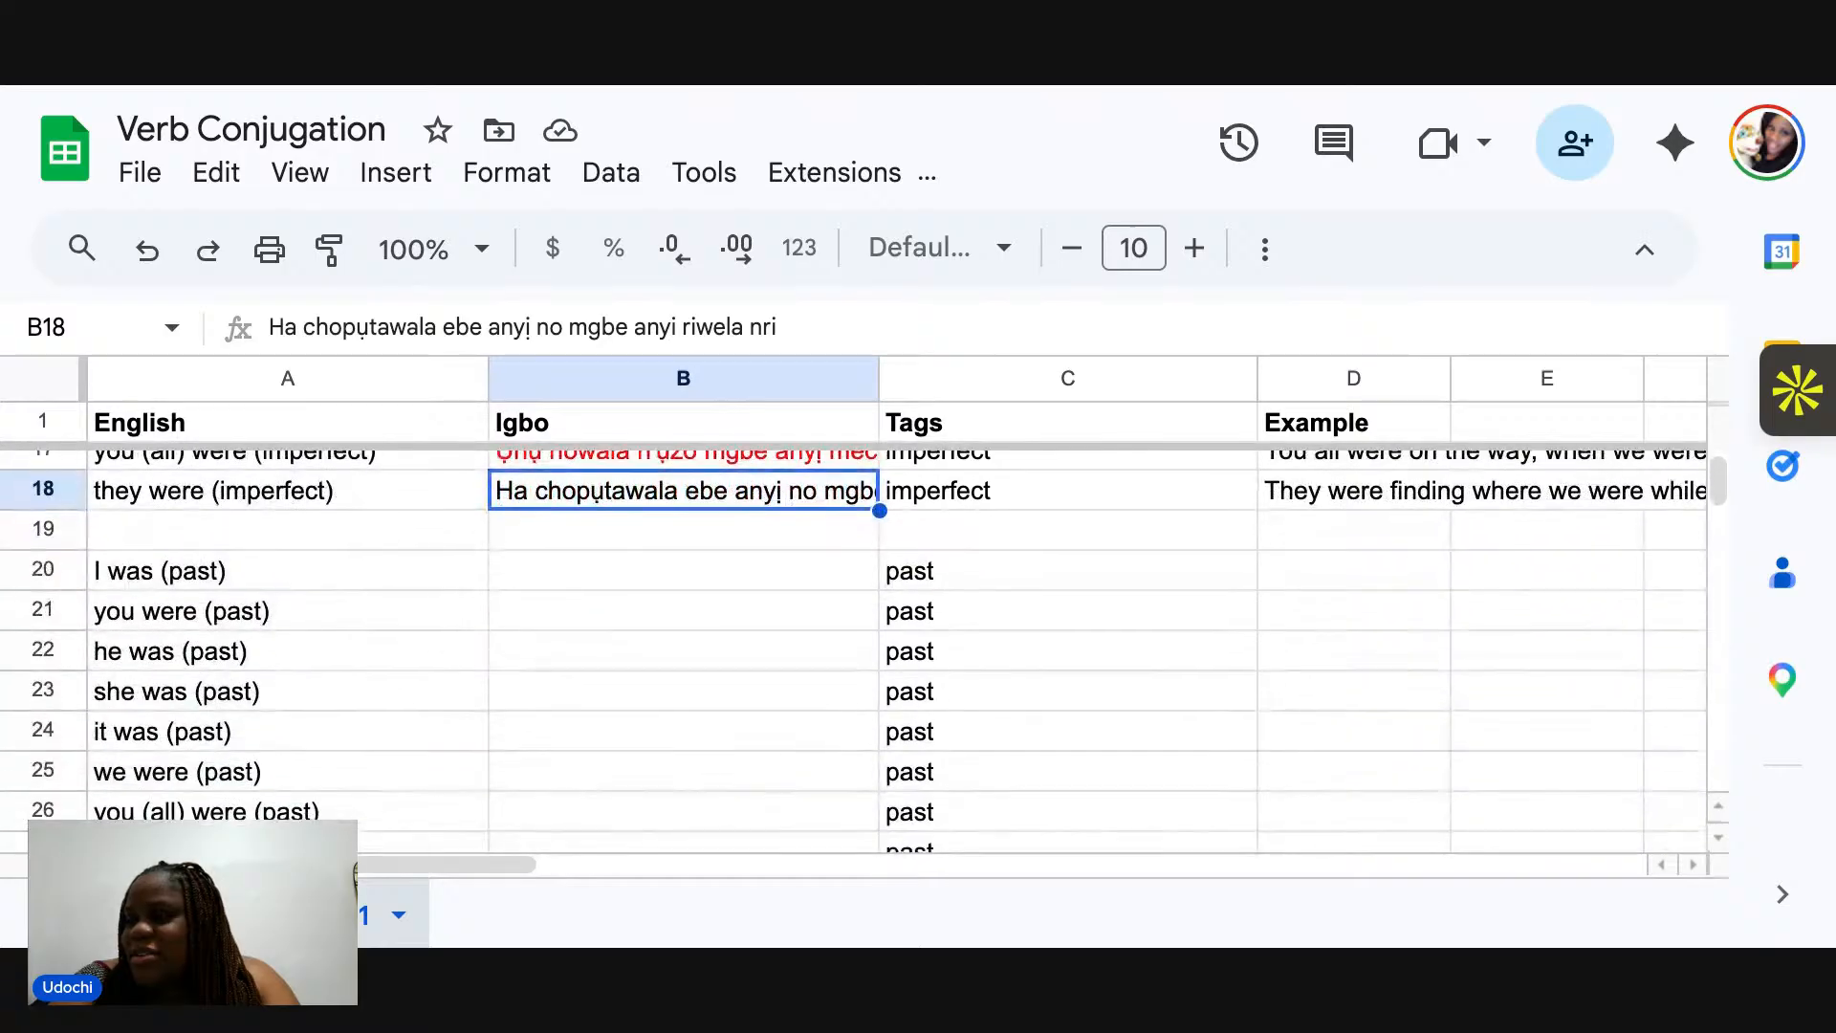
scroll(679, 662, "up", 2)
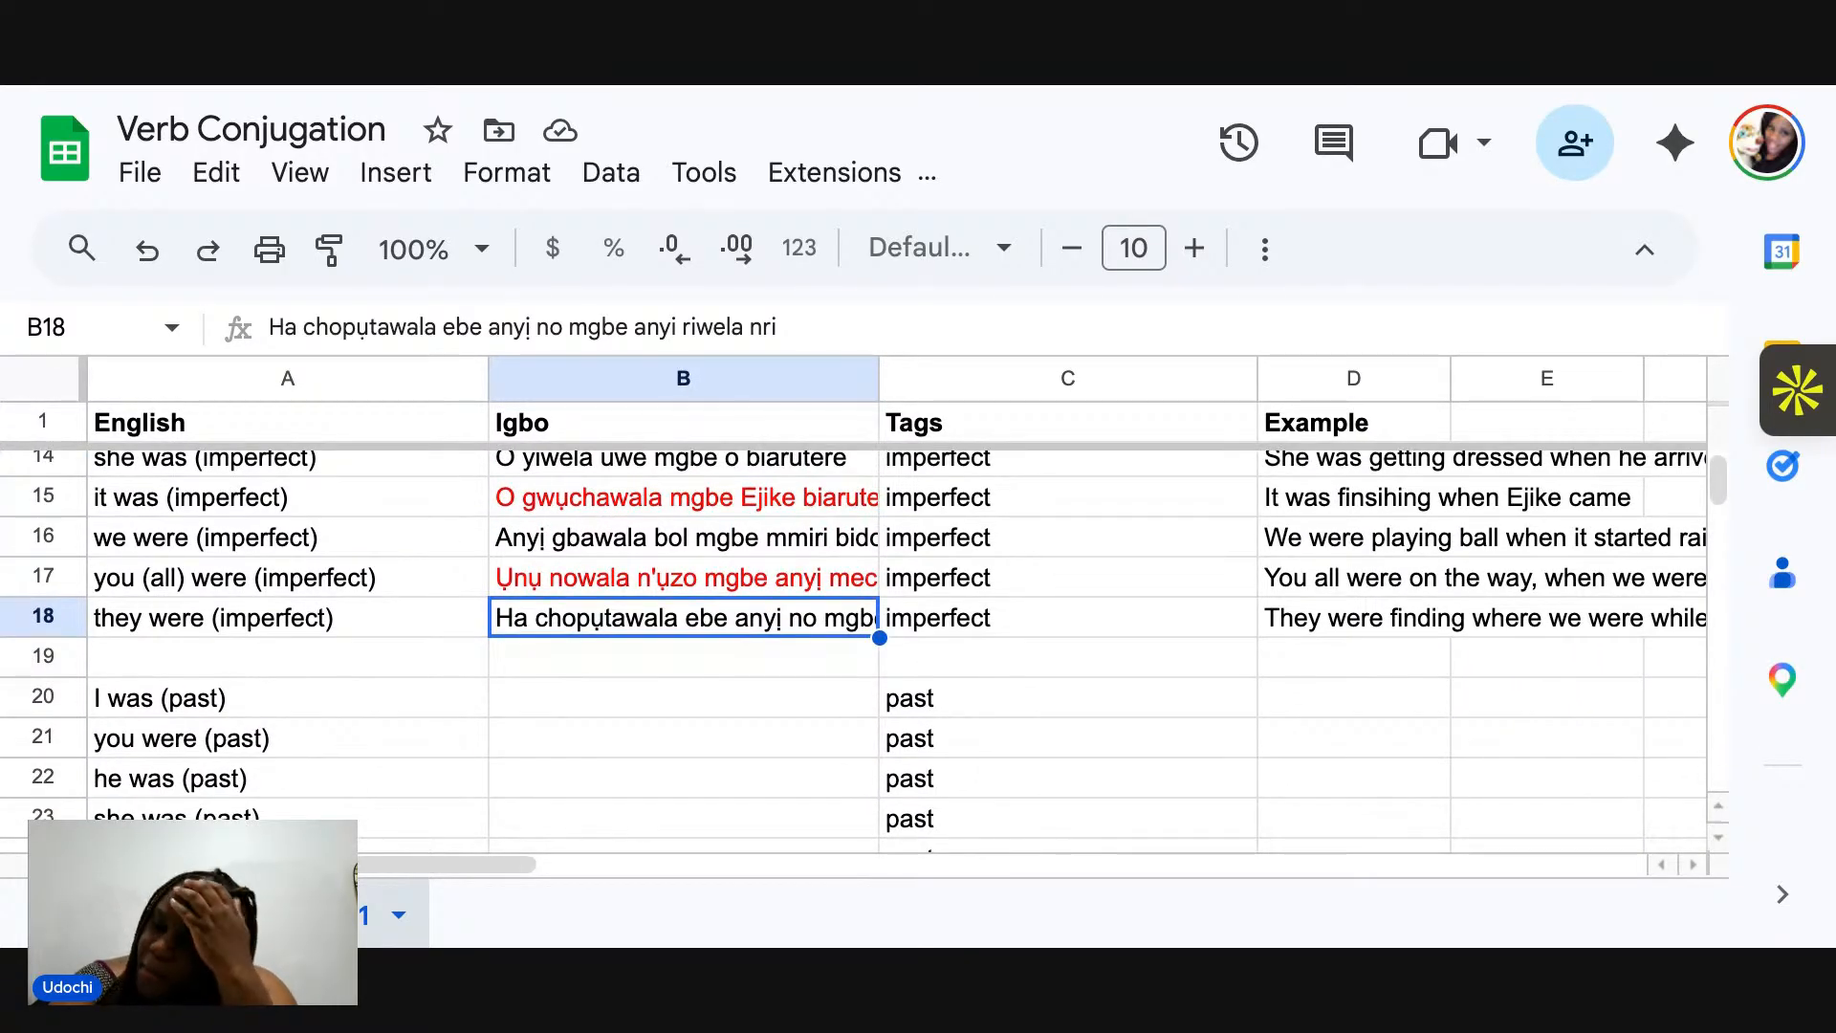
scroll(853, 652, "up", 2)
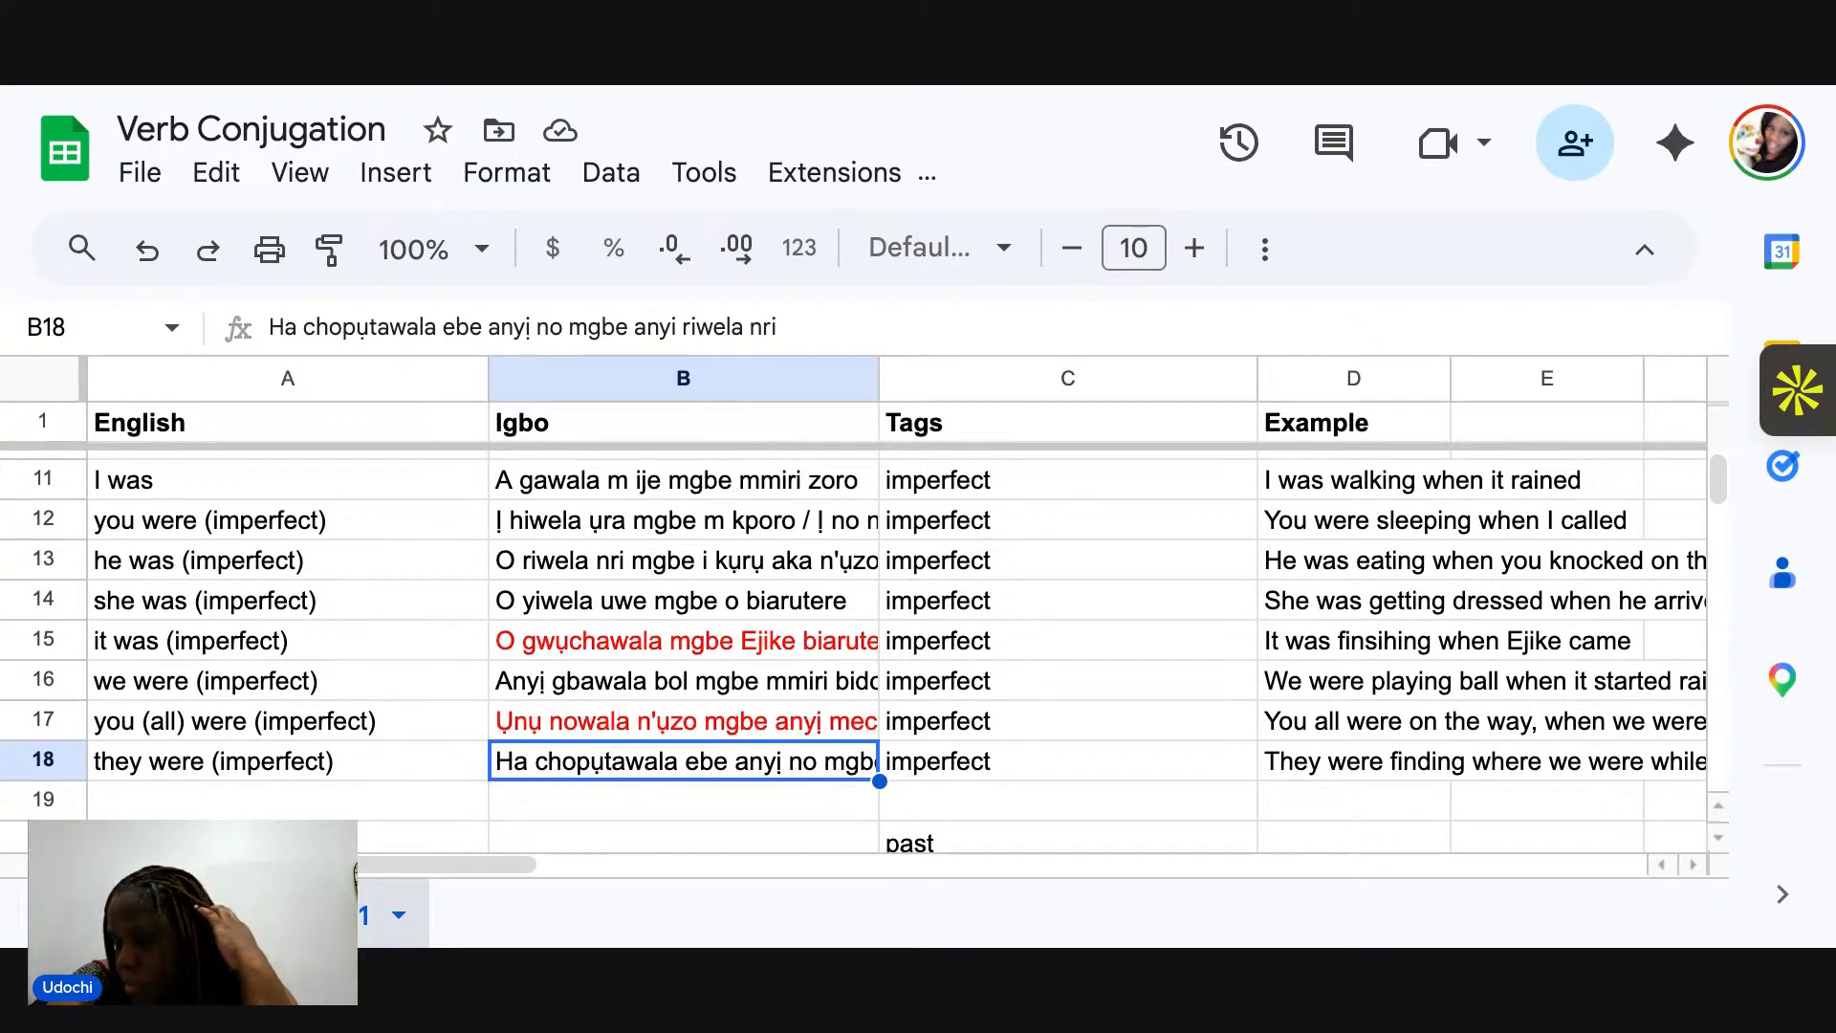
scroll(853, 652, "down", 4)
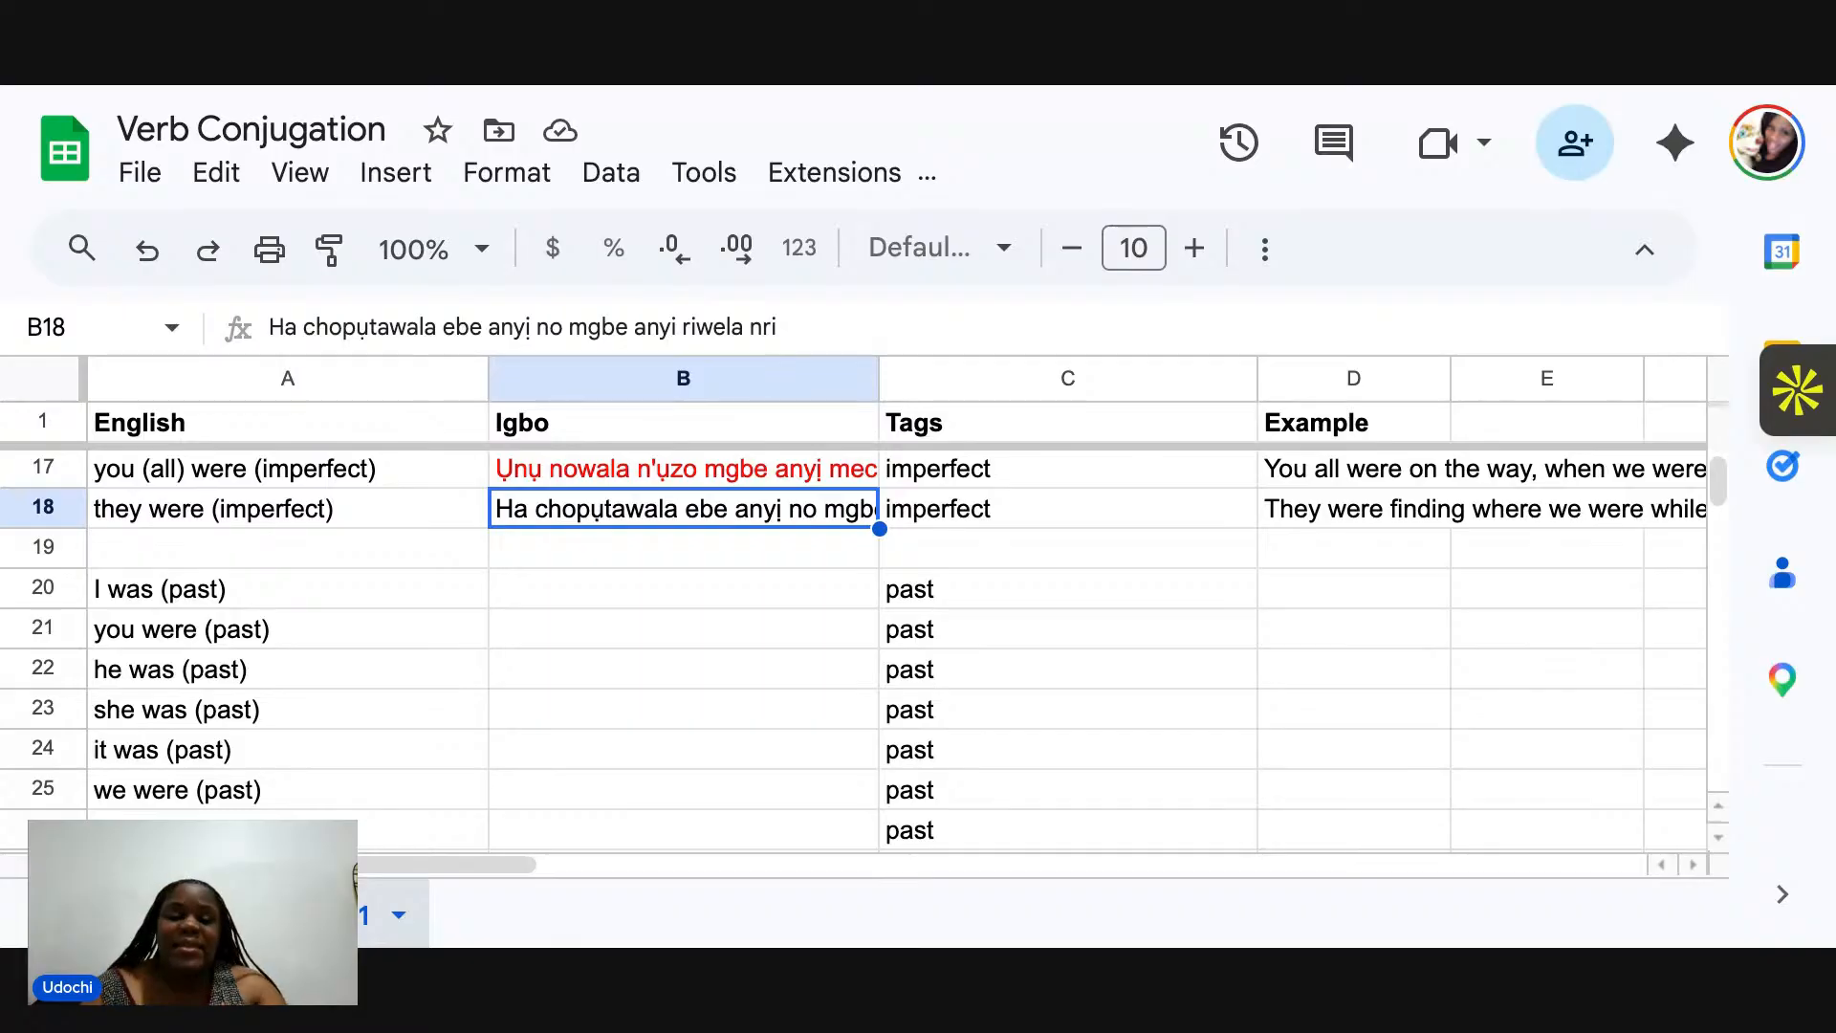
Enter the past-tense examples "I was studying" in D20 and "You were studying" in D21.
left_click(562, 592)
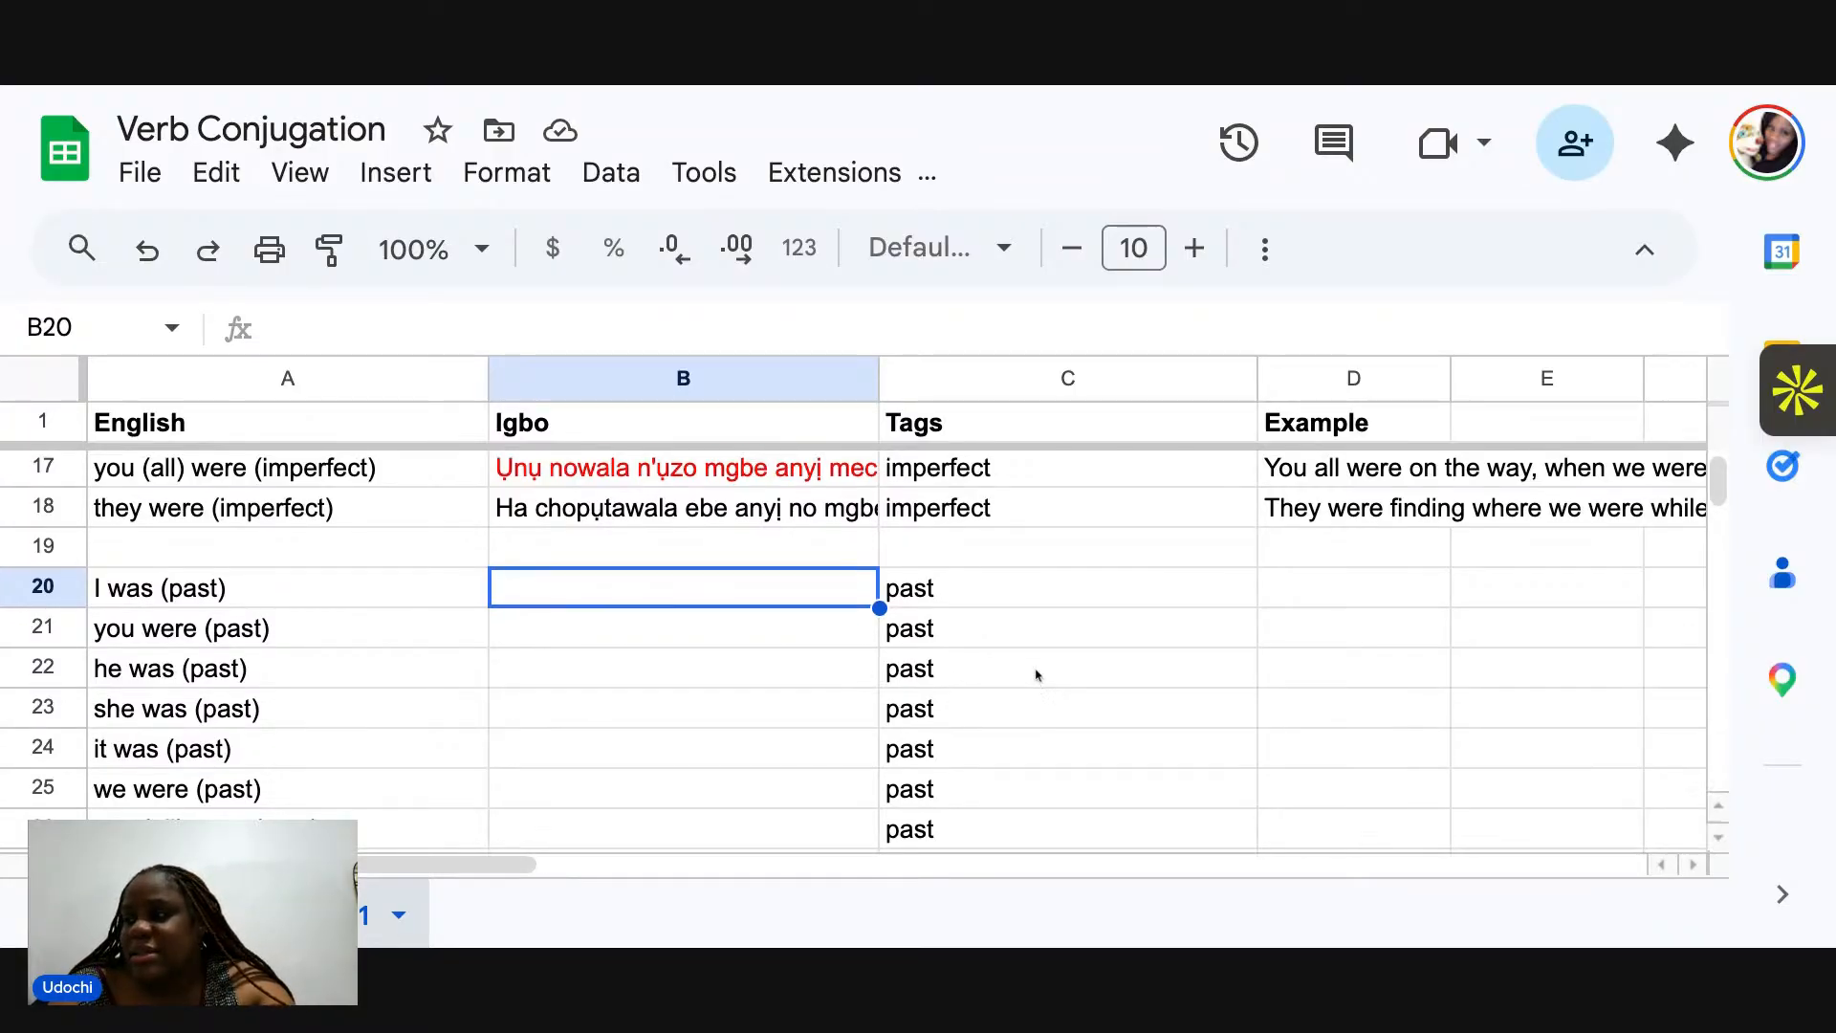
scroll(1031, 674, "down", 1)
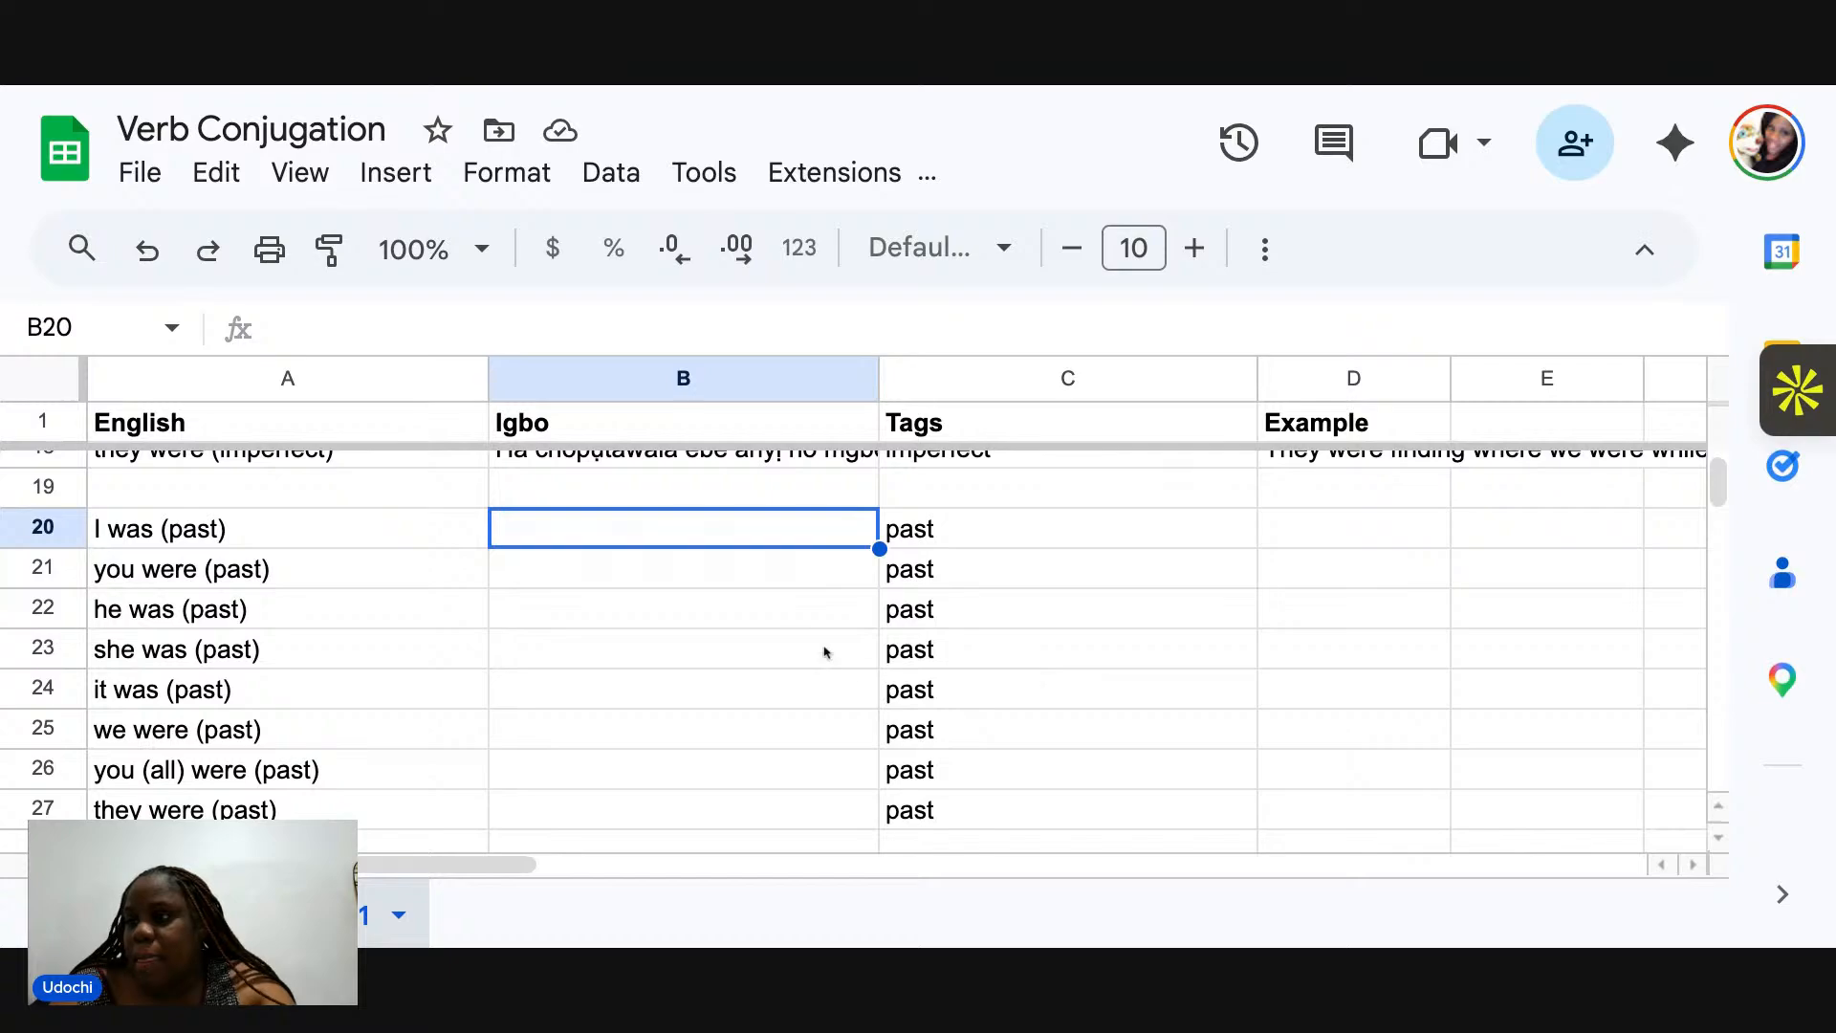
left_click(1318, 532)
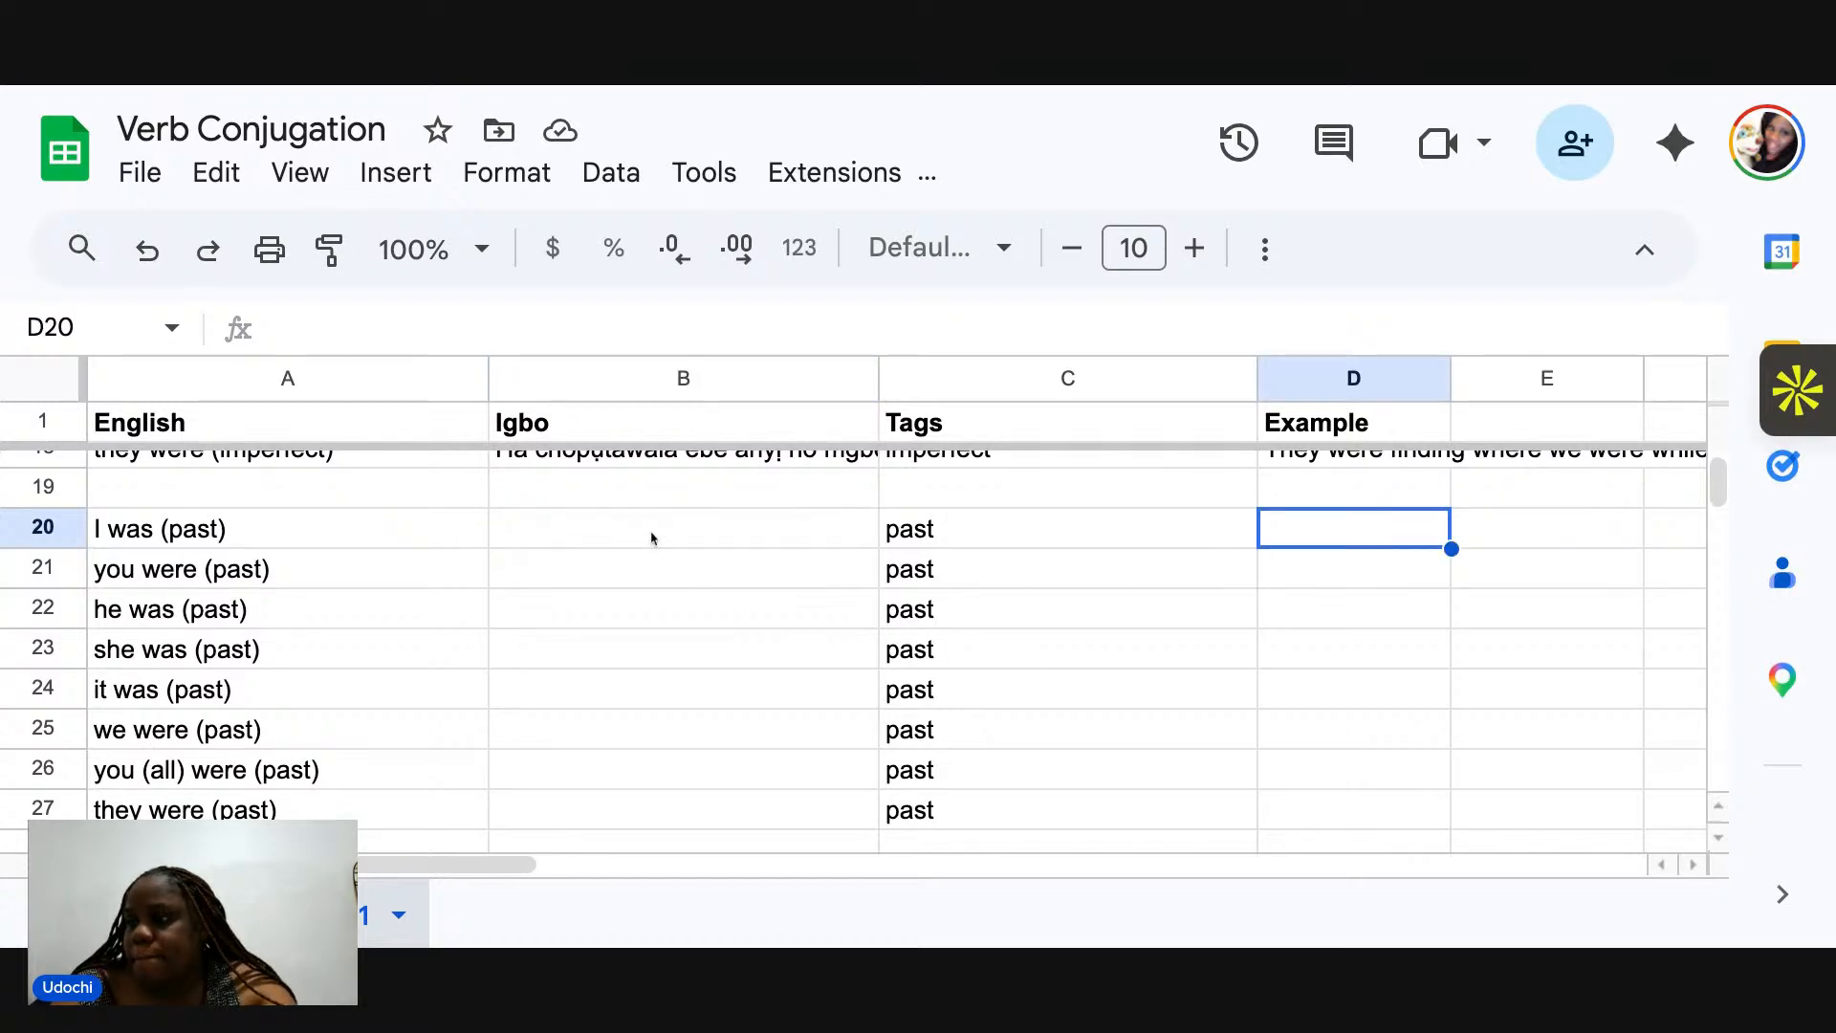
left_click(652, 537)
left_click(1292, 538)
type("I w")
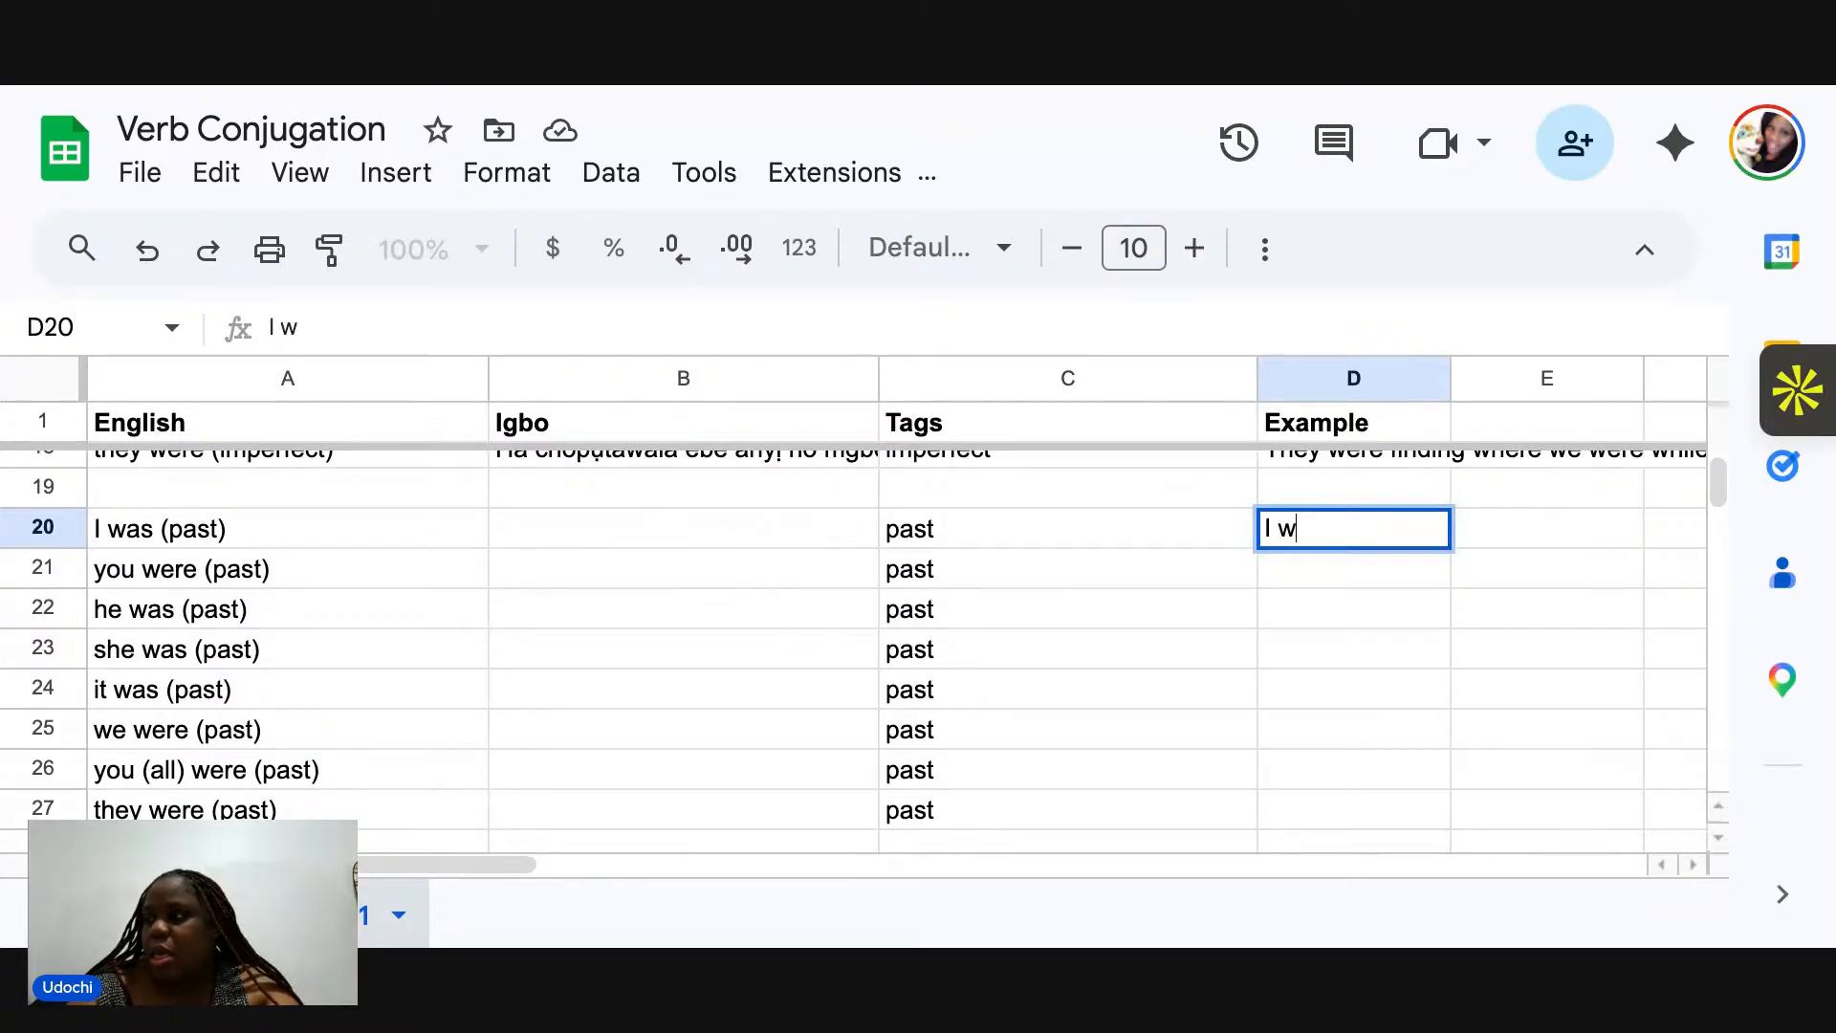
type("as studying")
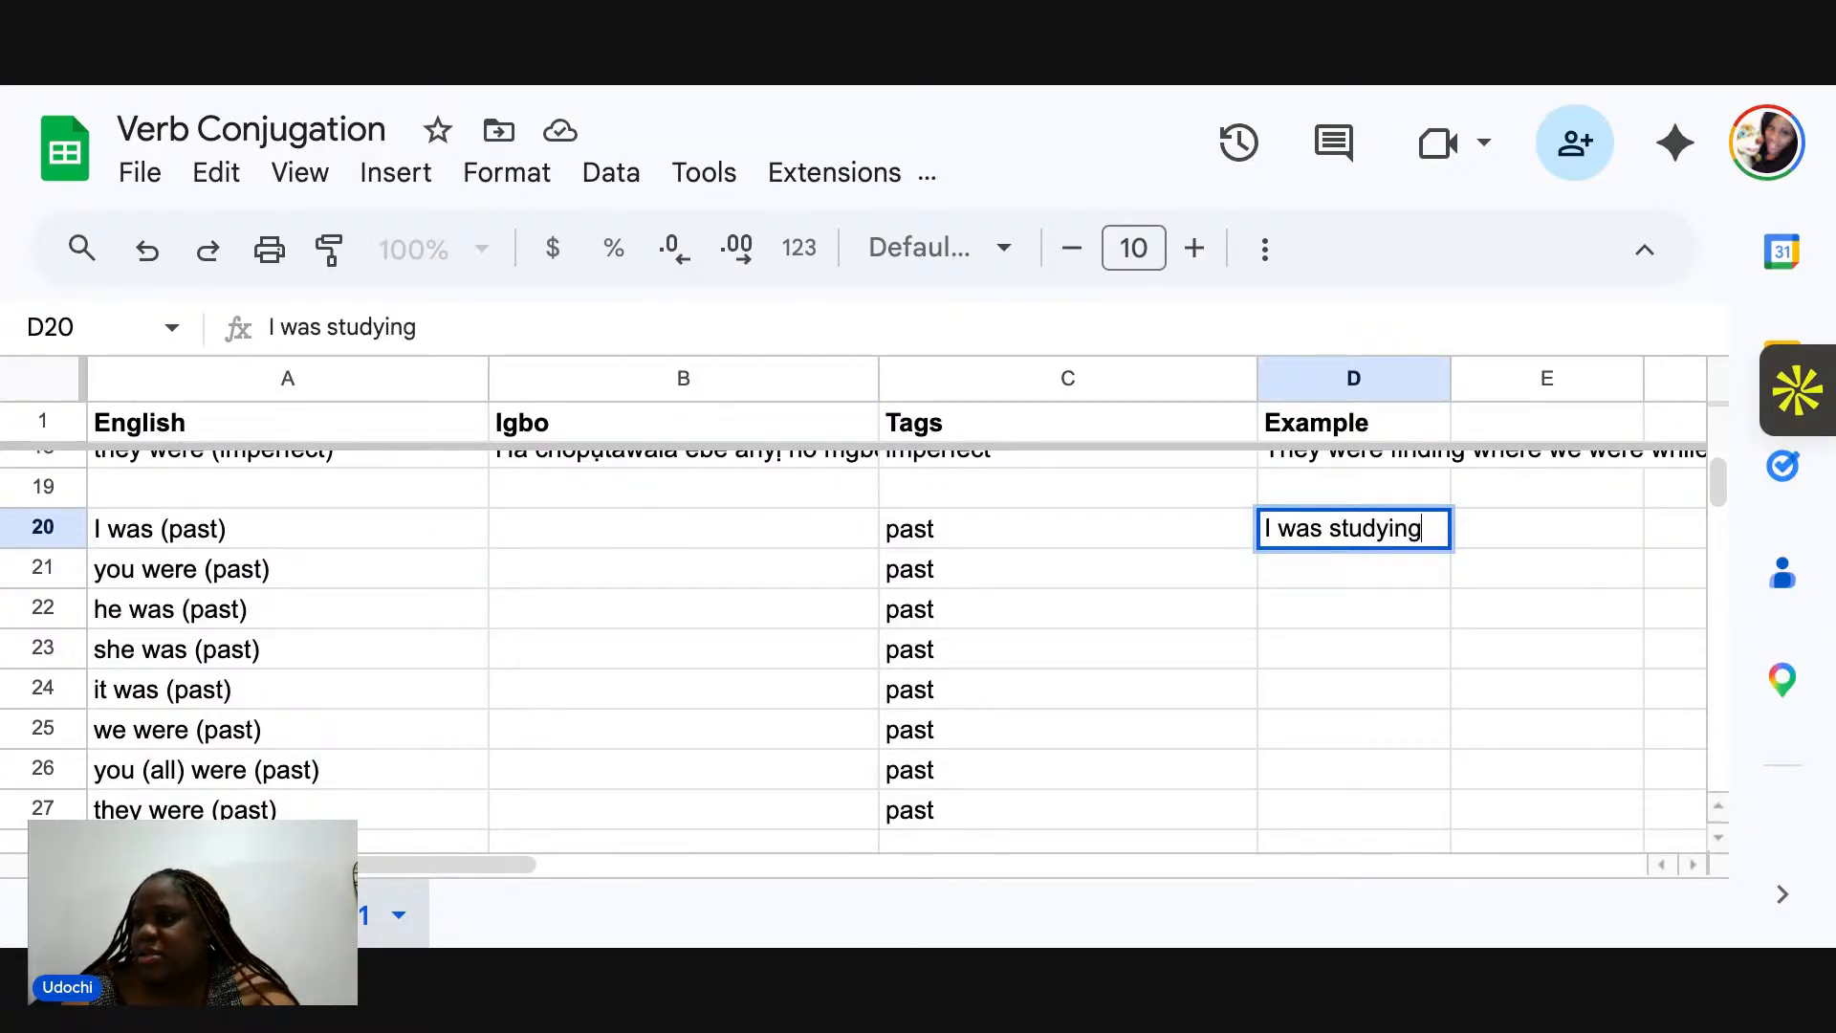
key("Return")
type("You were")
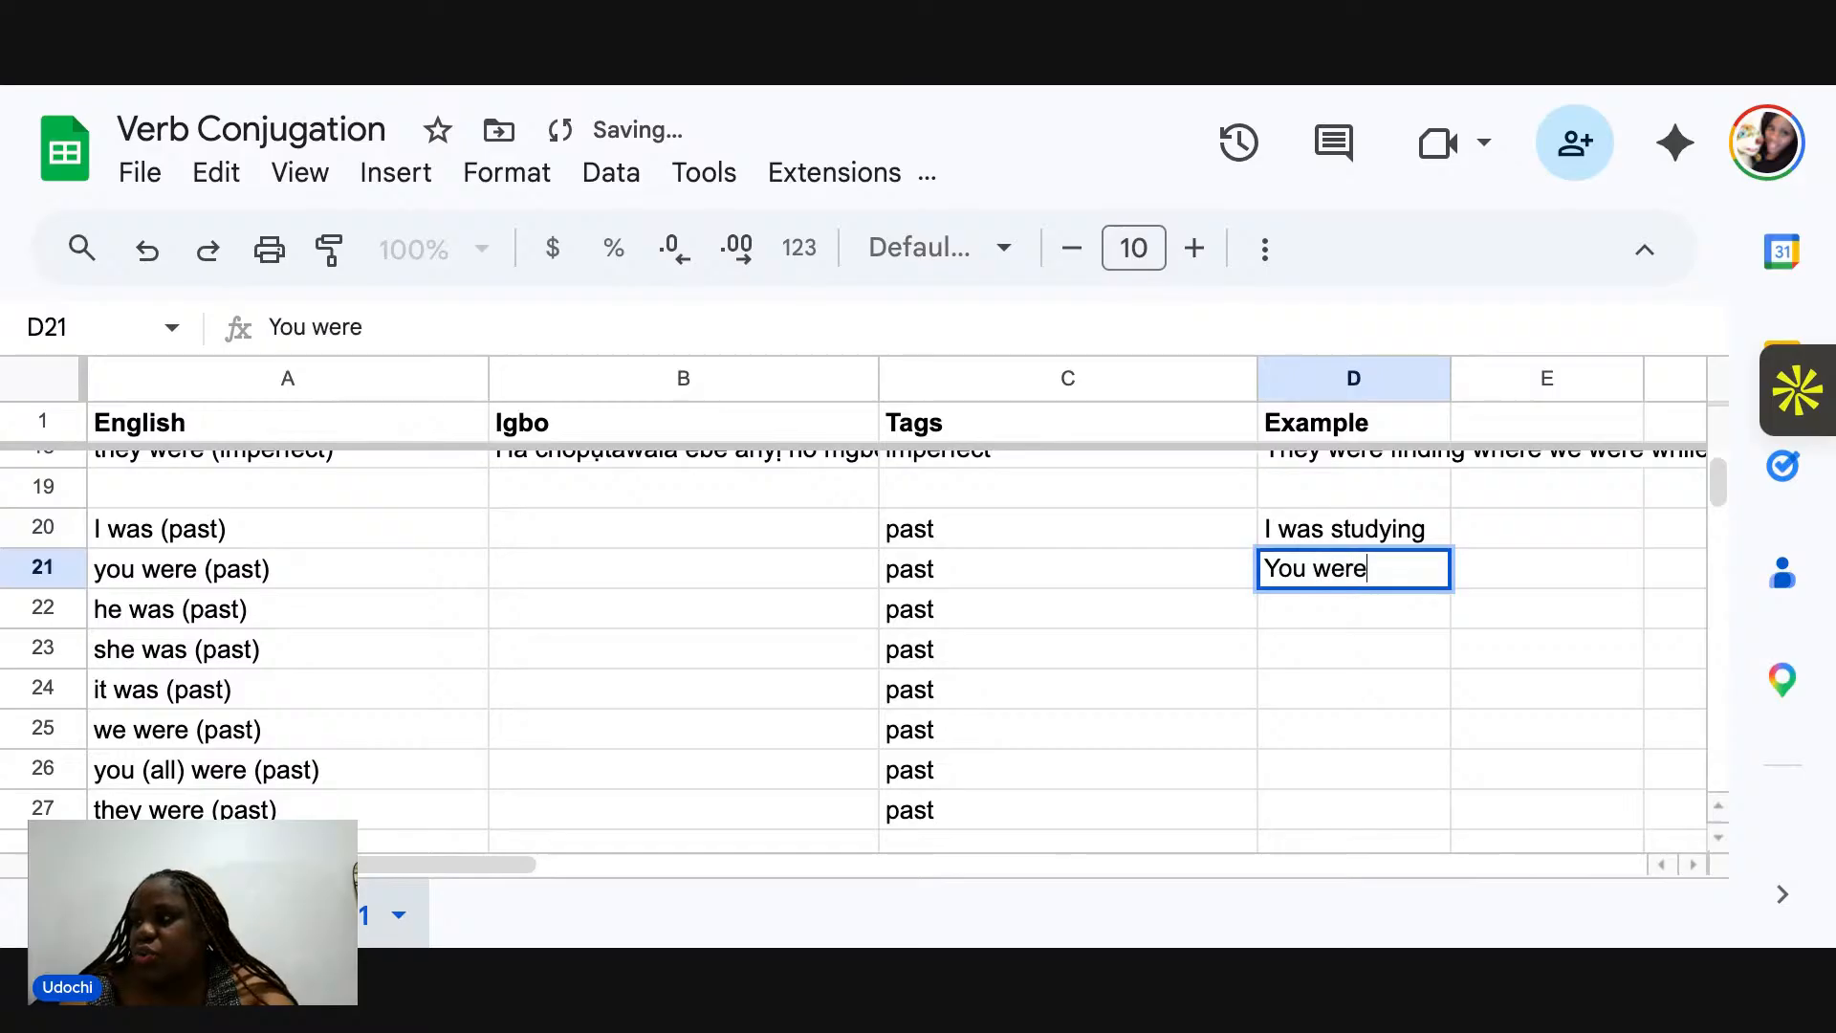
type(" studying")
key("Return")
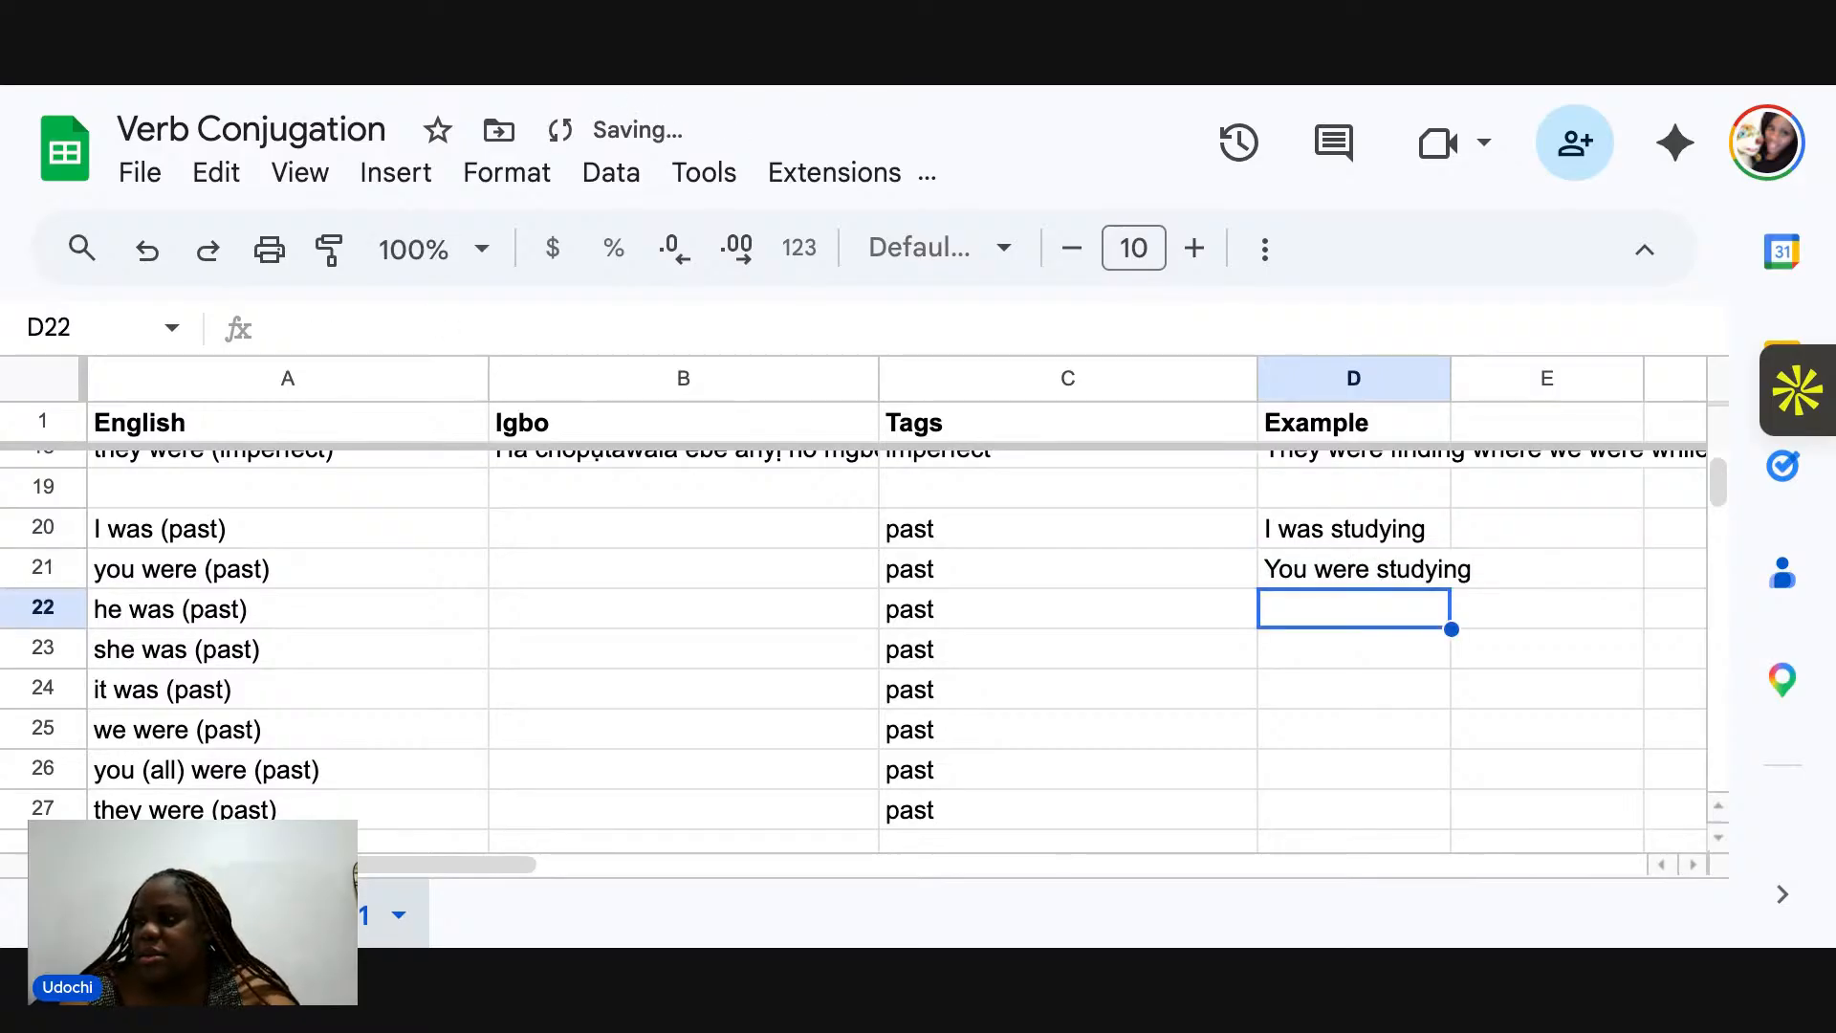
Enter the examples "He was studying" in D22 and "She was dressing up" in D23.
type("He was stu")
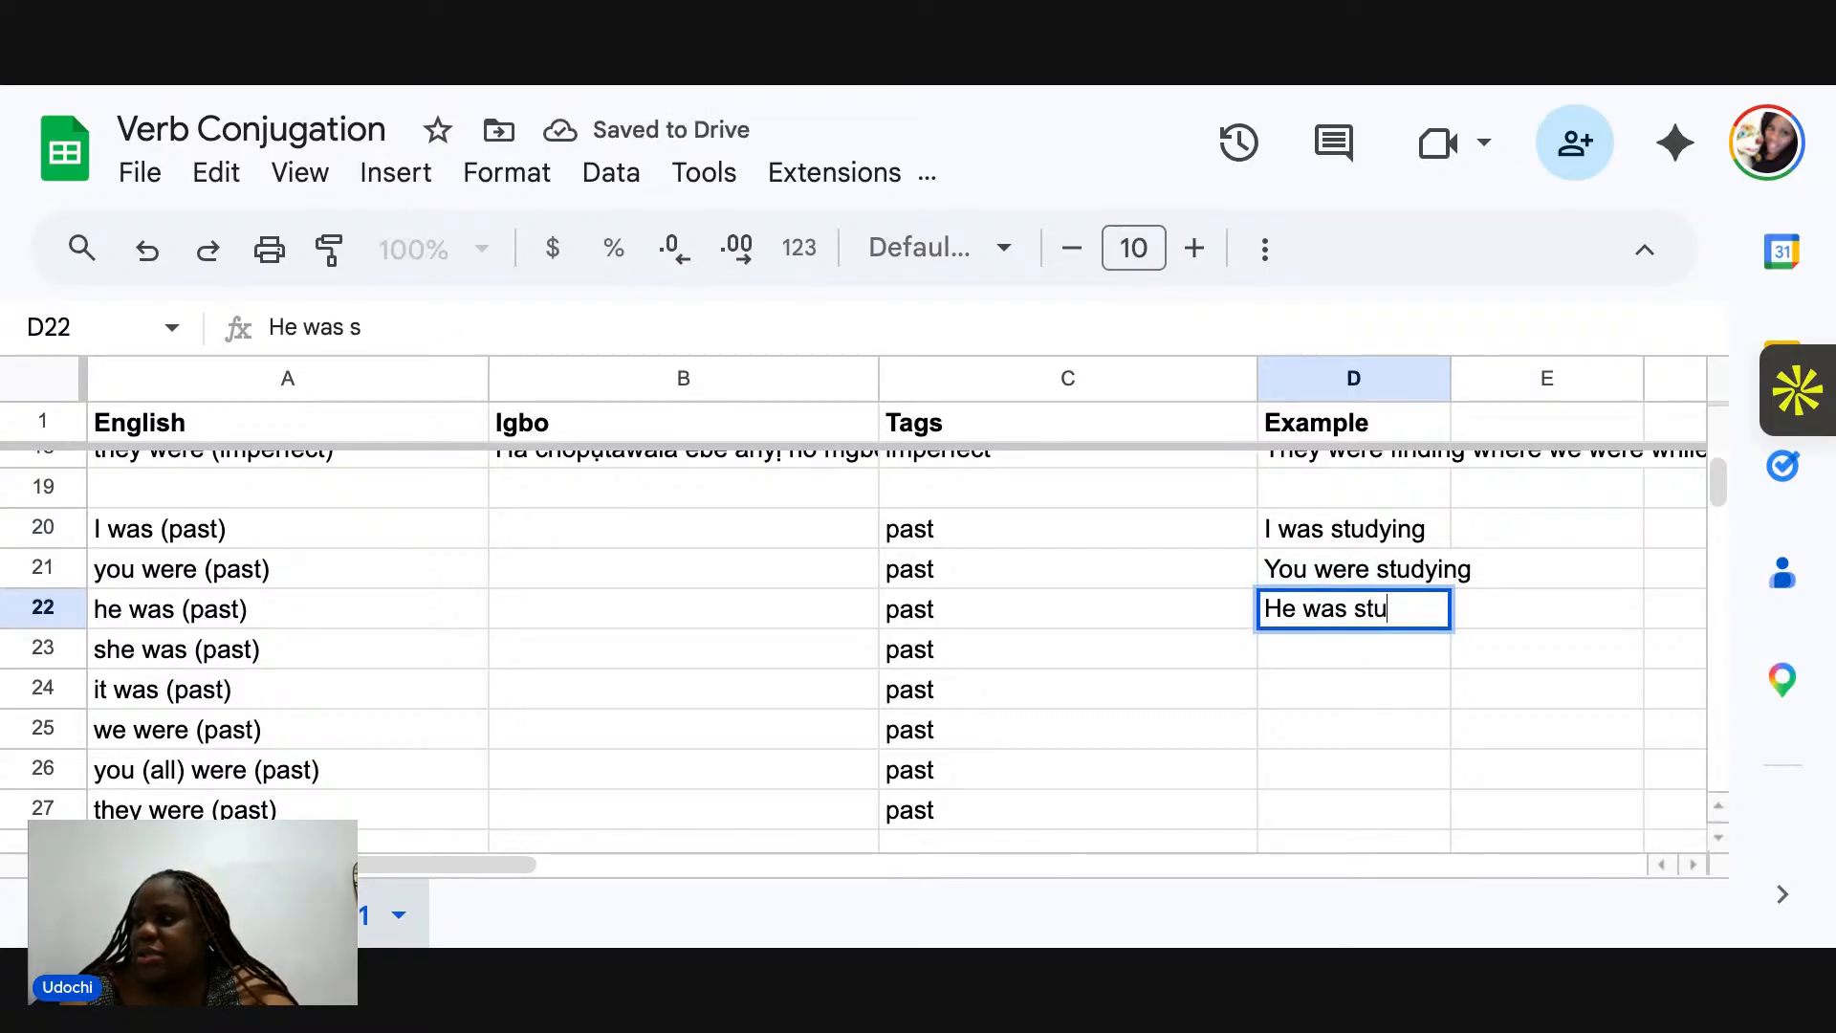
type("dying")
key("Return")
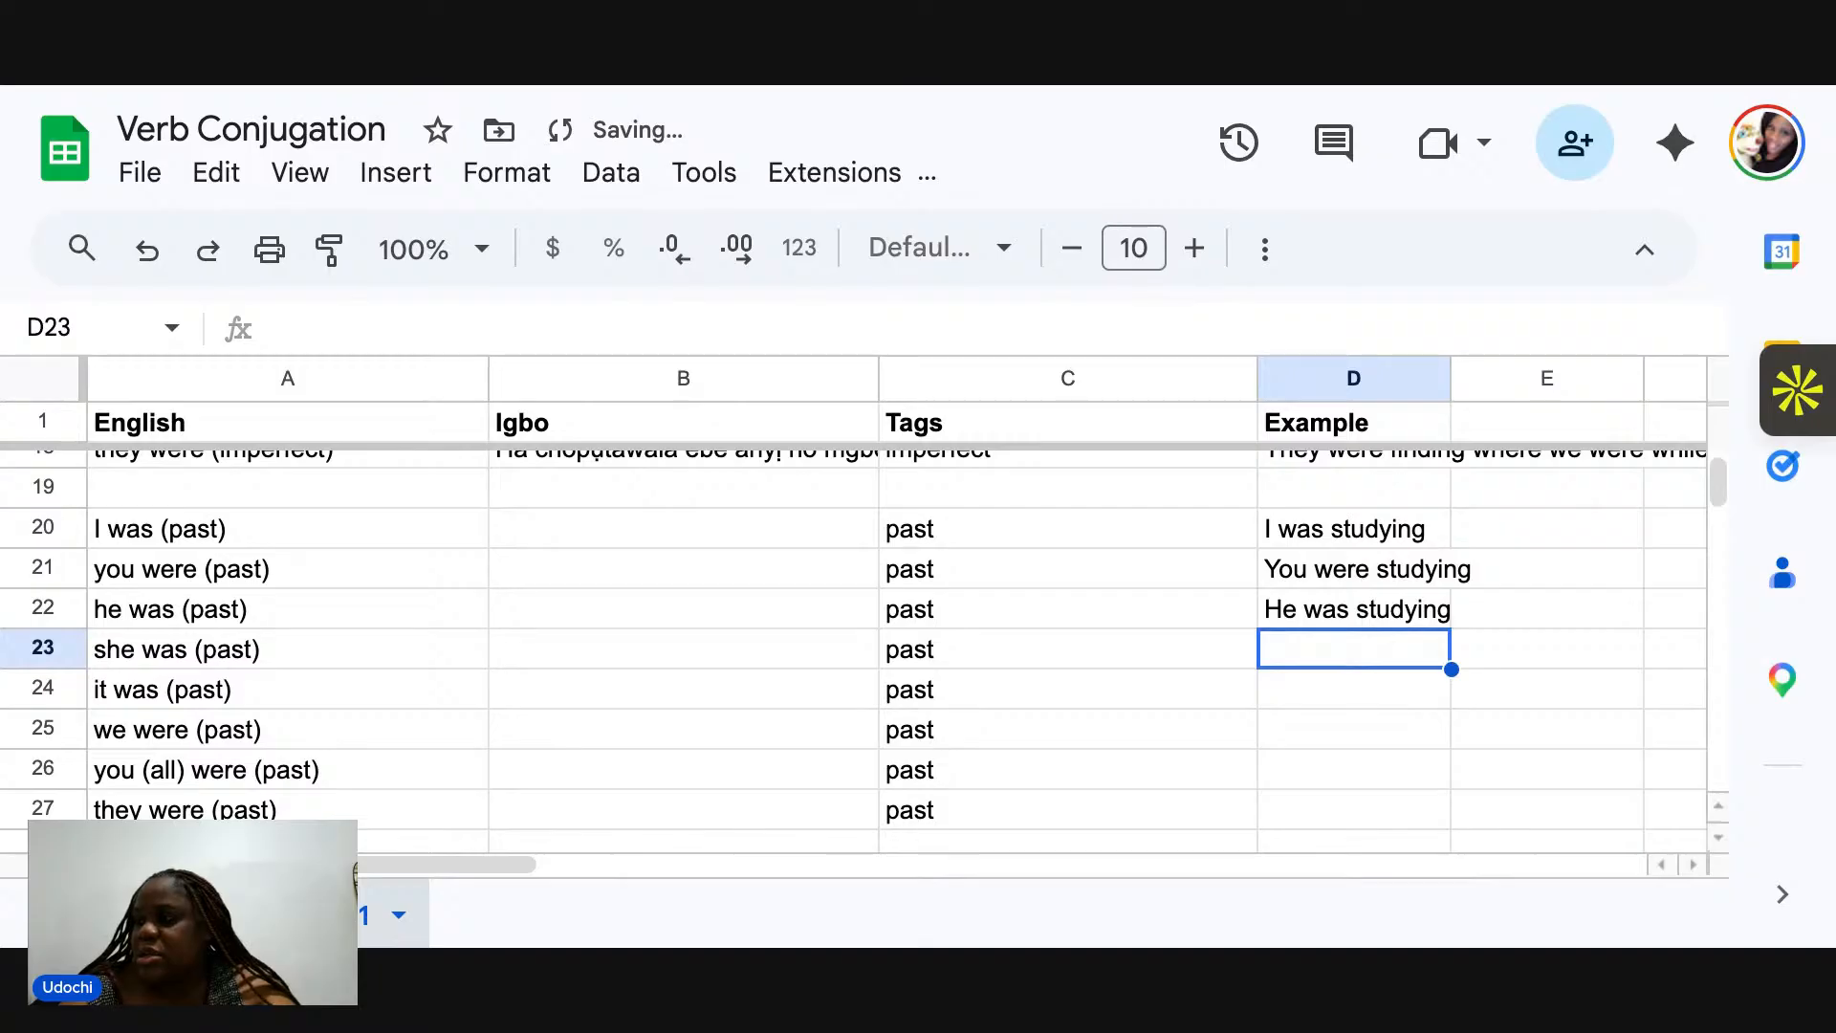
type("She was")
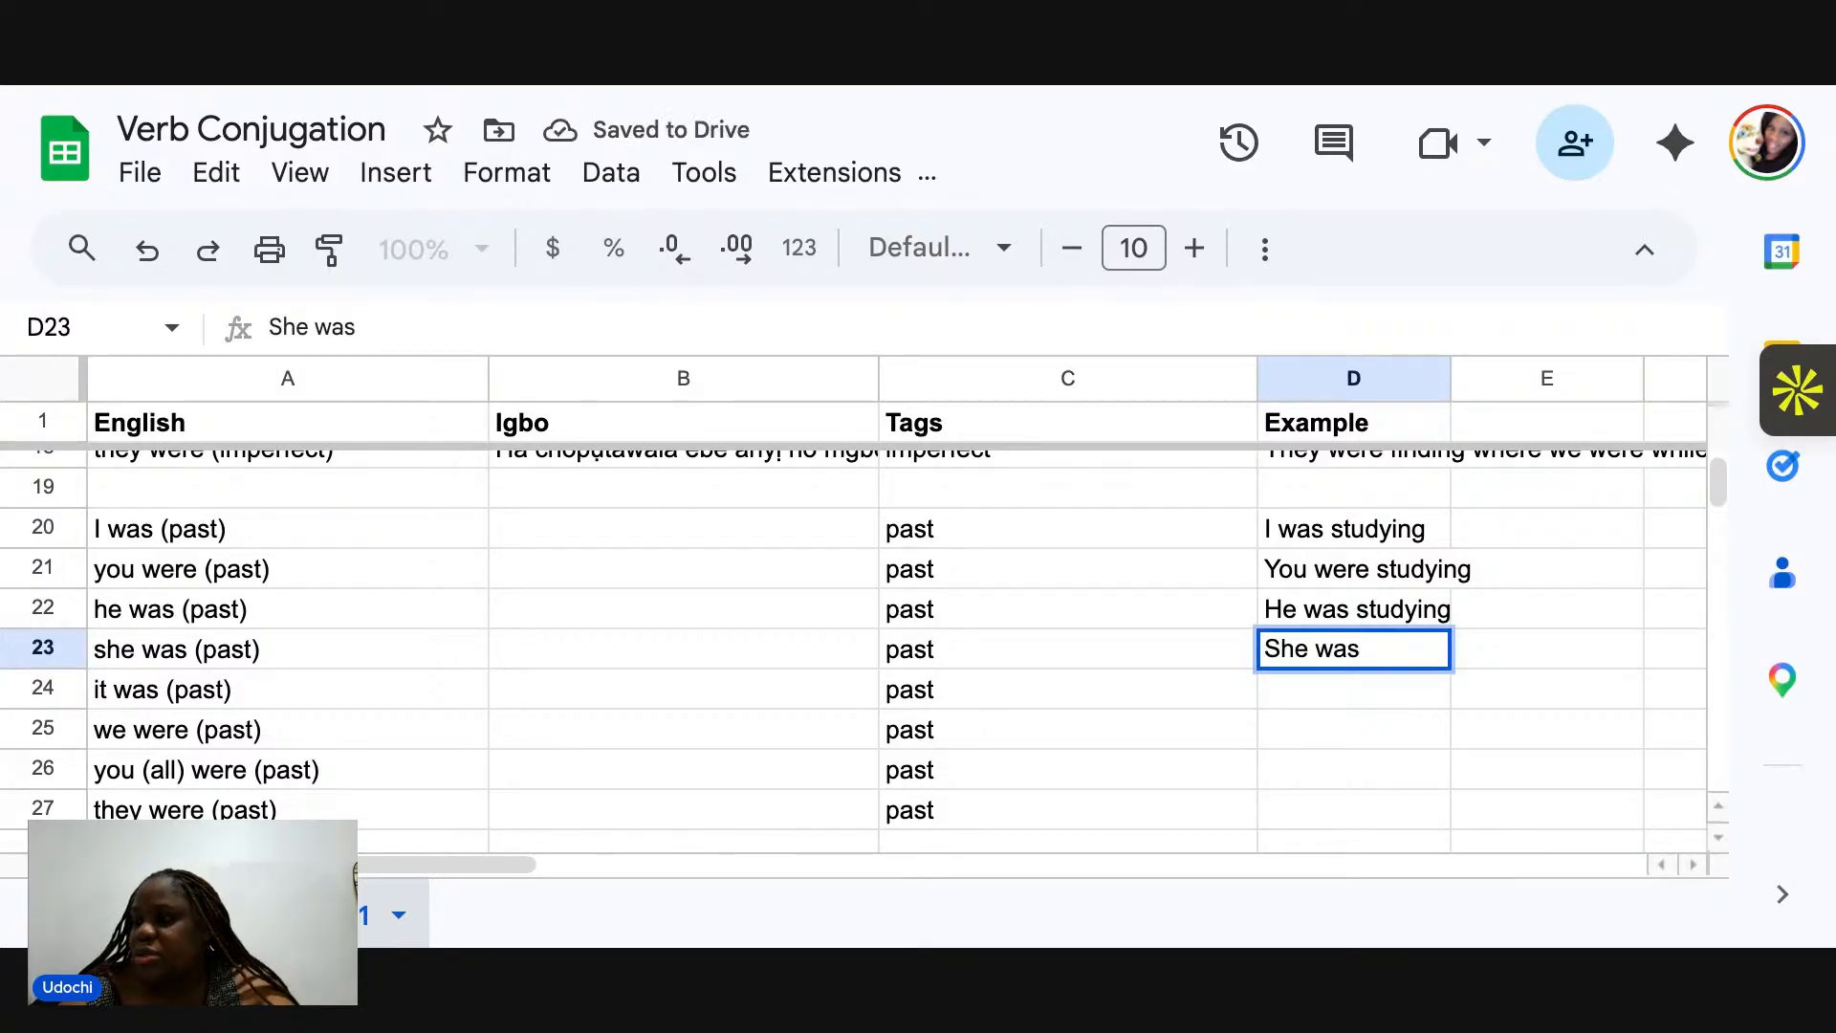
type(" dres")
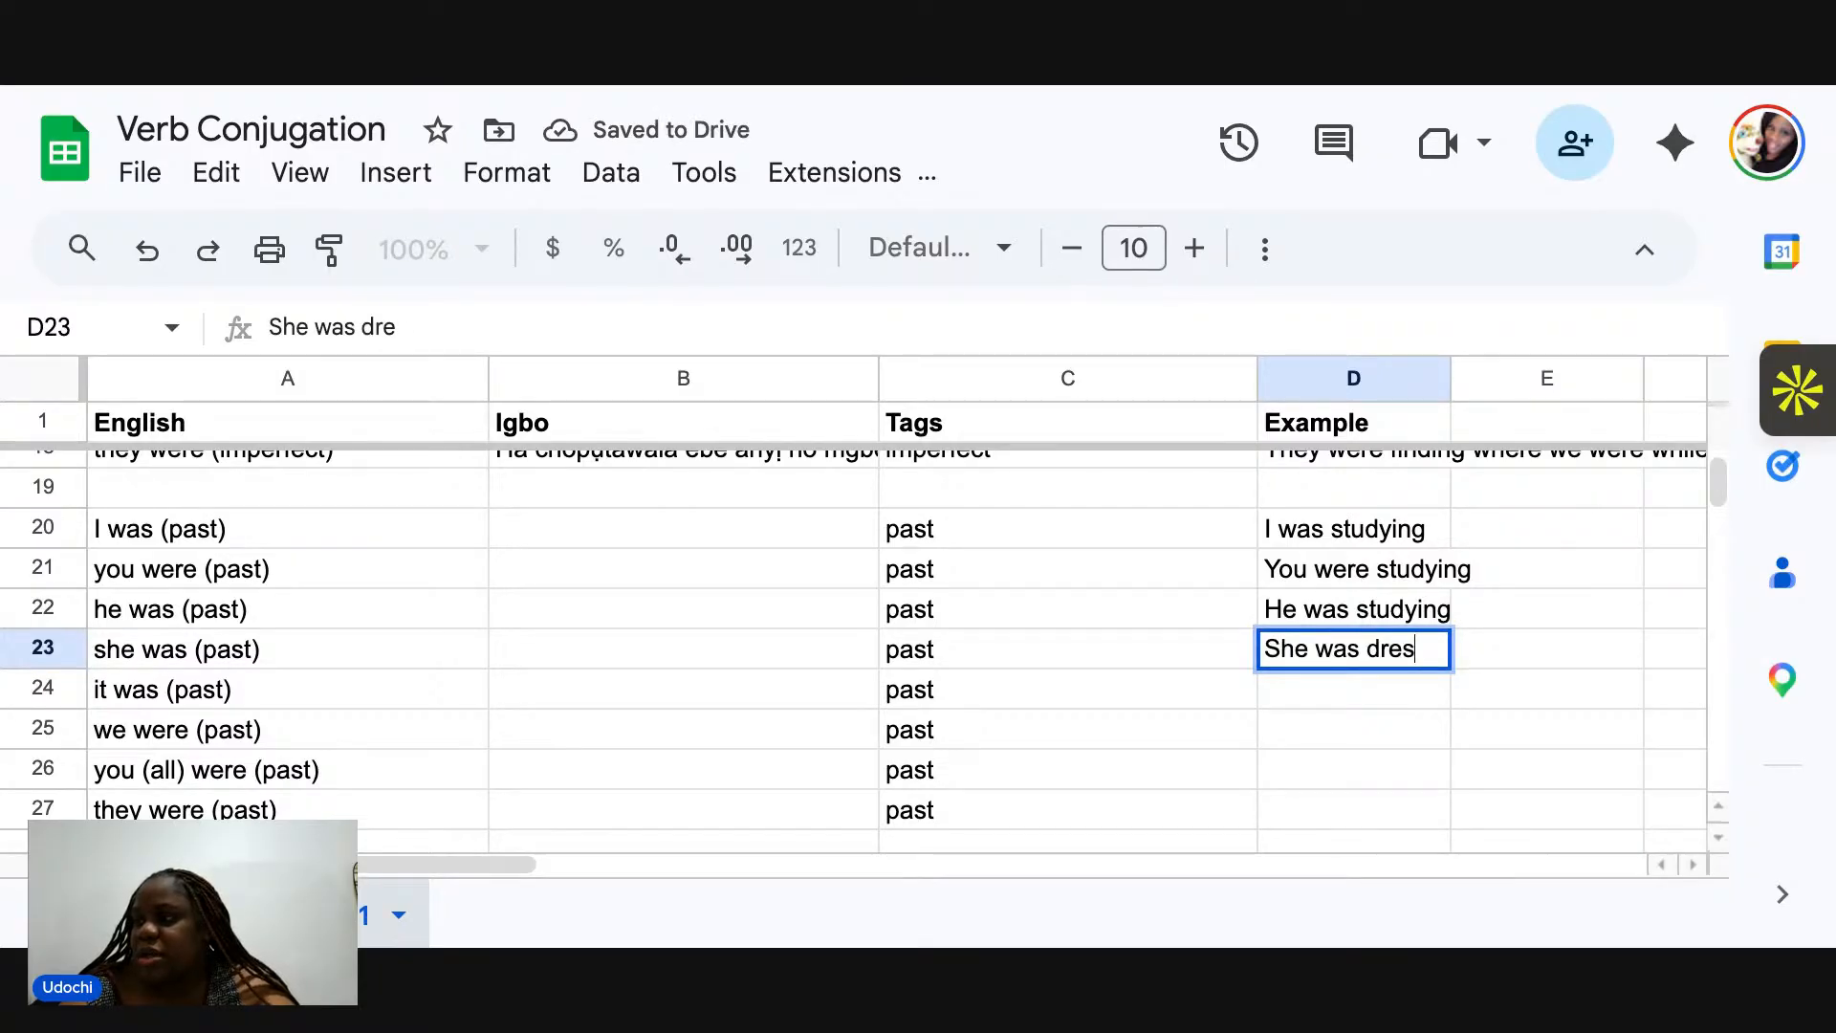
type("sing up")
key("Return")
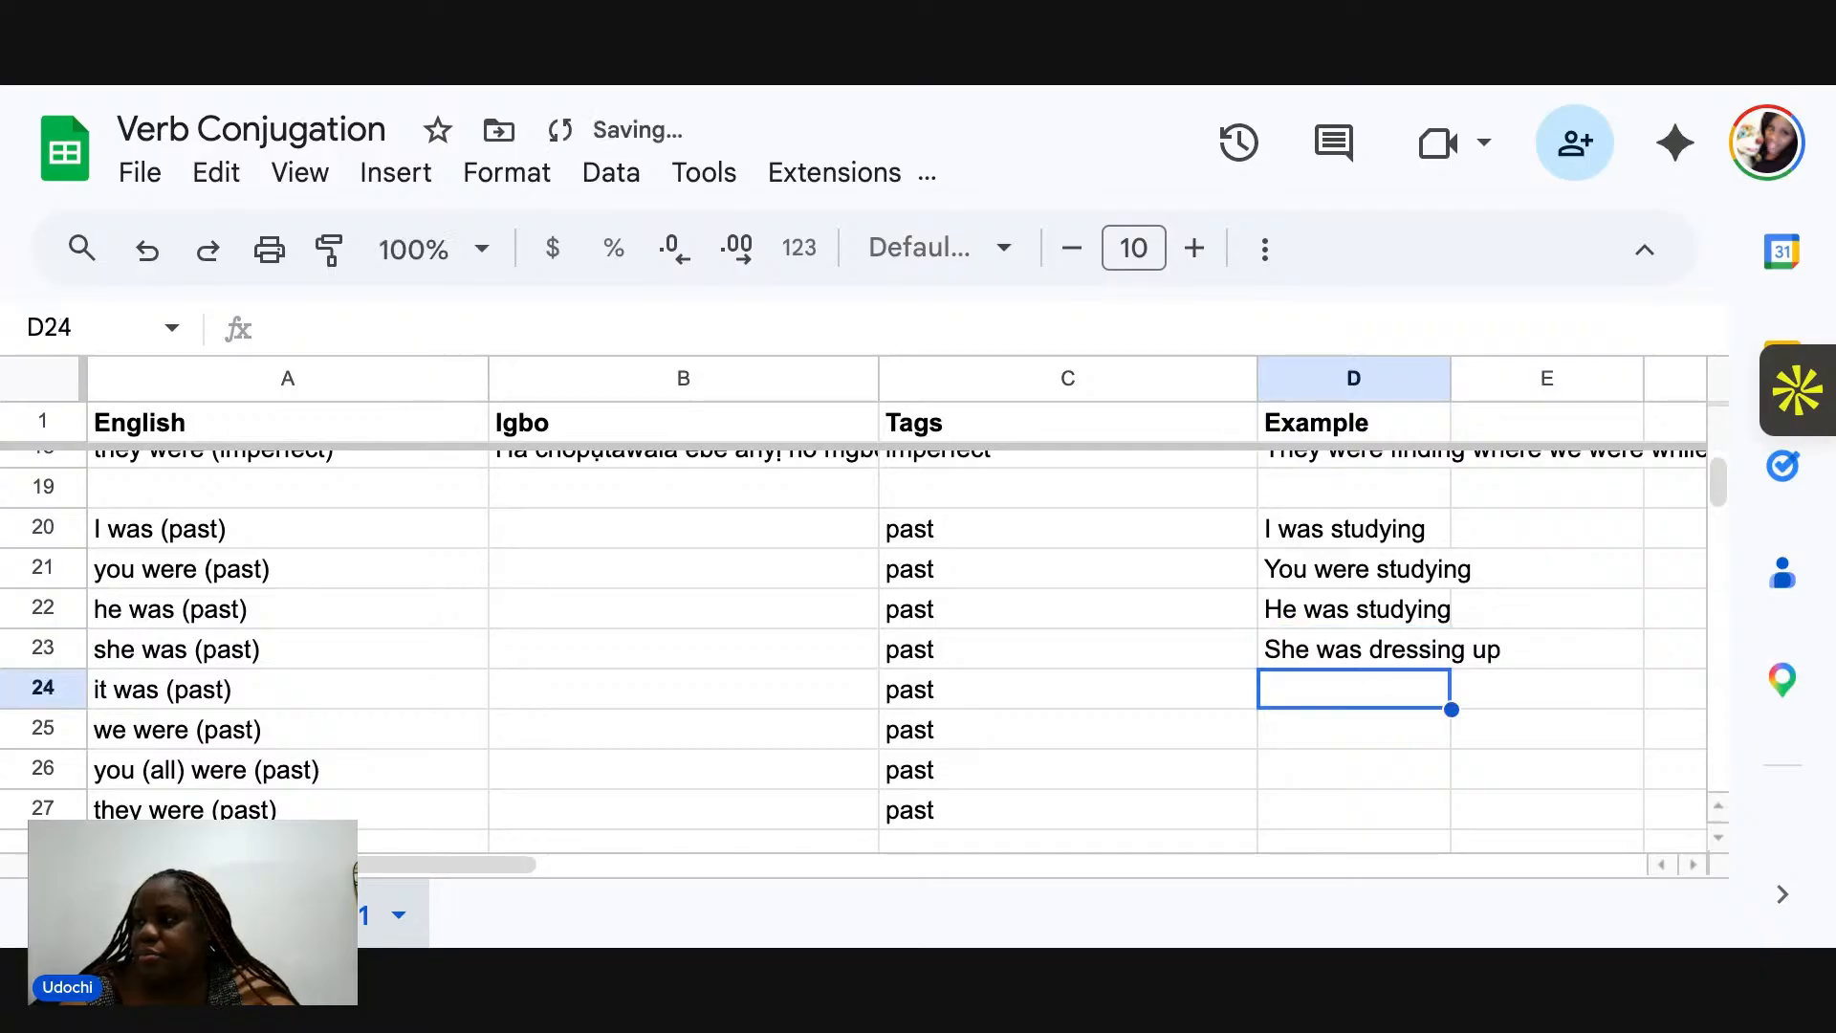
Enter the example "It was falling down" for the "it was (past)" row in D24.
type("It was")
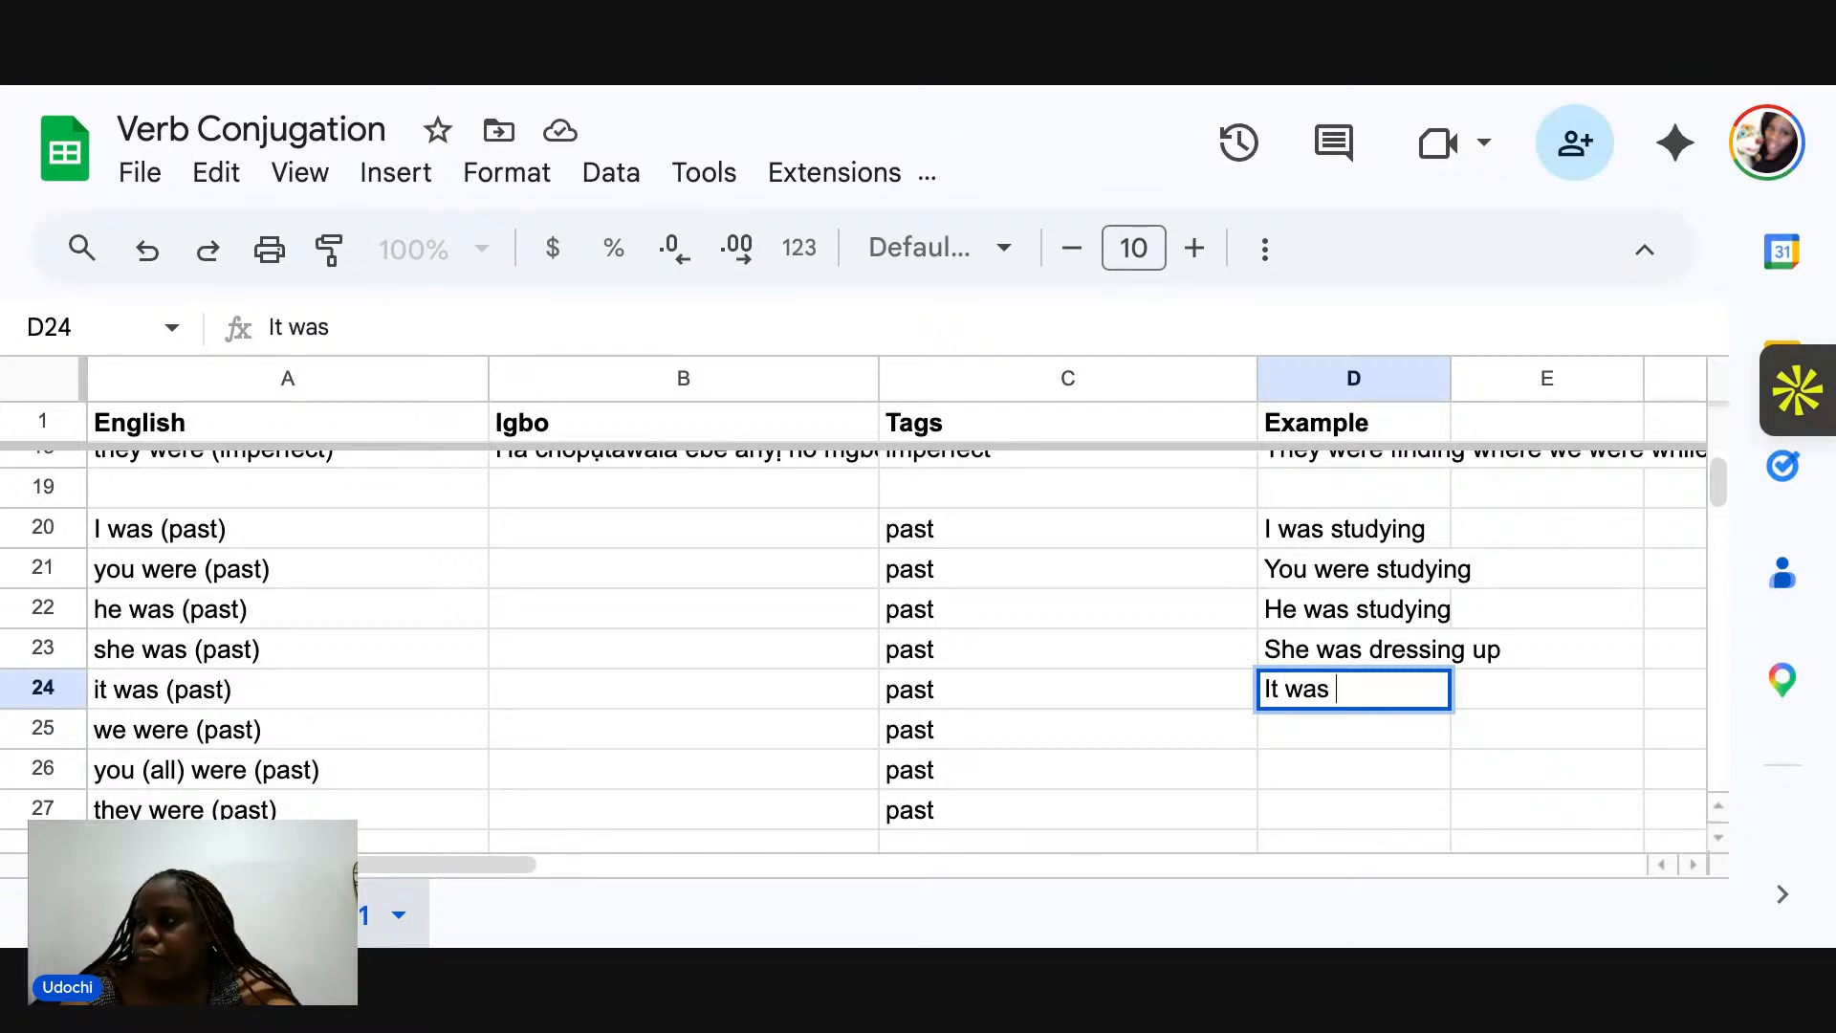
type("falling")
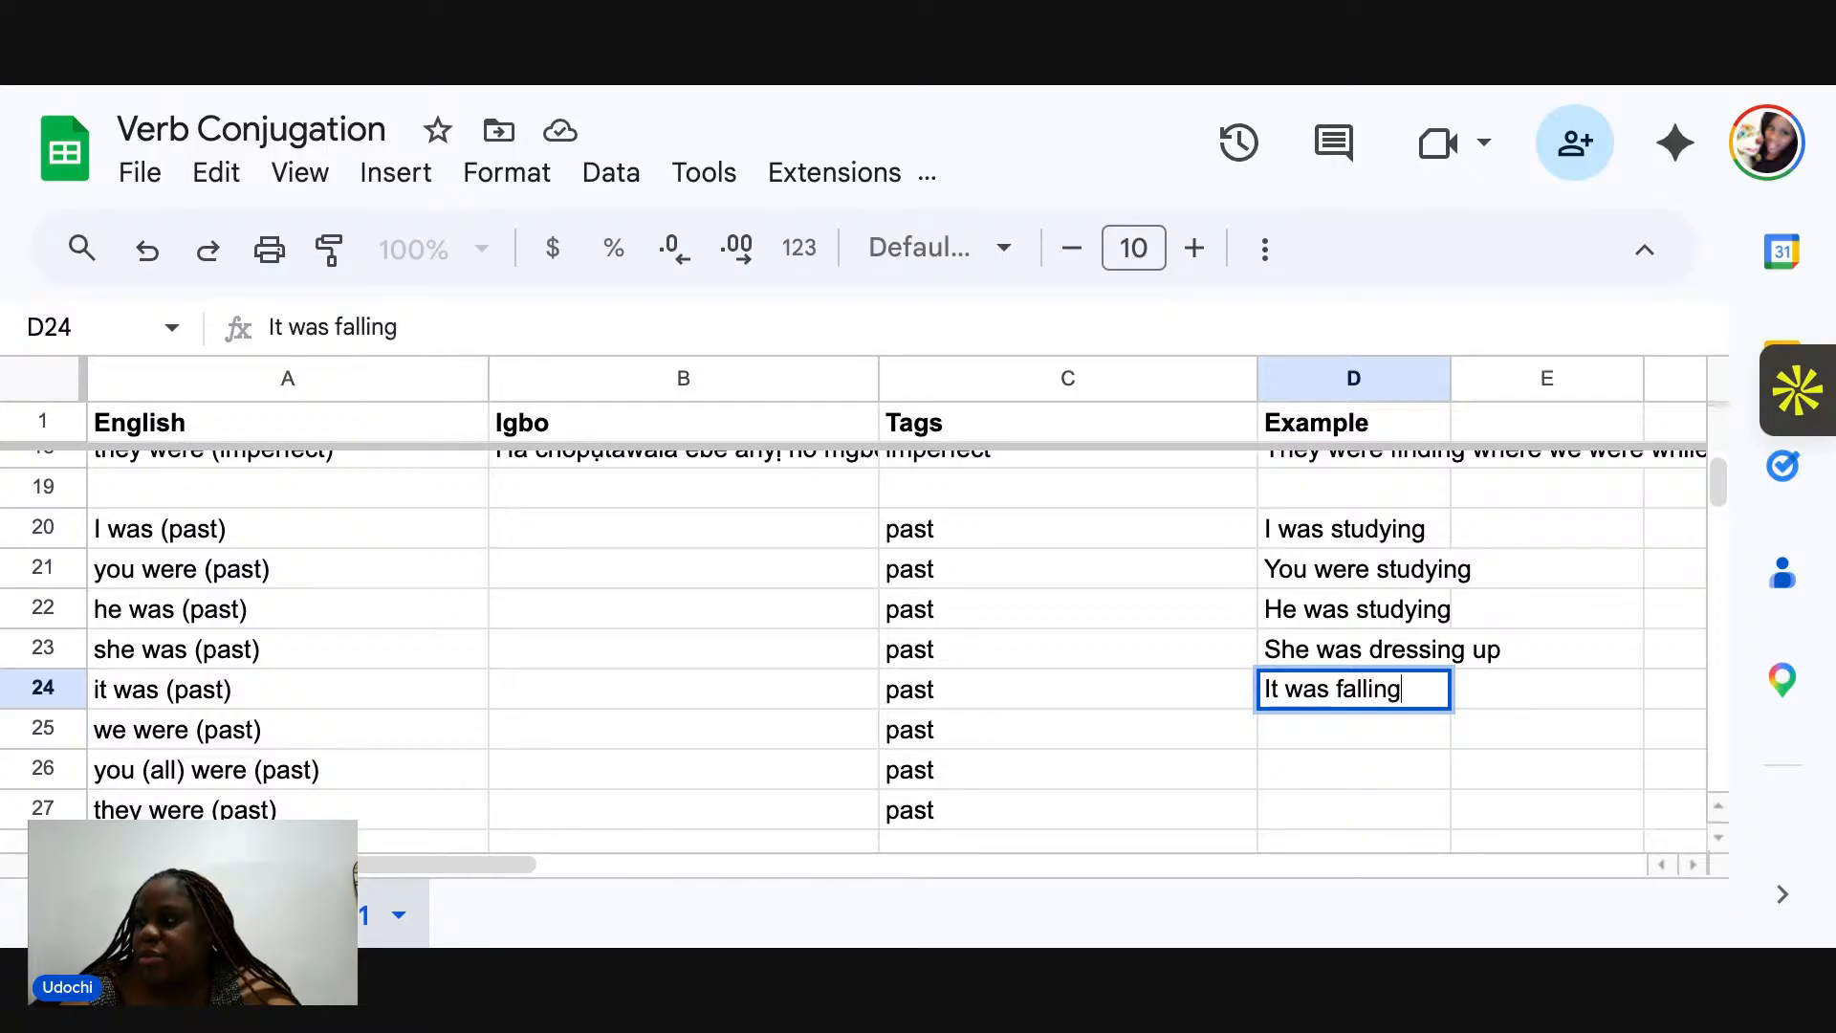
type(" down")
key("Return")
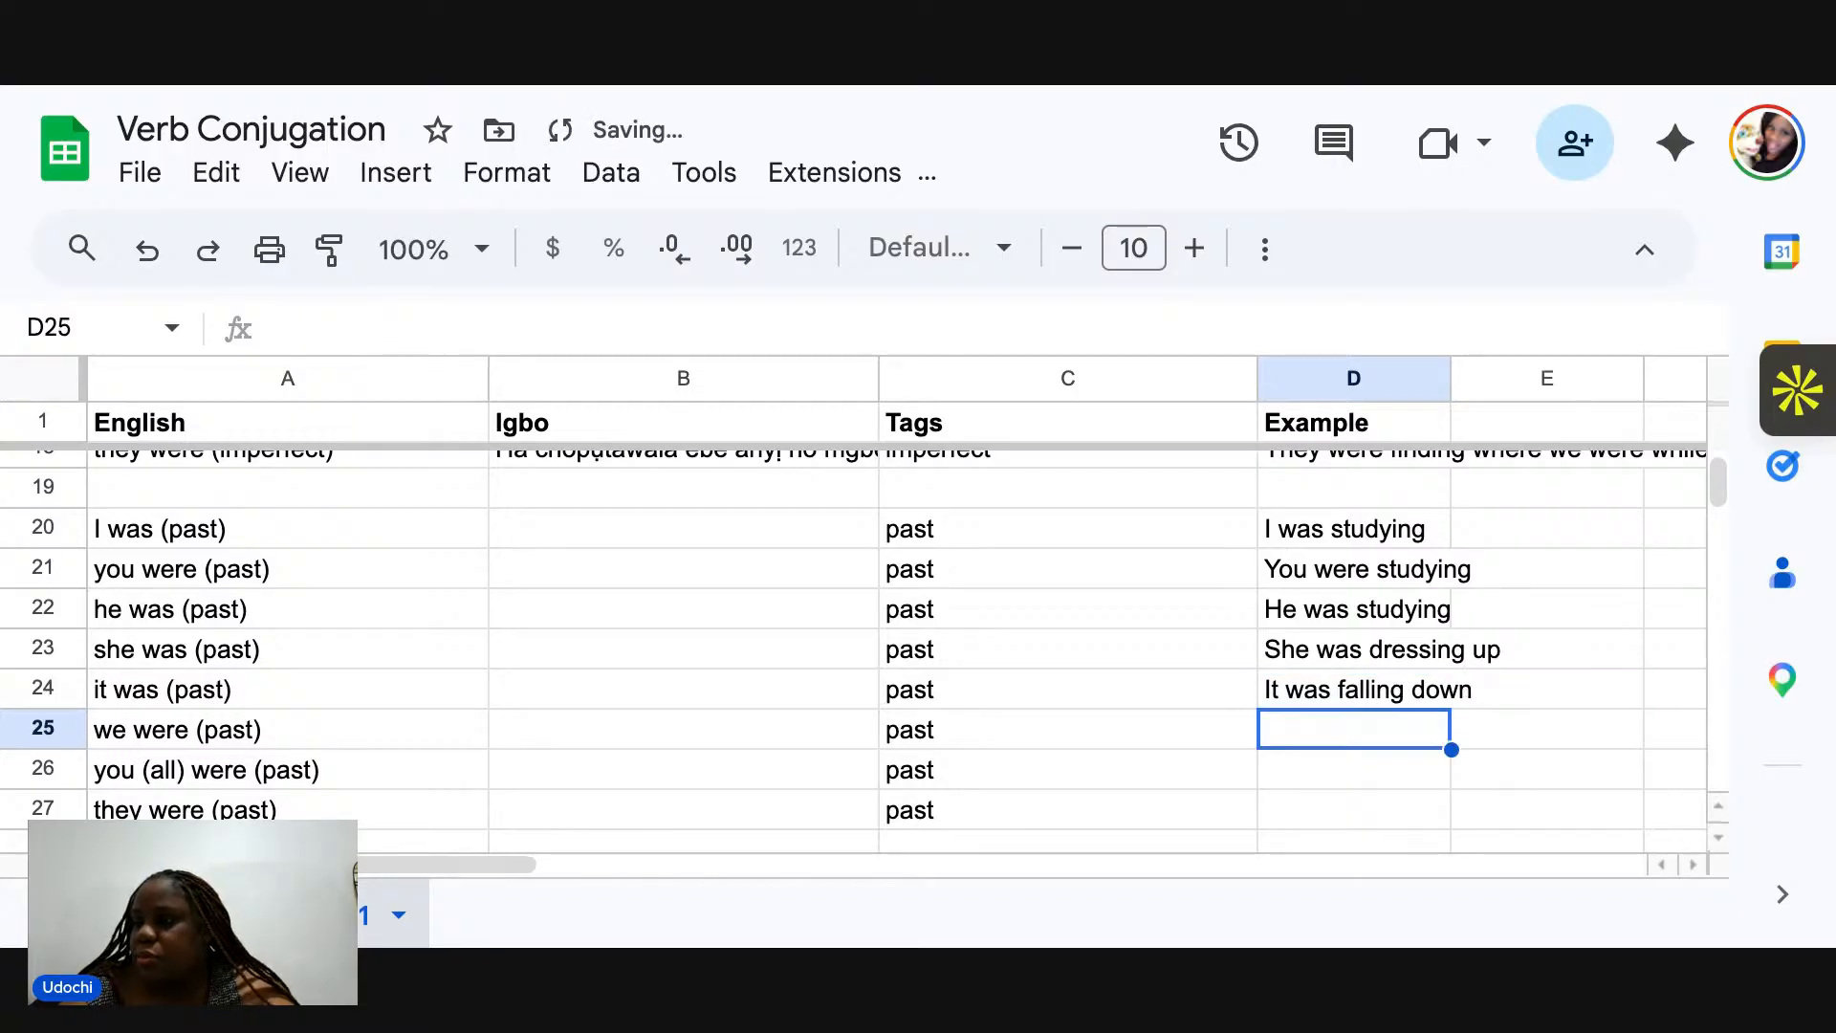
Enter the example "We were studying" for the "we were (past)" row in D25.
type("WE we")
key("BackSpace")
key("BackSpace")
key("BackSpace")
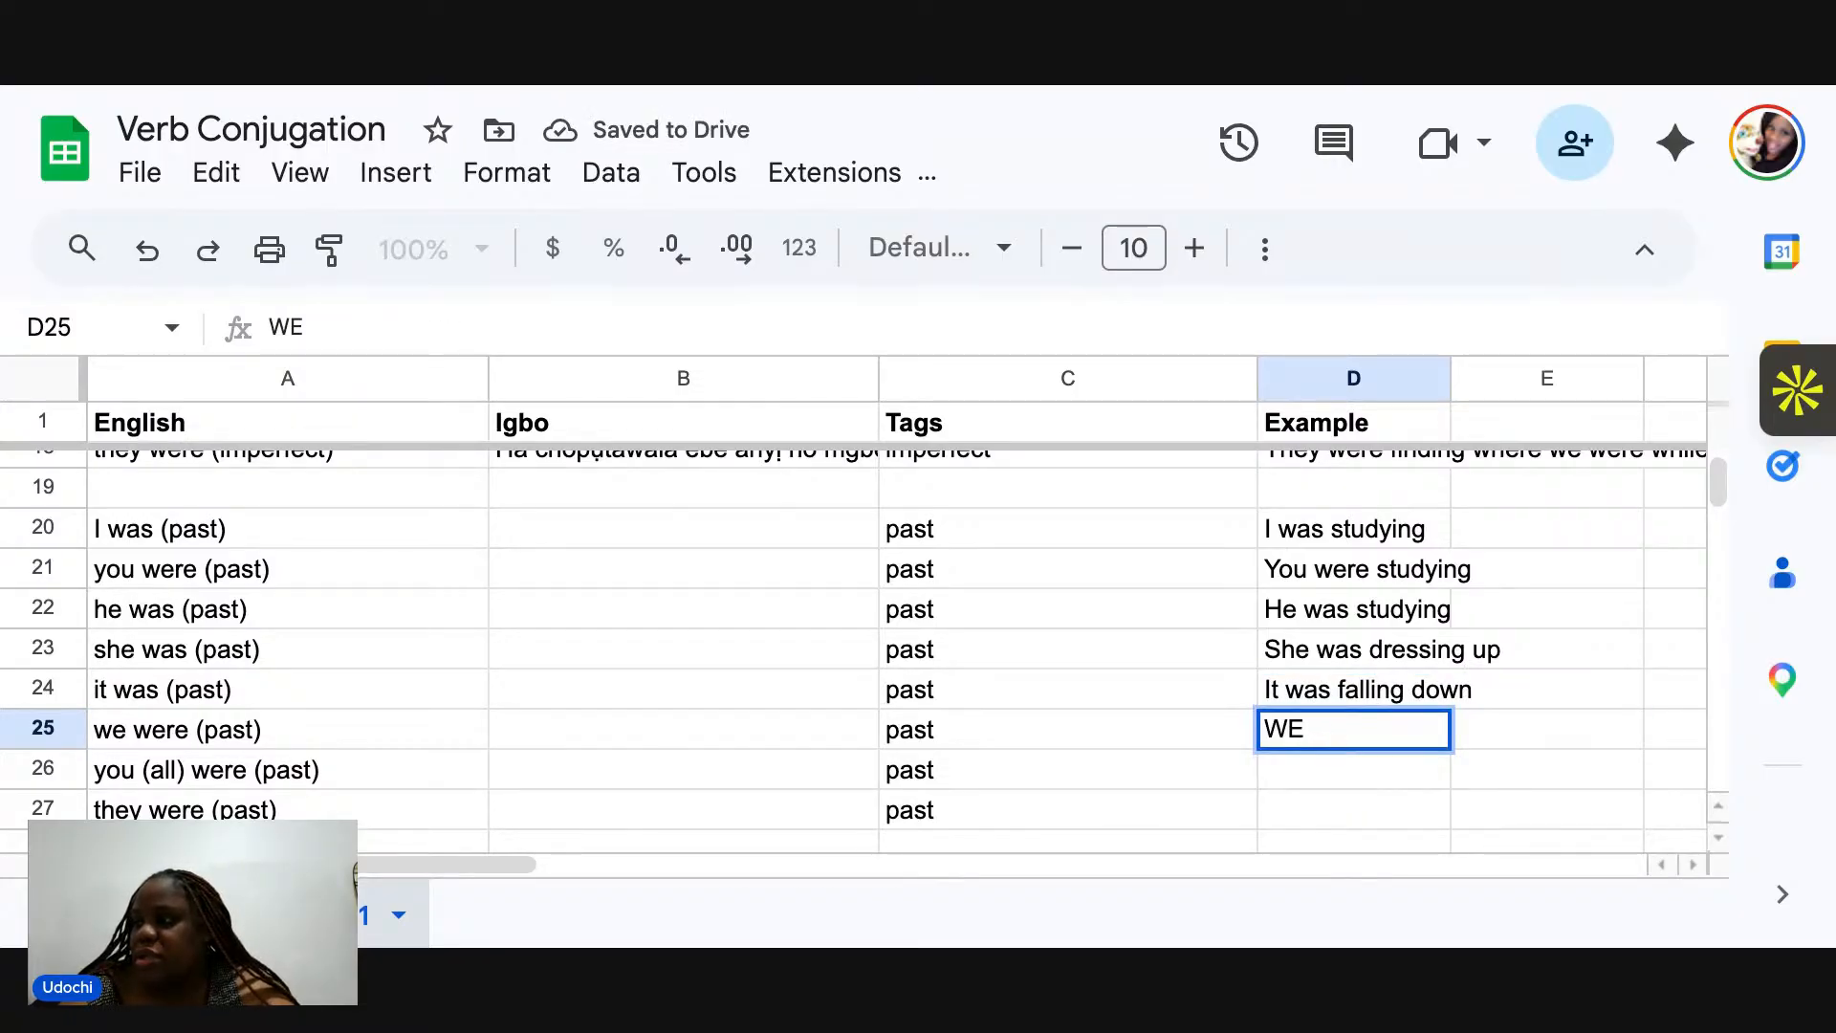
key("BackSpace")
type("e were studyi")
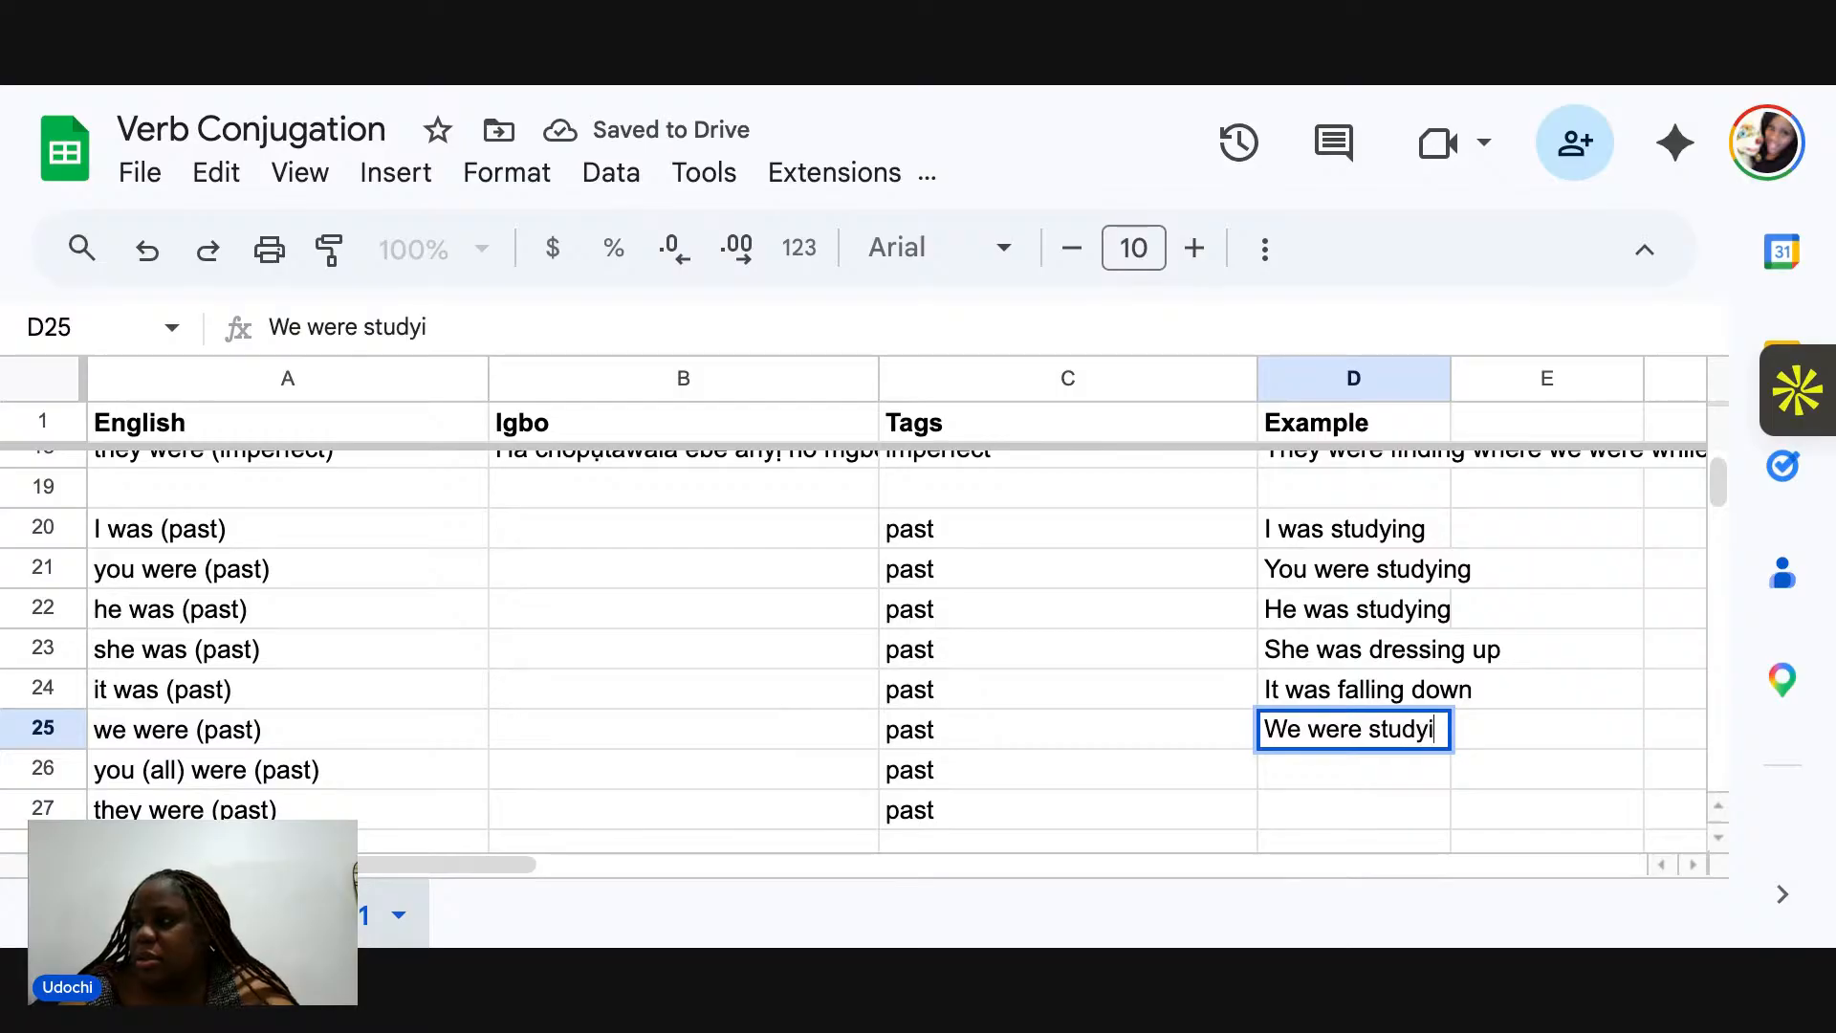
type("ng")
key("Return")
Enter the examples "You all were studying" in D26 and "They were studying" in D27.
type("You all wer")
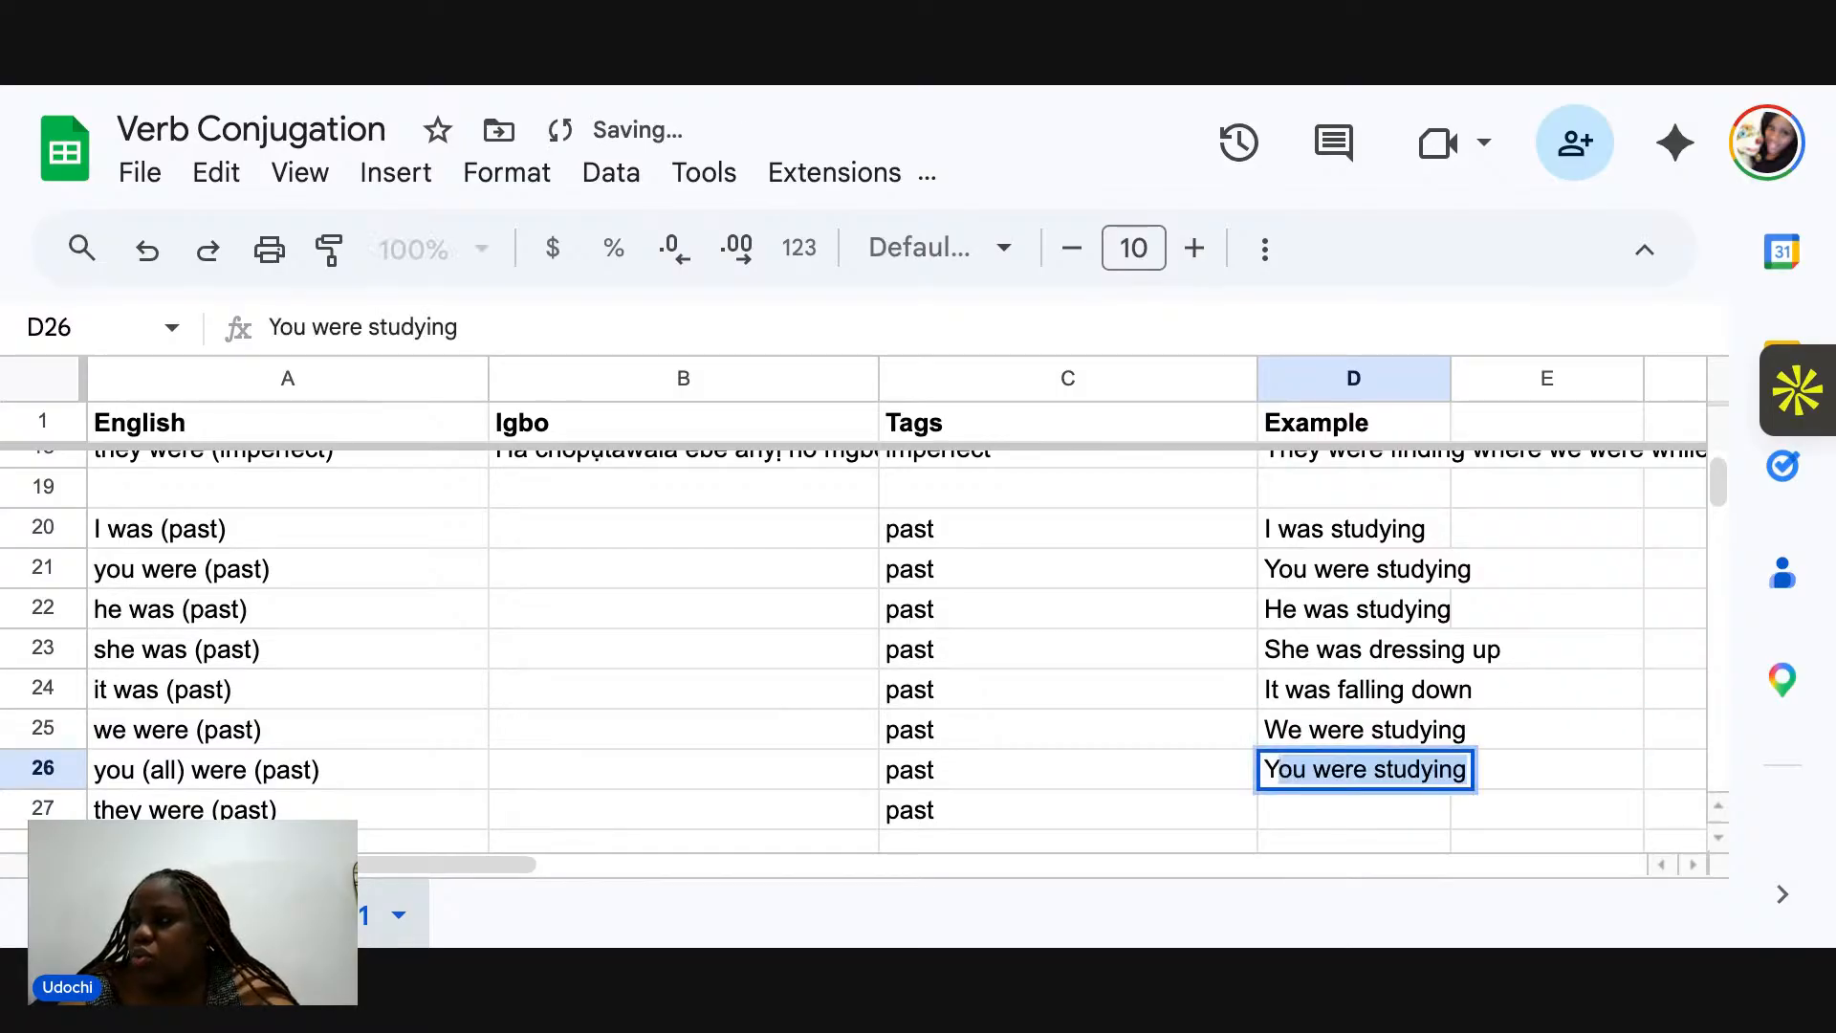
type("e")
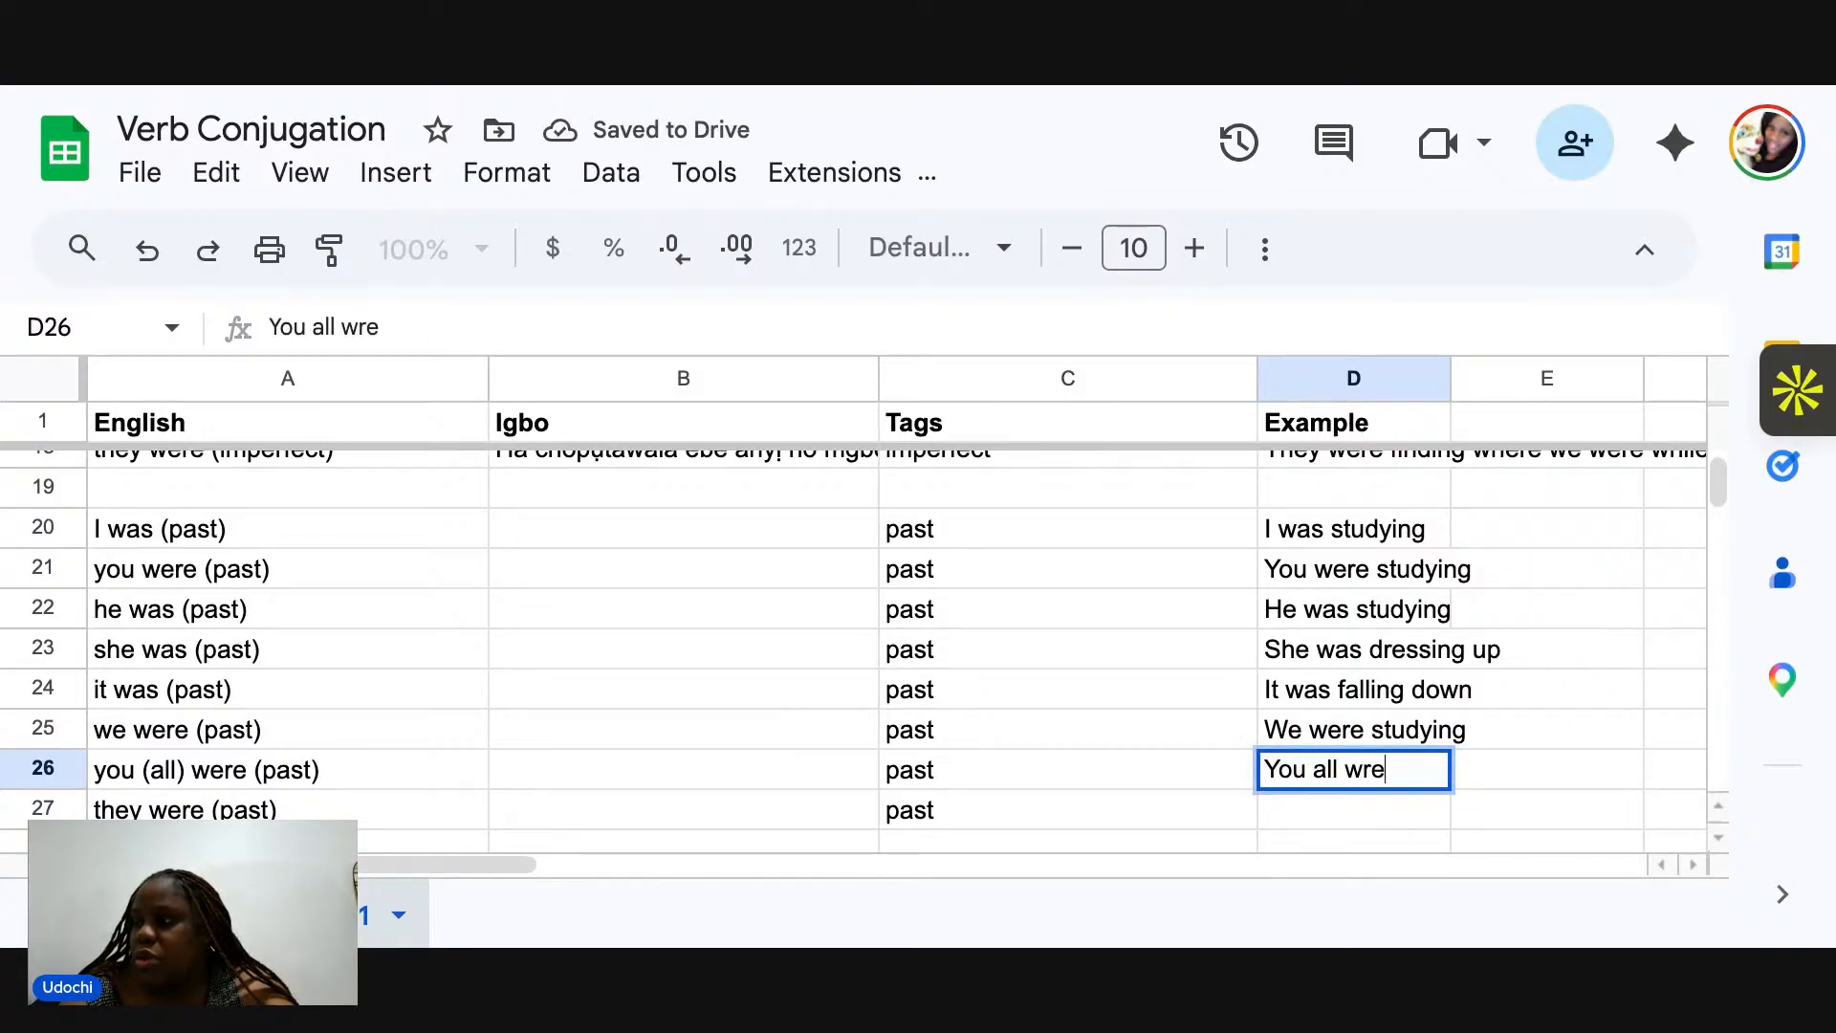
key("BackSpace")
key("BackSpace")
type("ere studying")
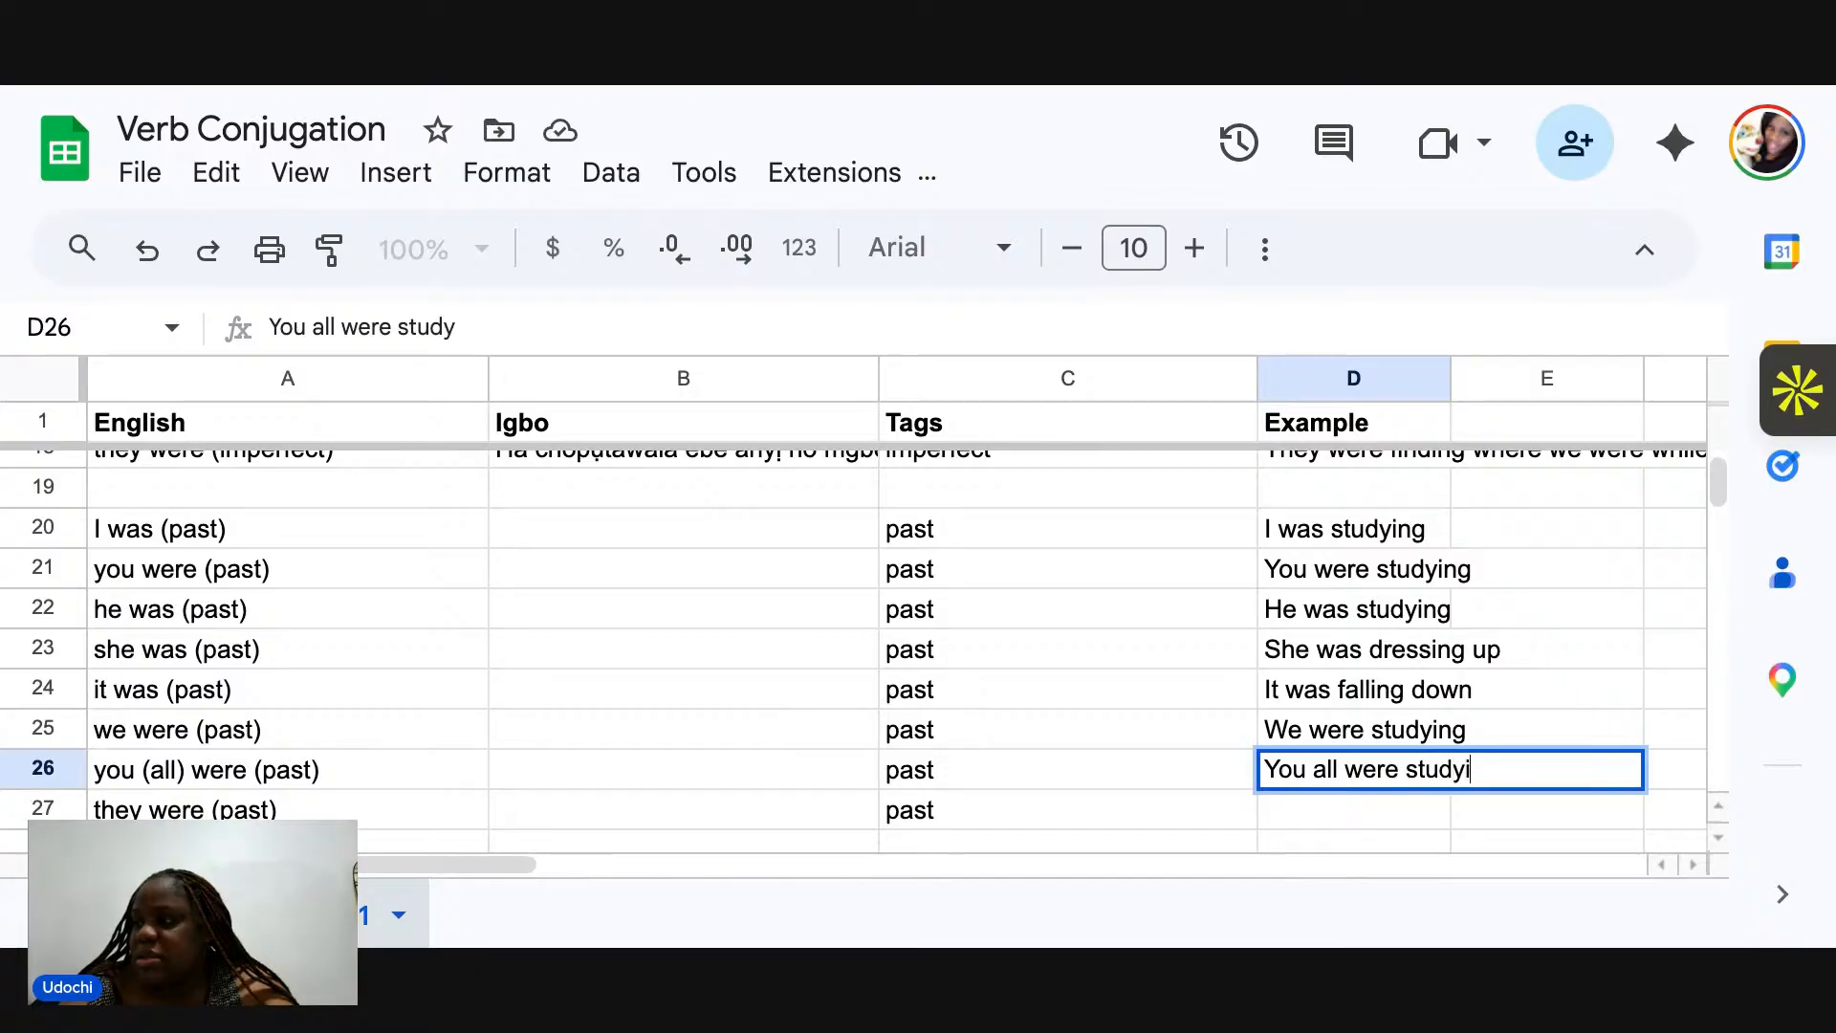
key("Return")
type("They were sd")
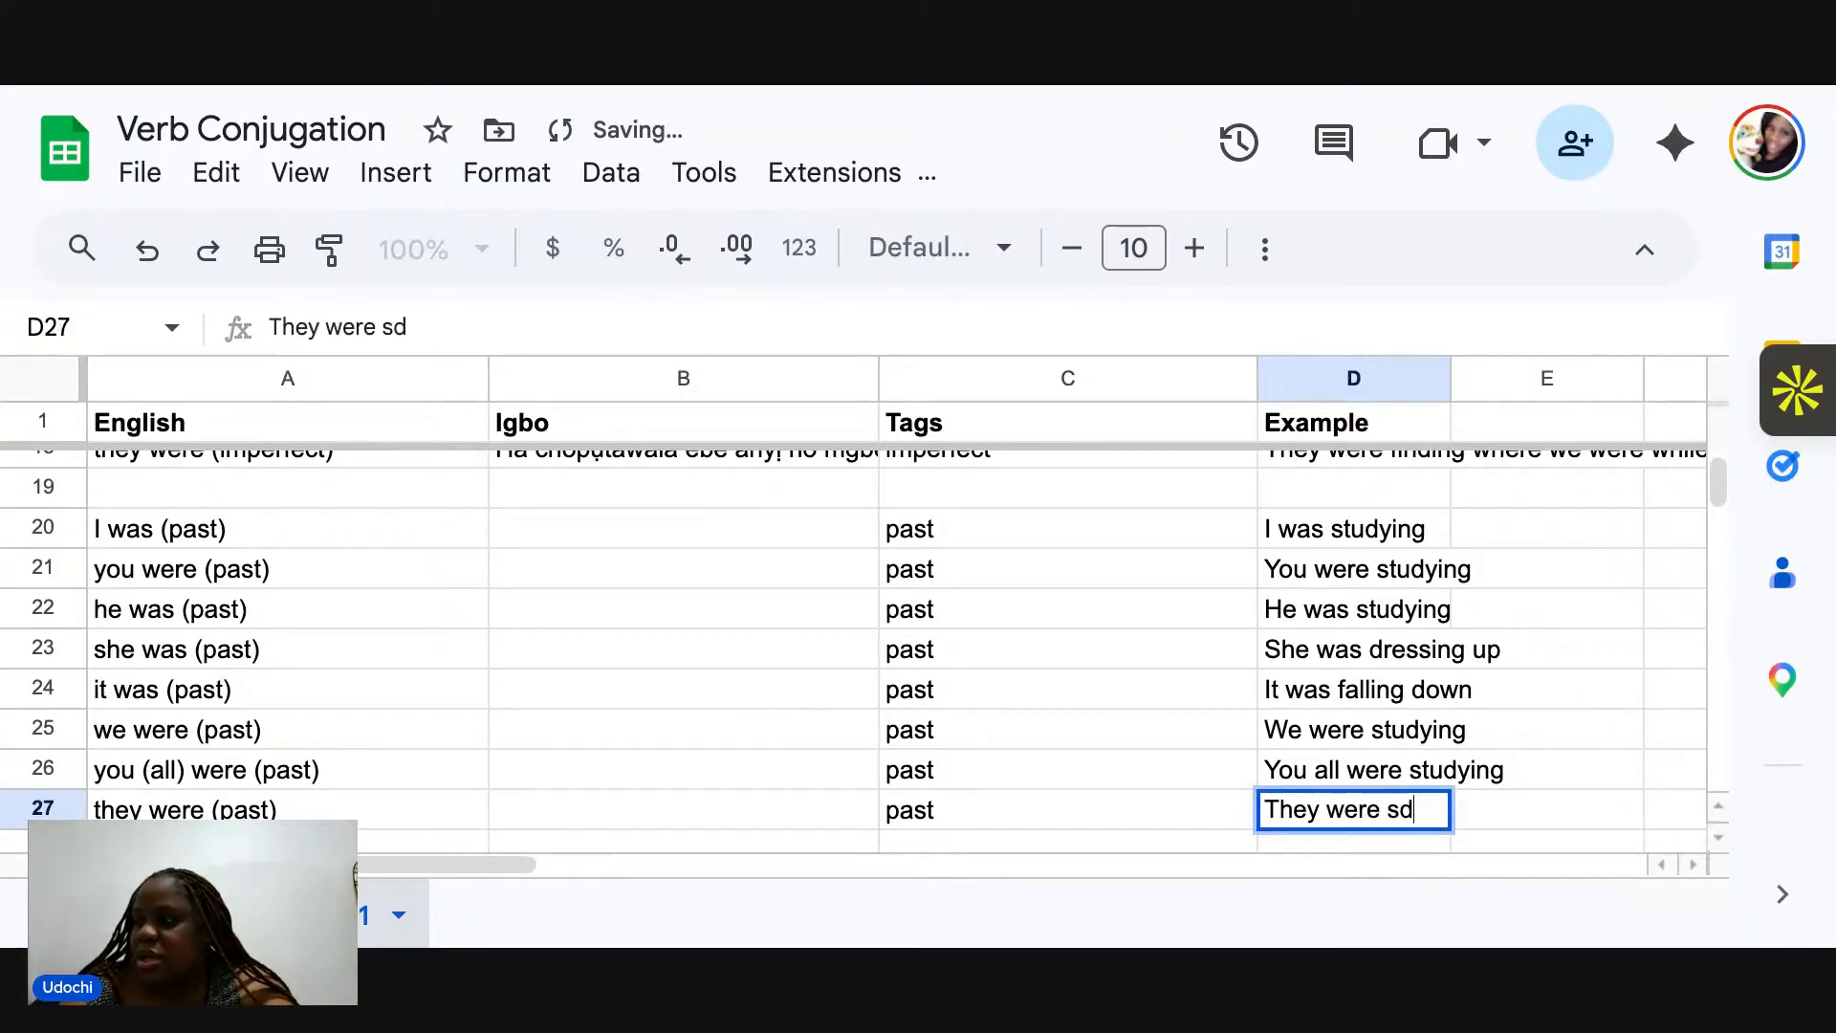
key("BackSpace")
type("tudying")
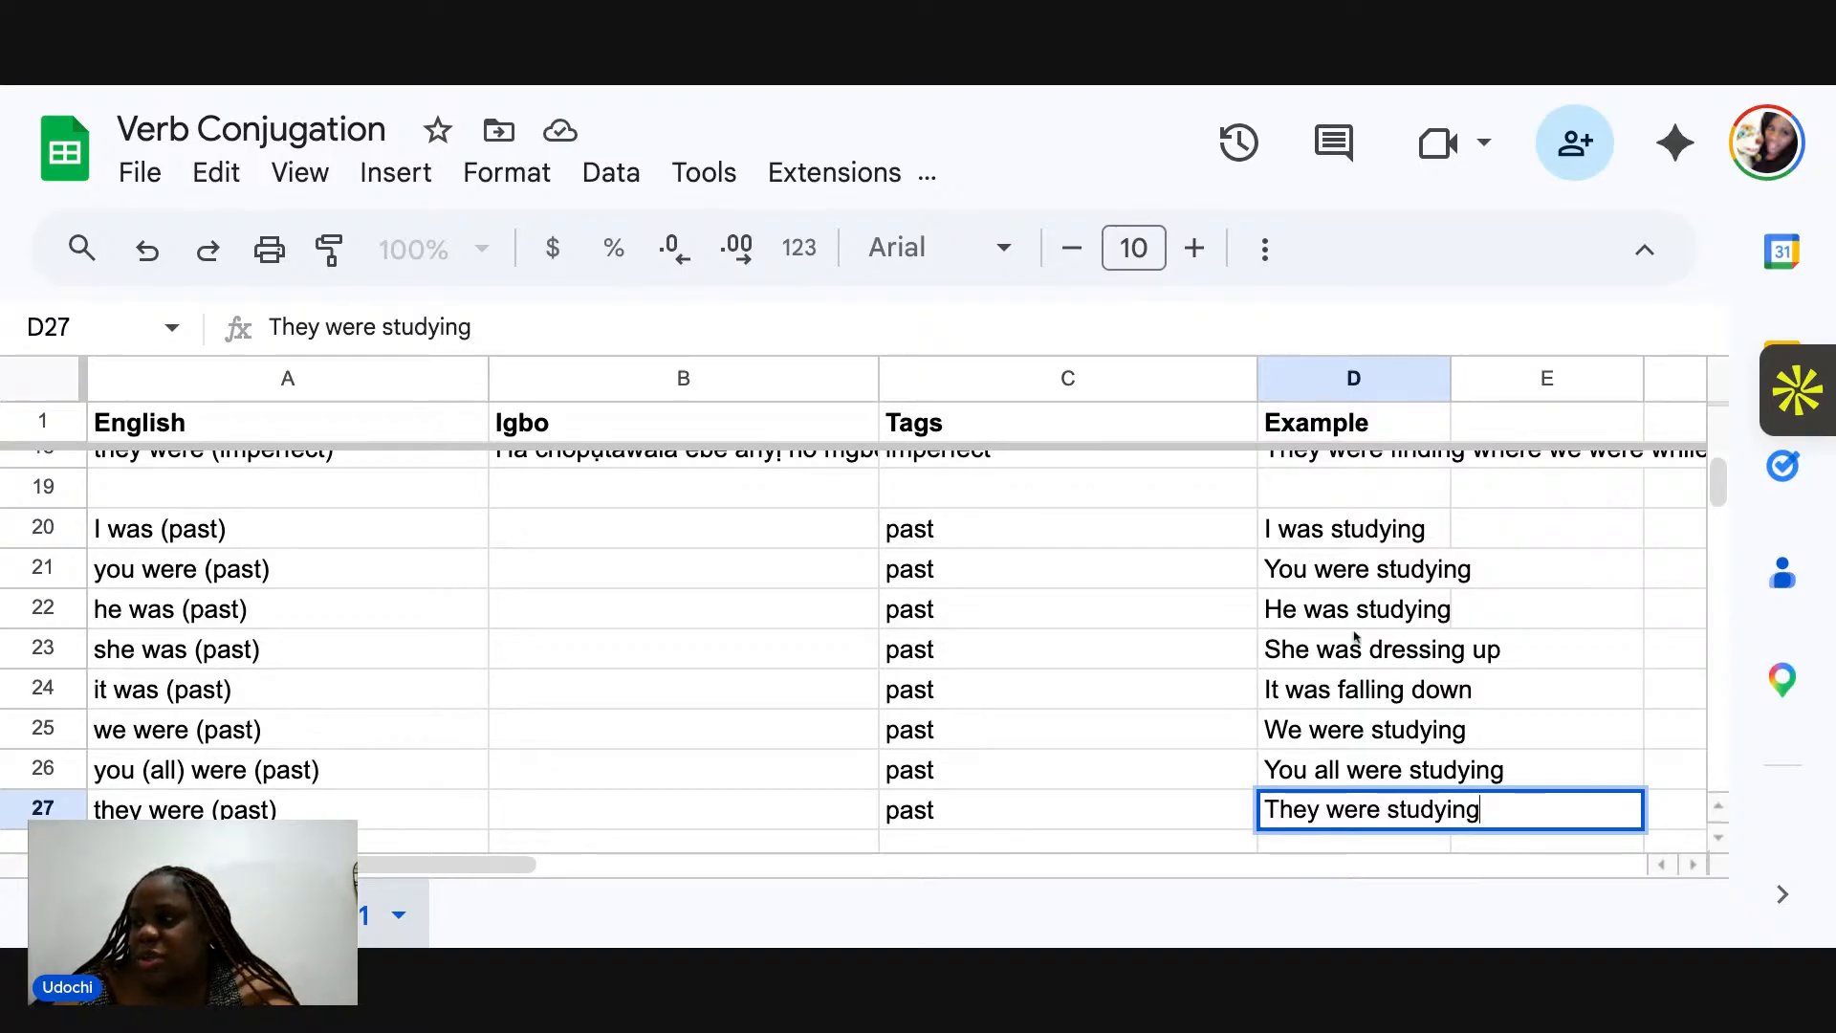
Enter the Igbo translation "A gụrụ m akwụkwo" for the "I was (past)" row in B20.
left_click(555, 539)
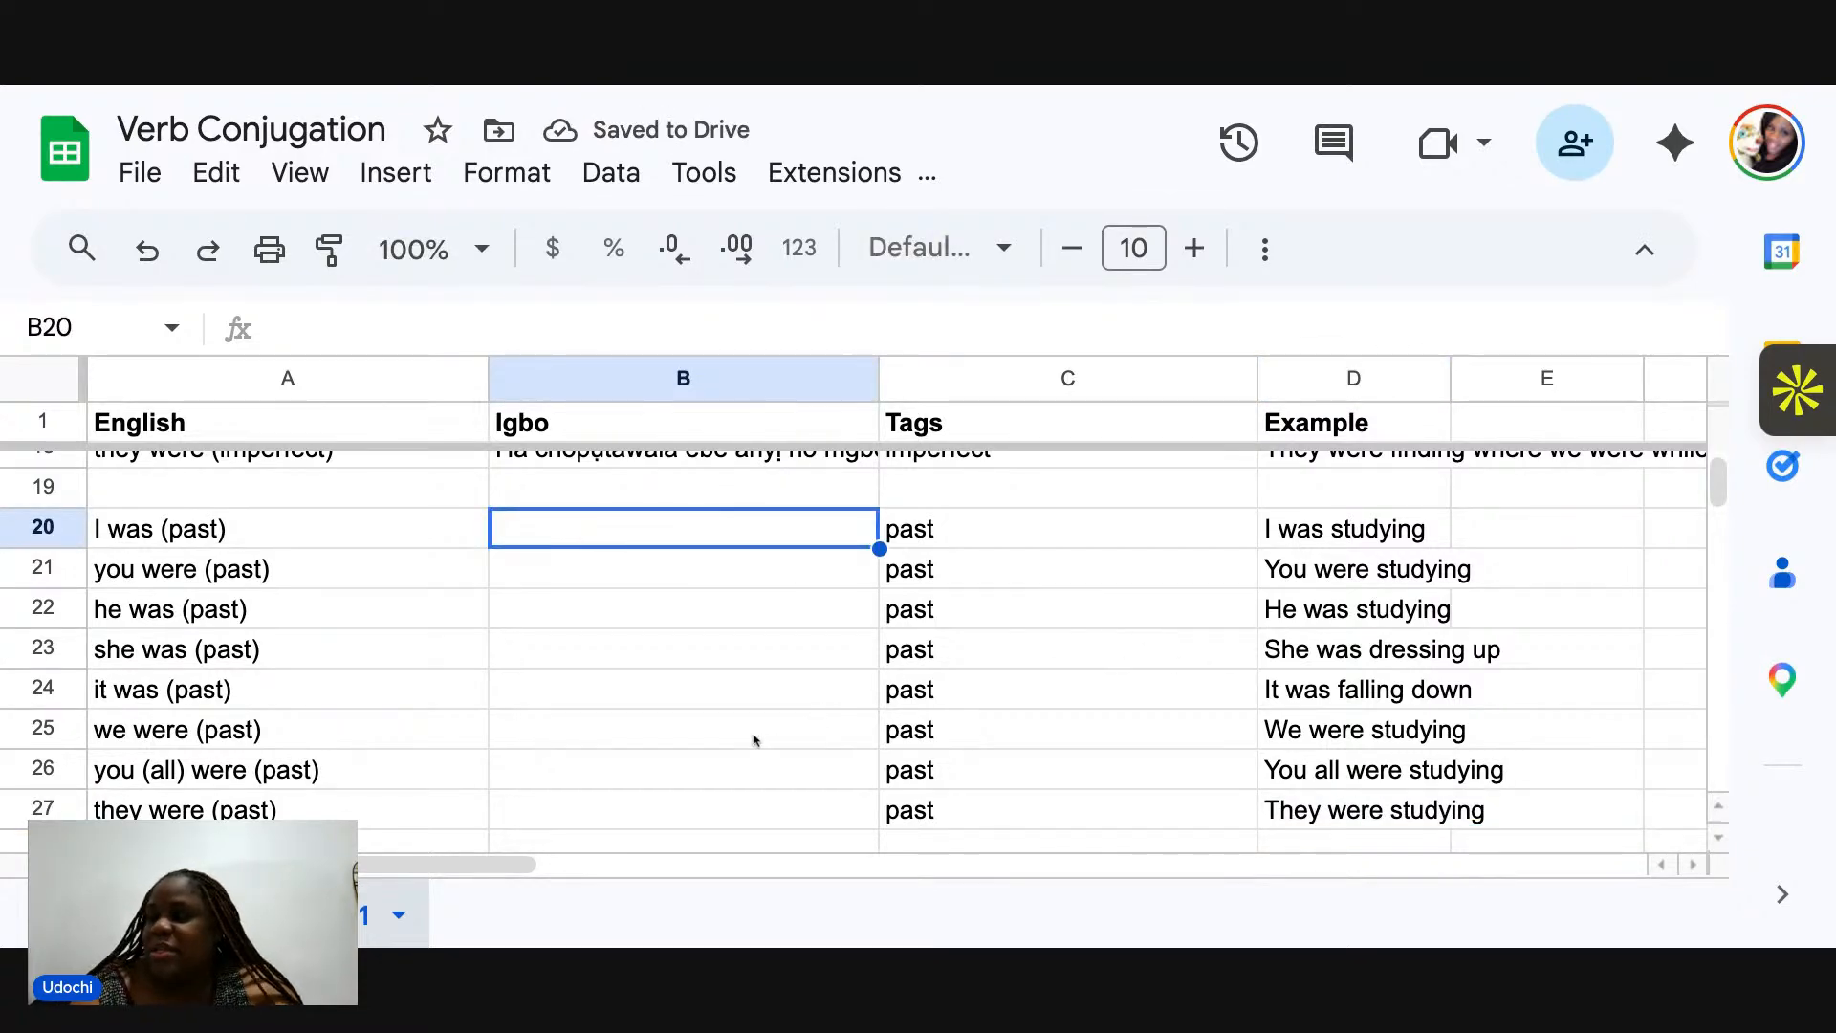
type("A")
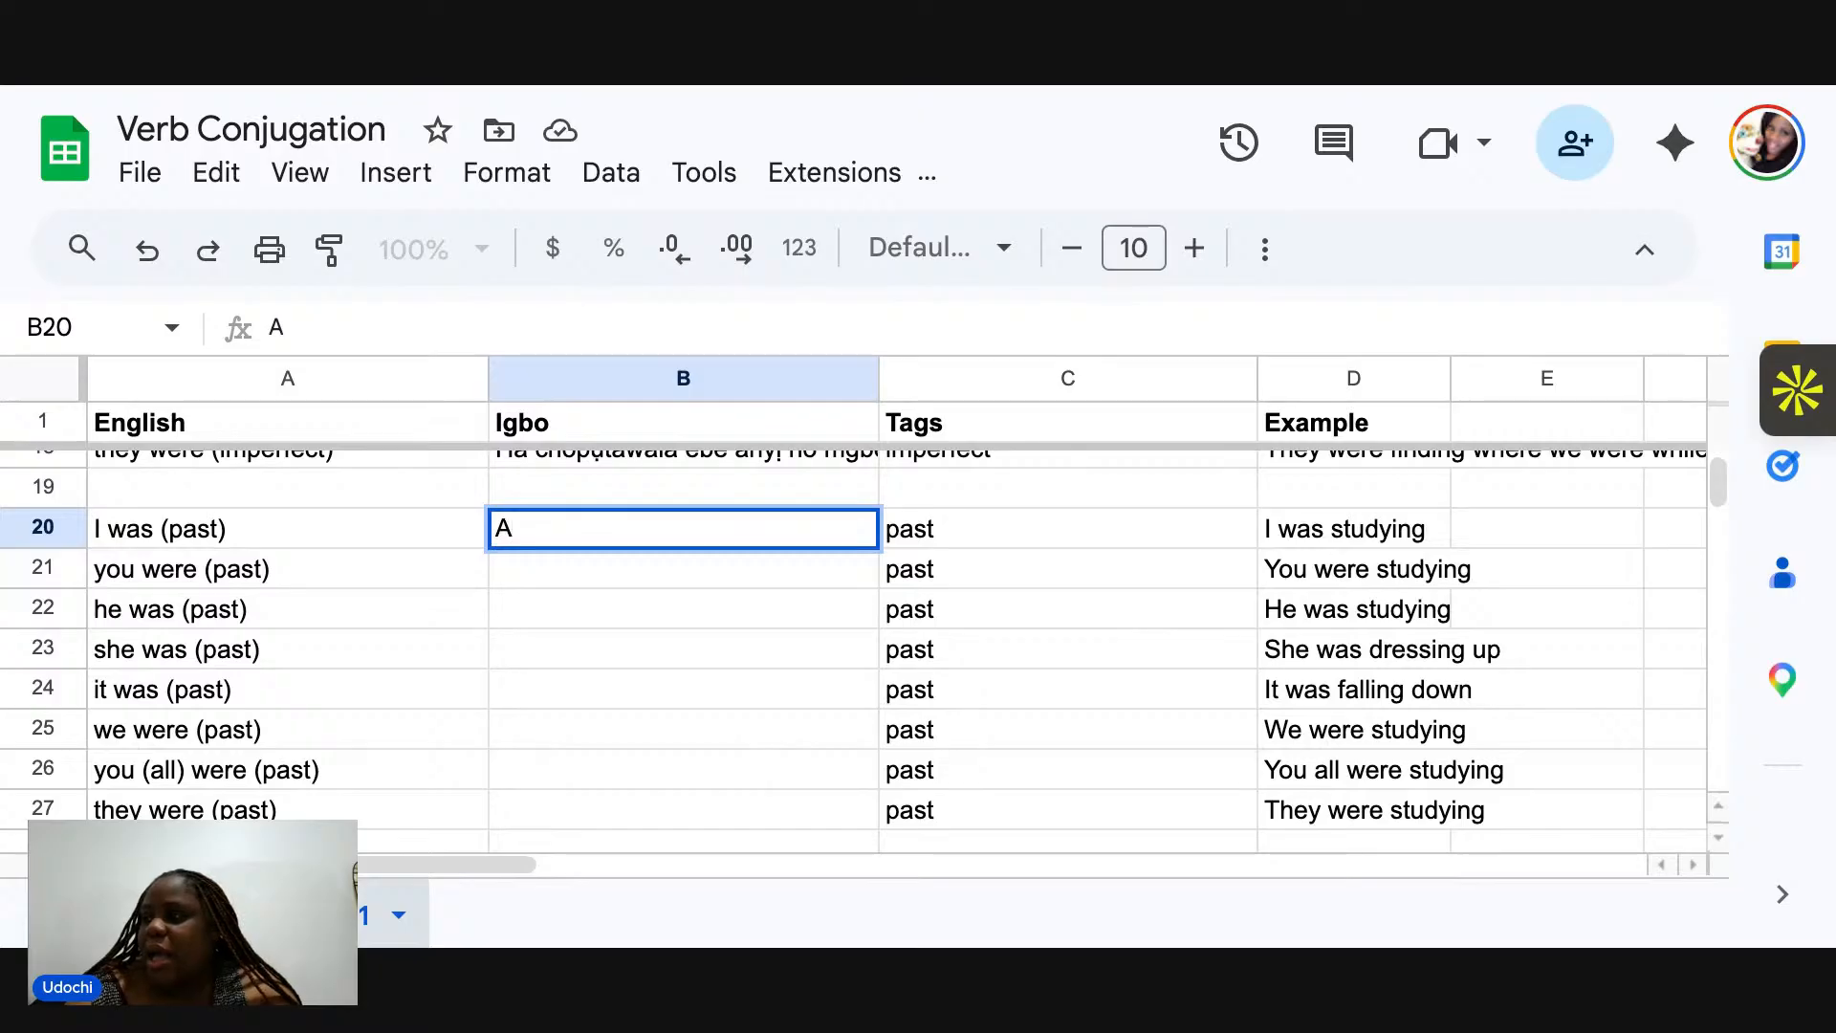
type(" g")
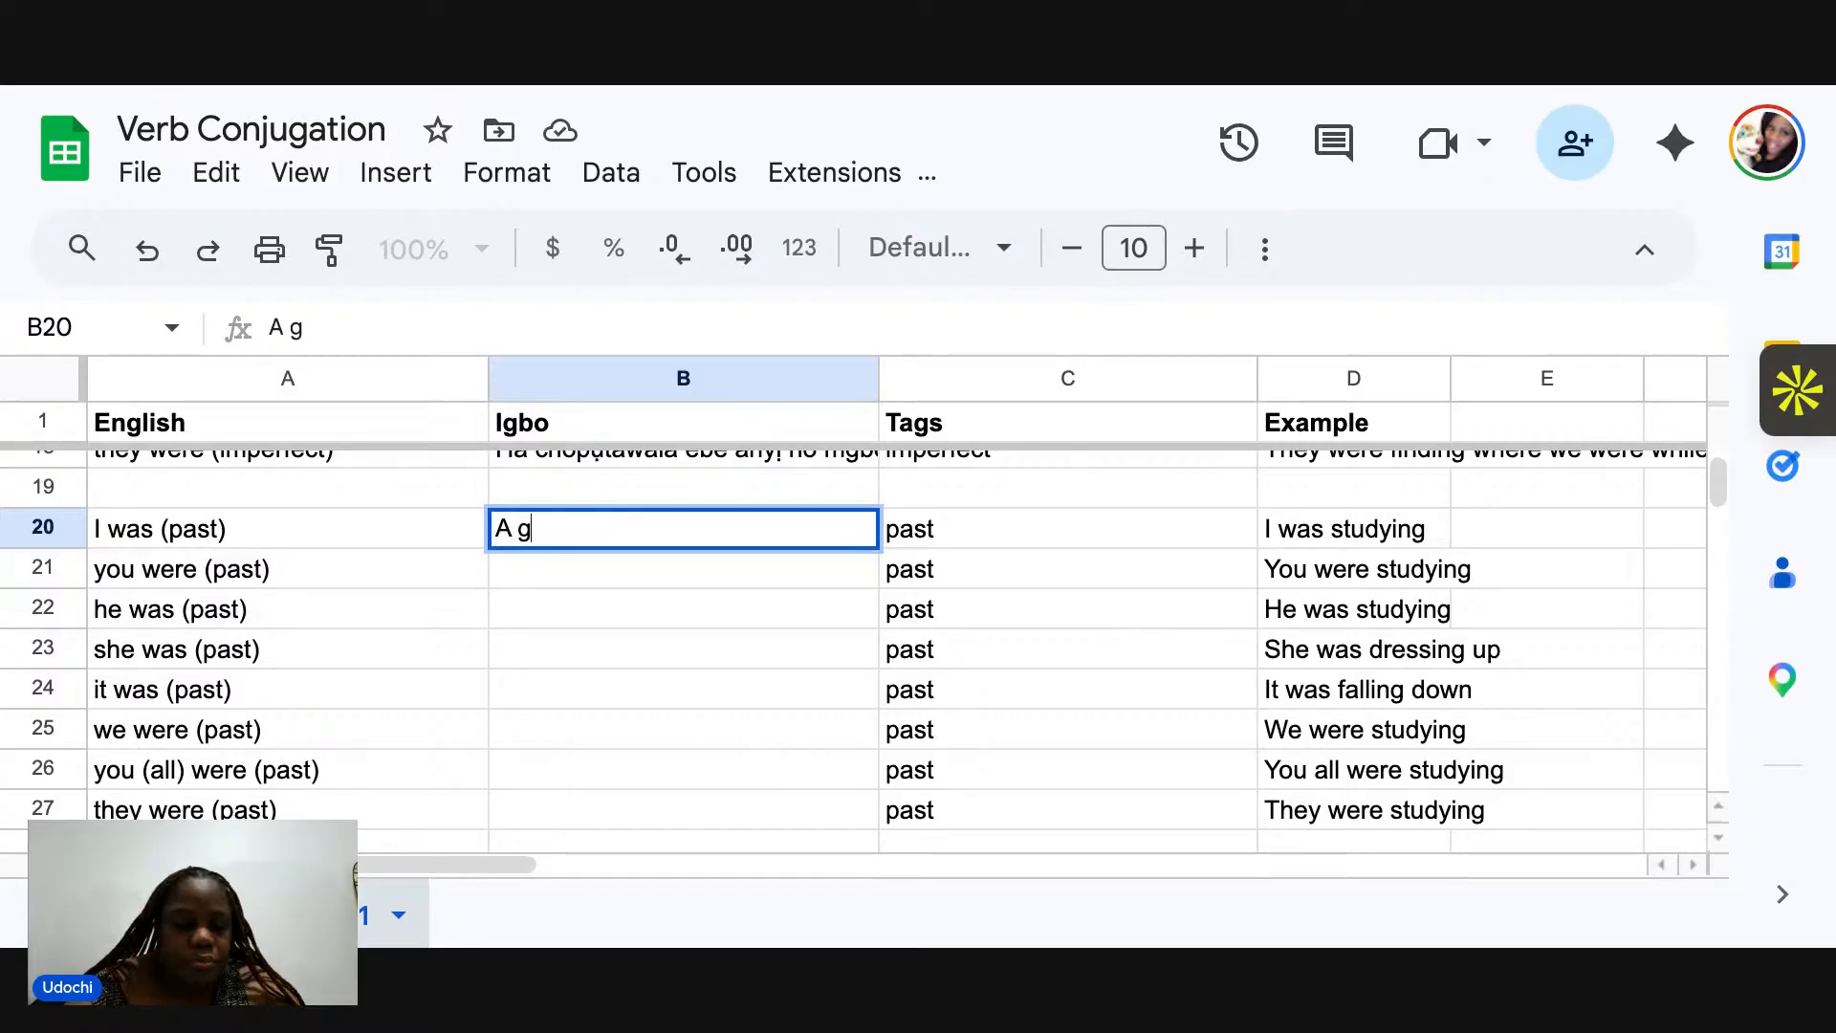
type("ụrụ")
key("BackSpace")
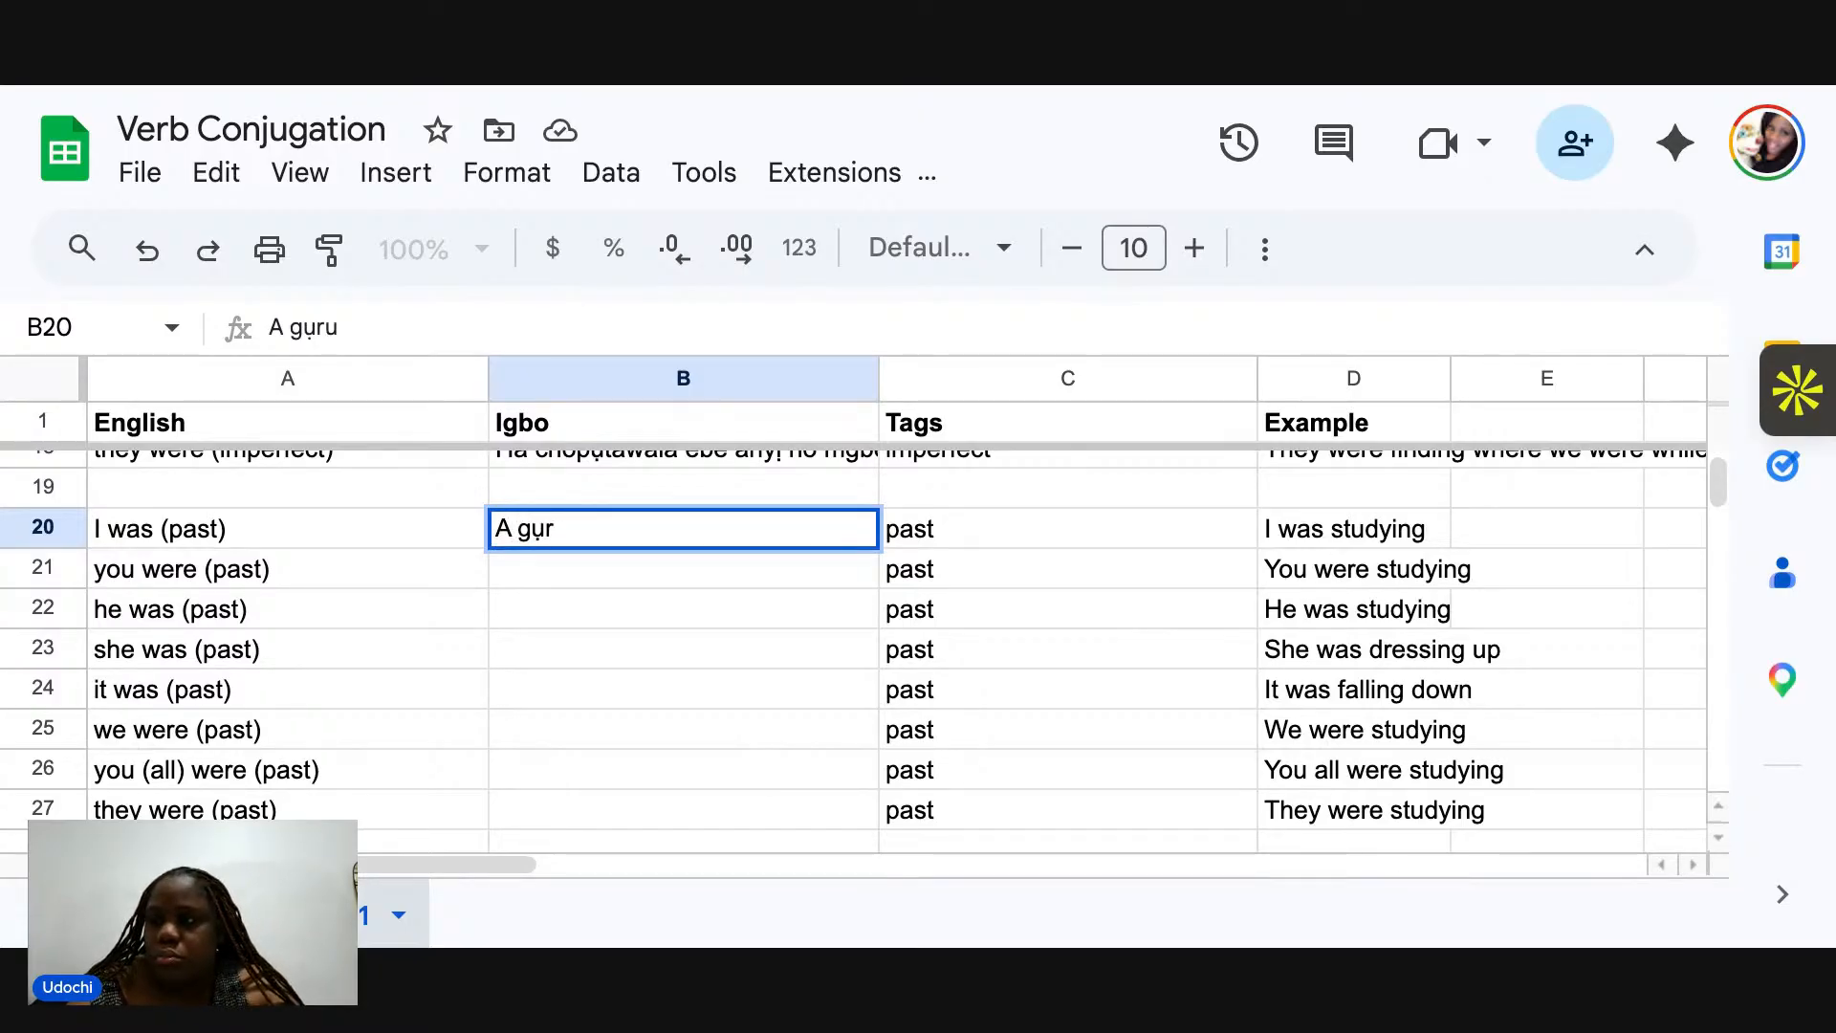
type("ụ m ak")
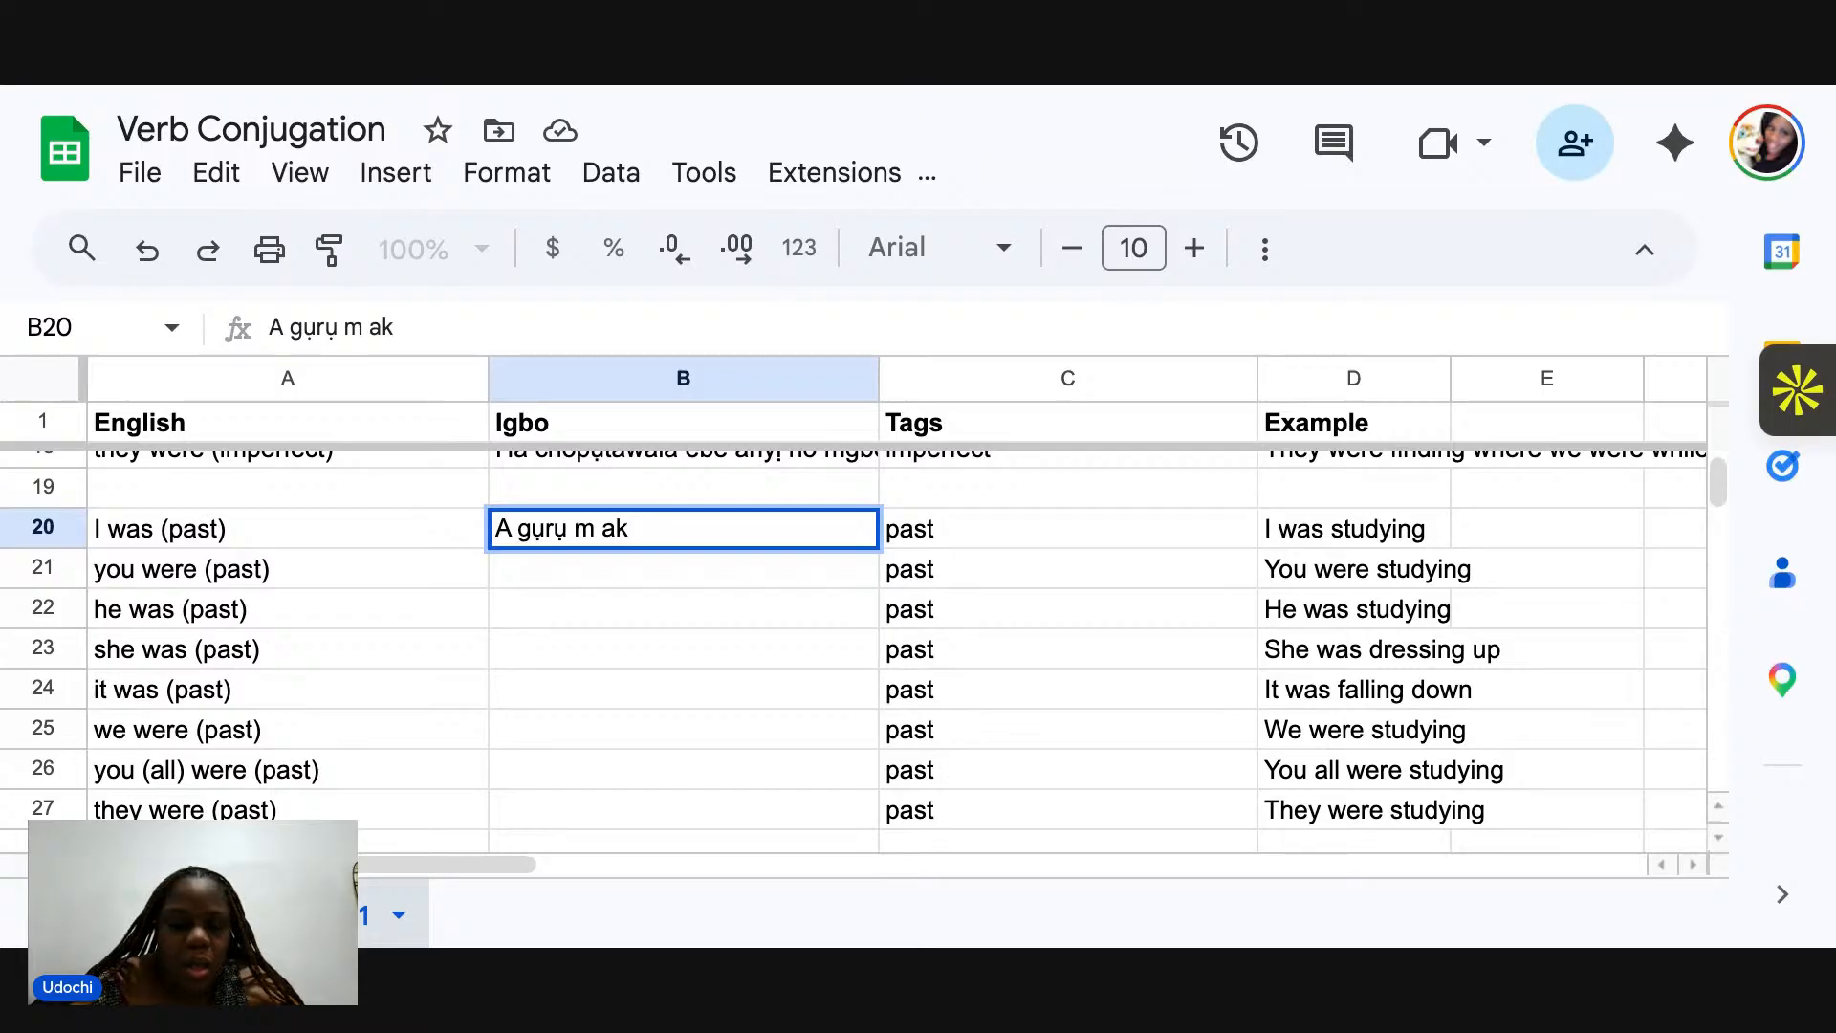
type("wụk")
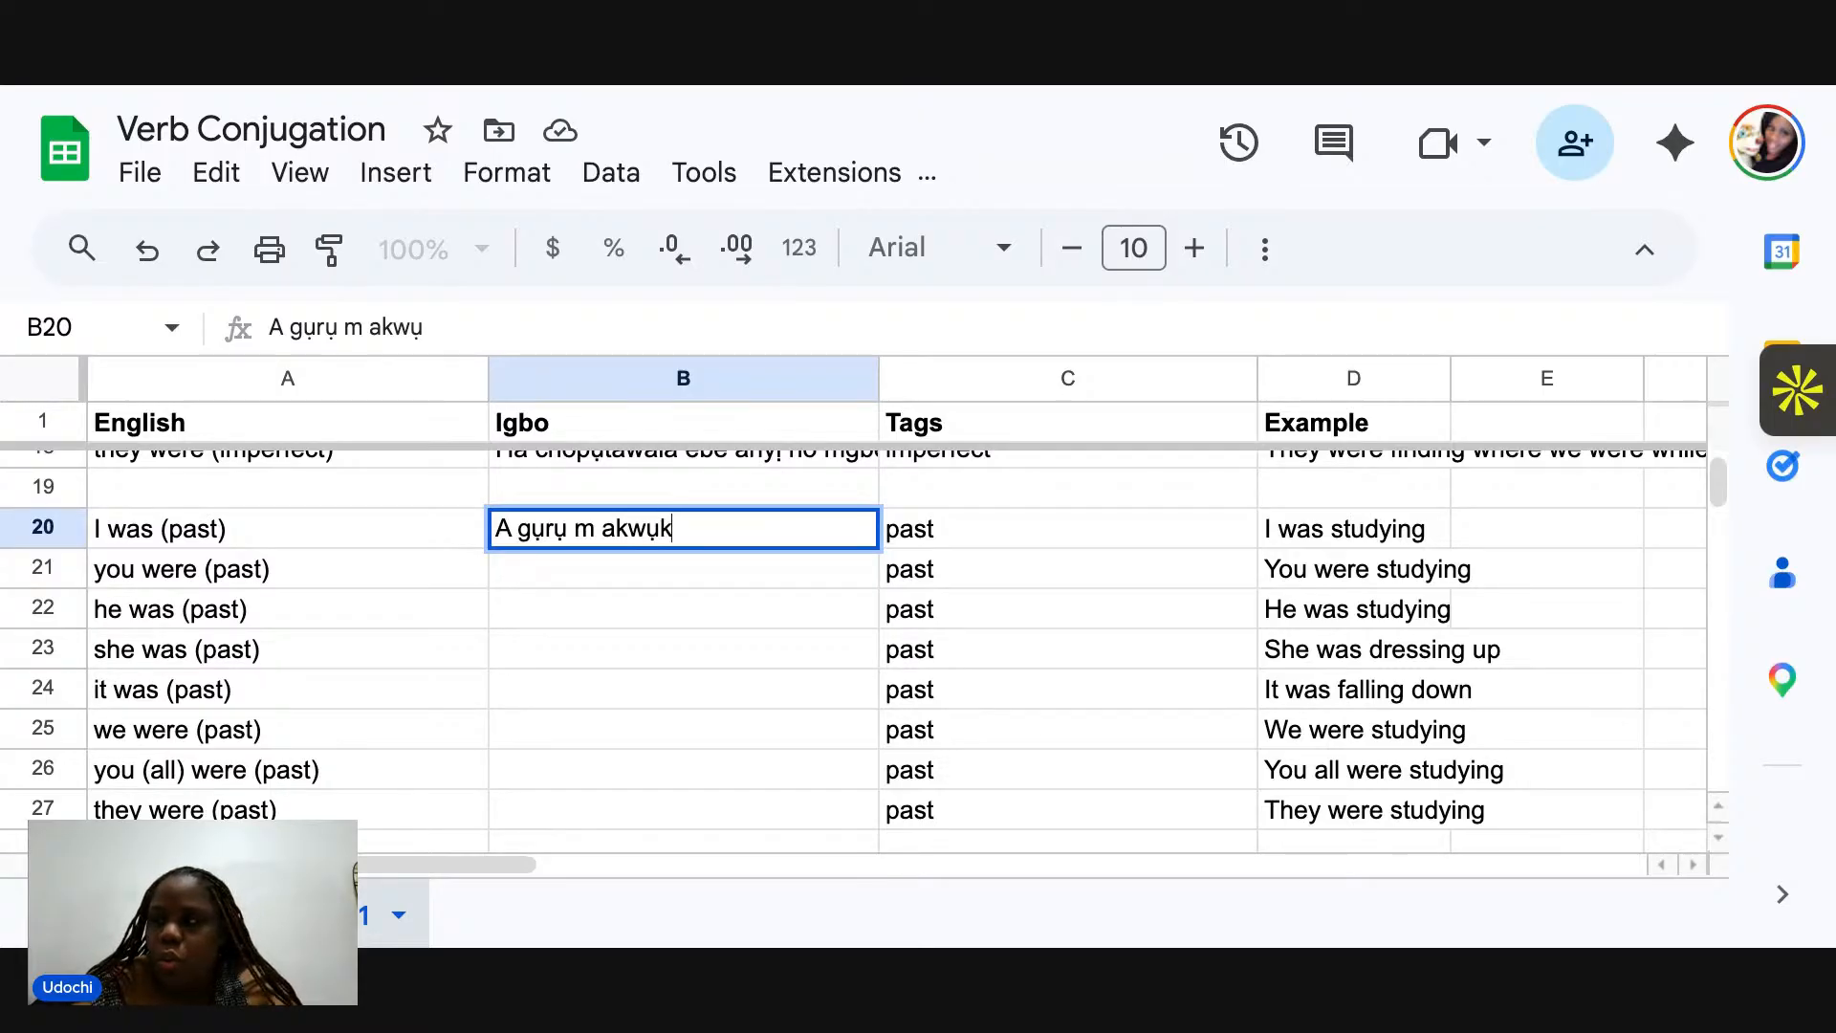
type("w")
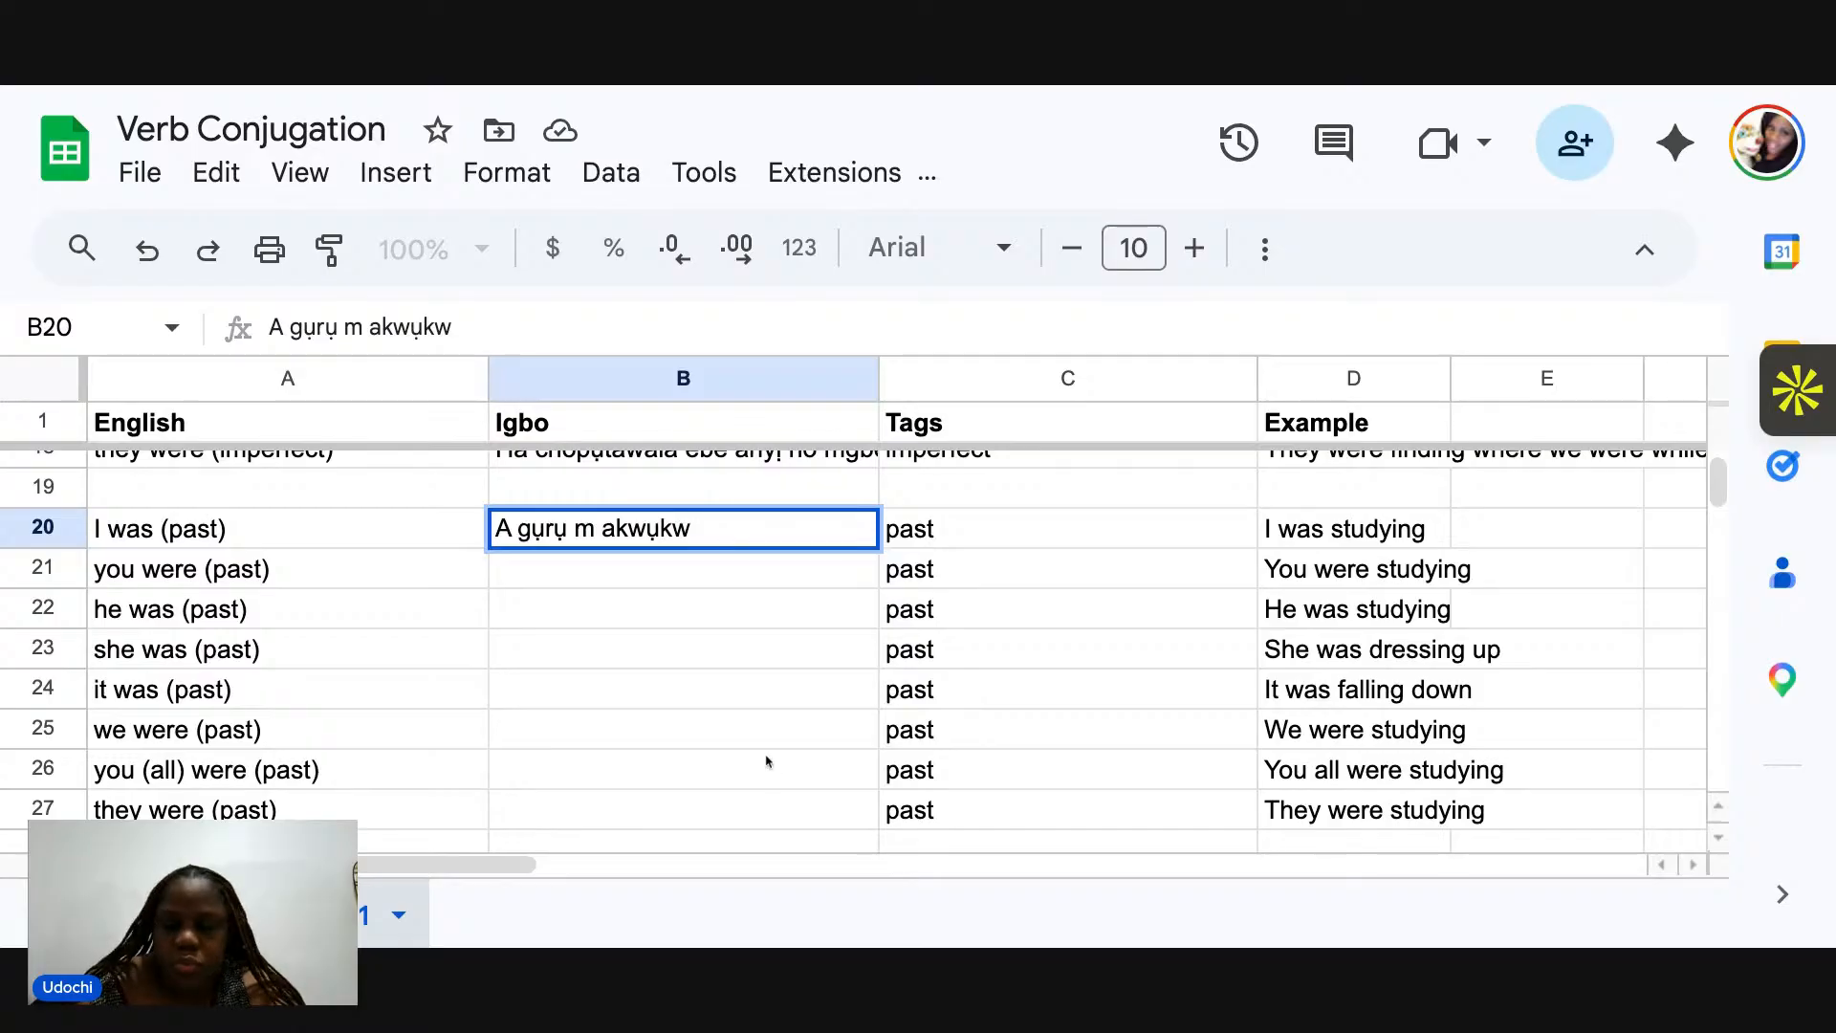
type("o")
key("Return")
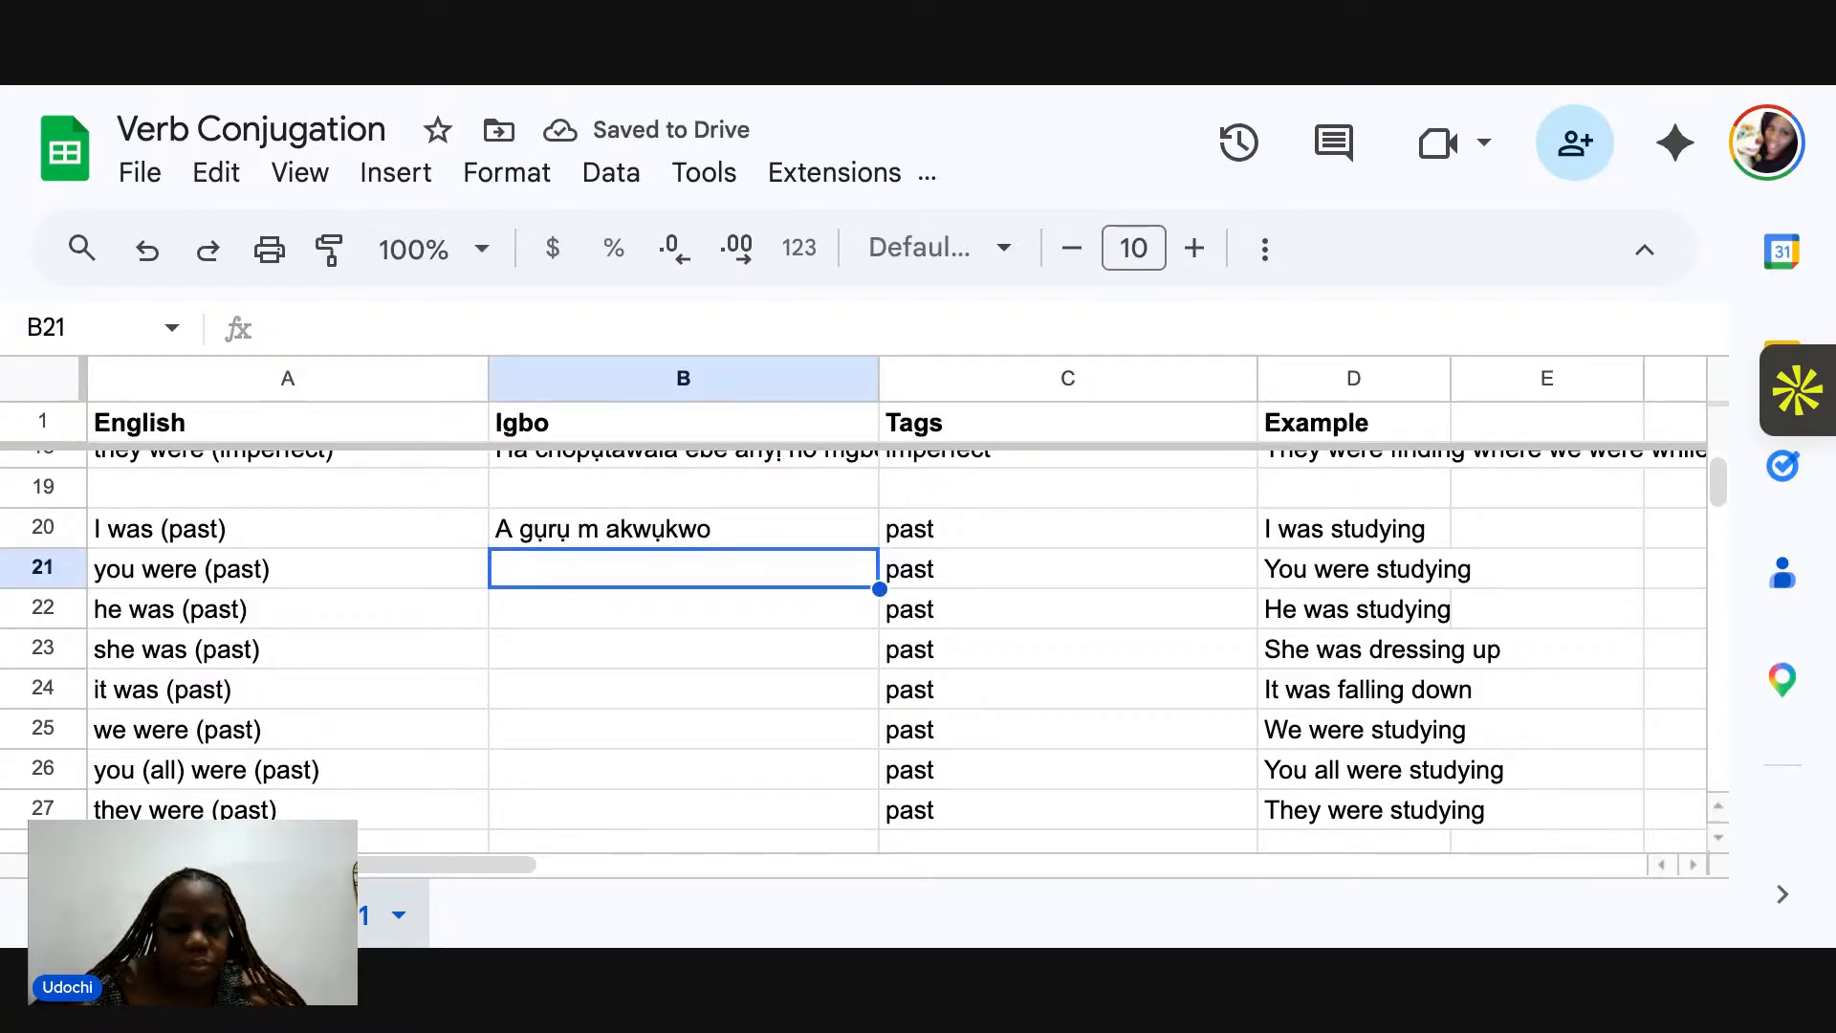
Enter the Igbo translation "Ị gụrụ akwụkwo" for the "you were (past)" row in B21.
type("ị g")
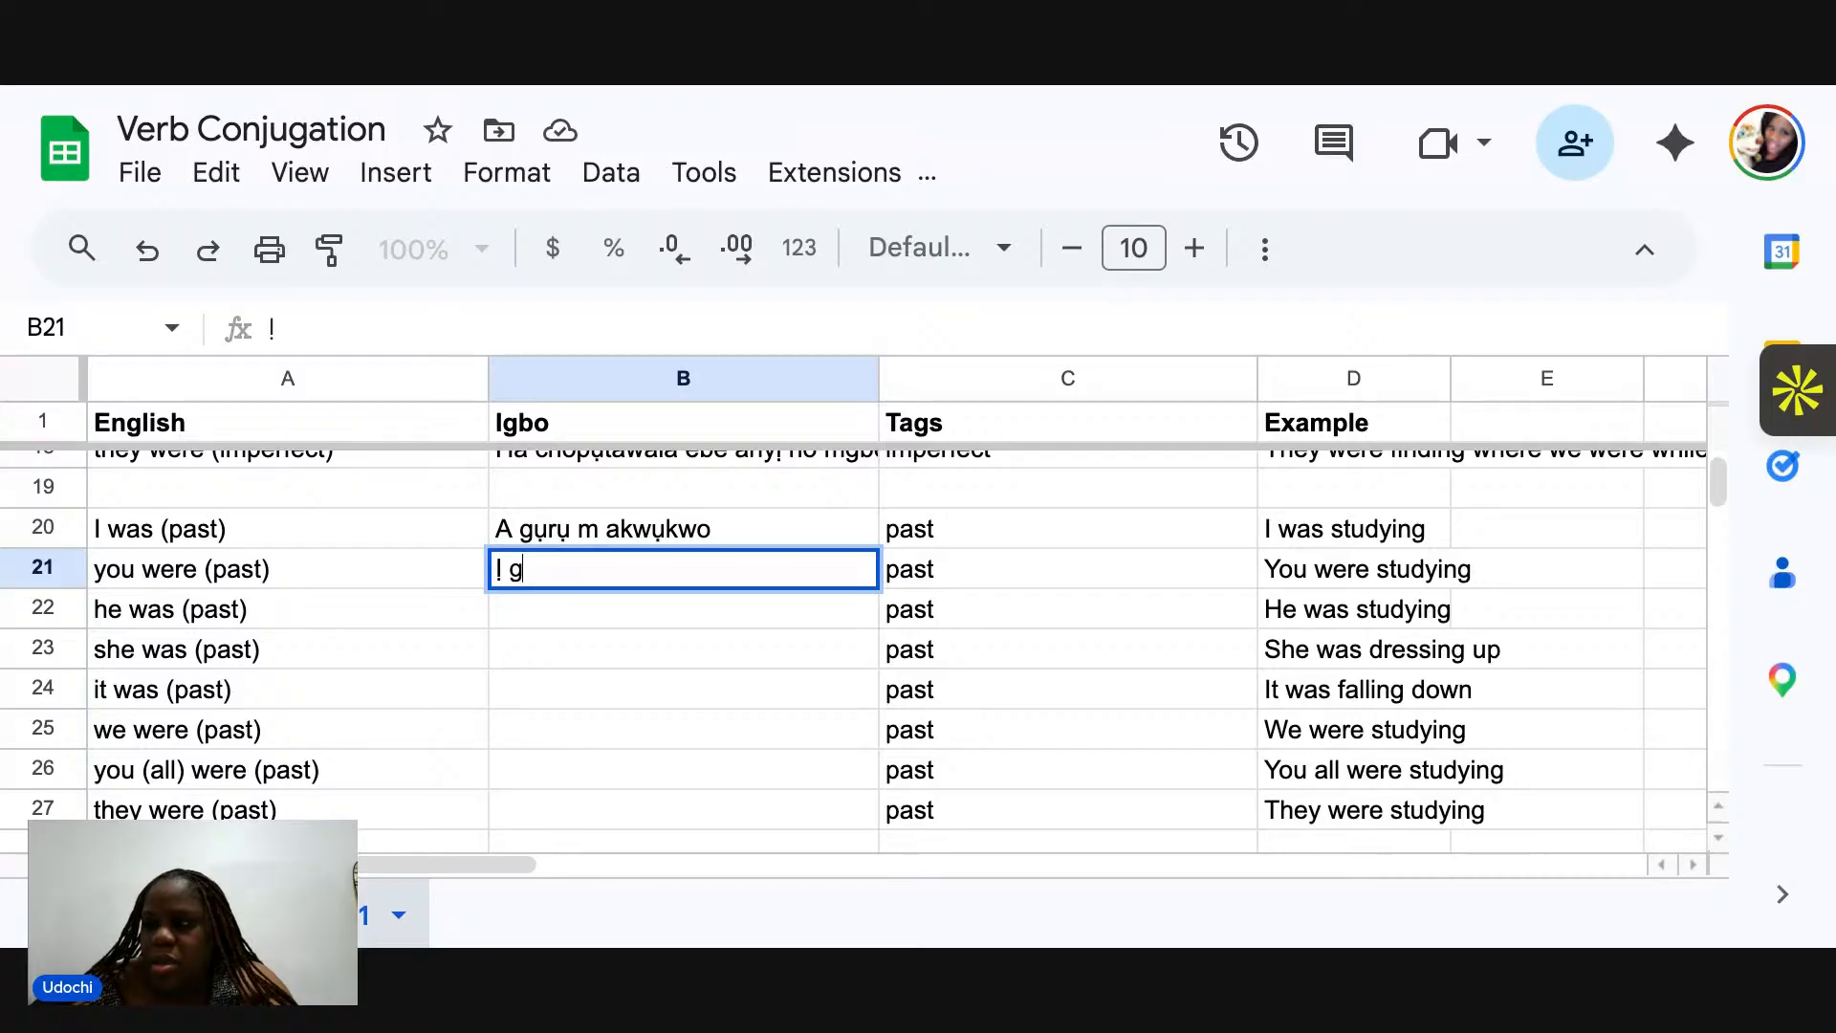
type("ụ")
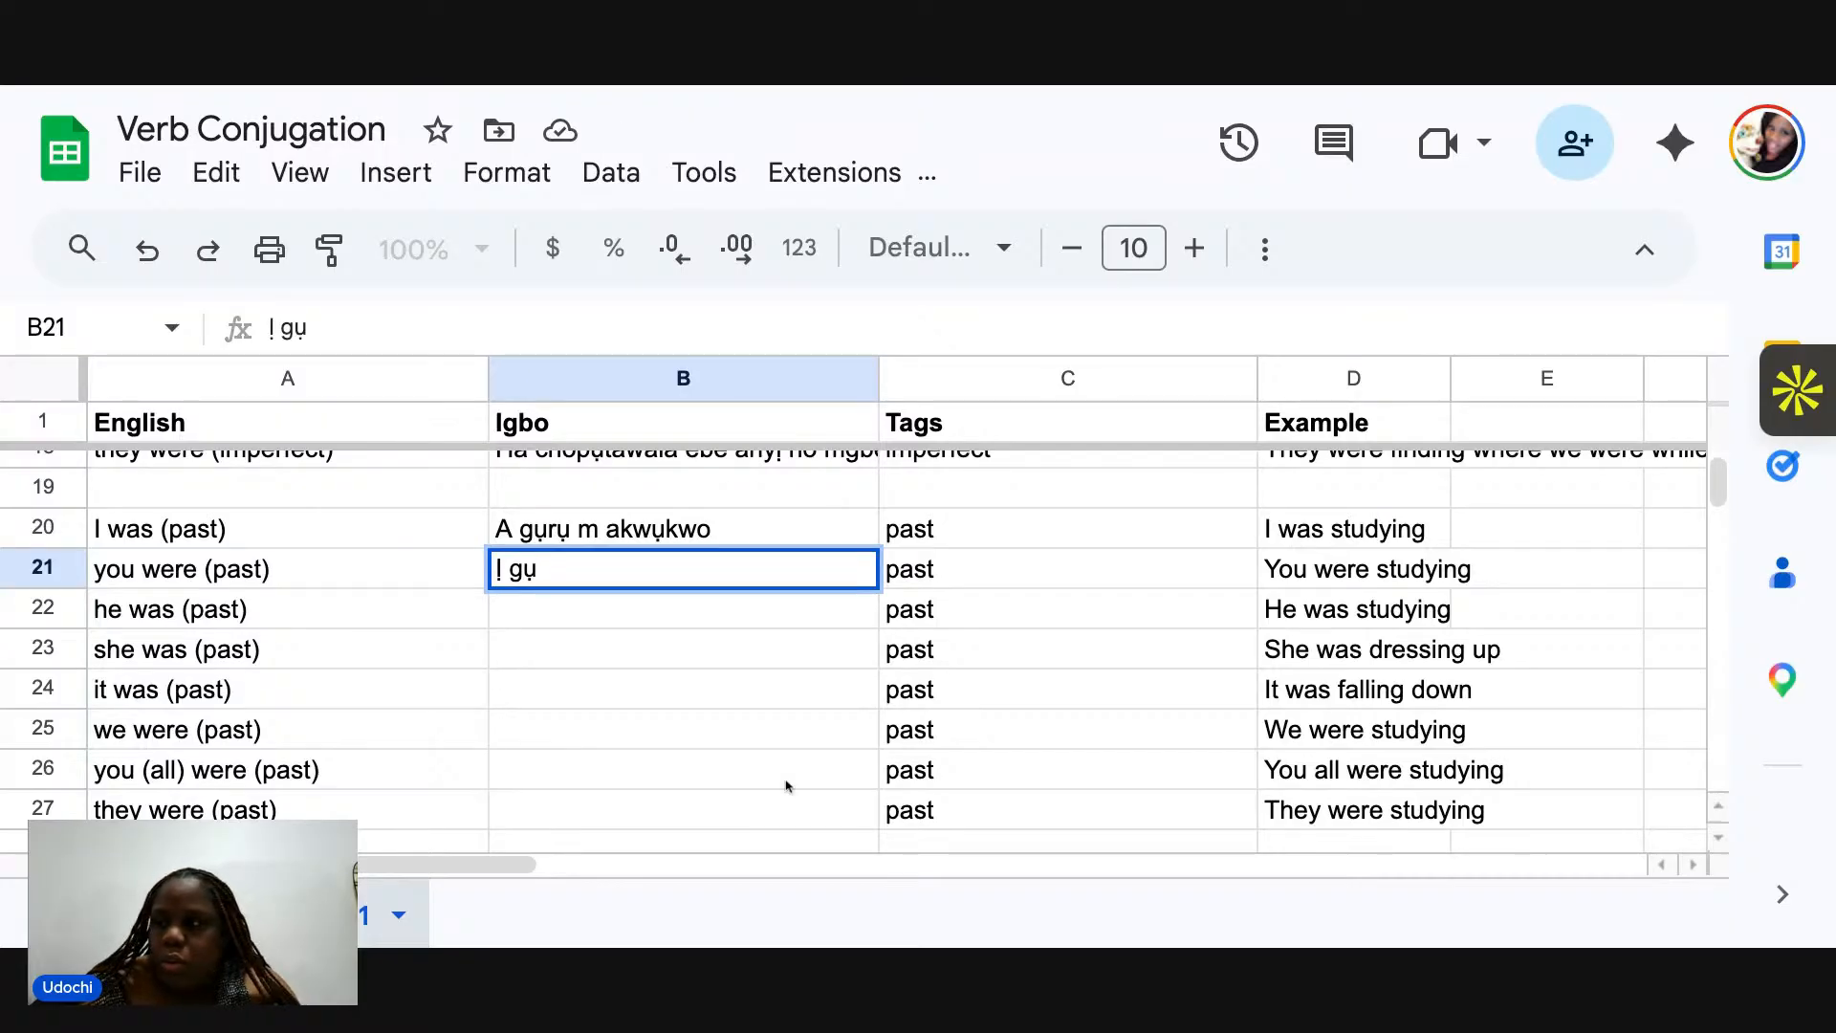
type("rụ")
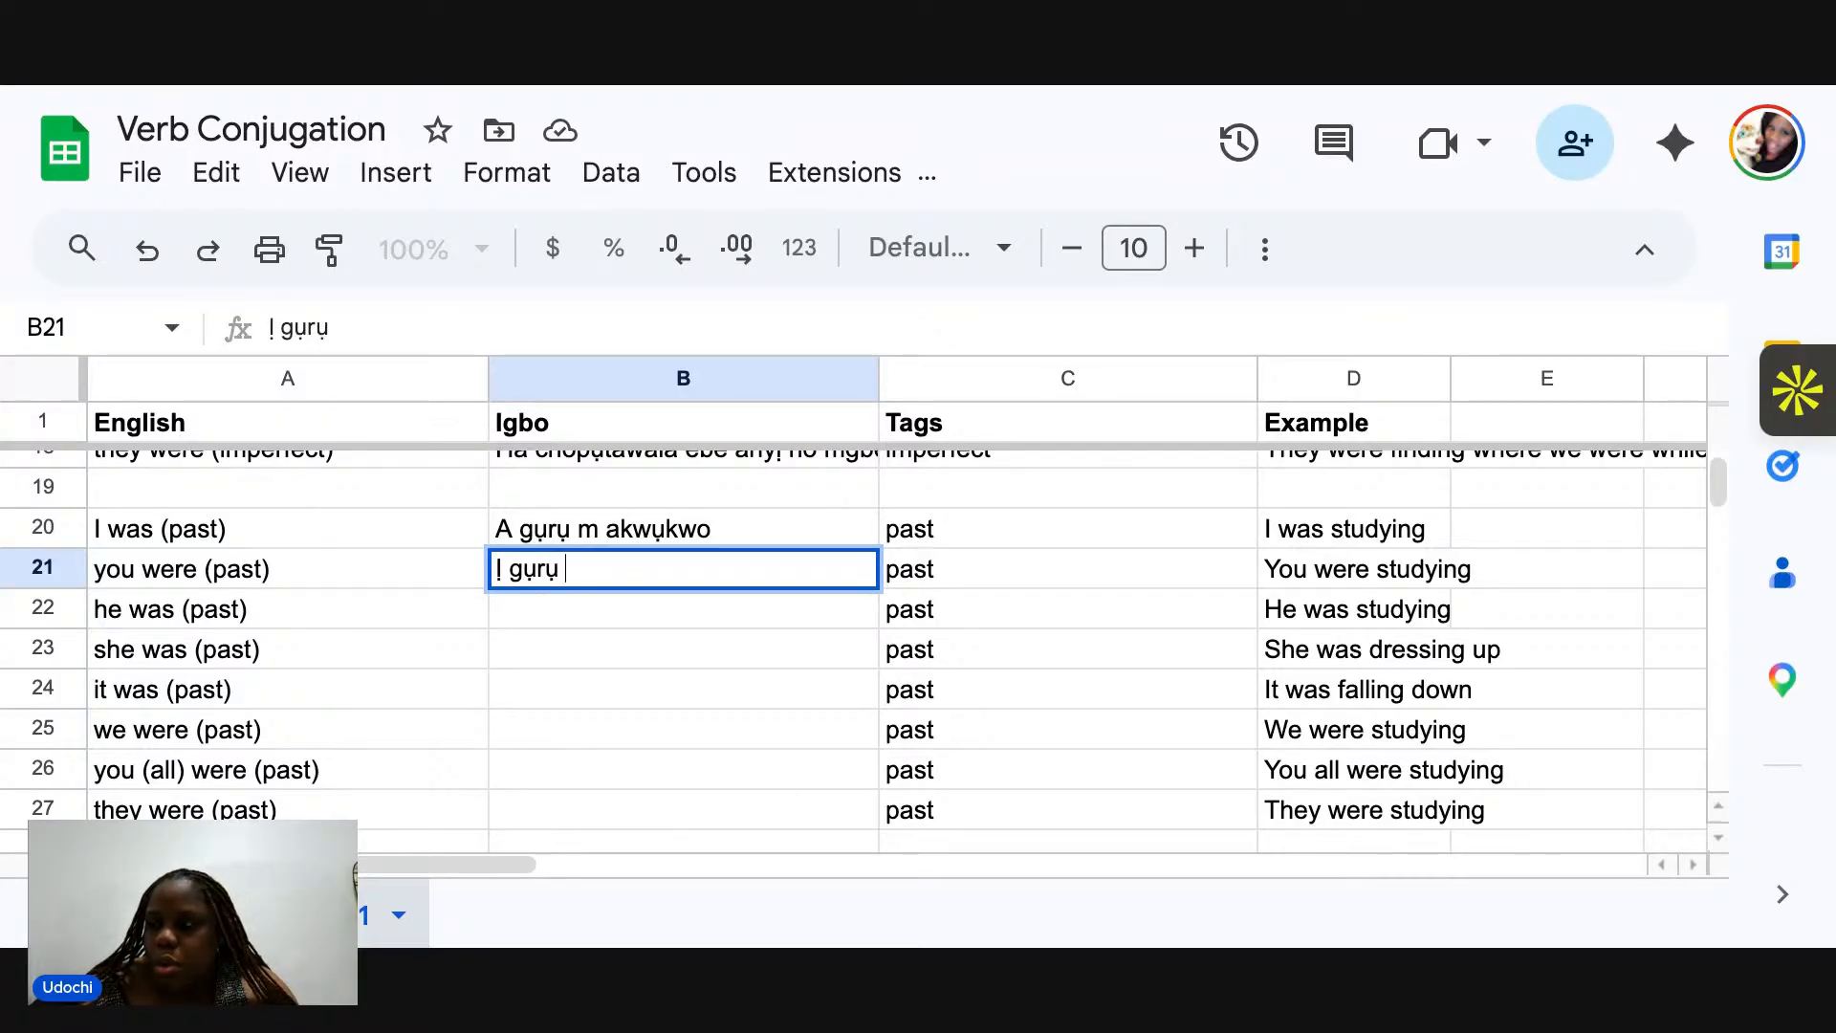
type(" akw")
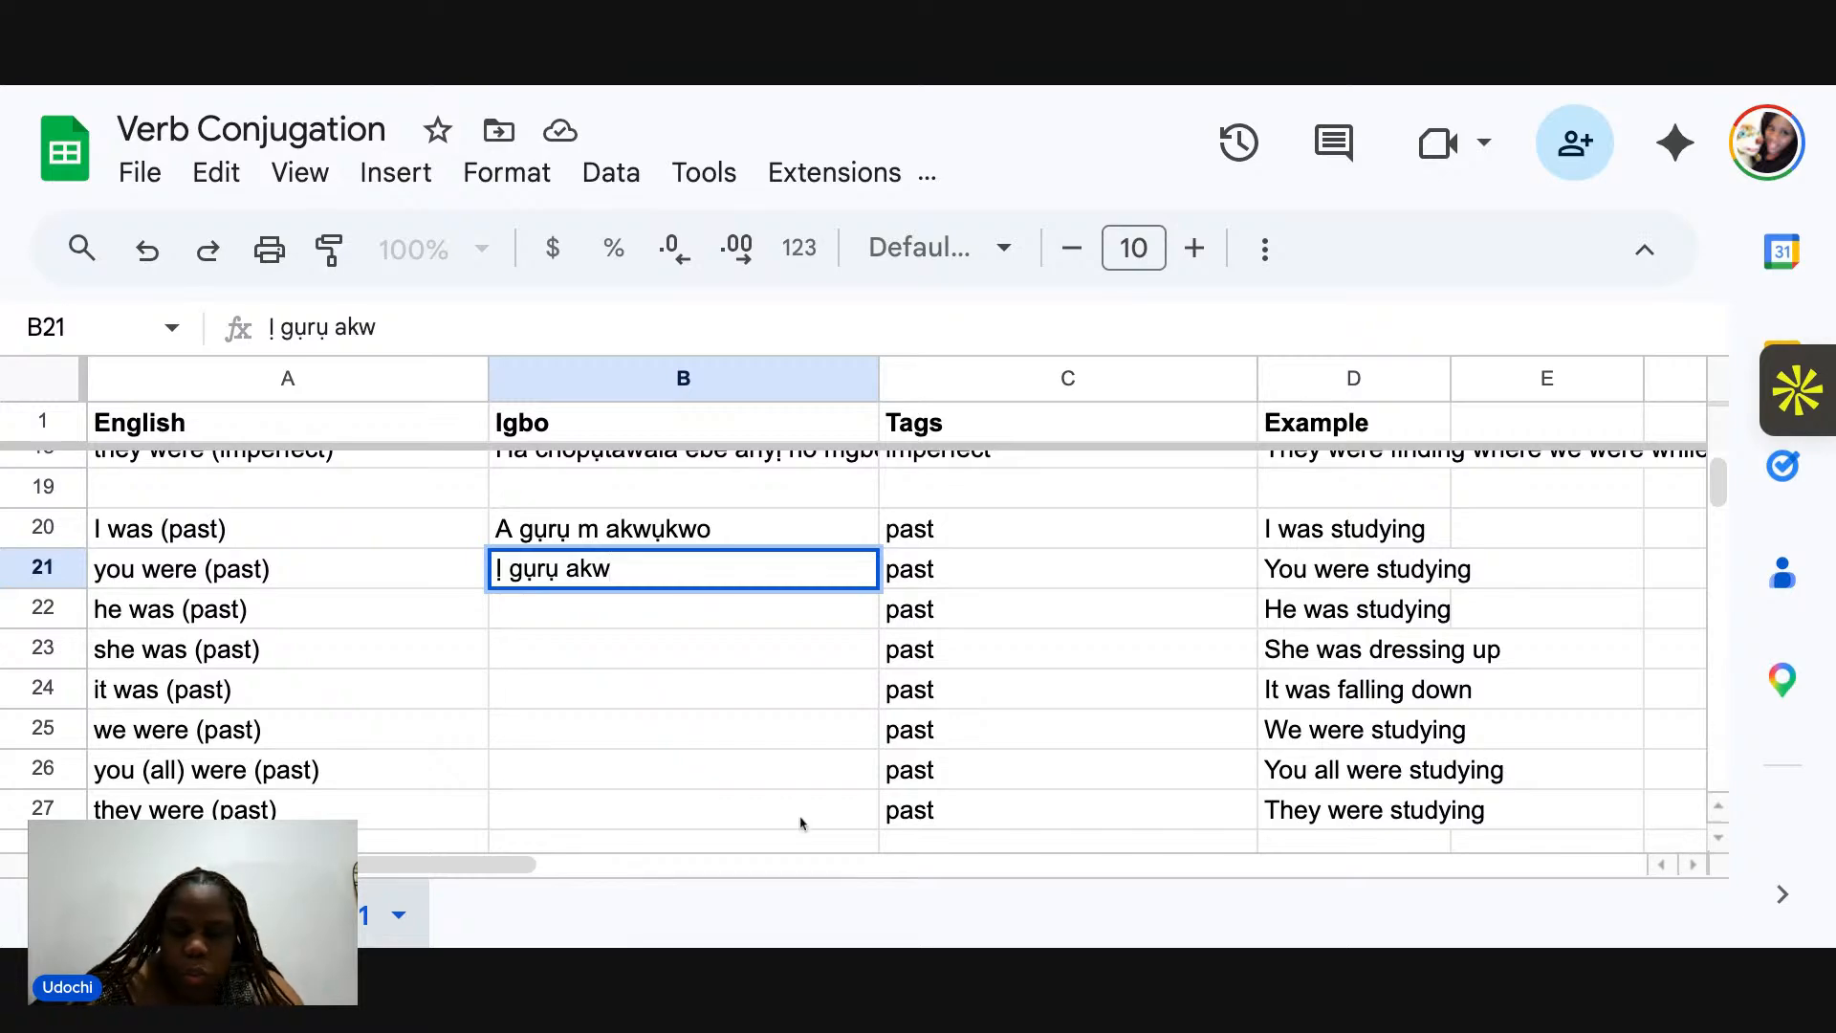
type("ụkwo")
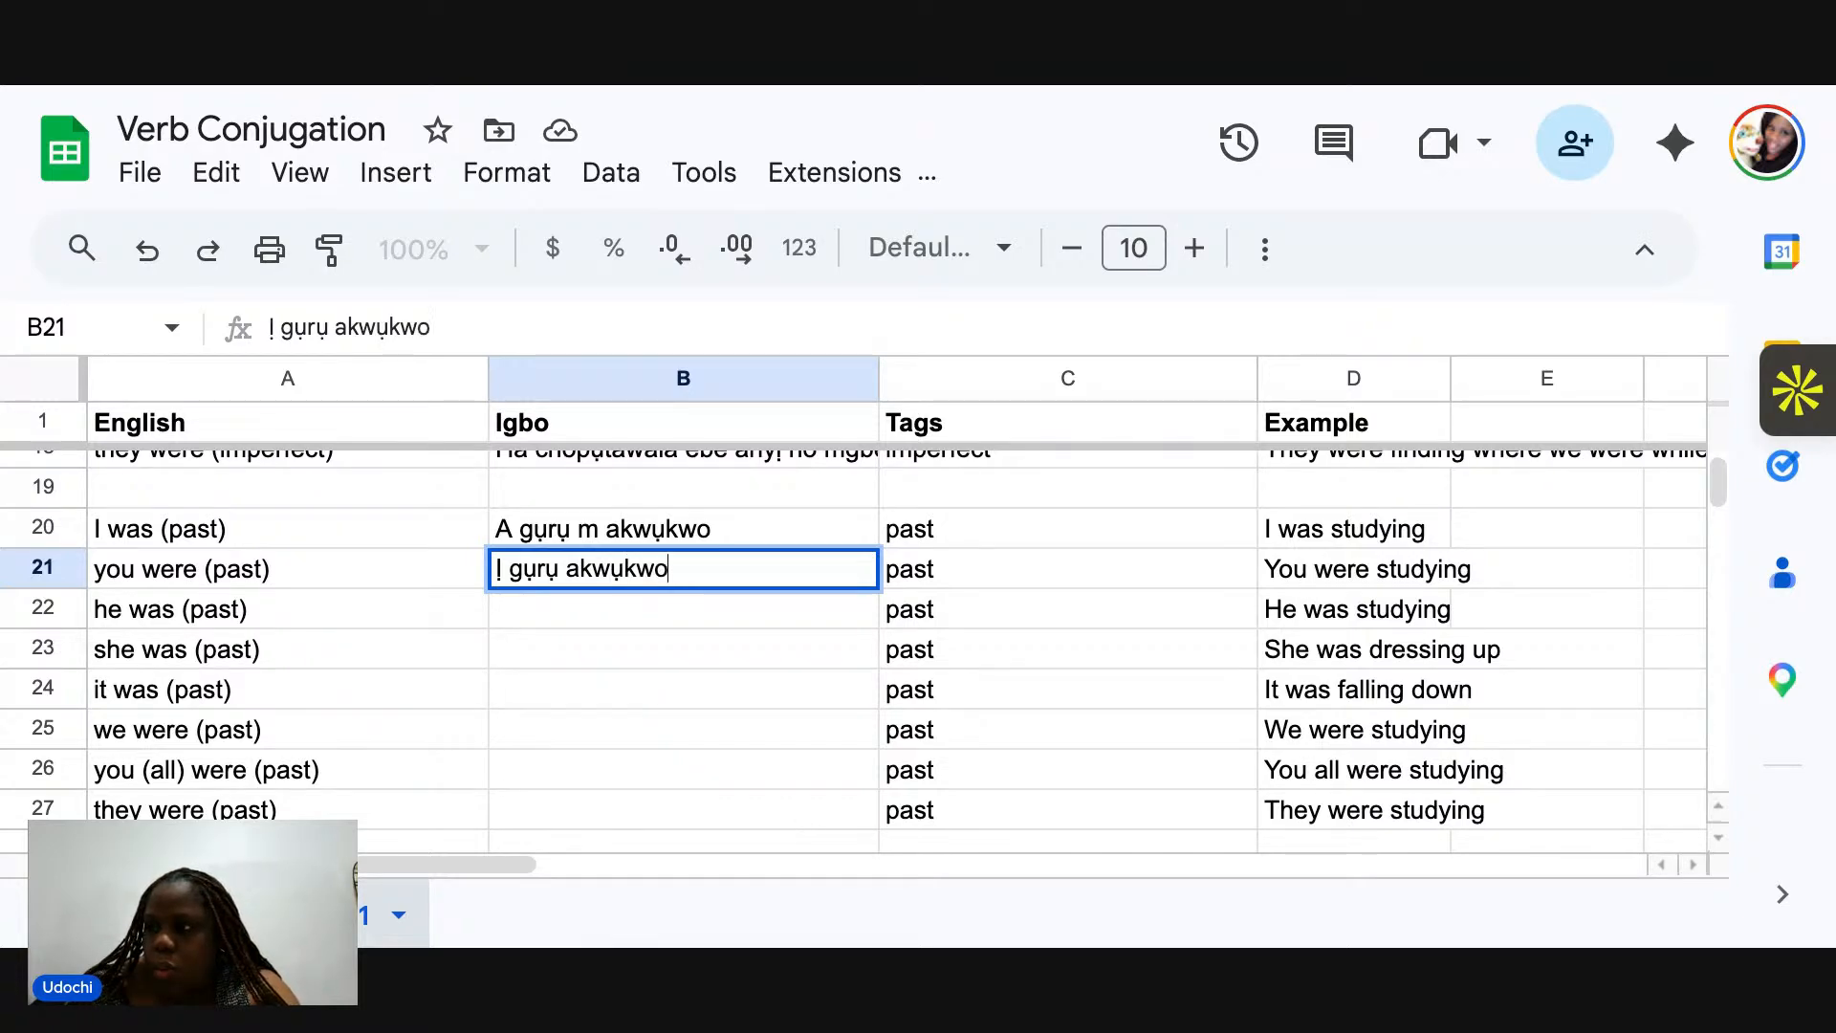
key("Return")
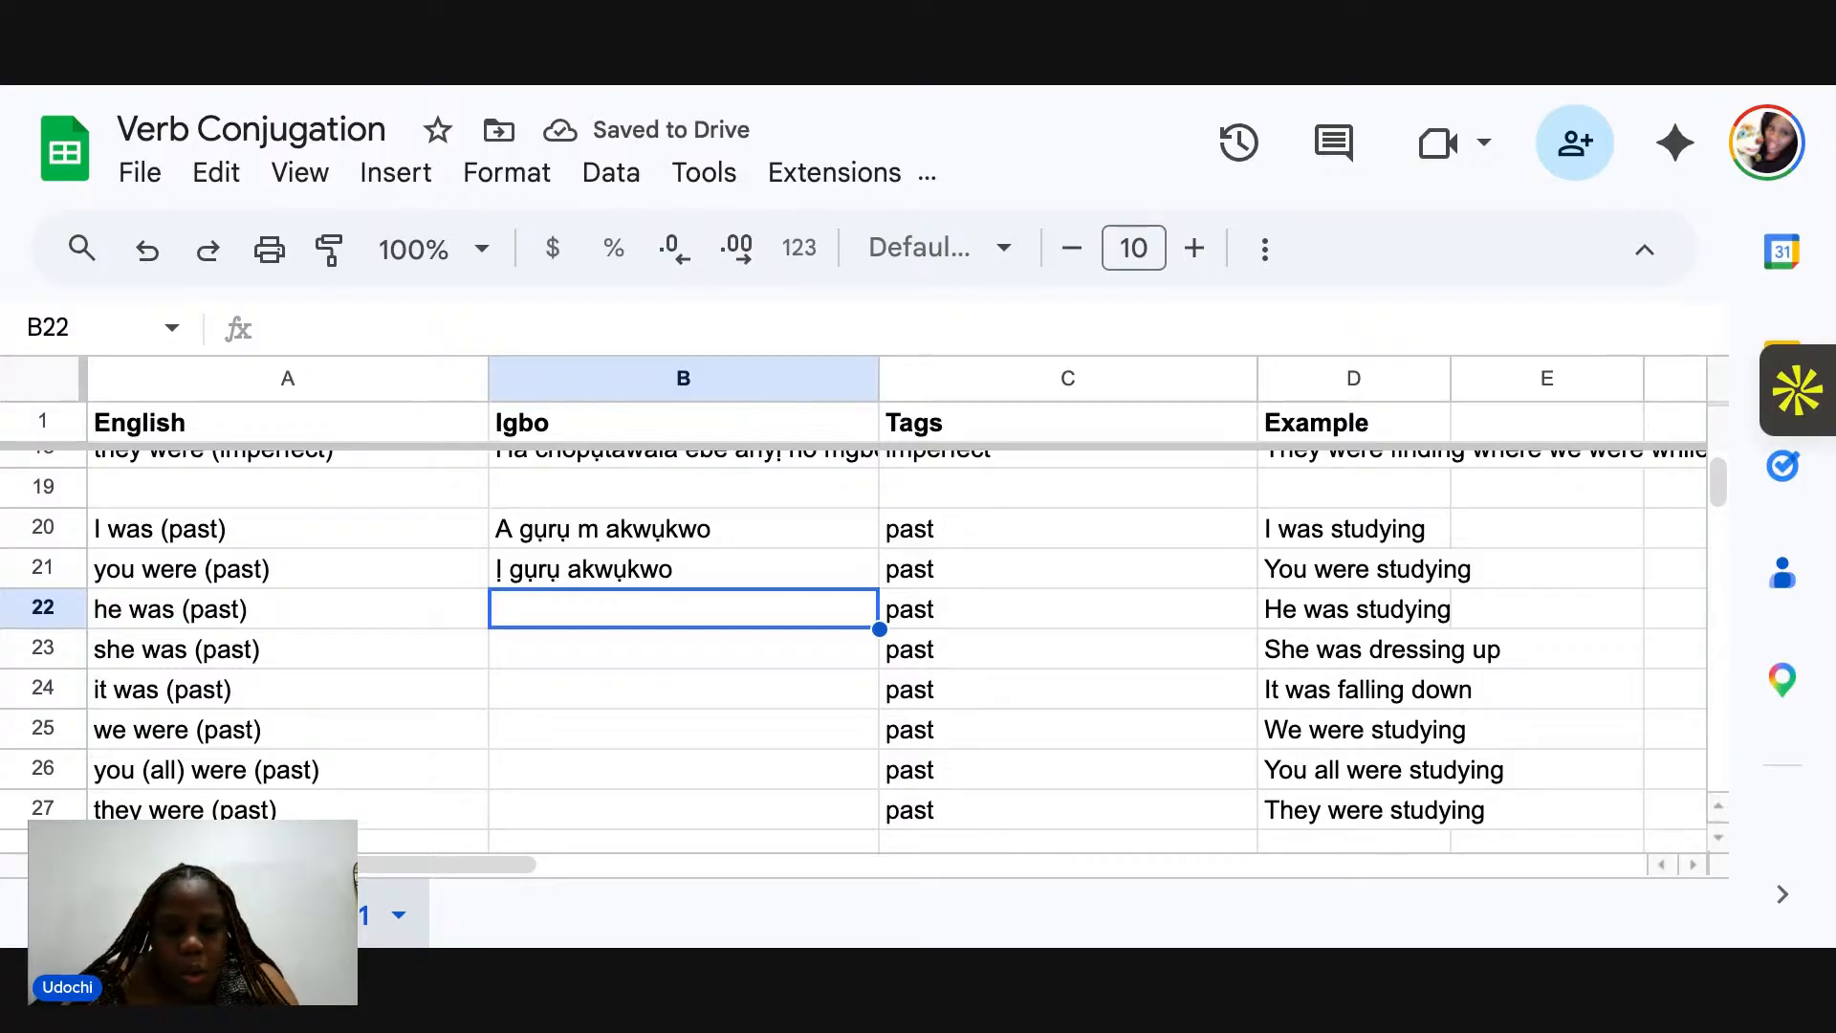
Enter the Igbo translation "Ọ gụrụ akwụkwo" for the "he was (past)" row in B22.
type("Ọ g")
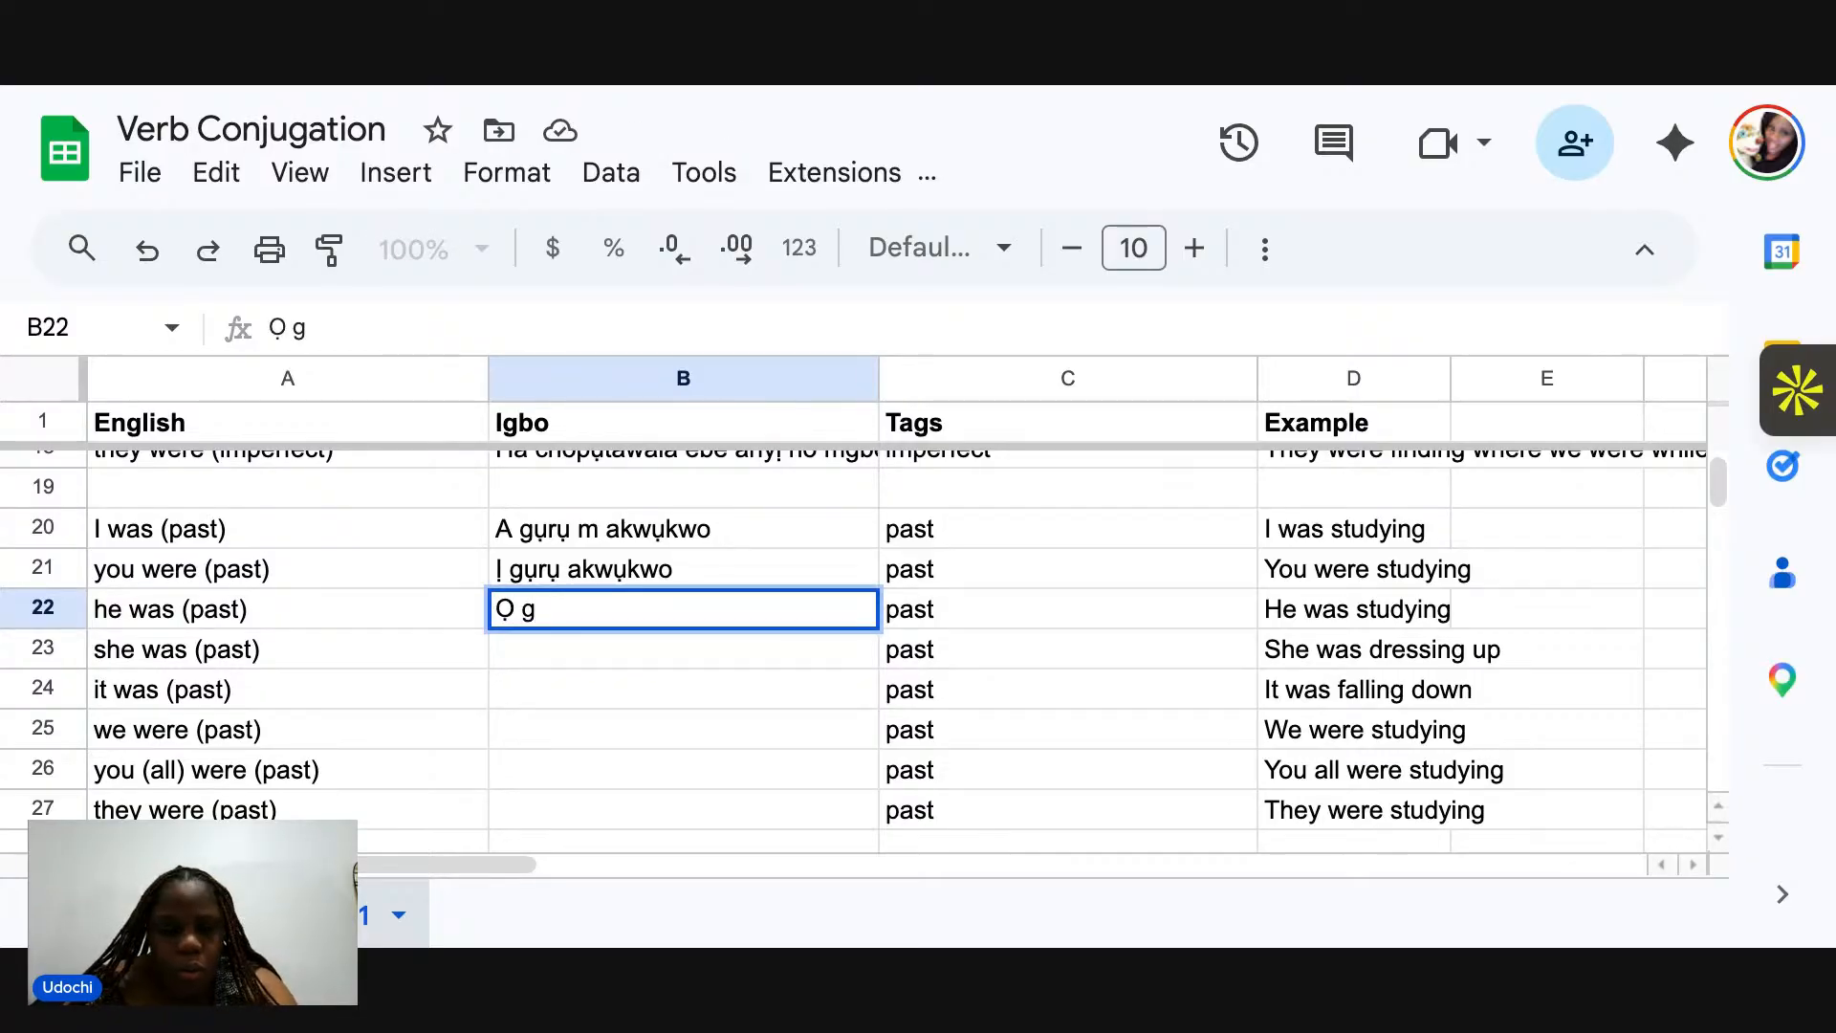
type("ụr")
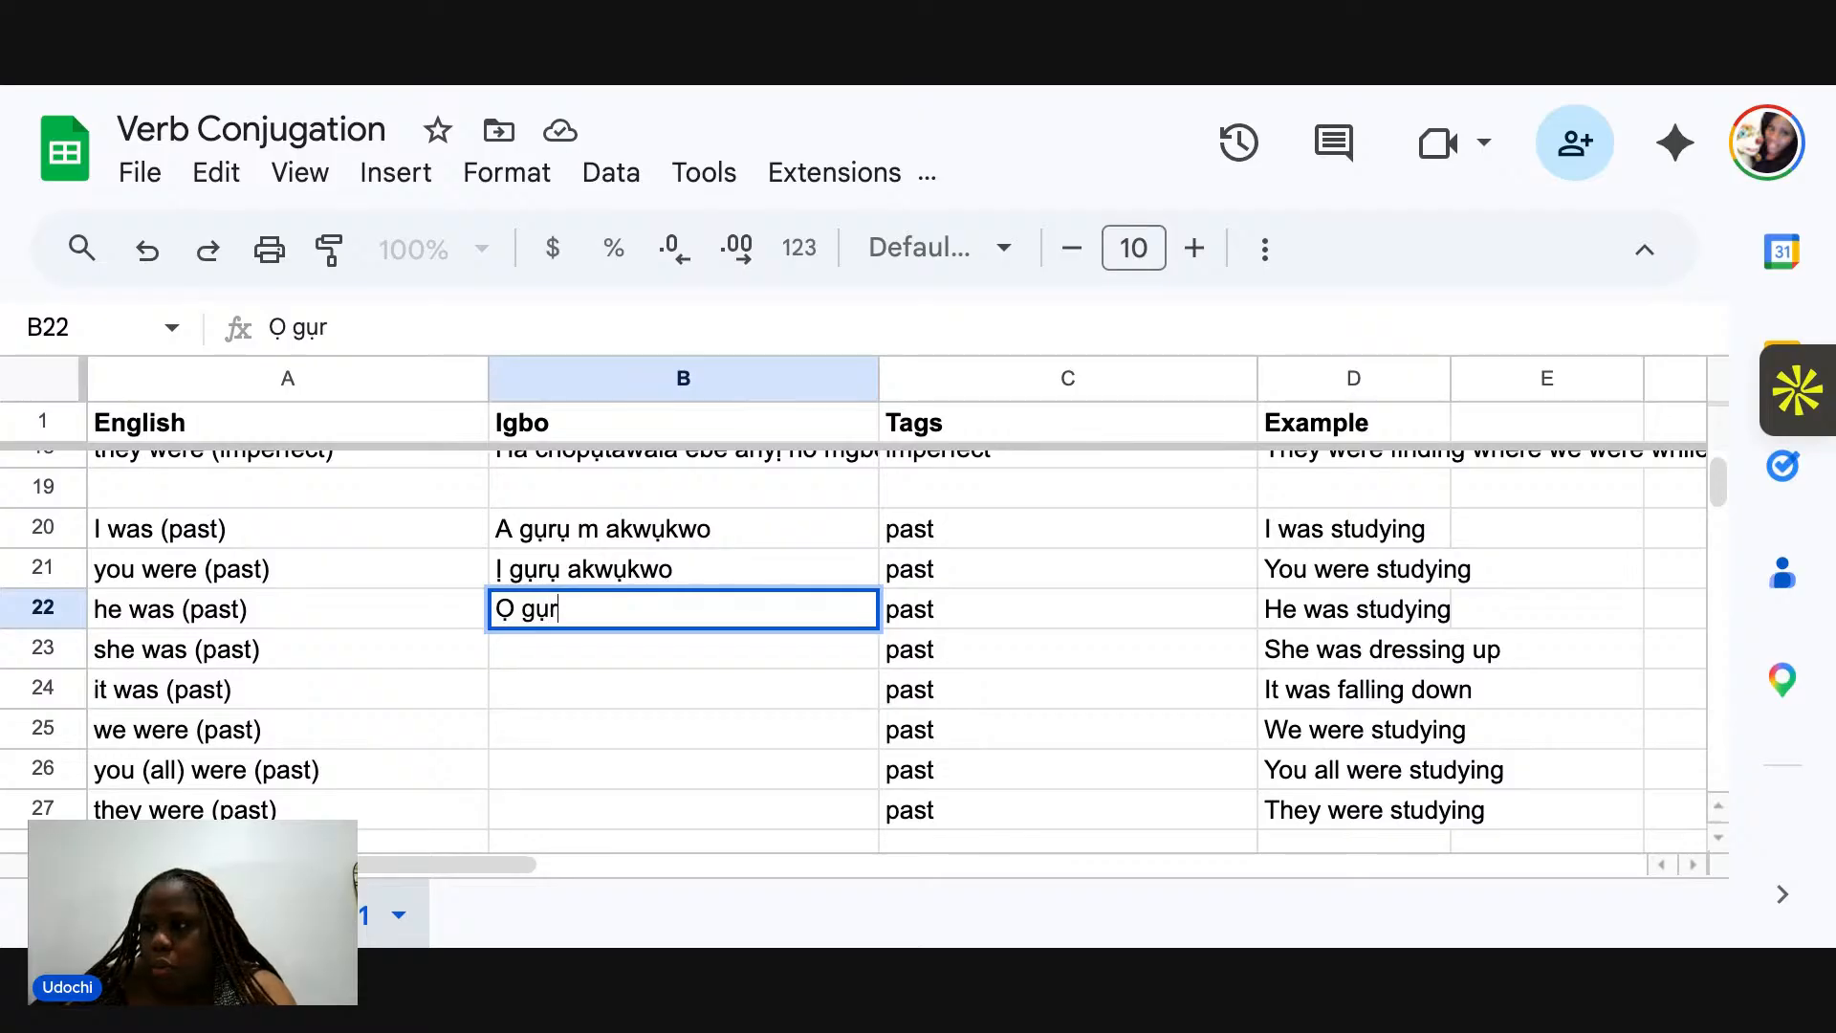
type("ụ akw")
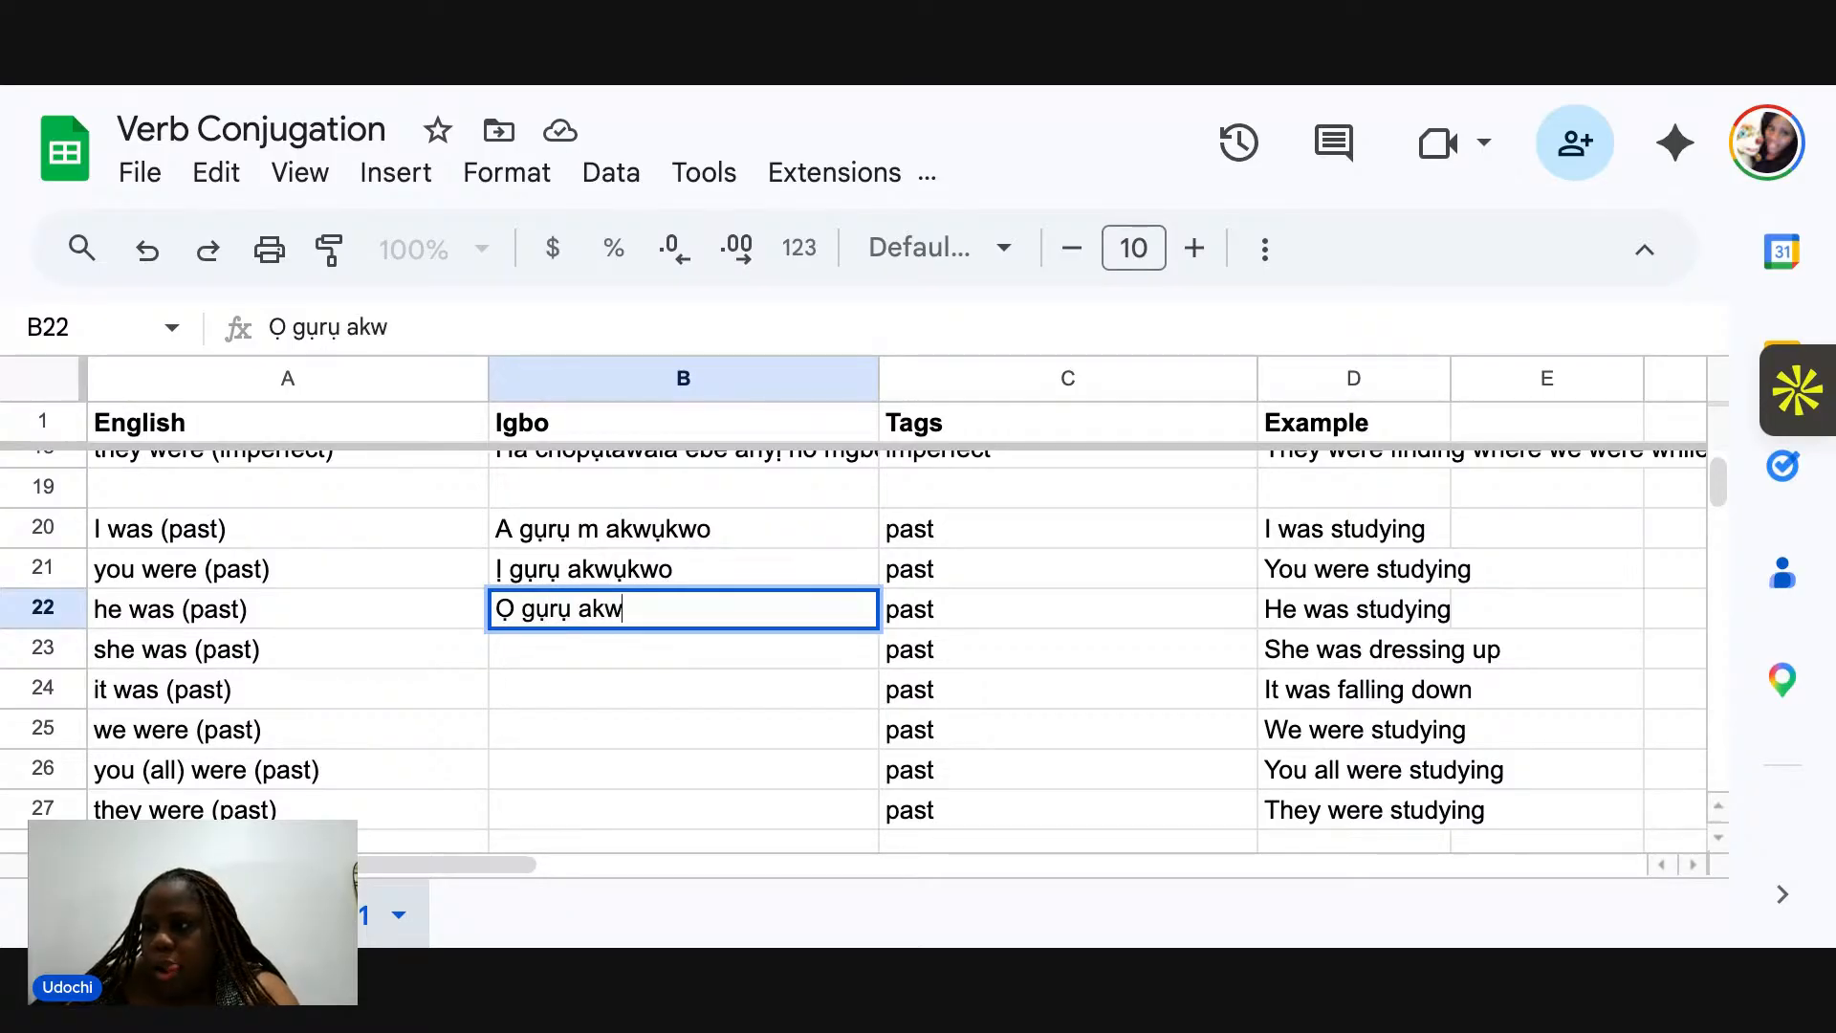
type("ụkw")
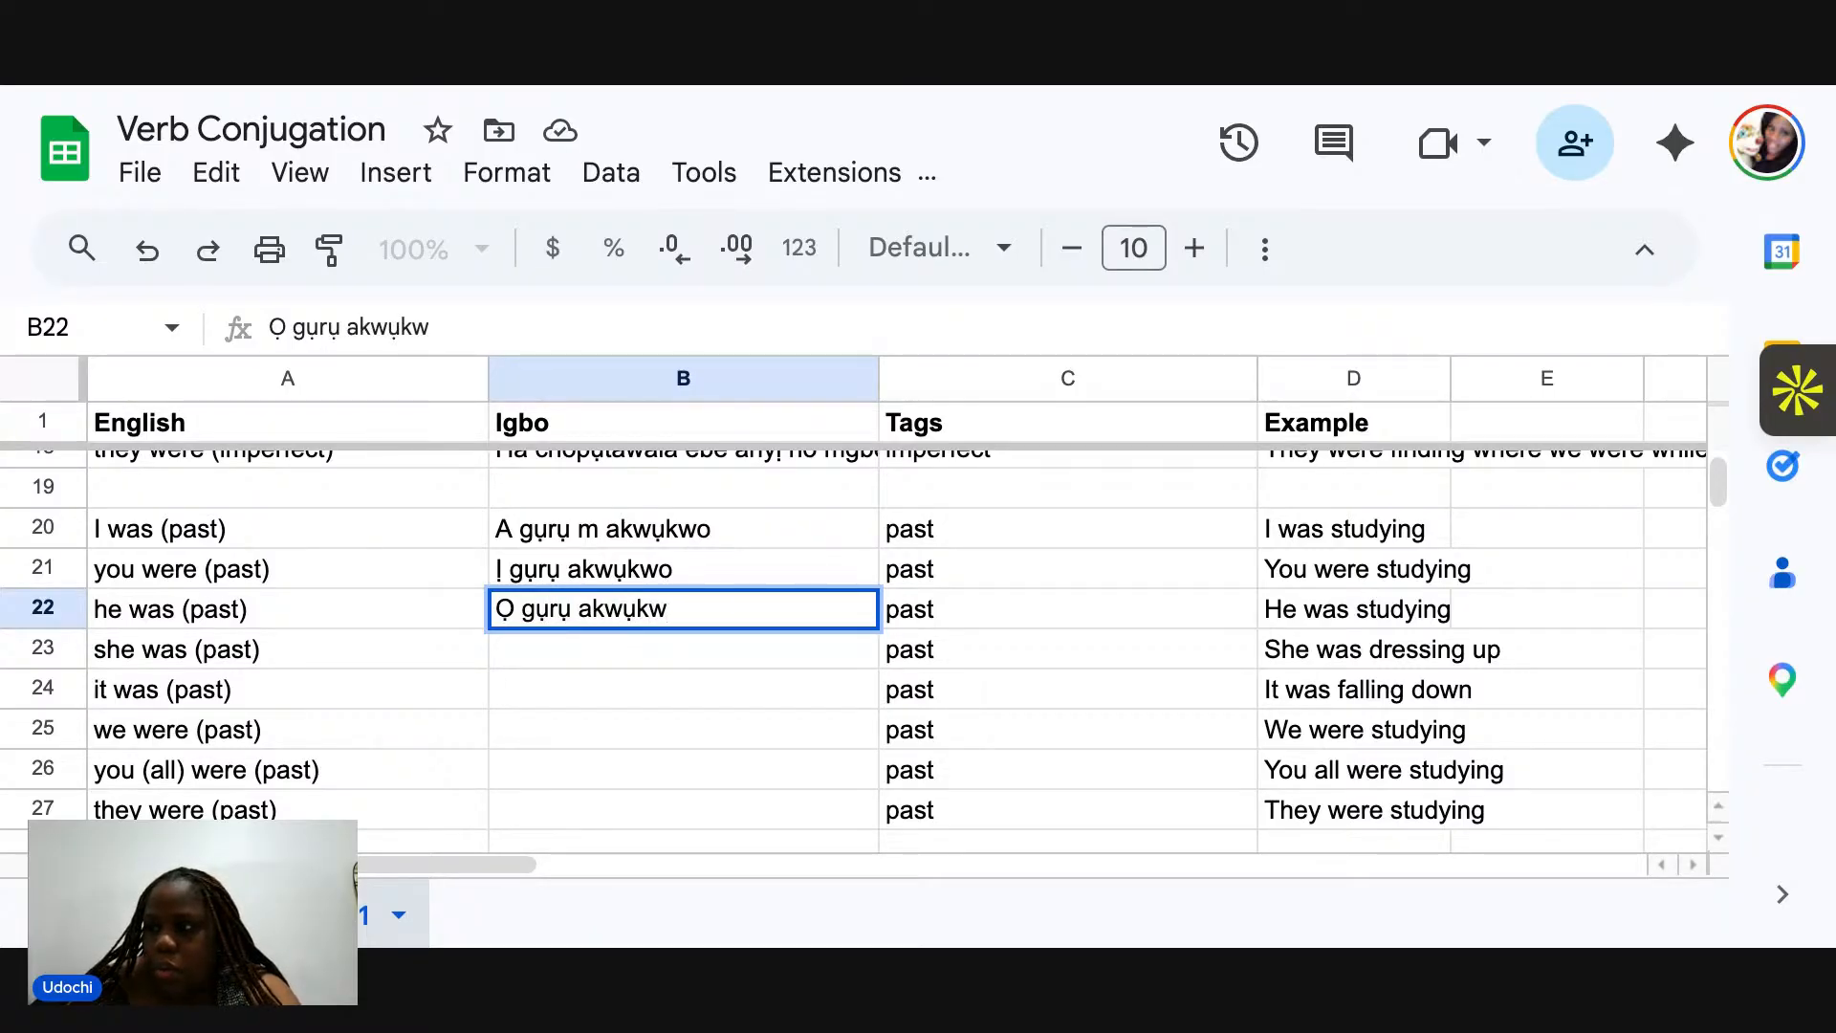
type("o")
key("Return")
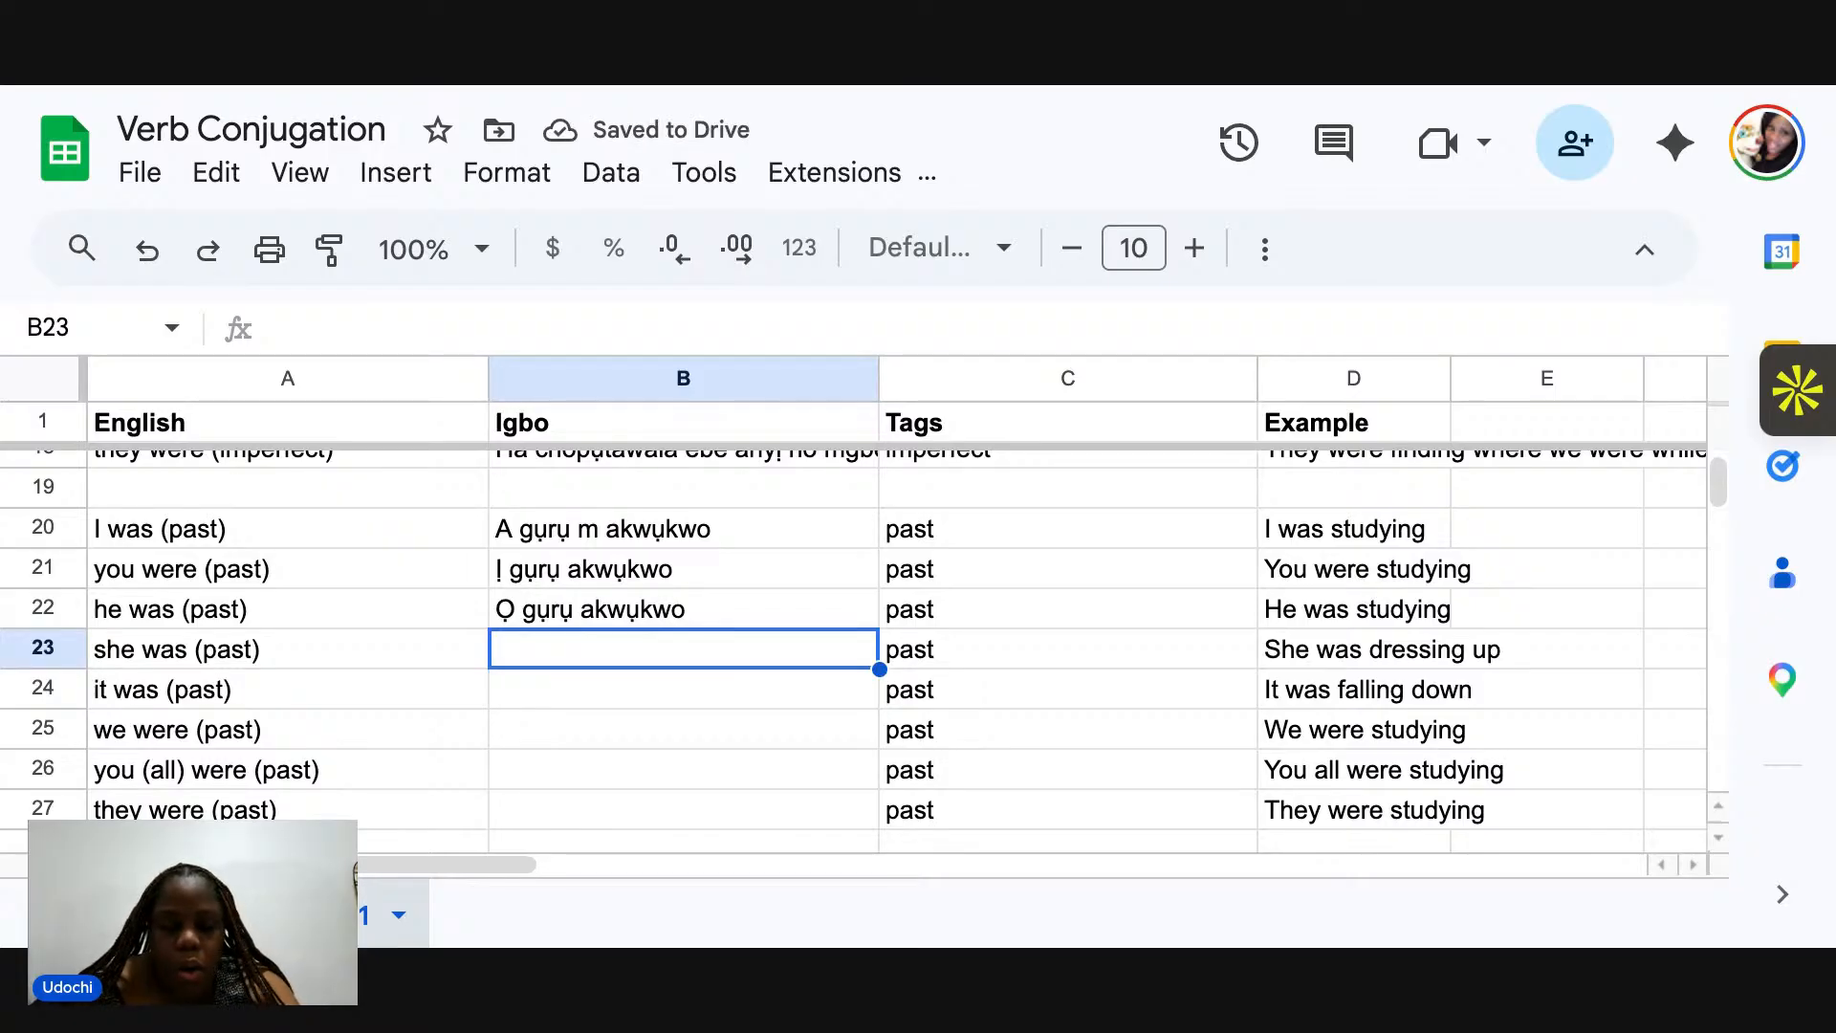
Enter "Ọ yiri" as the Igbo translation for the "she was (past)" row in B23, replacing the suggested ending.
type("Ọ")
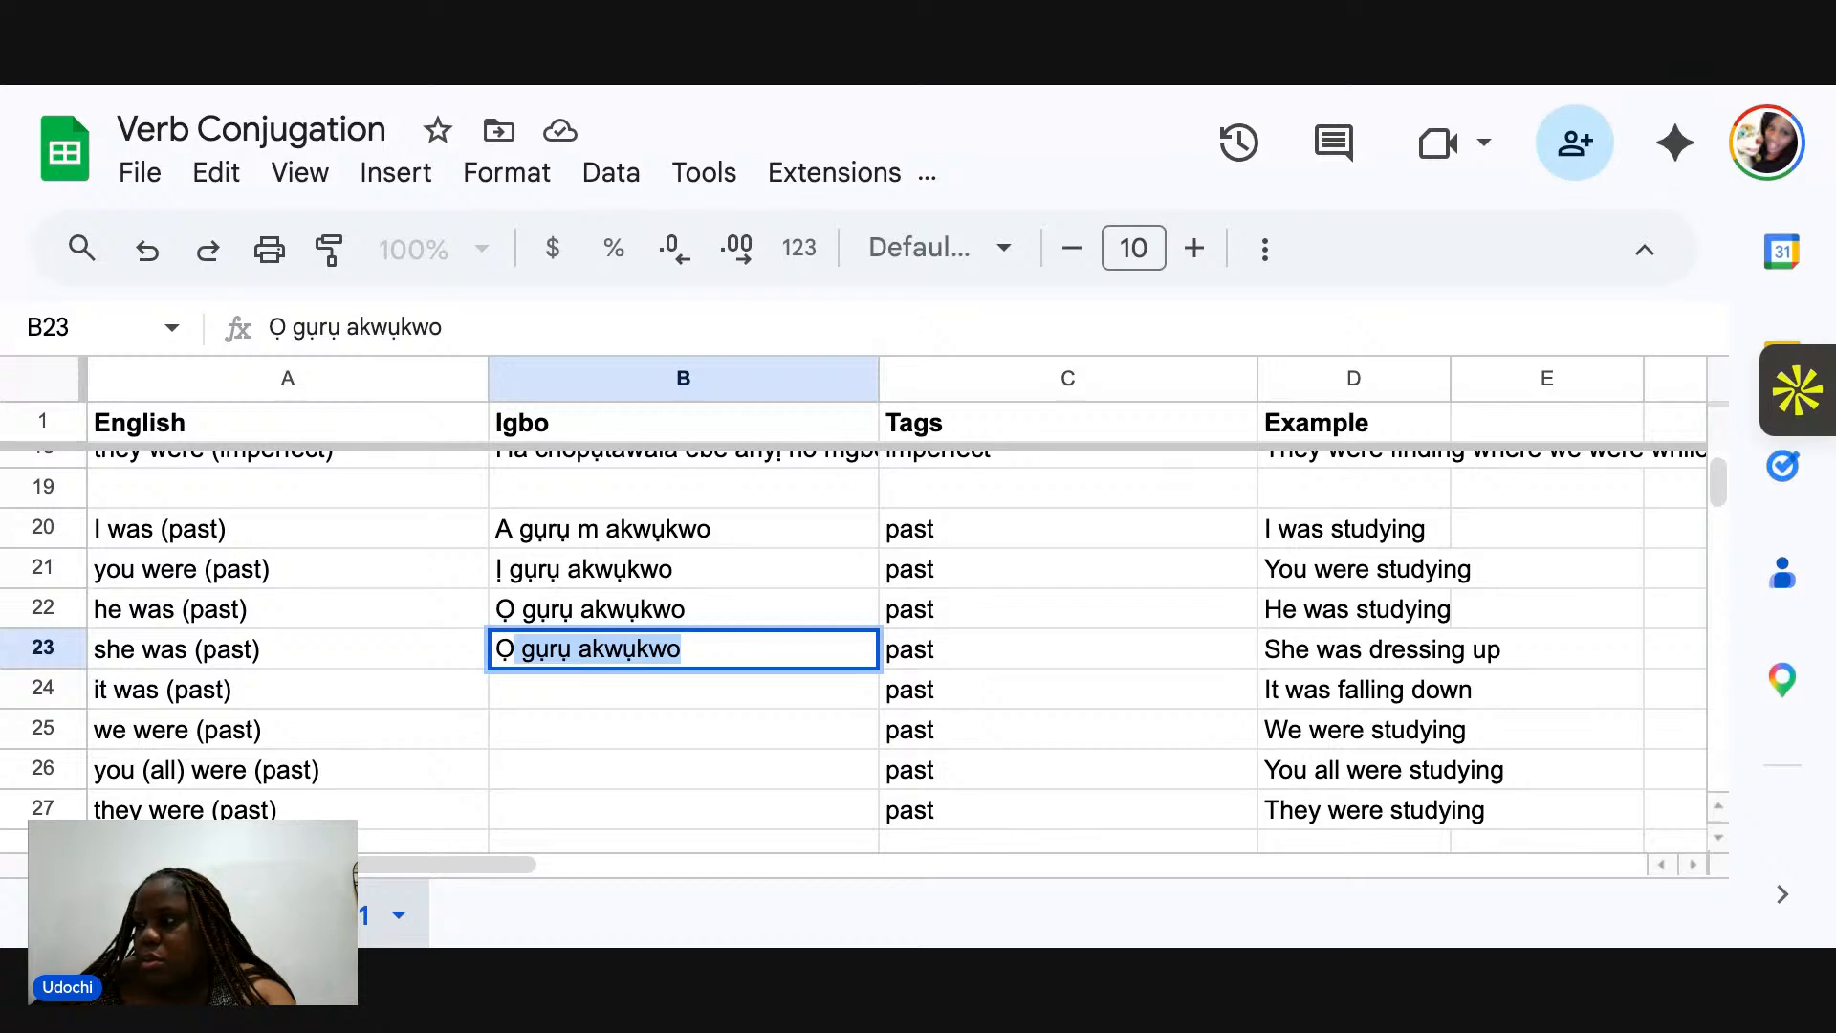
type("yiri")
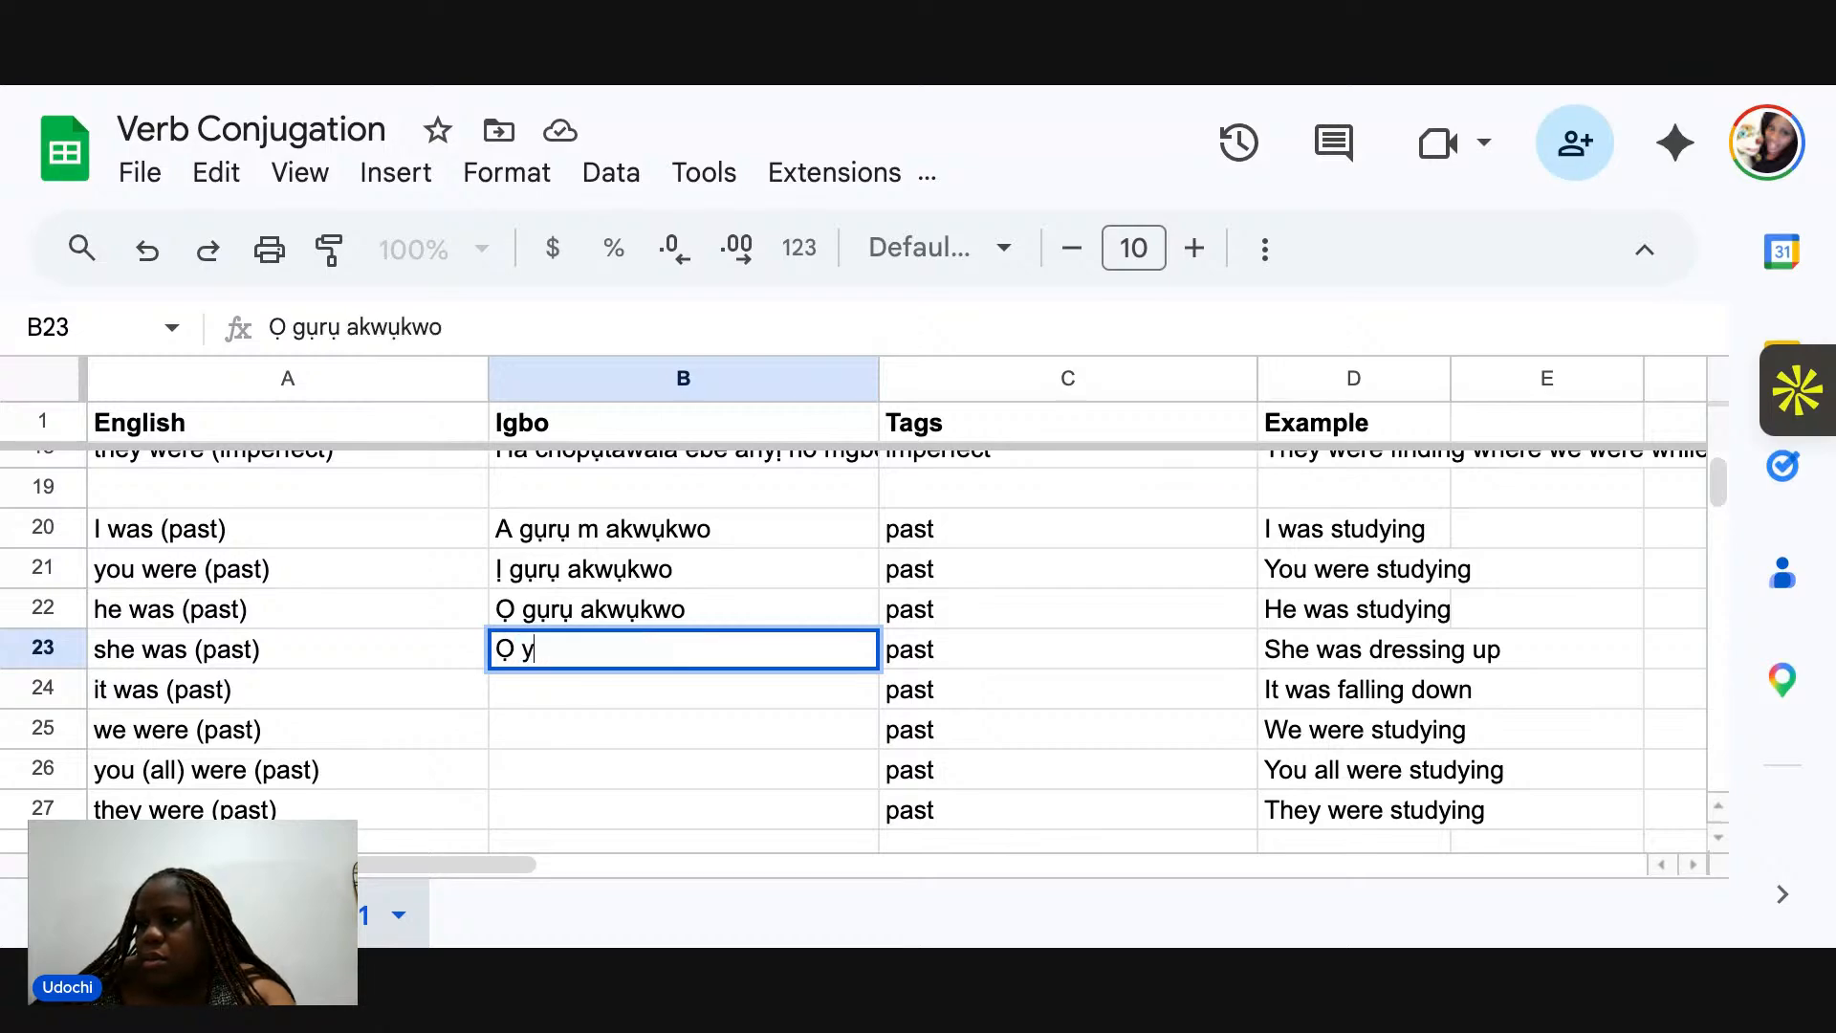
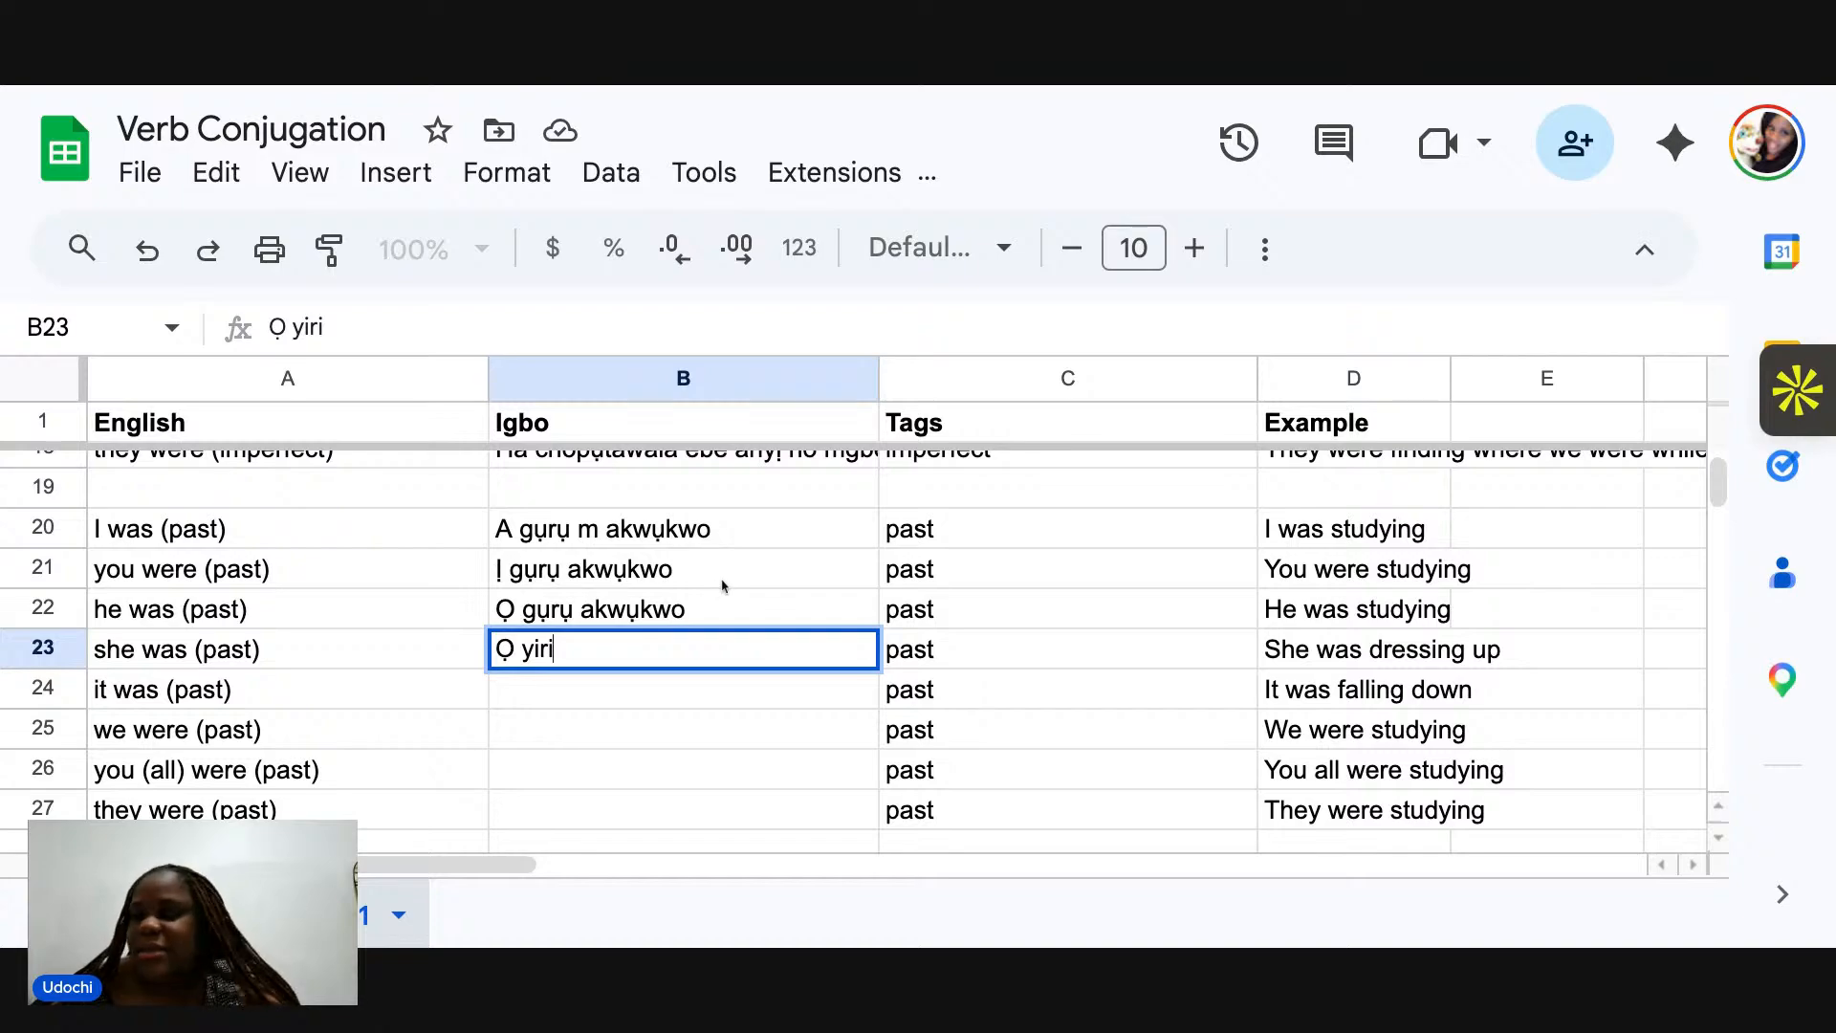
scroll(724, 584, "up", 3)
scroll(723, 588, "up", 2)
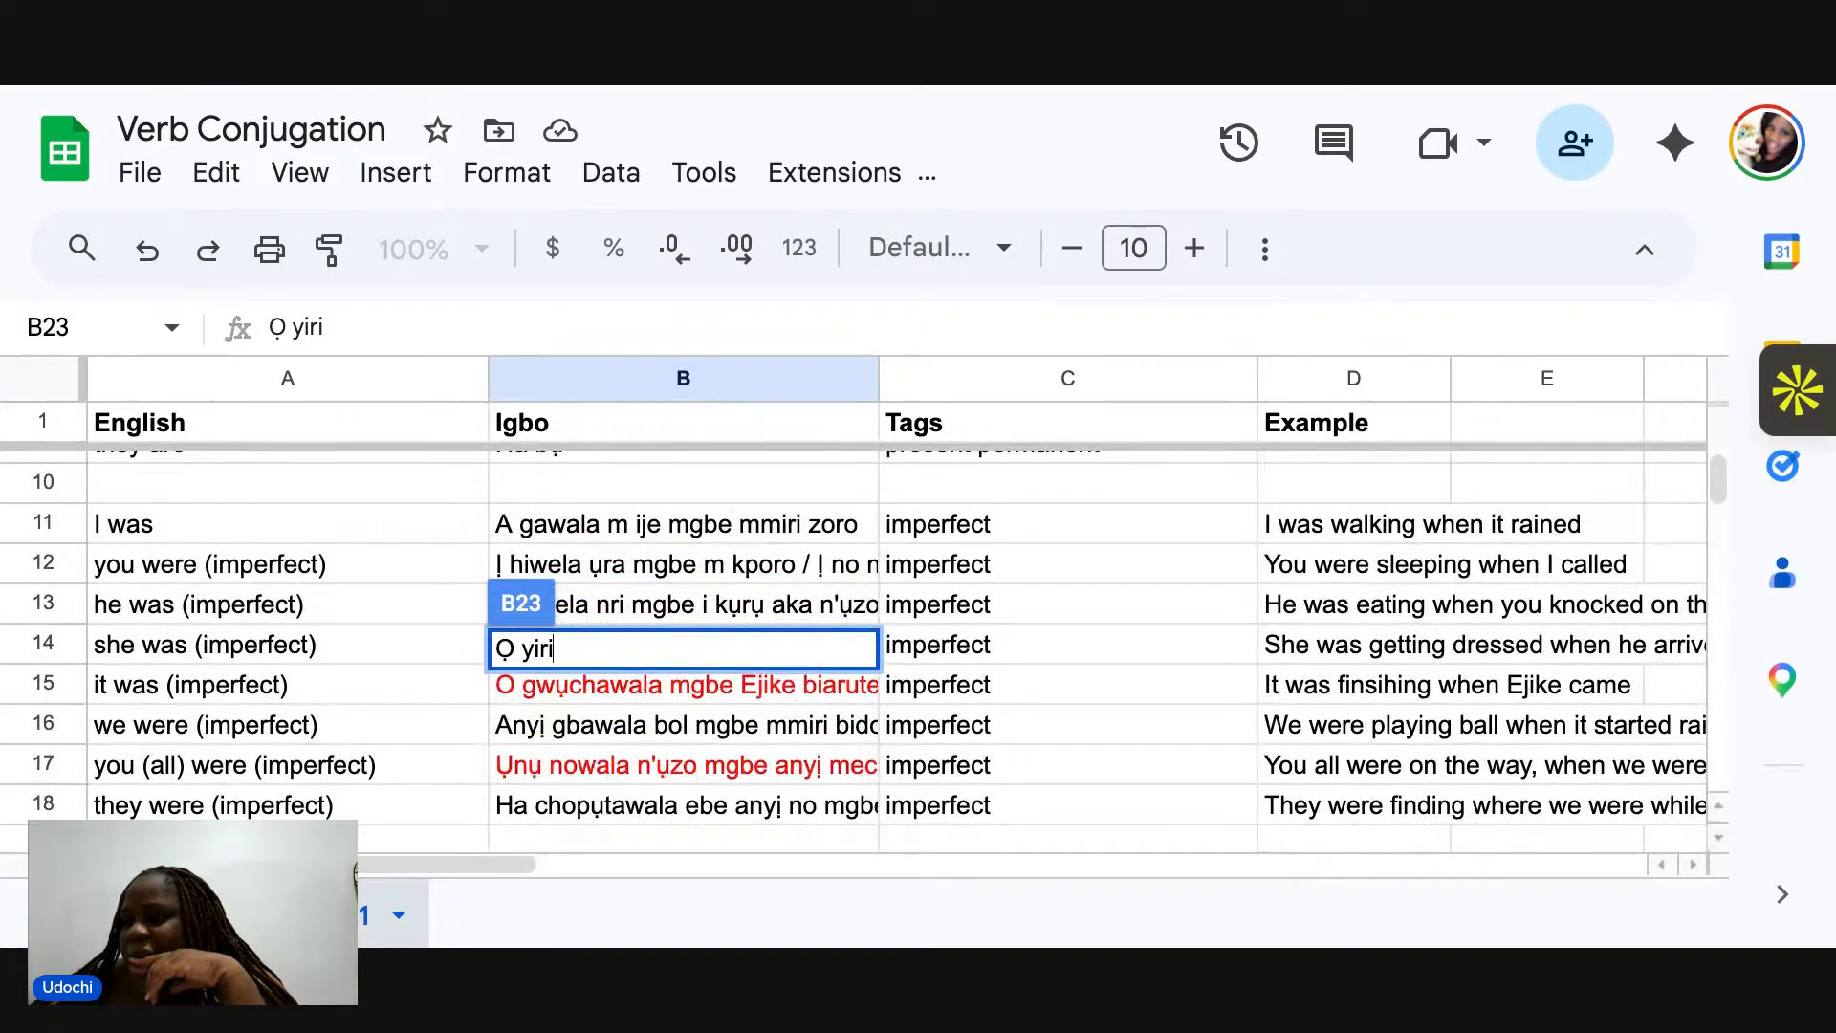
scroll(669, 574, "down", 6)
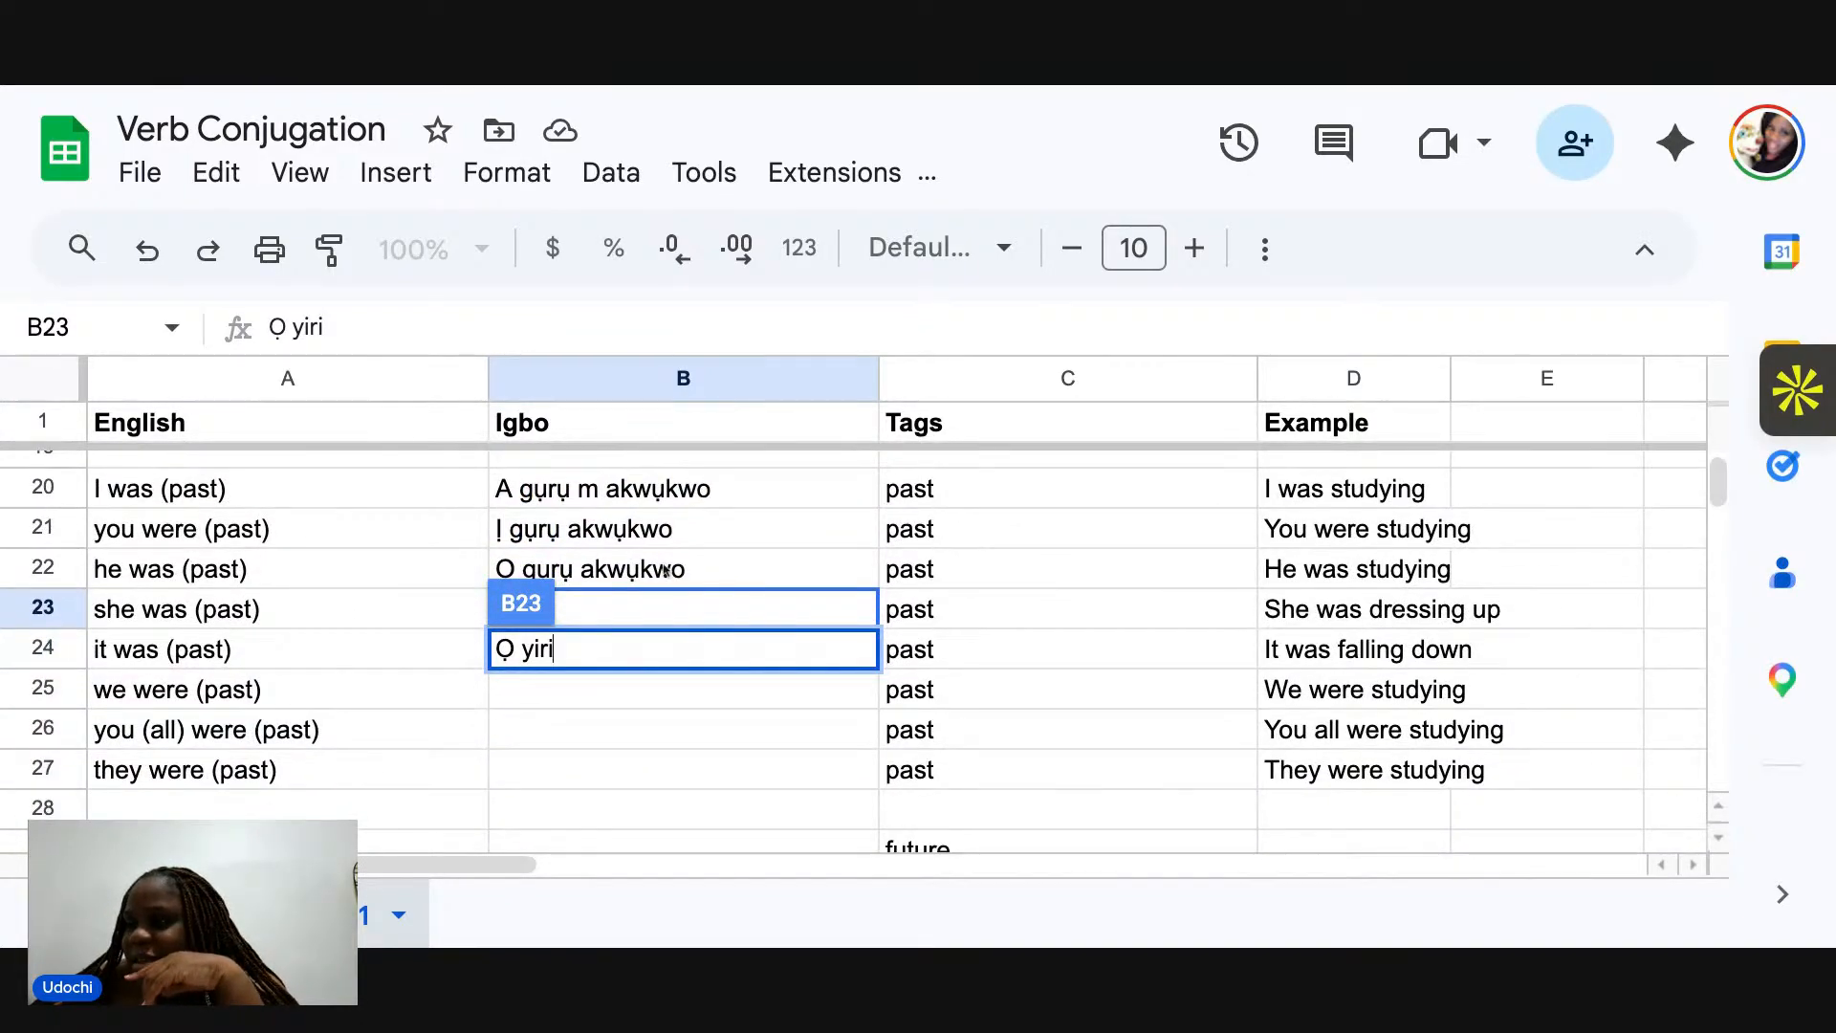
left_click(670, 571)
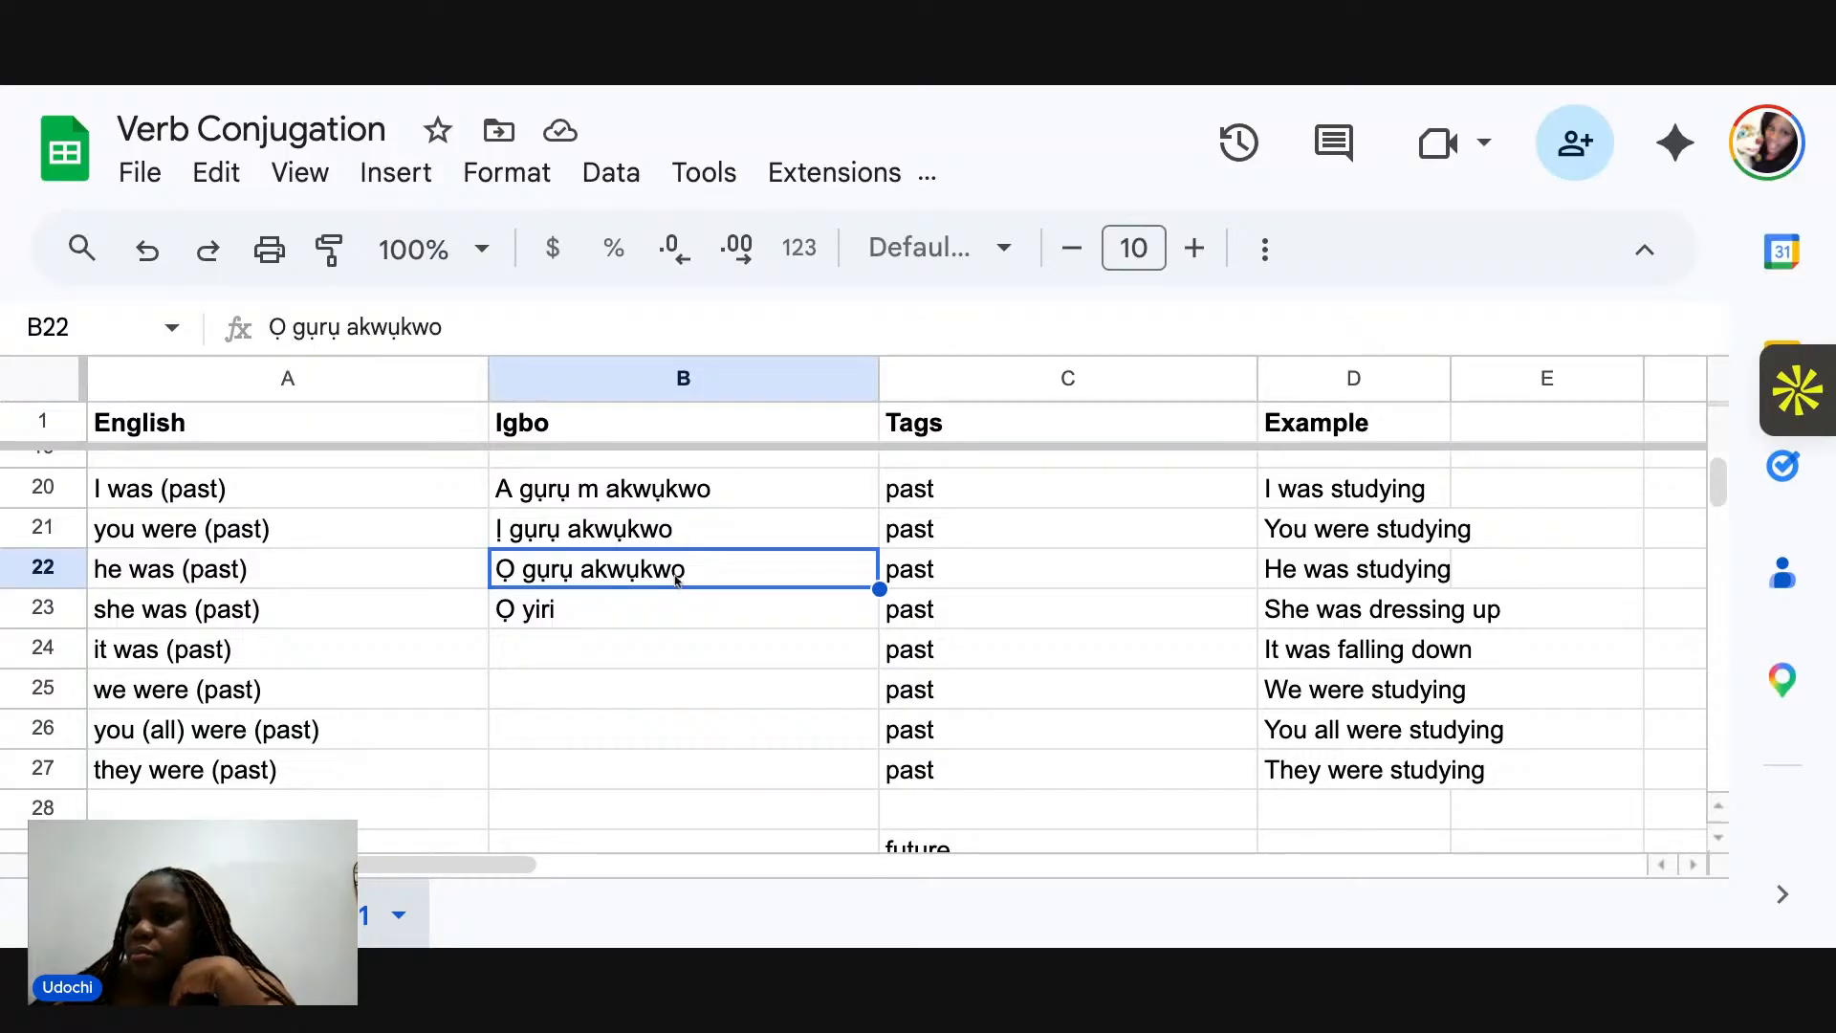
Replace the past-tense examples in D20 with "I studied" and in D21 with "You studied".
scroll(676, 579, "down", 5)
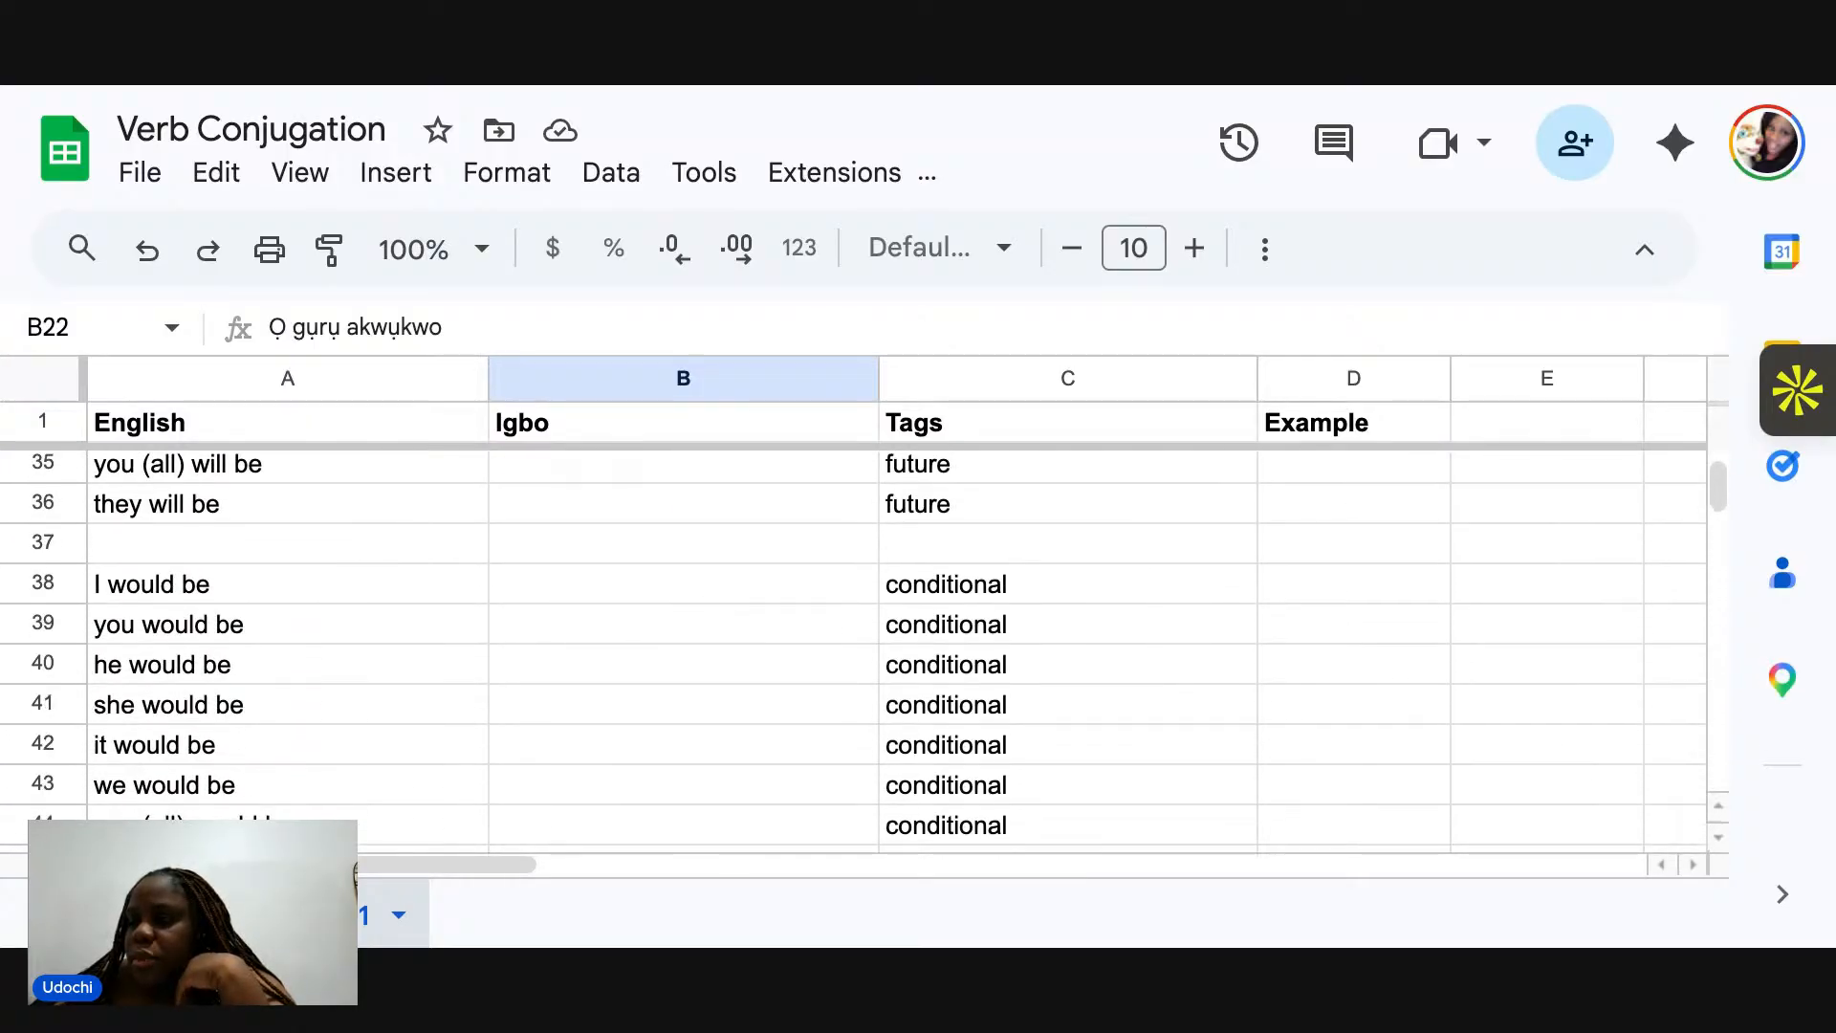
scroll(675, 579, "up", 6)
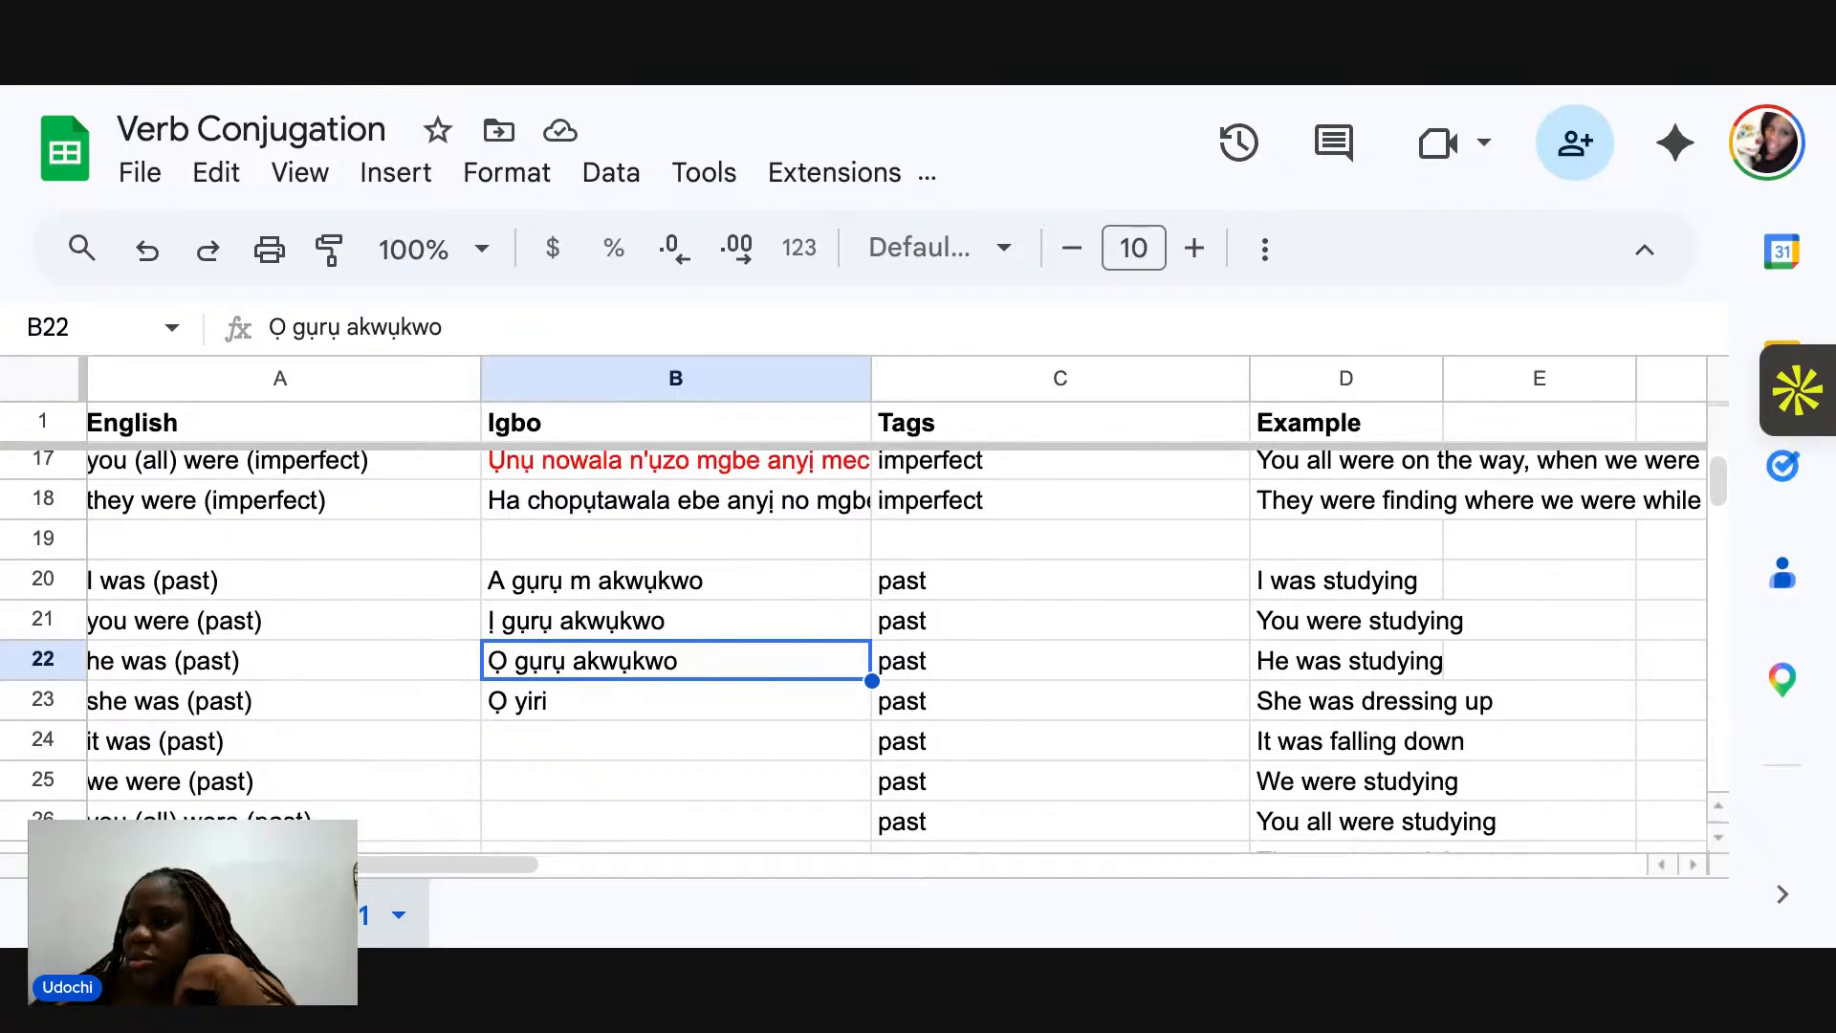
scroll(854, 652, "down", 1)
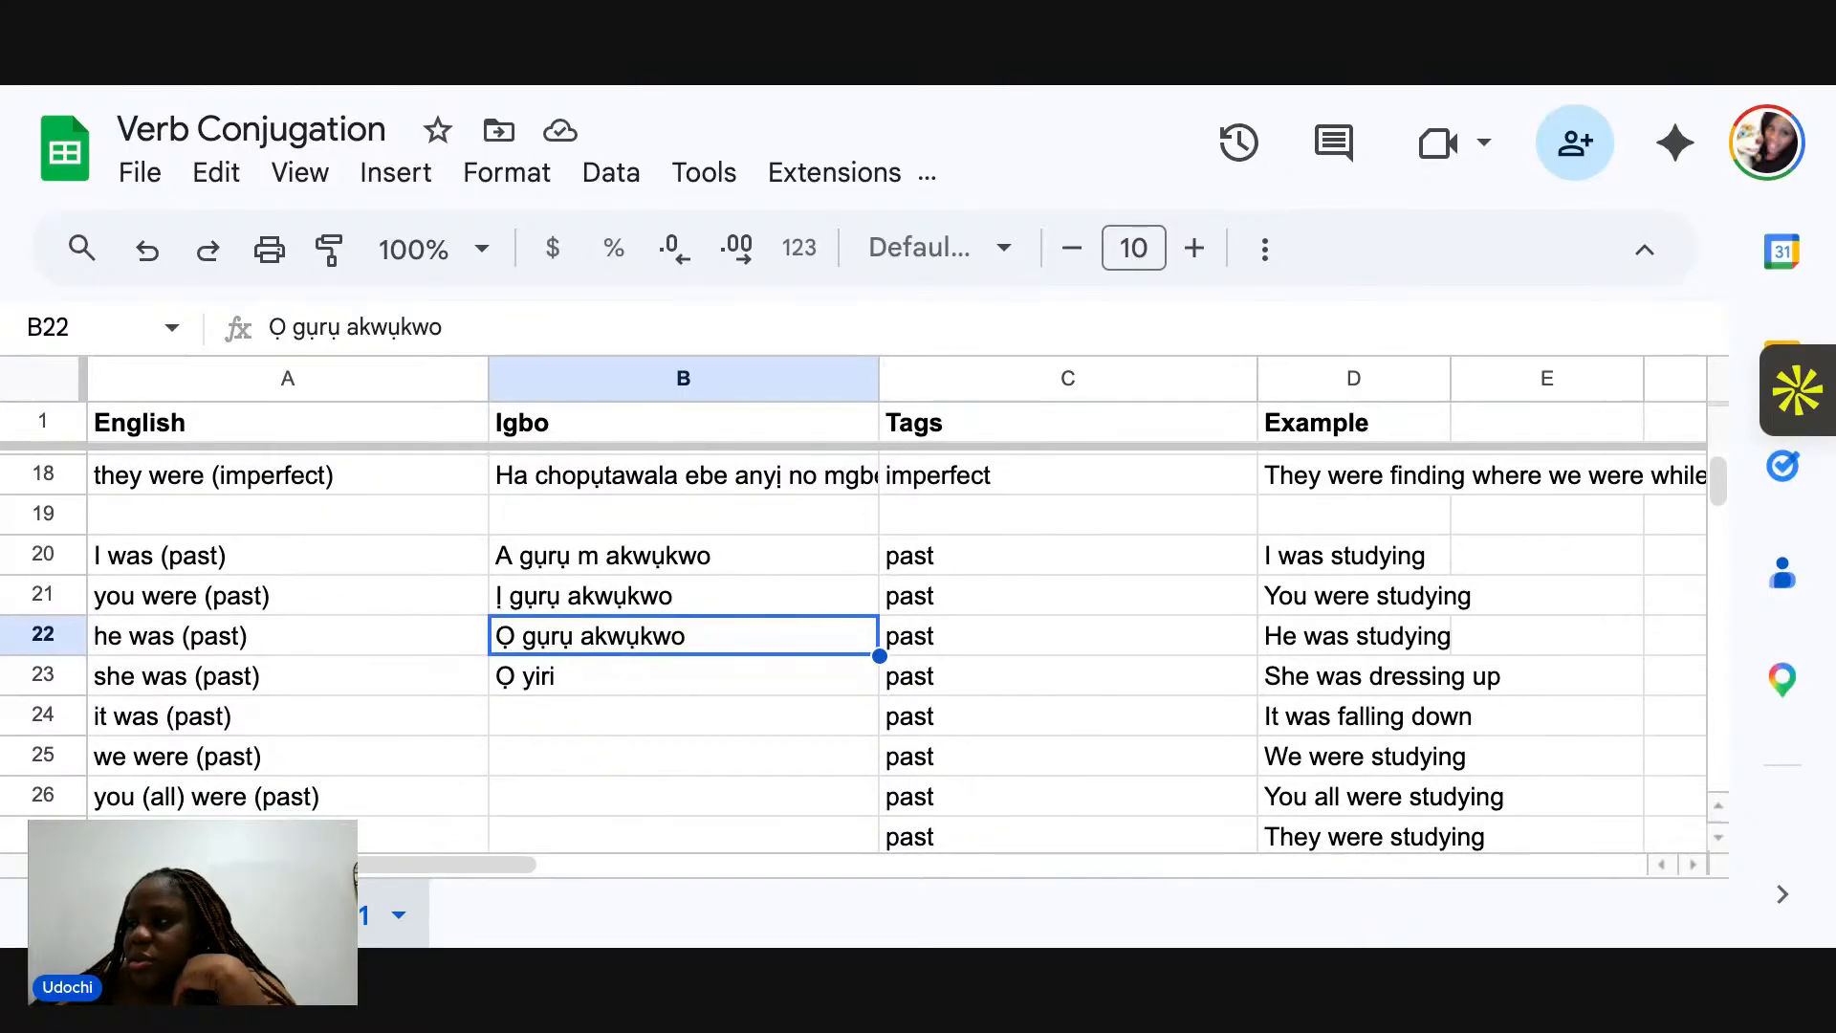
left_click(1318, 564)
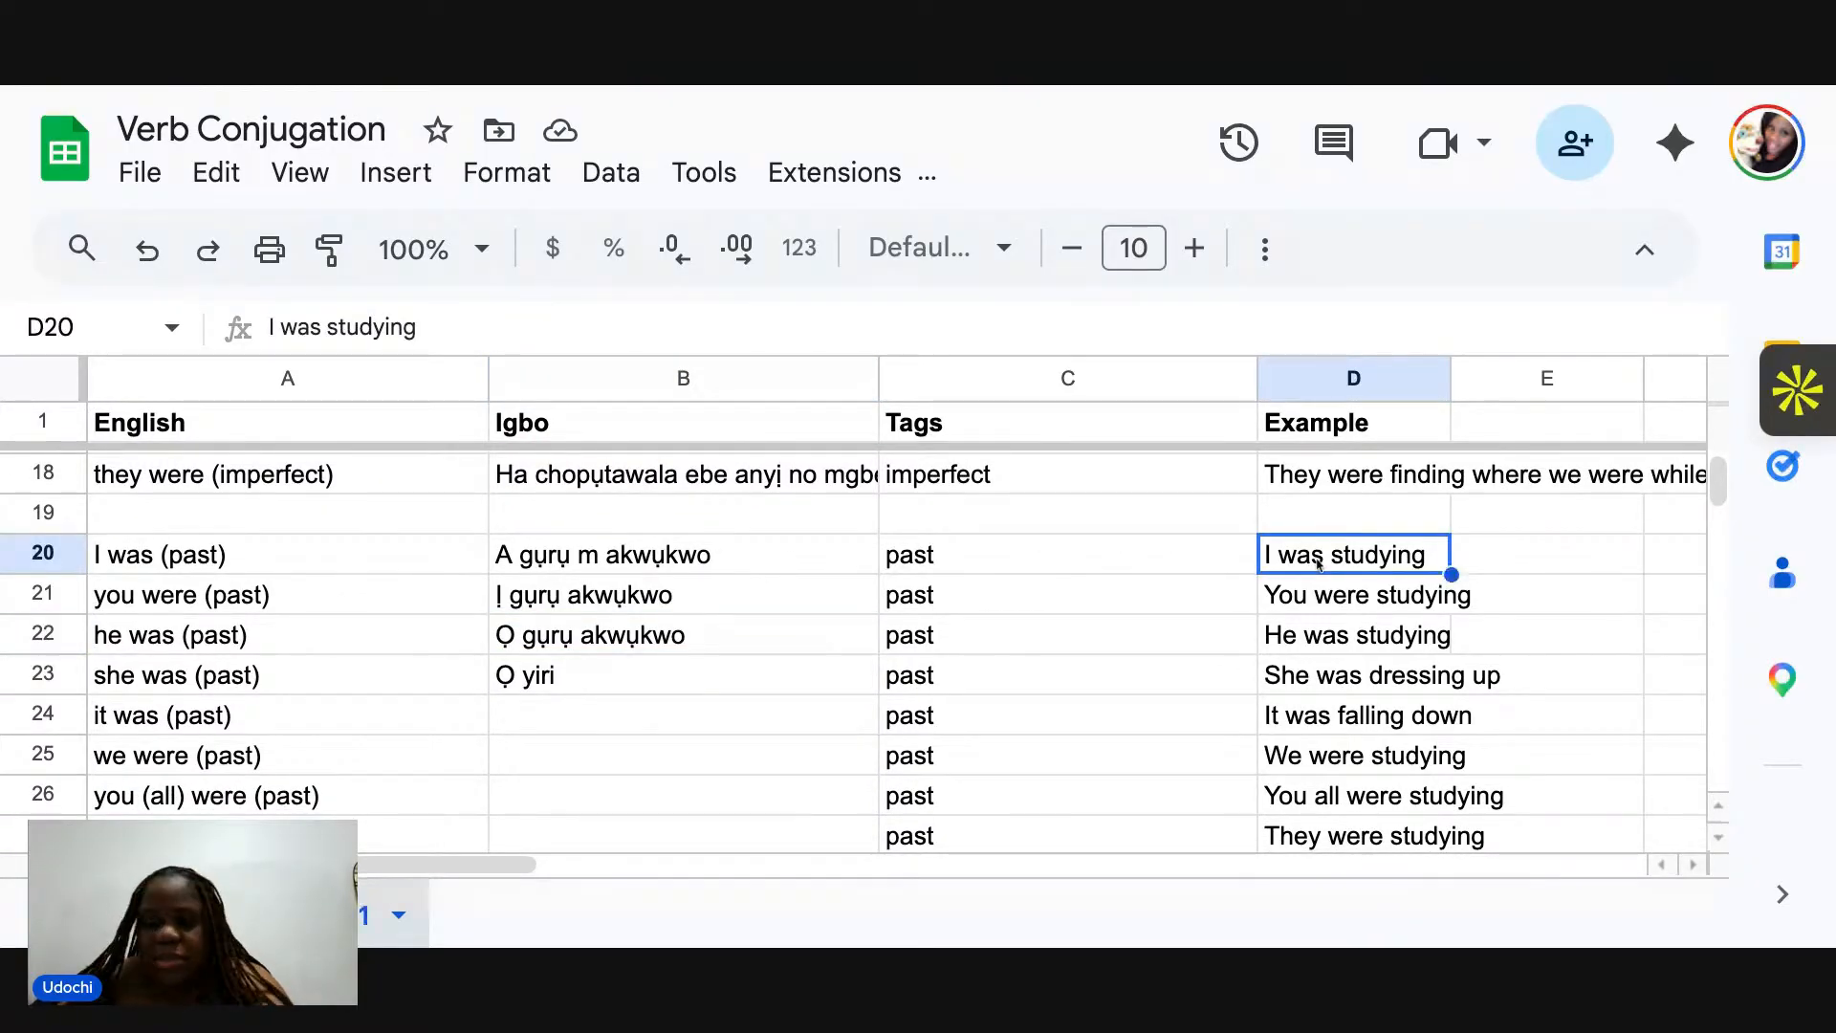
type("I sdu")
key("BackSpace")
key("BackSpace")
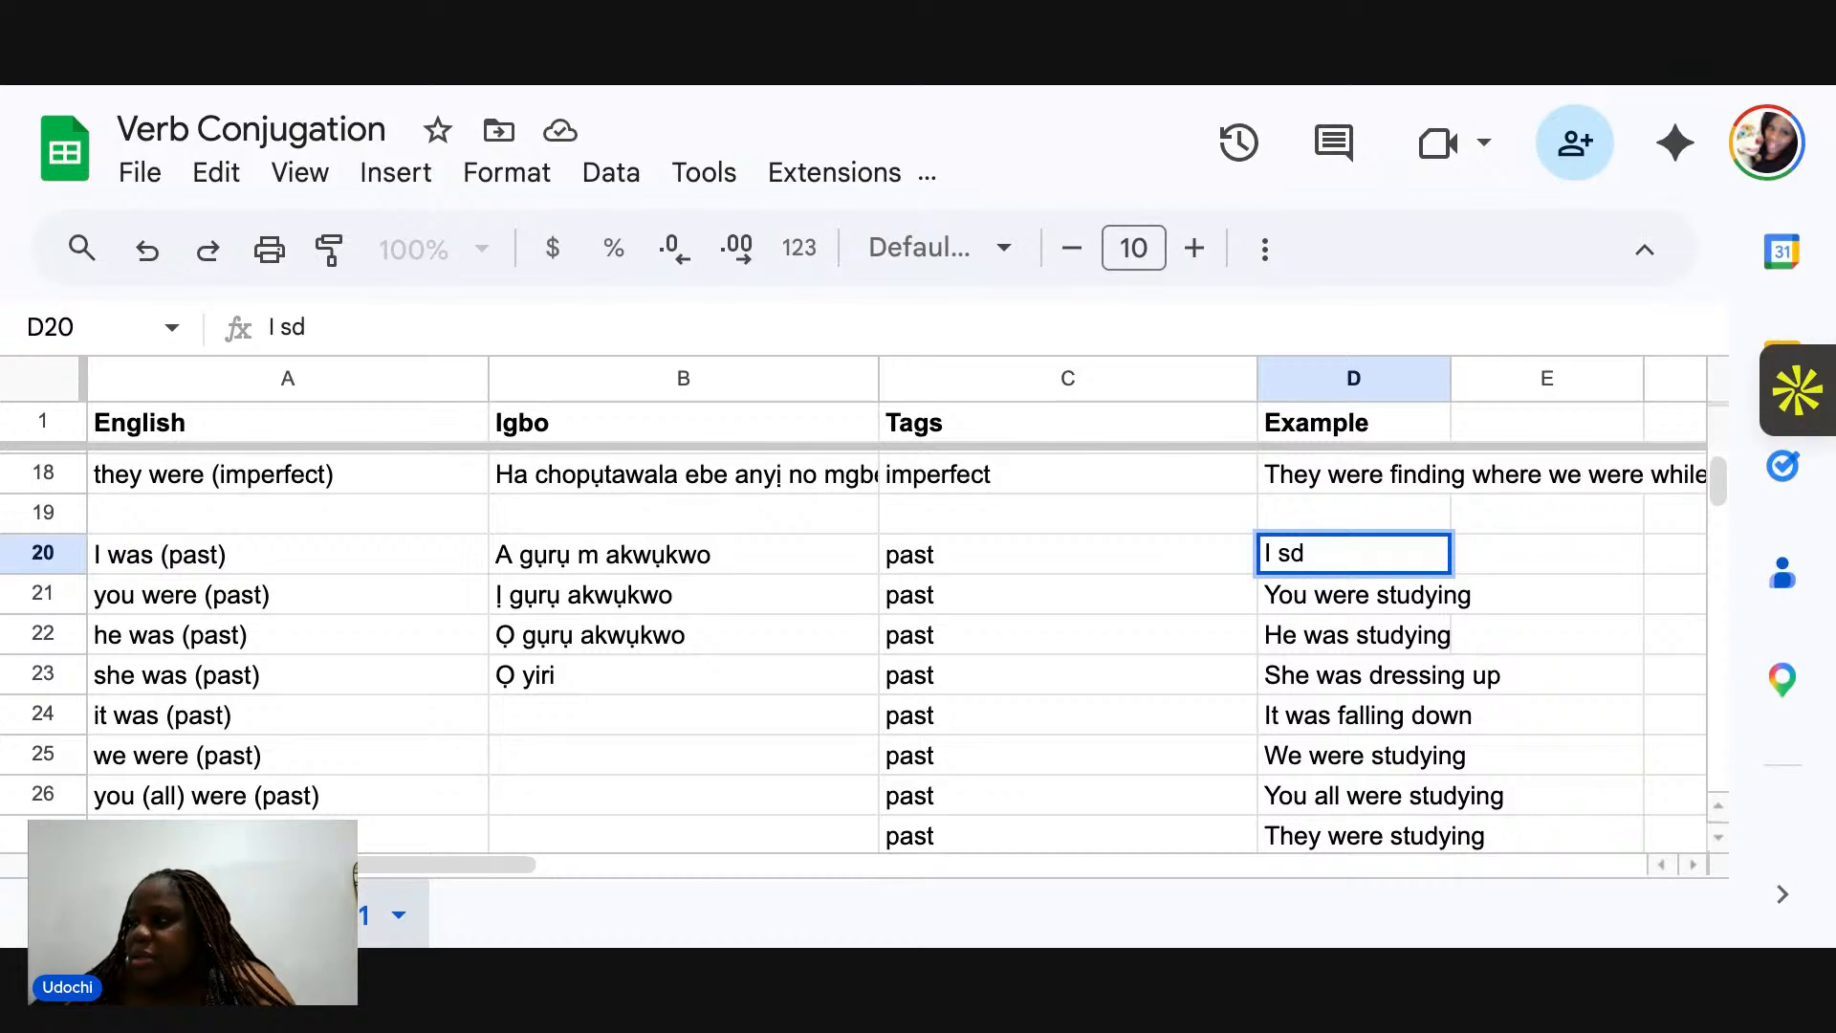
type("tudied")
key("Return")
type("Y")
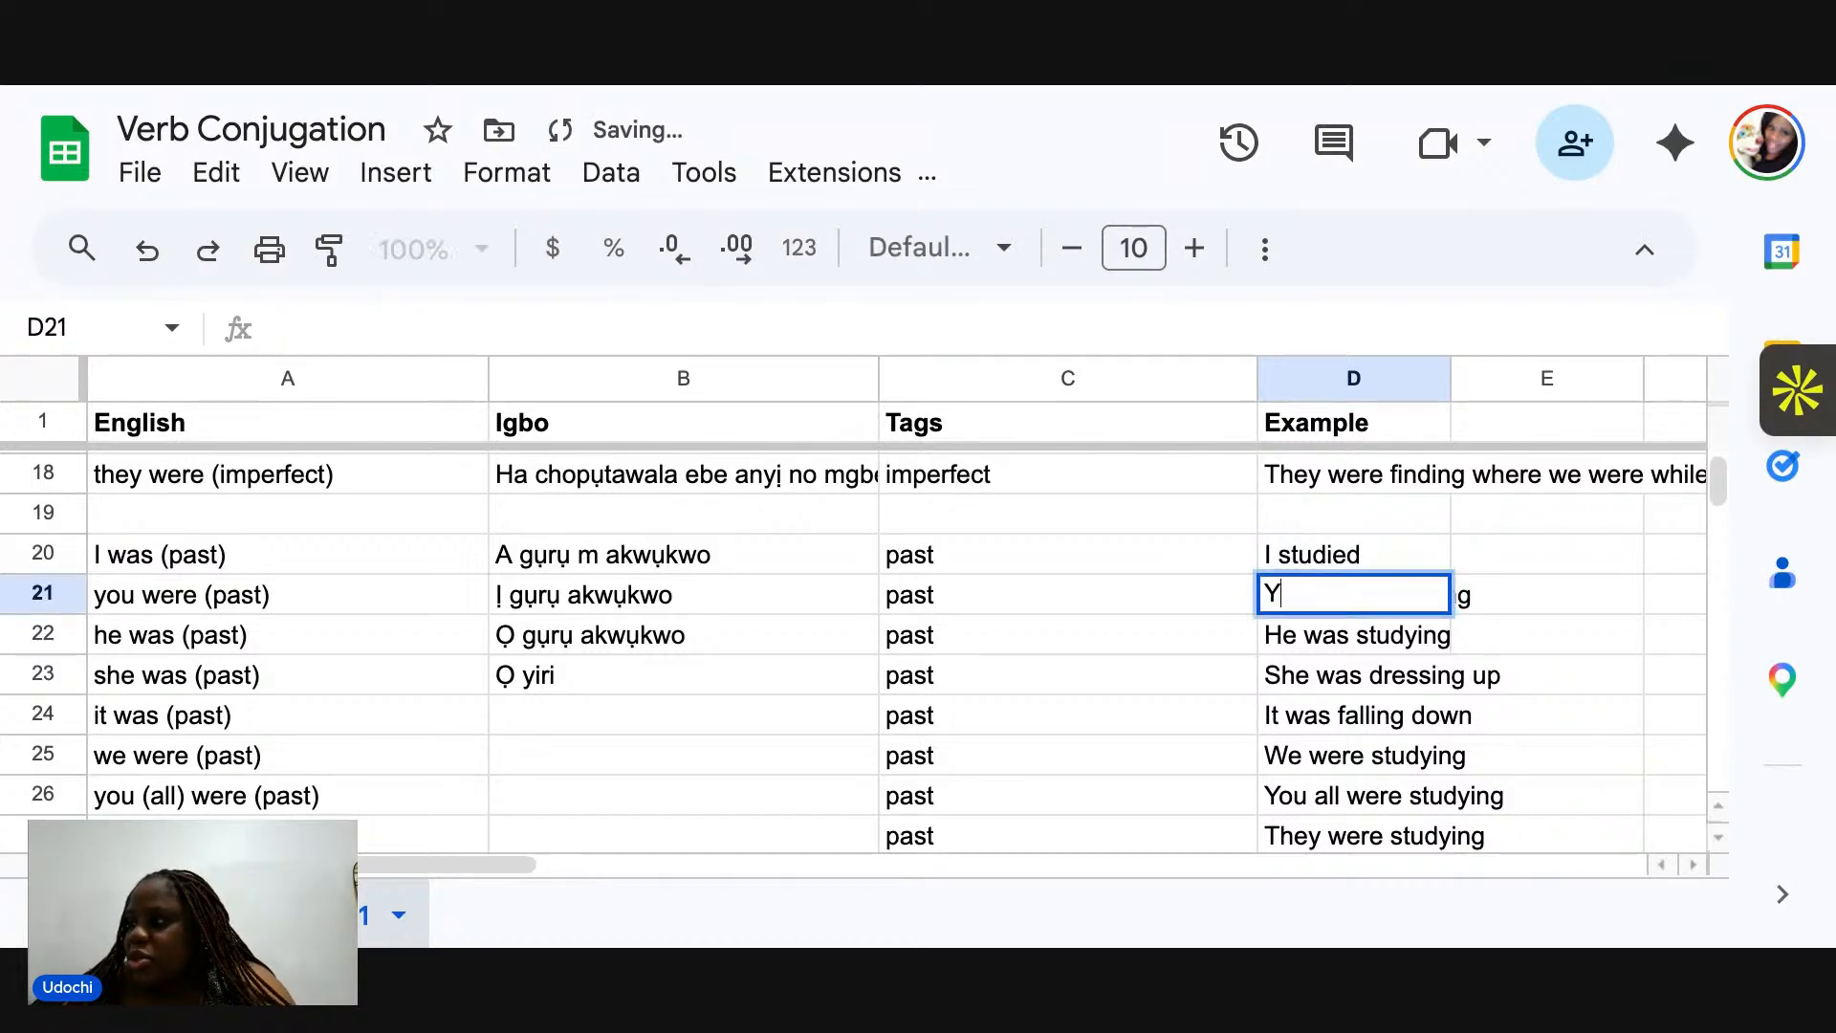
type("ou studied")
key("Return")
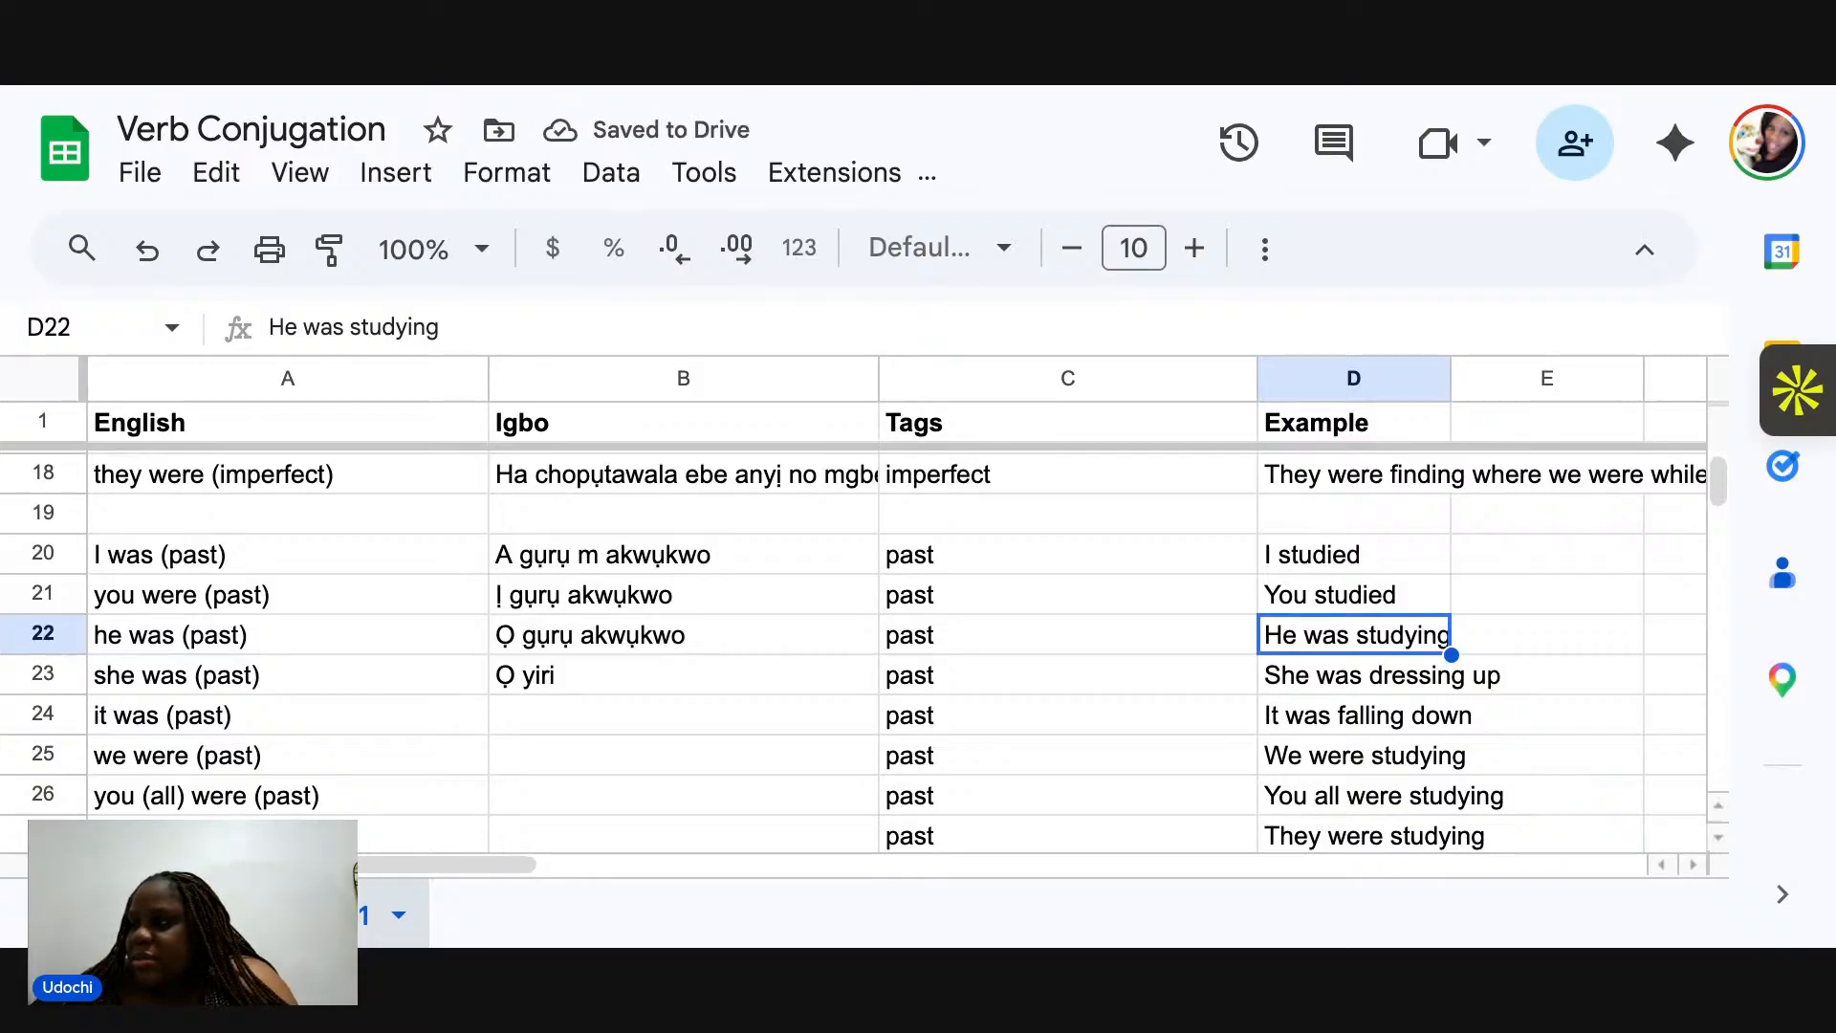
Replace the past-tense examples in D22 with "He studied" and in D23 with "She dressed up".
type("He studied")
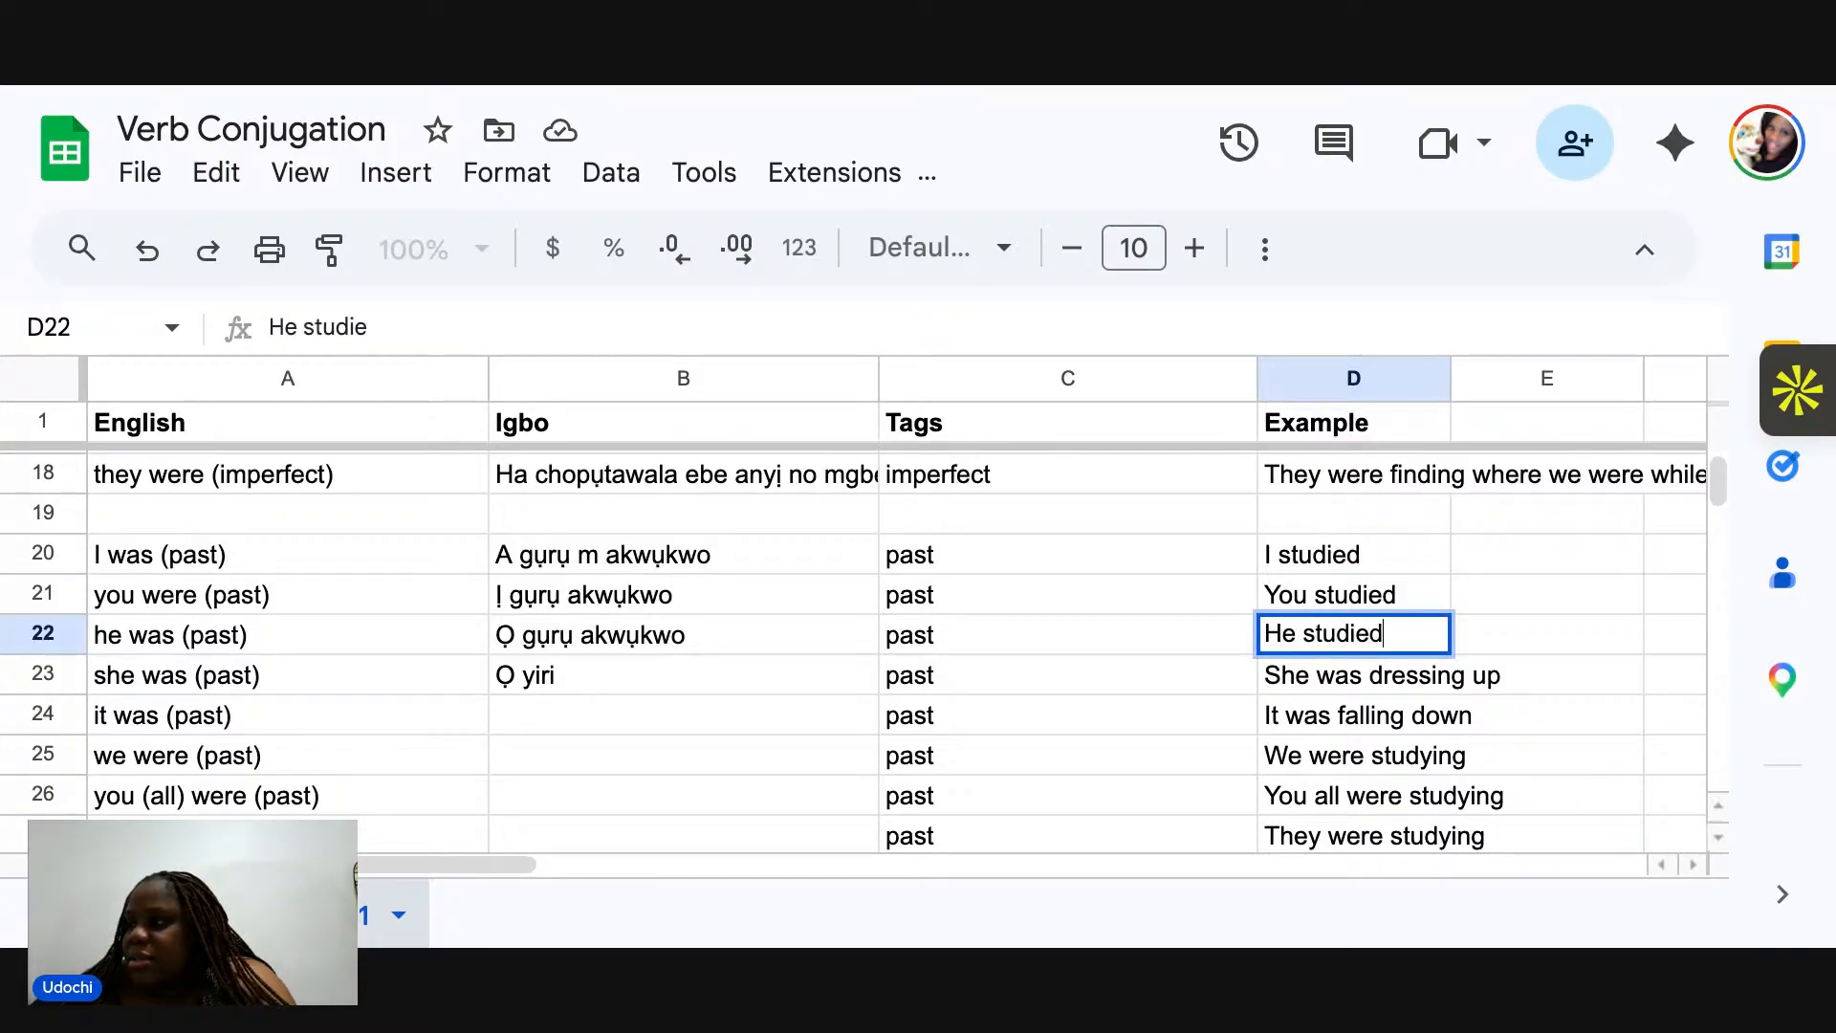
key("Return")
type("She dre")
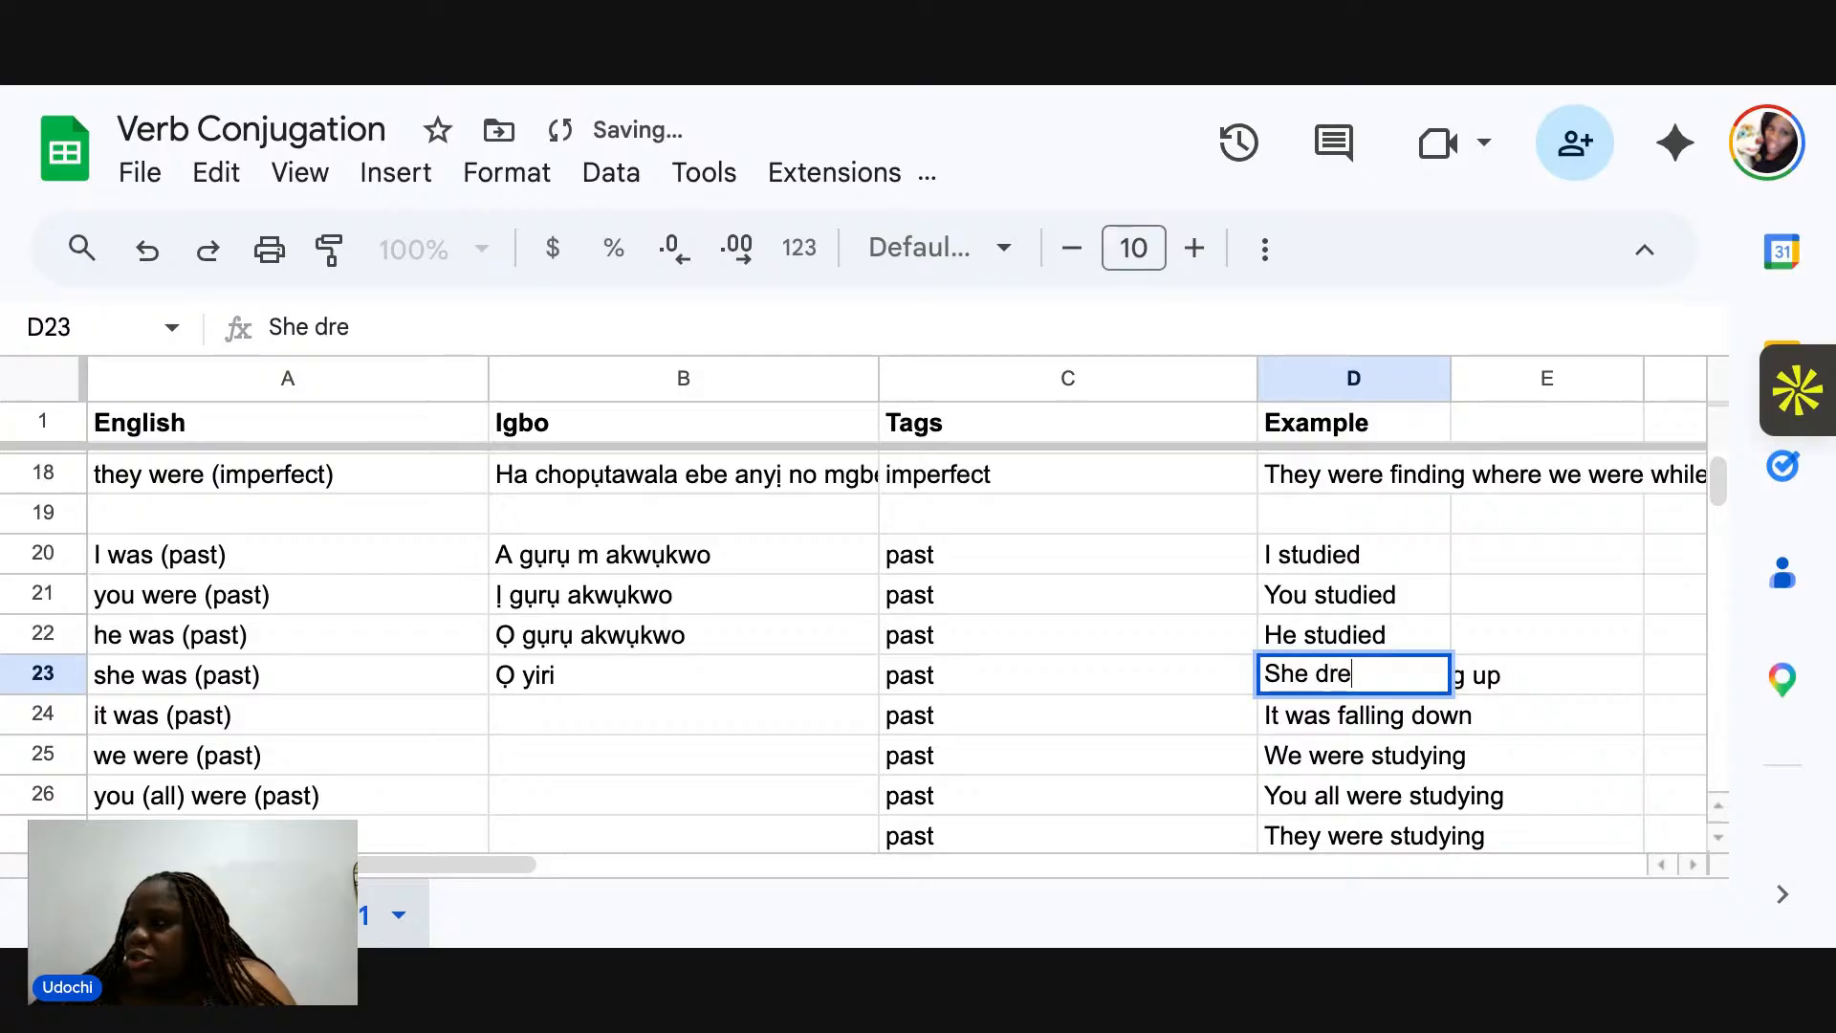
type("ssed up")
key("Return")
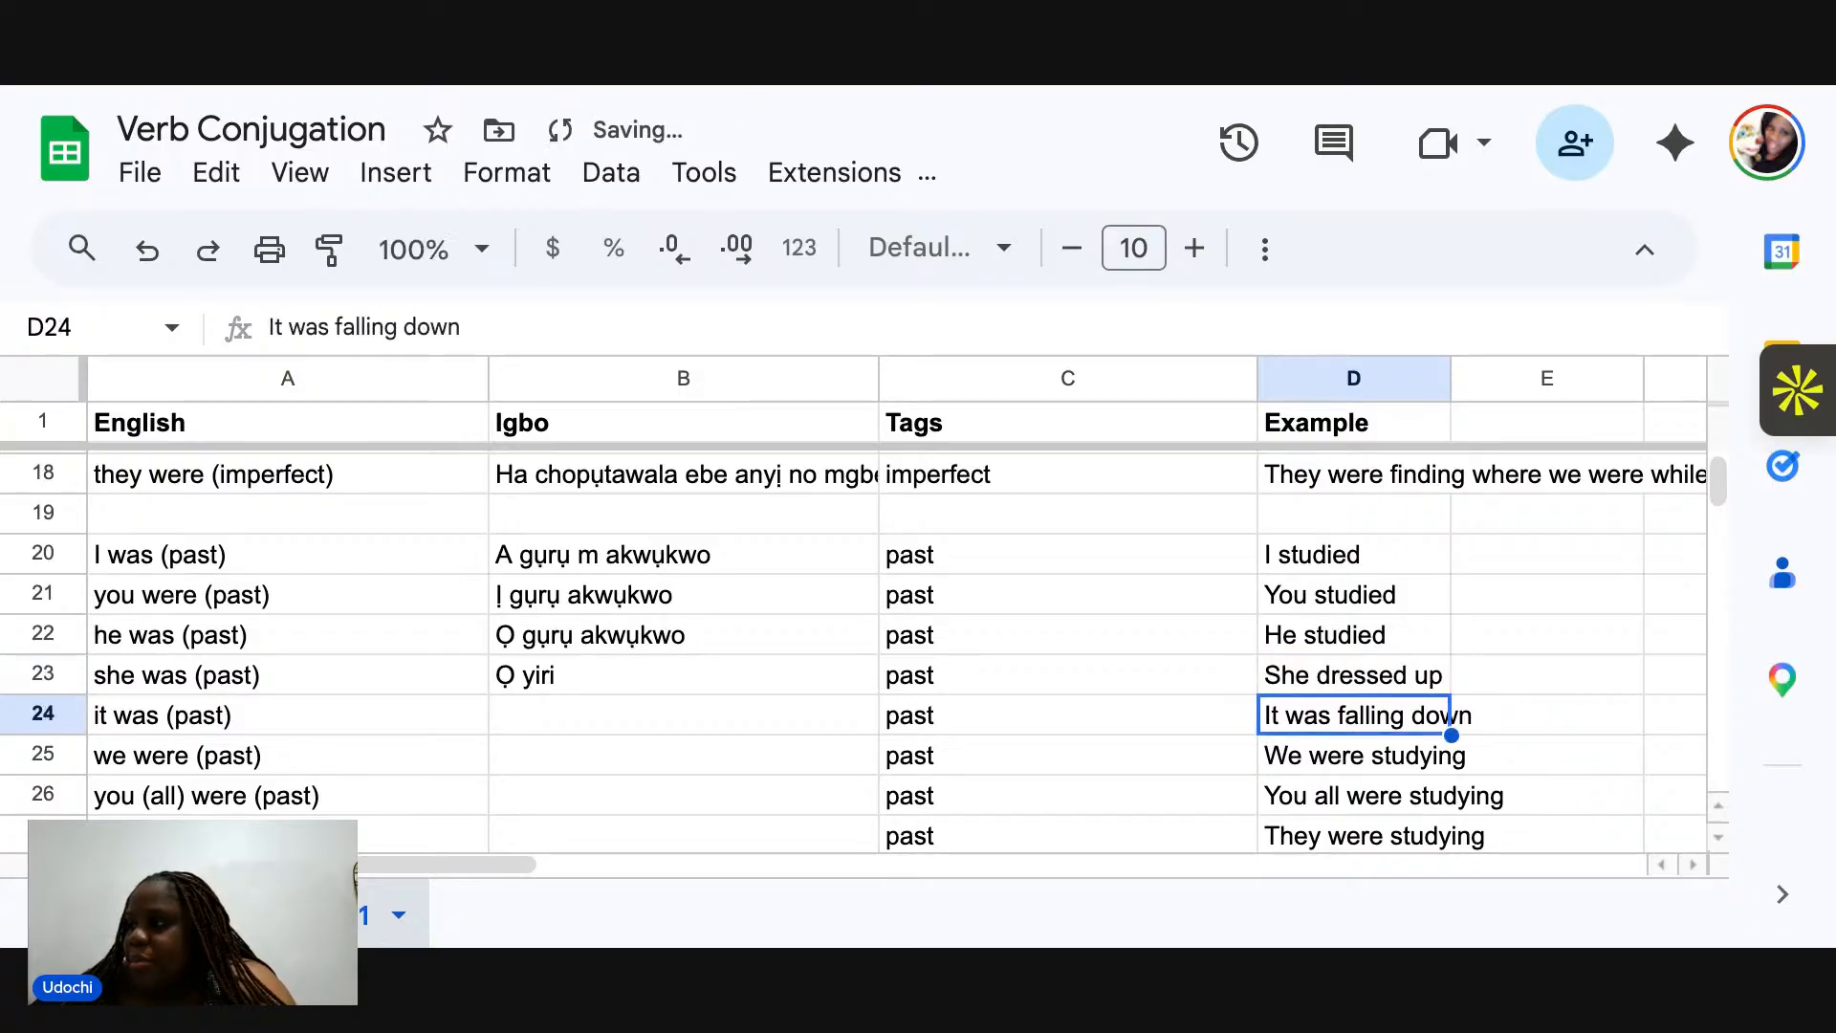
Replace the past-tense examples in D24 with "It fell down" and in D25 with "We studied".
type("It fell down")
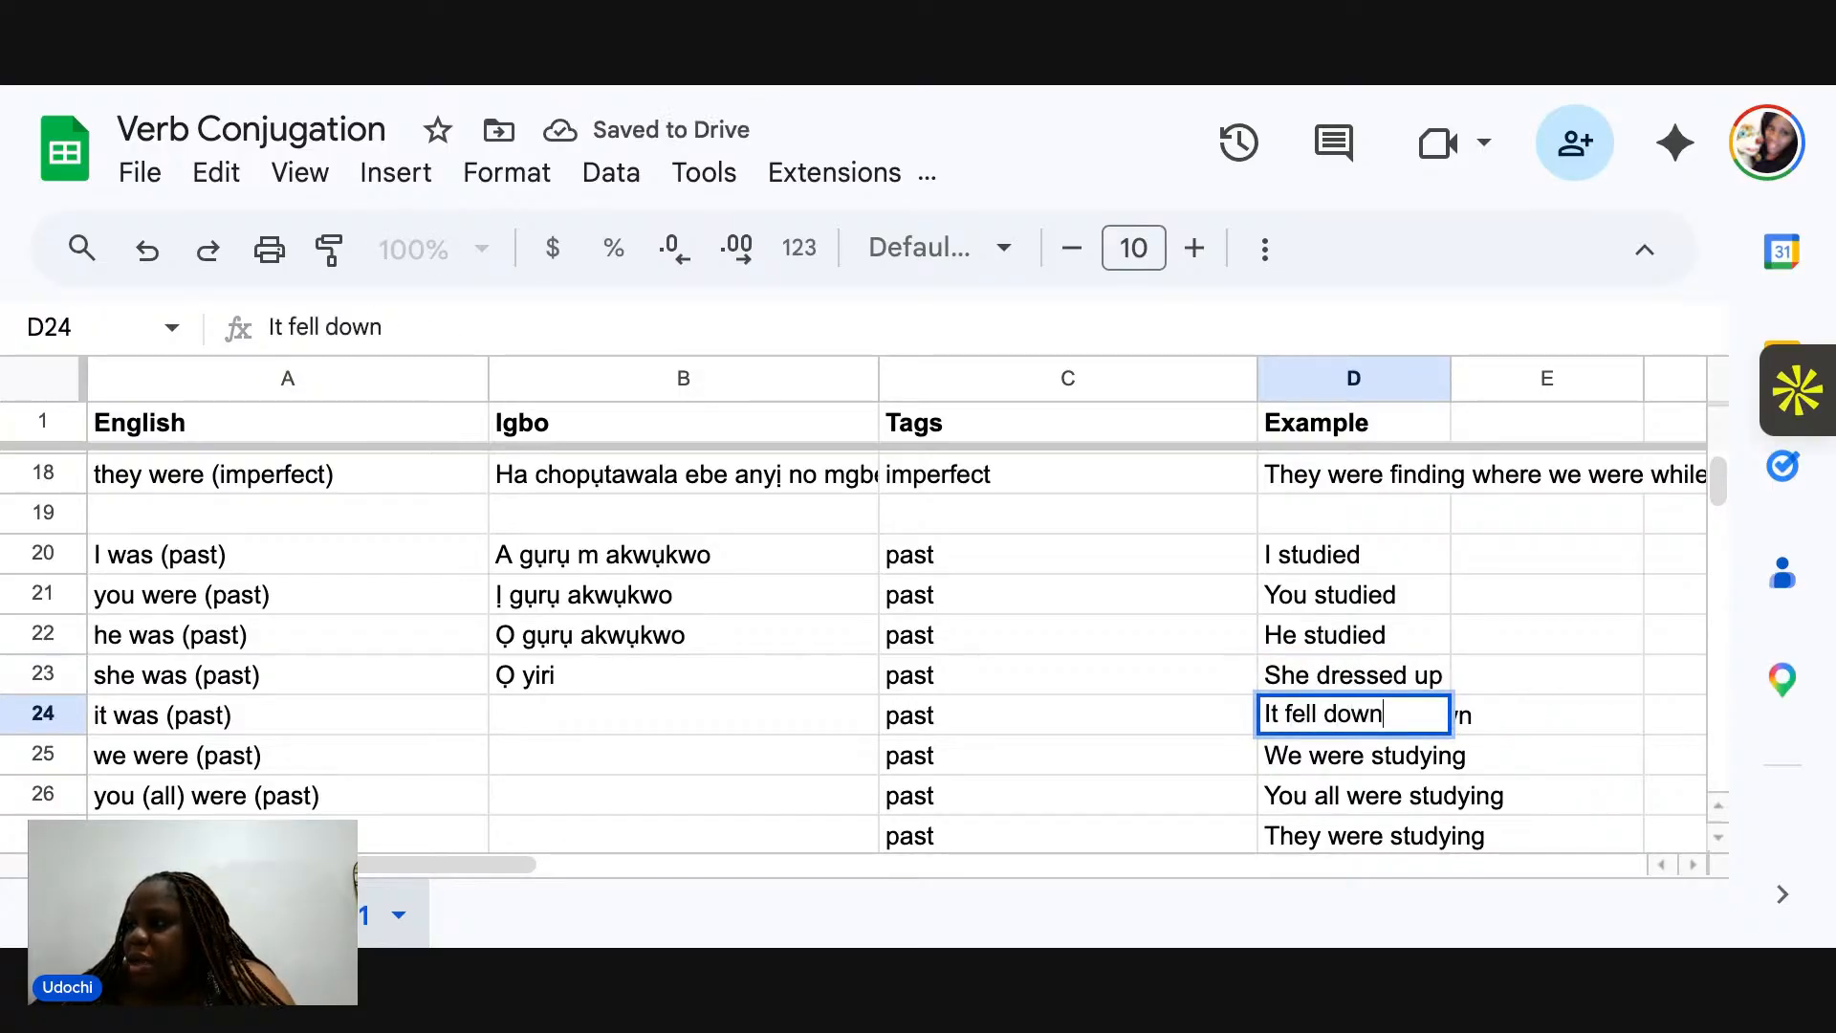
key("Return")
type("We stuie")
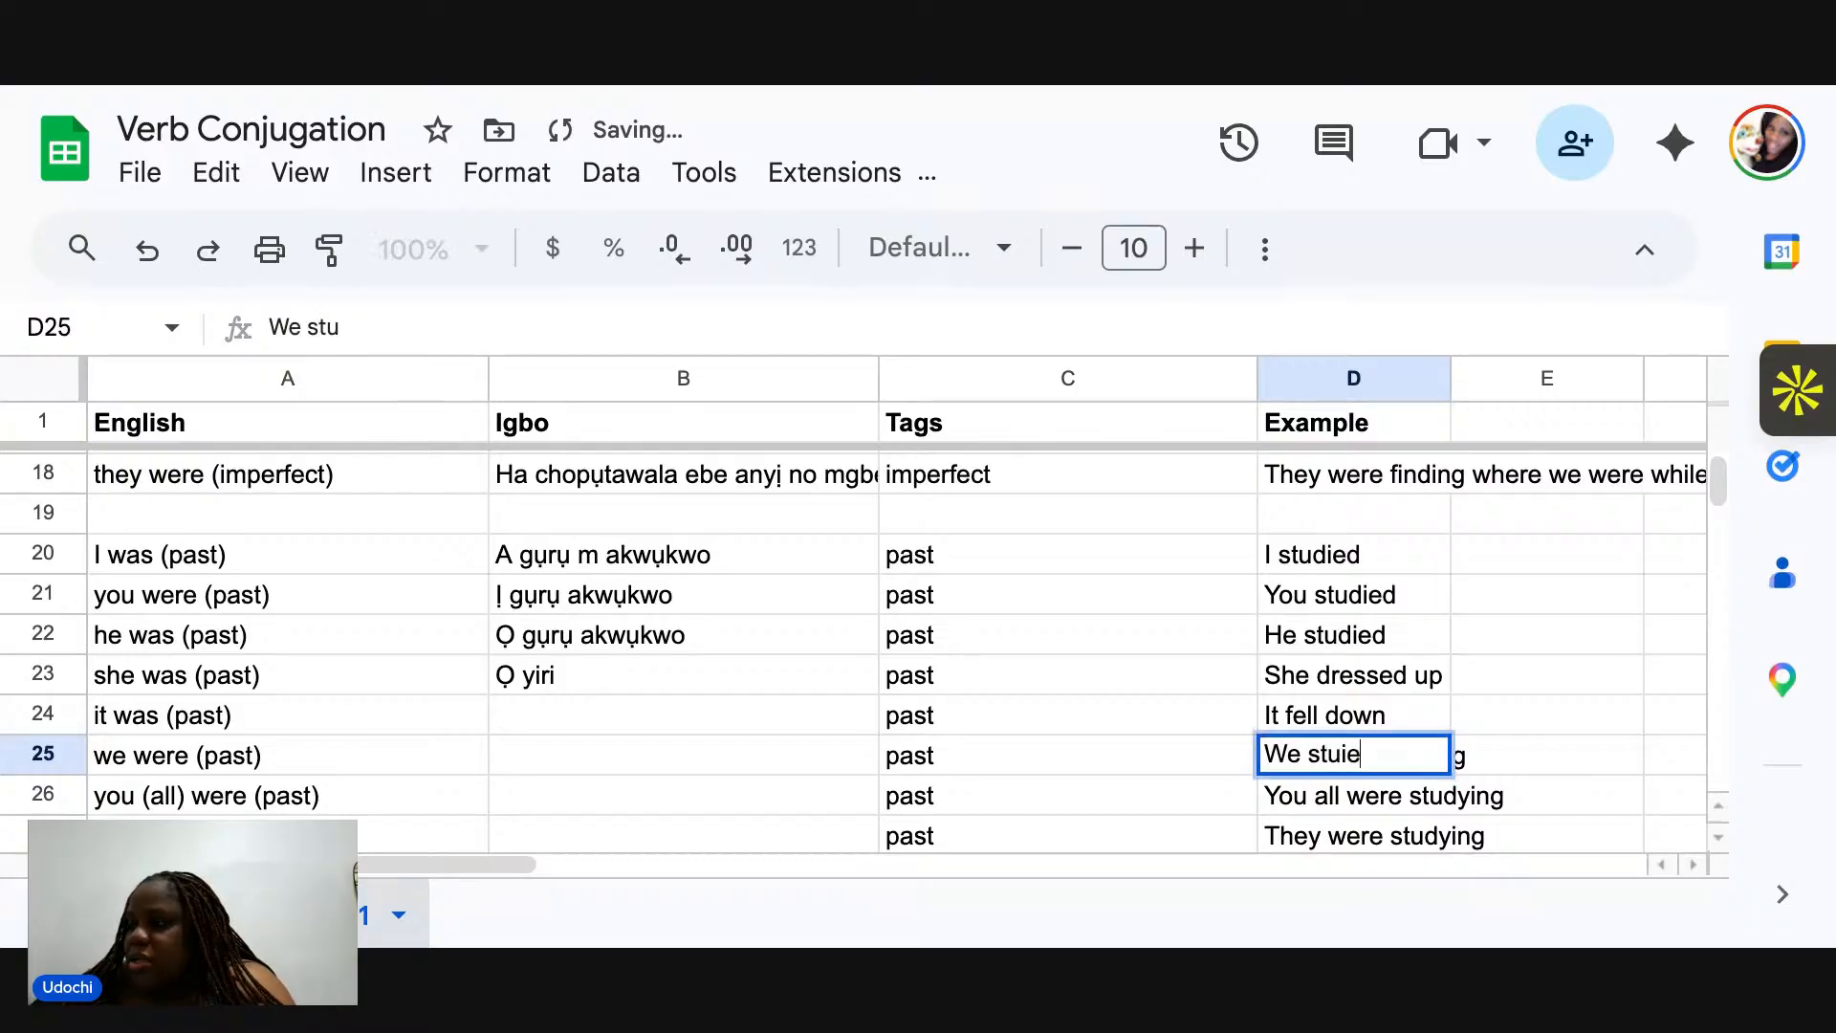
key("BackSpace")
type("died")
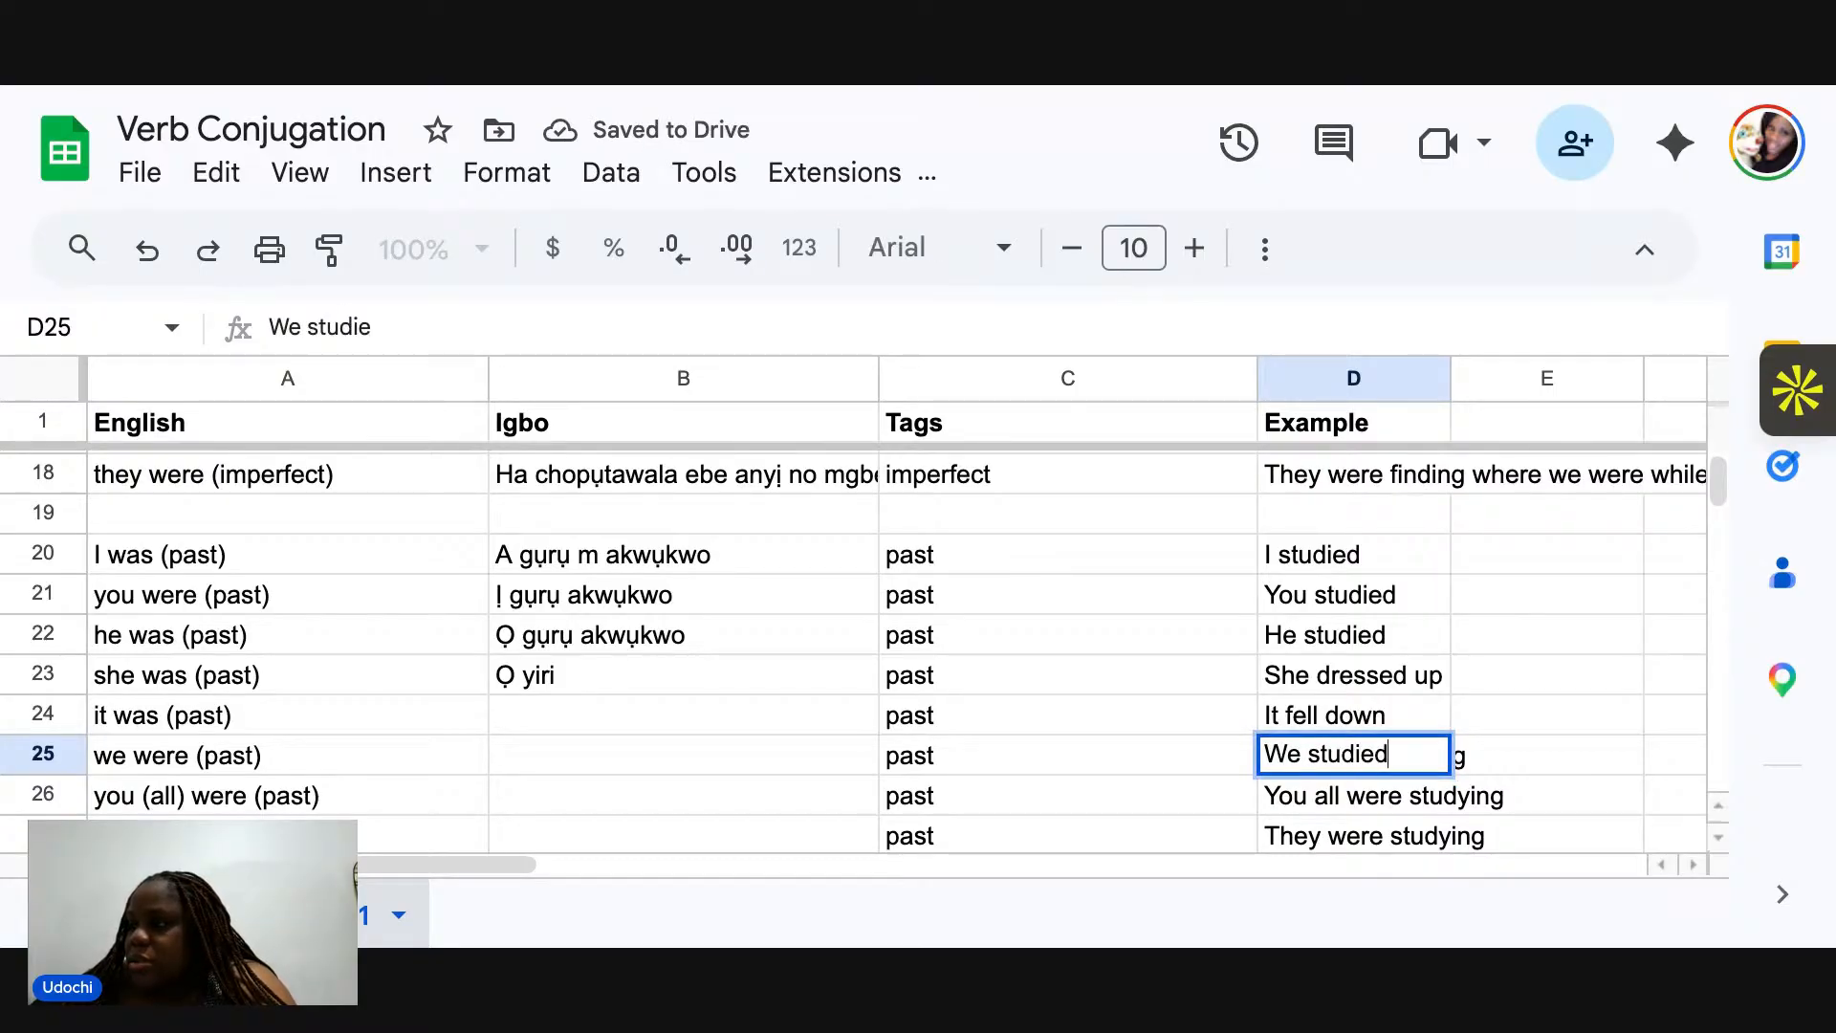
key("Return")
Replace the past-tense examples in D26 with "You all studied" and in D27 with "They studied".
type("You all studeied")
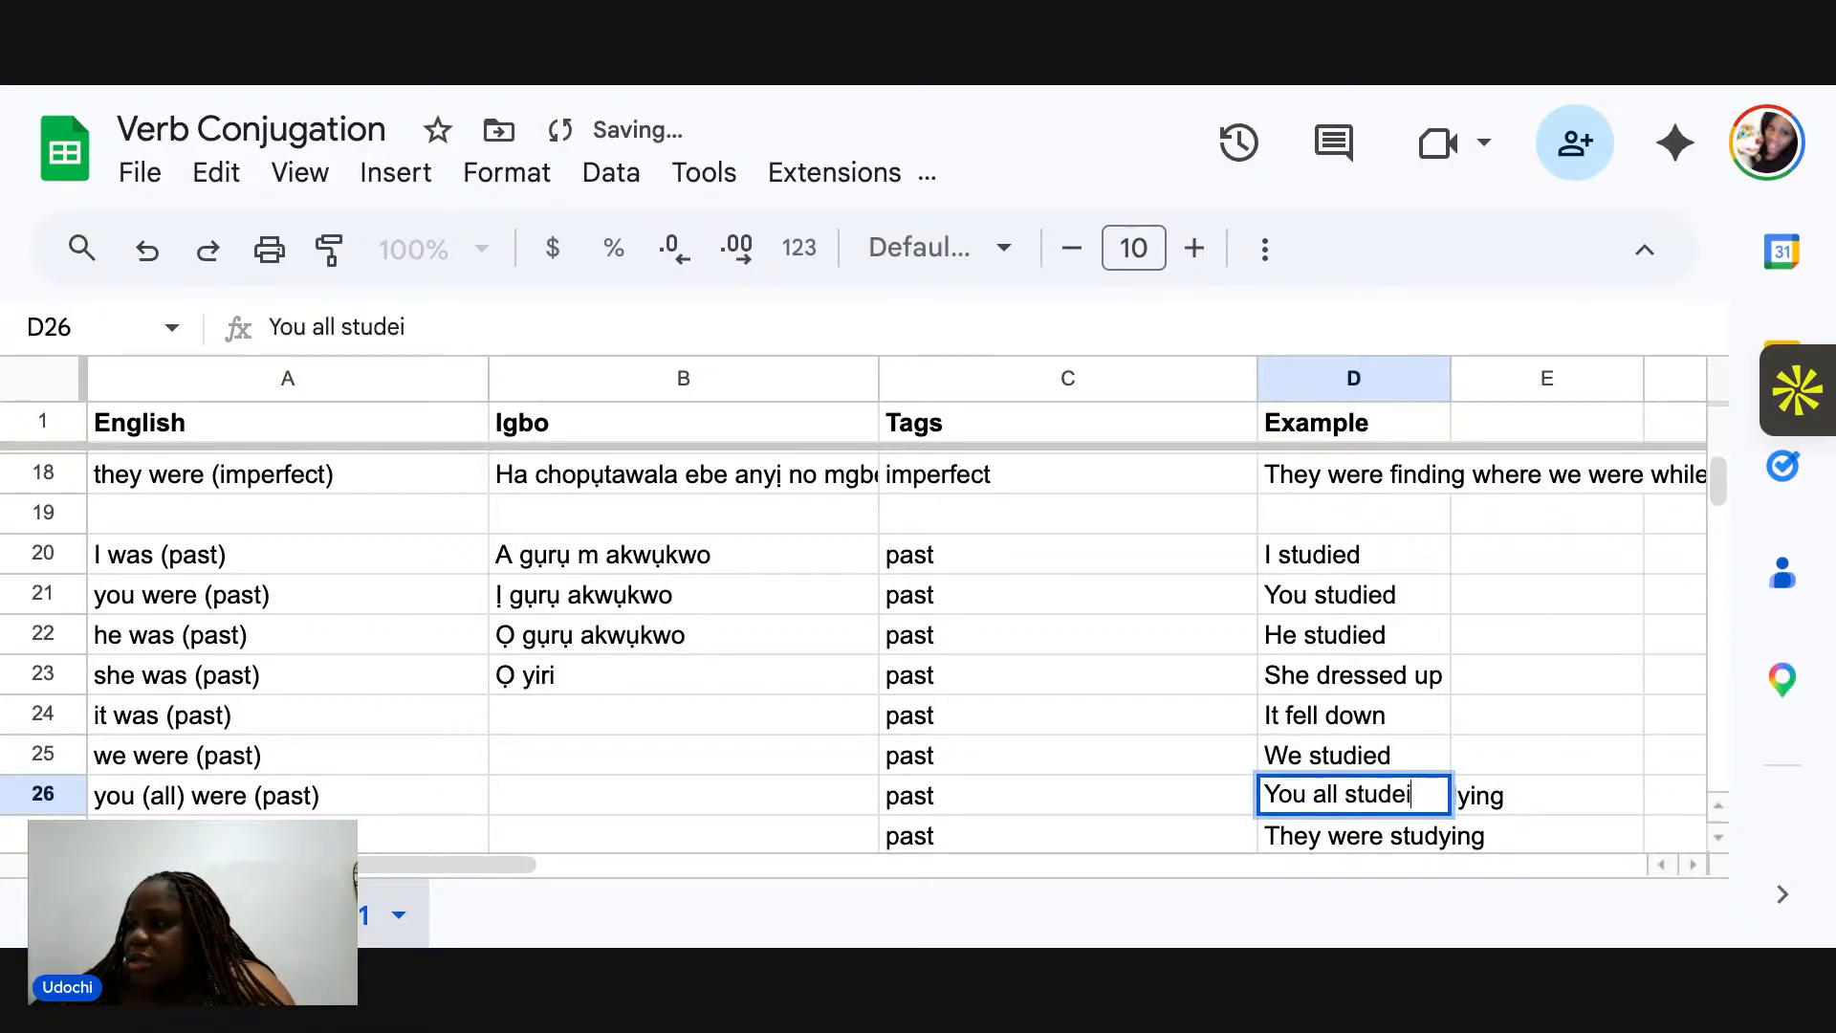
key("BackSpace")
key("BackSpace")
key("BackSpace")
key("BackSpace")
type("ied")
key("Return")
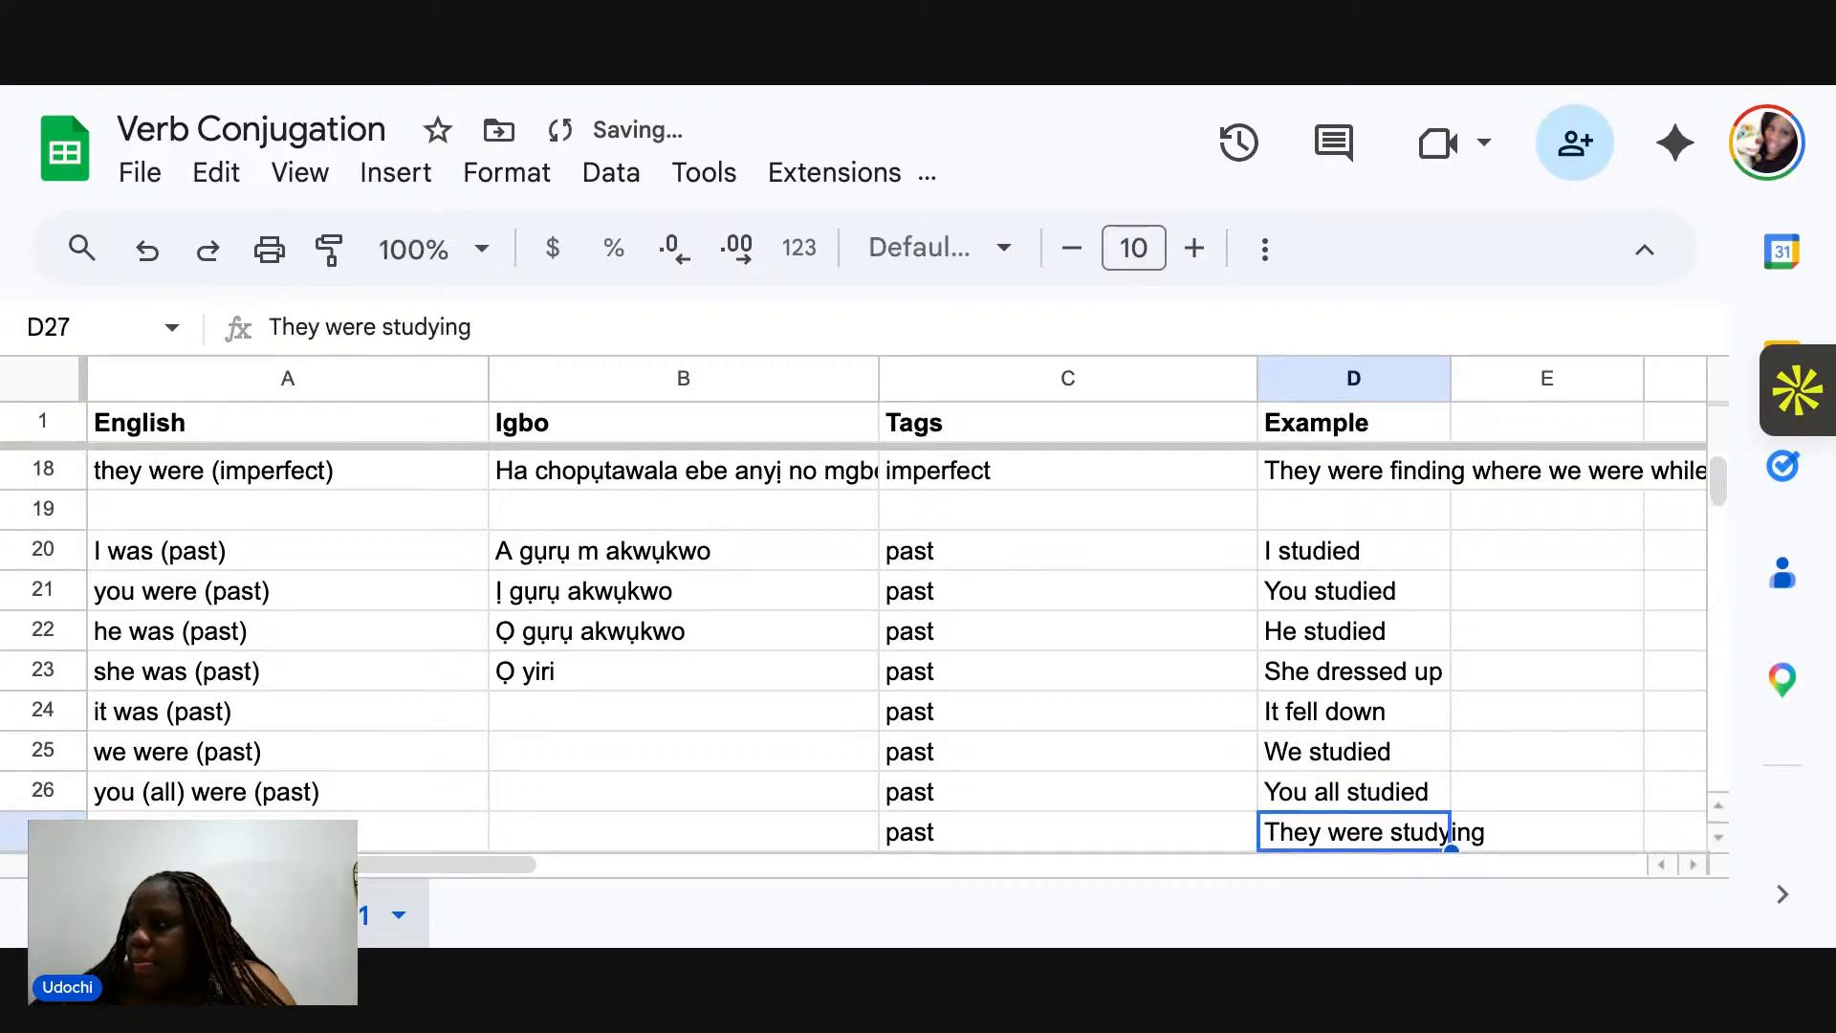
type("They studied")
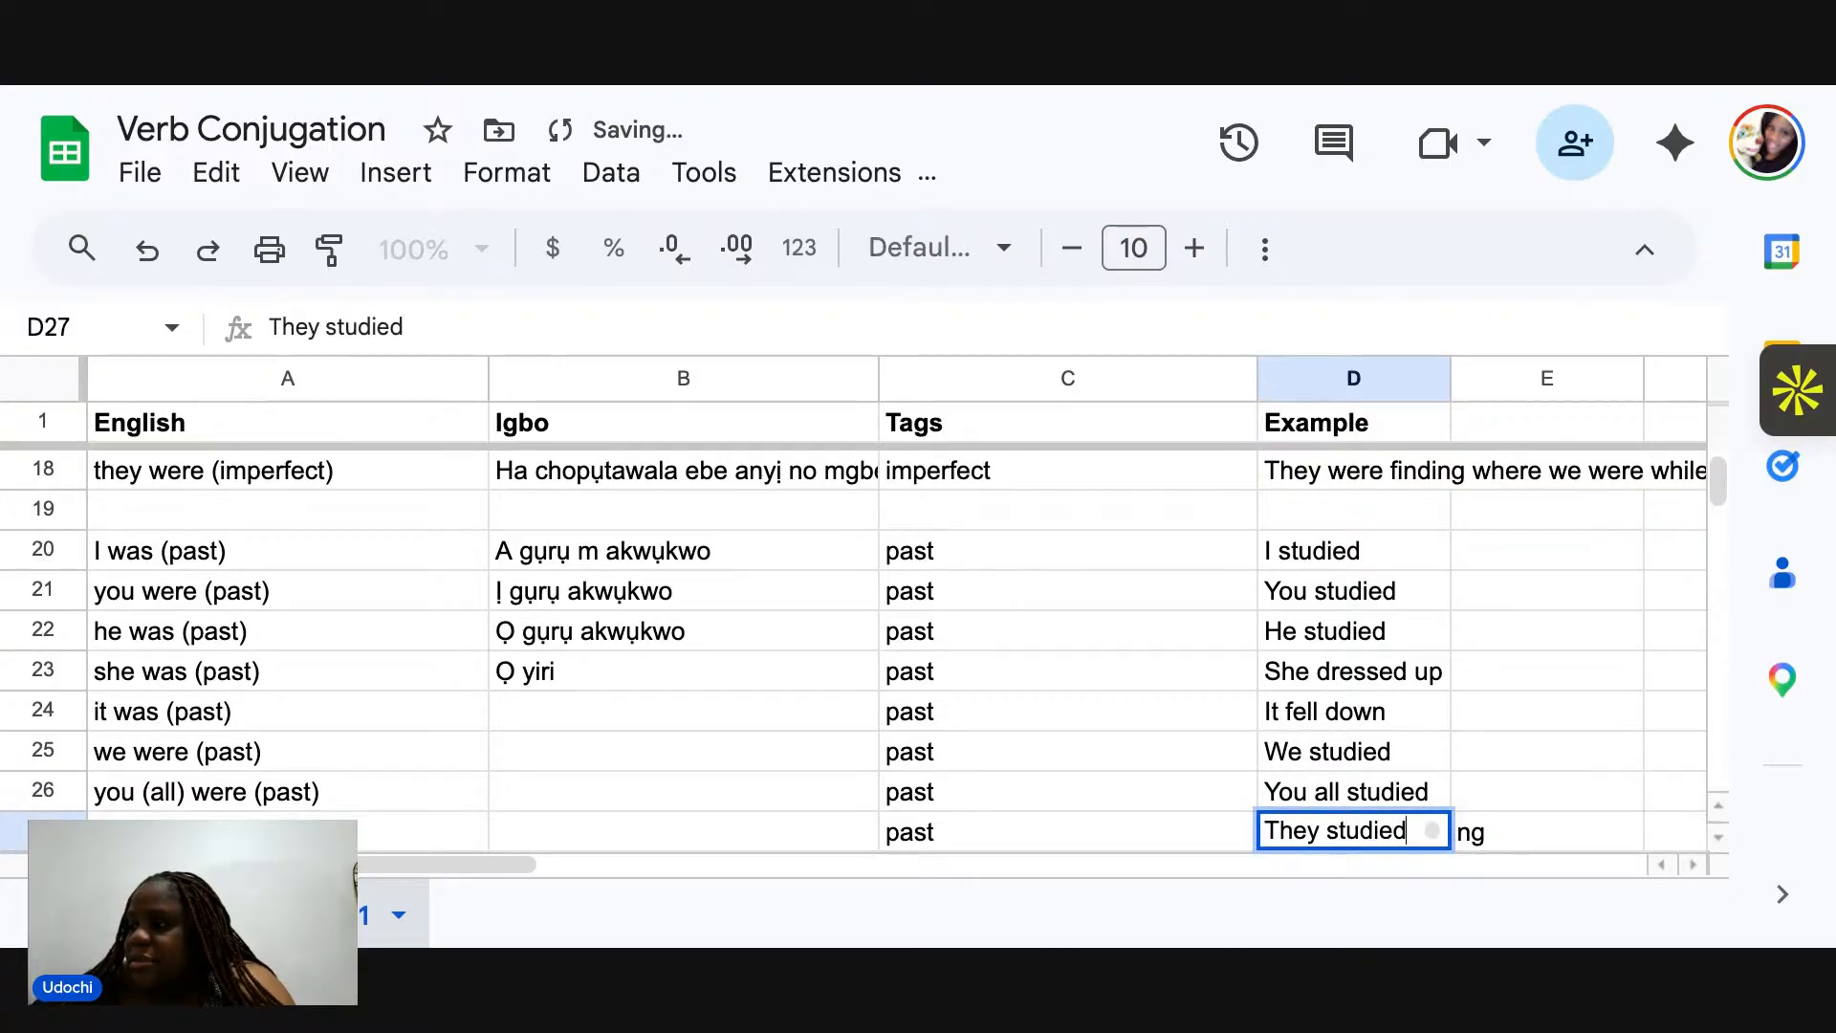
scroll(1218, 622, "down", 1)
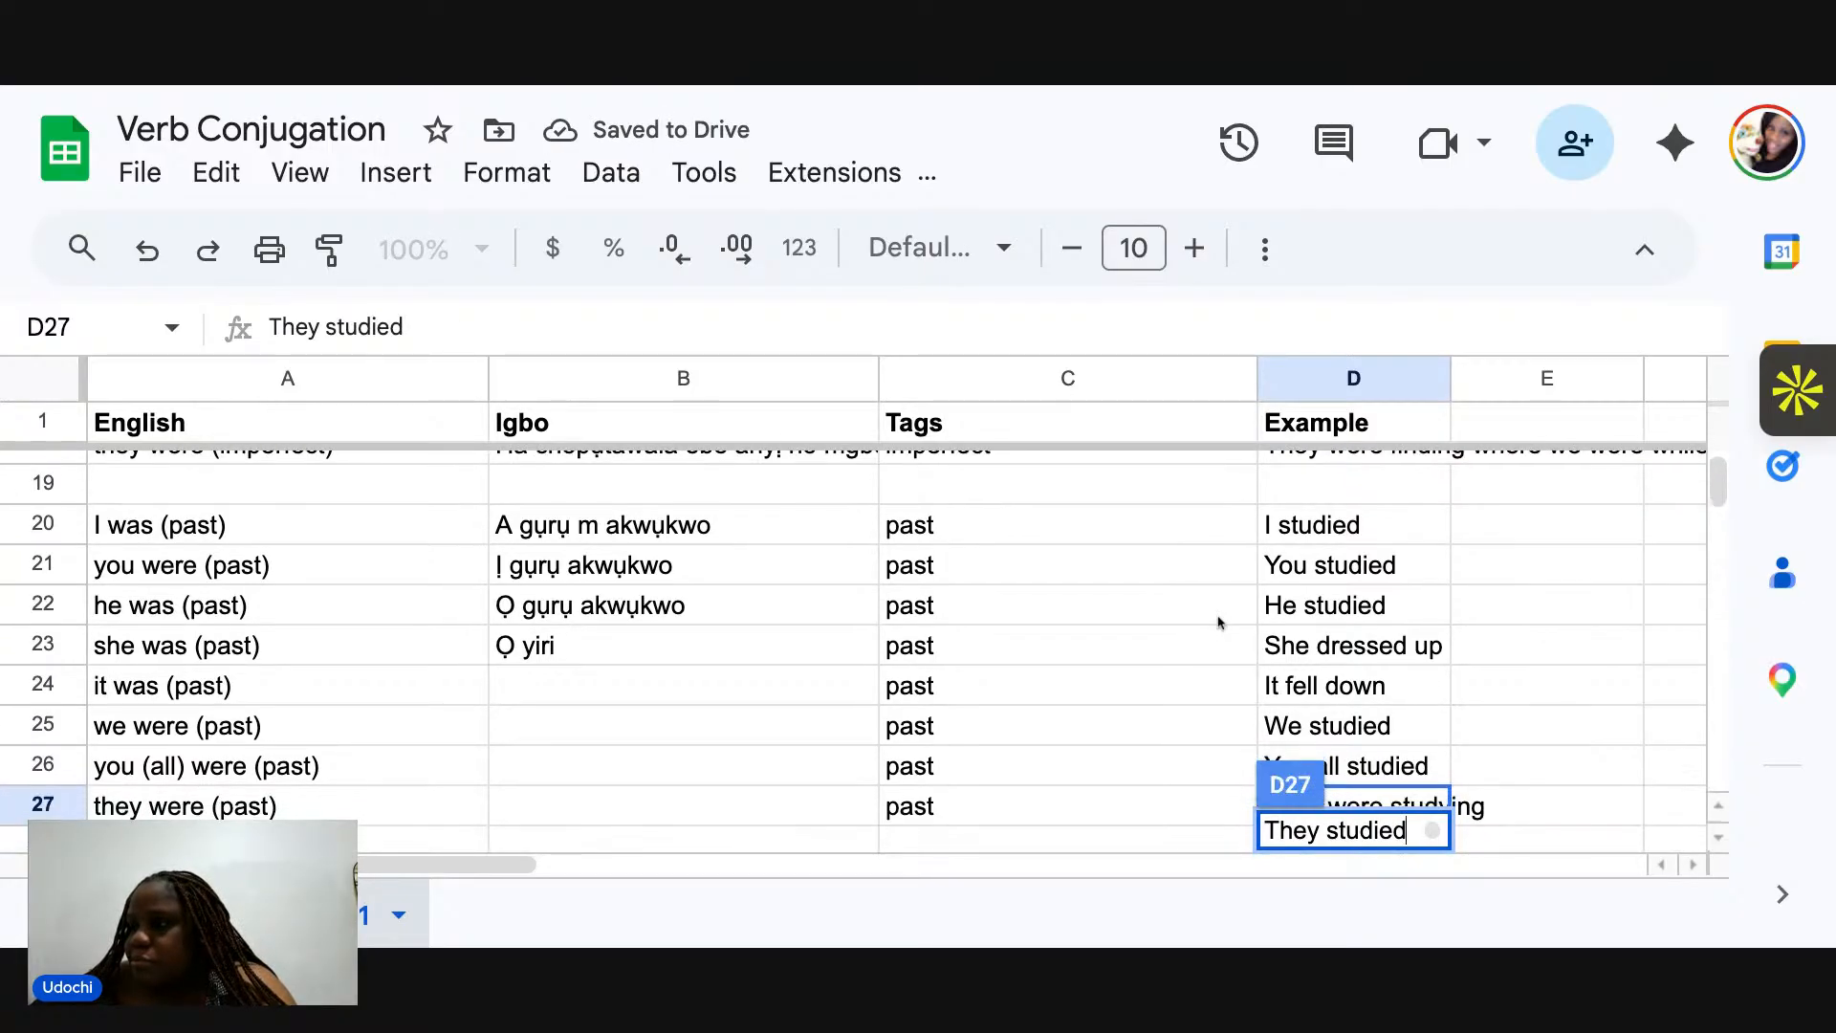
scroll(1067, 595, "up", 1)
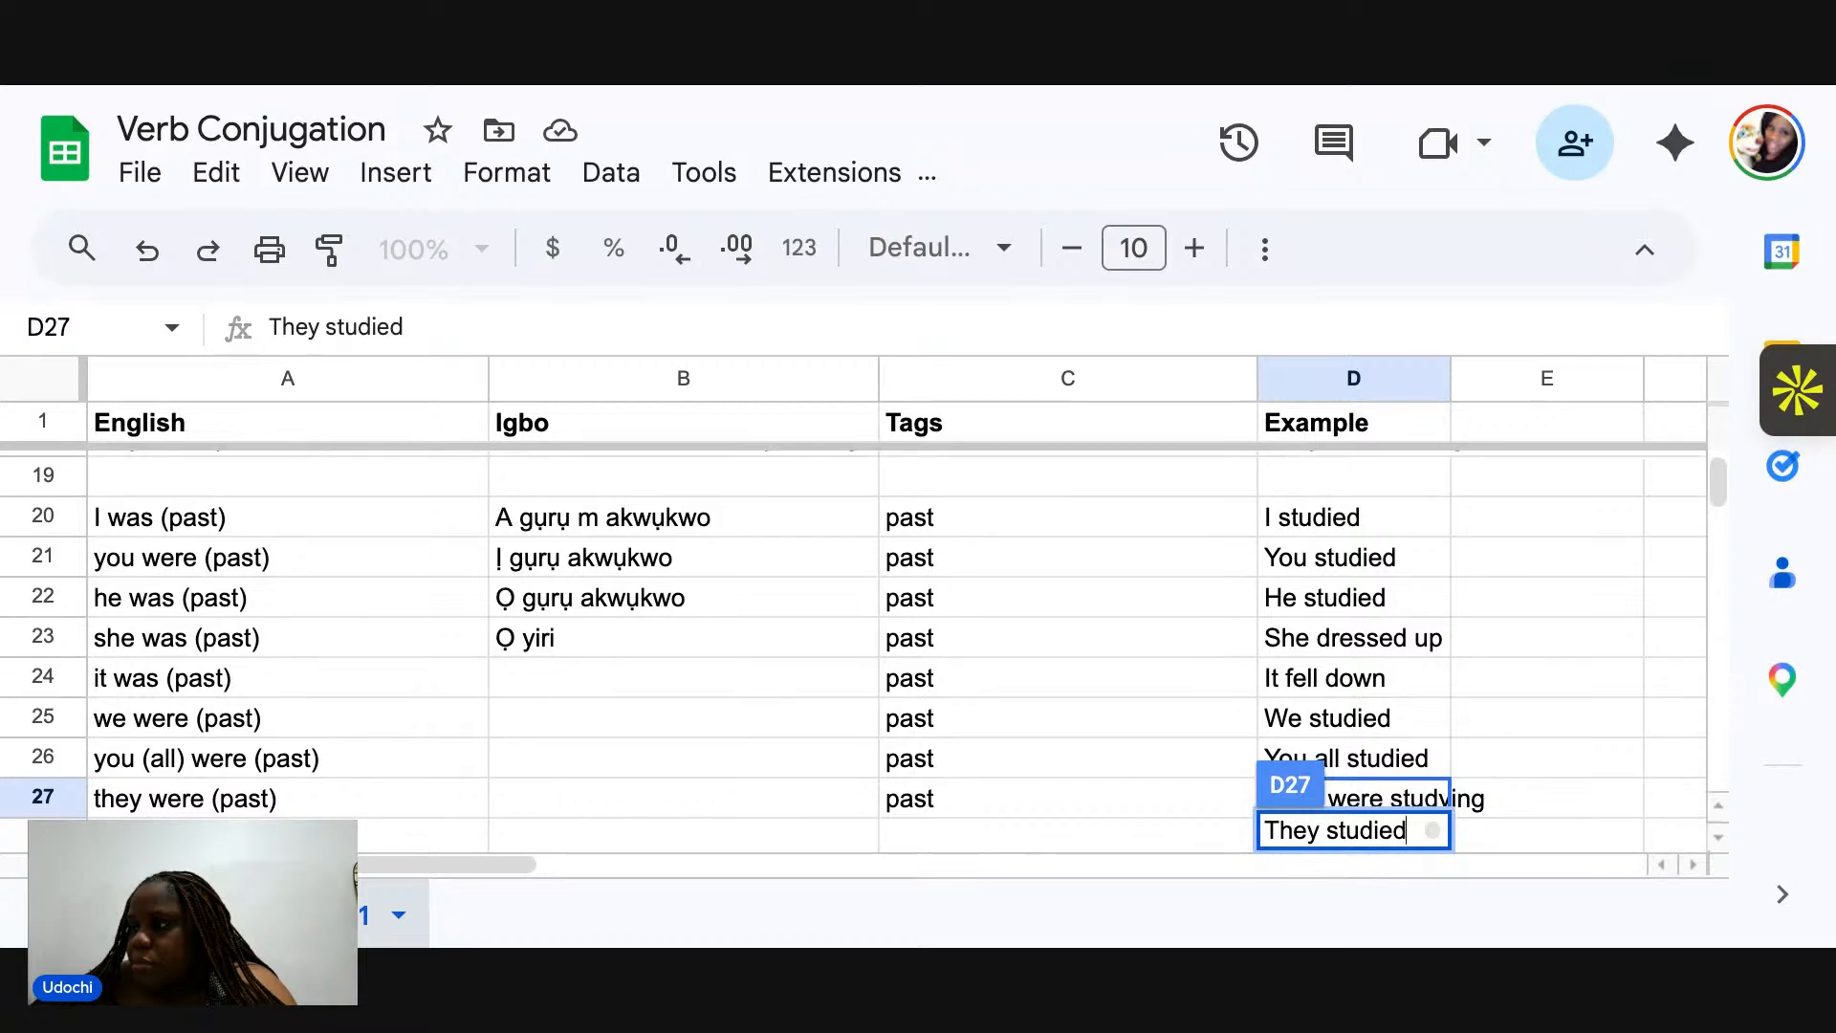
left_click(1067, 595)
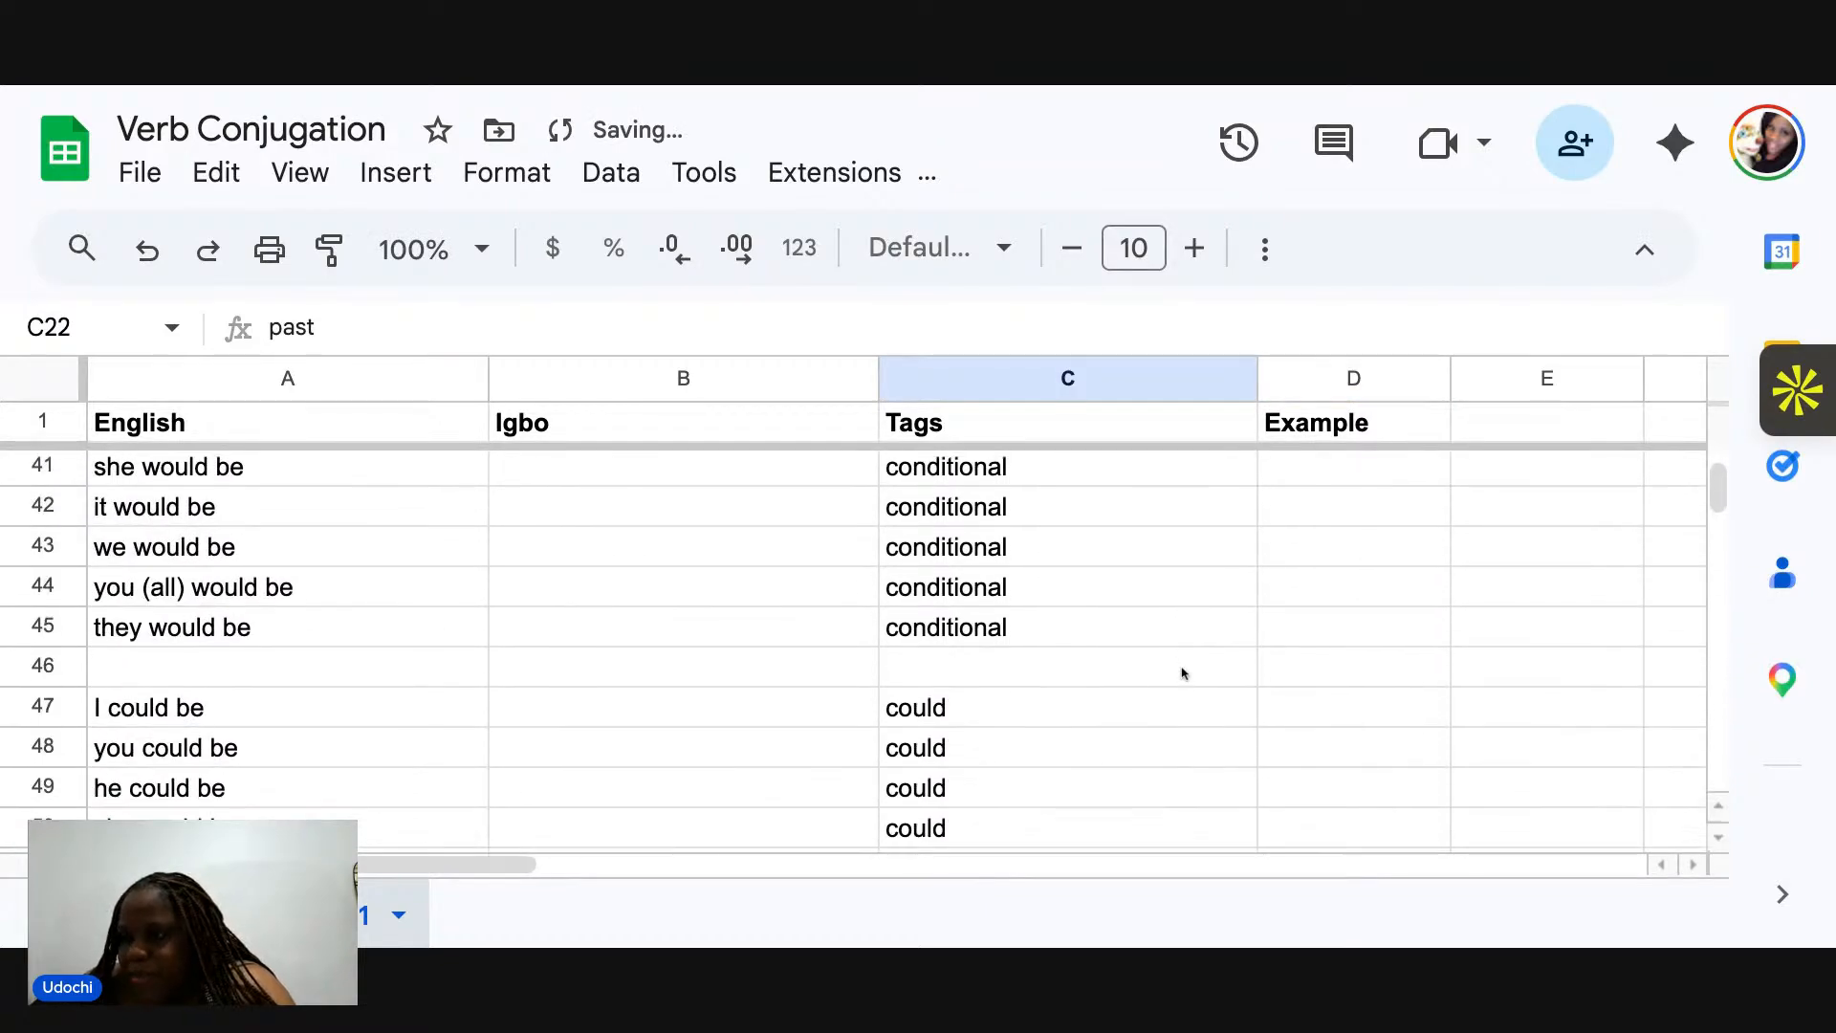
scroll(1182, 673, "down", 2)
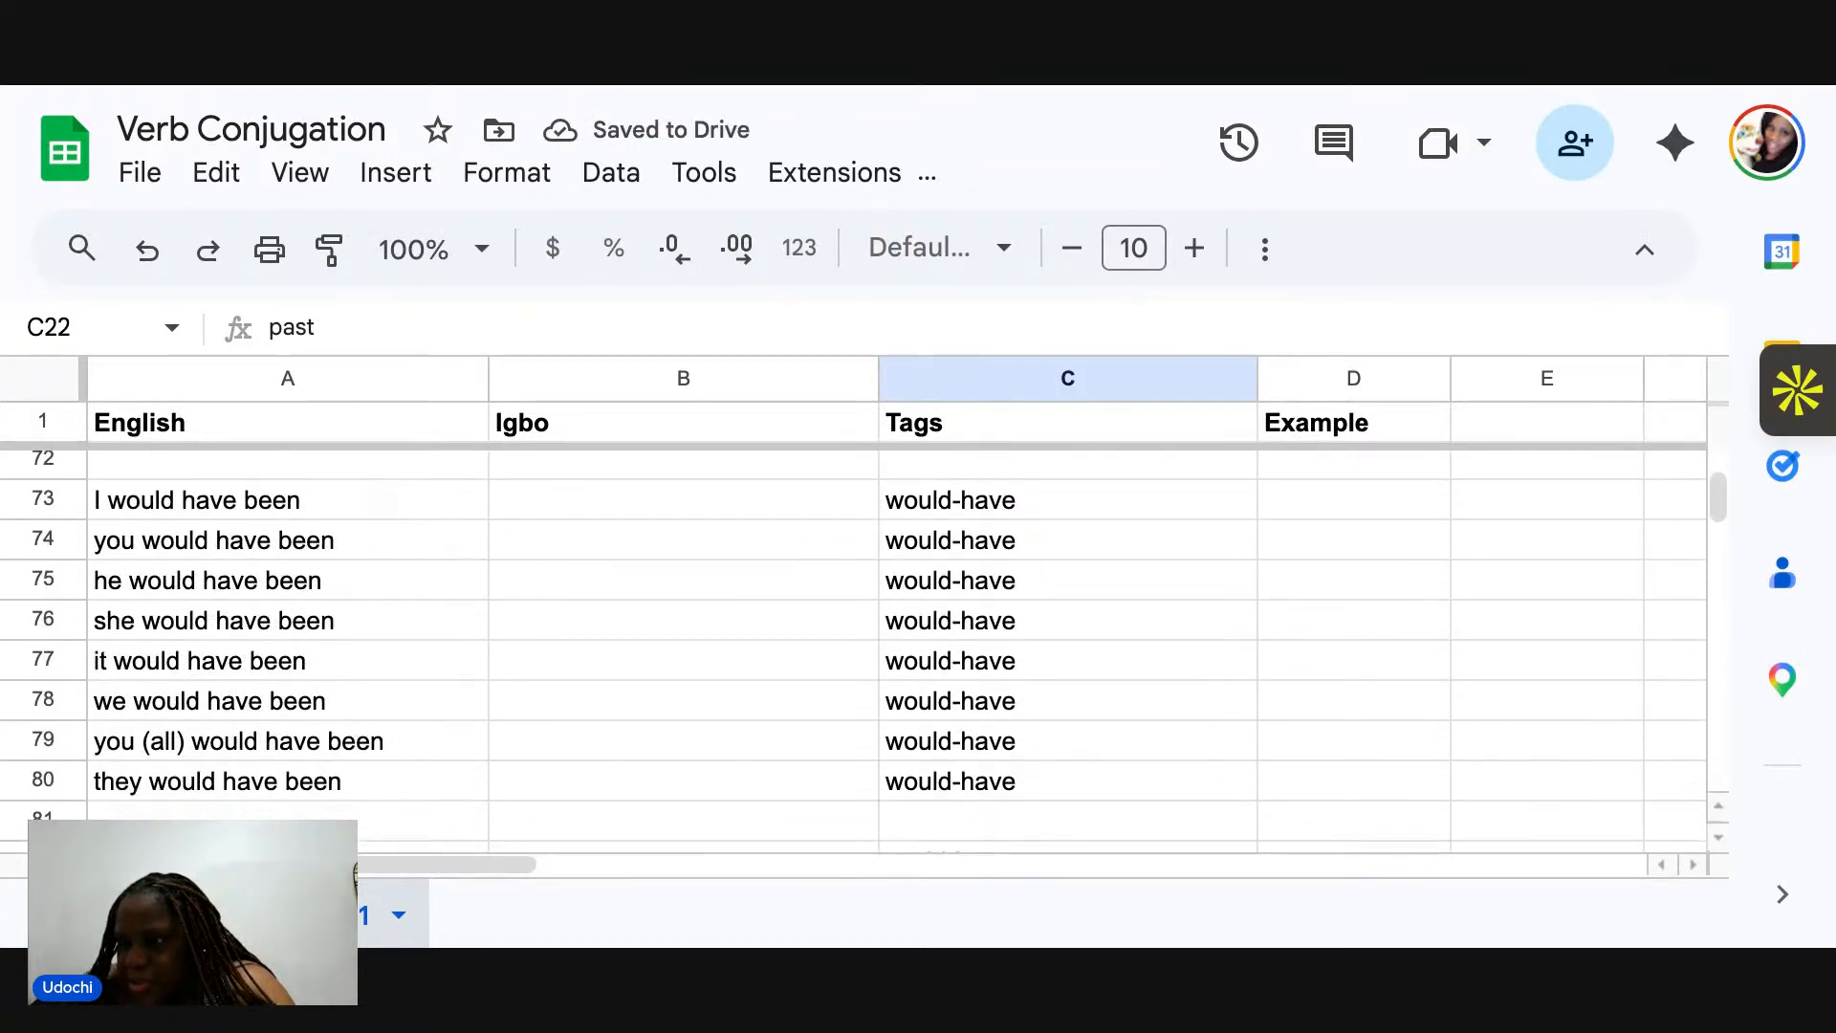
scroll(899, 650, "down", 4)
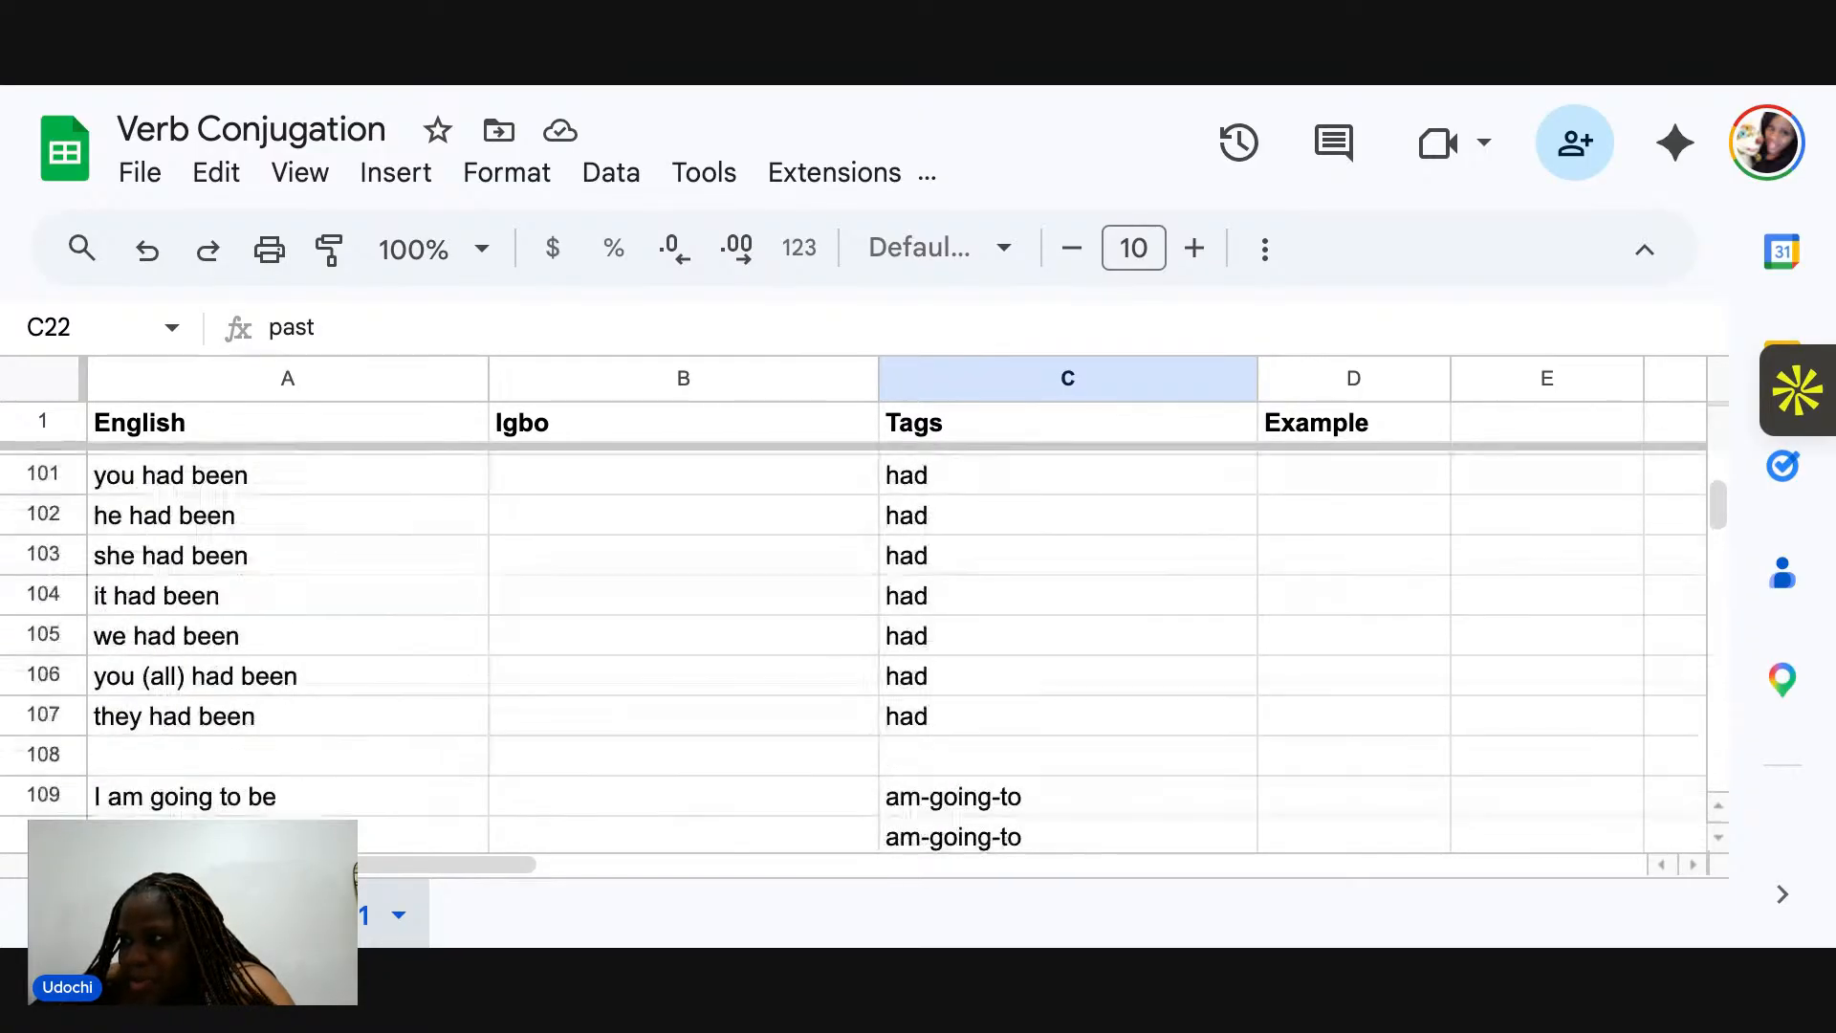
scroll(861, 651, "up", 8)
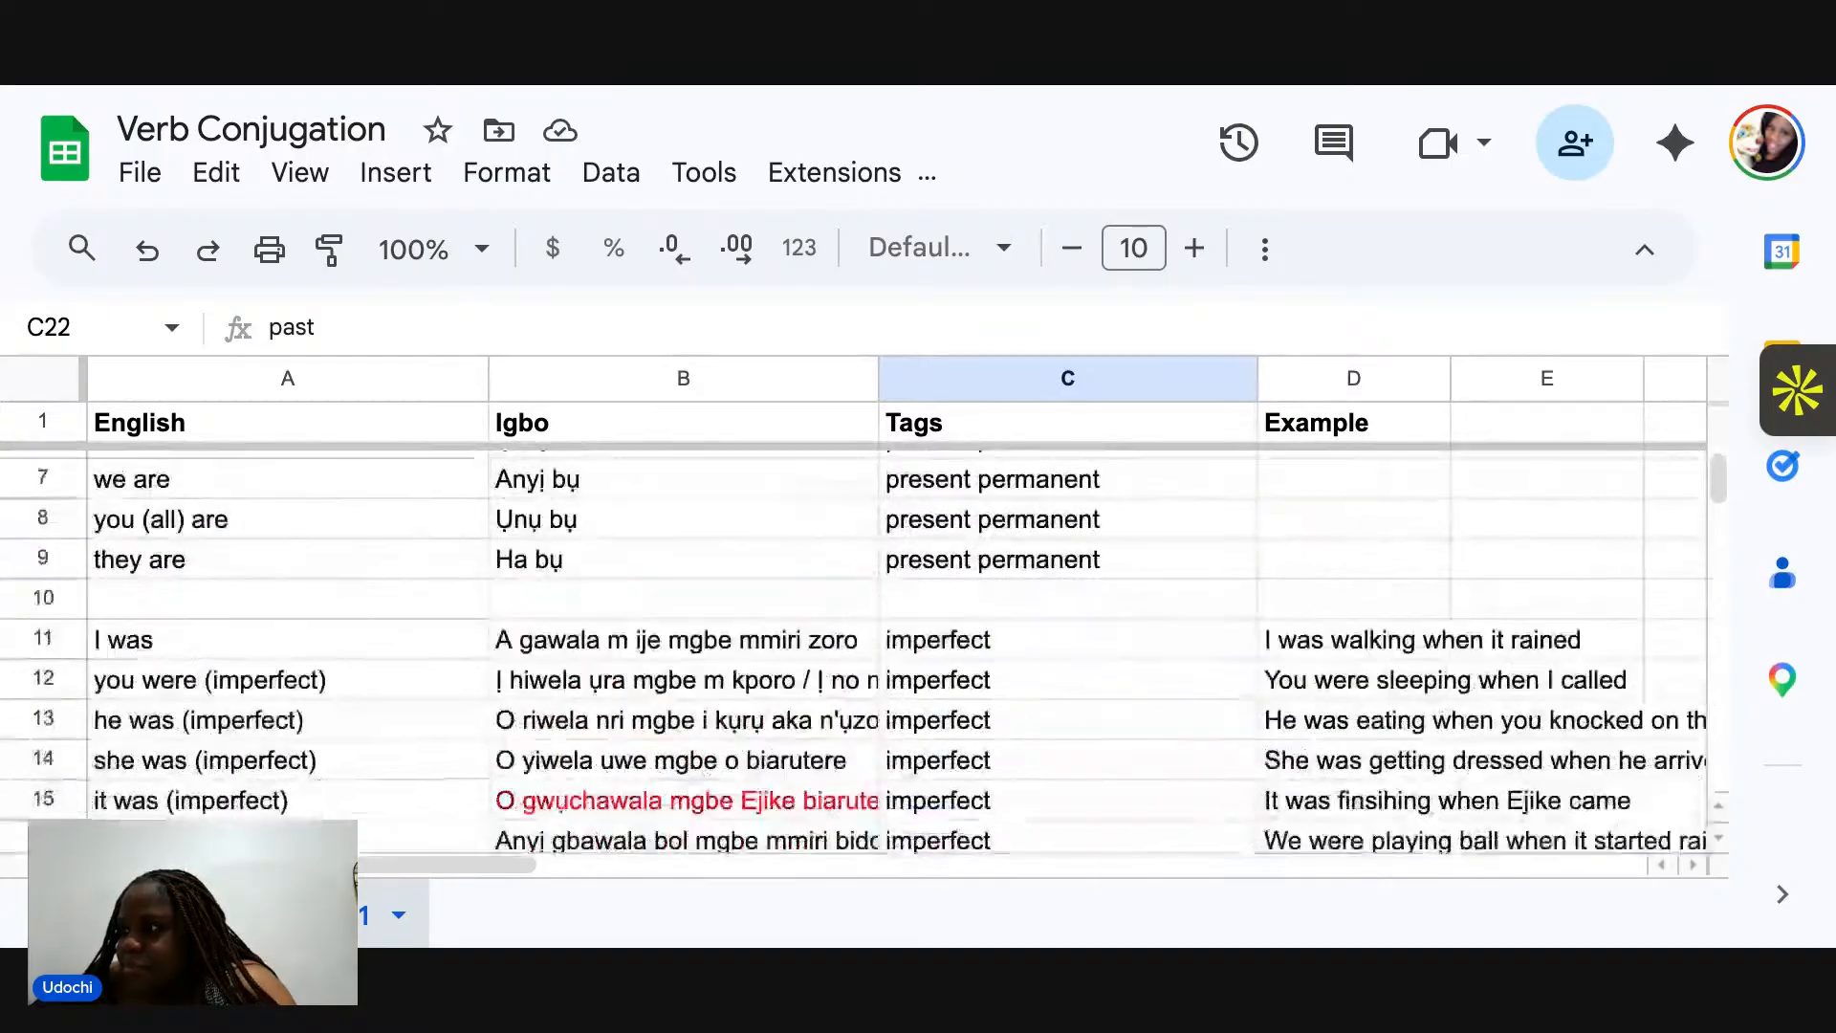
scroll(860, 650, "down", 5)
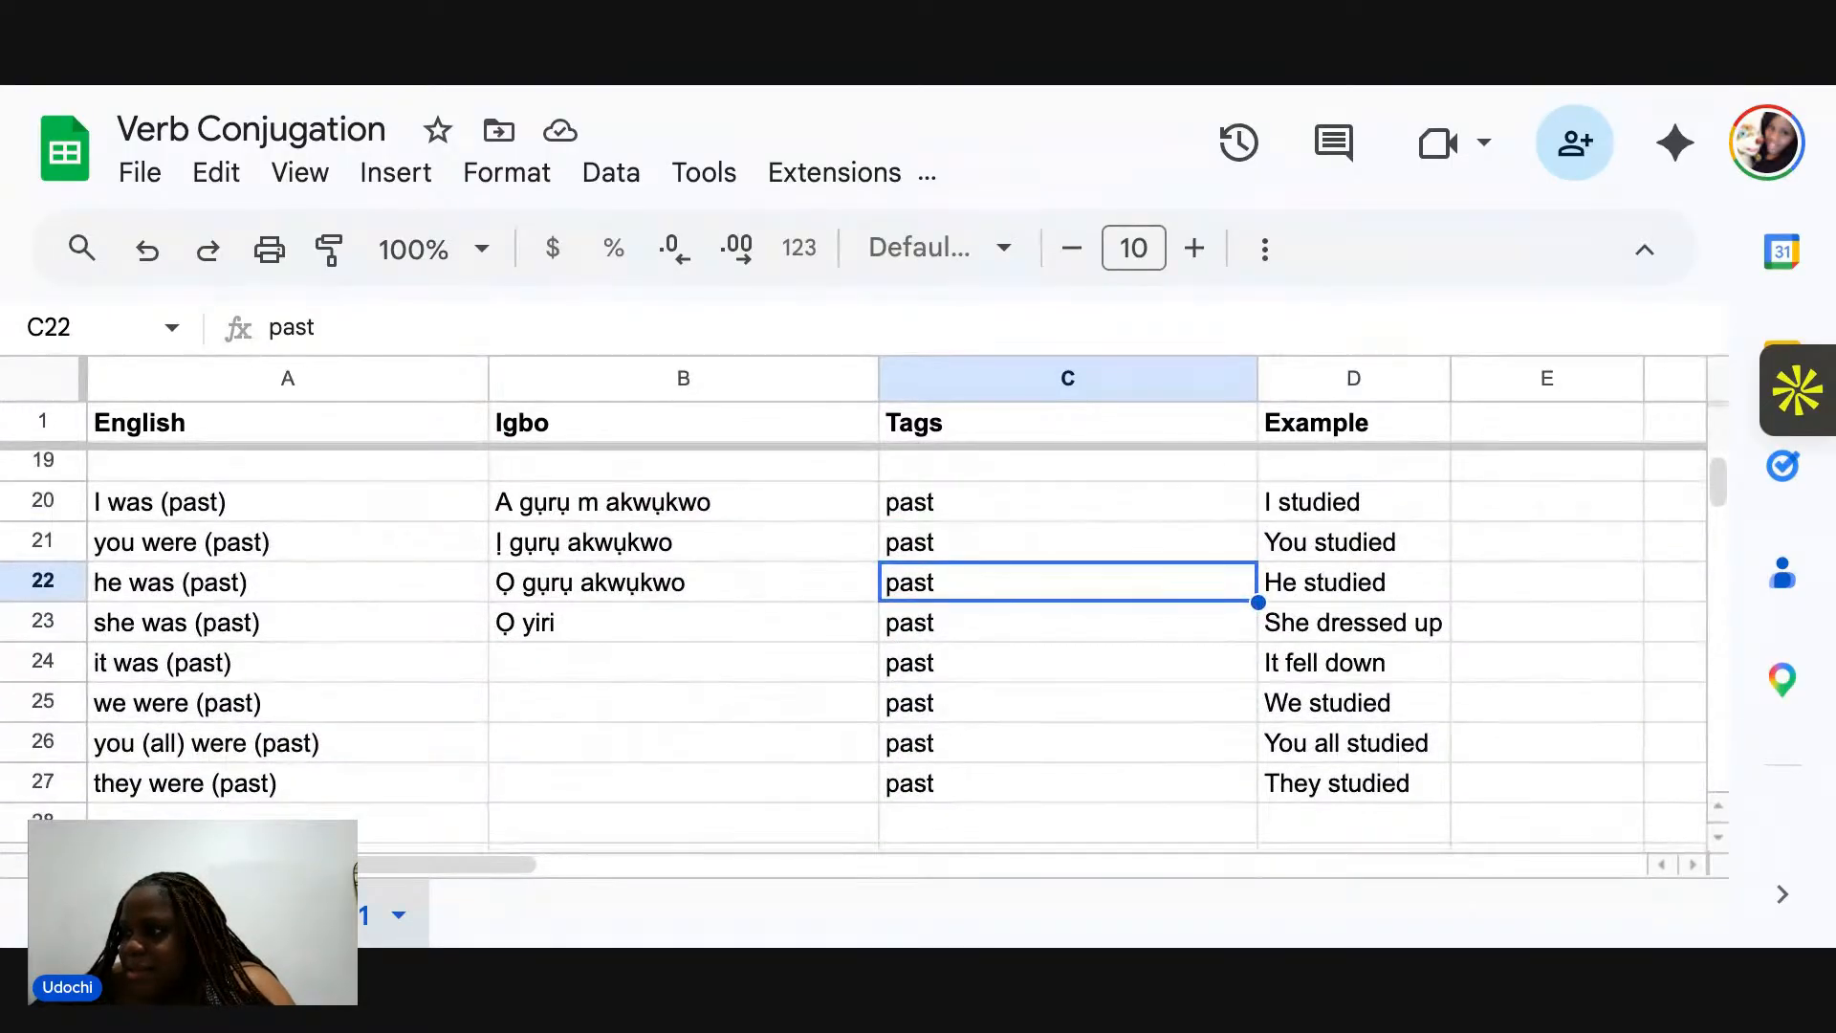
Reword the English past-tense entries in A20 to A23 as "I did", "You did", "He did" and "She did".
left_click(175, 512)
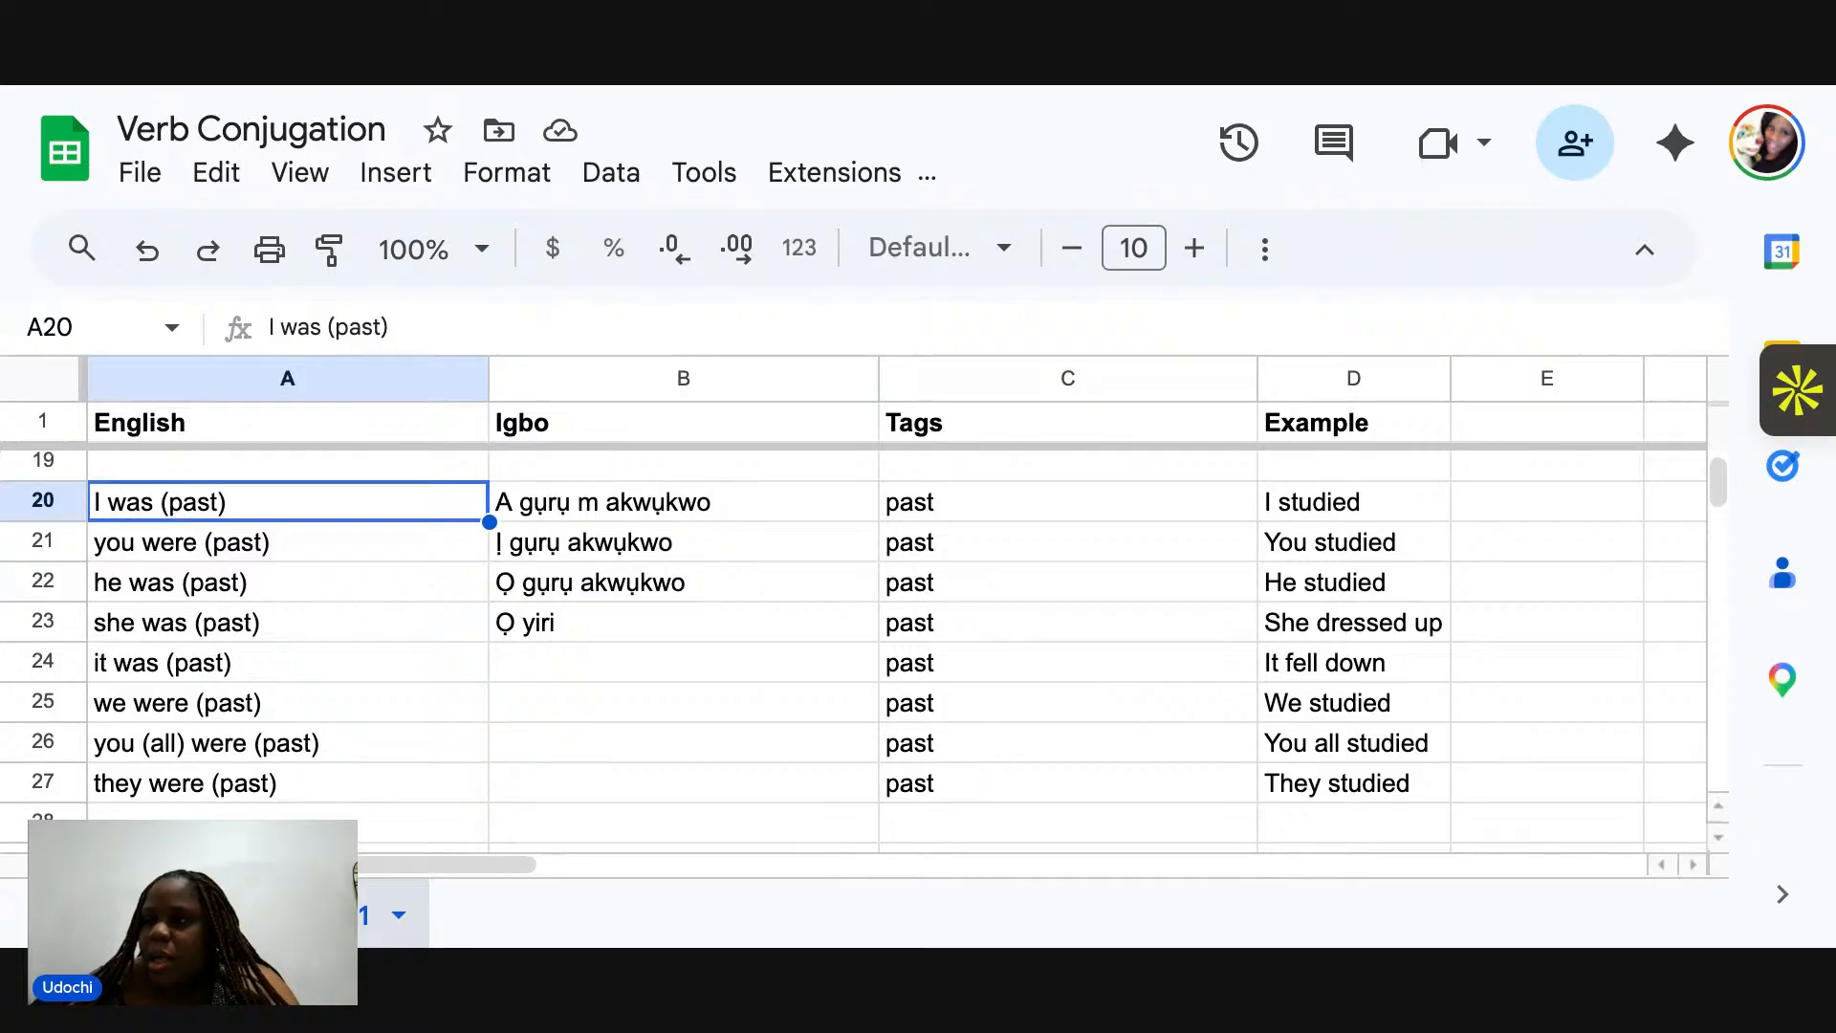
type("I did")
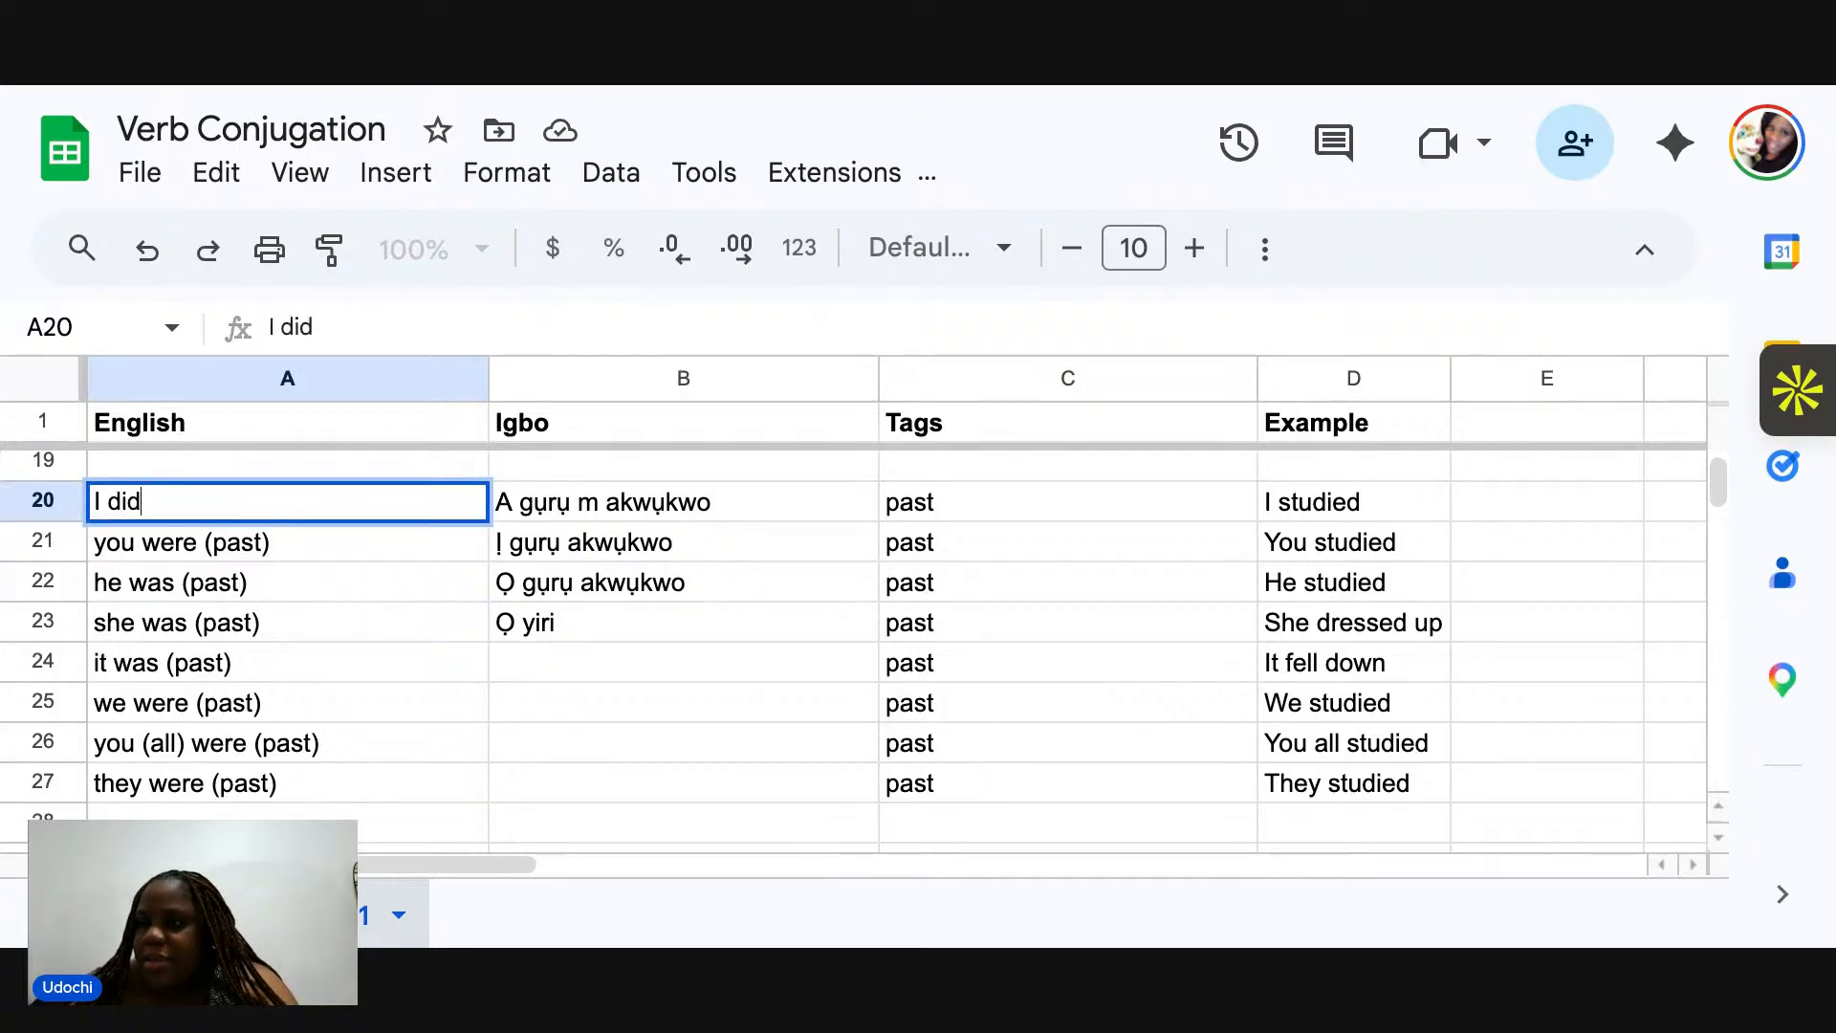
left_click(161, 556)
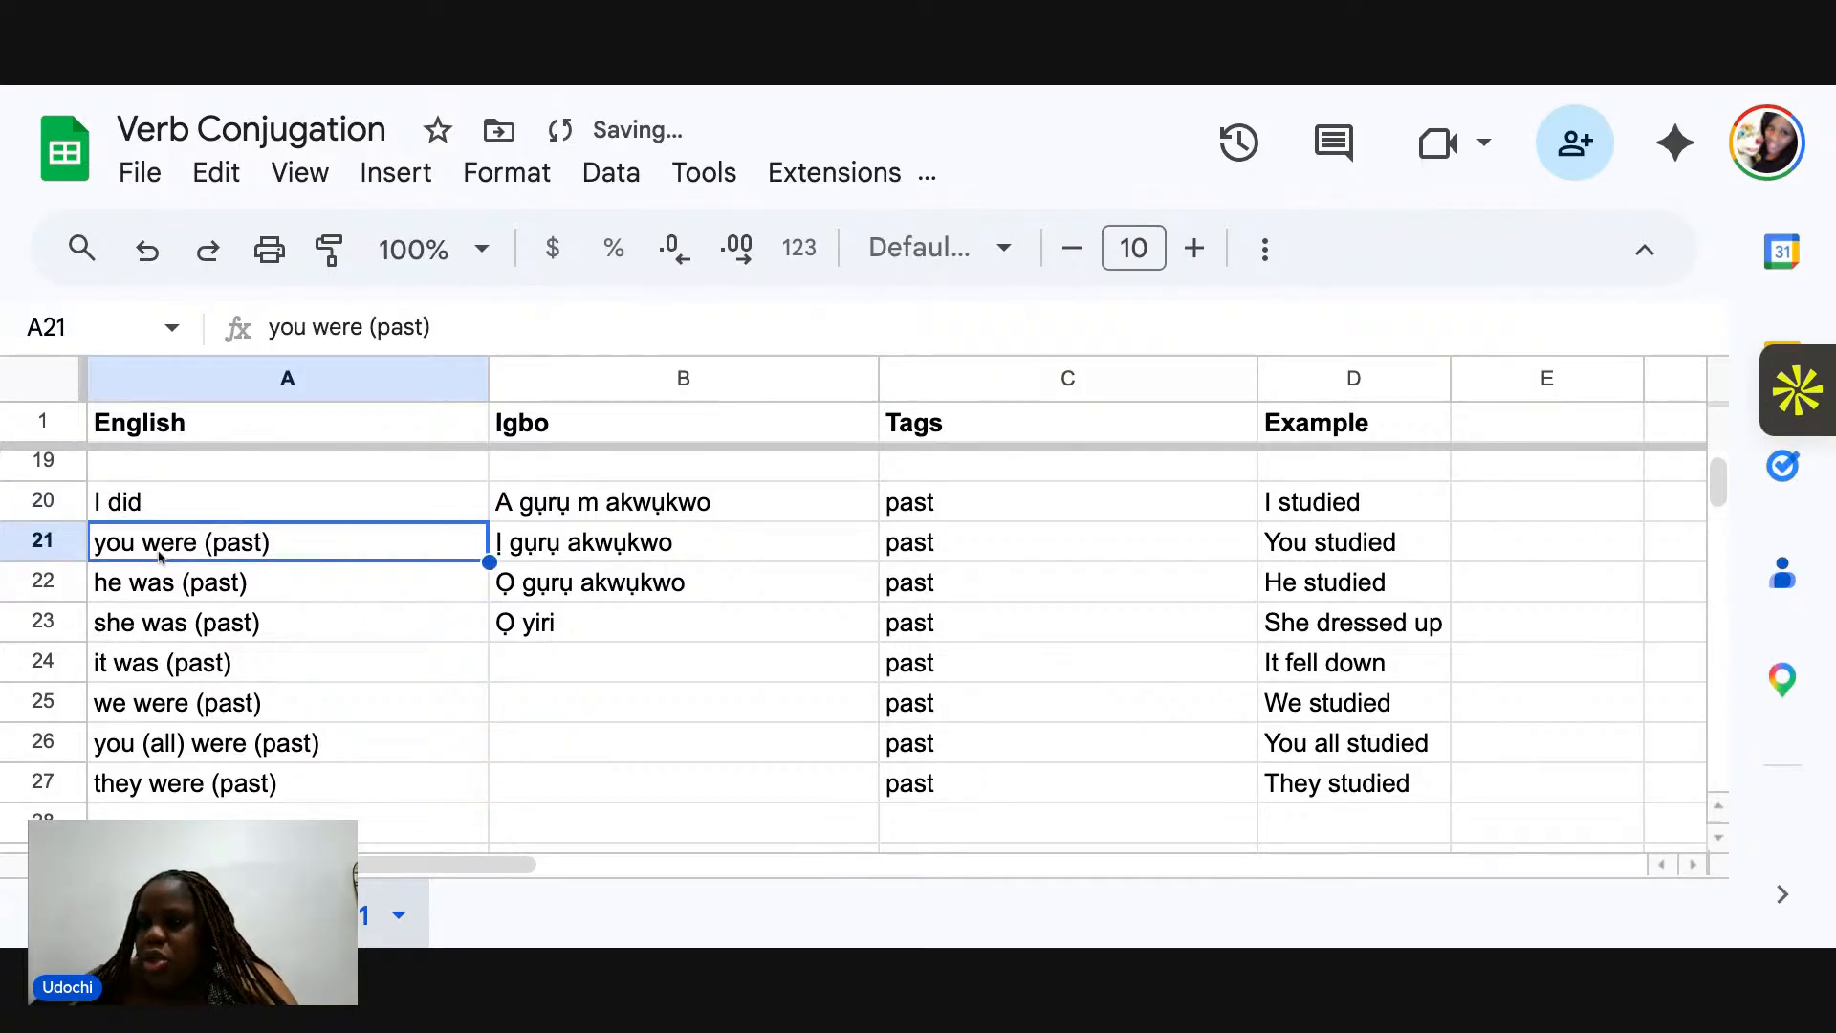
type("You did")
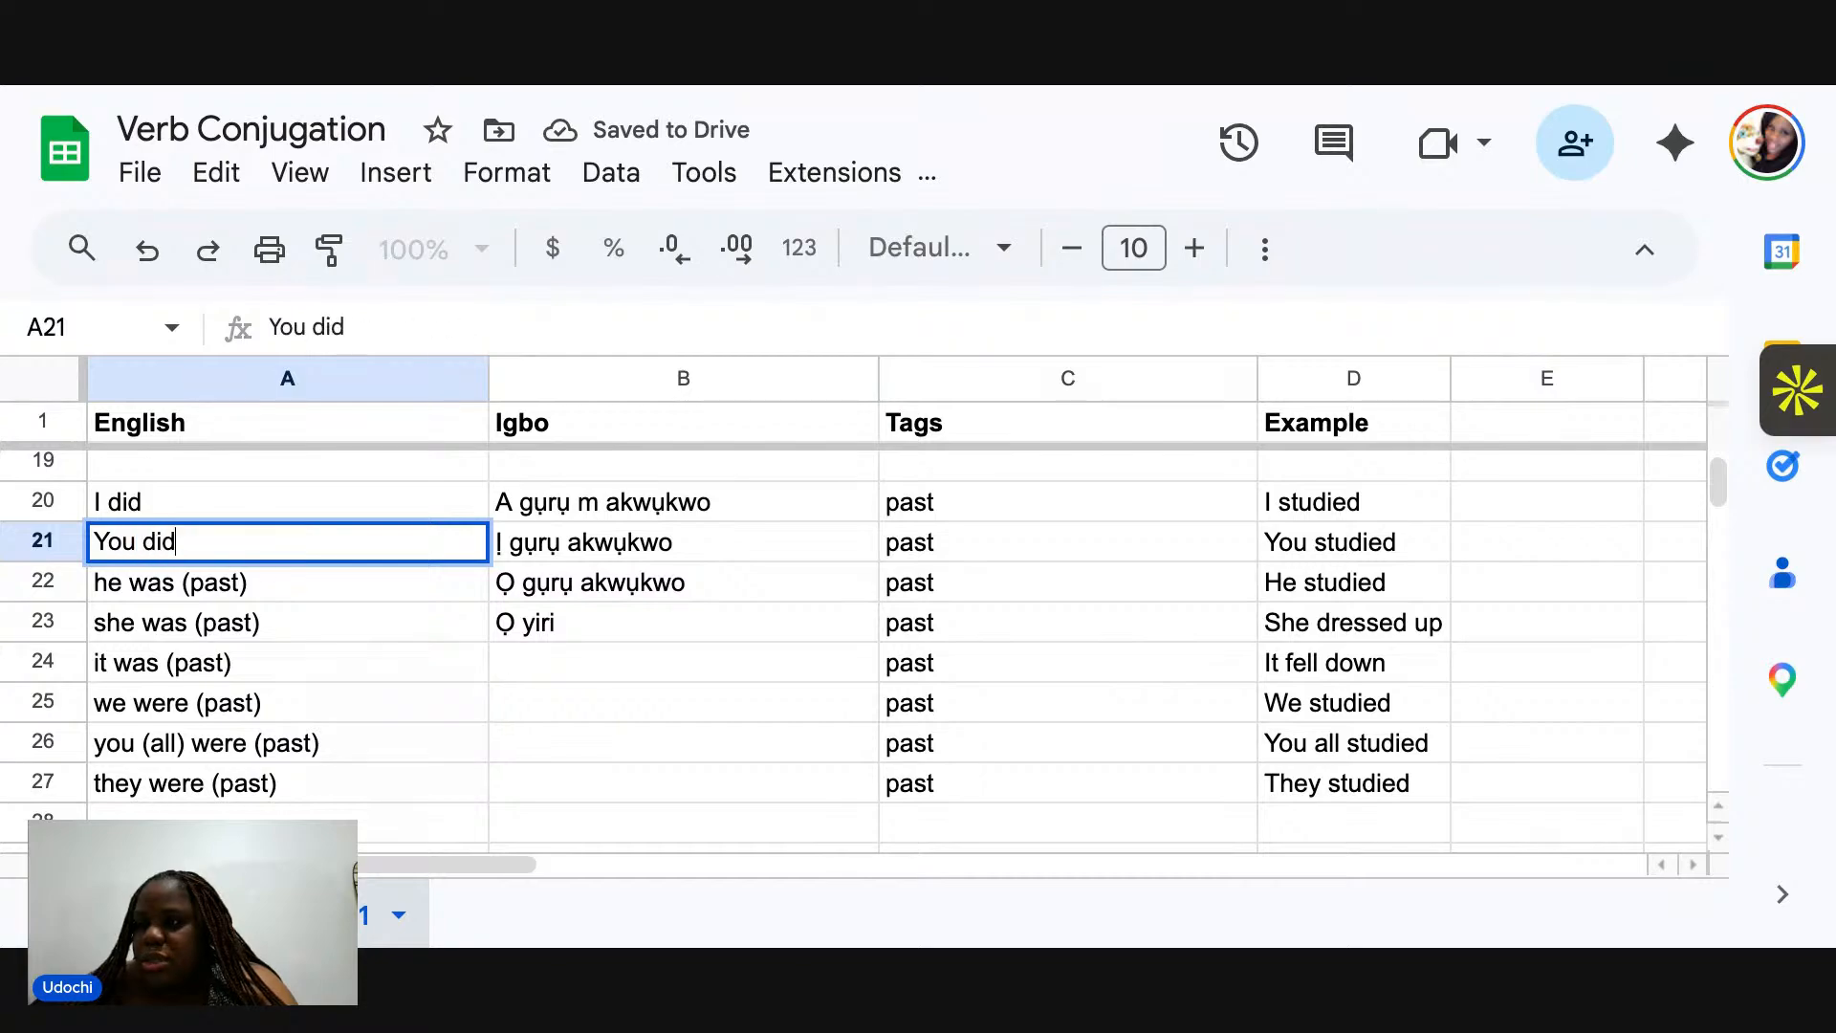
left_click(155, 591)
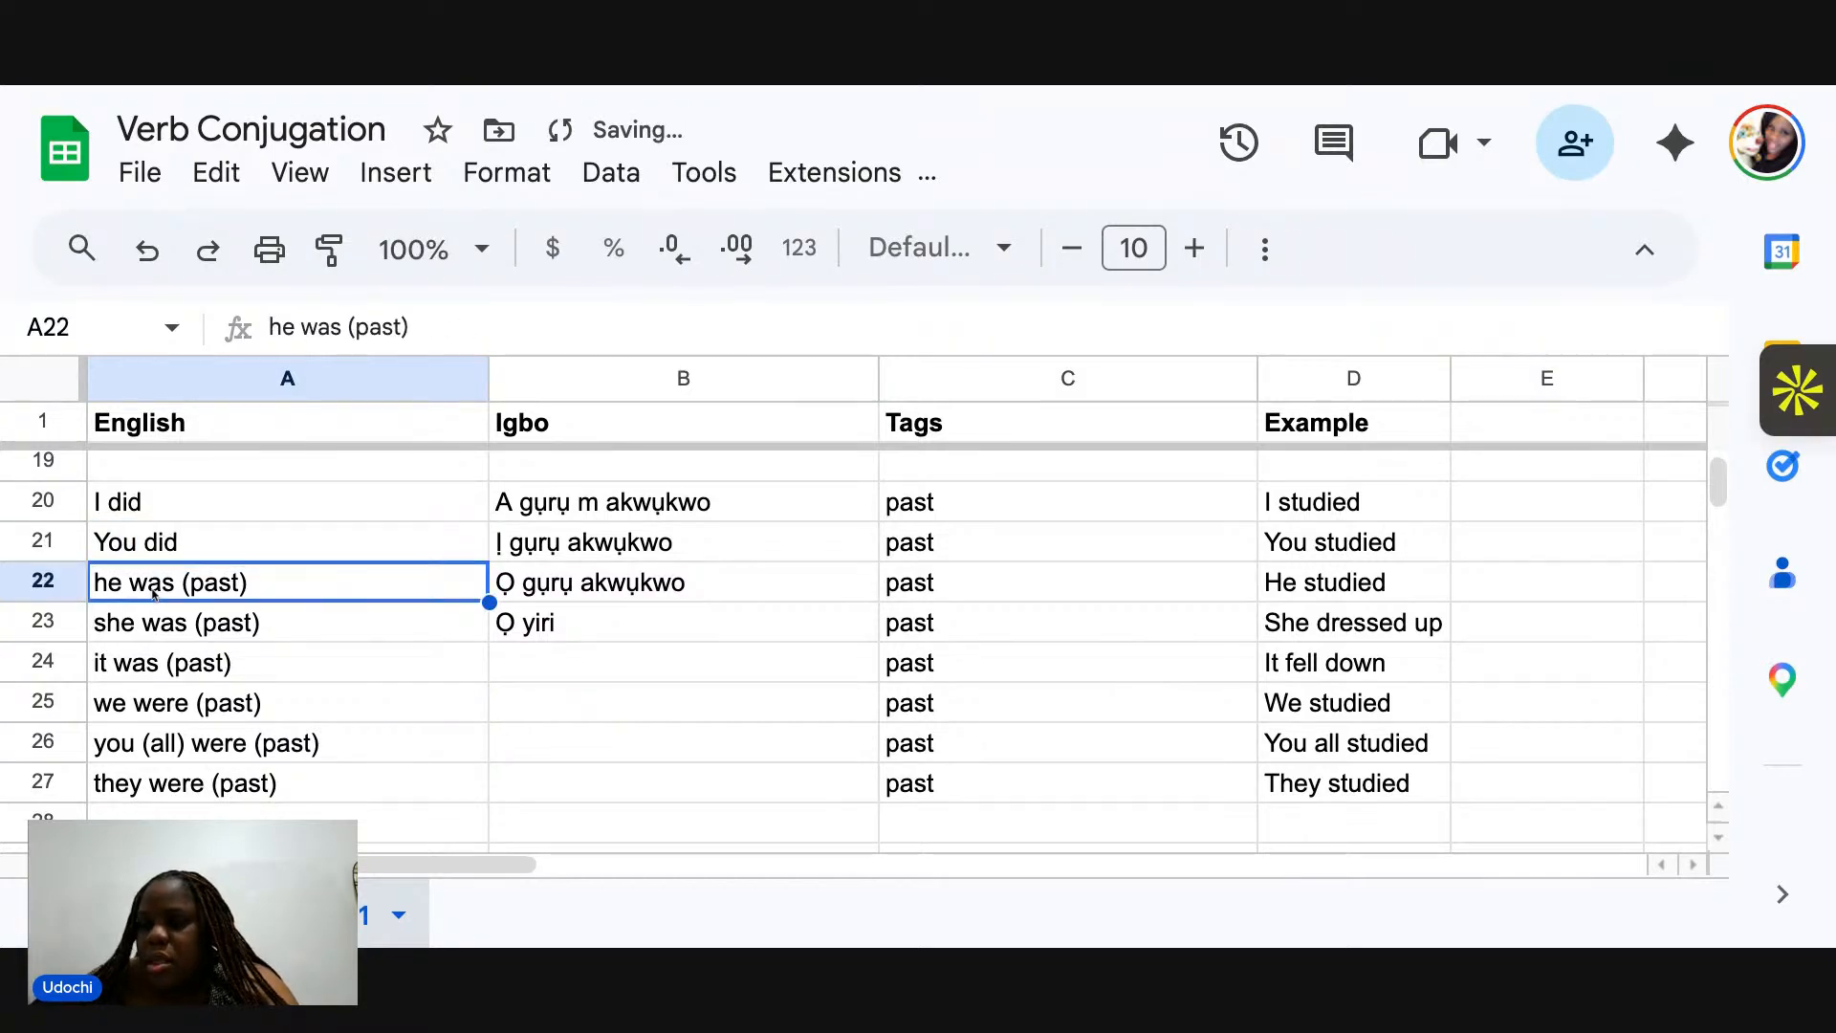
type("He did")
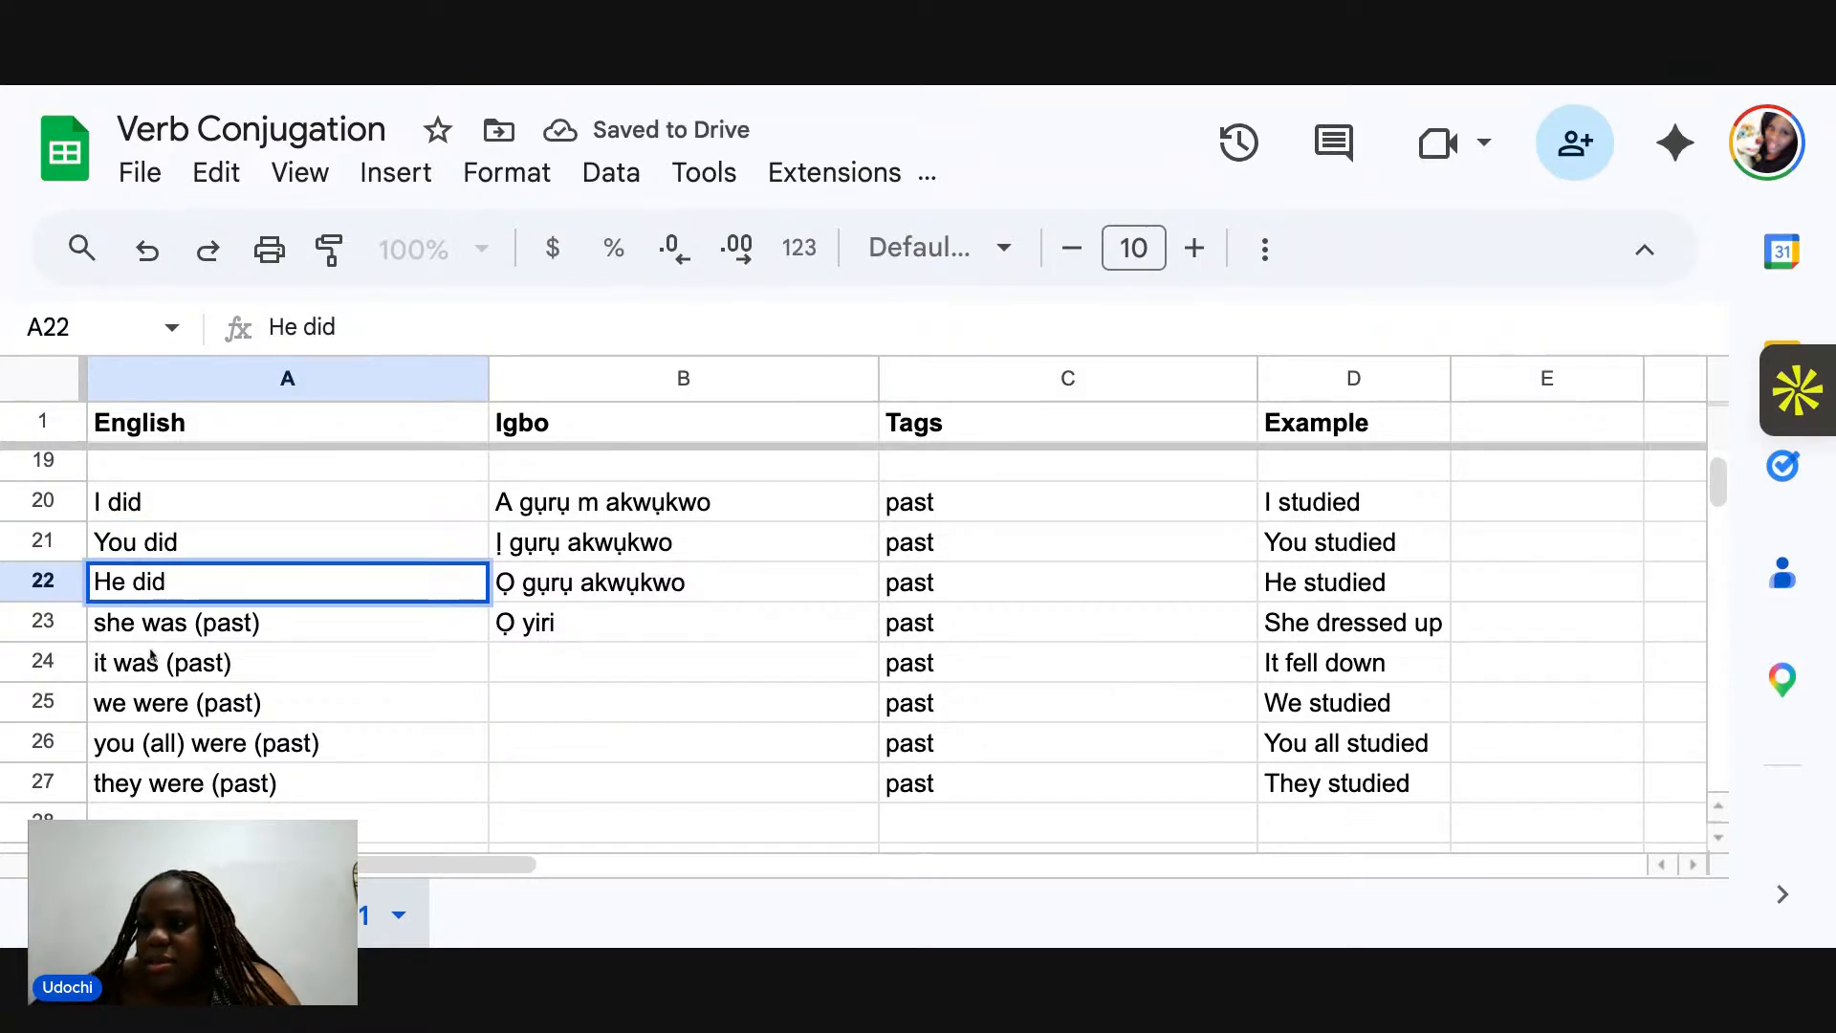
left_click(150, 633)
type("She did")
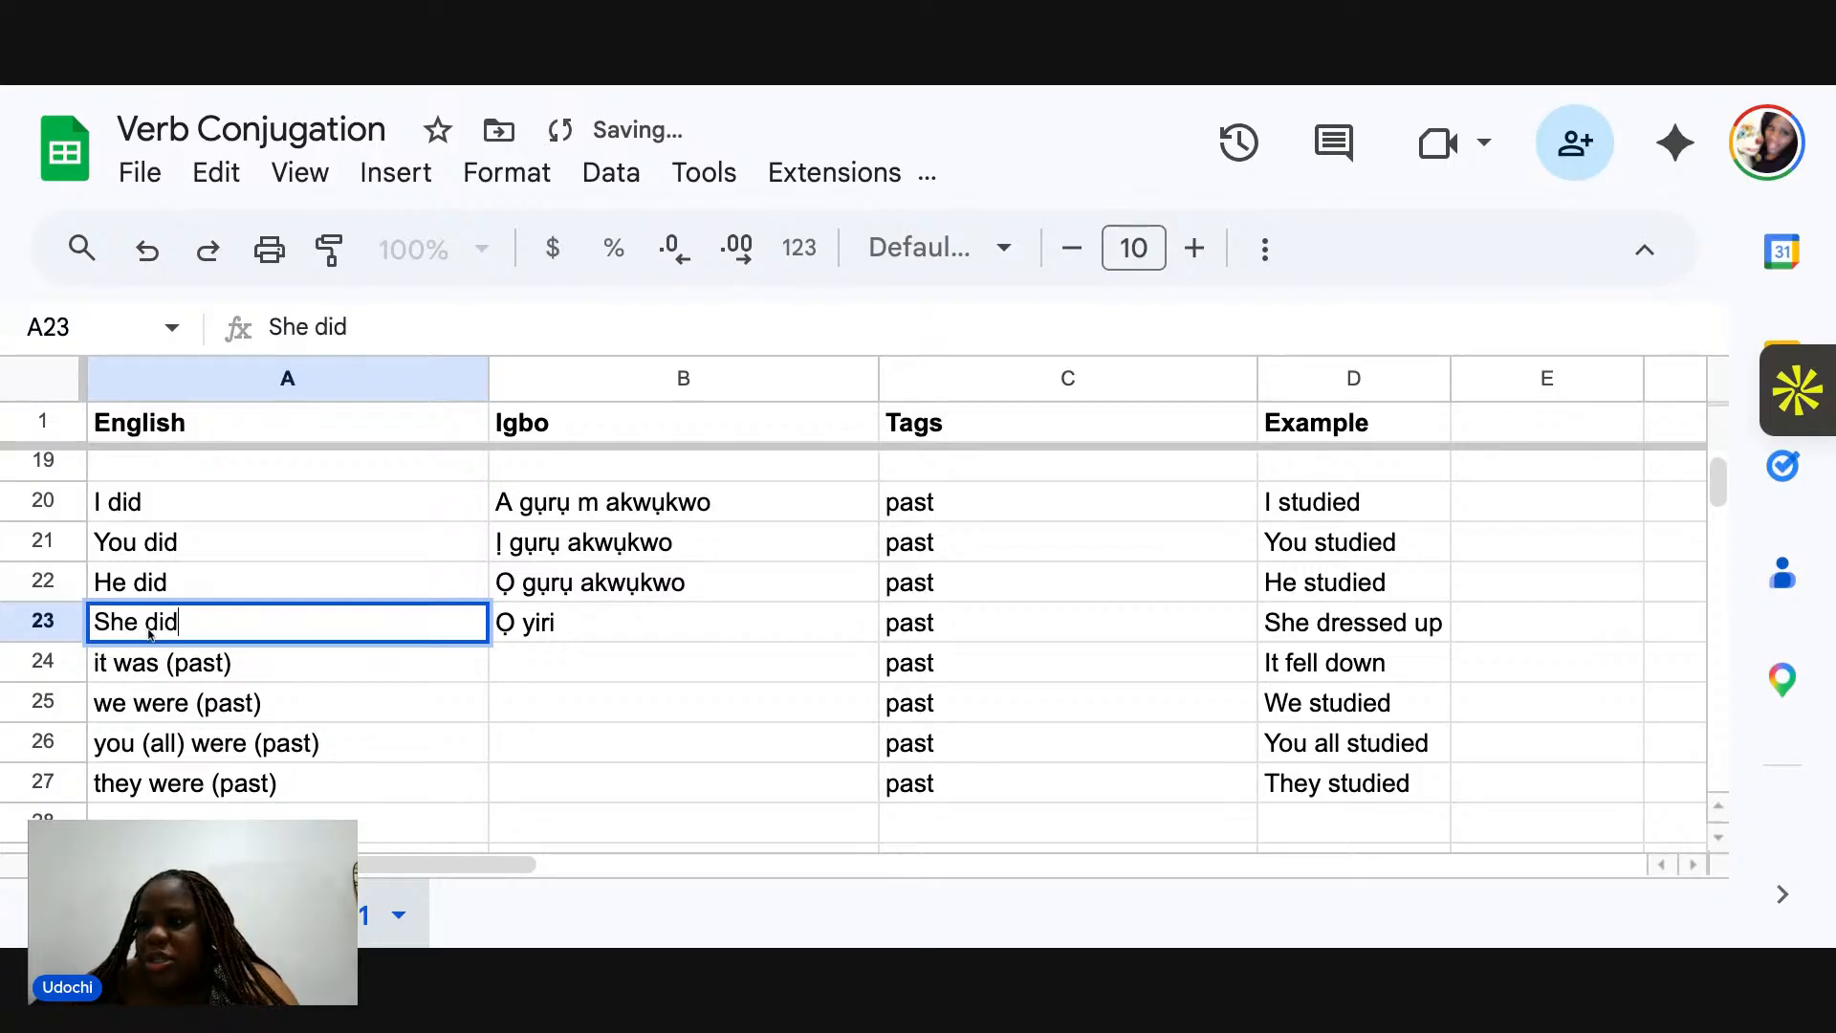
Reword the English past-tense entries in A24 to A27 as "It did", "We did", "You (all) did" and "They did".
left_click(139, 670)
type("It did")
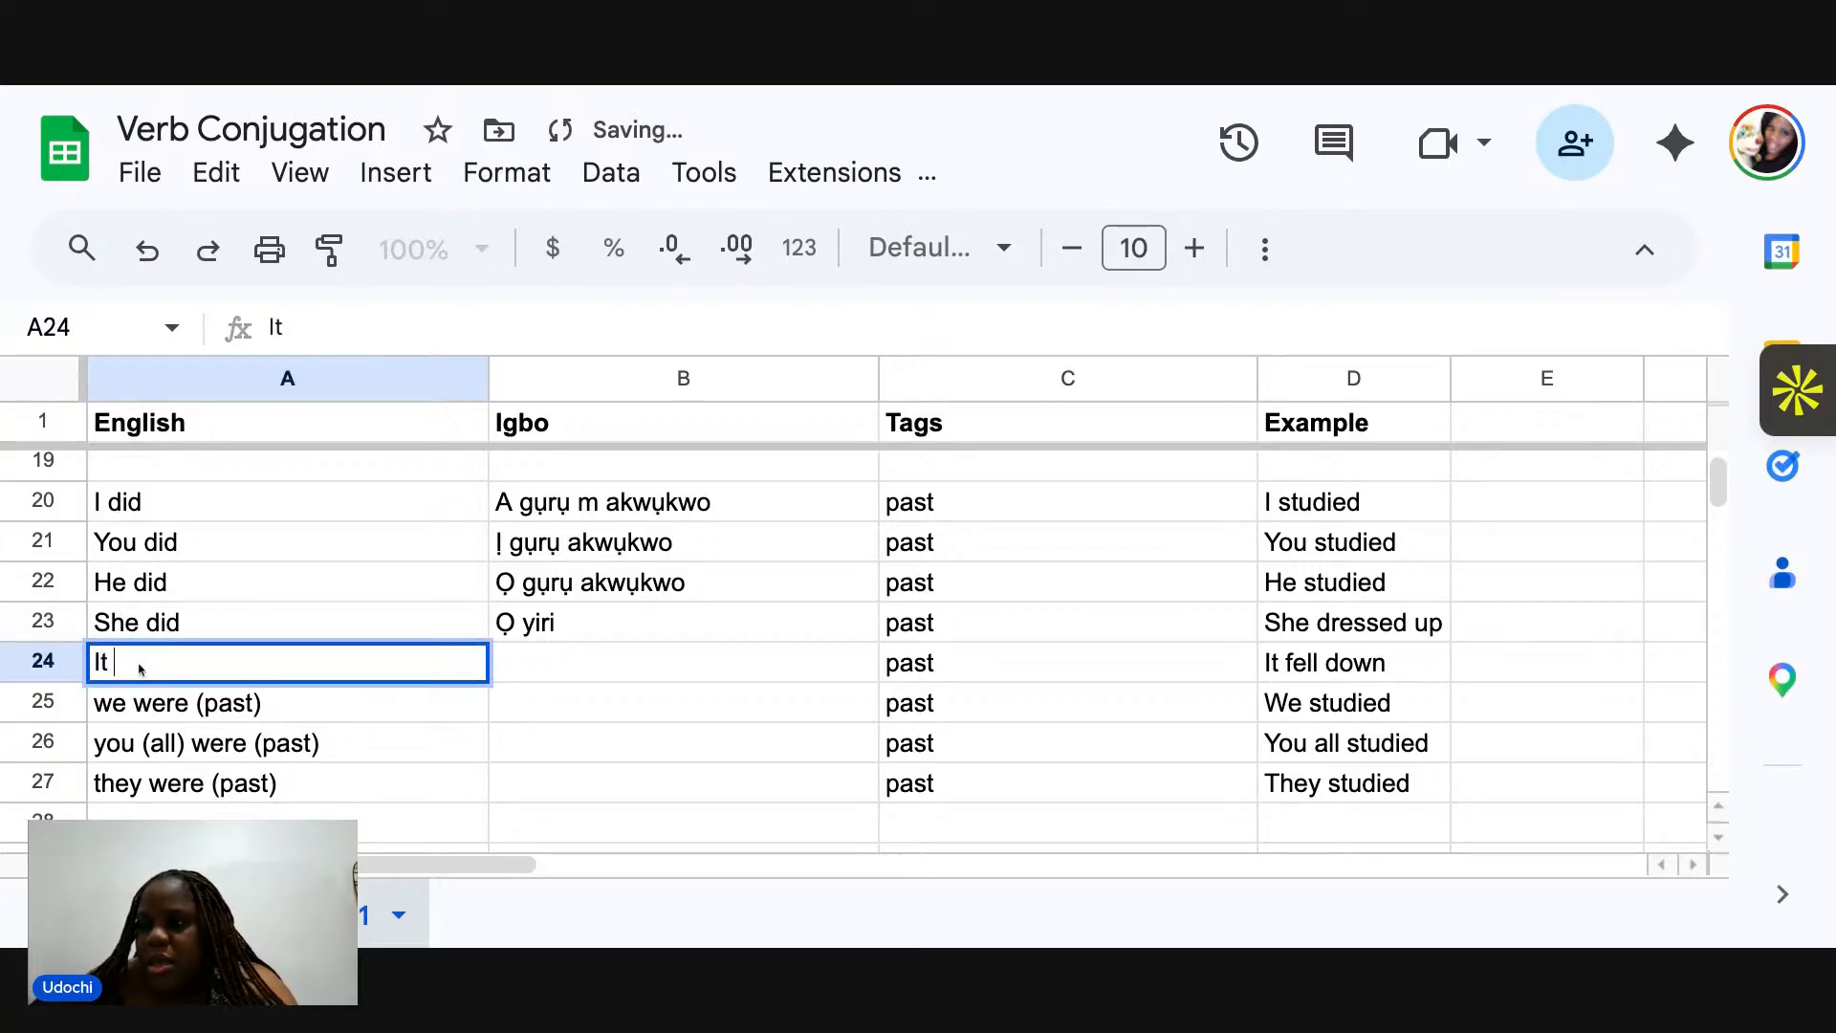
left_click(140, 701)
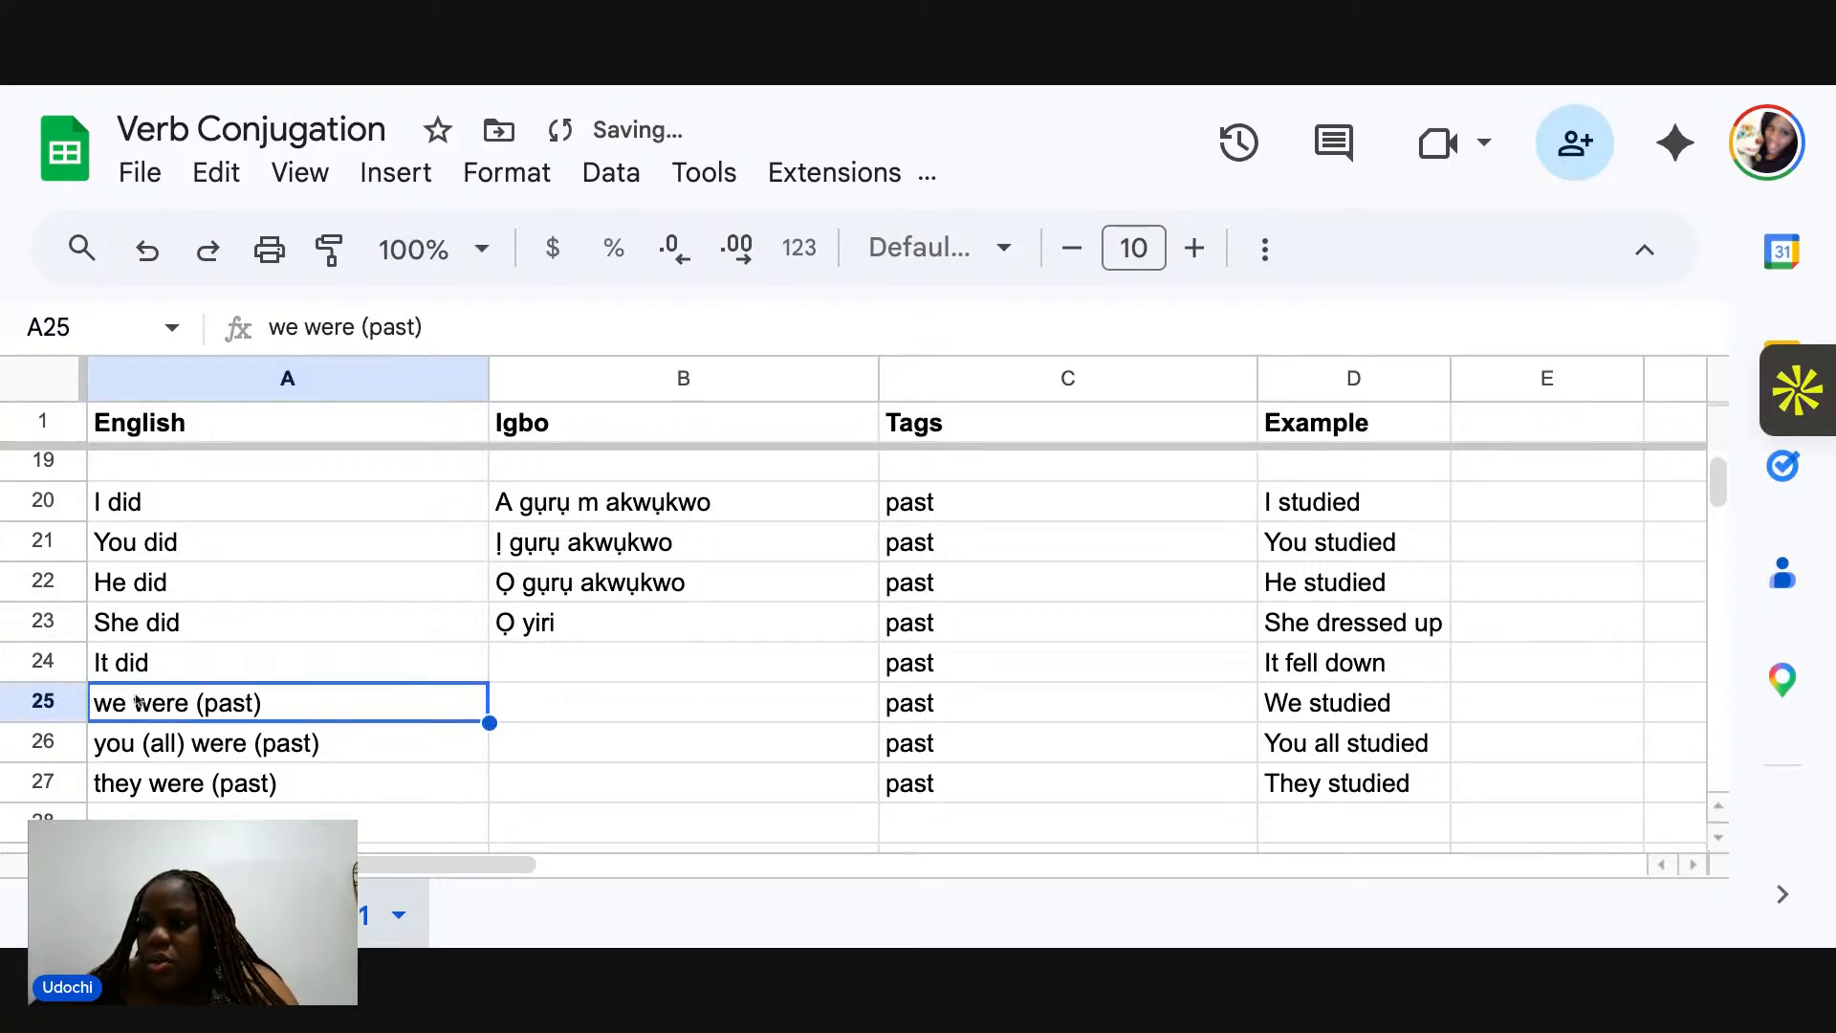
type("We did")
left_click(183, 744)
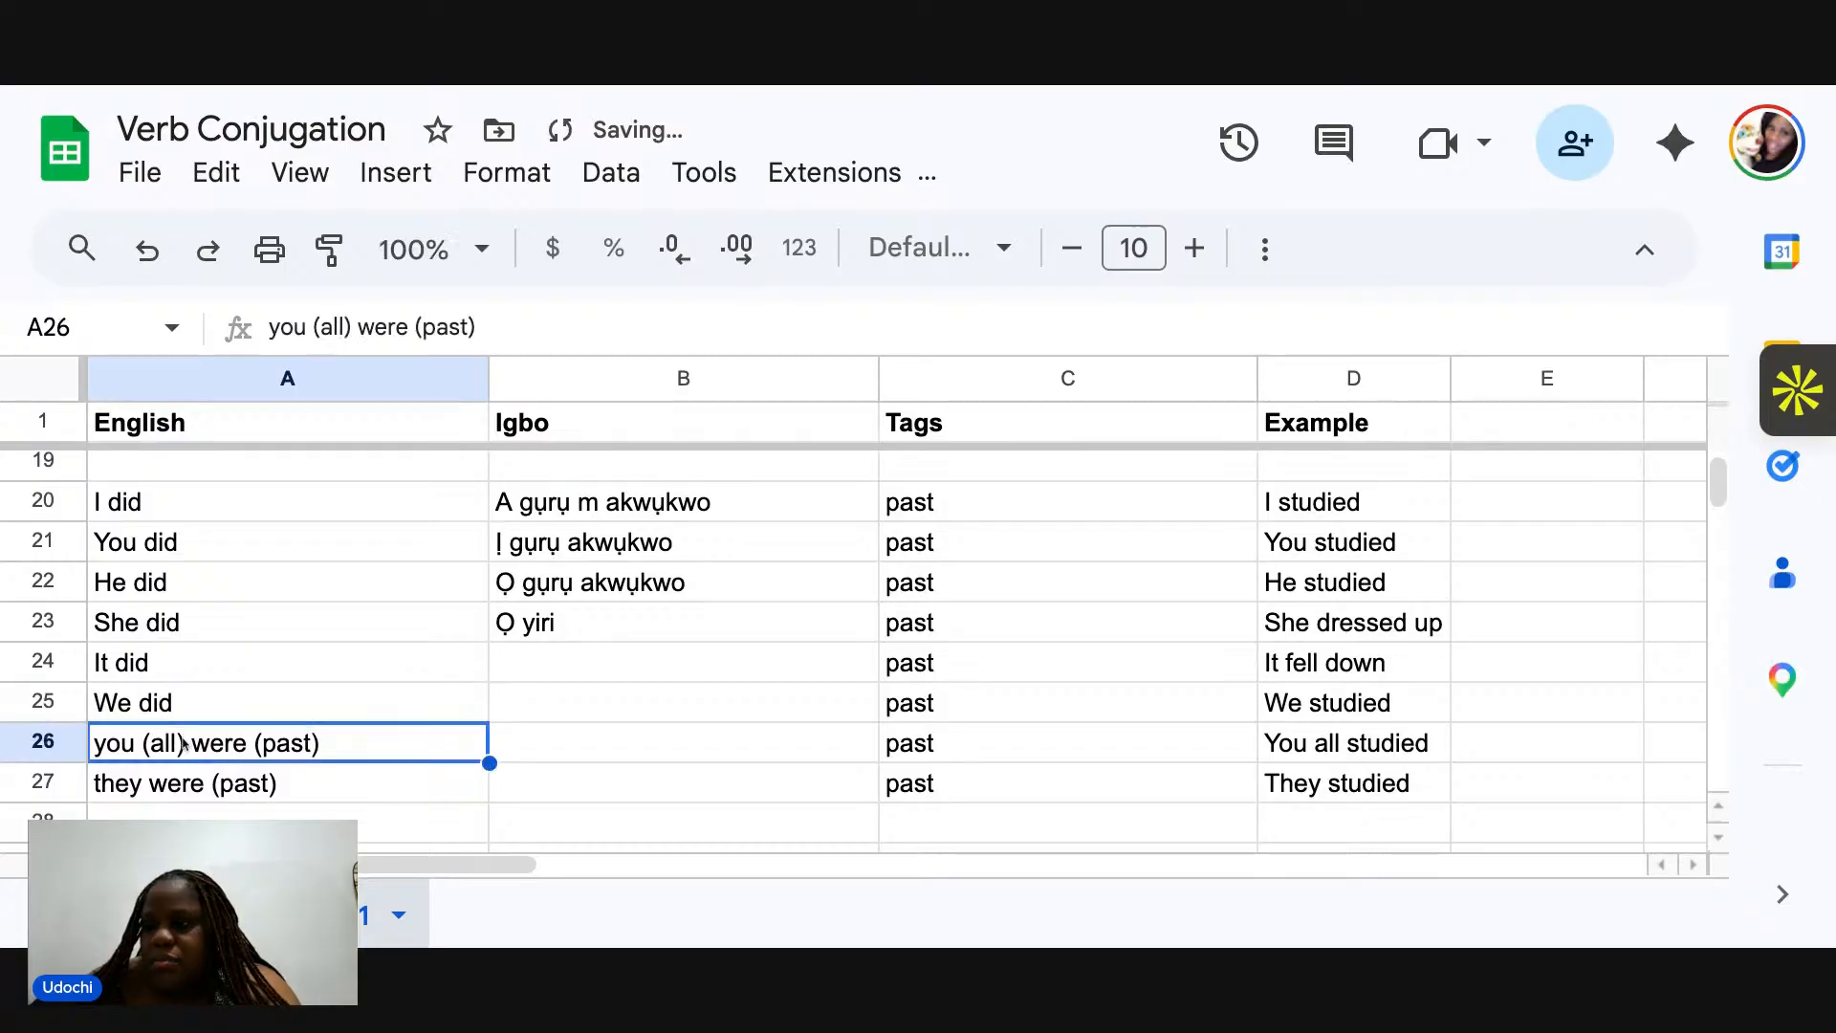
type("You (all) did")
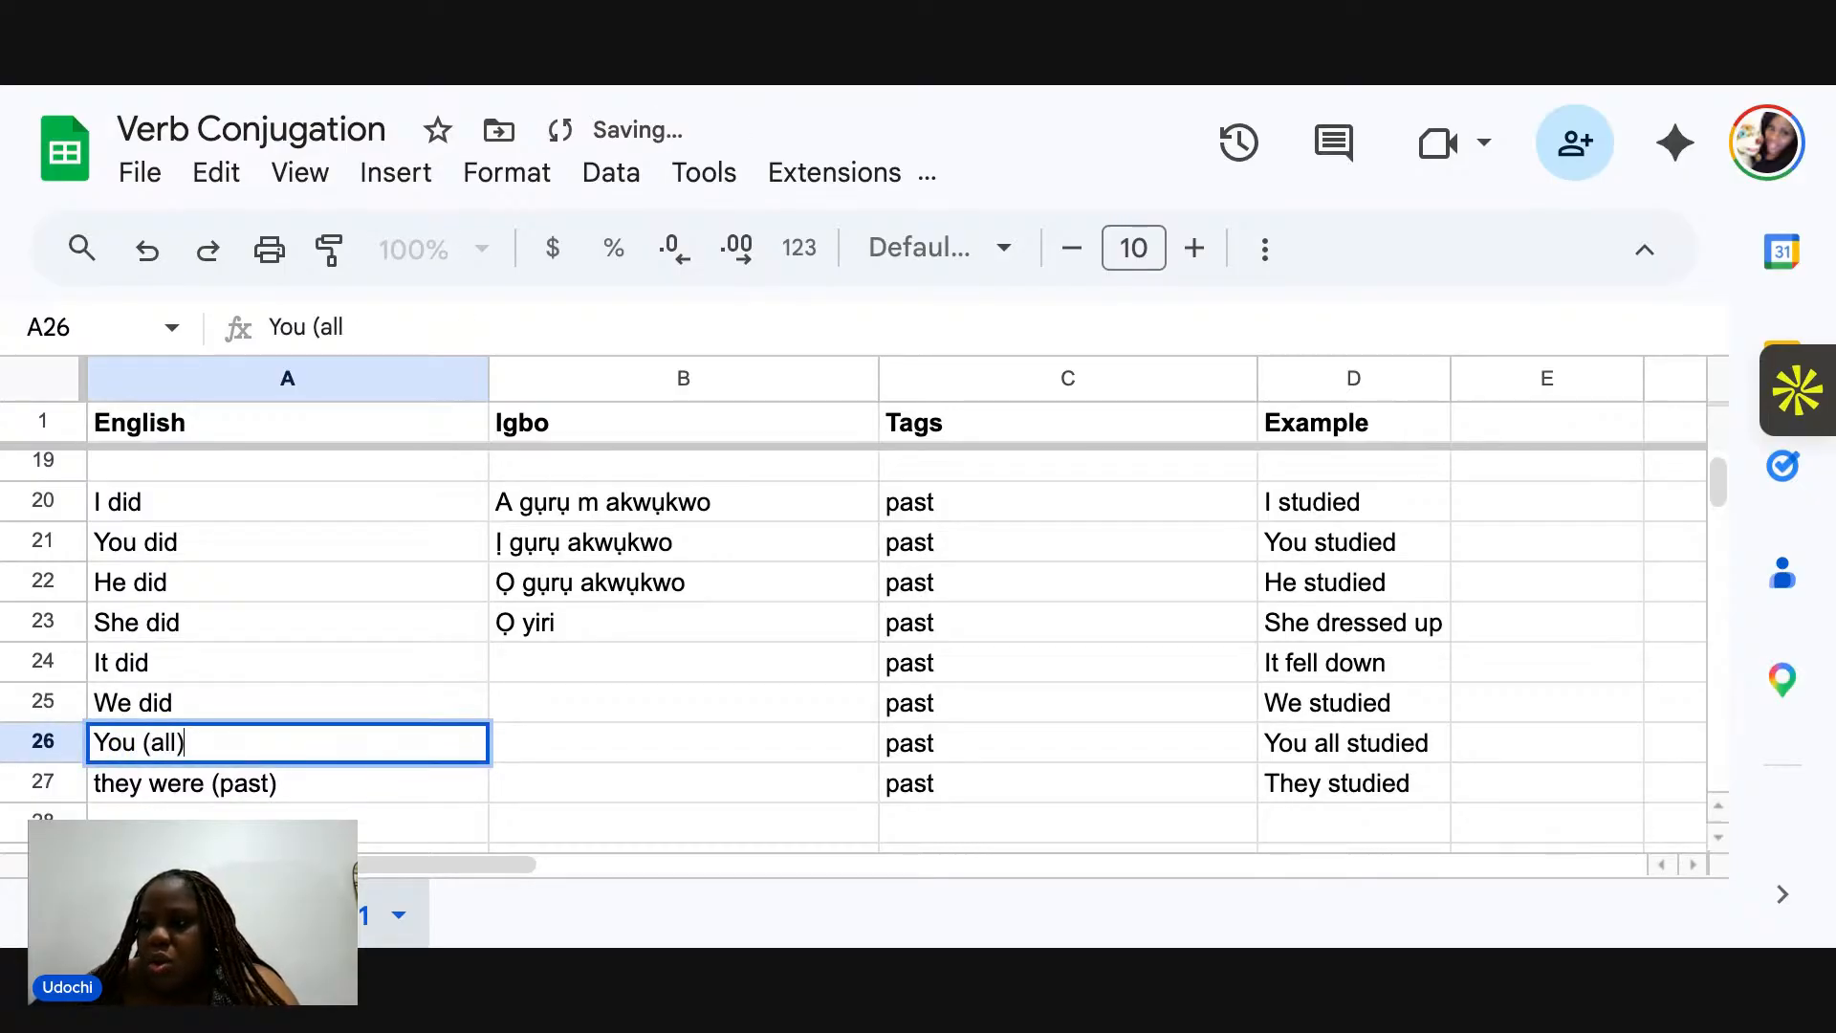
left_click(195, 787)
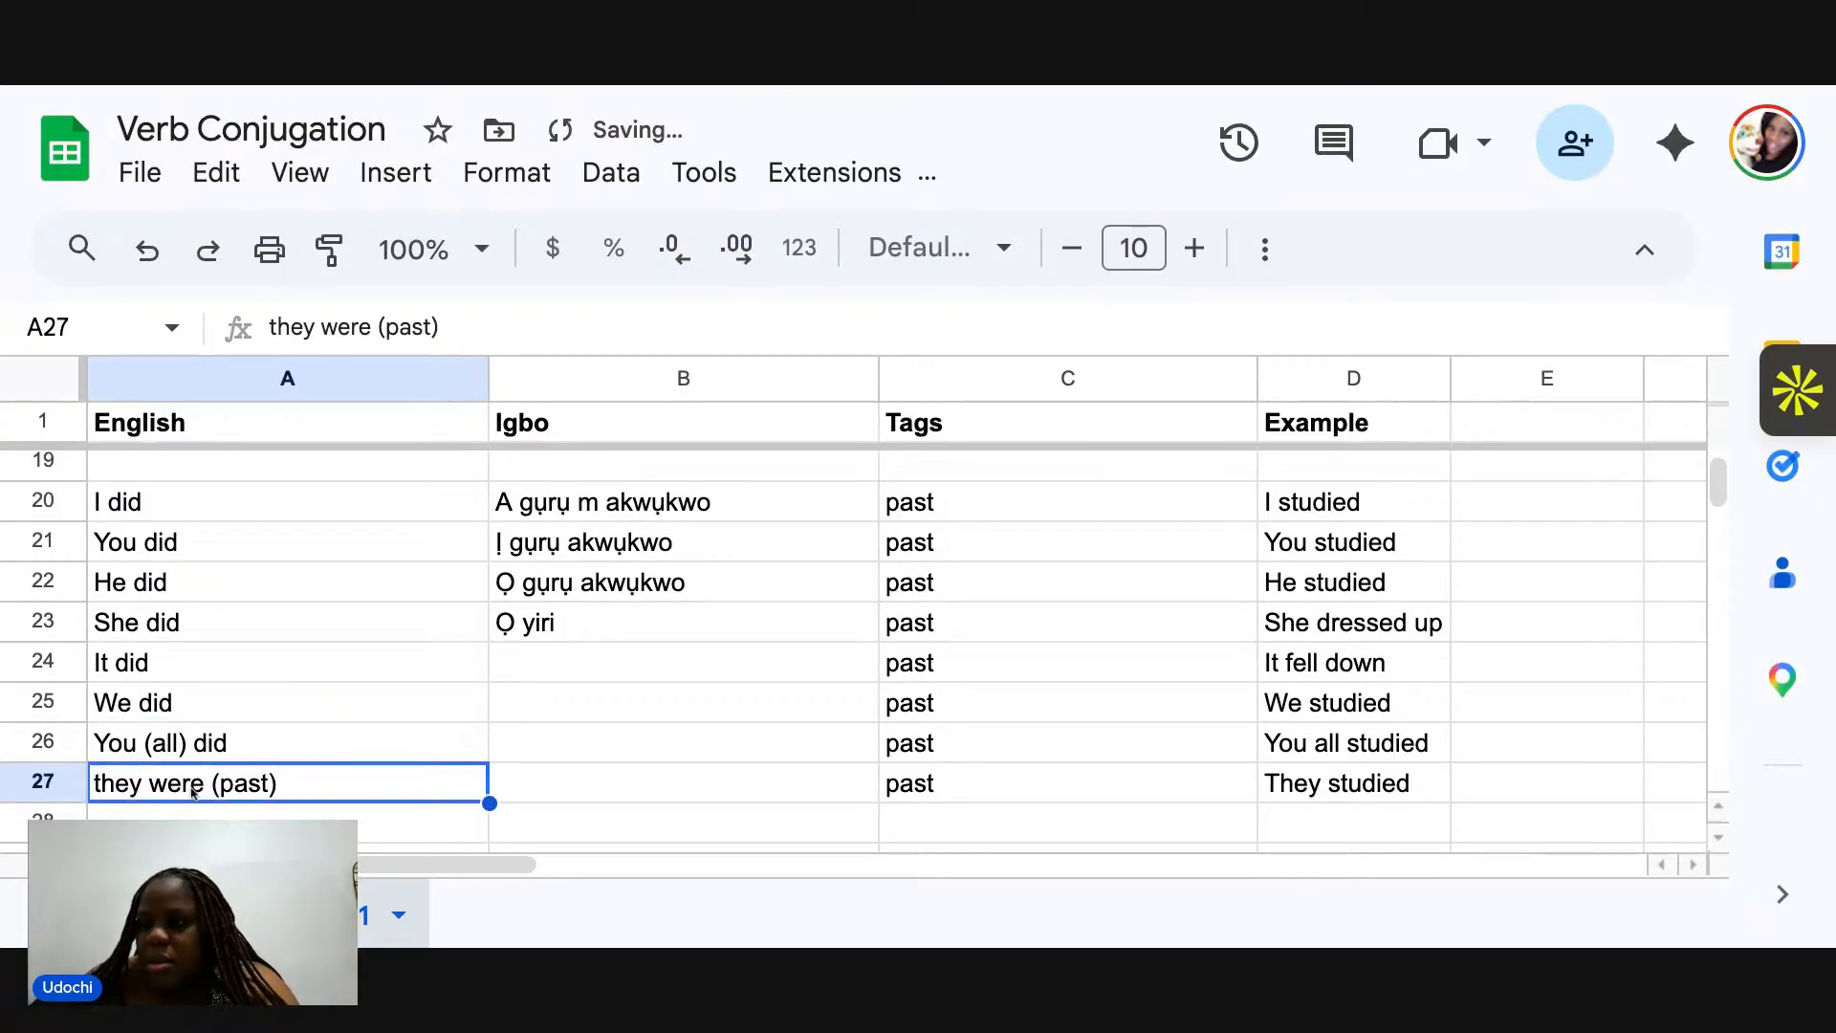
type("They did")
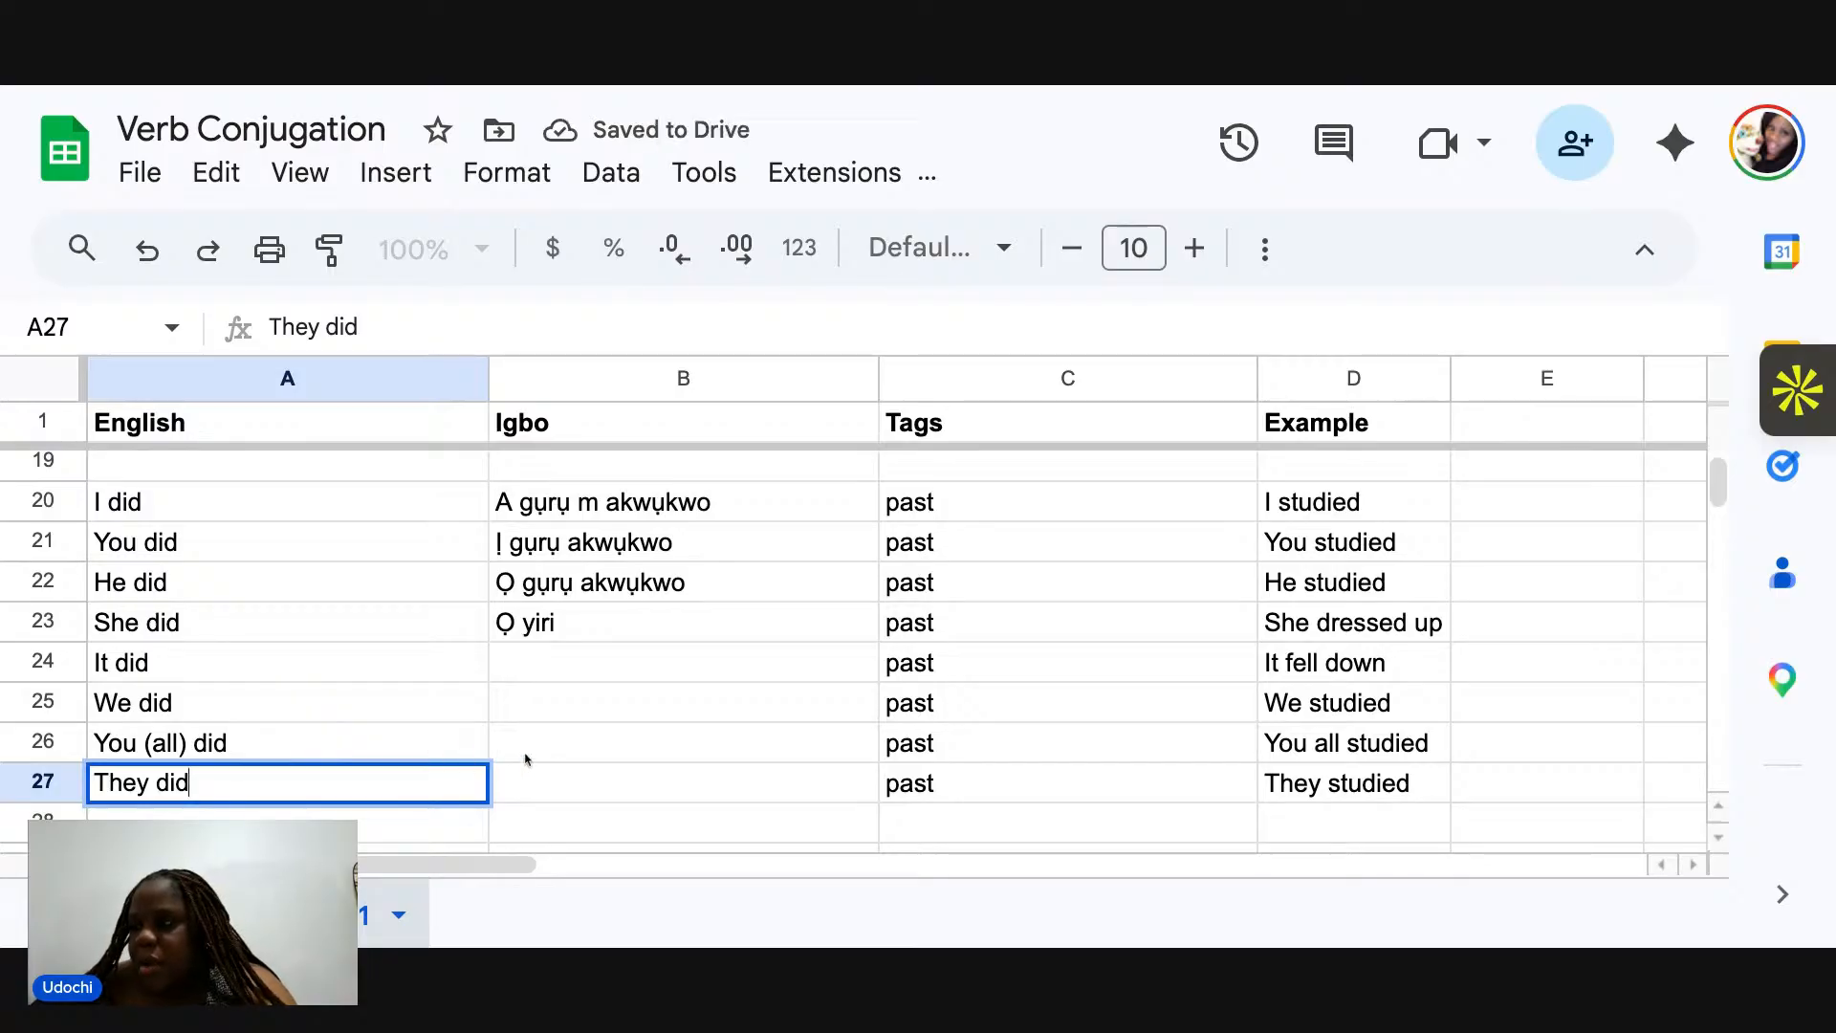
Extend the Igbo translation for "She did" in B23 to "Ọ yiri uwe ya".
left_click(590, 631)
double_click(591, 631)
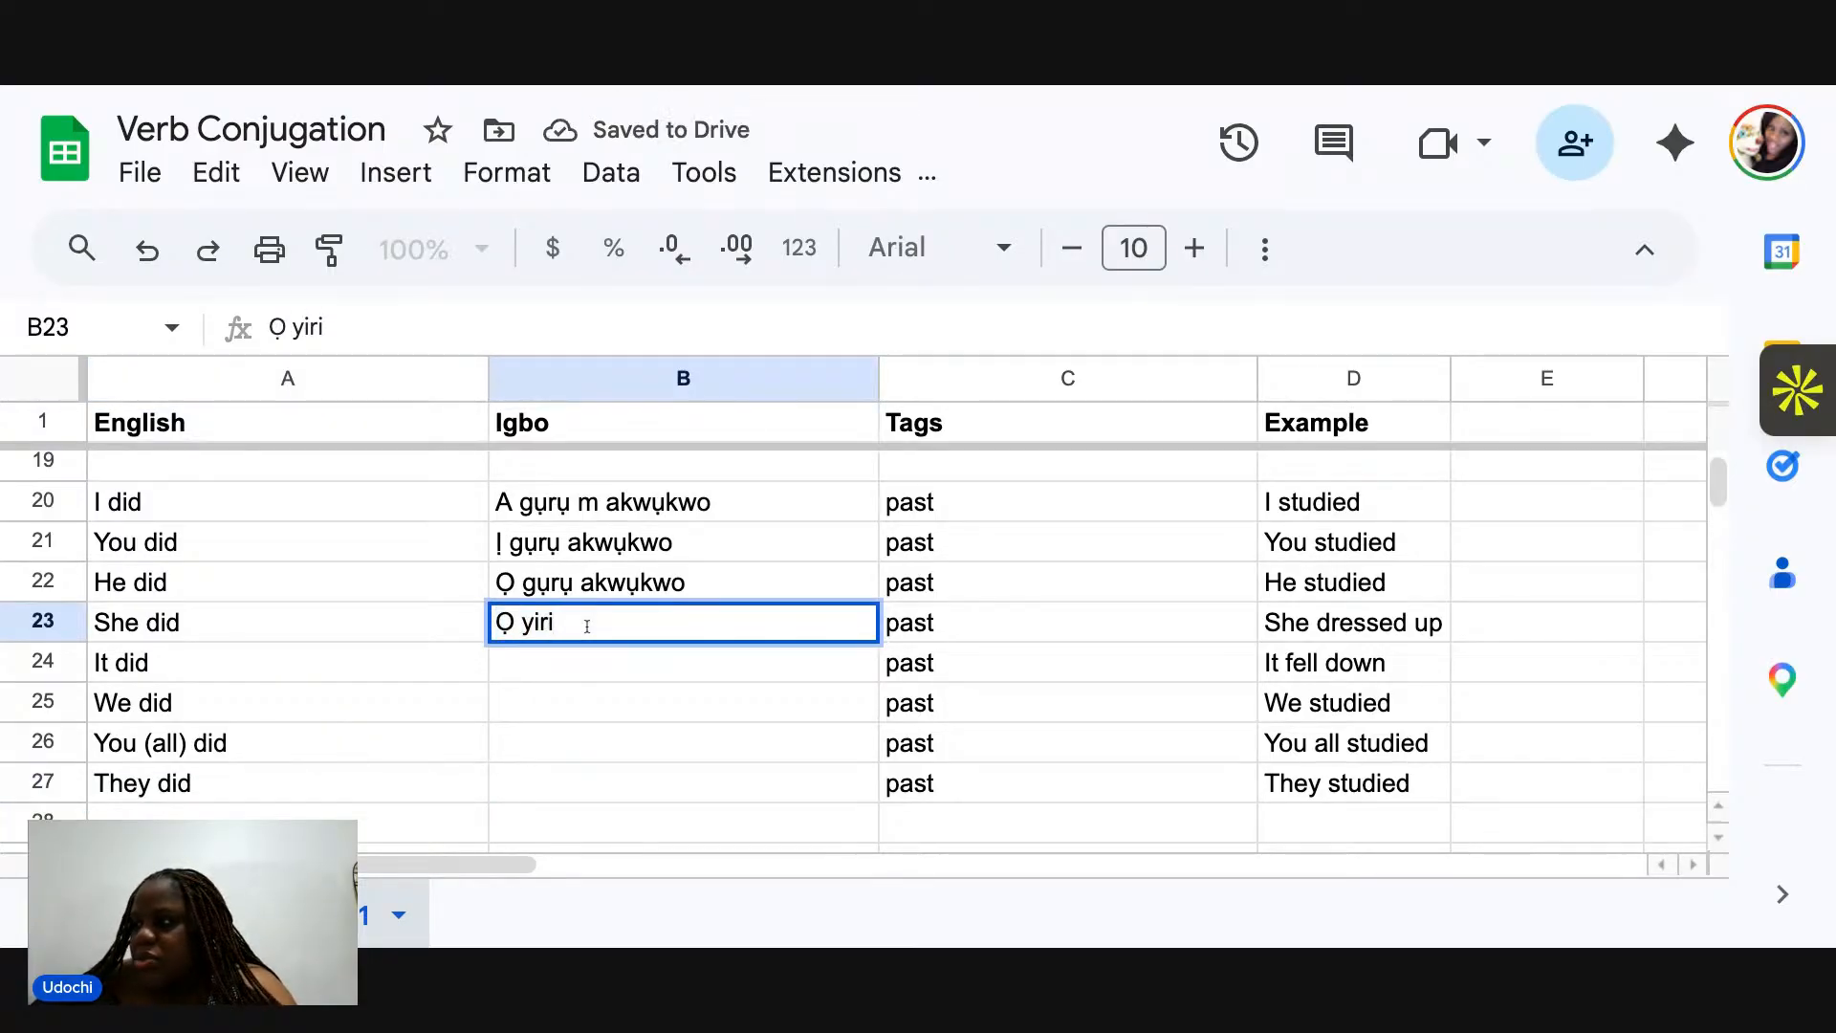
type("uwe")
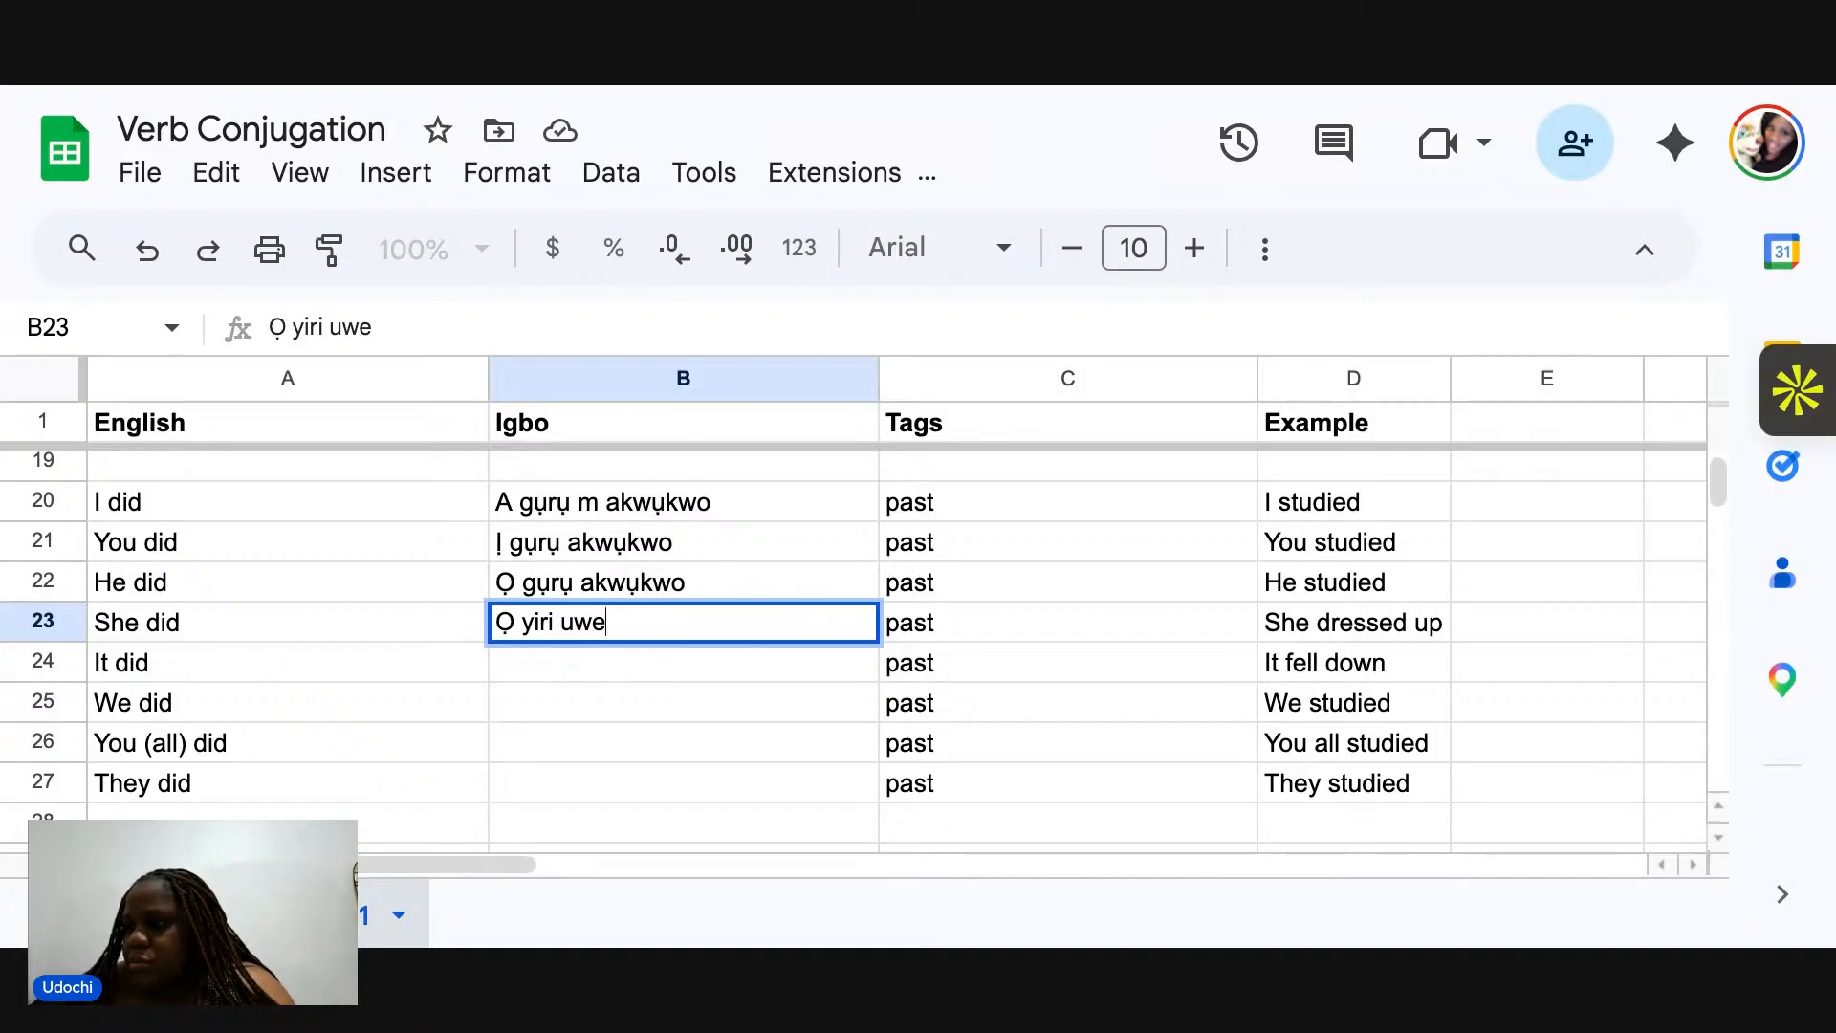
type(" ya")
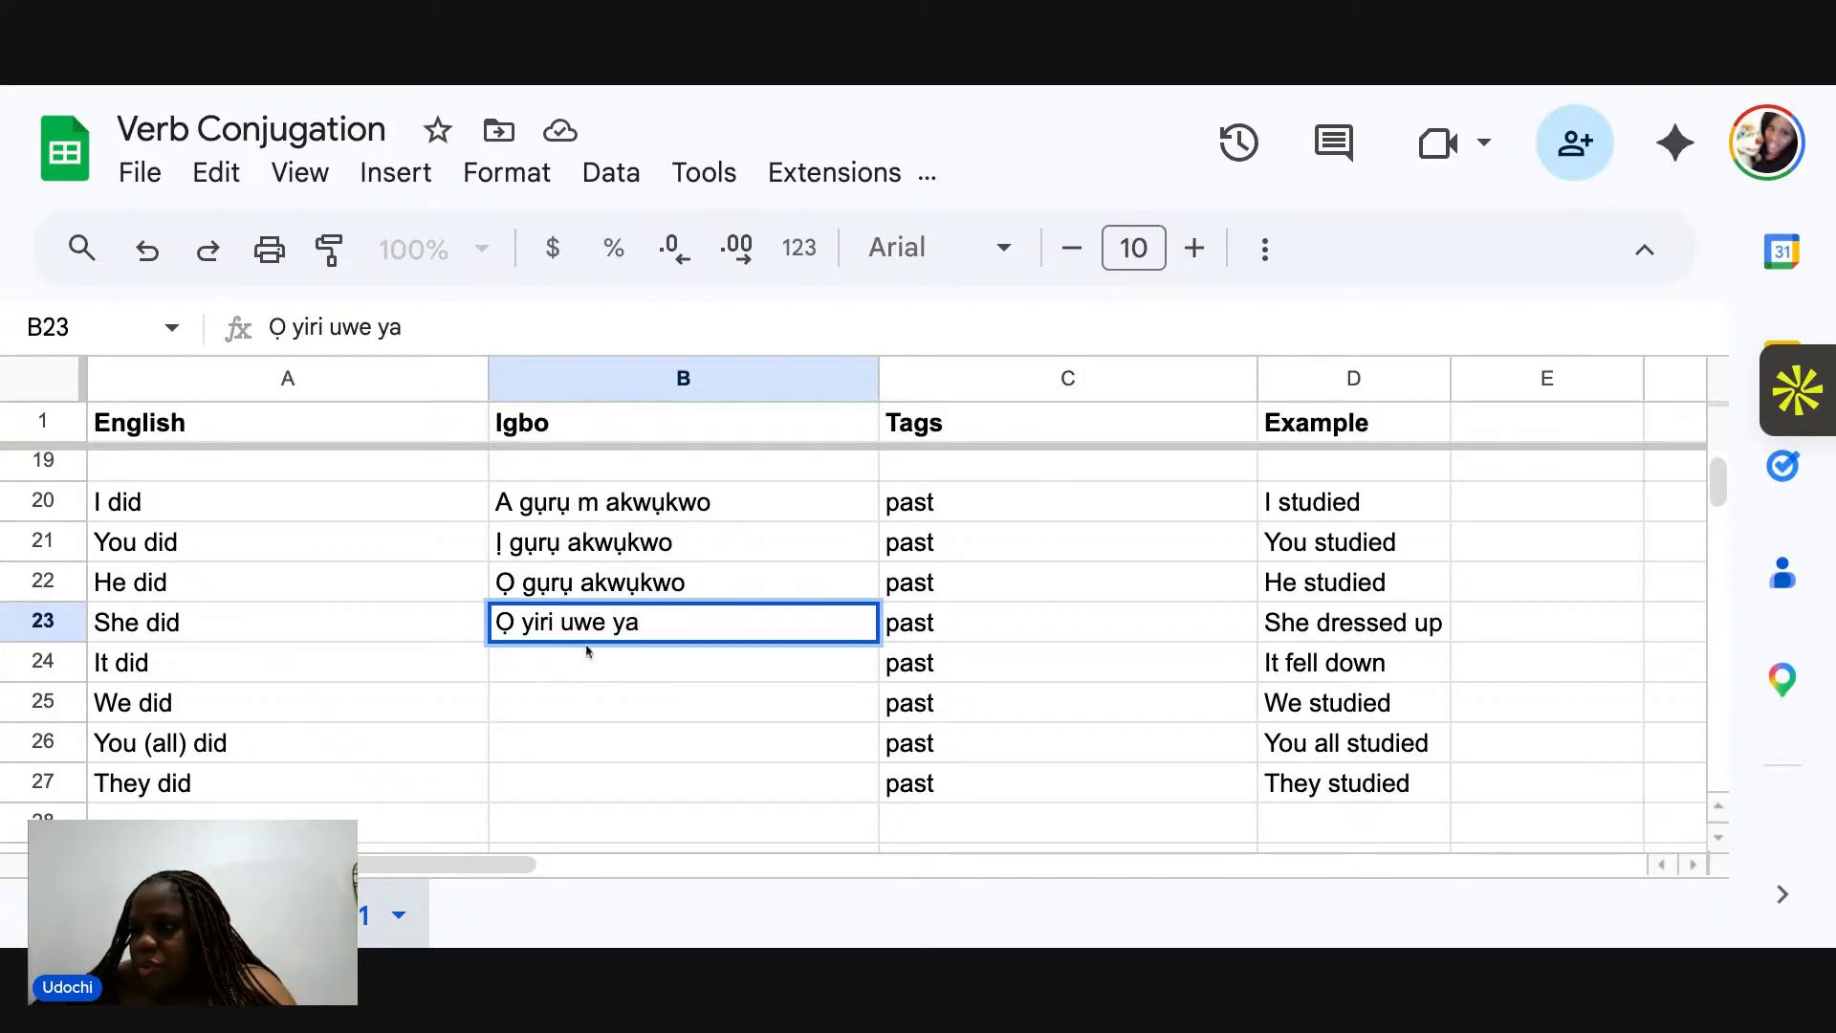
Enter "Ọ dara n'ala" as the Igbo translation for the "It did" row in B24.
left_click(569, 668)
double_click(570, 669)
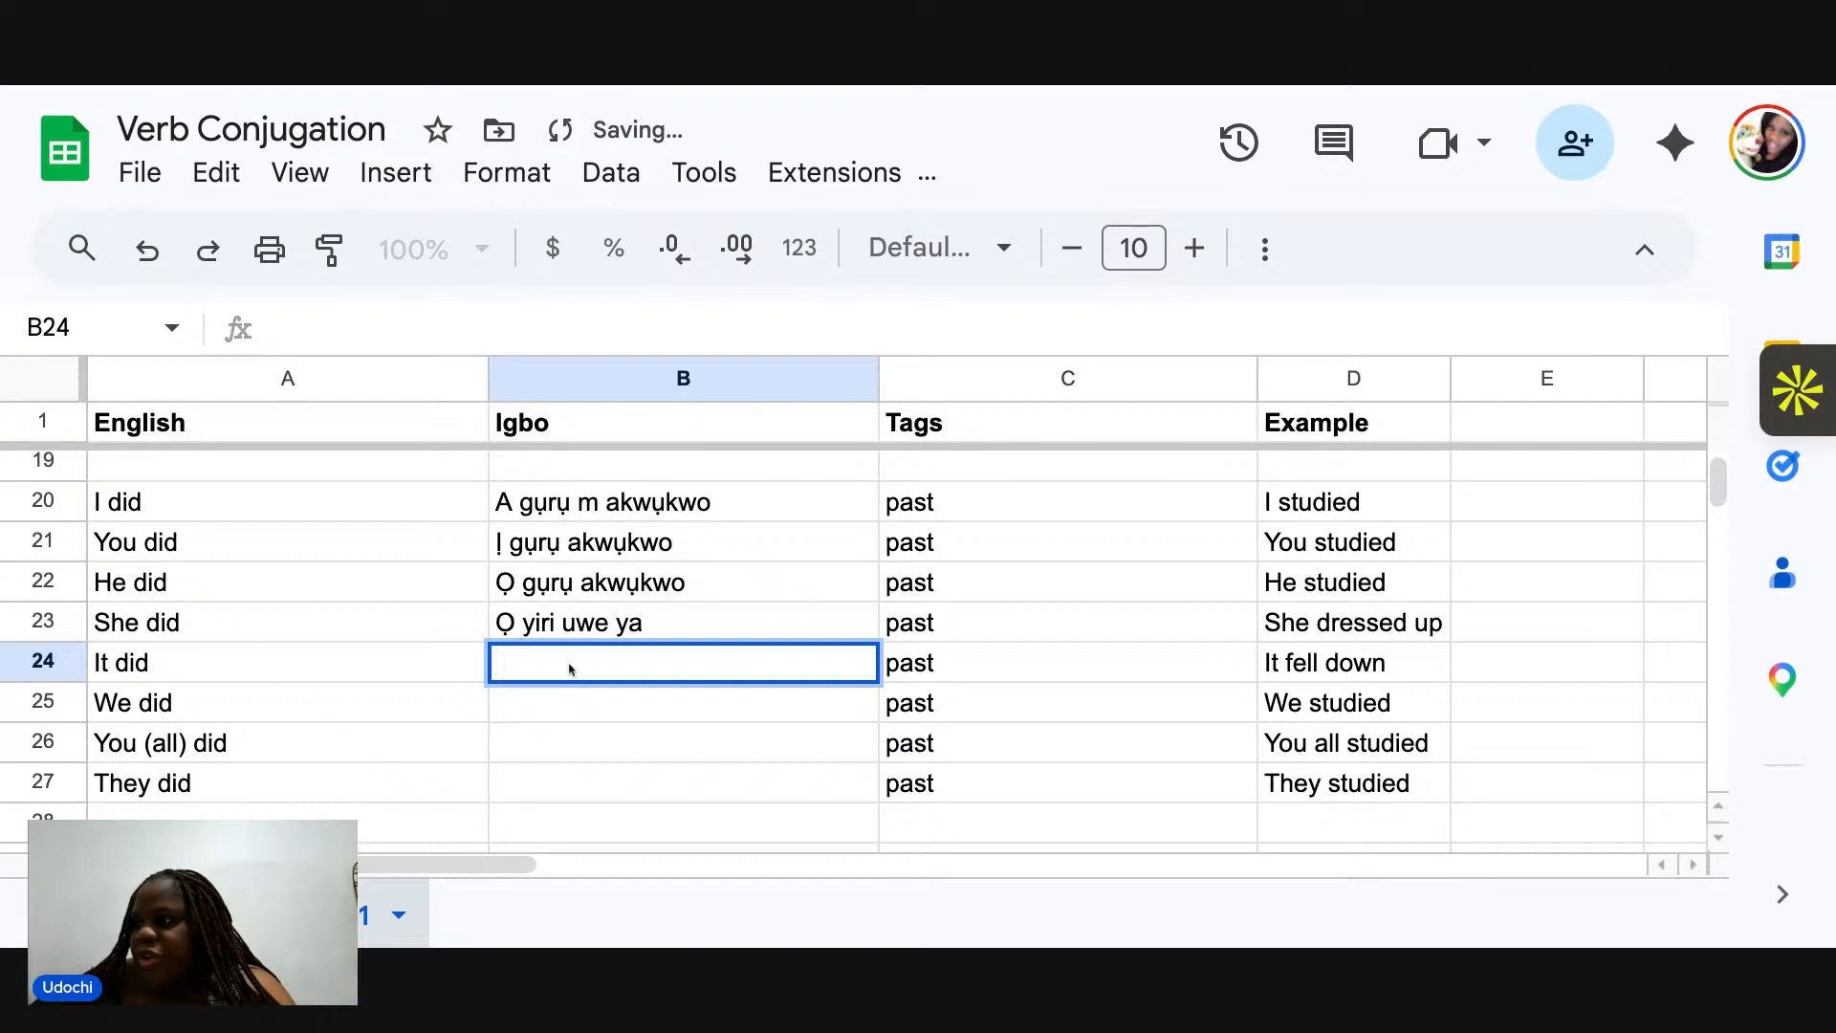
type("Ọ")
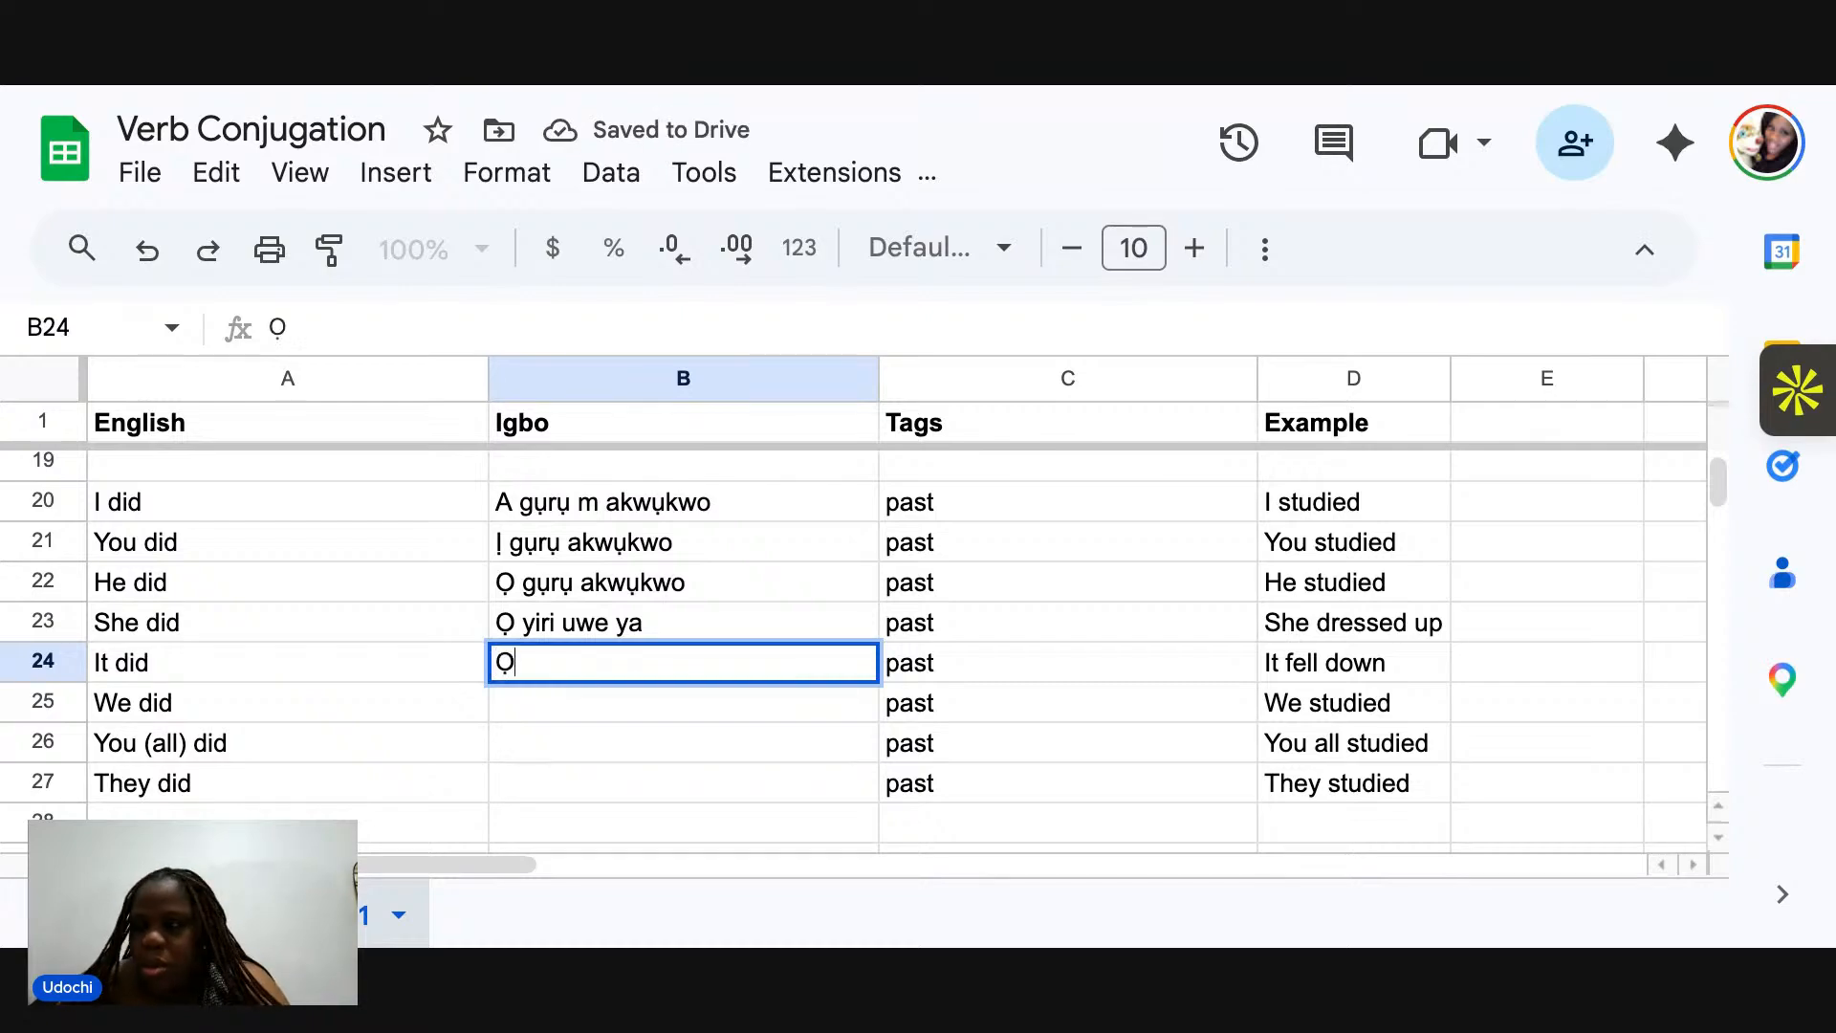
type(" dara")
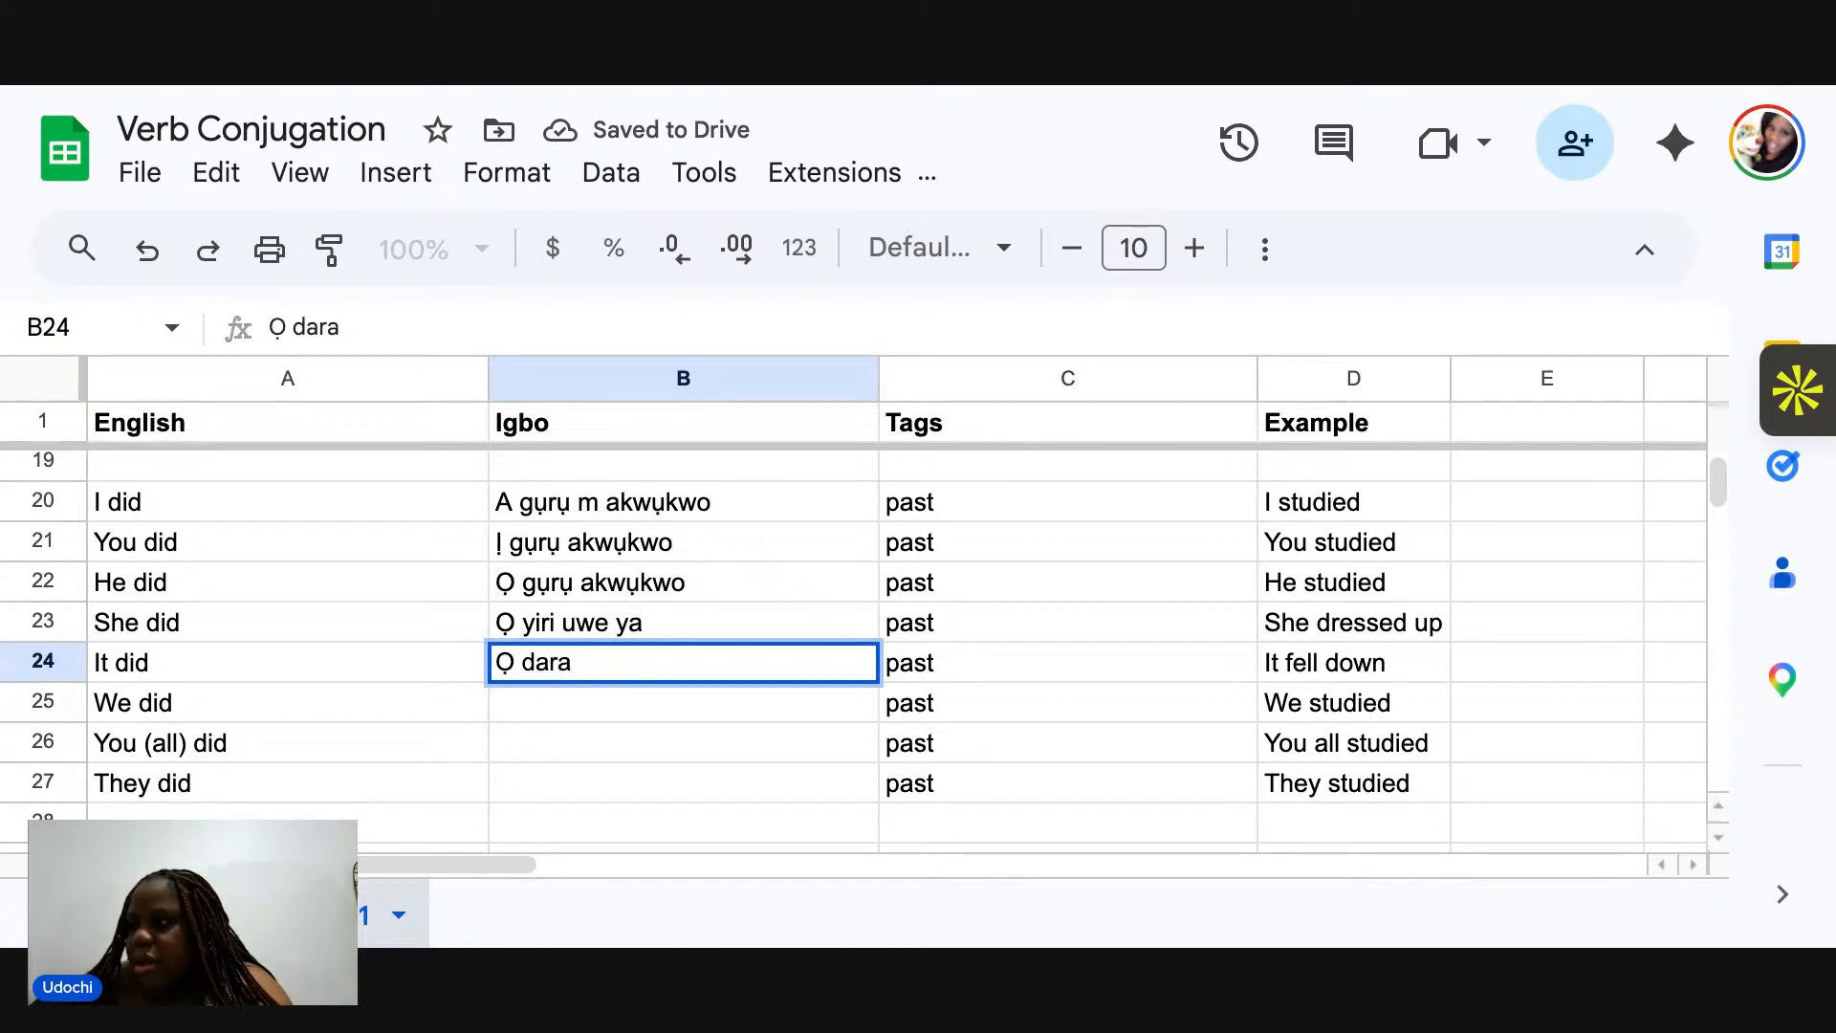
type(" n'ala")
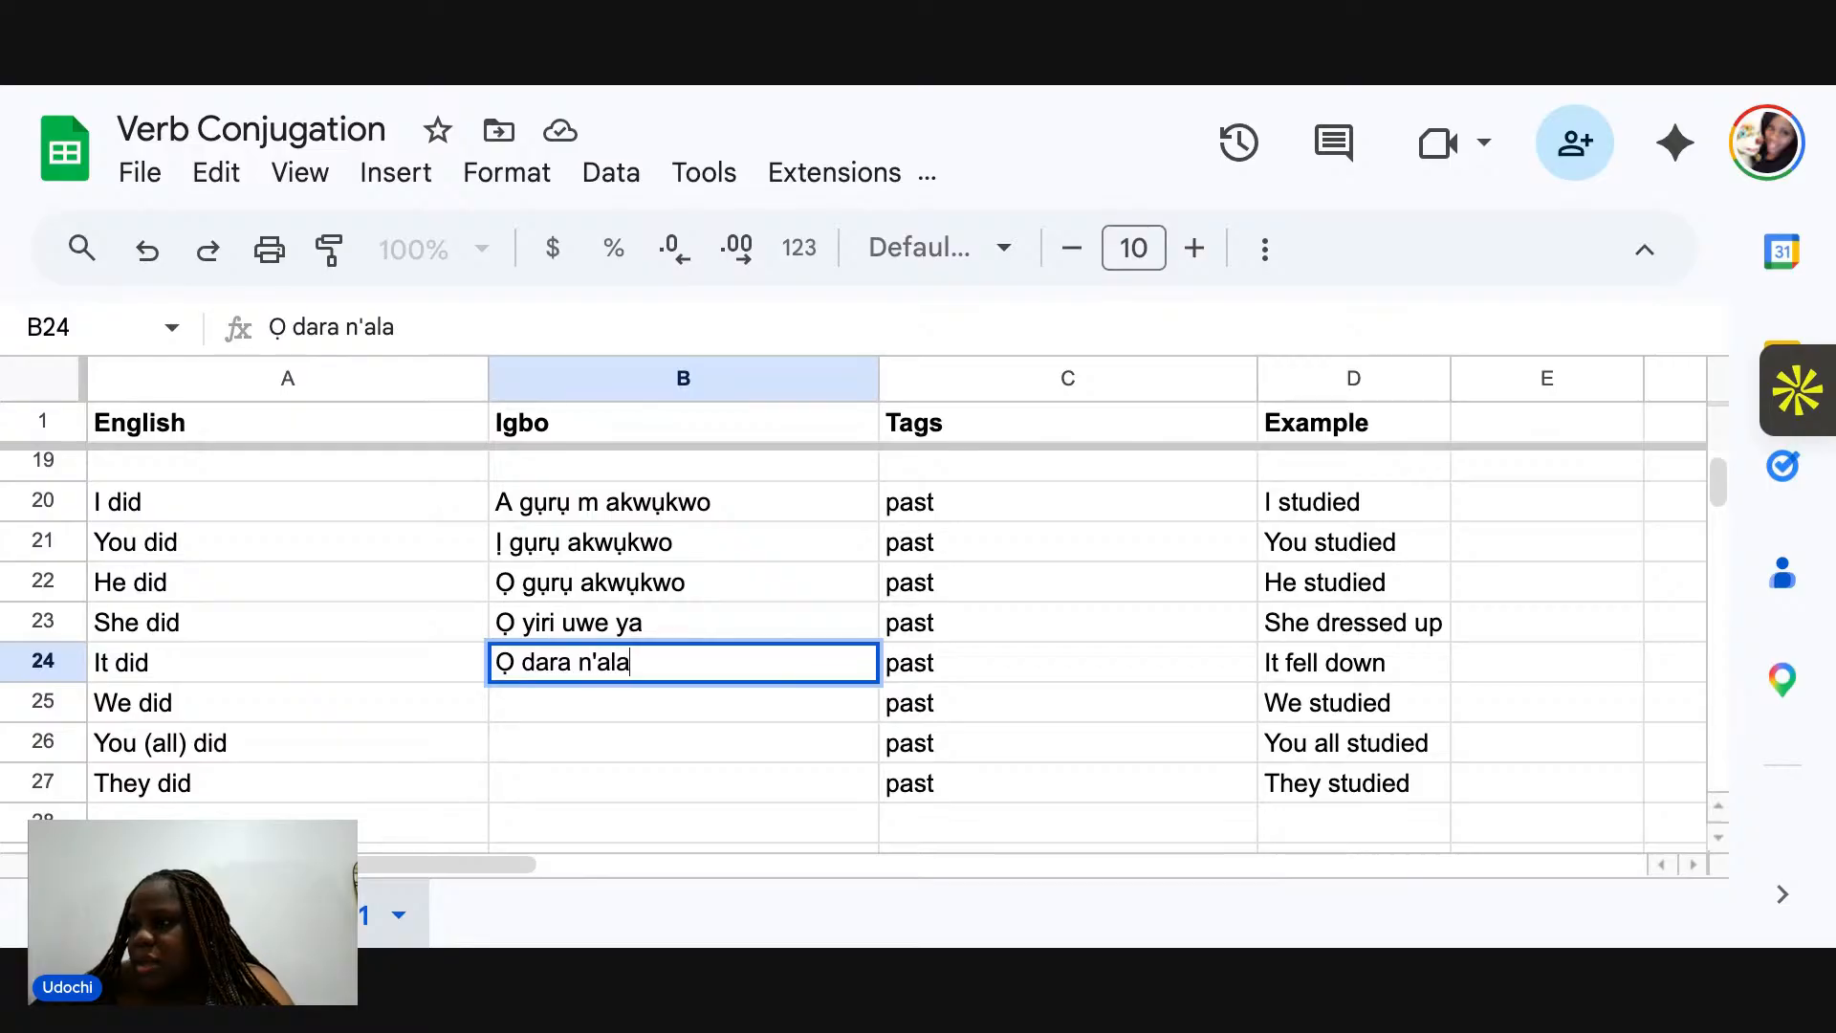
key("Return")
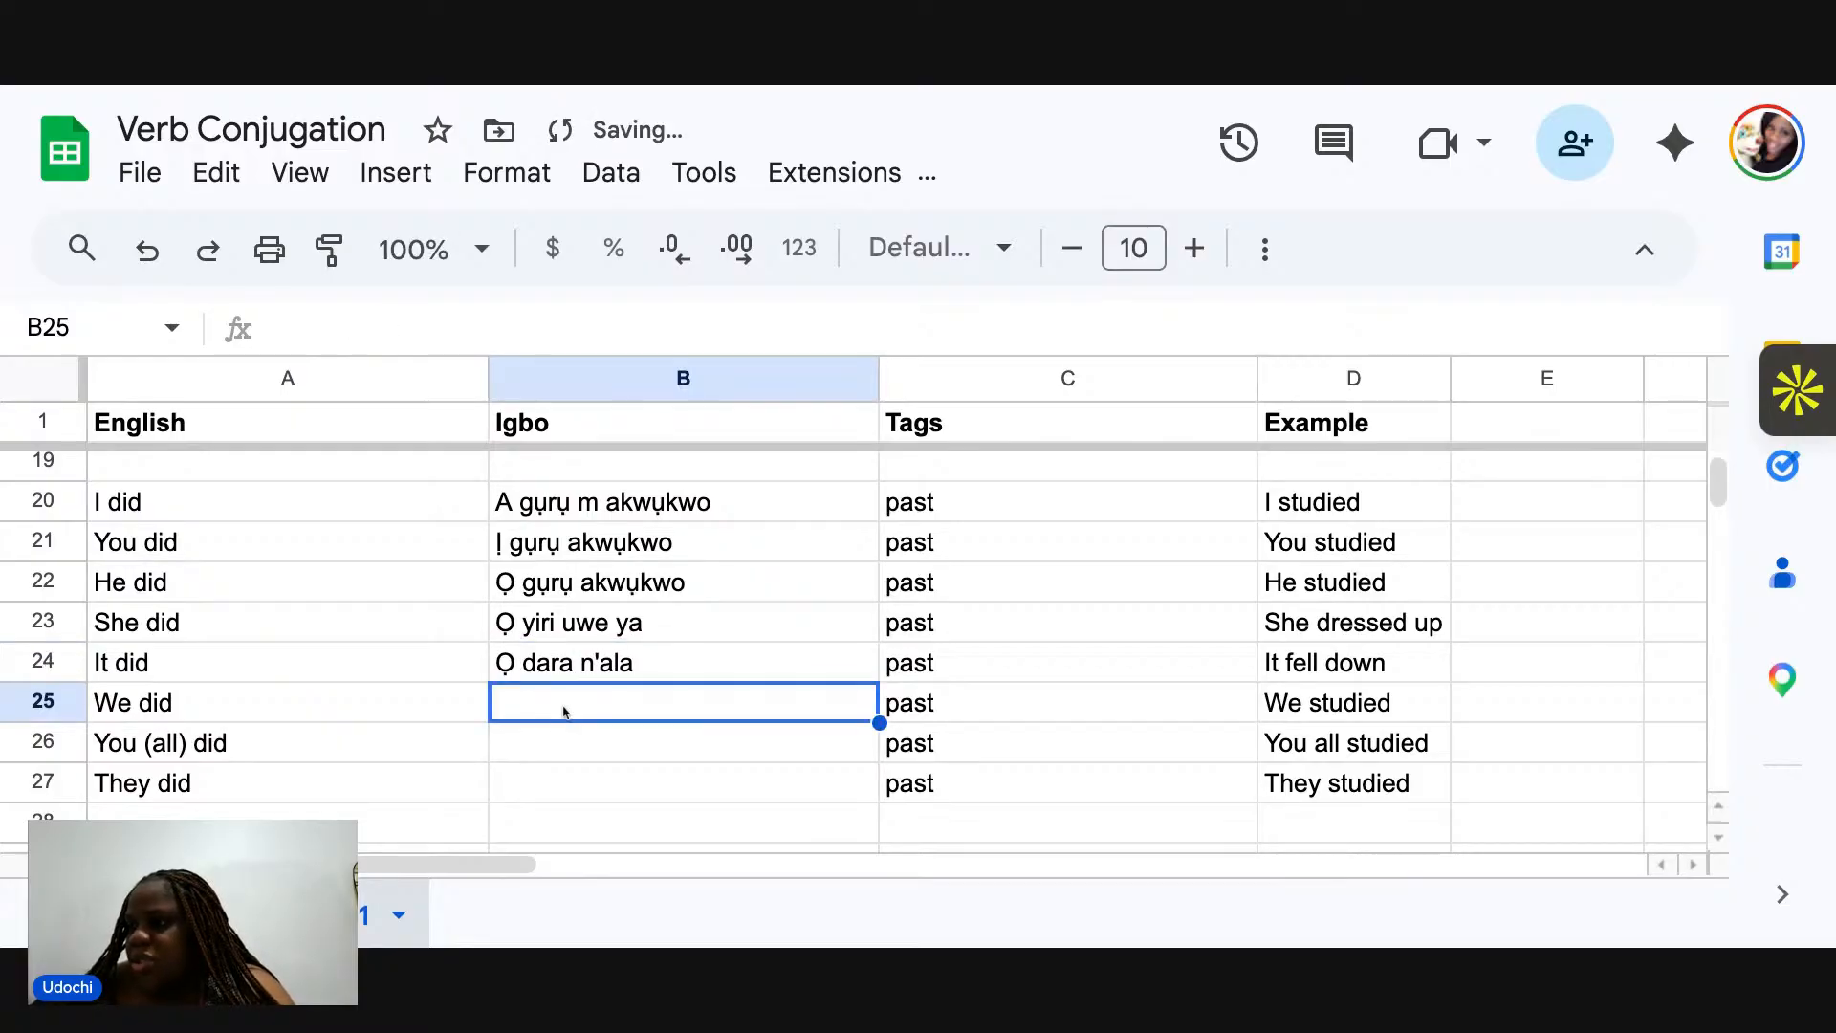
Enter "Anyị gụrụ akwụkwo" as the Igbo translation for the "We did" row in B25.
type("Any")
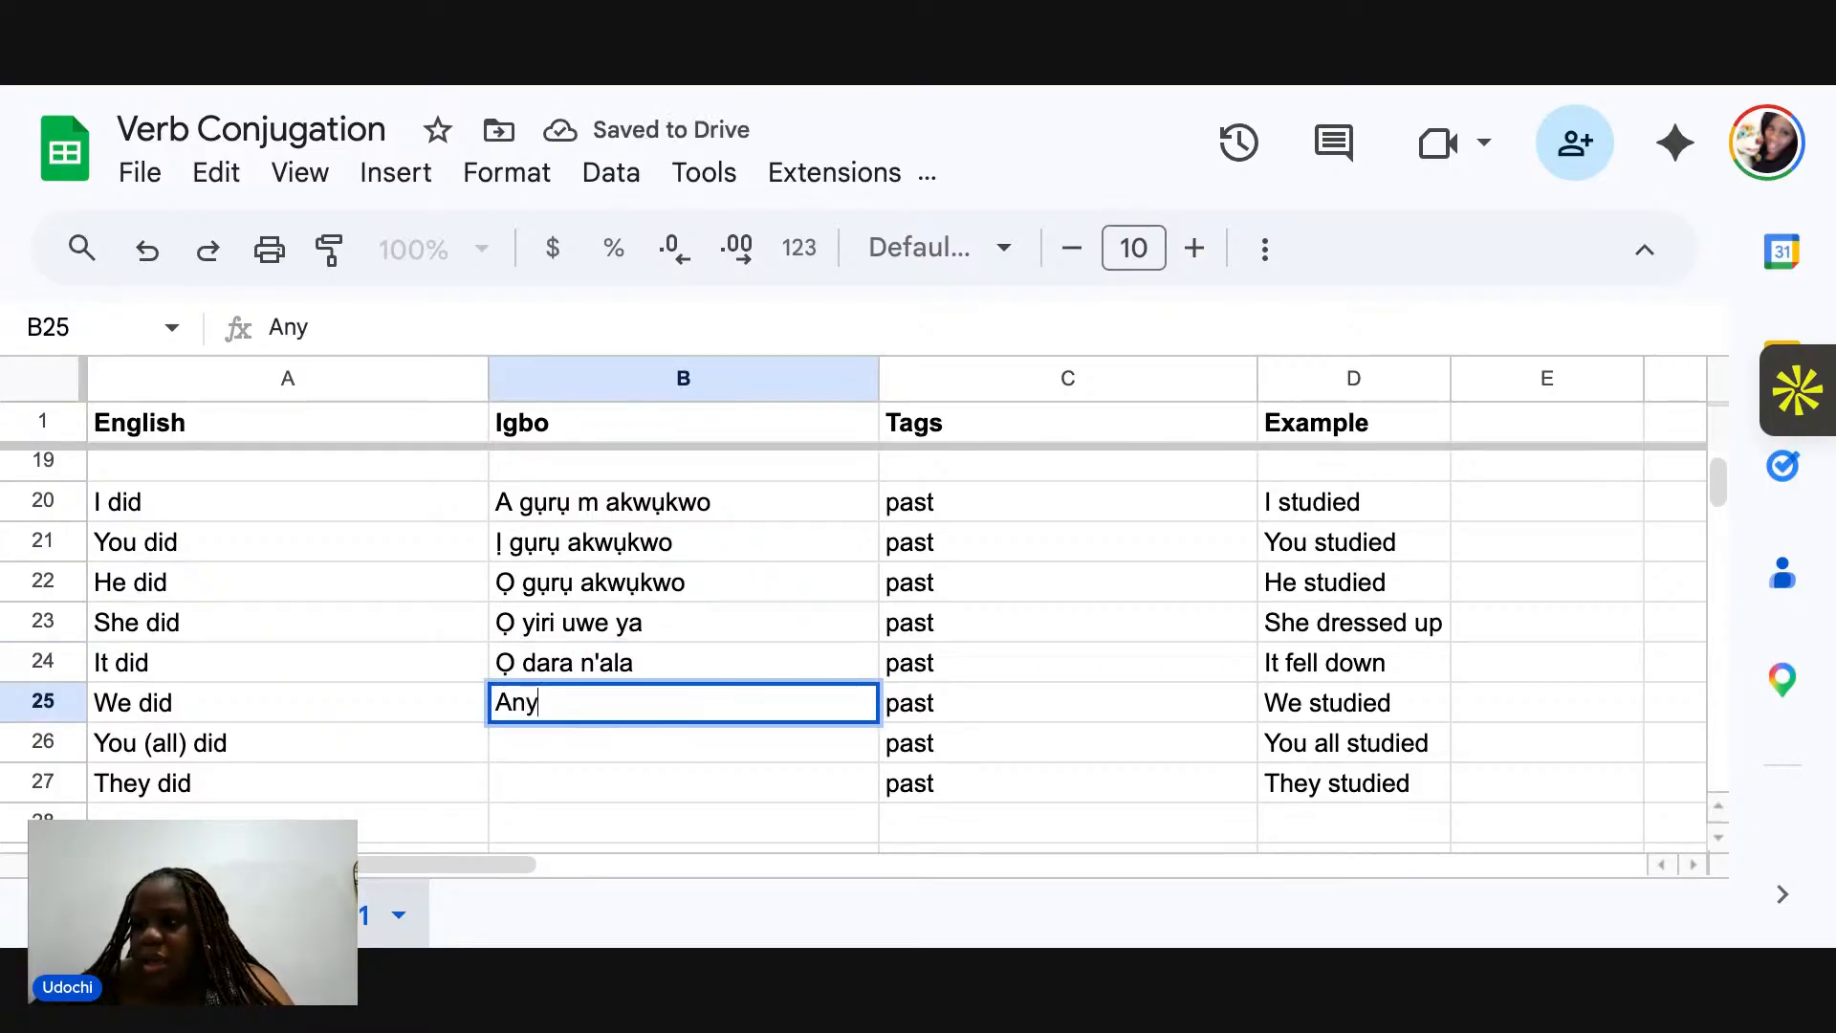
type("ị")
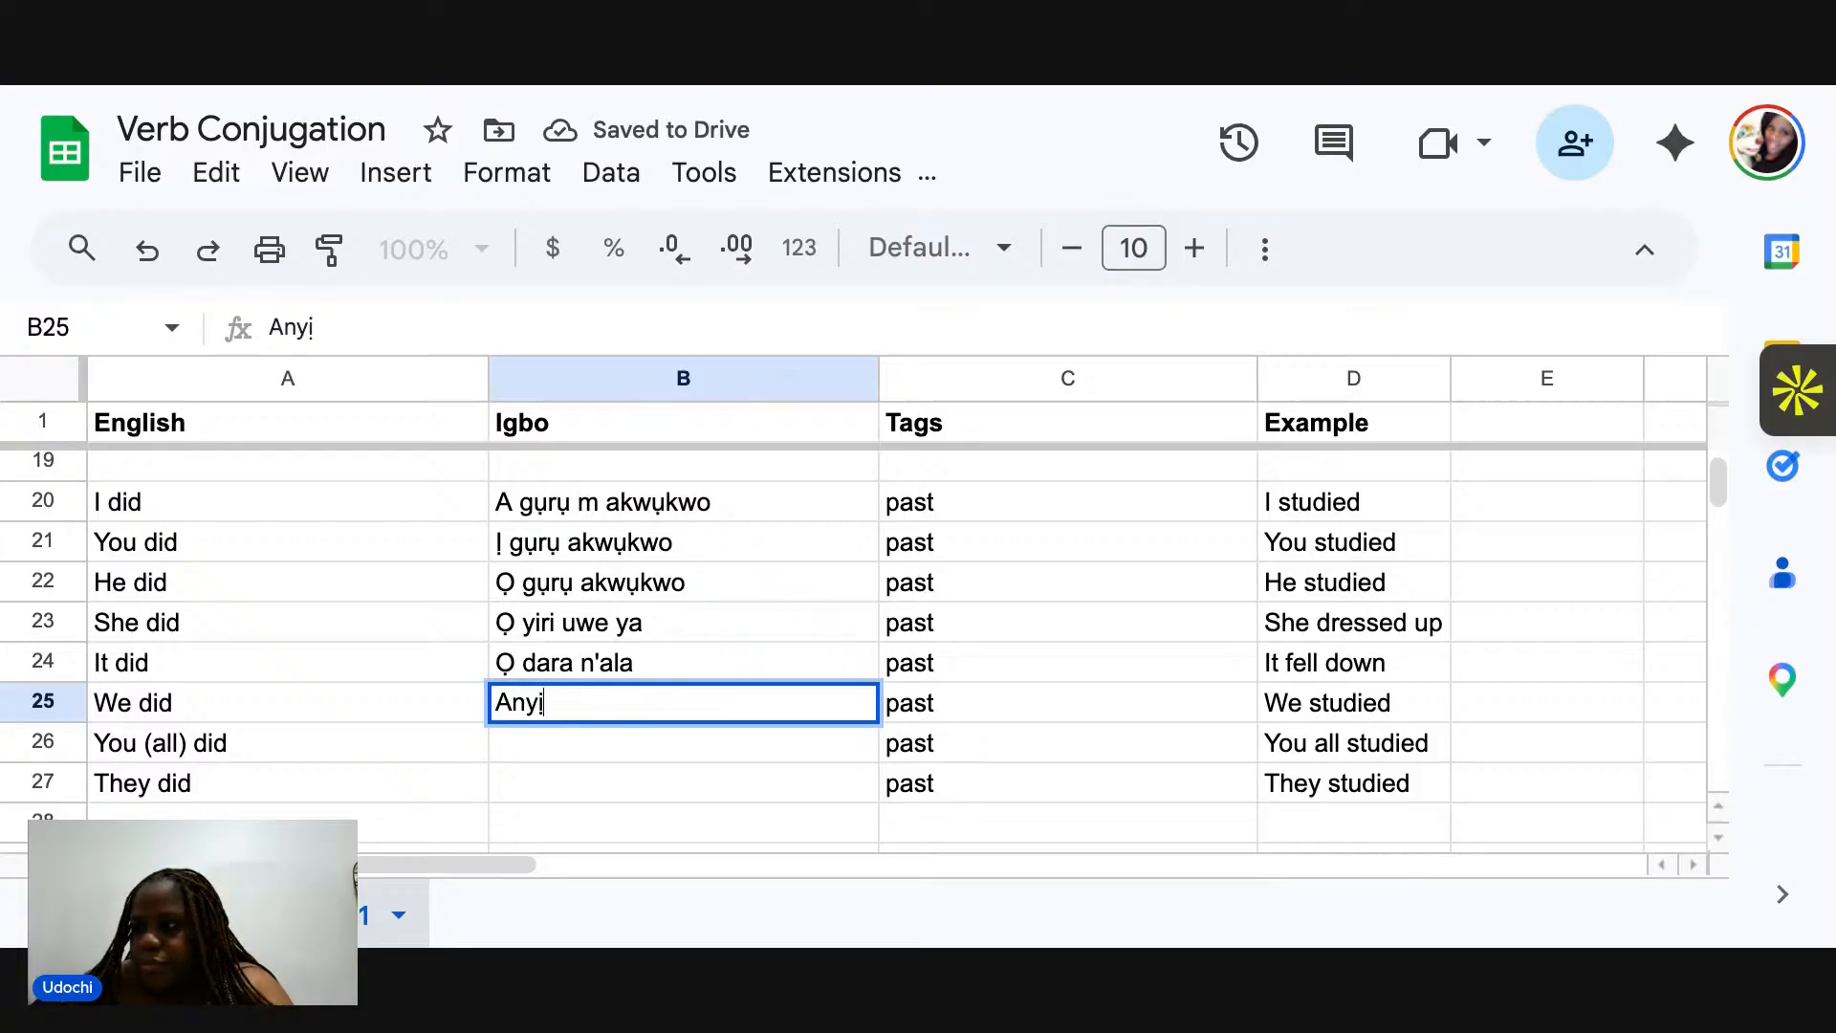
type(" g")
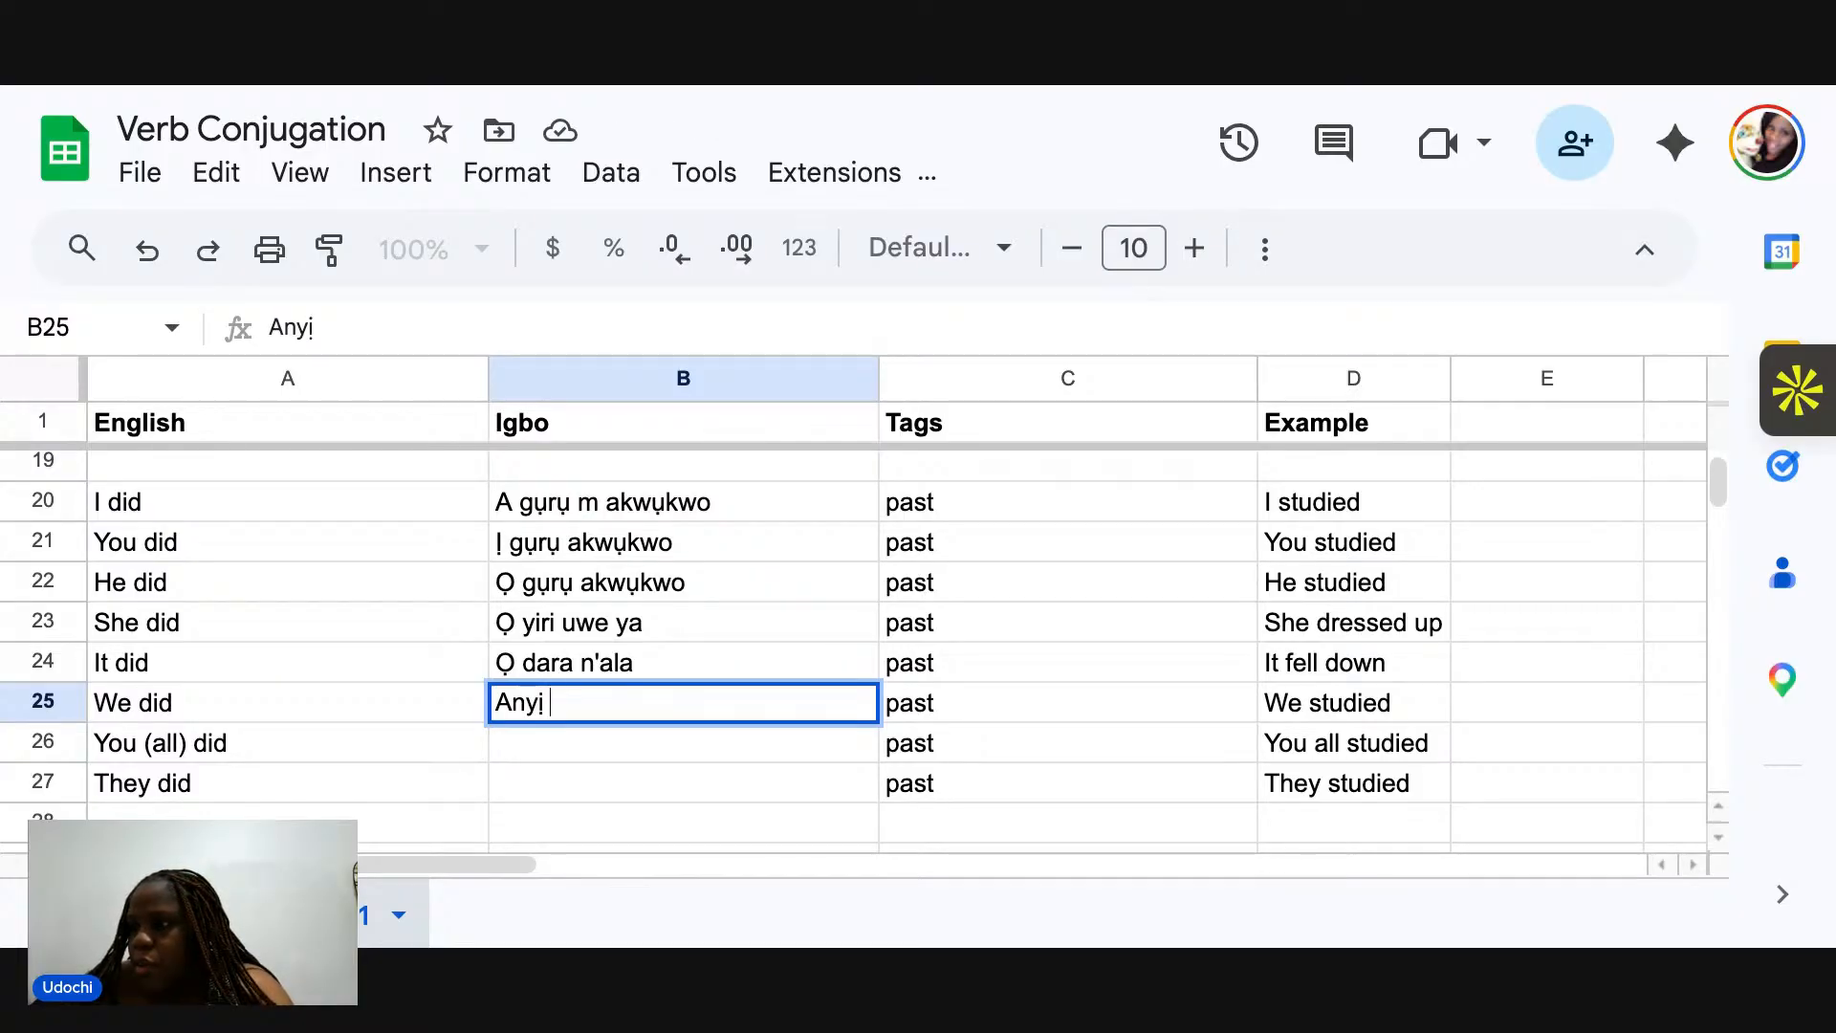
type("ụ")
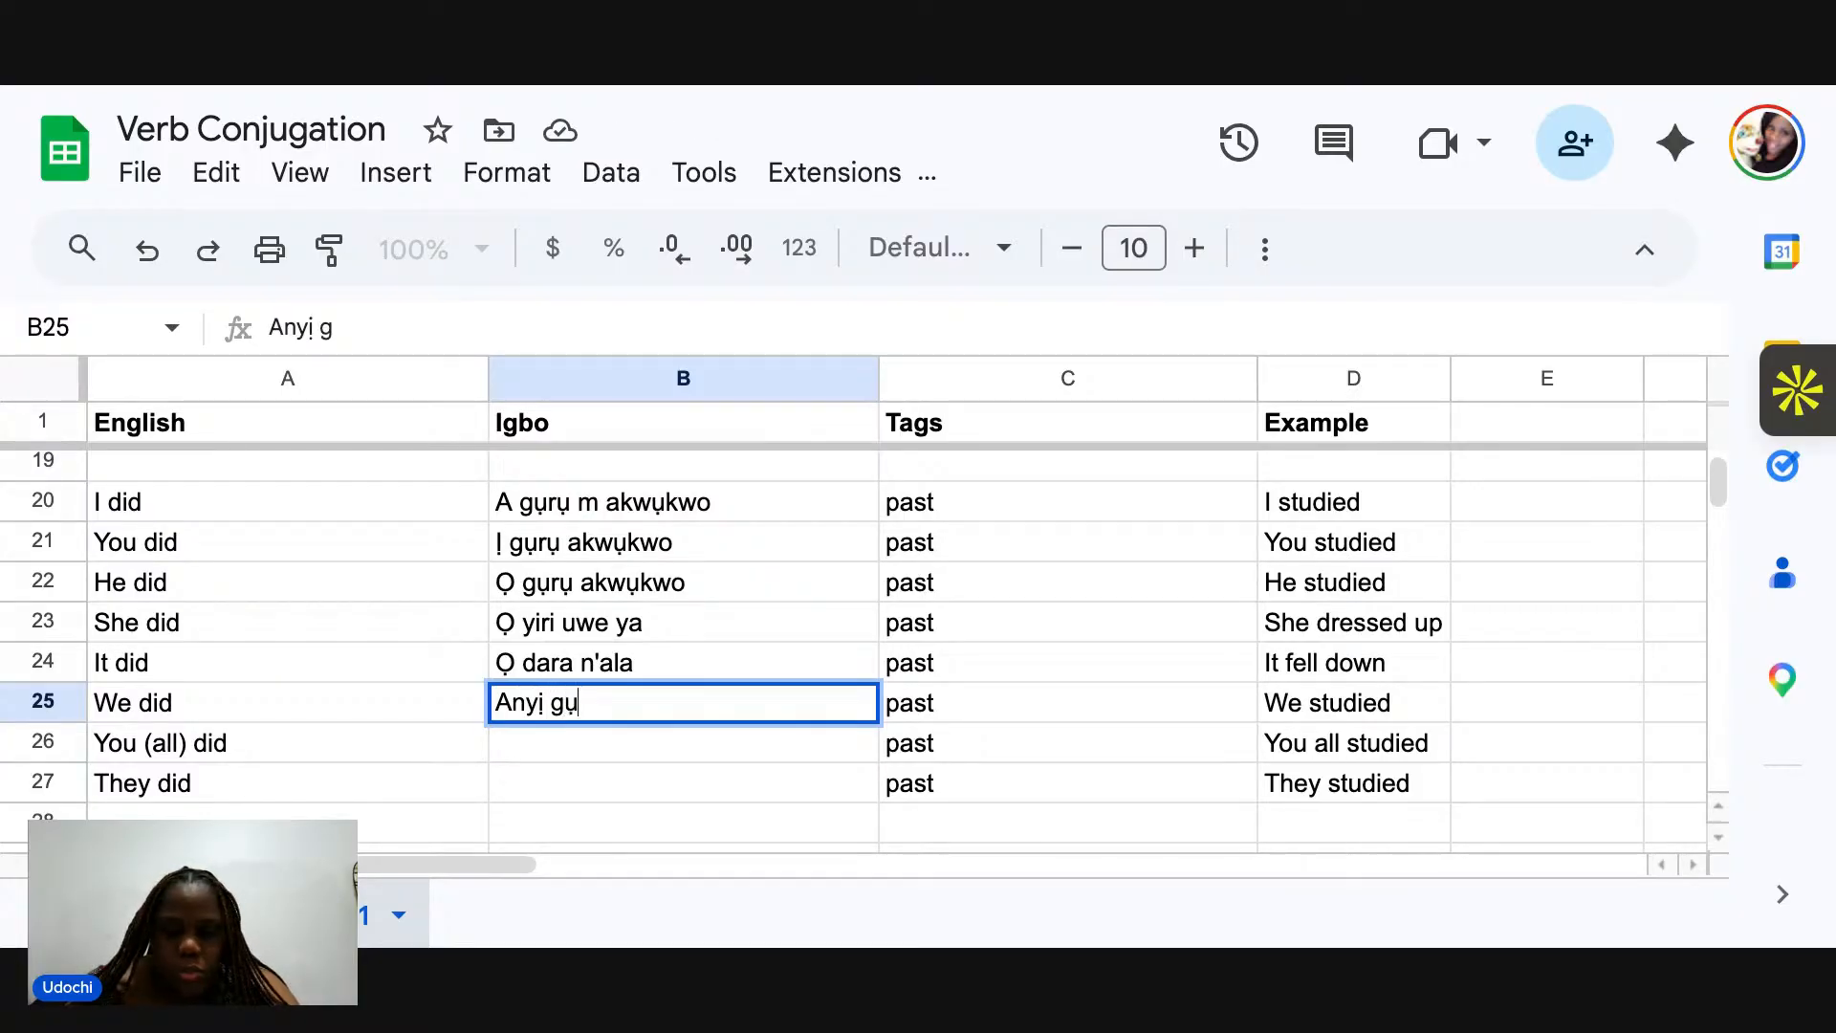
type("rụ ")
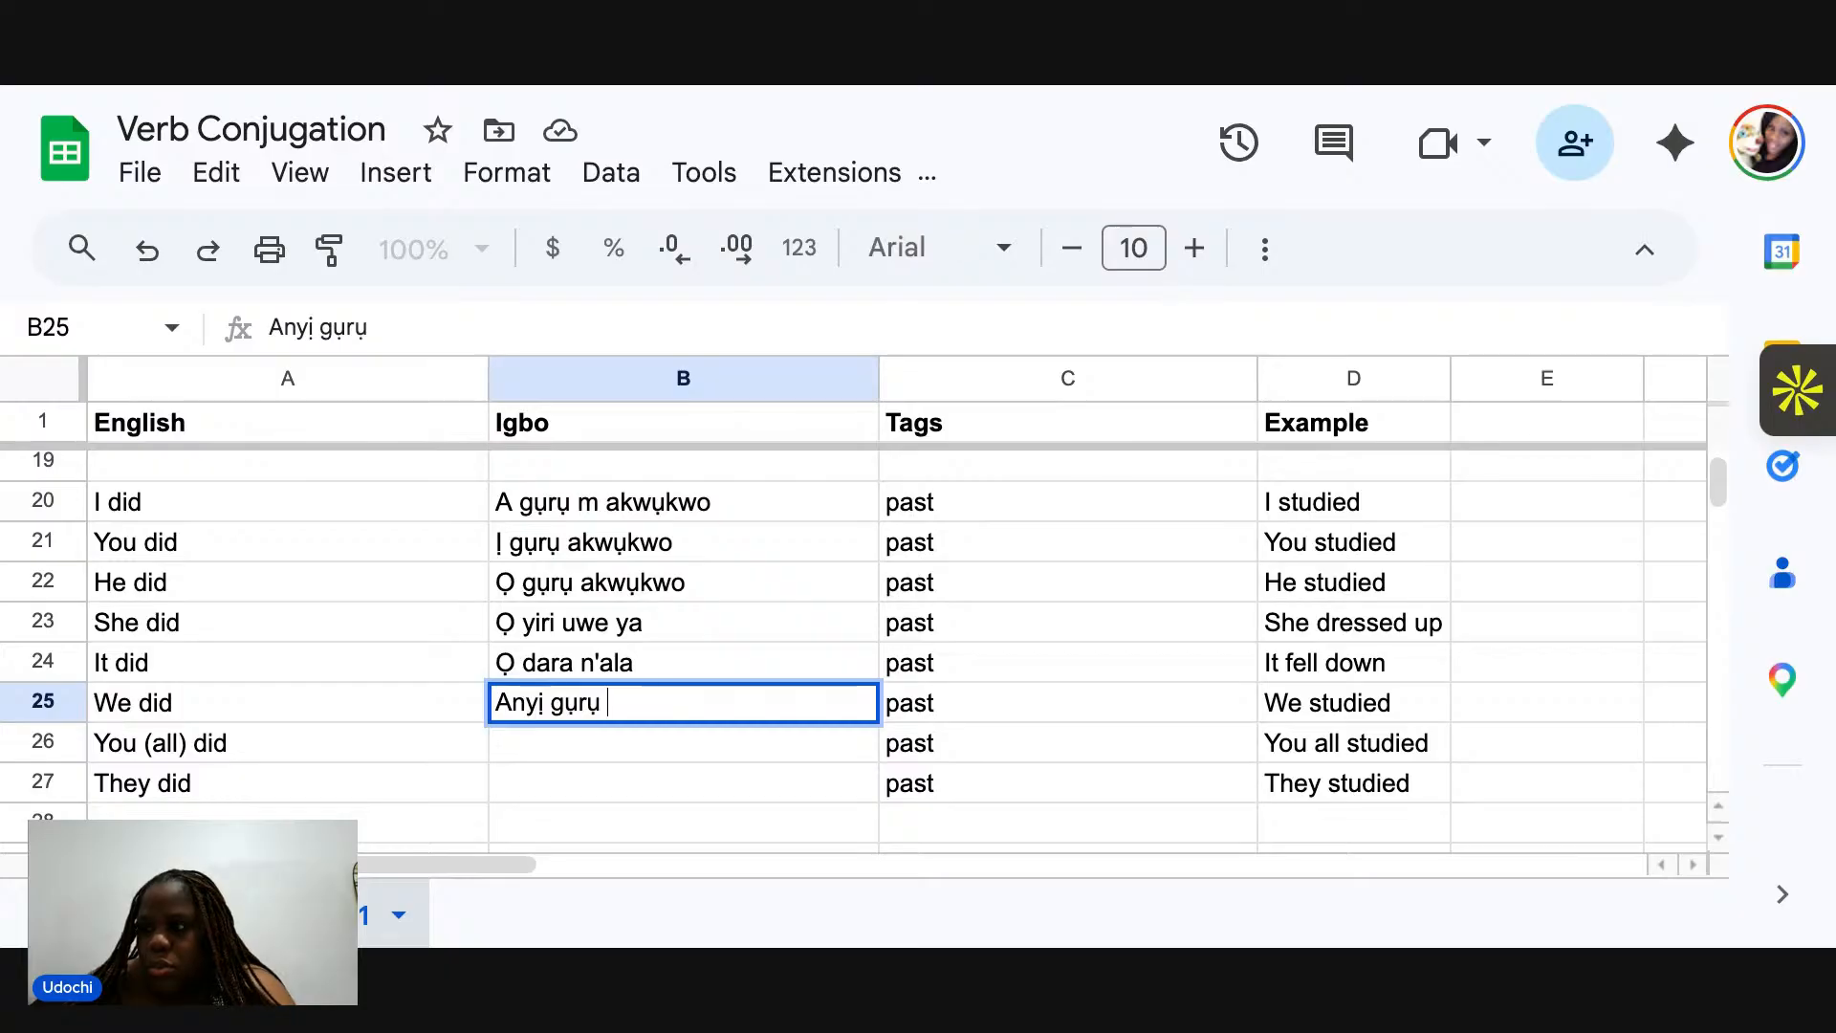
type("akwụkwo")
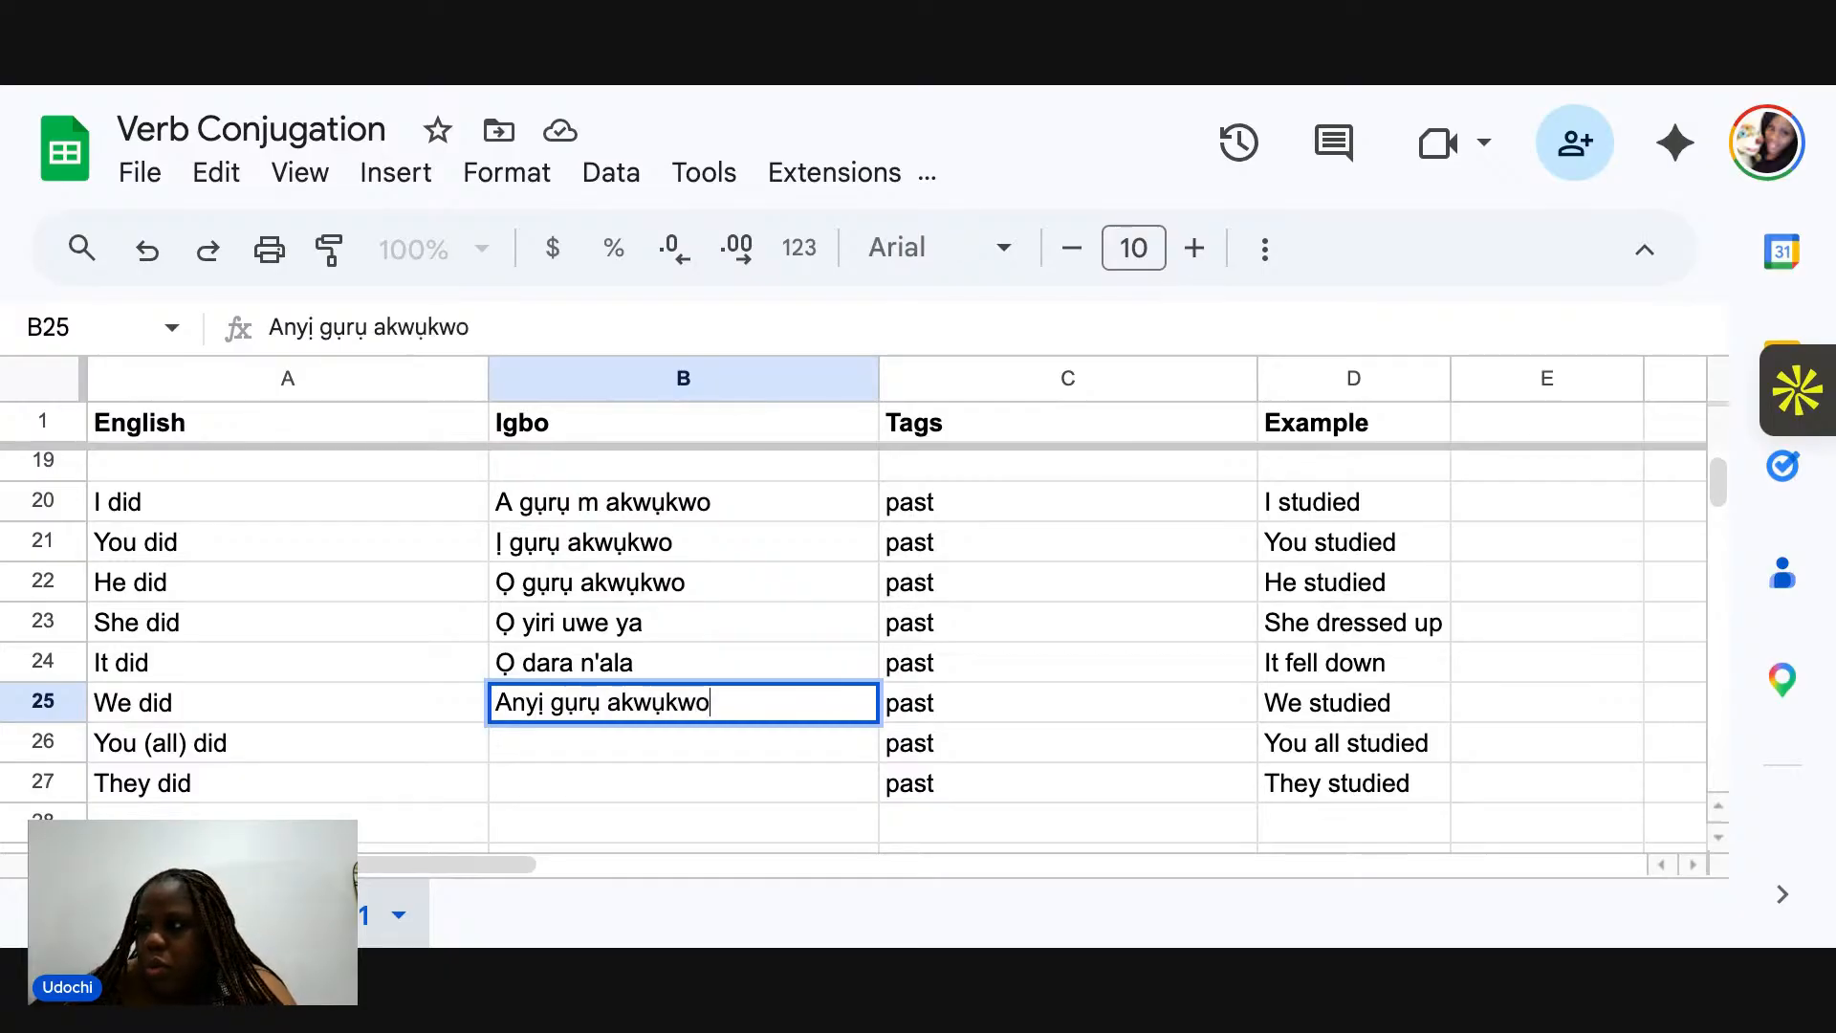
key("Return")
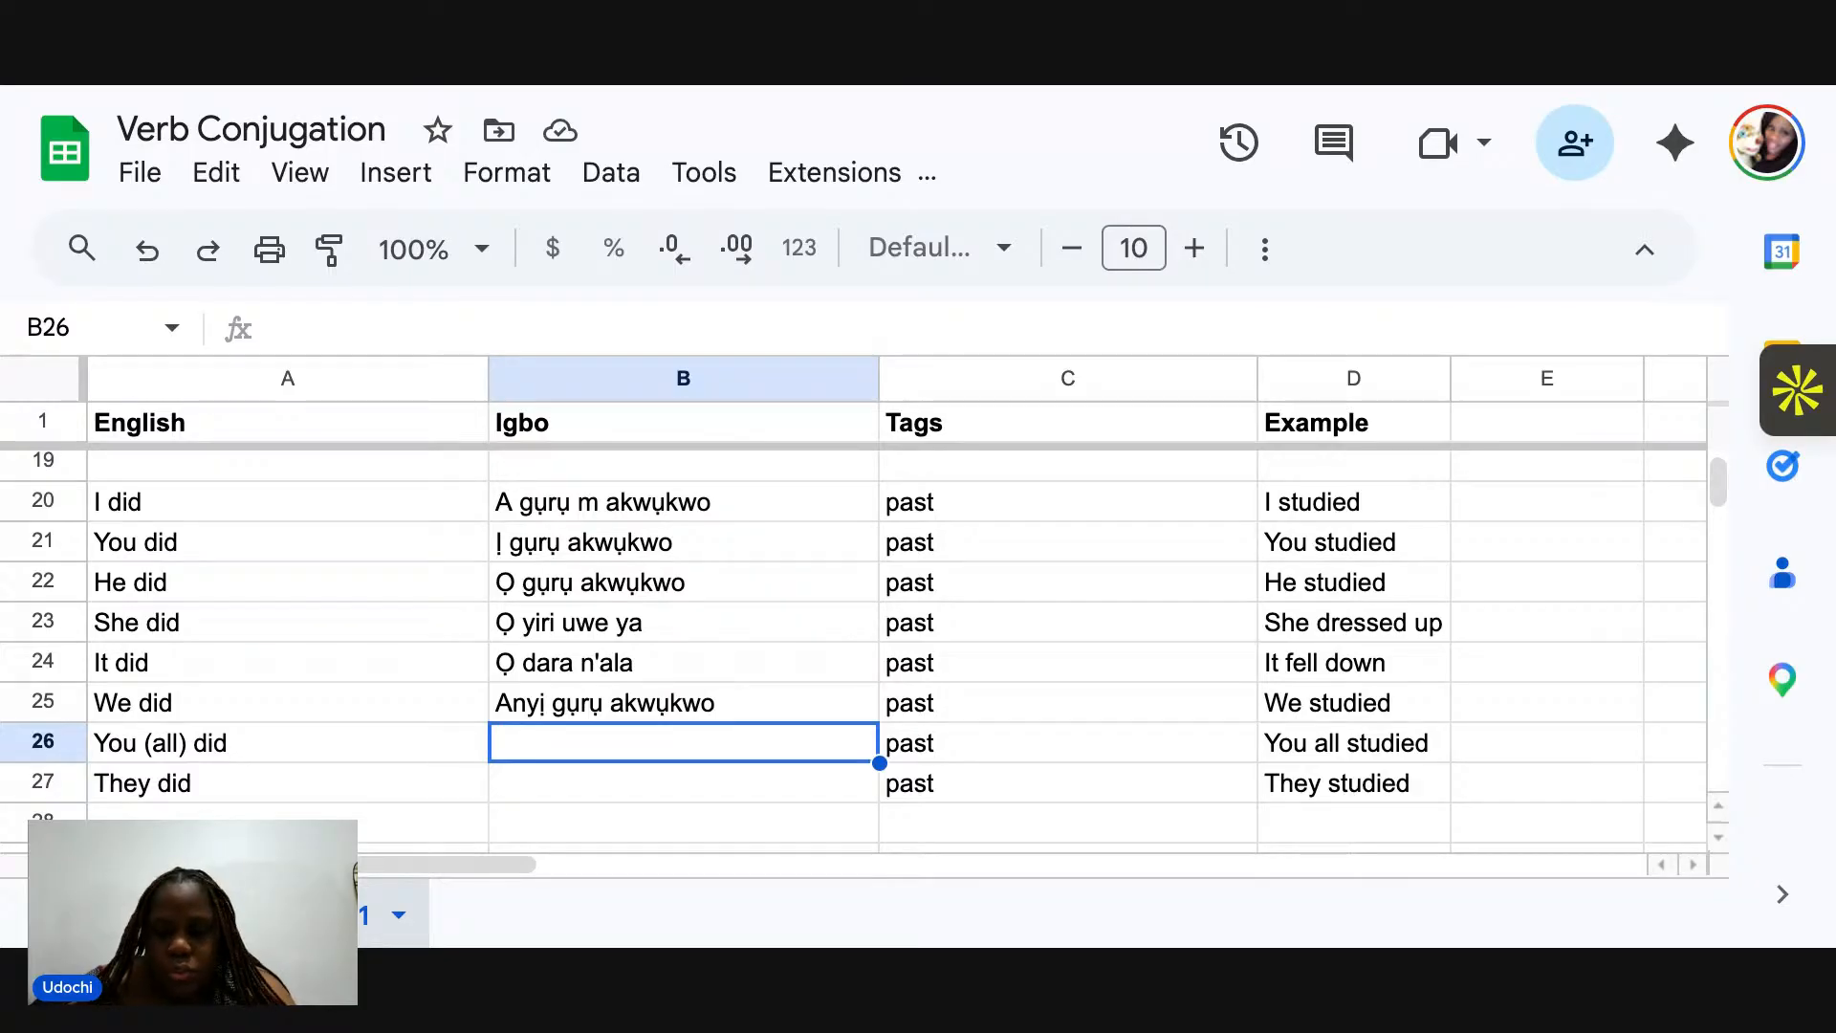
Enter "Ụnụ gụrụ akwụkwo" as the Igbo translation for the "You (all) did" row in B26.
type("Ụnụ g")
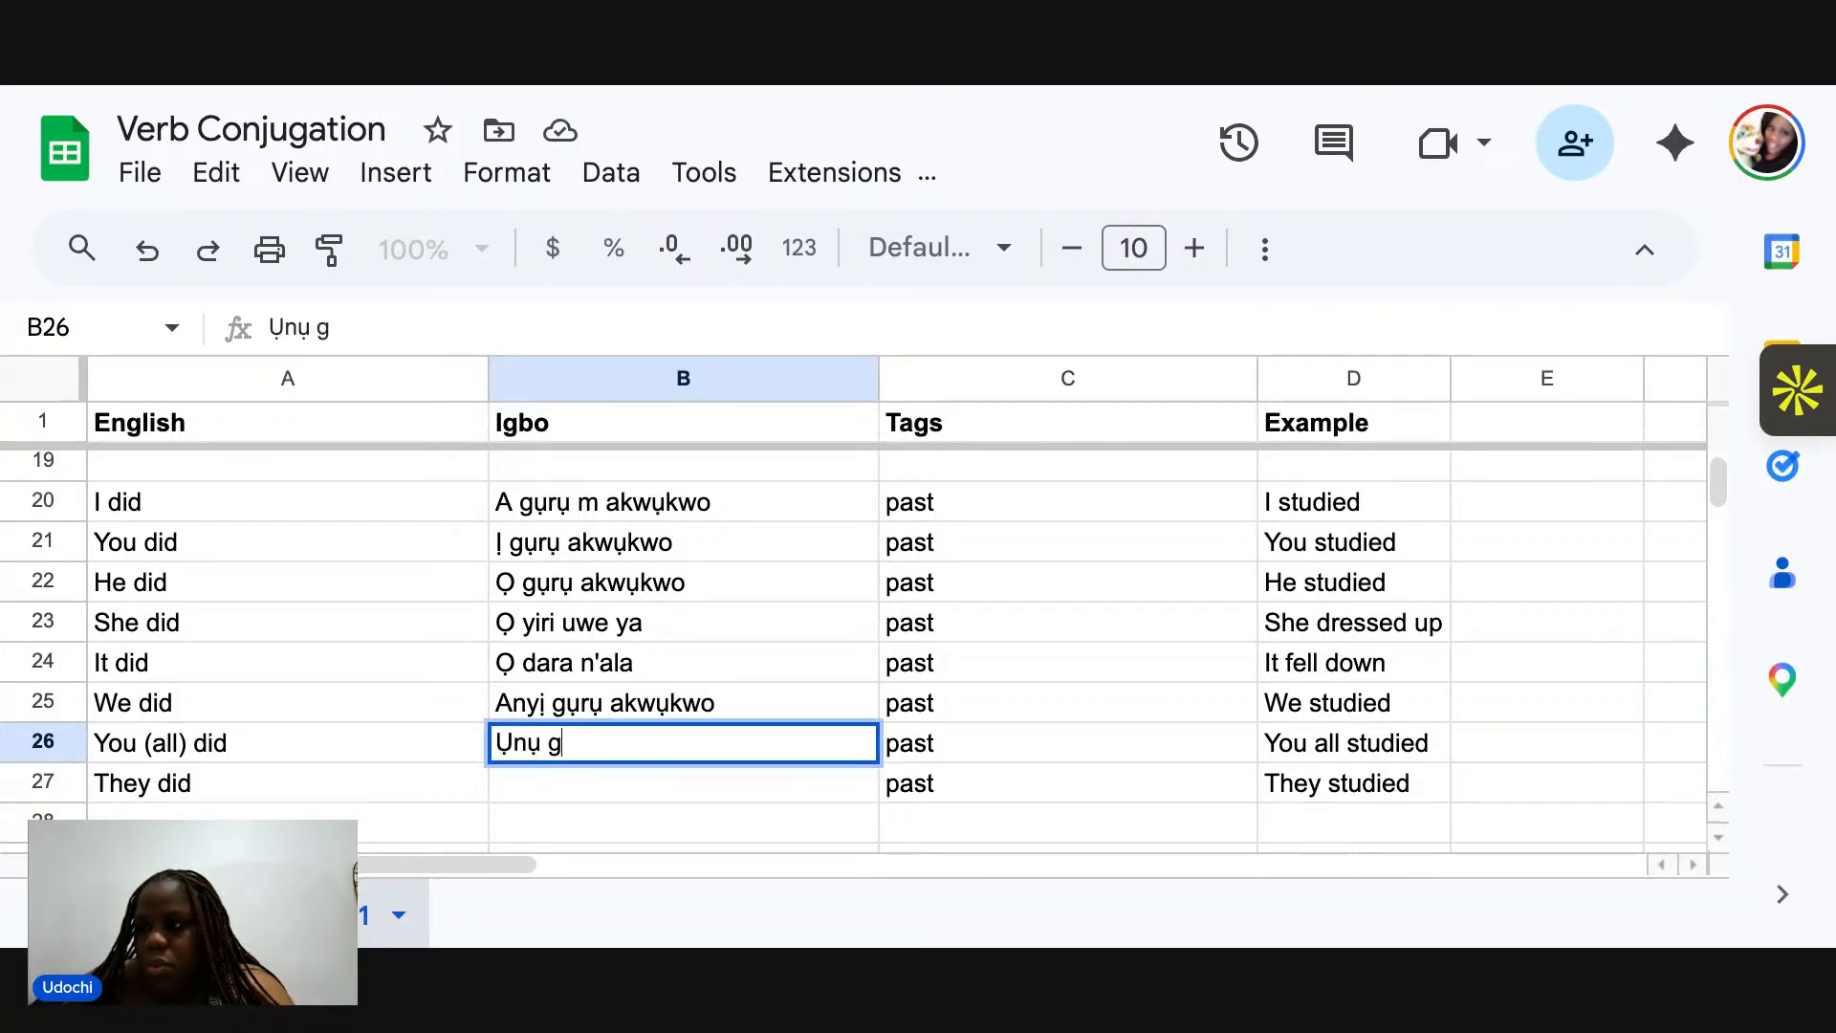
type("ụr")
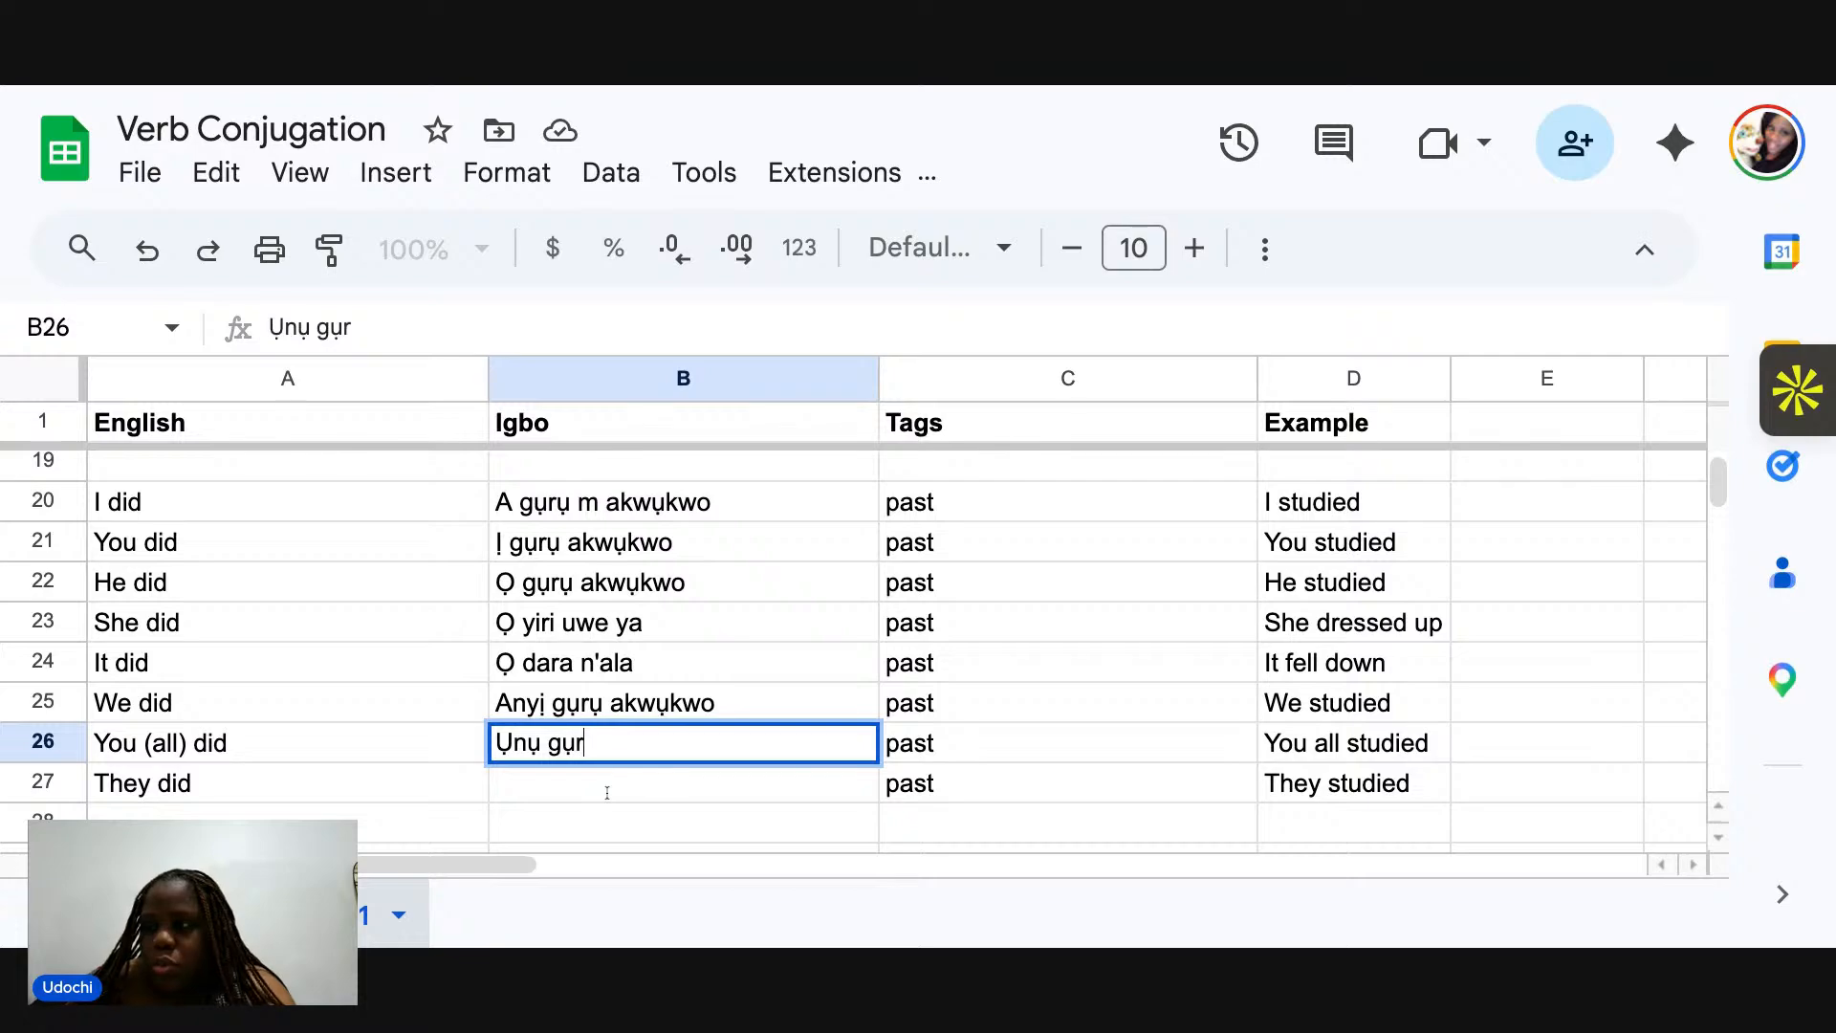
type("ụ akw")
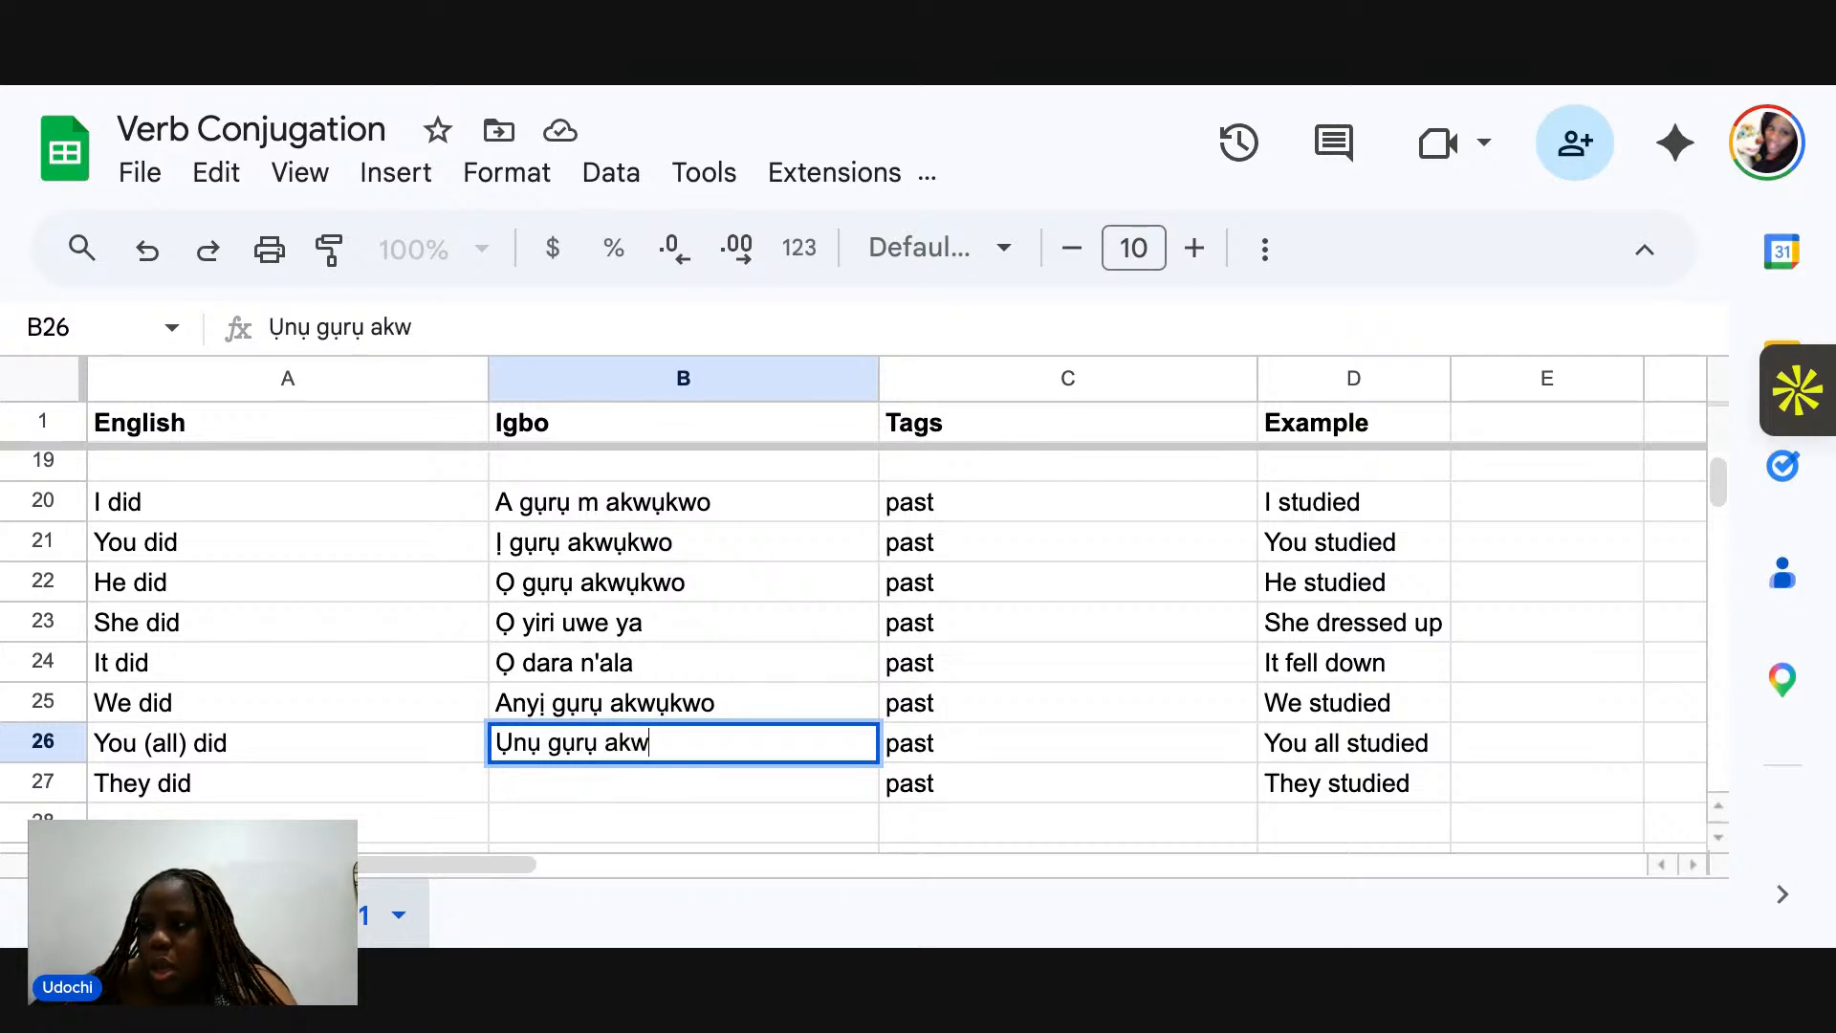
type("ụkwo")
key("Return")
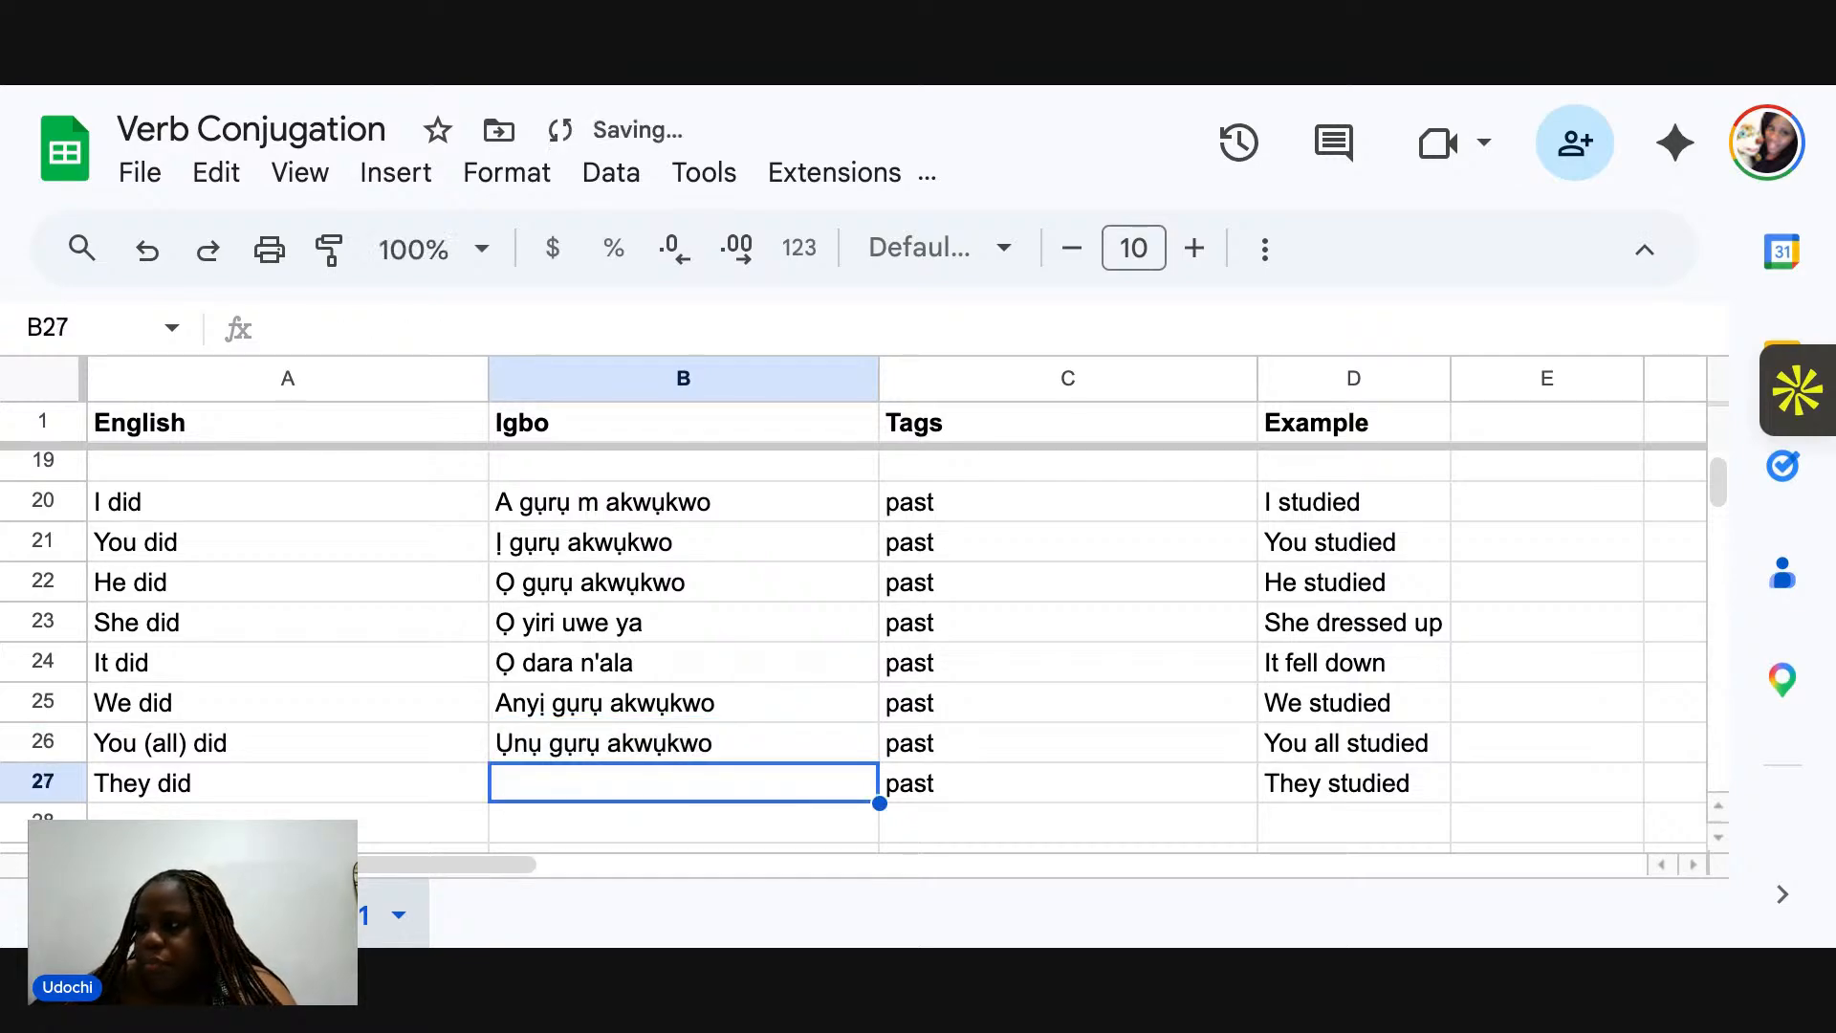
Enter "Ha gụrụ akwụkwo" as the Igbo translation for the "They did" row in B27.
type("Ha g")
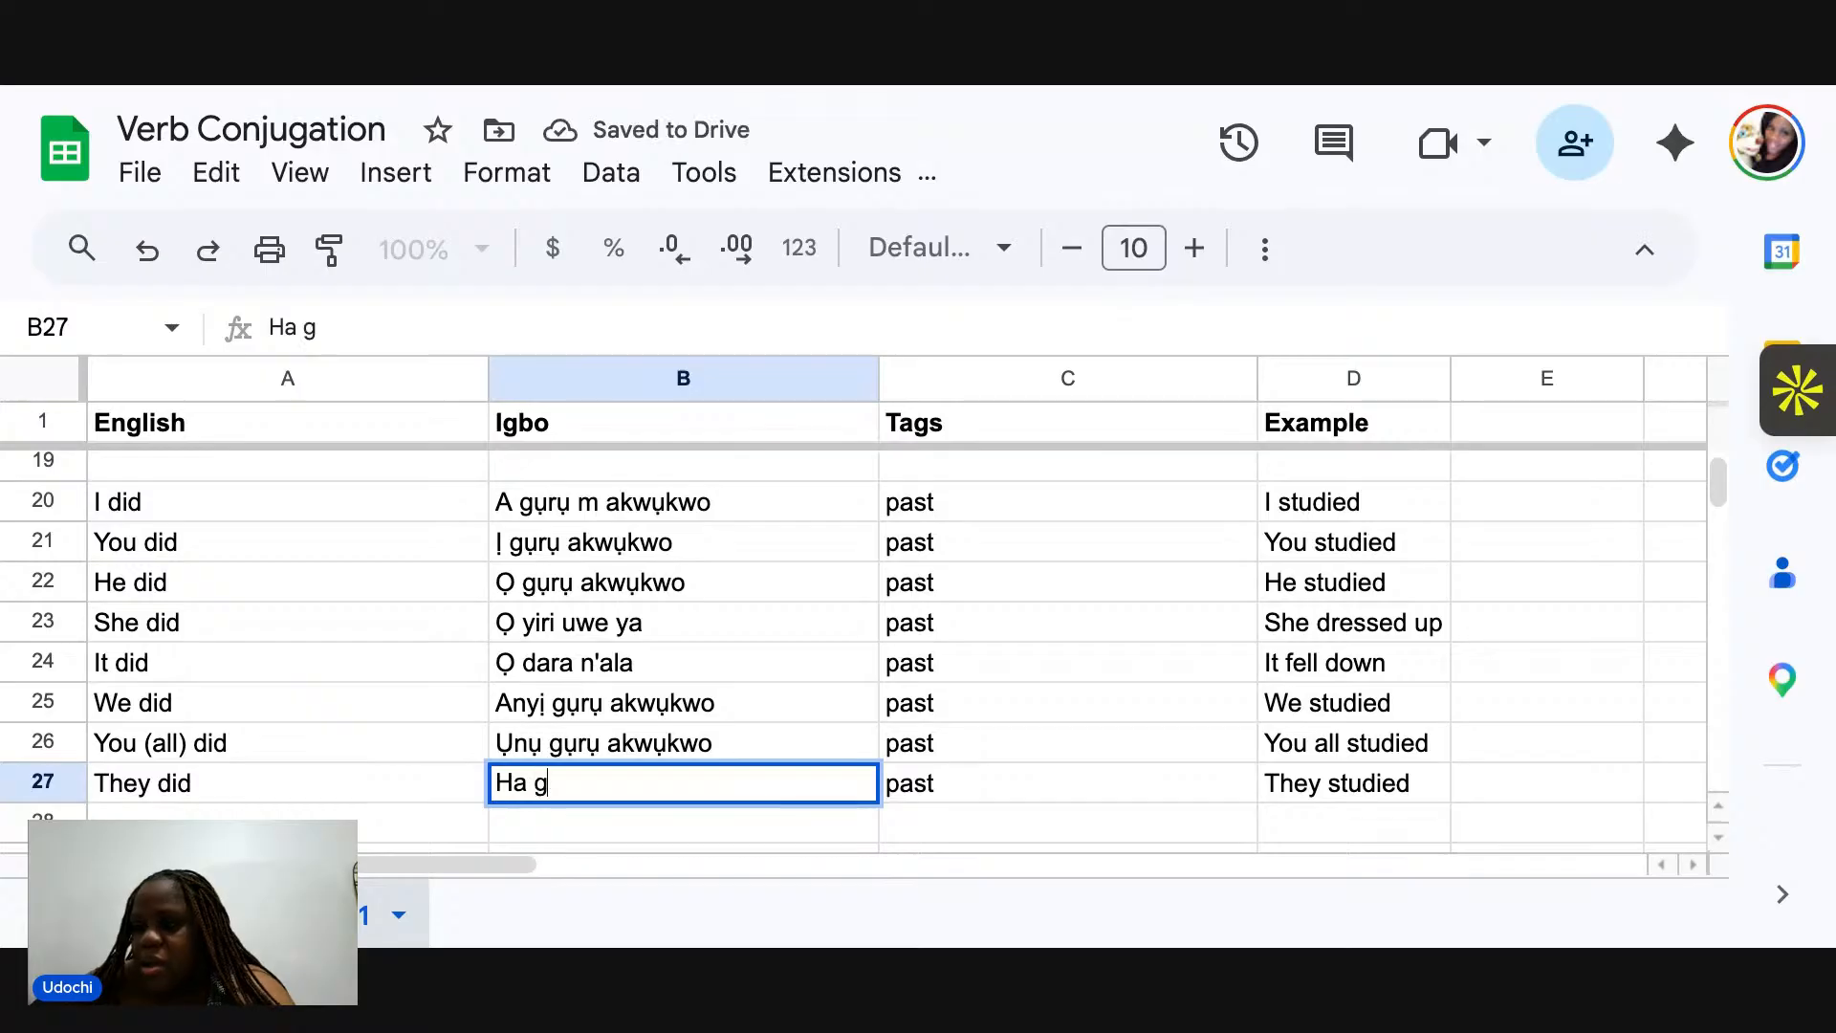
type("ụrụ")
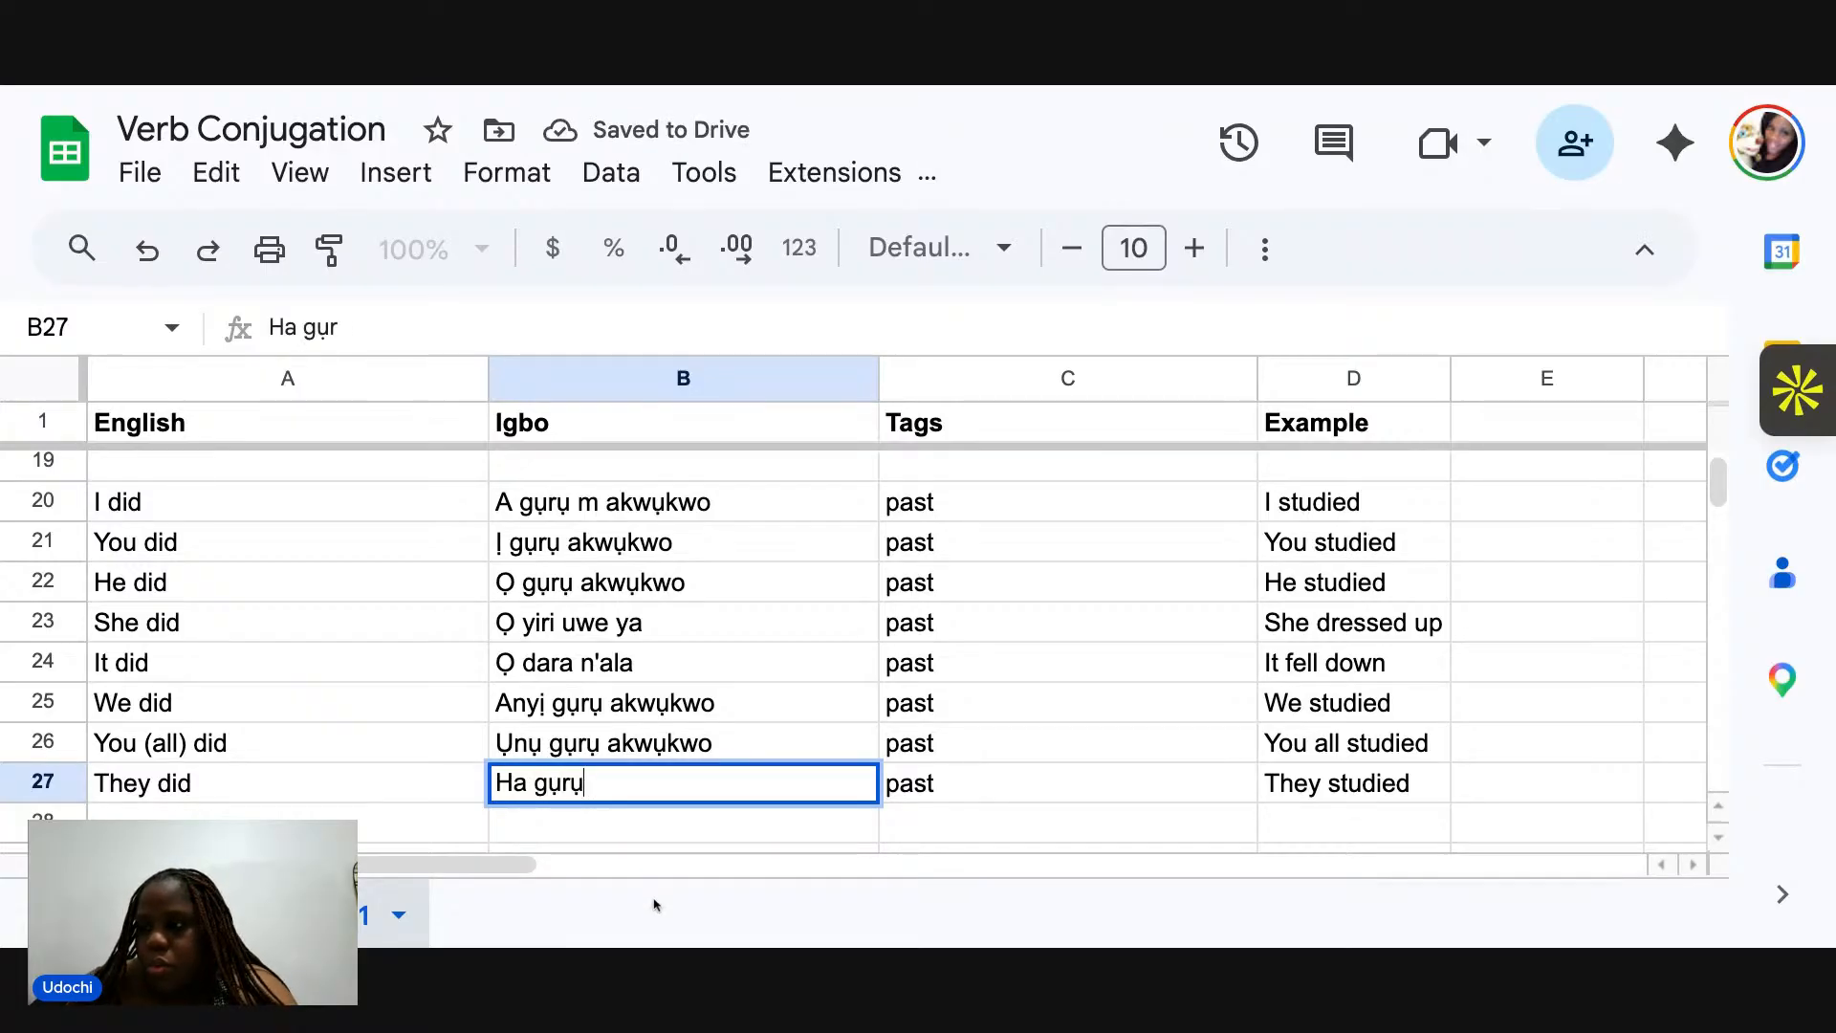
type(" akwụkwo")
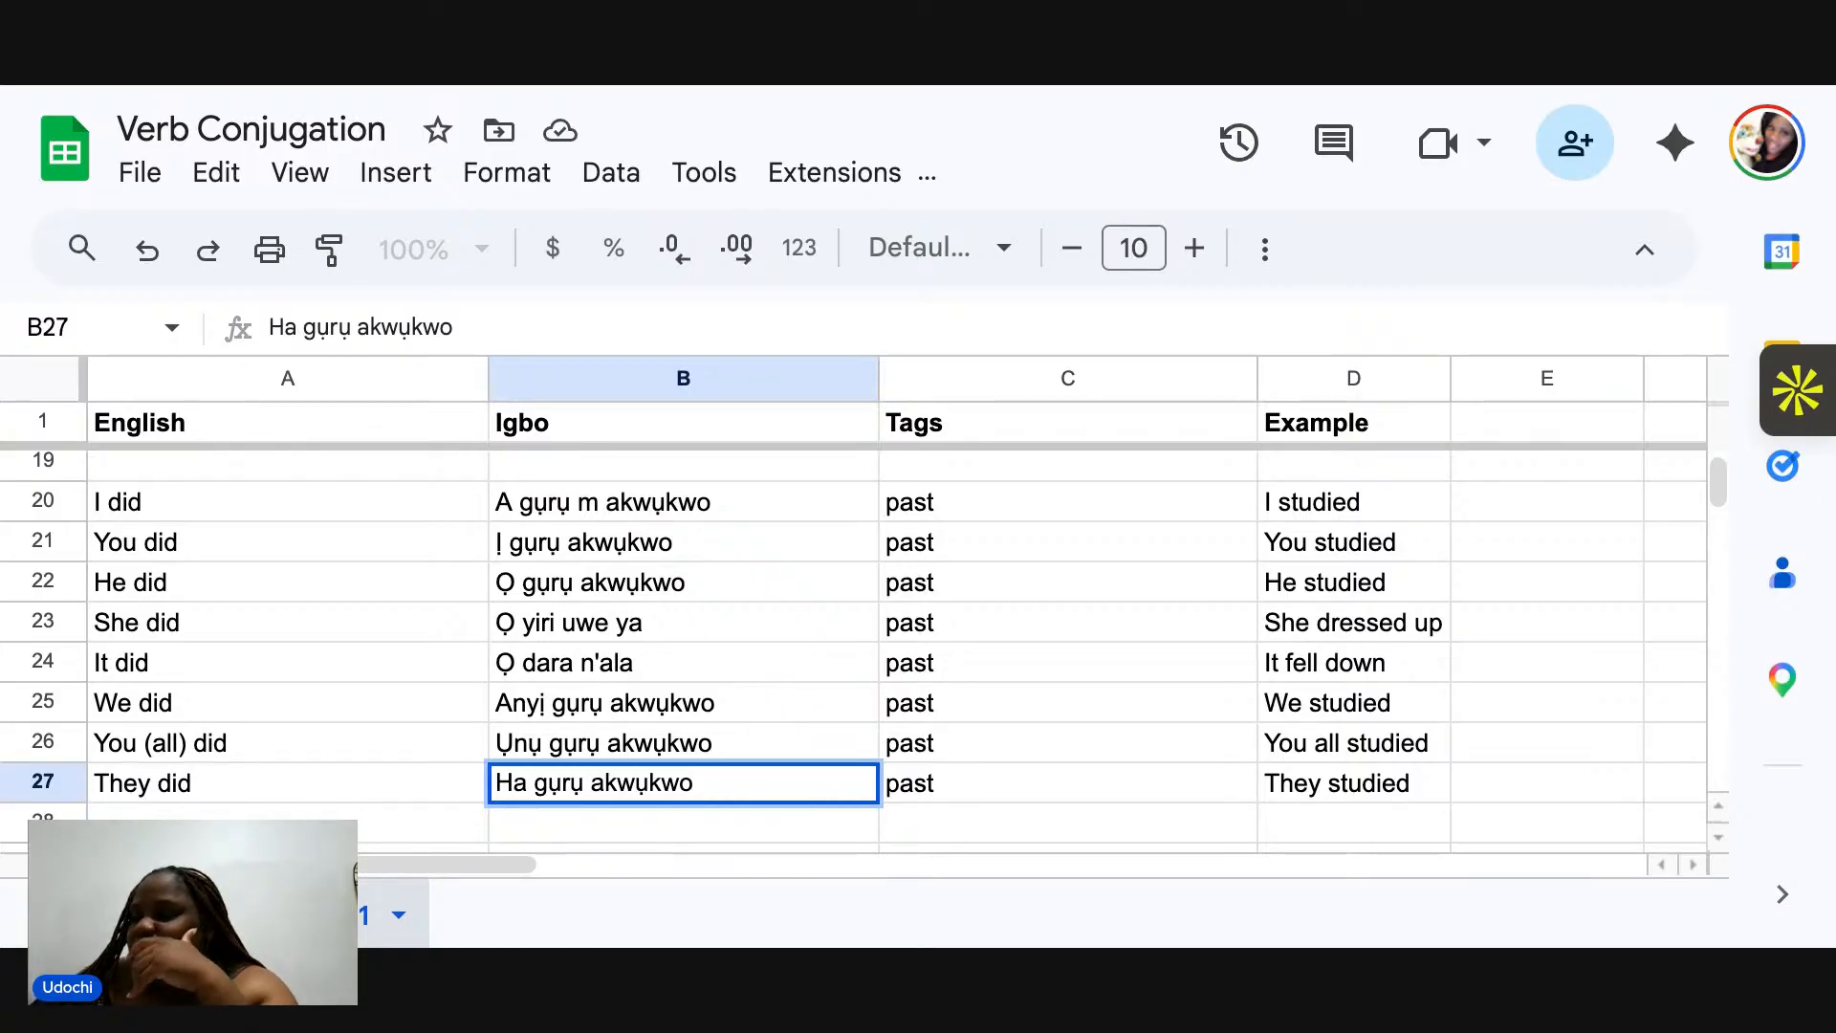
Compare the Igbo imperfect sentences in rows 11 to 18 with the past-tense entries below them.
scroll(853, 646, "up", 3)
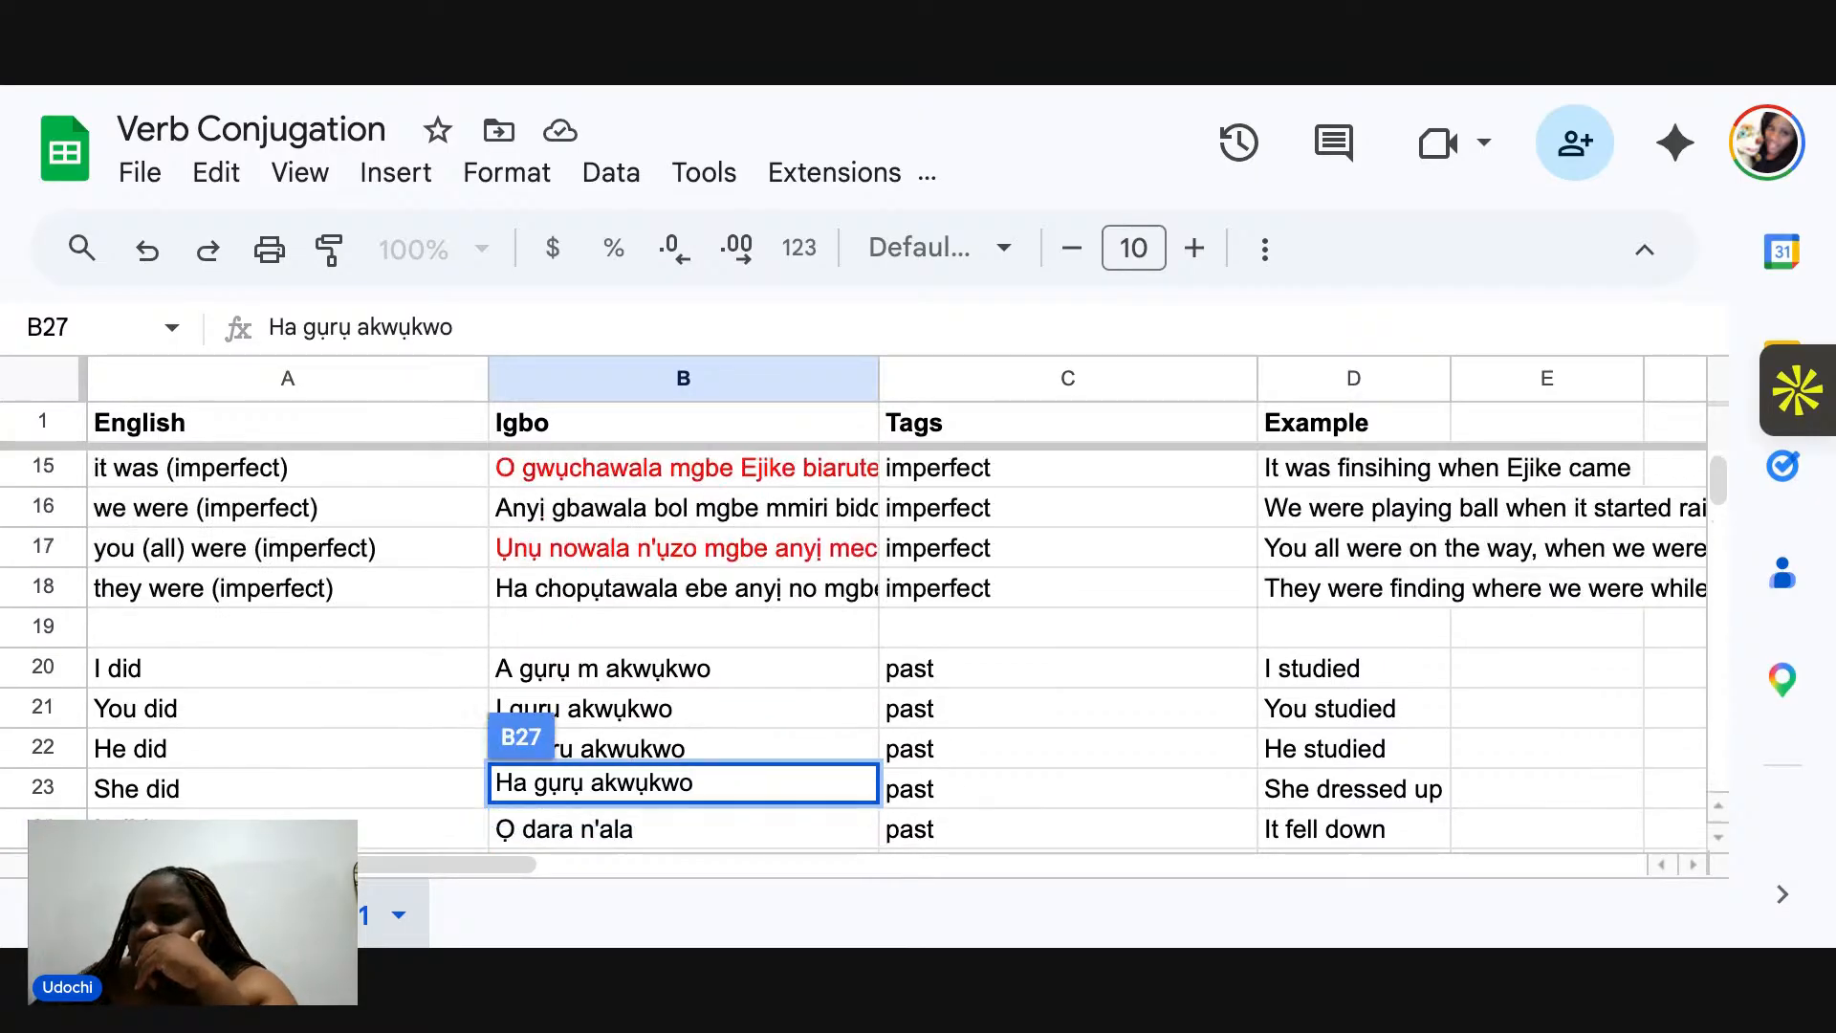
scroll(853, 650, "up", 2)
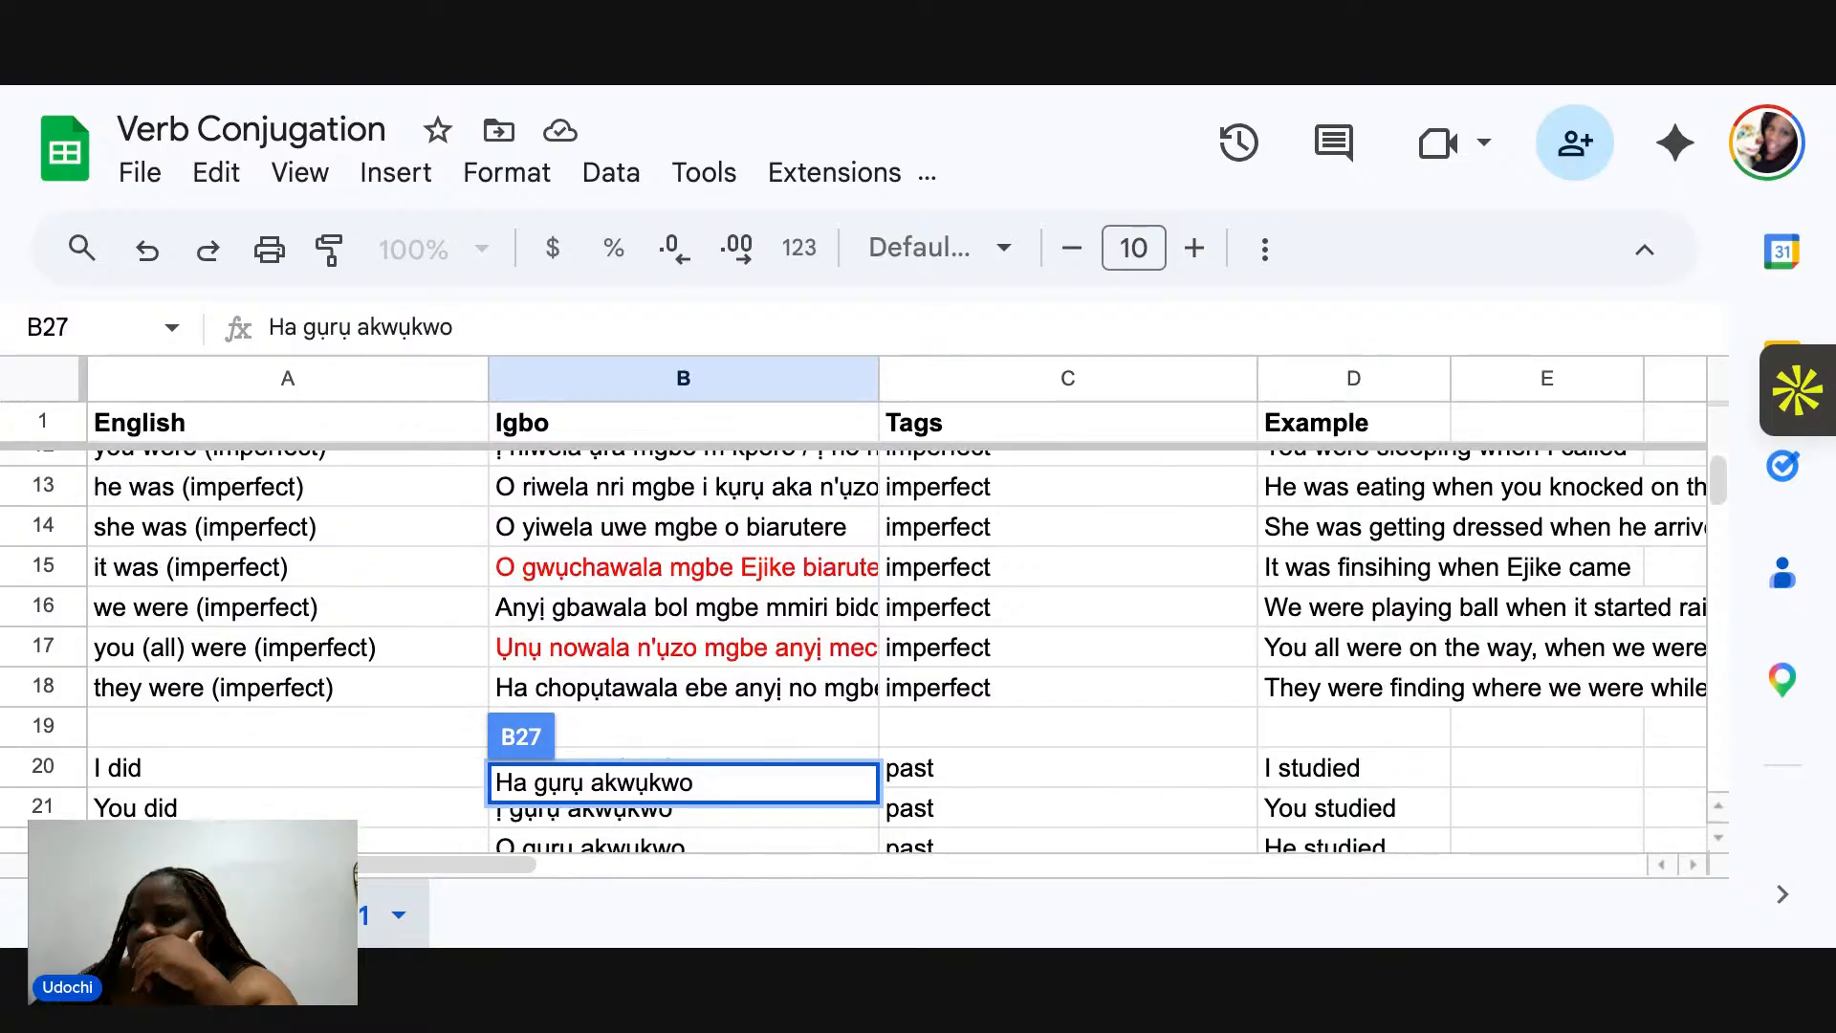
scroll(853, 650, "up", 1)
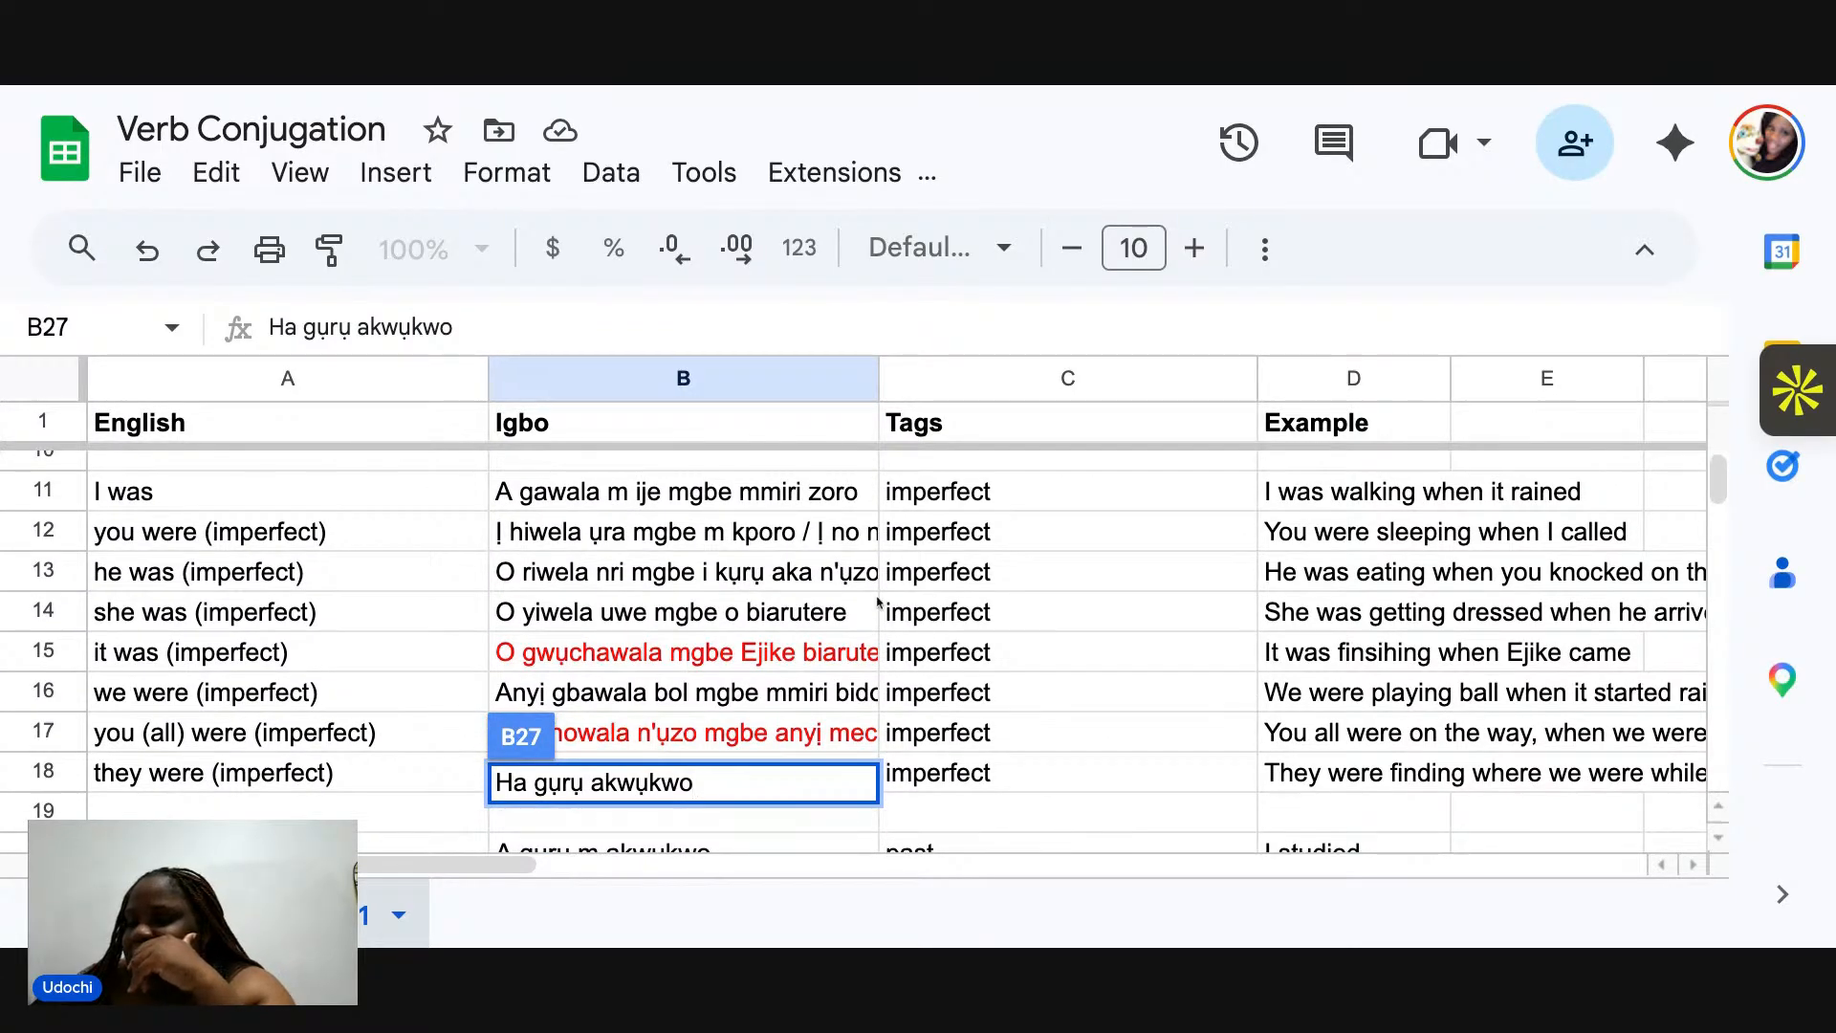
left_click(790, 624)
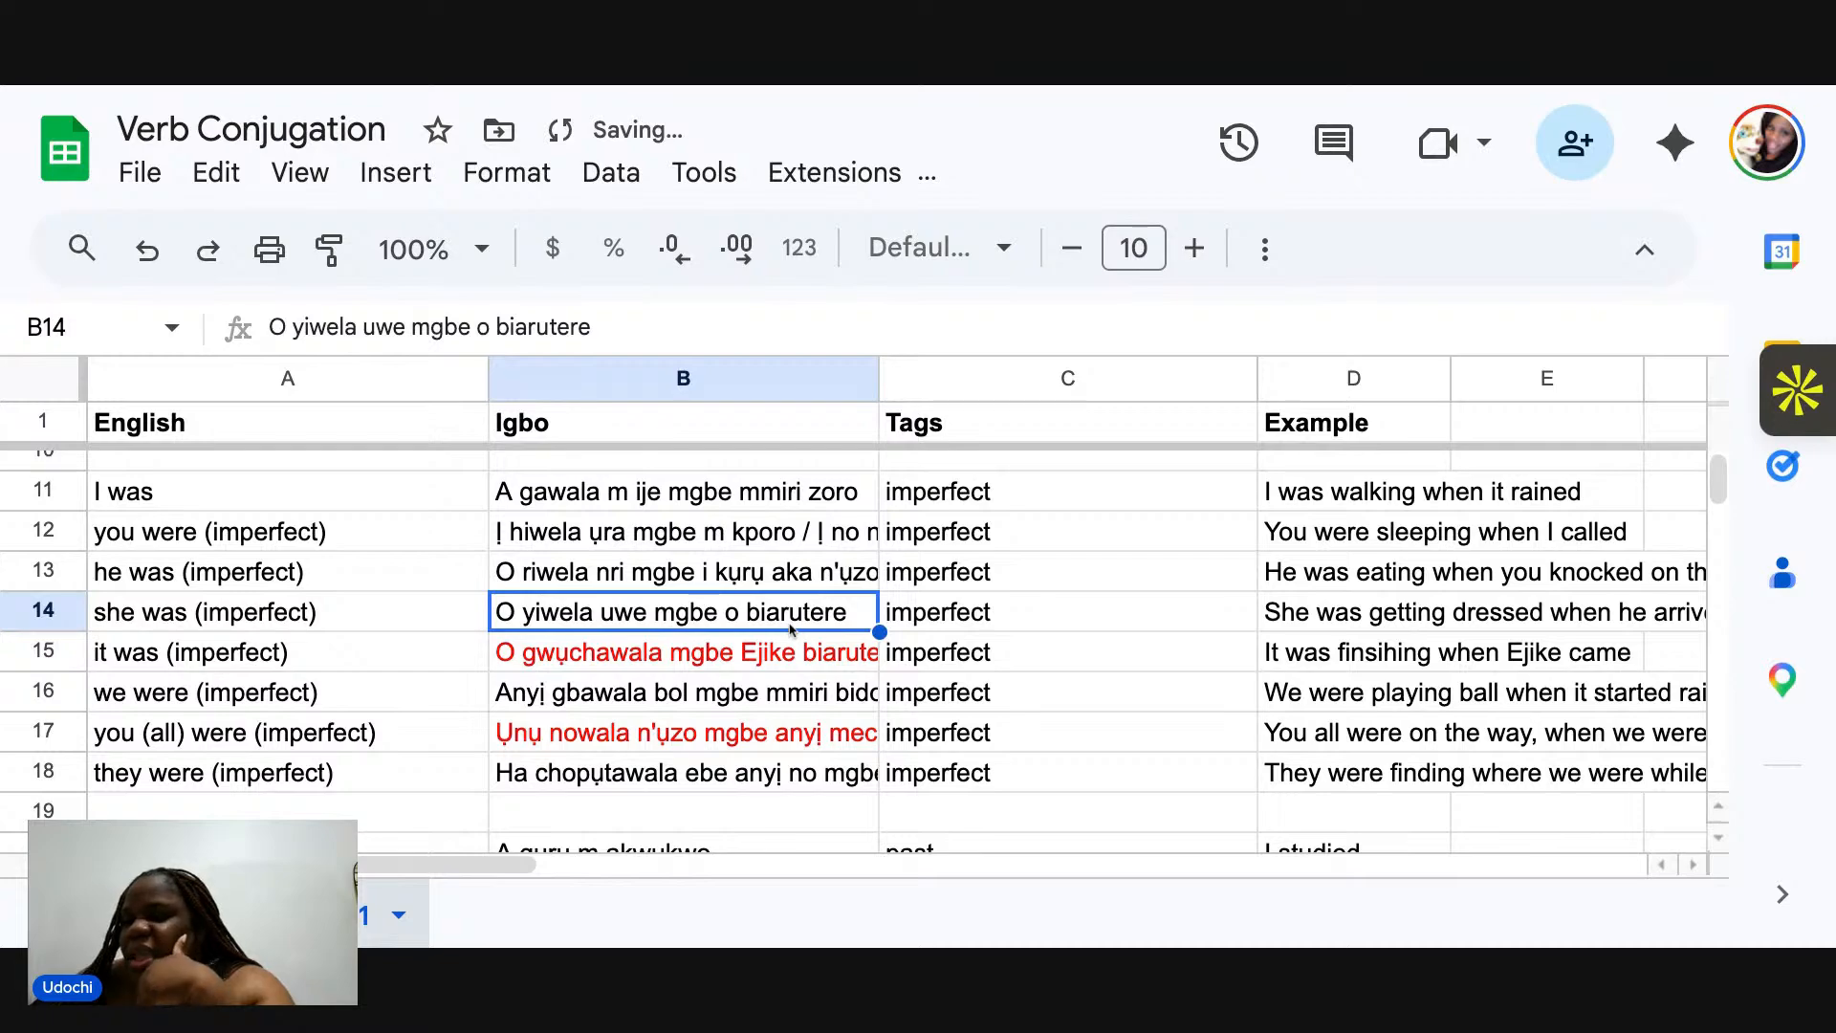
scroll(790, 629, "down", 4)
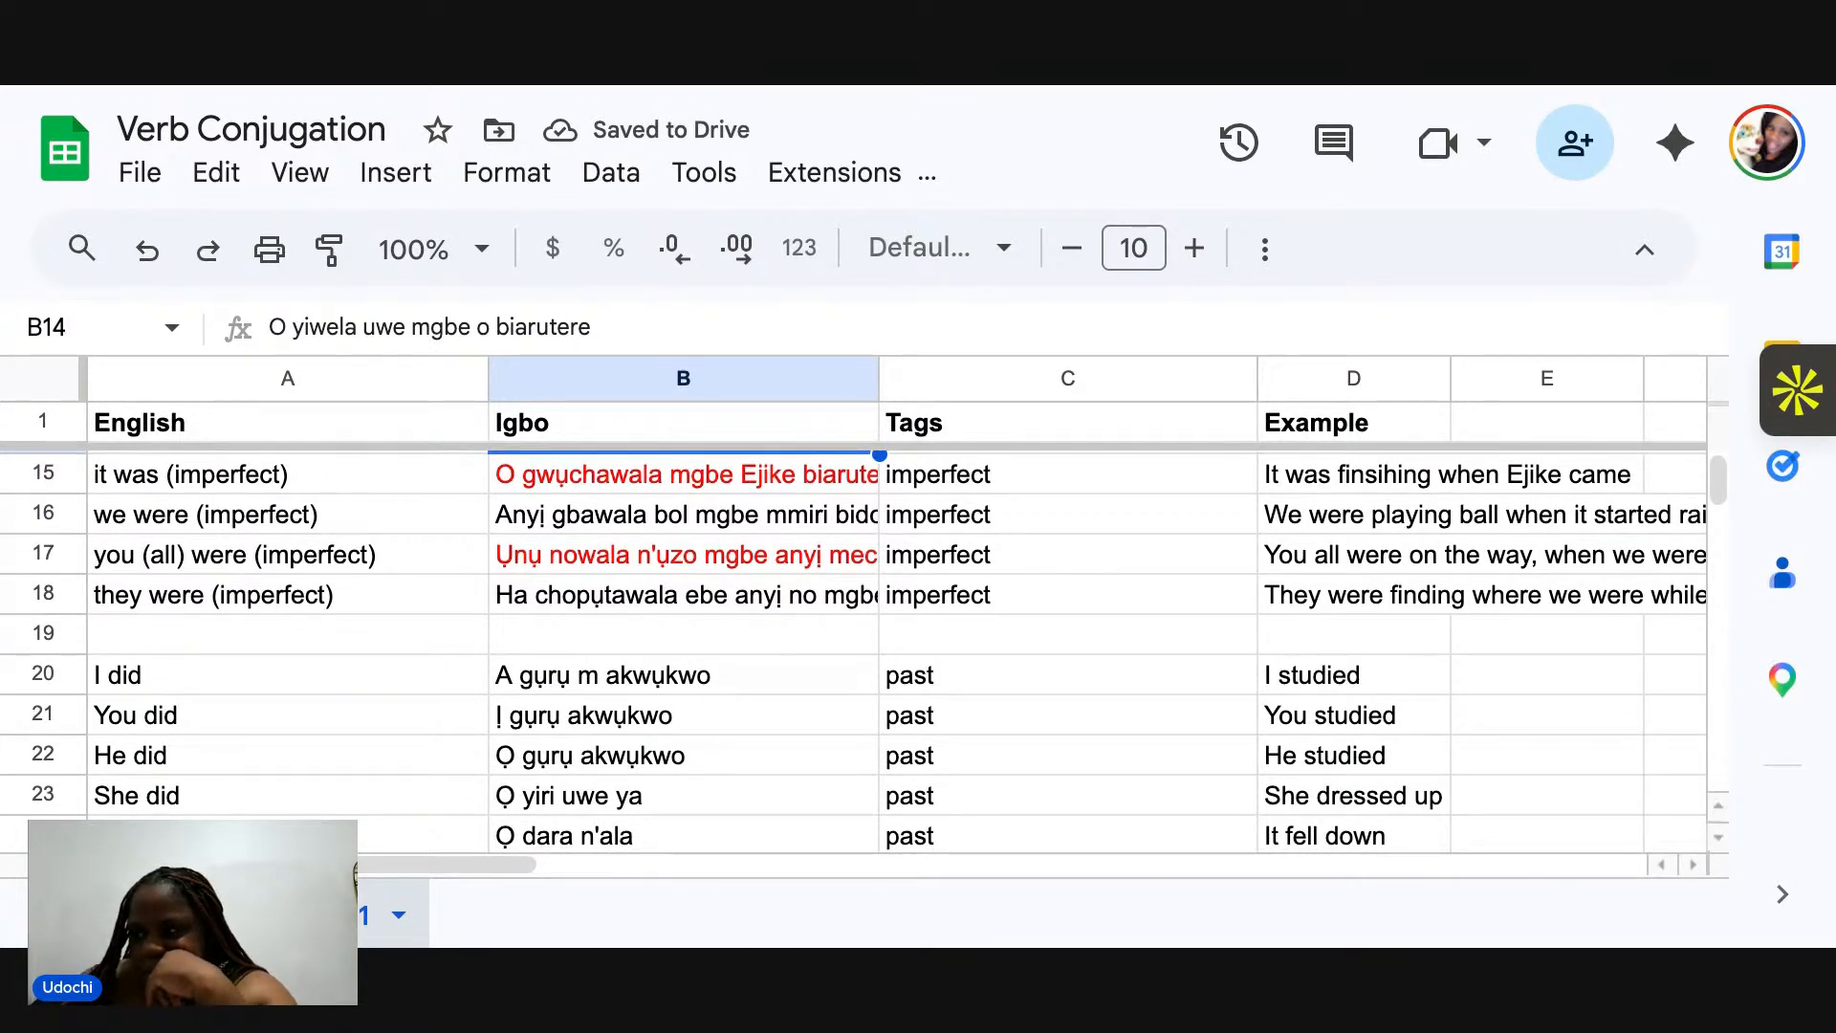
scroll(852, 651, "down", 1)
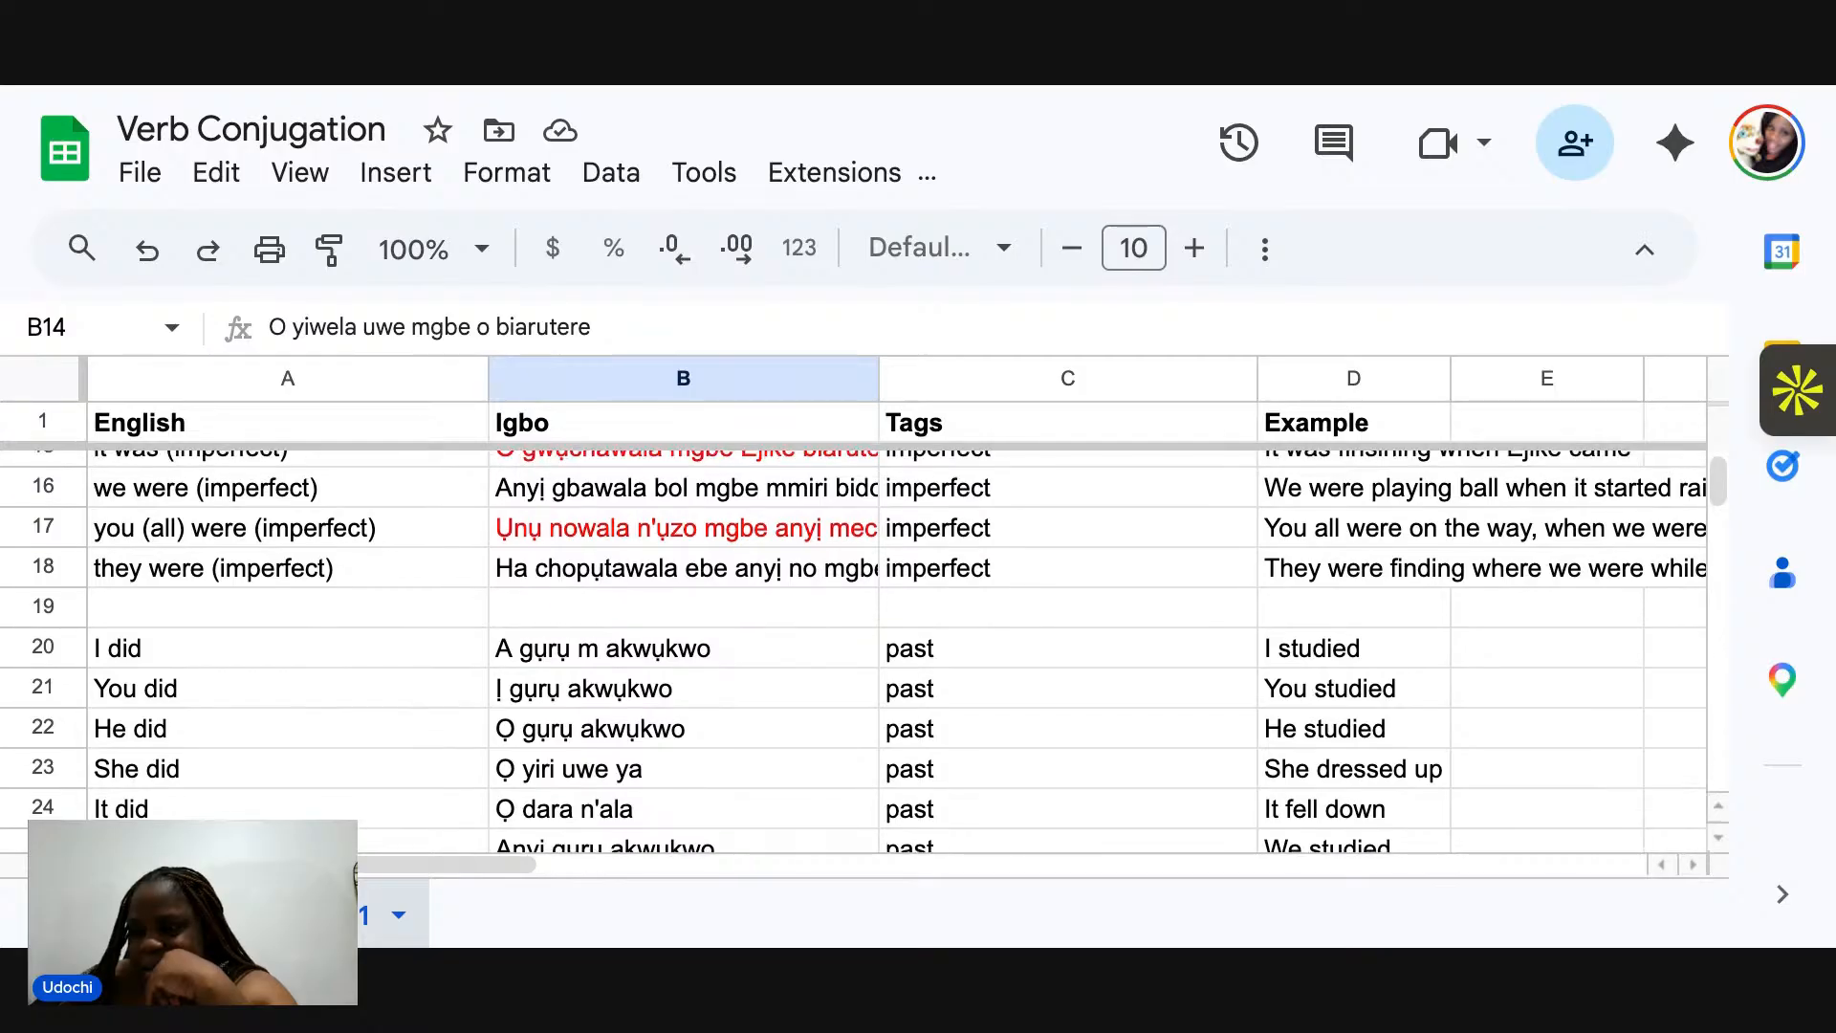
scroll(853, 651, "up", 5)
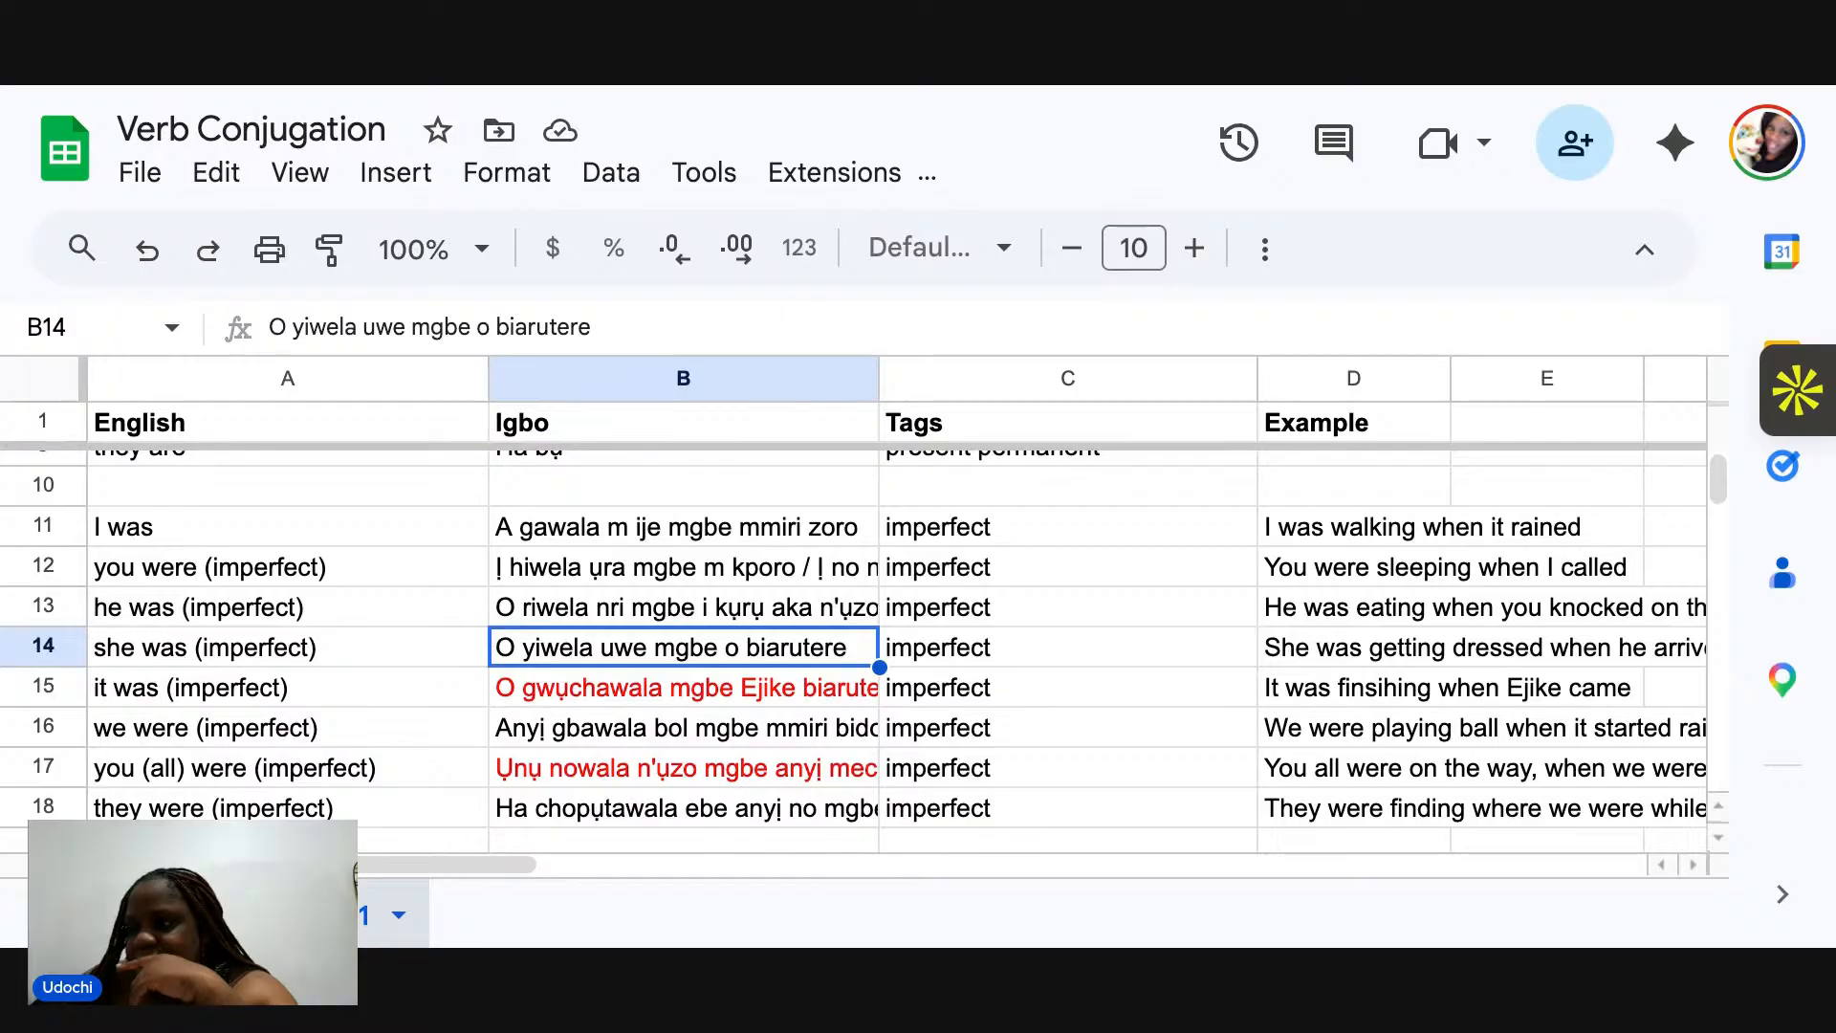
scroll(853, 651, "down", 5)
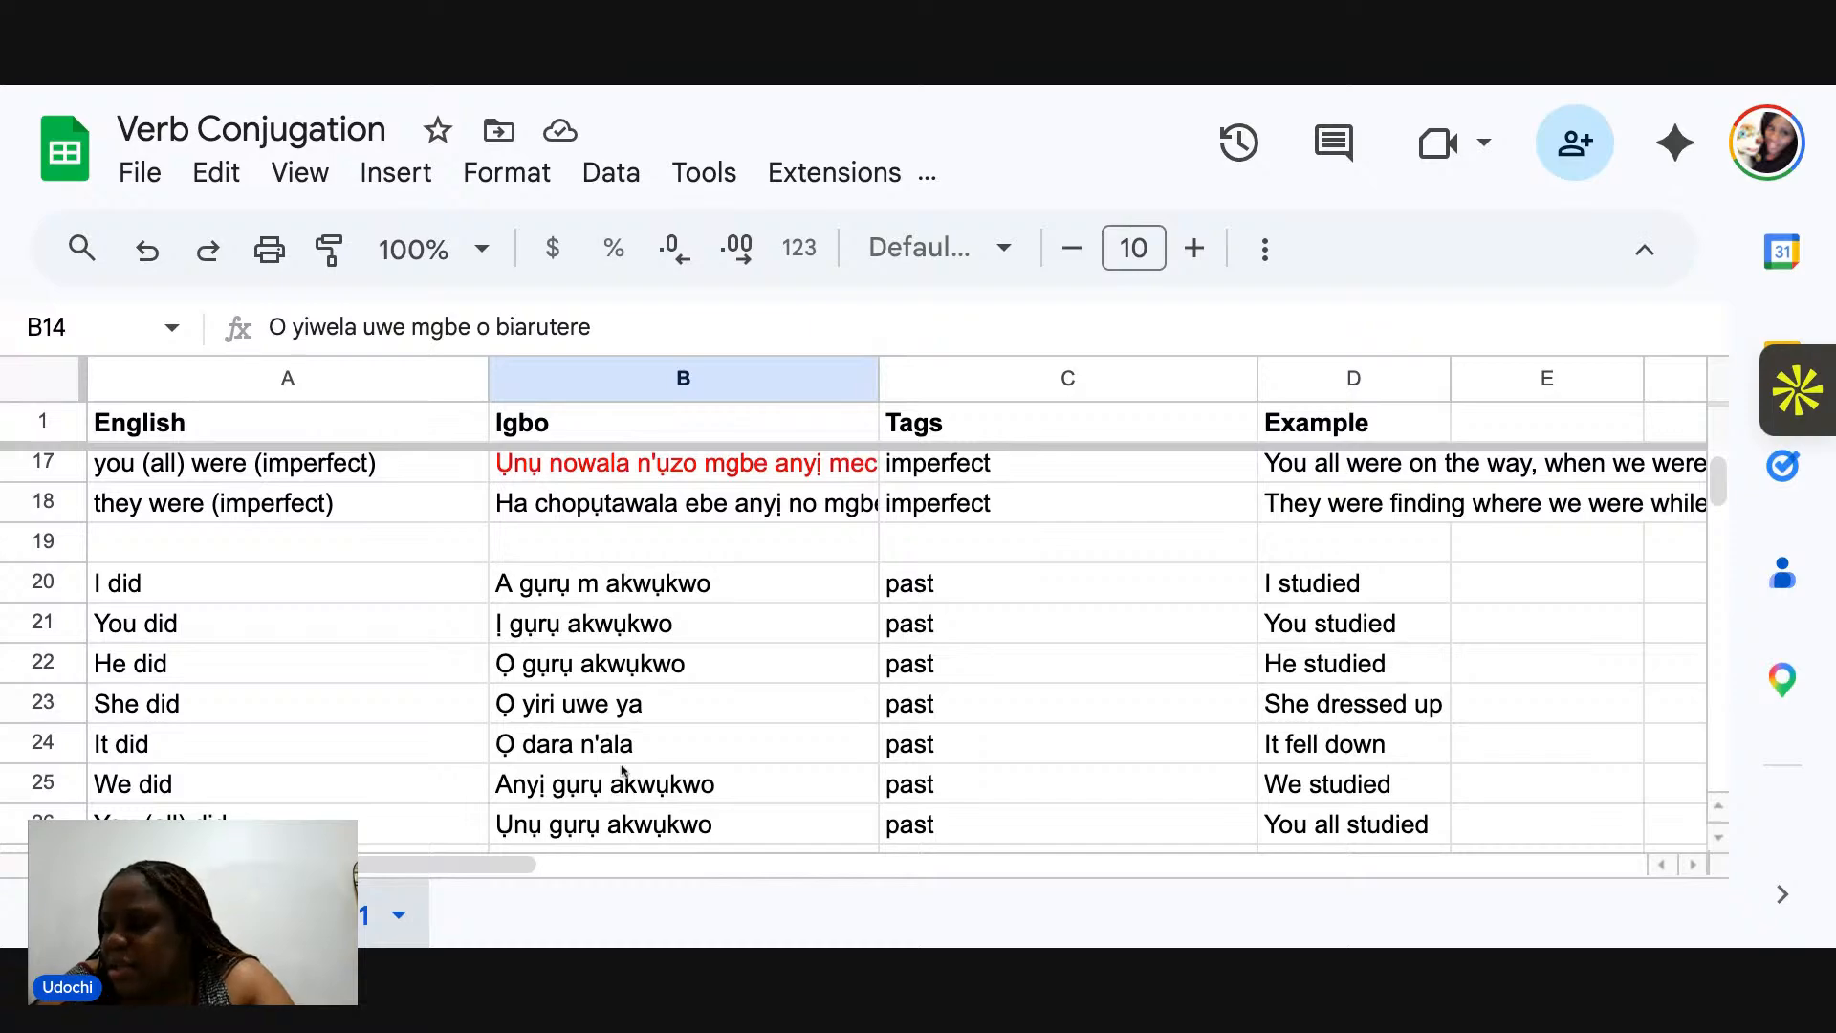
Look through the remaining tense sections below the past-tense rows, down to the "used to" entries.
scroll(622, 770, "down", 7)
scroll(622, 770, "down", 9)
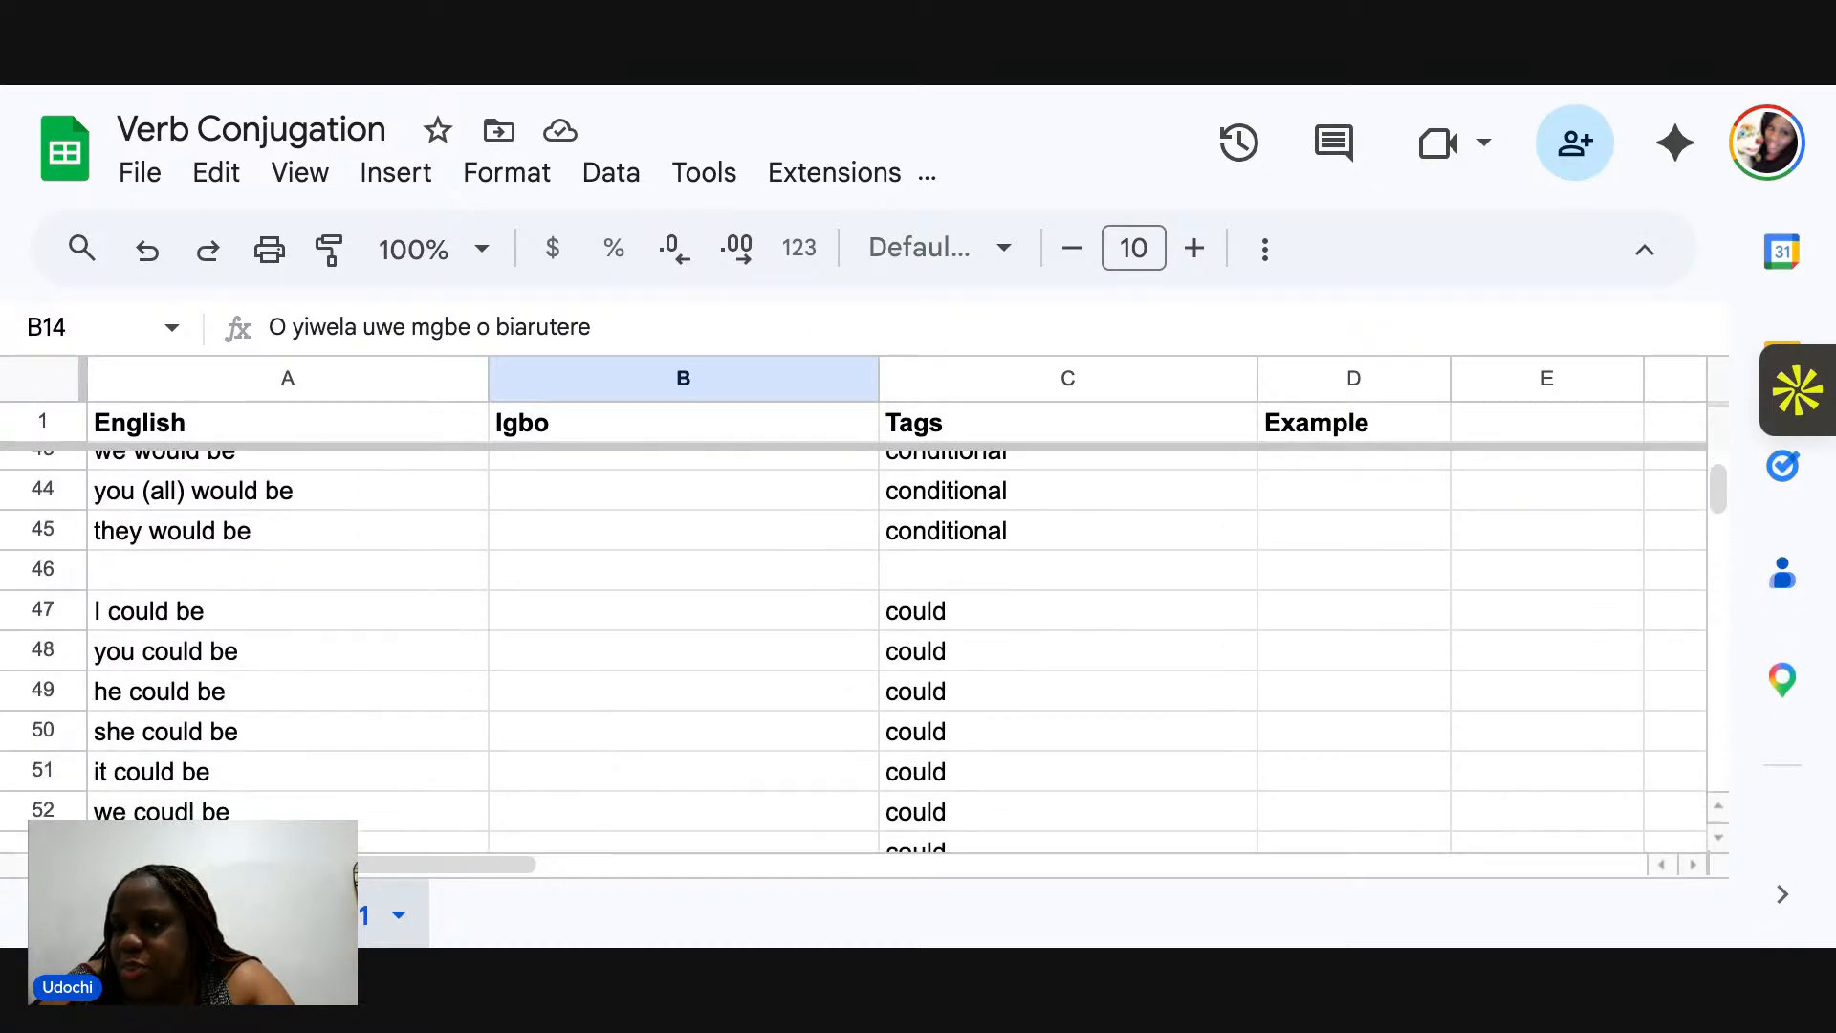
scroll(861, 651, "down", 2)
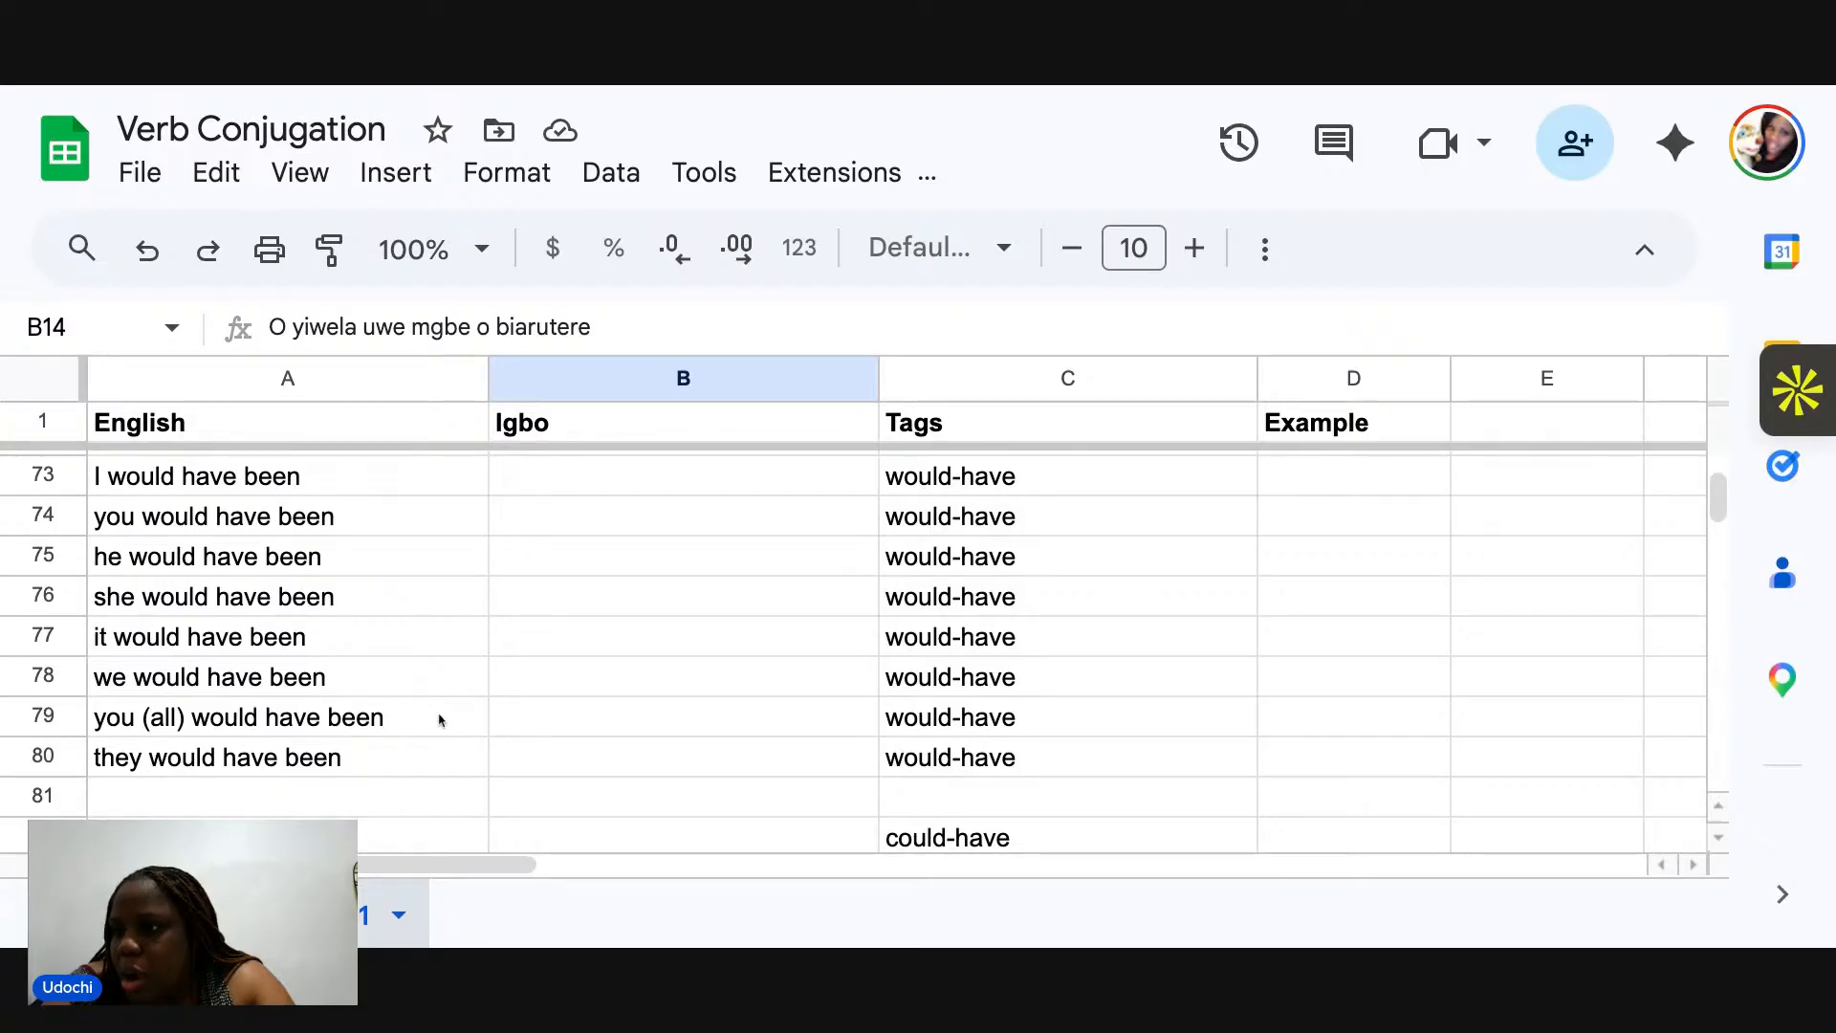
scroll(439, 712, "up", 1)
scroll(442, 718, "down", 1)
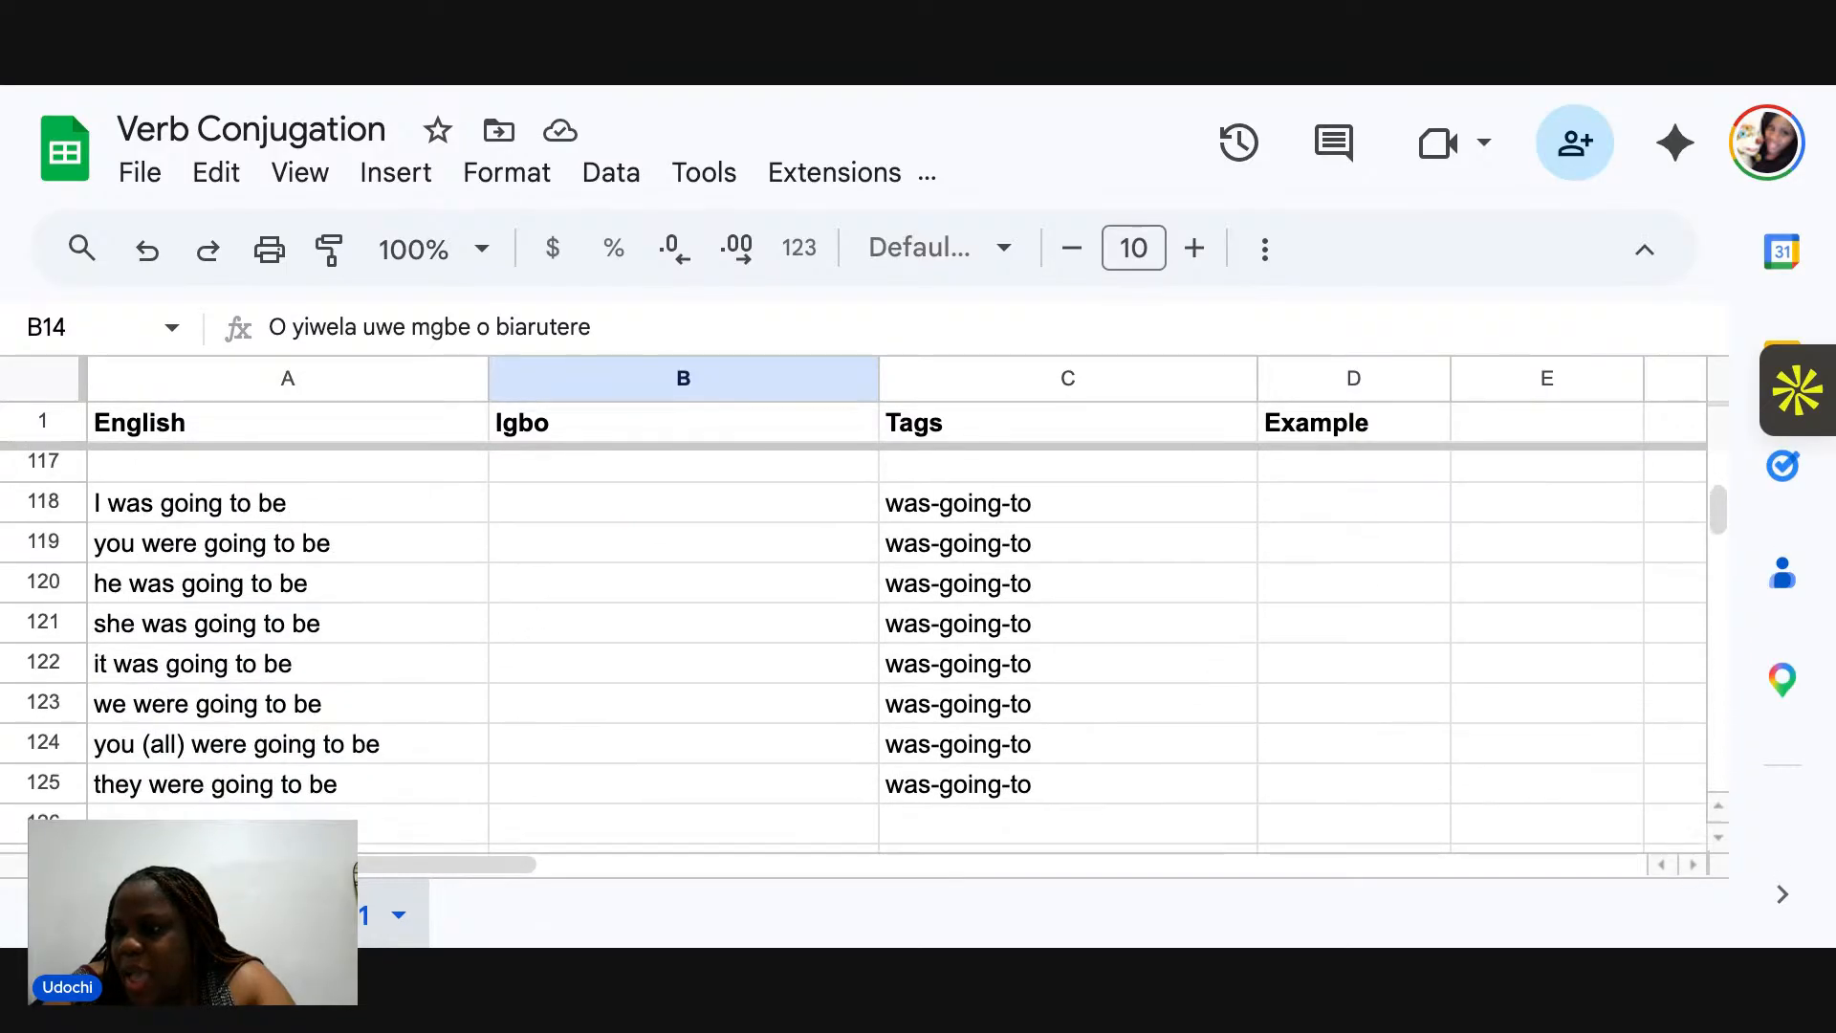
scroll(812, 650, "down", 1)
scroll(813, 650, "up", 1)
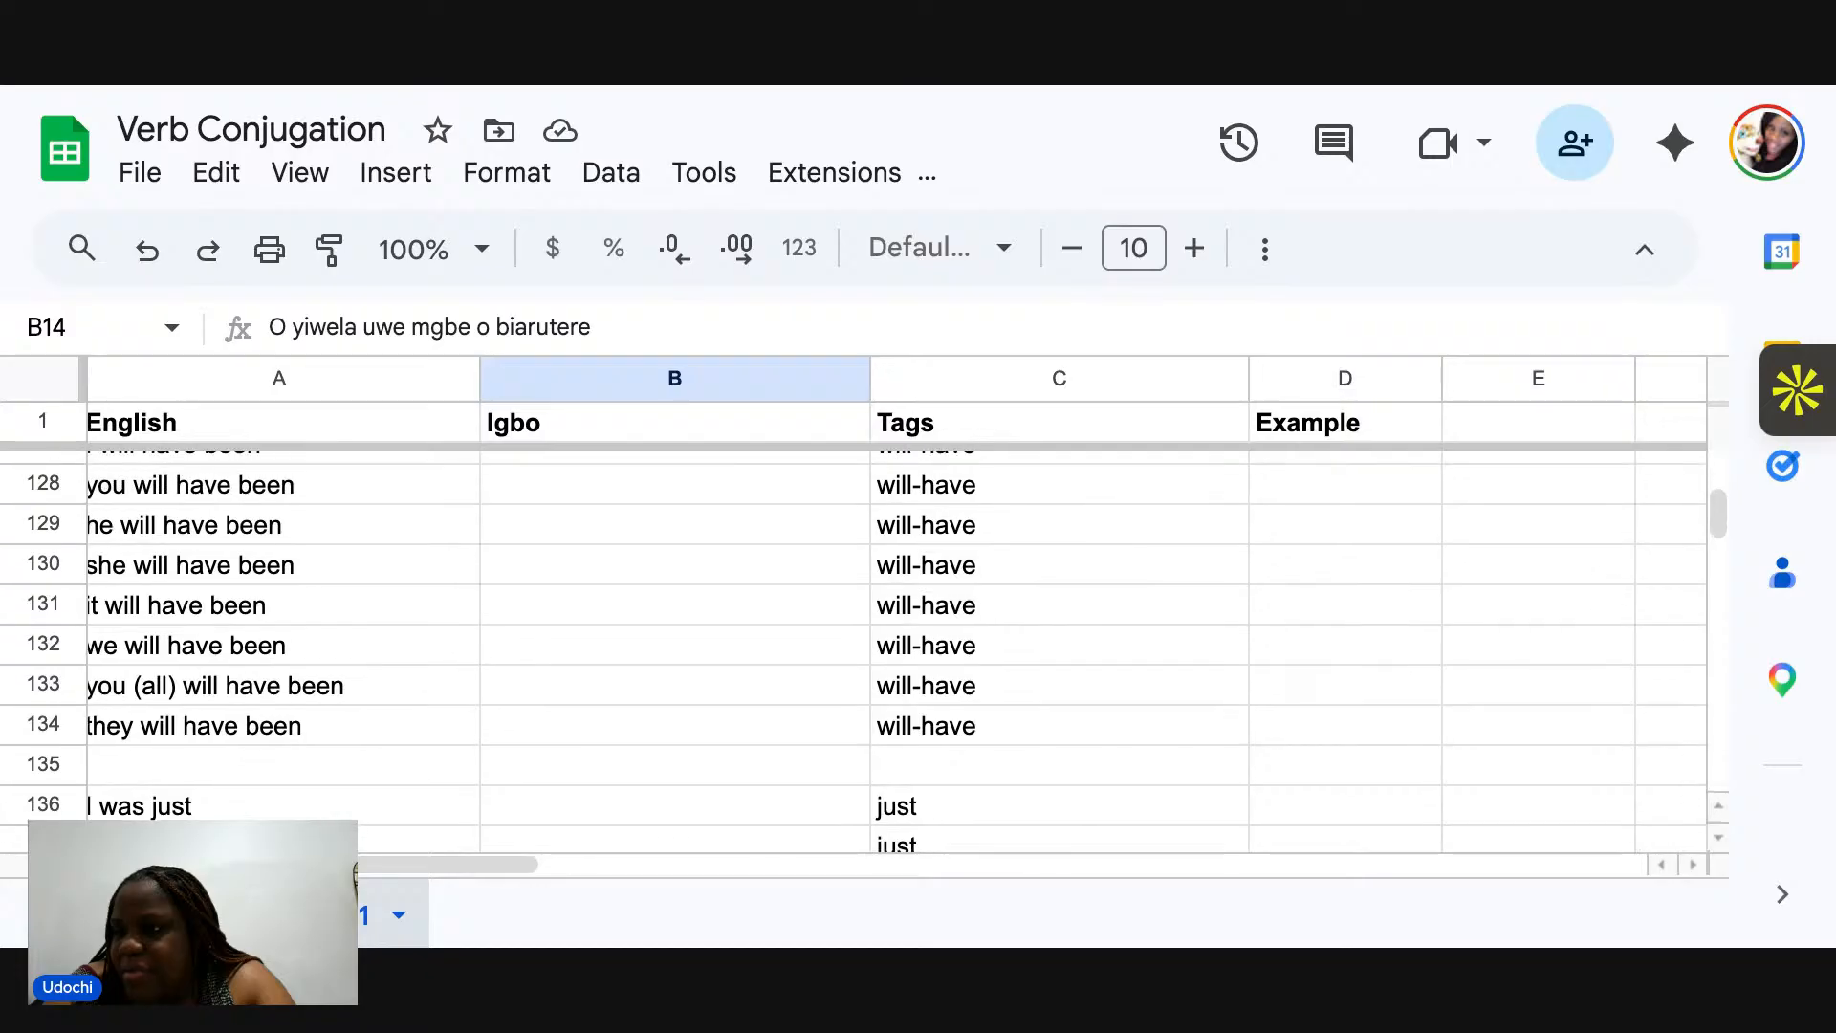
scroll(813, 650, "down", 1)
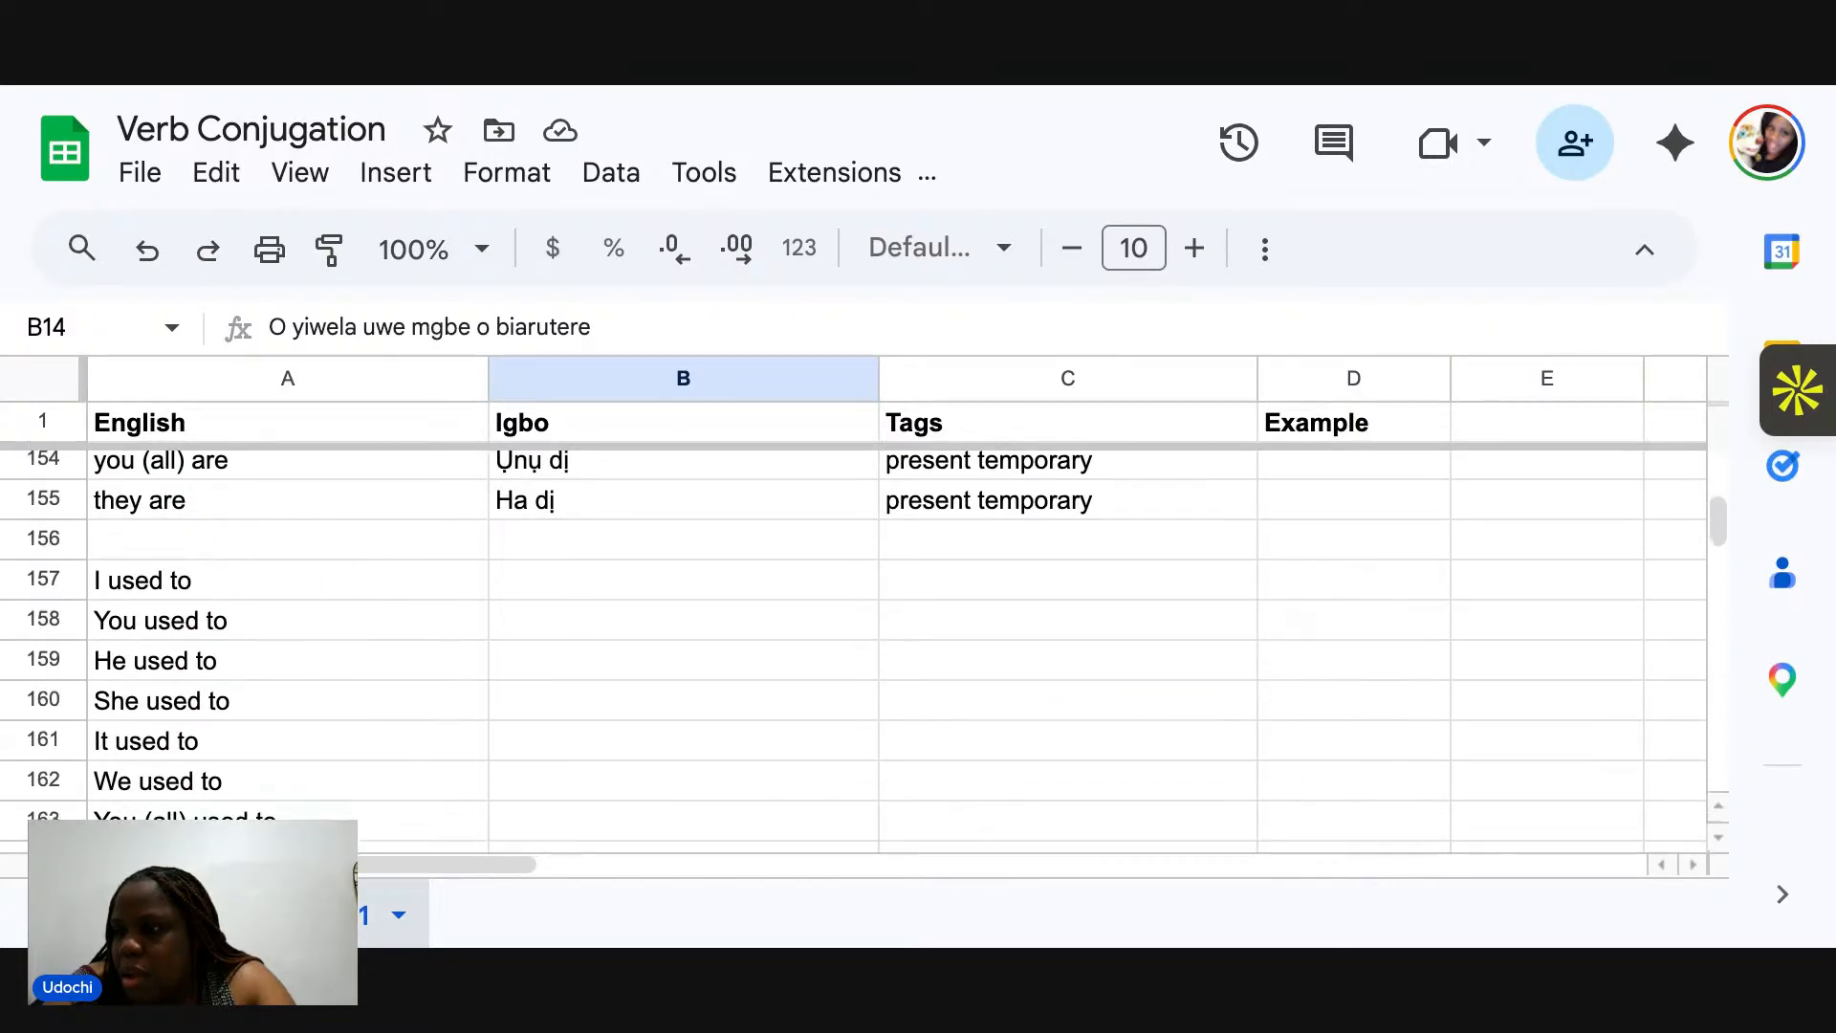
Start a new English section below the "used to" rows with "I have" in A166 and "You have" in A167.
left_click(172, 726)
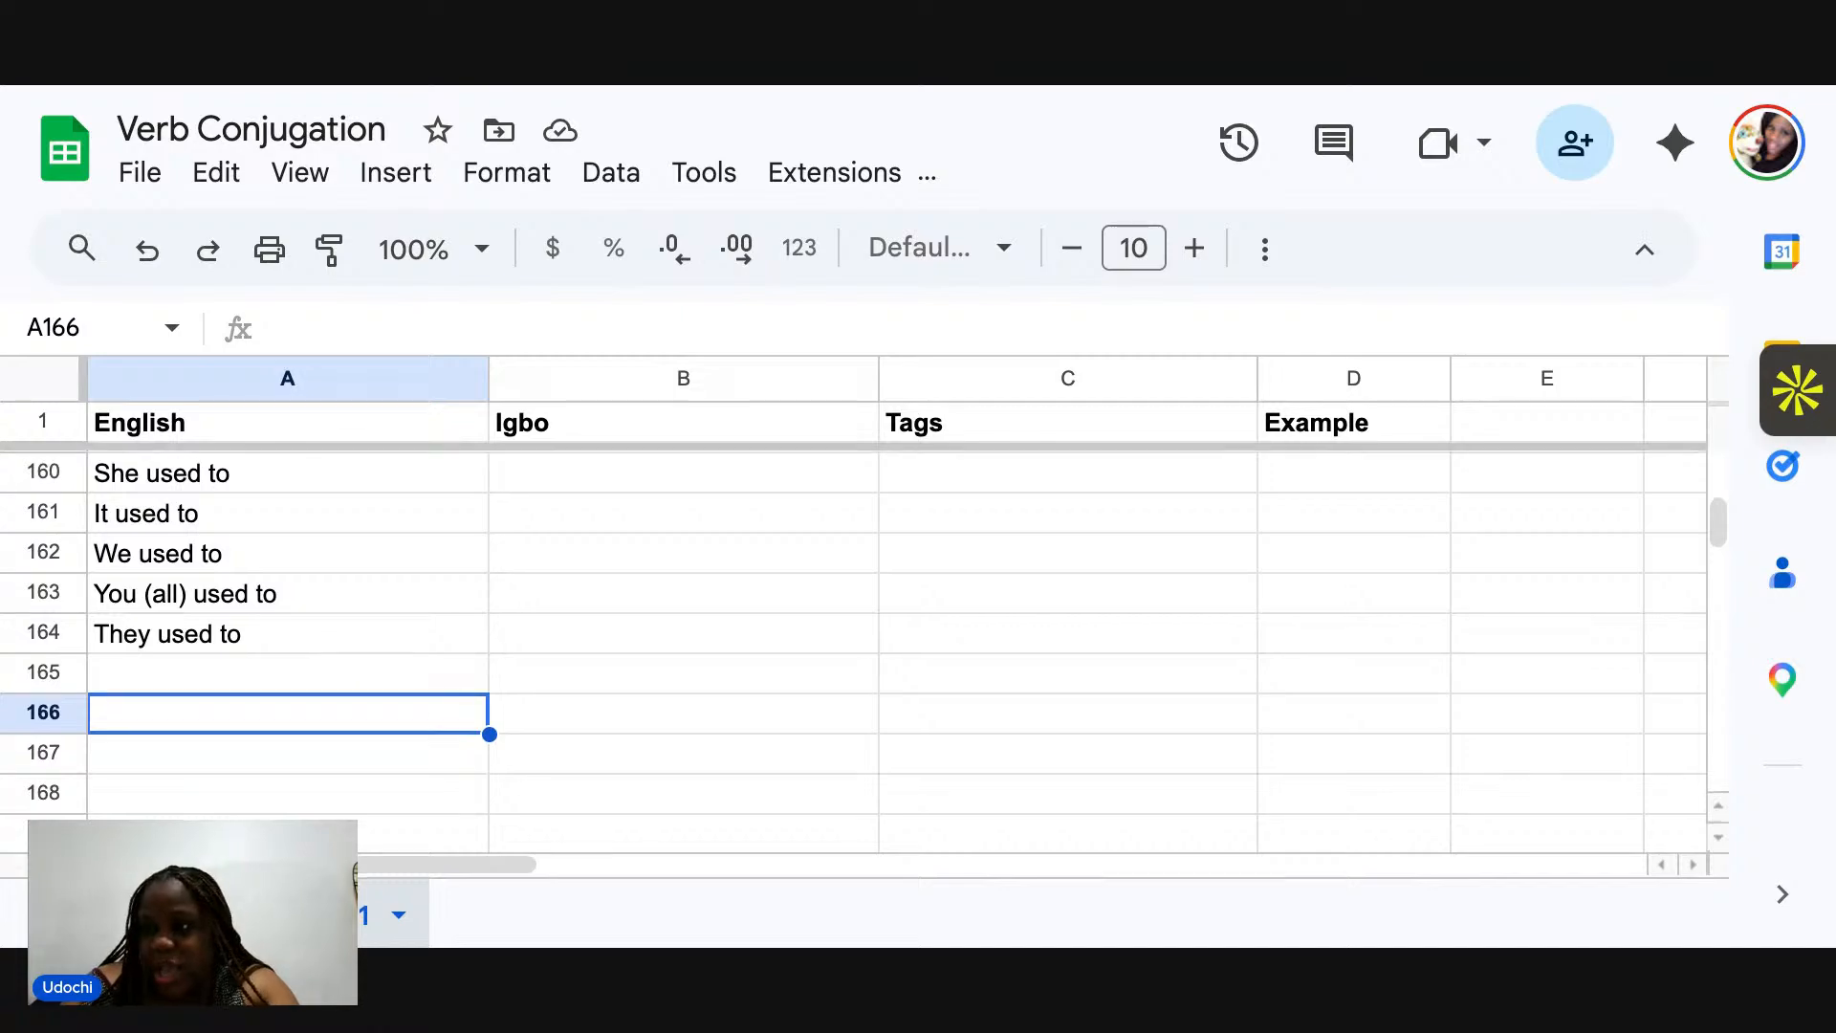
scroll(861, 650, "up", 3)
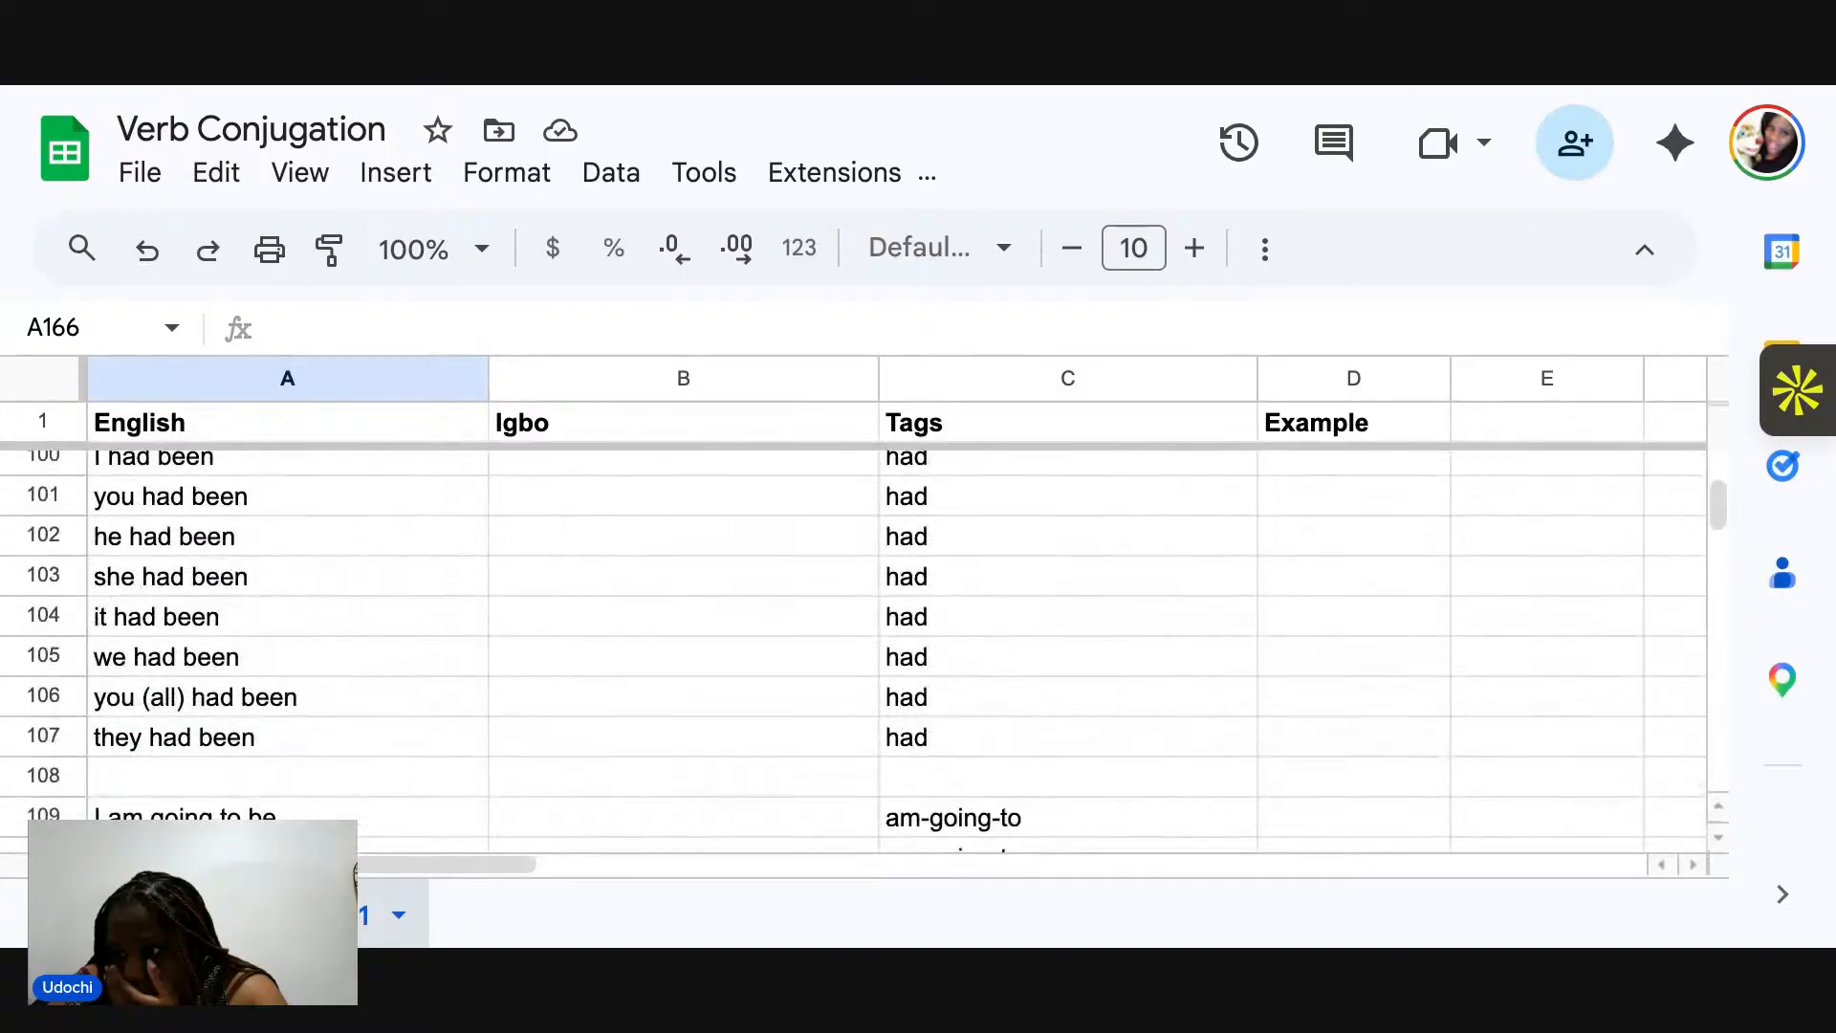
scroll(861, 650, "down", 3)
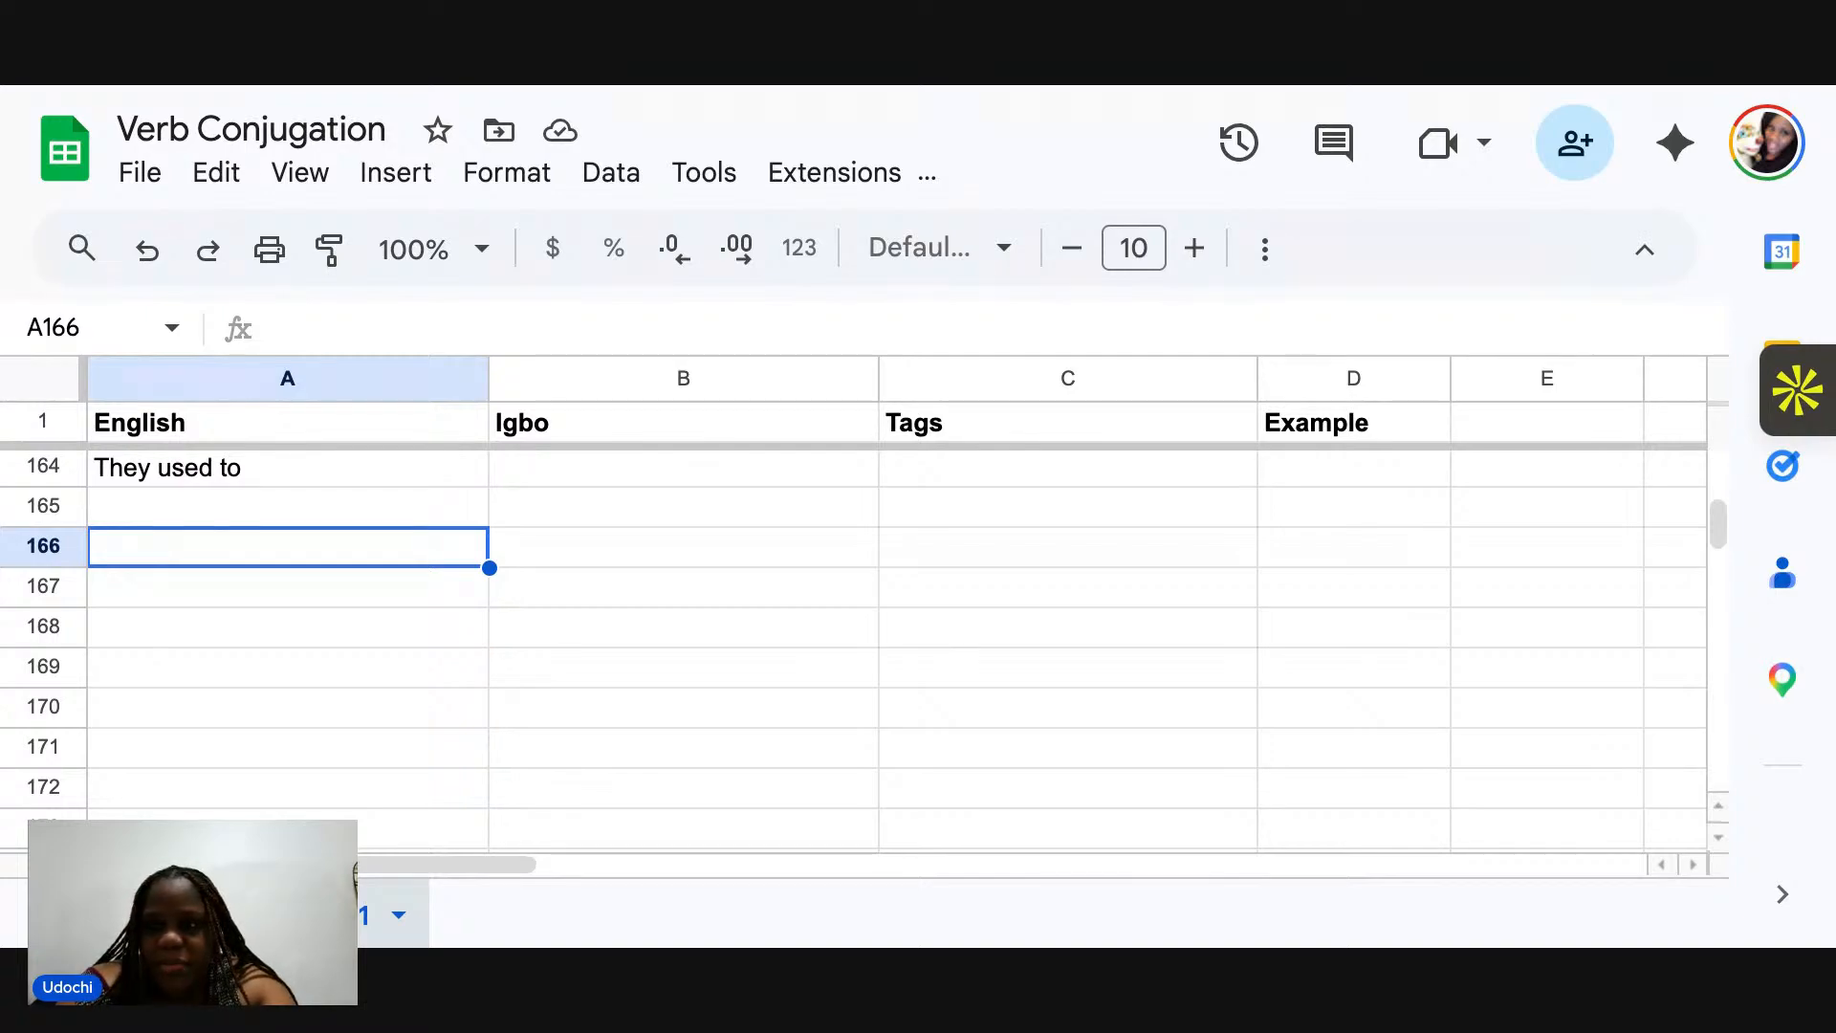
type("I have")
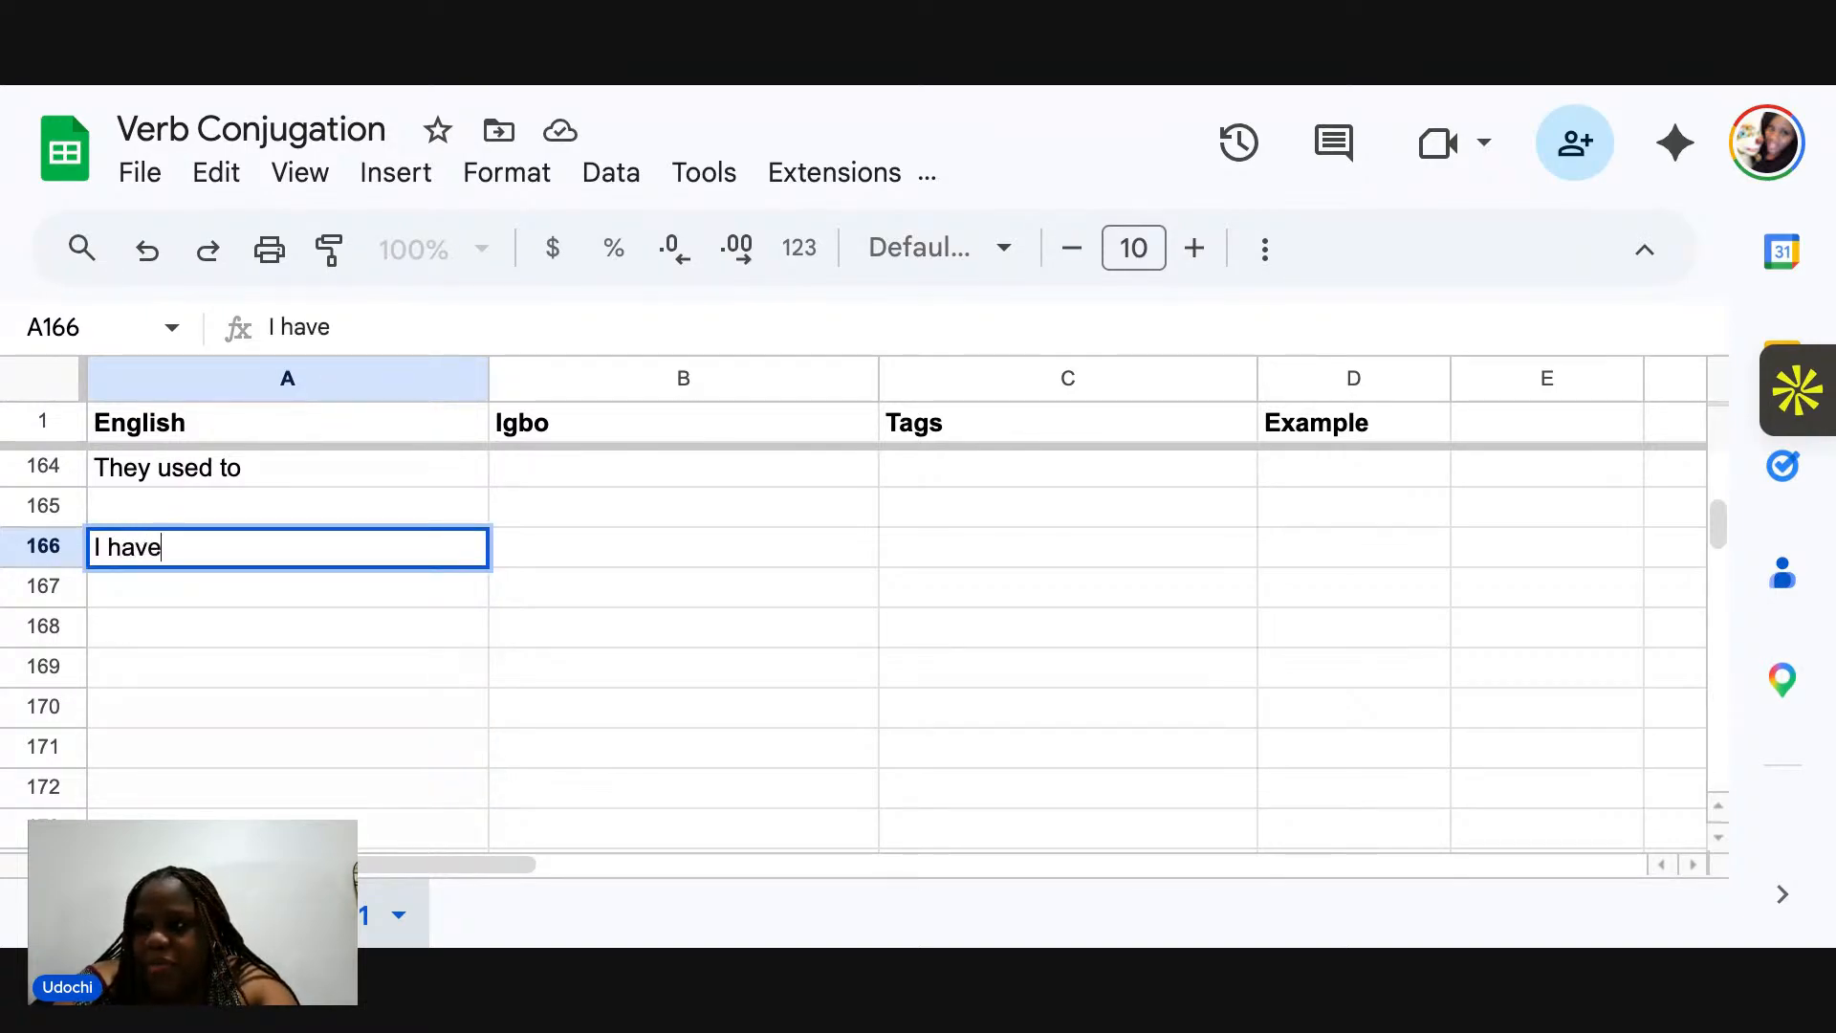
key("Return")
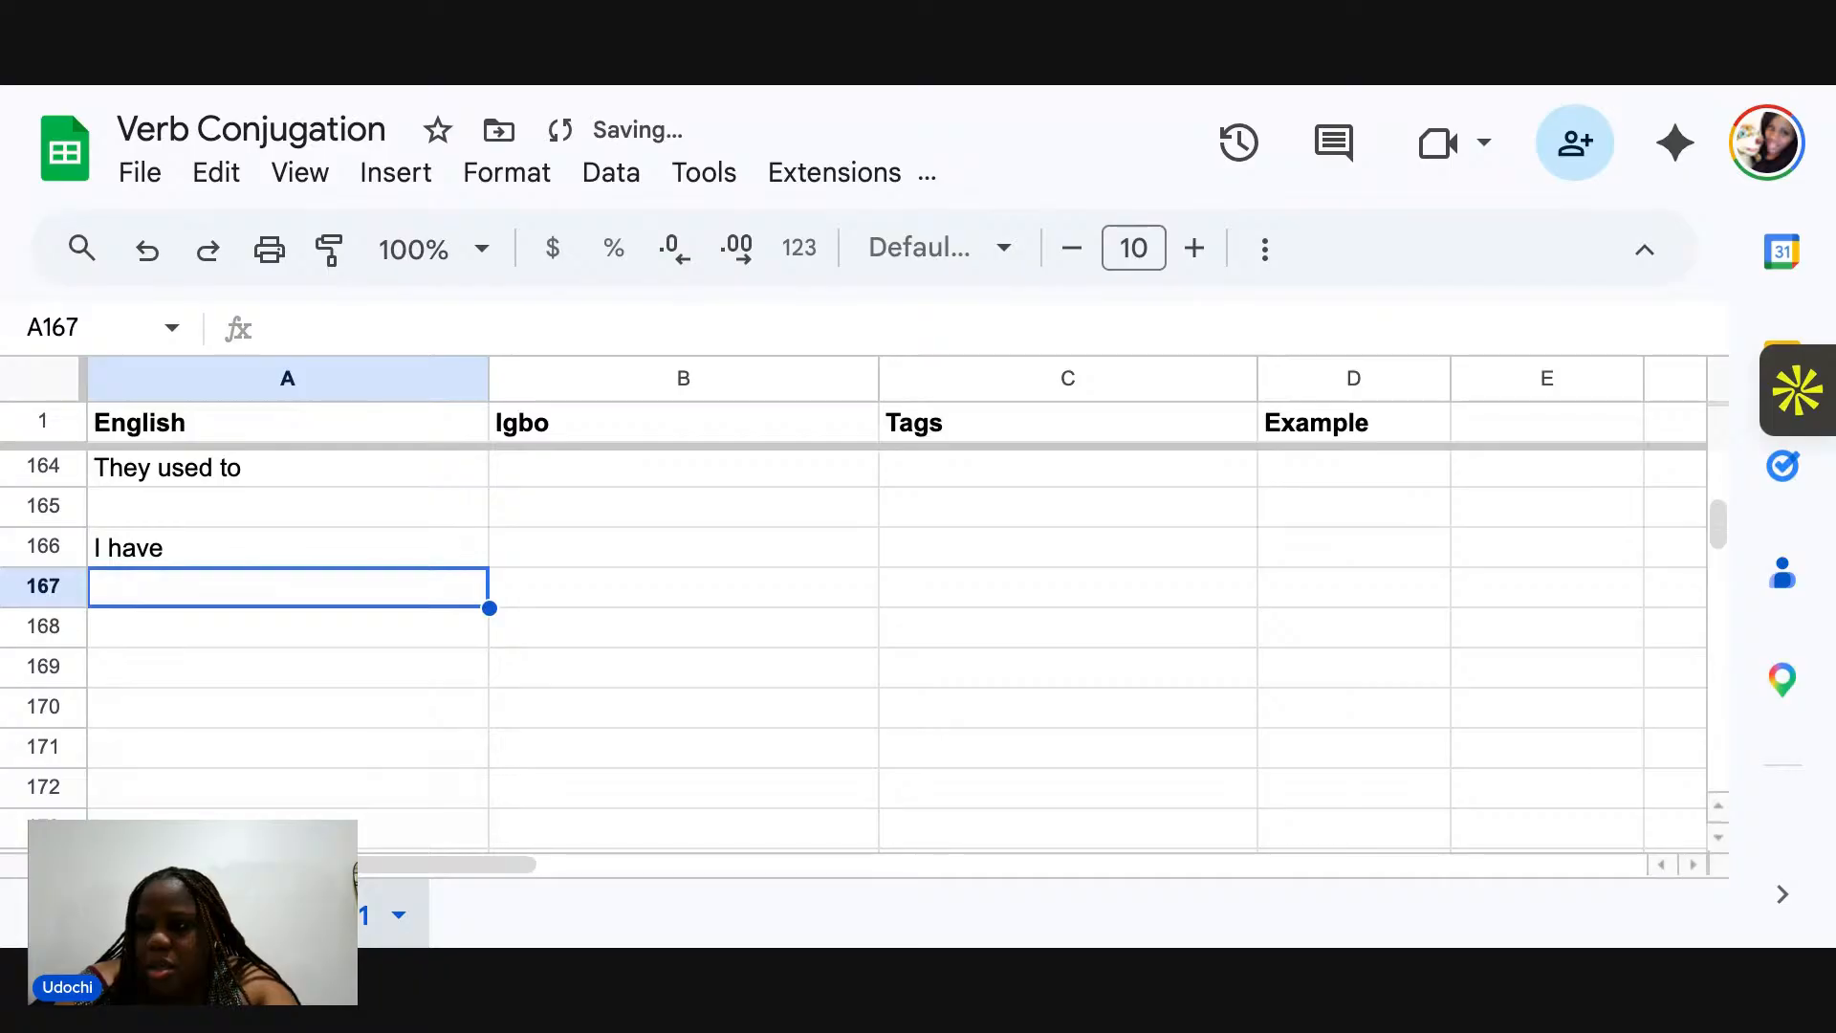
scroll(280, 514, "up", 3)
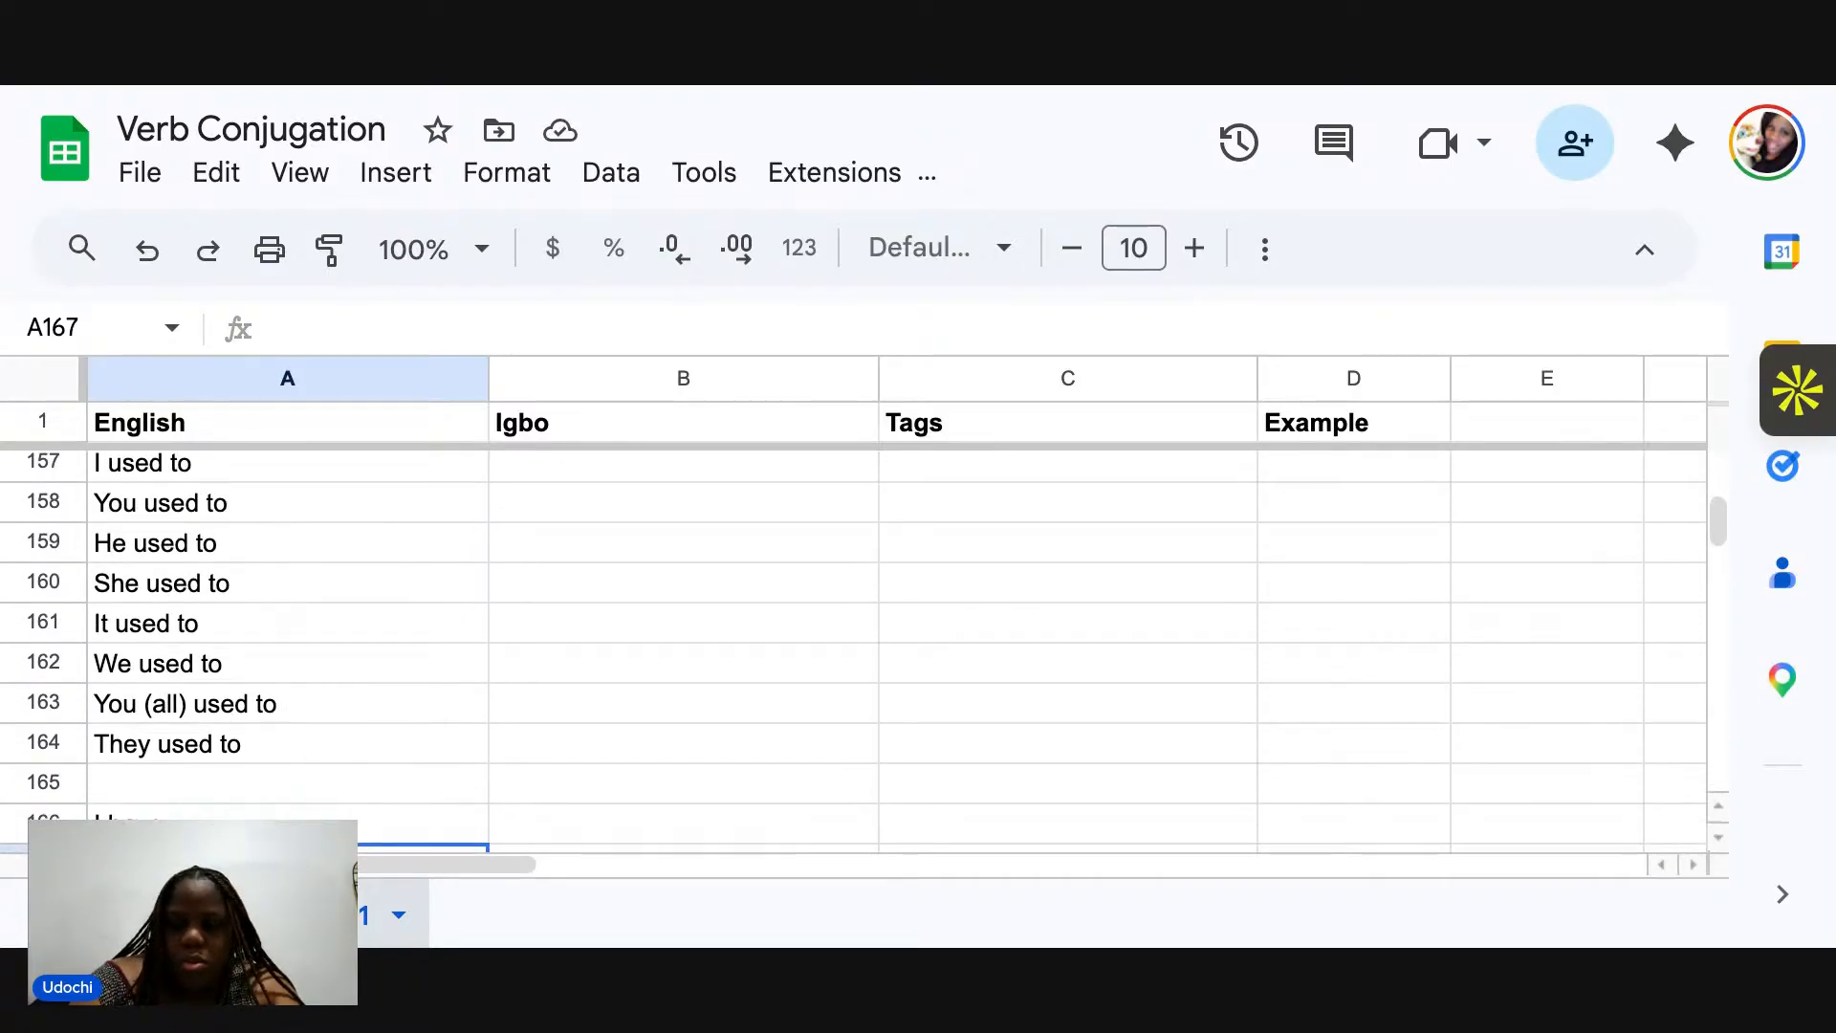
type("You have")
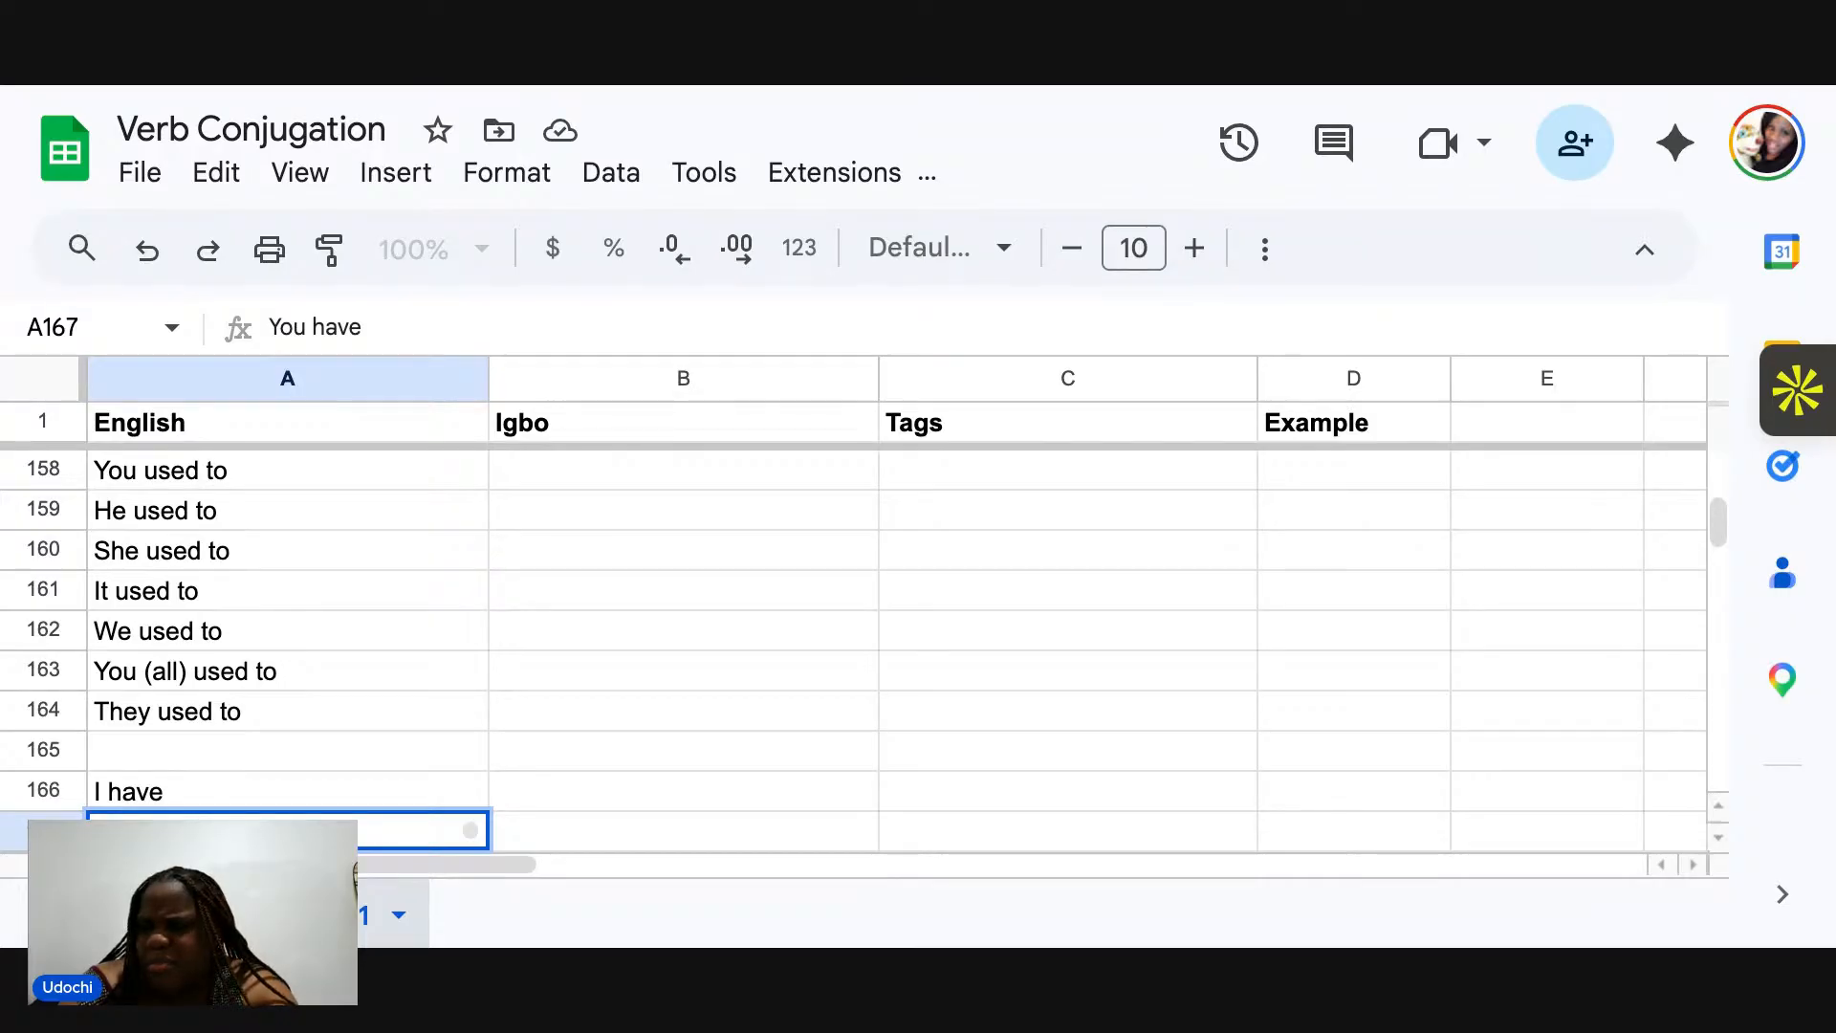
key("Return")
Enter "He has", "She has" and "It has" in A168 to A170 of the English column.
type("He has")
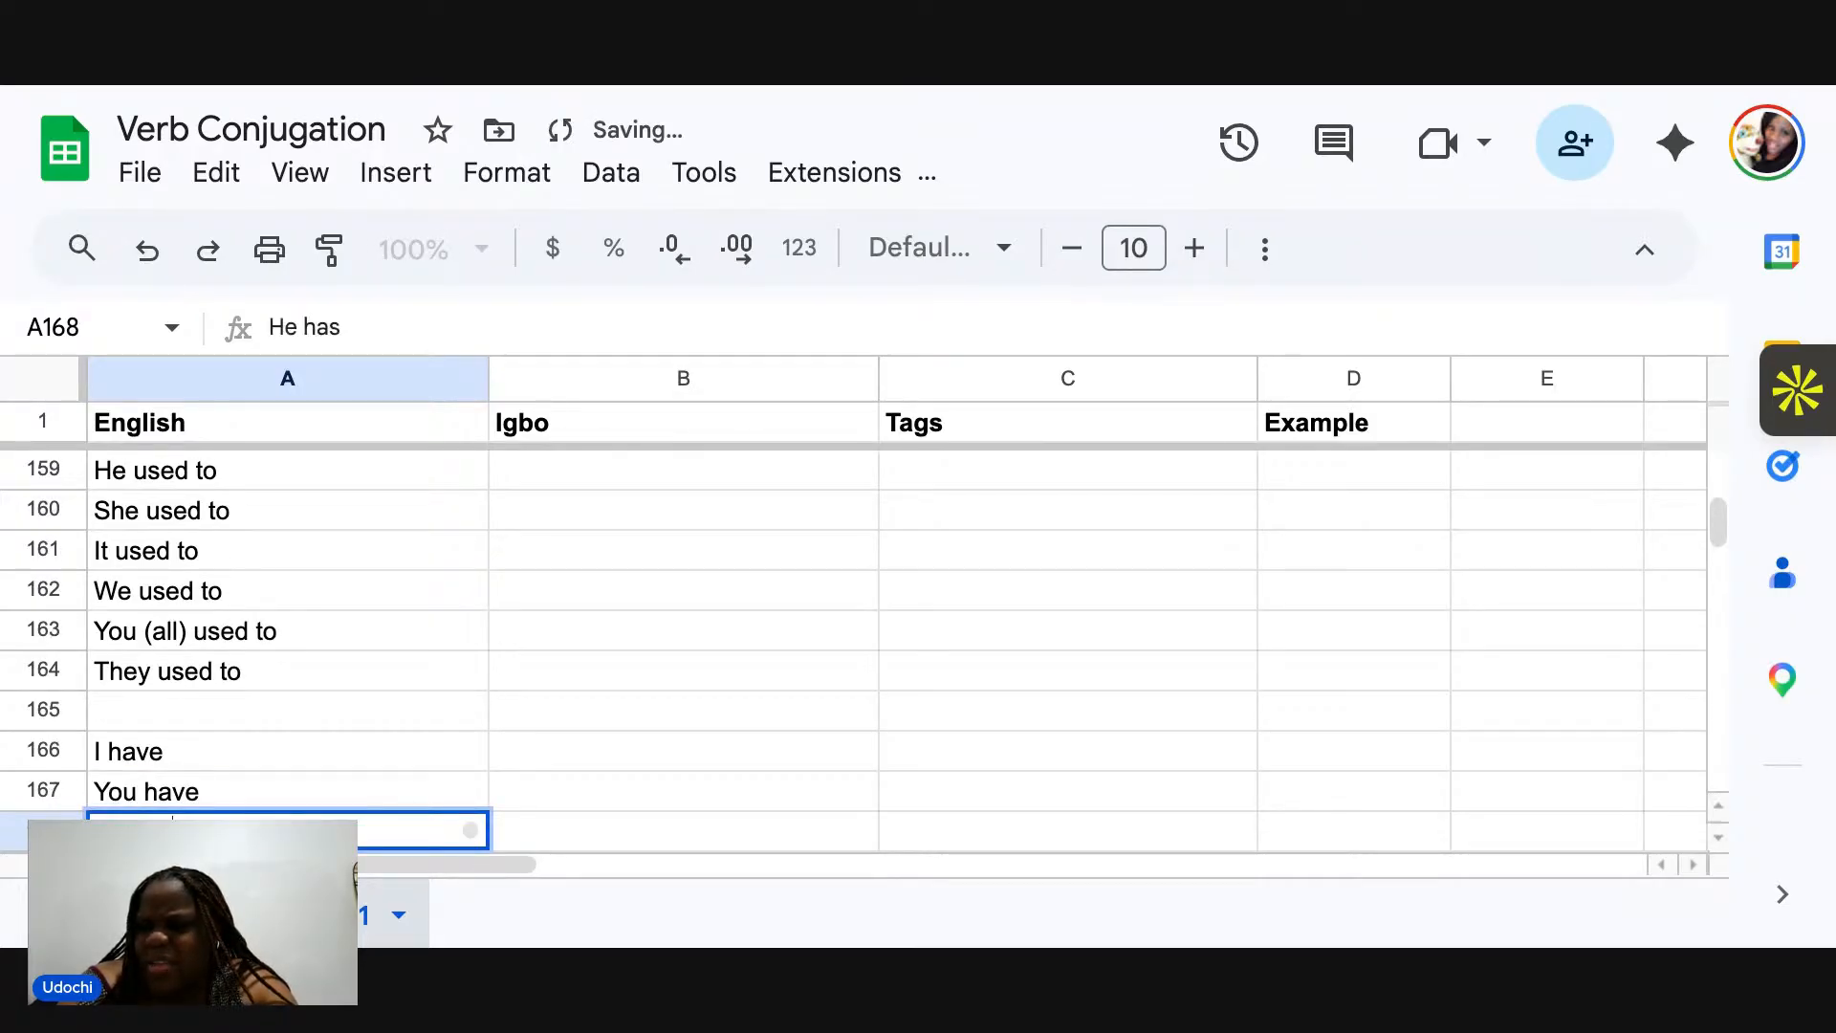
key("Return")
type("She has")
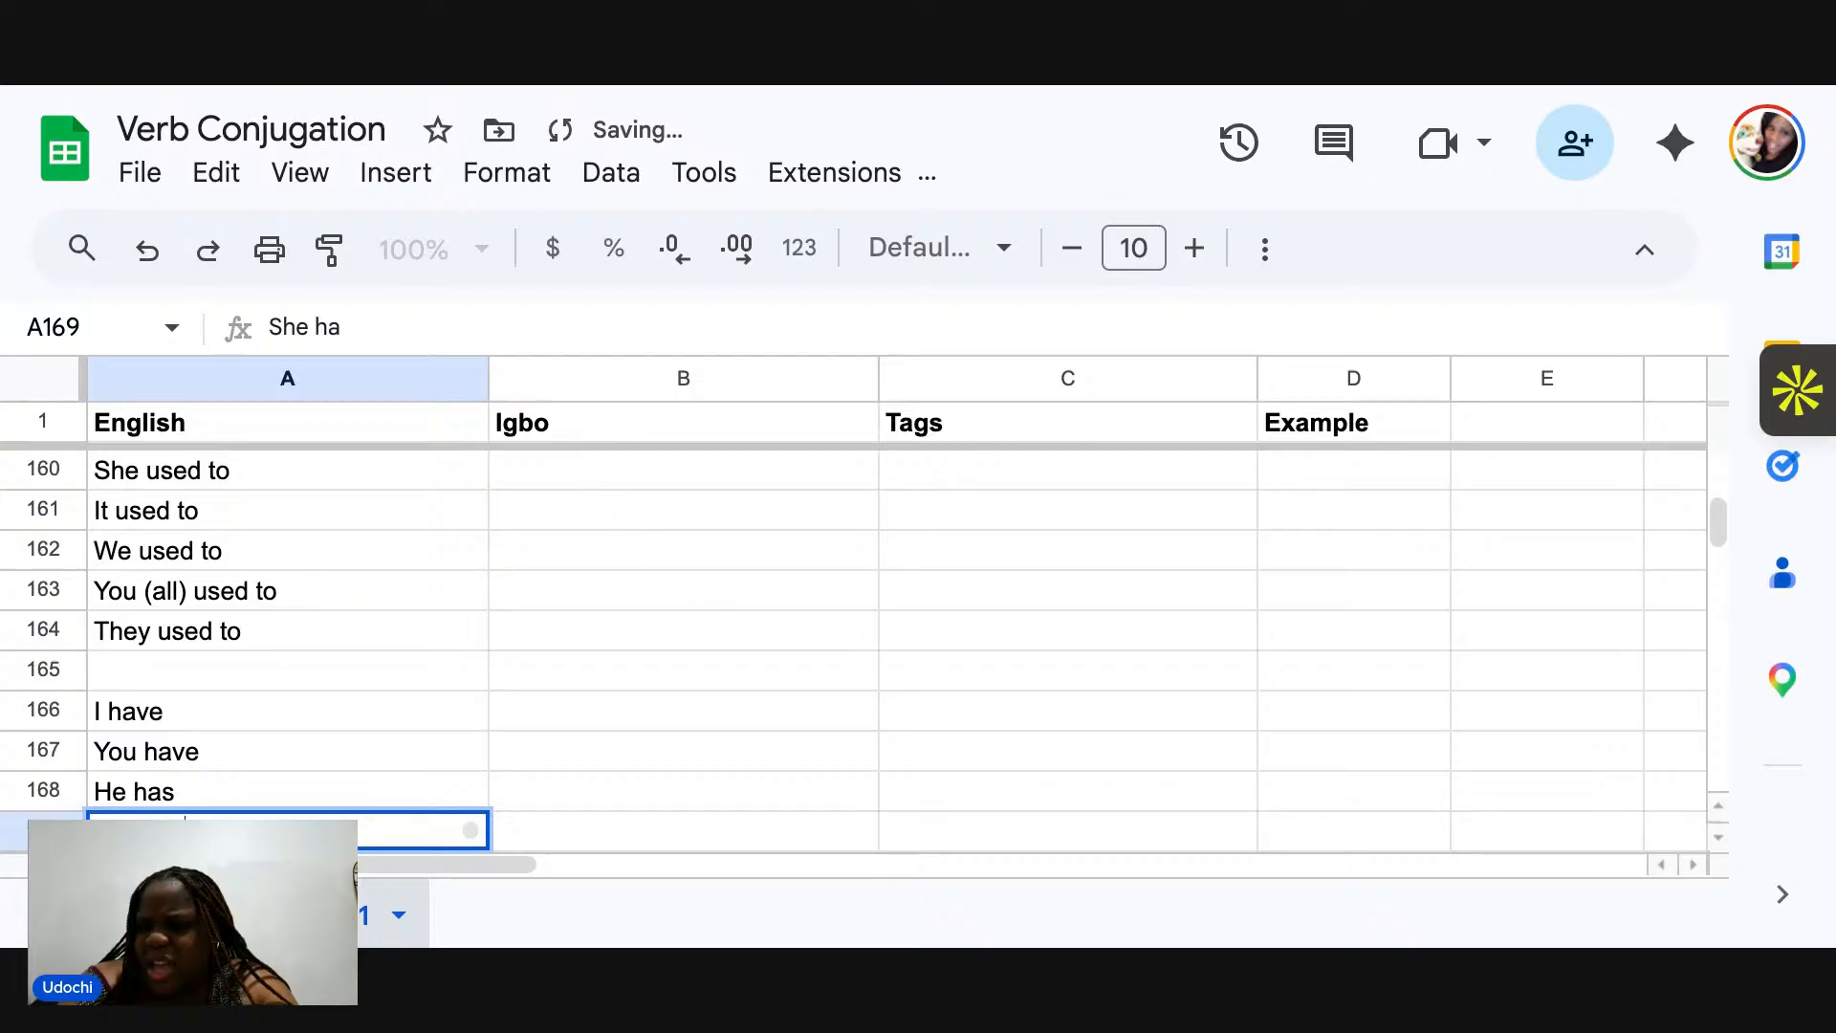
key("Return")
type("It has")
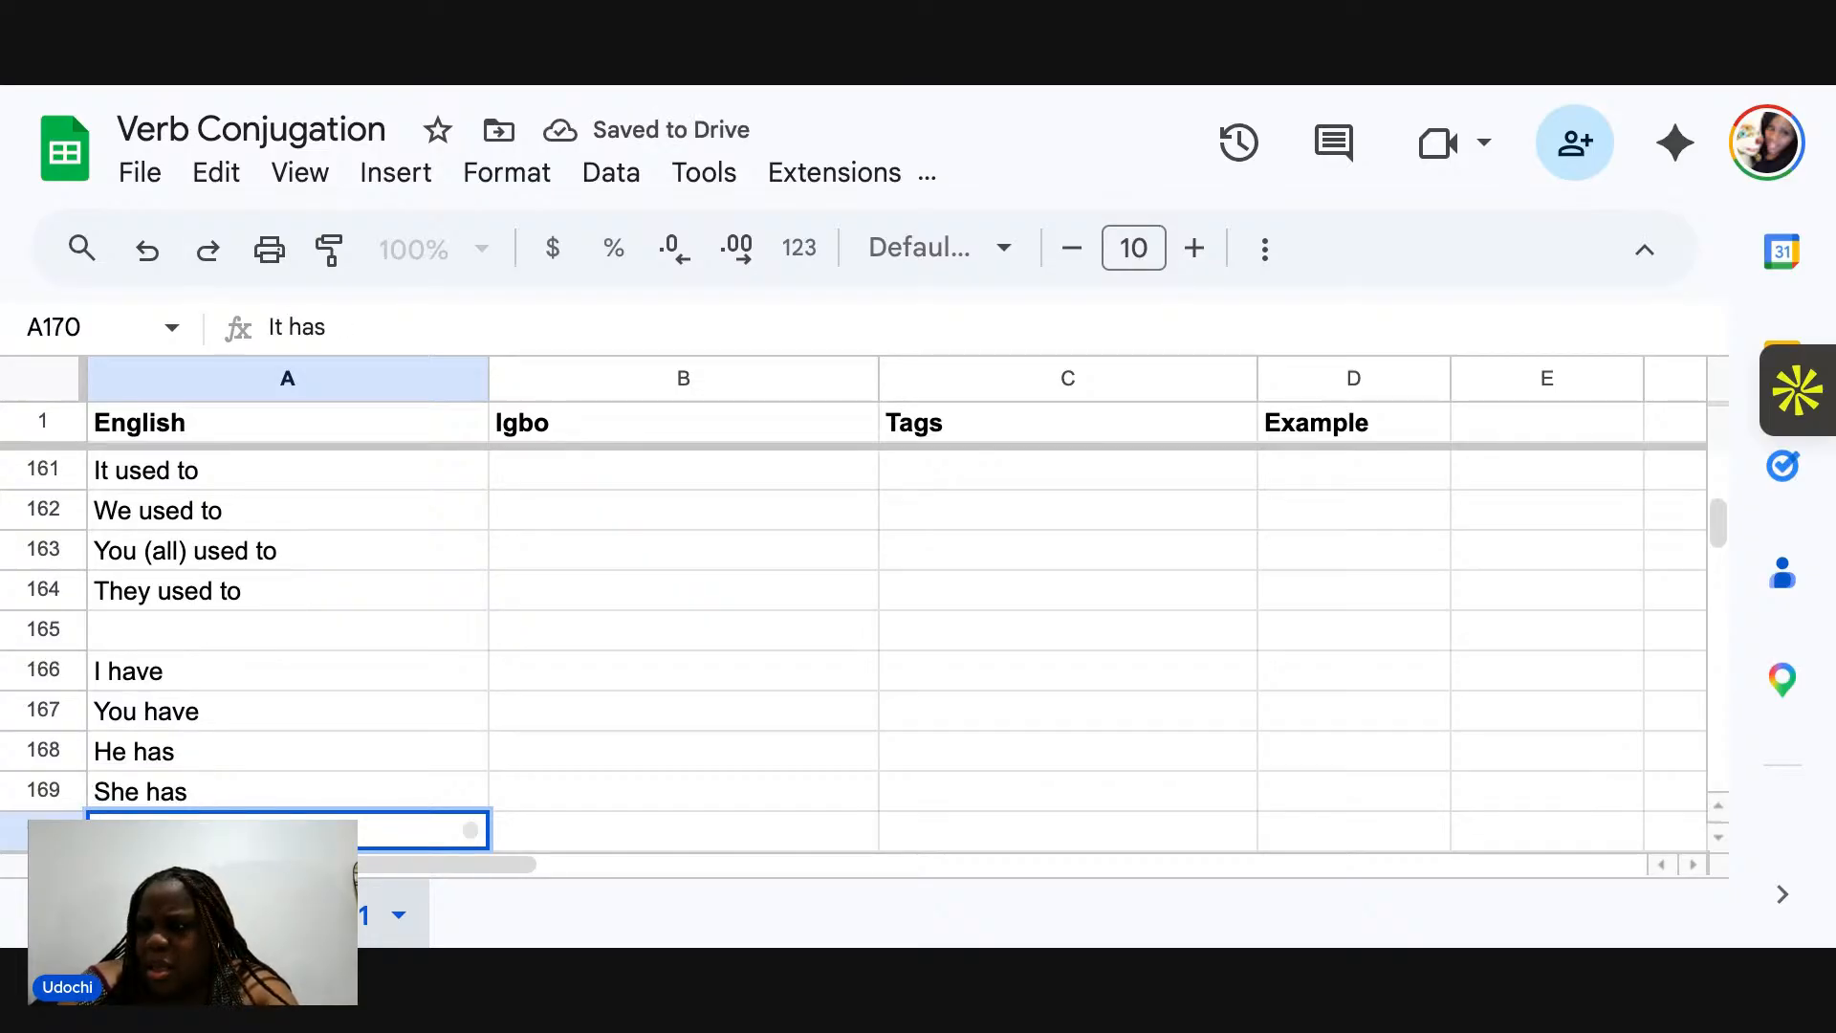
key("Return")
Enter "We have", "You (all) have" and "They have" in A171 to A173 of the English column.
type("We")
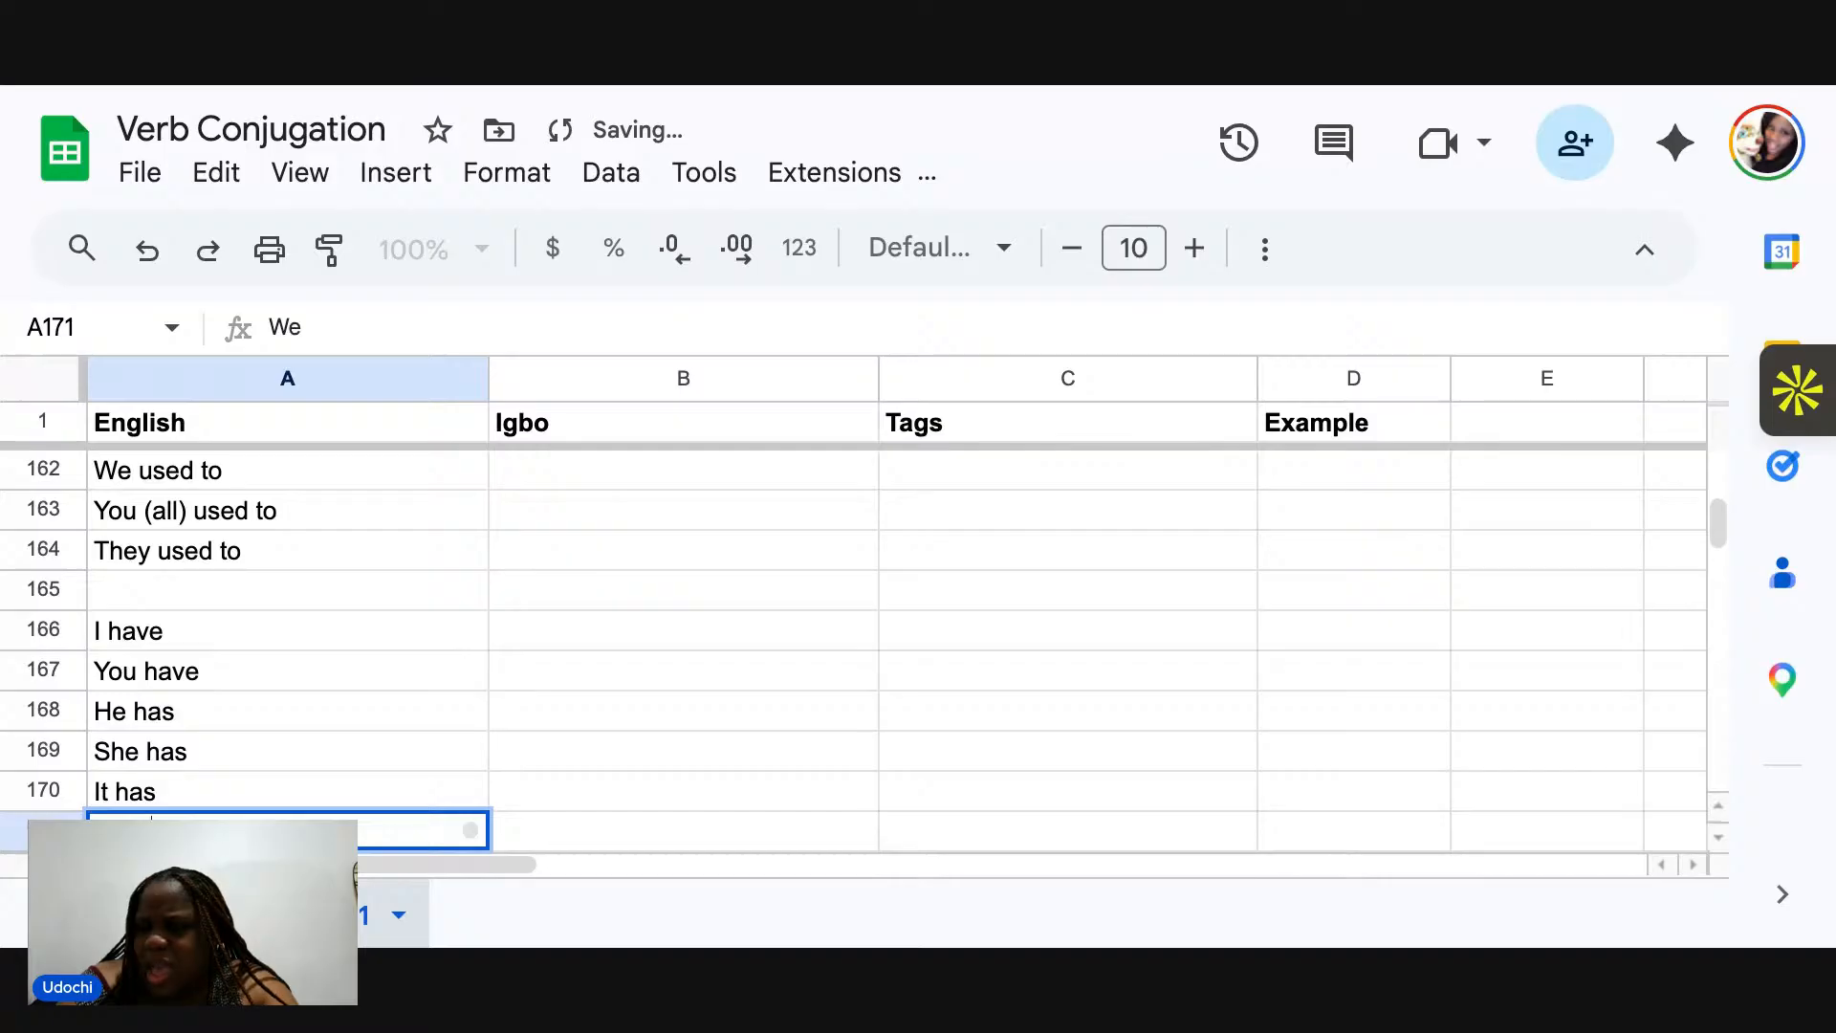
type(" have")
key("Return")
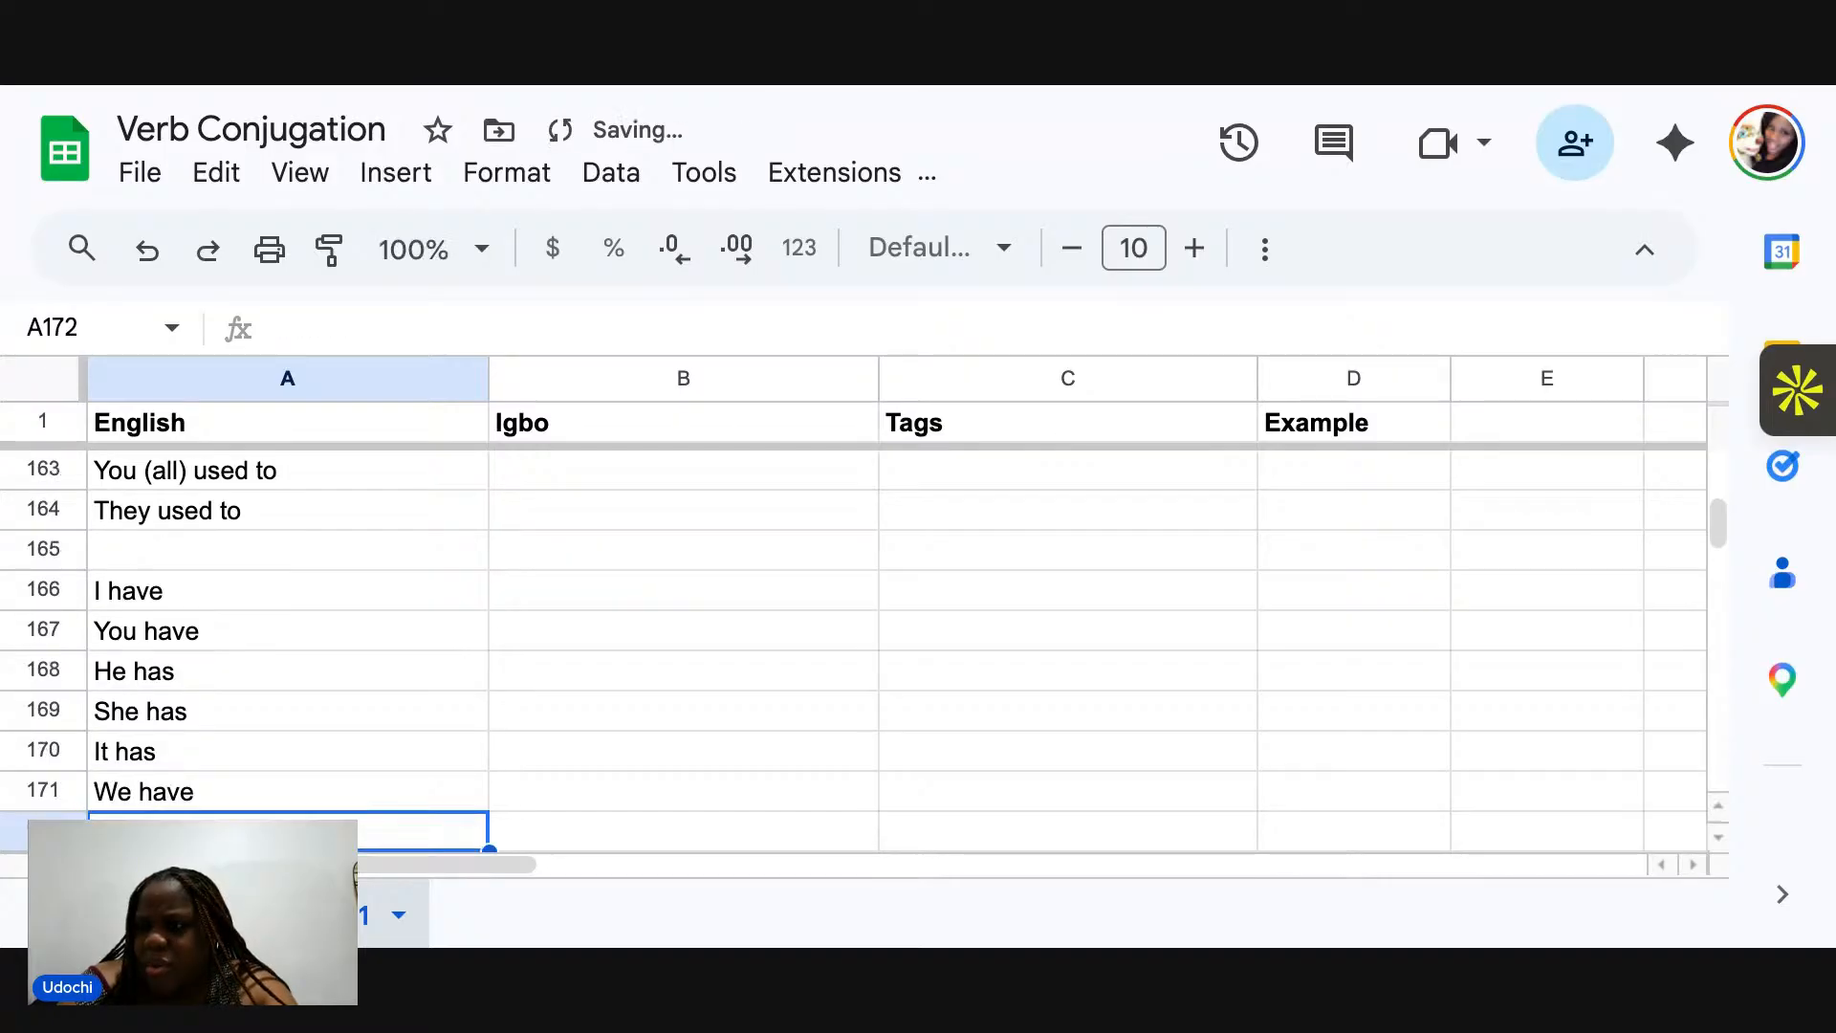
type("You (all) have")
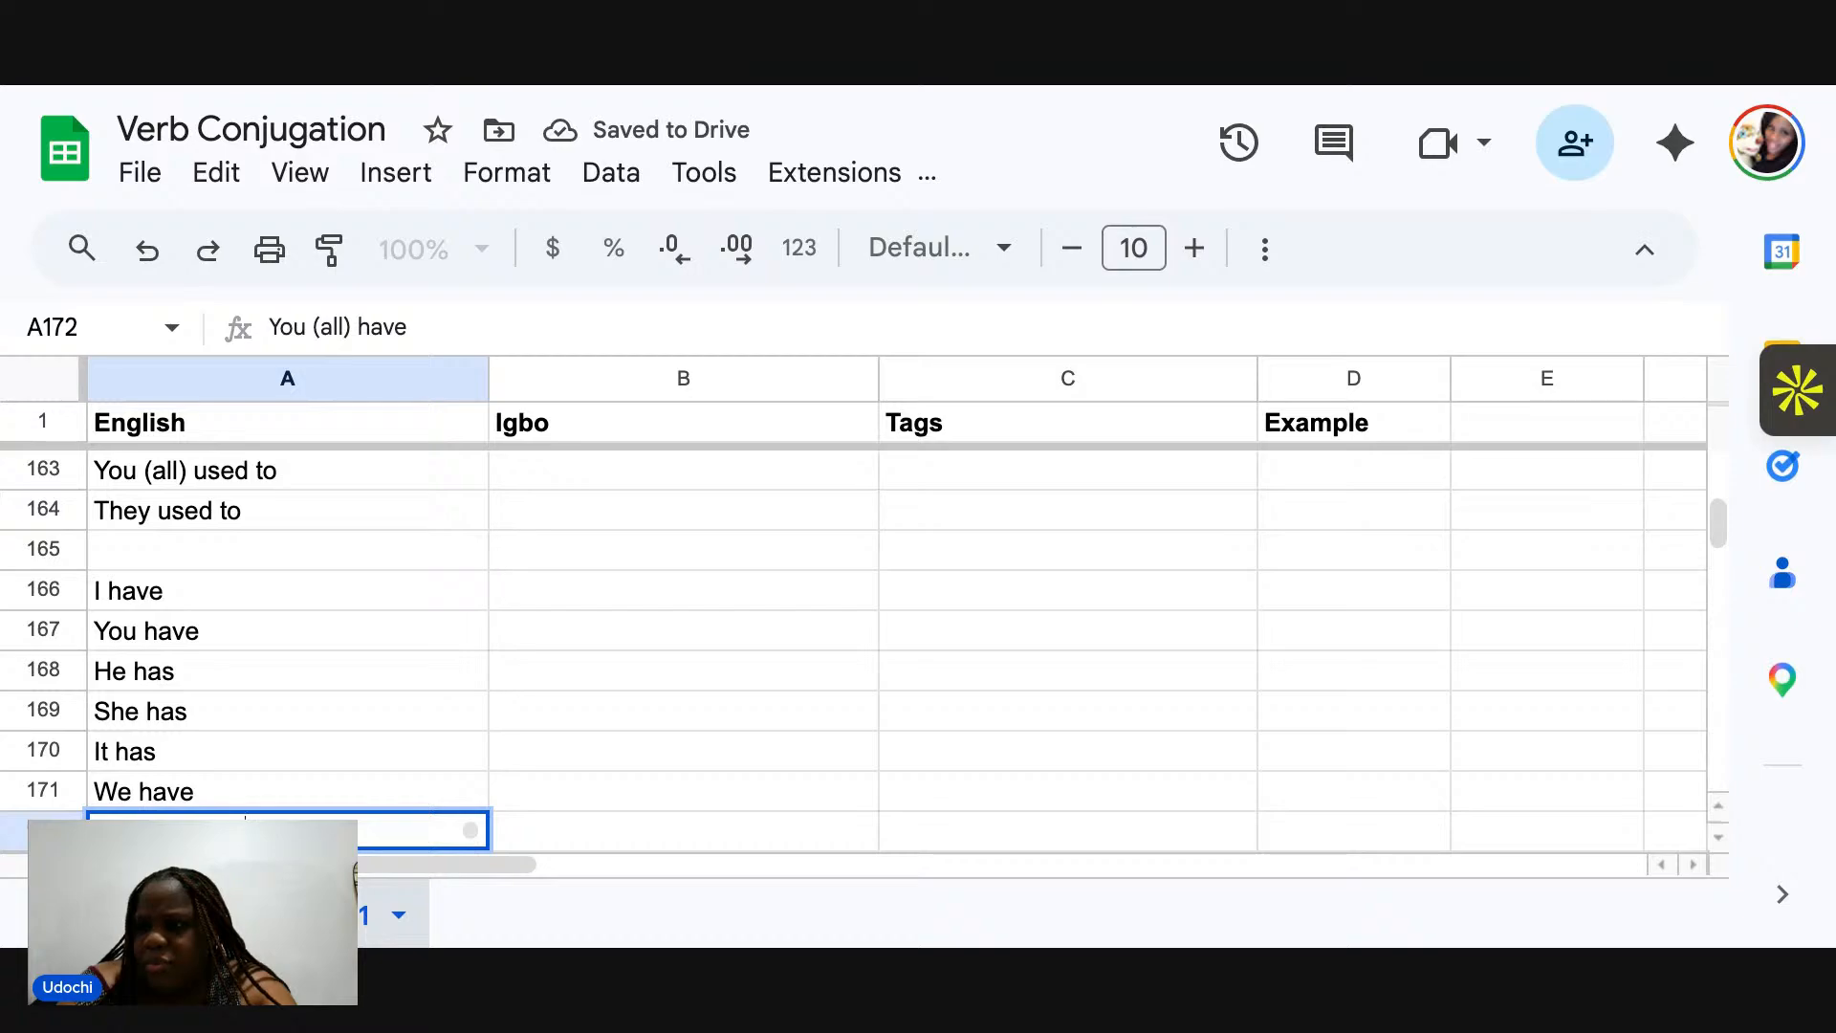
key("Return")
type("They have")
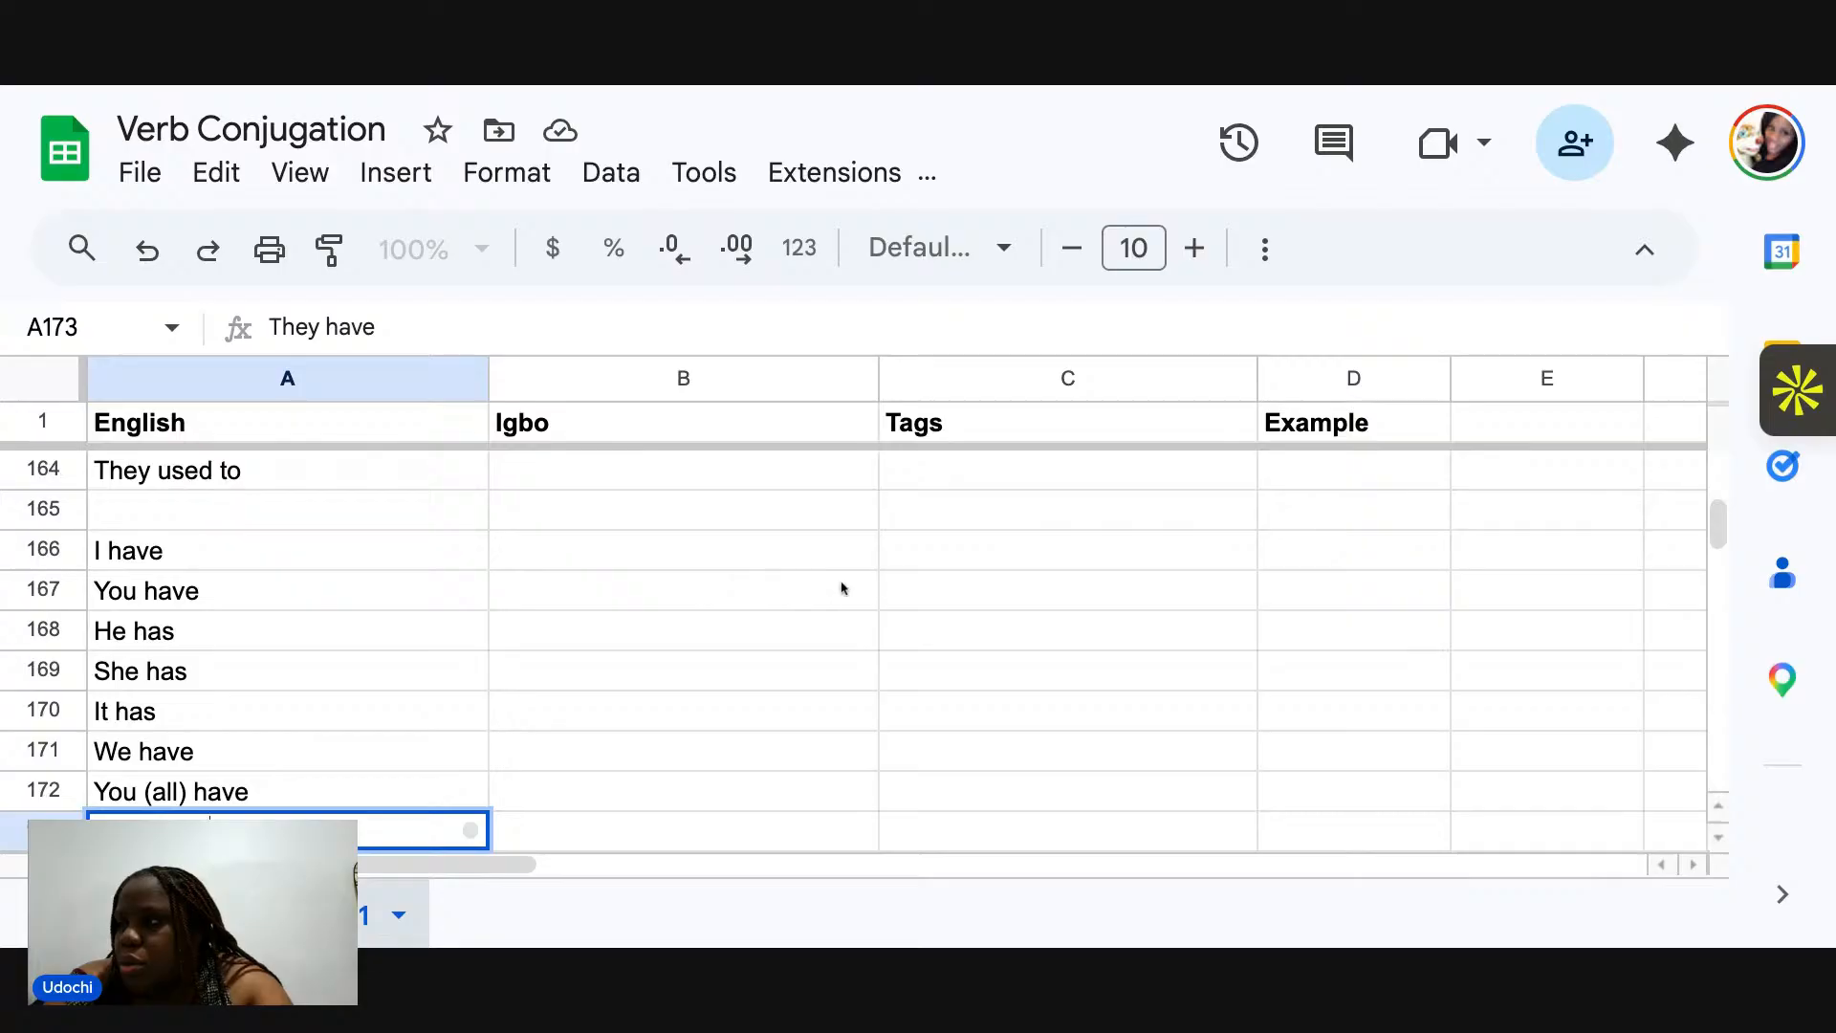
Tag the "I have" through "She has" rows as "present perfect" in C166 to C169.
left_click(923, 565)
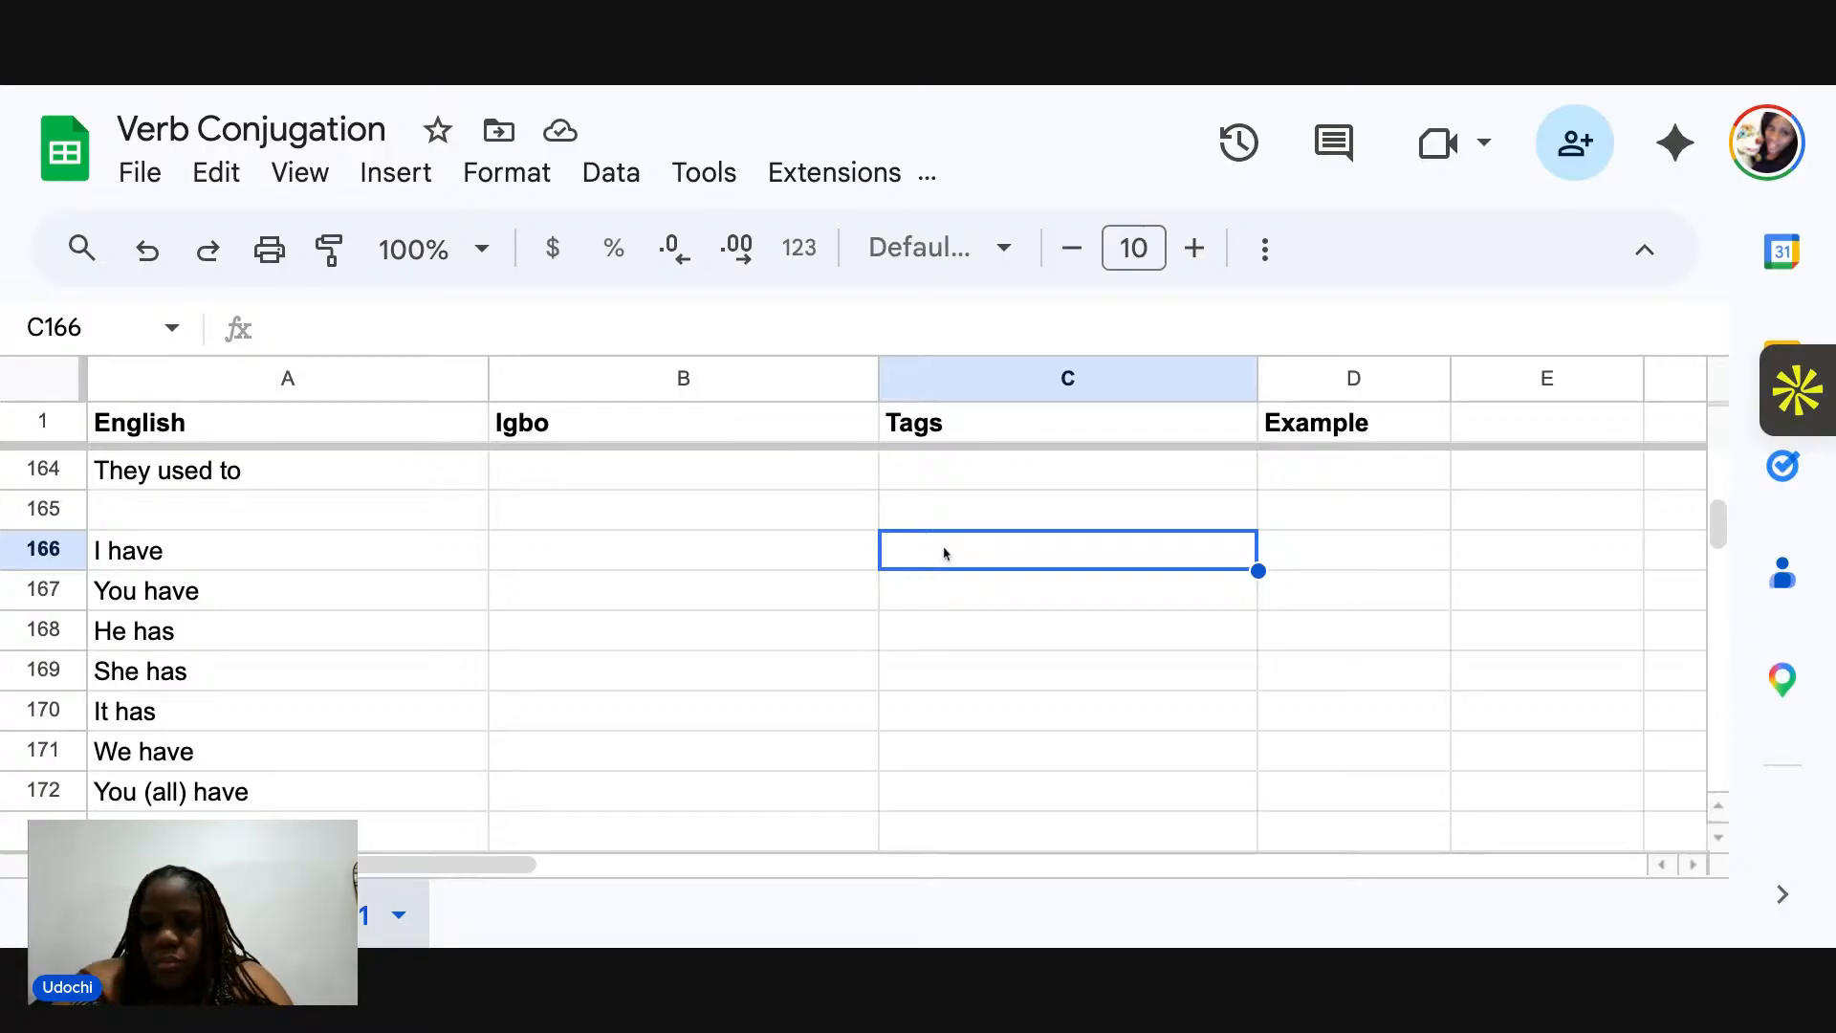
type("present perfe")
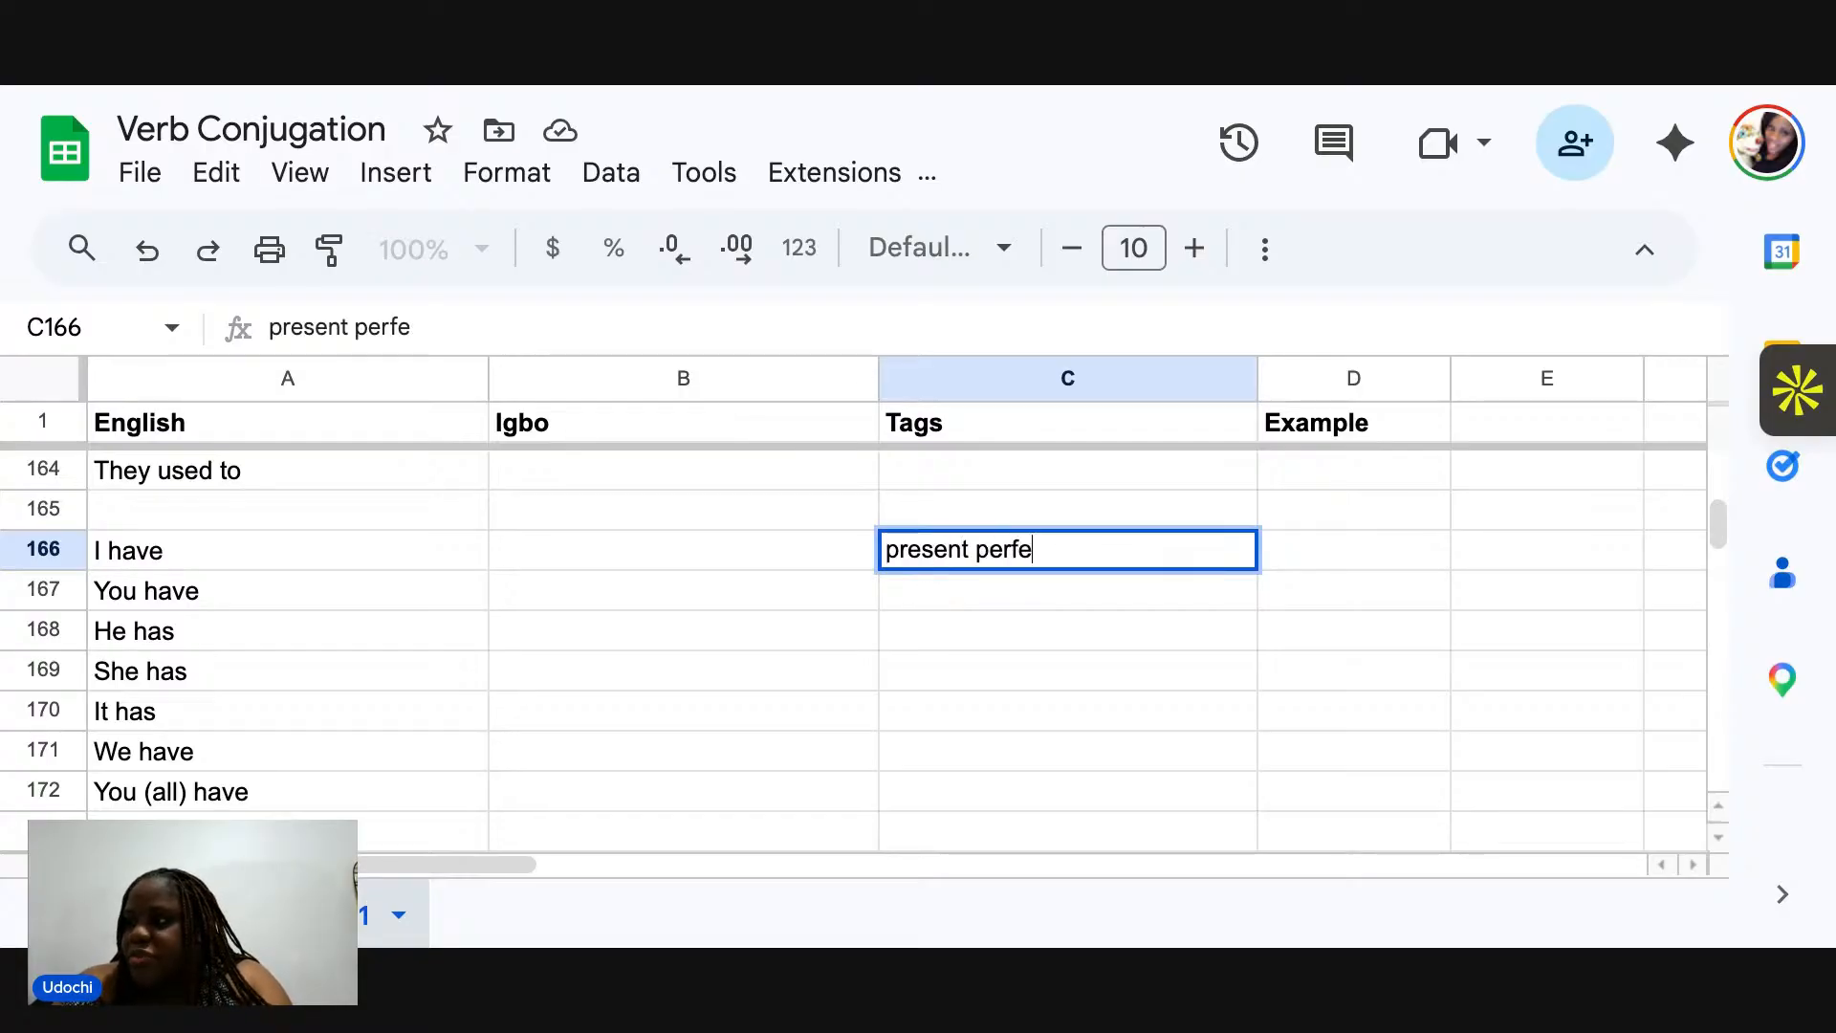
type("ct")
key("Return")
type("present perfect")
key("Return")
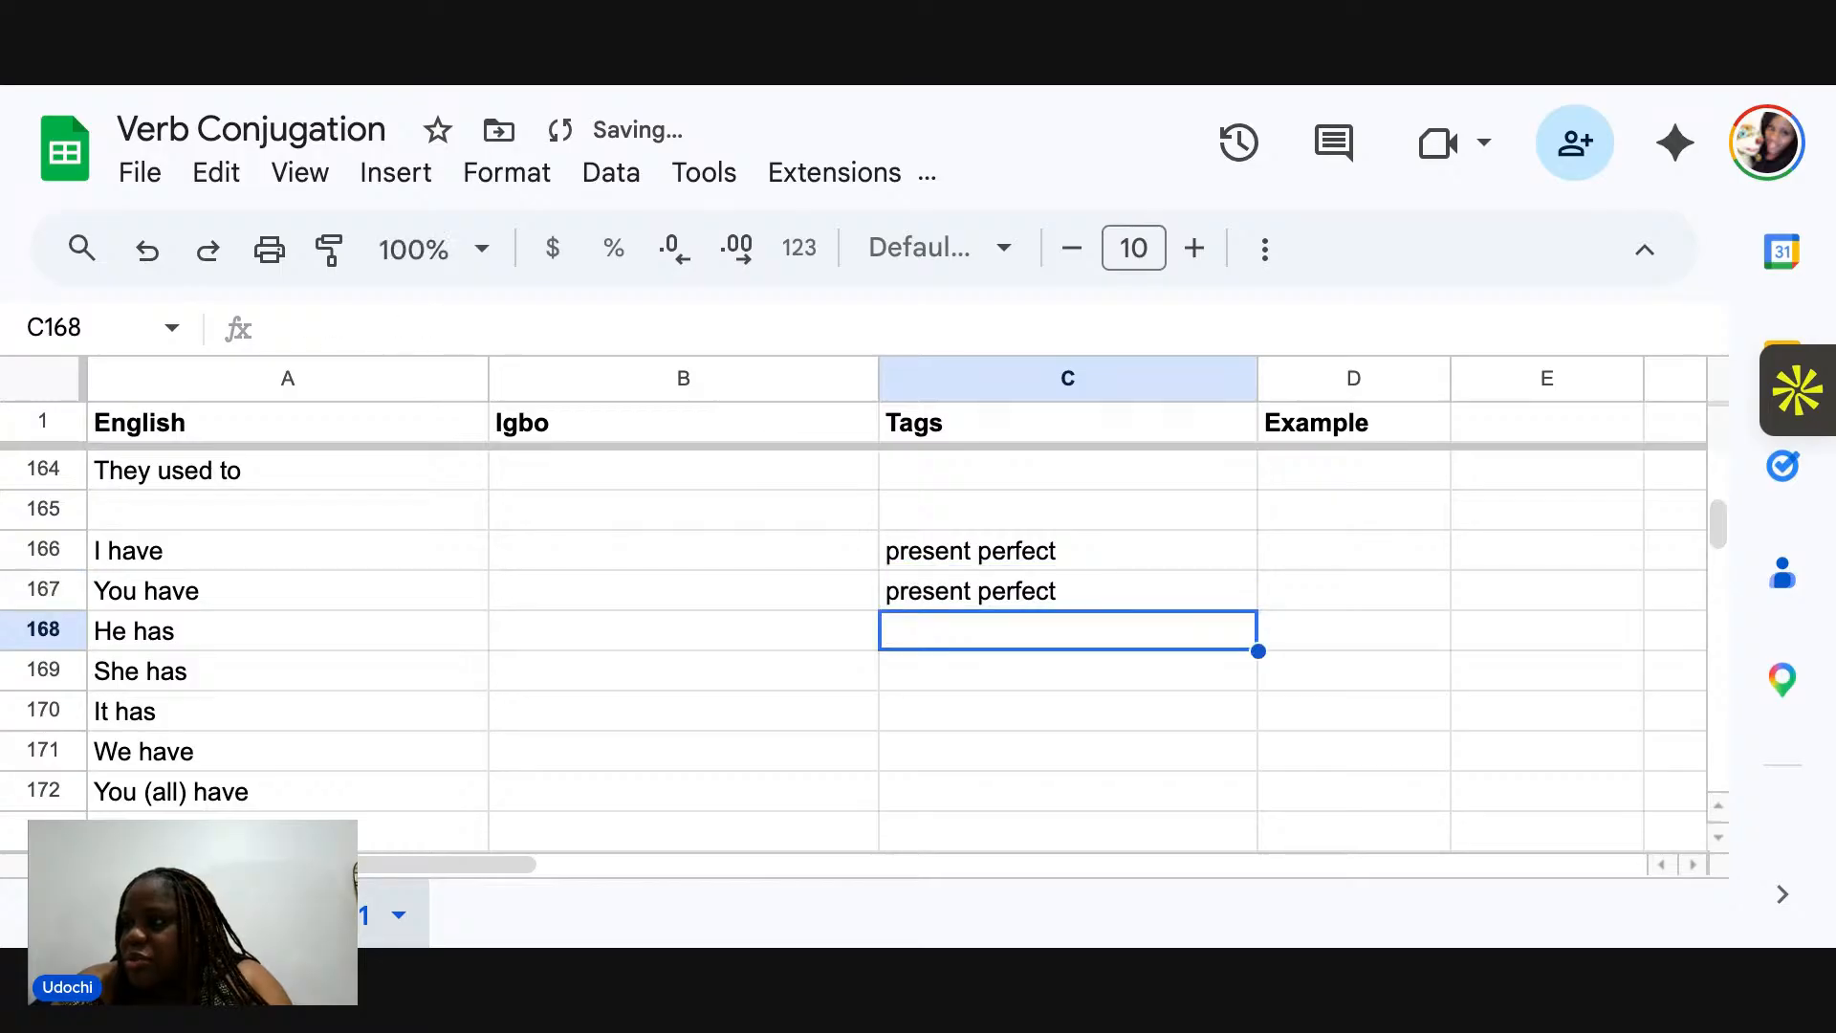
type("present perfect")
key("Return")
type("present perfect")
key("Return")
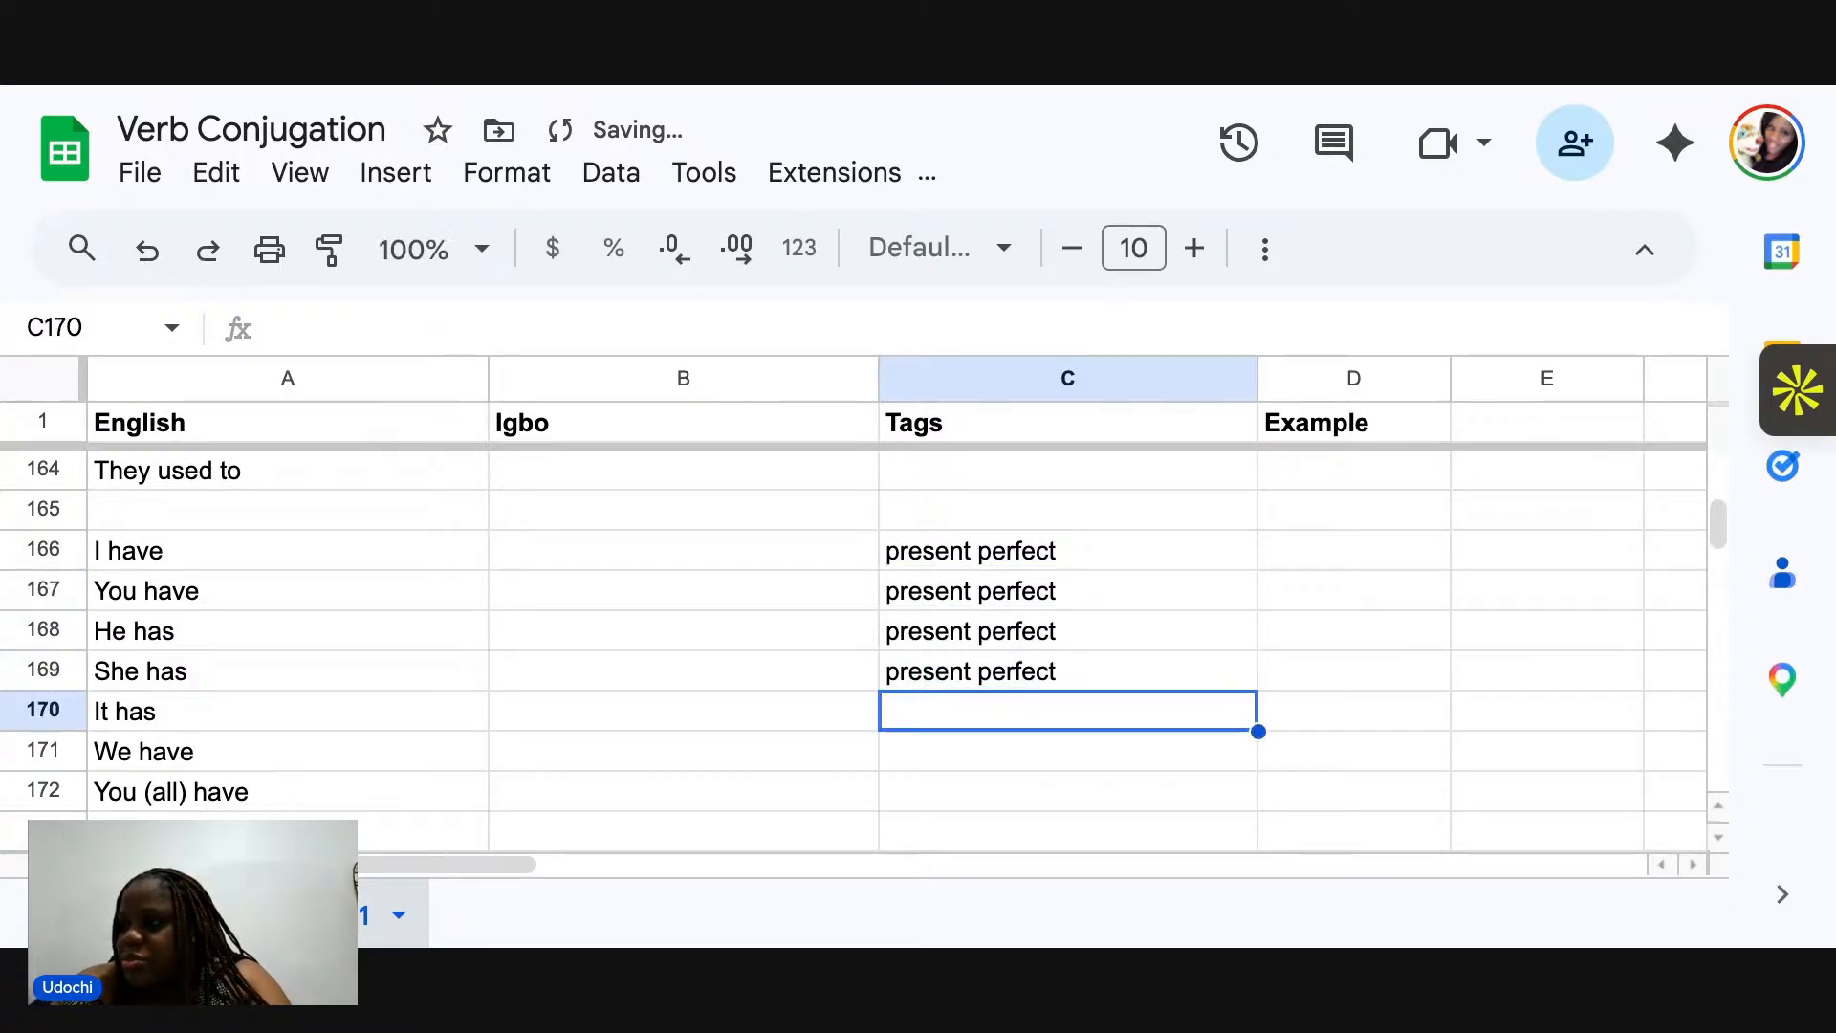
Enter the "present perfect" tag in C170 and fill it down through C173.
type("pre")
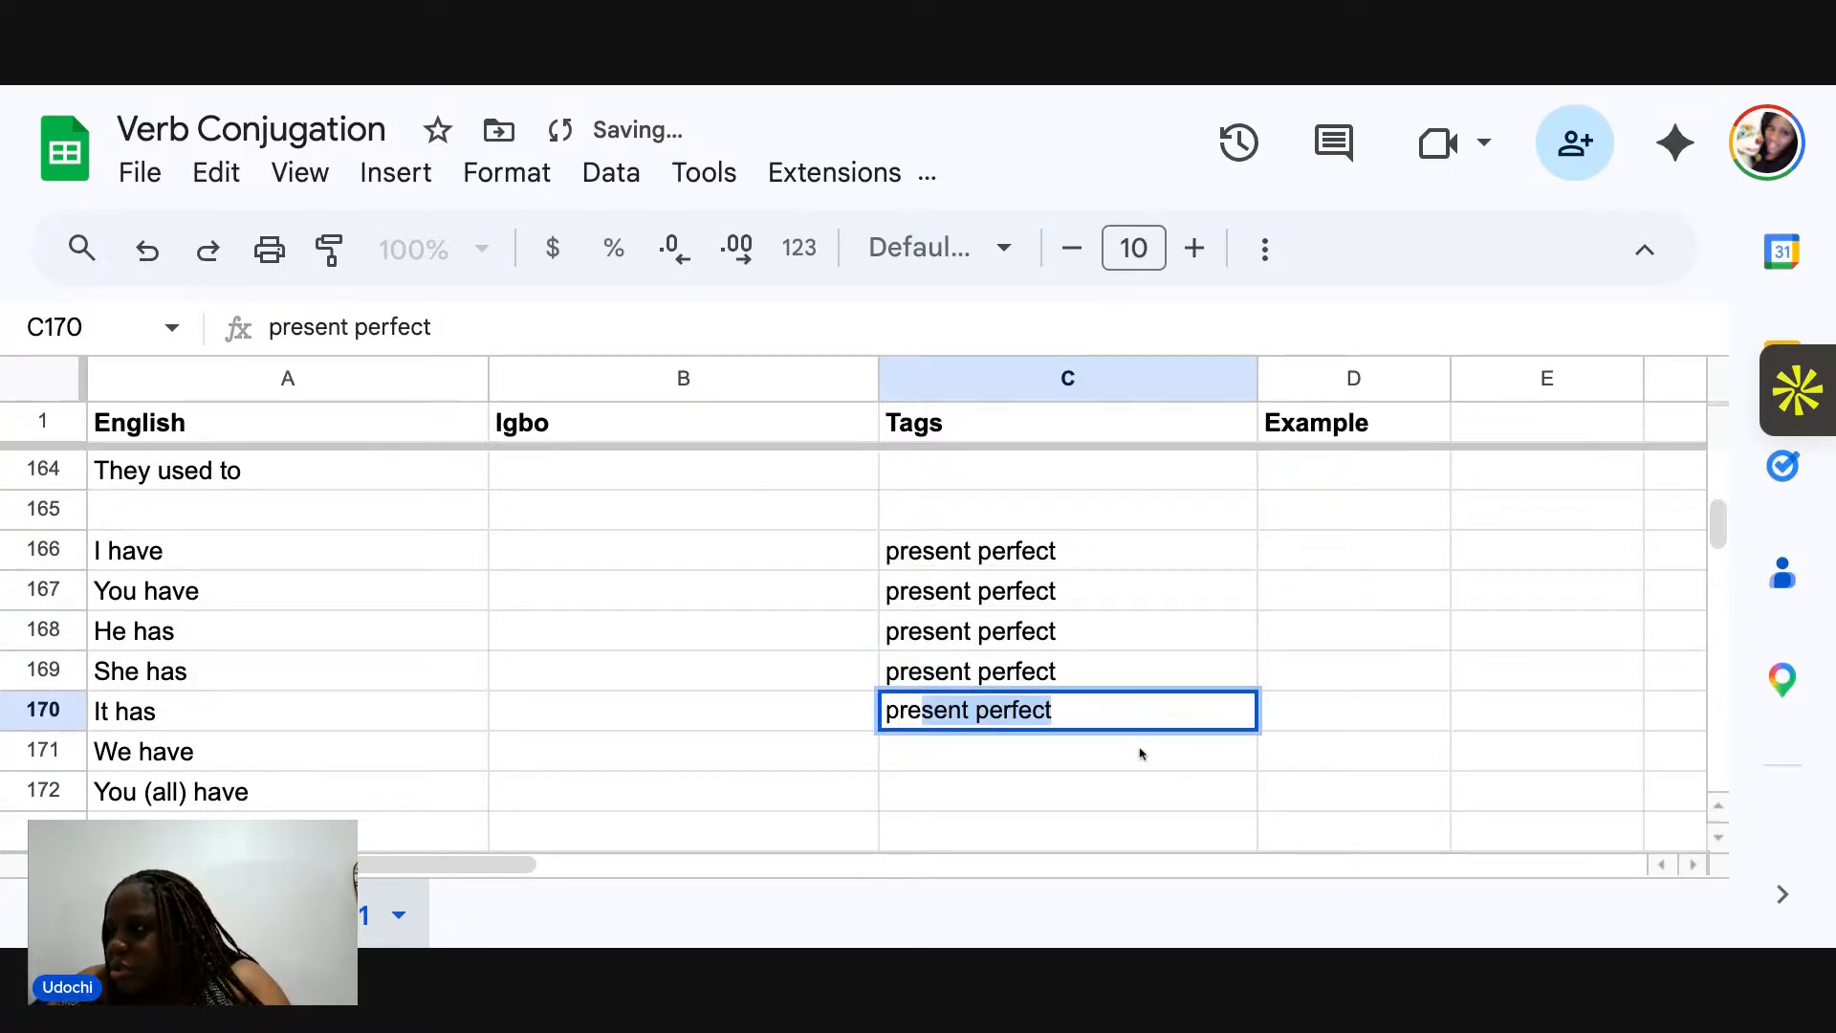
key("Return")
left_click(1212, 720)
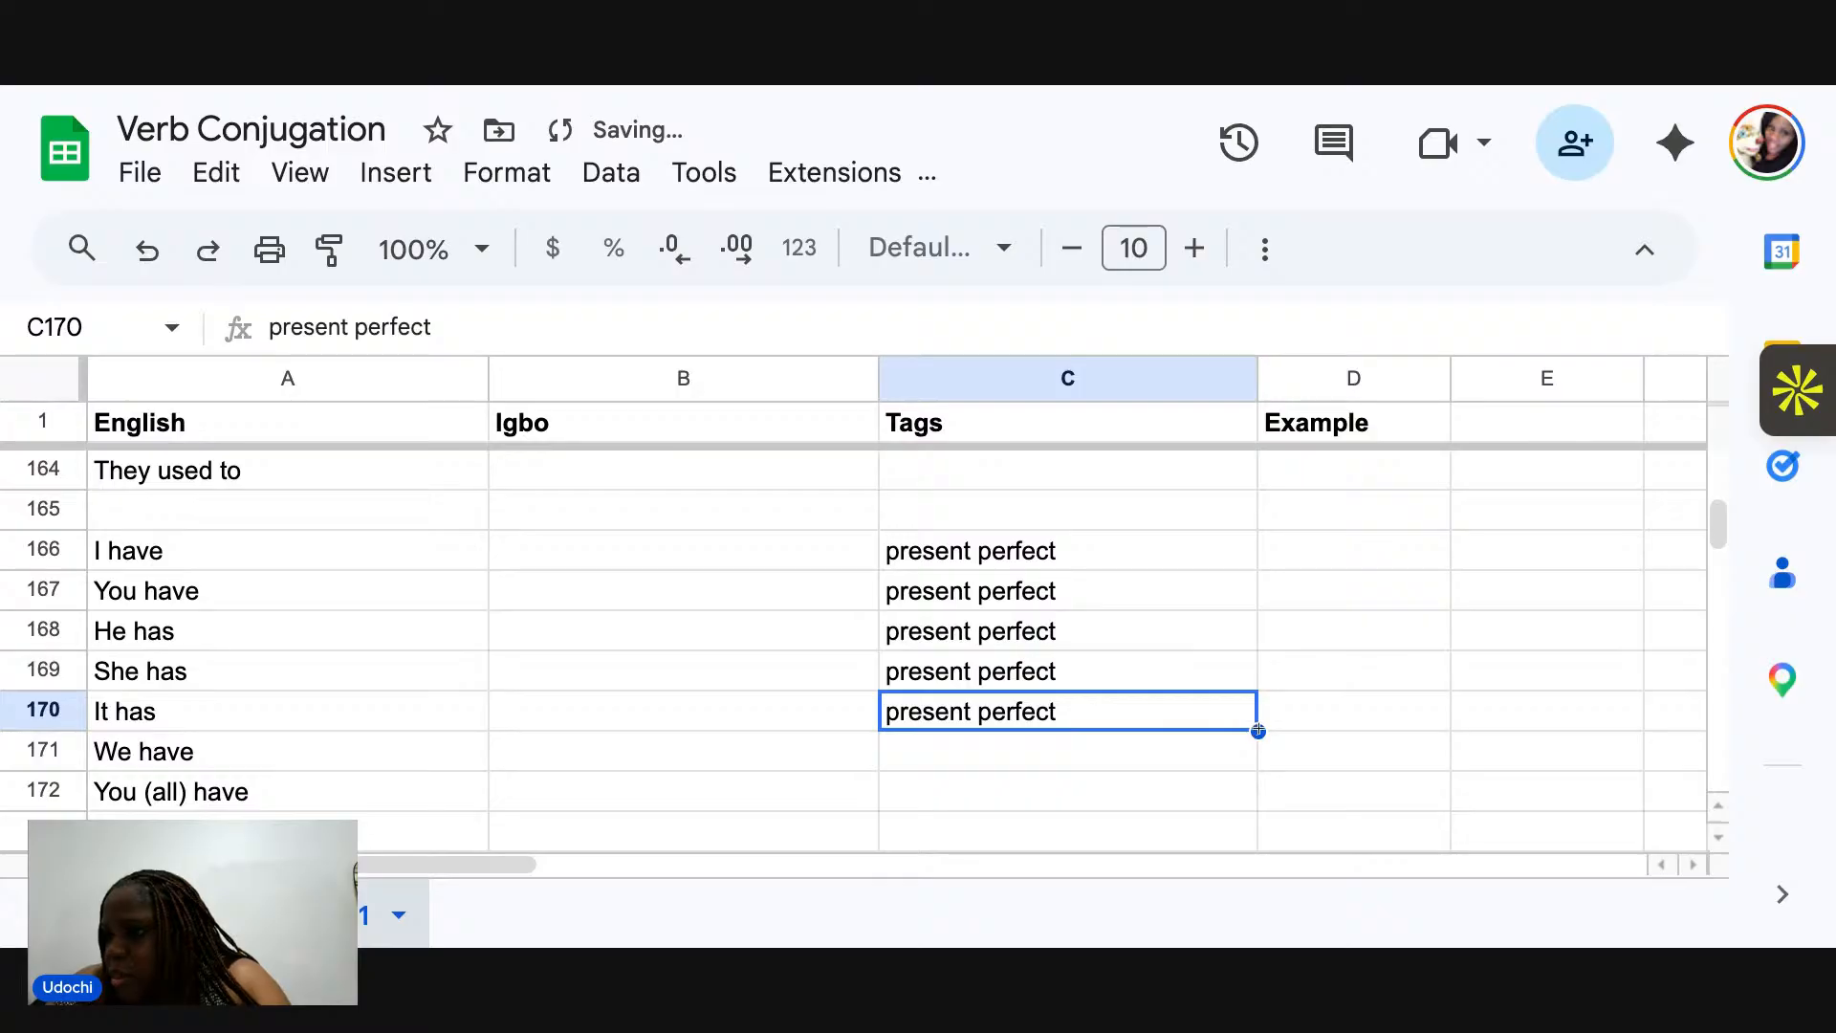
left_click_drag(1258, 731, 1238, 842)
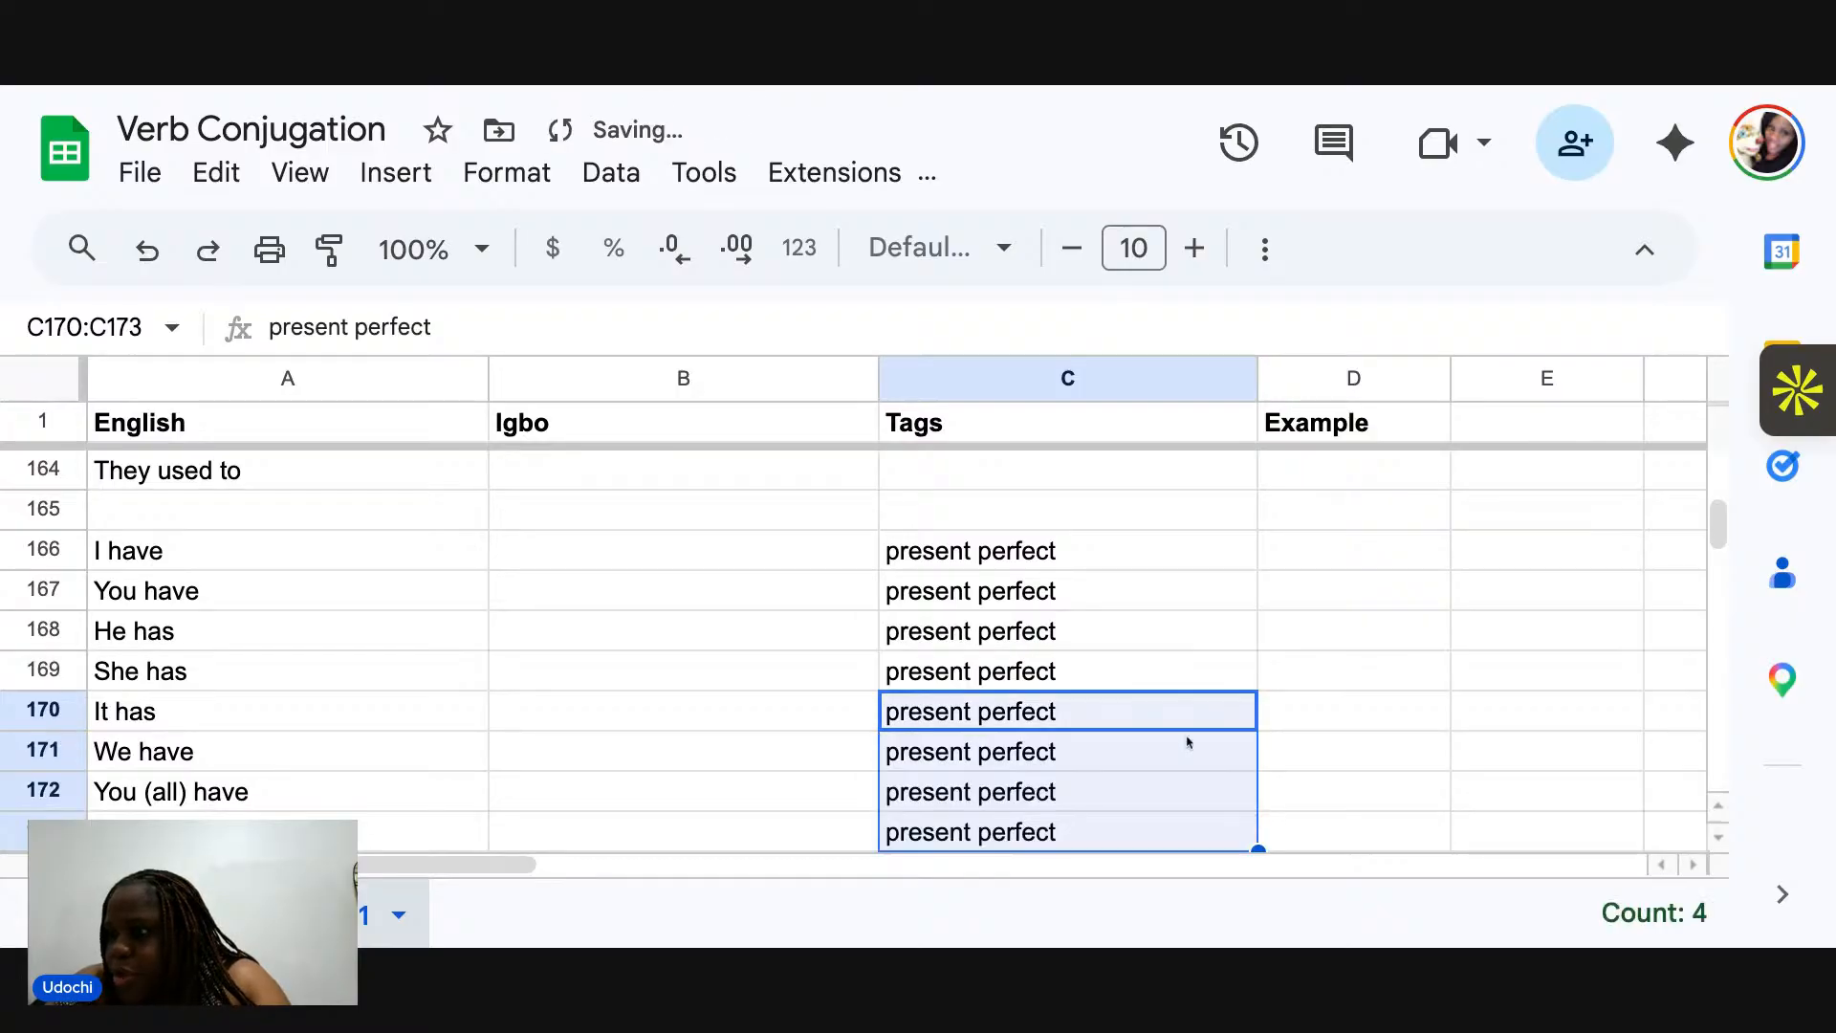
scroll(1188, 742, "down", 3)
scroll(1185, 737, "up", 3)
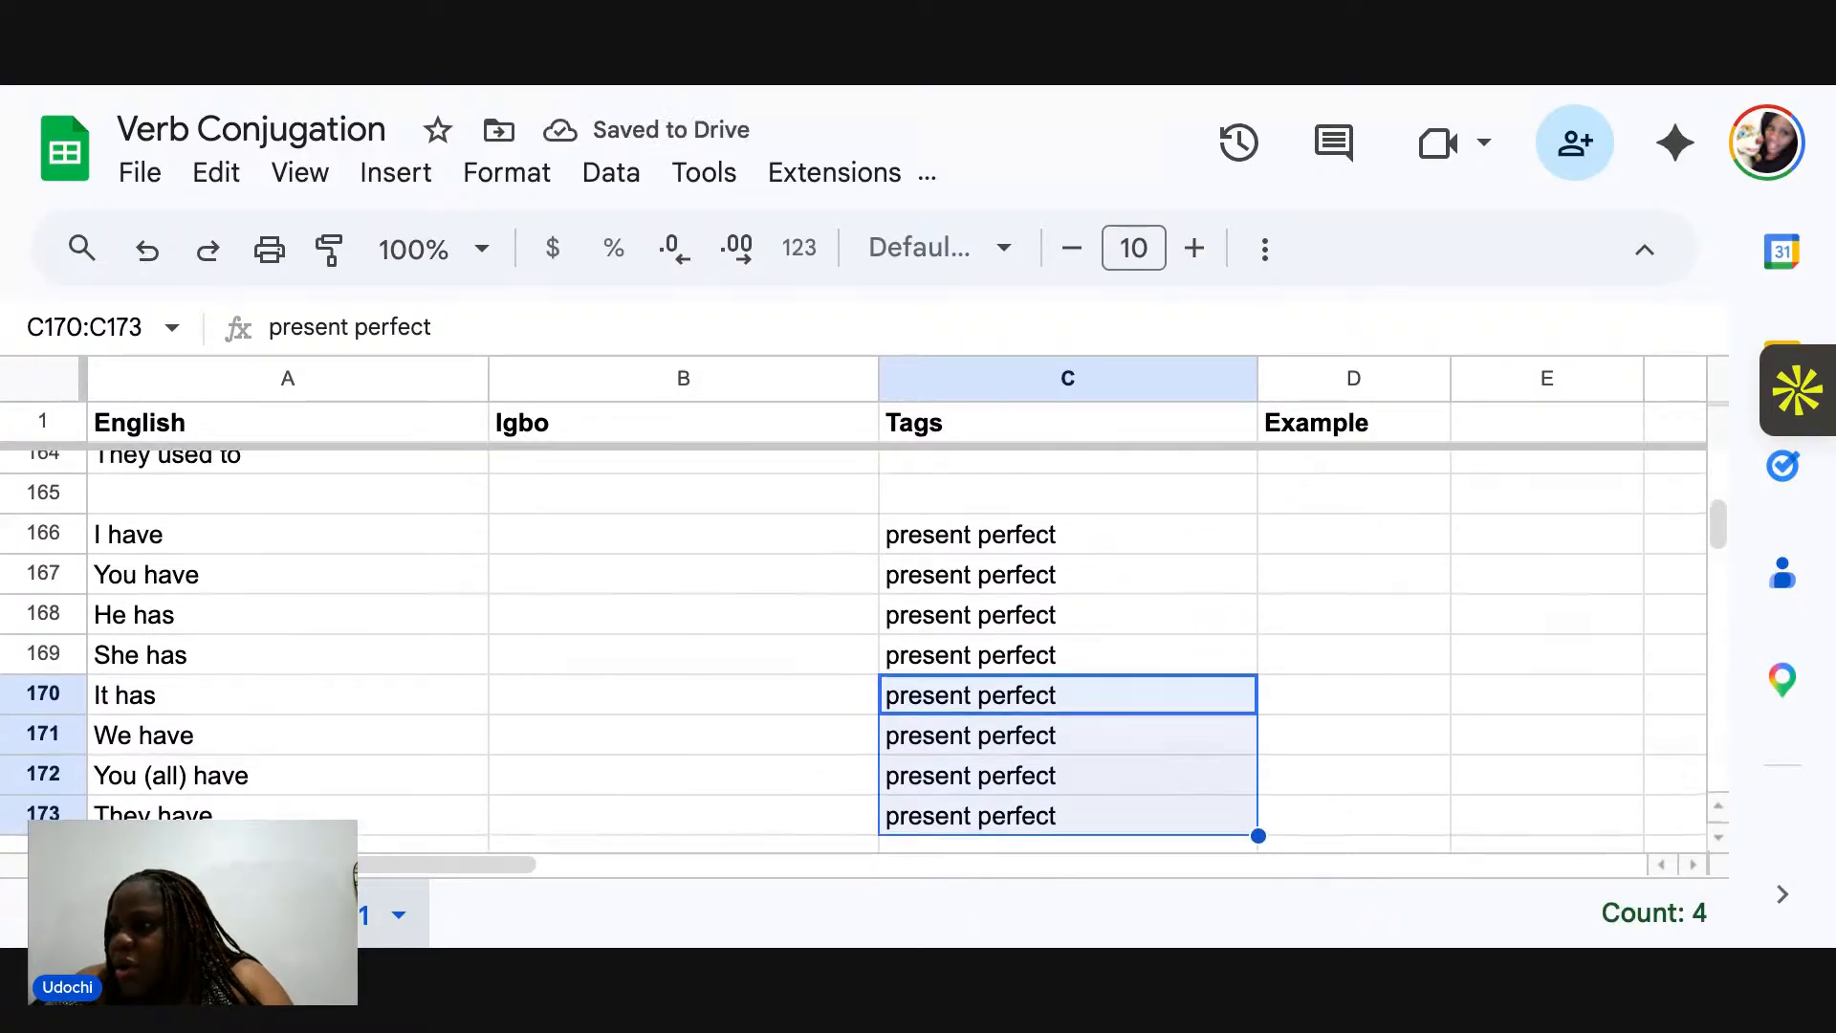
Enter the examples "I have gone", "You have gone" and "He has gone" in D166 to D168.
left_click(796, 659)
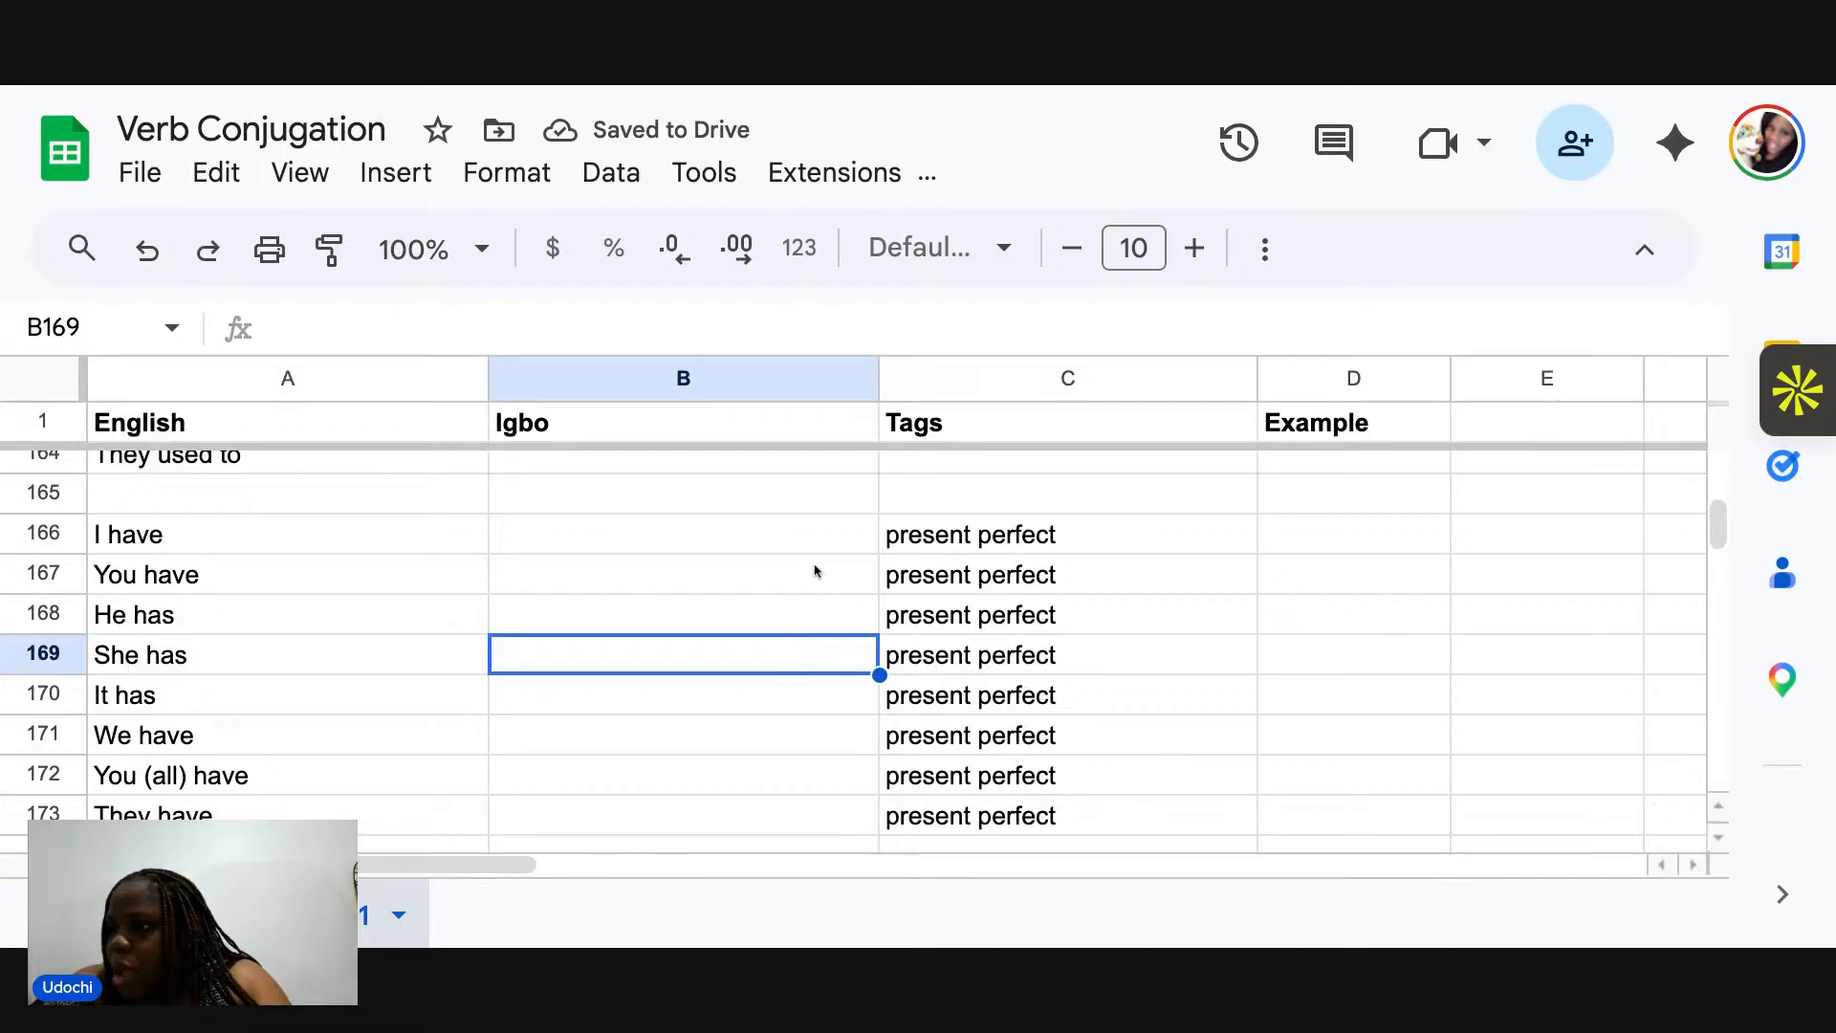
left_click(1290, 540)
type("I have gone")
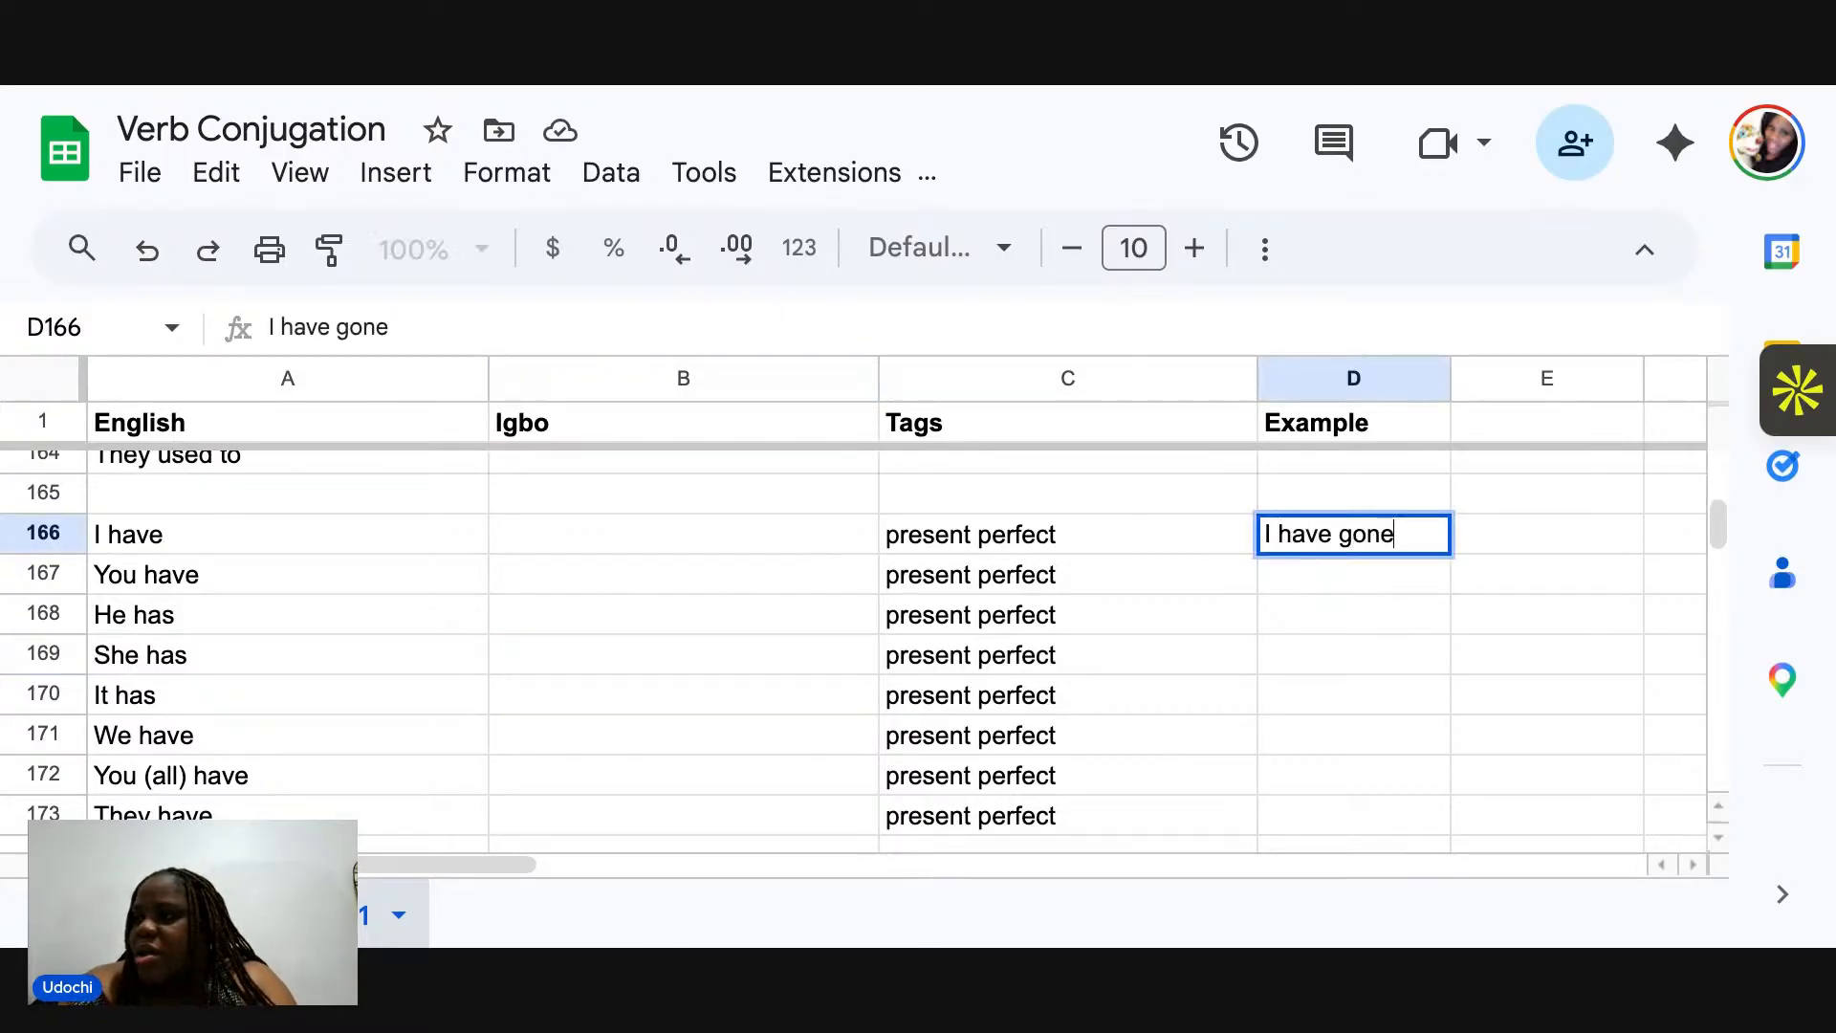
key("Return")
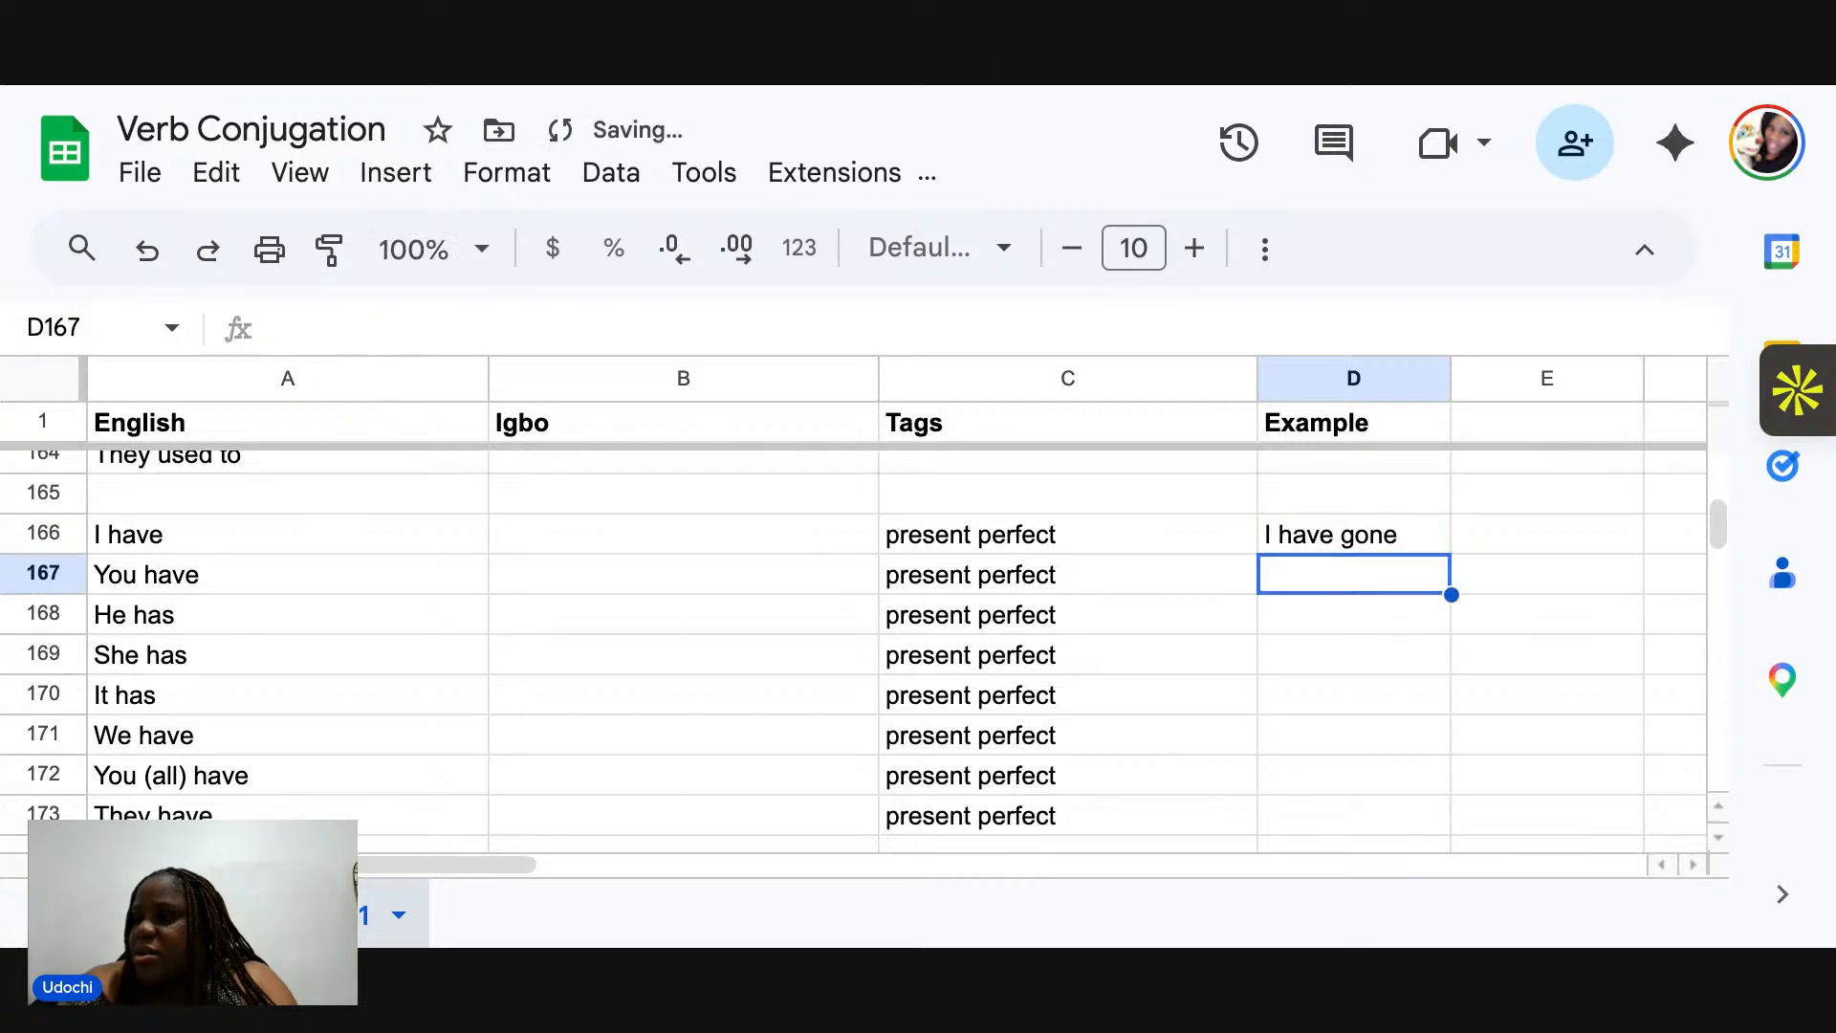
type("You have gone")
key("Return")
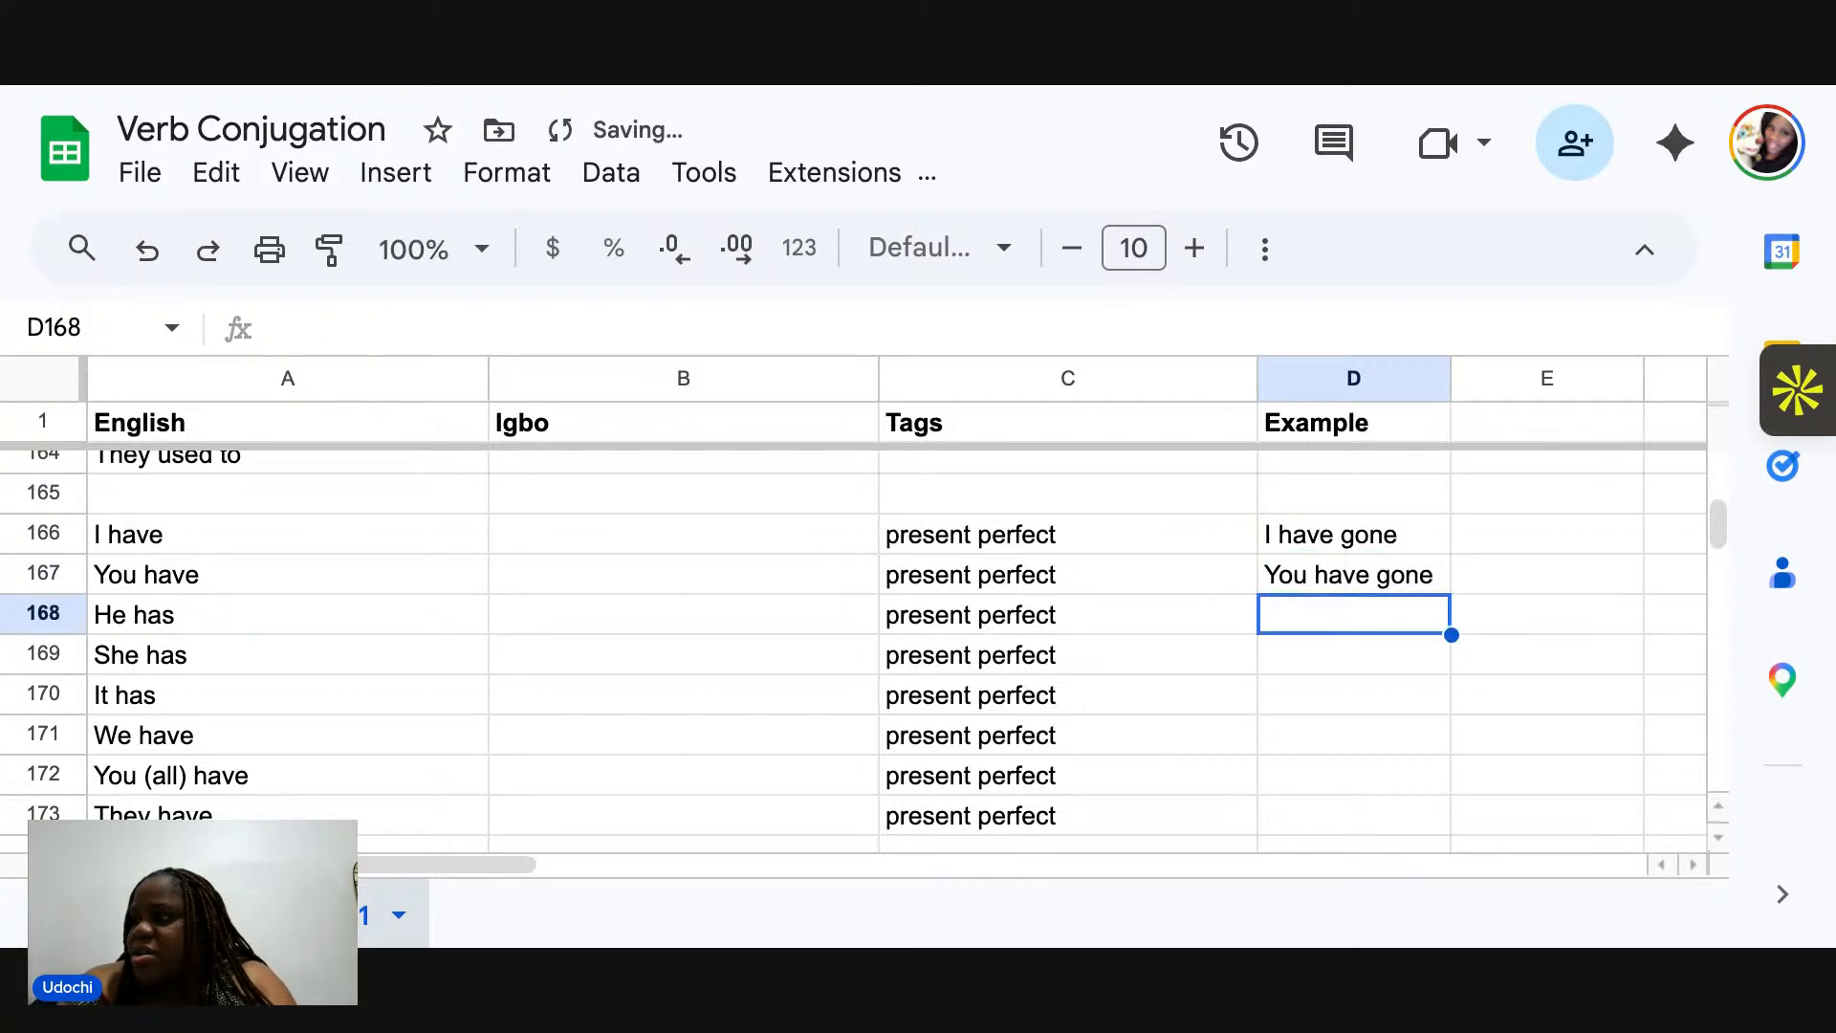
type("He has gone")
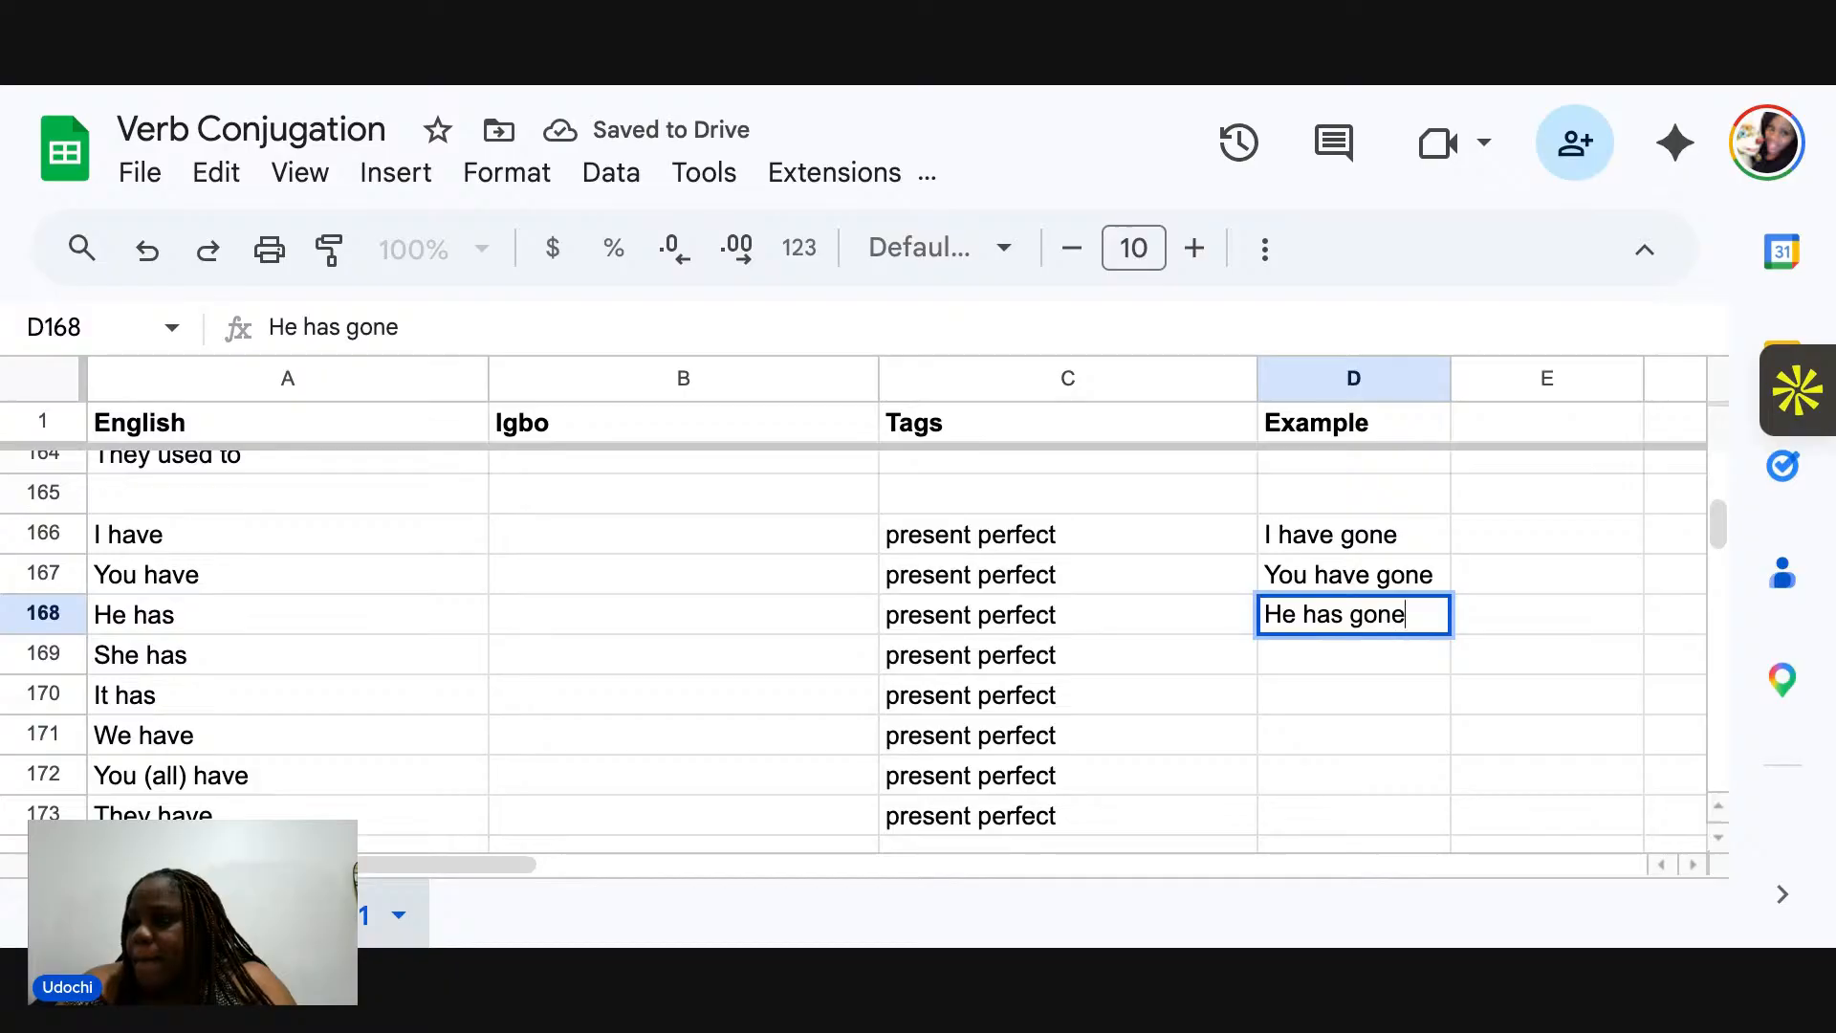
key("Return")
Enter the examples "She has come", "It has fallen down" and "We have gone" in D169 to D171.
type("She has come")
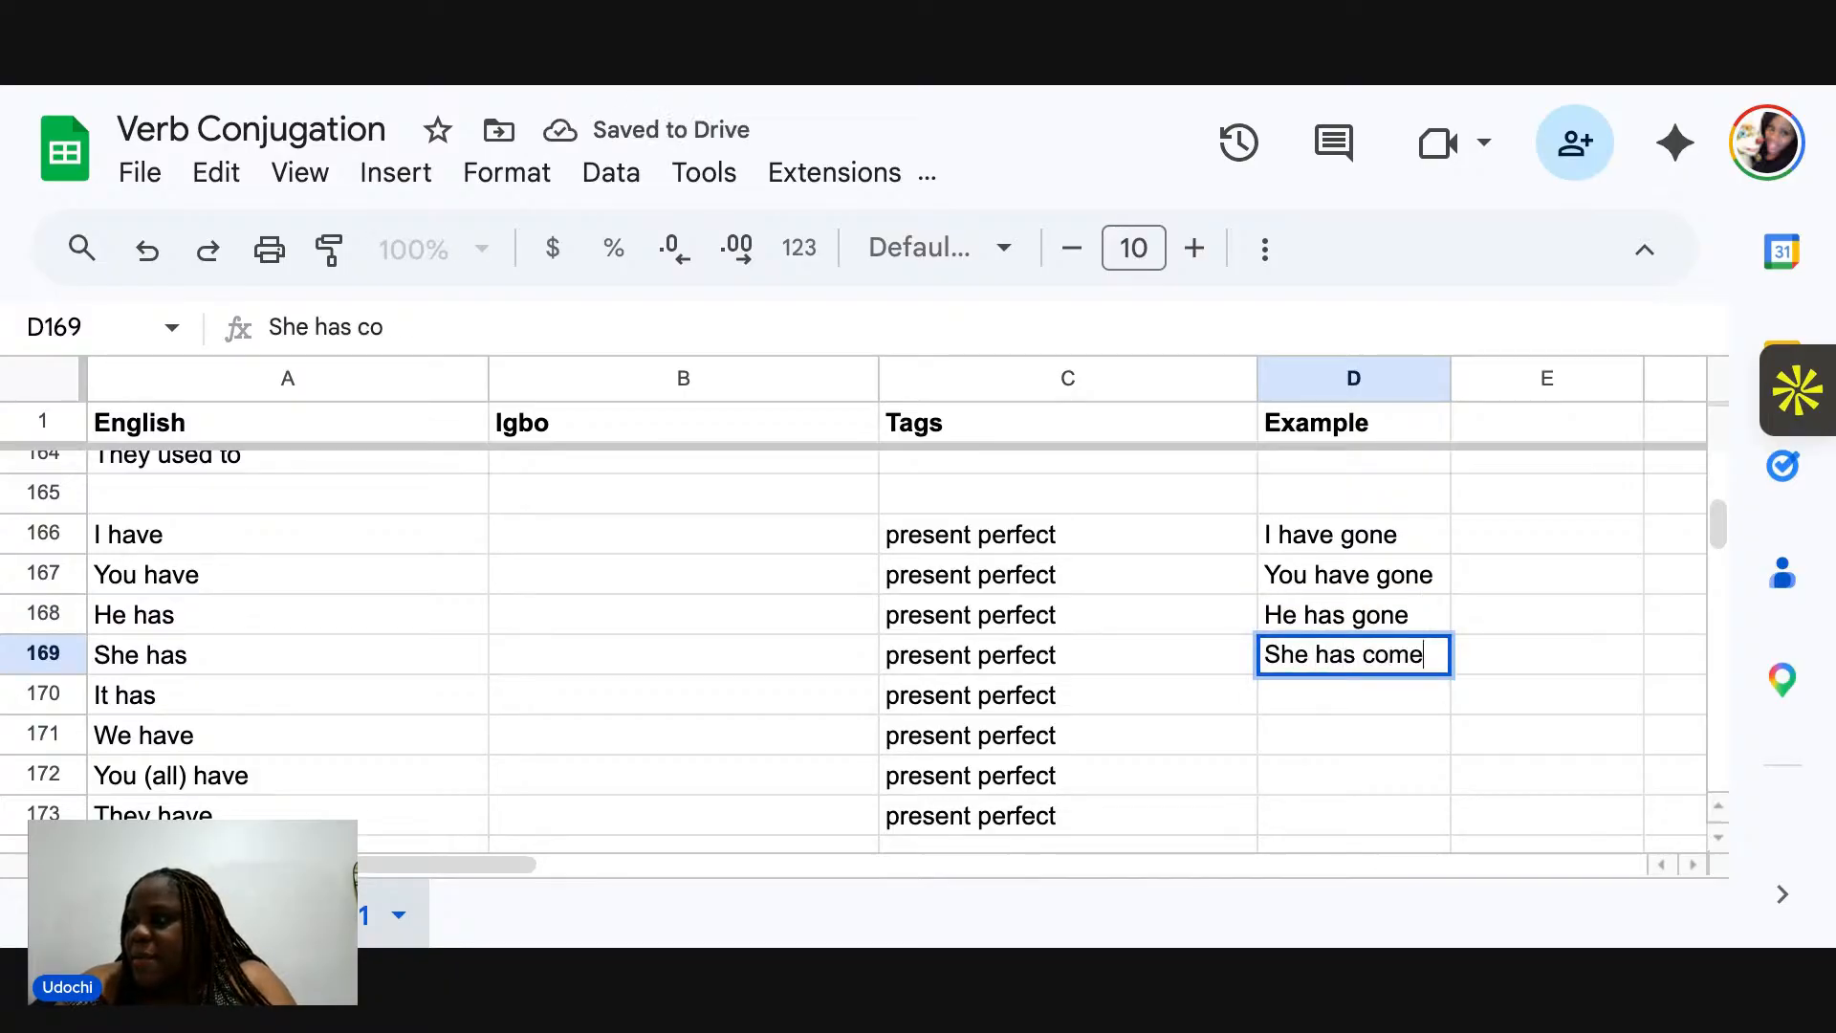
key("Return")
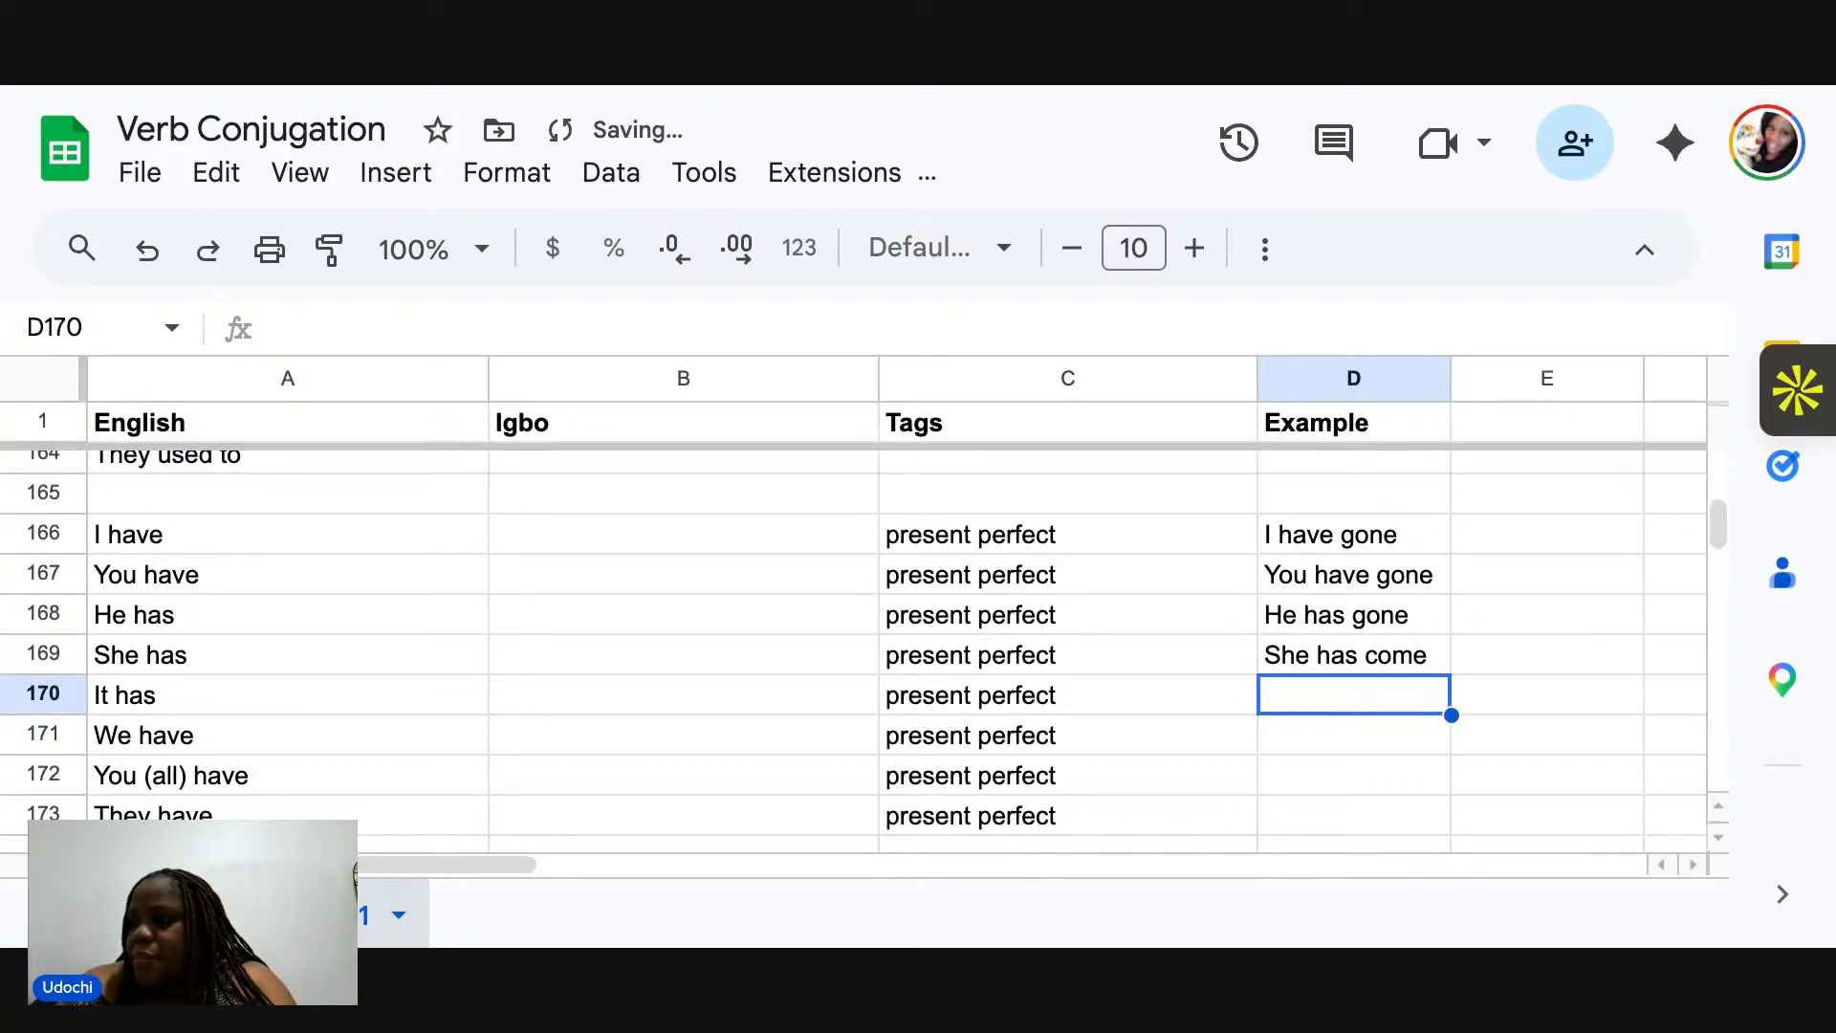
type("It has fallen")
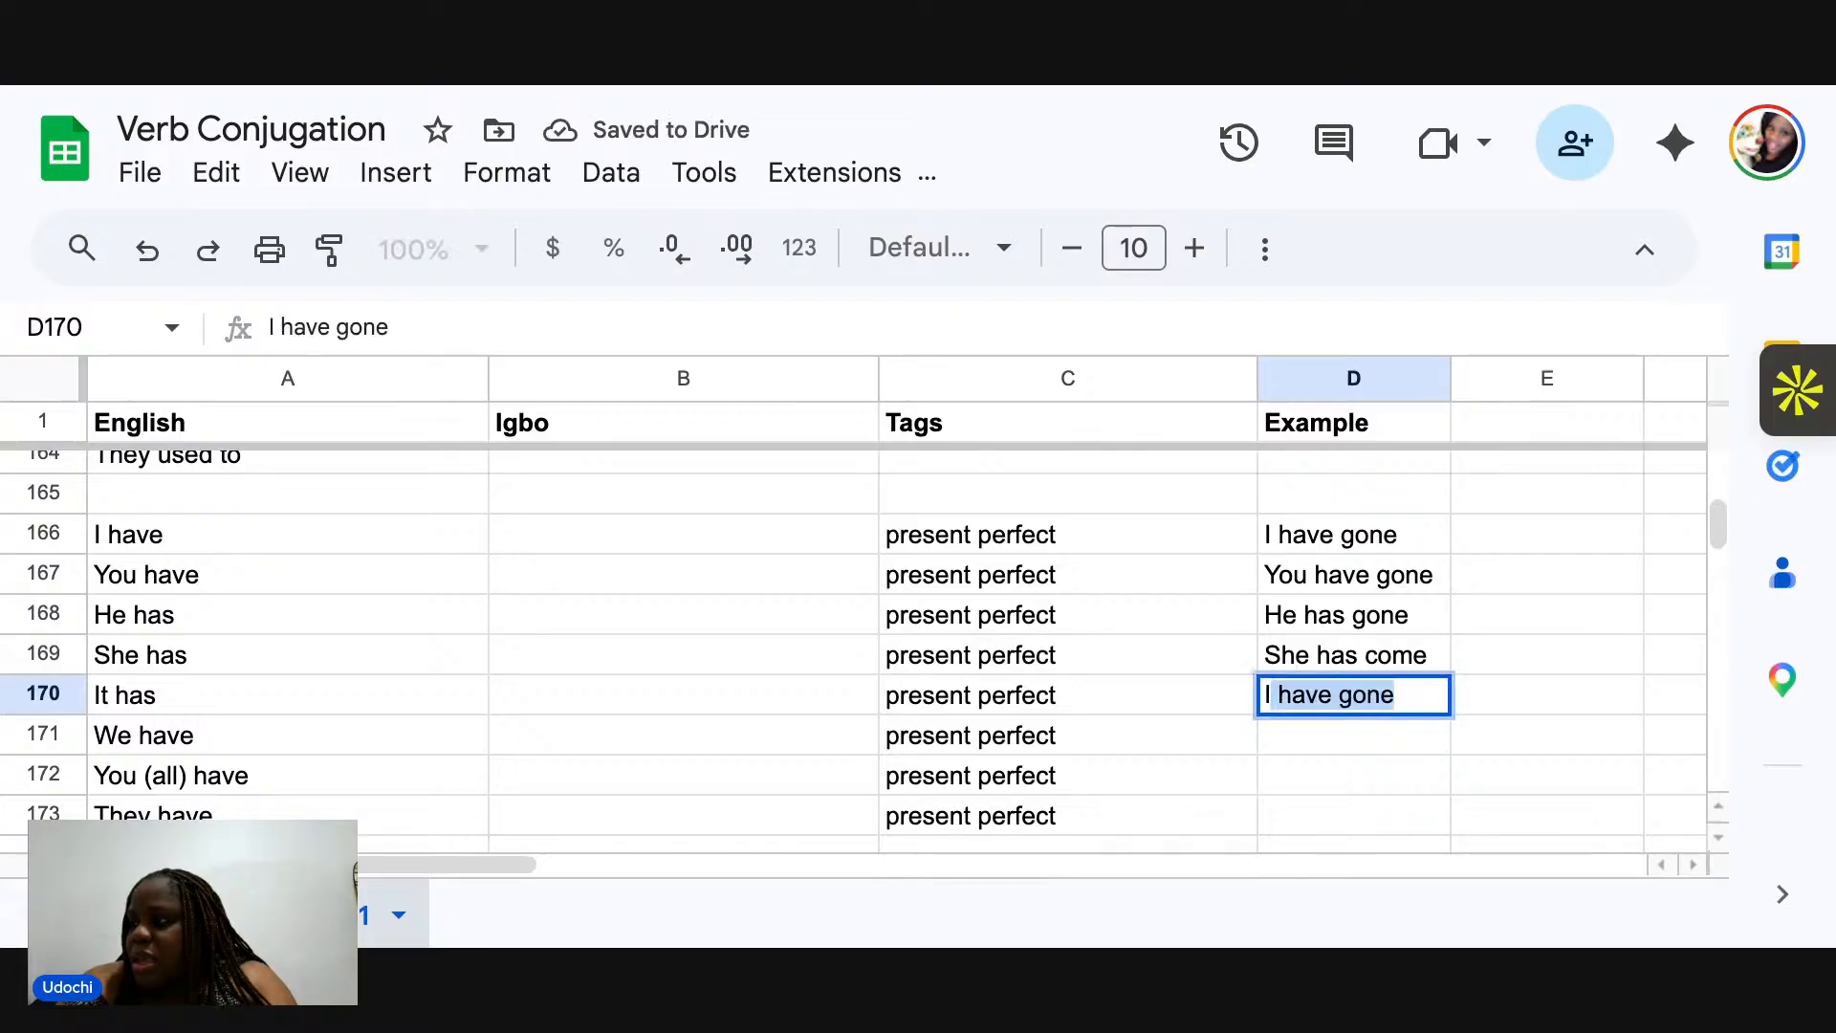
type(" down")
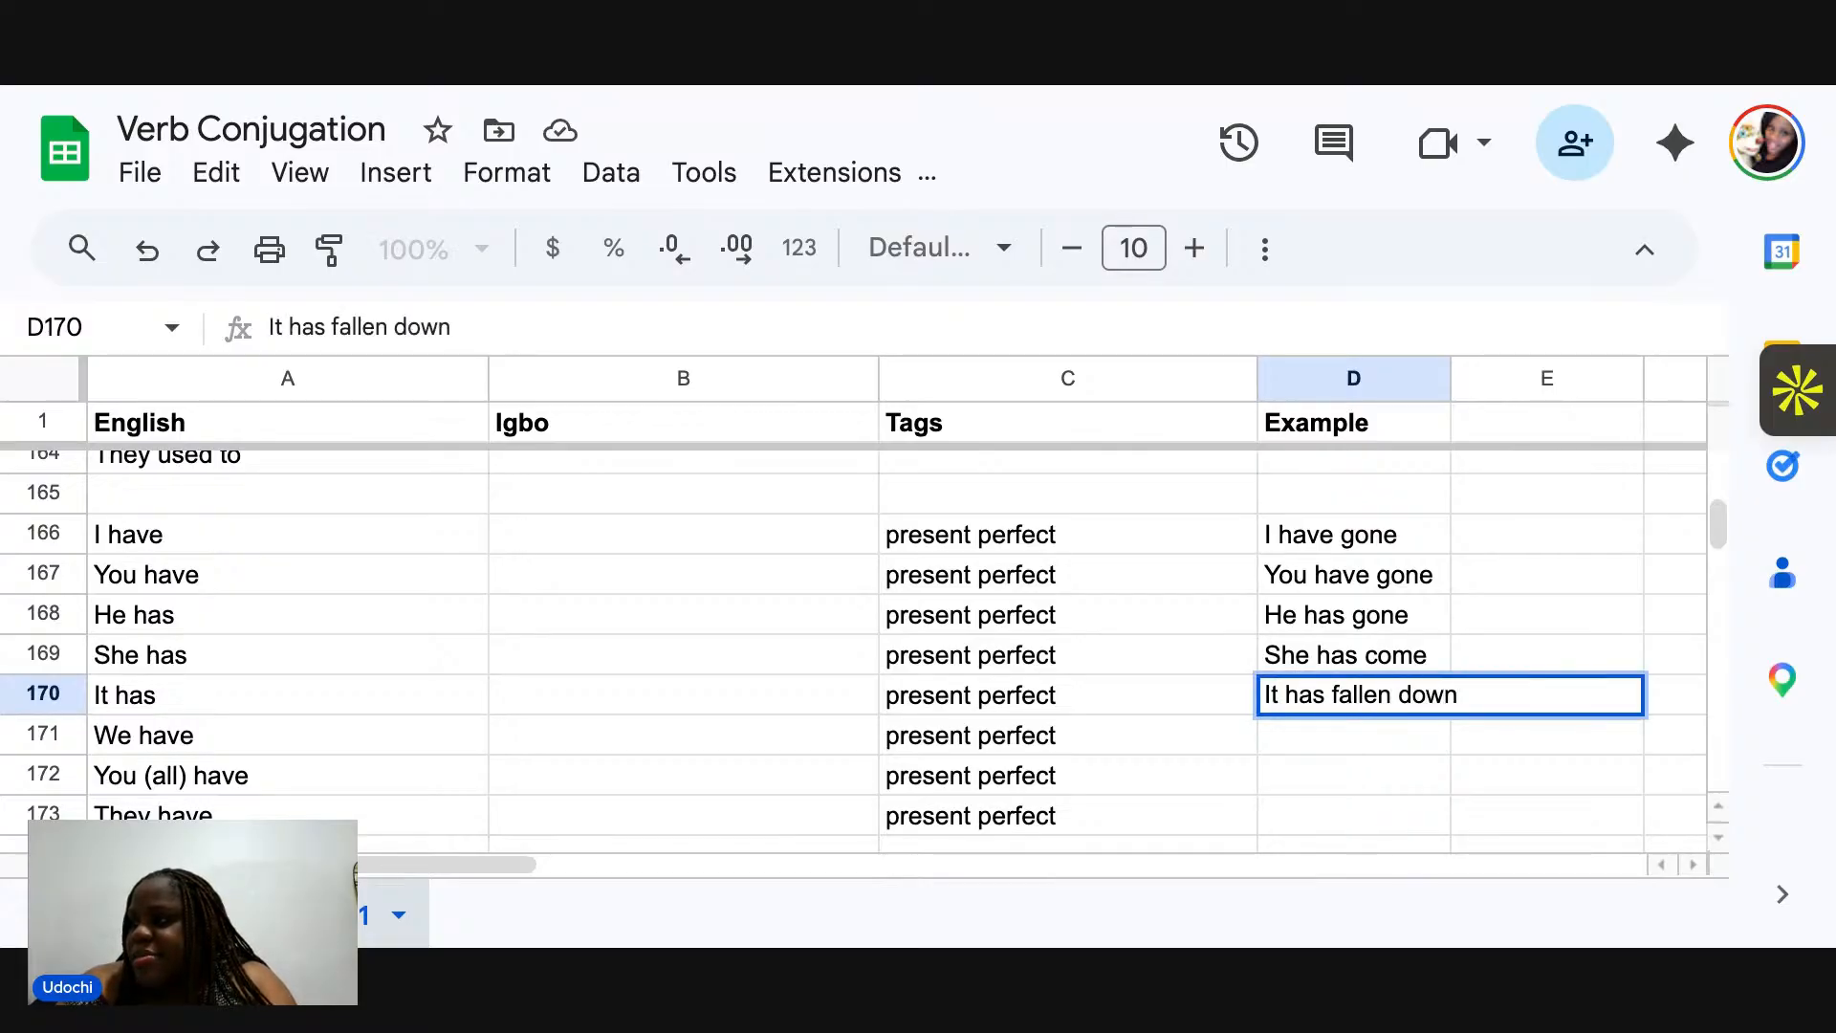
key("Return")
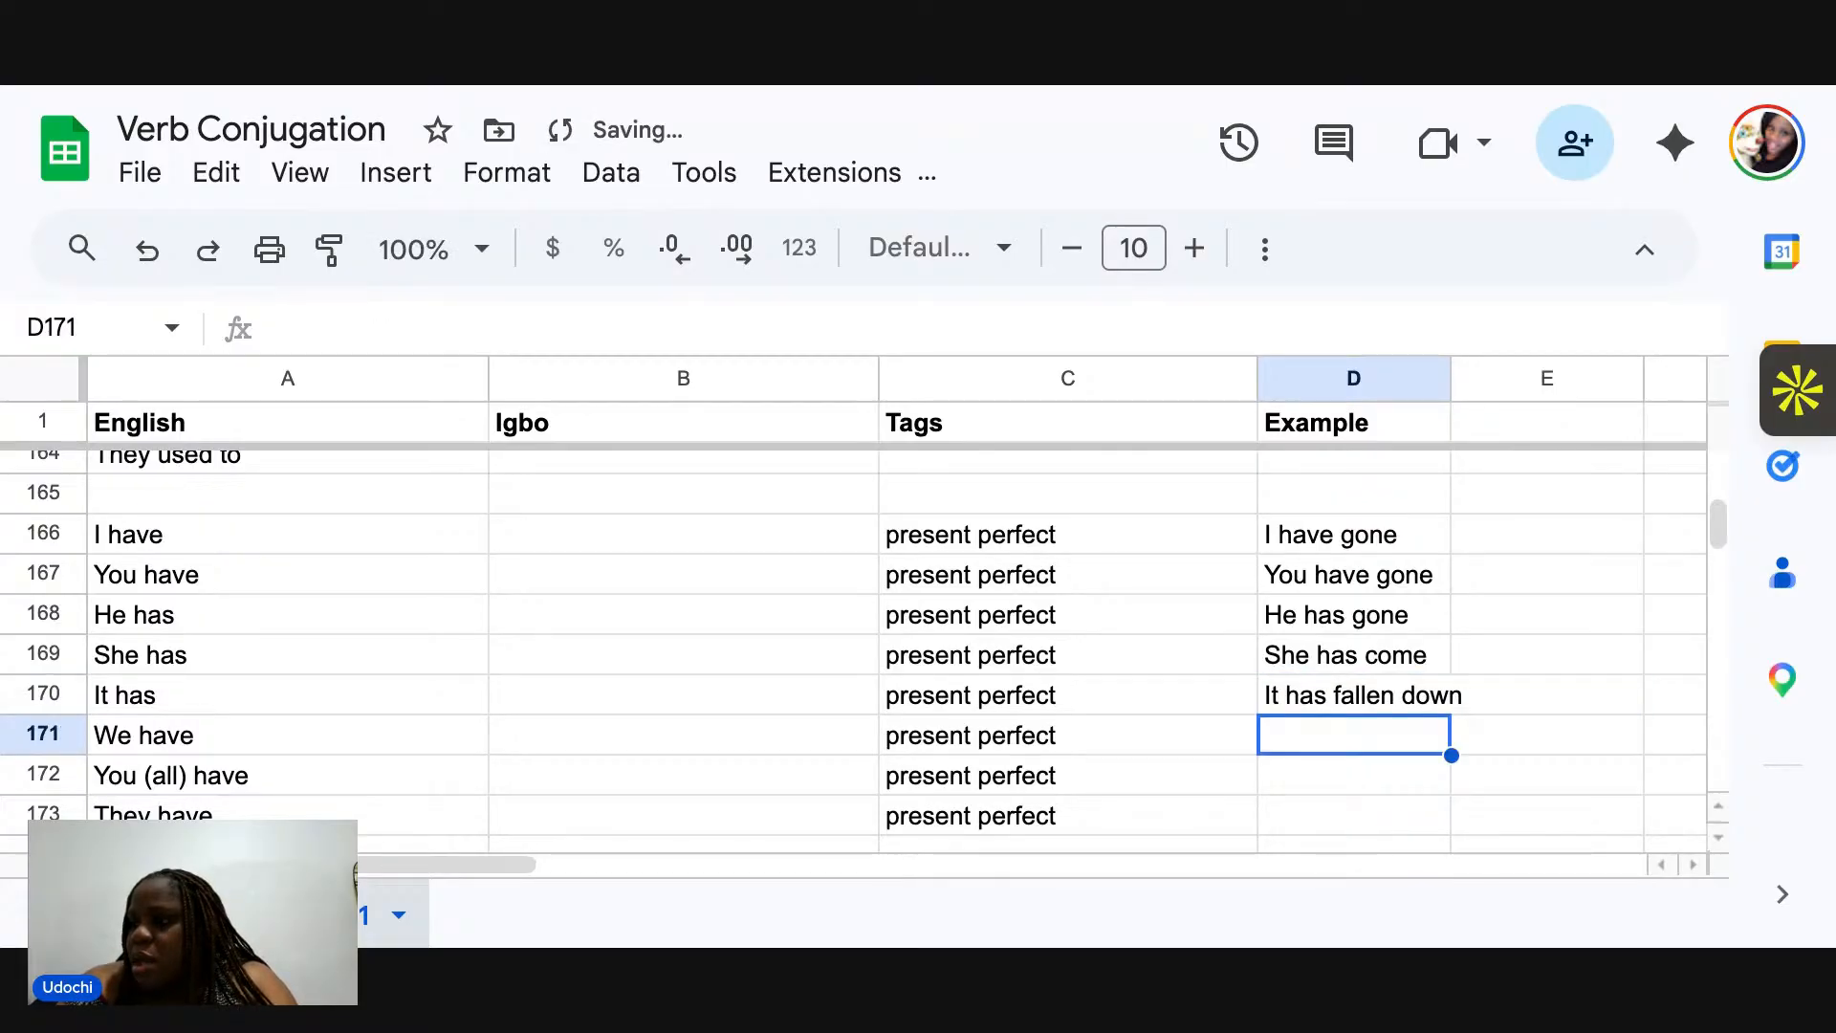
type("We have gone")
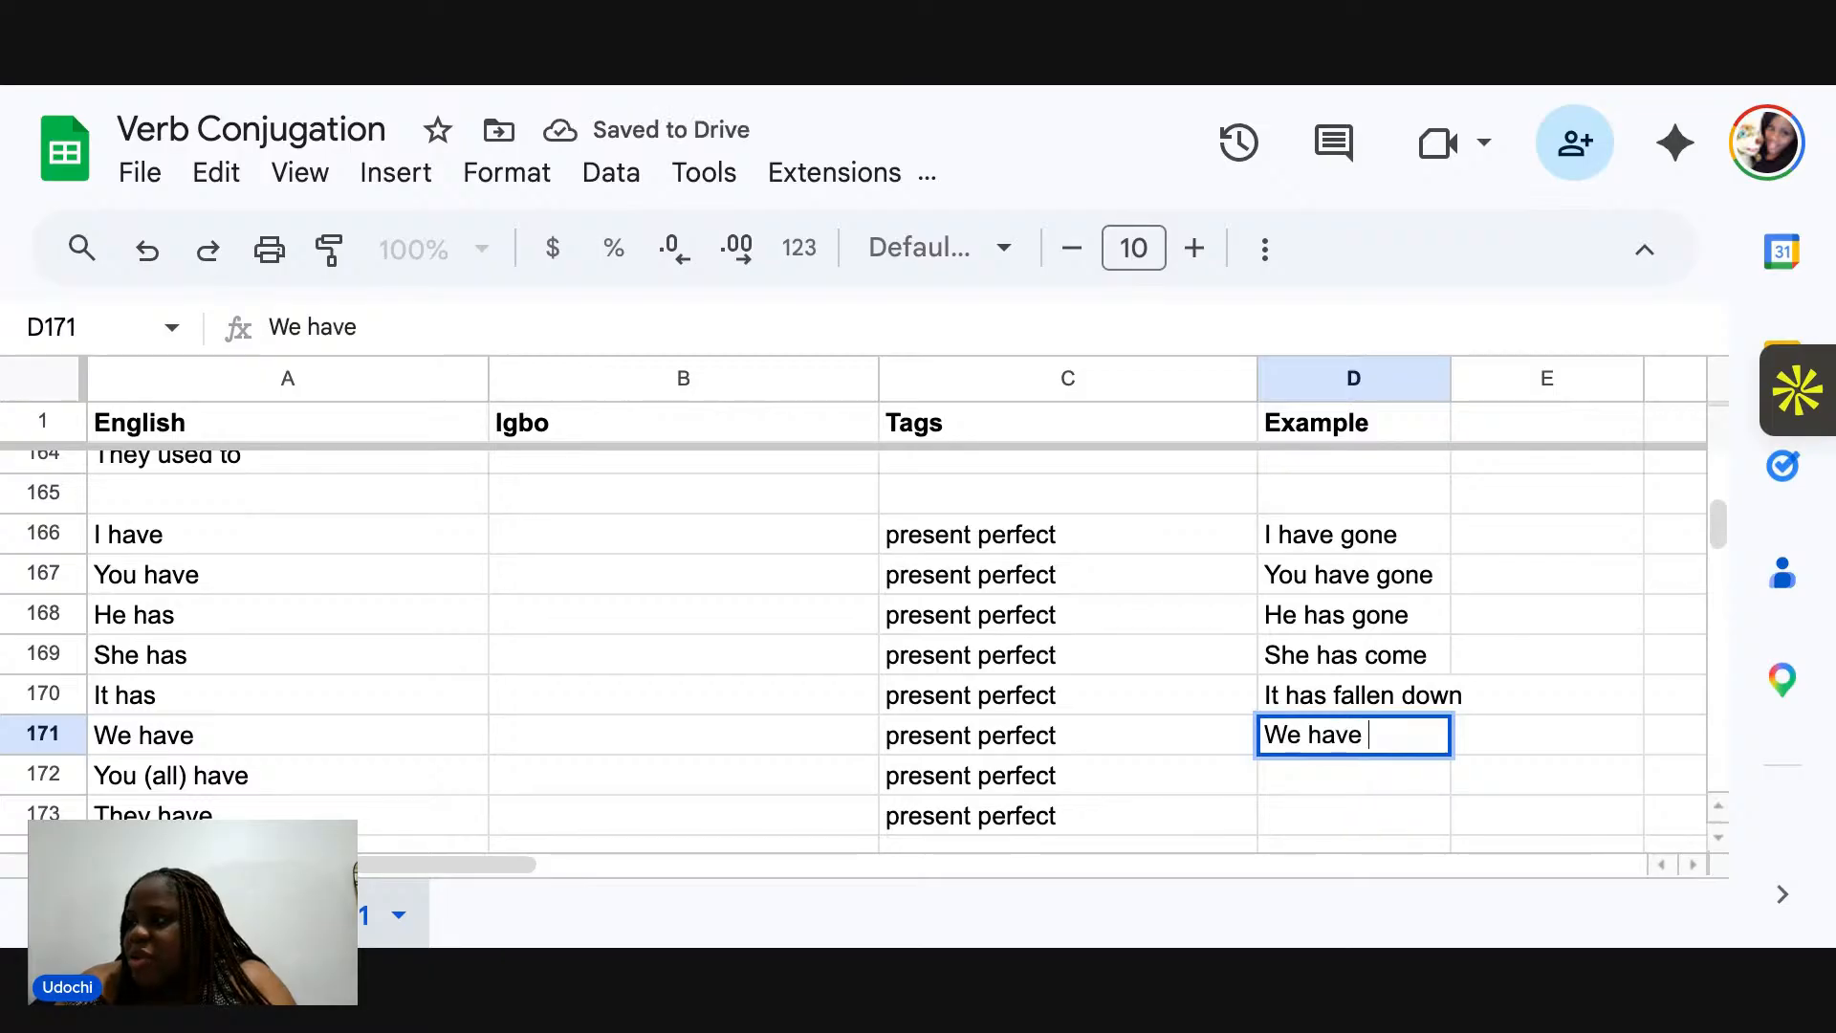
key("Return")
Enter the examples "You all have gone" in D172 and "They have gone" in D173.
type("You al have")
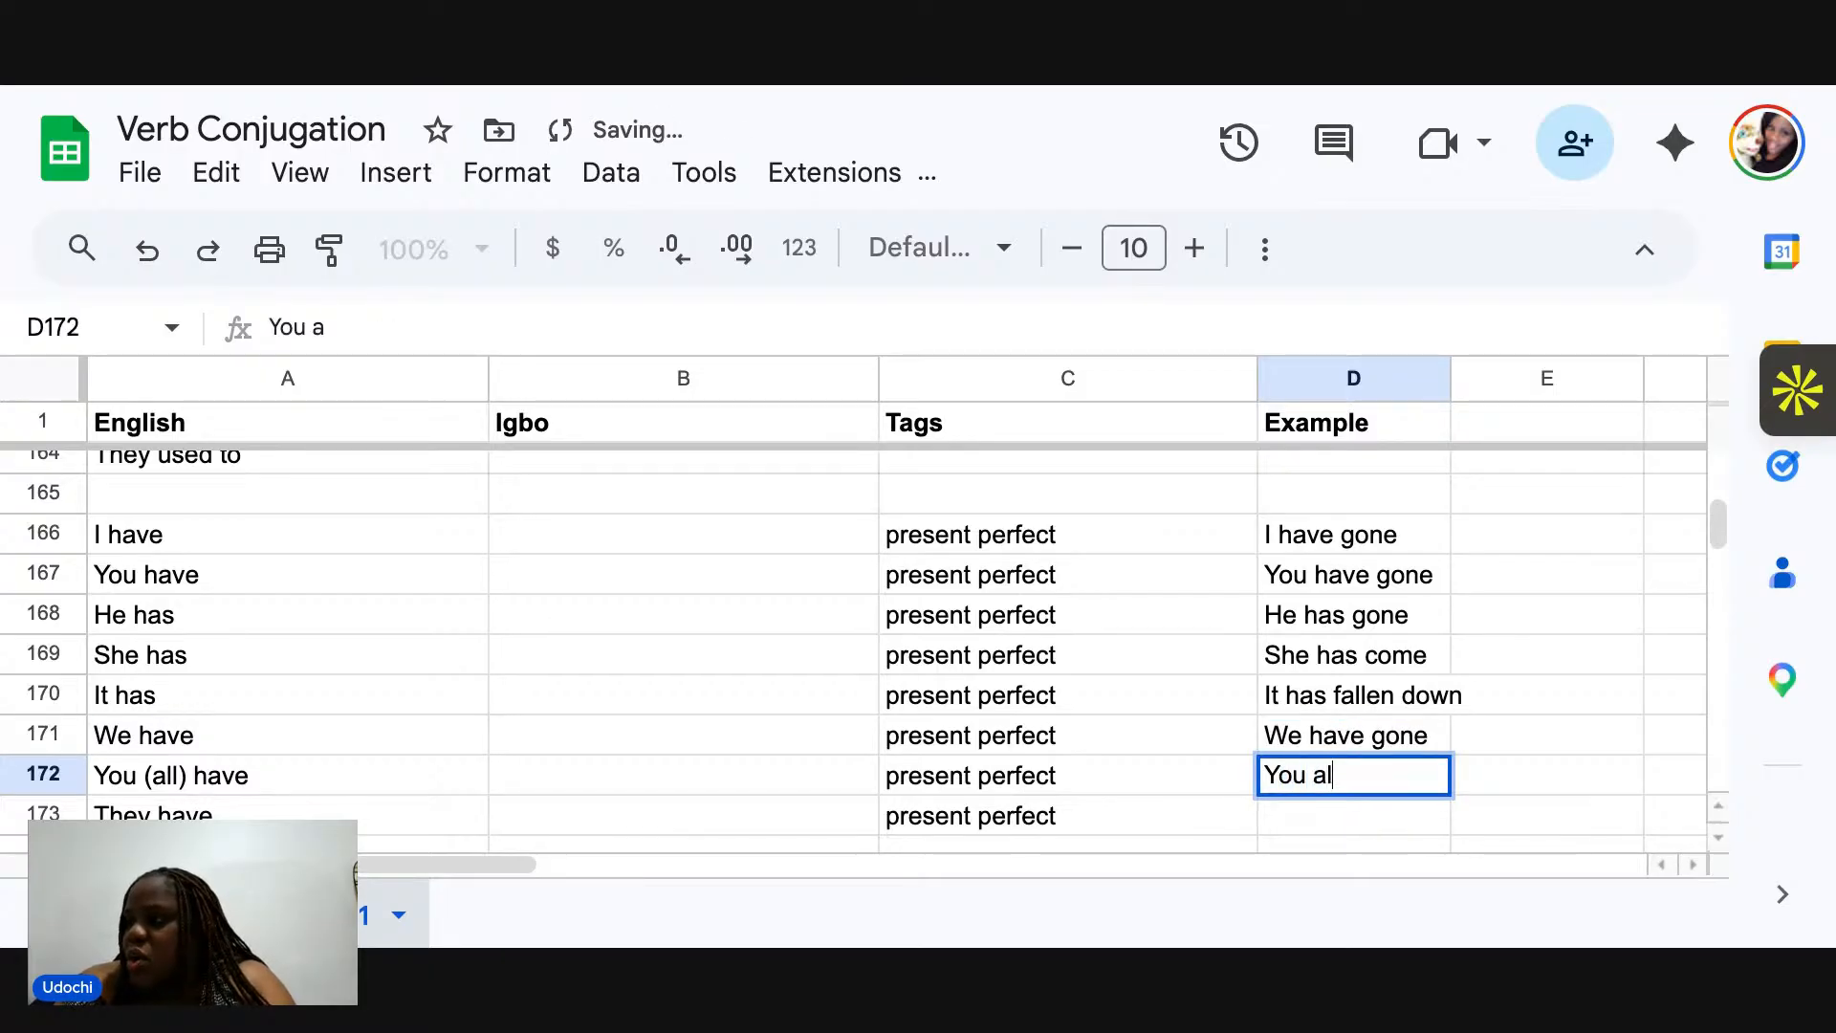
key("BackSpace")
key("BackSpace")
key("BackSpace")
key("BackSpace")
key("BackSpace")
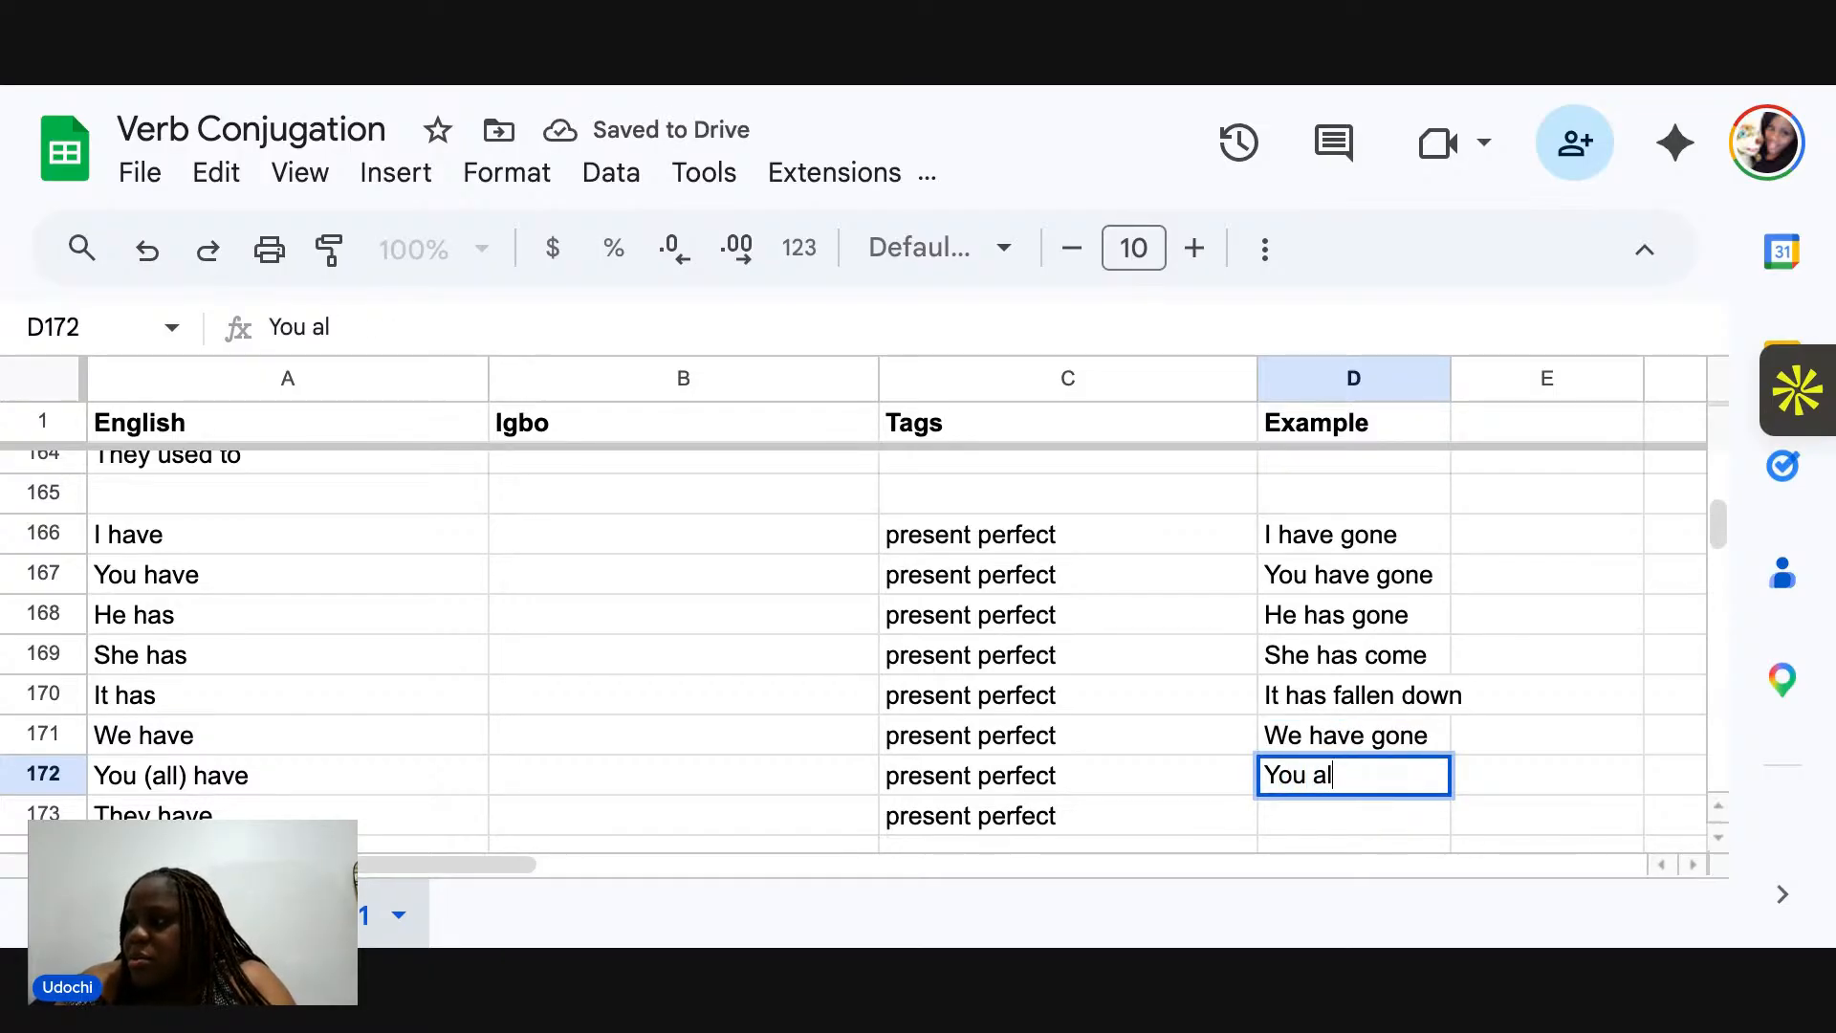
type("l have gone")
key("Return")
type("T")
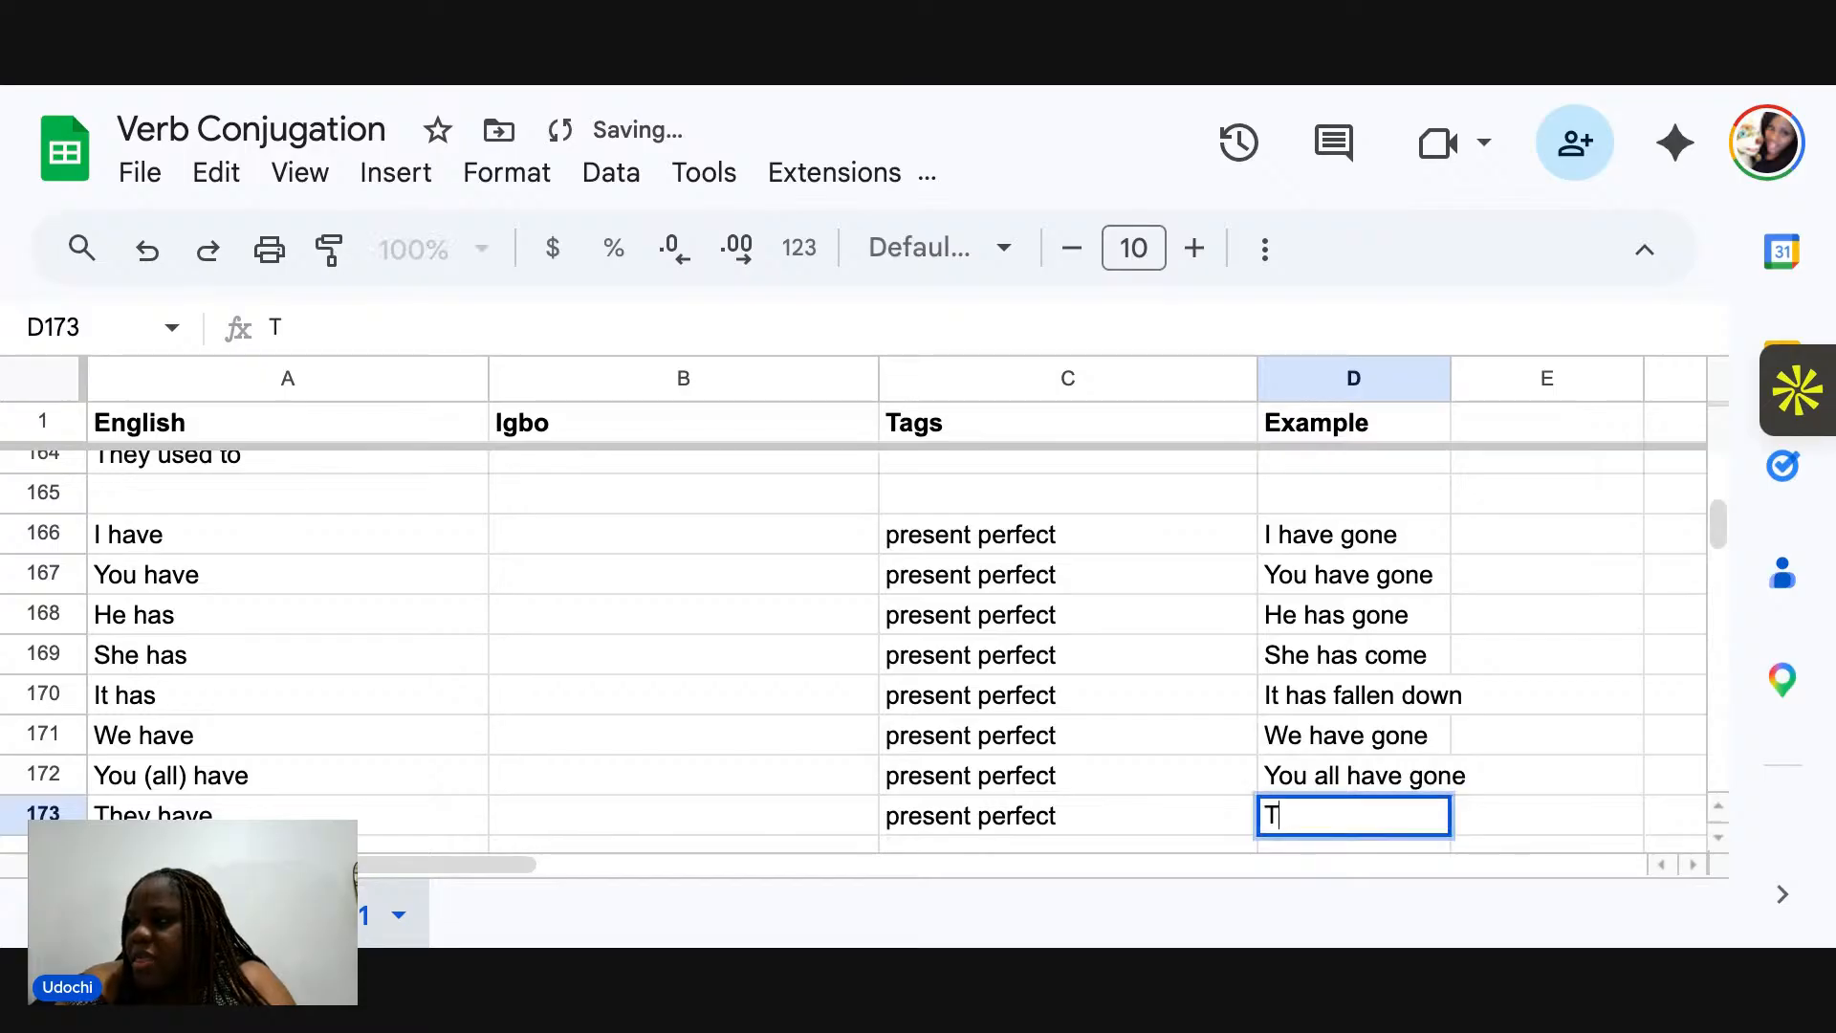
type("hey have gone")
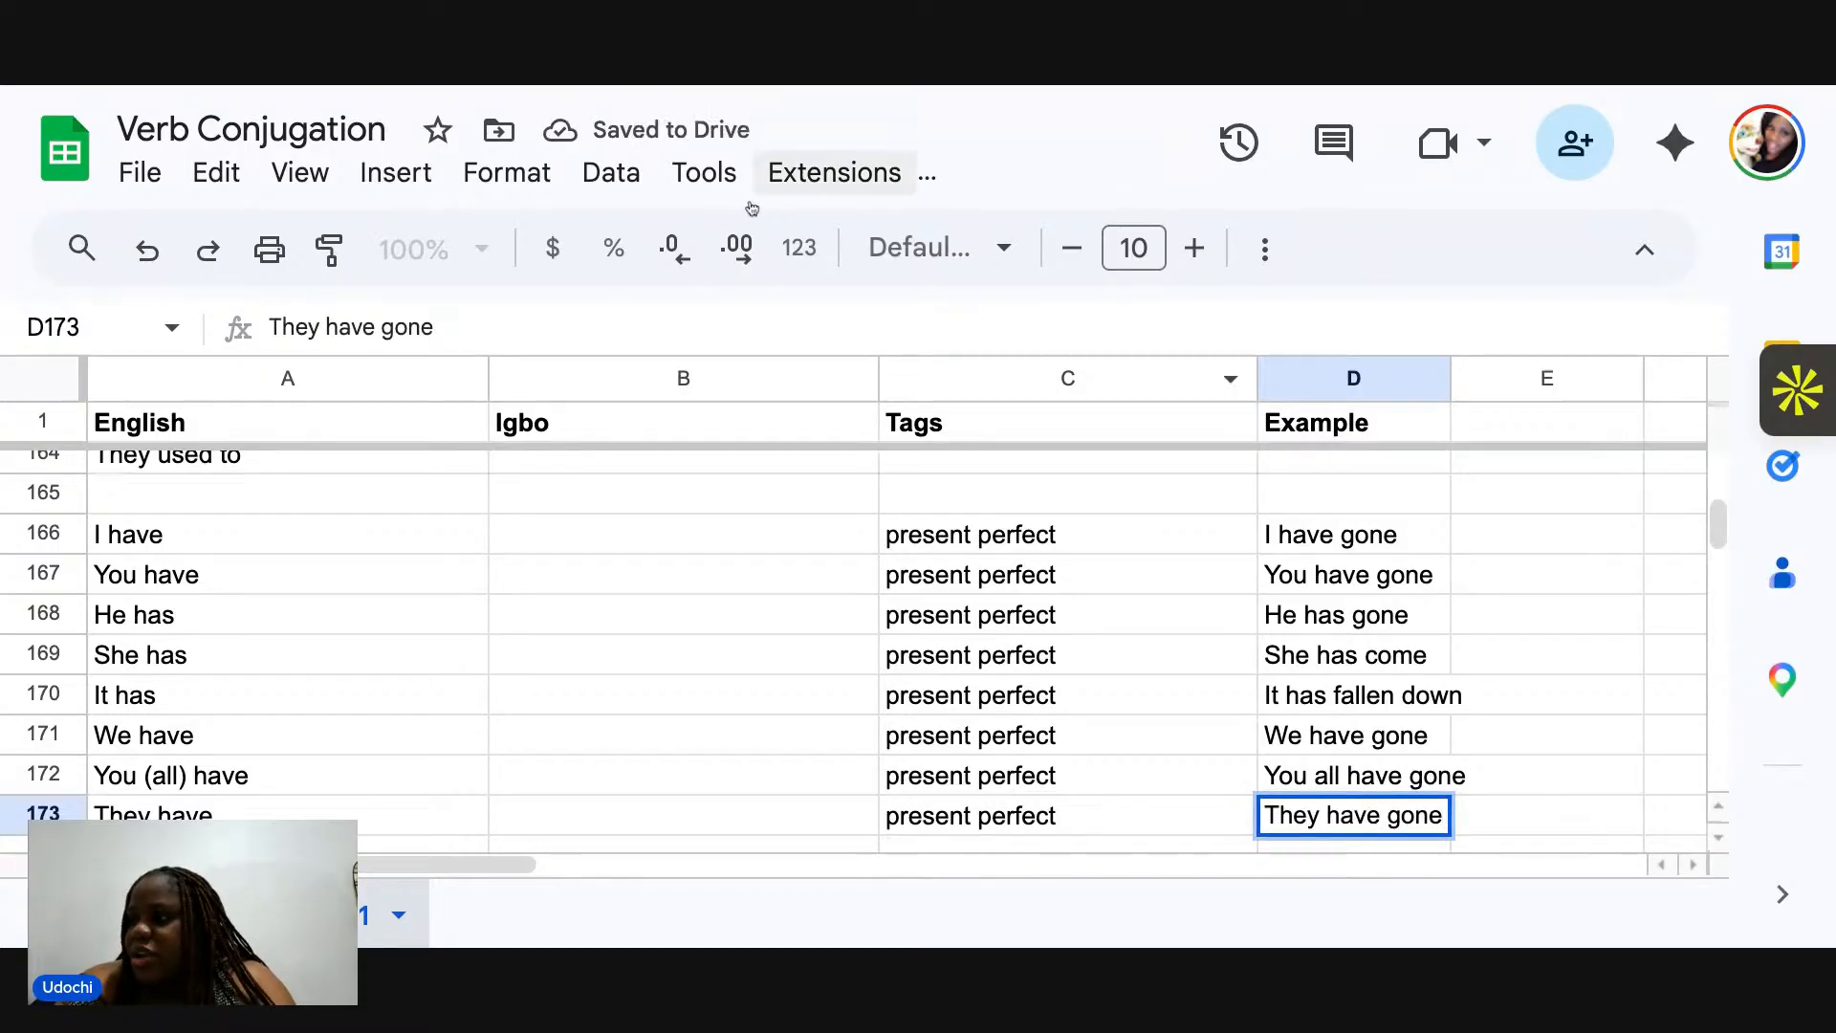
Enter the Igbo translation "A gala m" for "I have" in B166.
left_click(557, 543)
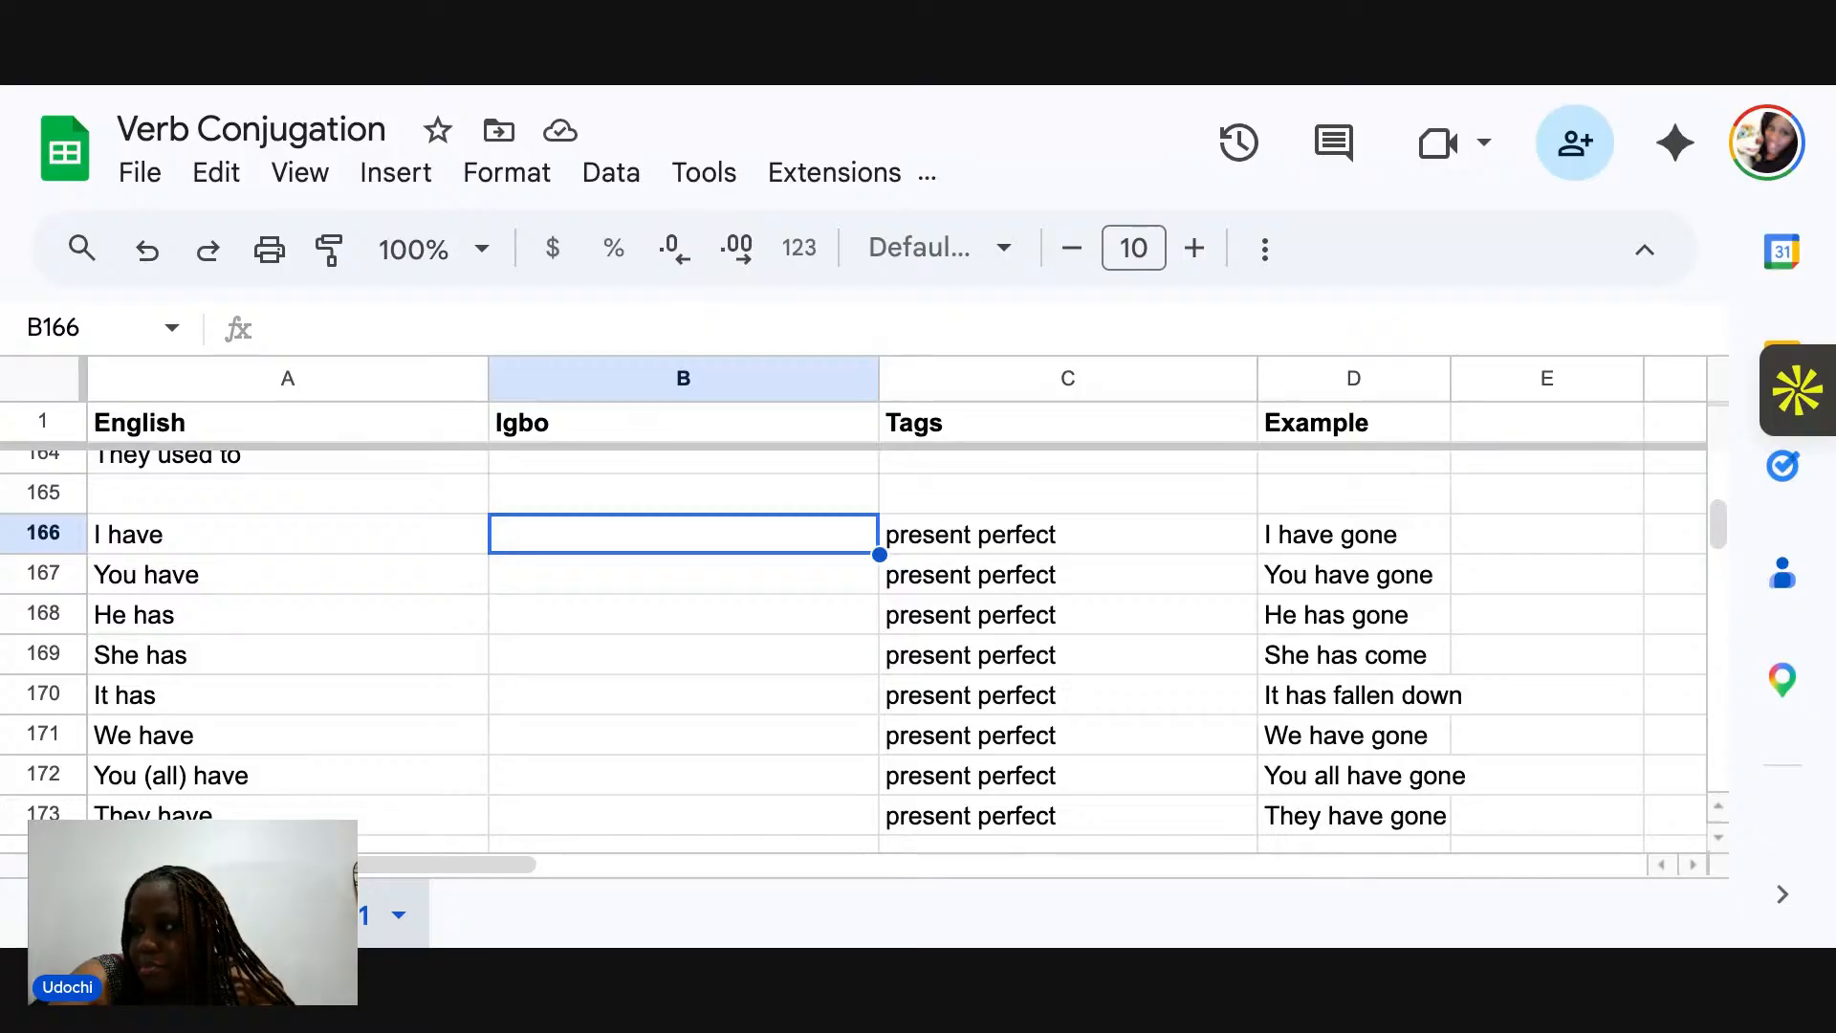
type("A")
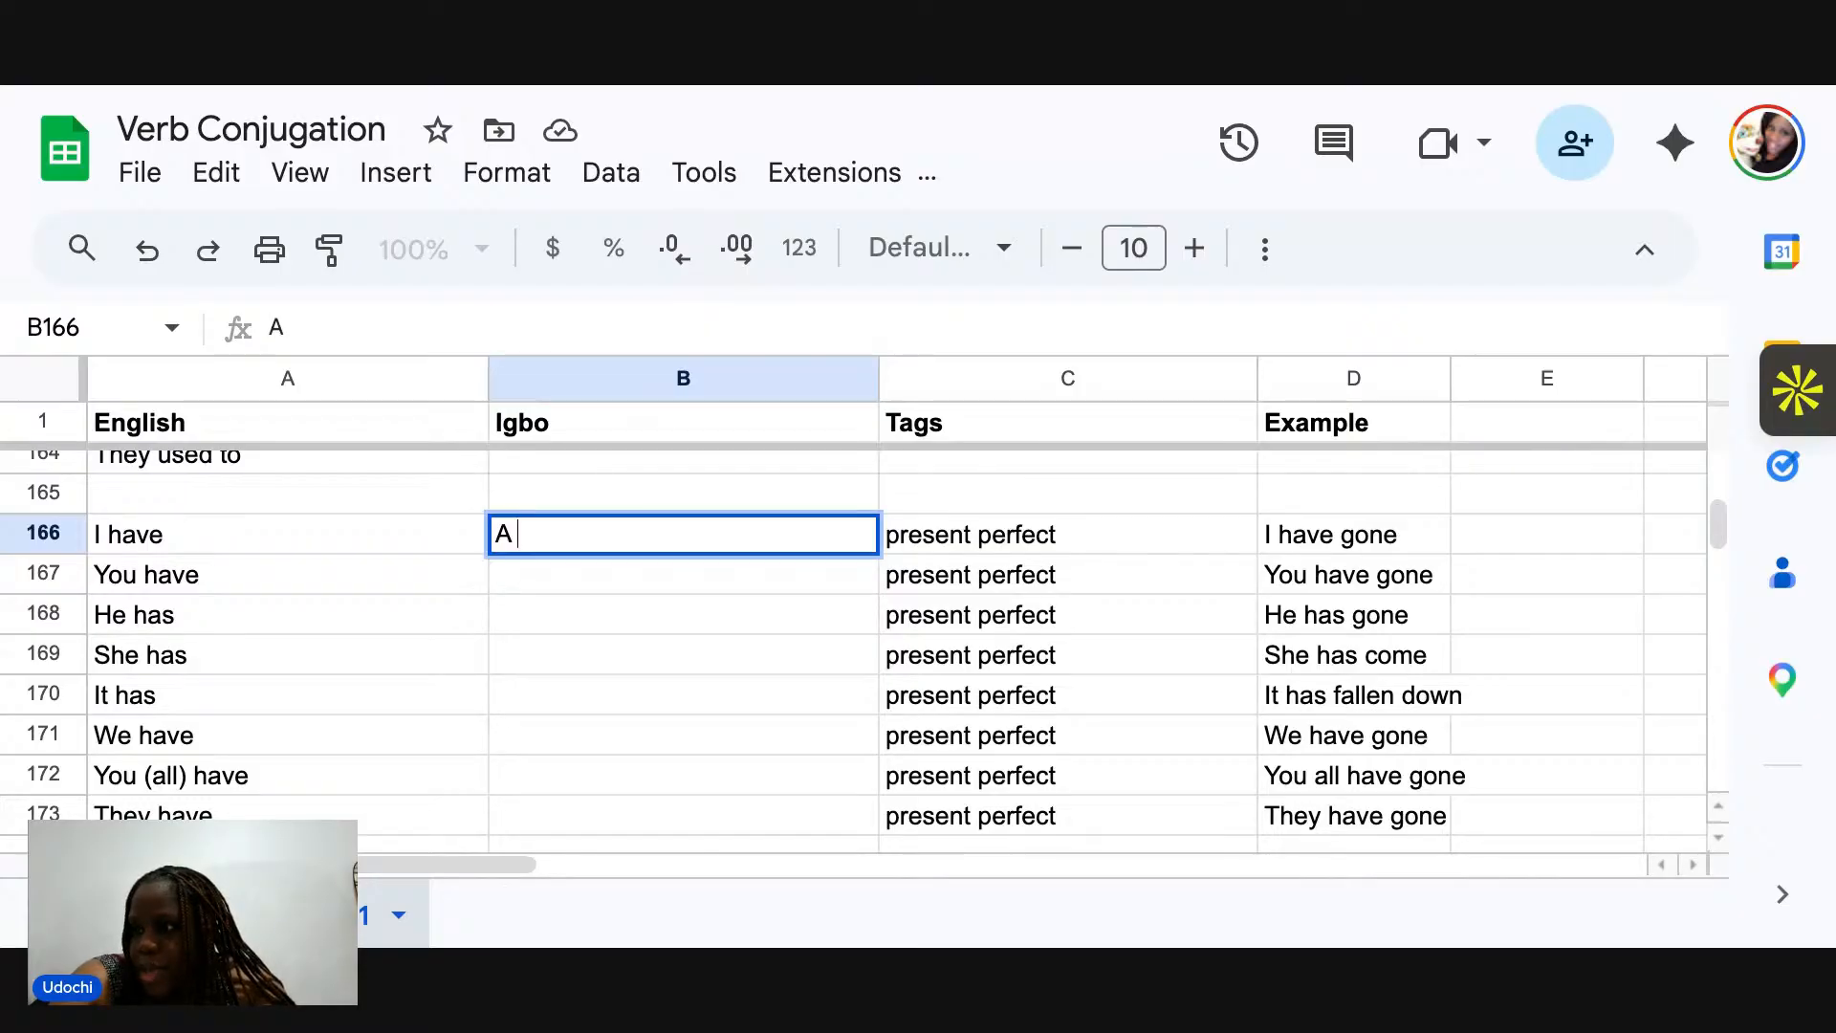
type(" g")
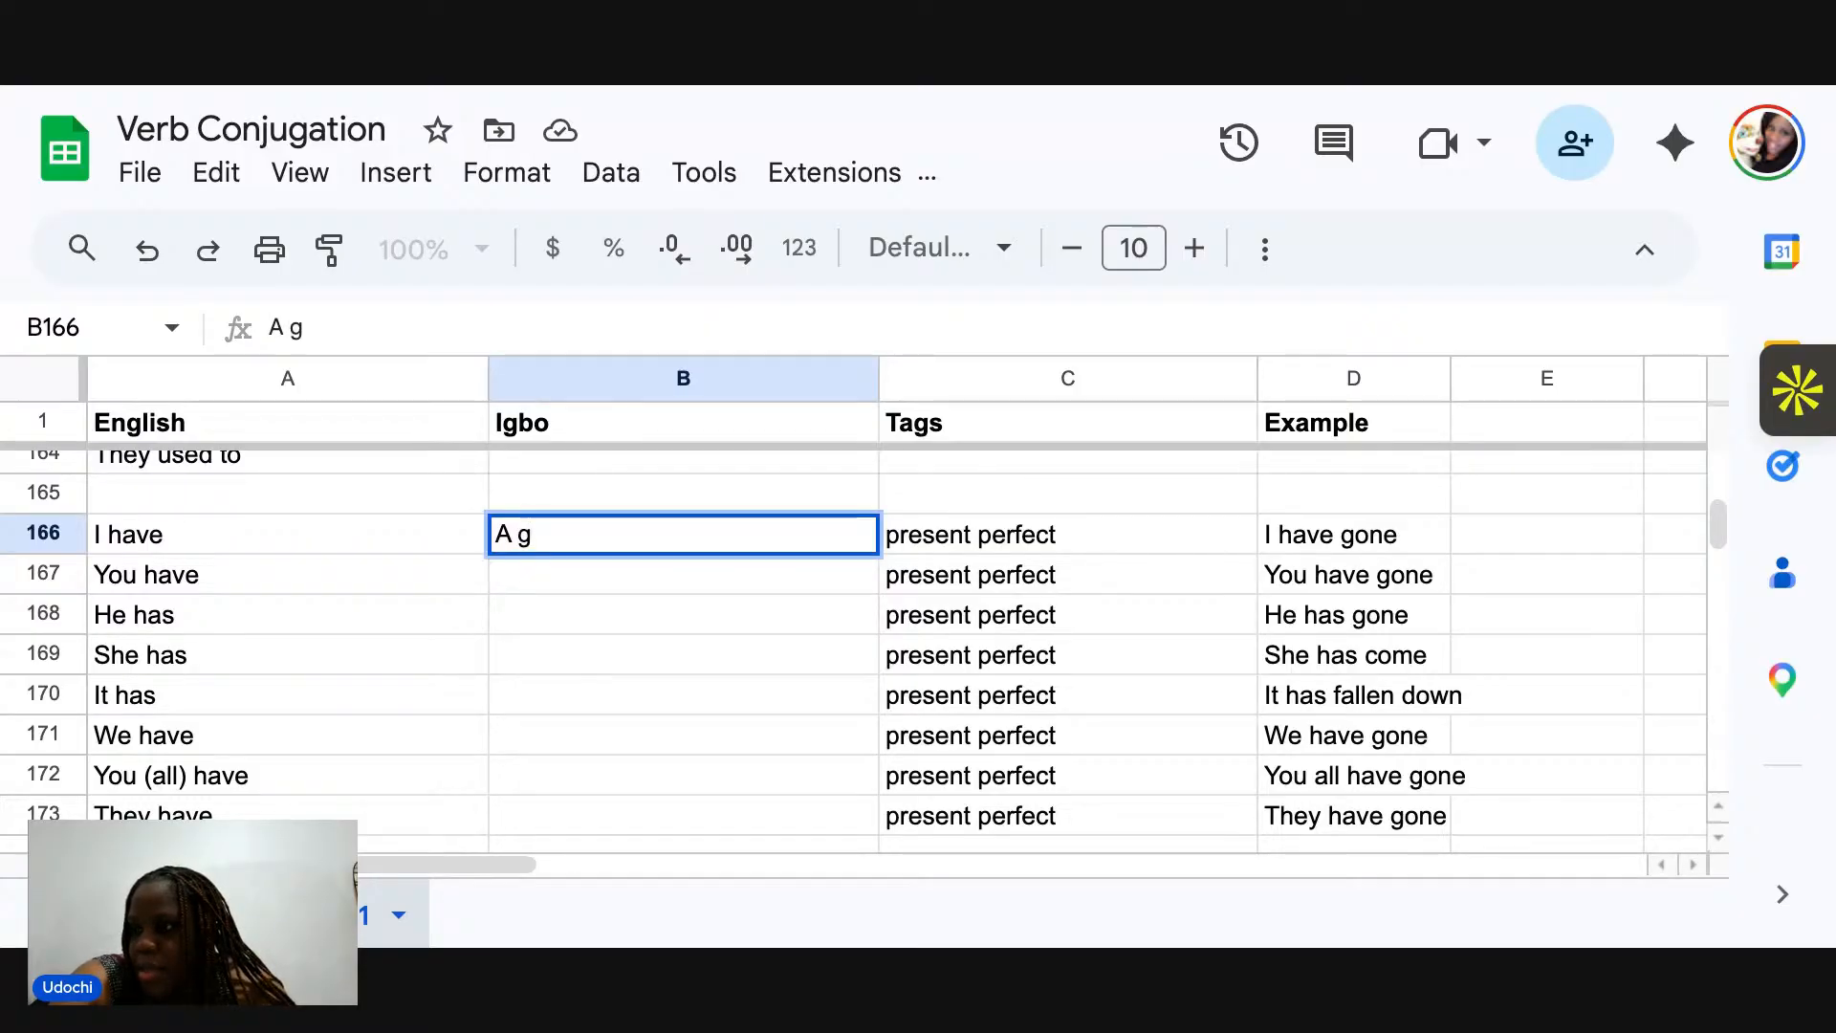
type("aa")
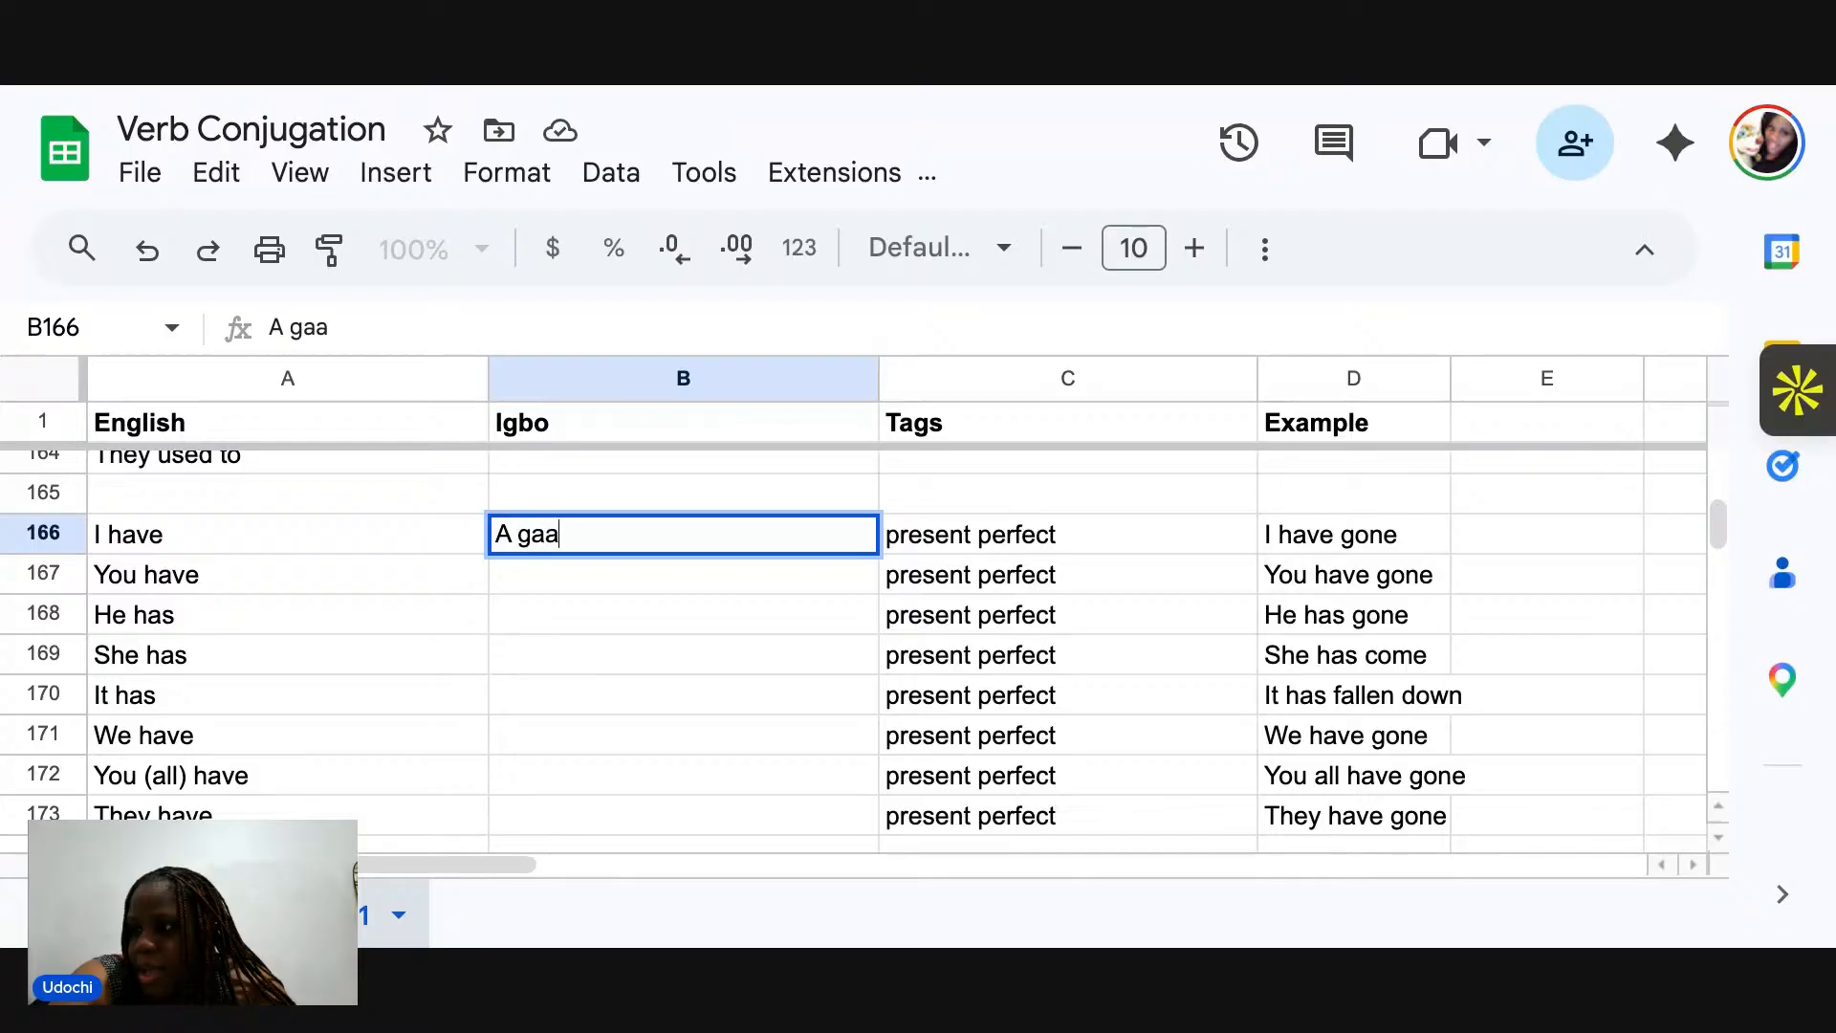
type("lam")
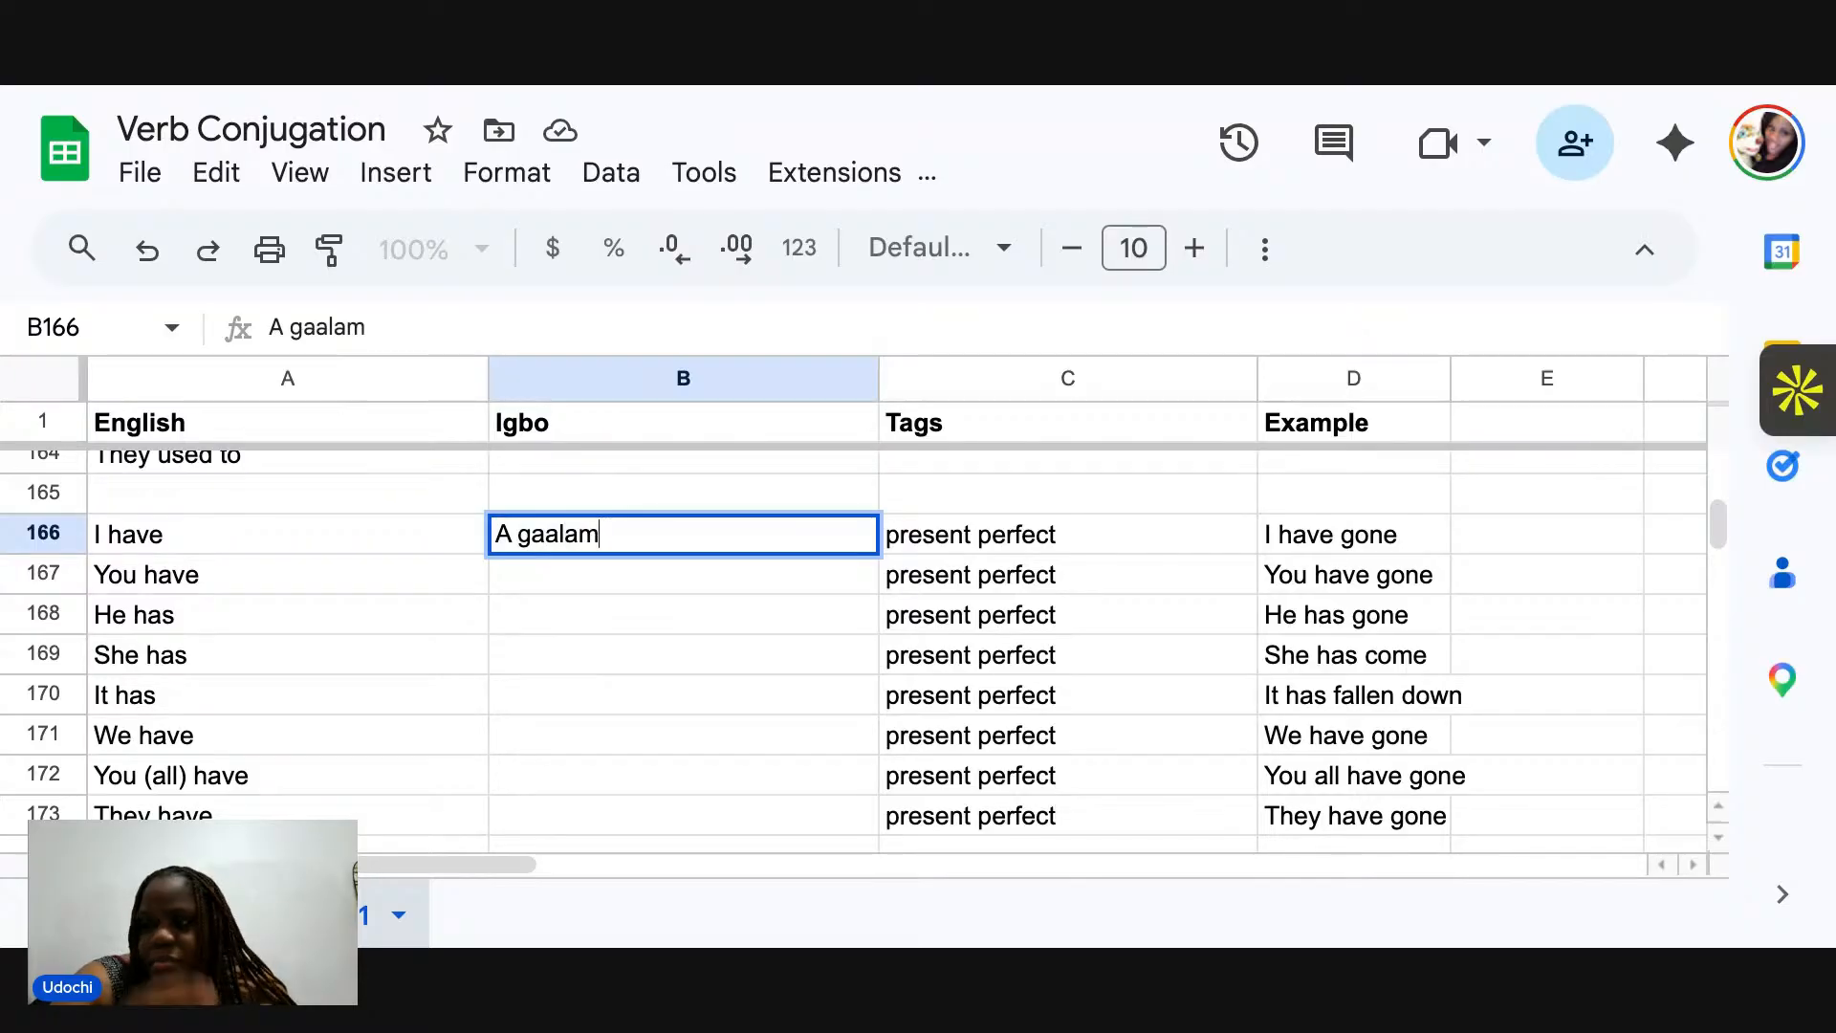
key("BackSpace")
key("BackSpace")
key("BackSpace")
key("BackSpace")
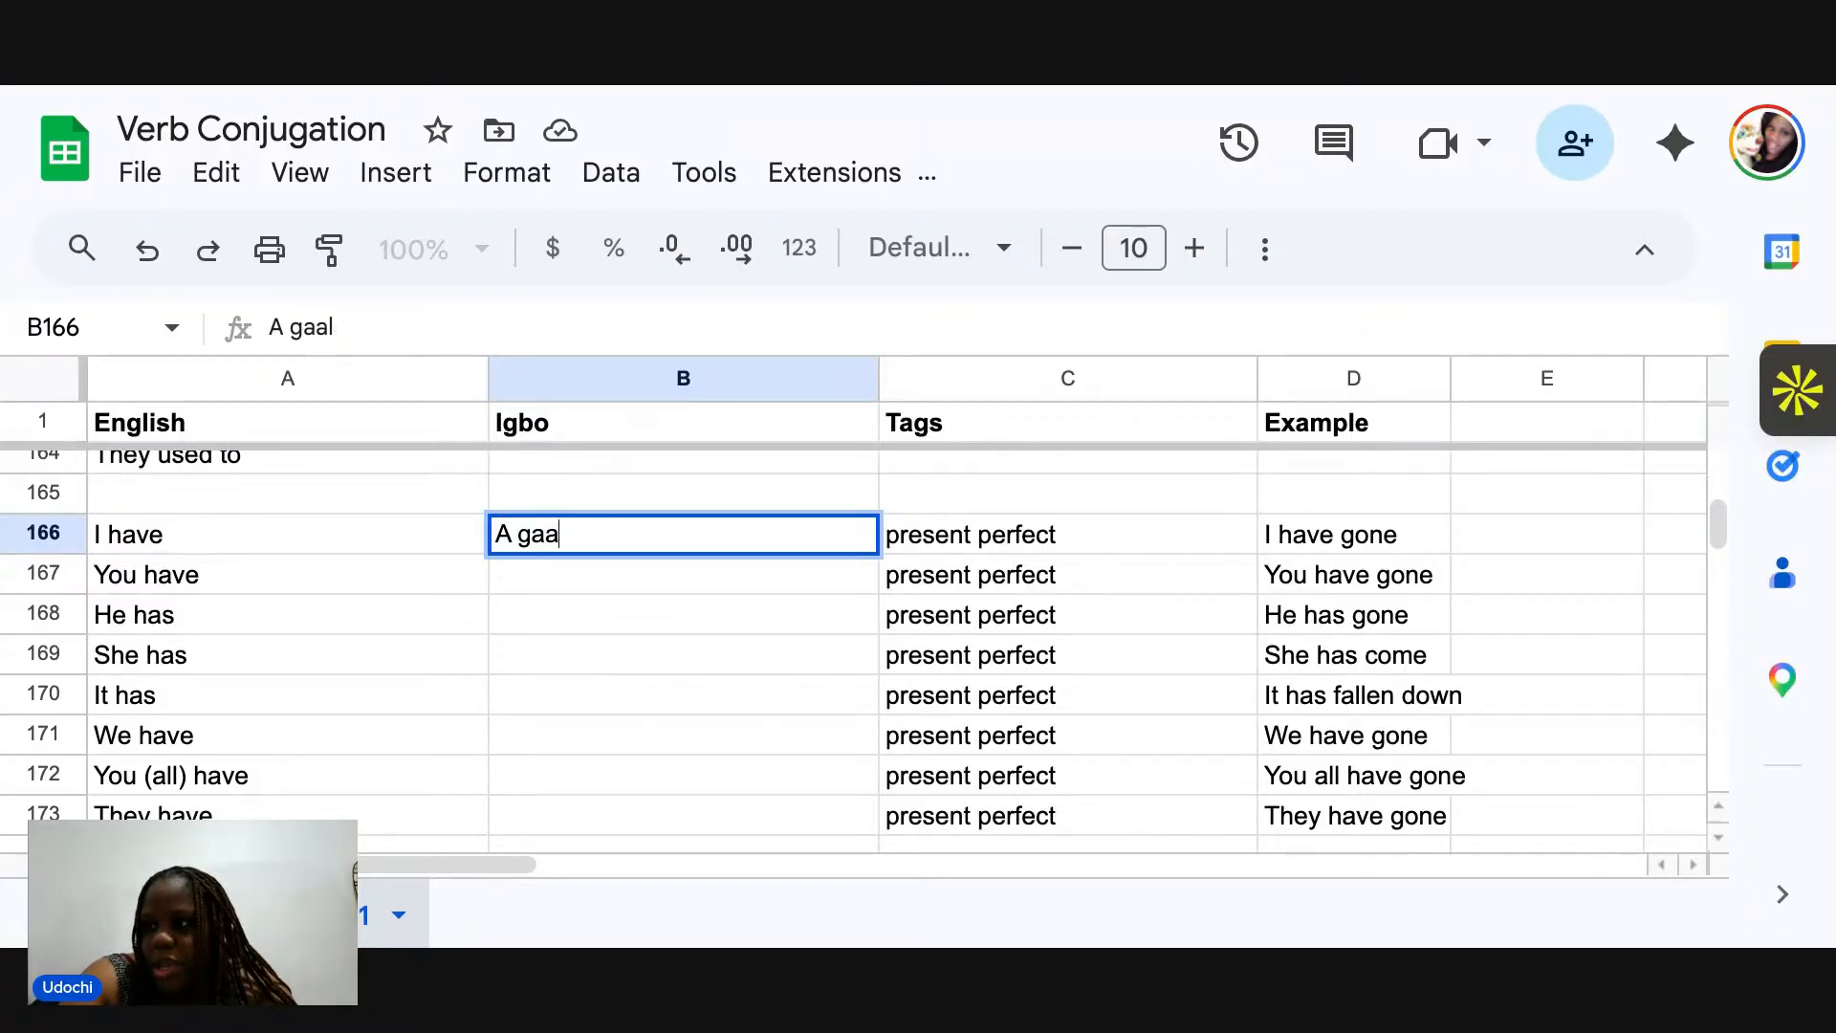
type("lam")
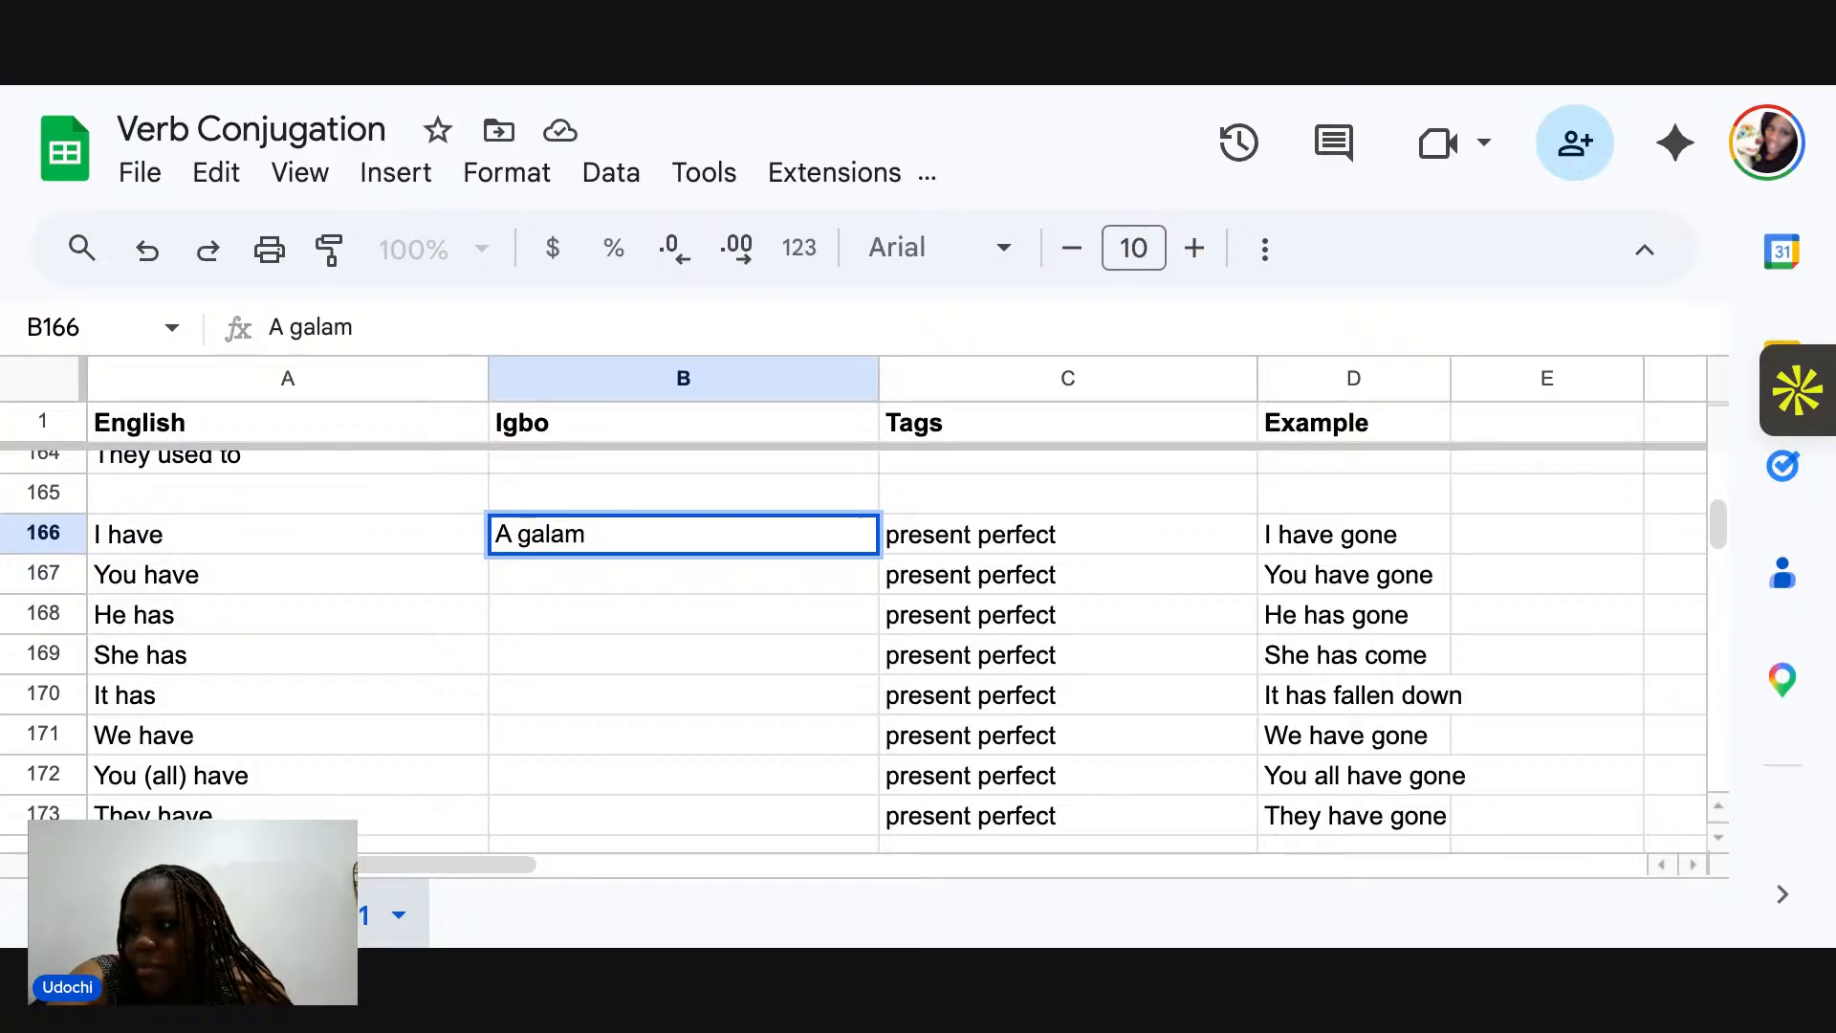
key("BackSpace")
type("m")
key("Return")
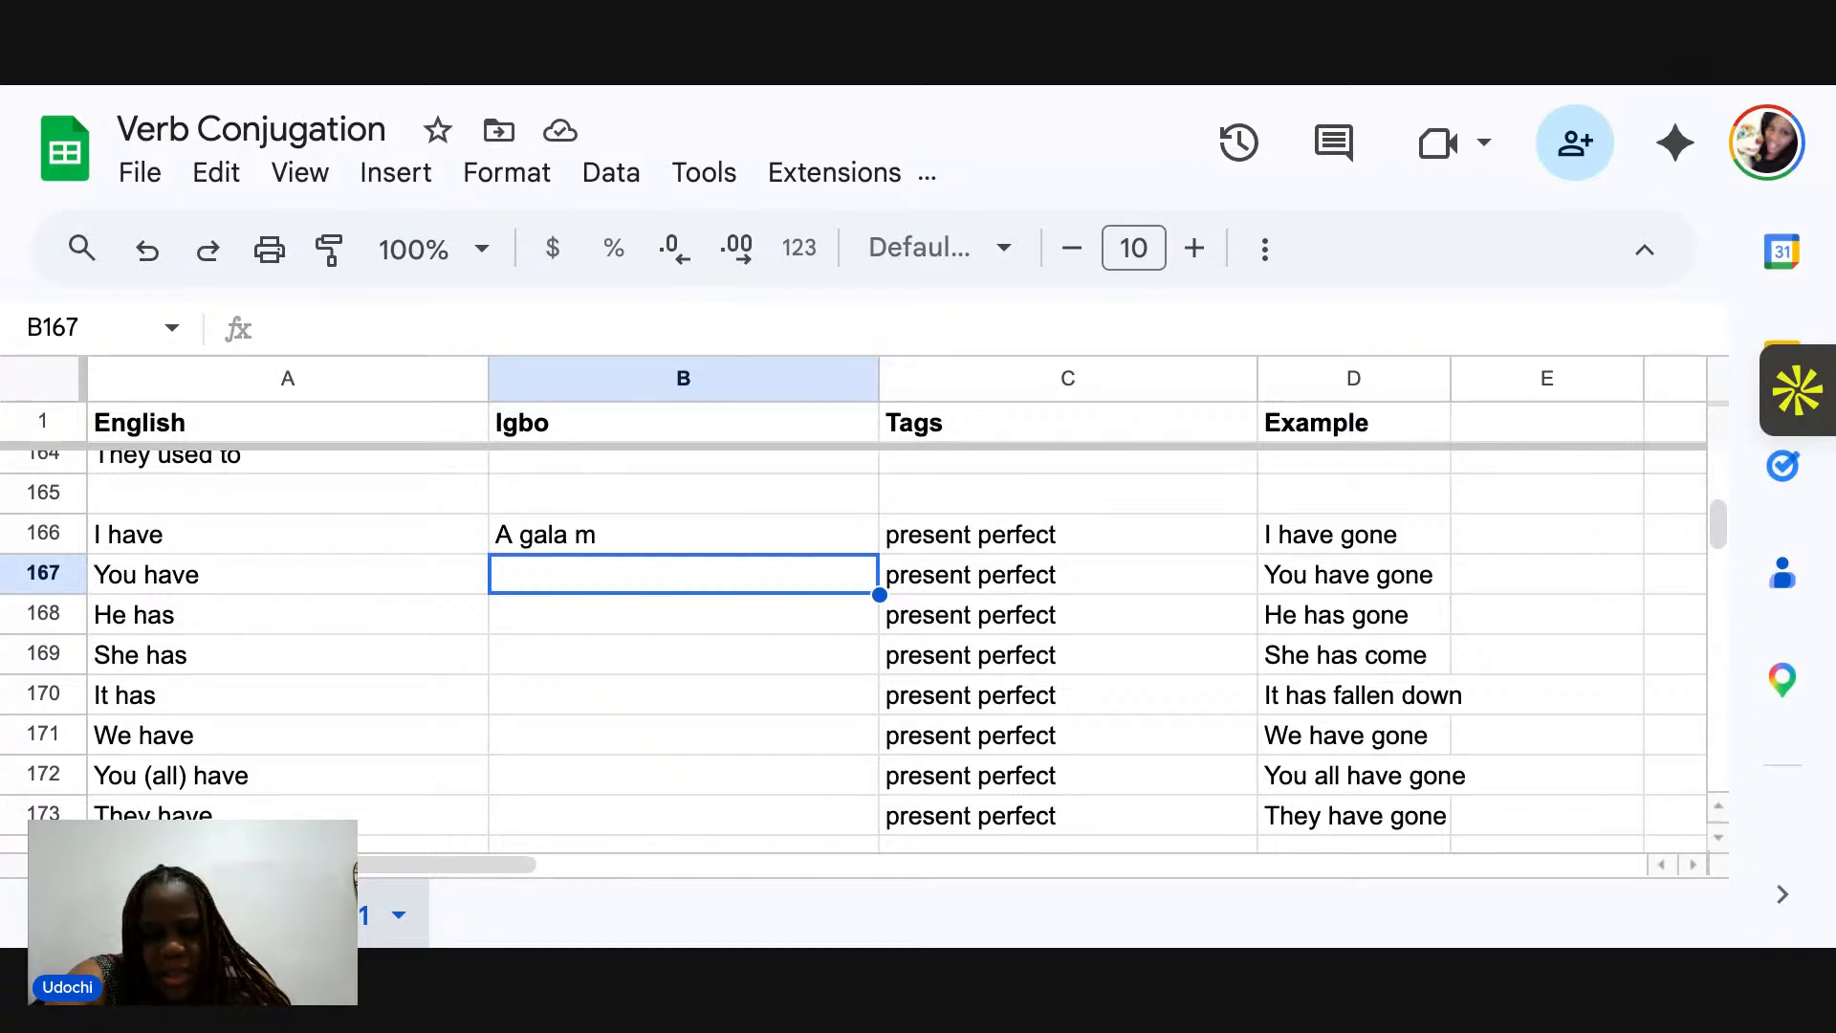
Enter the Igbo translation "Ị gaala" for "You have" in B167.
type("I")
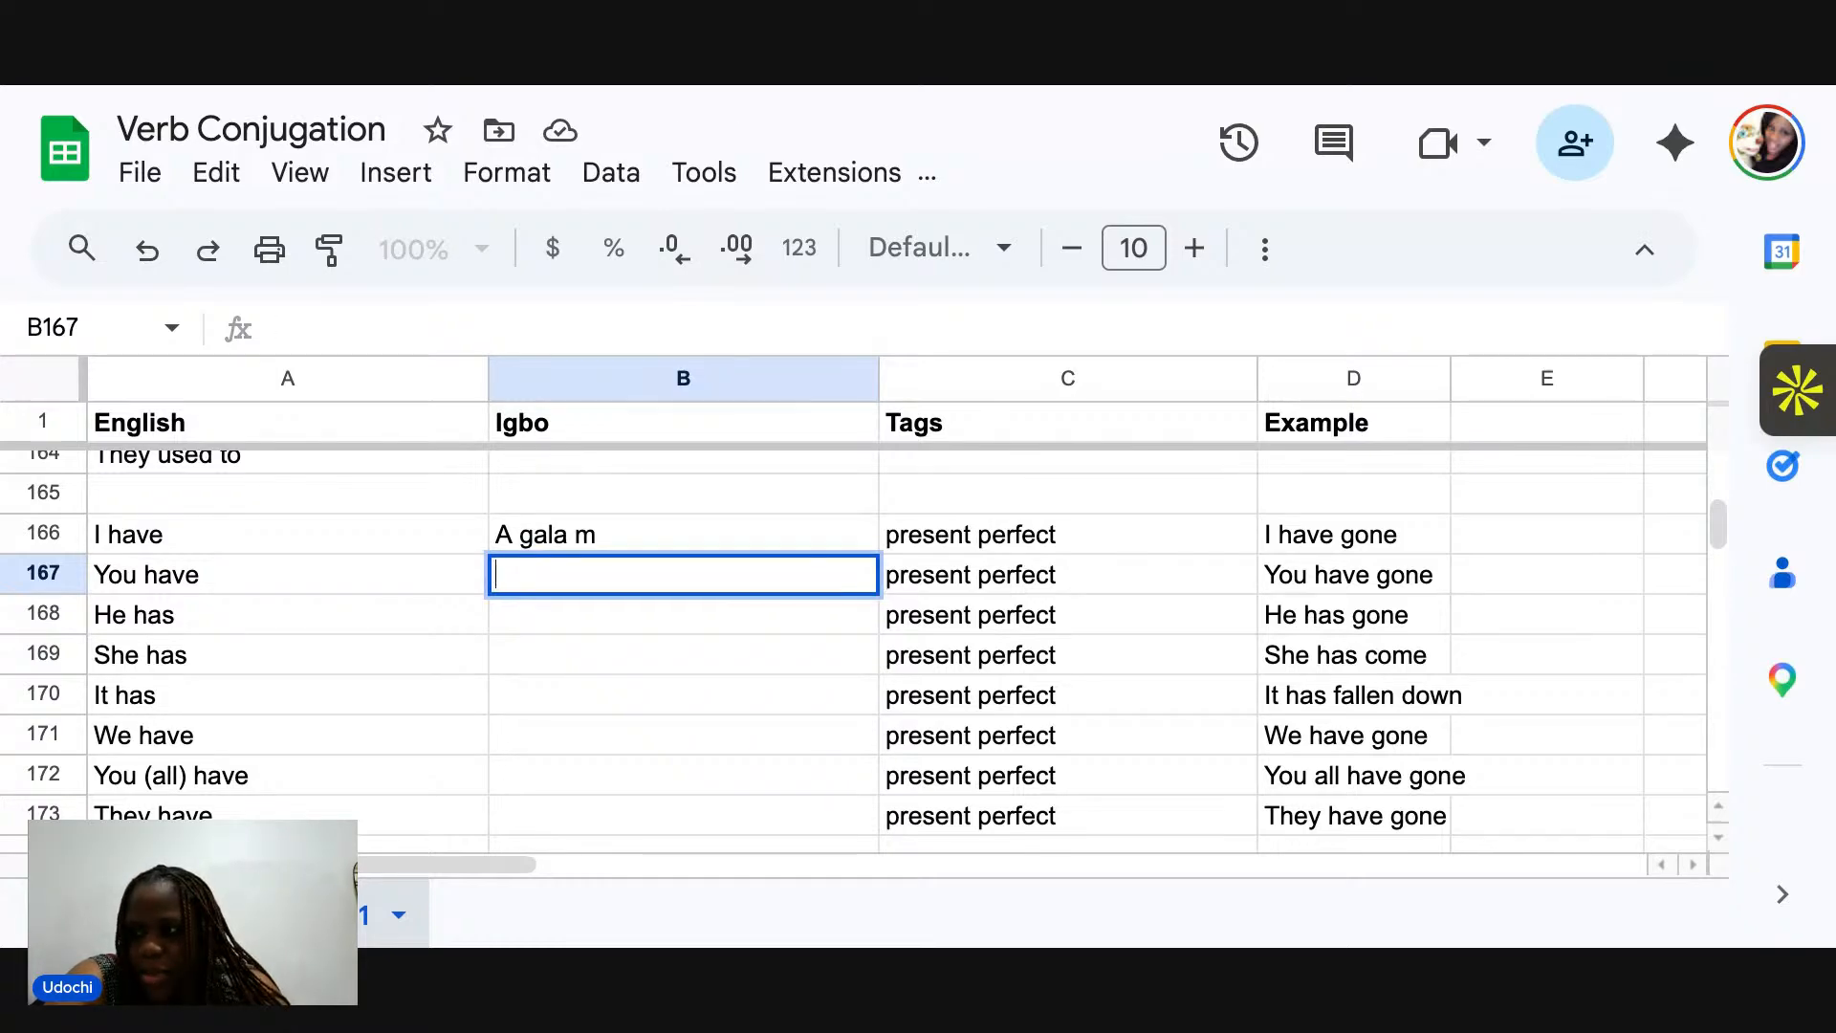
type(" ga")
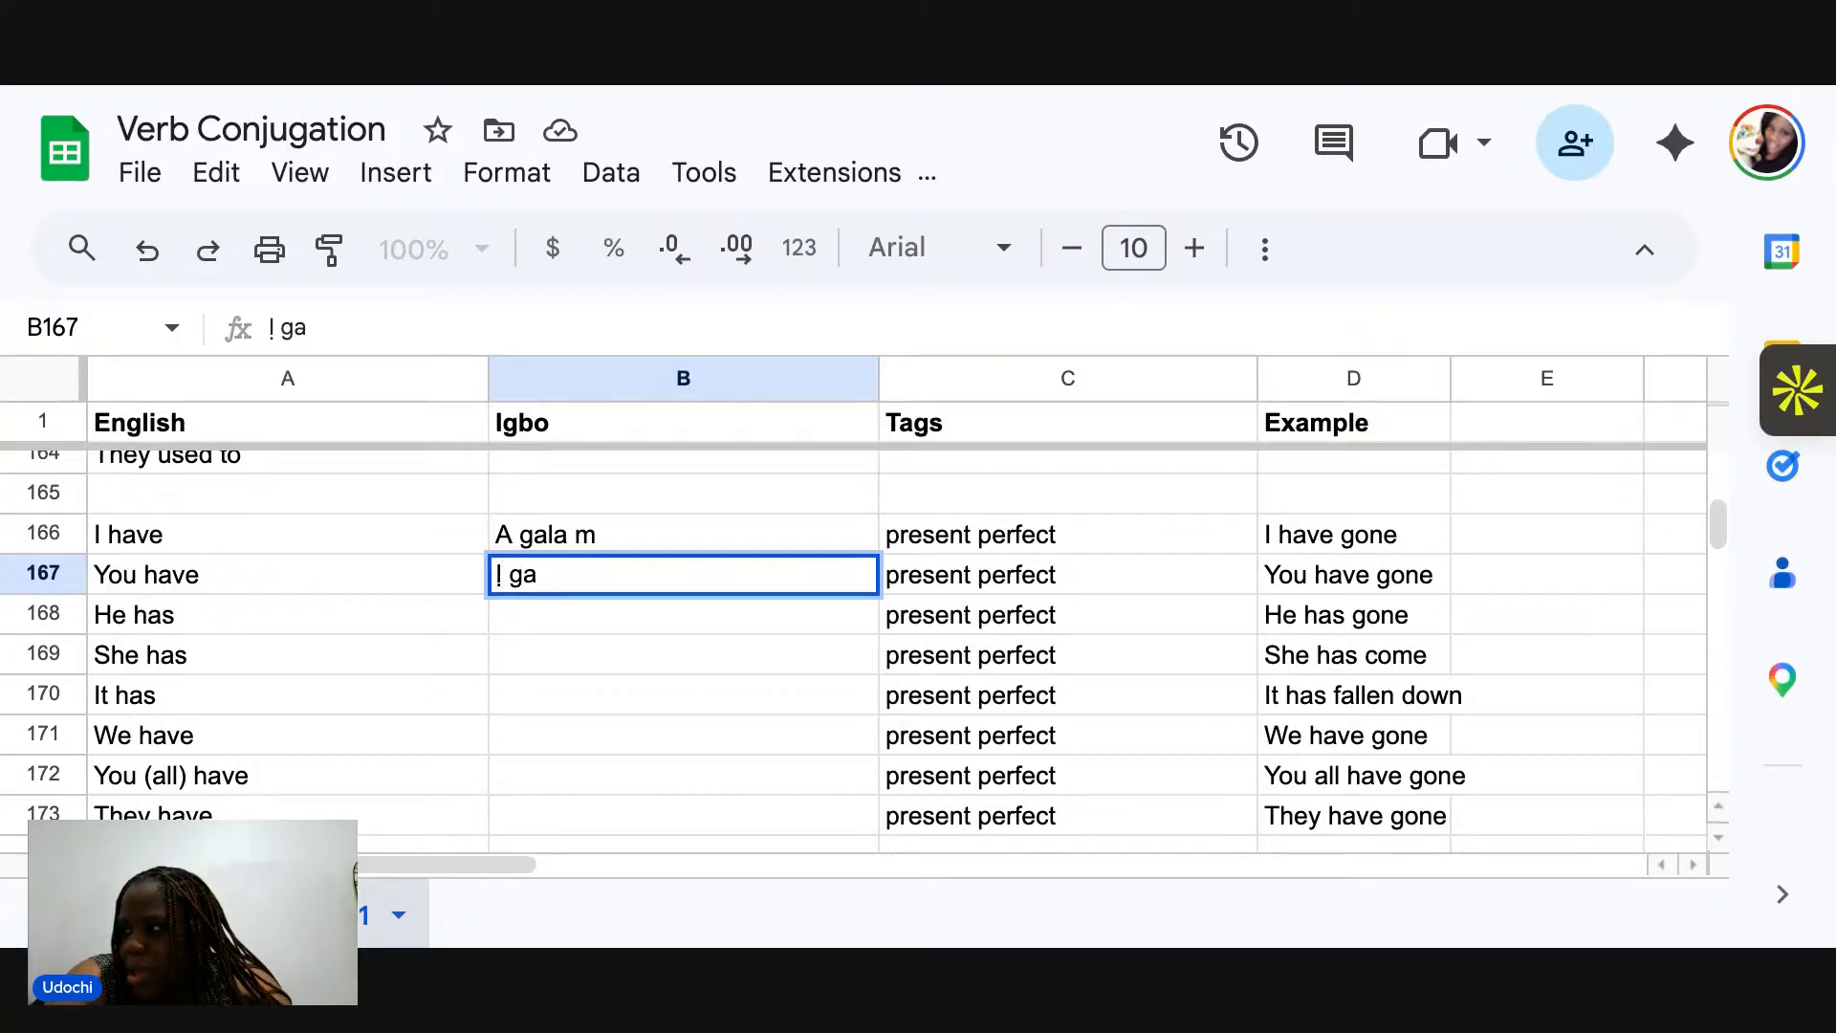
type("la")
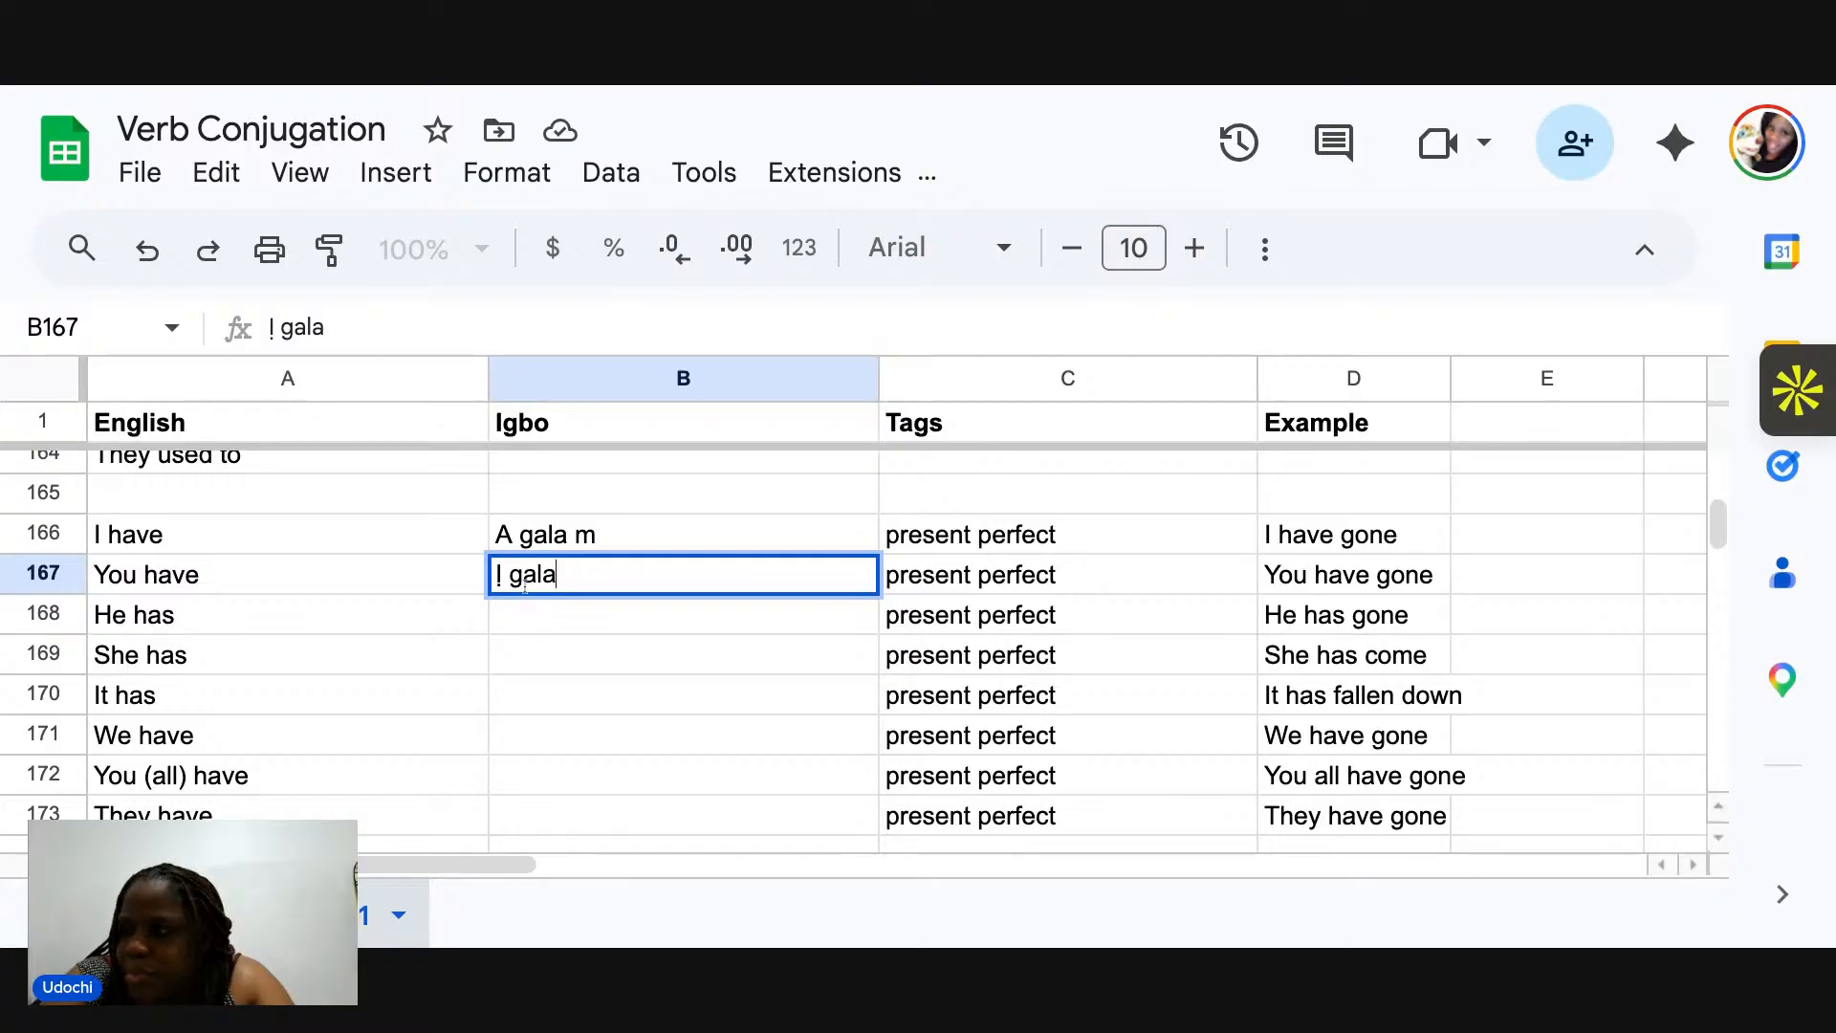
left_click(528, 575)
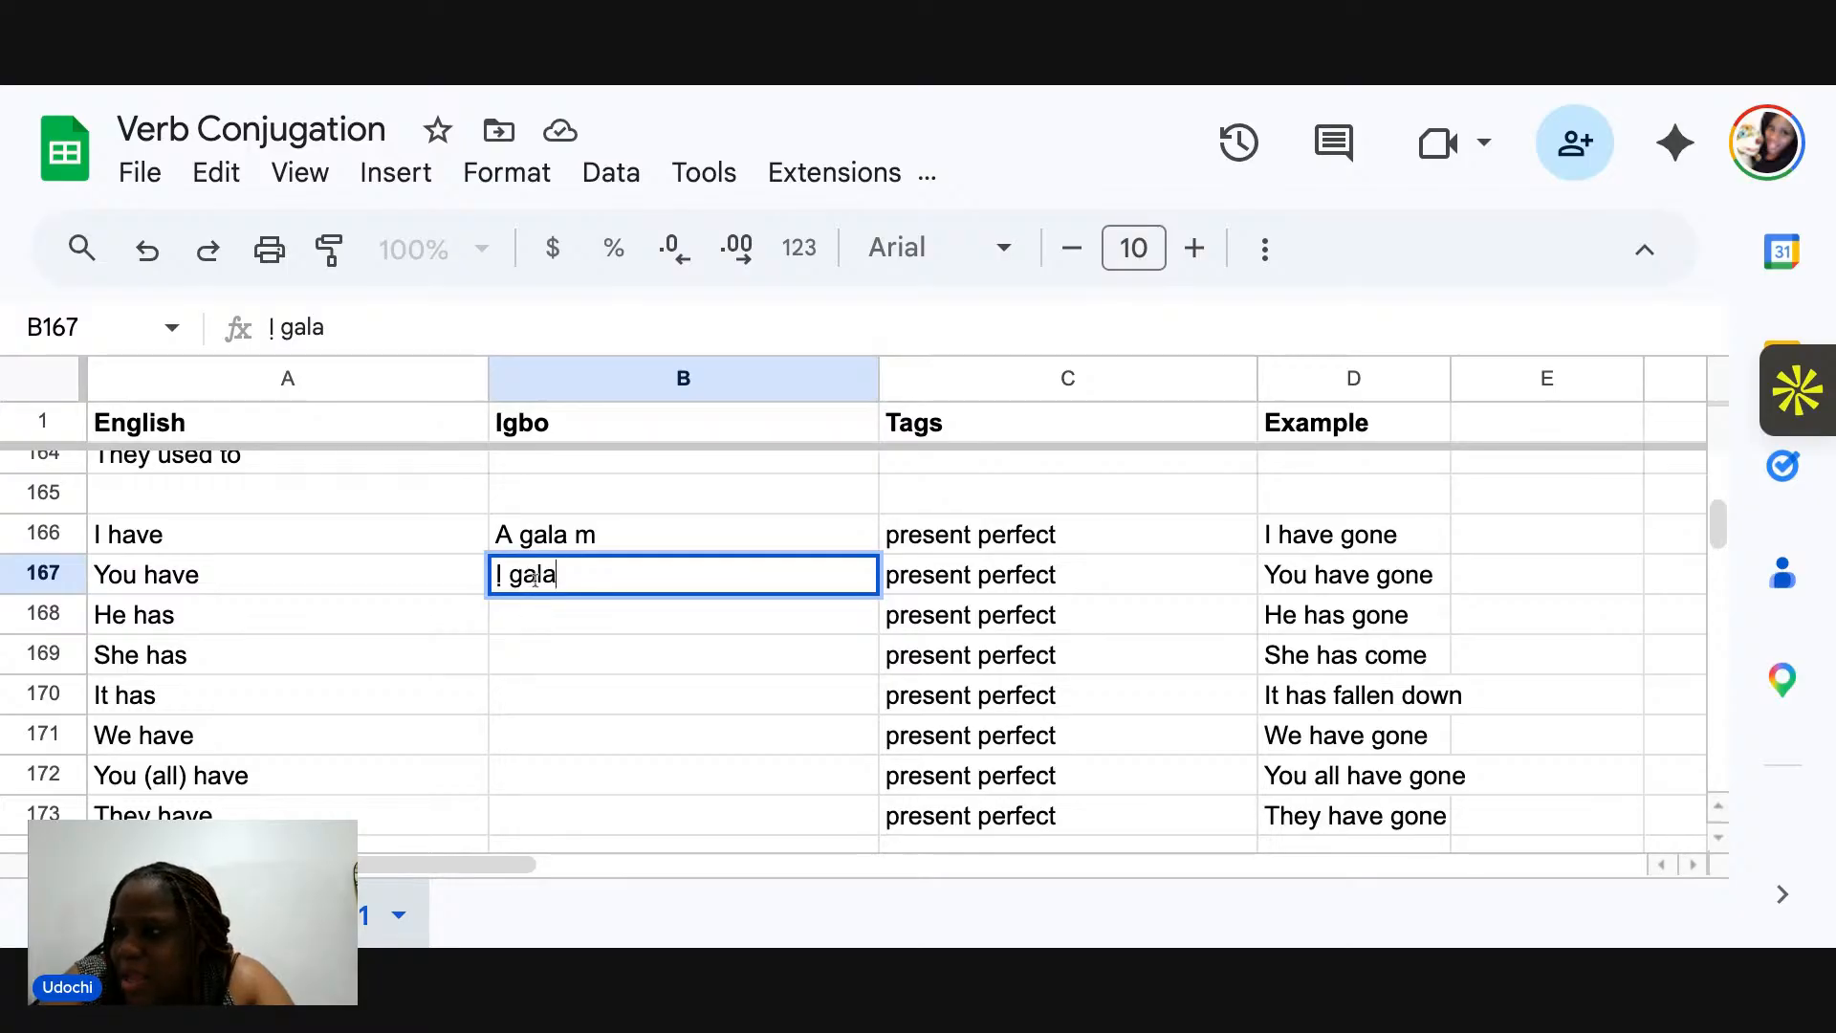
type("a")
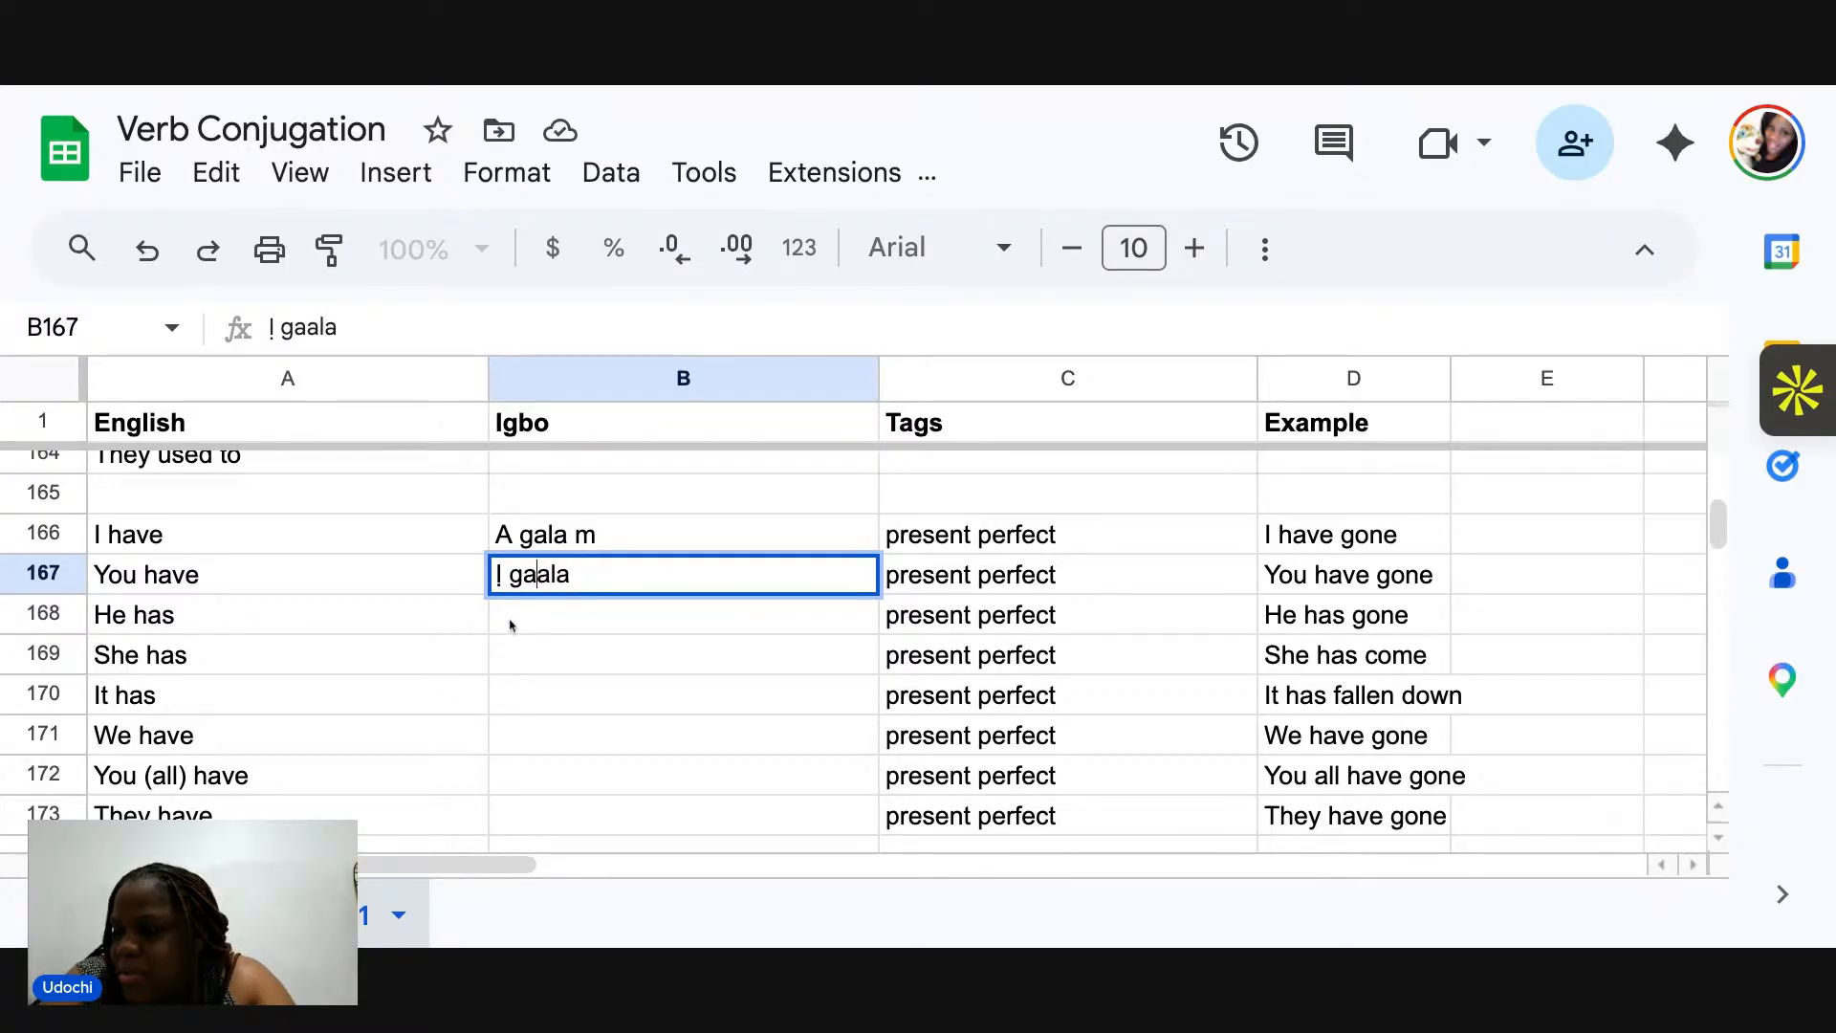
Enter the Igbo translations "Ọ gaala" for "He has" in B168 and "Ọ bịala" for "She has" in B169.
left_click(511, 624)
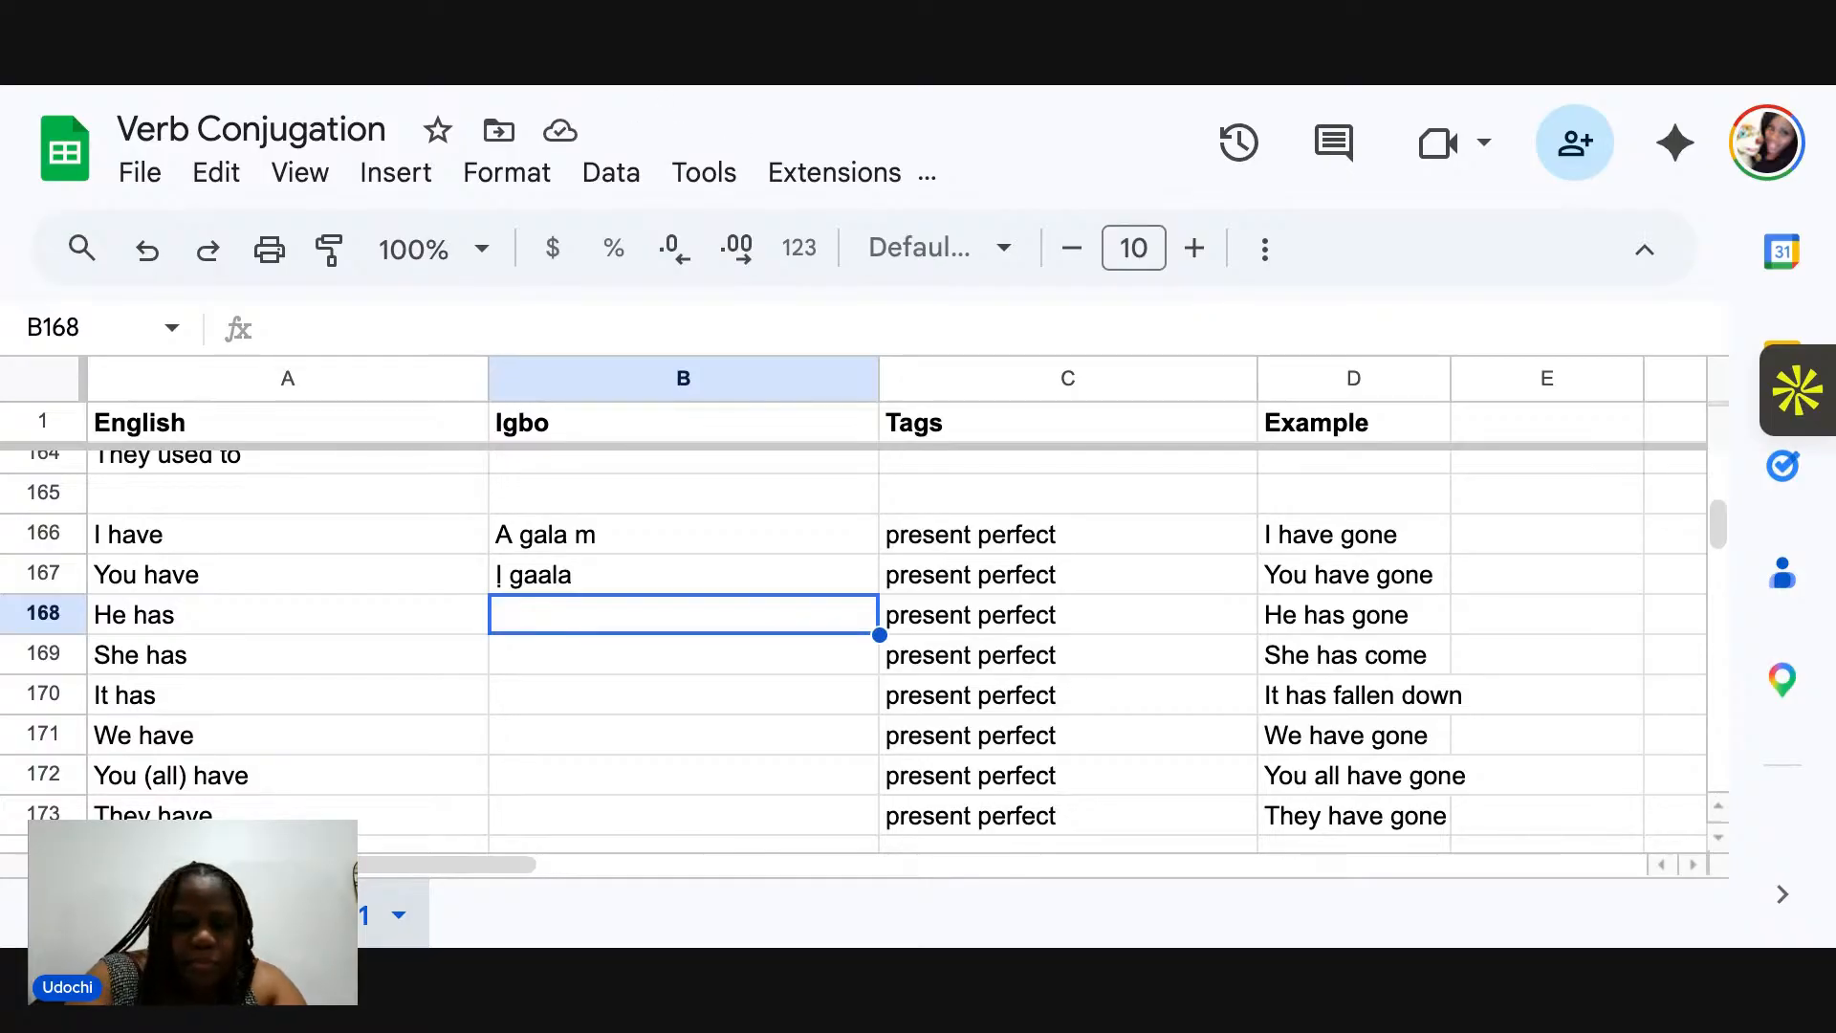
type("Ọ")
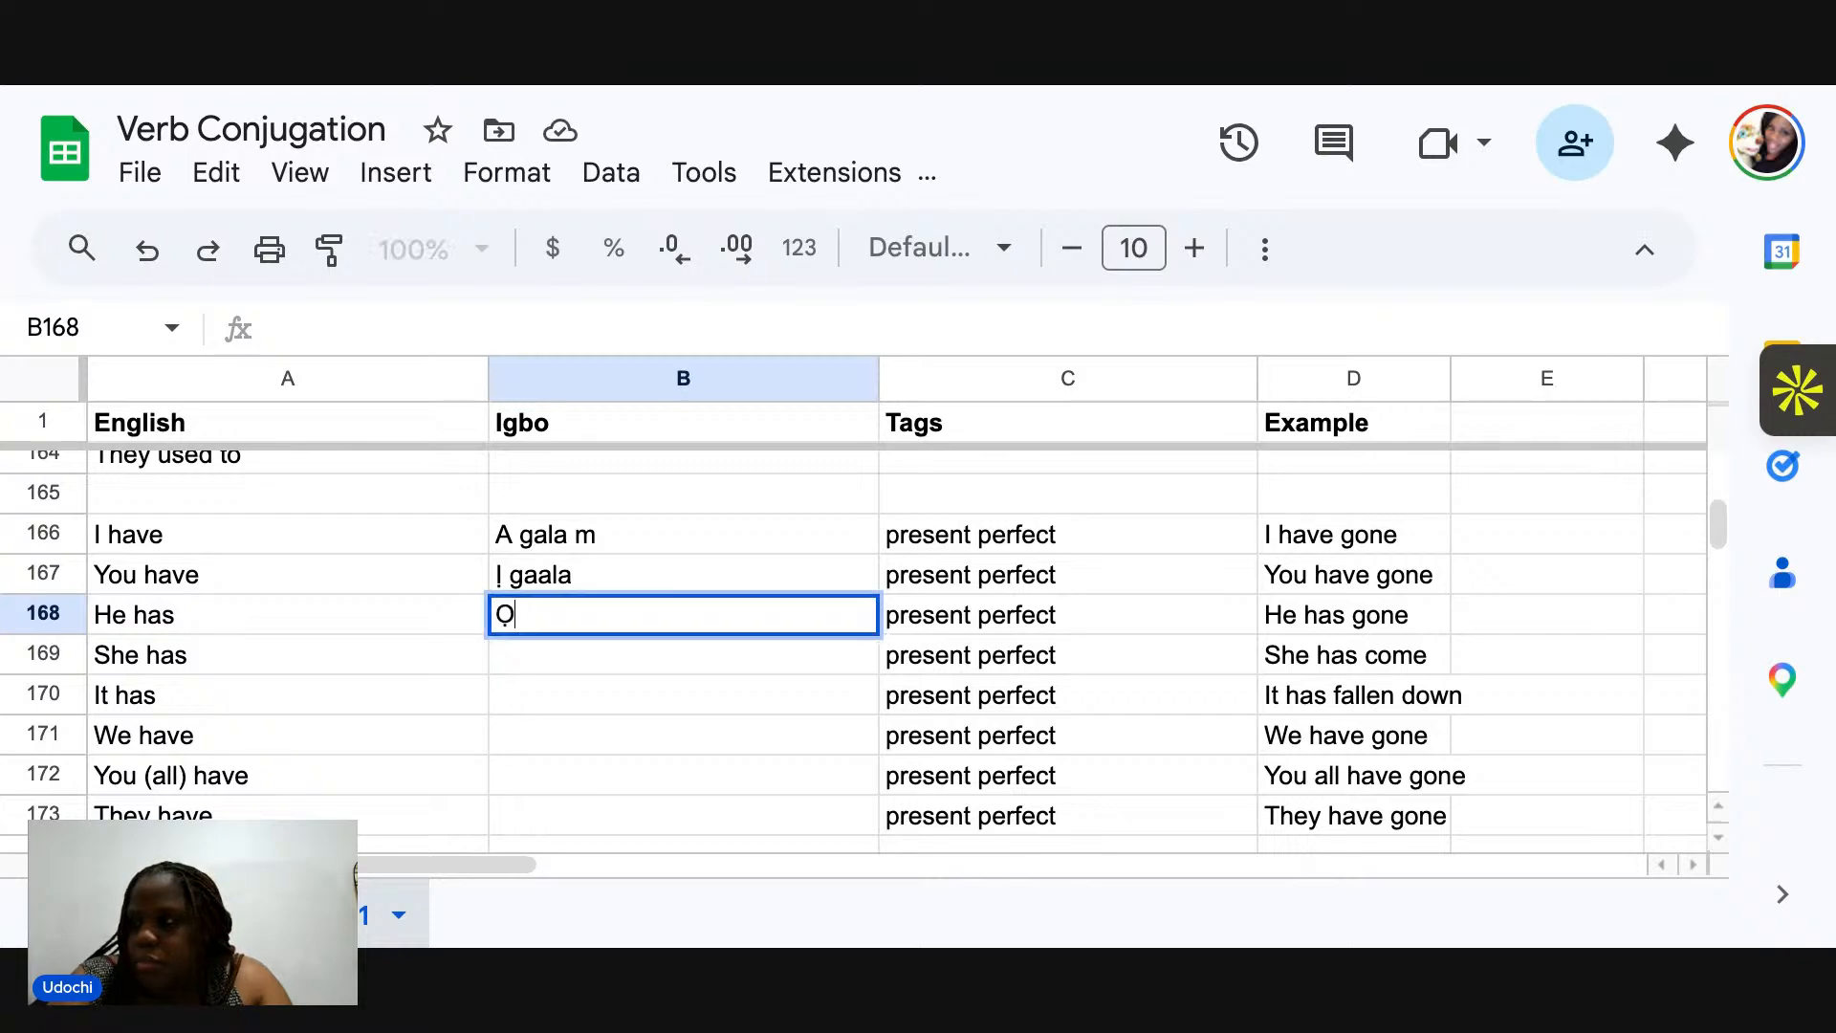
type(" gaala")
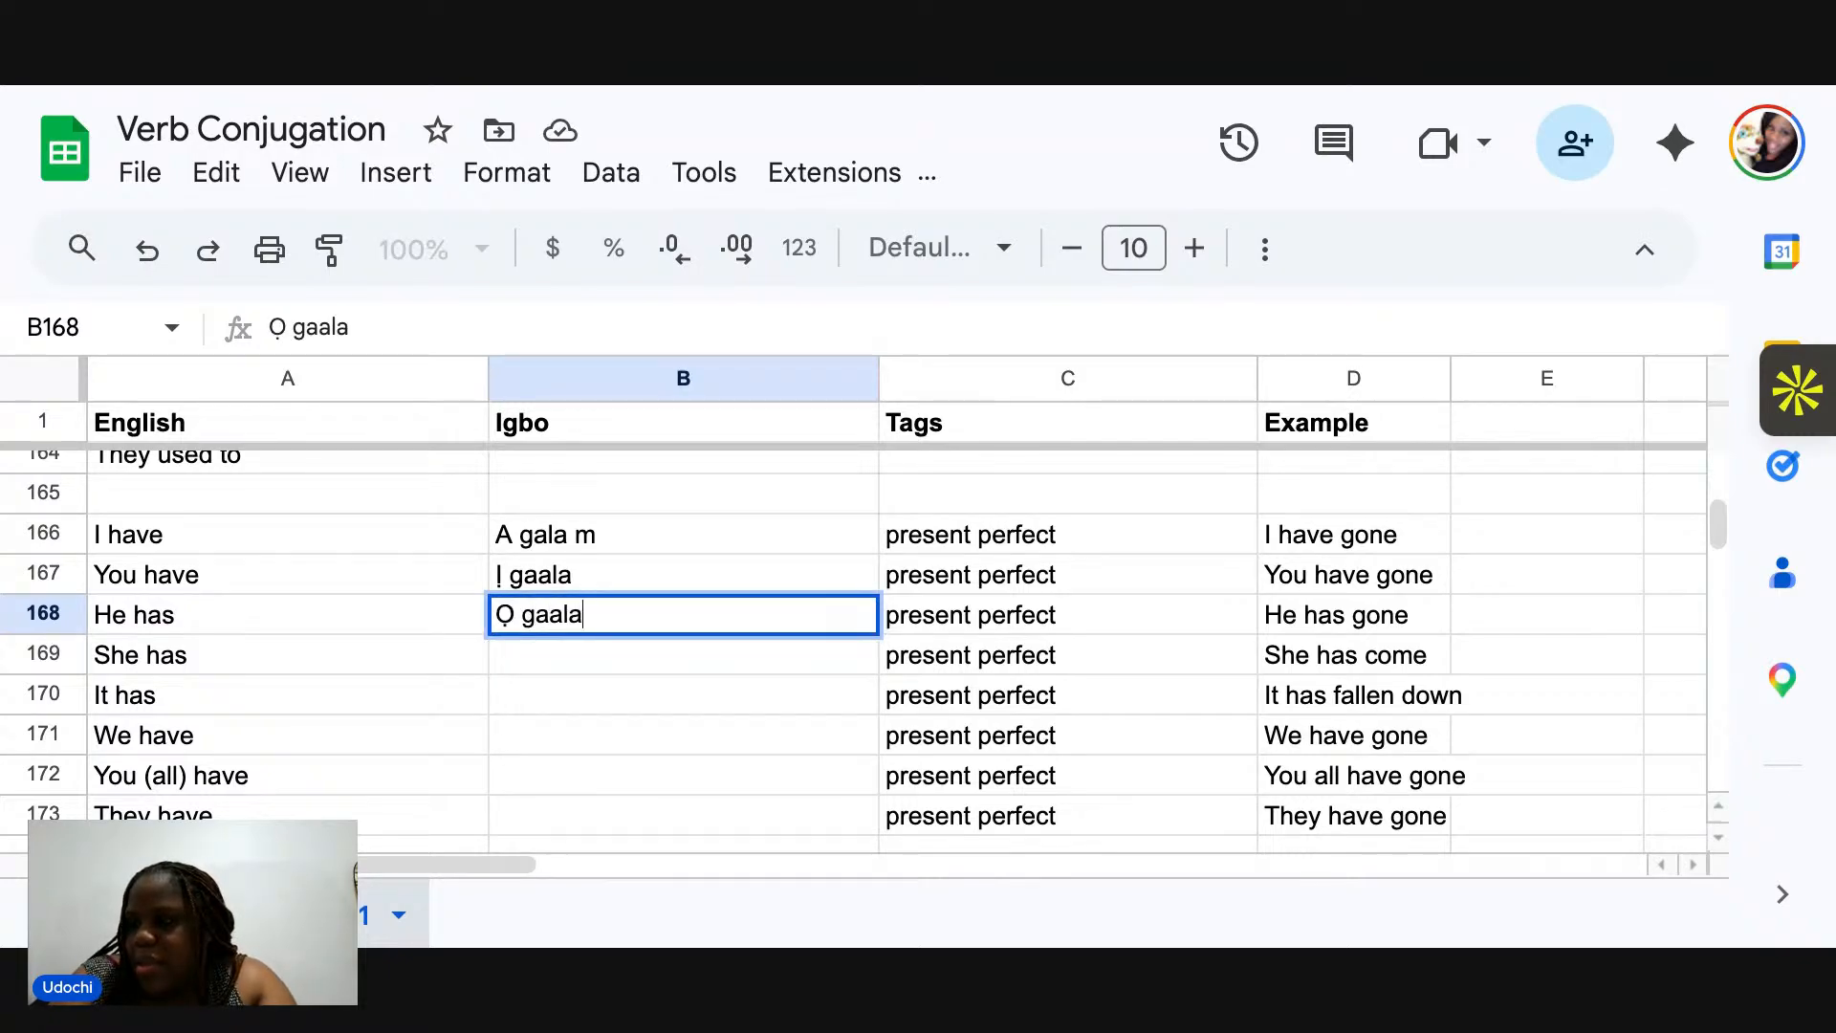
left_click(512, 662)
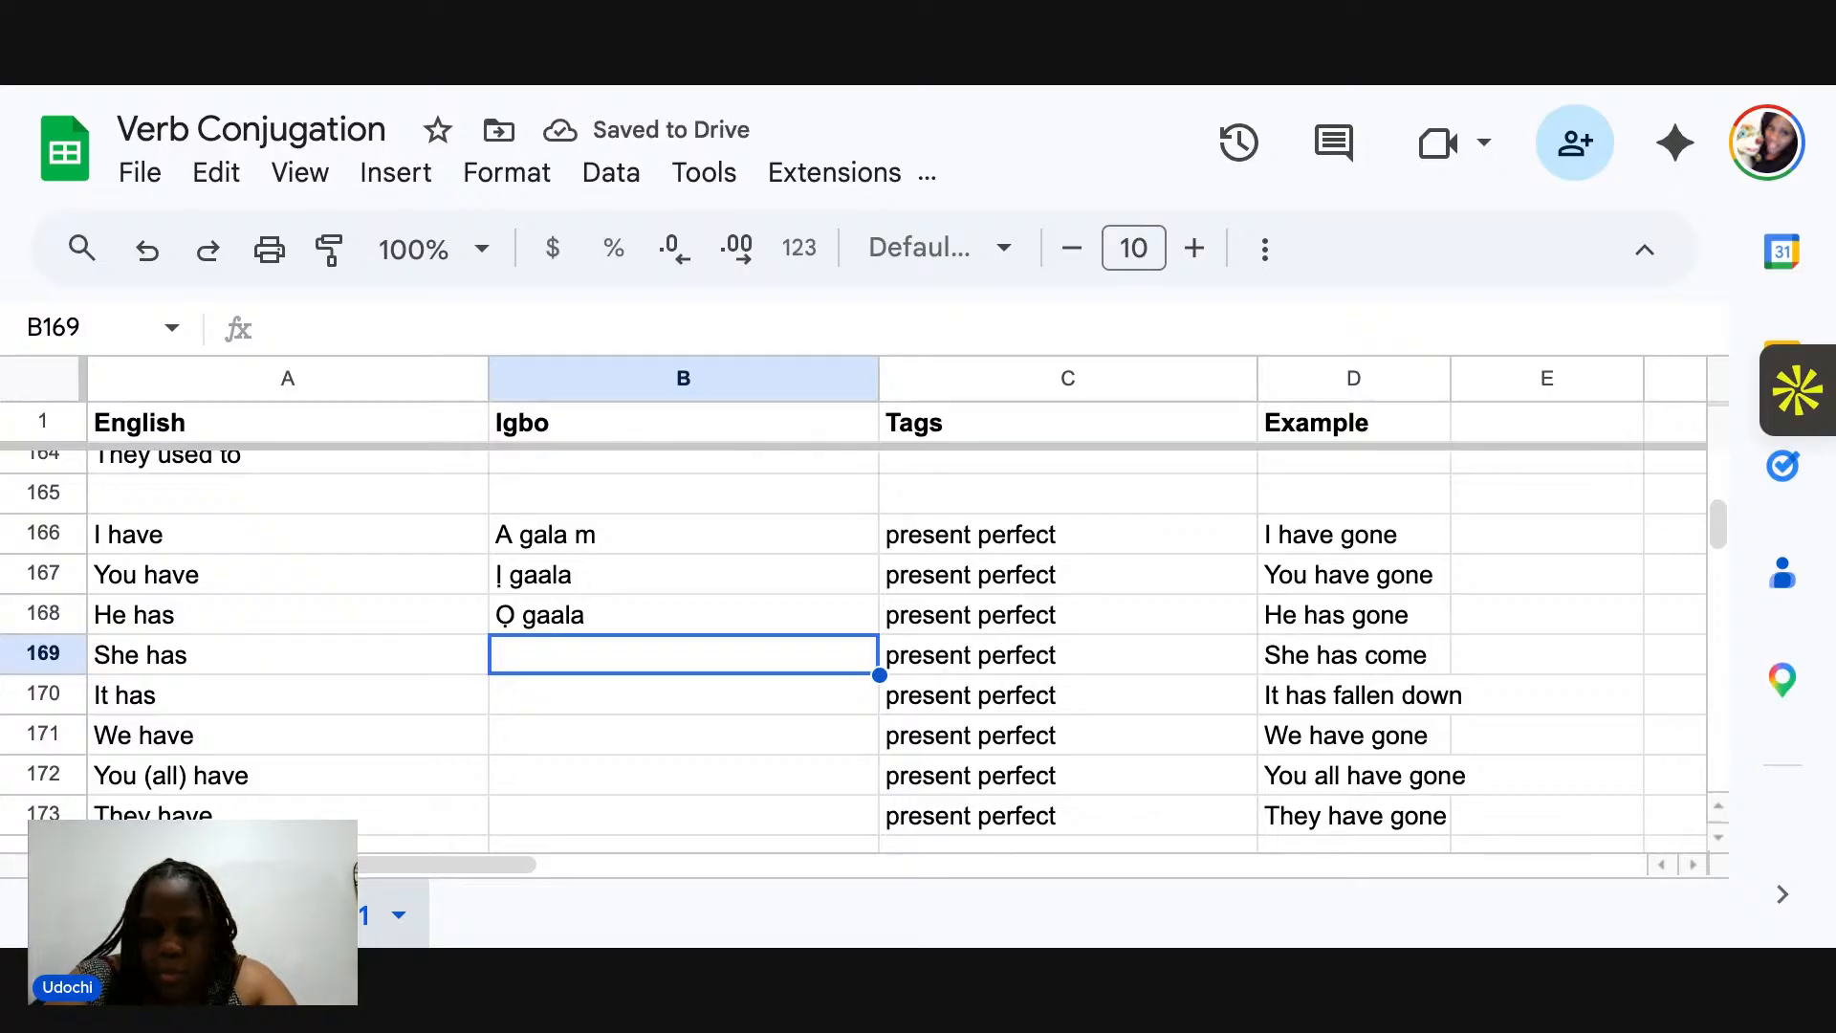
type("Ọ b")
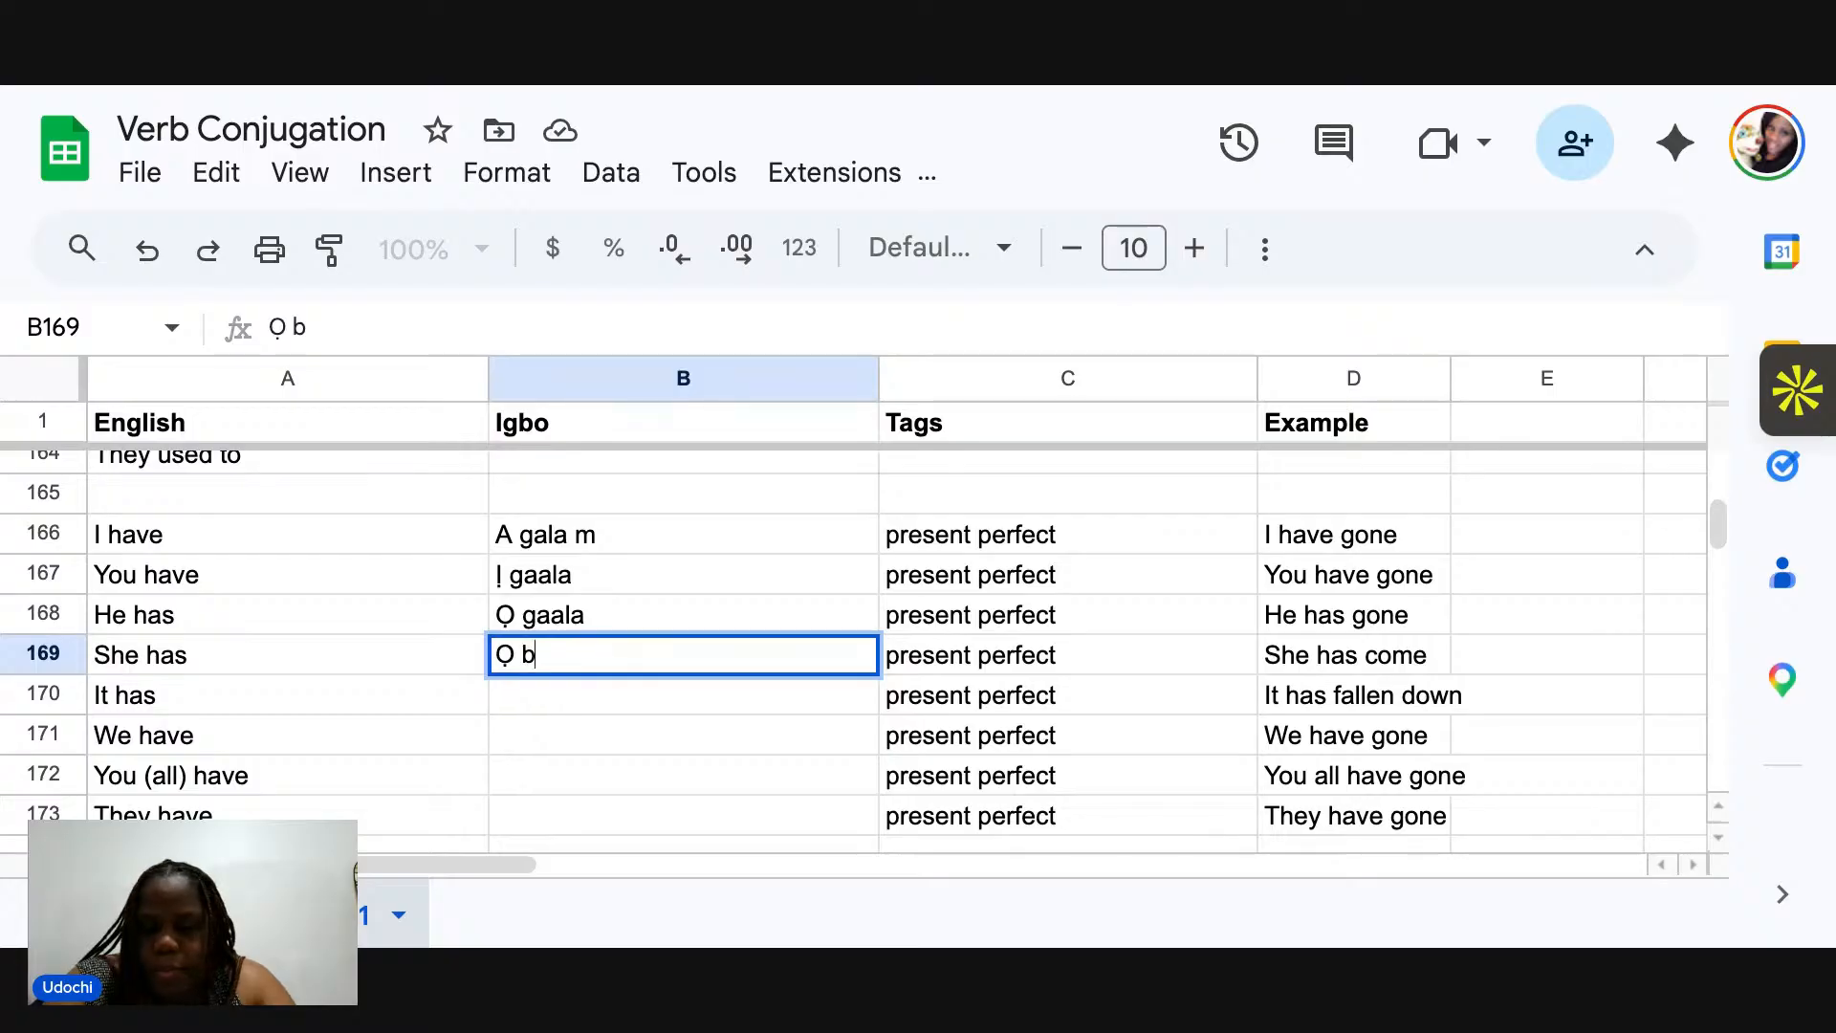
type("ịala")
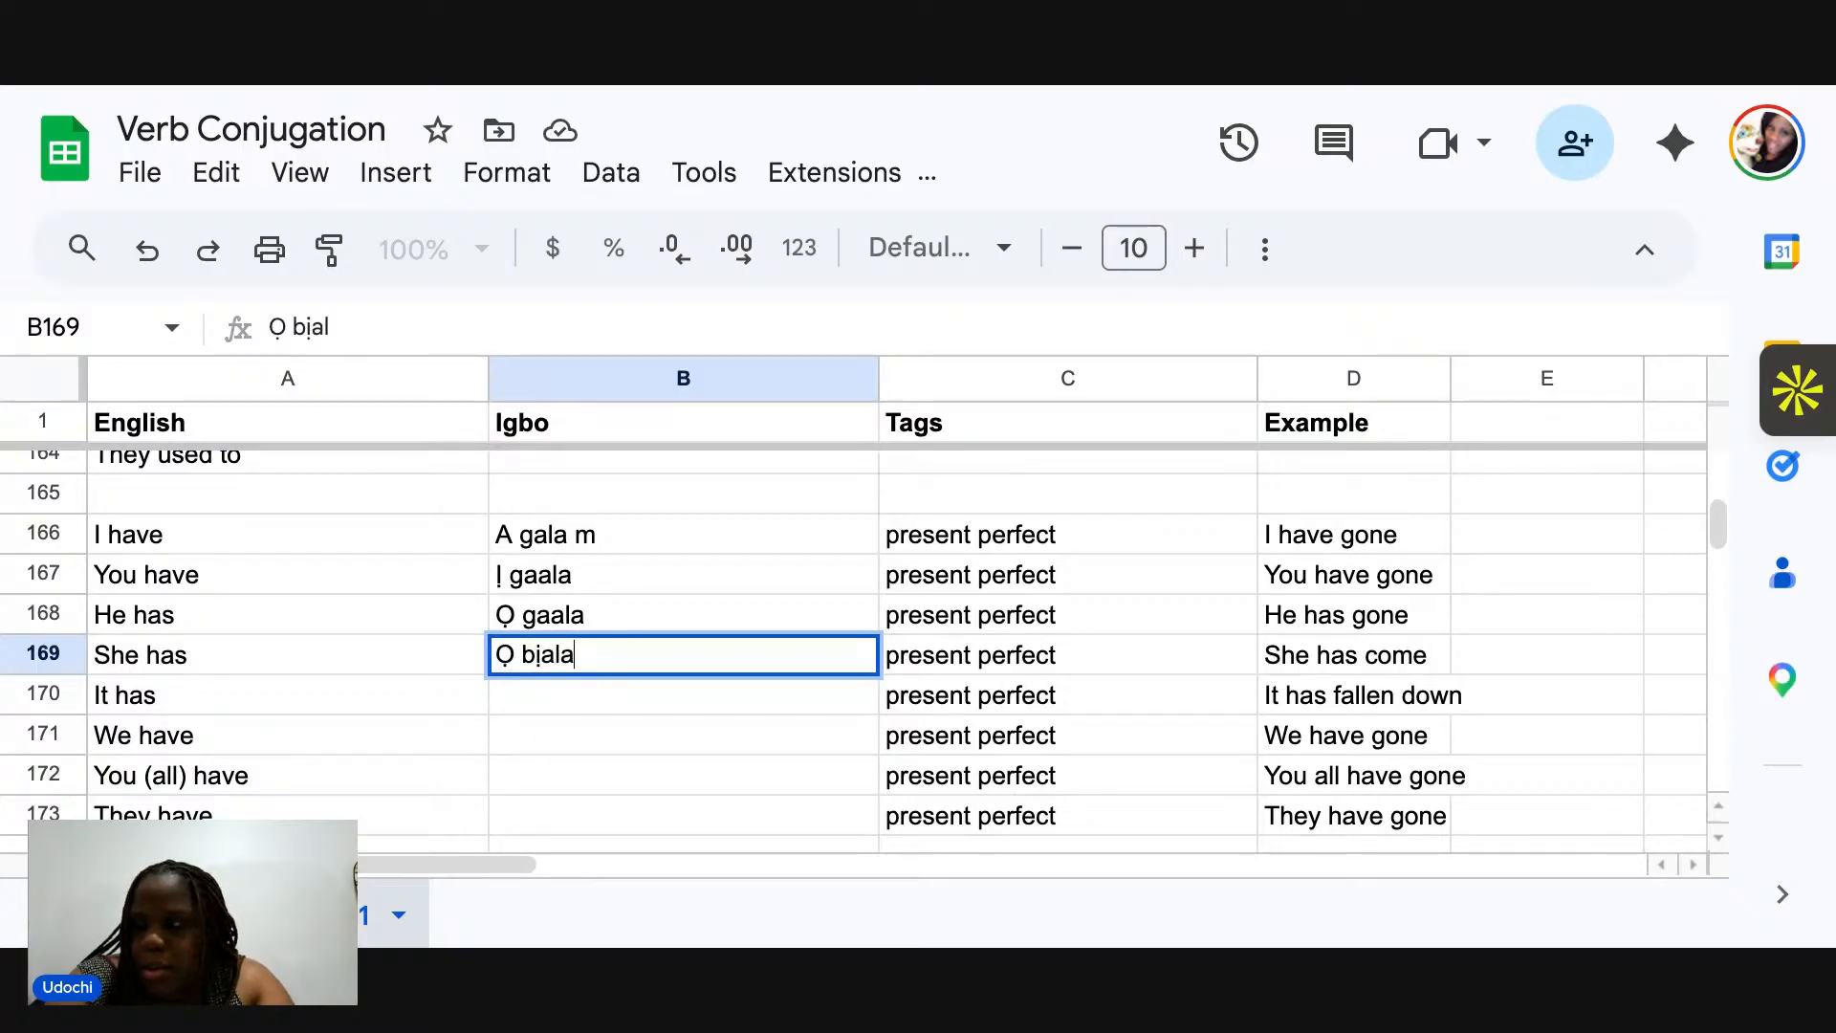
Enter the Igbo translations "Ọ daala n'ala" for "It has" in B170 and "Anyị agaala" for "We have" in B171.
left_click(514, 708)
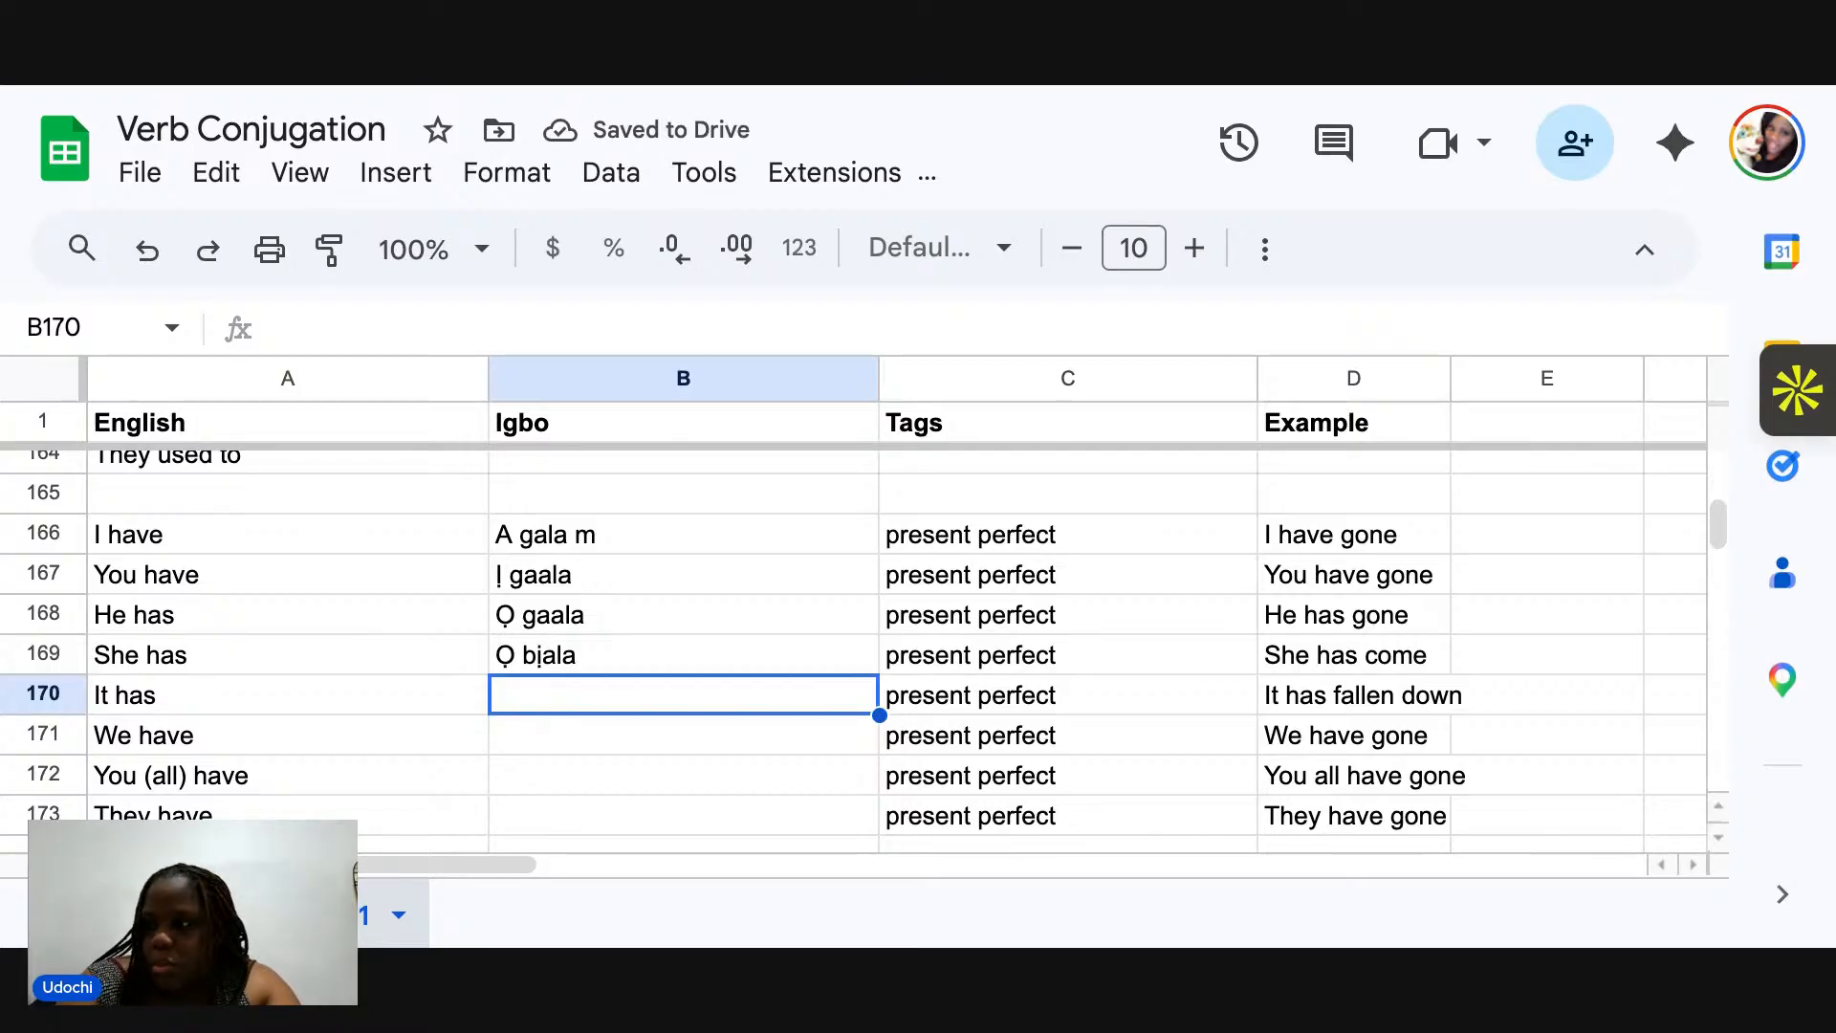
type("Ọ")
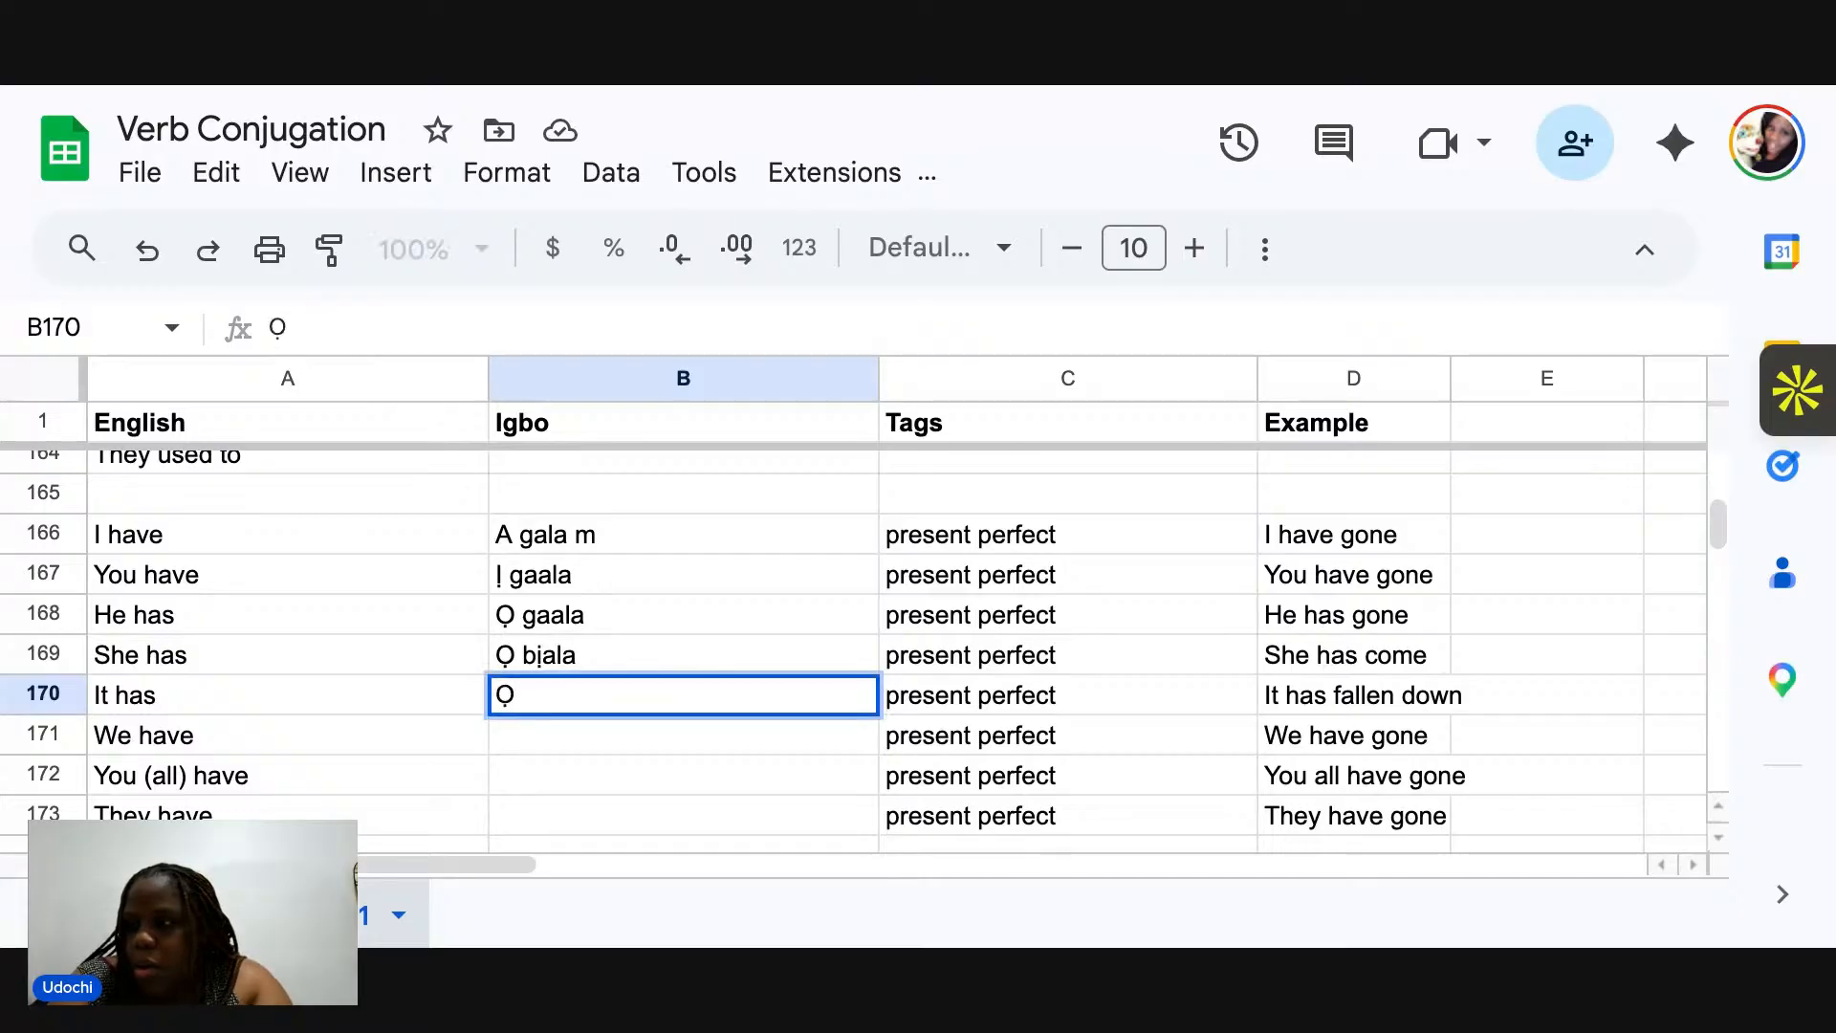
type(" daal")
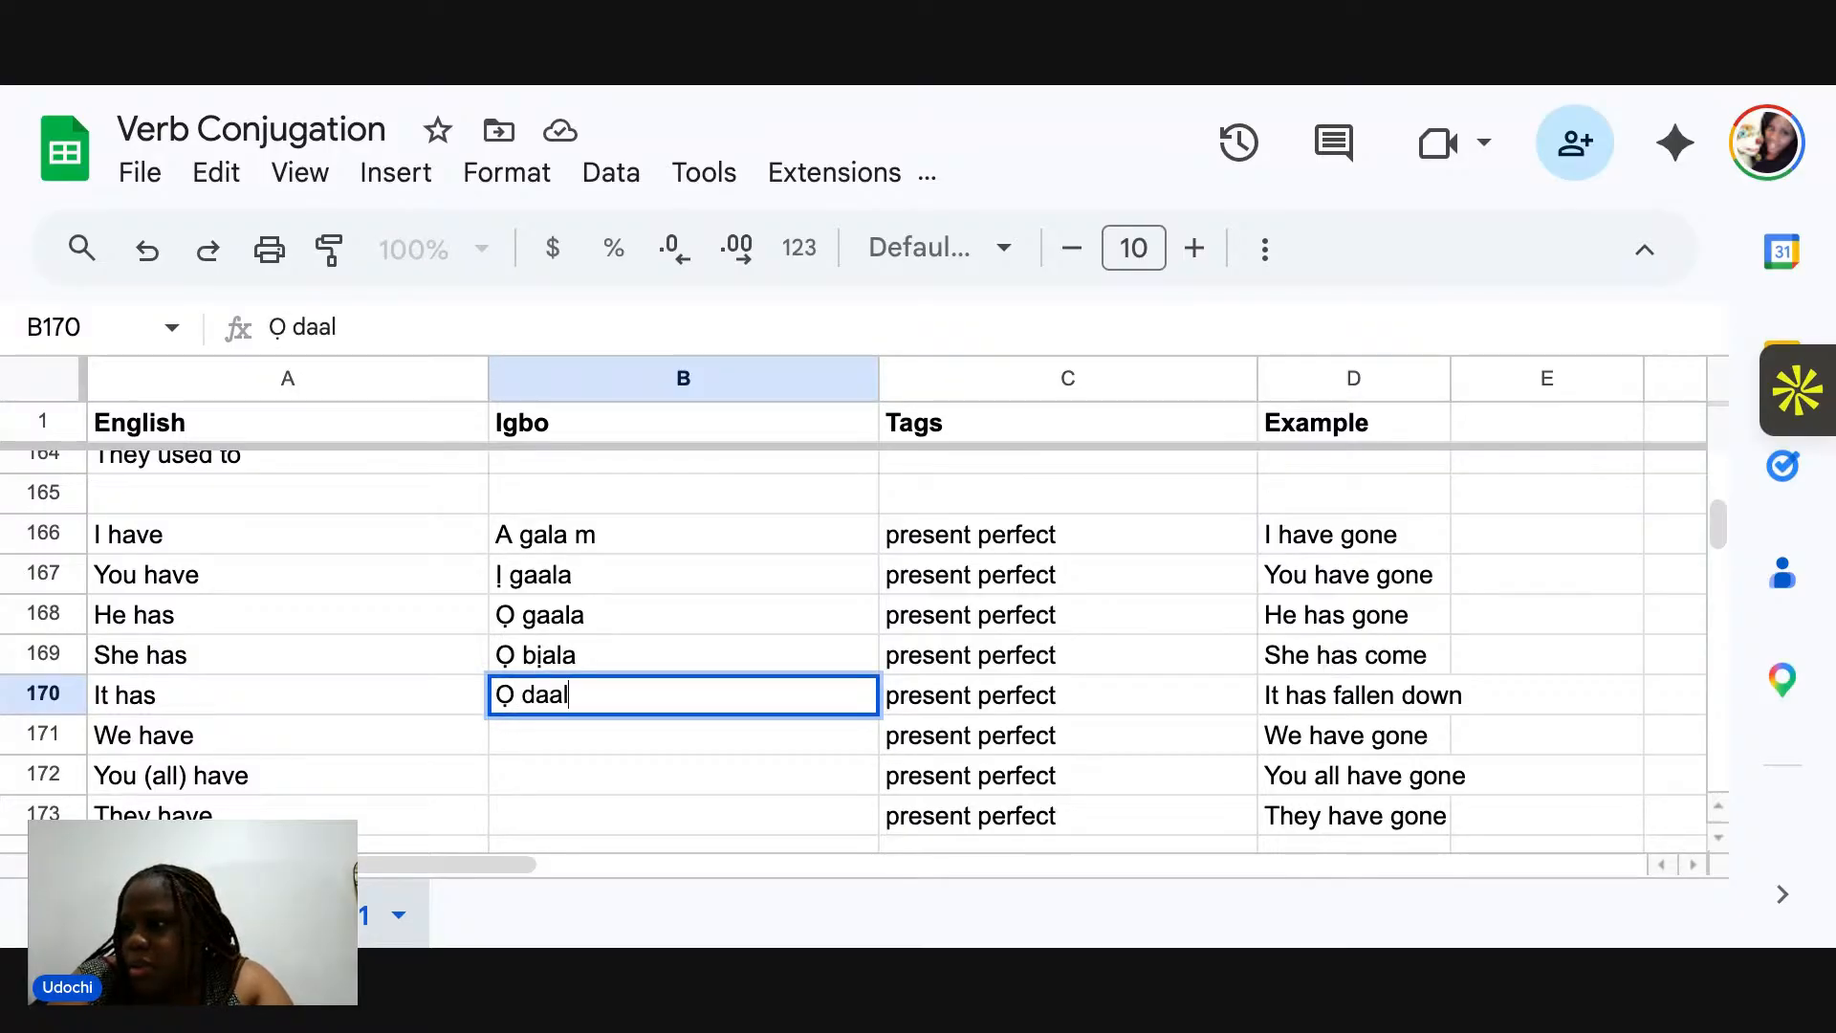
type("a n'ala")
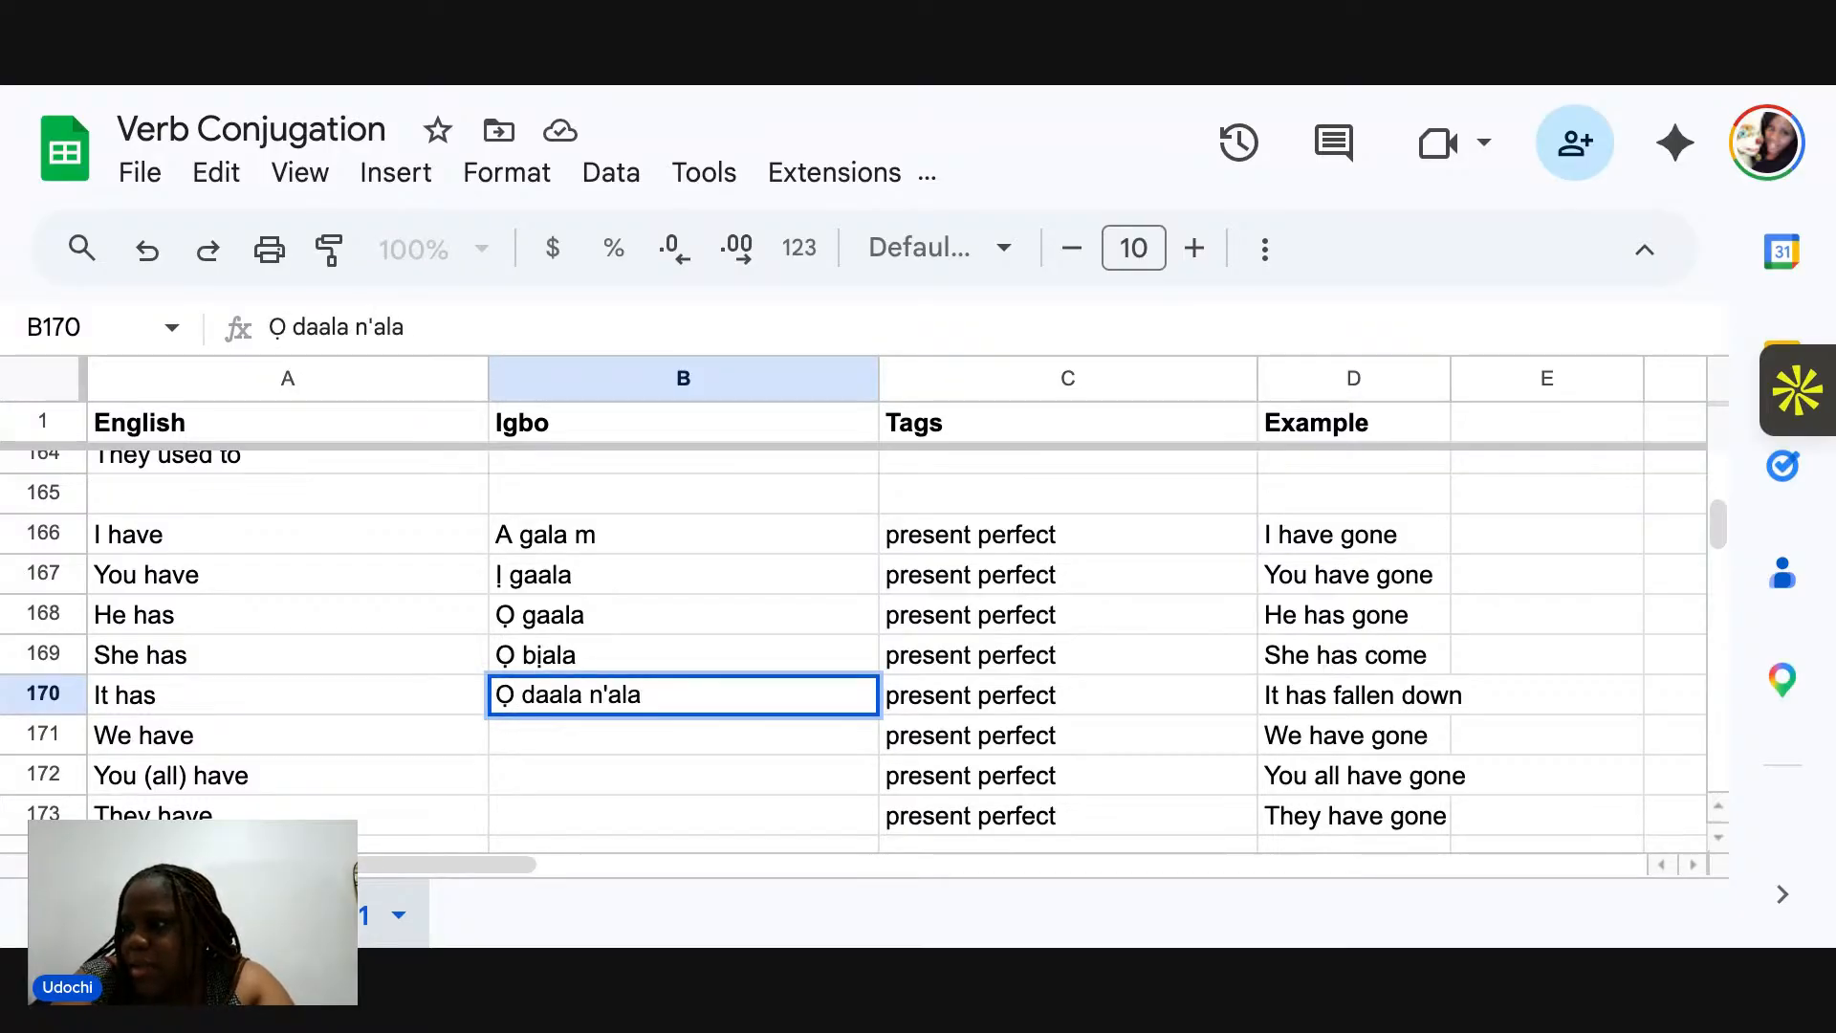
left_click(532, 748)
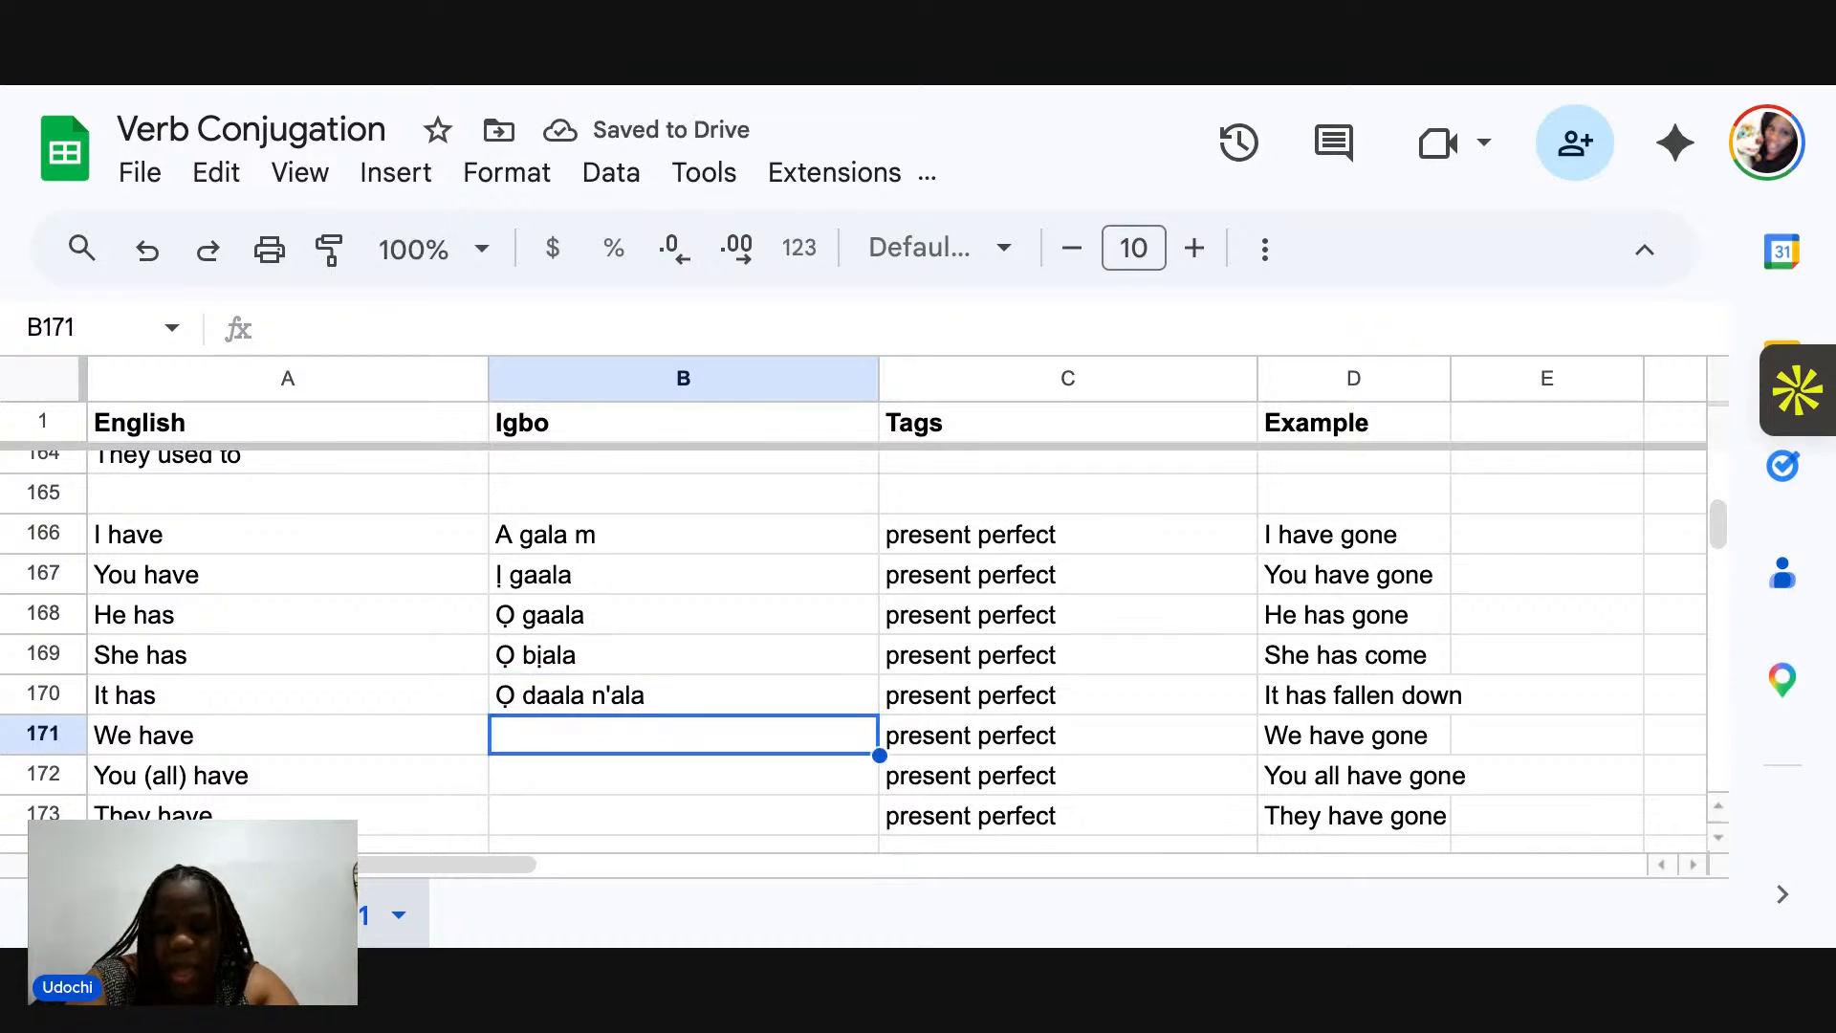
type("Any")
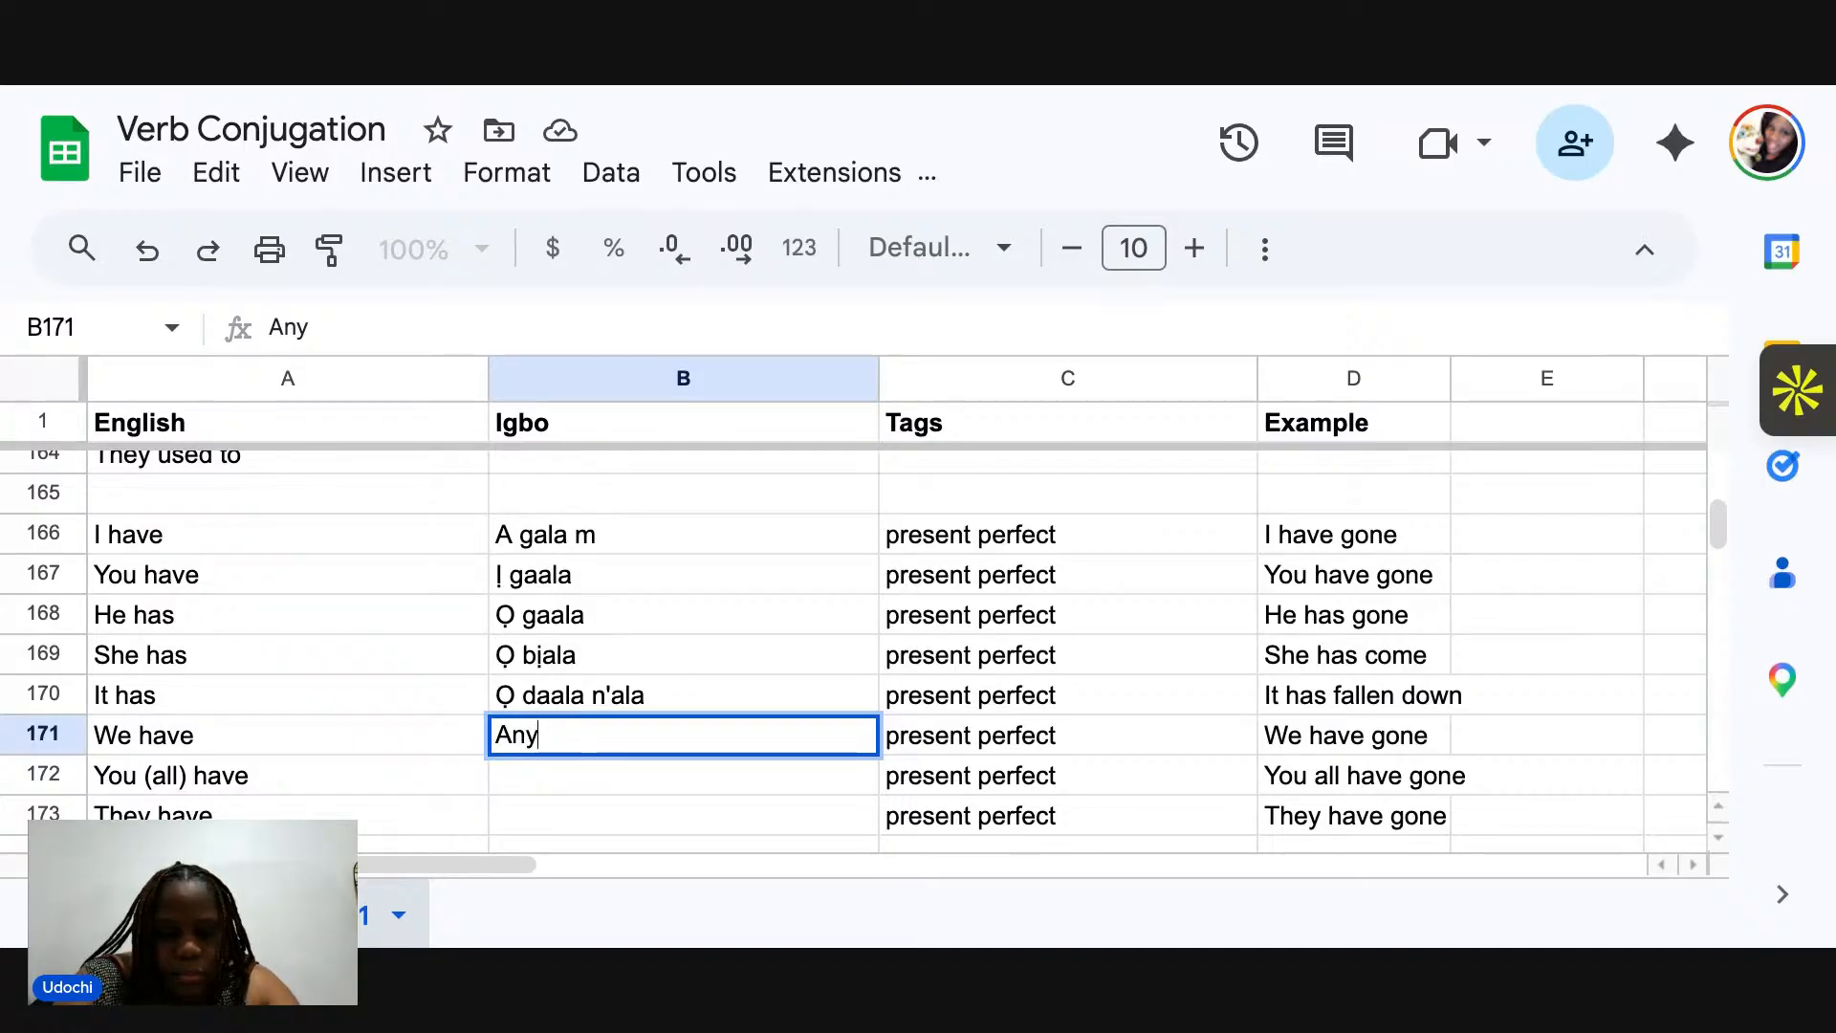
type("ị a")
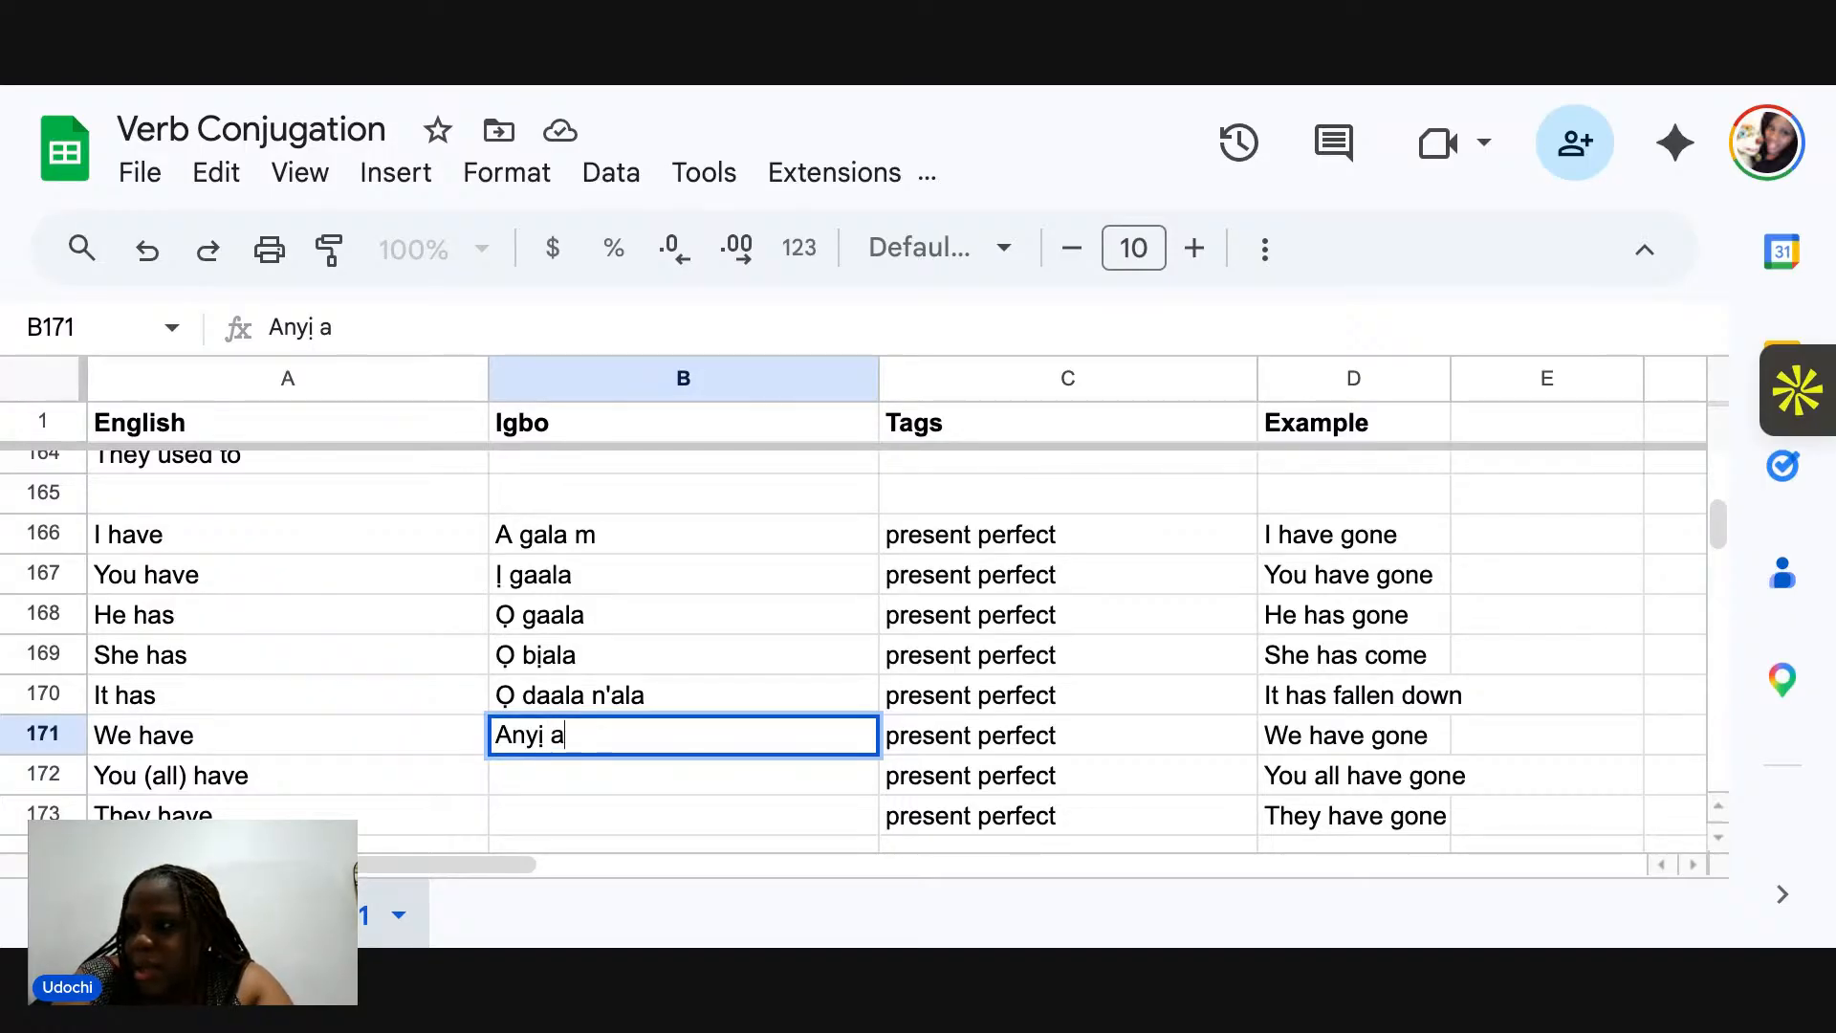
type("gaala")
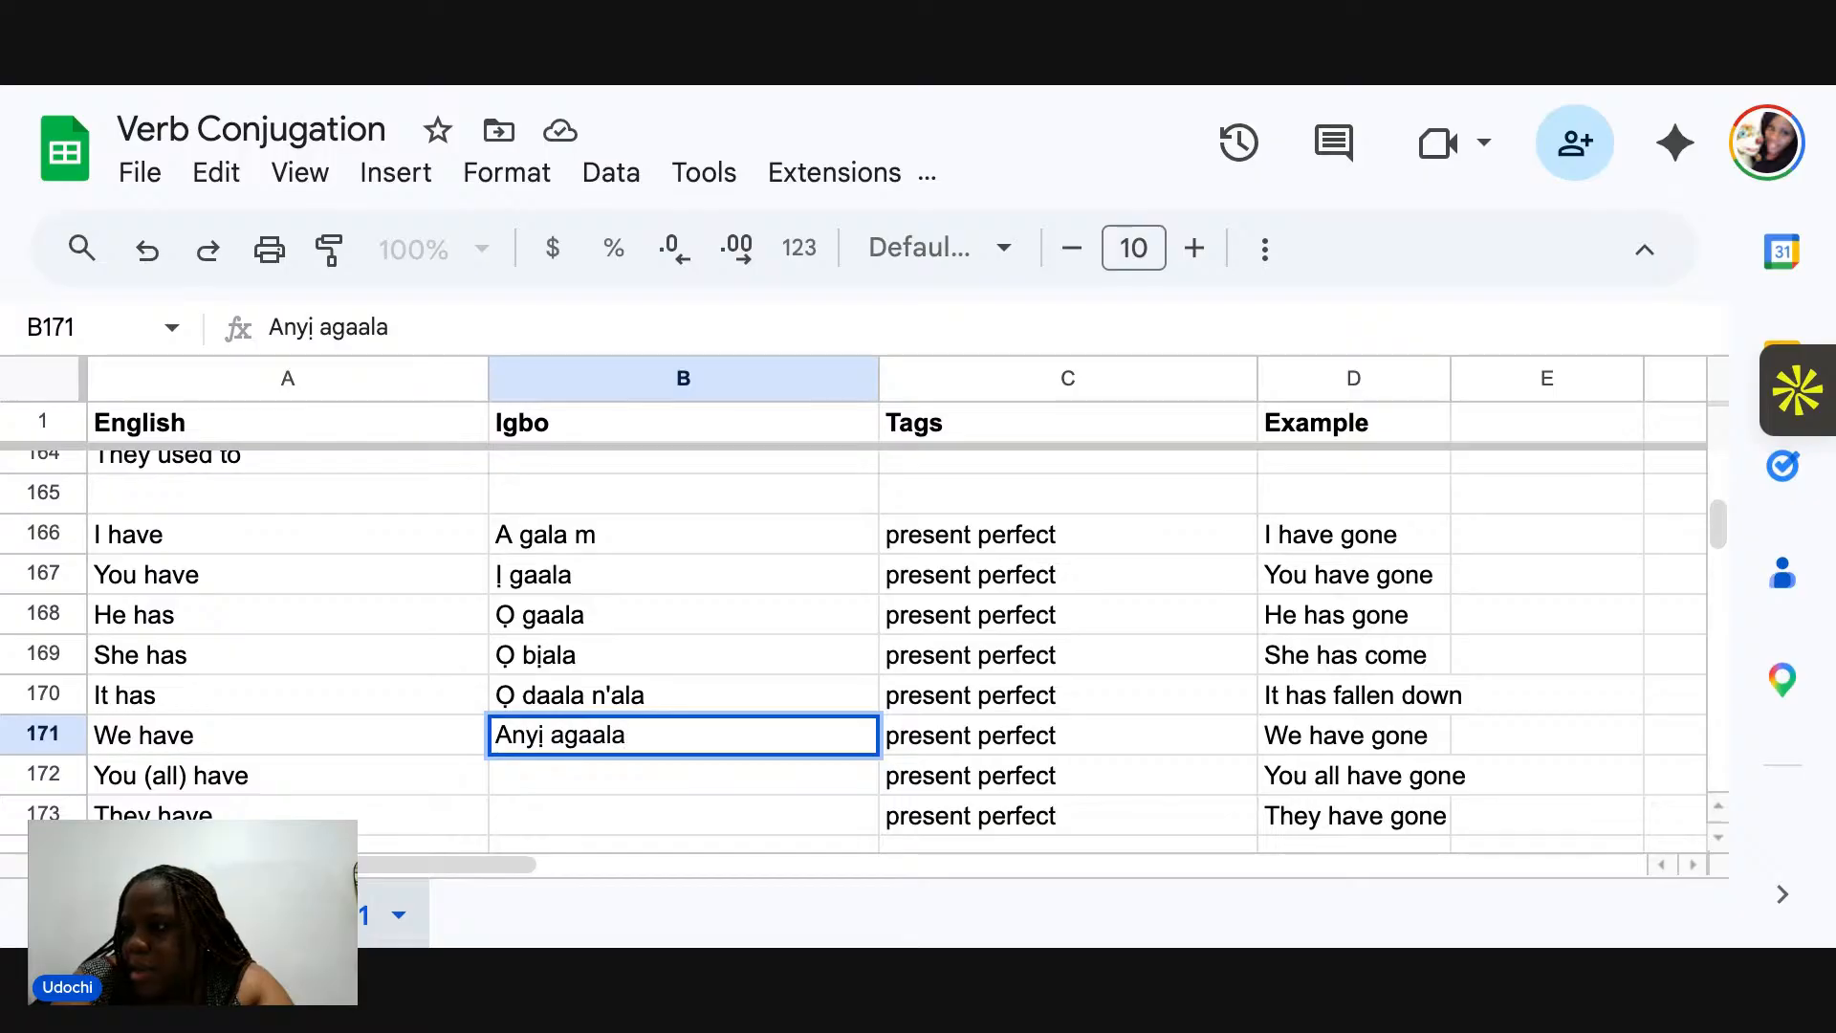
Correct the spelling of the "I have" translation in B166 to "A gaala m".
left_click(537, 546)
double_click(538, 547)
type("a")
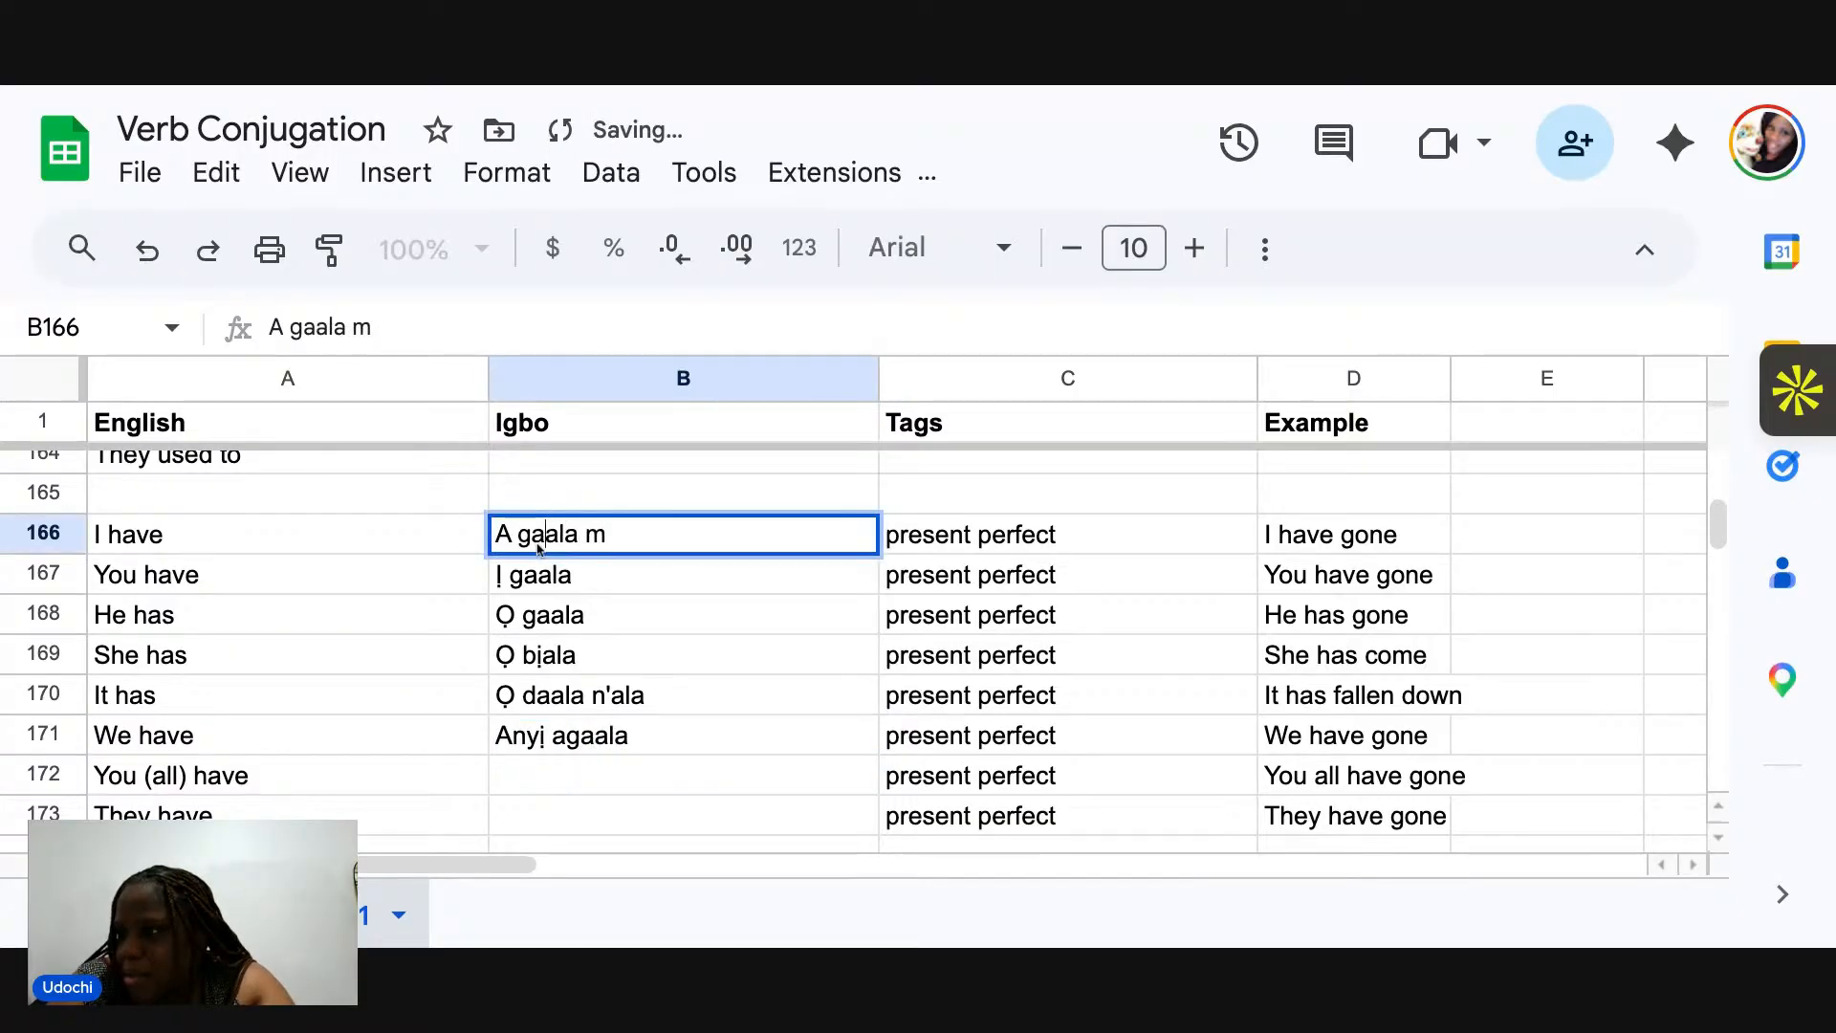
Enter the Igbo translation "Ụnụ agaala" for "You (all) have" in B172.
left_click(536, 775)
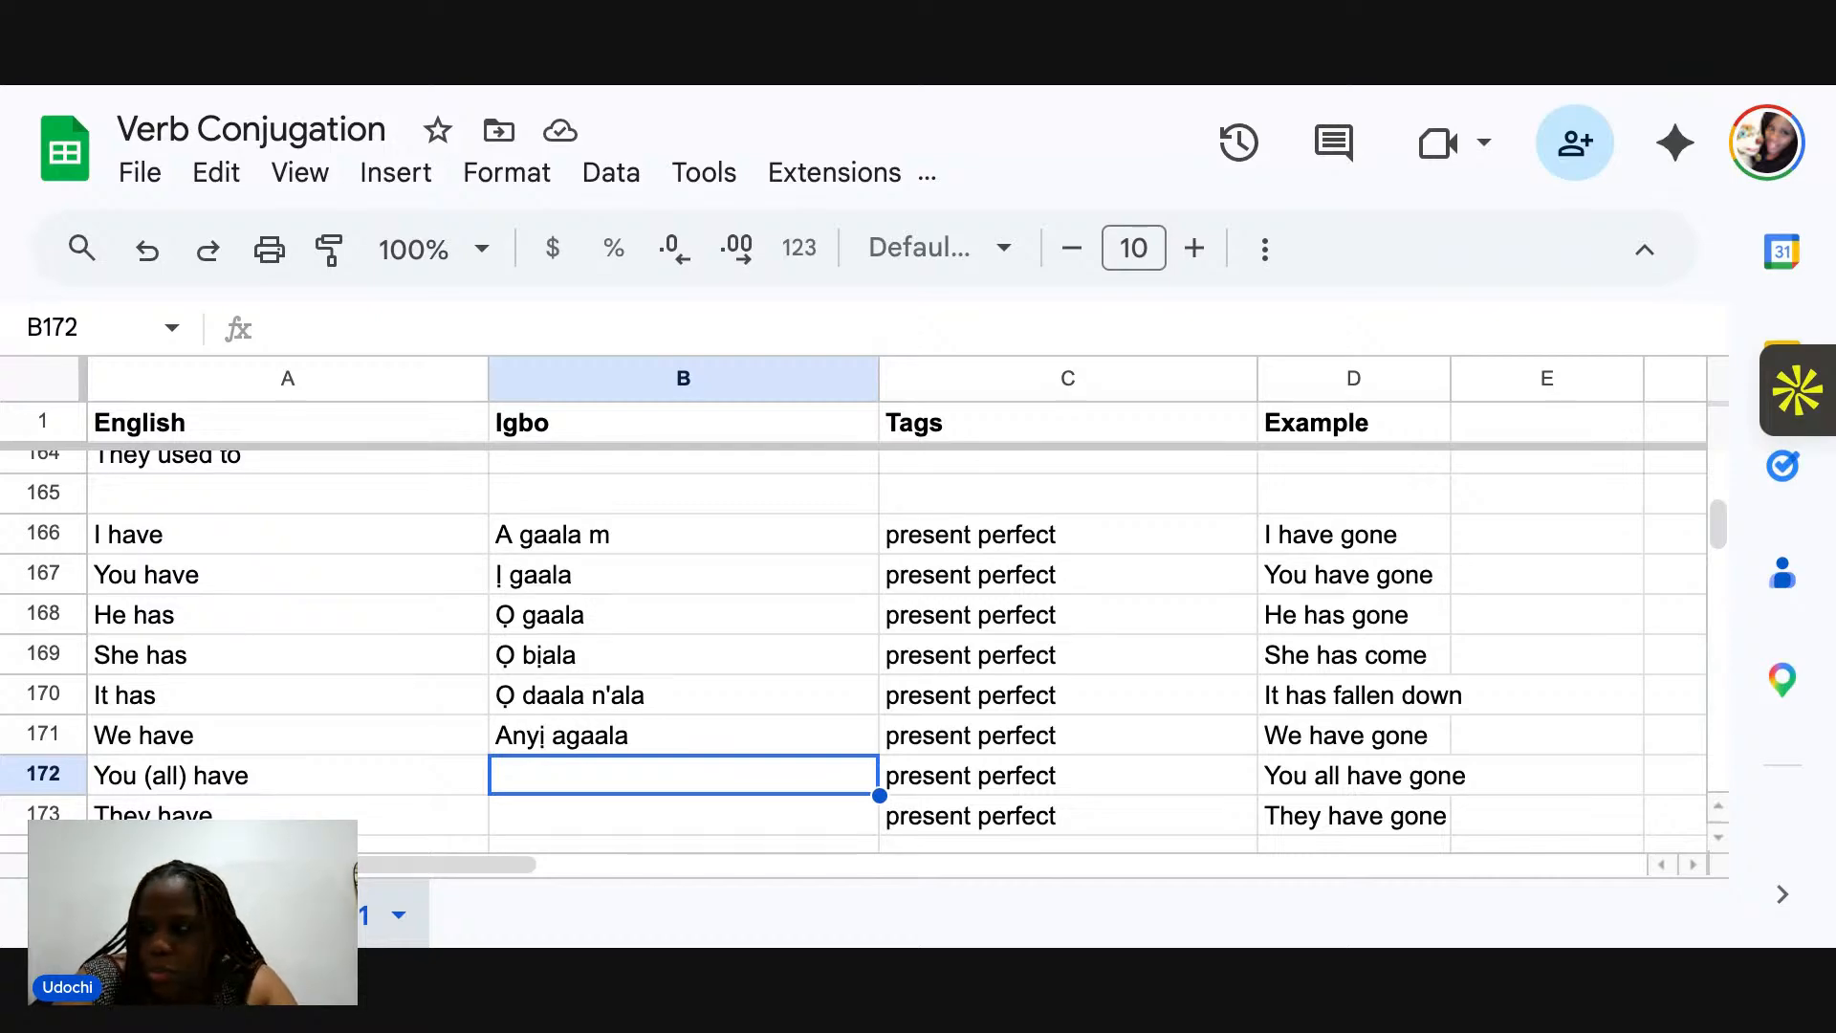
type("Ụnụ")
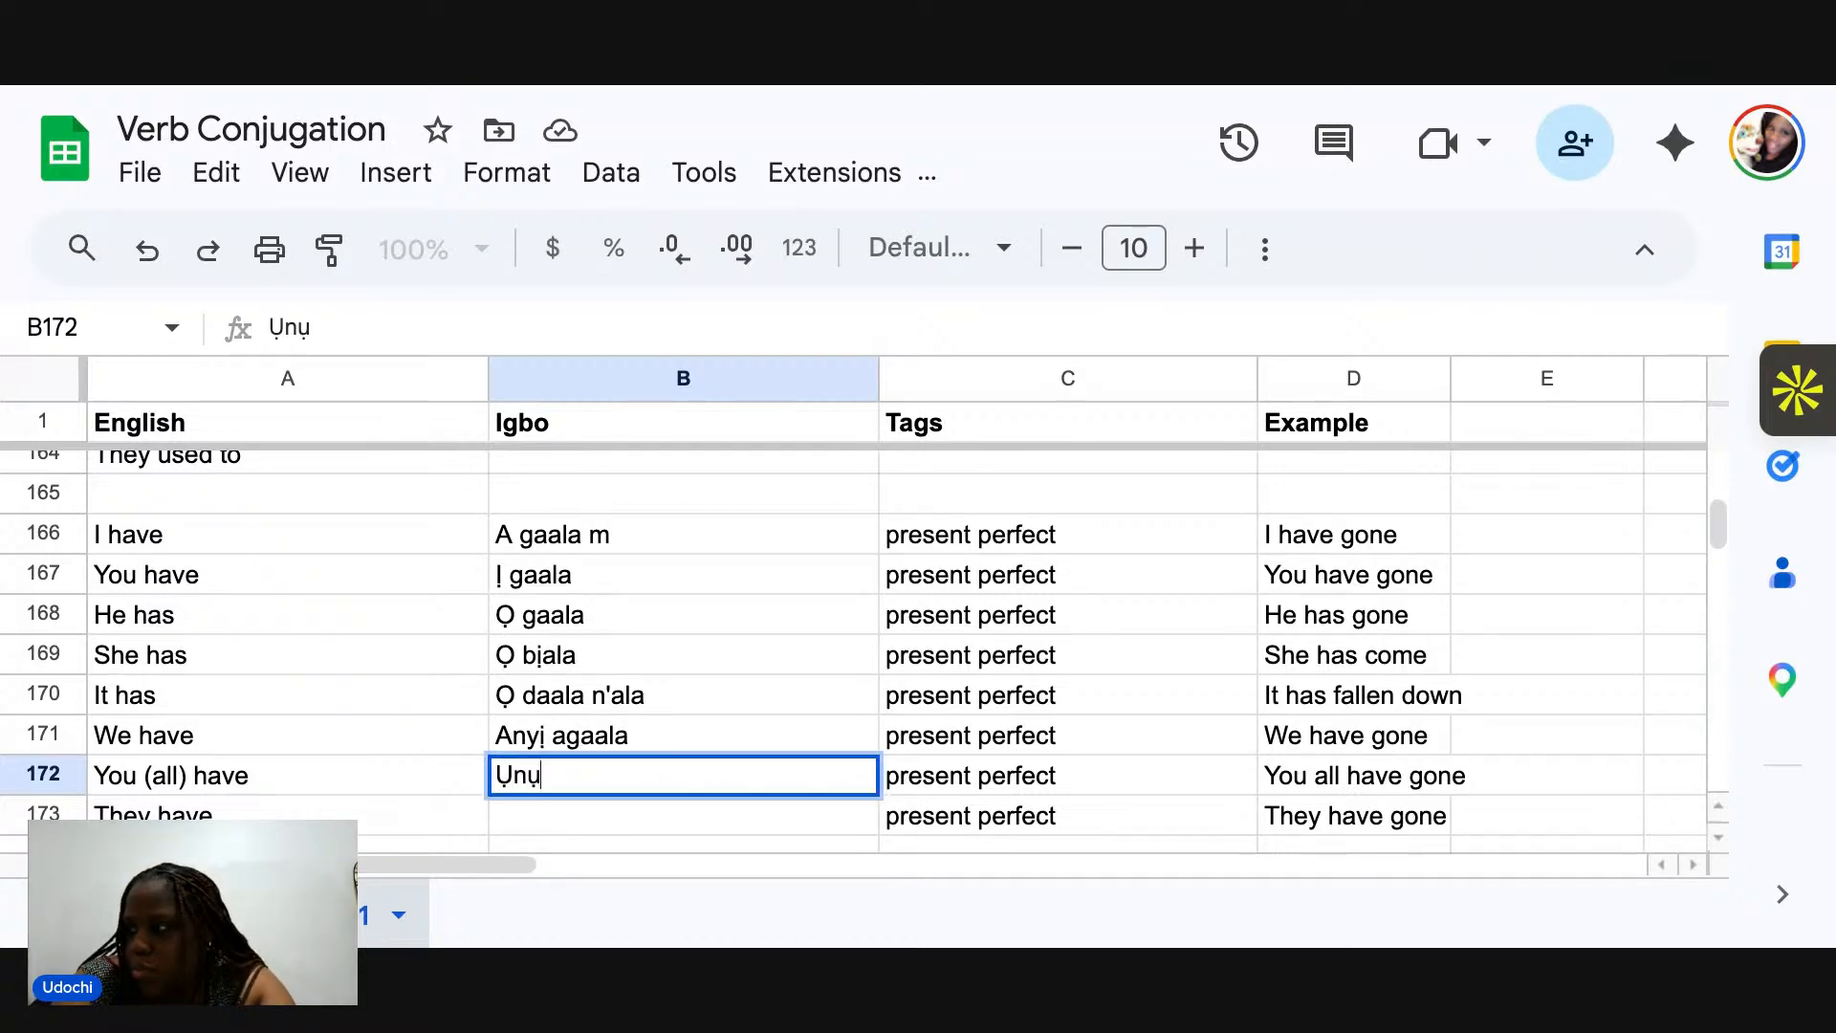
type(" agaala")
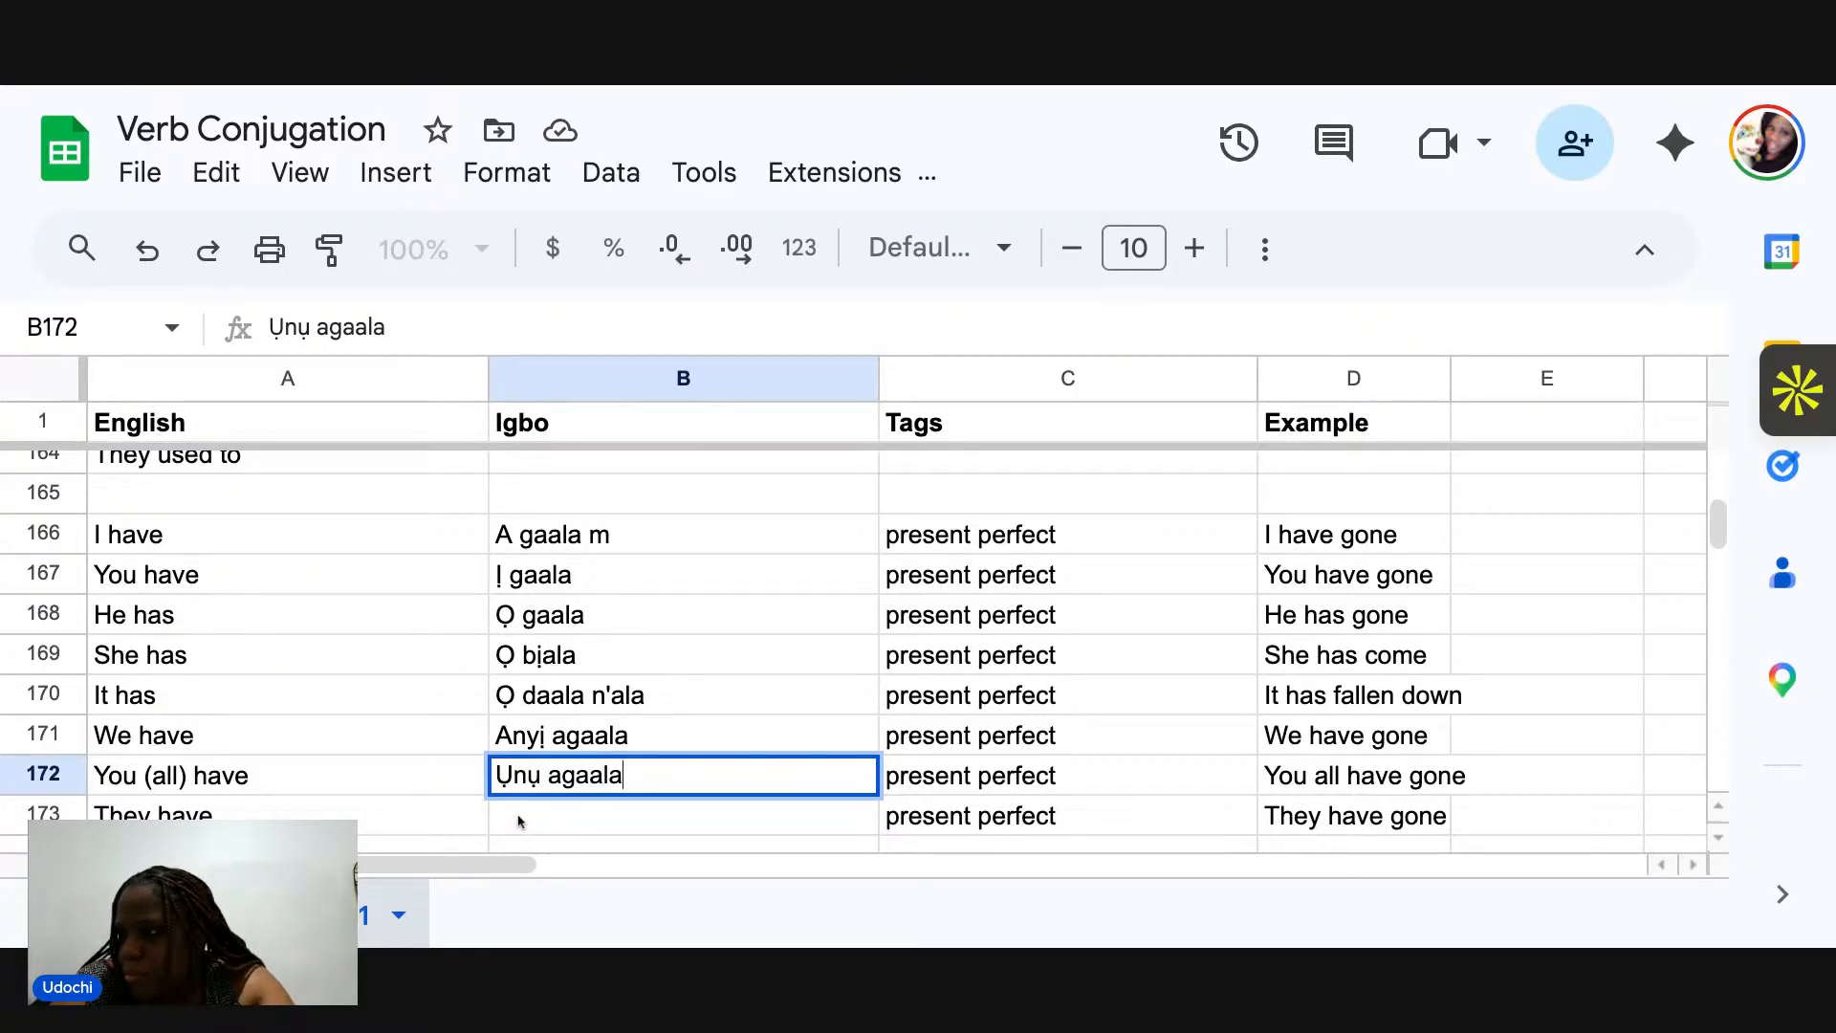
Enter the Igbo translation "Ha gaala" for "They have" in B173.
key("Return")
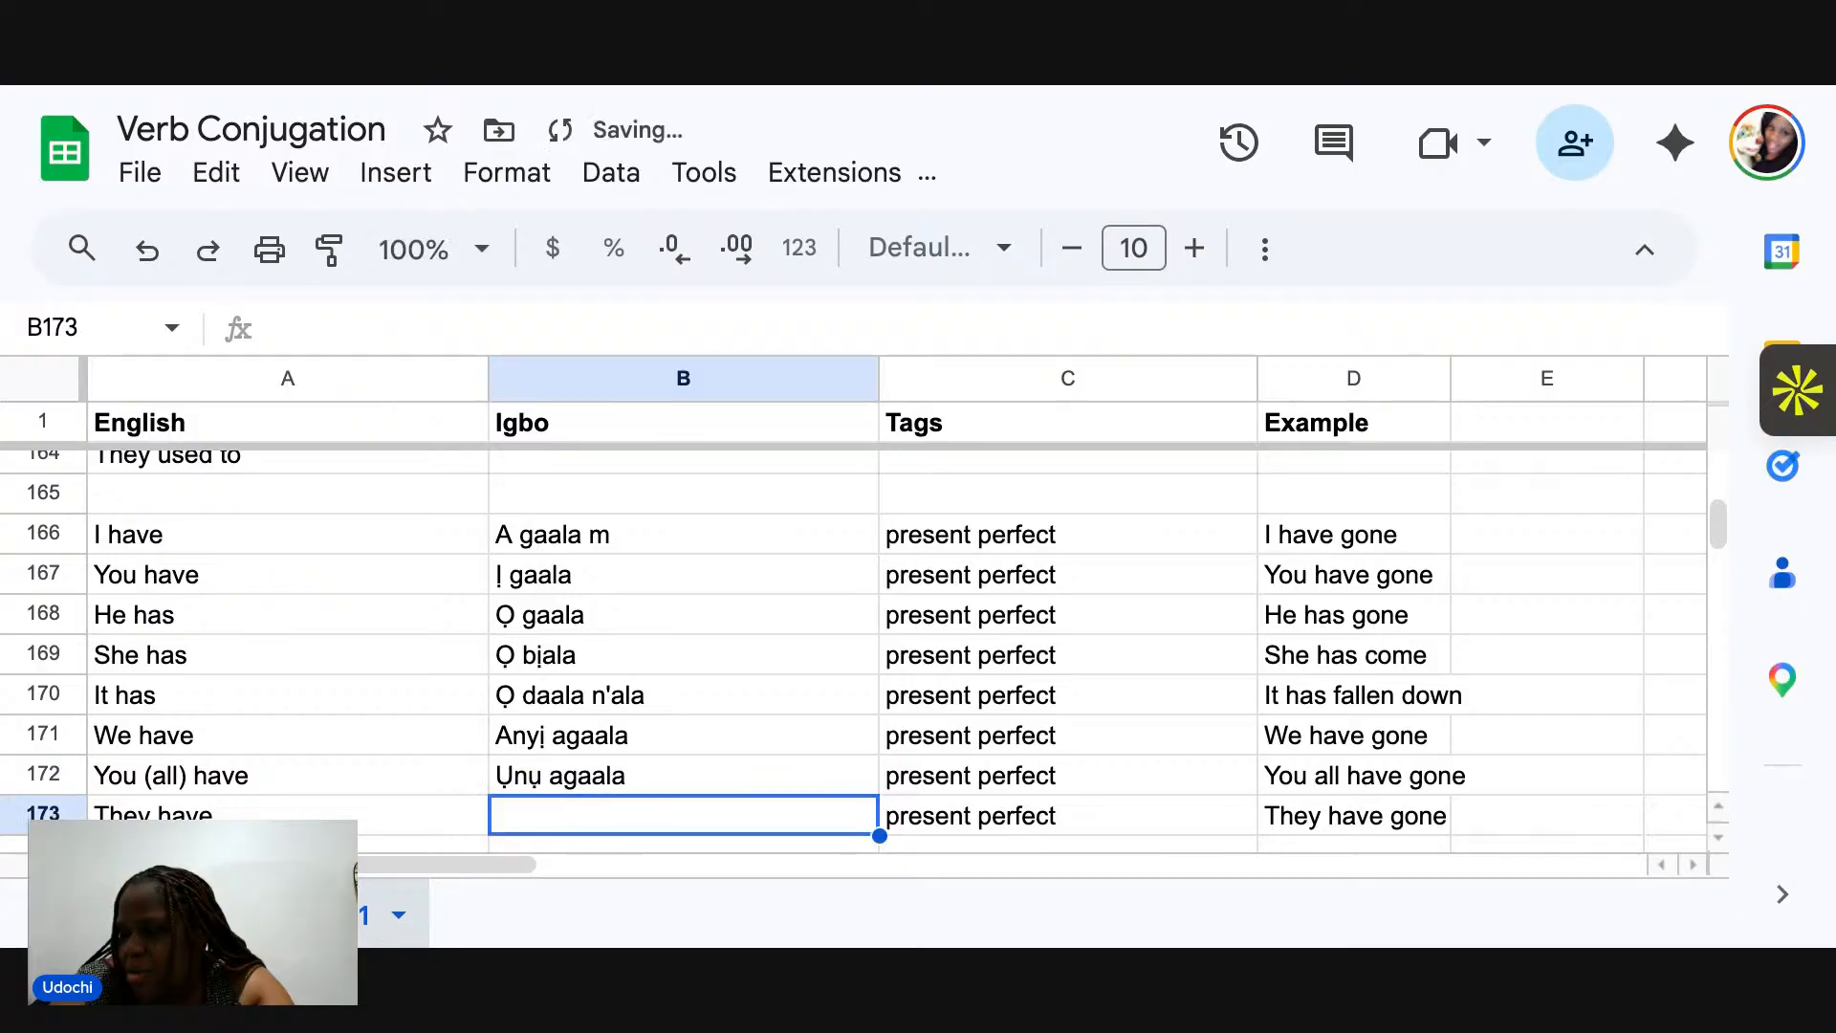
type("Ha gaala")
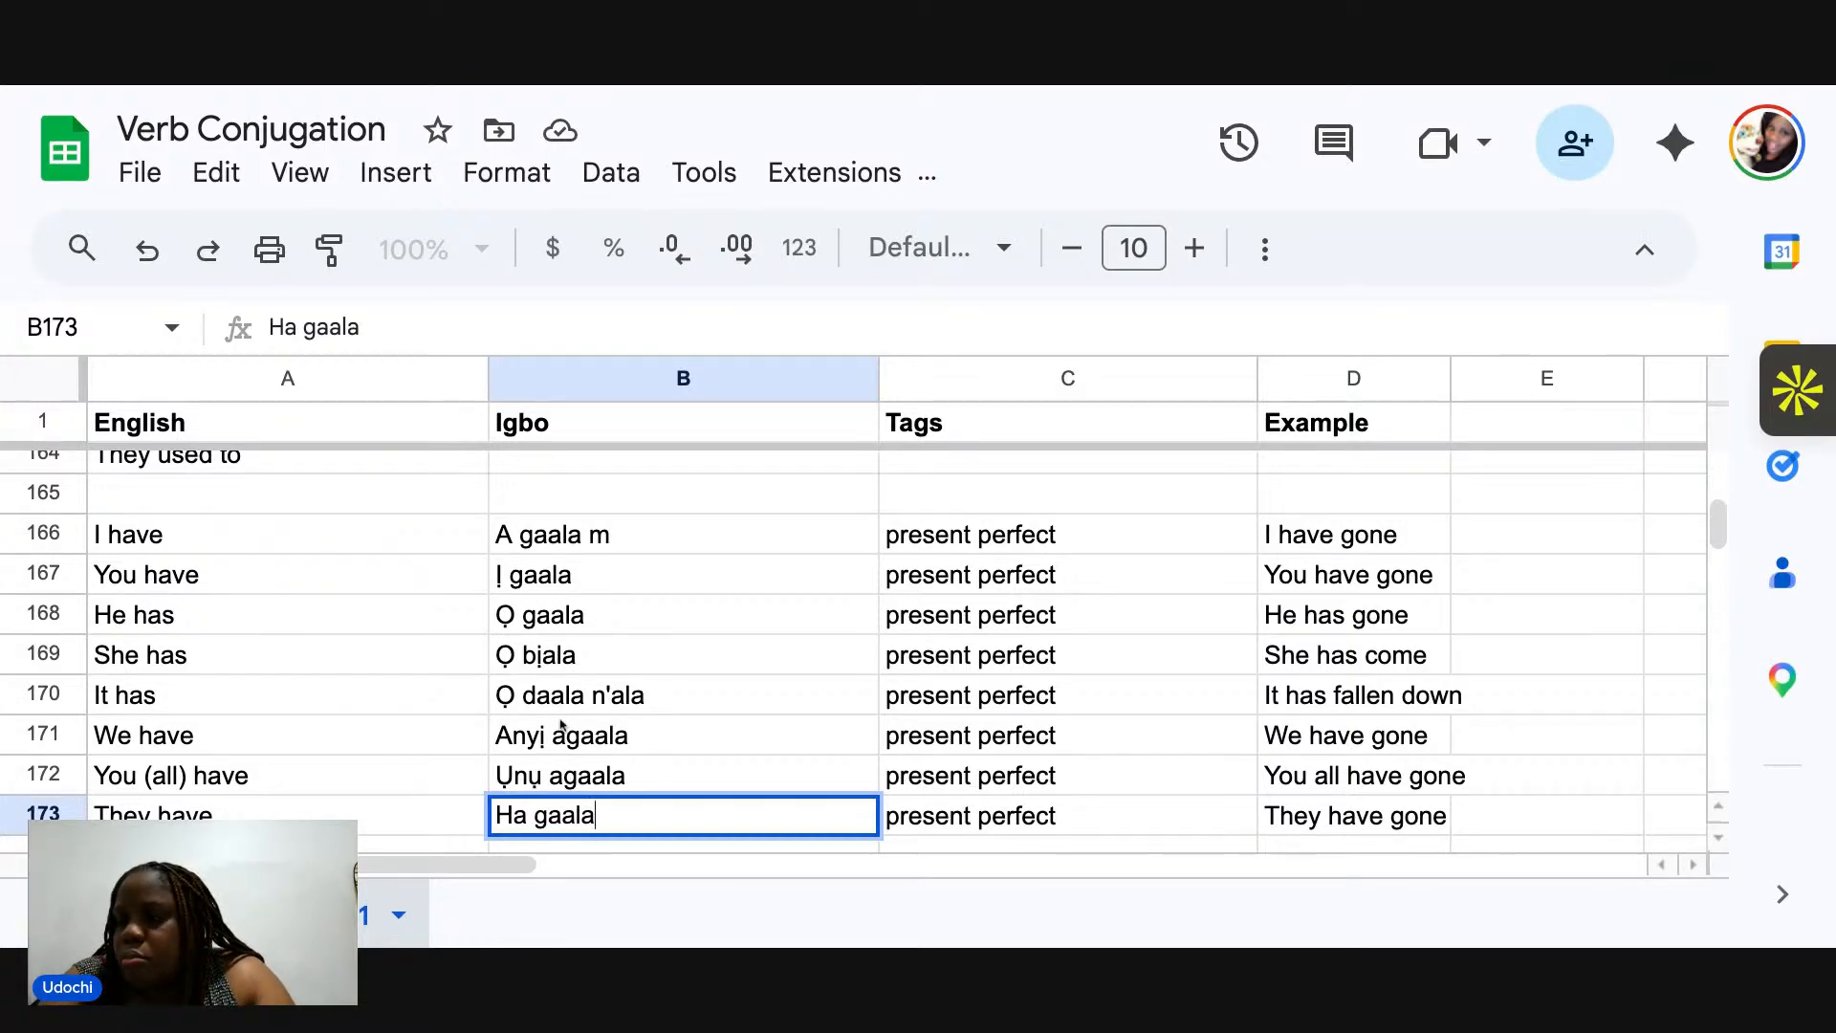
Look back through the earlier conjugation sections for the next tense lacking Igbo translations and select B29 in the future section.
scroll(561, 724, "down", 1)
scroll(561, 717, "up", 2)
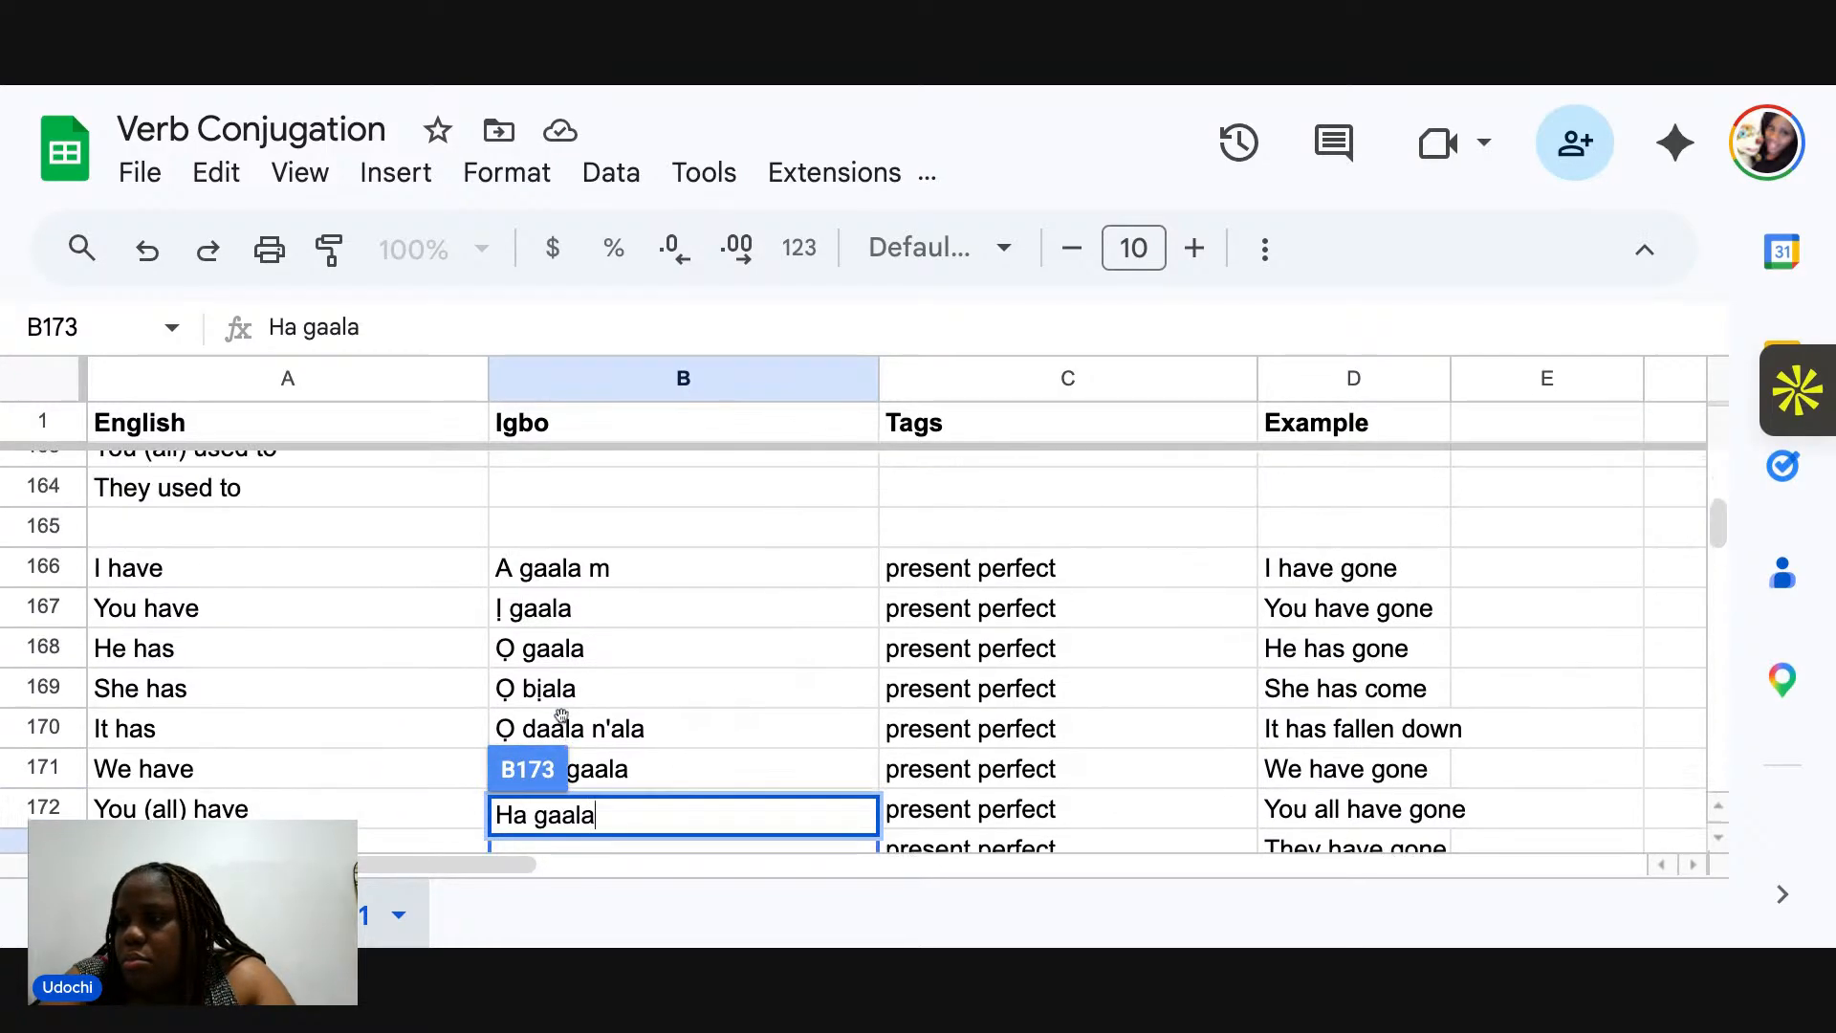
scroll(562, 715, "up", 10)
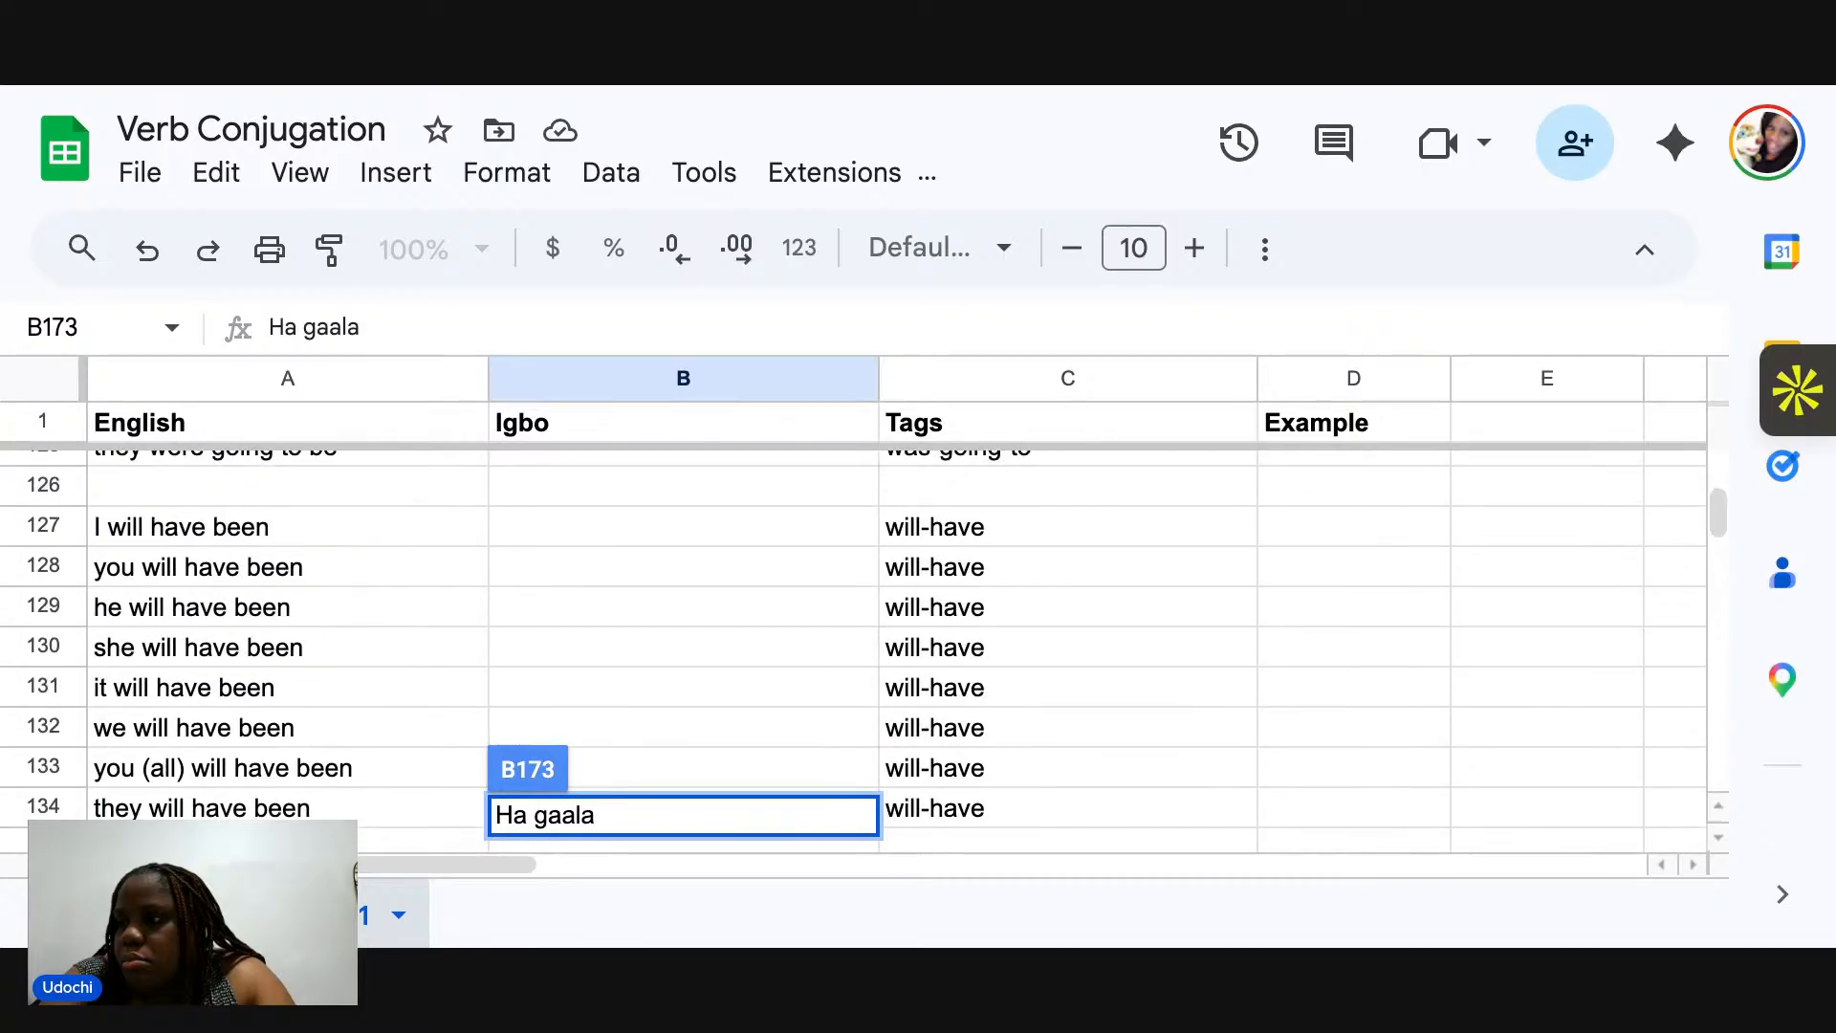
scroll(561, 718, "down", 5)
scroll(562, 717, "up", 12)
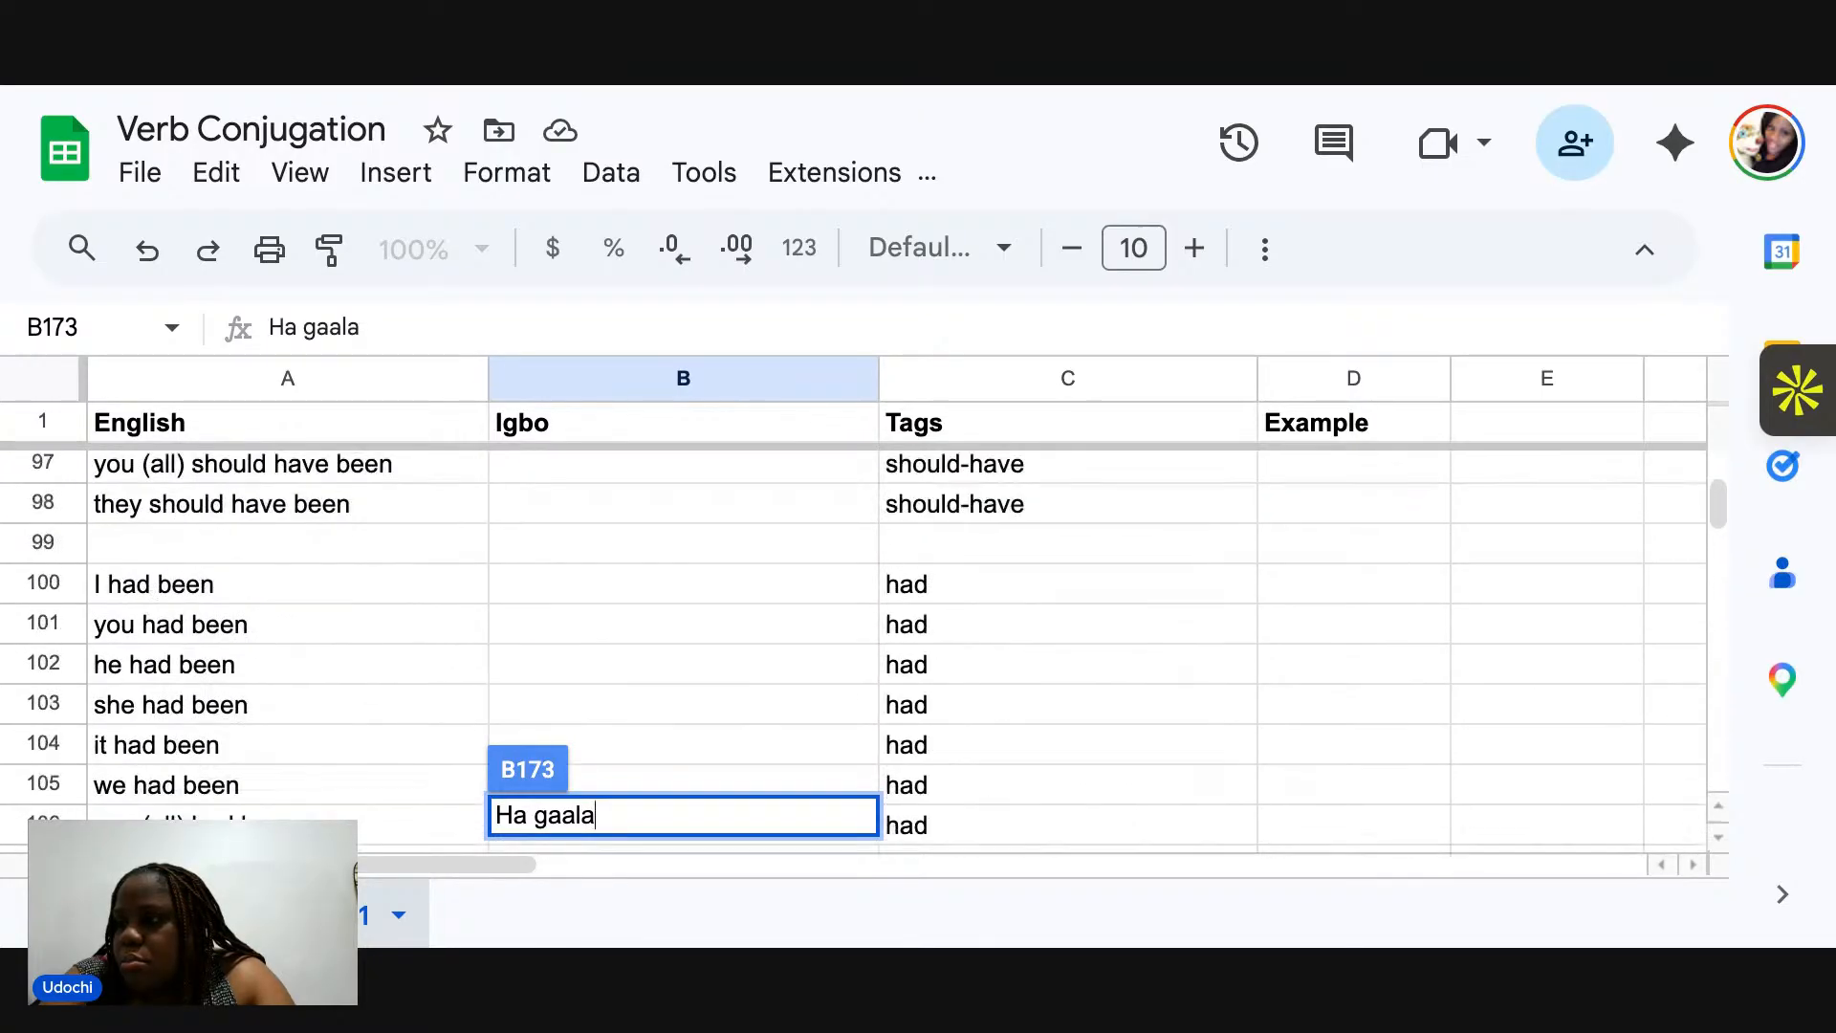
scroll(561, 718, "up", 20)
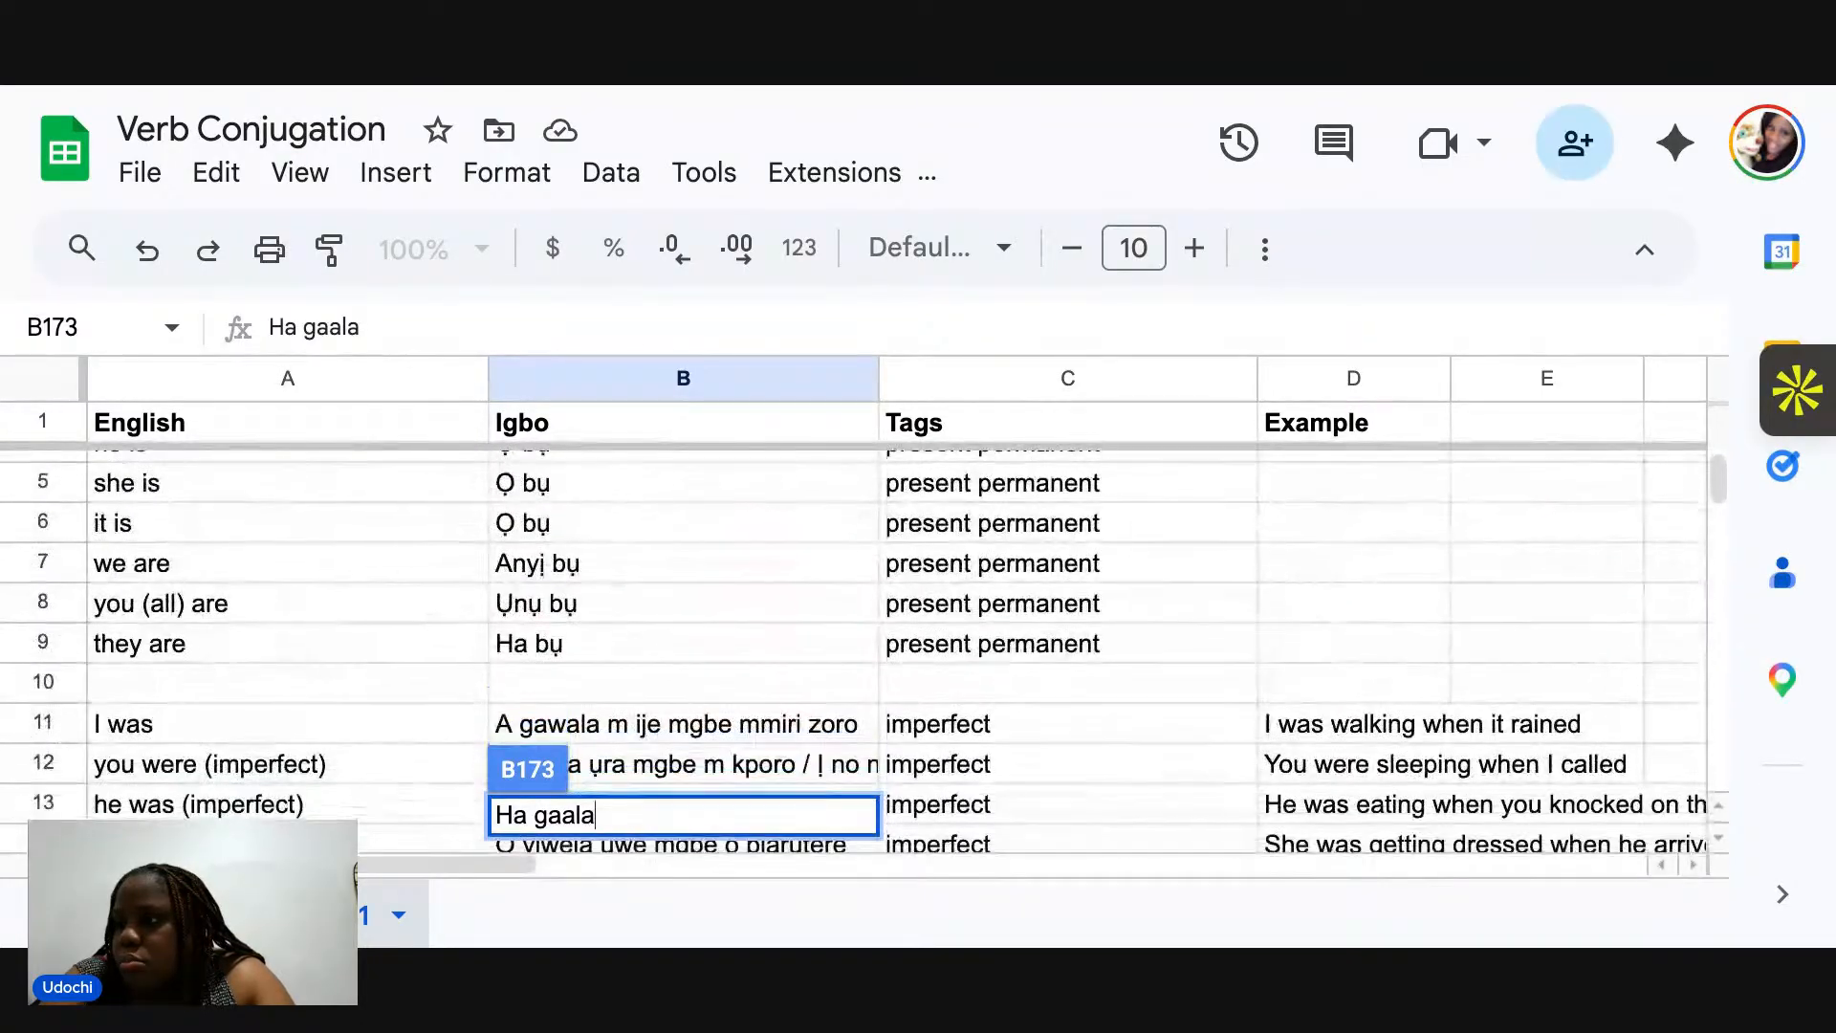
scroll(562, 717, "down", 4)
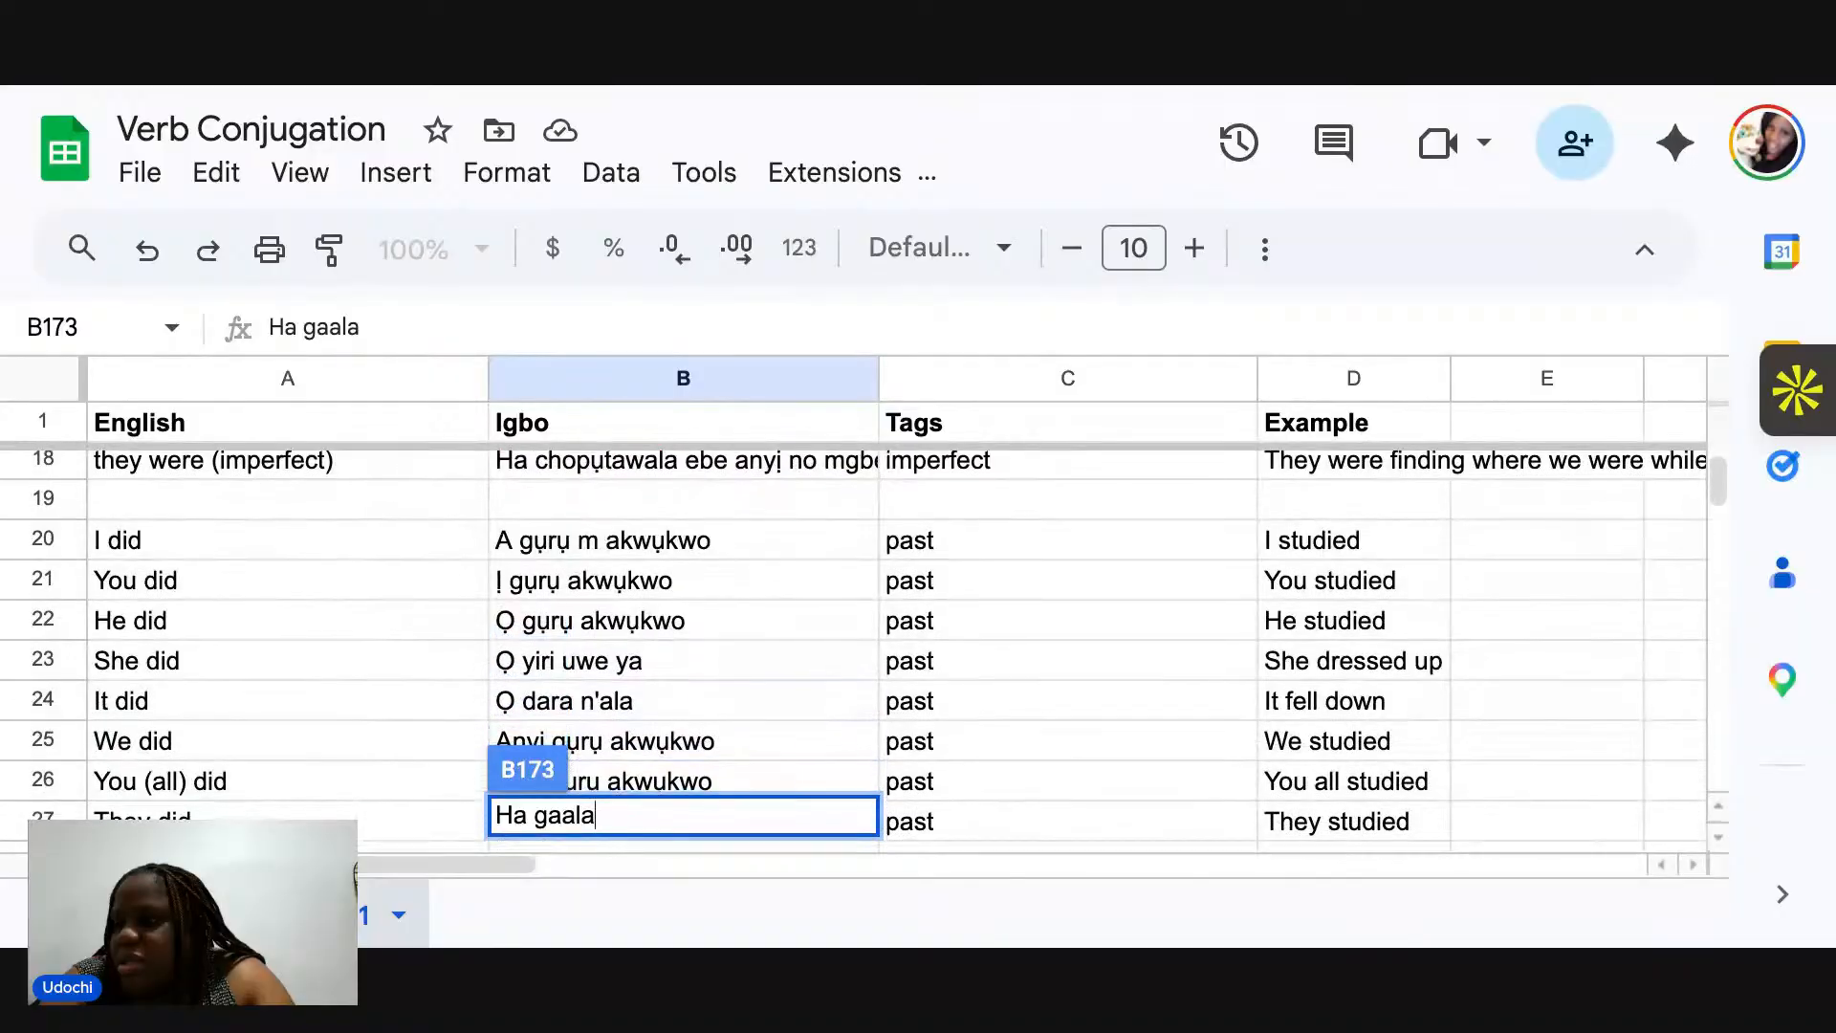
scroll(855, 651, "down", 2)
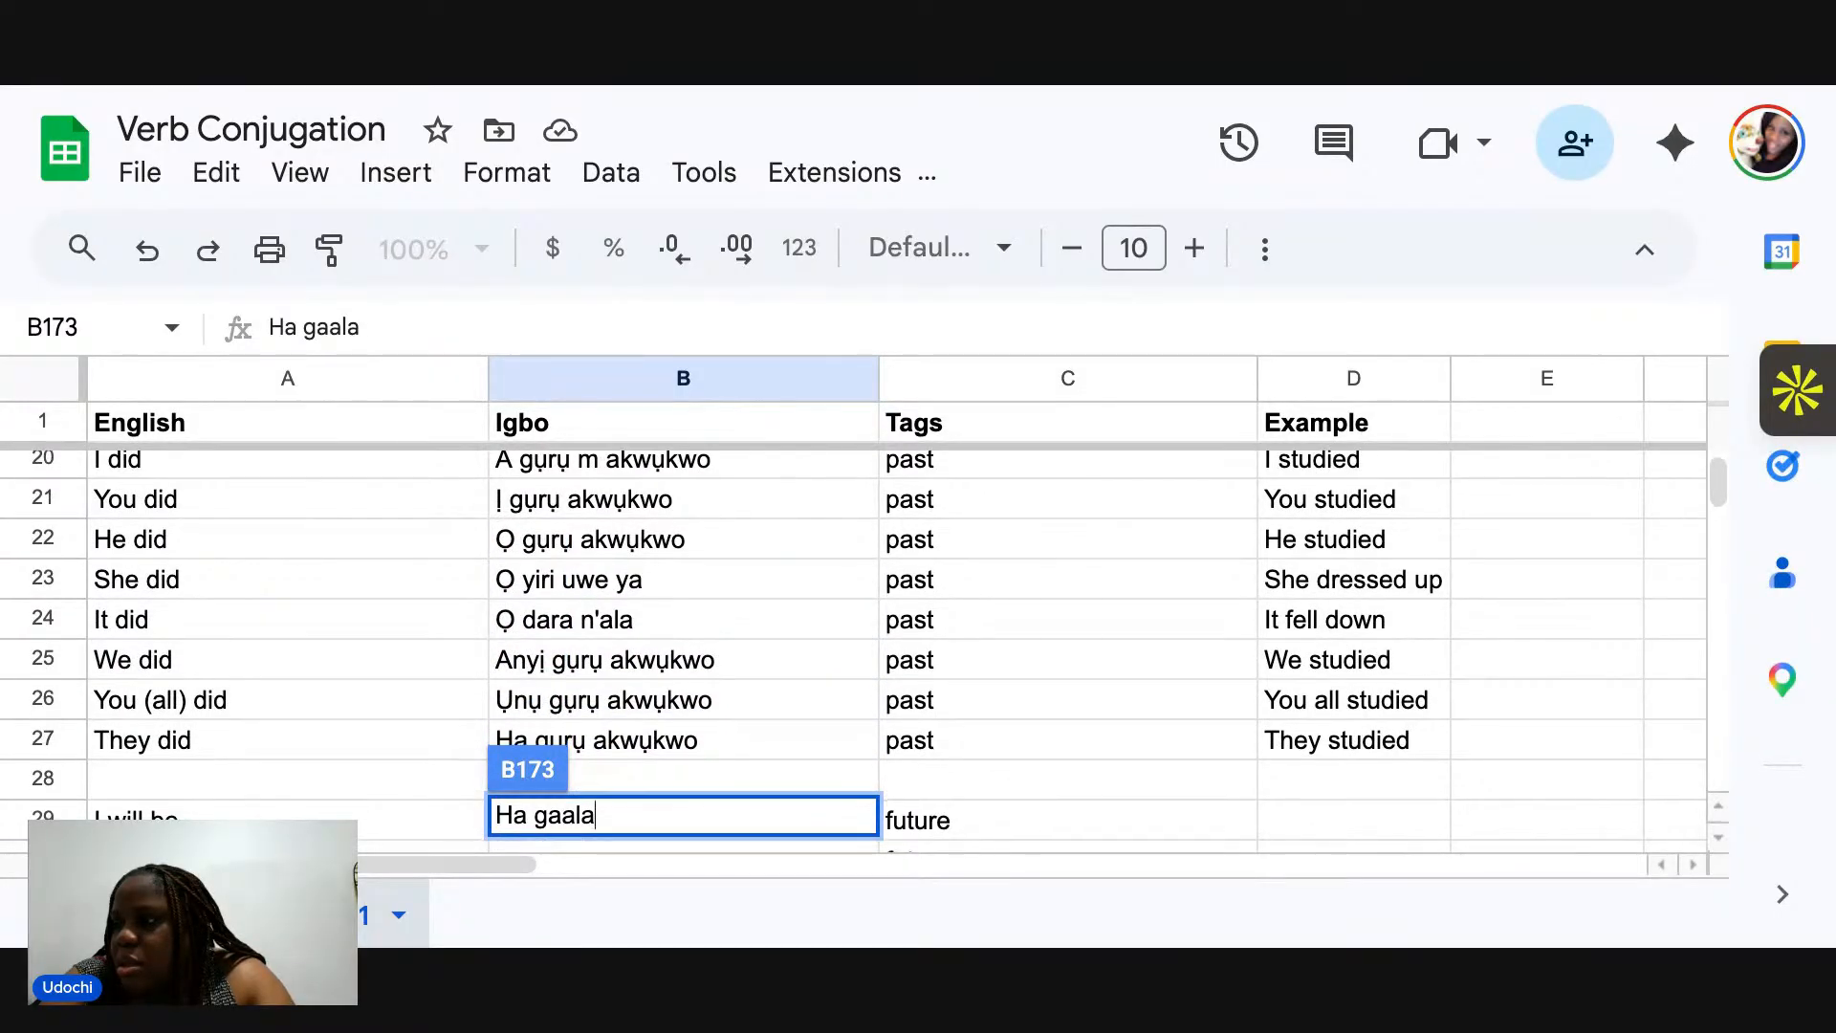
scroll(855, 651, "down", 3)
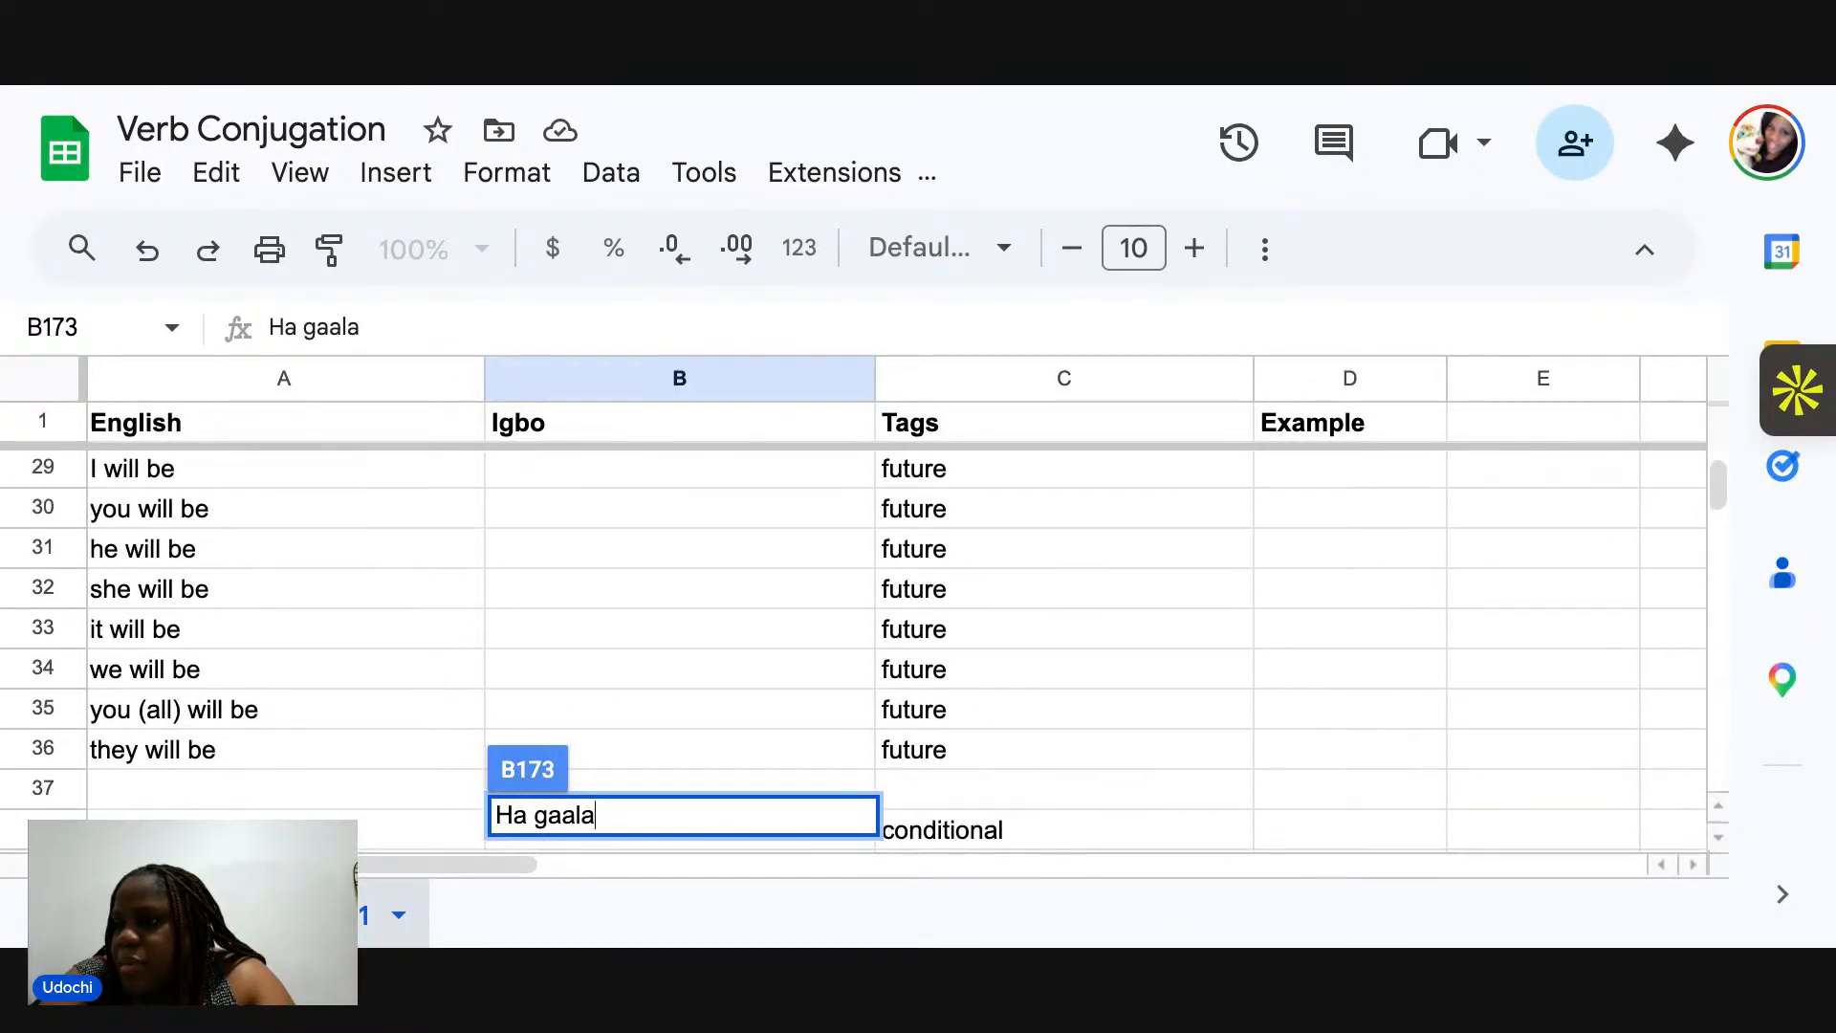
scroll(559, 535, "up", 1)
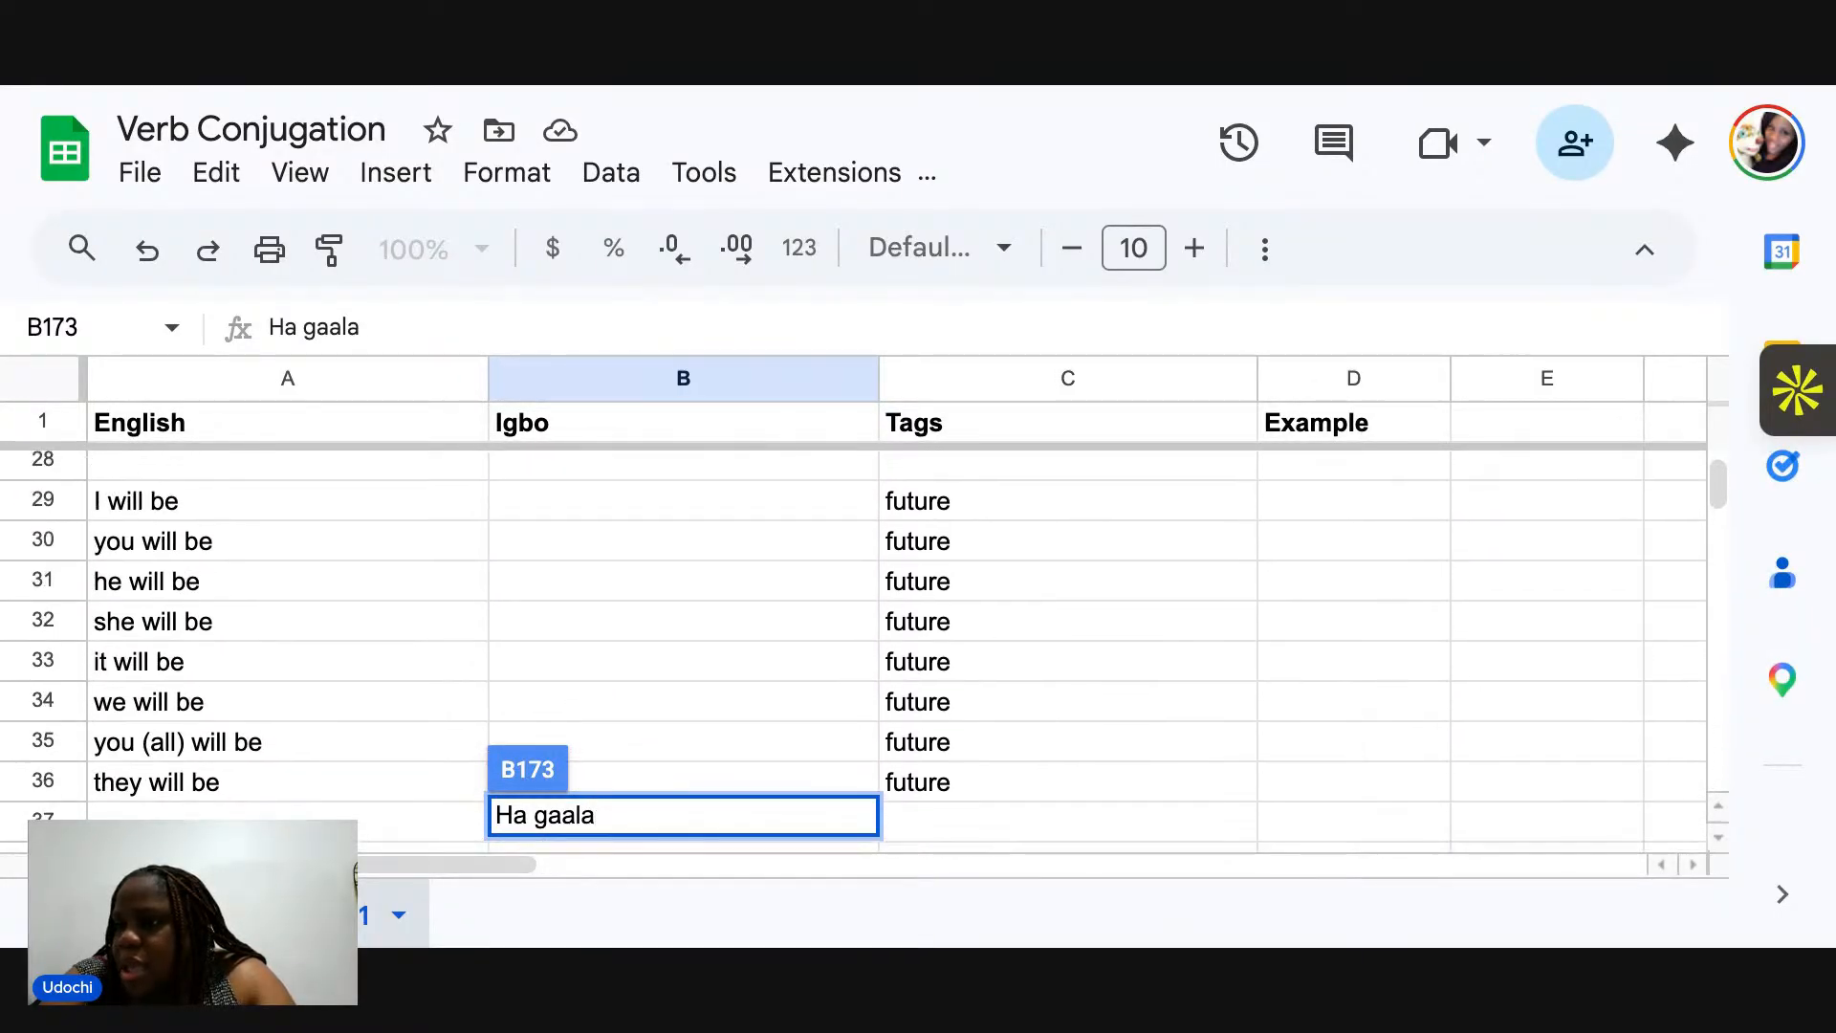
left_click(555, 511)
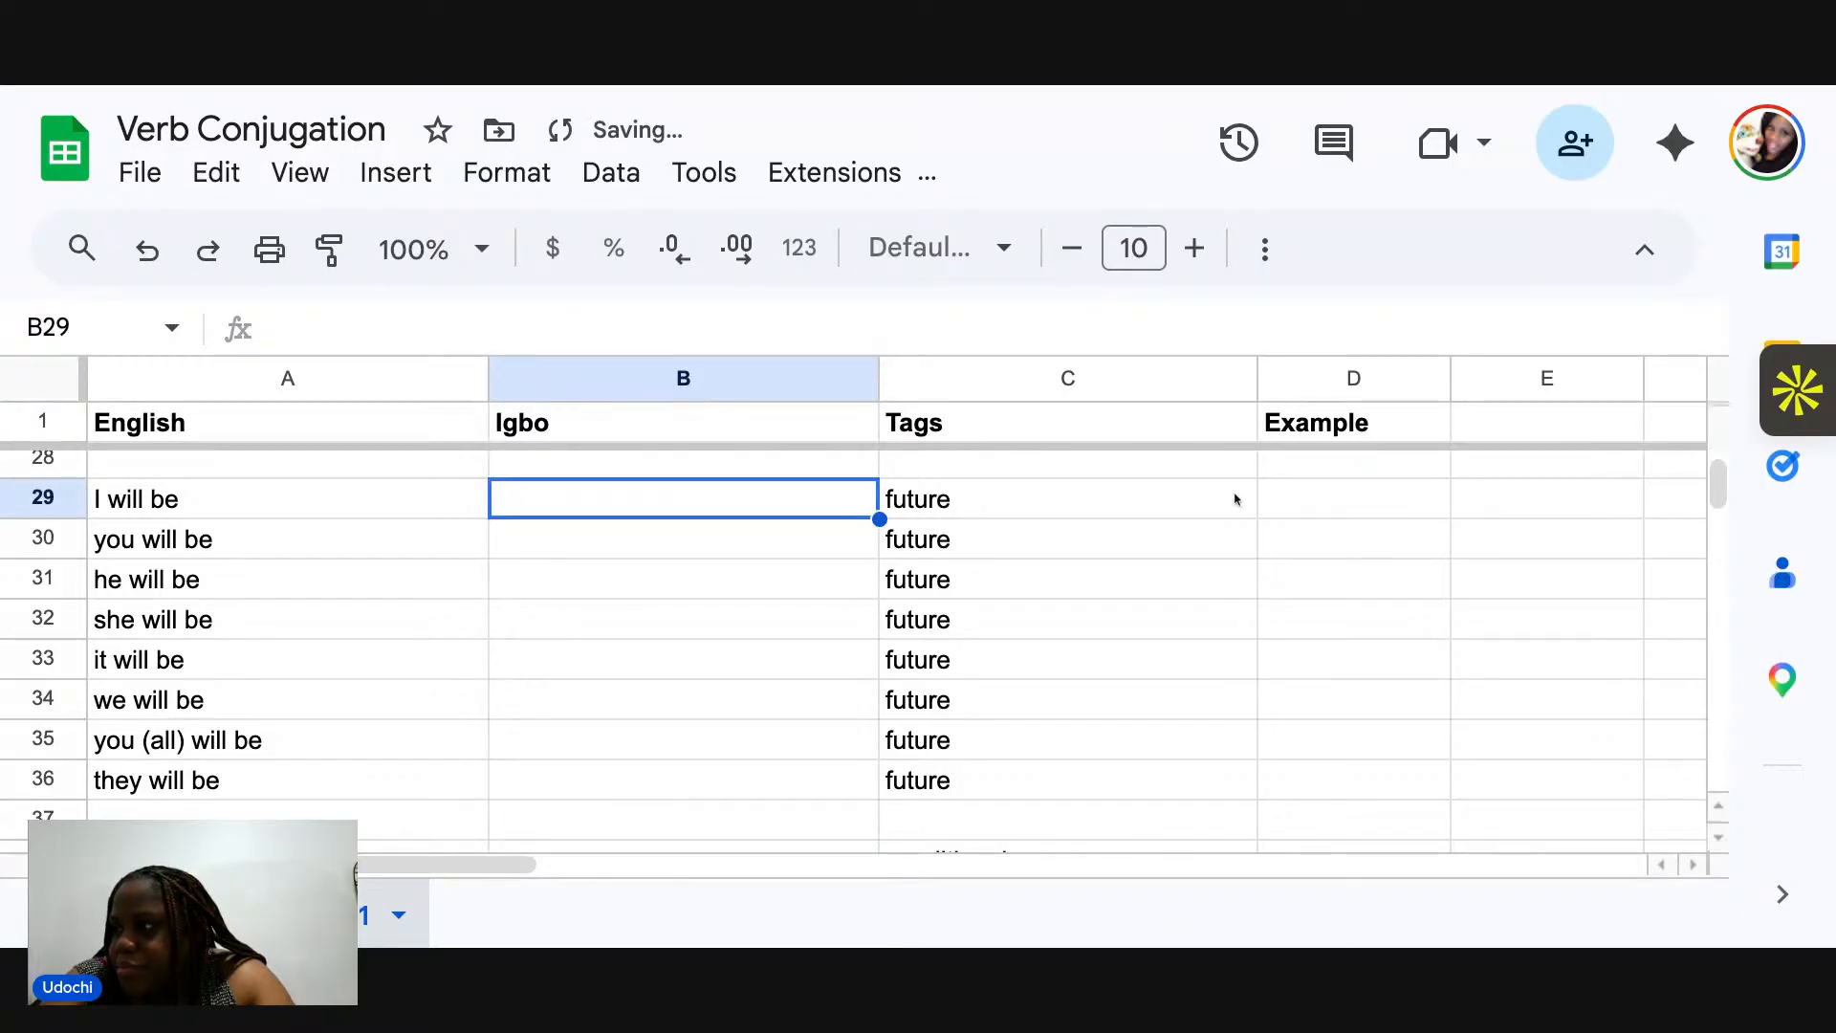
Enter the future example sentences "I will come", "You will come" and "He will come" in D29 to D31.
left_click(1308, 512)
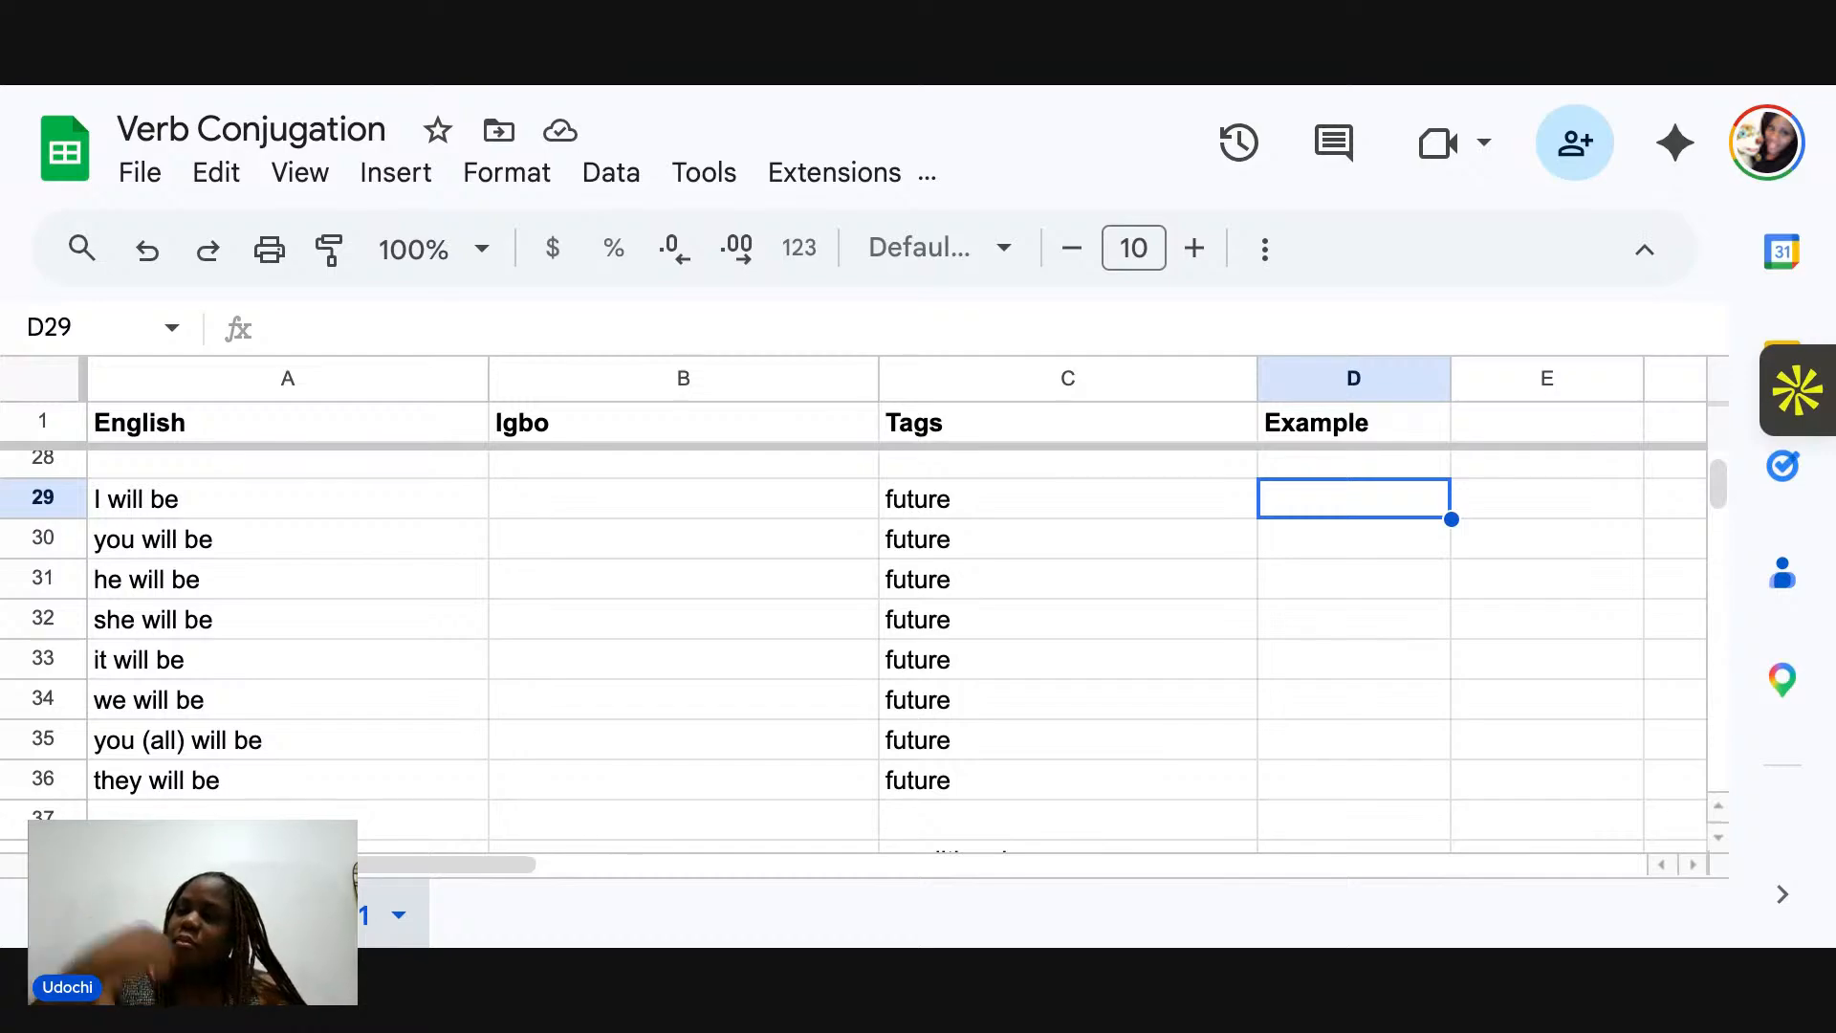
type("I will come")
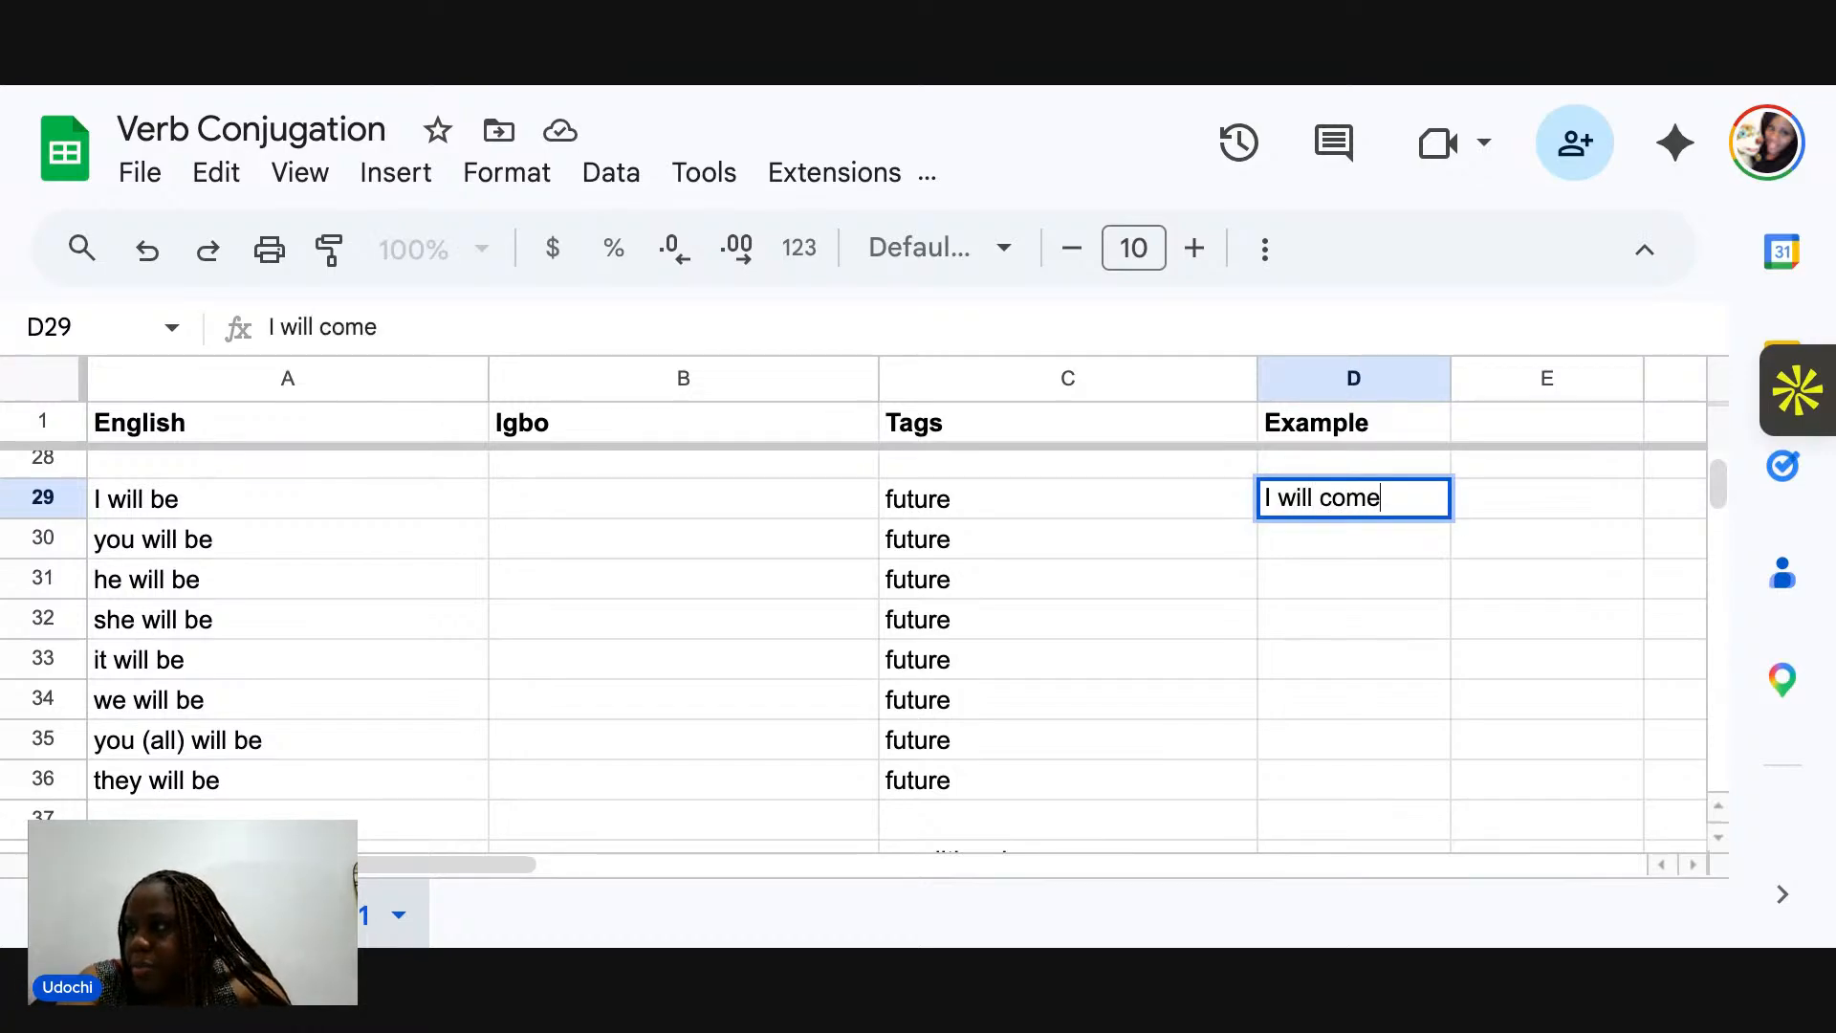
key("Return")
type("Y")
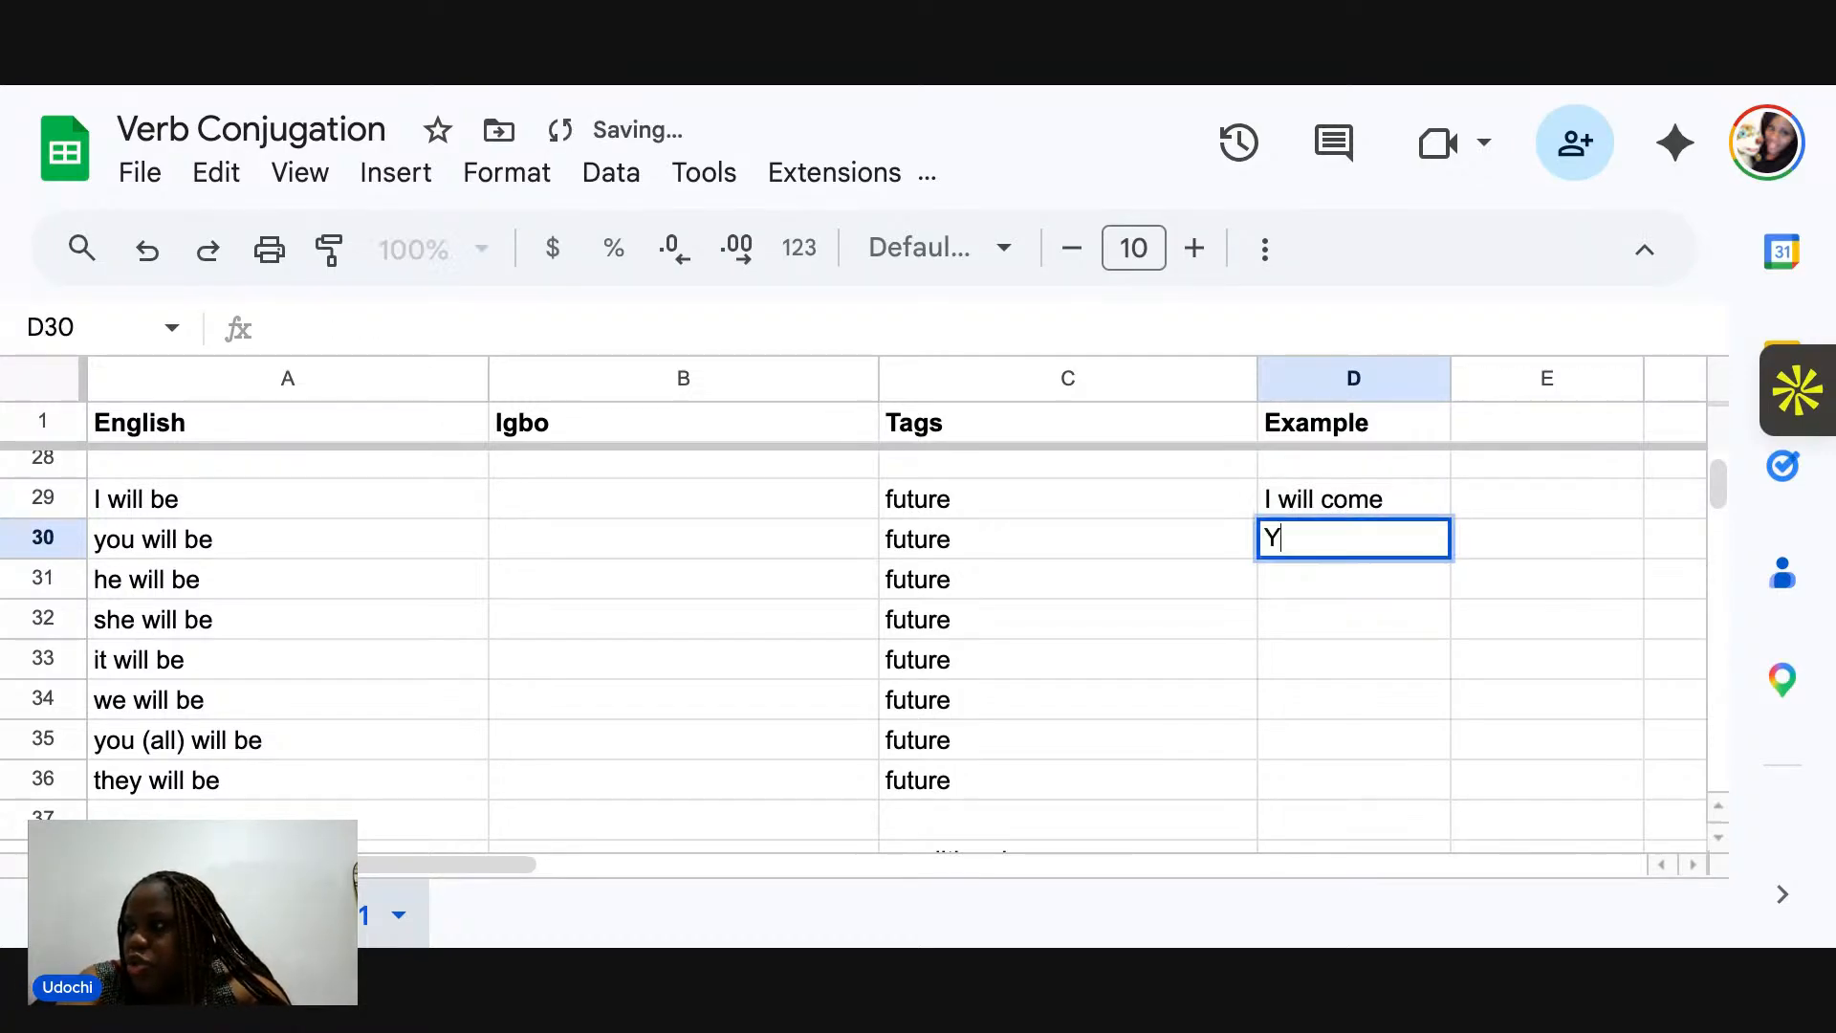
type("ou will come")
key("Return")
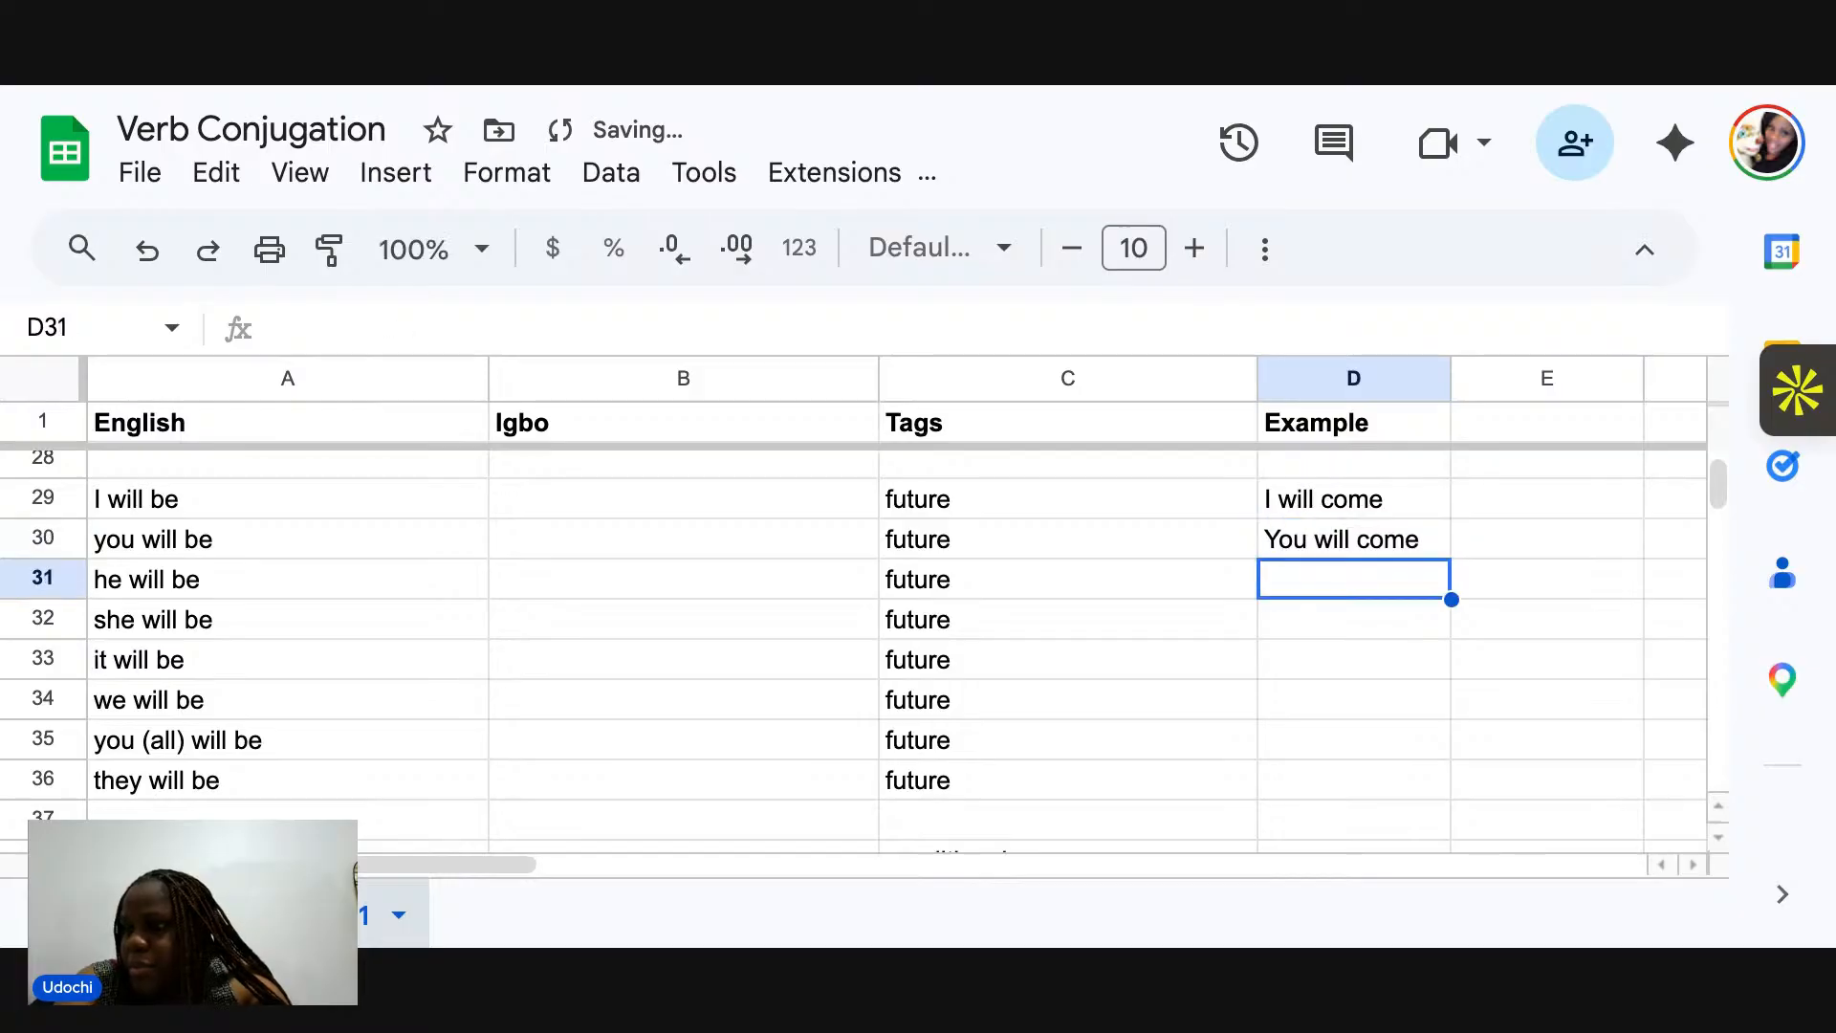
type("He will come")
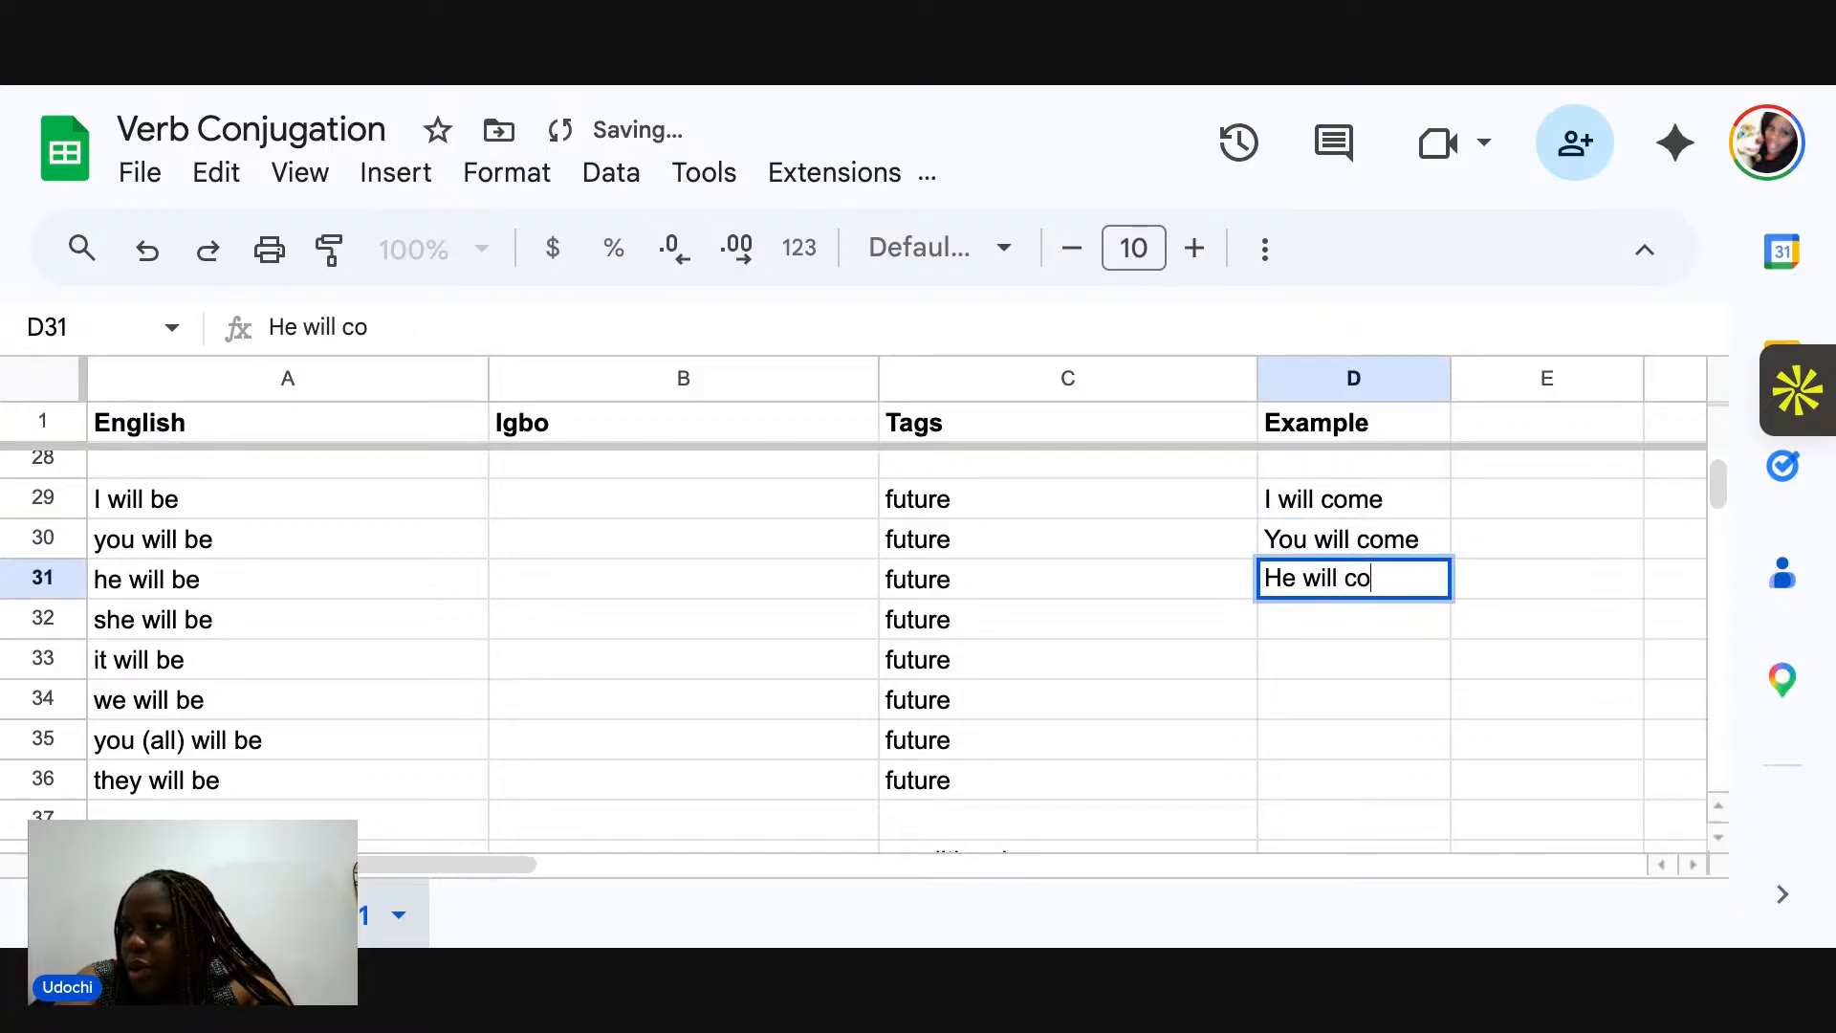
key("Return")
Enter the future example sentences "She will go" in D32 and "It will start" in D33.
type("She will")
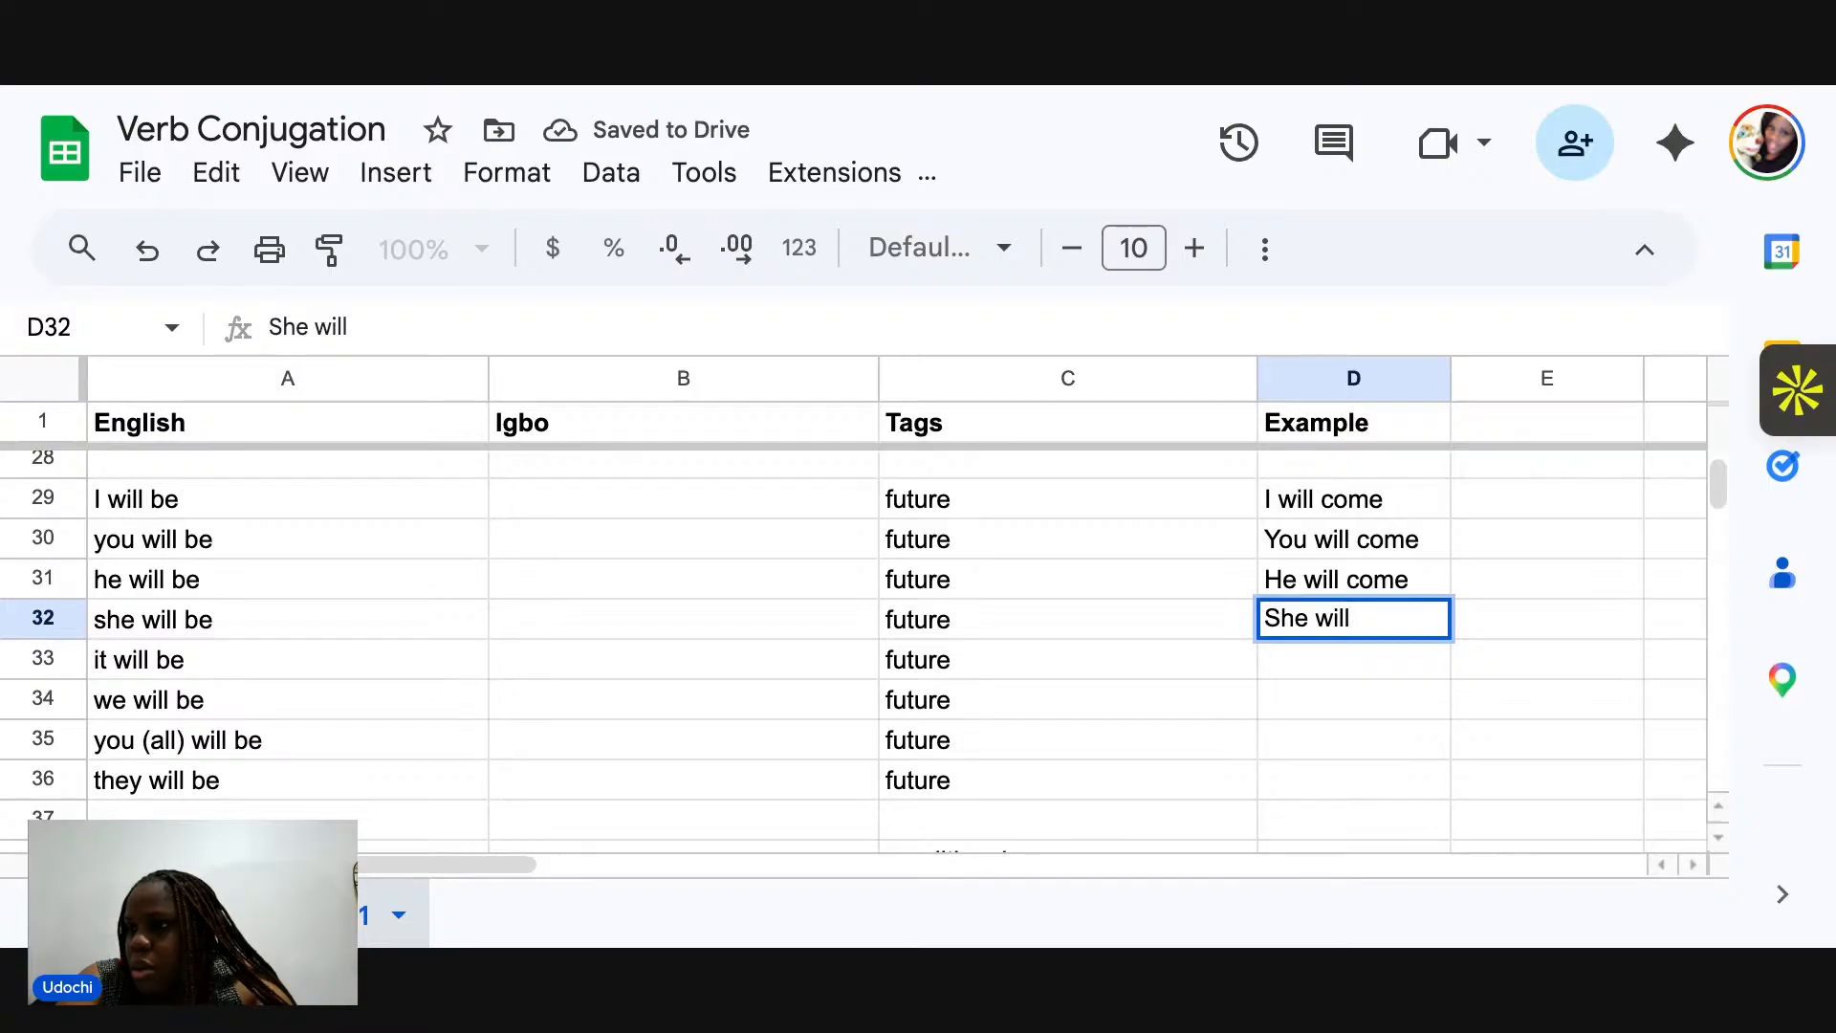
type(" go")
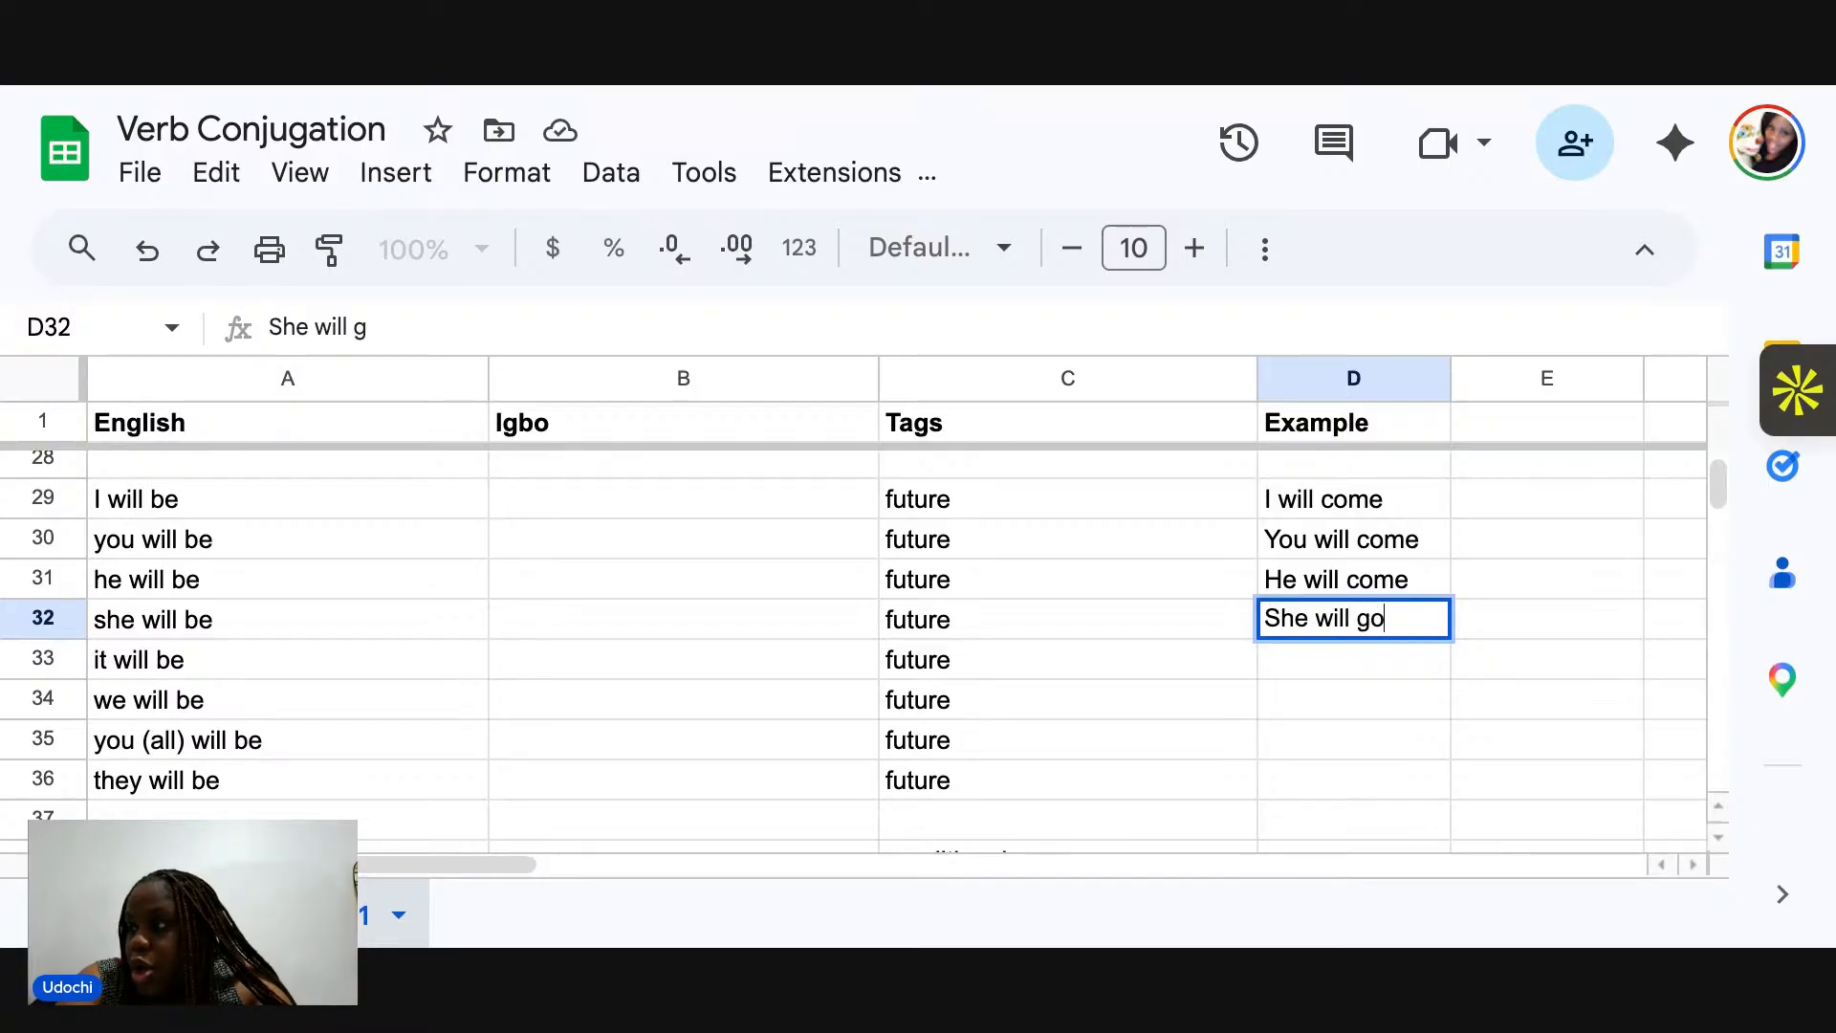
key("Return")
type("It will ")
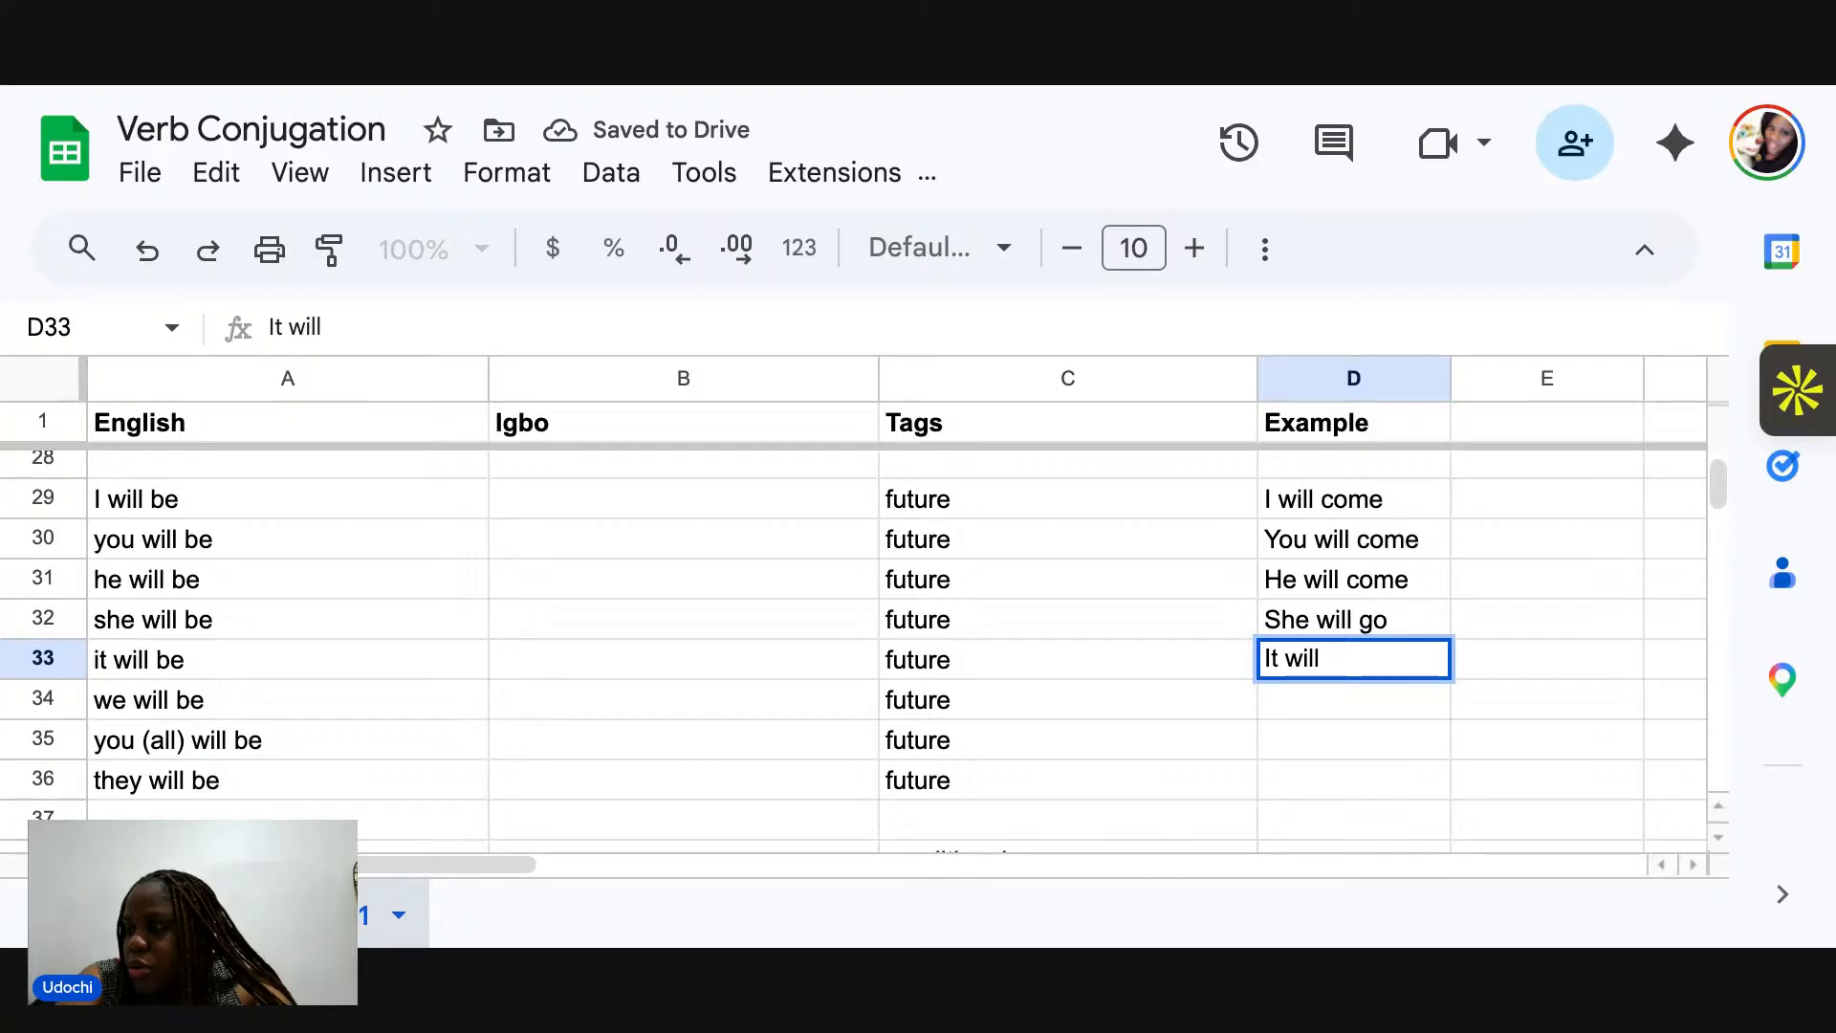
type("start")
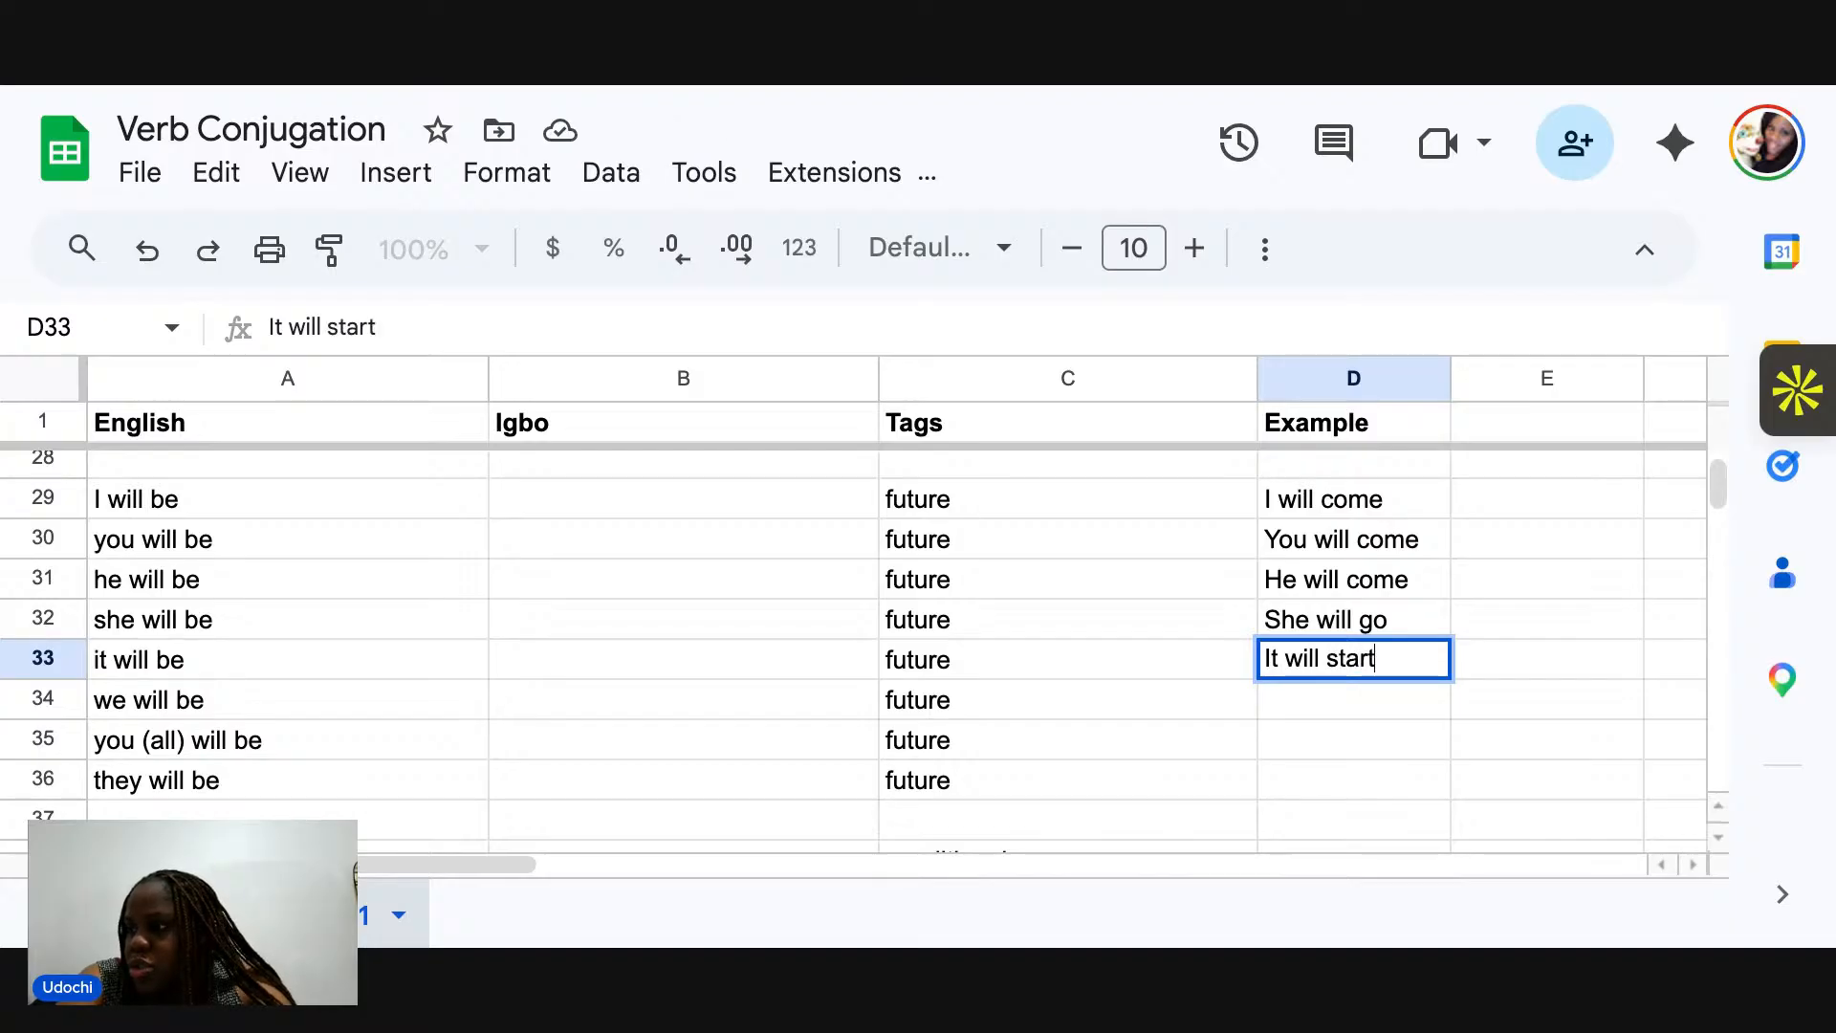
key("Return")
Enter the future example sentences "We will come", "You all will come" and "They will come" in D34 to D36.
type("W")
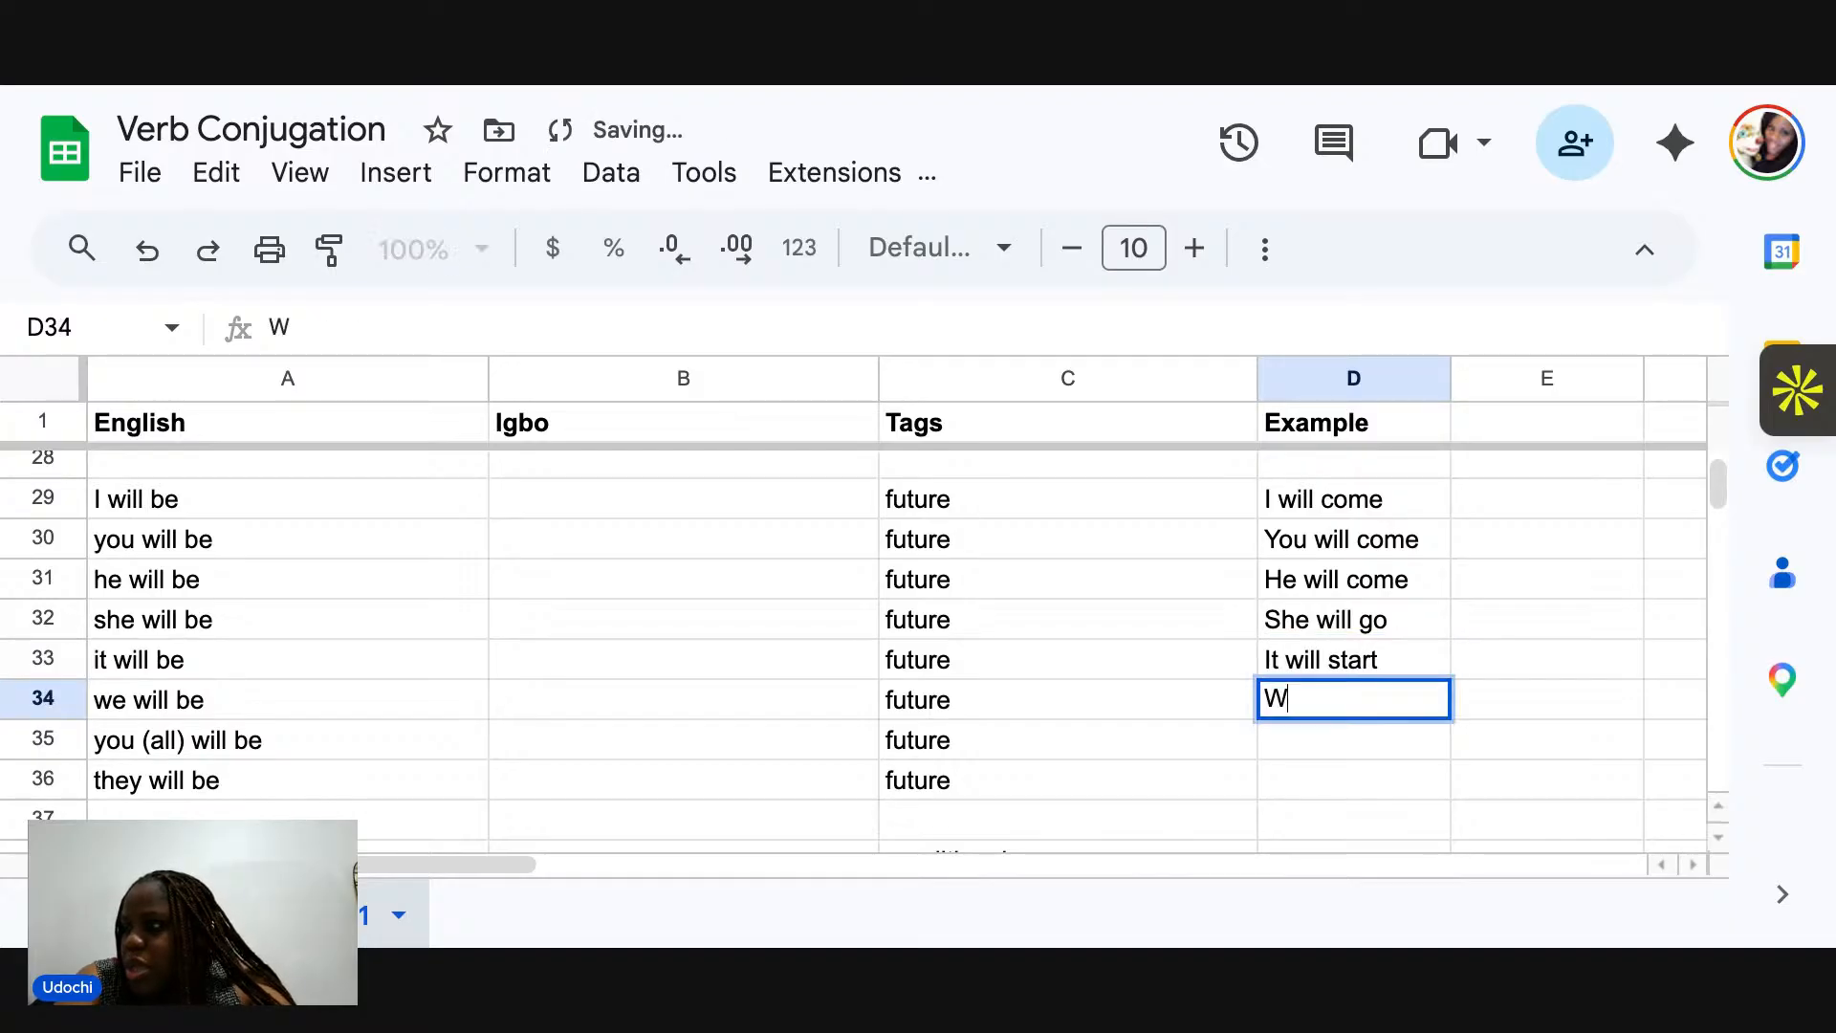
type("e will come")
key("Return")
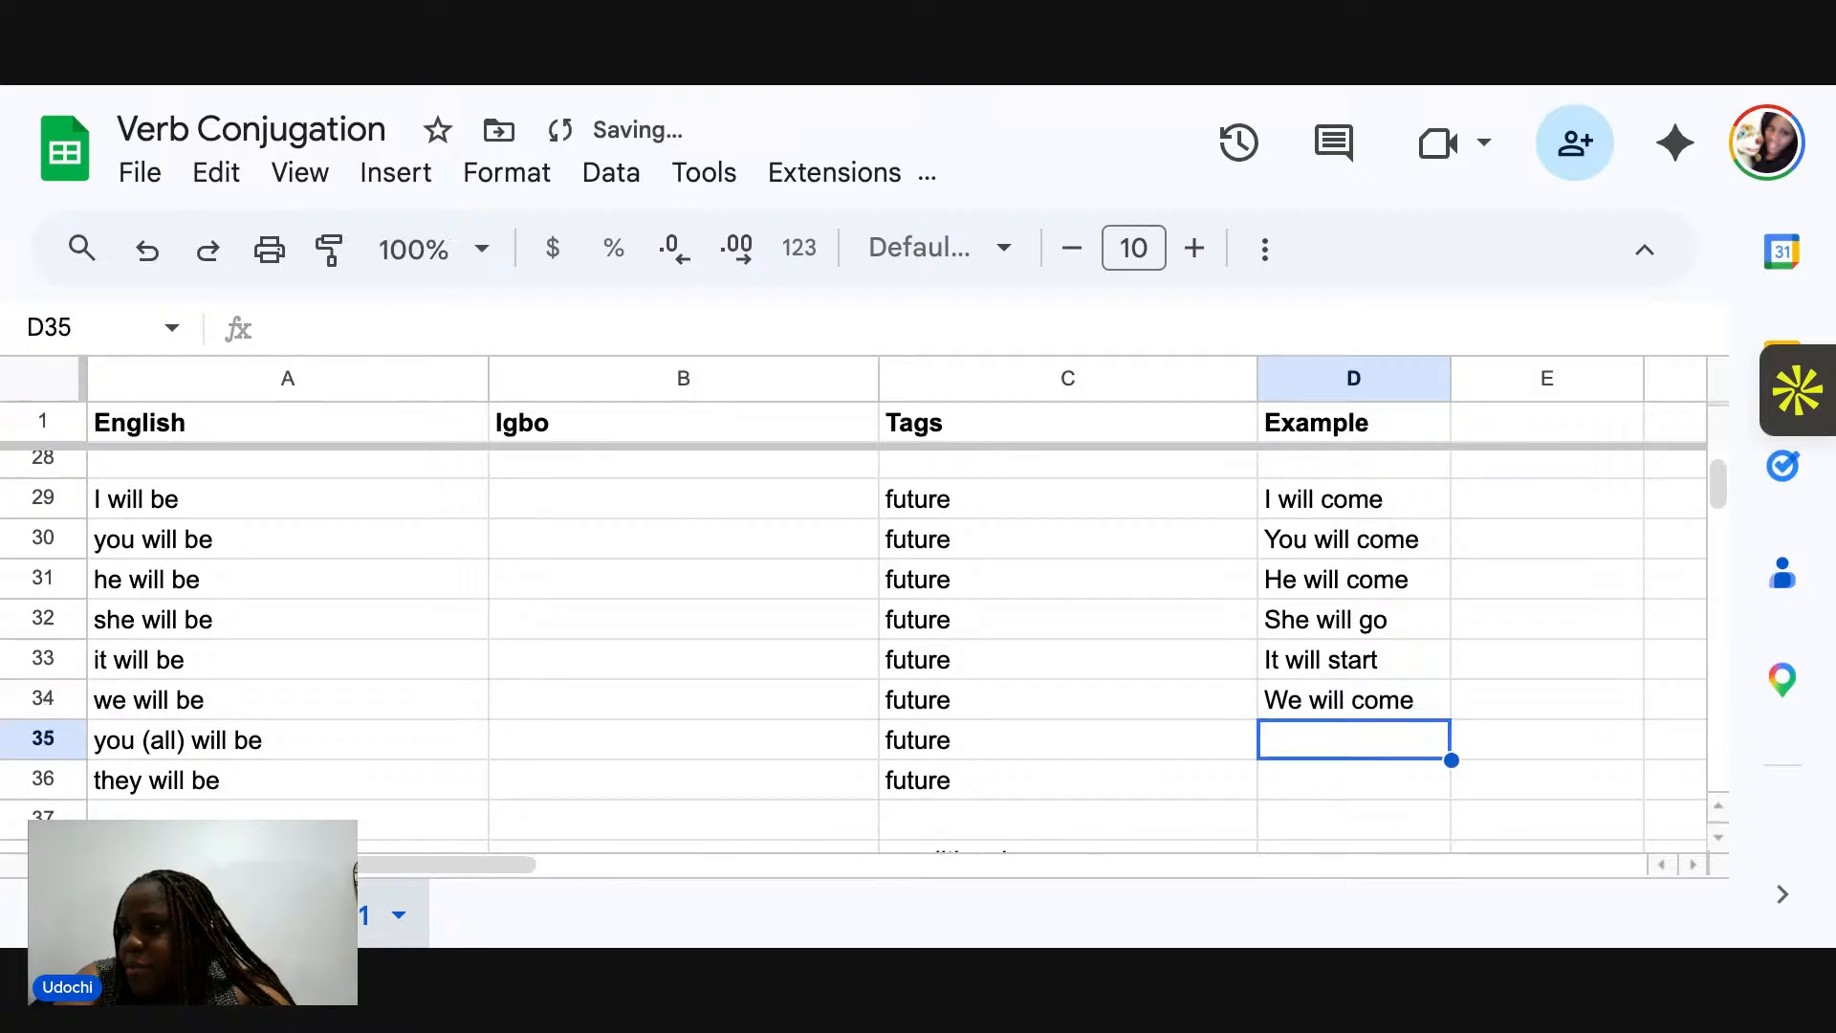
type("You all wil")
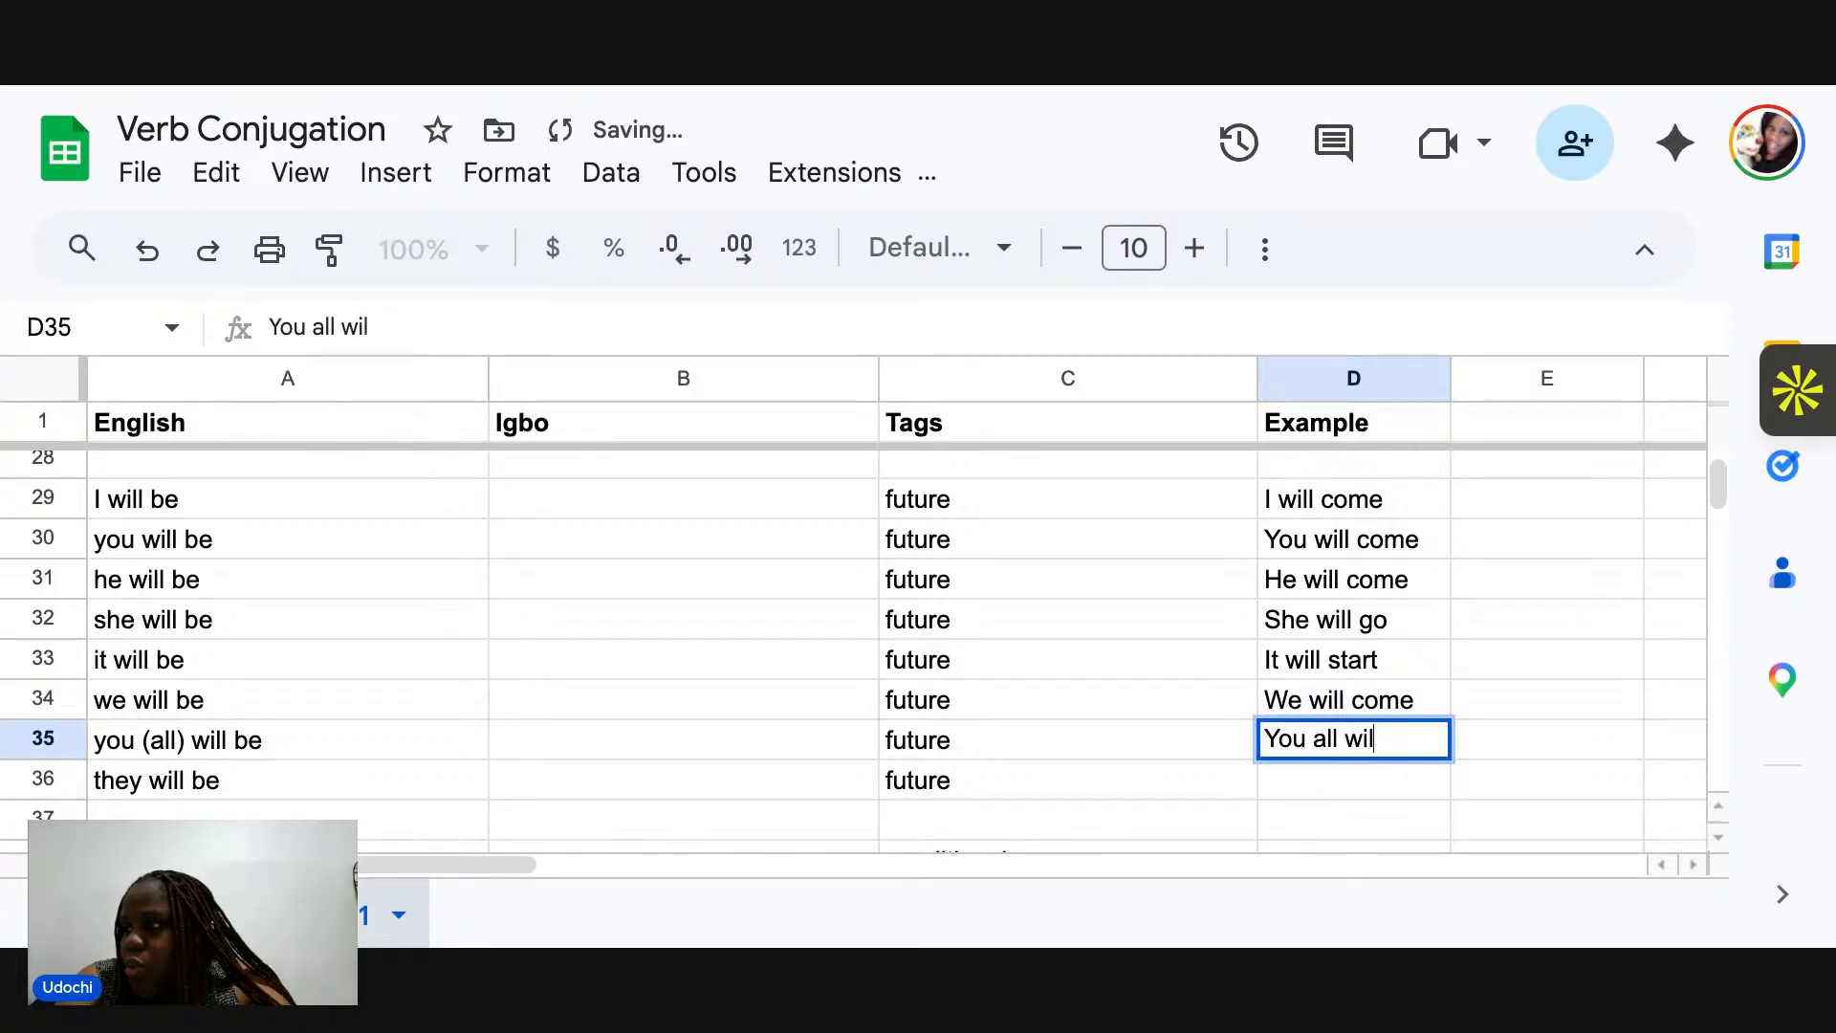
type("l come")
key("Return")
type("The")
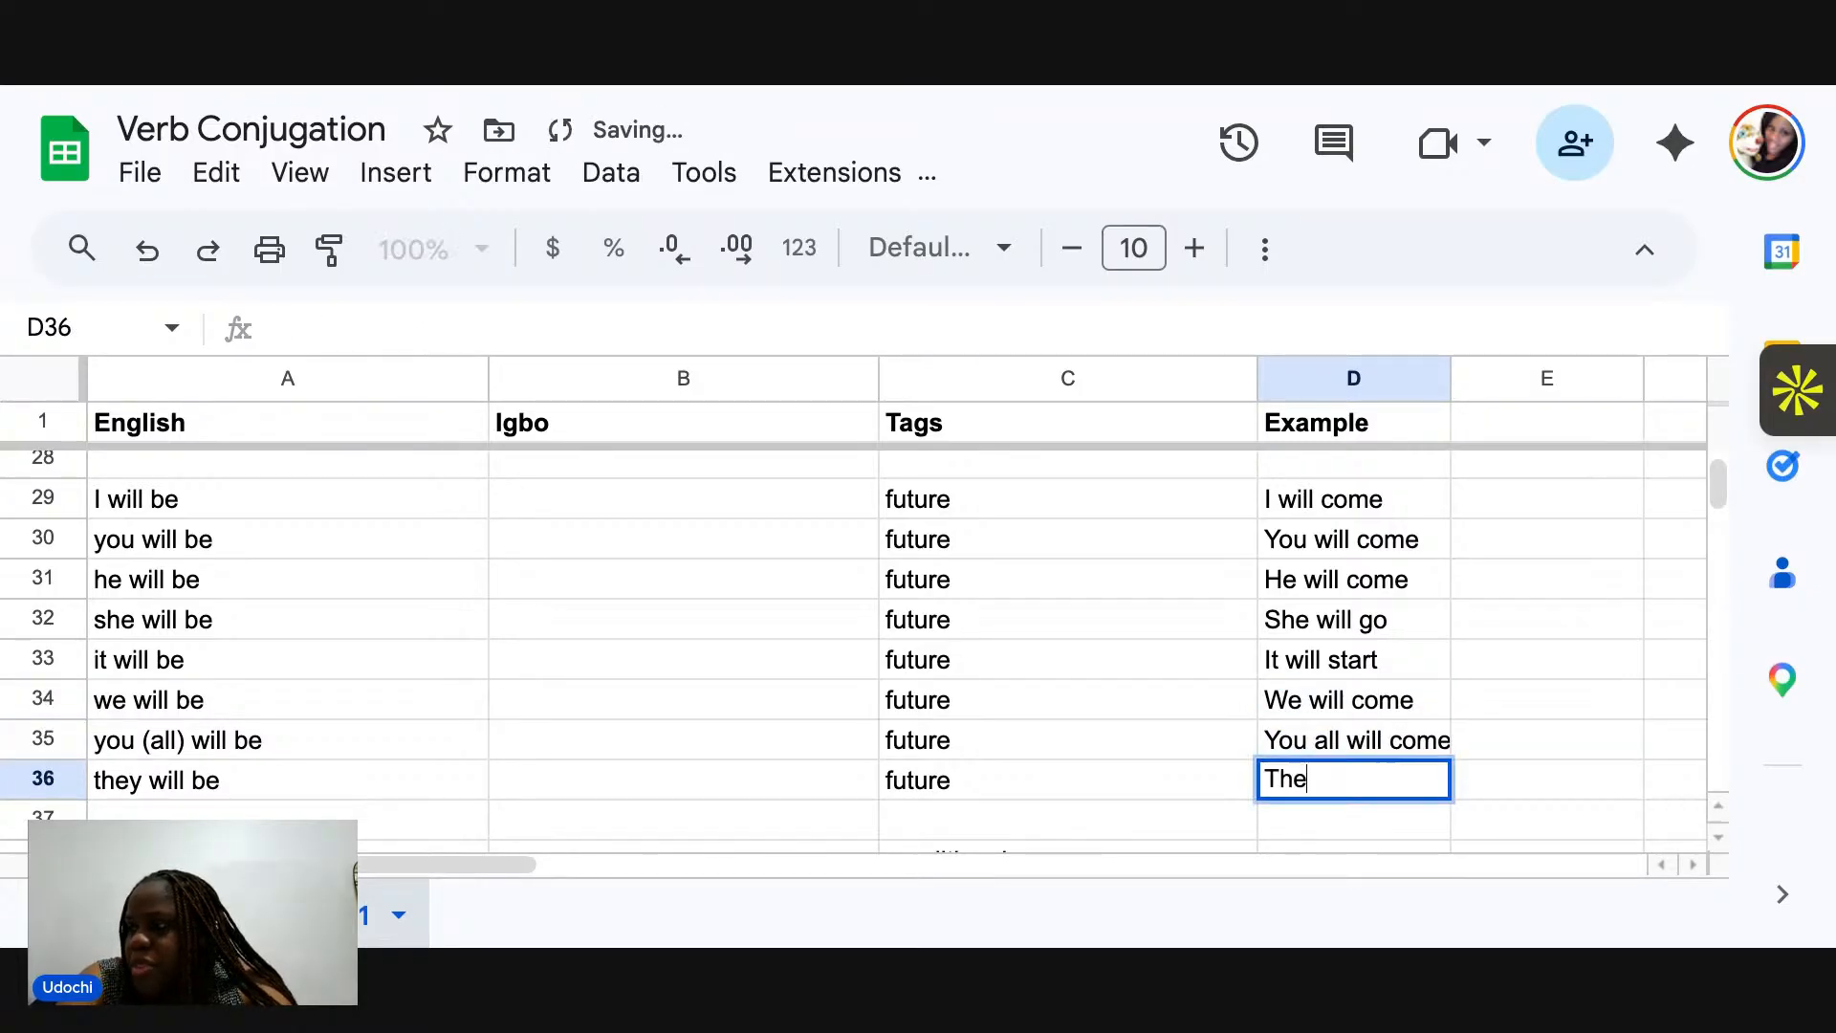
type("y will come")
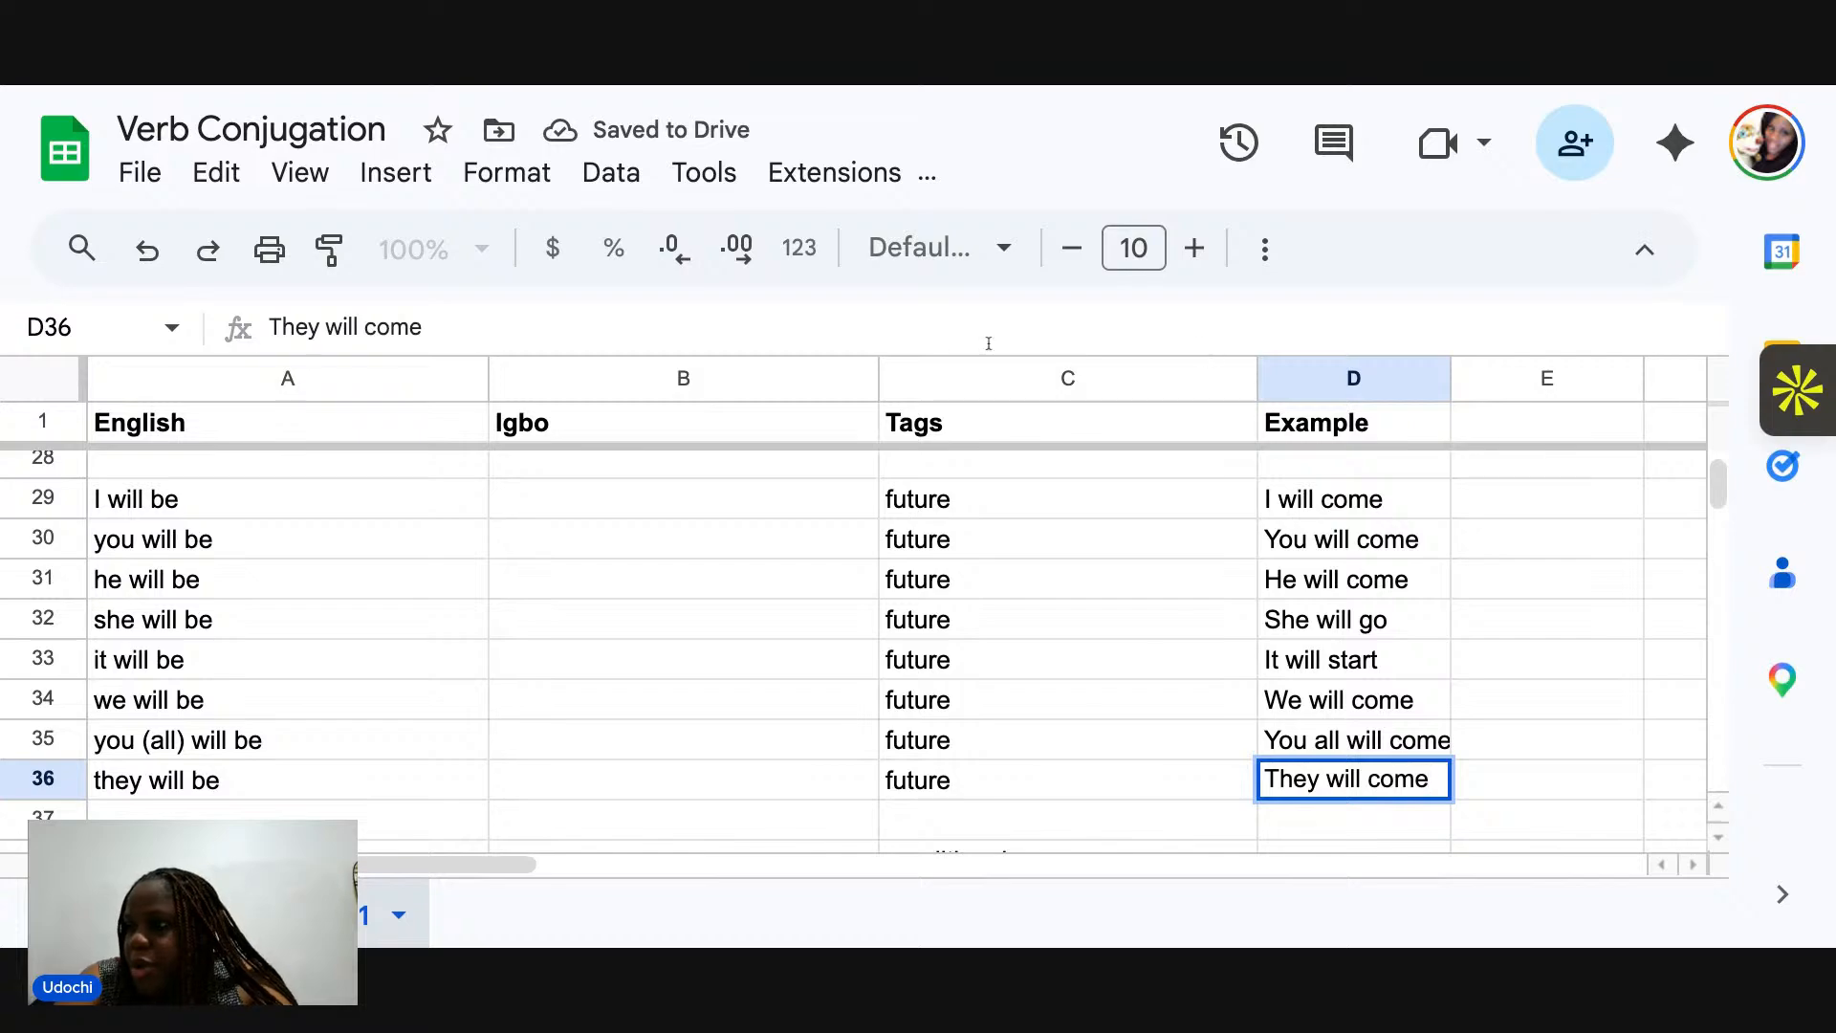
Enter the Igbo translation "A ga m abịa" for "I will be" in B29.
left_click(600, 507)
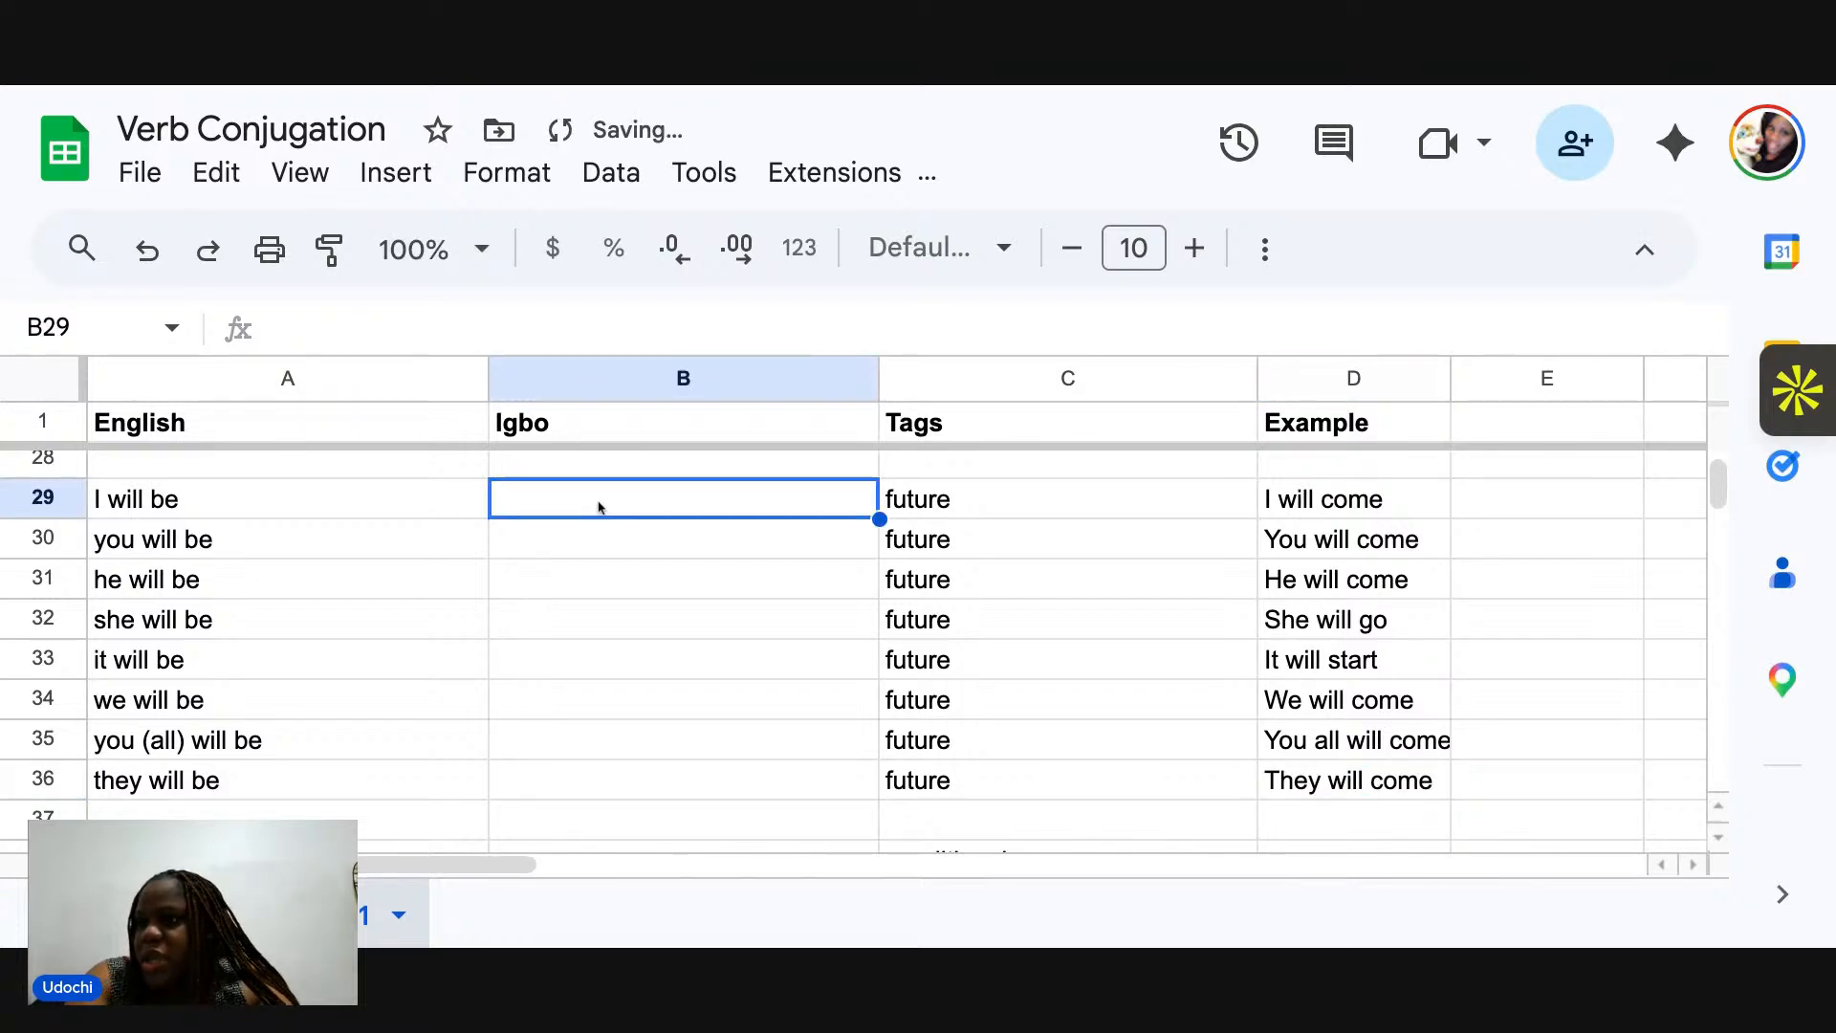
type("a")
key("BackSpace")
type("A ga")
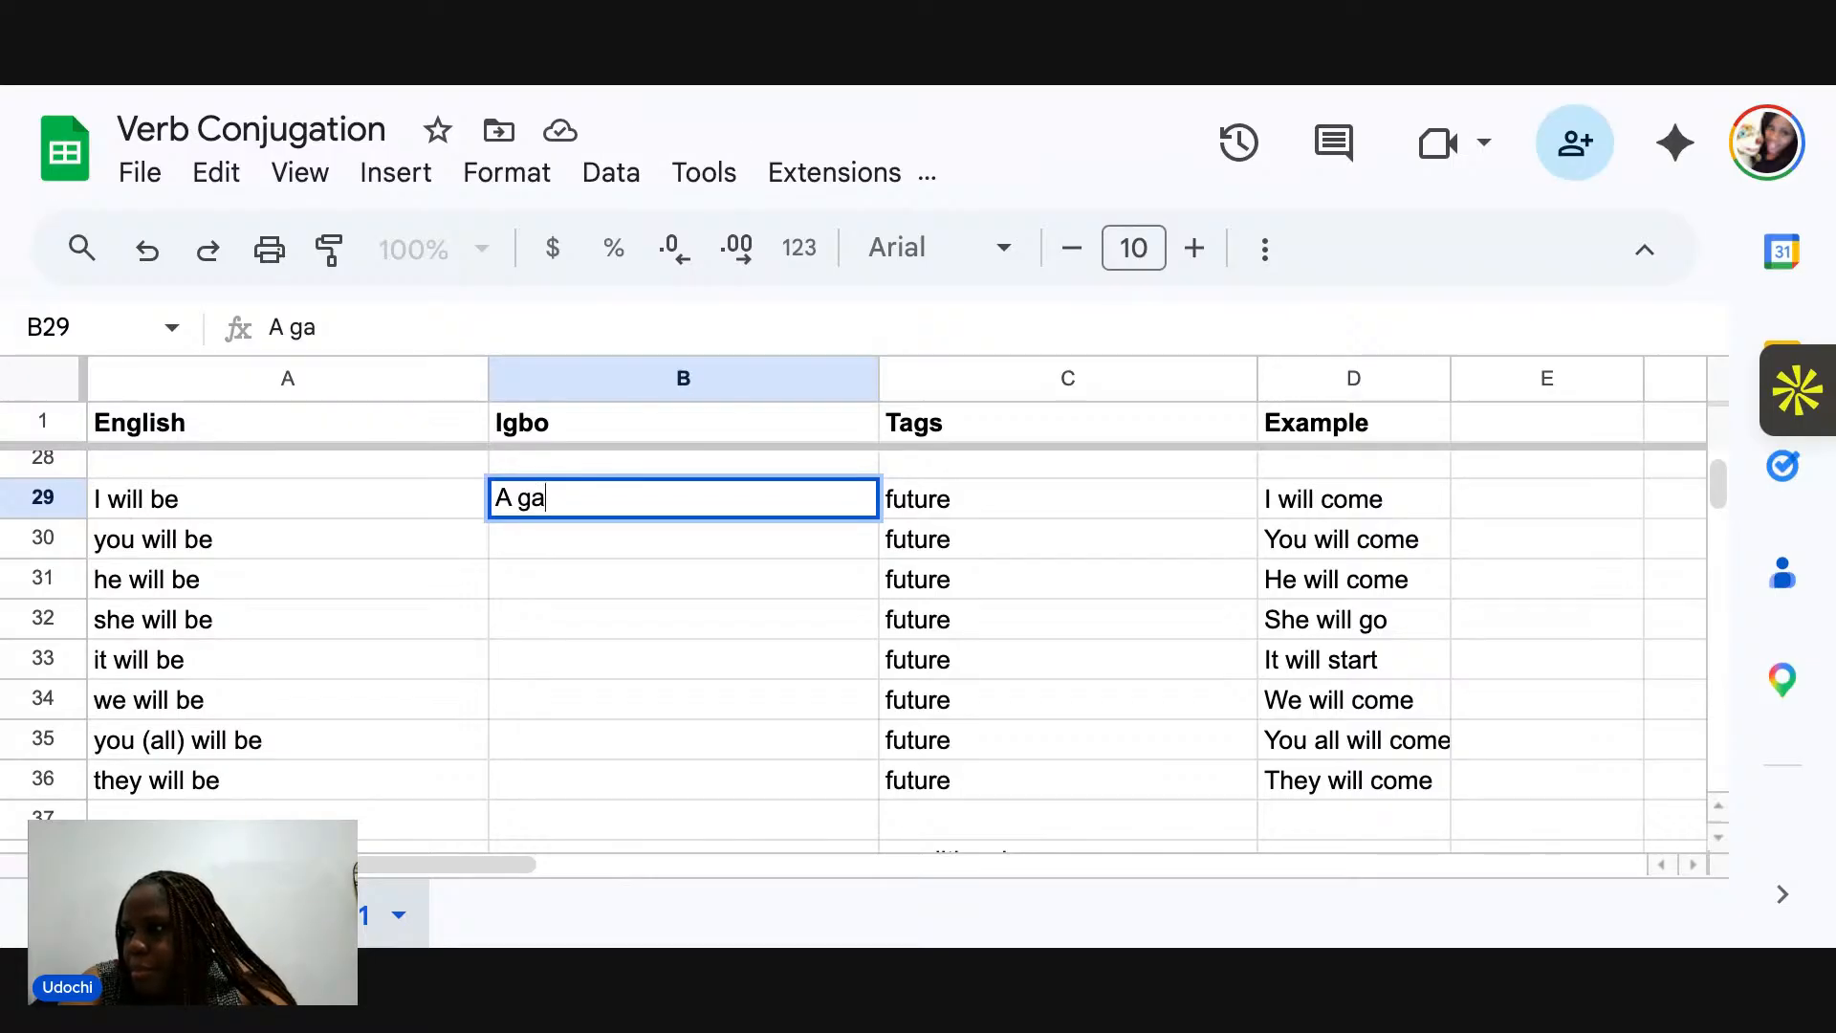
type(" m ab")
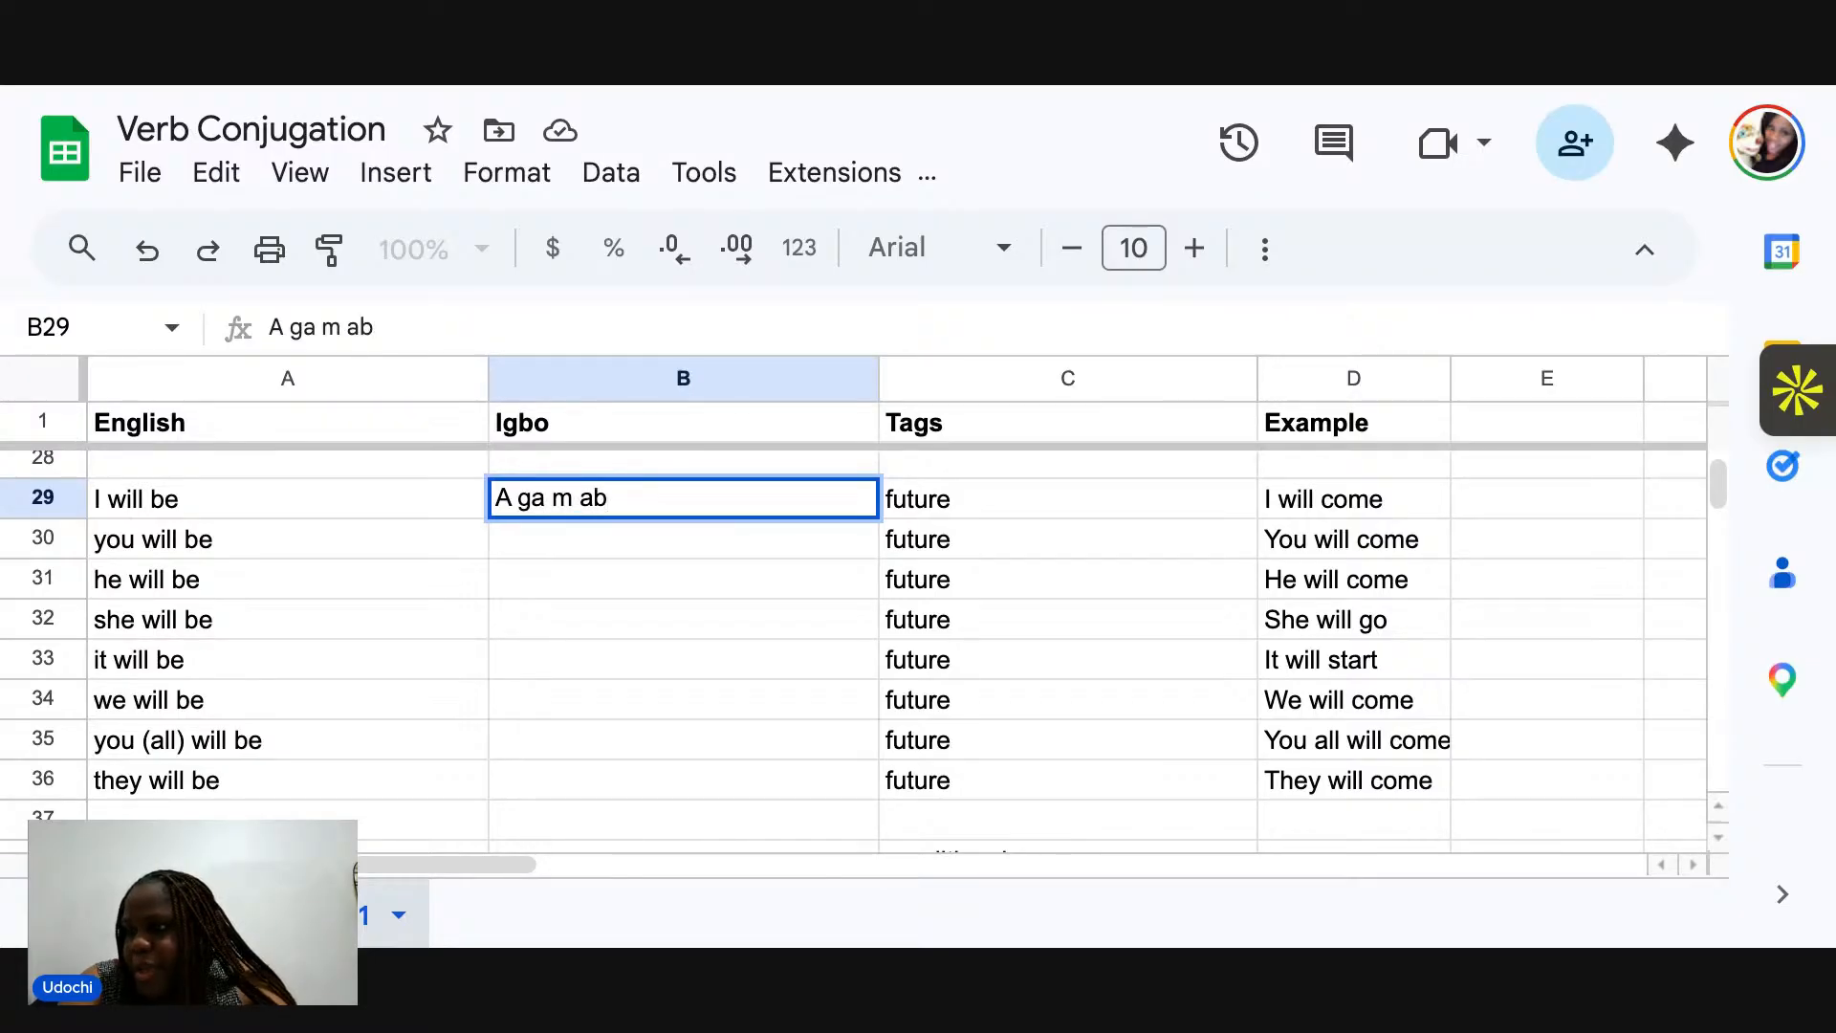
type("ịa")
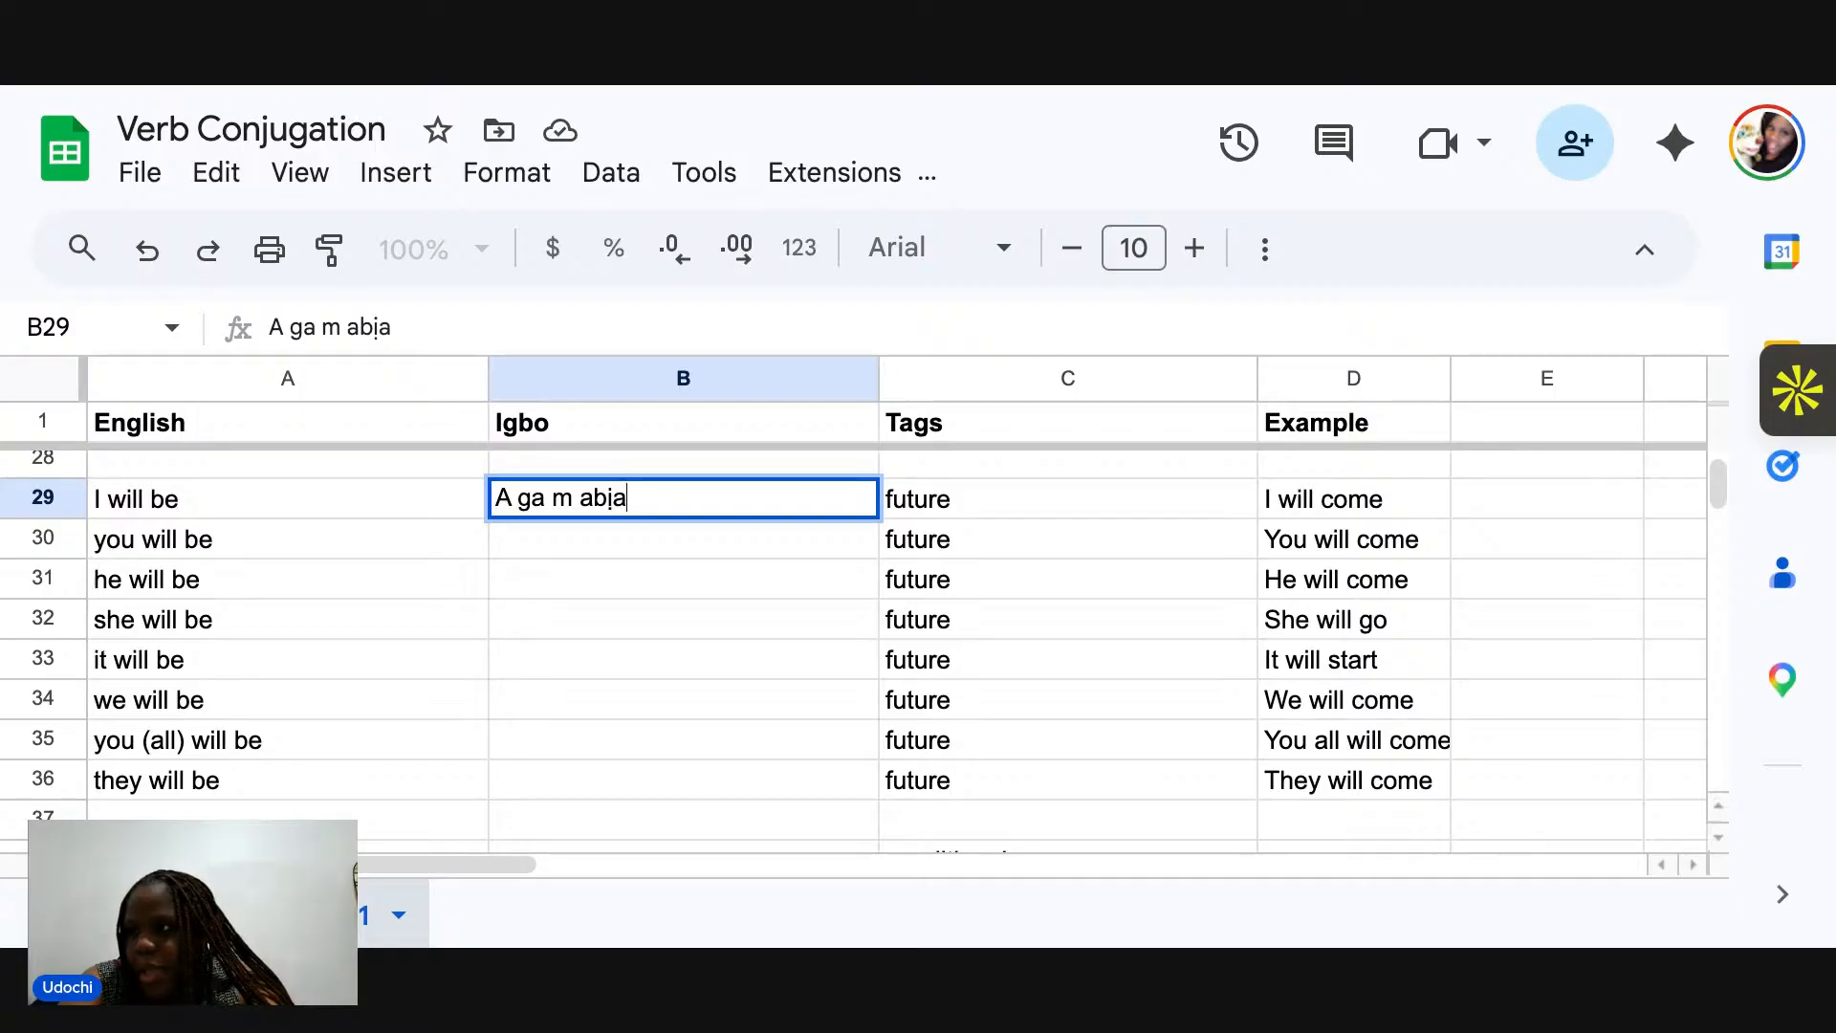
Enter the Igbo translation "Ị ga-abịa" for "you will be" in B30.
left_click(547, 548)
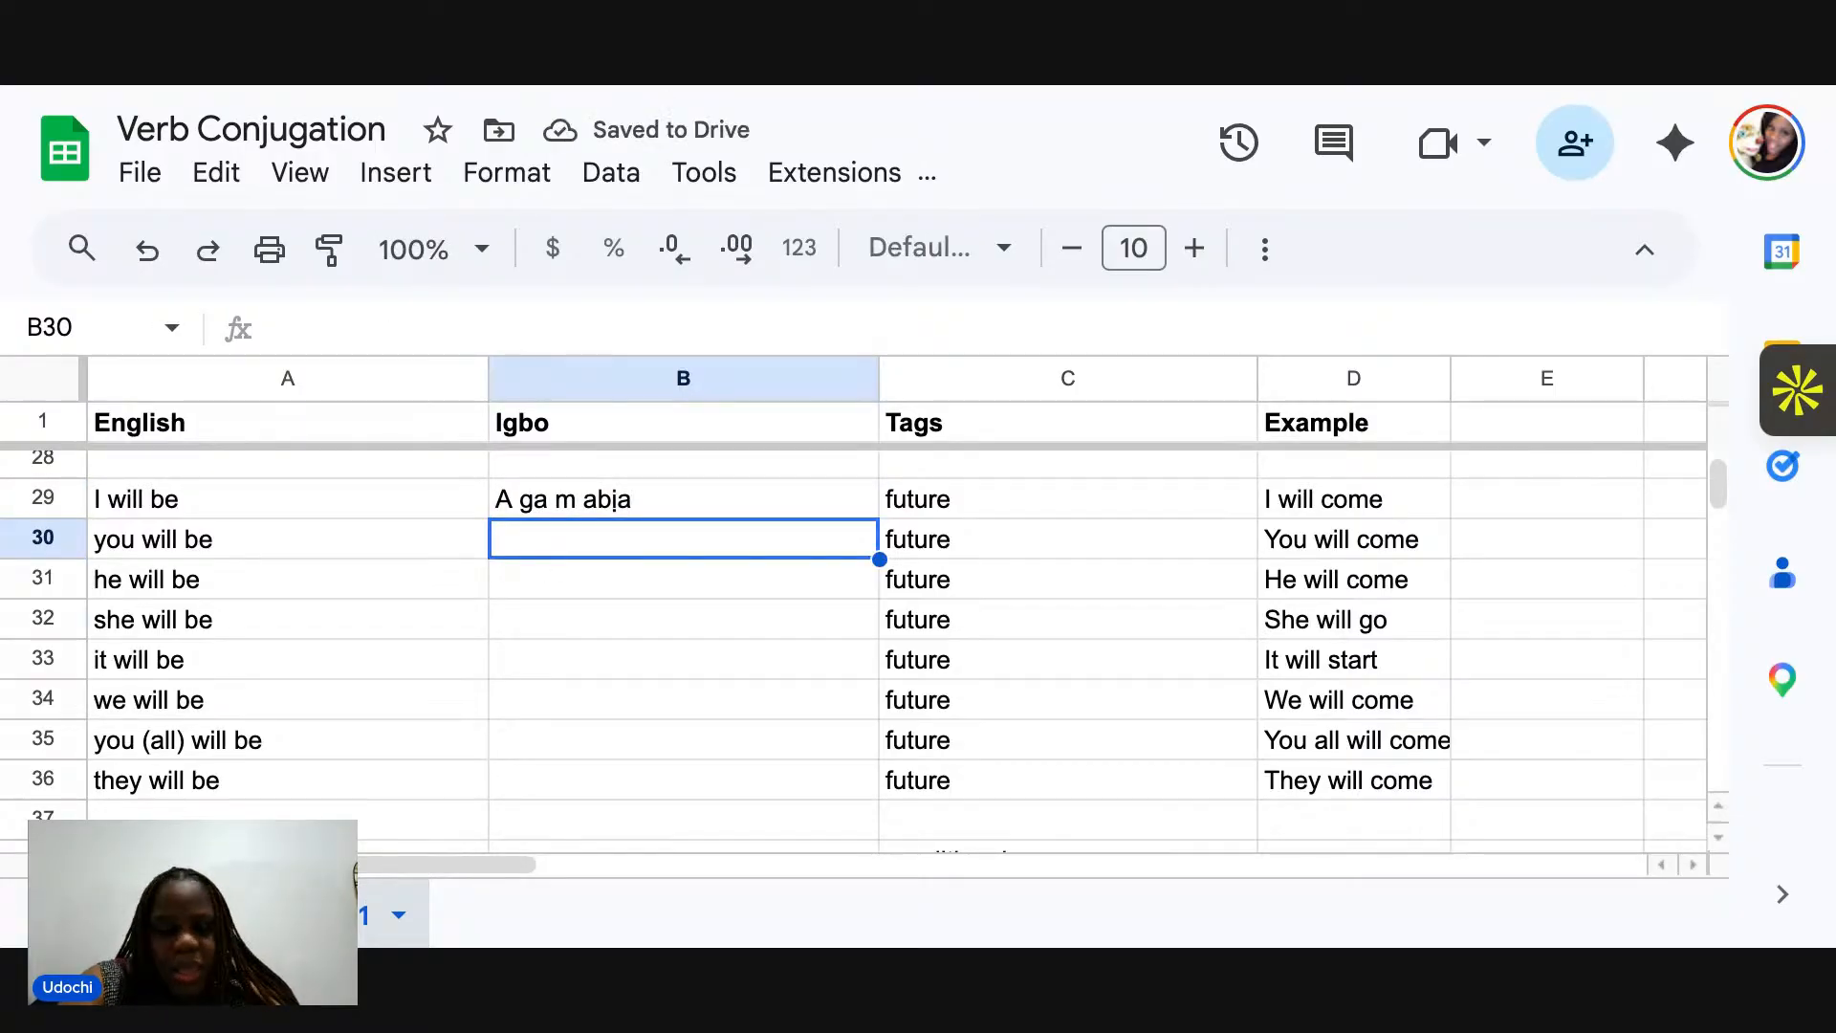
type("Ị")
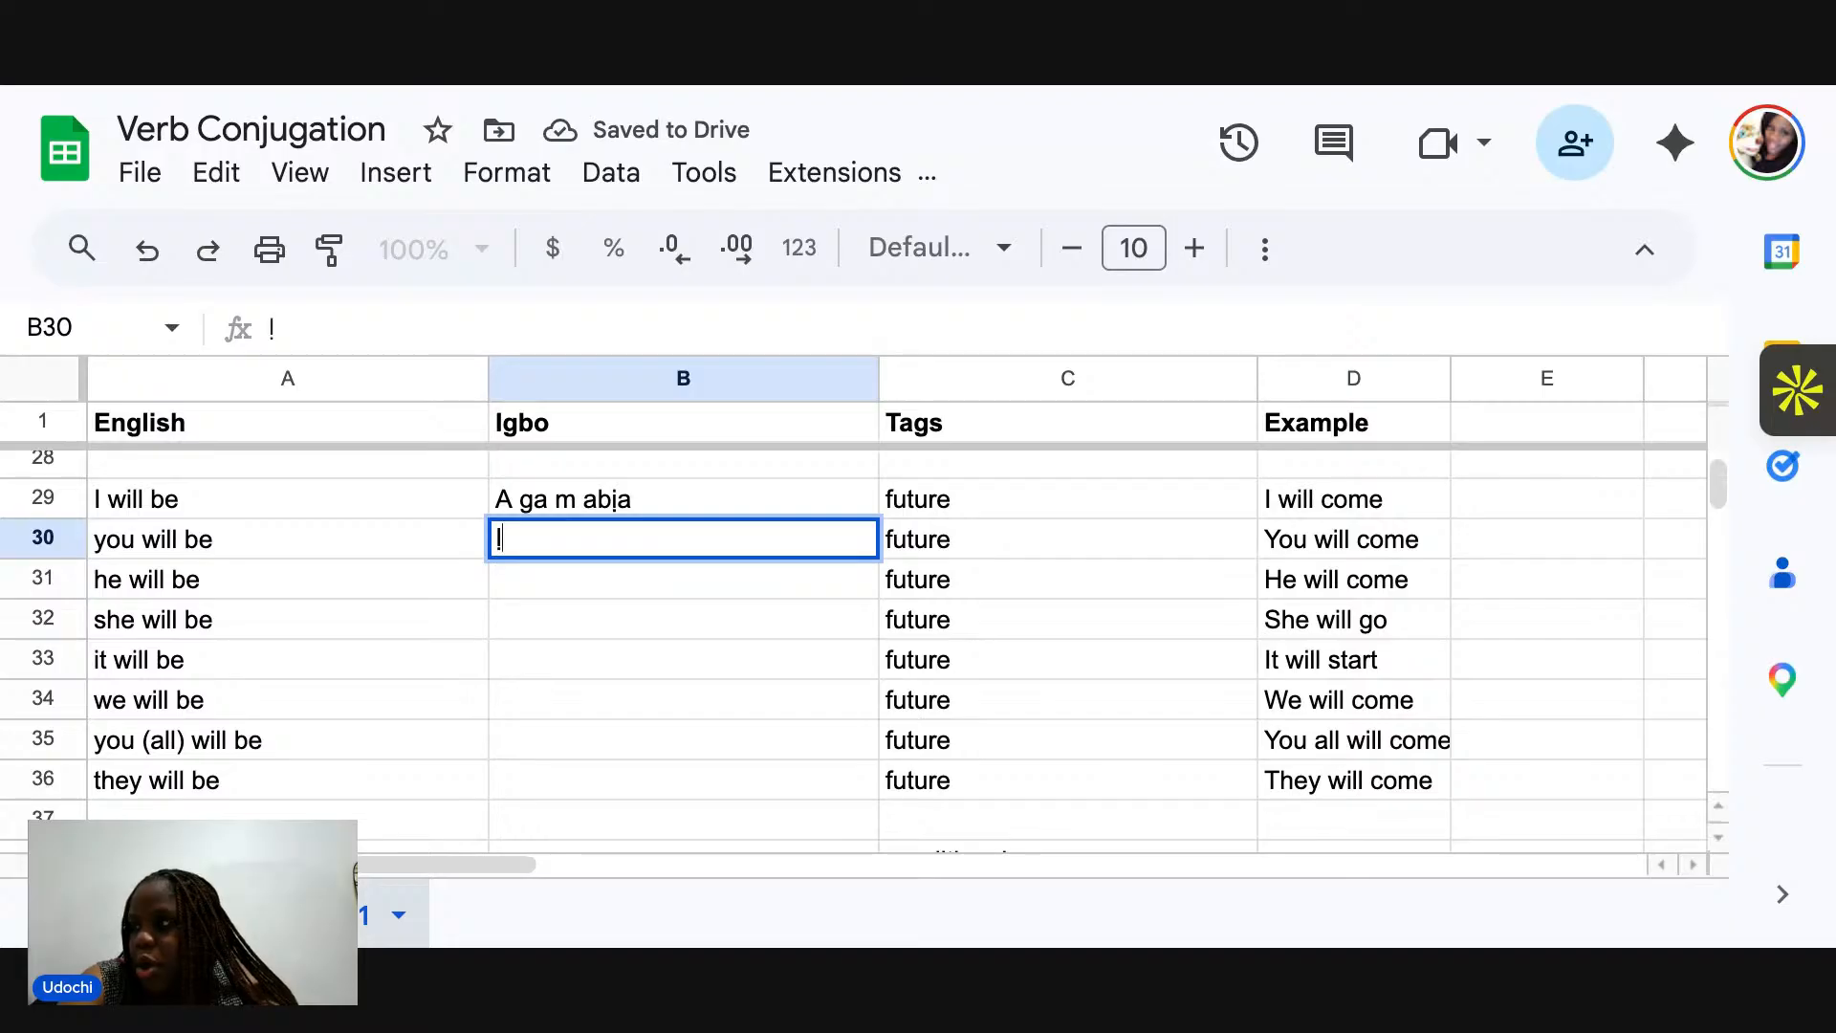
type(" ga-ab")
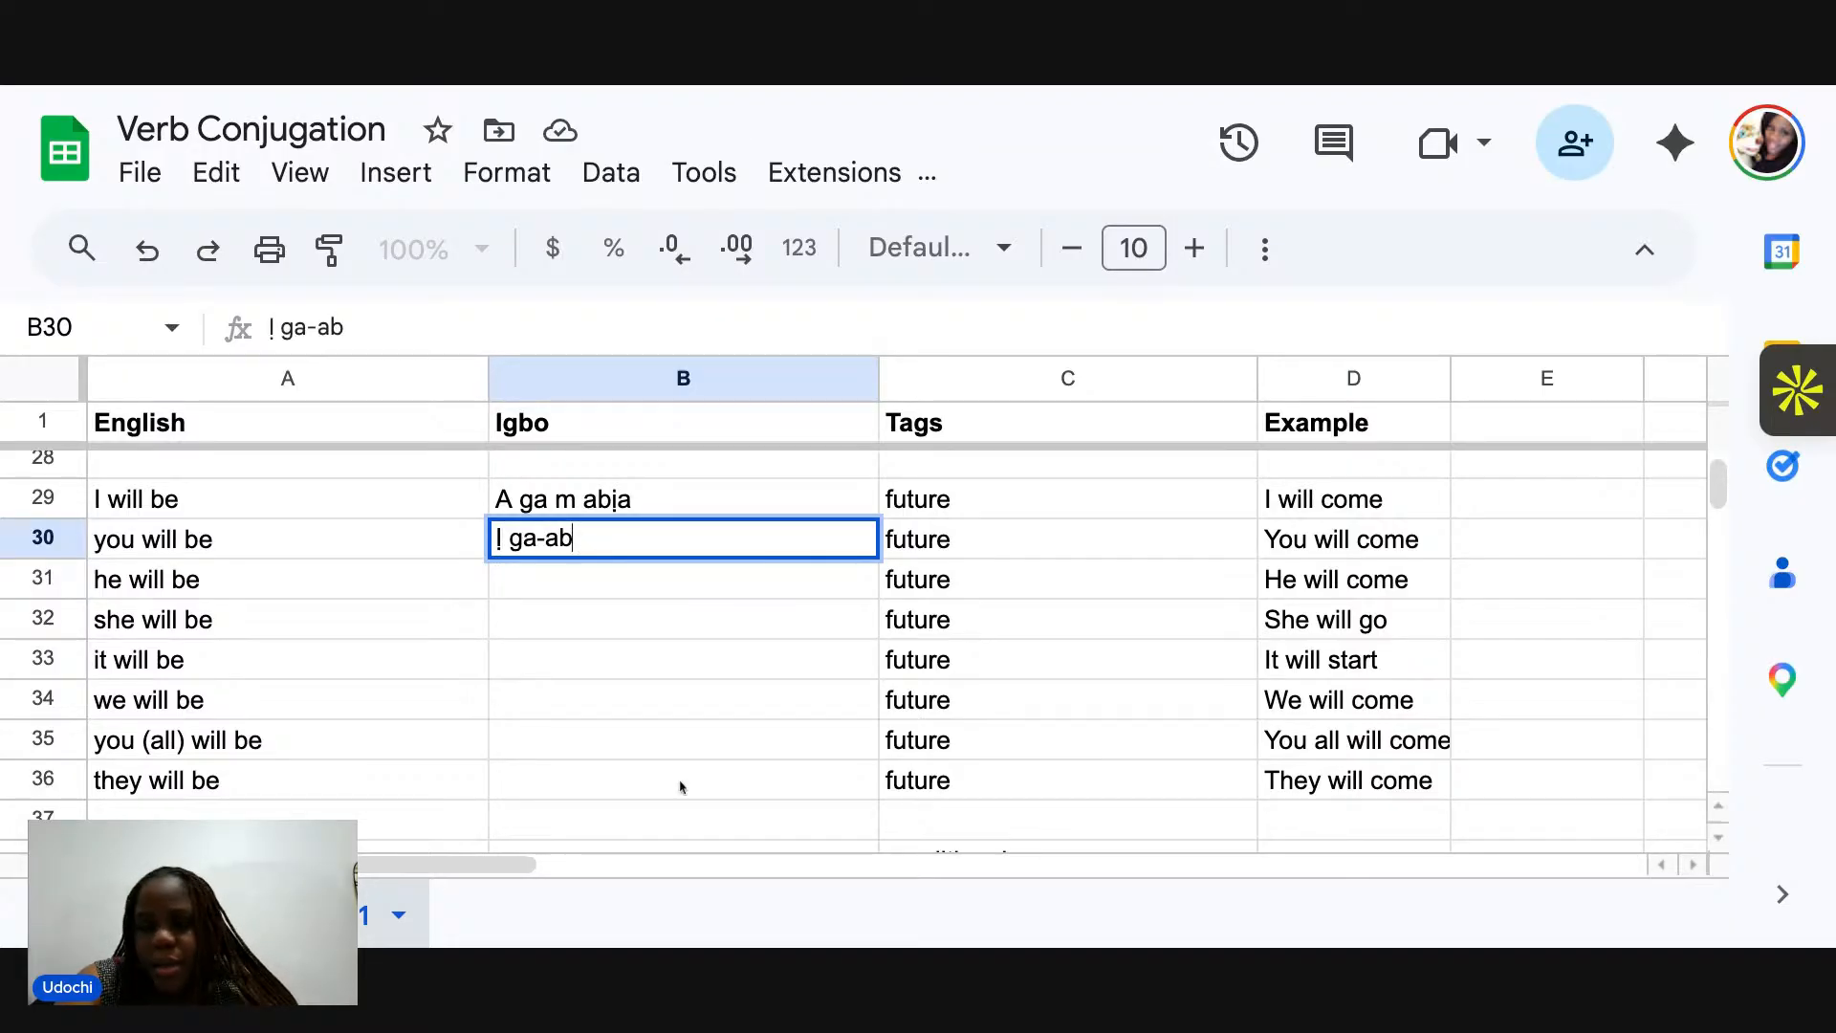
type("ịa")
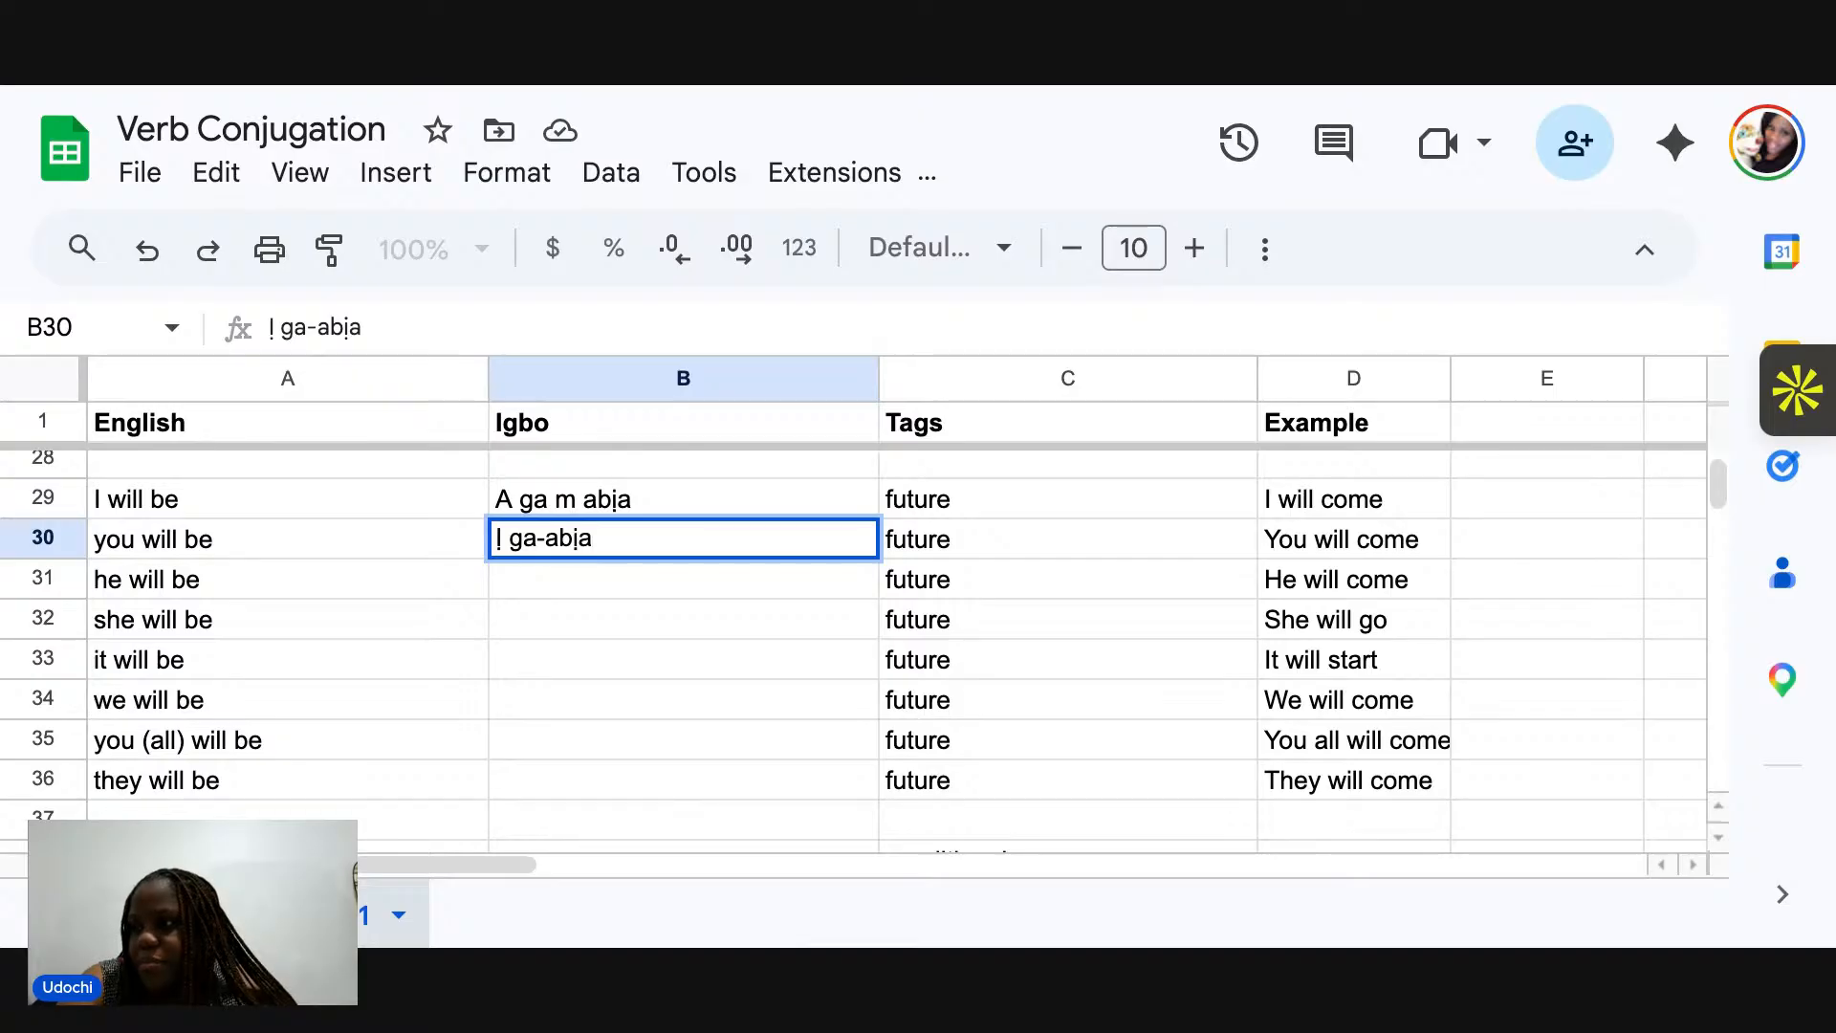
Enter the Igbo translation "Ọ ga-abịa" for "he will be" in B31.
left_click(574, 585)
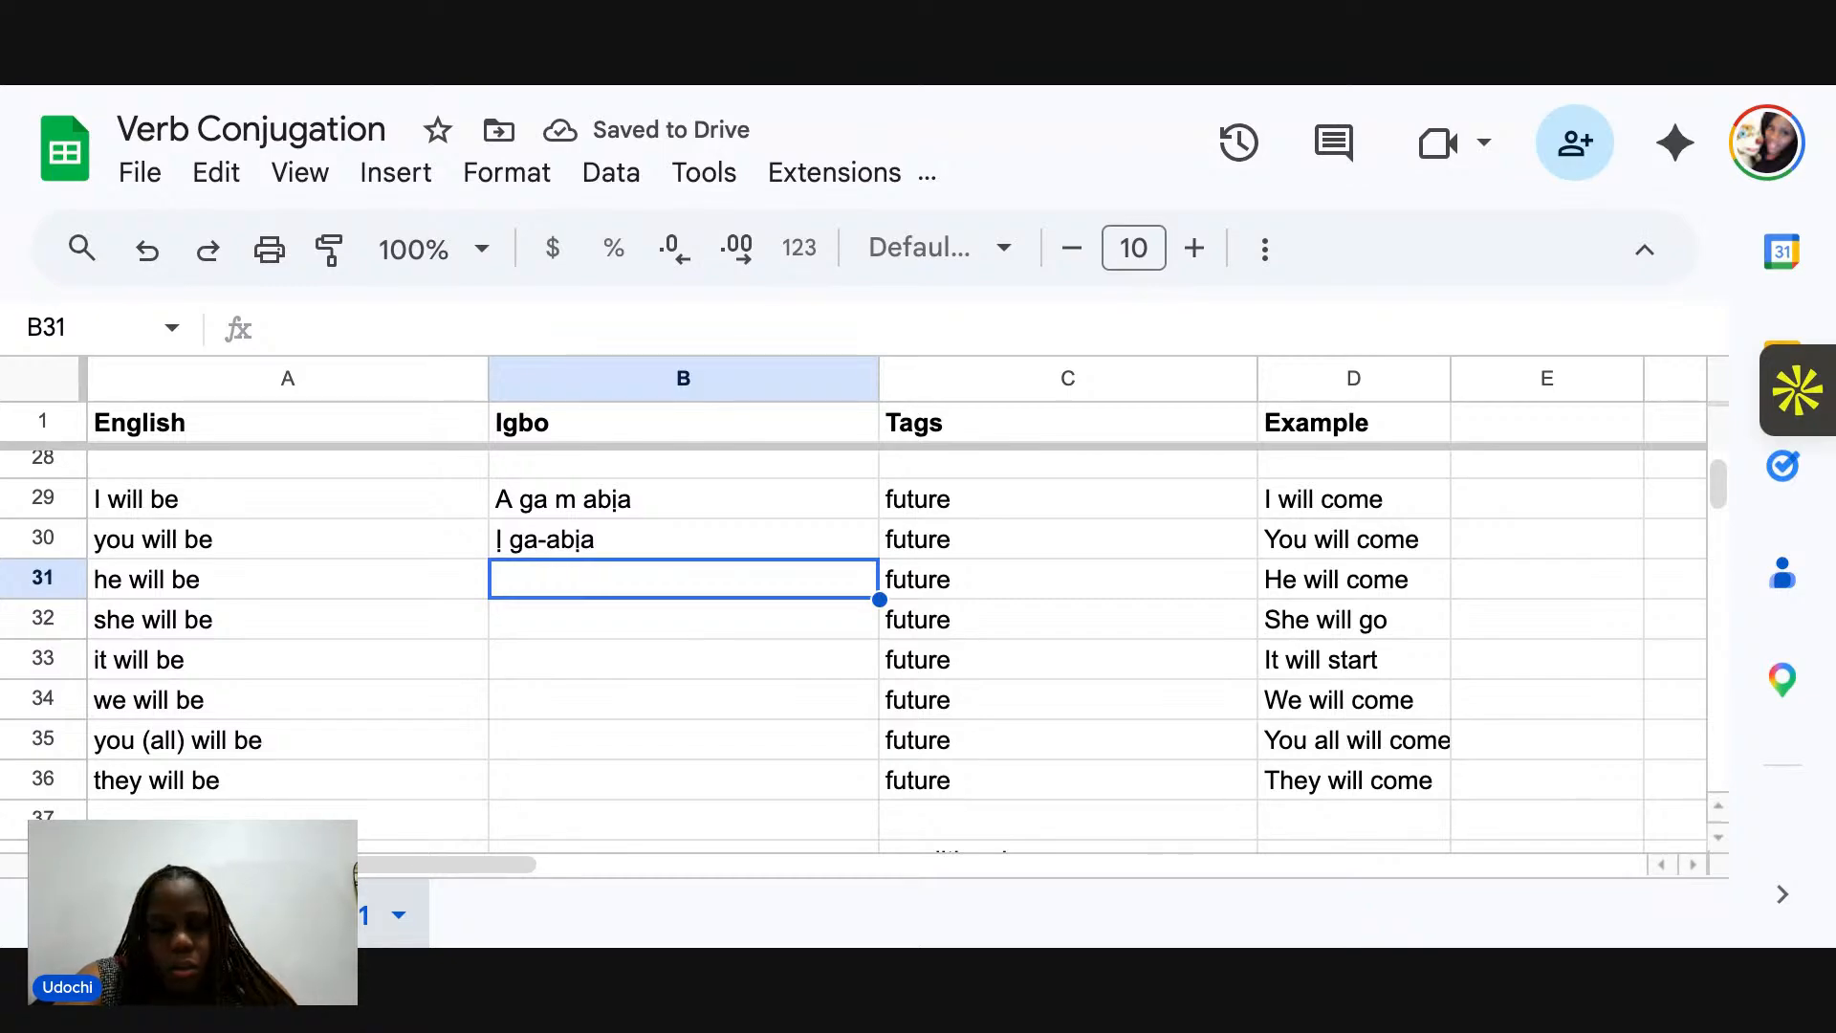
type("Ọ ga")
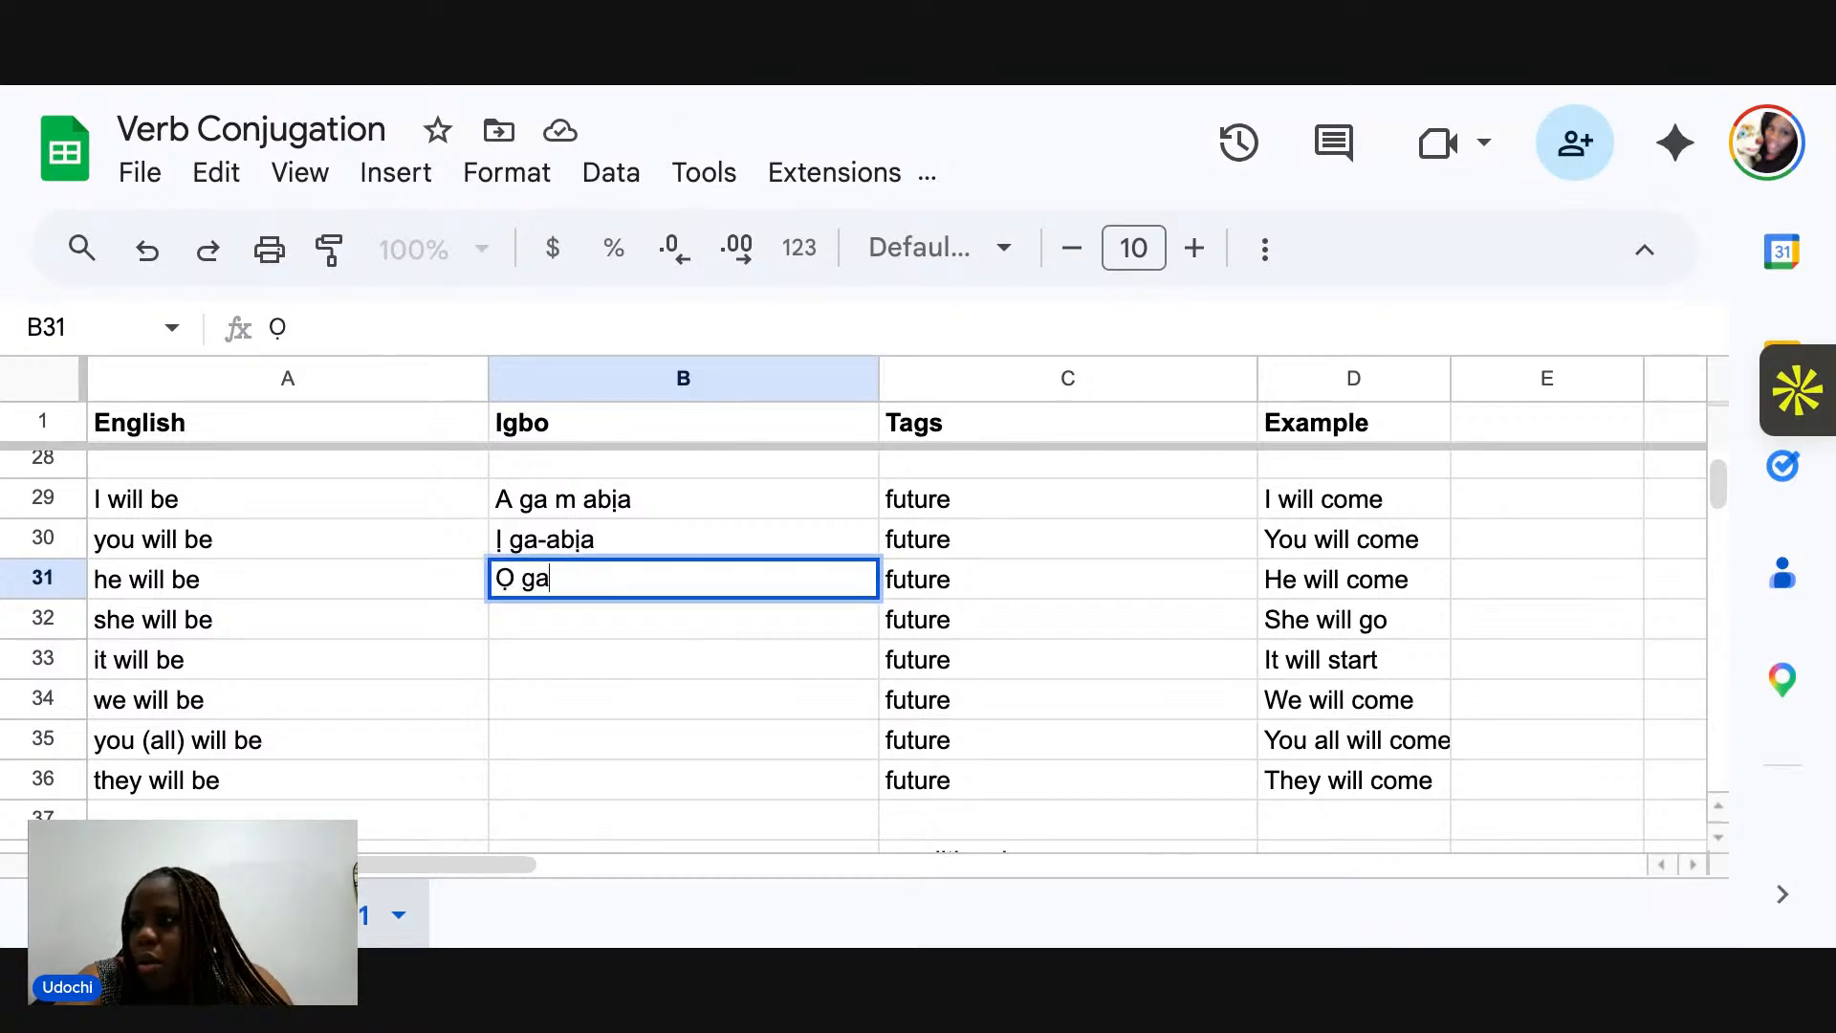
type("-abia")
key("BackSpace")
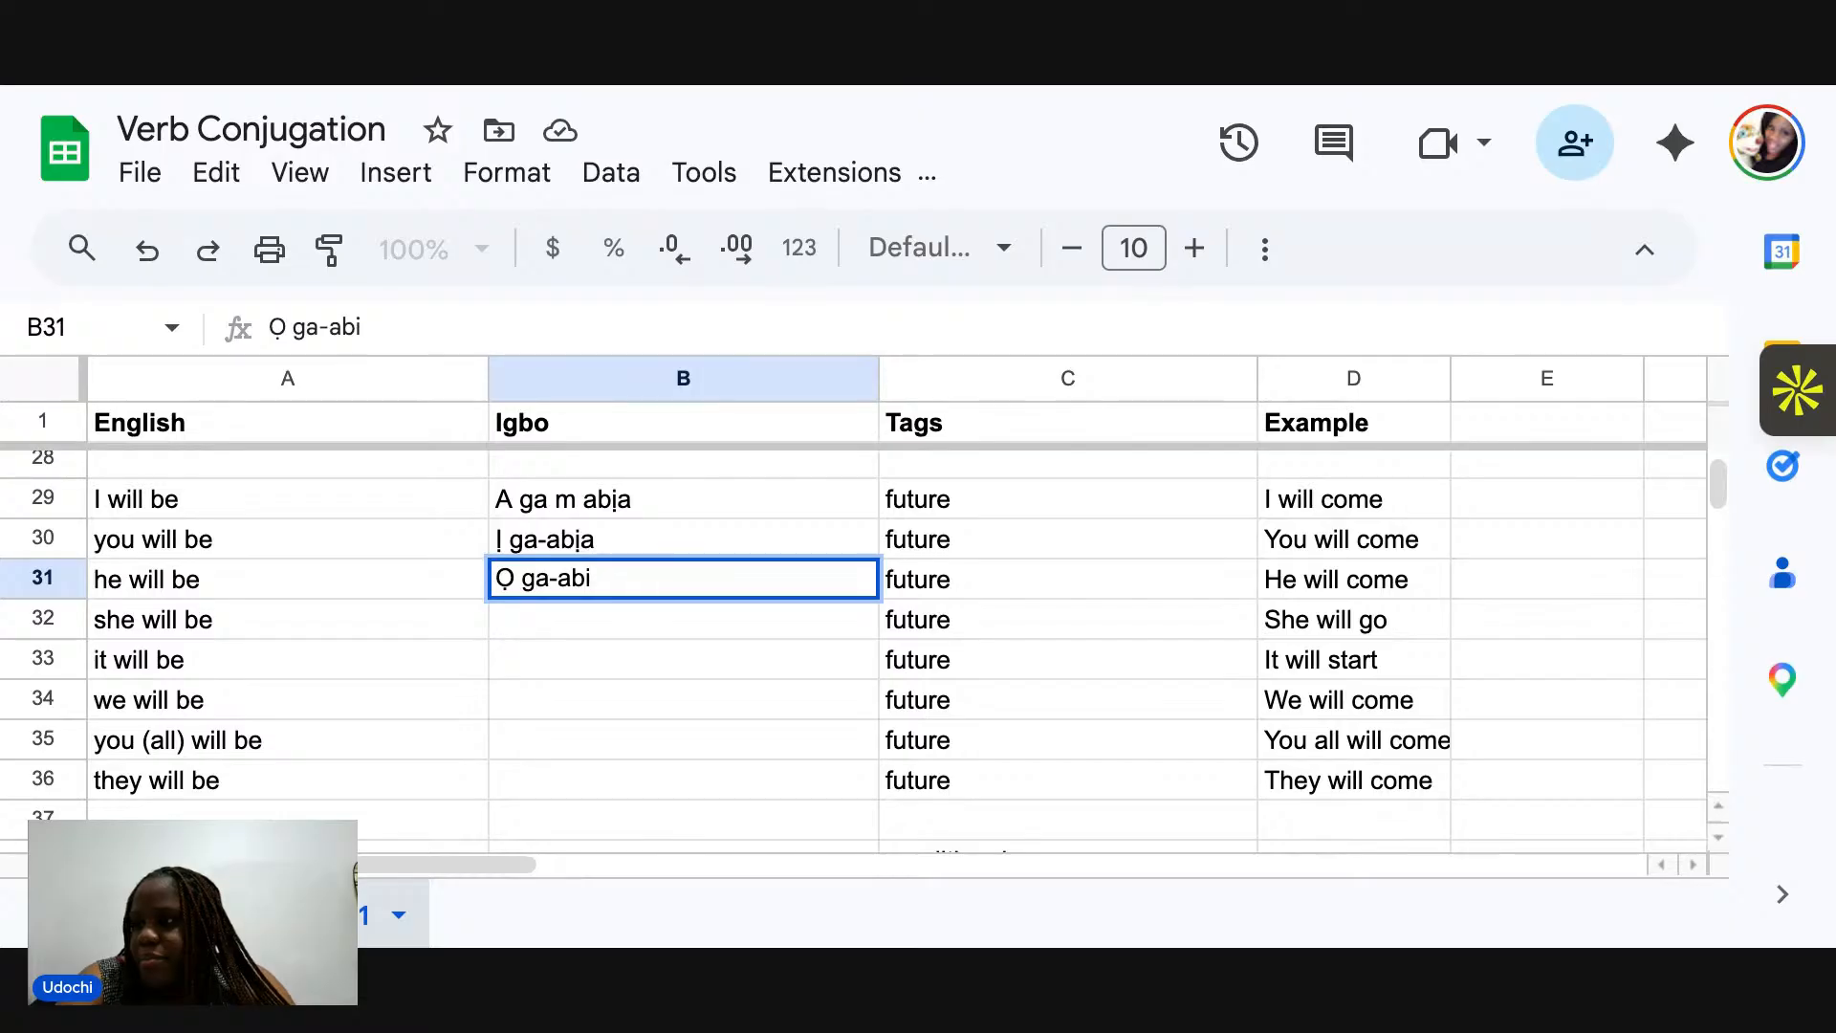
key("BackSpace")
type("ịa")
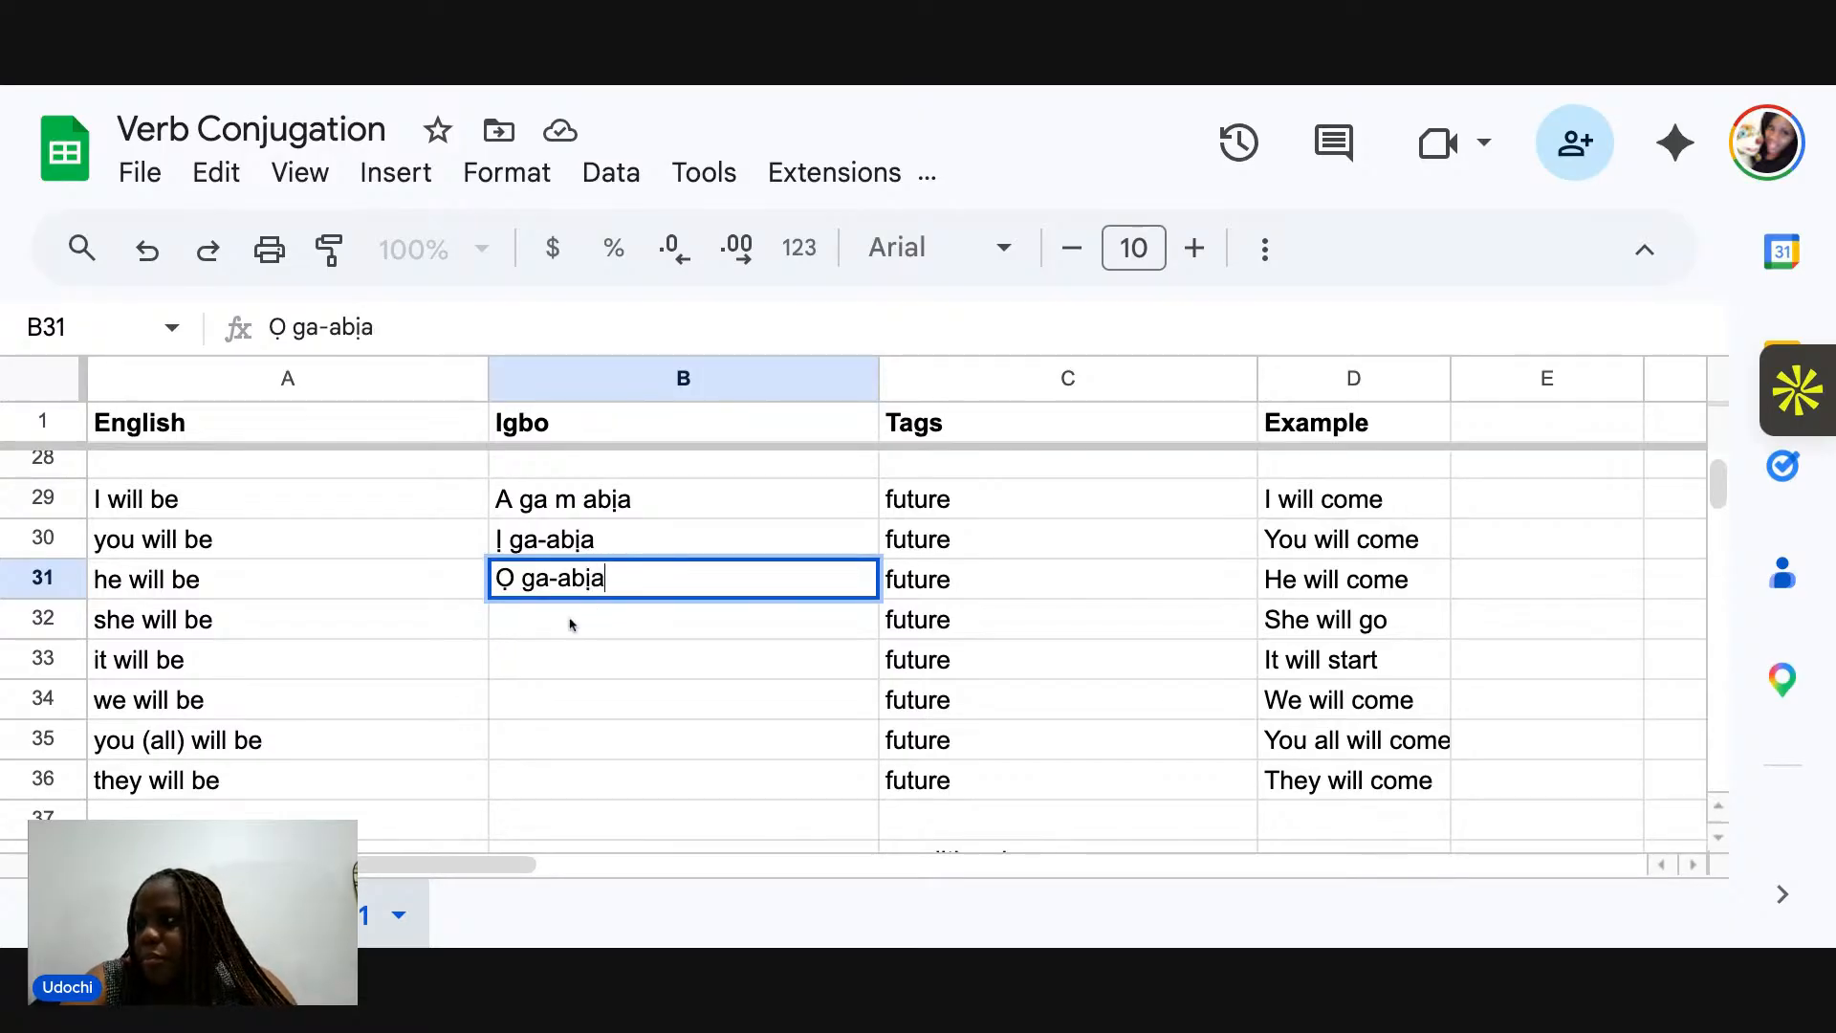
Enter the Igbo translations "Ọ ga-aga" for "she will be" in B32 and "Ọ ga-ebido" for "it will be" in B33.
left_click(570, 623)
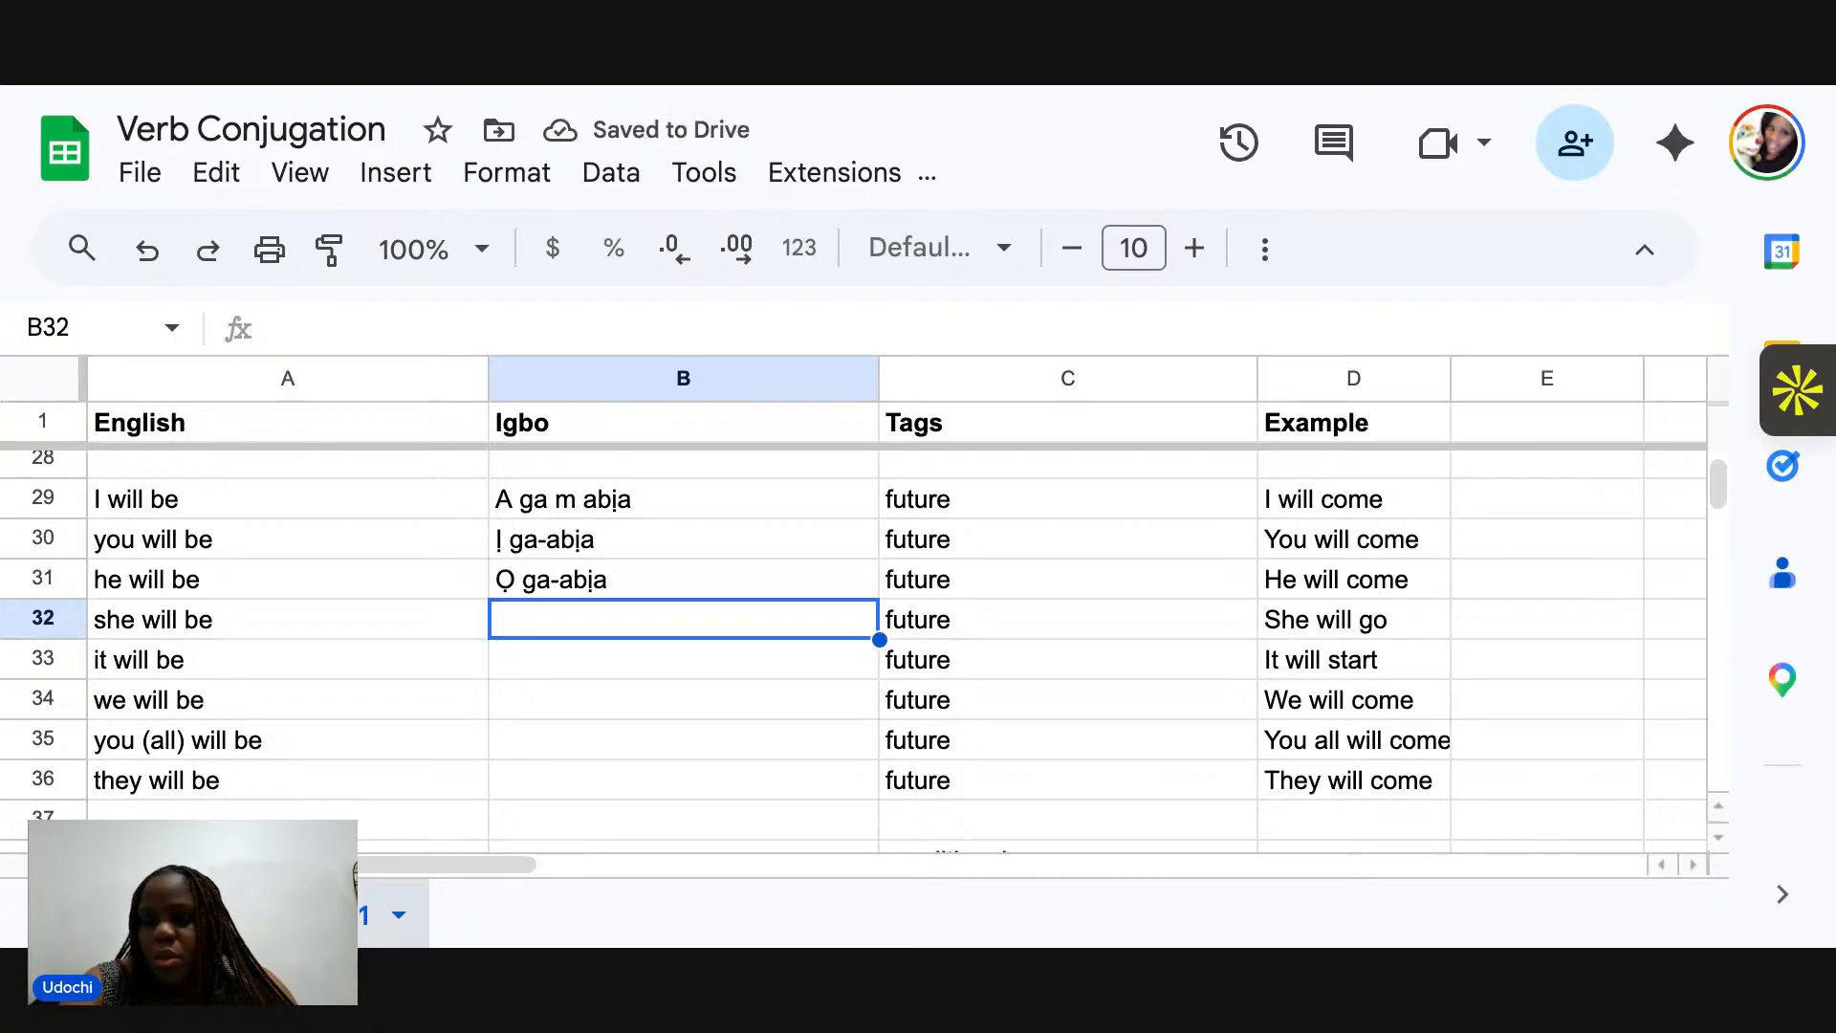
type("Ọ")
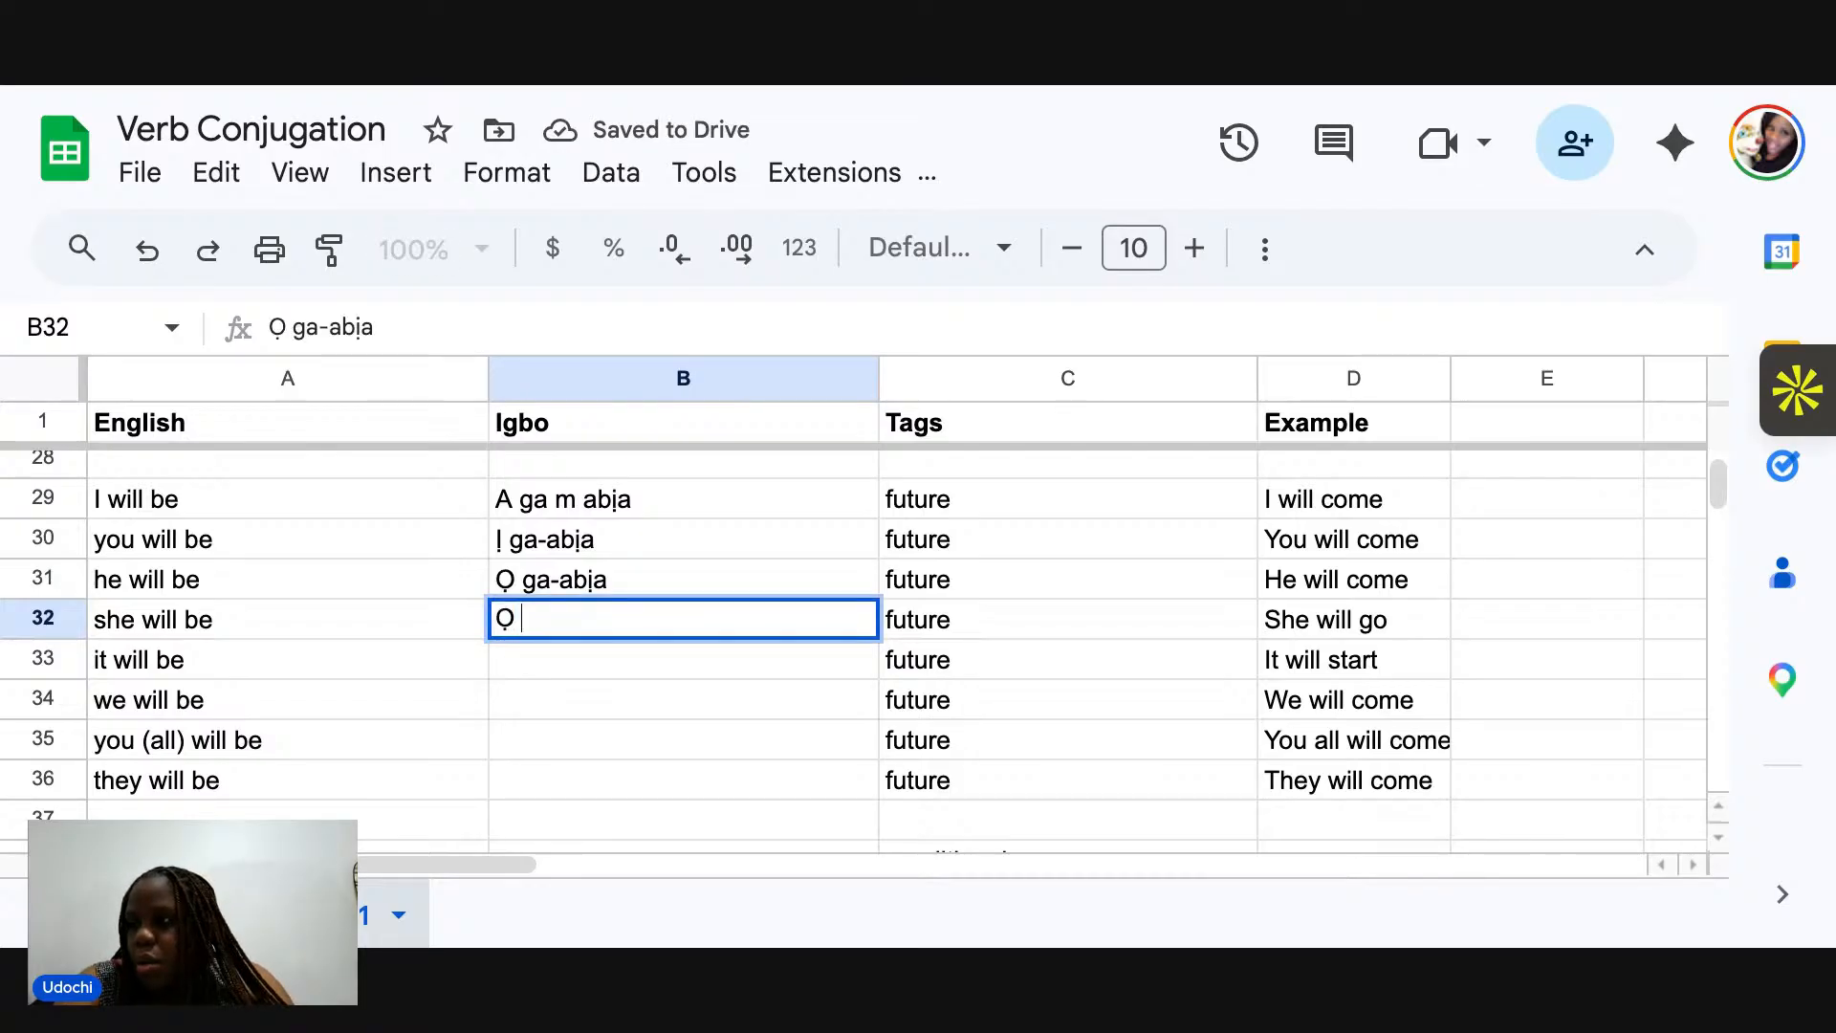
type(" ga-aga")
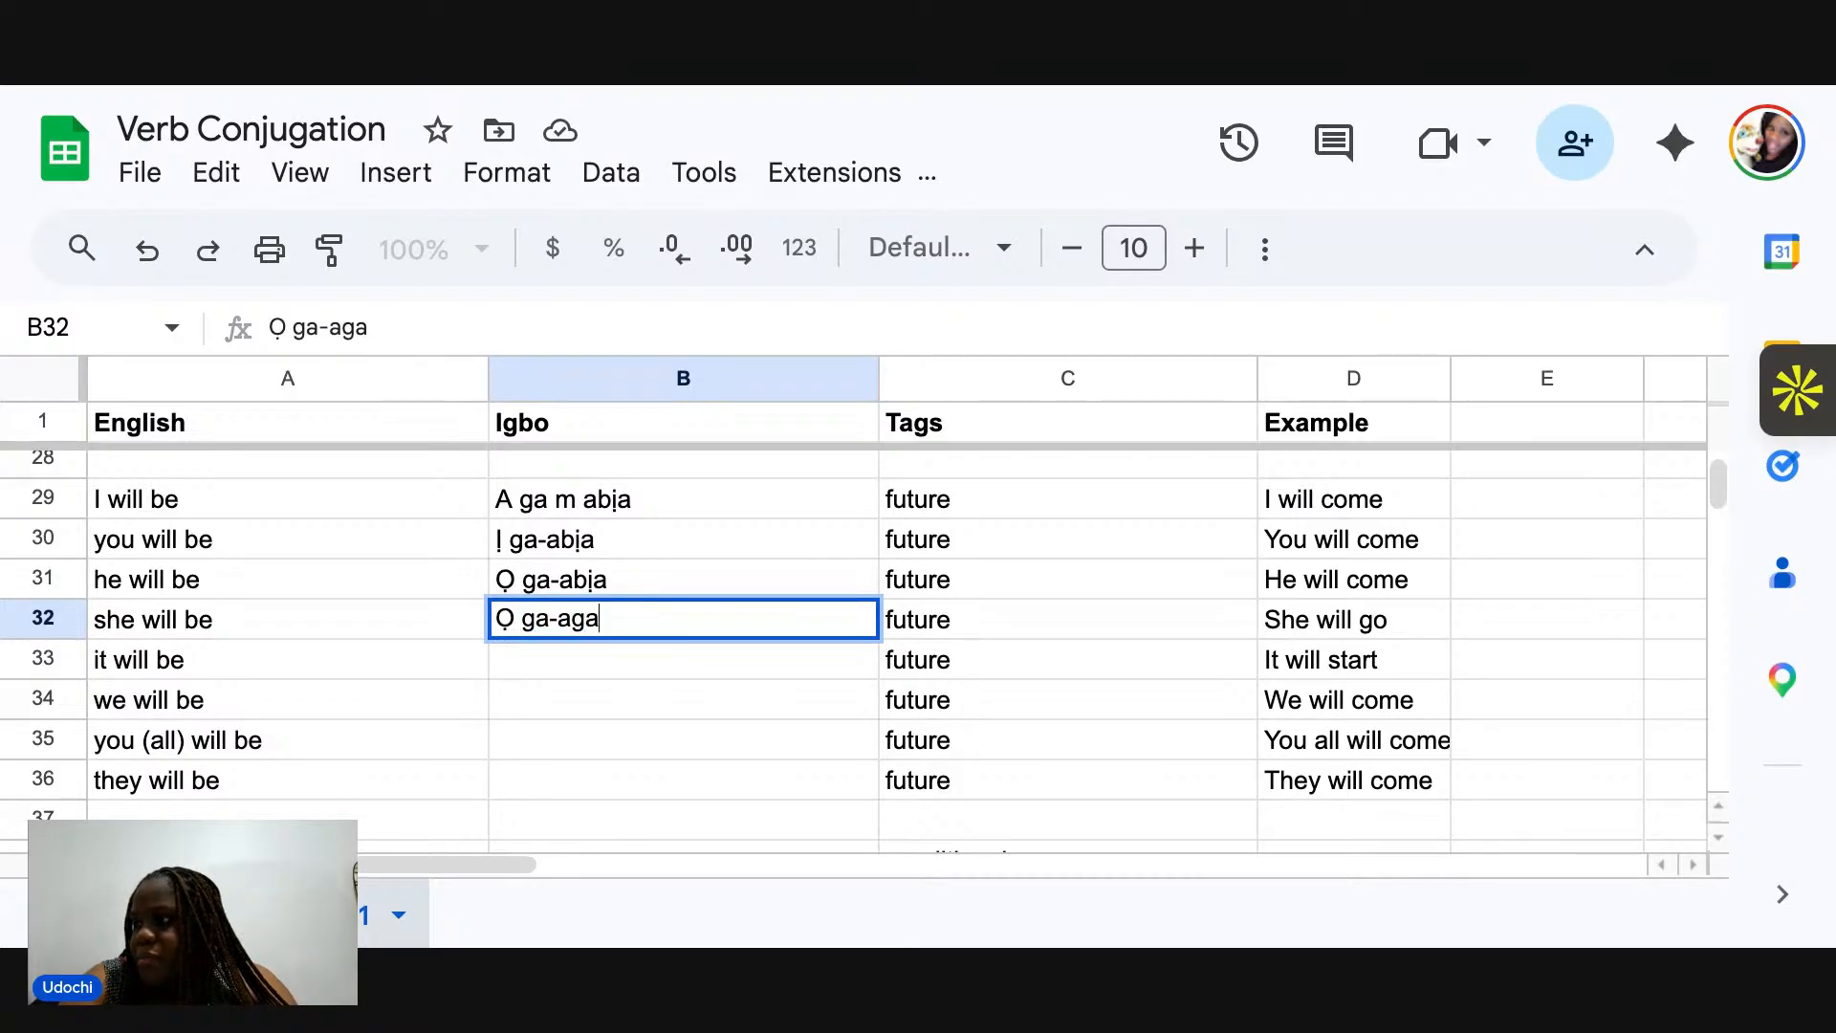
left_click(545, 671)
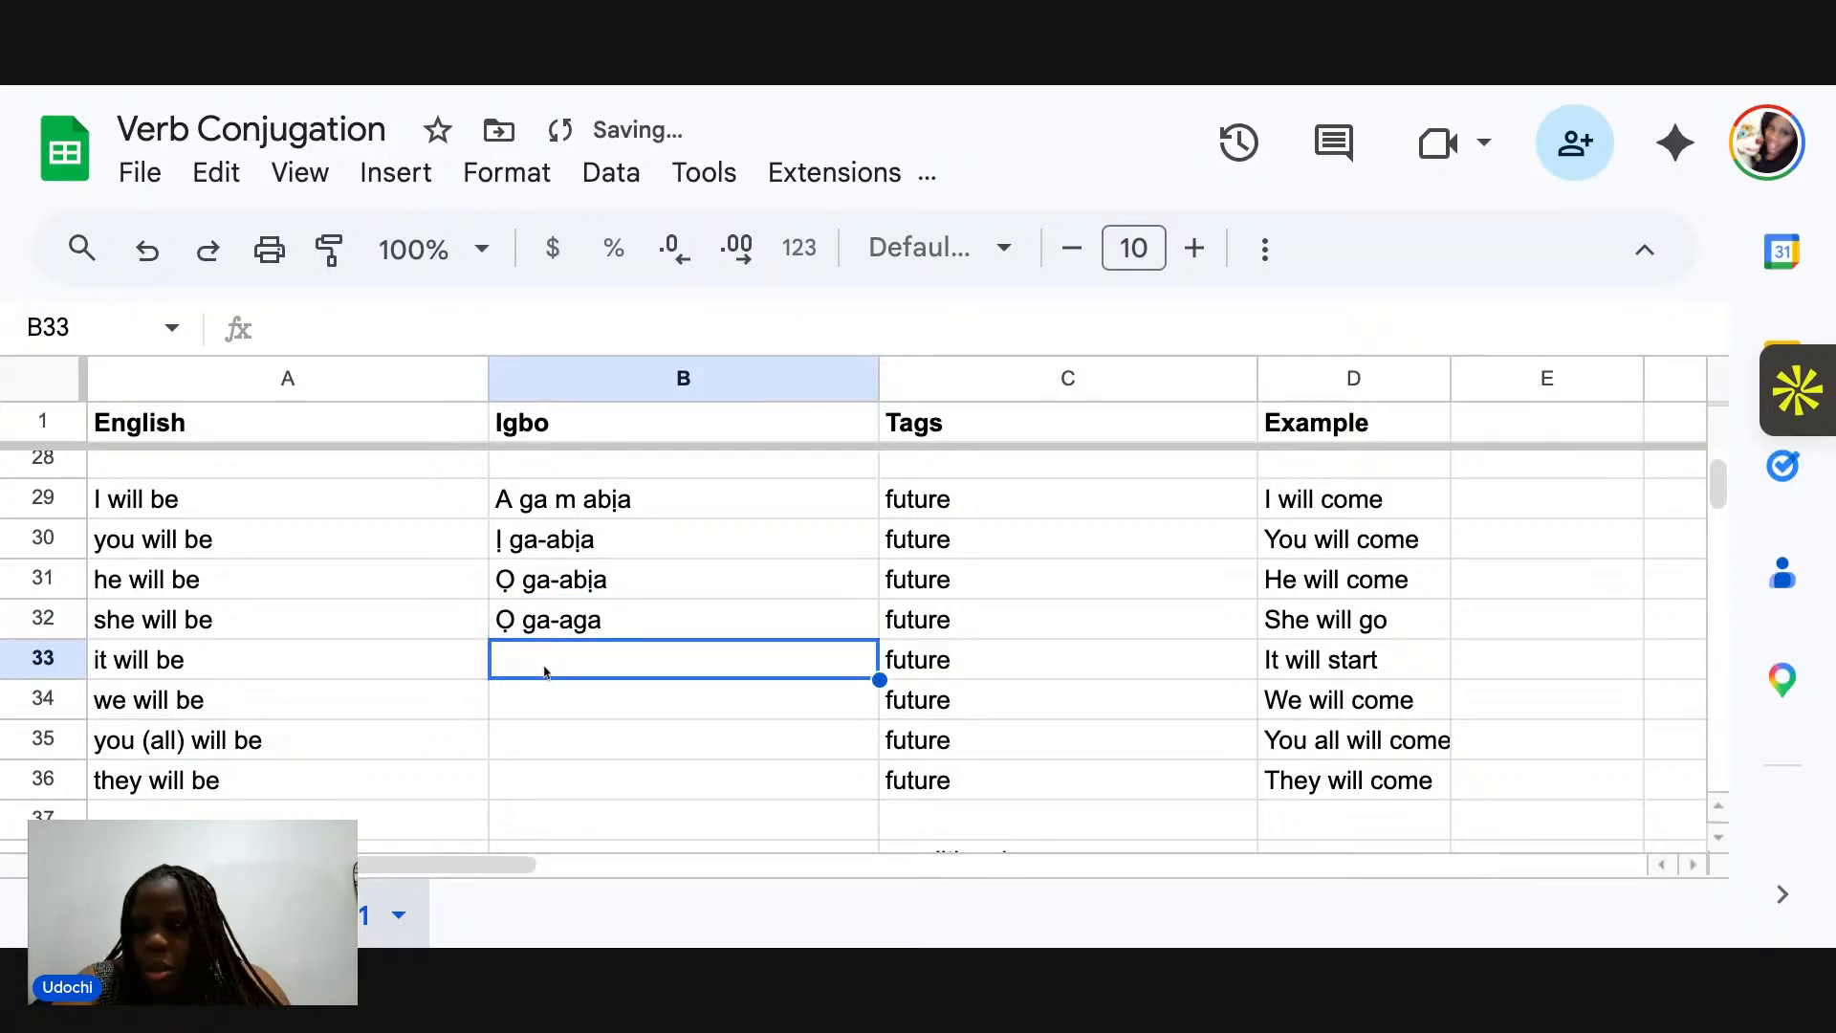
type("Ọ ga")
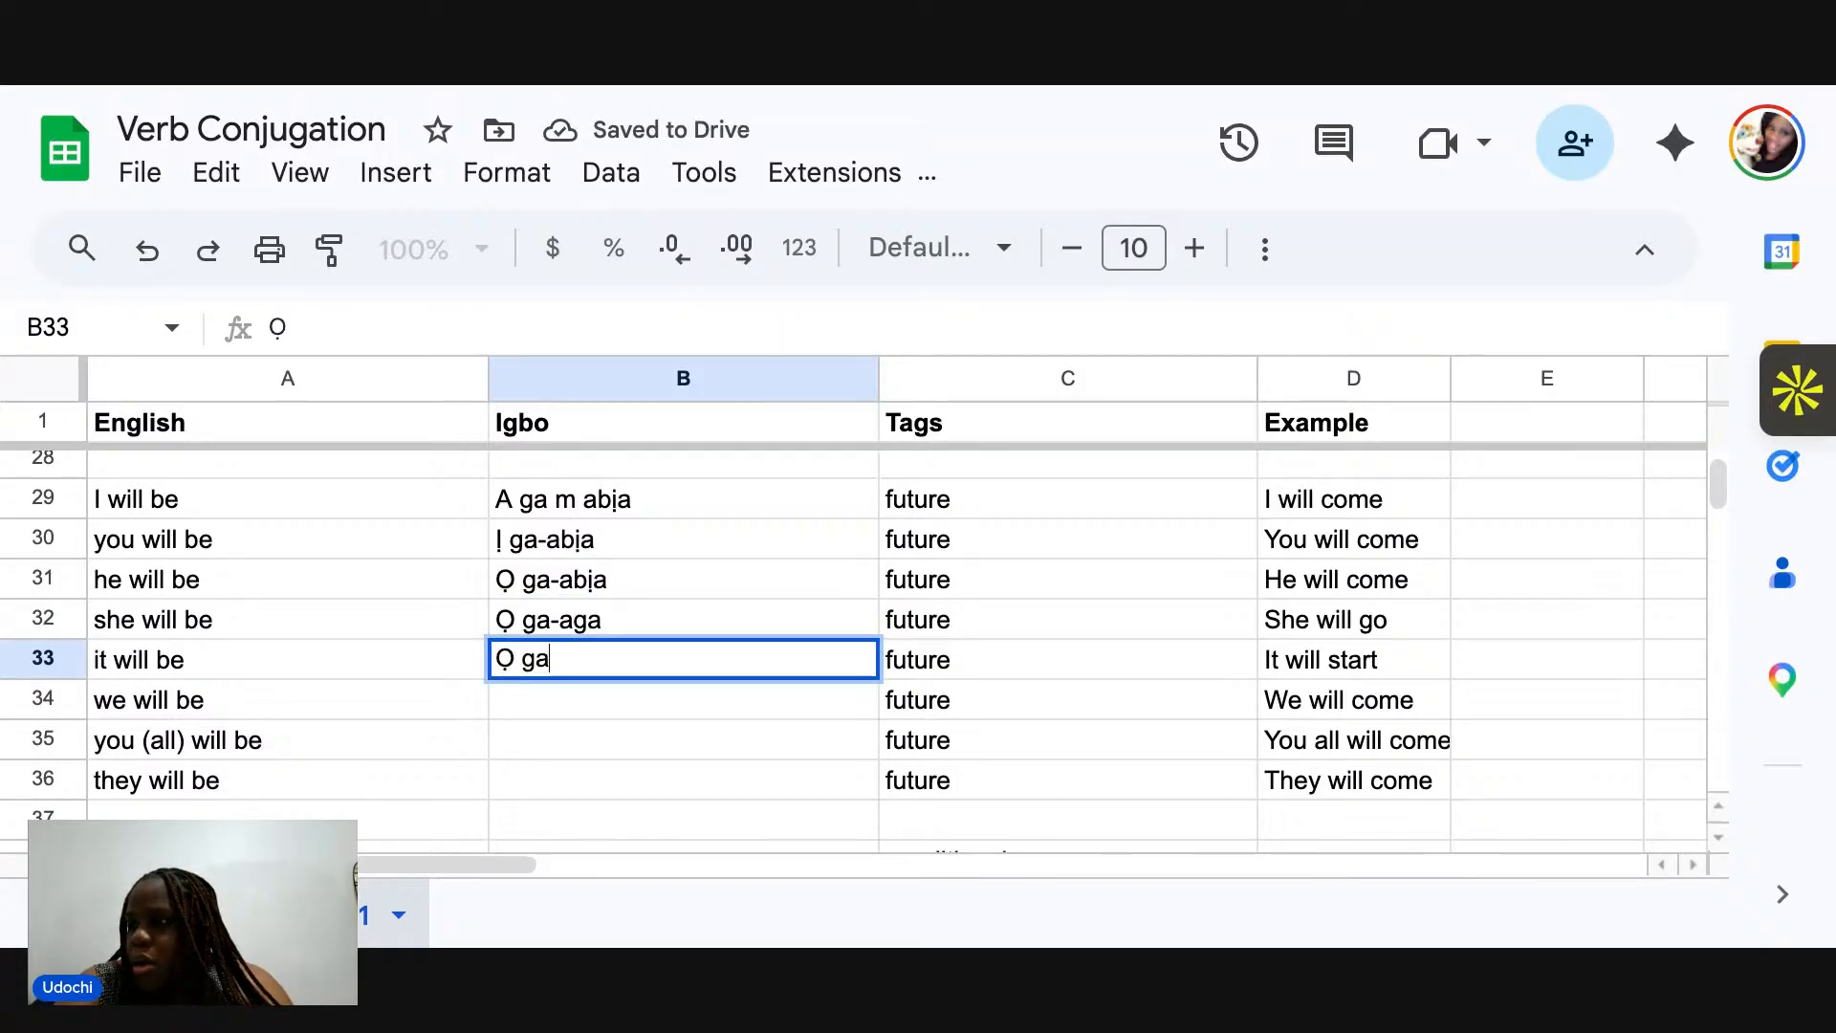
type("-ebido")
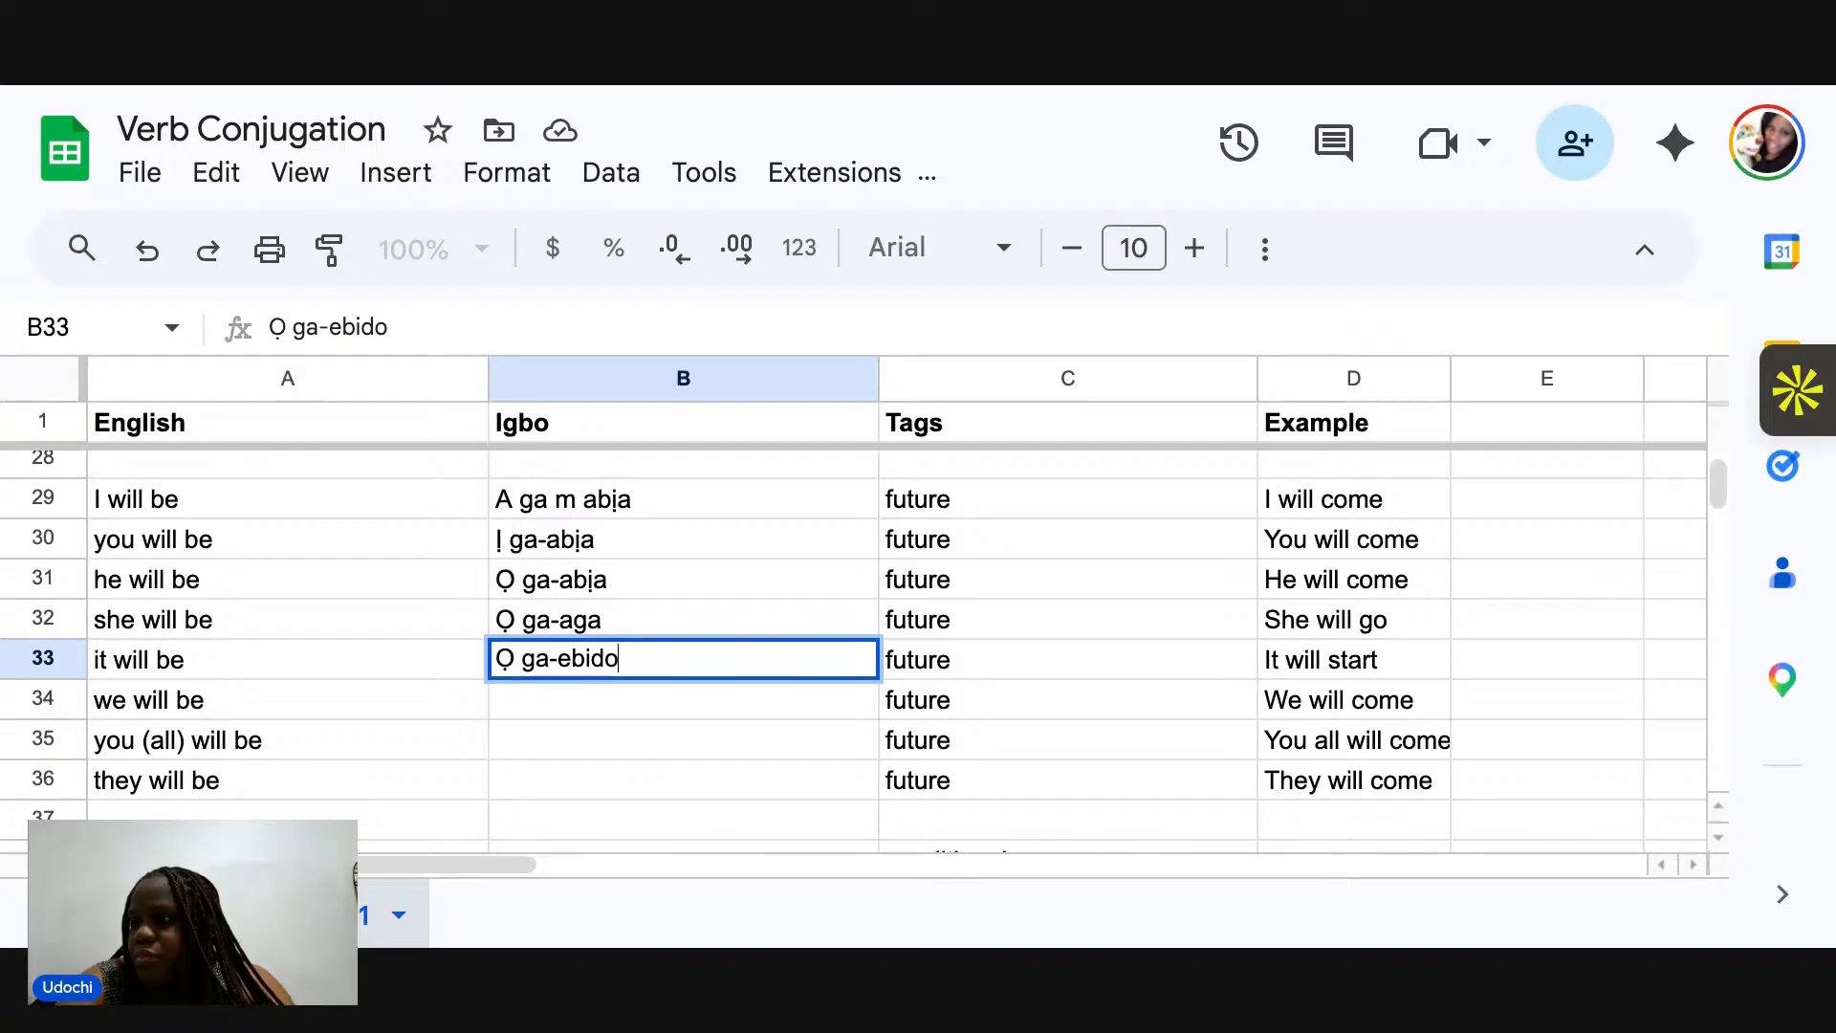
Enter the Igbo translation "Anyị ga-abịa" for "we will be" in B34.
left_click(543, 714)
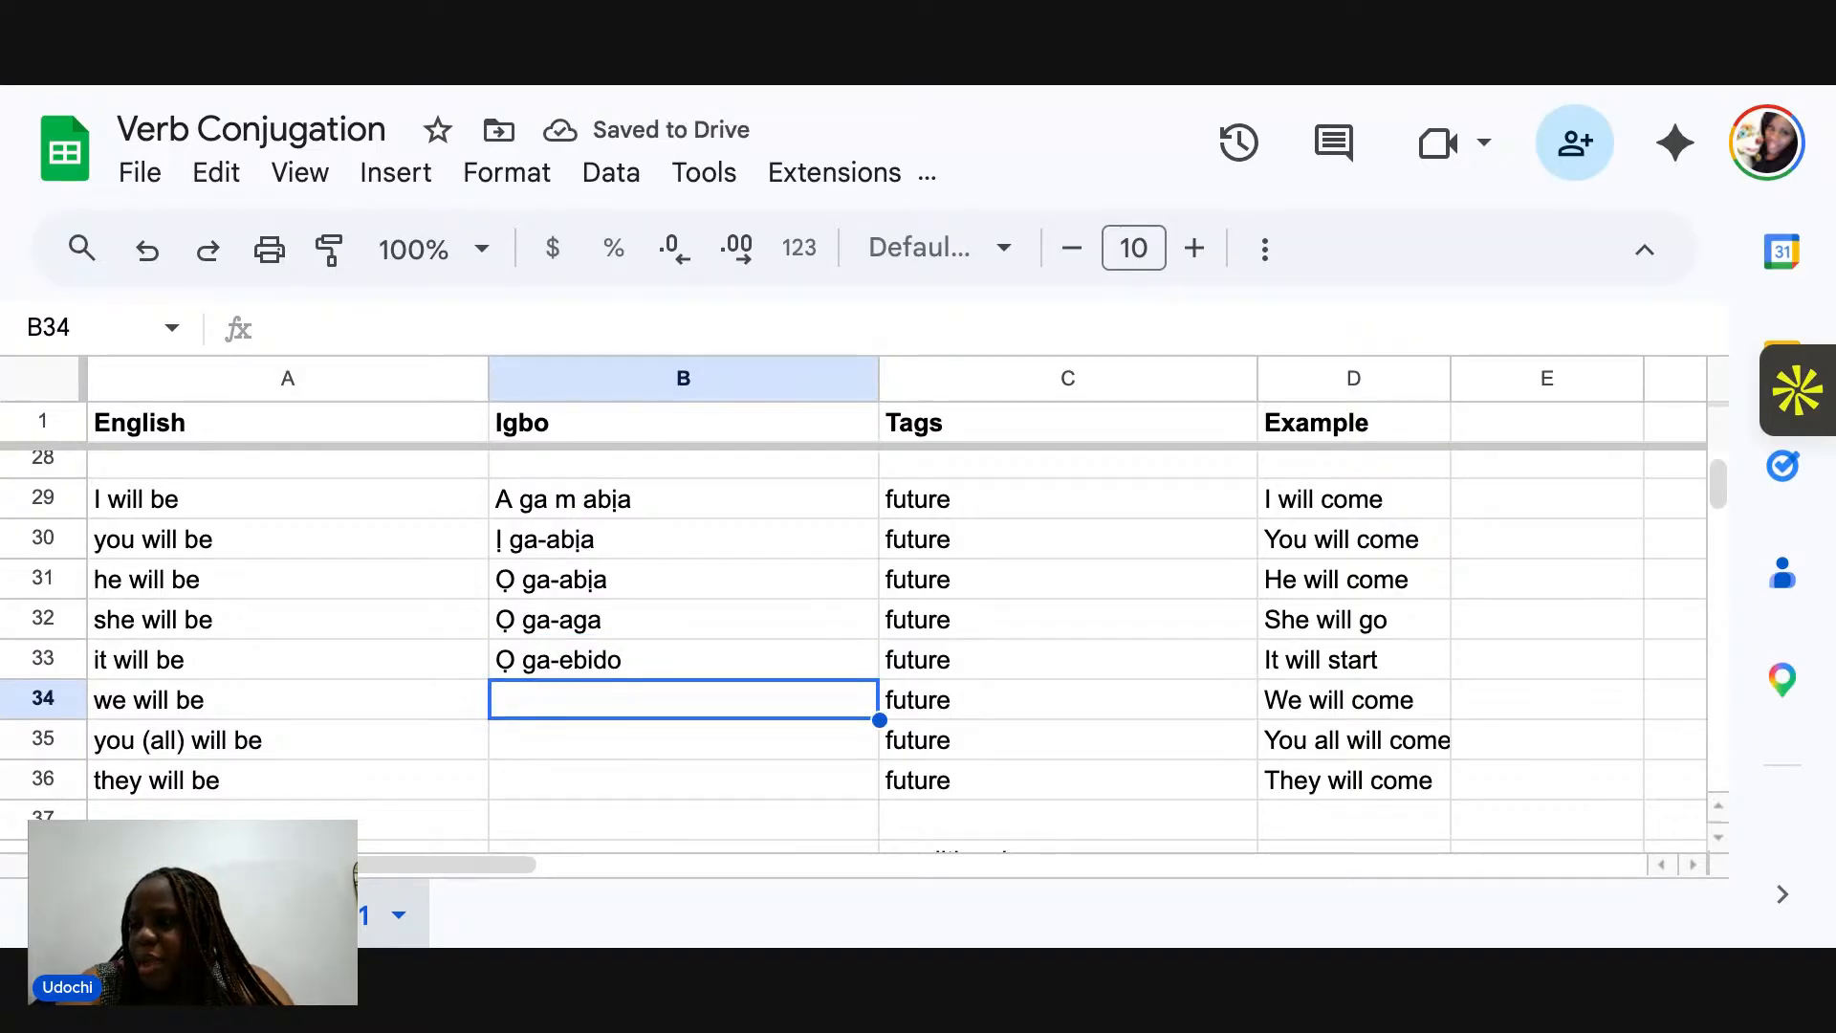
type("Anyị")
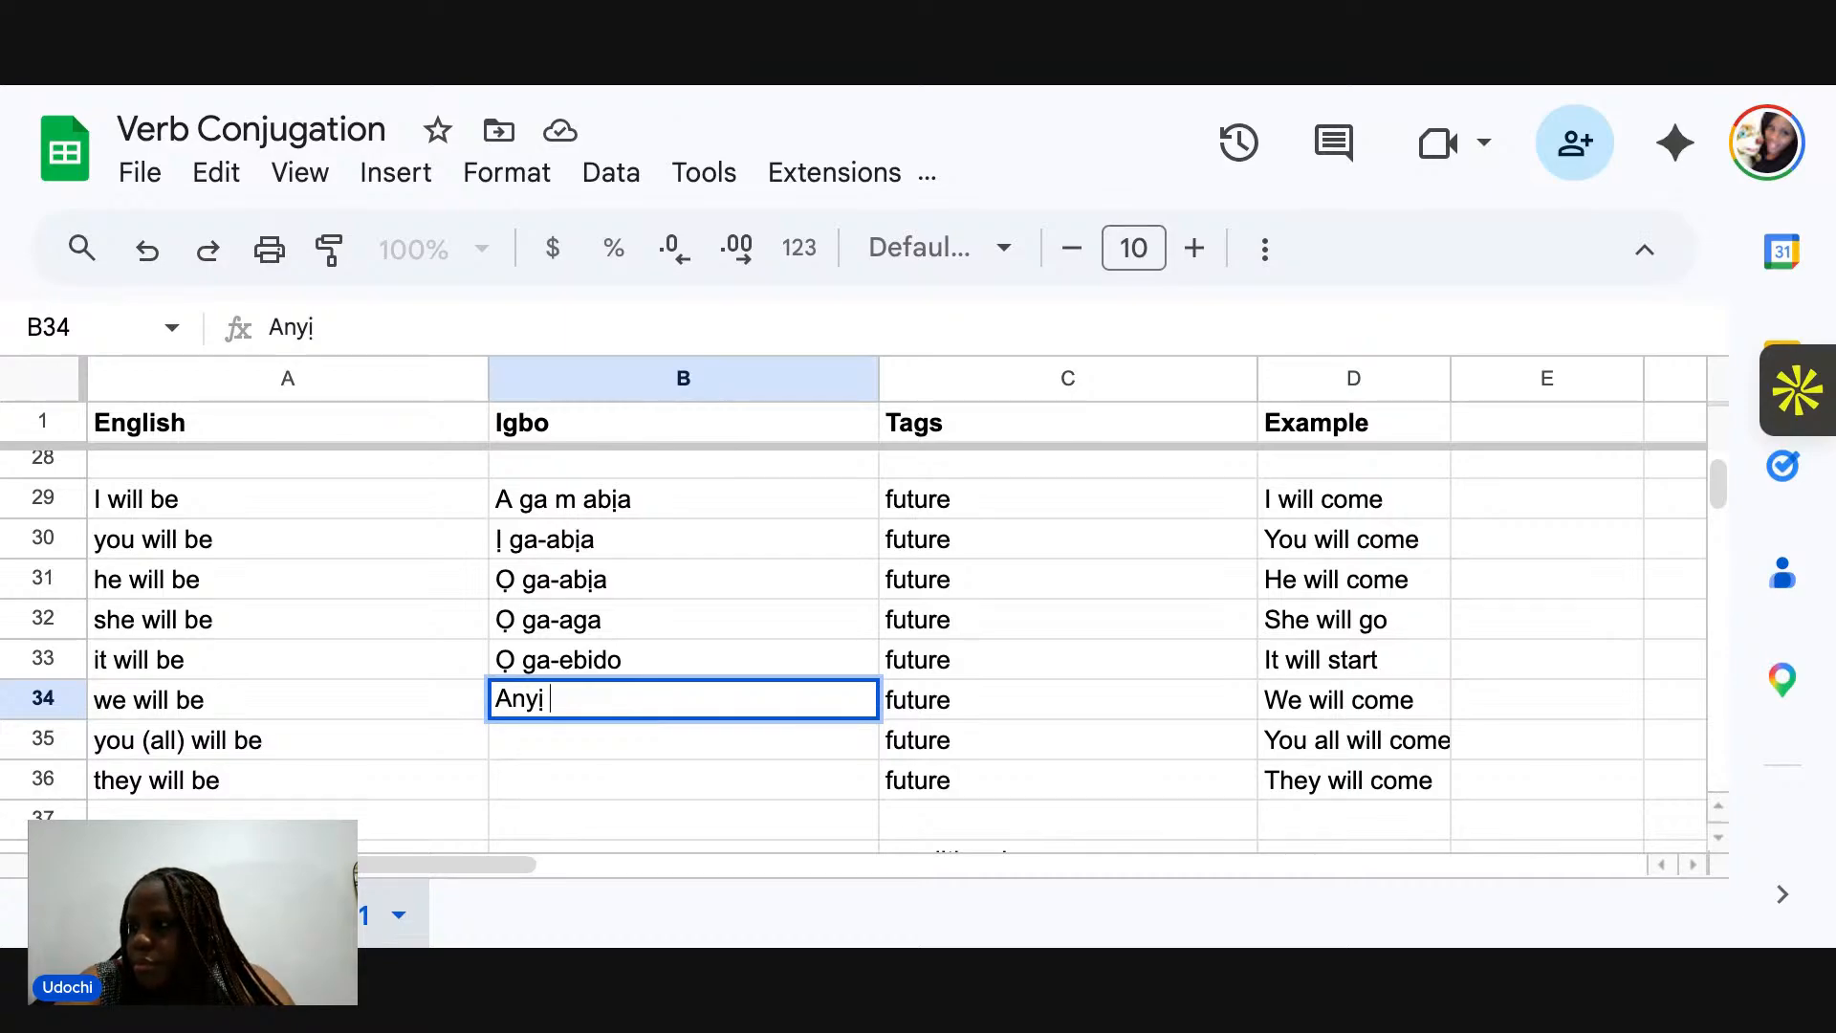
type(" ga-ab")
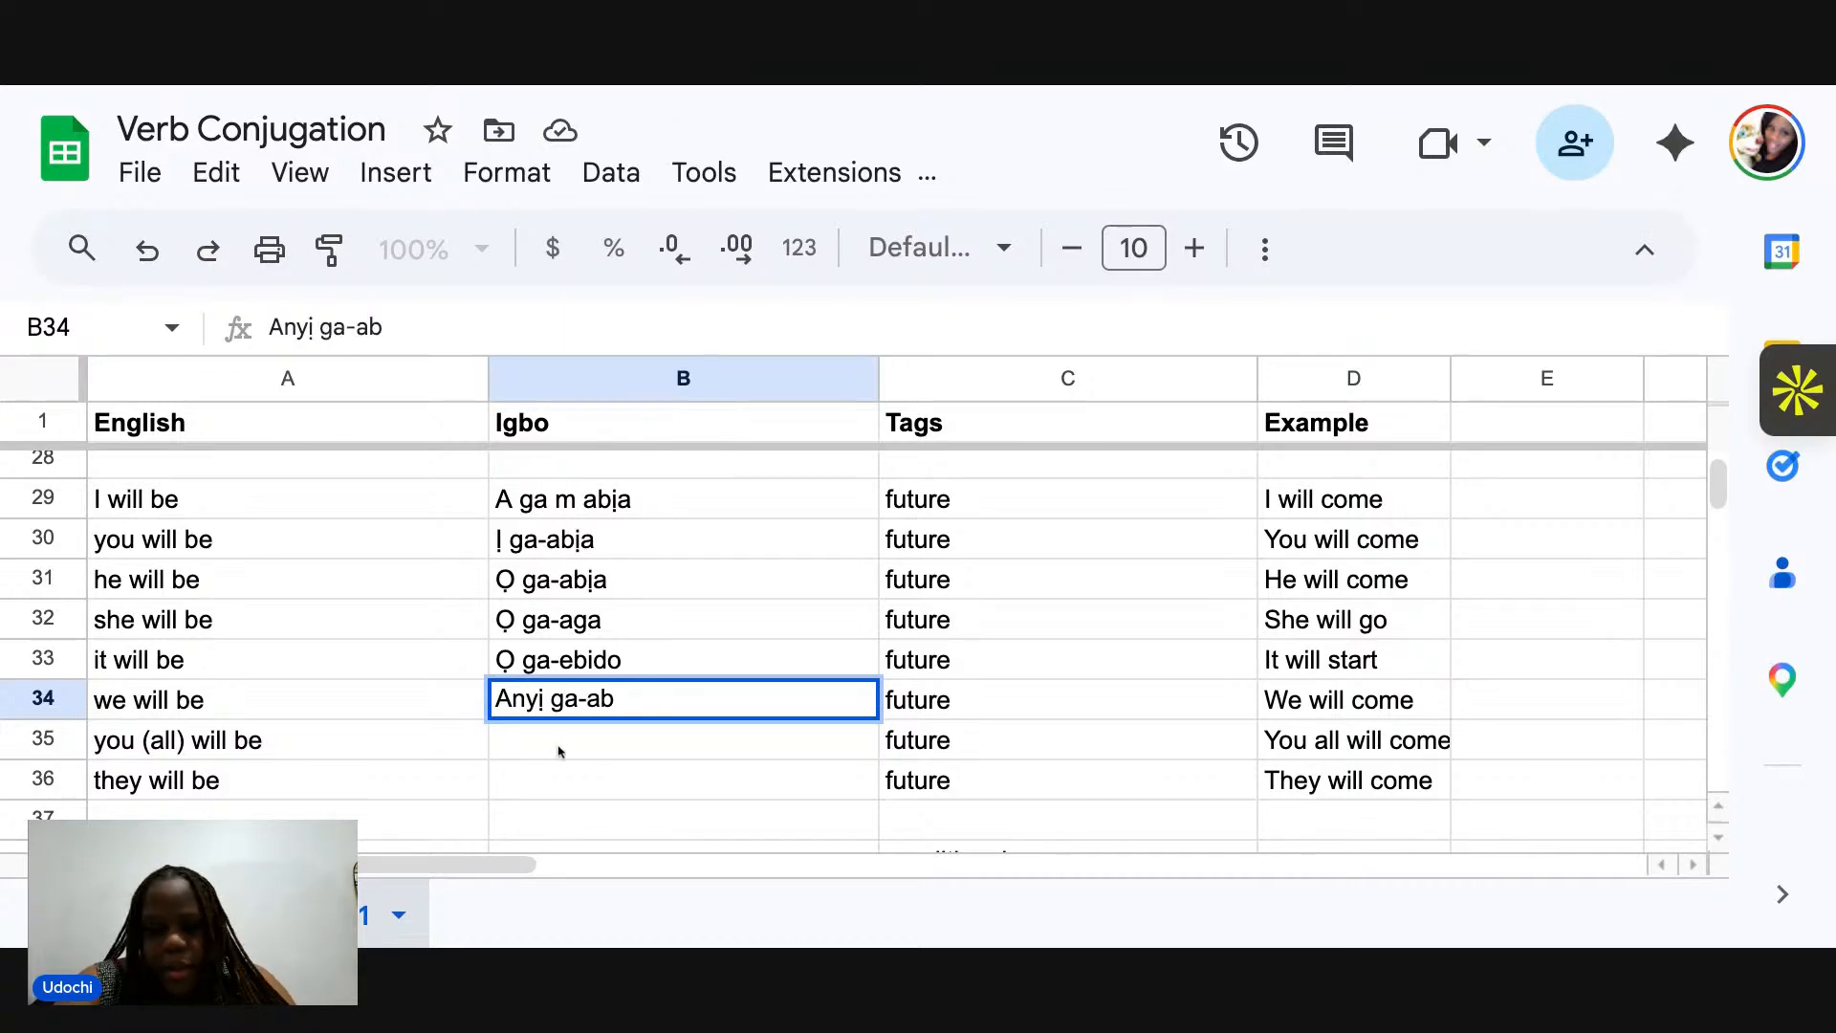
type("ịa")
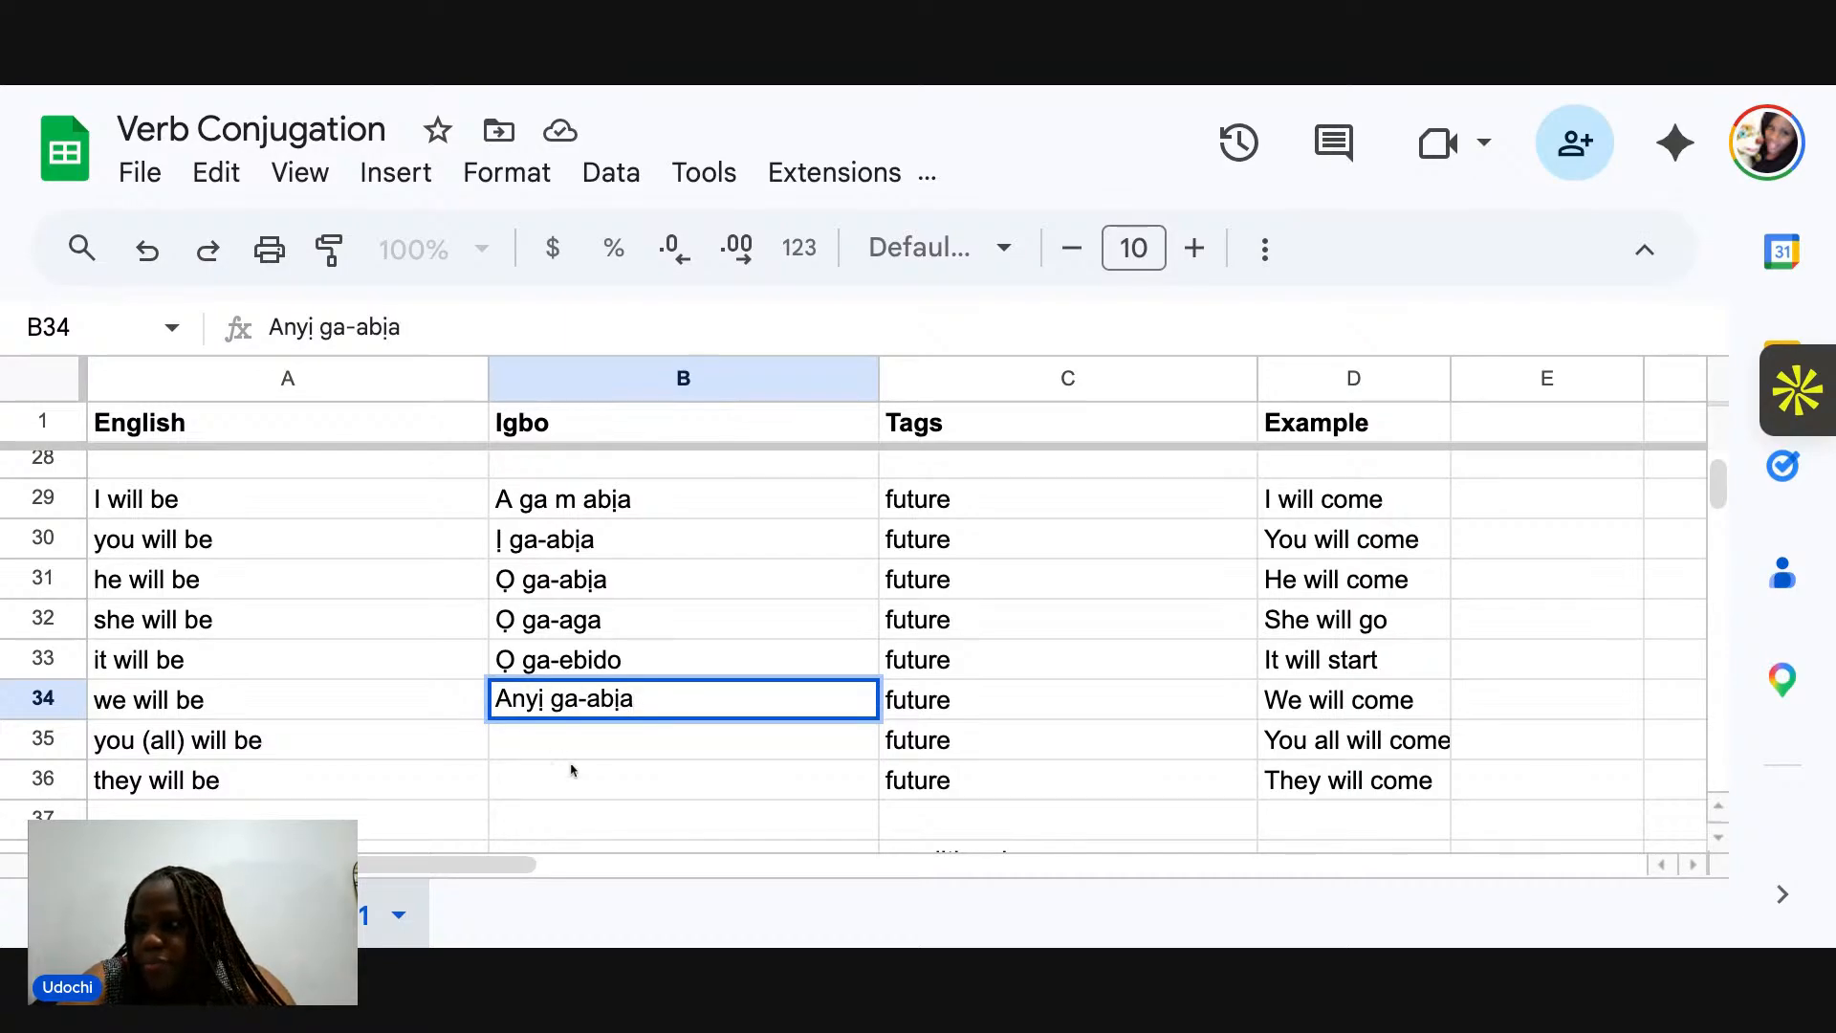
Enter the Igbo translation "Ụnụ ga-abịa" for "you (all) will be" in B35.
left_click(524, 746)
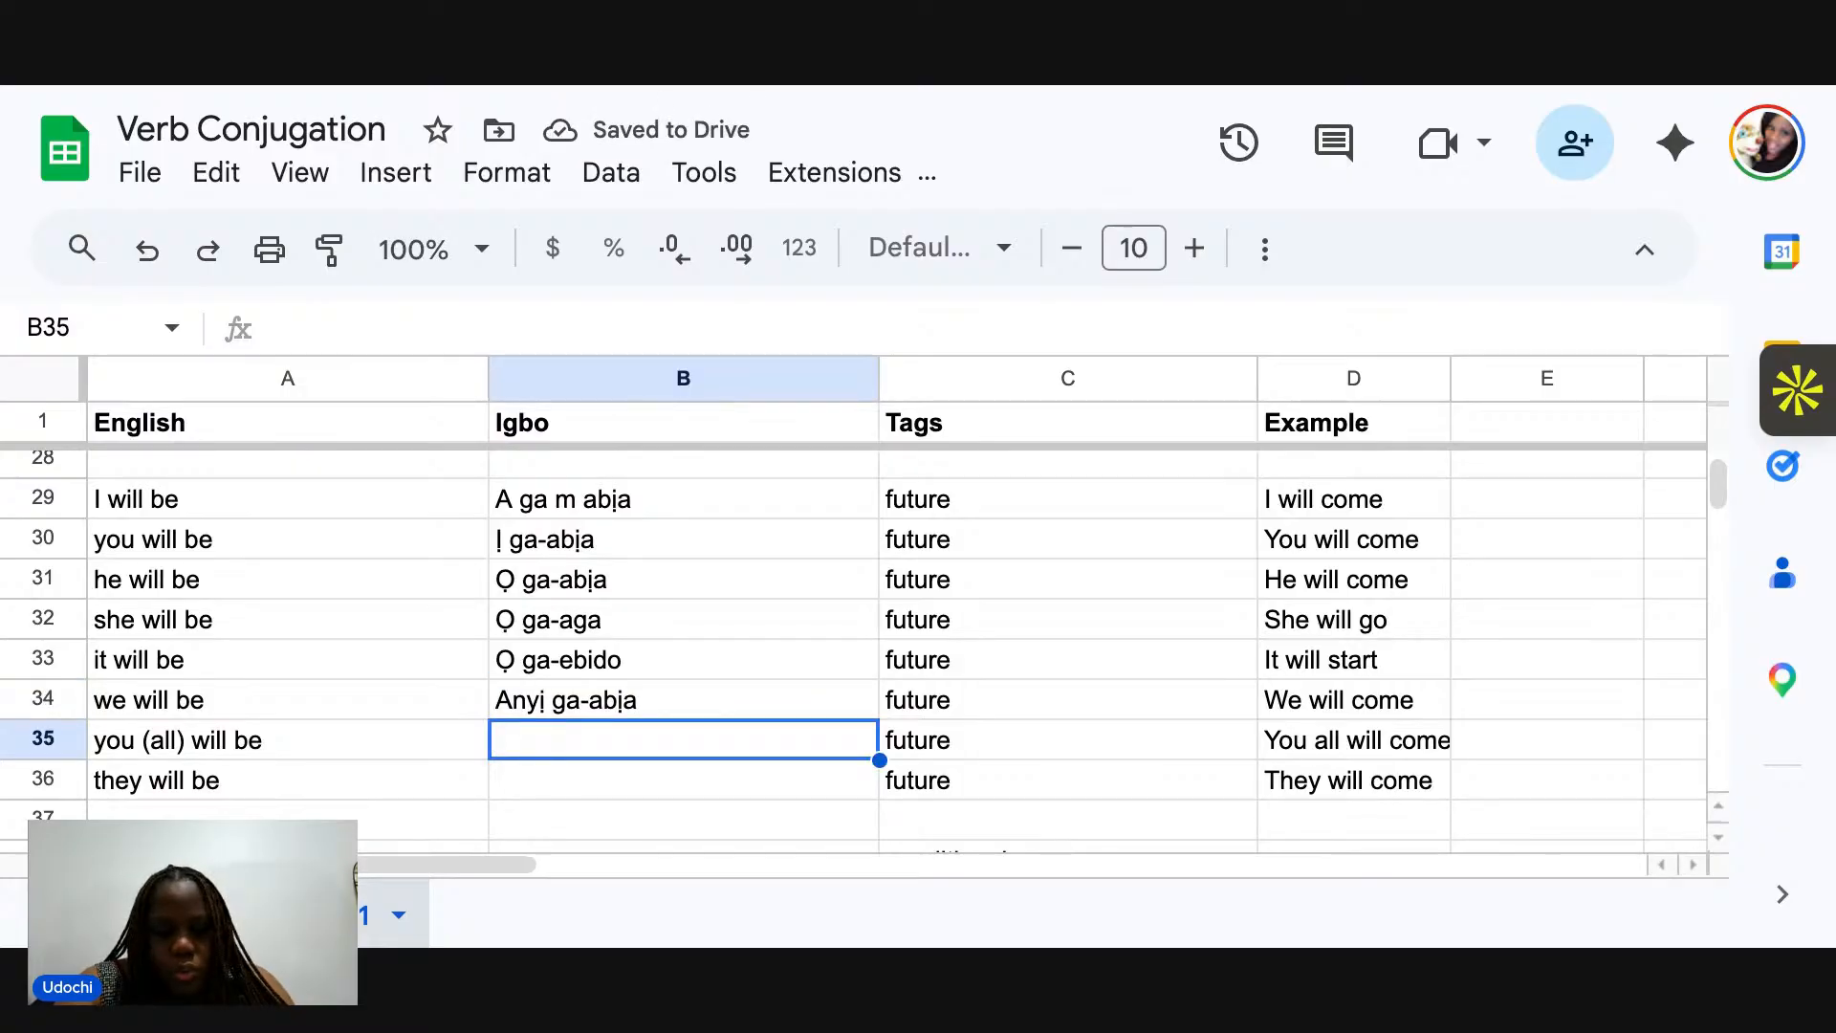
type("Ụn")
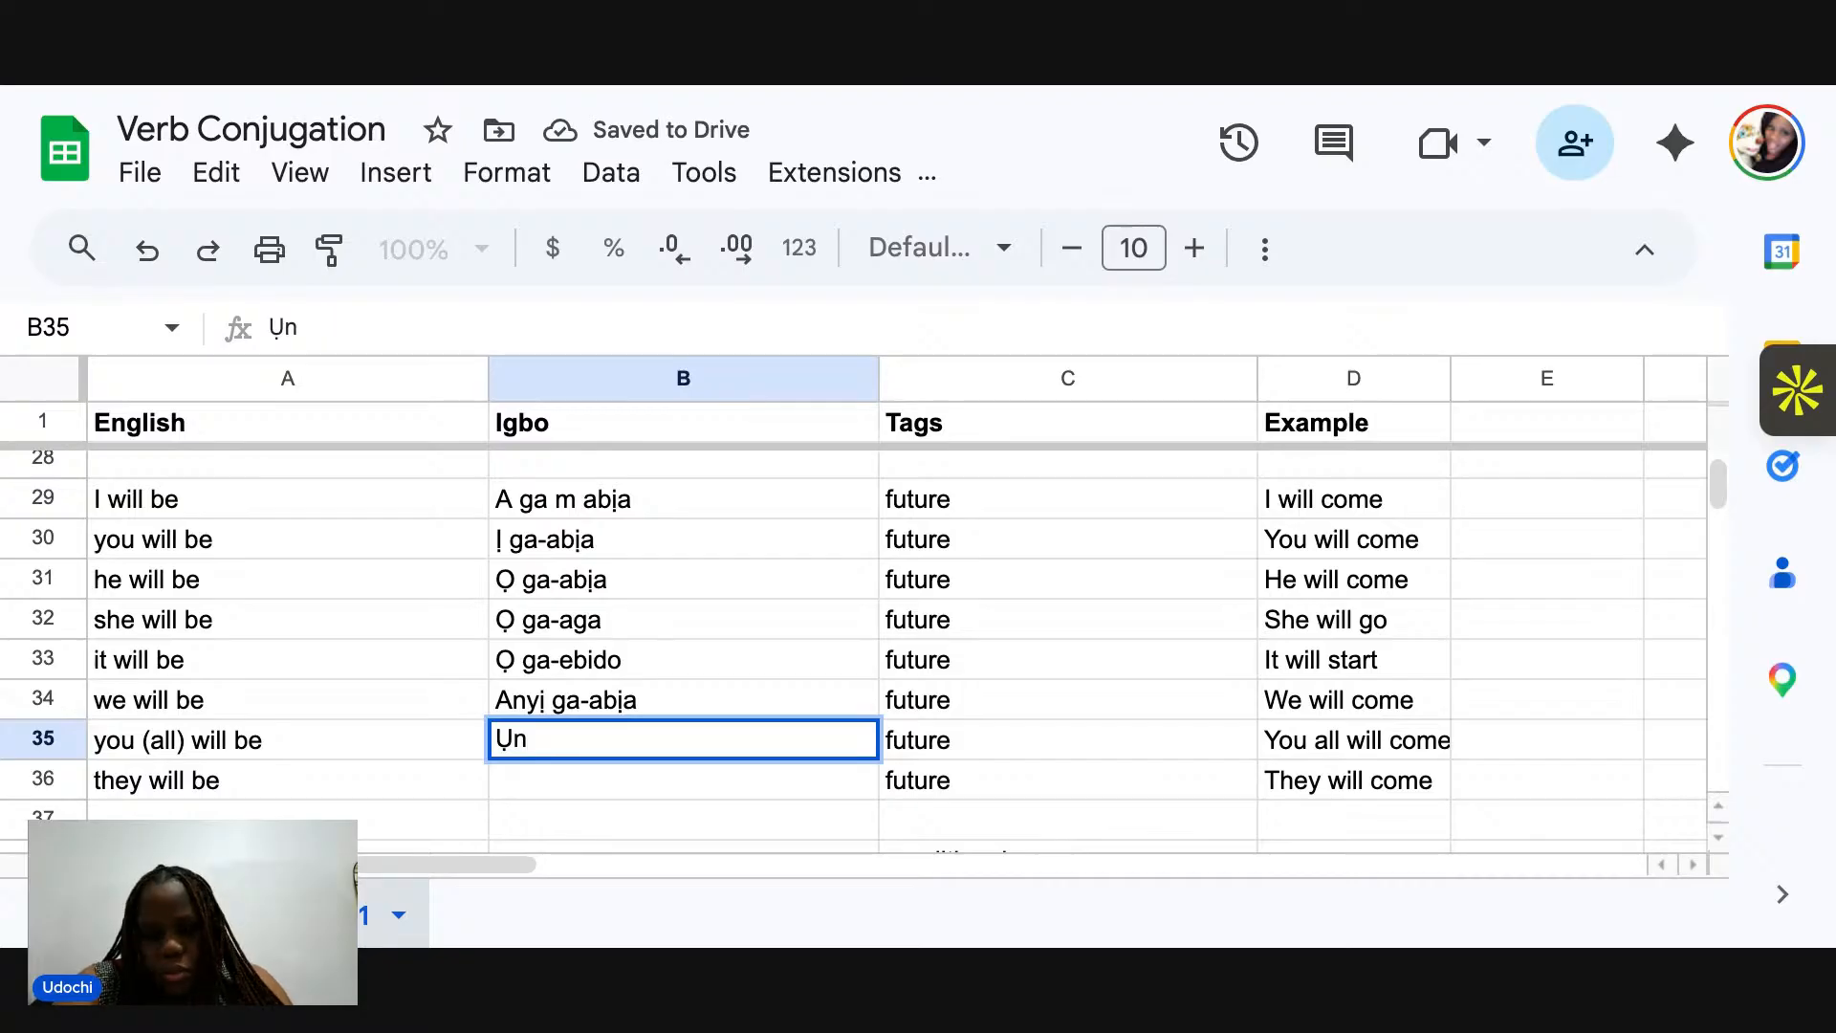
type("ụ")
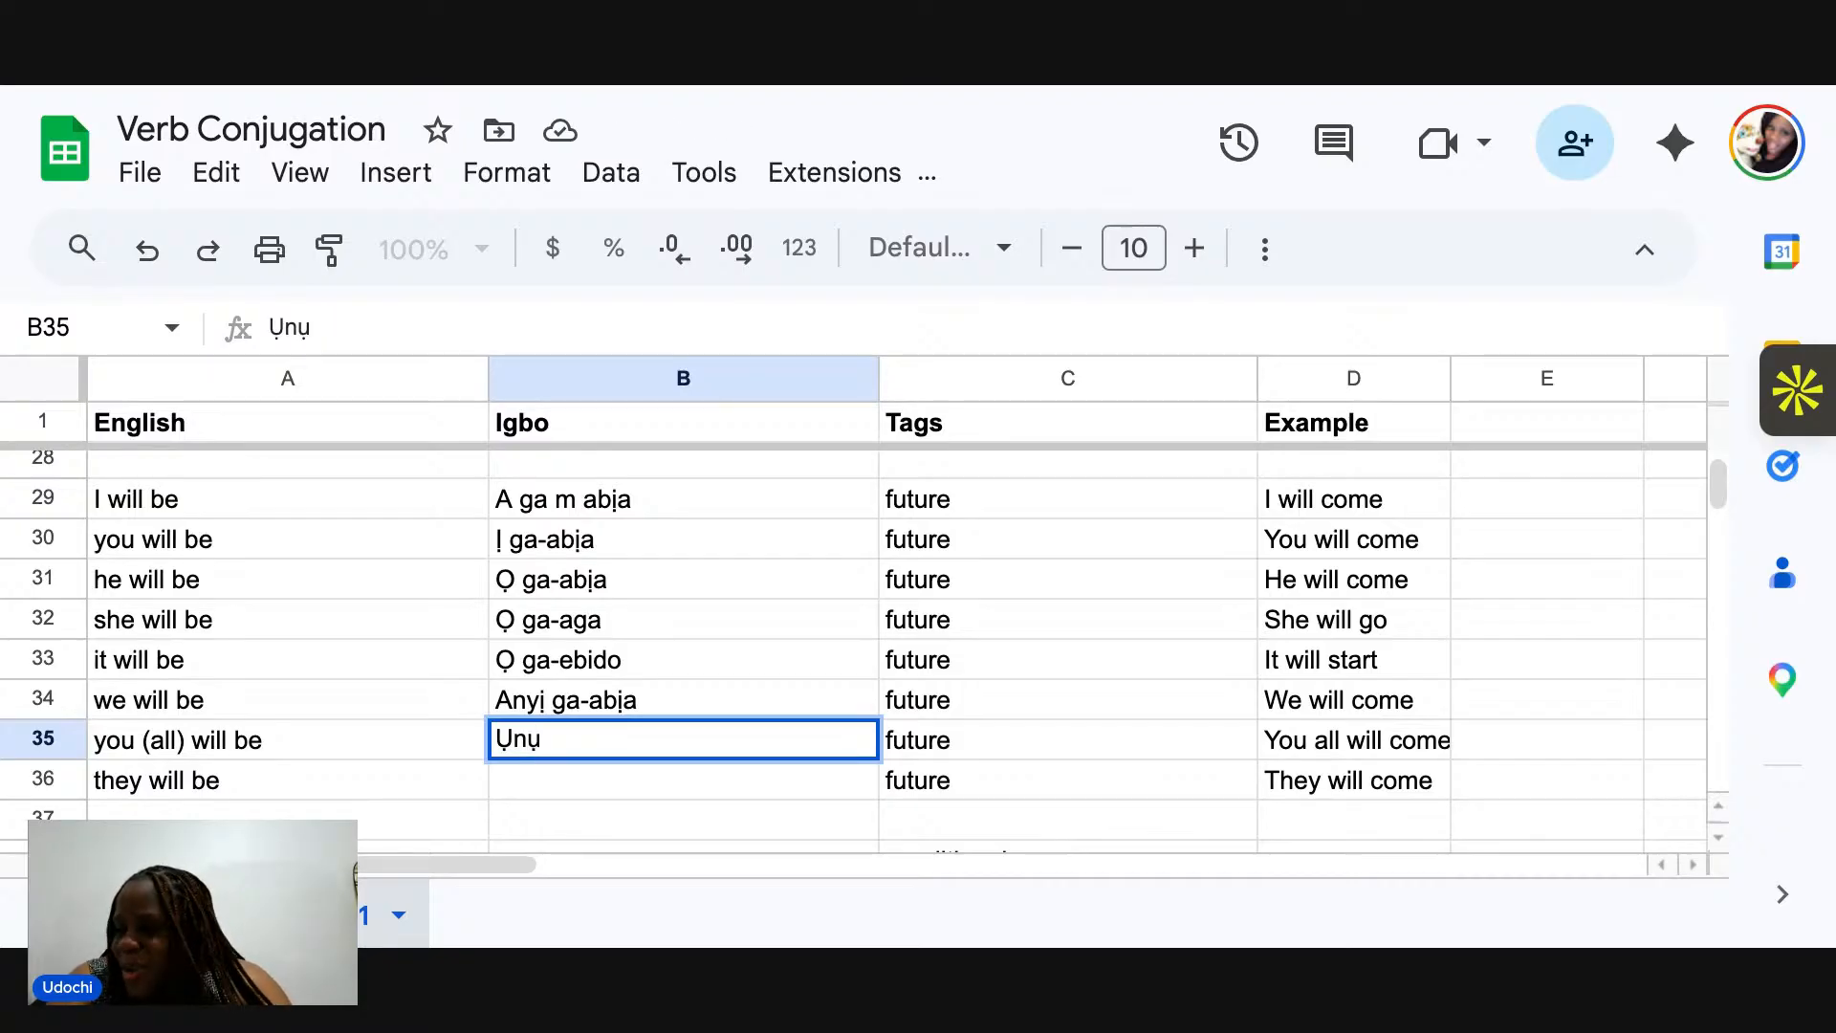
type(" ga-")
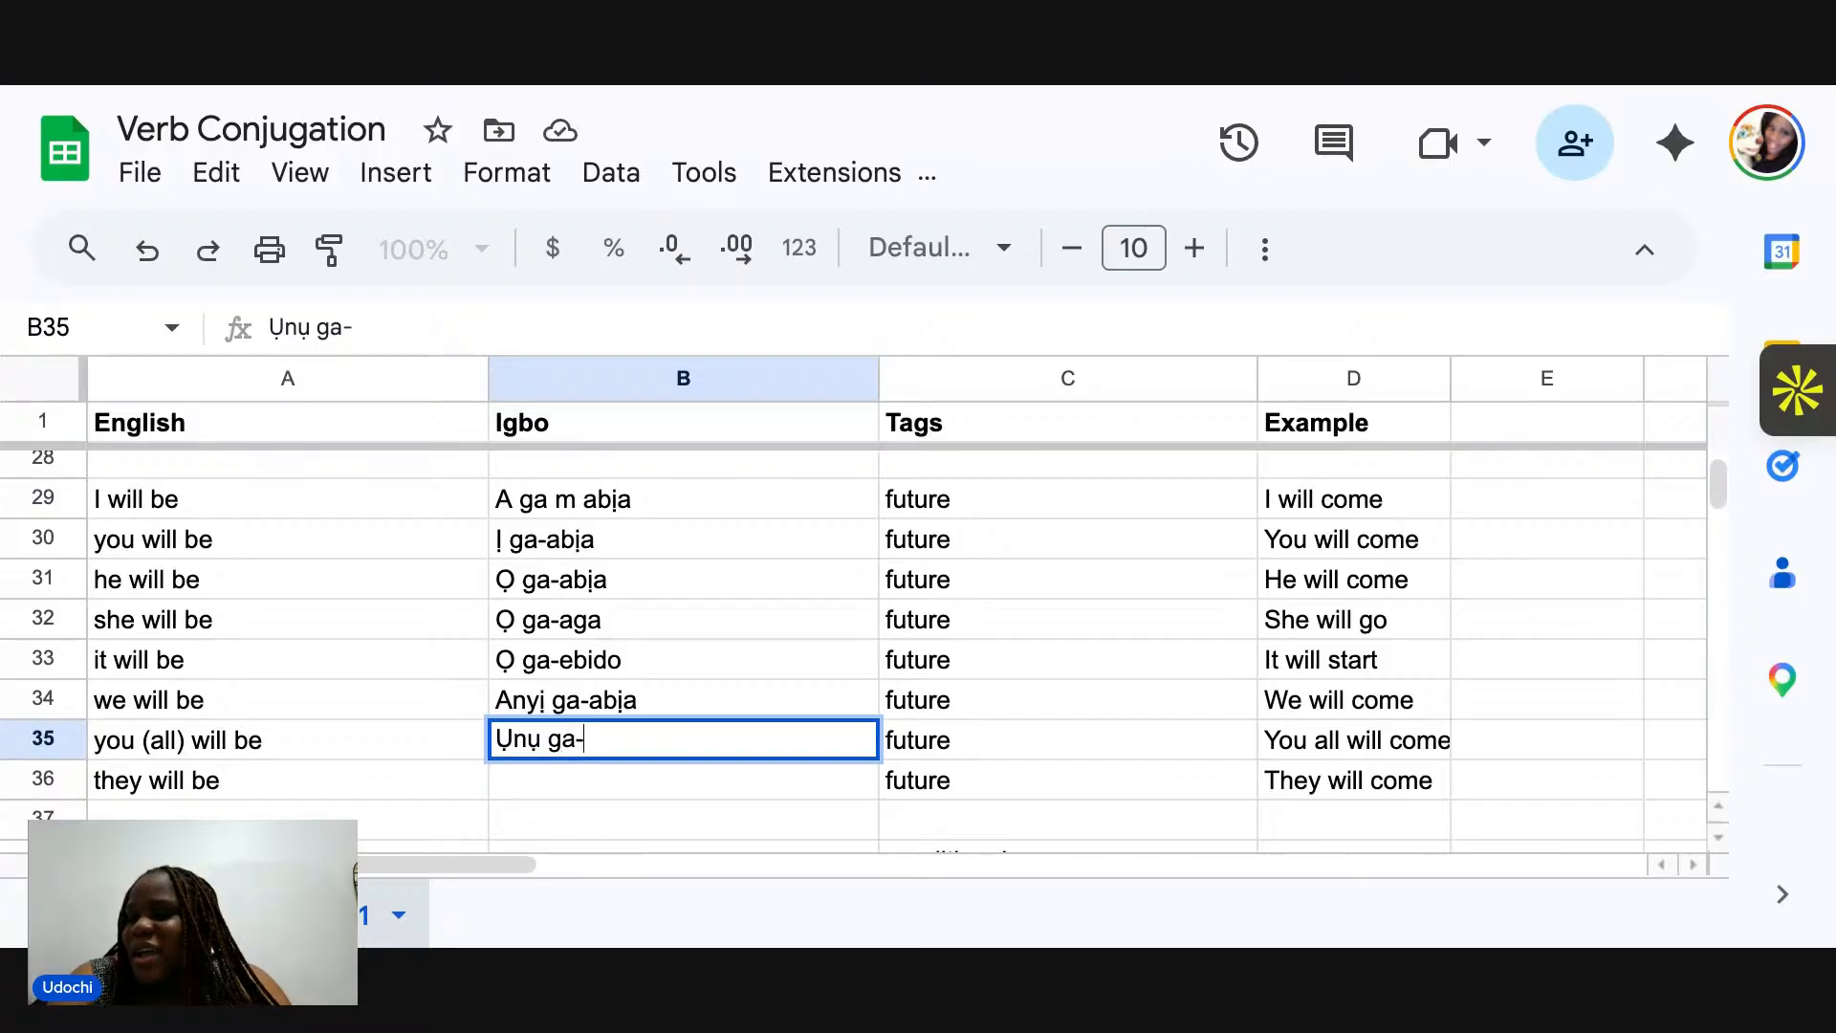
type("abịa")
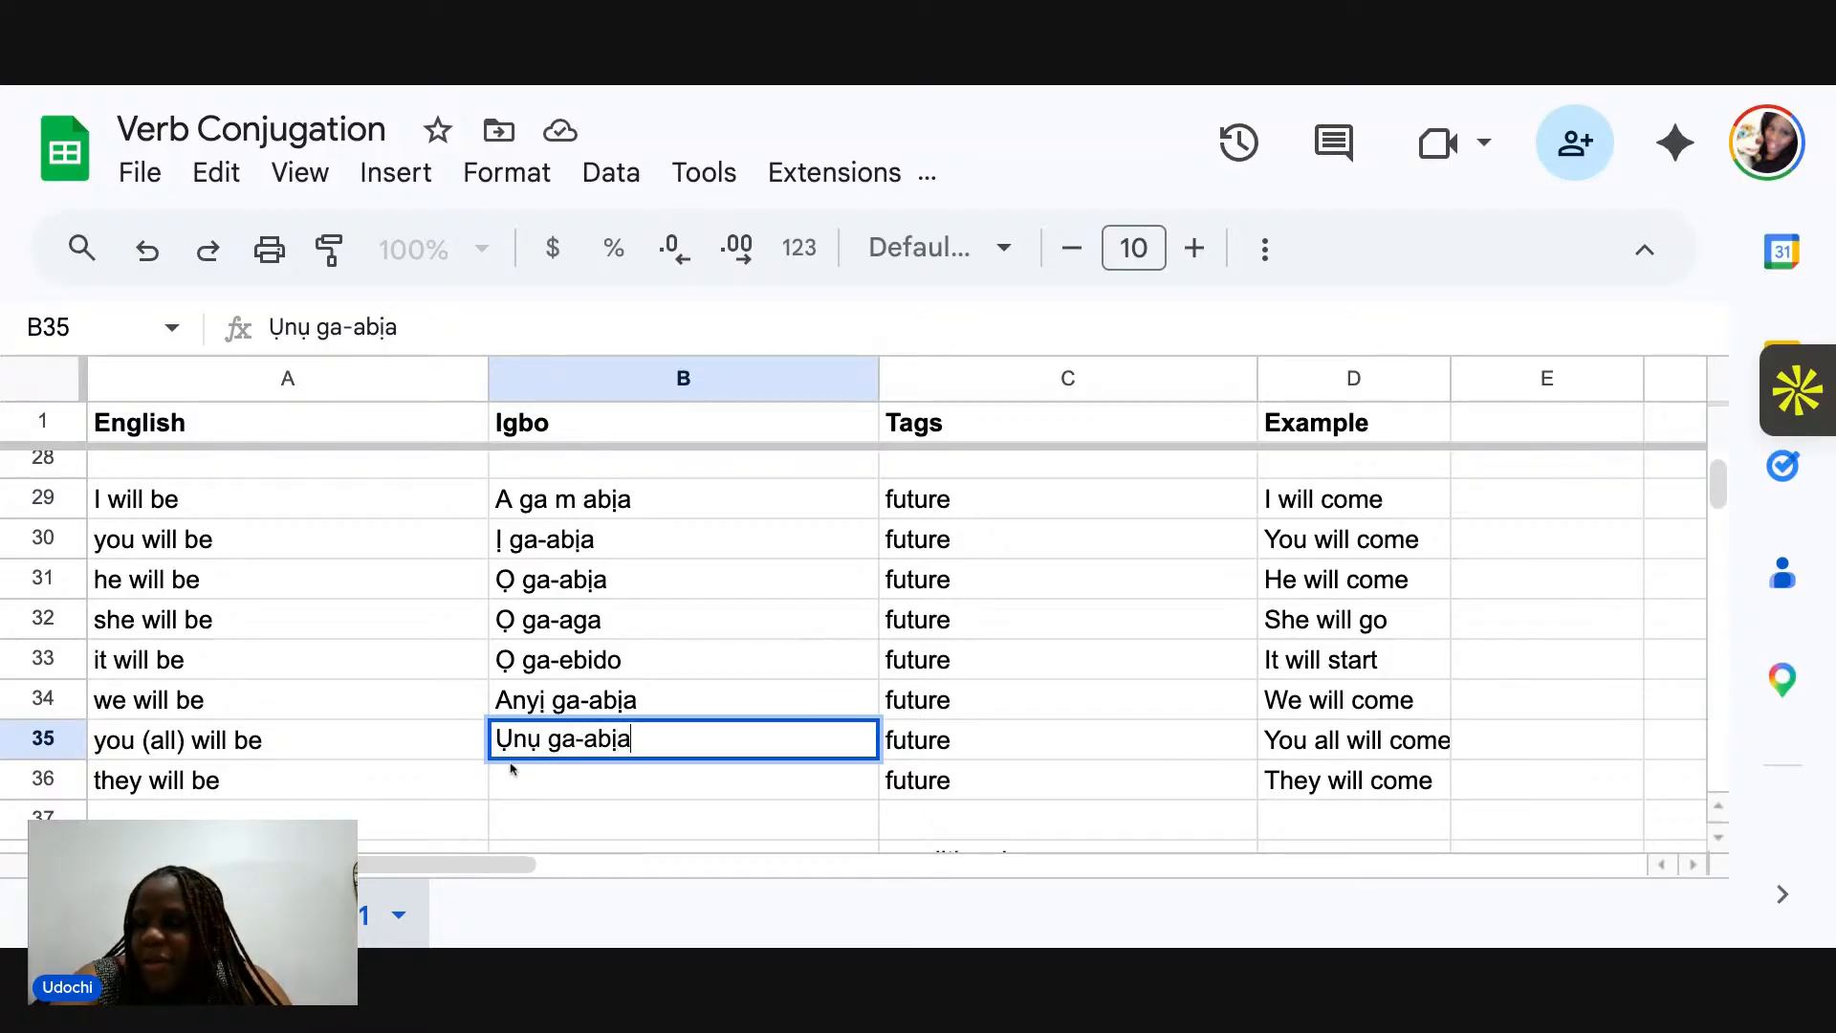
Enter the Igbo translation "Ha ga-abịa" for "they will be" in B36.
left_click(536, 788)
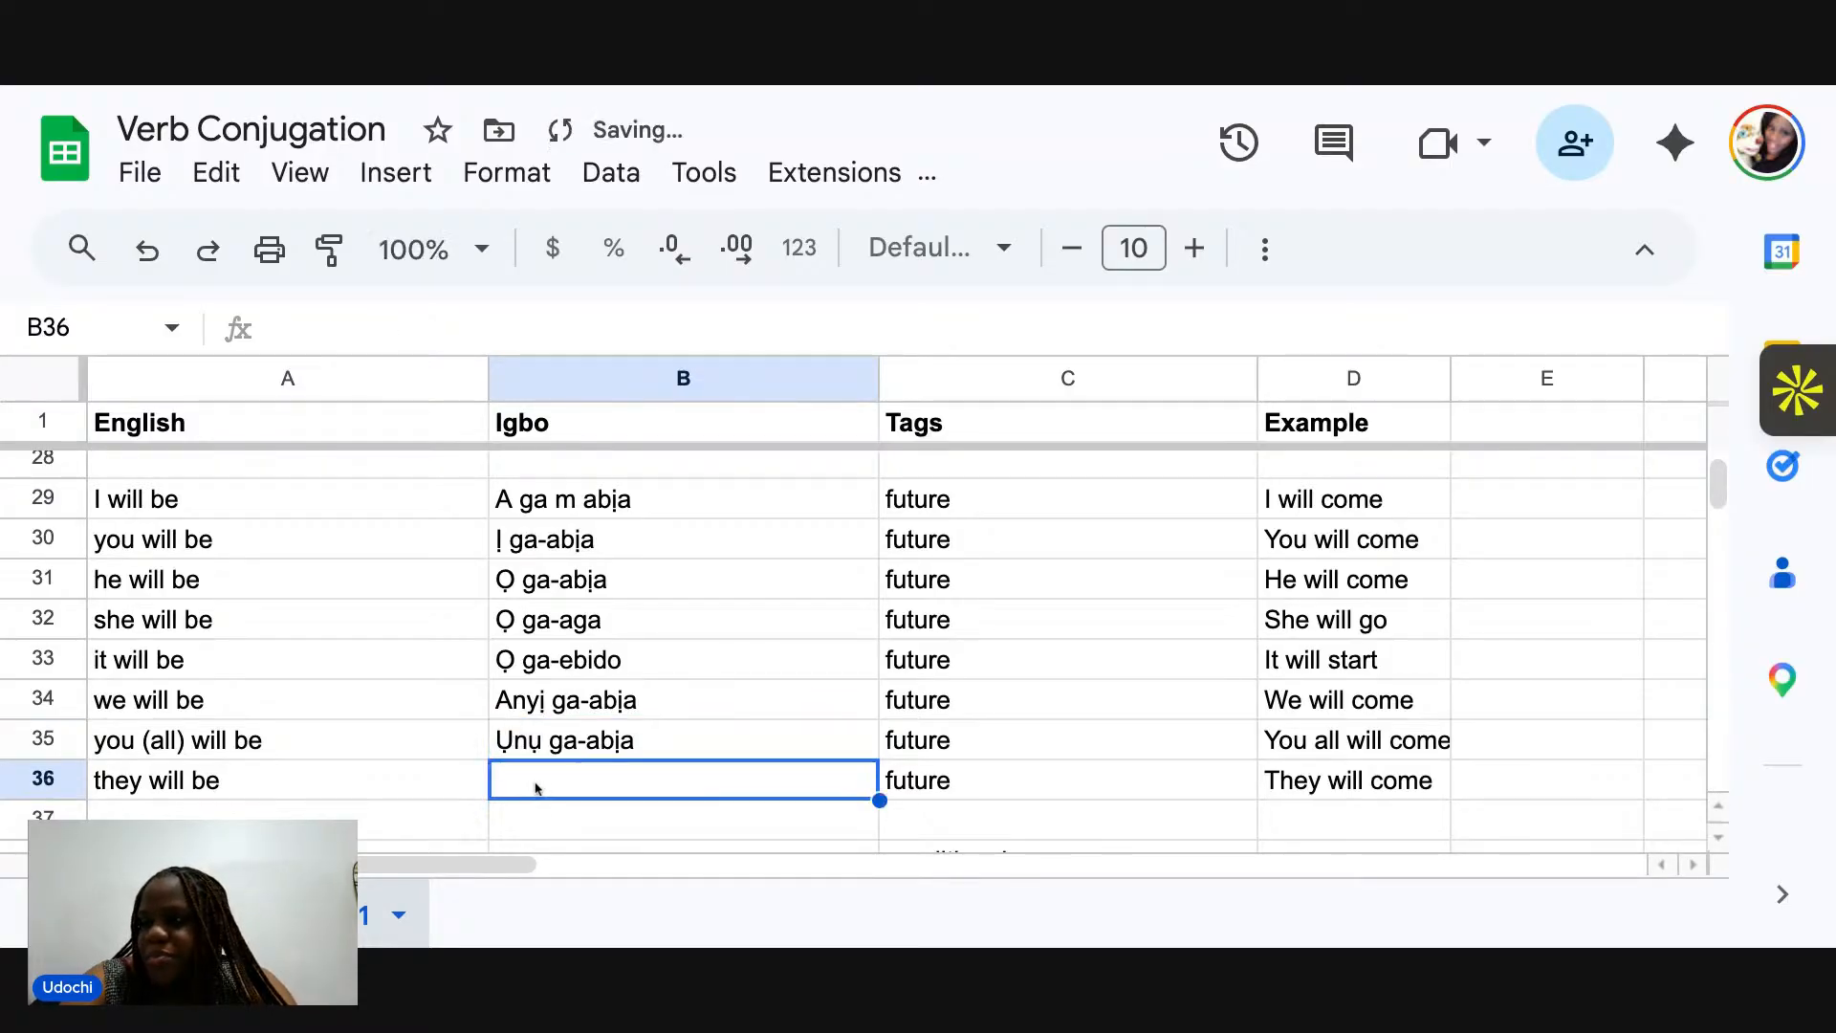
type("Ha ga-a")
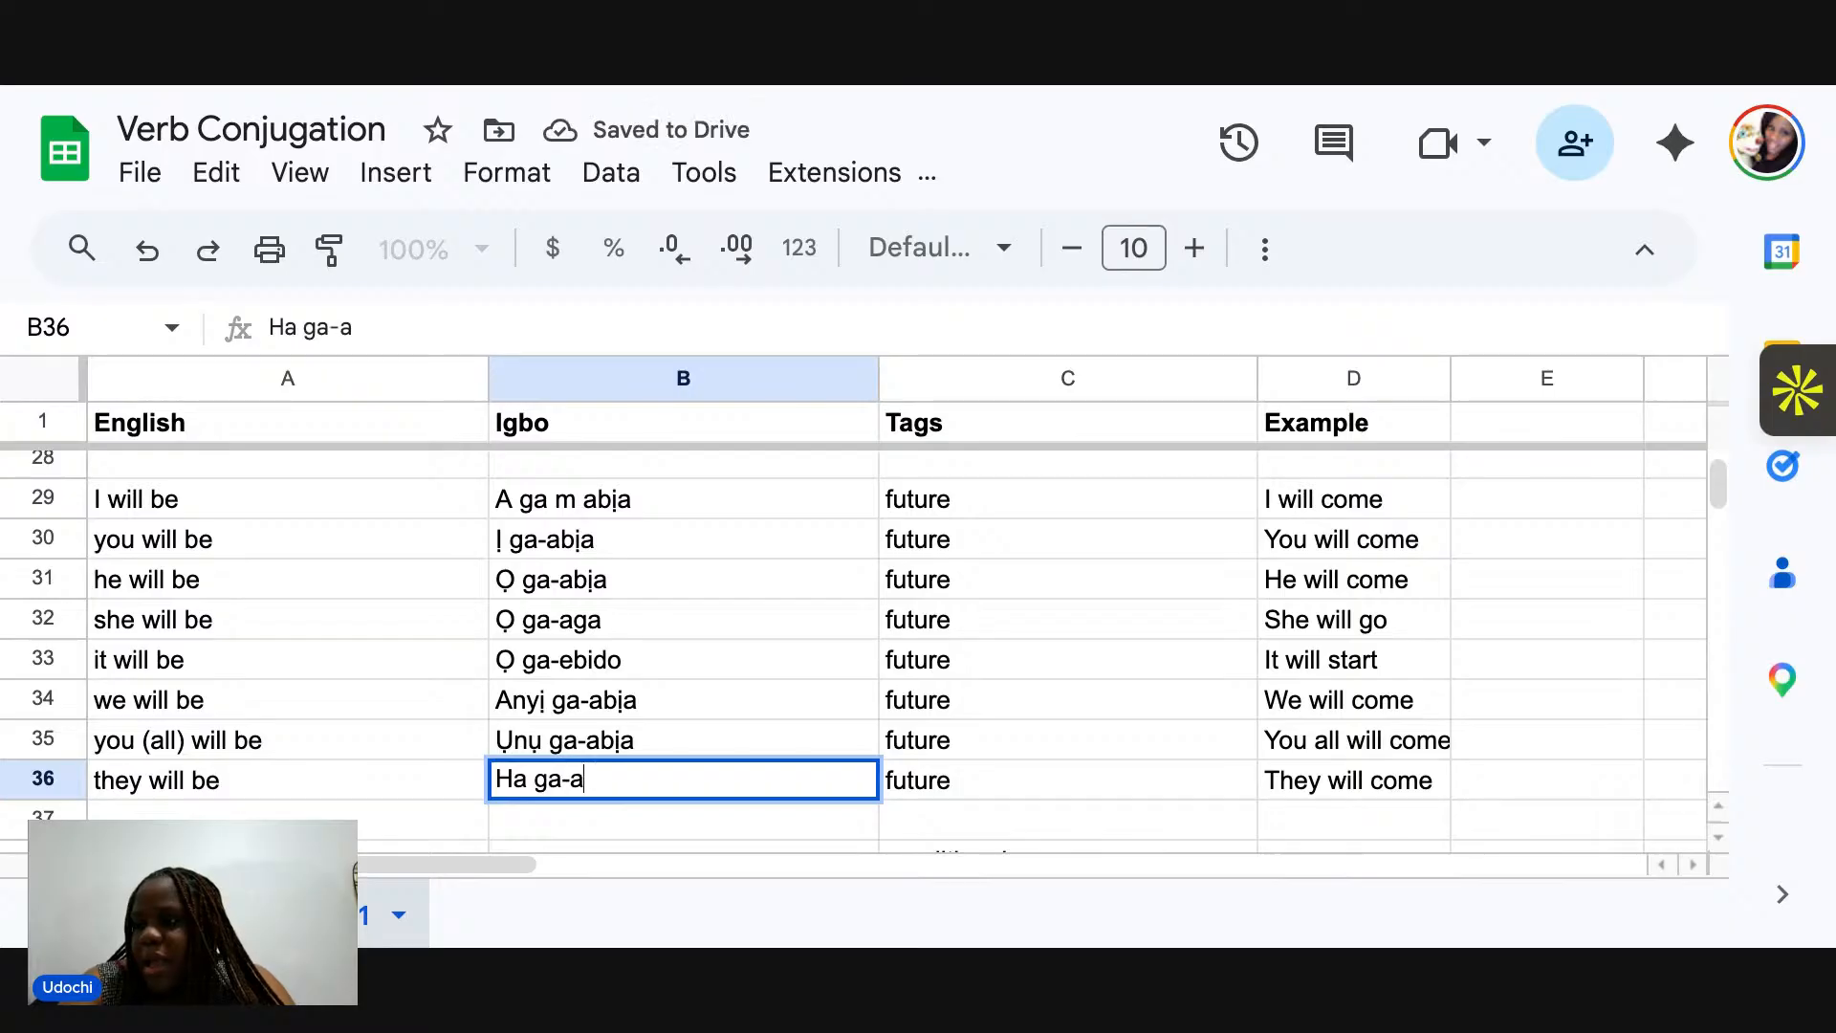
type("bịa")
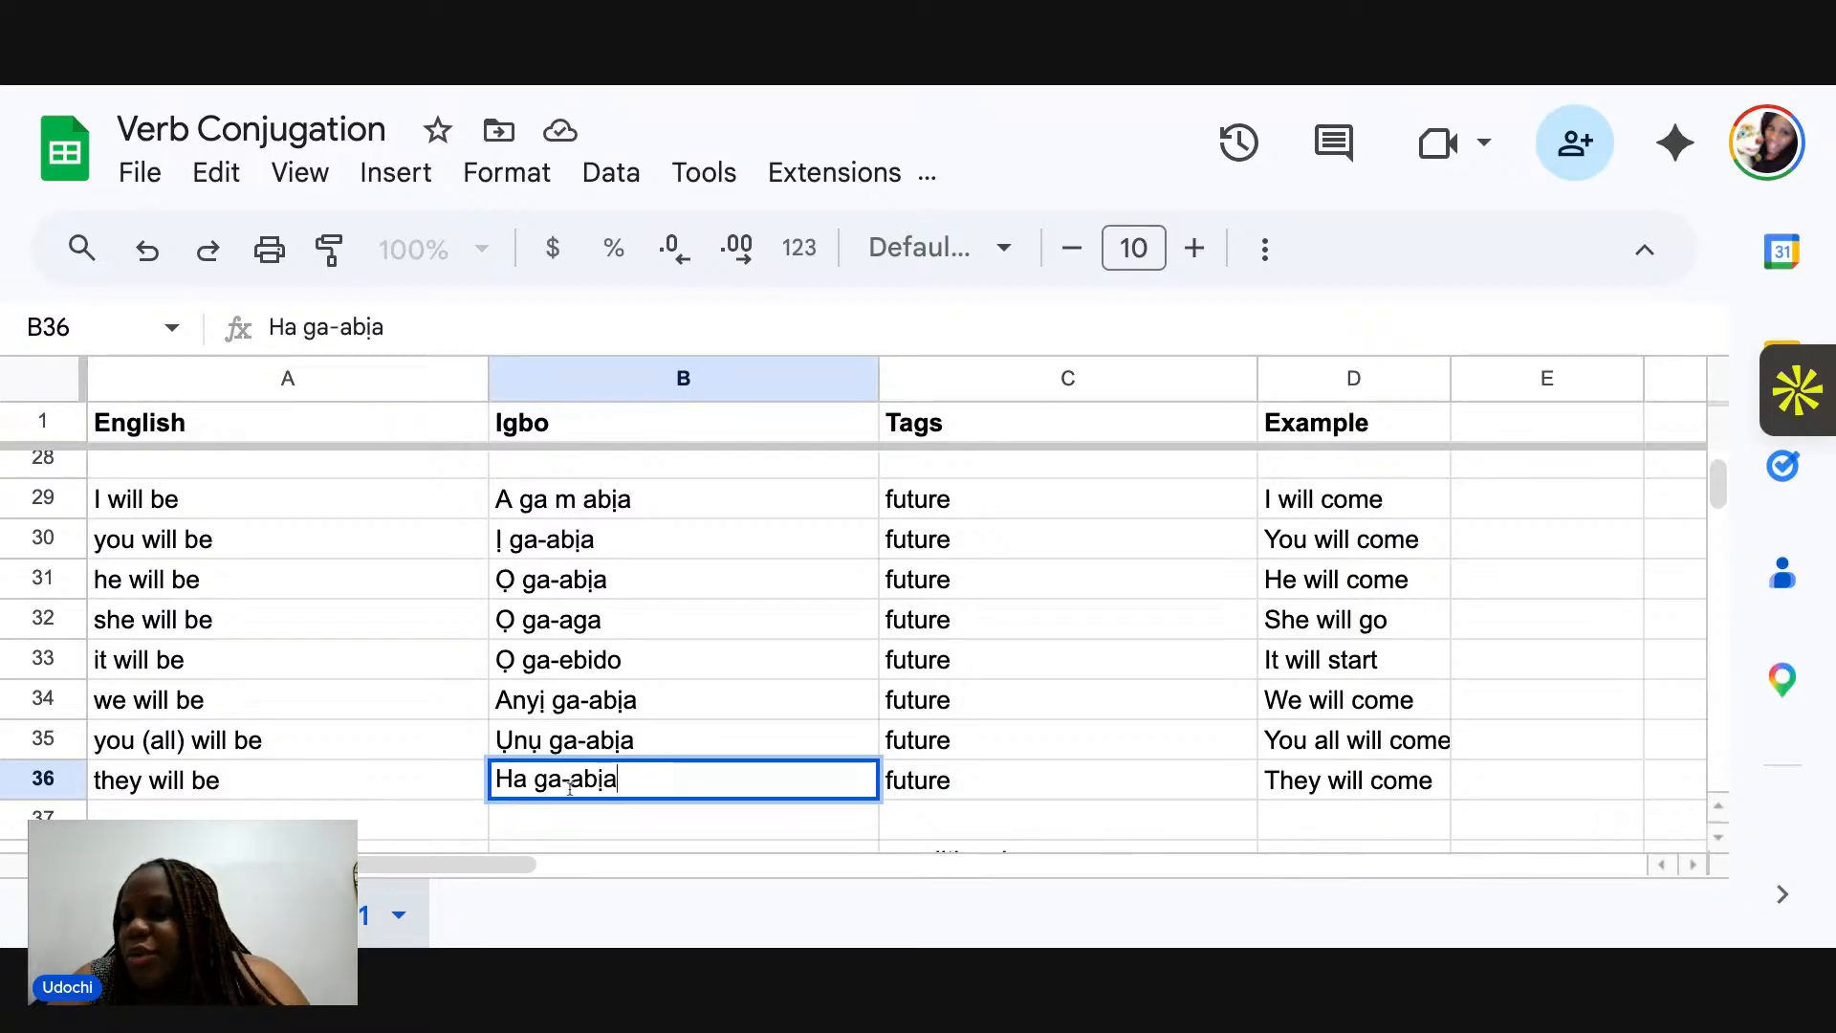
left_click(697, 823)
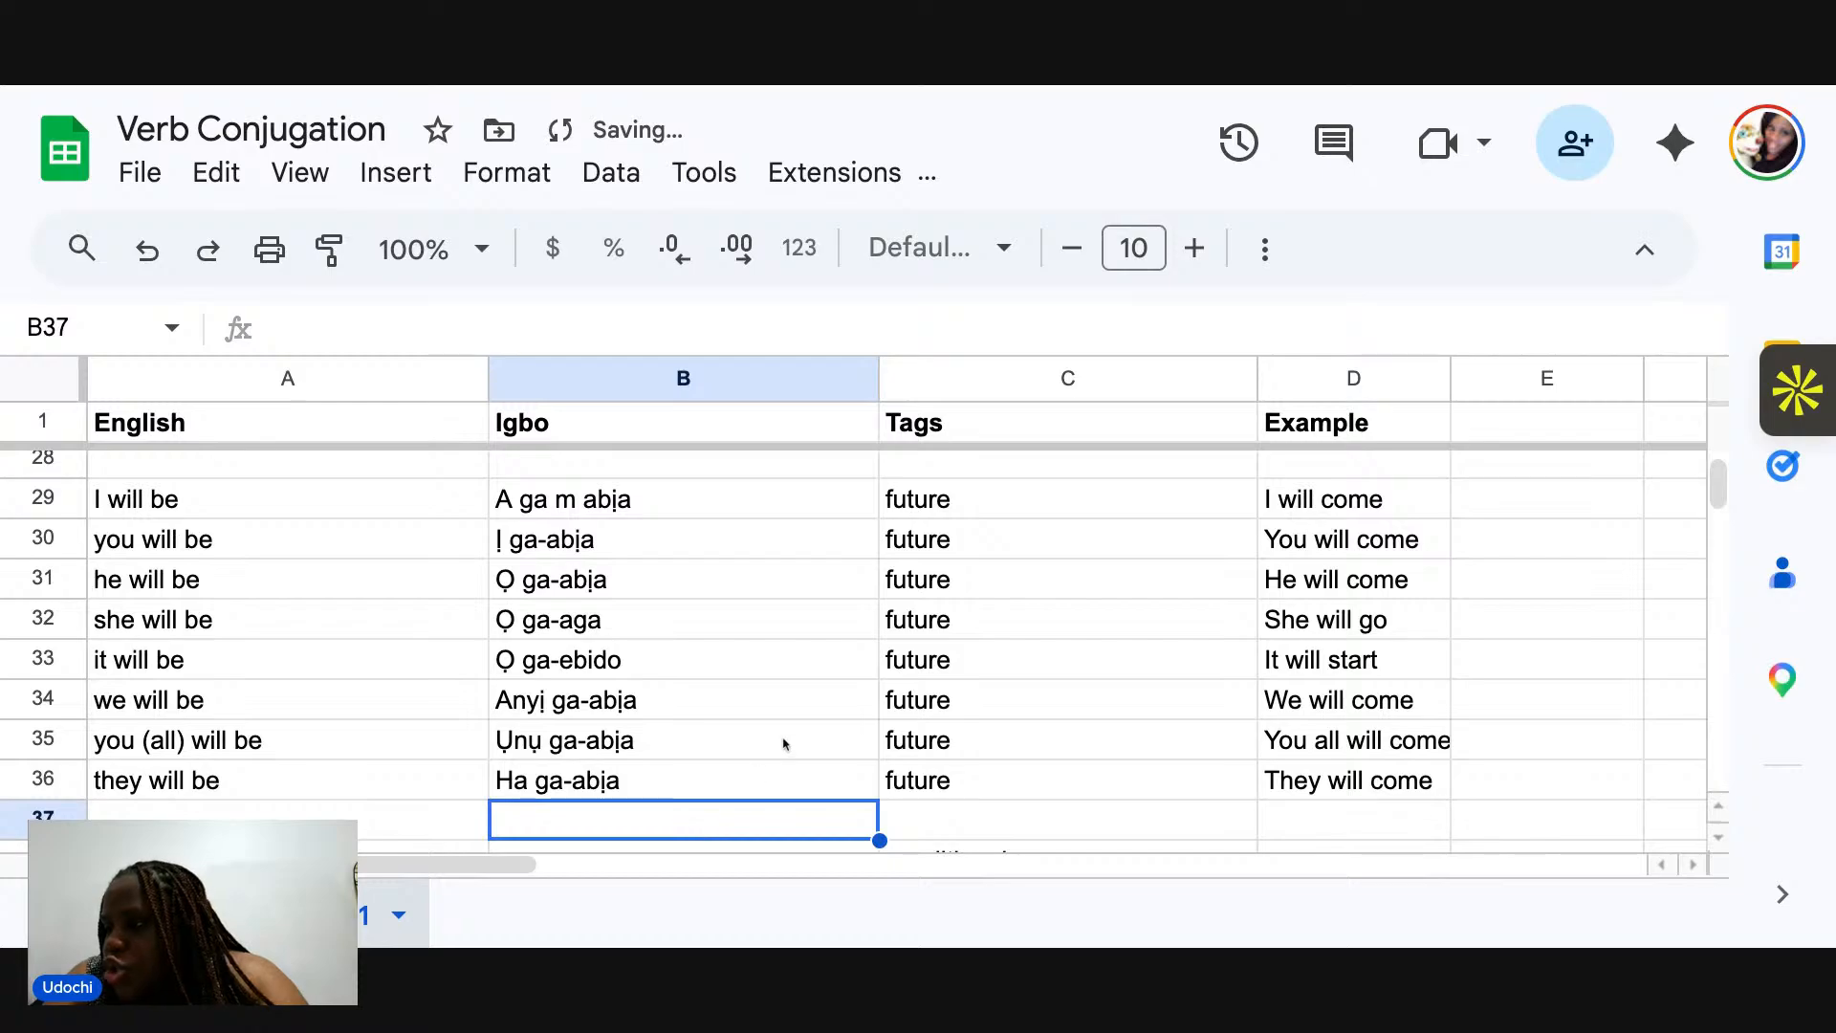
Enter the example sentence "I would come, if the event starts on time" for "I would be" in D38.
scroll(784, 743, "down", 2)
scroll(784, 744, "up", 3)
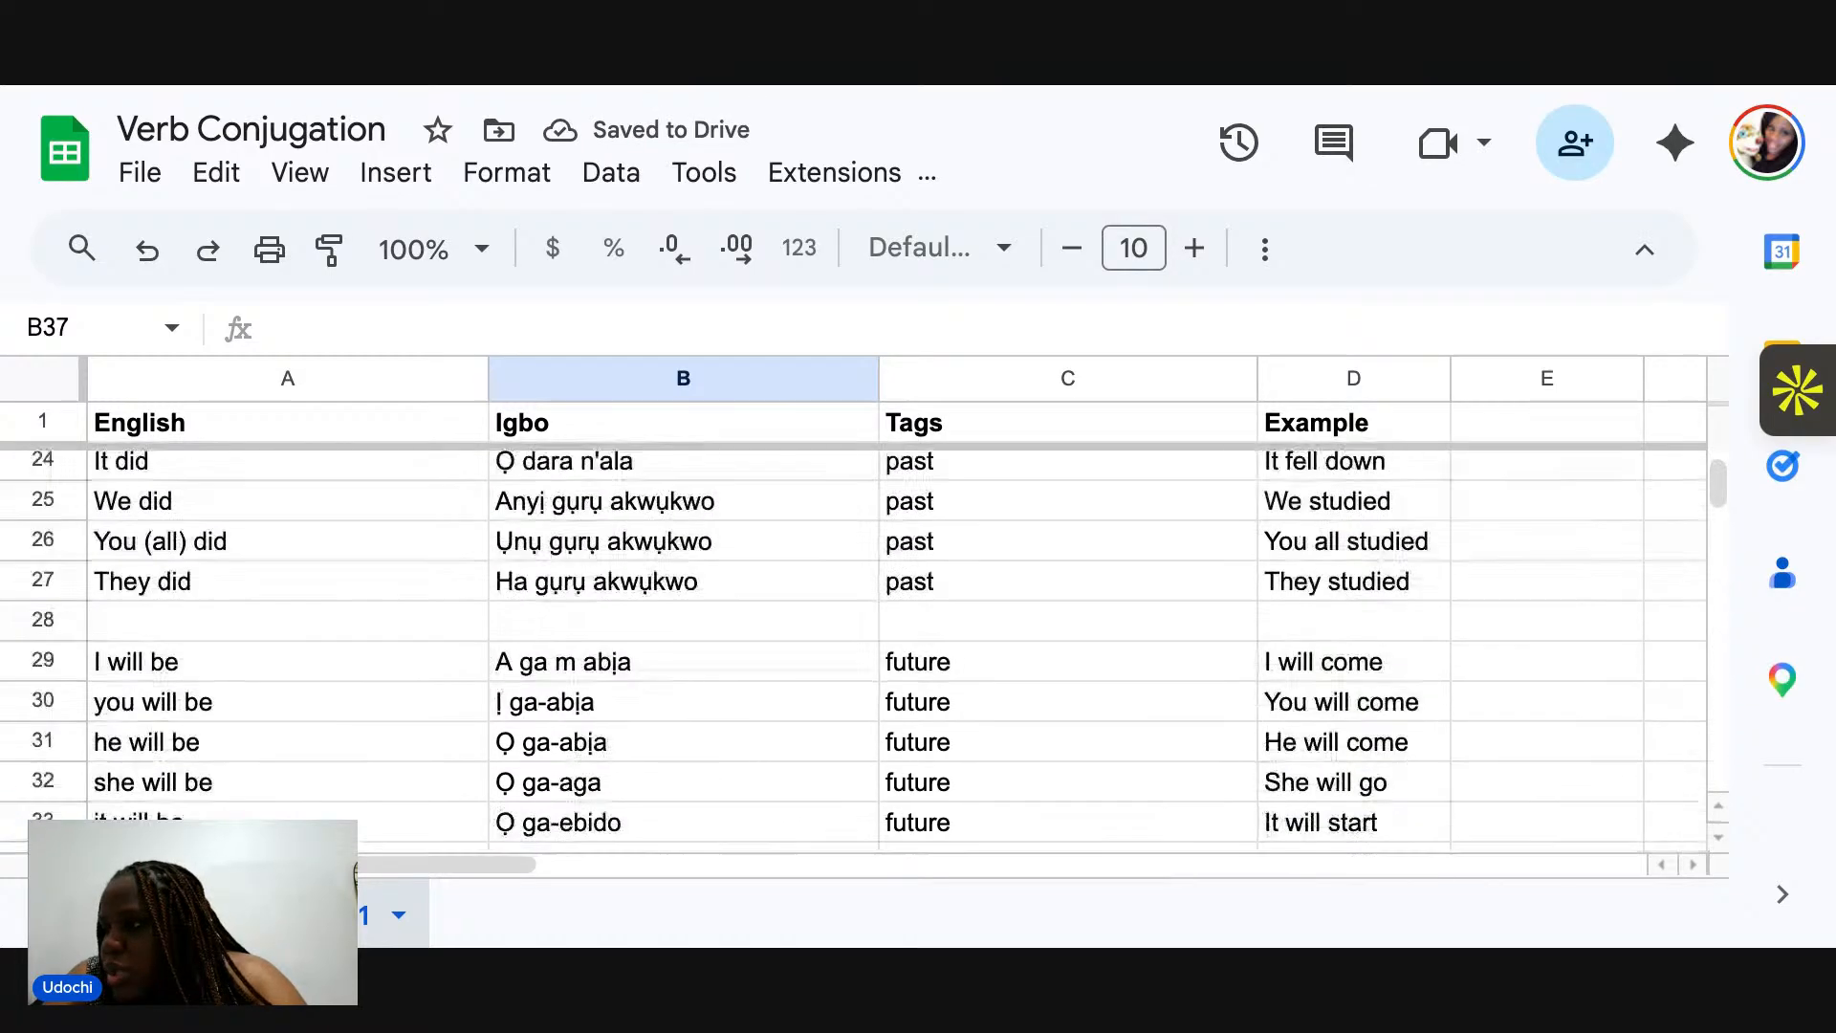
scroll(860, 650, "up", 10)
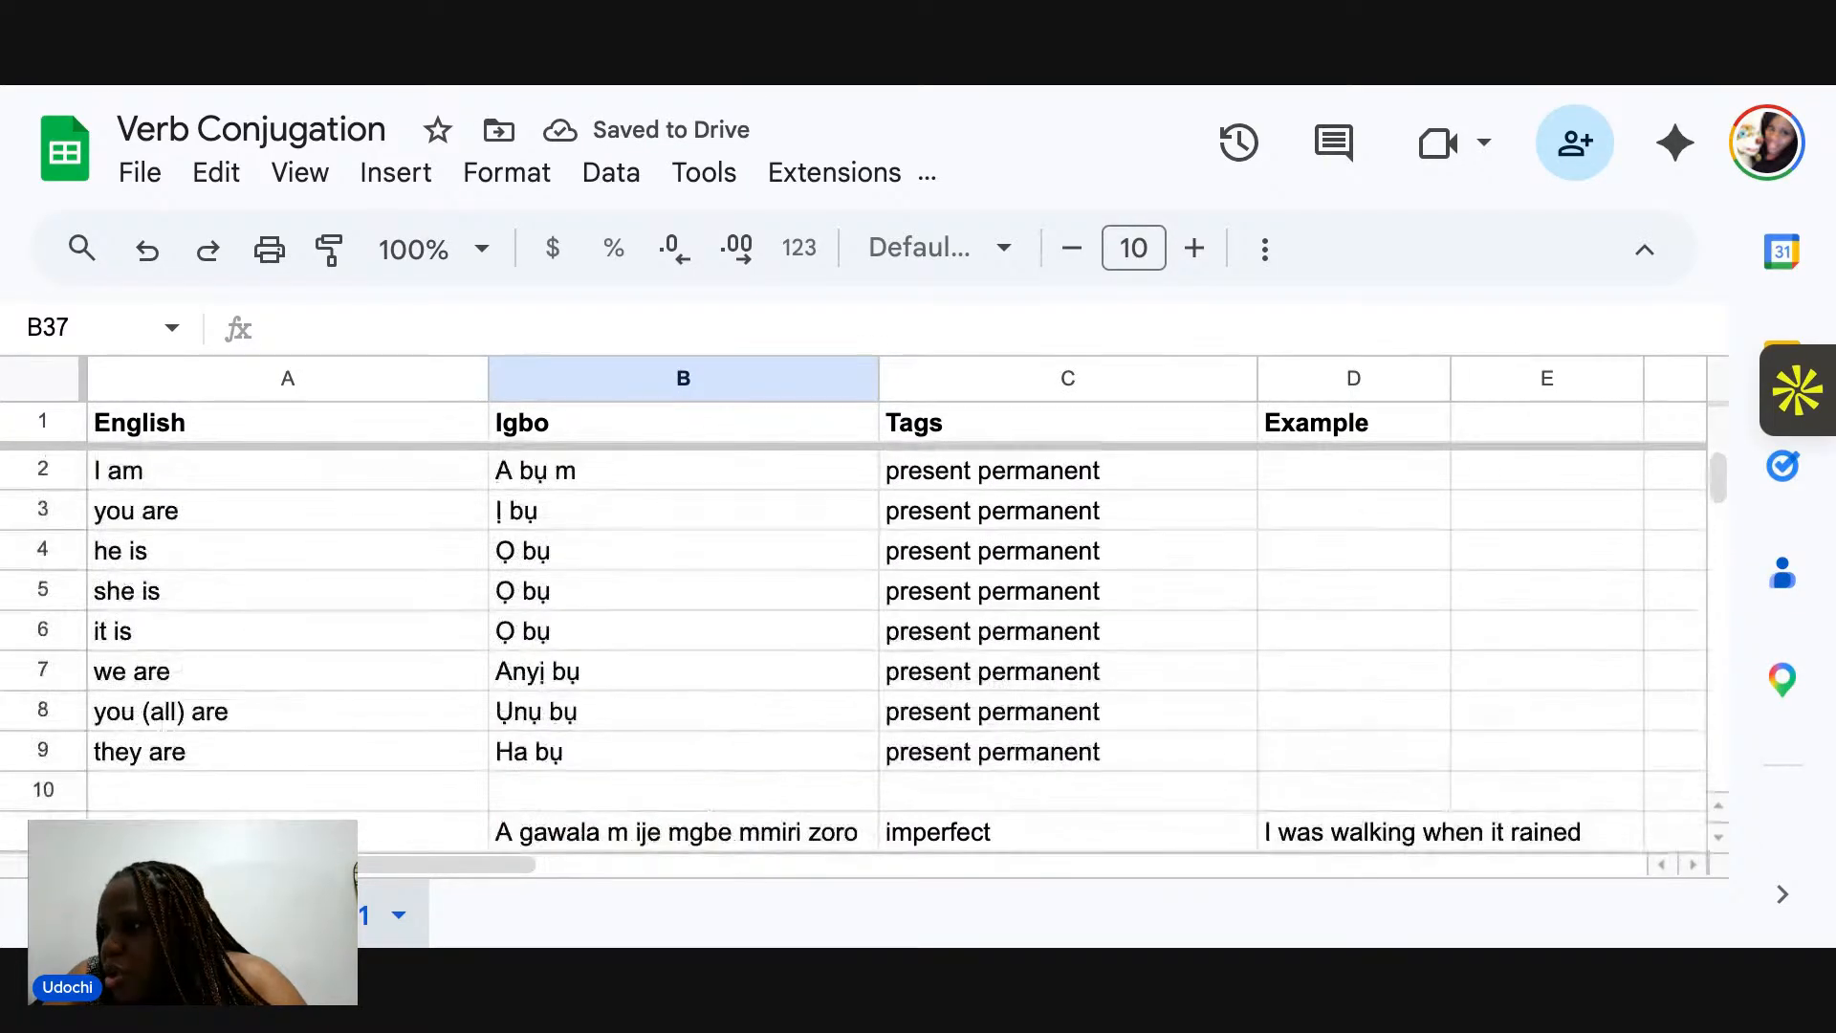
scroll(861, 650, "down", 9)
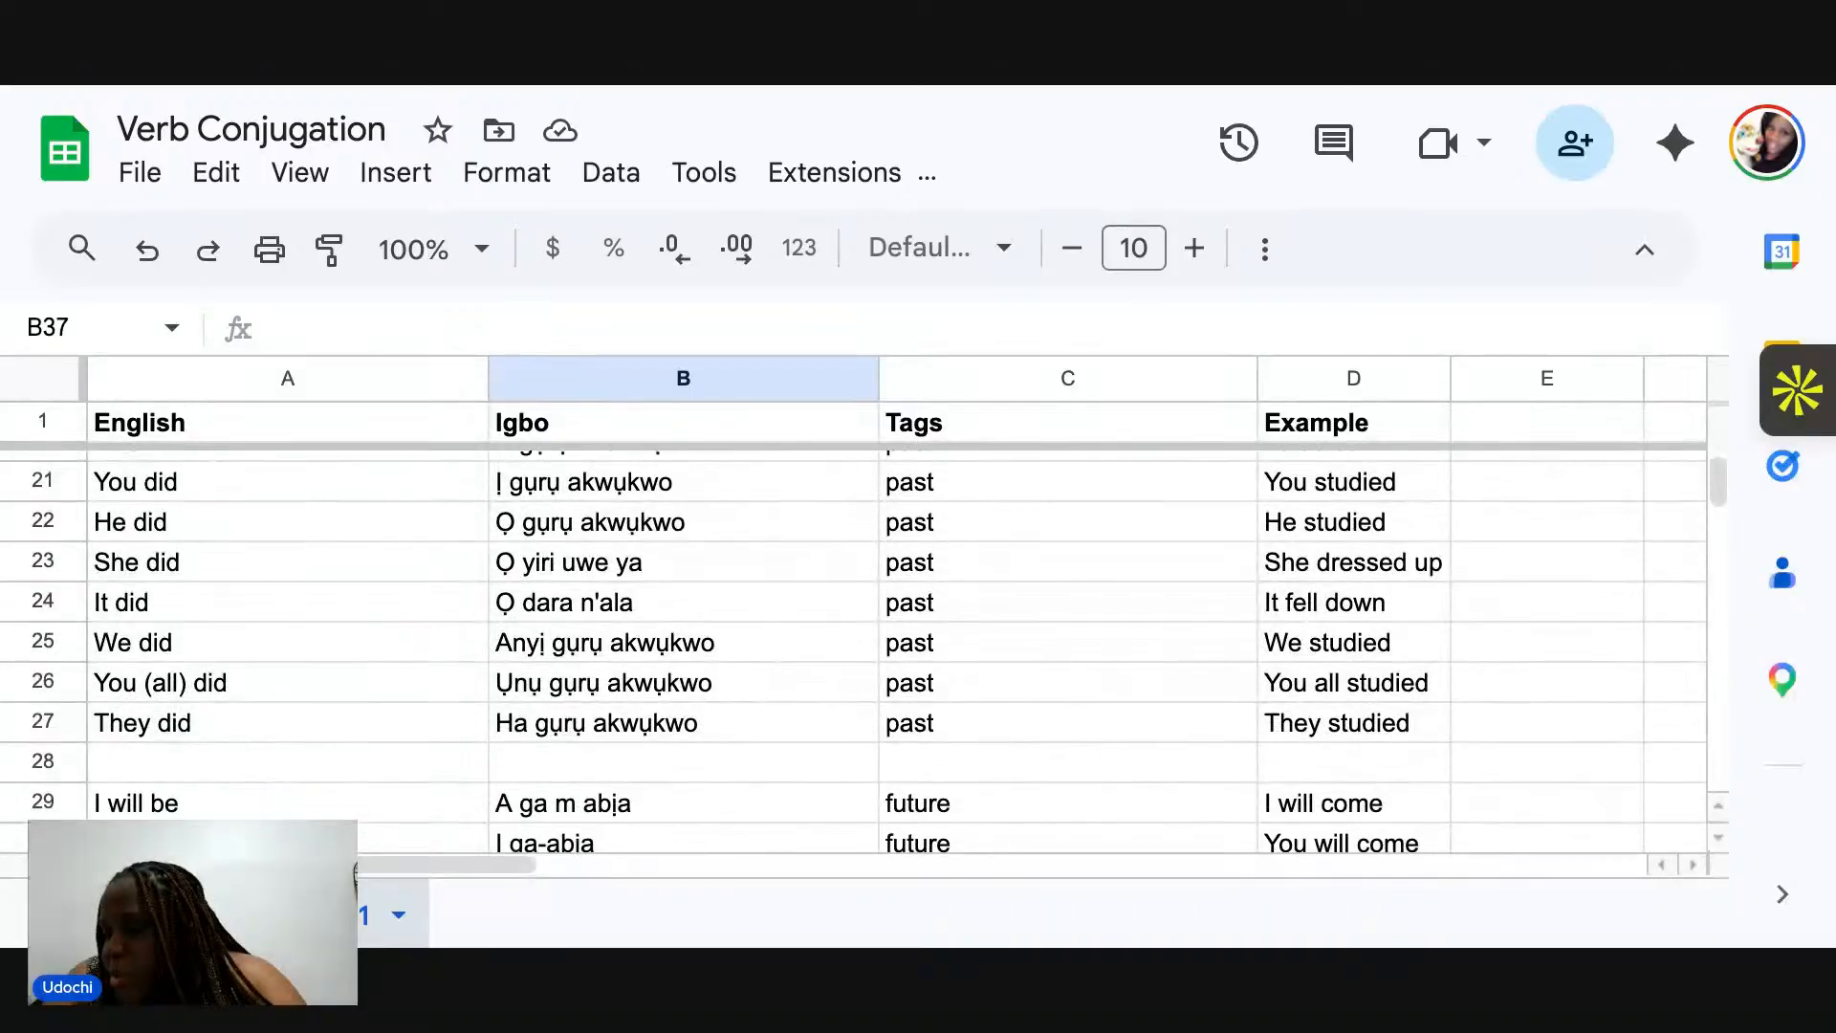
scroll(860, 651, "down", 8)
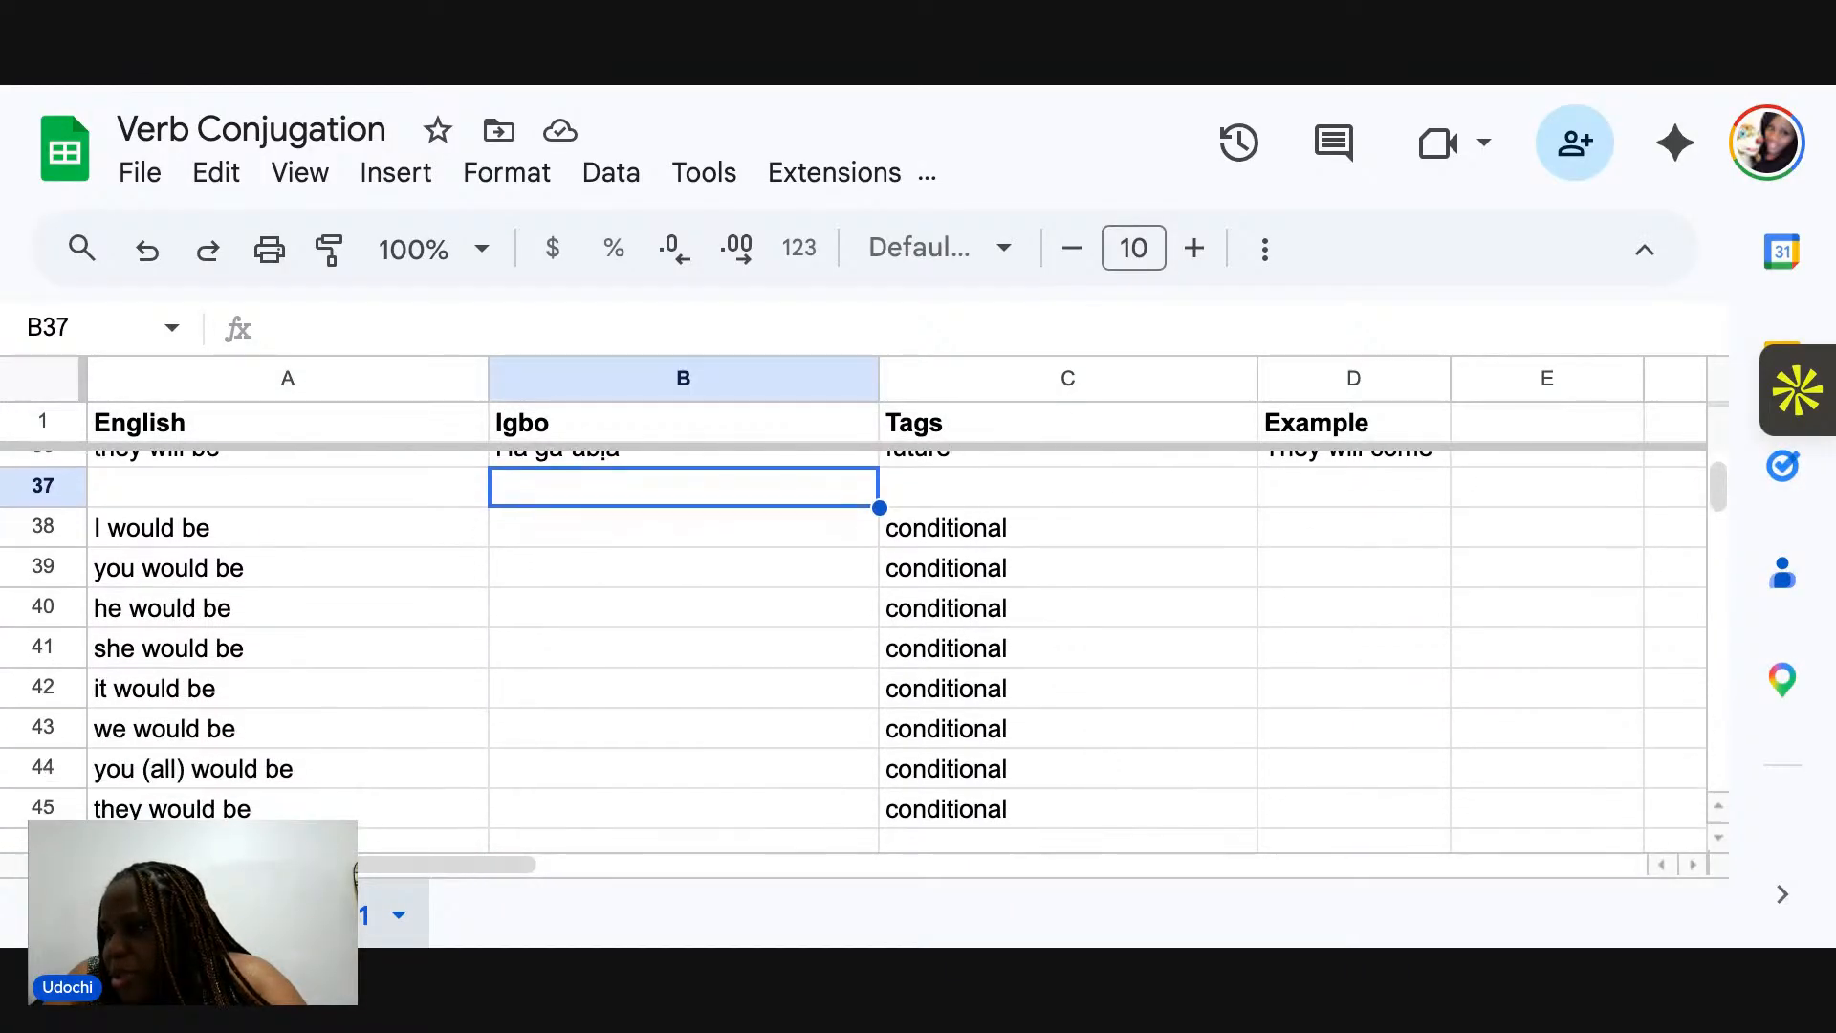
scroll(860, 650, "down", 1)
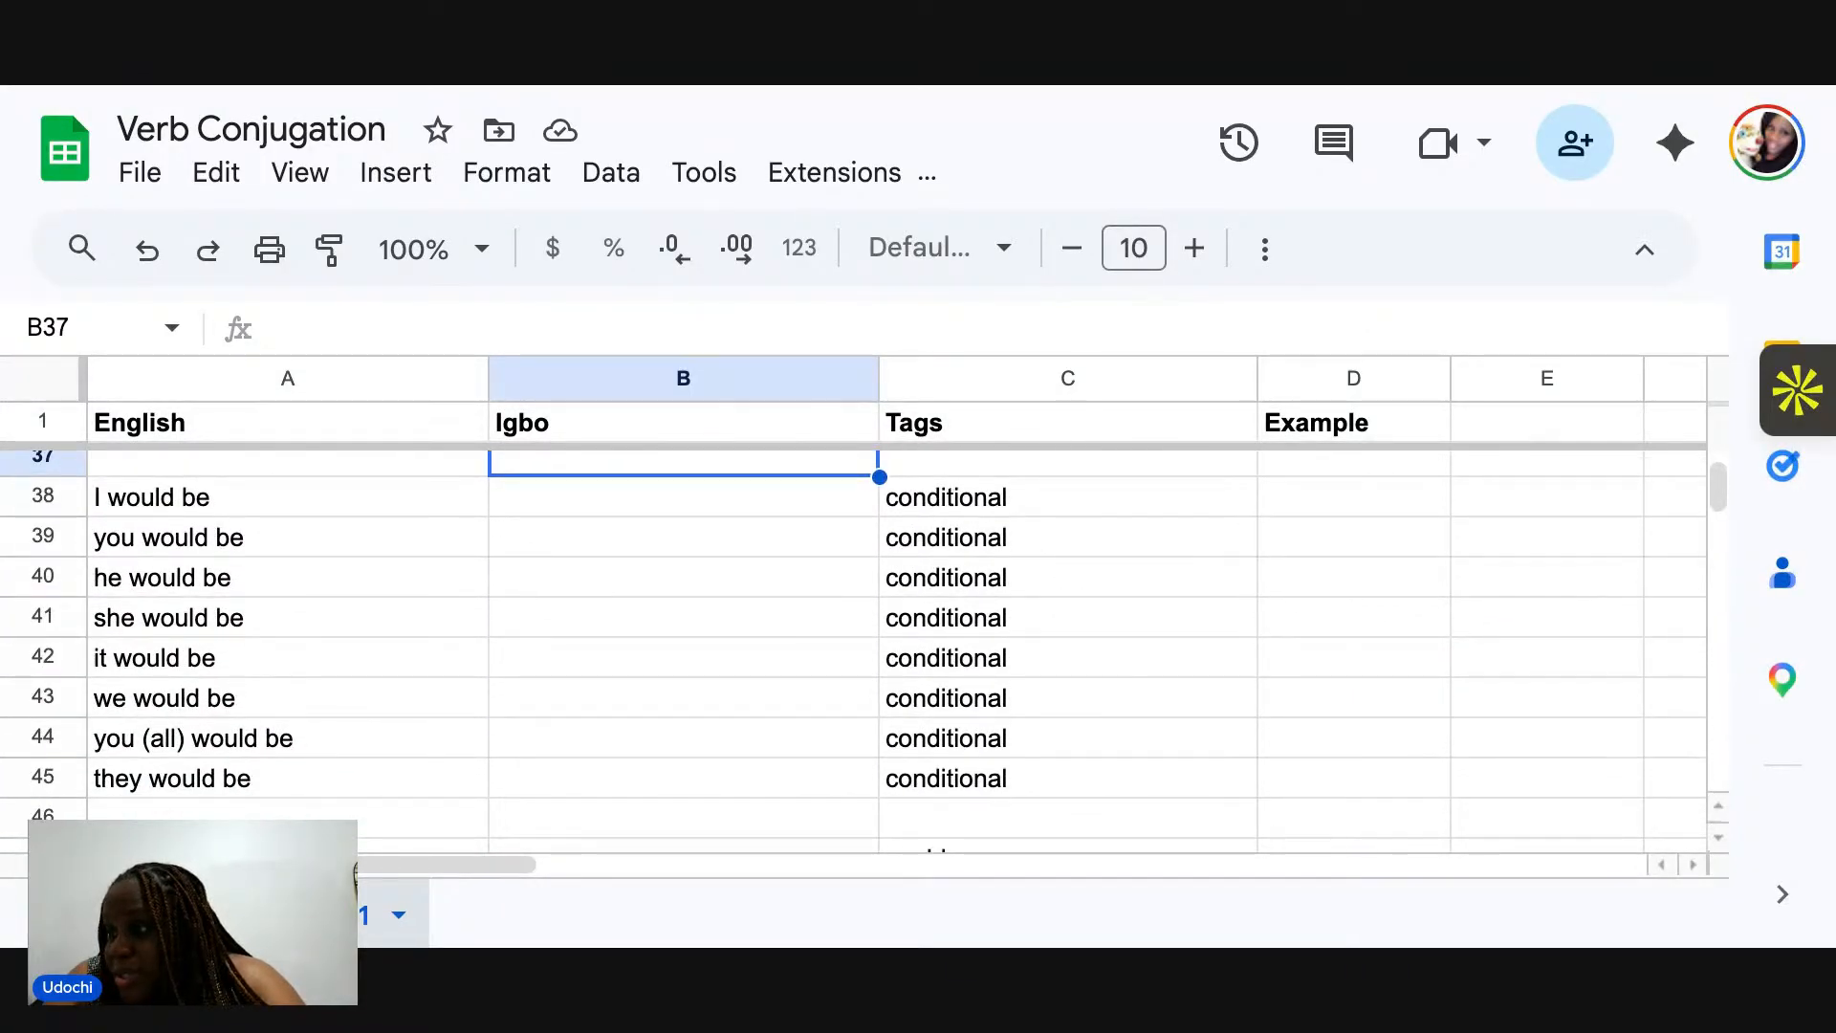
left_click(733, 497)
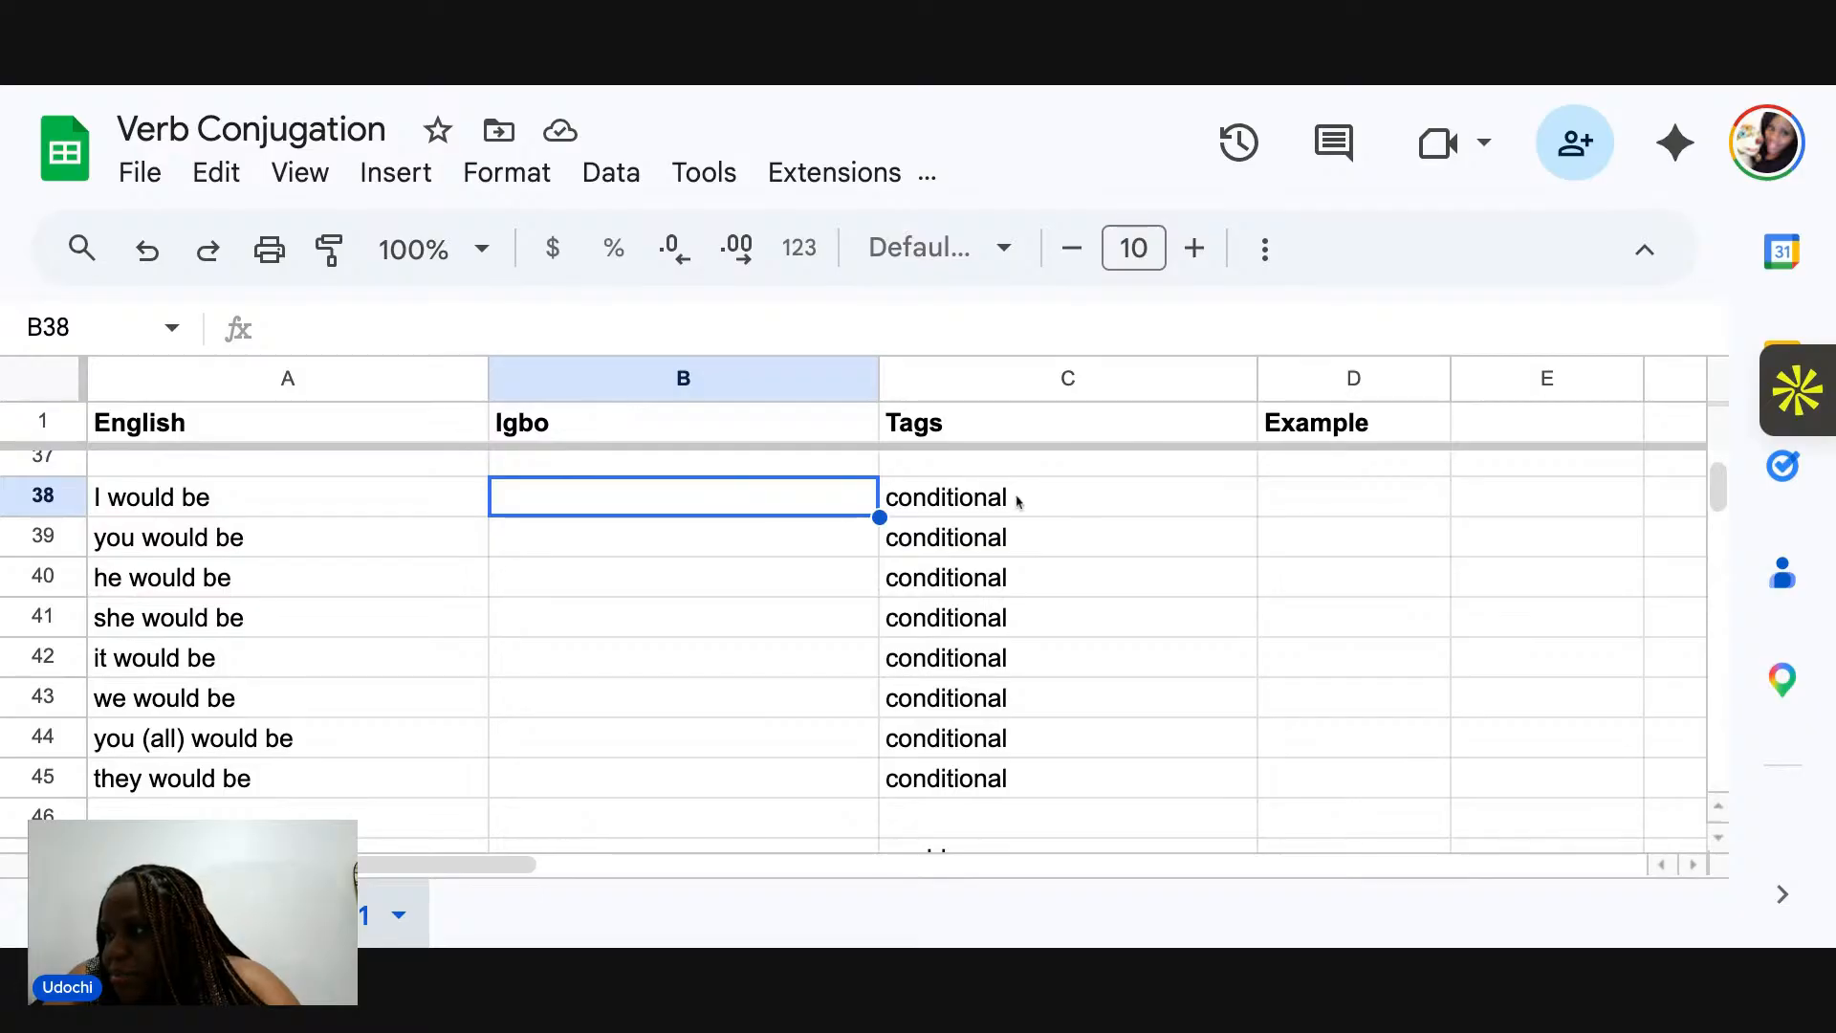
left_click(1302, 507)
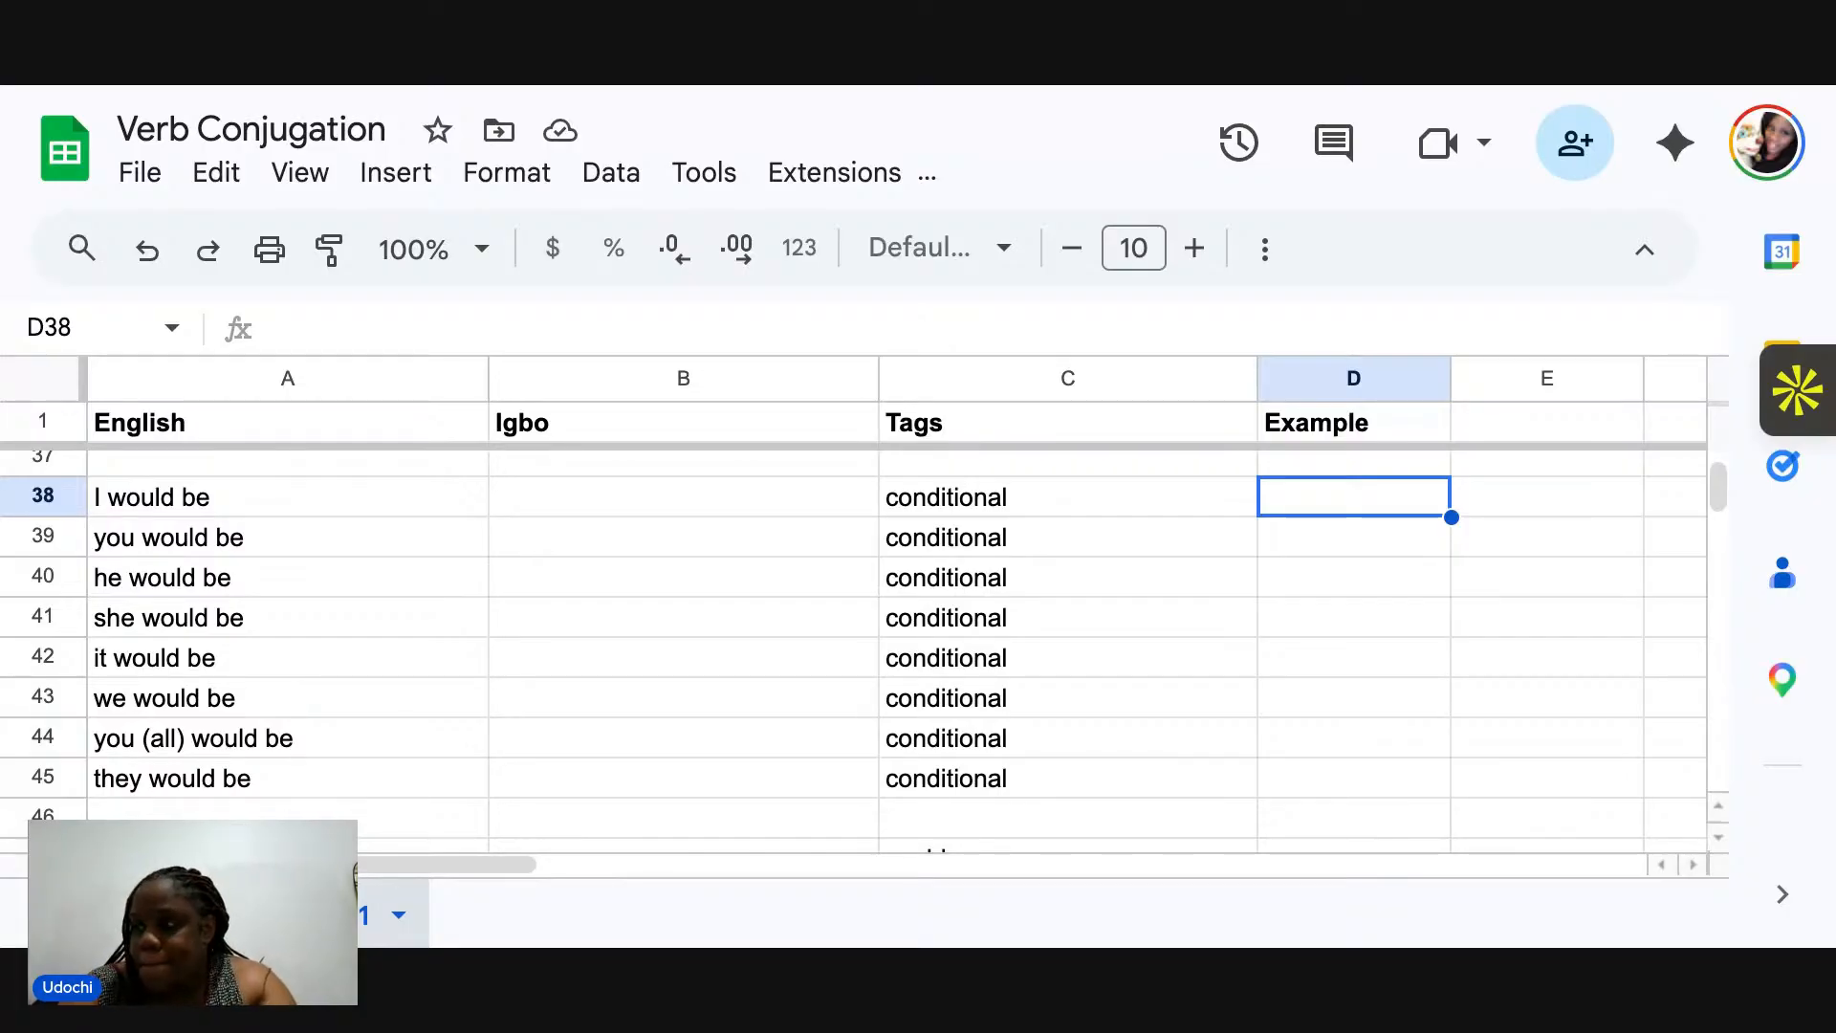
type("I would come")
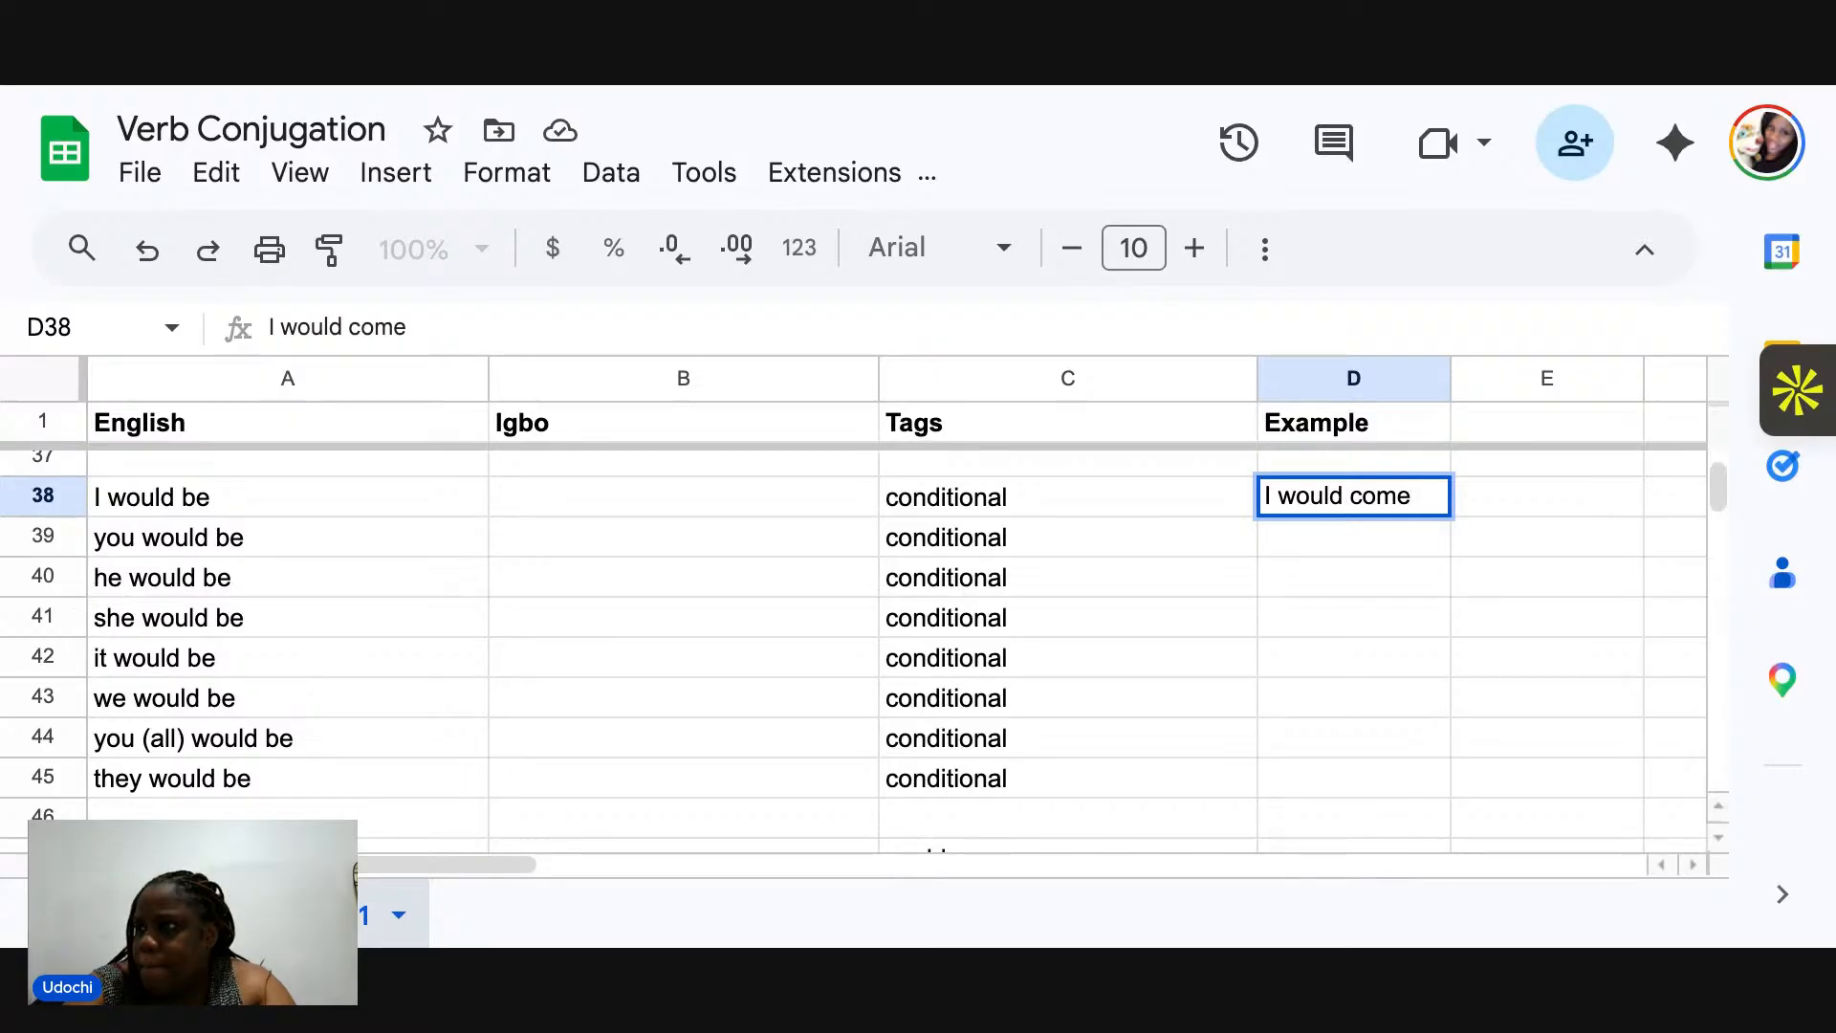
type("if the pat")
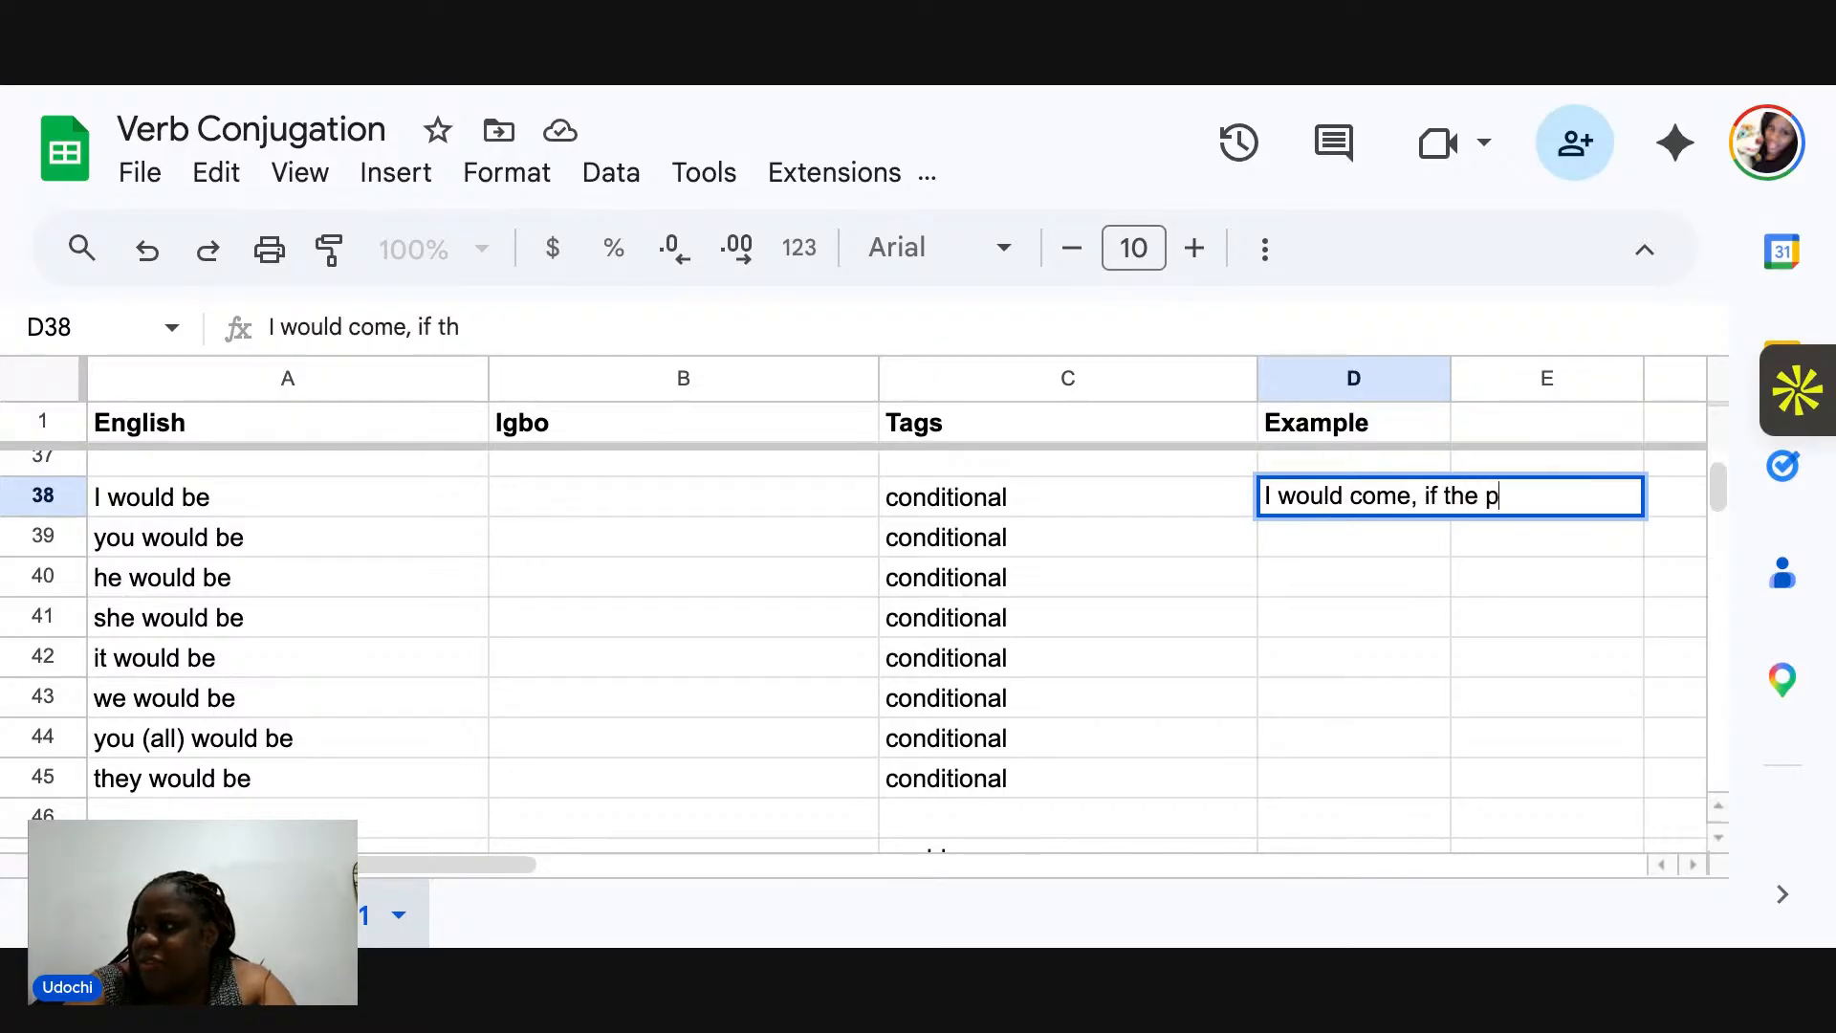
key("BackSpace")
key("BackSpace")
key("BackSpace")
type("event s")
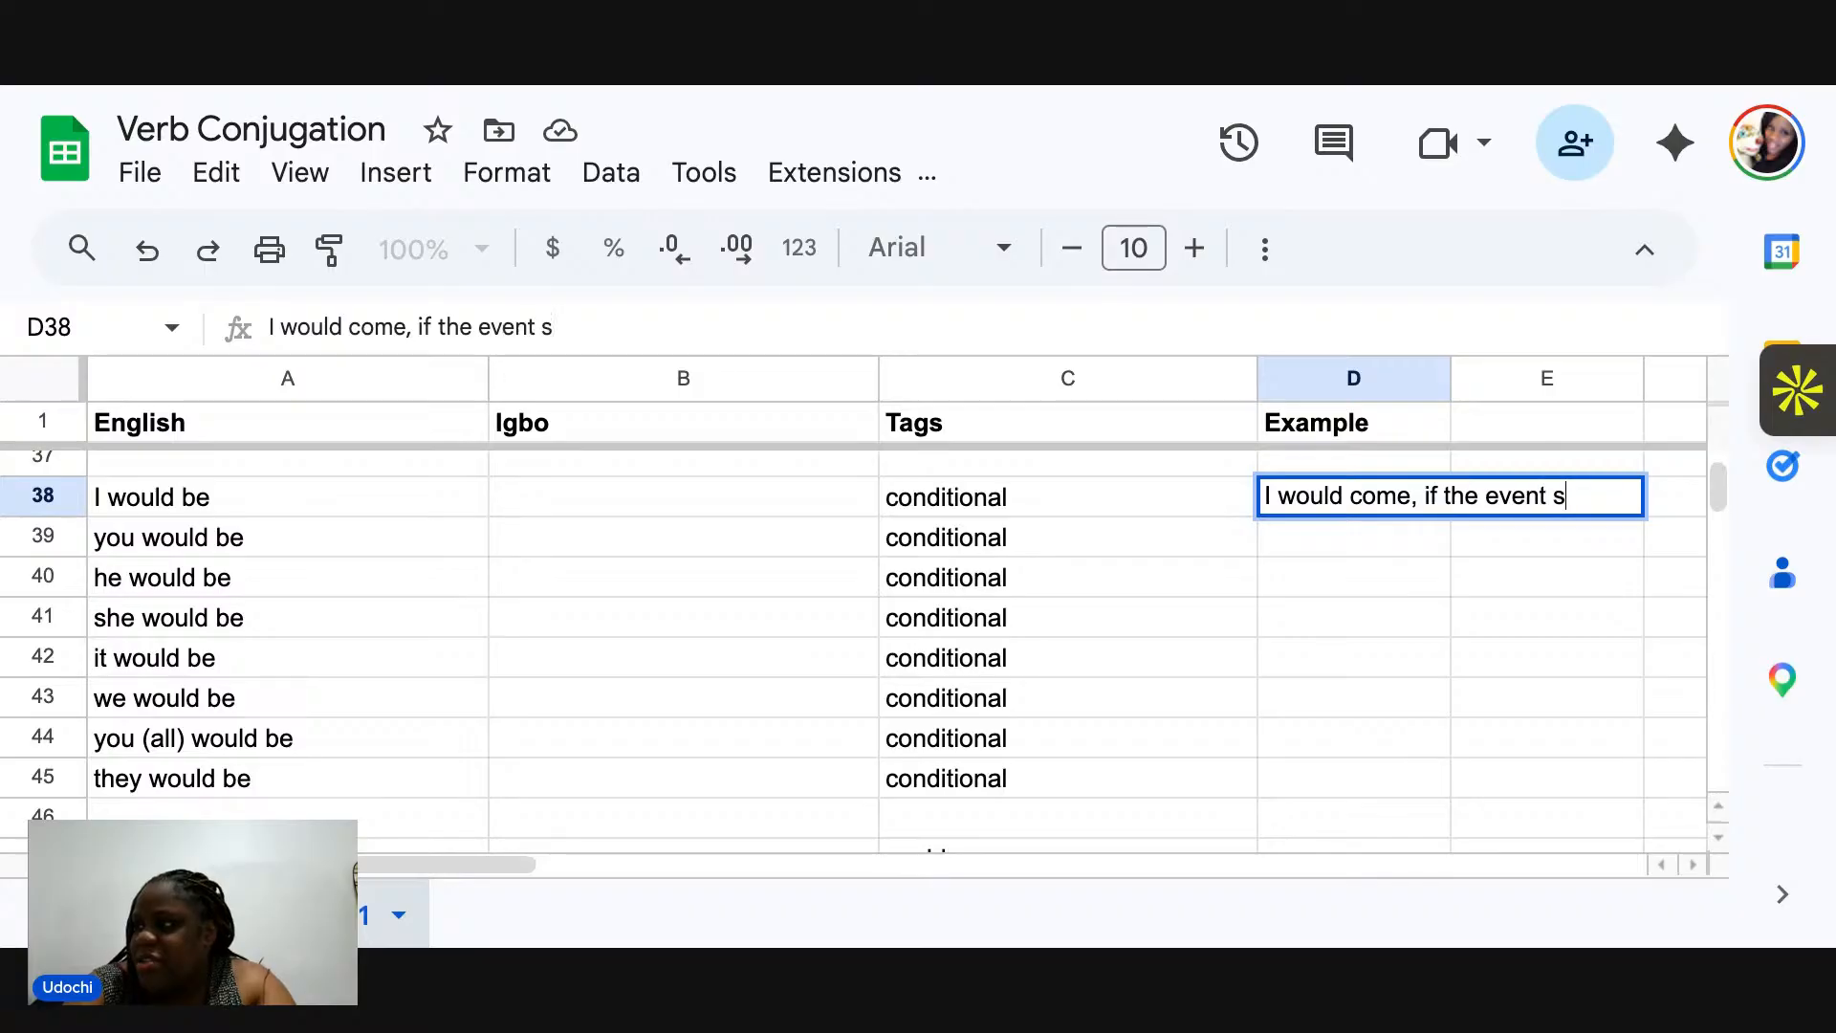
key("BackSpace")
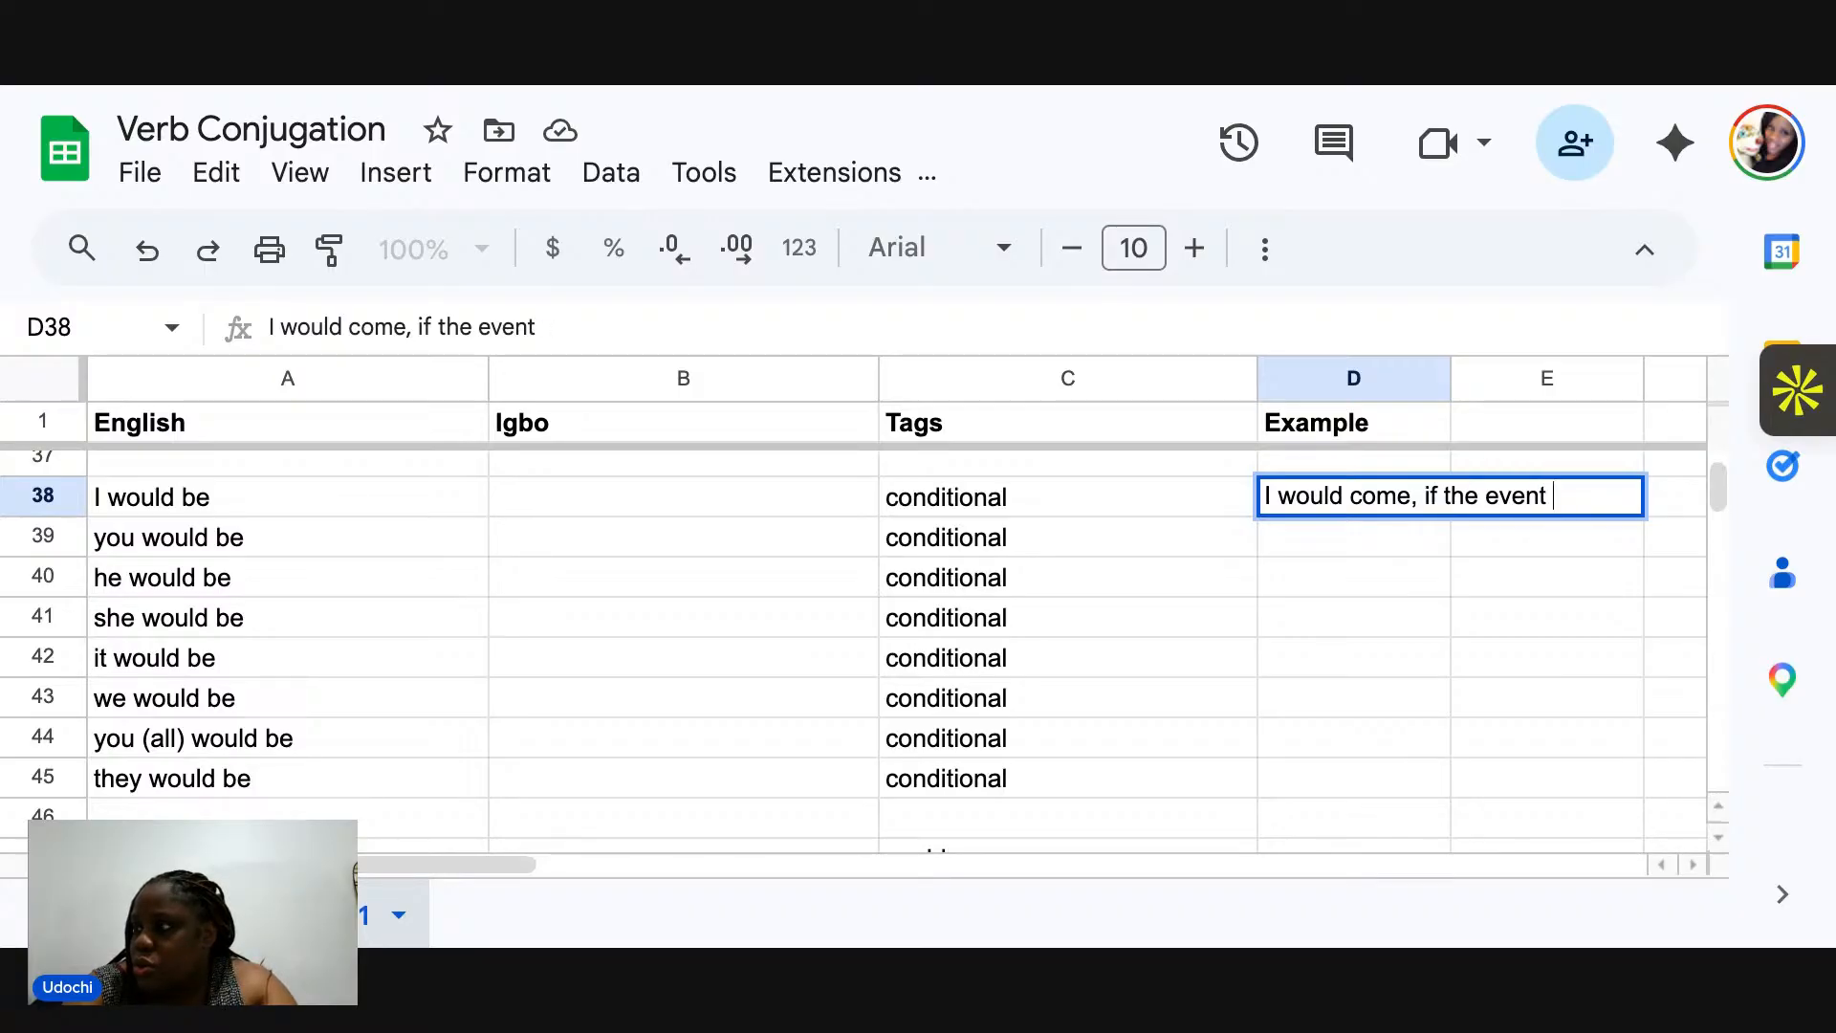
type("starts onti")
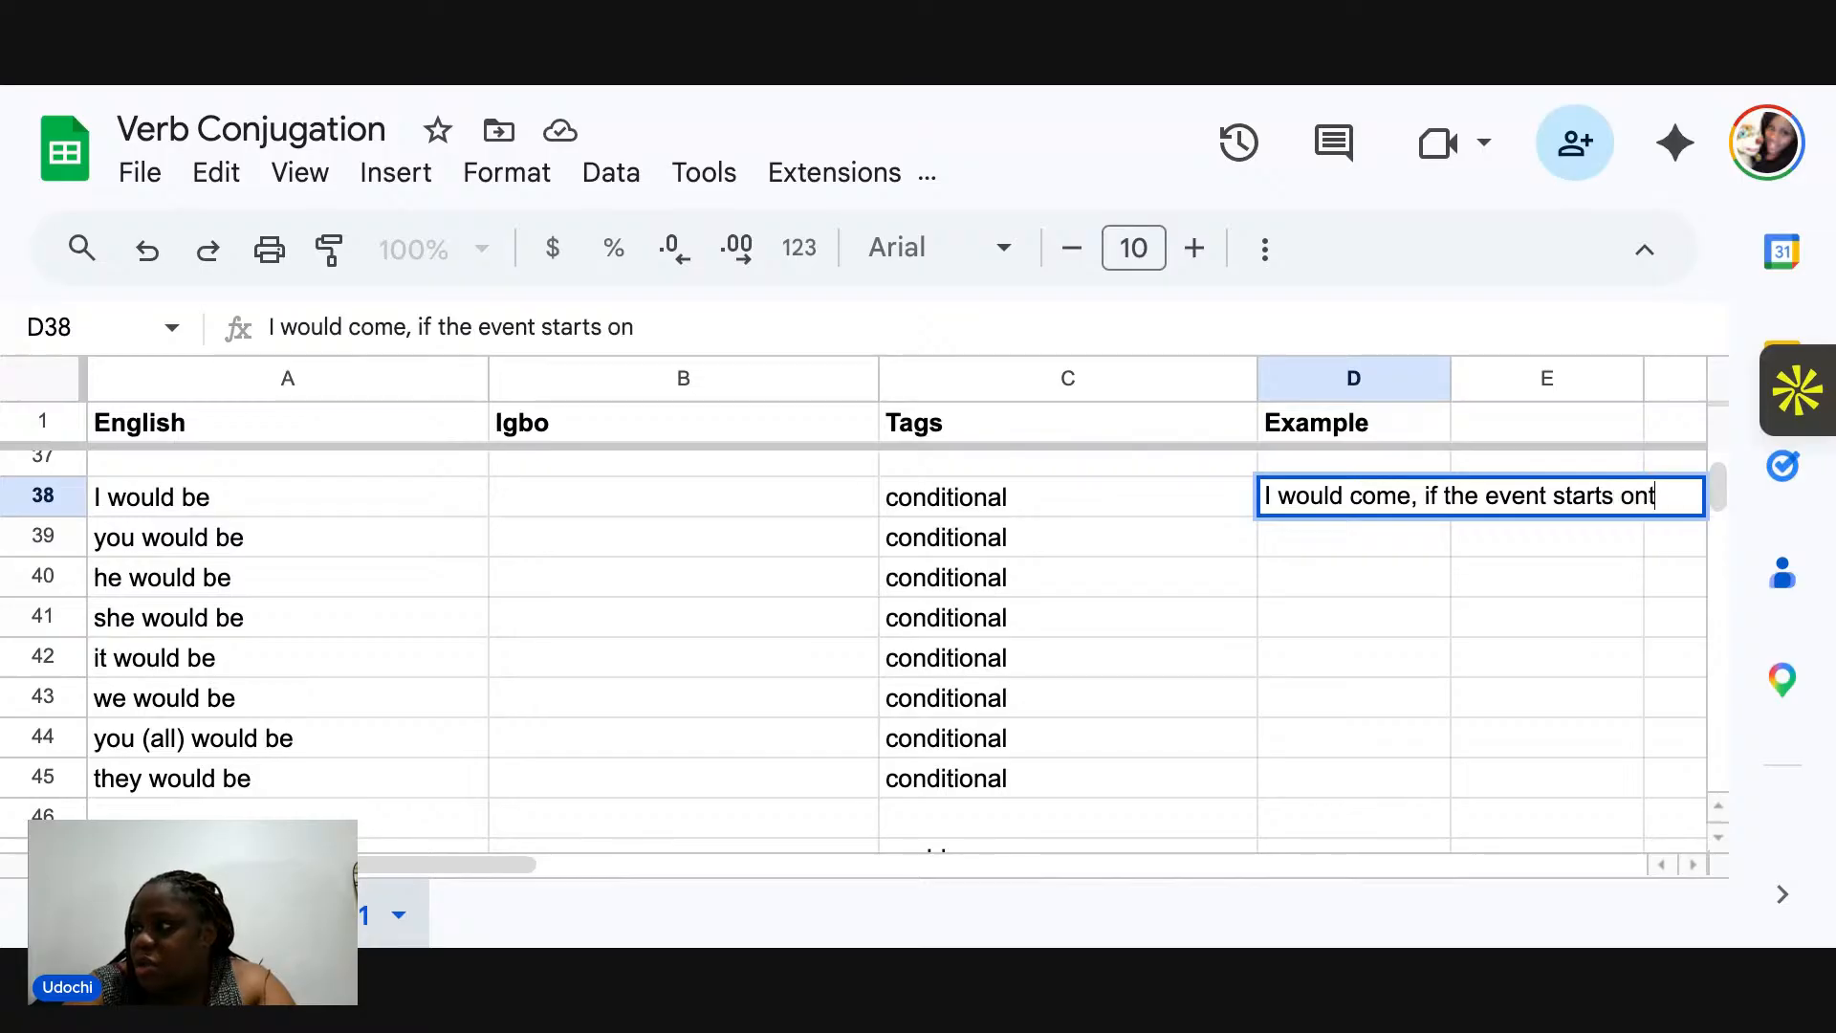
key("BackSpace")
key("BackSpace")
type("time")
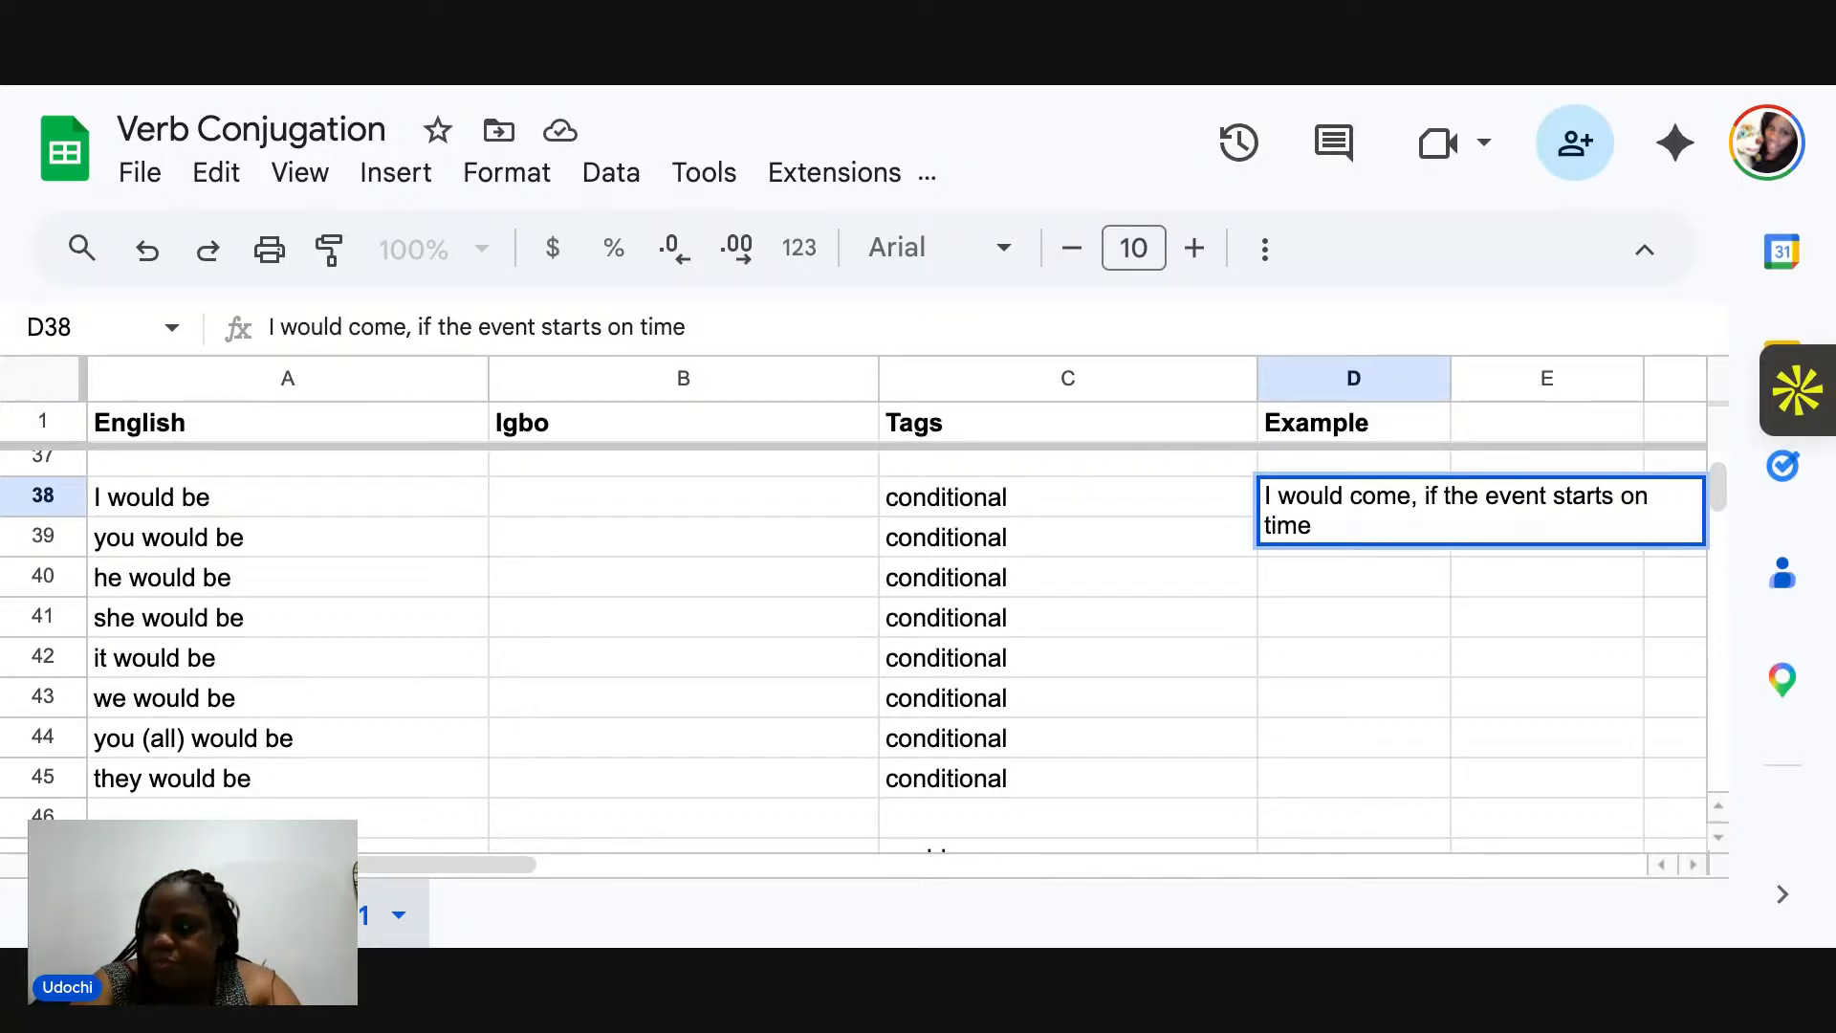
key("Return")
Enter the example sentence "You sould come, if you liked it" for "you would be" in D39.
type("You sou")
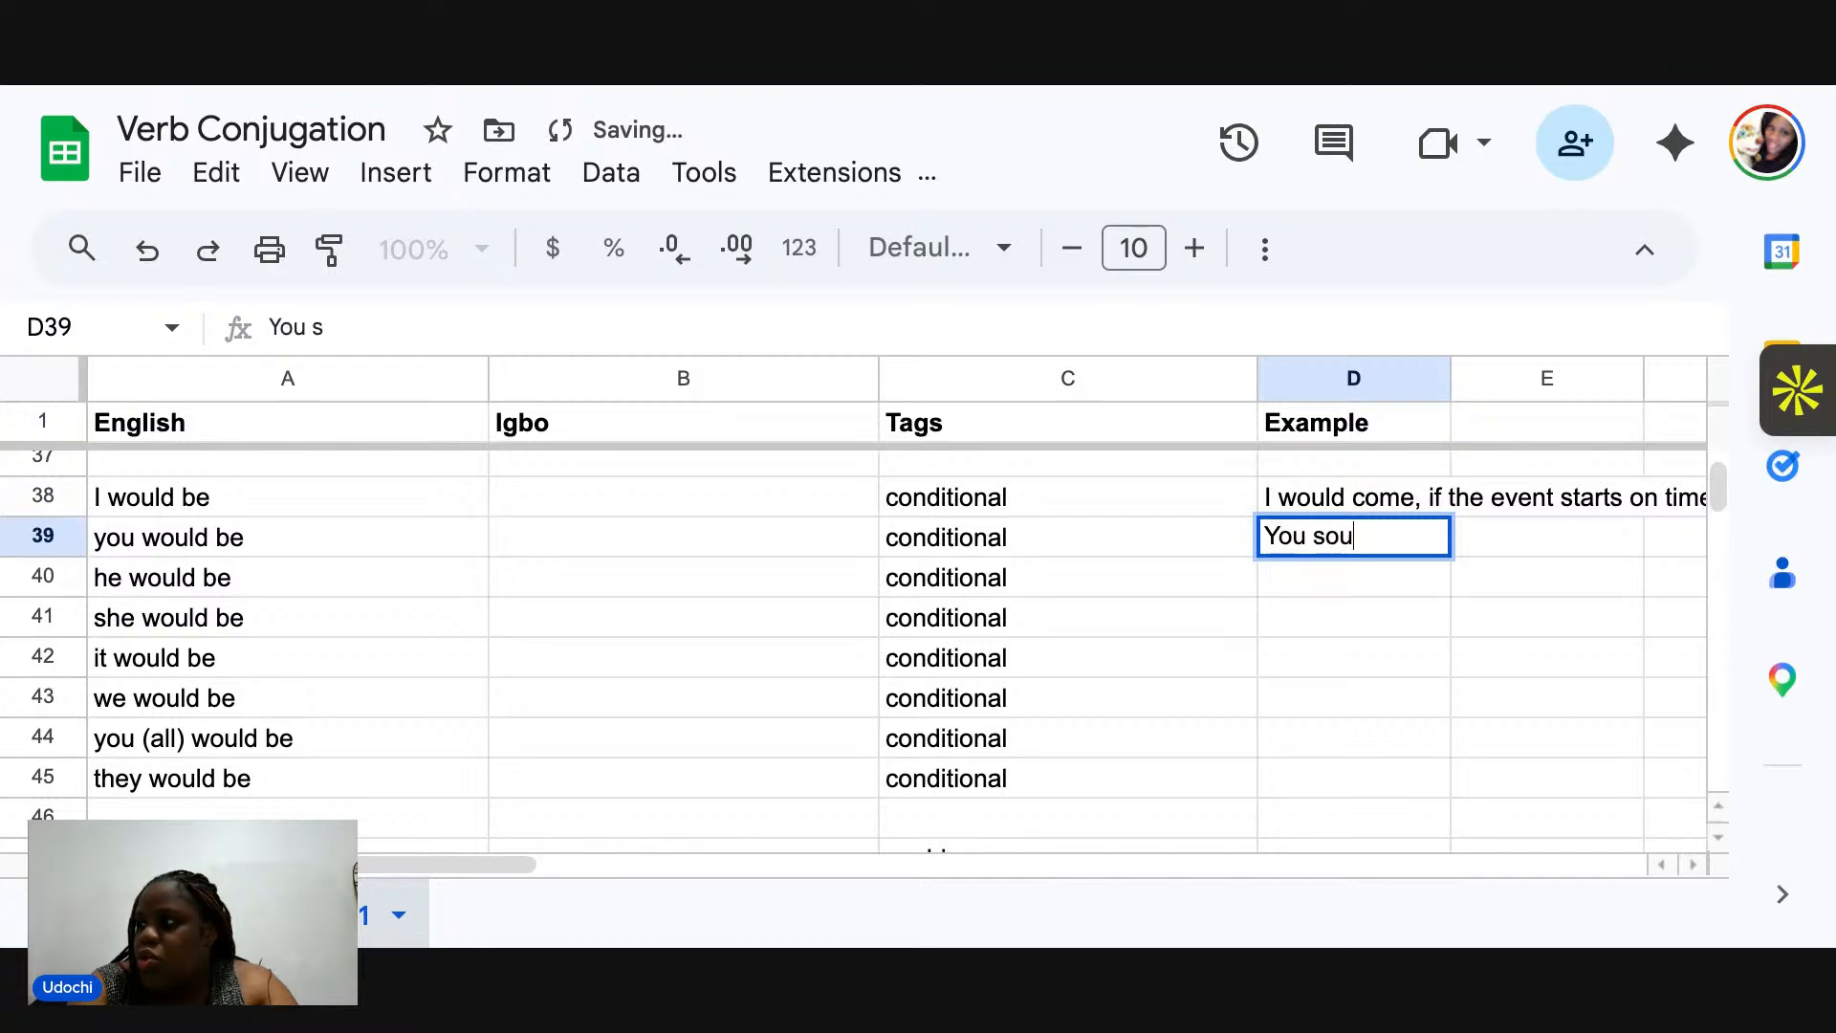
type("ld come,")
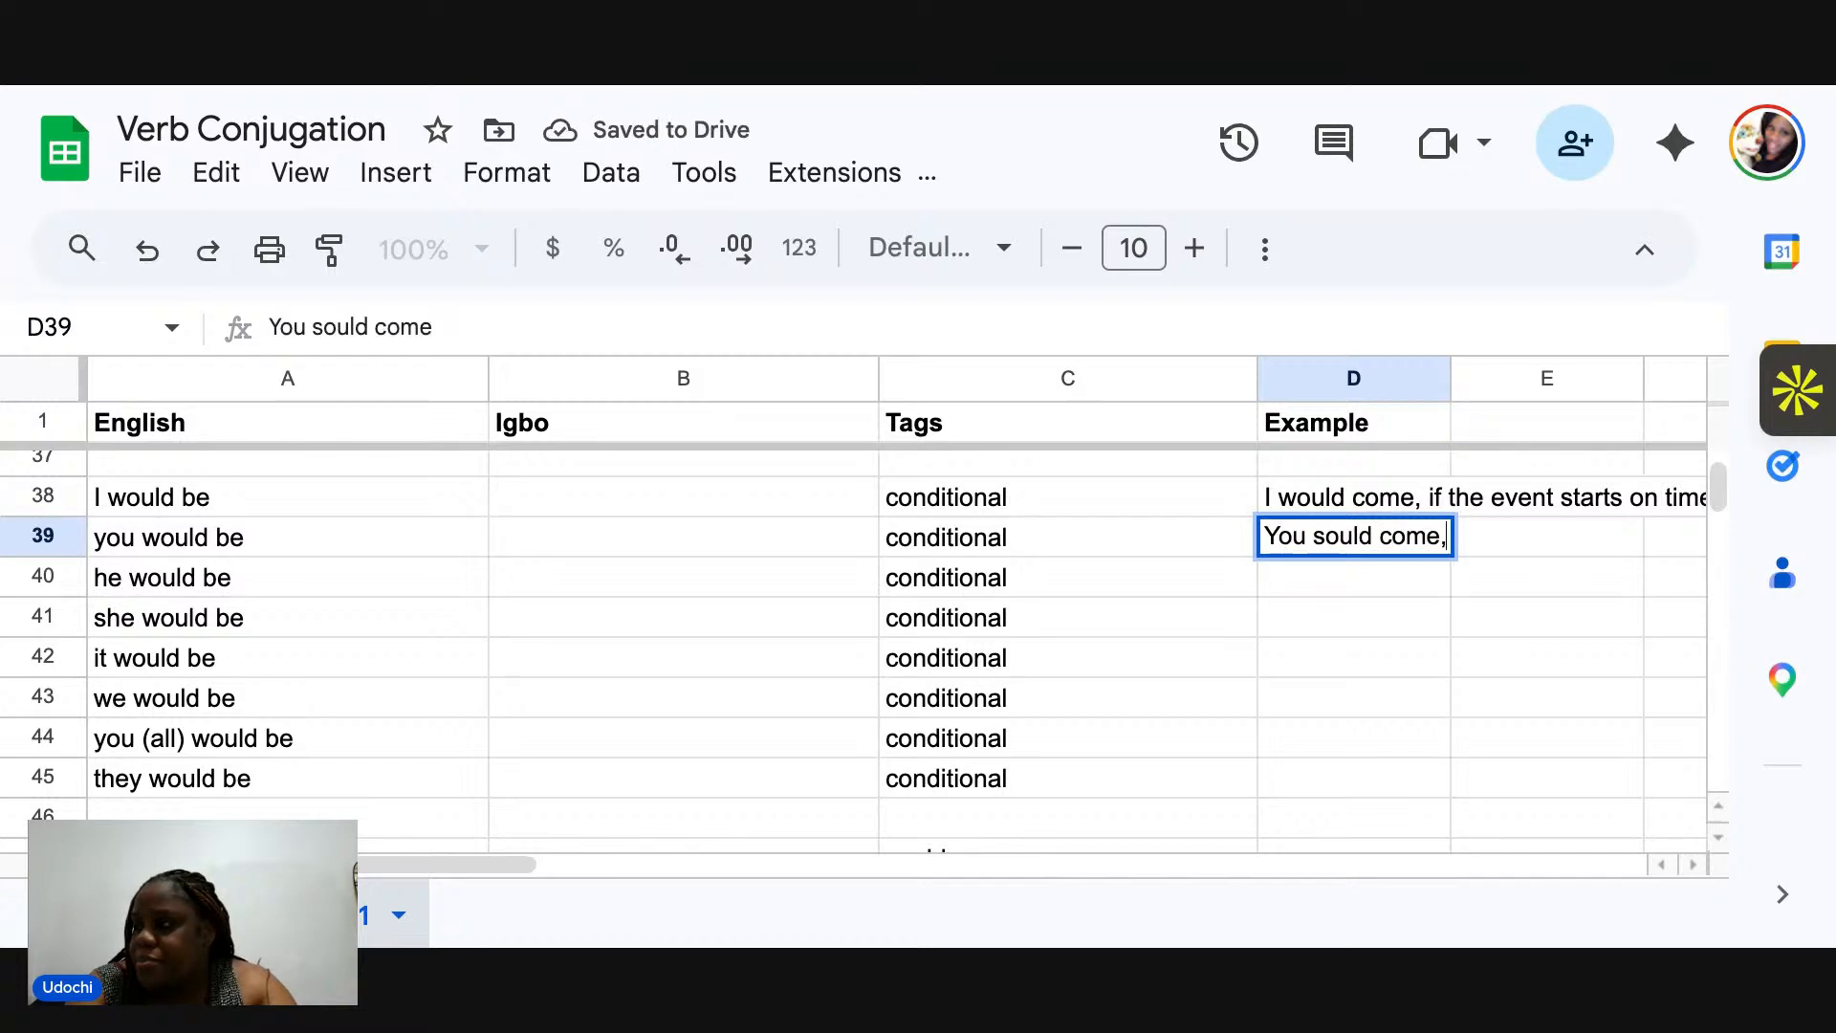
type(" if")
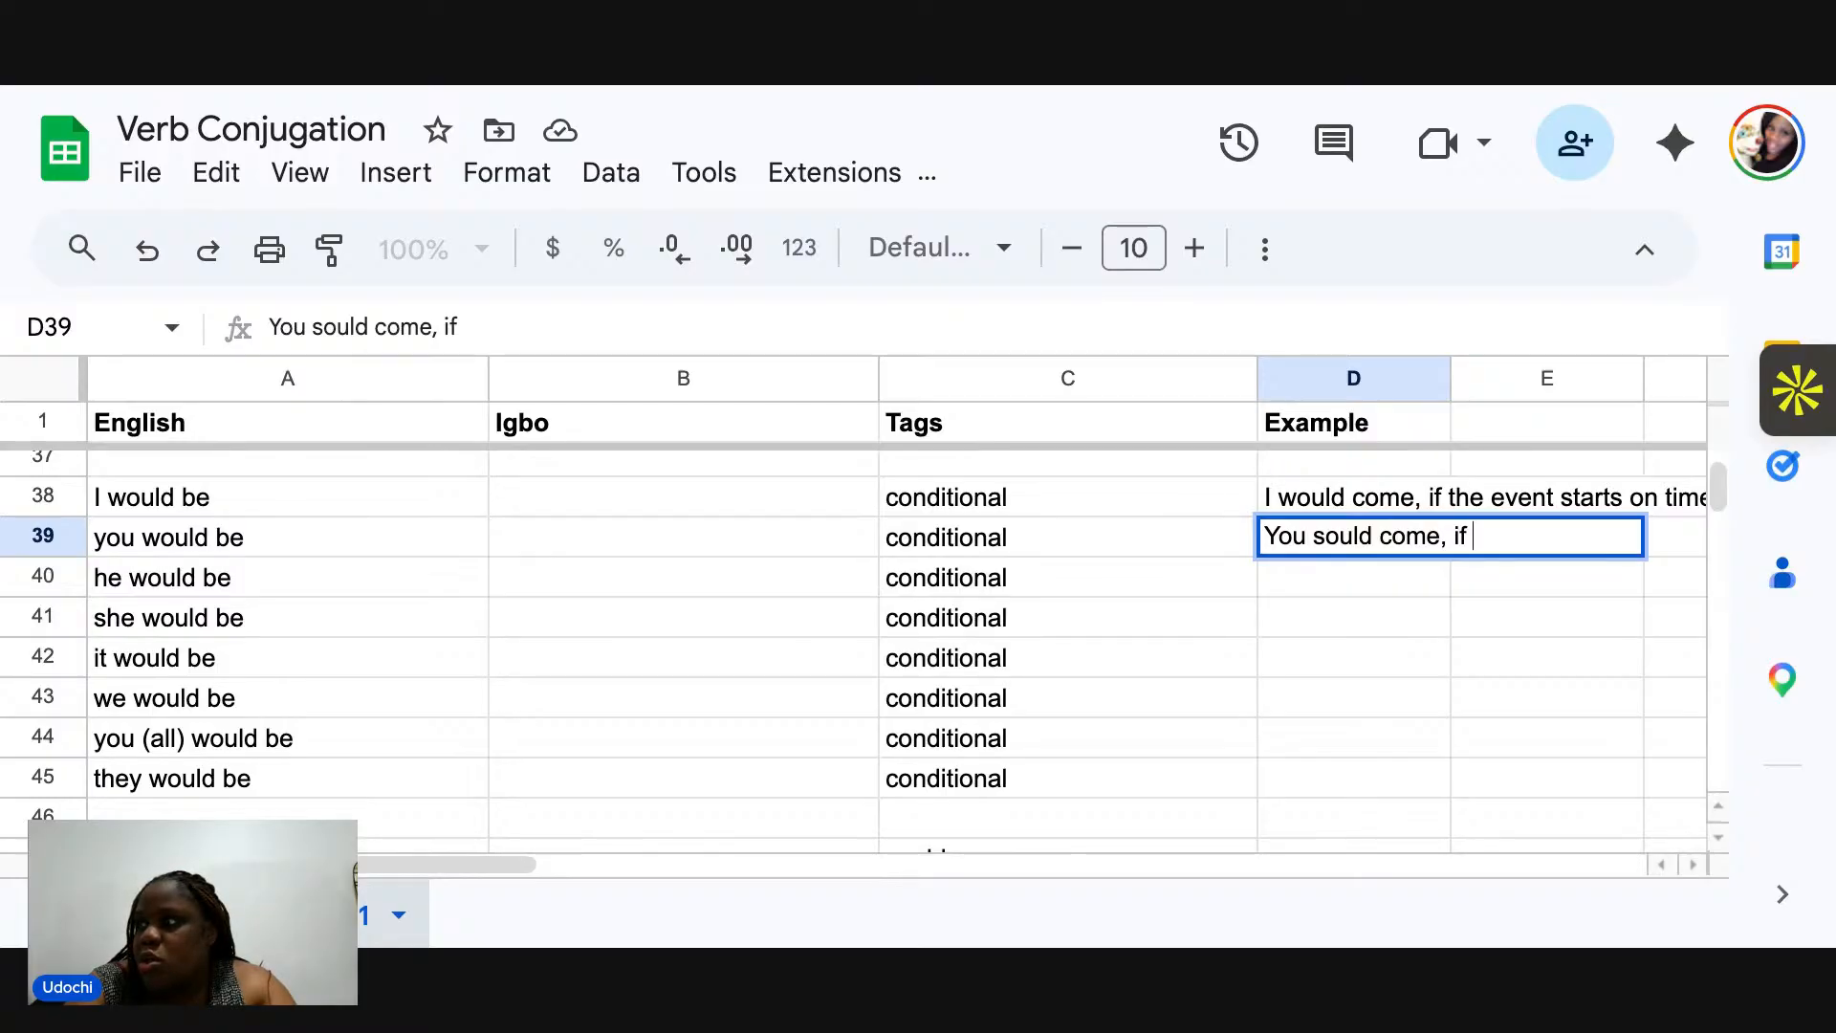
type("you")
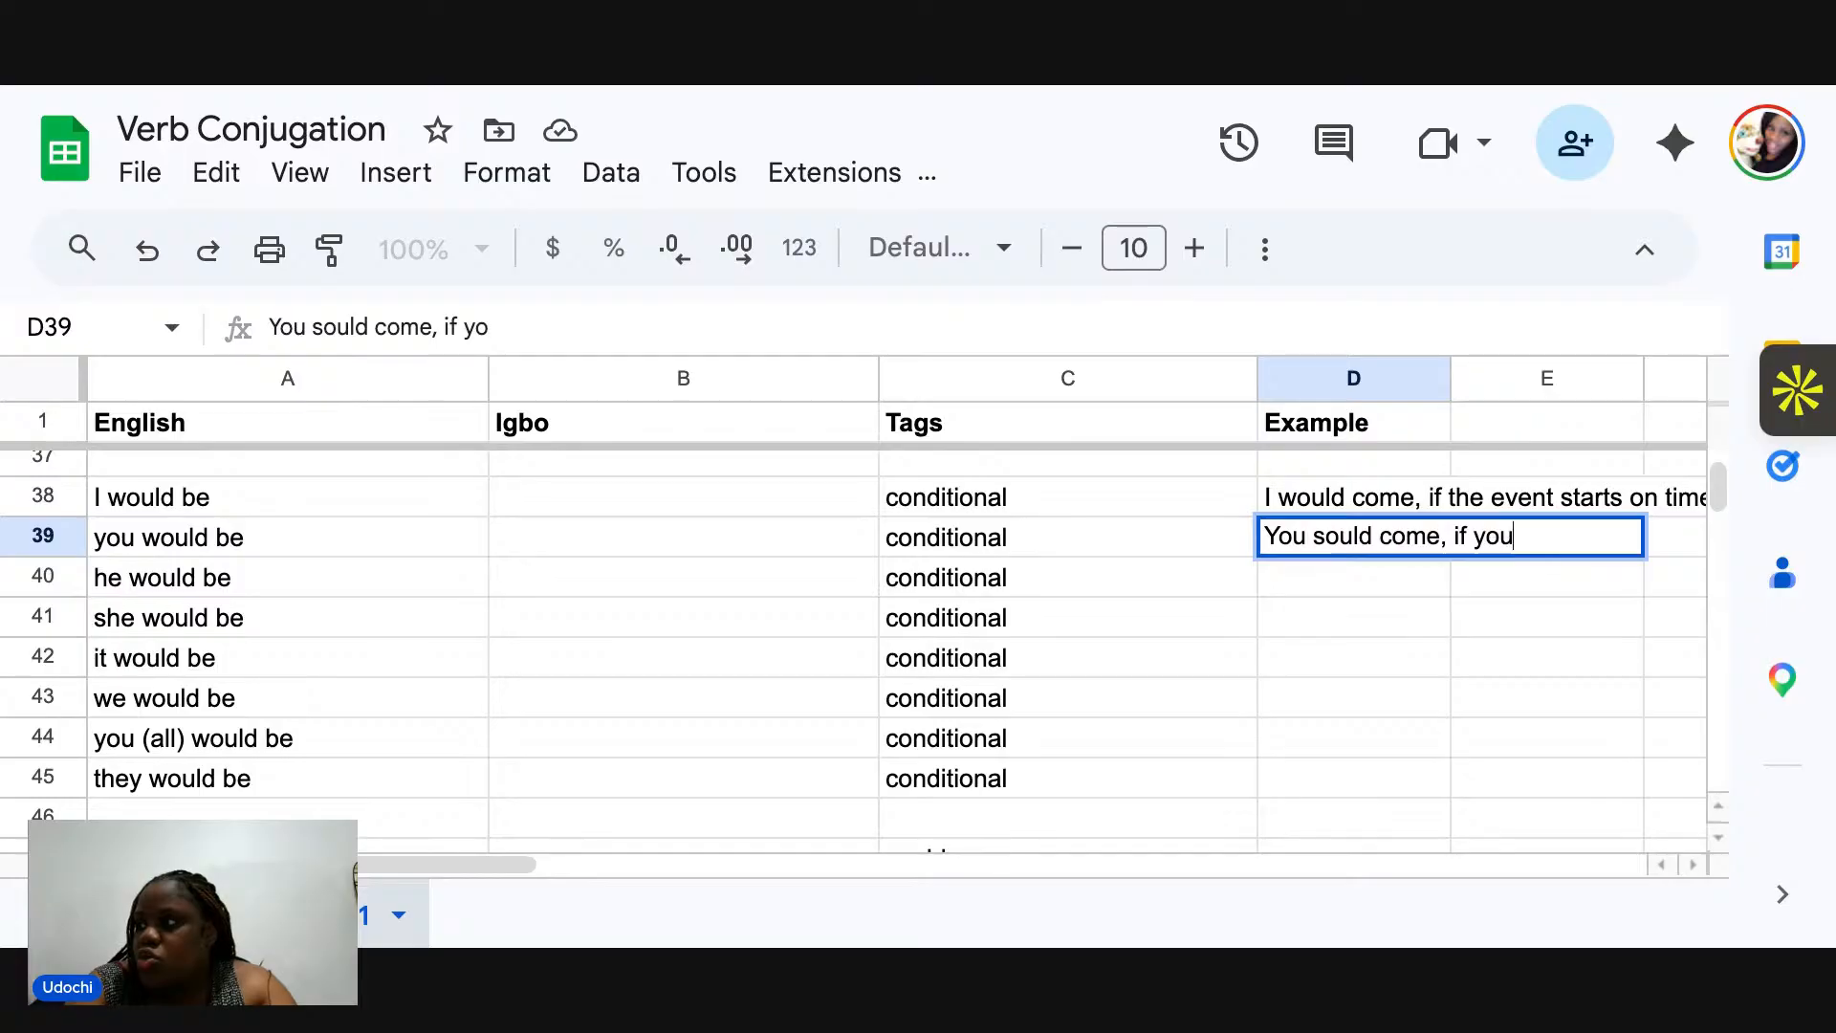
type(" liked it")
key("Return")
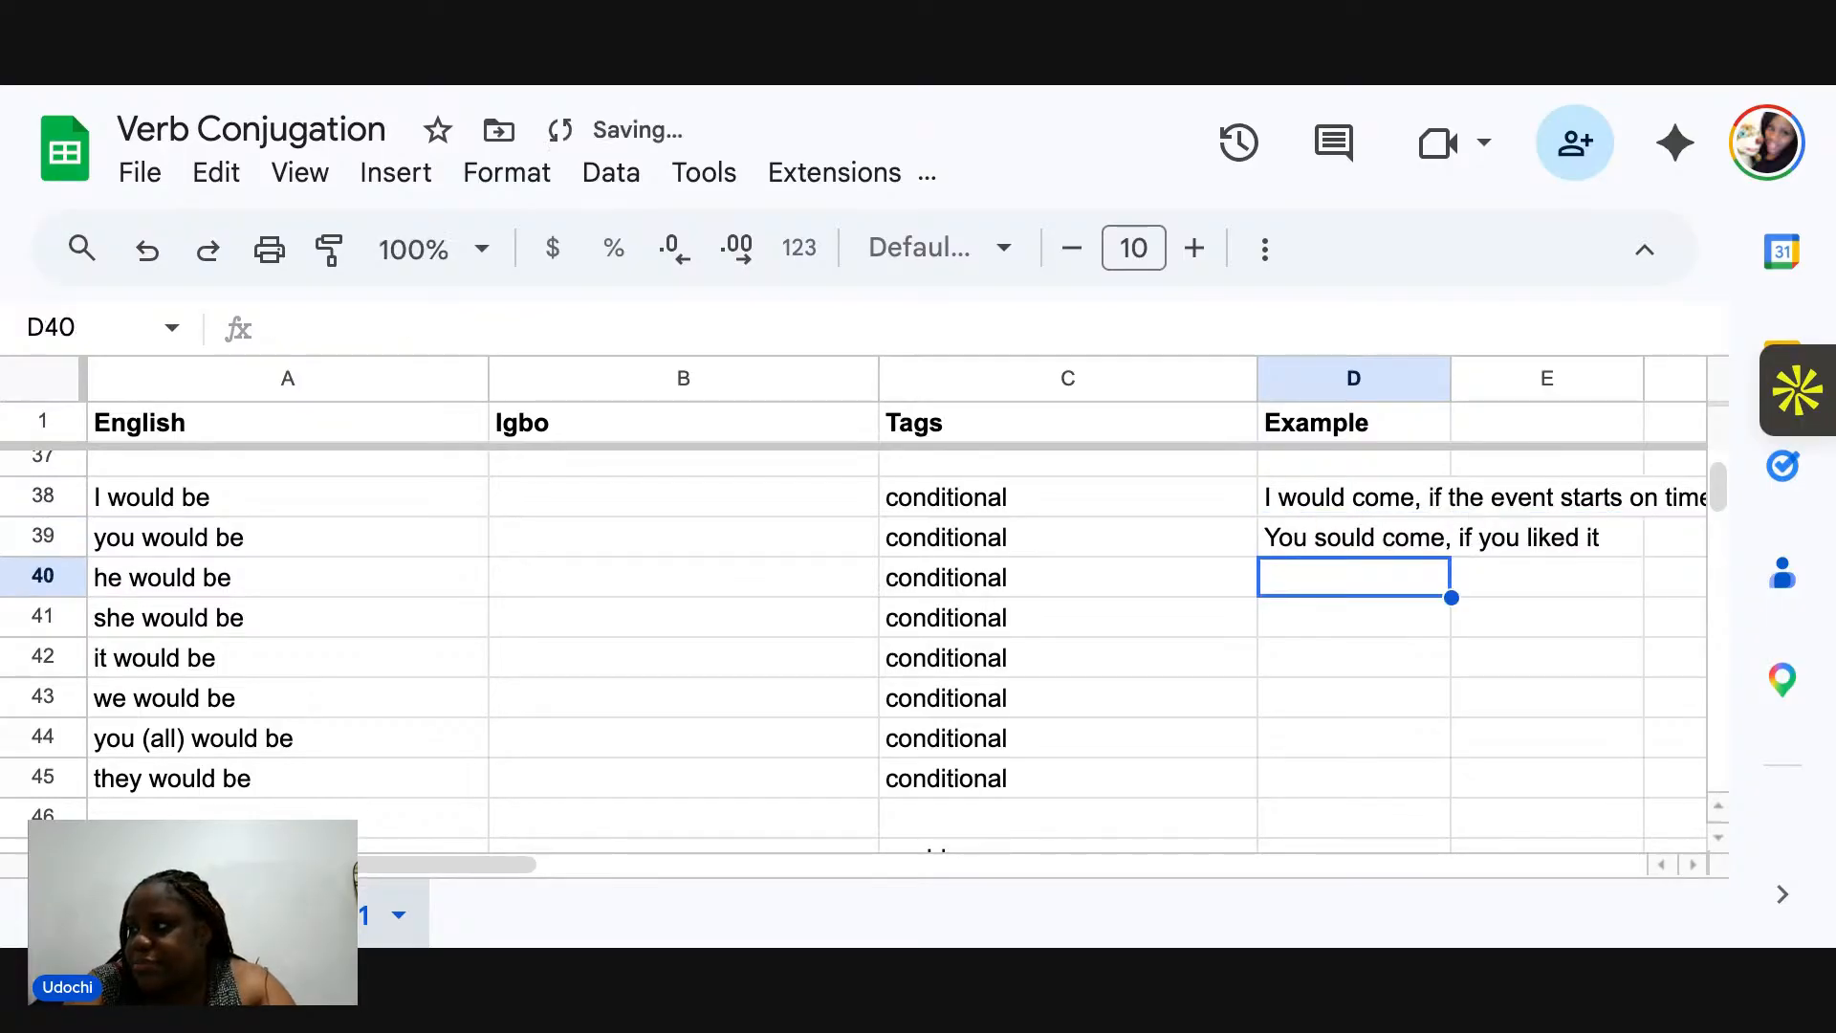
Enter the example sentence "He would come, if he liked it" for "he would be" in D40.
type("He would come")
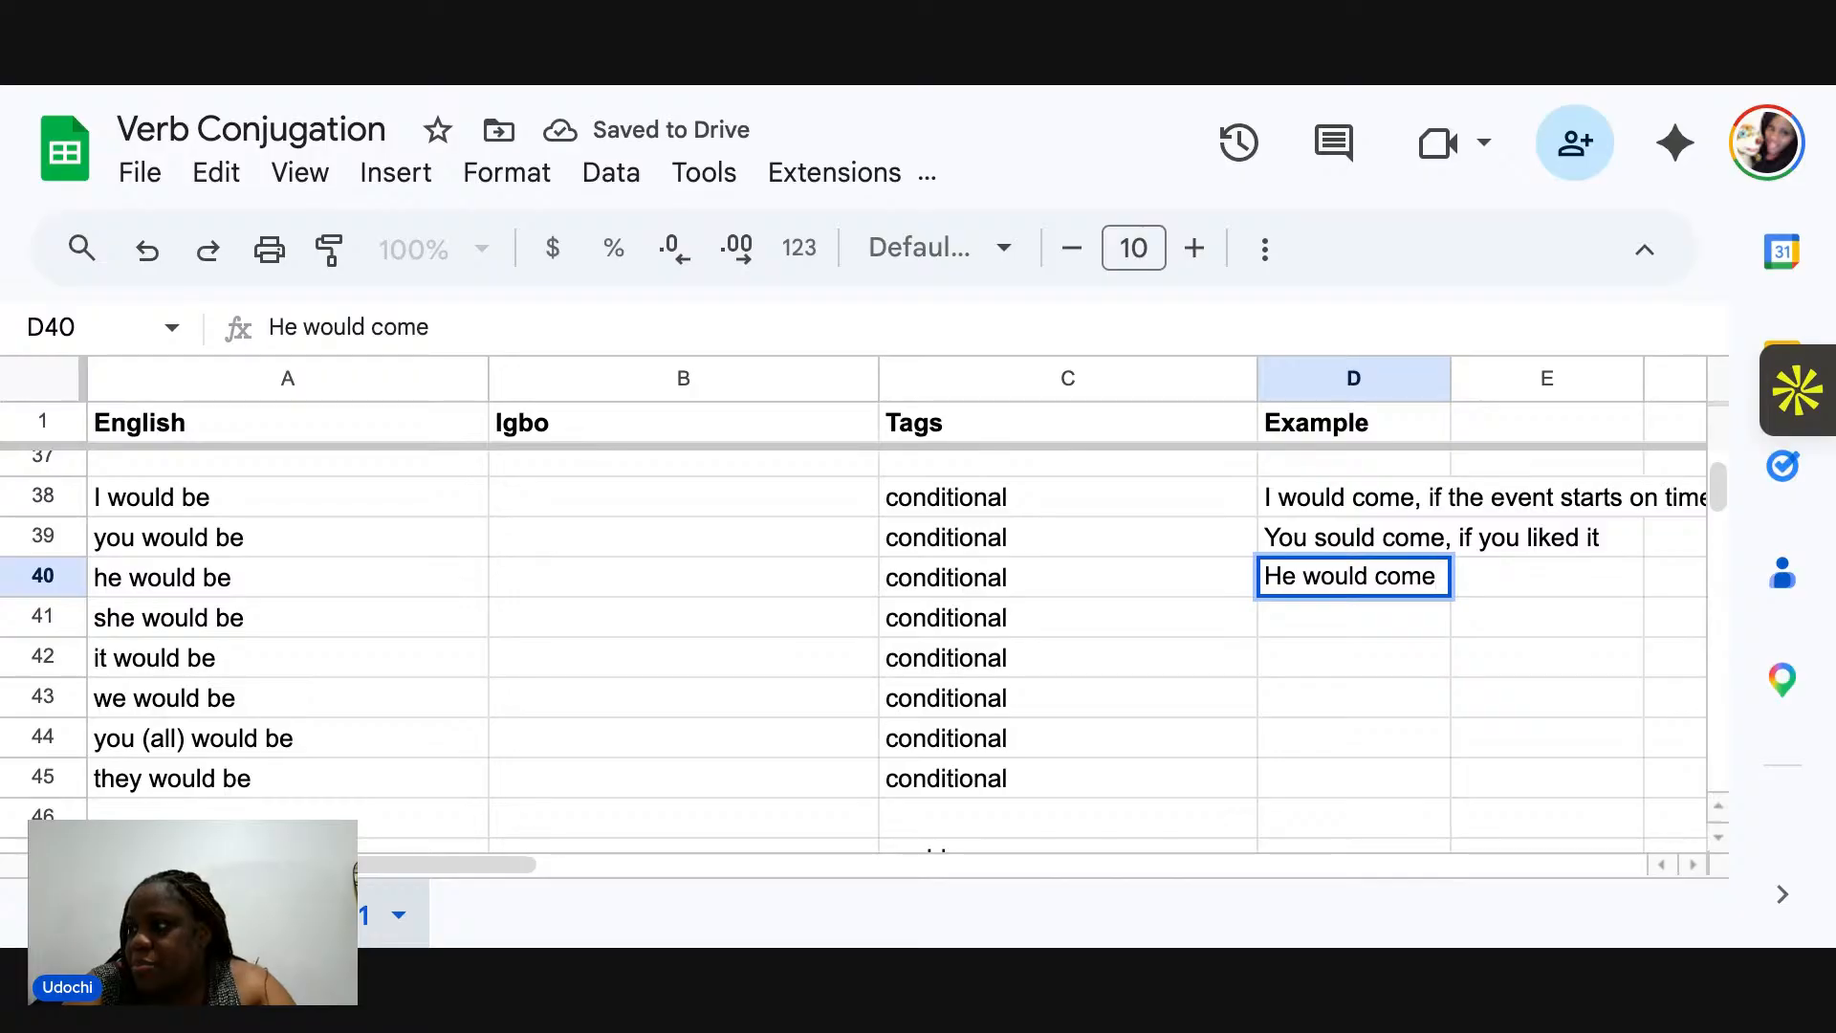
type(", if ")
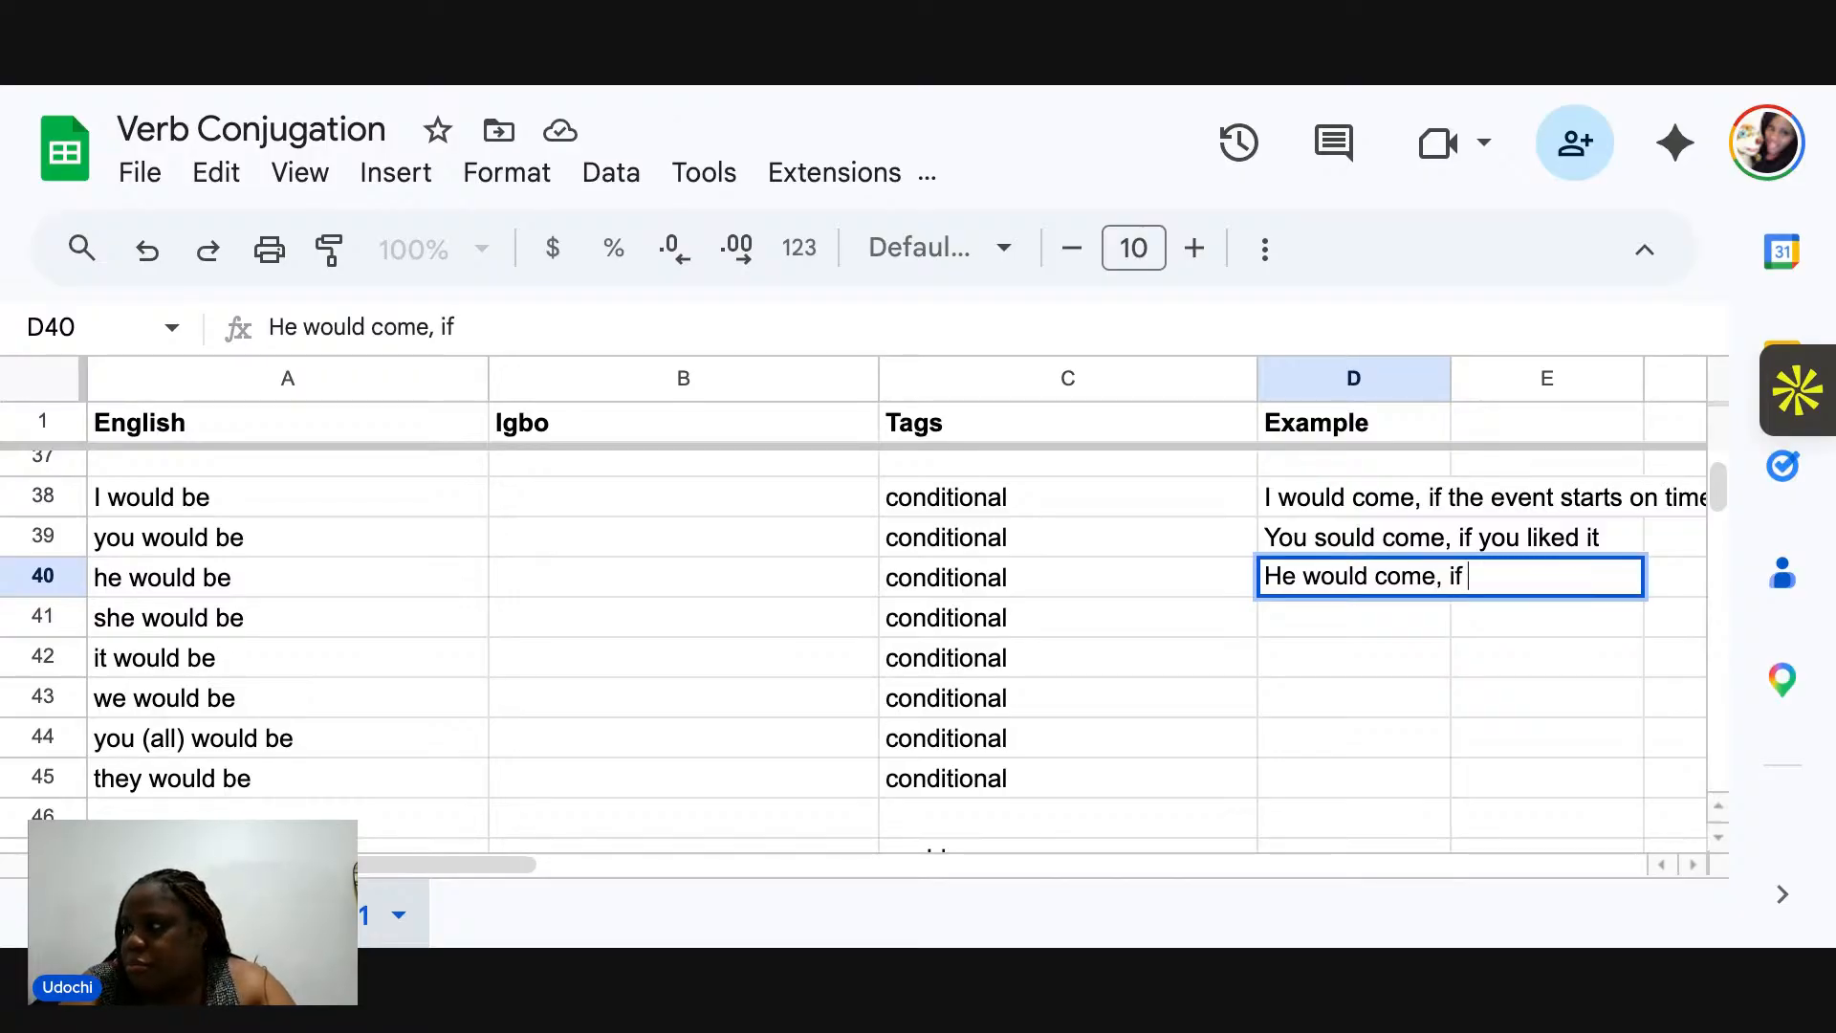
type("he lik")
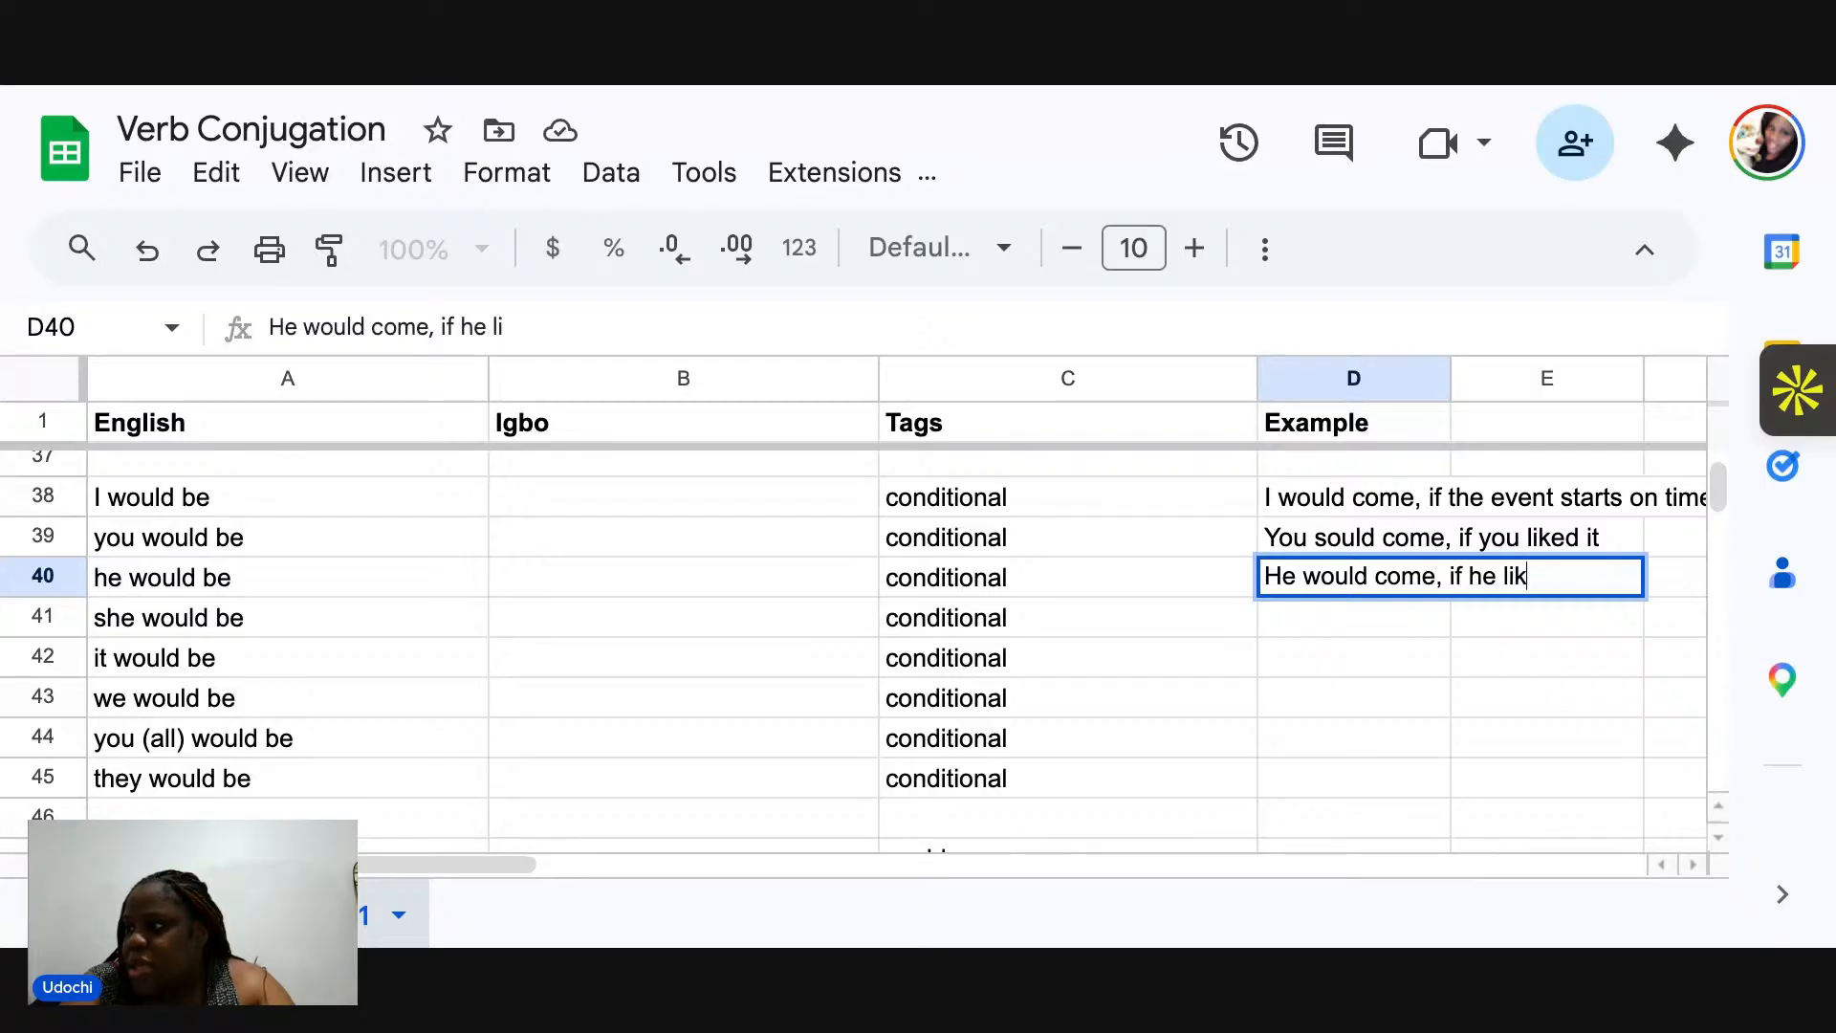
type("ed it")
key("Return")
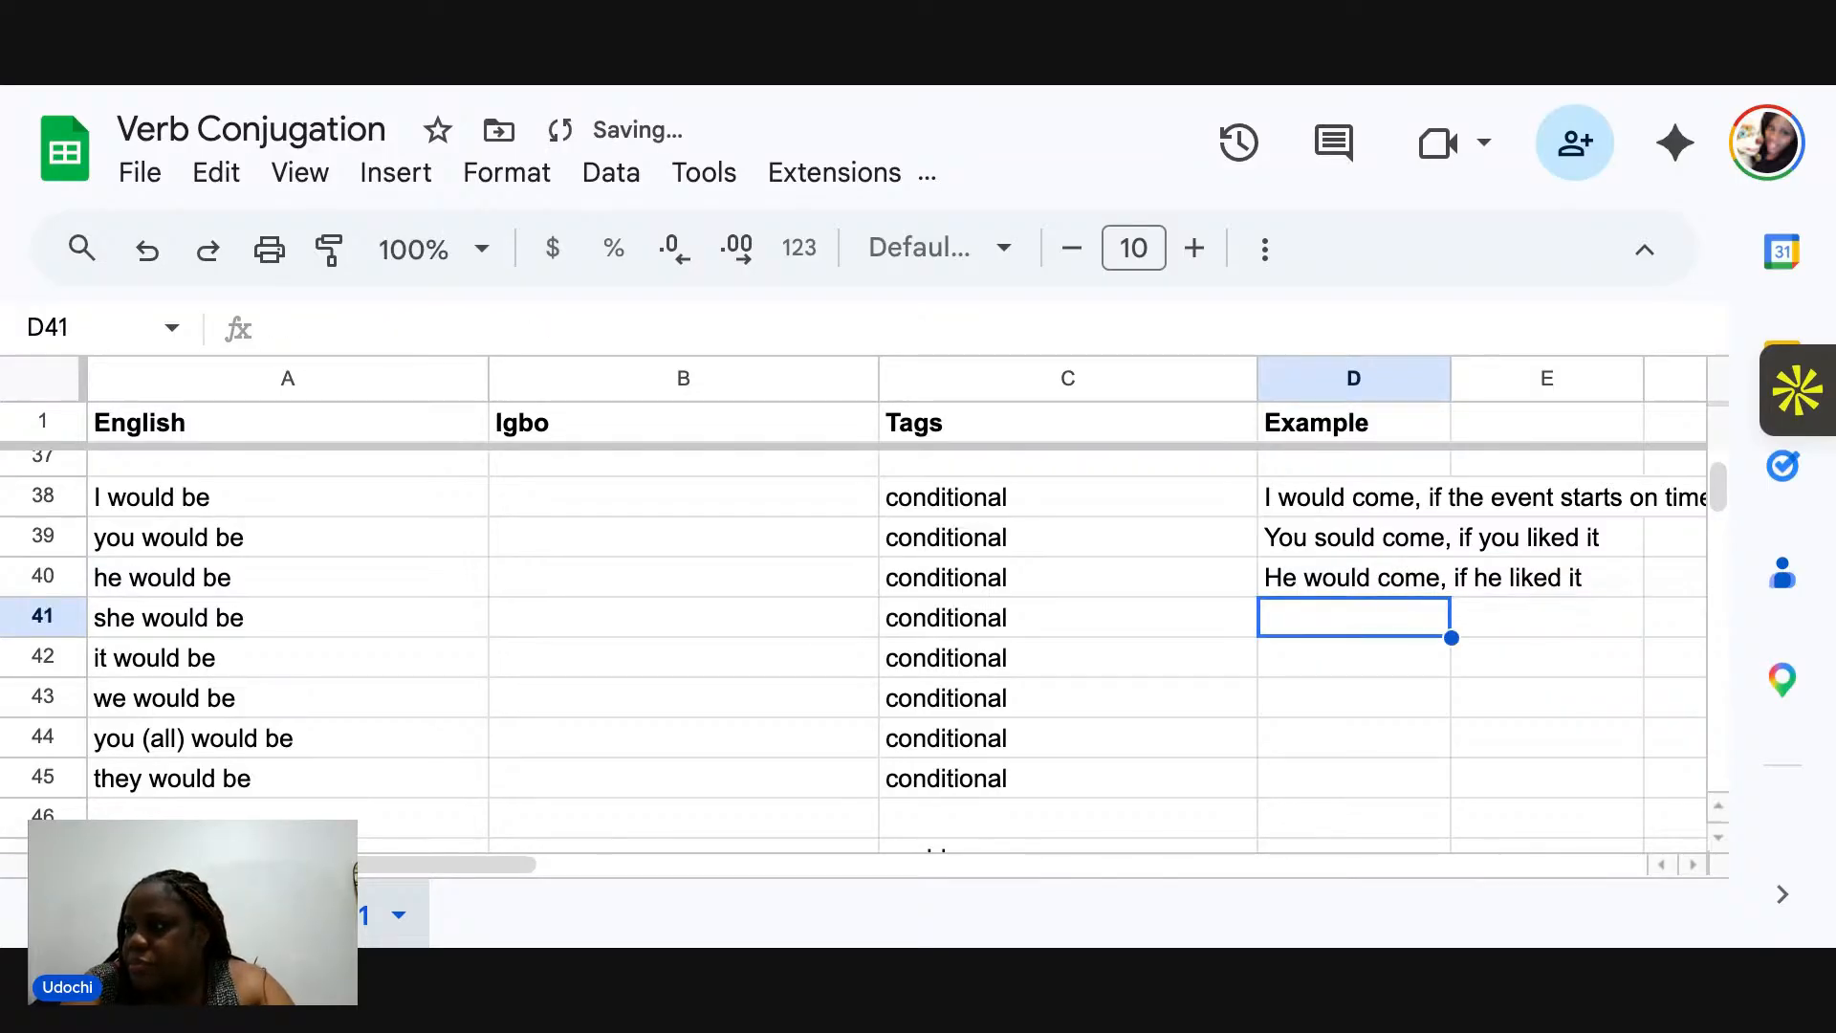
Enter the example sentence "She would come, if it started early" for "she would be" in D41.
type("She would come")
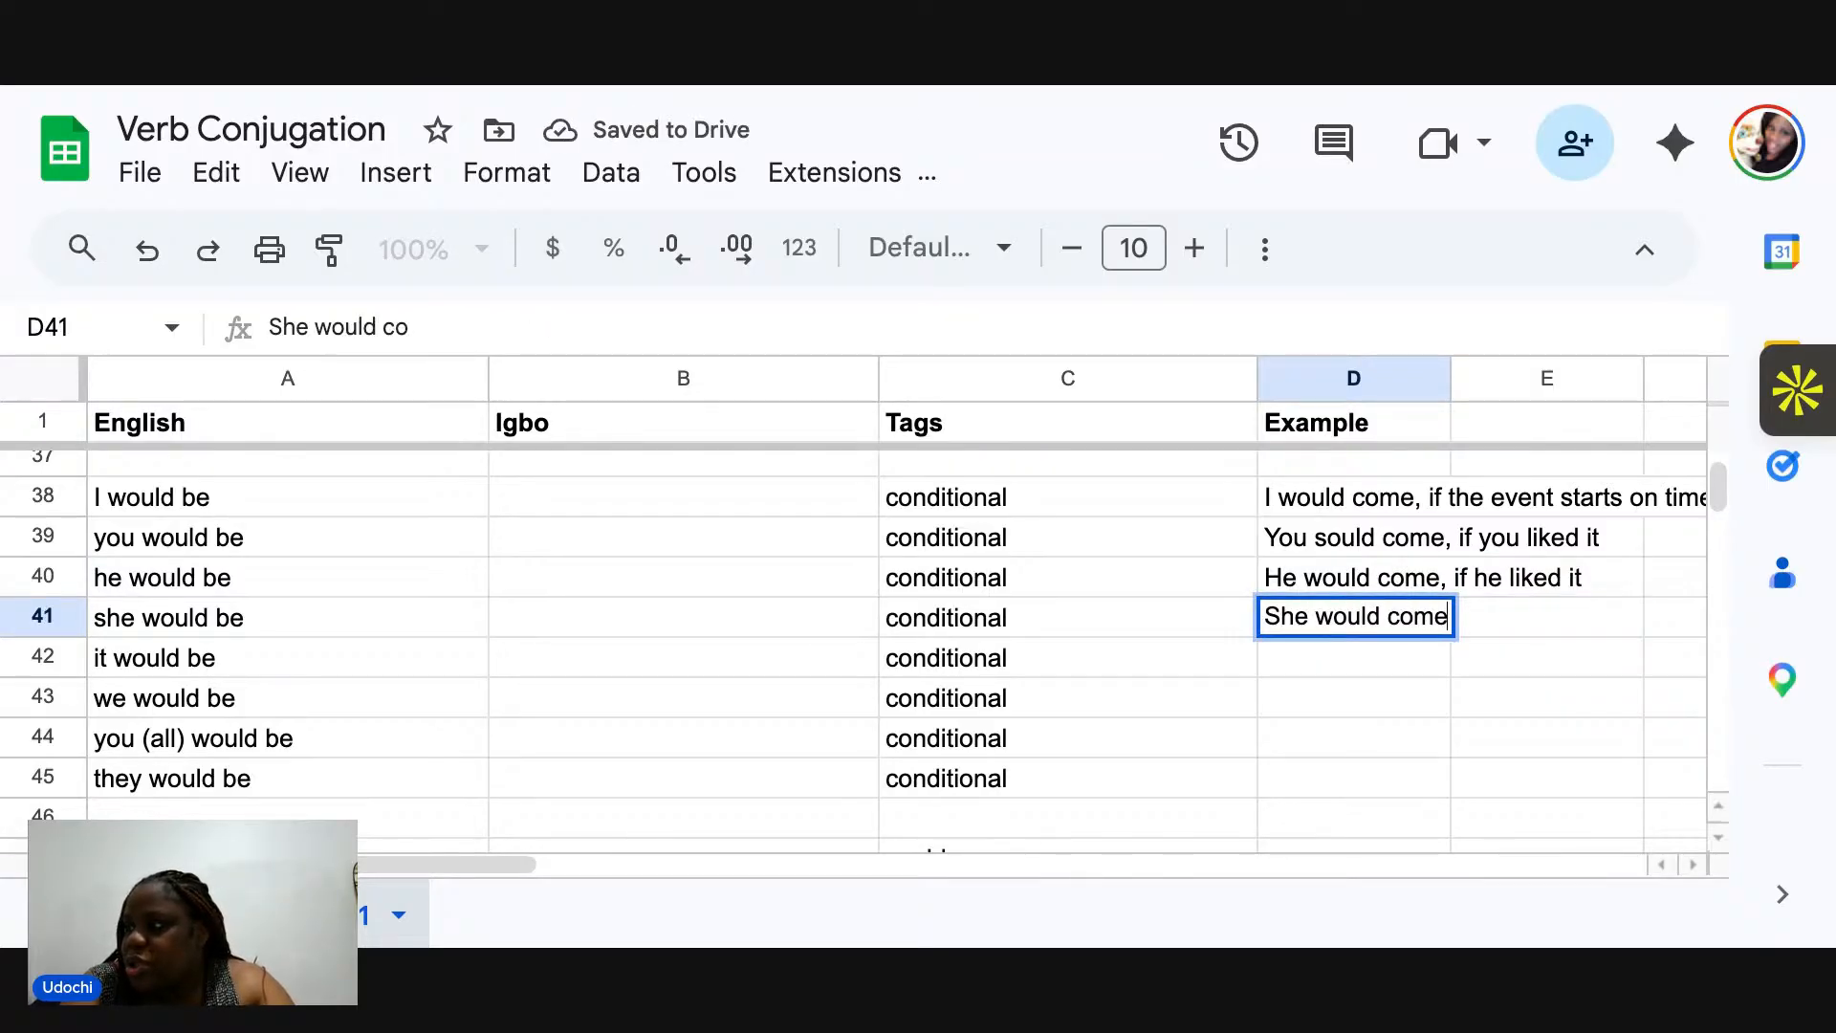
type(", if the e")
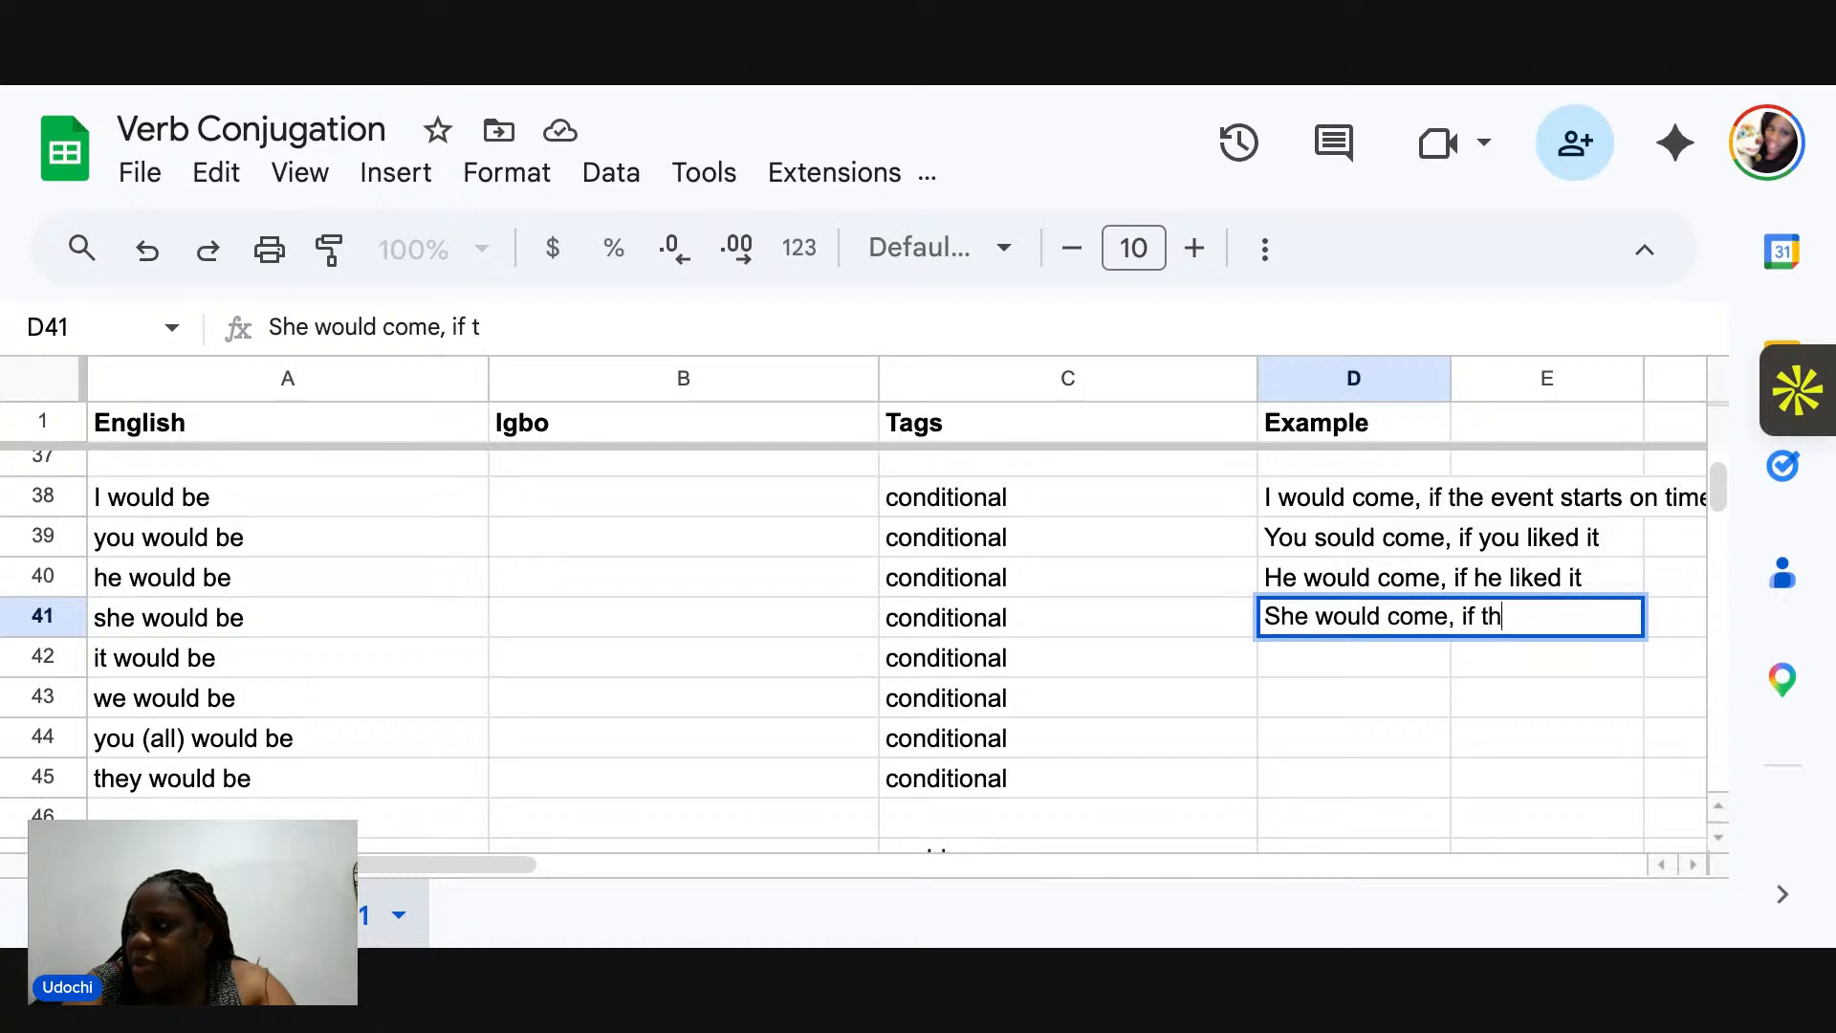
key("BackSpace")
key("BackSpace")
key("BackSpace")
key("BackSpace")
key("BackSpace")
type("she shoul")
key("BackSpace")
key("BackSpace")
key("BackSpace")
key("BackSpace")
key("BackSpace")
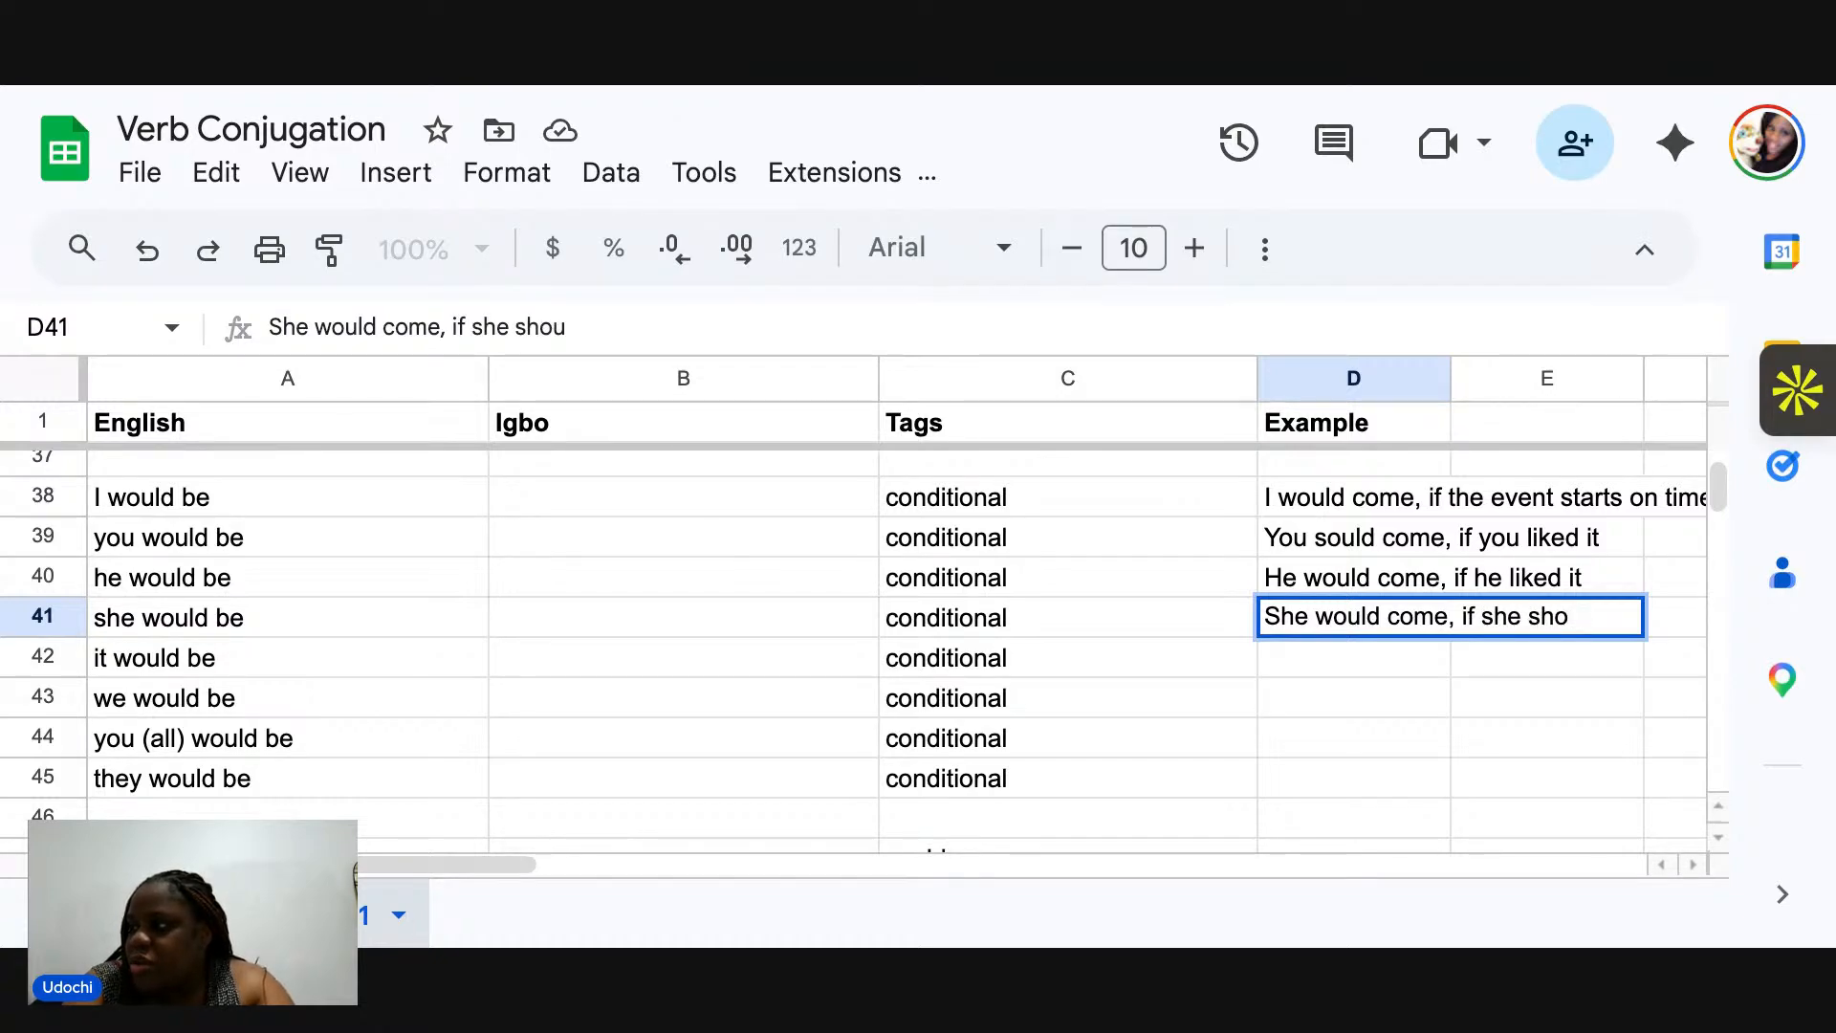
type("thought the even twould s")
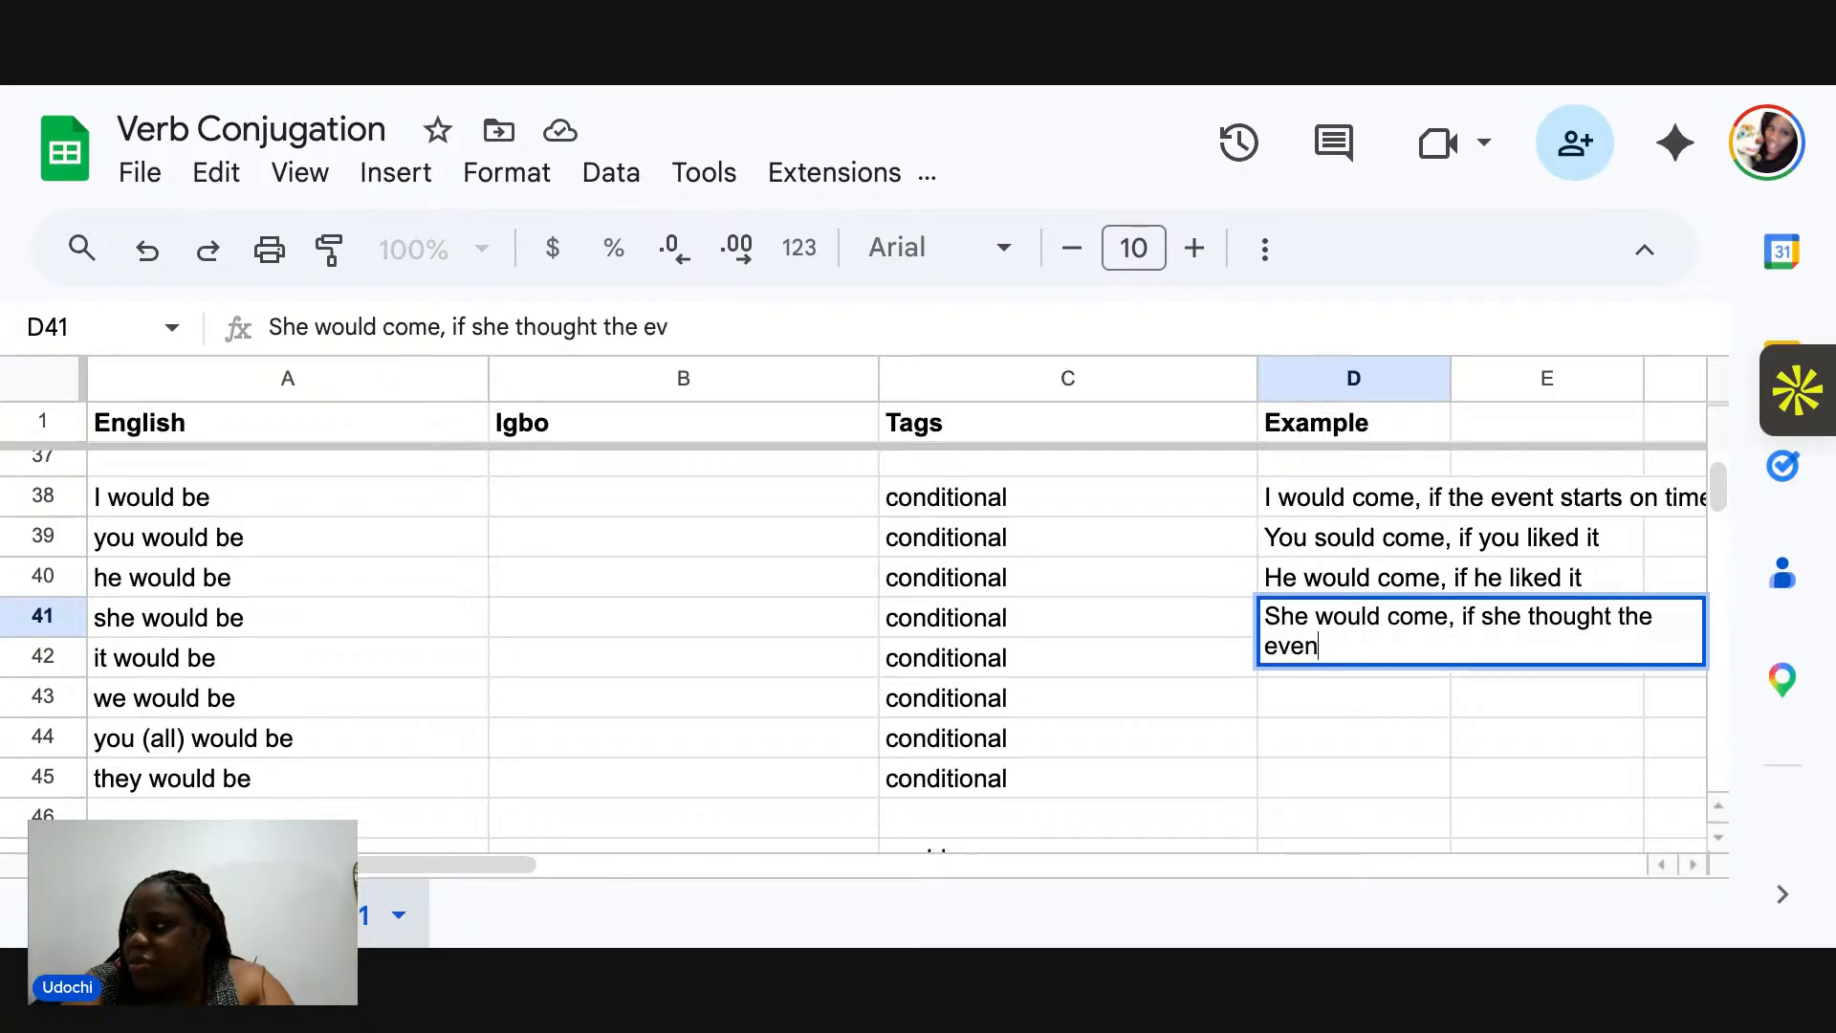
key("BackSpace")
key("BackSpace")
key("BackSpace")
key("BackSpace")
key("BackSpace")
key("BackSpace")
key("BackSpace")
key("BackSpace")
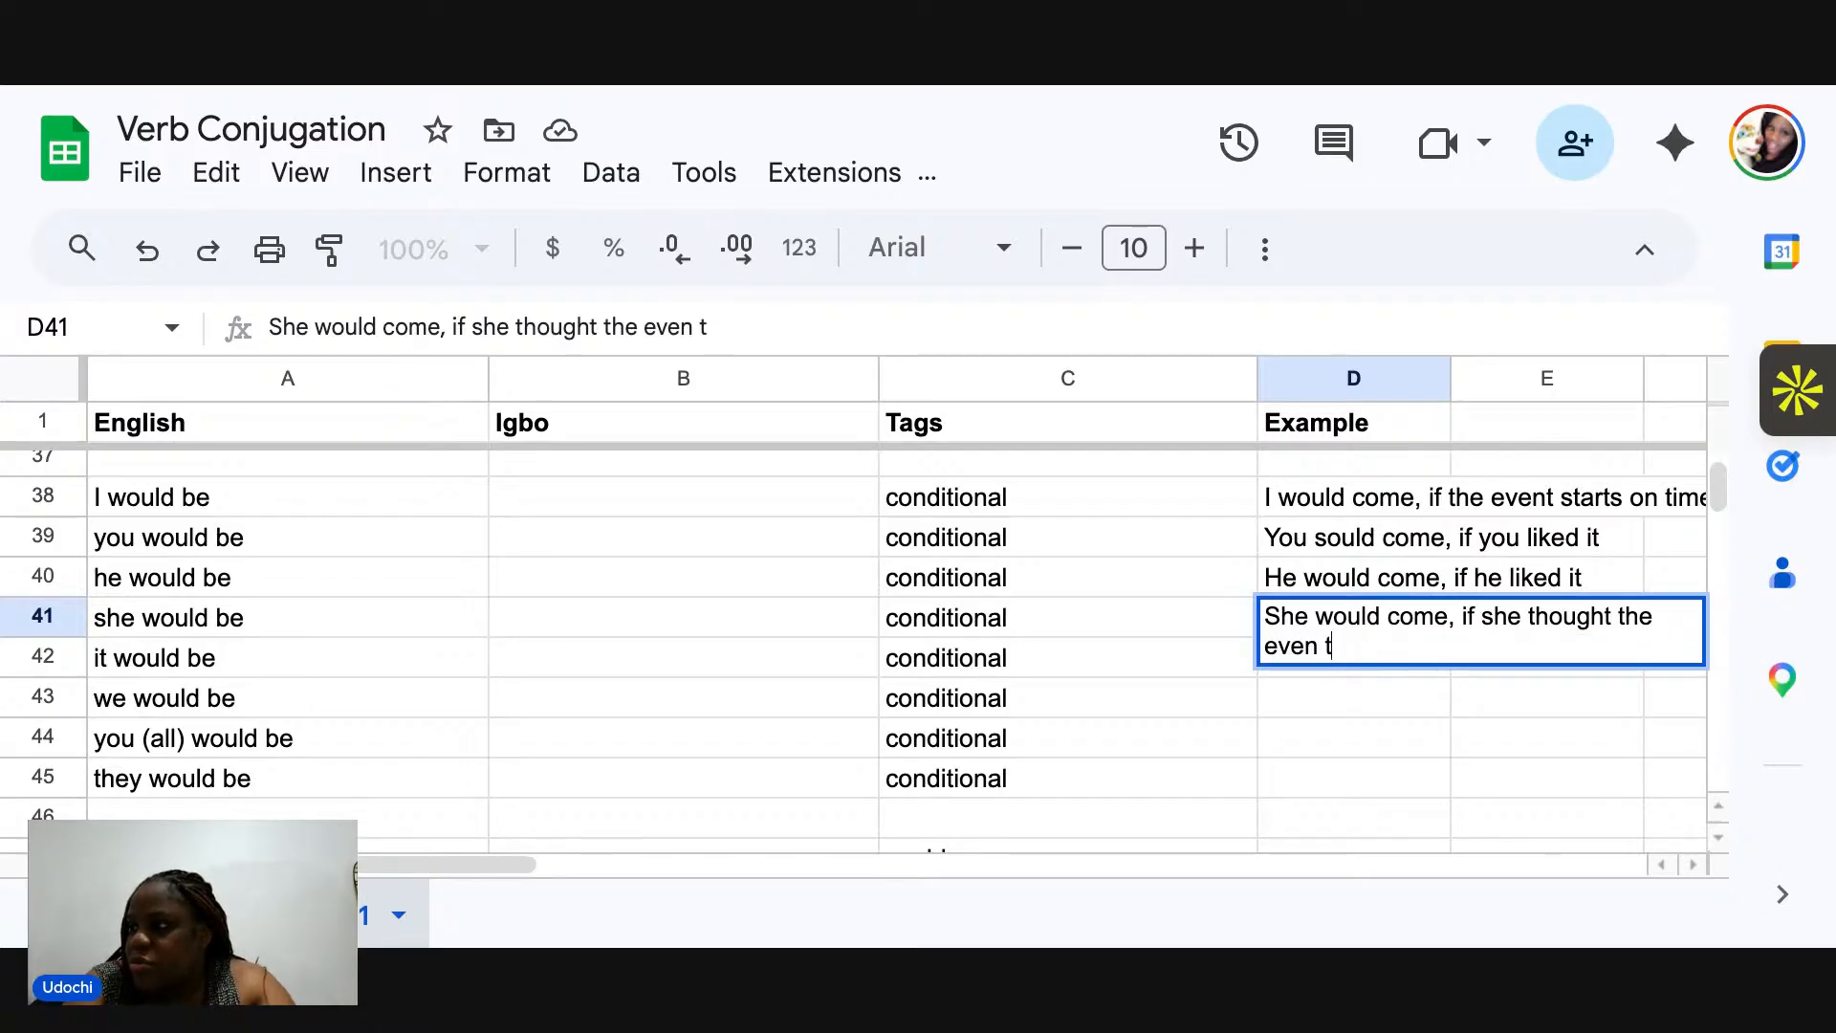
type("would sta")
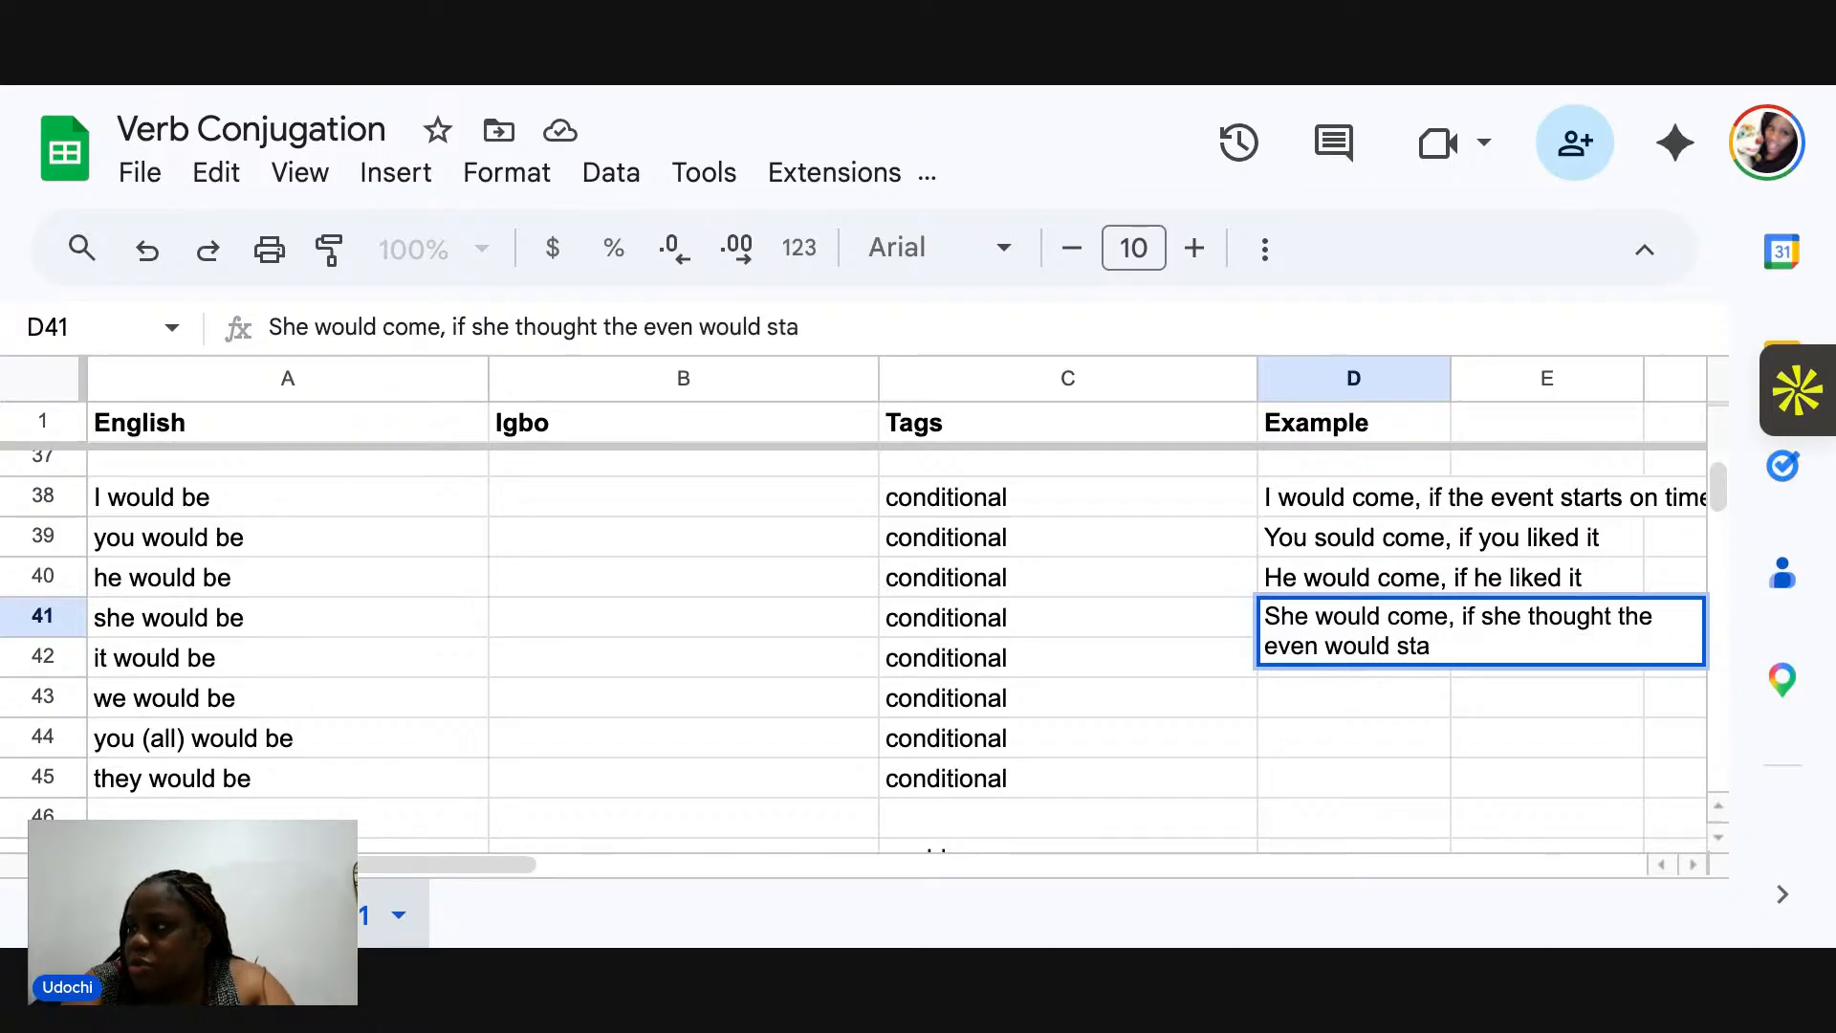
key("BackSpace")
key("BackSpace")
key("BackSpace")
key("BackSpace")
key("BackSpace")
key("BackSpace")
key("BackSpace")
key("BackSpace")
key("BackSpace")
key("BackSpace")
key("BackSpace")
key("BackSpace")
key("BackSpace")
key("BackSpace")
key("BackSpace")
key("BackSpace")
key("BackSpace")
key("BackSpace")
key("BackSpace")
key("BackSpace")
key("BackSpace")
key("BackSpace")
key("BackSpace")
key("BackSpace")
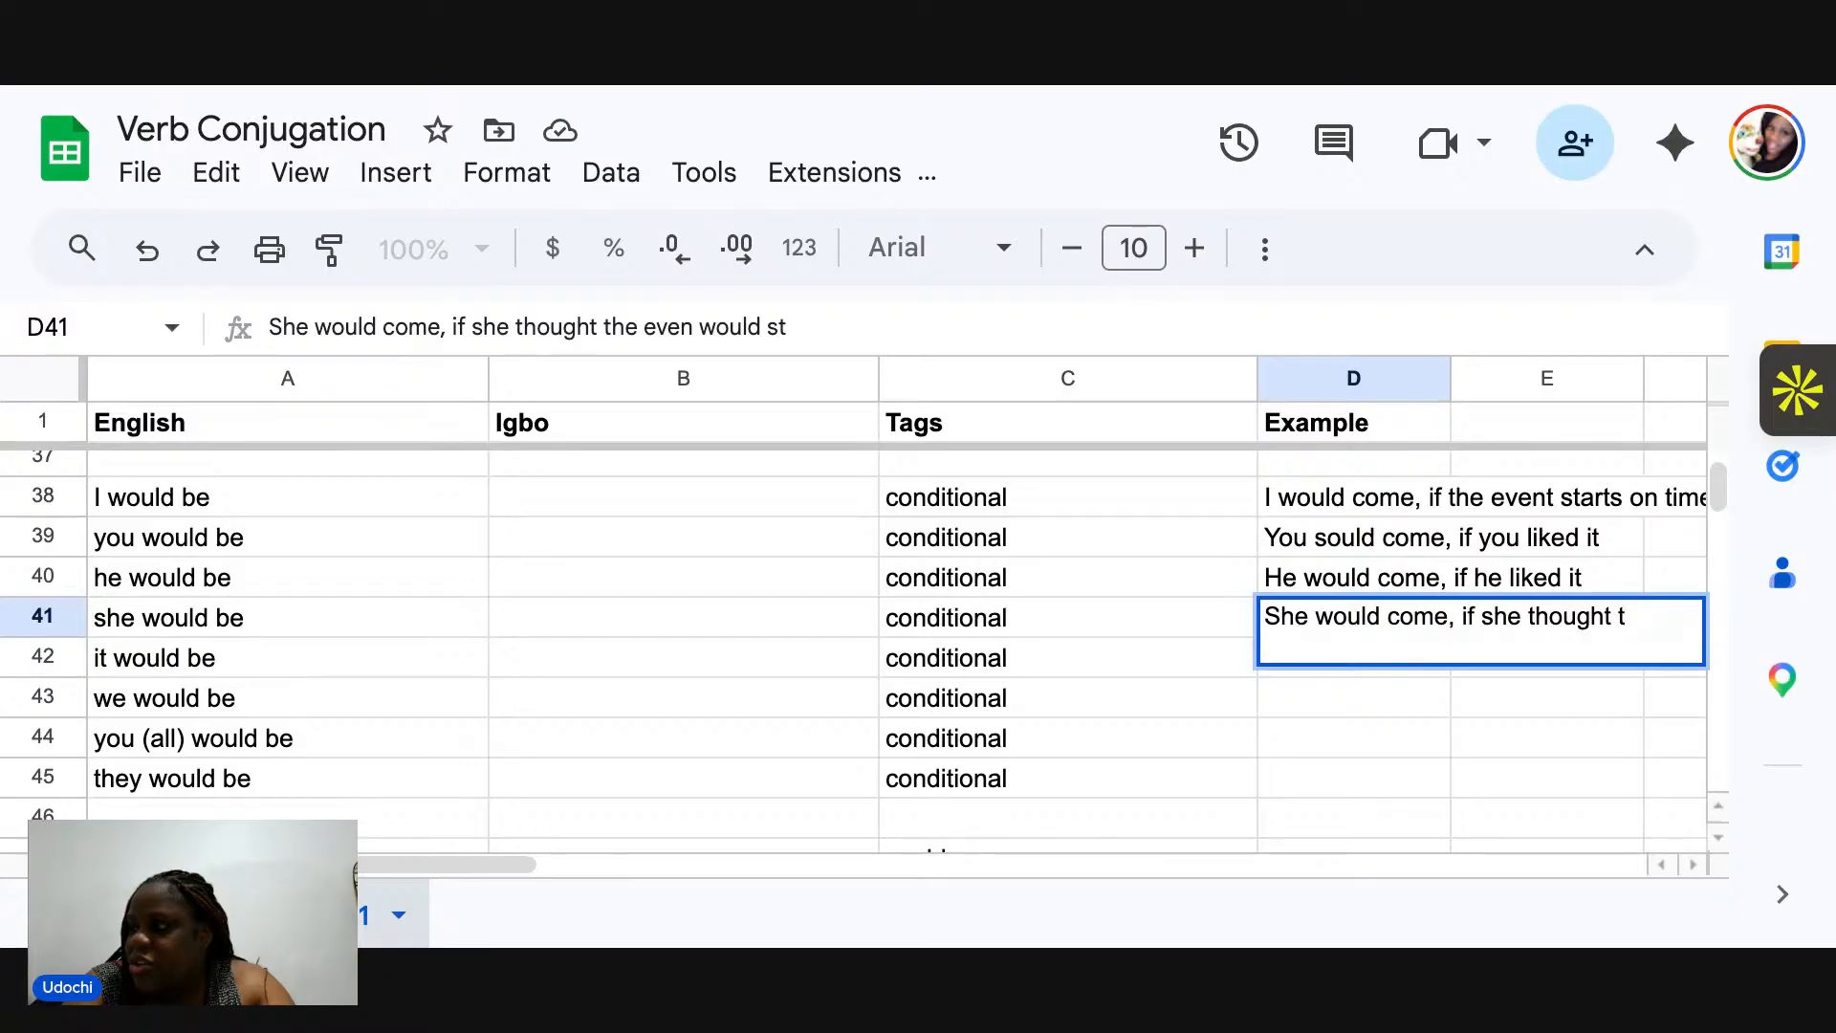
type("it s")
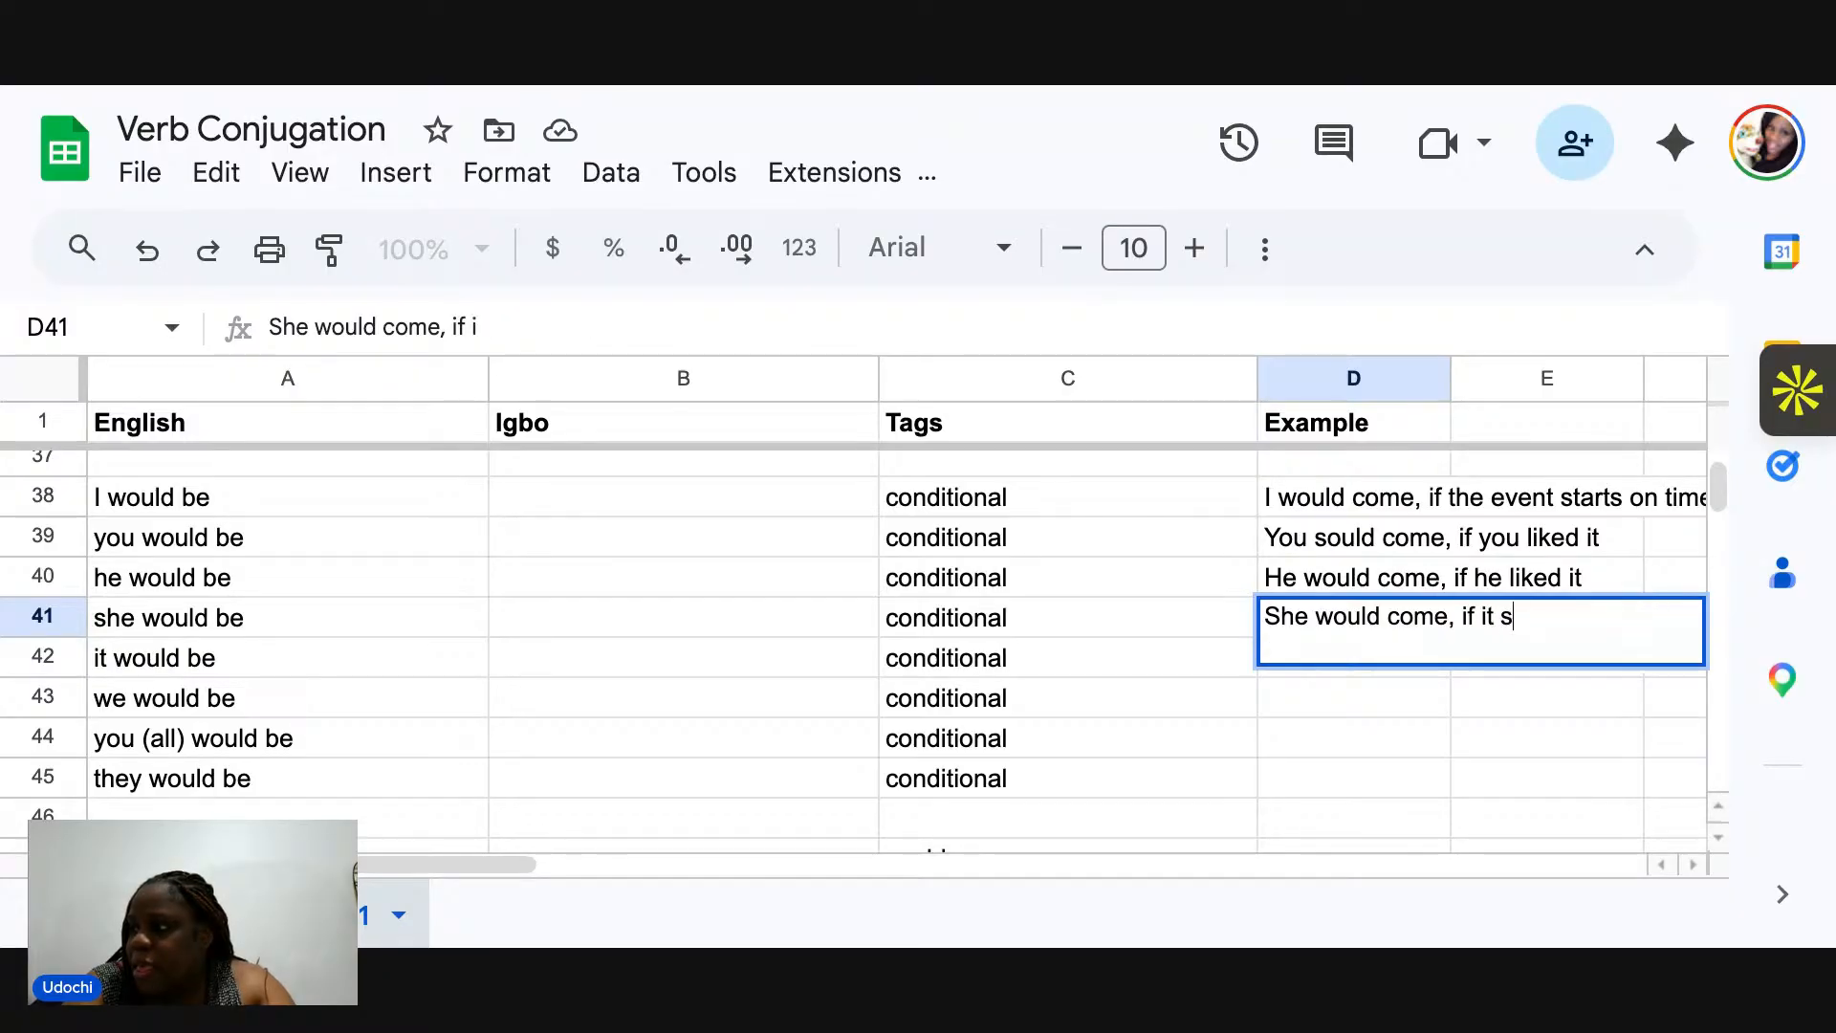
type("tarted early")
key("Return")
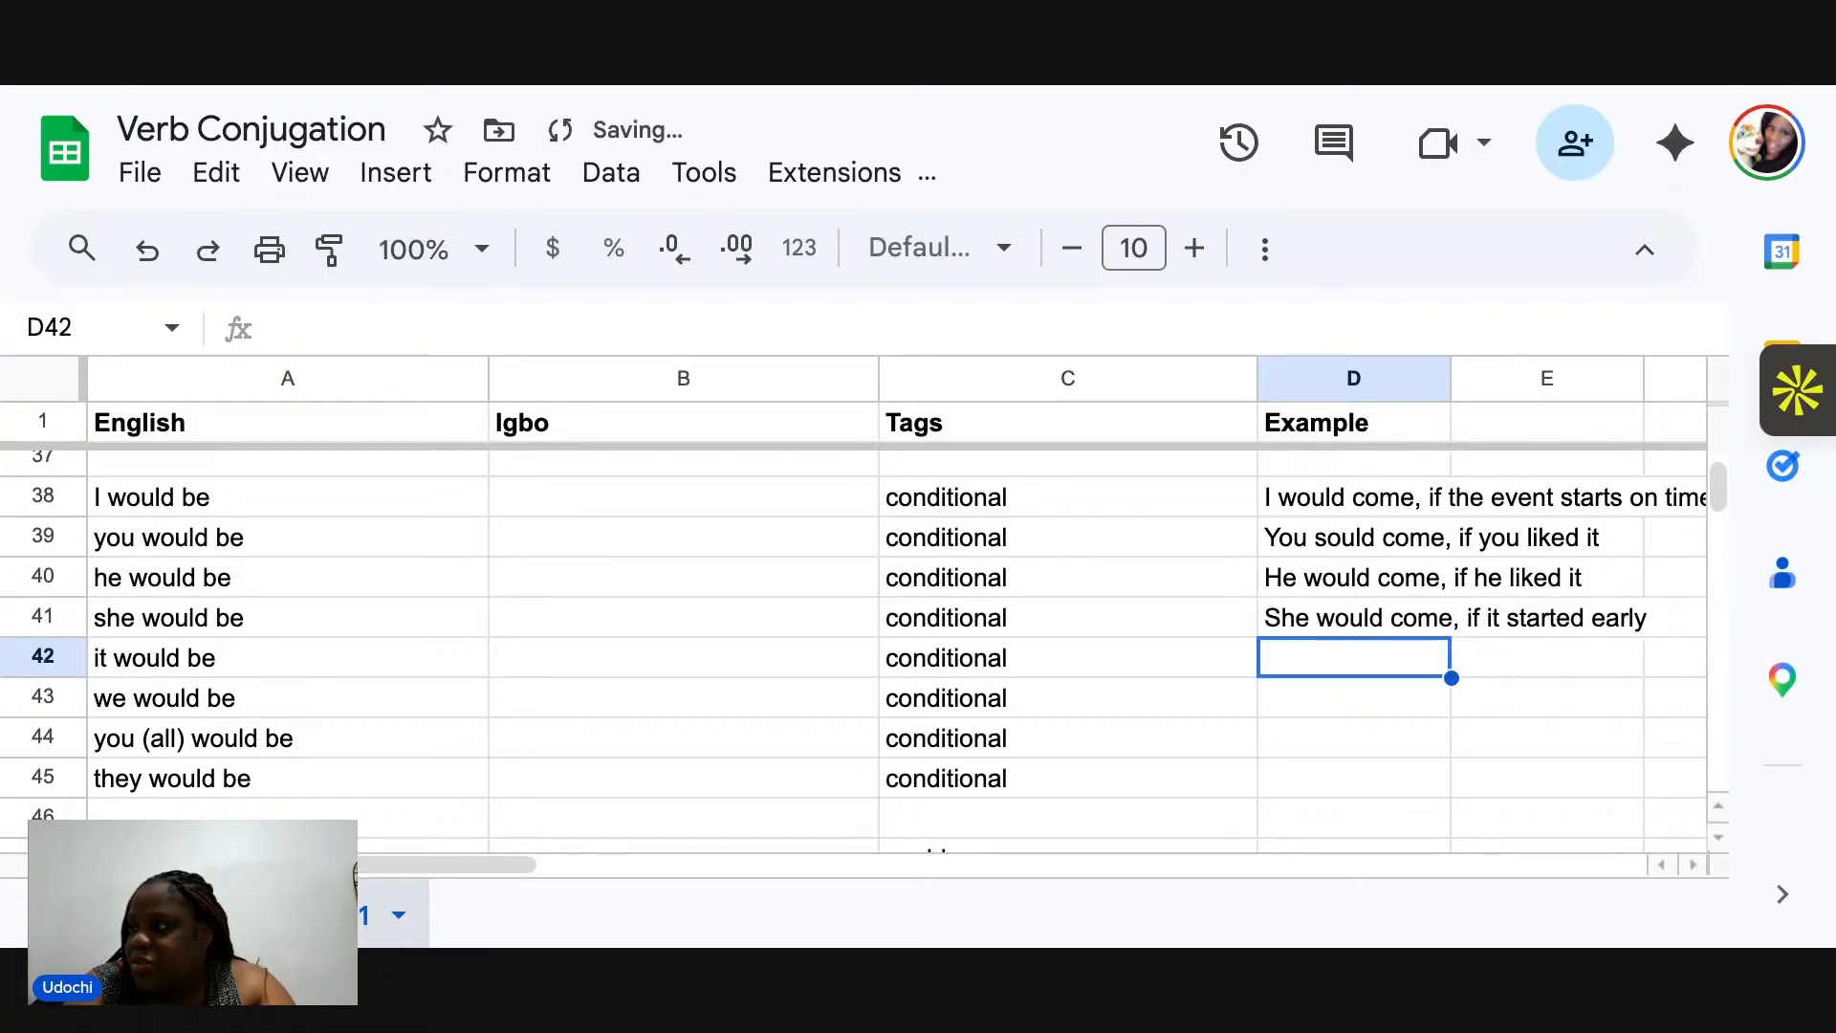
Enter the example sentence for "it would be" in D42: "It would start, if", a person's first name, and "comes early".
type("I")
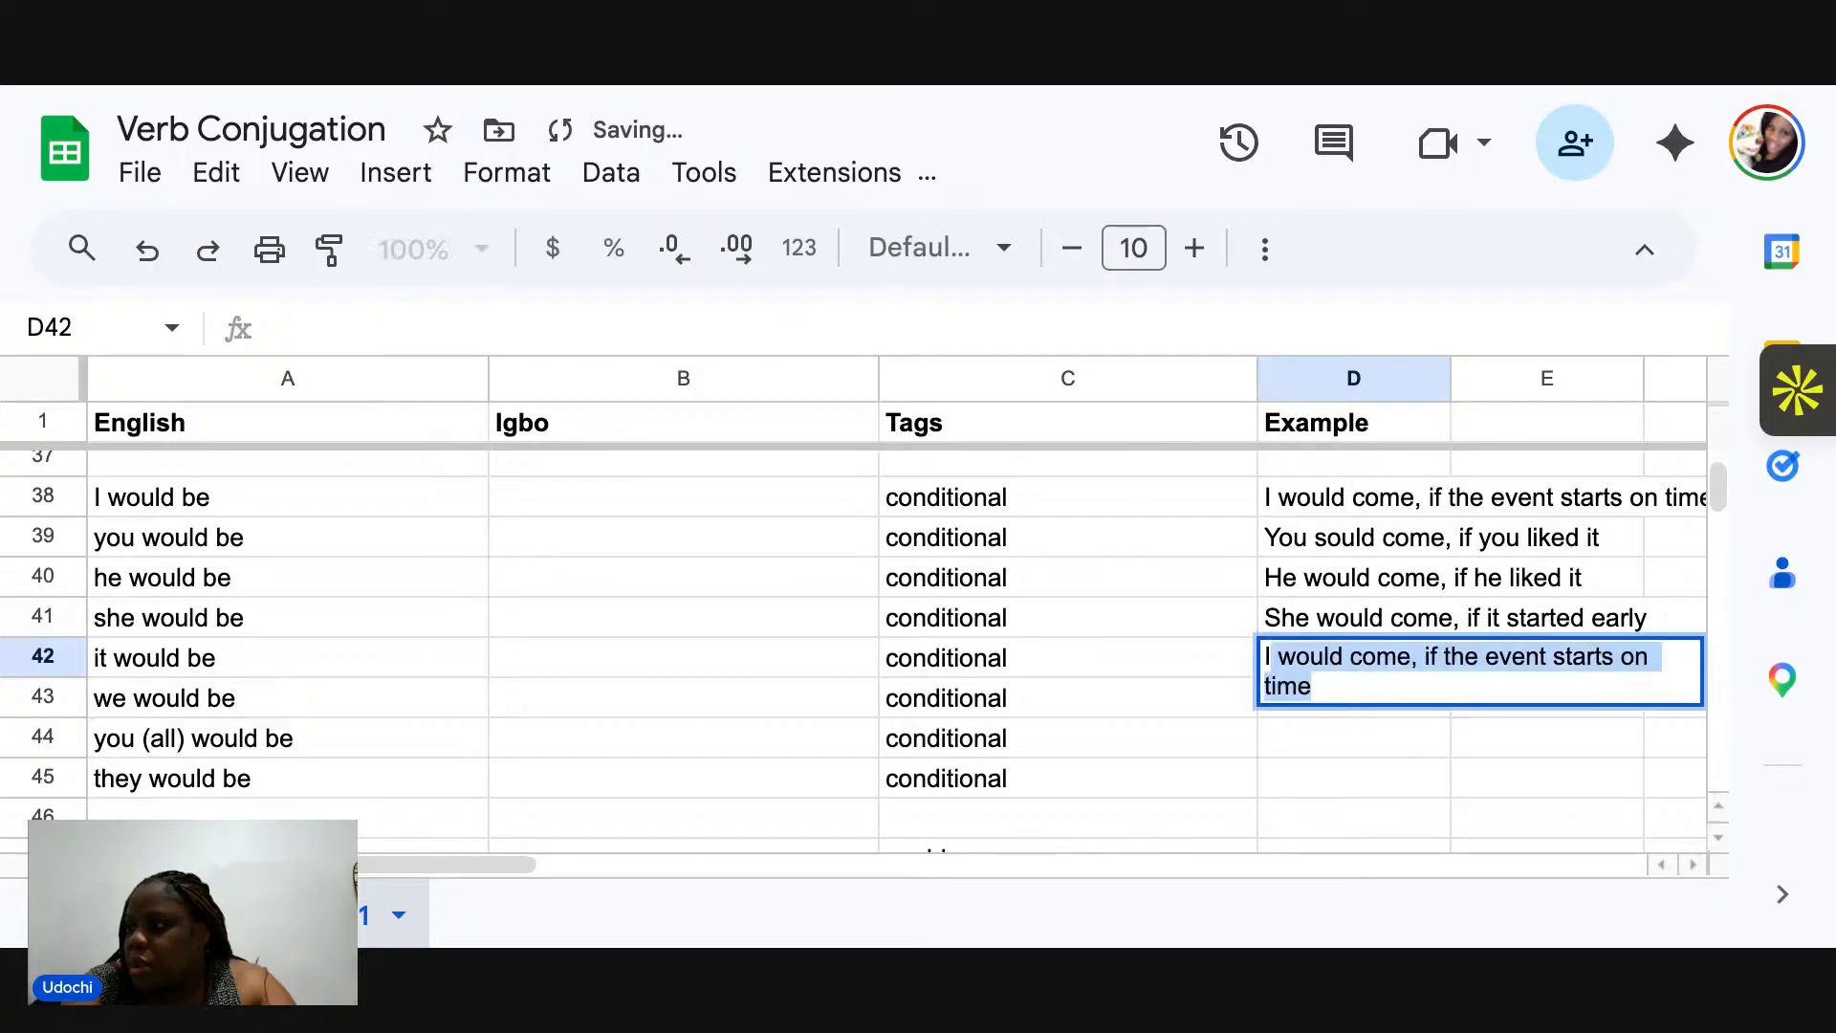
type("t would")
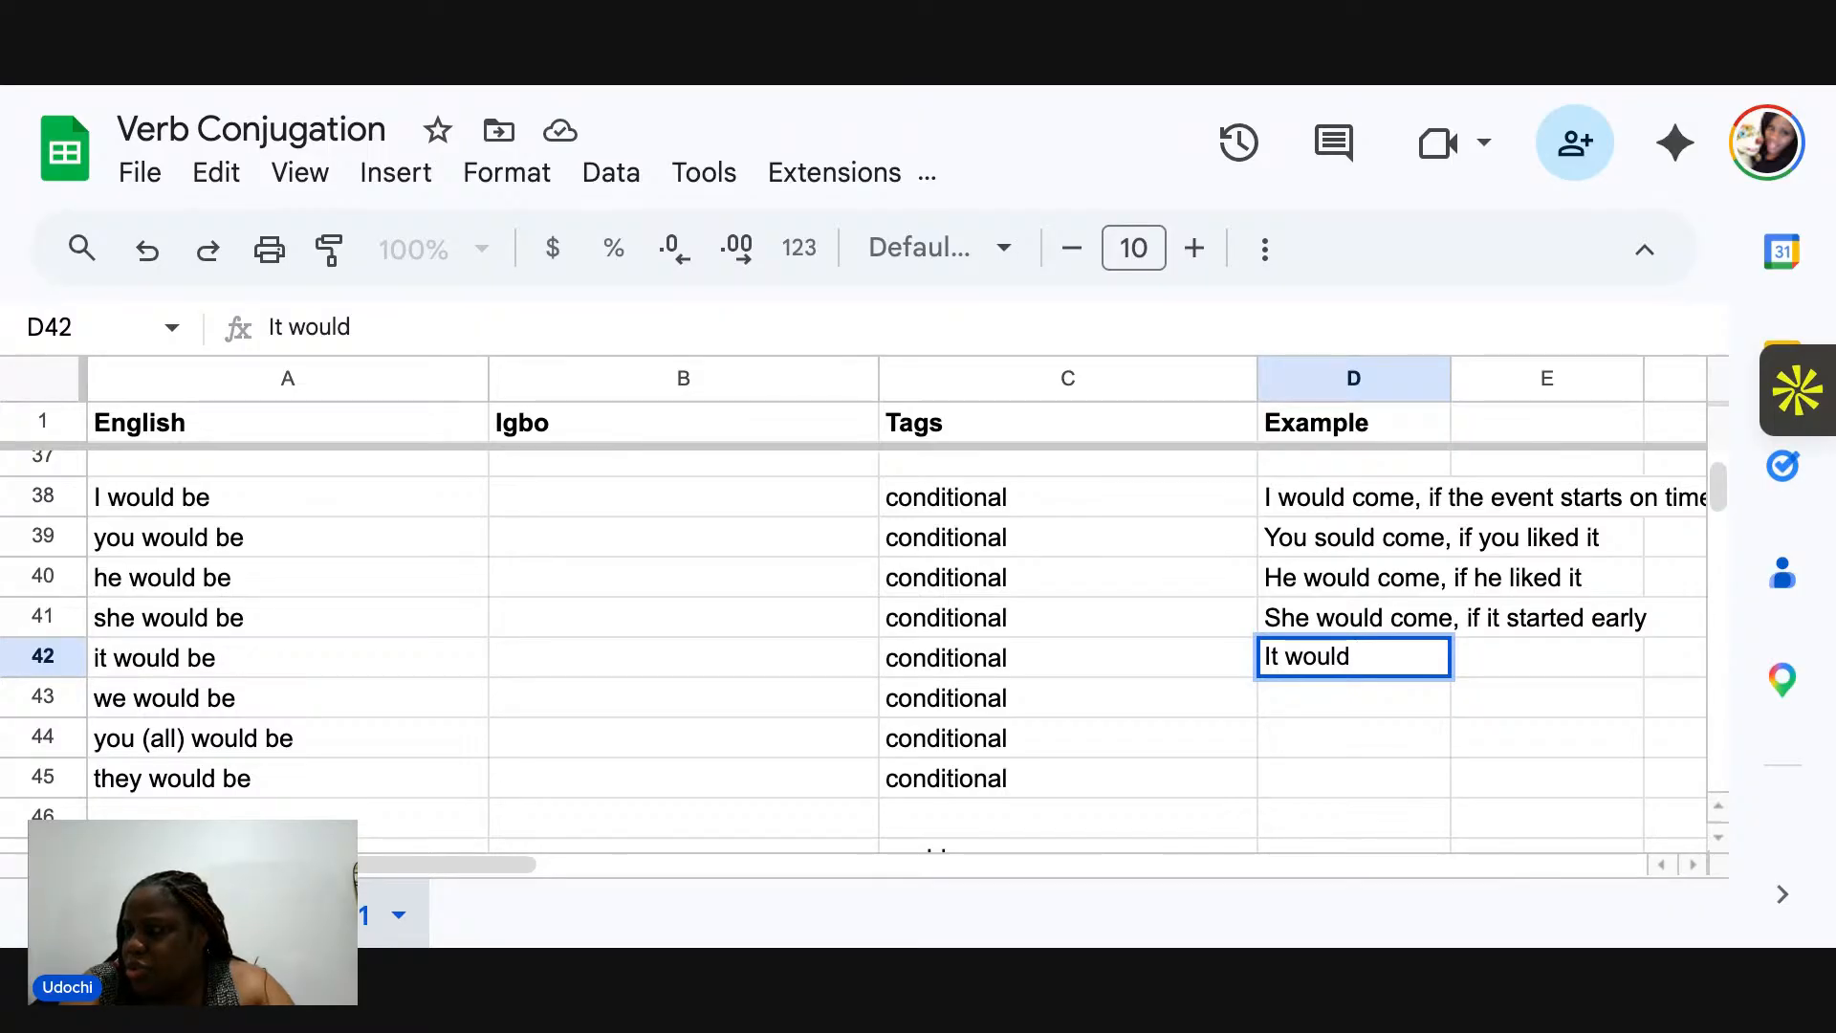
type("start")
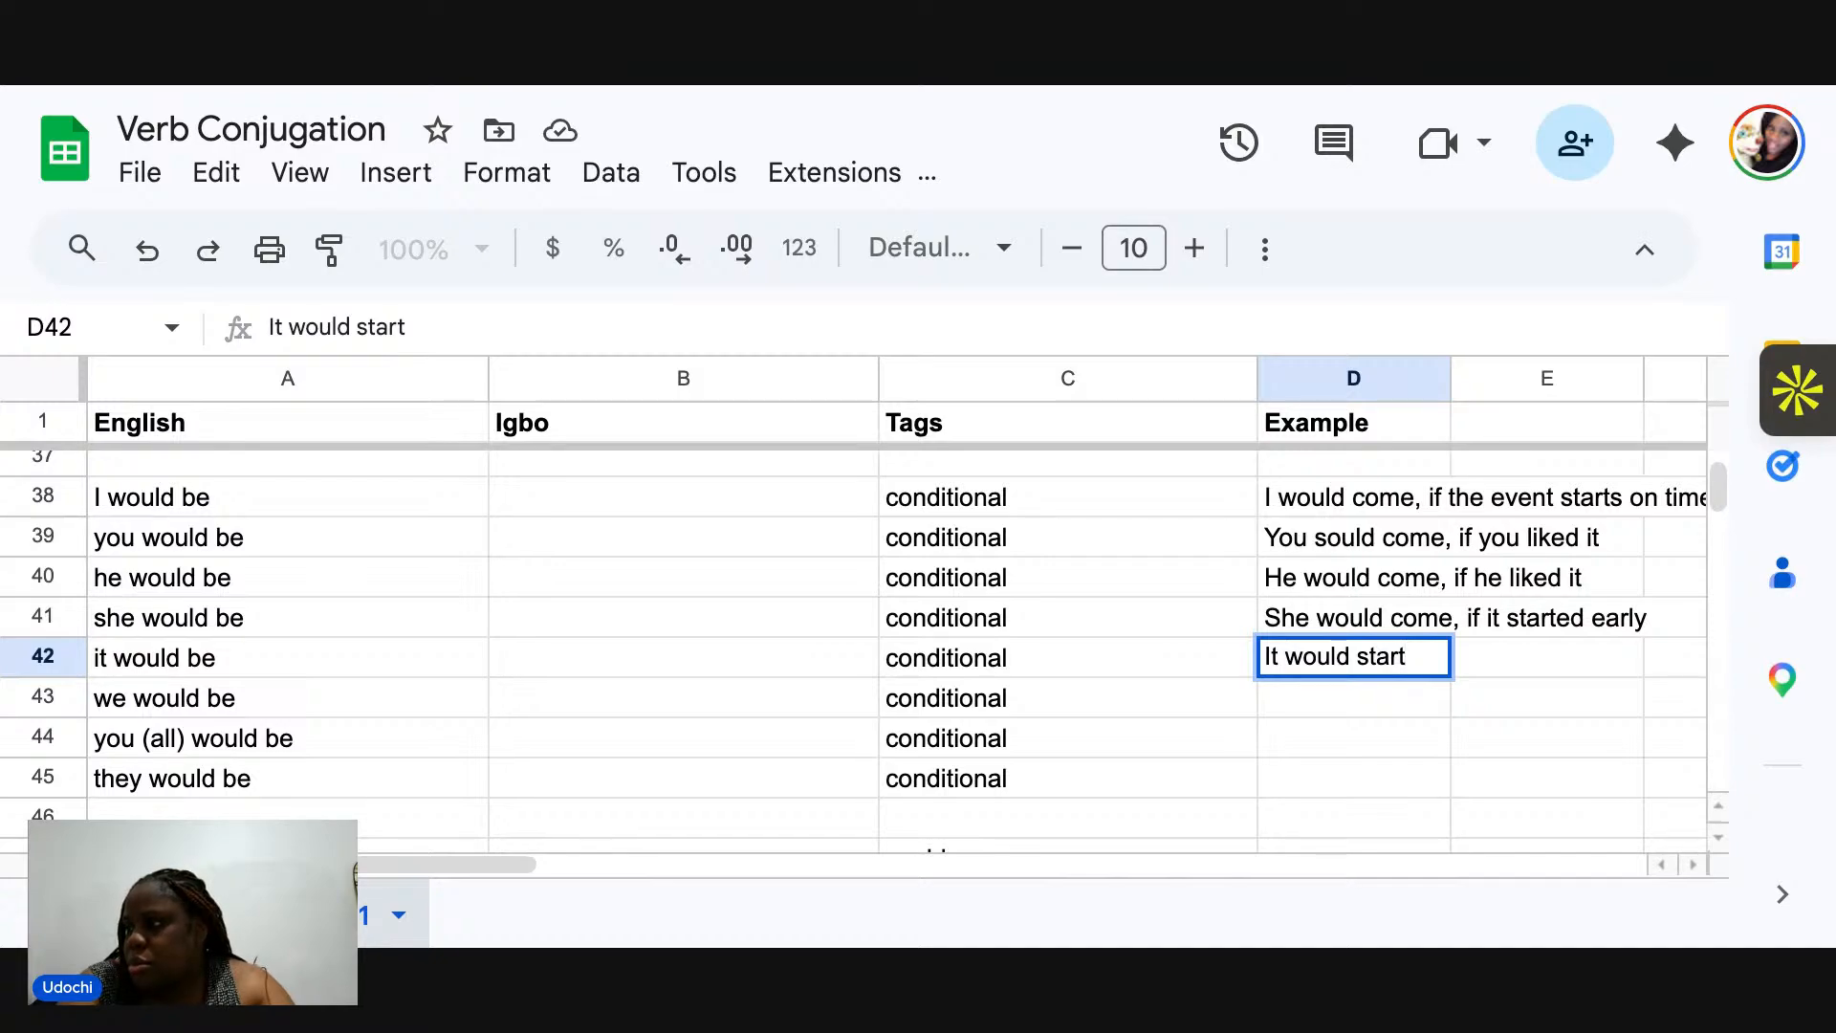
type(", if the ")
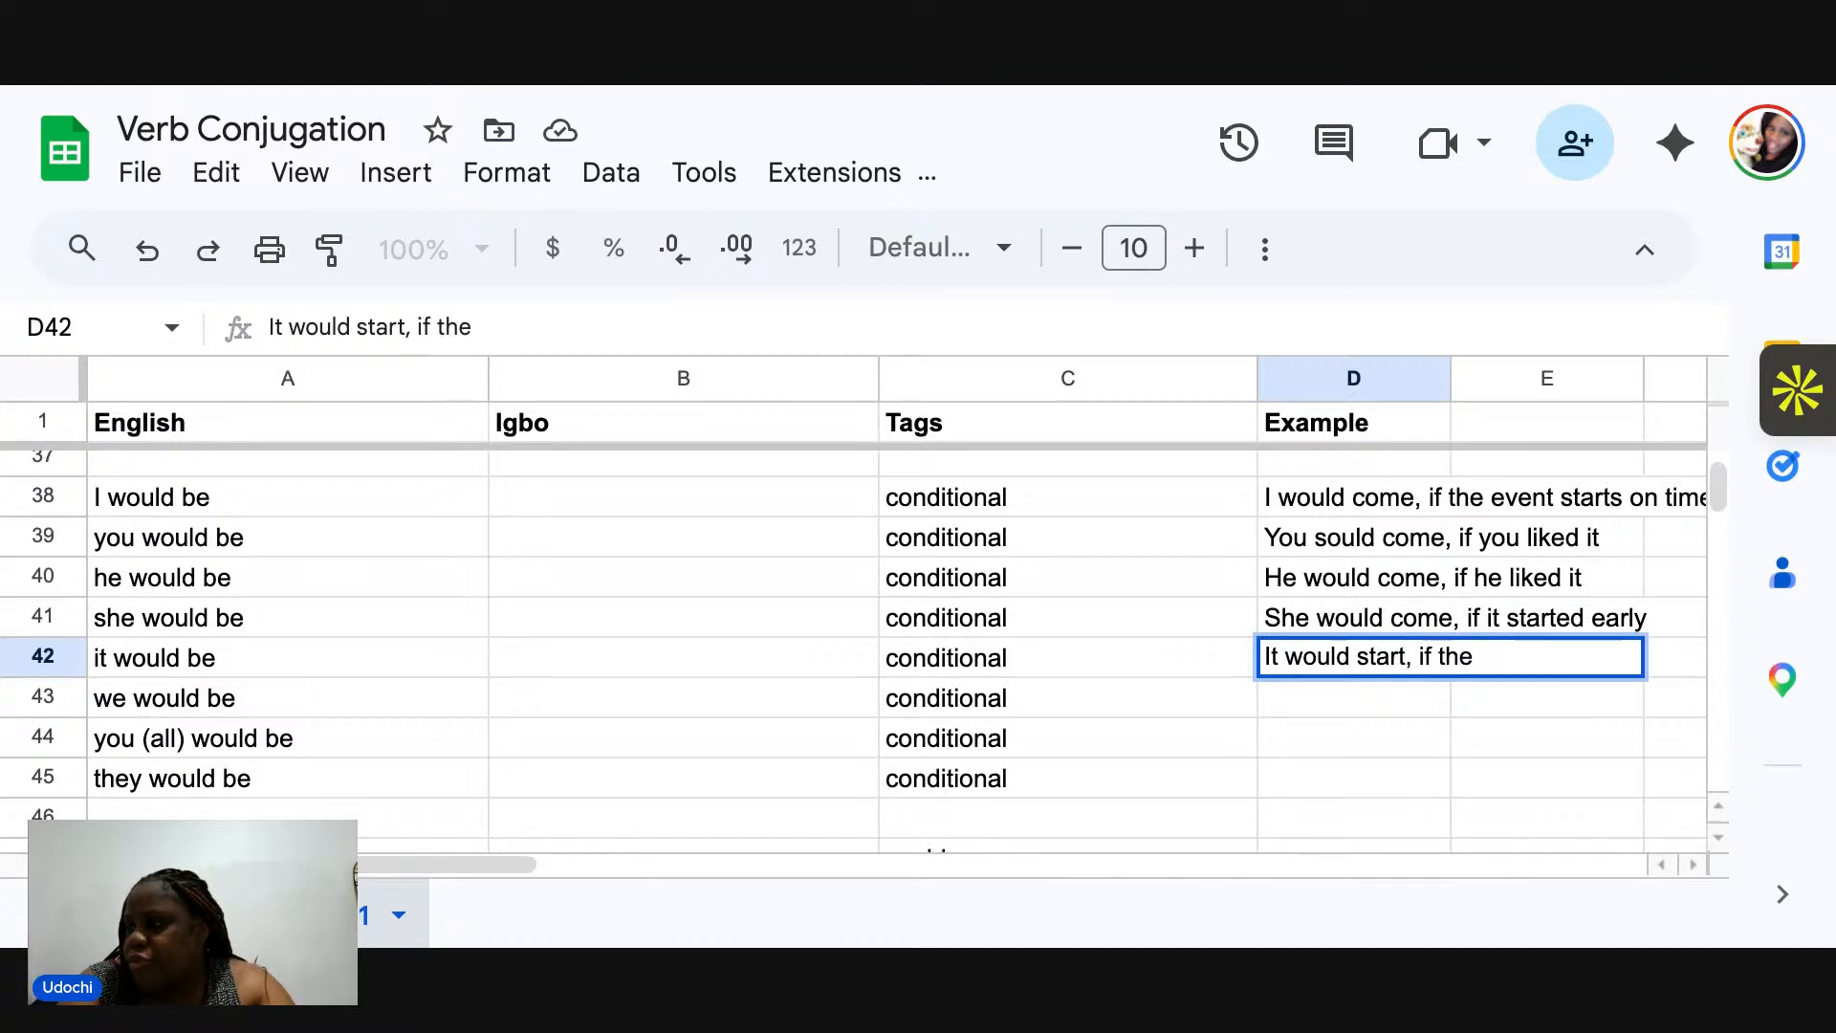
type("ho")
key("BackSpace")
key("BackSpace")
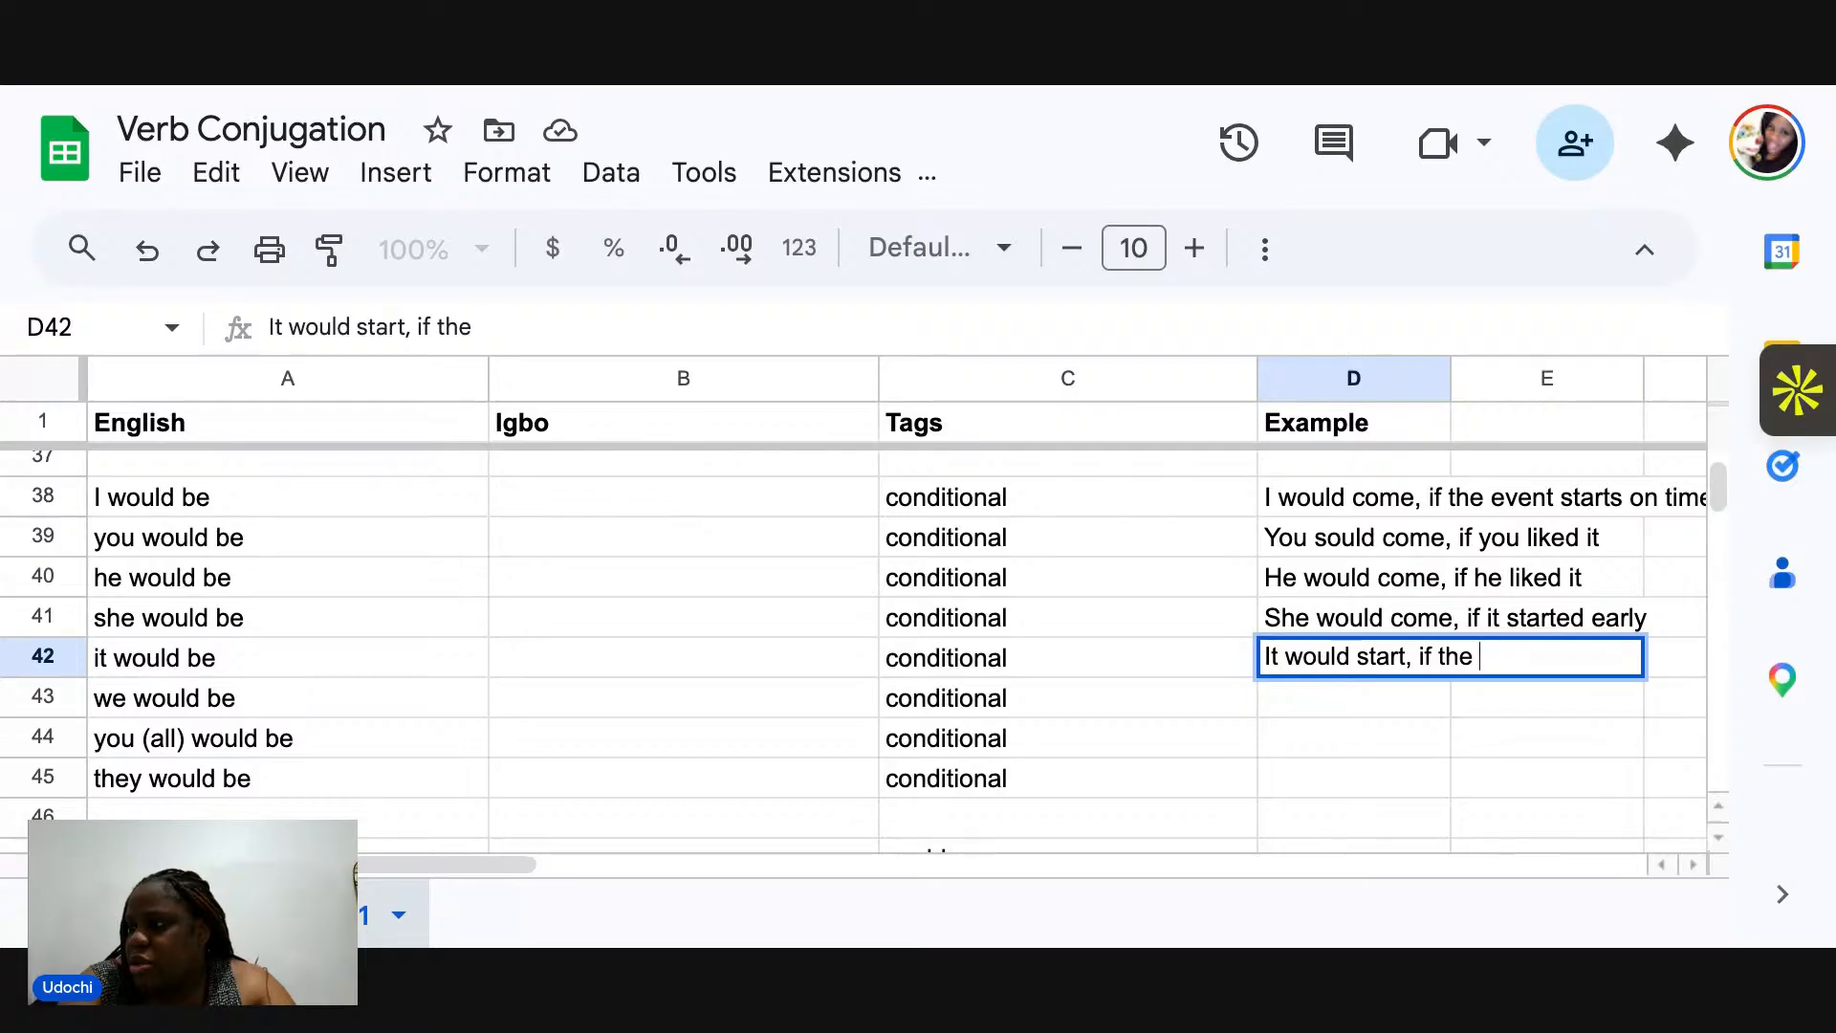
key("BackSpace")
key("BackSpace")
key("BackSpace")
key("BackSpace")
type("Emeka comes ")
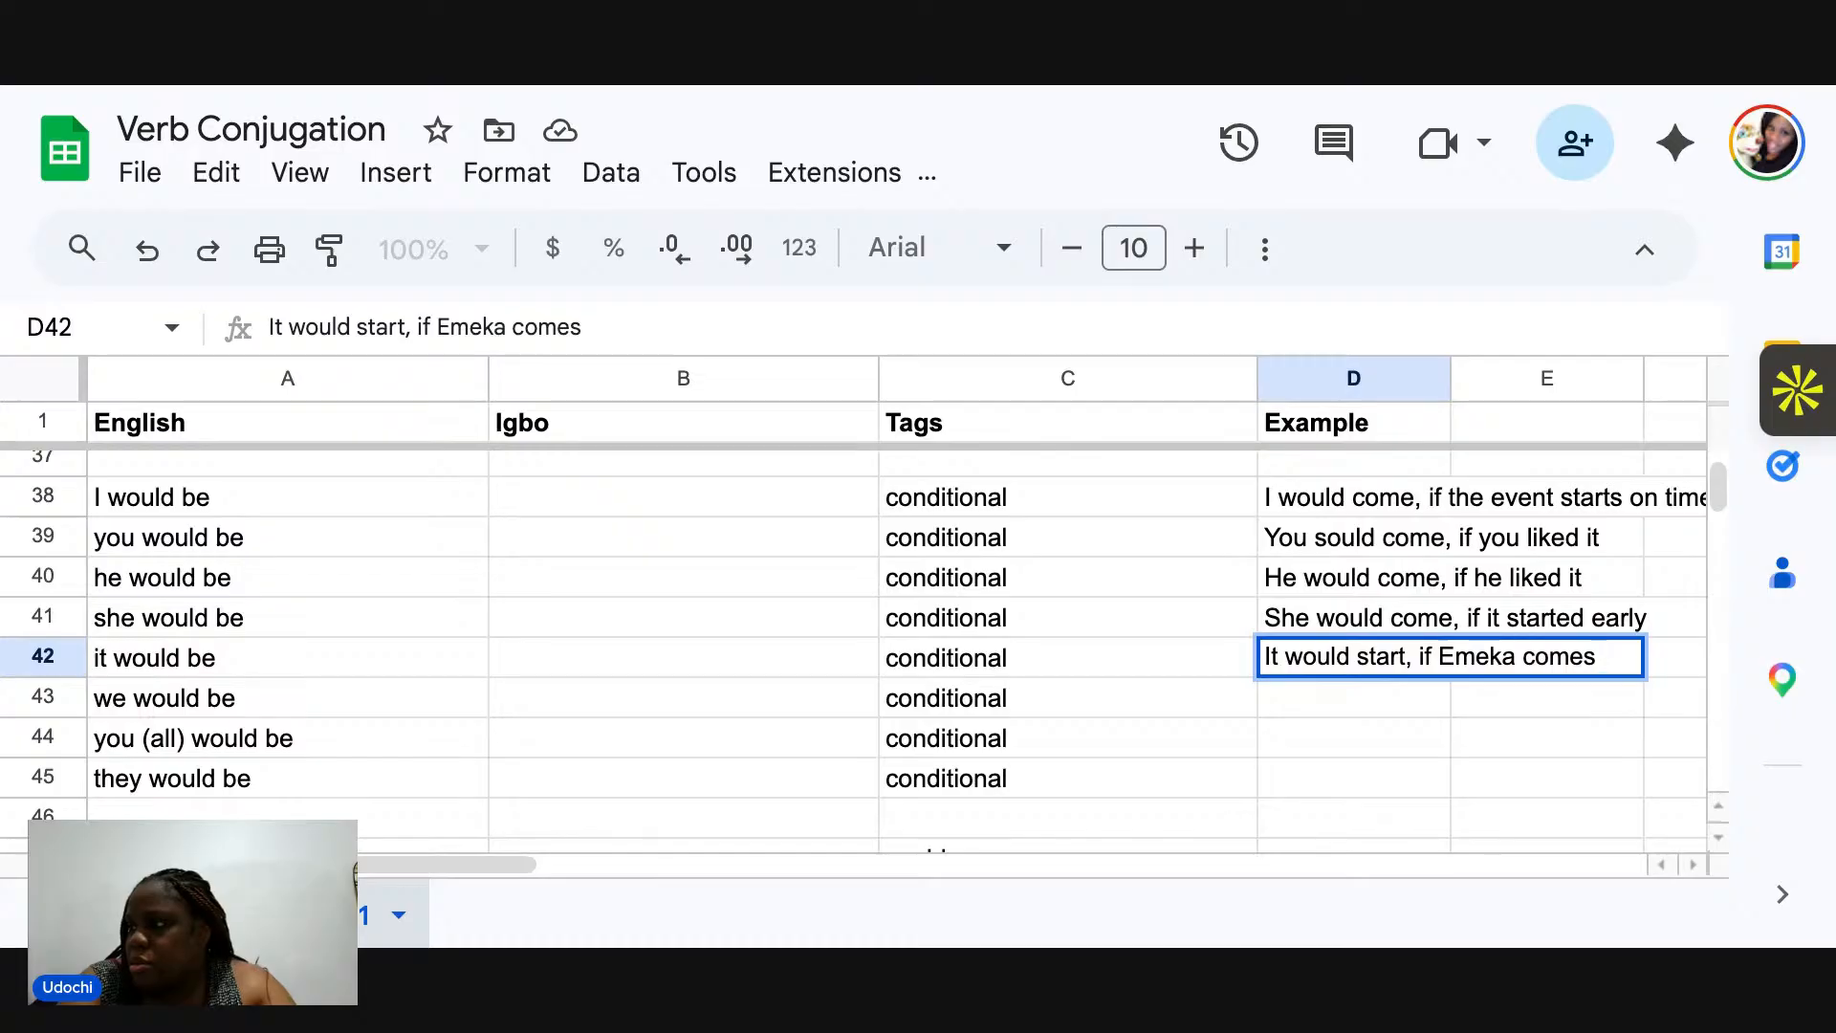
type("early")
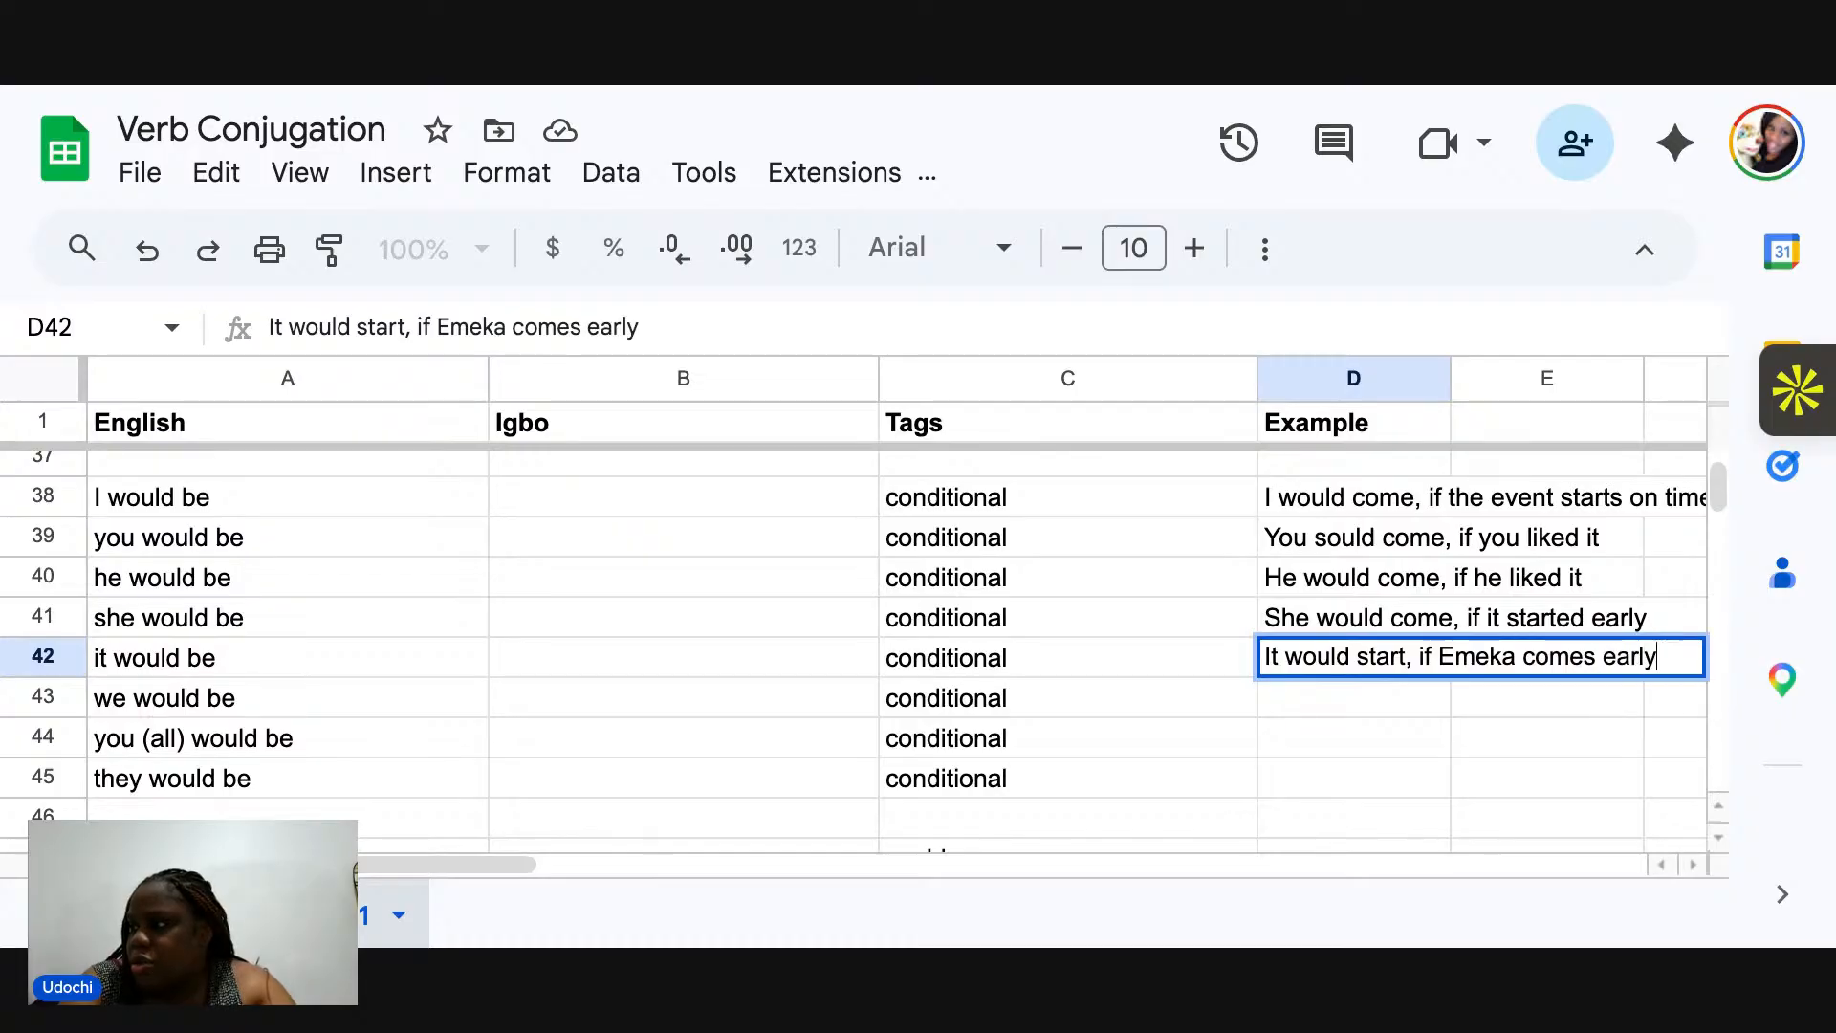
key("Return")
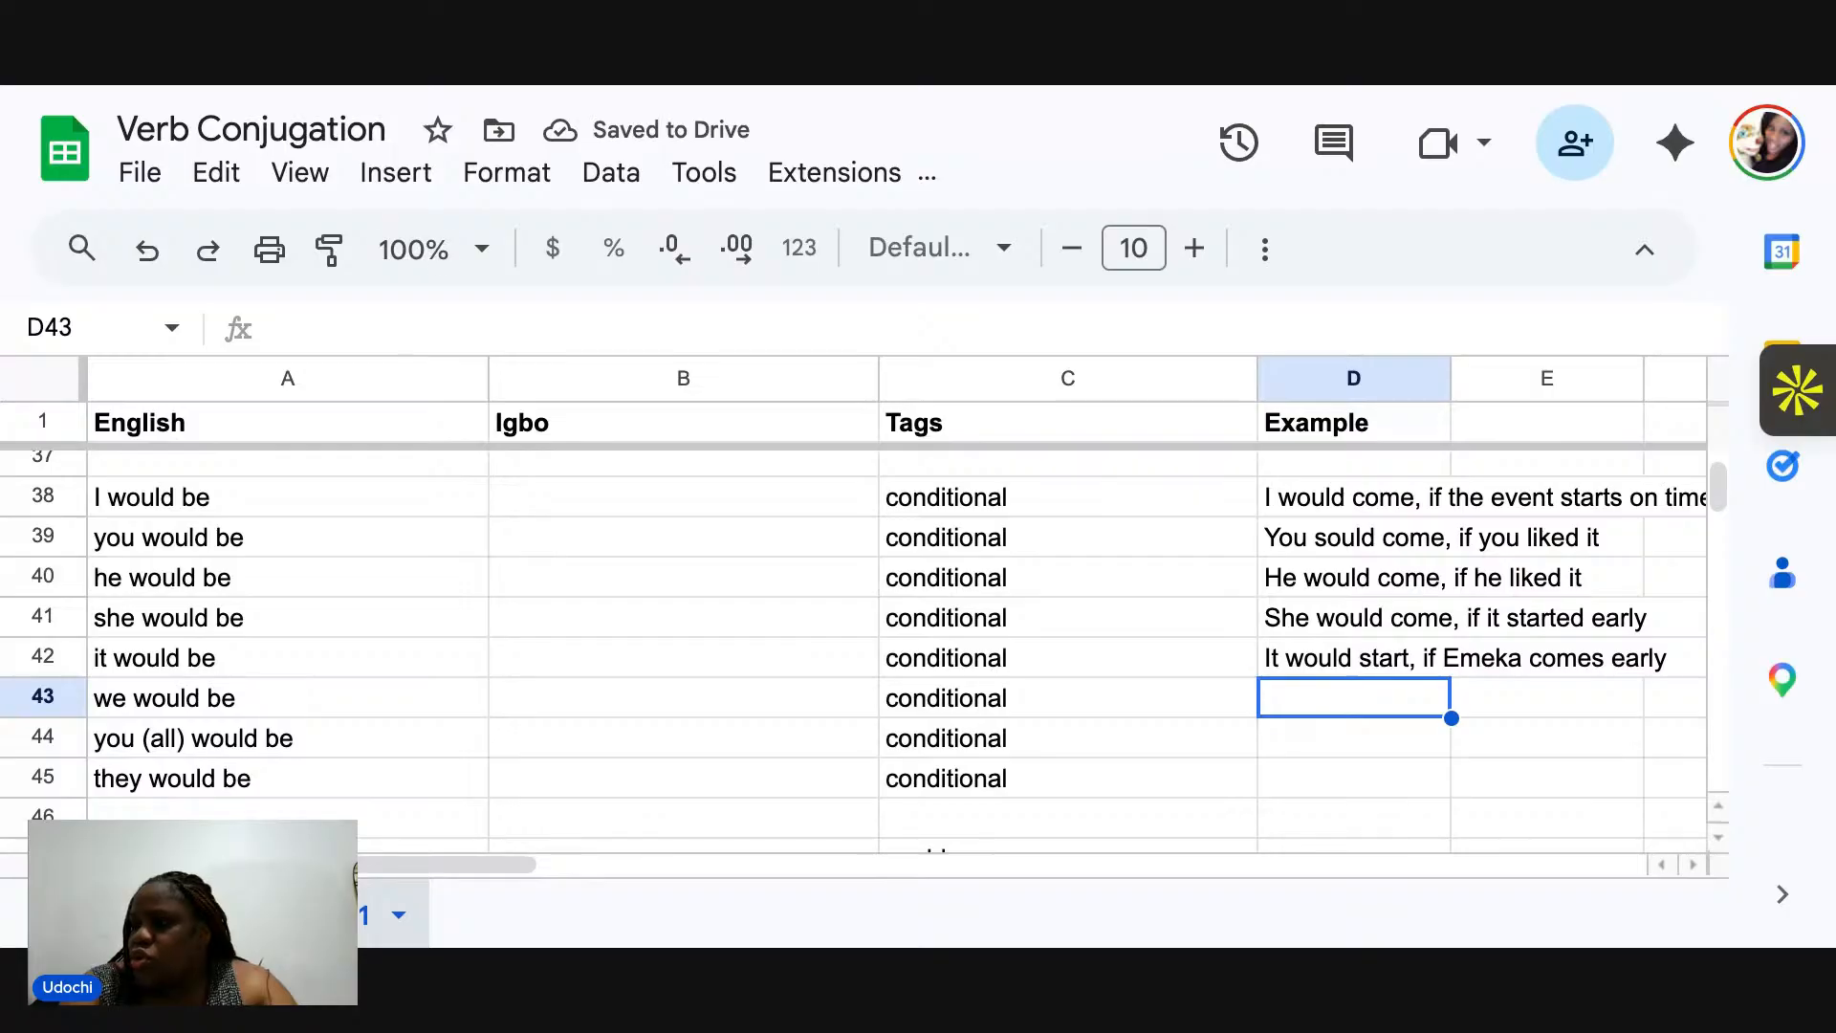
Enter the example sentence "You all would come, if you wanted to" in D43.
type("You all")
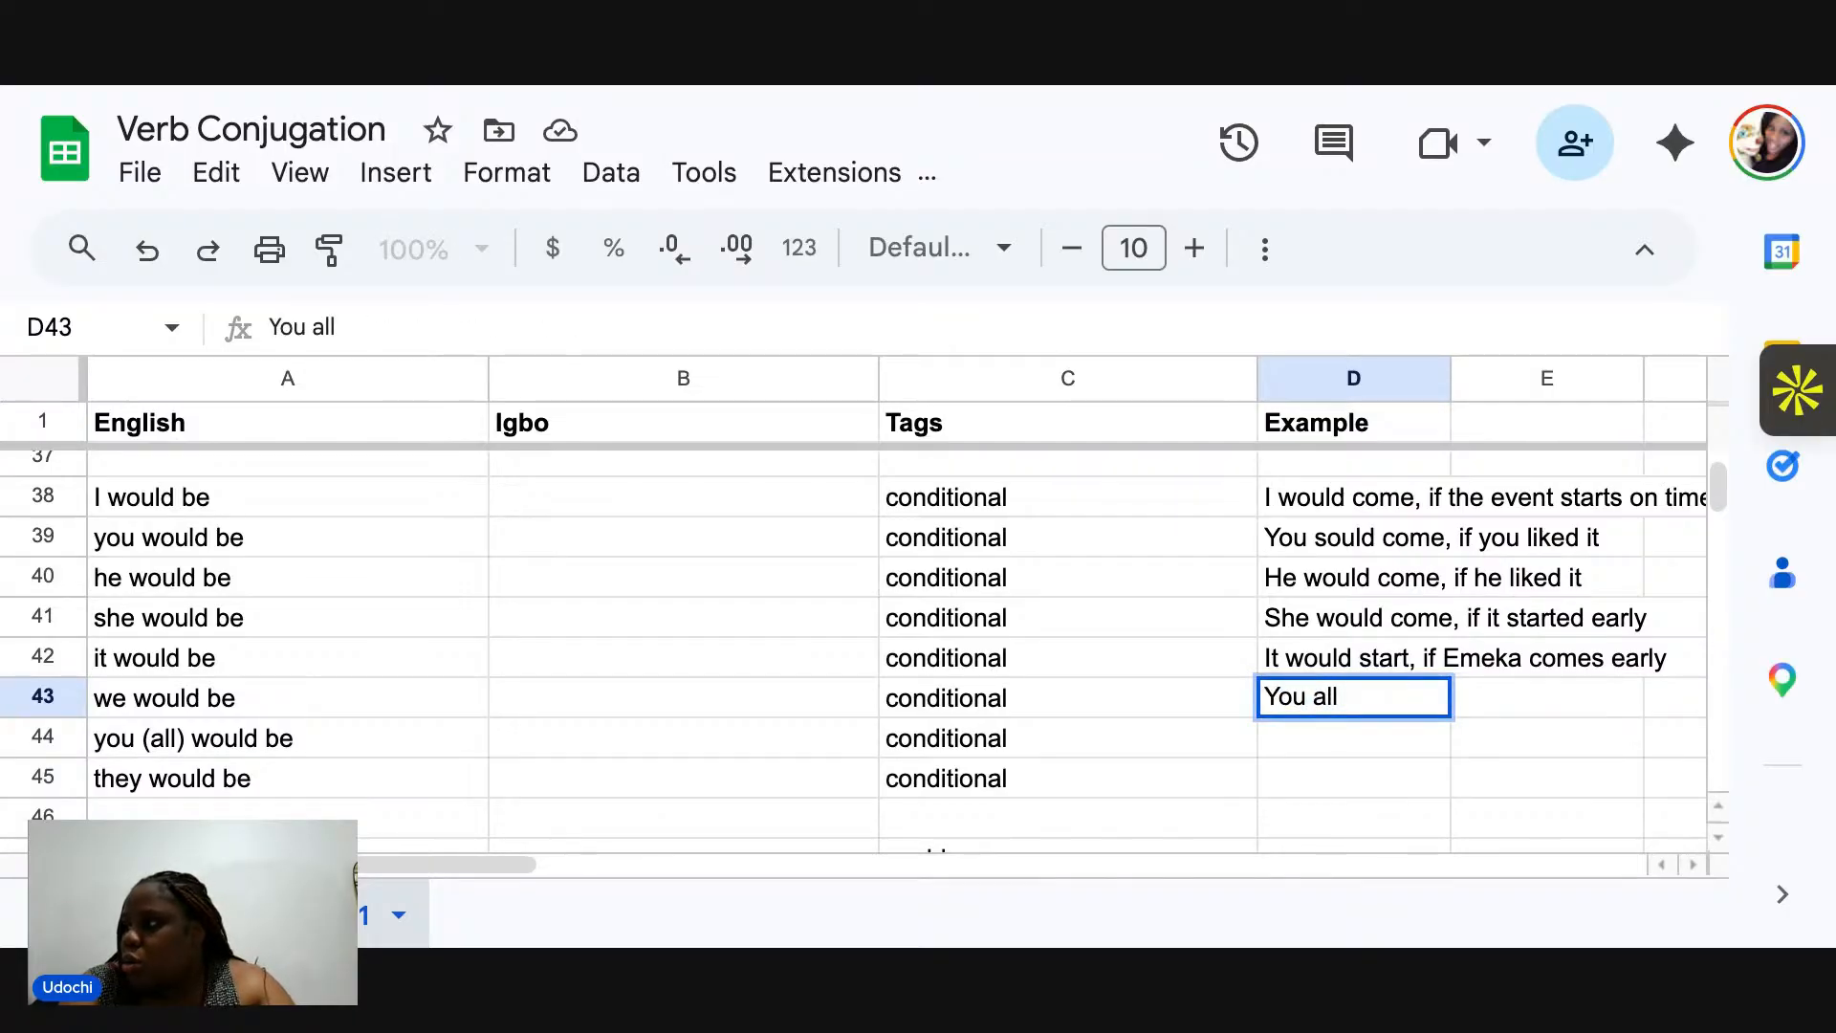
type(" wo")
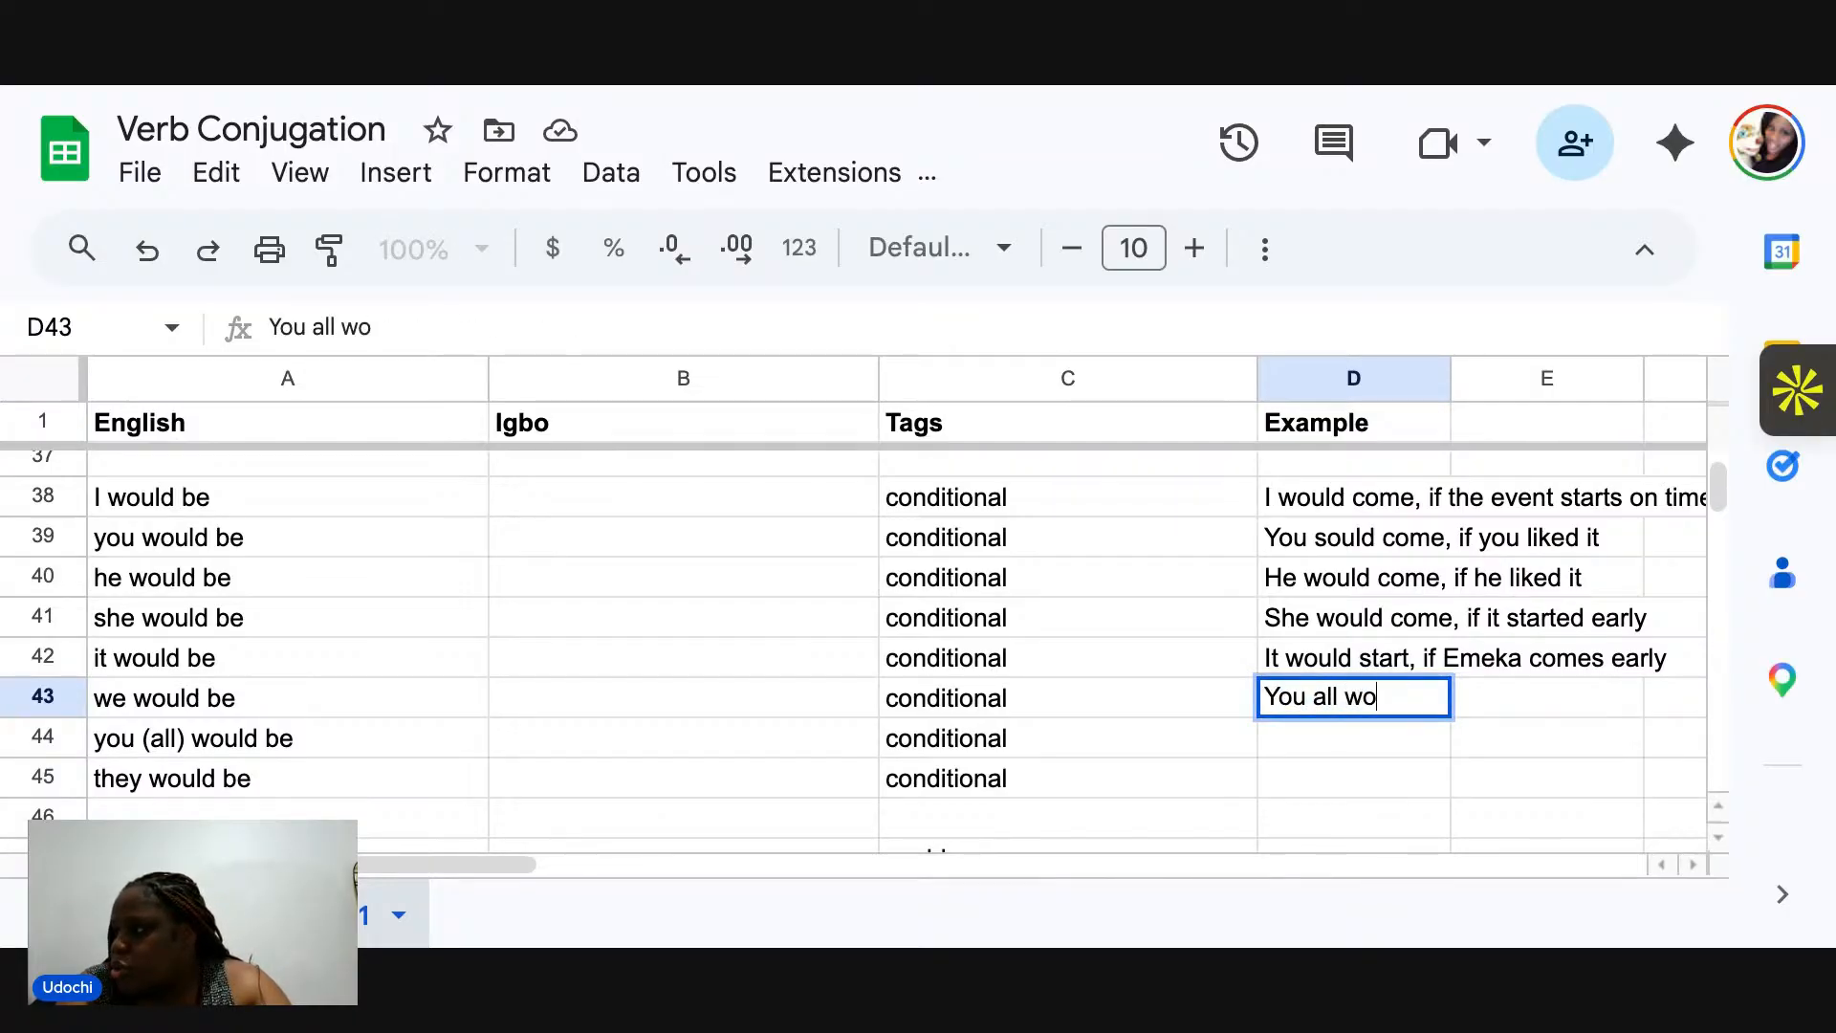
type("uld come, if you w")
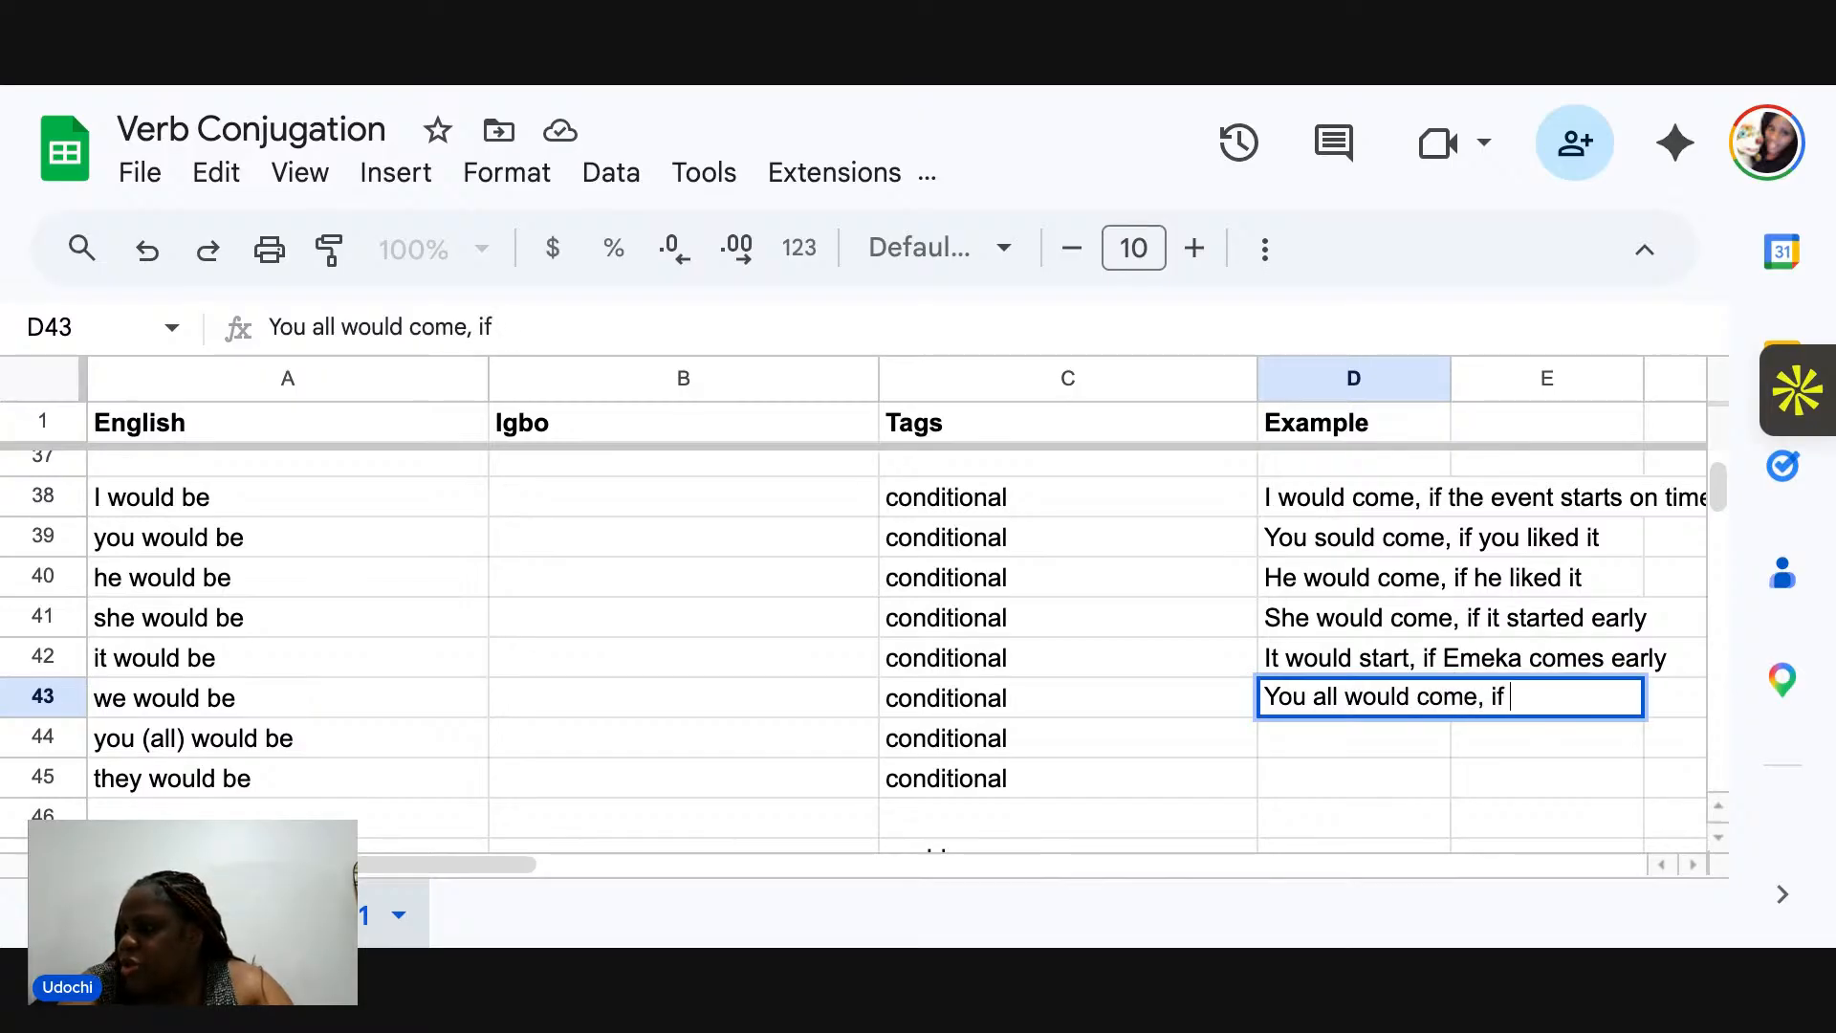
type("anted to")
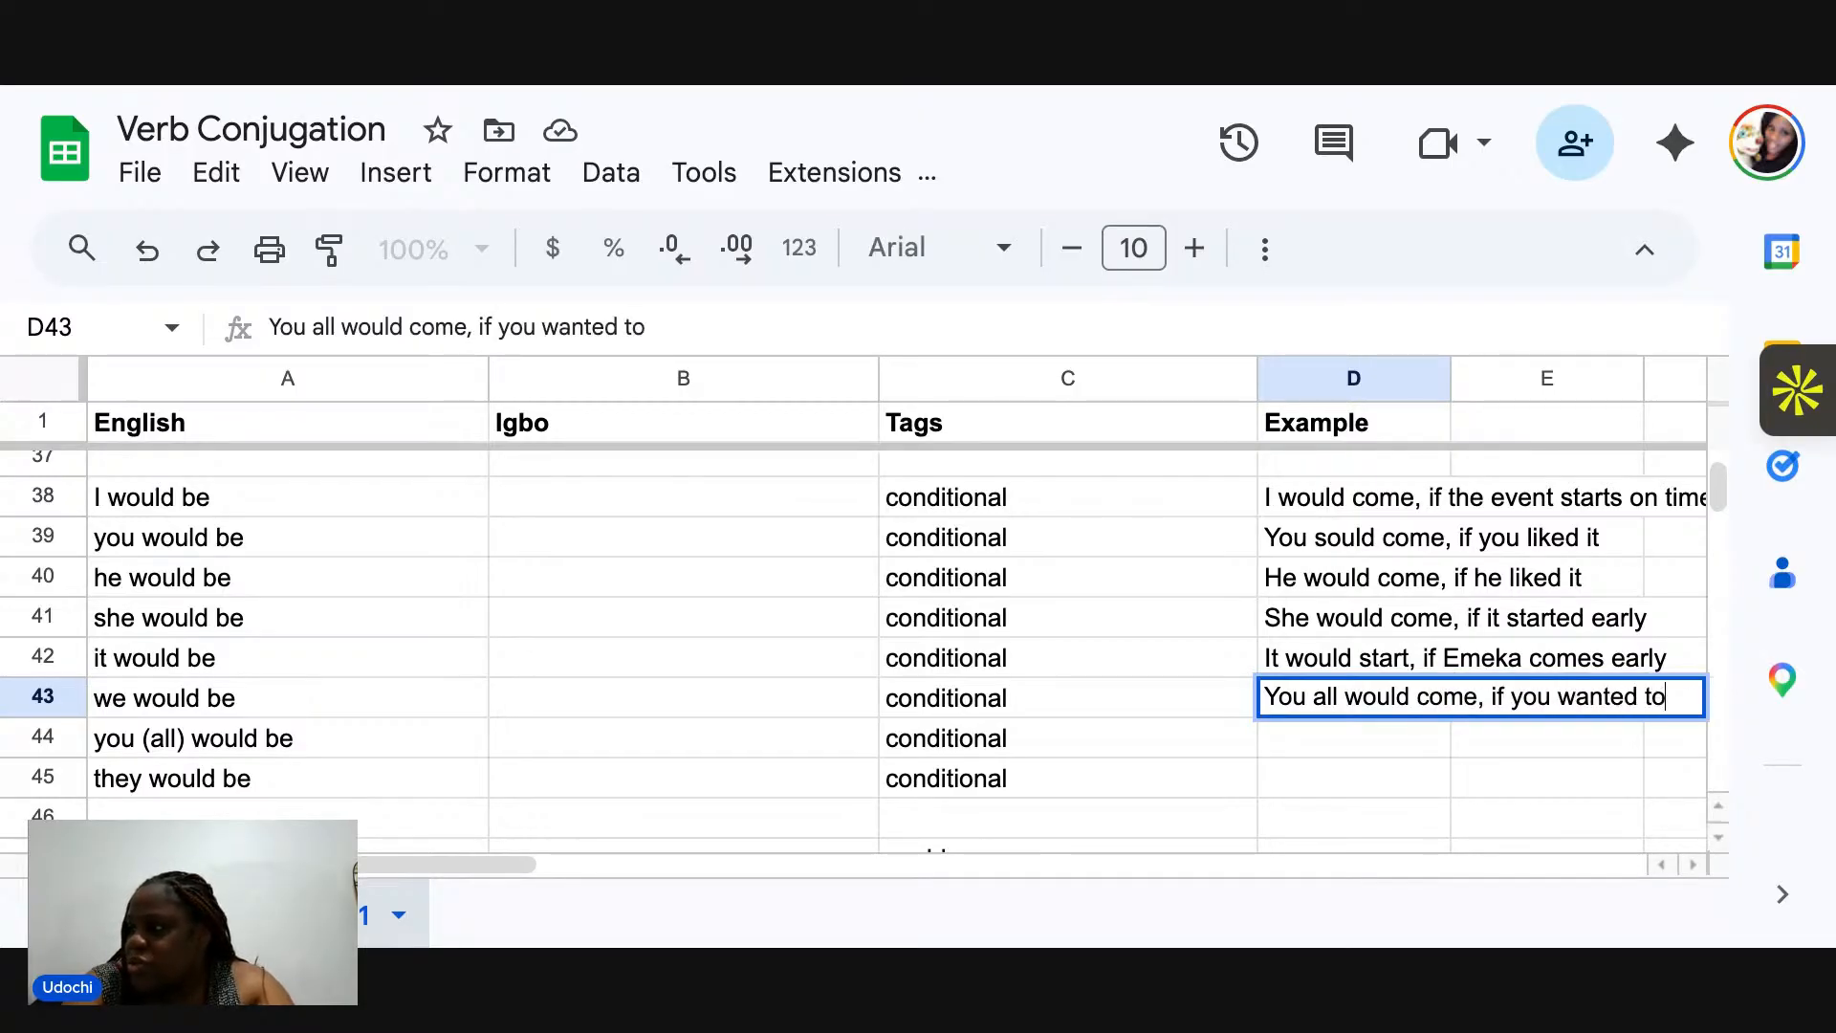
key("Return")
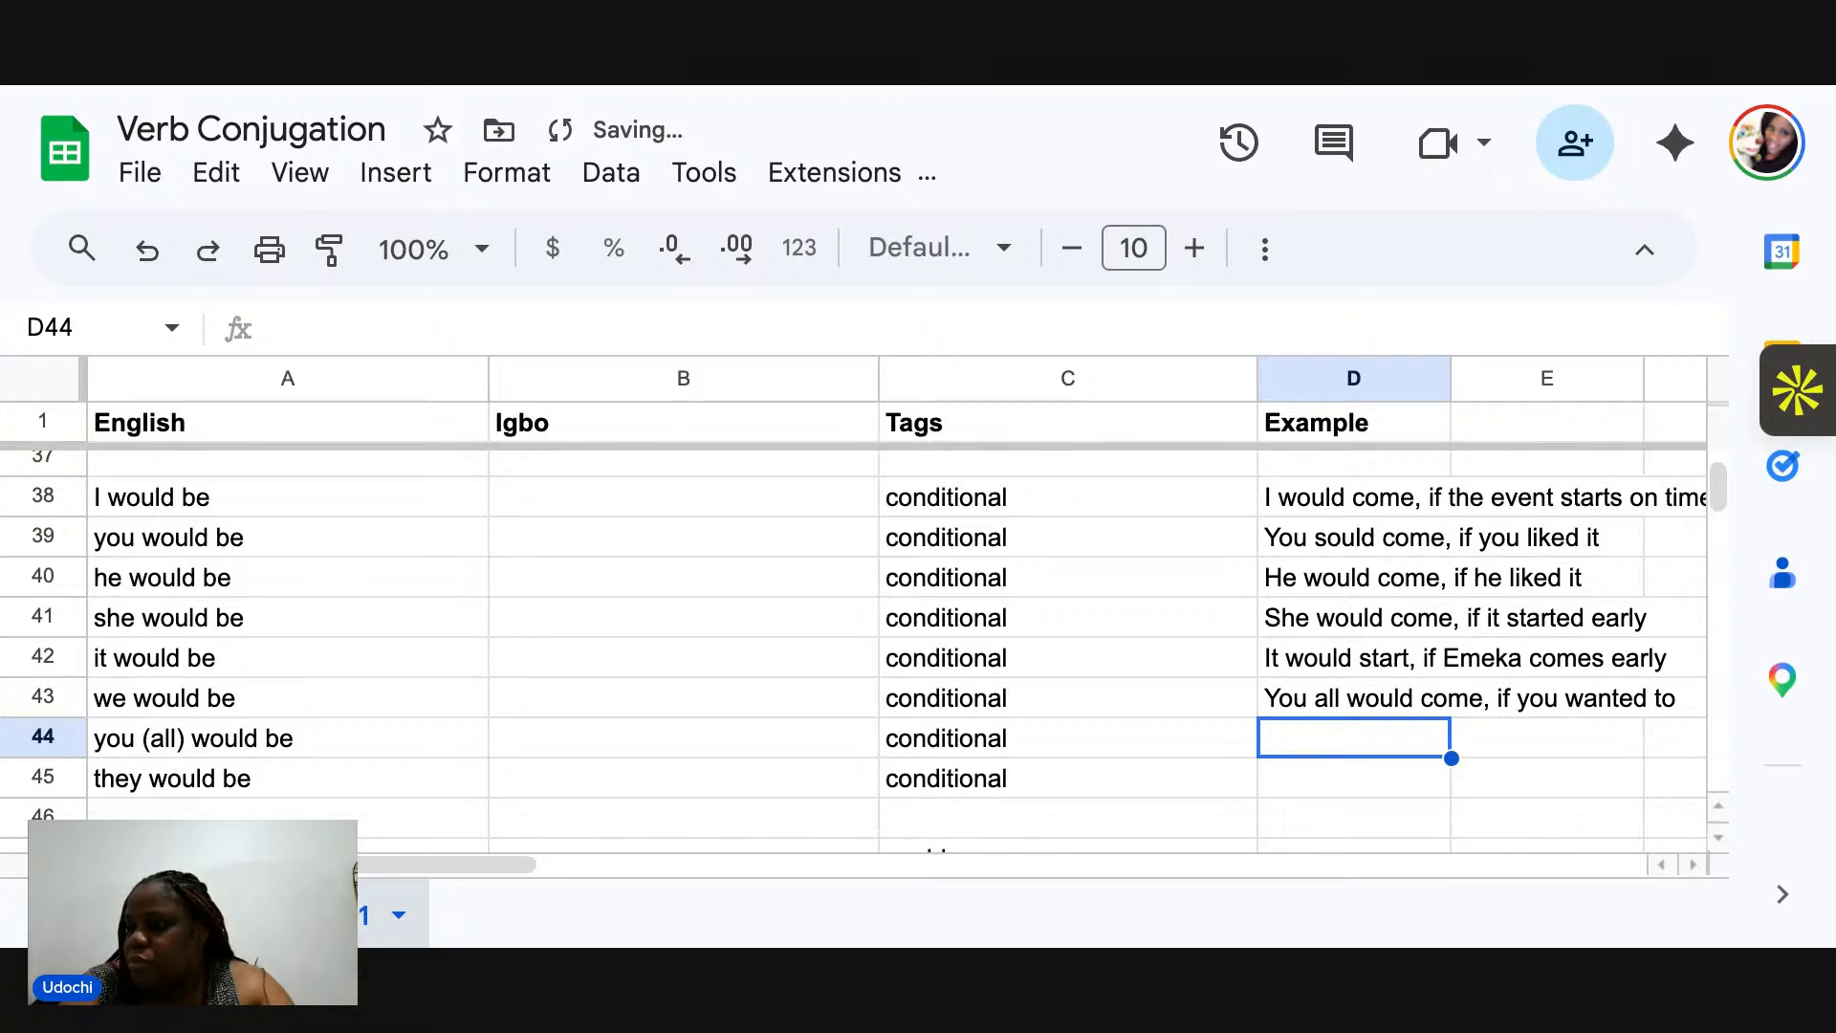
Enter the example sentence "They would come, if they wanted to" in D44.
type("They would ")
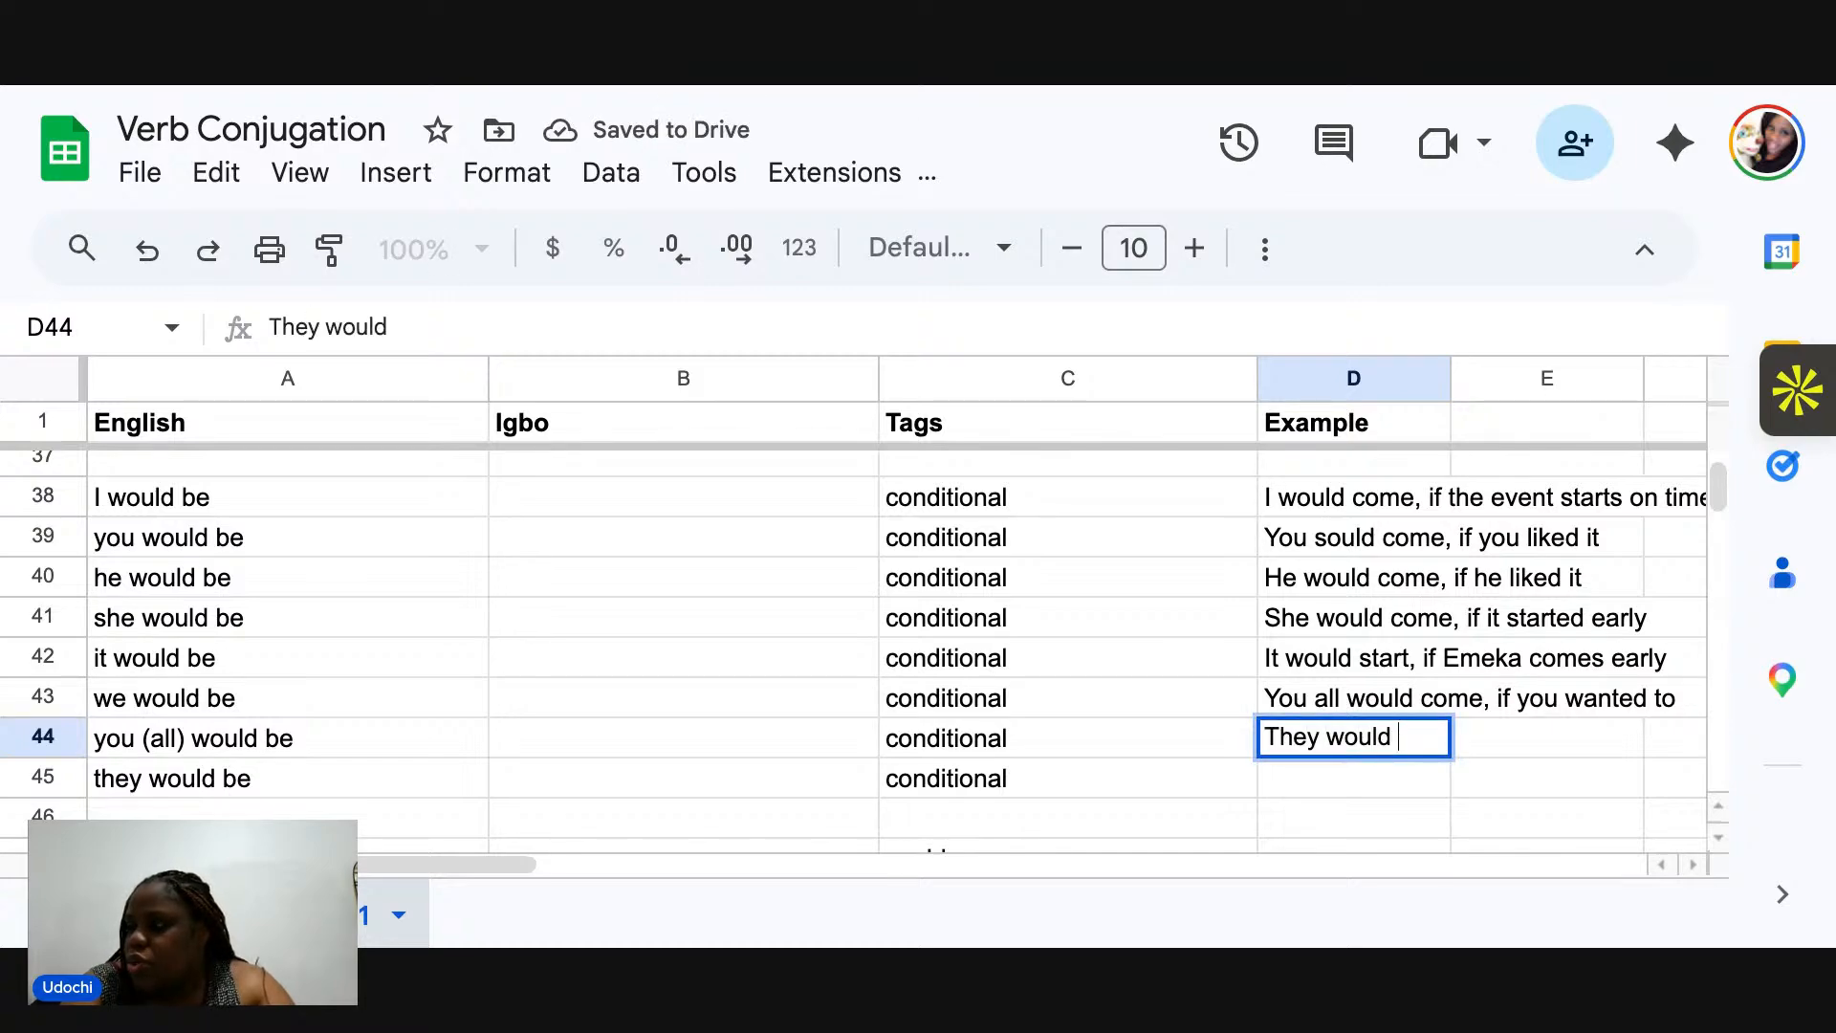
type("come, ")
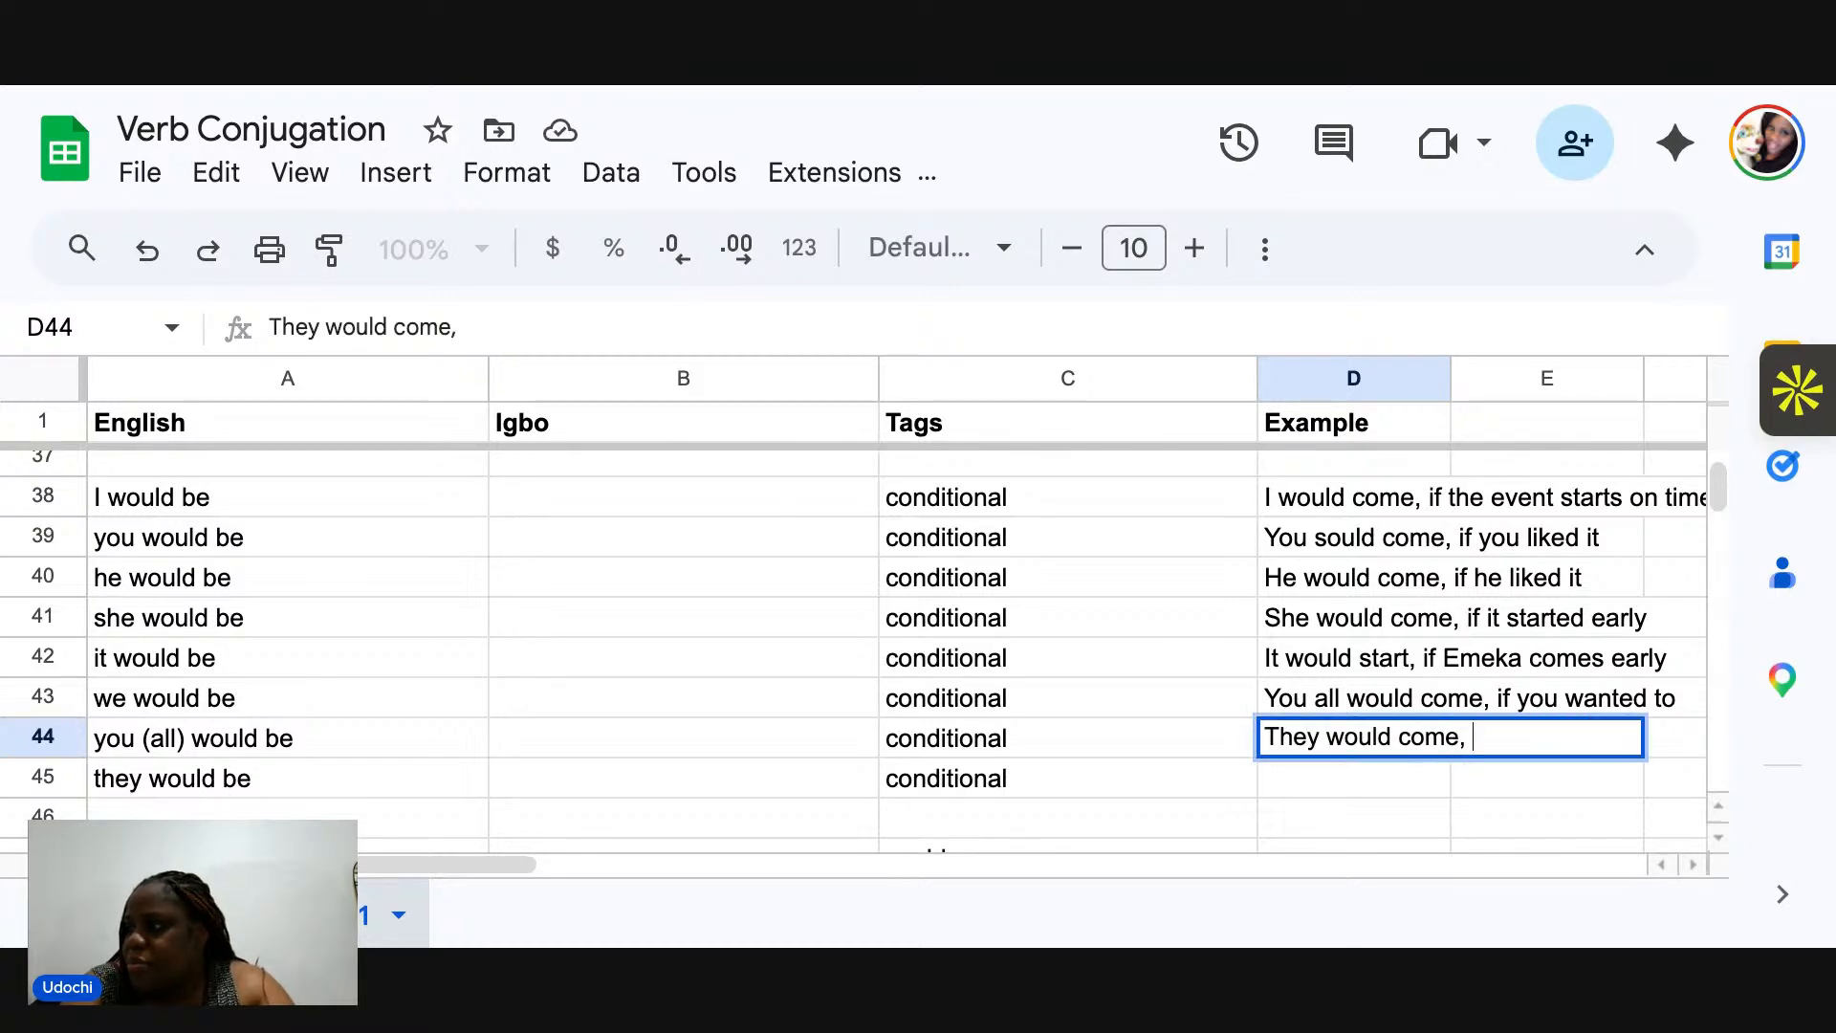
type("if the")
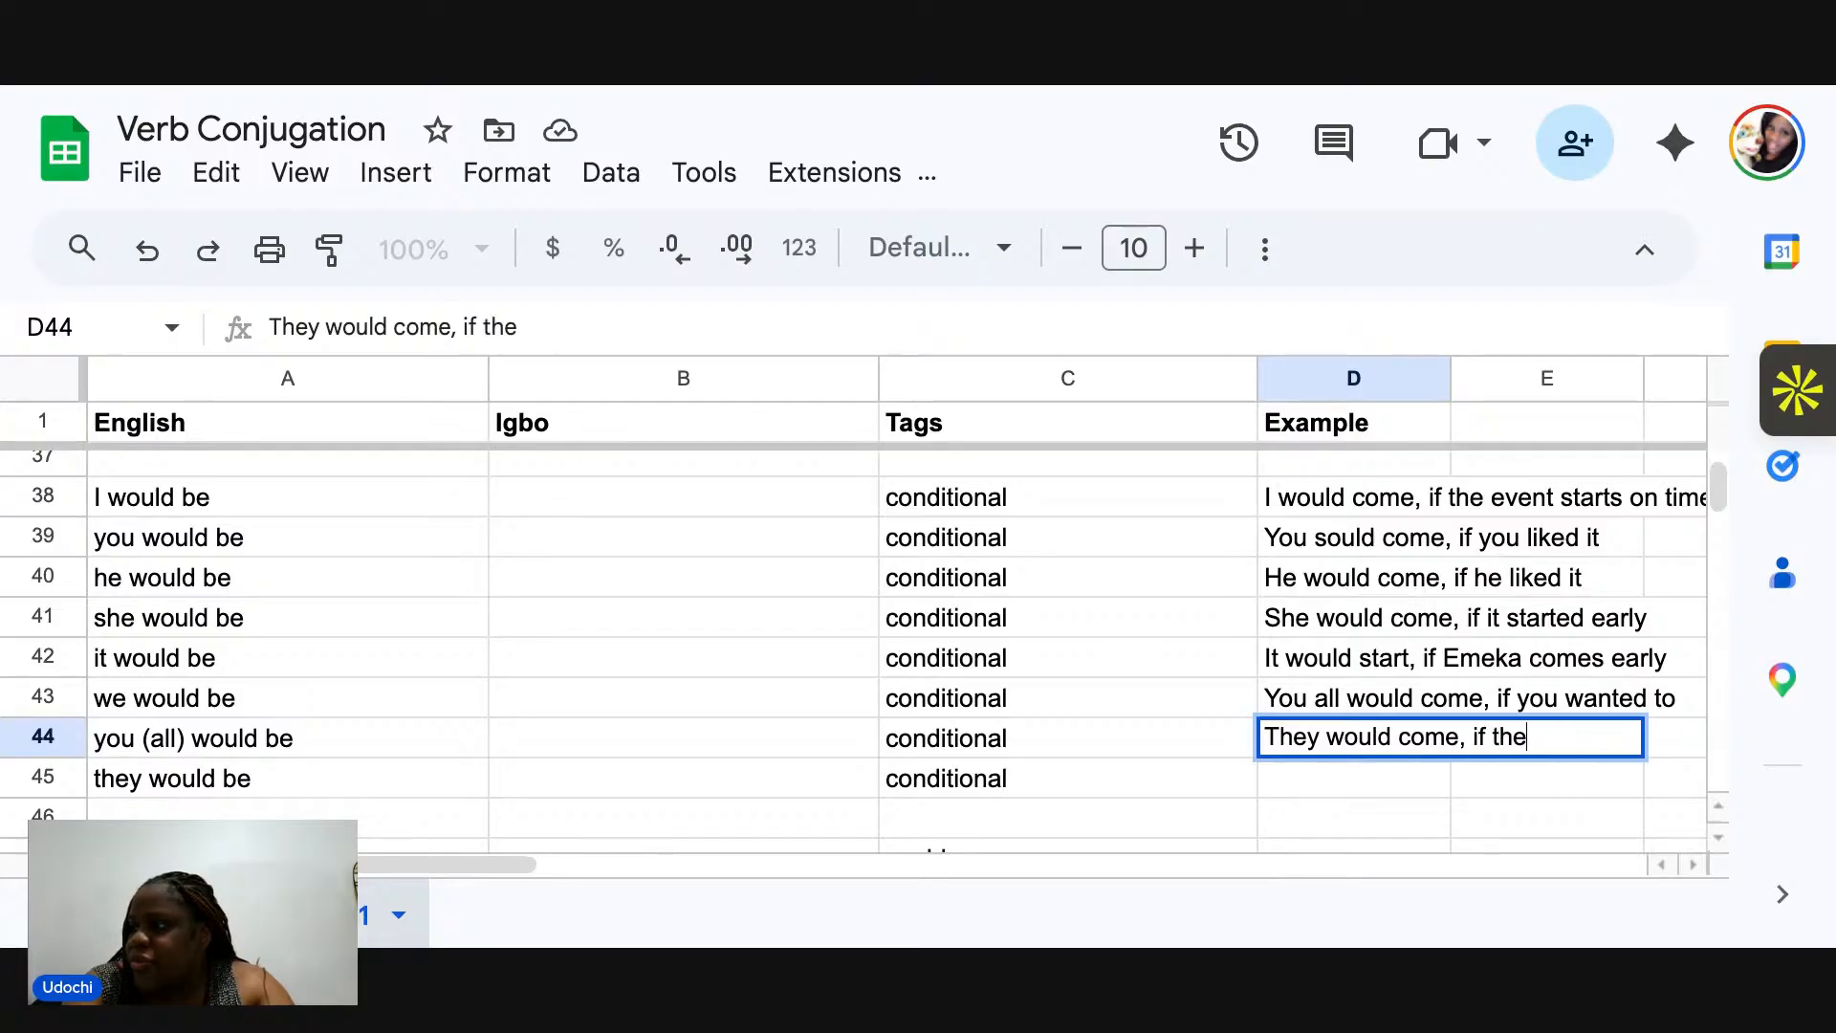
type("y wanted to")
key("Return")
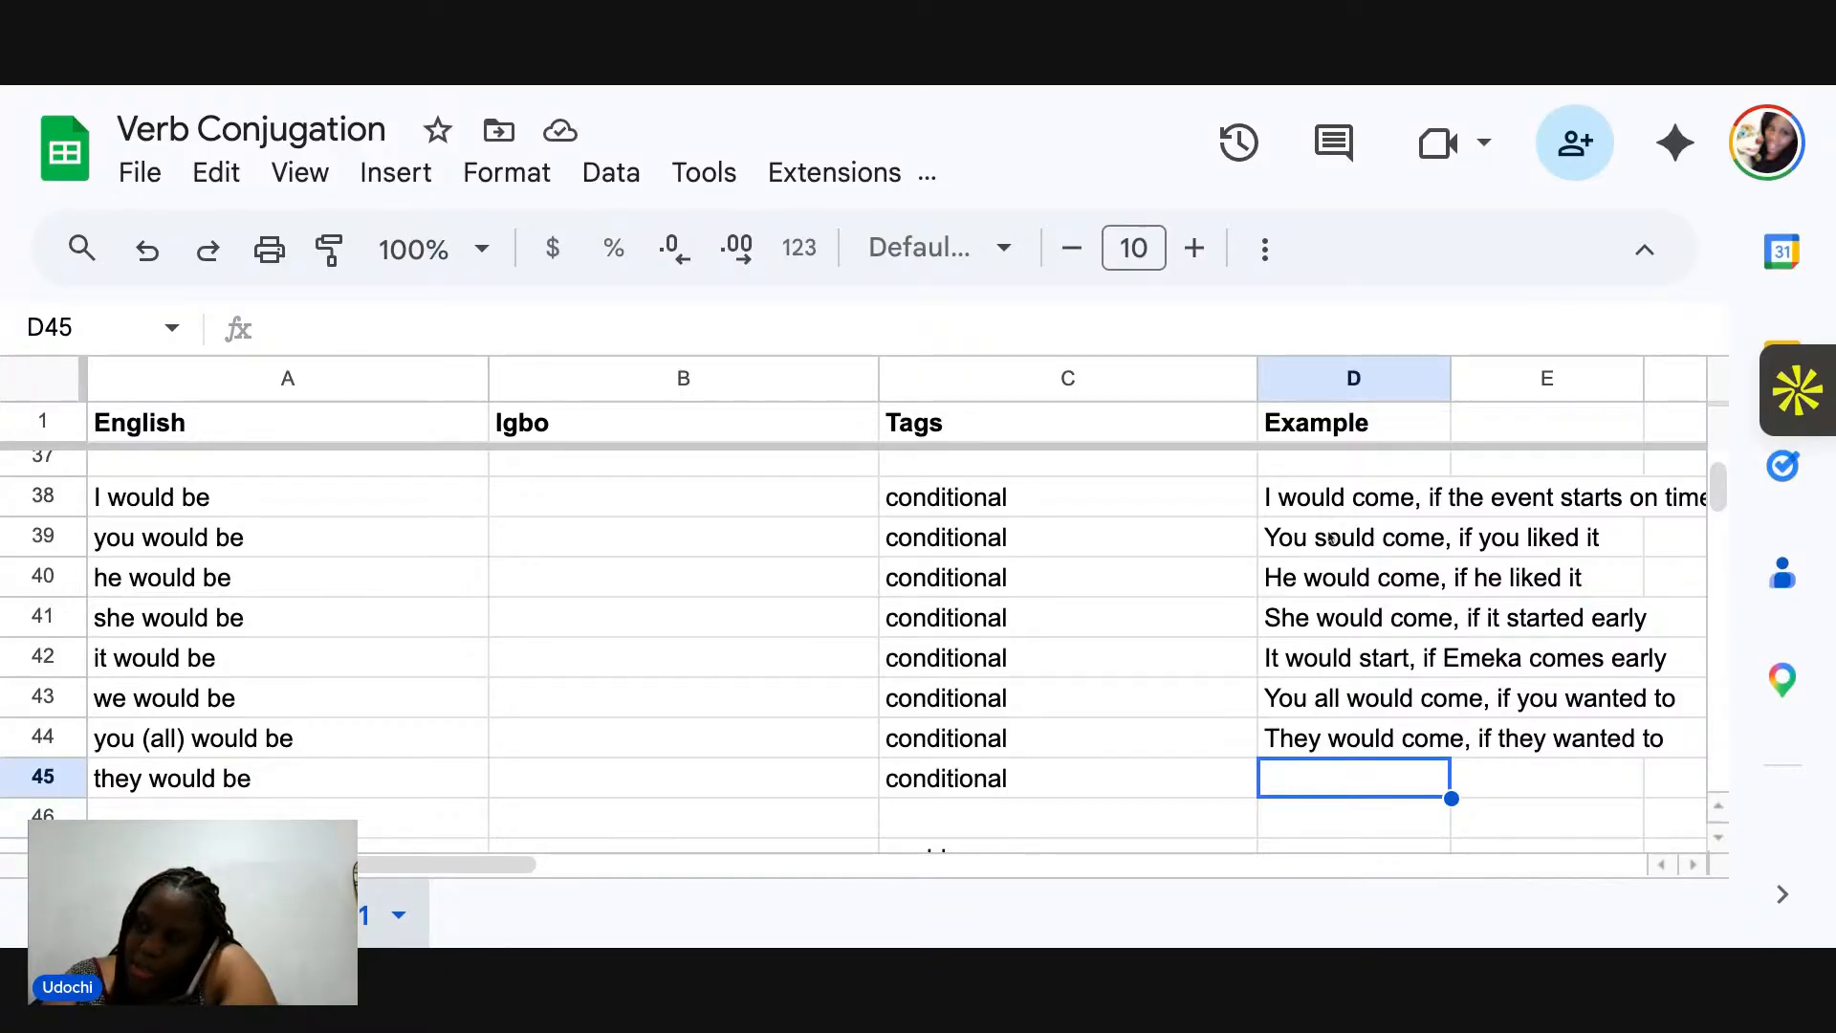
Correct the misspelled verb in D39's example so the sentence reads "You would come, if you liked it".
left_click(1329, 541)
double_click(1330, 541)
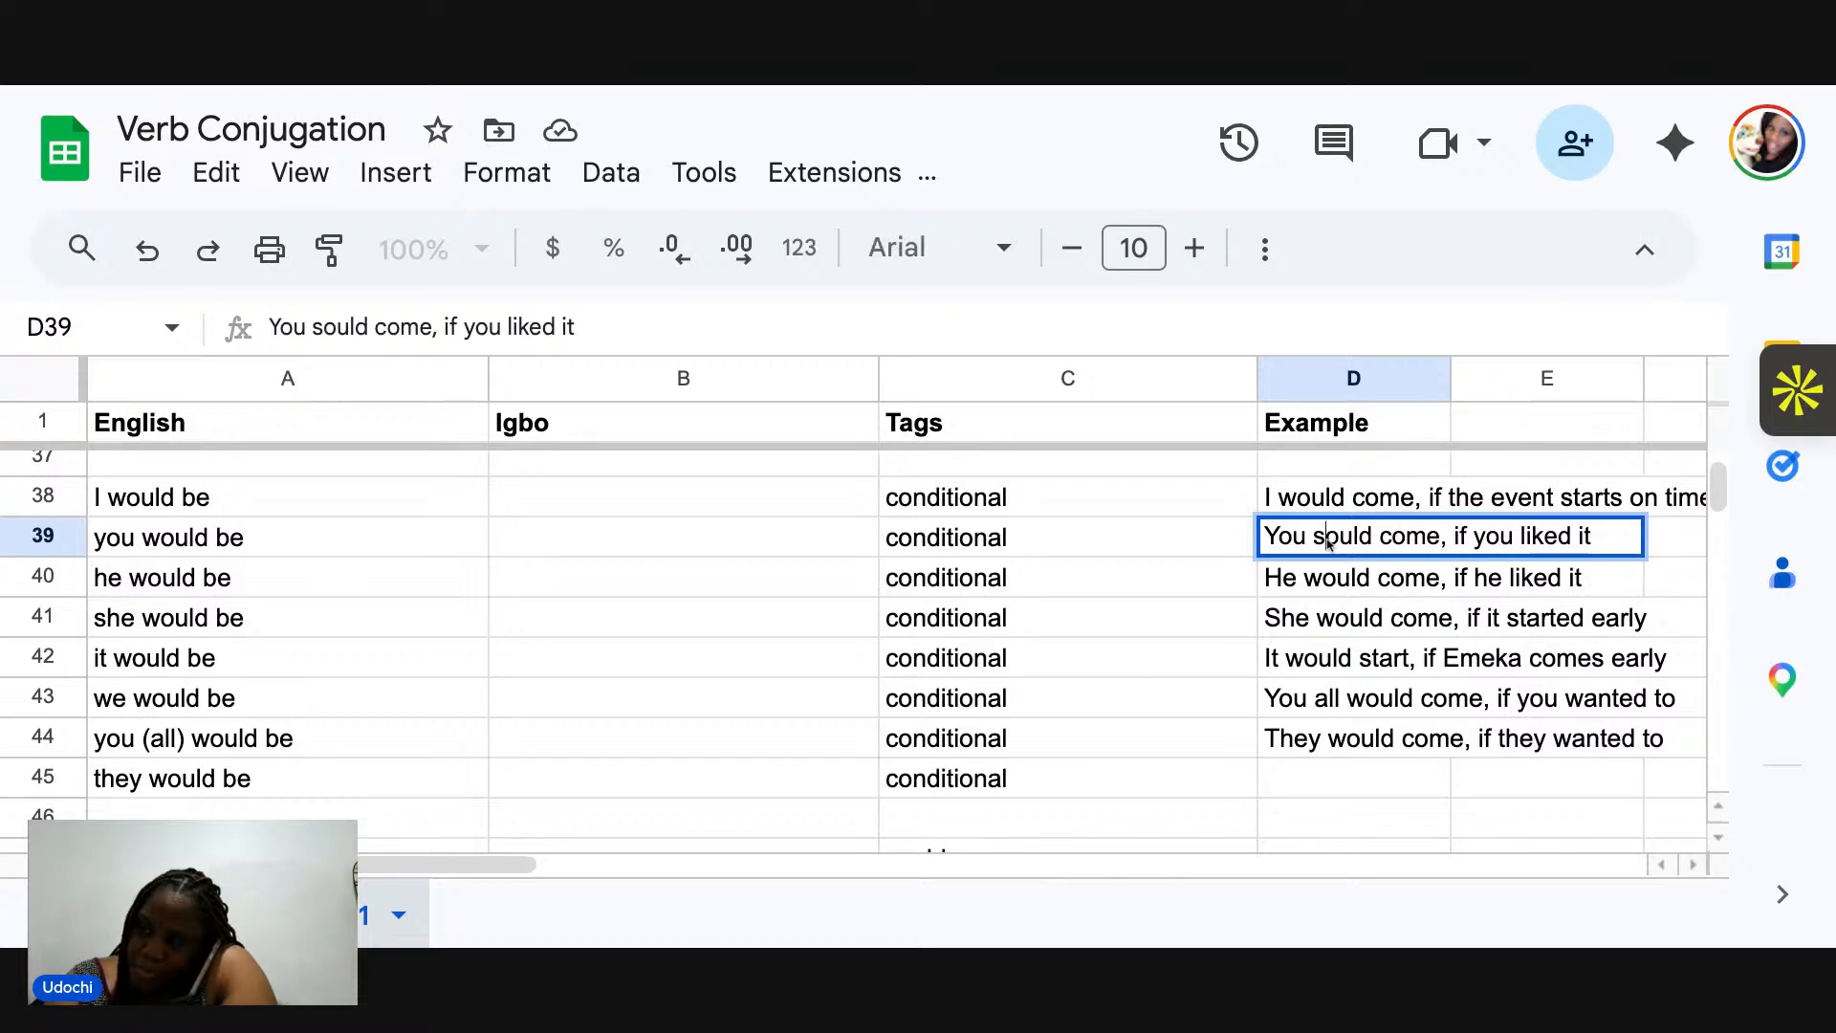
key("BackSpace")
type("w")
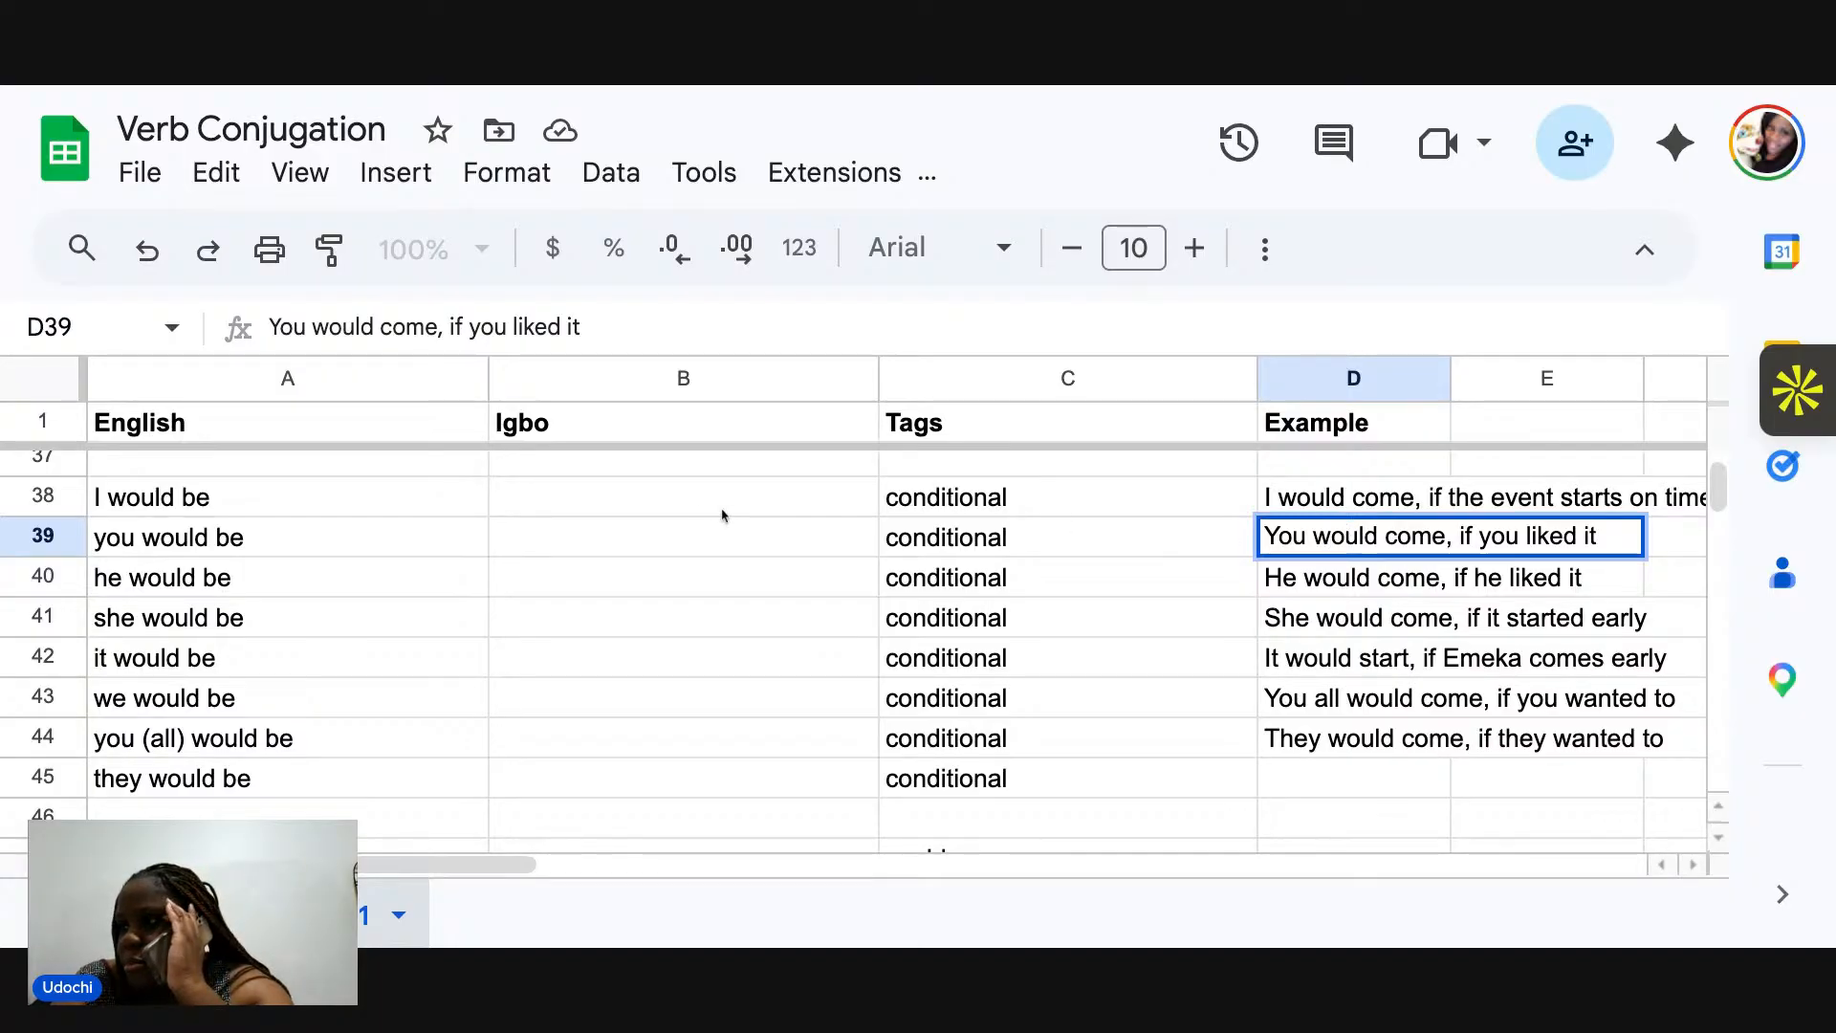
Enter the Igbo translation "A ga m abịa, o bụrụ na omume bidoro n'oge" for "I would be" in B38.
left_click(685, 504)
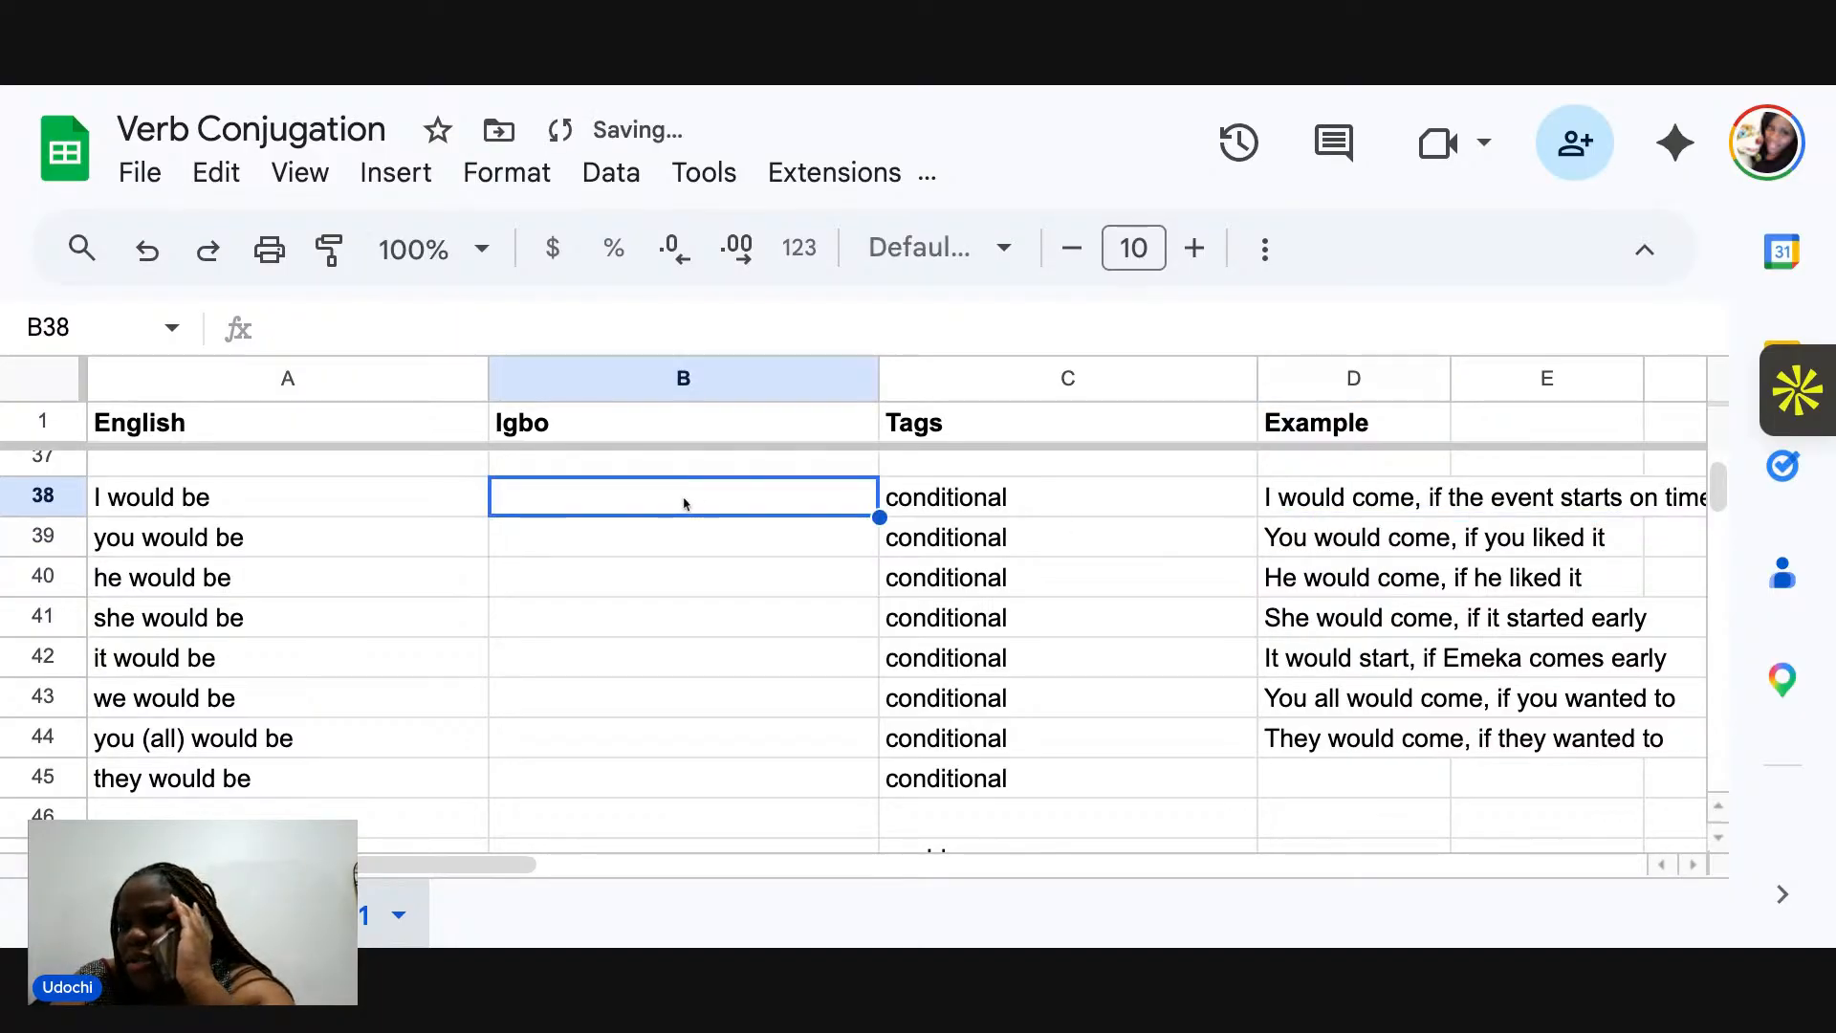
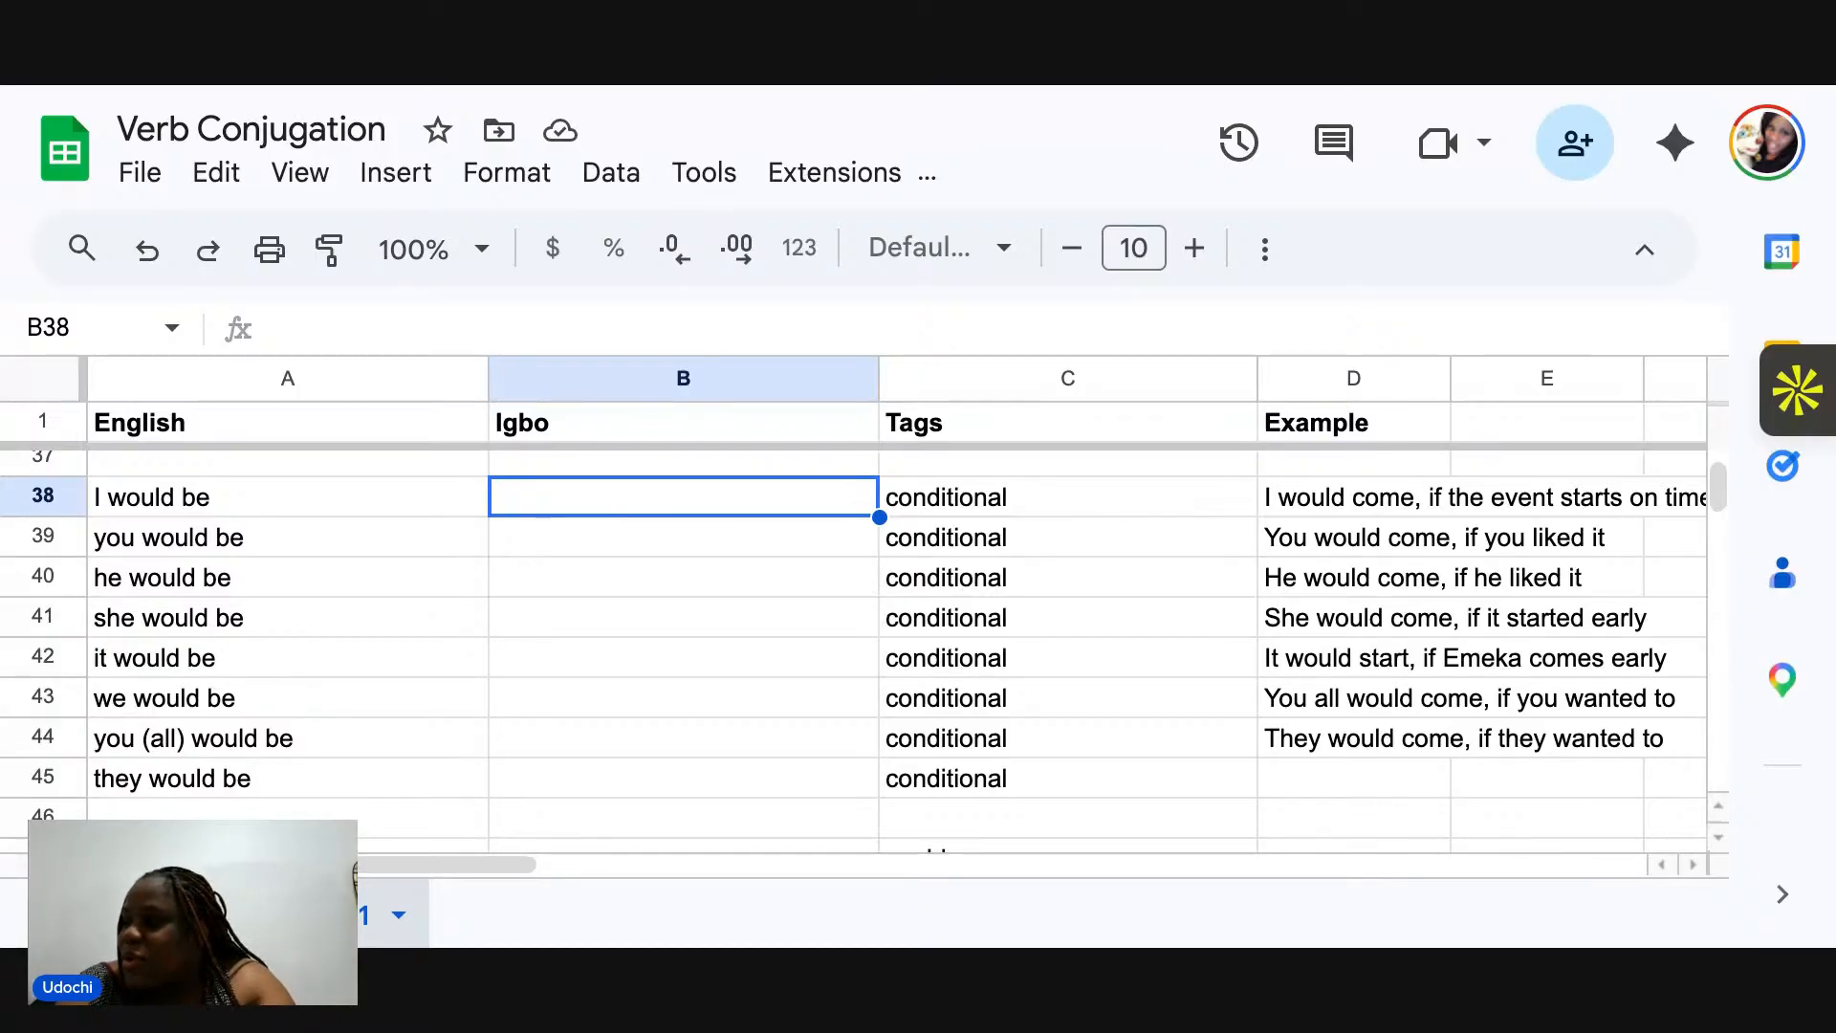
type("A ga")
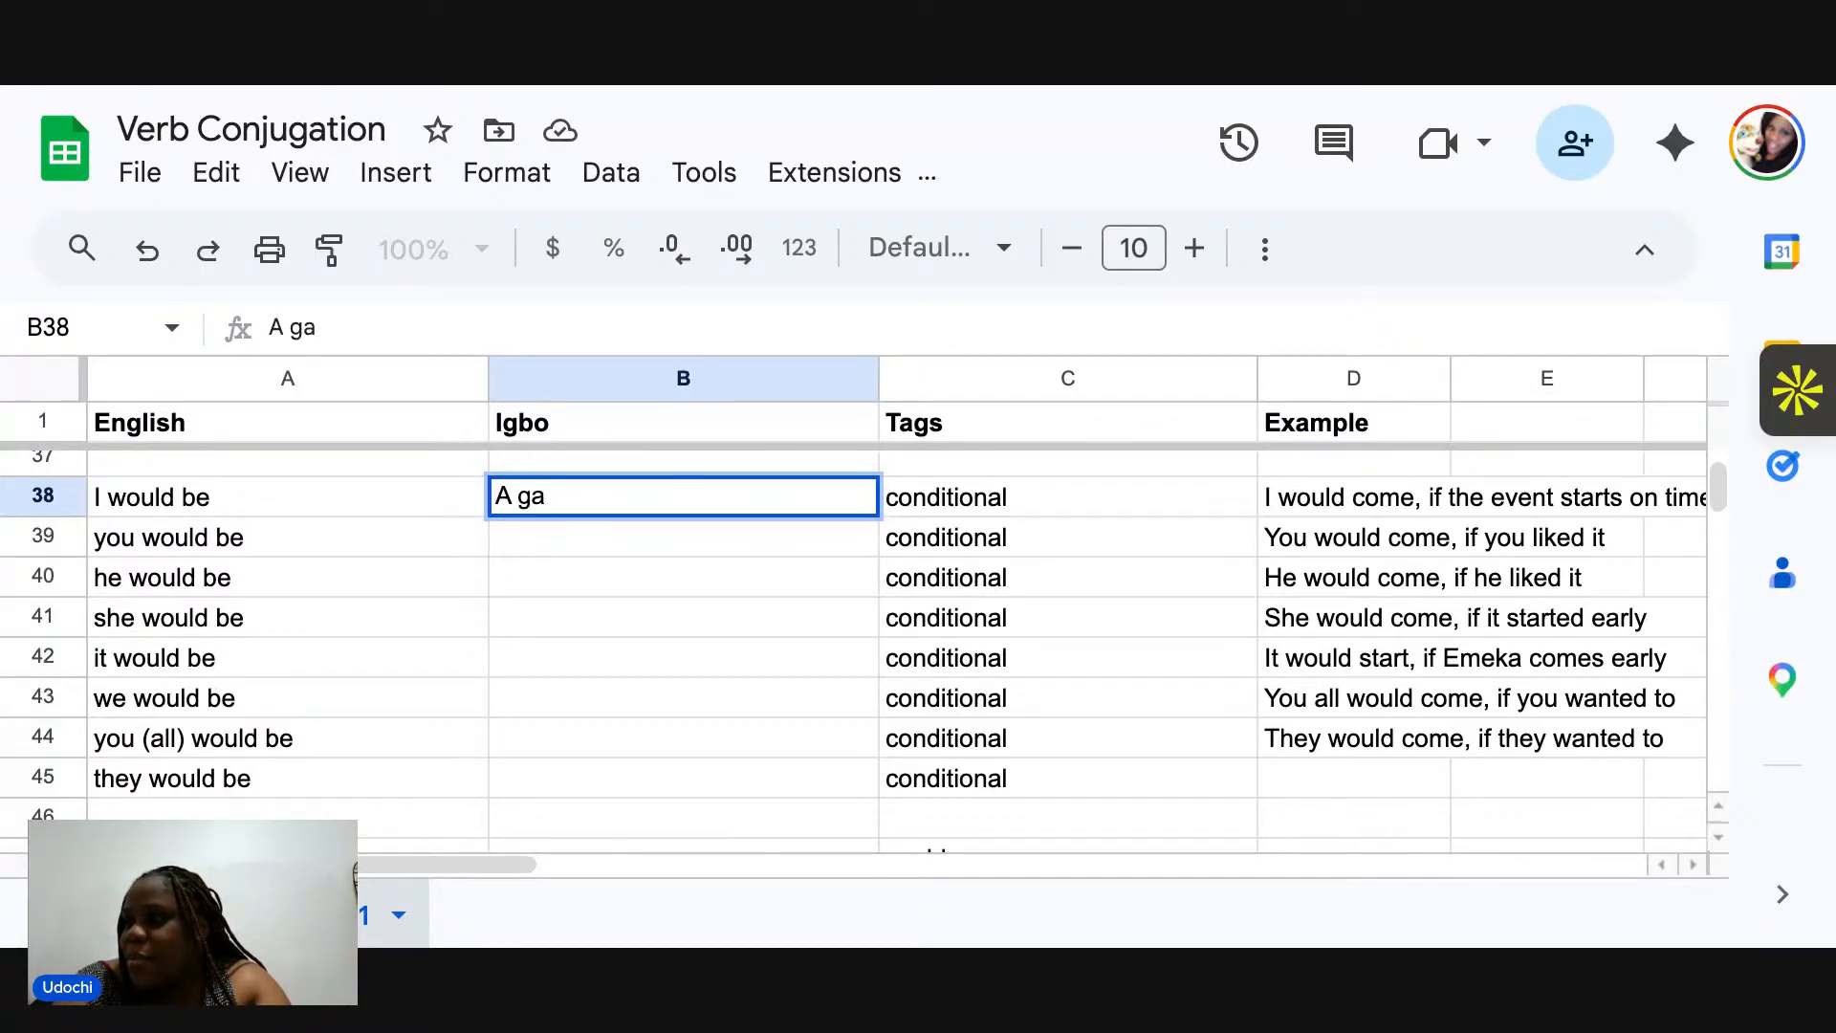
type(" m ab")
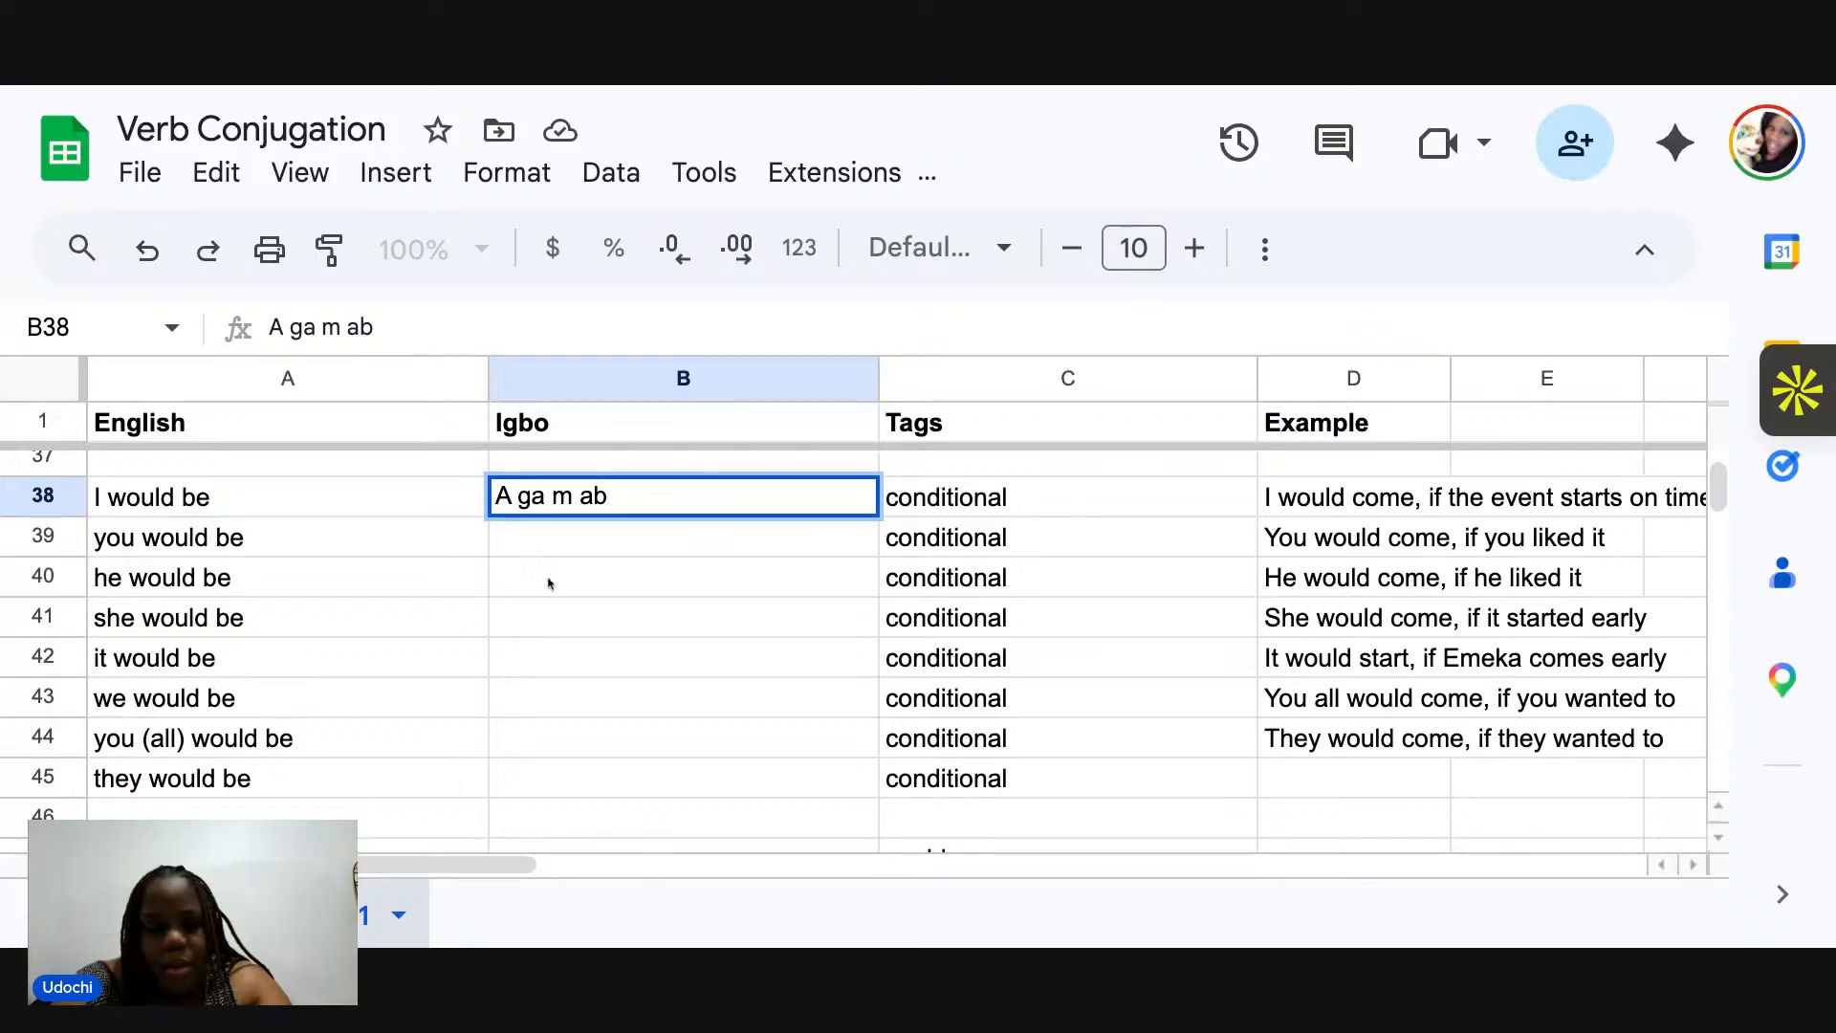
type("ịa")
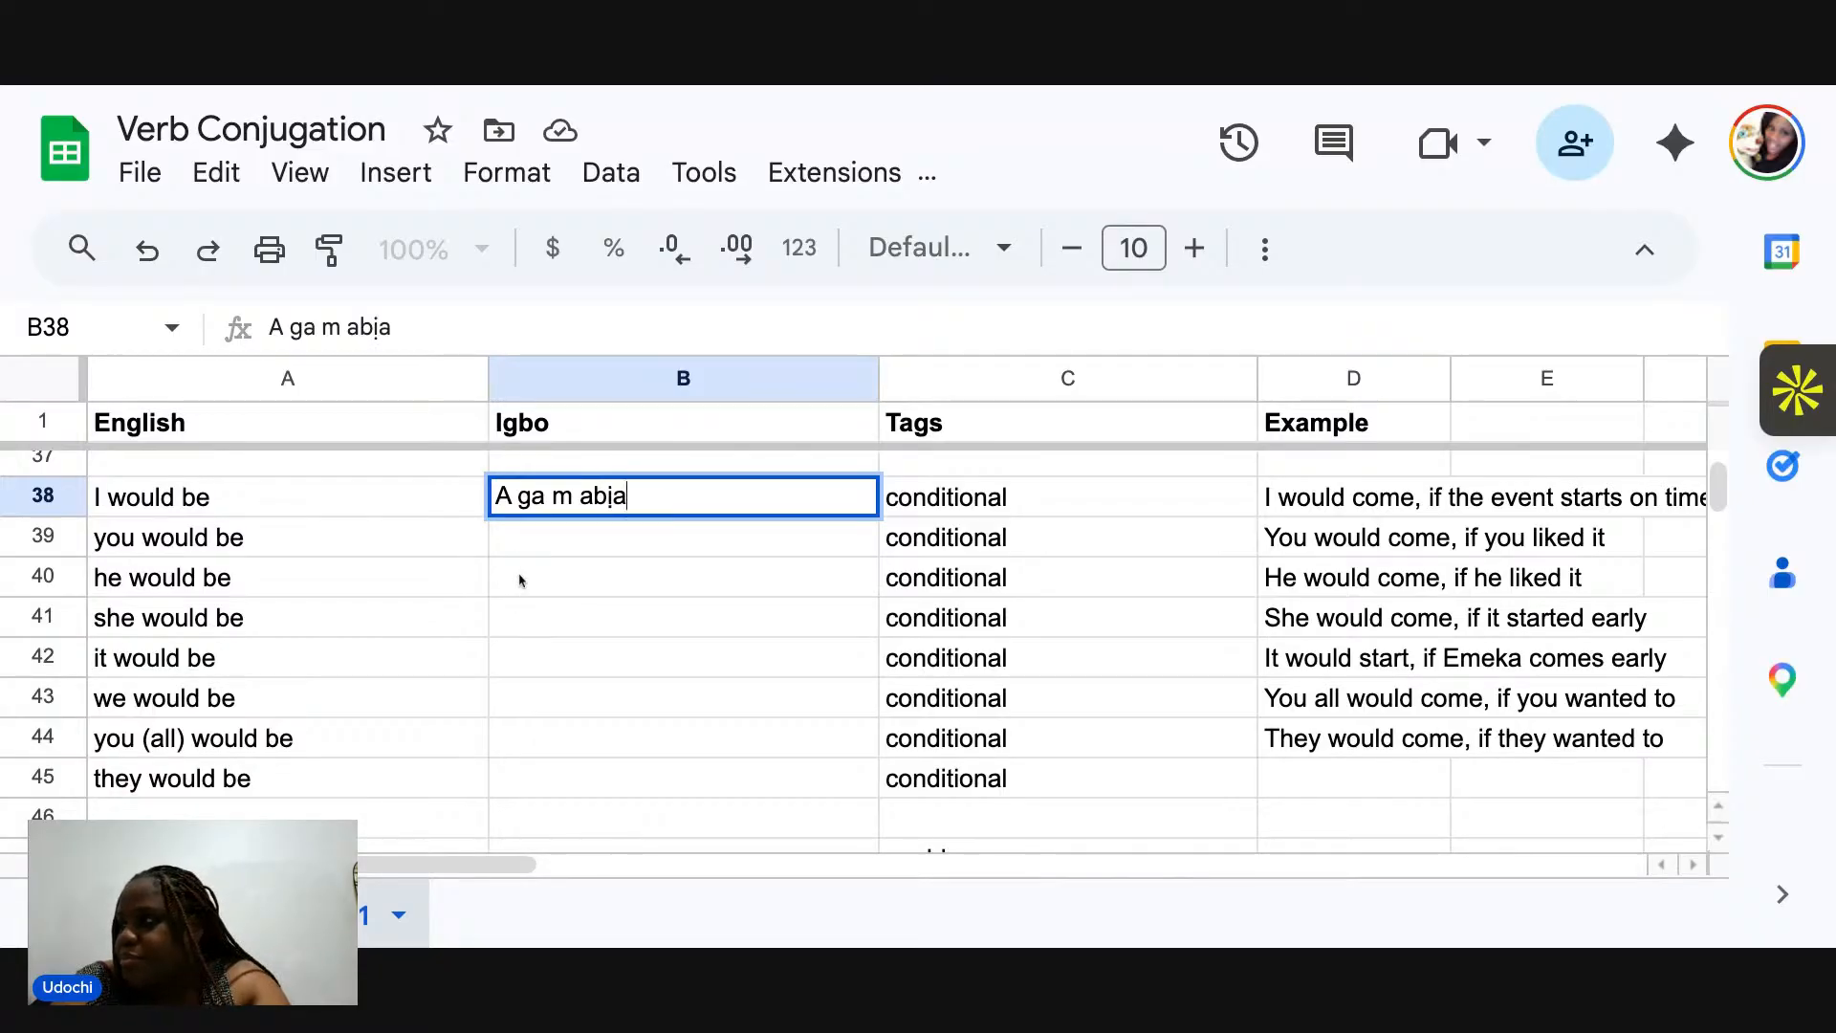
type(",")
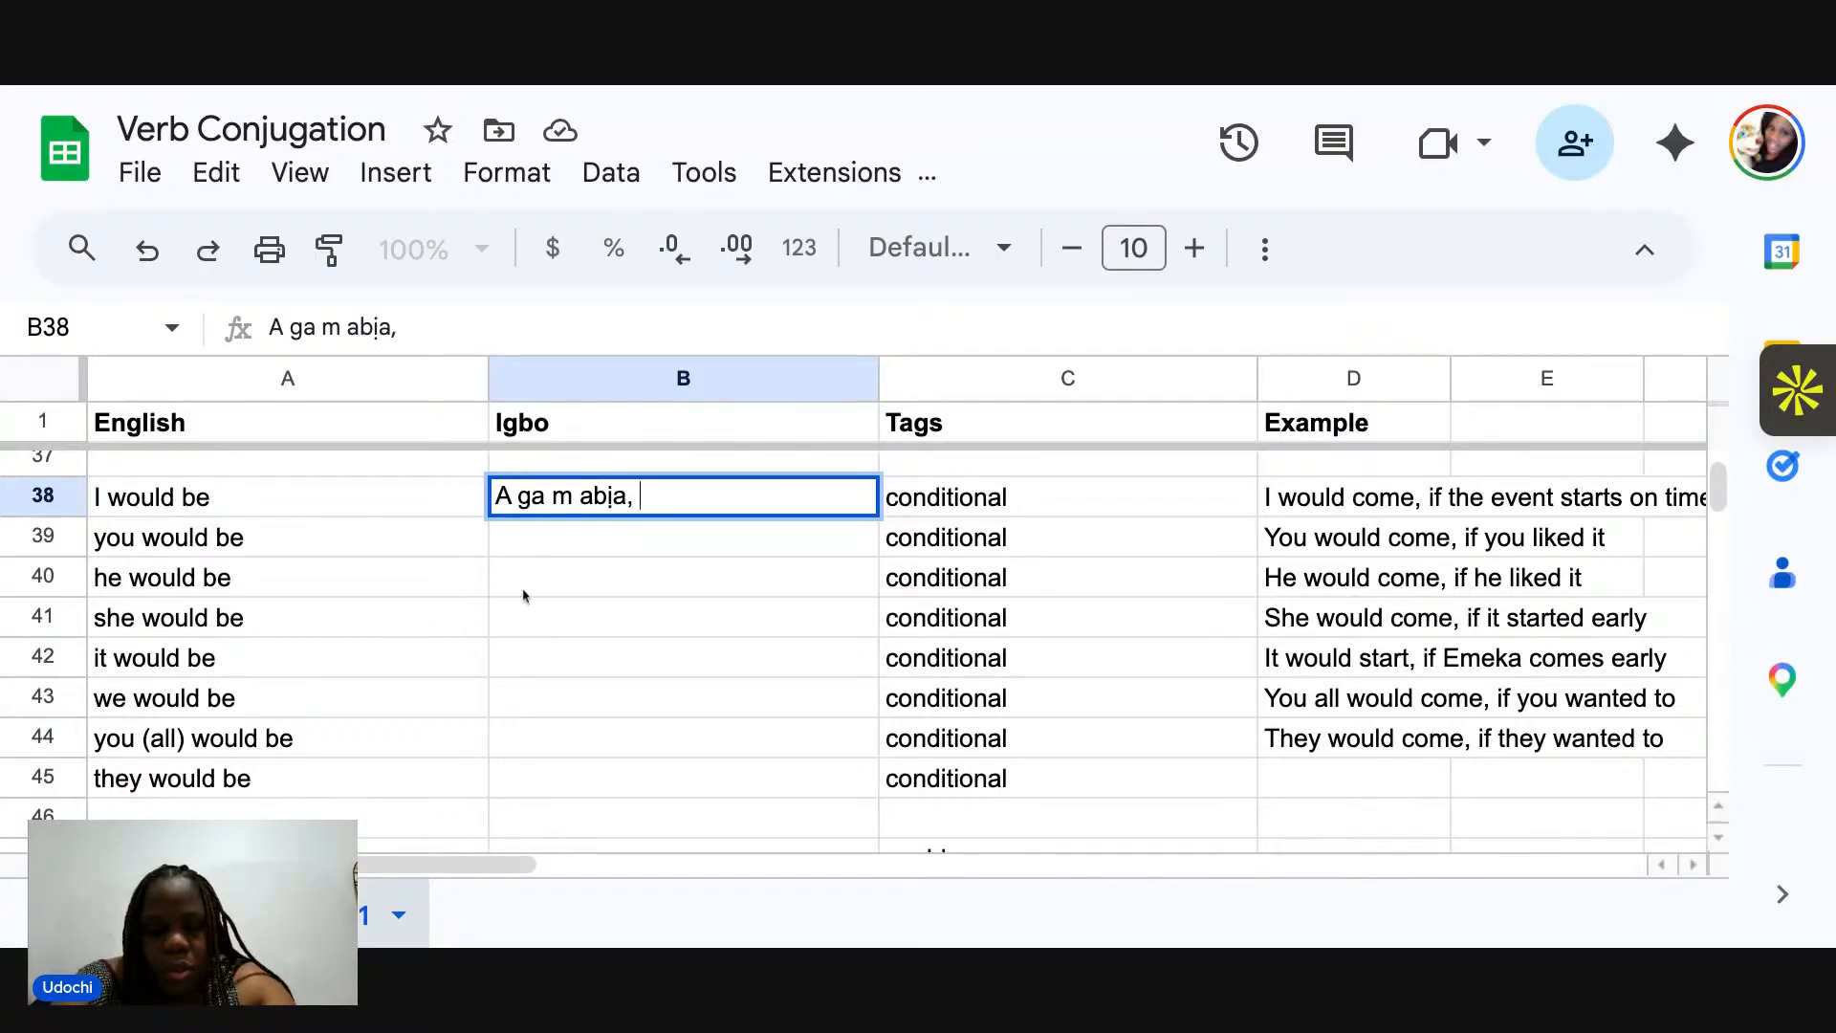
type(" o")
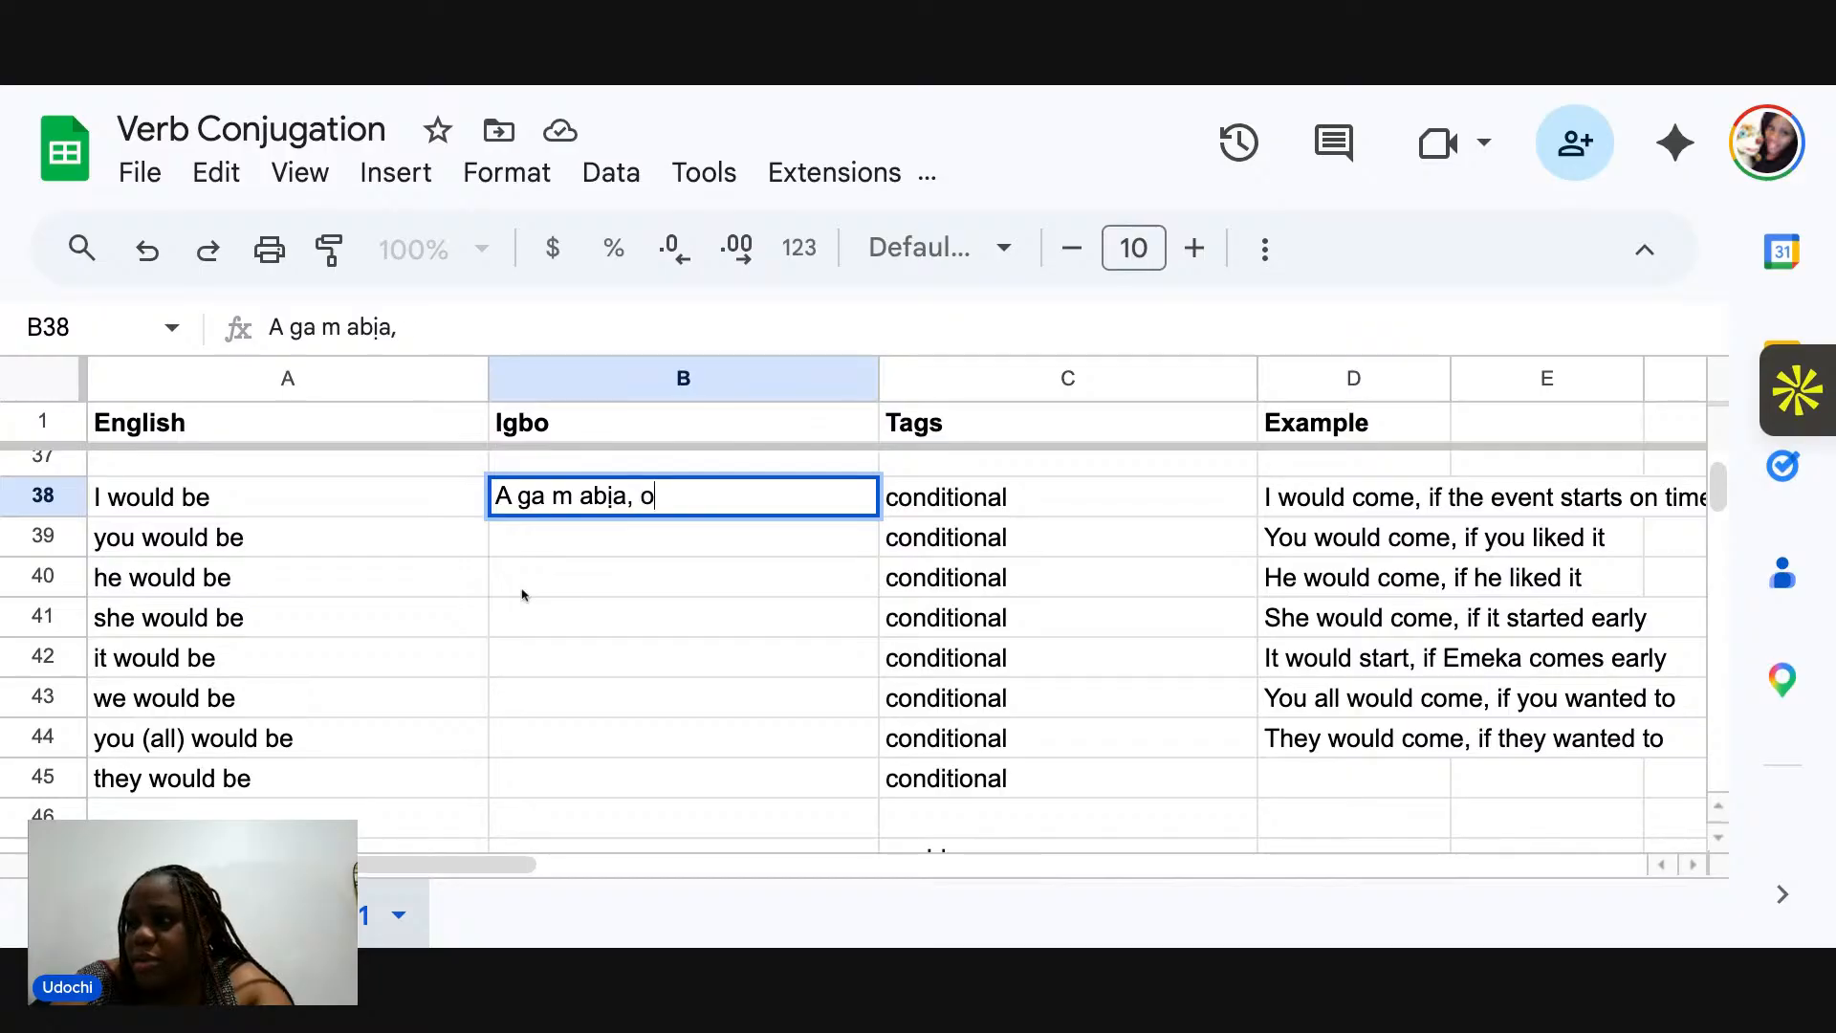
type(" bụe")
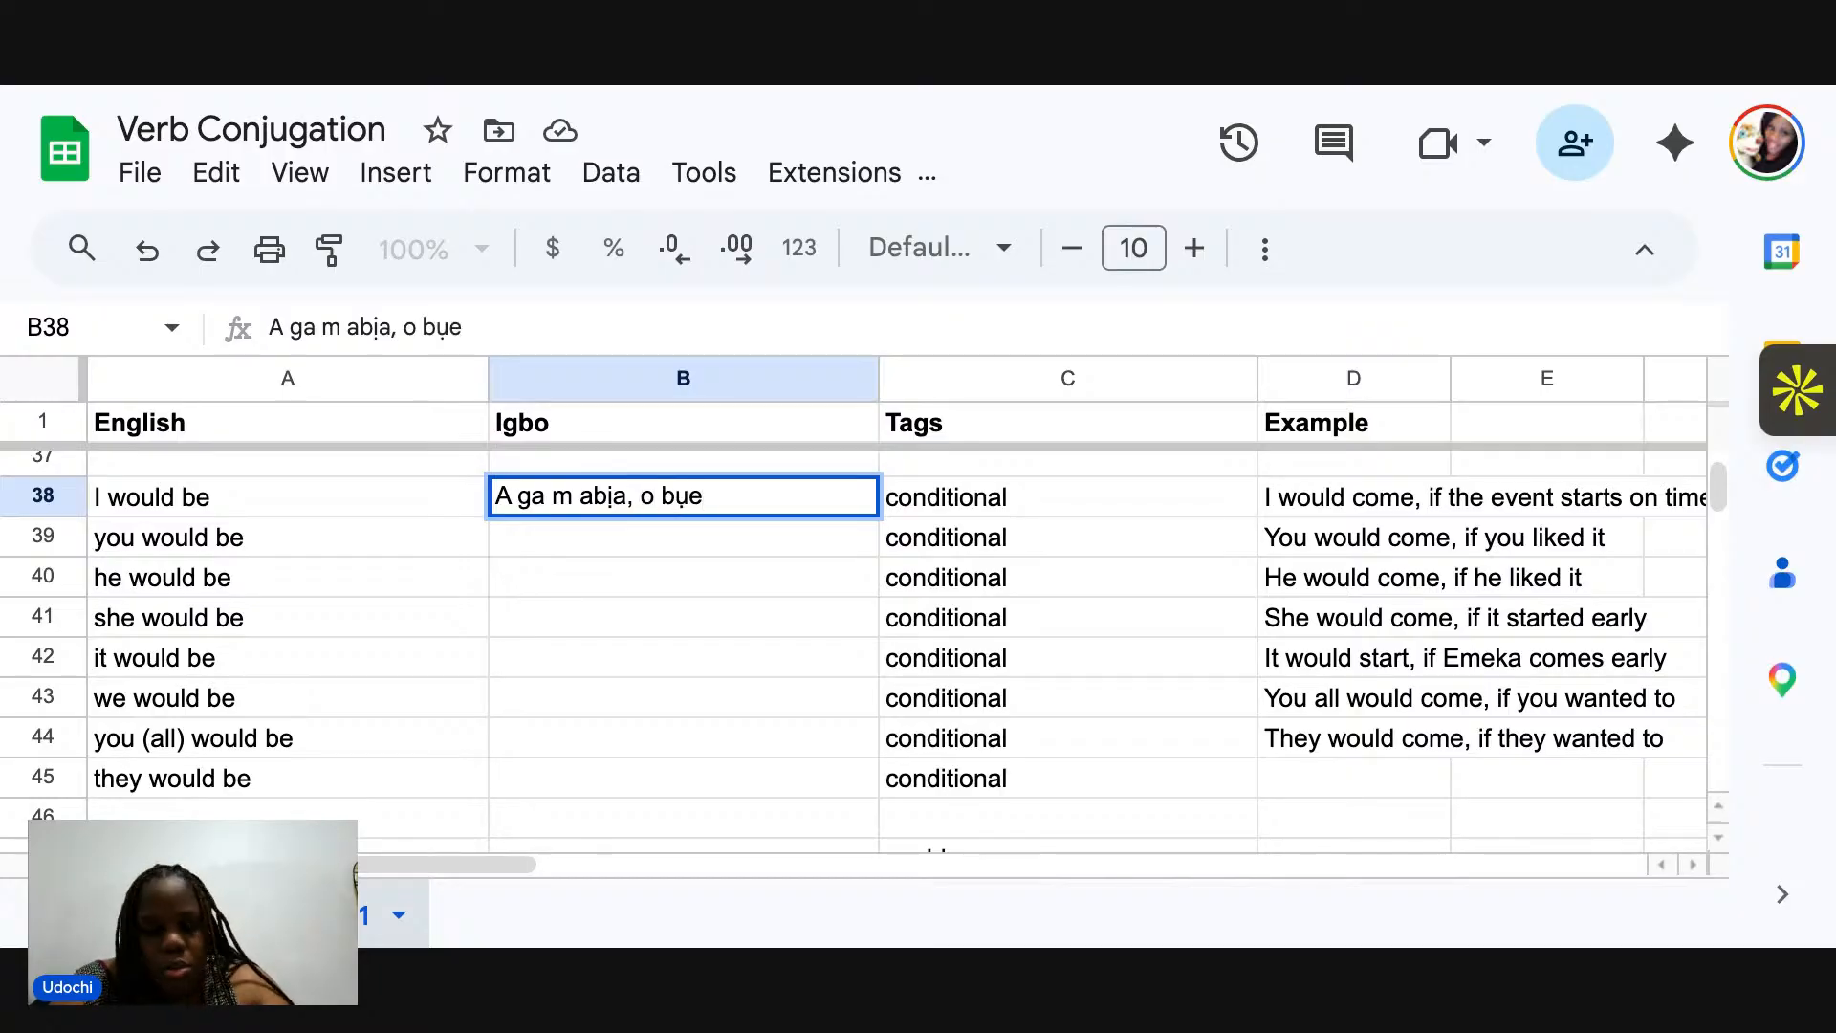
key("BackSpace")
type("r")
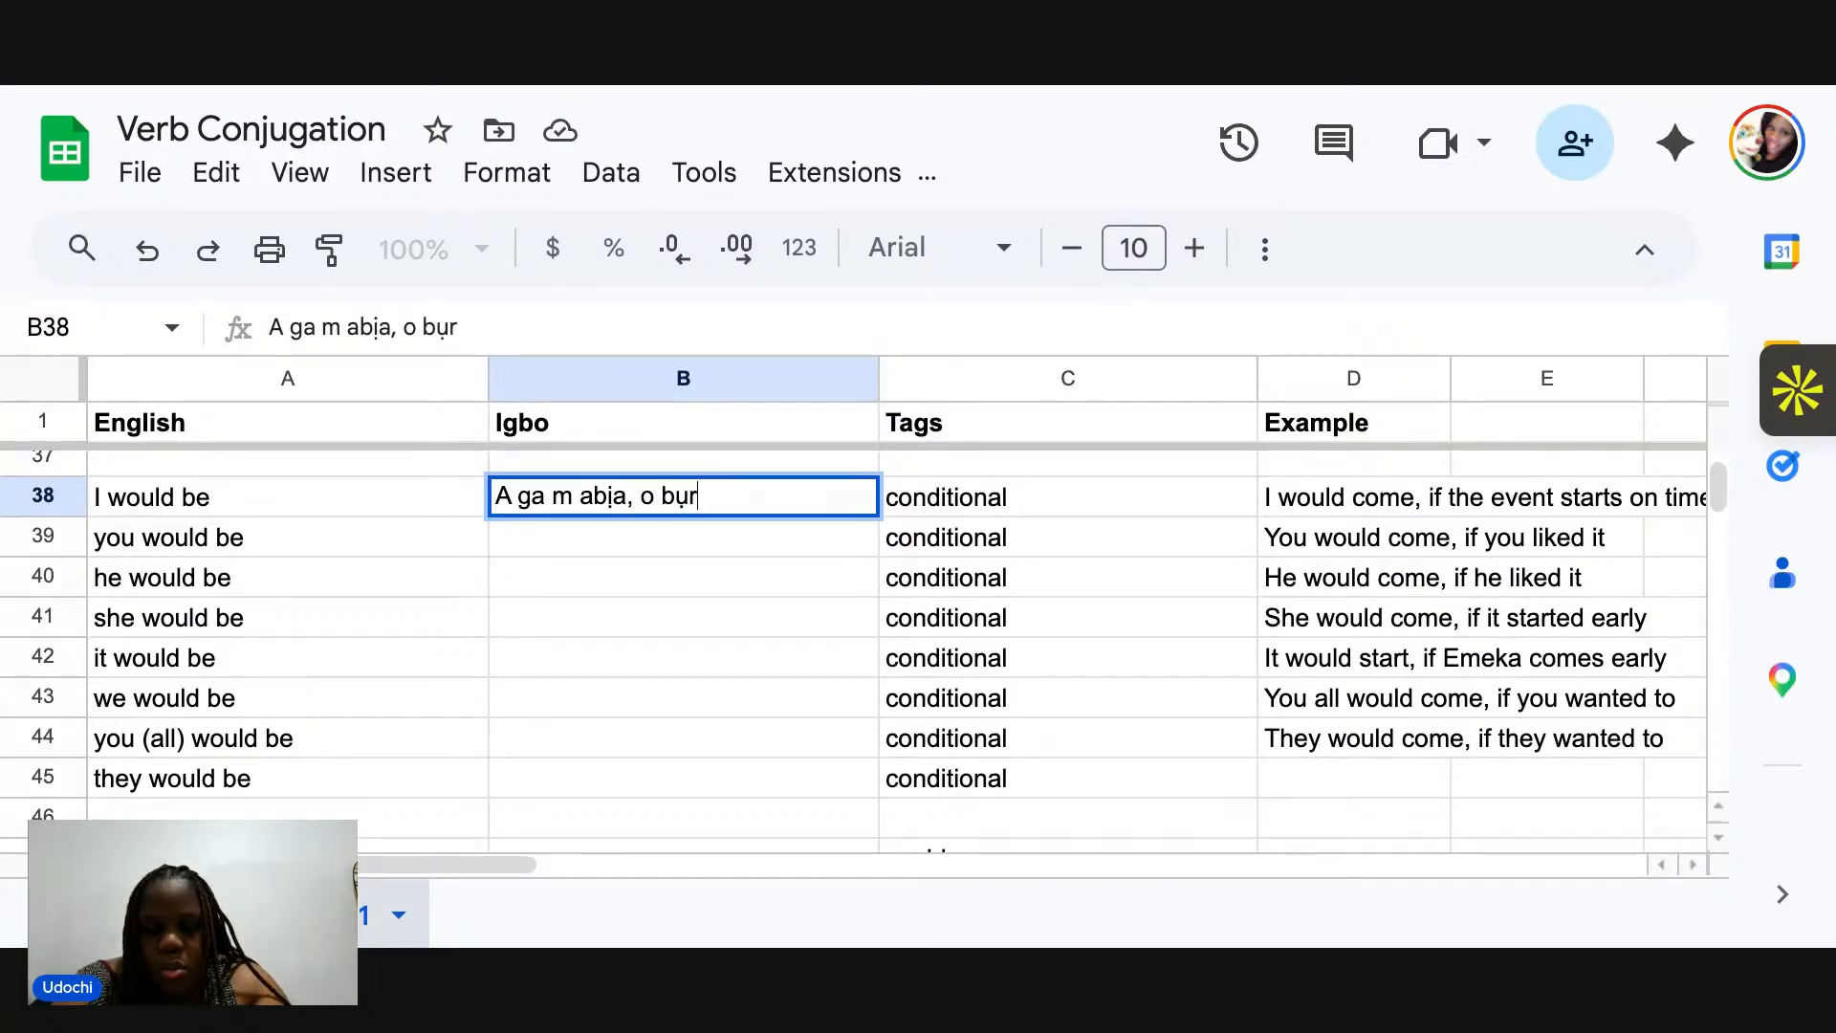
type("ụ na")
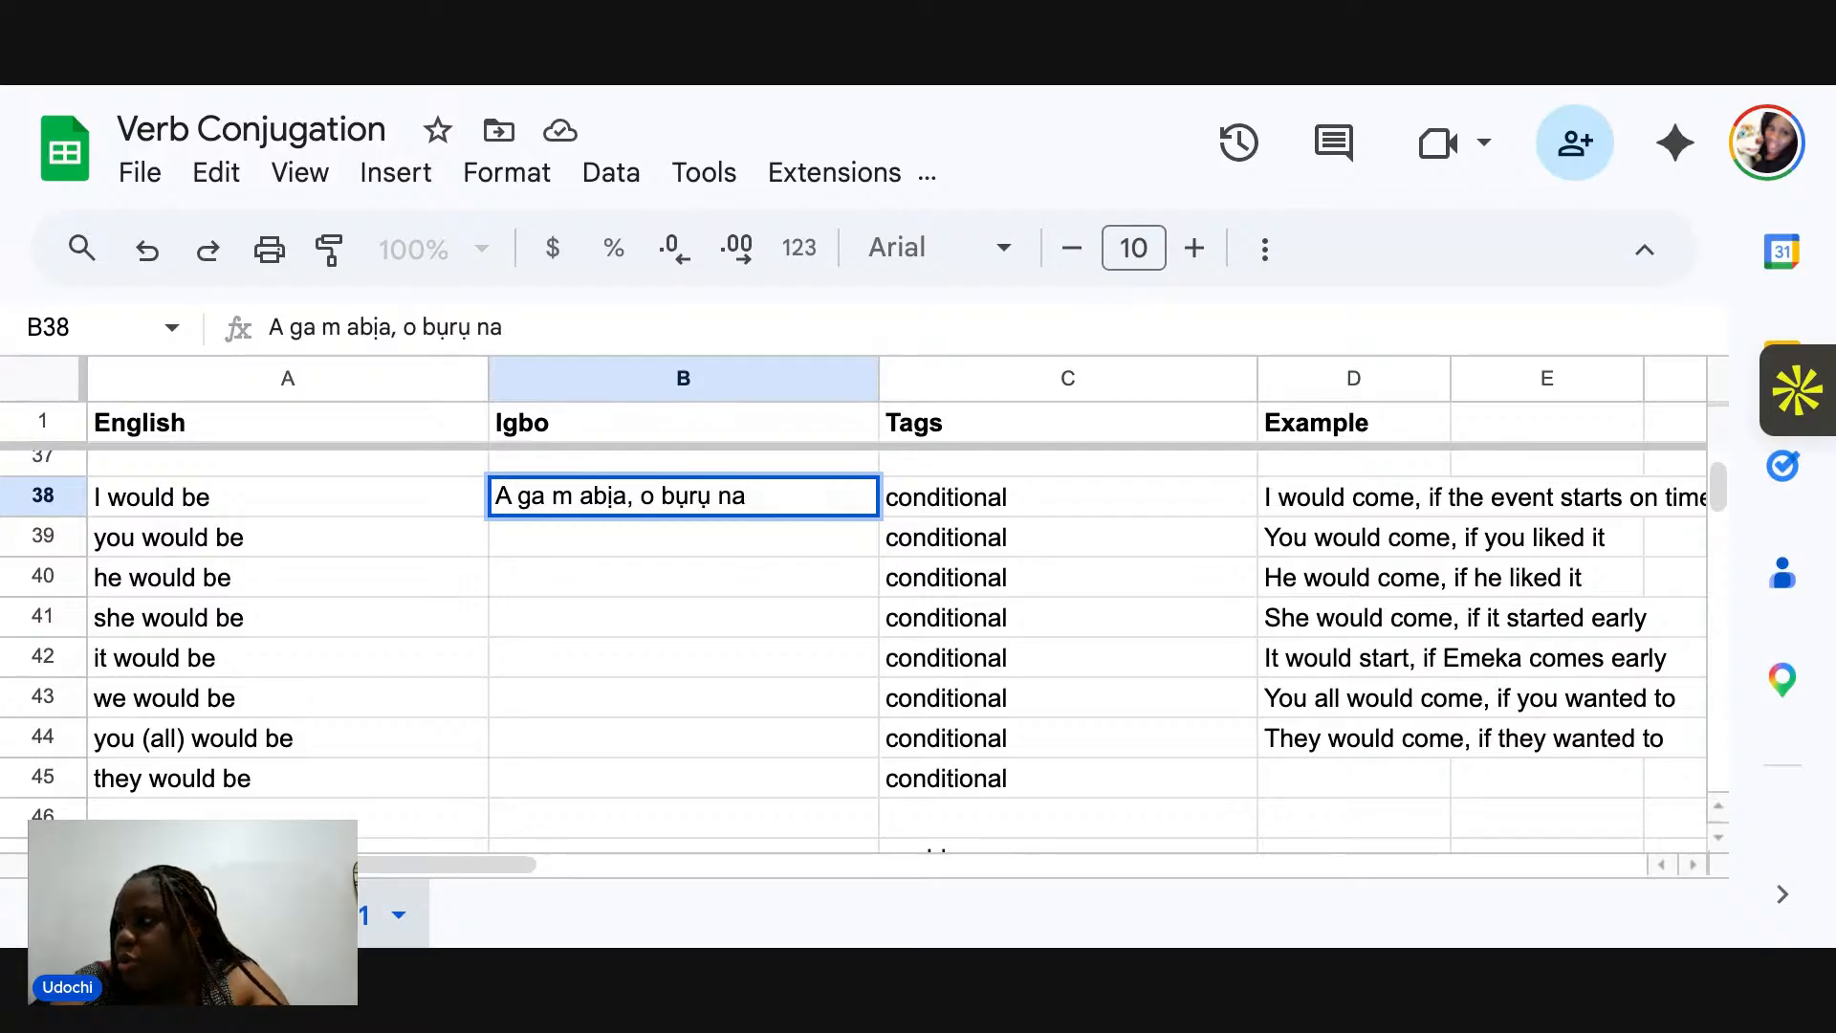
type(" omume")
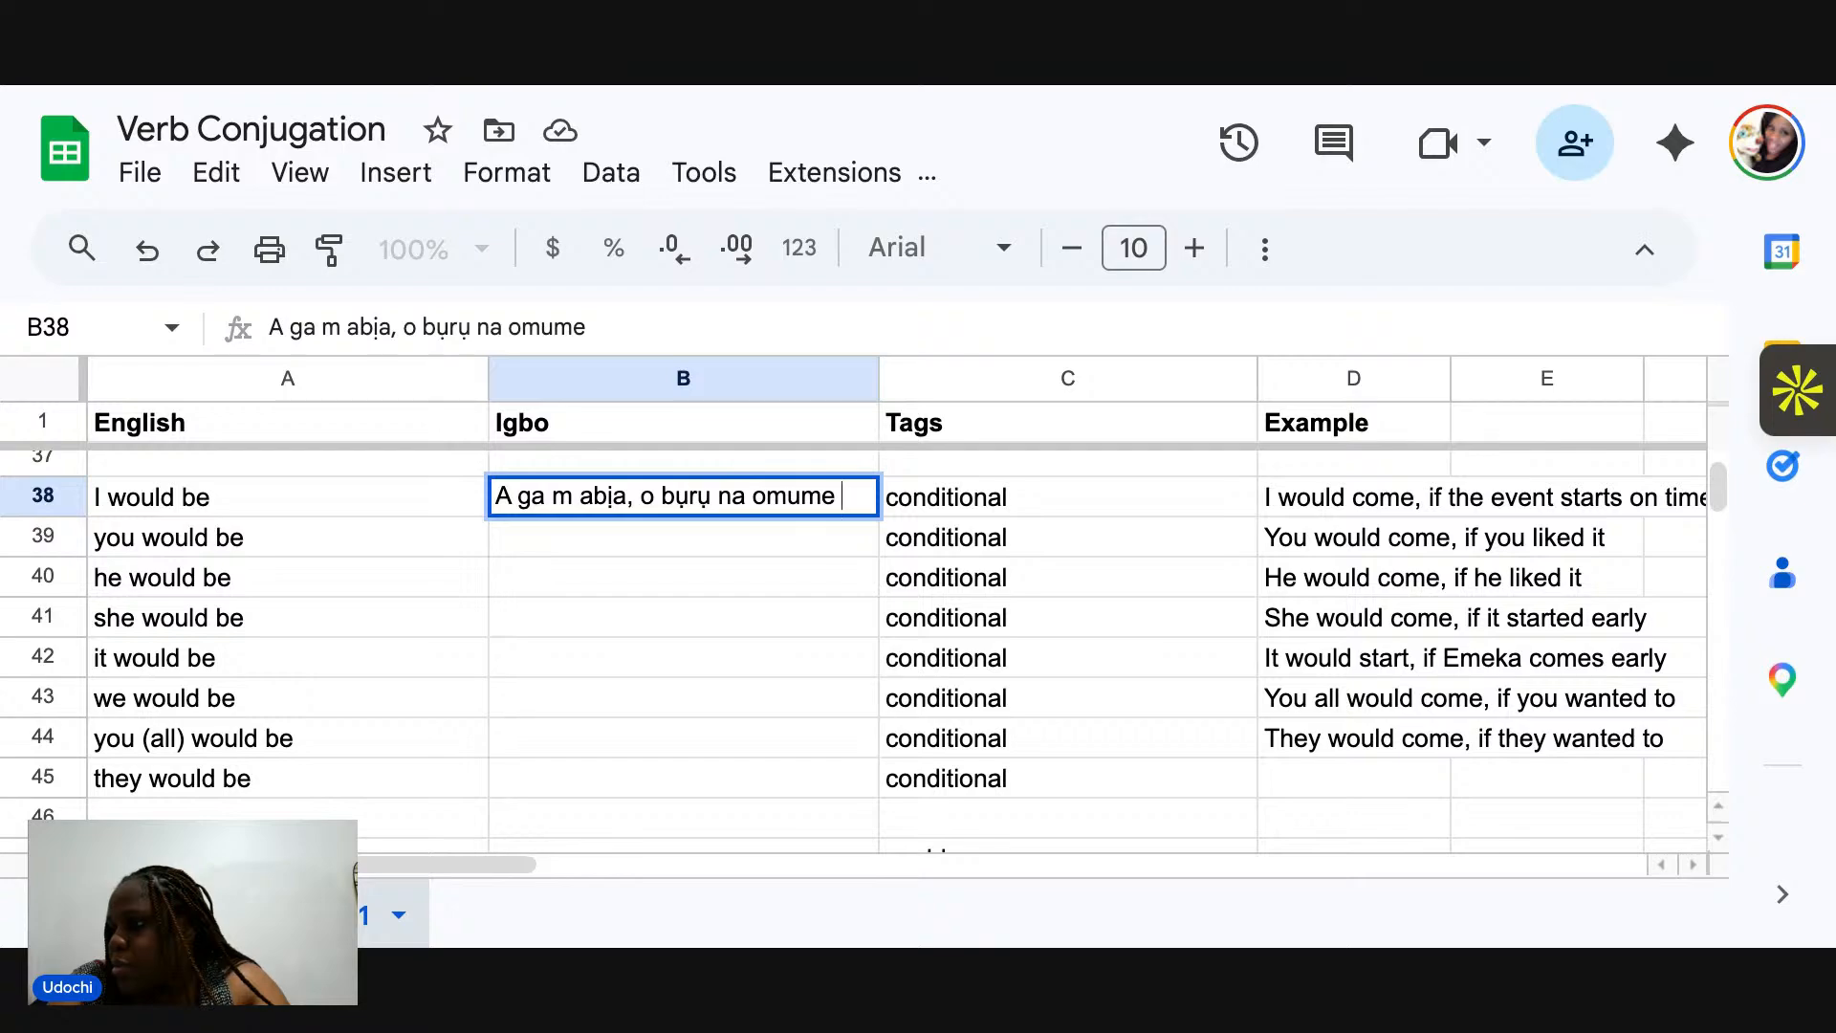
type(" bid")
key("BackSpace")
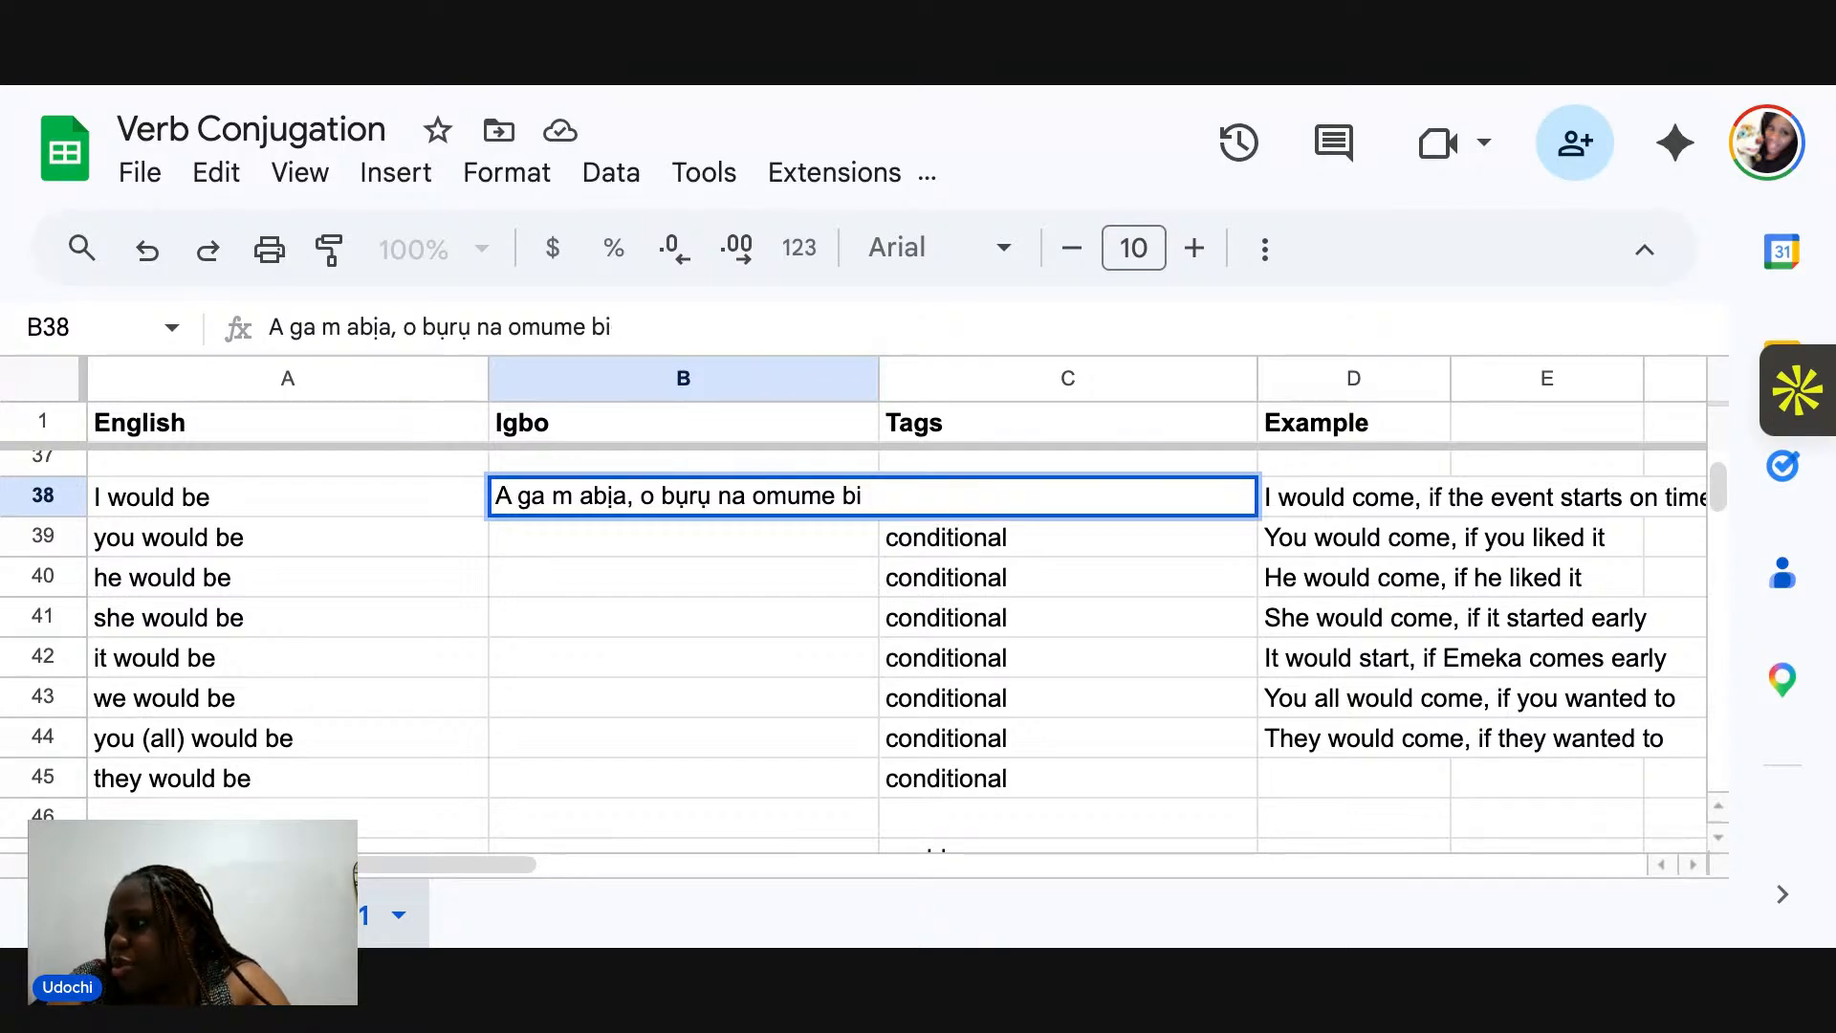
type("doro n'oge")
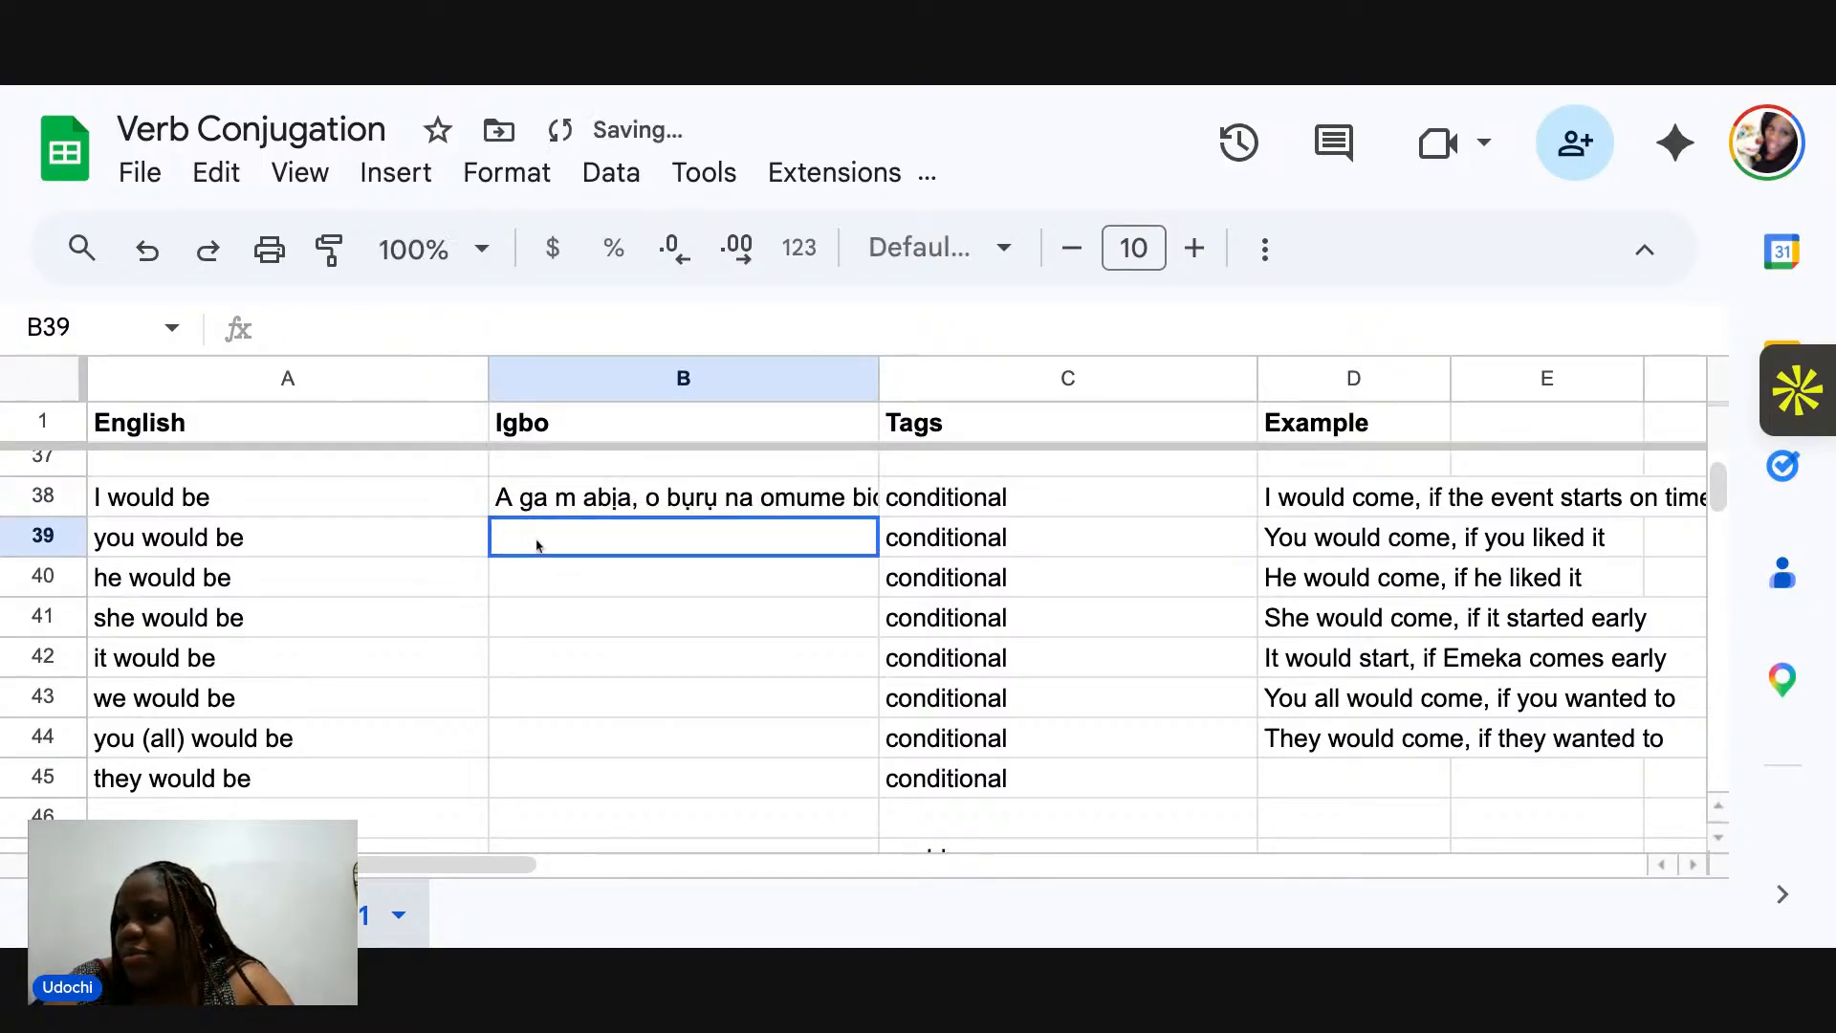
Enter the Igbo translation "Ị ga-abịa, o bụrụ na o masiri gị" for "you would be" in B39.
left_click(536, 543)
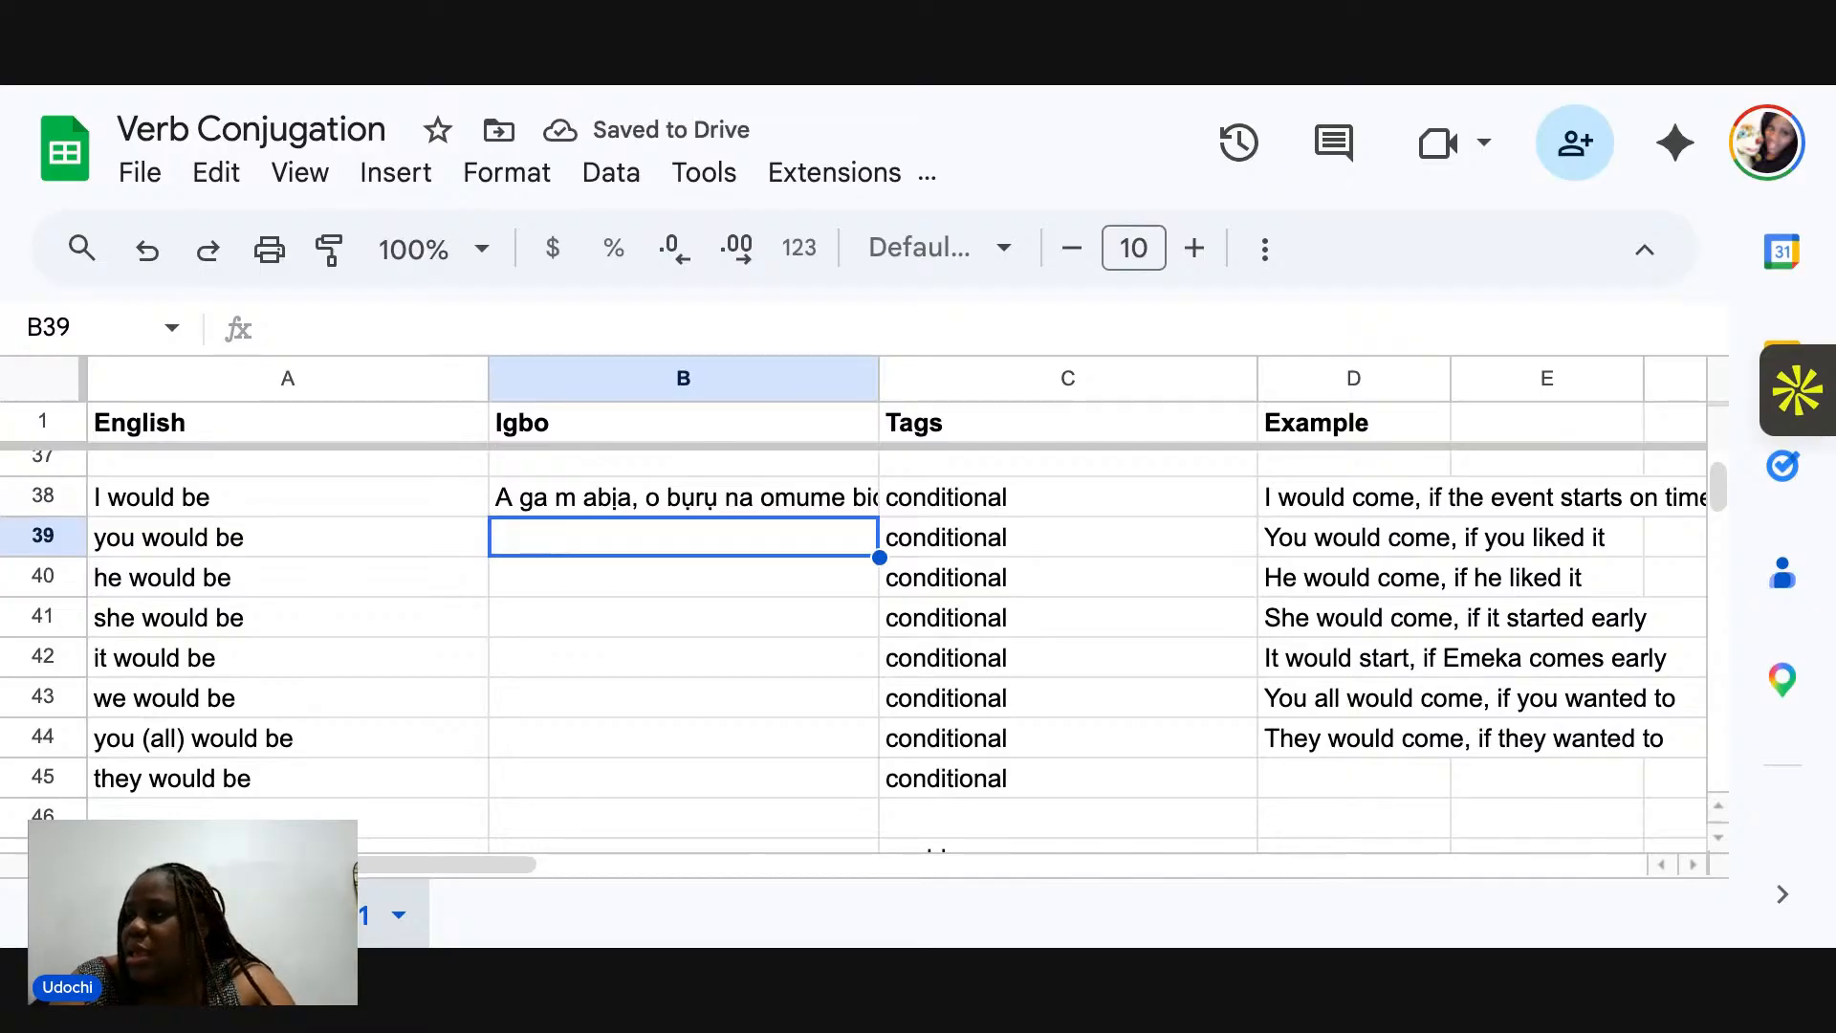
type("!")
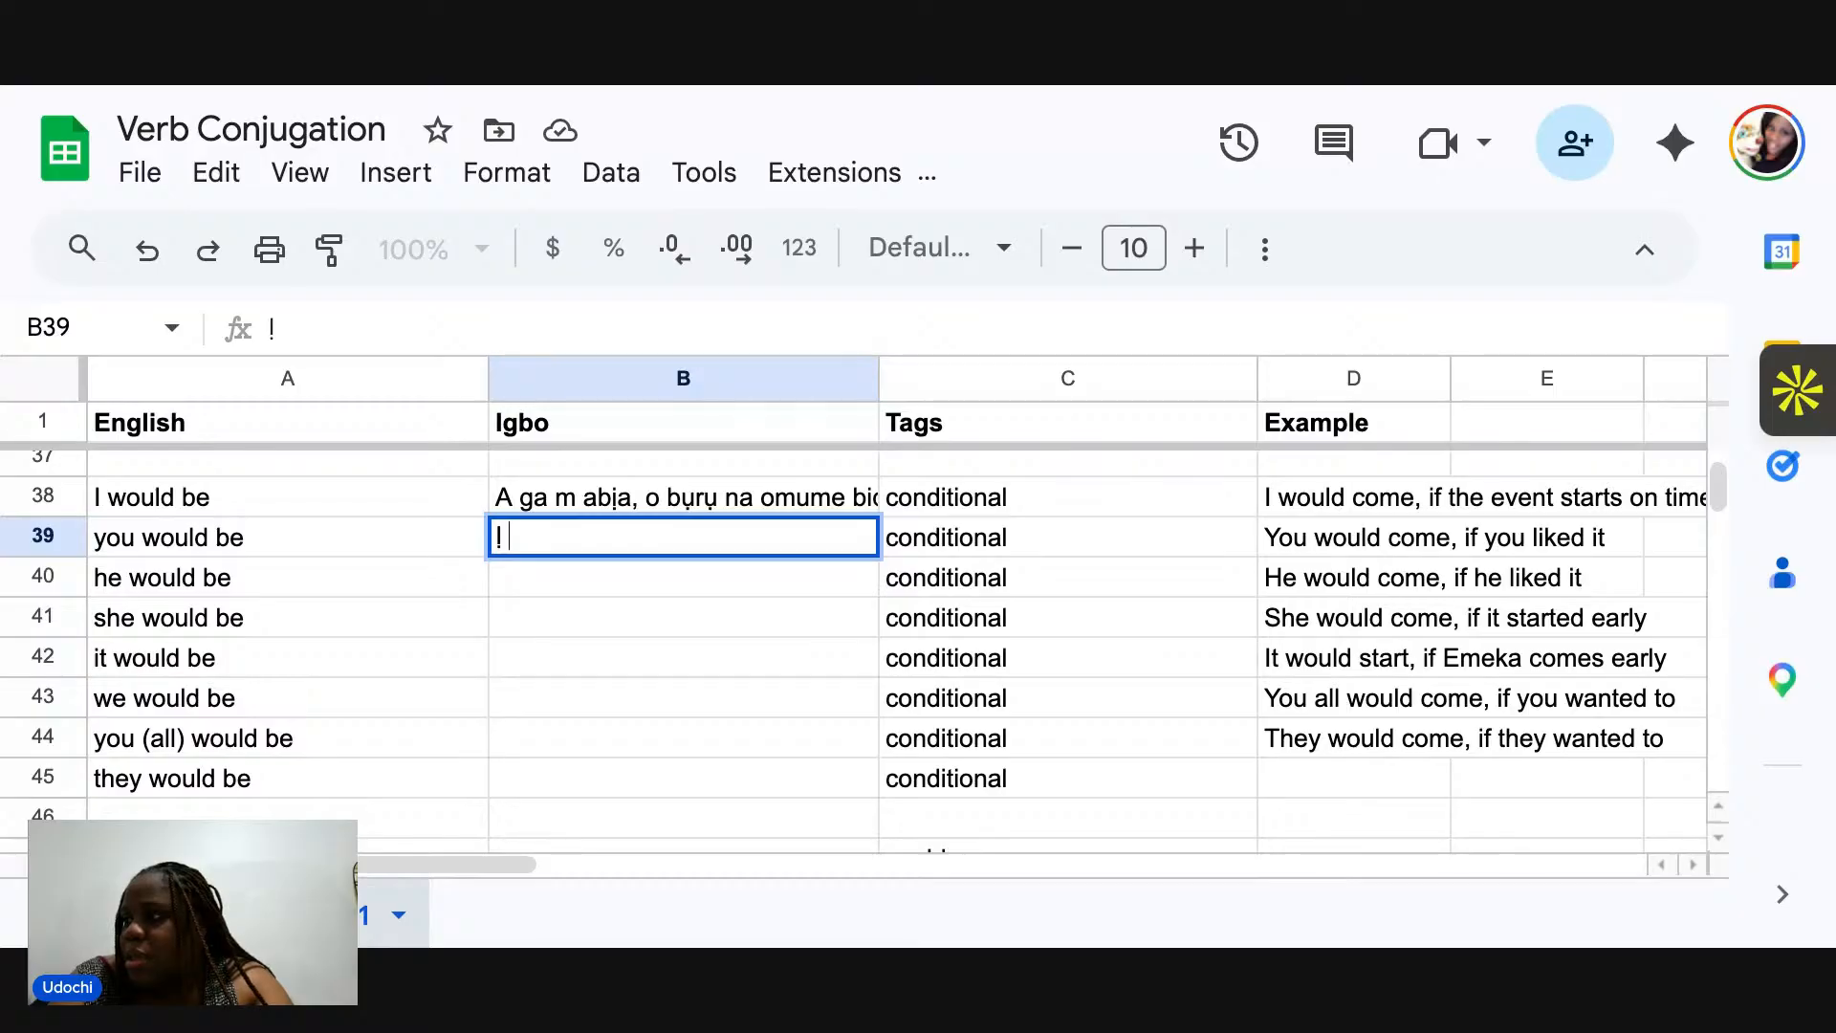
type(" ga-a")
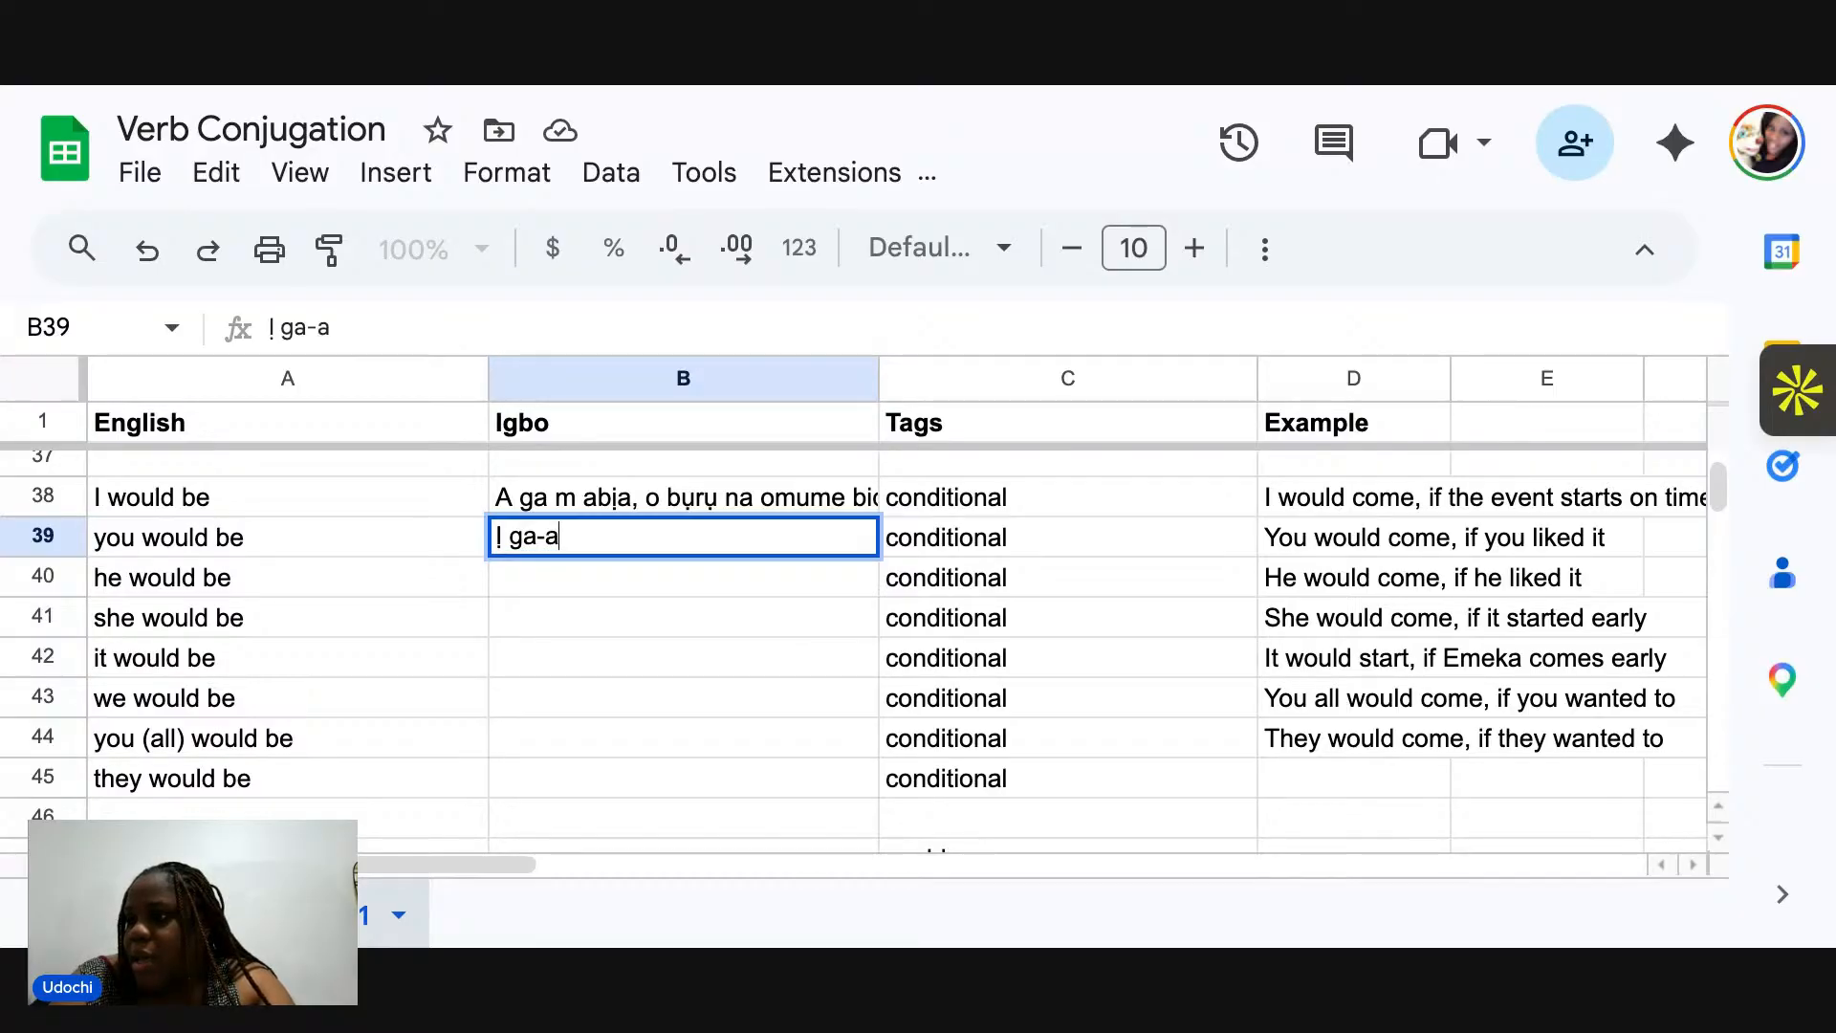
type("bịa")
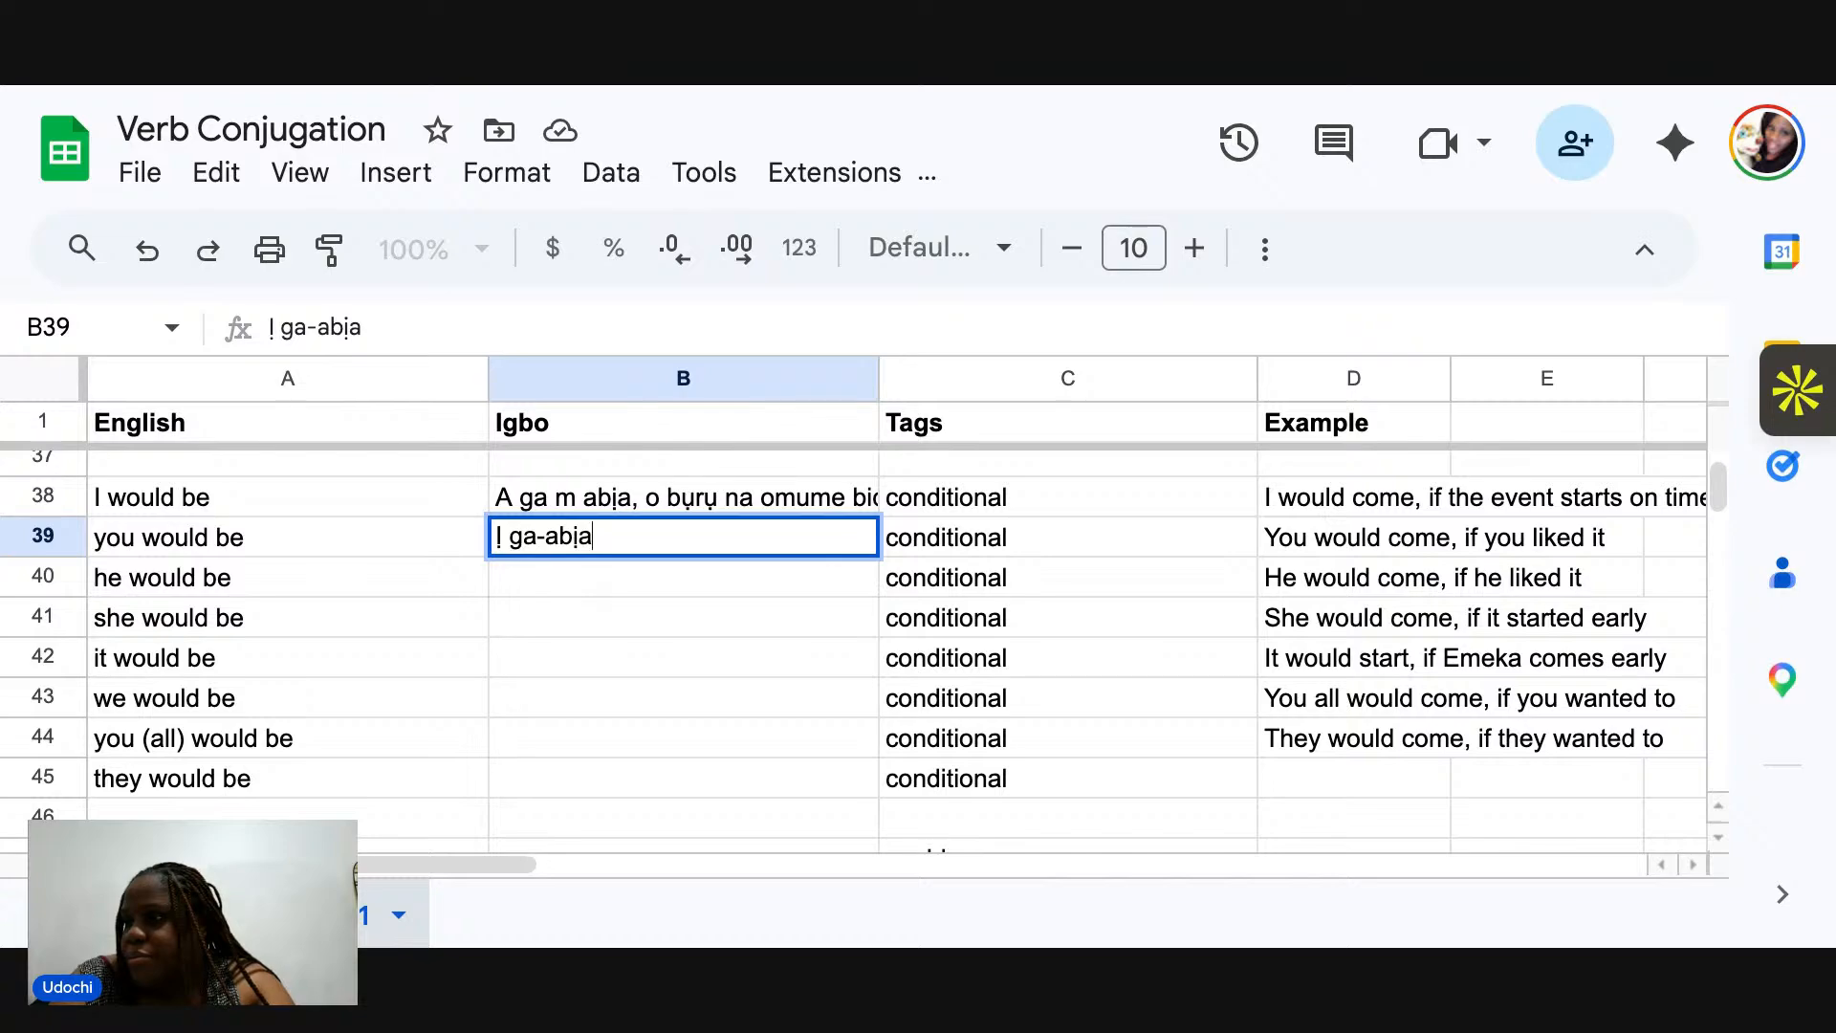
type(", ")
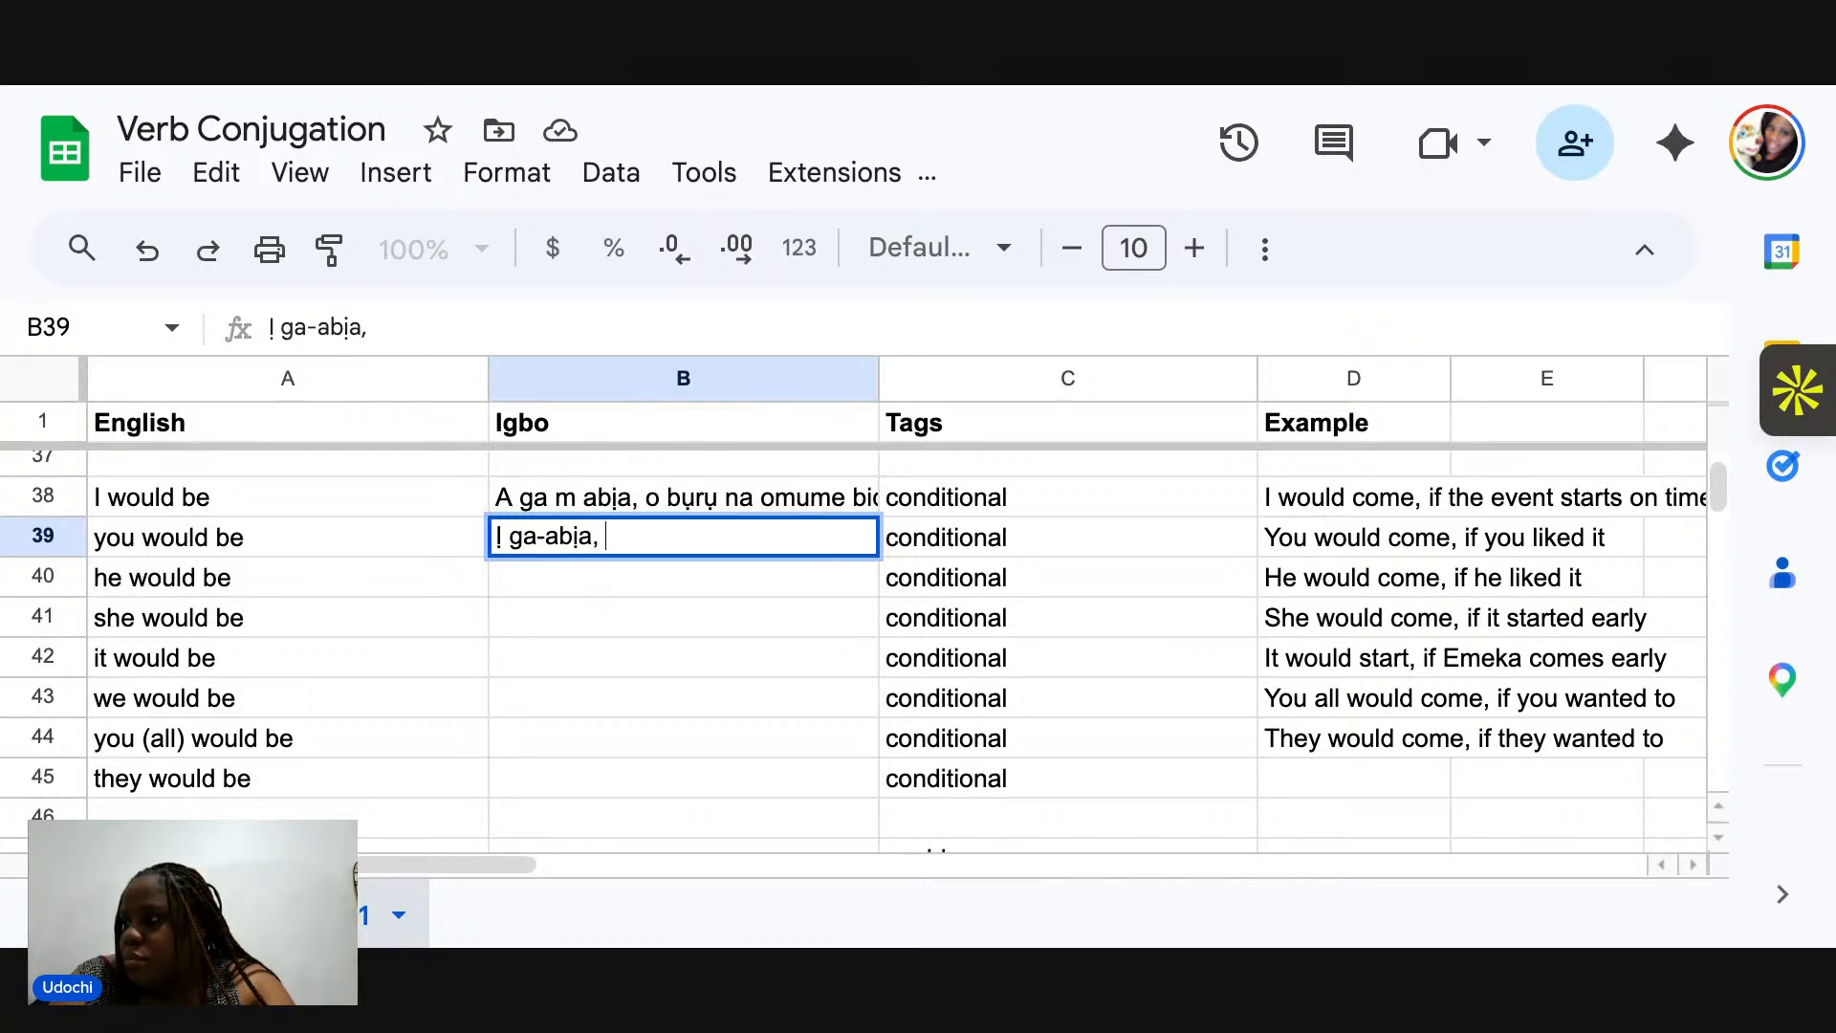
type("o b")
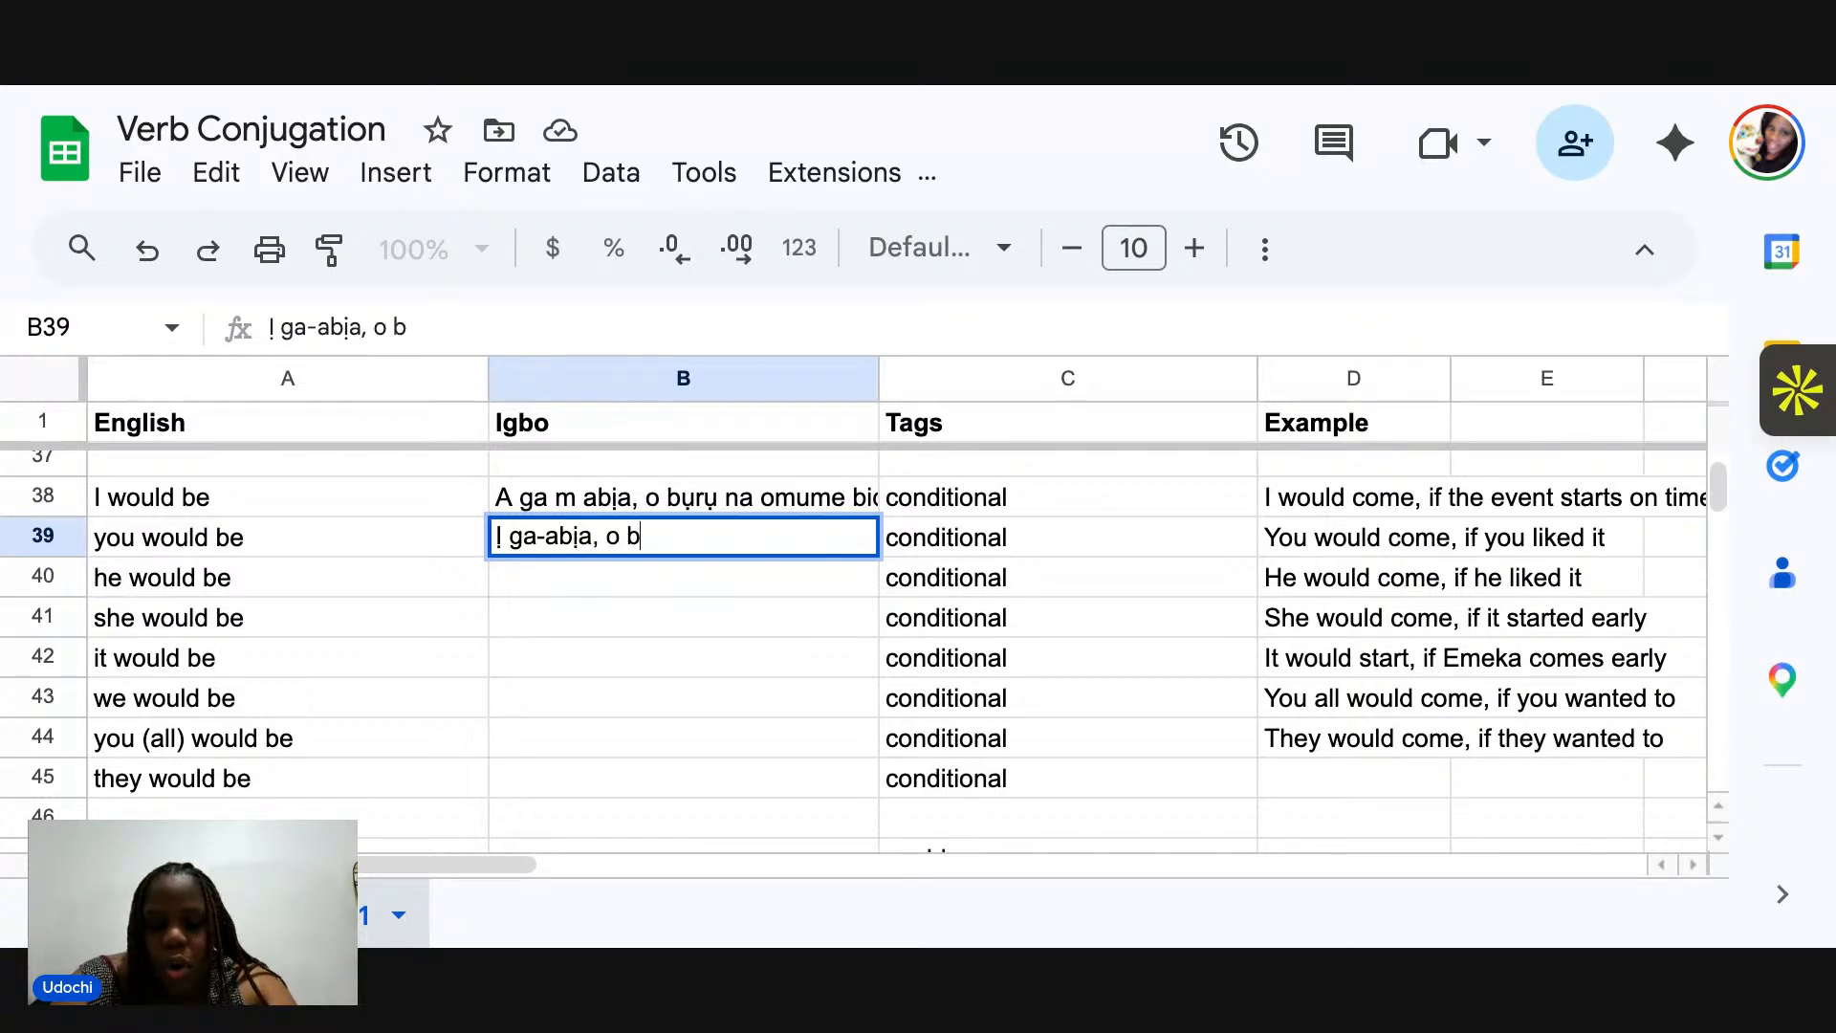
type("ụrụ na")
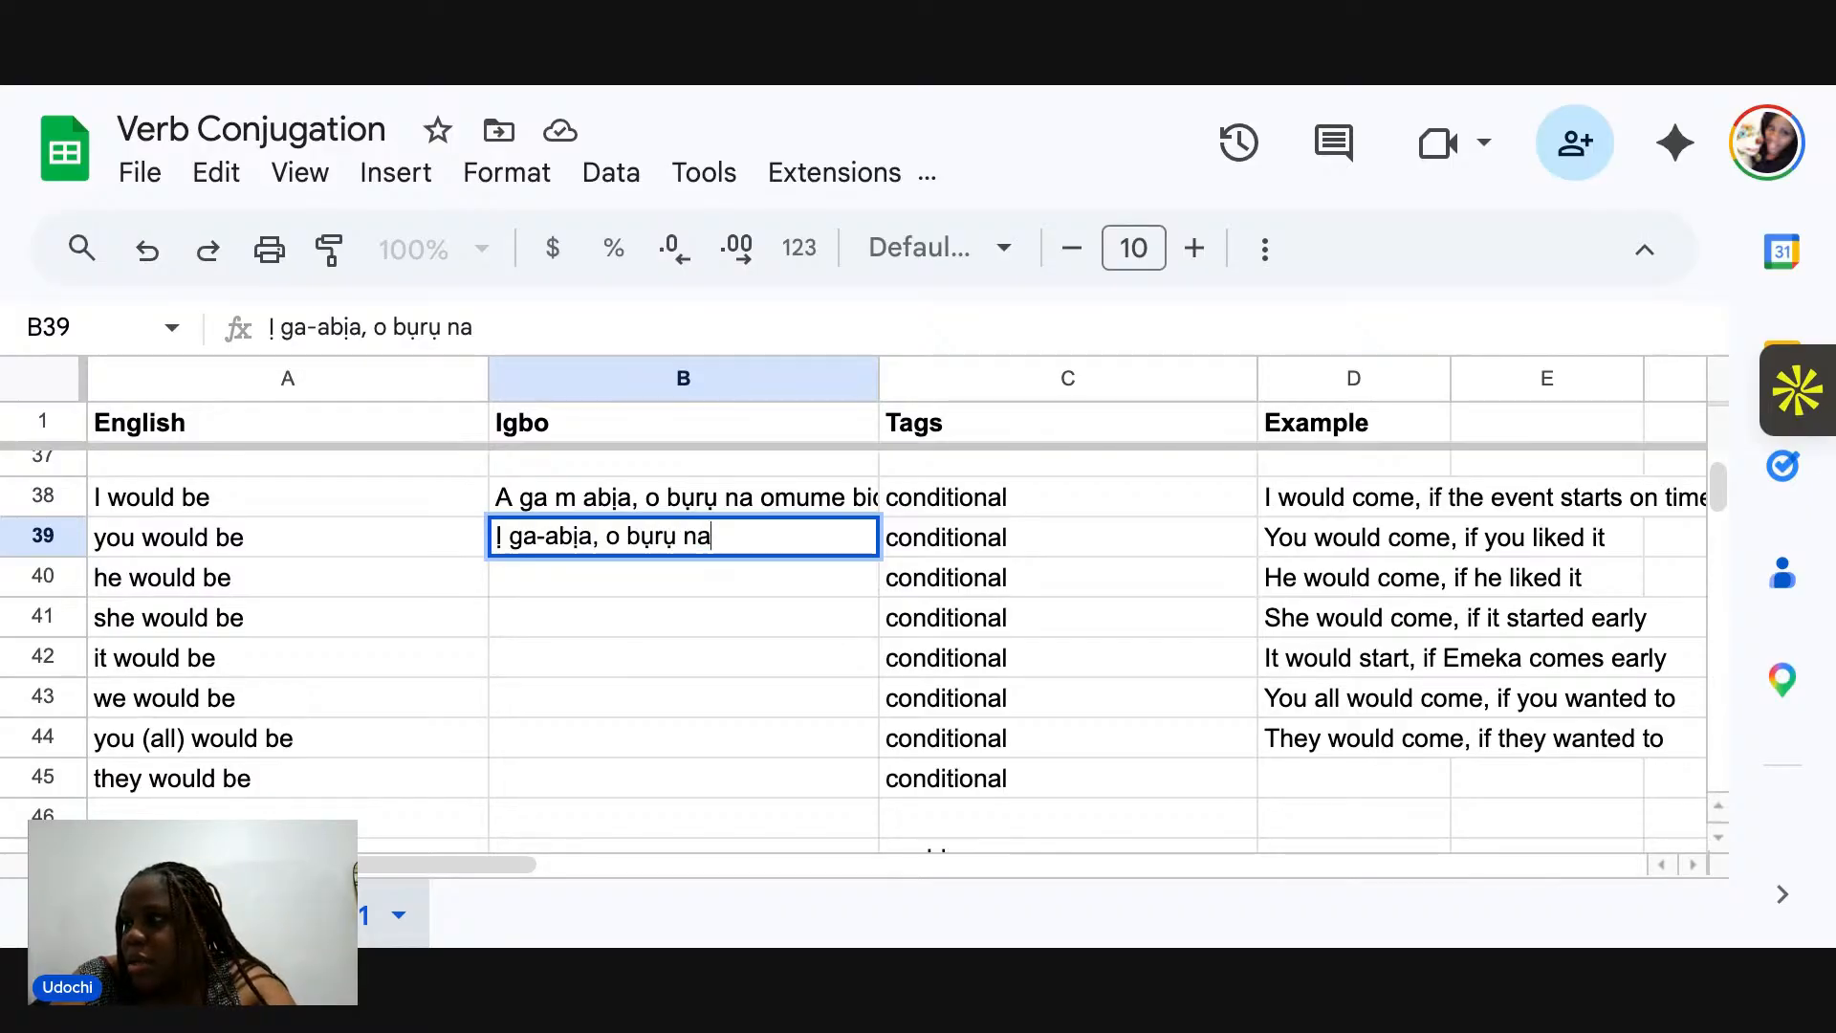
type(" o")
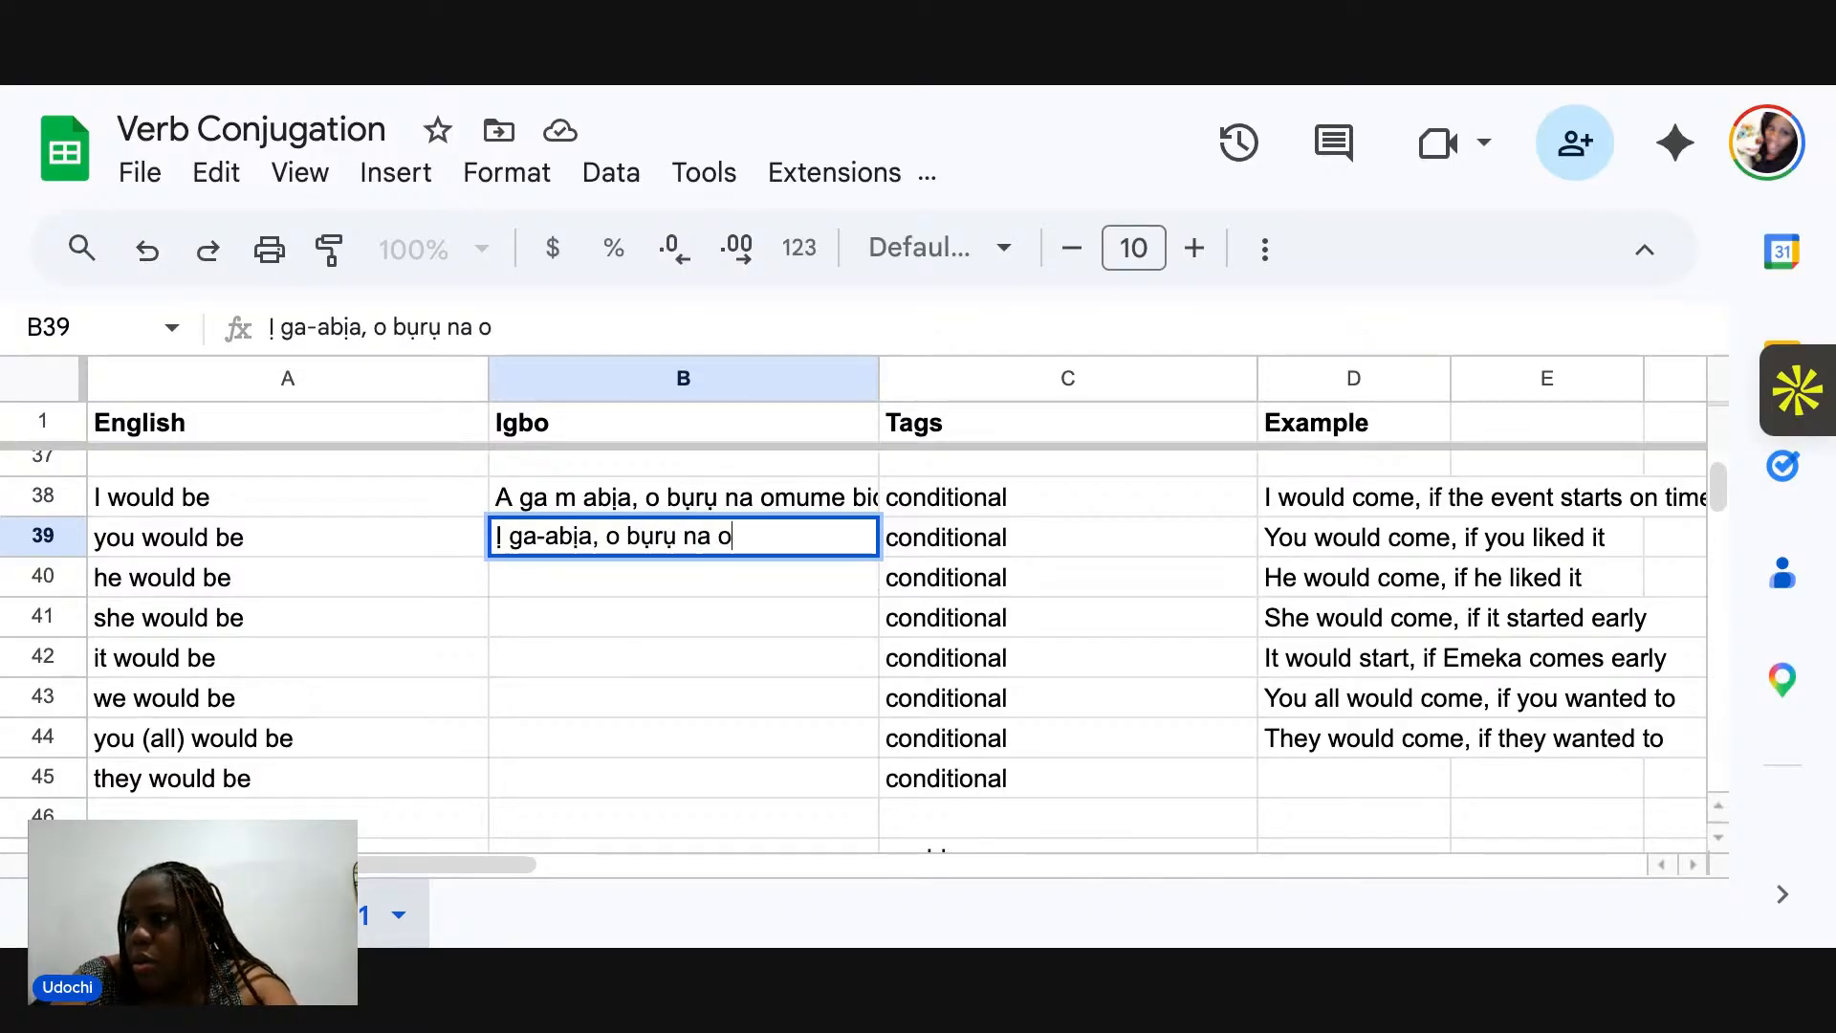
type(" masiri")
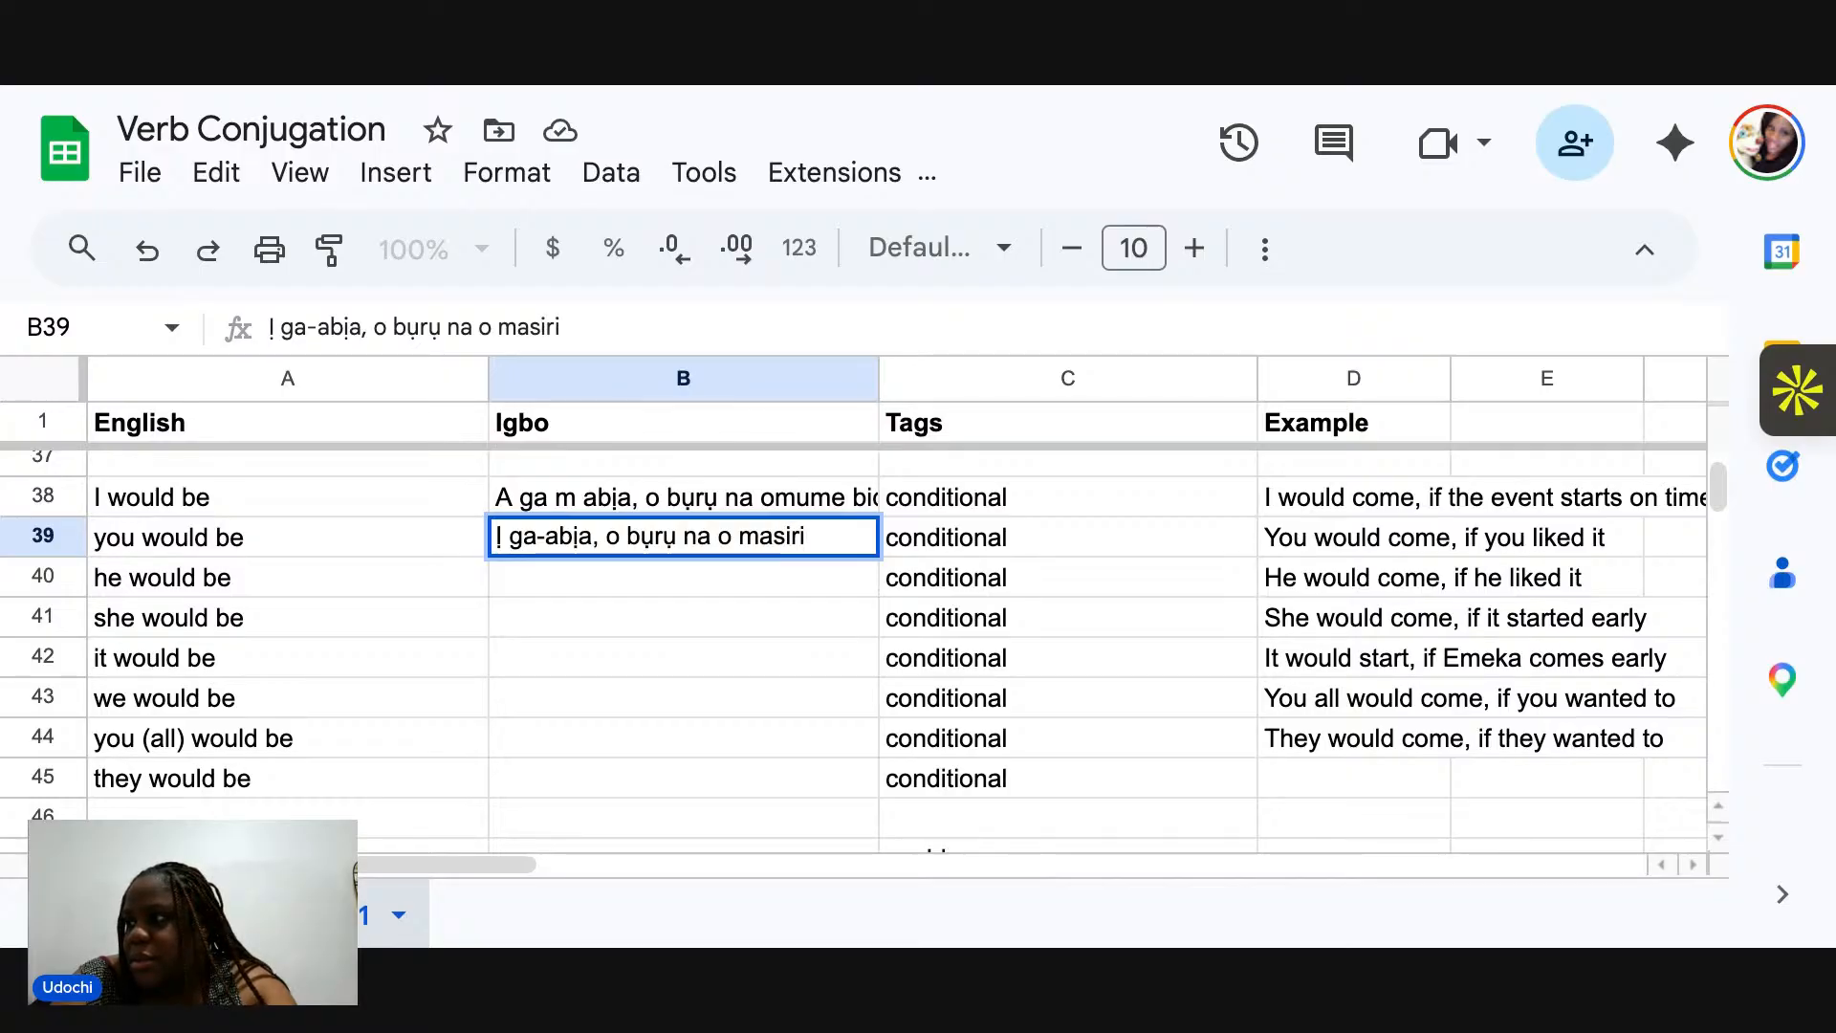
type(" gị")
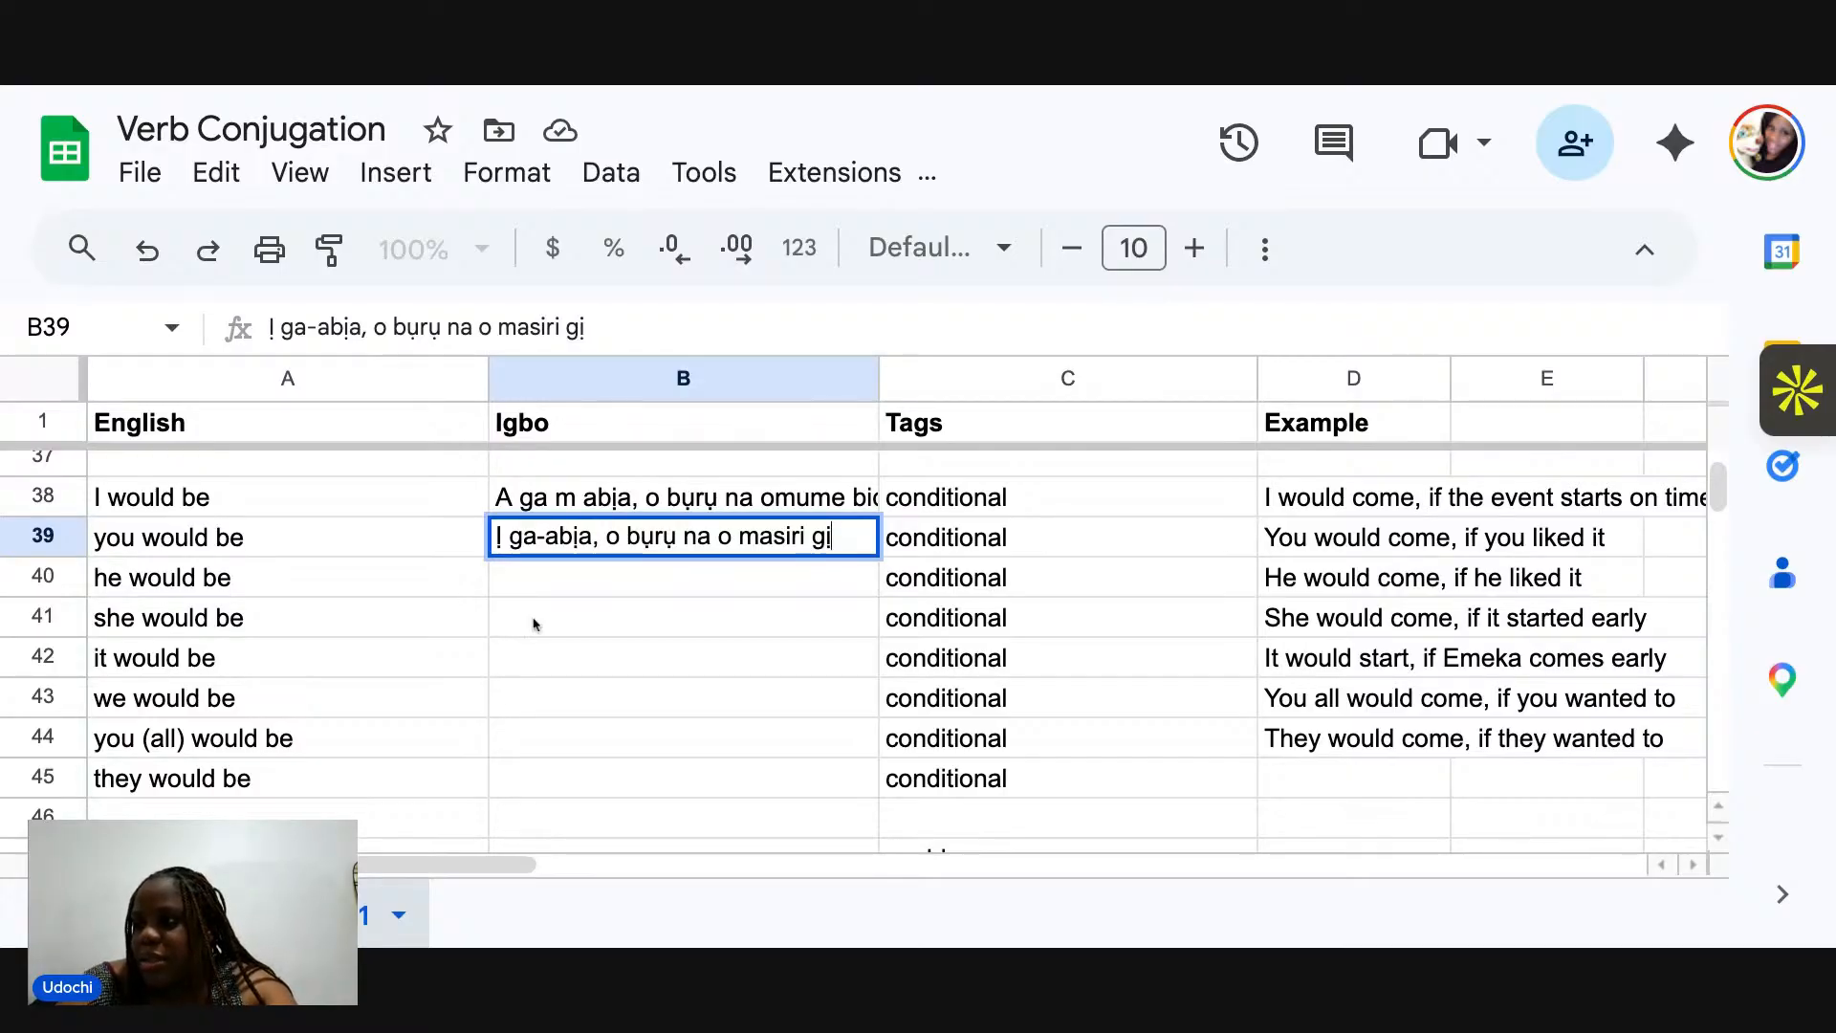
Enter the Igbo translation "Ọ ga-abịa, o bụrụ na o masiri ya" for "he would be" in B40.
left_click(533, 582)
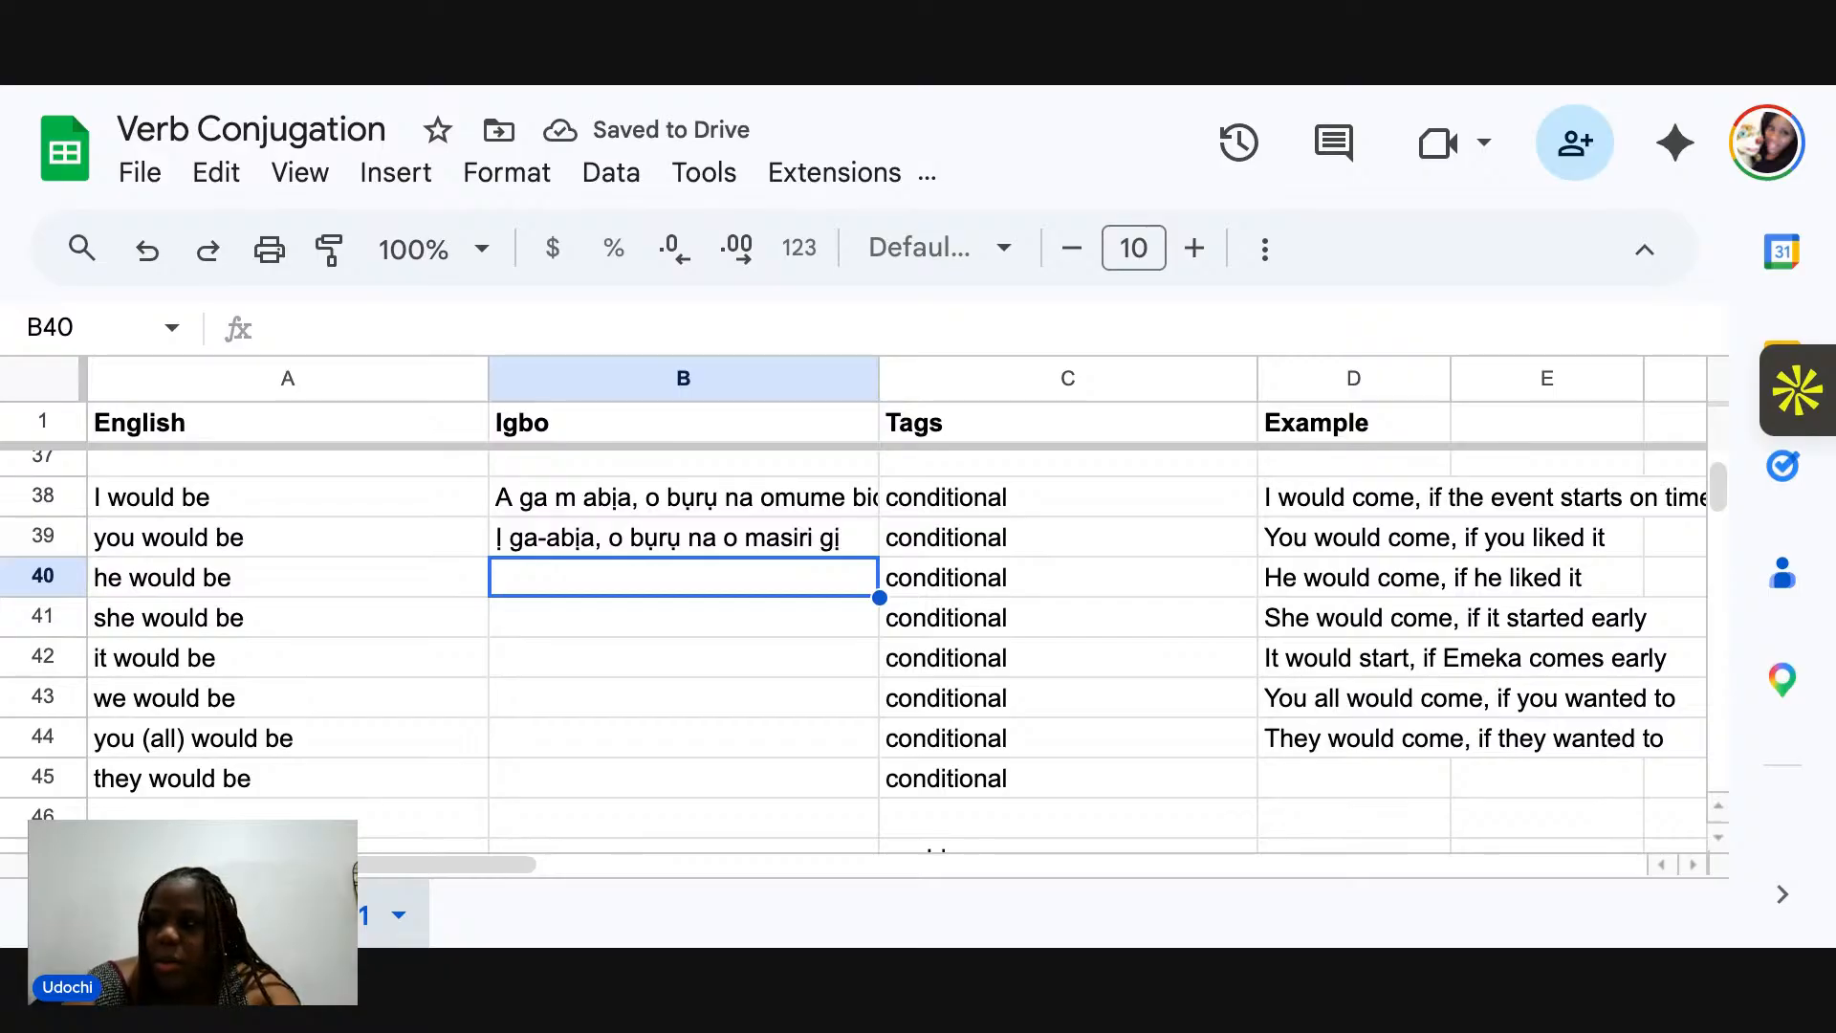
type("Ọ")
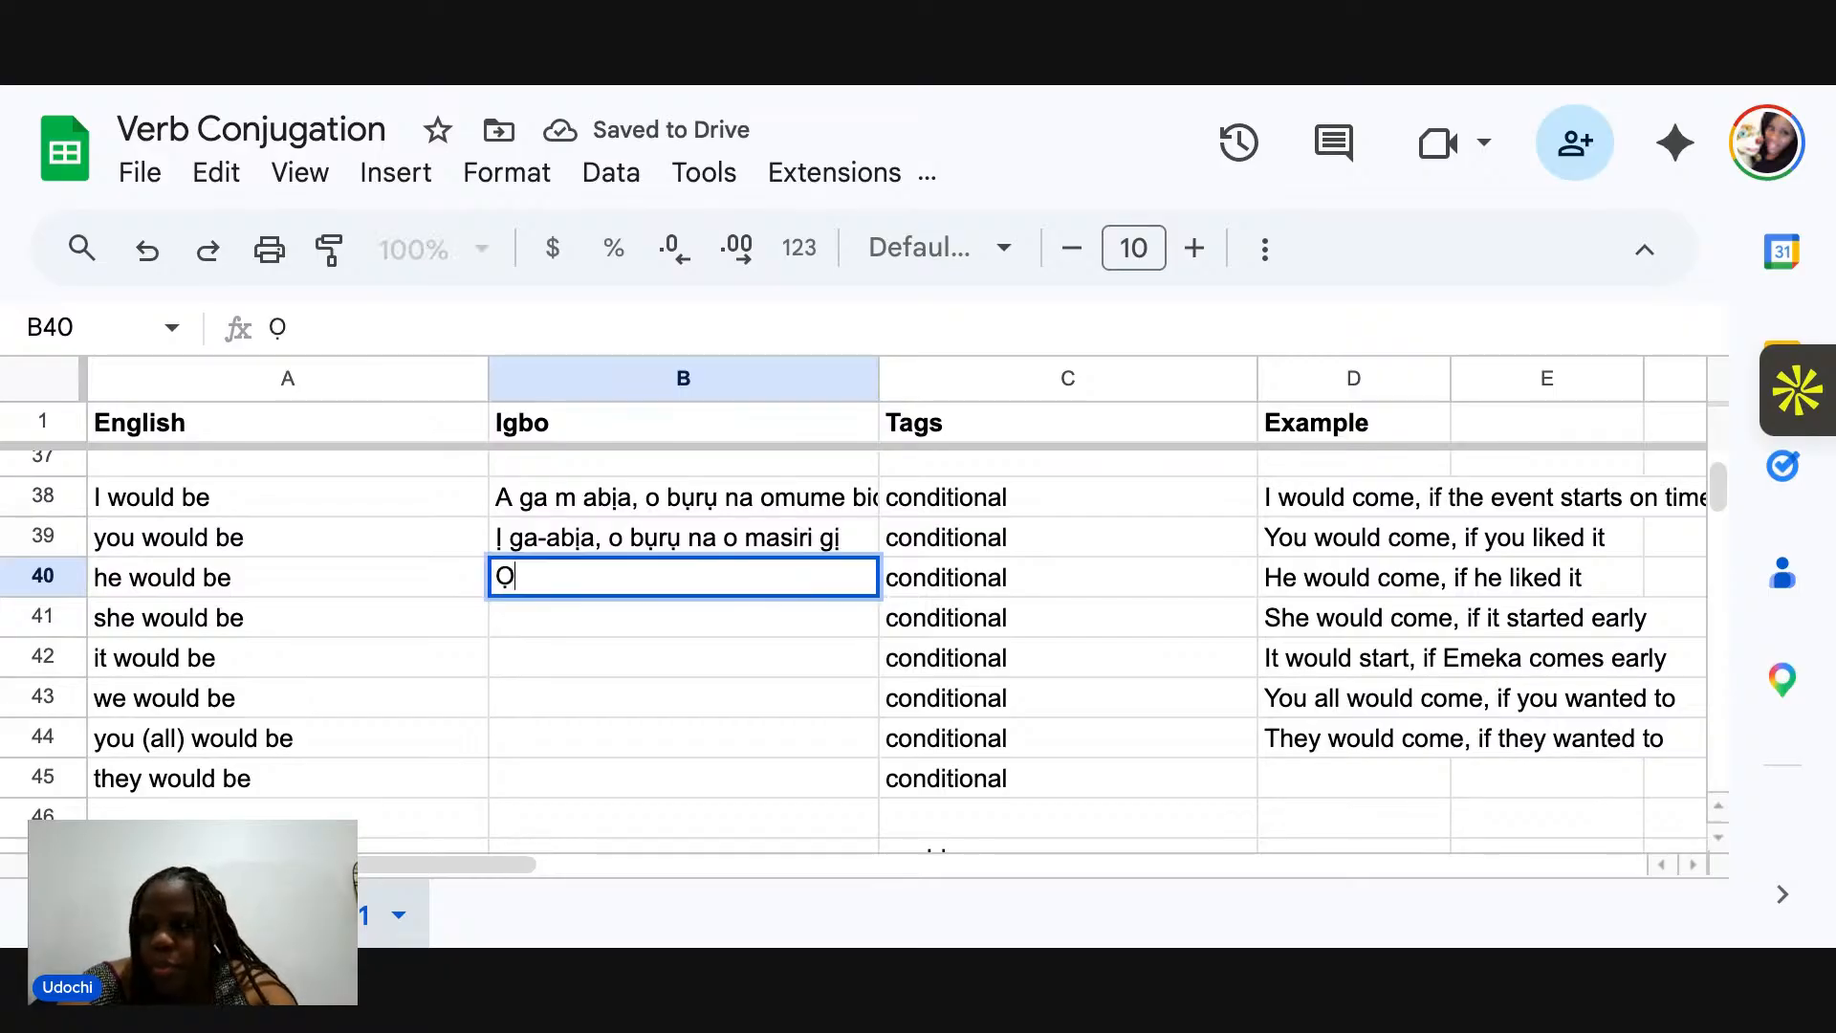
type(" ga-a")
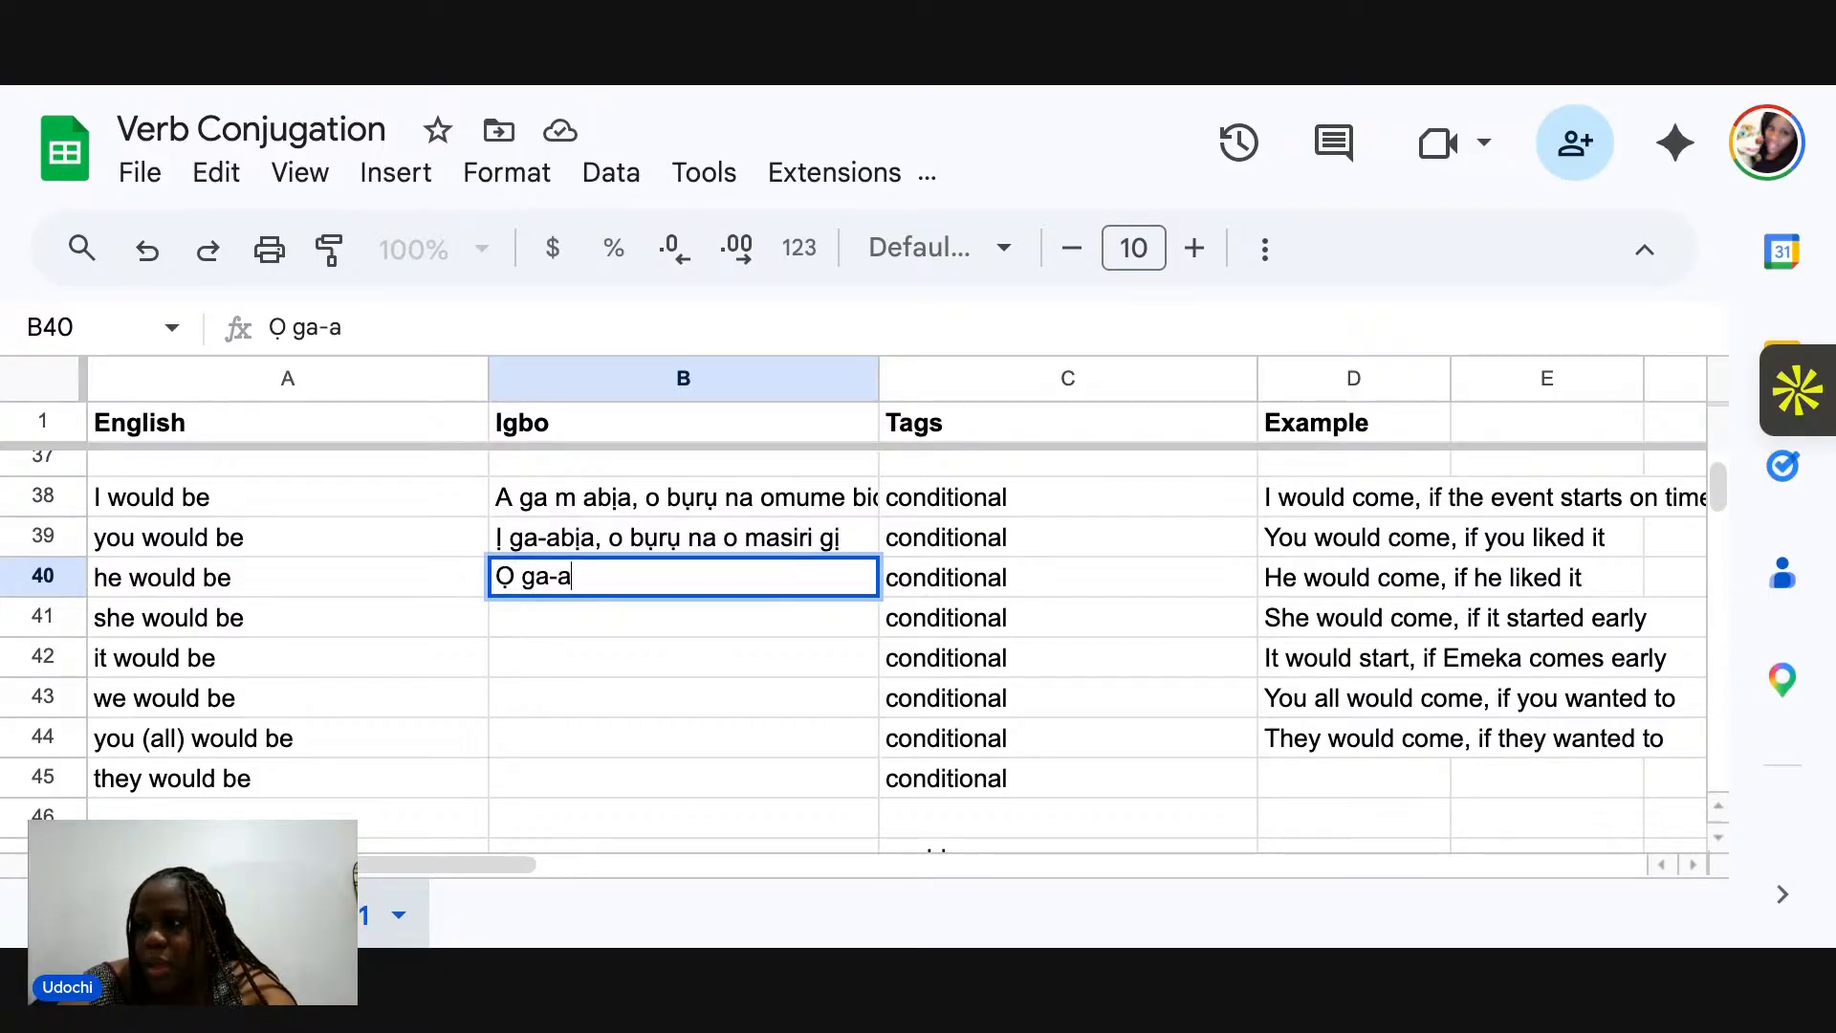
type("bịa, ")
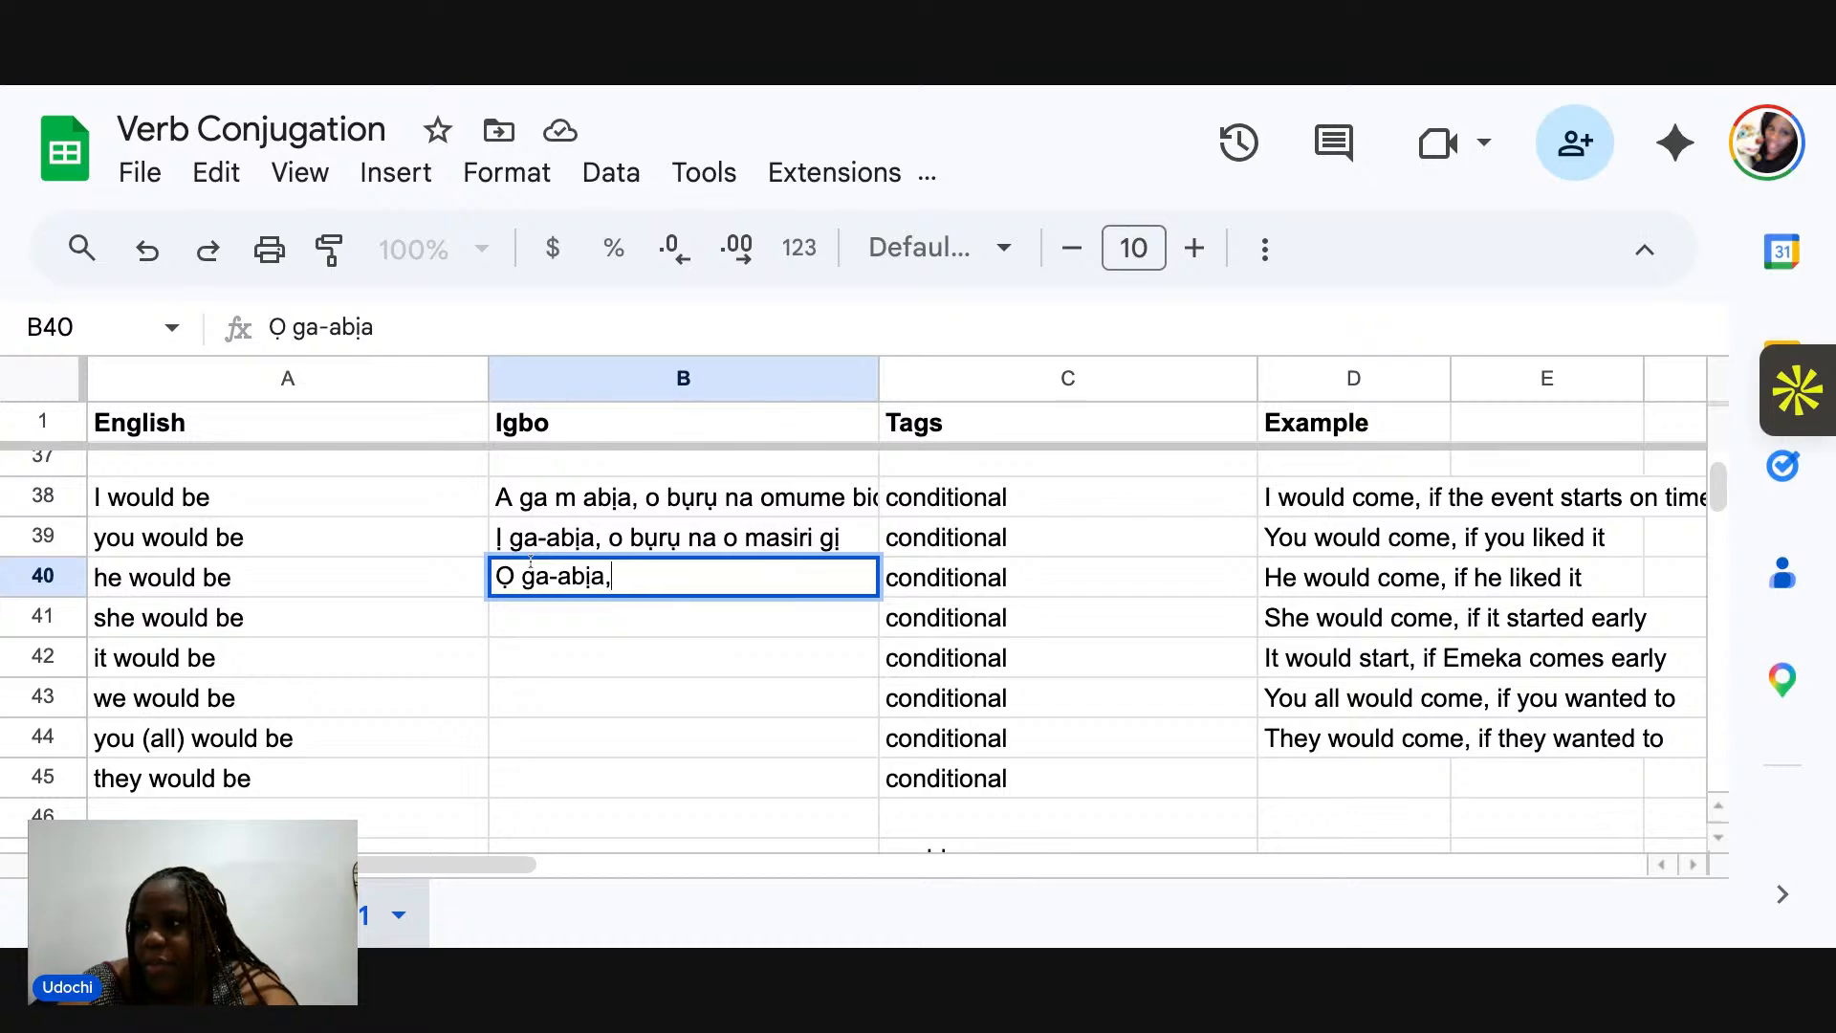
type("o bụ")
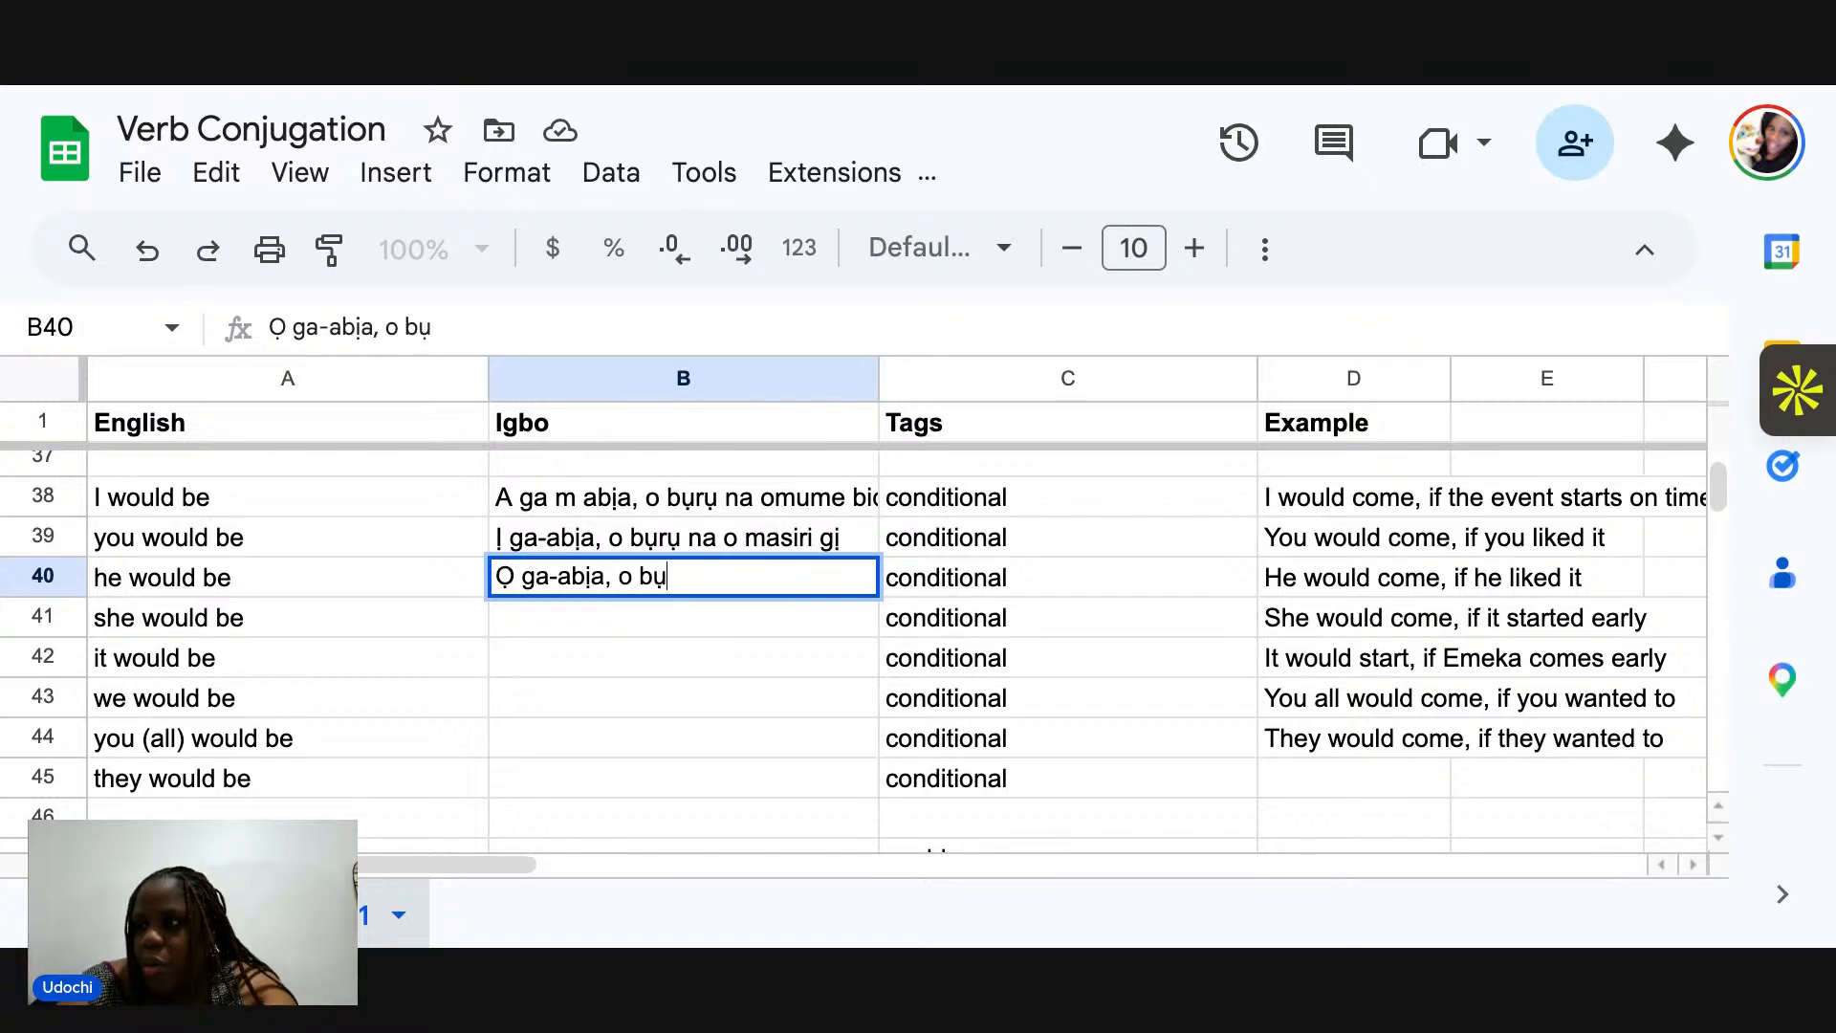
type("rụ na")
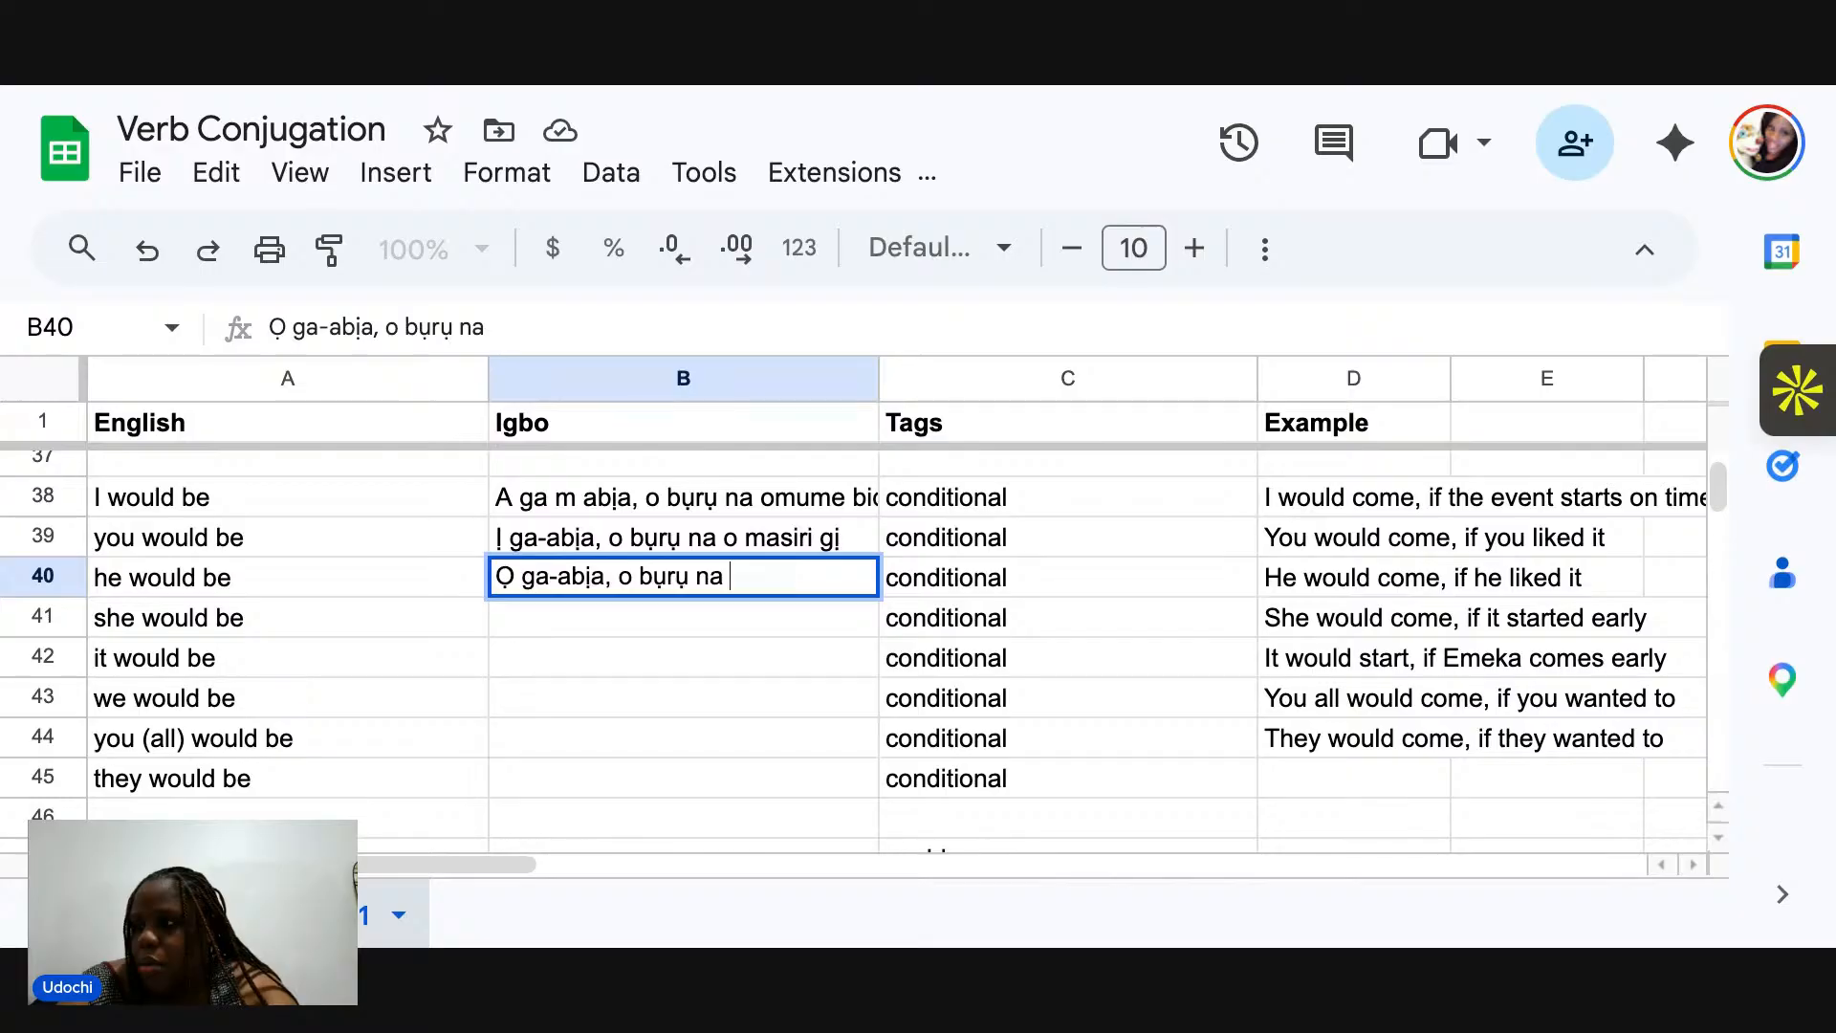
type(" o masiri ")
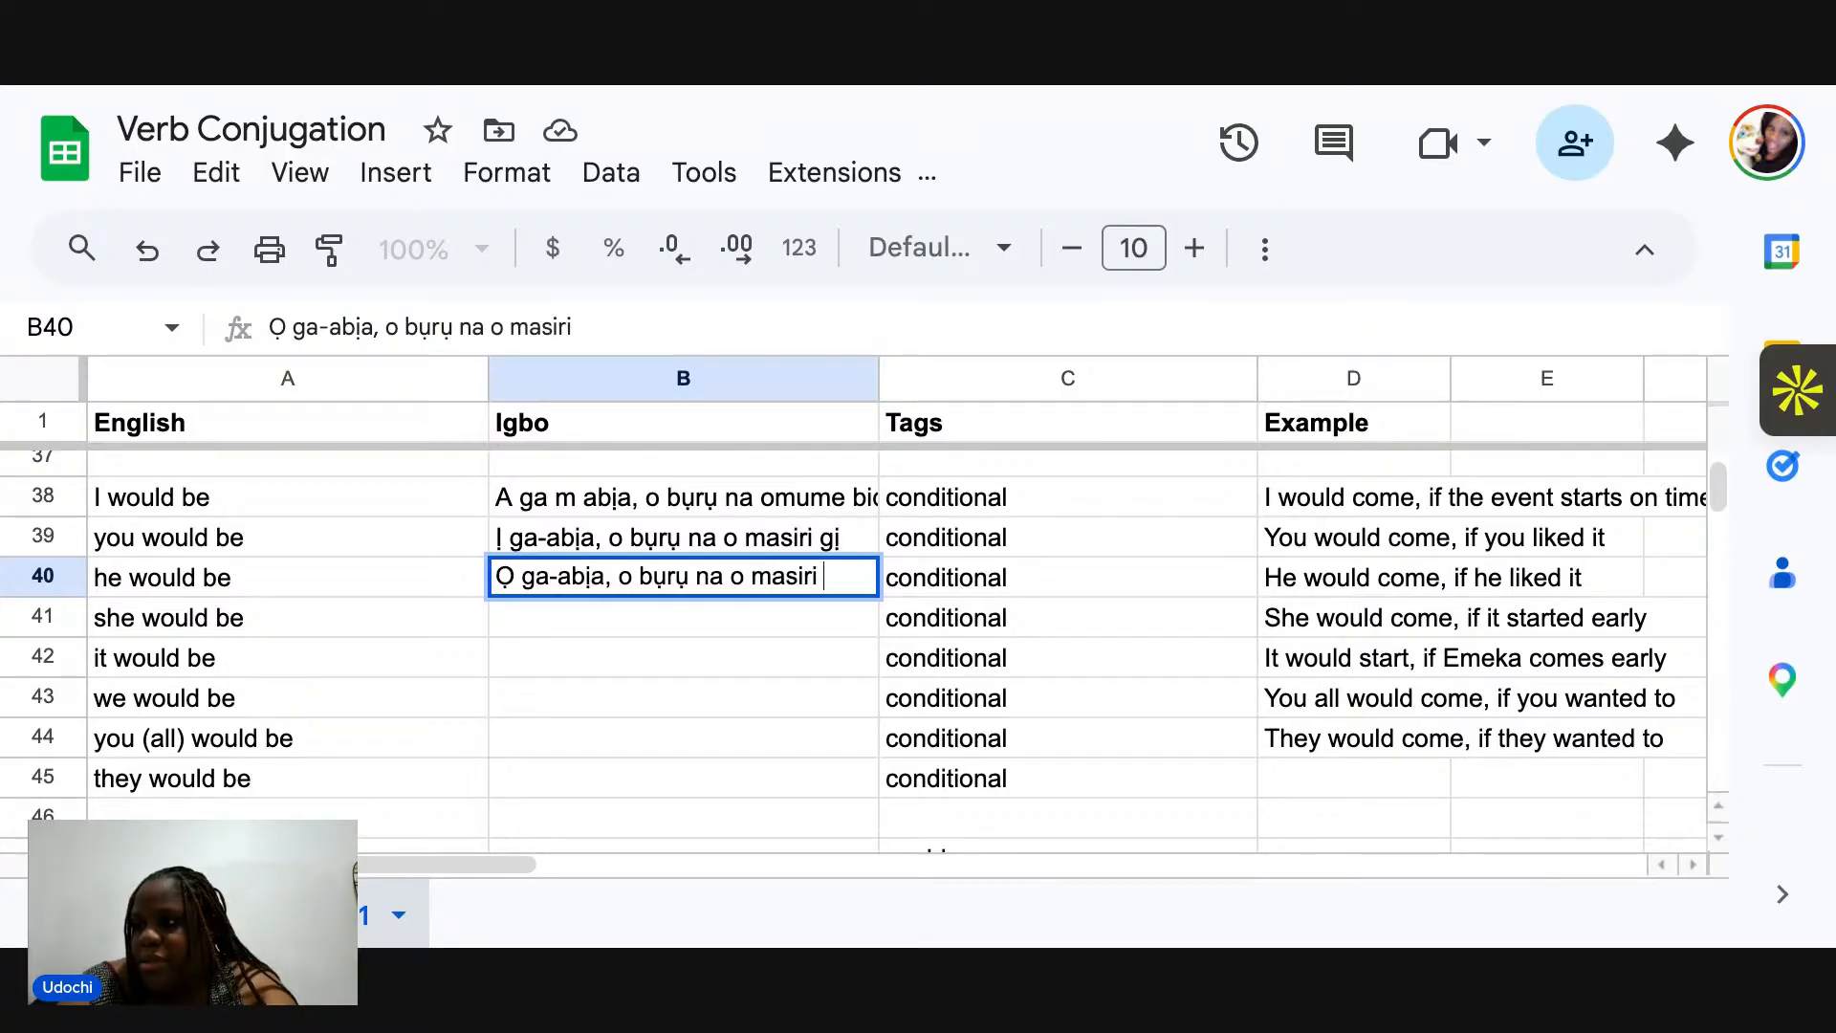
type("ya")
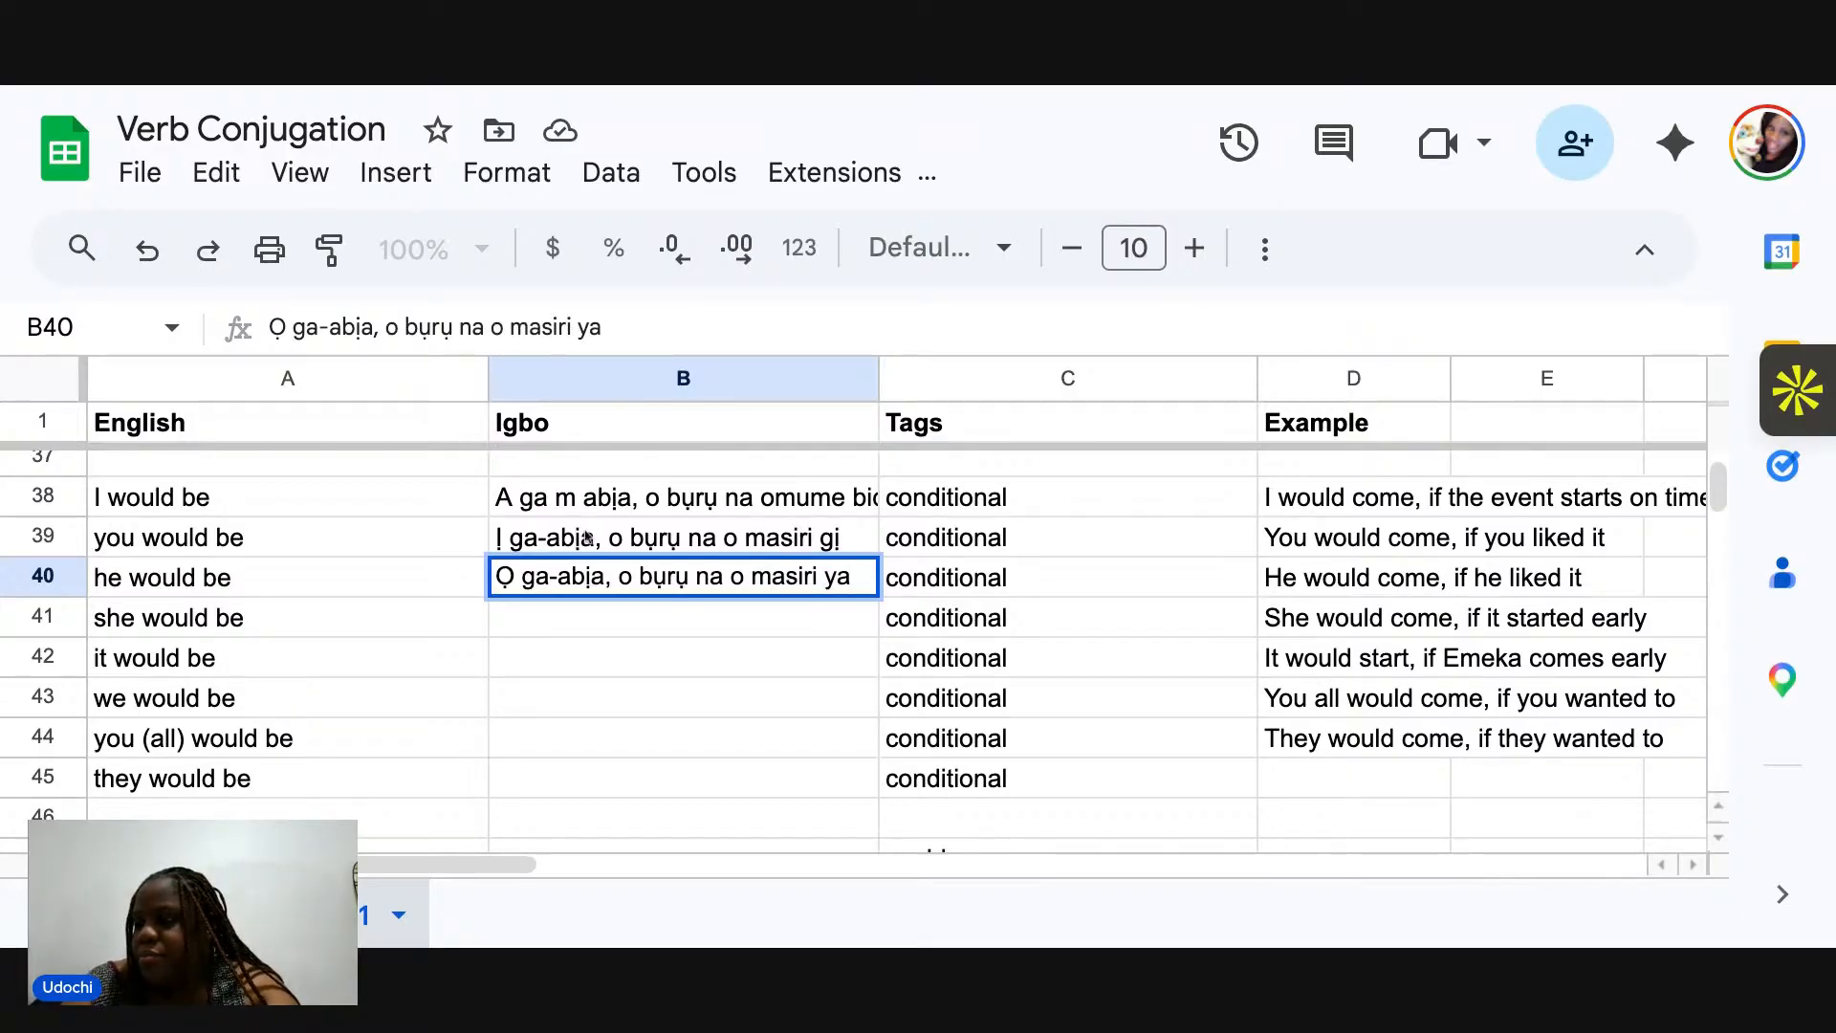
Enter the Igbo translation "Ọ ga-abịa, o bụrụ na o bidoro n'oge" for "she would be" in B41.
left_click(558, 623)
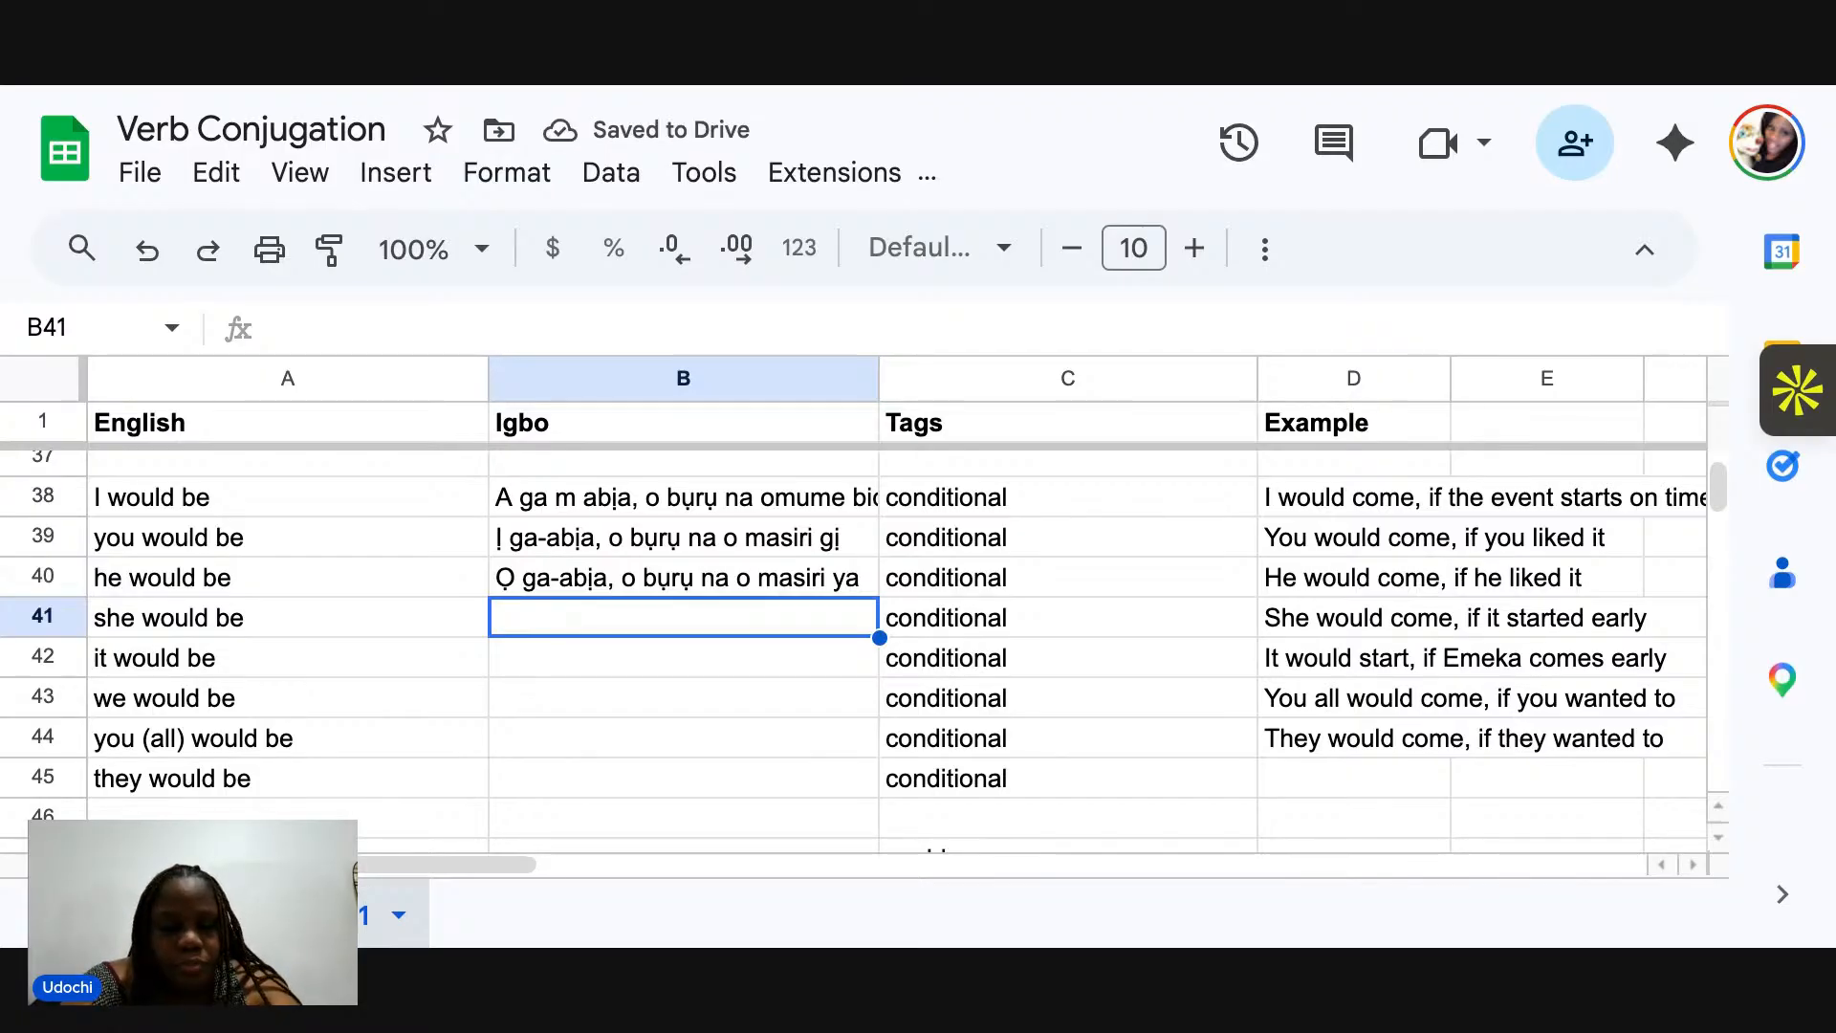
type("Ọ")
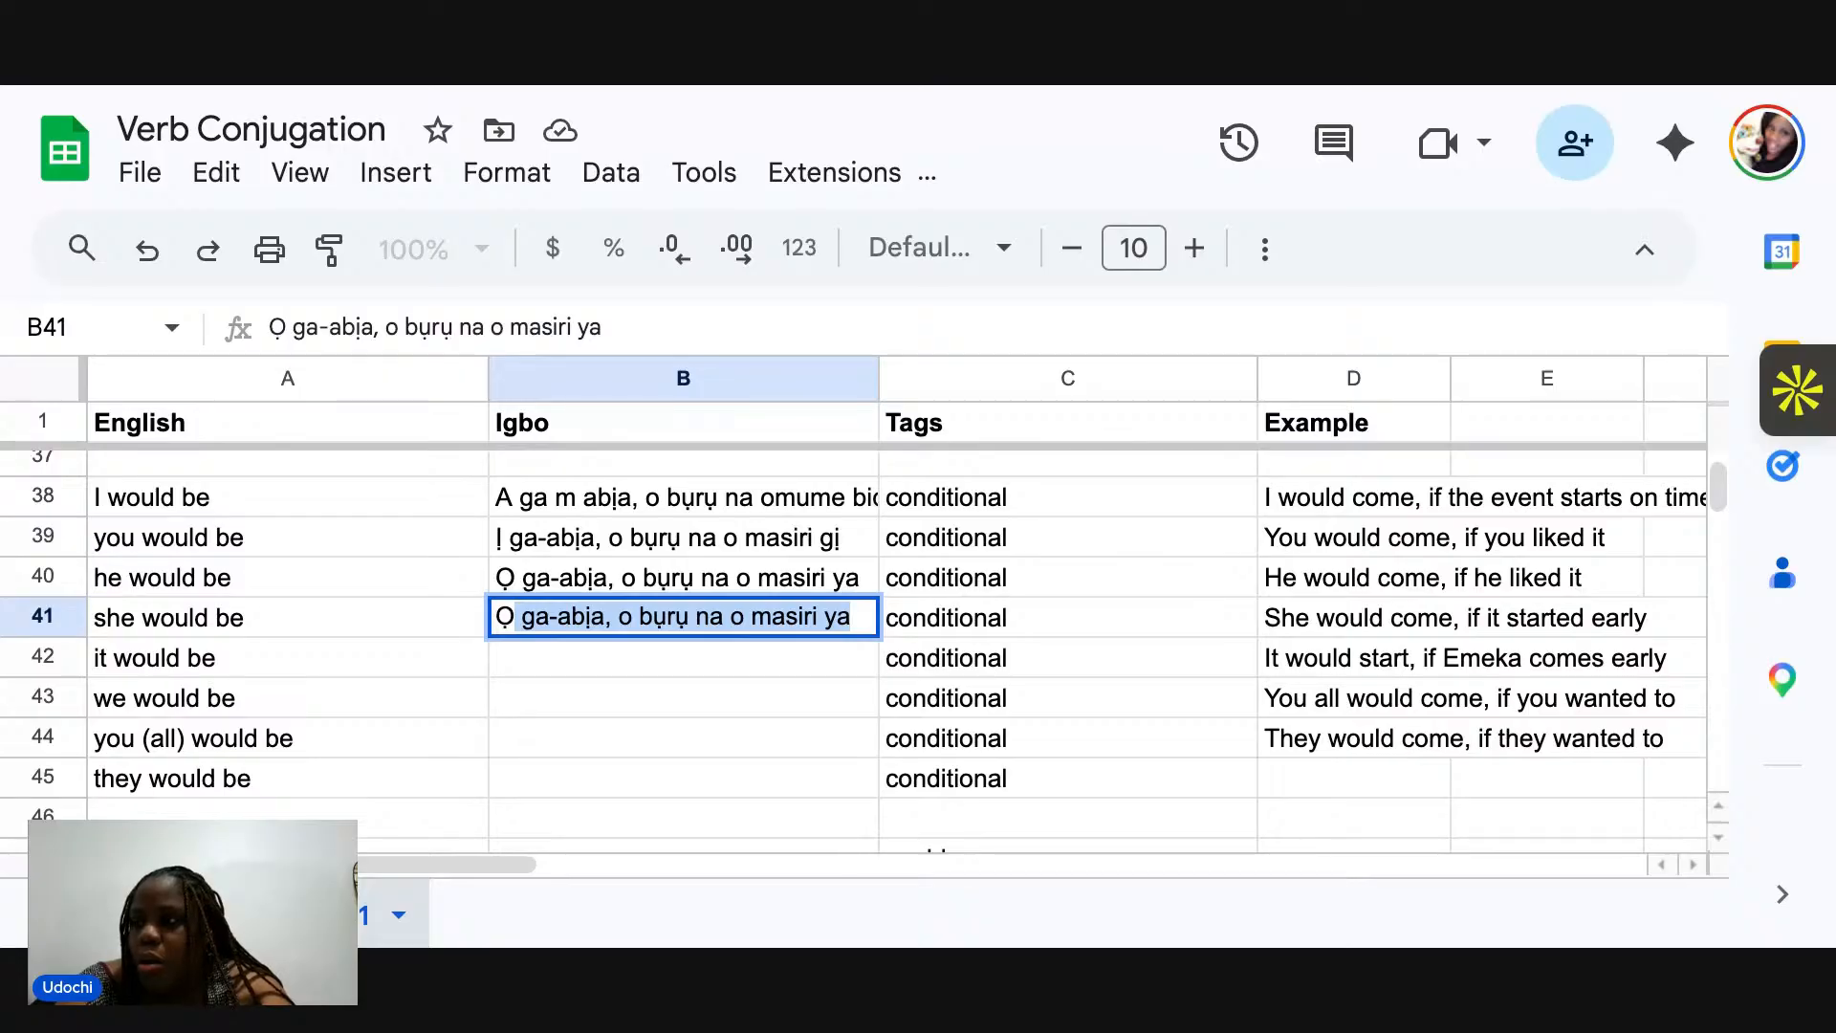
type(" ga-ab")
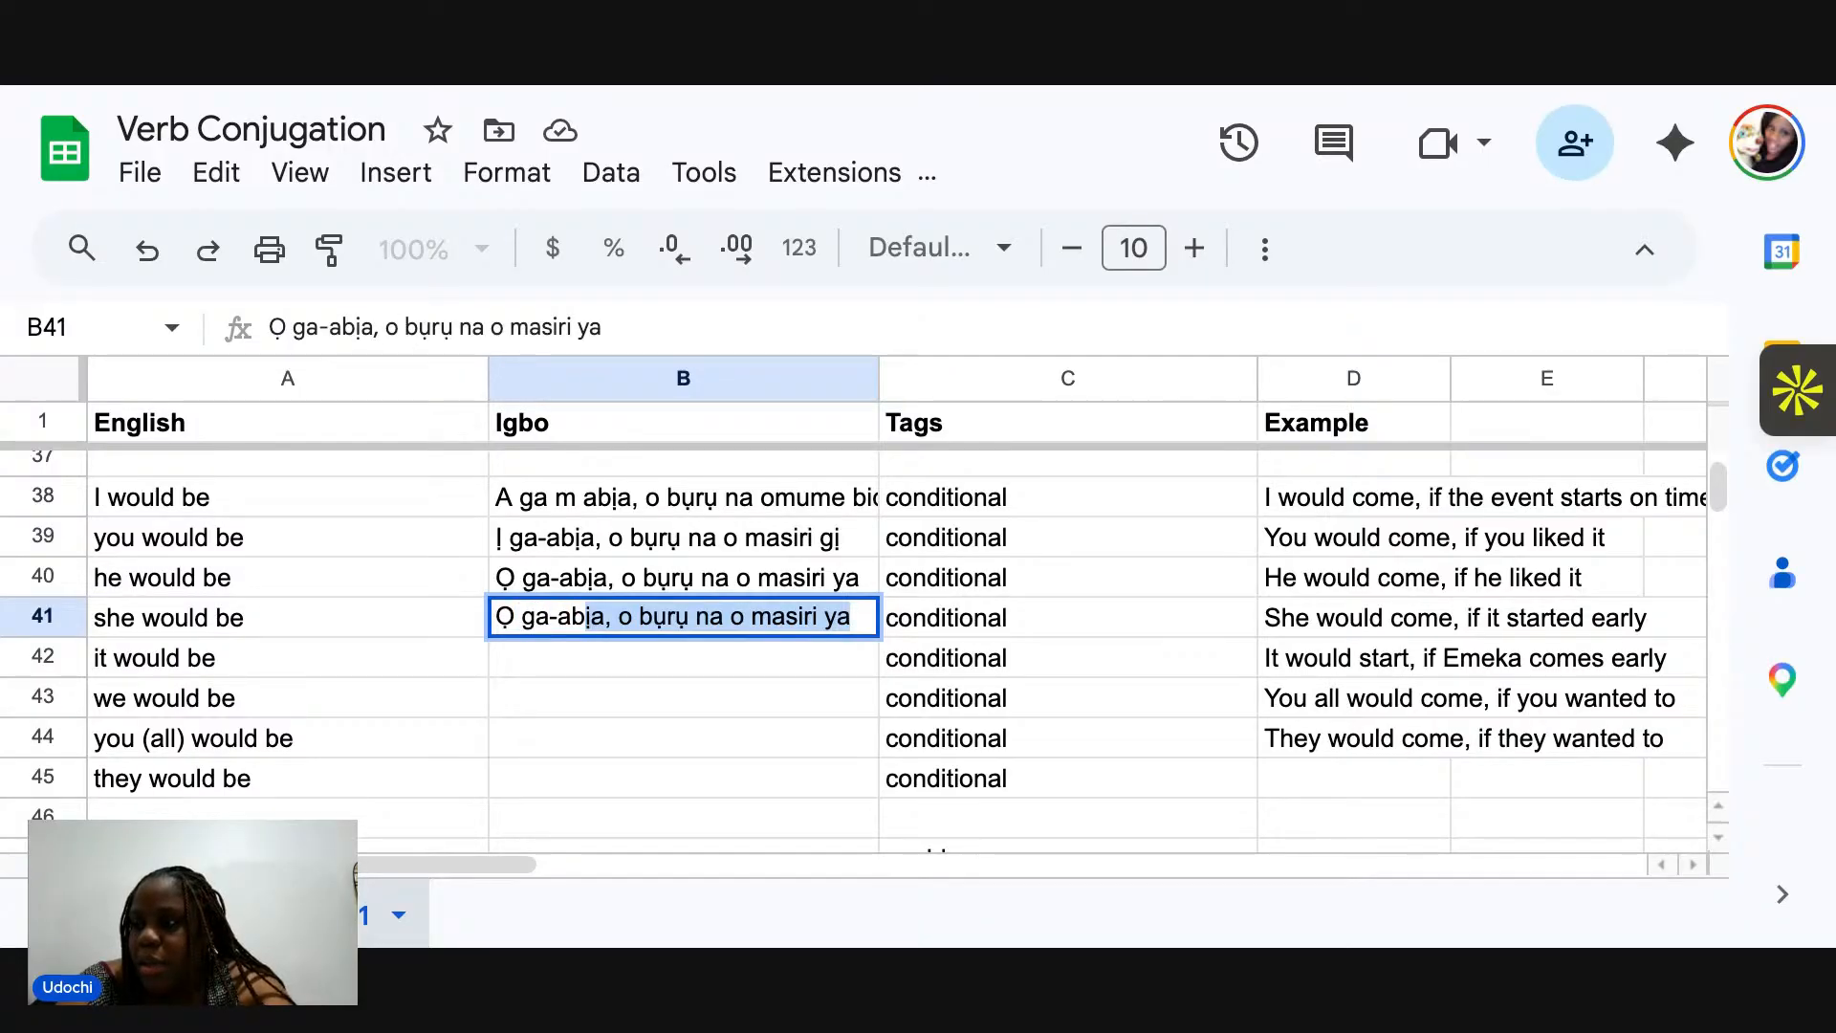
type("ịa, ")
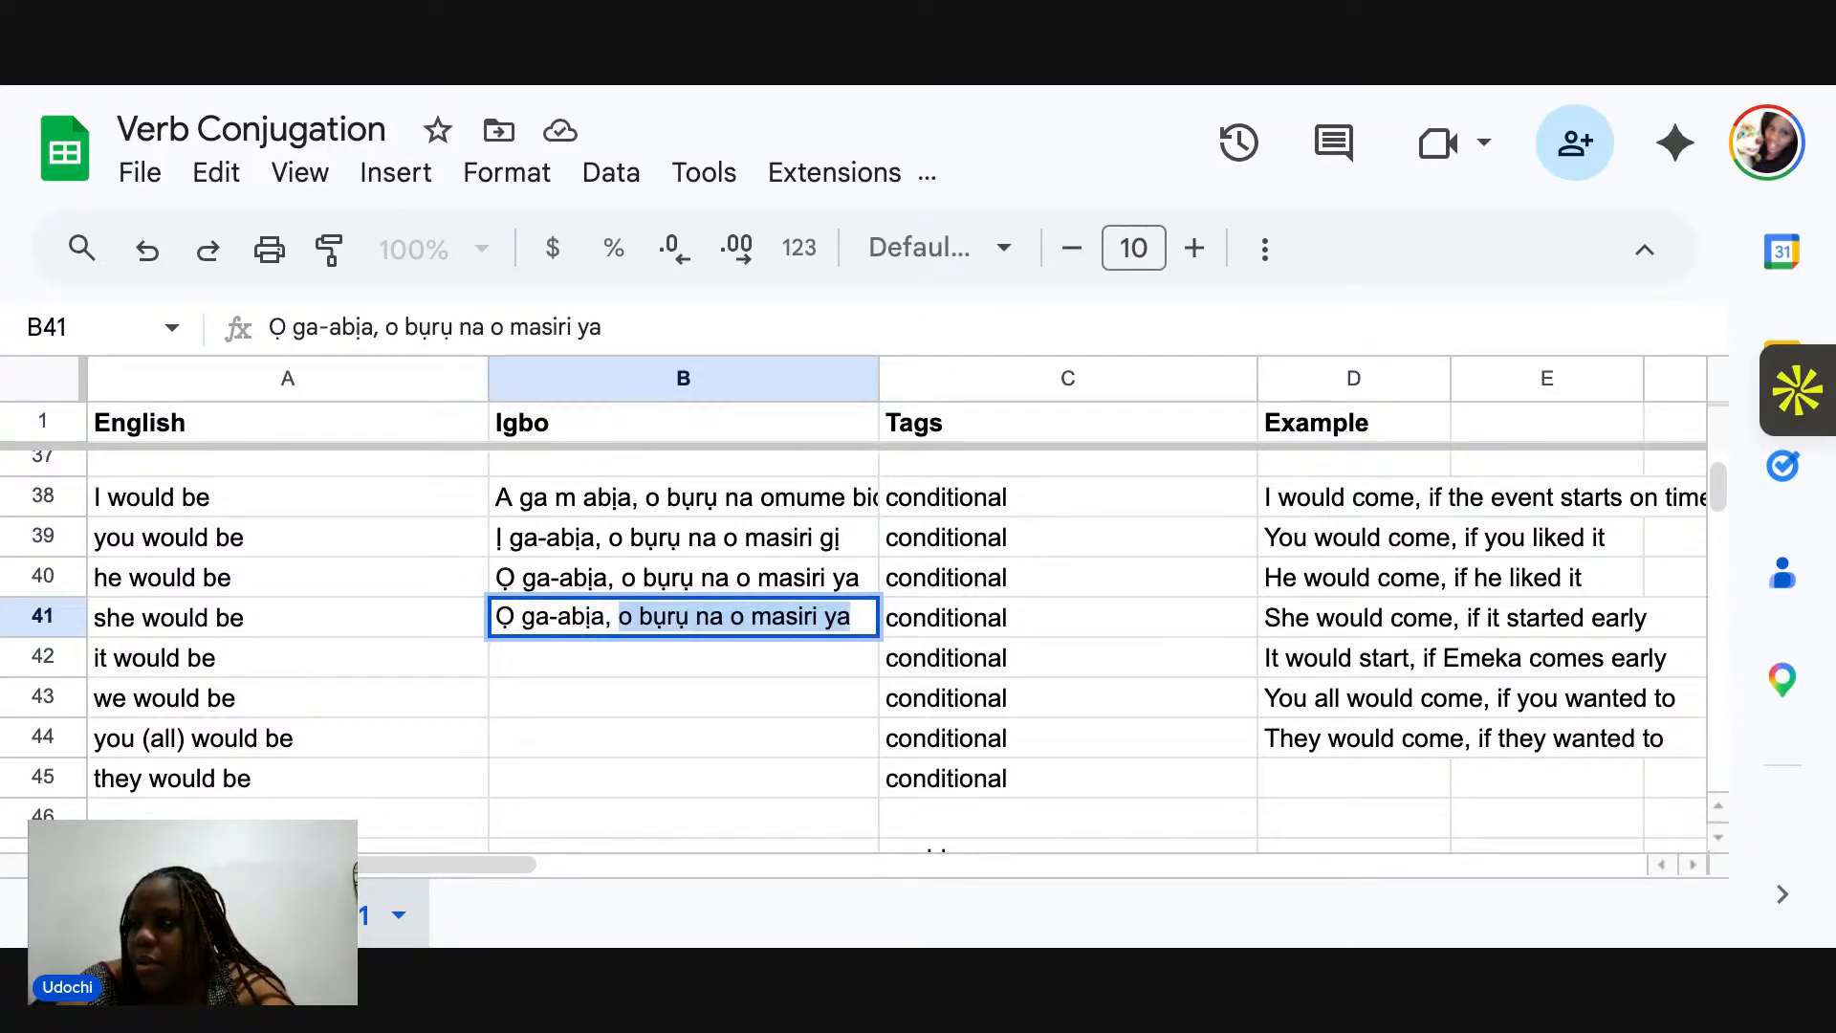
type("o ụ")
key("BackSpace")
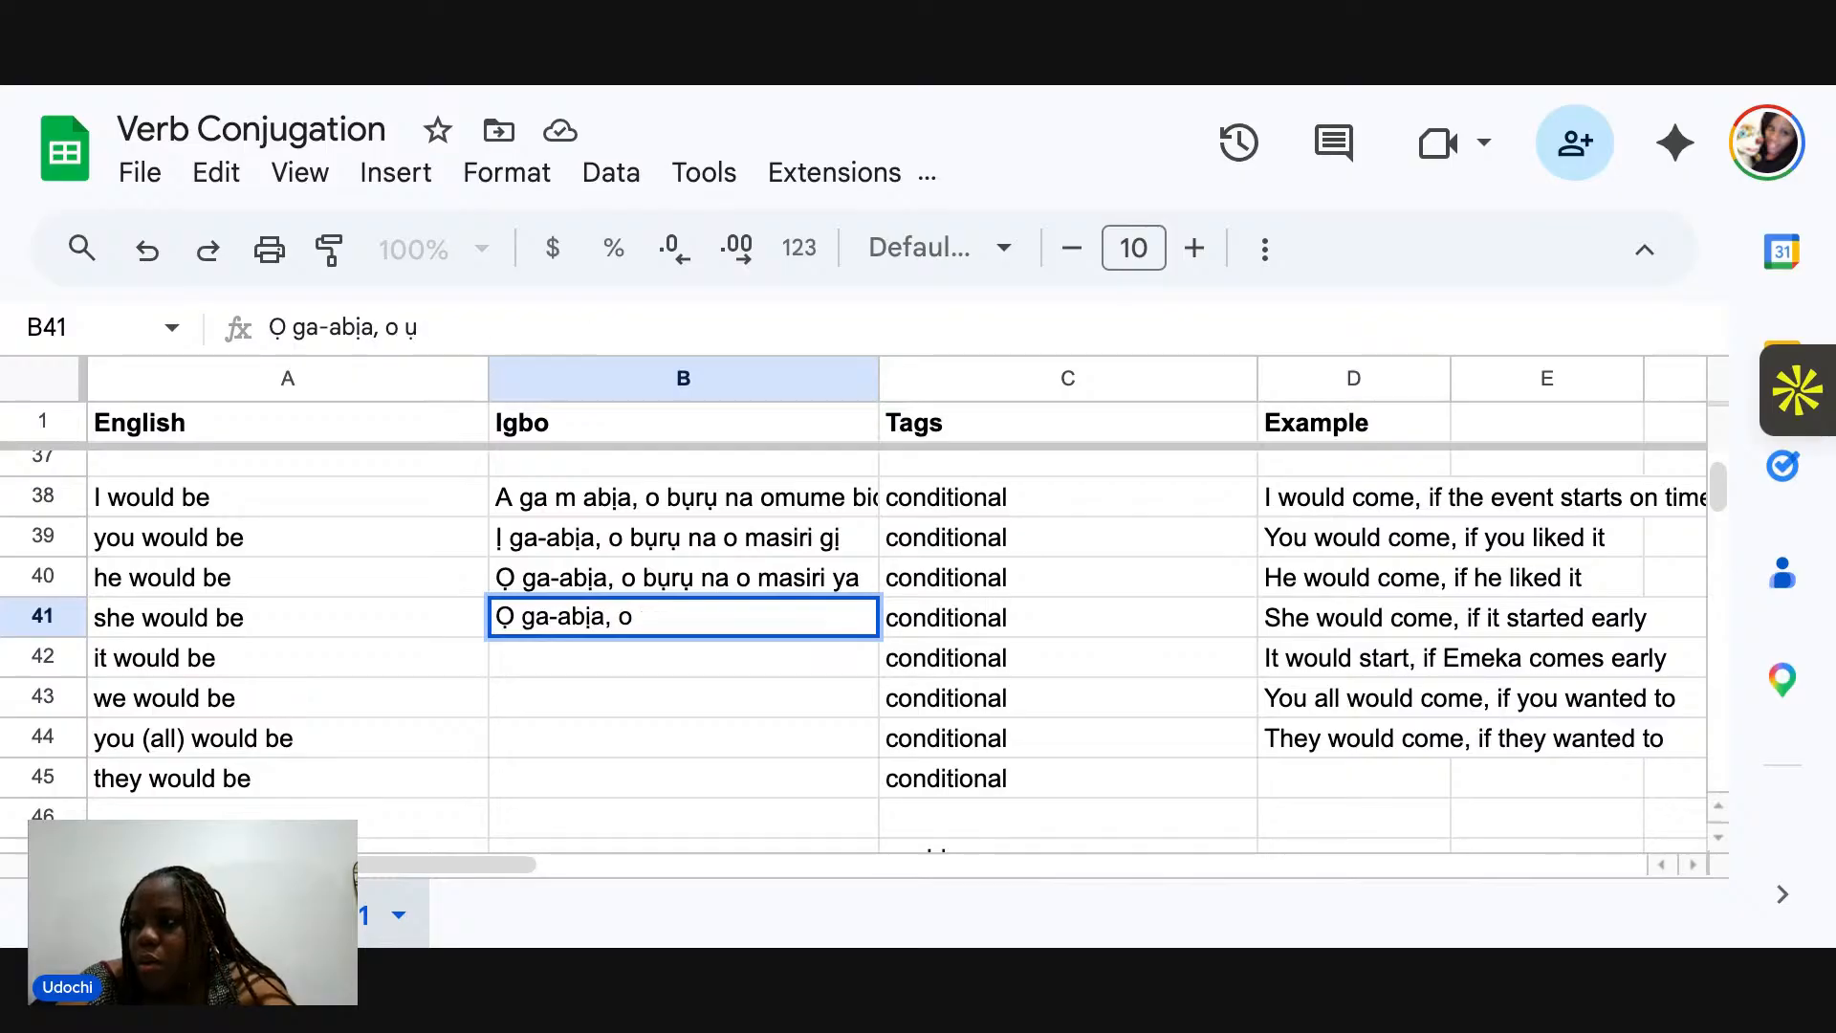
type("bụr")
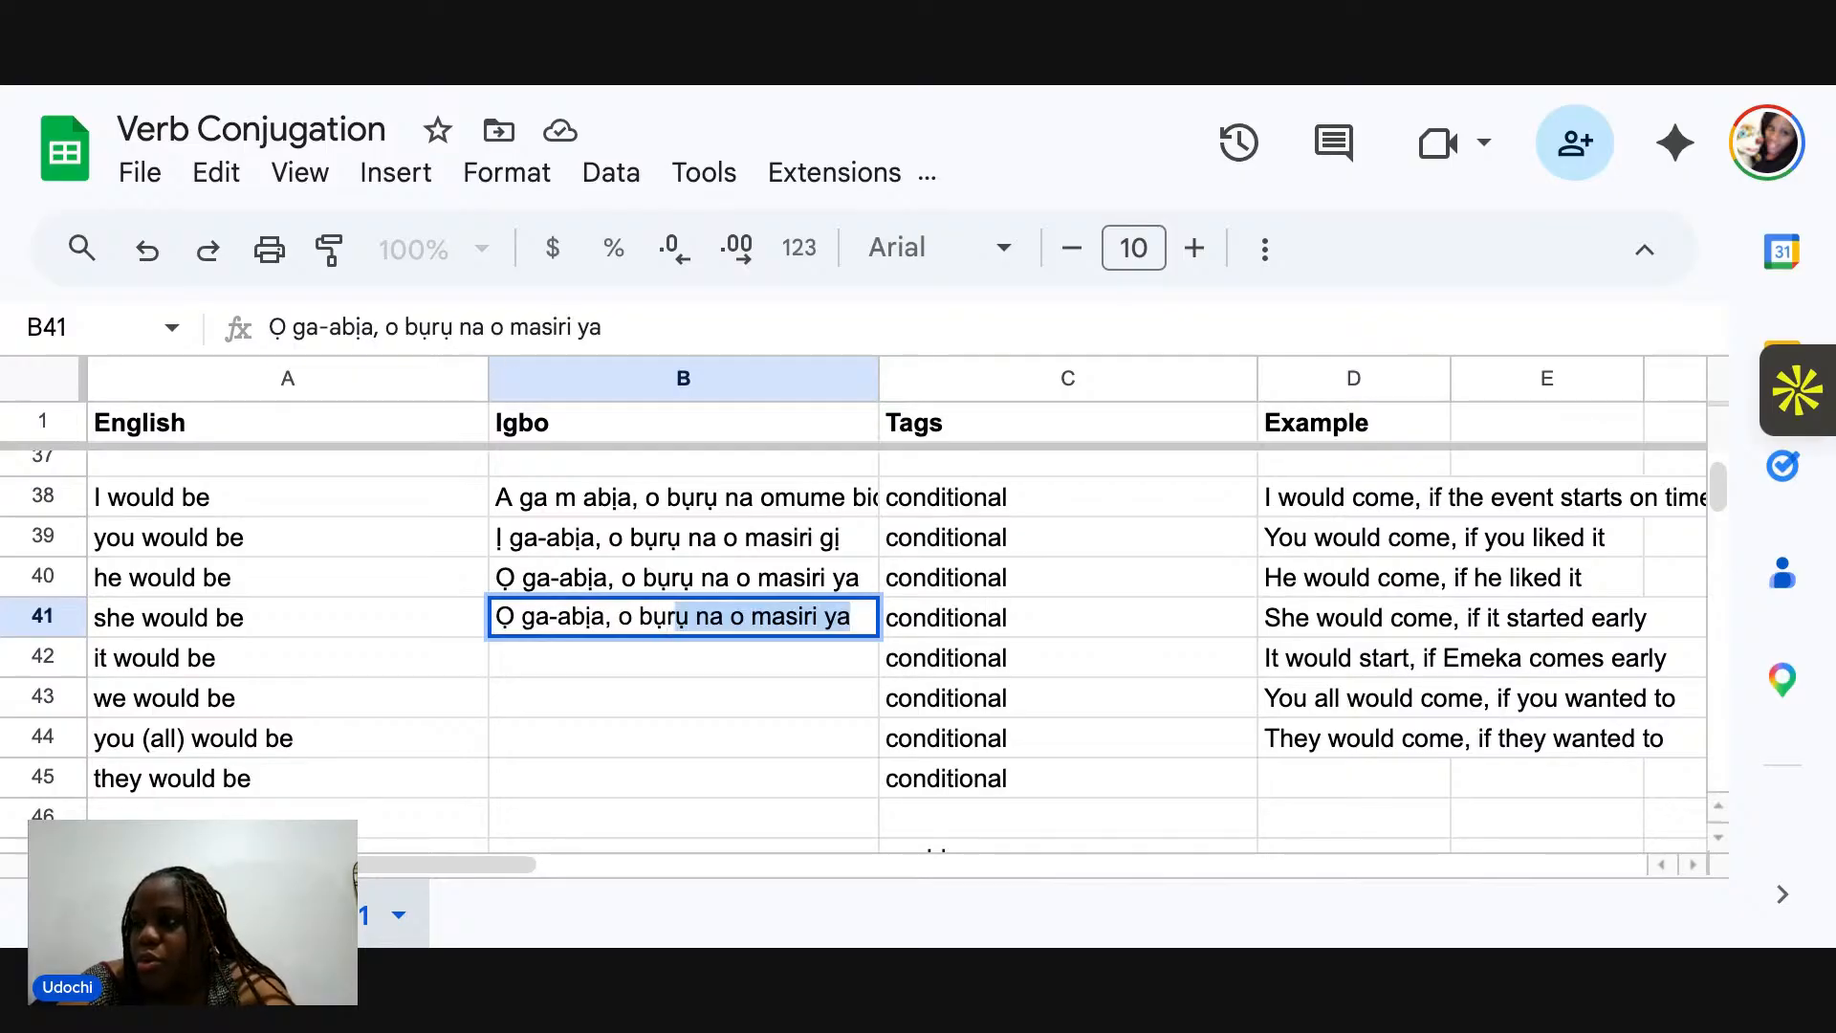
type("ụ na")
type(" o bidoro ")
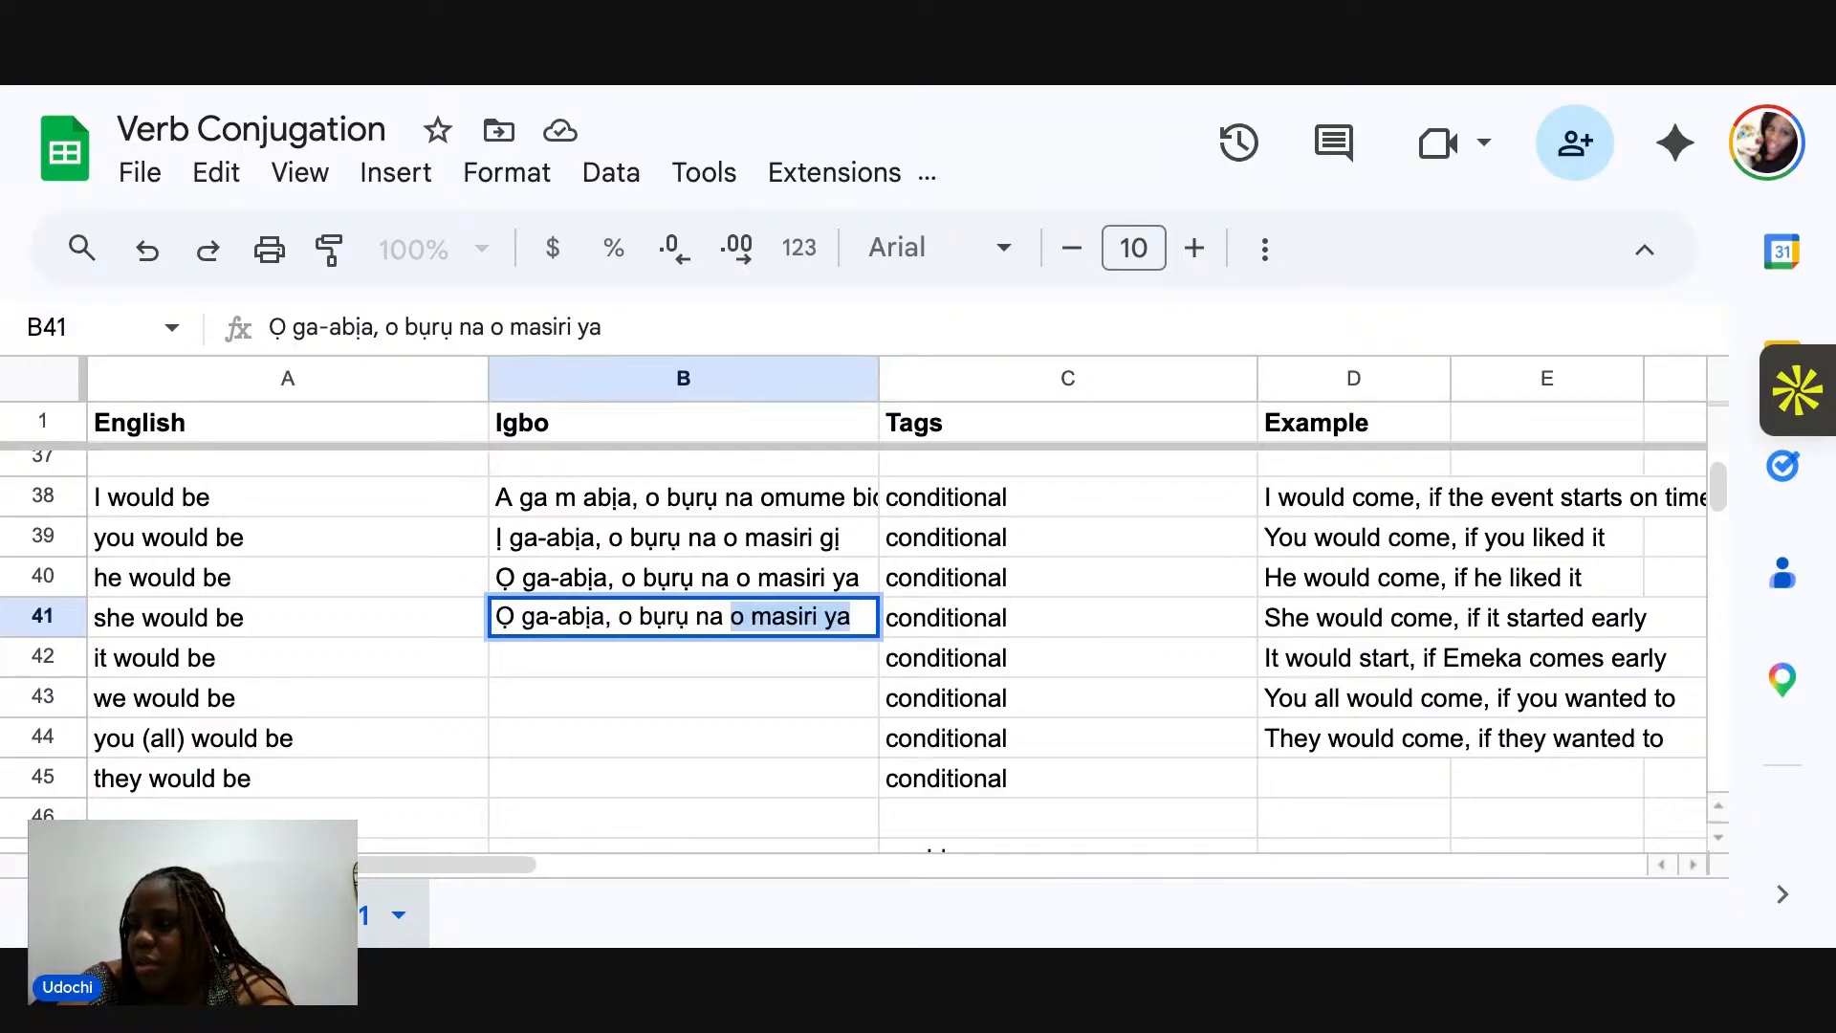
type("n'oge")
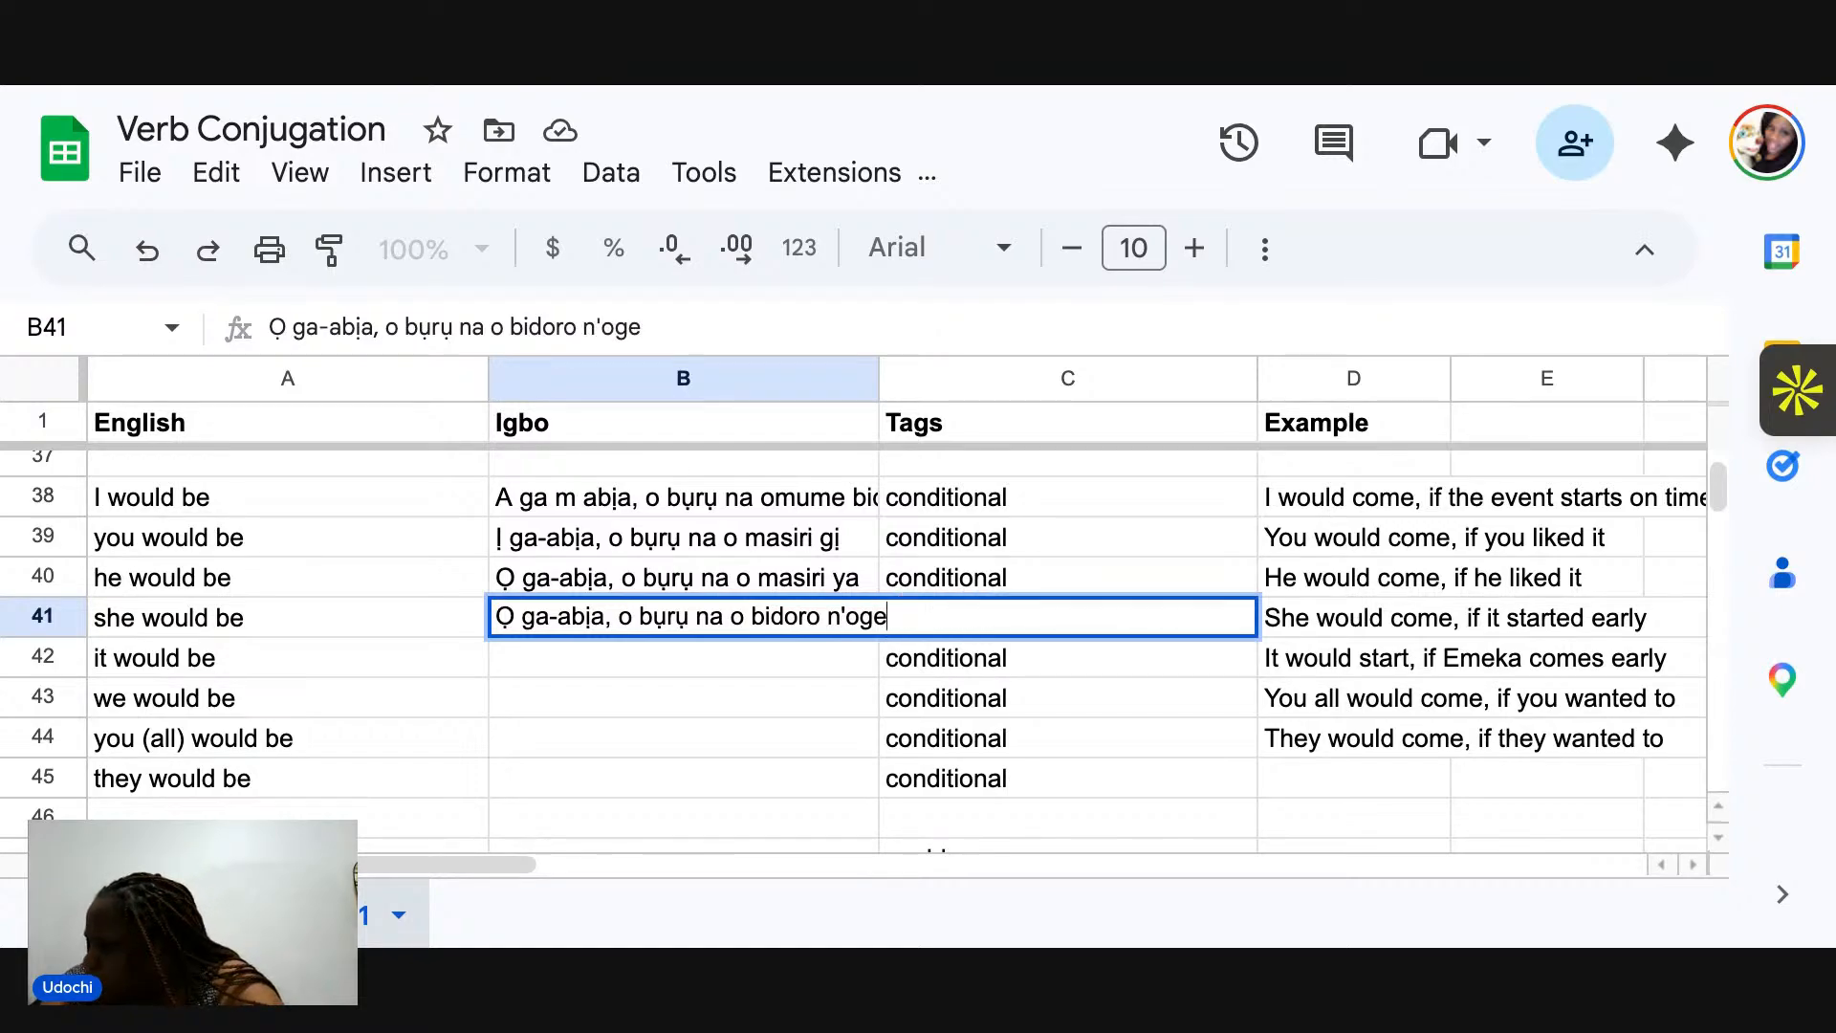
Enter the Igbo translation "Ọ ga-ebido, o bụrụ na ... bịara n'oge" in B42, inserting the person's name from D42's example.
left_click(538, 667)
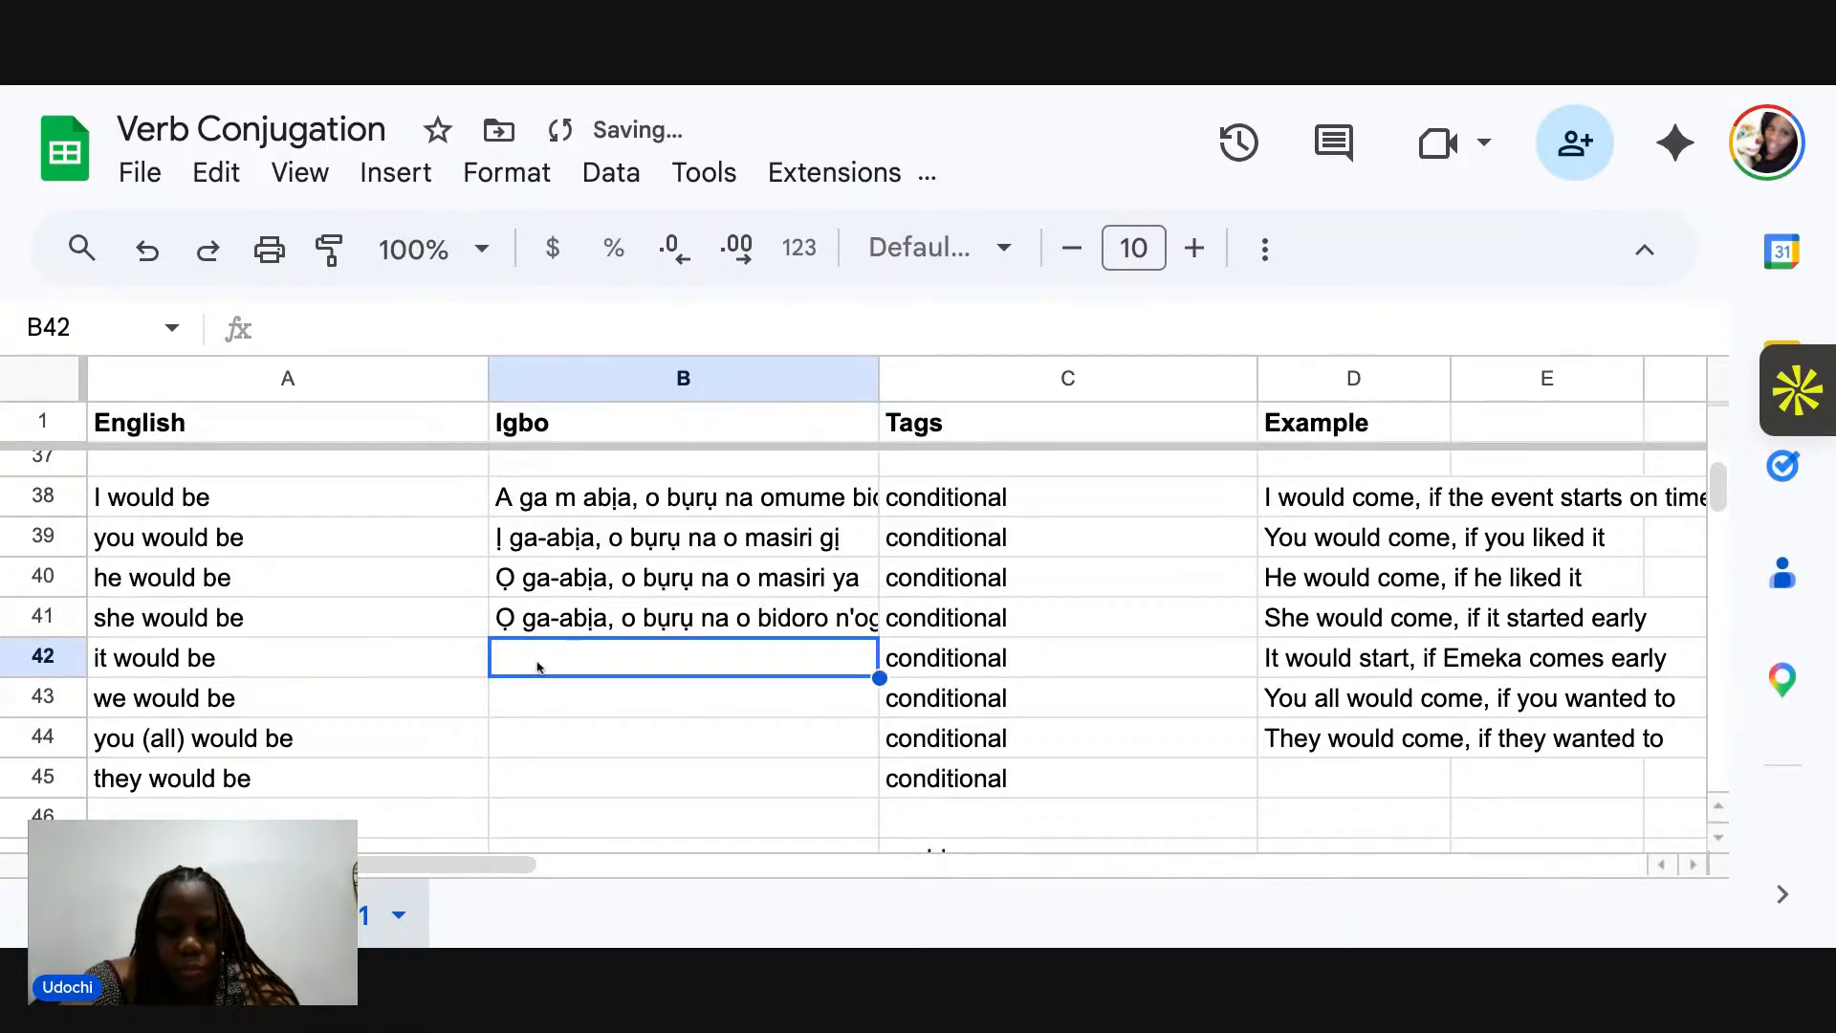
type("Ọ")
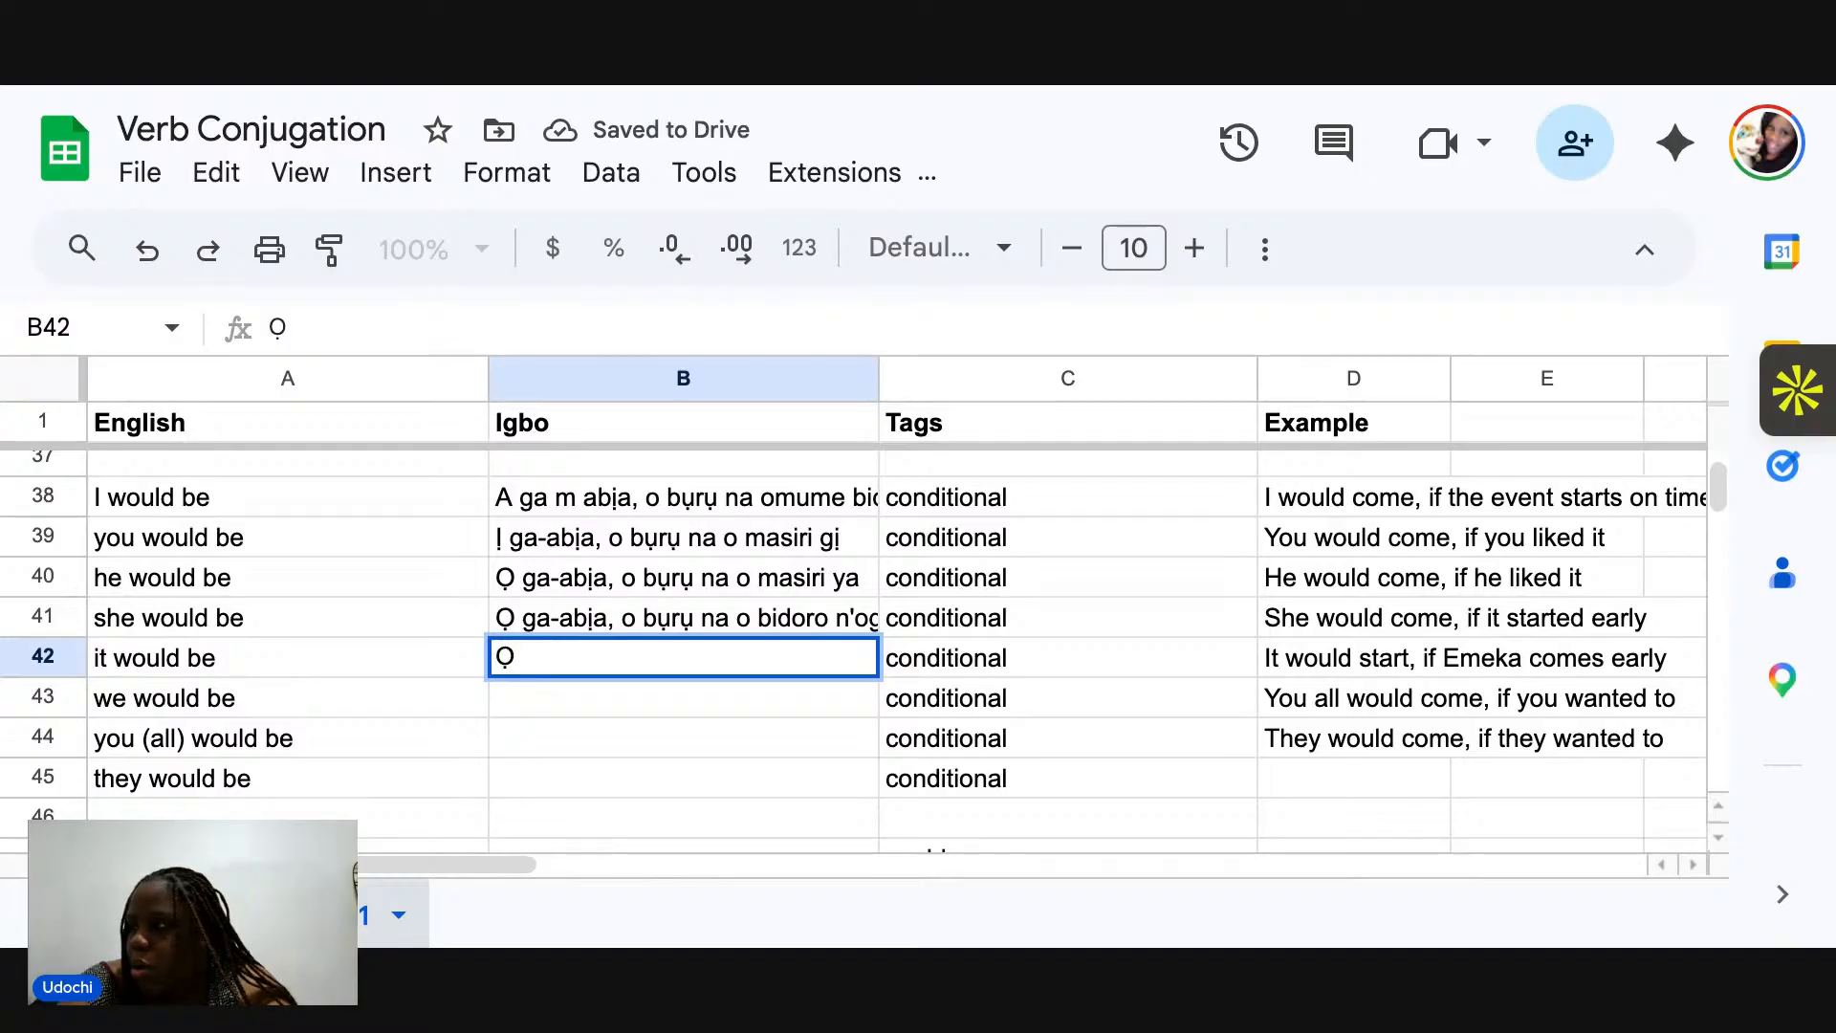
type(" ga-ebido")
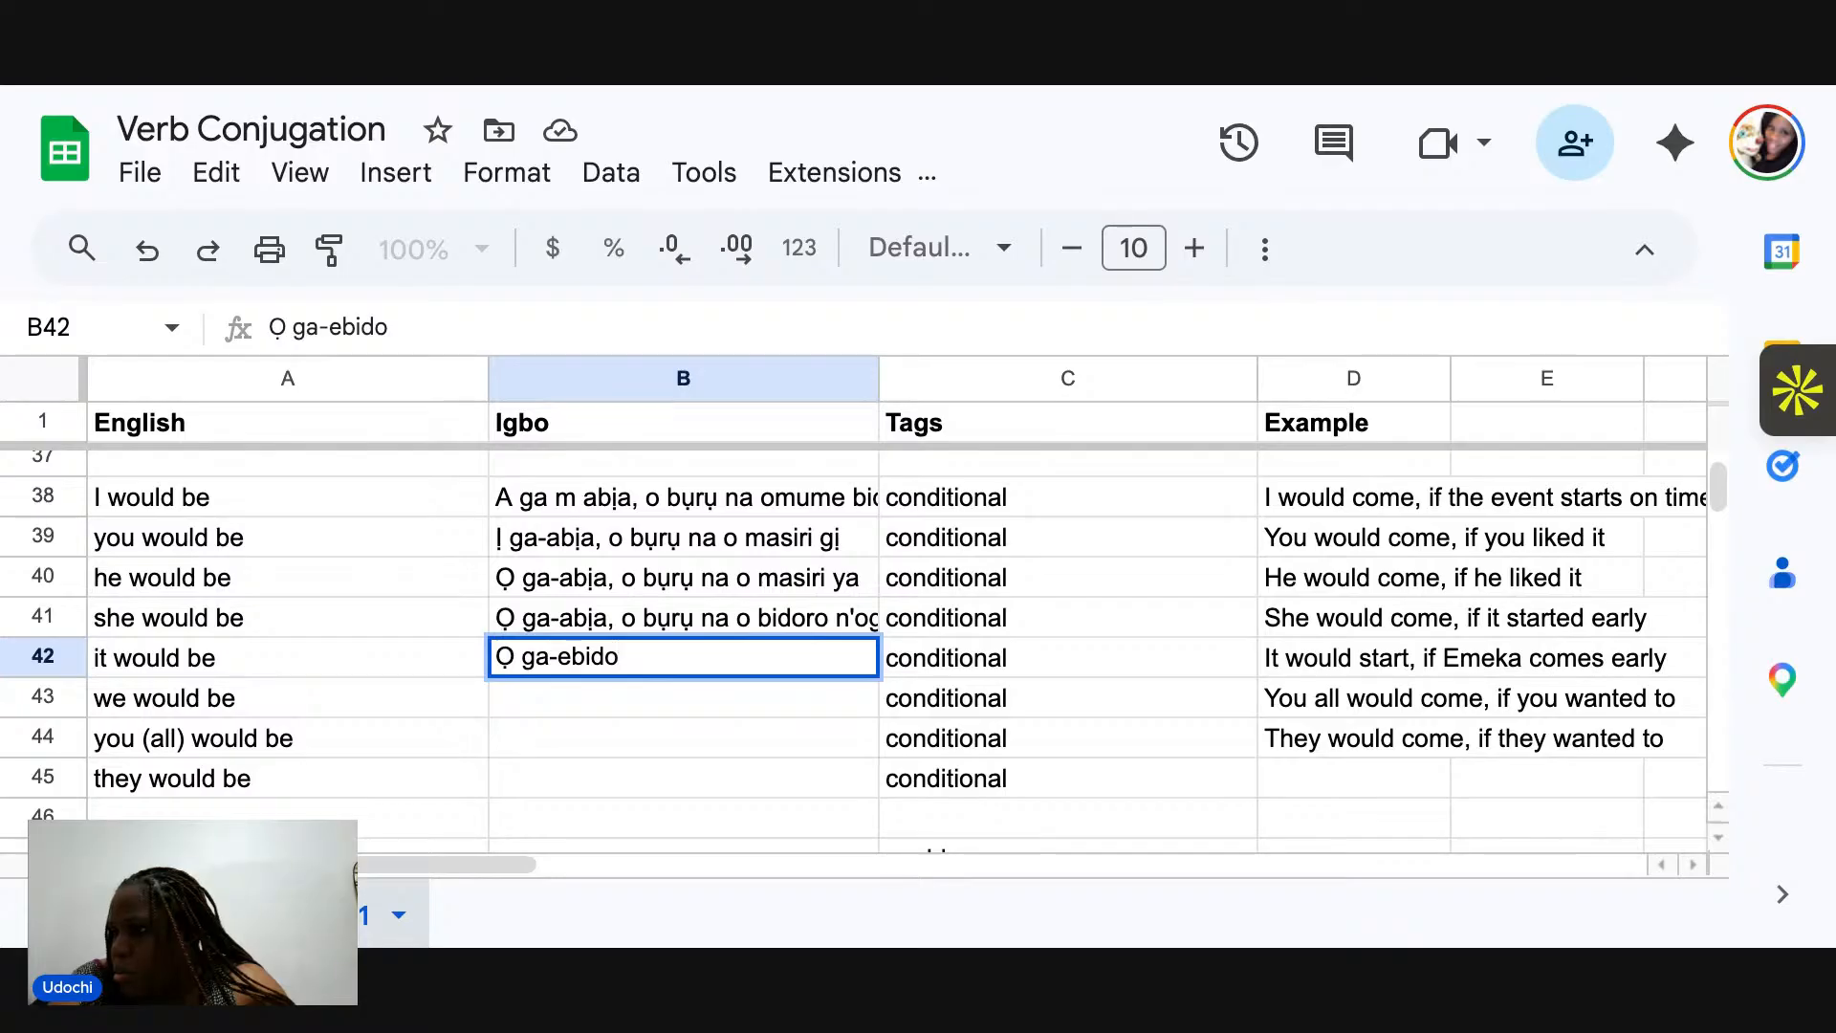
type(", o ")
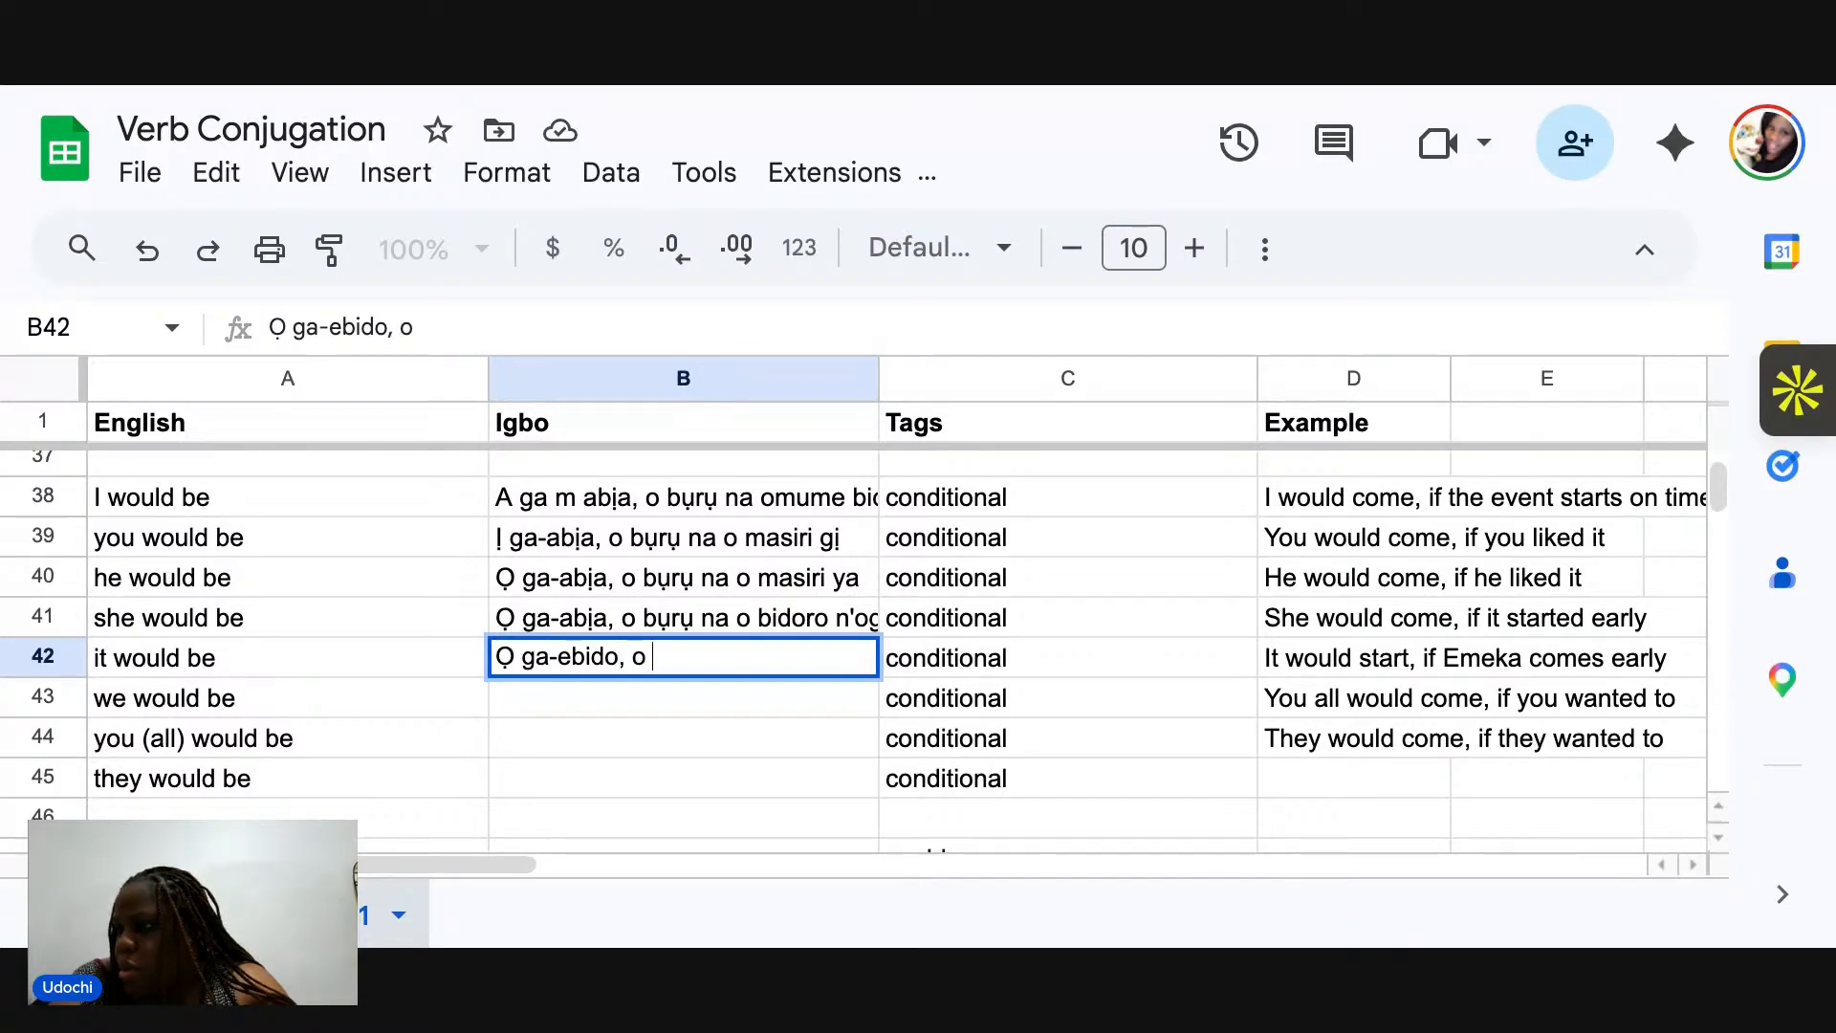
type("bụrụ")
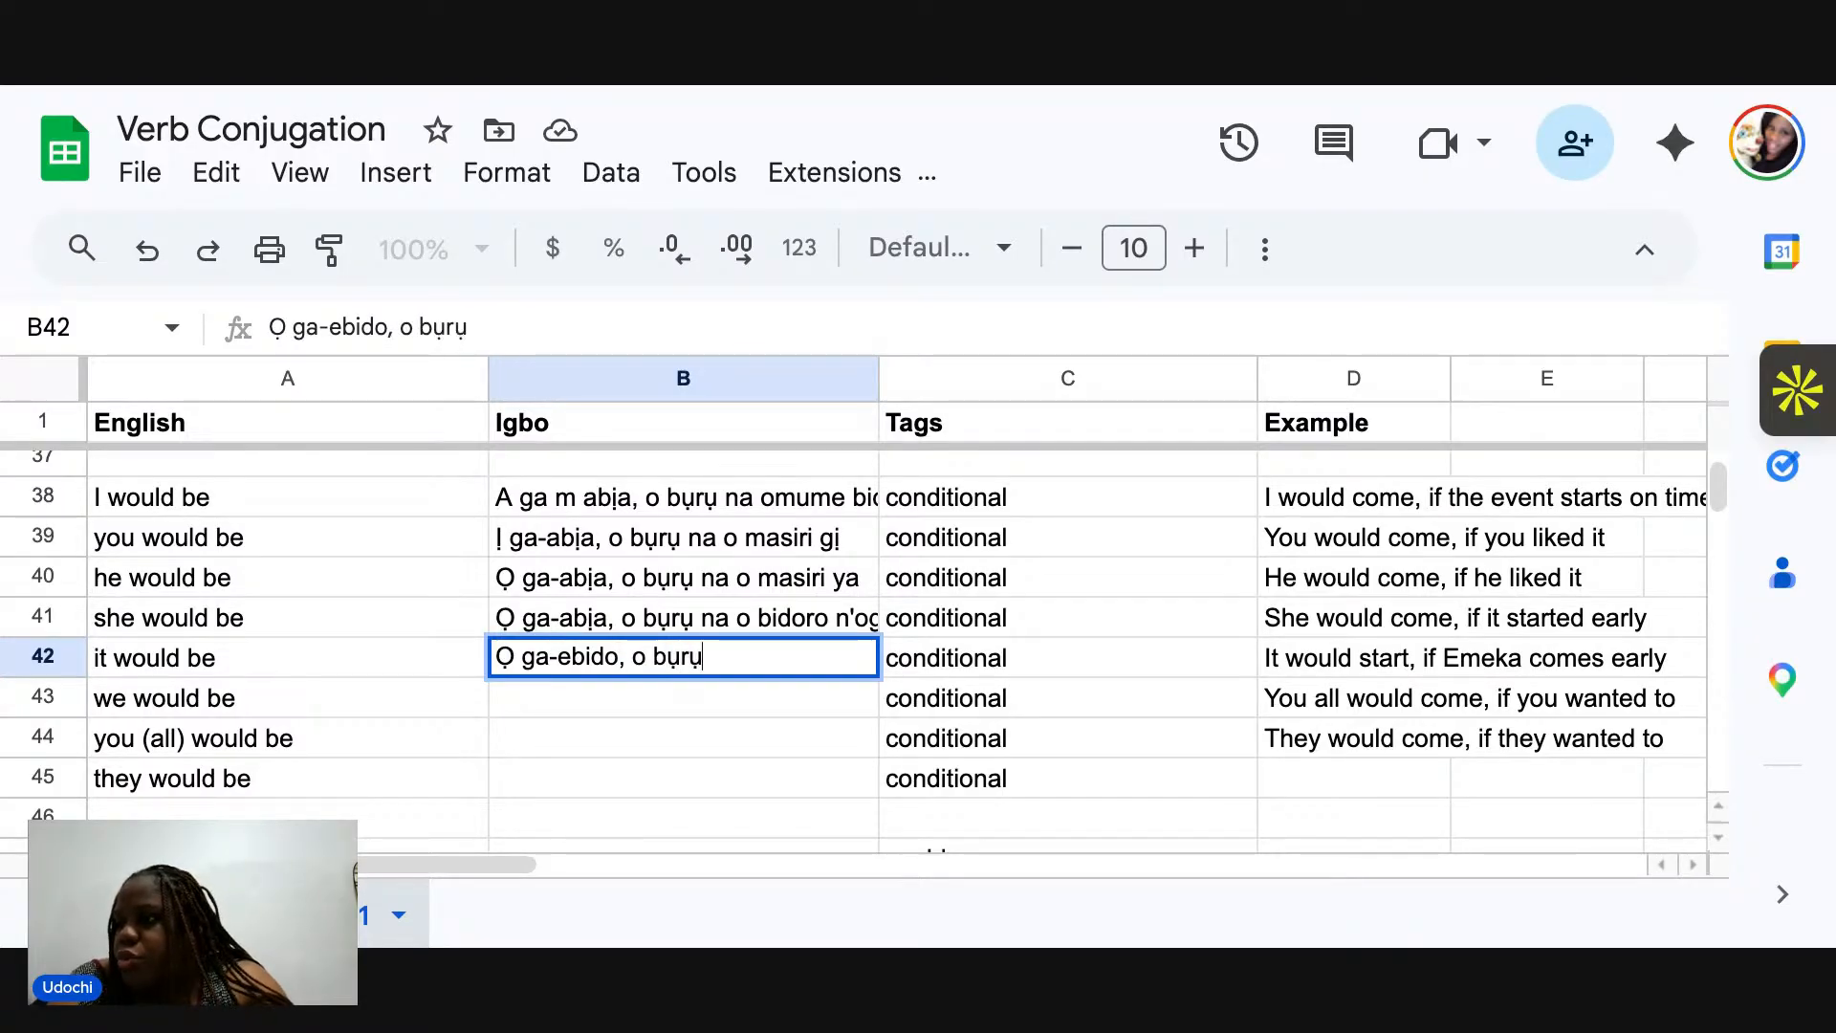
type(" na Em")
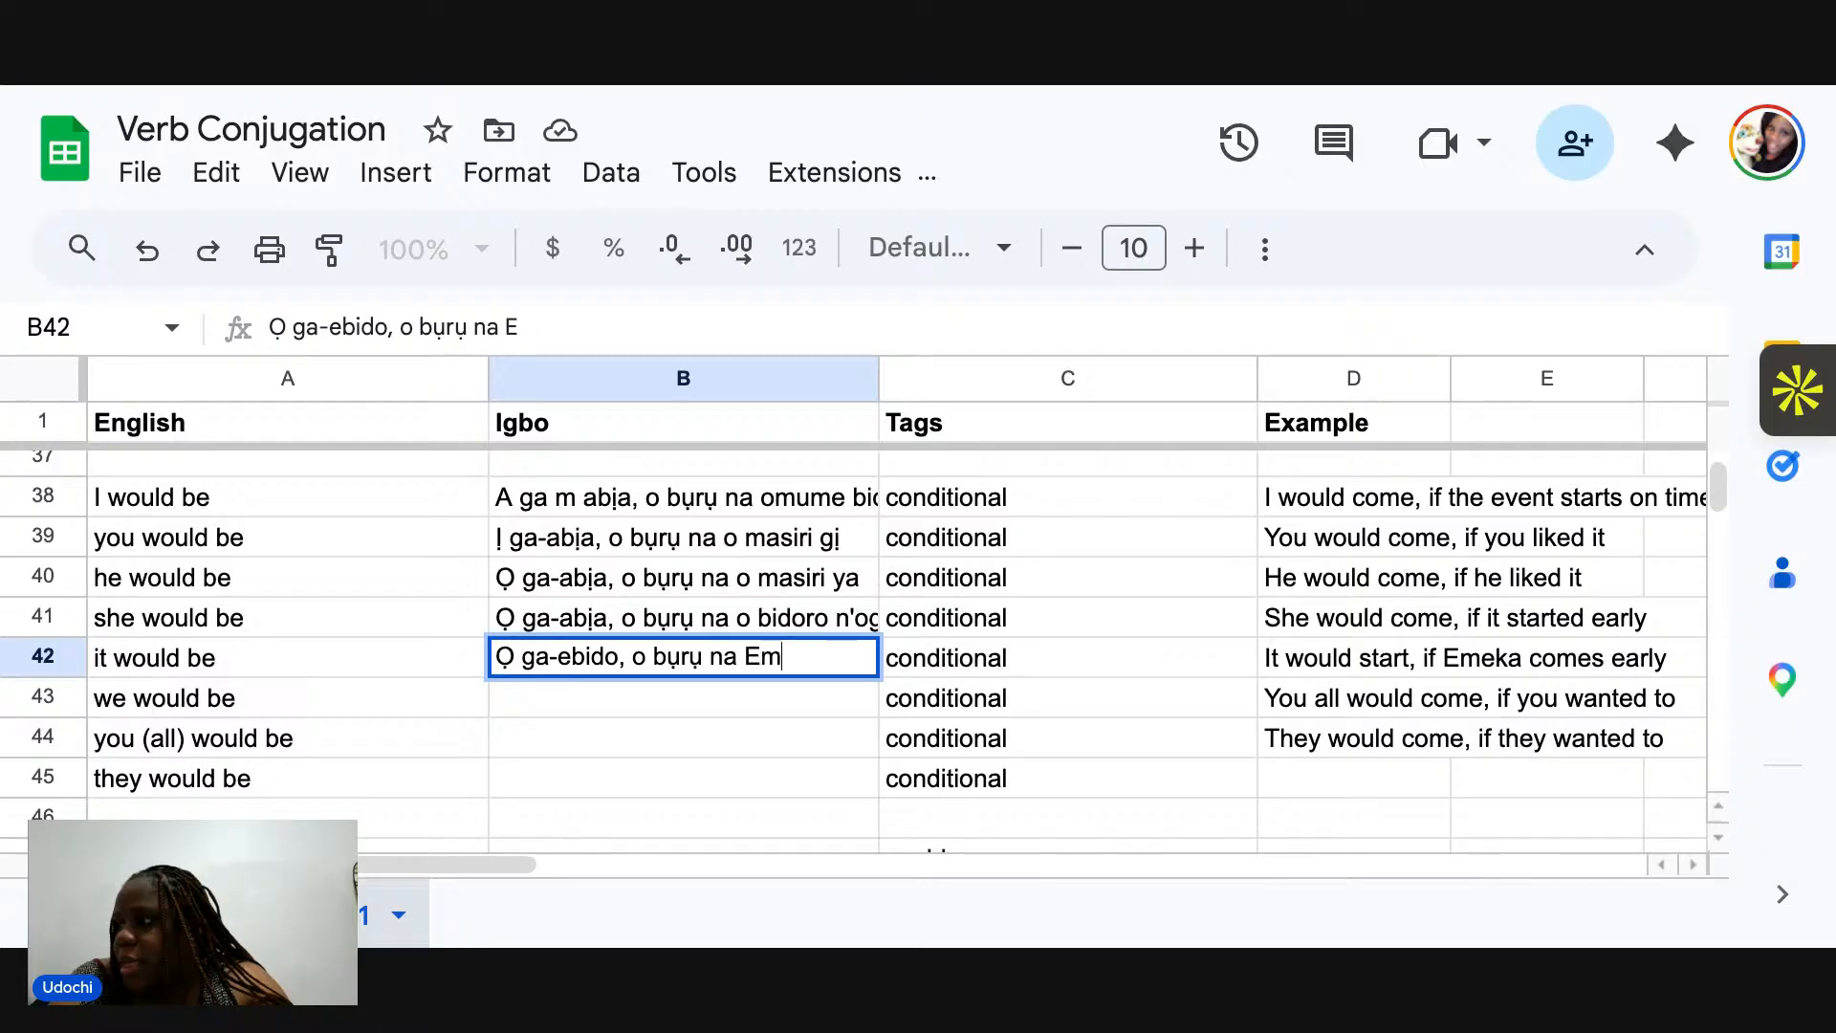
type("eka b")
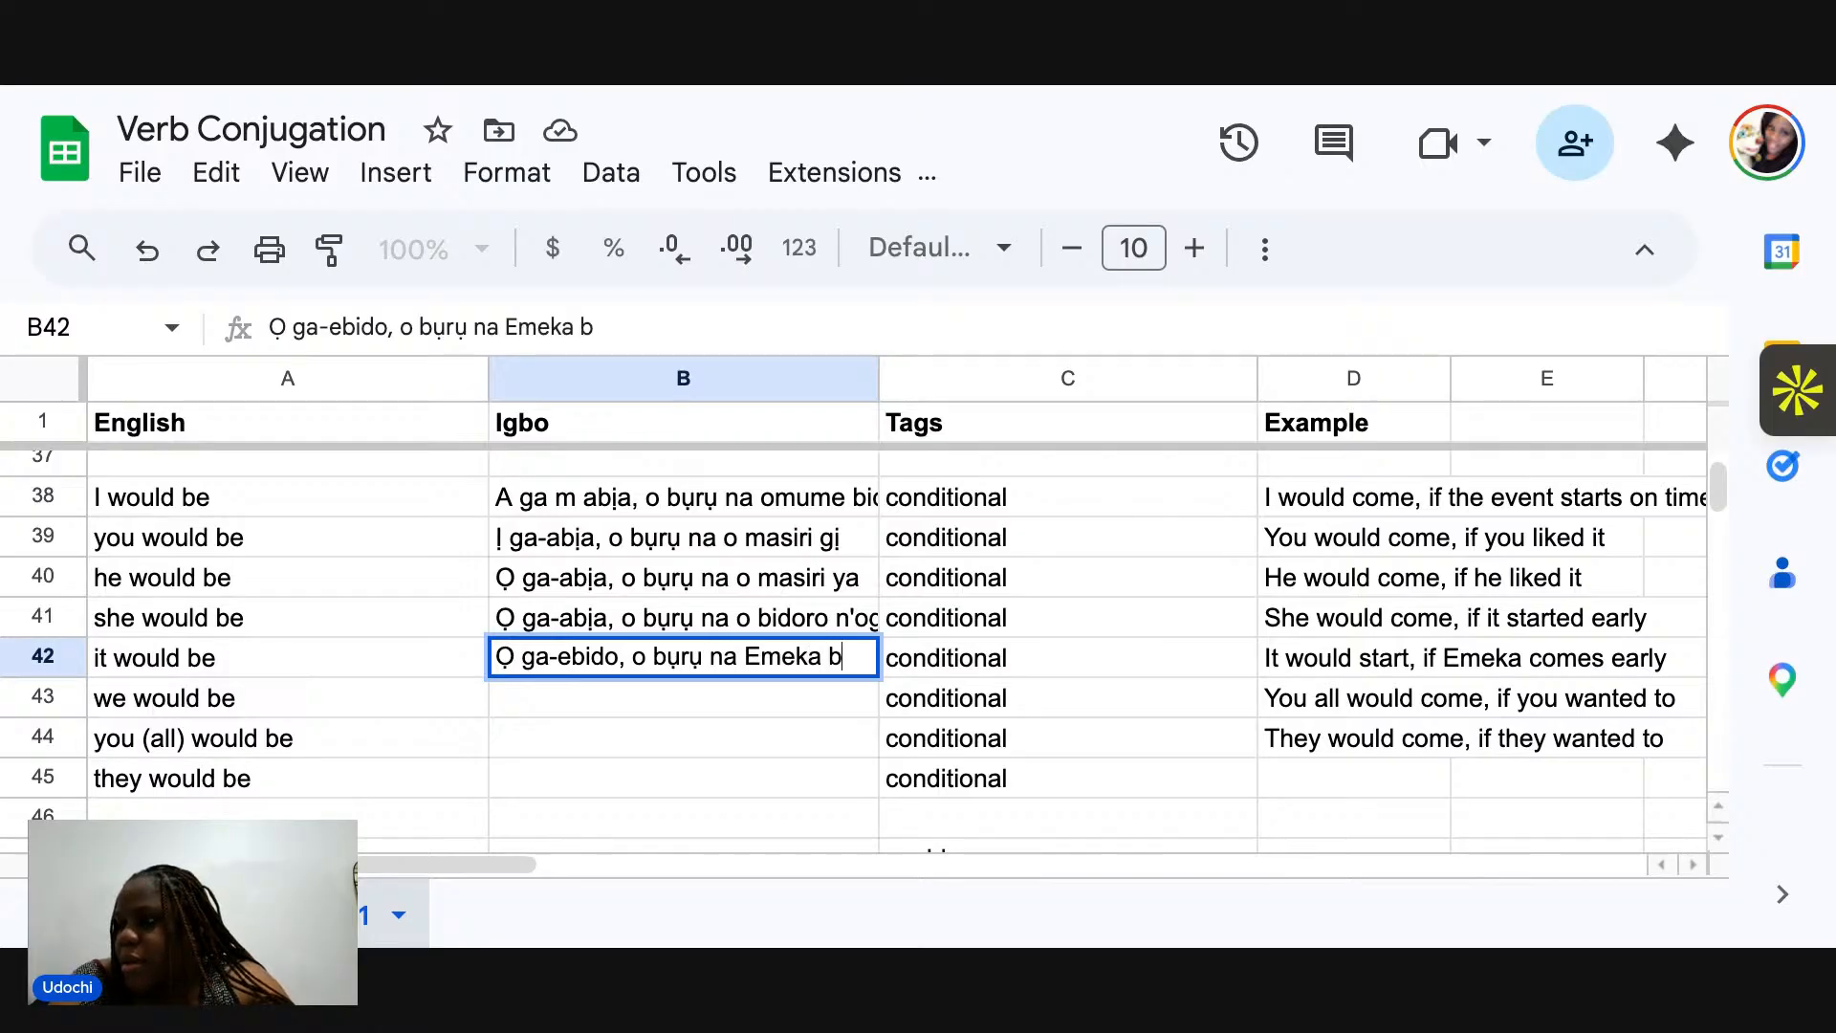
type("ịara n'oge")
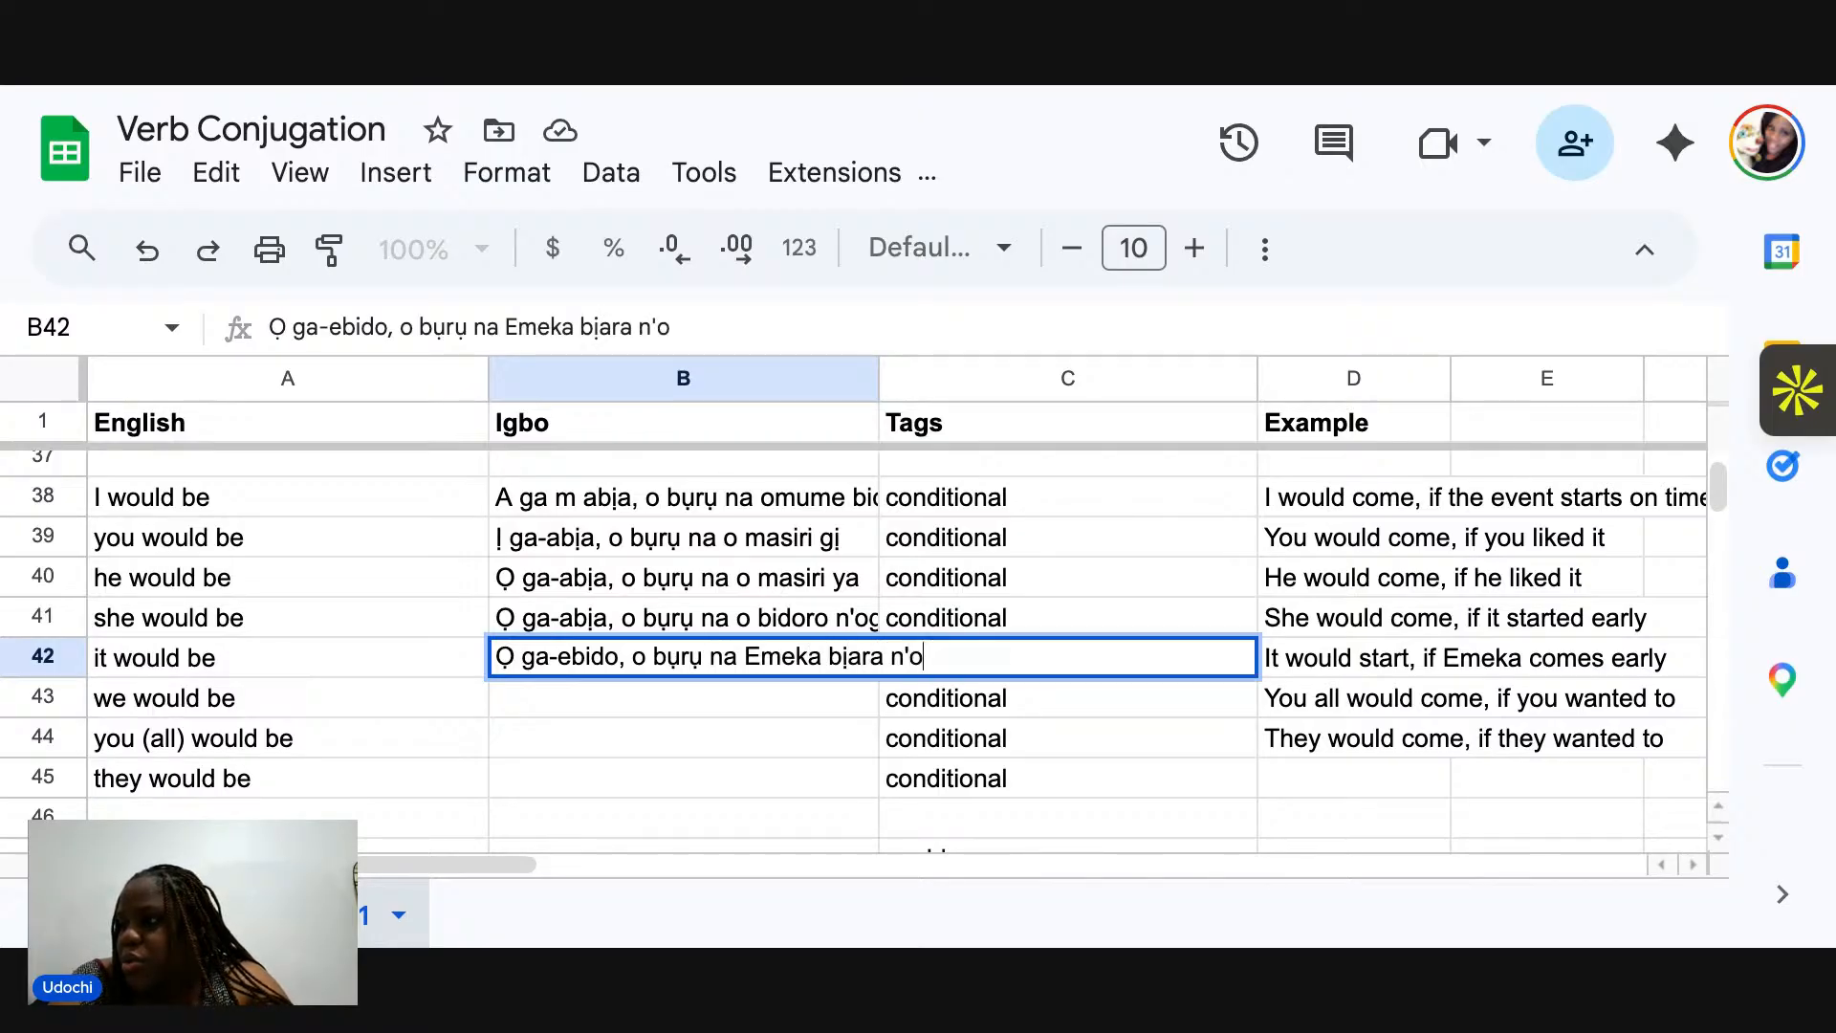
left_click(543, 706)
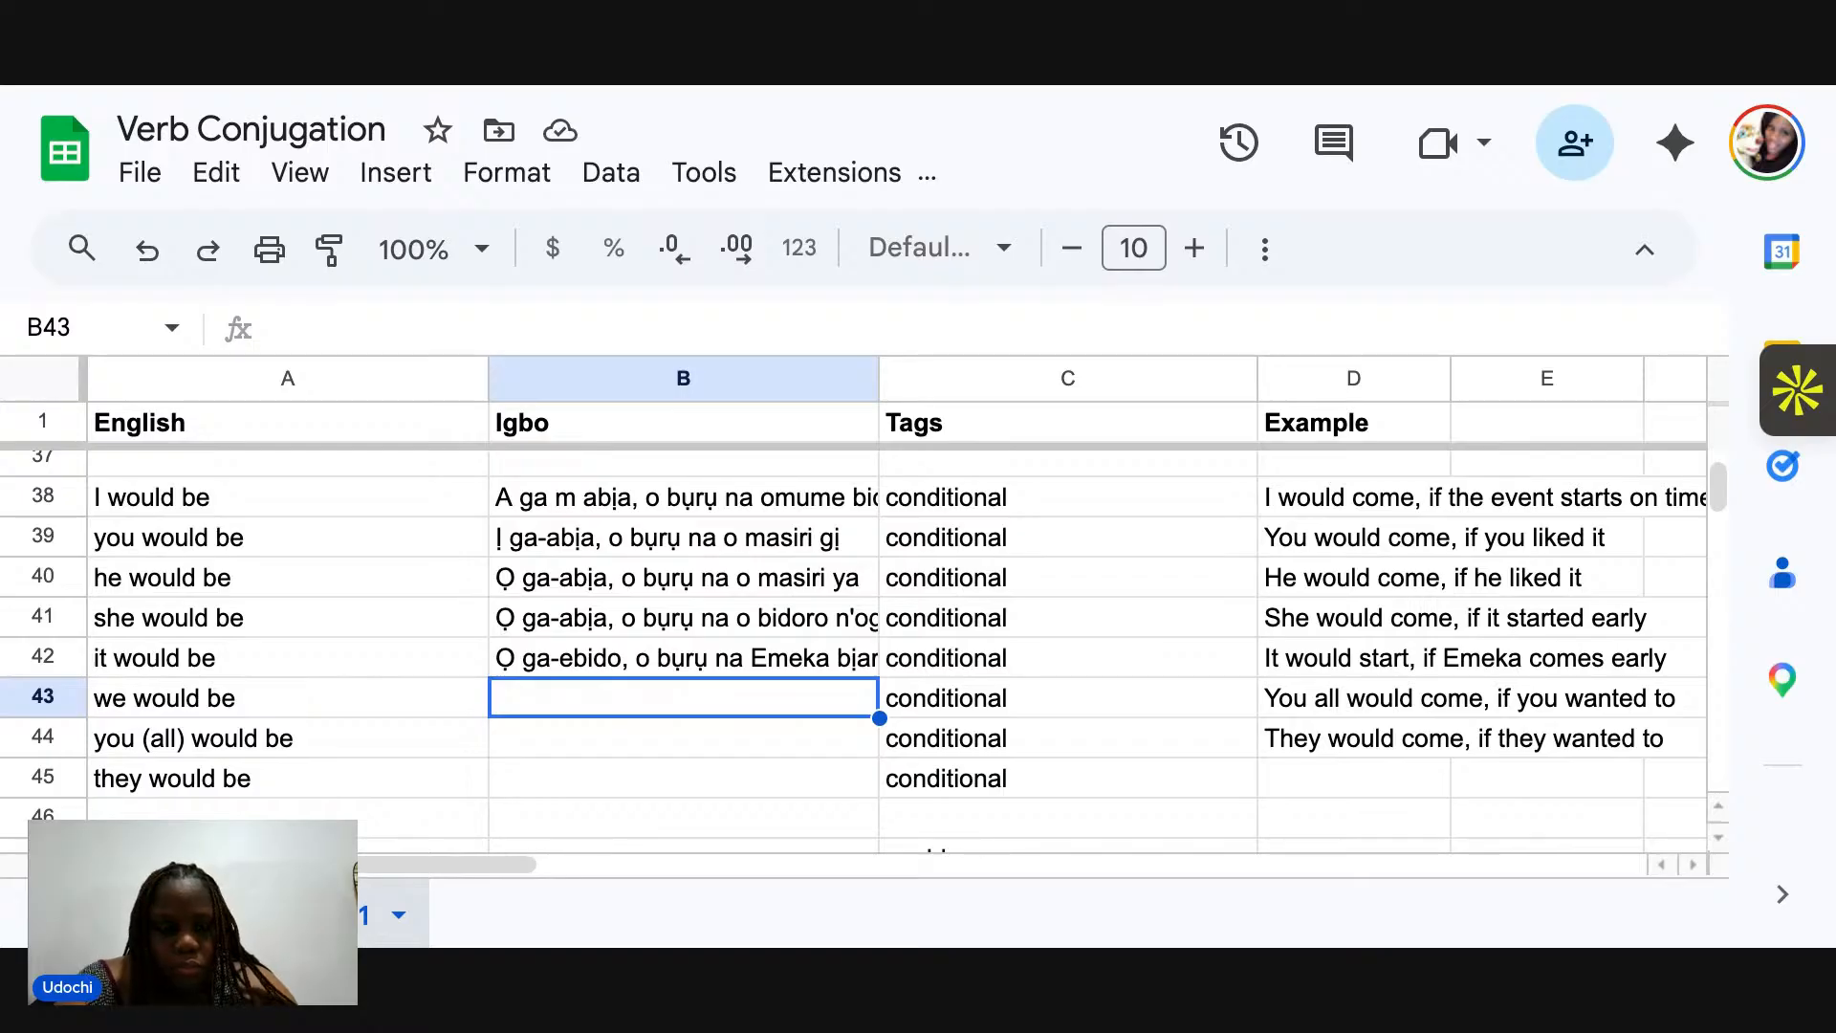
Enter the Igbo sentence "Ụnụ ga-abịa, o bụrụ na ụnụ choro ịbịa" in B43 beside "we would be".
type("Ụn")
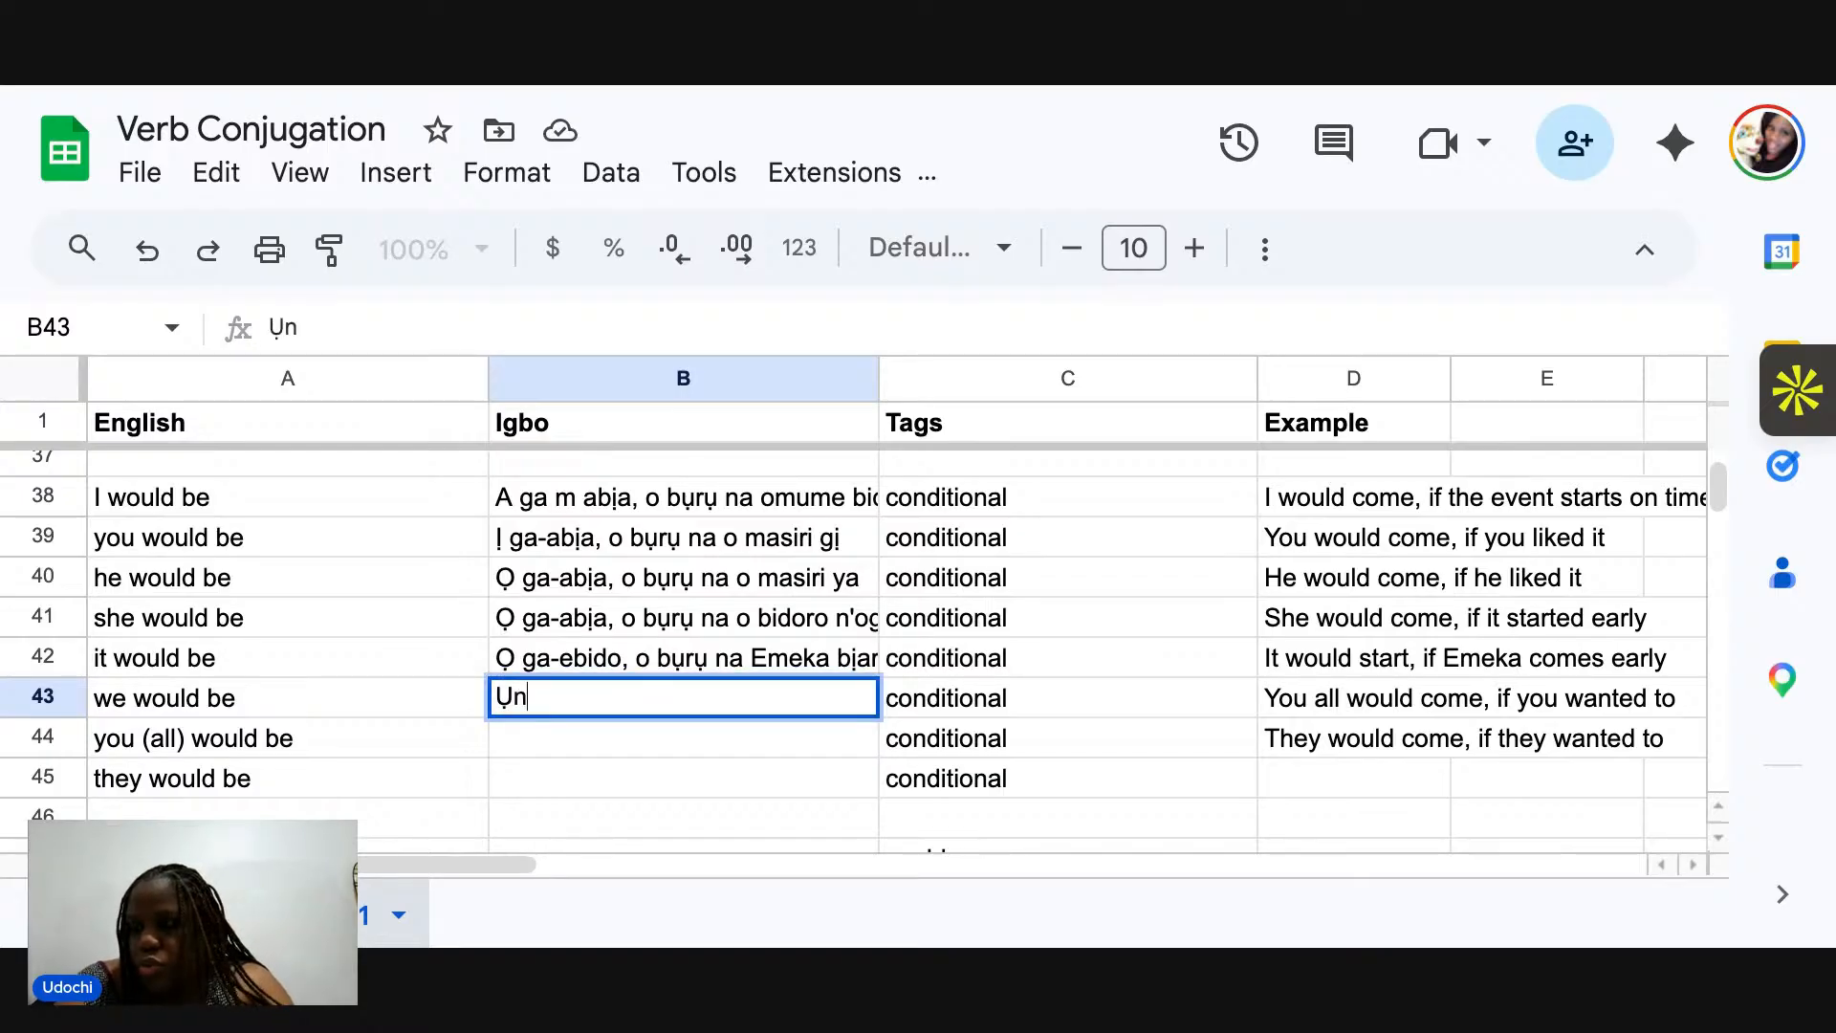
type("ụ")
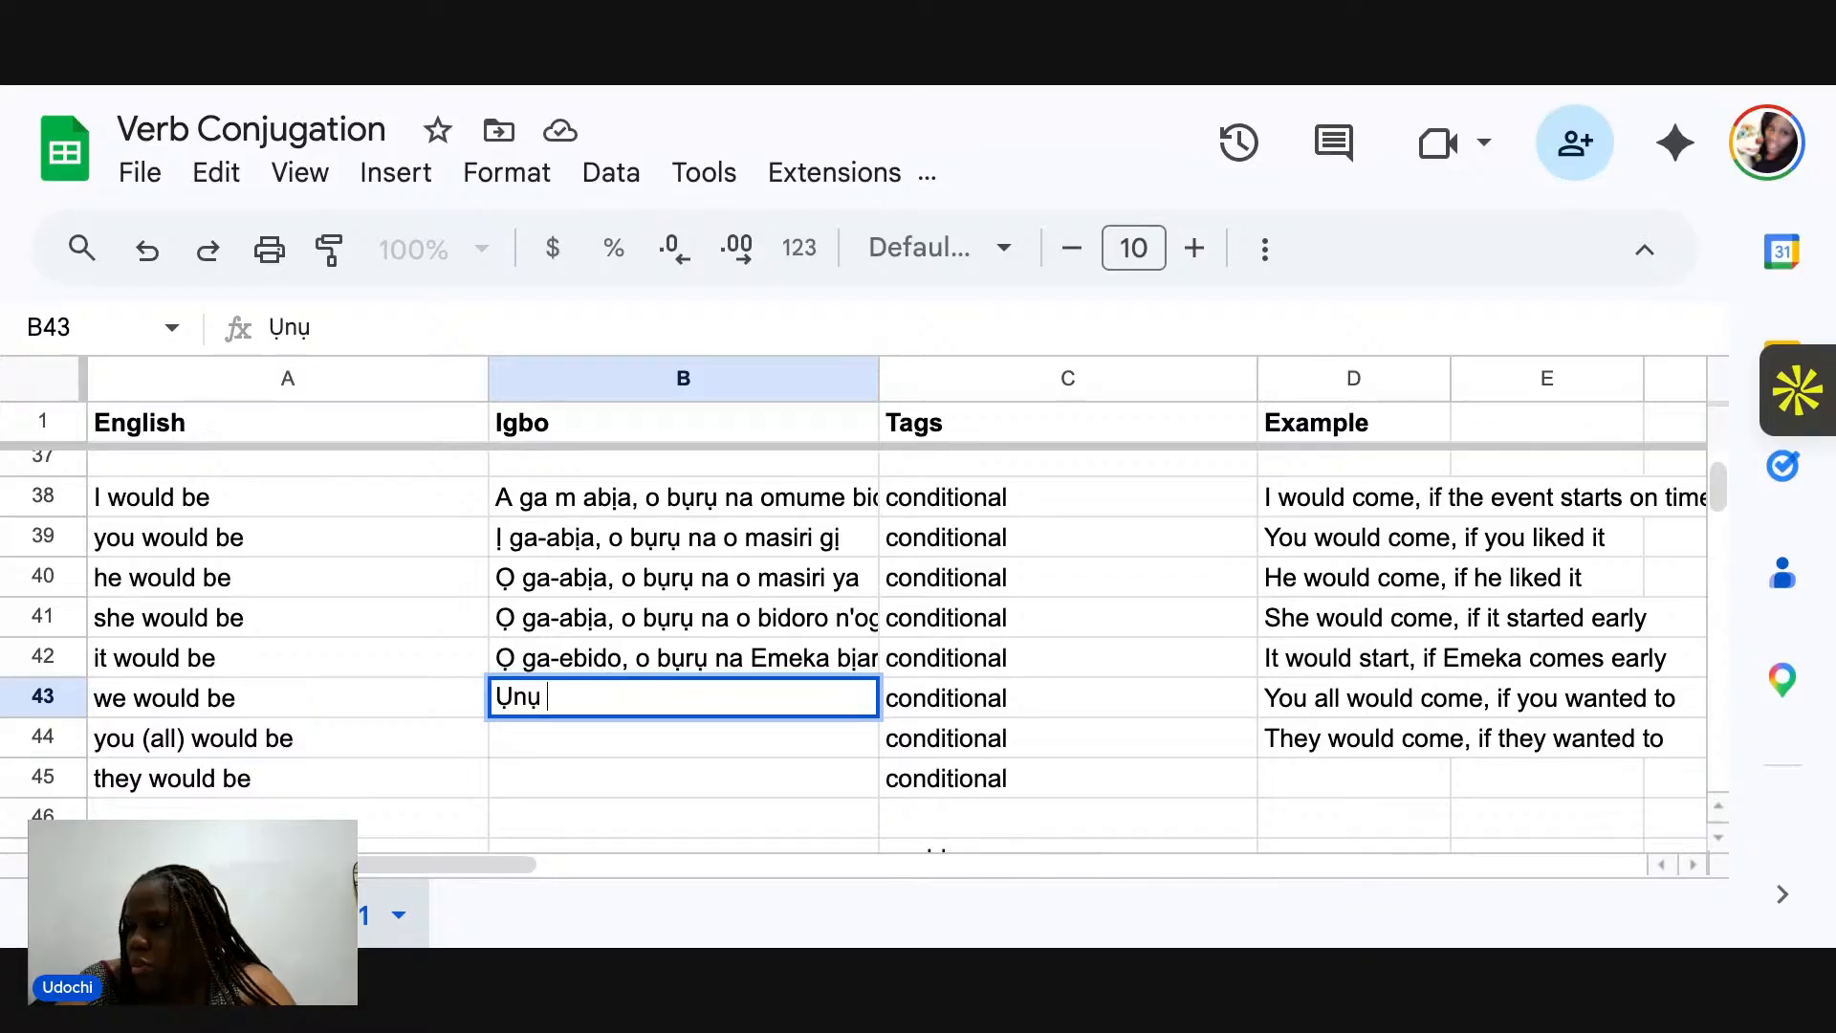
type(" ga-abịa")
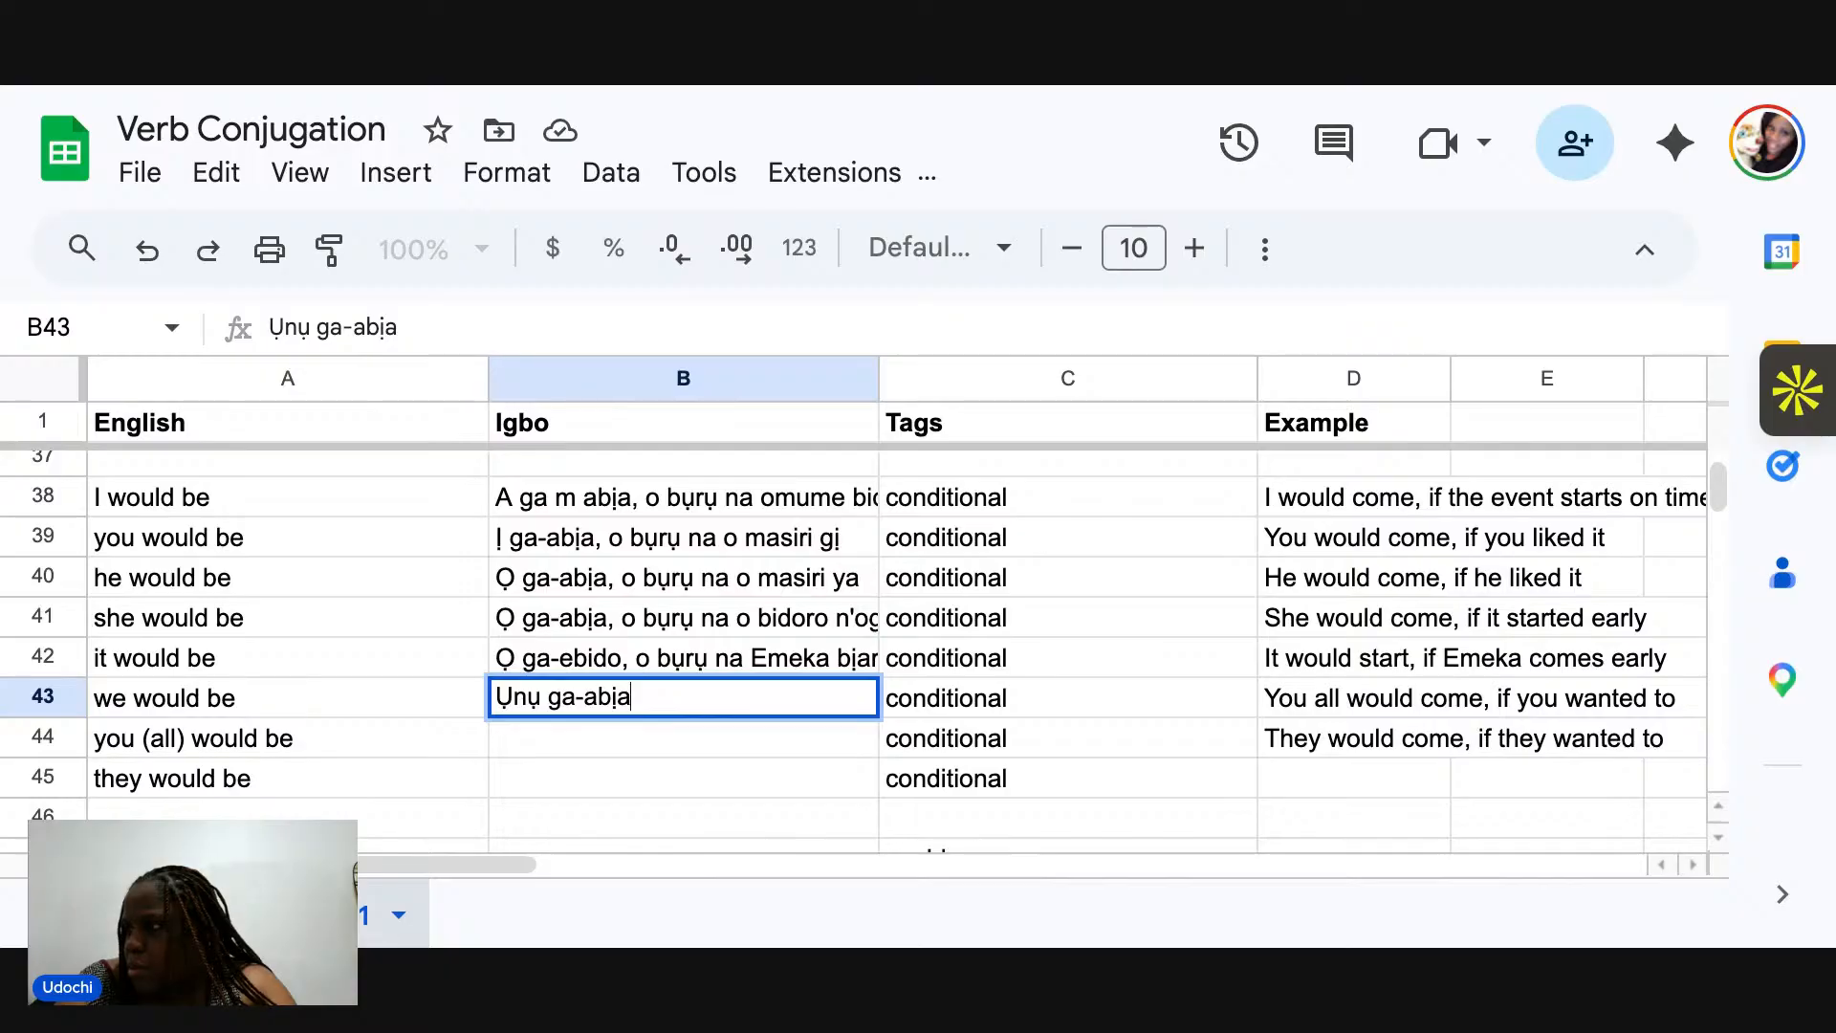
type(", ")
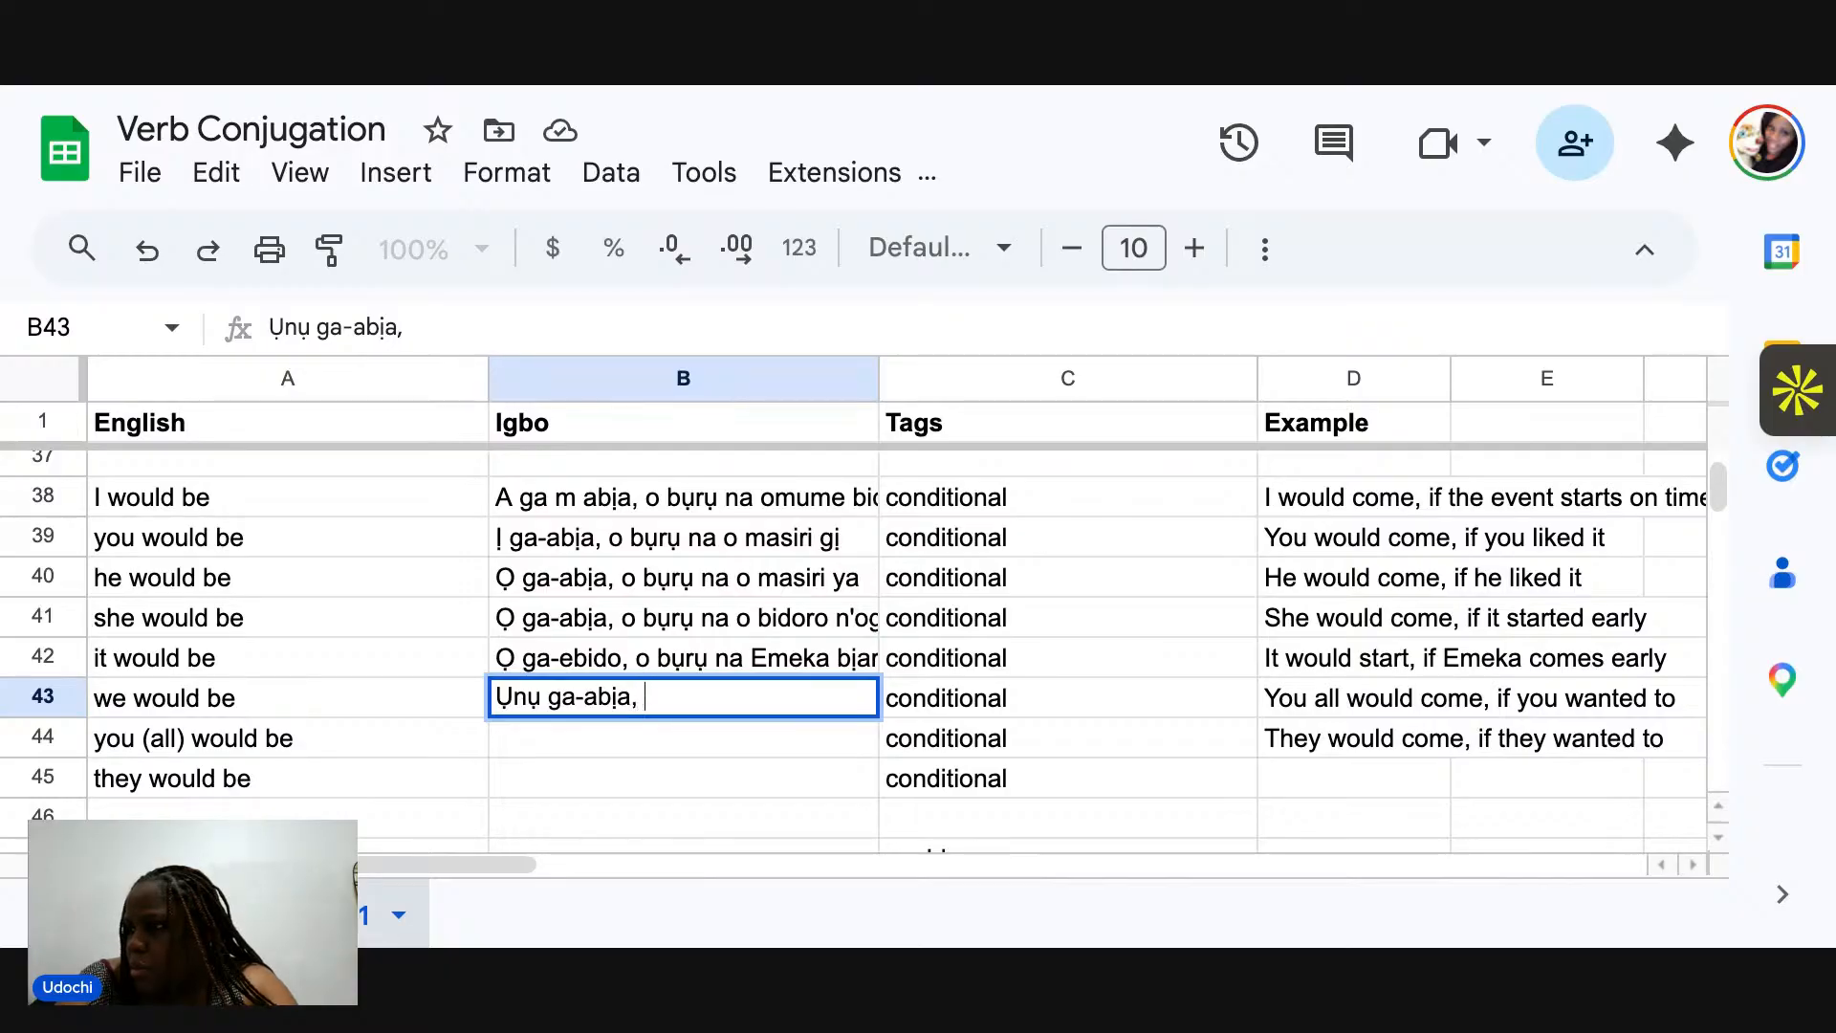
type("o bụr")
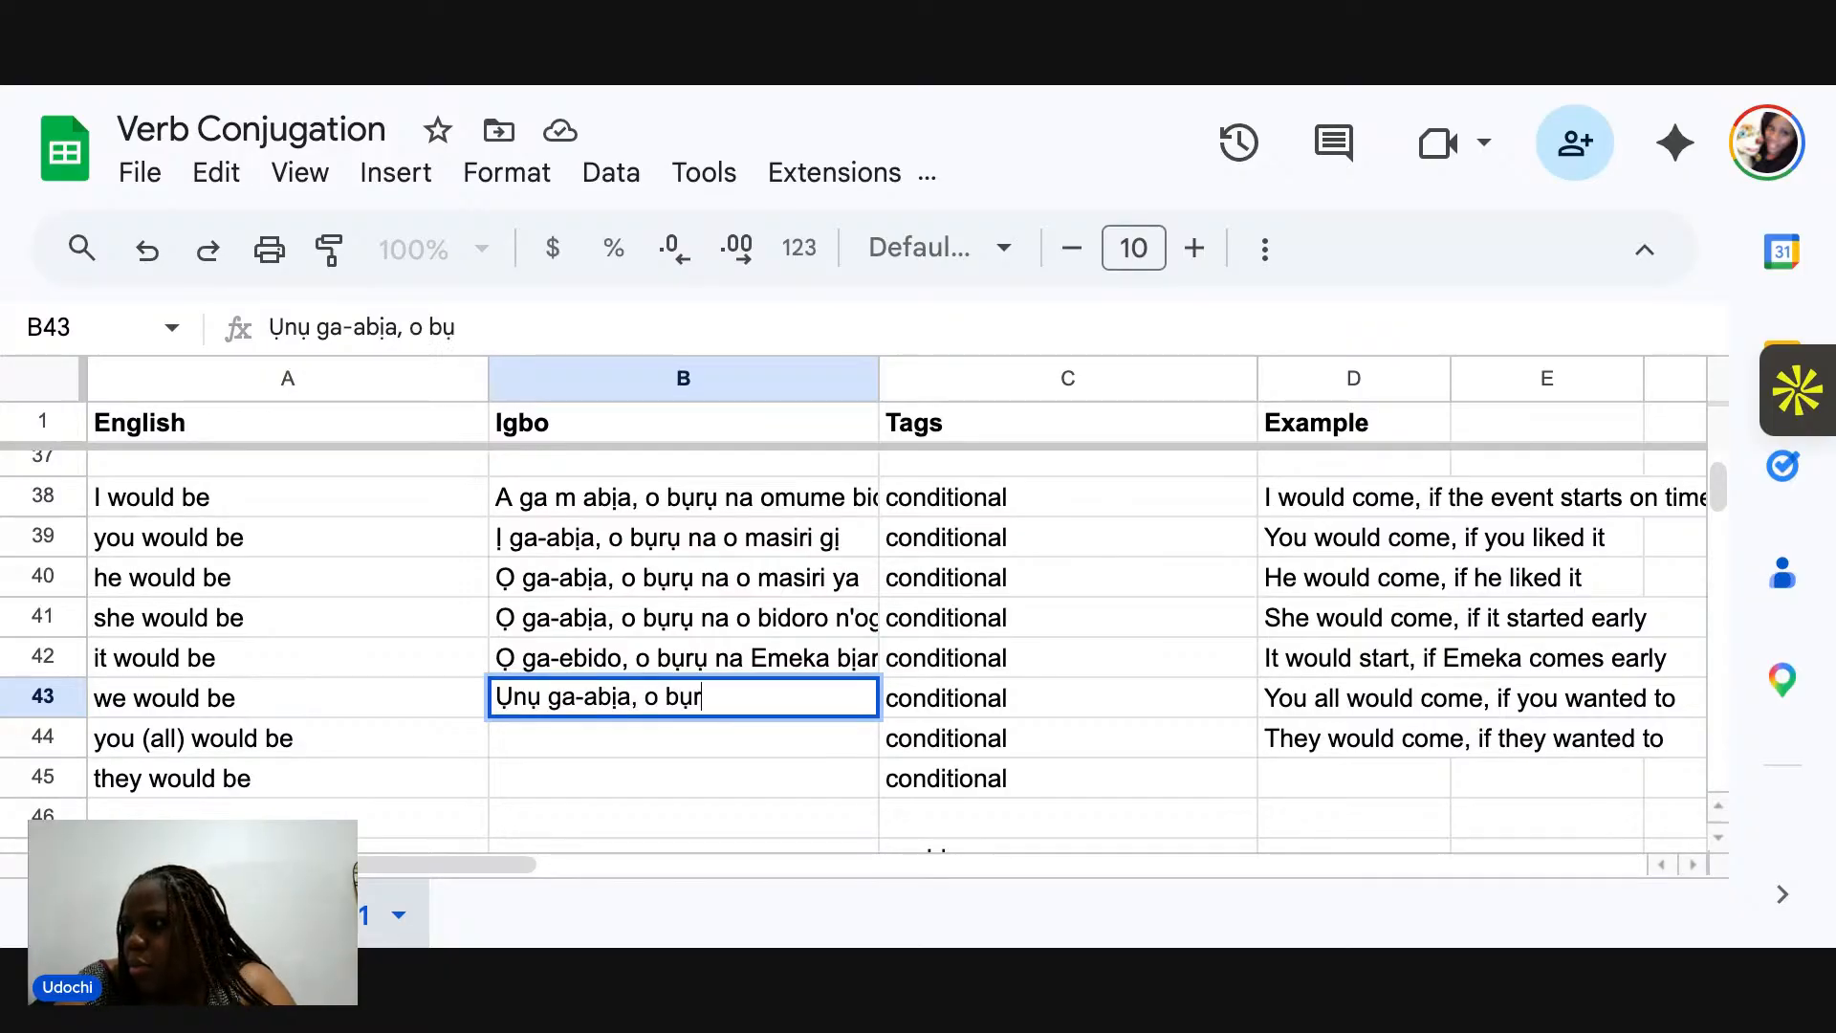
type("ụ na")
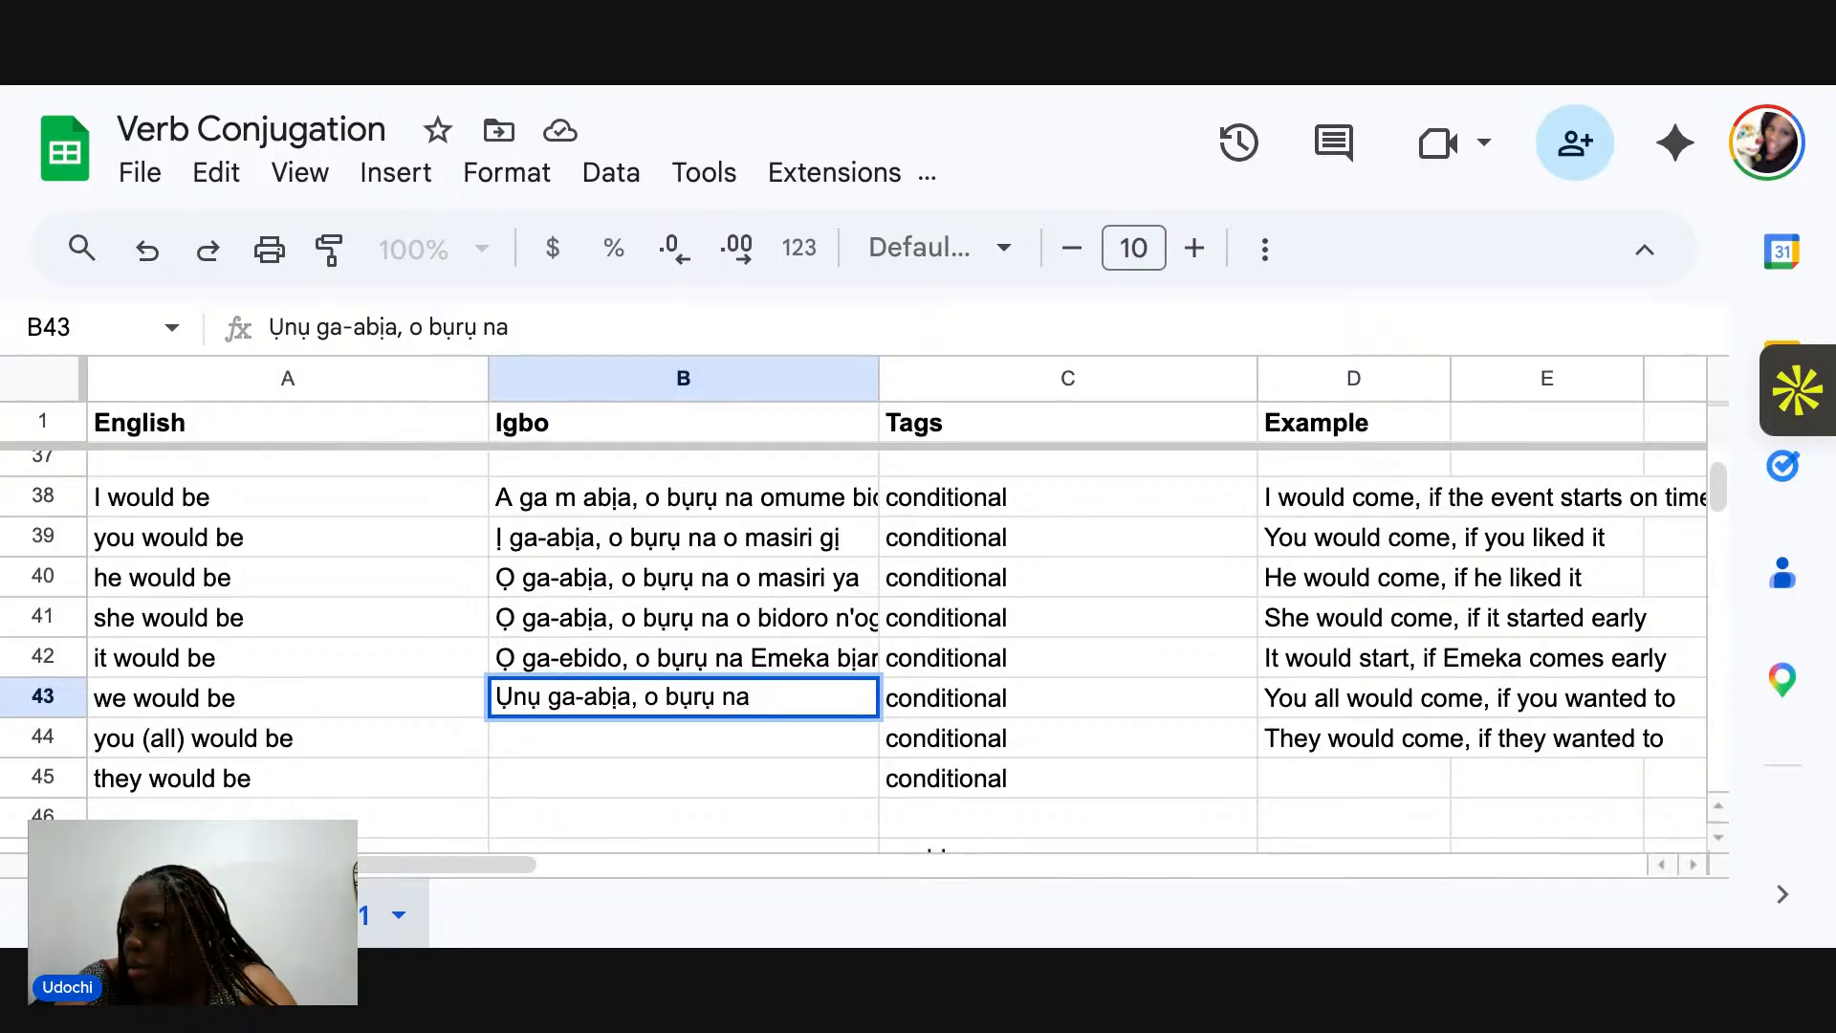
type(" ụnụ")
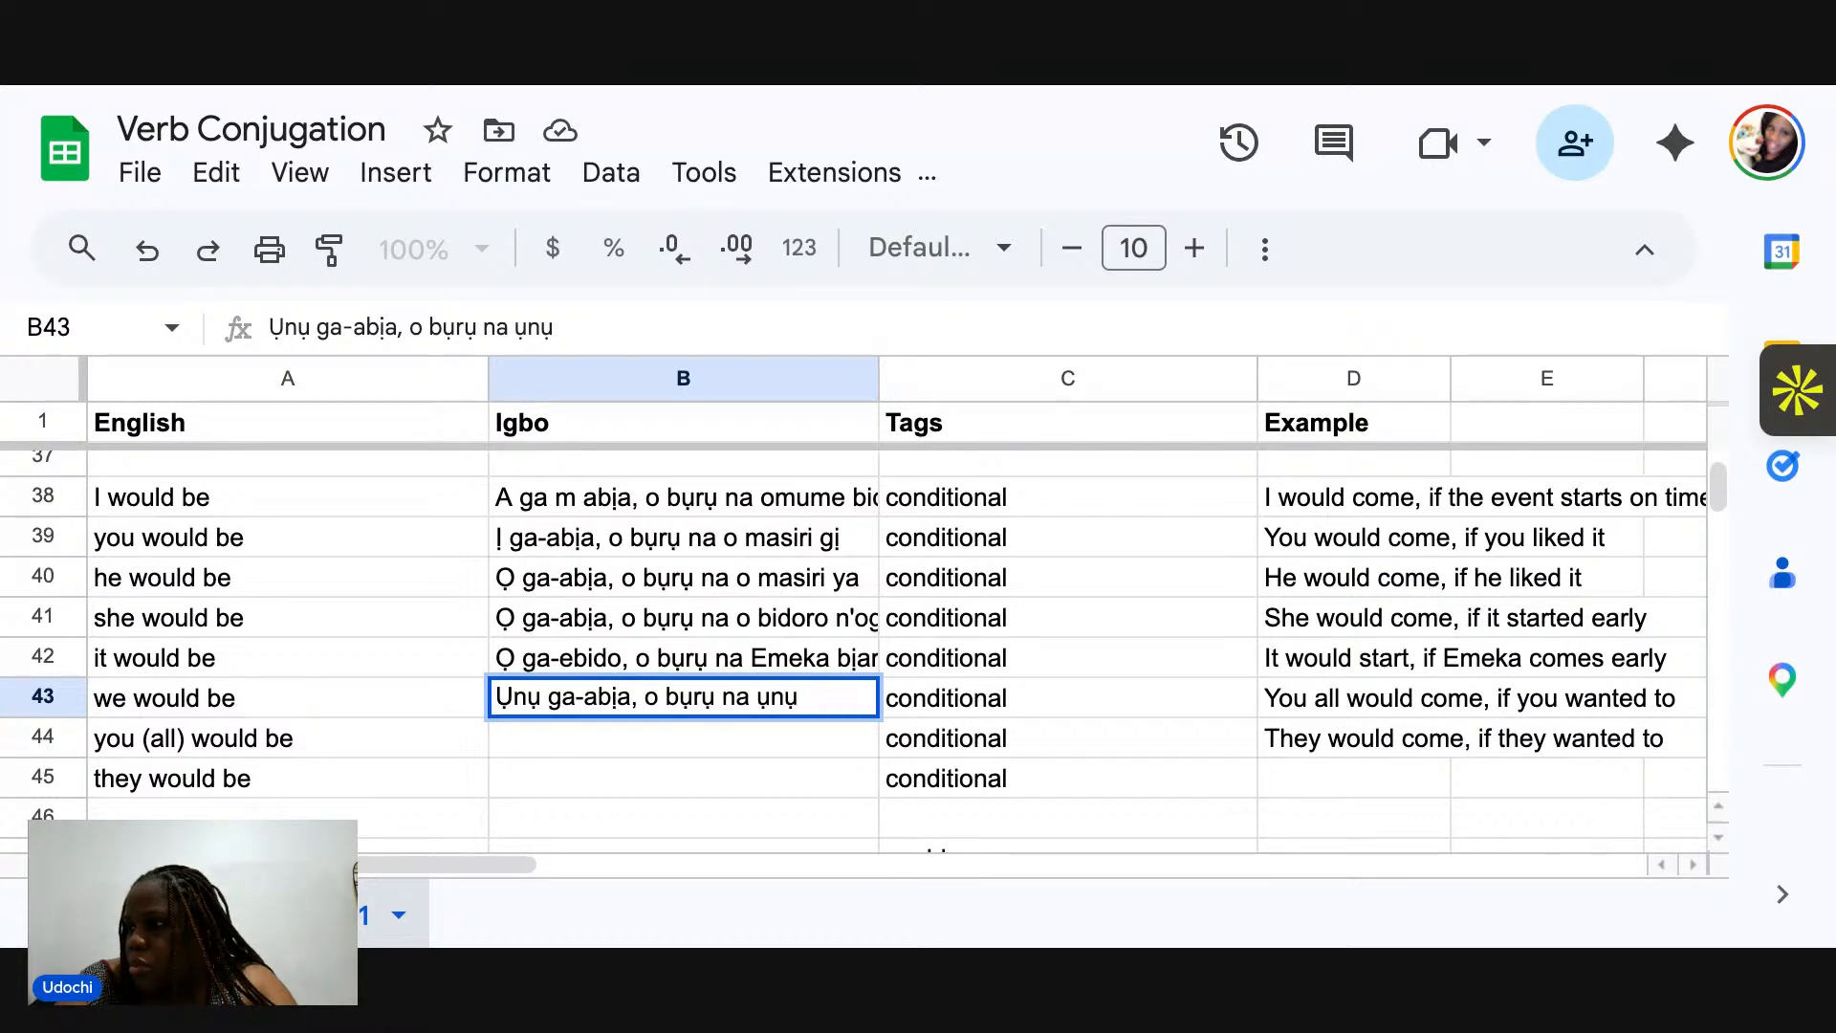
type("c")
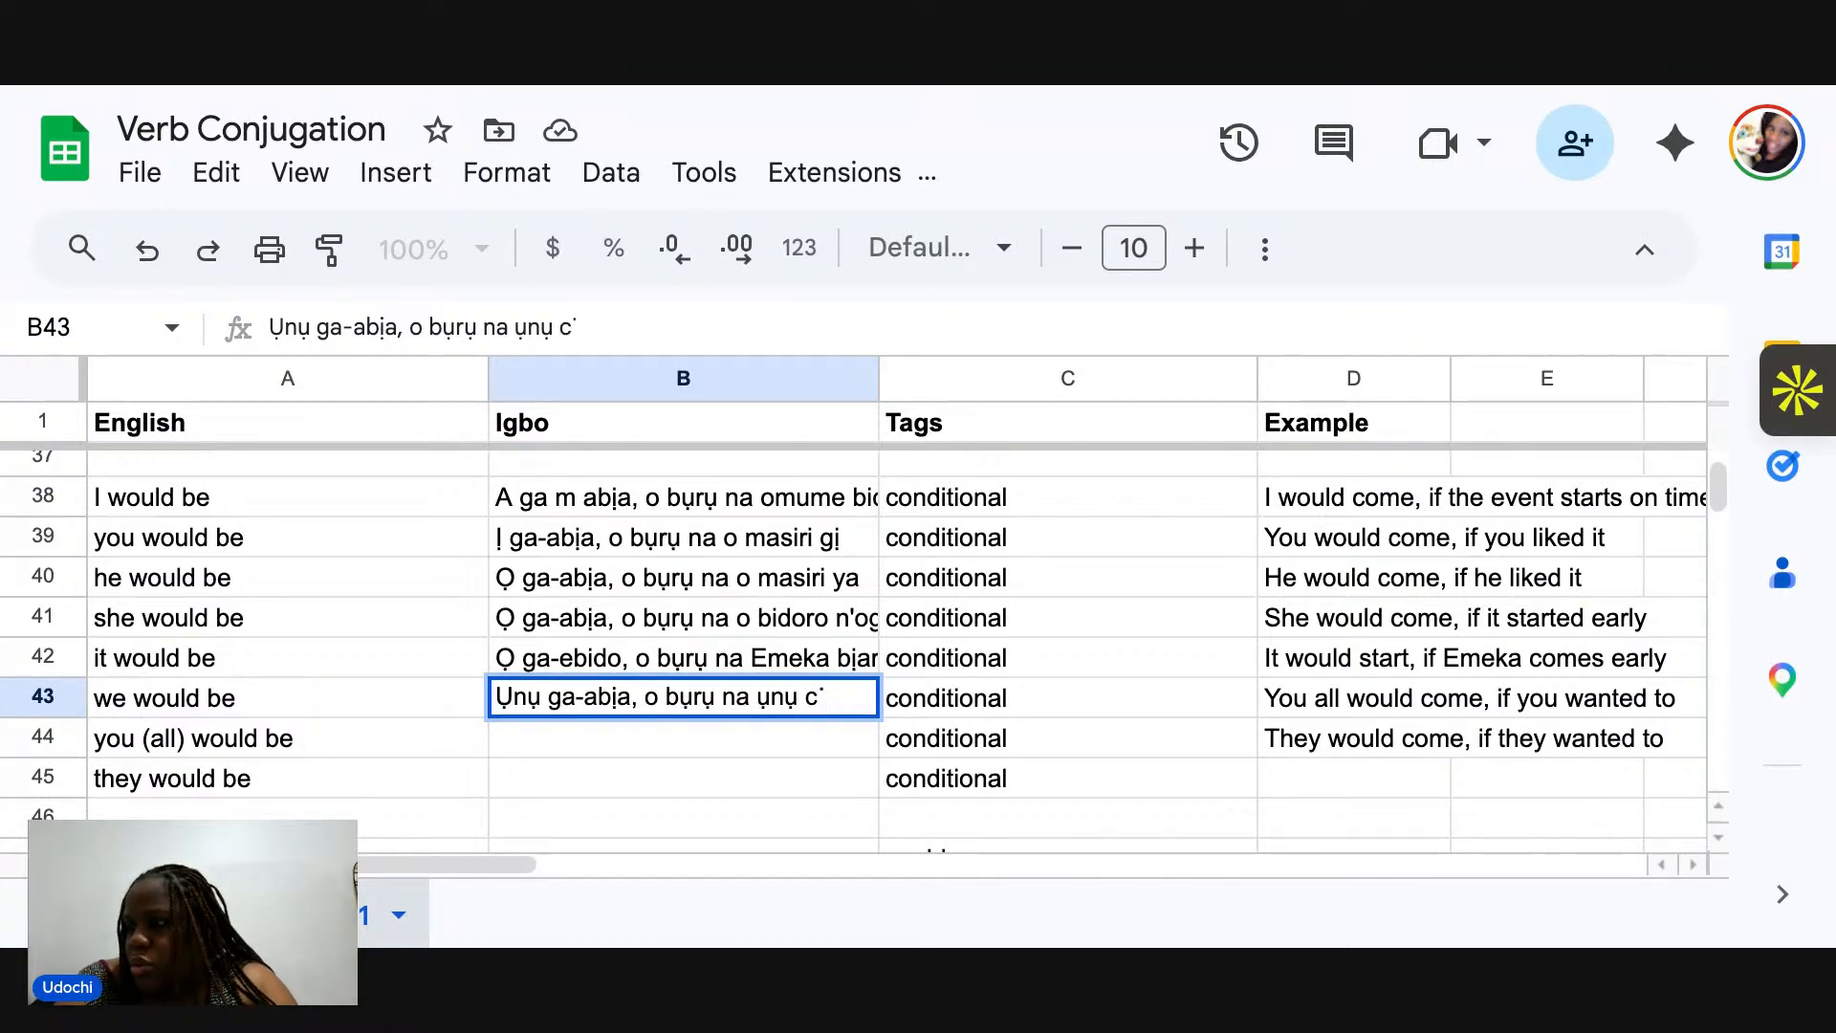
type("h")
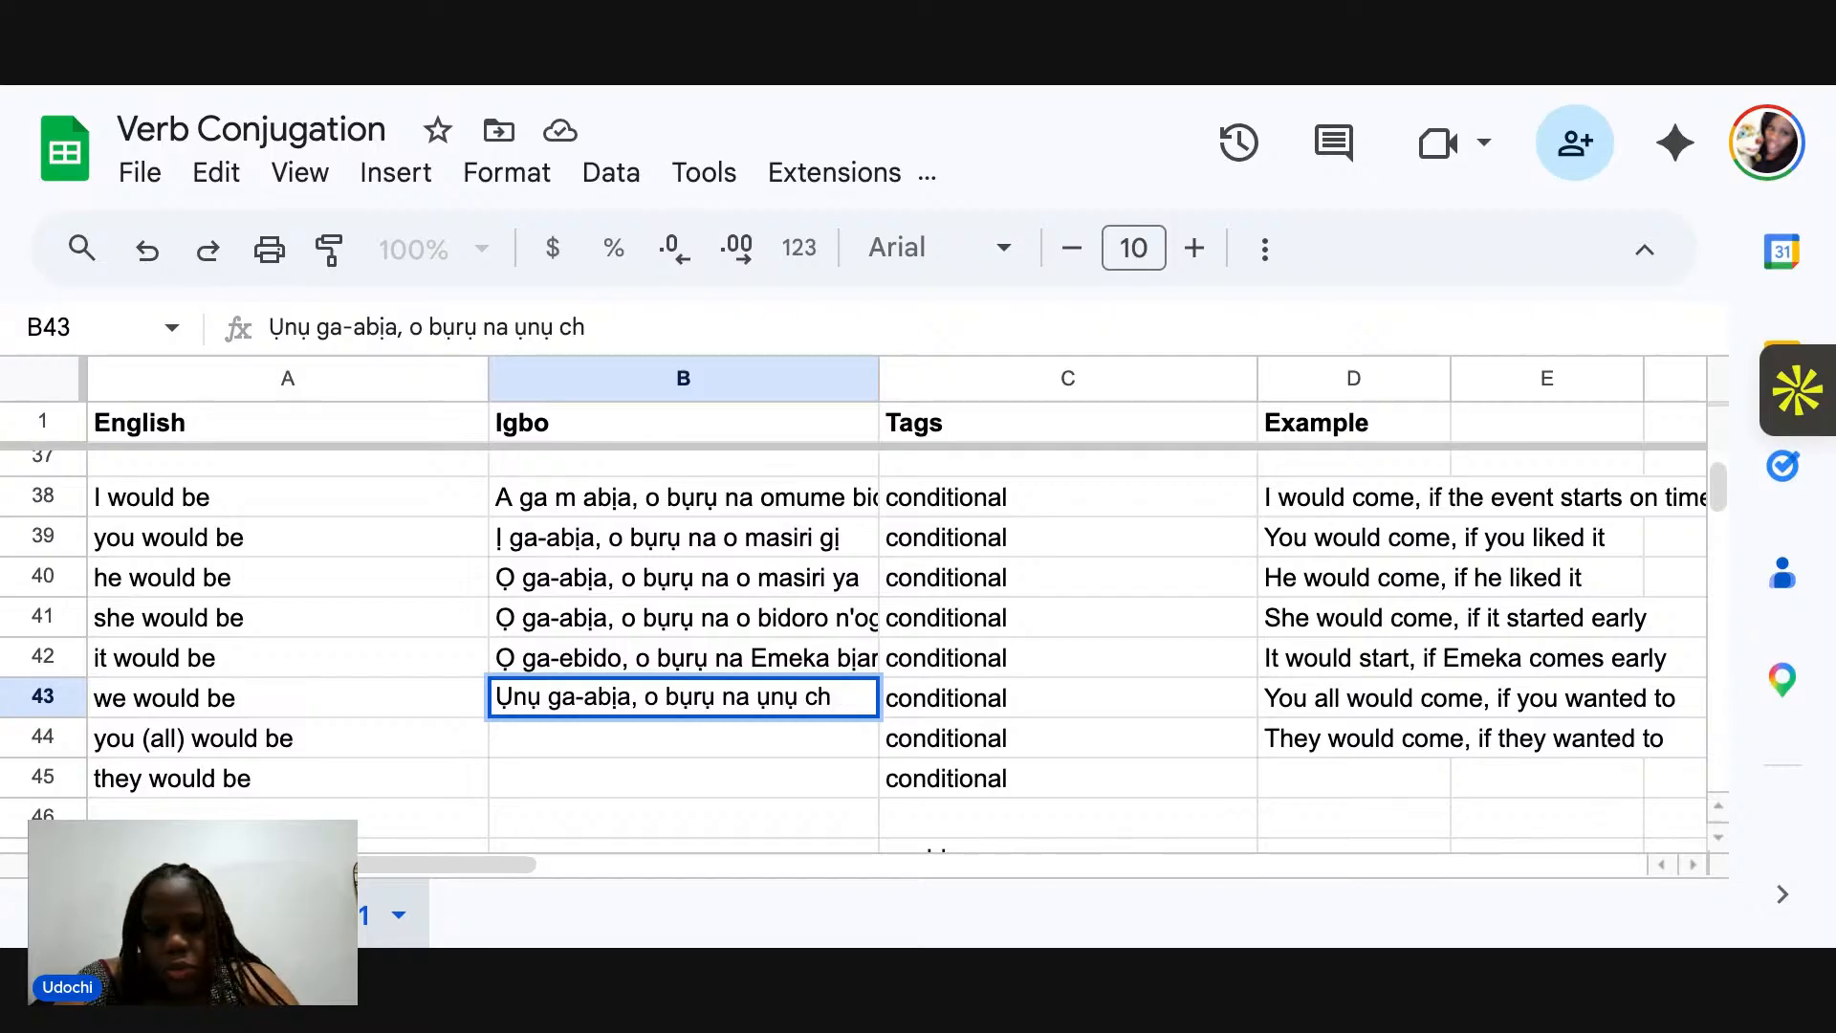
type("oro")
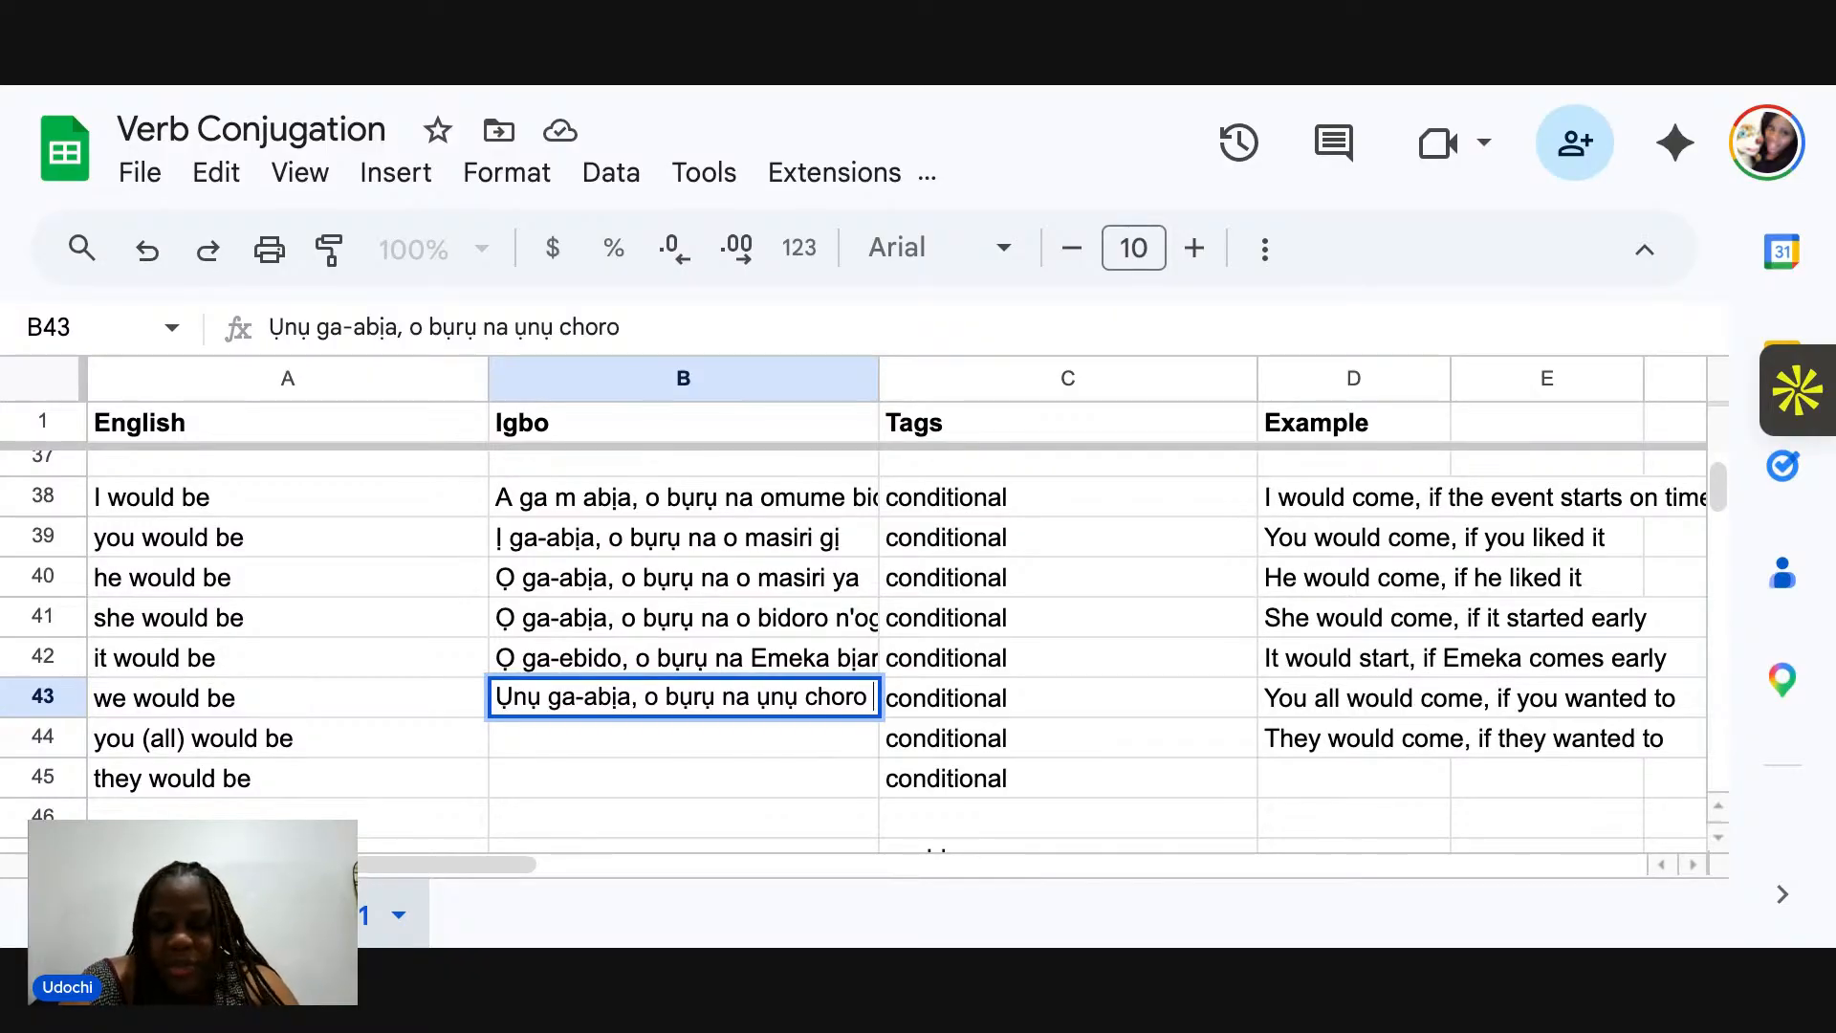
type("ịb")
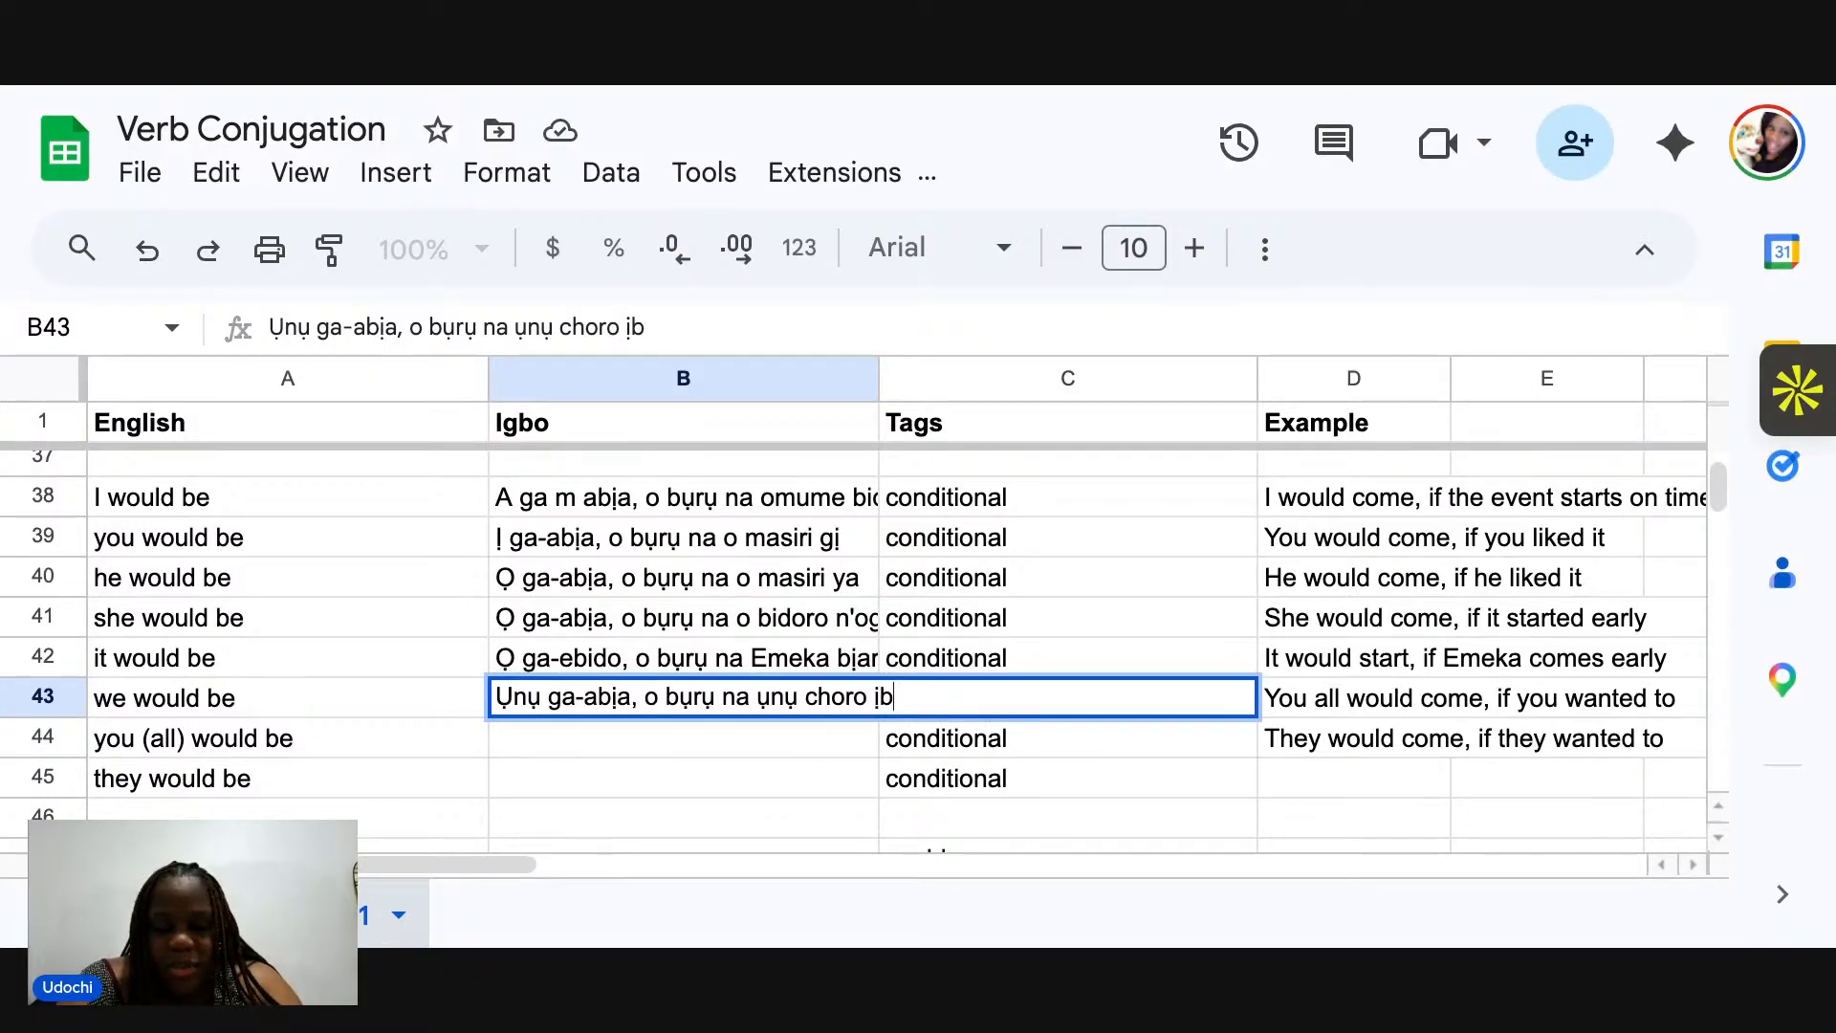
type("ịa")
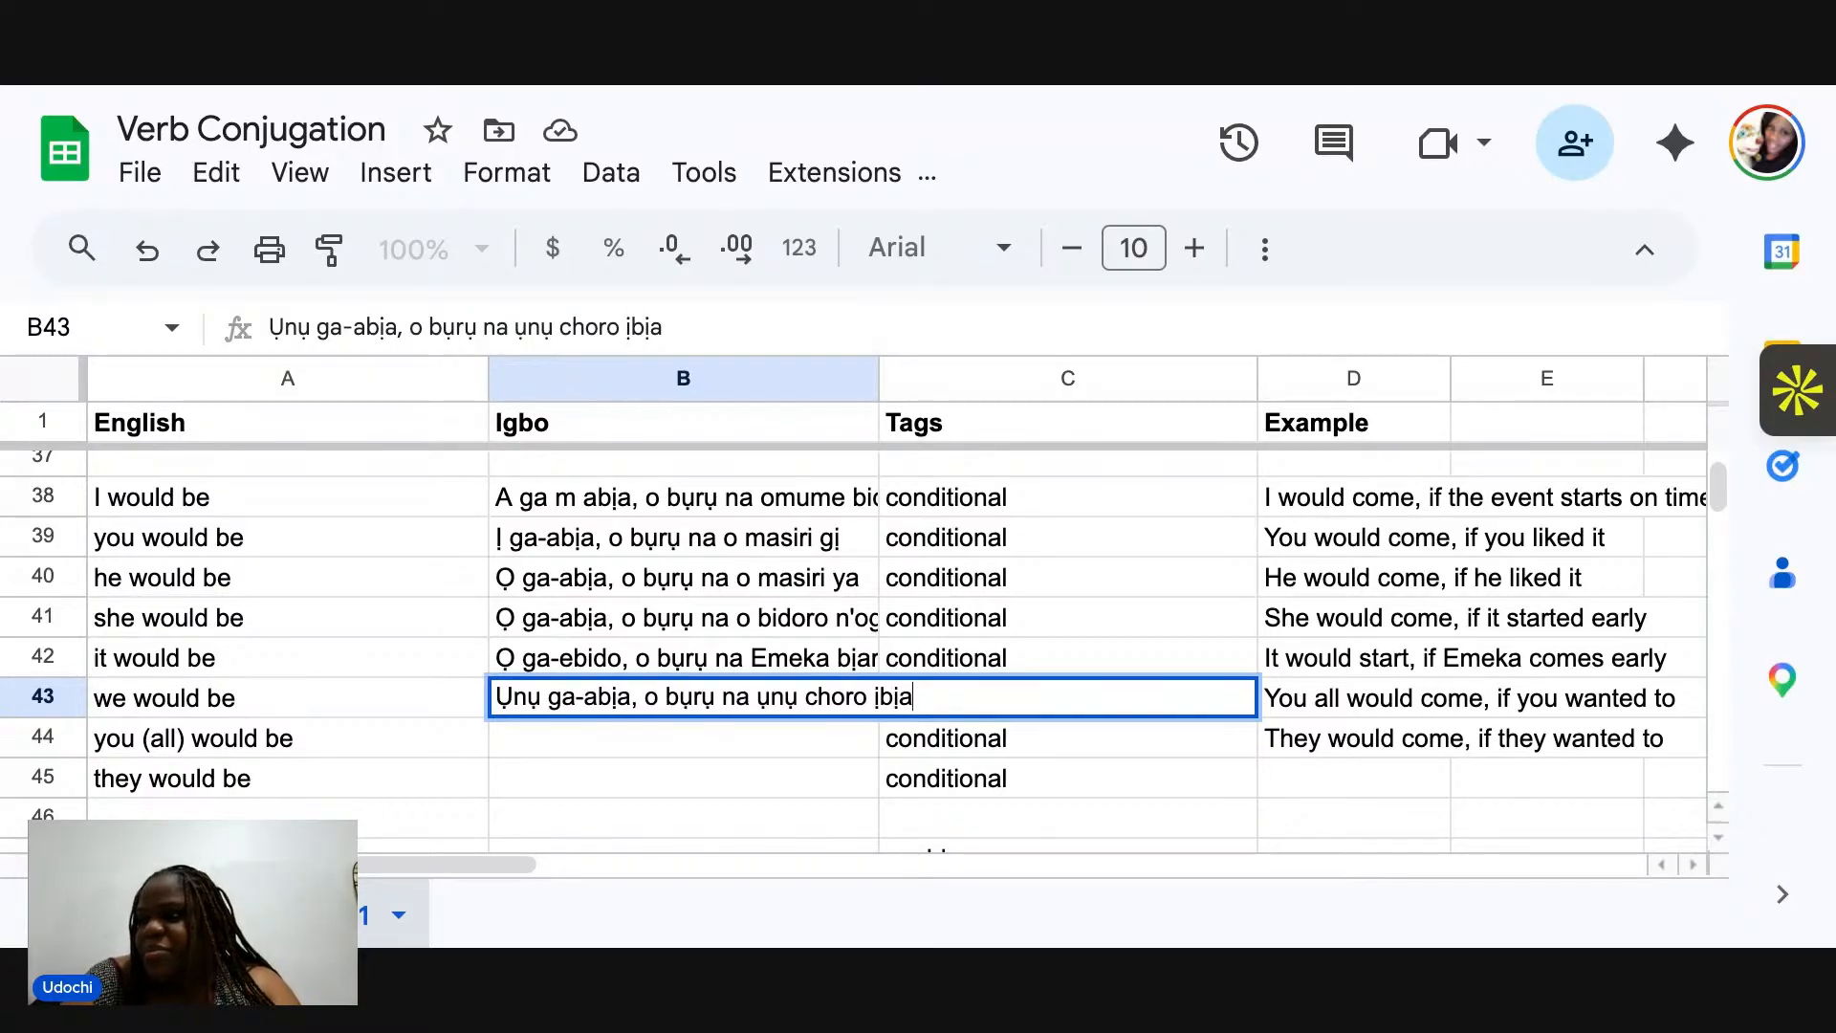
left_click(530, 747)
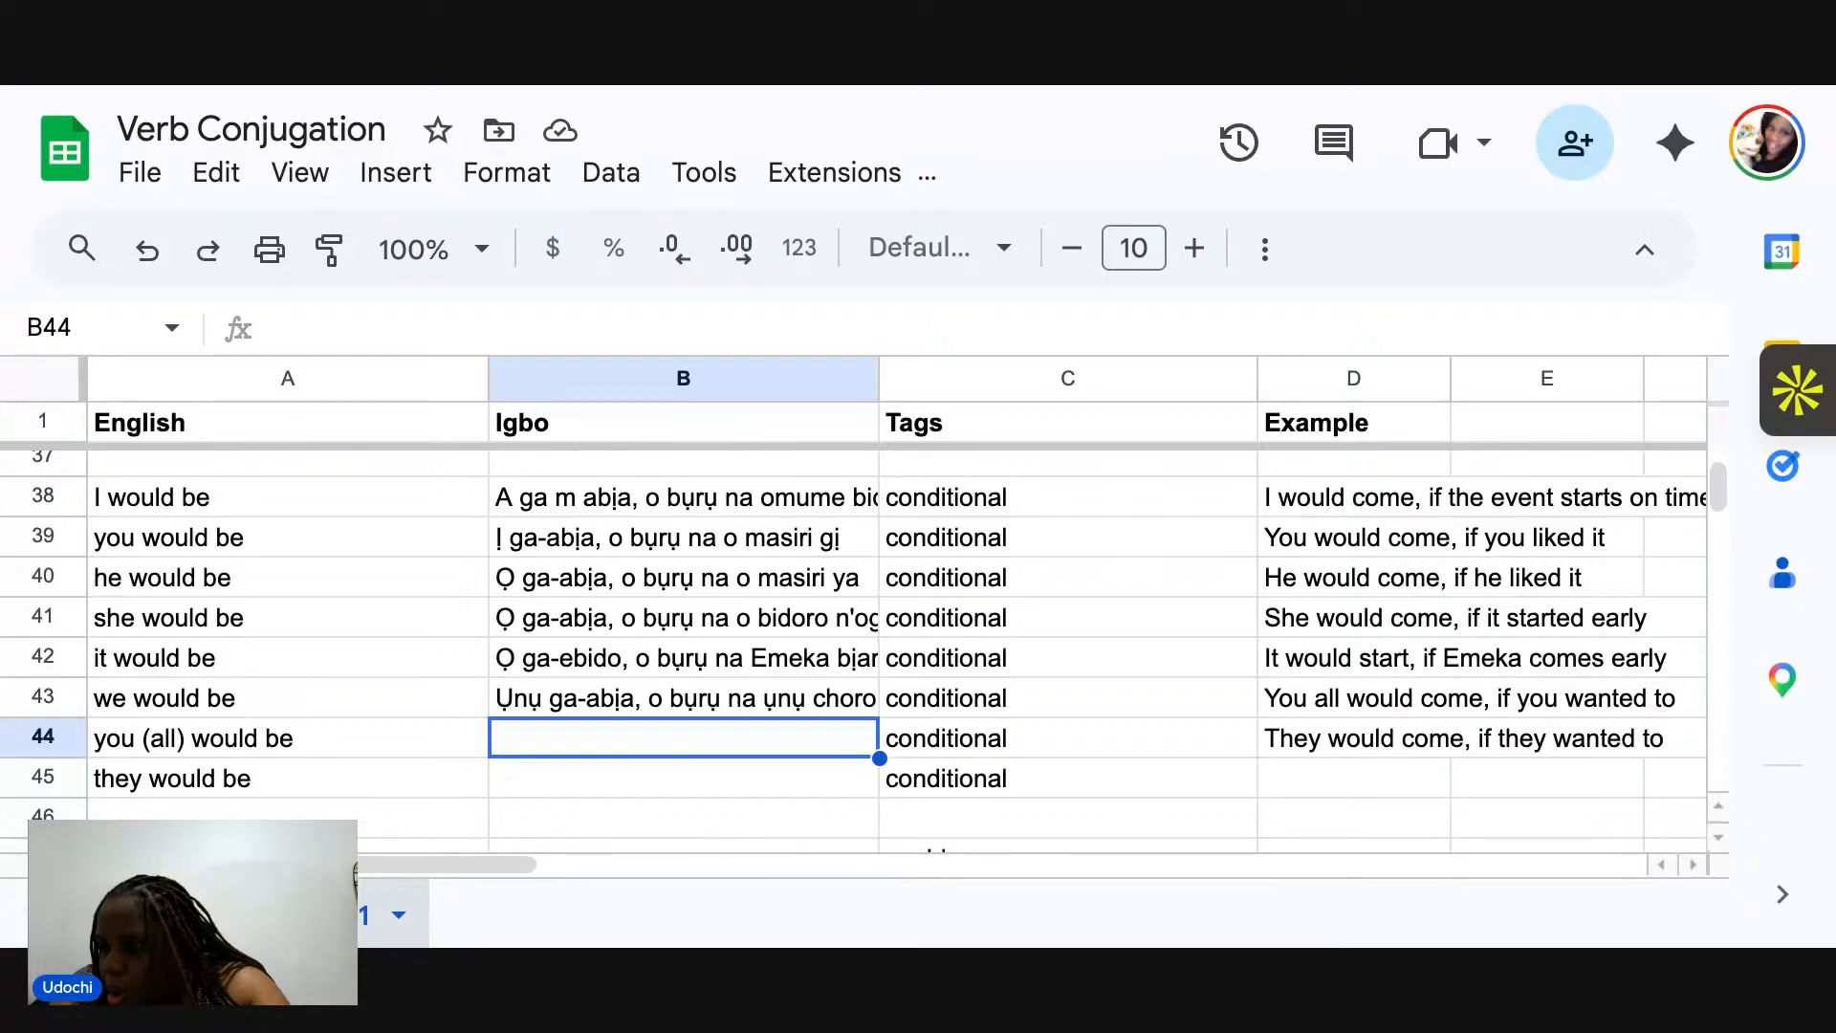
Replace the opening word "Ụnụ" of the Igbo sentence in B43 with "Anyị".
left_click(536, 706)
double_click(536, 705)
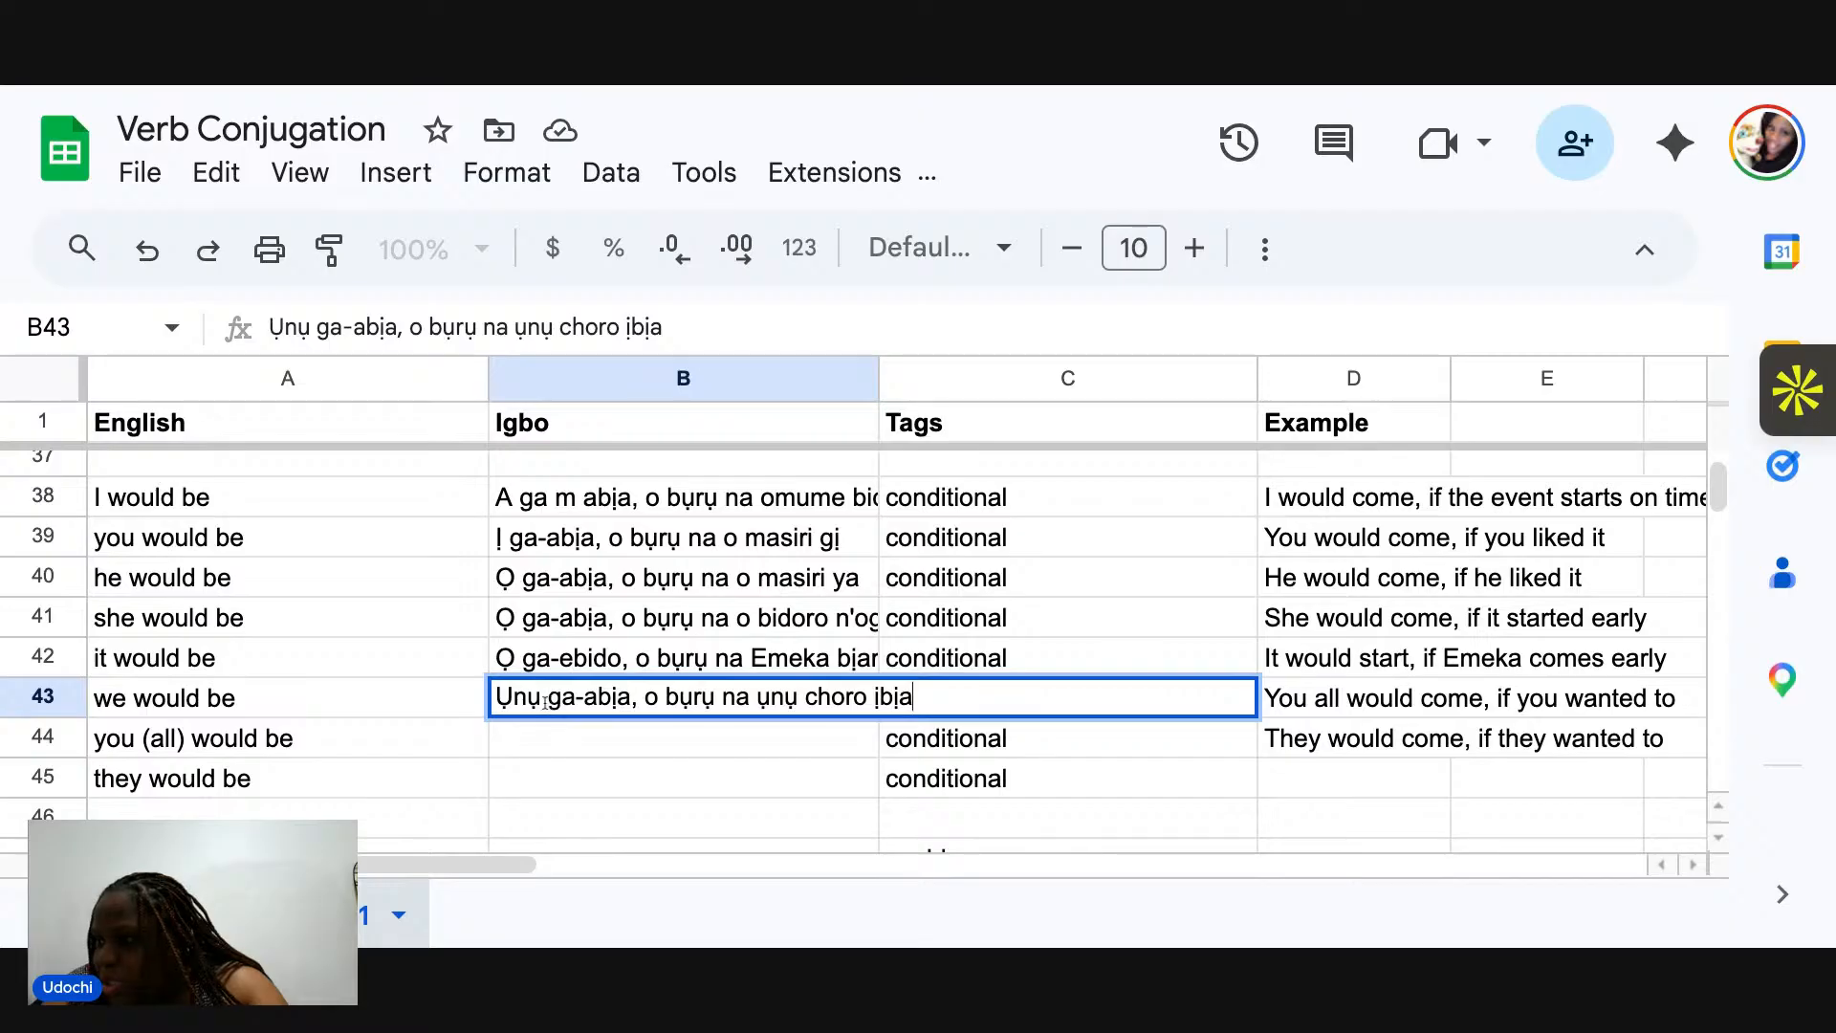
left_click_drag(541, 700, 495, 705)
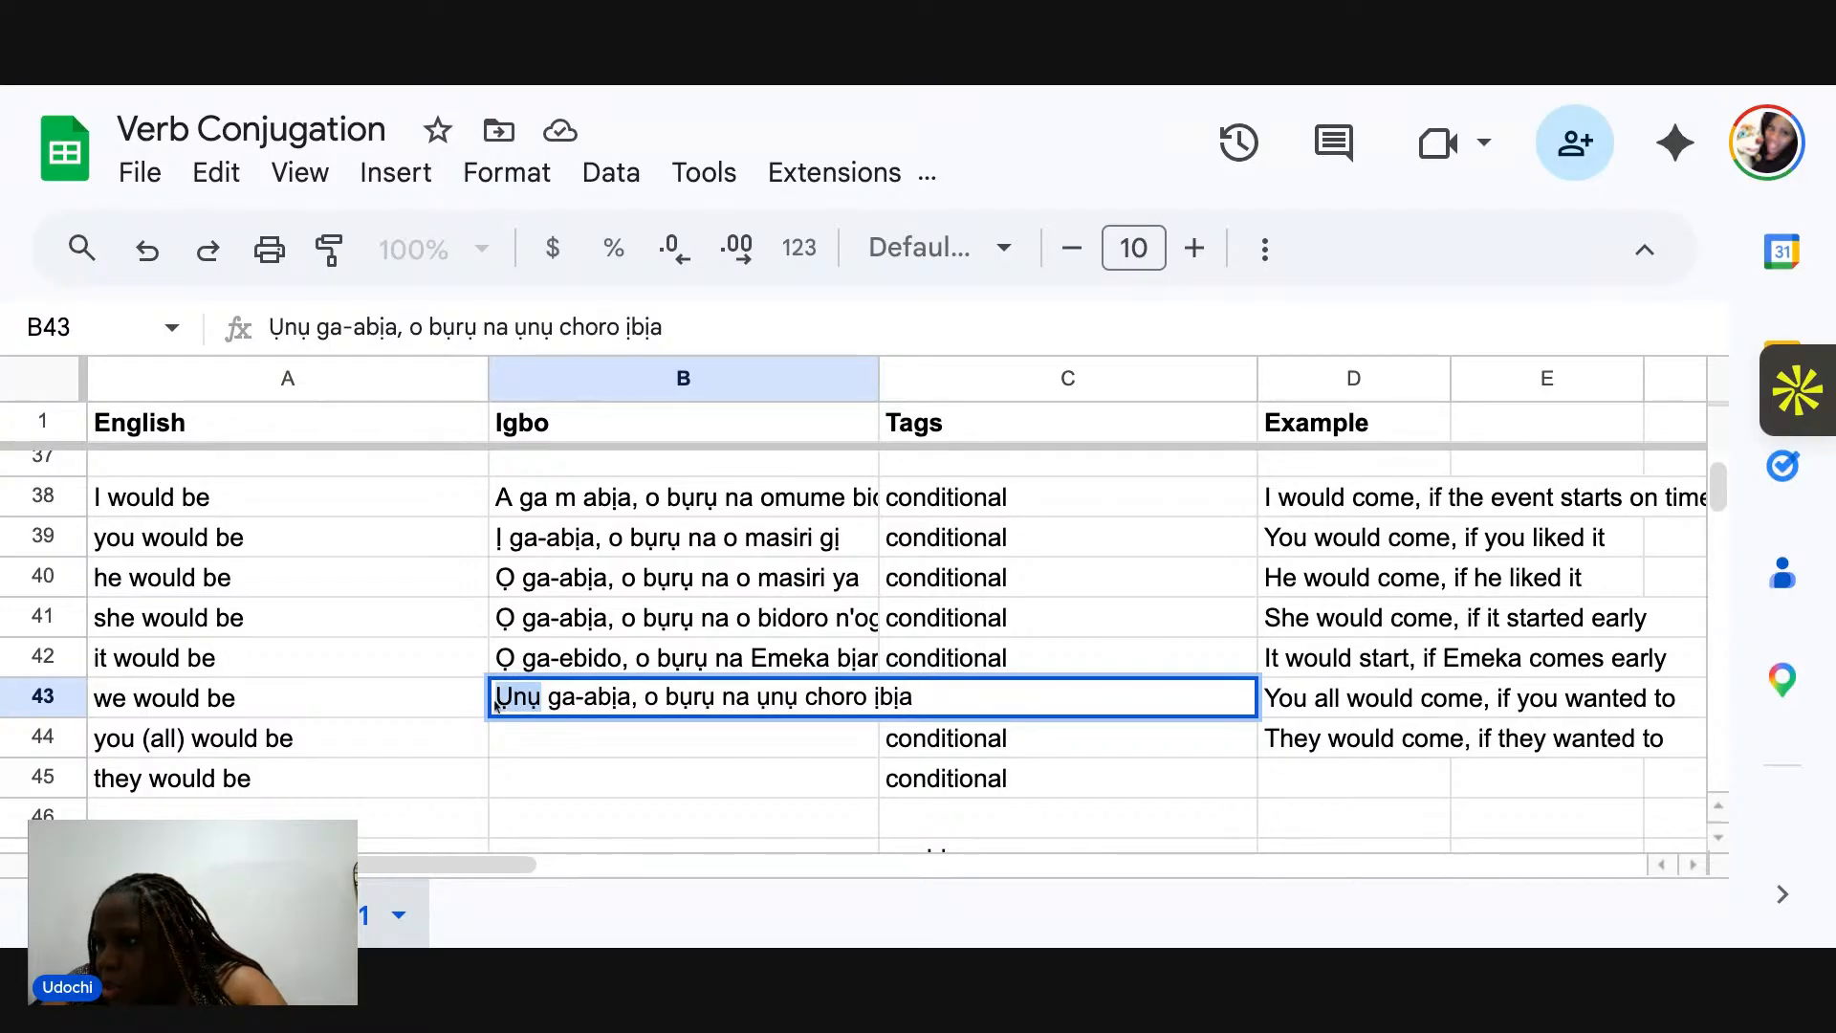
type("Any")
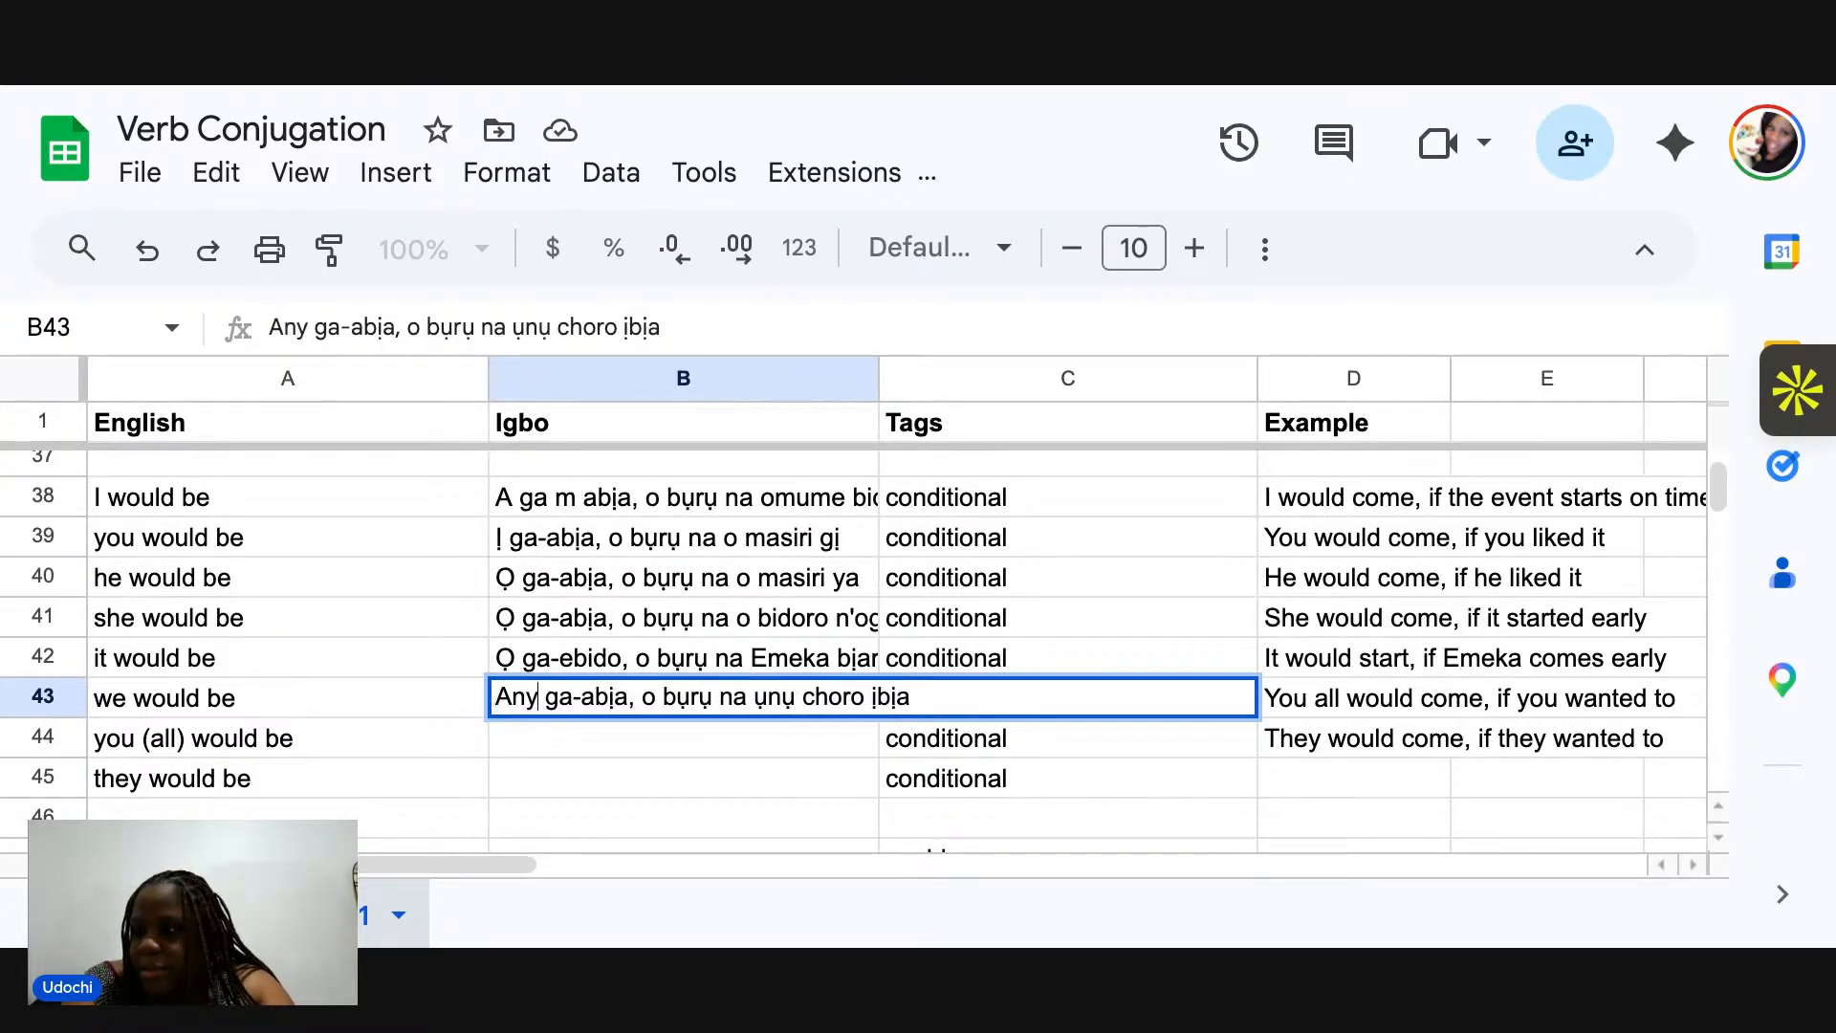
type("ị")
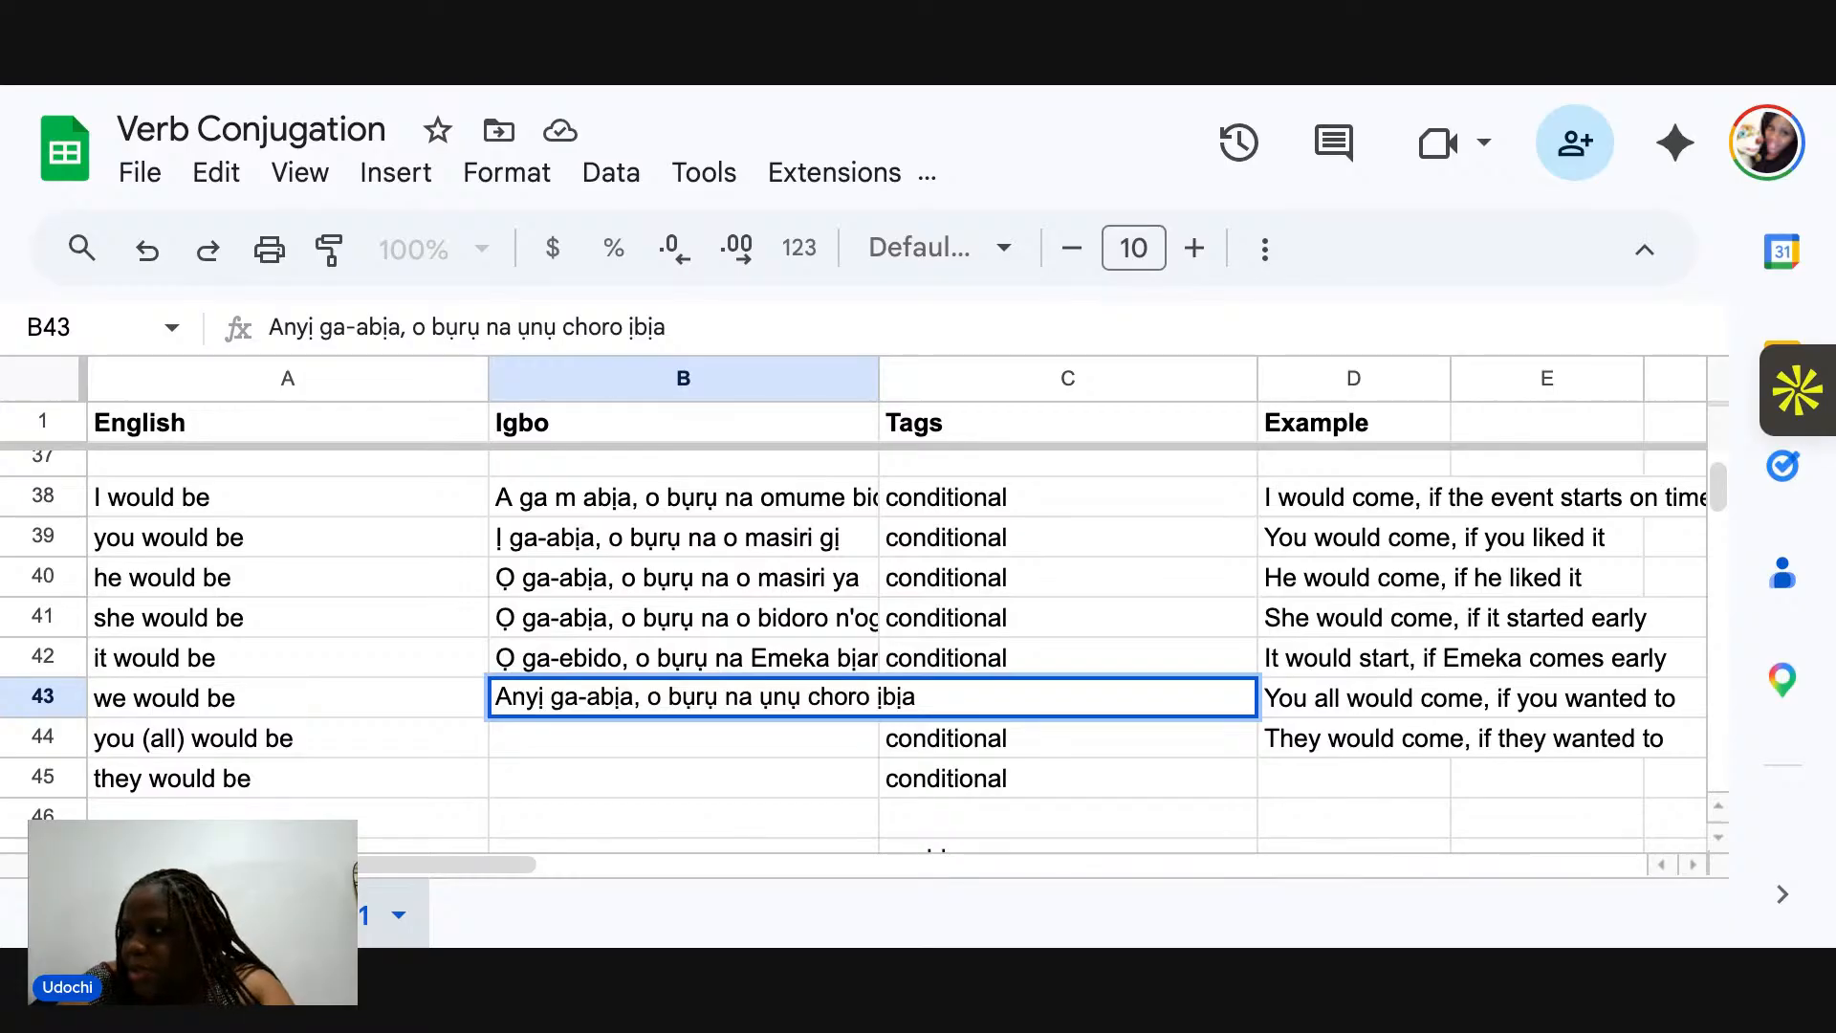
Change the example in D43 to "We would come, if we wanted to".
left_click(1329, 708)
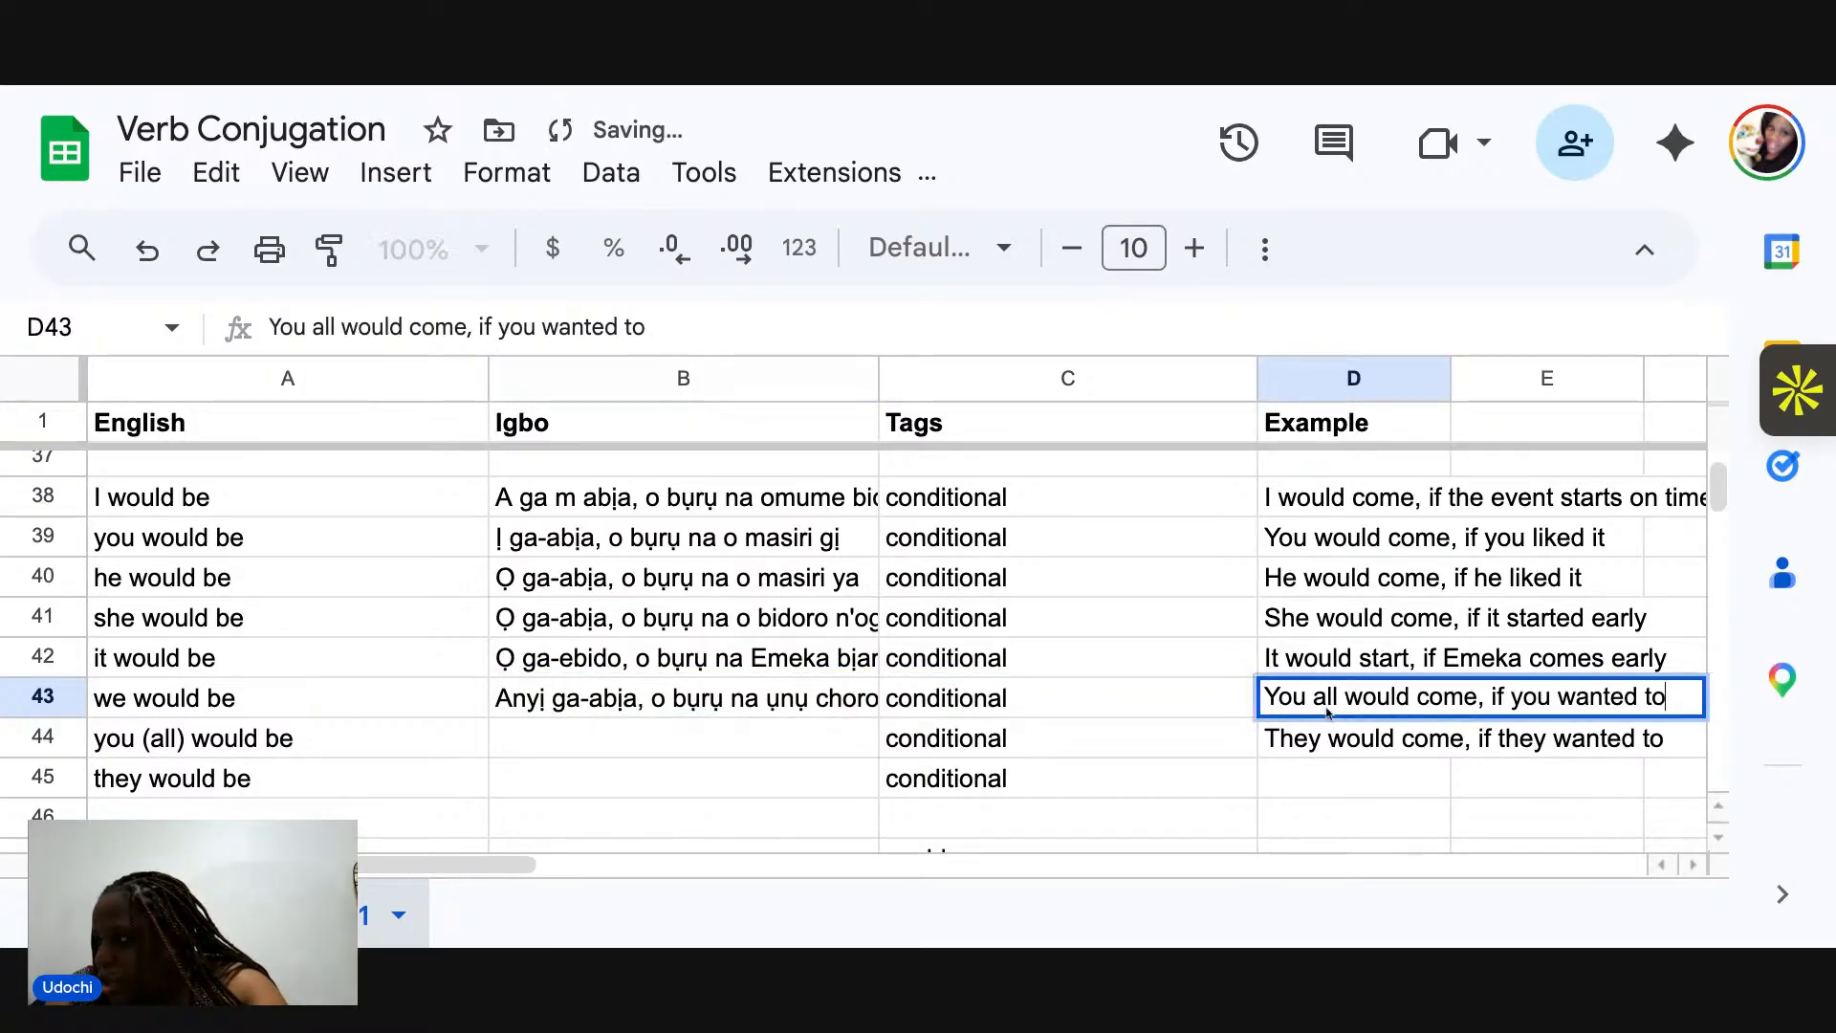
left_click_drag(1337, 696, 1273, 696)
key("BackSpace")
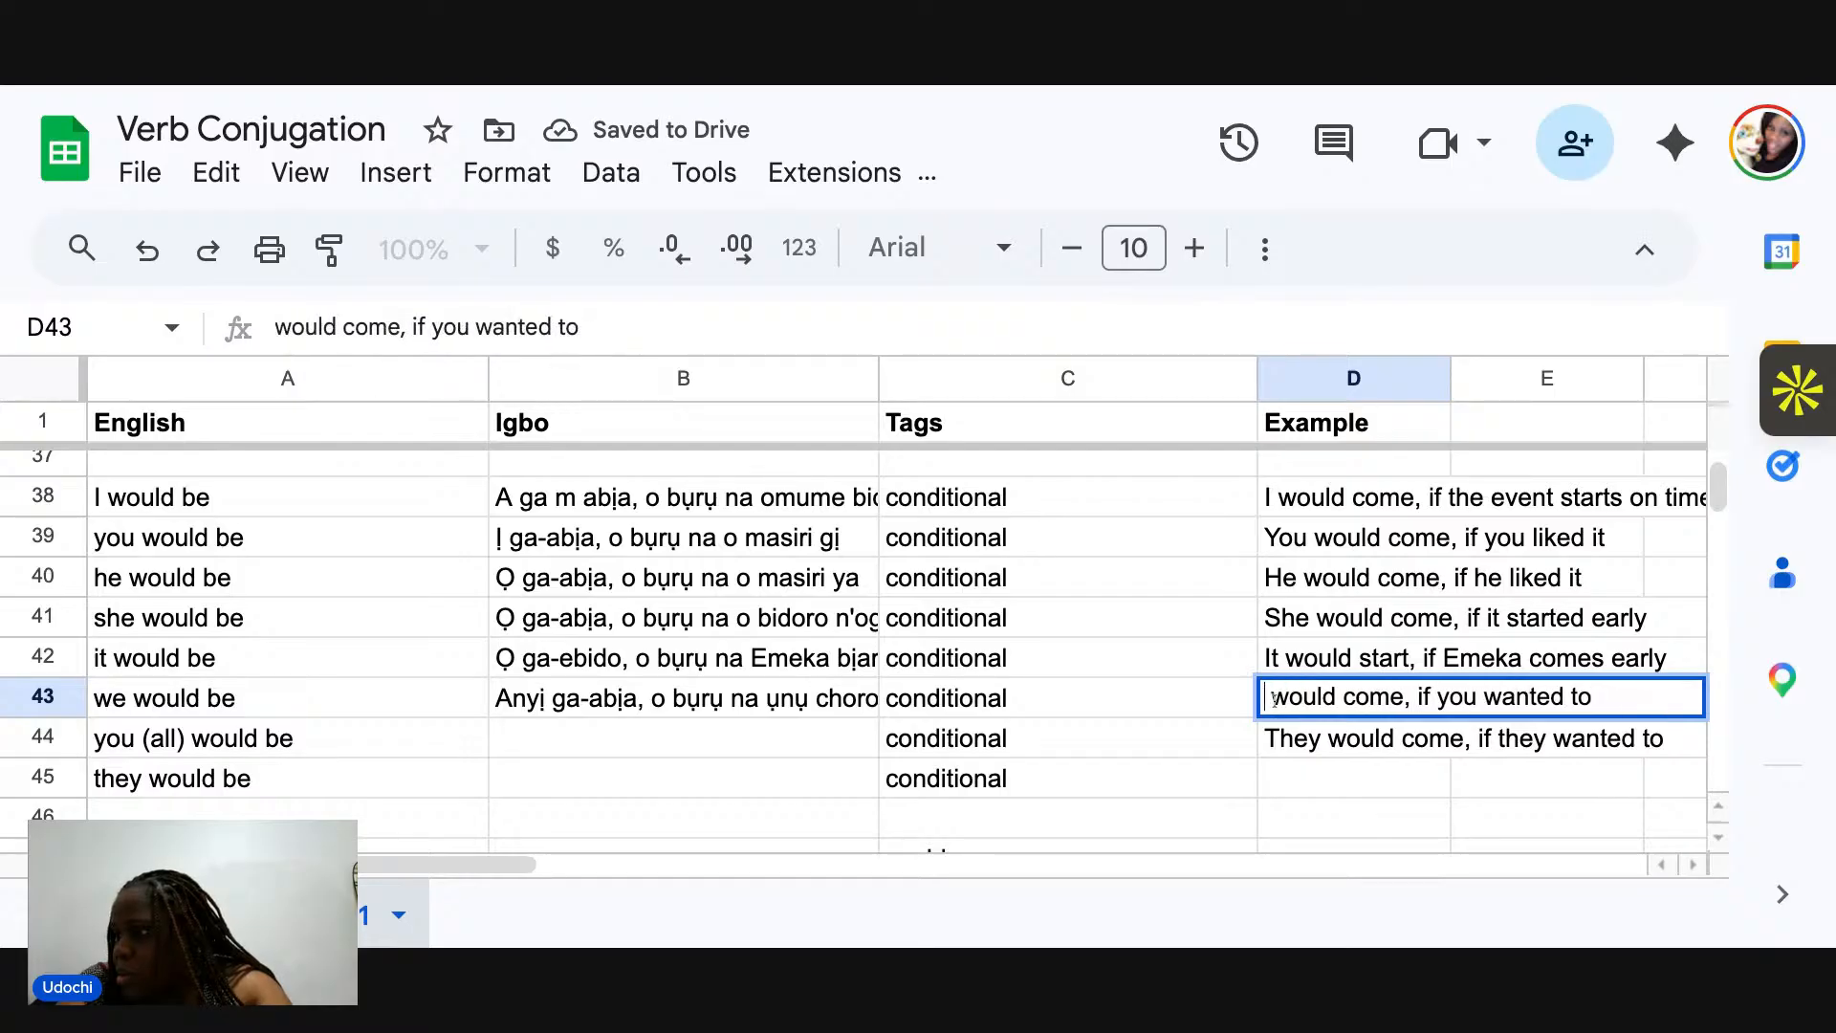
type("We")
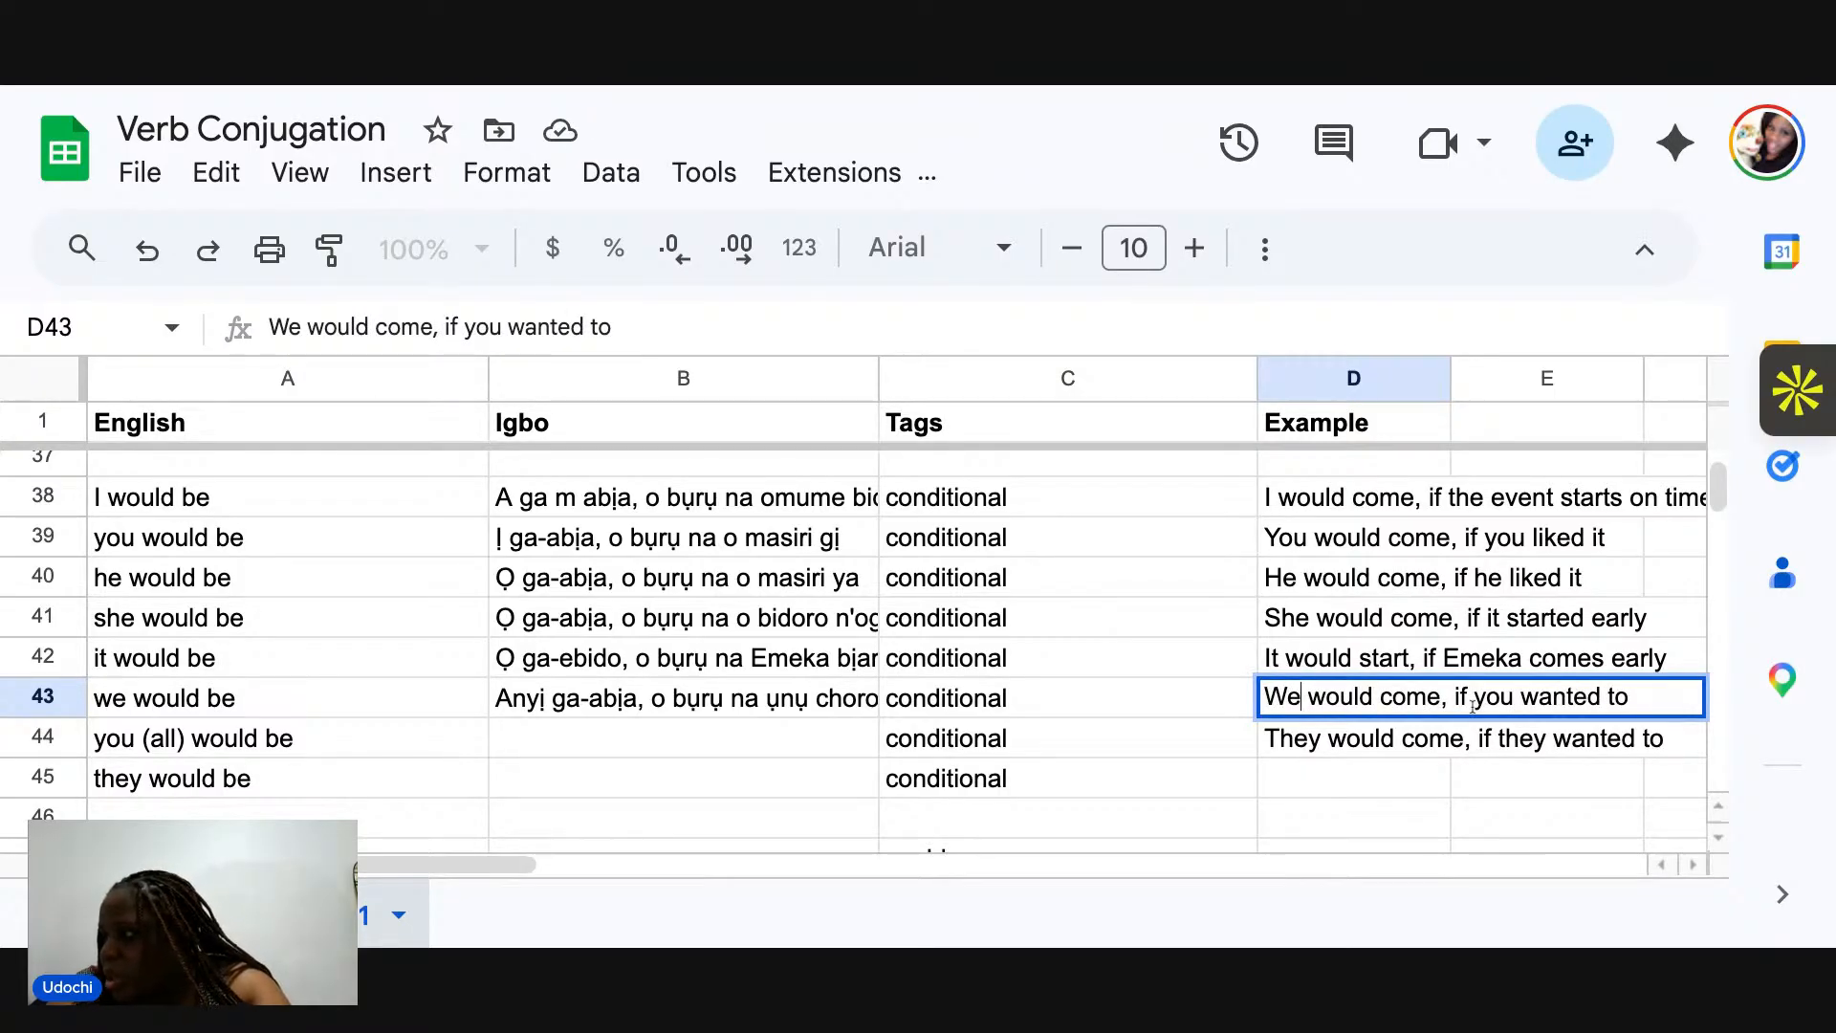
left_click(1513, 696)
key("BackSpace")
key("BackSpace")
key("BackSpace")
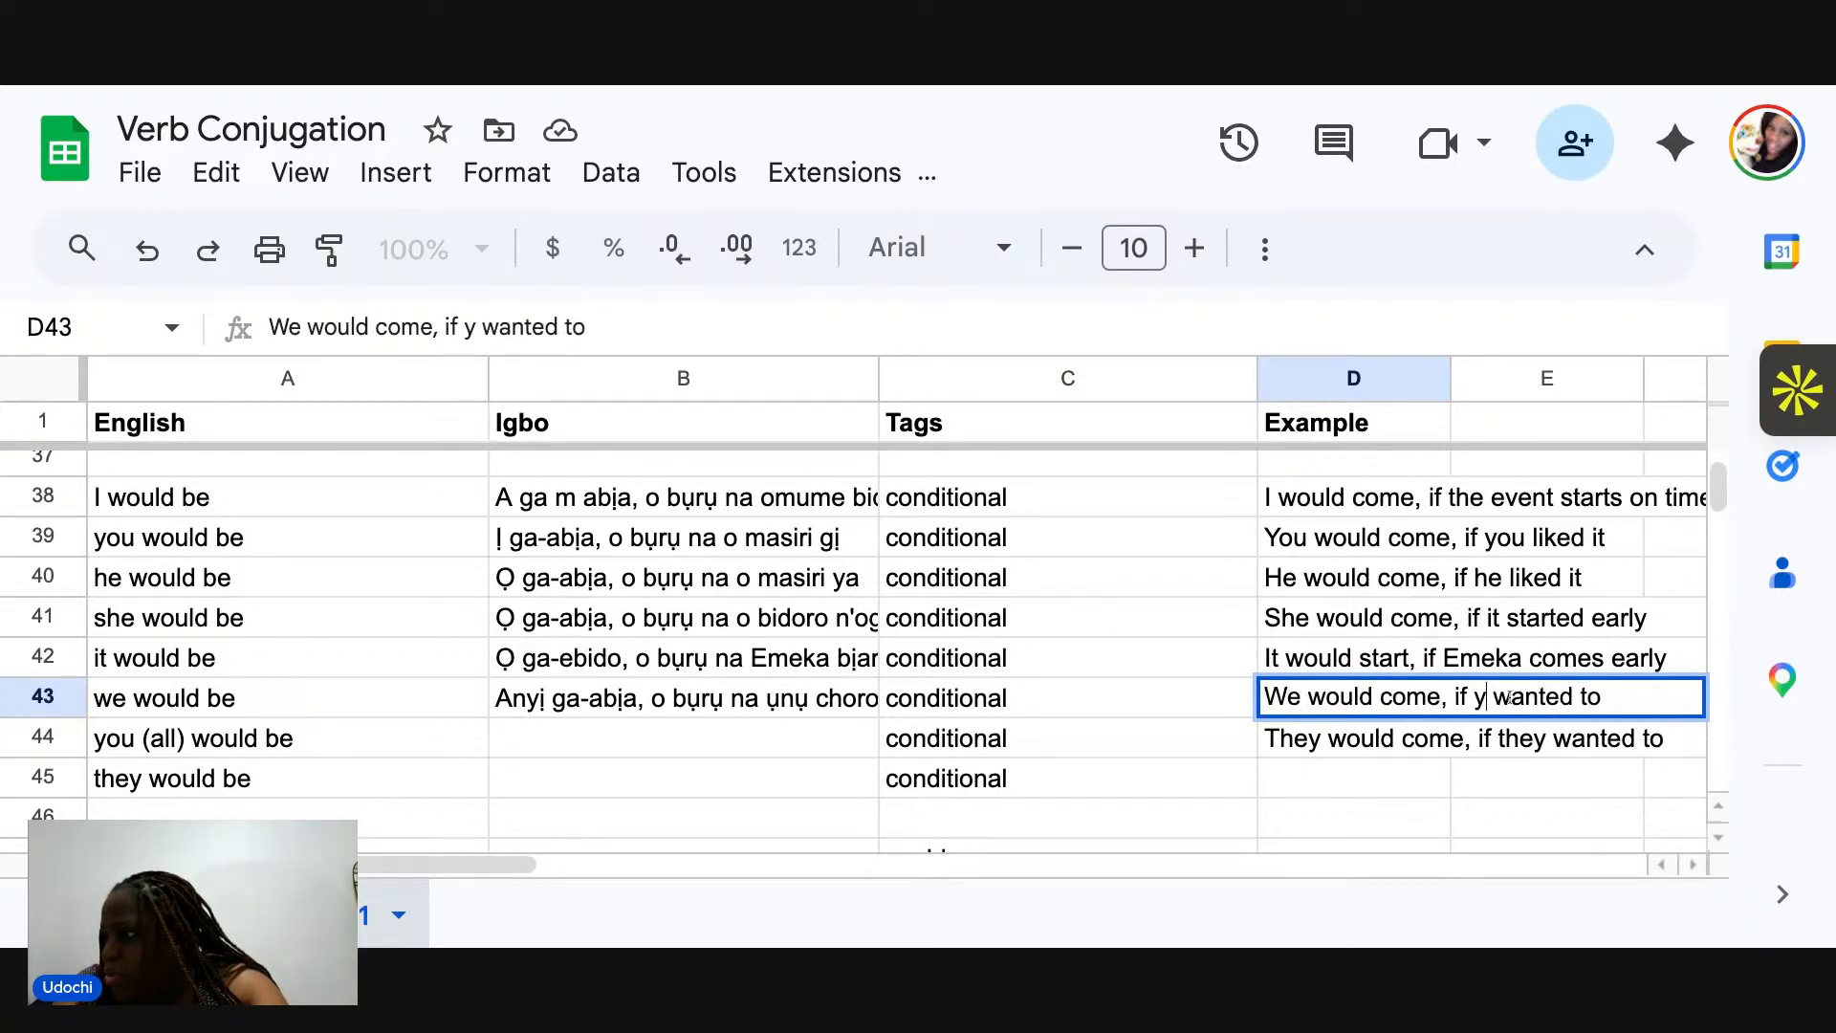
type("we")
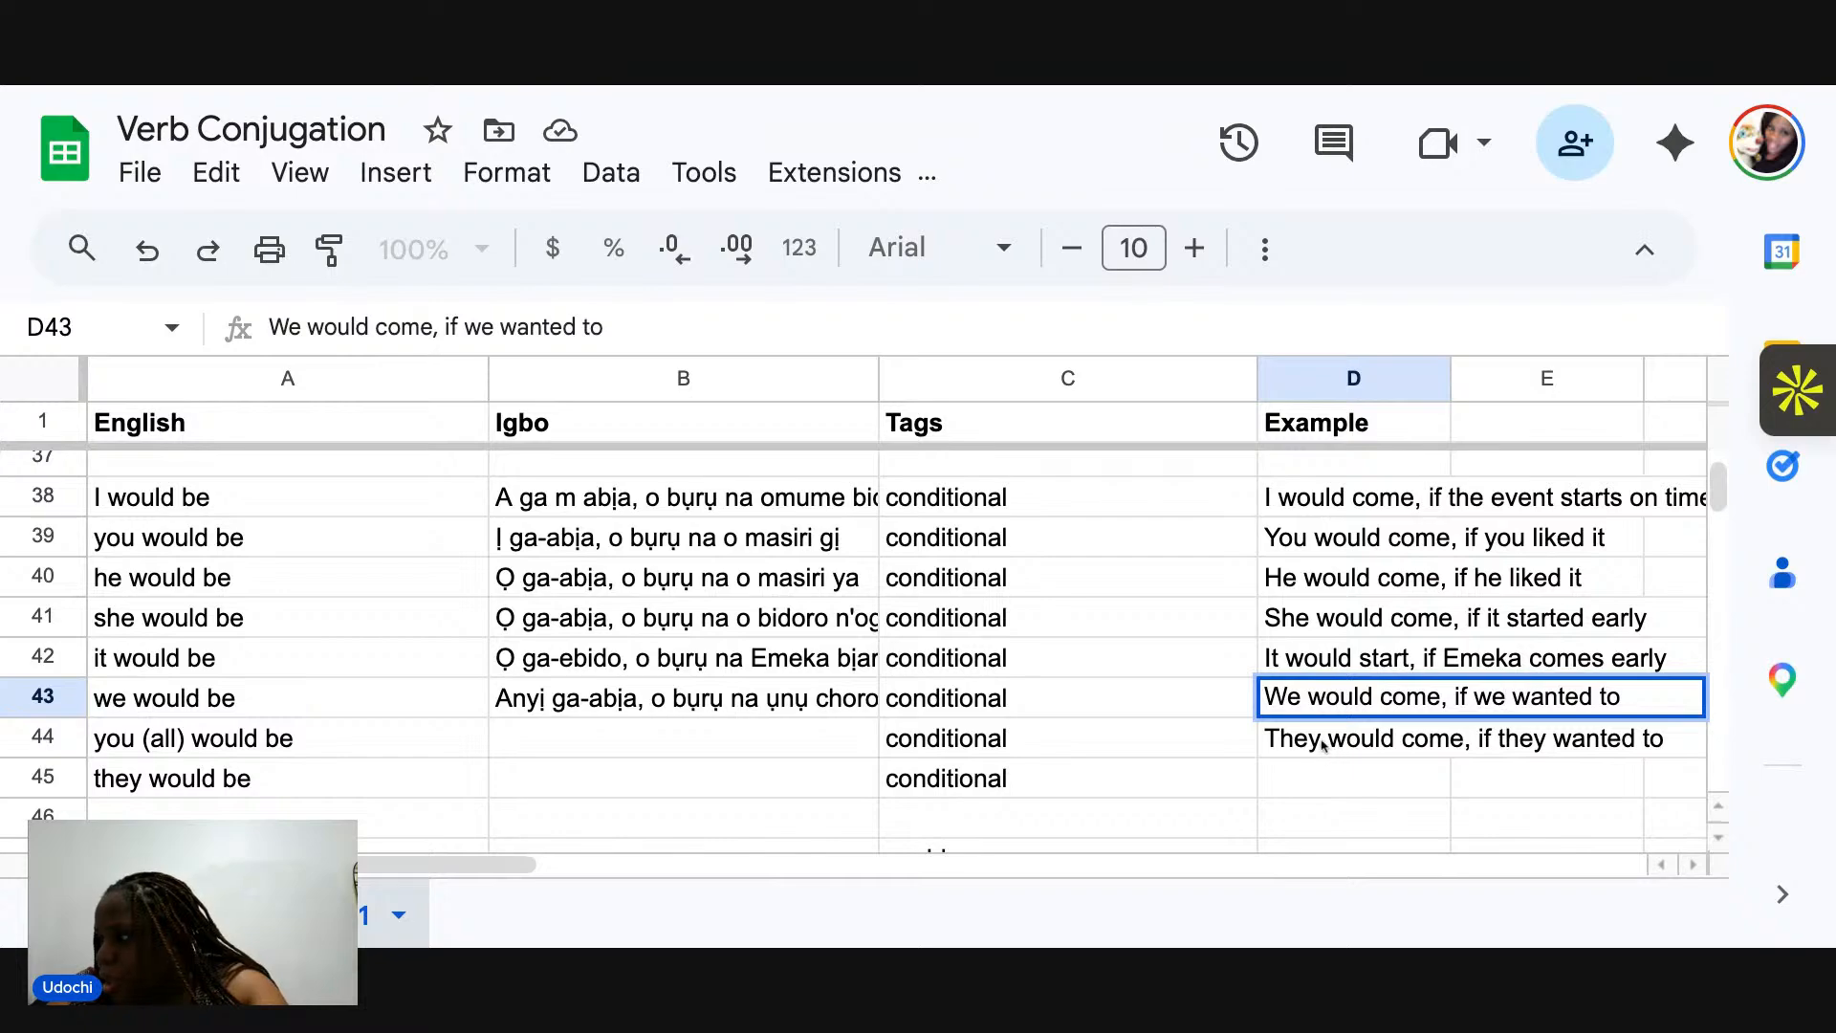
Overwrite D44 with "You all would come if you wanted to" and enter "They would come if they wanted to" in D45.
left_click(1322, 745)
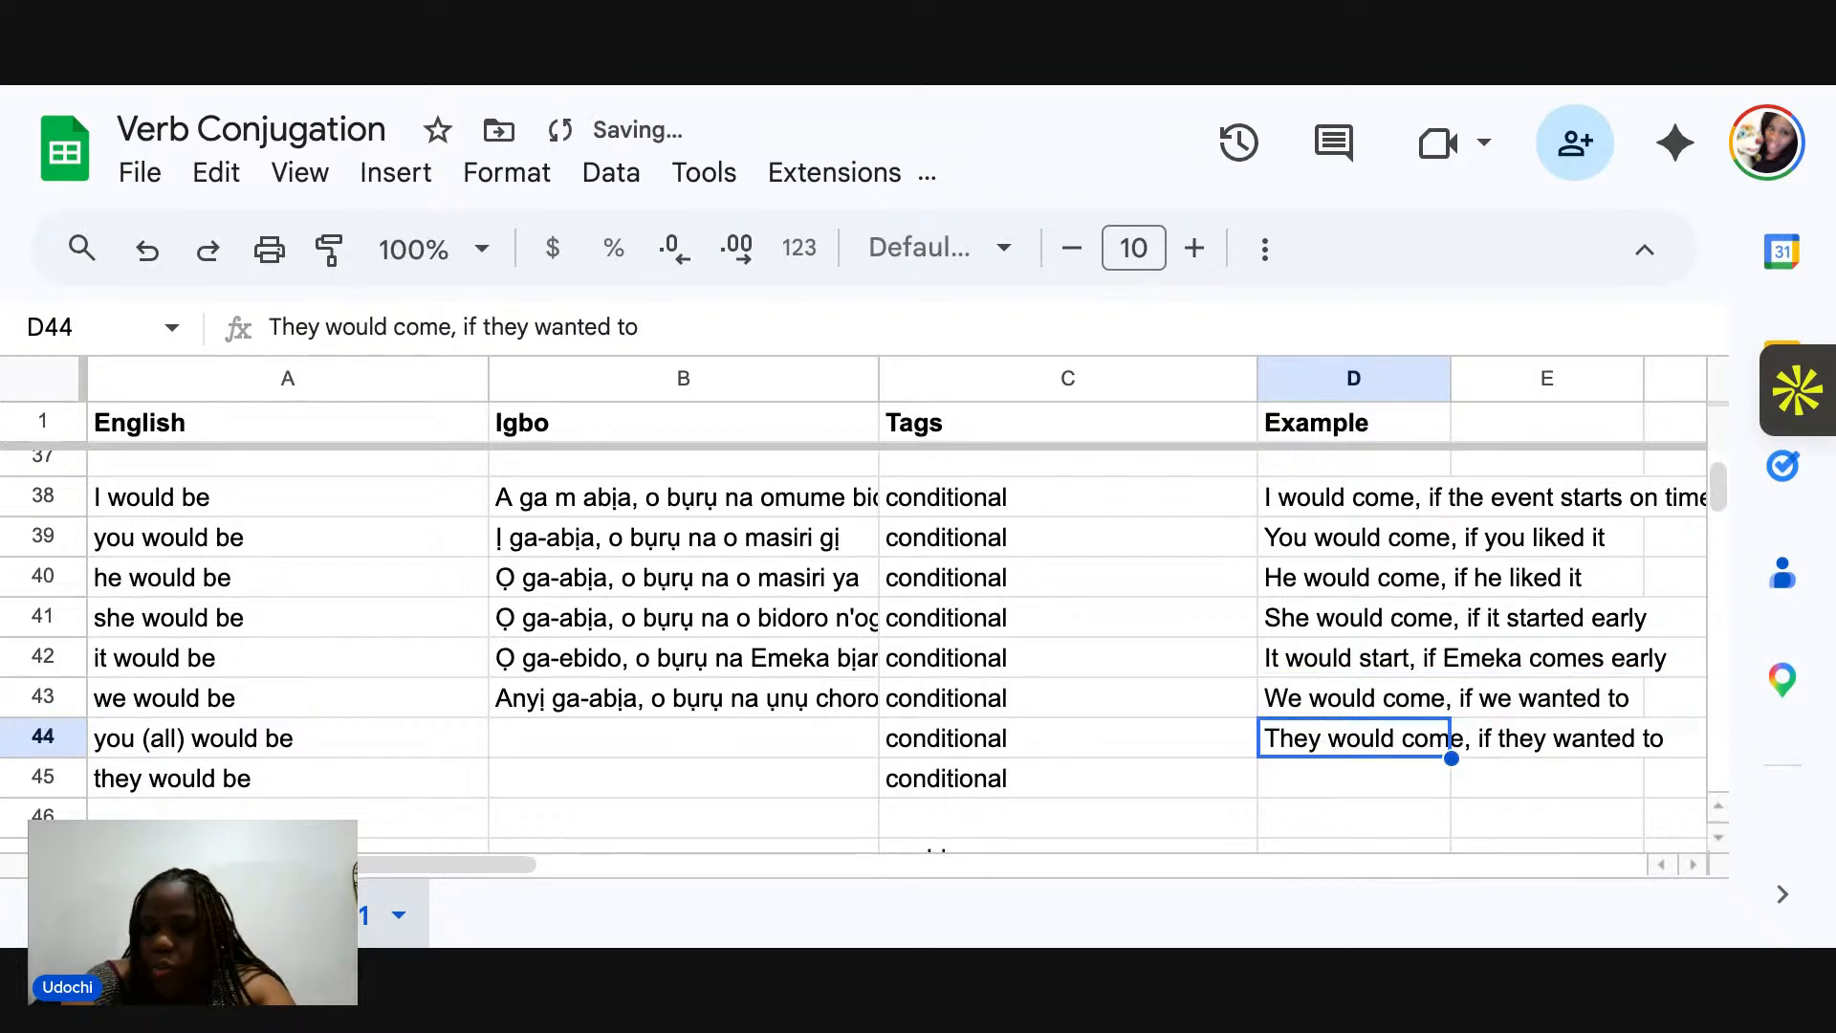
type("You all would")
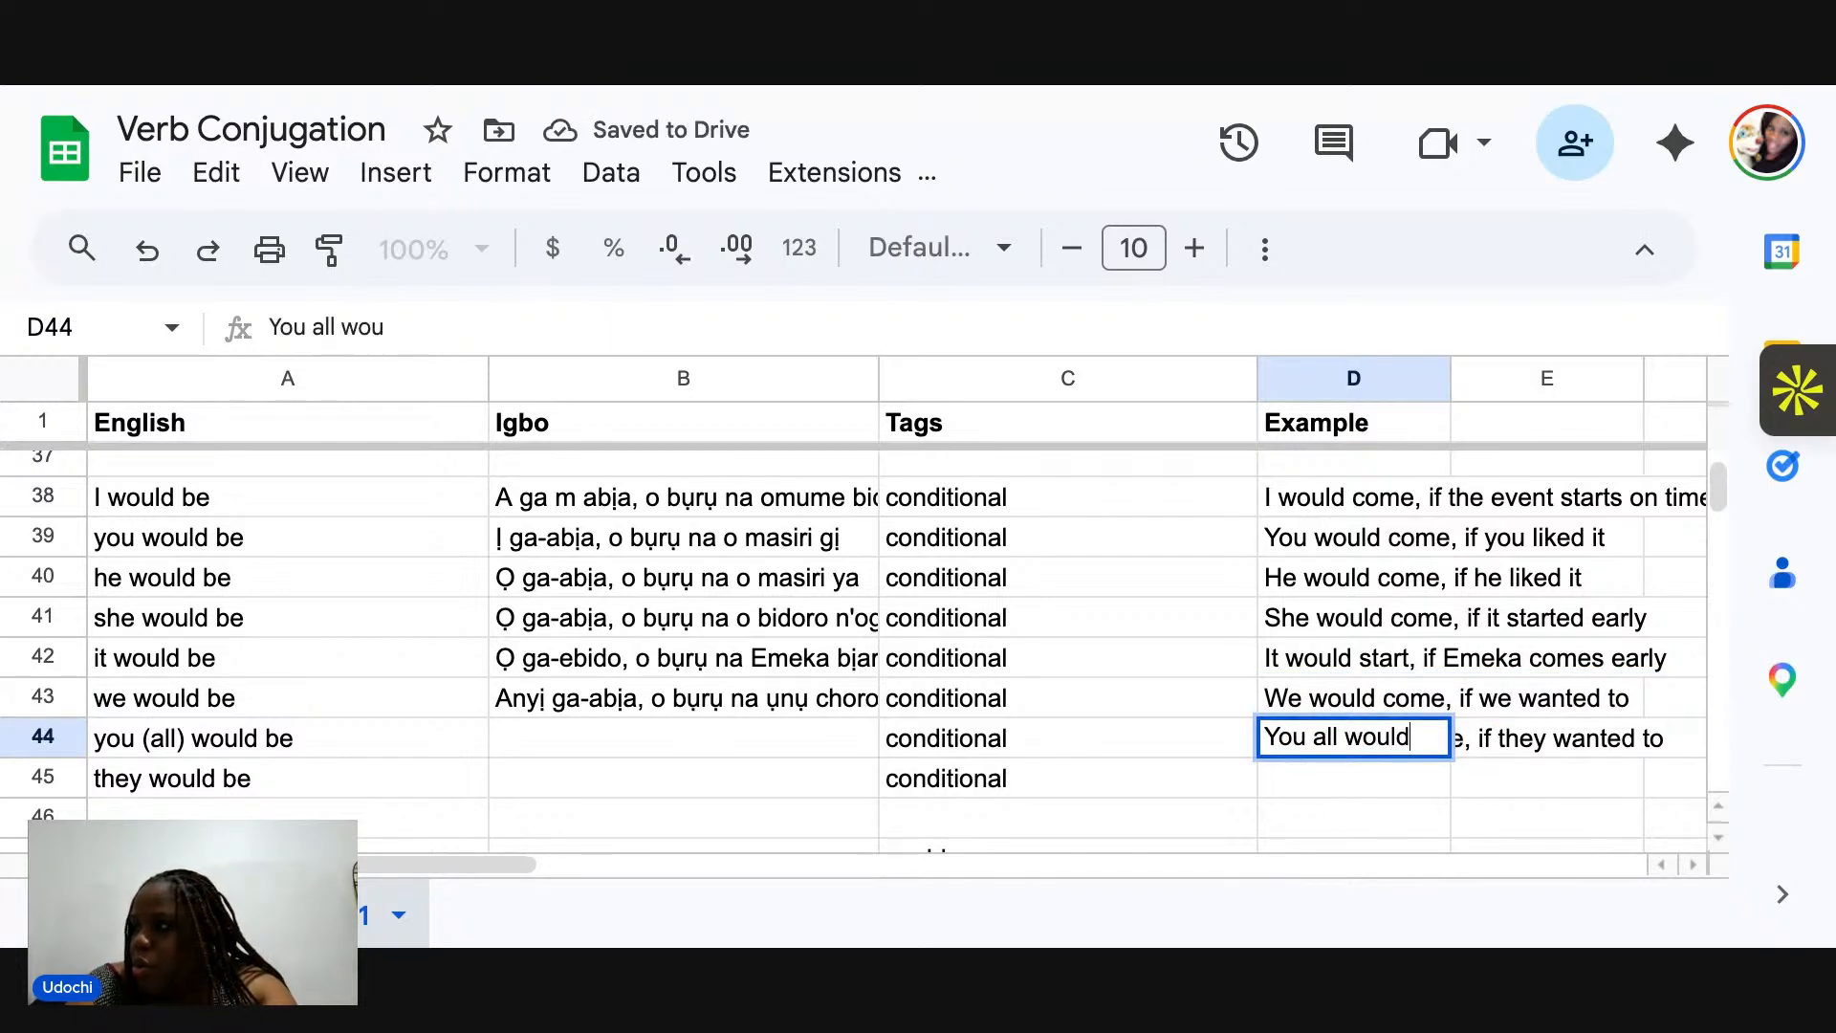
type(" come if you wanted to")
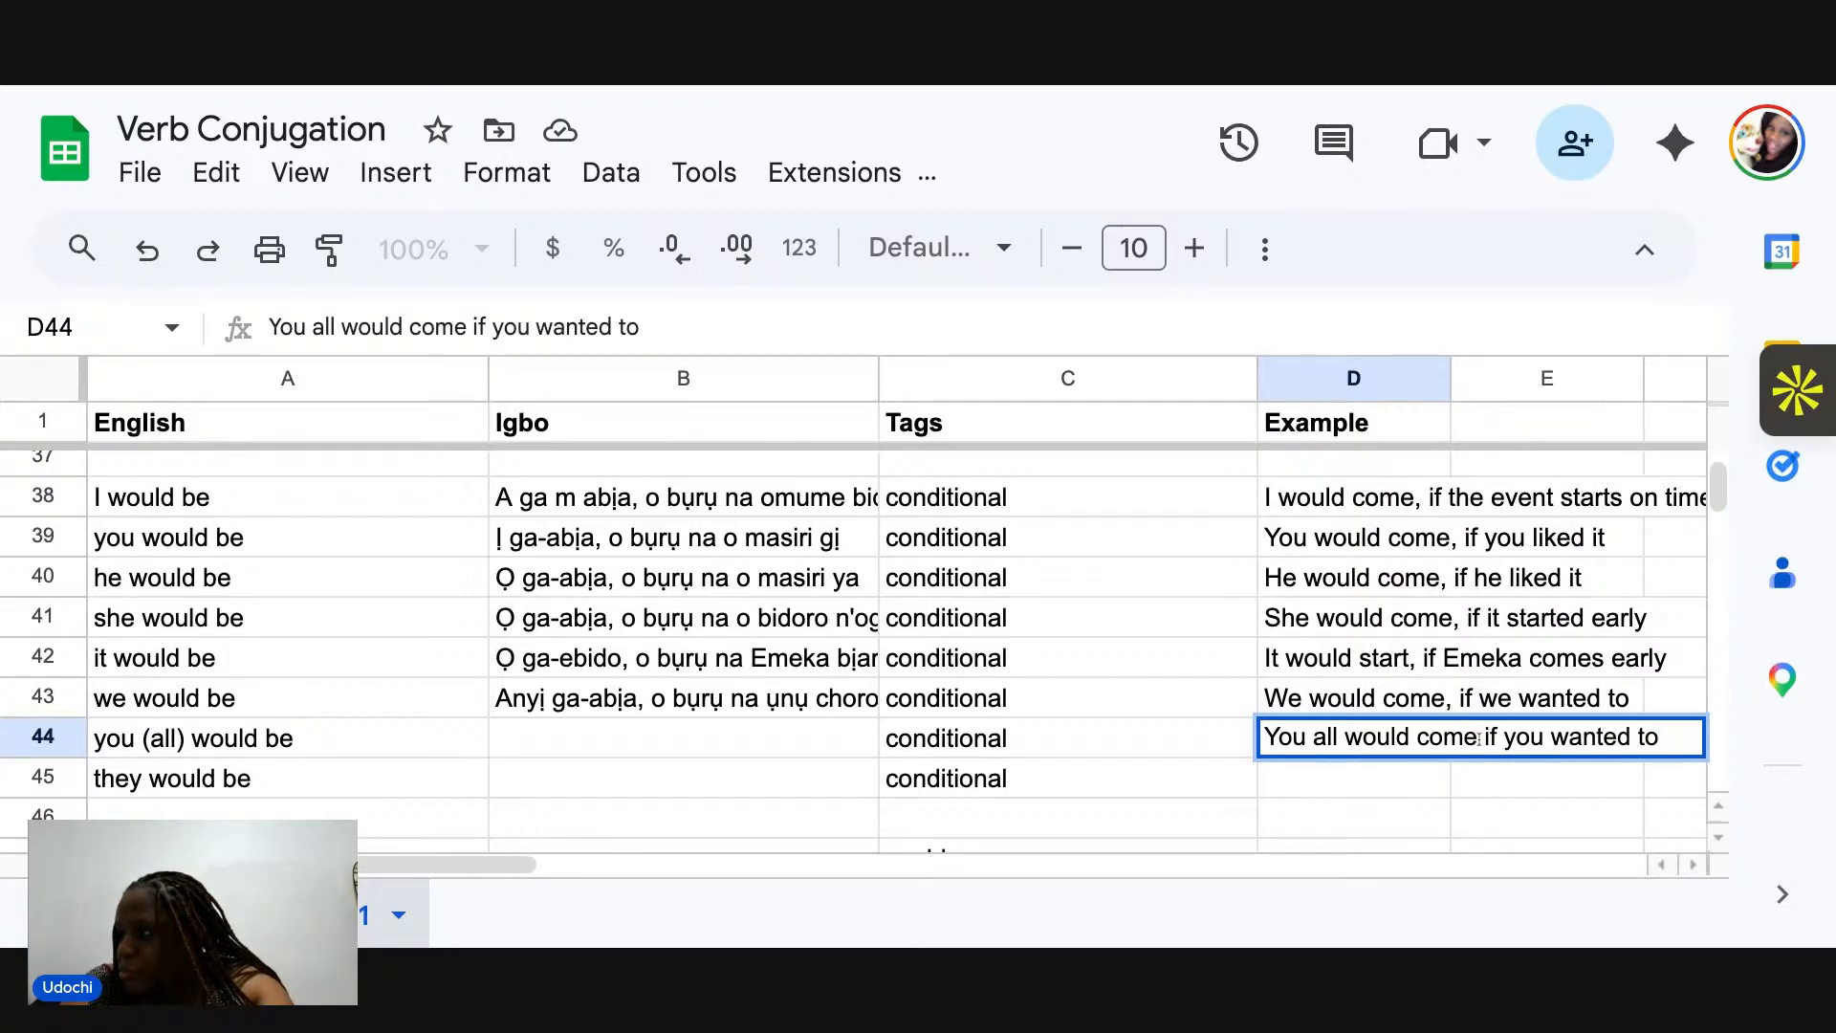
left_click(1374, 780)
type("T")
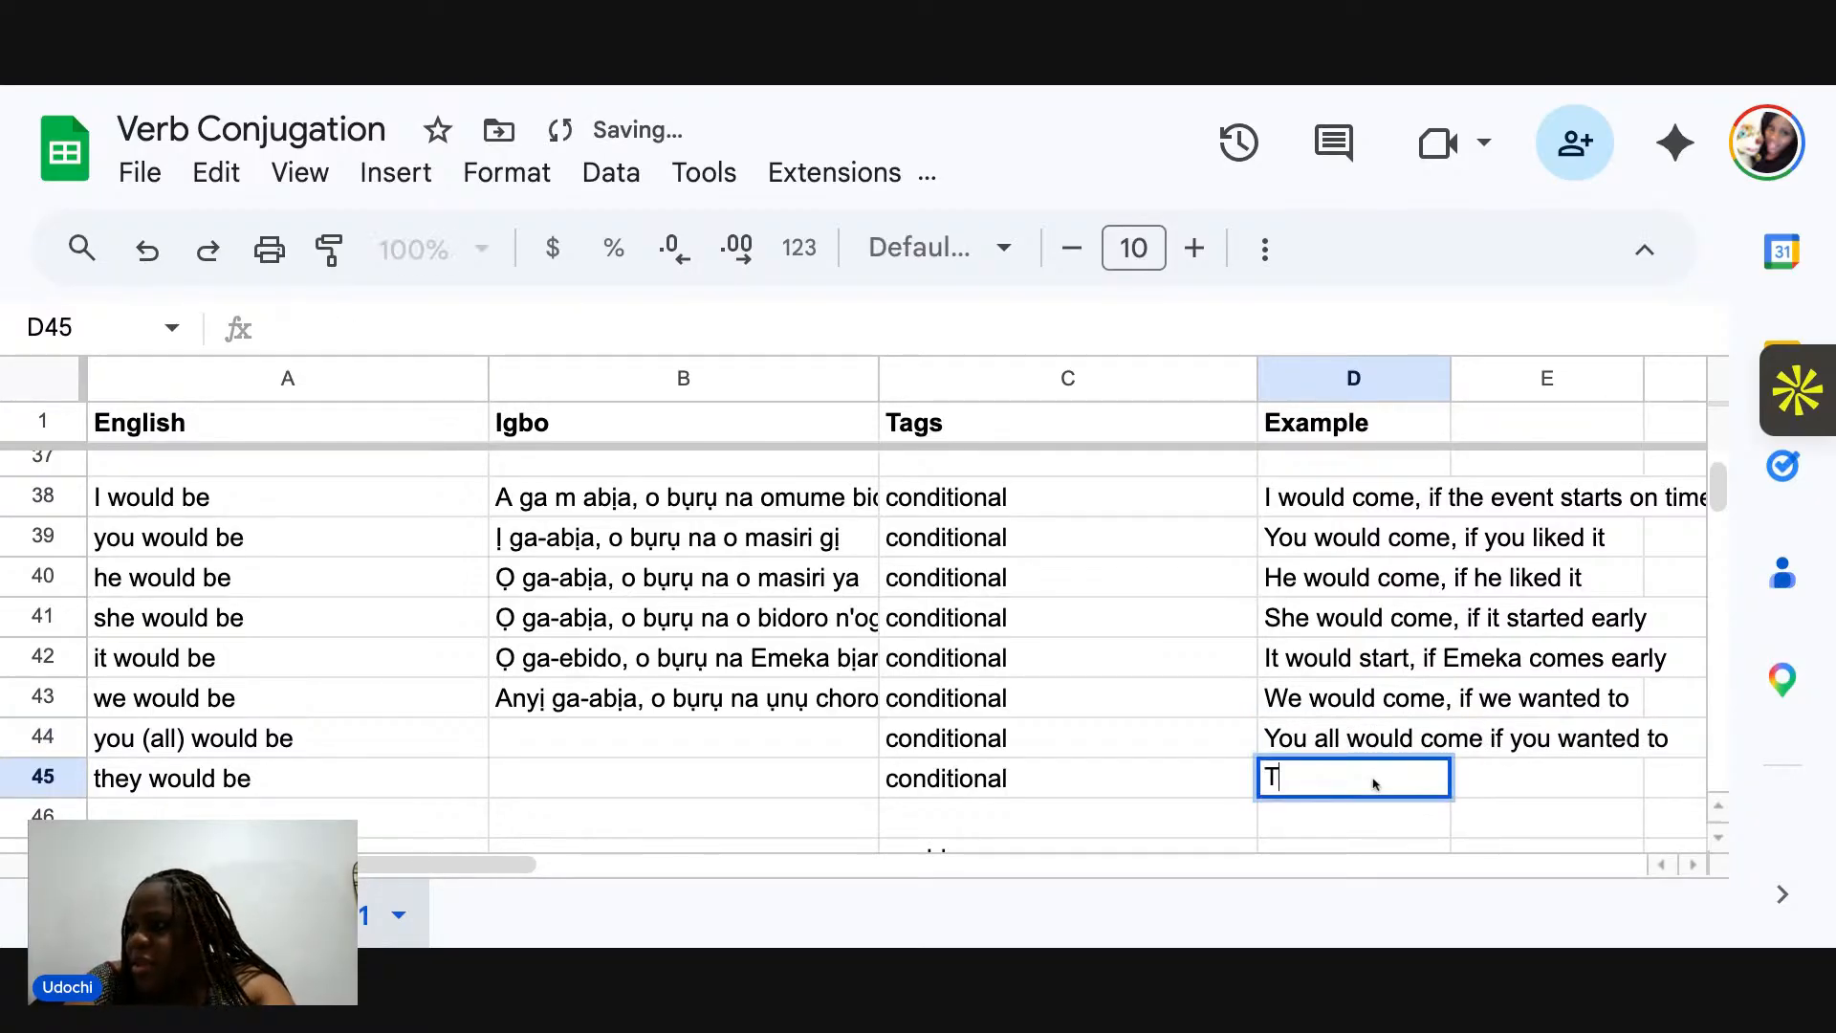
type("hey would come i")
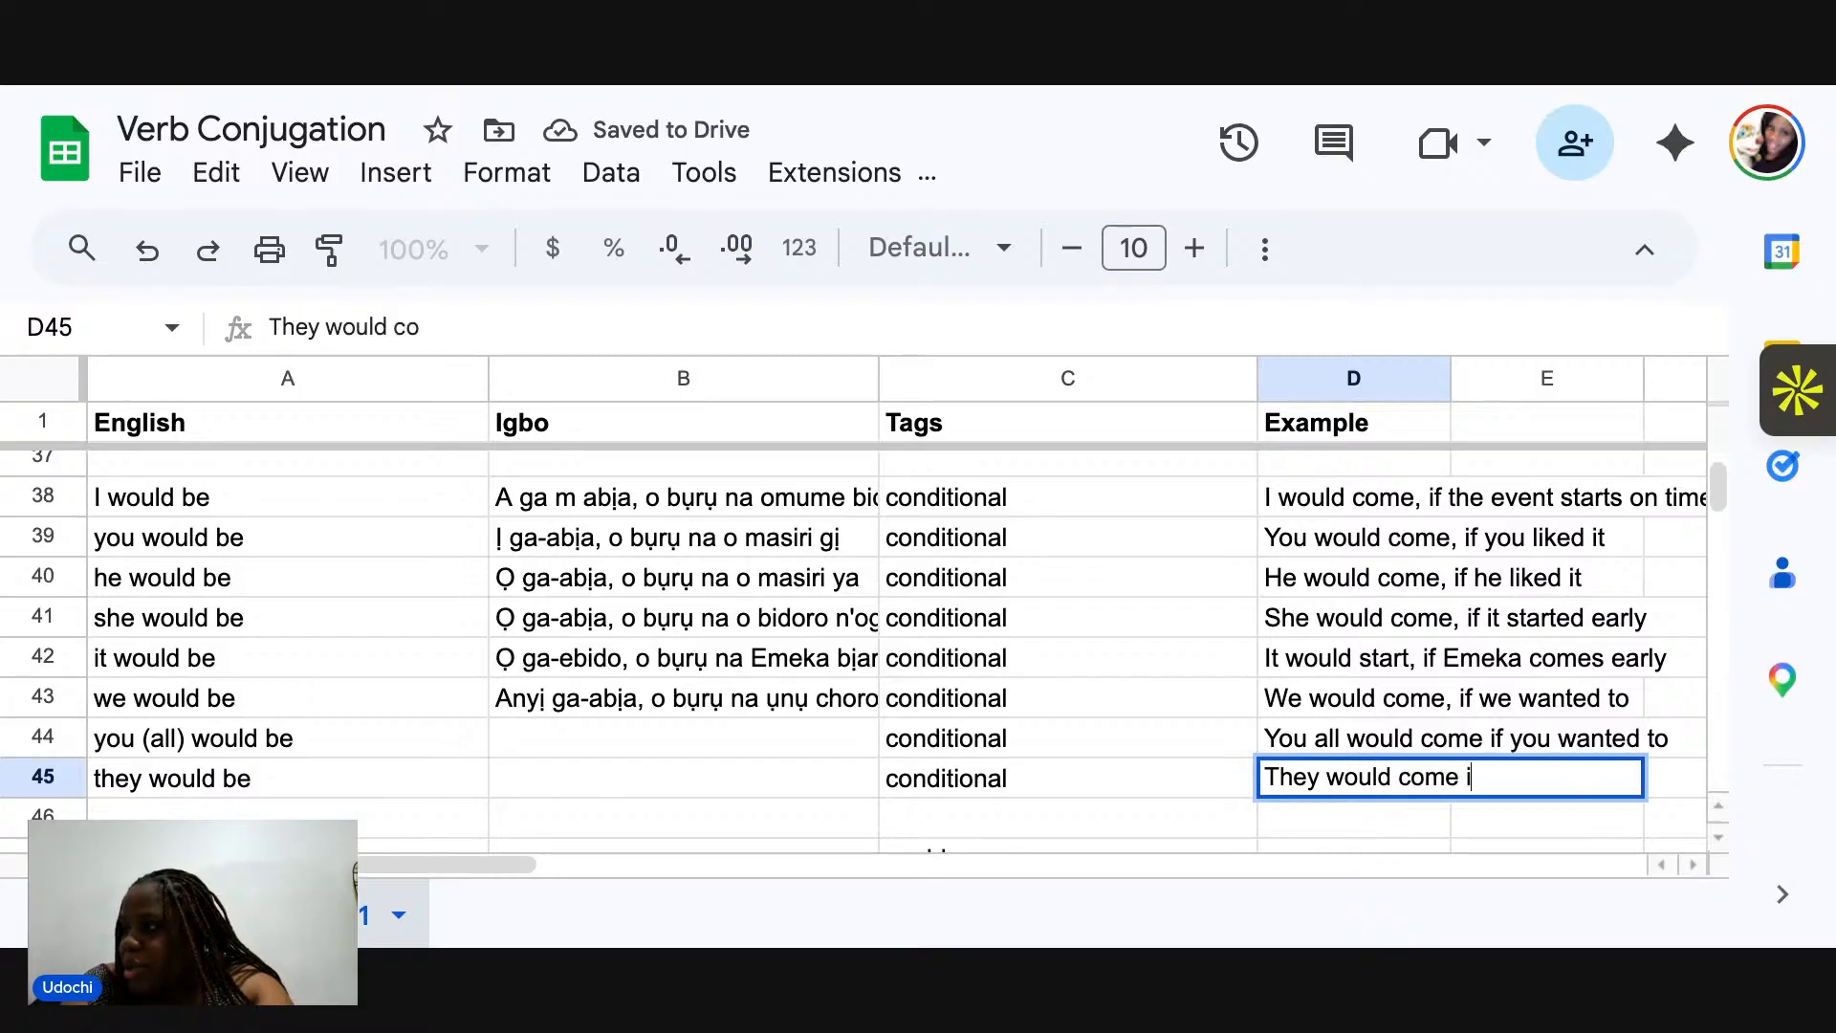
type("f they wanted to")
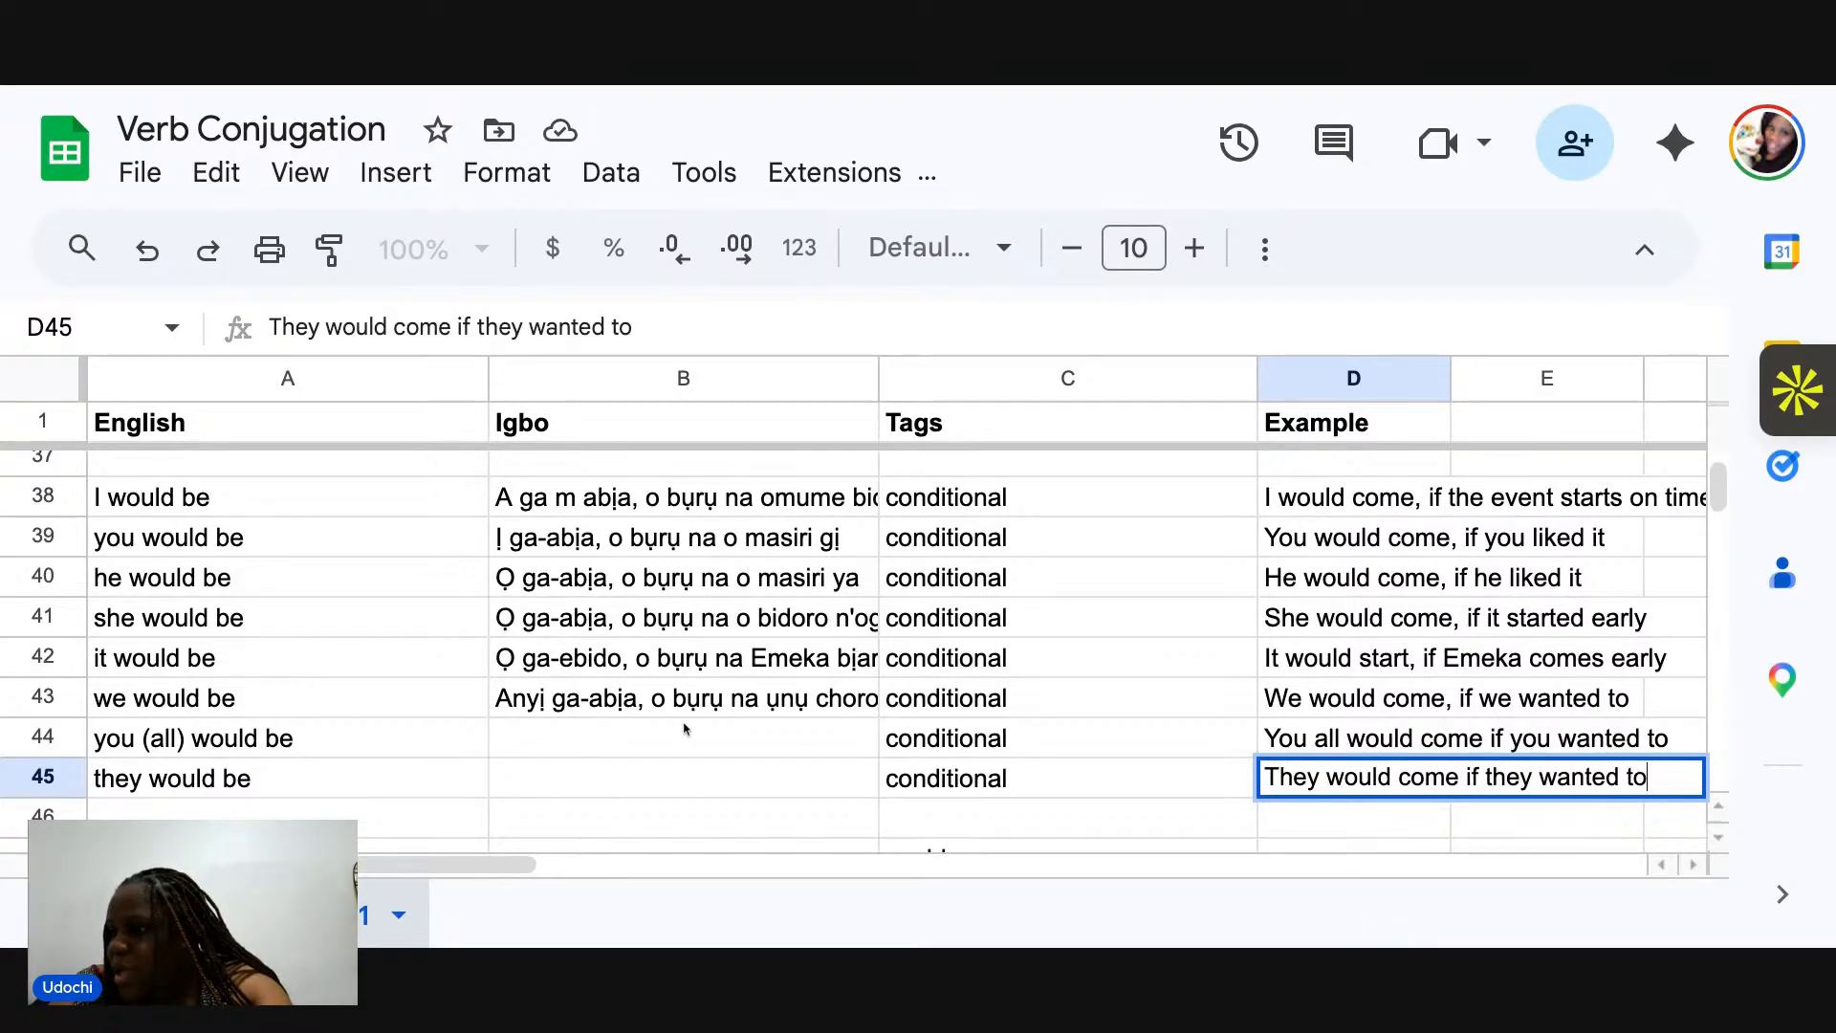
Replace the remaining "ụnụ" in B43's Igbo sentence with "anyị" so it reads "o bụrụ na anyị choro ịbịa".
left_click(775, 707)
double_click(809, 708)
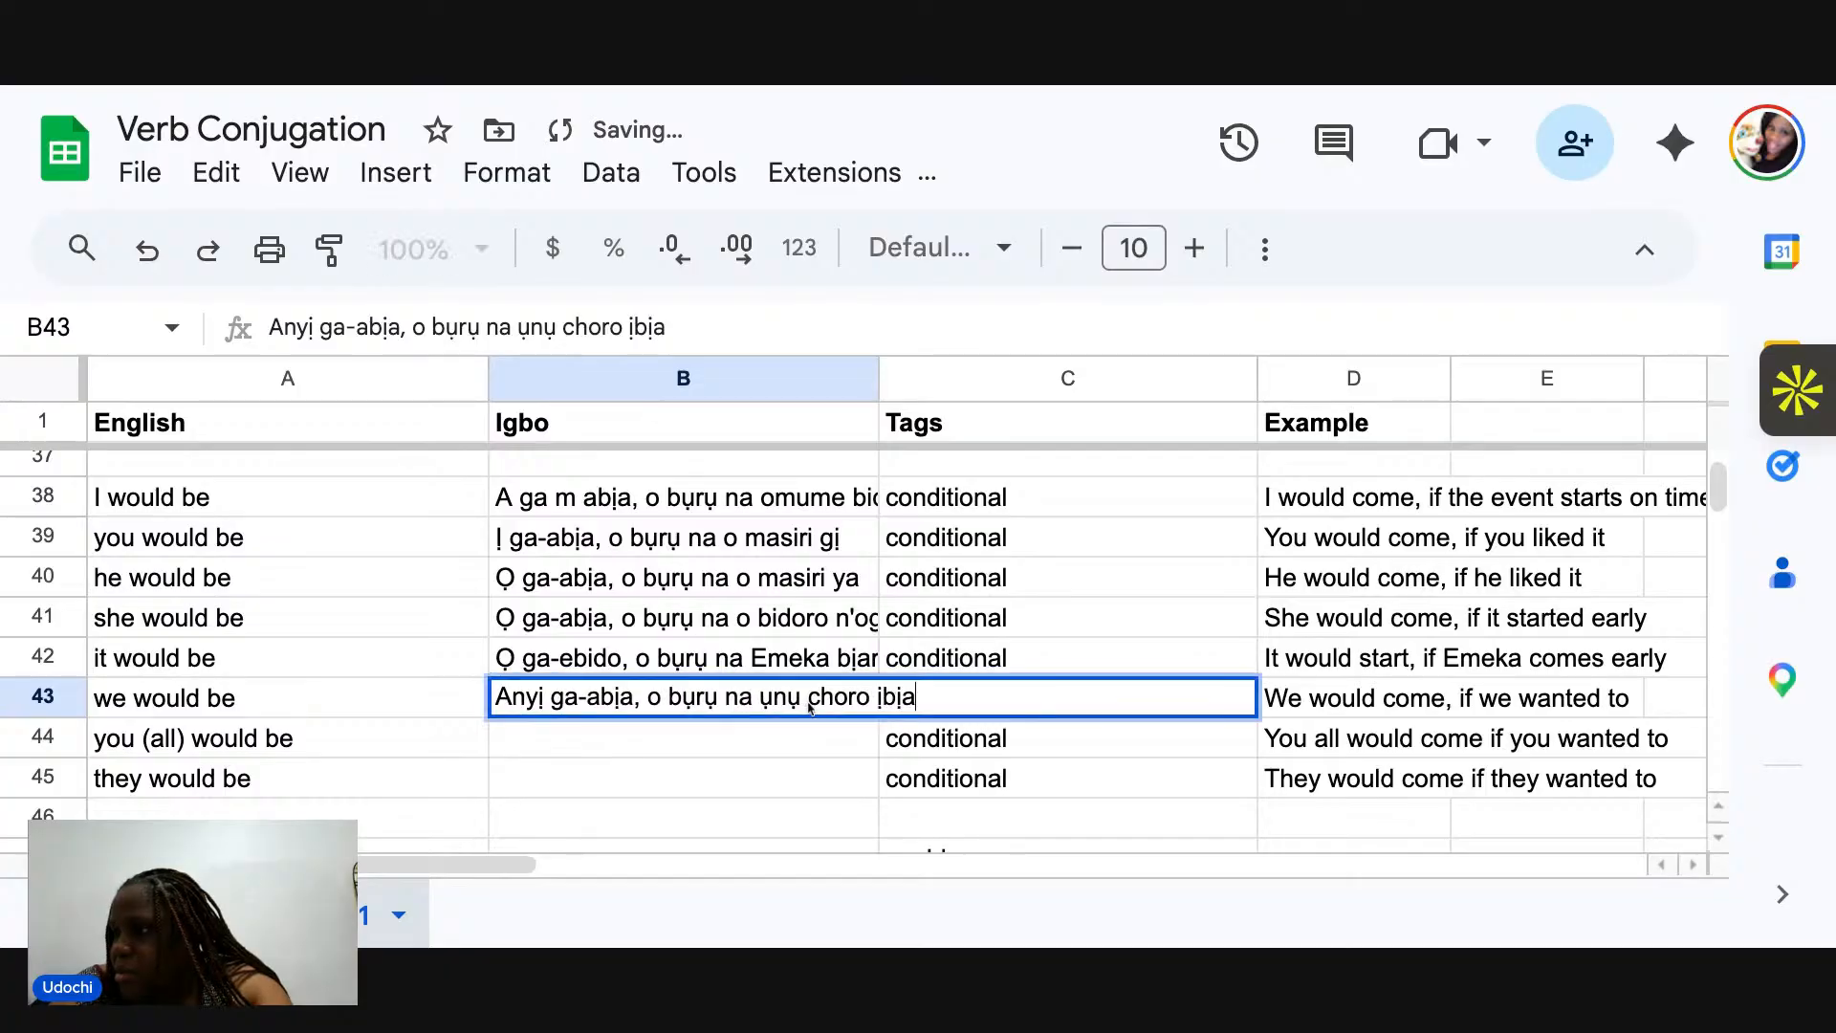
left_click(809, 708)
key("BackSpace")
key("BackSpace")
key("BackSpace")
key("BackSpace")
type("a")
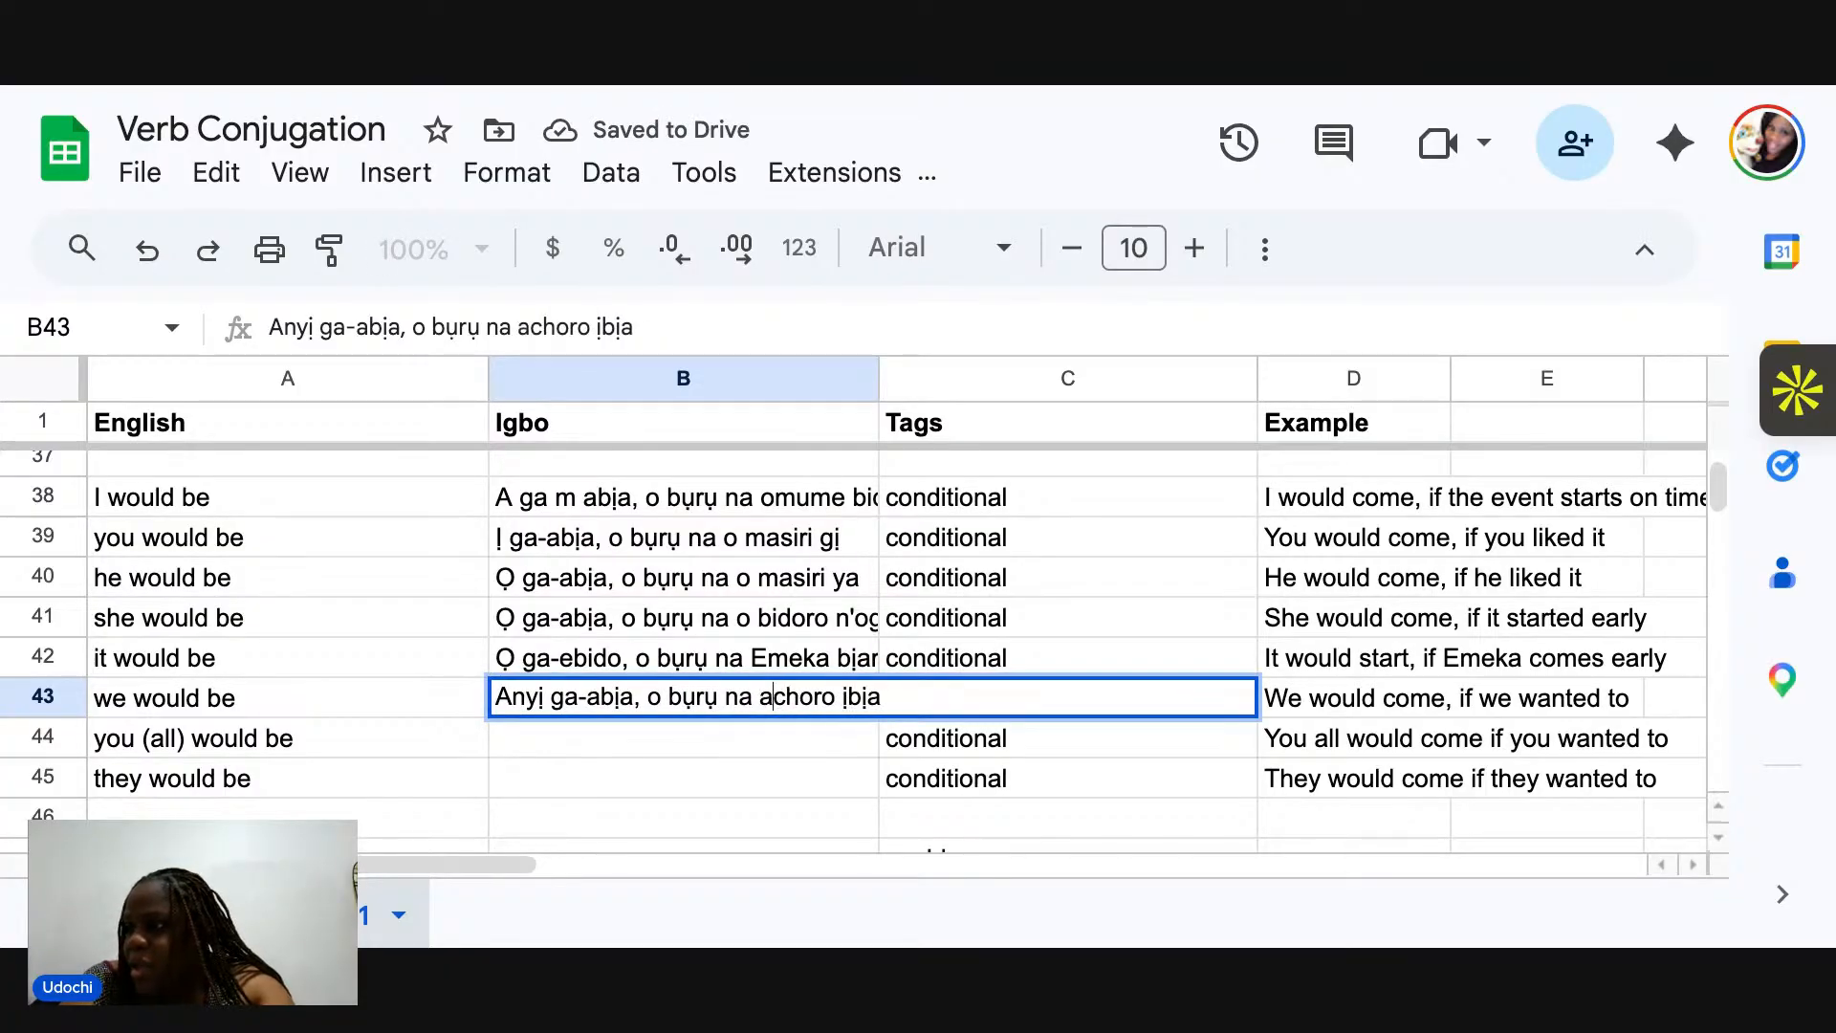
type("nyị")
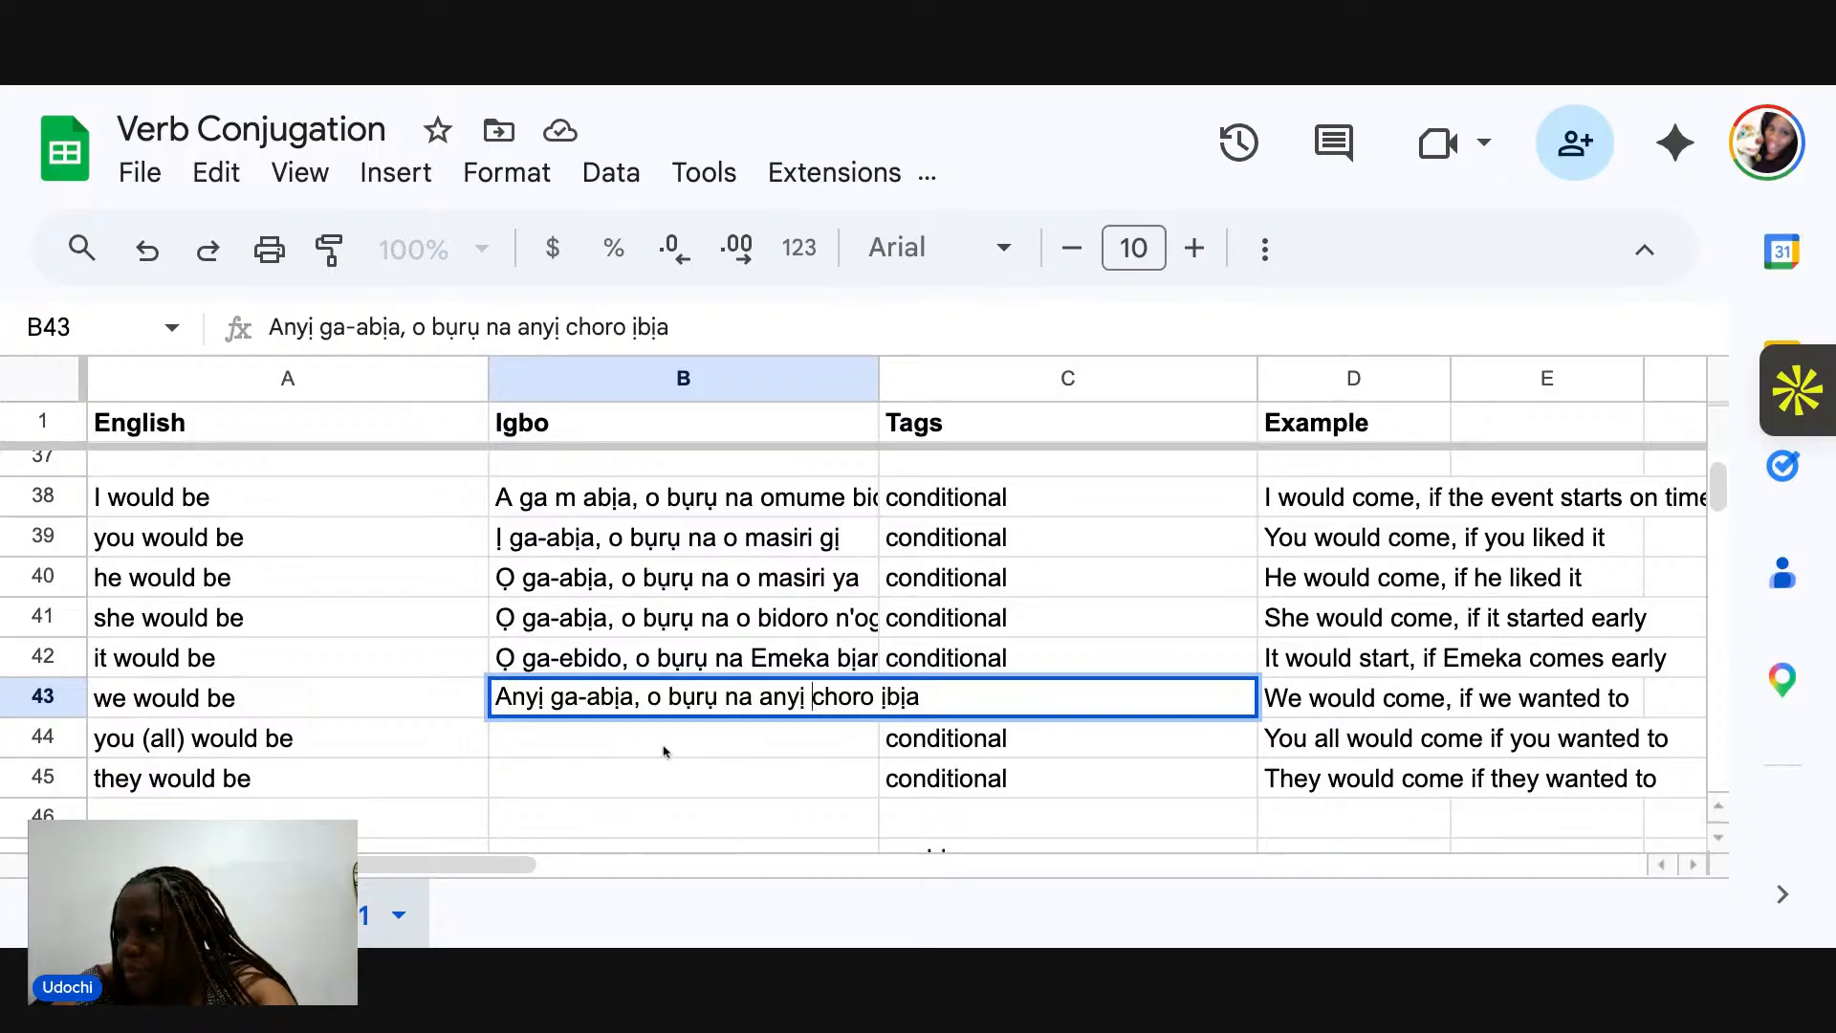
Enter the Igbo sentence "Ụnụ ga-abịa, o bụrụ na ụnụ choro ịbia" in B44 for "you (all) would be".
left_click(631, 744)
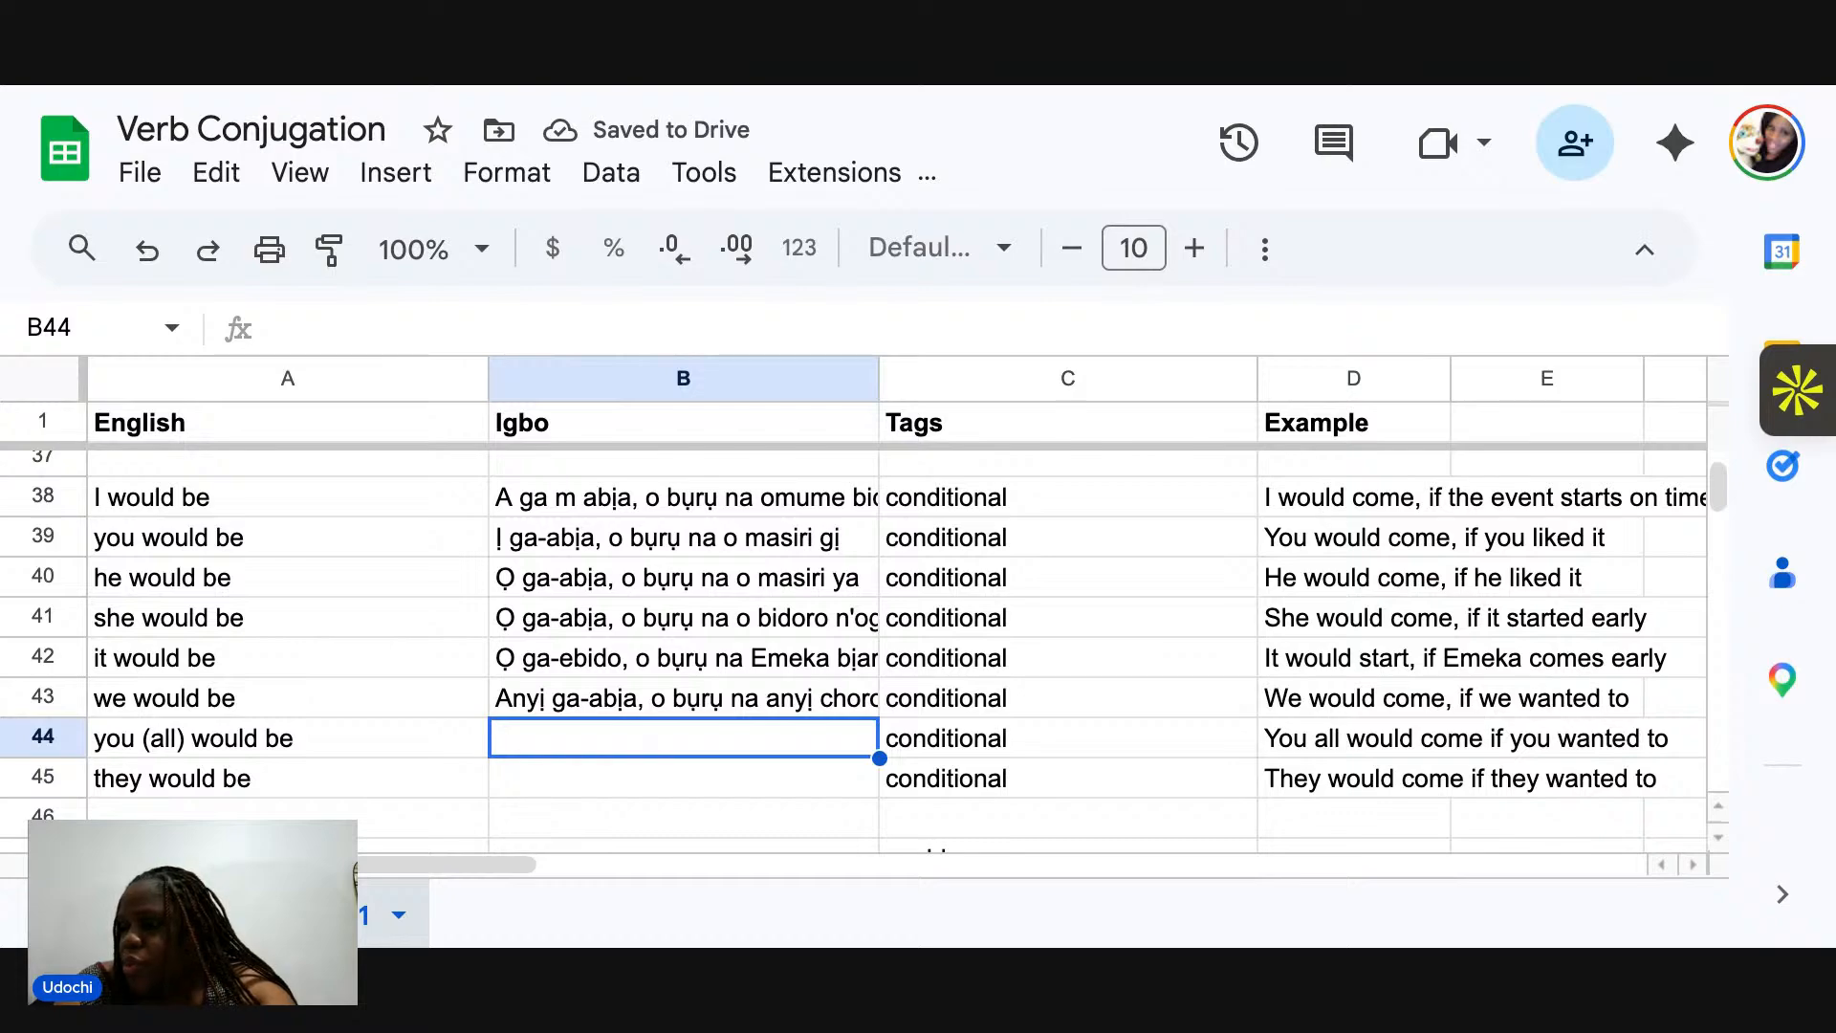
type("Ụ")
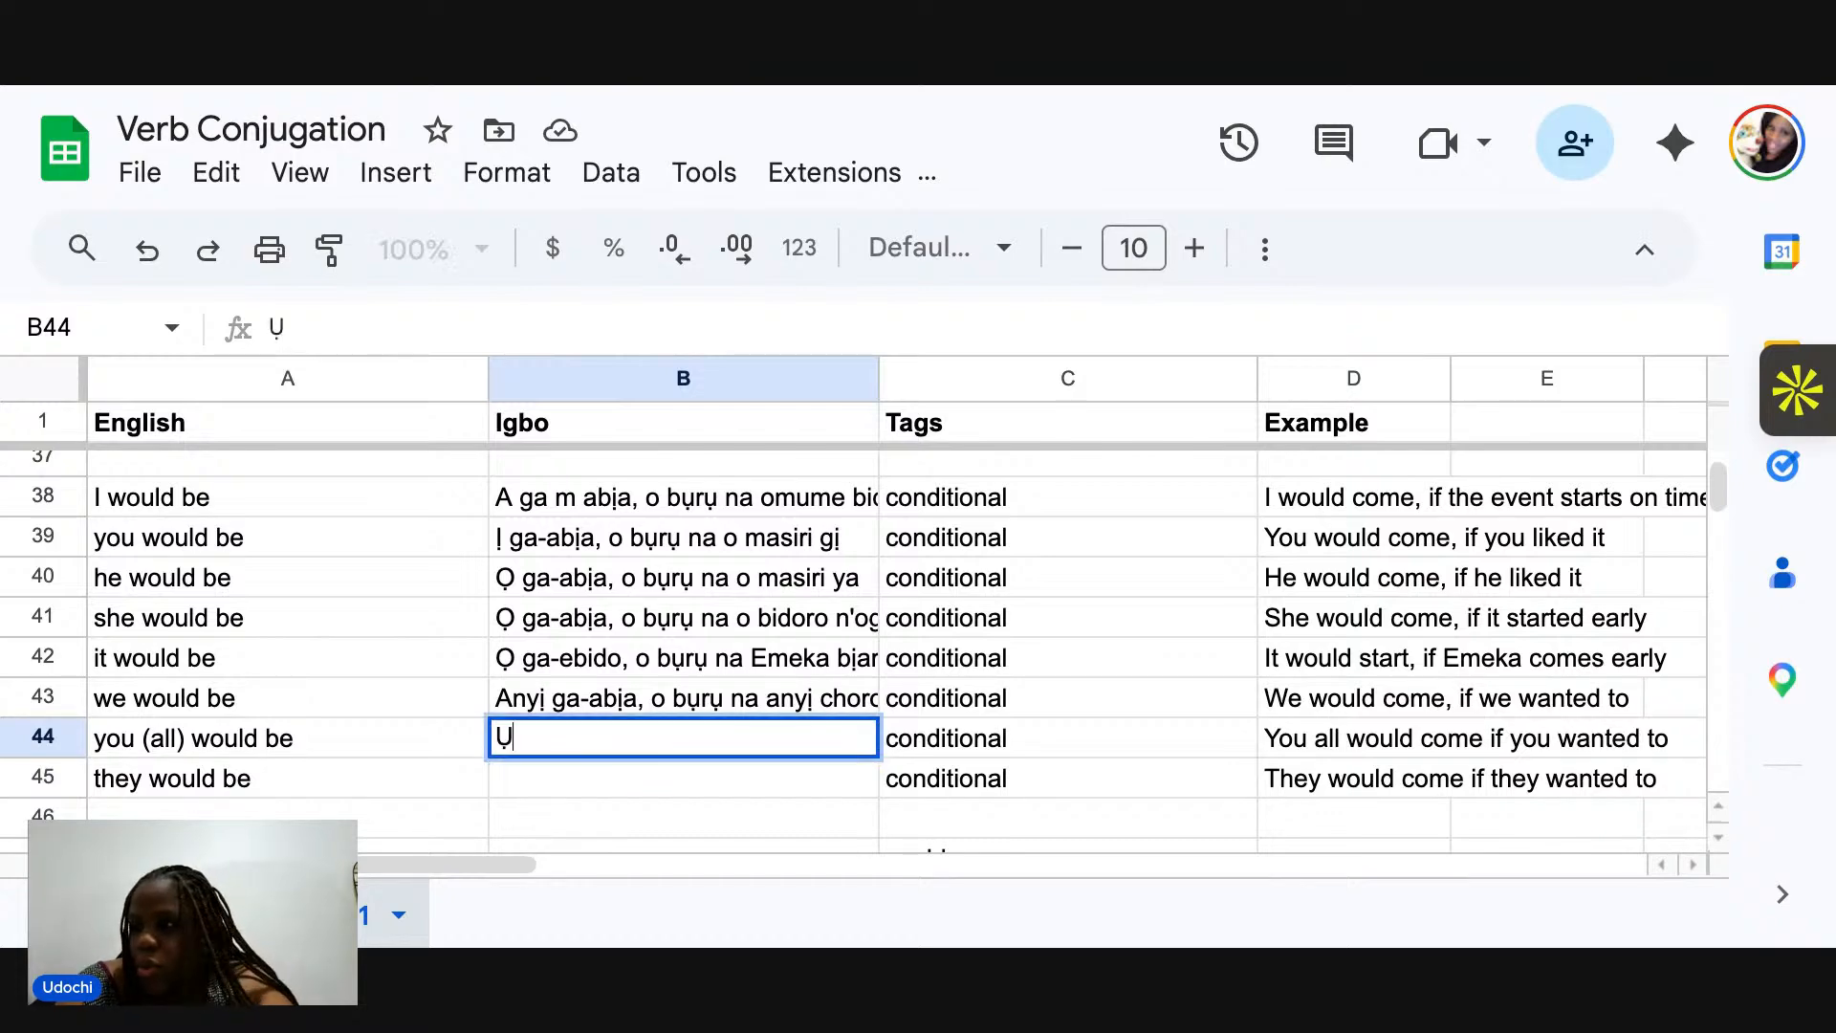
type("nụ g")
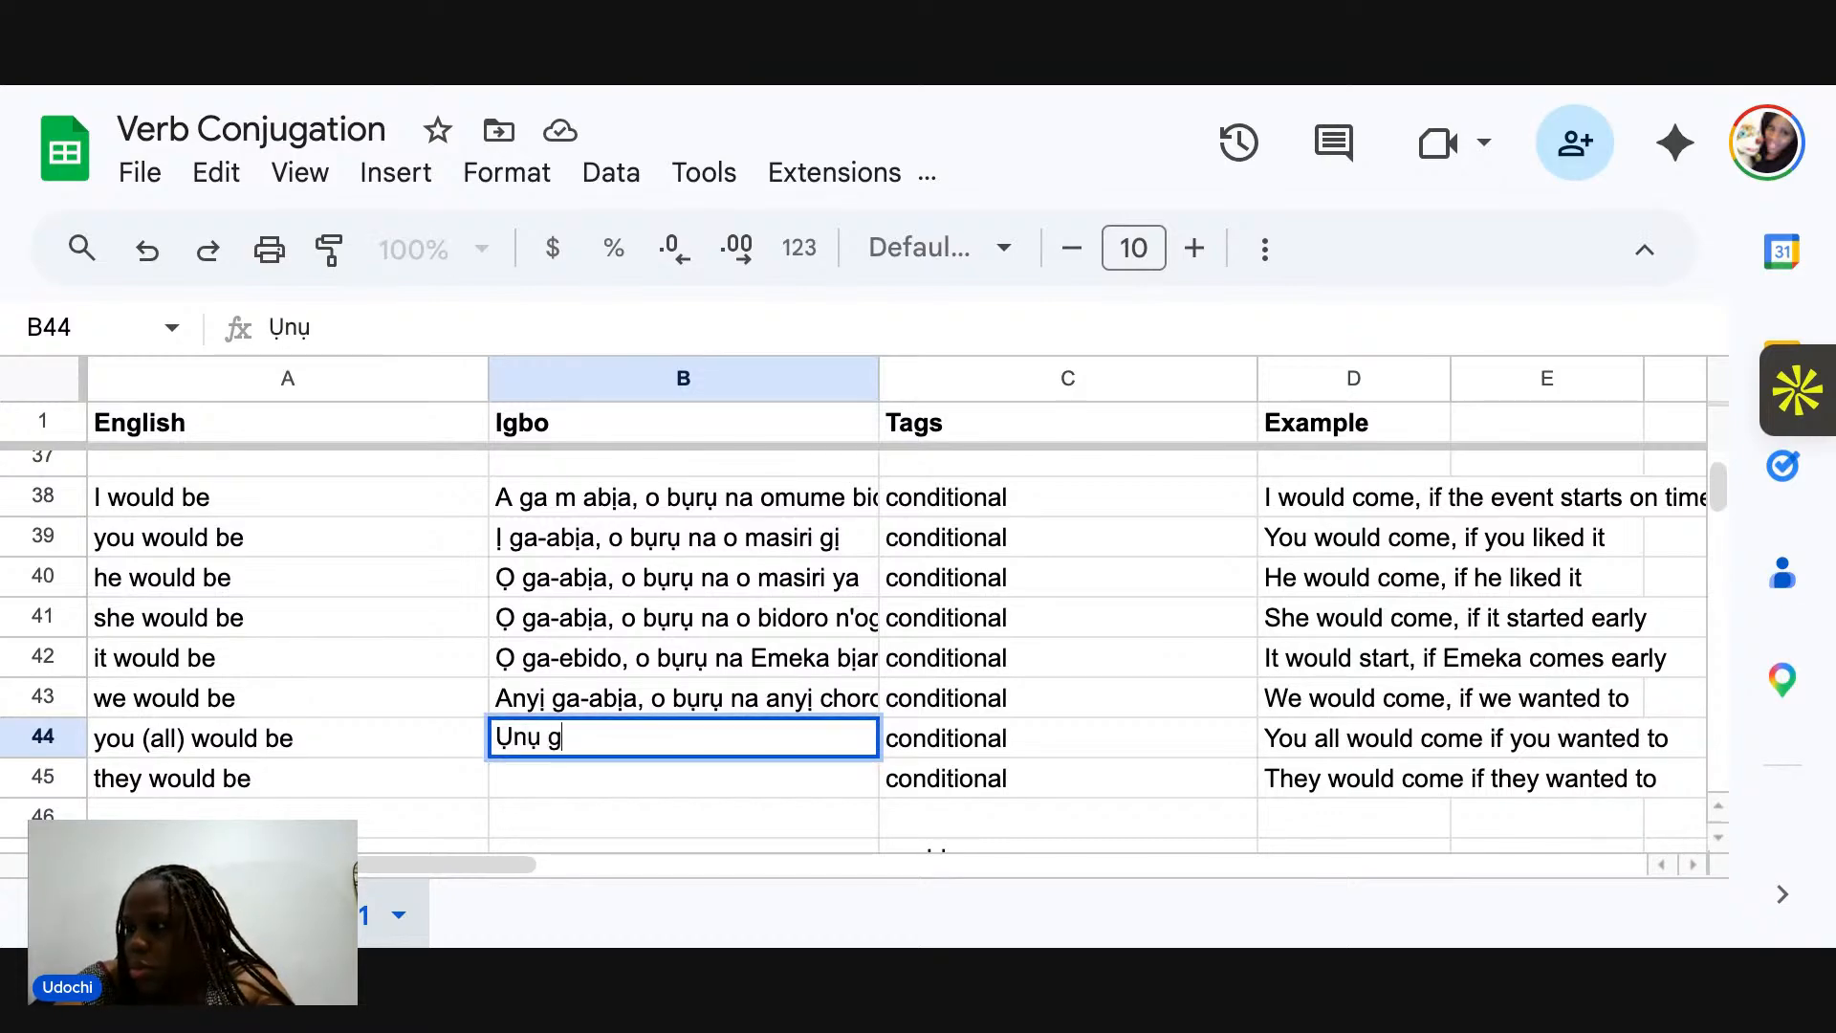
type("a-abịa")
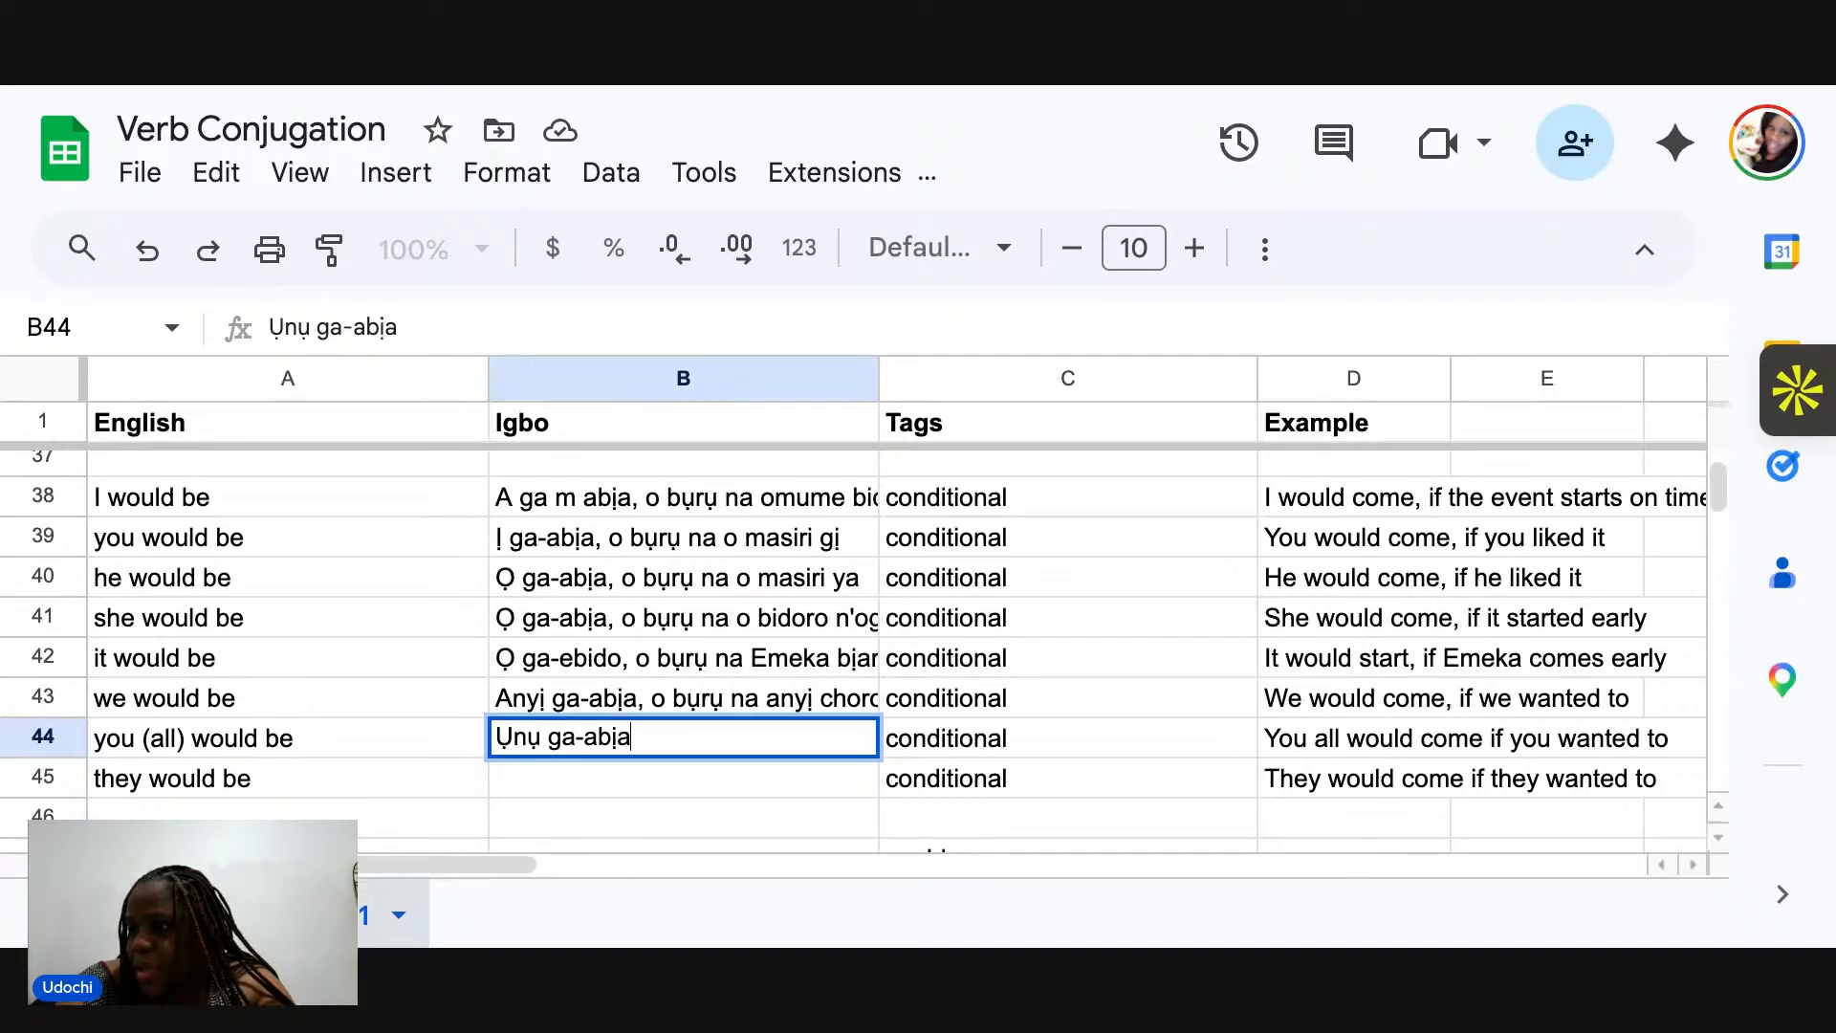
type(", o bụ")
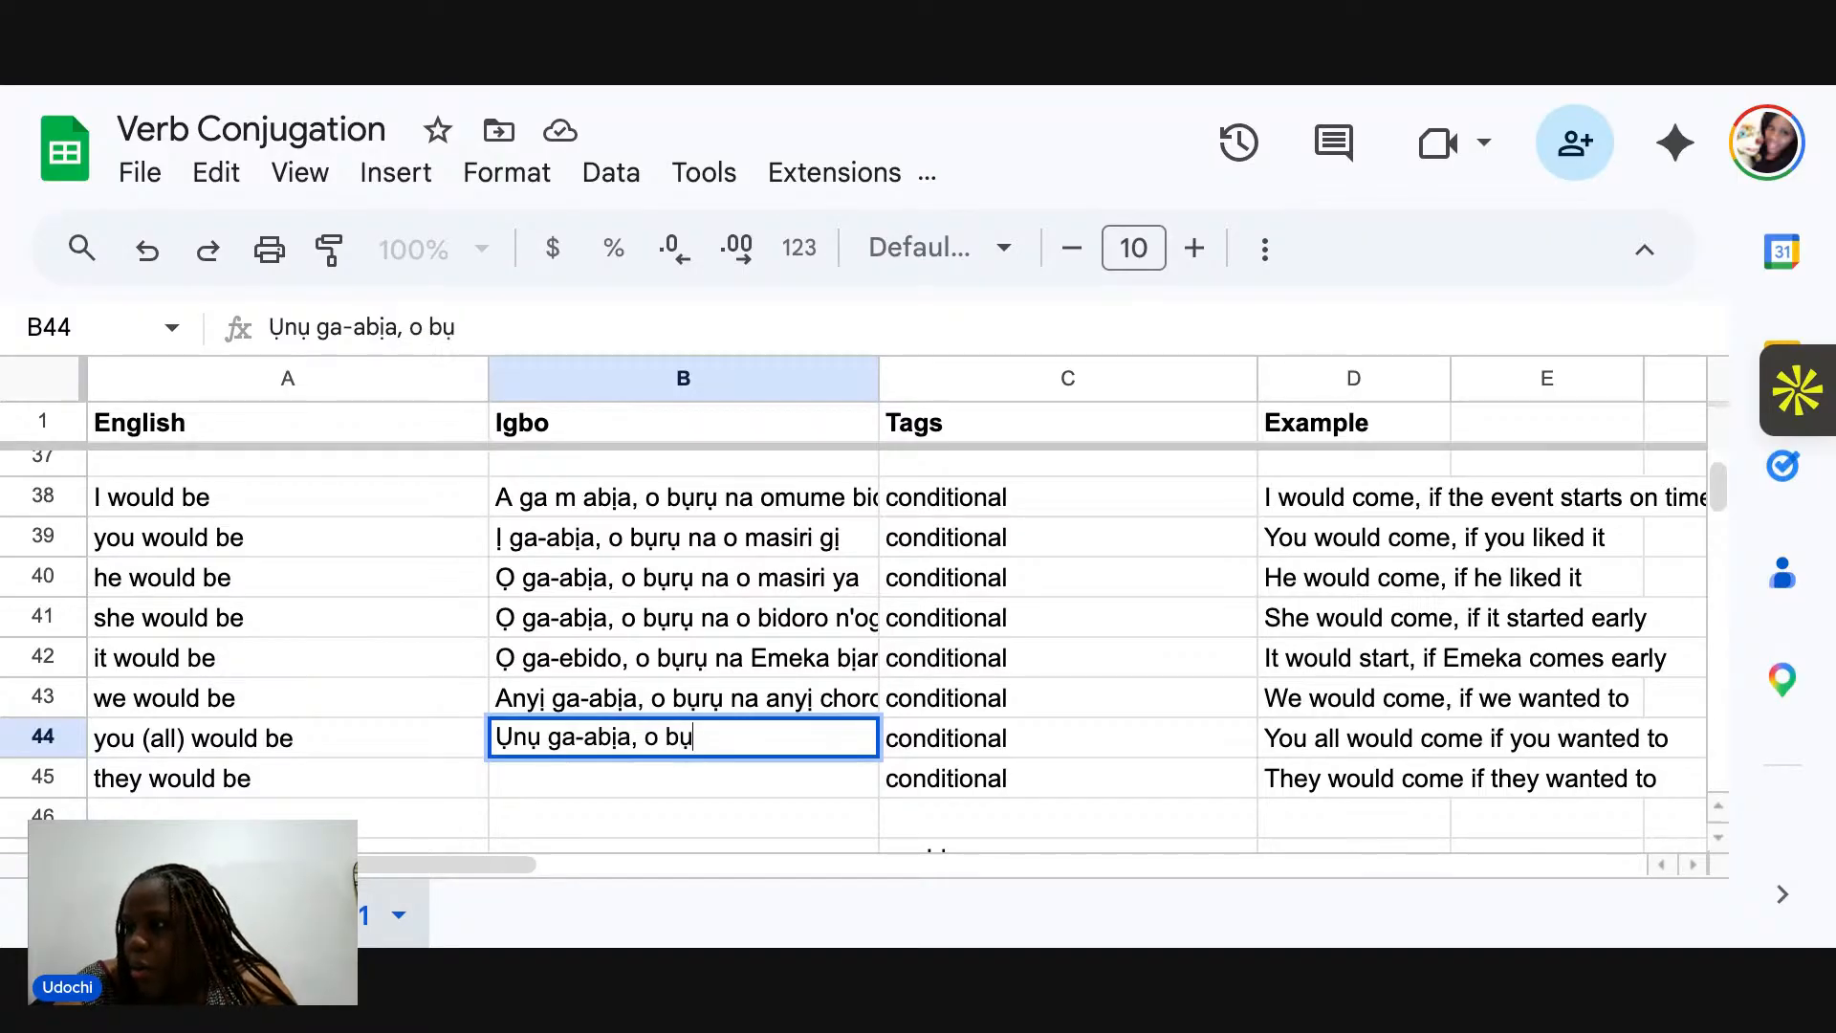
type("rụ na ")
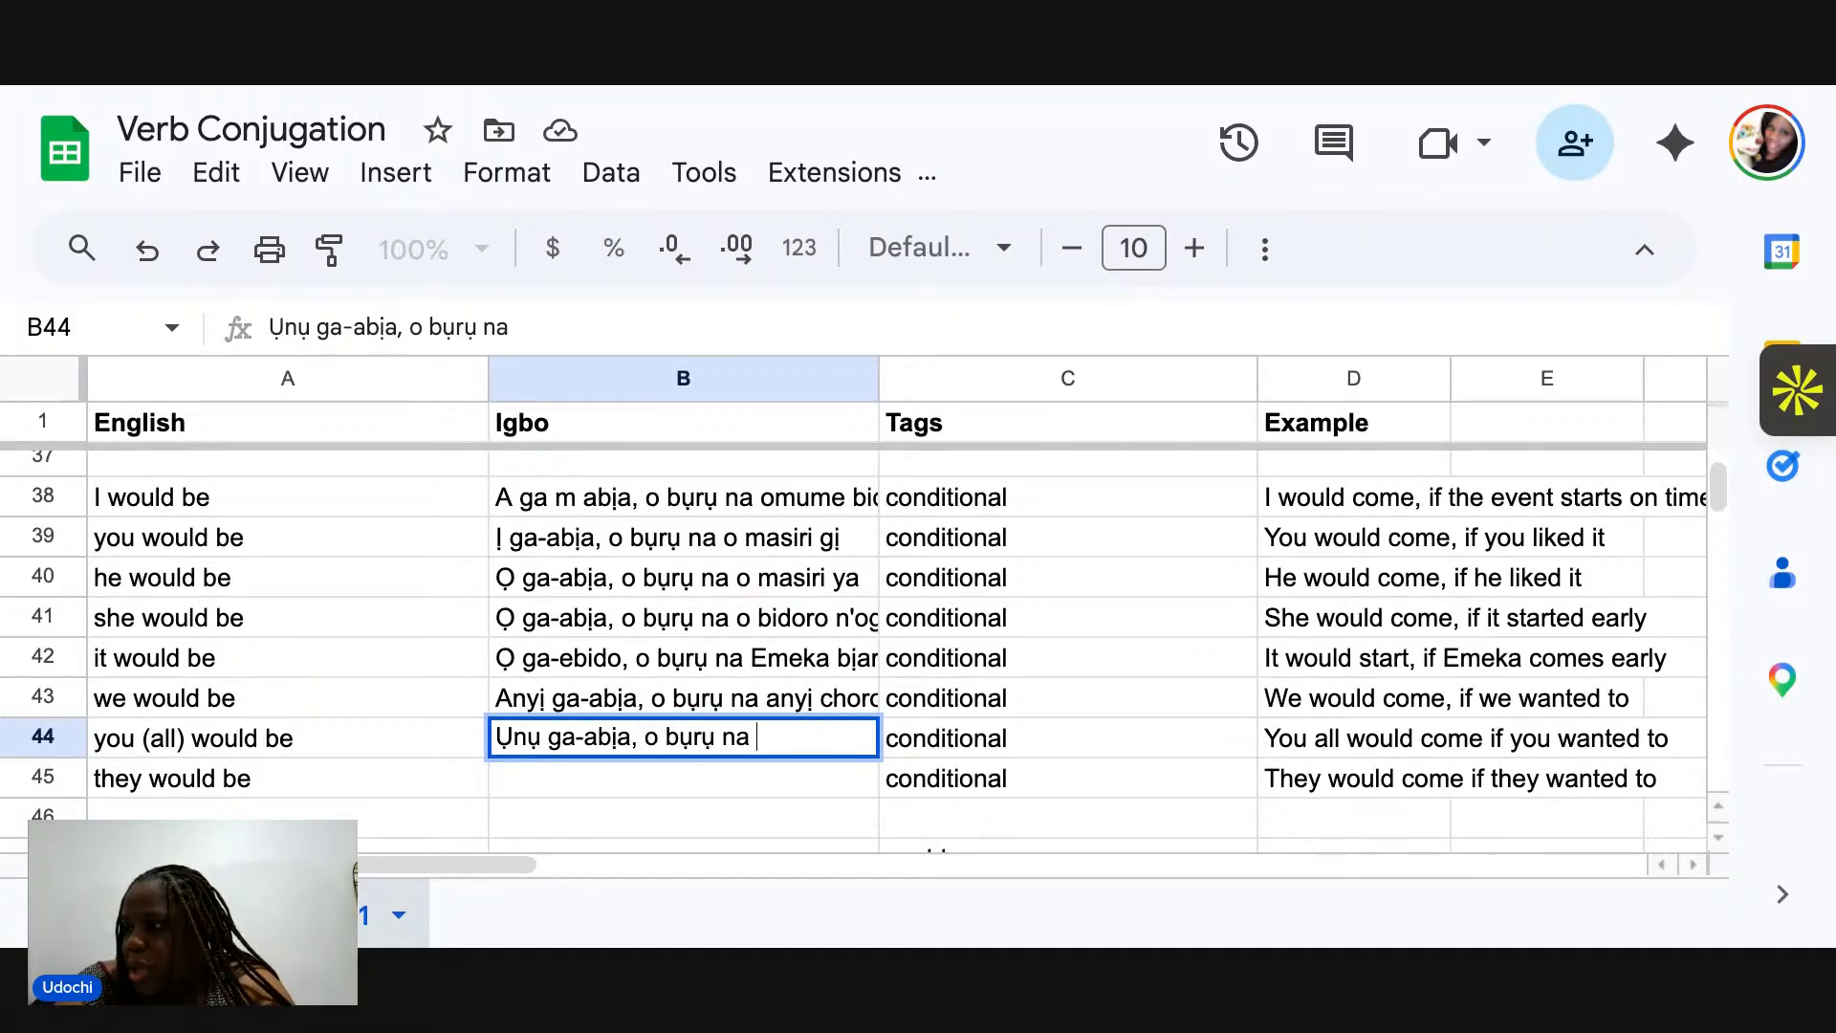
type("ụnụ ")
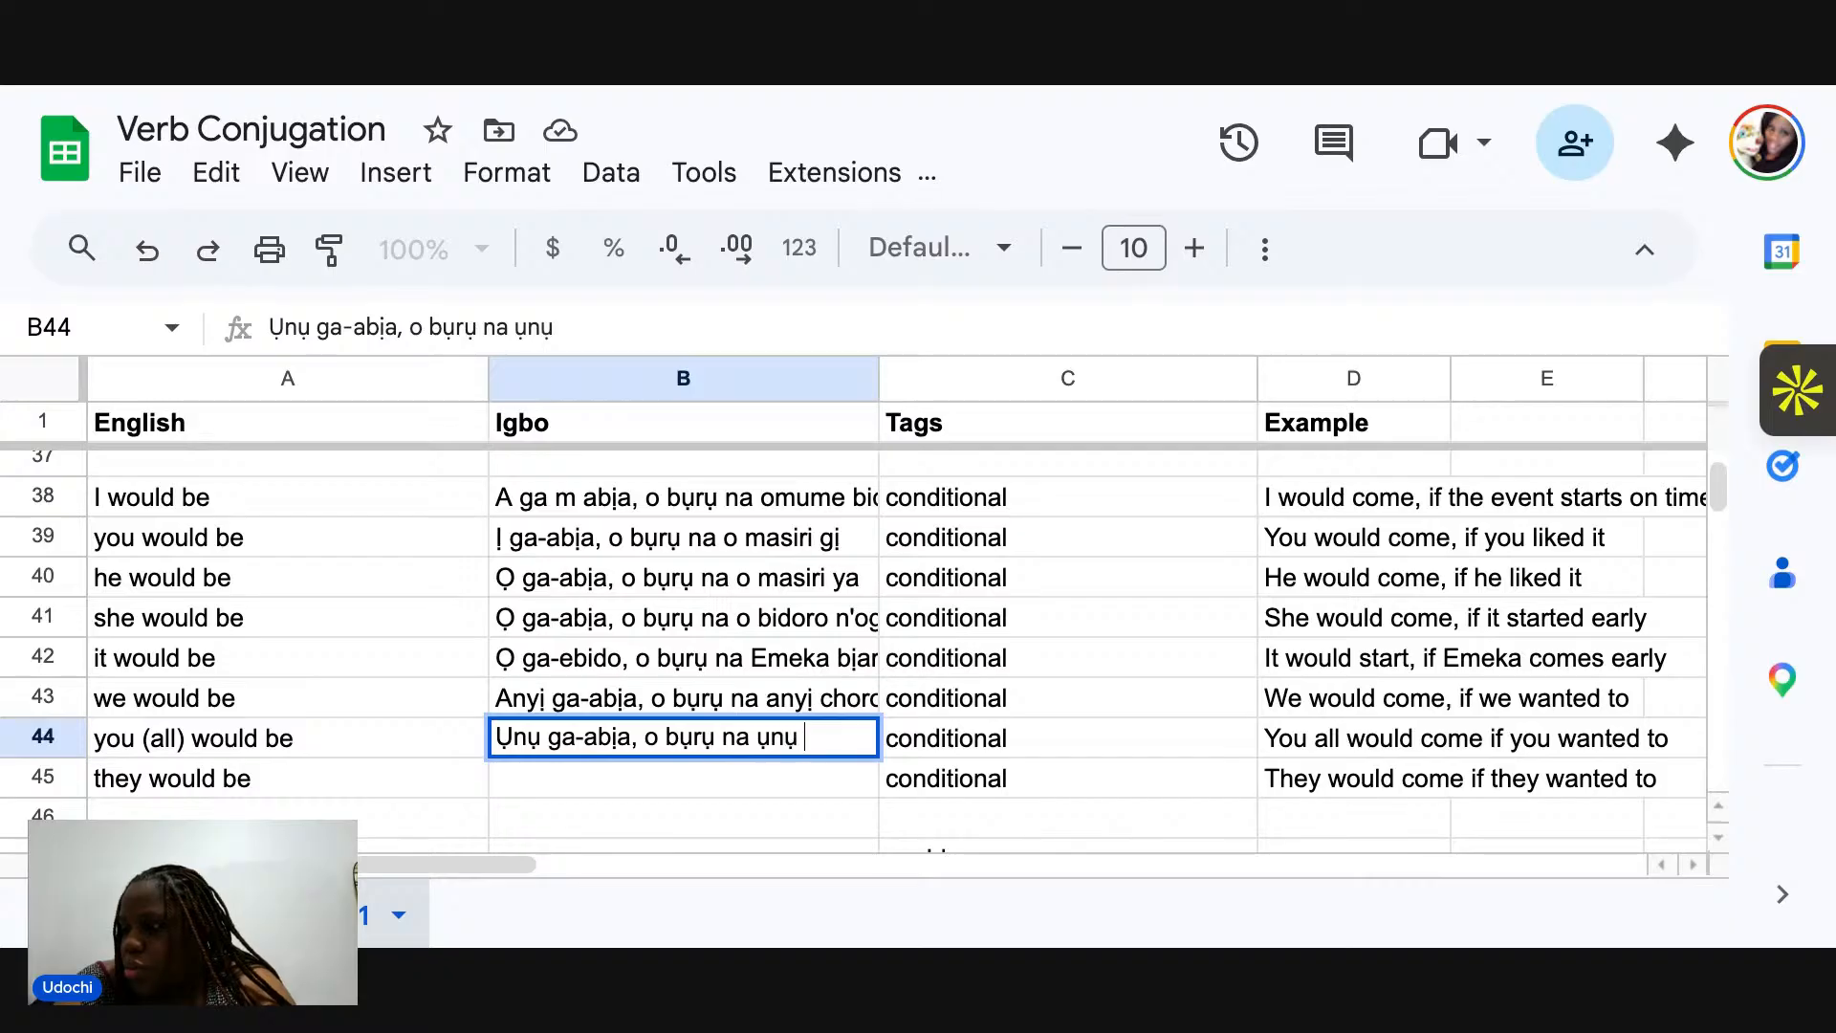
type("choro ")
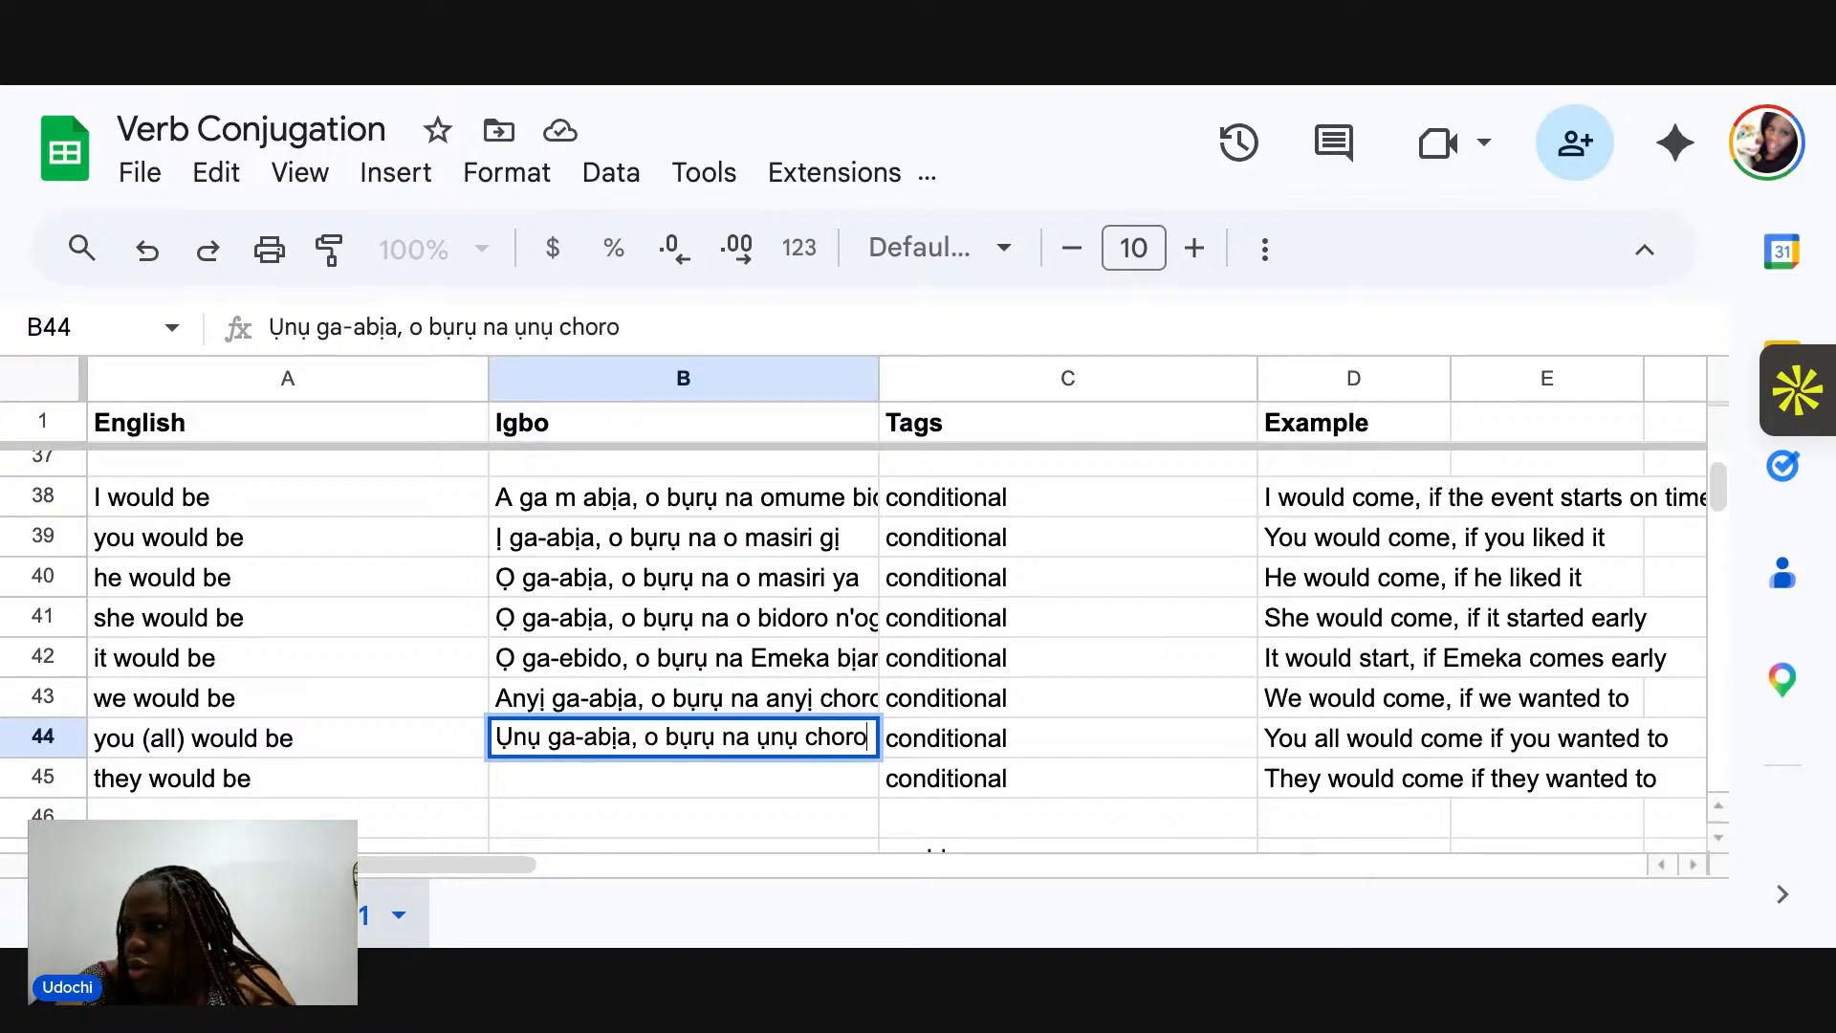
type("ịbia")
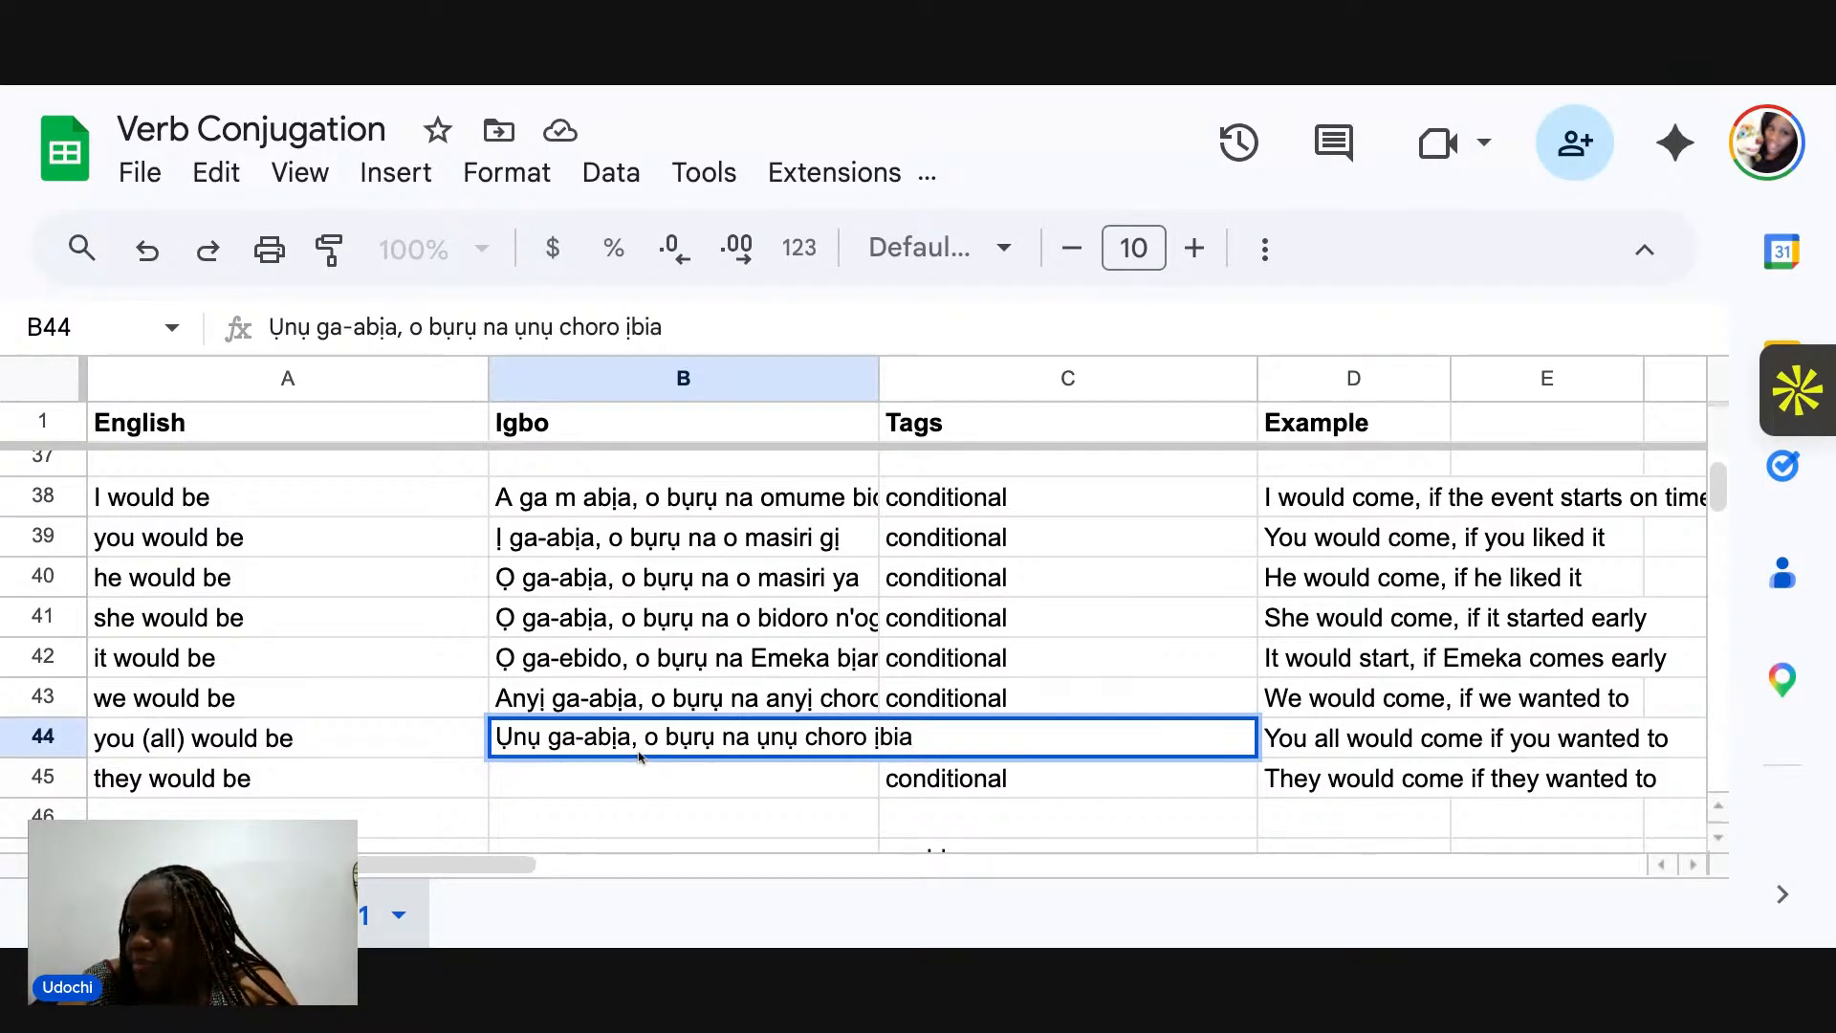
Start the Igbo sentence for "they would be" in B45 with "Ha ga-a".
left_click(596, 783)
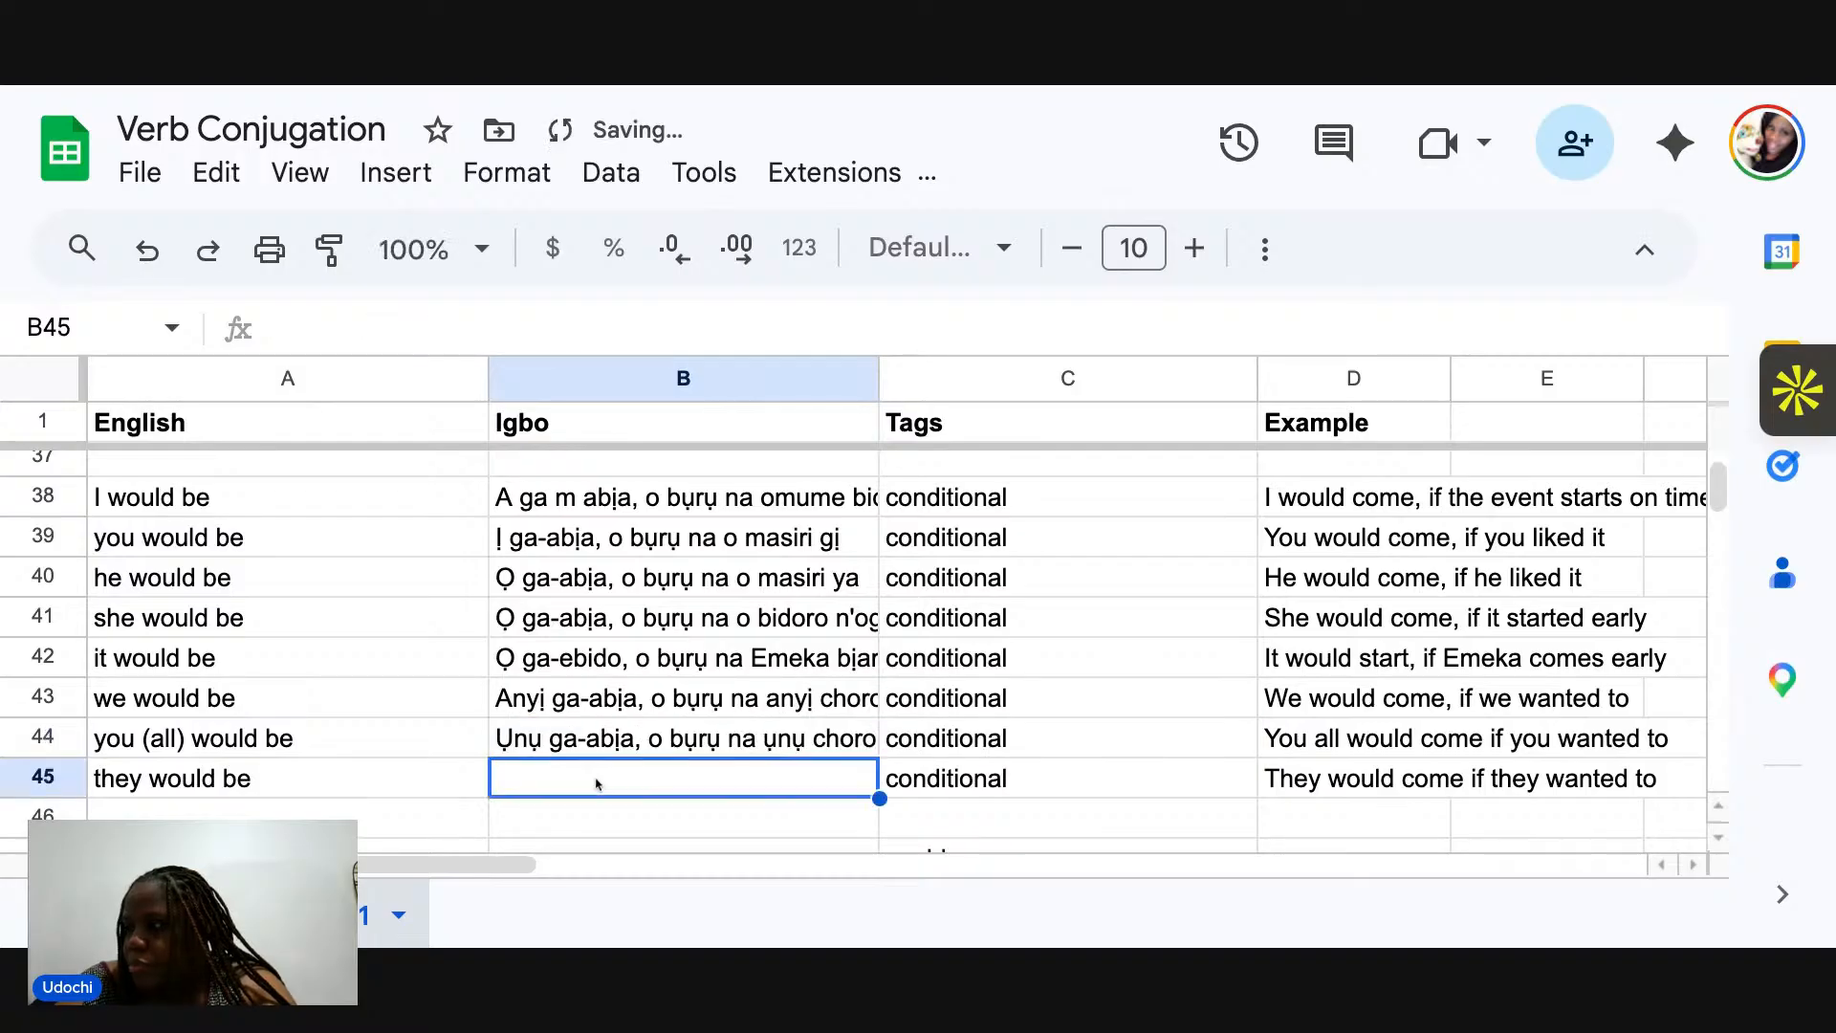
type("Ha ga-a")
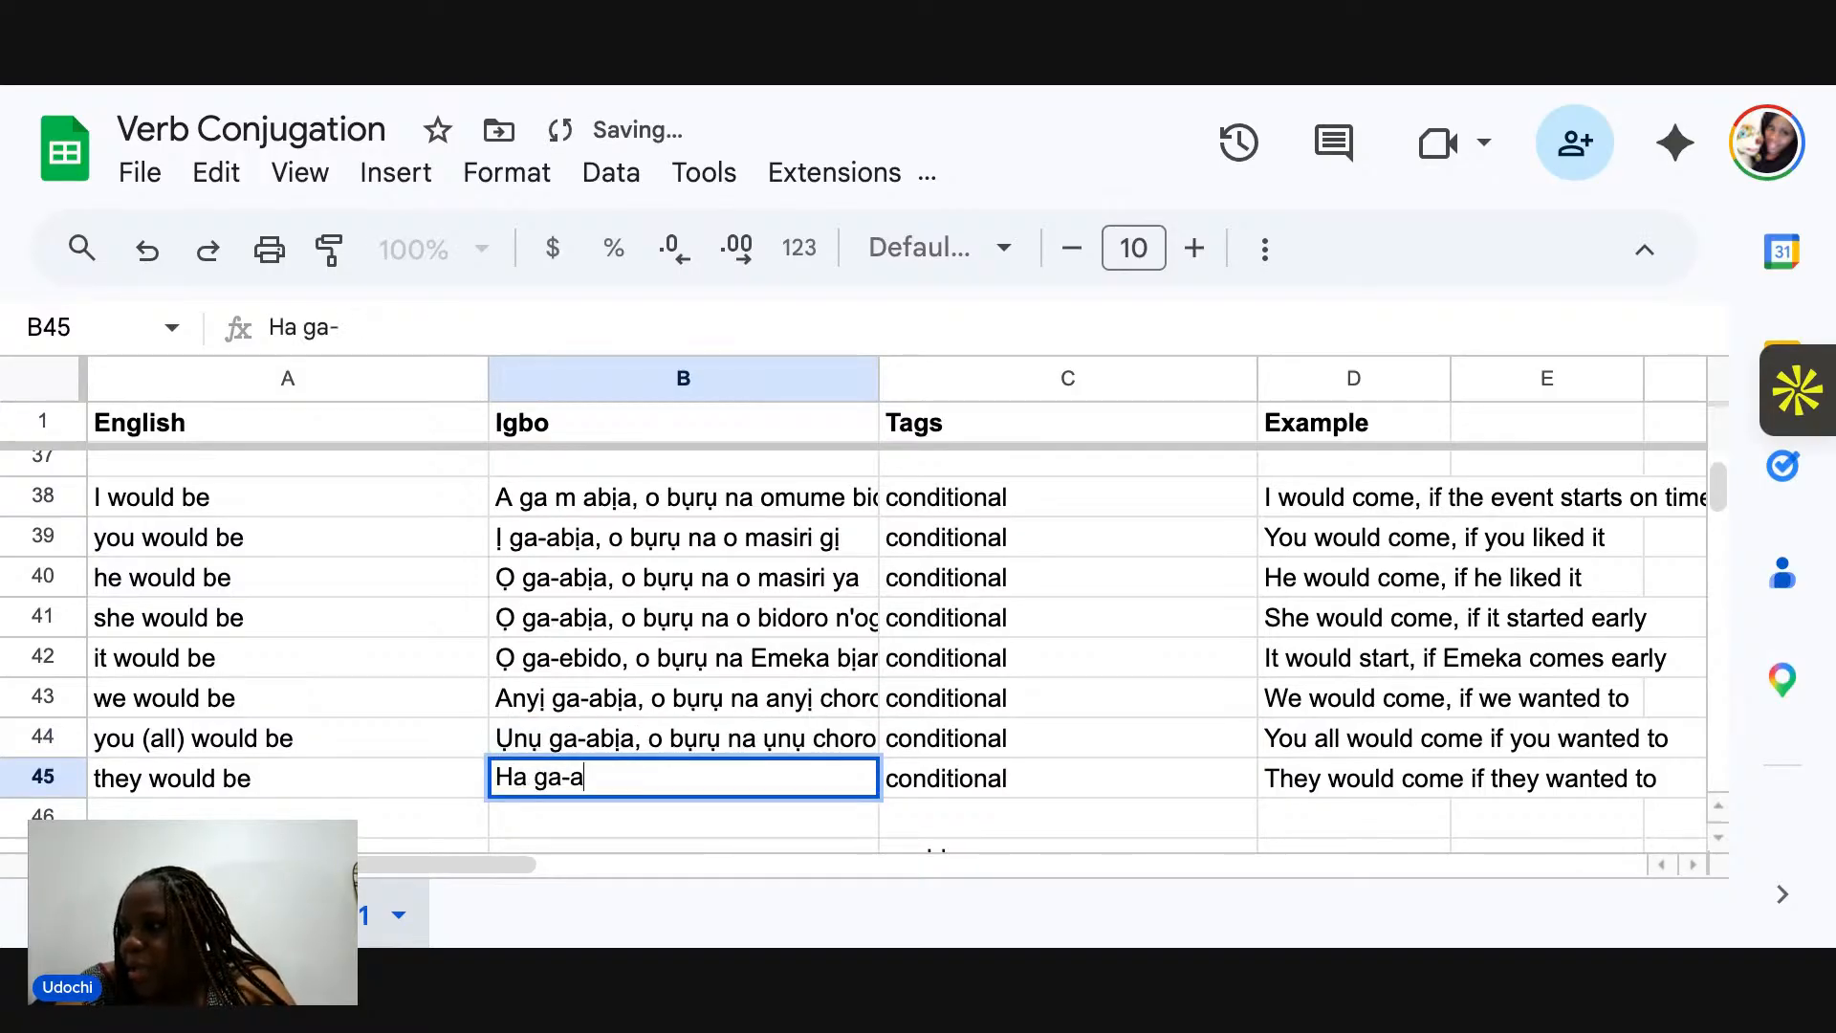
Complete the Igbo translation for "they would be" in B45 as "Ha ga-abịa o bụrụ na ha choro ịbịa".
type("bịa bo")
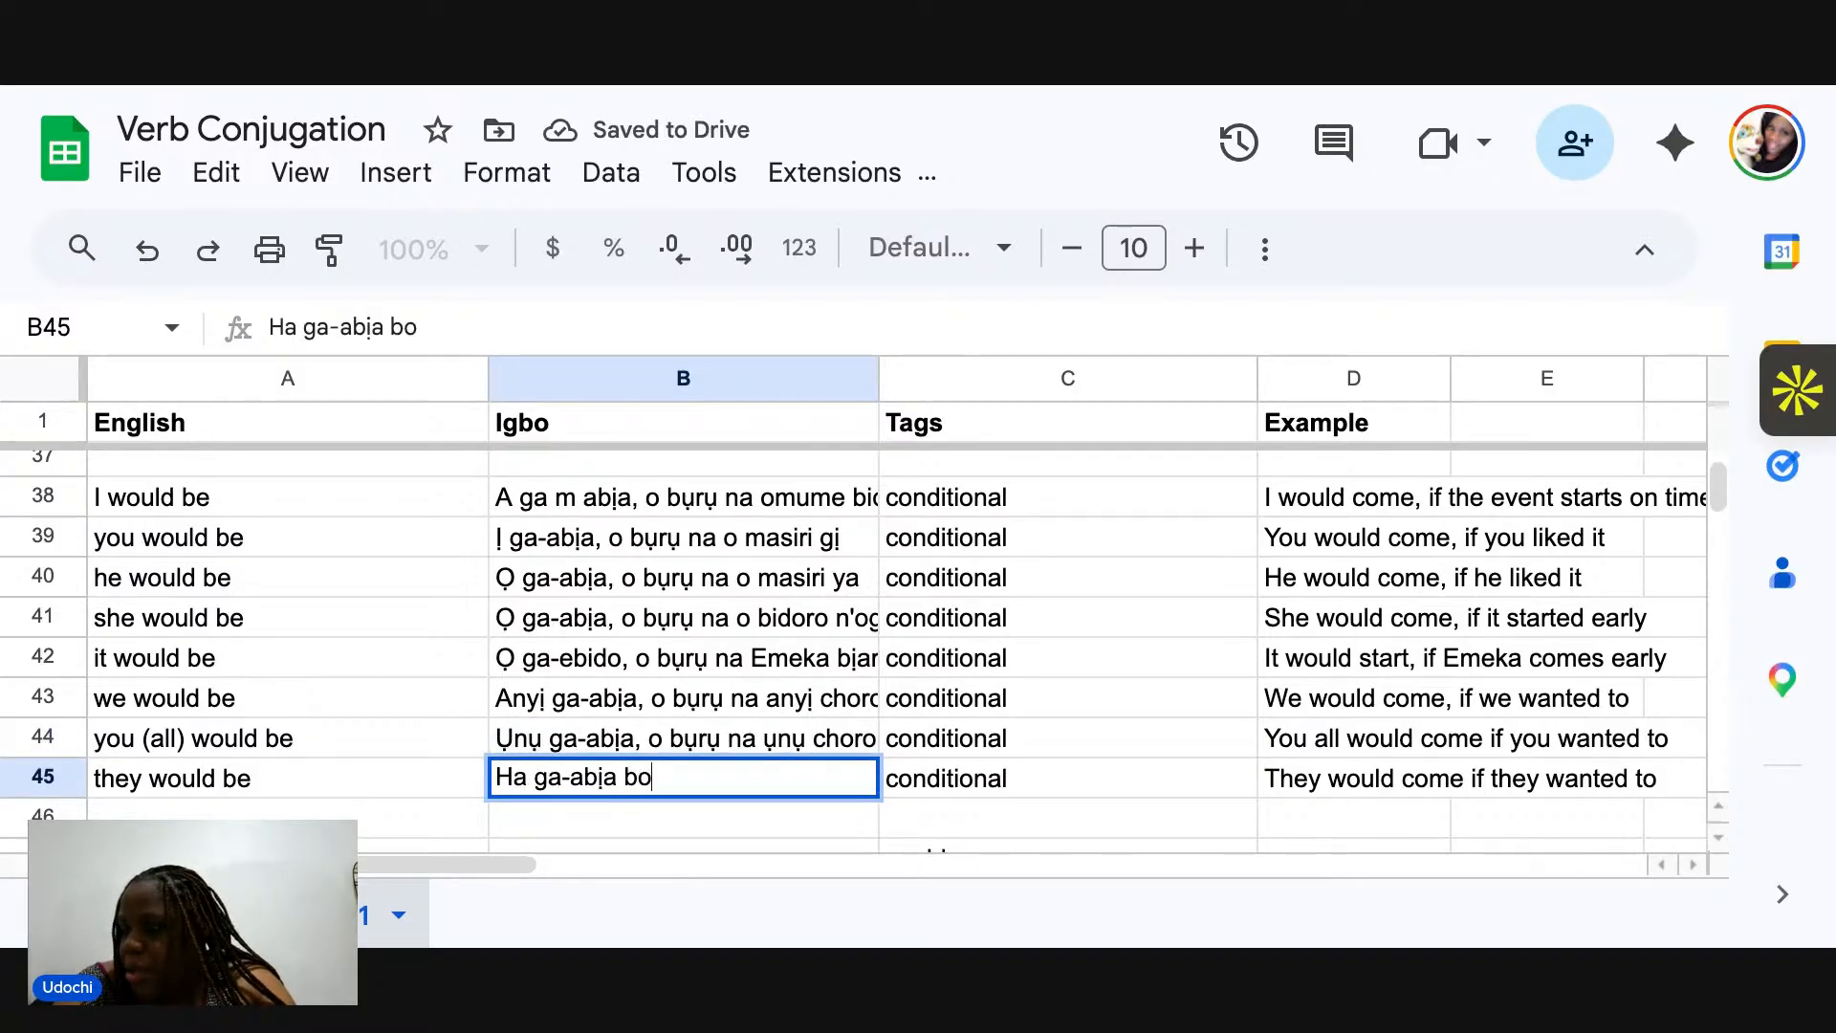
key("BackSpace")
key("BackSpace")
key("BackSpace")
type("o bụ")
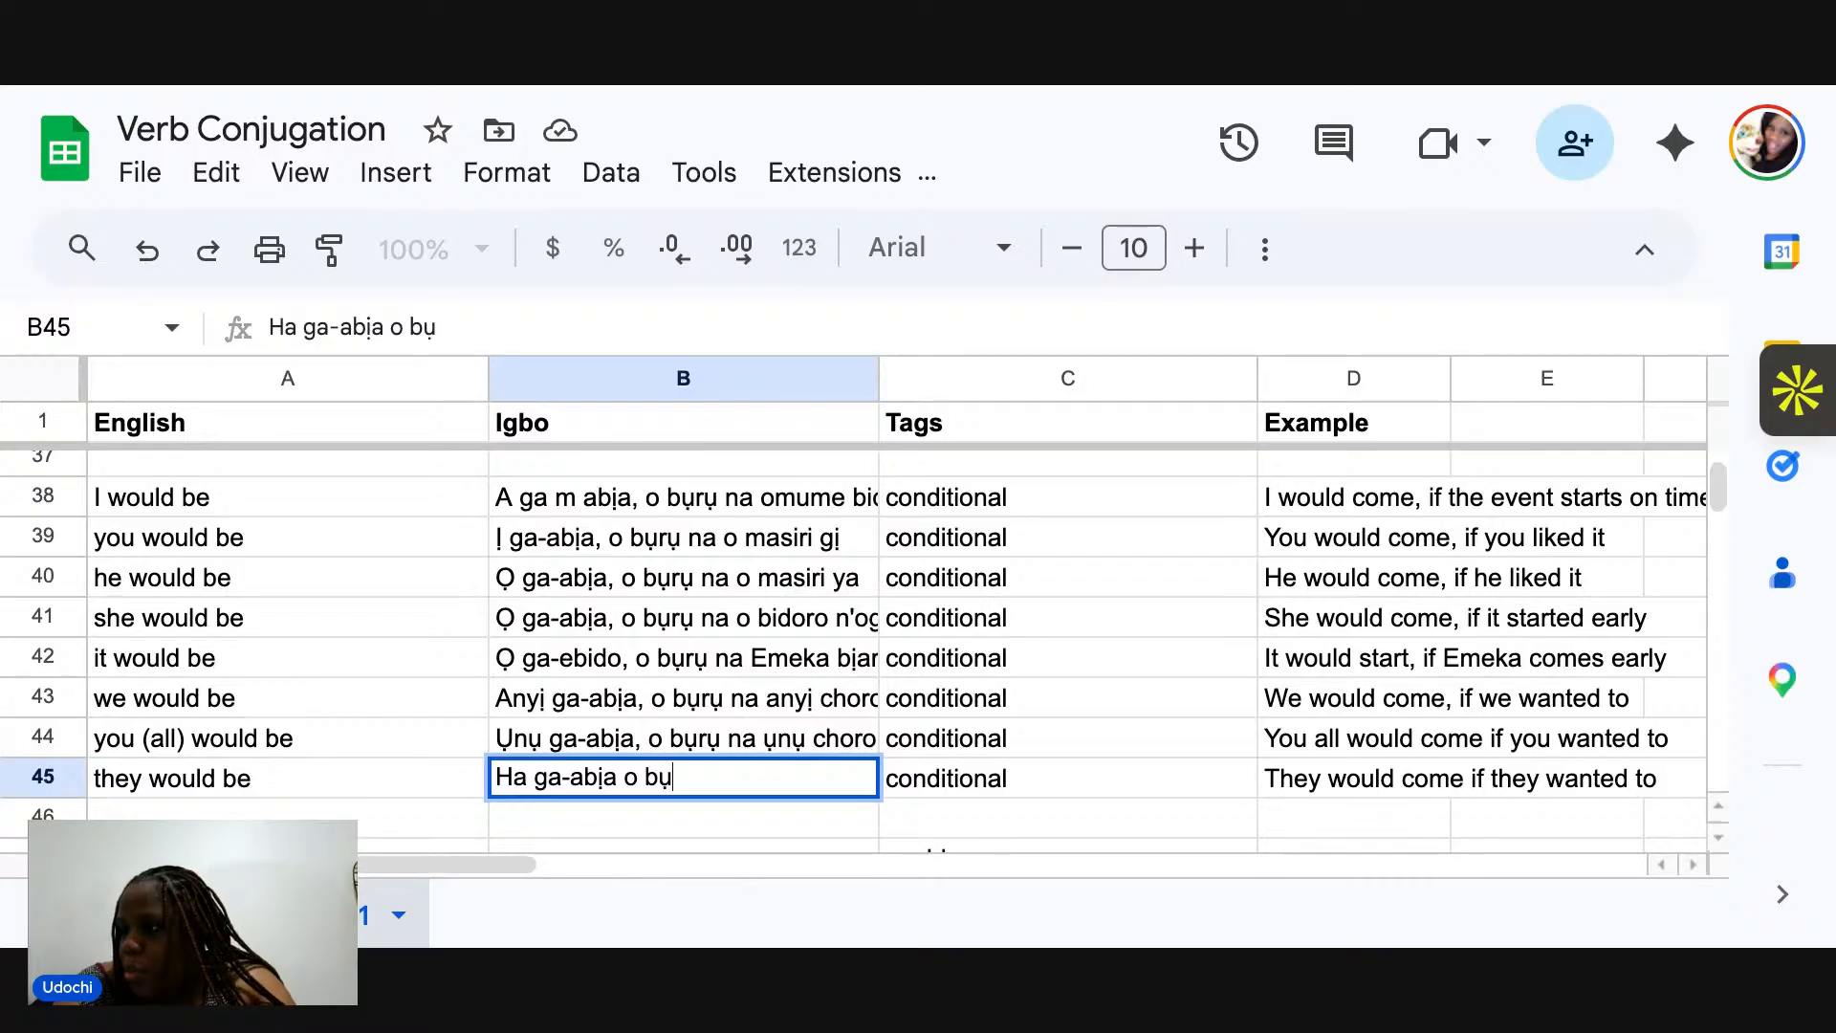
type("rụ na ")
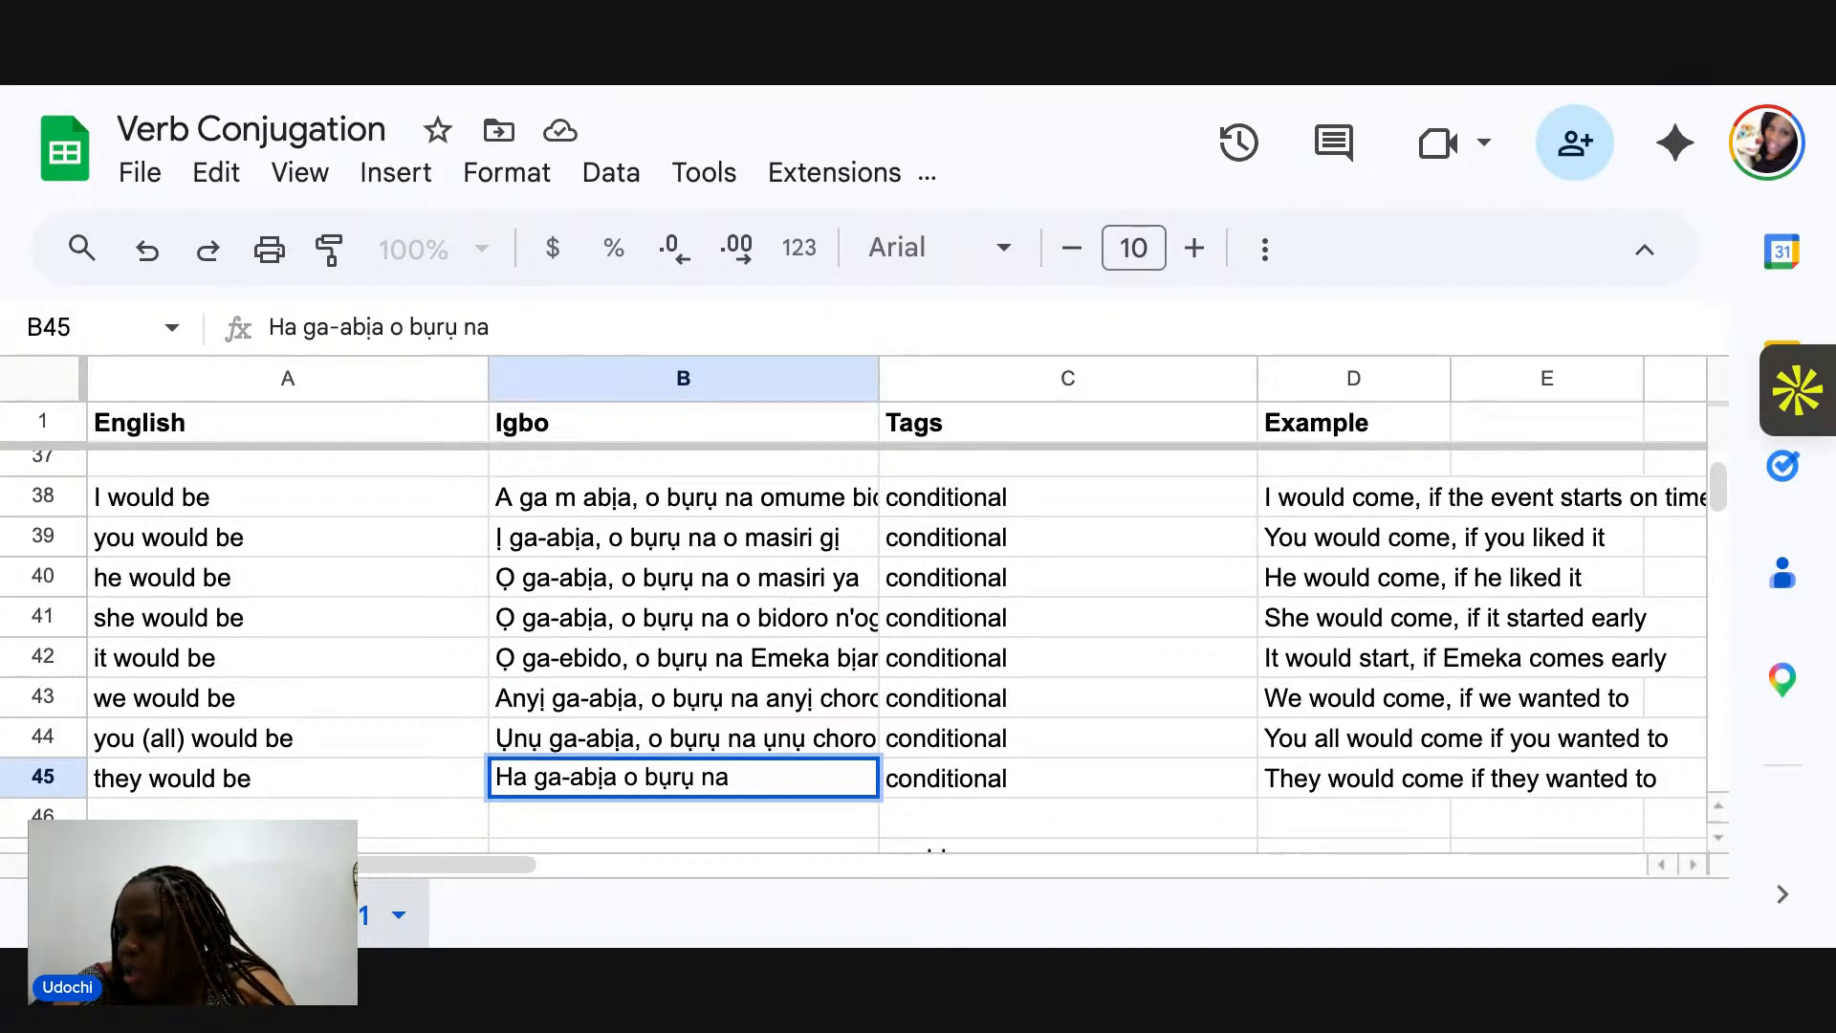
type("ha choro i")
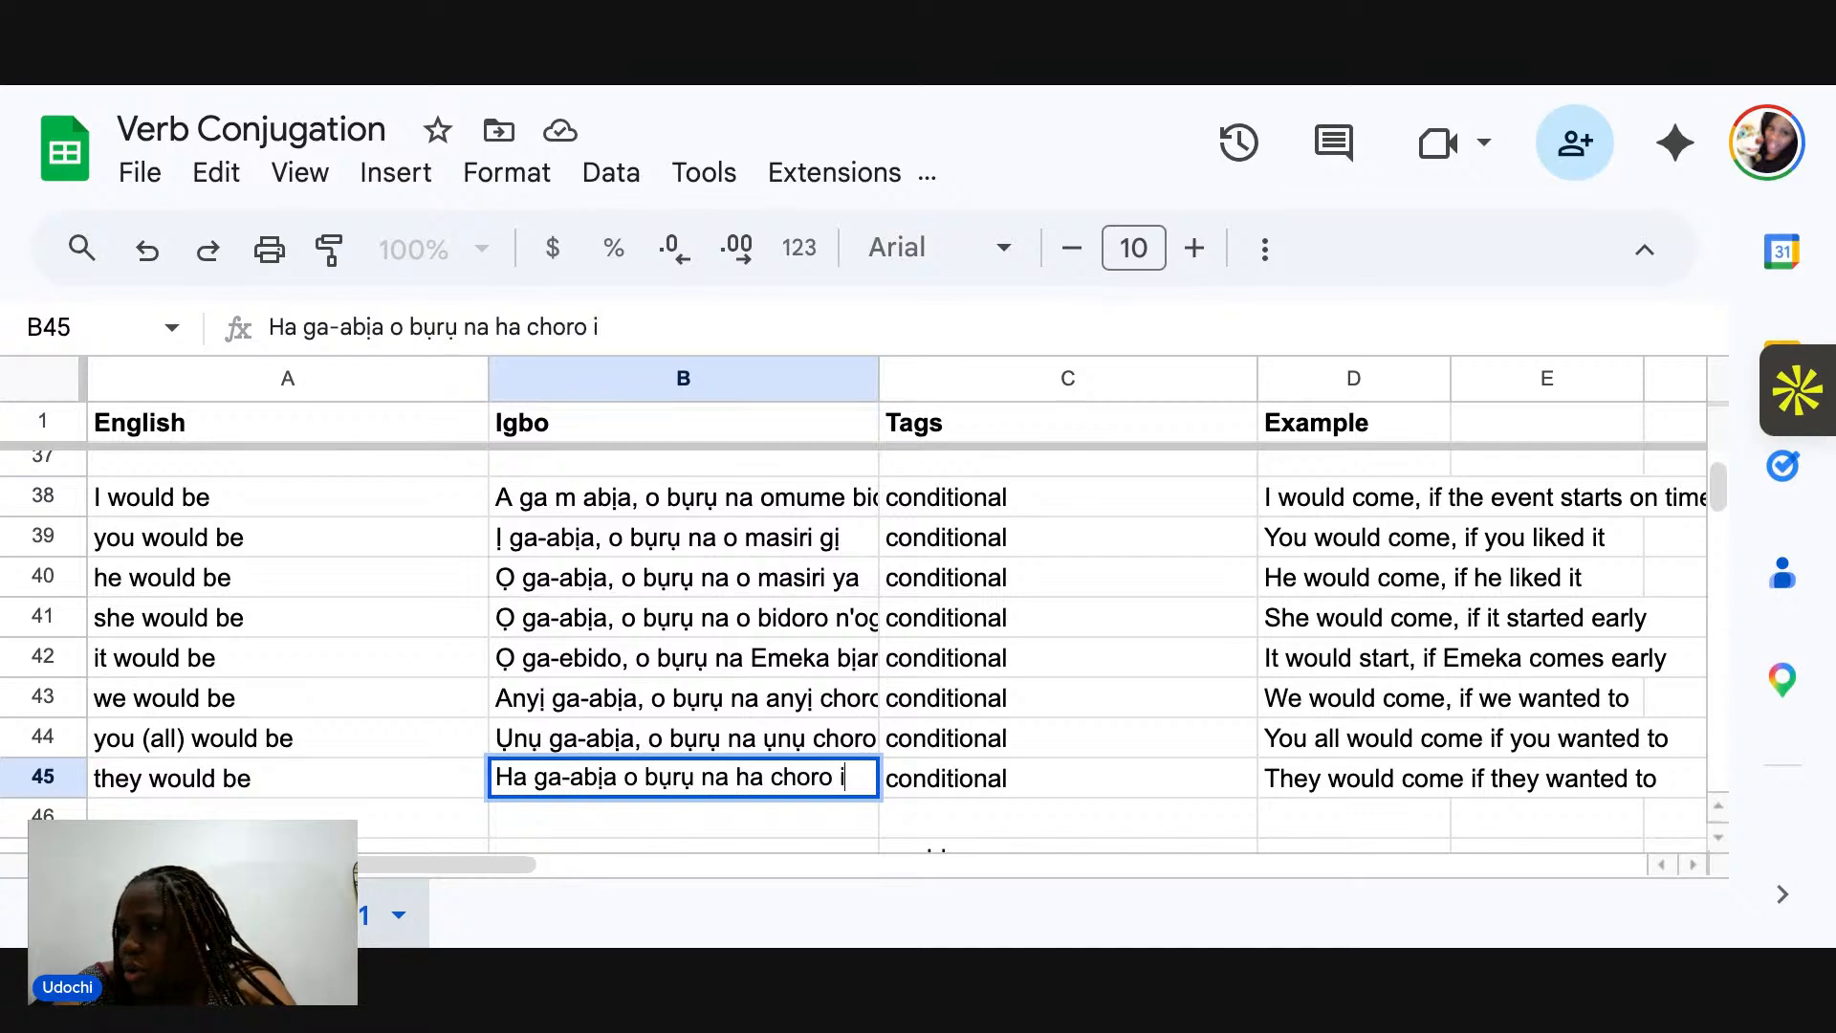
key("BackSpace")
type("ịbi")
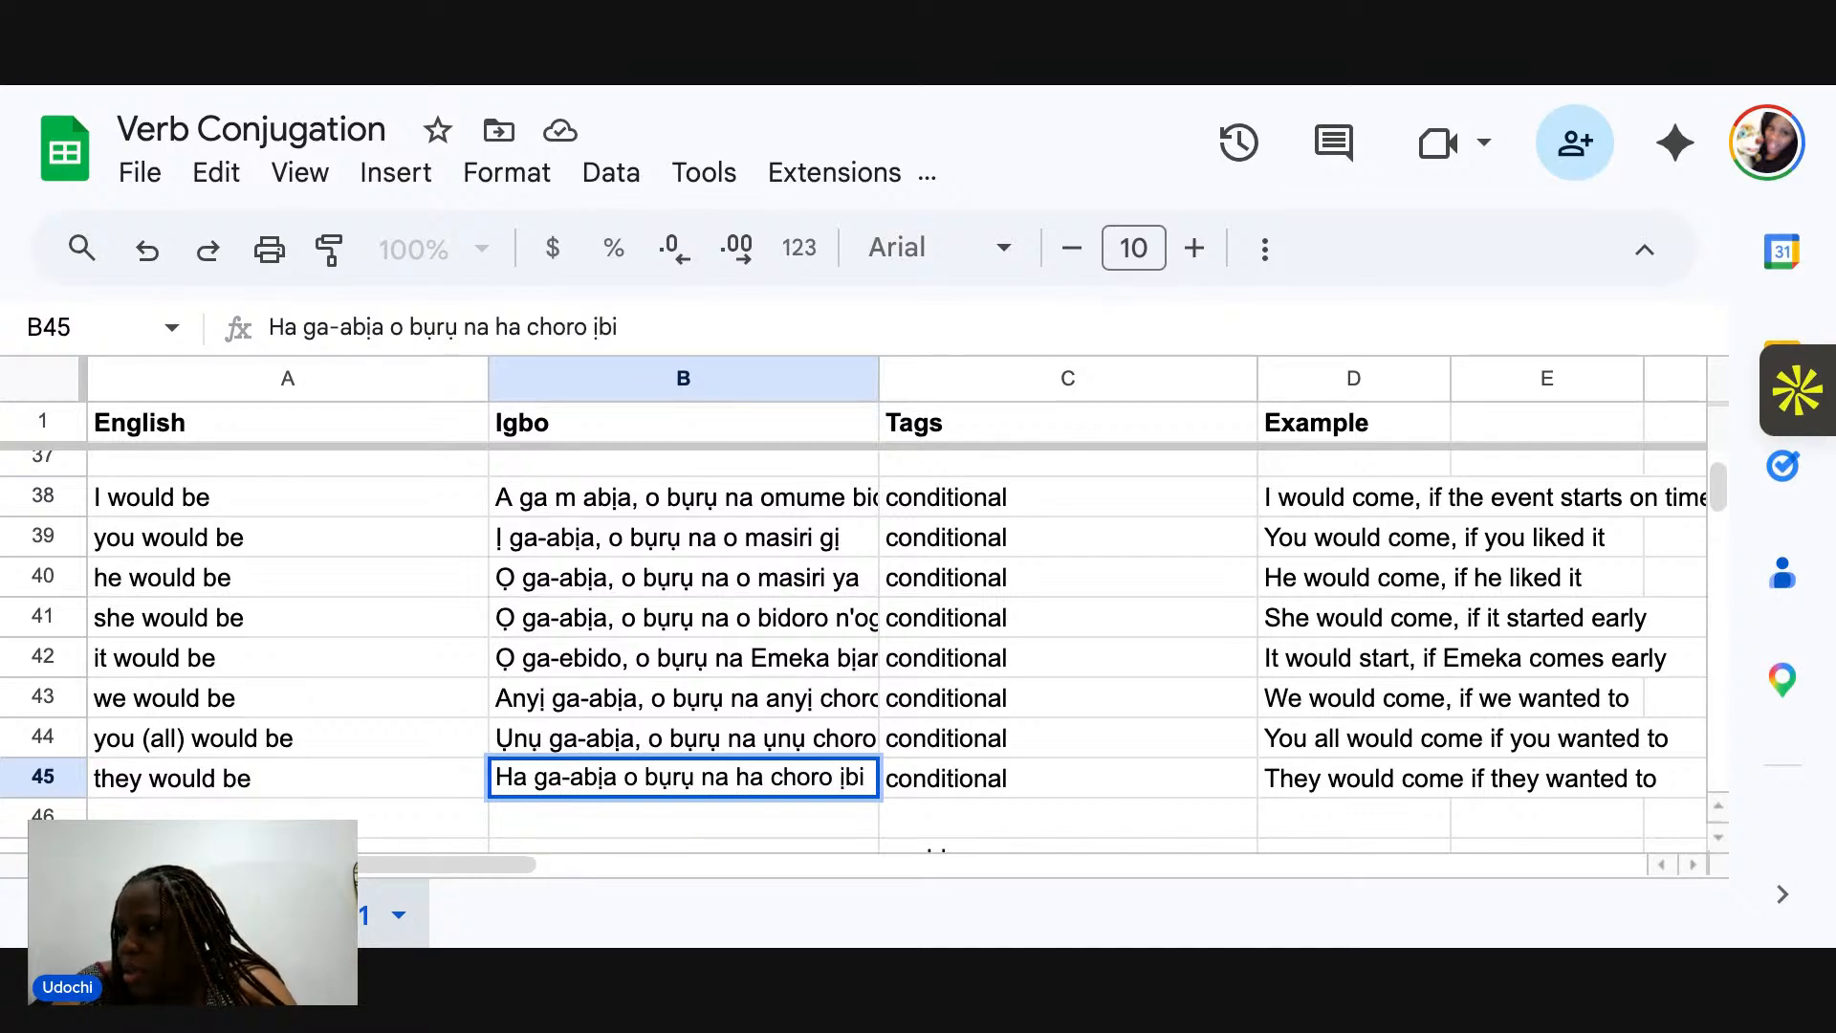
key("BackSpace")
type("ịa")
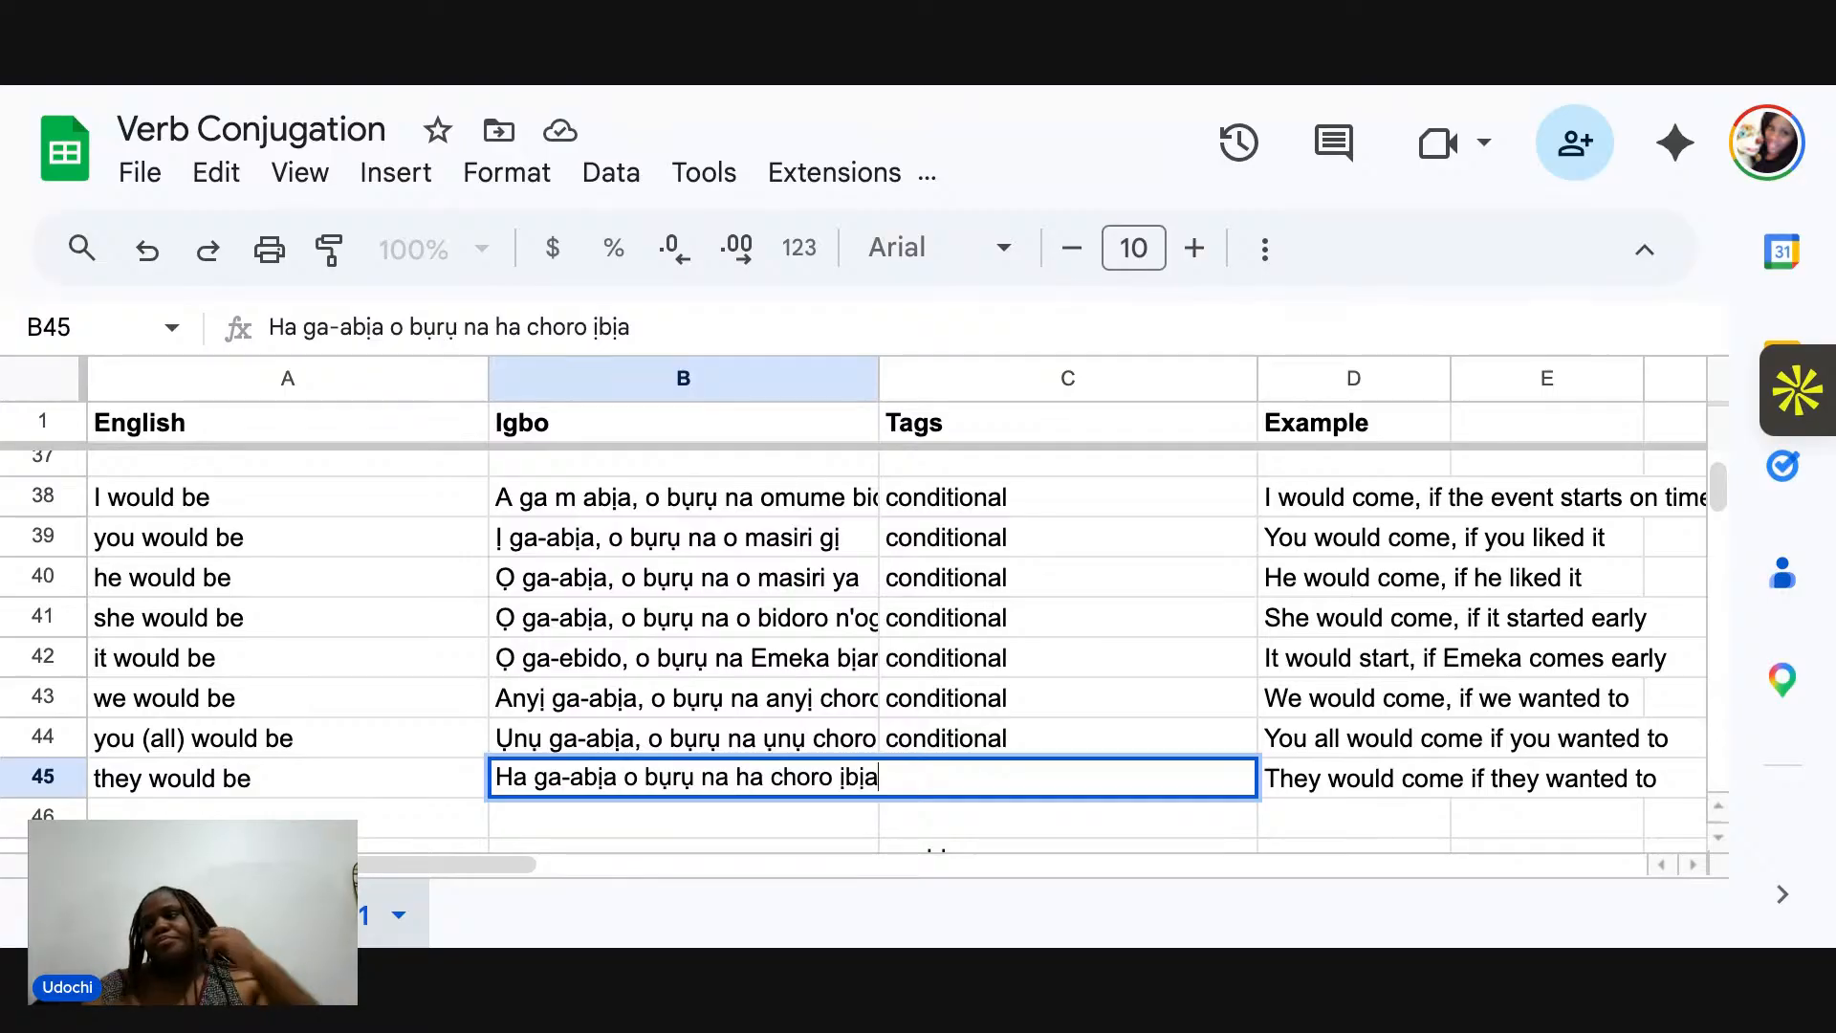
left_click(459, 694)
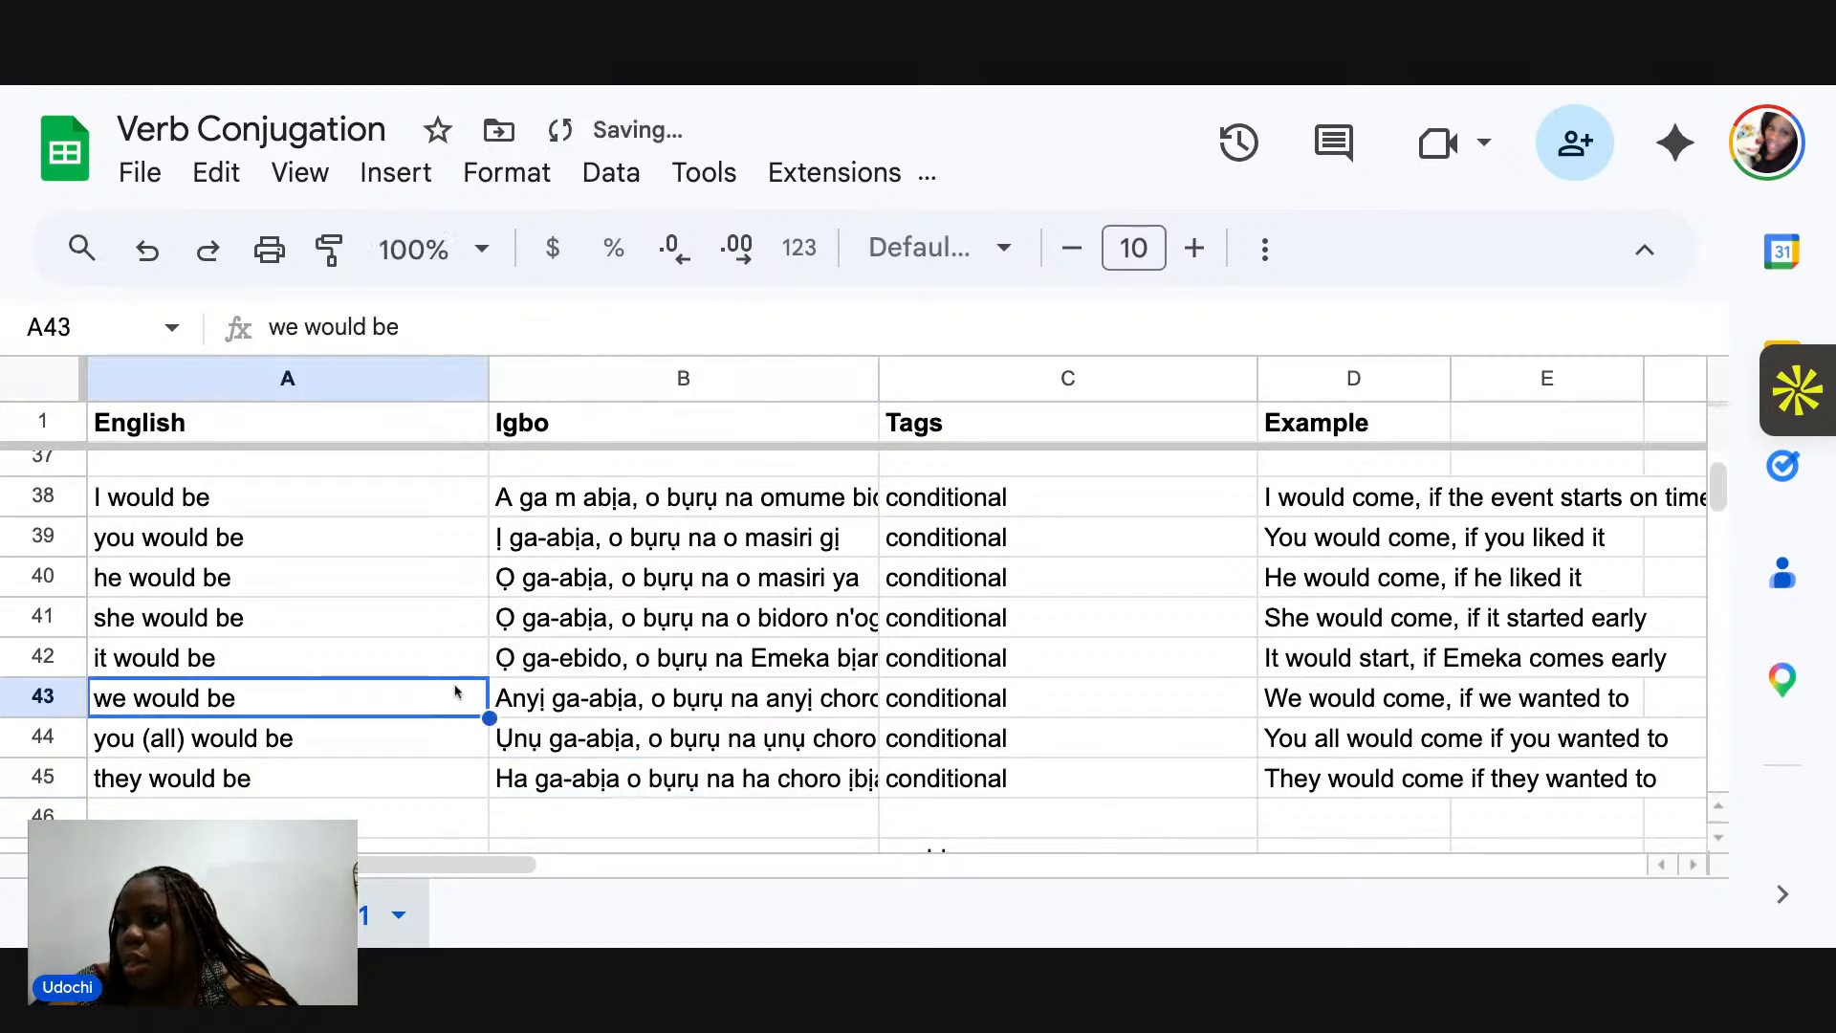
Enter the example sentence "I could come" for "I could be" in D47.
scroll(507, 626, "up", 2)
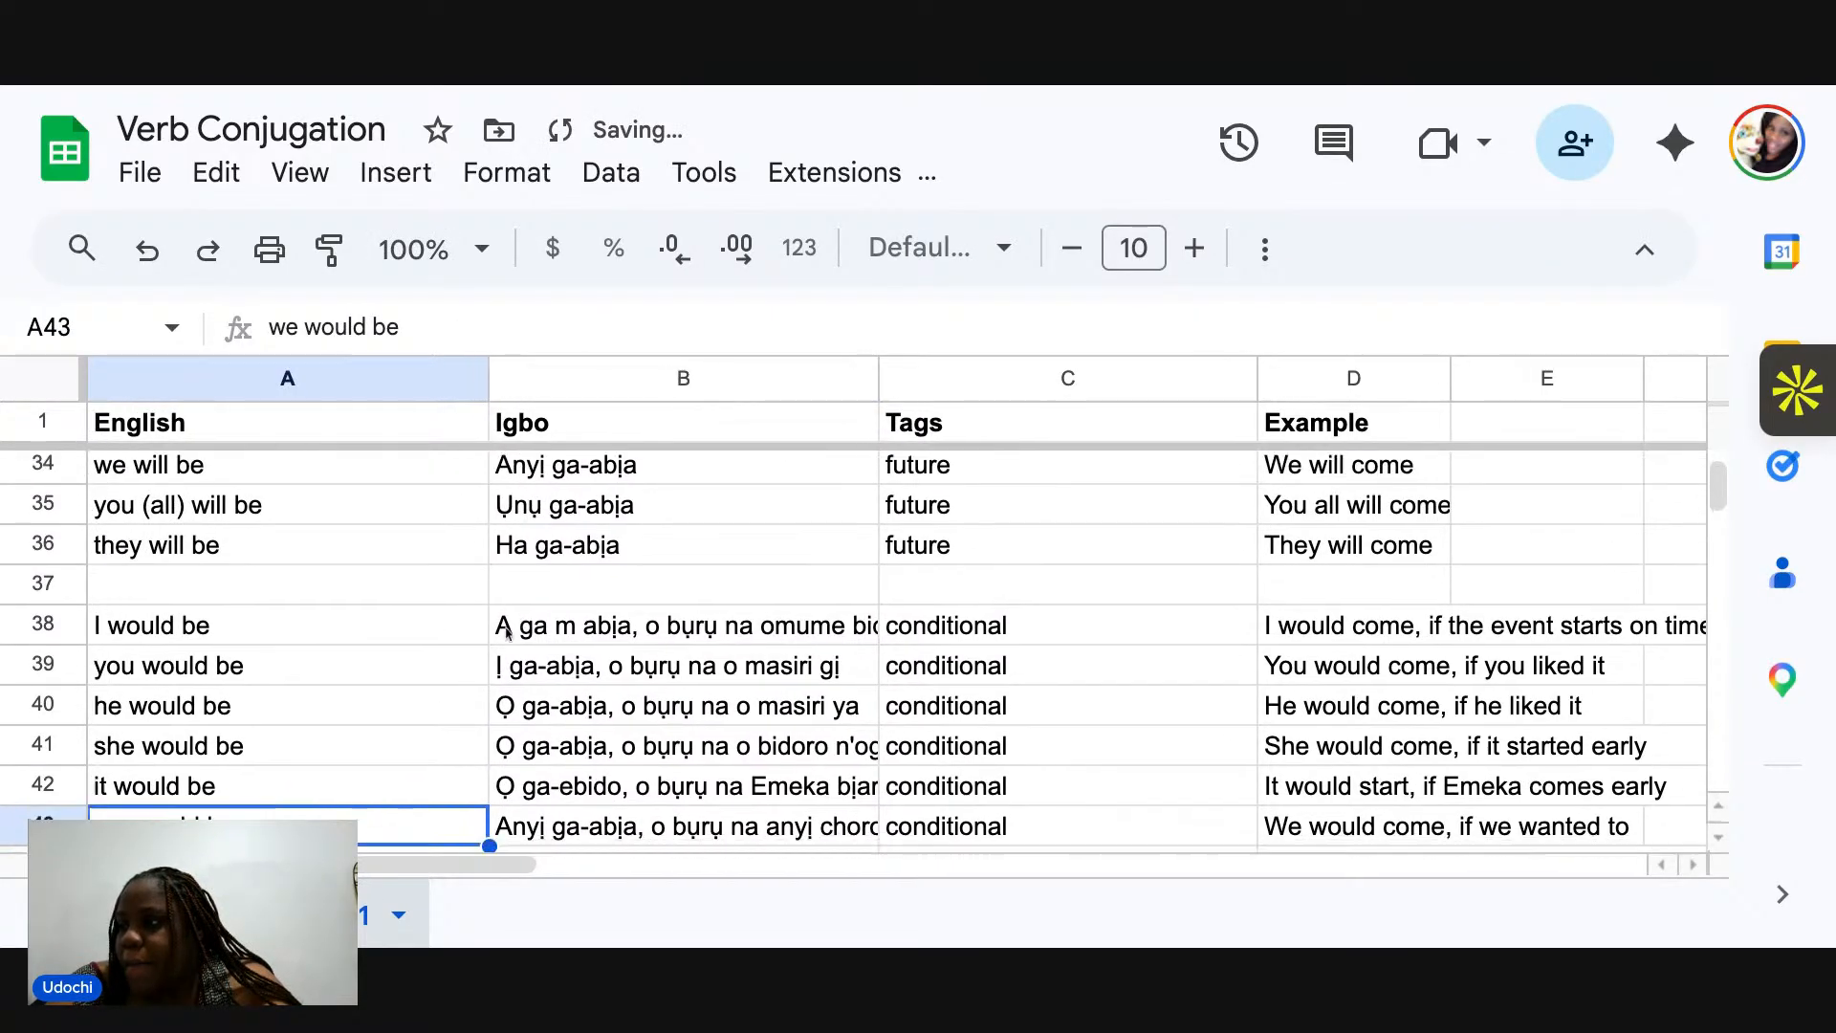
scroll(507, 631, "down", 5)
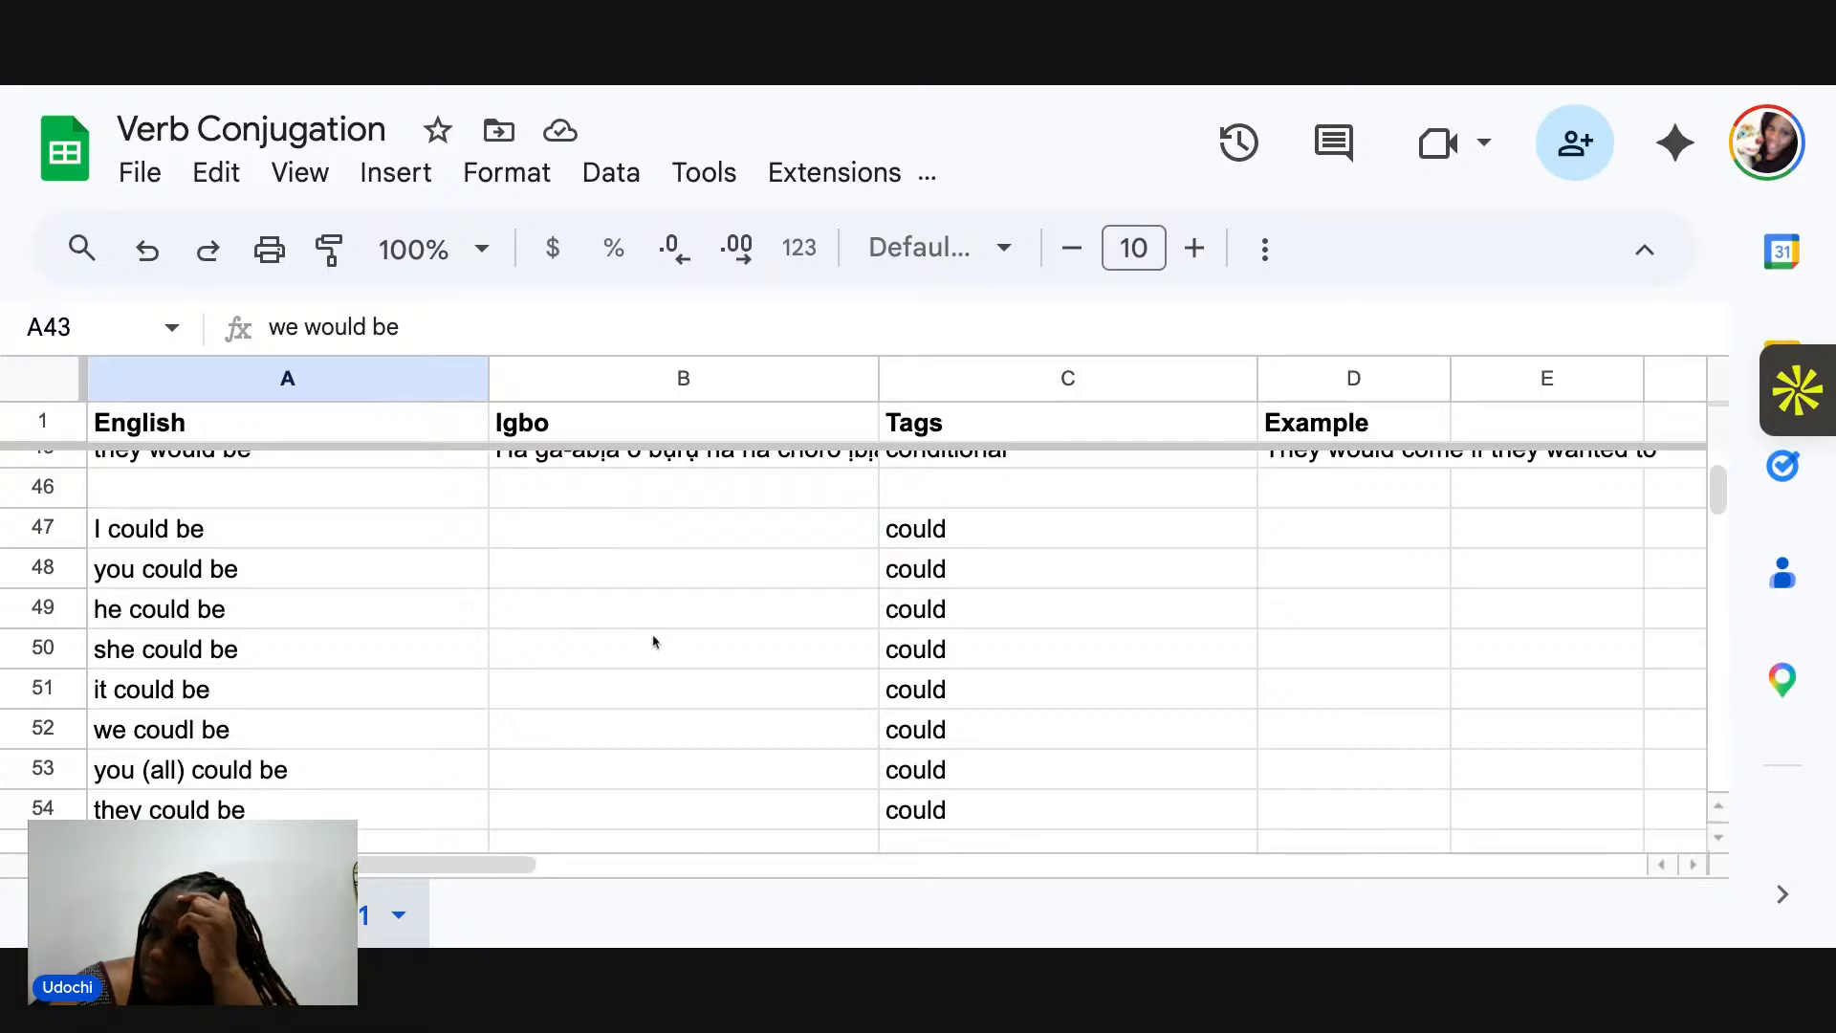
left_click(1325, 541)
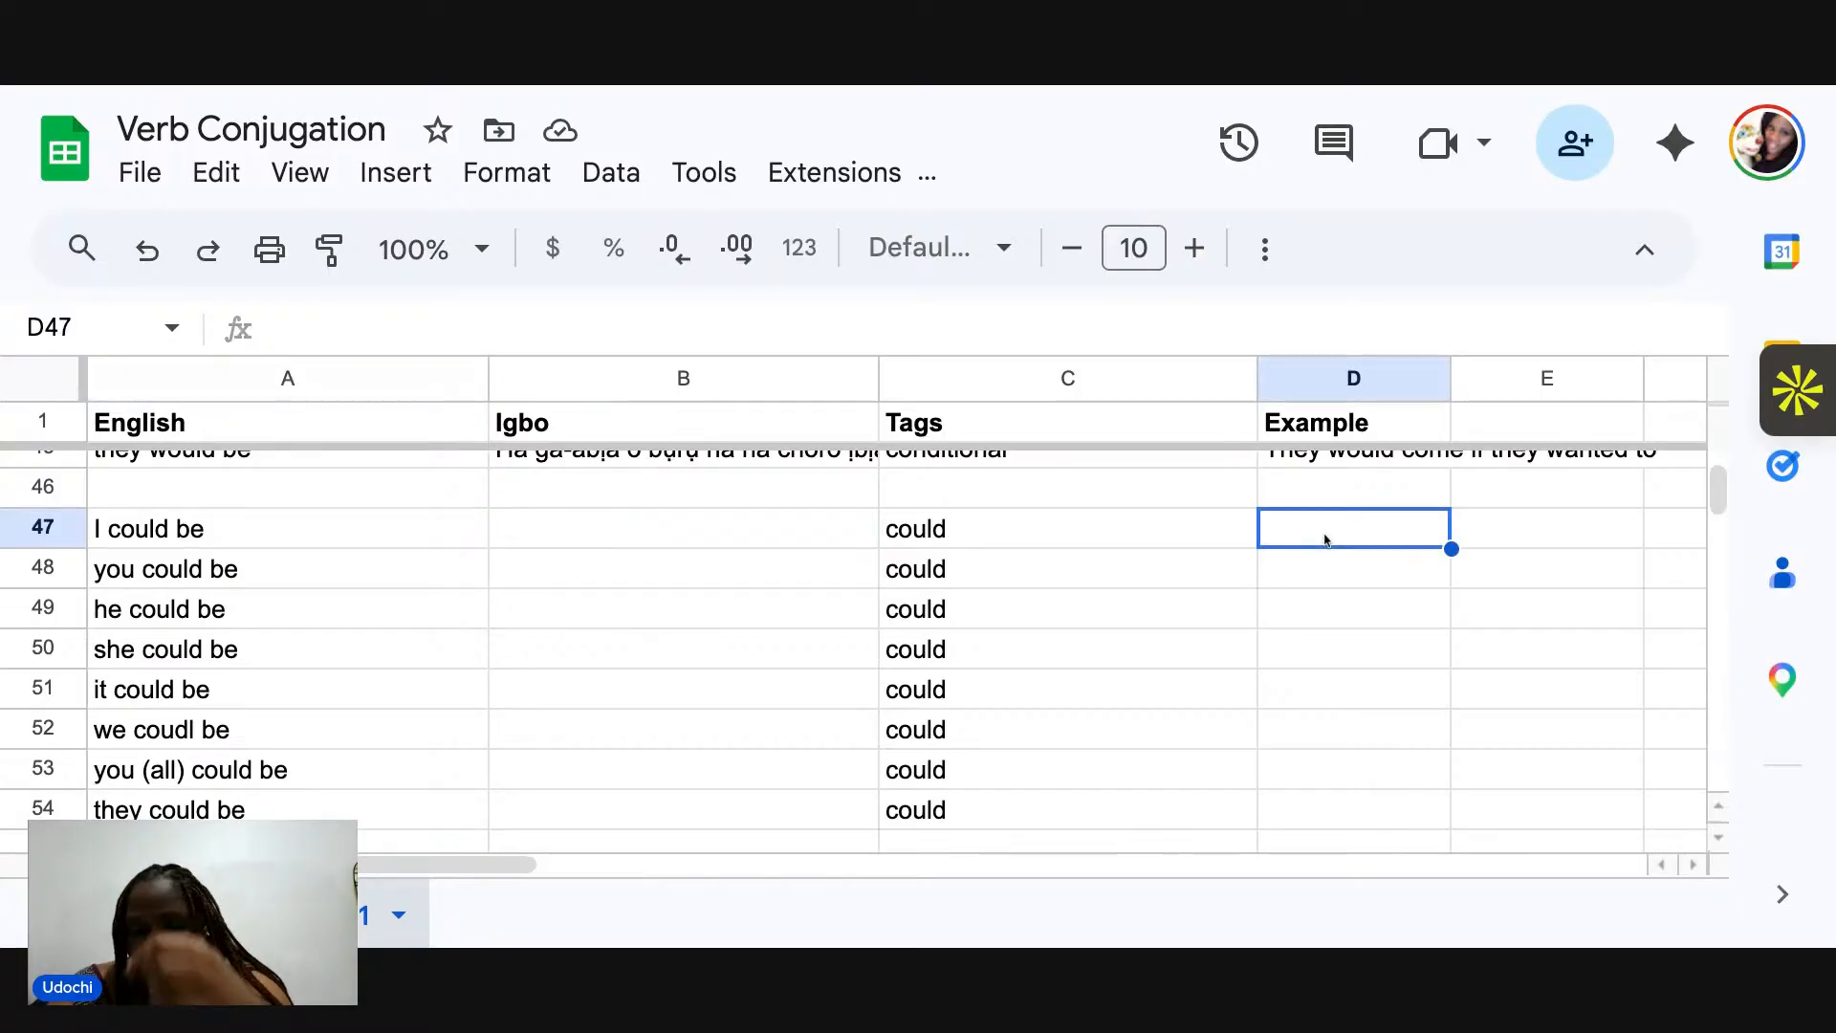
type("I could h")
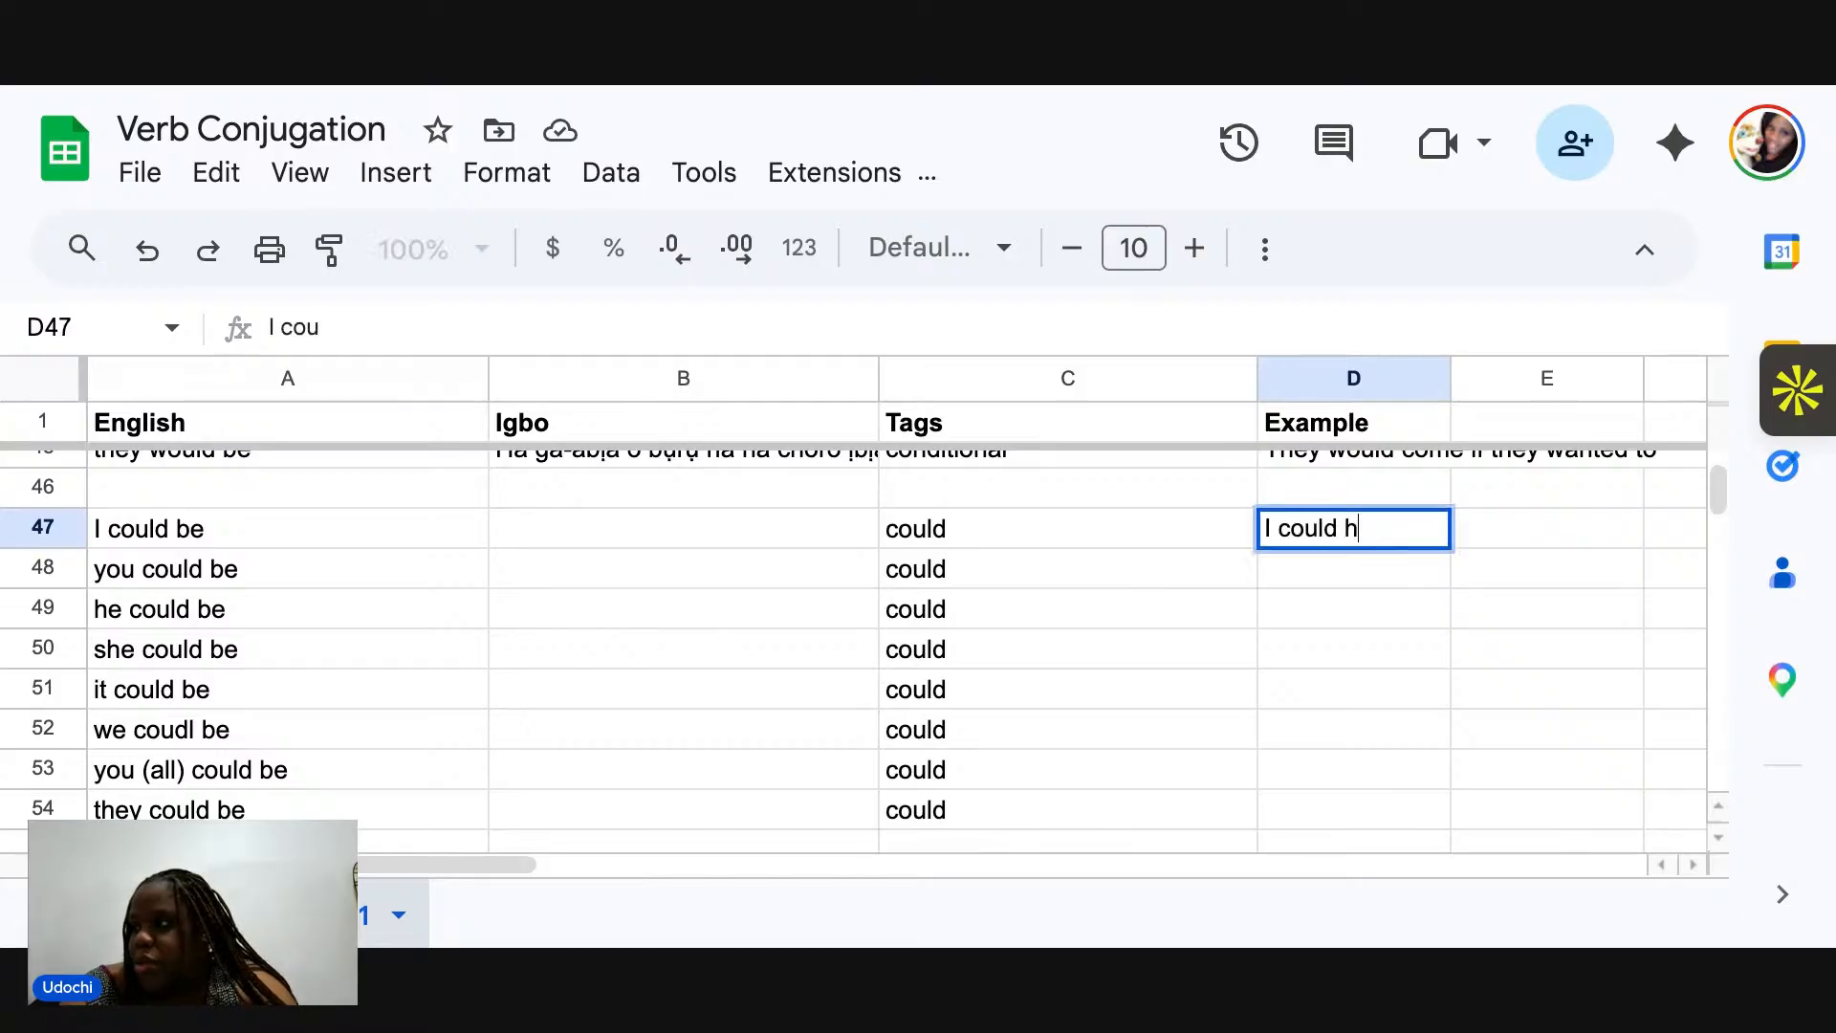
key("BackSpace")
type("come")
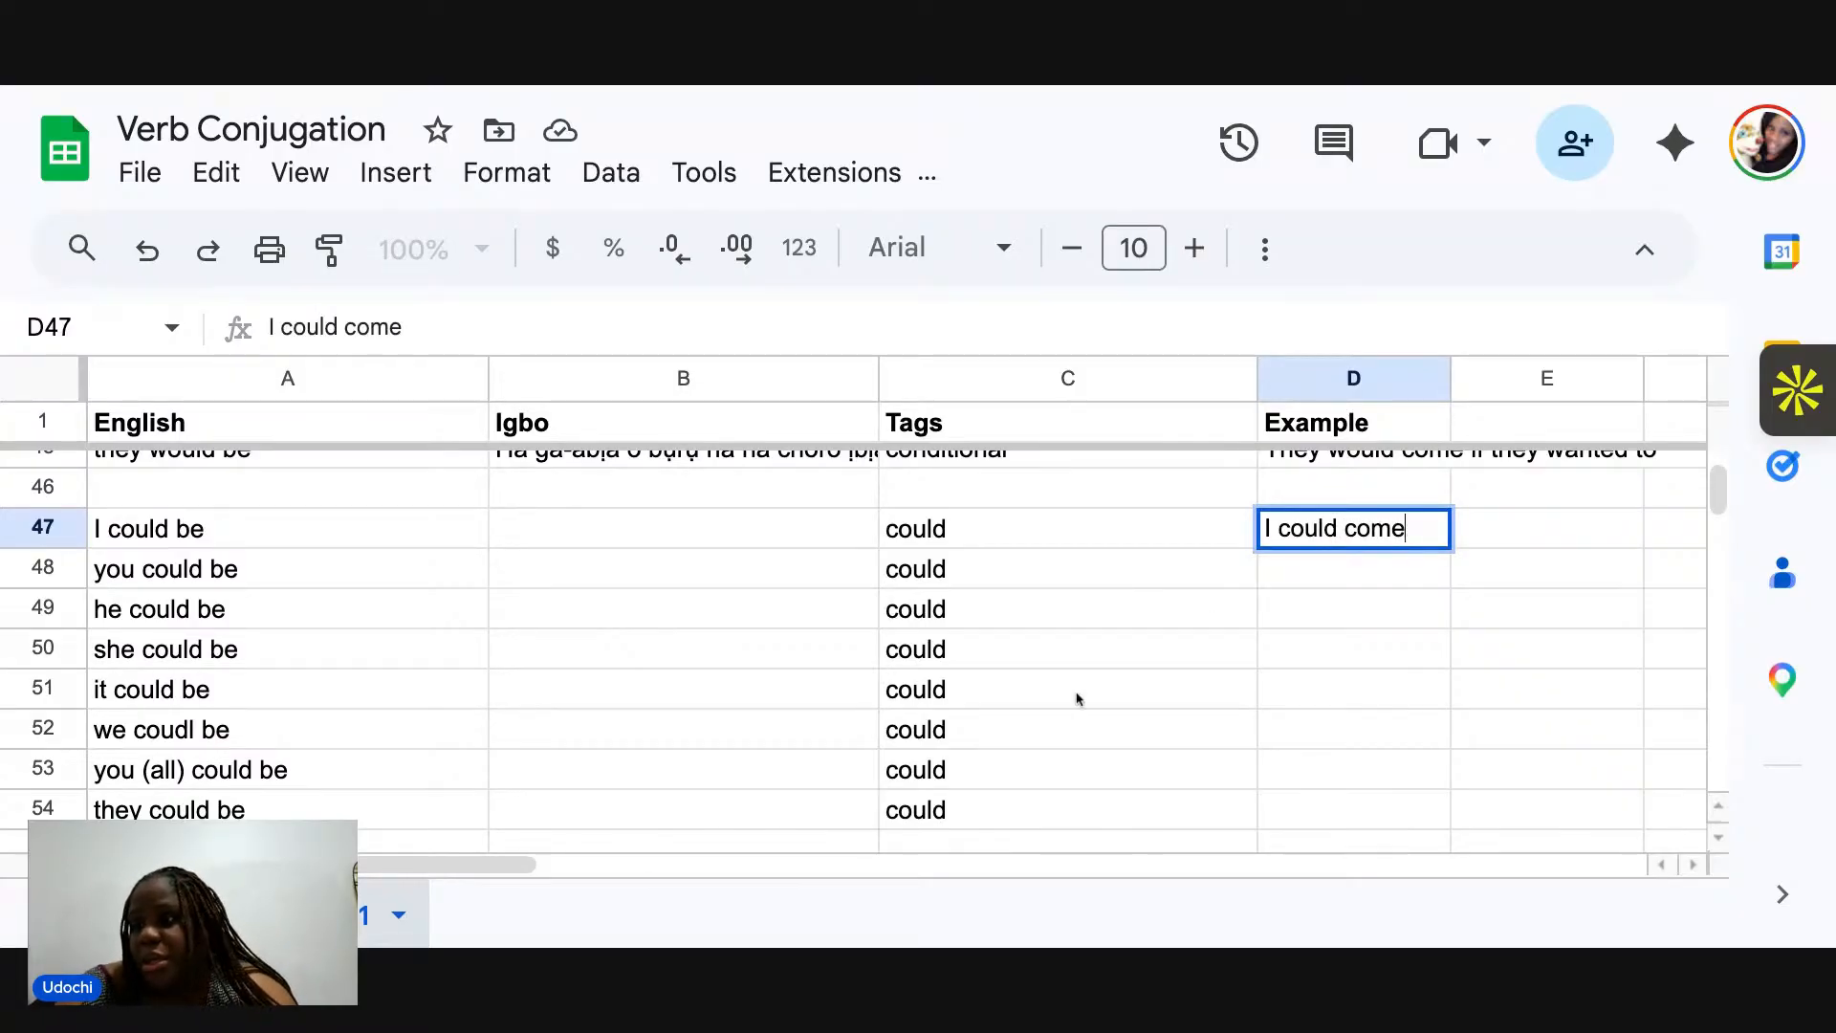
scroll(1099, 743, "up", 3)
scroll(1100, 743, "up", 1)
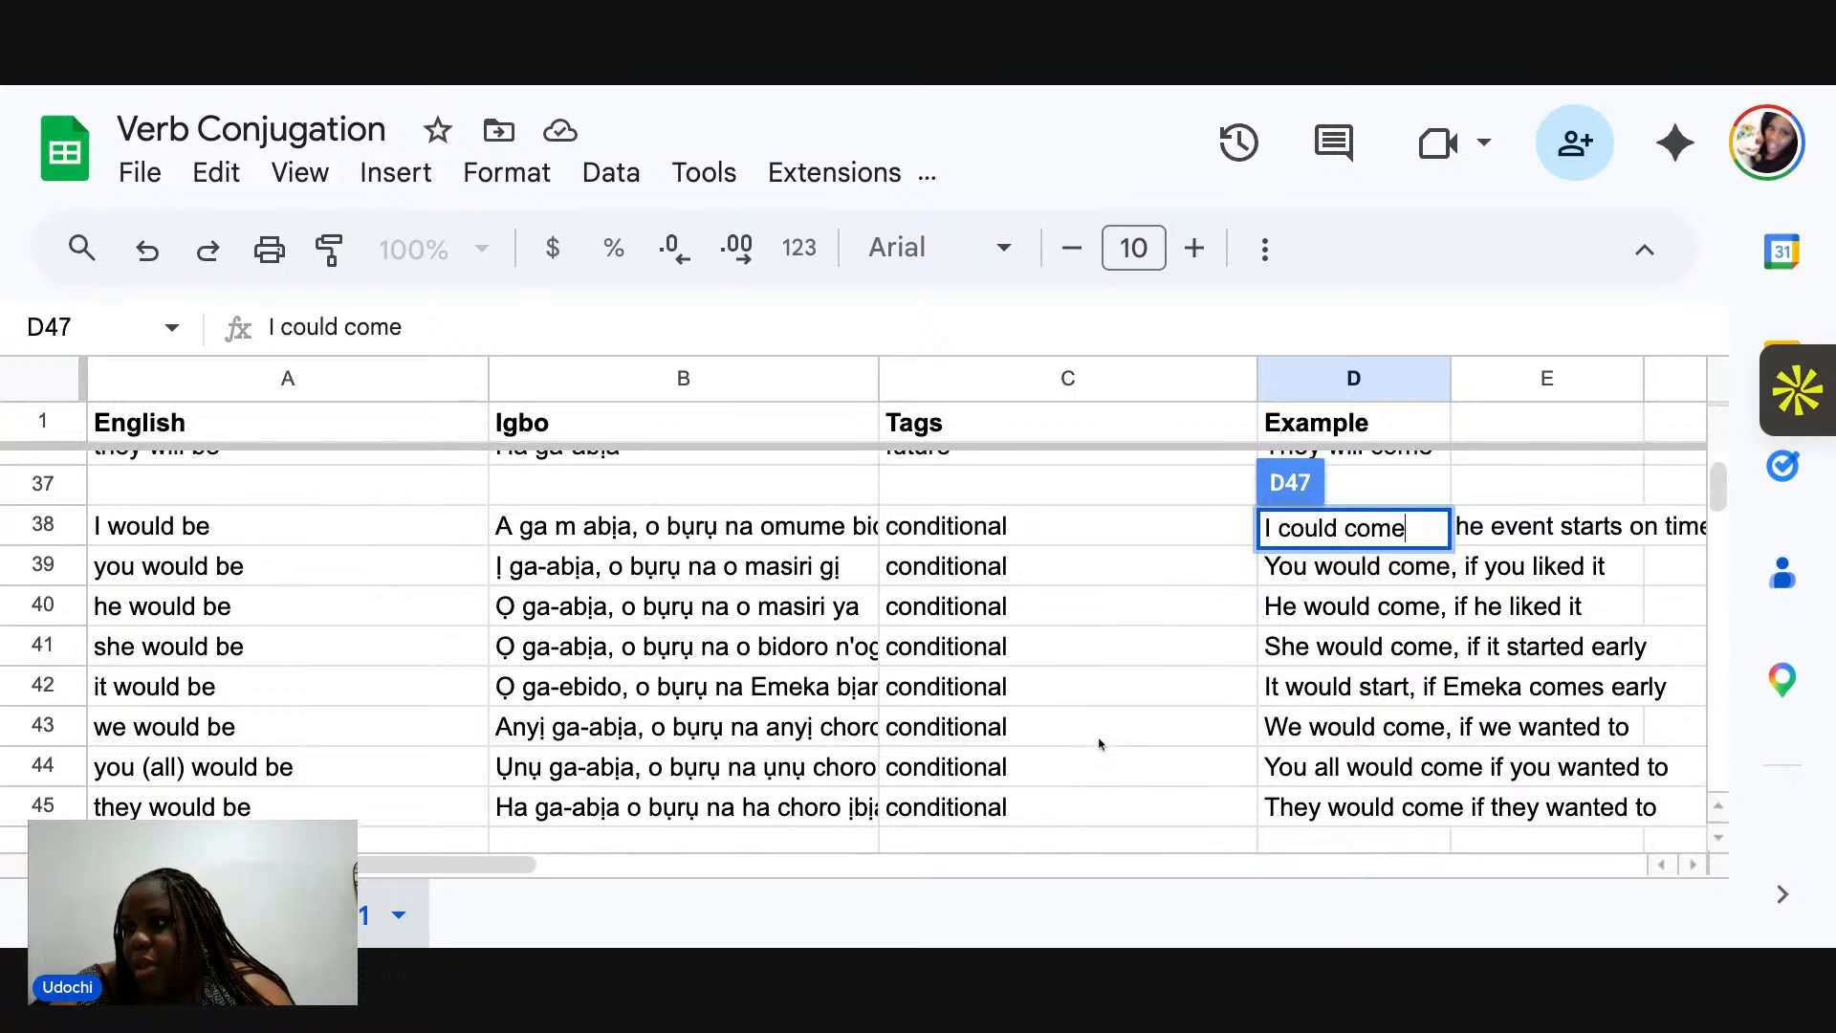
scroll(1099, 743, "down", 1)
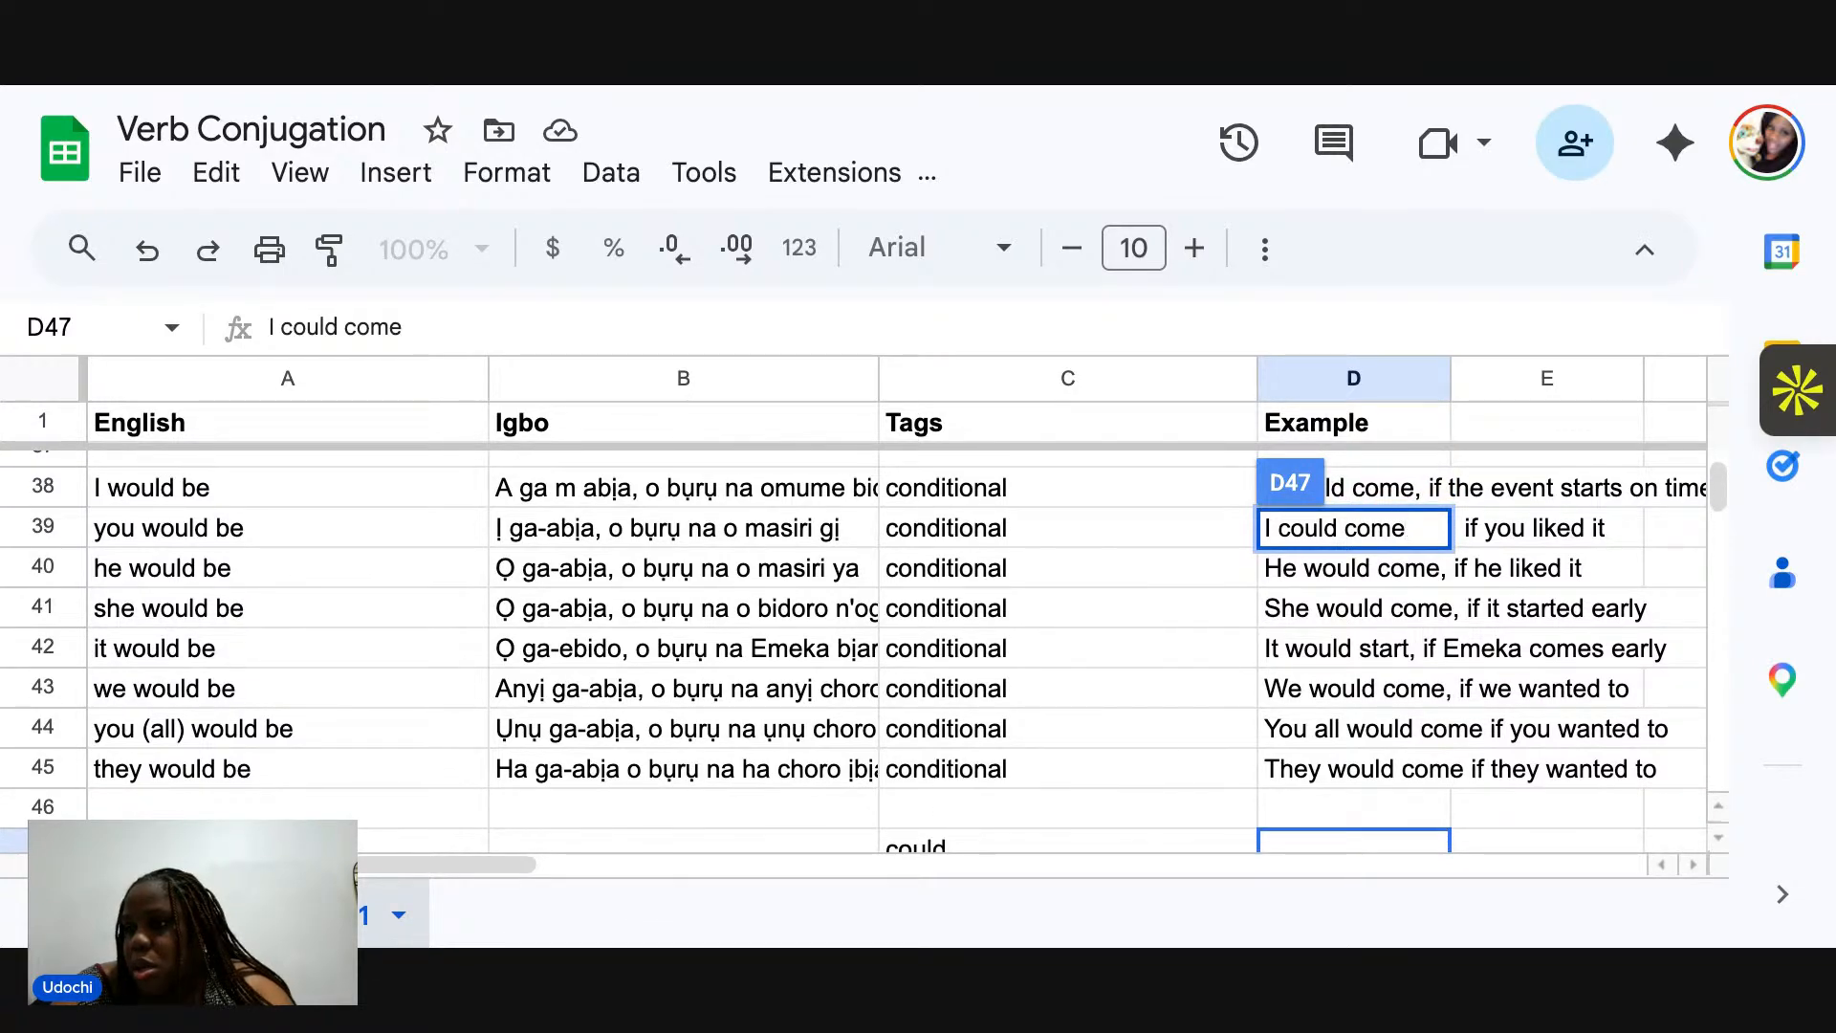
scroll(1099, 743, "down", 3)
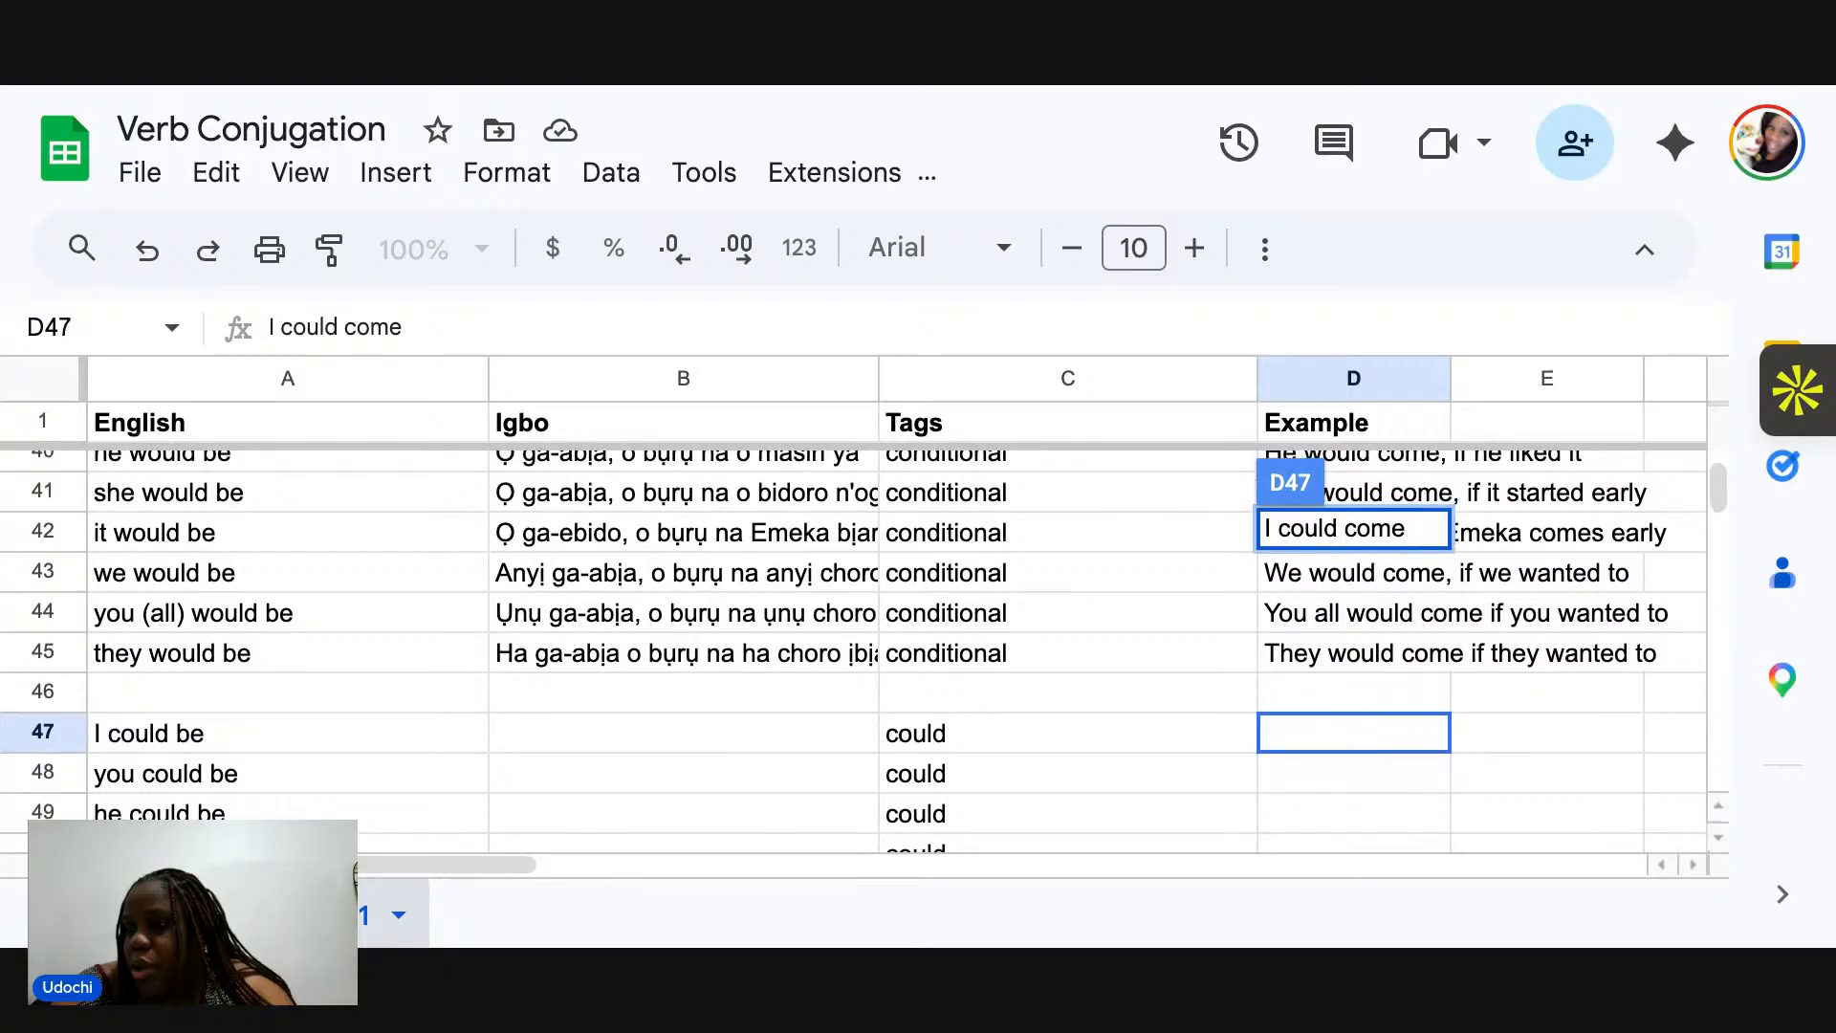
left_click(1114, 780)
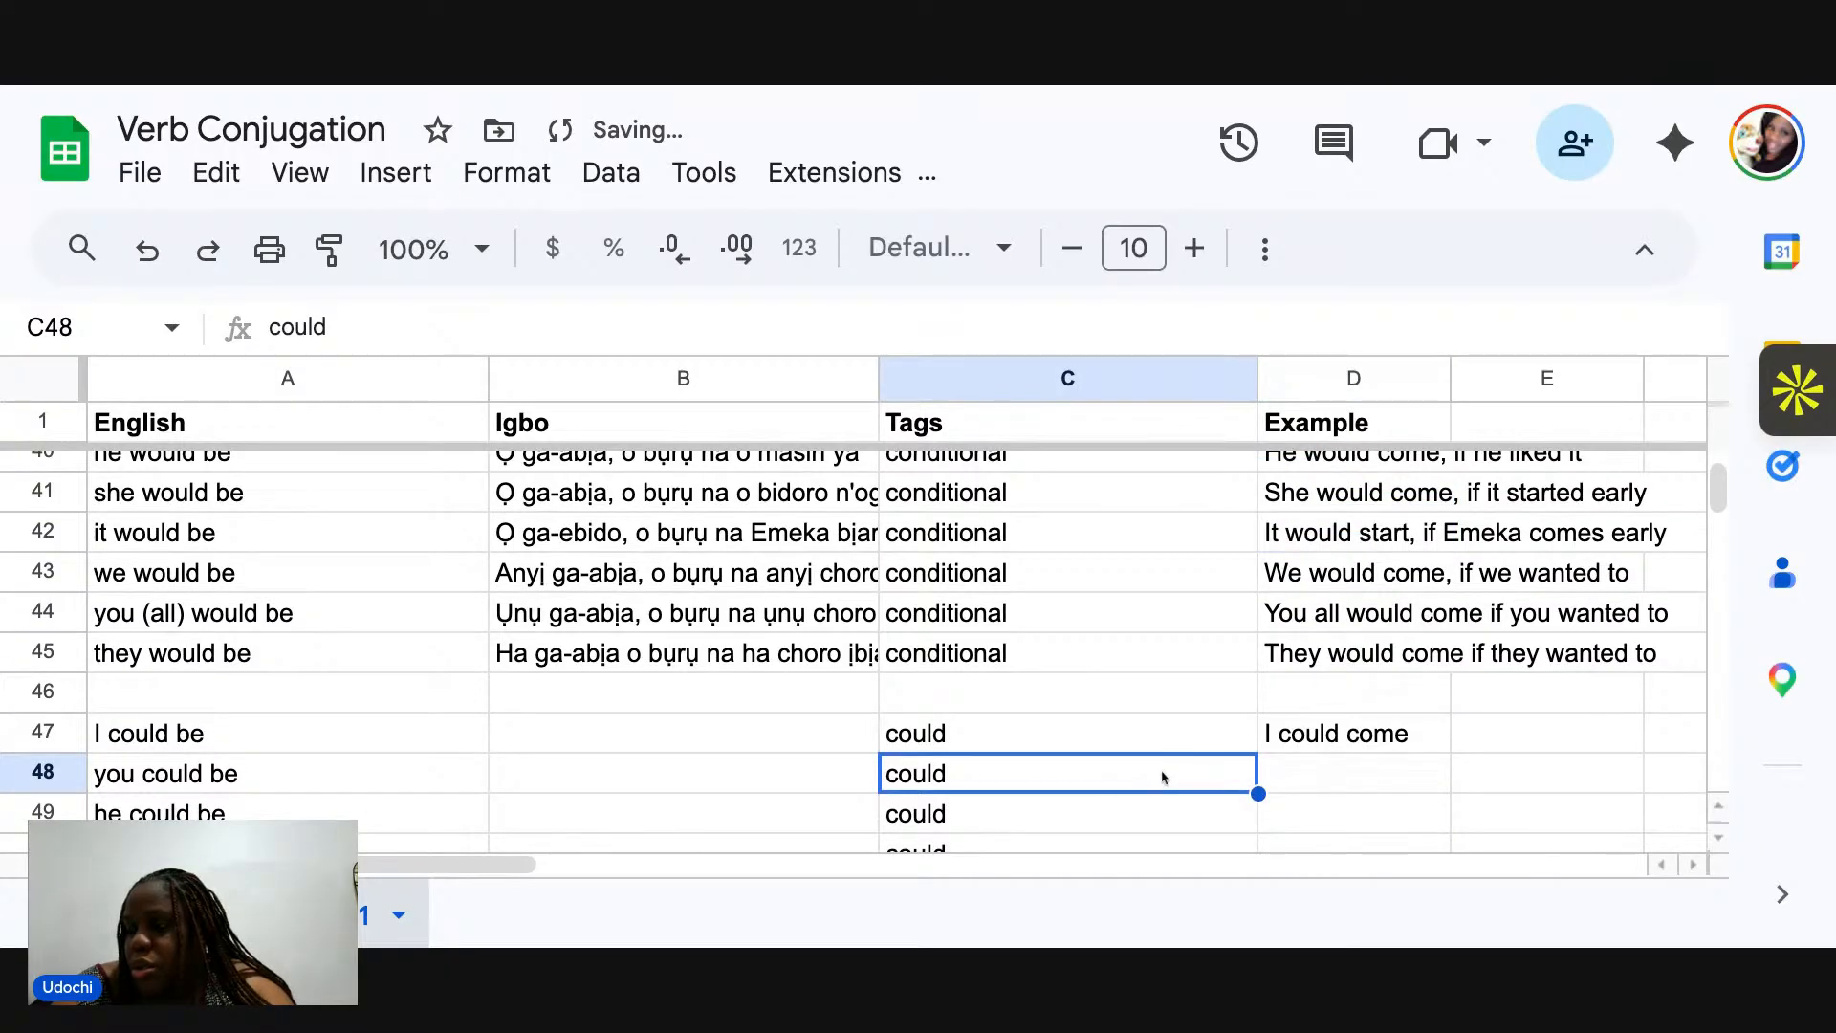
Look through the remaining tense groups below the "could" rows to see which forms the list covers.
scroll(1162, 778, "down", 2)
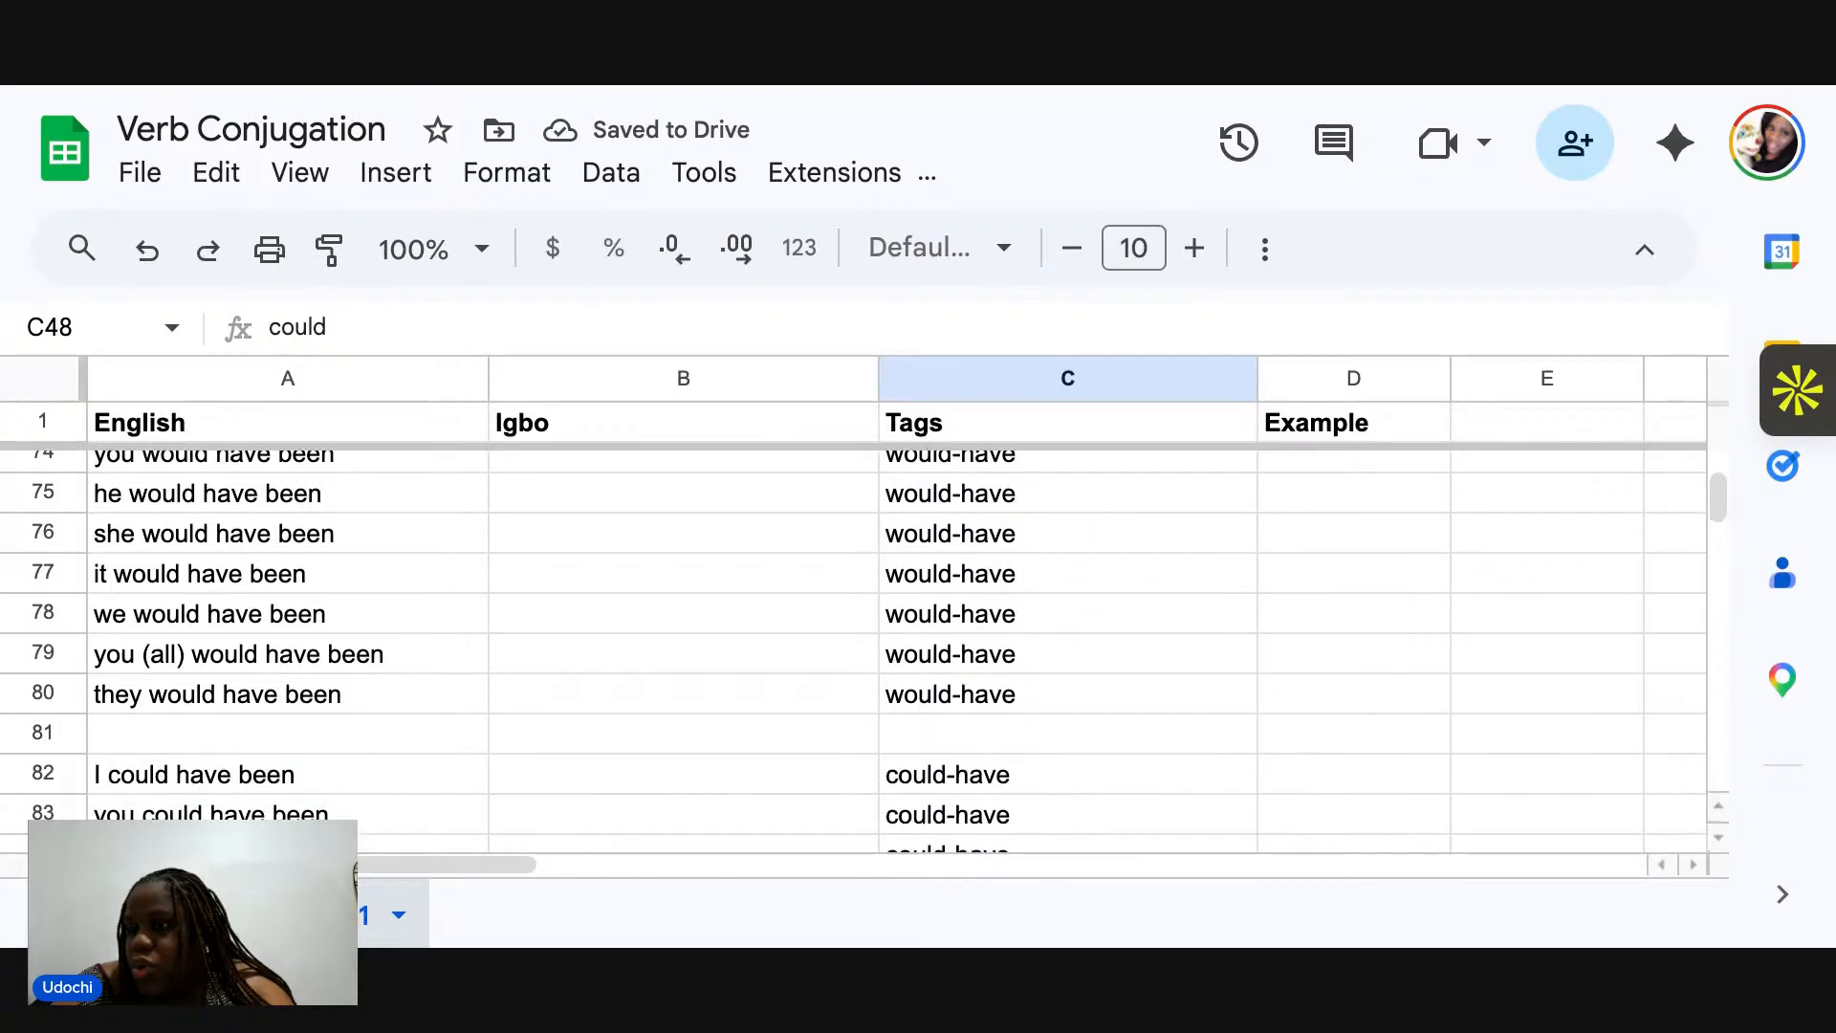
scroll(899, 650, "down", 5)
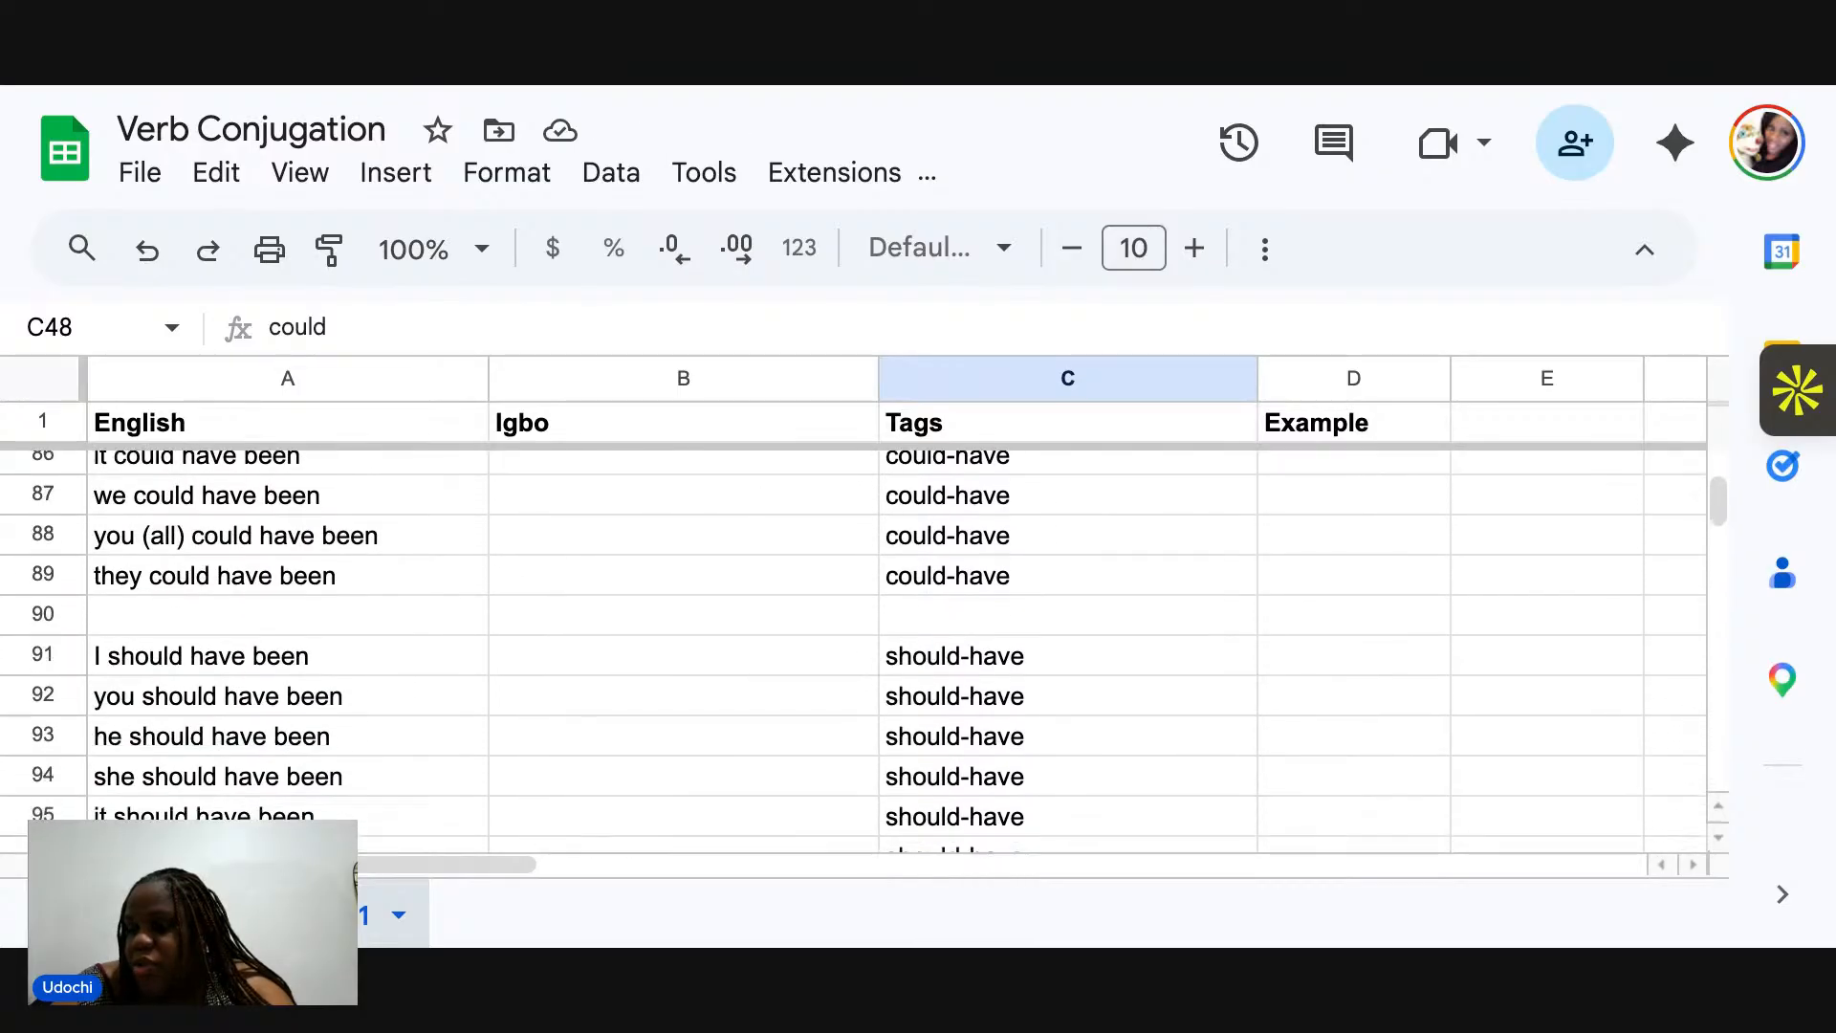
scroll(899, 650, "down", 6)
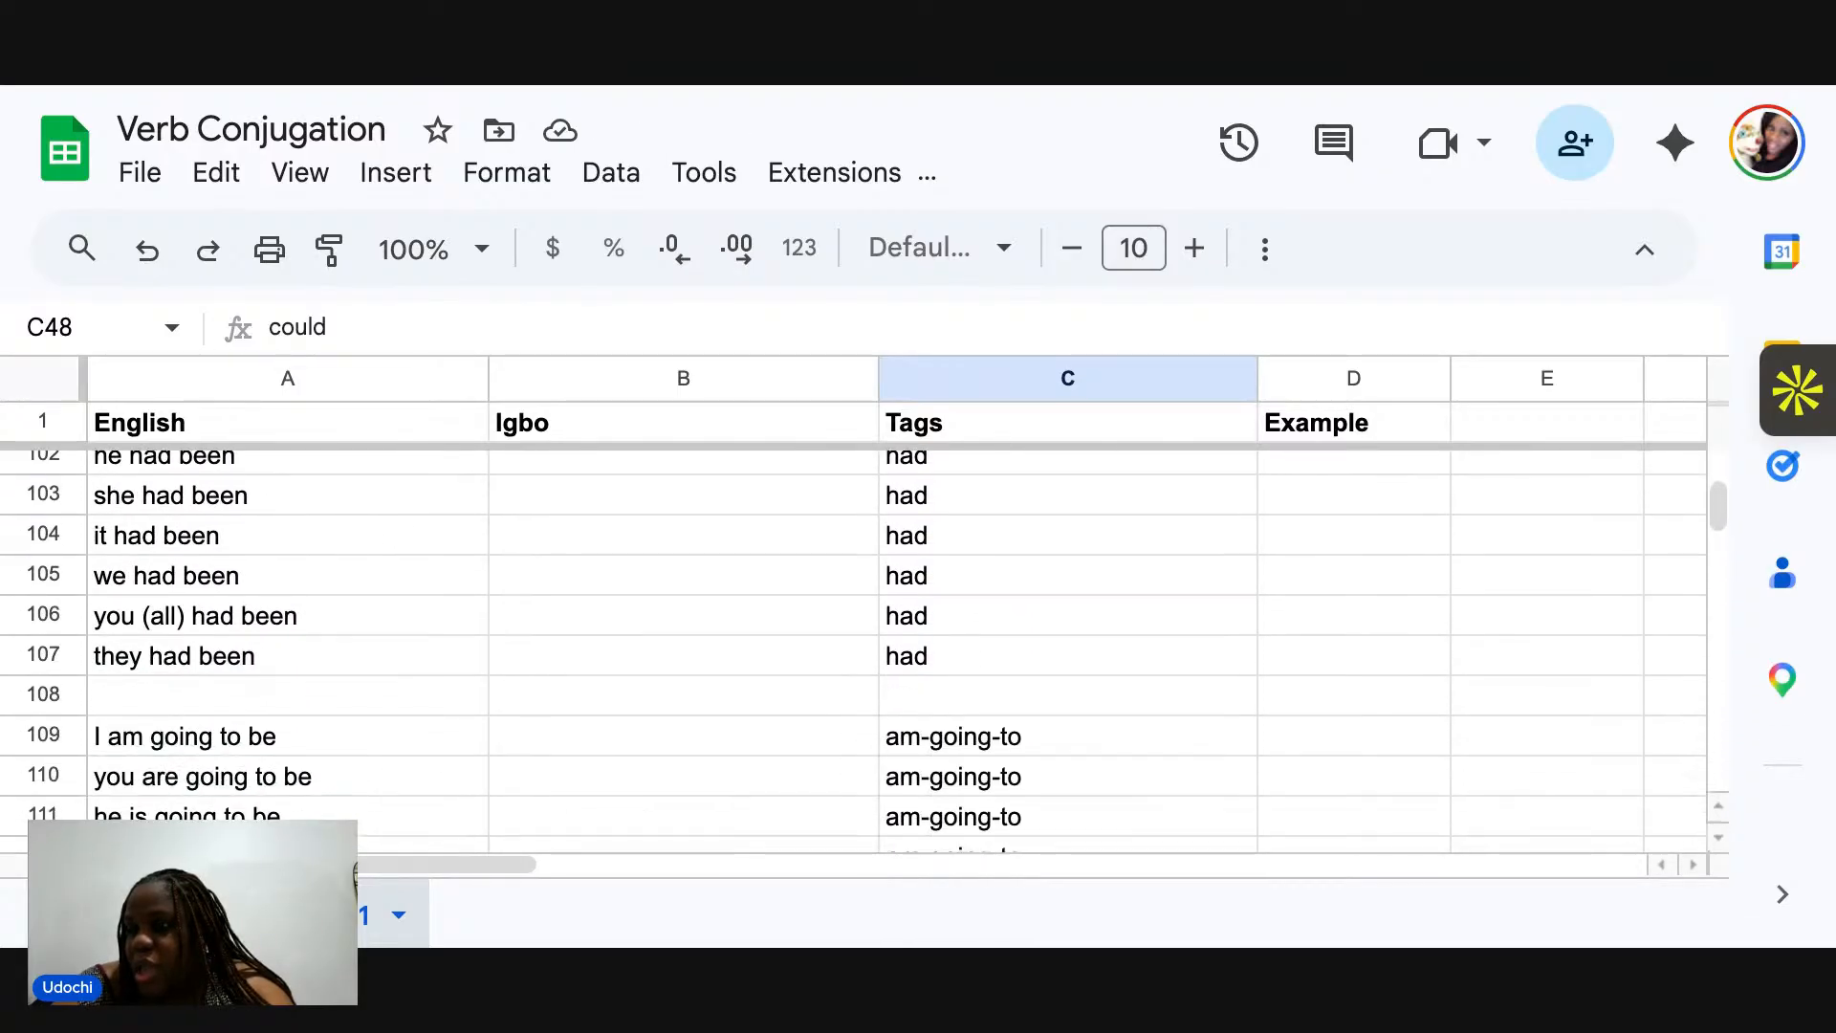
scroll(899, 651, "down", 4)
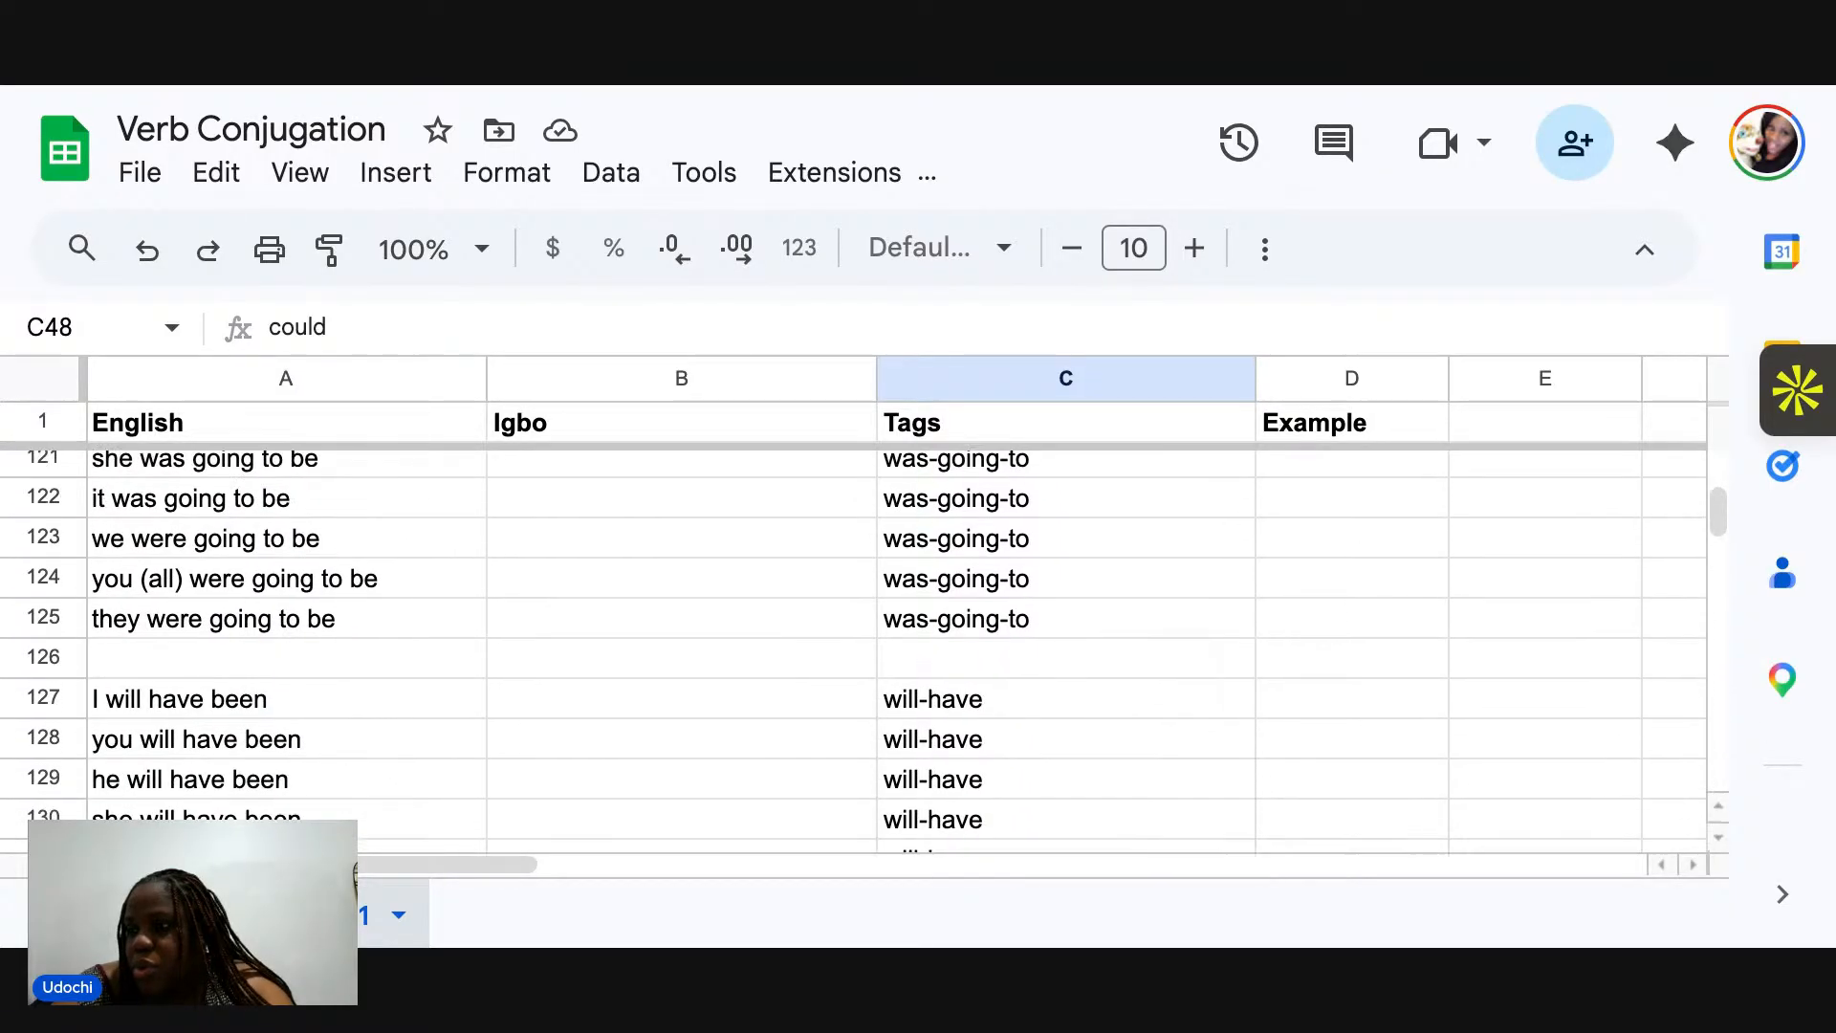
scroll(899, 650, "up", 1)
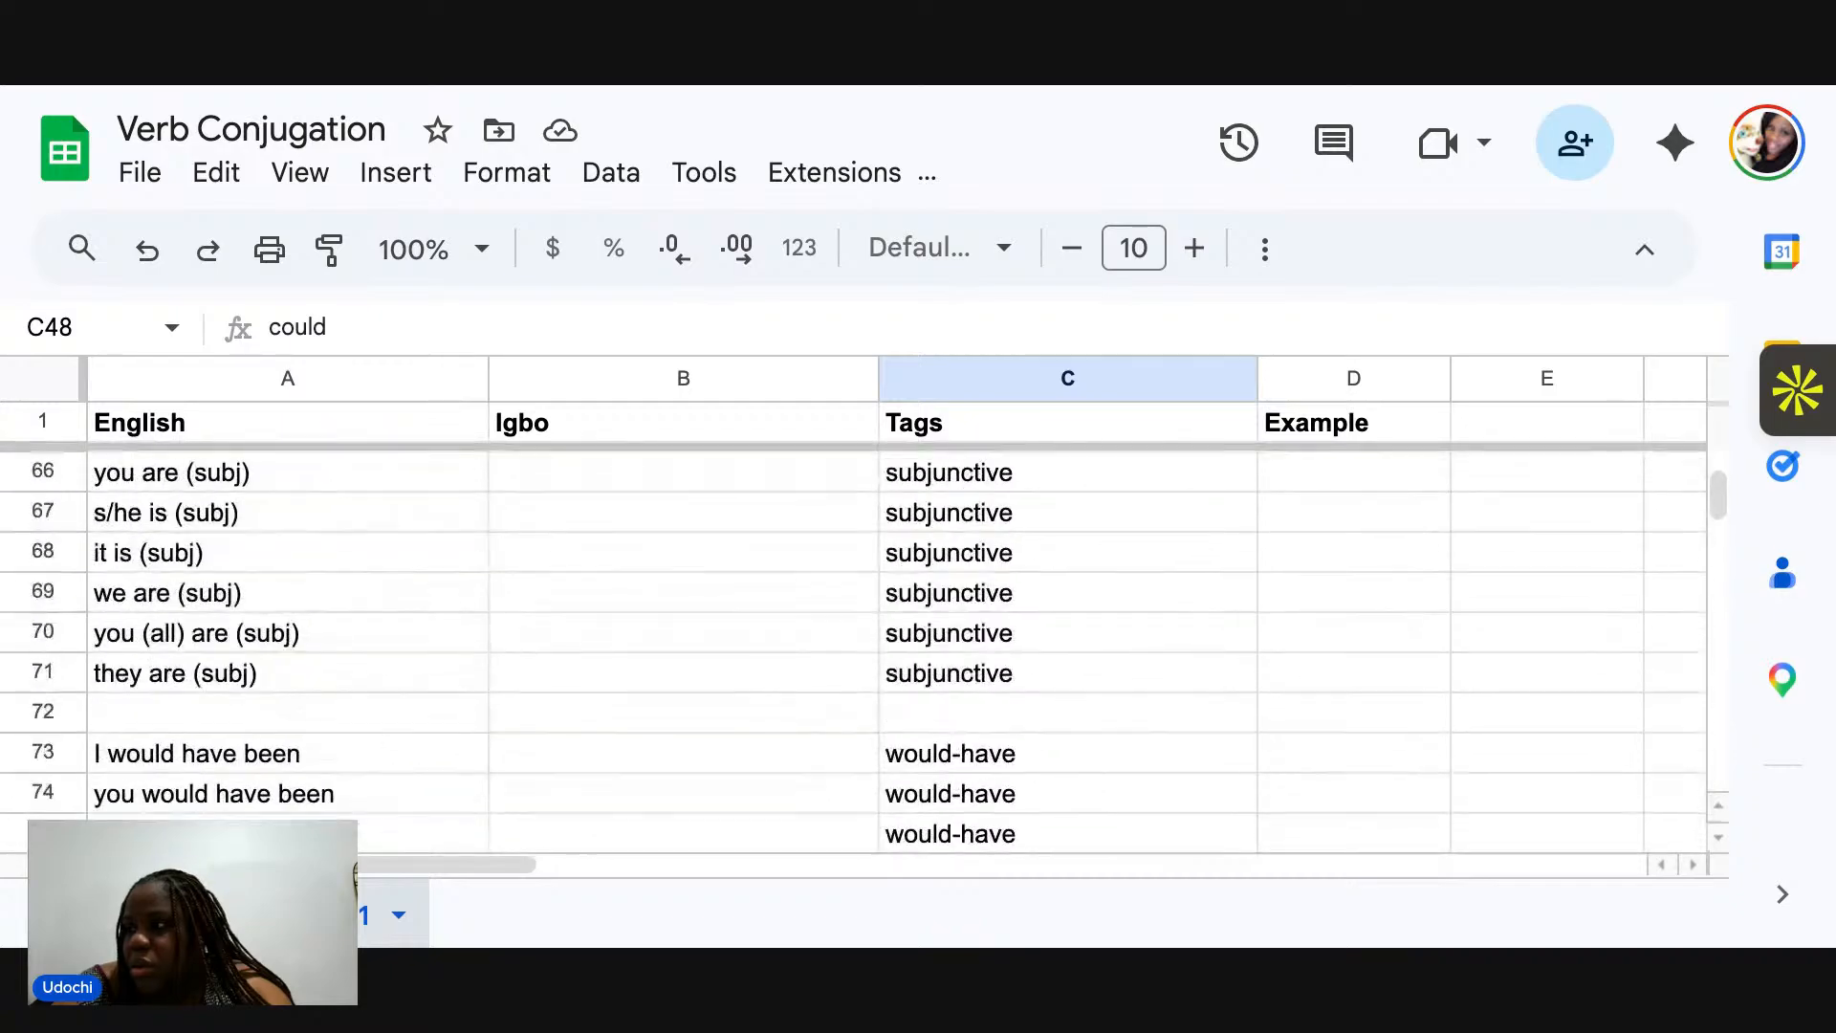
scroll(860, 621, "down", 1)
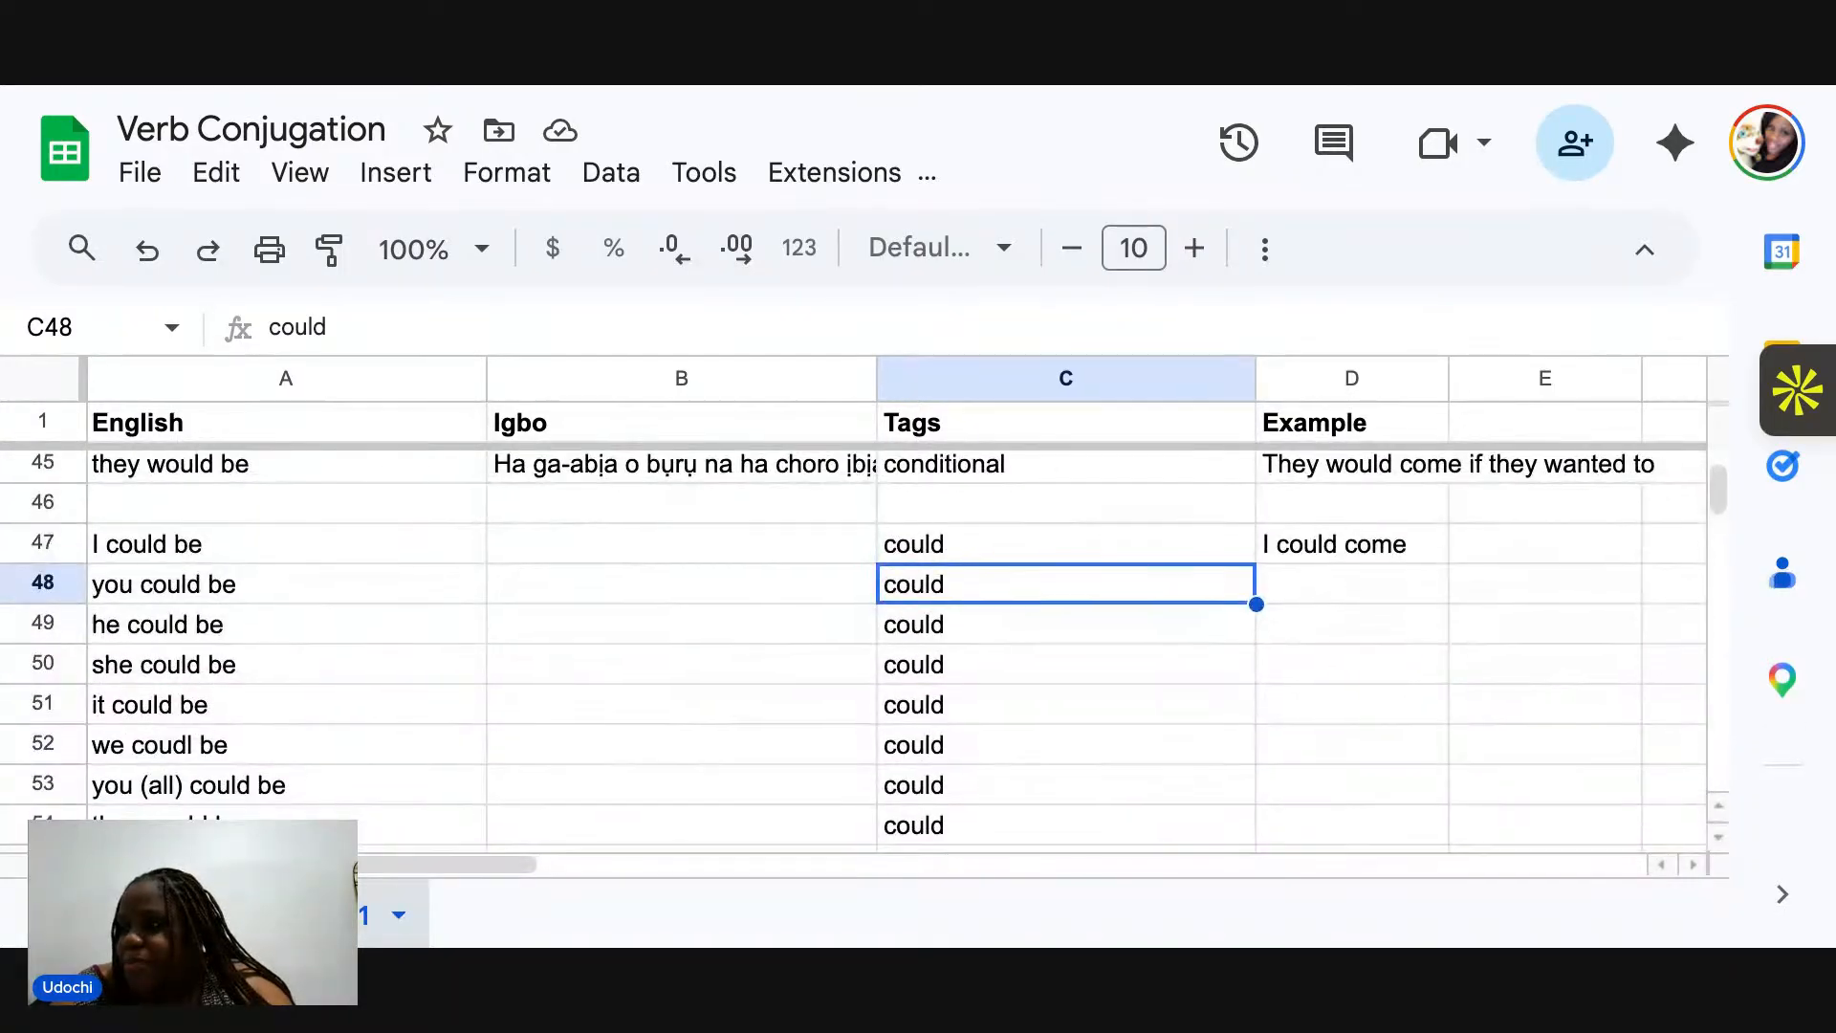
scroll(861, 651, "down", 1)
scroll(1420, 622, "down", 2)
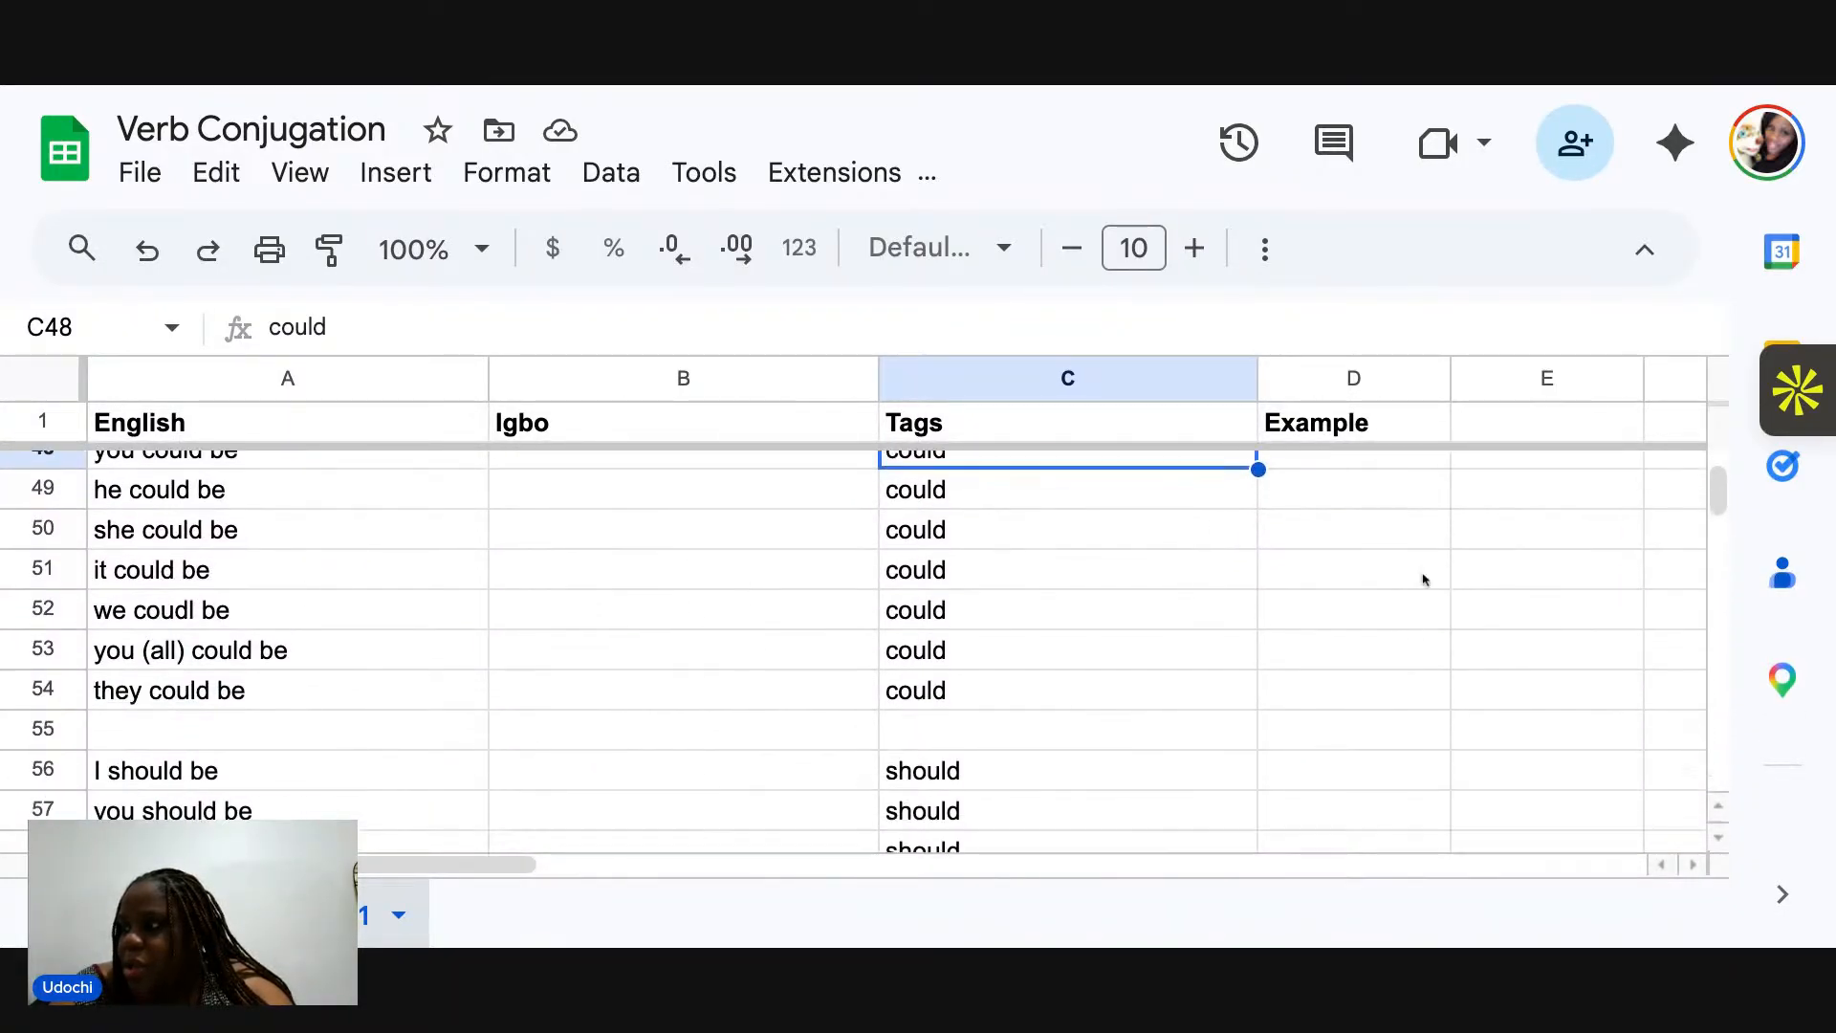
scroll(1434, 745, "up", 3)
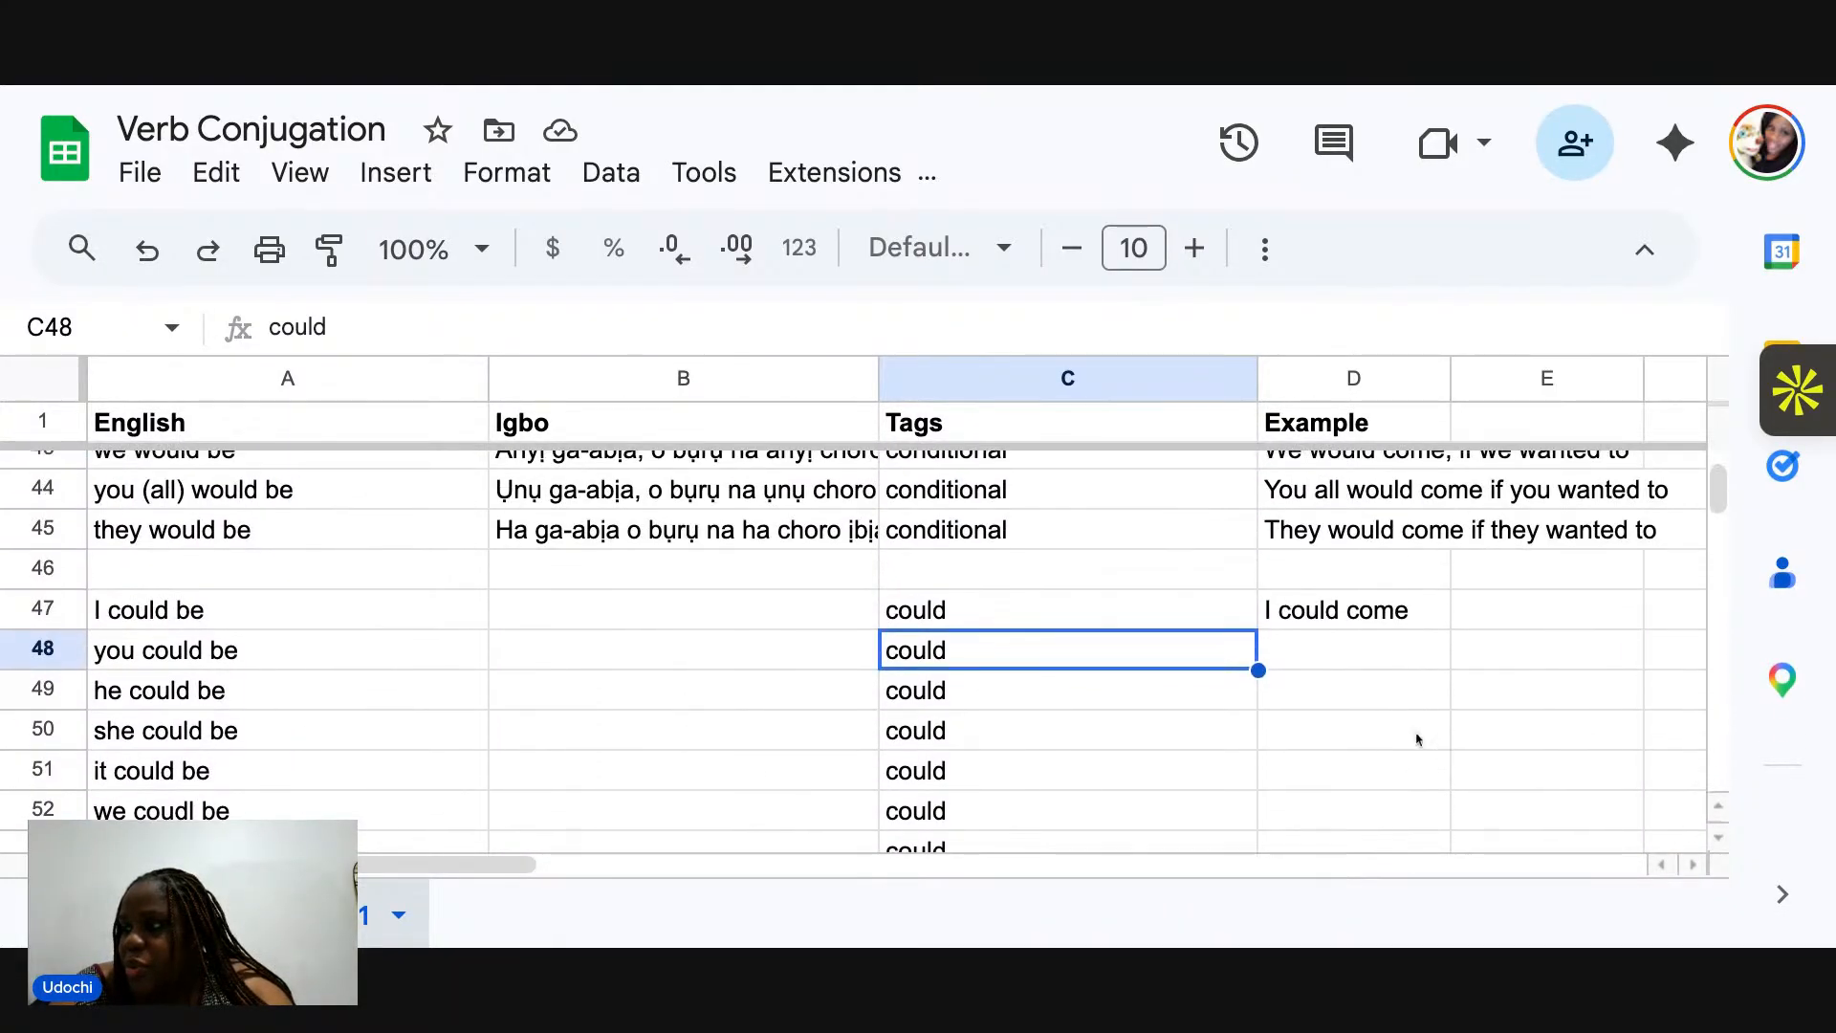
Enter the examples "You could have come" in D48 and "He could have come" in D49.
left_click(1343, 648)
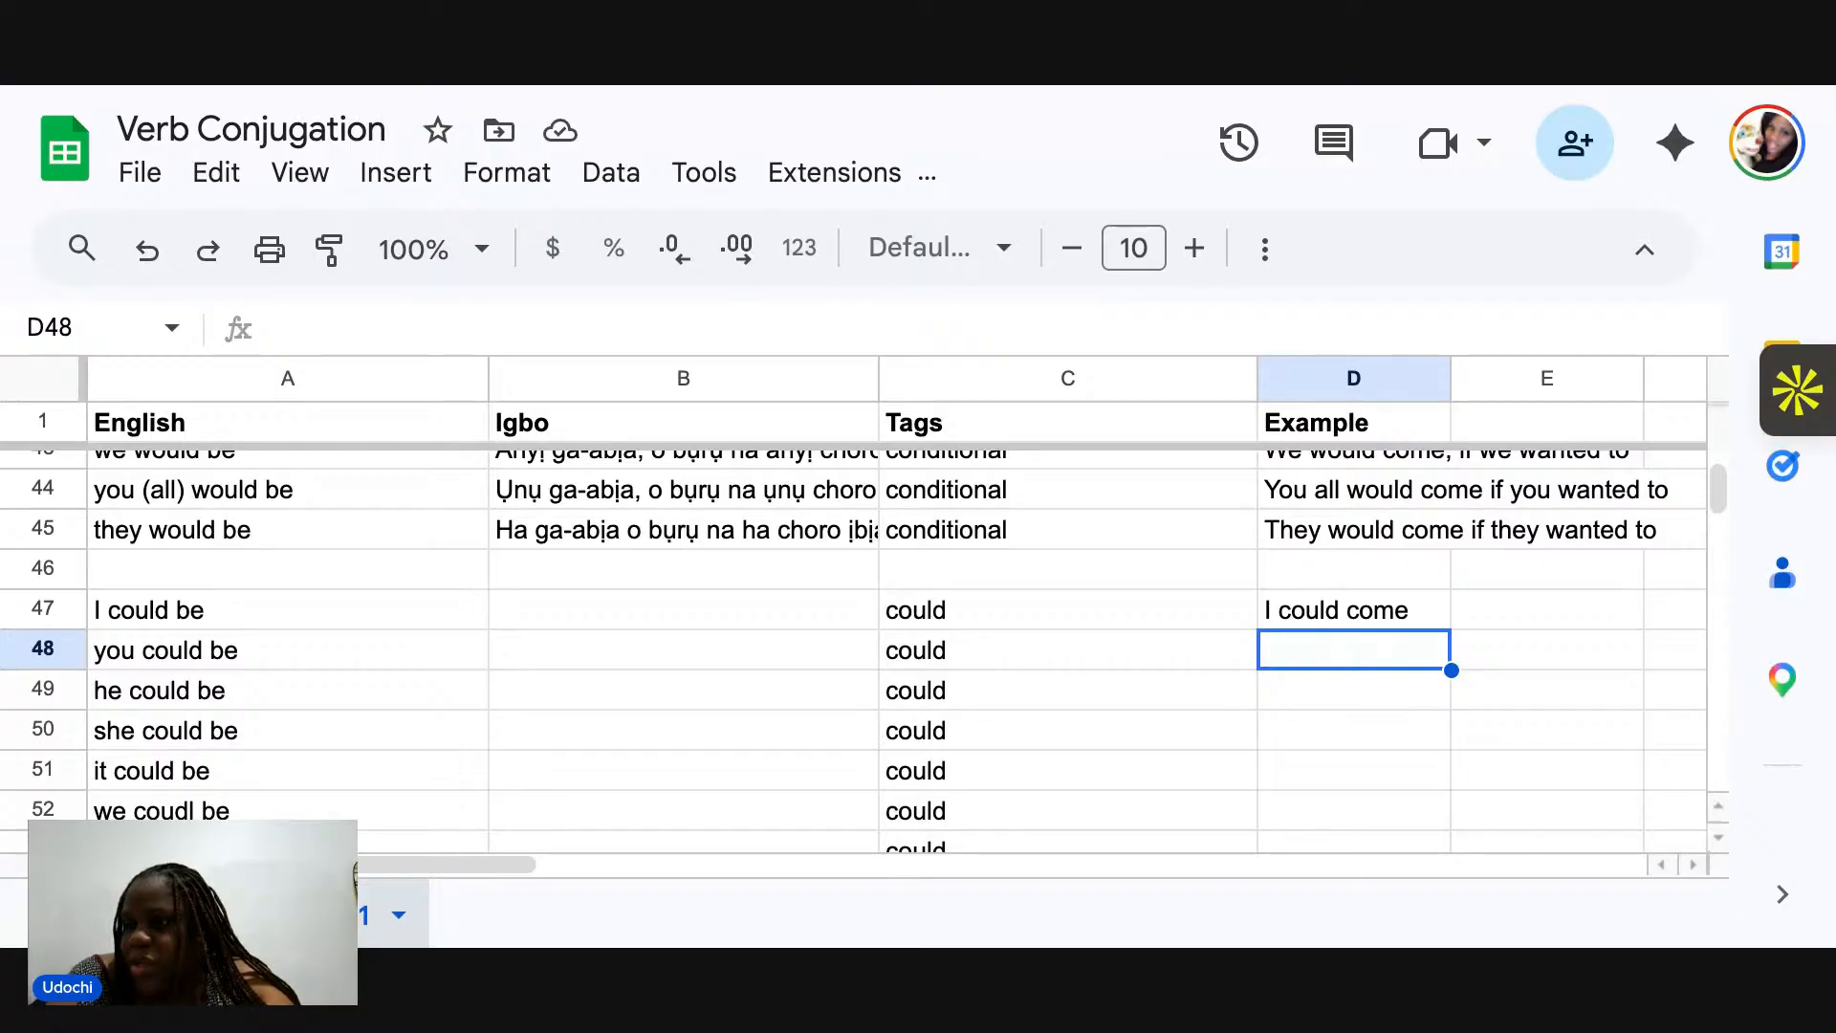
type("You could have s")
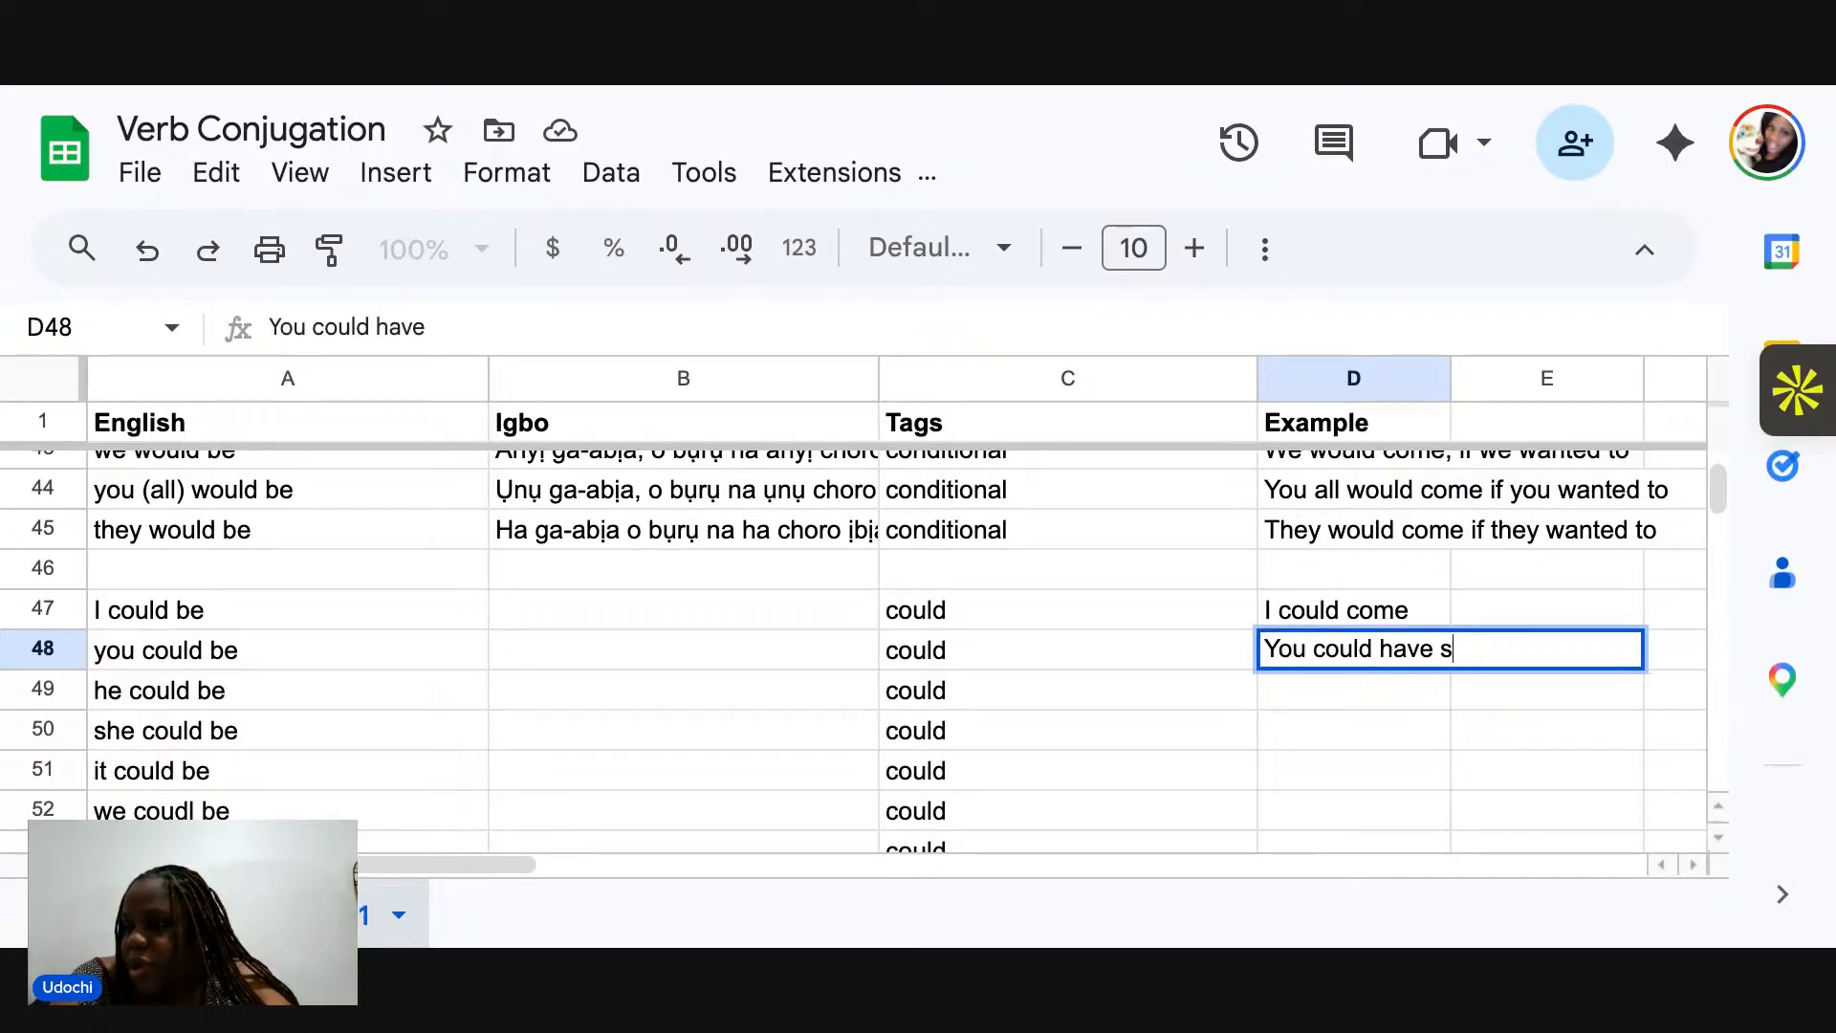
key("BackSpace")
type("come")
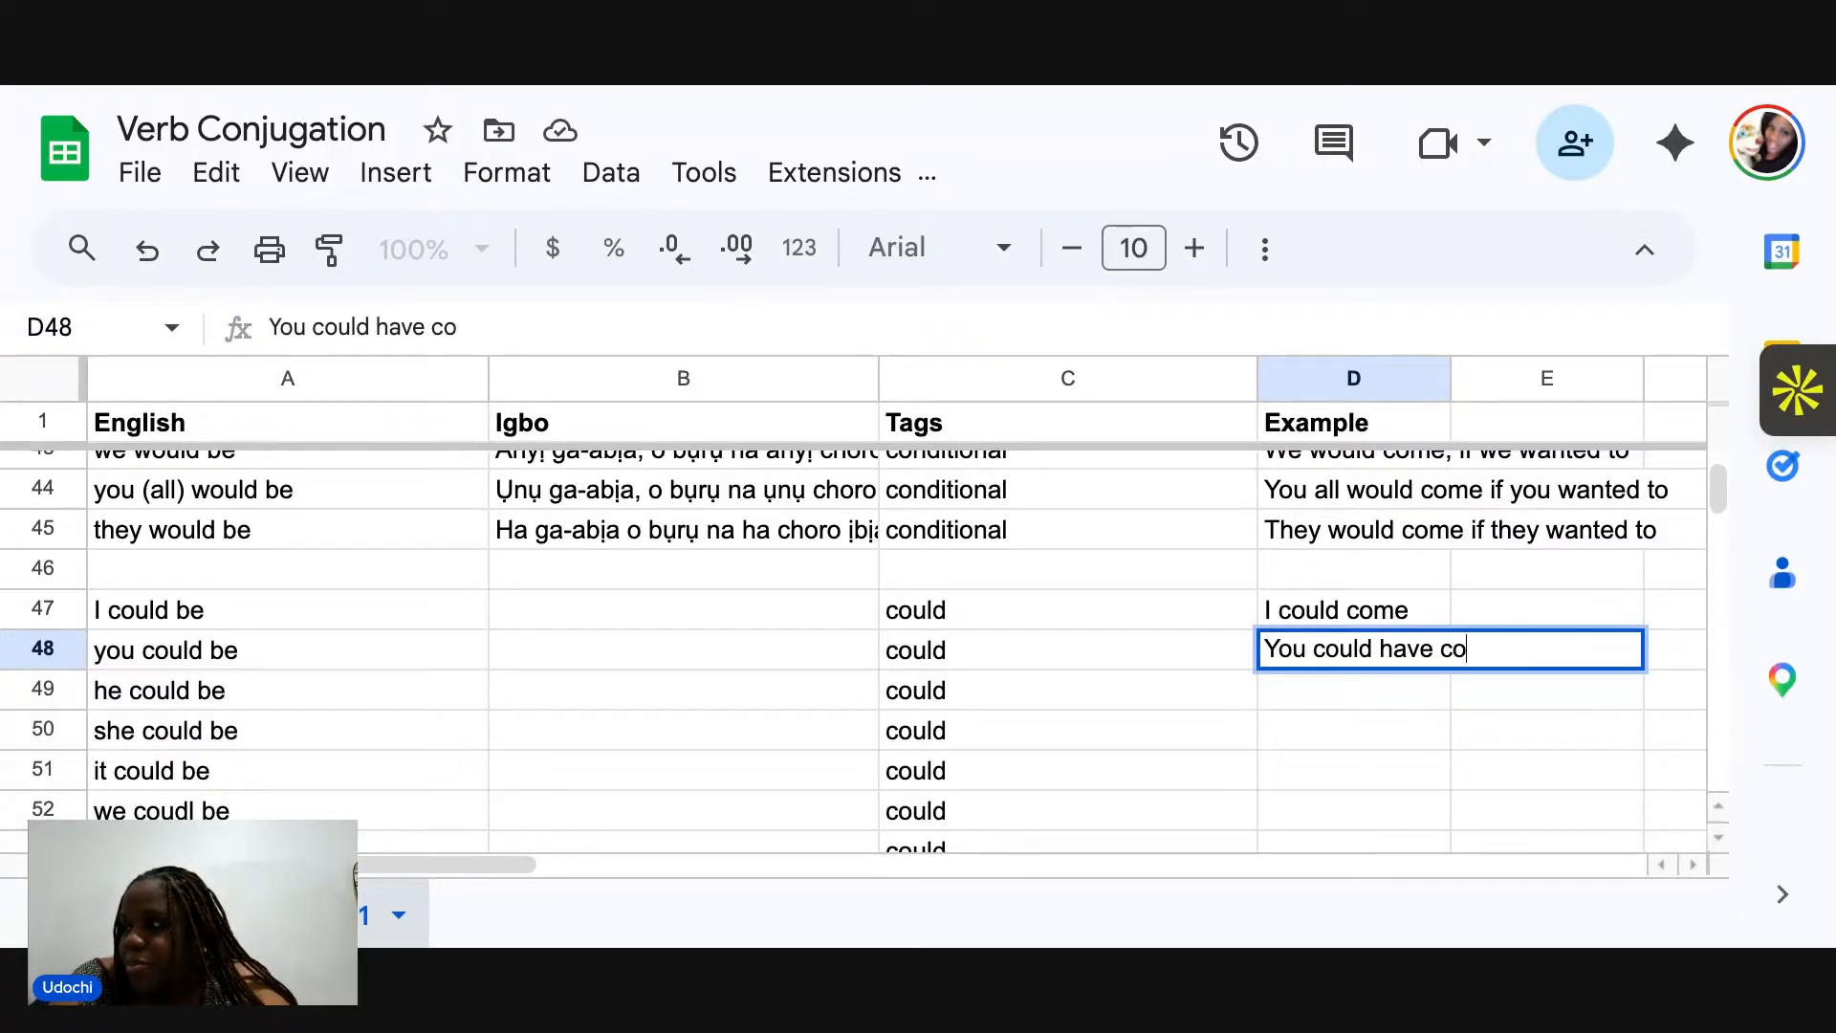
key("Return")
type("He could have come")
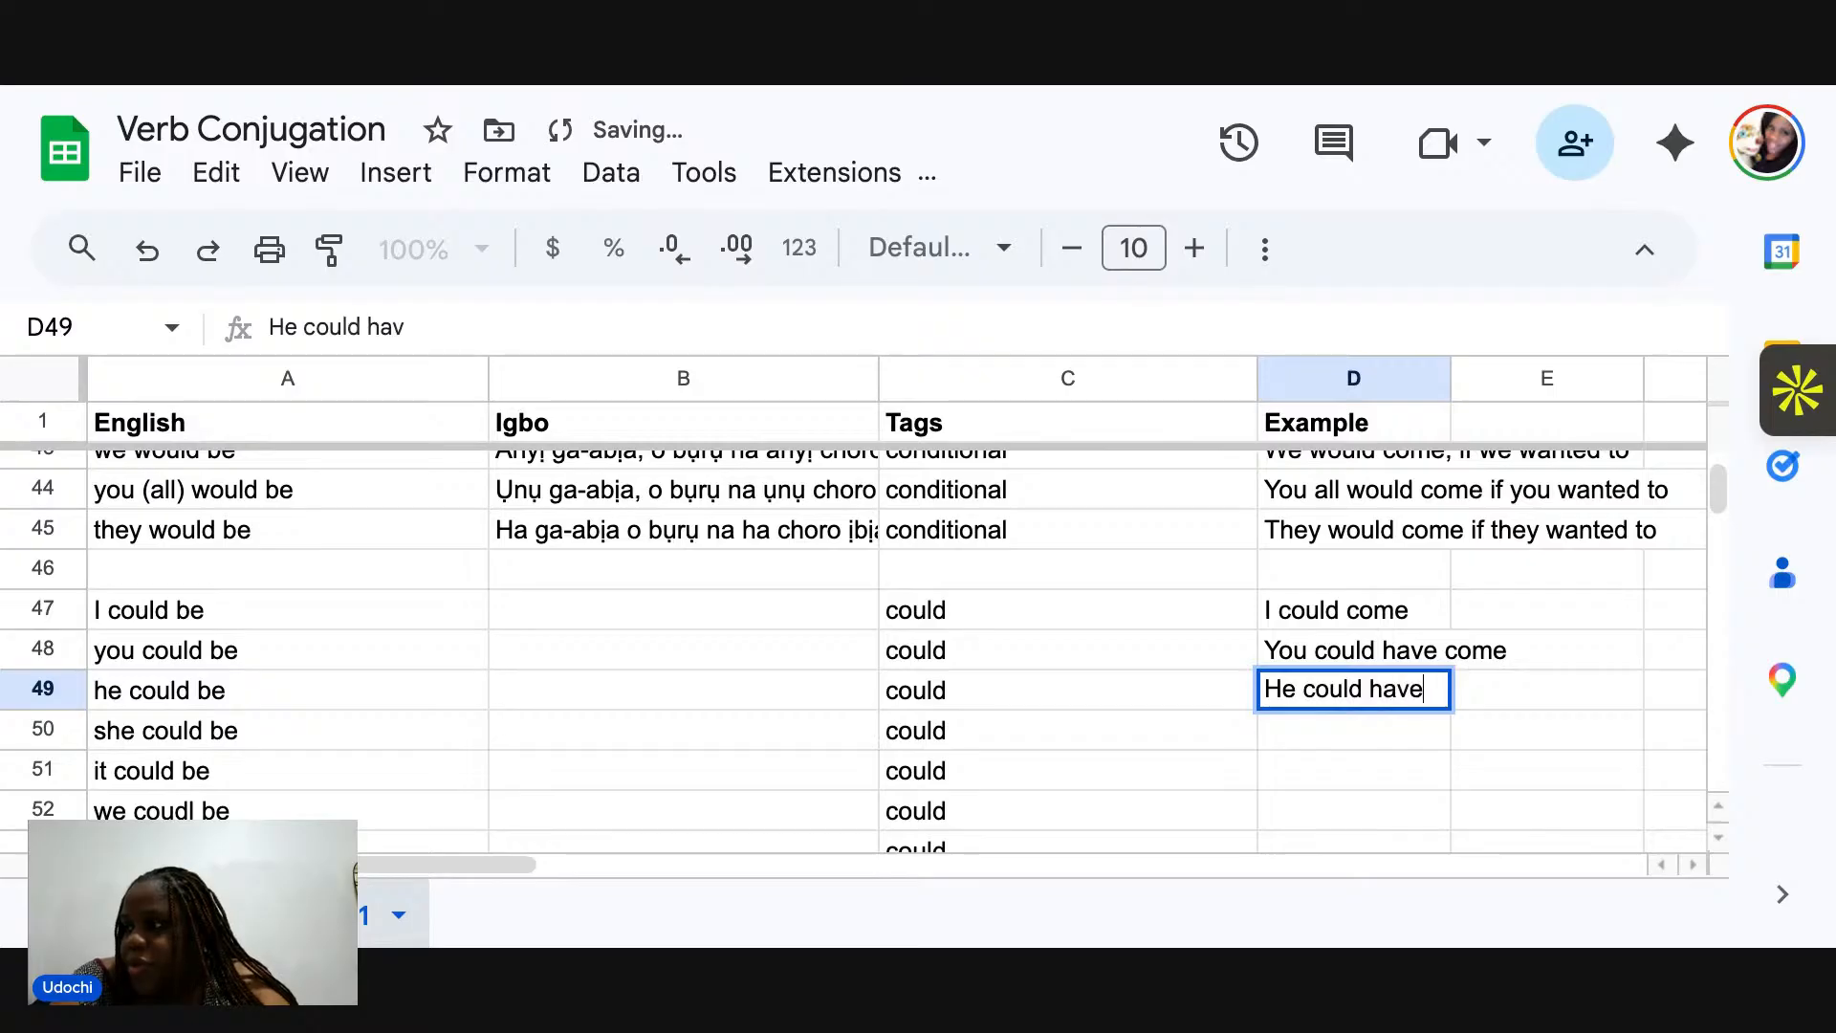
key("Return")
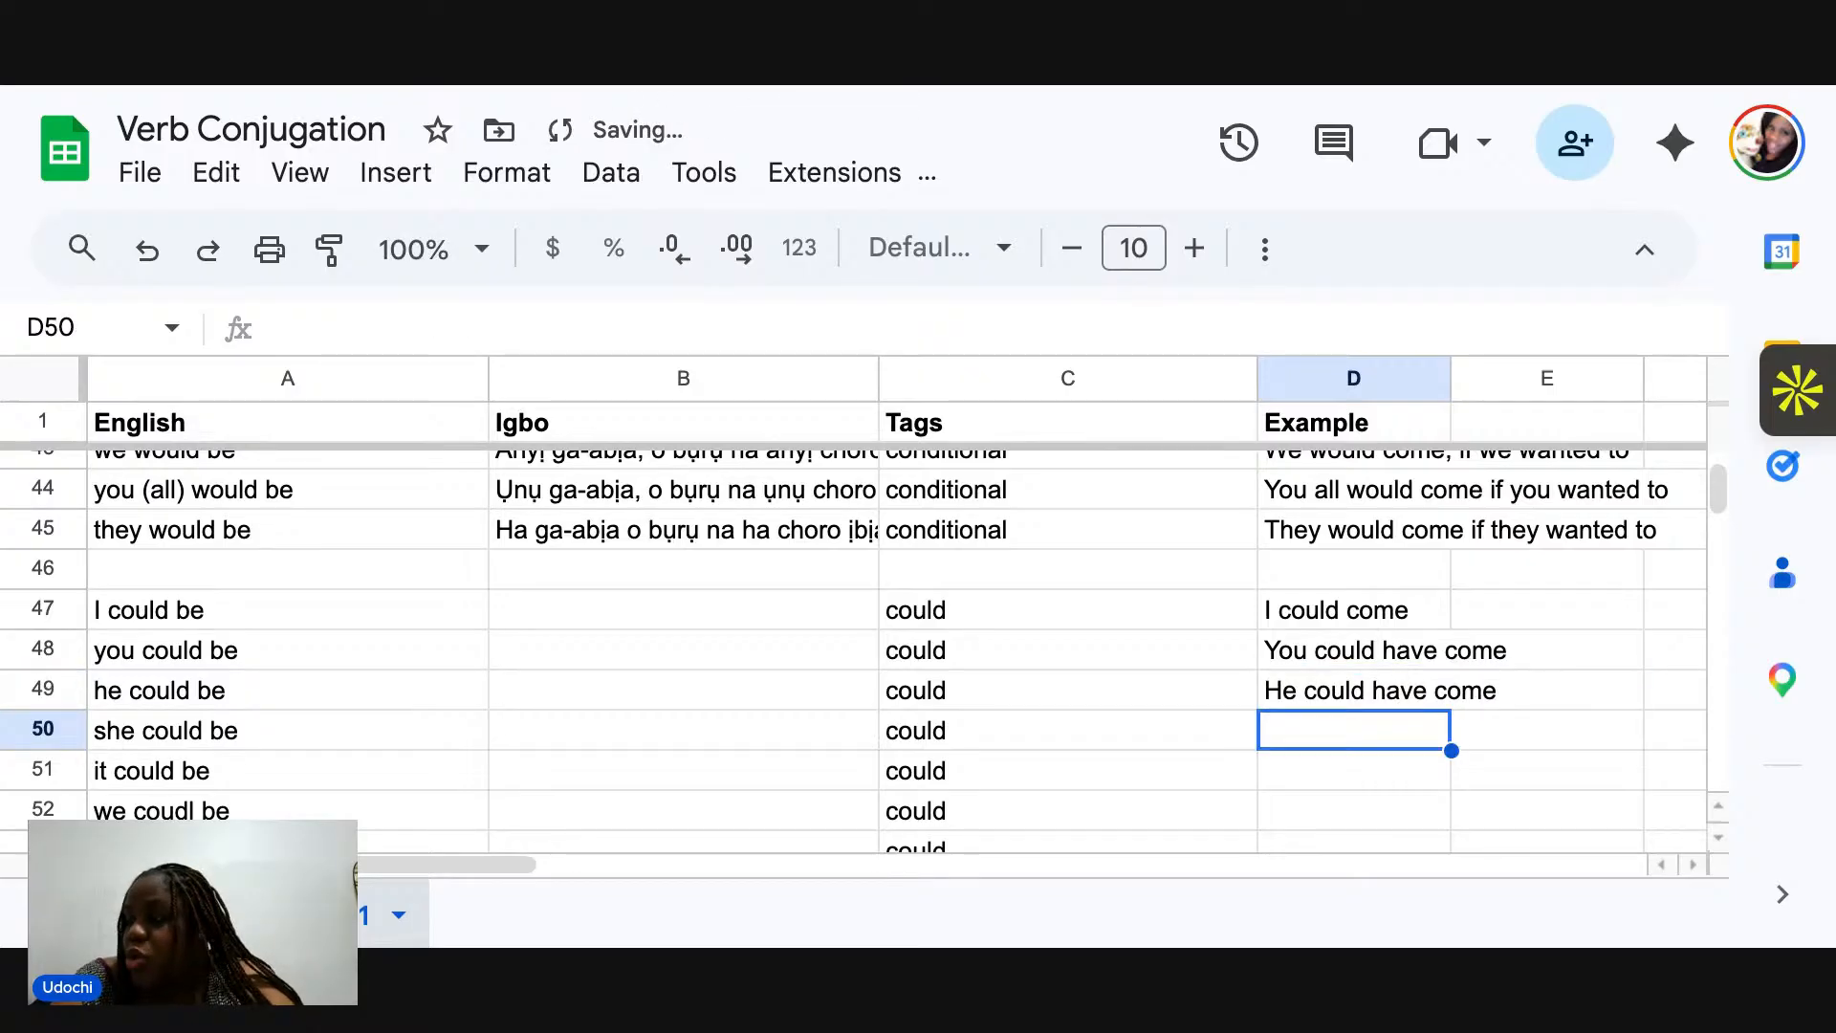
Replace the examples in D48 and D49 with "You could come" and "He could come".
left_click(1380, 651)
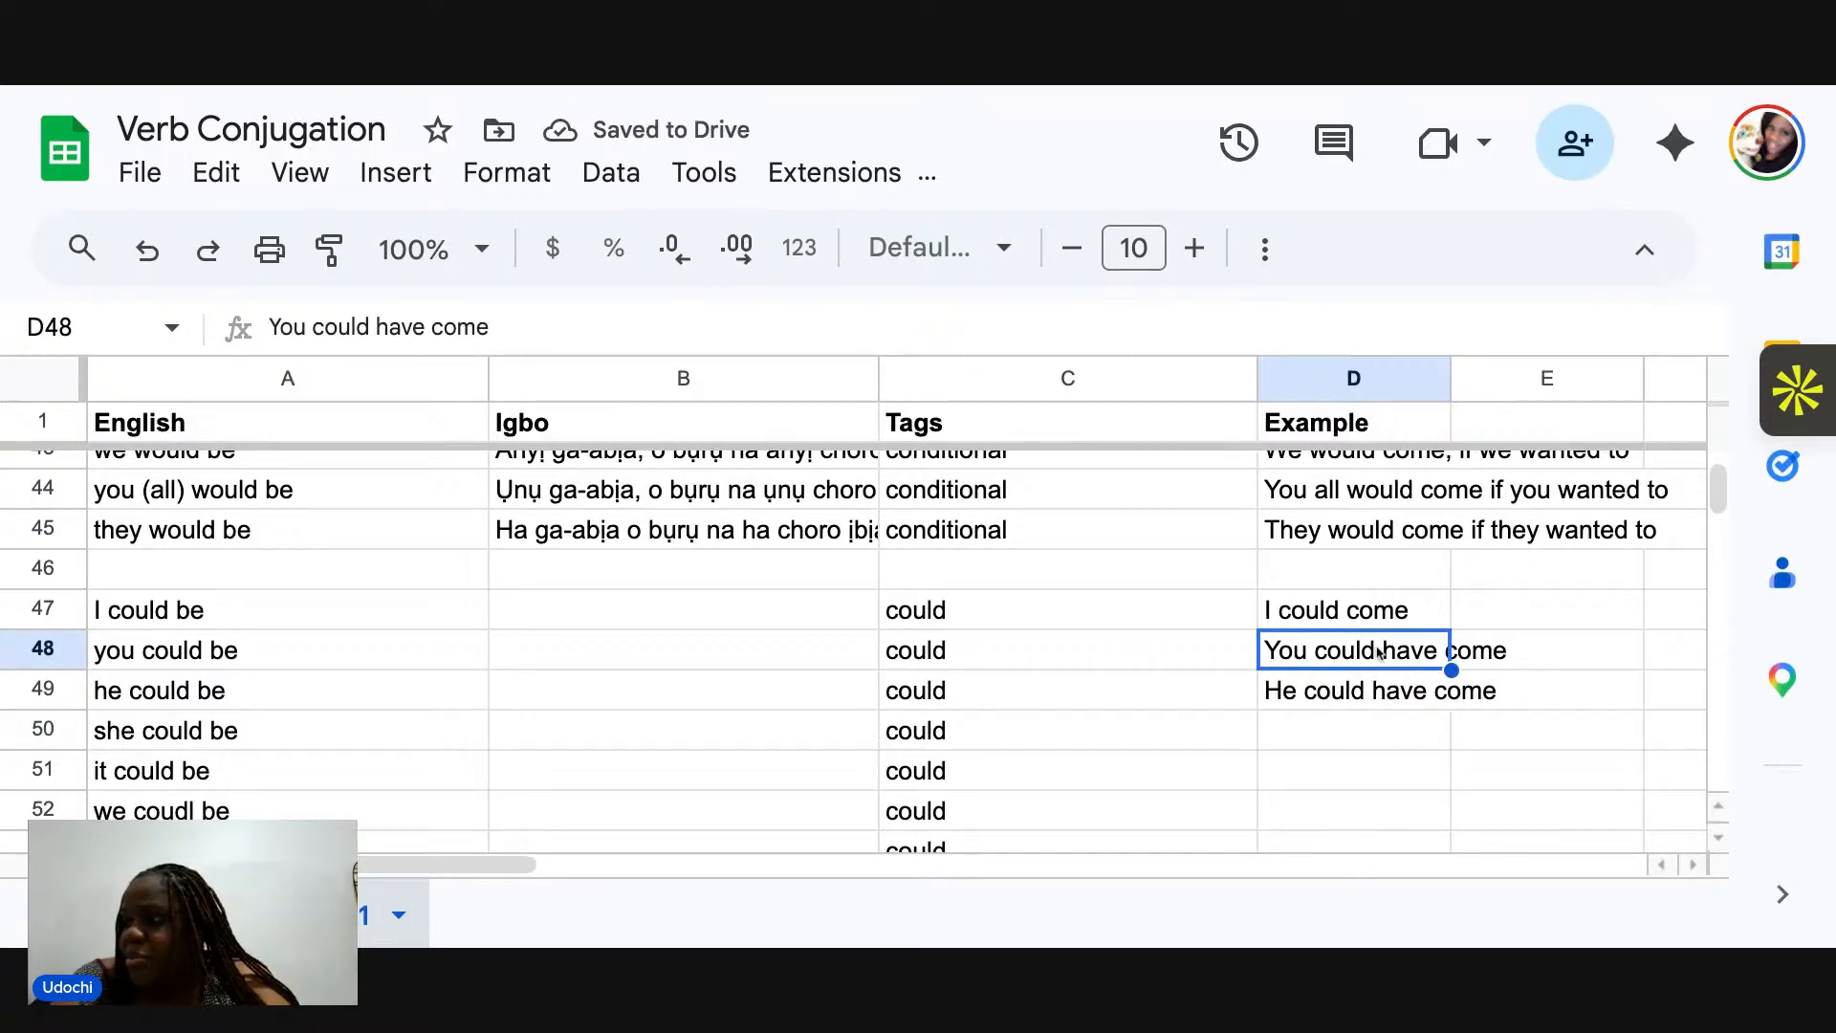
type("You could come")
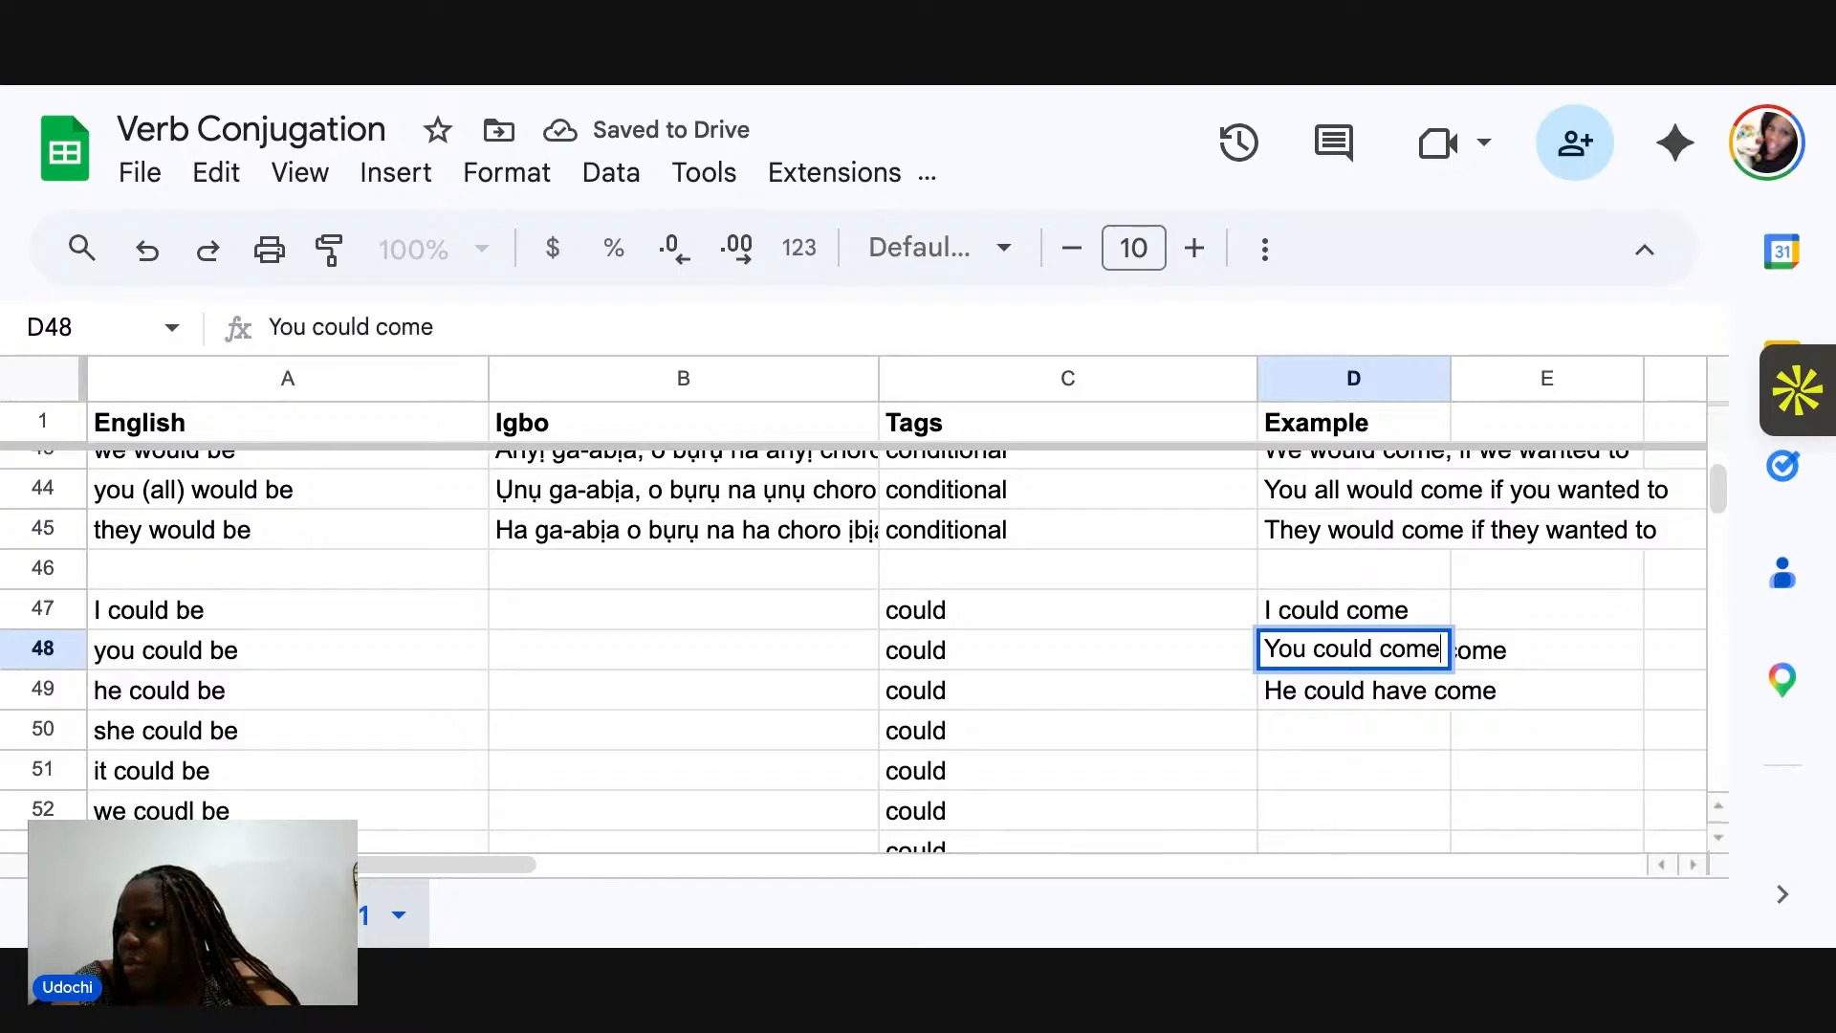
key("Return")
type("He could come")
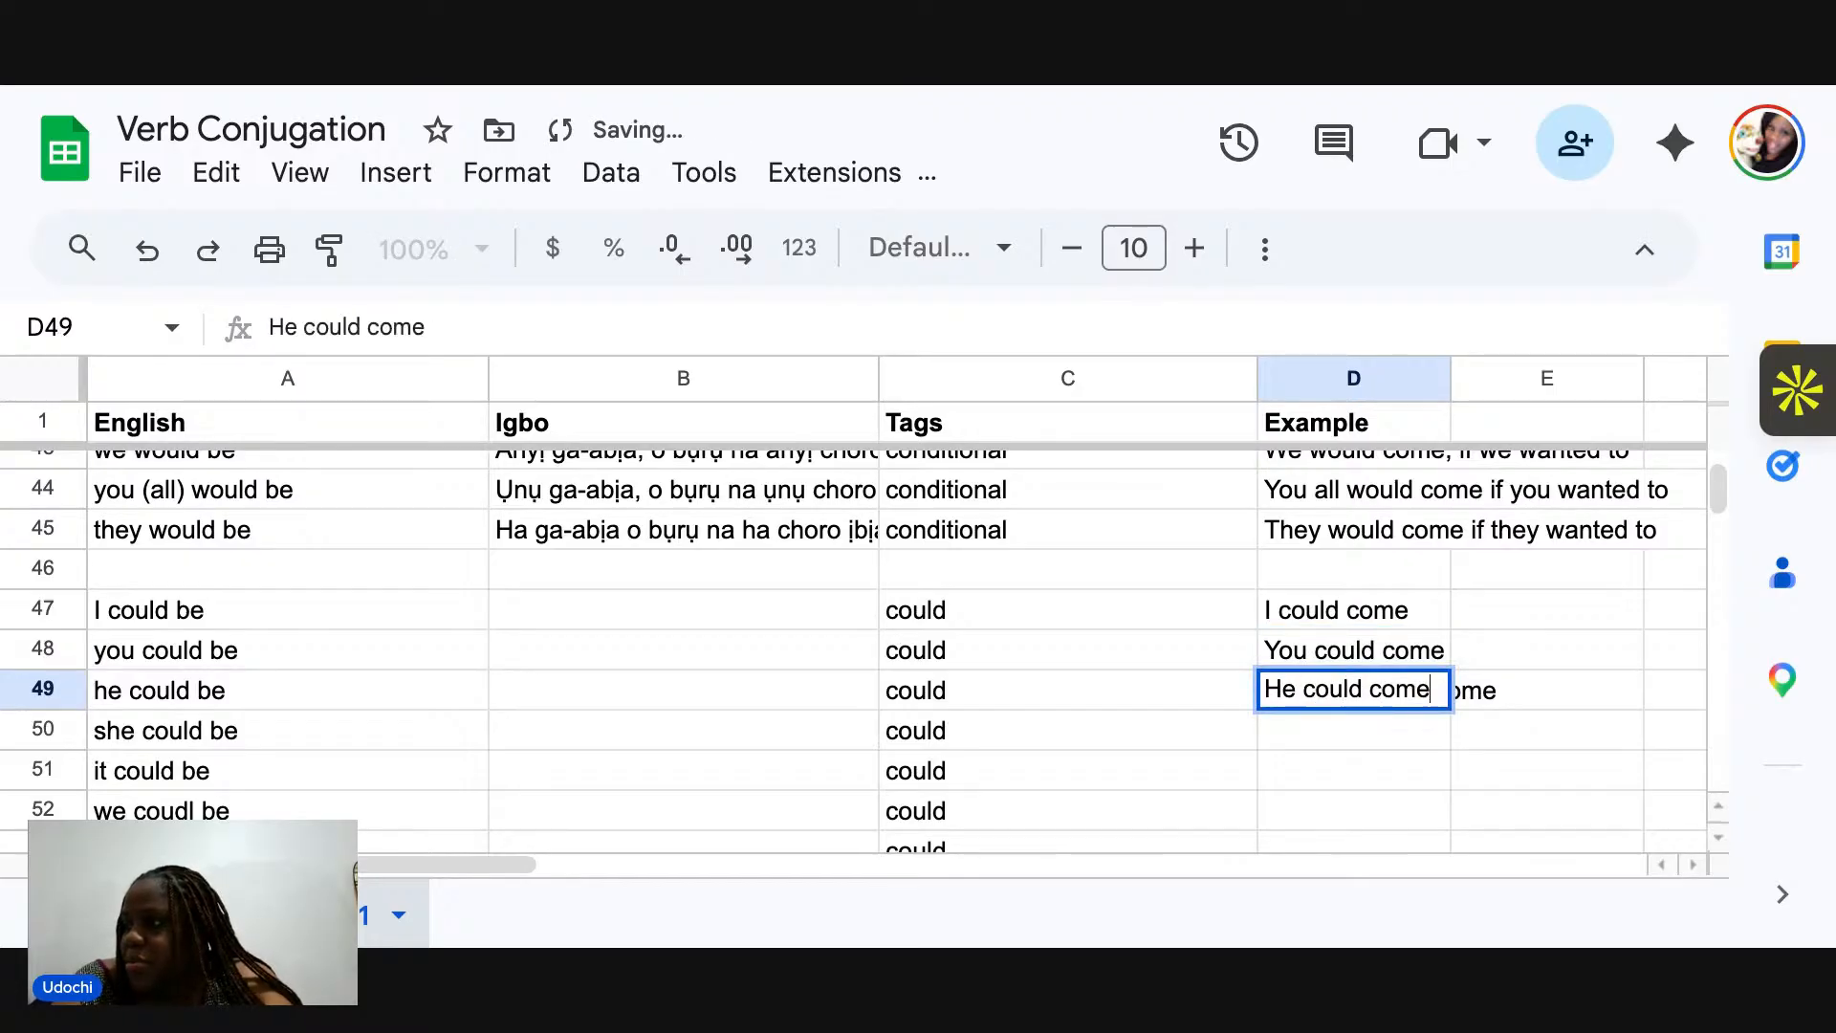
key("Return")
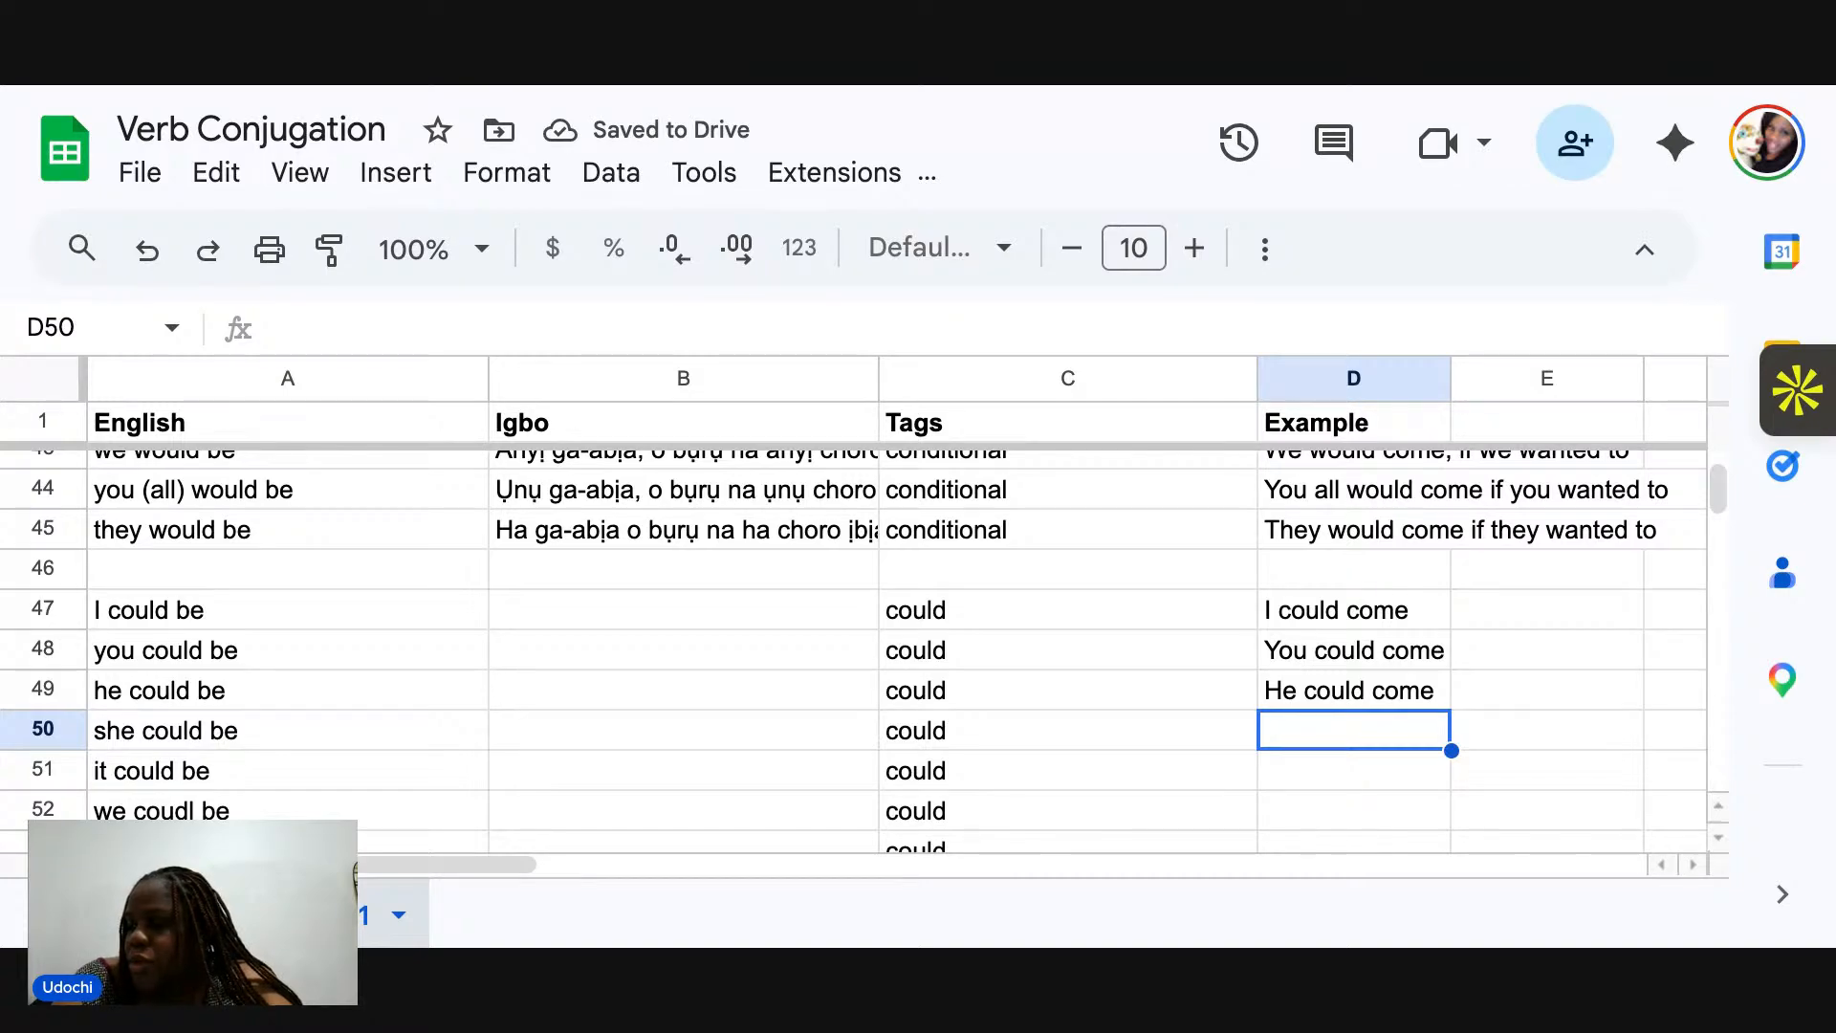
Enter the examples "She could go" in D50 and "It could begin" in D51.
type("She coud")
key("BackSpace")
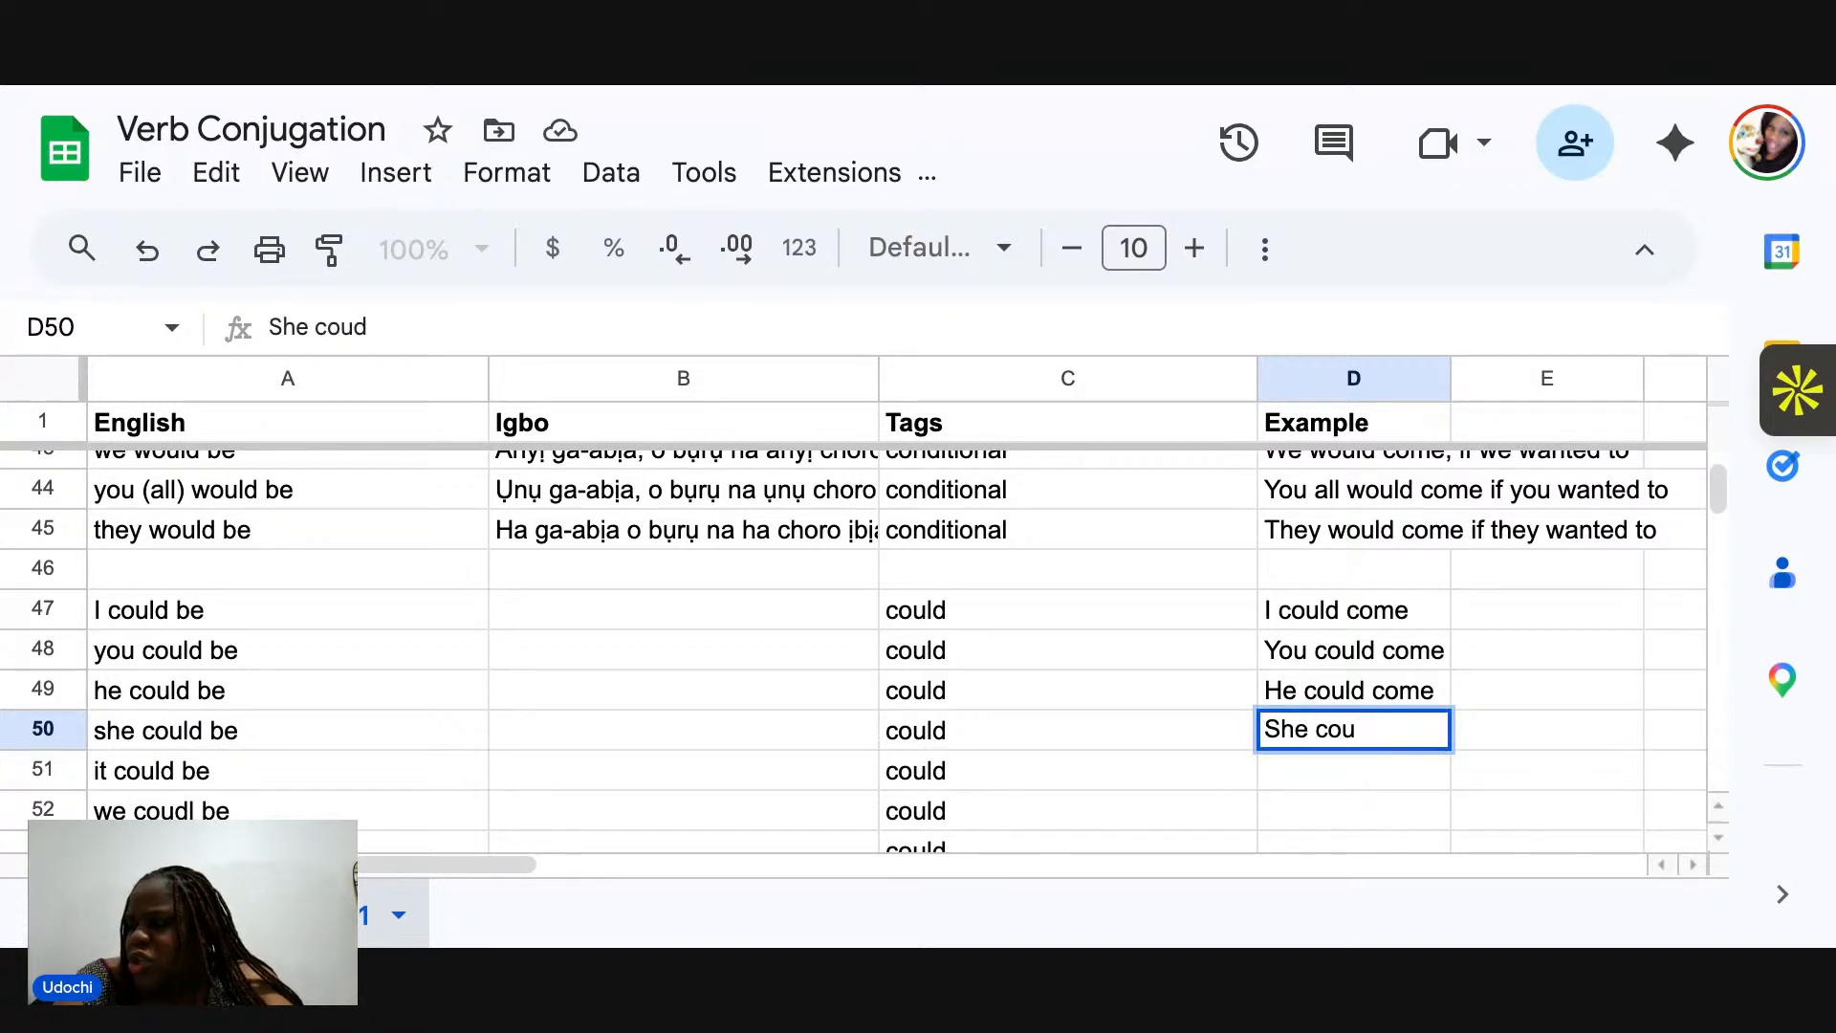
type("ld go")
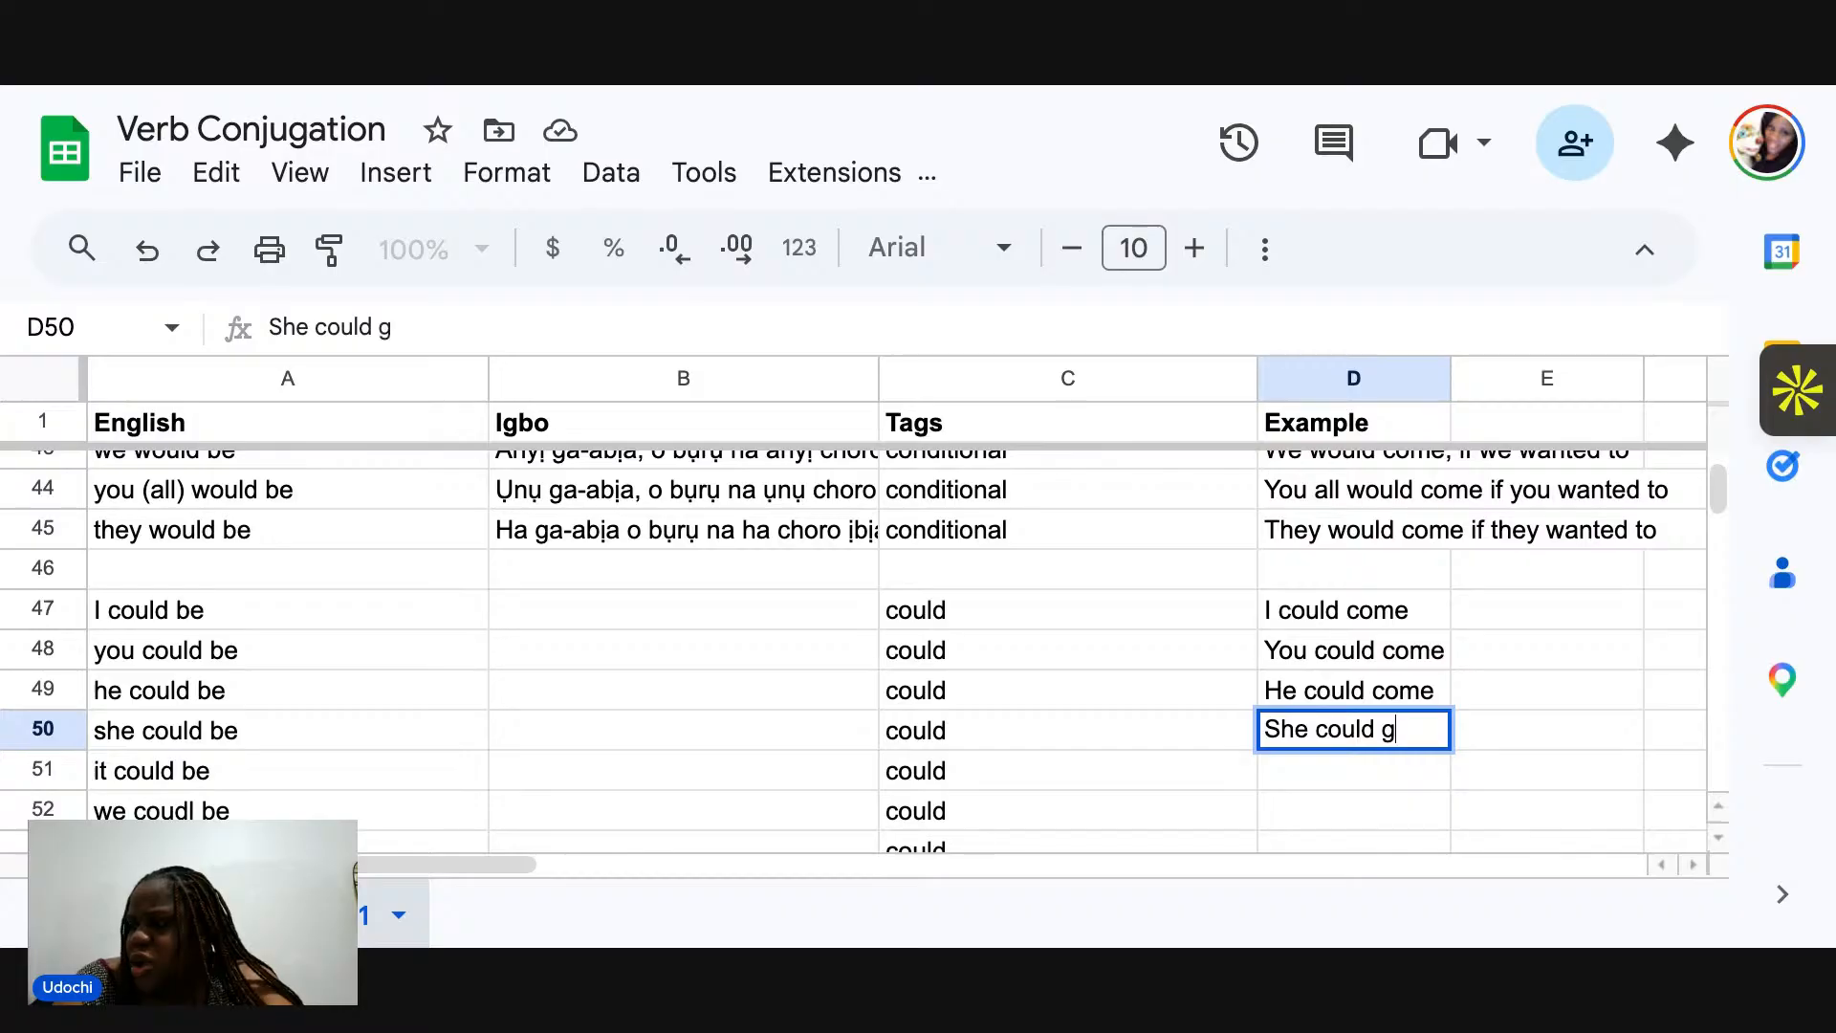
key("Return")
type("It could")
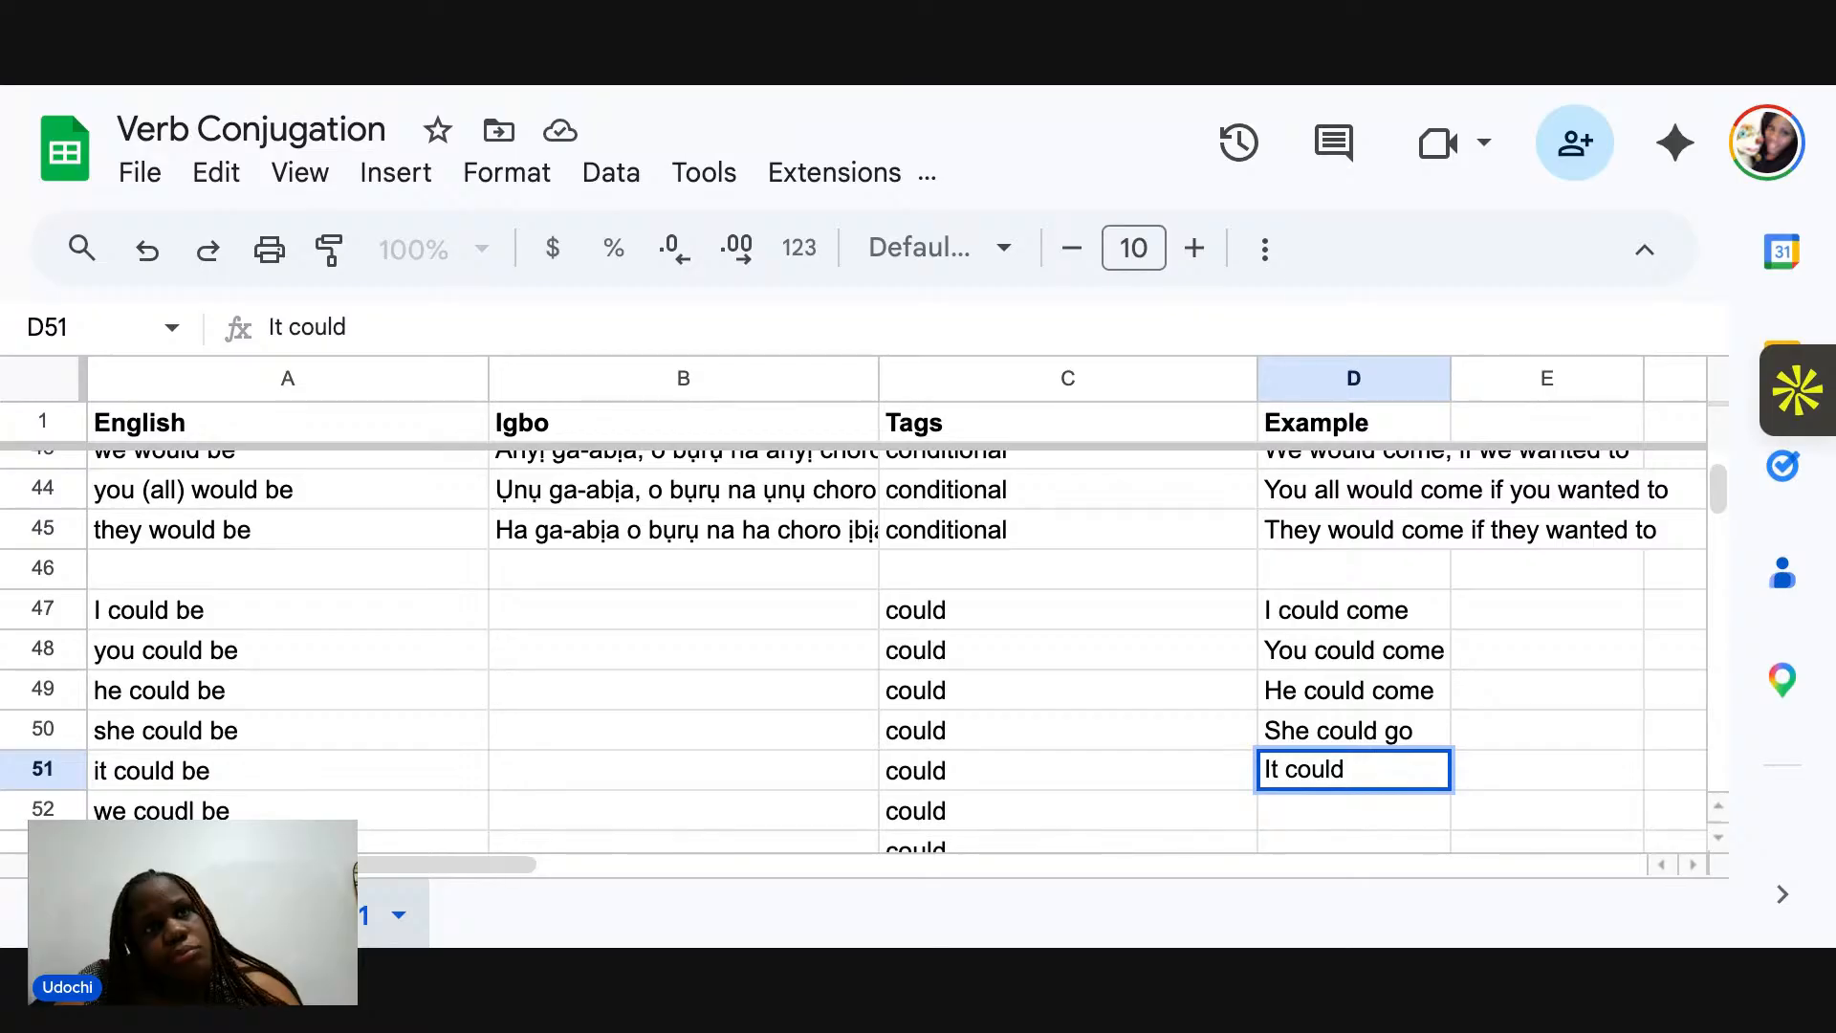
type("begin")
key("Return")
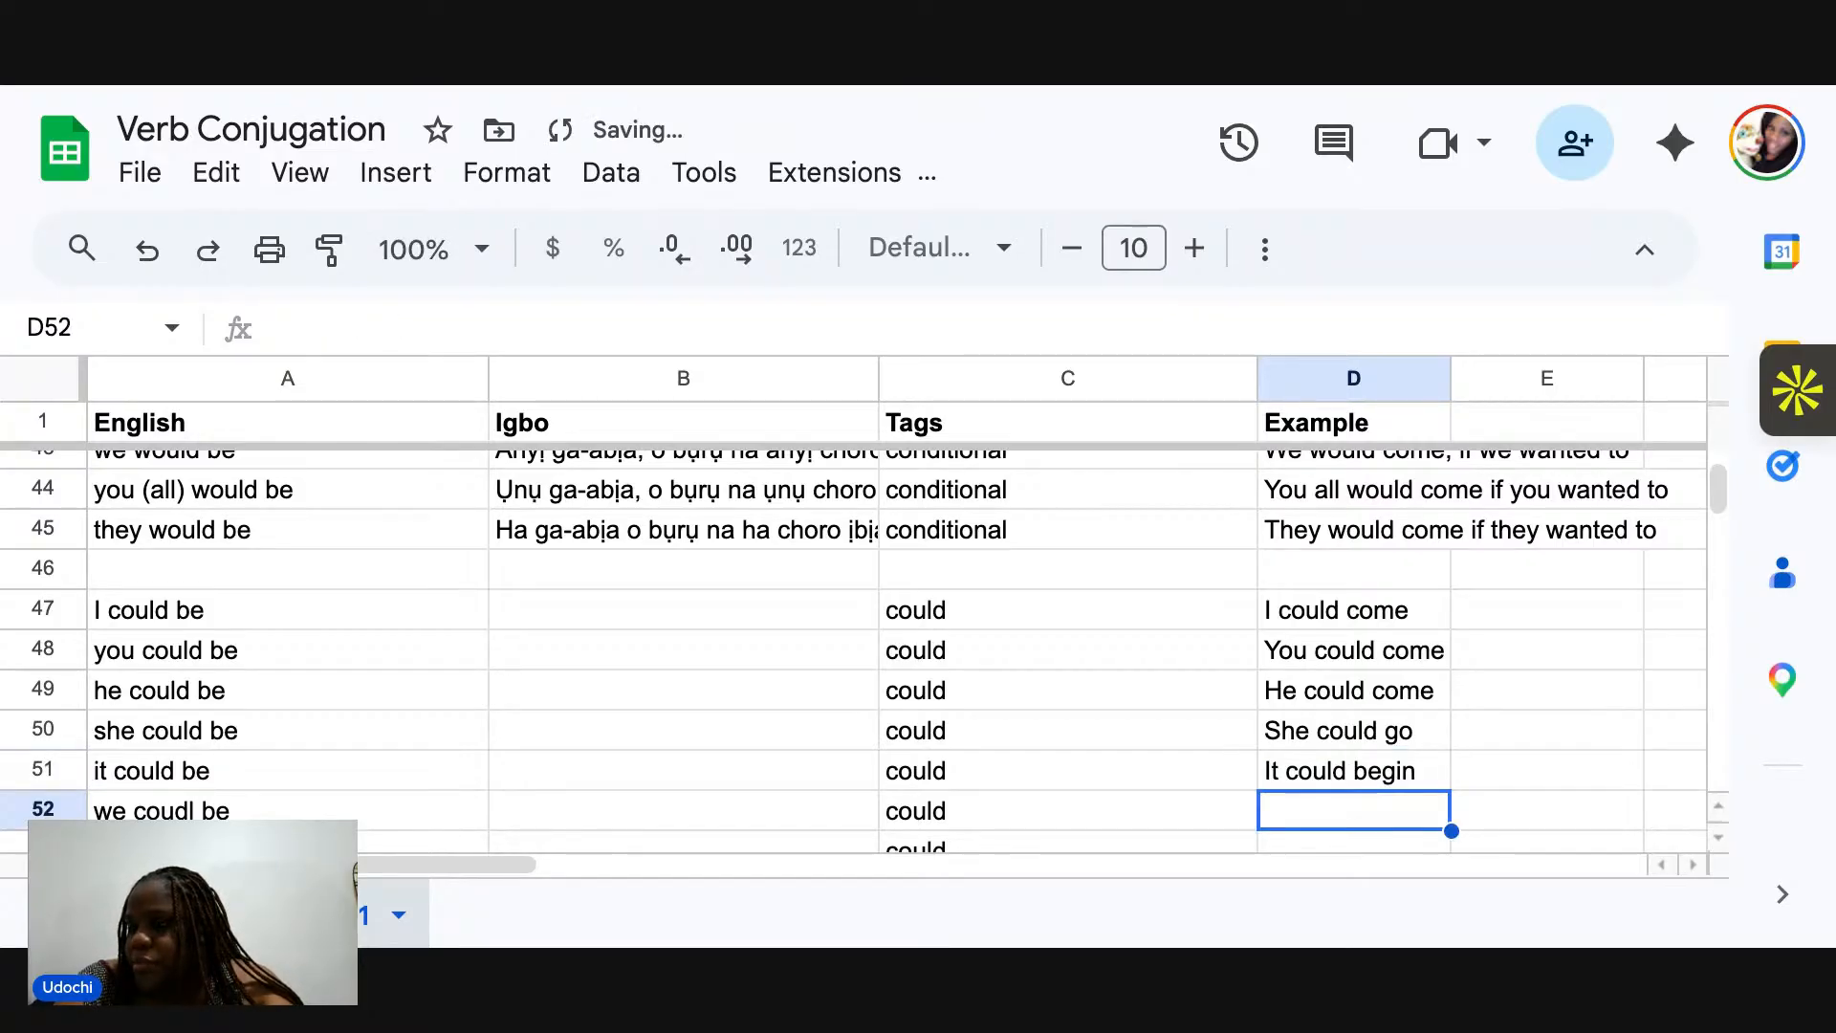
Enter the examples "We could come" in D52, "You all could come" in D53 and "They could come" in D54.
type("We cou")
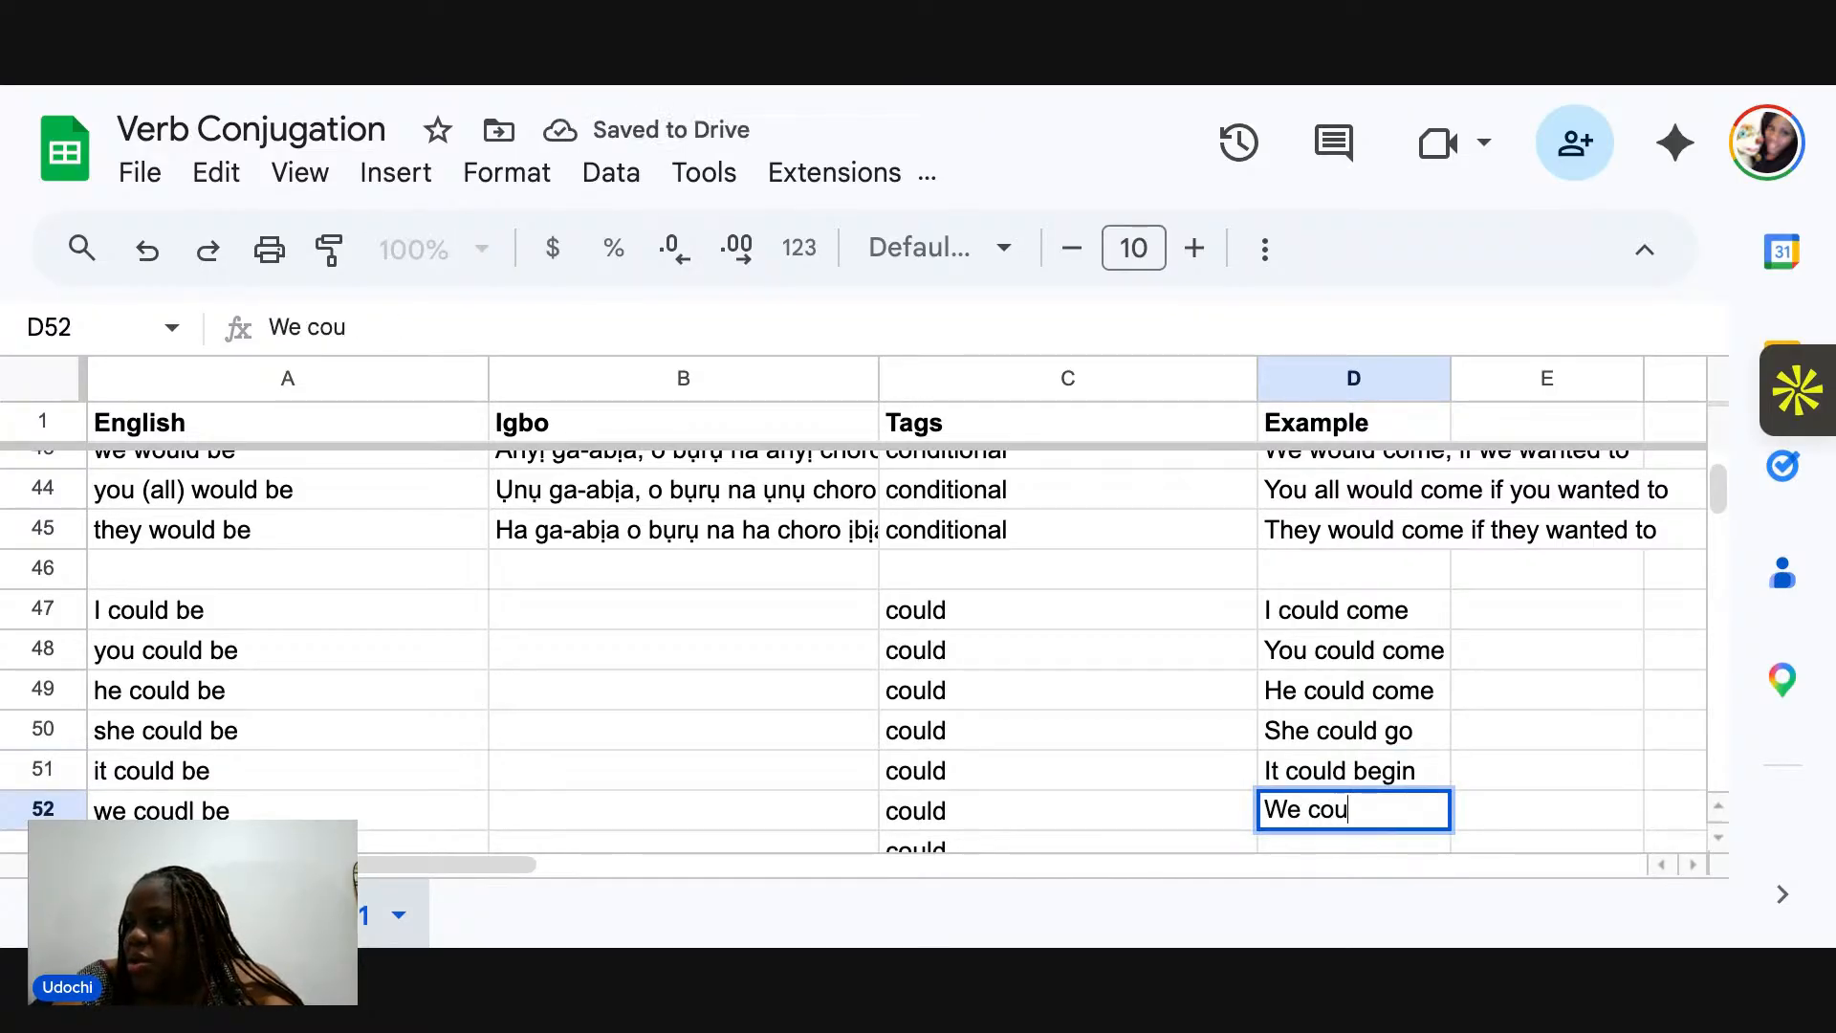
type("ld come")
key("Return")
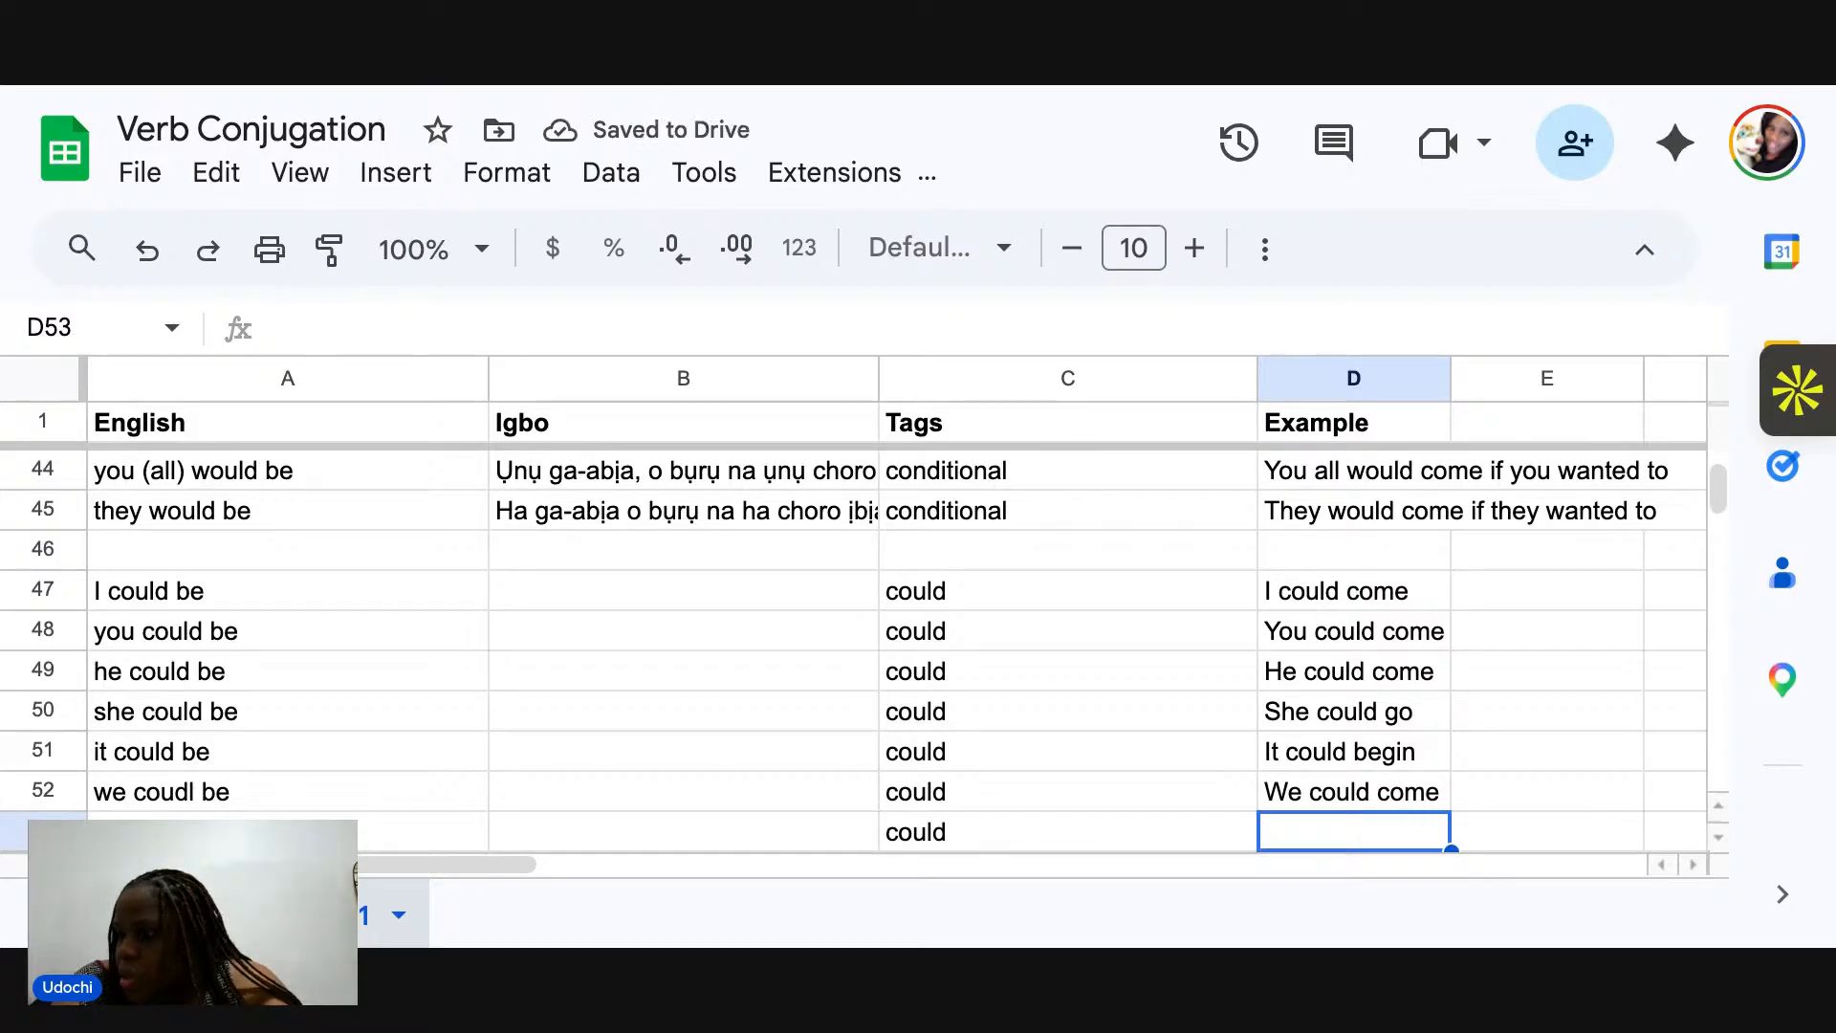
type("You all could come")
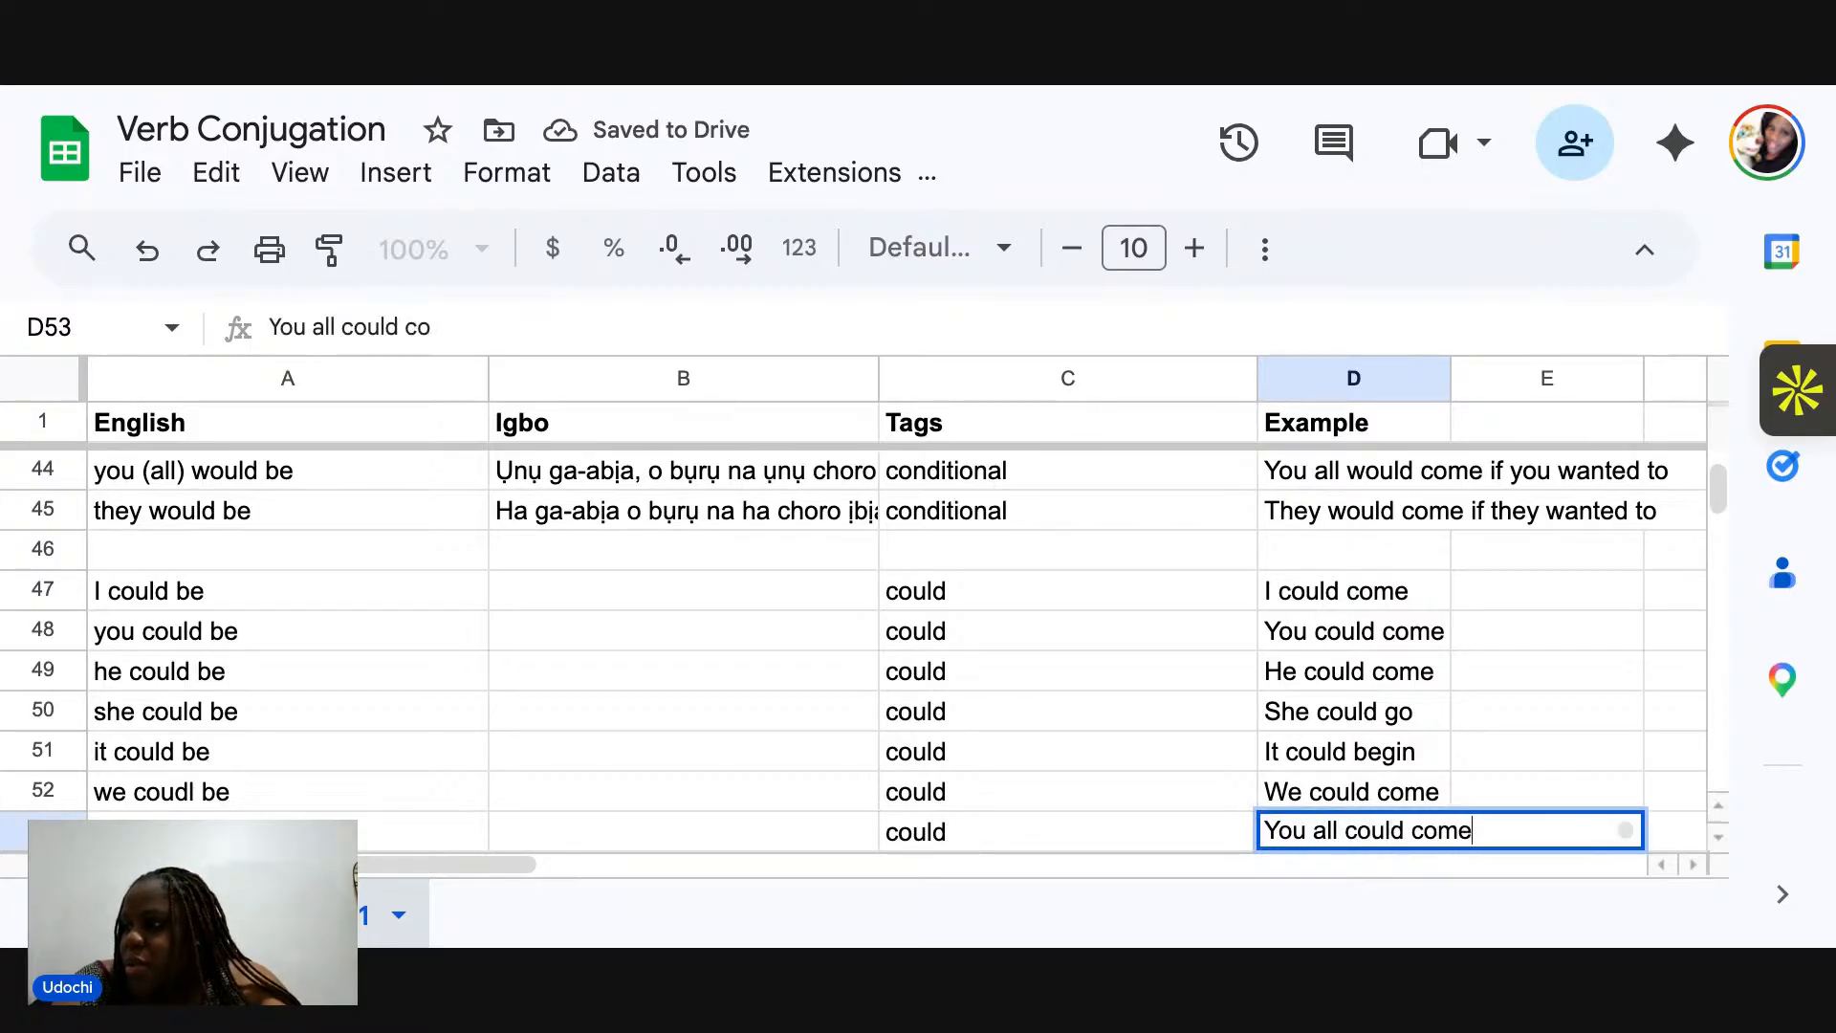
key("Return")
type("They could come")
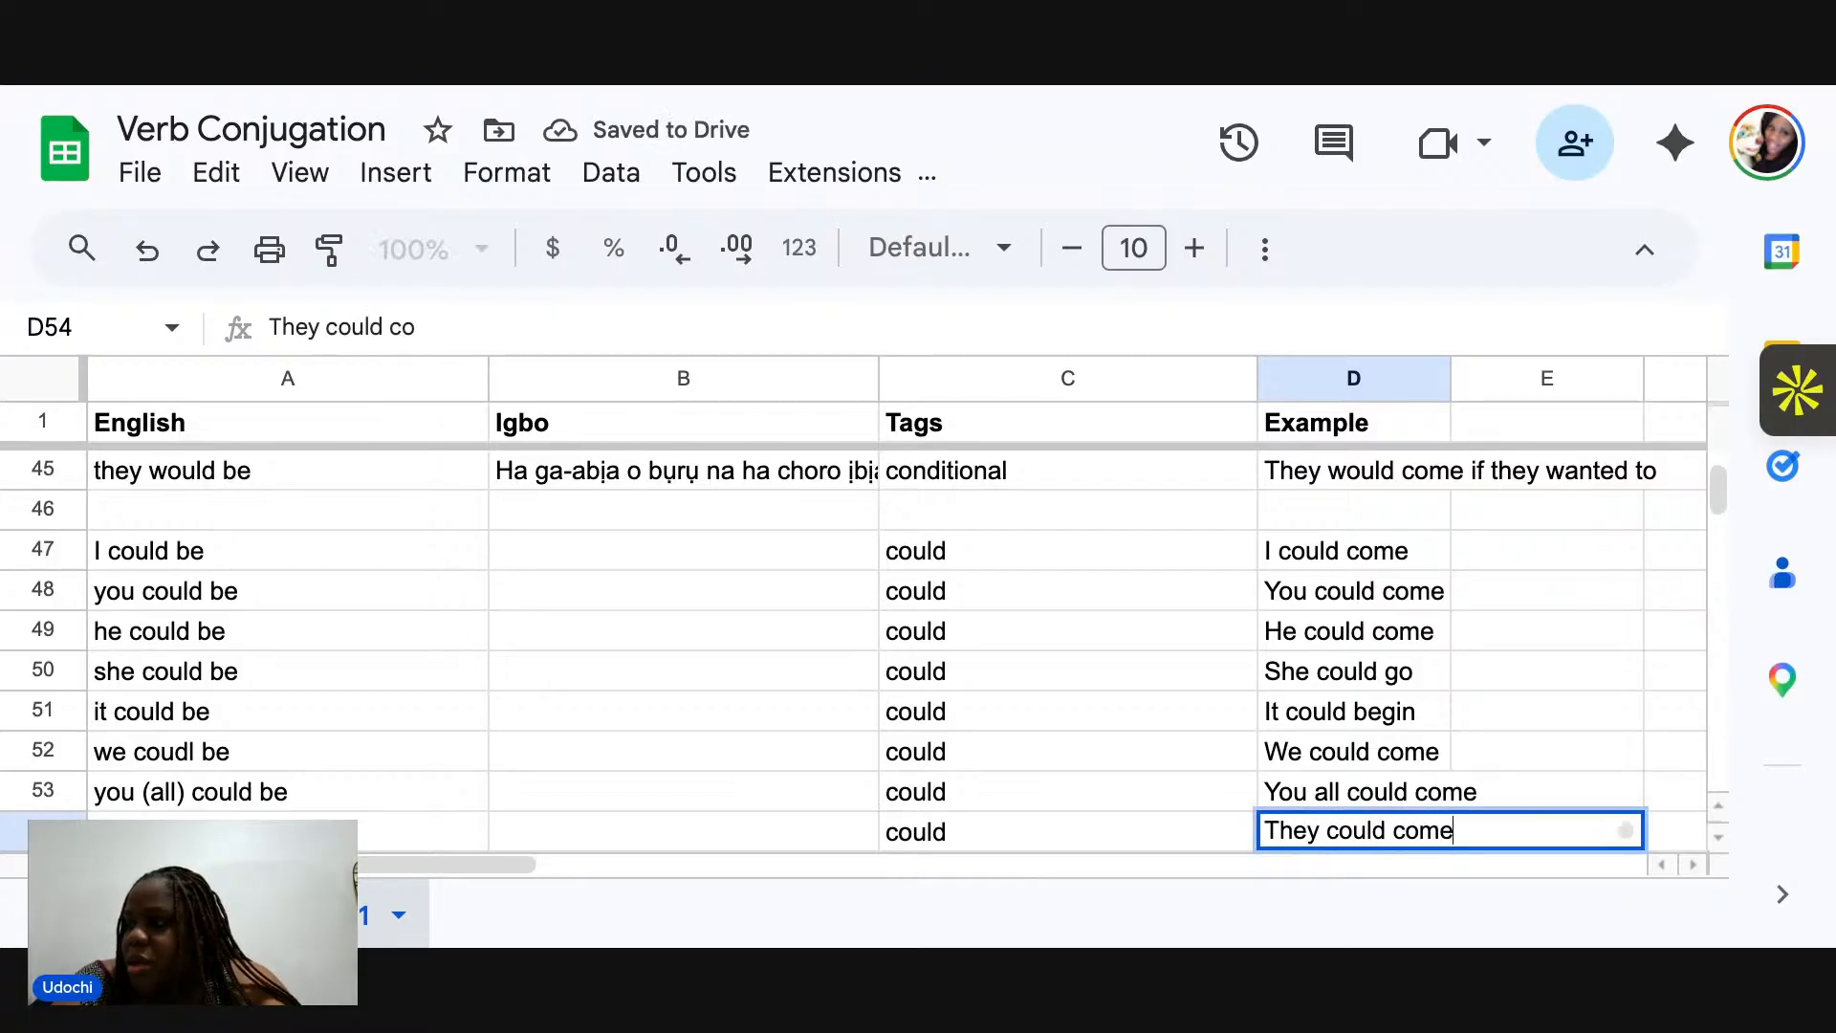
key("Return")
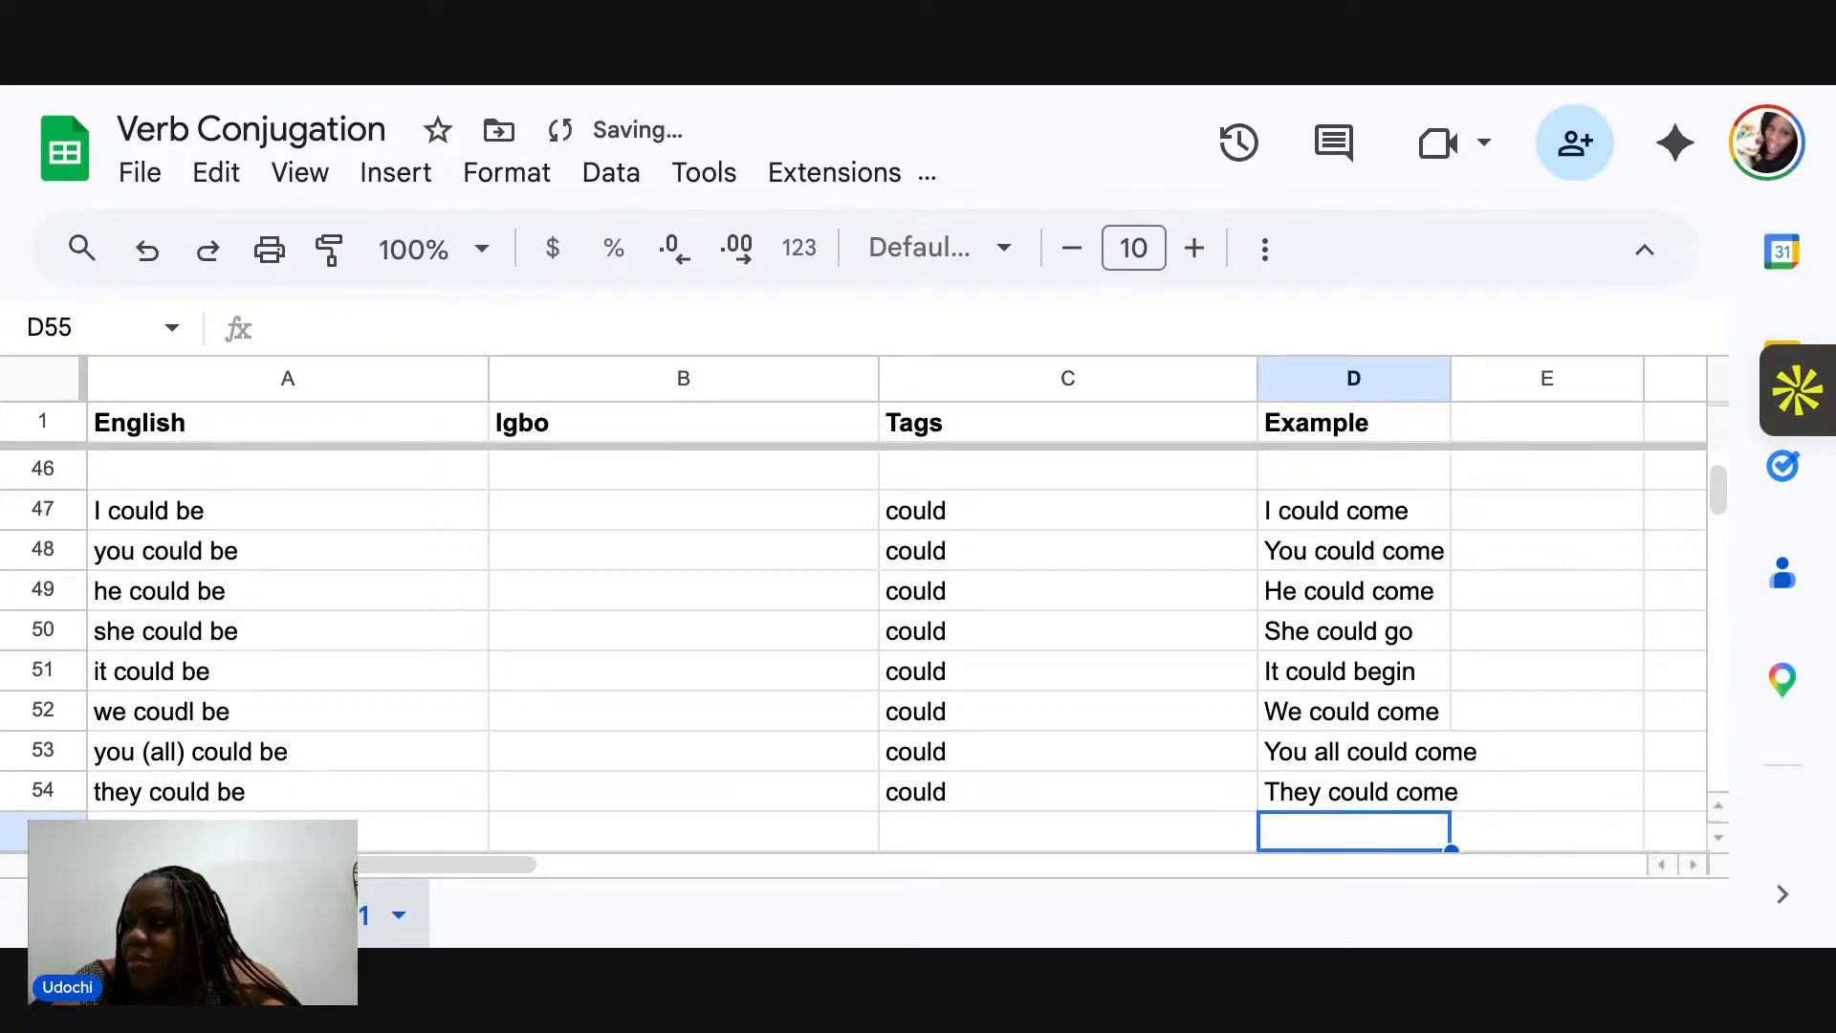
Enter the Igbo translation "E nwe m ike ịbịa" for "I could be" in B47.
left_click(597, 514)
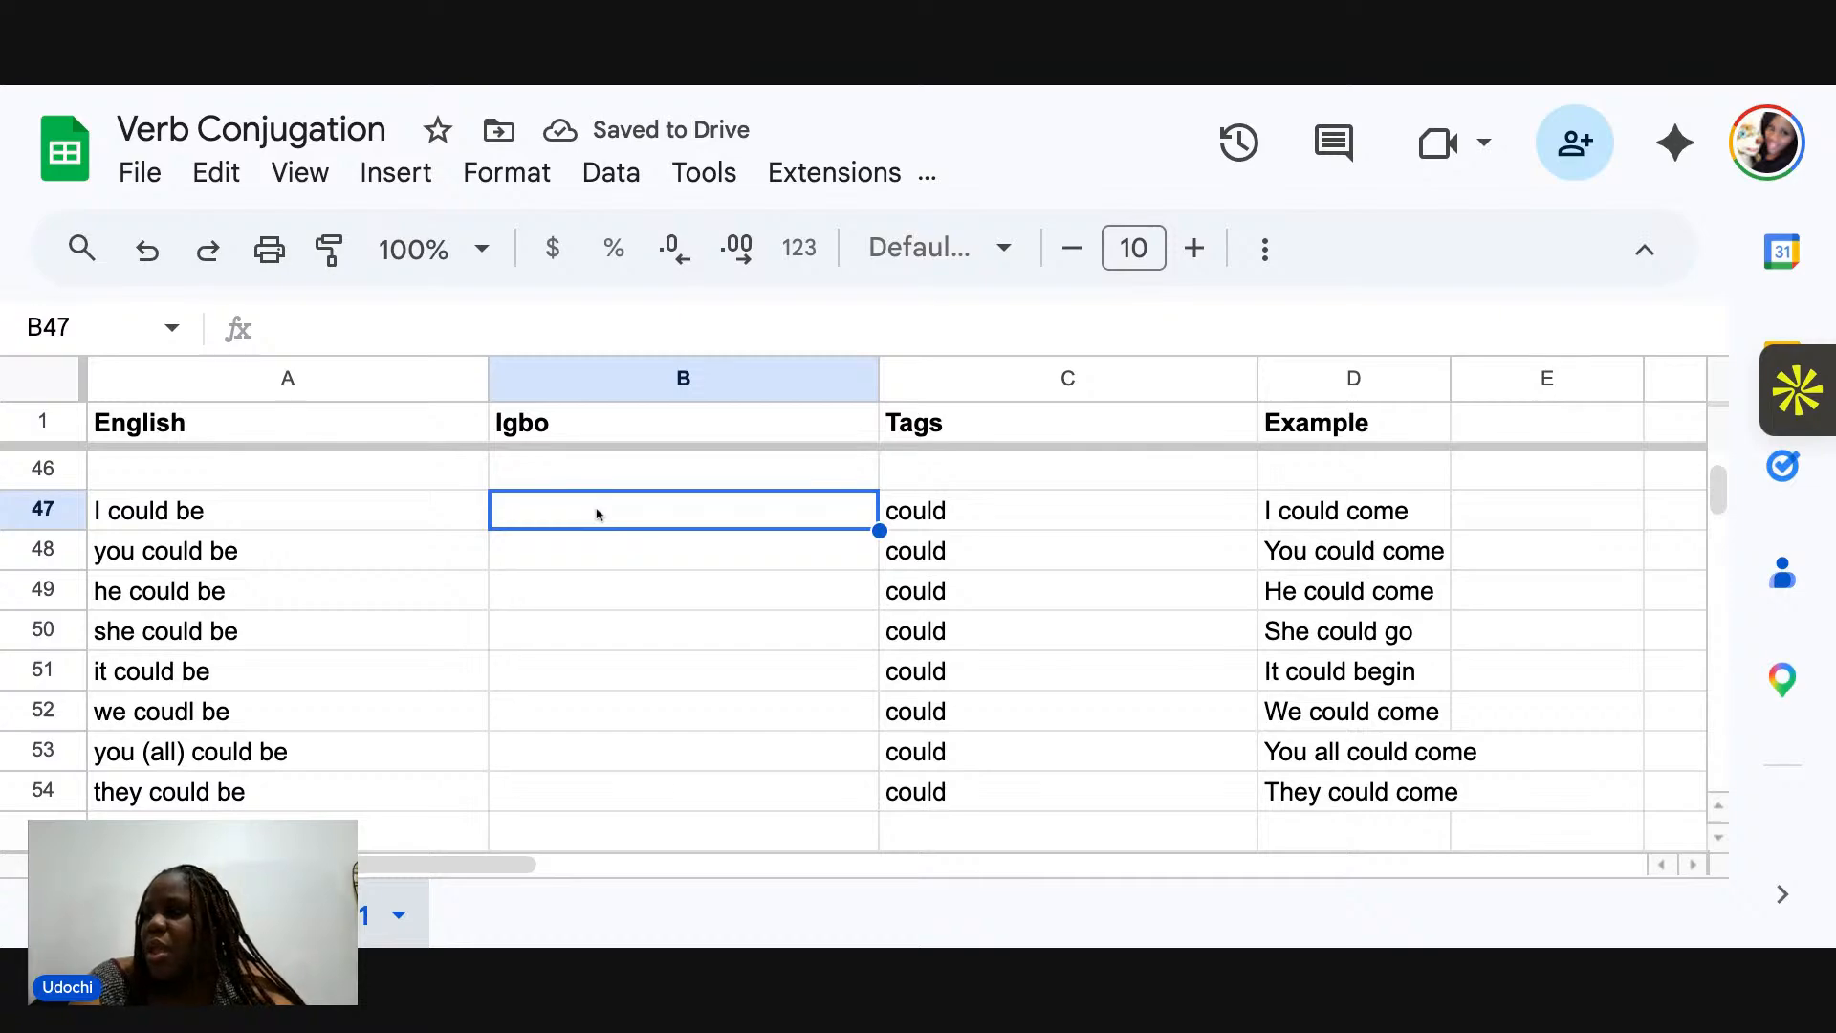
type("E nwe")
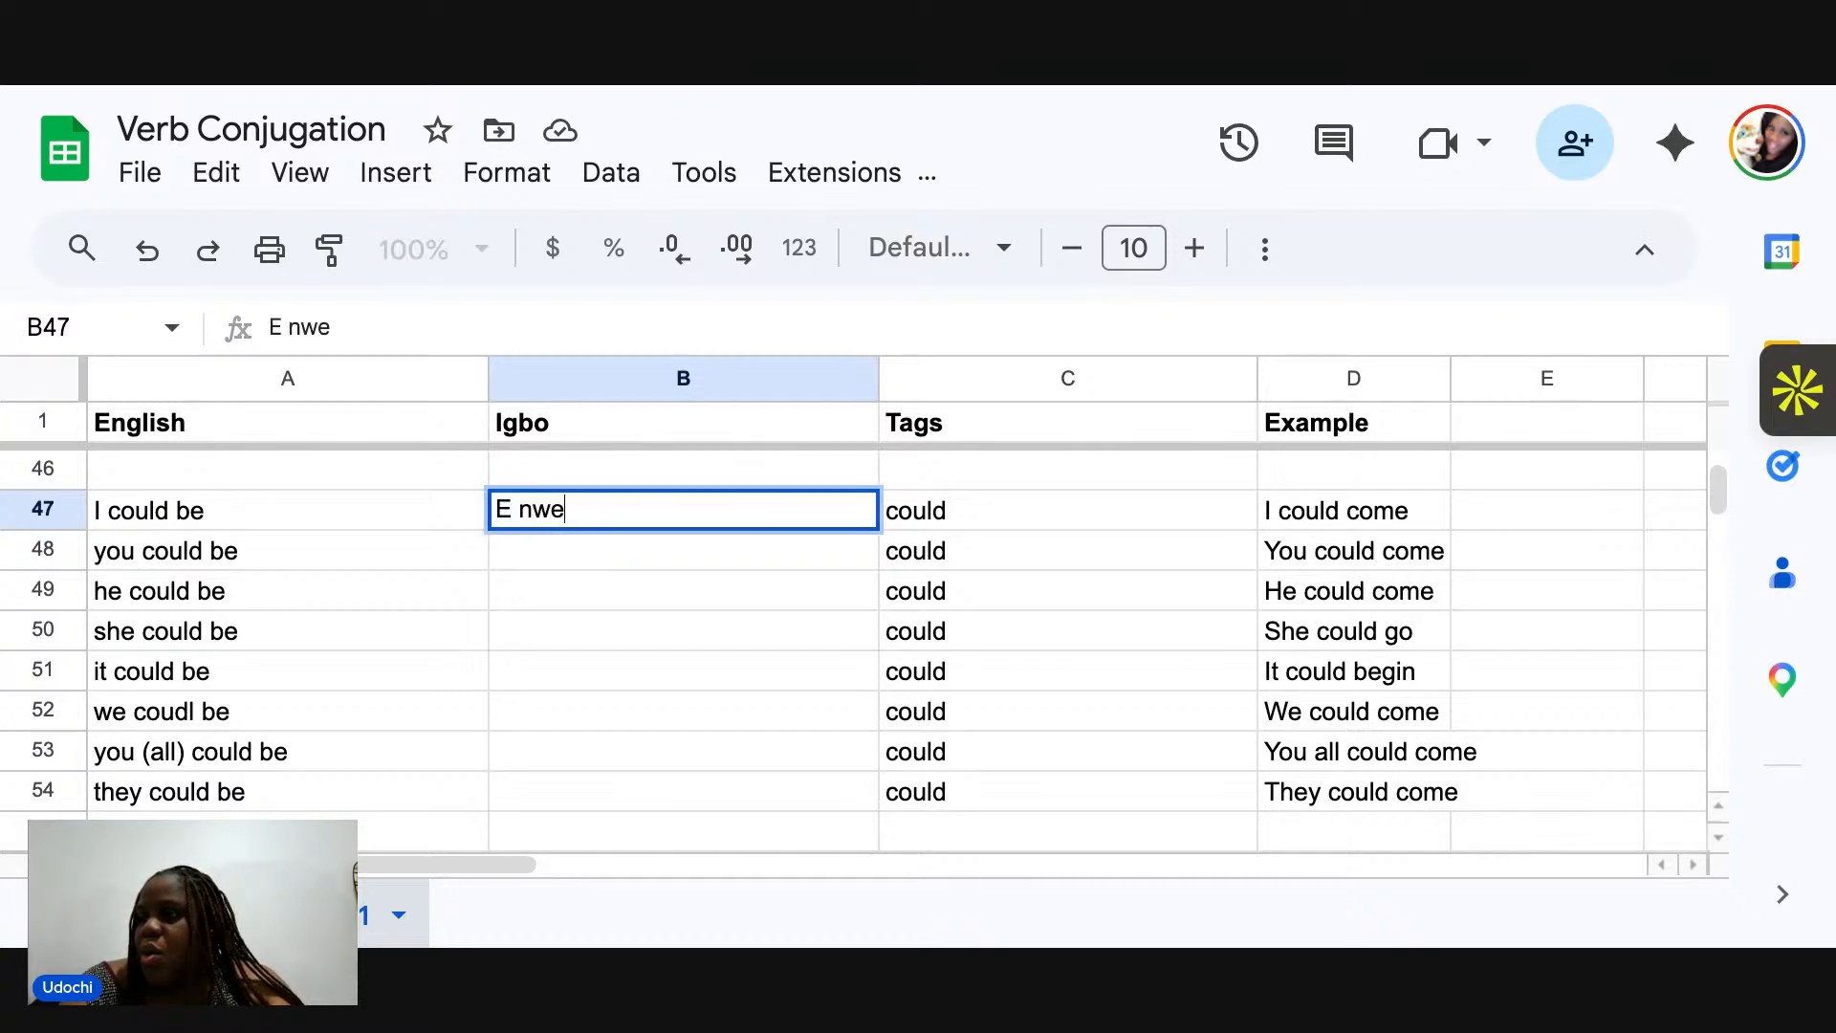
type(" m ike")
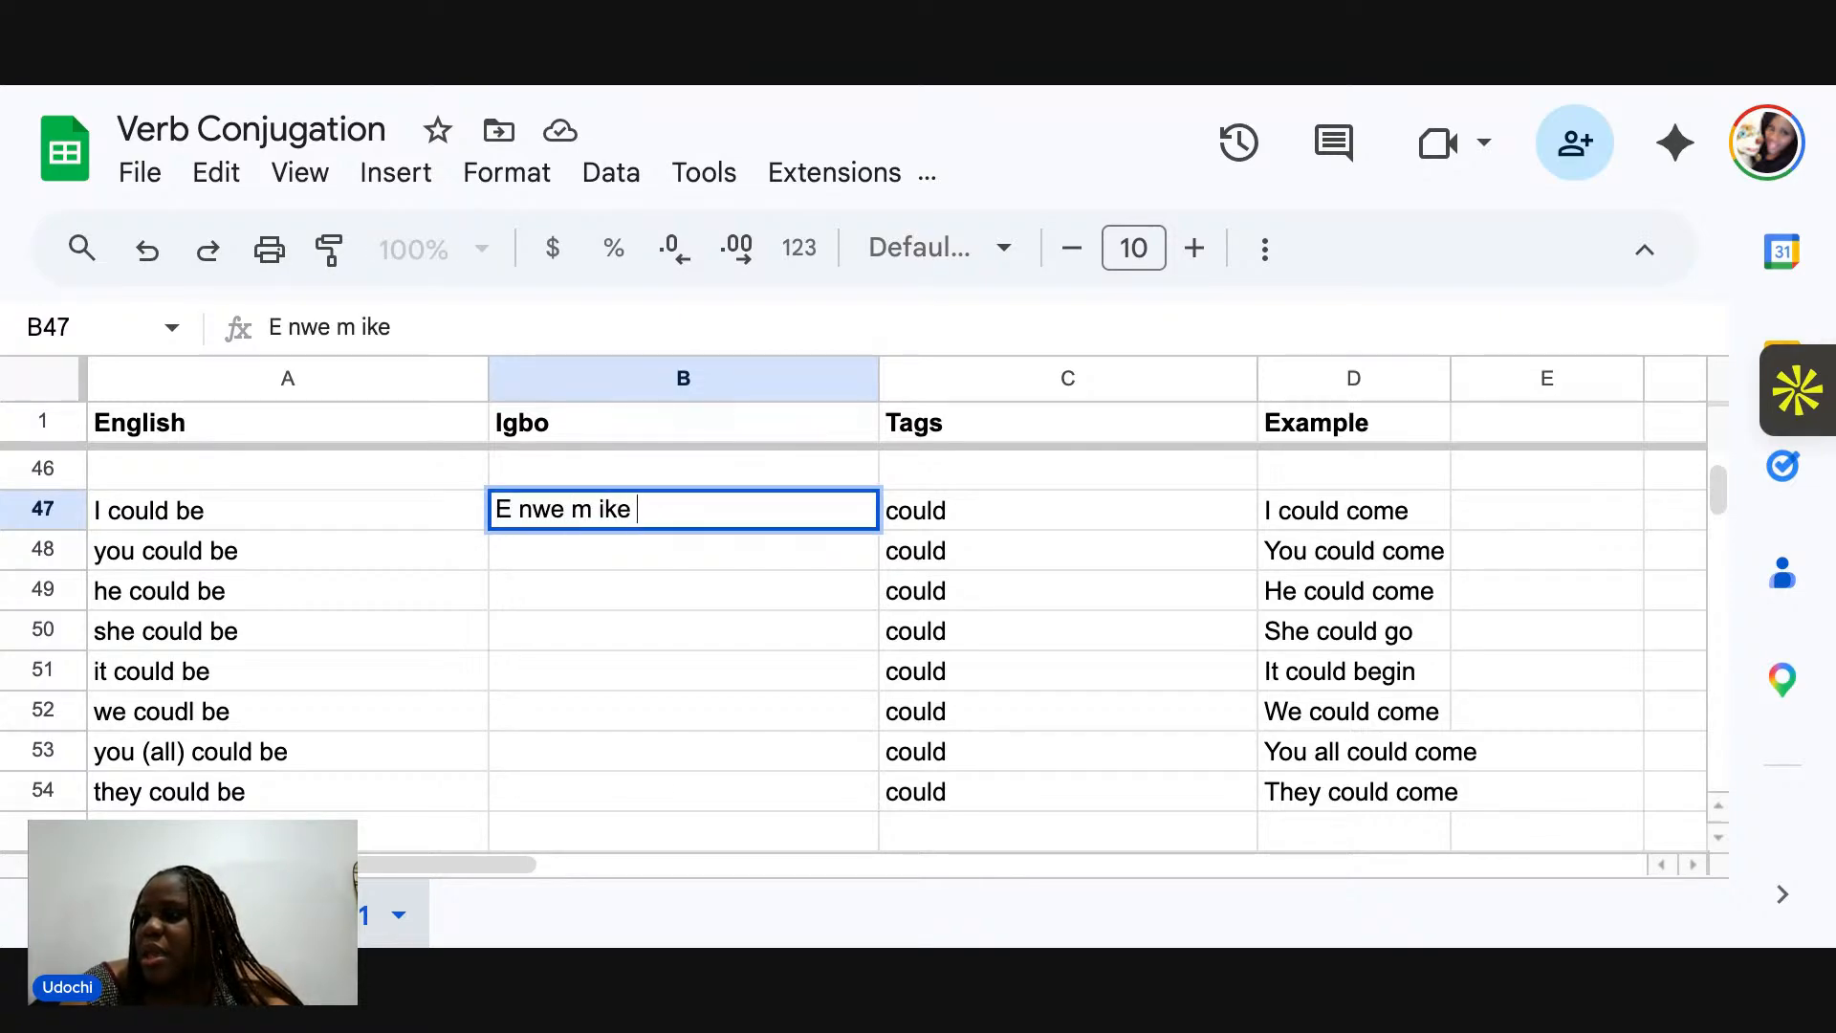
type(" ịbị")
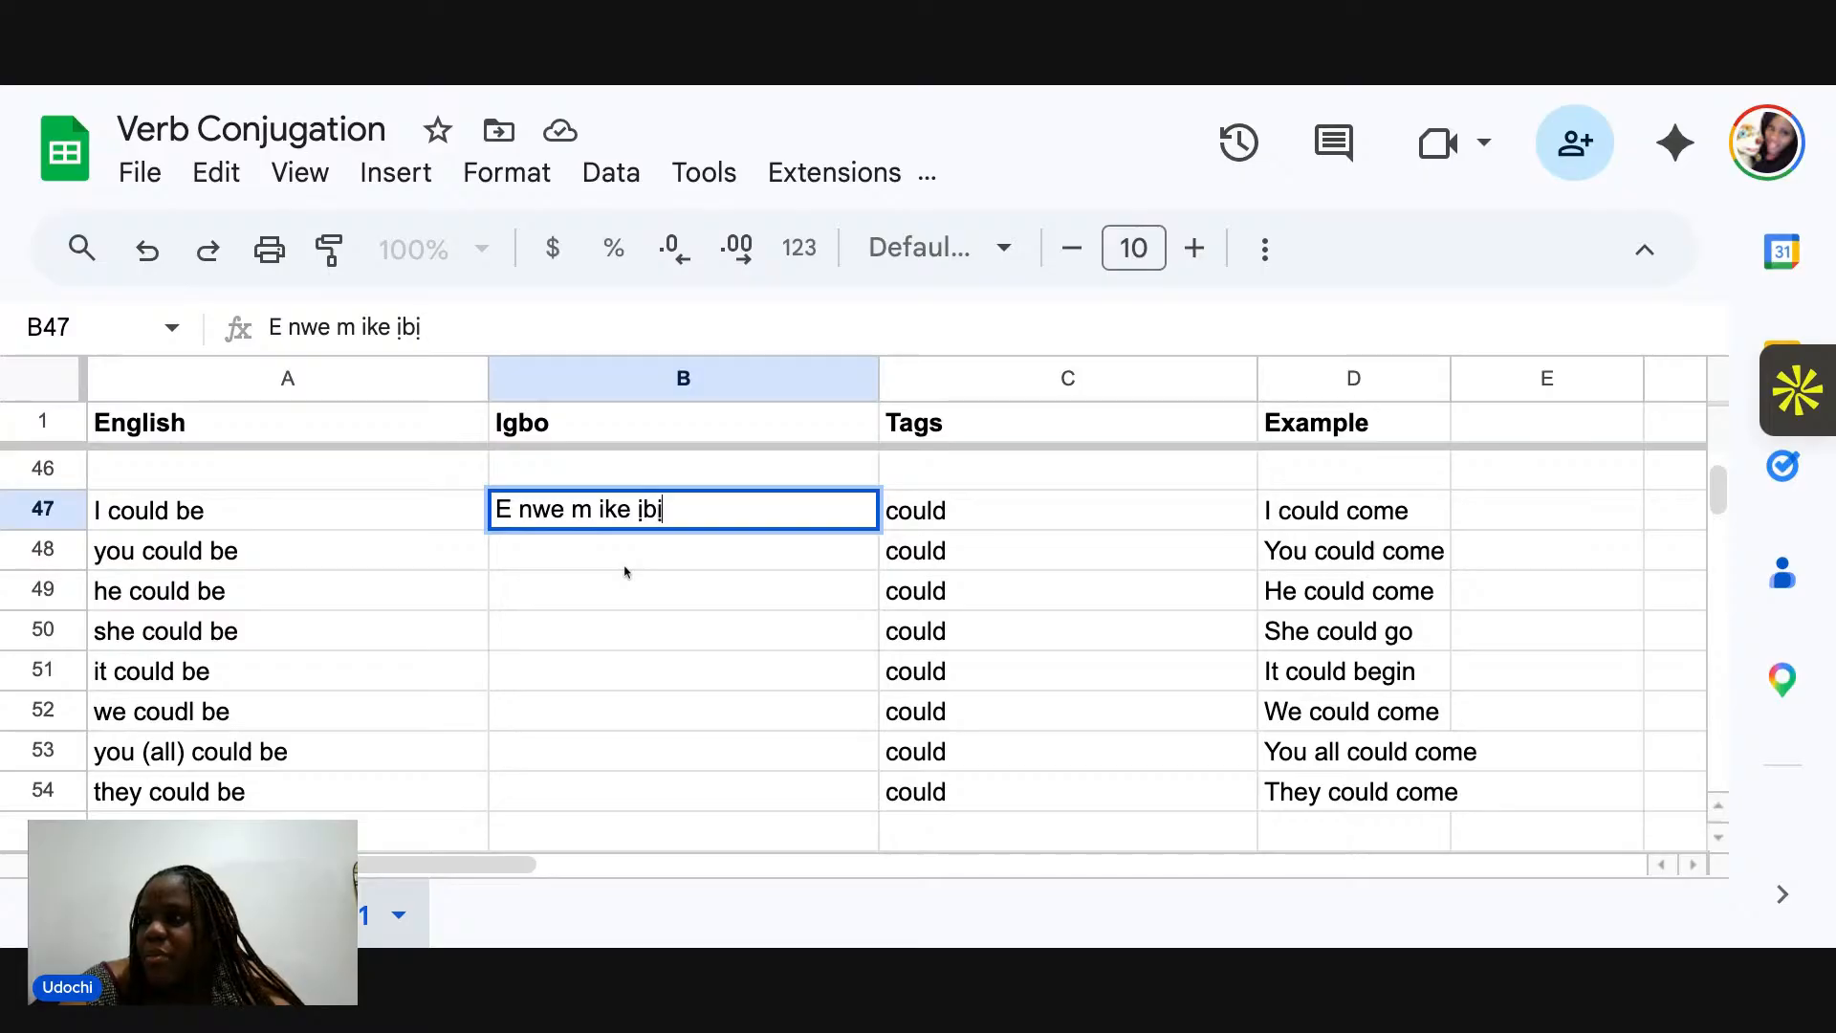
type("a")
key("Return")
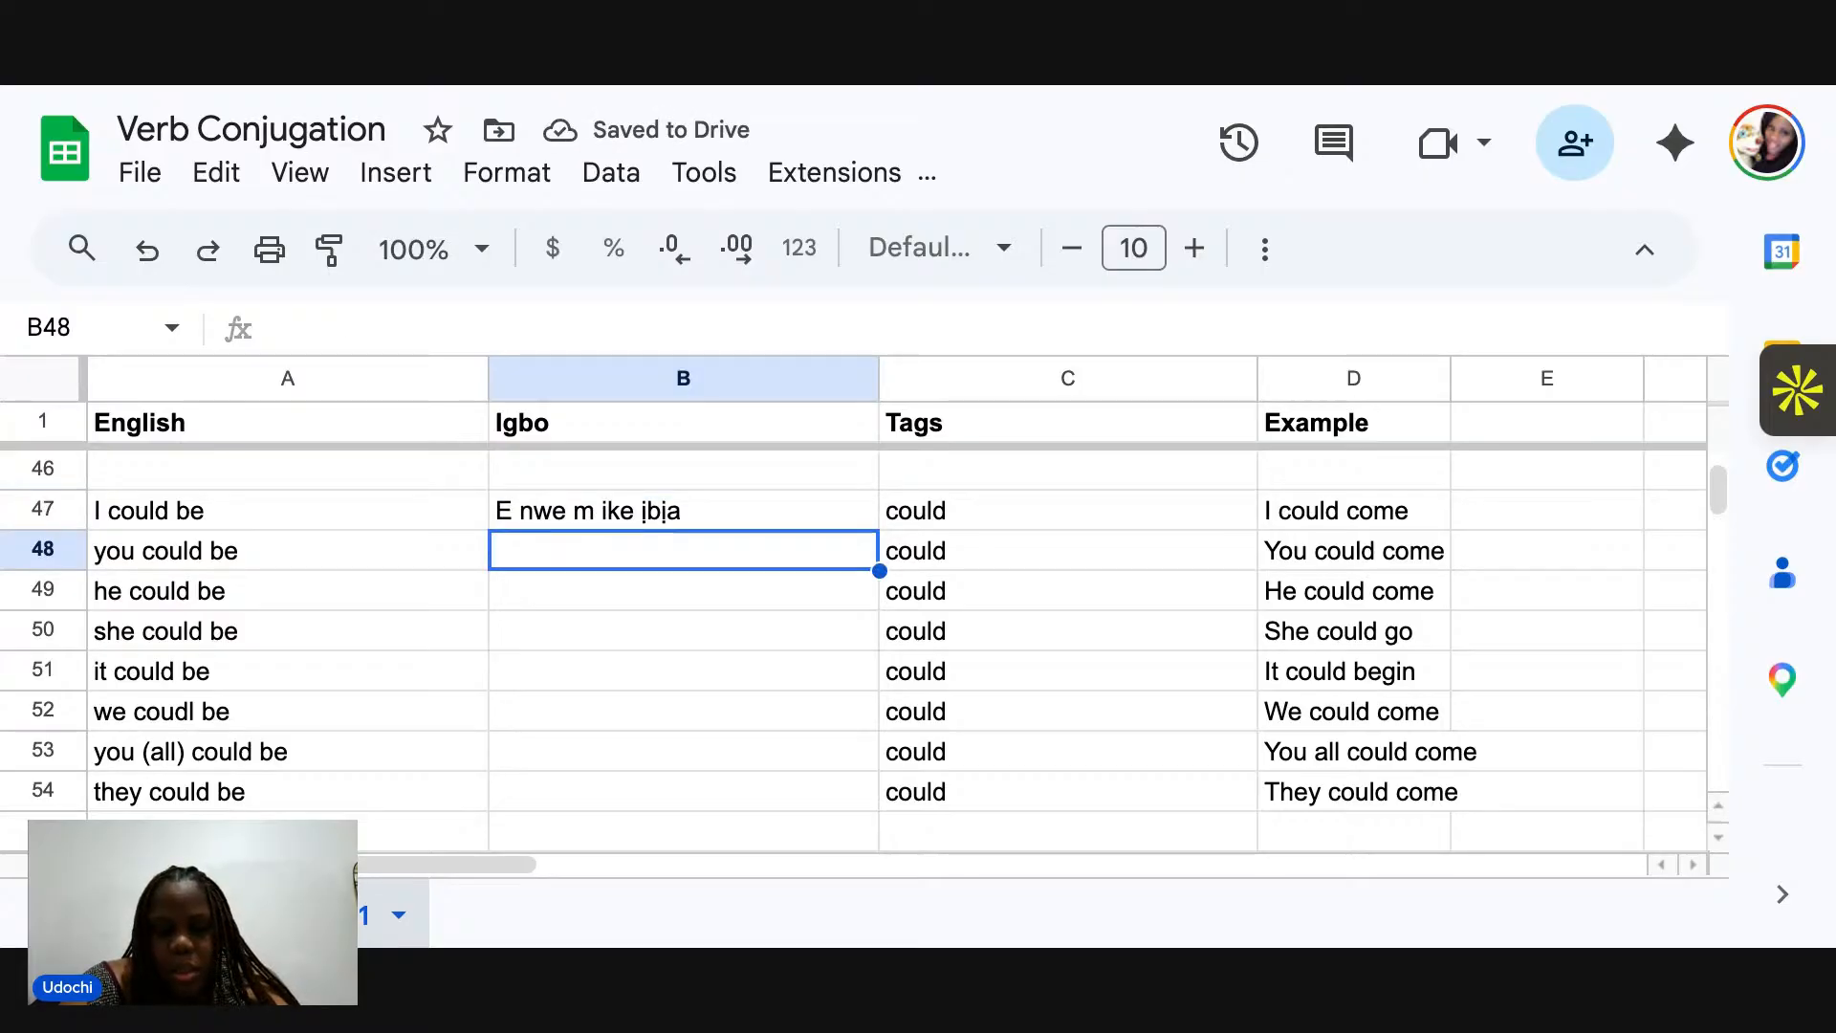
Enter the Igbo translations "Ị nwe ike ịbịa" in B48 and "Ọ nwe ike ịbịa" in B49.
type("Ị nwe ")
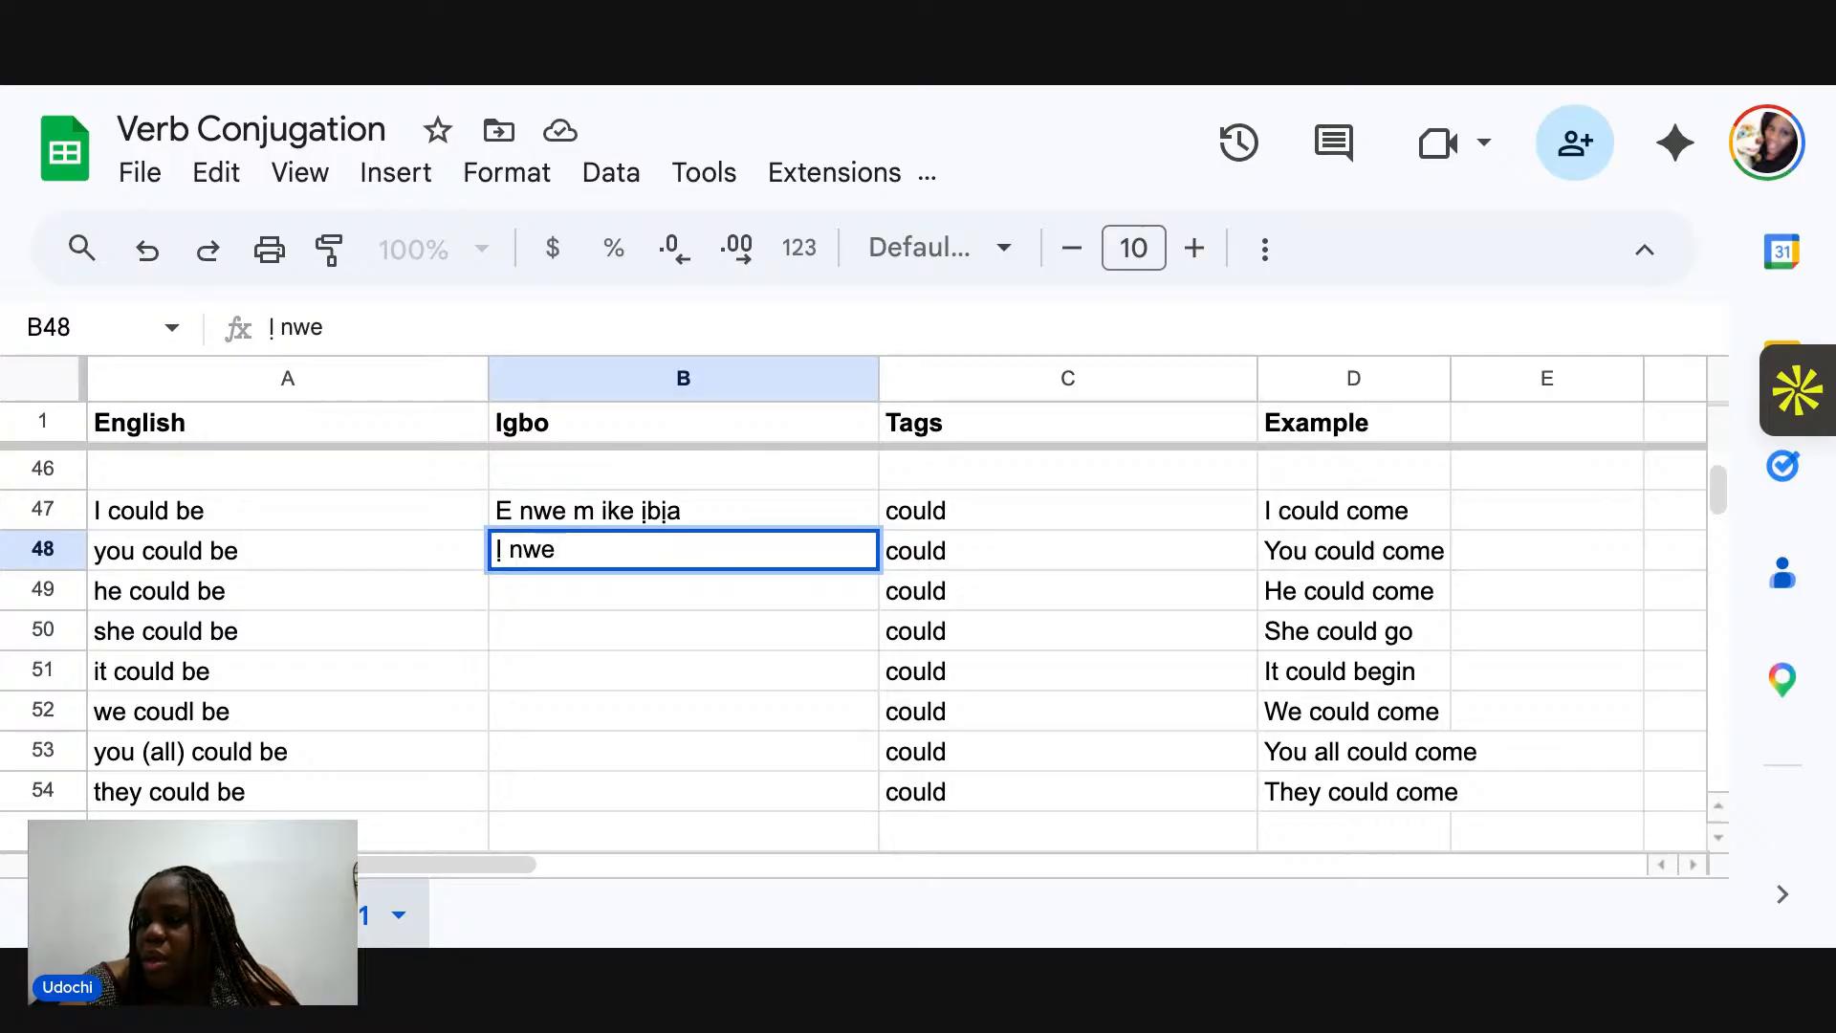
type("ike")
type(" ịbịa")
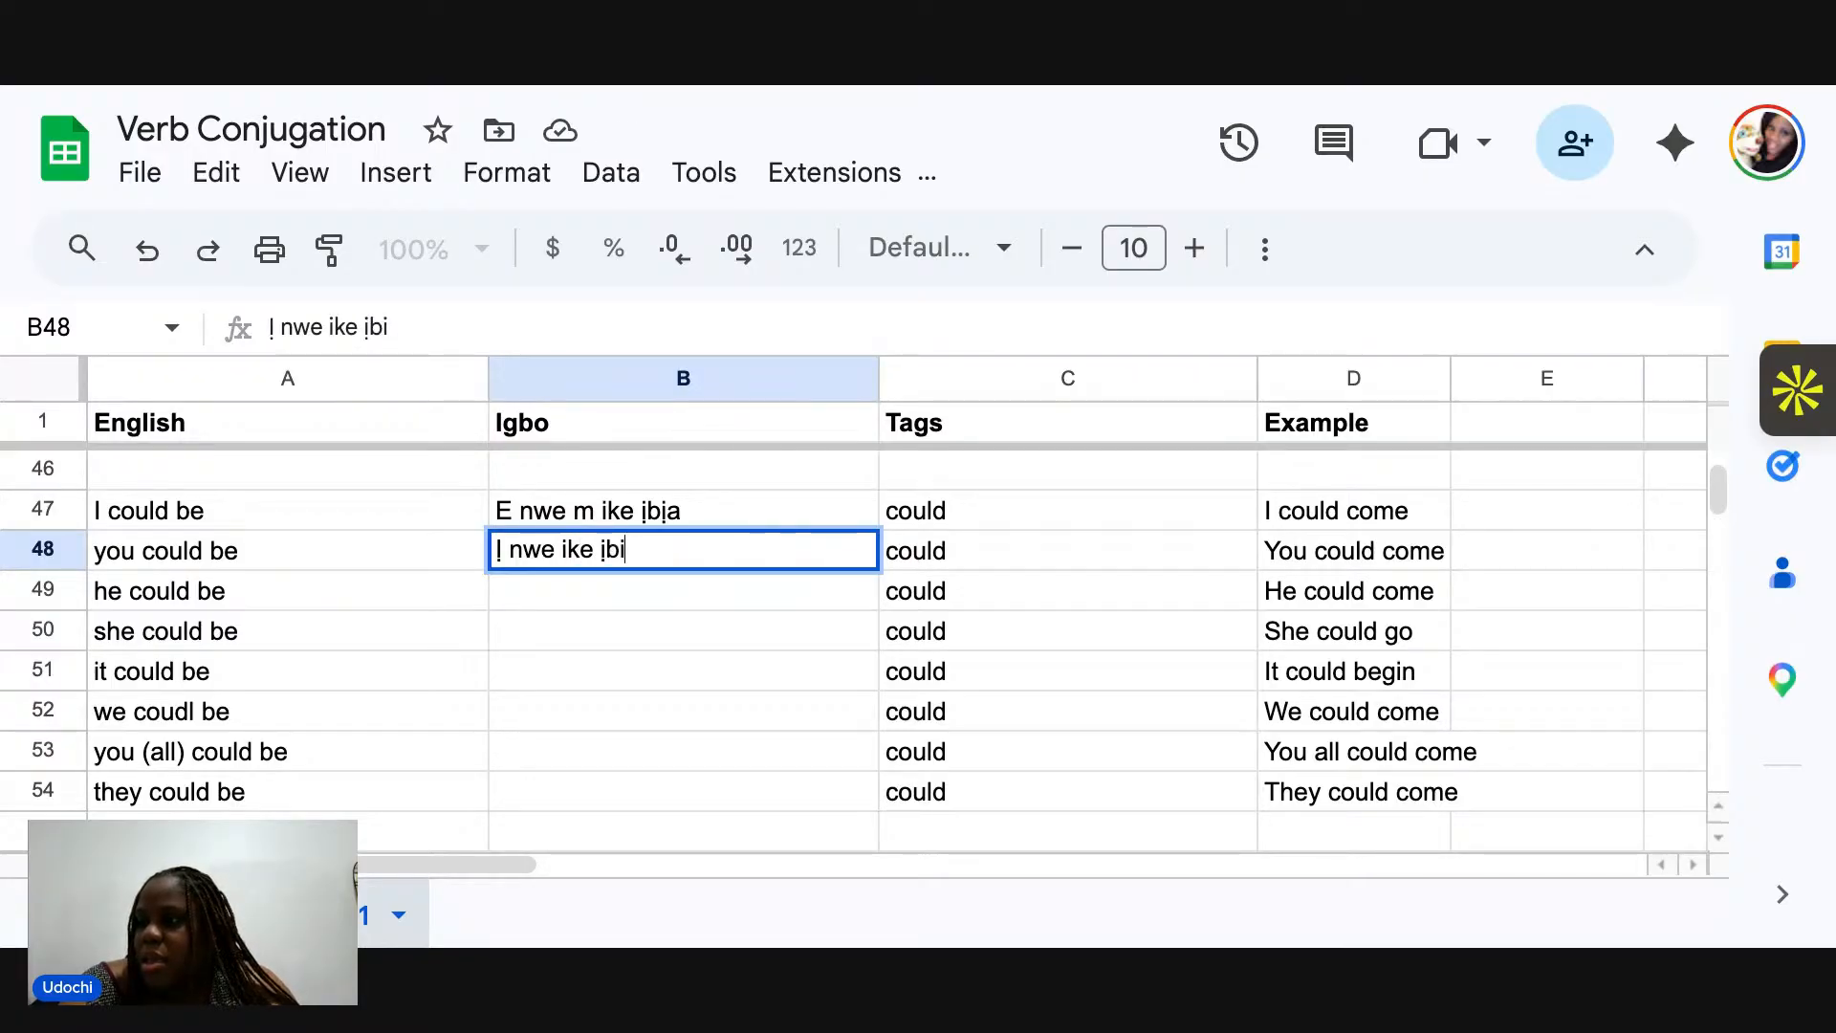
key("Return")
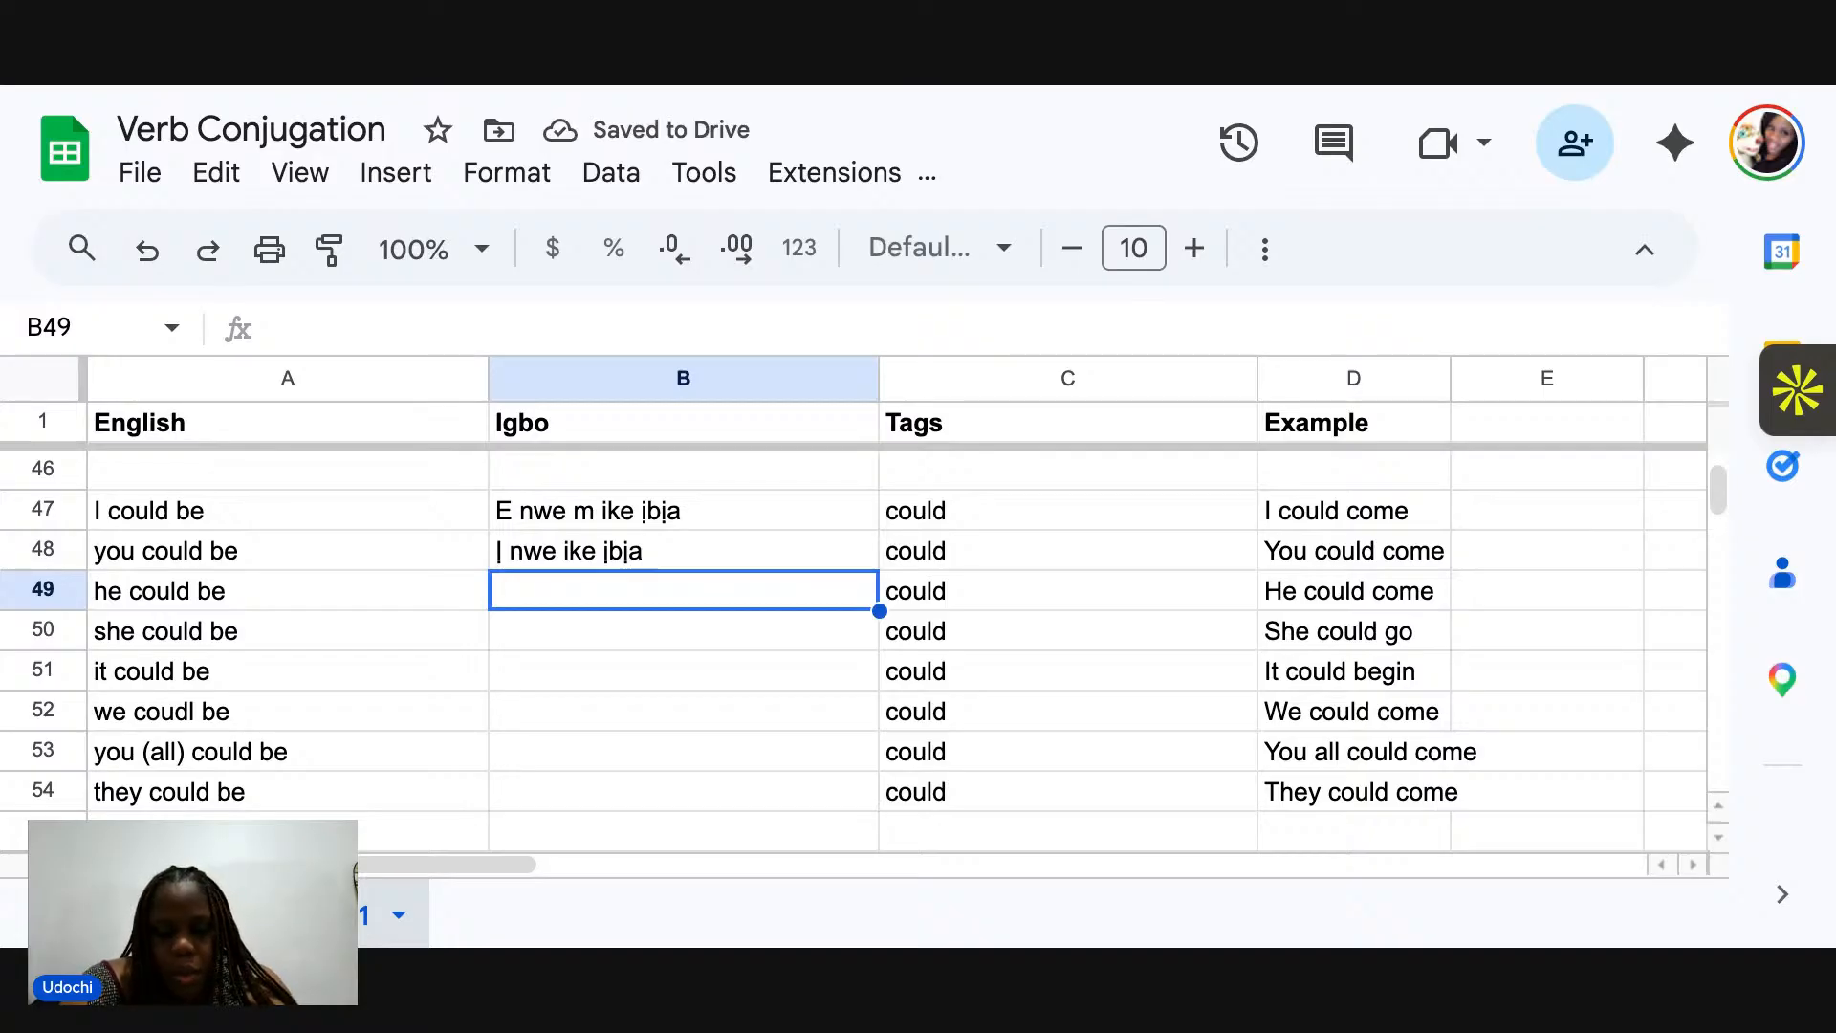
type("Ọ nwe ike ")
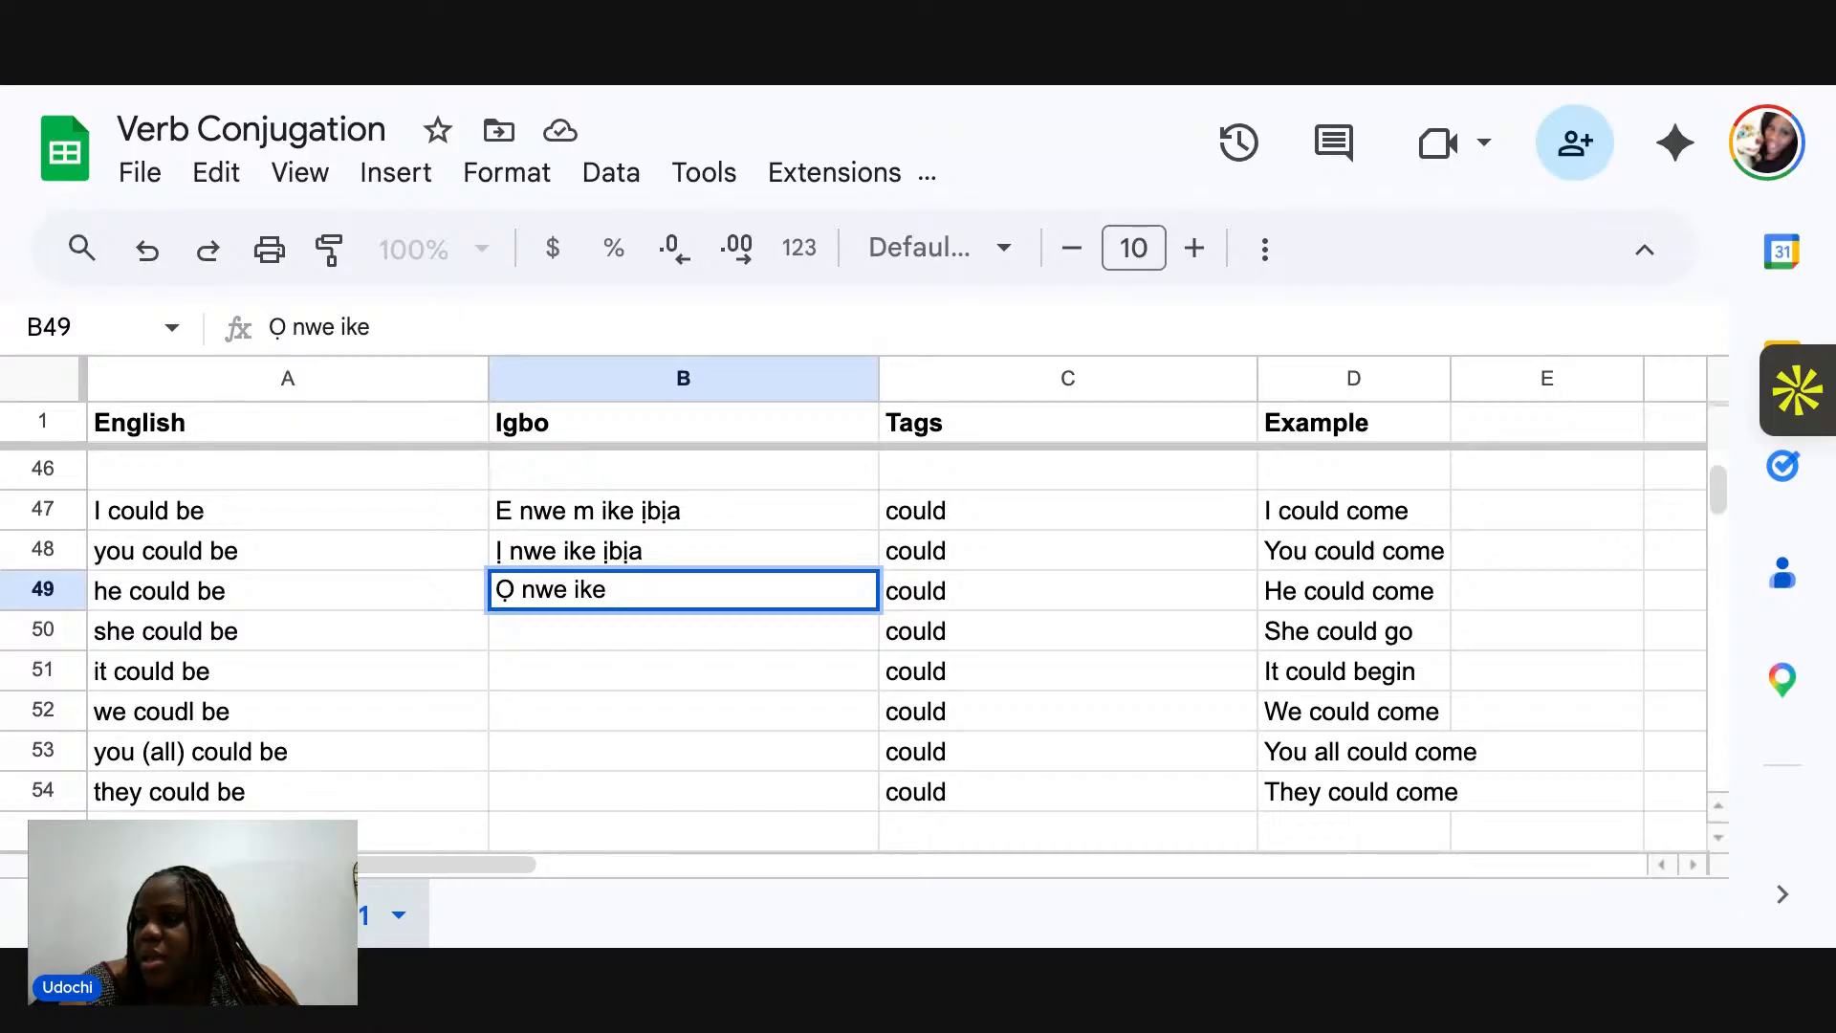
type("ịbịa")
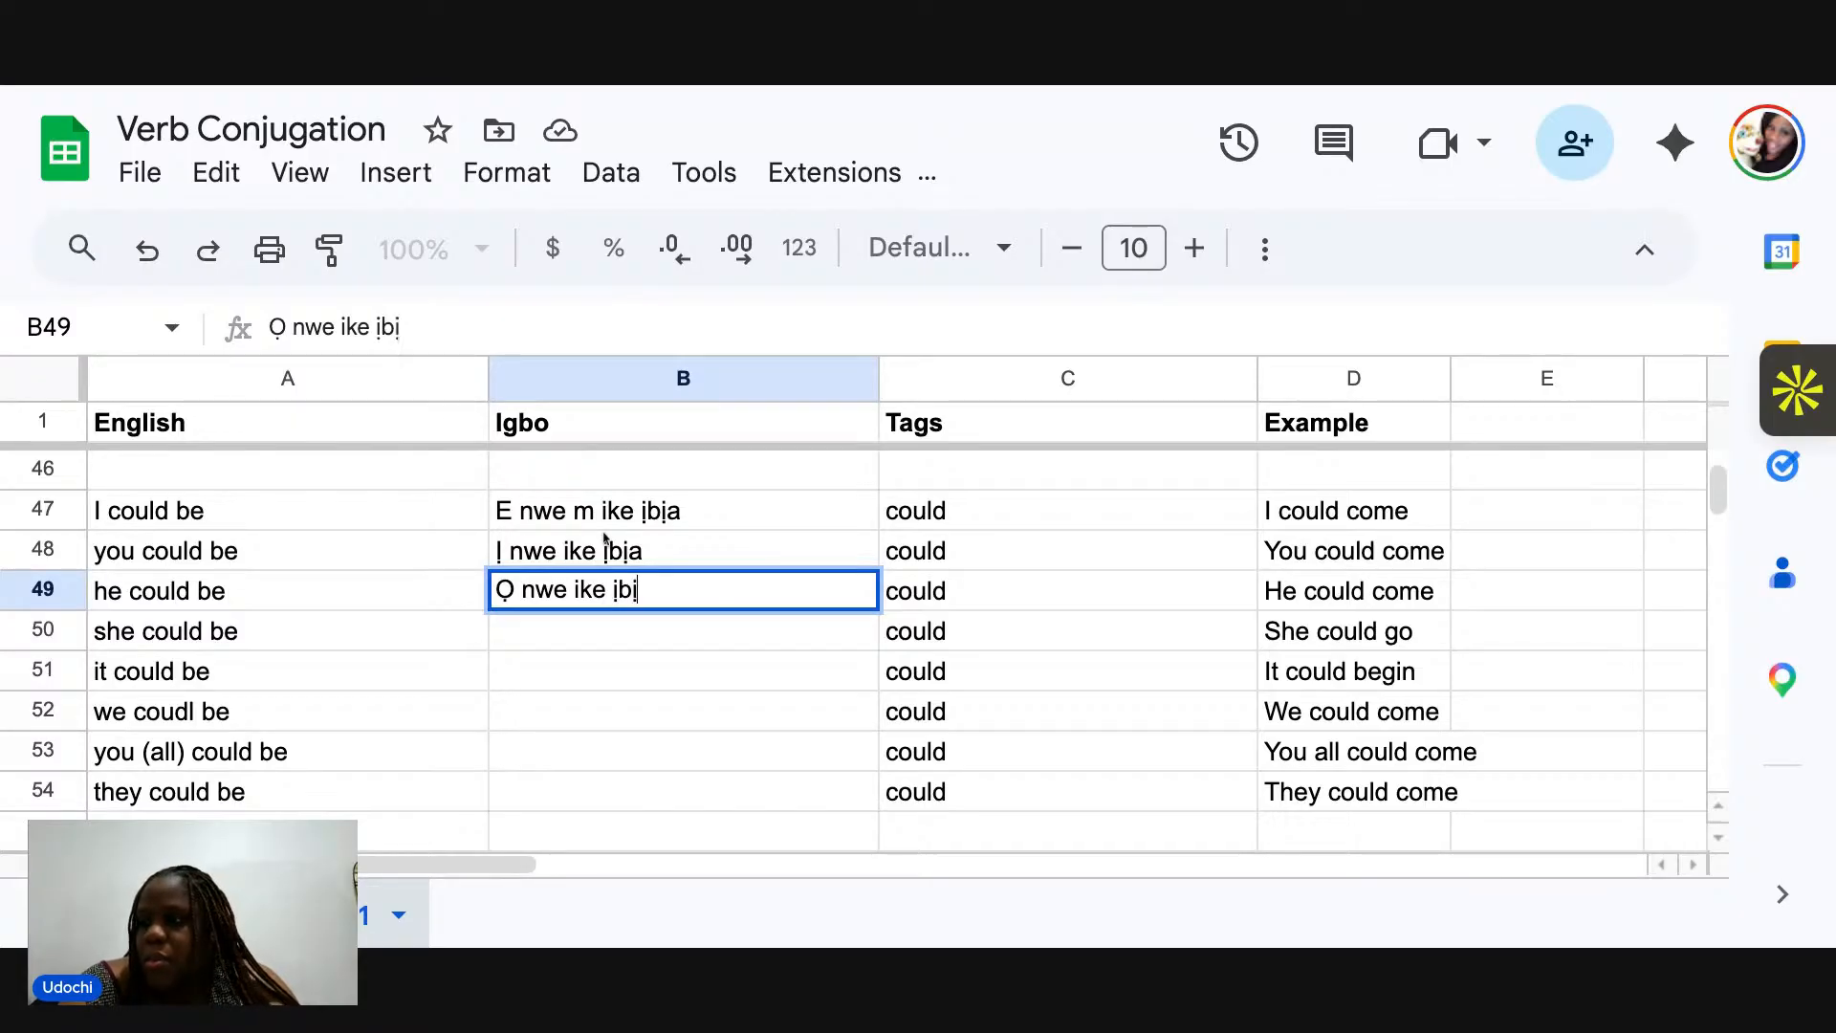
key("Return")
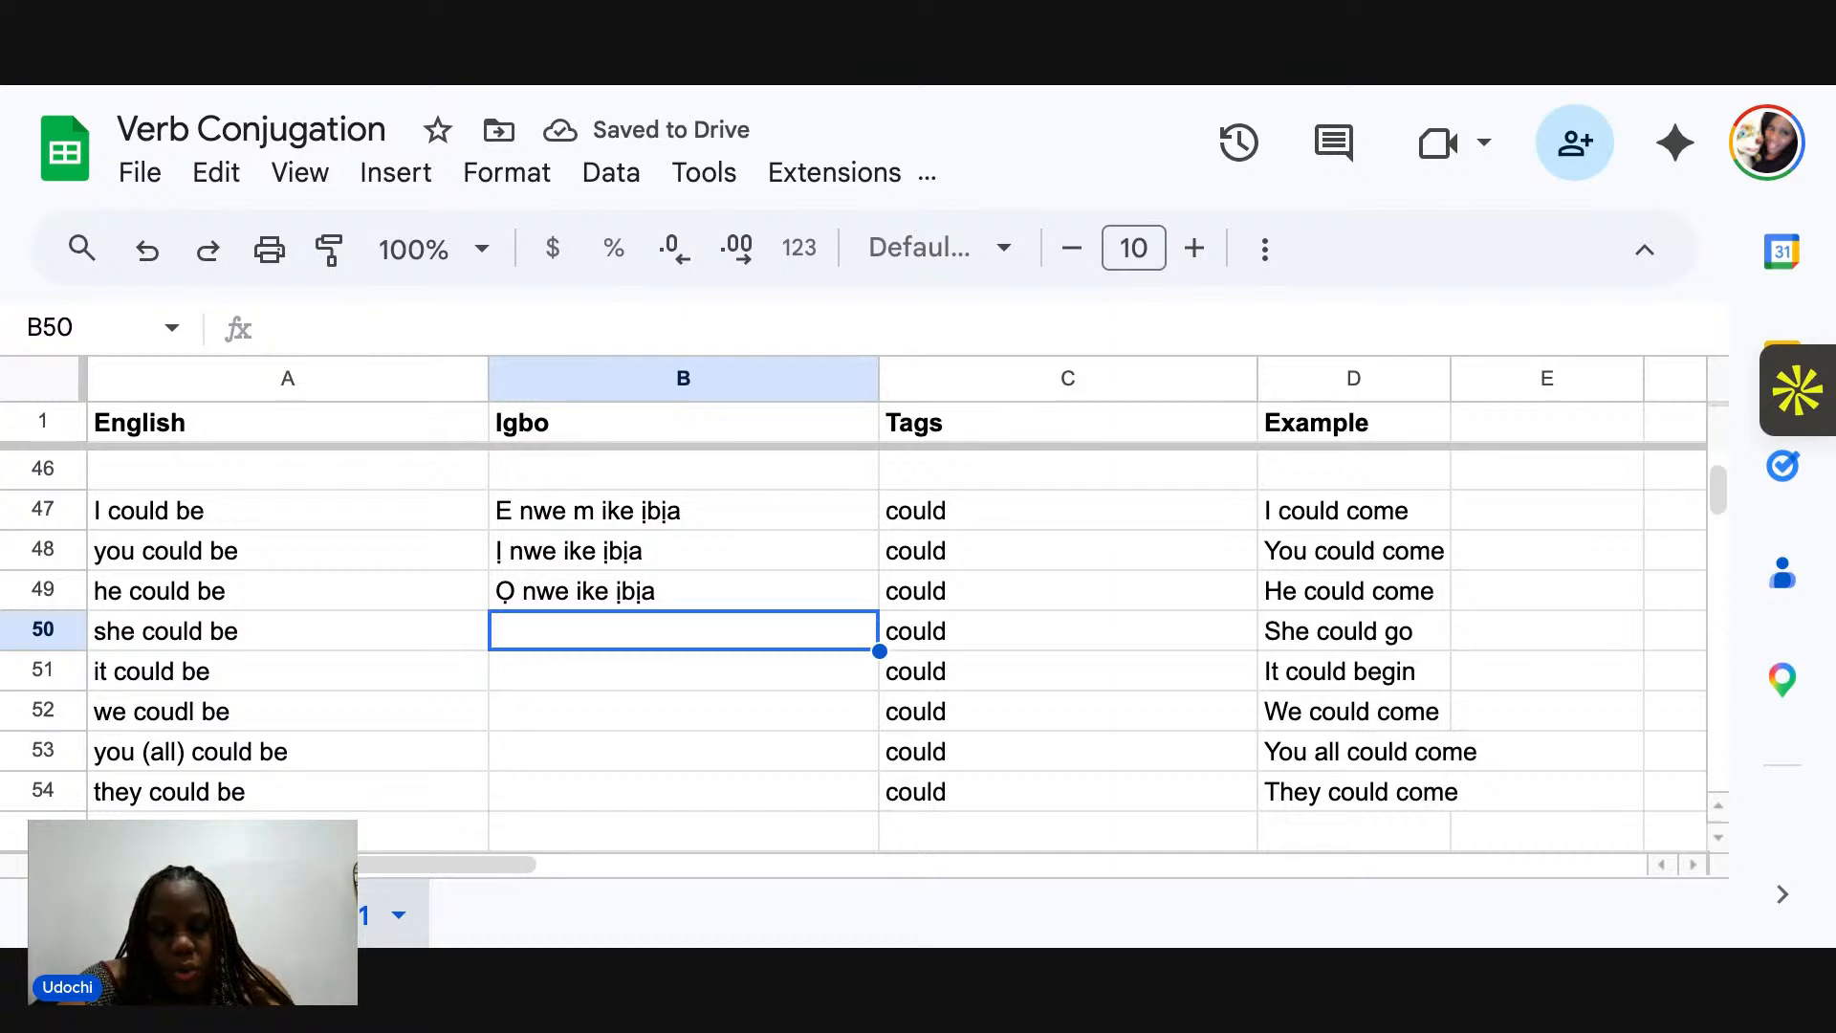
Enter the Igbo translation "Ọ nwe ike ịga" for "she could be" in B50.
type("Ọ nwe i")
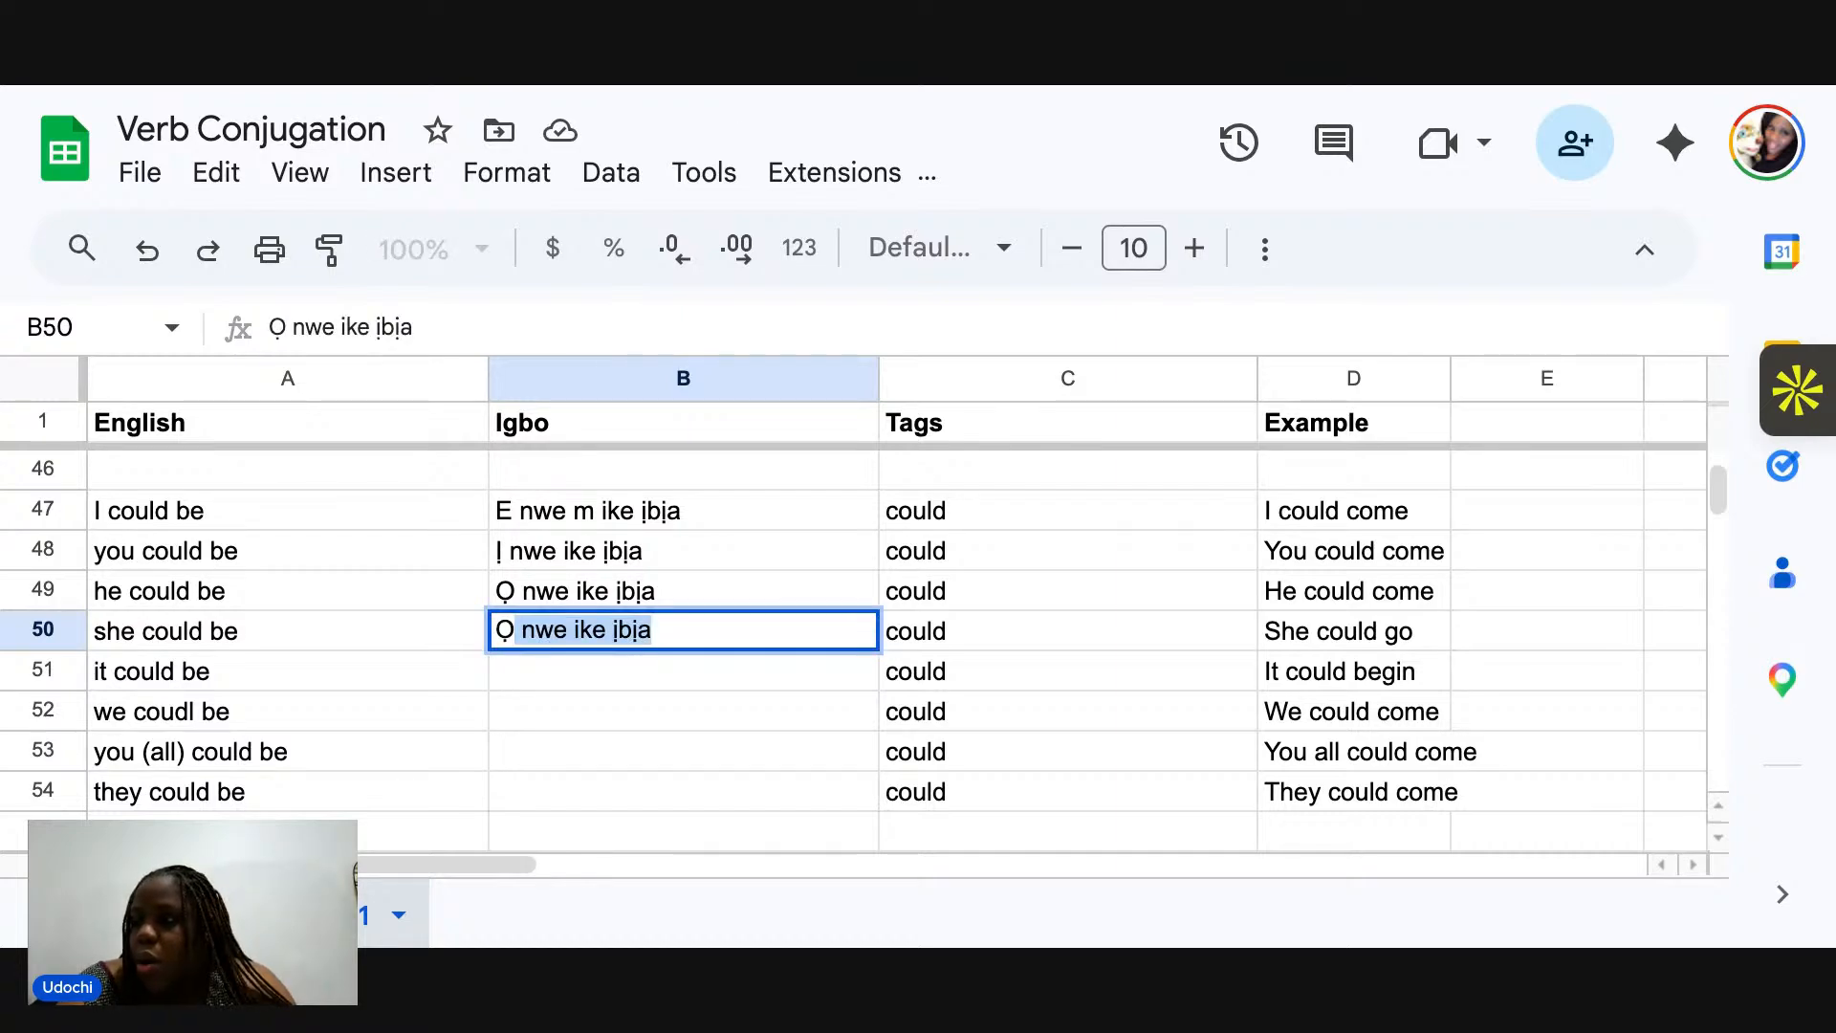
type("ke")
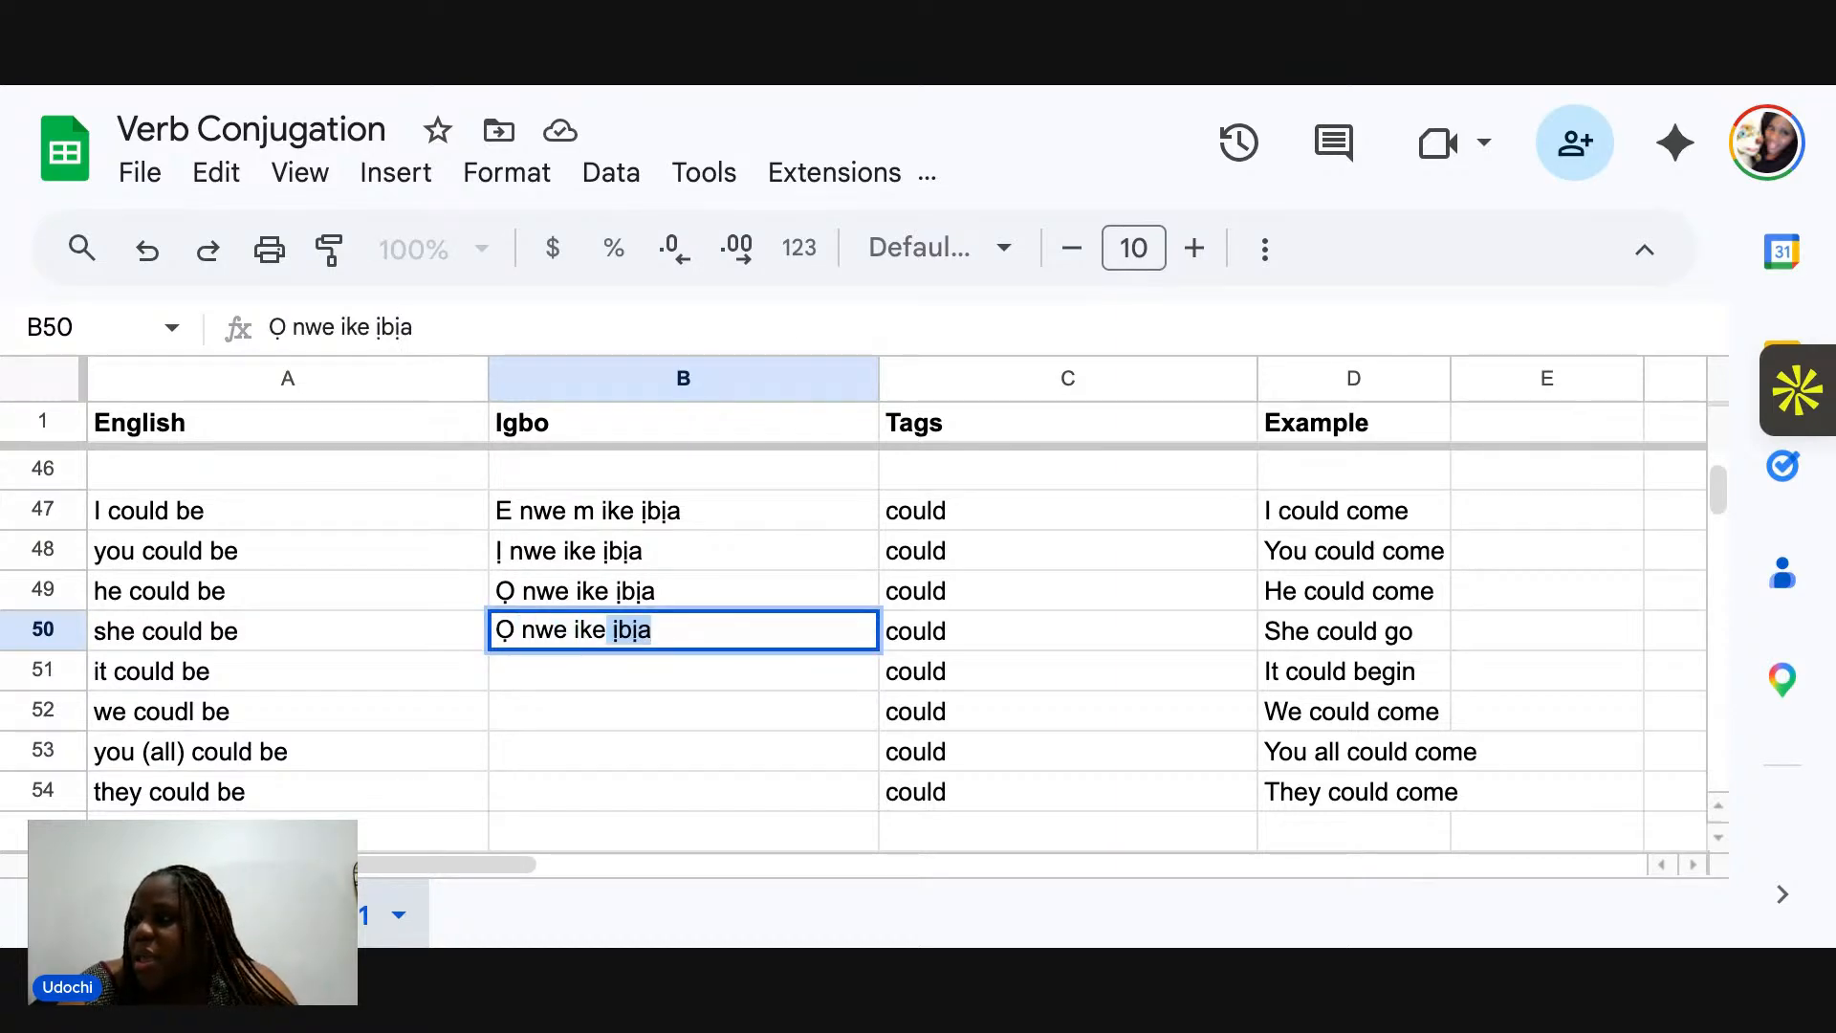
type(" iga")
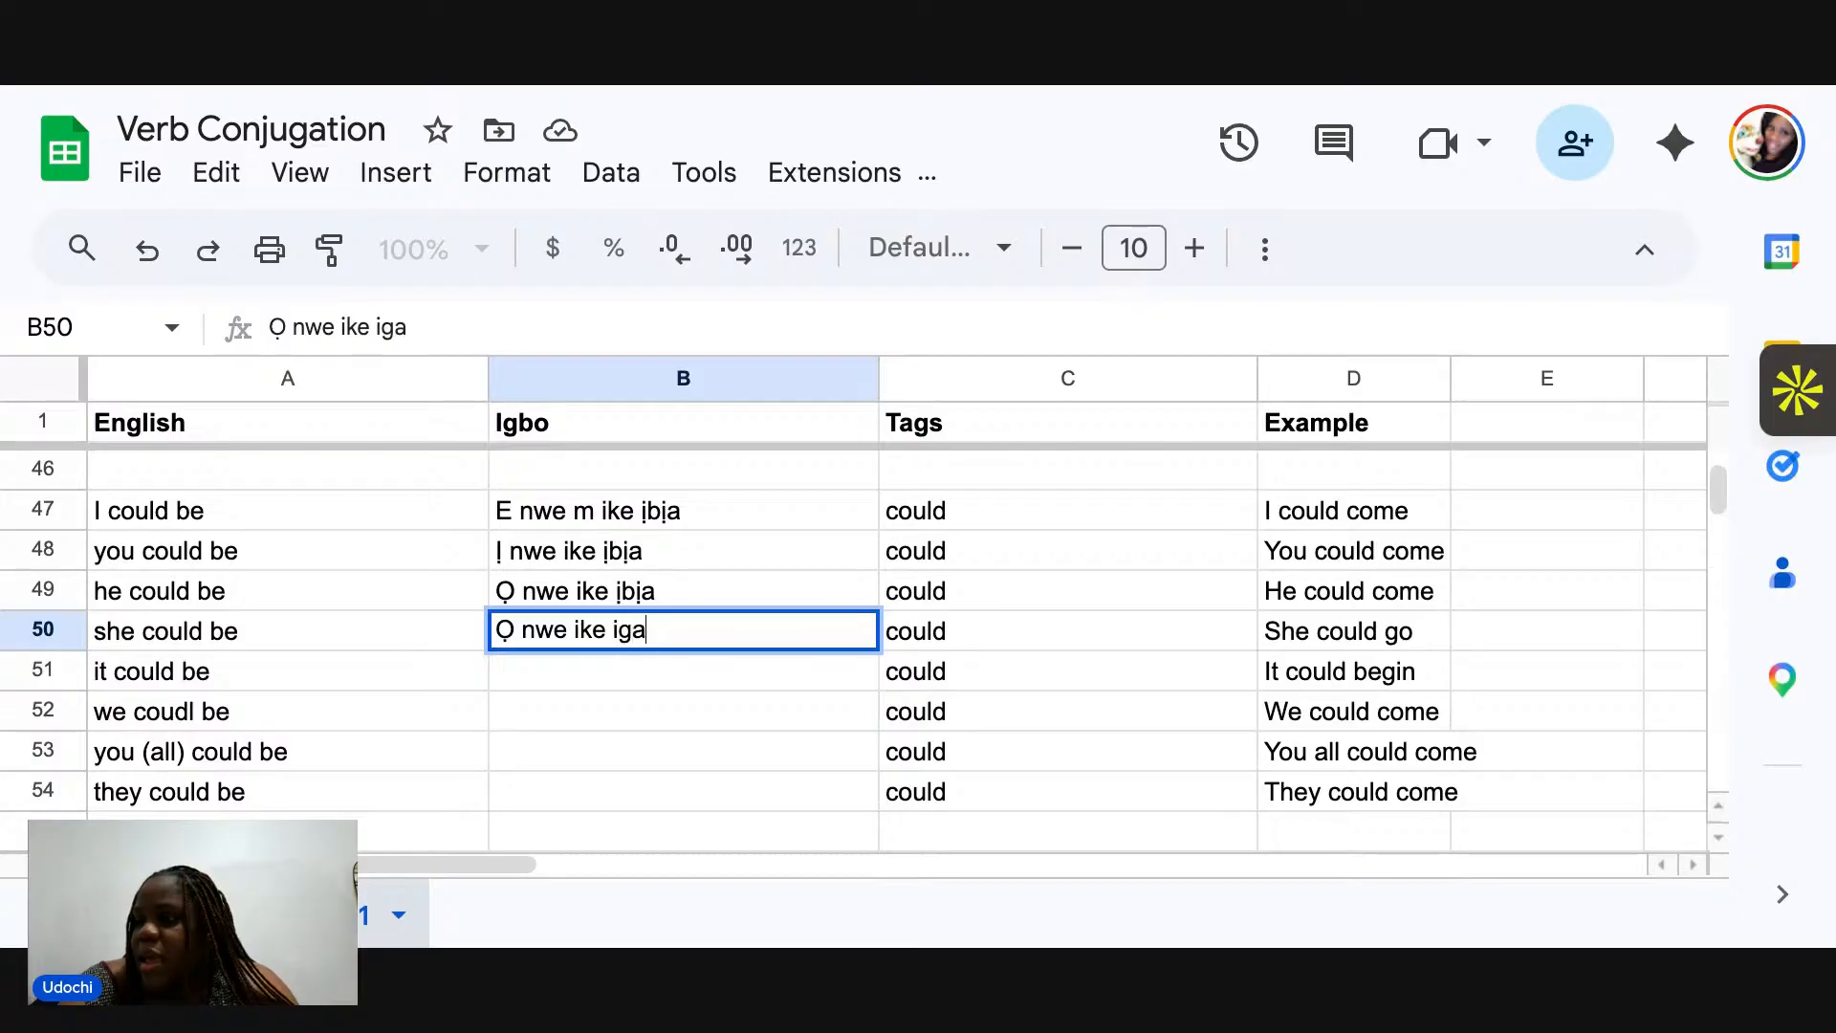
key("BackSpace")
key("BackSpace")
key("BackSpace")
type("ịga")
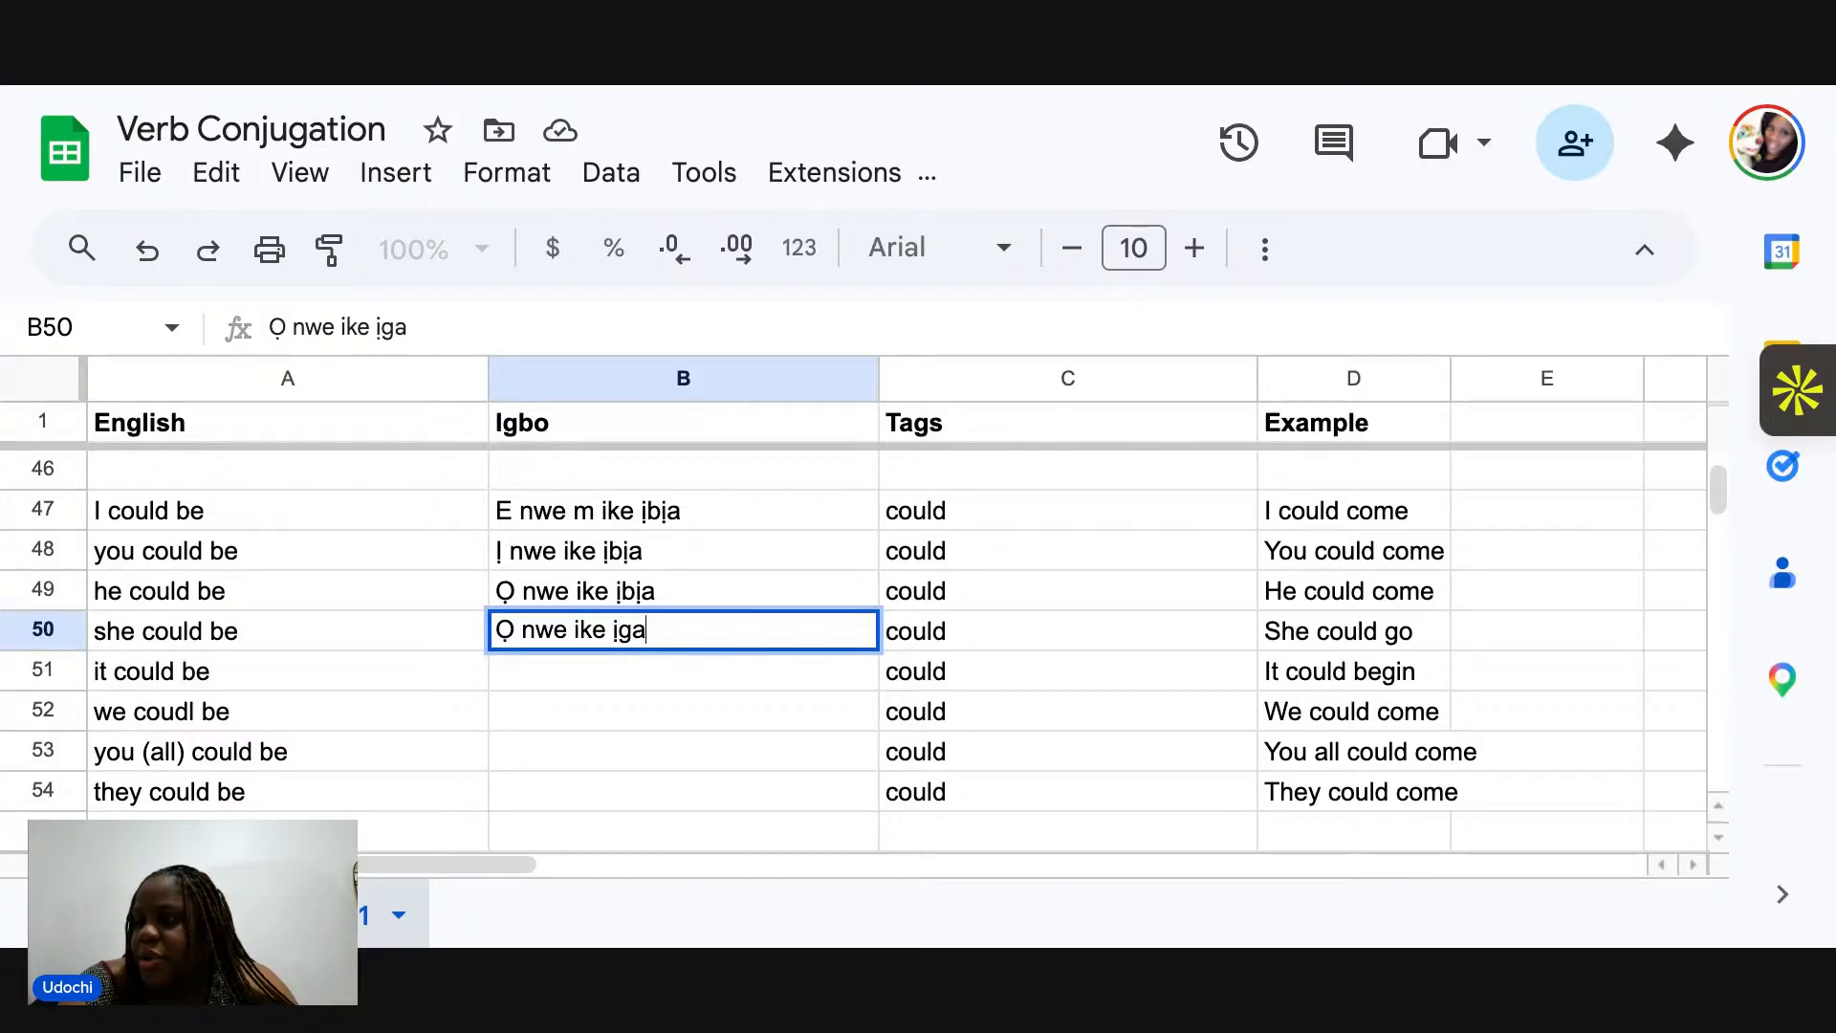
key("Return")
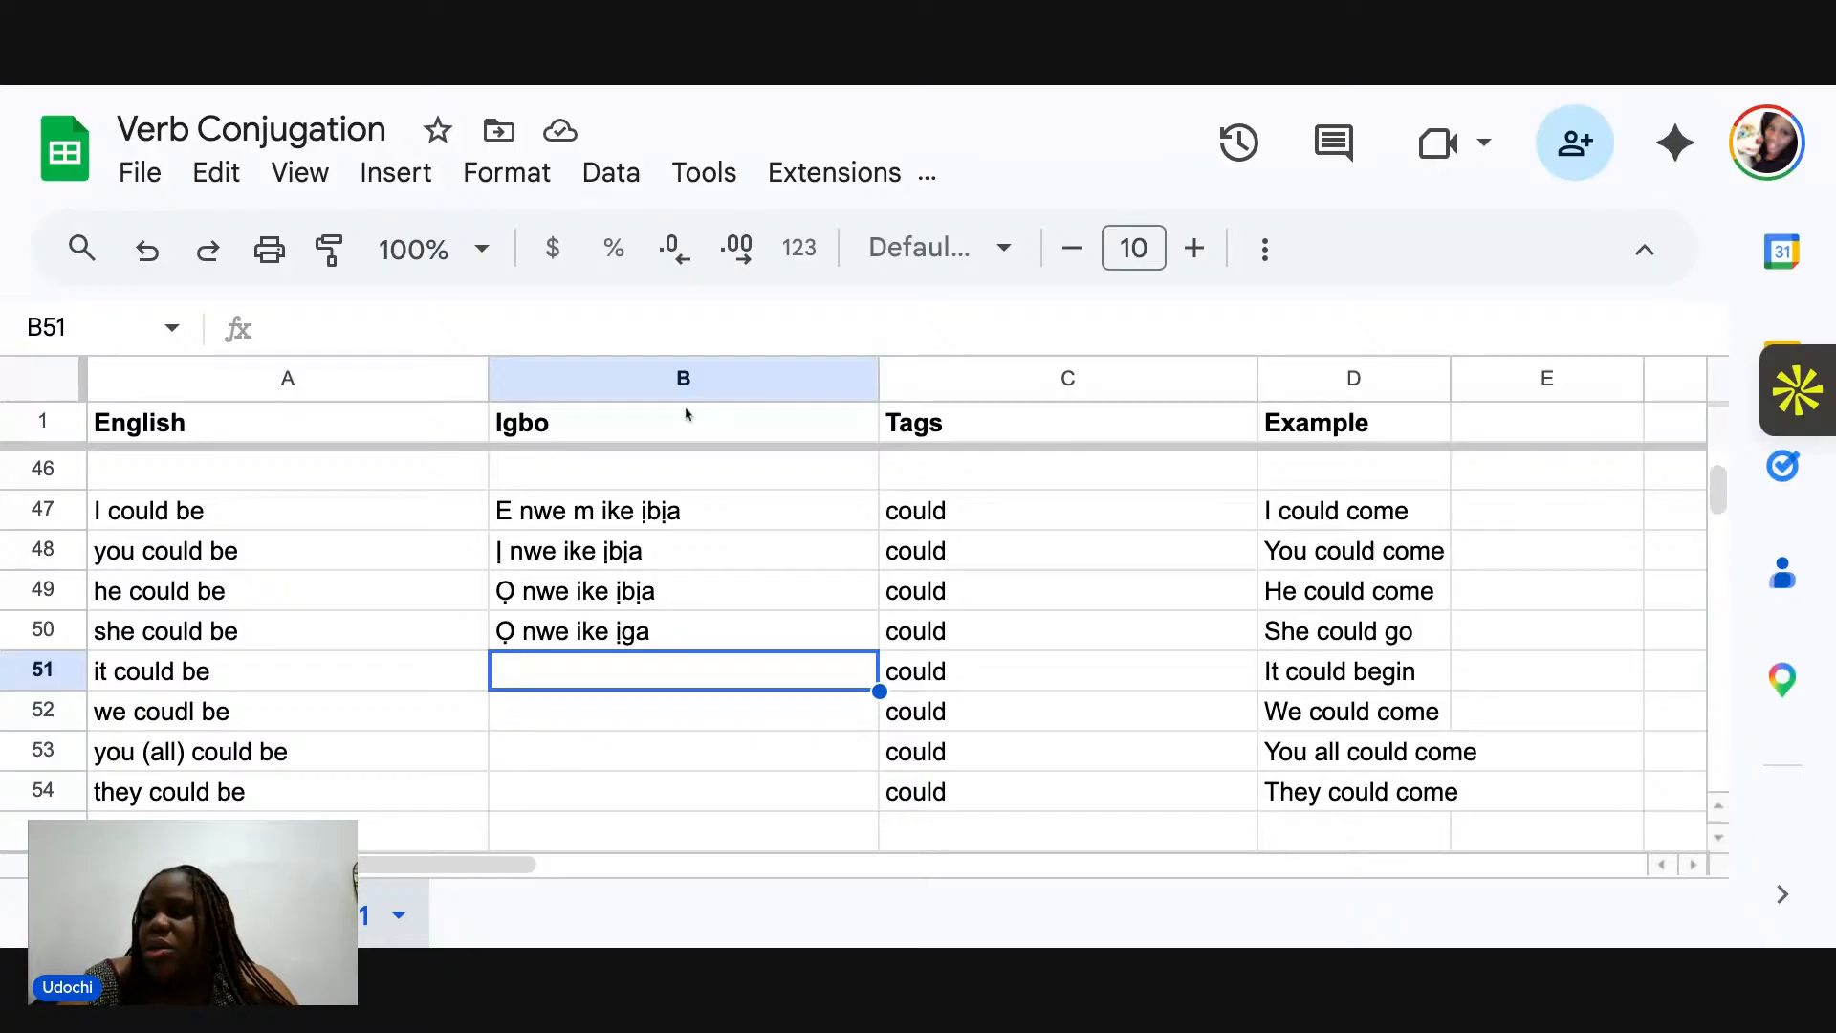
Replace the initial dotted "Ọ" with a plain "O" in the Igbo translations in B49 and B50.
left_click(516, 593)
double_click(517, 593)
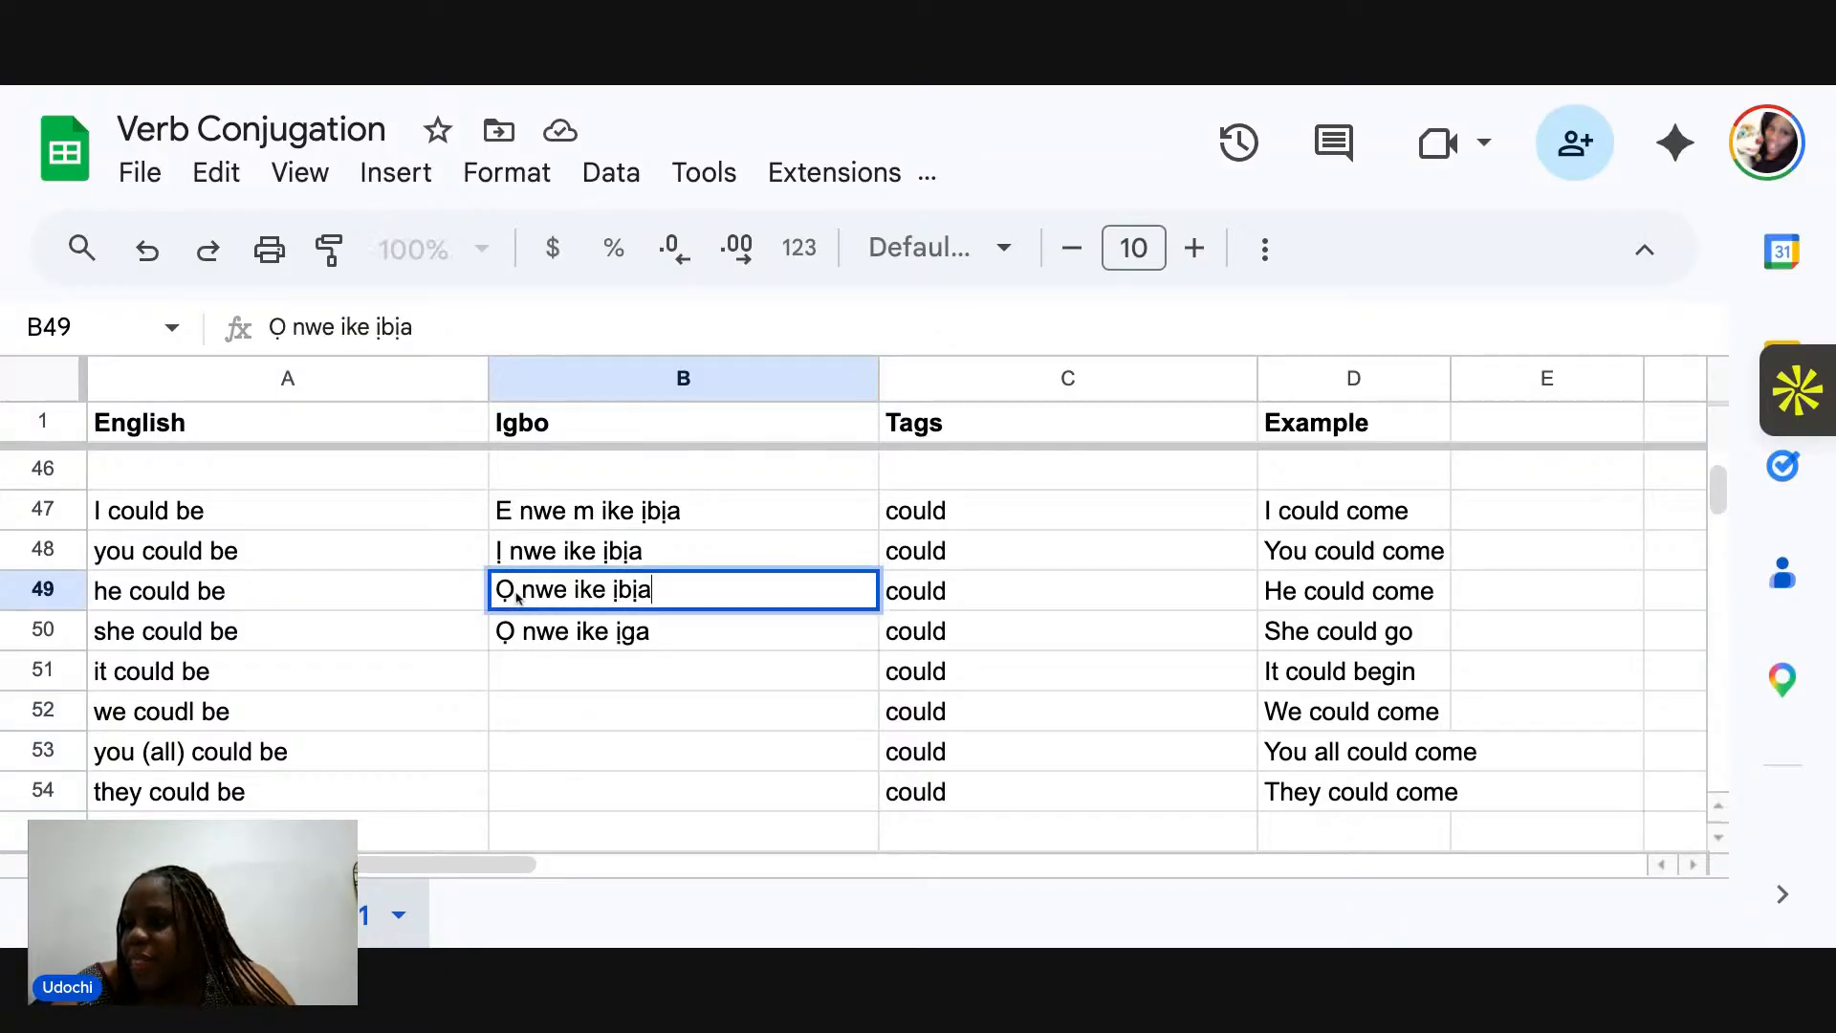
left_click_drag(516, 595, 484, 604)
type("I")
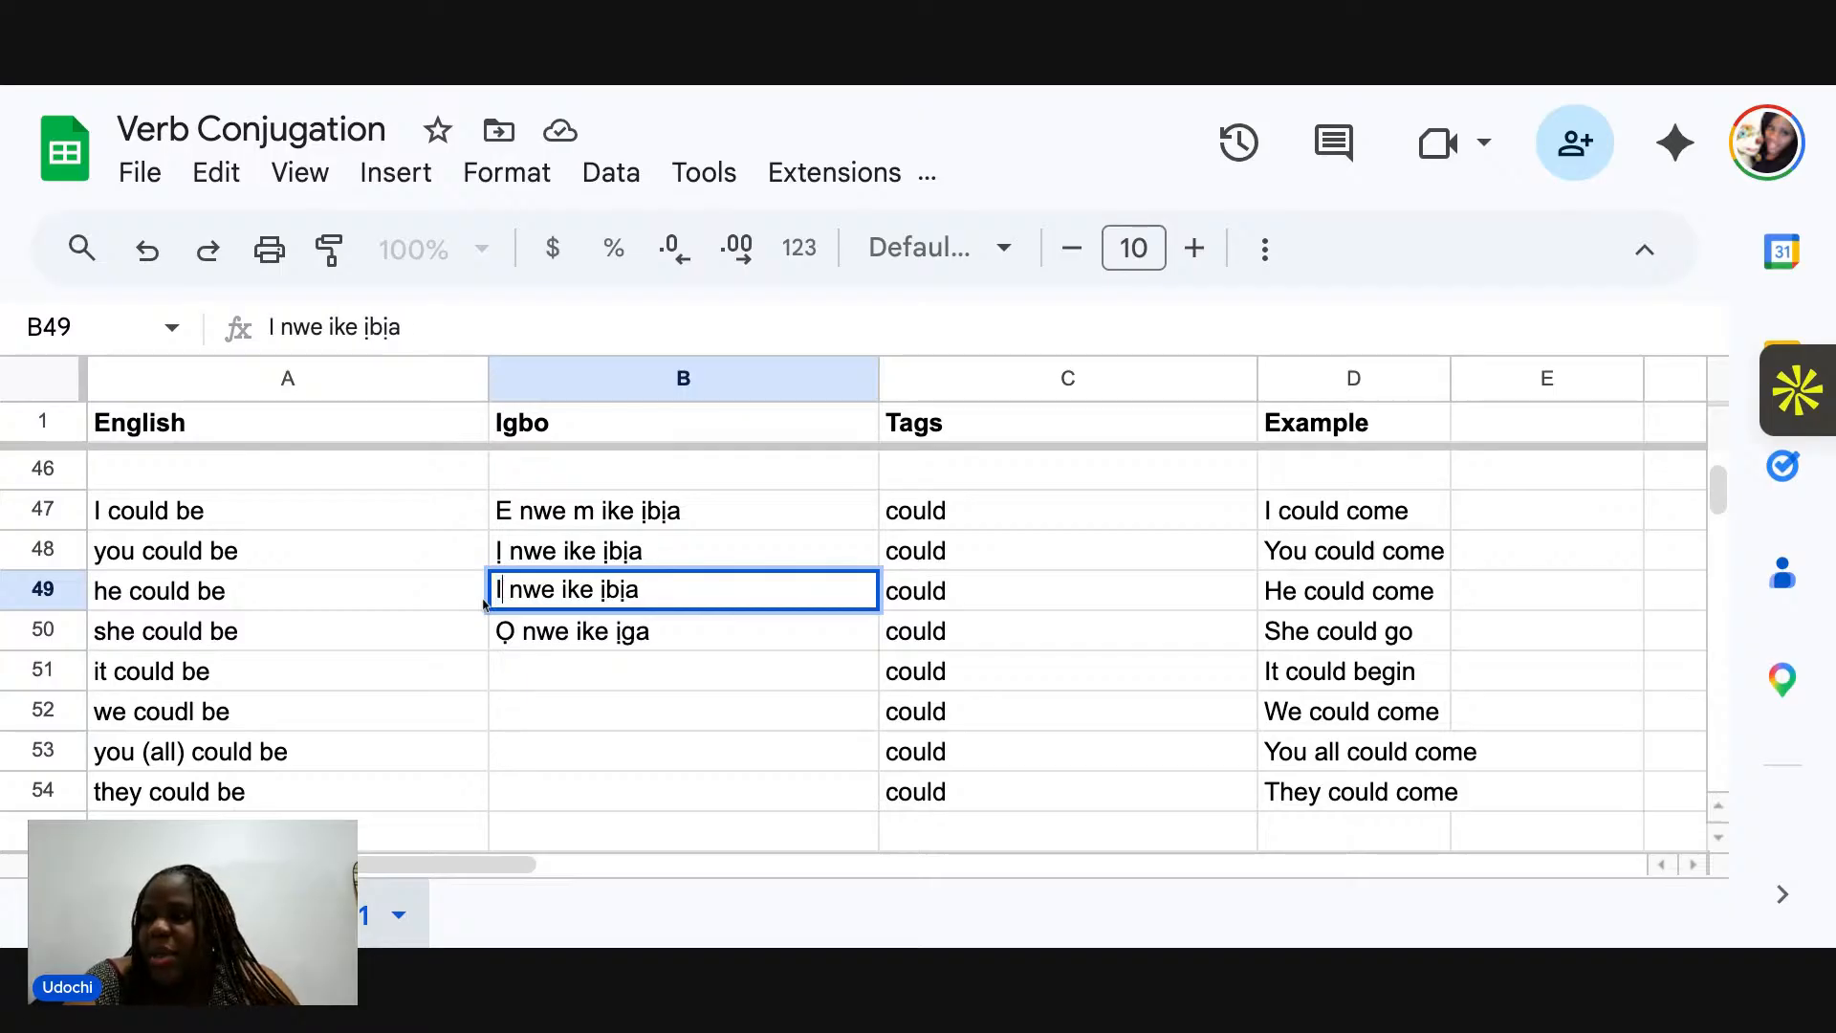
key("BackSpace")
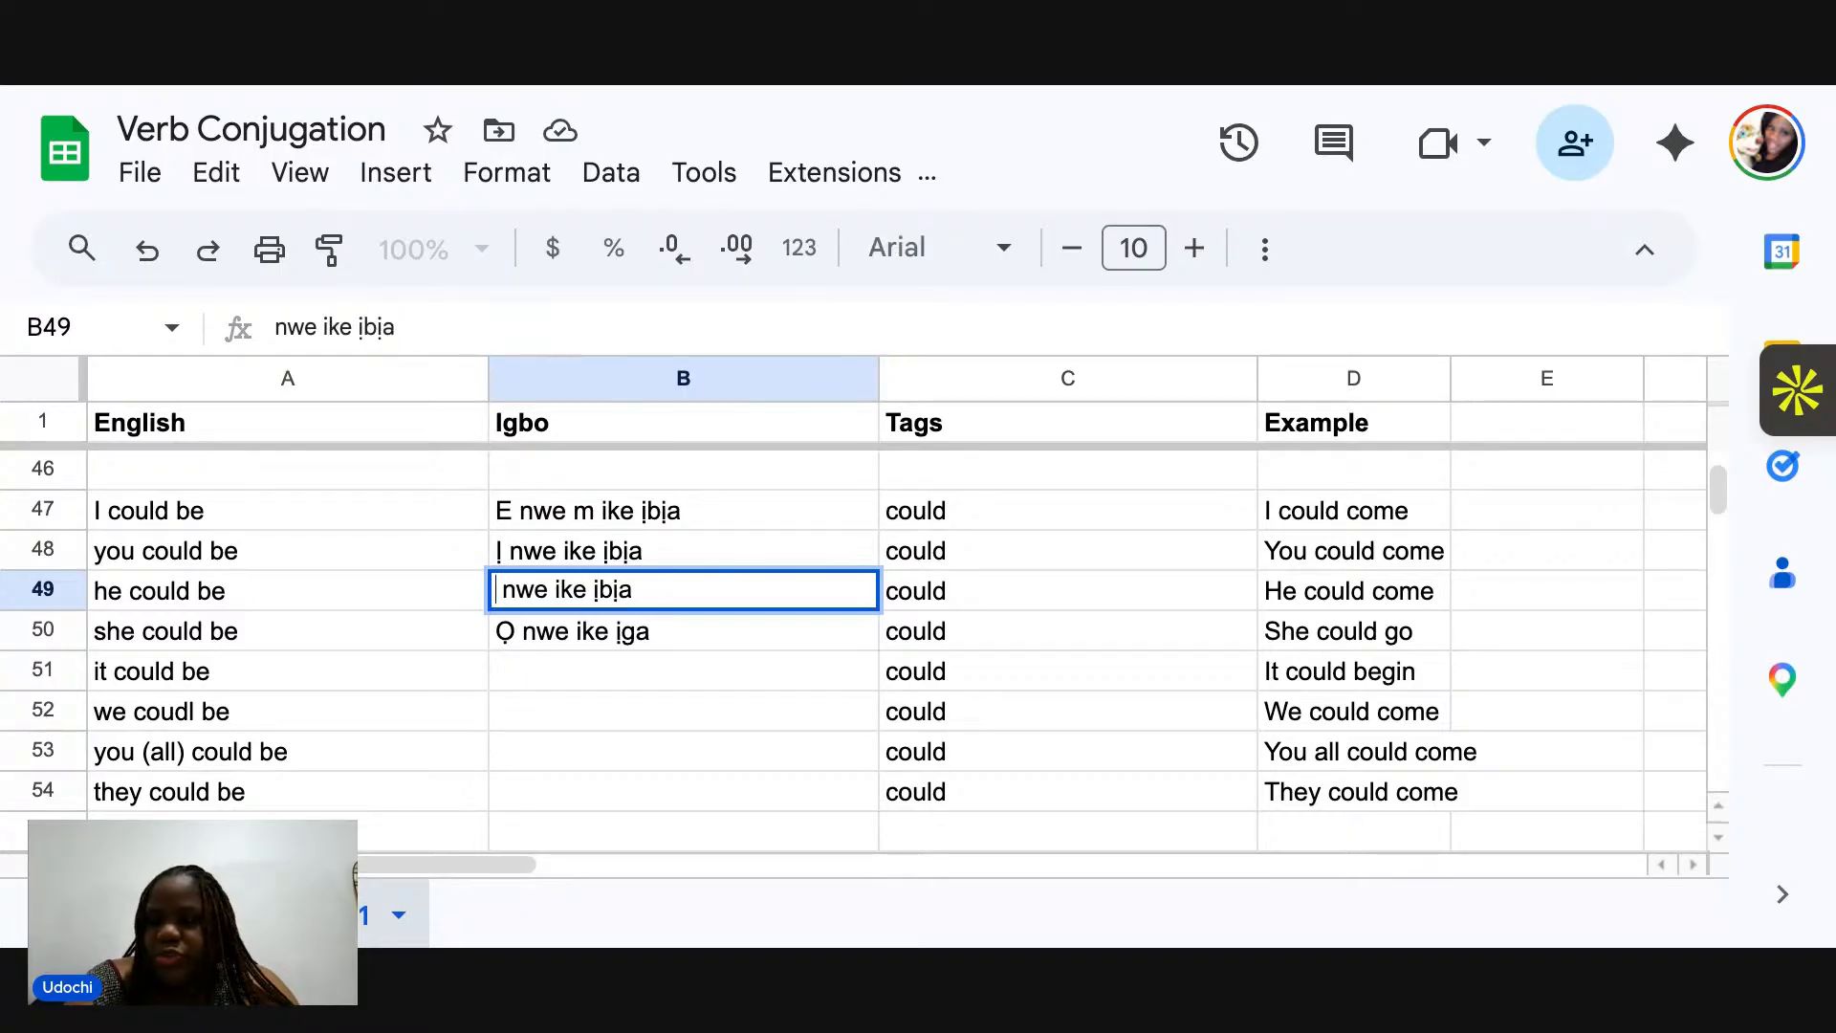
type("O")
left_click(506, 640)
double_click(508, 637)
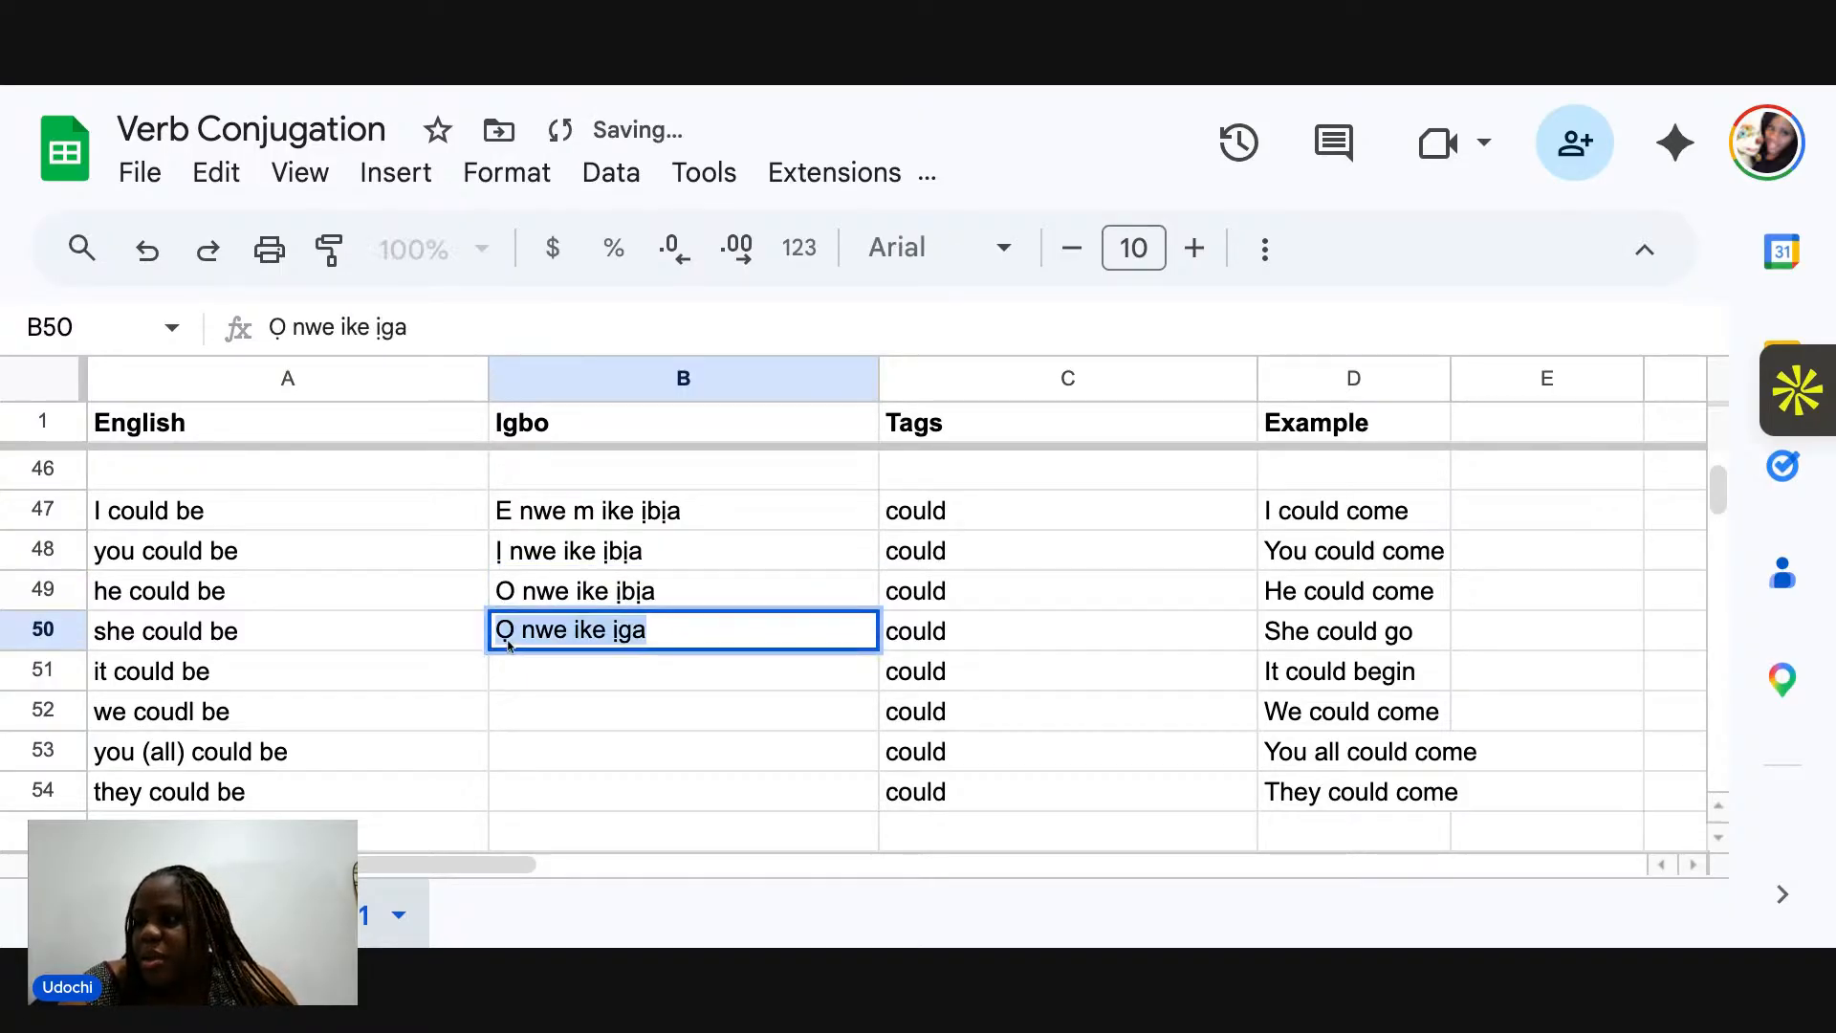
left_click(520, 639)
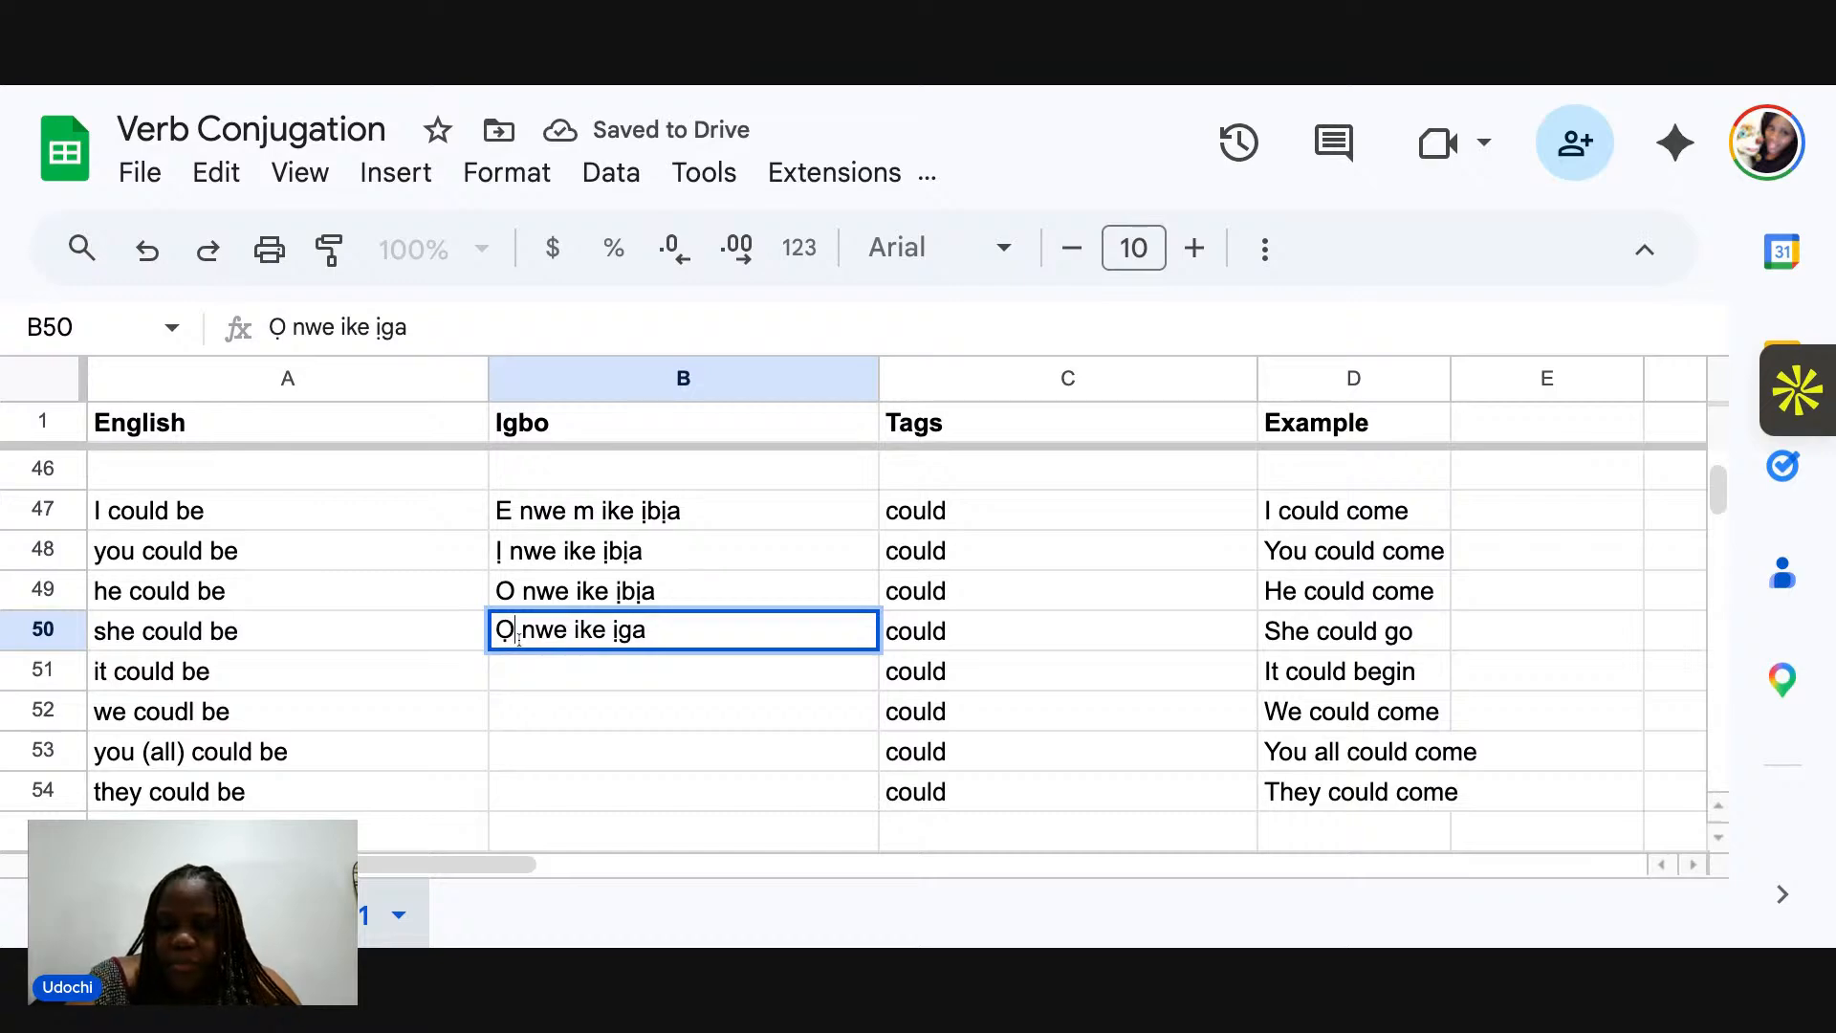
key("BackSpace")
key("BackSpace")
type("O")
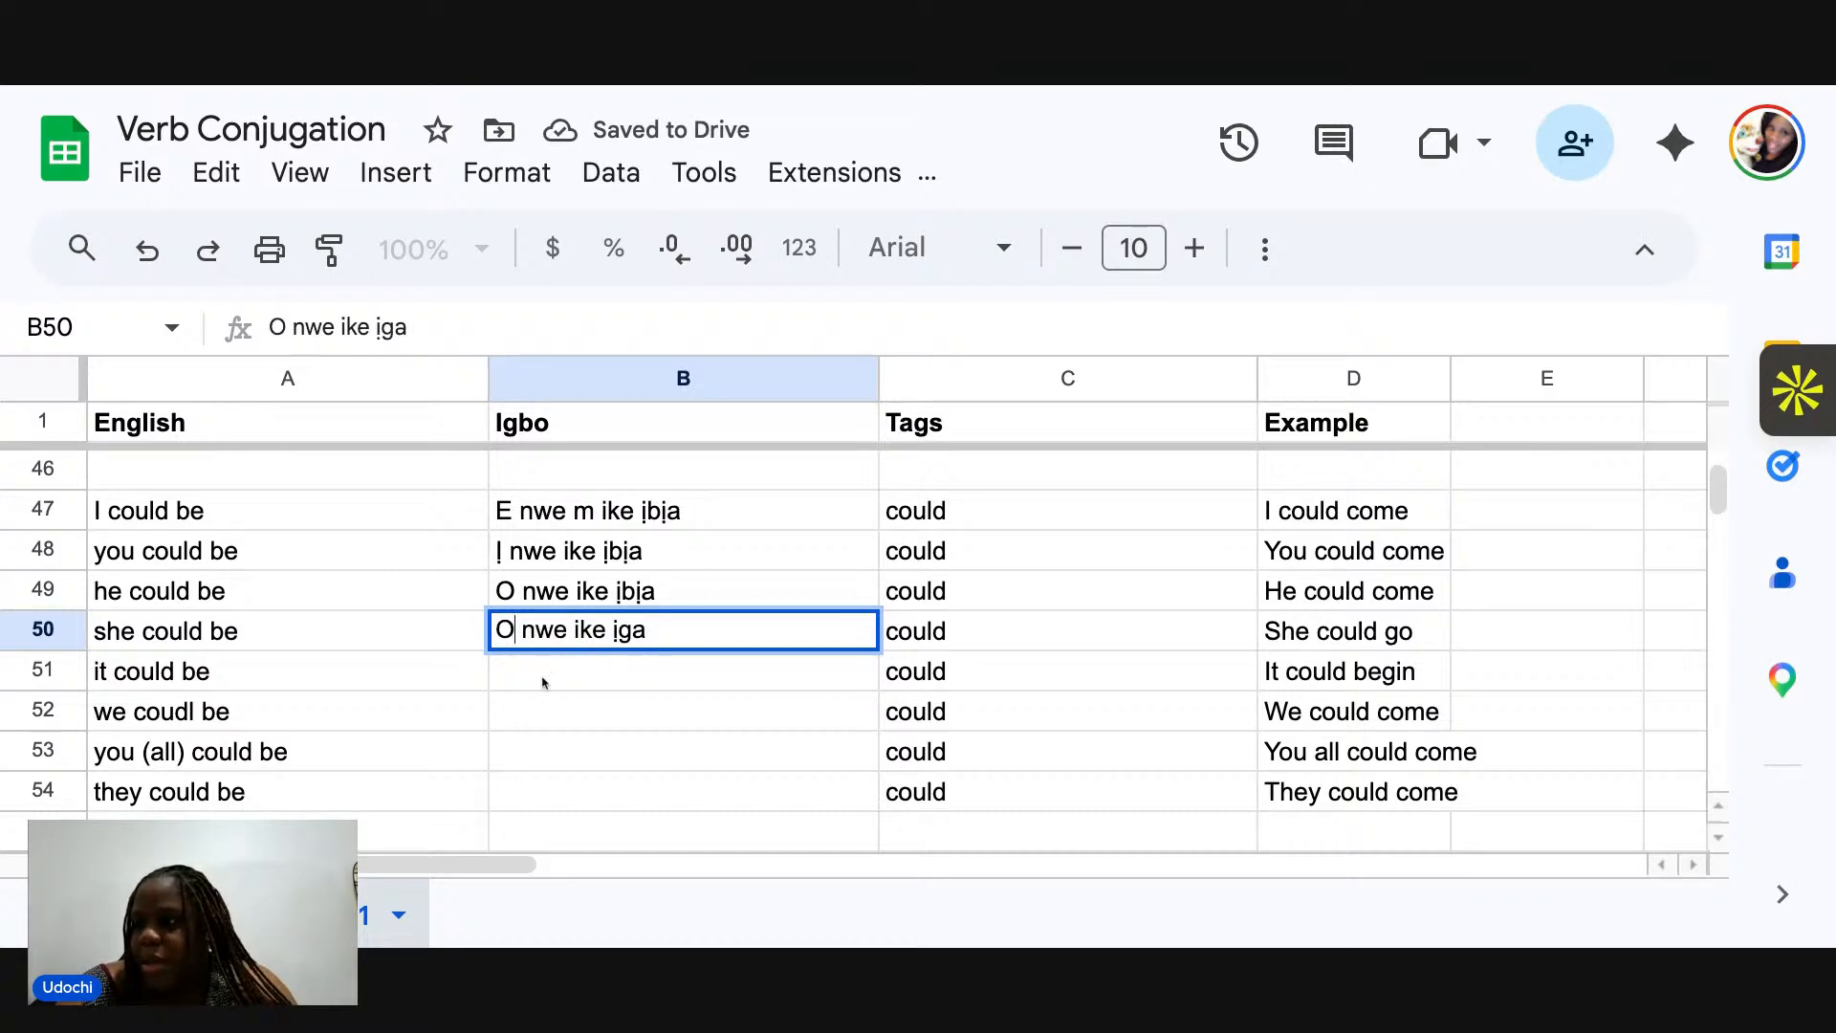
Enter the Igbo translation "O nwe ike ibido" for "it could be" in B51.
left_click(542, 680)
type("O nwe ")
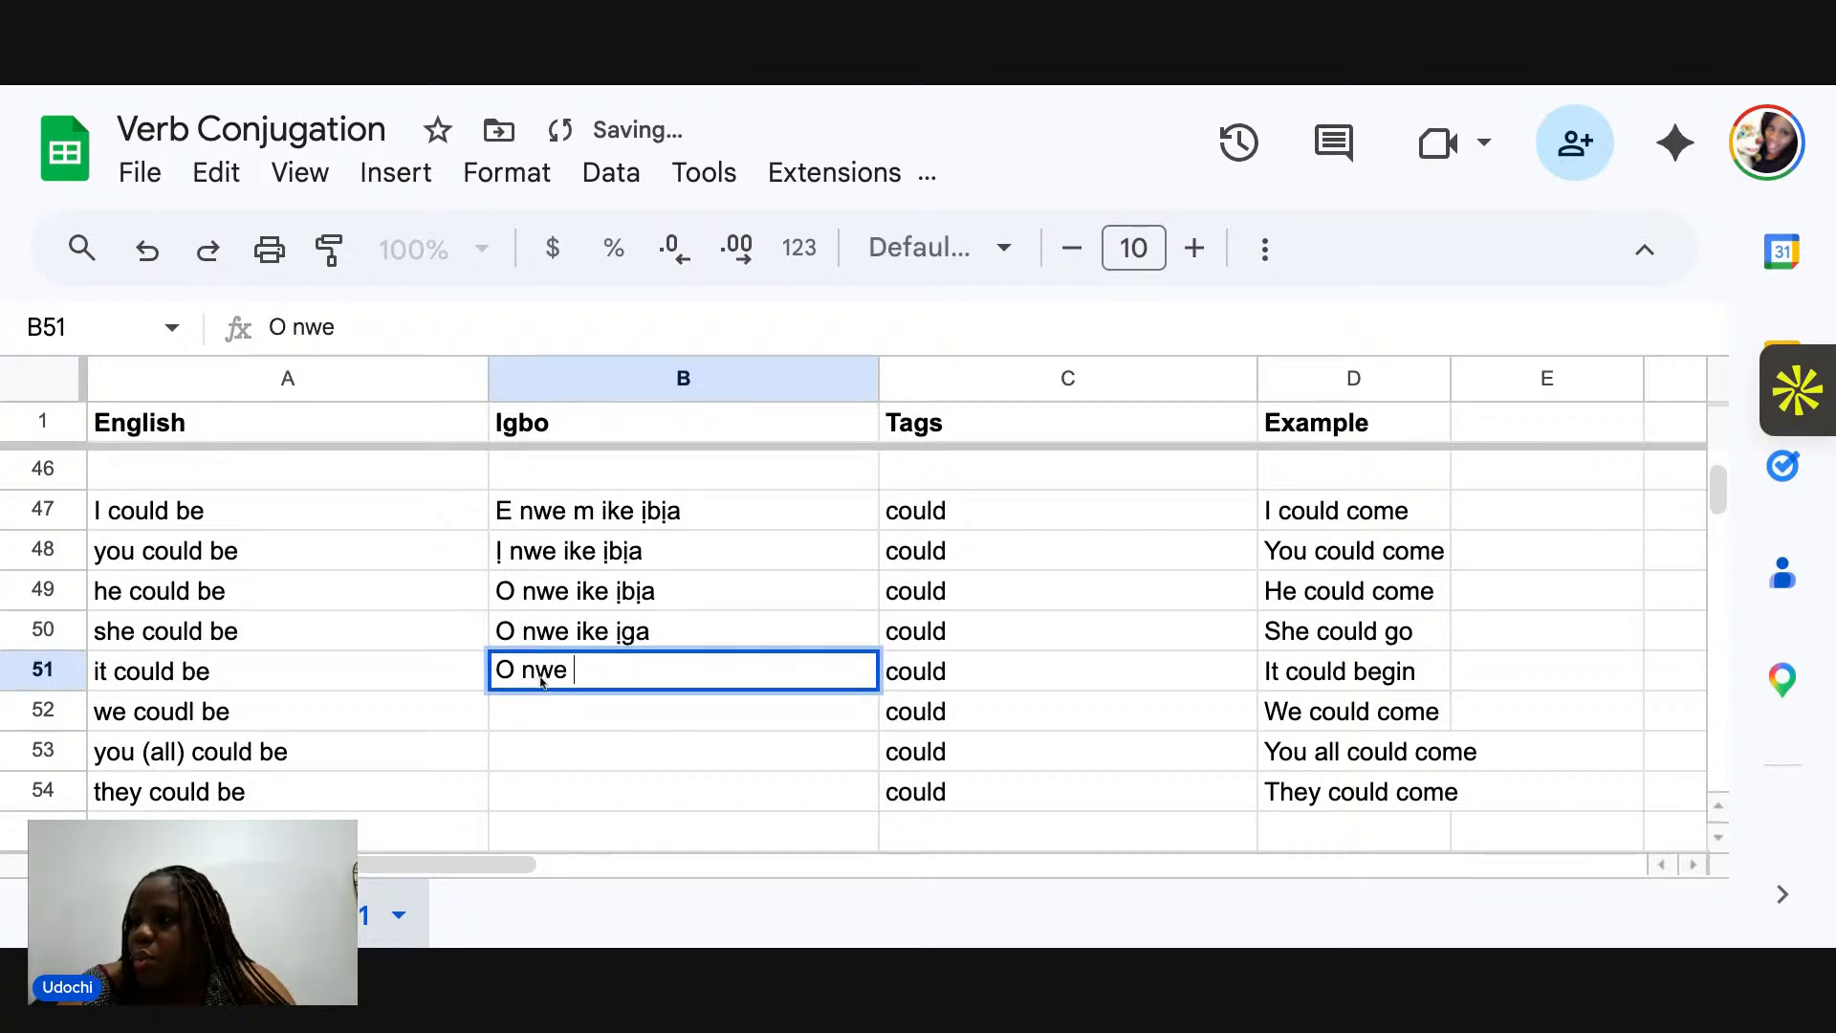
type("ike ibido")
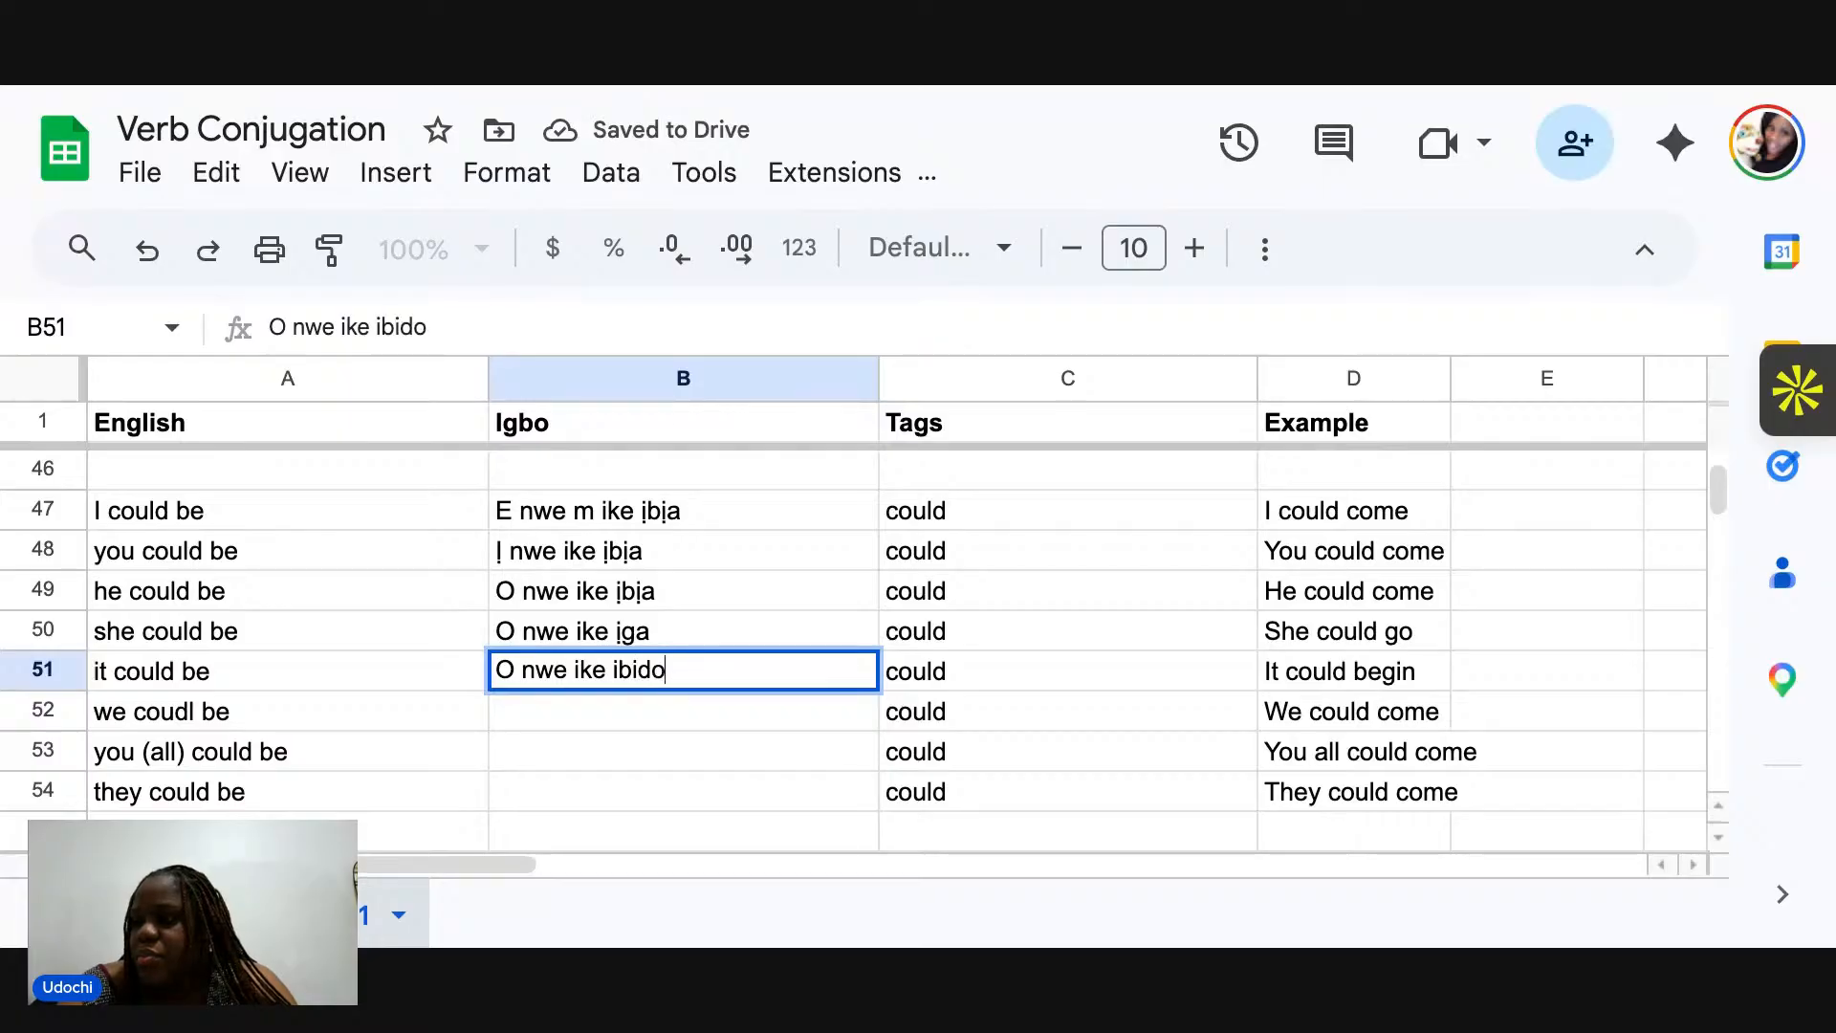
key("Return")
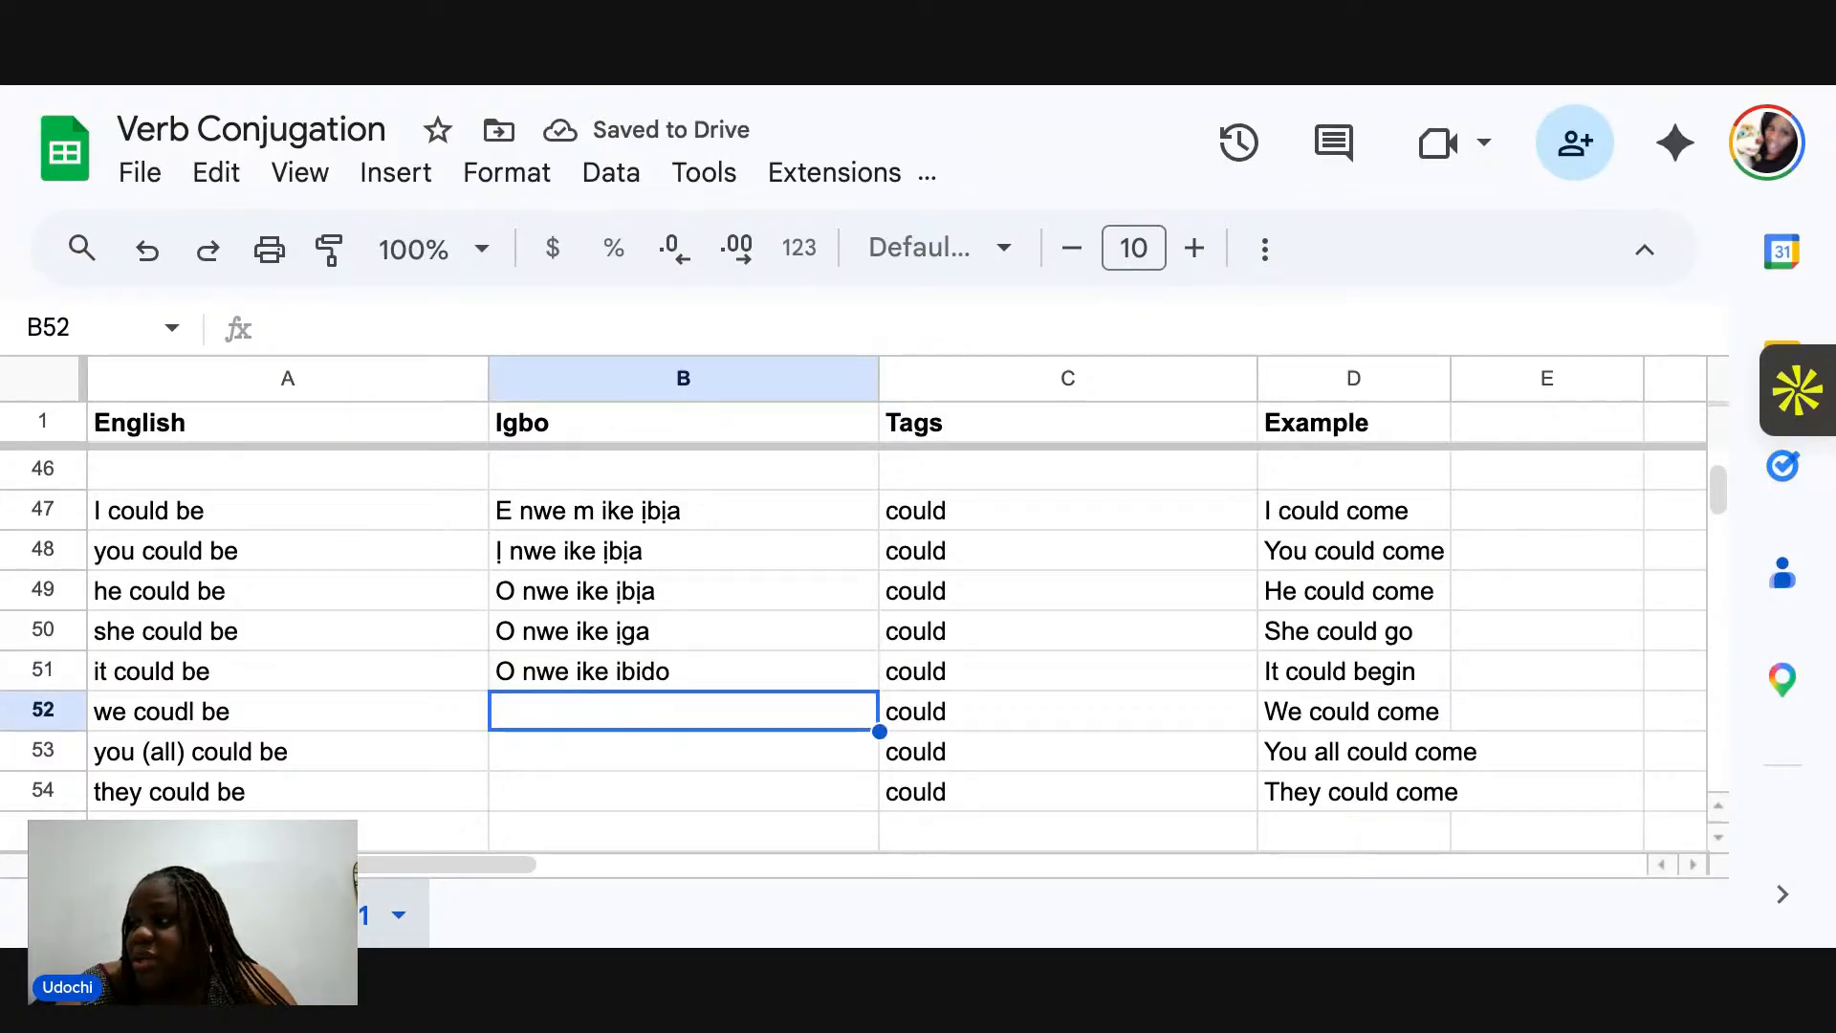
Enter the Igbo translations "Anyị nwe ike ibia" in B52 and "Ụnụ nwe ike ịbịa" in B53.
type("Anyị")
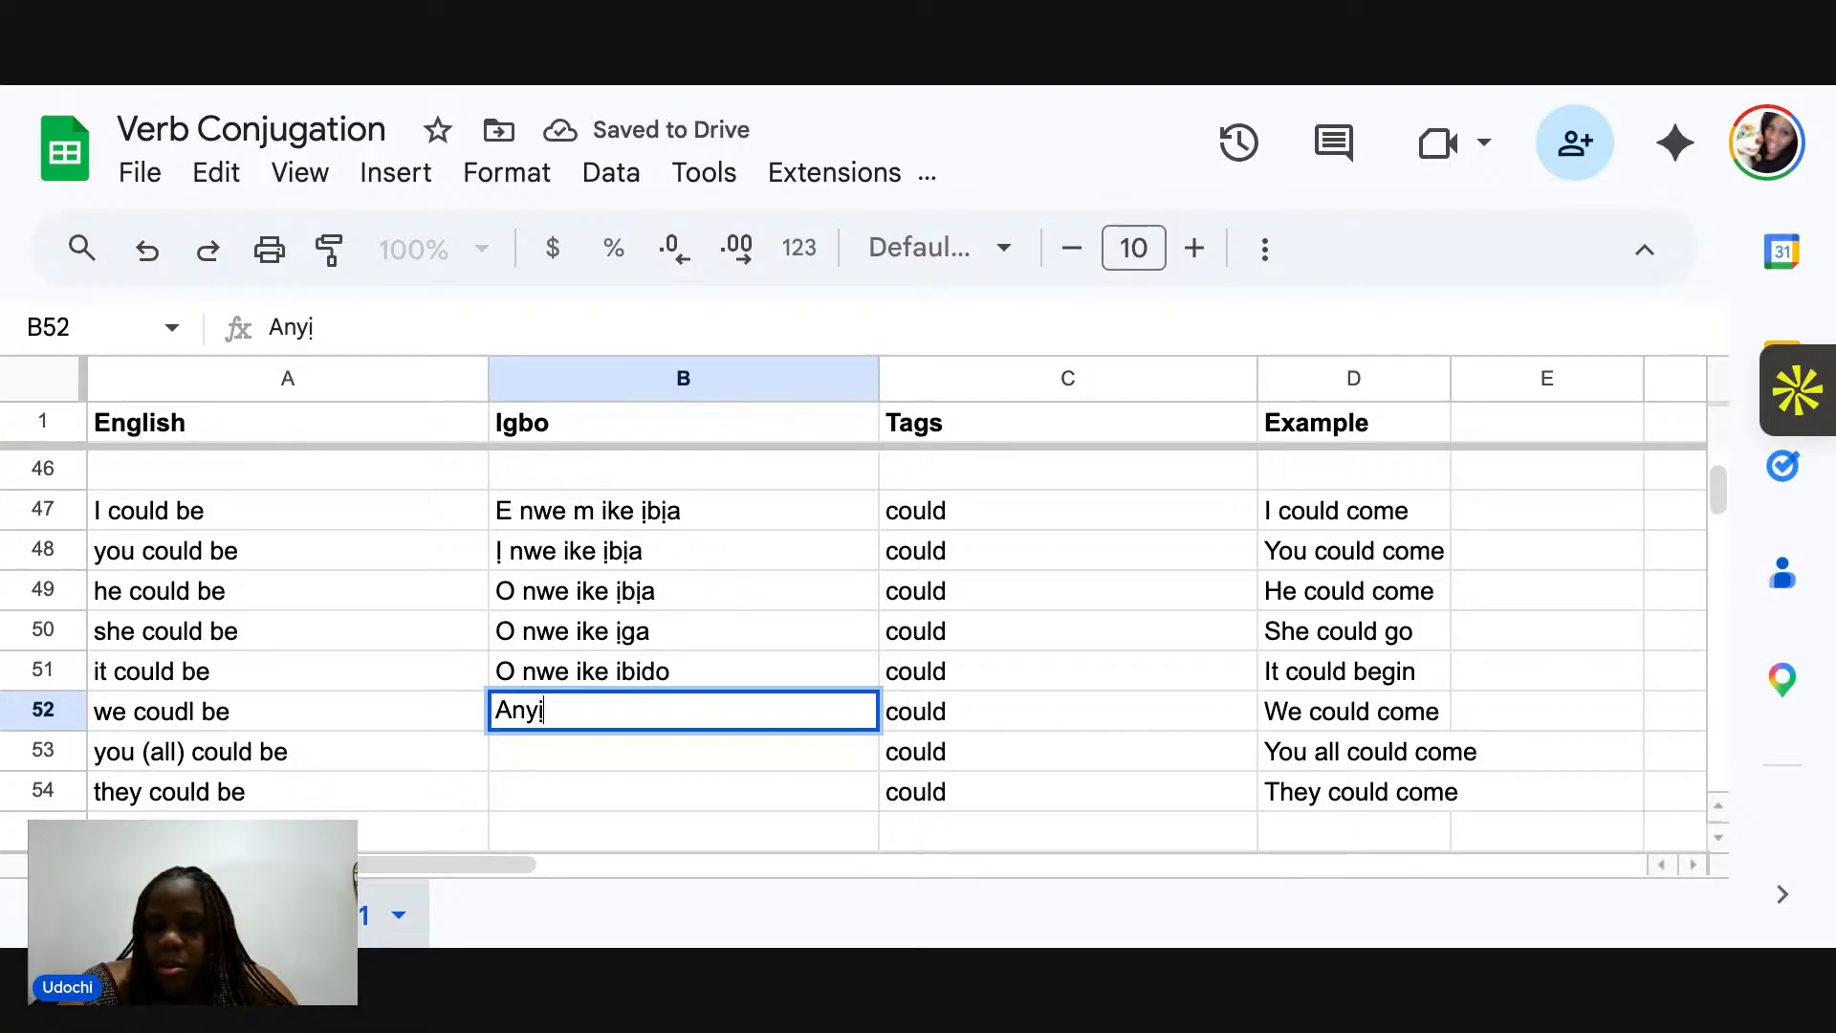
type(" nwe ike ibia")
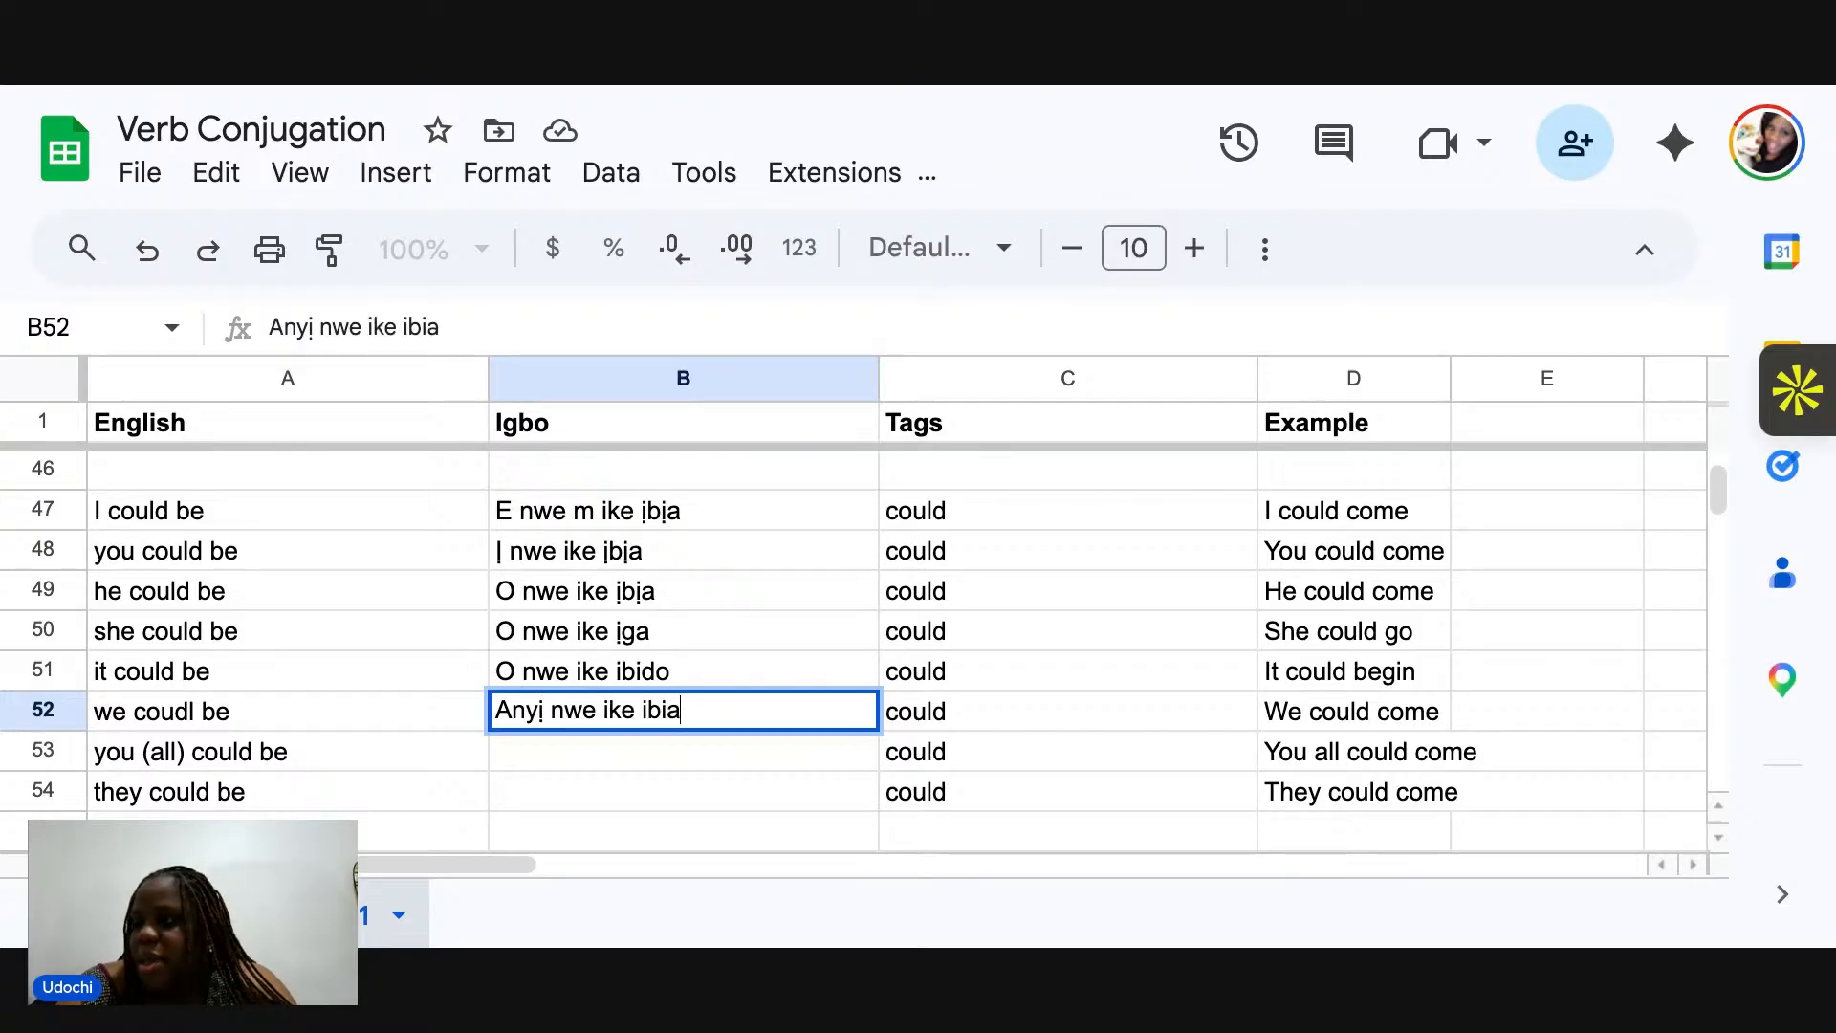
key("Return")
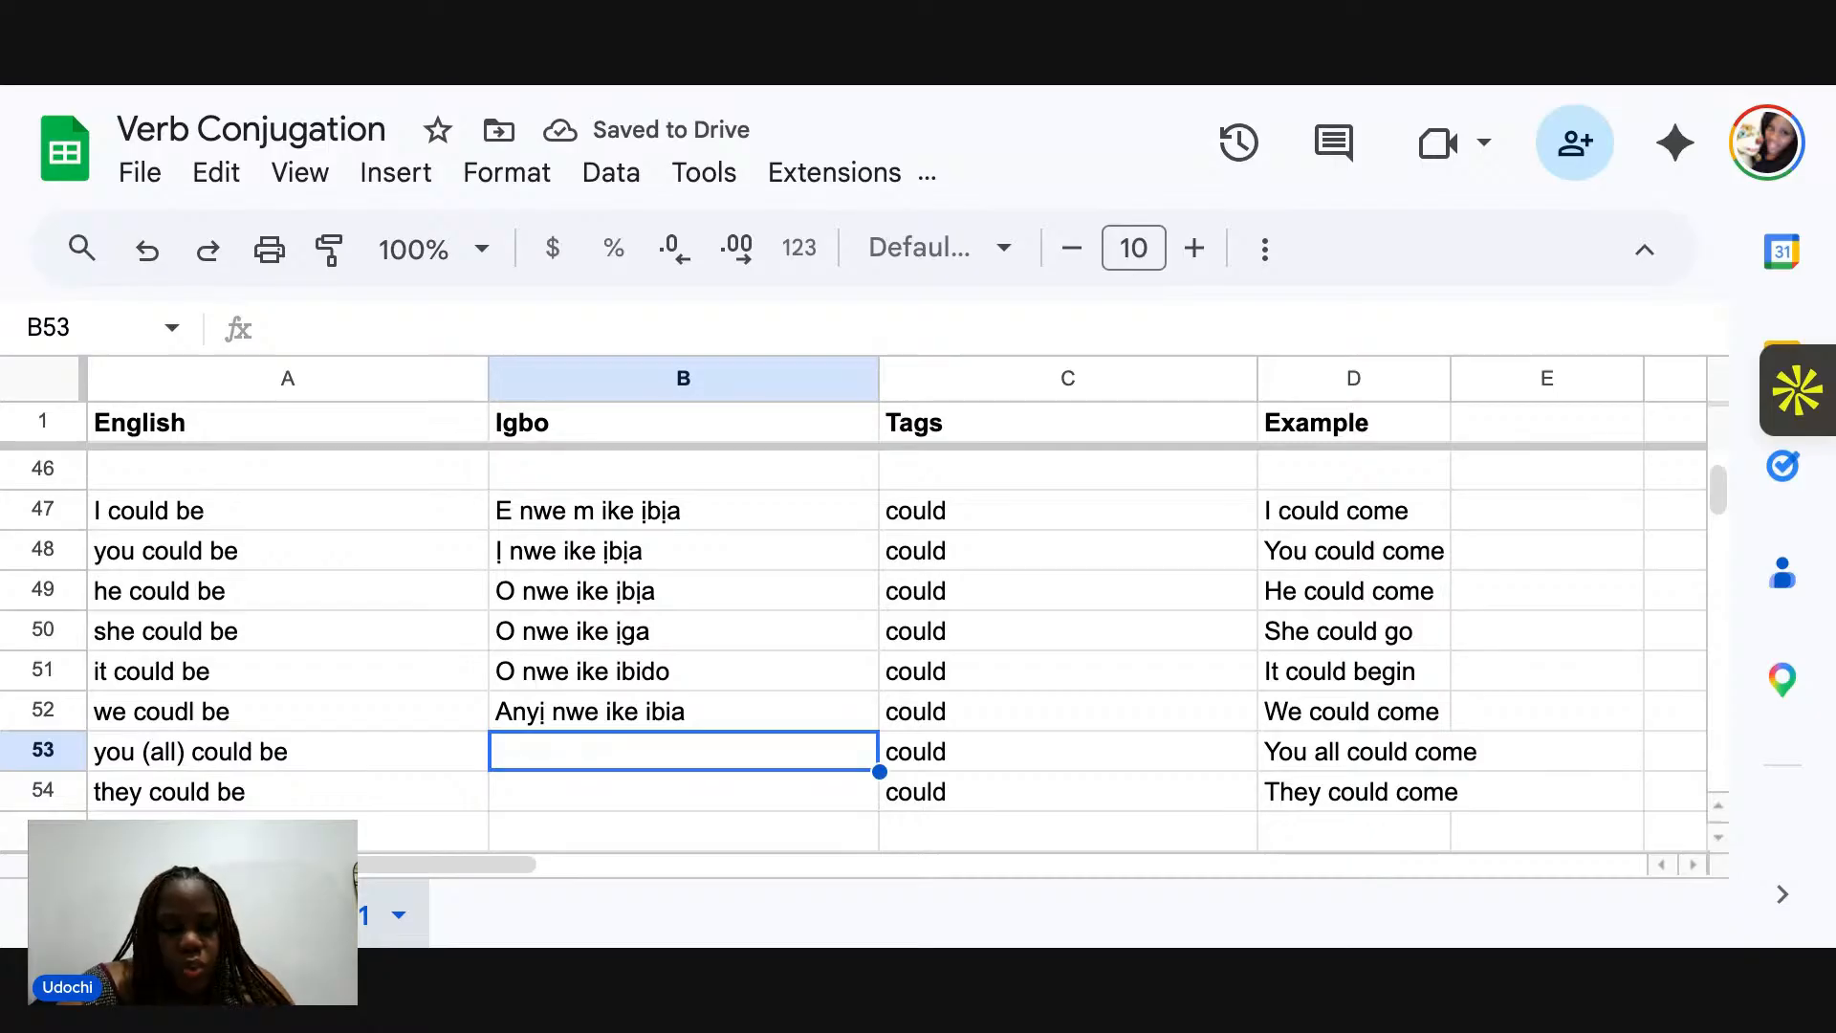
type("Ụn")
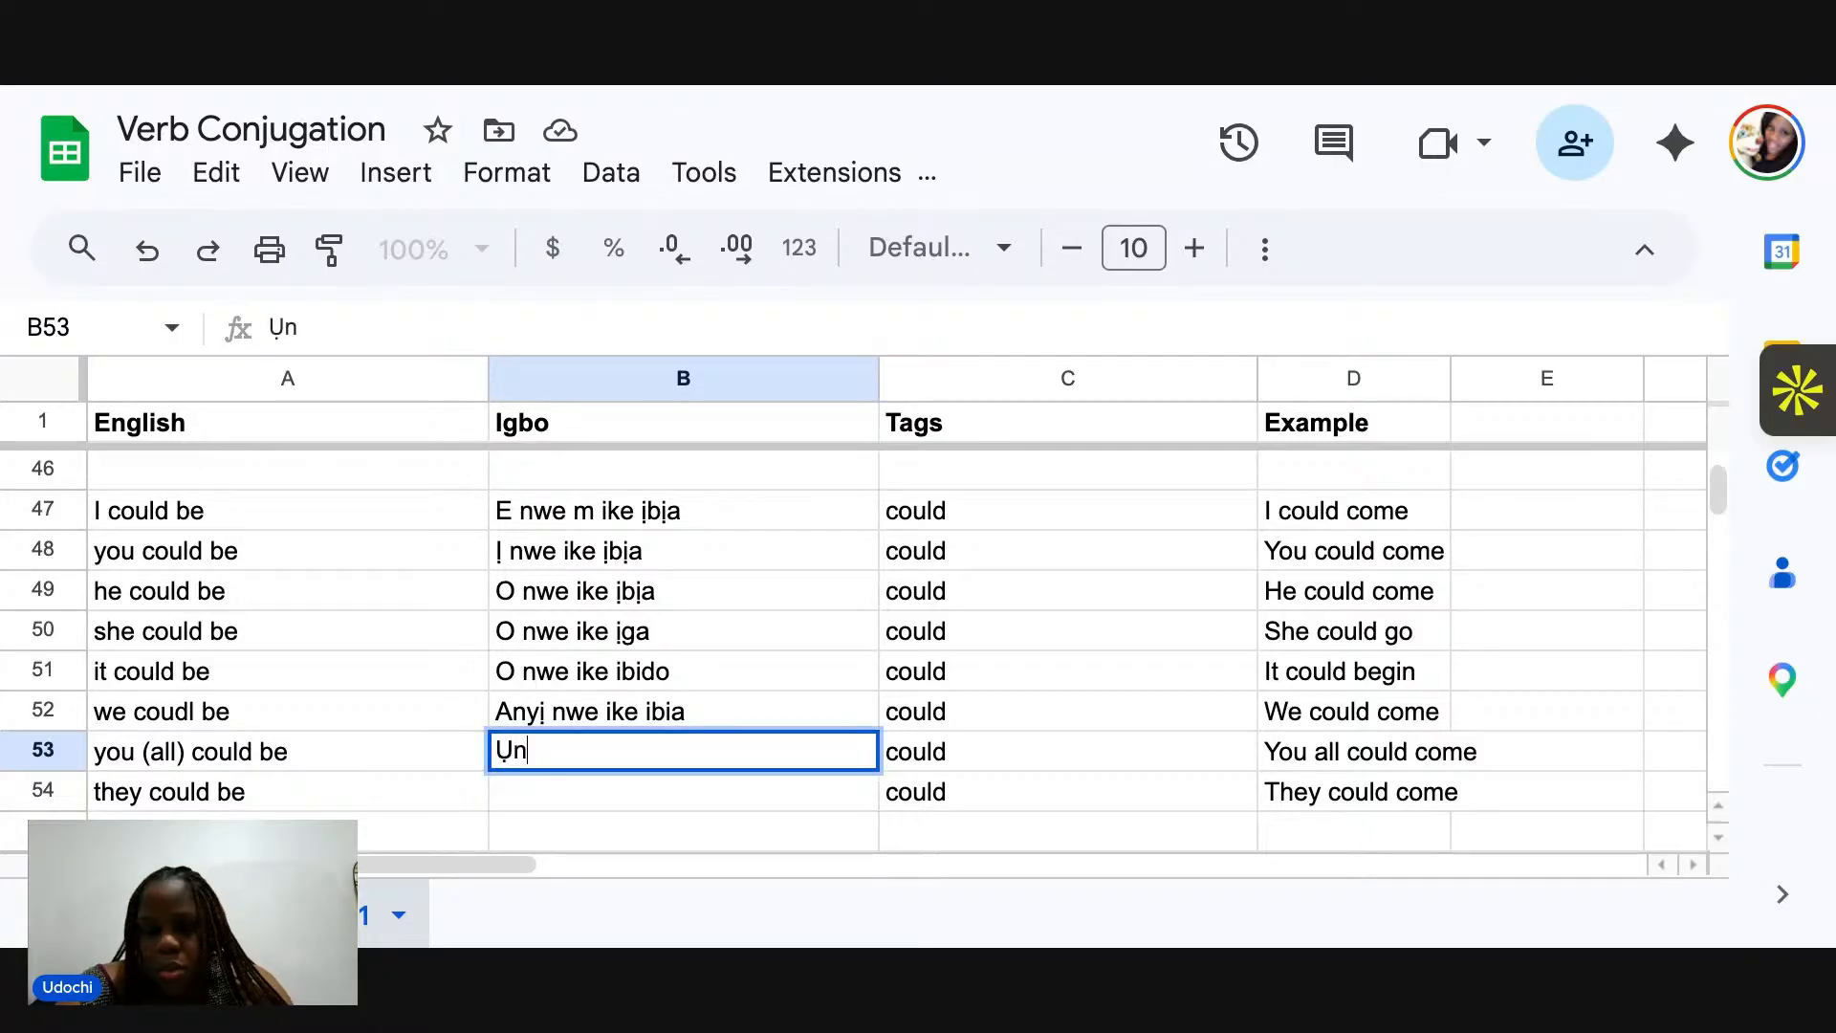
type("ụ nwe ")
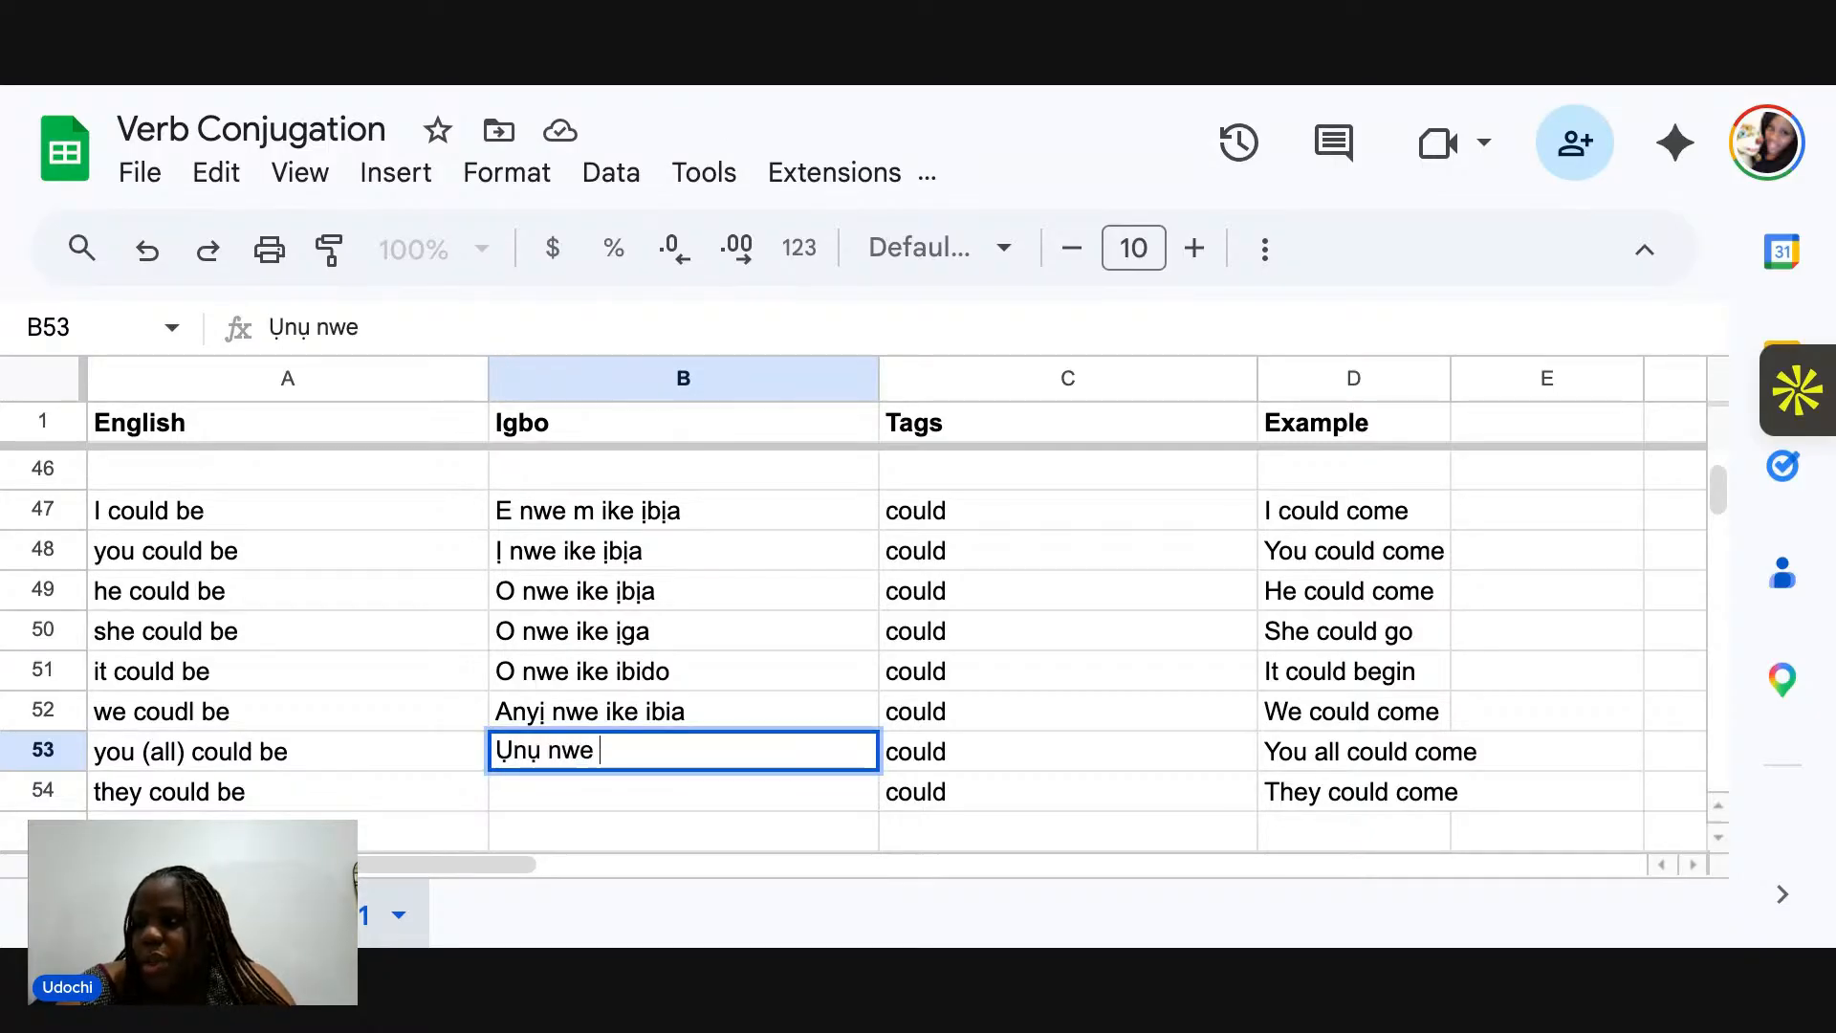
type("ike ị")
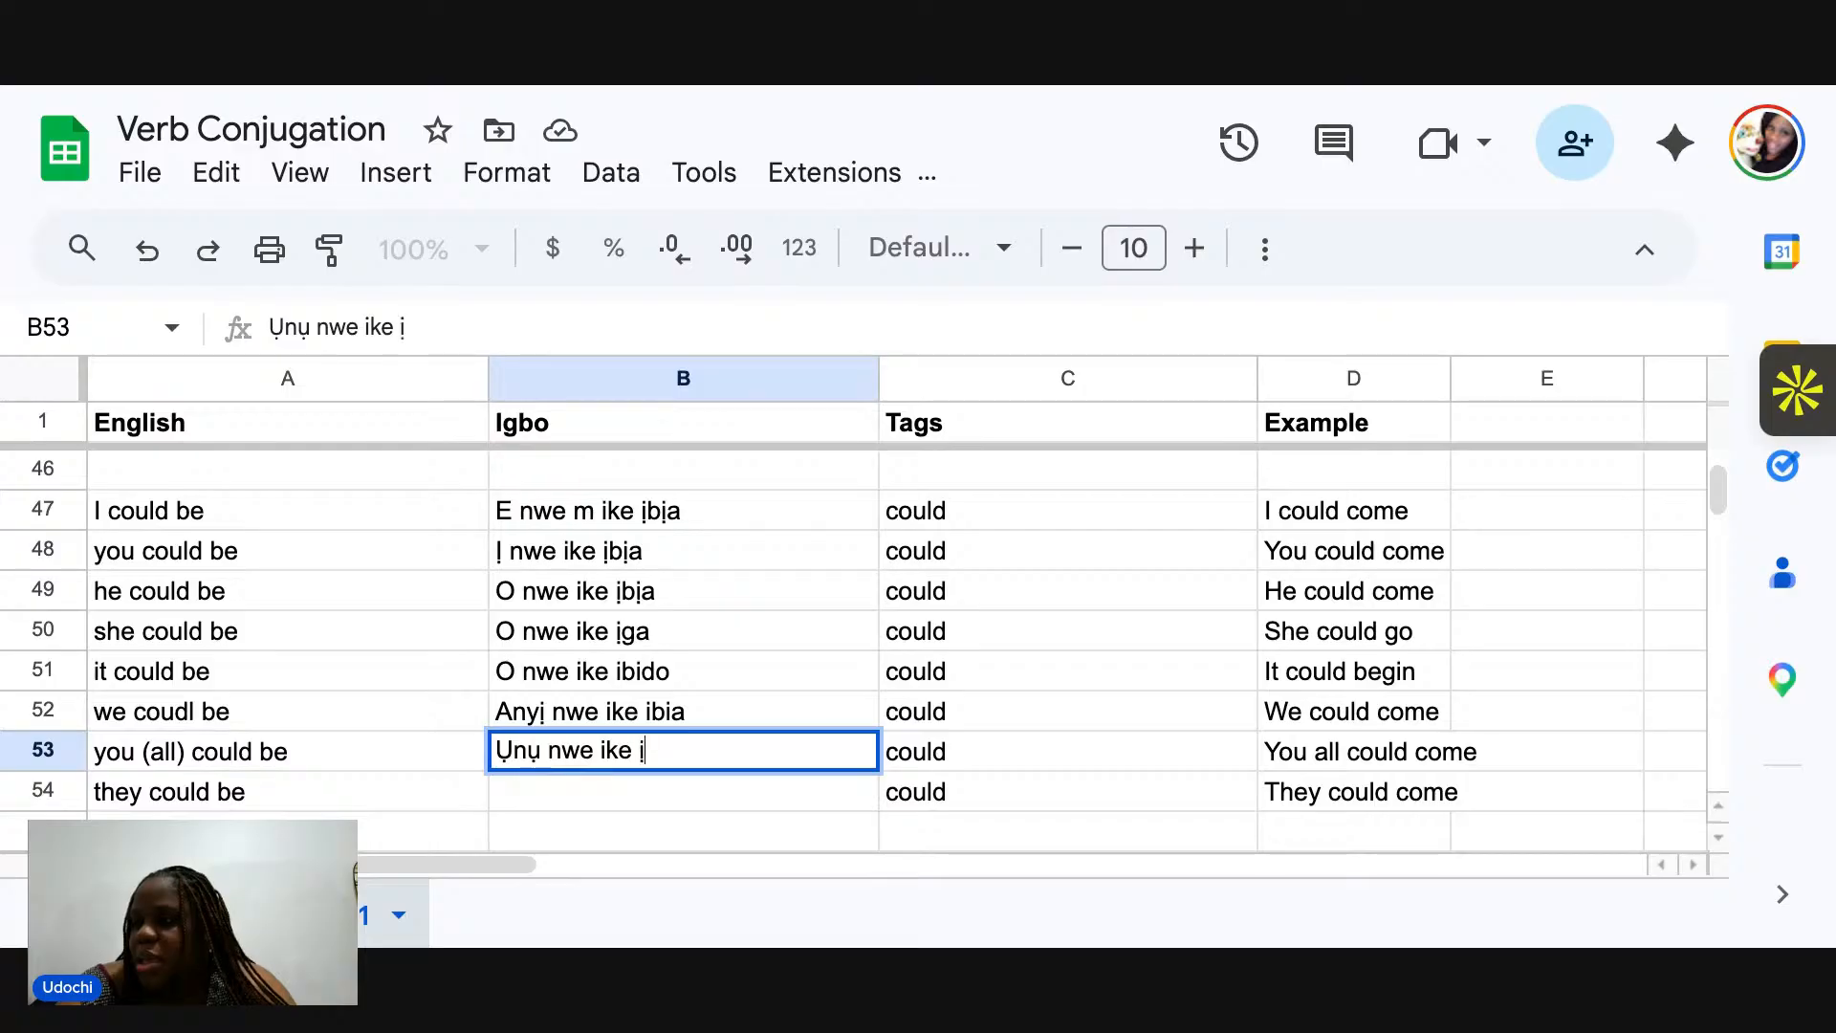
type("bịa")
key("Return")
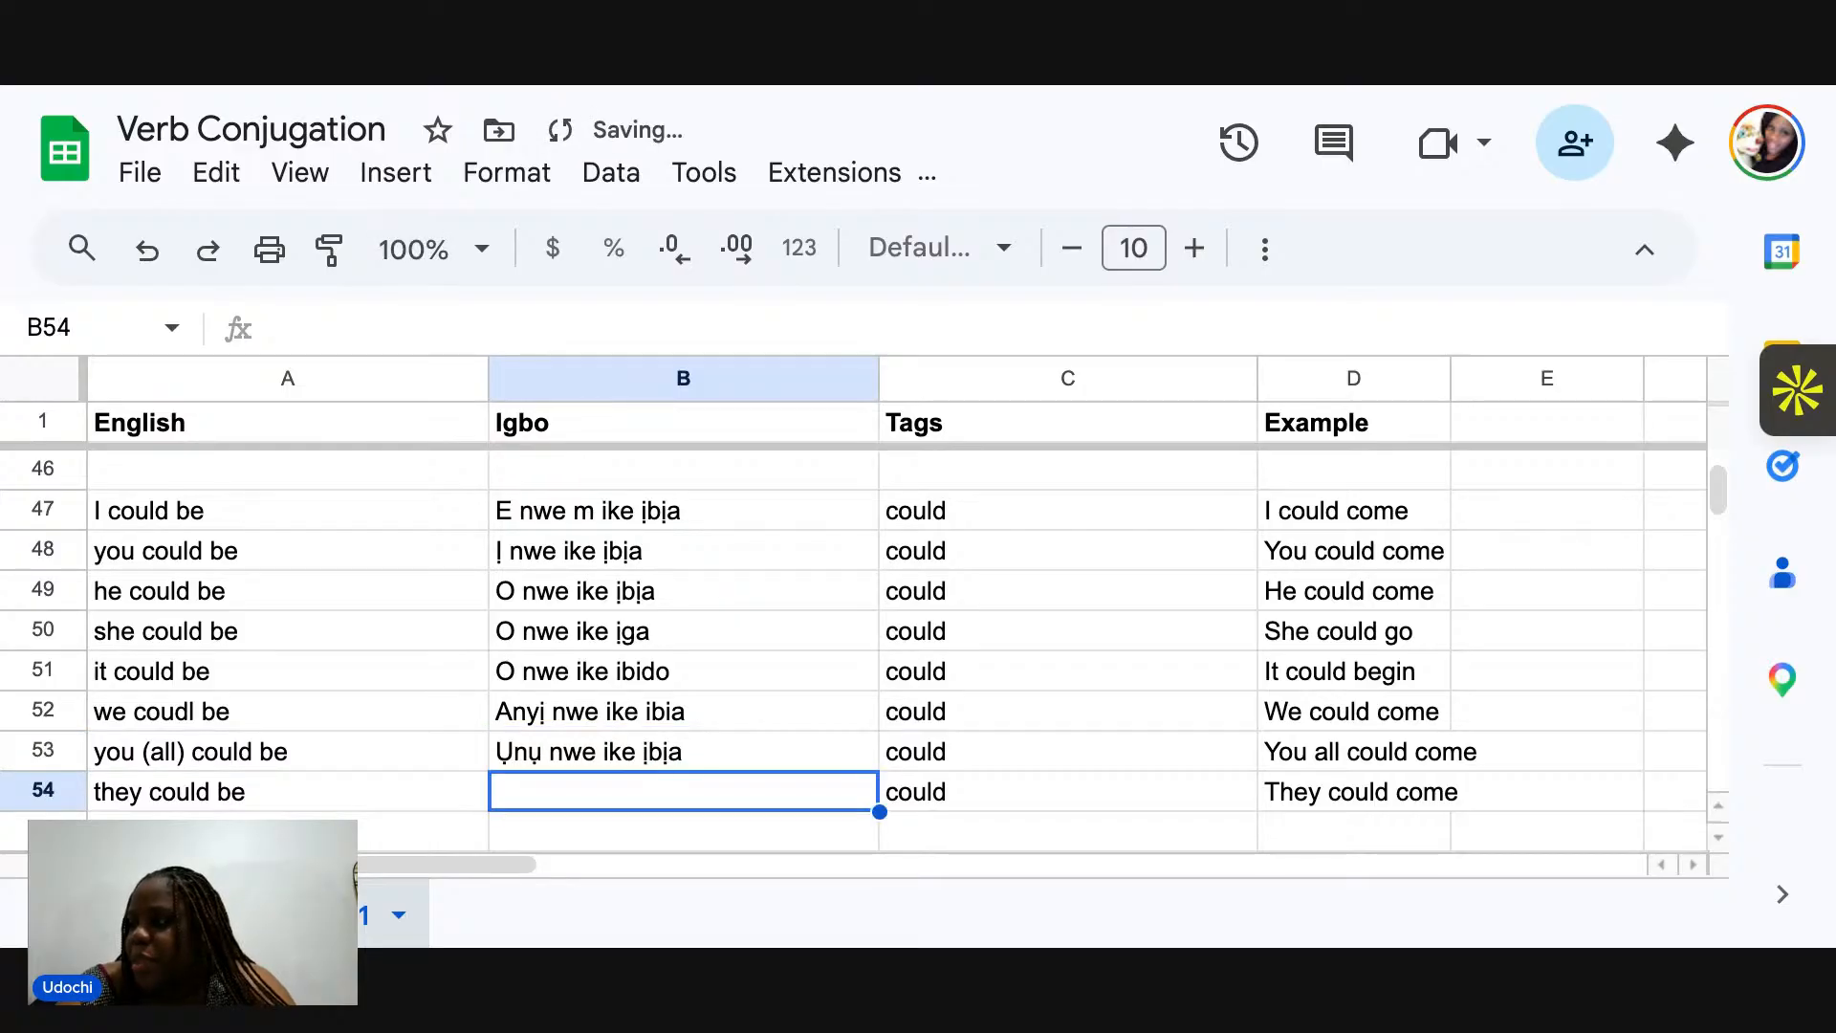
Enter the Igbo translation "Ha nwe ike ịbịa" for "they could be" in B54.
type("Ha ")
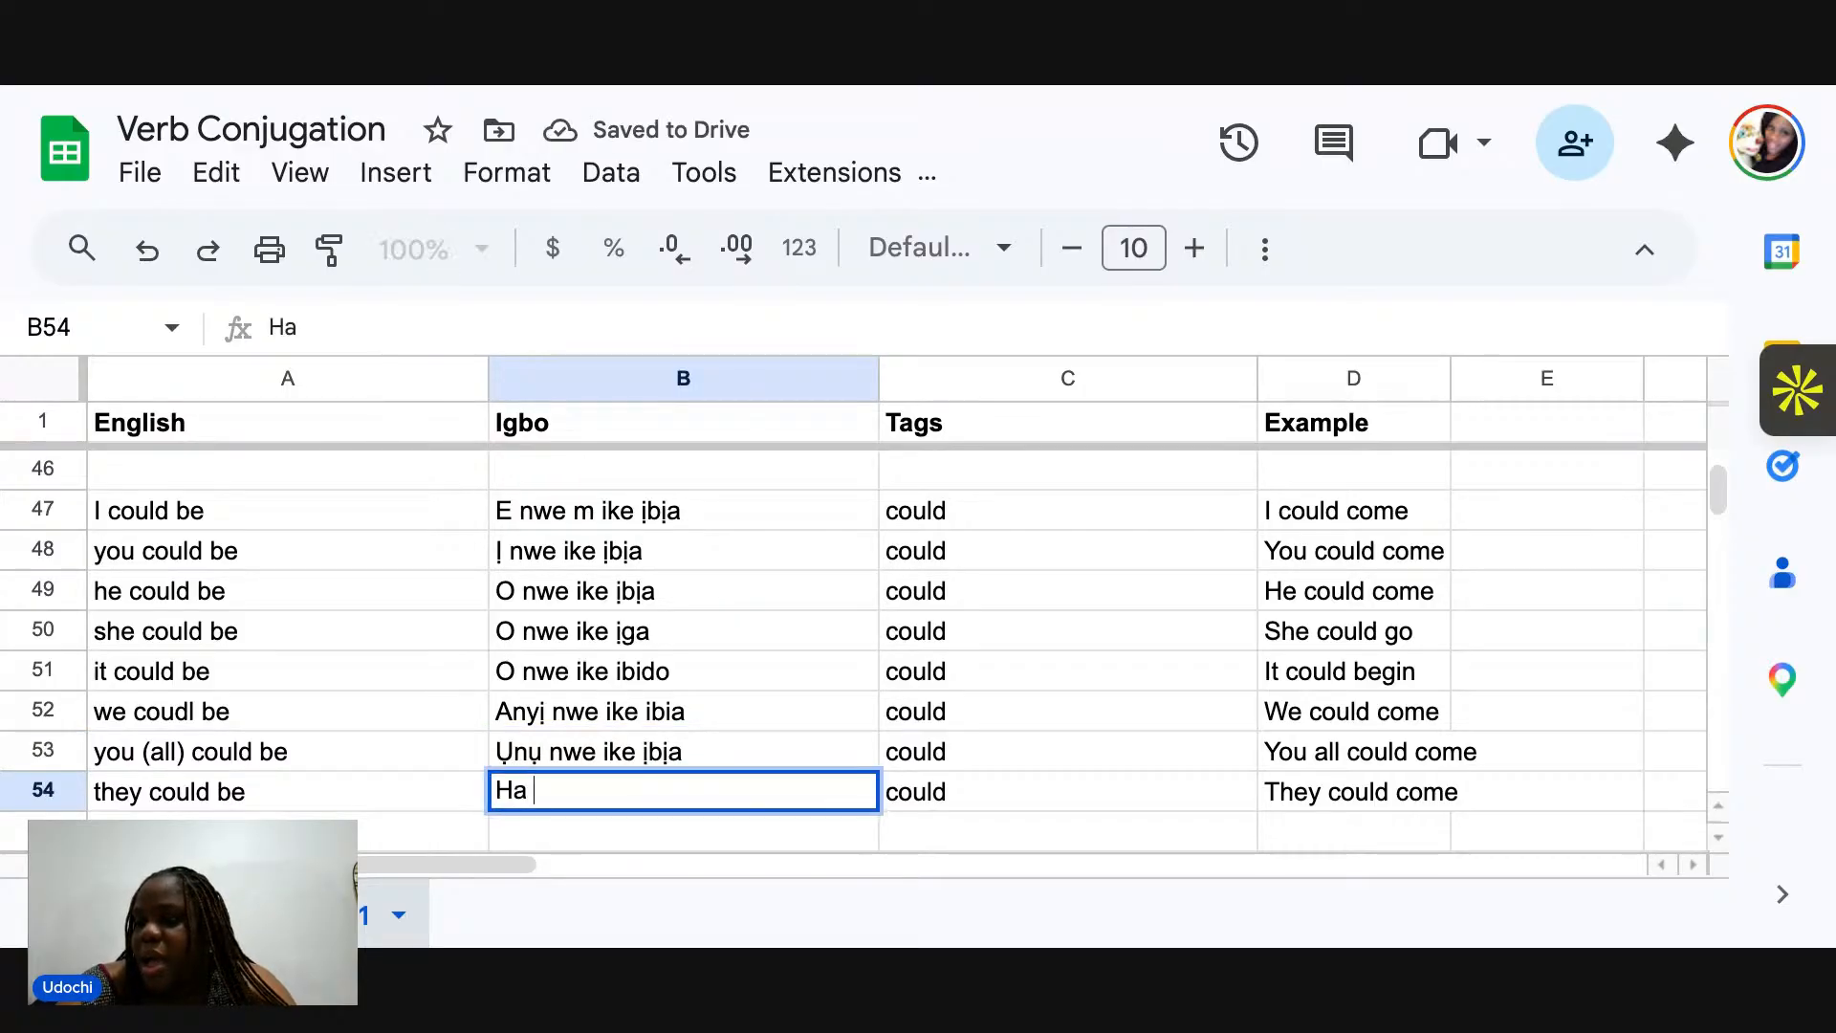
type("nwe ike ")
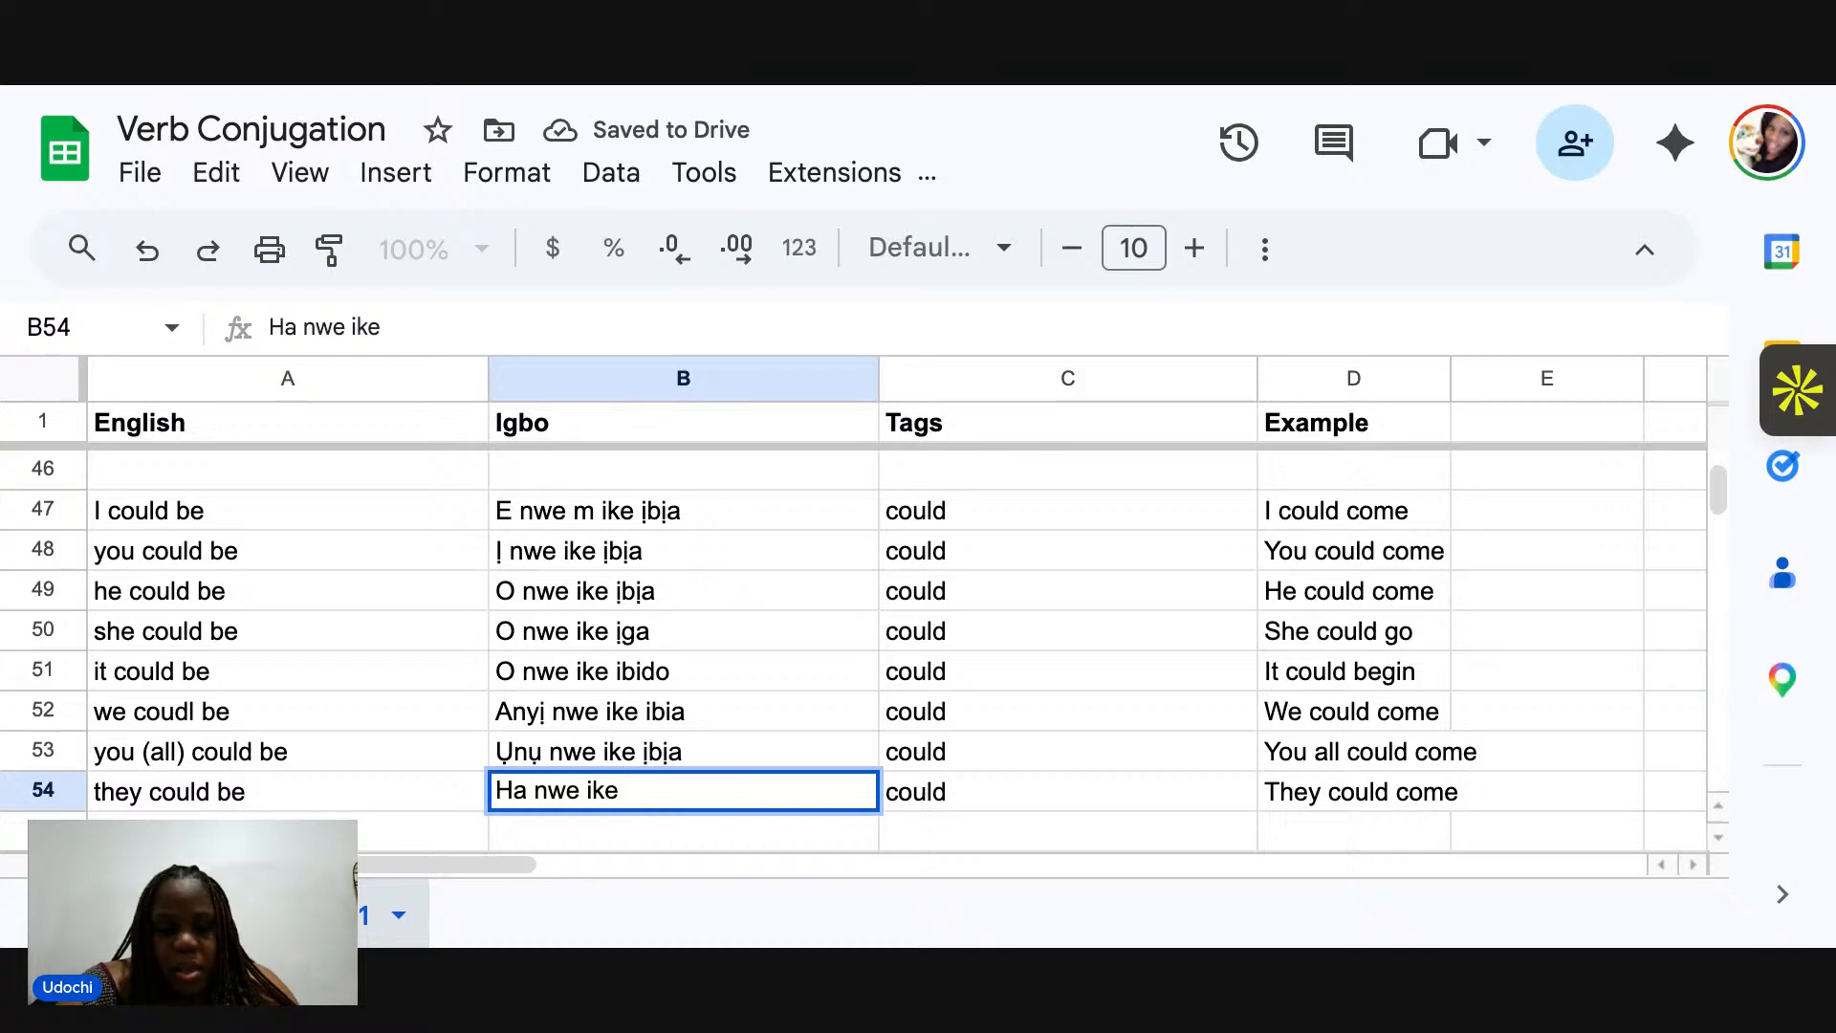
type("ịbịa")
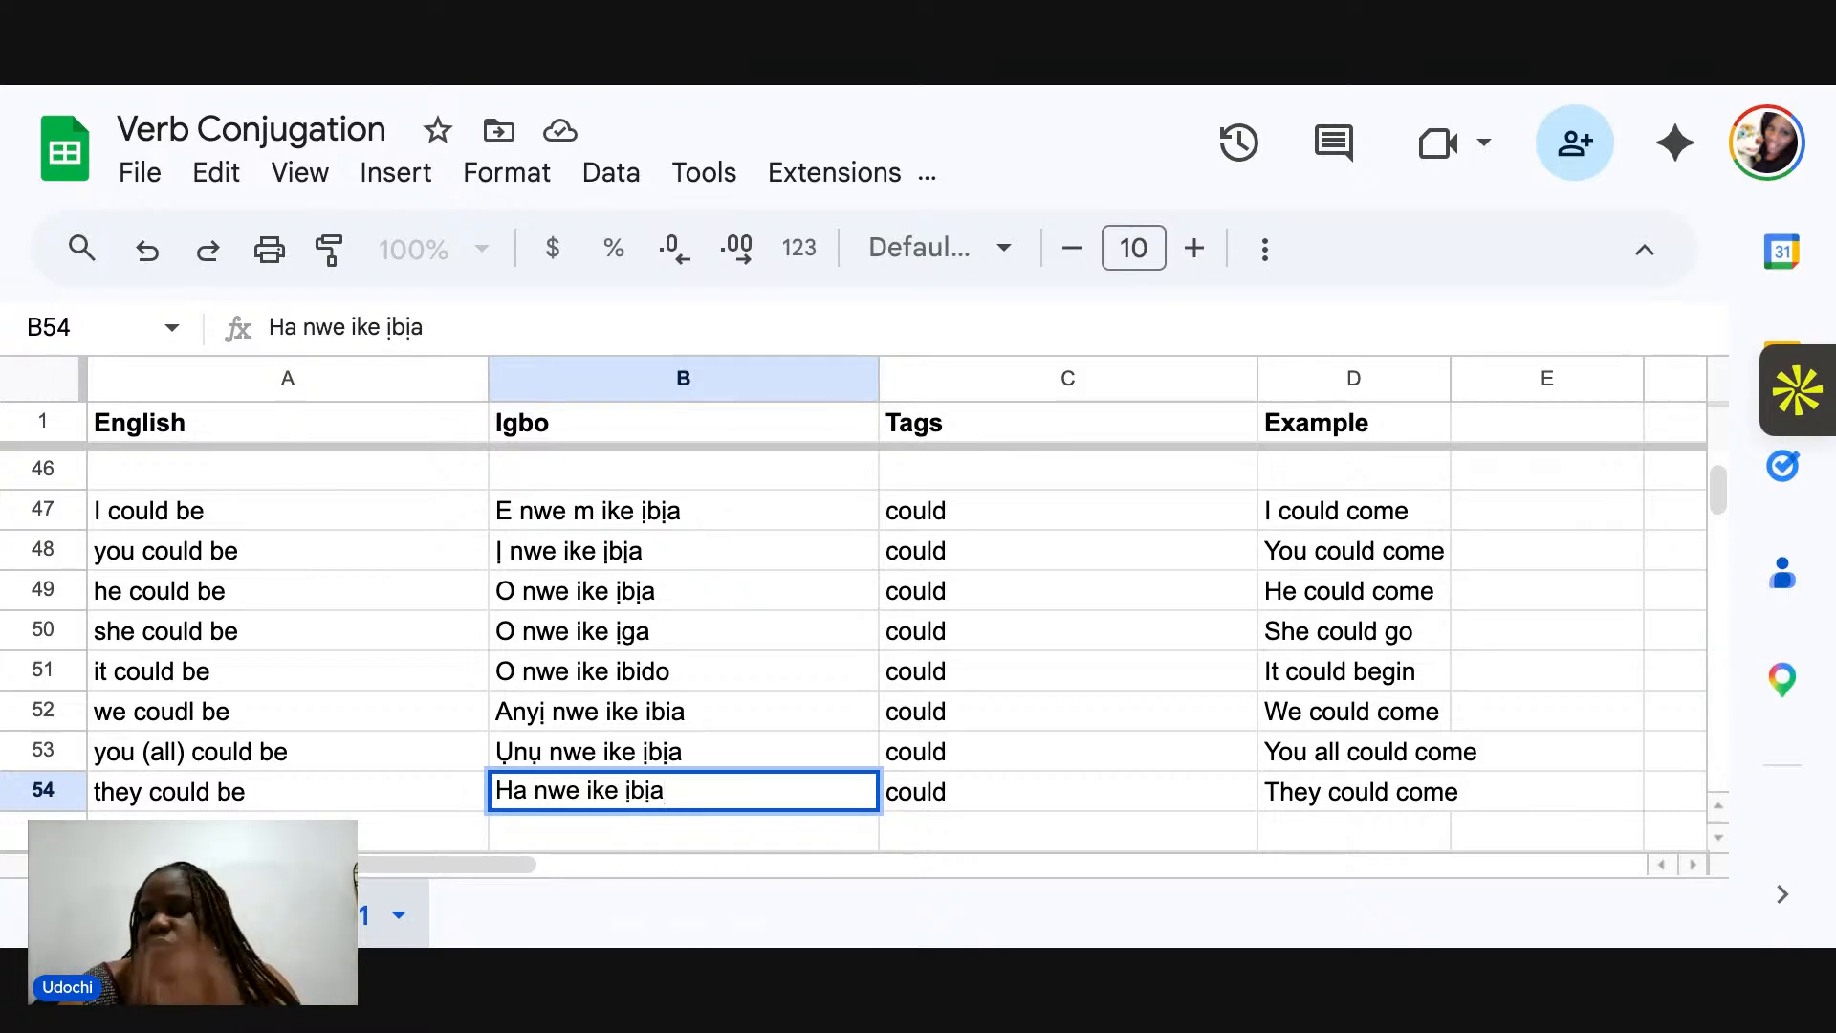
left_click(693, 687)
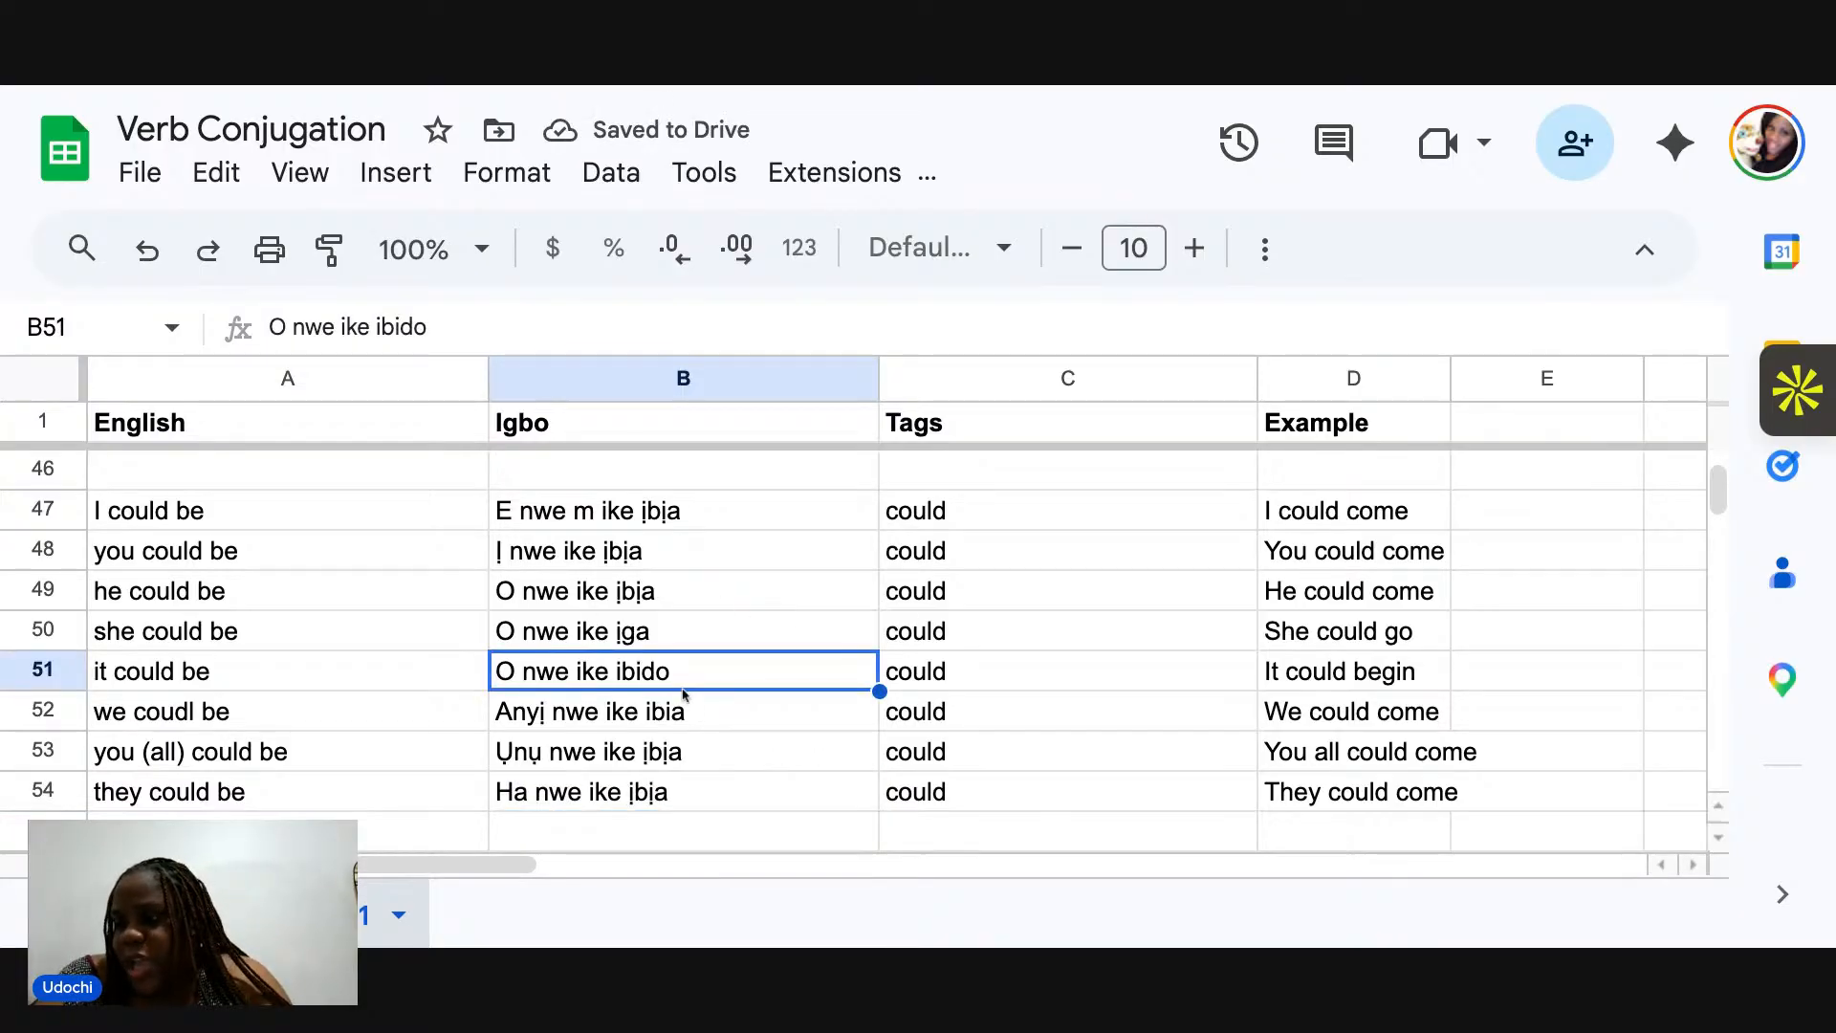
scroll(683, 690, "down", 1)
scroll(682, 692, "down", 3)
scroll(682, 694, "up", 3)
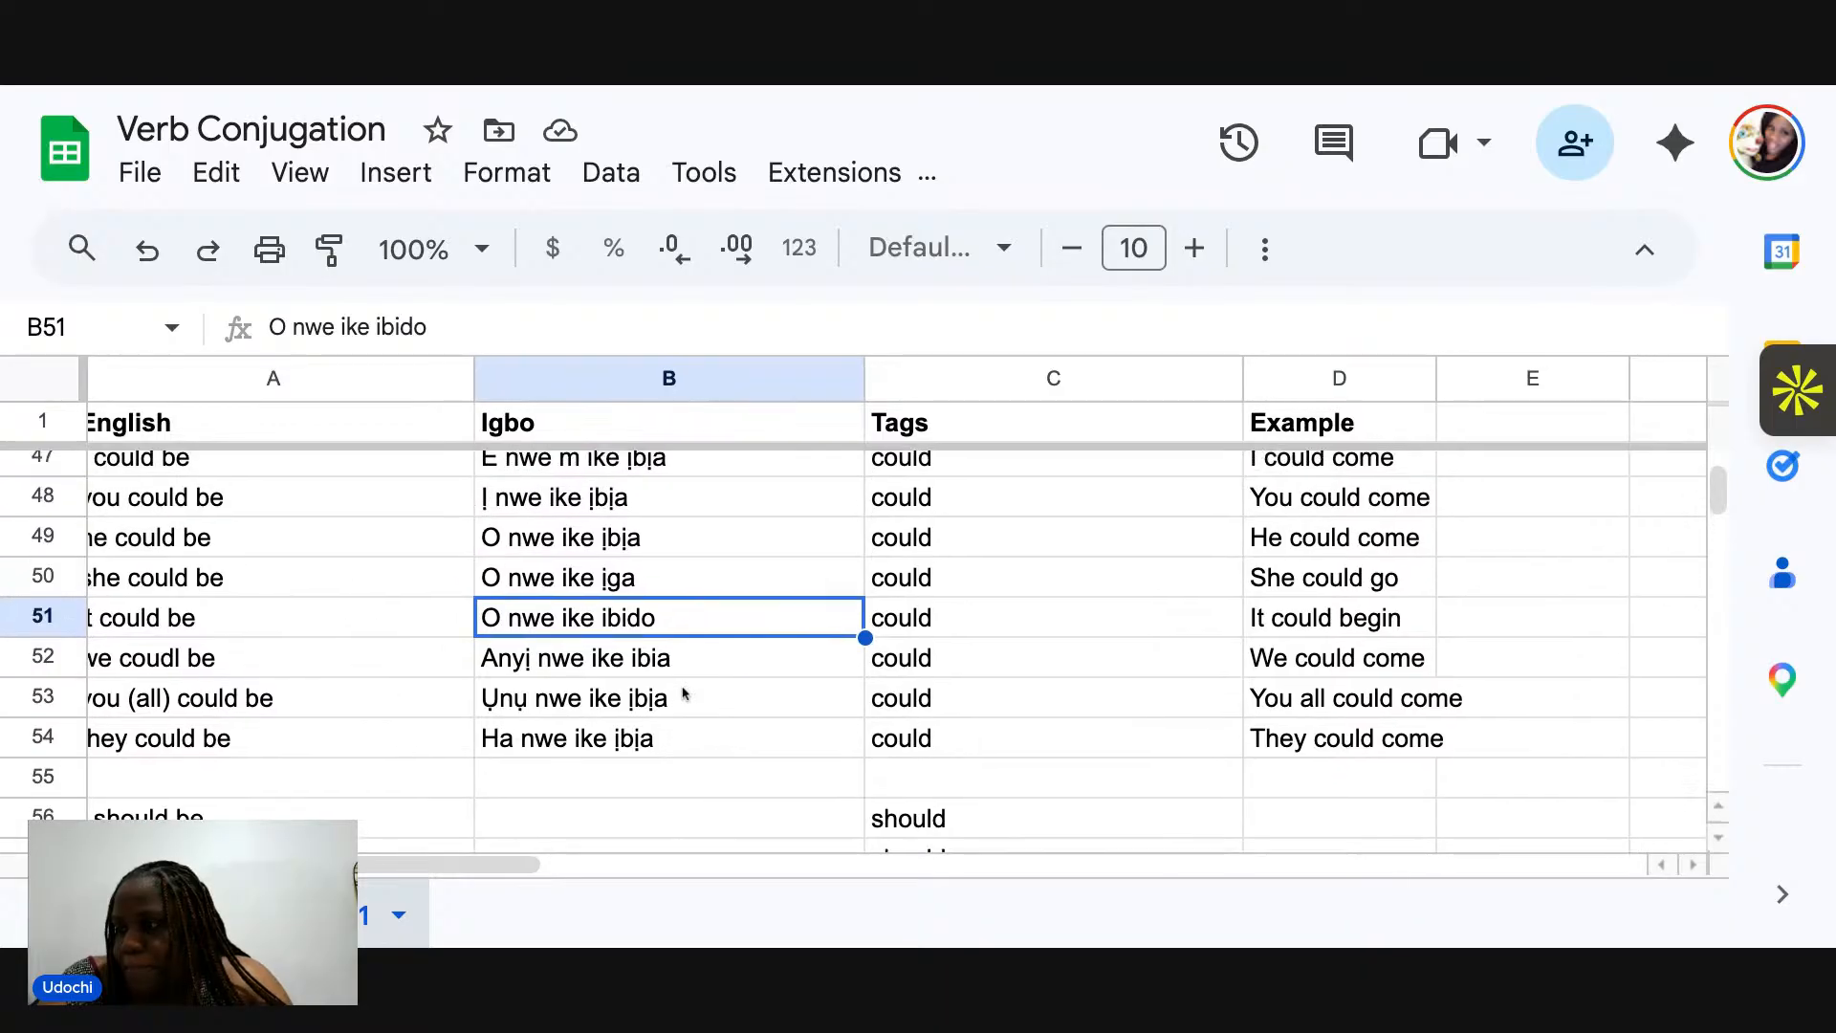
scroll(682, 692, "up", 1)
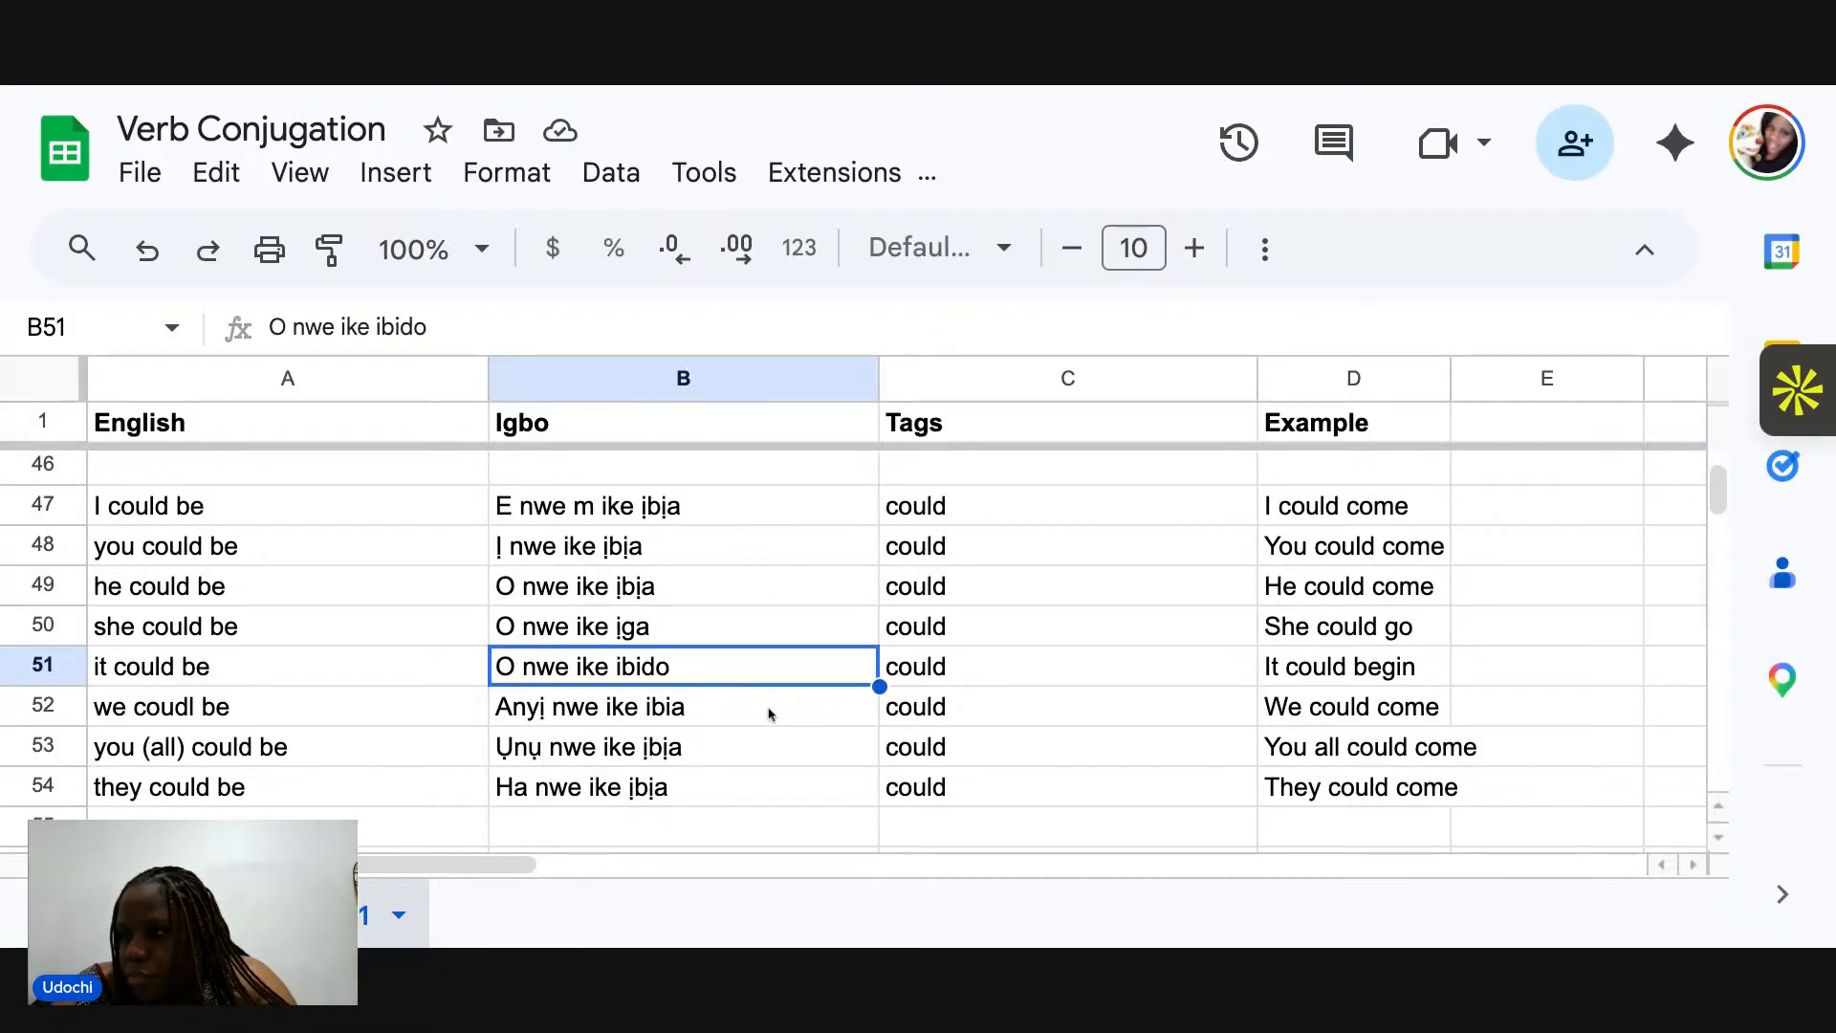
scroll(770, 714, "down", 1)
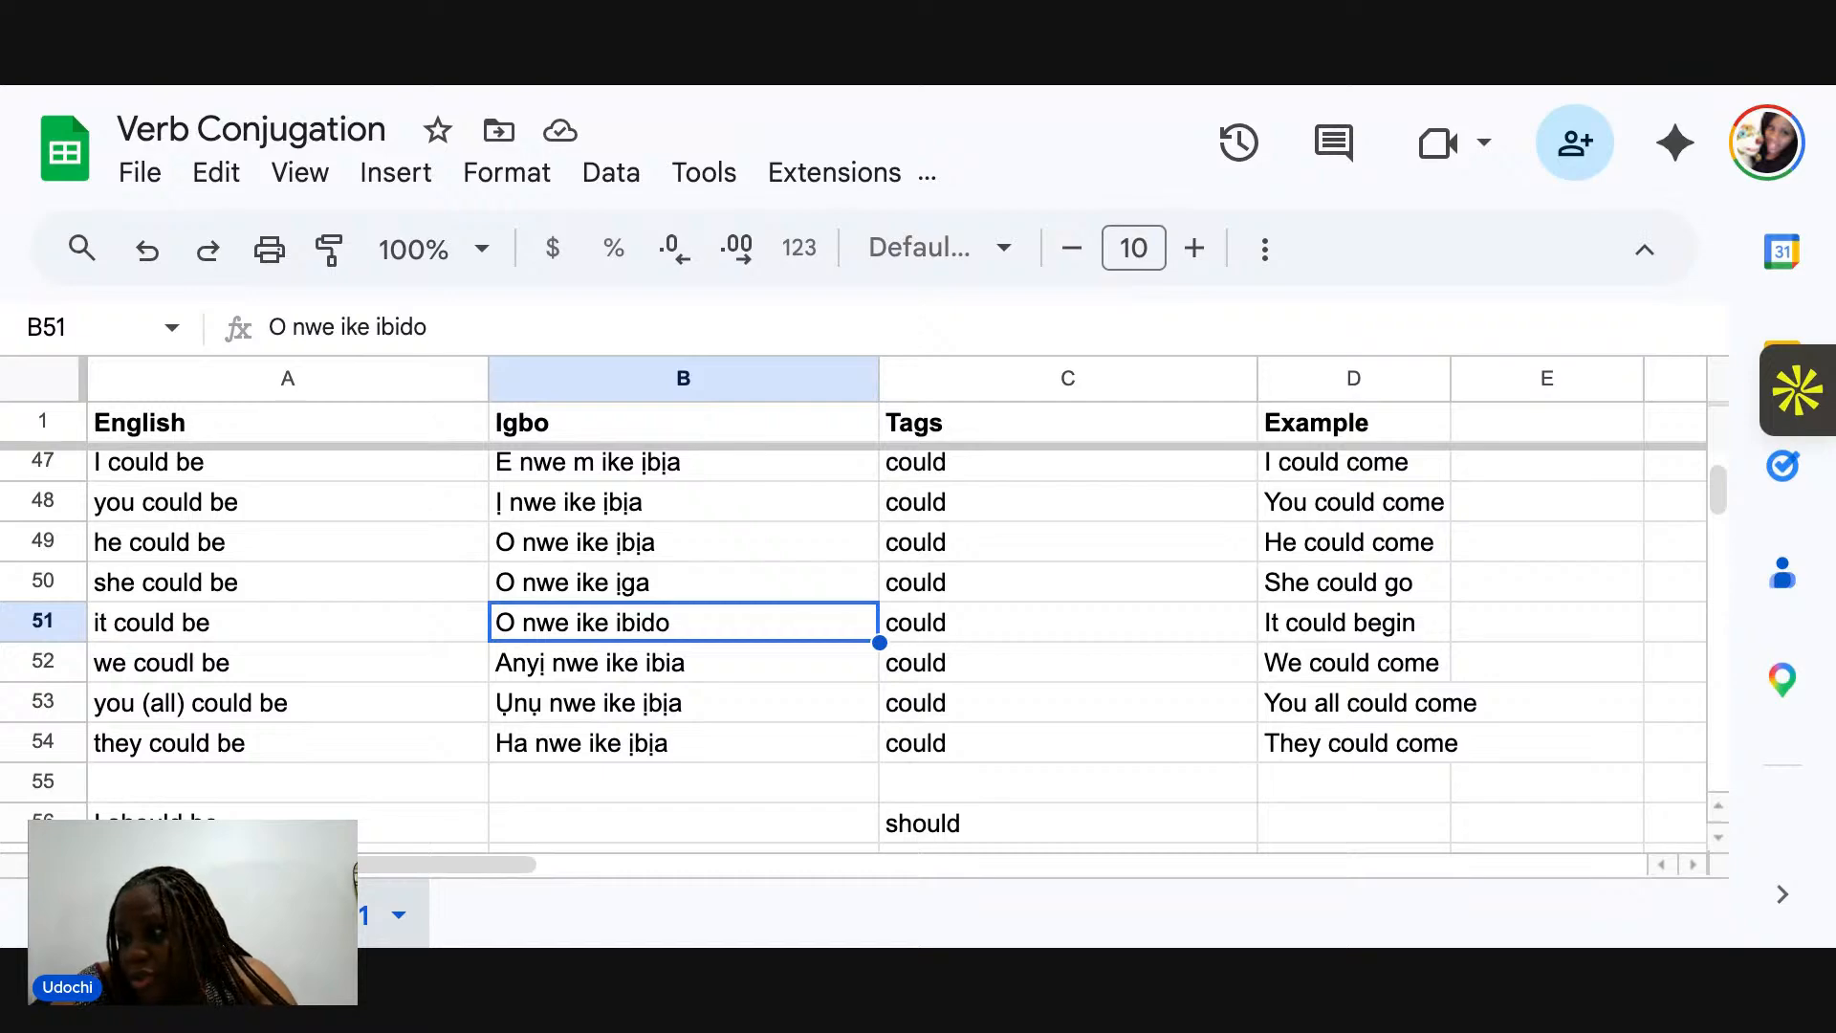
scroll(853, 654, "up", 1)
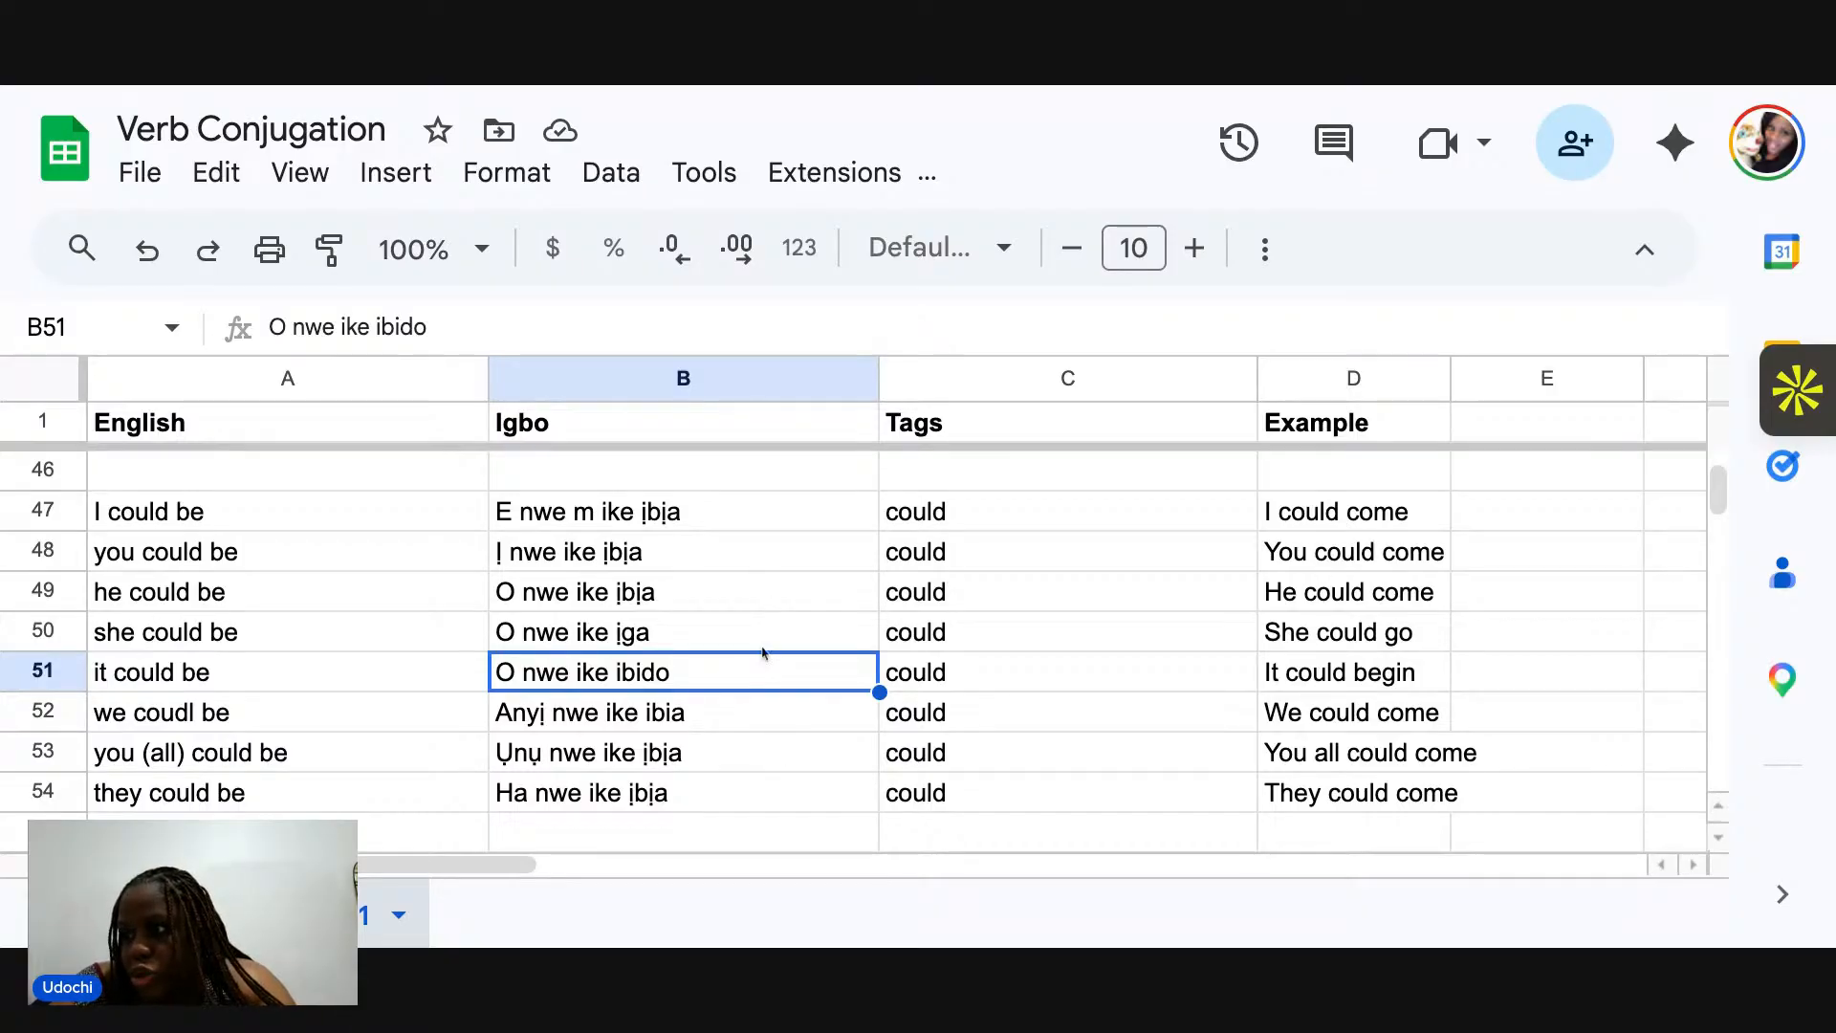
Enter the example sentence "I should go" for "I should be" in D56.
scroll(756, 706, "down", 5)
scroll(755, 710, "down", 3)
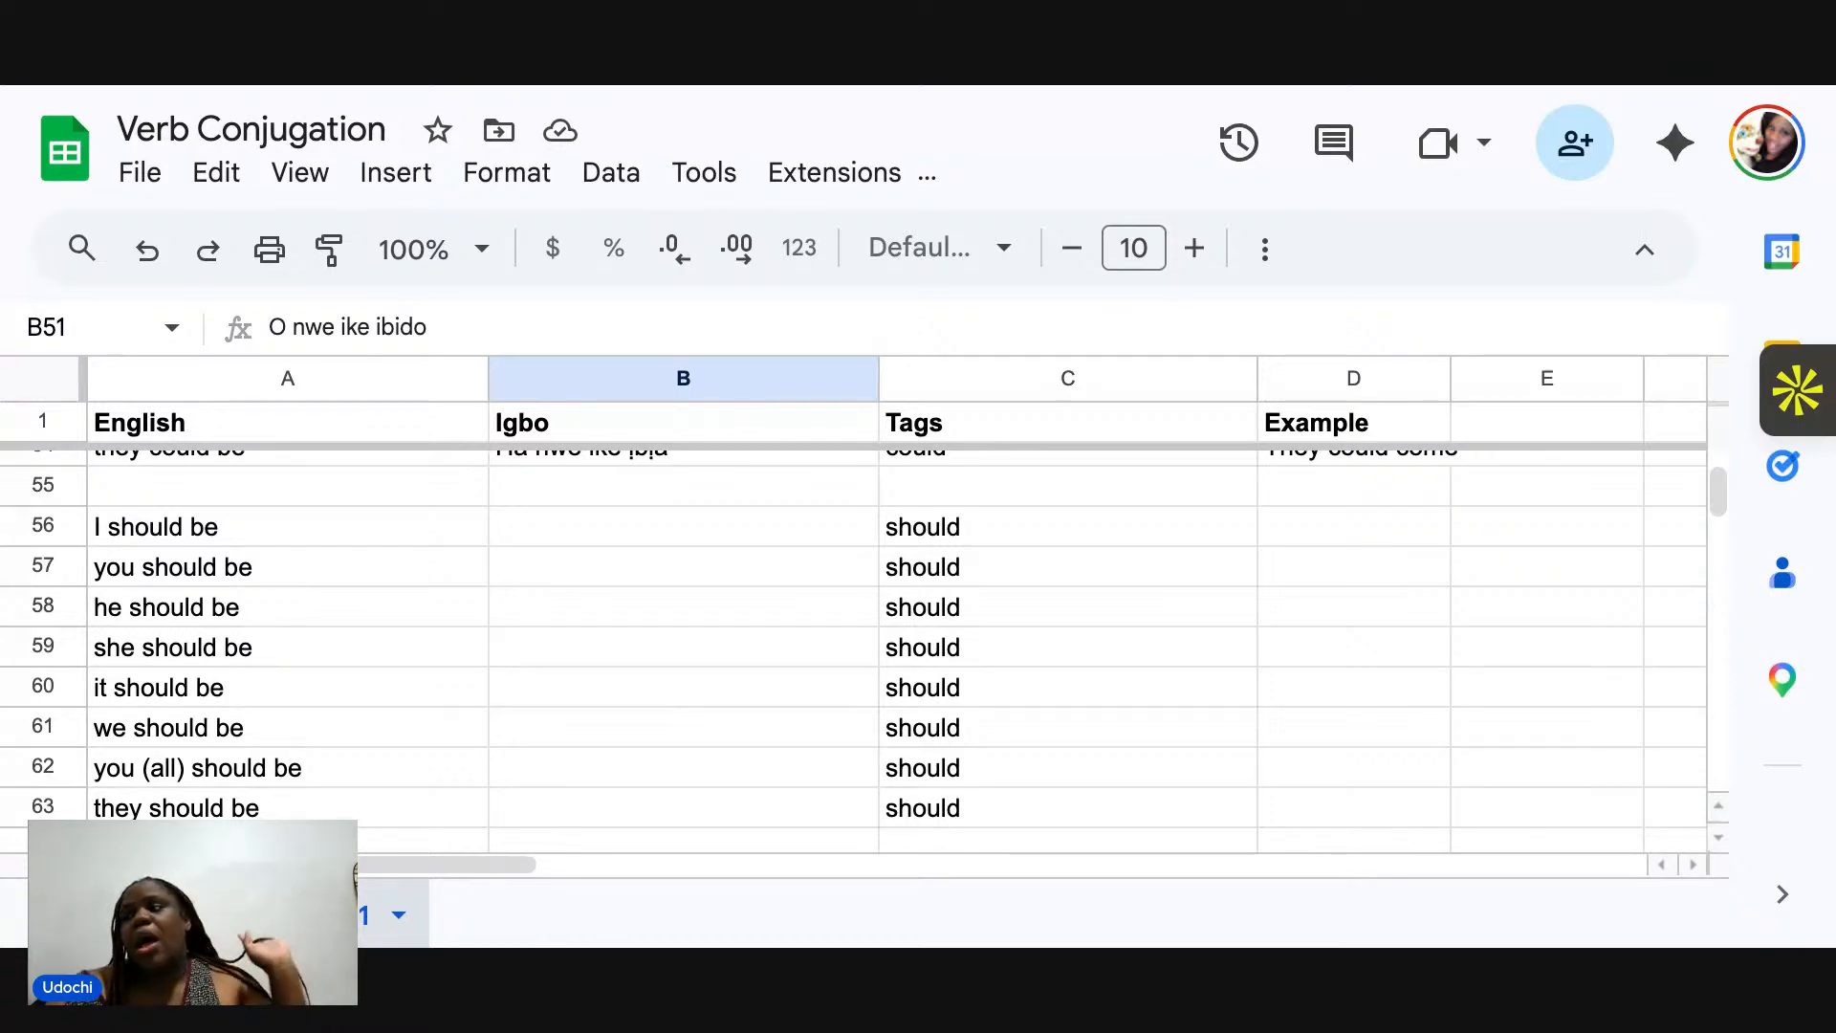
left_click(1291, 539)
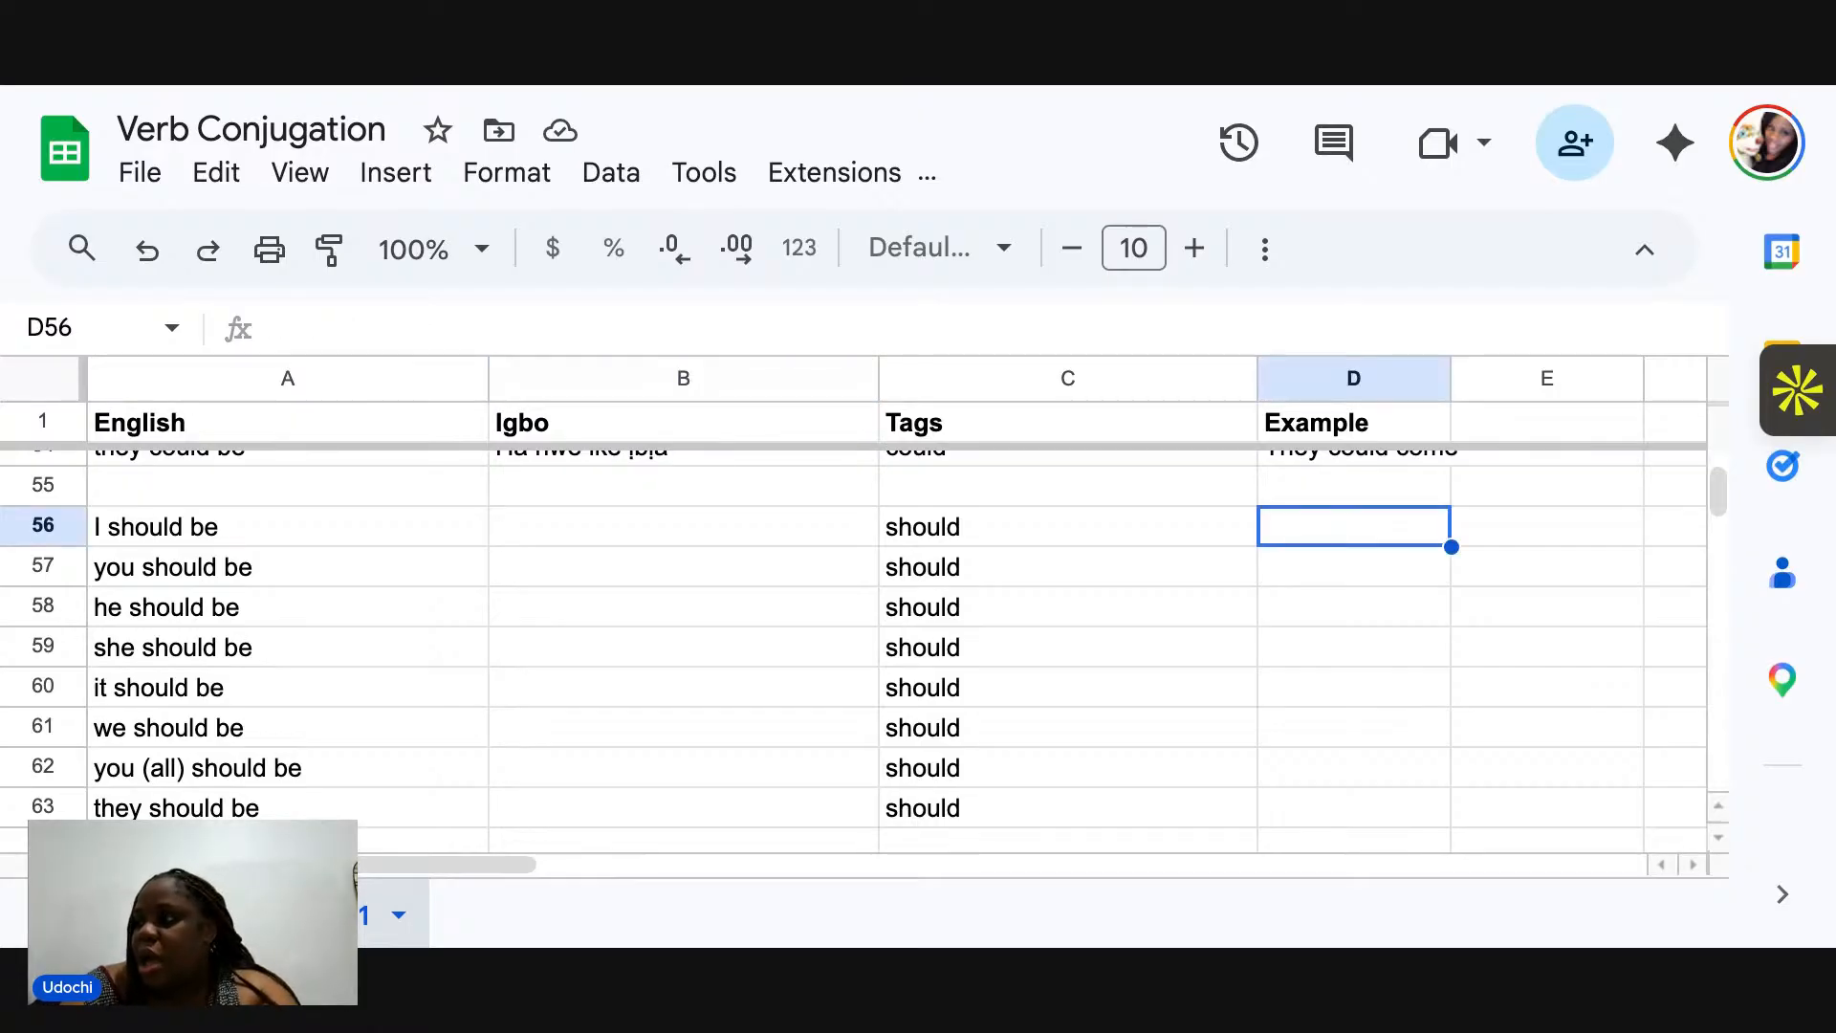
type("I shoudl")
key("BackSpace")
key("BackSpace")
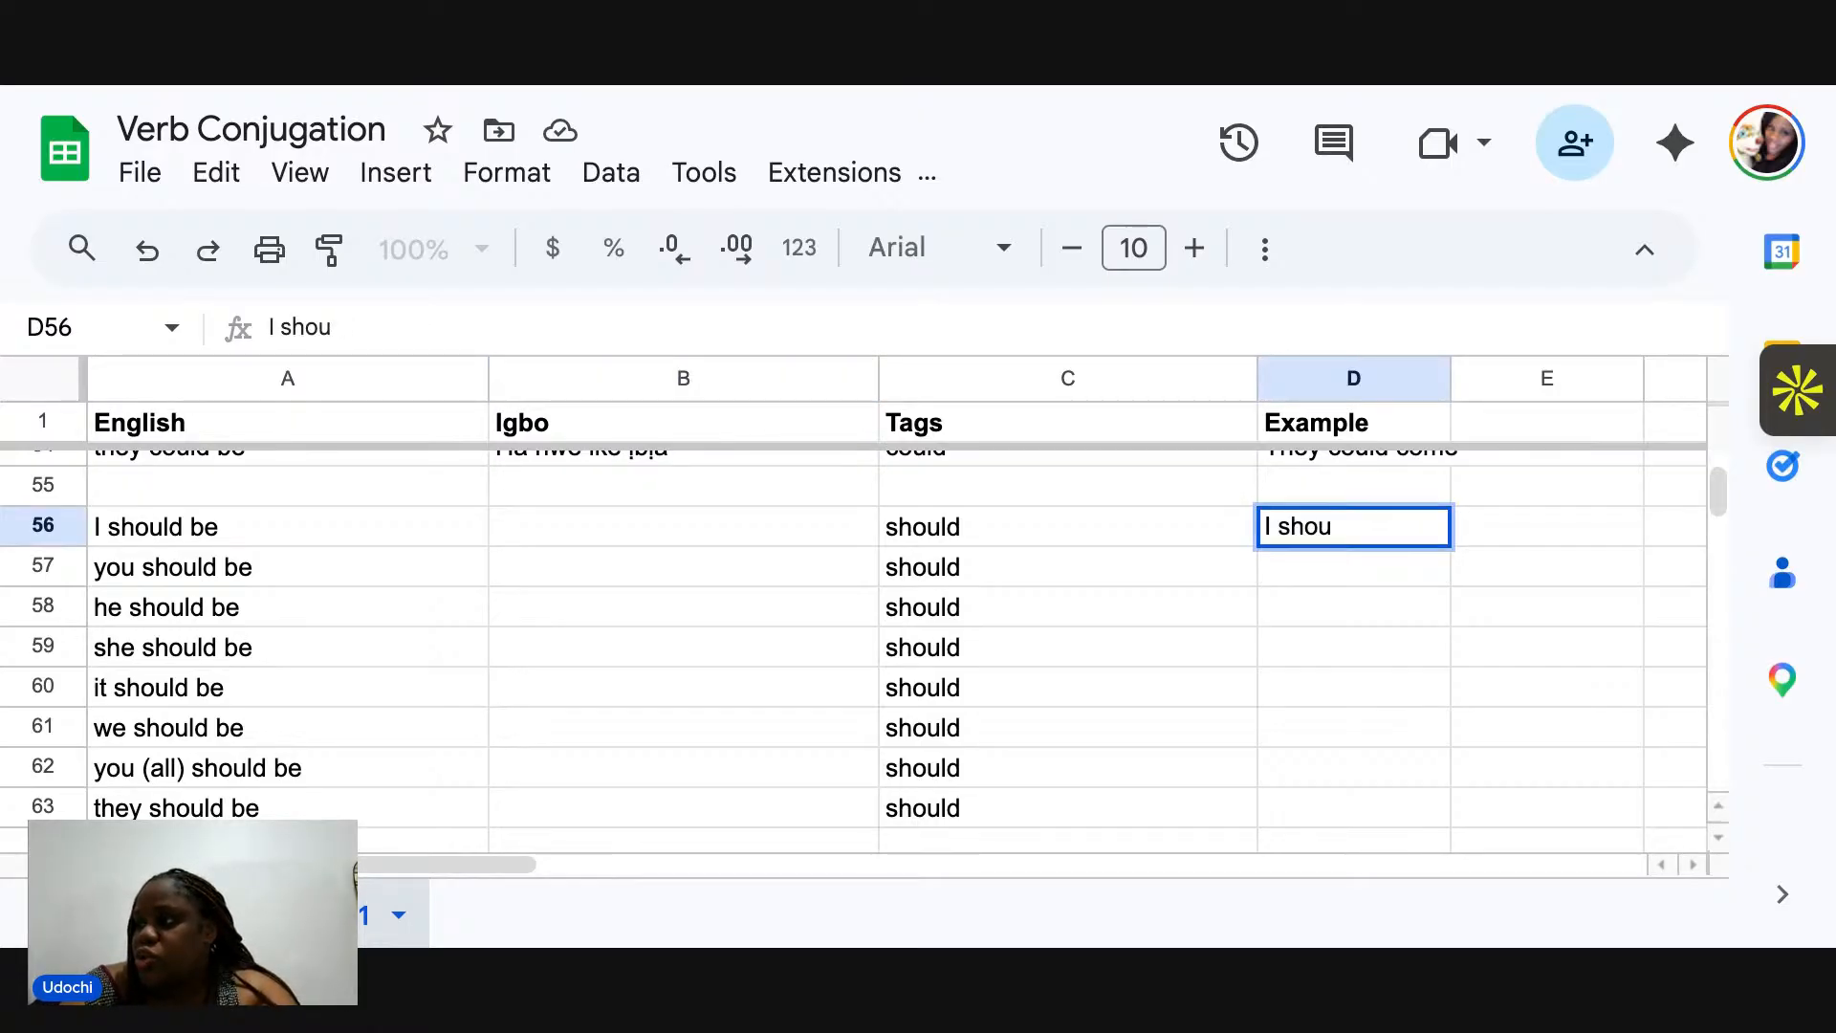
type("ld go")
key("Return")
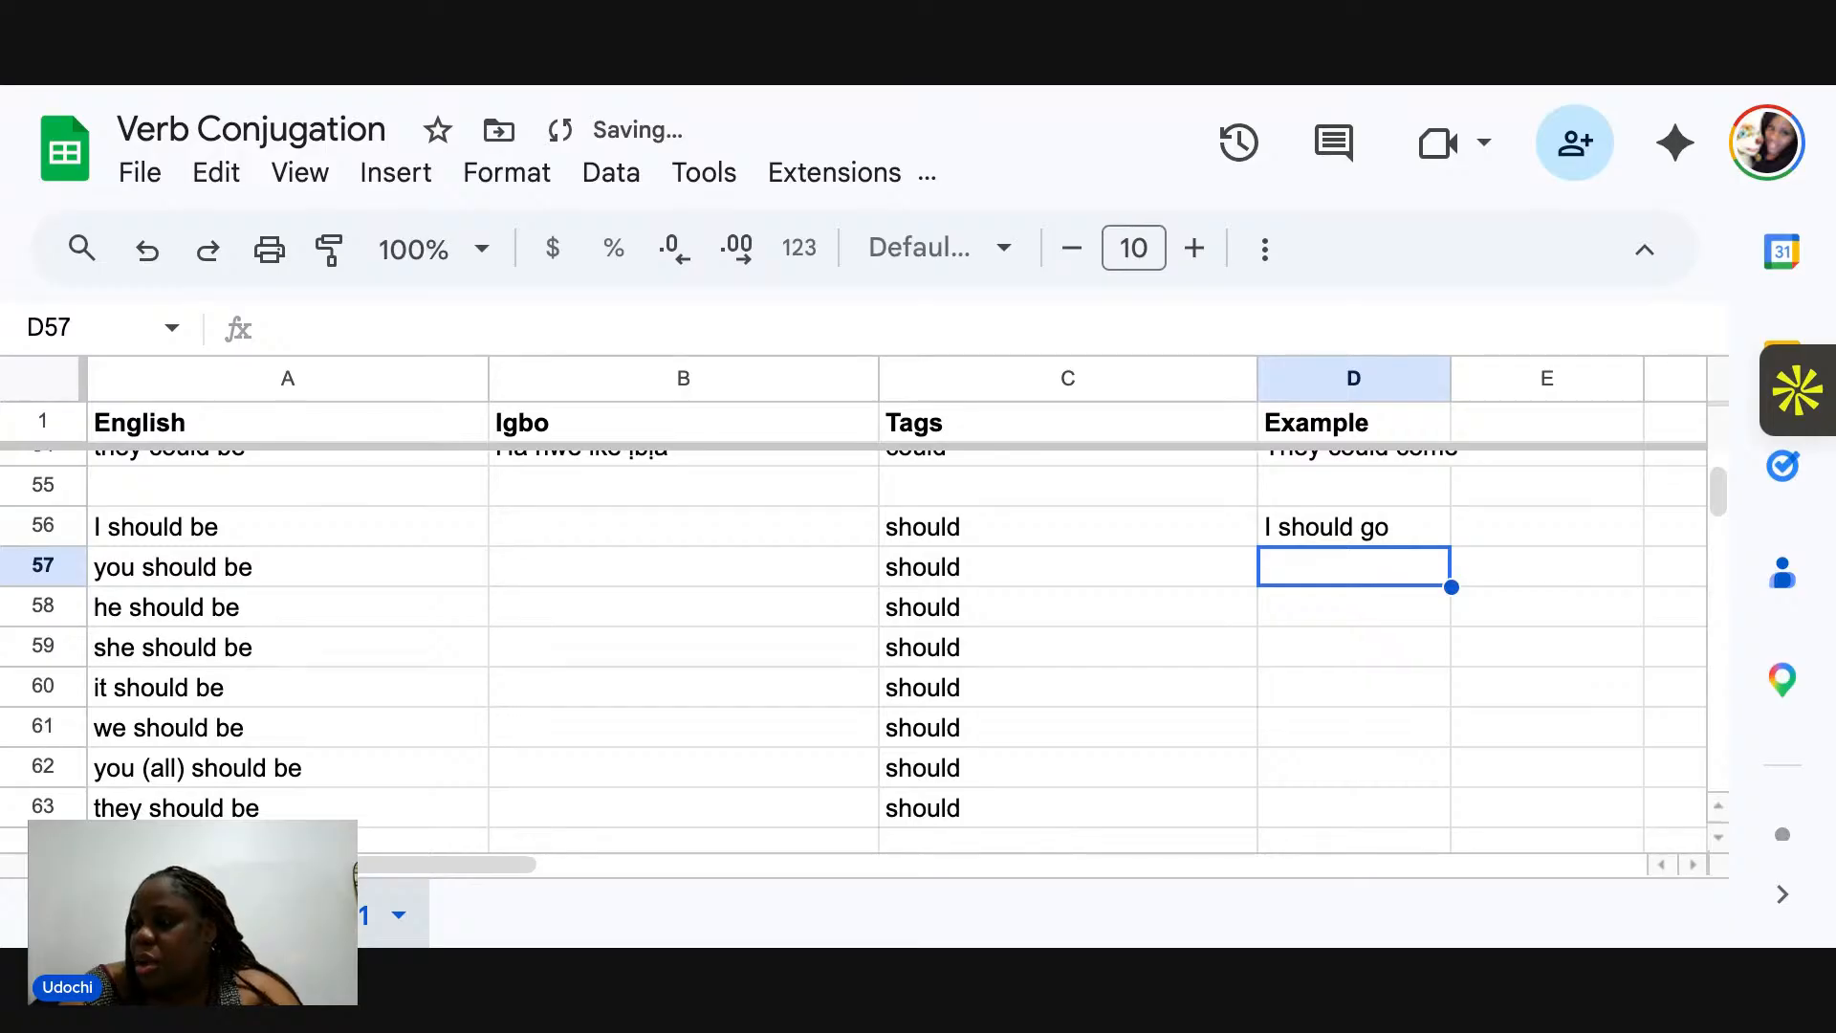
Enter the example sentence "You should go" for "you should be" in D57.
type("I shou")
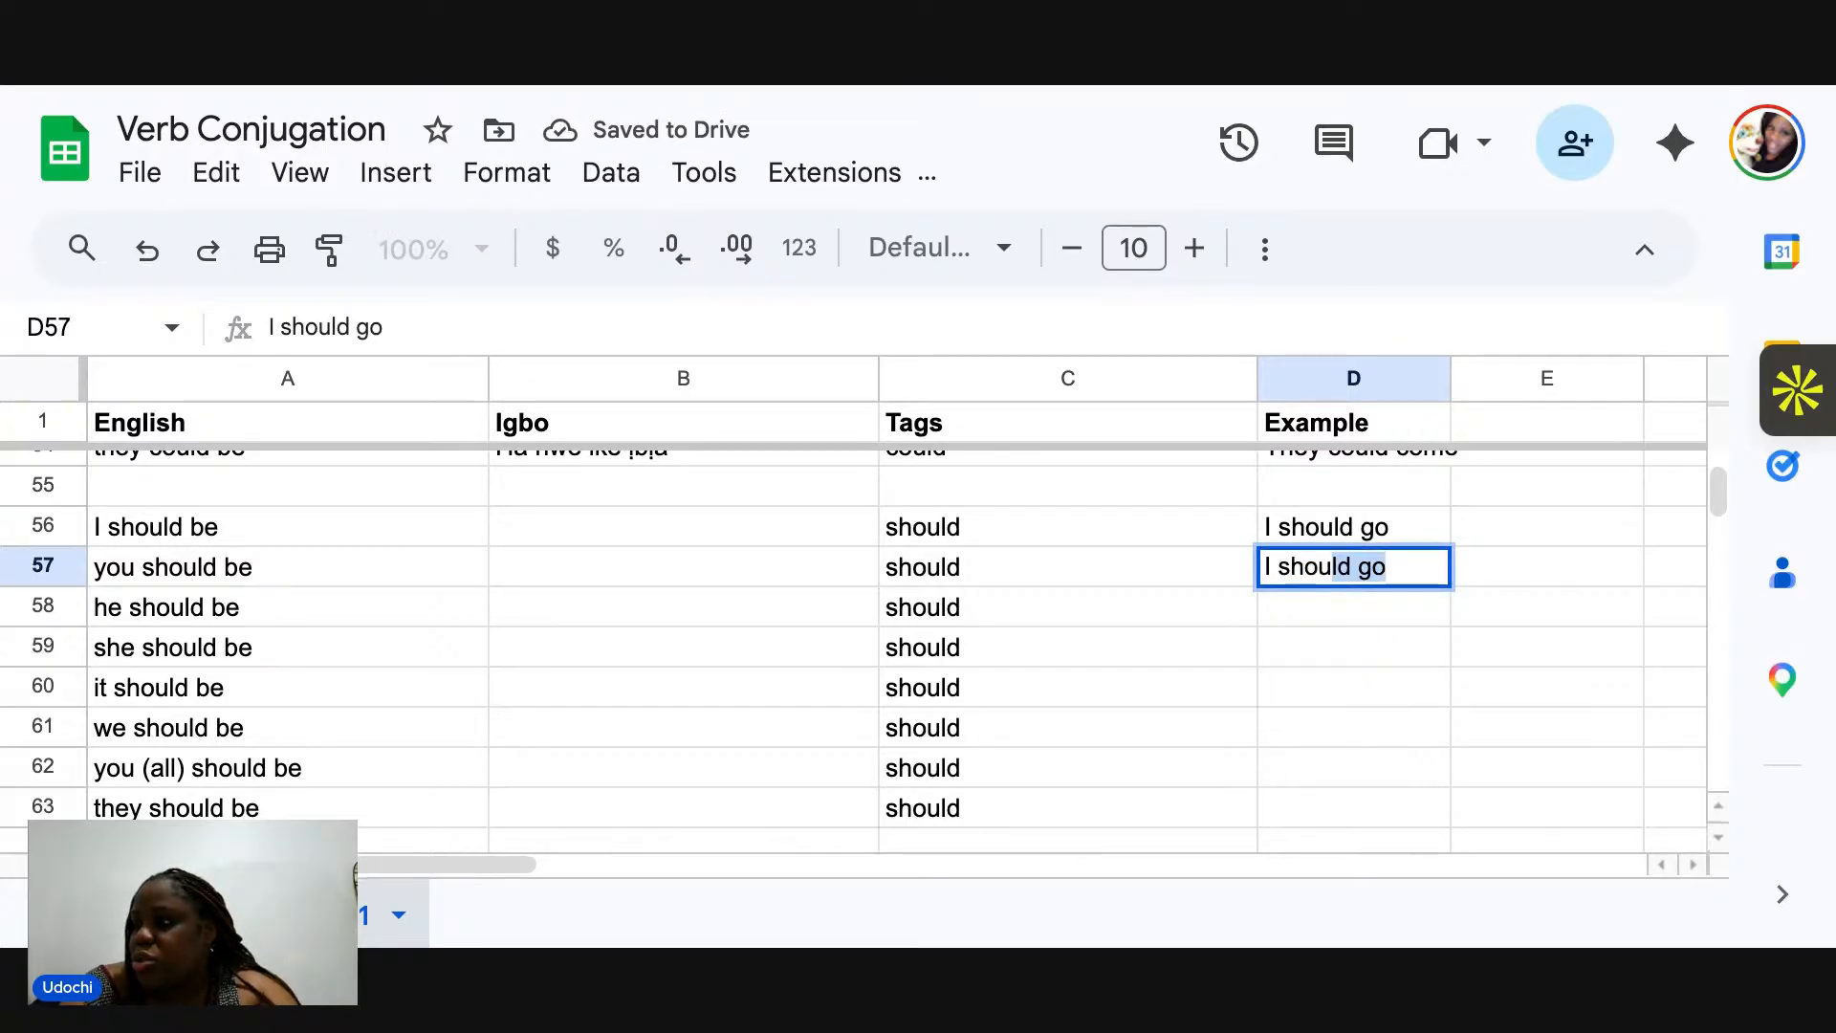
type("ld")
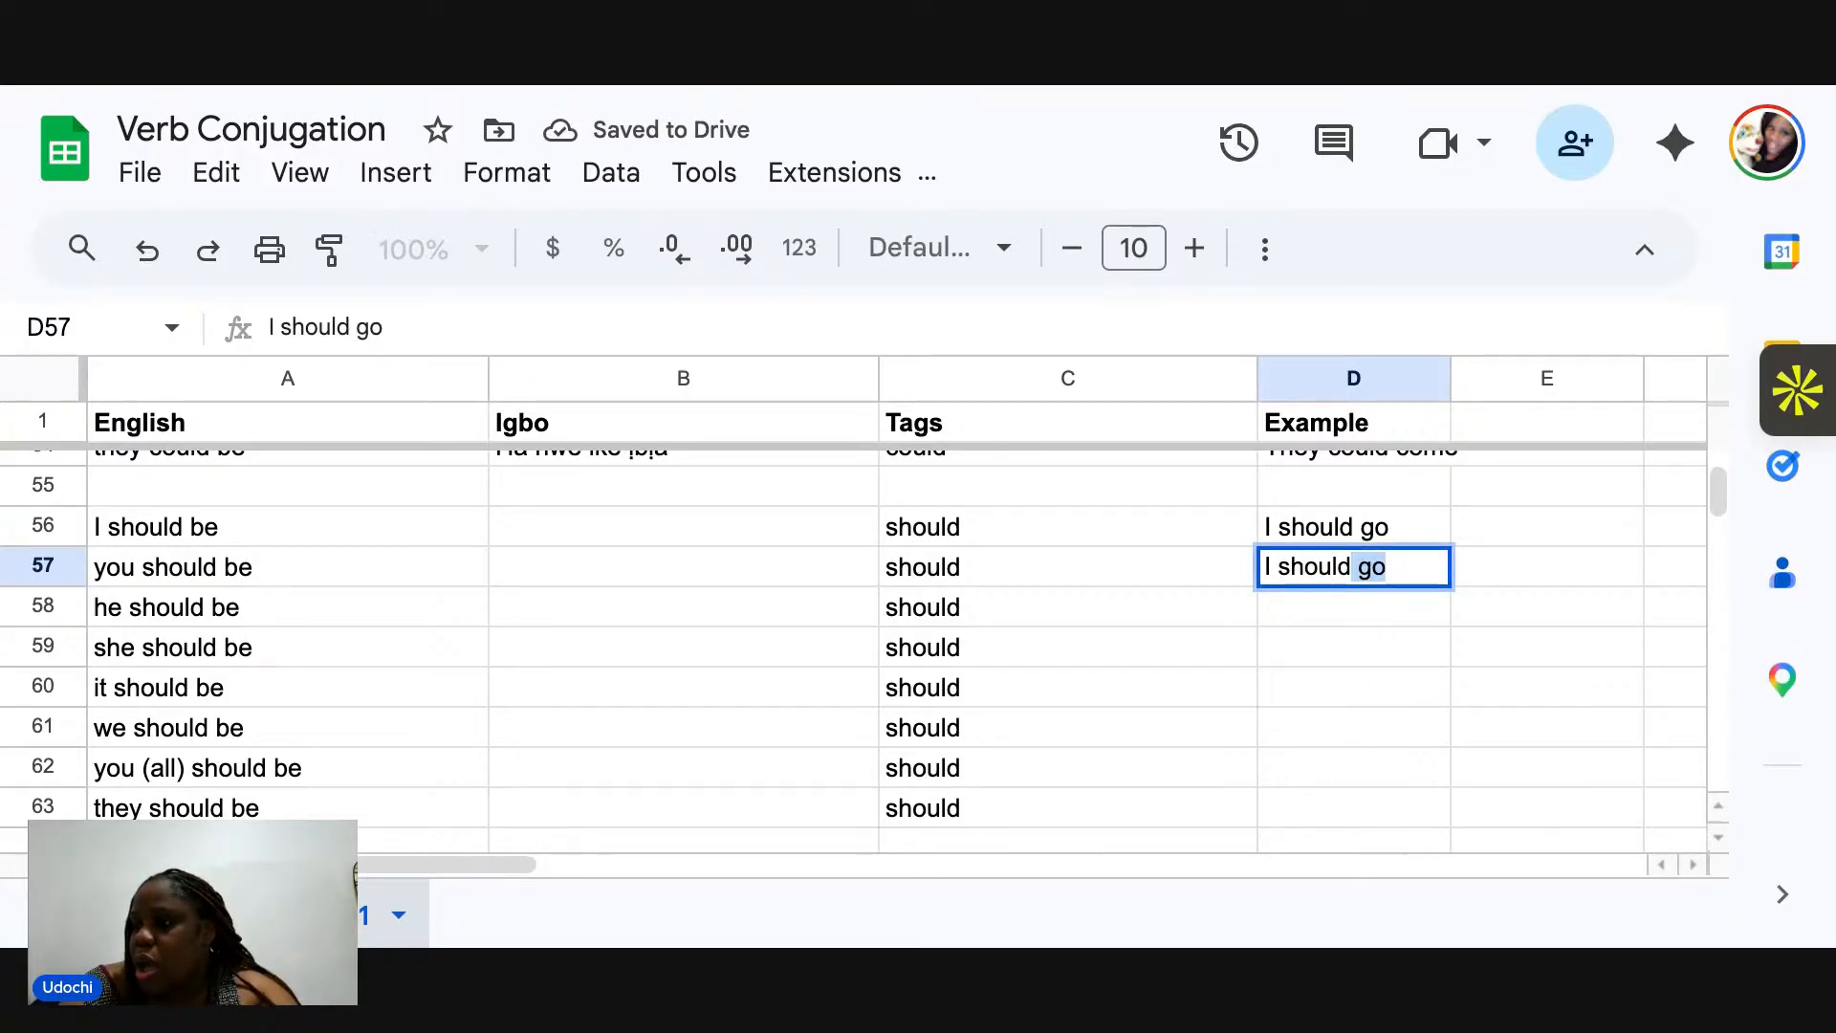
key("BackSpace")
key("BackSpace")
key("BackSpace")
key("BackSpace")
key("BackSpace")
key("BackSpace")
key("BackSpace")
key("BackSpace")
key("BackSpace")
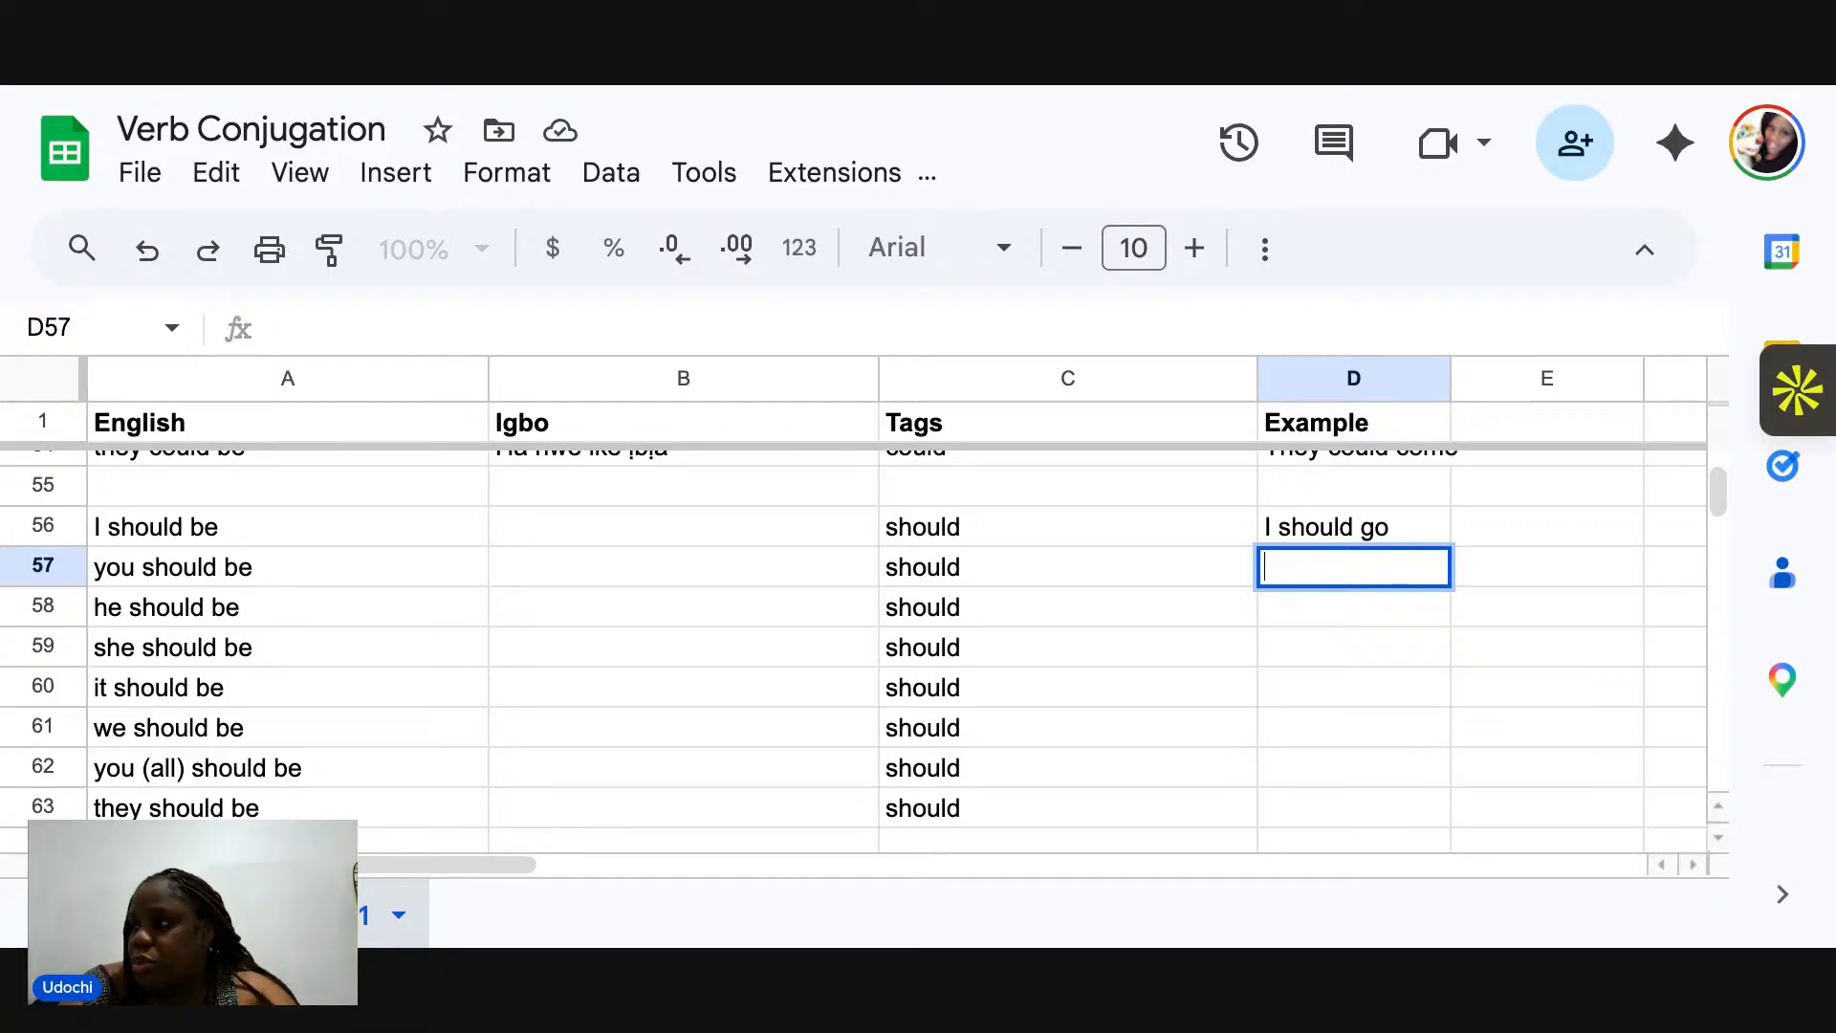
type("You should go")
key("Return")
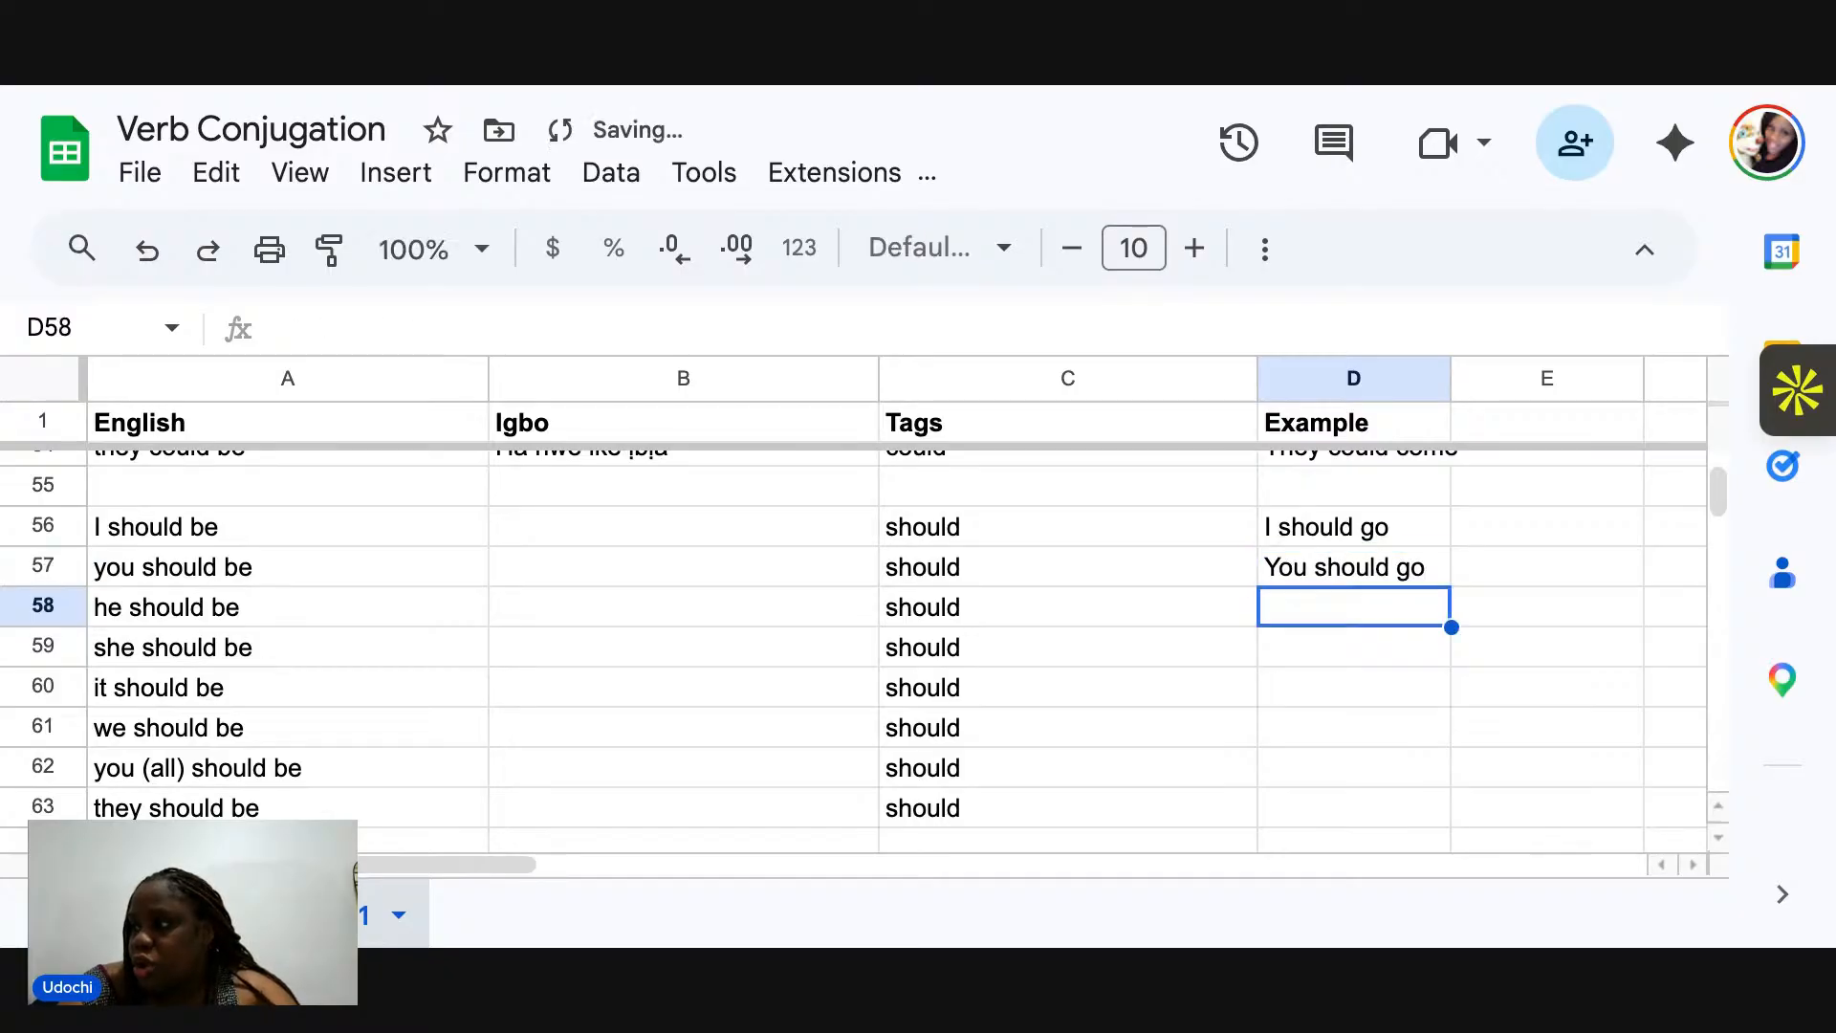
Enter the example sentences "He should go", "She should come" and "It should stop" in D58 to D60.
type("He should go")
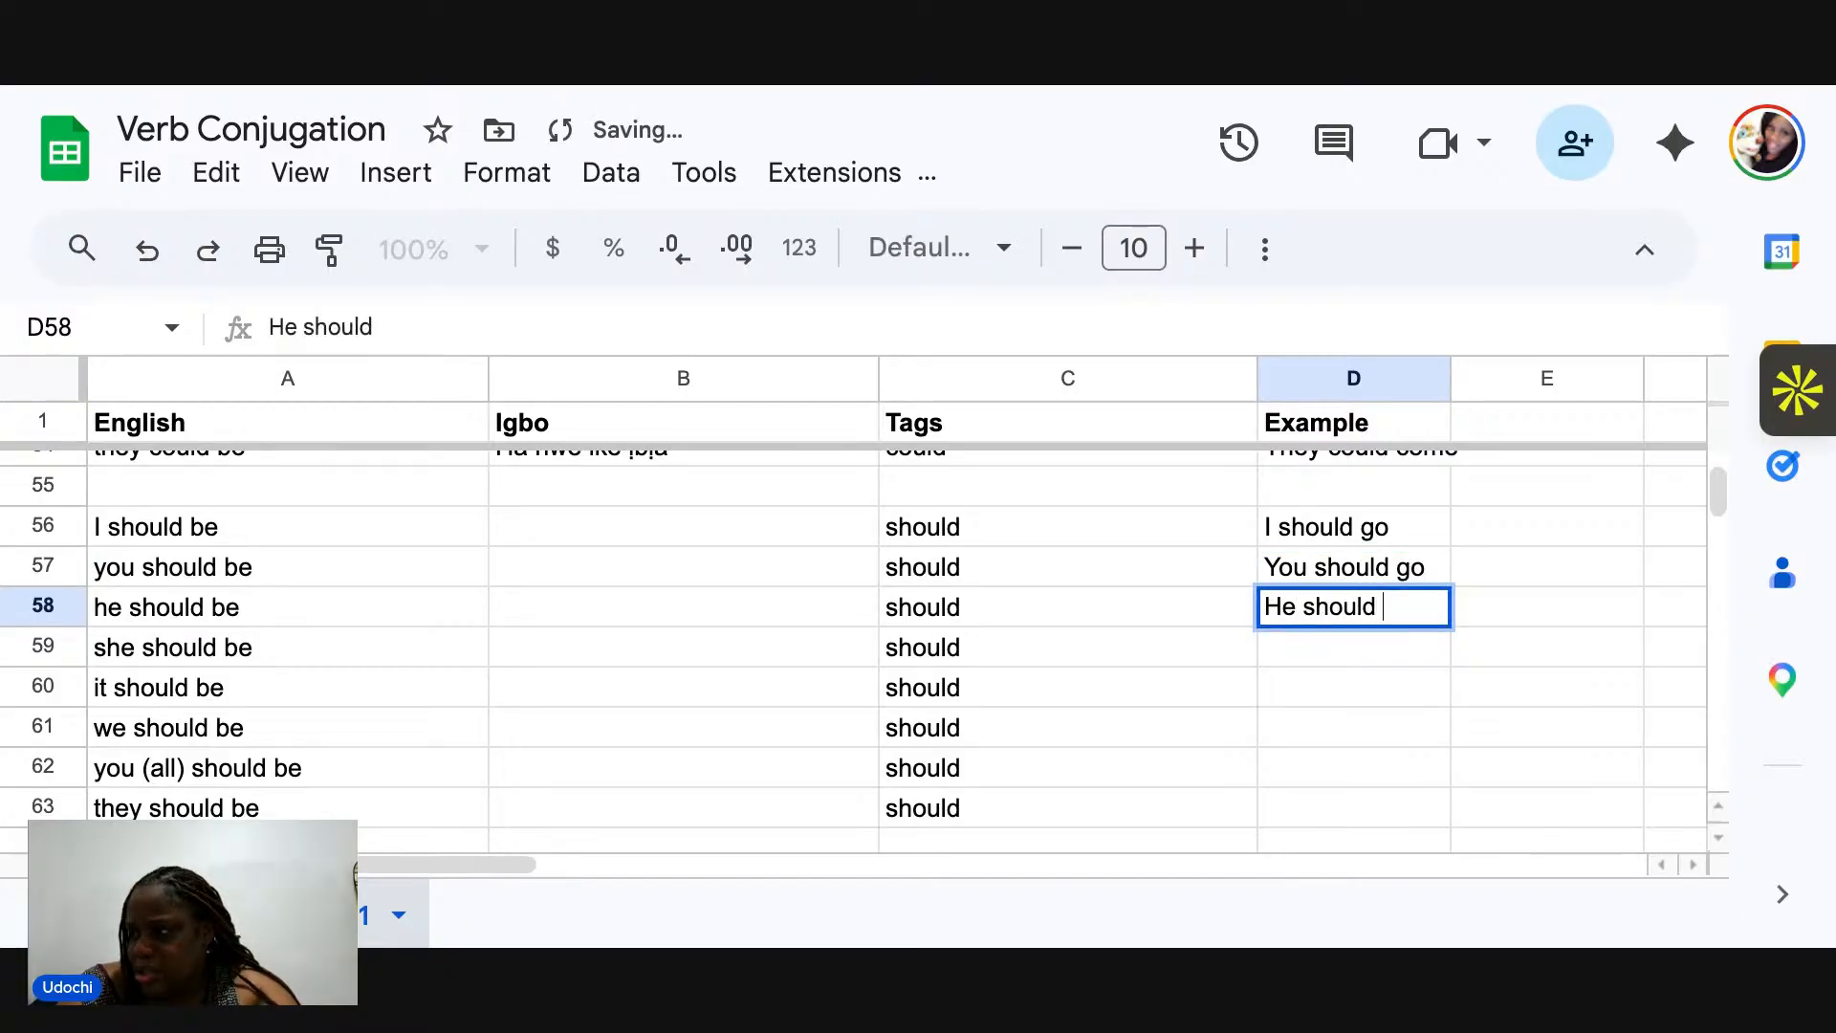
key("Return")
type("She should come")
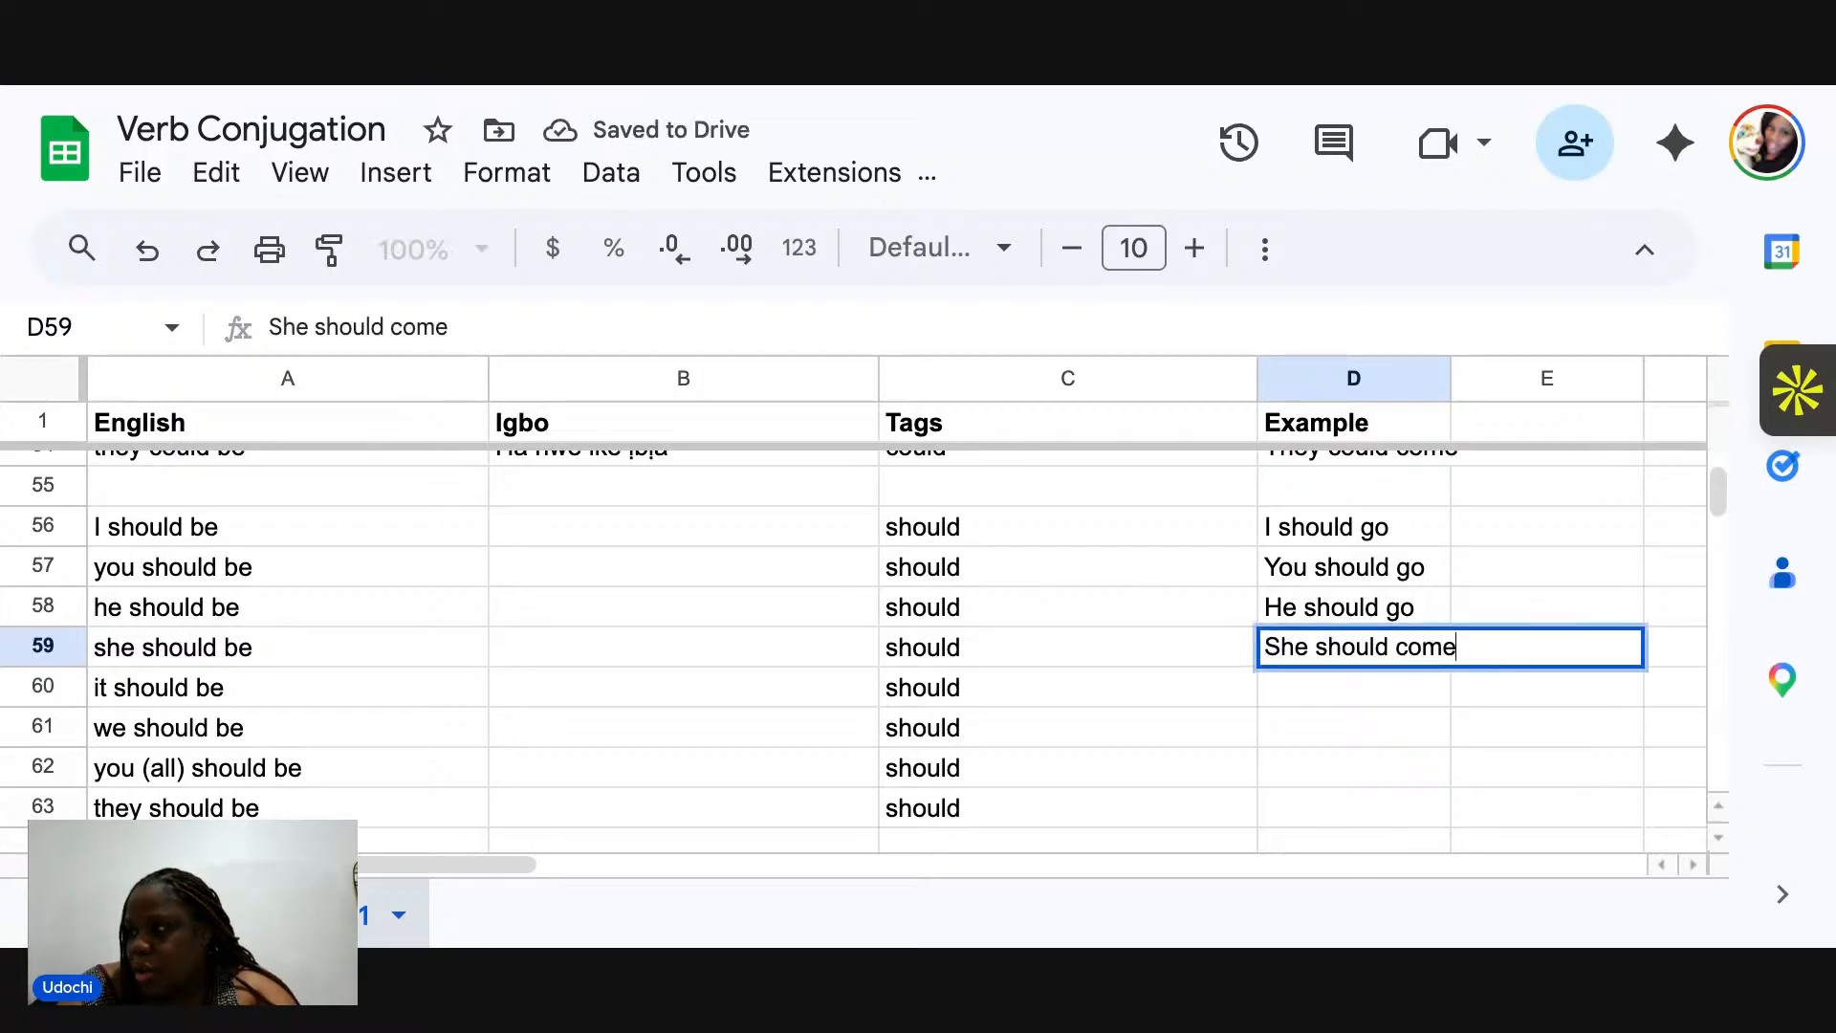
key("Return")
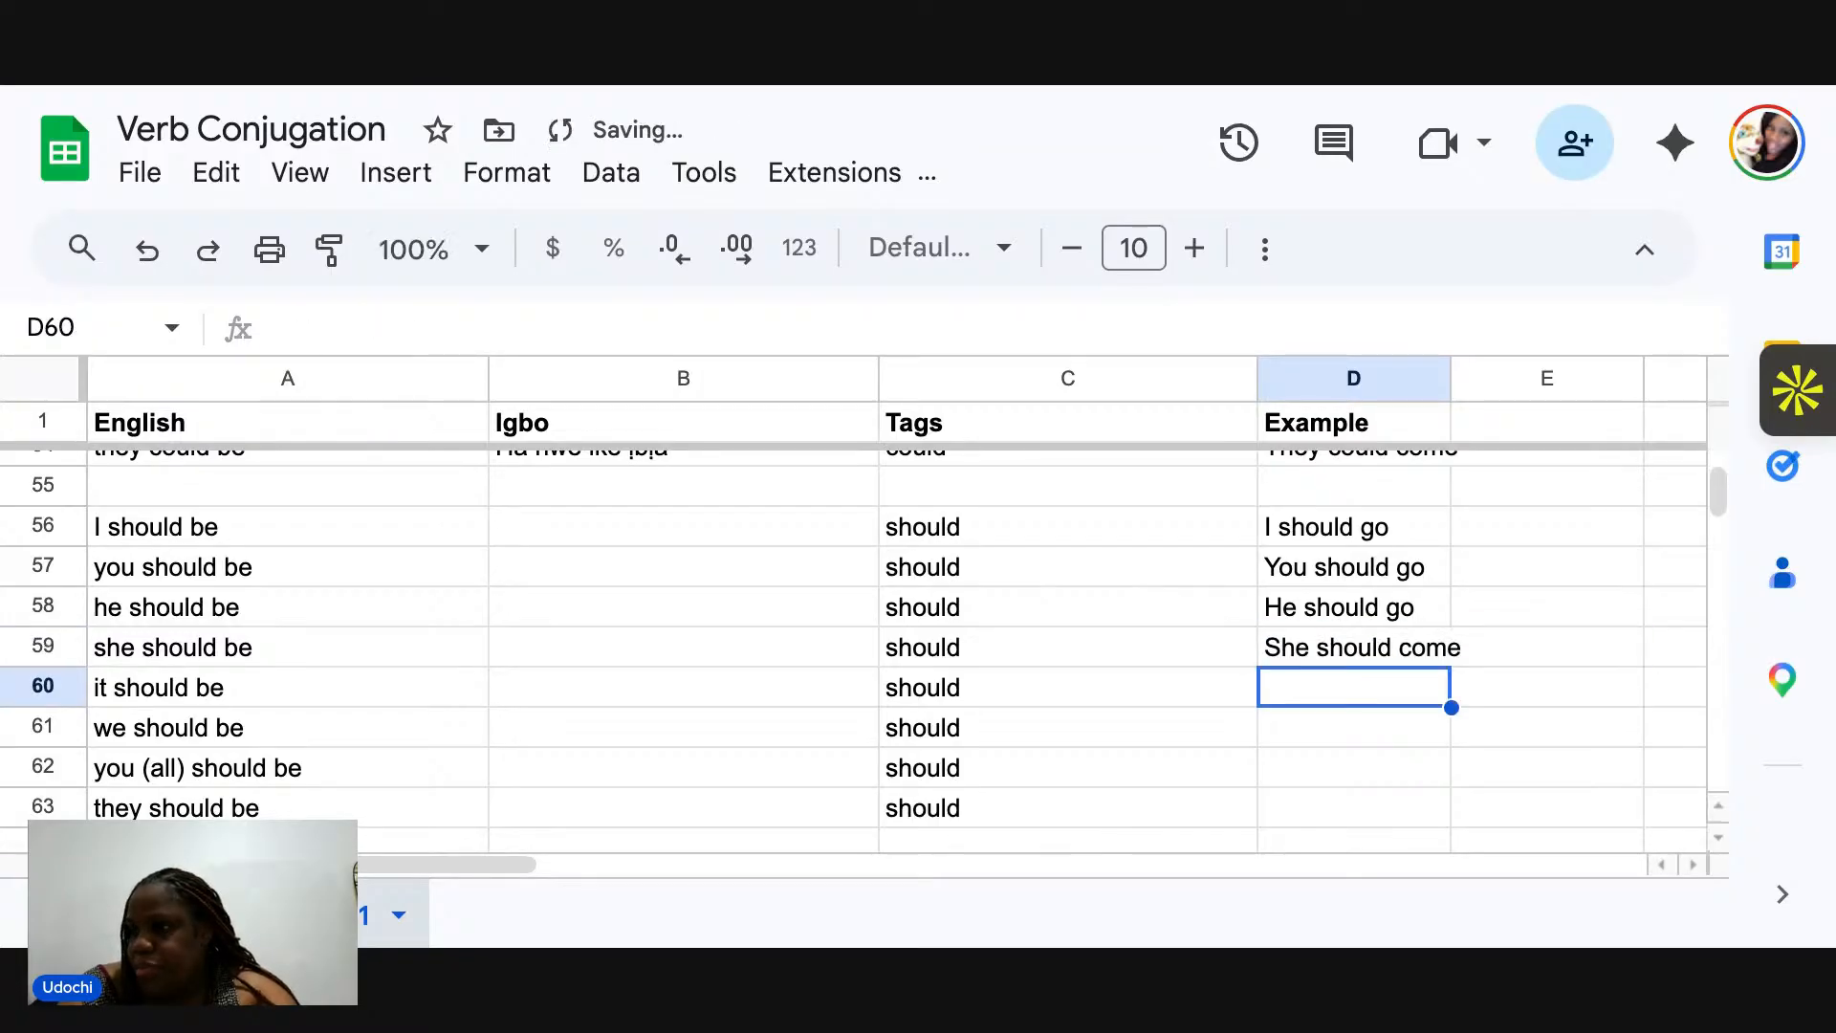
type("It should")
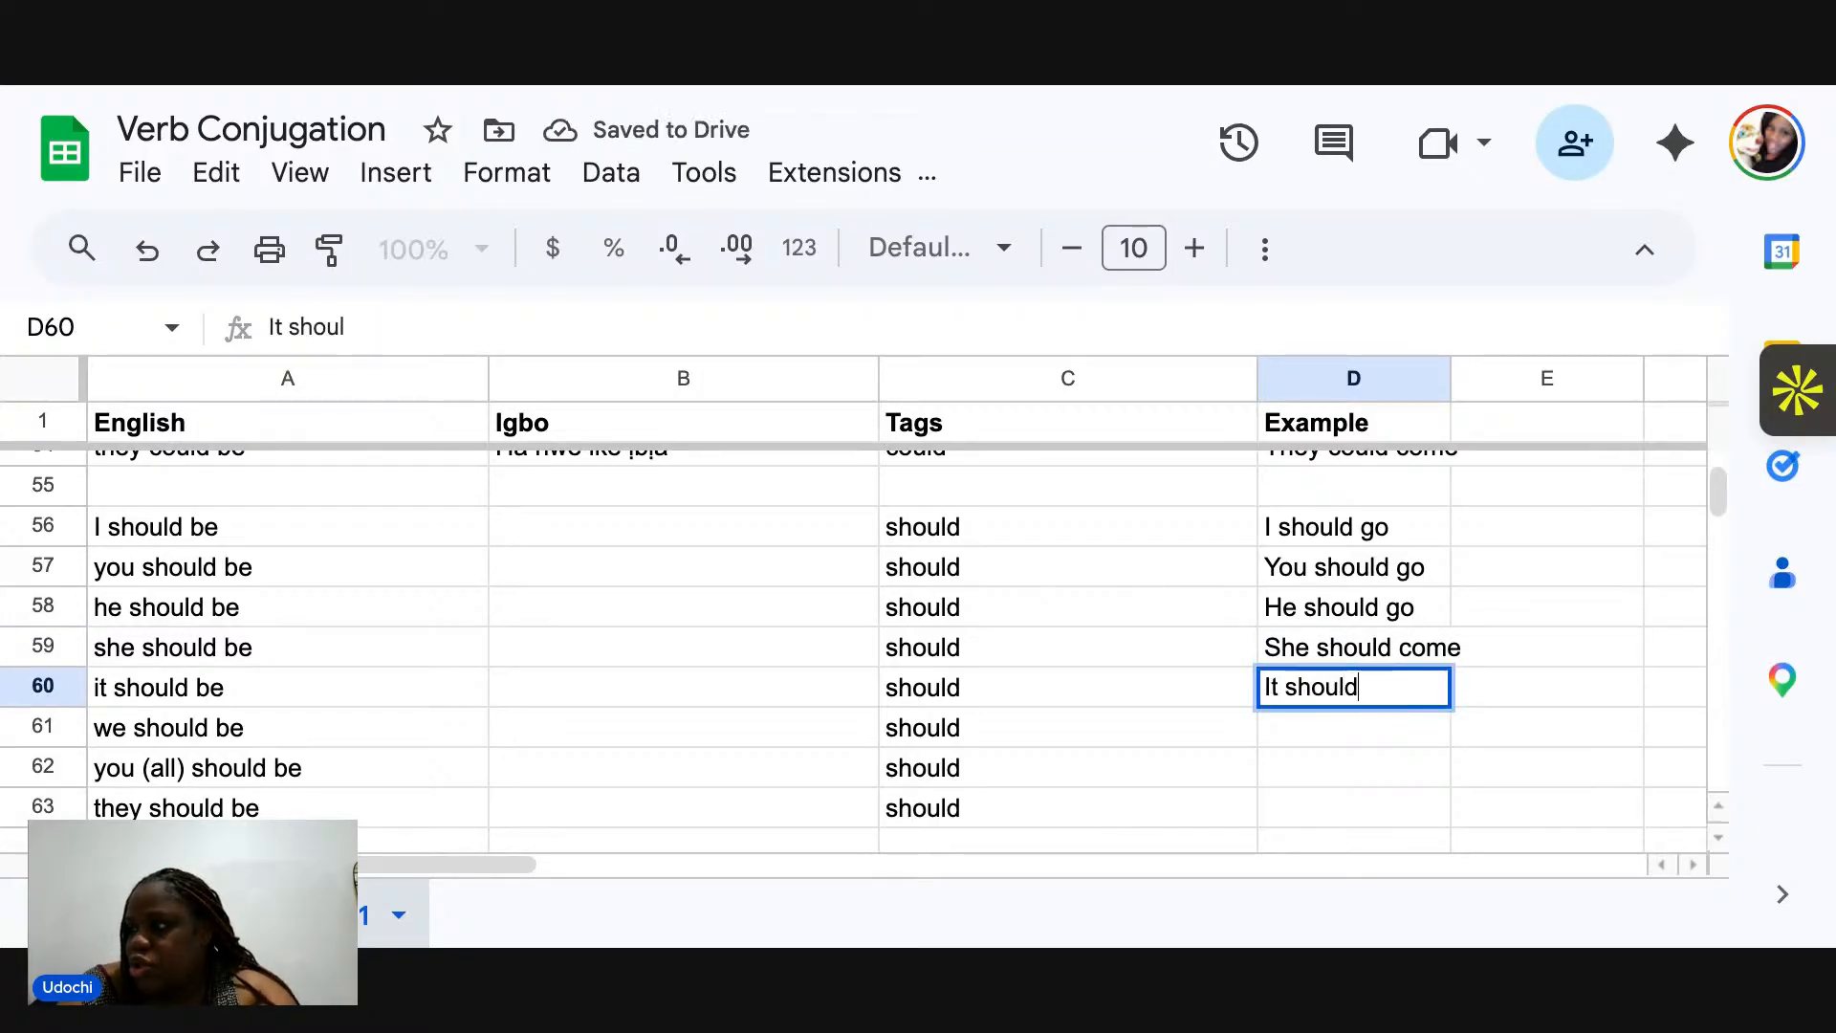
type(" stop")
key("Return")
Enter the example sentence "We should go" for "we should be" in D61.
type("WE should")
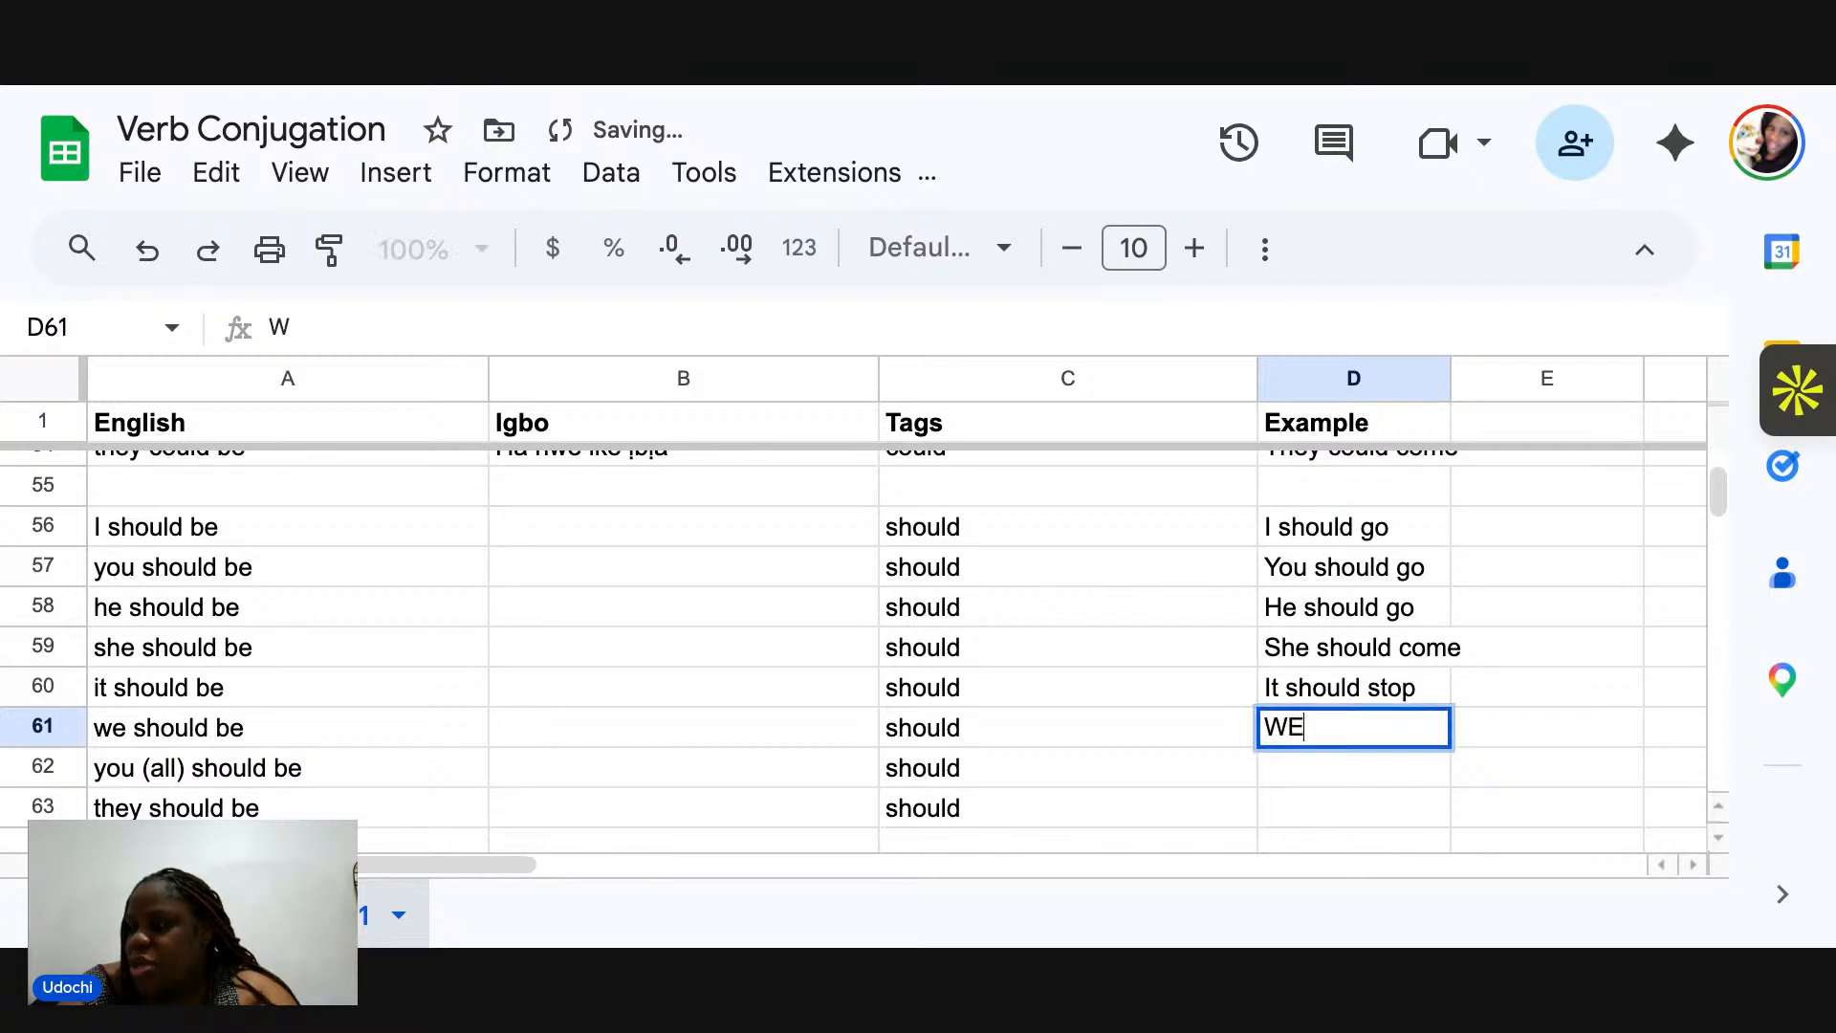
key("BackSpace")
key("BackSpace")
key("BackSpace")
key("BackSpace")
key("BackSpace")
key("BackSpace")
key("BackSpace")
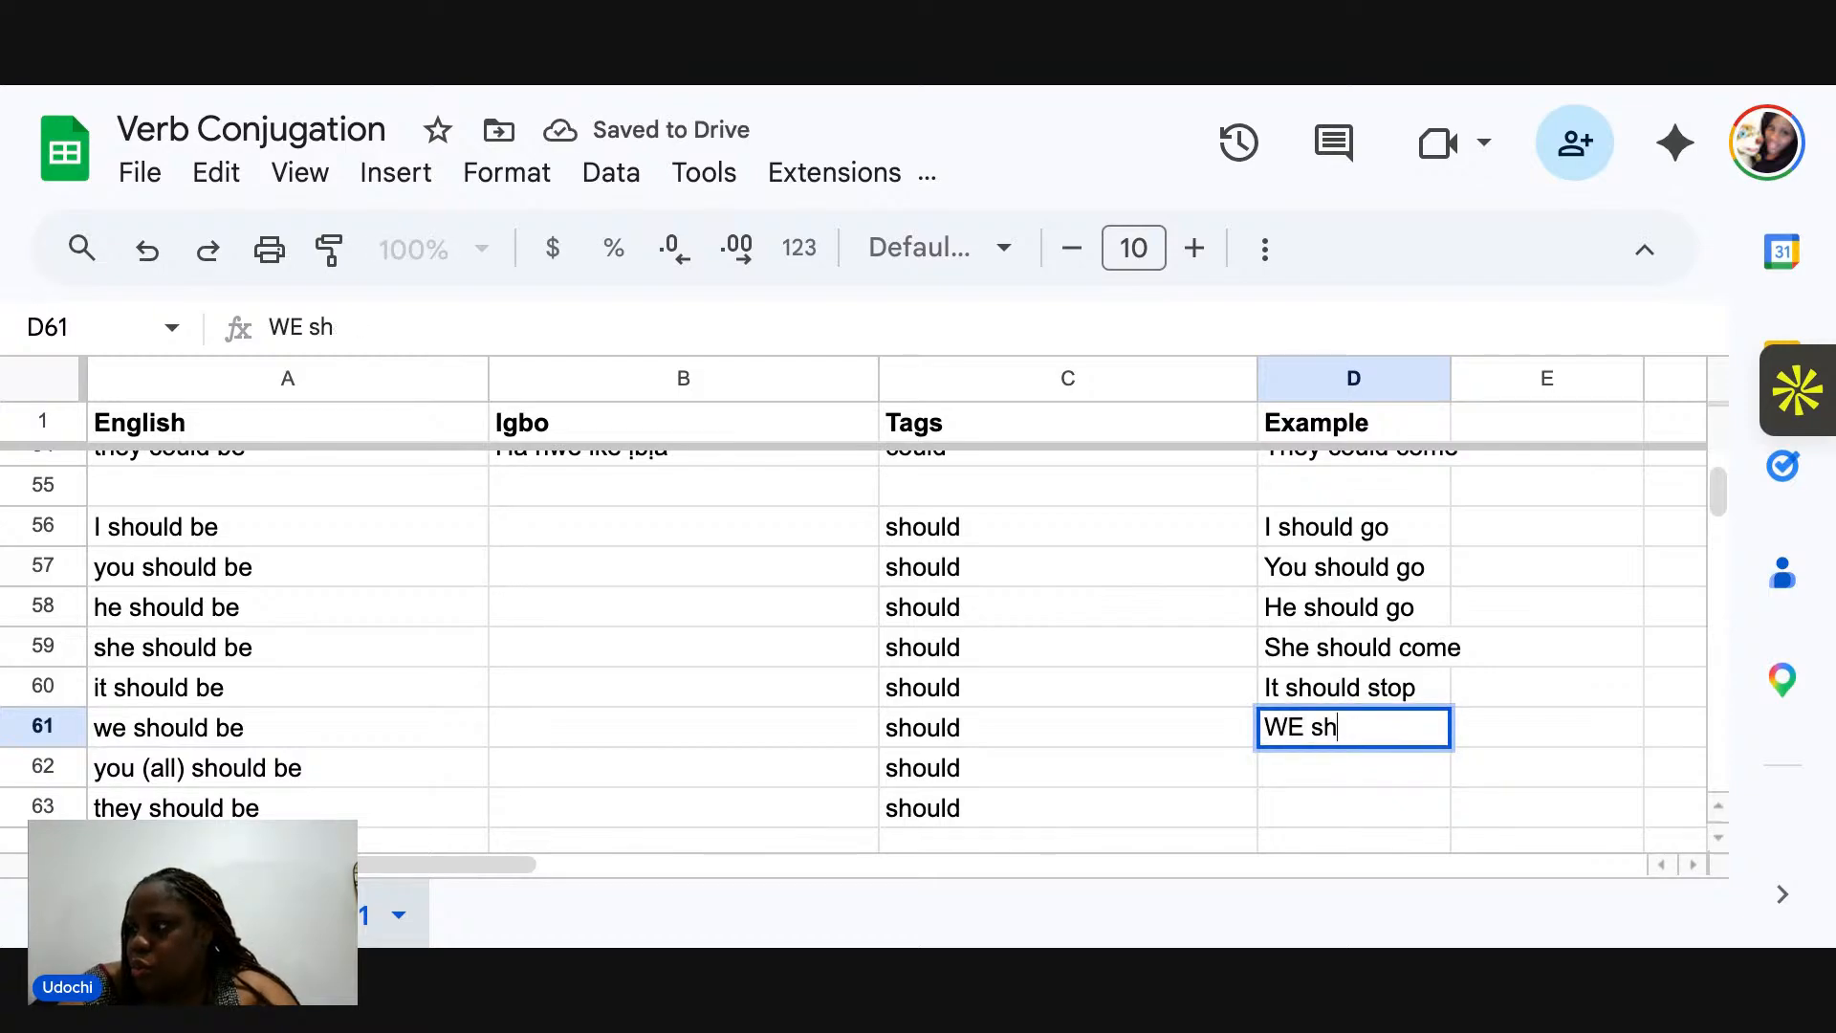
type("e should go")
key("Return")
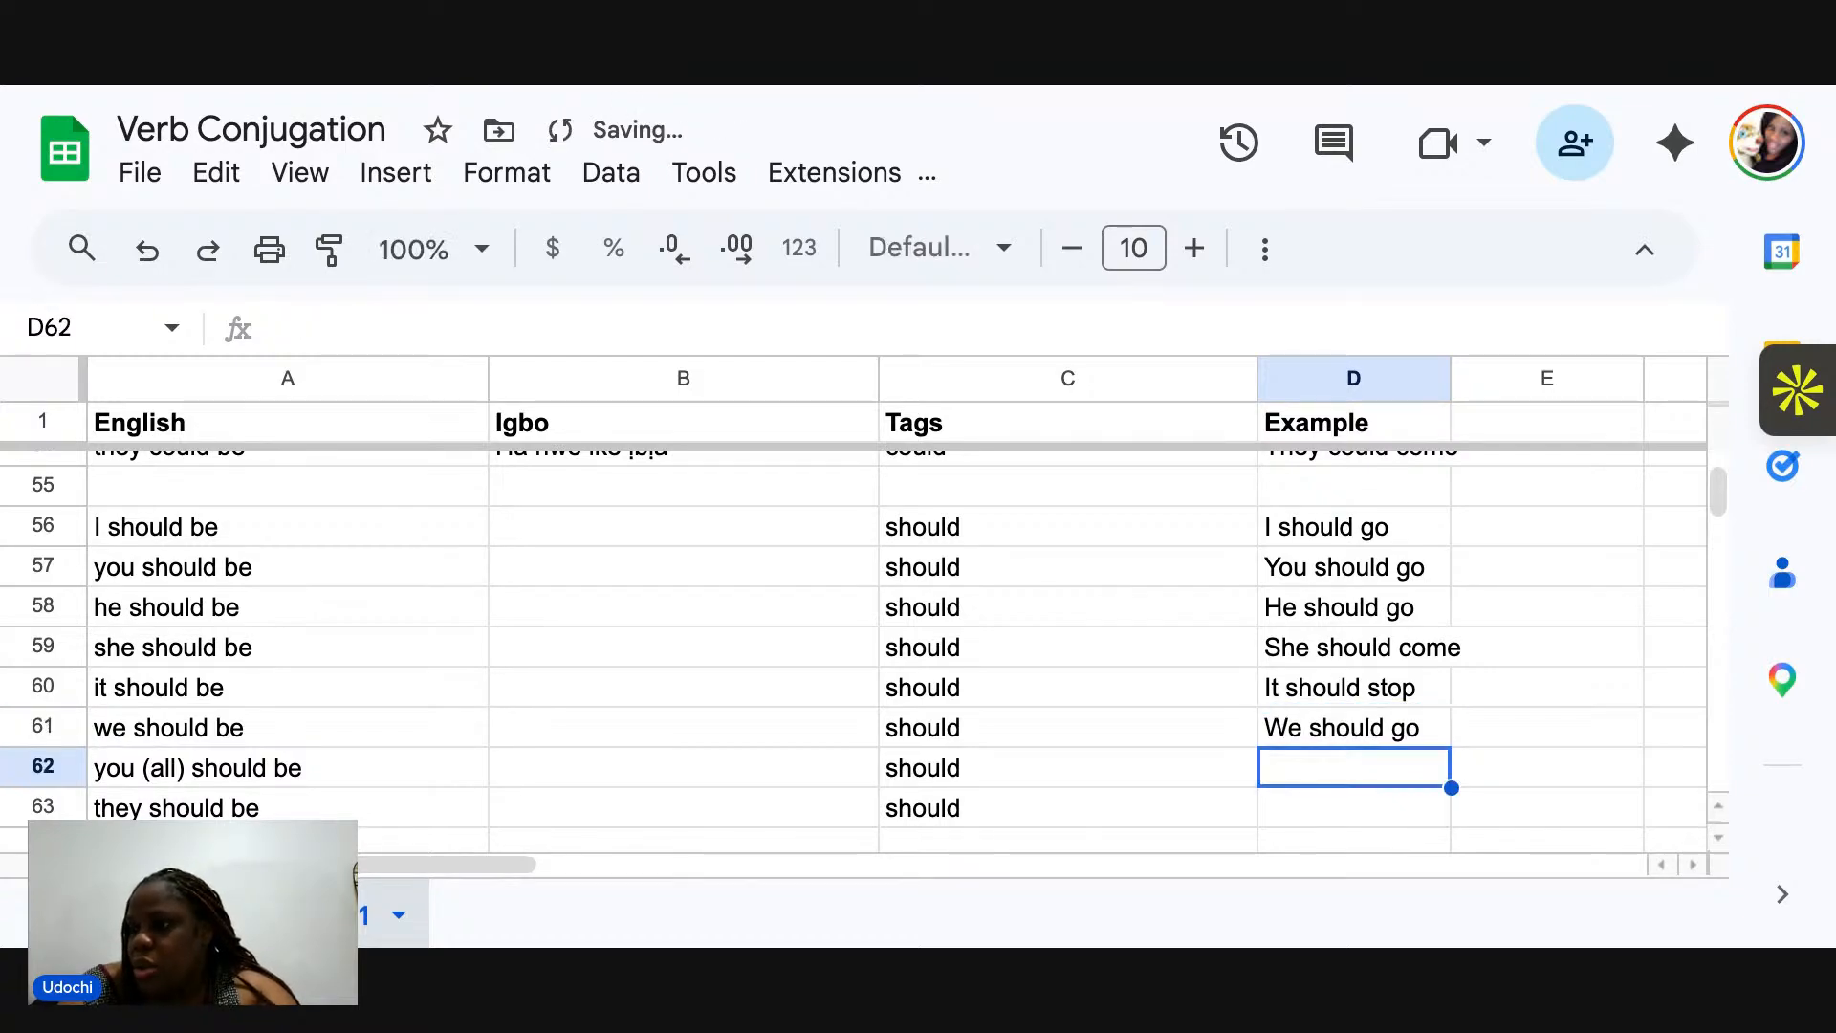
Enter the example sentences "You all should go" in D62 and "They should go" in D63.
type("Youa")
key("BackSpace")
type("all ")
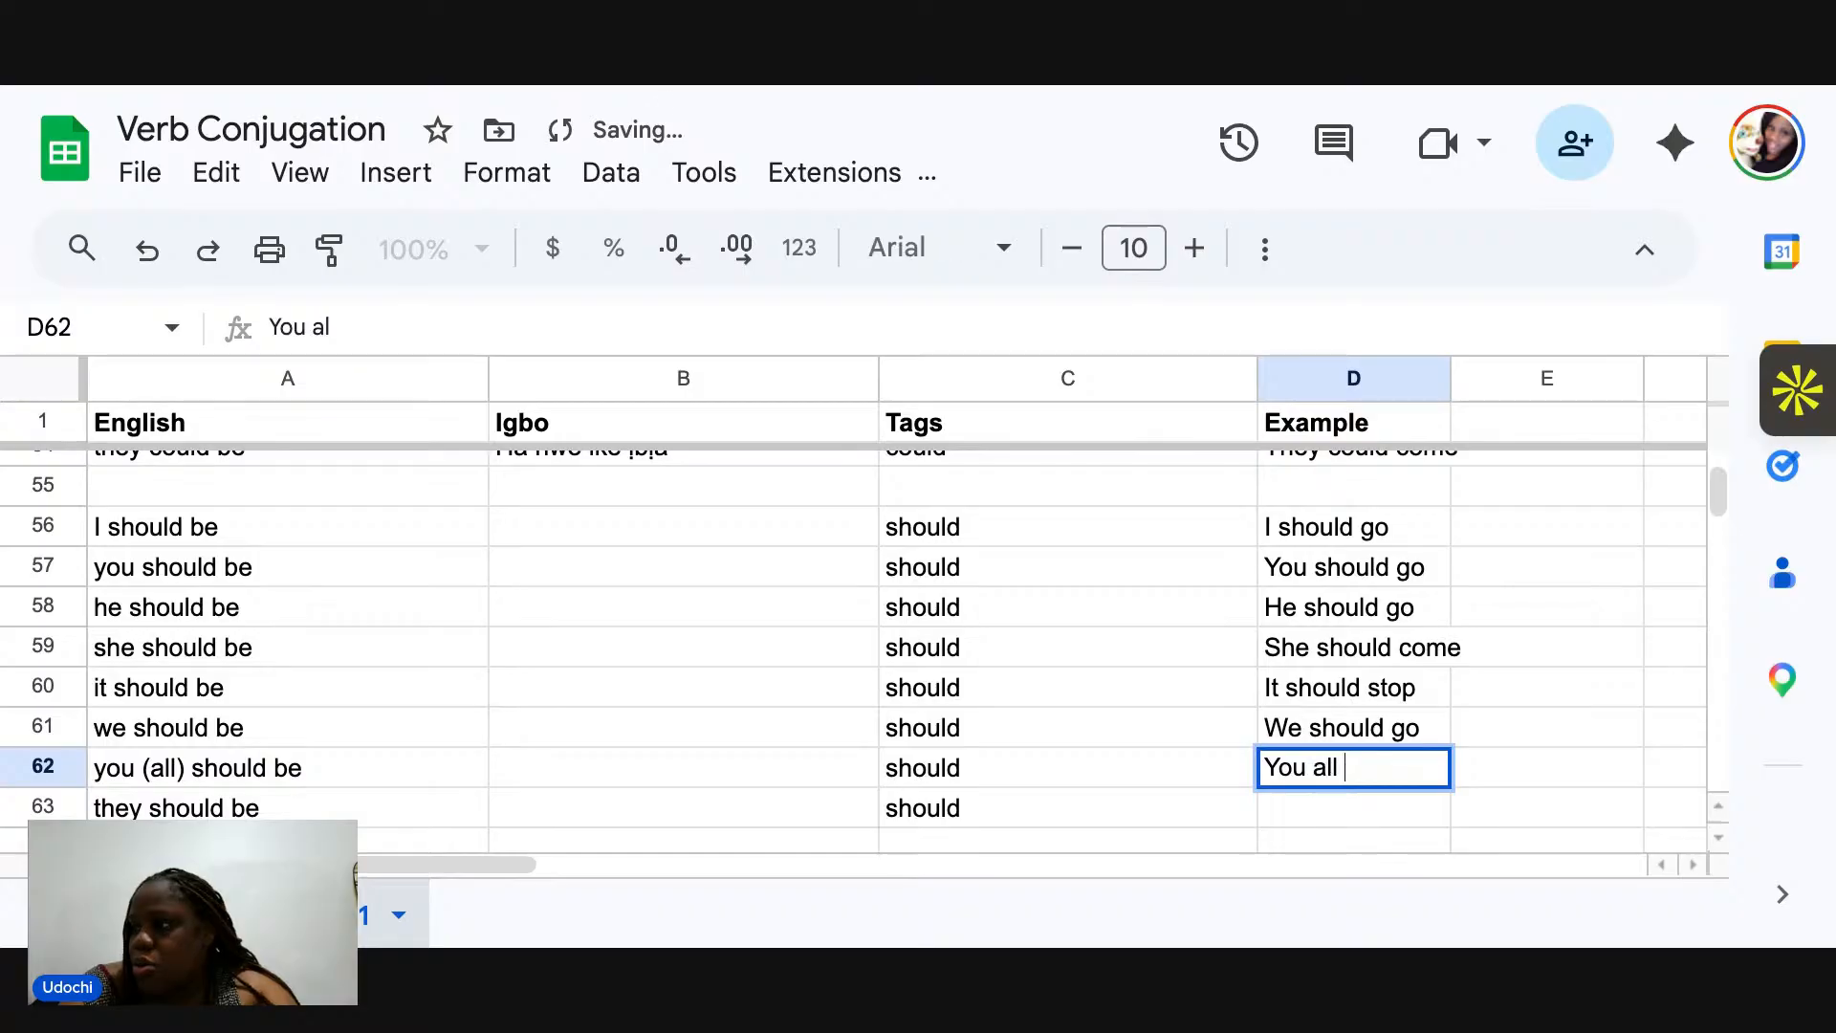
type("should go")
key("Return")
type("They")
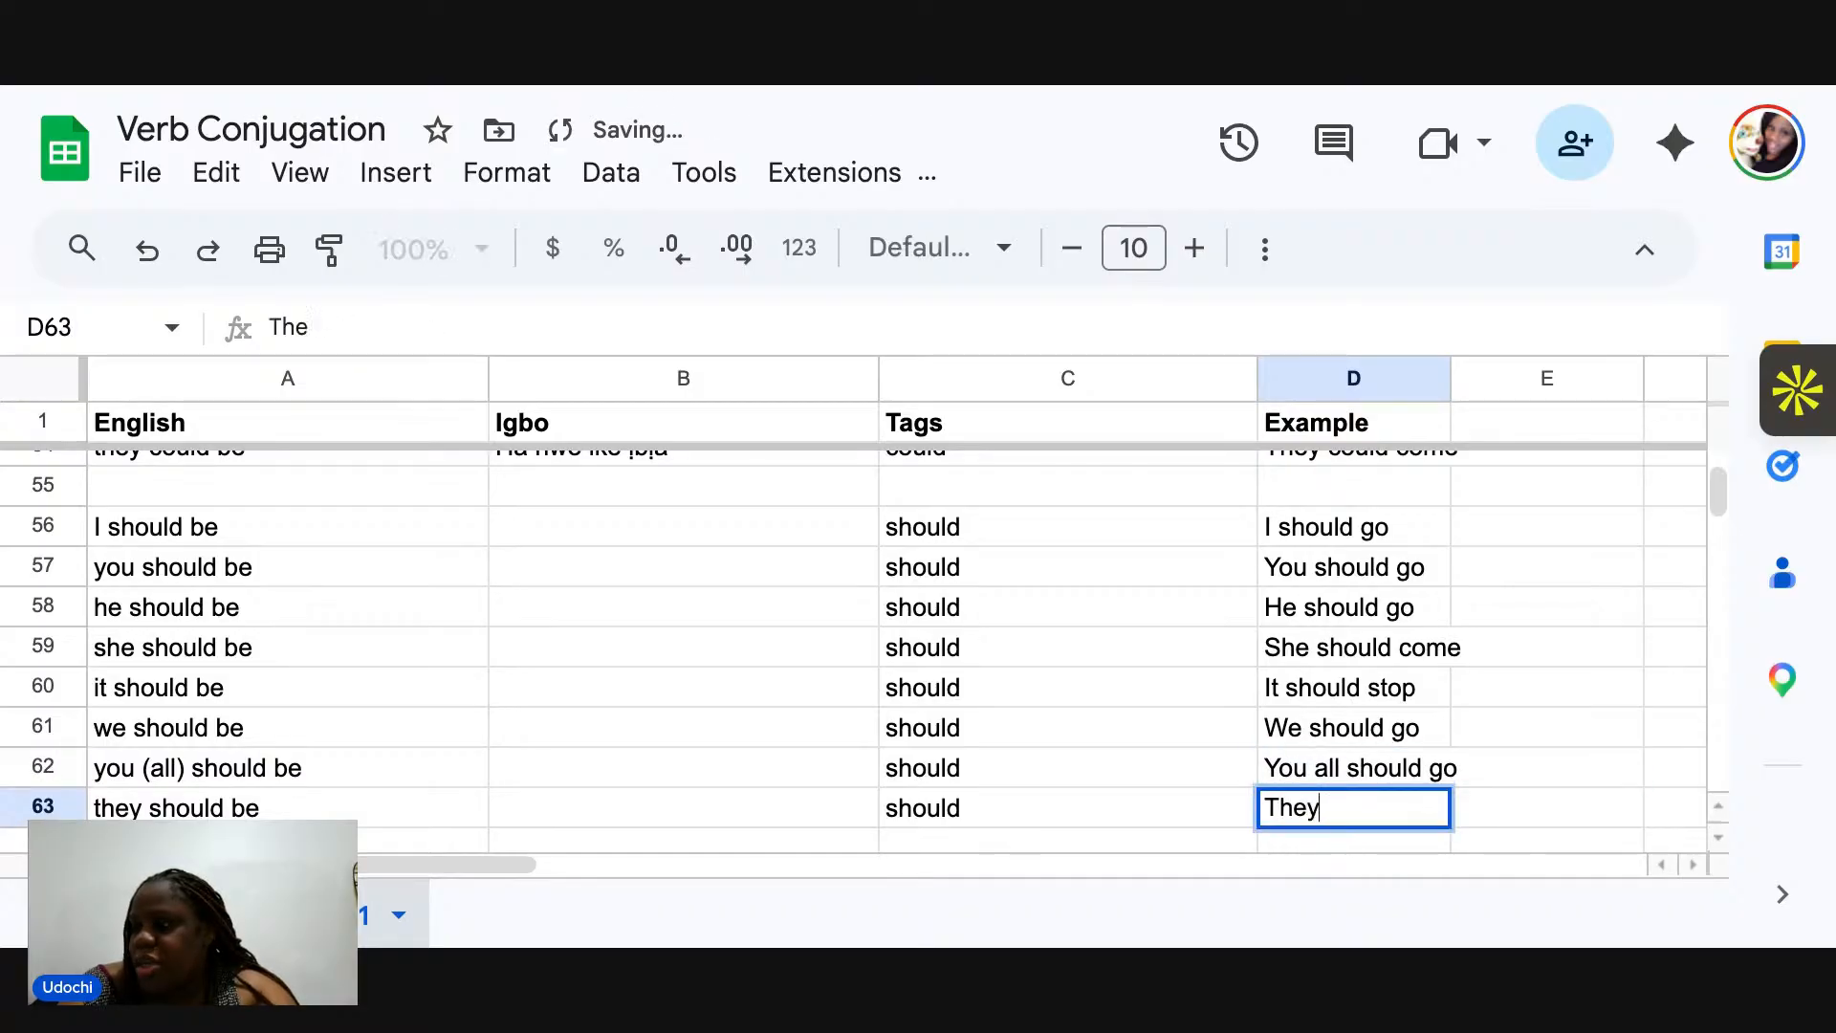
type(" should go")
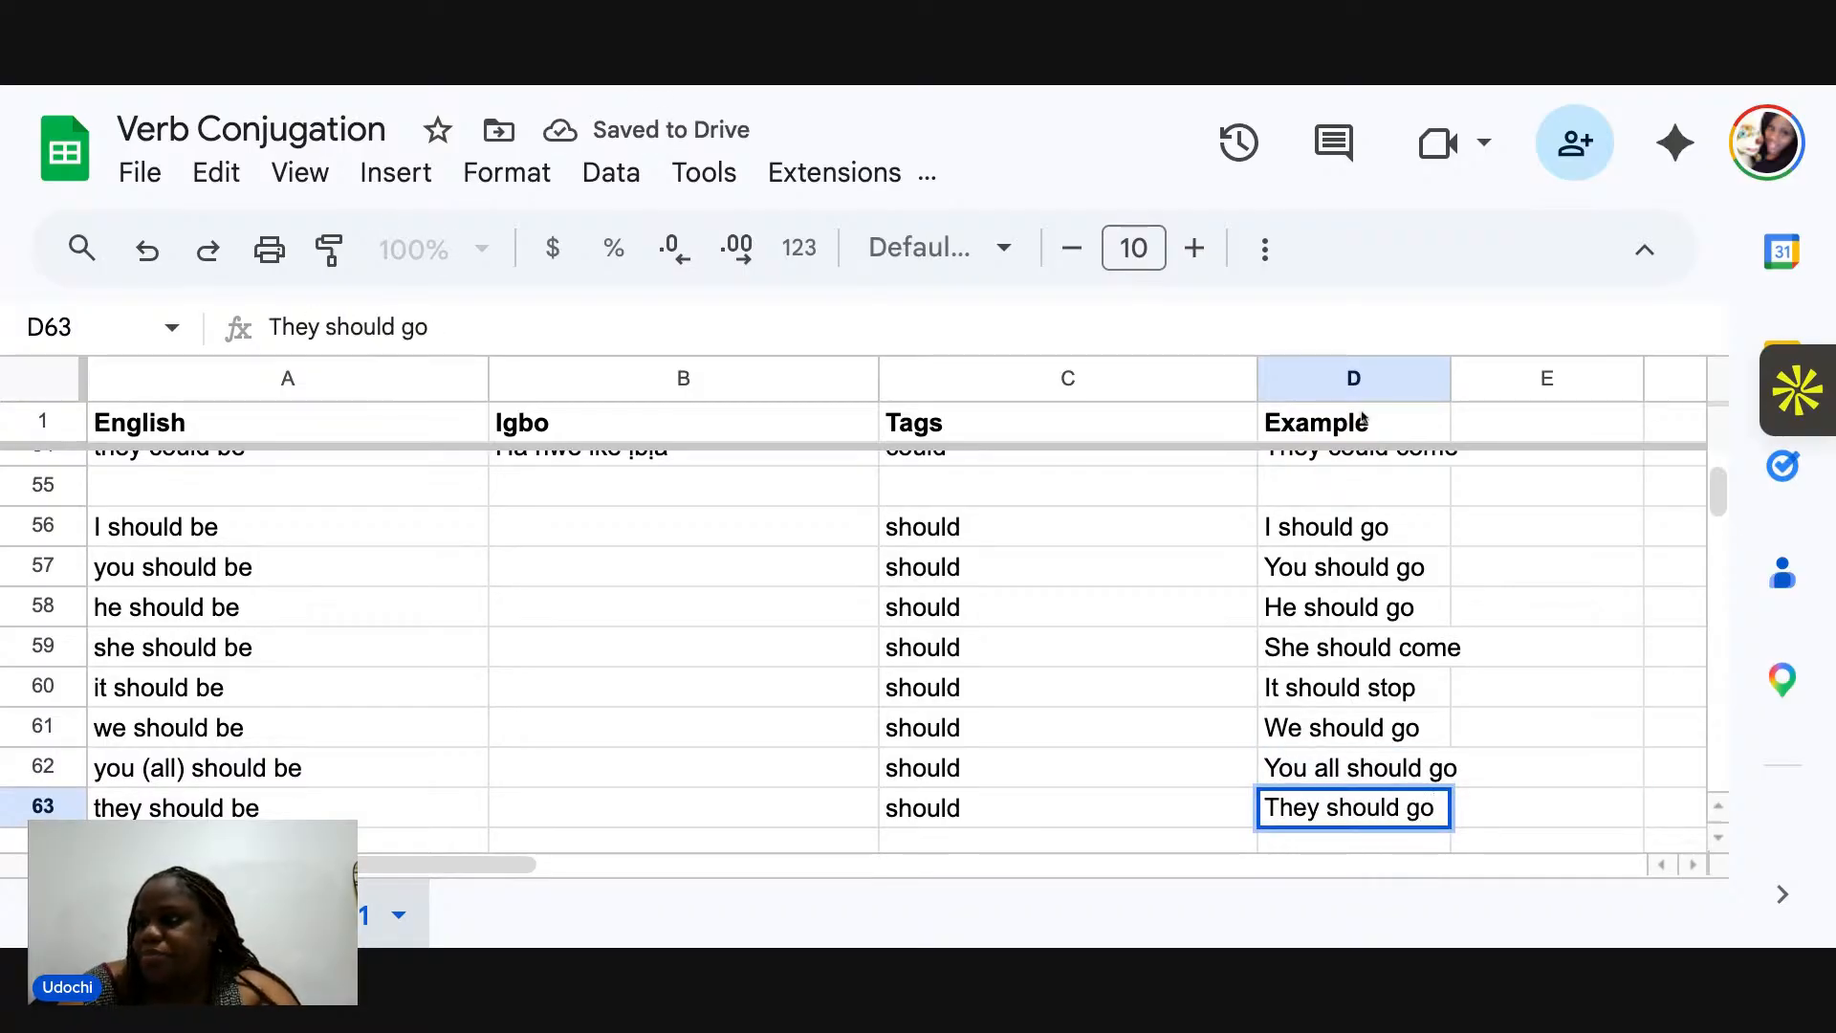
Enter the Igbo translation "E kwesiri m gaa" for "I should be" in B56.
left_click(516, 533)
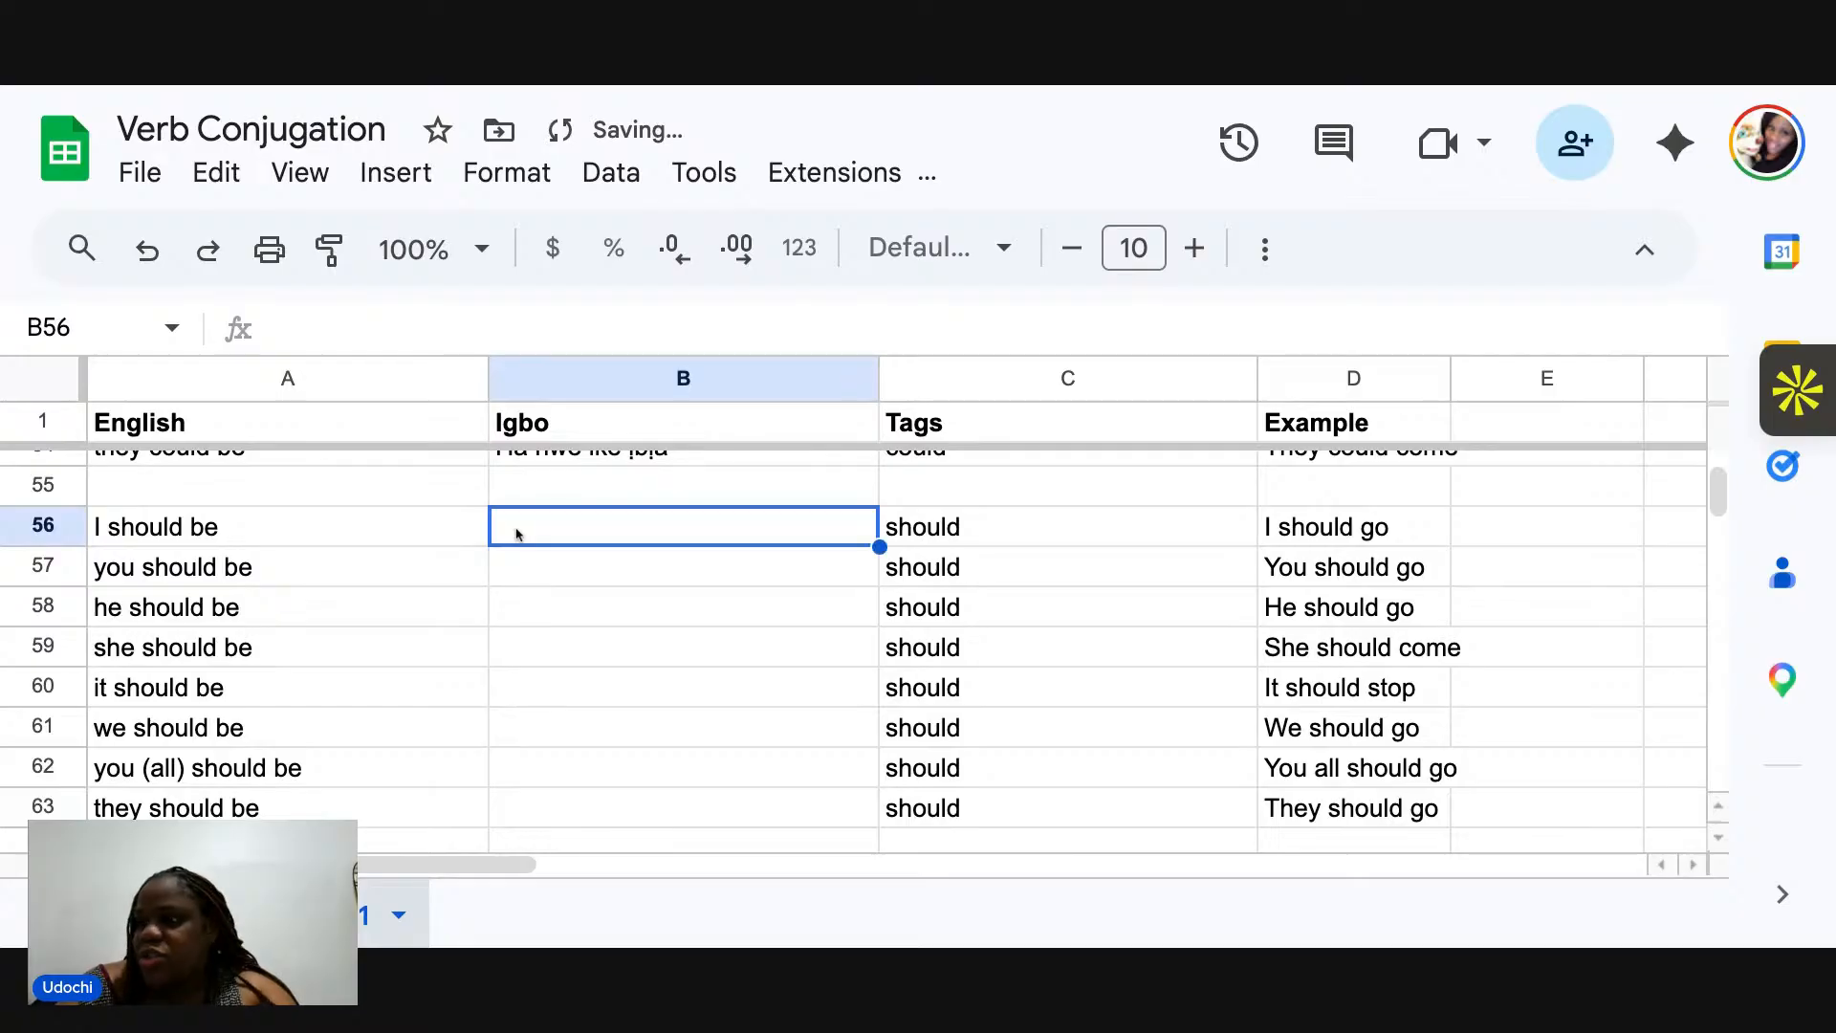
type("E kwes")
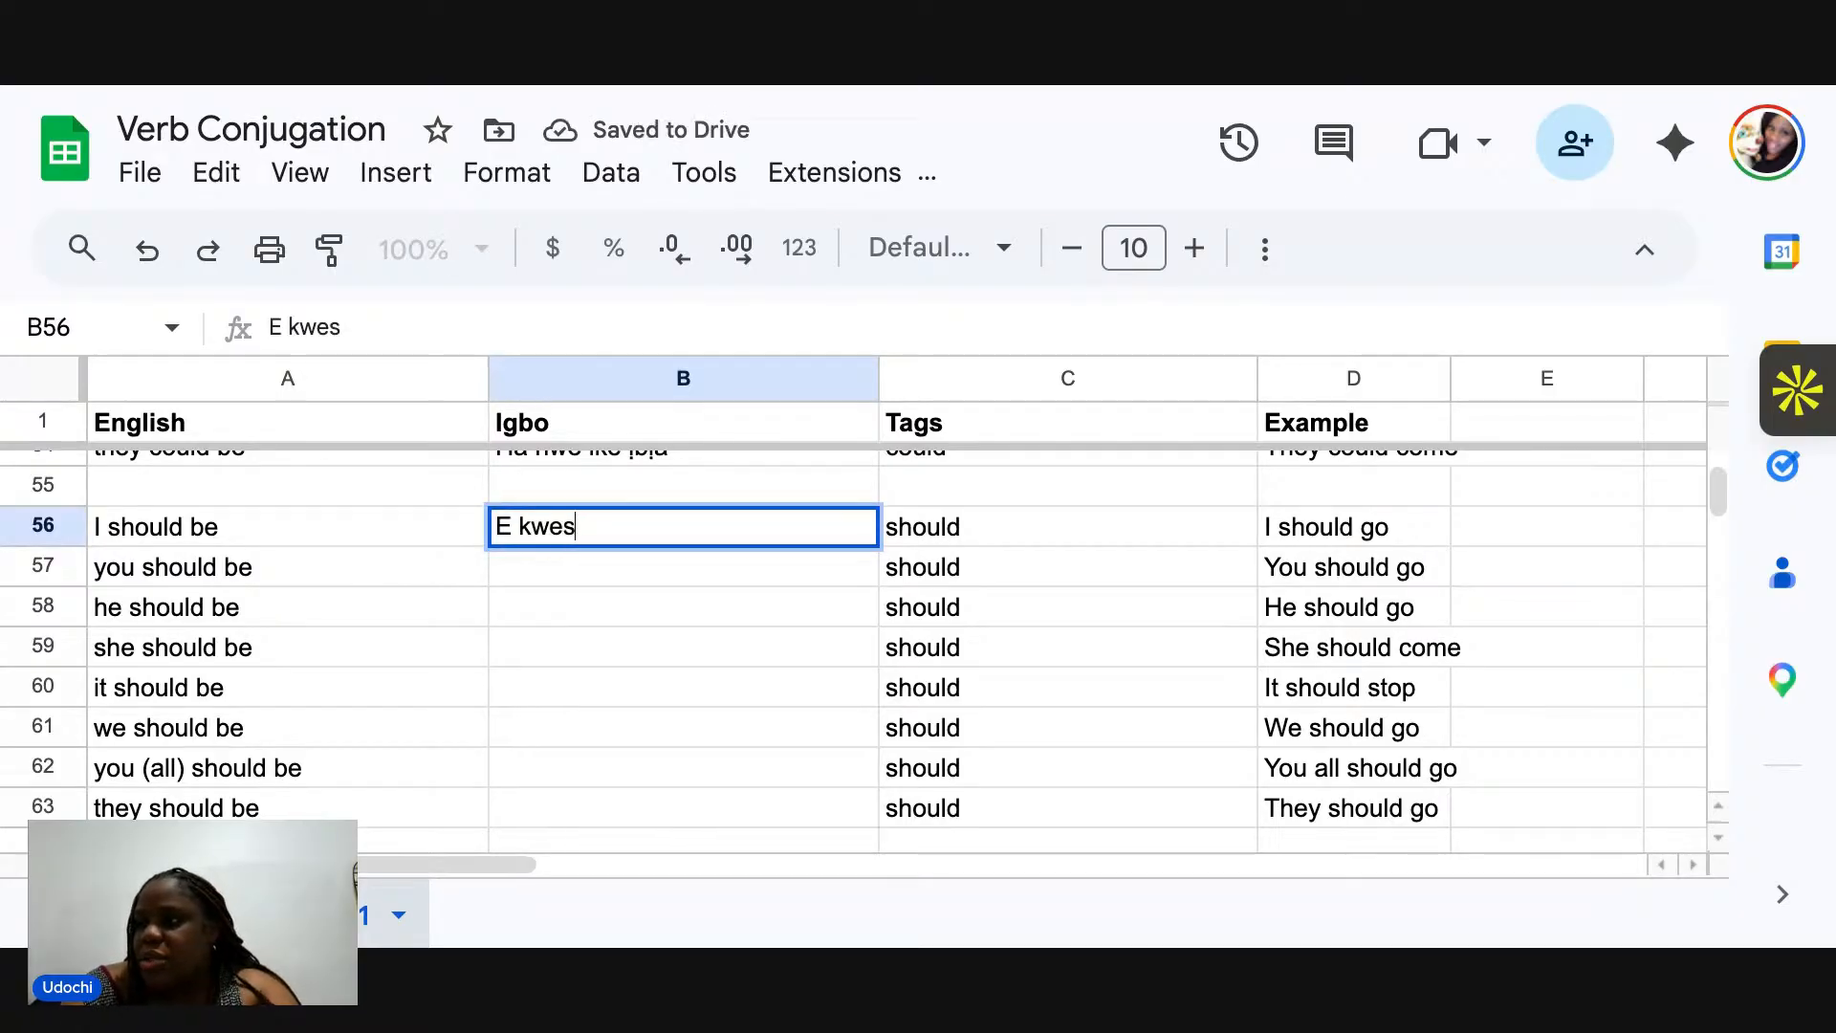
type("iri m ga")
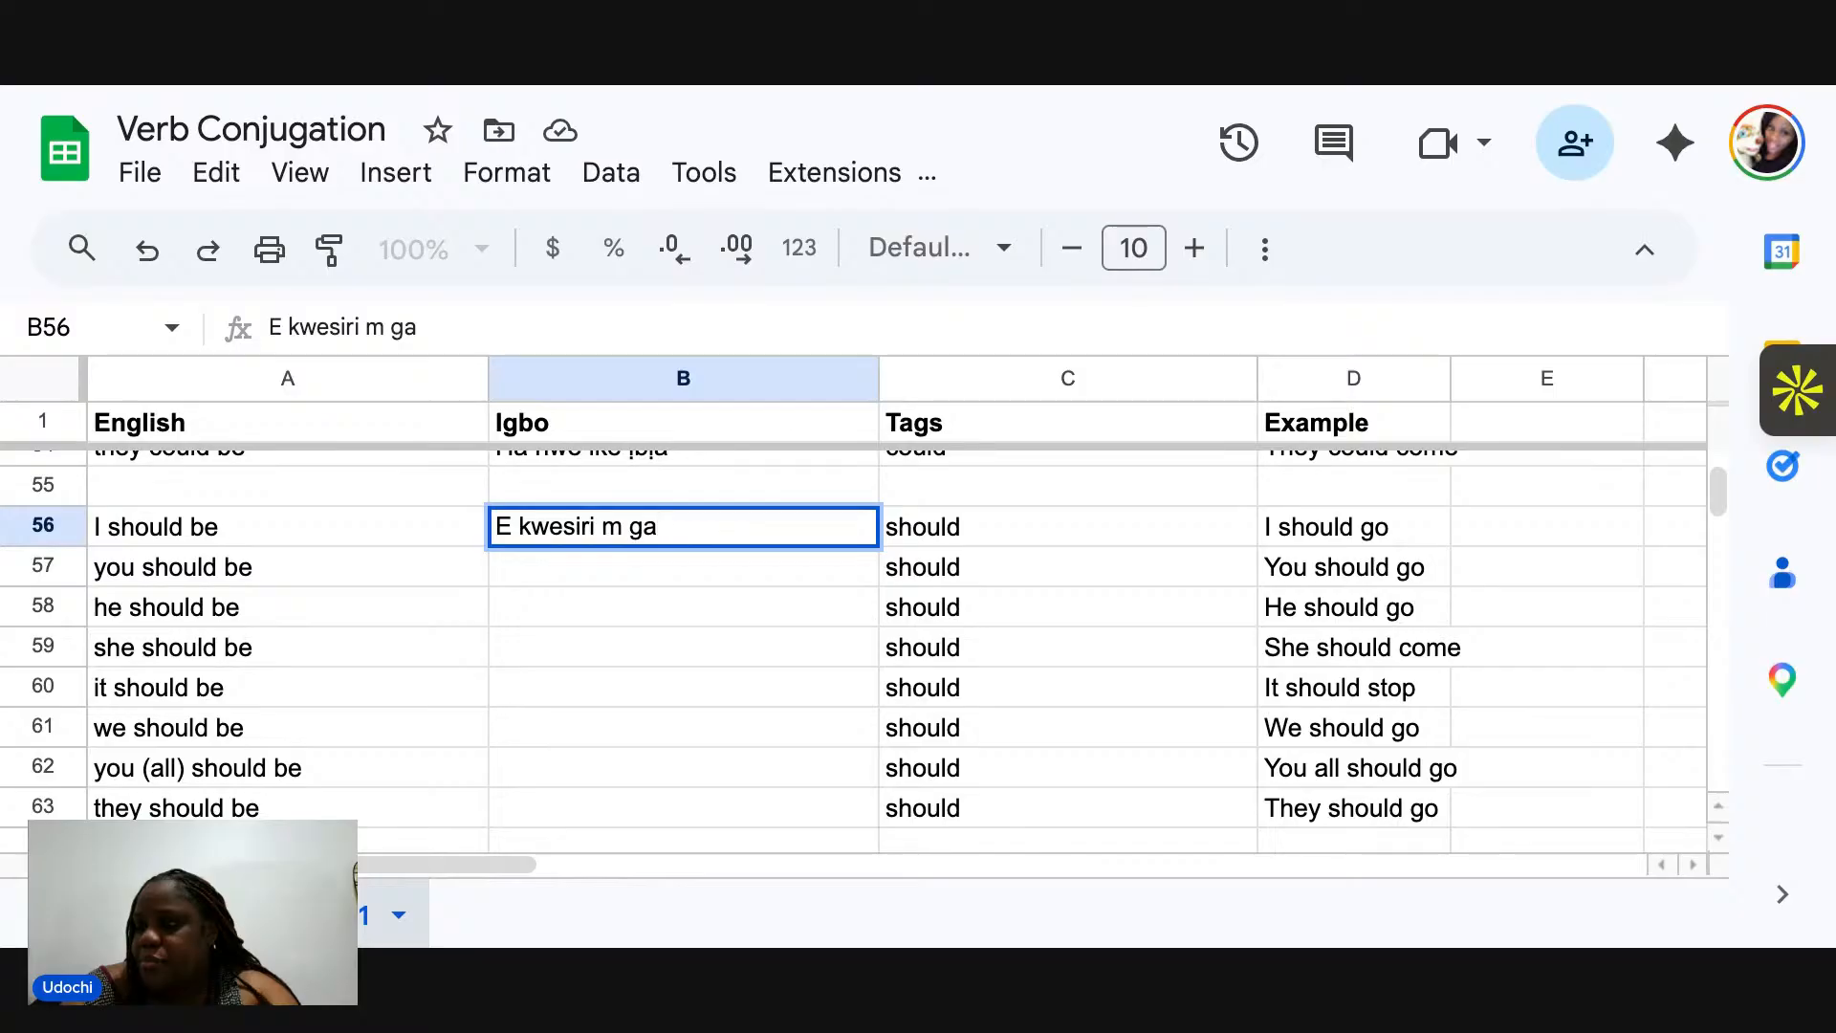
type("a")
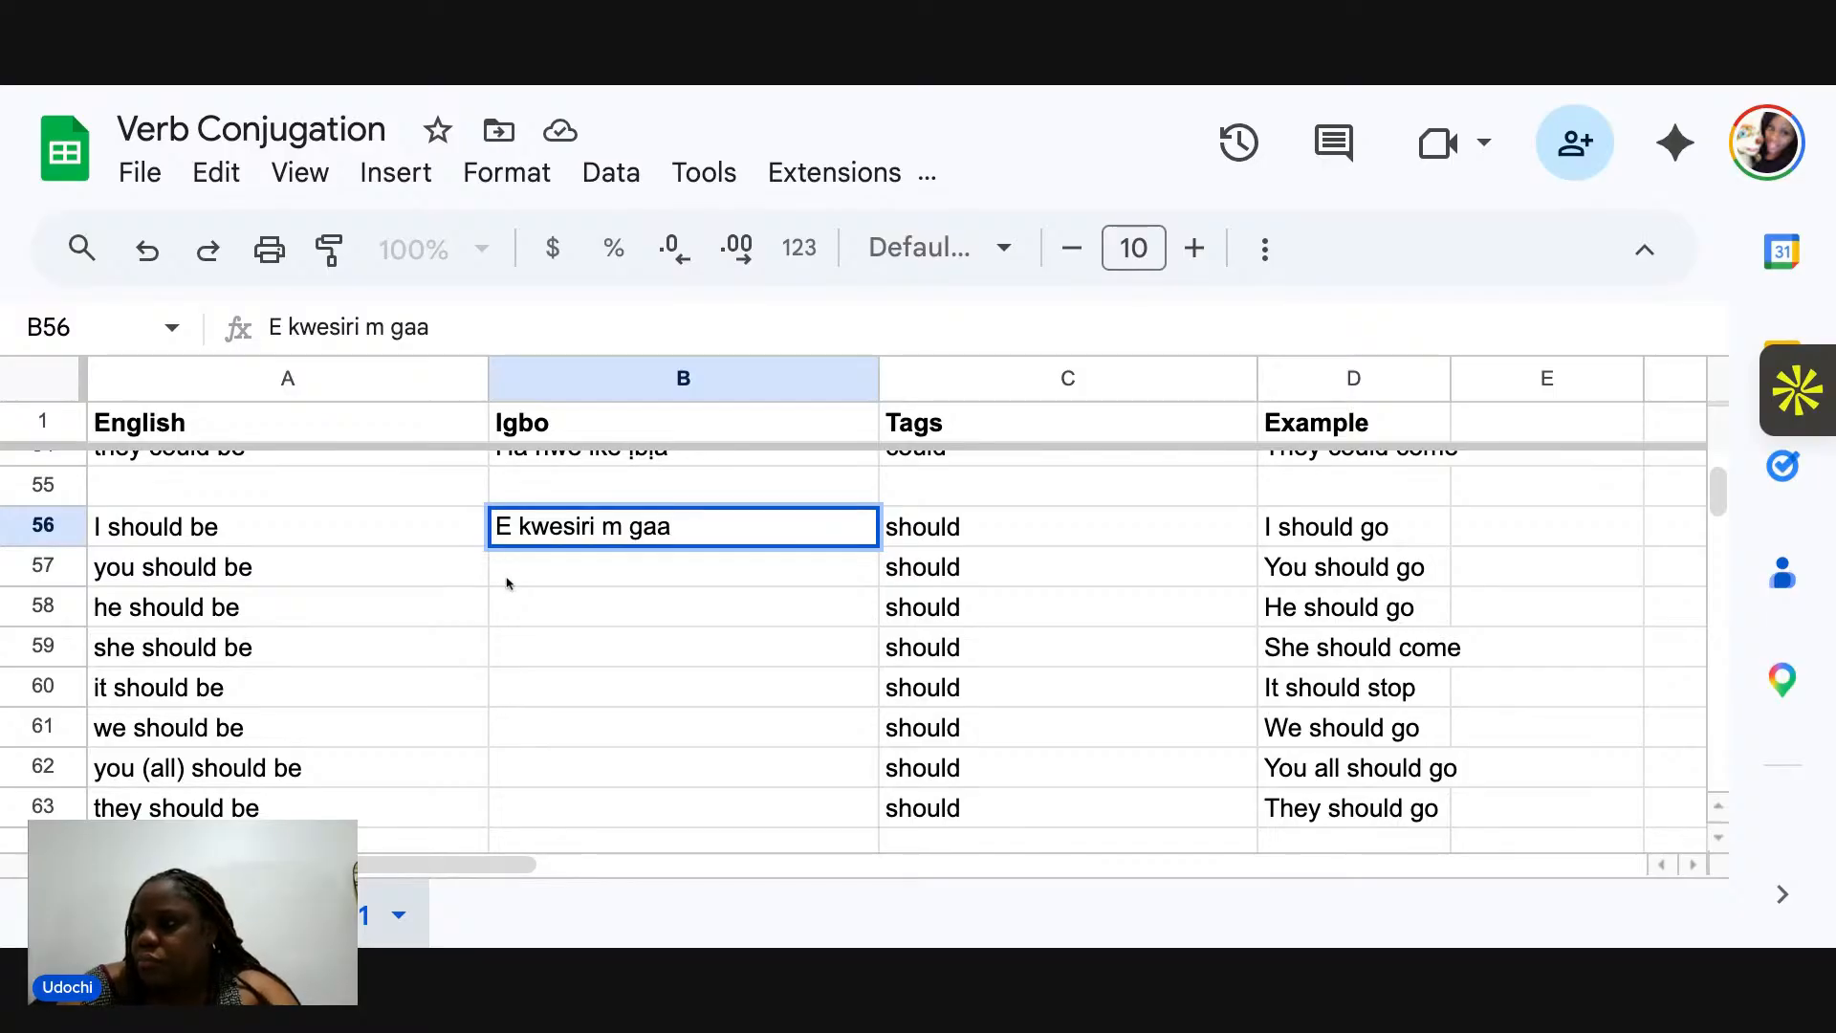
key("Return")
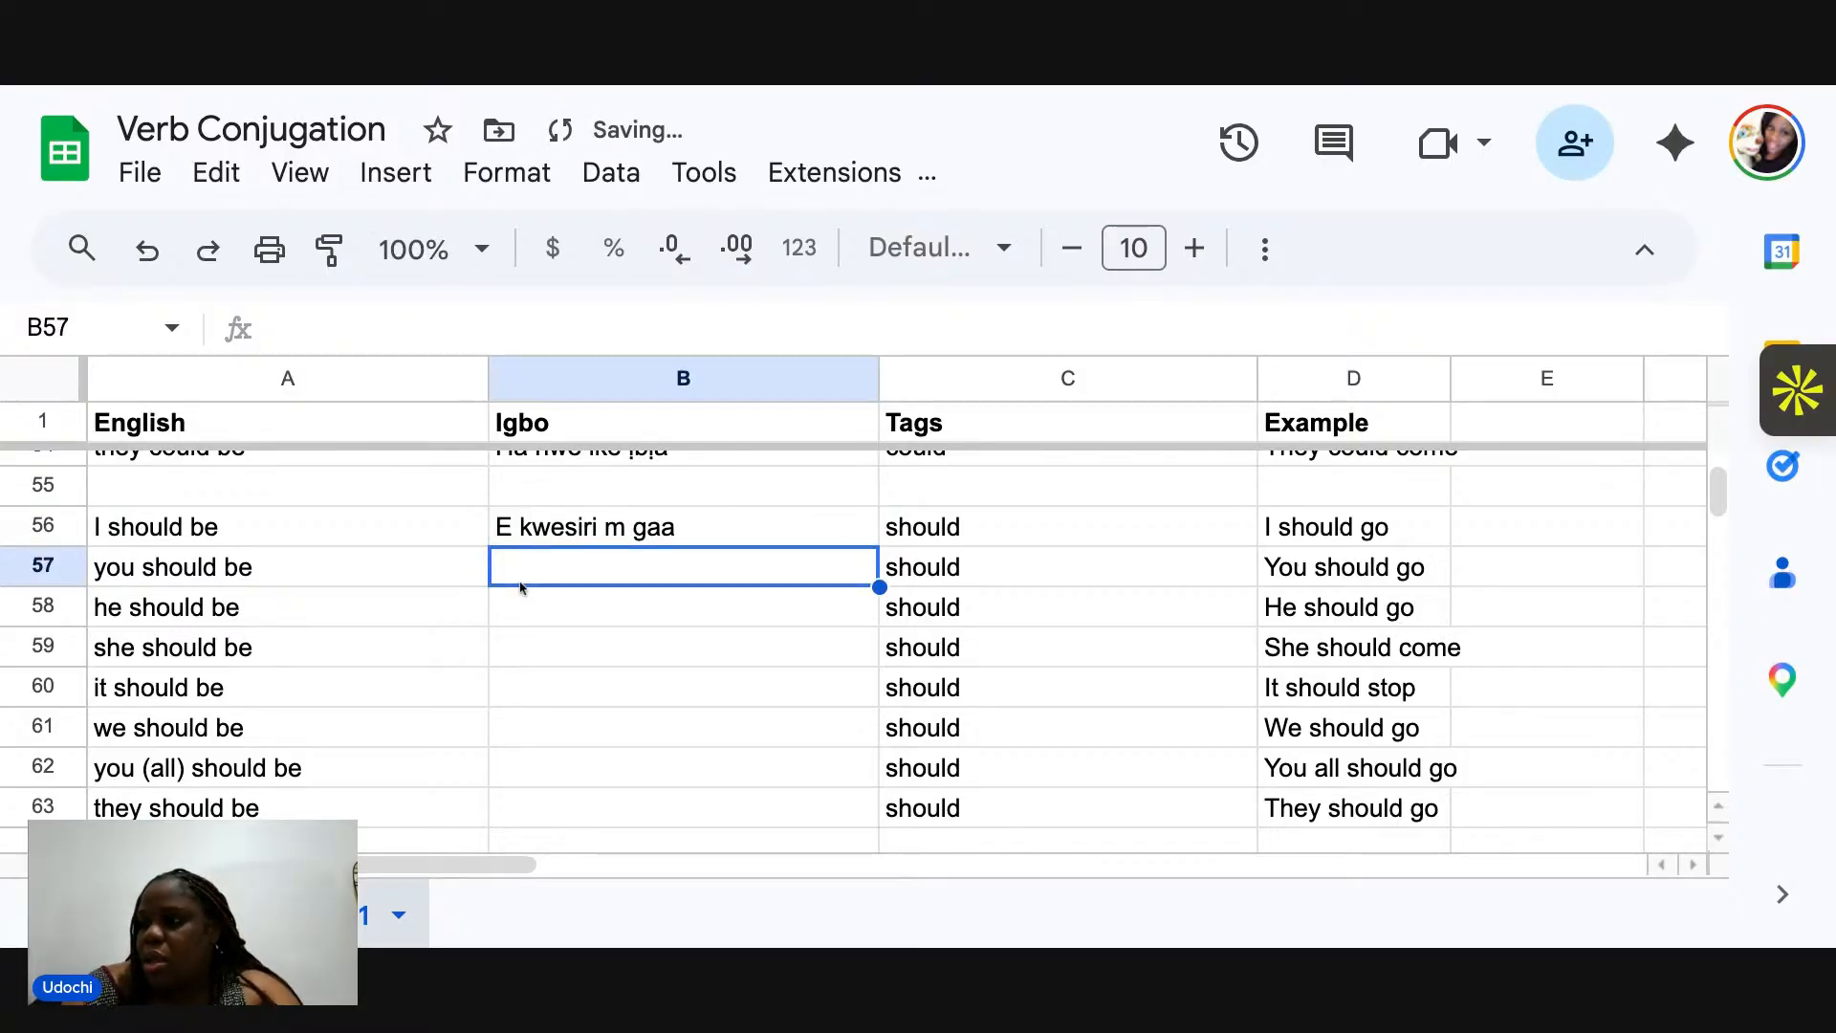
Enter the Igbo translation "I kwesiri gaa" for "you should be" in B57.
type("I kwesiri ")
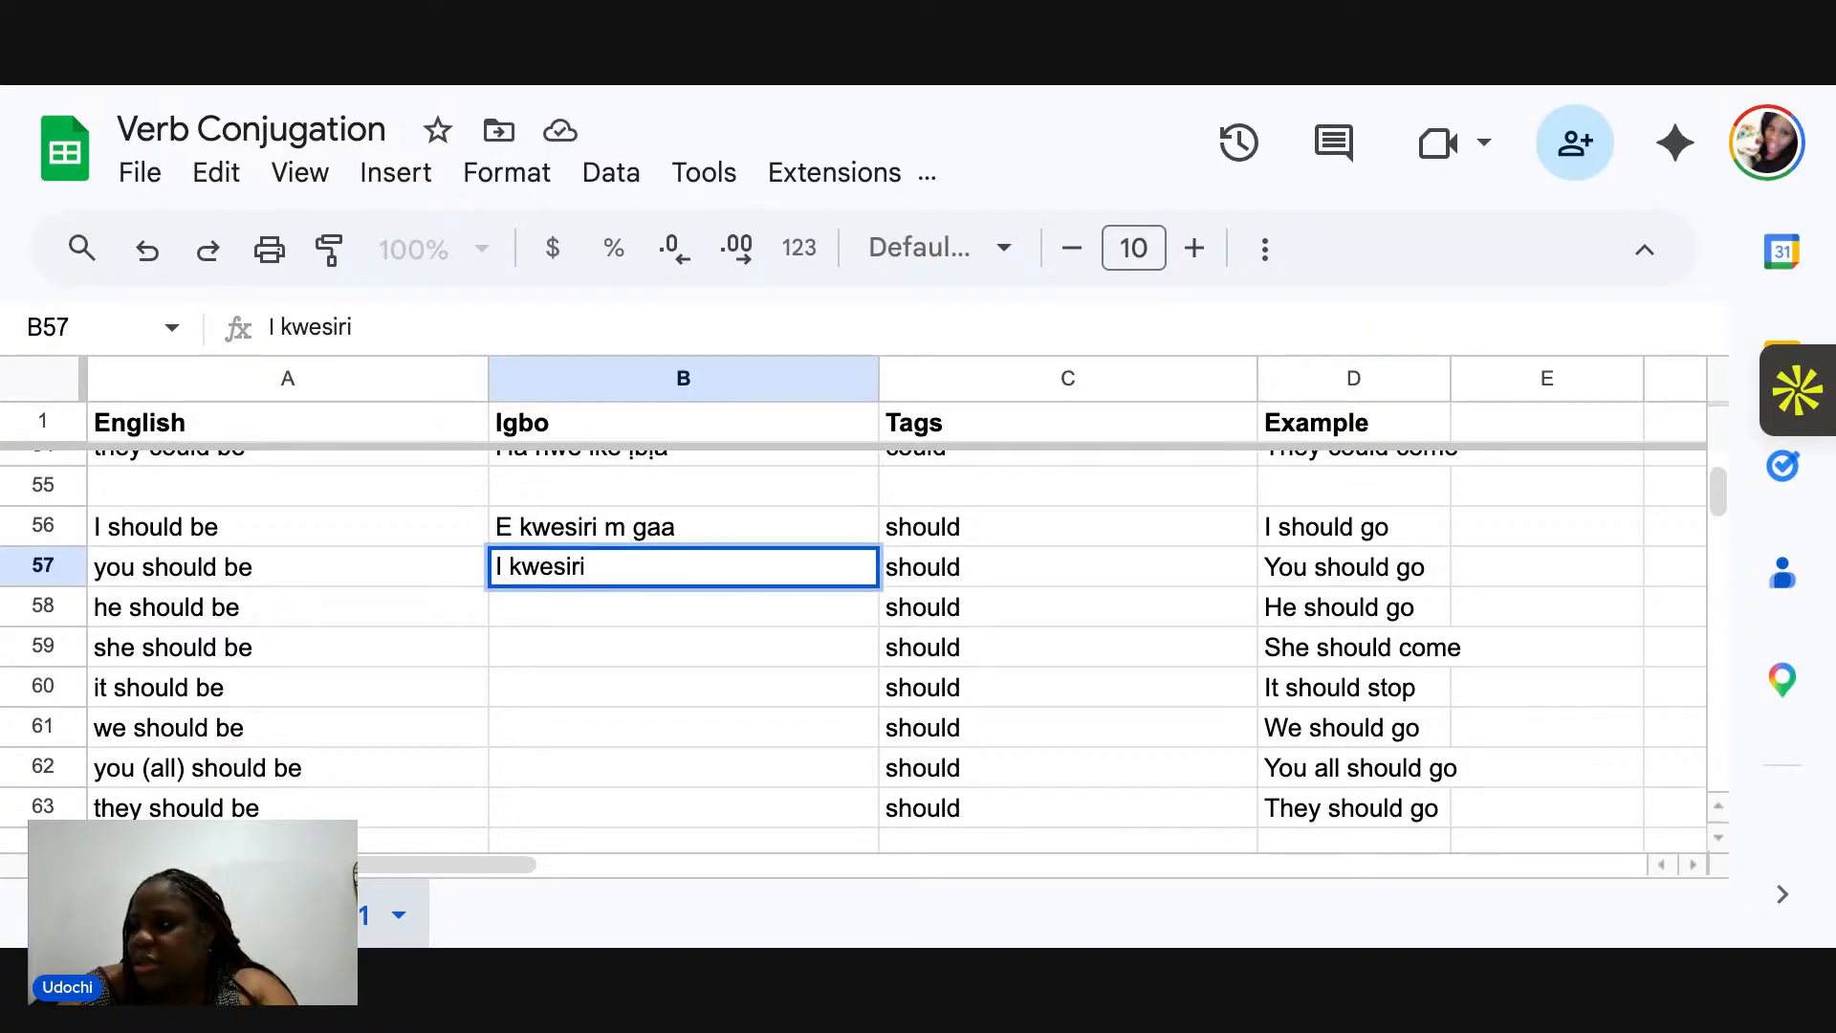
type("iga")
key("BackSpace")
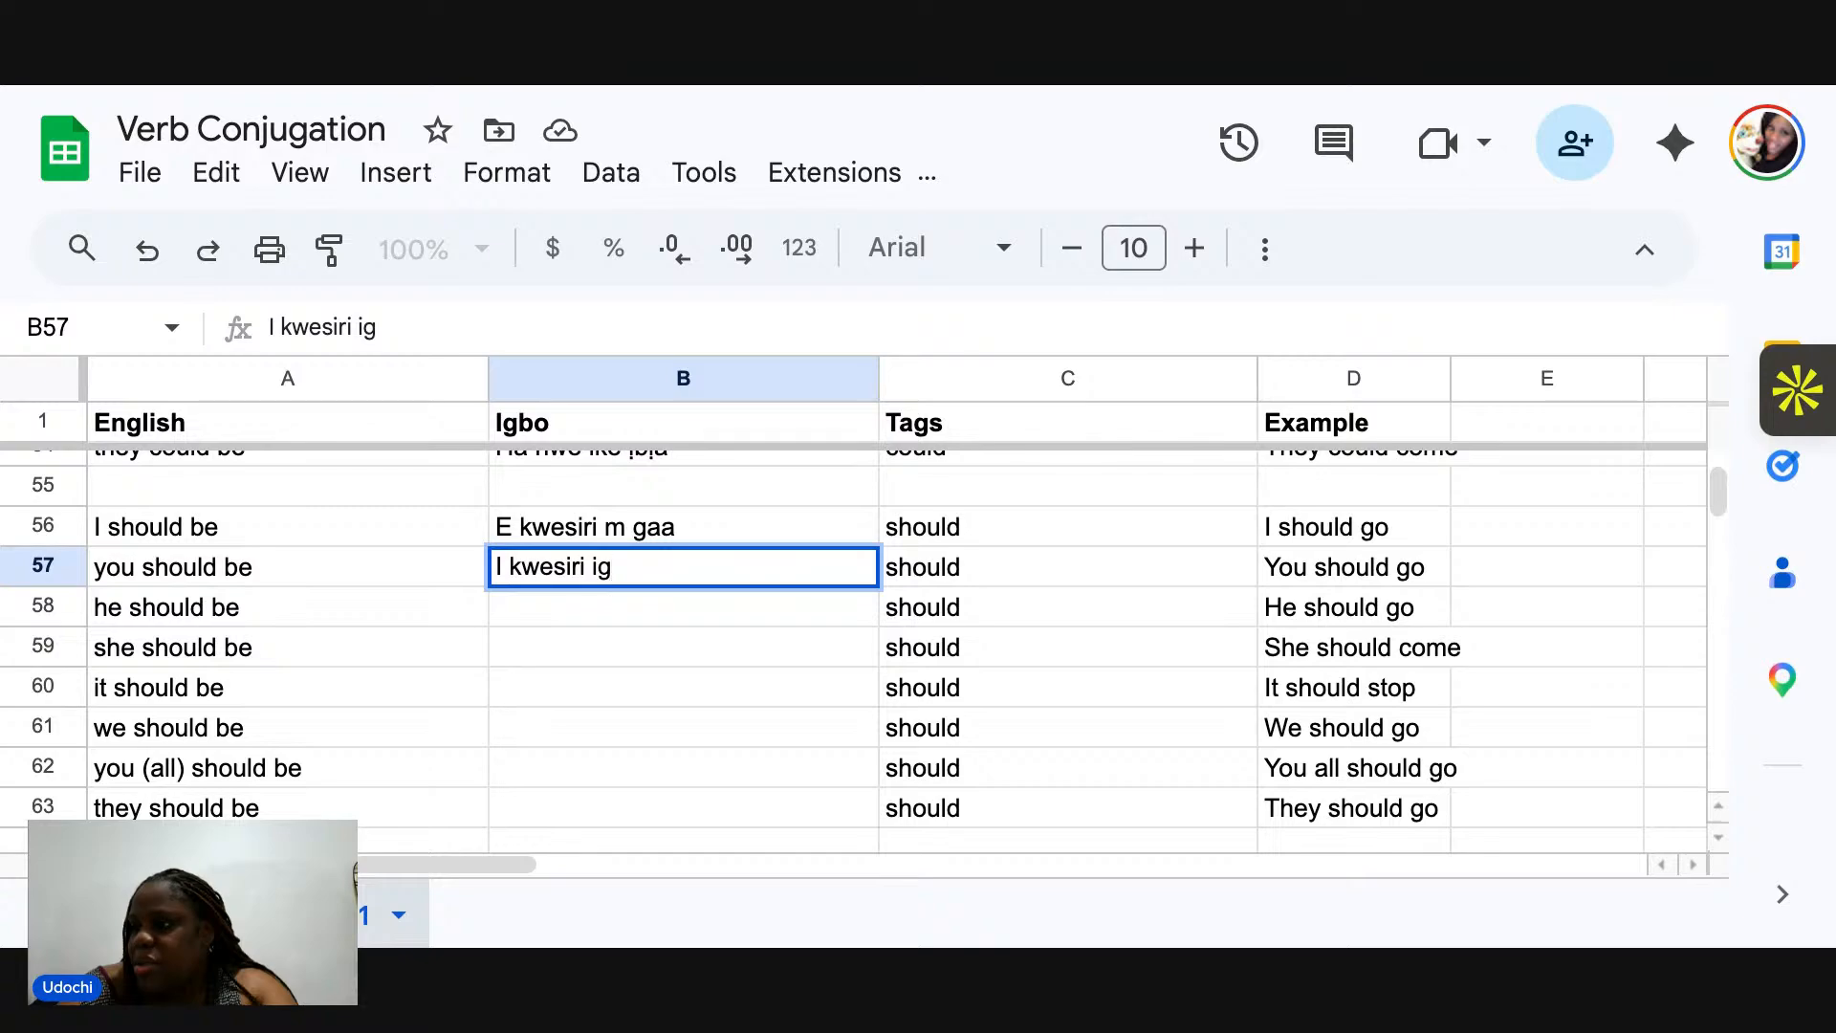
key("BackSpace")
key("BackSpace")
type("gaa")
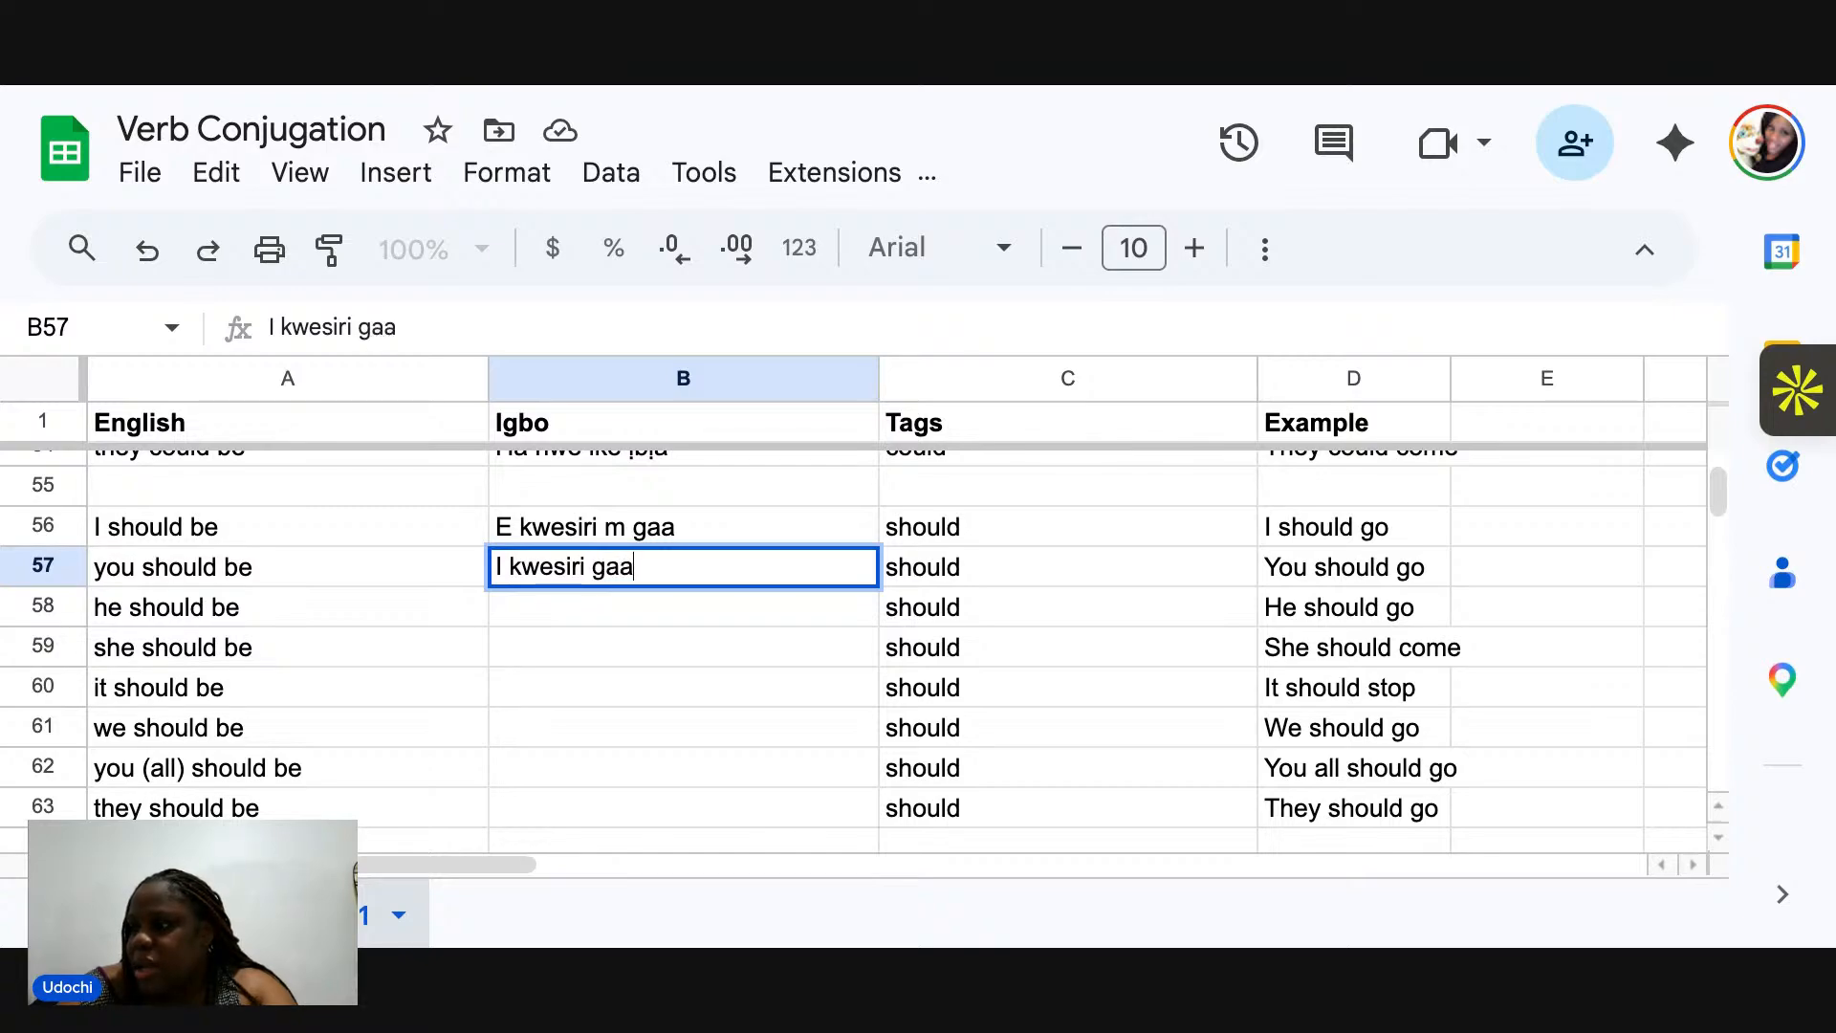
Enter the Igbo translation "Ọ kwesiri gaa" for "he should be" in B58.
left_click(521, 616)
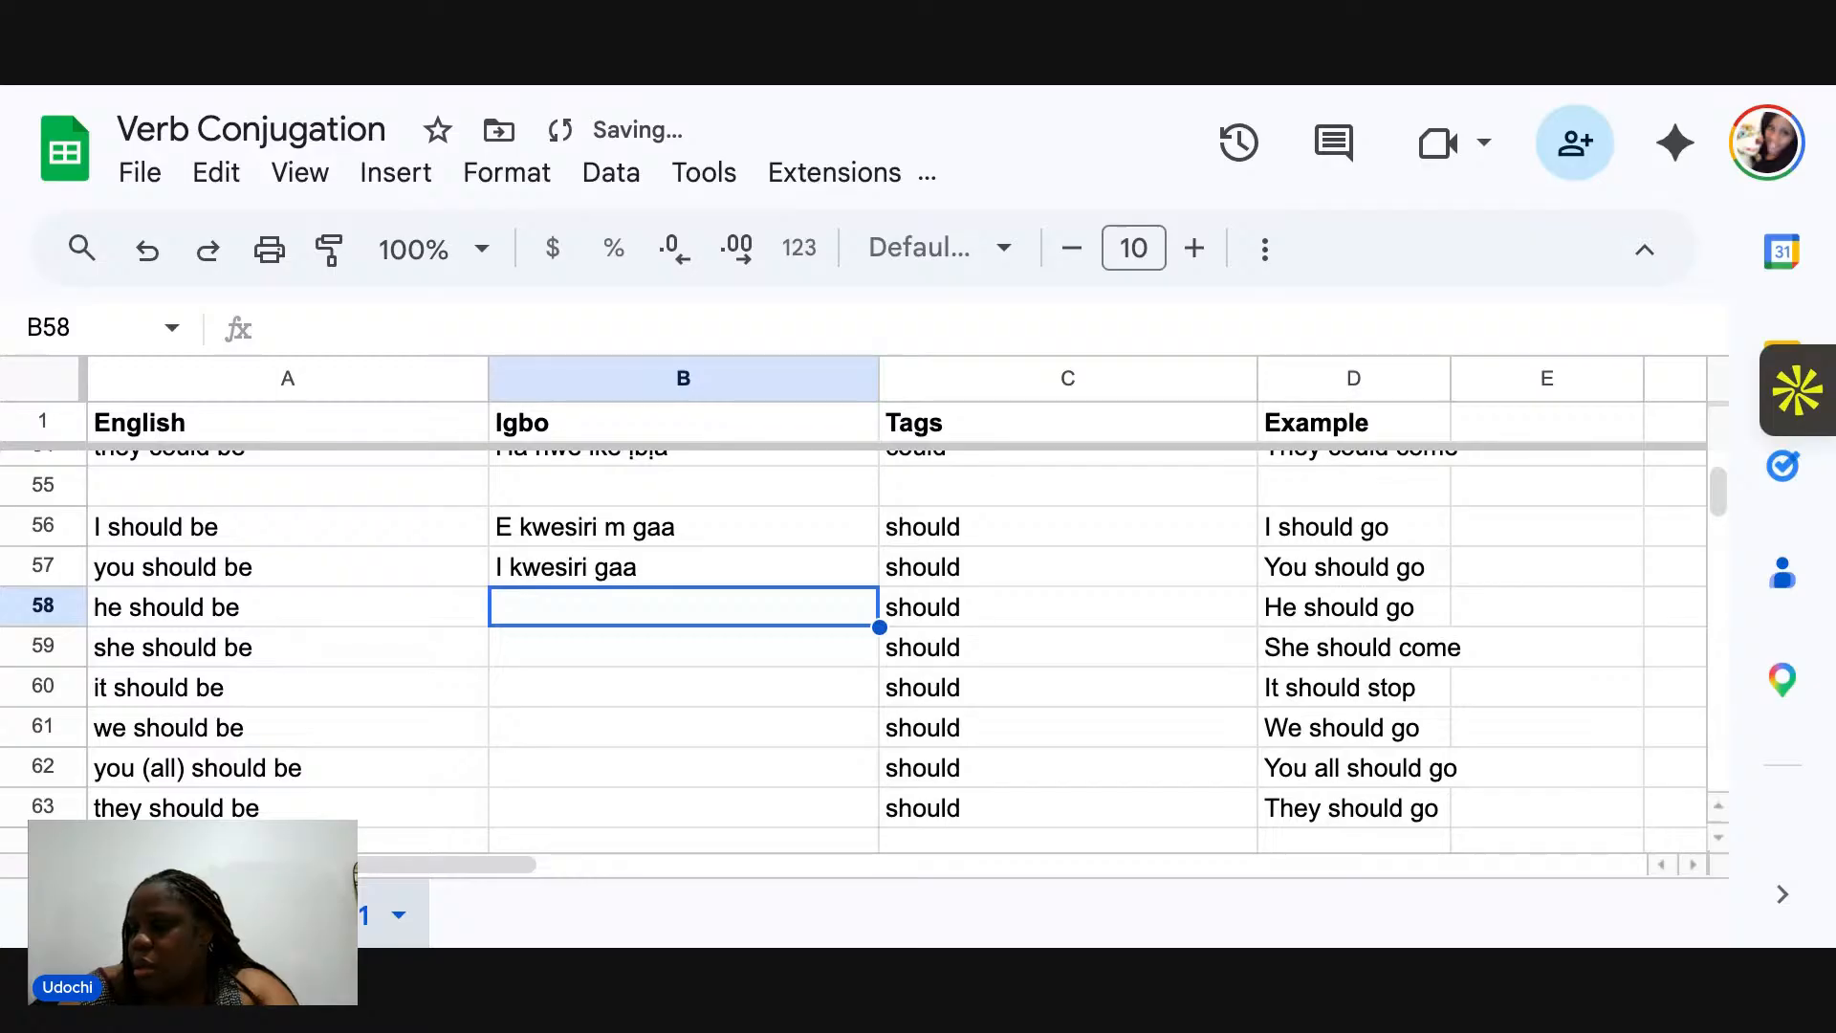
type("Ọ")
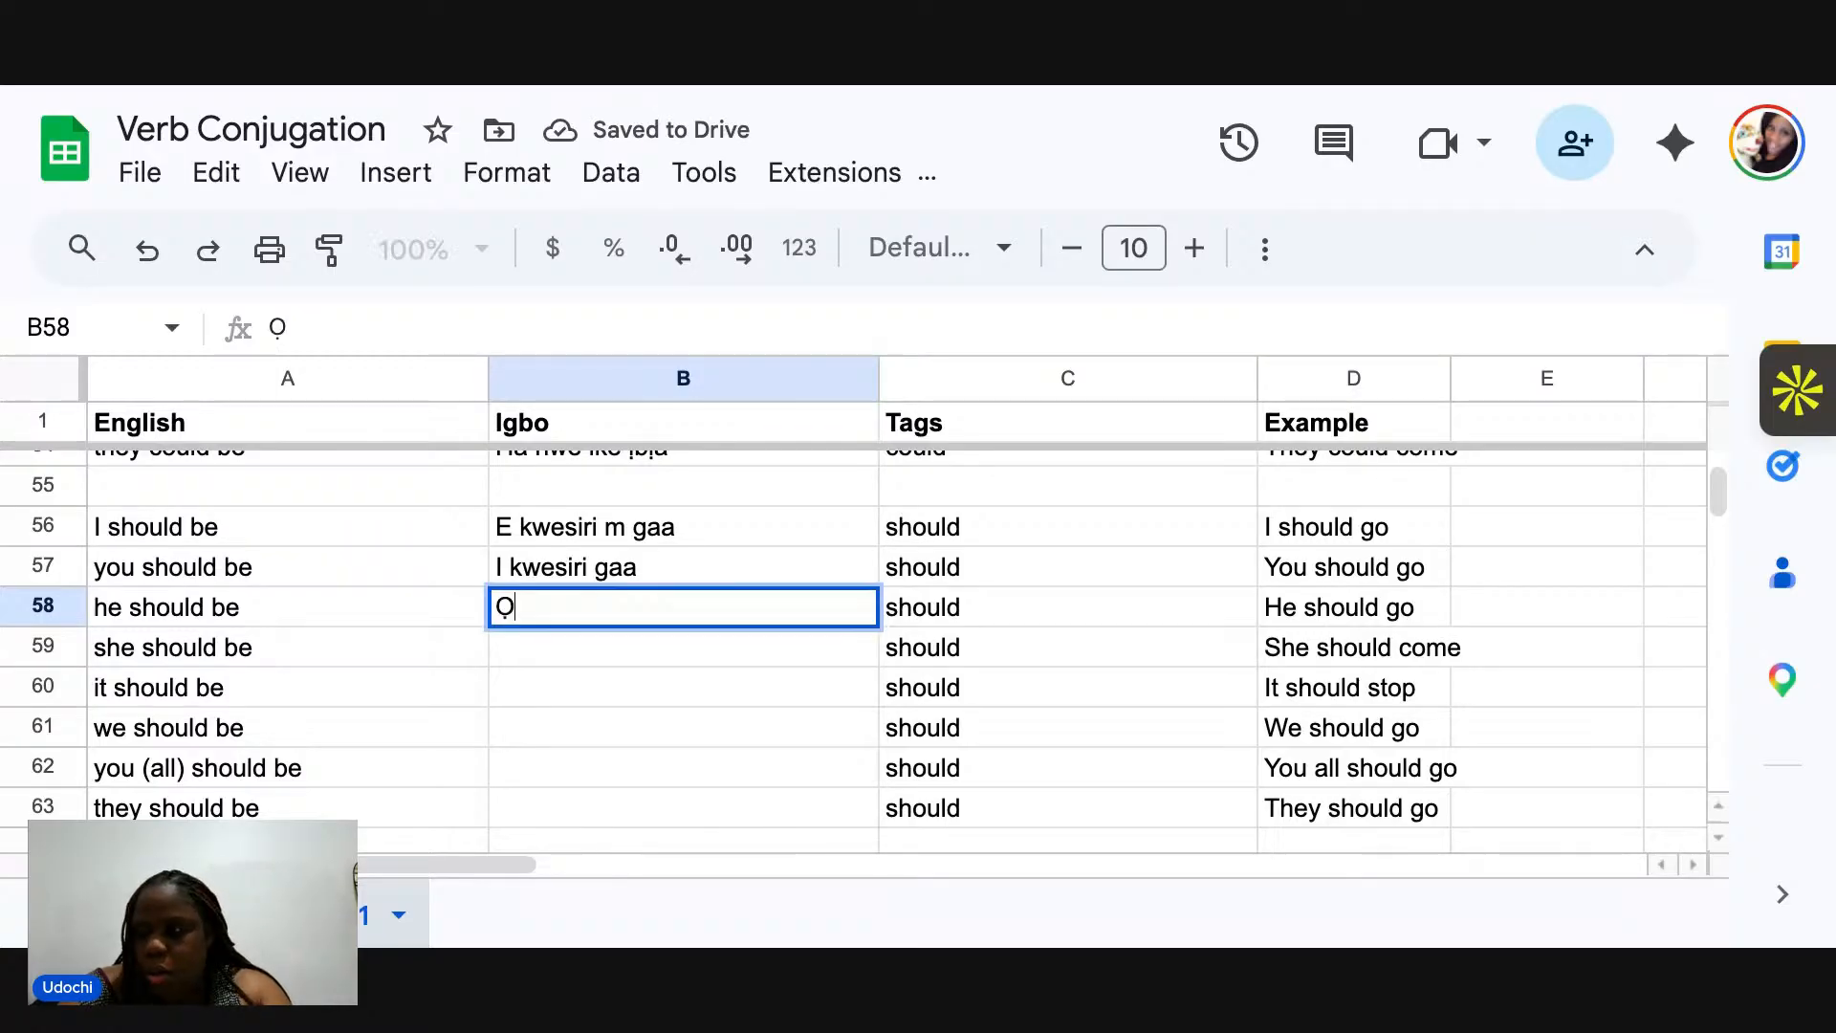
type(" kwesiri gaa")
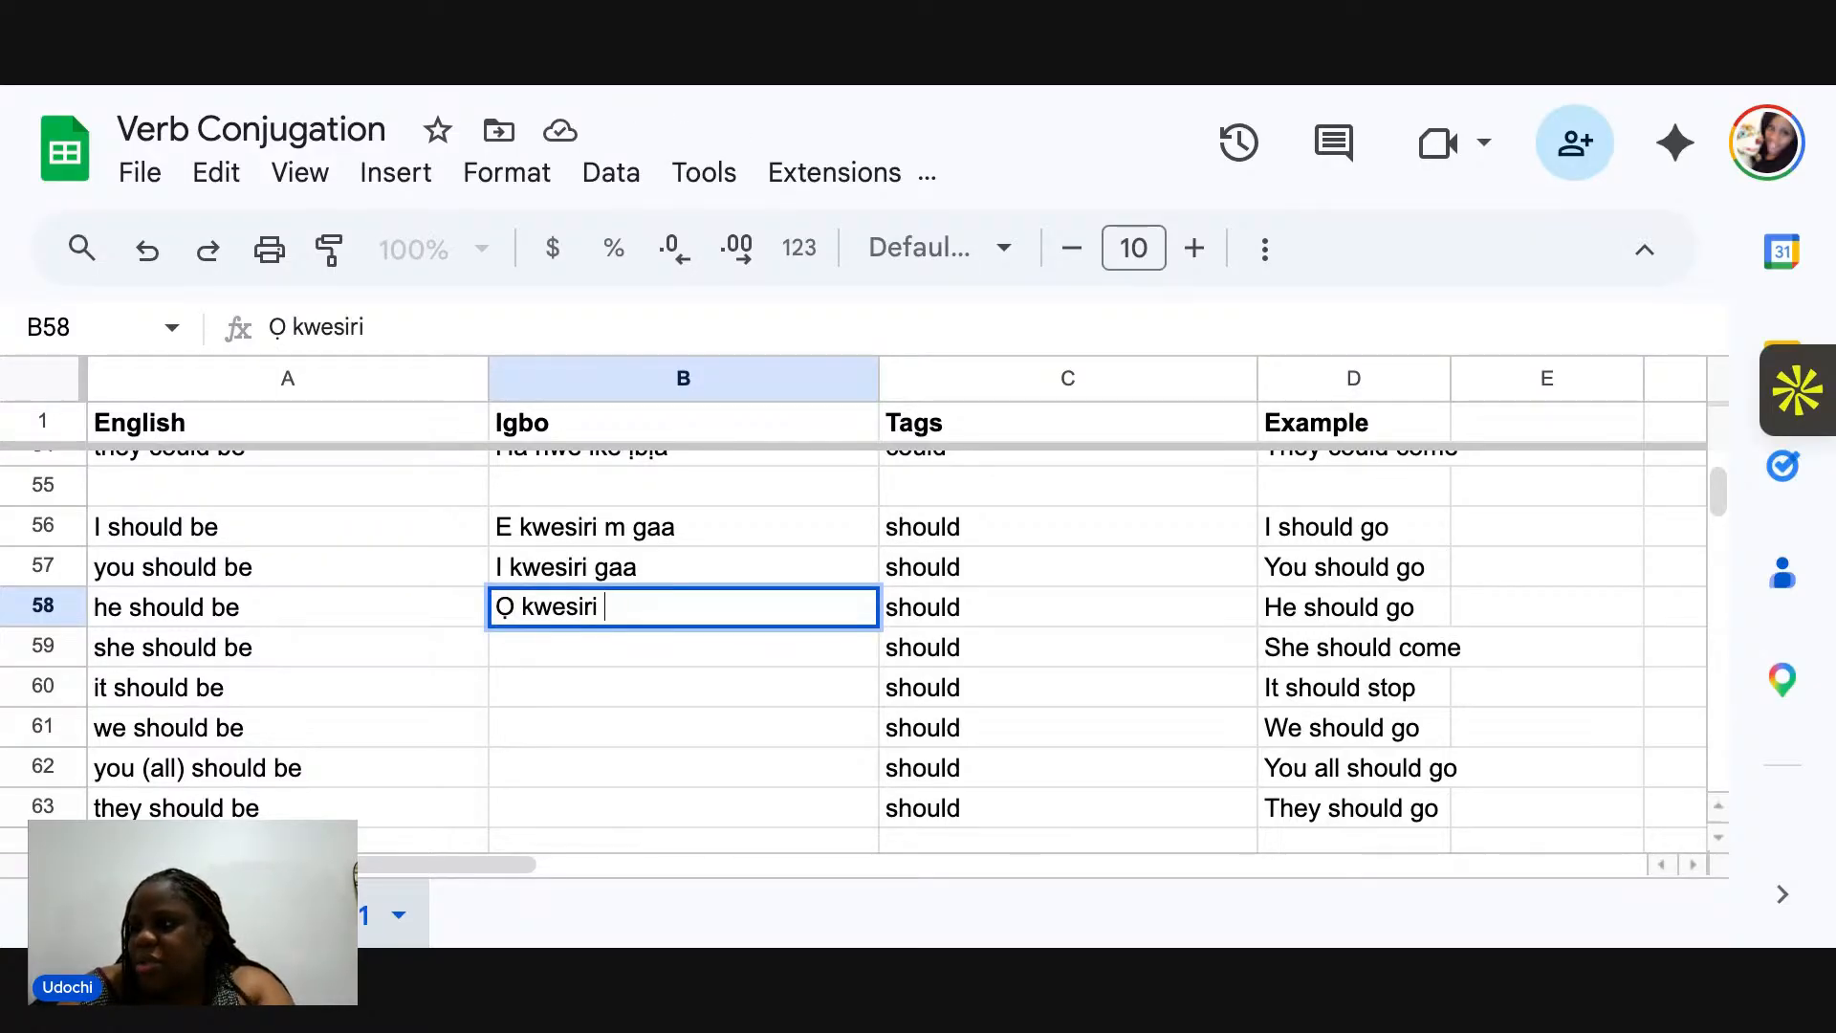
Enter the Igbo translation "O kwesiri bia", with an undotted O, for "she should be" in B59.
left_click(543, 656)
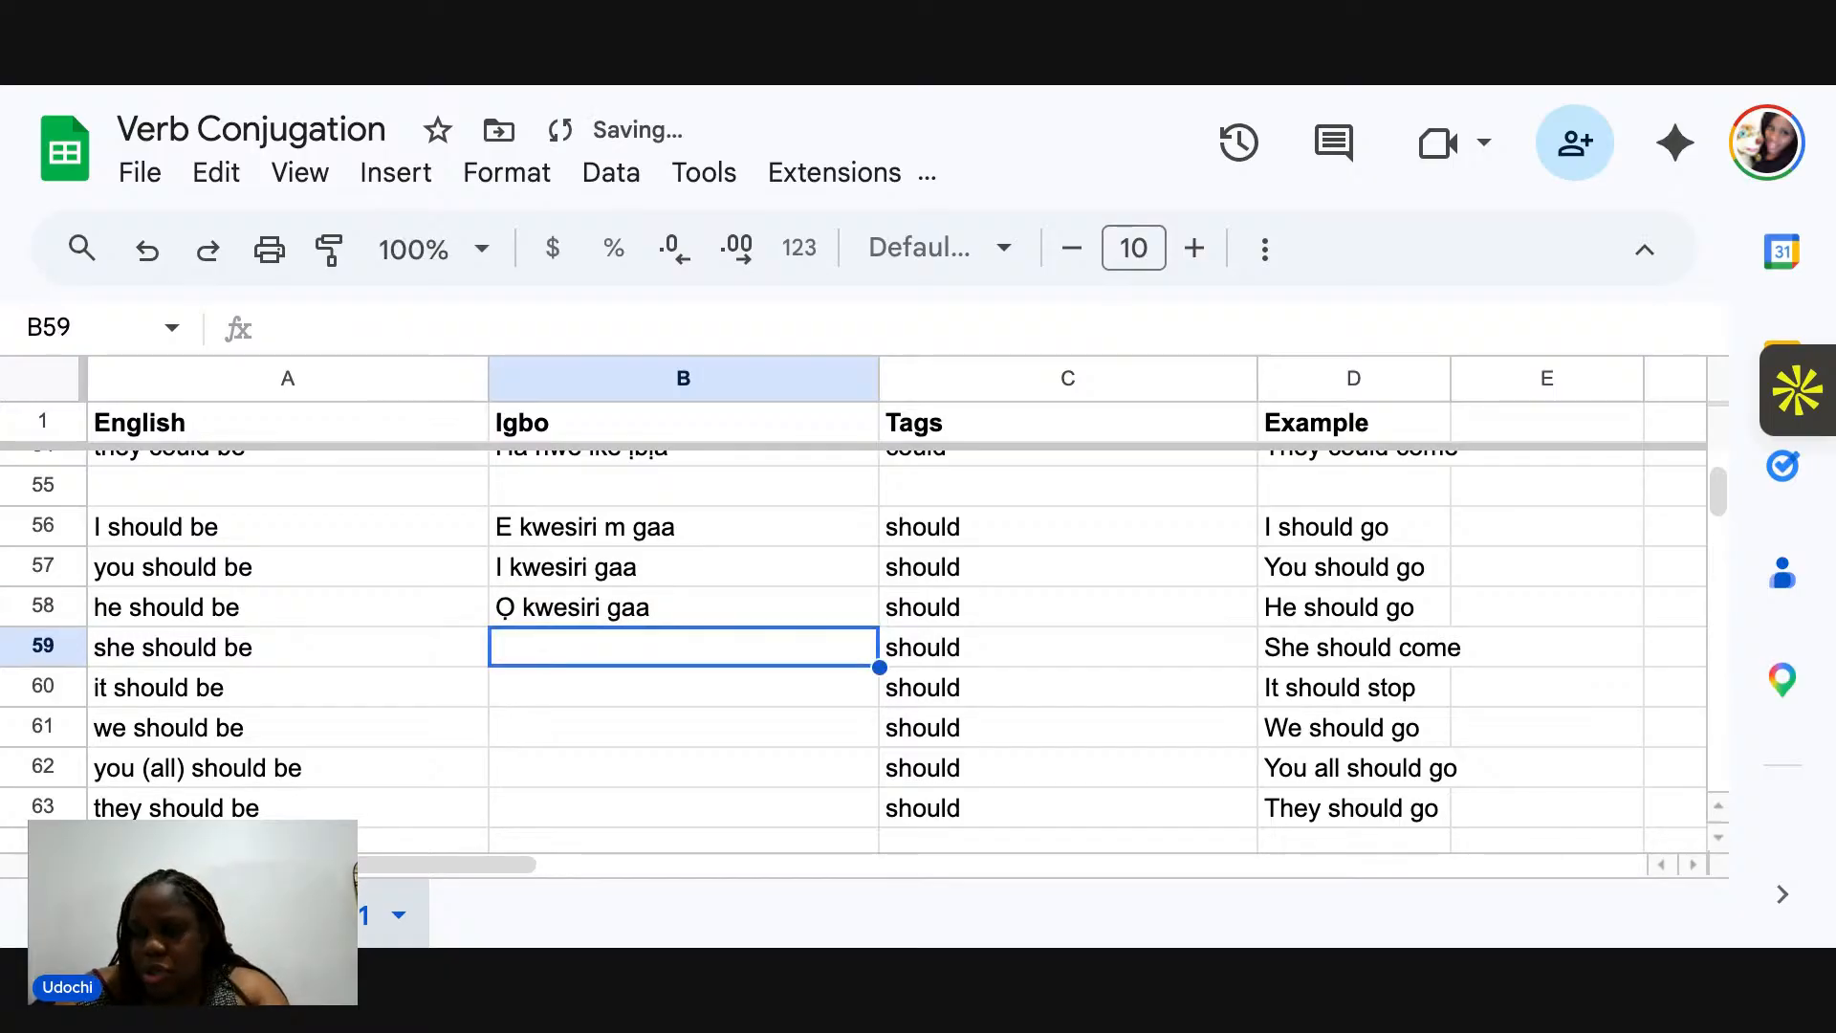
type("Ọ")
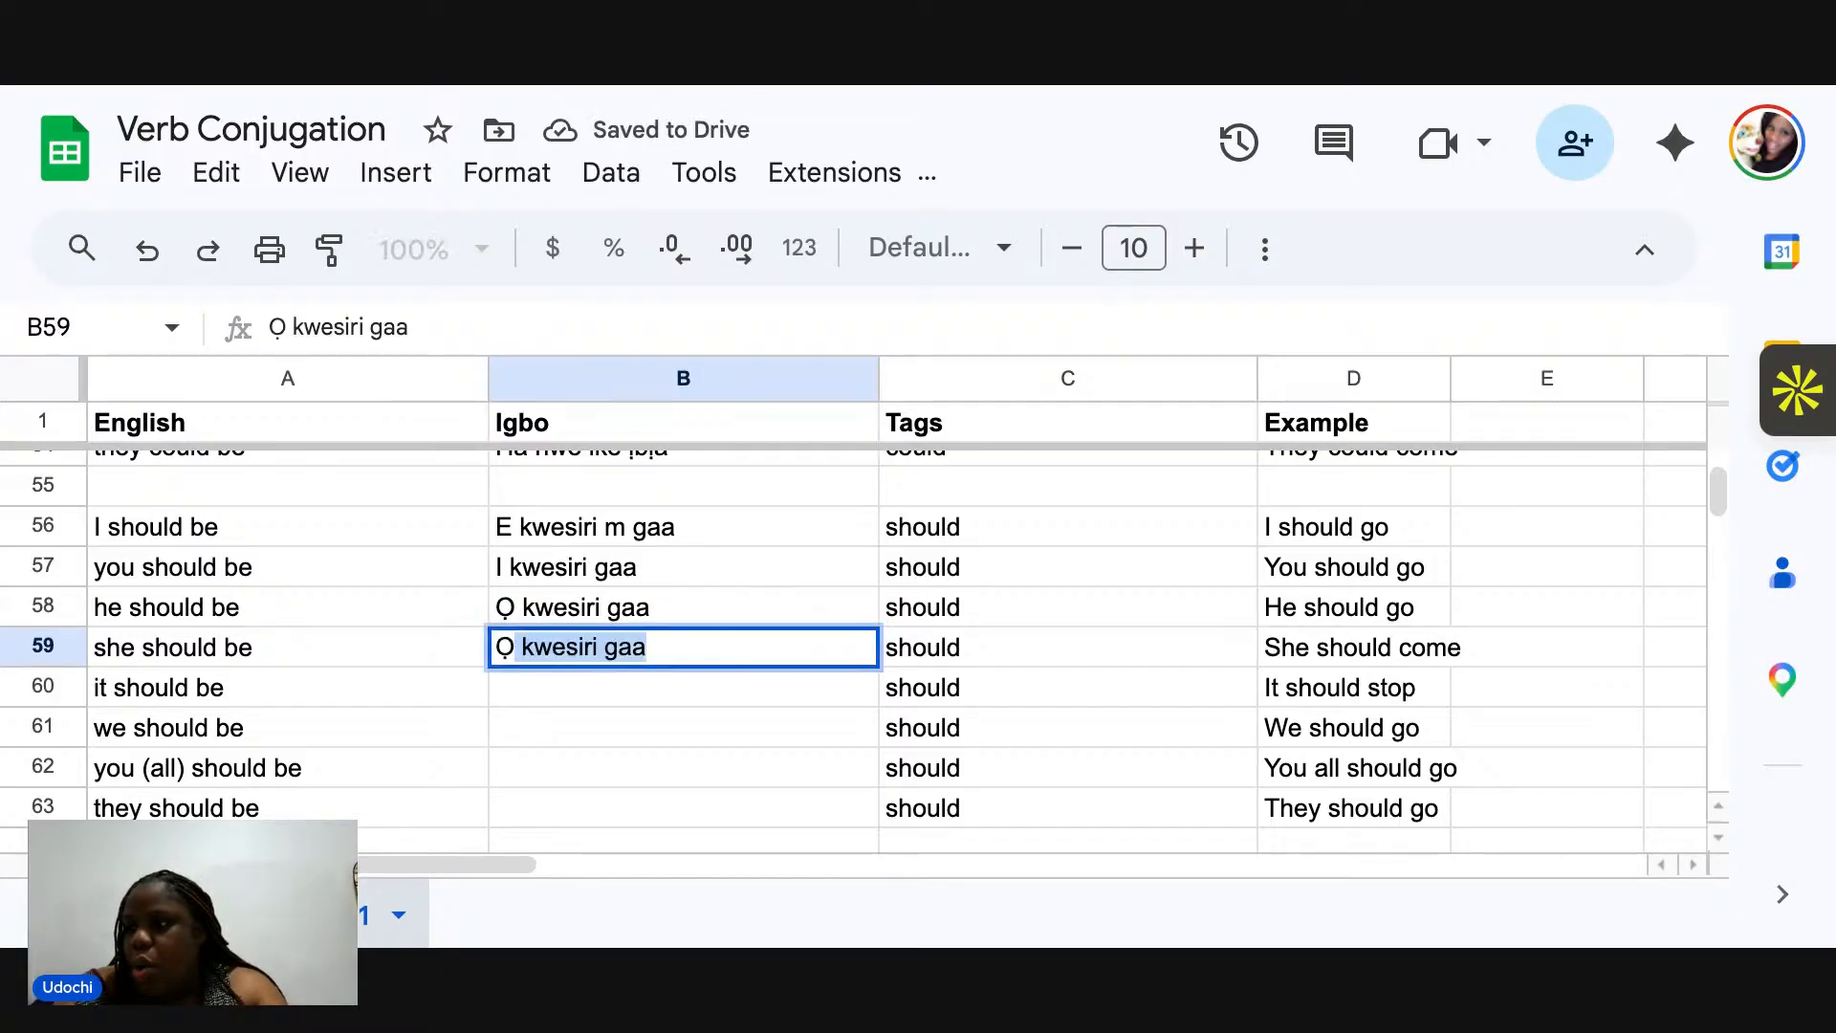
key("BackSpace")
key("BackSpace")
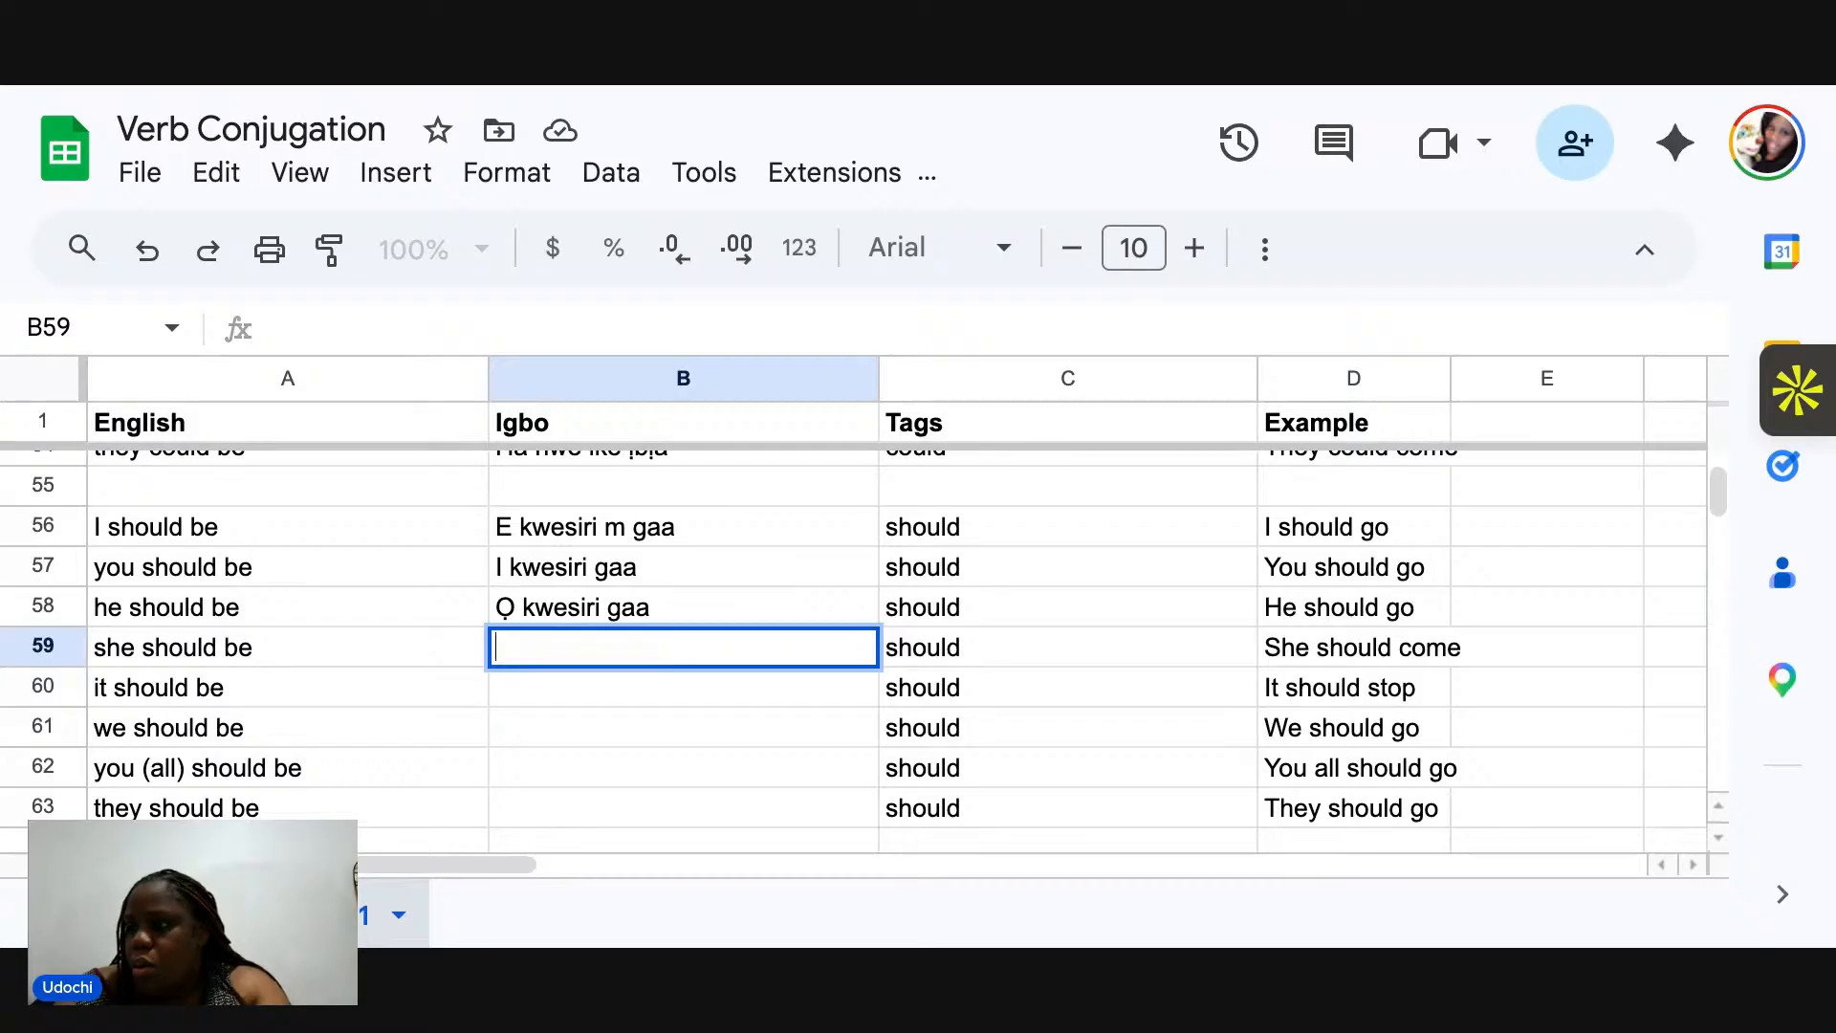
type("O")
type(" kw")
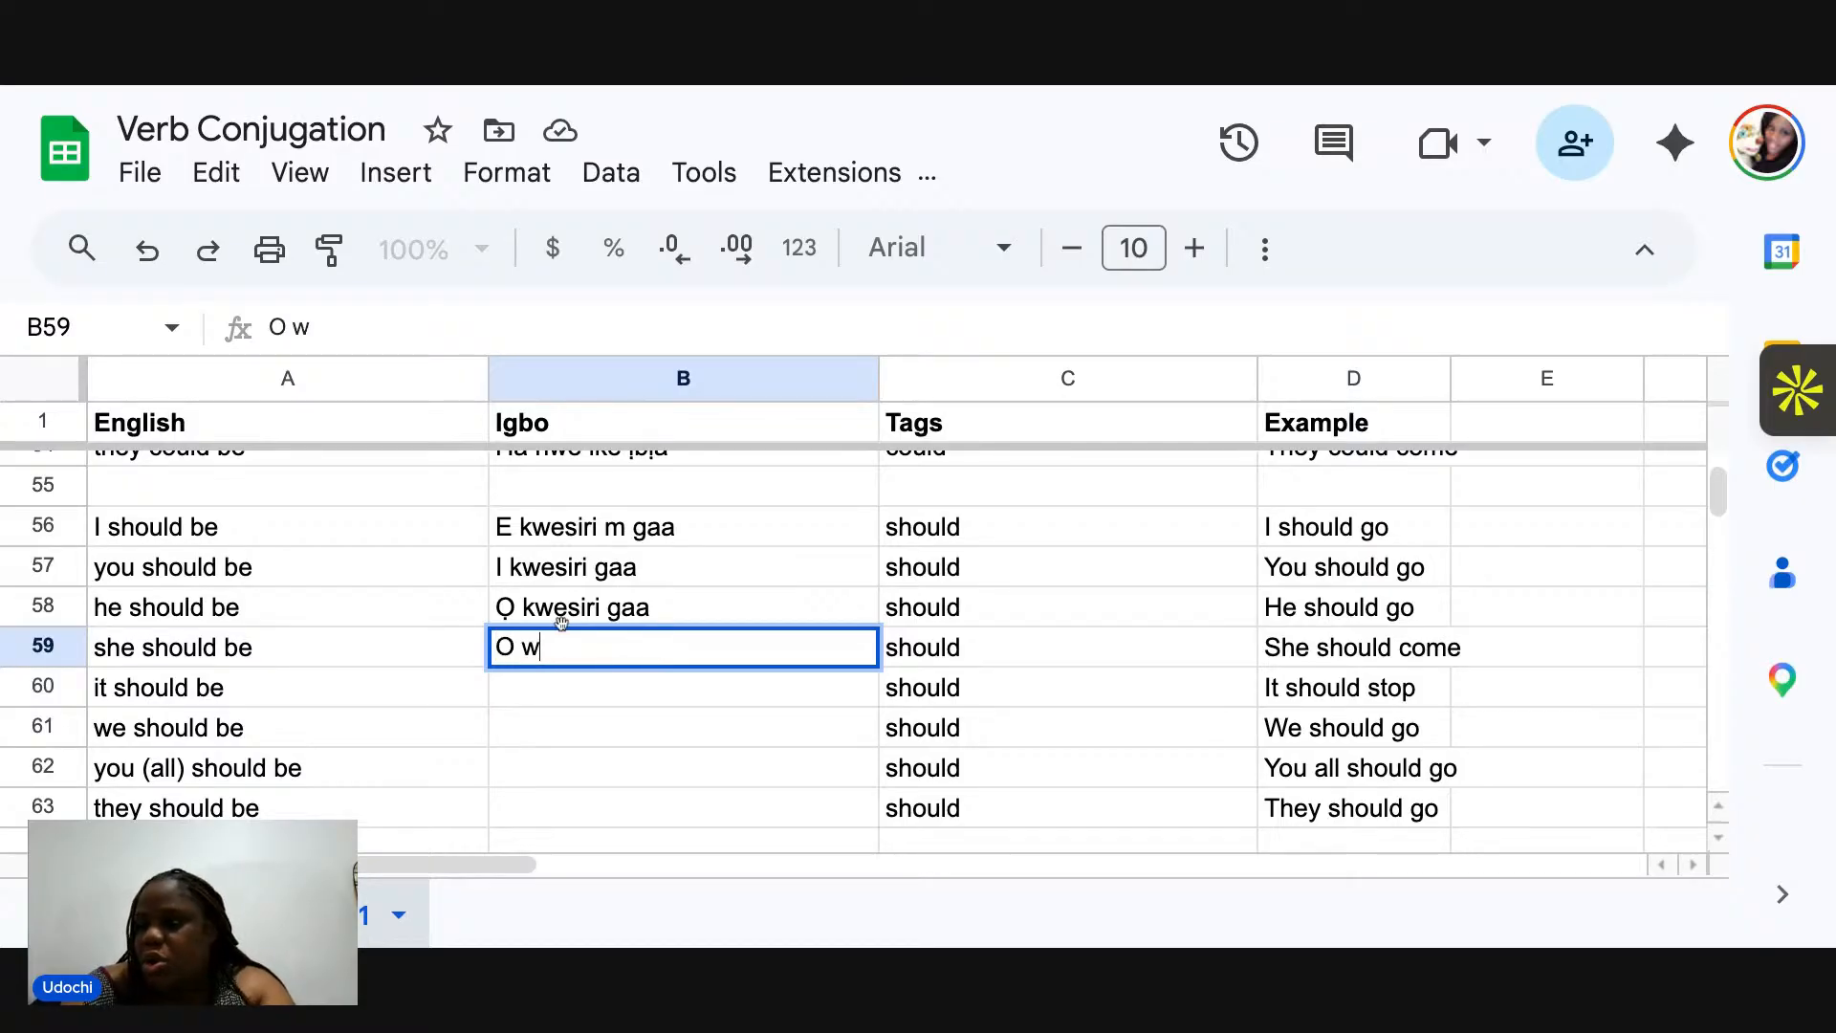
key("BackSpace")
type("kwesiri")
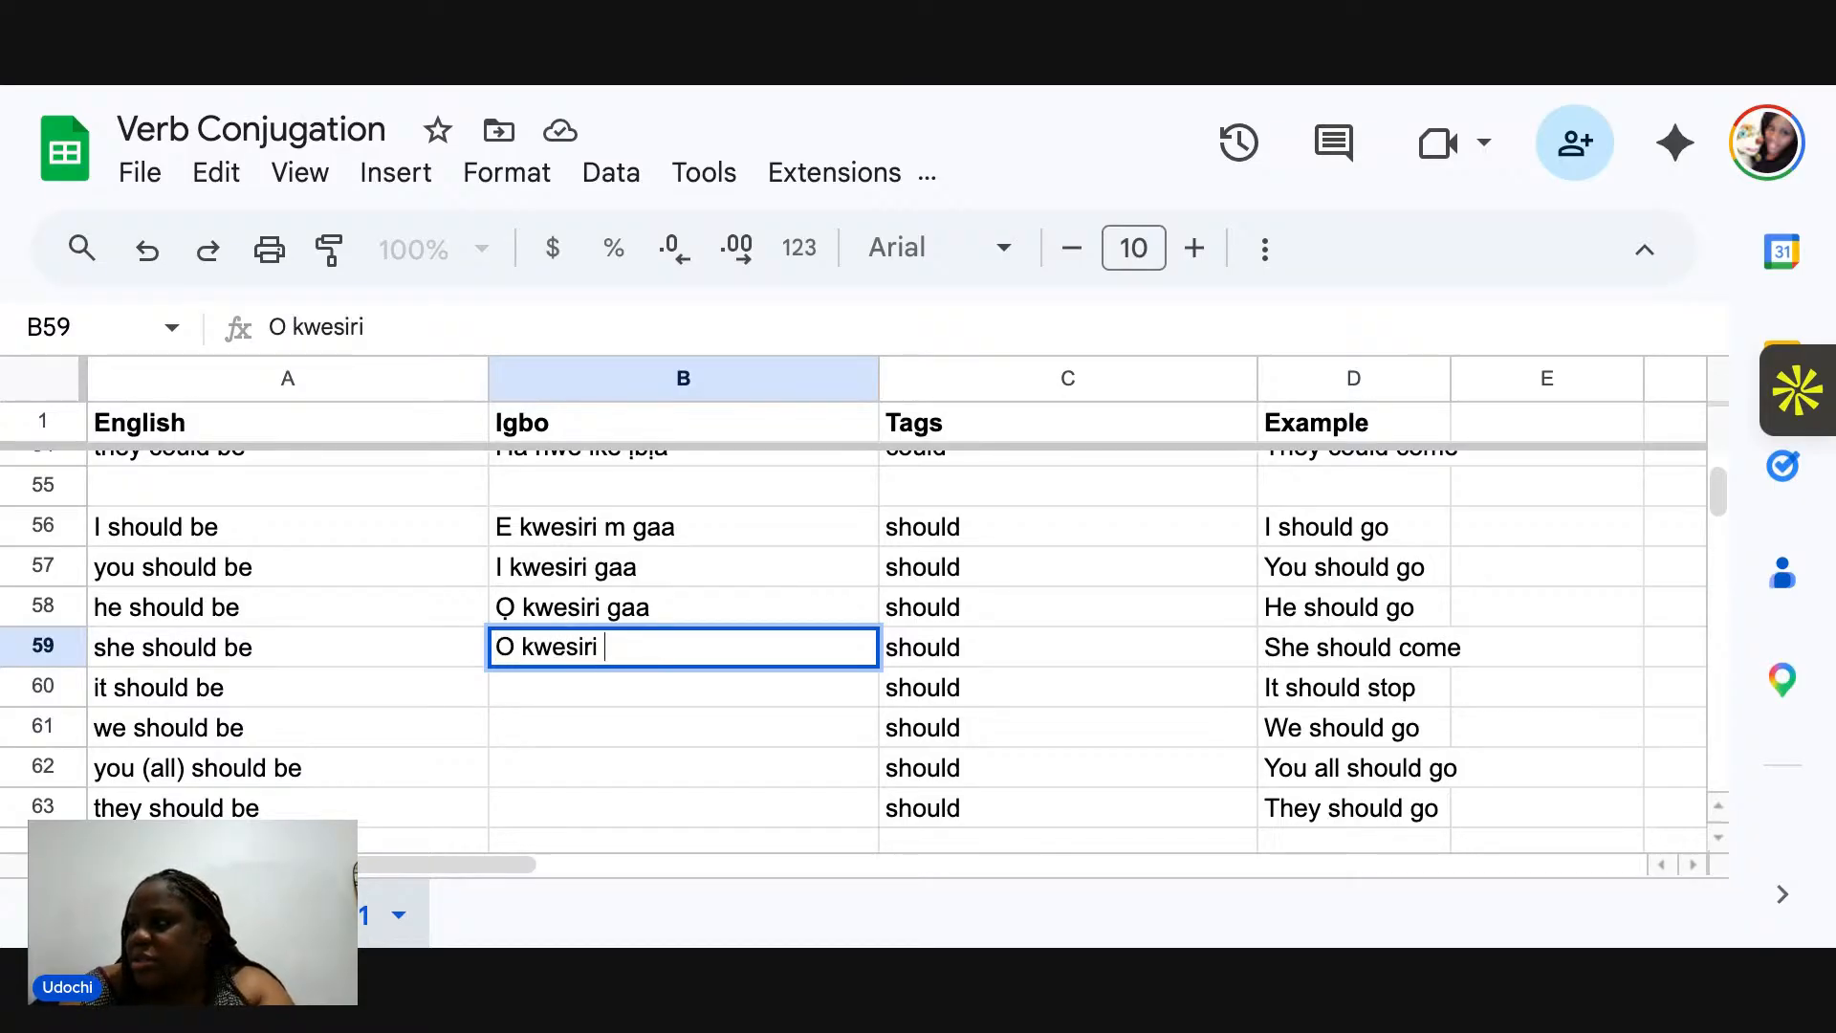
type(" bia")
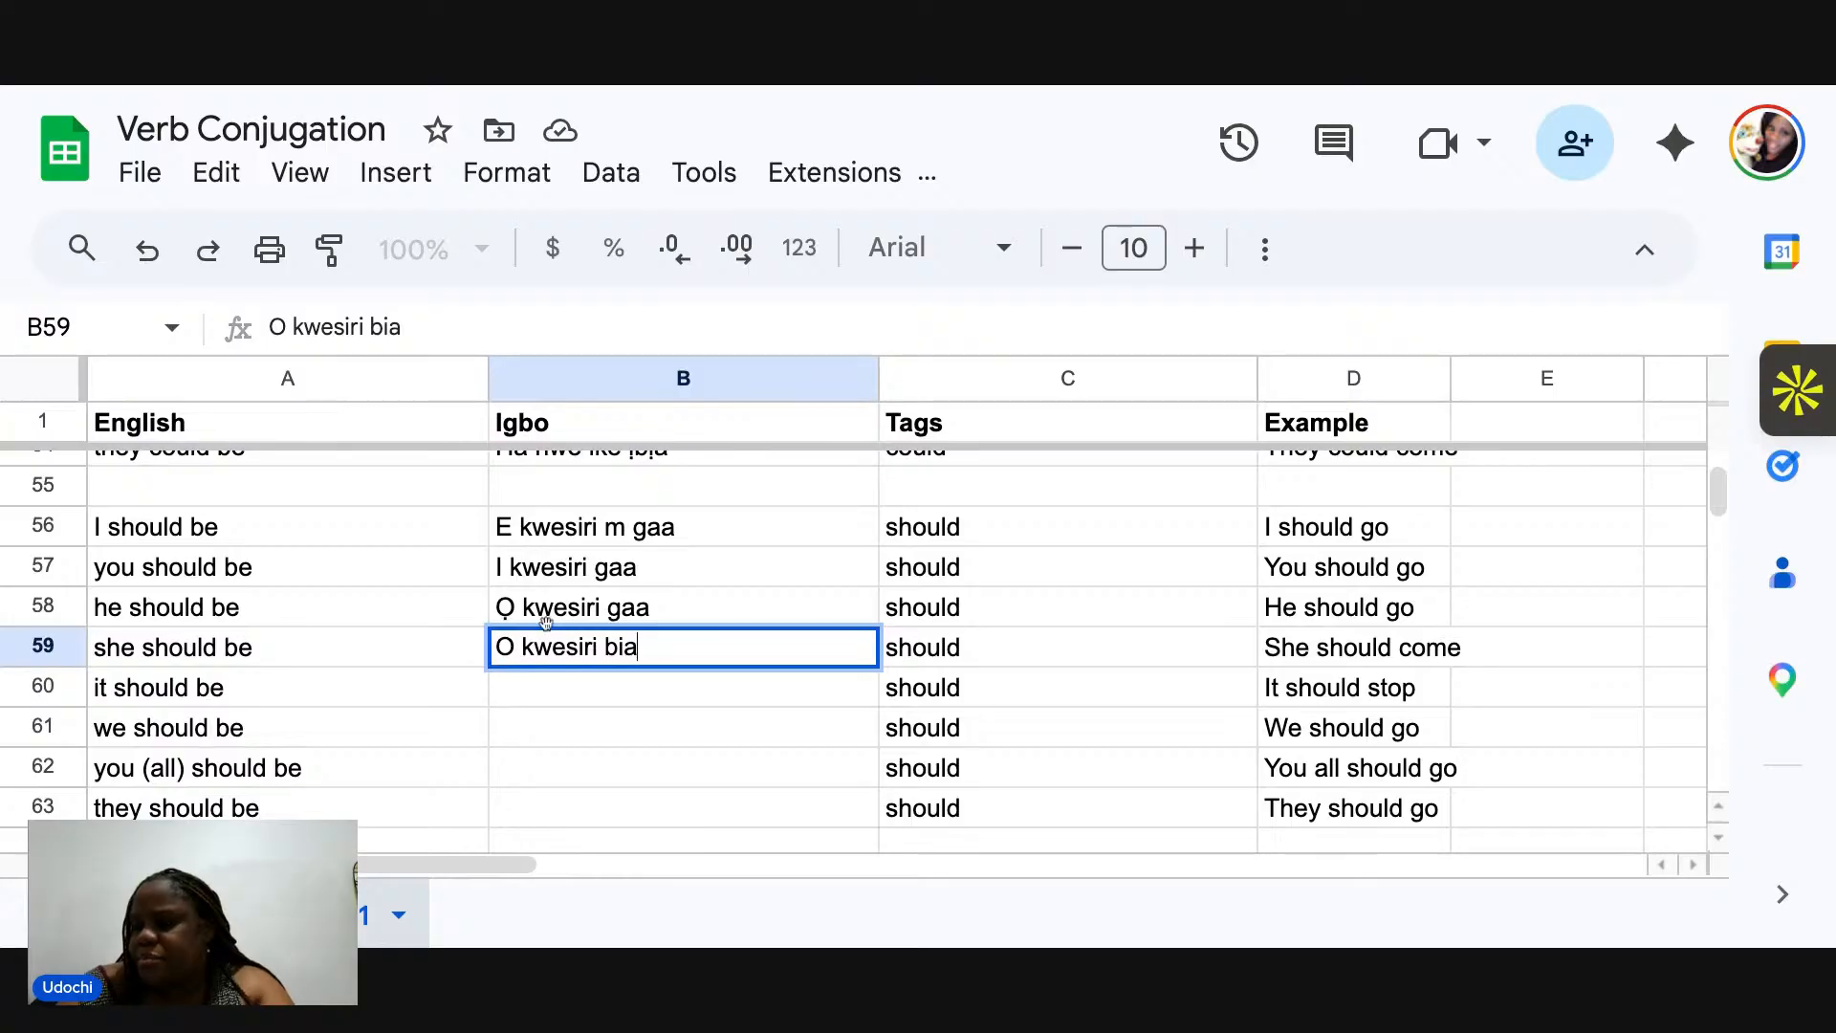
Replace the dotted Ọ in B58 with a plain O so the translation reads "O kwesiri gaa".
double_click(512, 617)
left_click(512, 617)
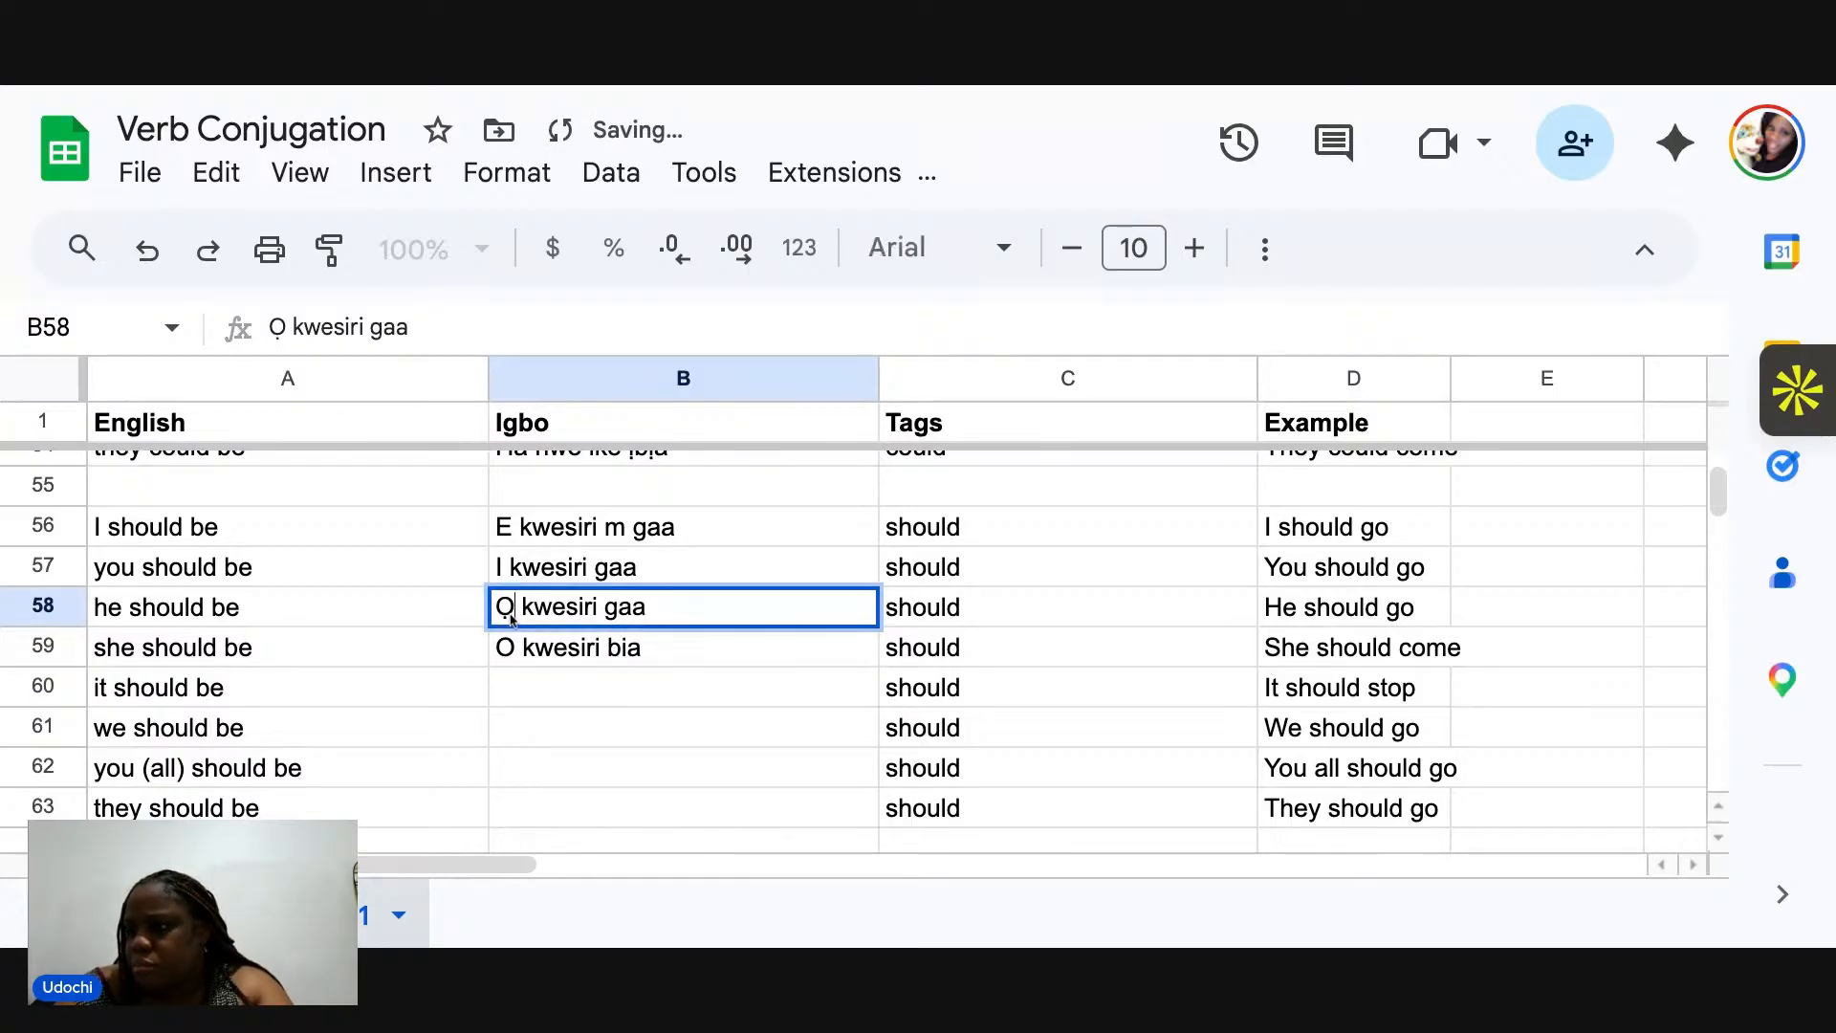
key("BackSpace")
type("O")
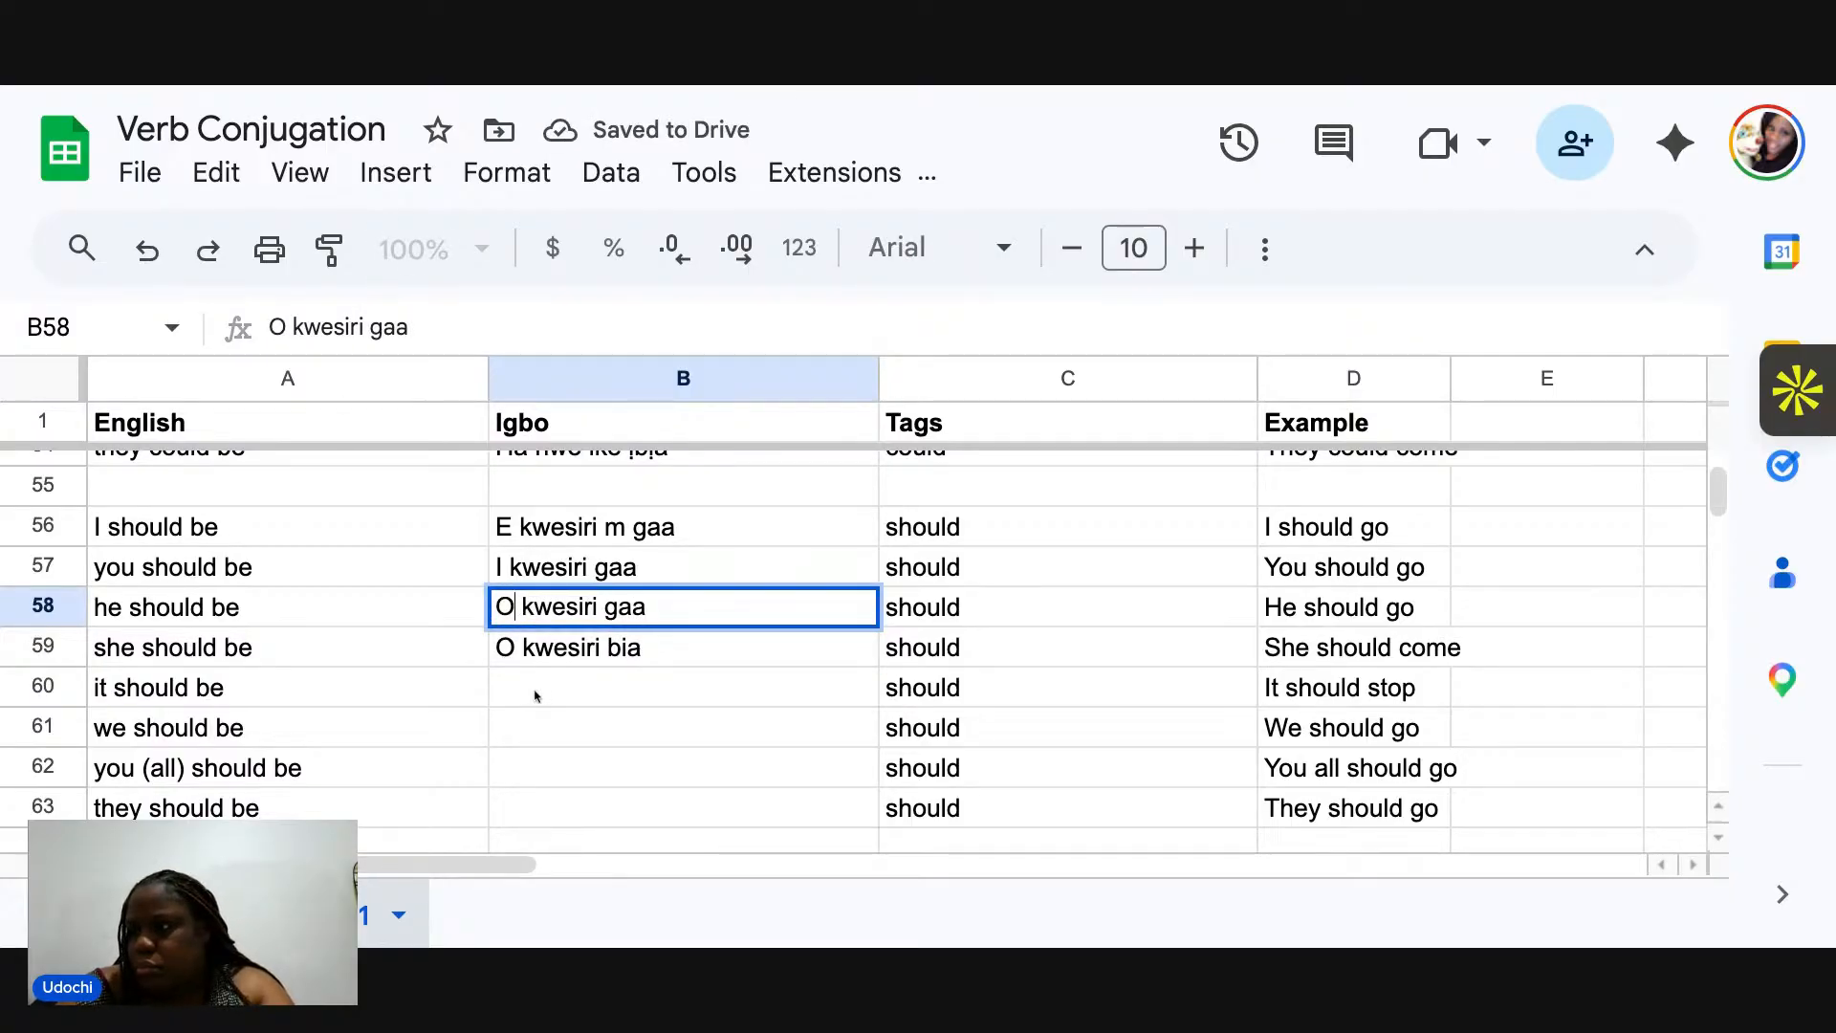
Enter the Igbo translation "O kwesiri kwụsị" for "it should be" in B60.
left_click(536, 691)
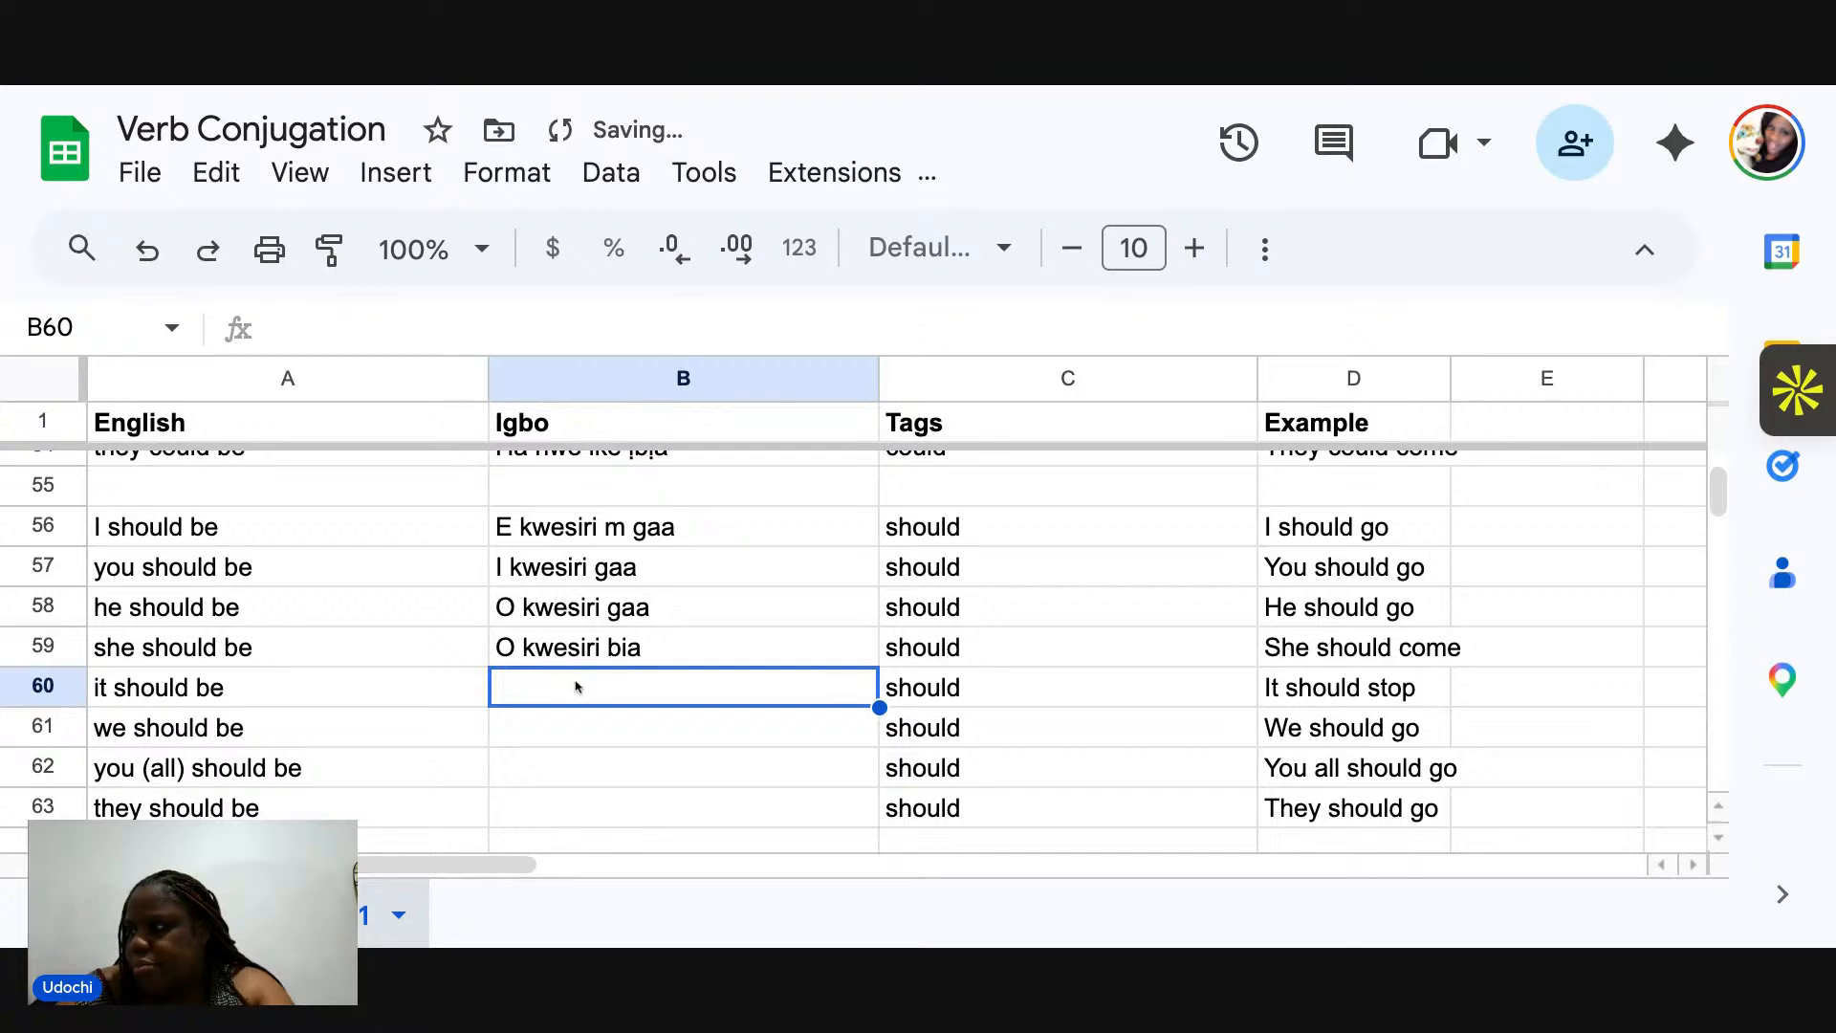
type("O")
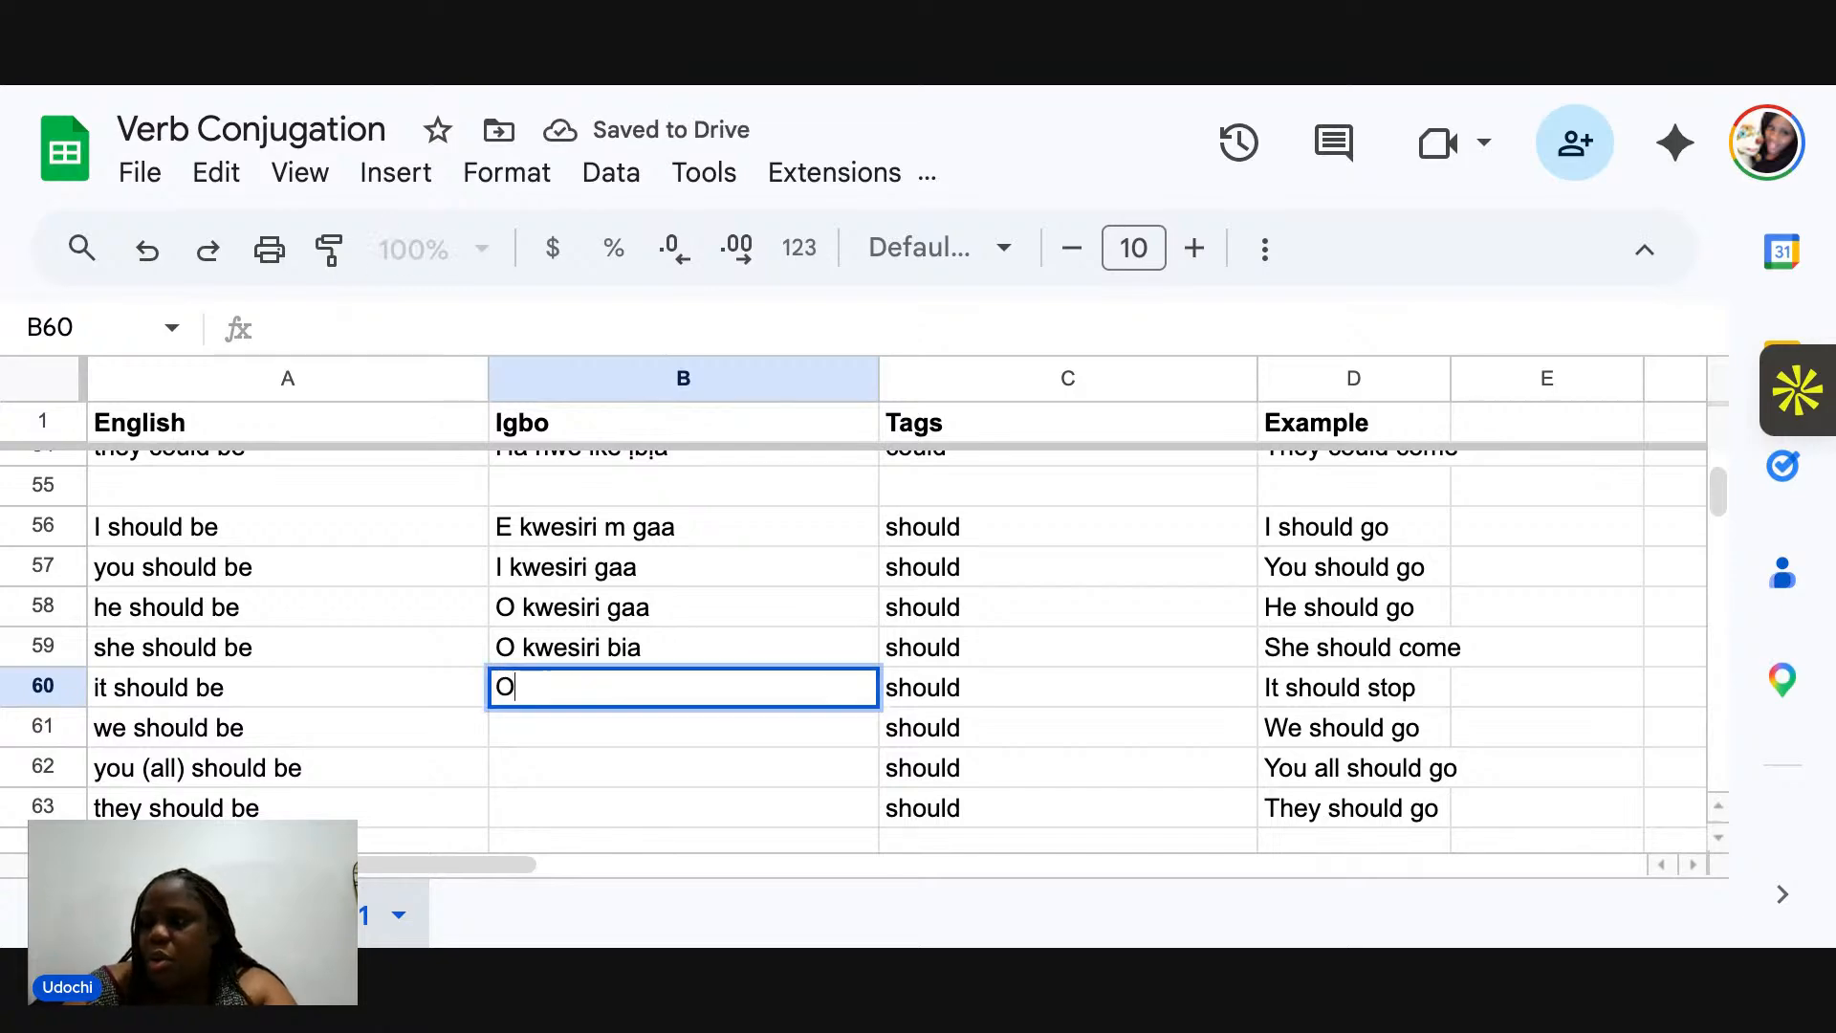
type(" kwesiri kw")
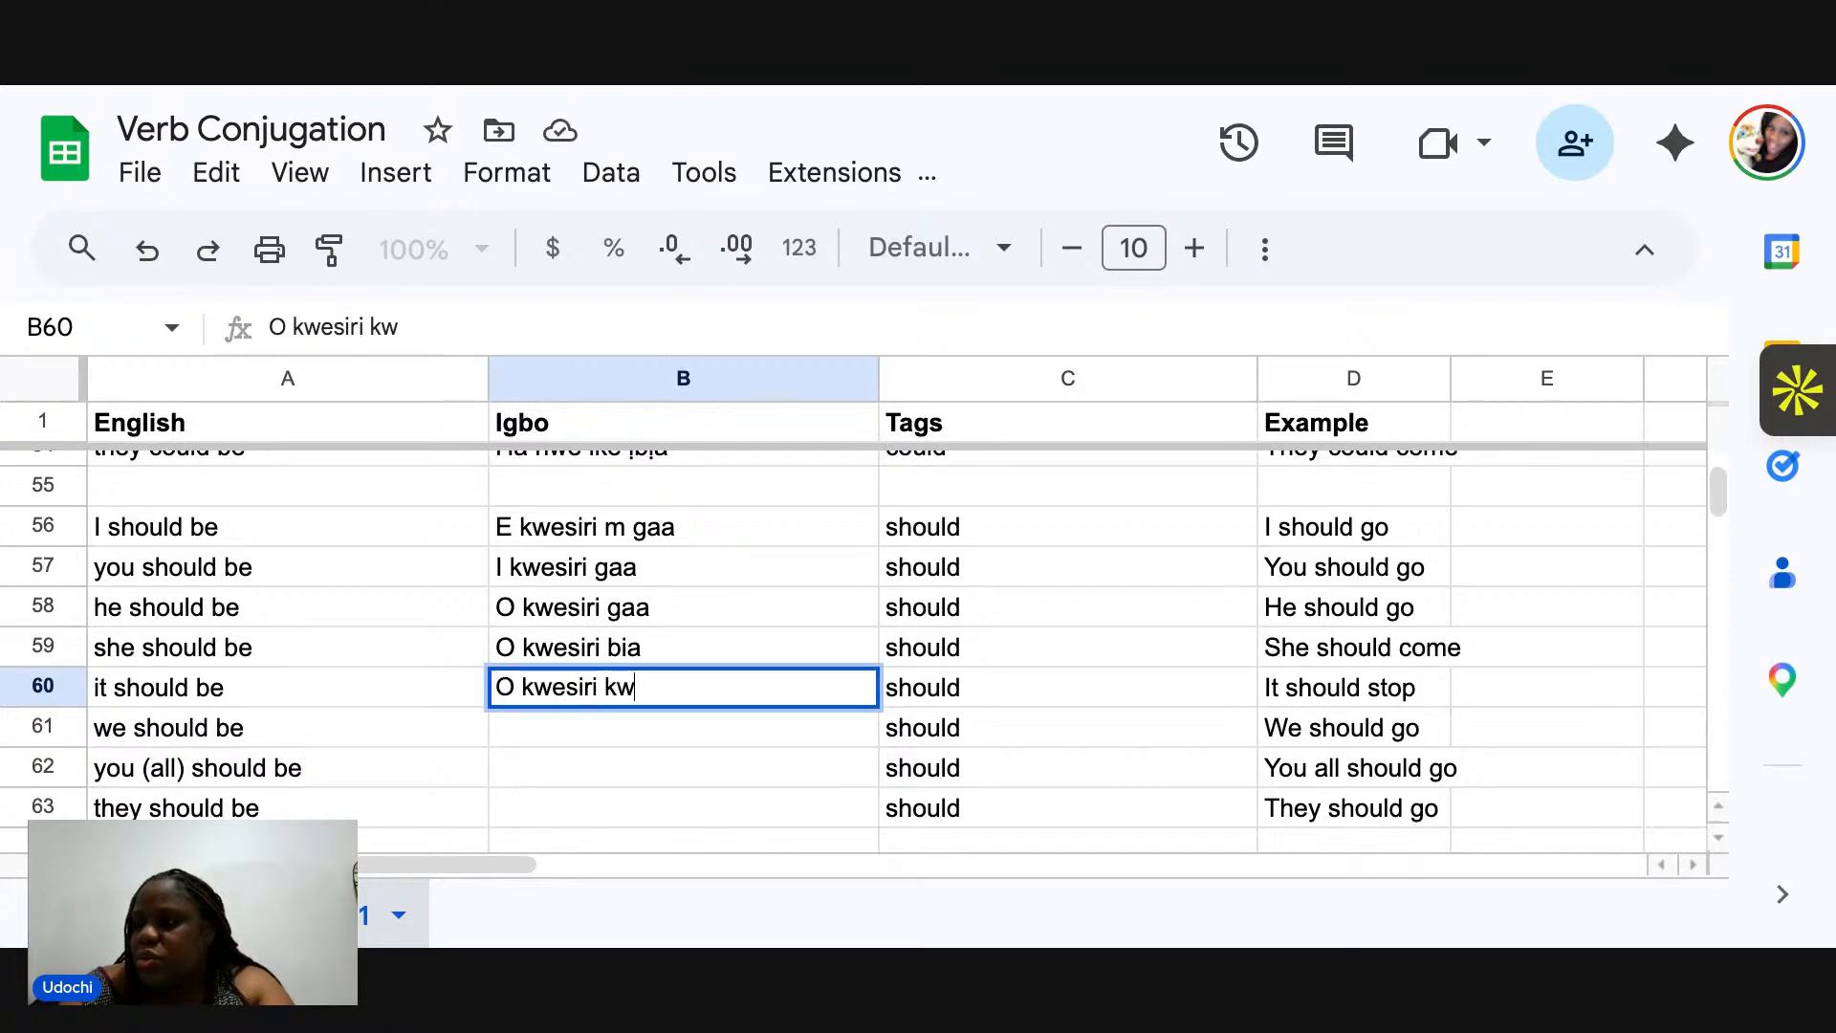
type("ụ")
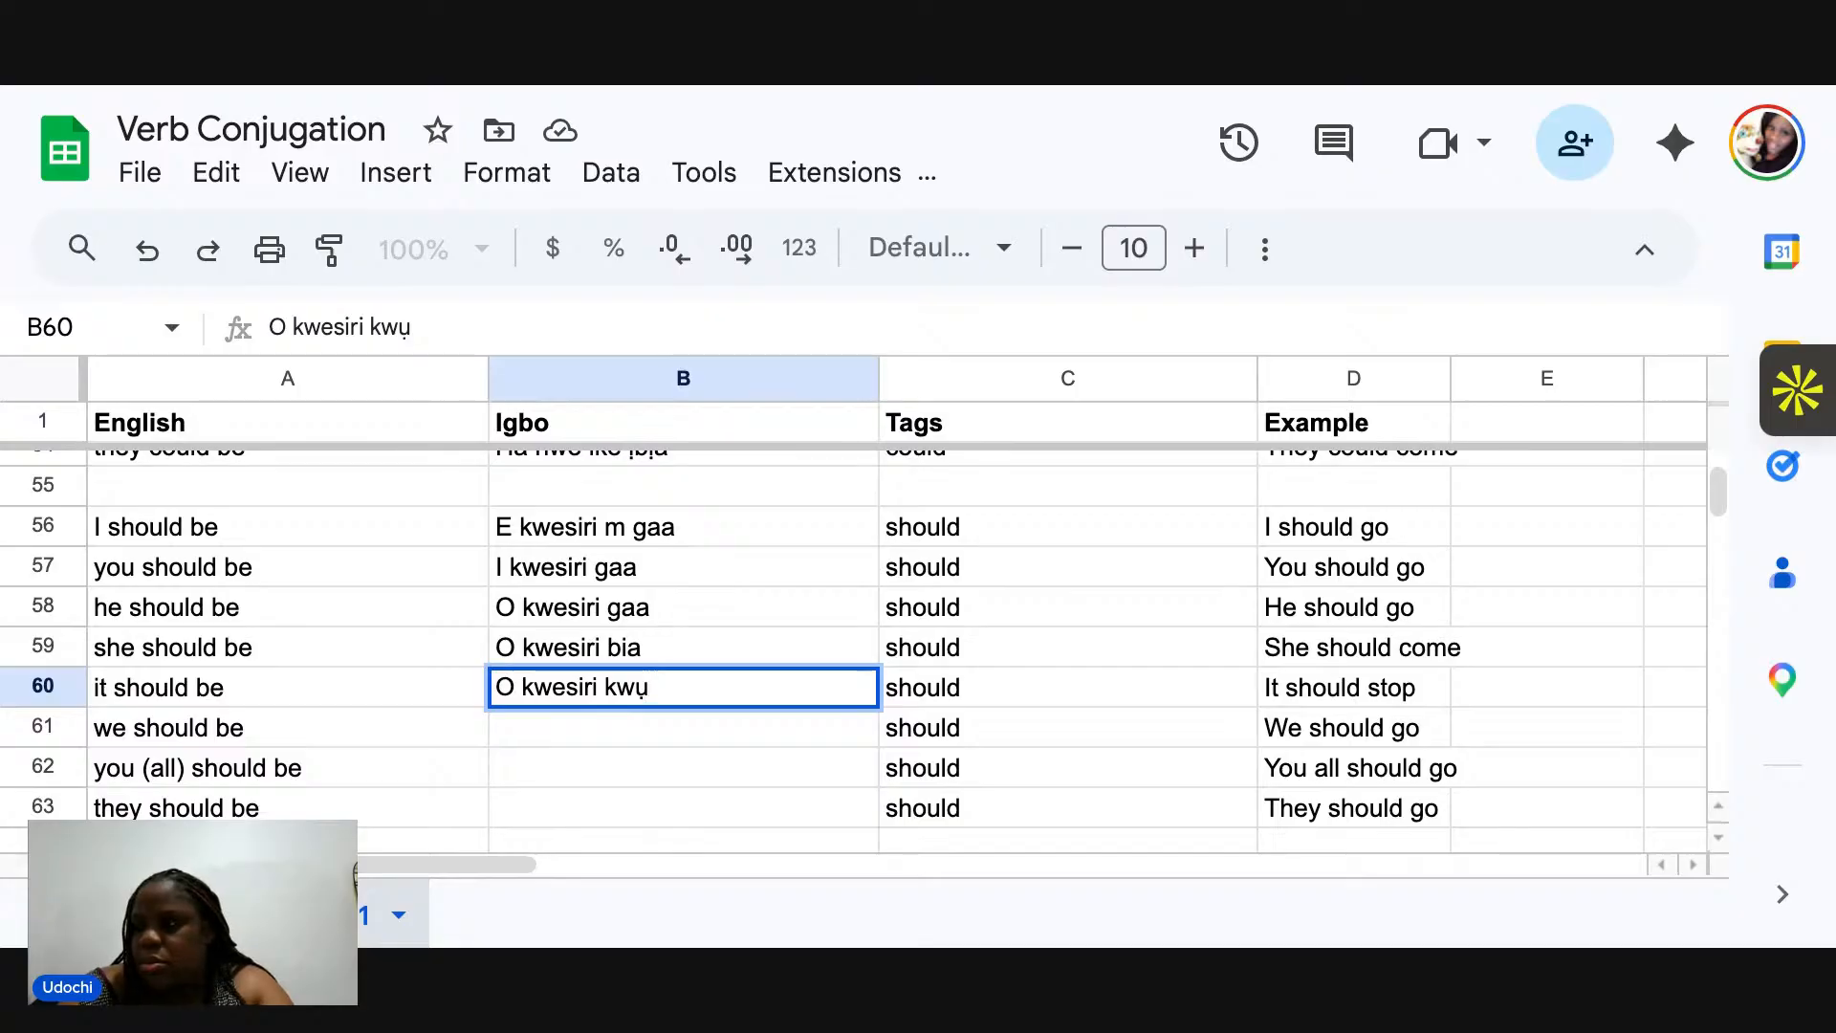
type("sị")
key("Return")
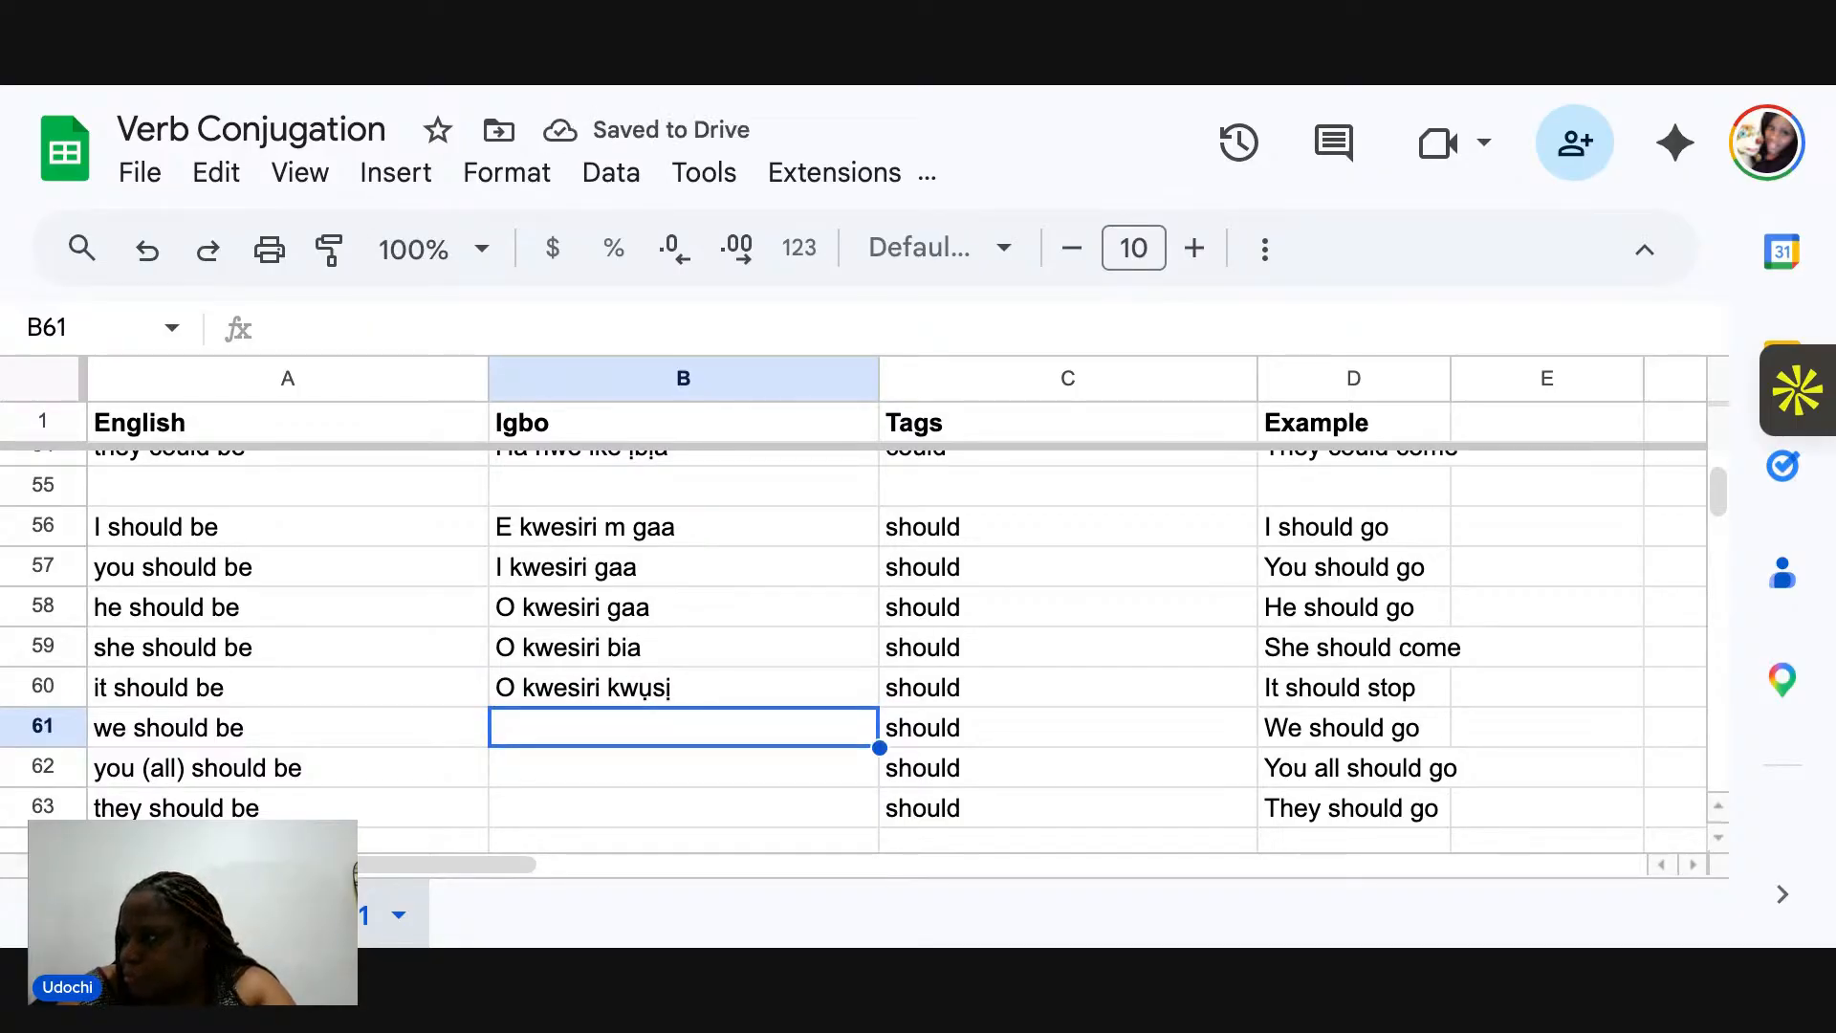
Enter the Igbo translations "Anyị kwesiri gaa" in B61 and "Ụnụ kwesiri gaa" in B62.
type("A")
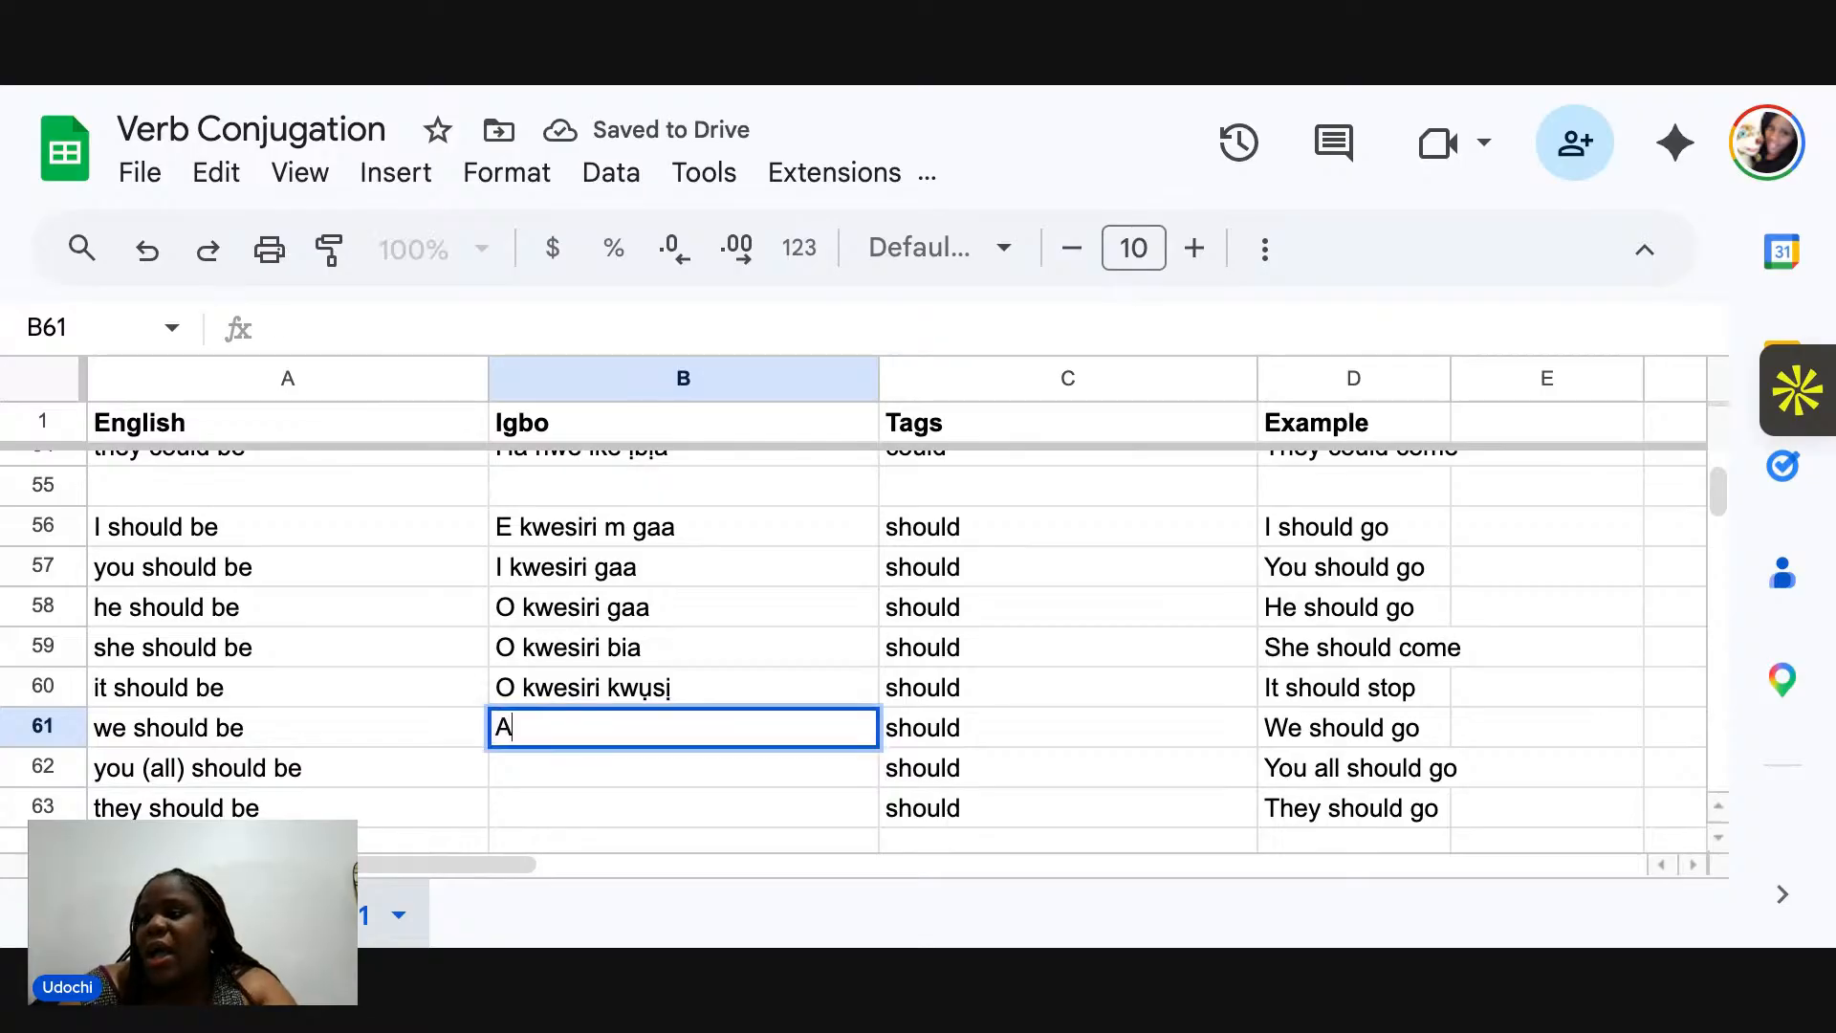
type("nyị kwesir")
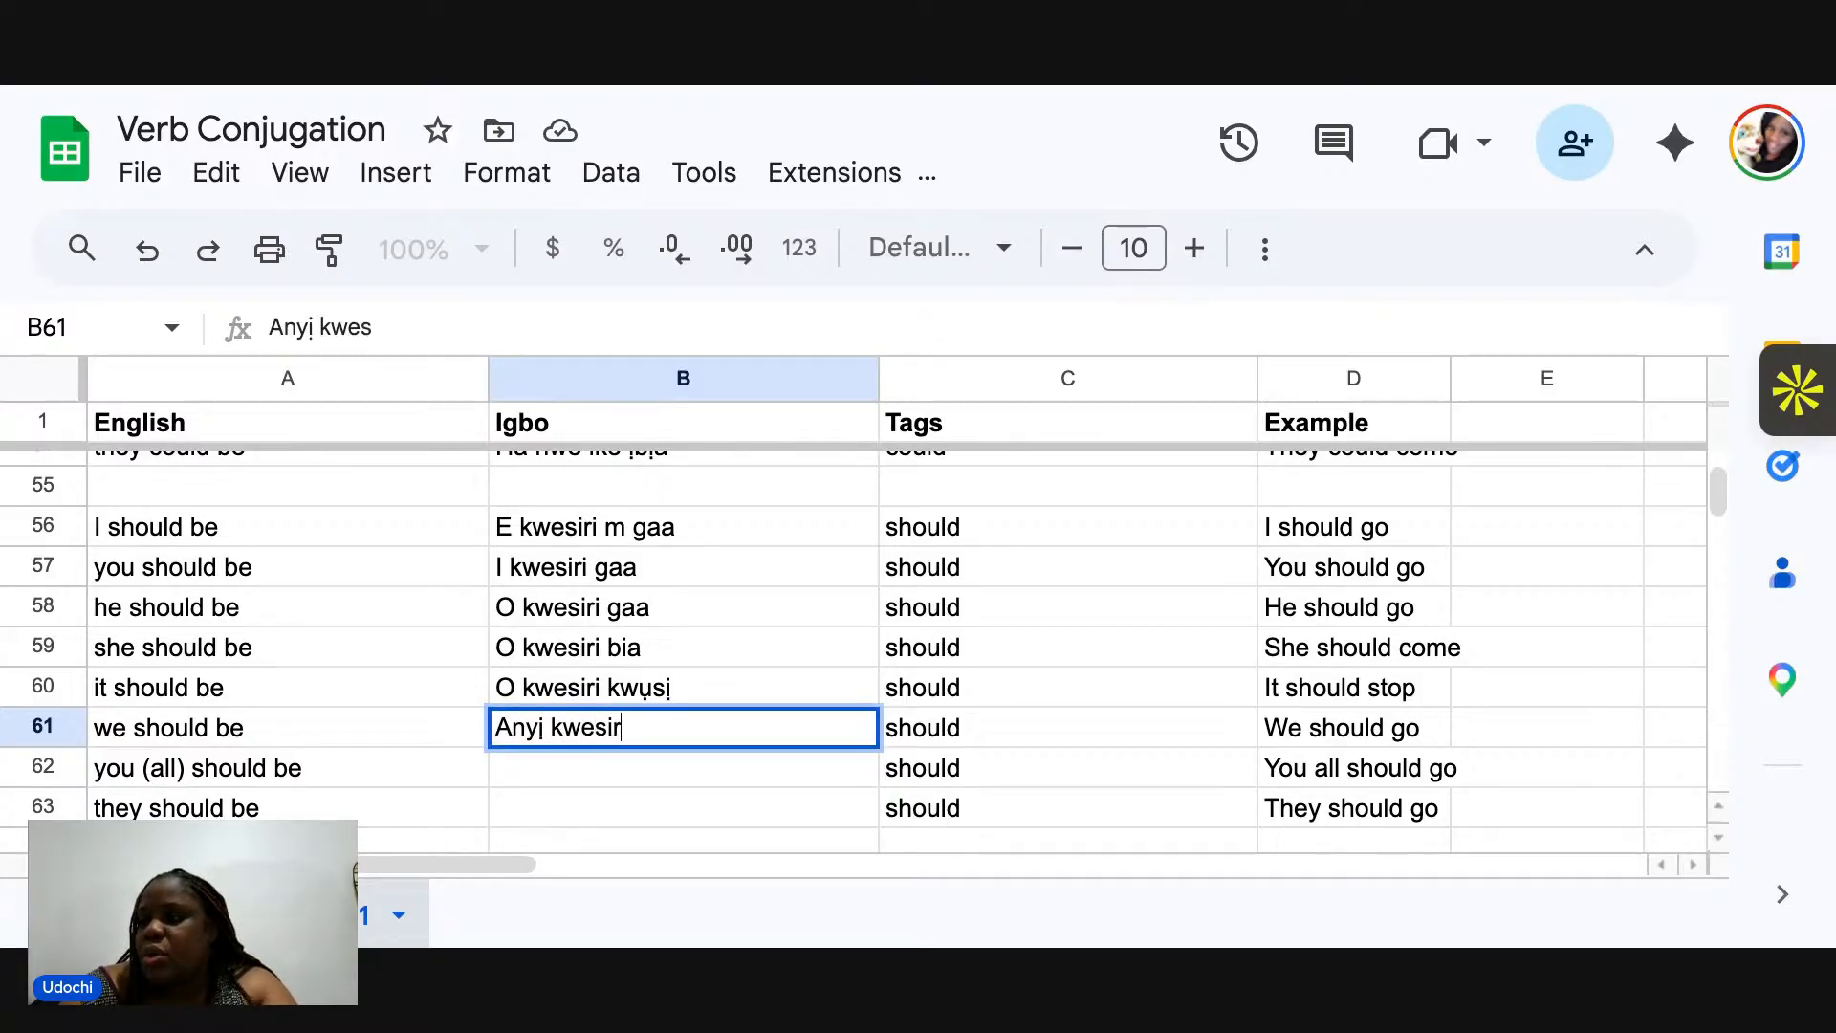
type("i gaa")
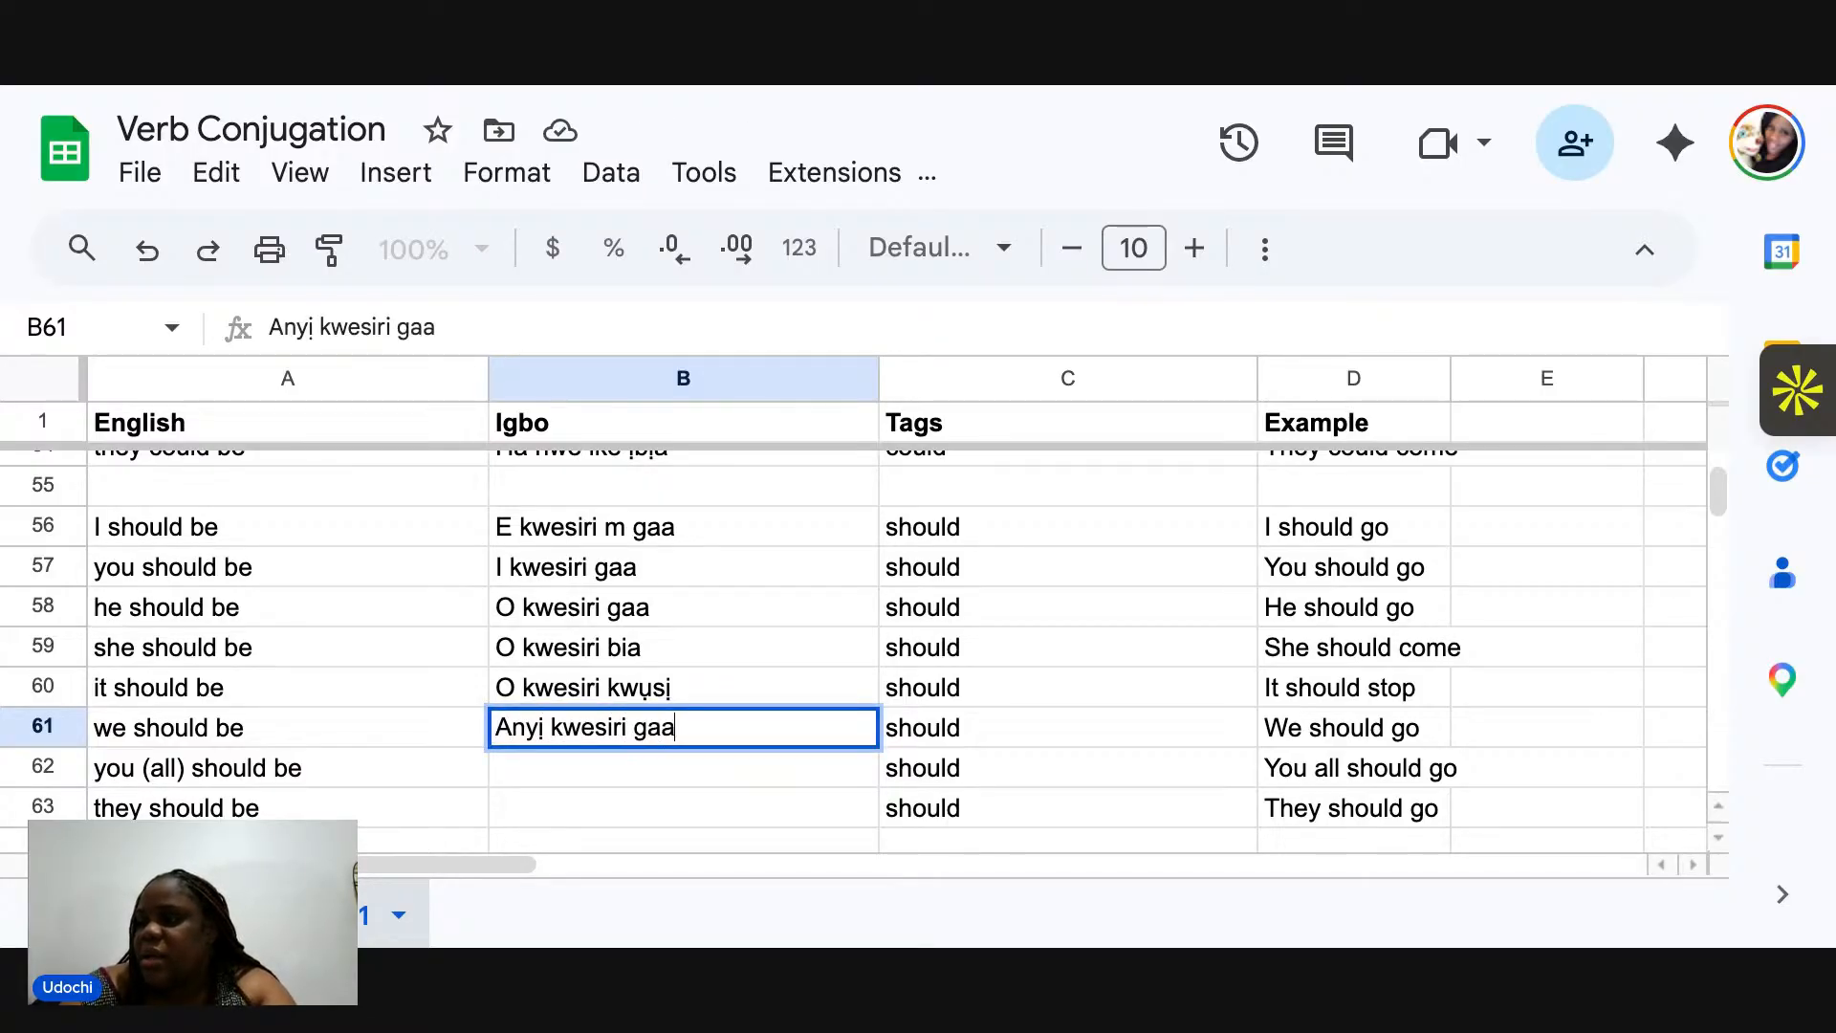
key("Return")
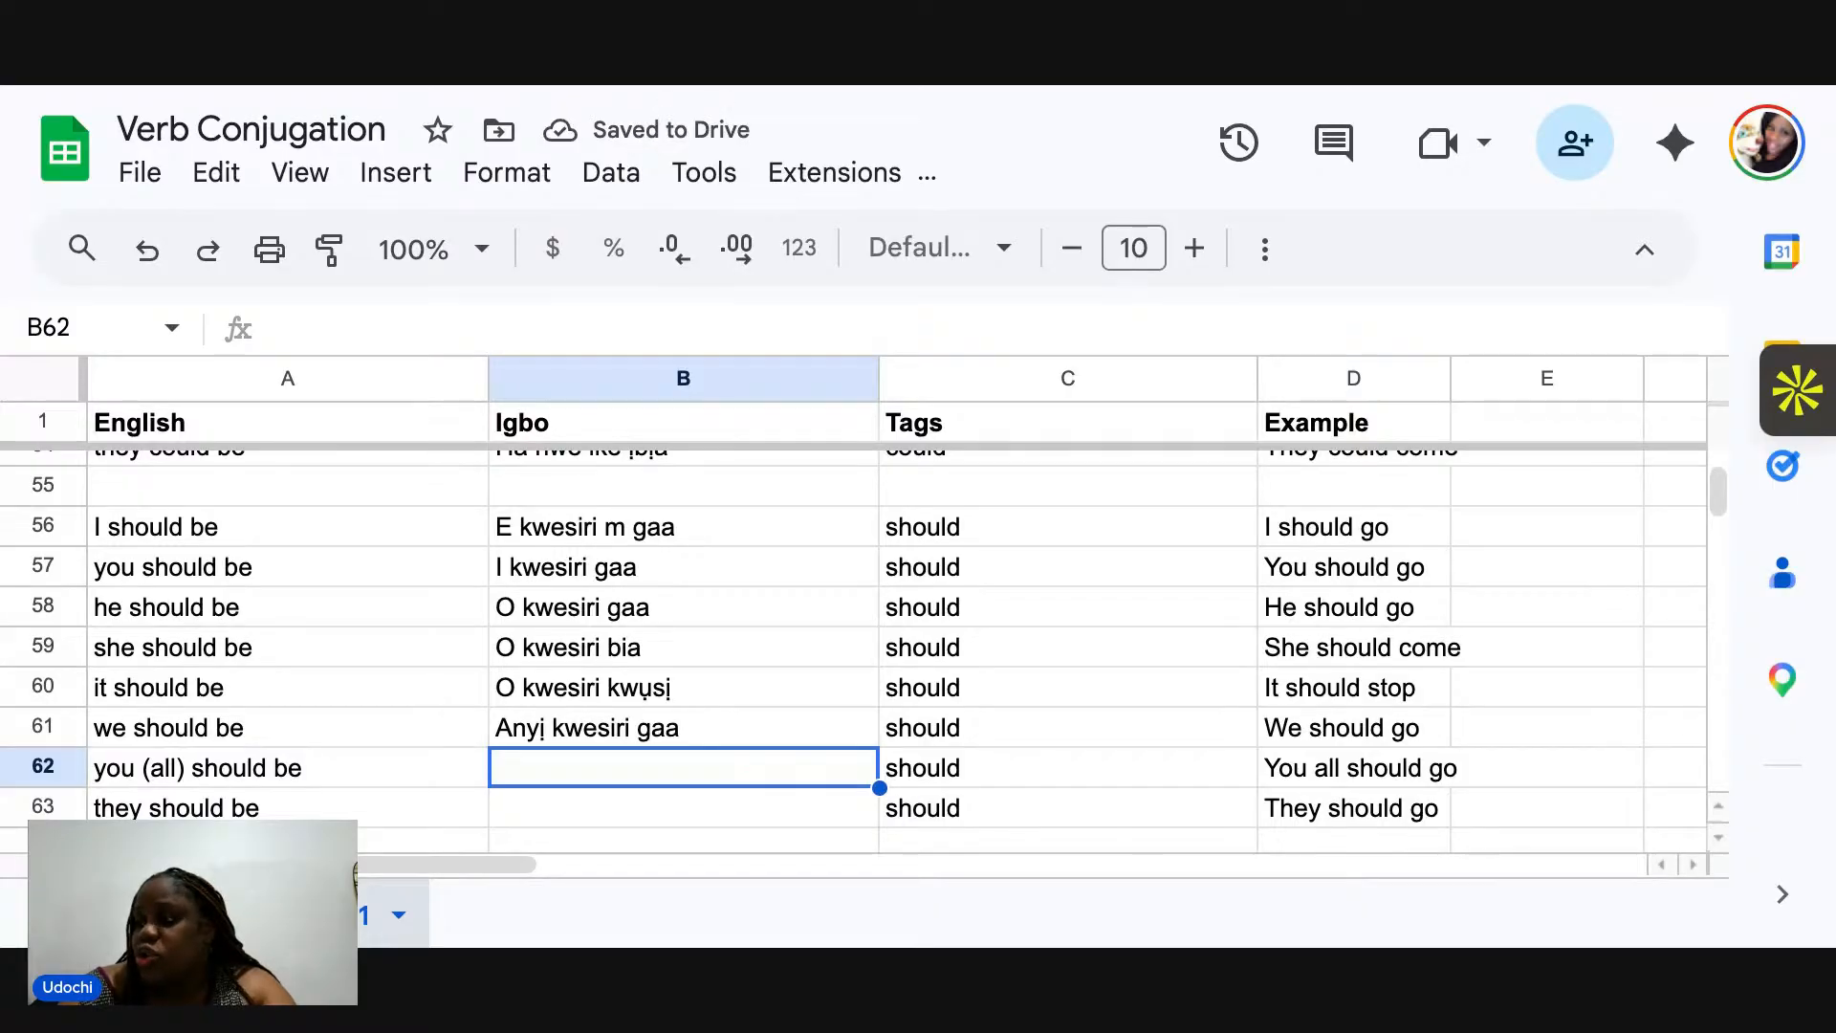
type("Ụ")
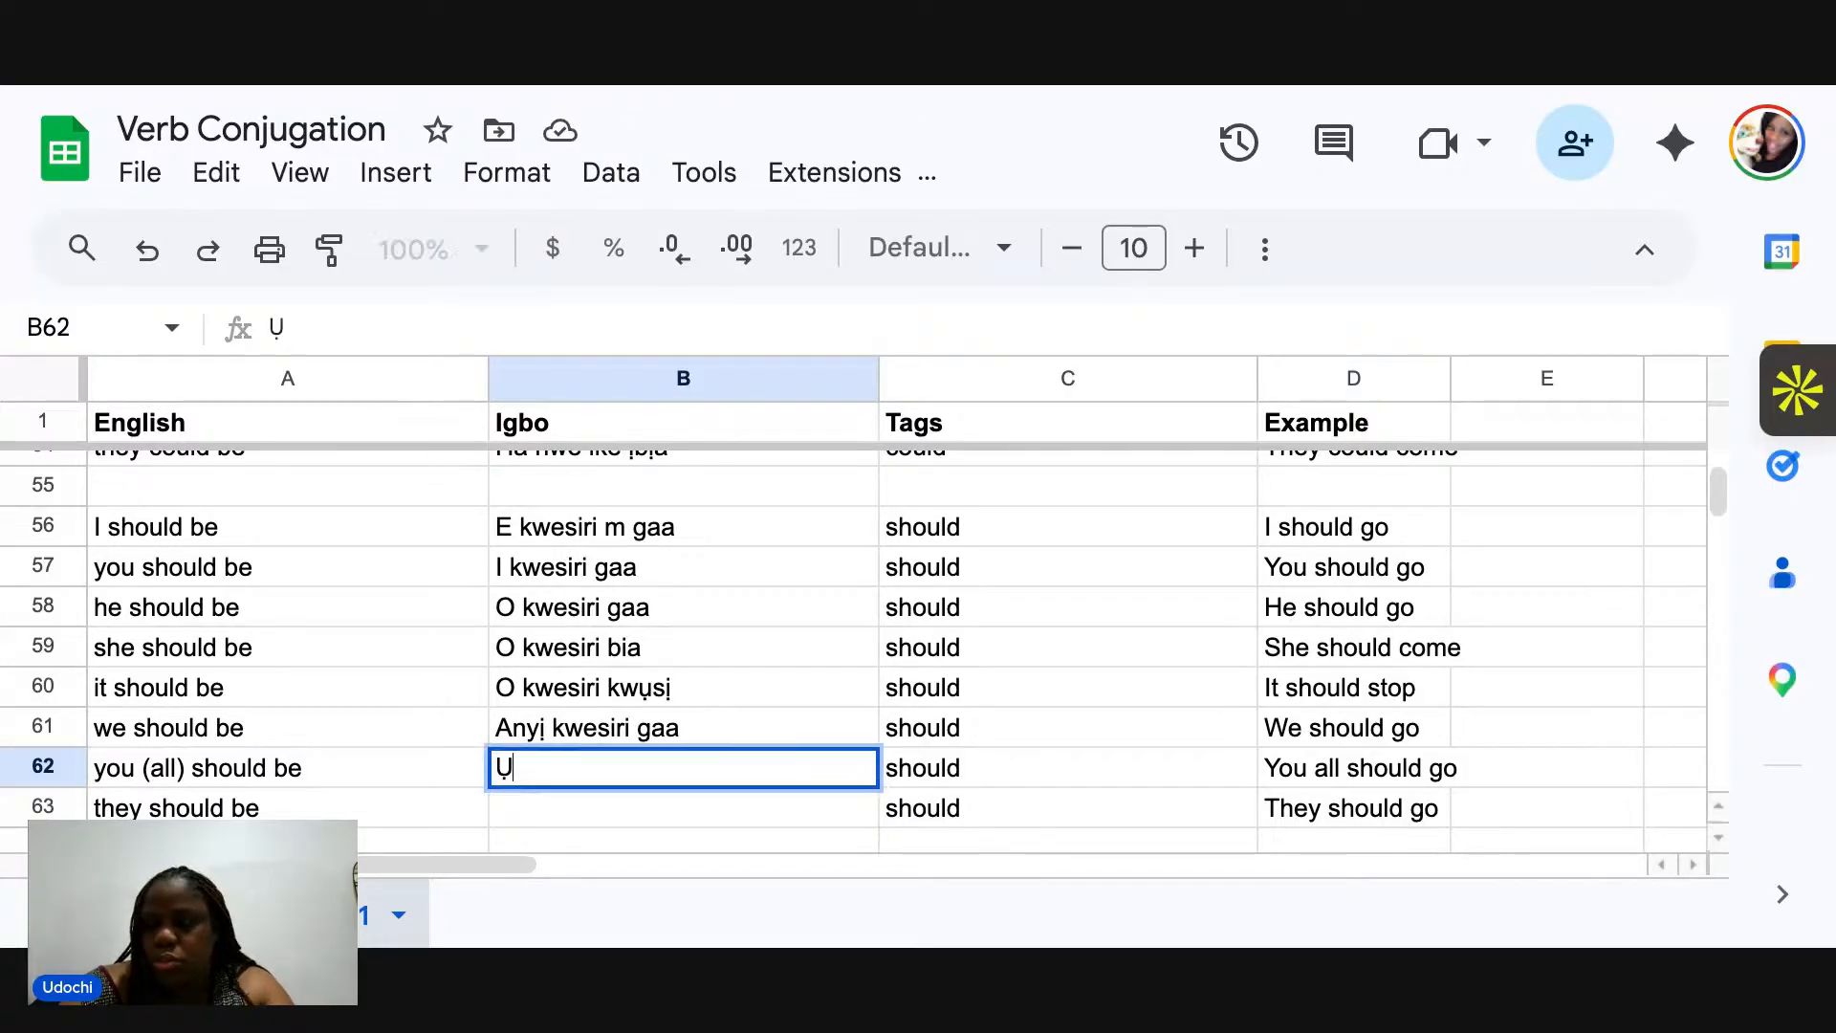
type("nụ kwesiri")
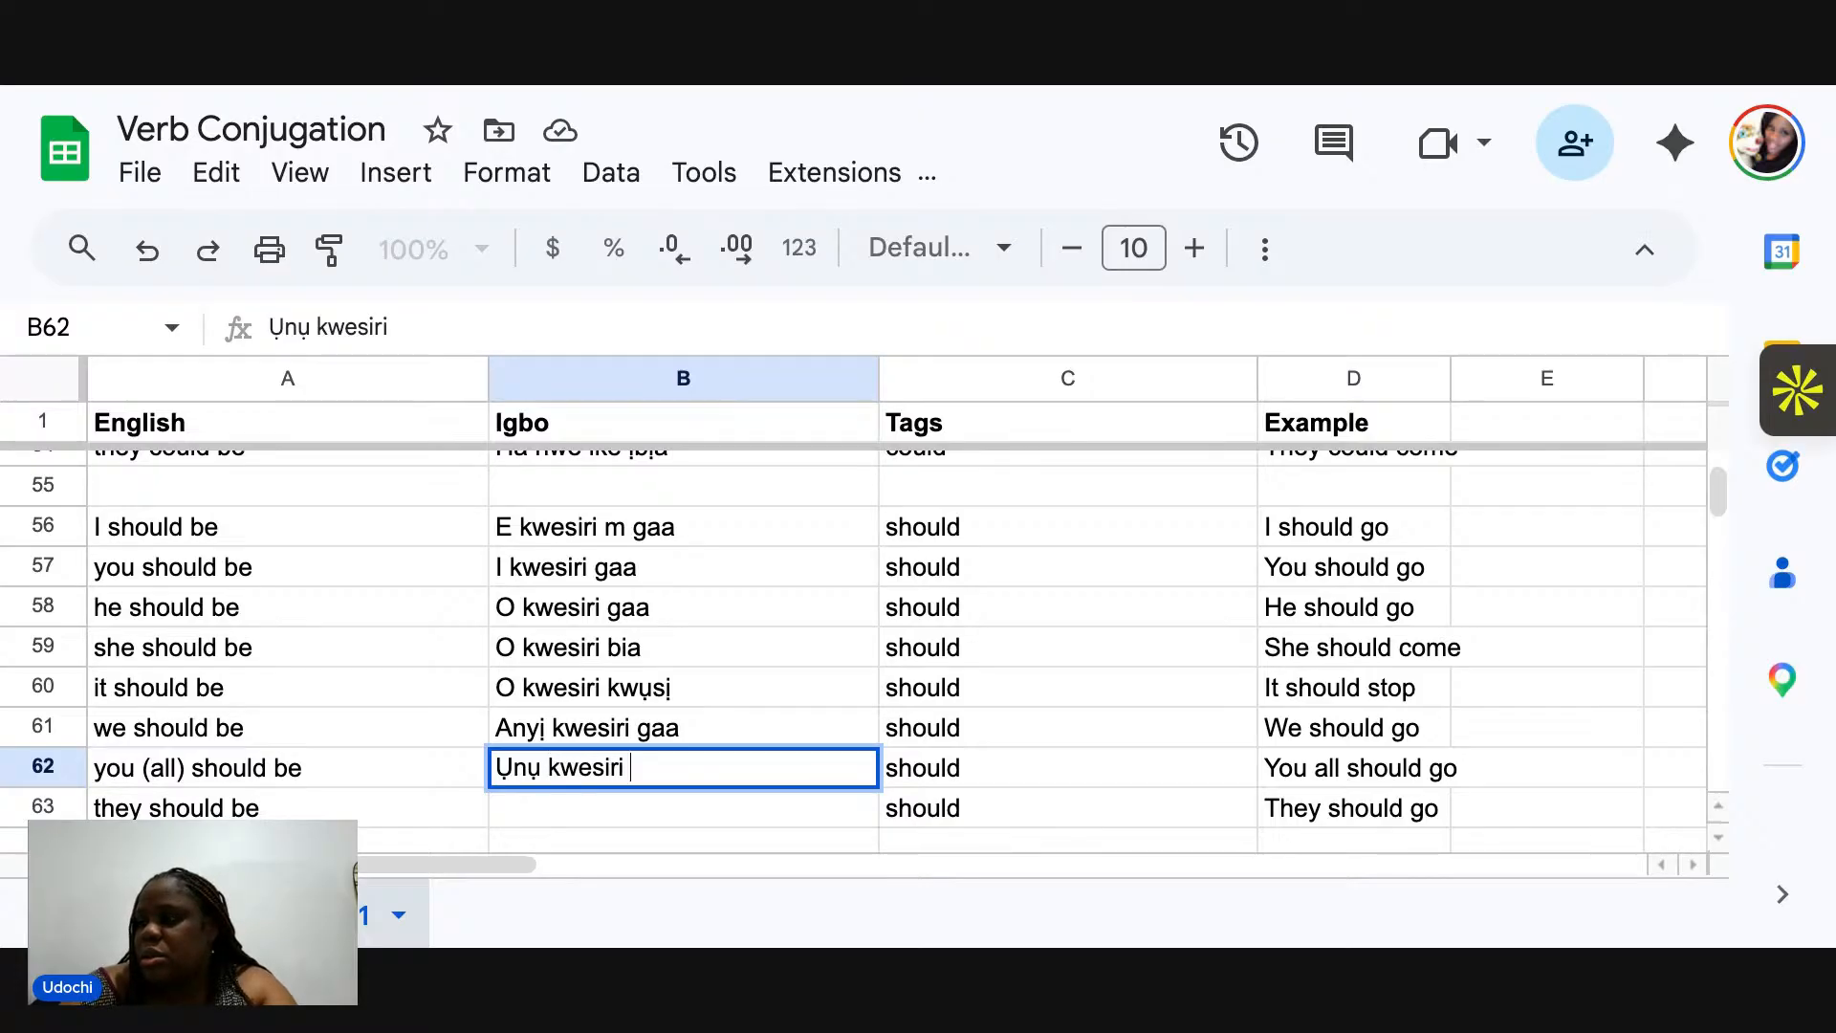
type(" gaa")
key("Return")
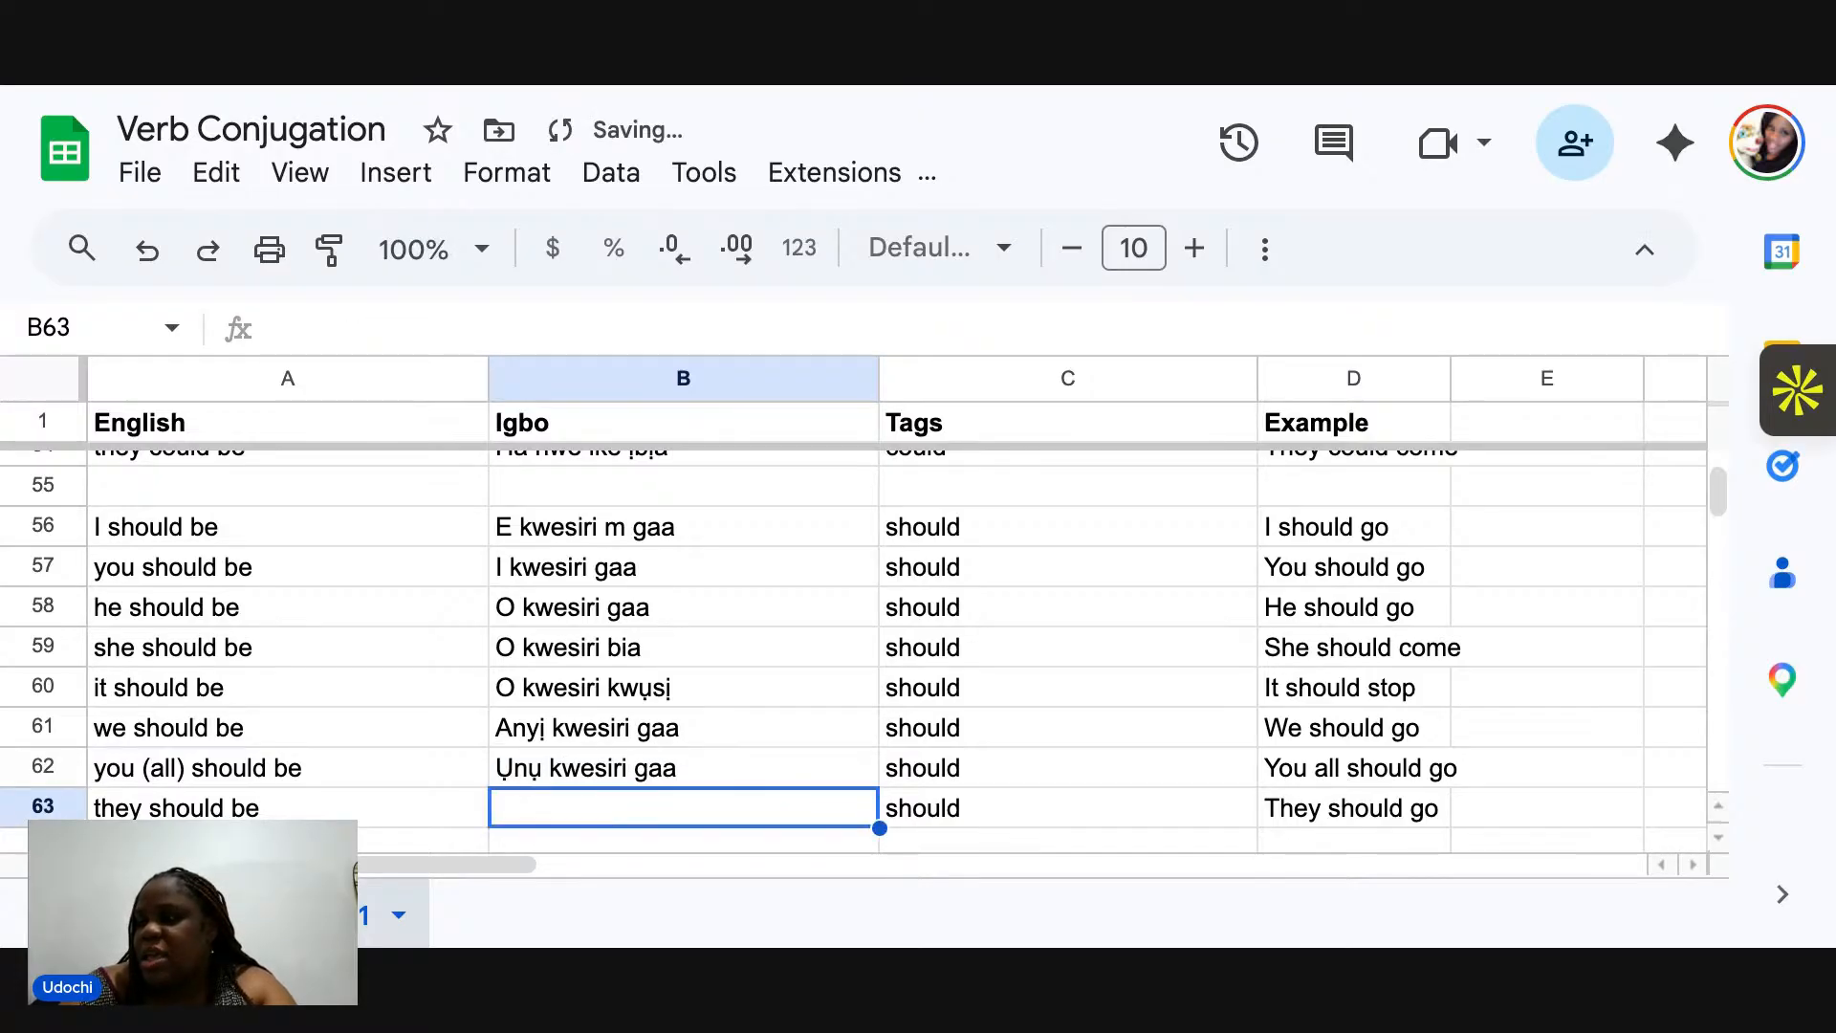
Enter the Igbo translation "Ha kwesiri gaa" for "they should be" in B63.
type("Ha")
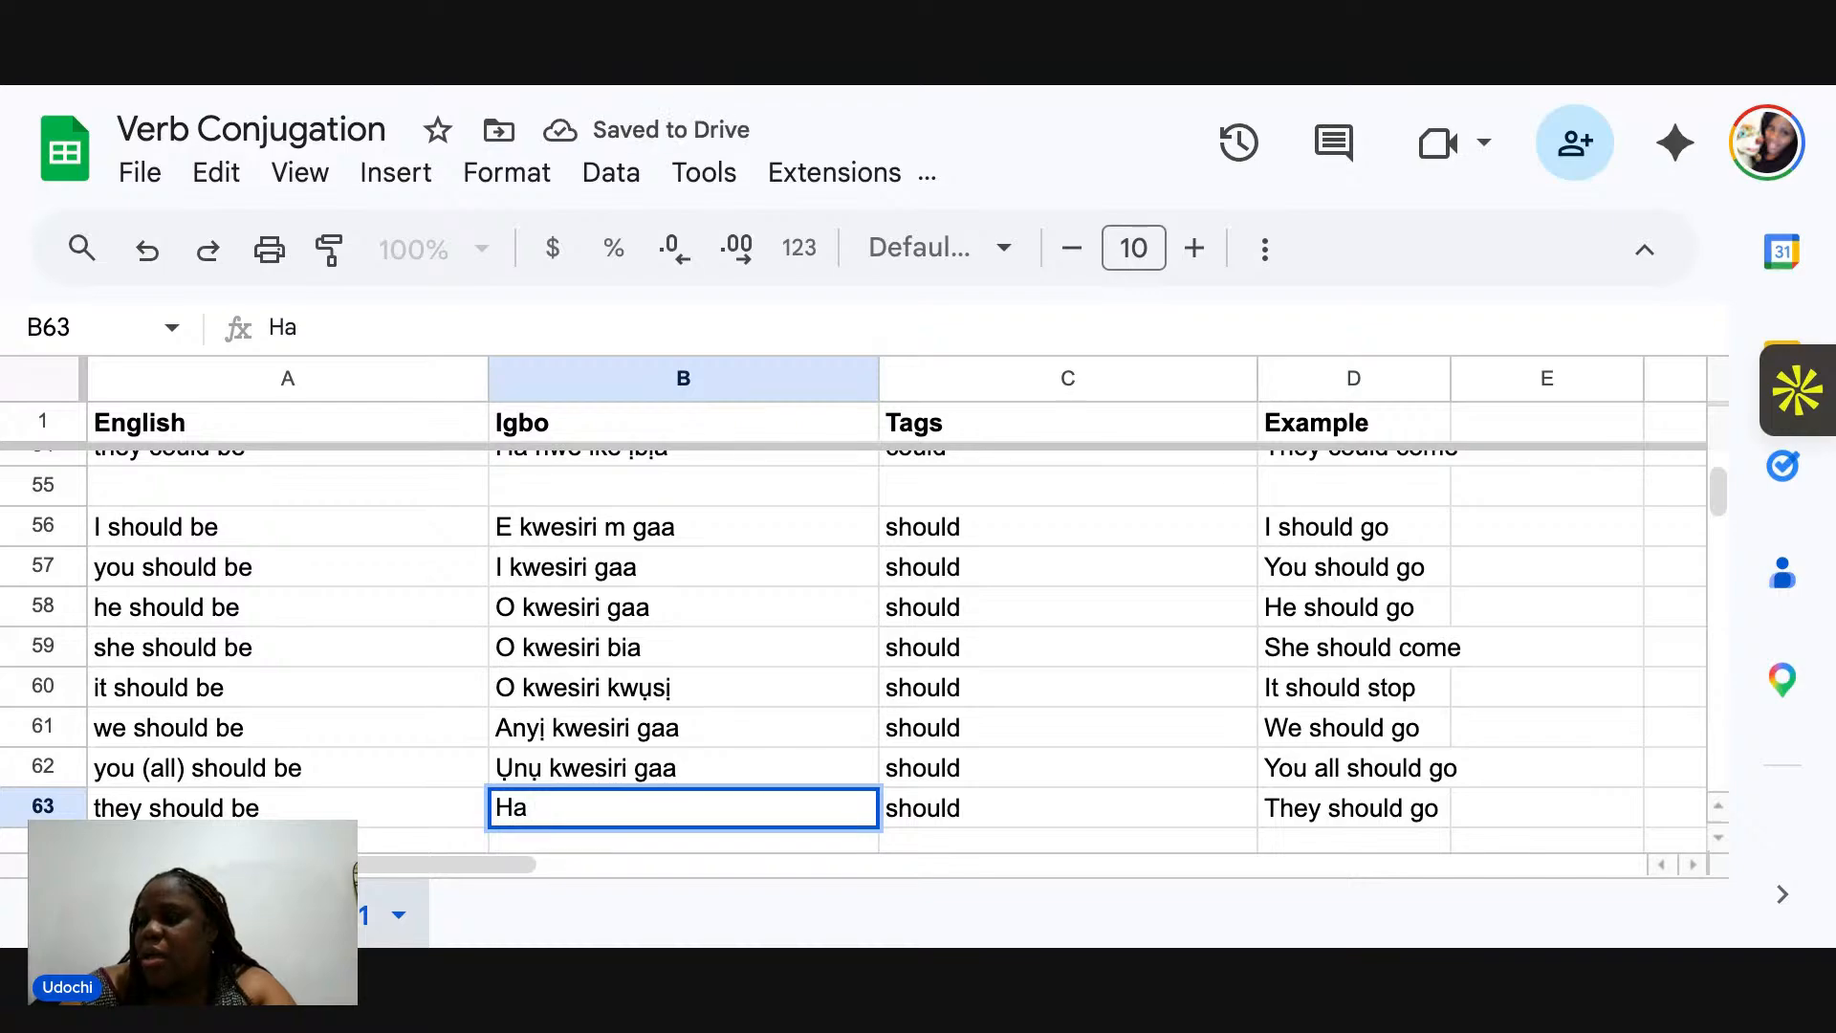
type(" kwesiri ")
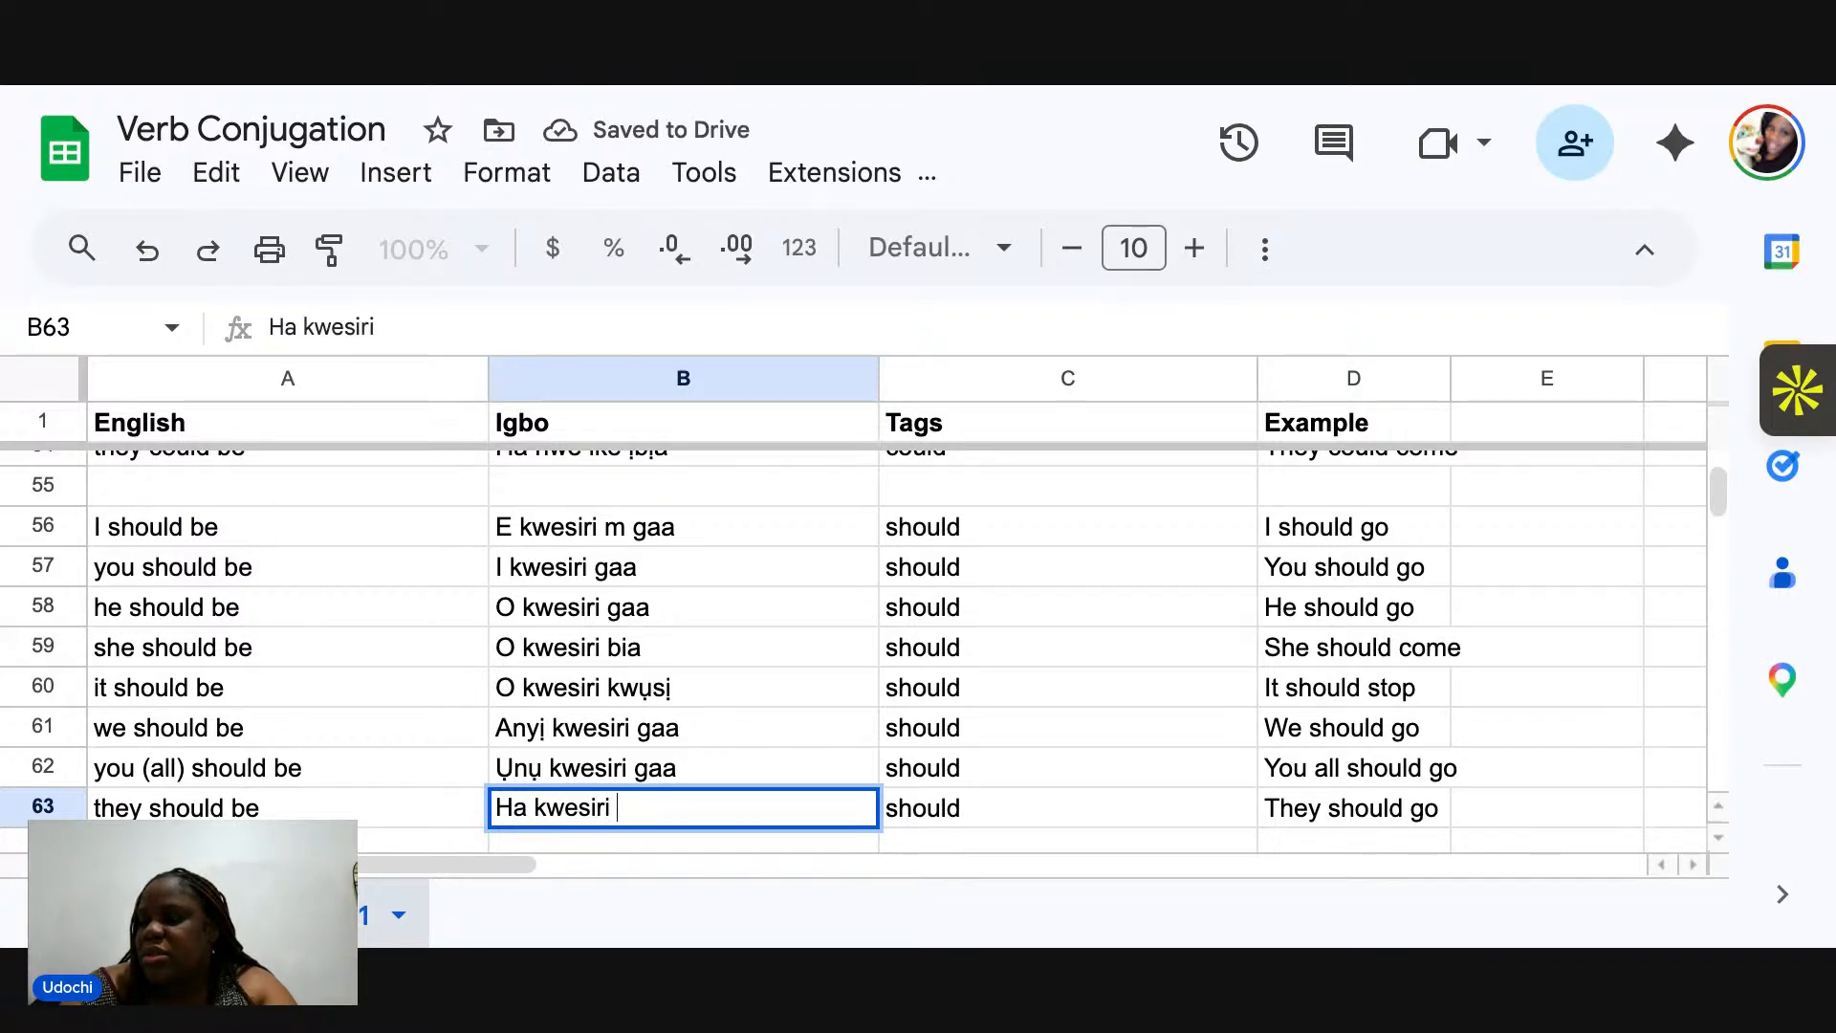
type("gaa")
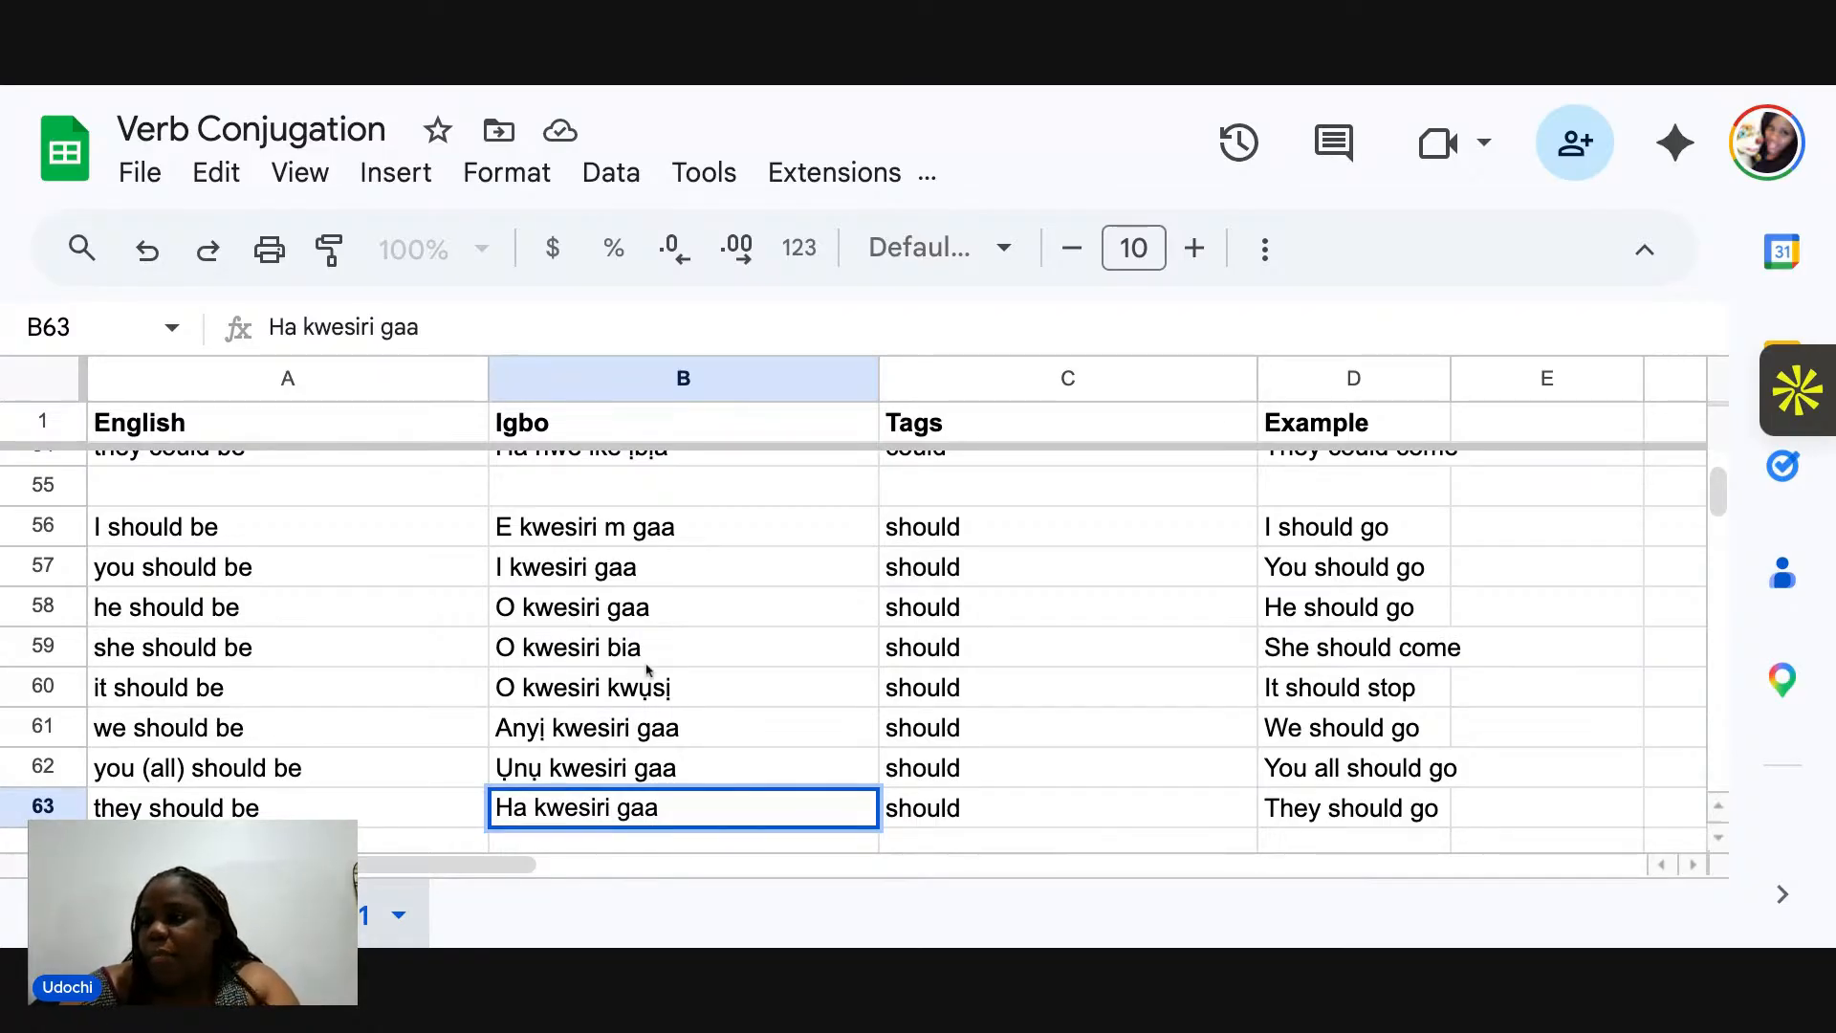
scroll(666, 690, "up", 5)
scroll(666, 690, "up", 5)
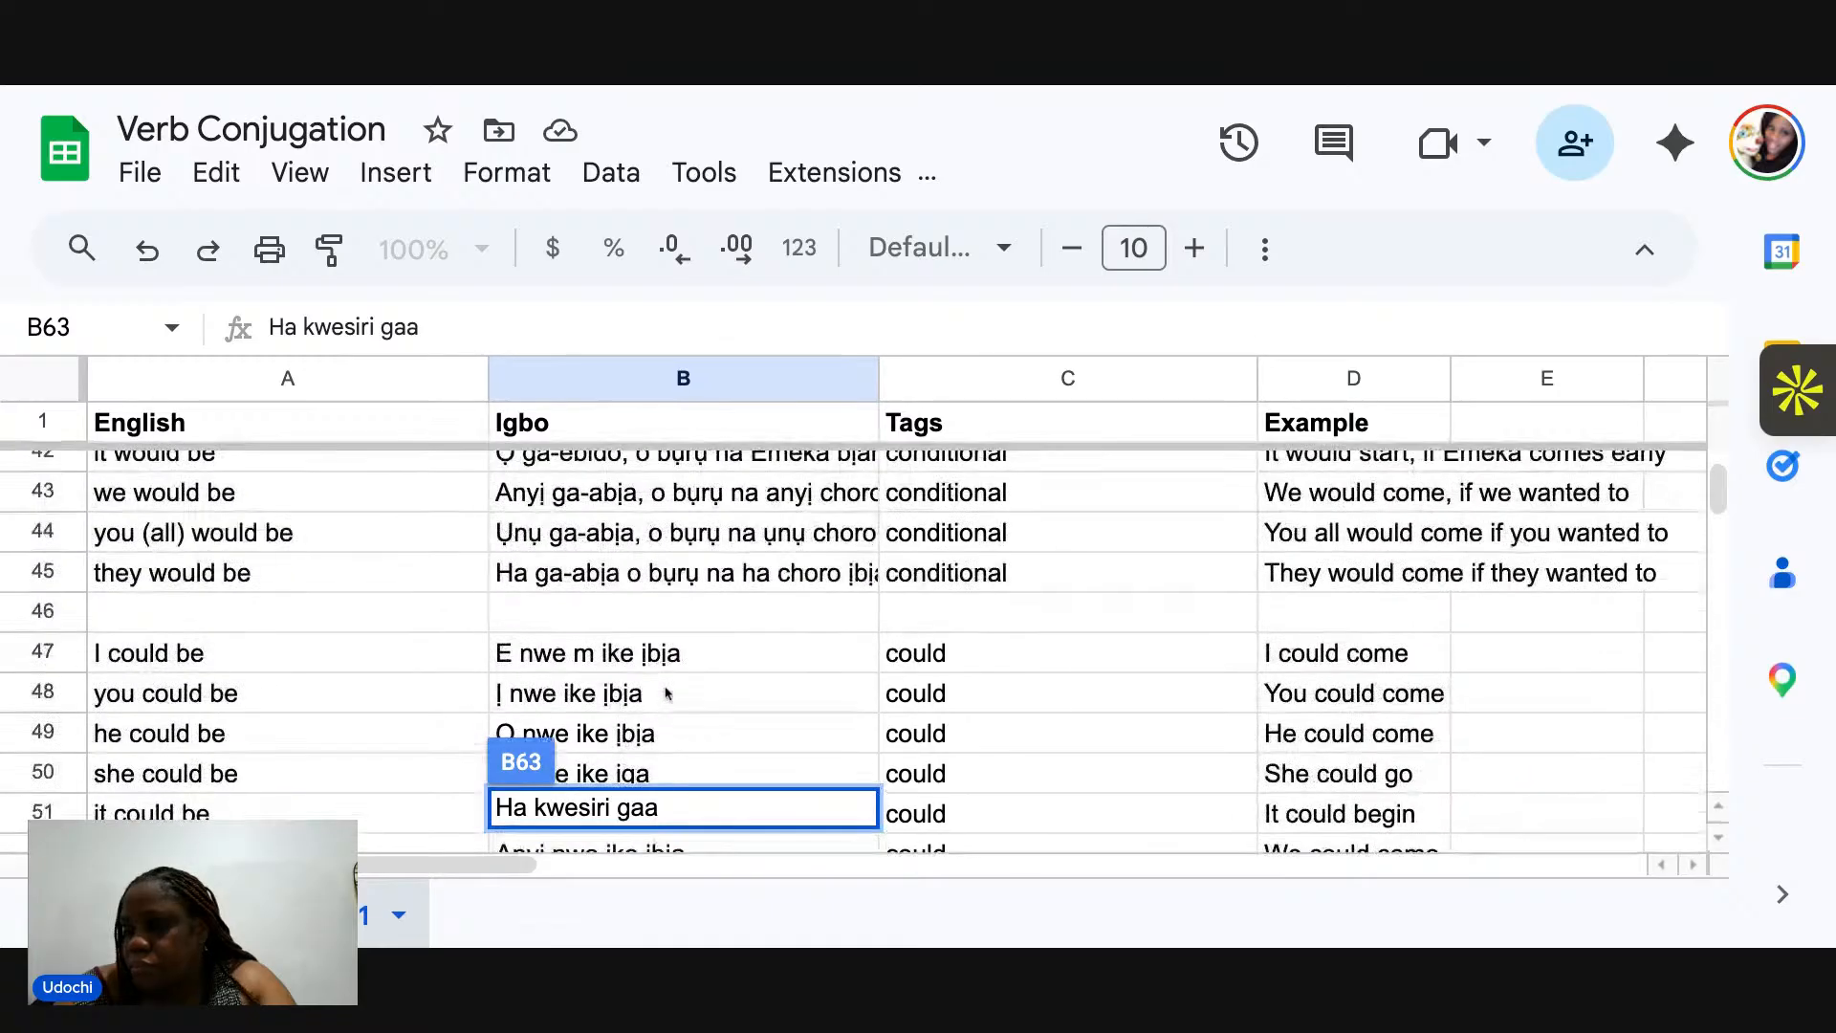
Commit the Igbo translation in B63 and go to the first subjunctive Igbo cell, B65.
scroll(667, 690, "down", 9)
scroll(637, 703, "down", 2)
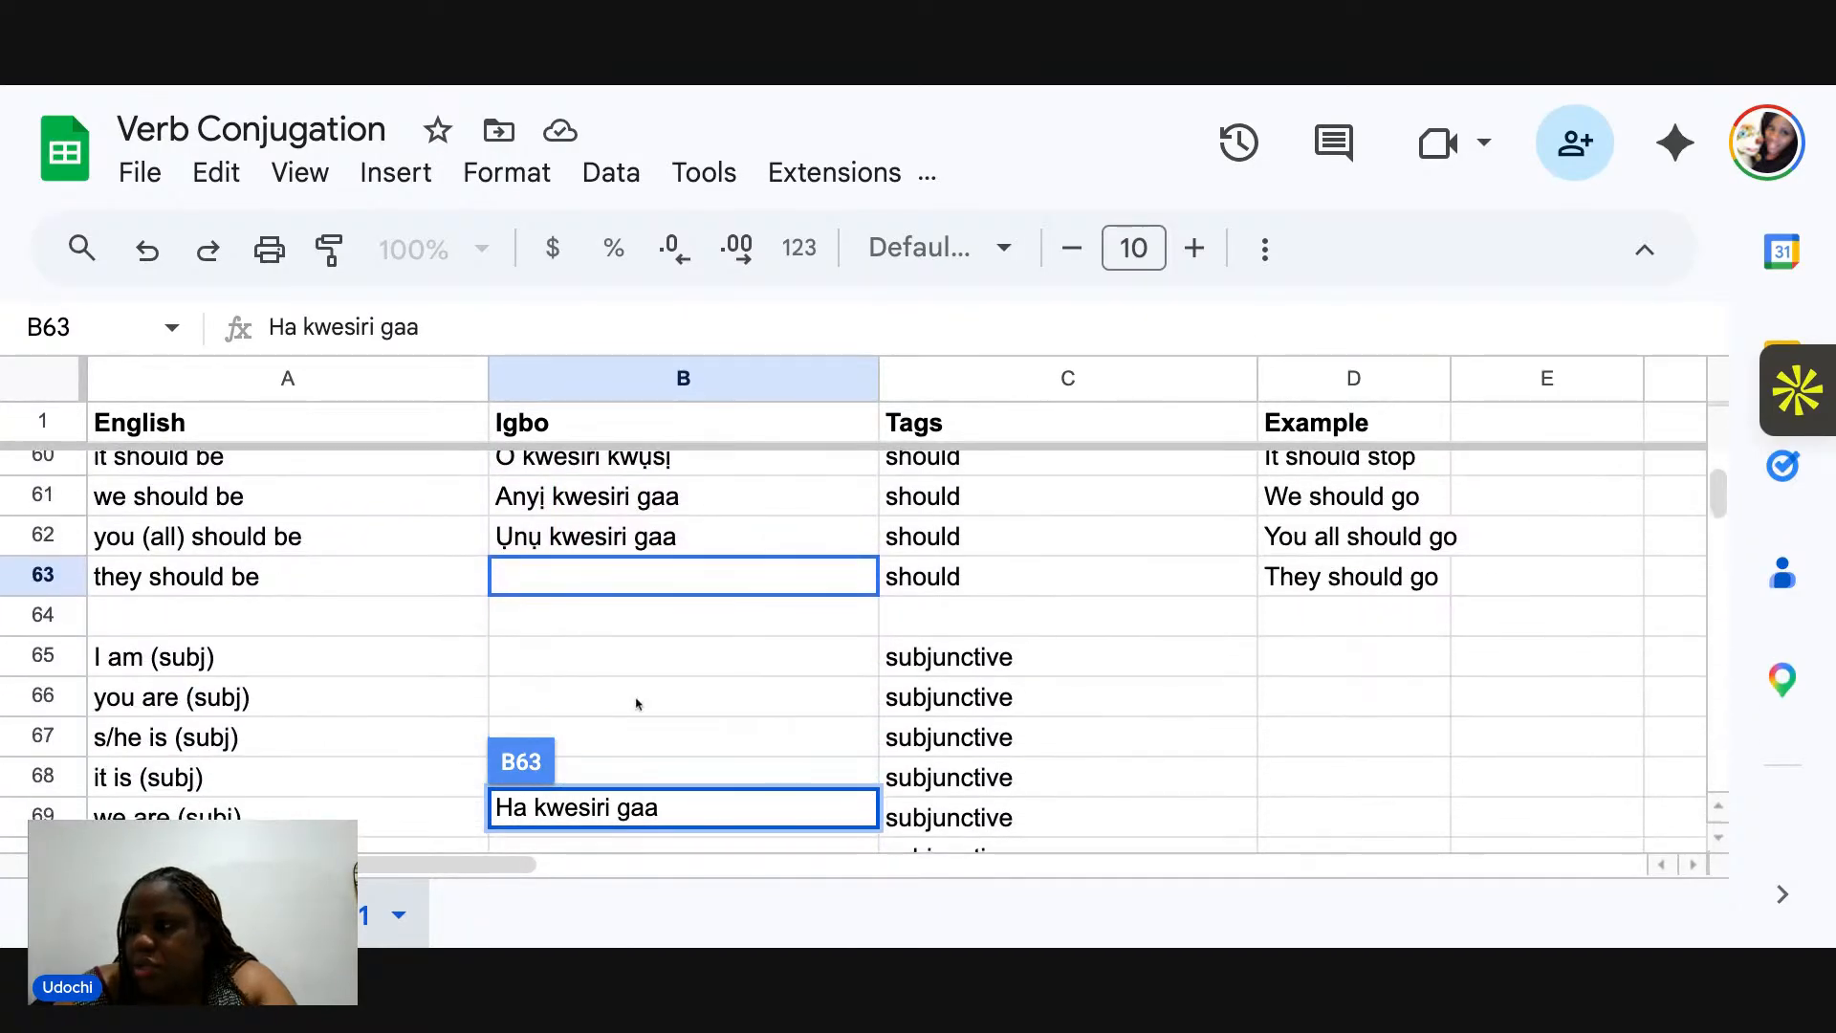
left_click(589, 670)
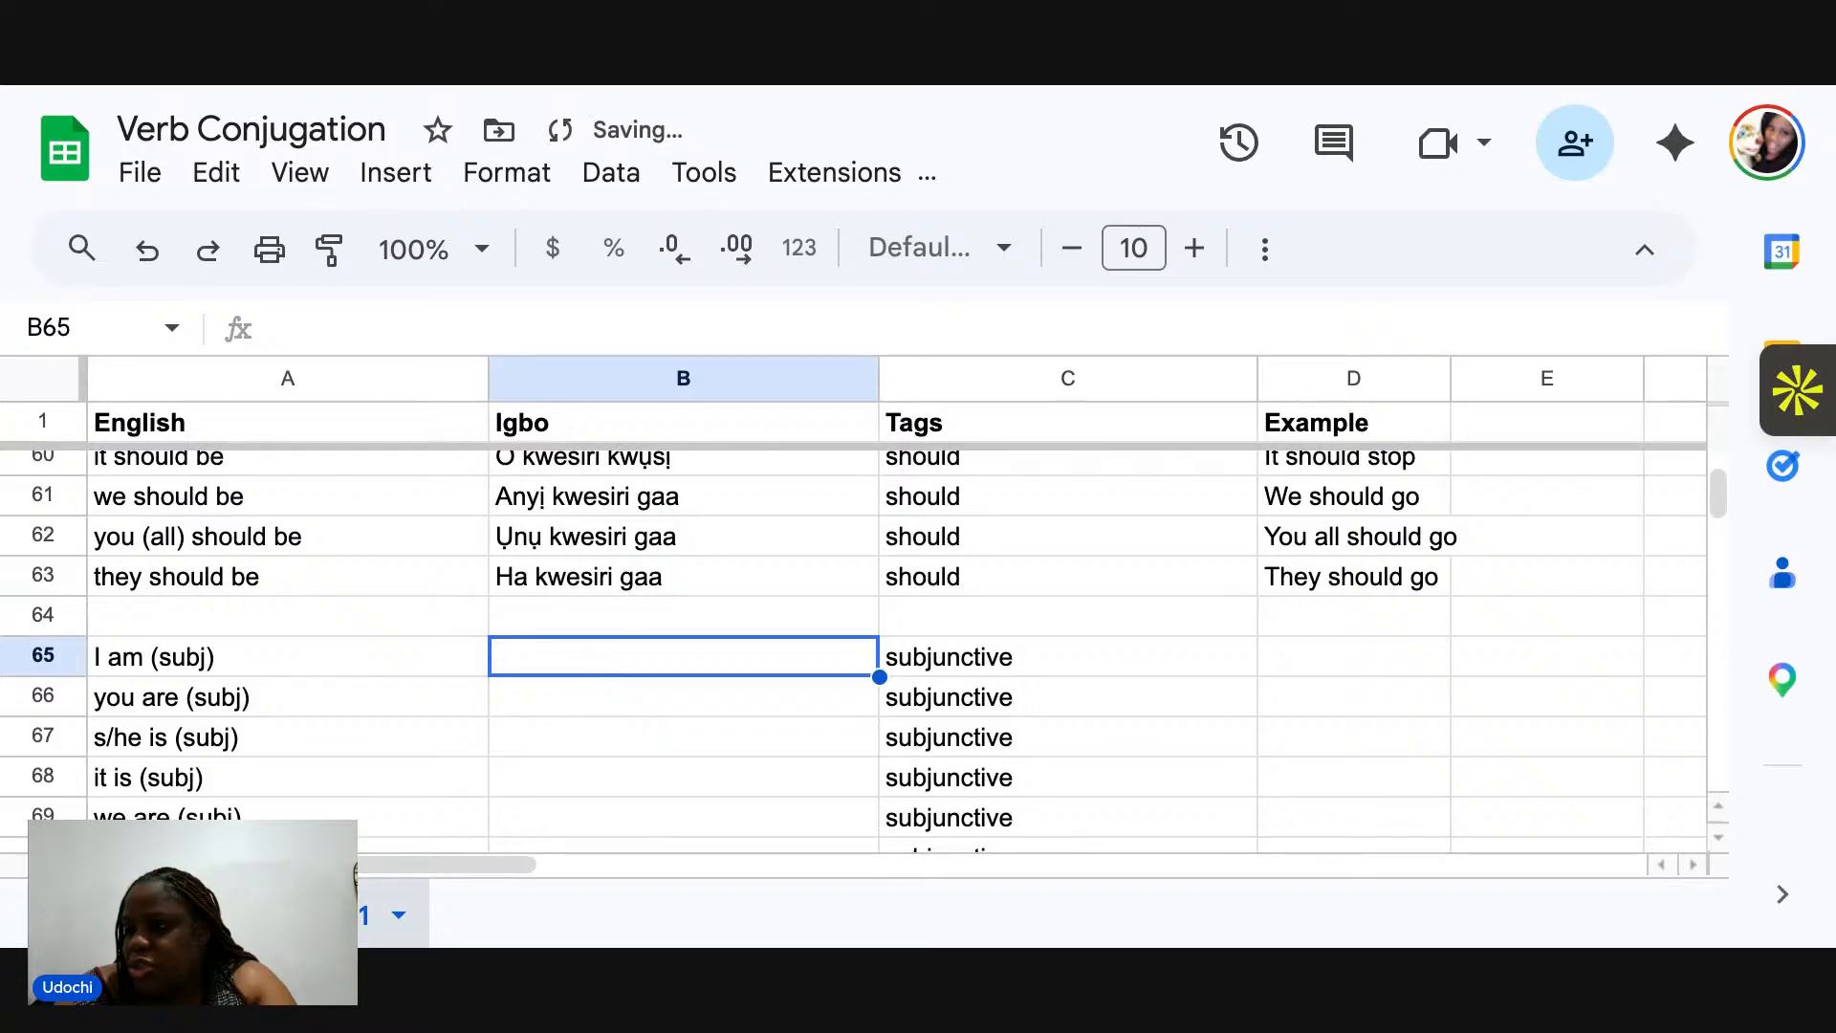
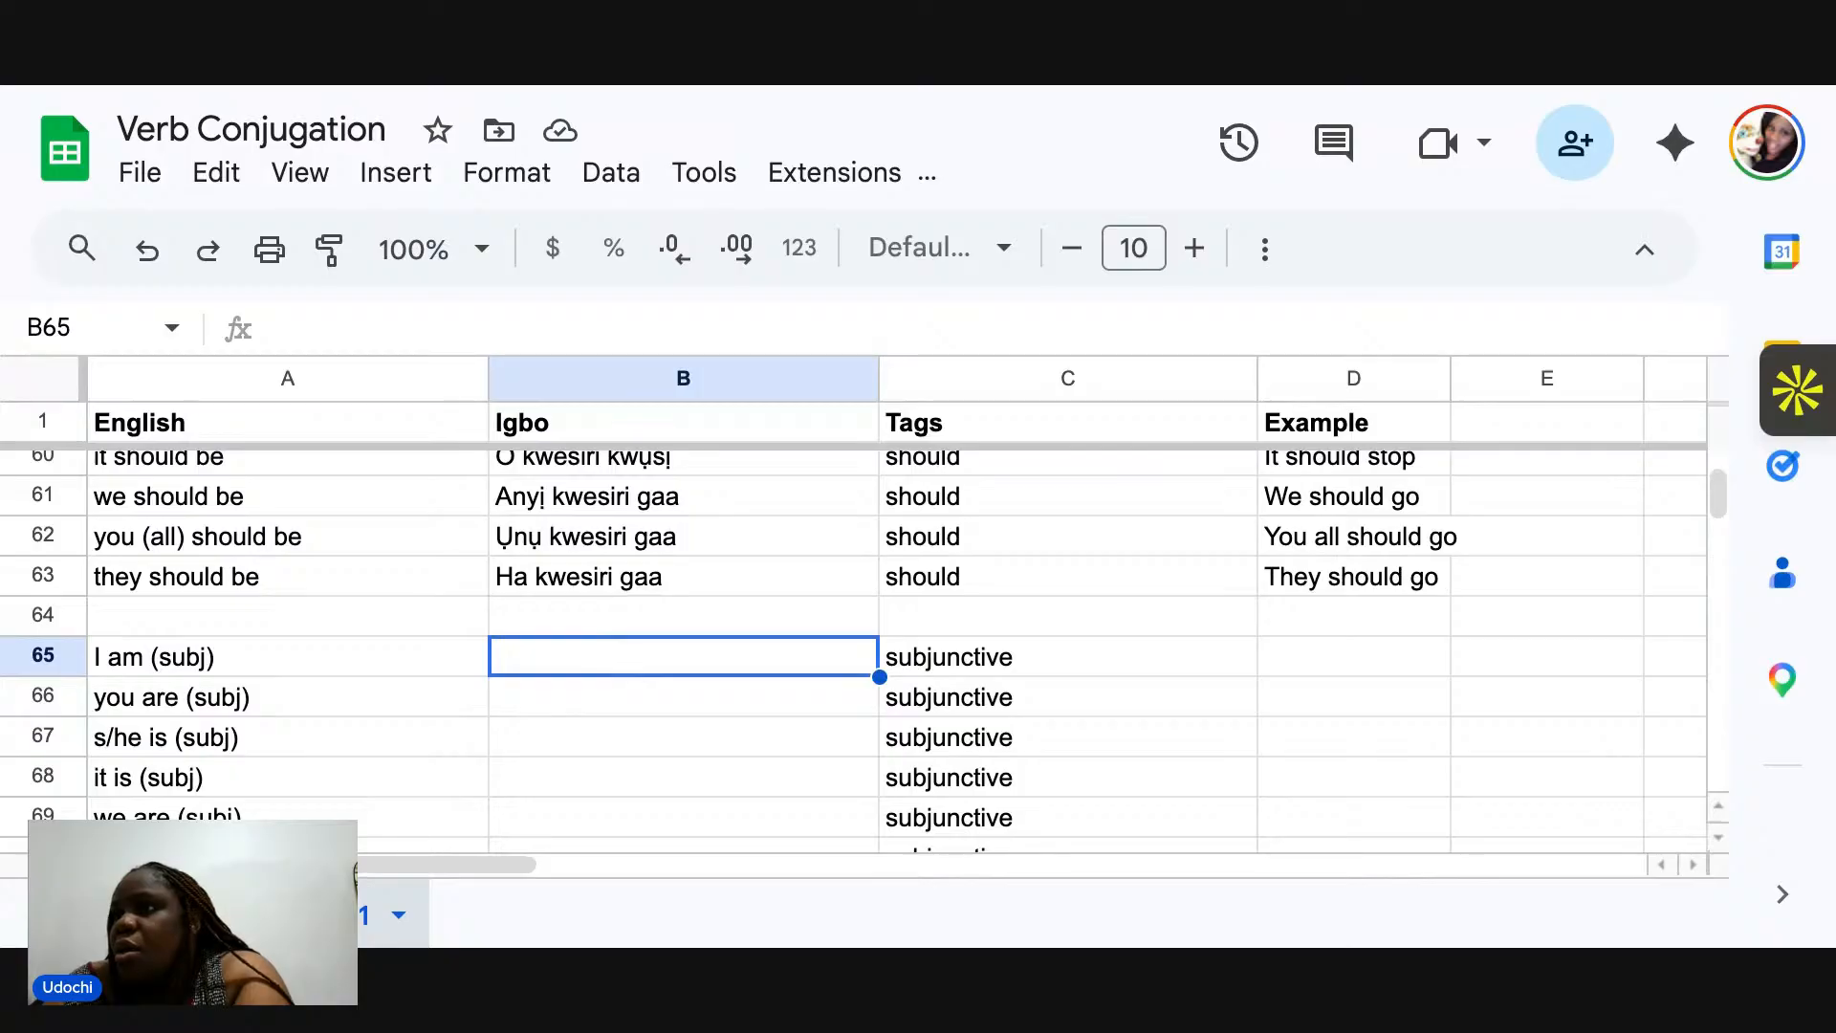
Clear the contents of all the subjunctive rows, 65 to 71.
scroll(253, 722, "down", 2)
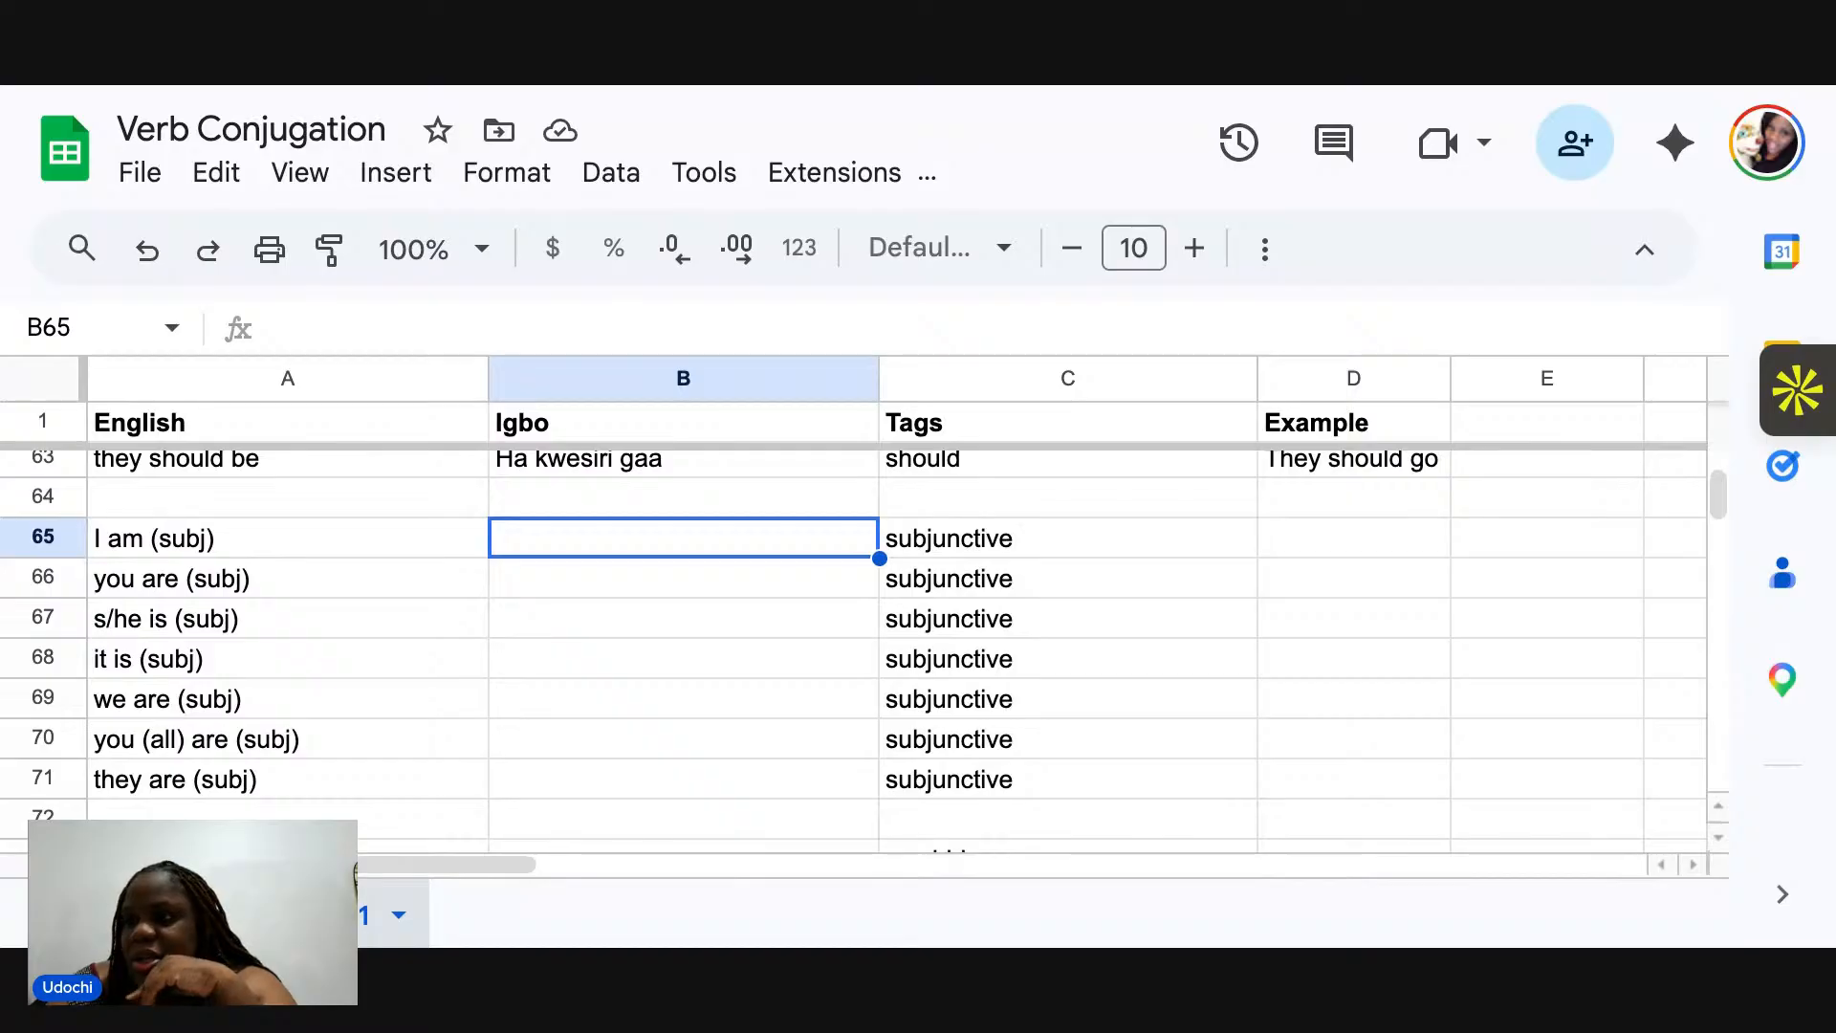
left_click(287, 539)
left_click_drag(340, 536, 956, 770)
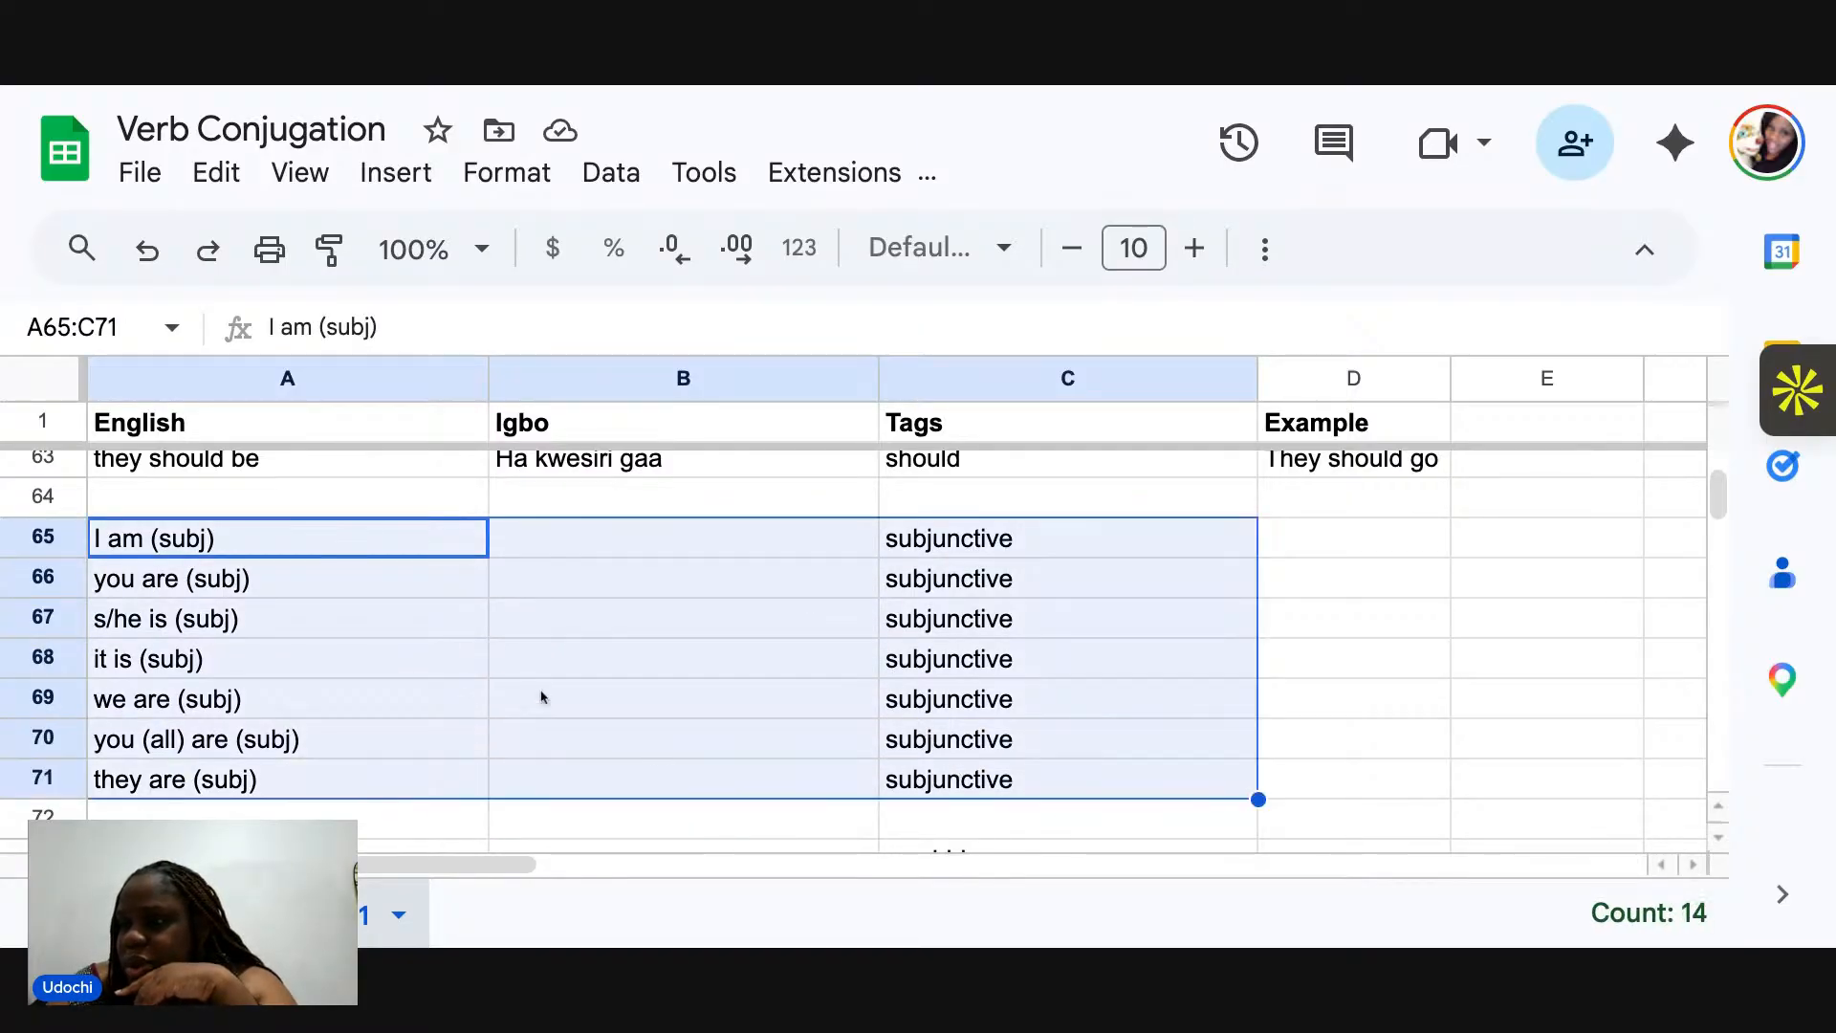
left_click(46, 540)
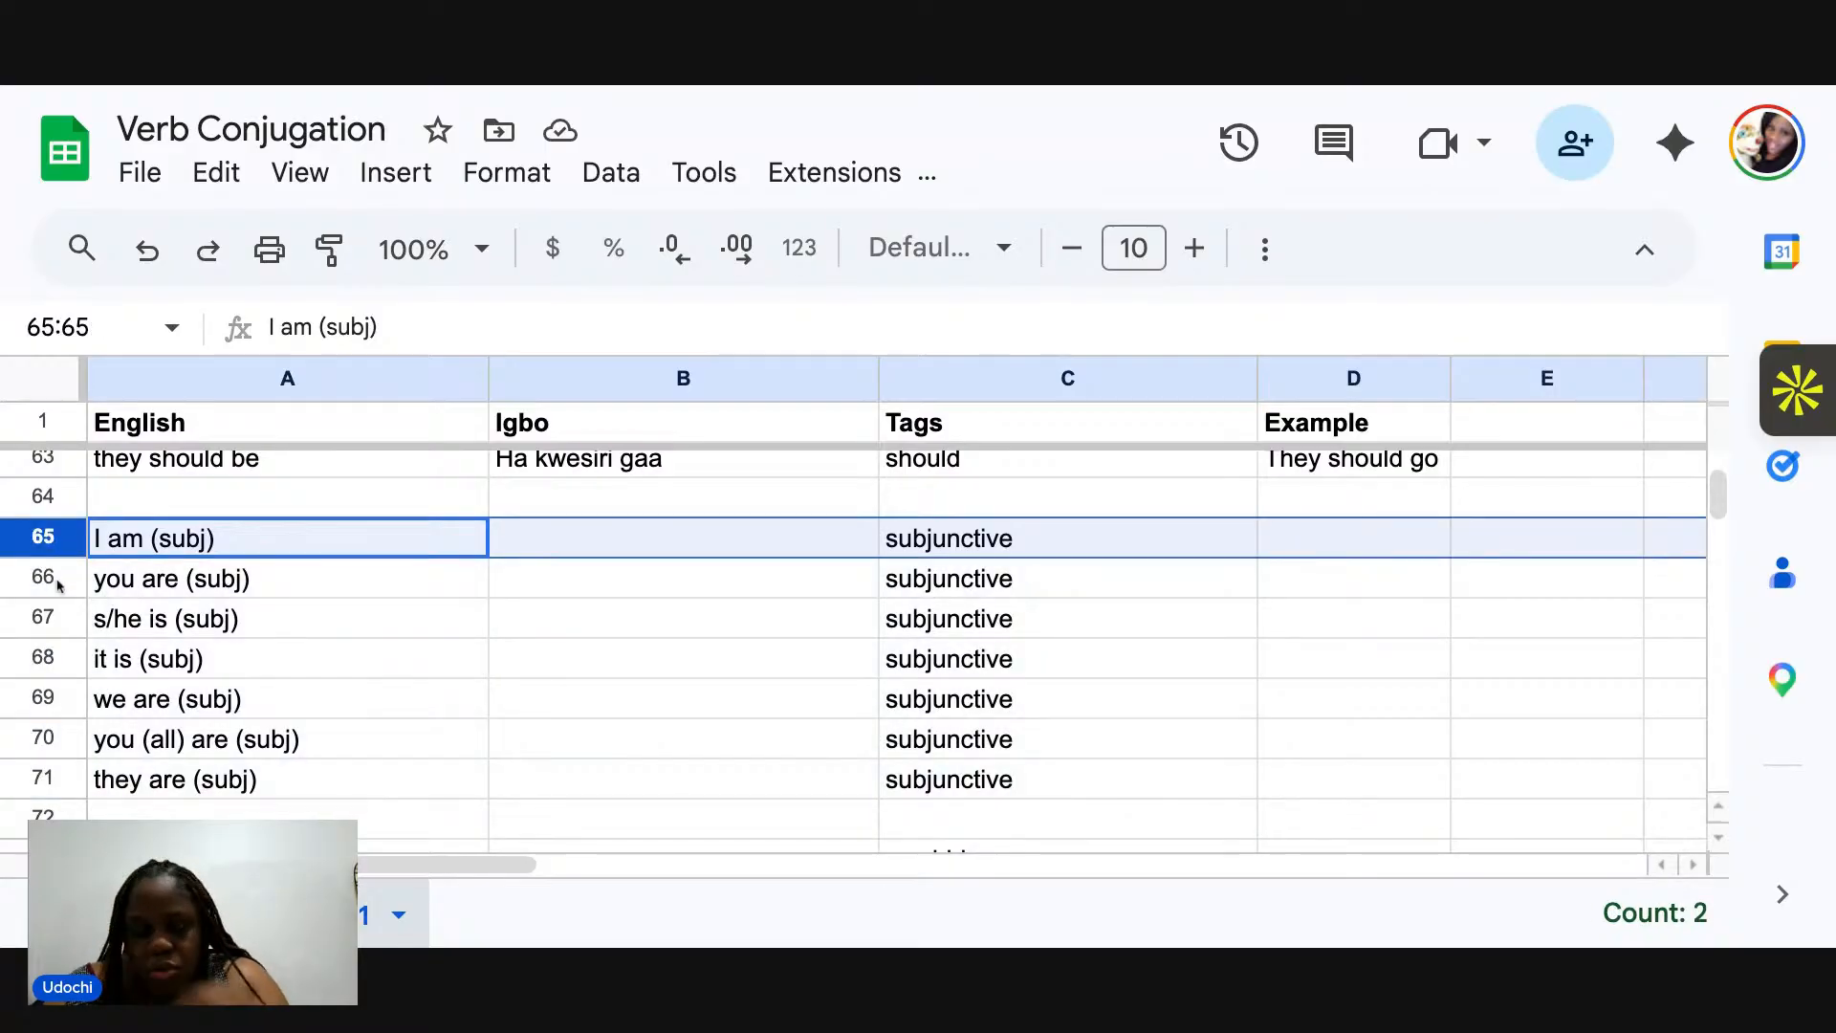
left_click(55, 582, "ctrl")
left_click(49, 619, "ctrl")
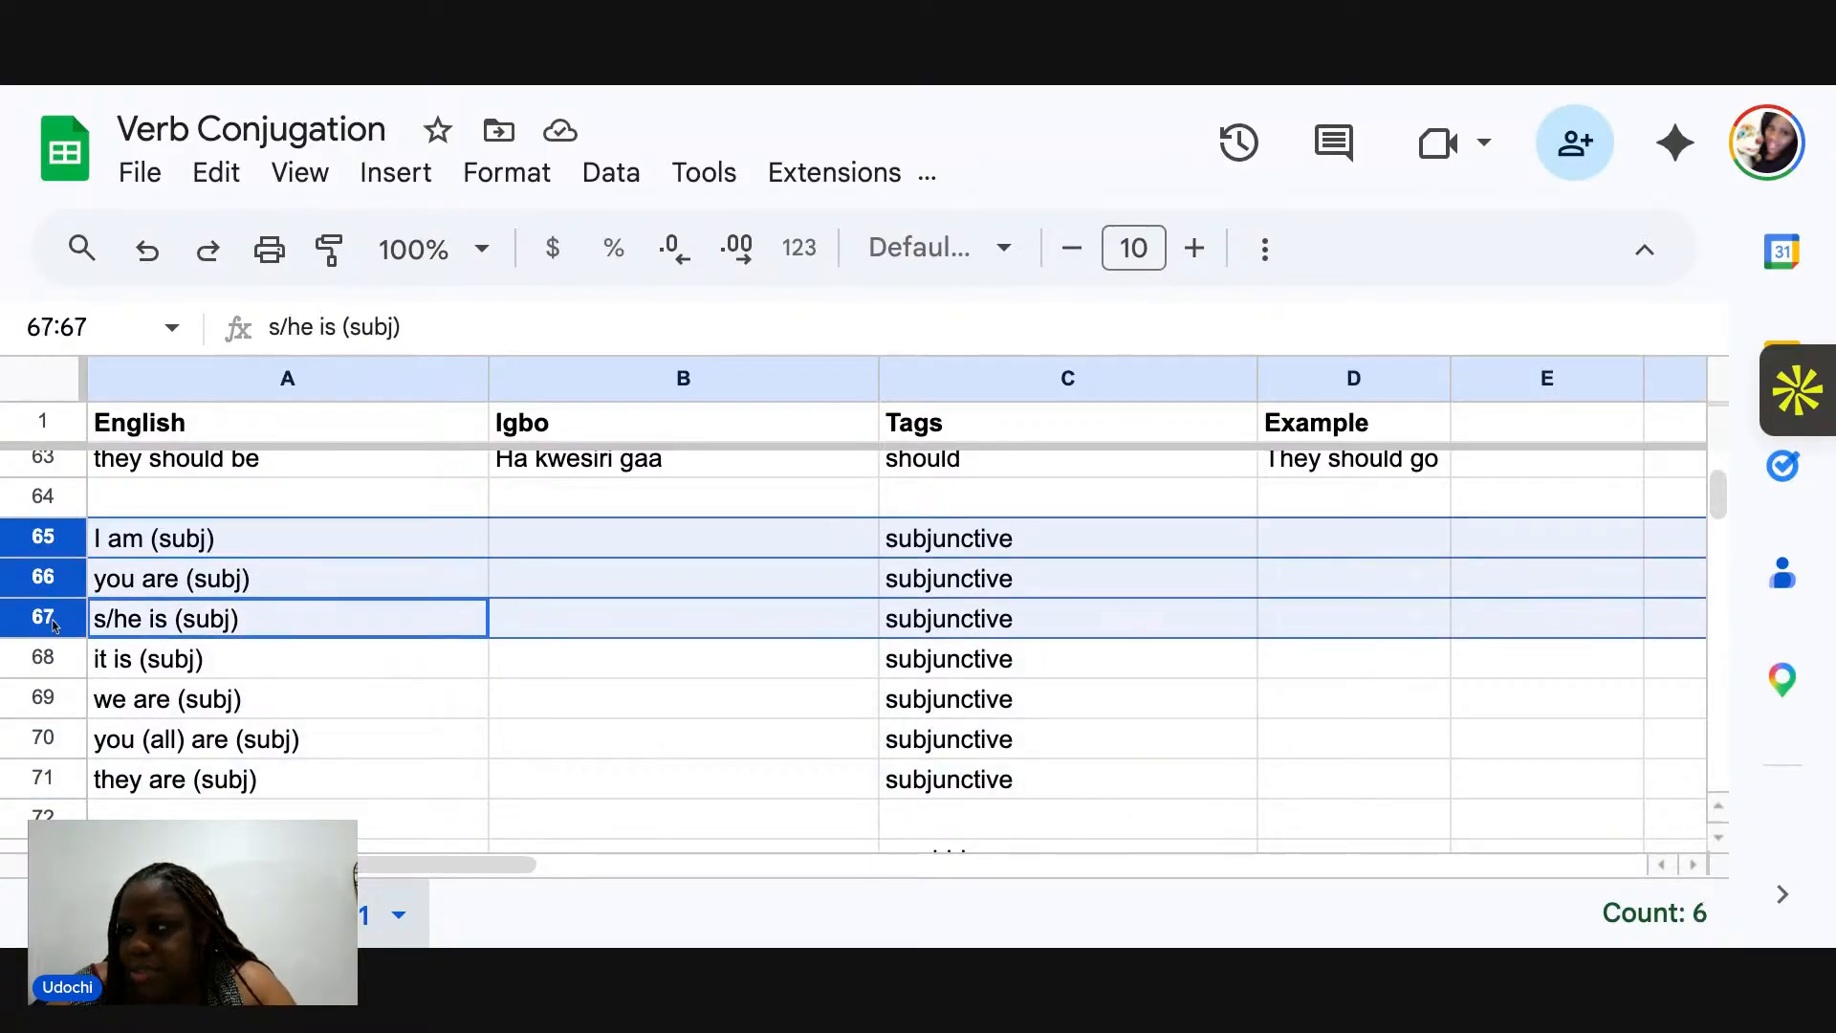
left_click(48, 658, "ctrl")
left_click(48, 698, "ctrl")
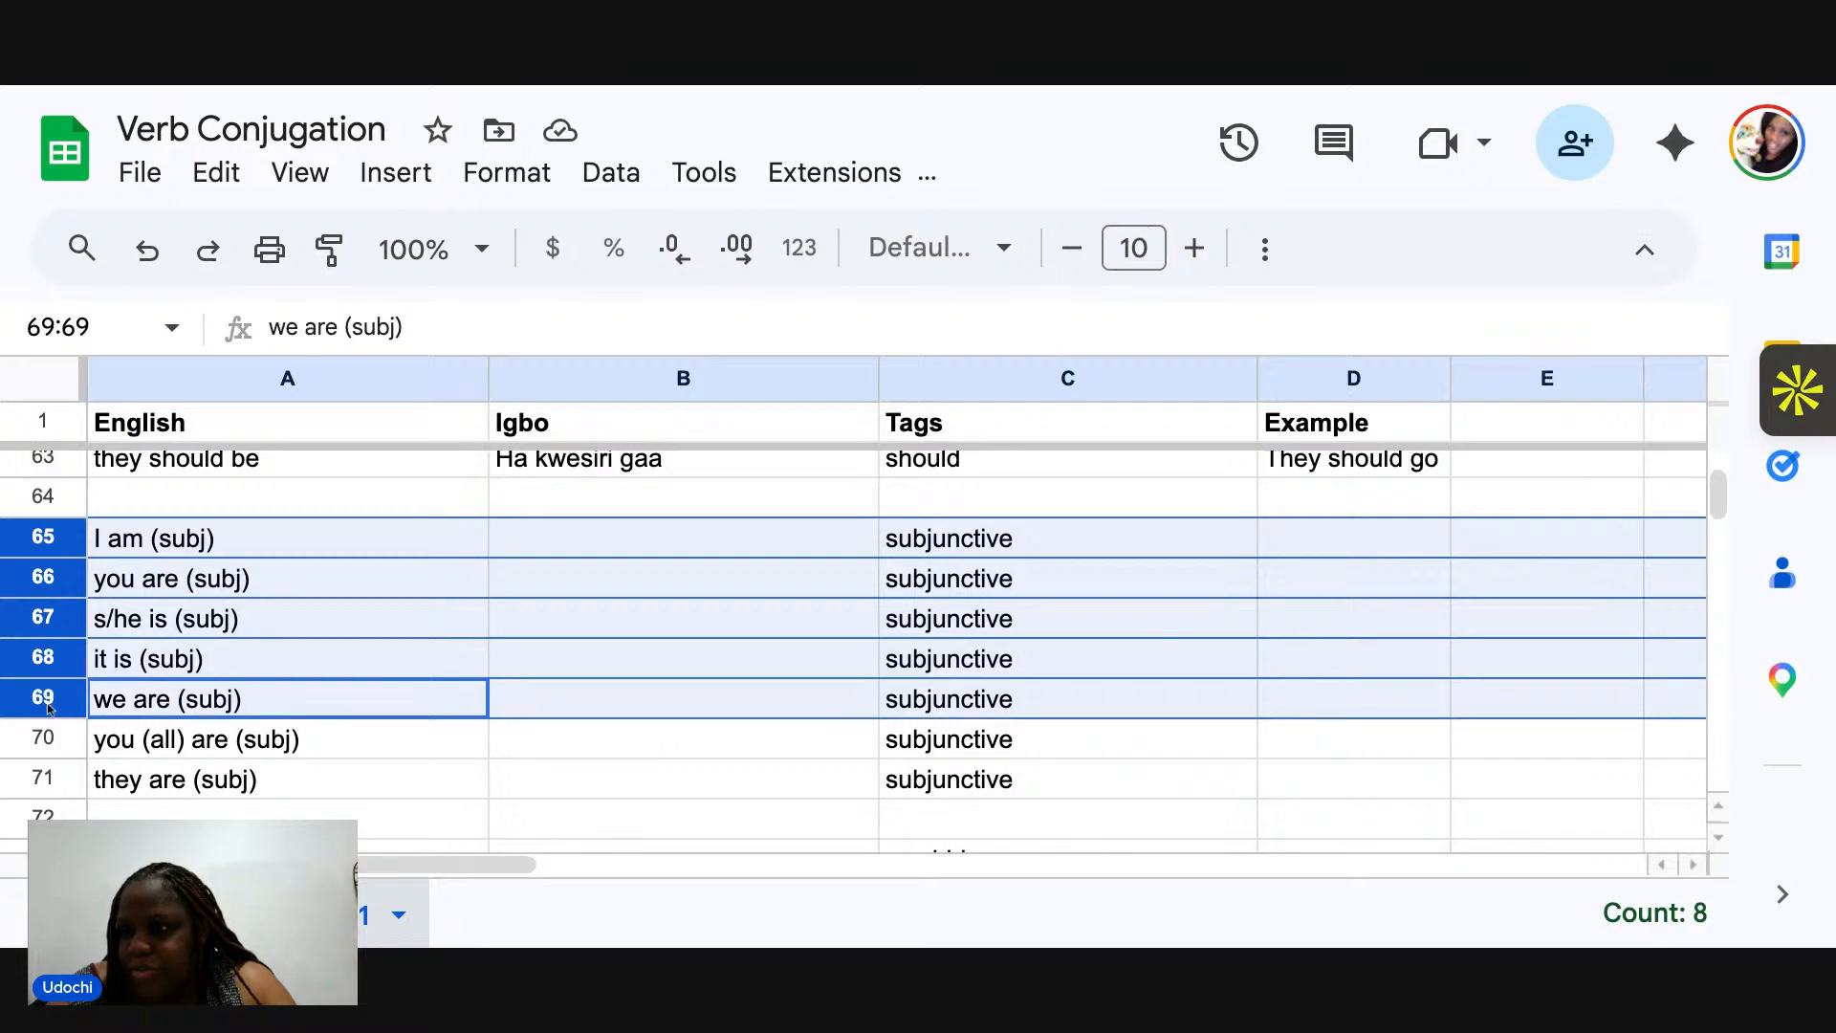
left_click(48, 742, "ctrl")
left_click(50, 780, "ctrl")
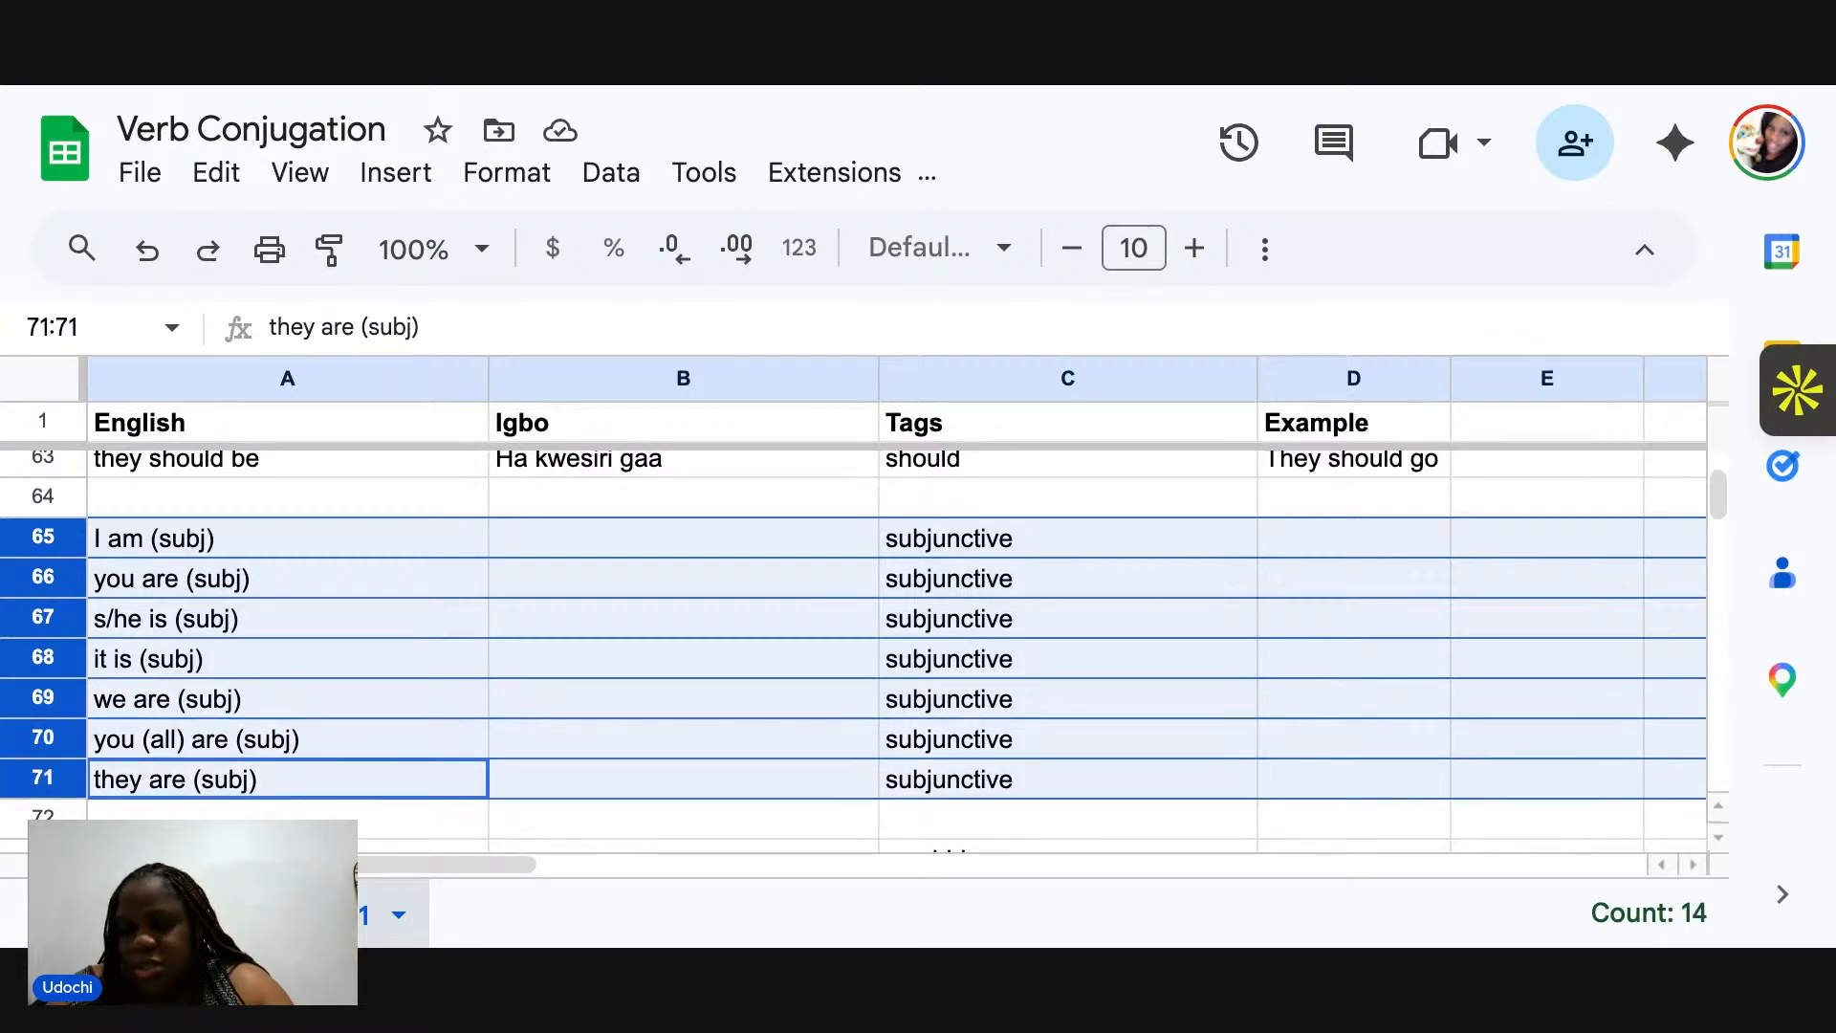
key("Delete")
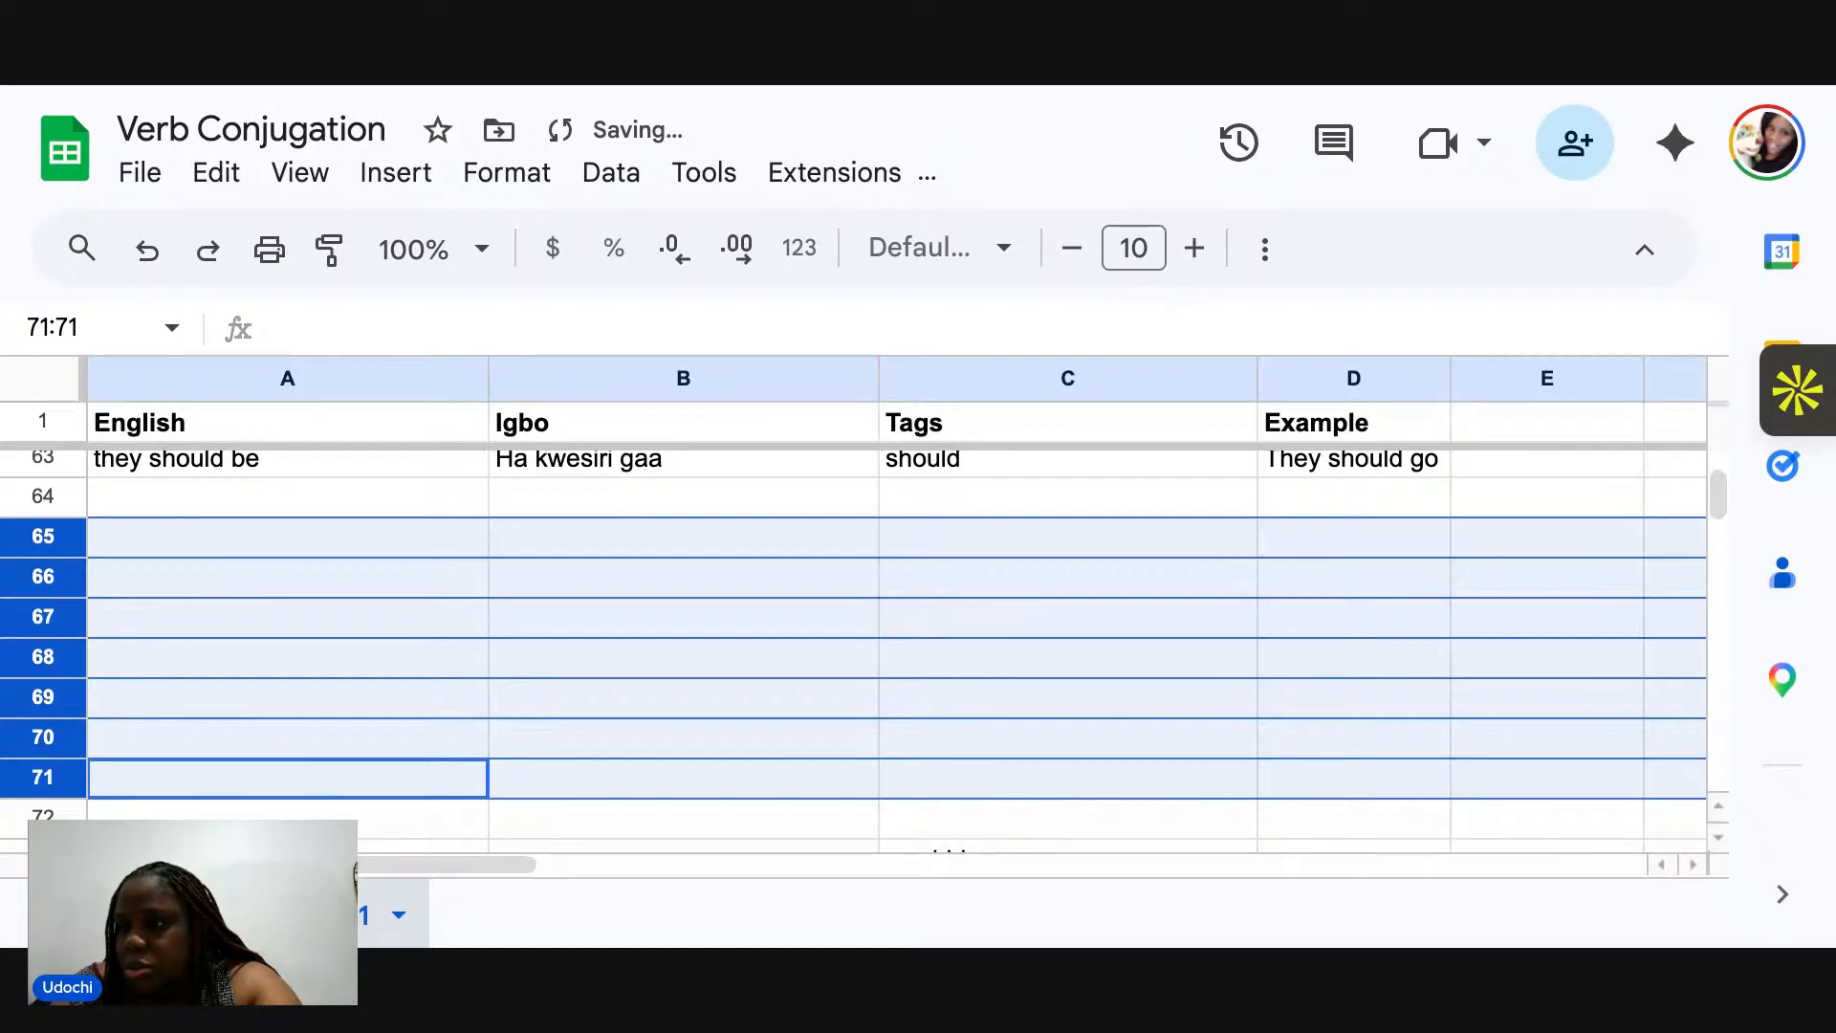
right_click(48, 539)
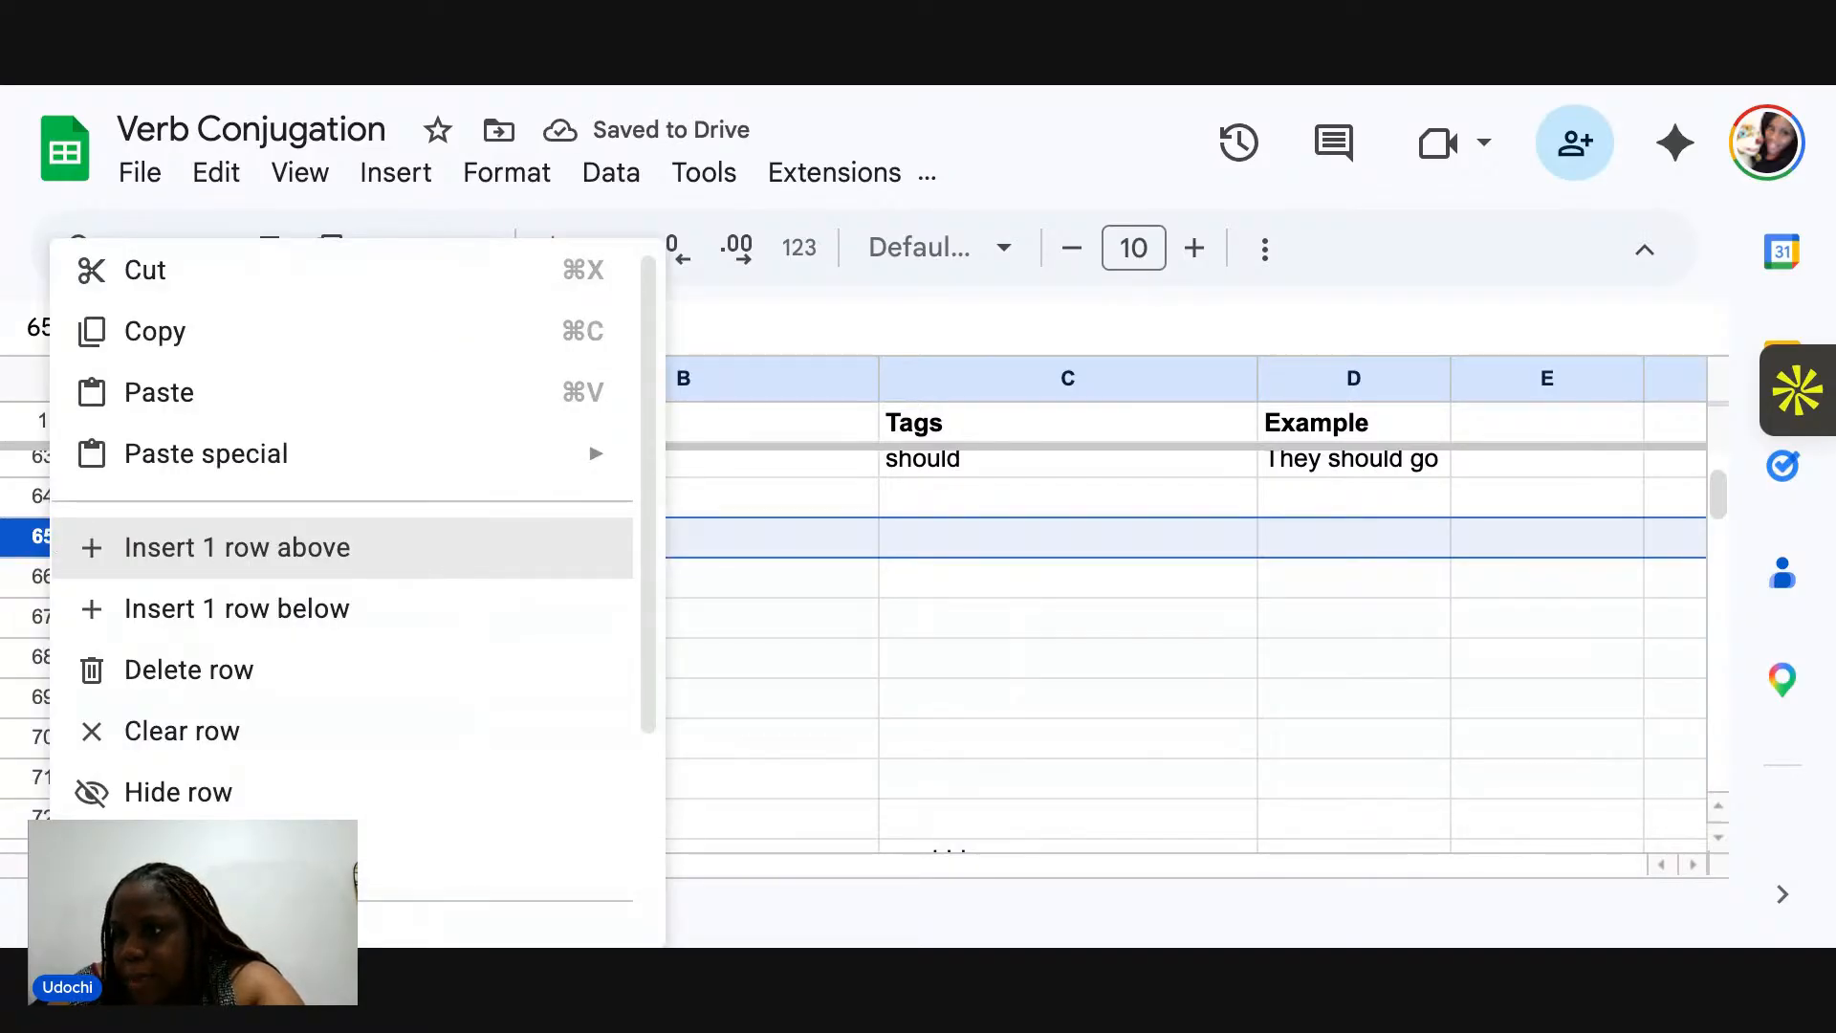
left_click(36, 540)
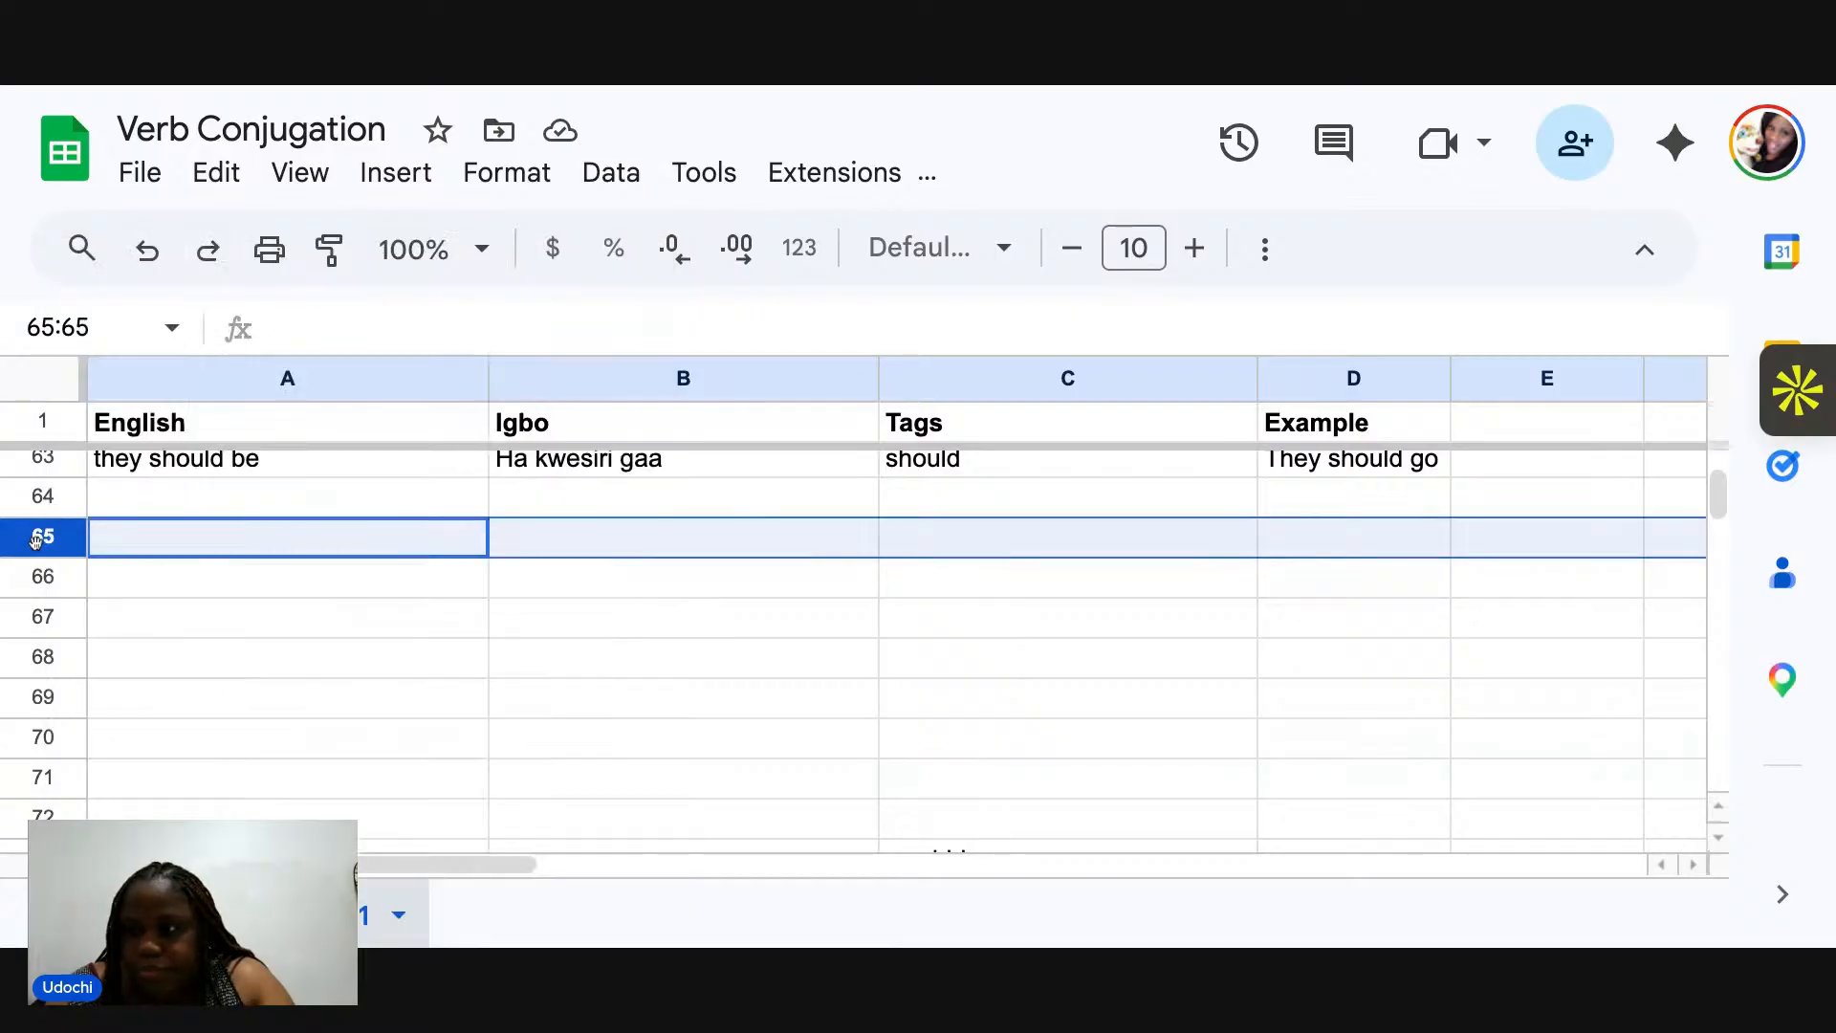
left_click(35, 585, "super")
left_click(41, 626, "super")
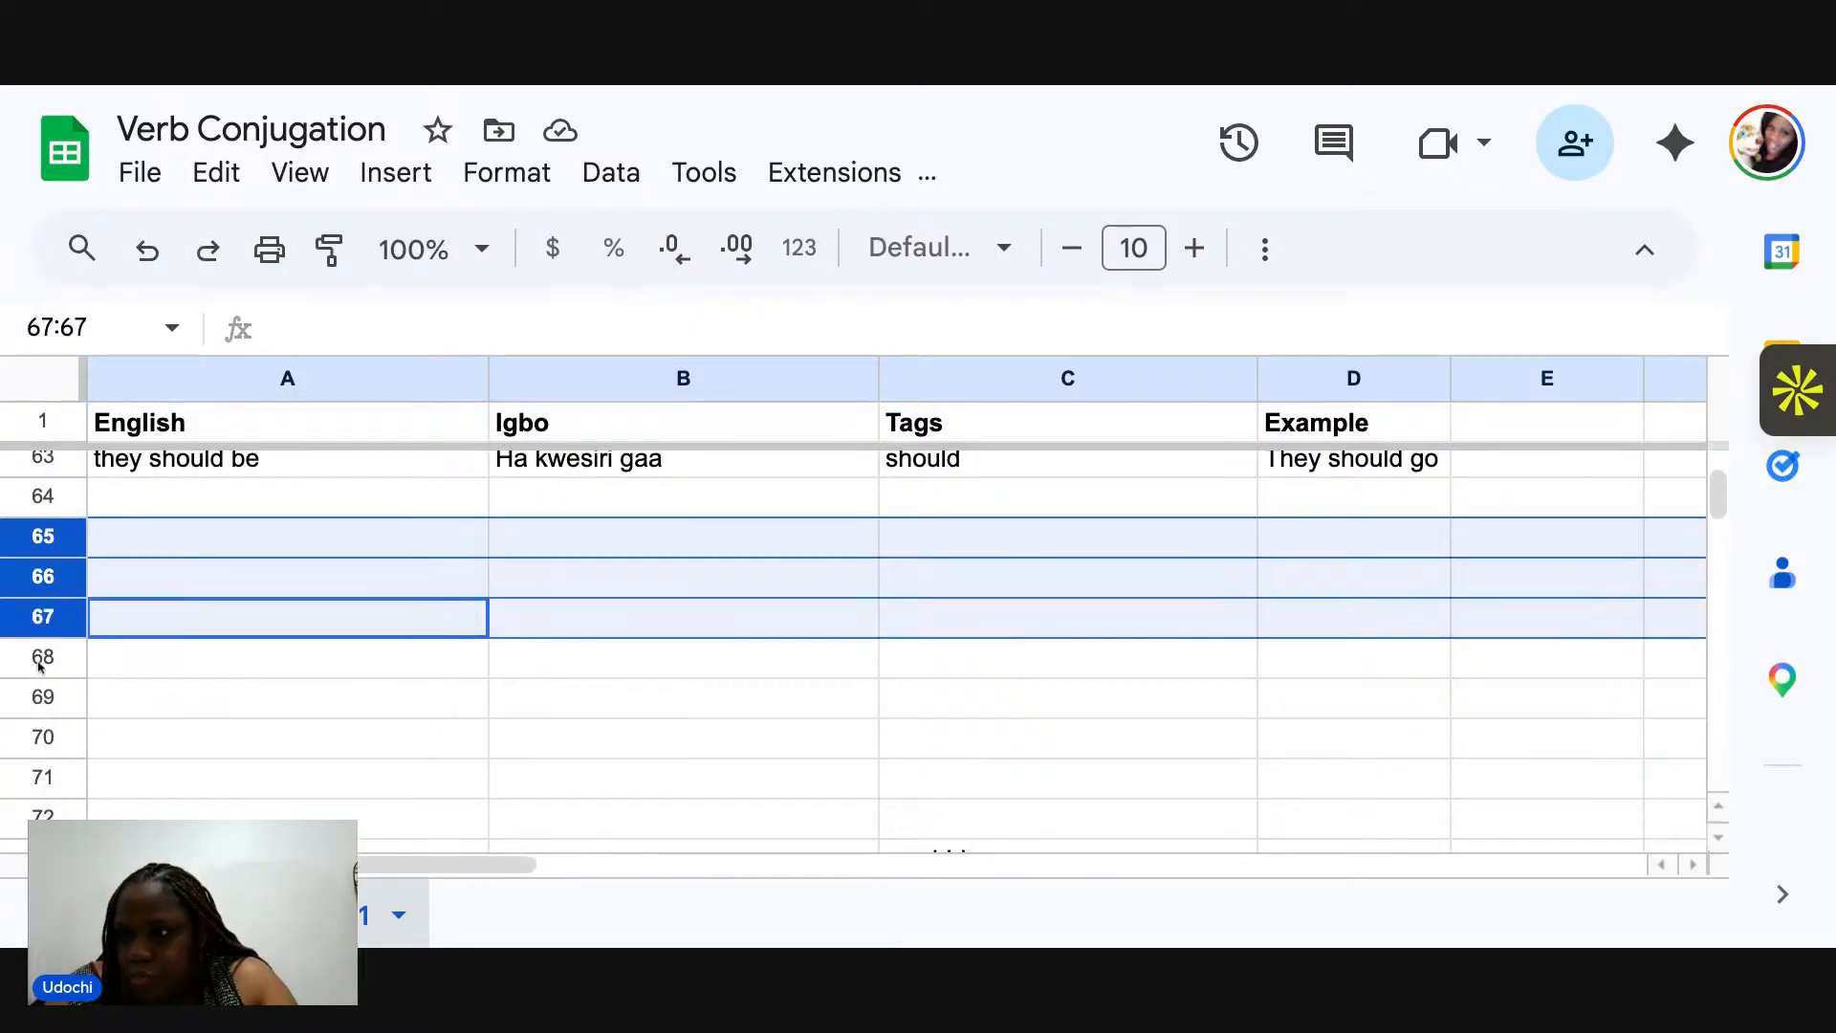
left_click(40, 665, "super")
left_click(42, 703, "super")
left_click(42, 738, "super")
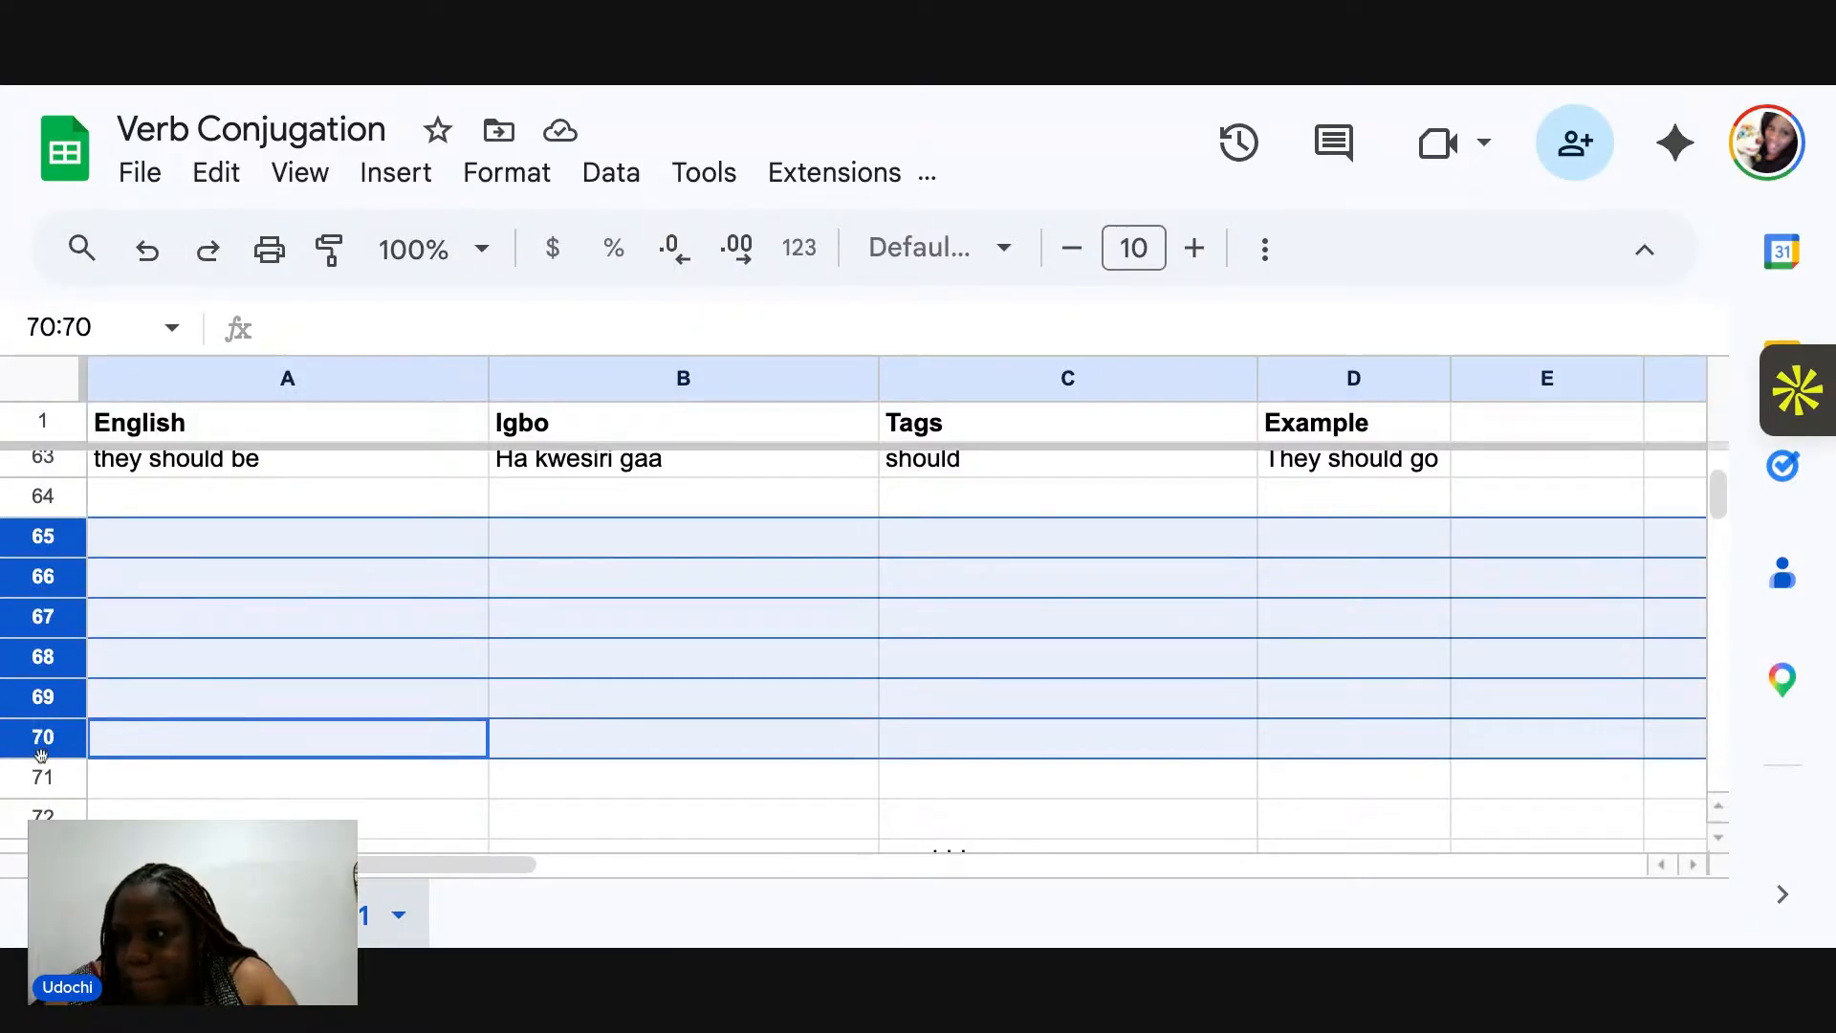
left_click(42, 778, "super")
left_click(42, 814, "super")
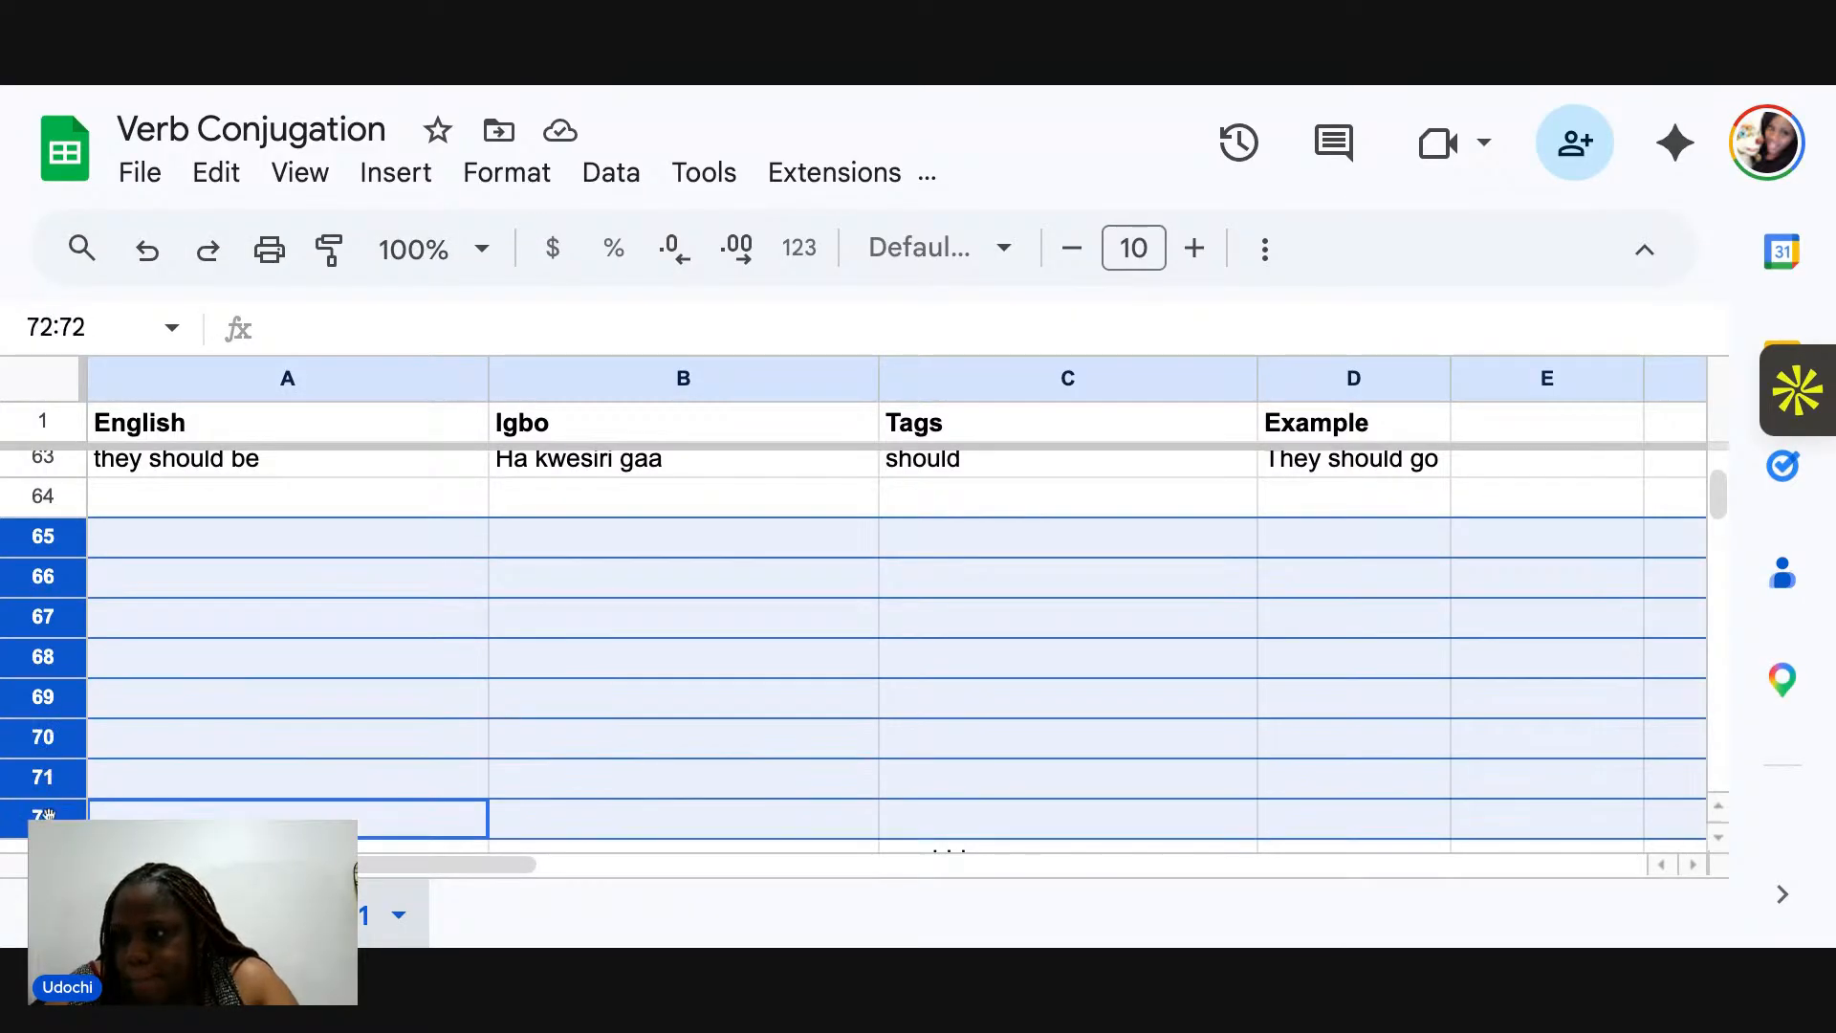
right_click(170, 624)
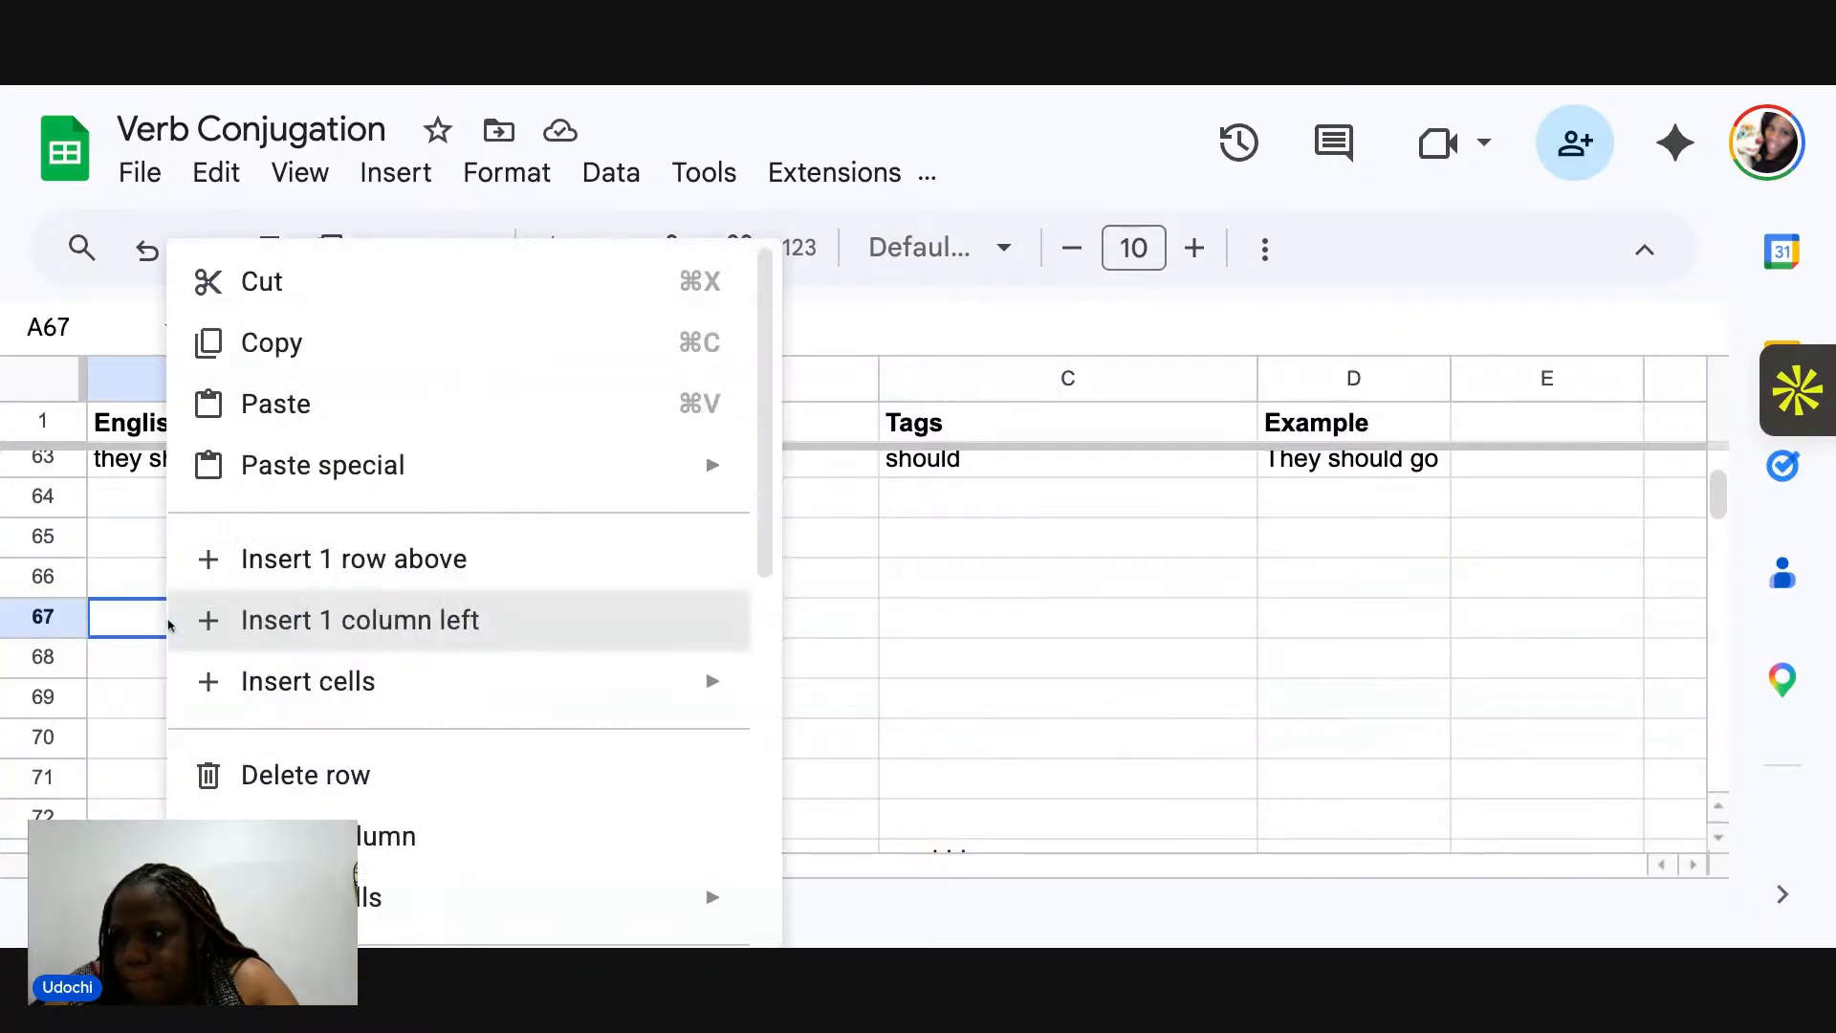
Delete the empty rows 65 to 72 from the sheet so the would-have block follows row 64.
left_click(67, 547)
left_click(62, 576, "super")
left_click(61, 620, "super")
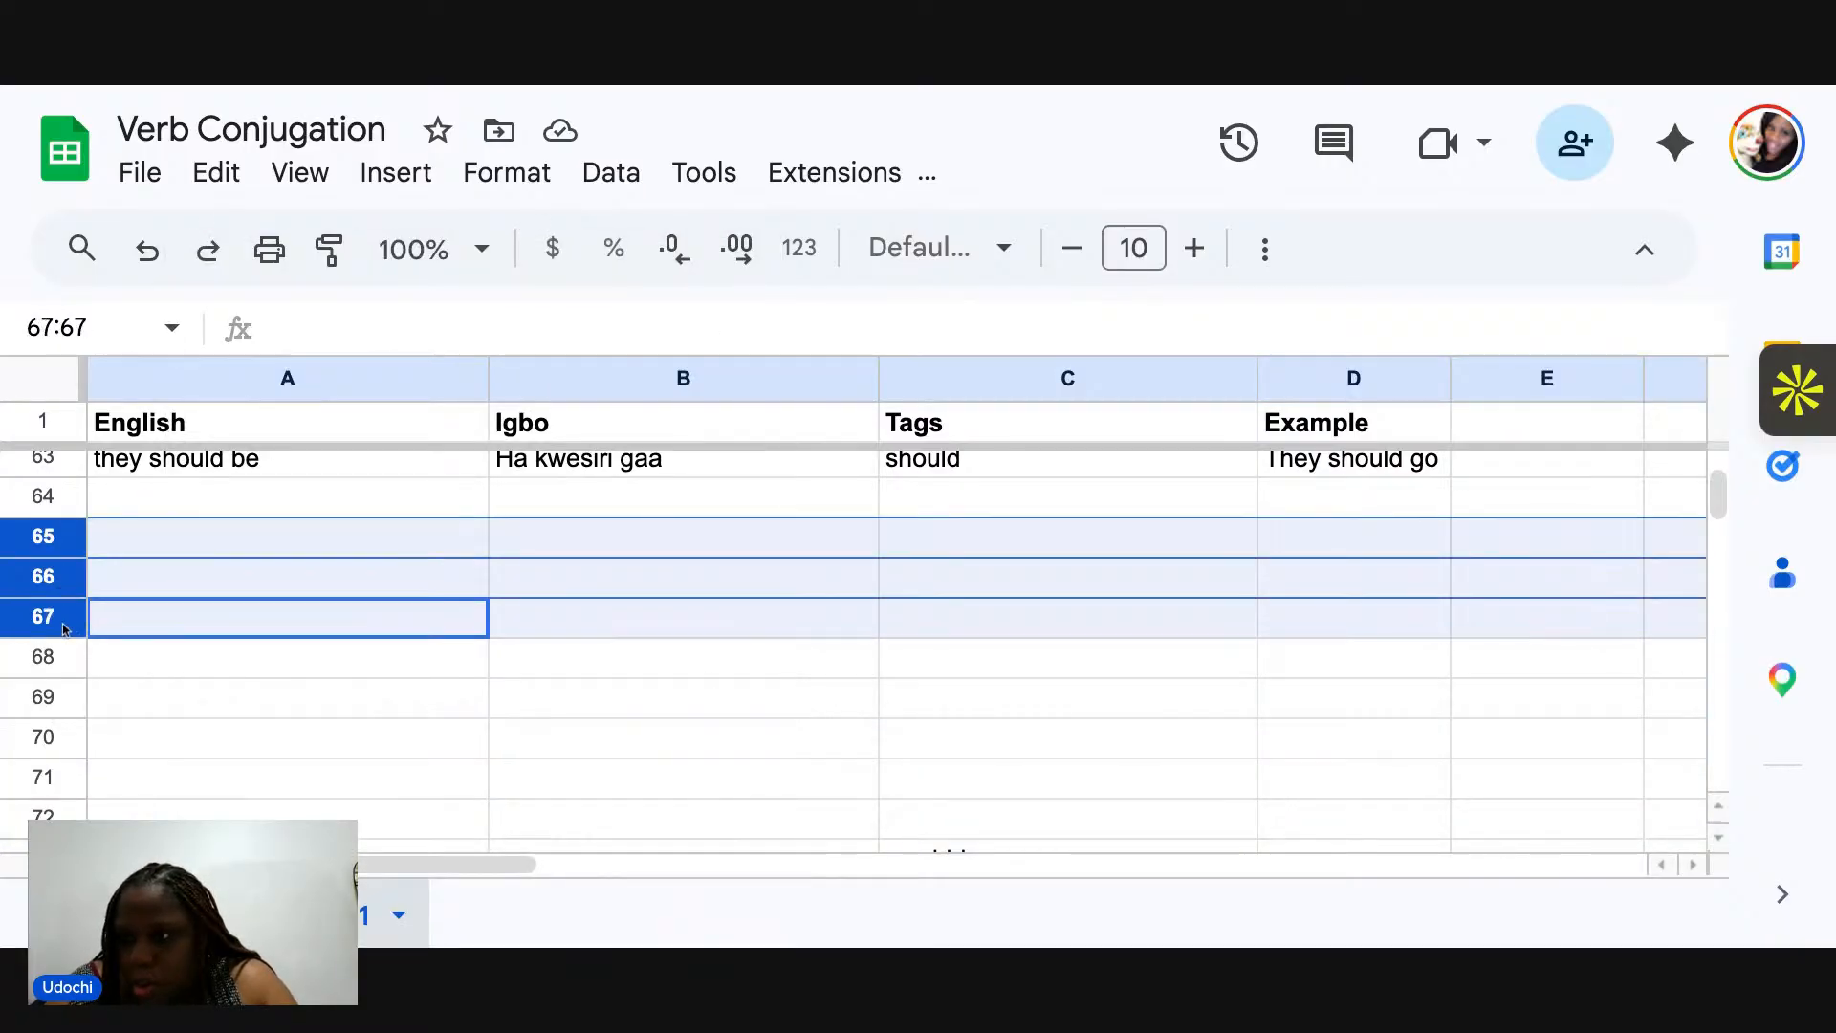
left_click(61, 658, "super")
left_click(61, 710, "super")
left_click(61, 736, "super")
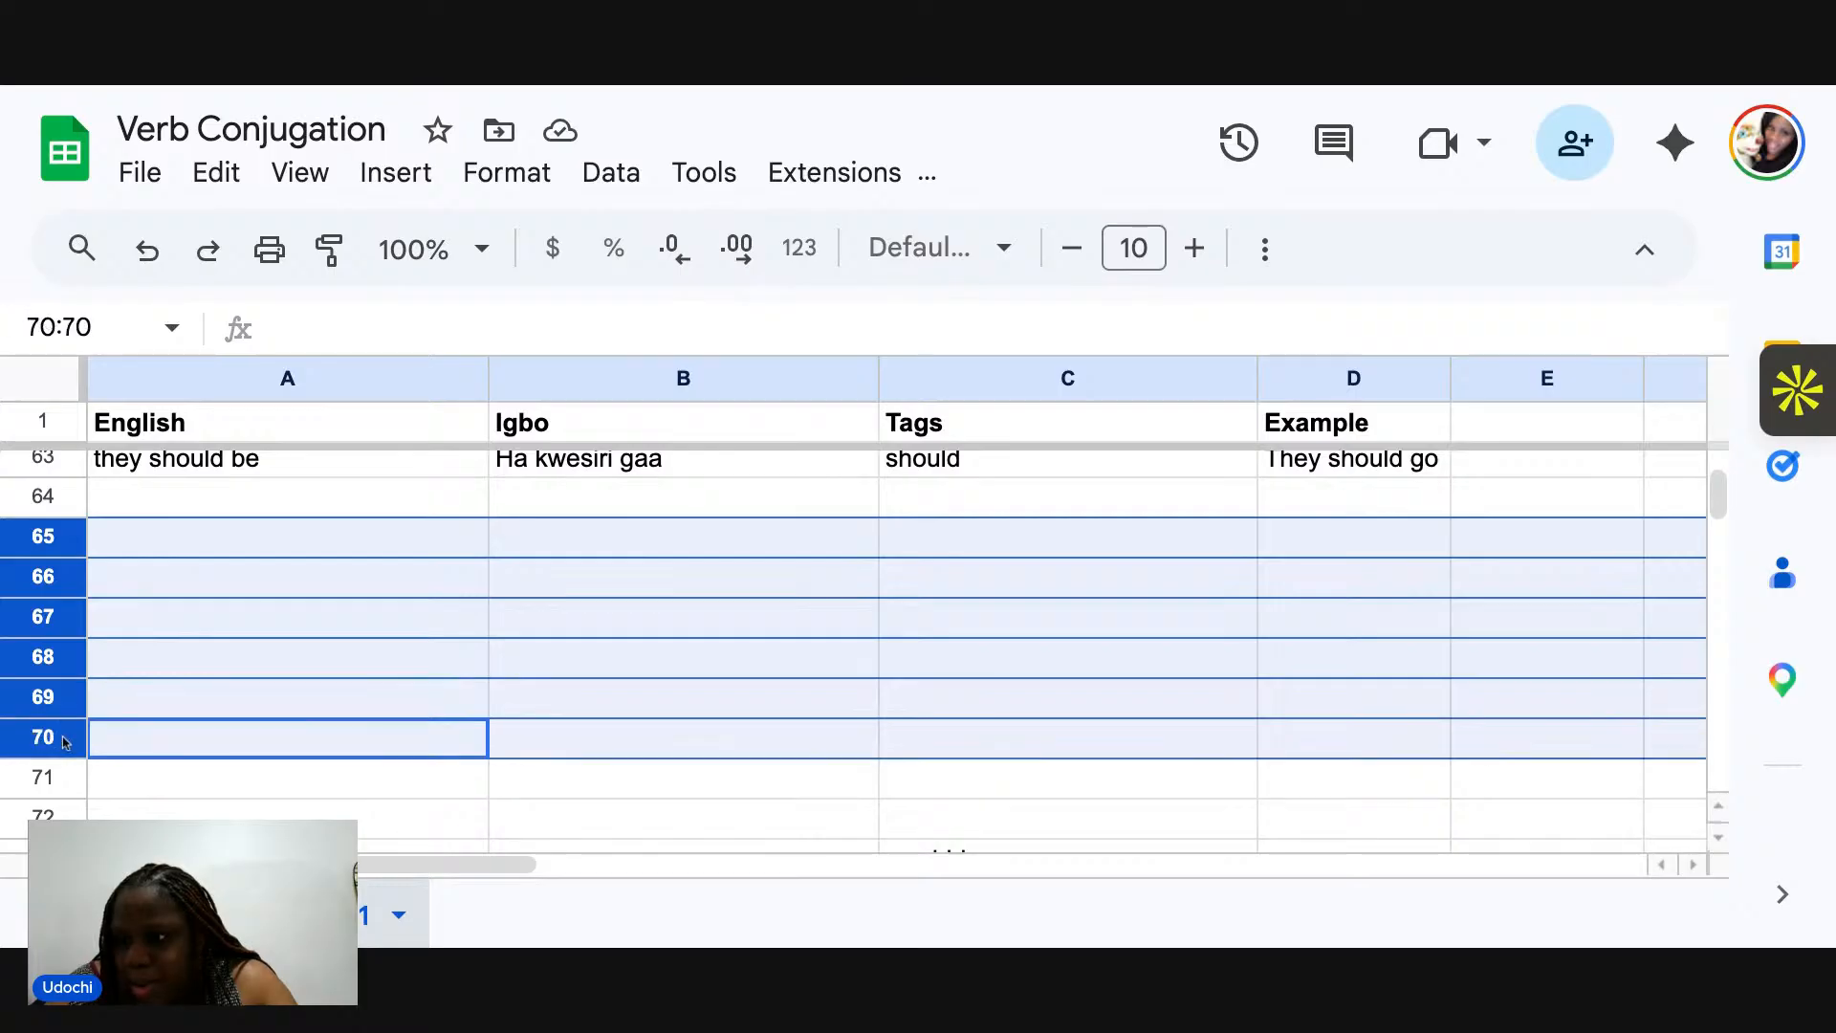
left_click(61, 782, "super")
left_click(65, 813, "super")
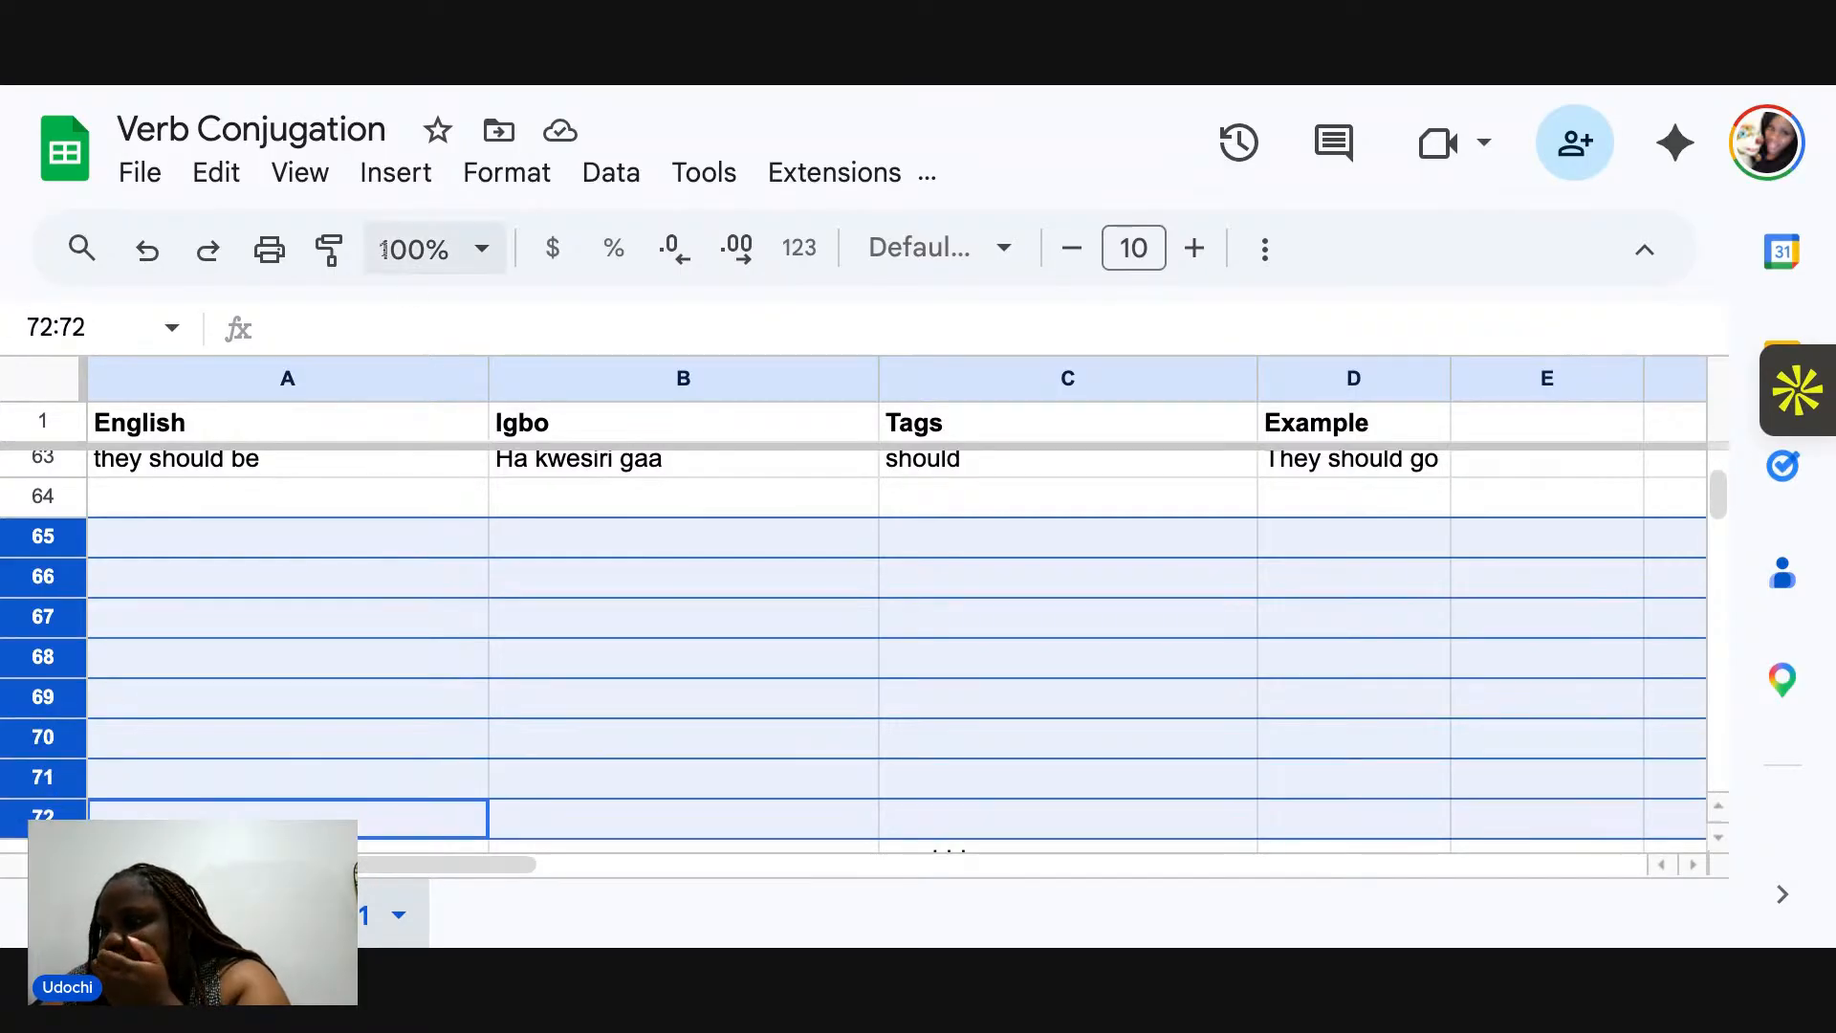
left_click(400, 174)
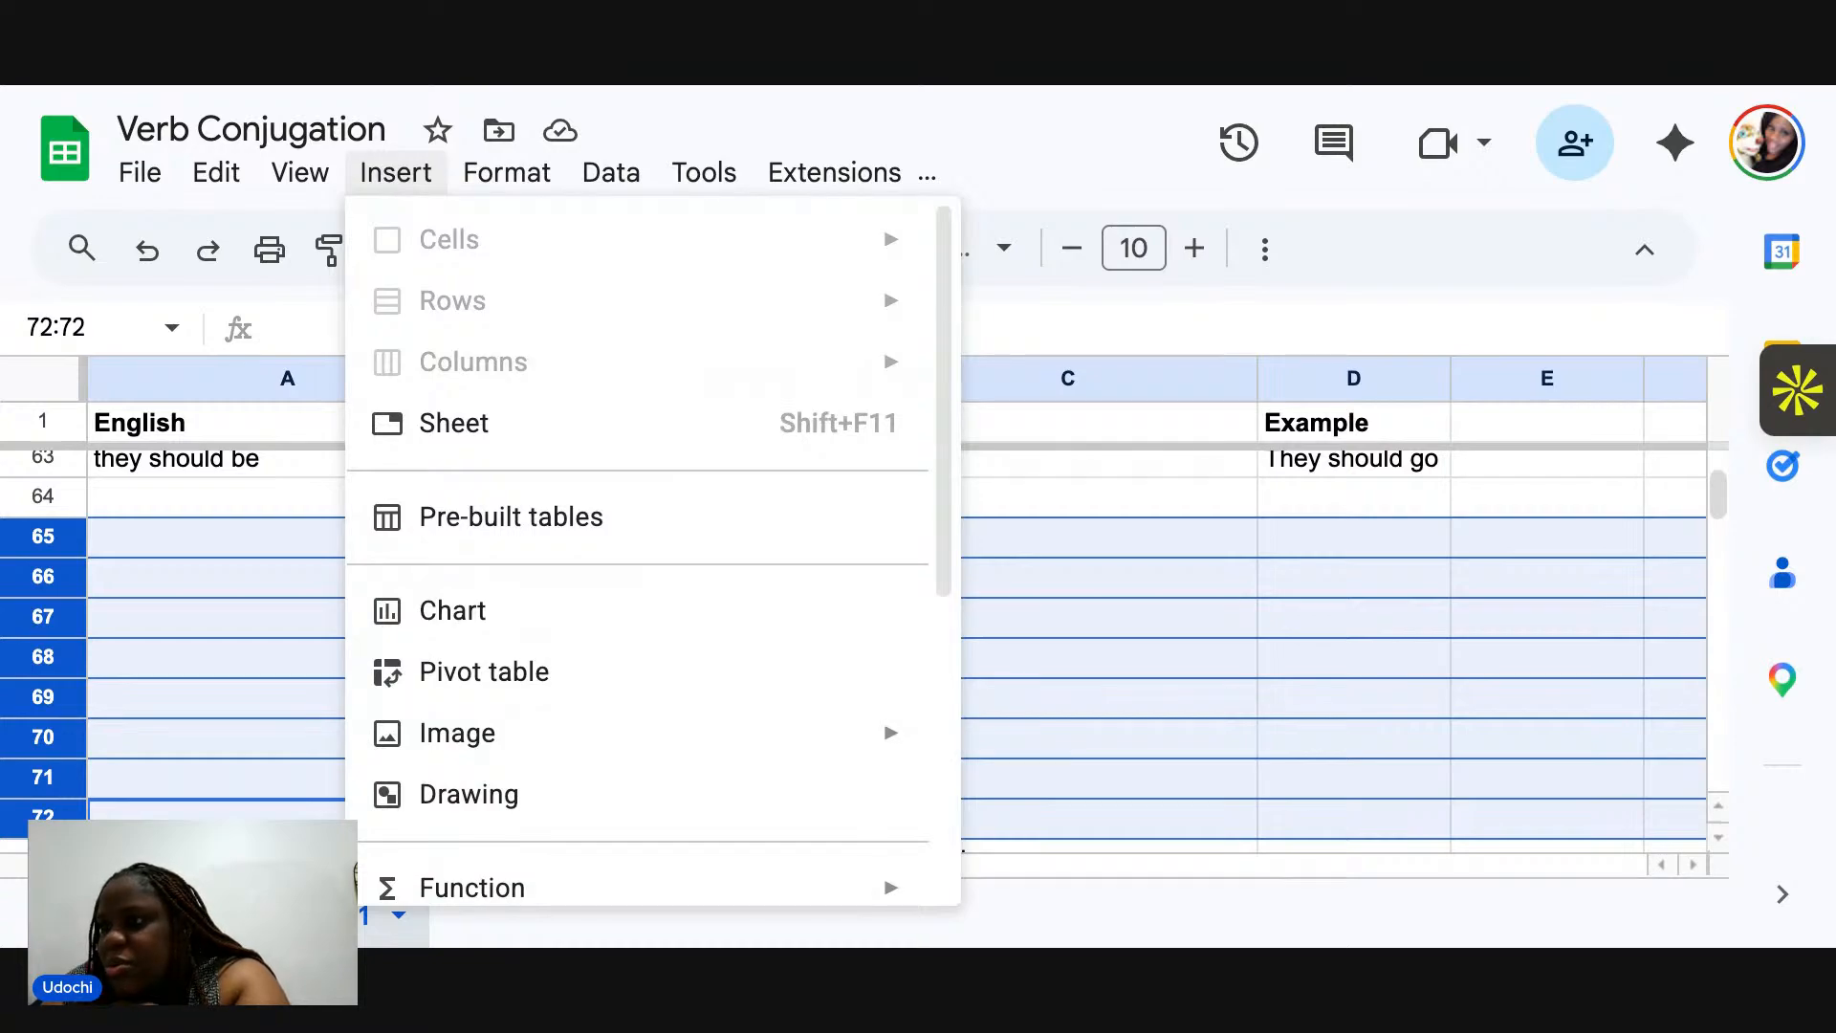
mouse_move(237, 177)
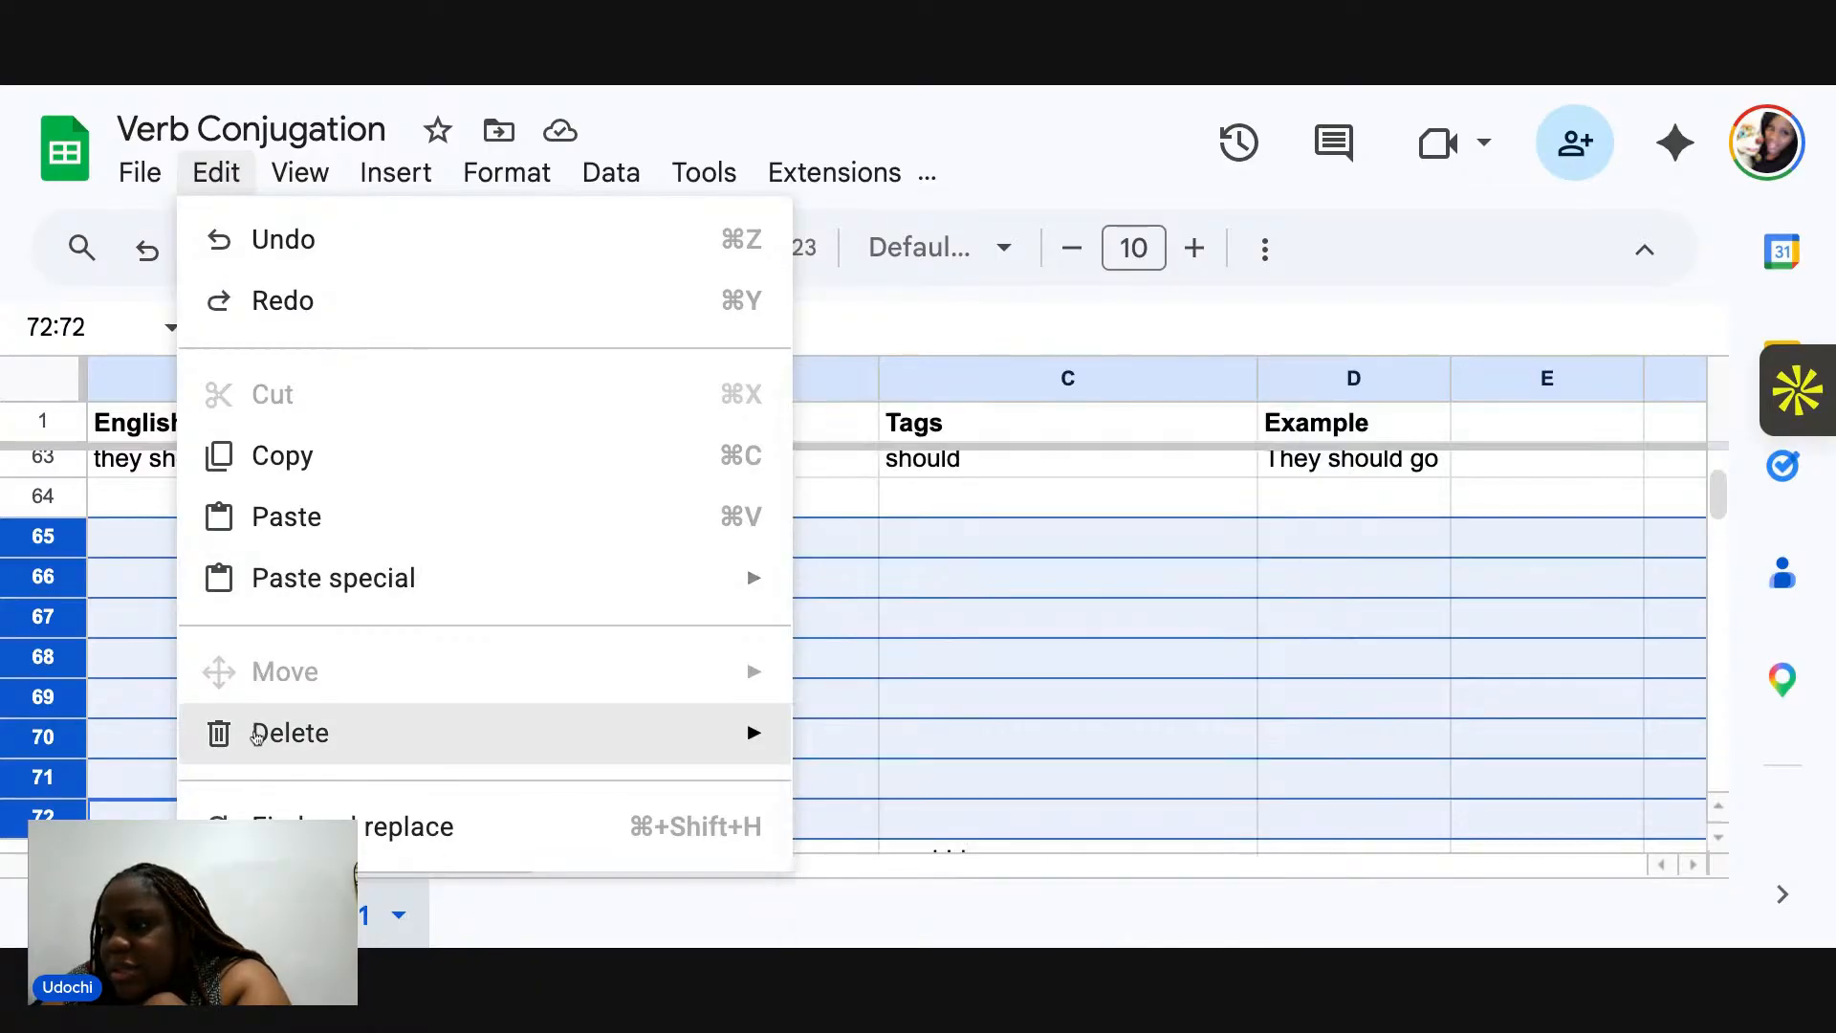
mouse_move(256, 736)
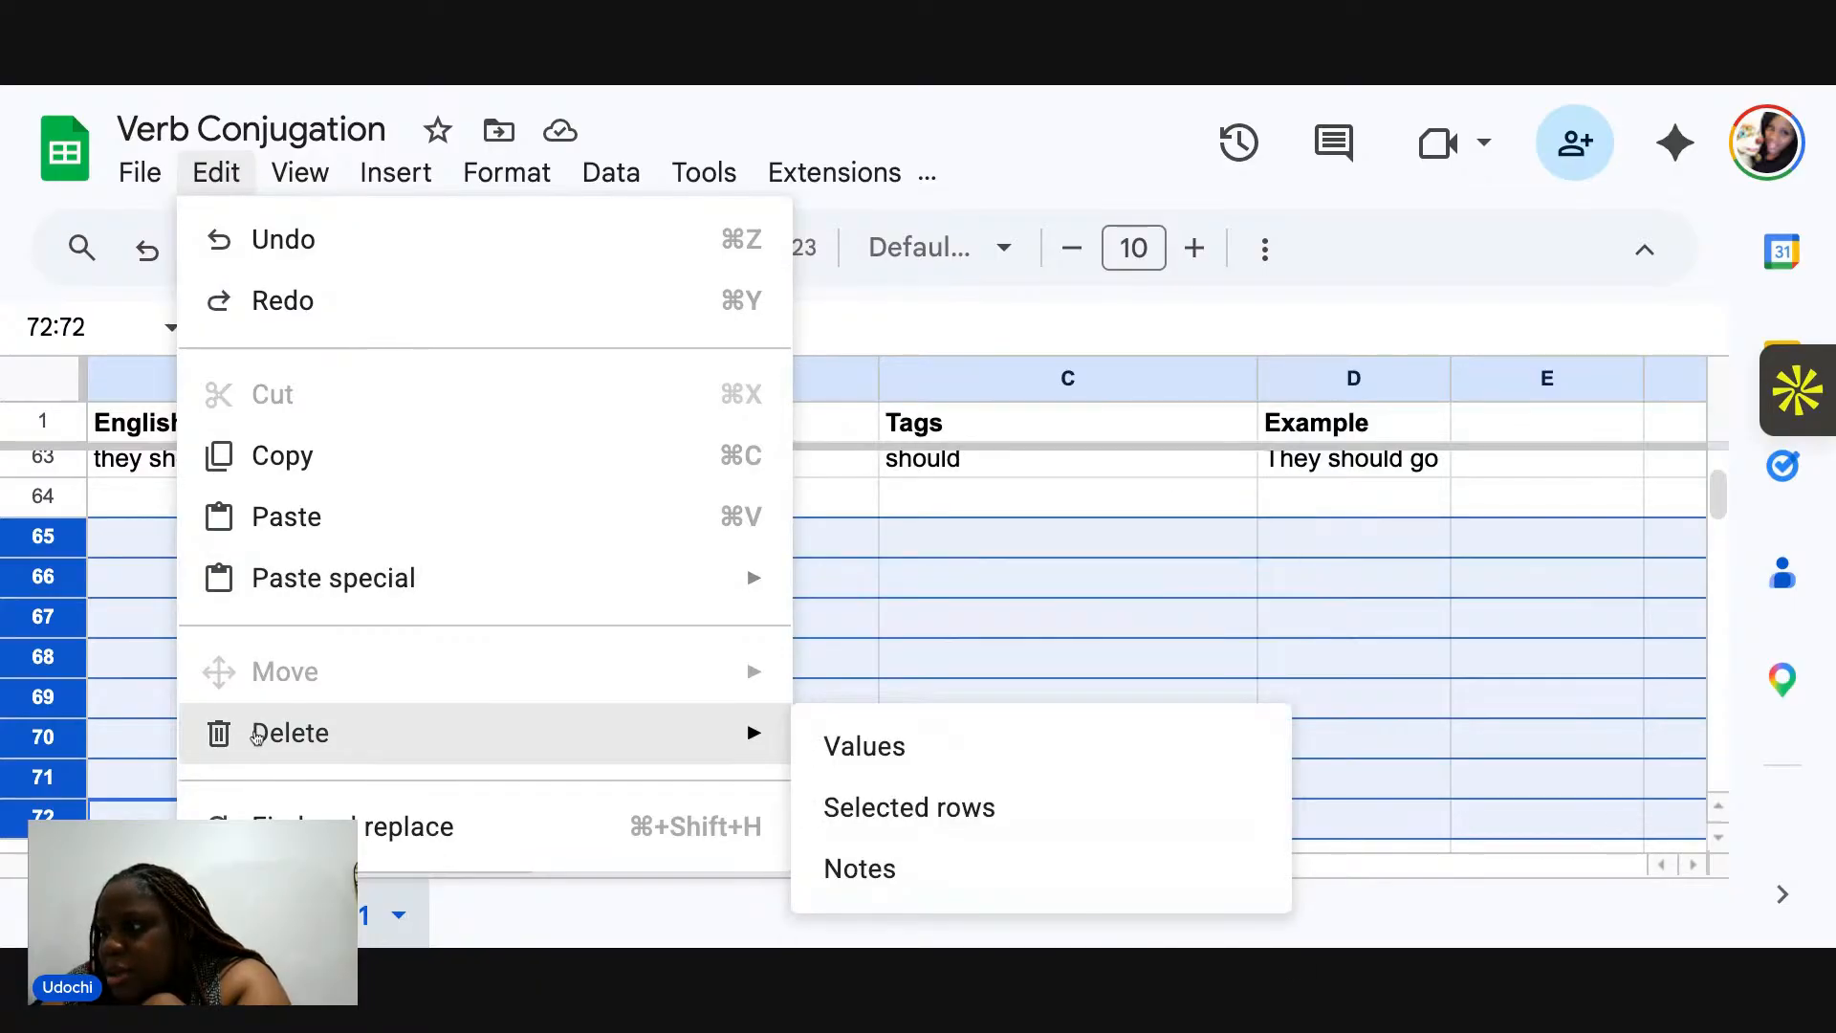
left_click(840, 809)
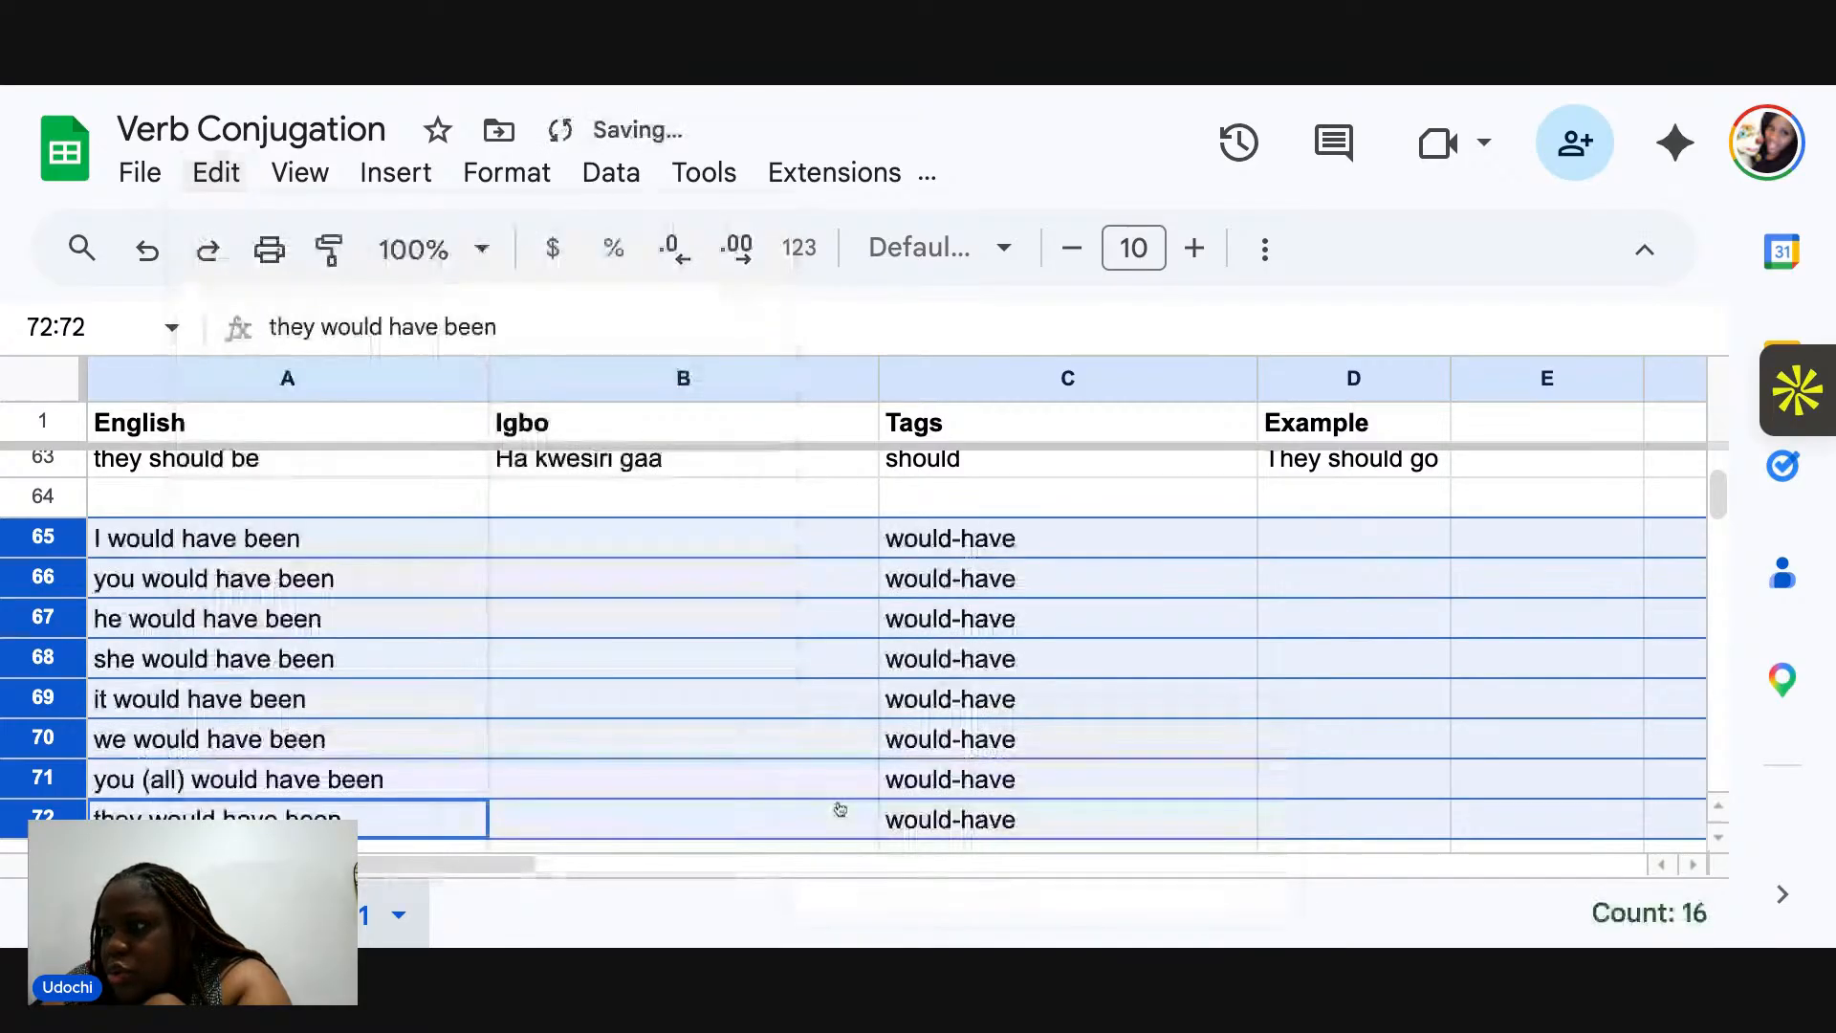
Enter the example sentence "I would have gone" for "I would have been" in D65.
left_click(588, 665)
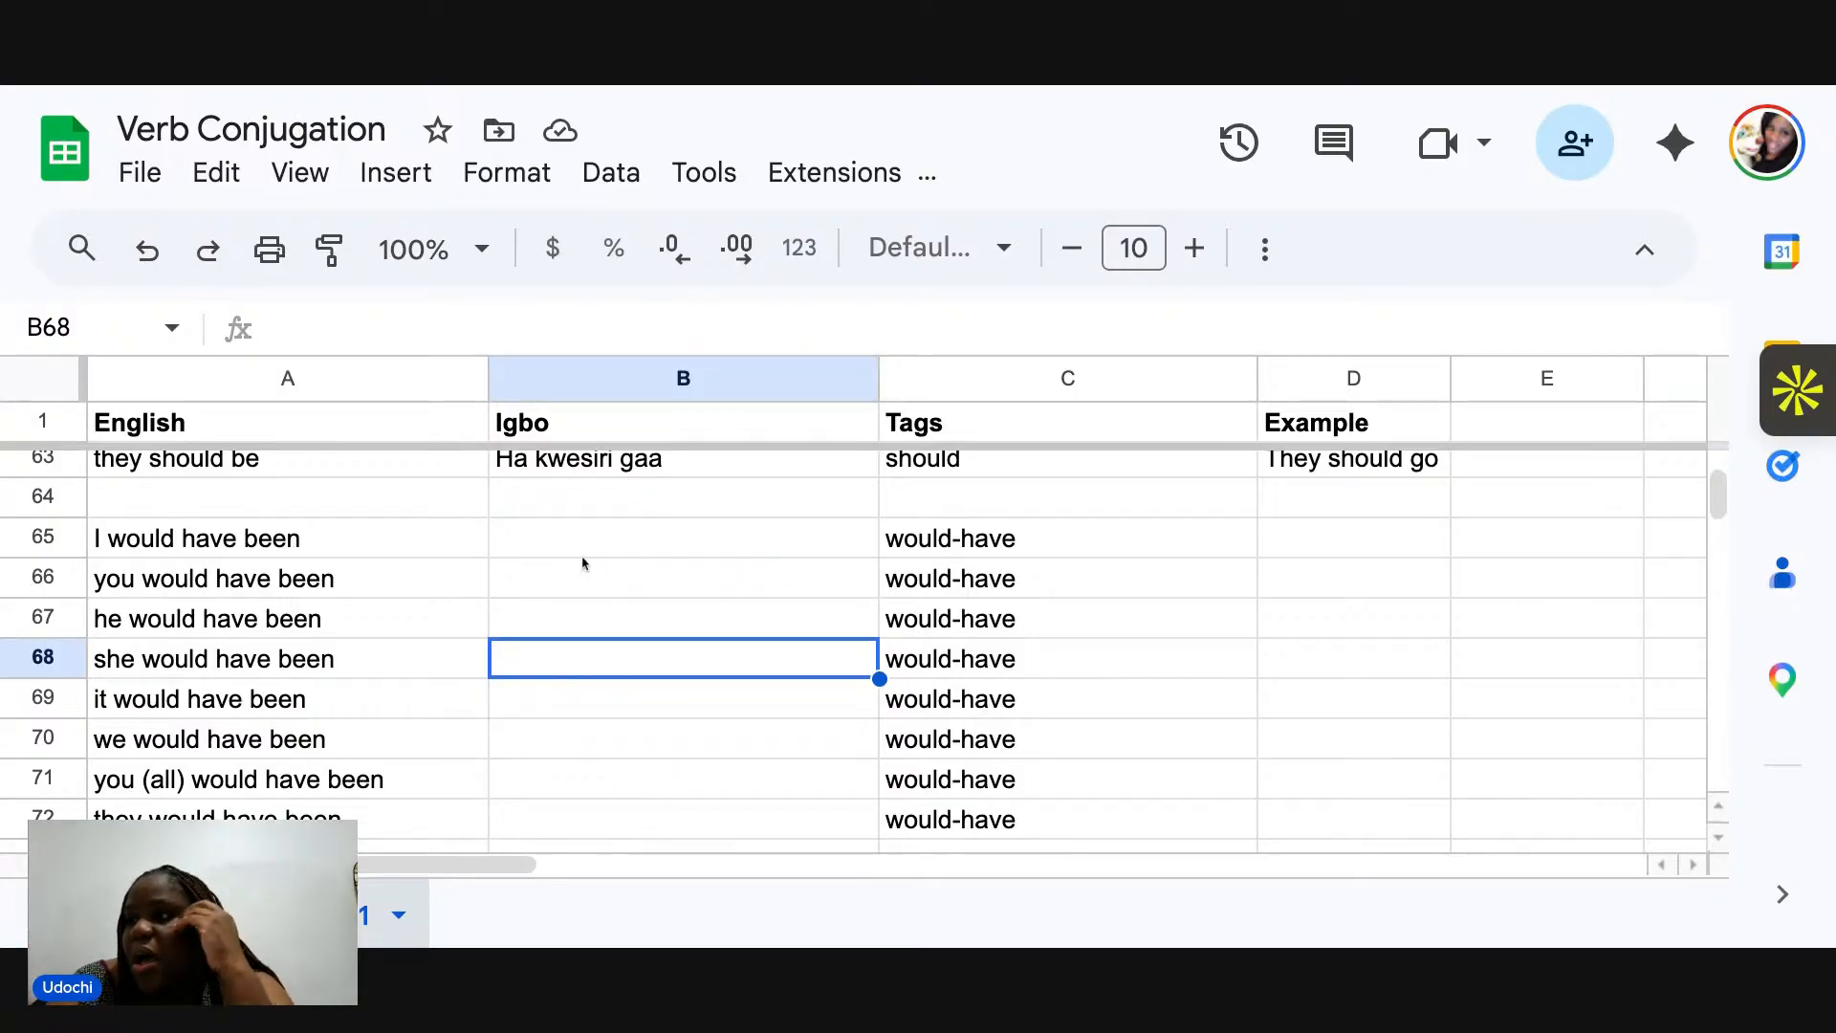
left_click(1308, 545)
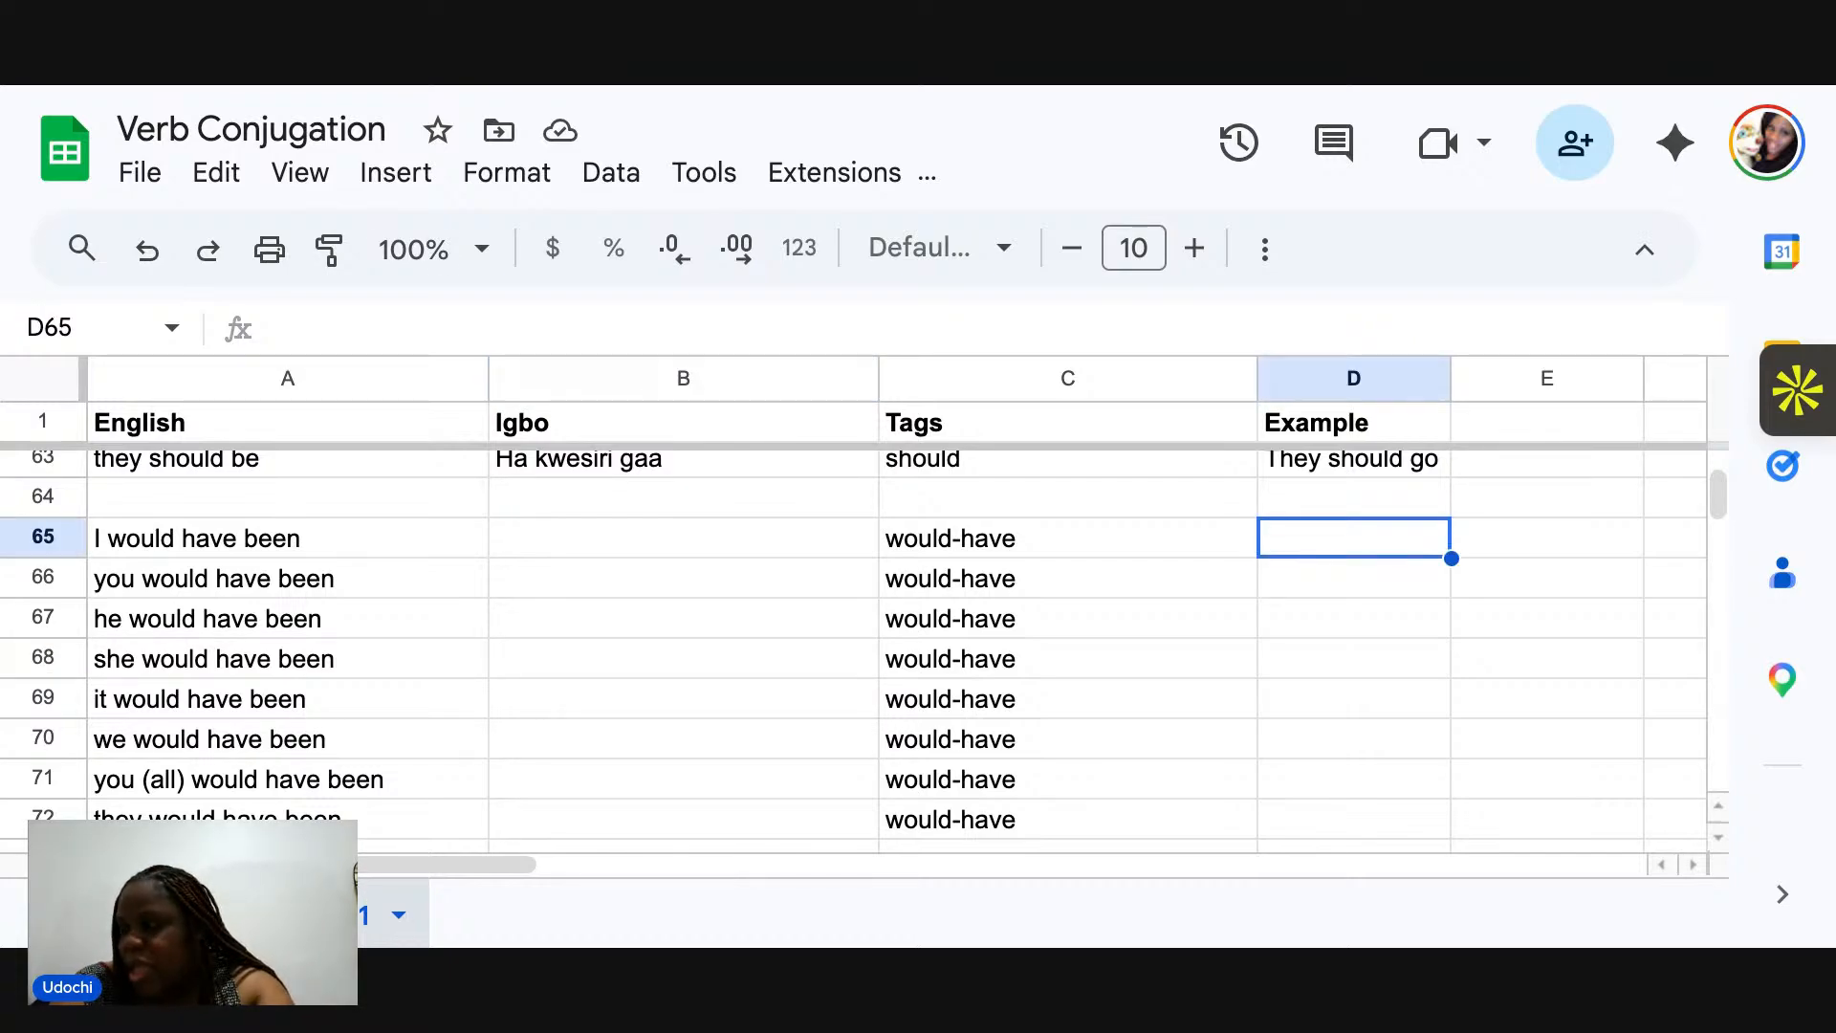
type("I would have gone")
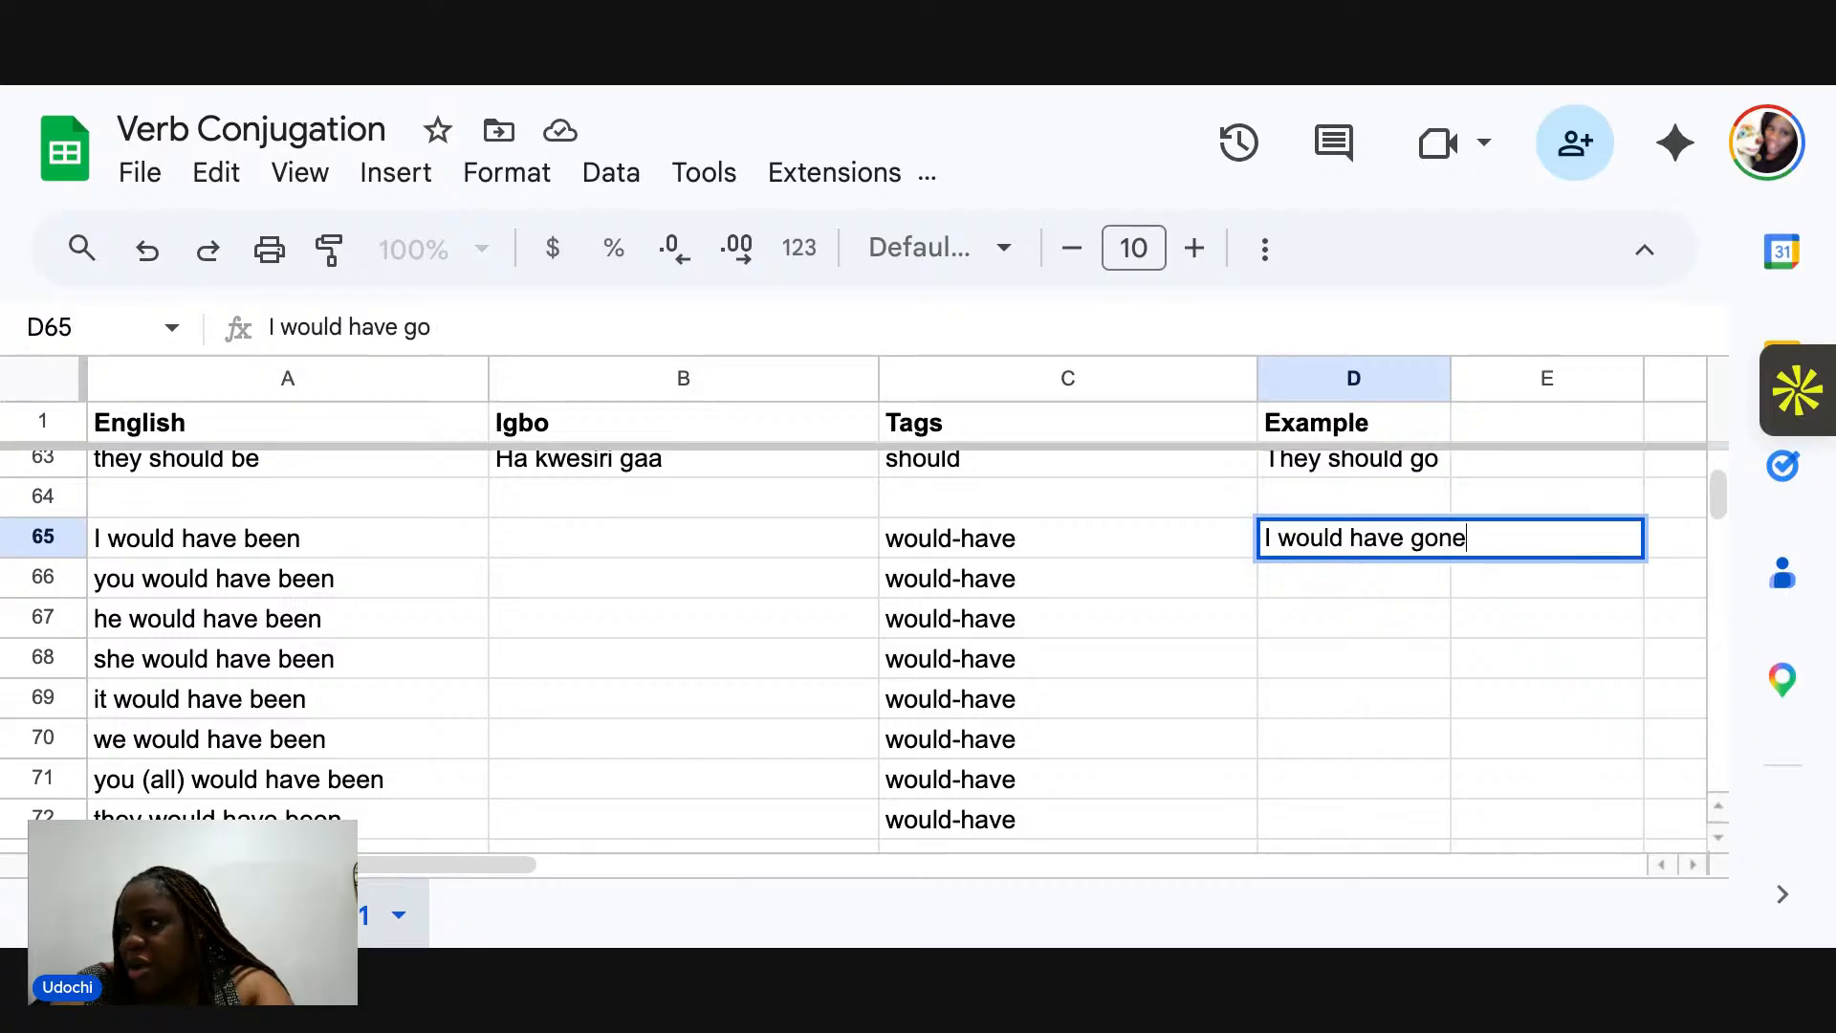
key("Return")
Enter the example sentence "You would have gone" for "you would have been" in D66.
type("YOu wou")
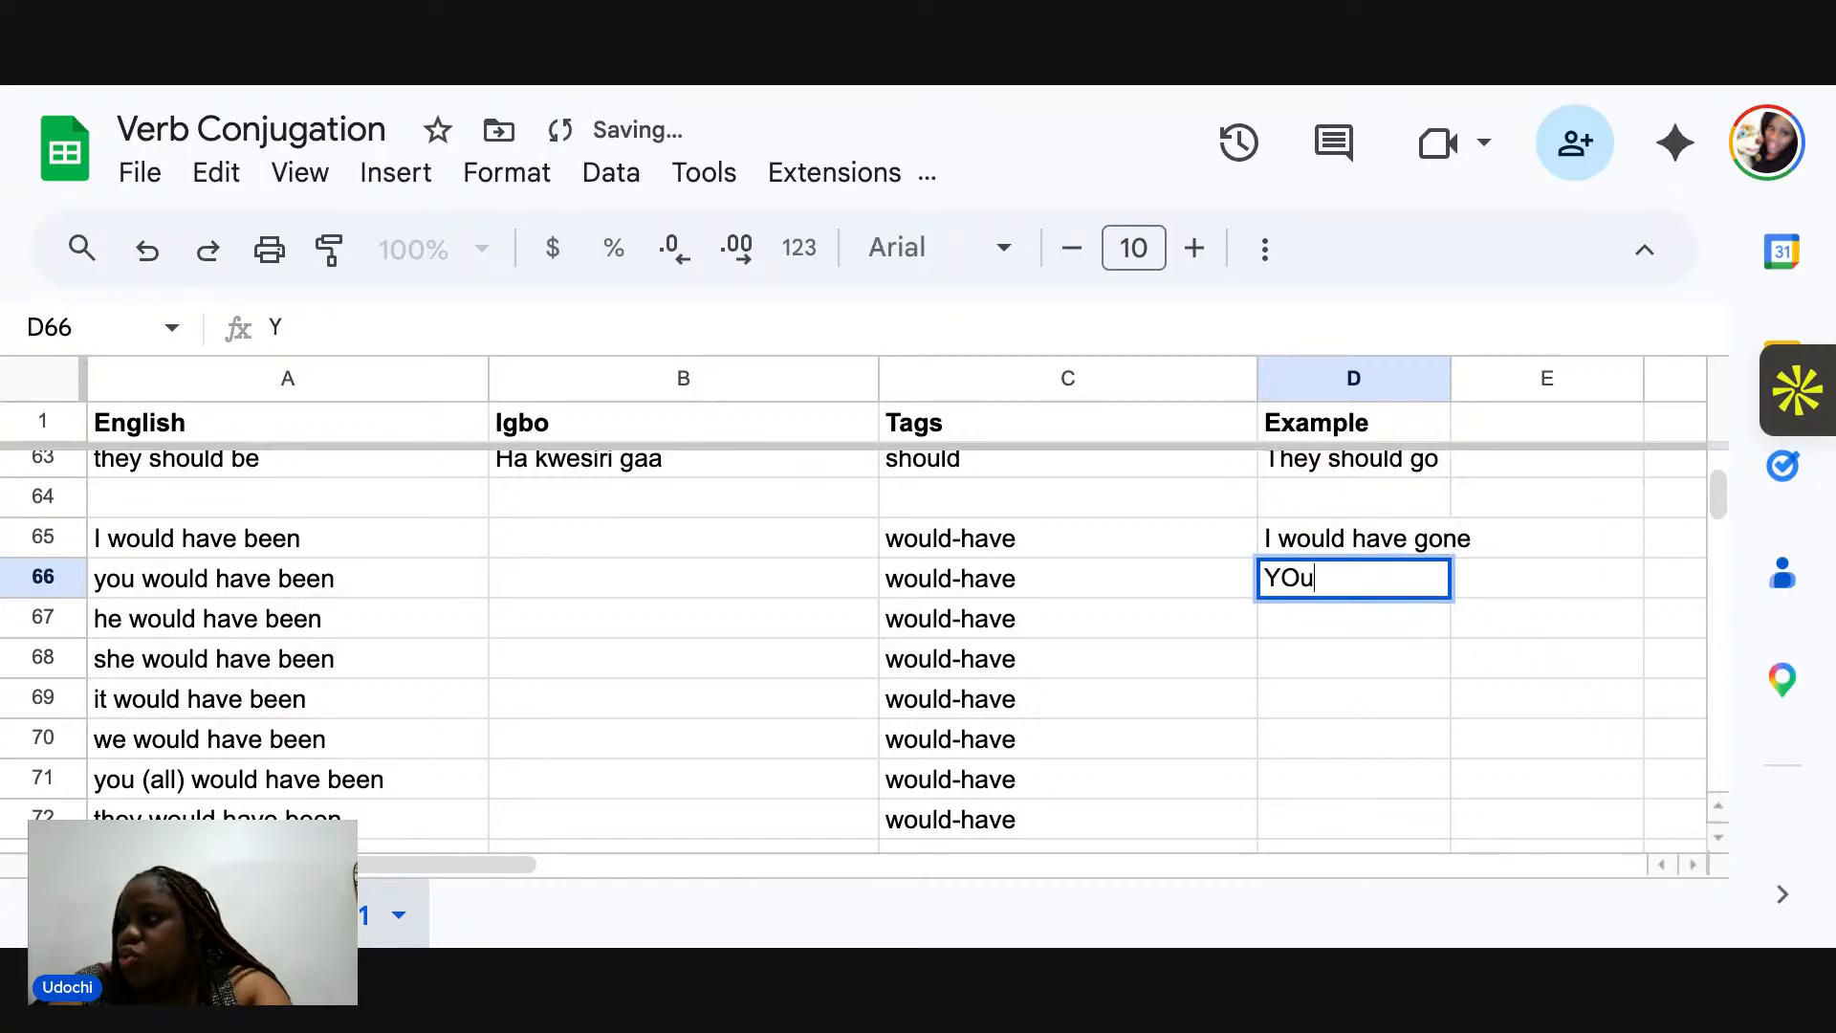
key("BackSpace")
key("BackSpace")
key("BackSpace")
key("BackSpace")
key("BackSpace")
key("BackSpace")
type("ou ")
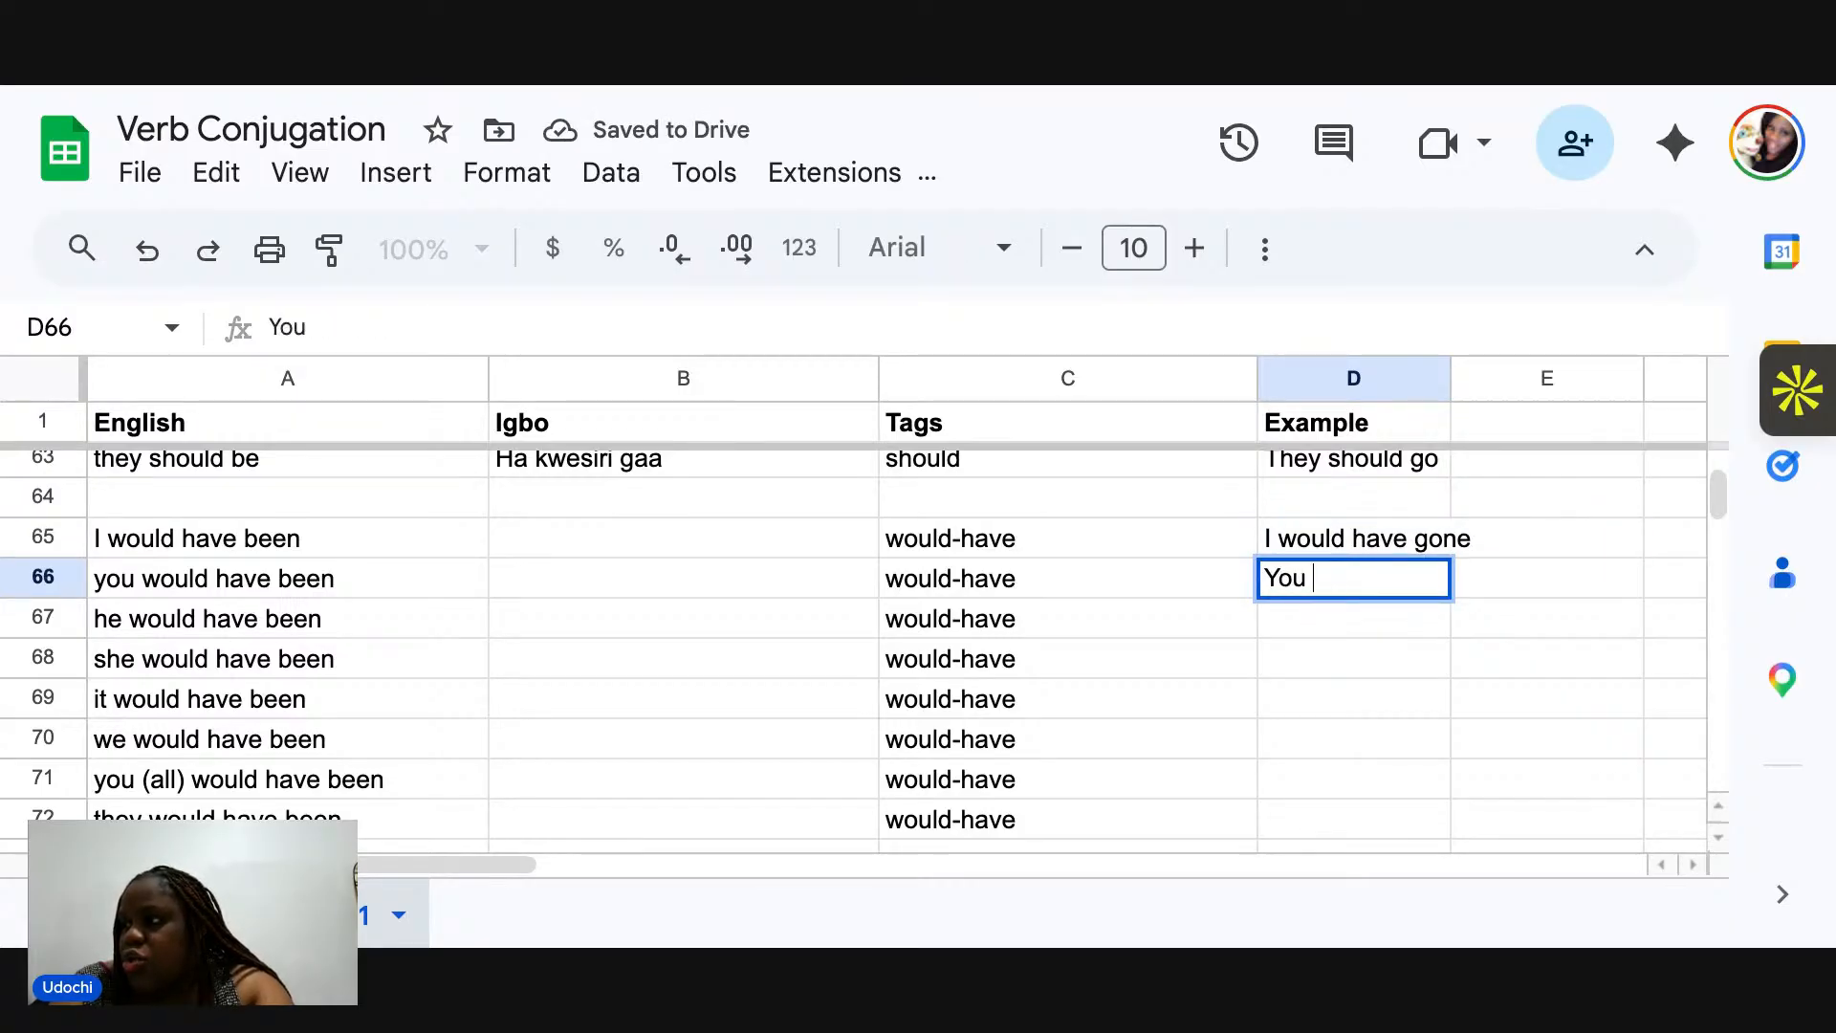
type("would have gone")
key("Return")
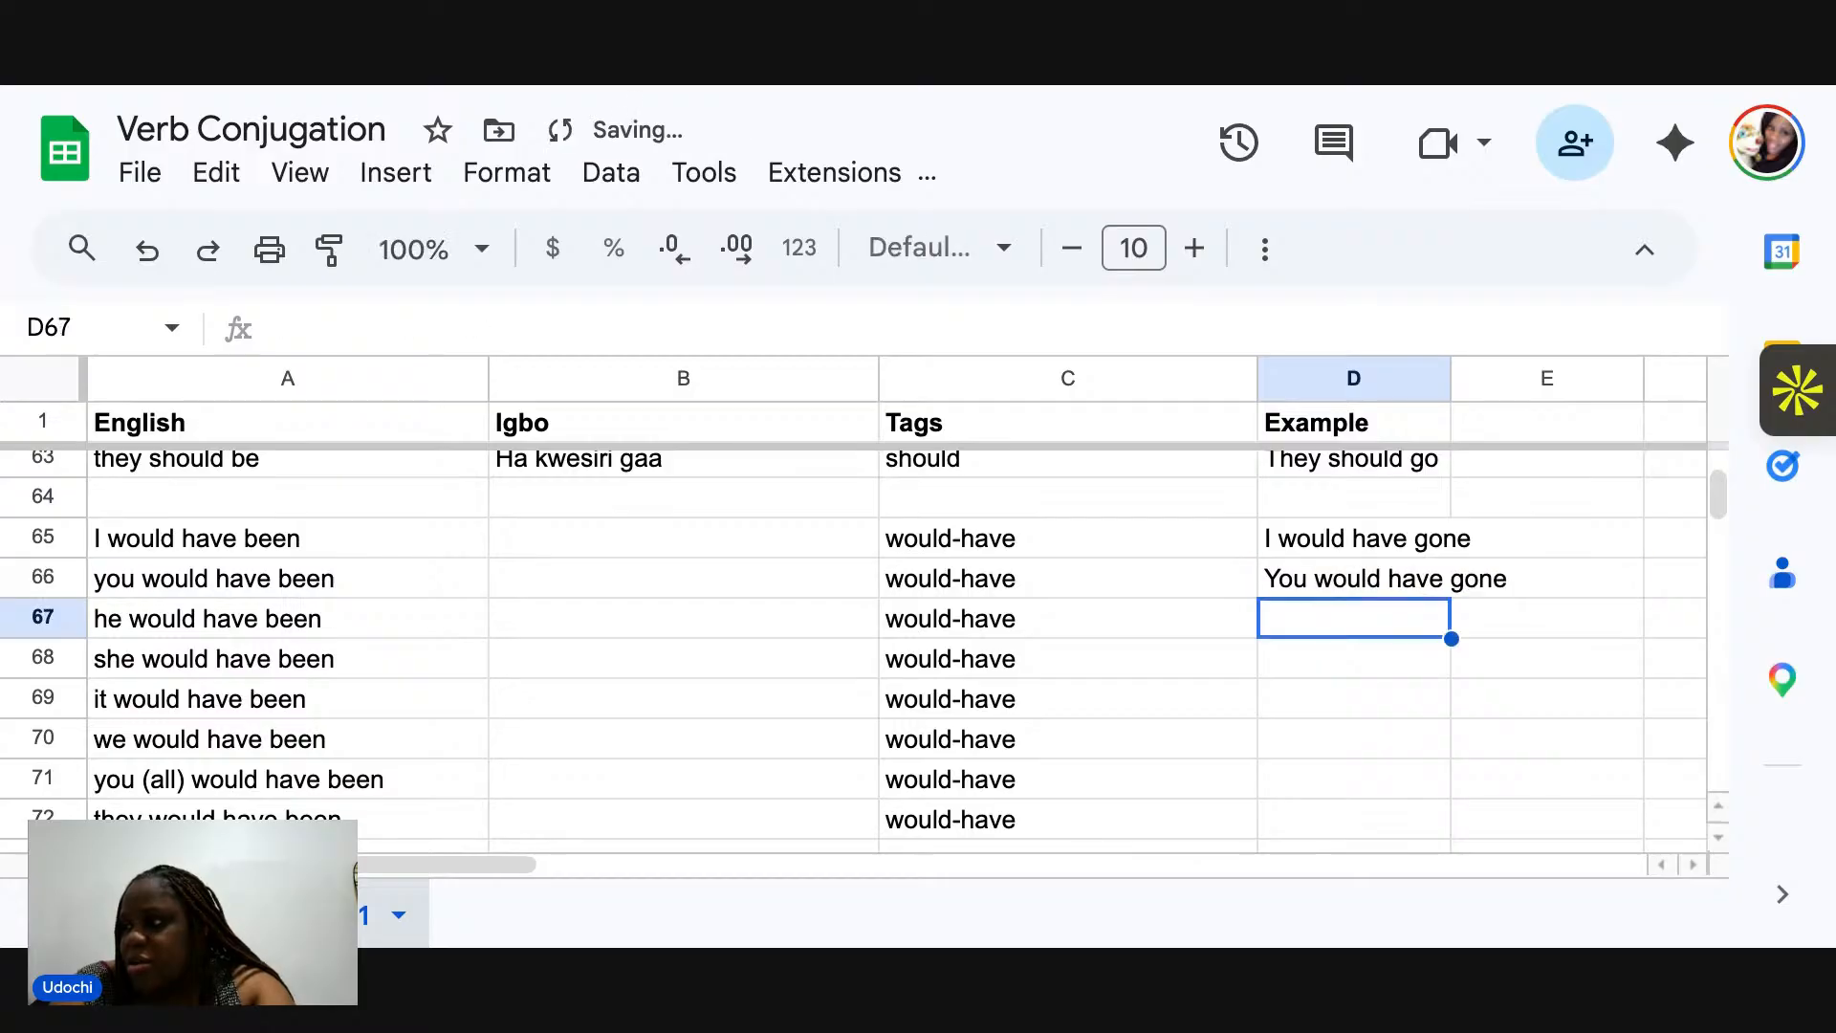
Enter the example sentences "He would have gone" in D67 and "She would have gone" in D68.
type("He would have gone")
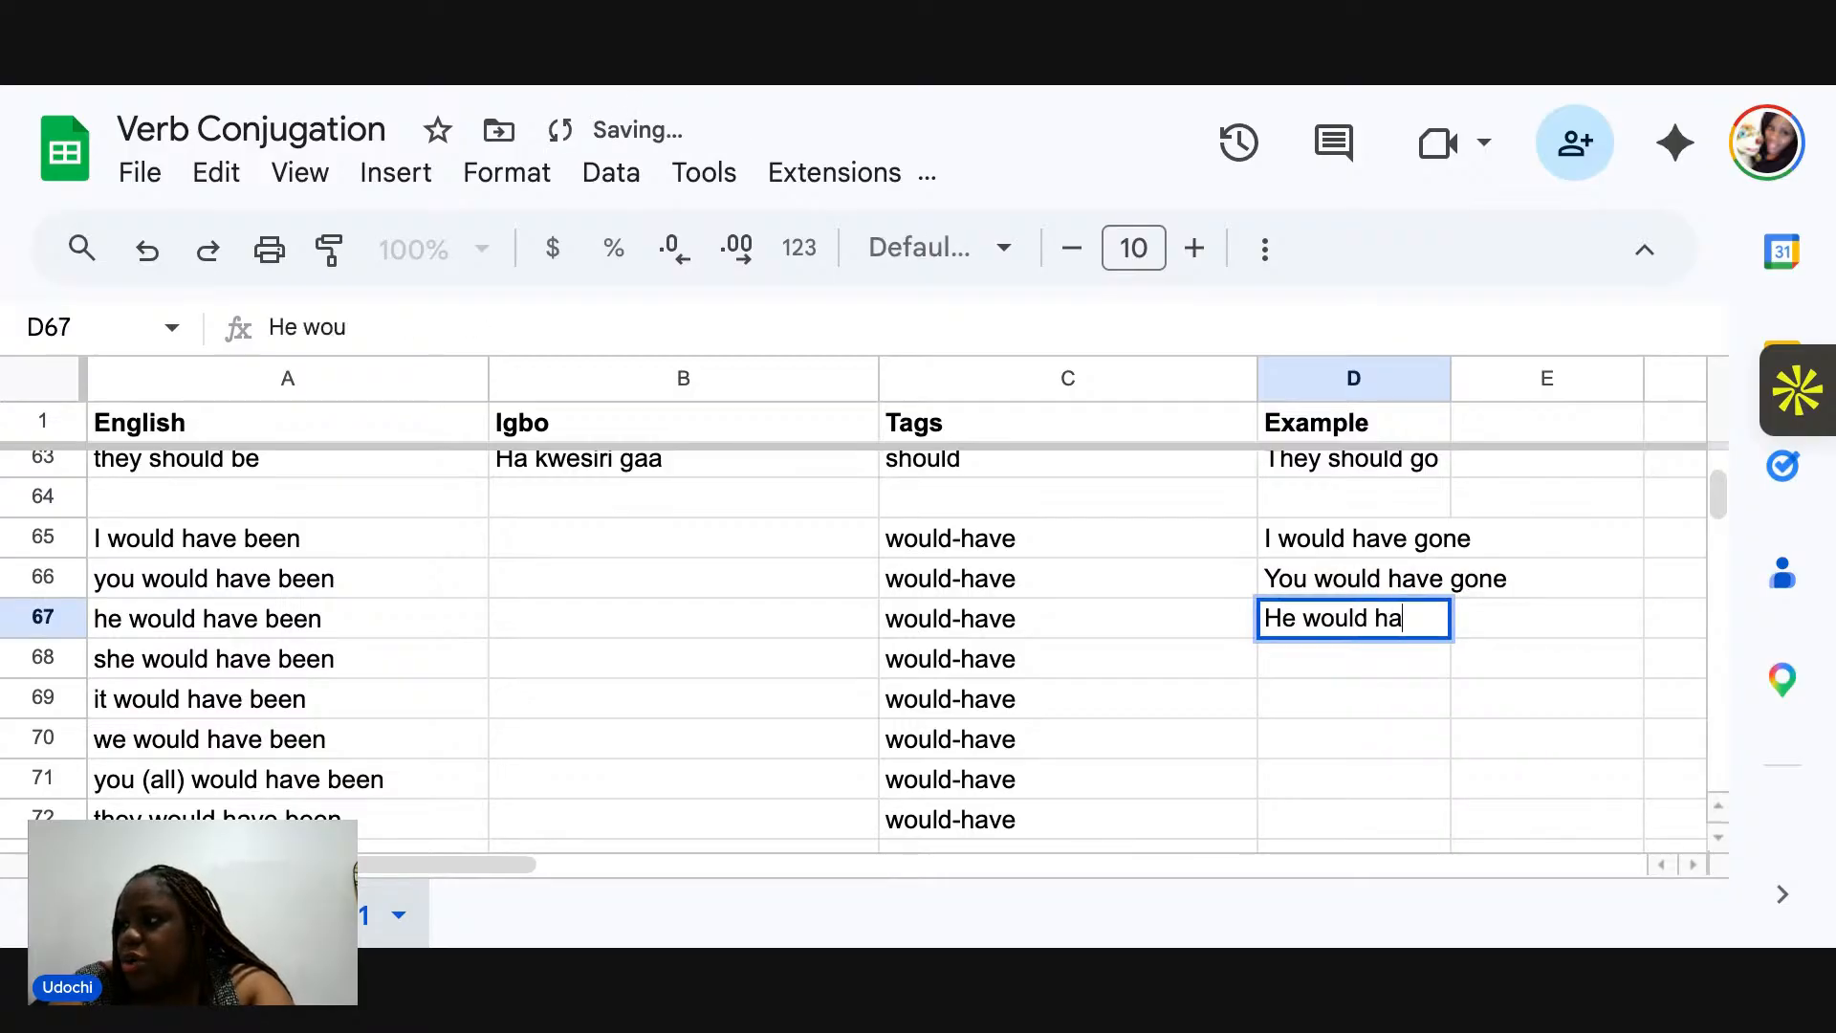
key("Return")
type("S")
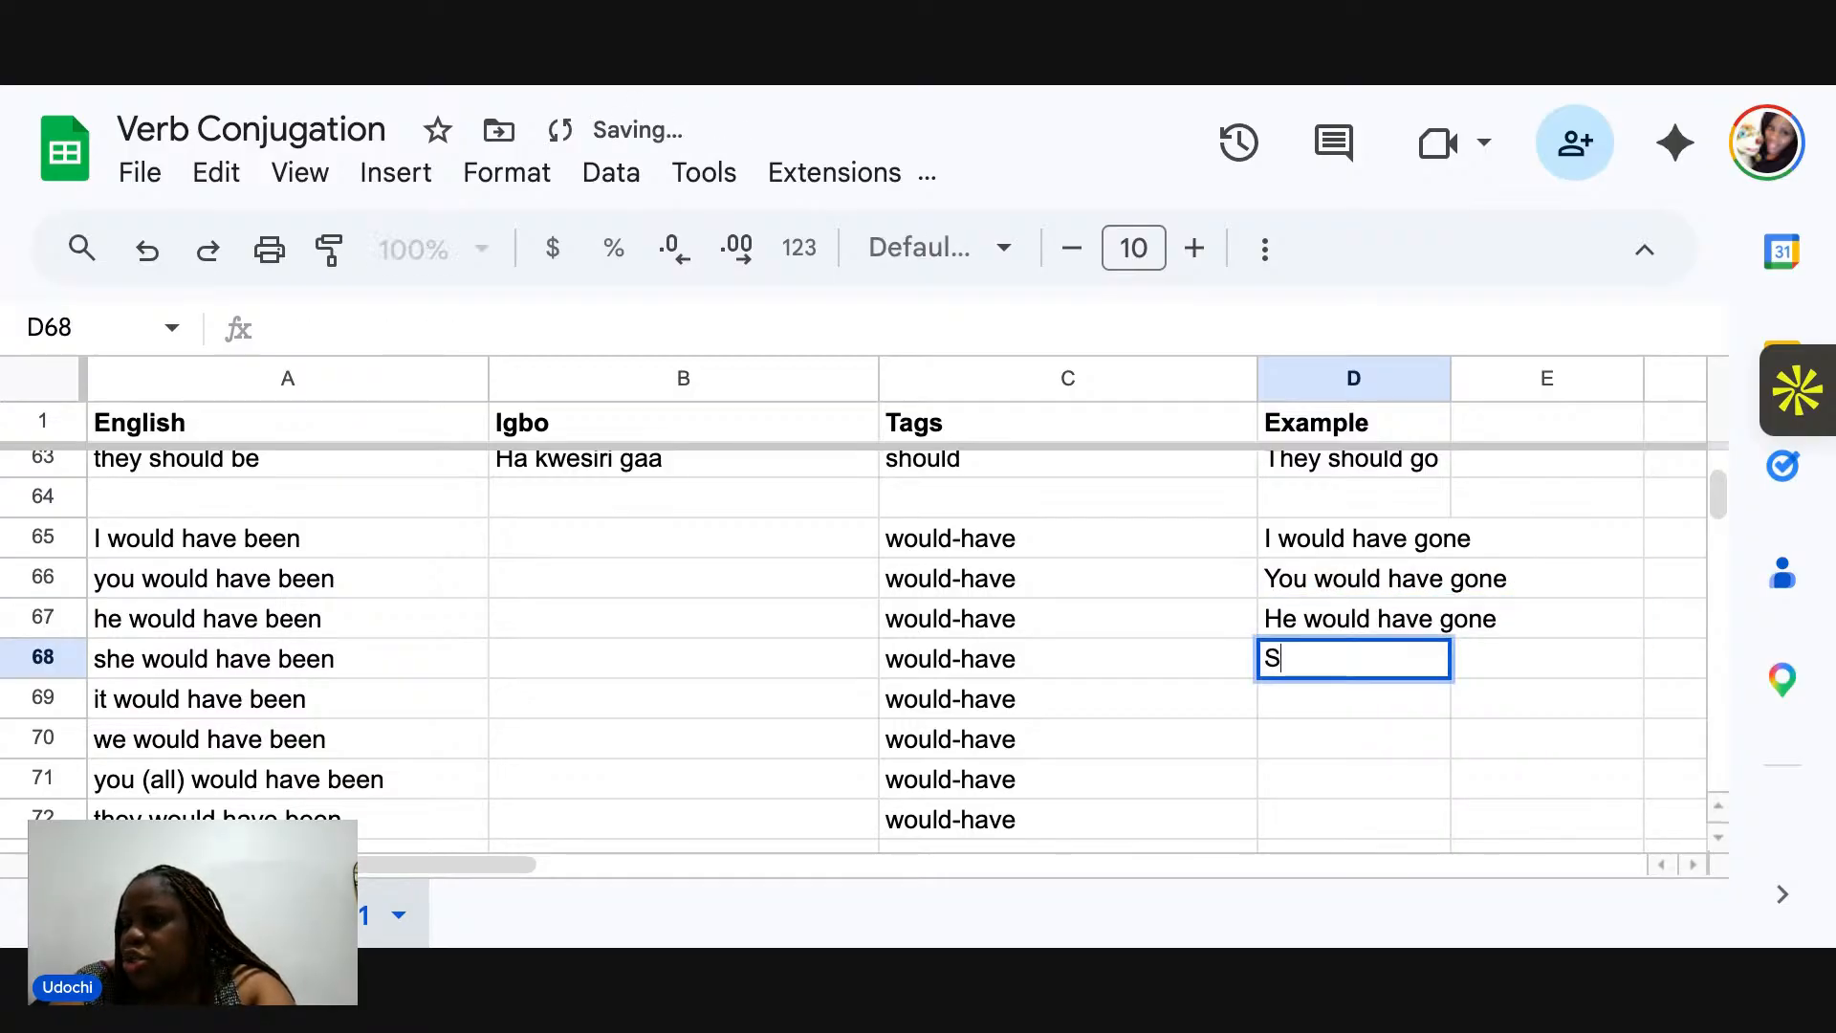
type("he would have goen")
key("Return")
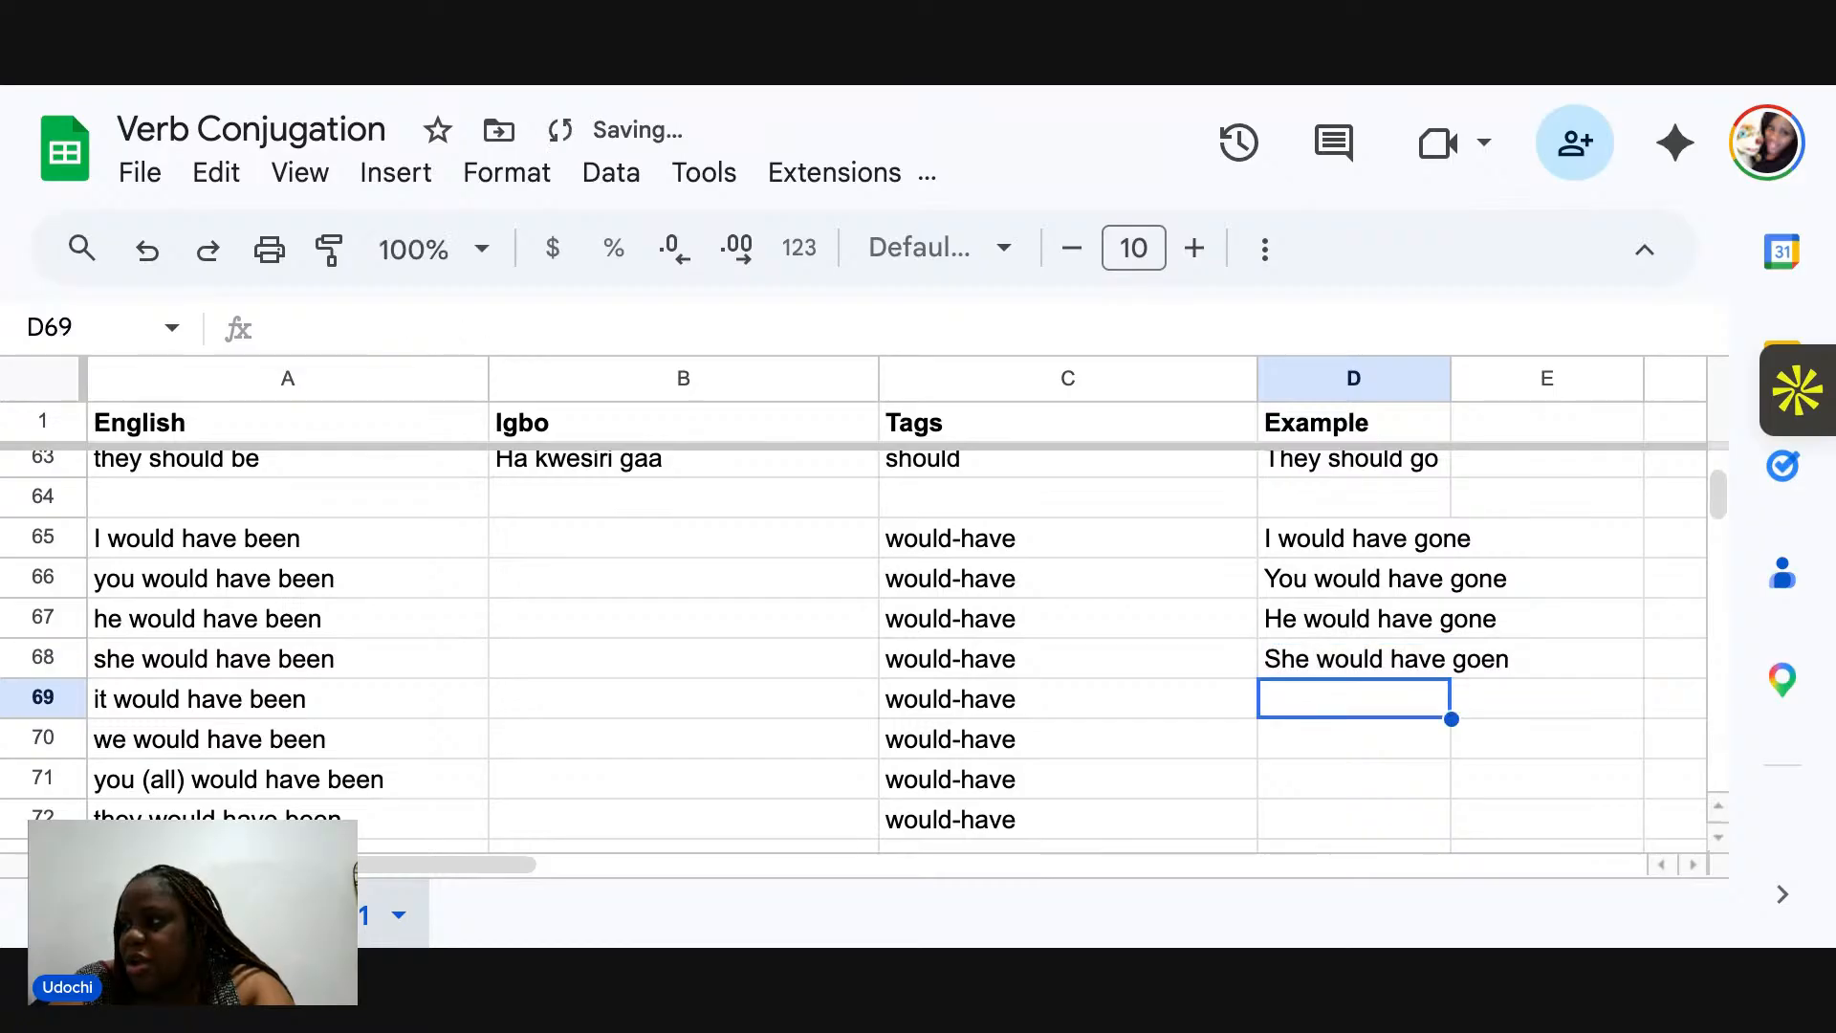
key("Up")
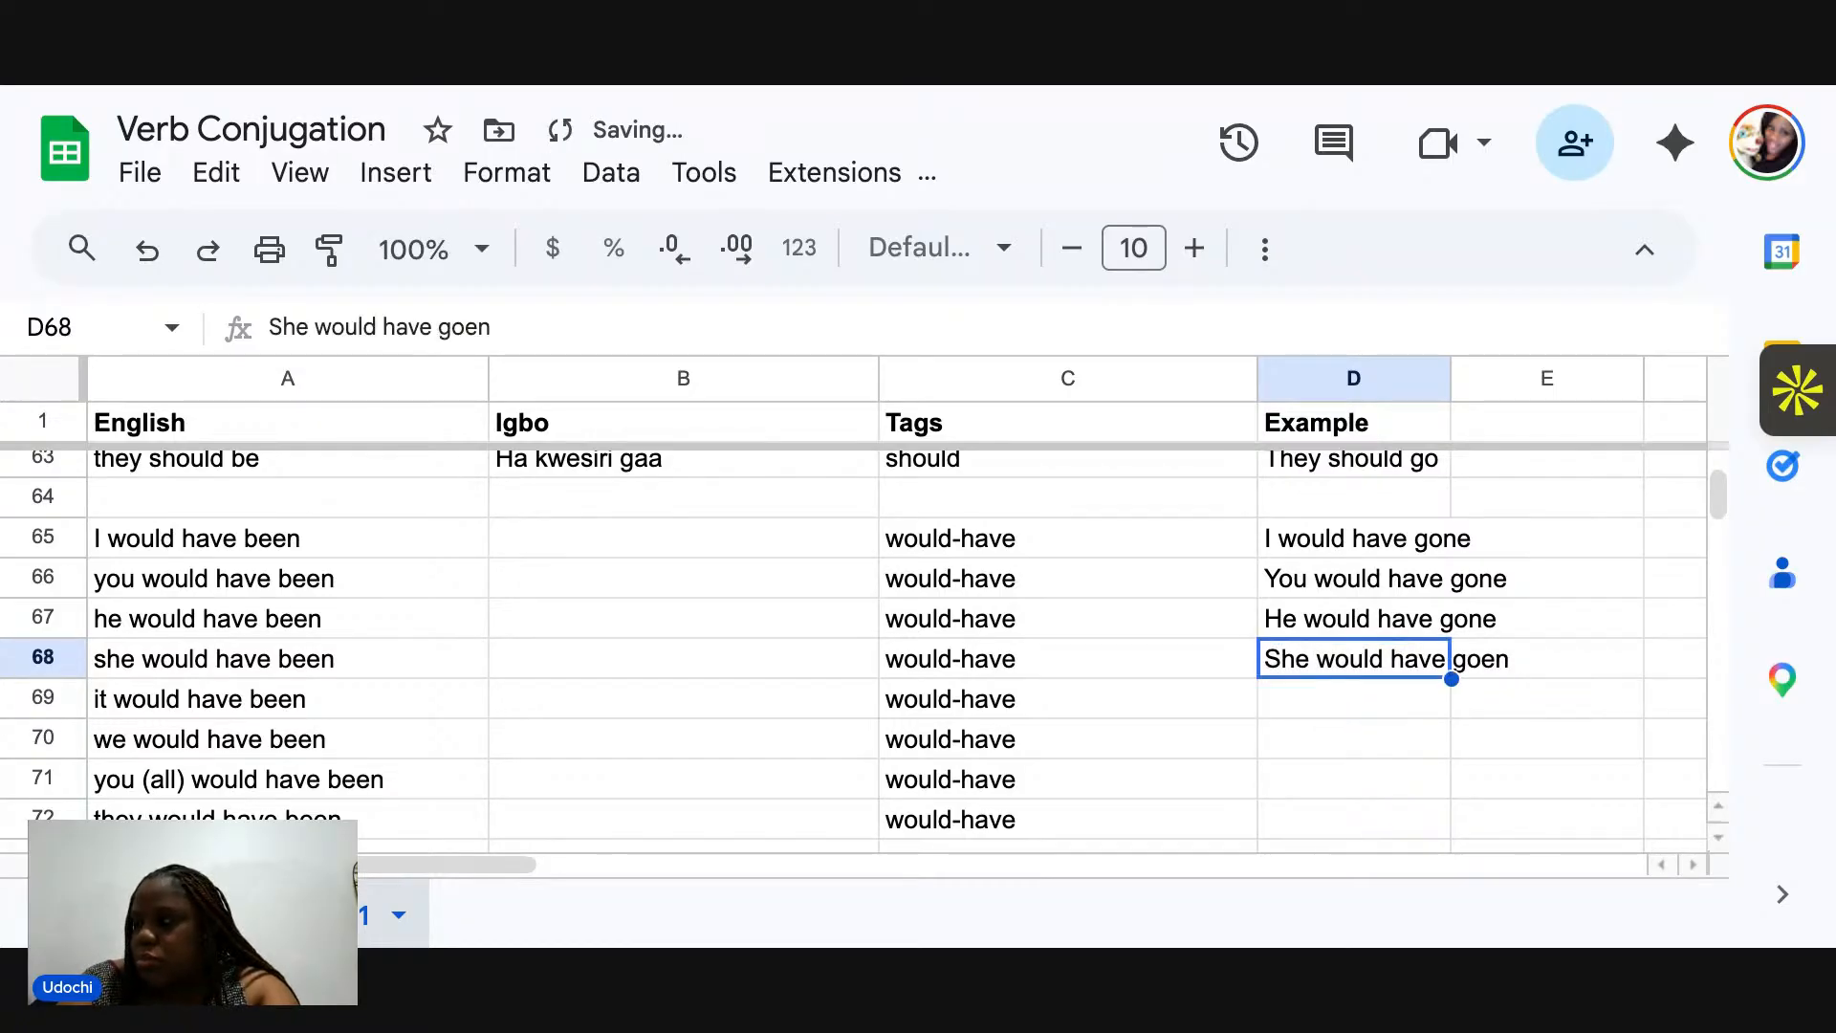
left_click(628, 340)
key("BackSpace")
key("BackSpace")
type("ne")
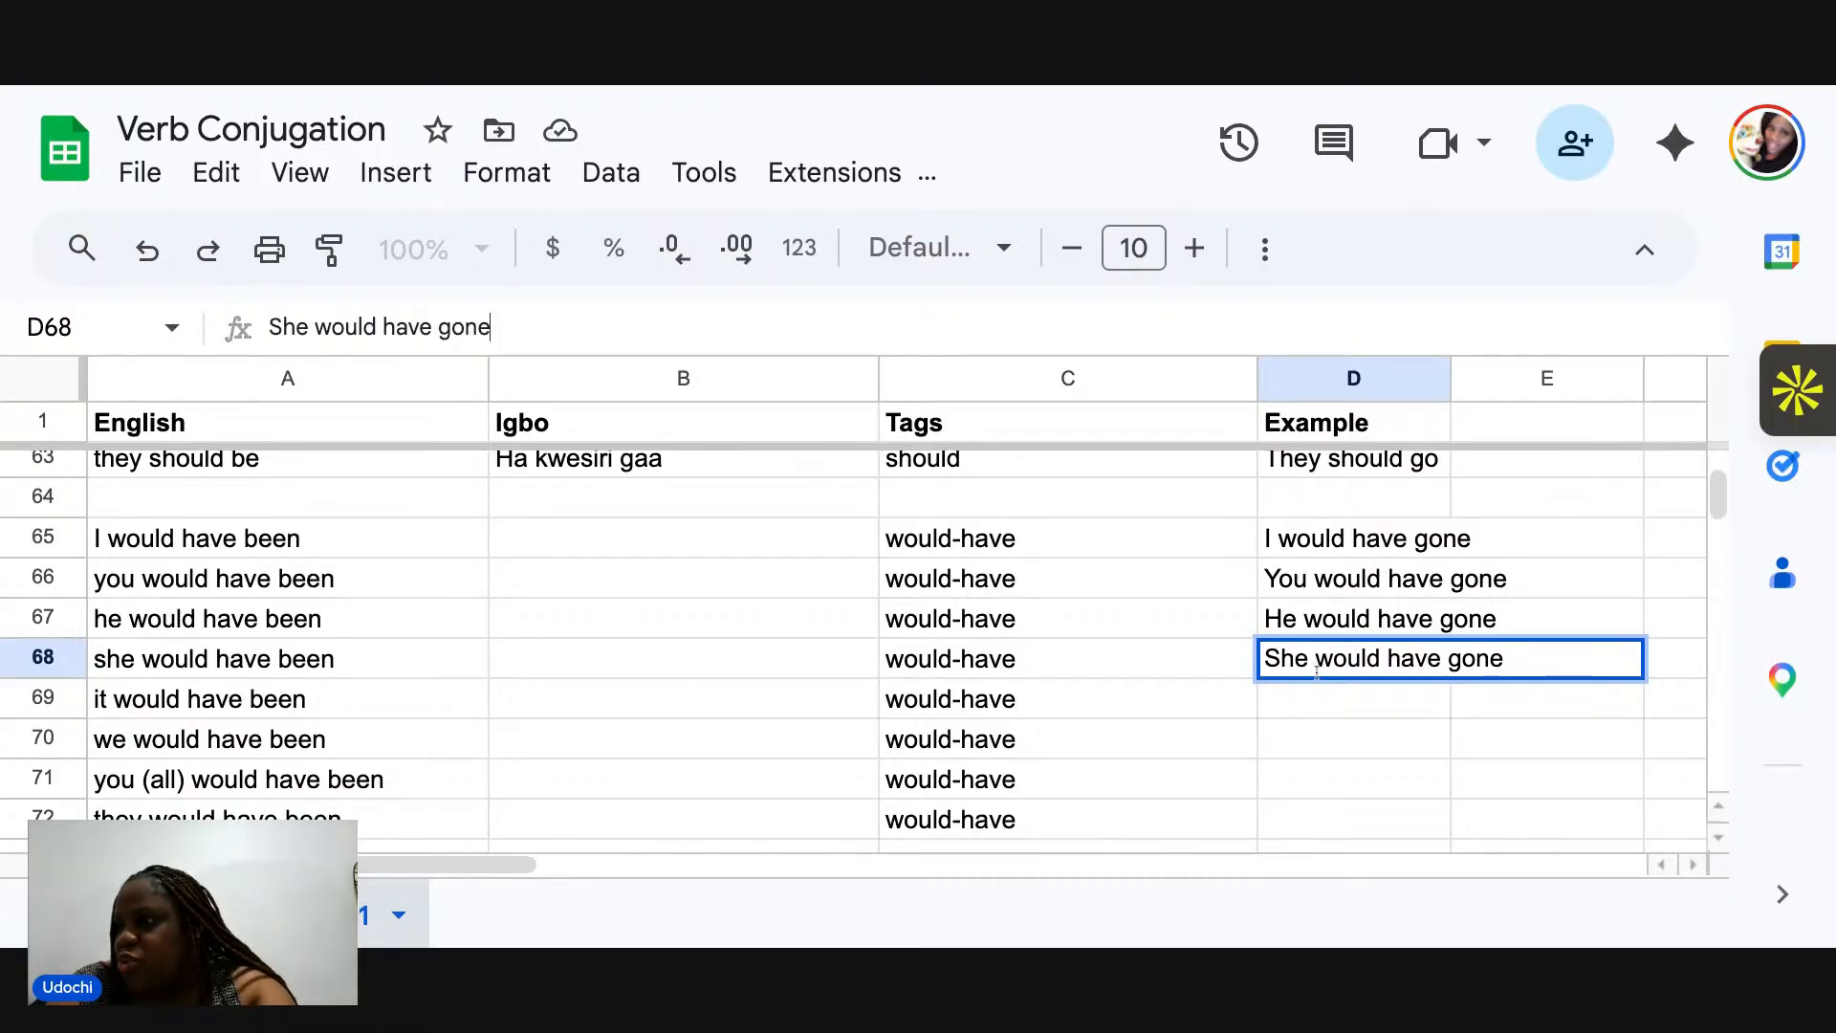
Change the example sentence for "she would have been" in D68 to "She would have come".
key("BackSpace")
key("BackSpace")
key("BackSpace")
key("BackSpace")
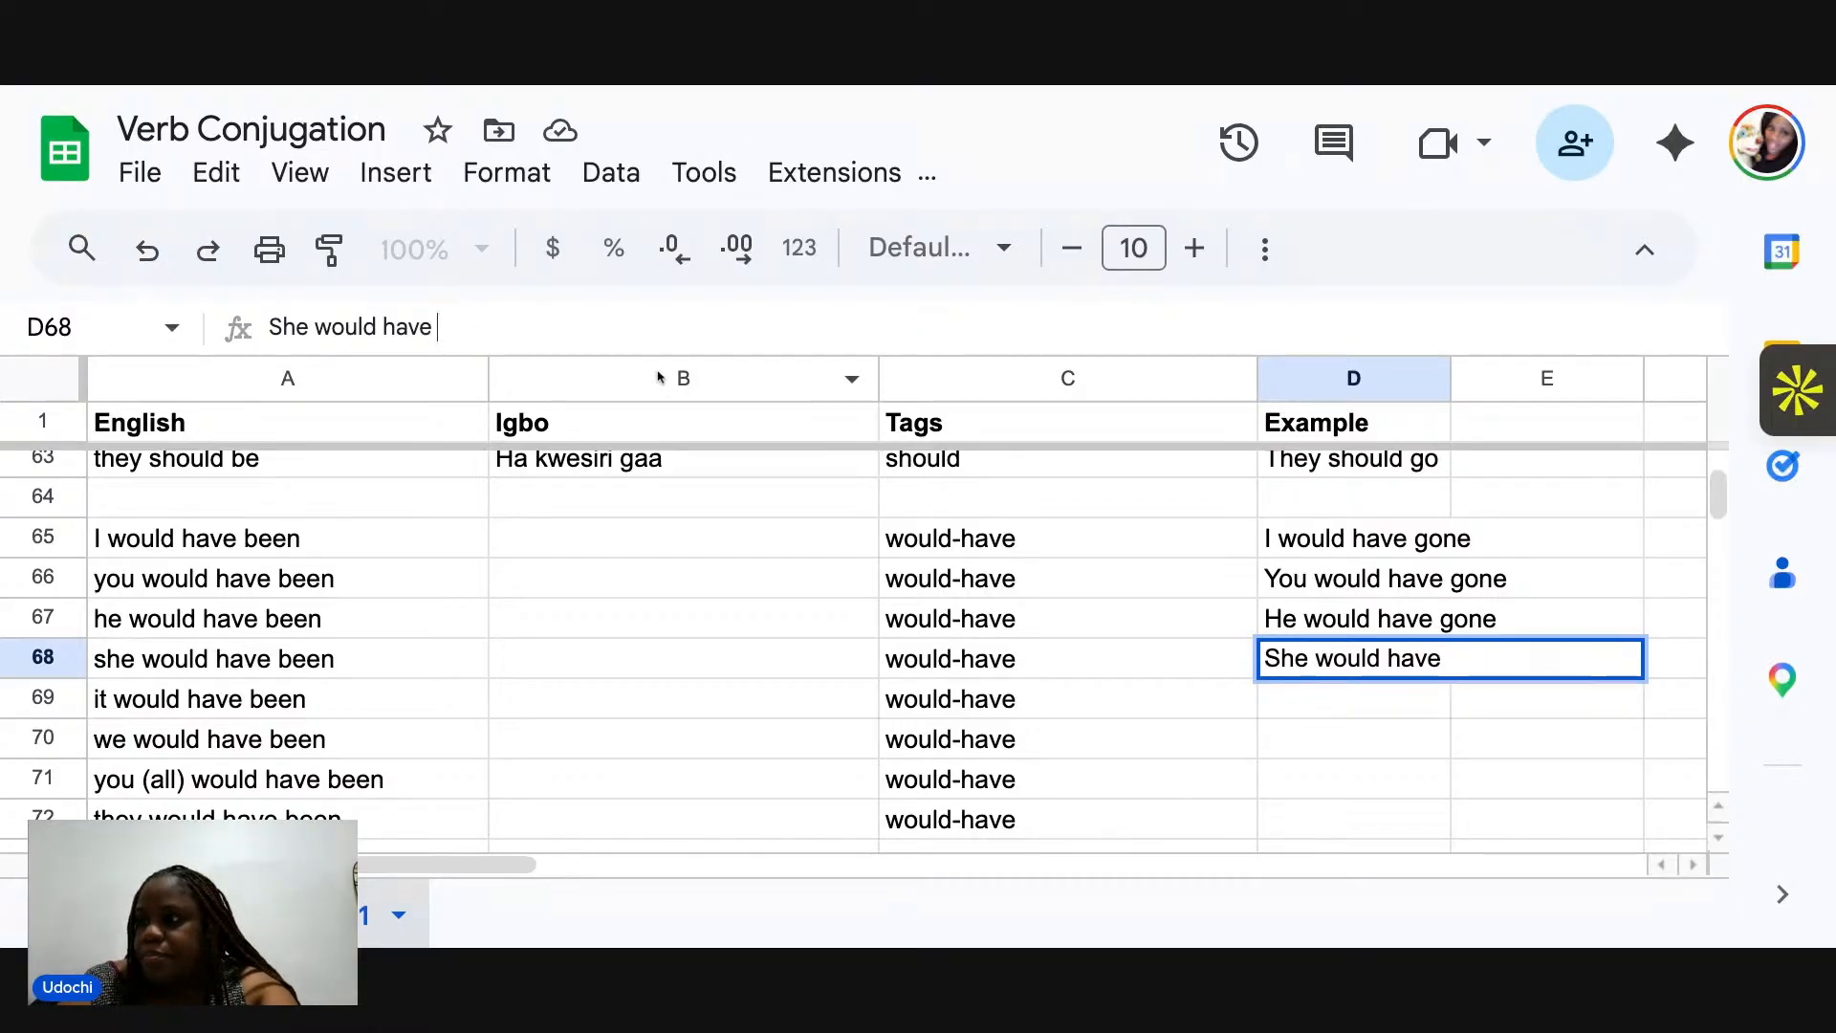
type("come")
key("Return")
Enter the example sentence "It would have stopped" for "it would have been" in D69.
type("It w")
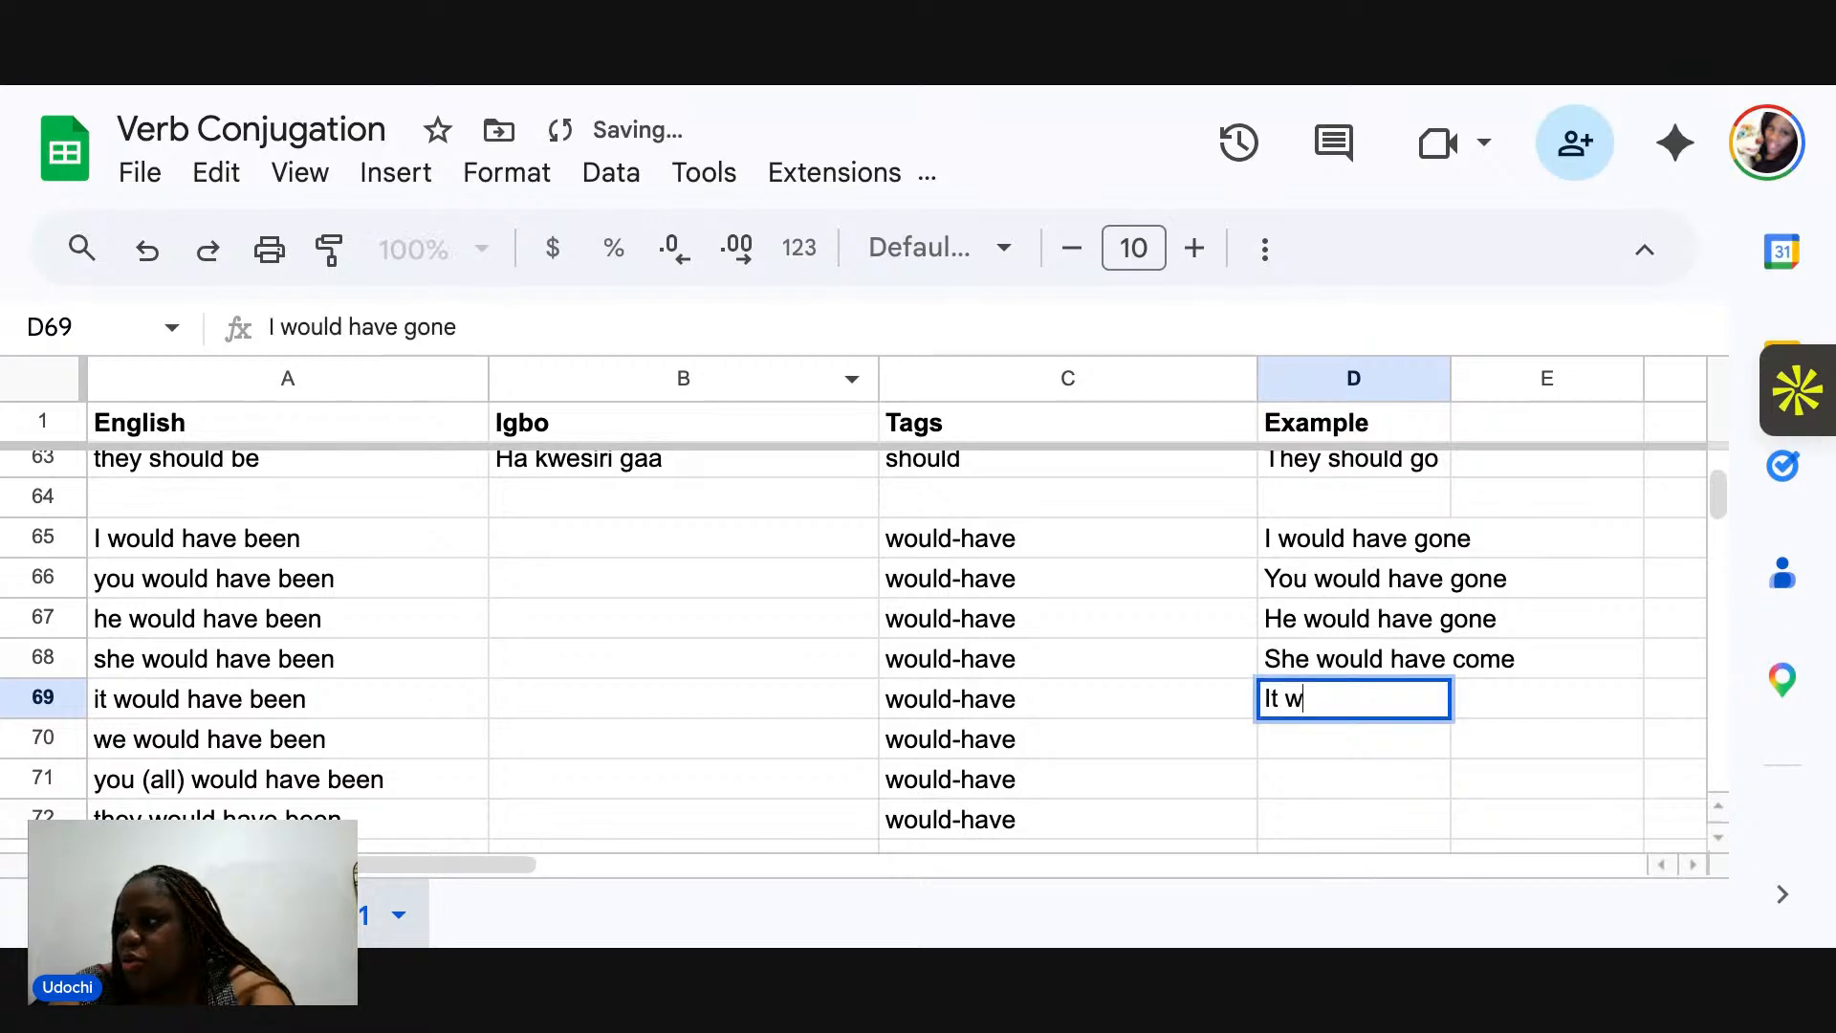
type("ould have stopped")
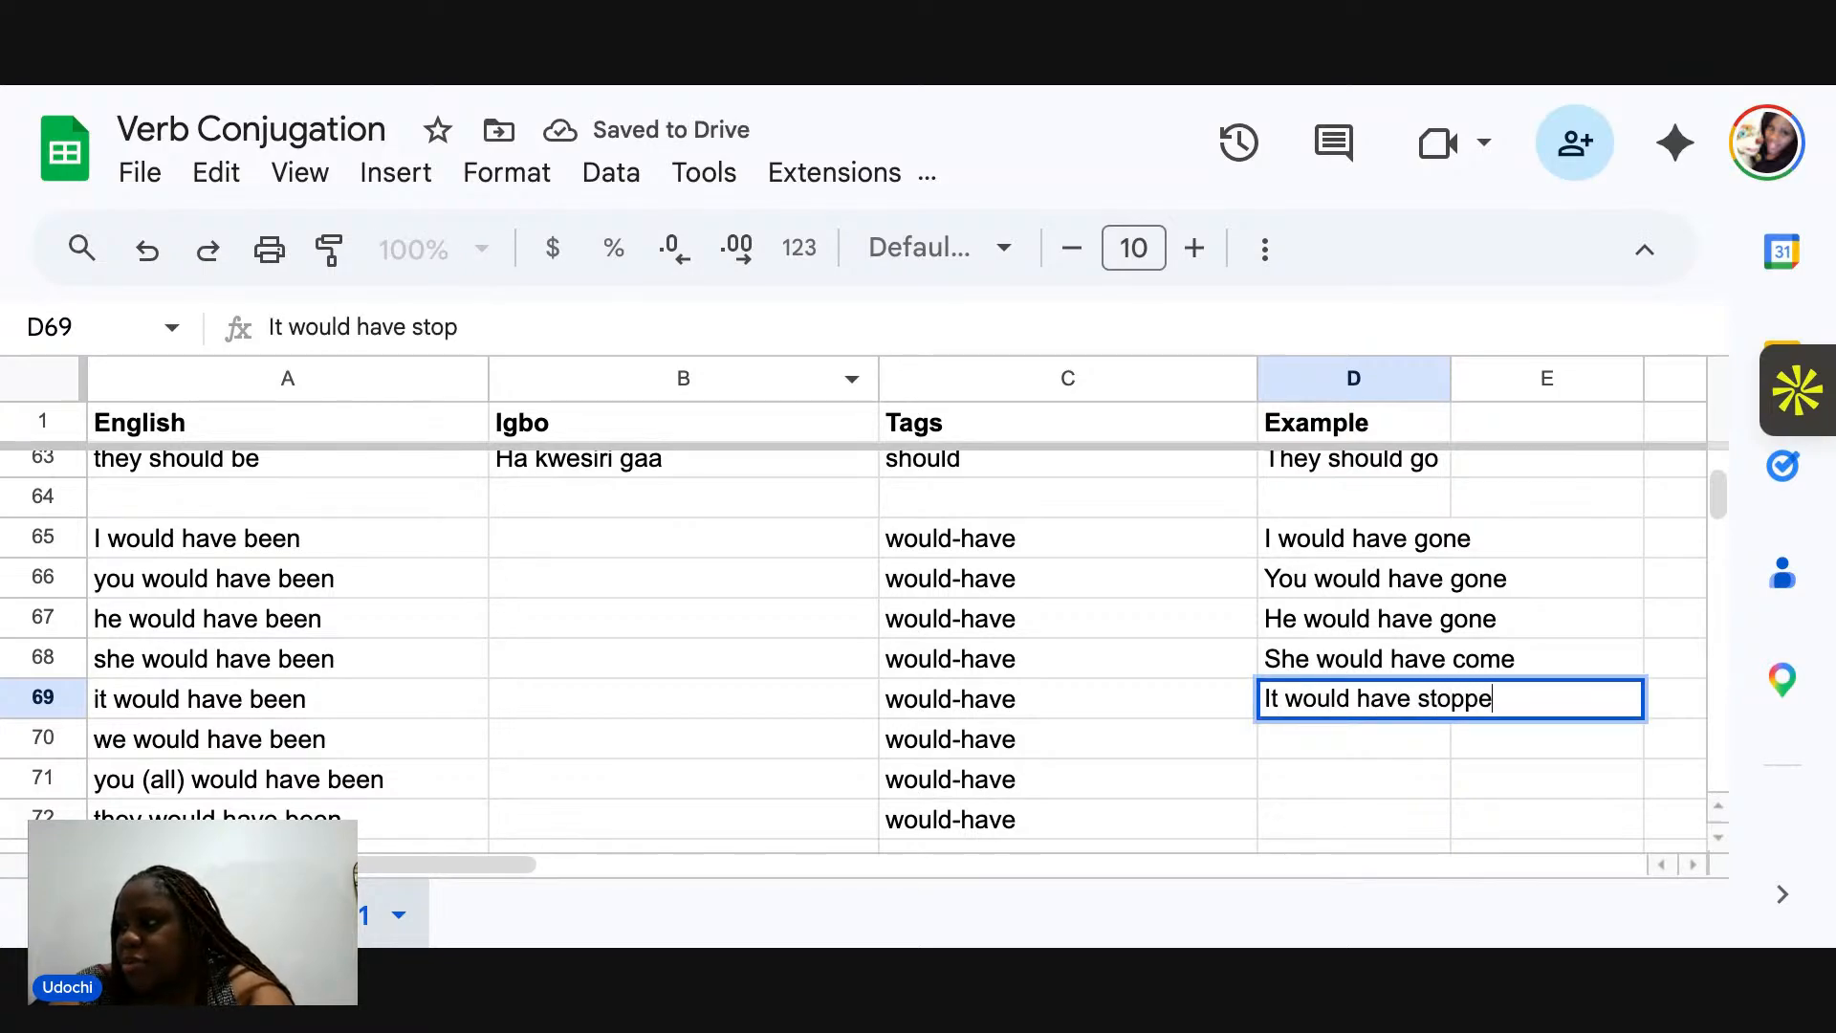
key("Return")
Enter the example sentence "We would have gone" for "we would have been" in D70.
type("WE wuol")
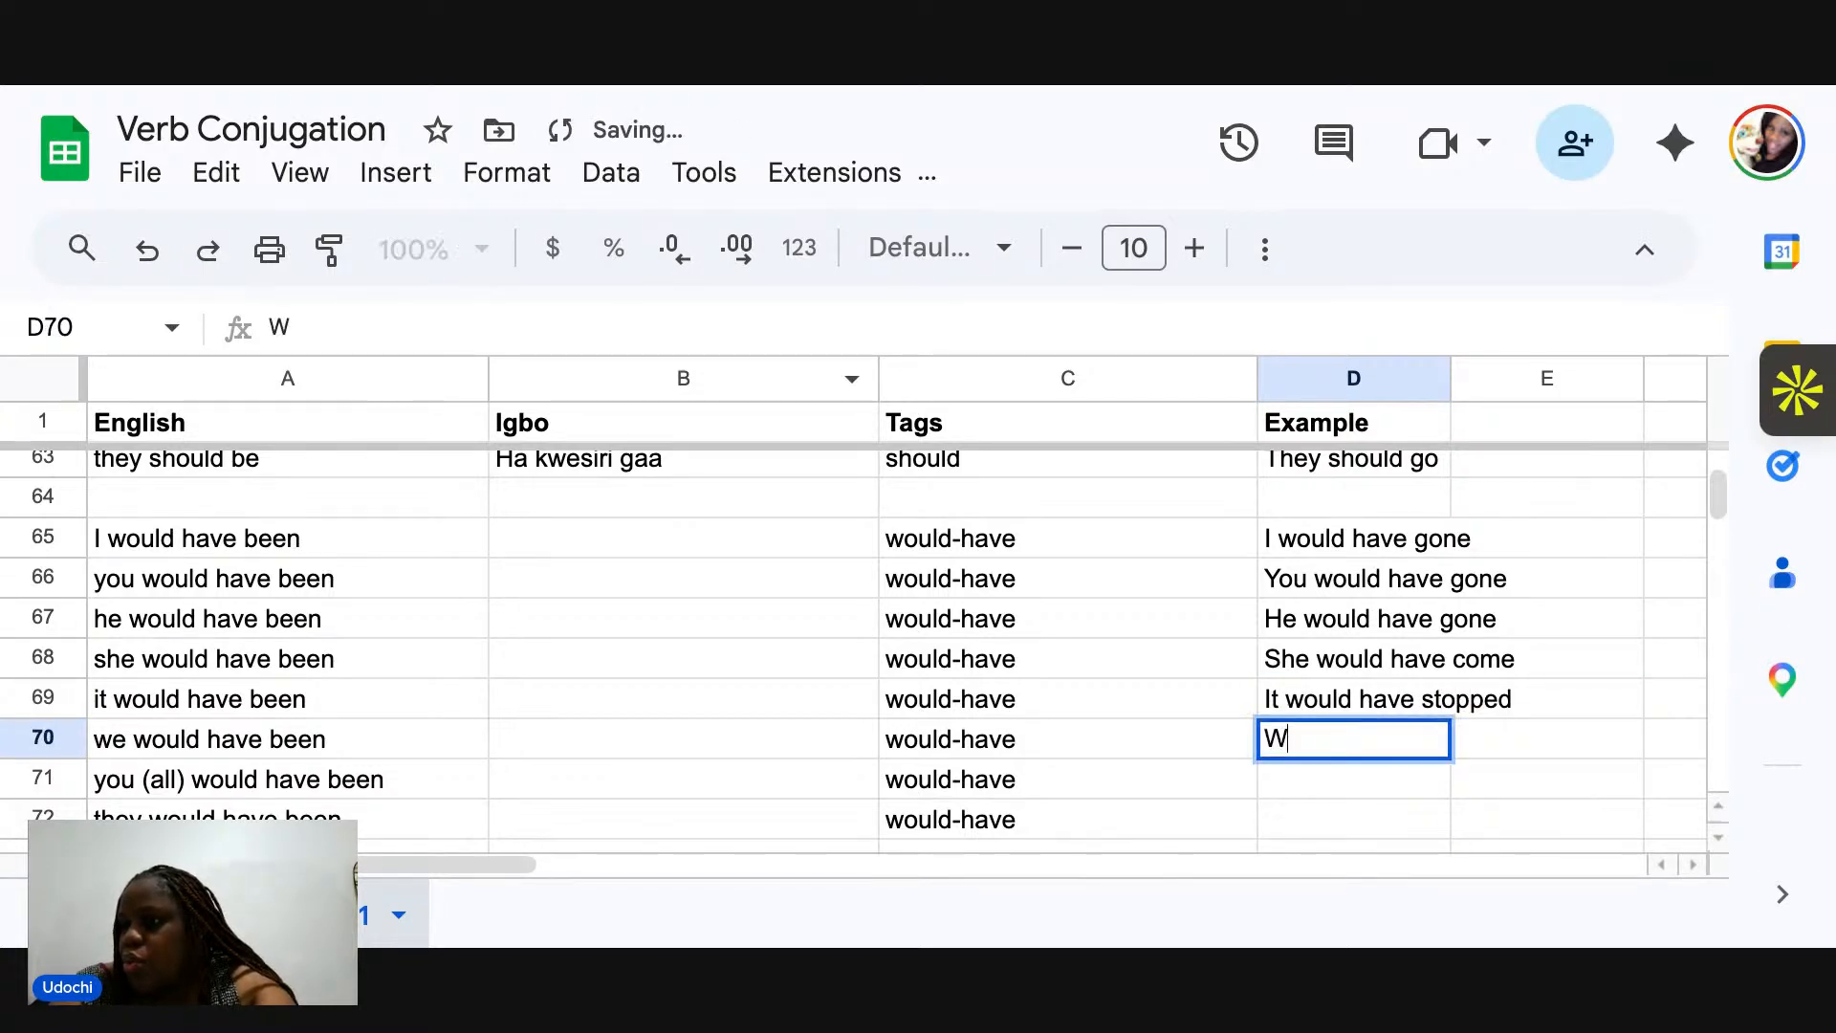
key("BackSpace")
key("BackSpace")
key("BackSpace")
key("BackSpace")
key("BackSpace")
key("BackSpace")
key("BackSpace")
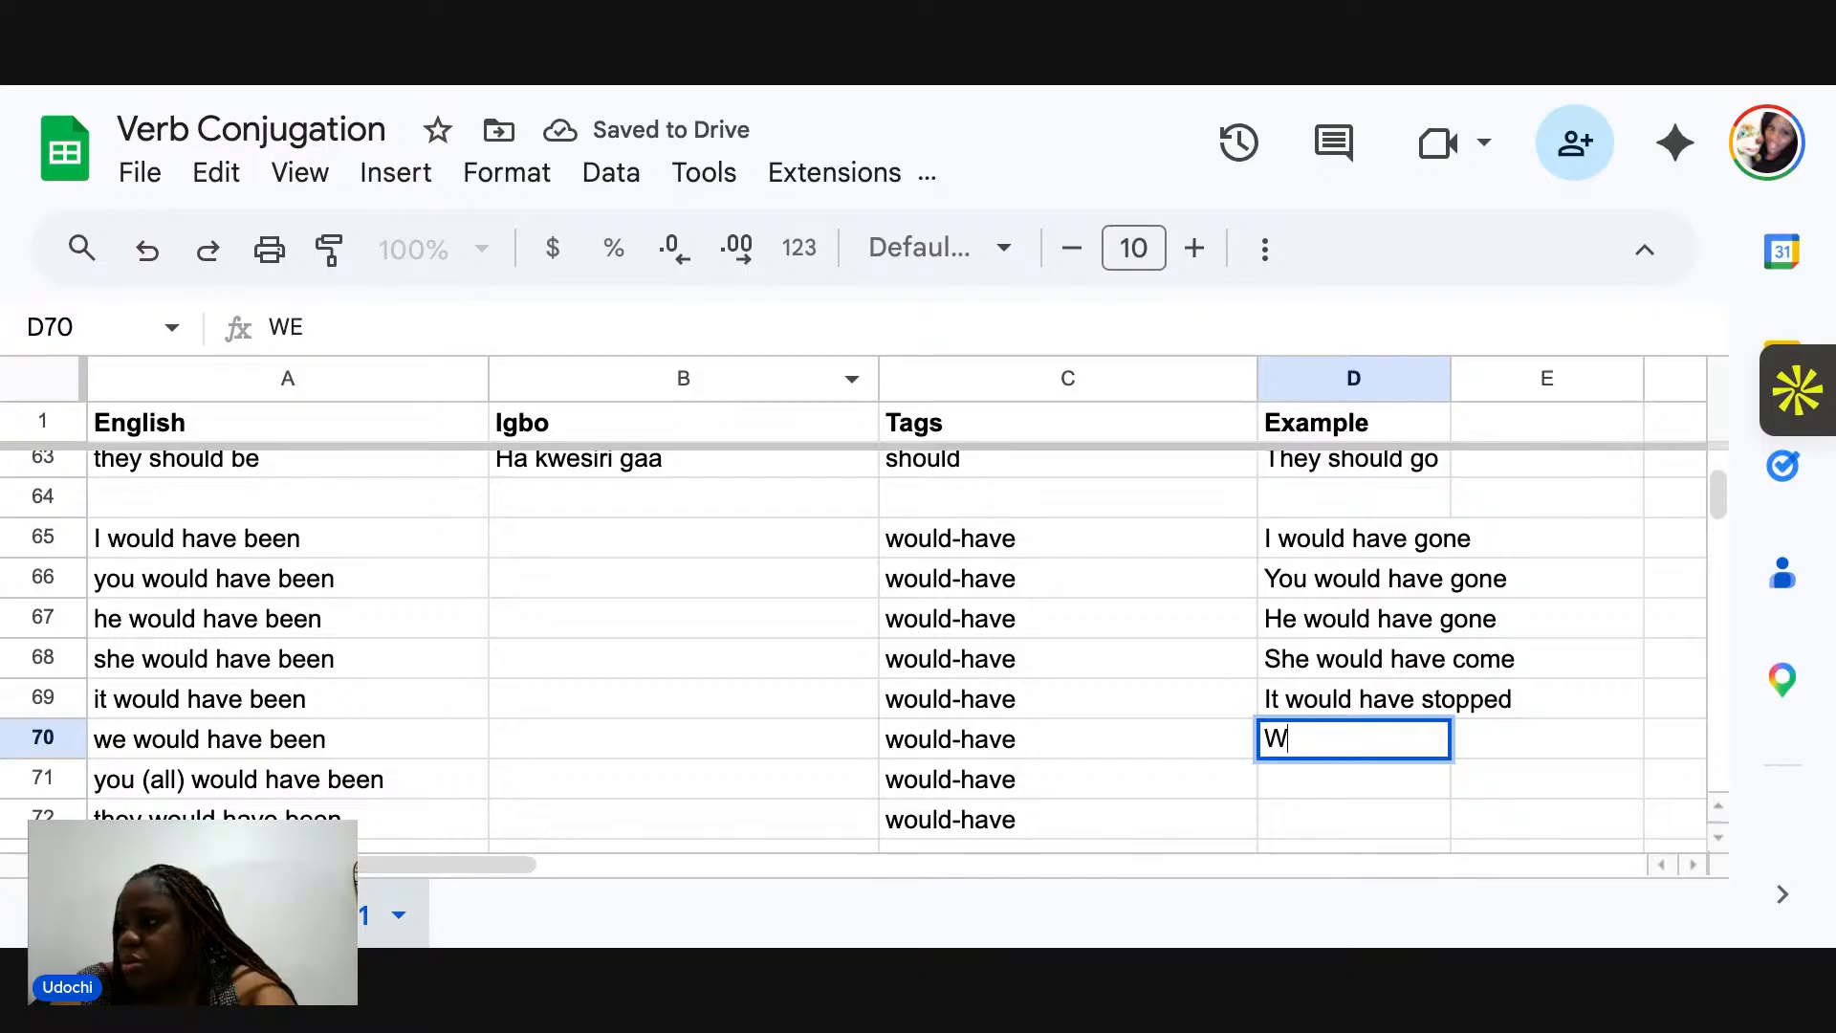
type("We would have")
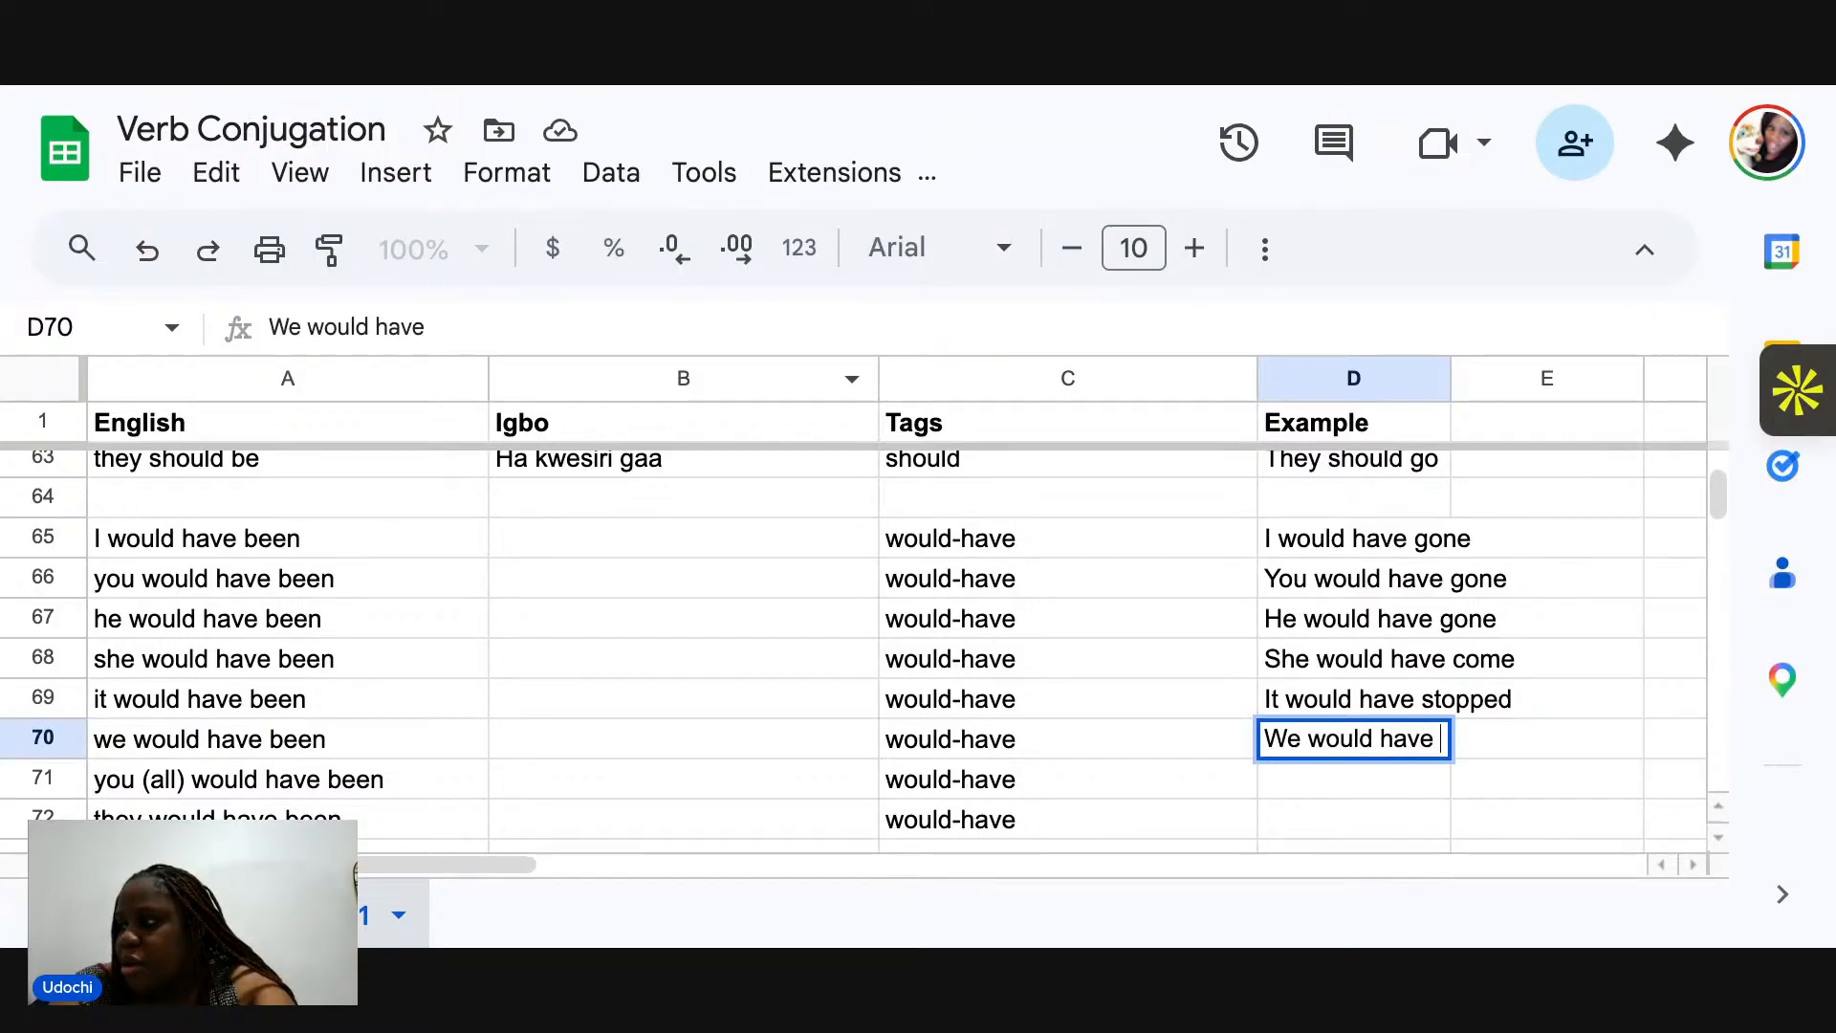
type(" gone")
key("Return")
Enter the example sentence "You all would have gone" for "you (all) would have been" in D71.
type("Y")
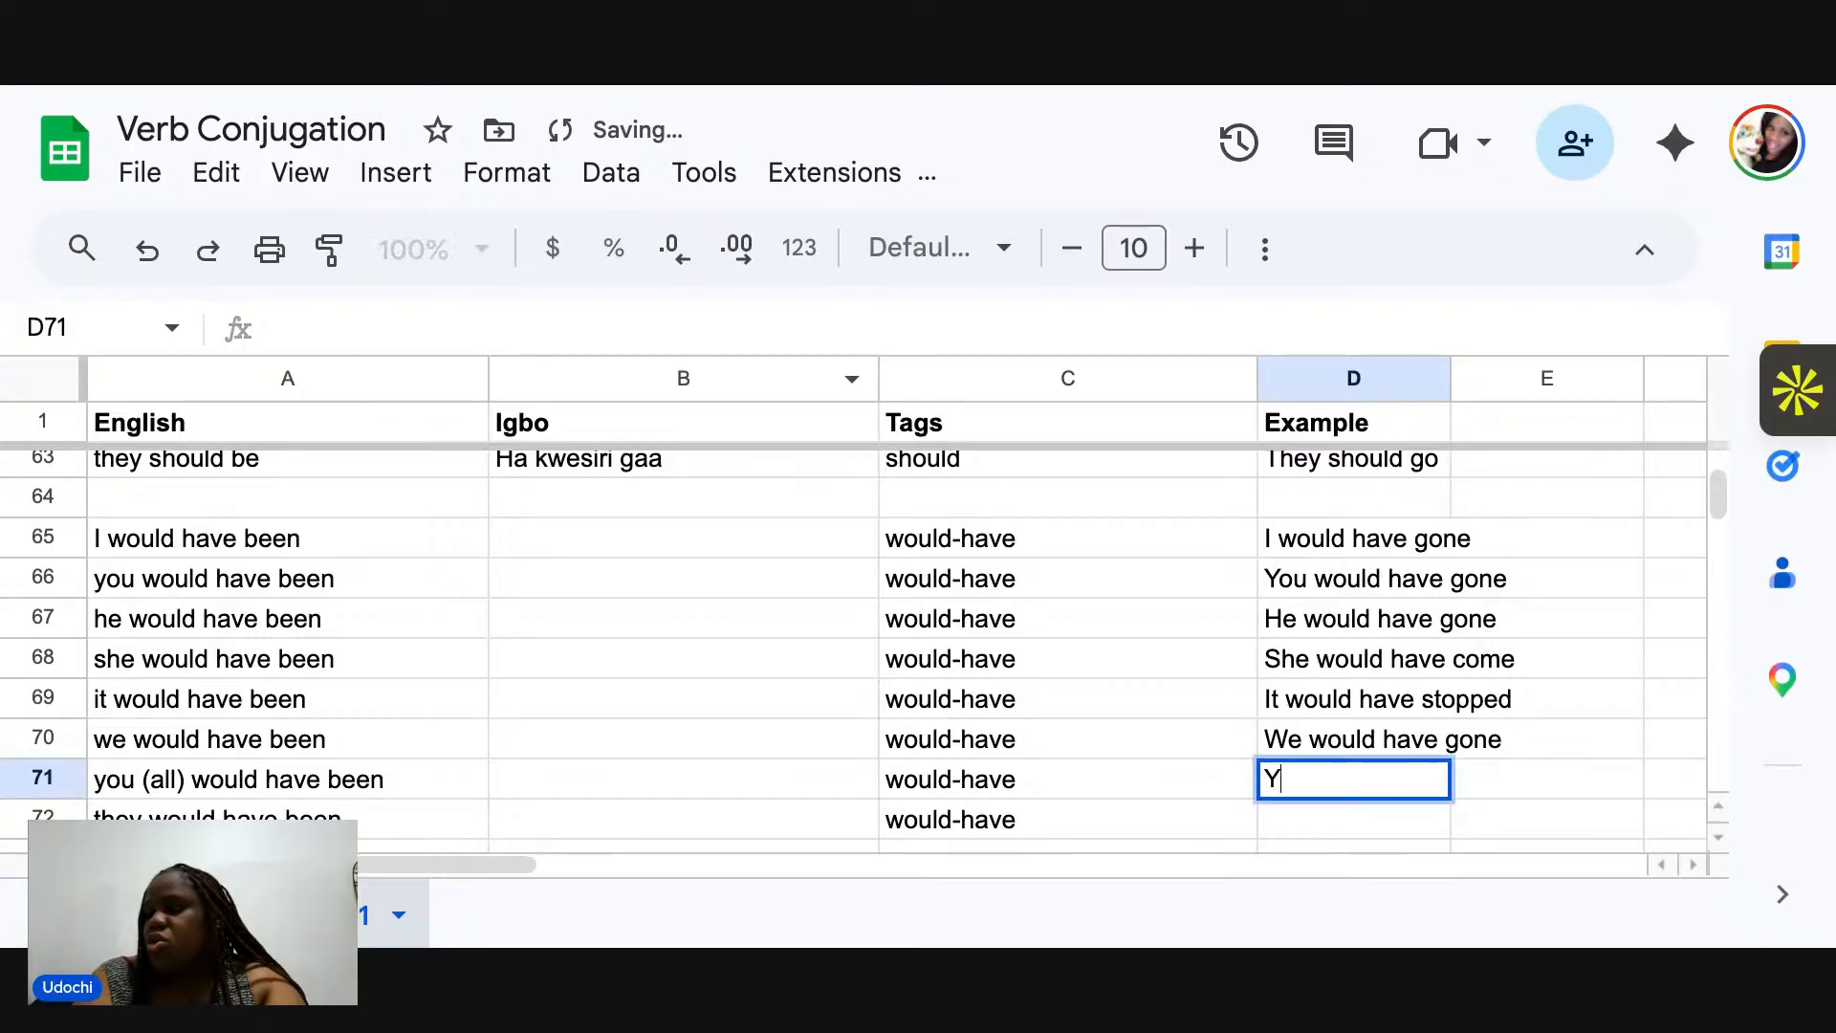
type("ou all wou")
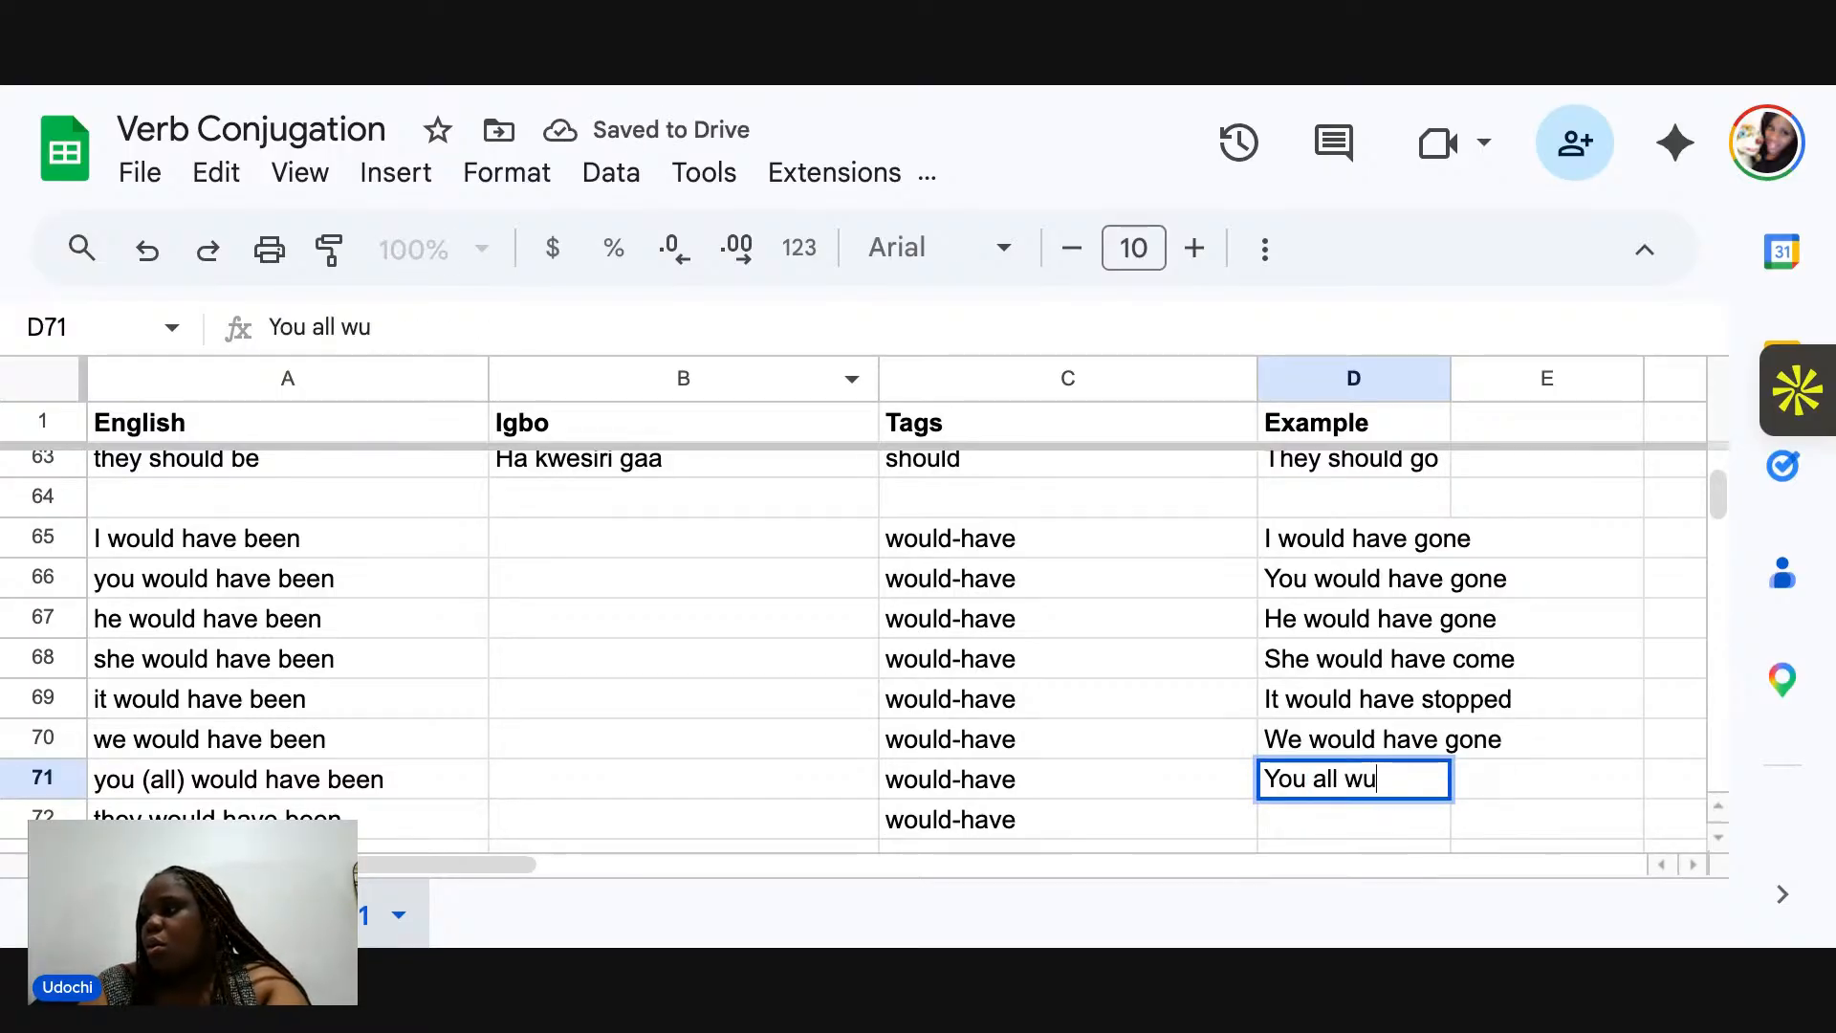
key("BackSpace")
type("ould have gone")
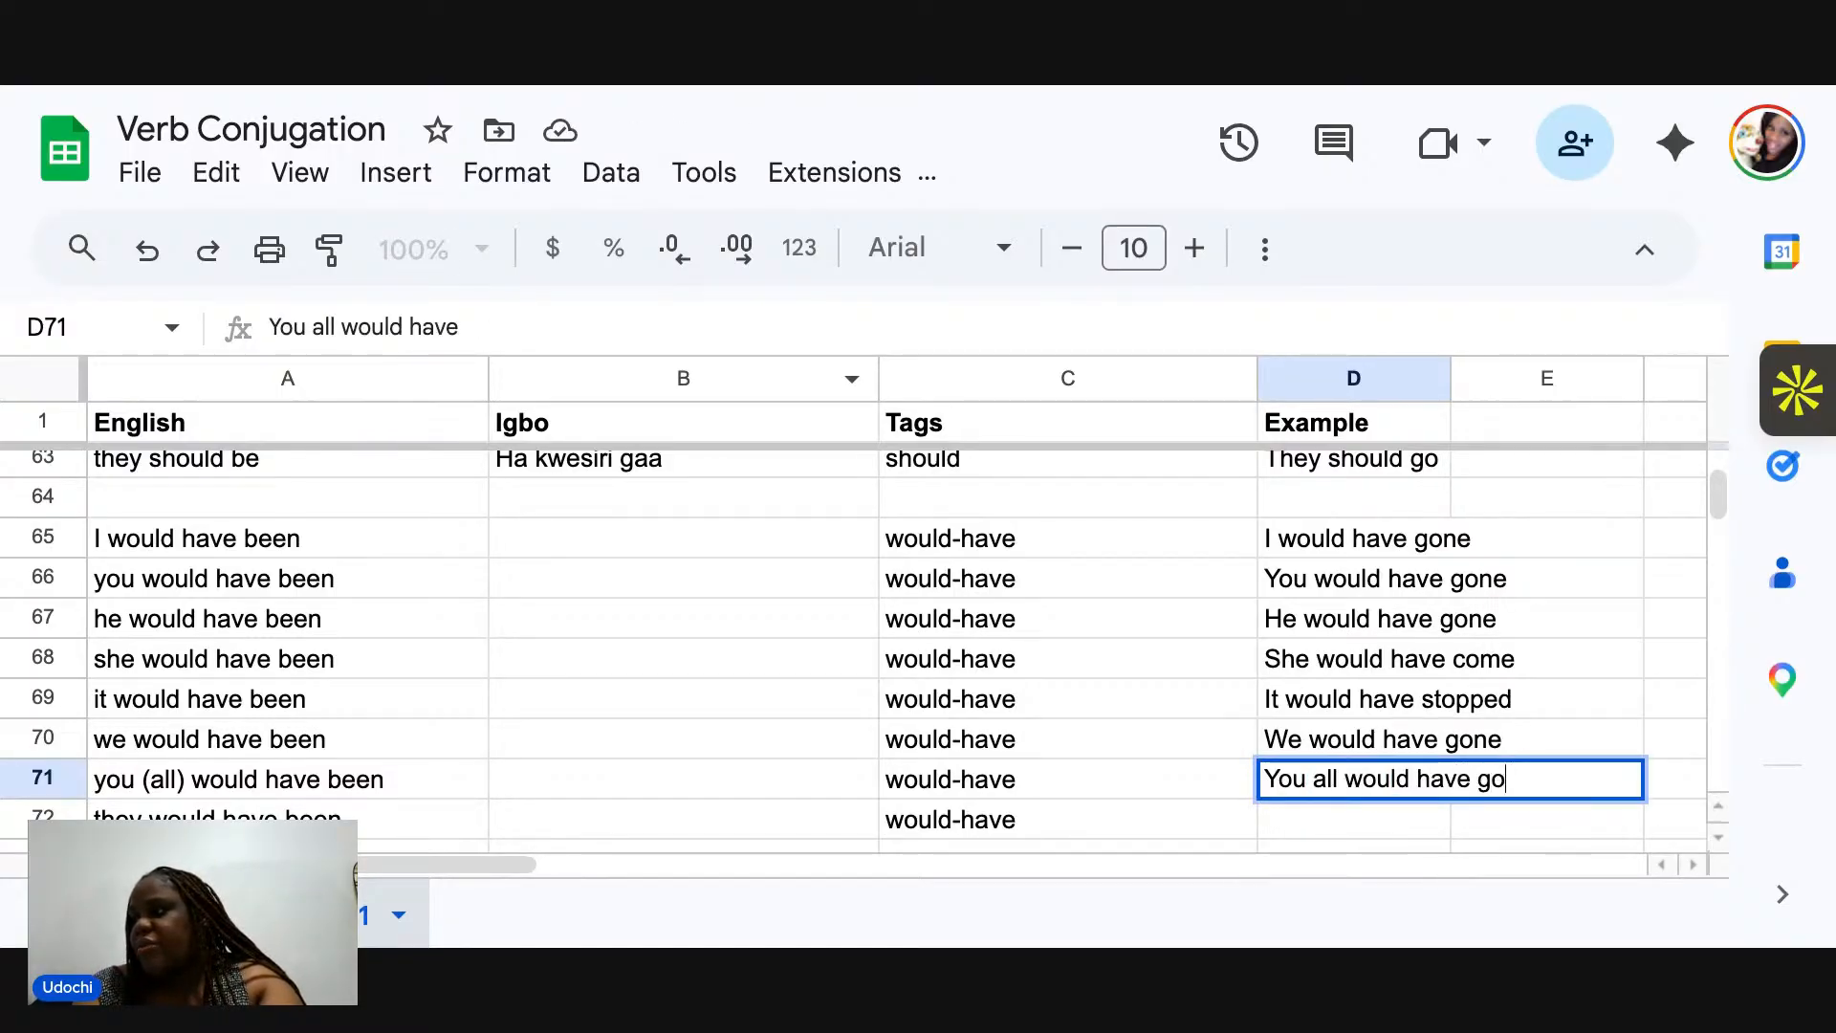
key("Return")
Enter the example sentence "They would have gone" for "they would have been" in D72.
type("Teh")
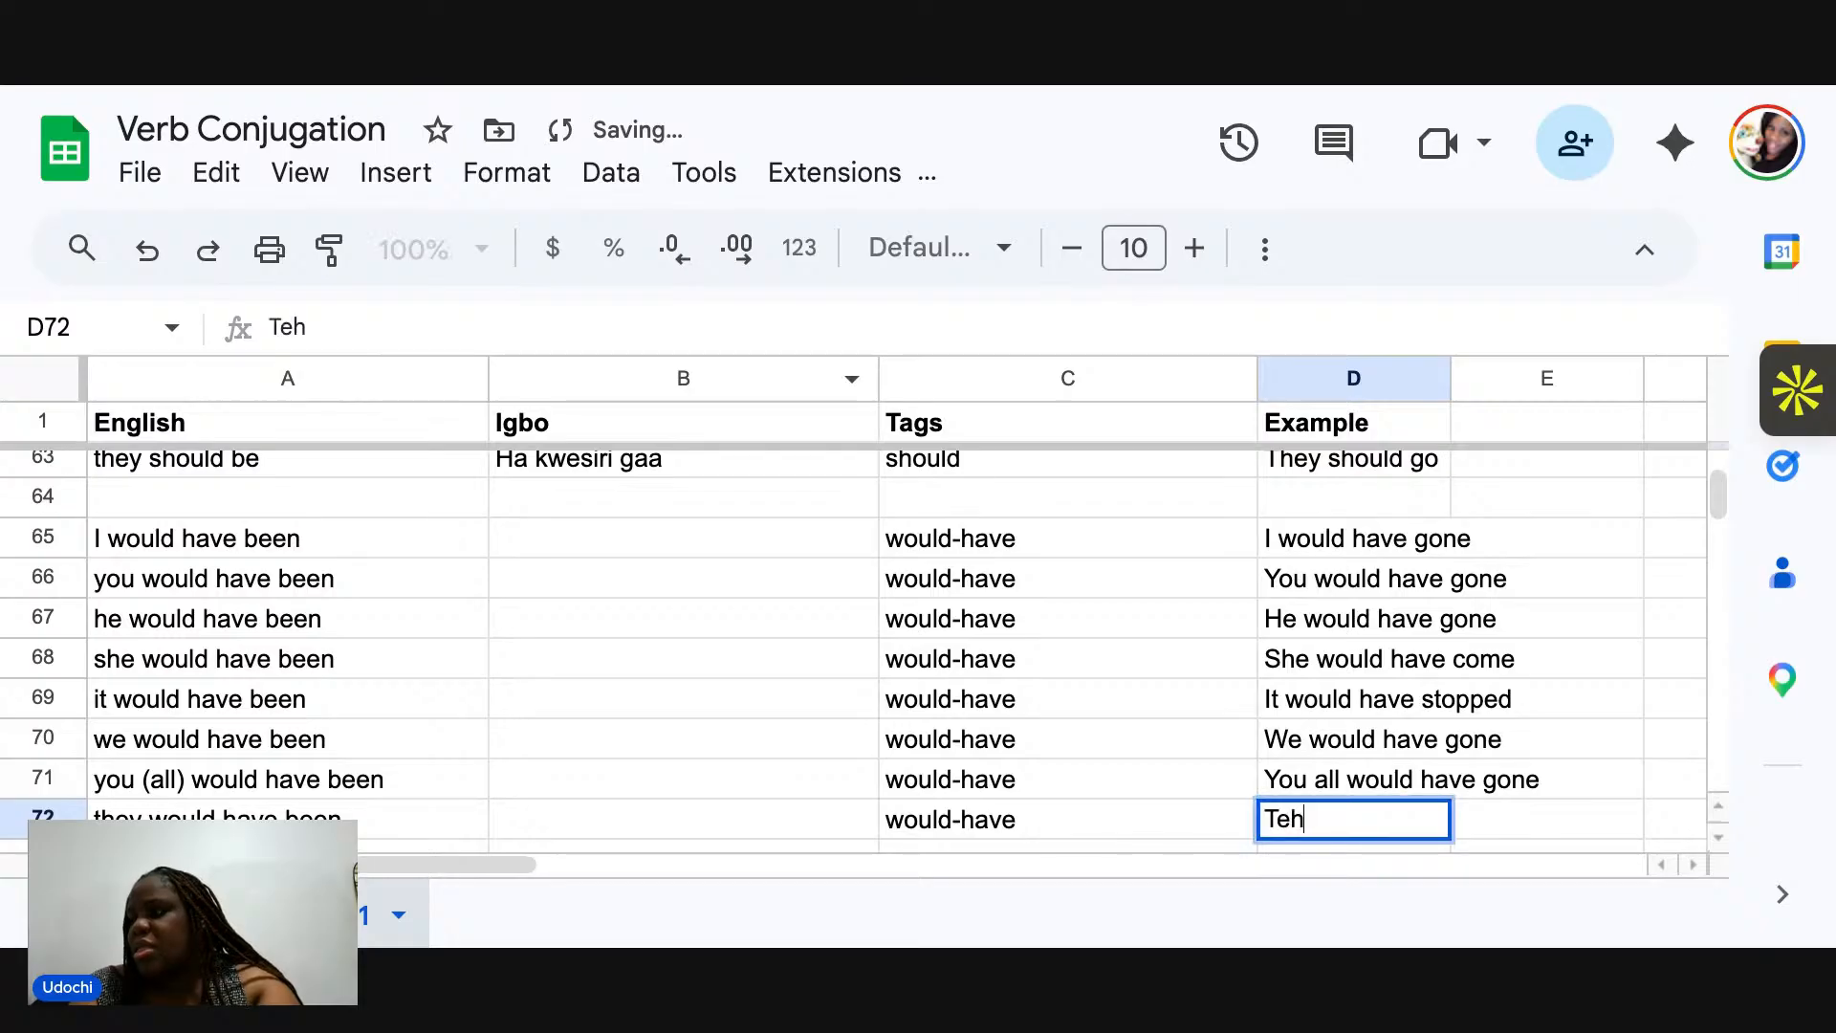
key("BackSpace")
key("BackSpace")
type("ehy")
key("BackSpace")
key("BackSpace")
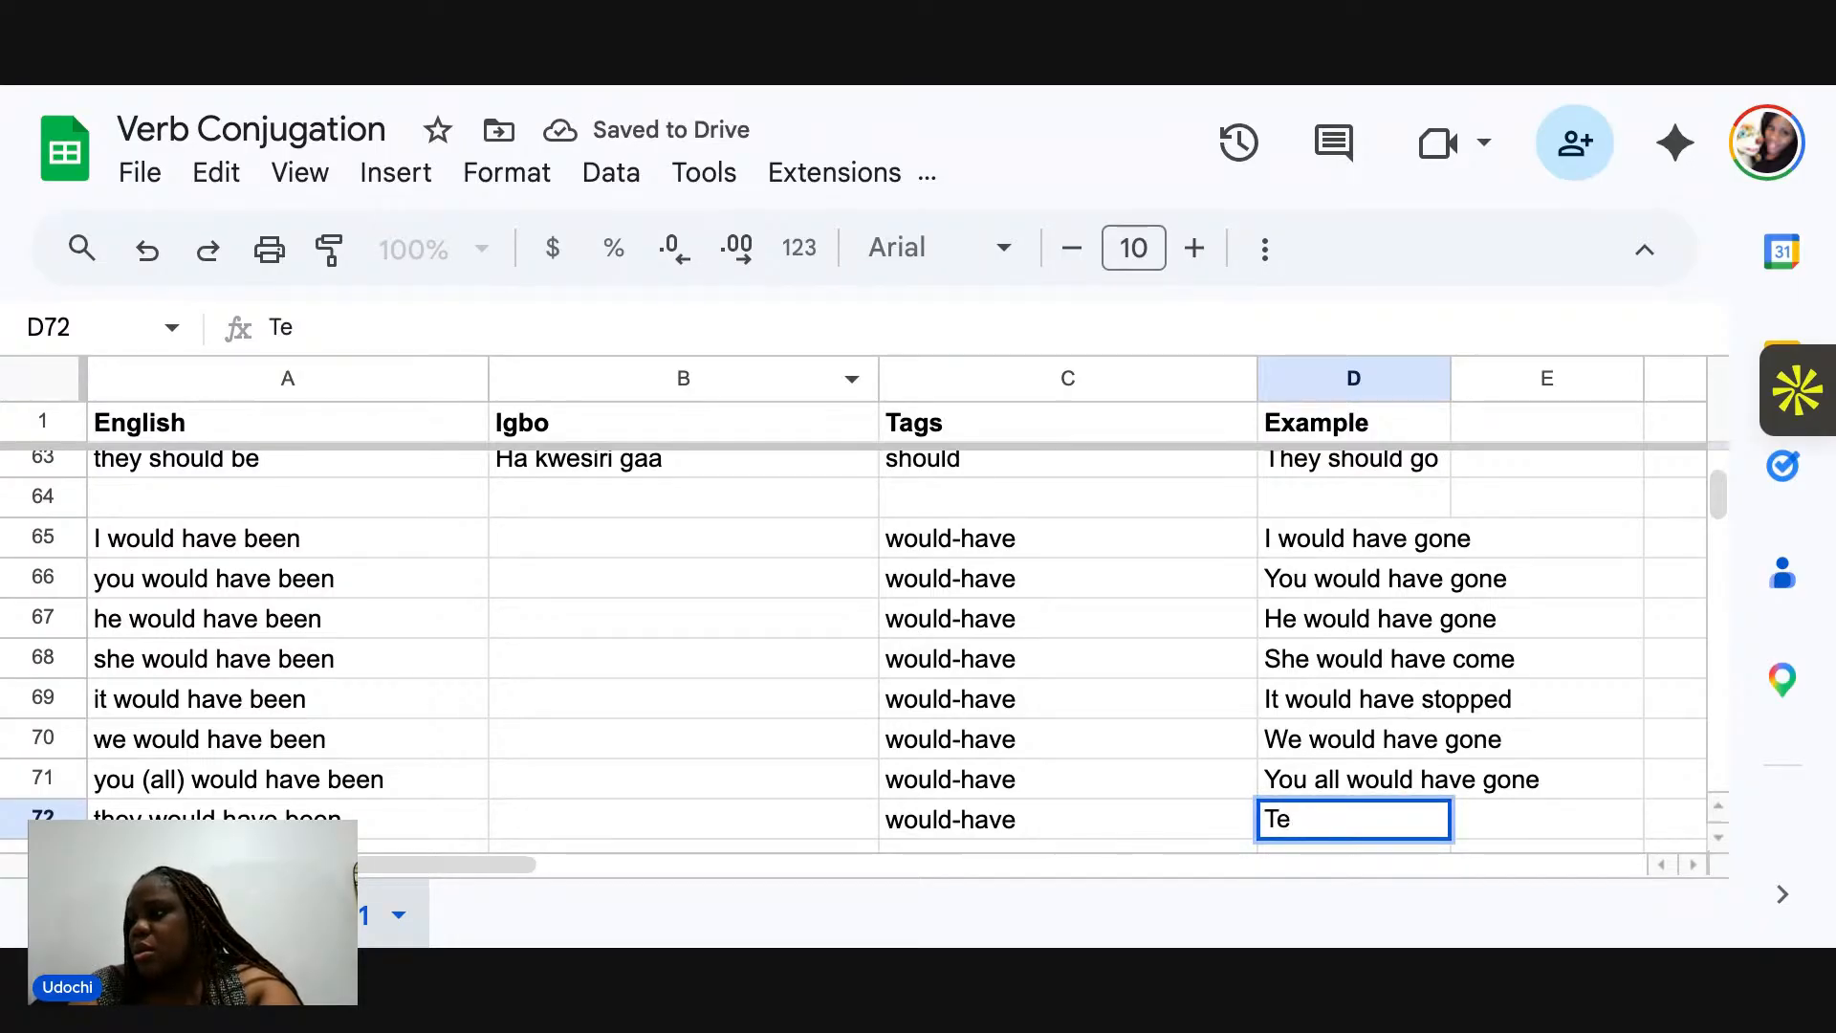
type("hy w")
key("BackSpace")
key("BackSpace")
key("BackSpace")
key("BackSpace")
key("BackSpace")
type("hey would hav")
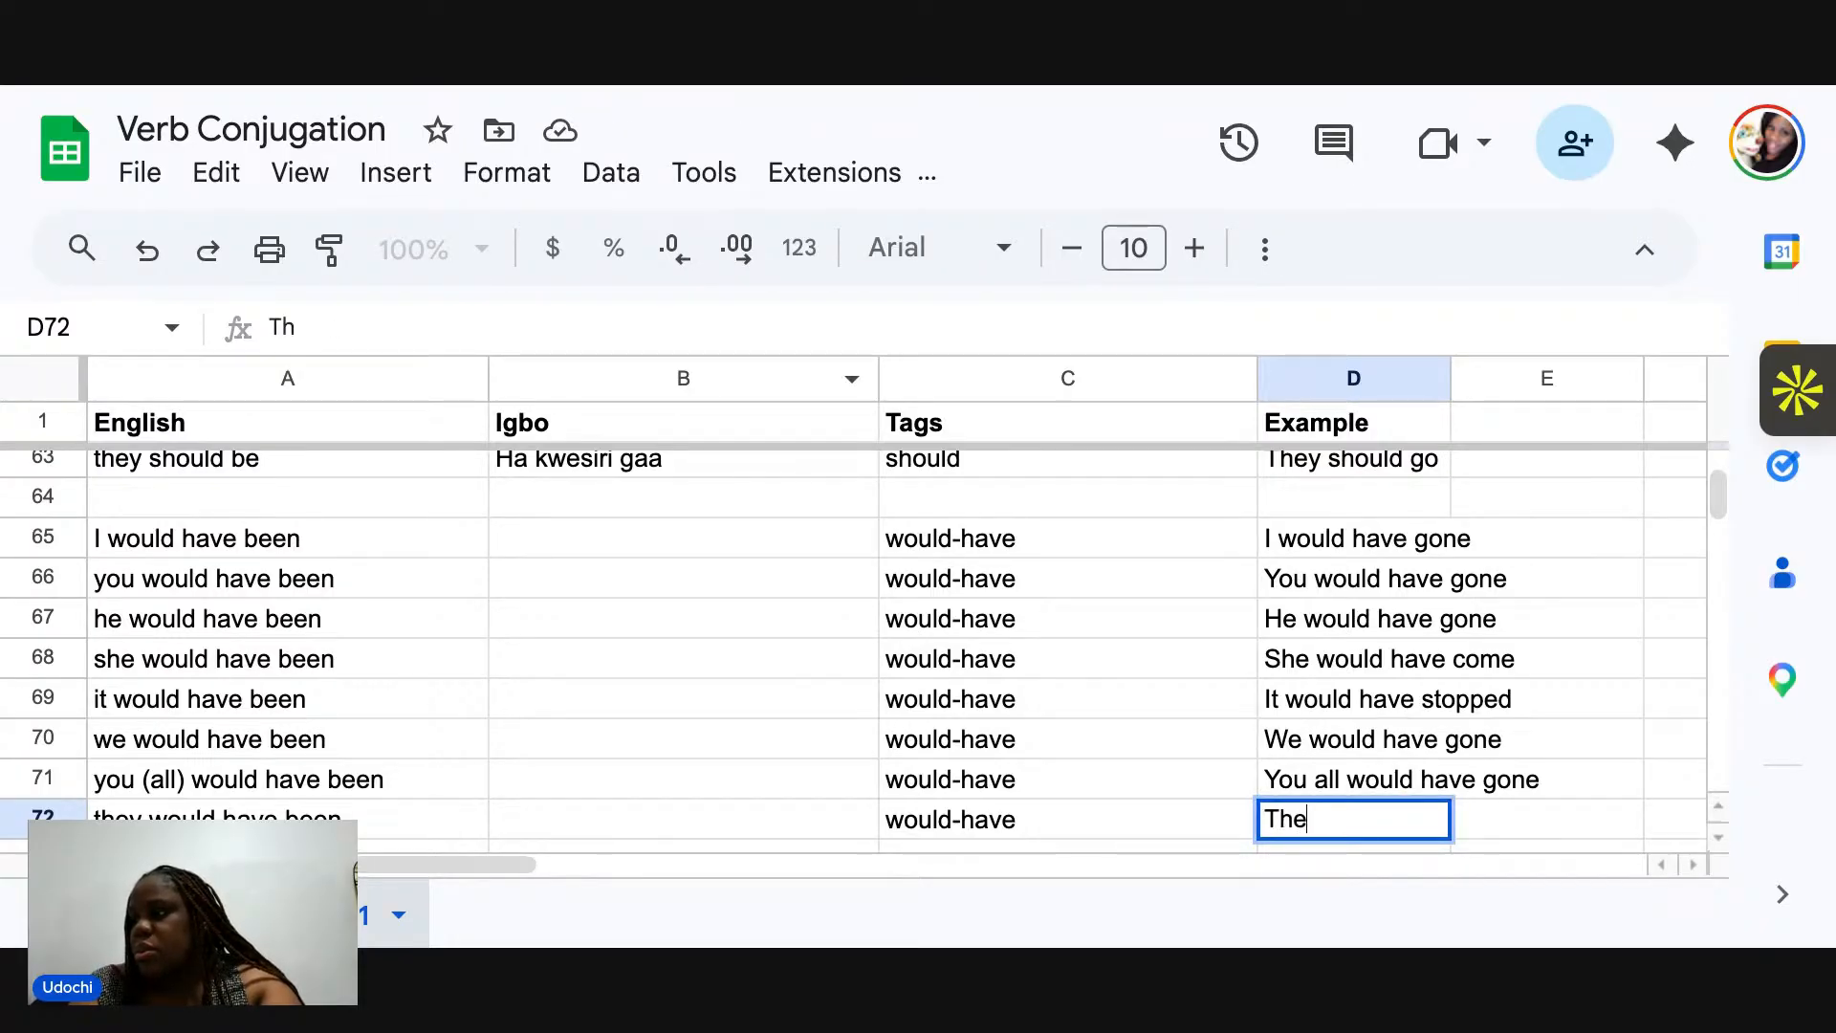
type(" ego")
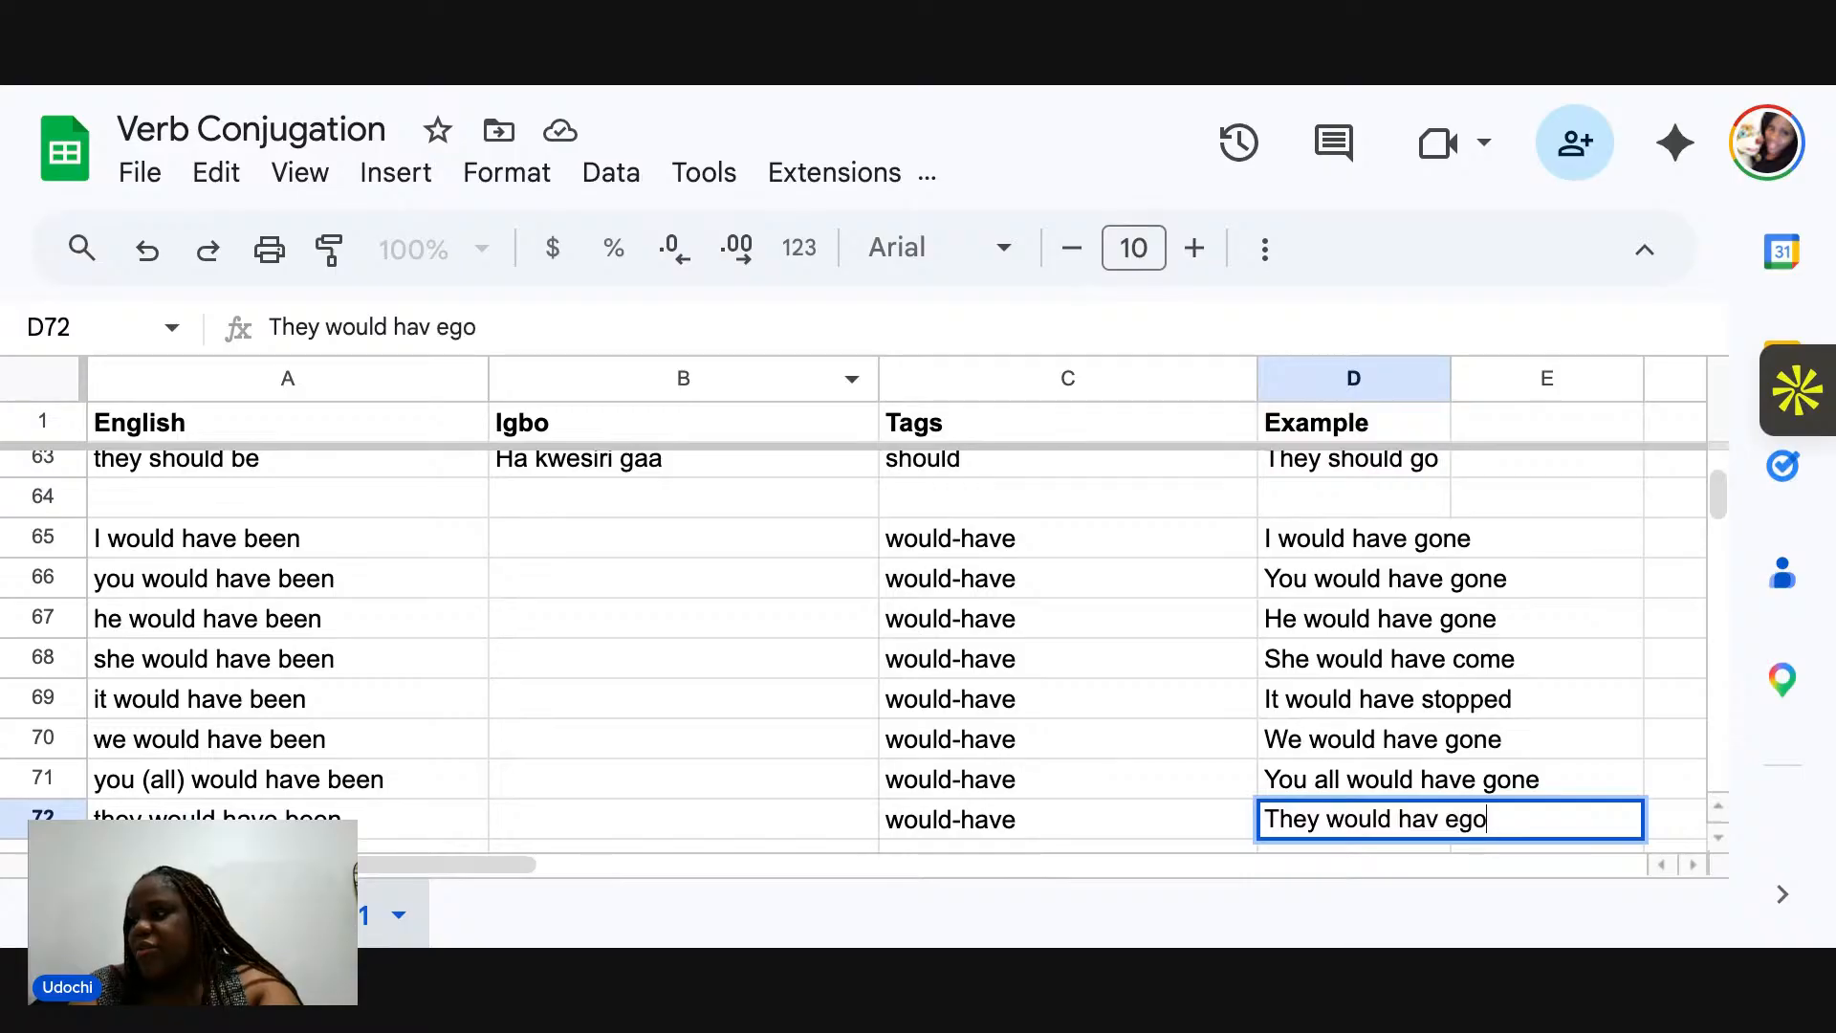
key("BackSpace")
key("BackSpace")
key("BackSpace")
key("BackSpace")
type("e gone")
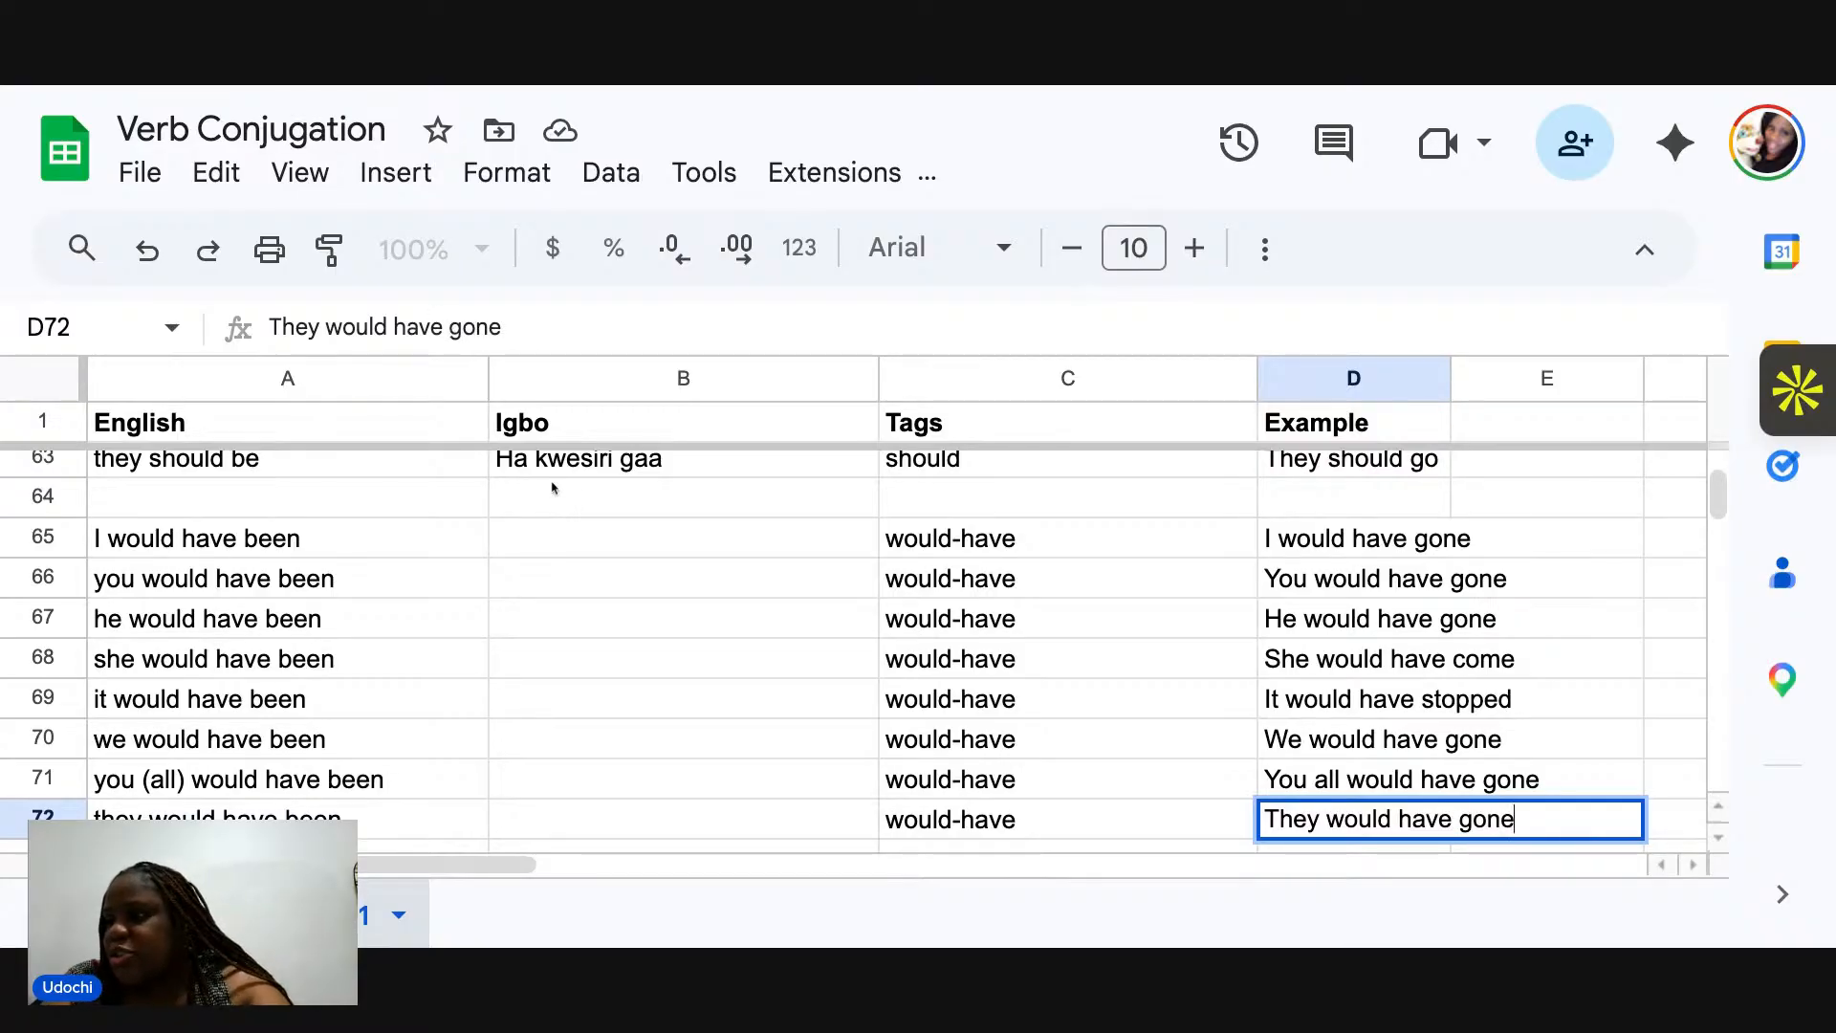
Check the Igbo conditional forms in the earlier rows and enter the translation "A gara m aga" for "I would have been" in B65.
left_click(554, 547)
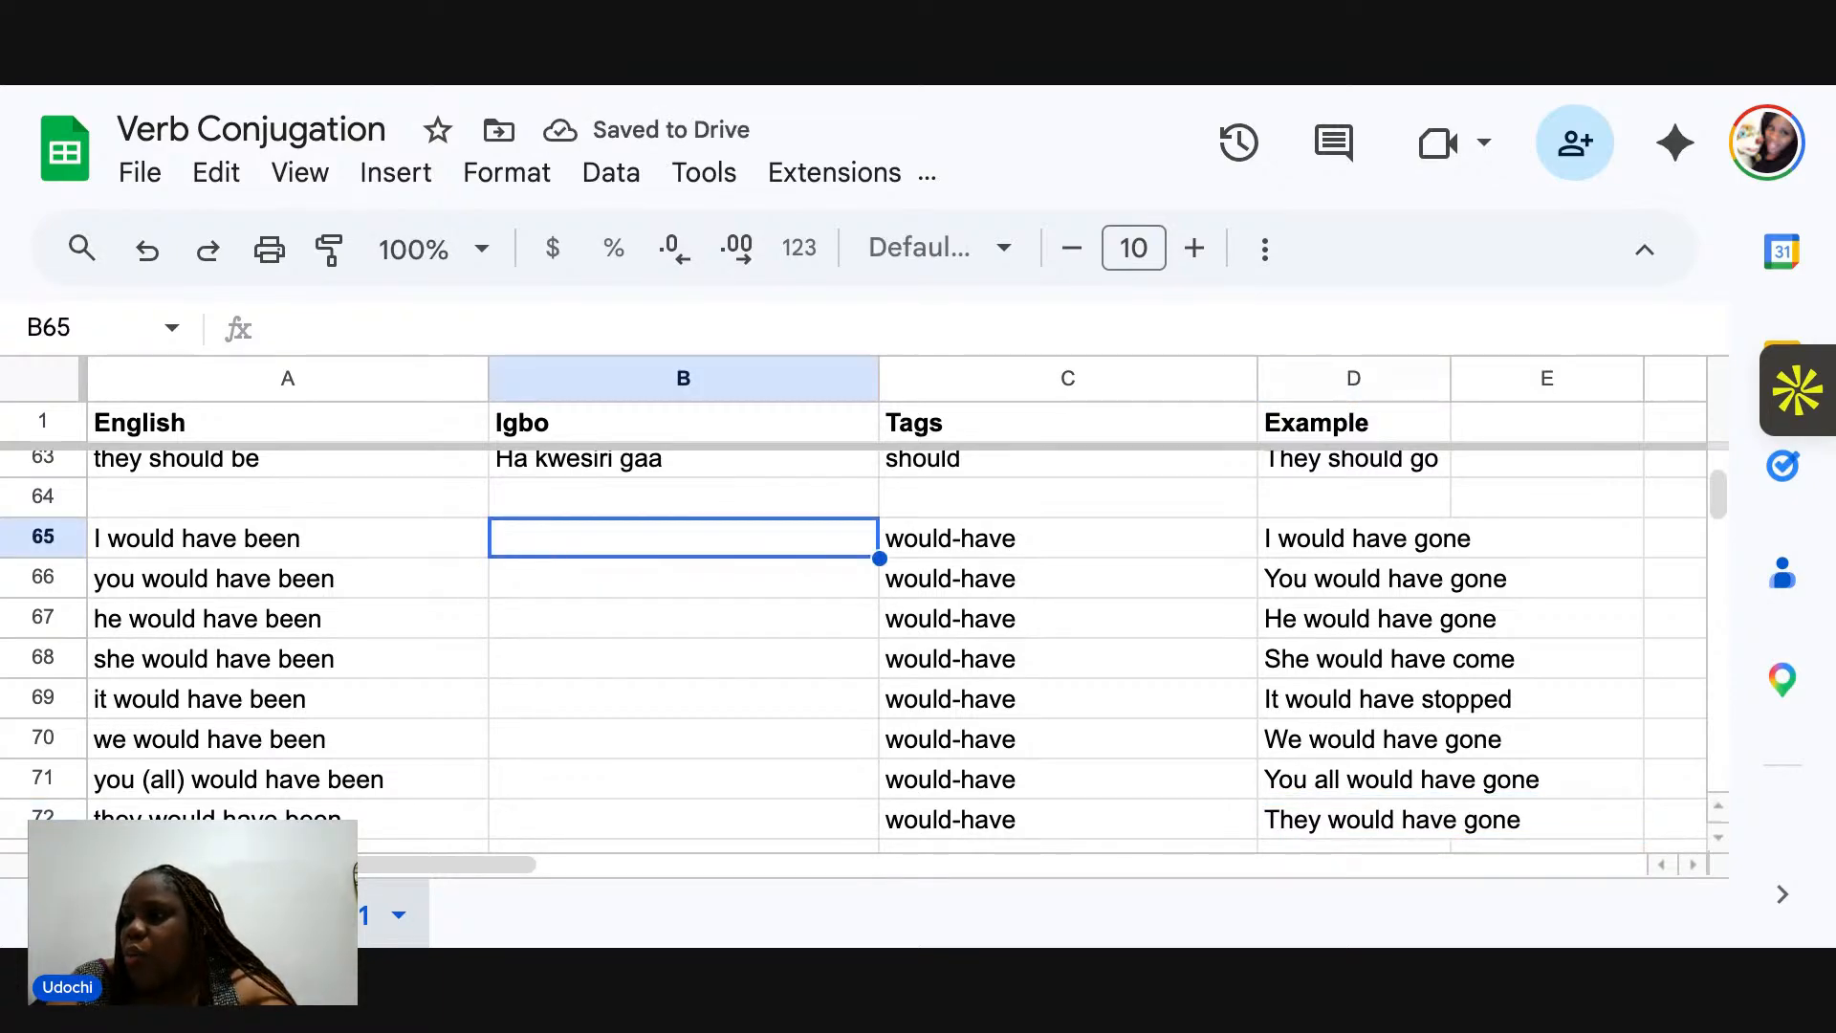
scroll(861, 650, "up", 5)
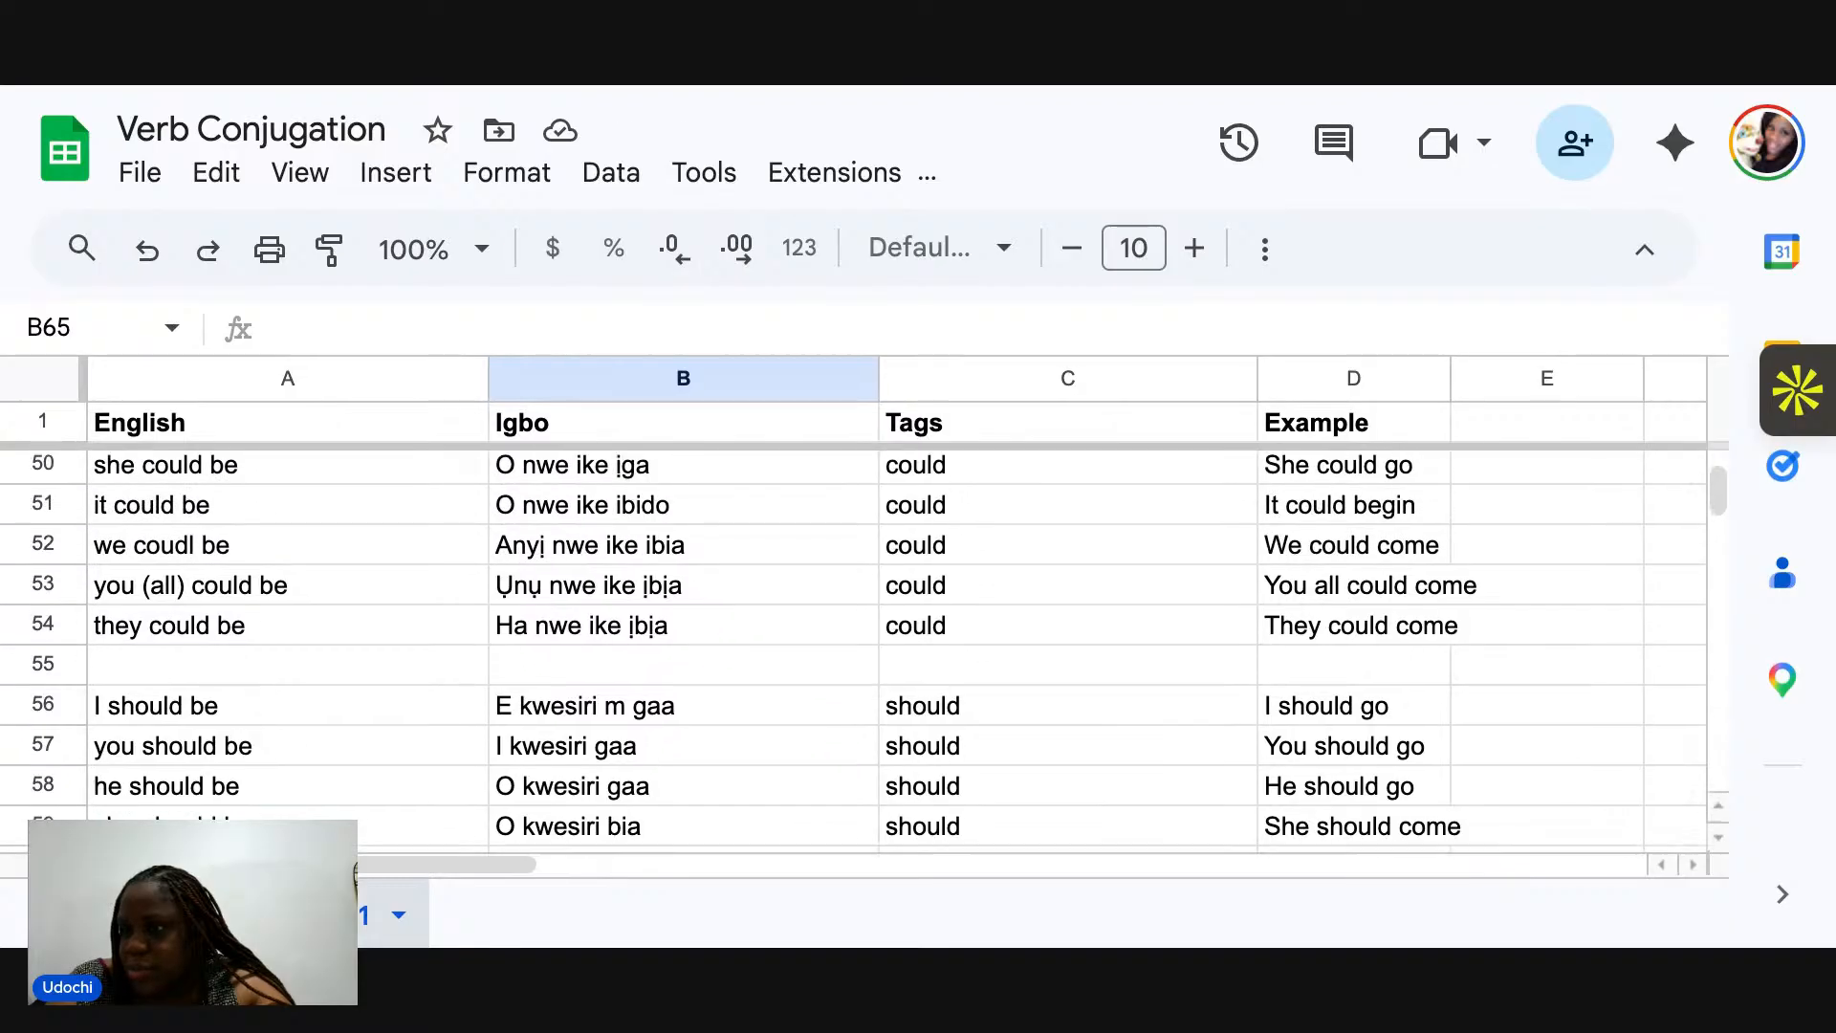
scroll(860, 650, "up", 3)
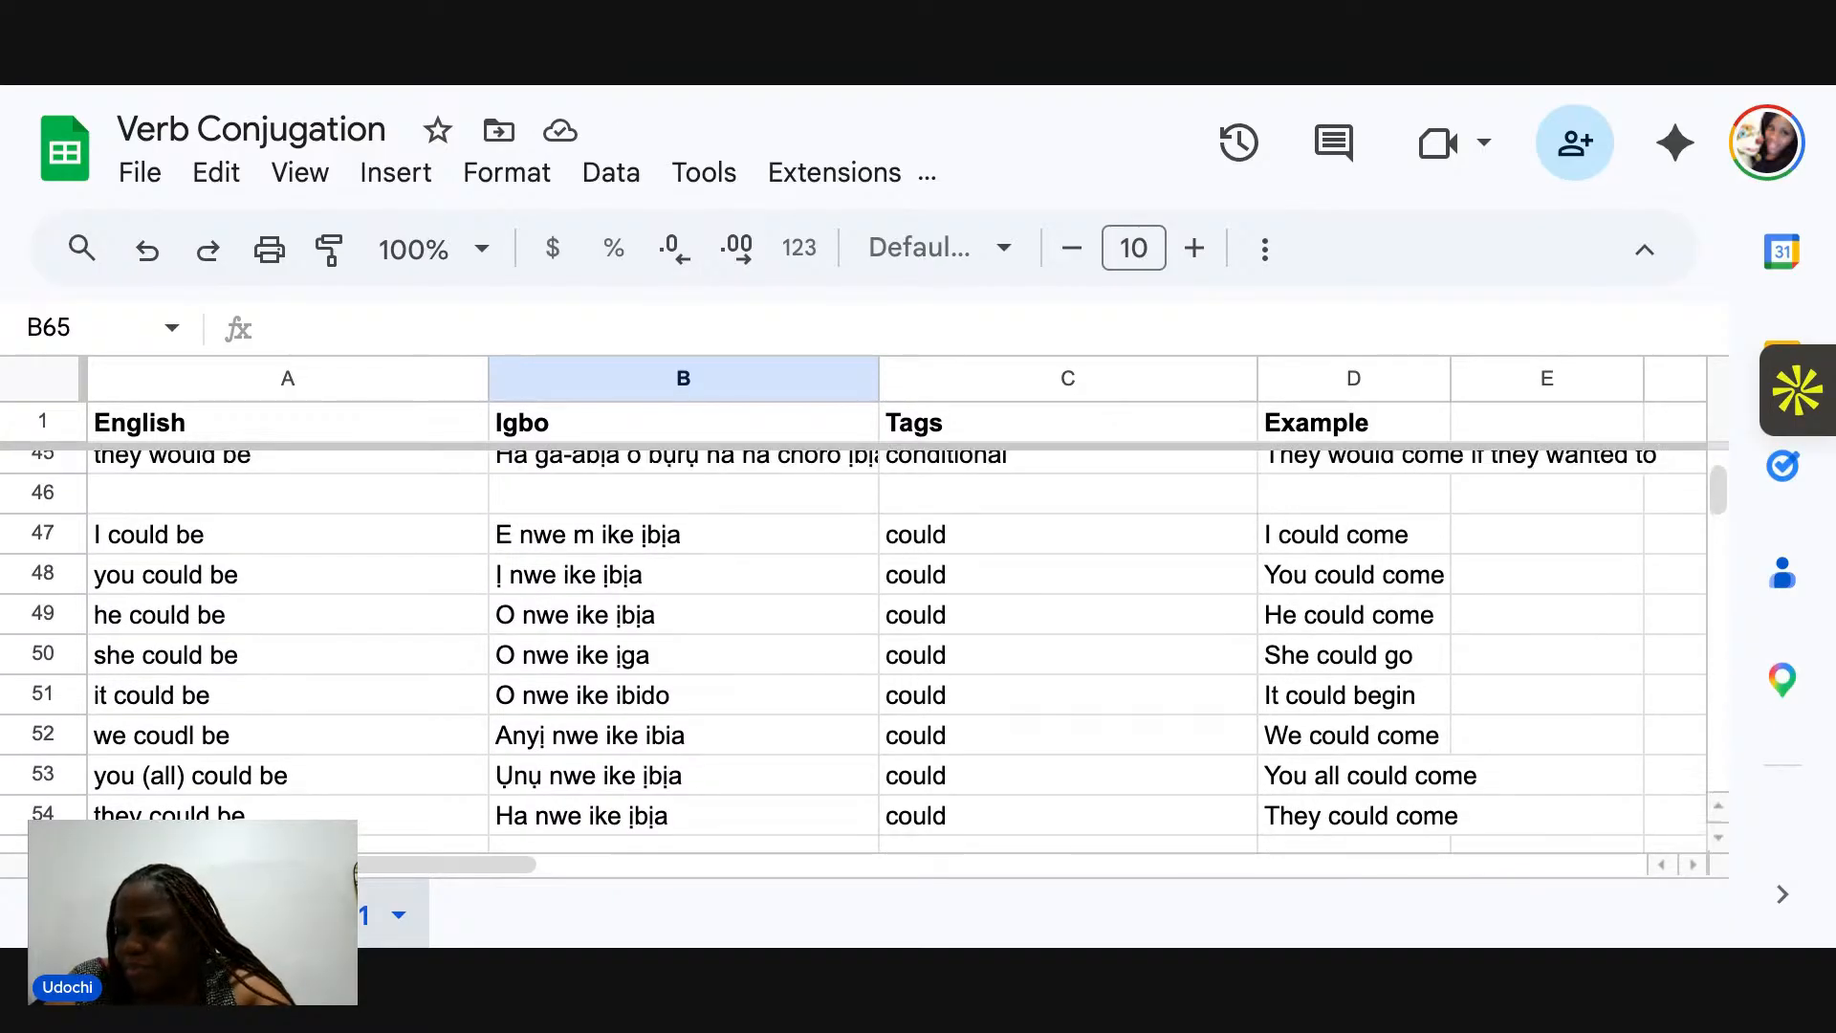
scroll(860, 650, "up", 3)
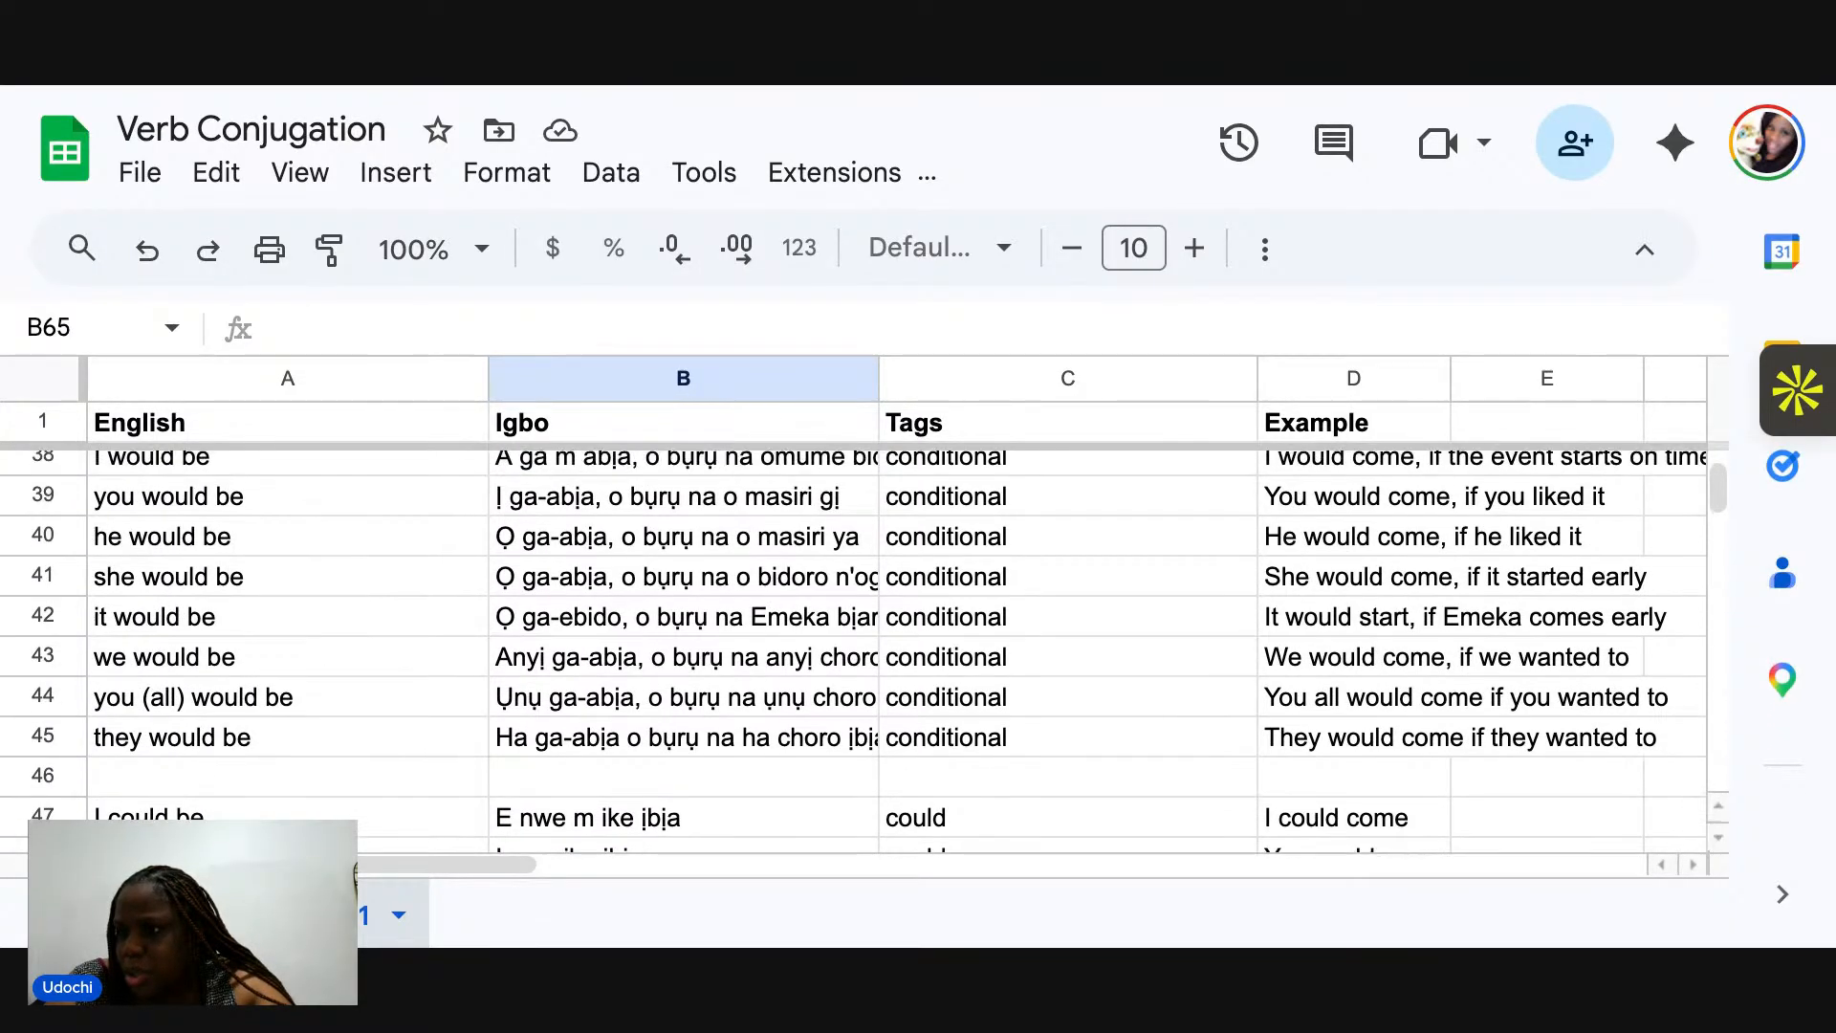
scroll(861, 650, "up", 1)
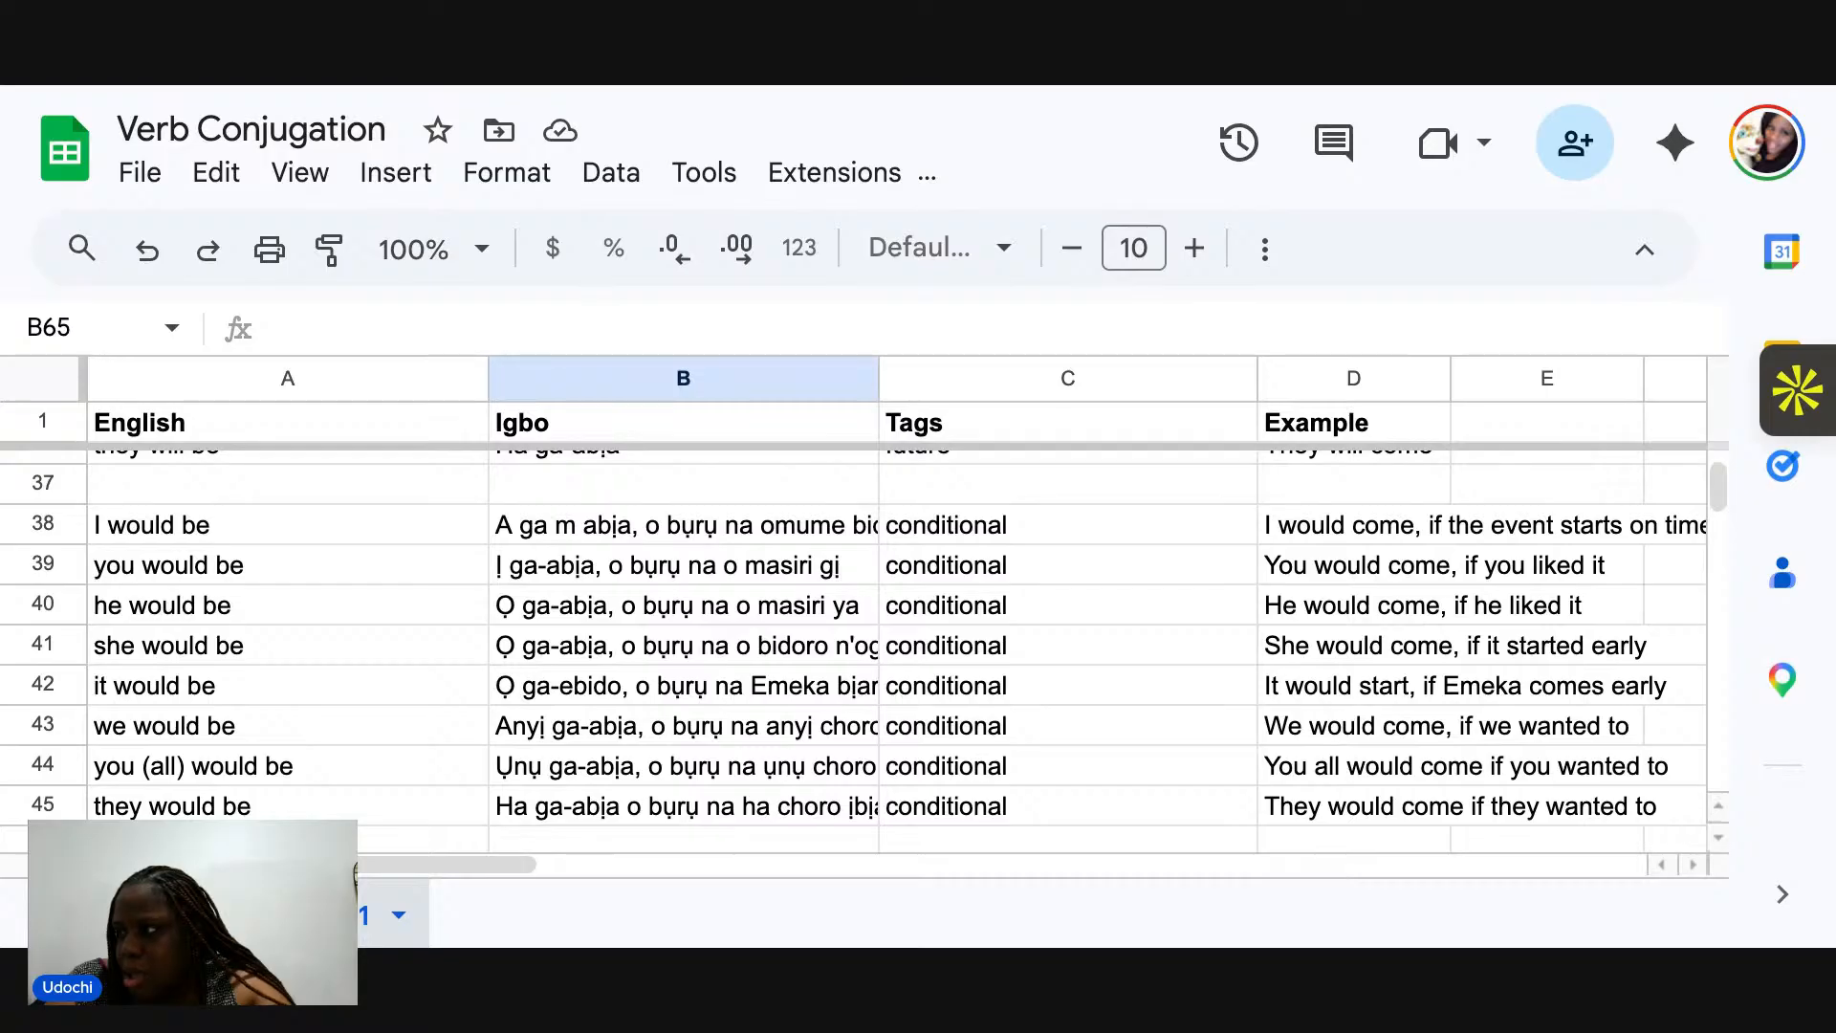
scroll(860, 650, "down", 9)
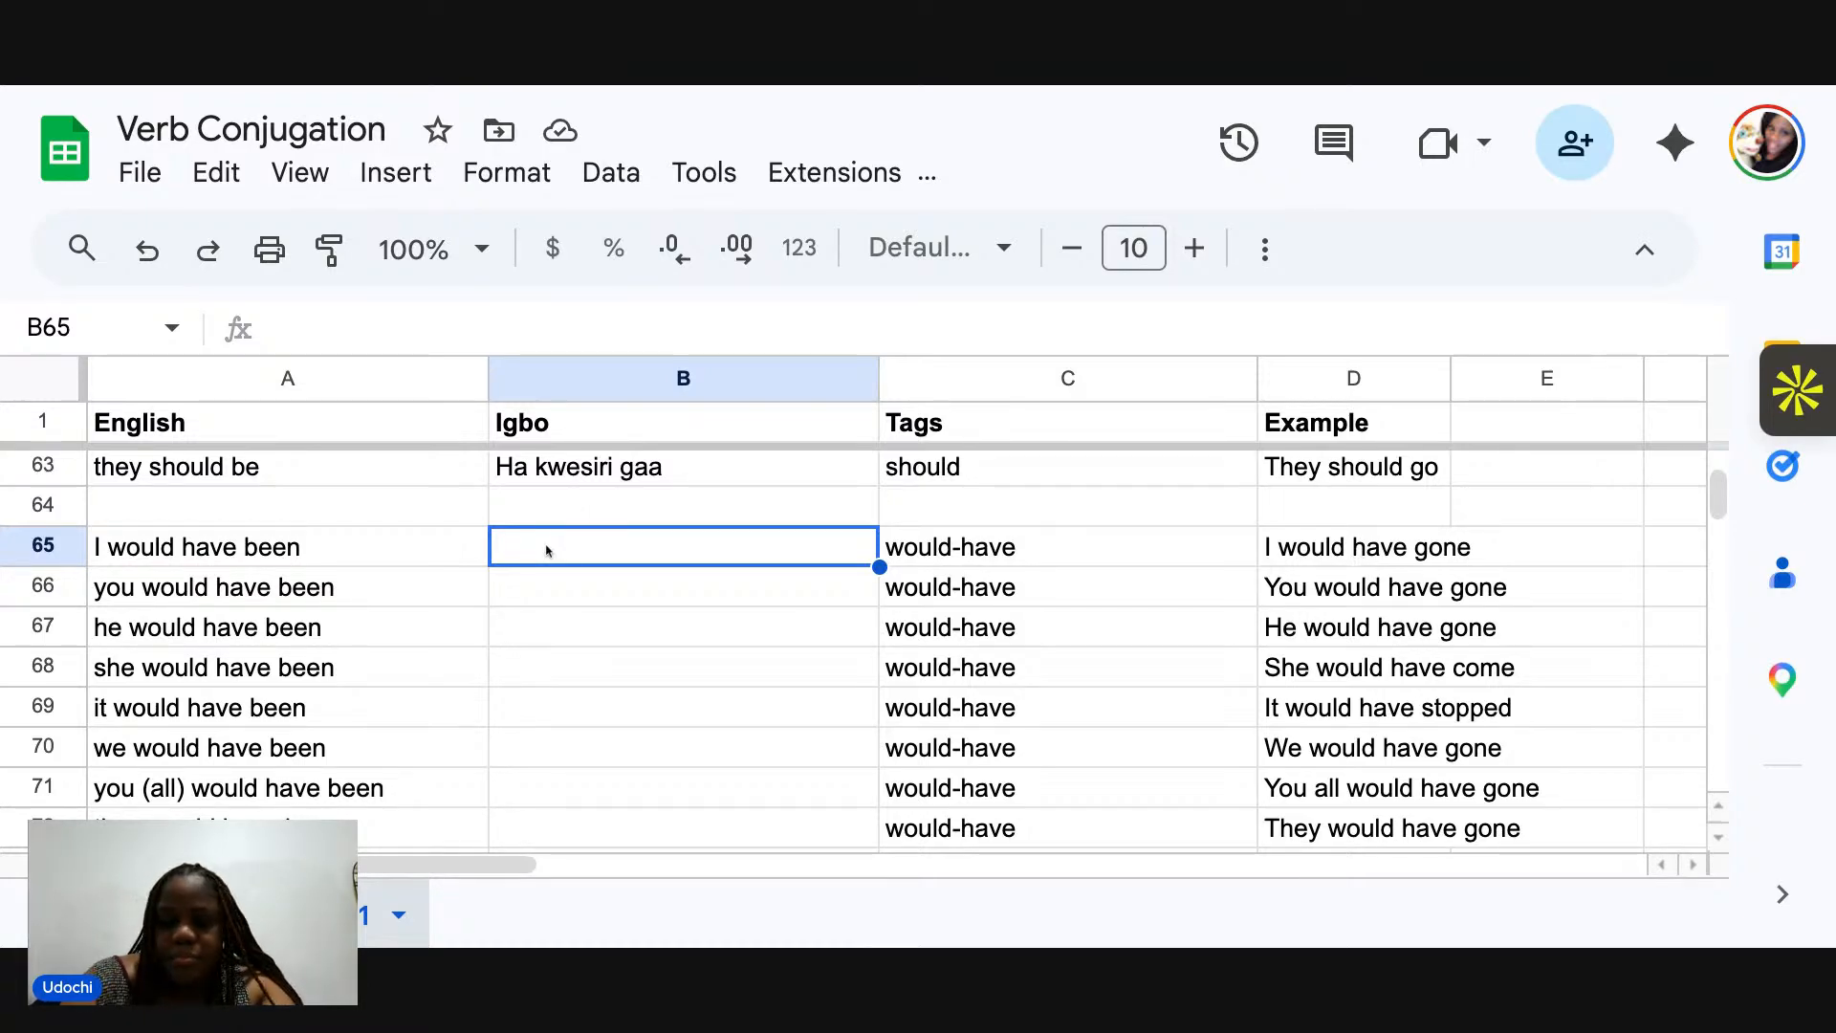
type("A gara")
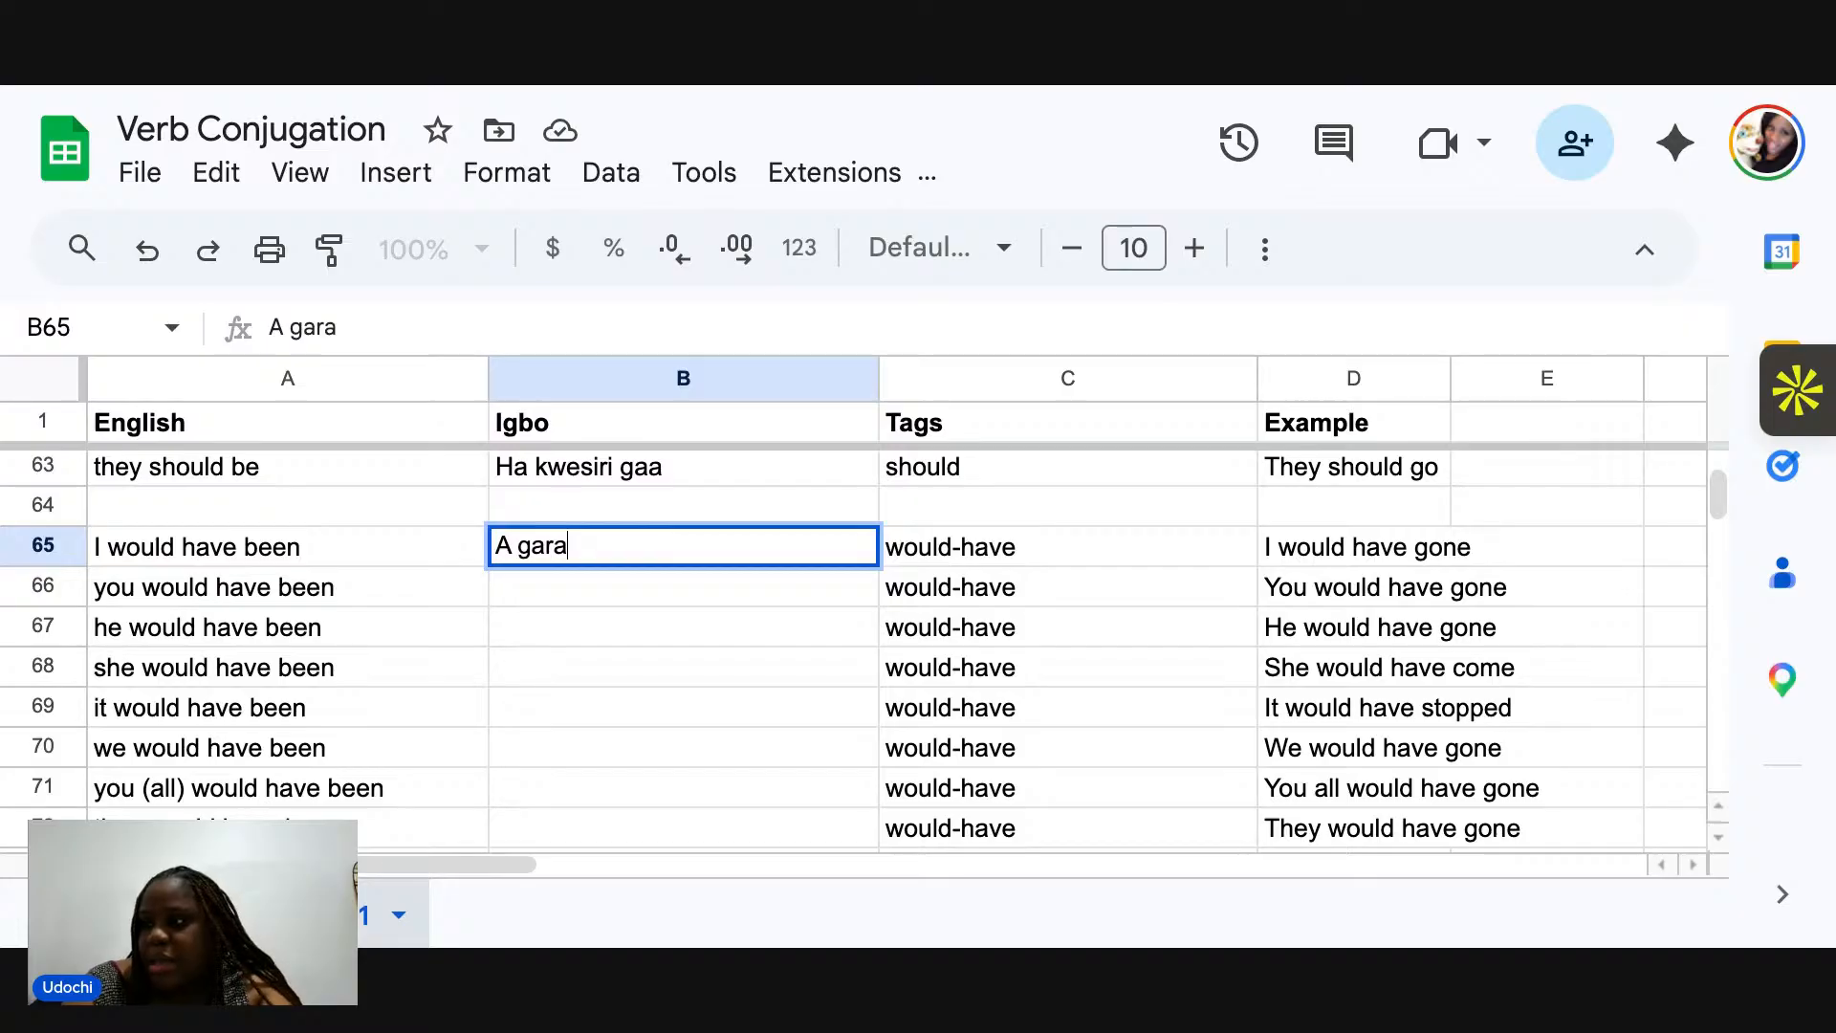
type(" m aga")
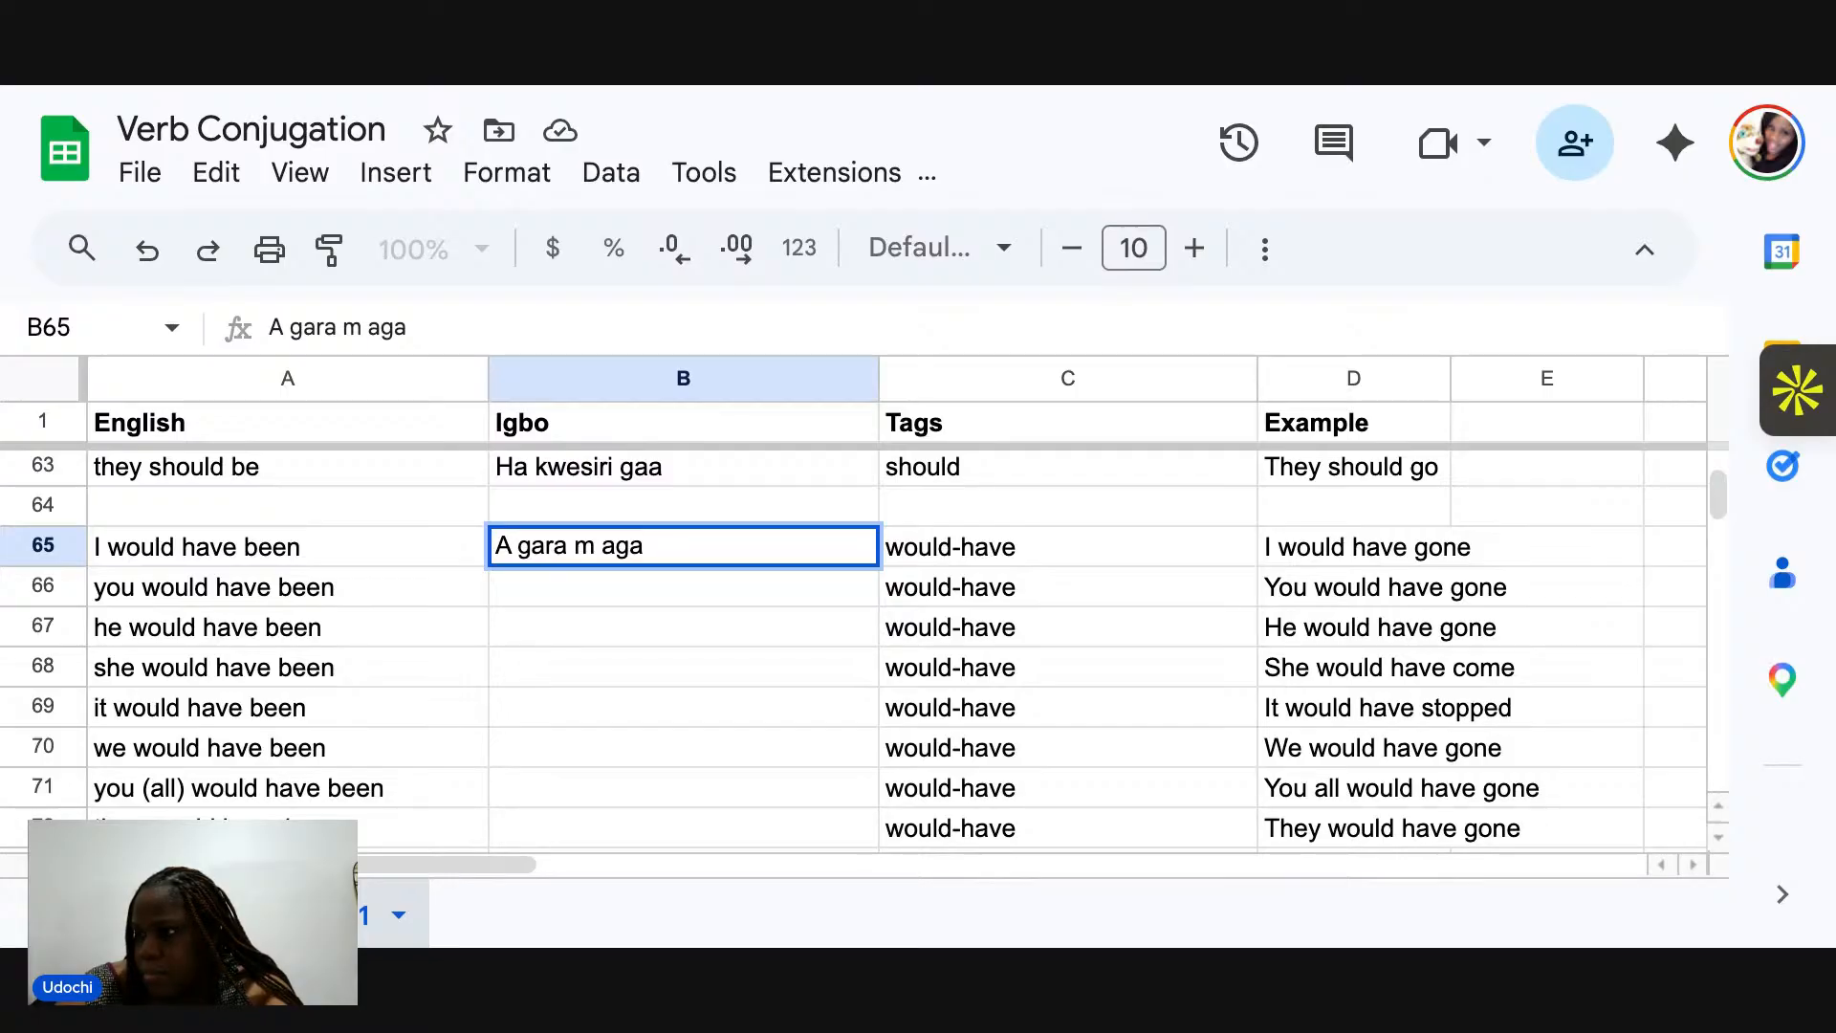
key("Return")
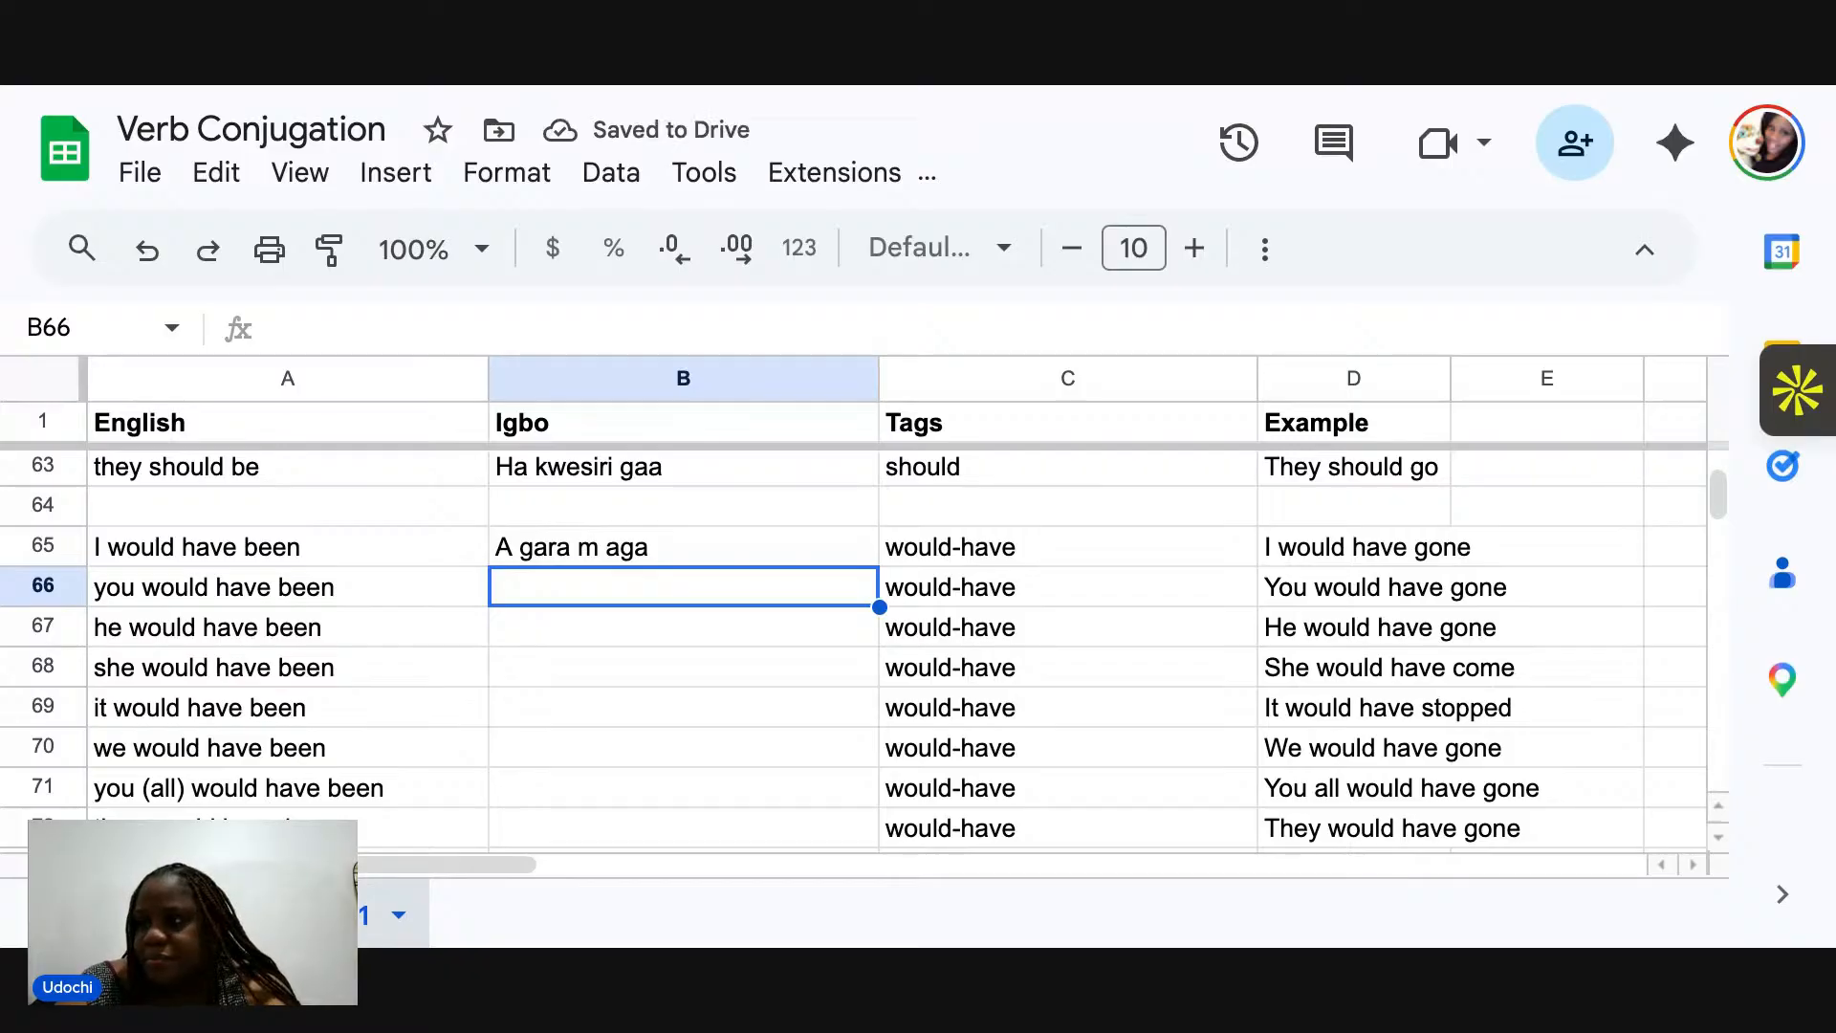
Enter the Igbo translations "Ị gara aga" in B66 and "Ọ gara aga" in B67.
type("I")
key("BackSpace")
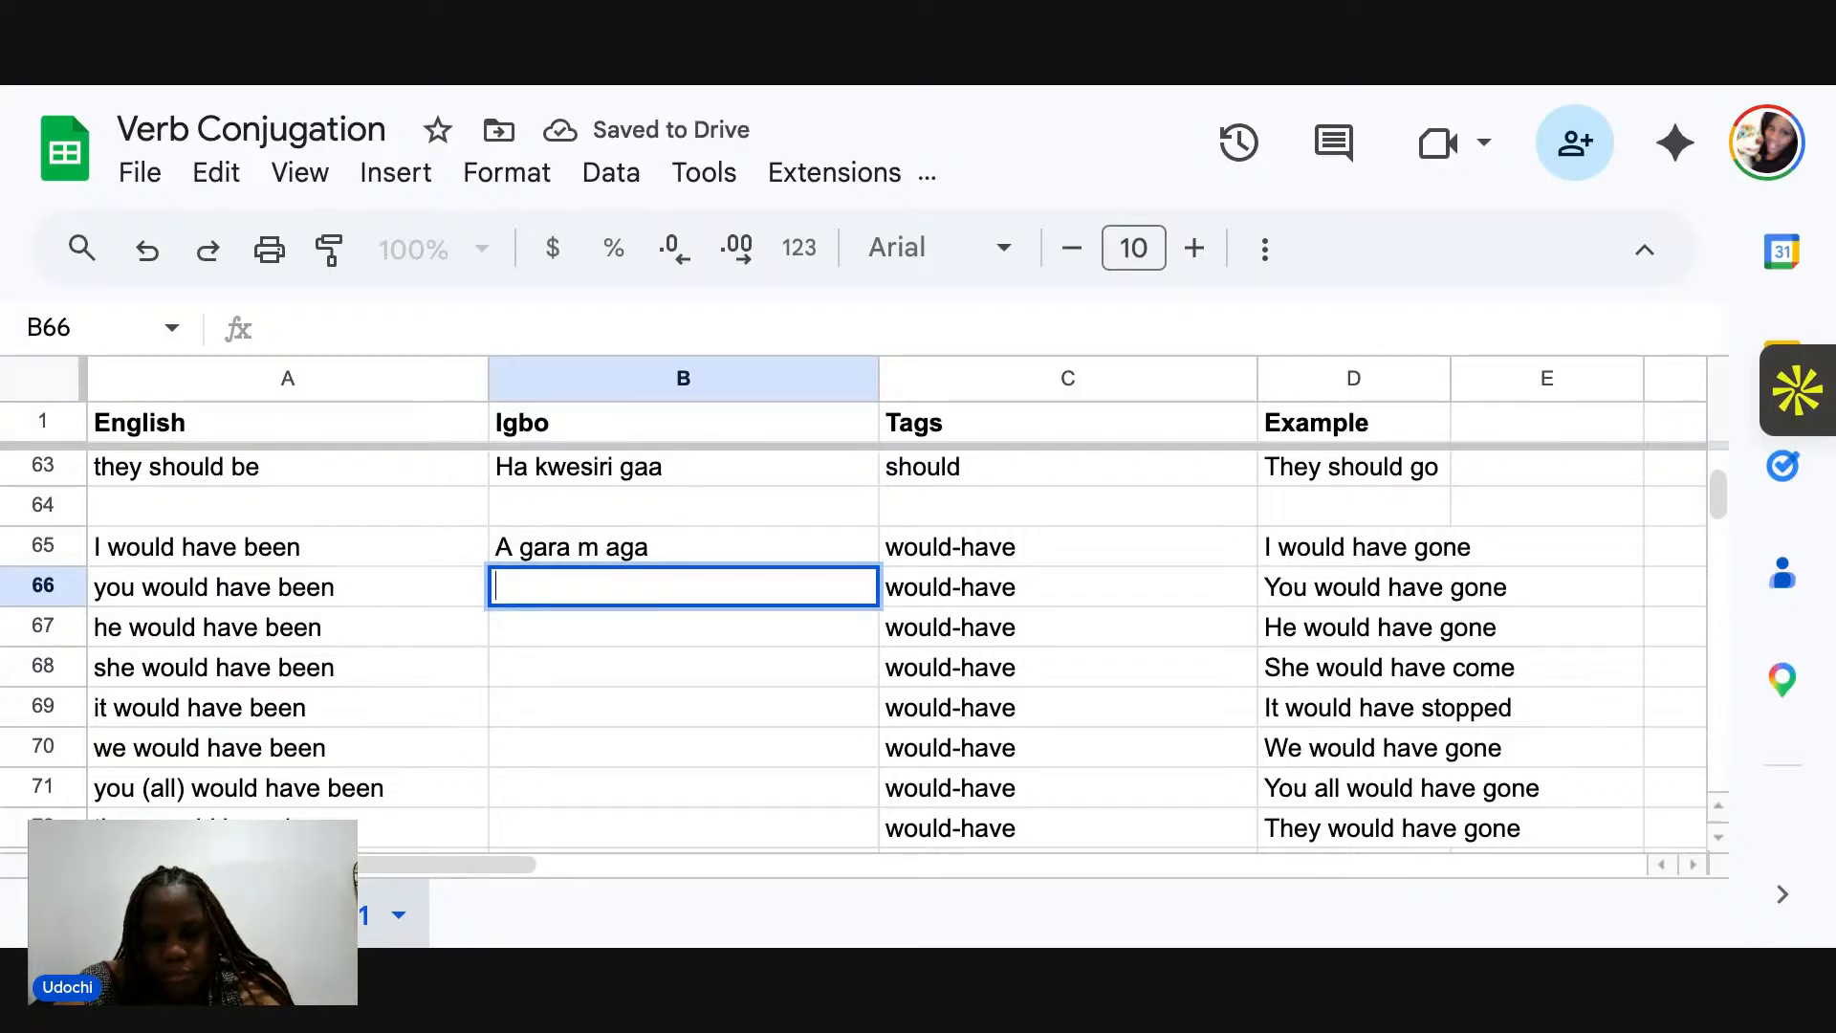
type("I gara")
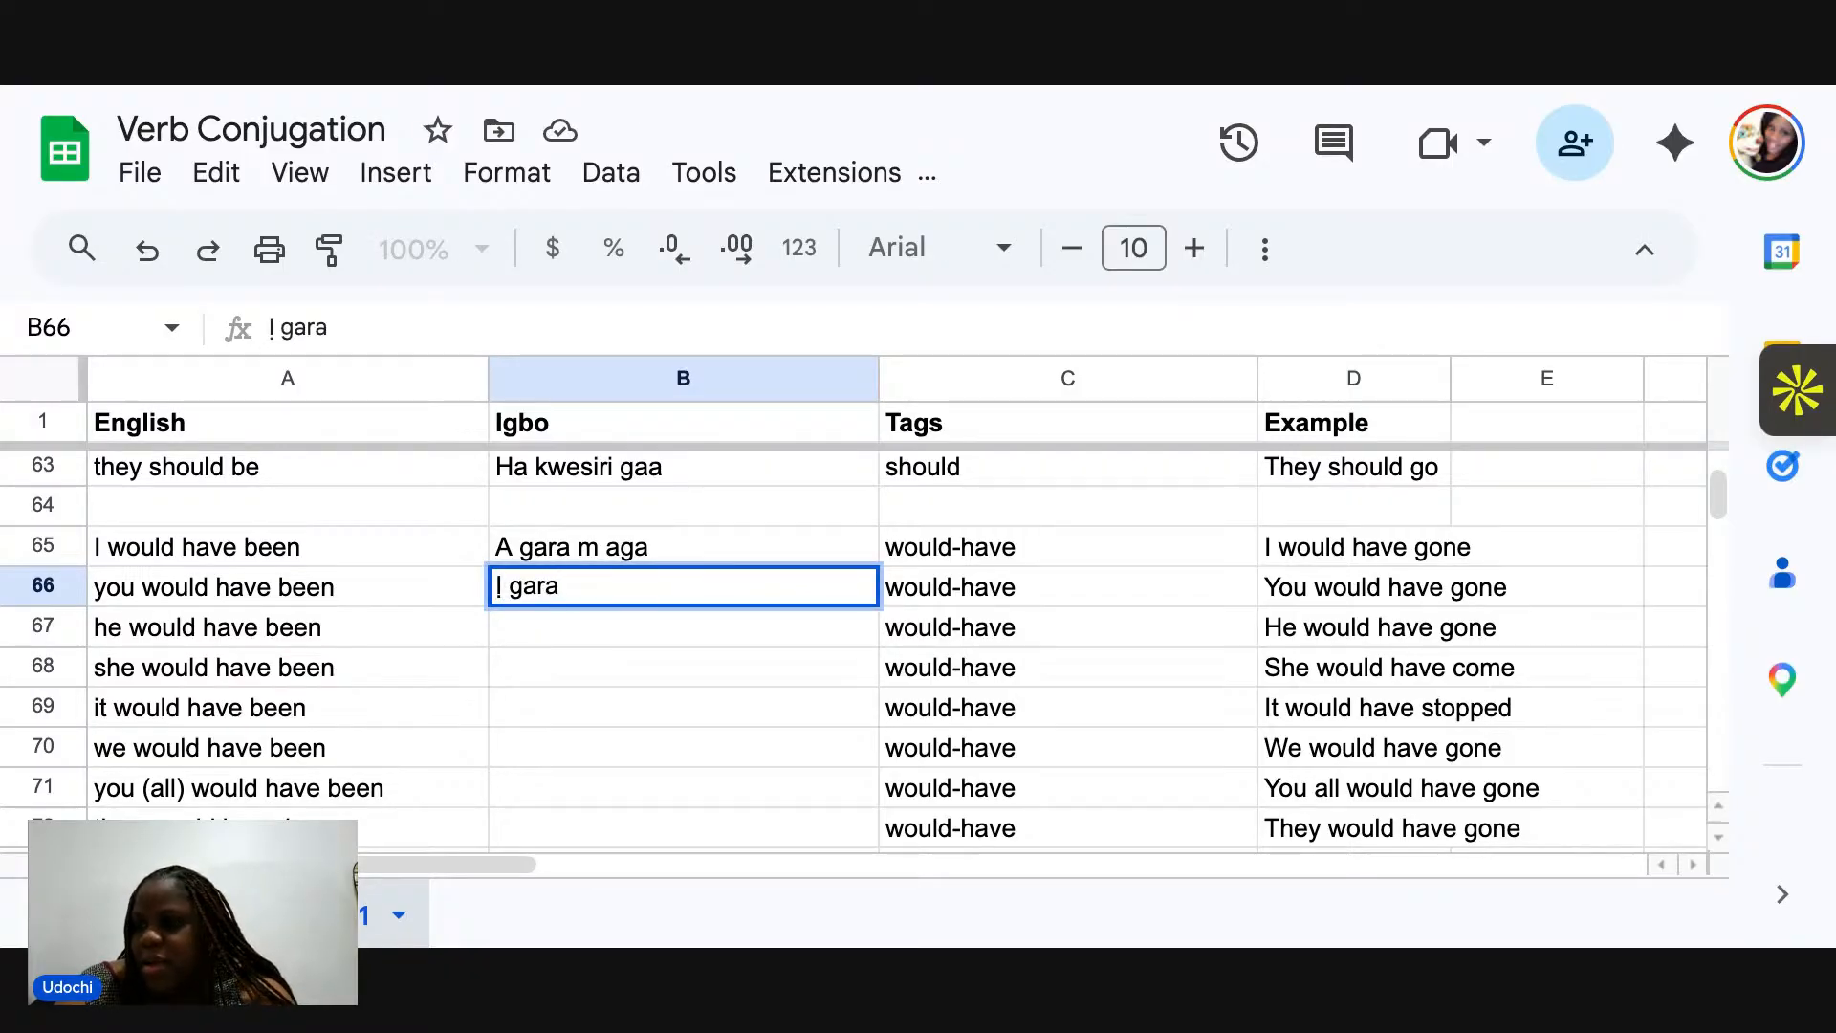
type(" aga")
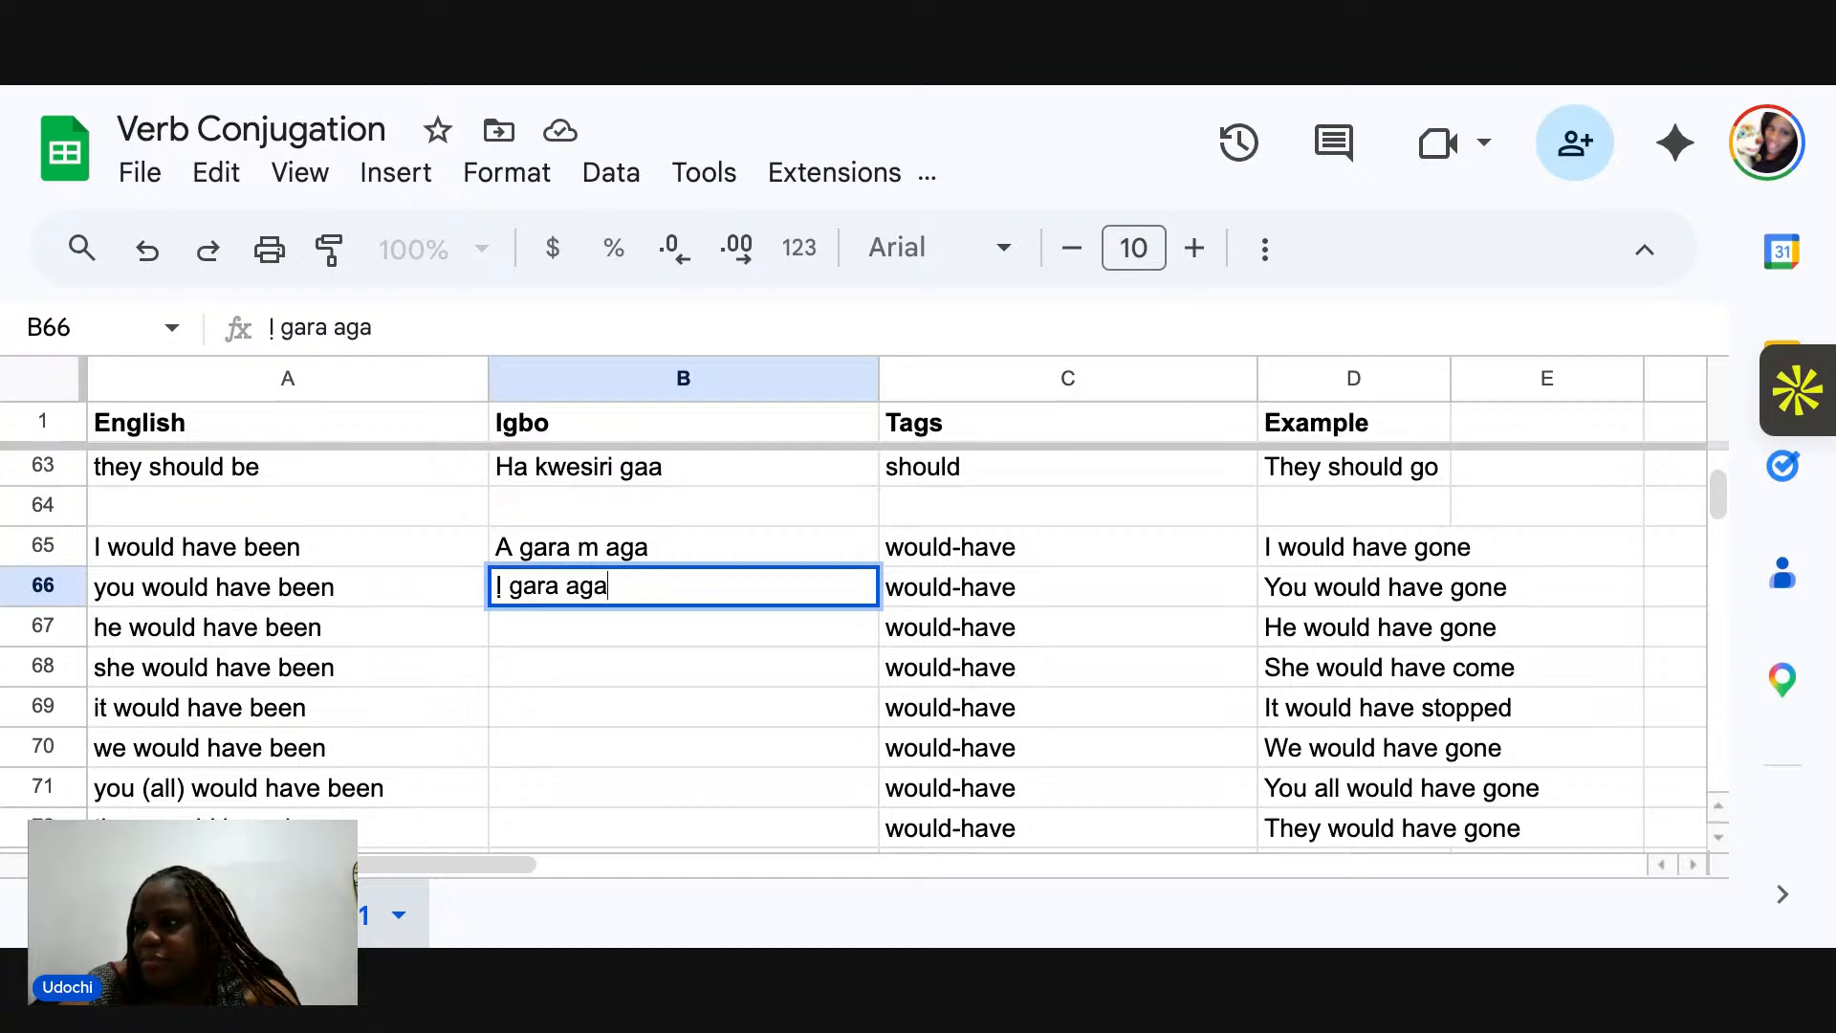
left_click(548, 639)
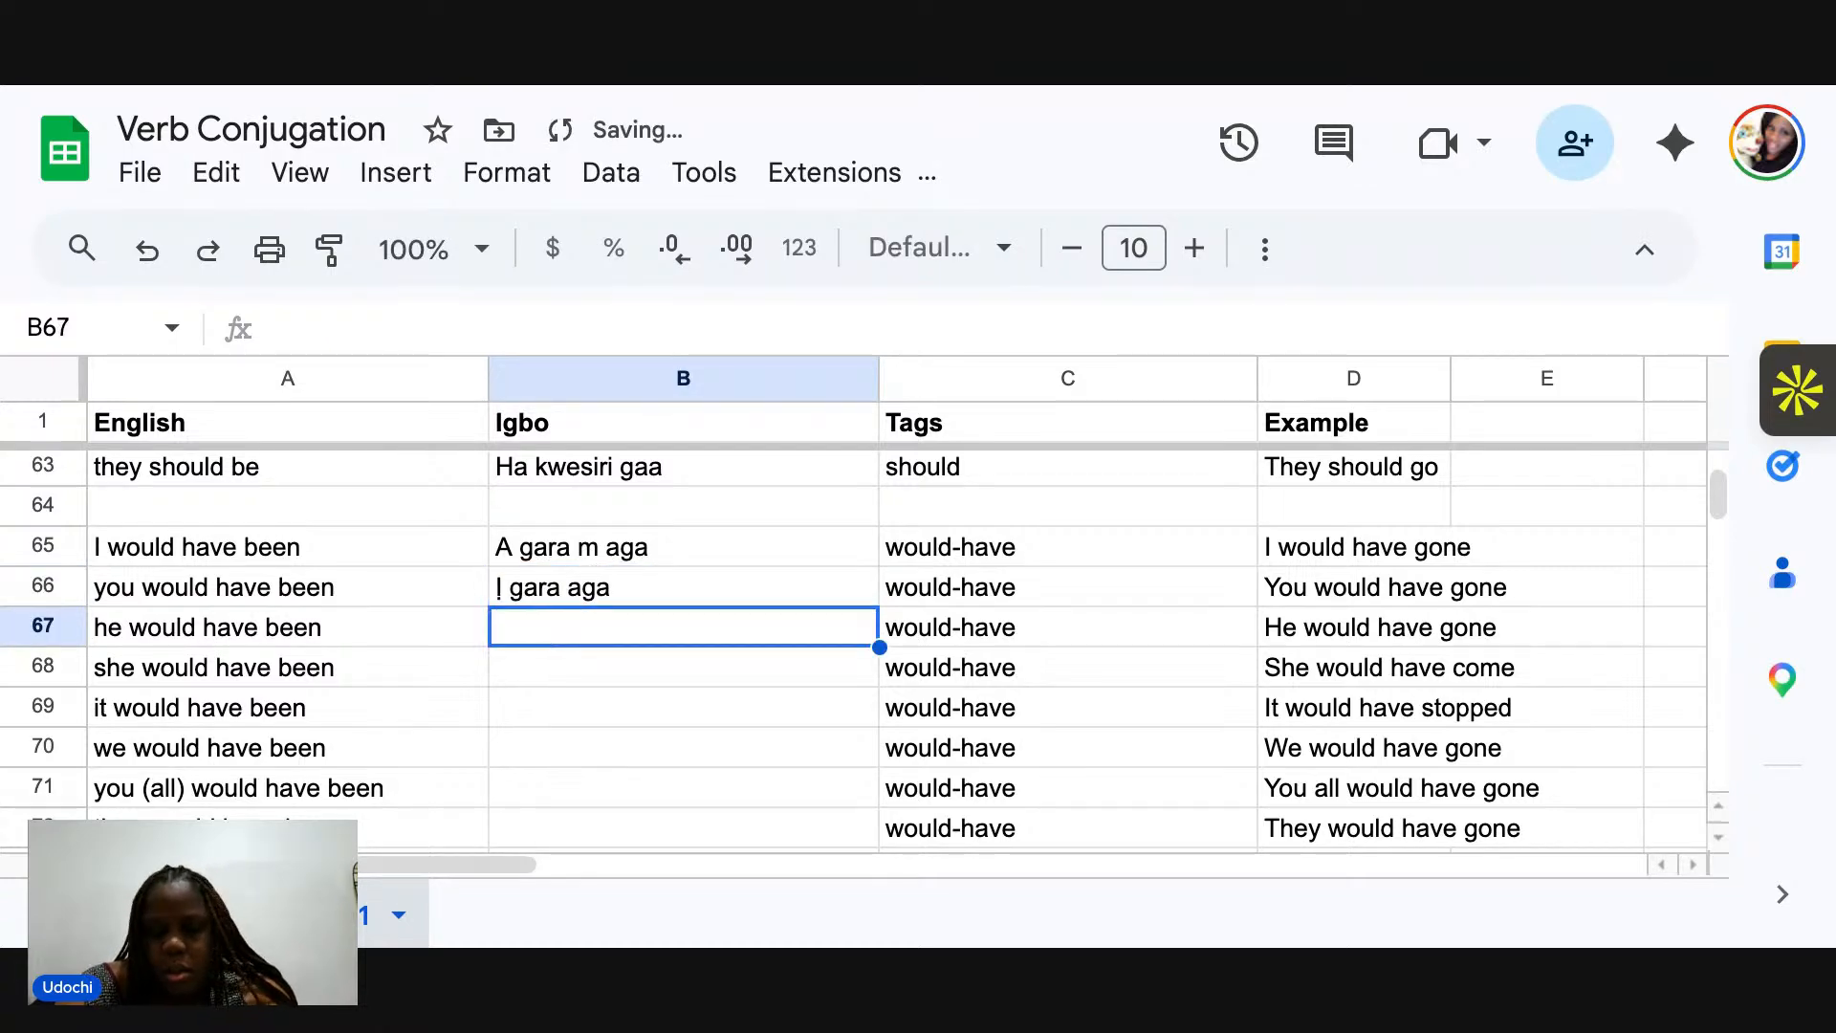
type("Ọ gara ")
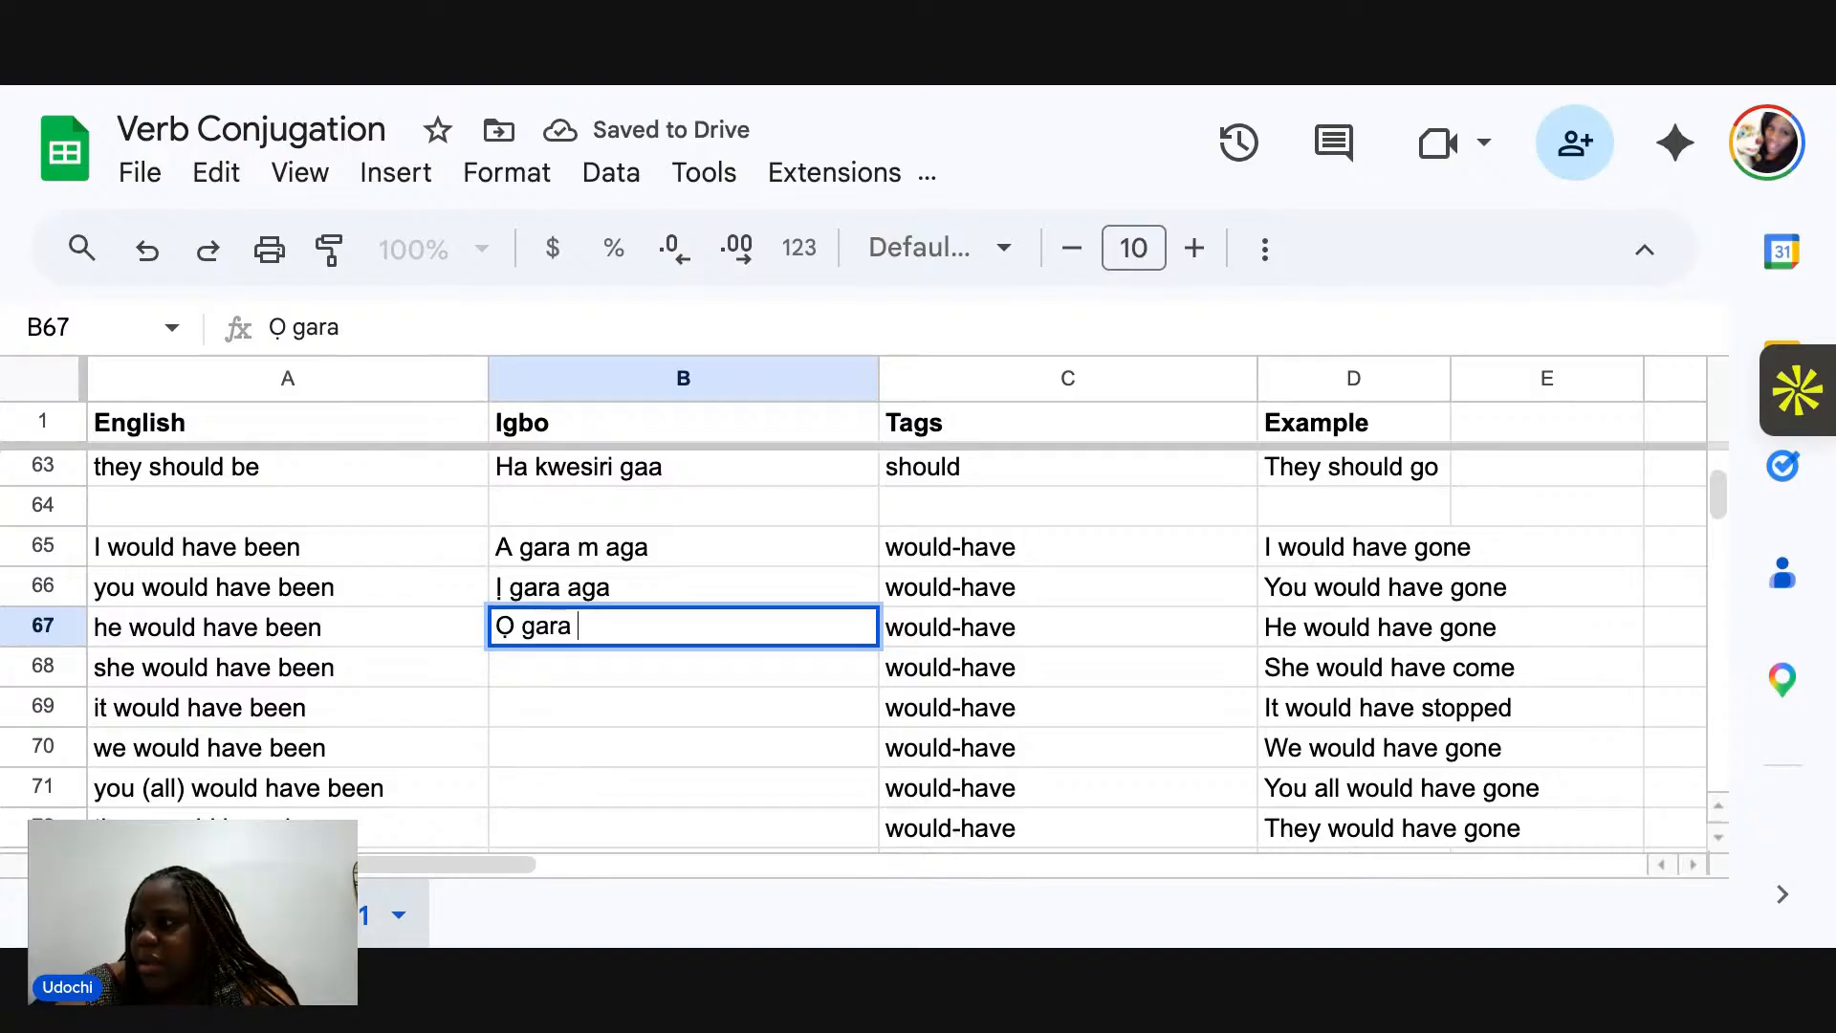
type("aga")
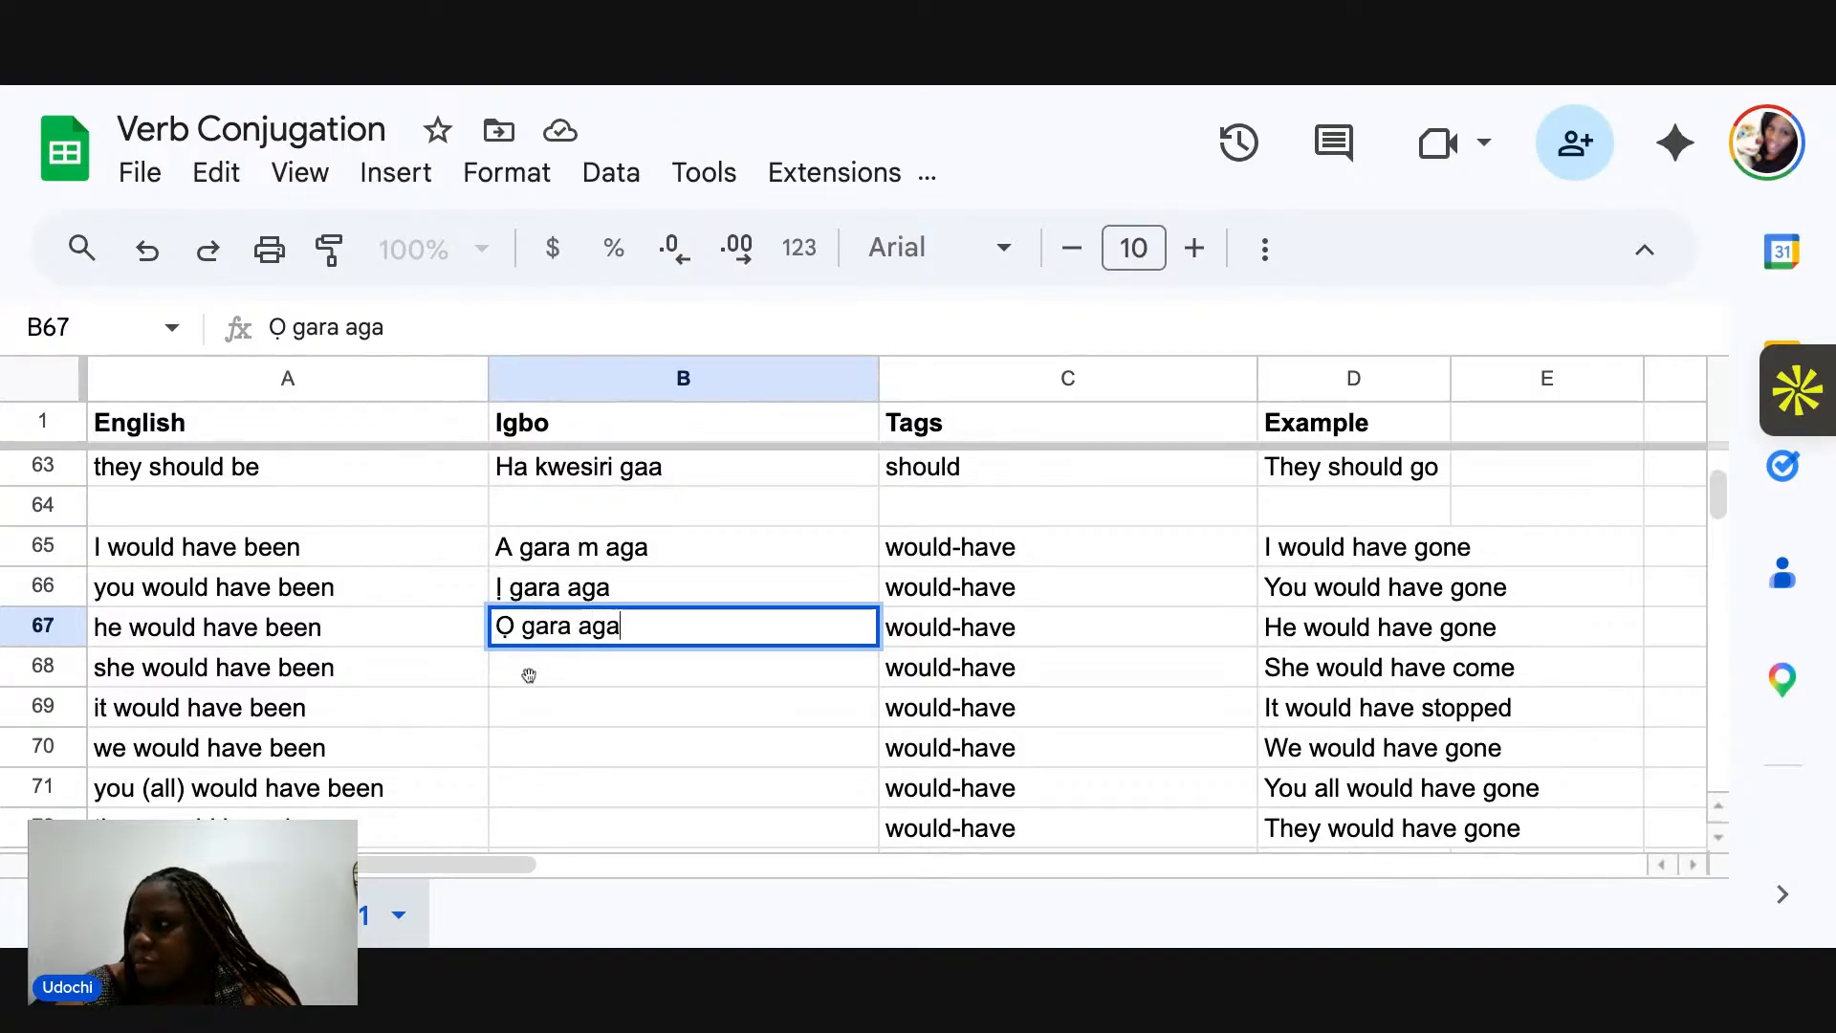
Enter the Igbo translation "Ọ gara abịa" for "she would have been" in B68.
left_click(530, 677)
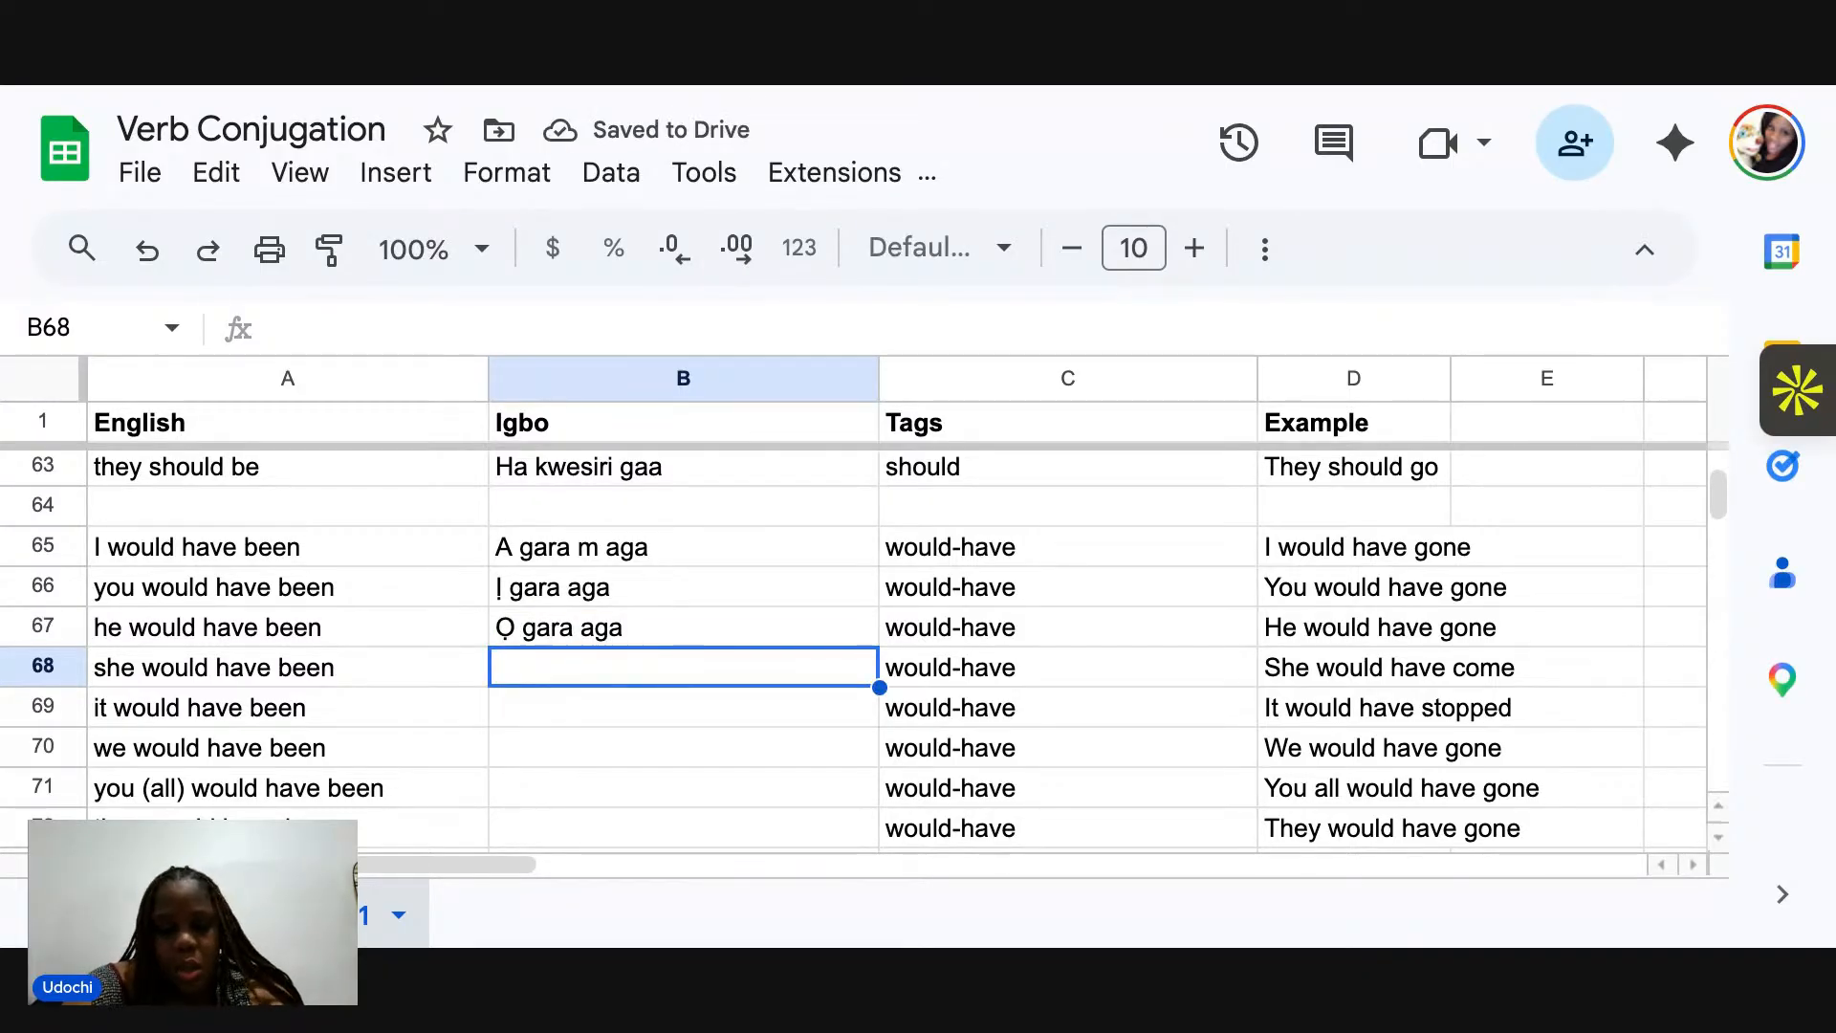
type("Ọ gara ")
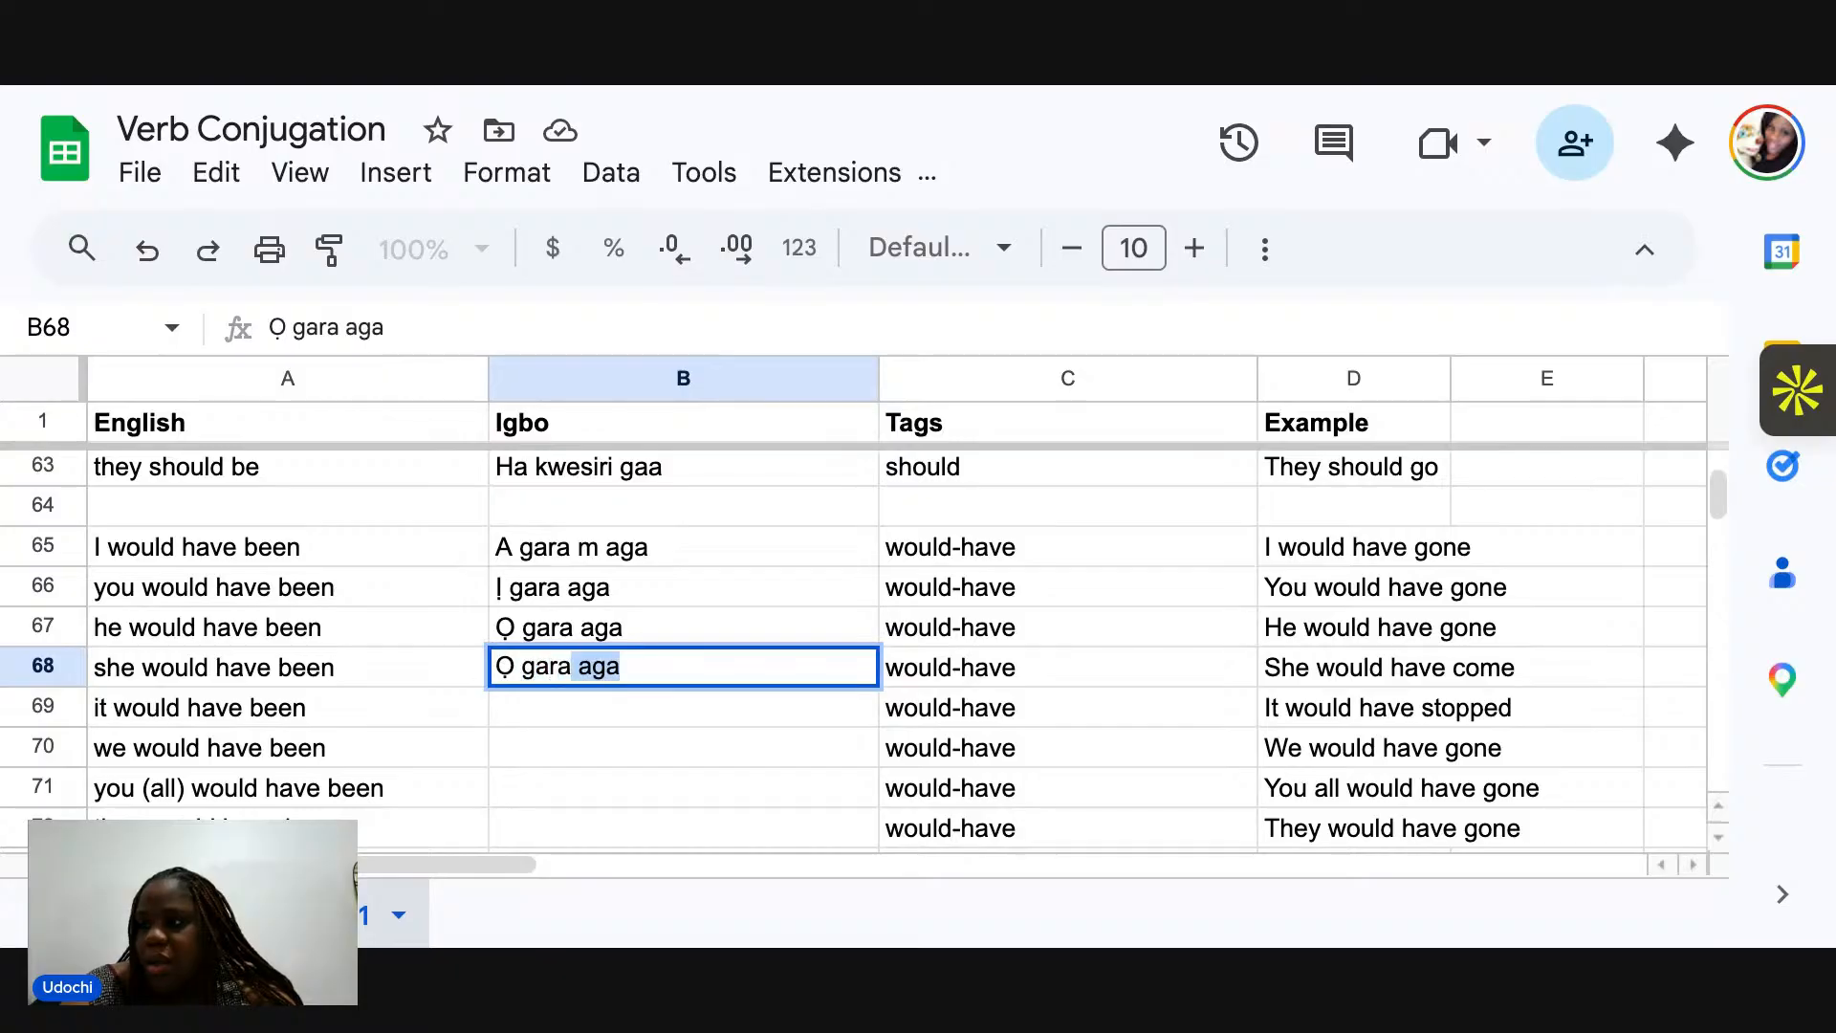
type("ab")
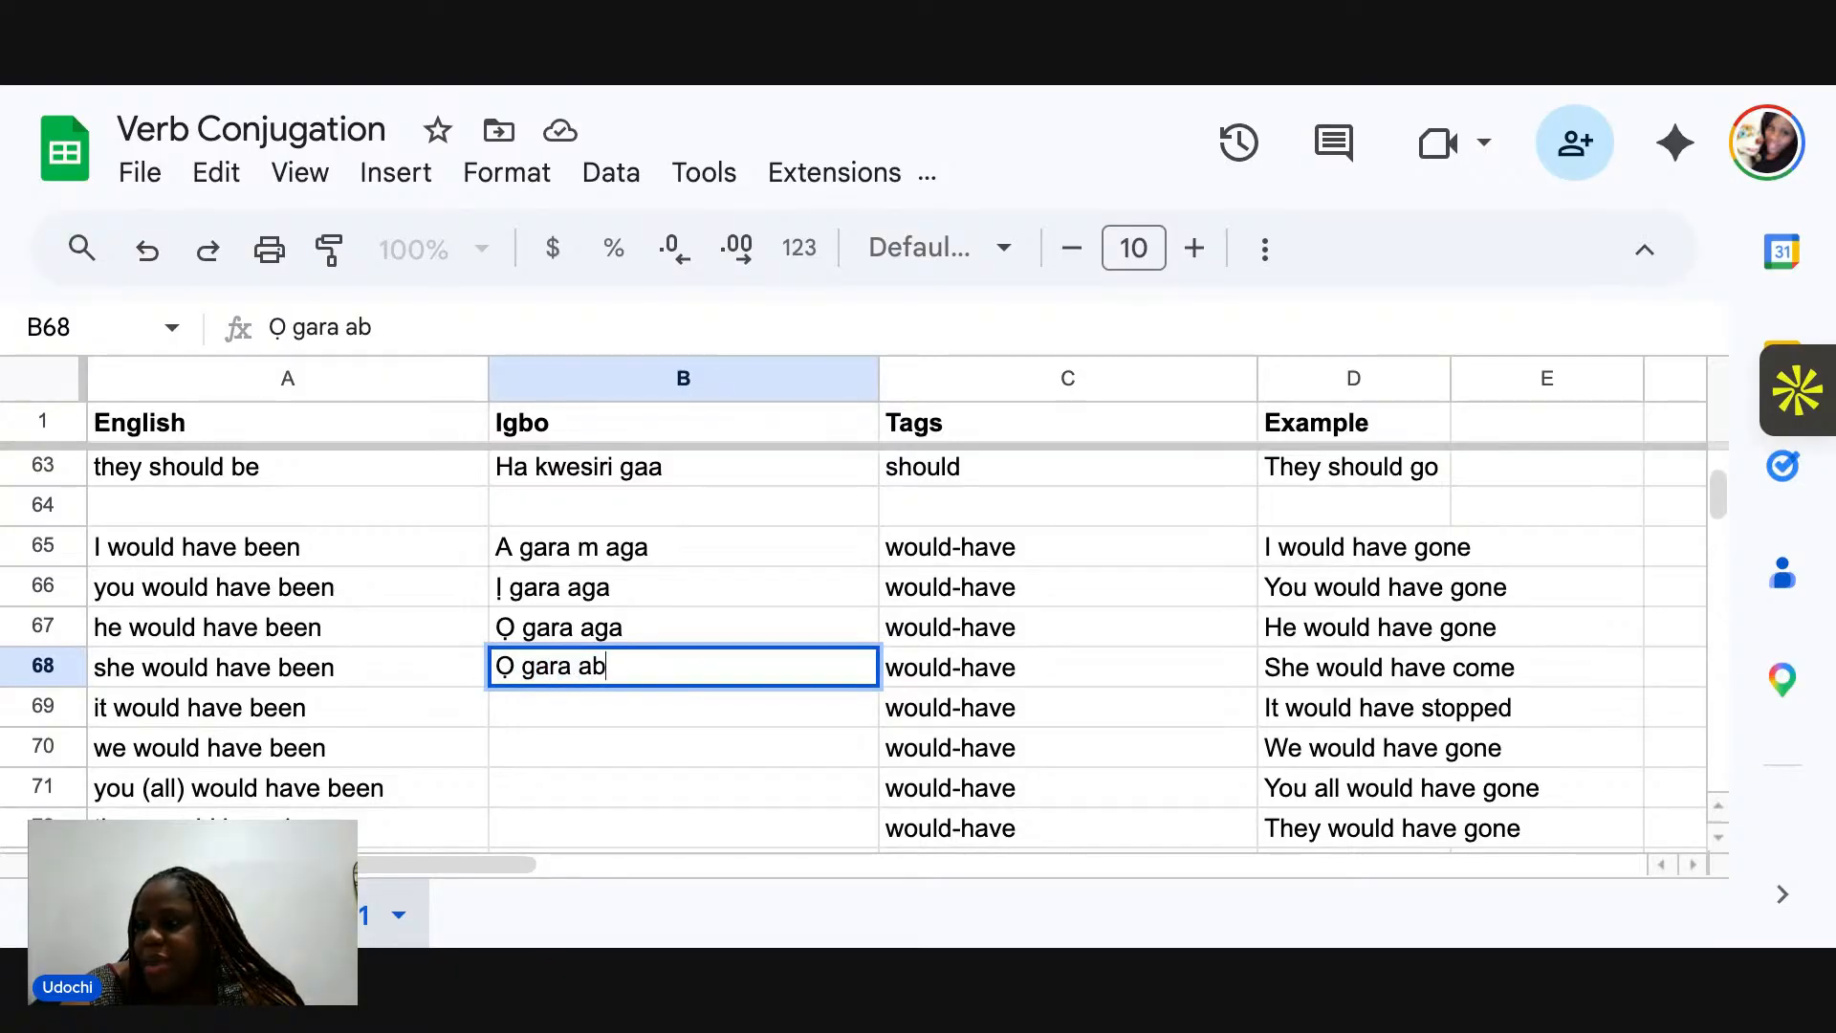
type("ịa")
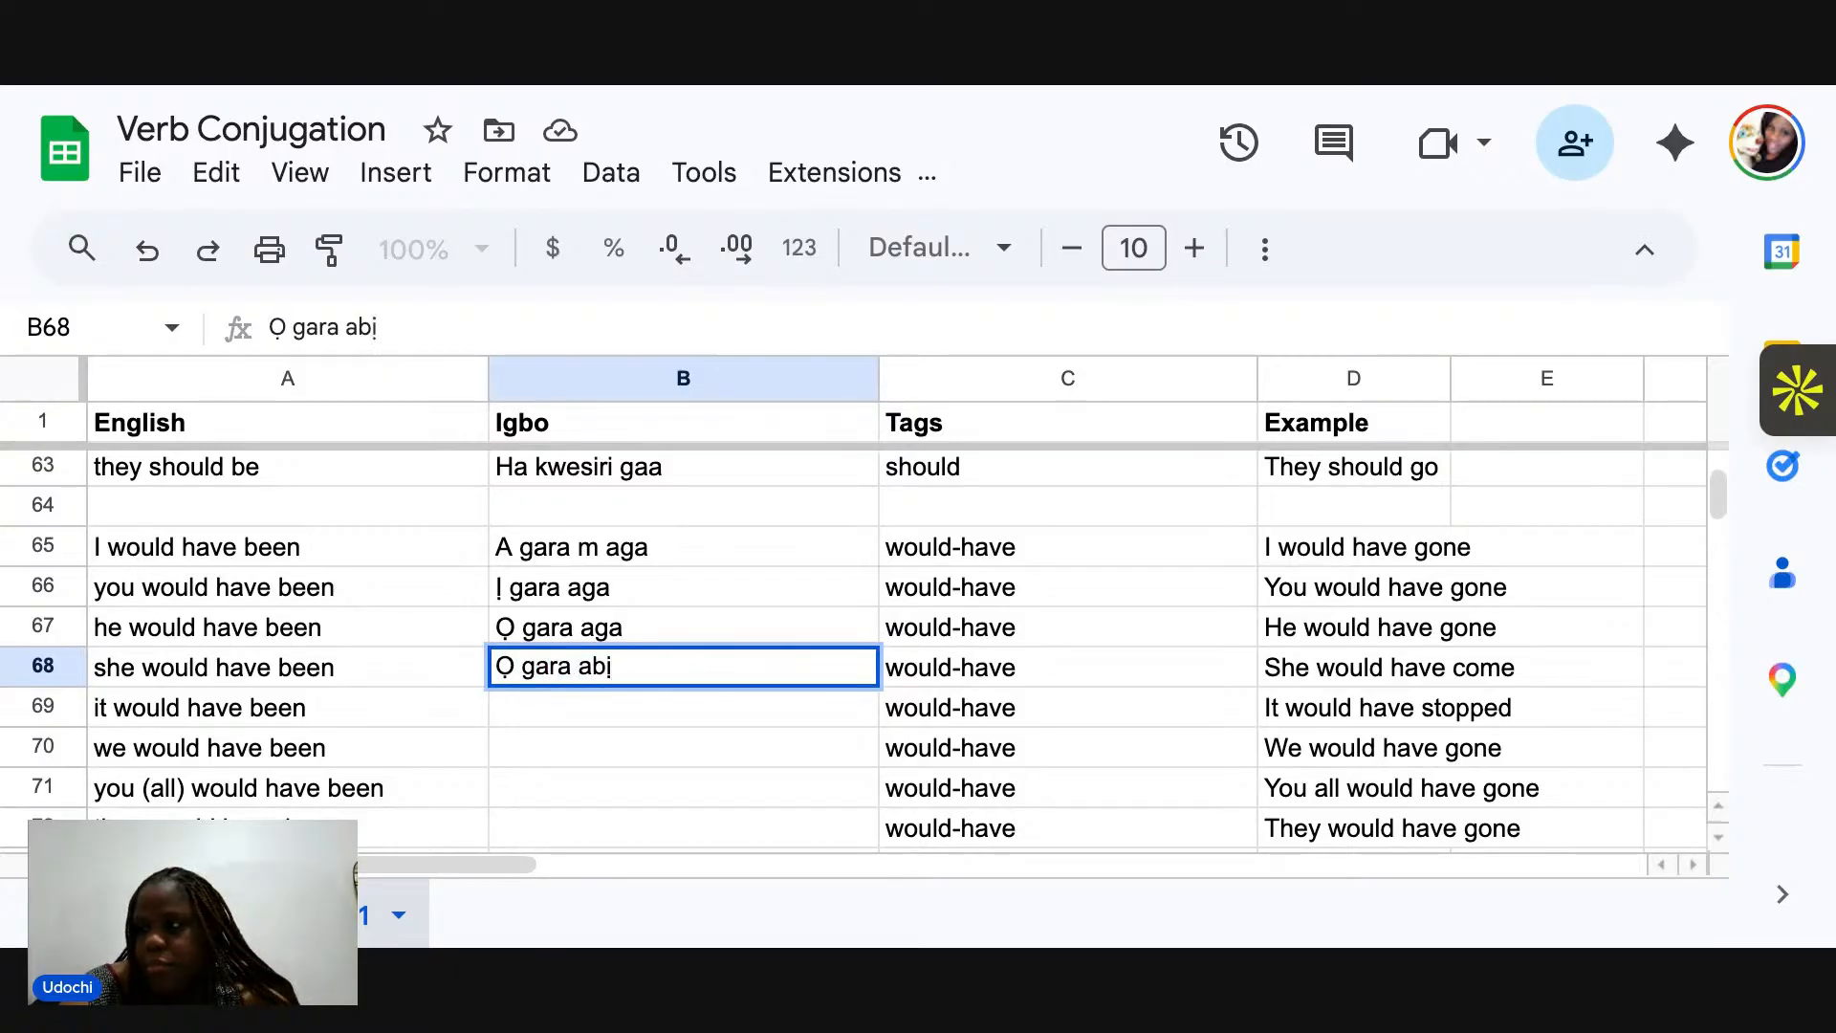
Enter the Igbo translation "Ọ gara akwụsị" for "it would have been" in B69.
left_click(549, 709)
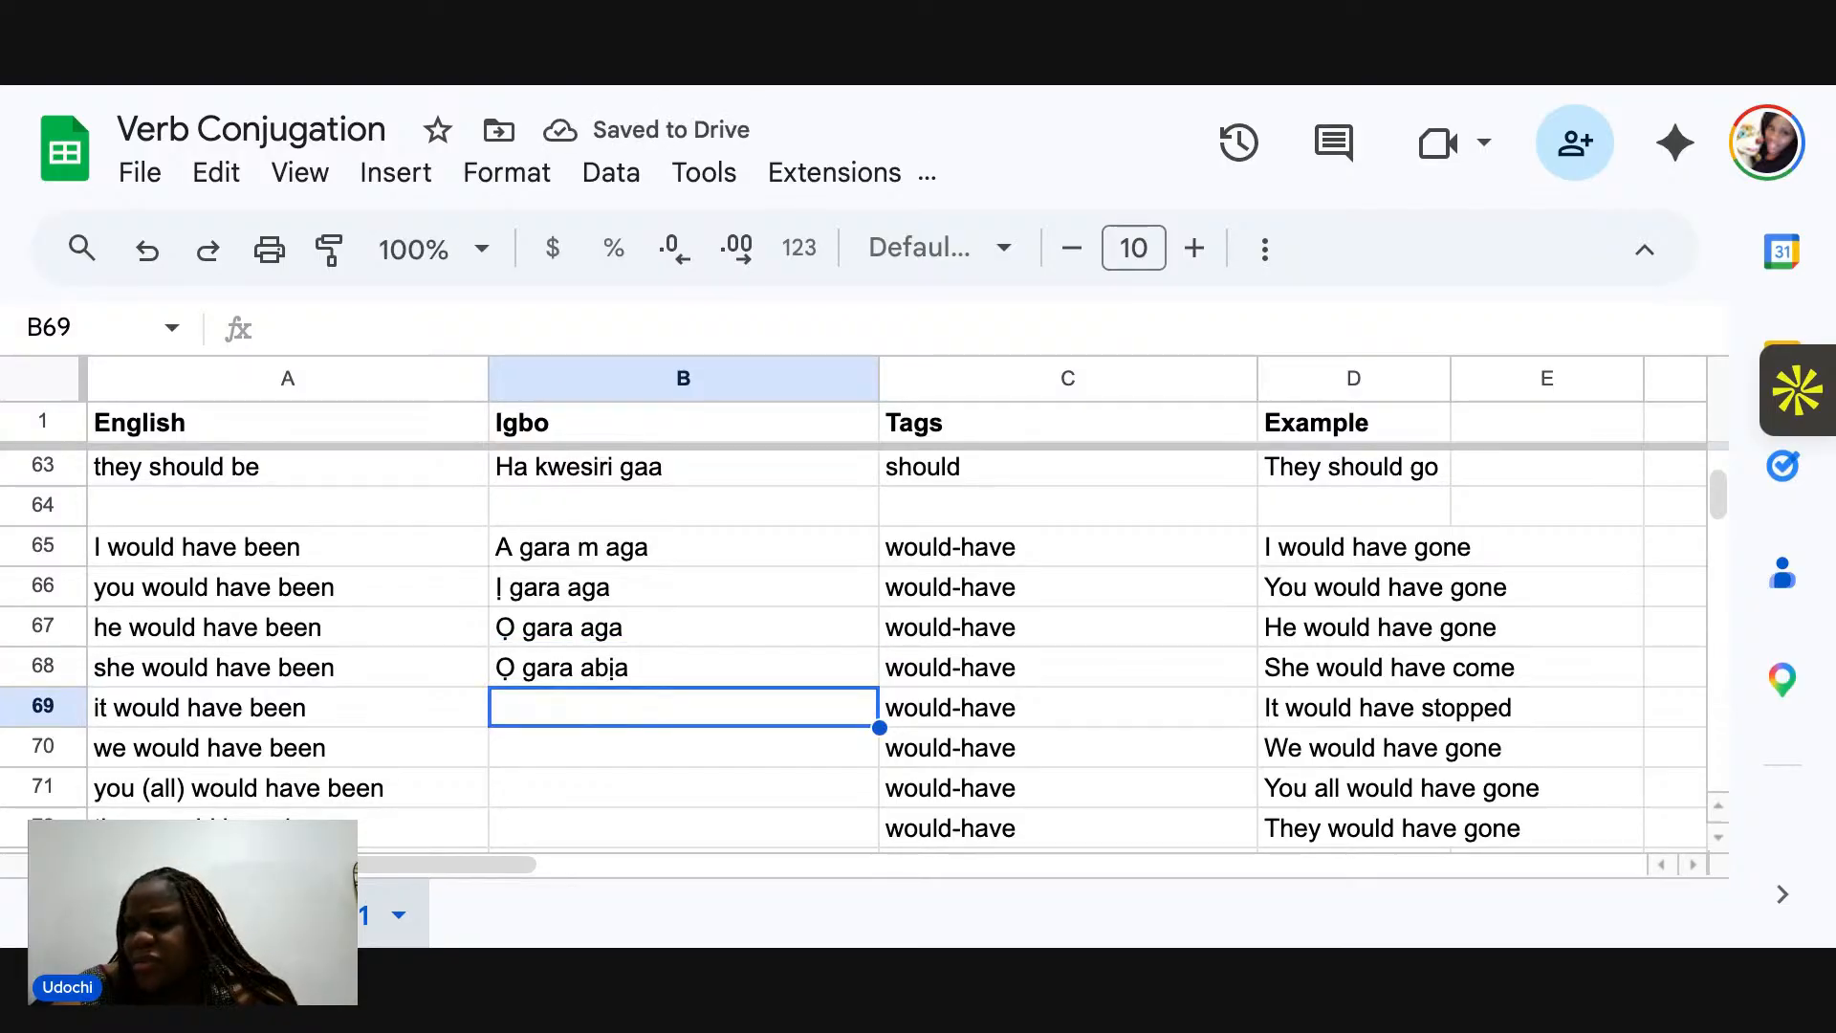
type("Ọ gara ")
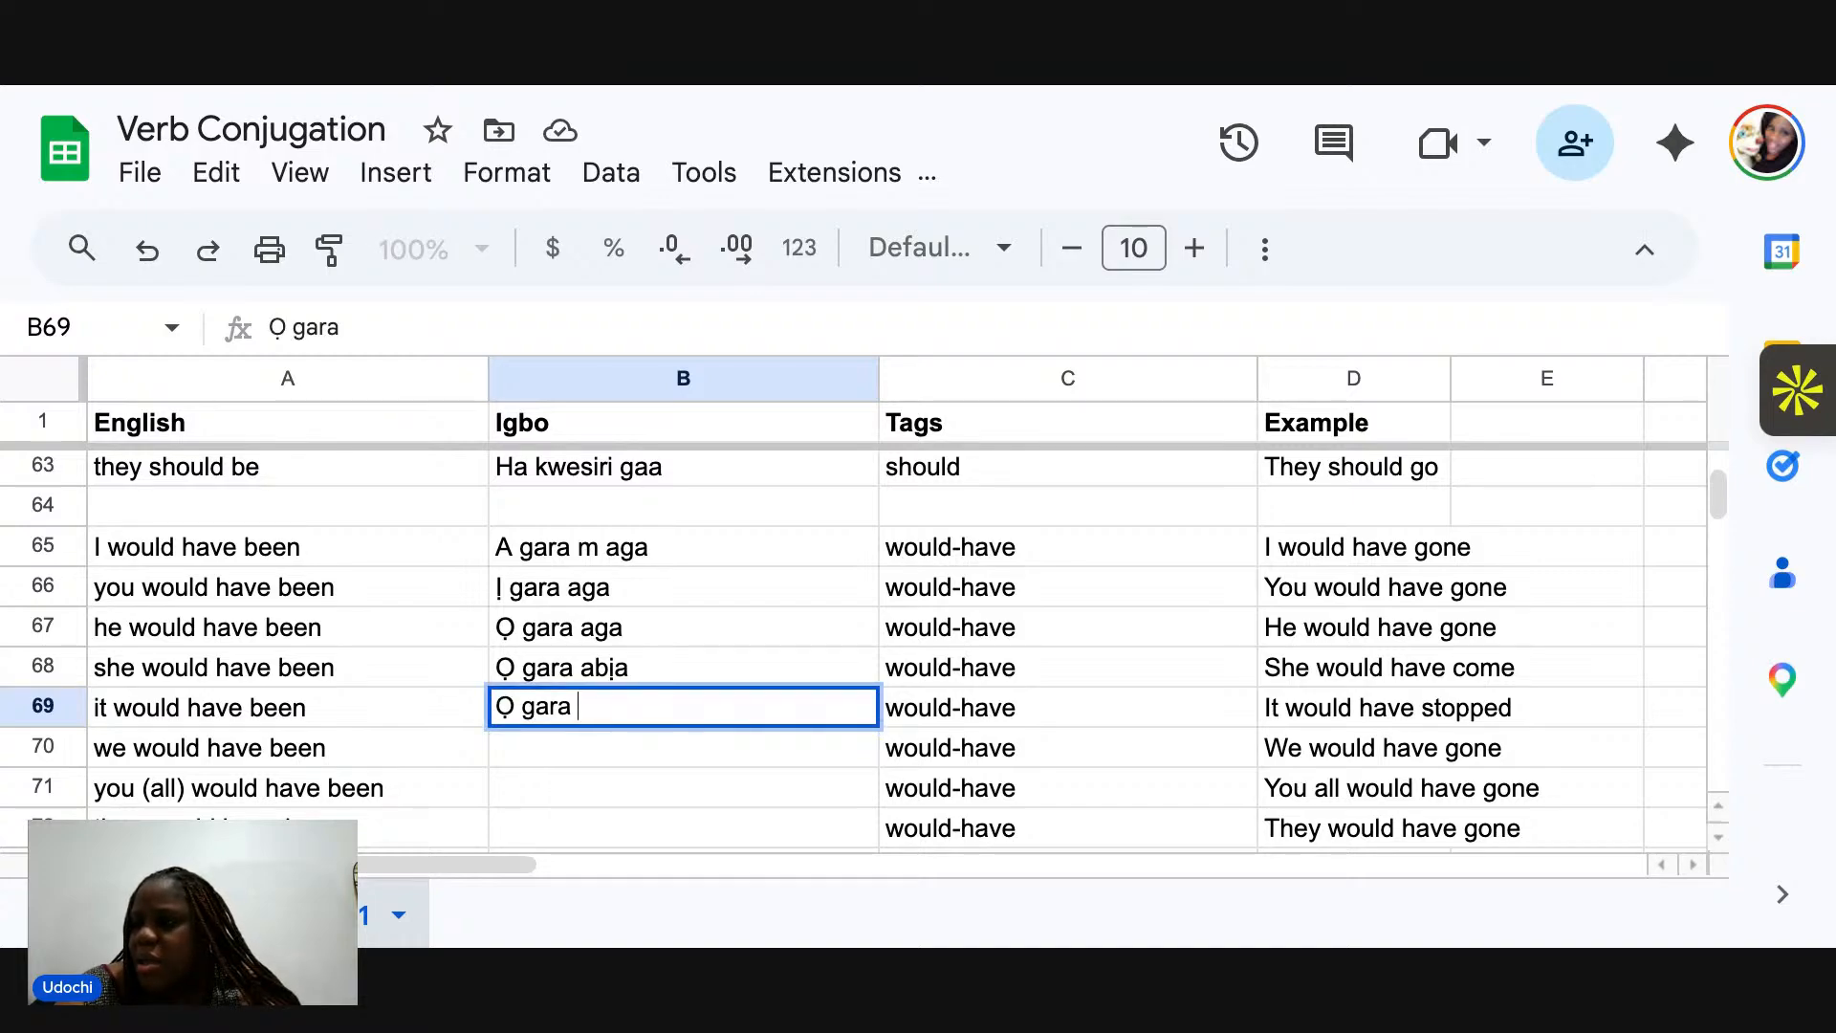
type("ekw")
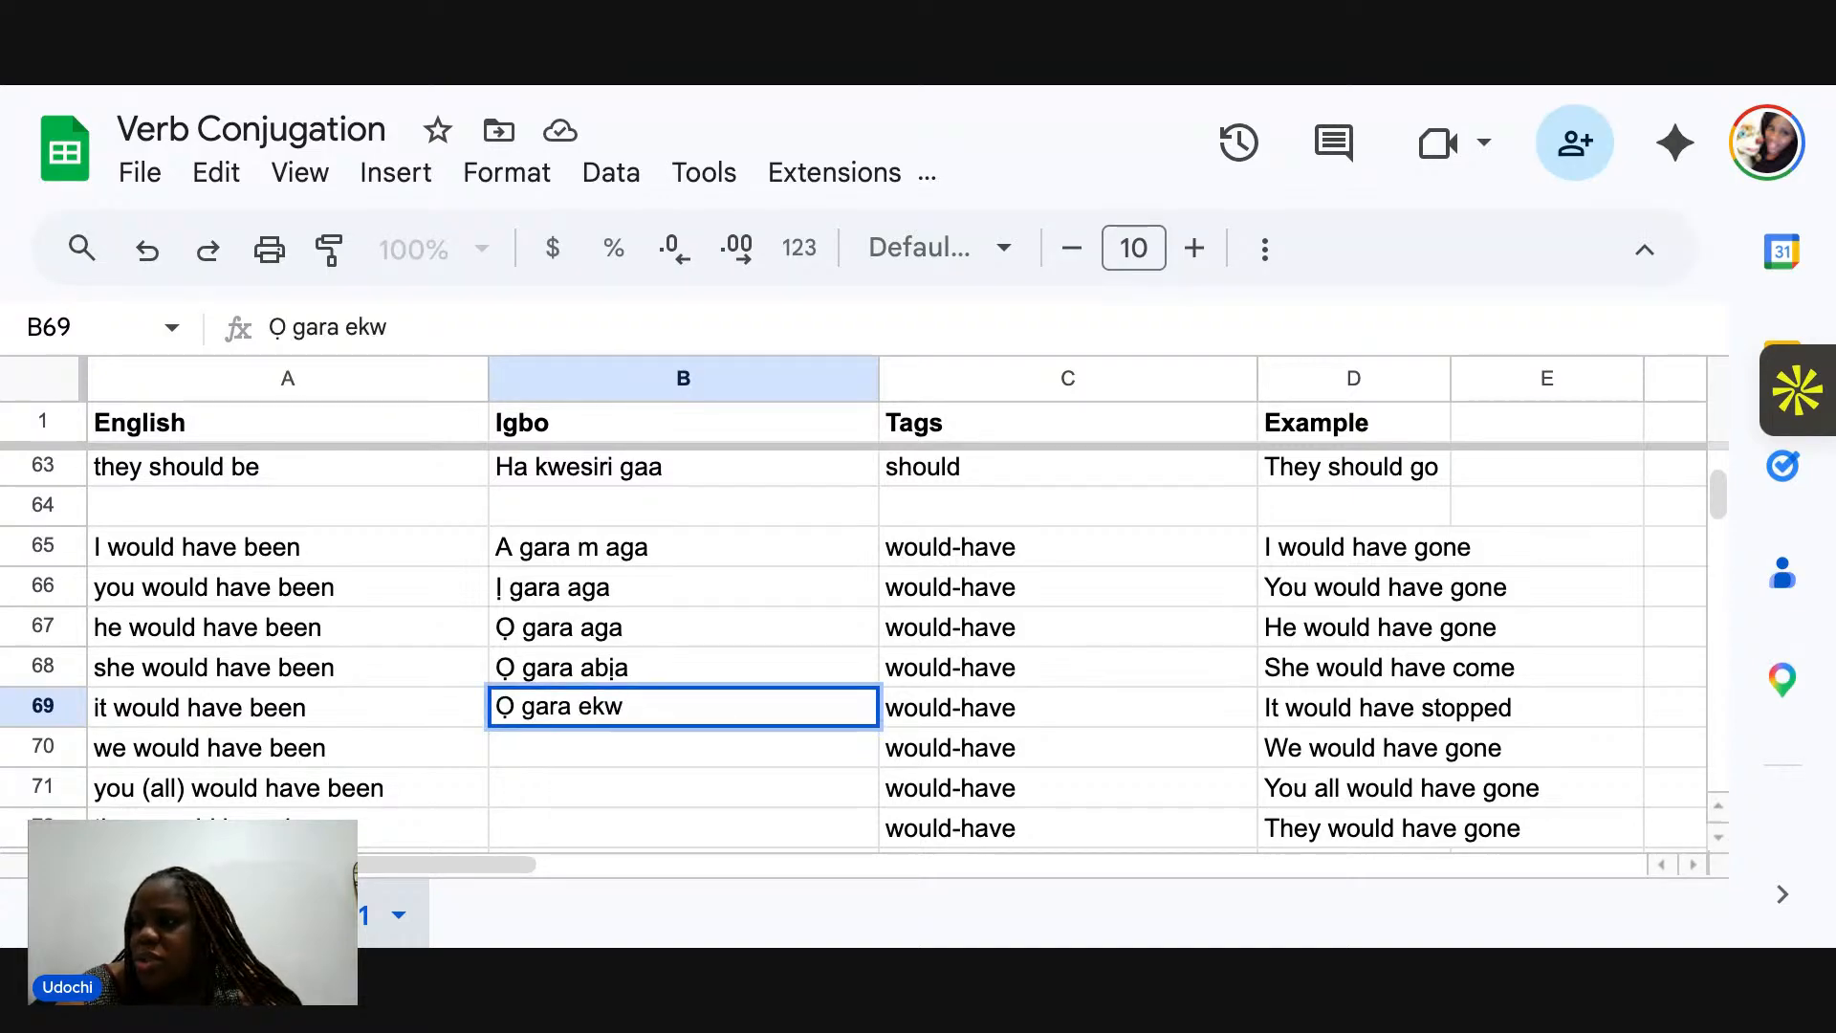
key("BackSpace")
key("BackSpace")
key("BackSpace")
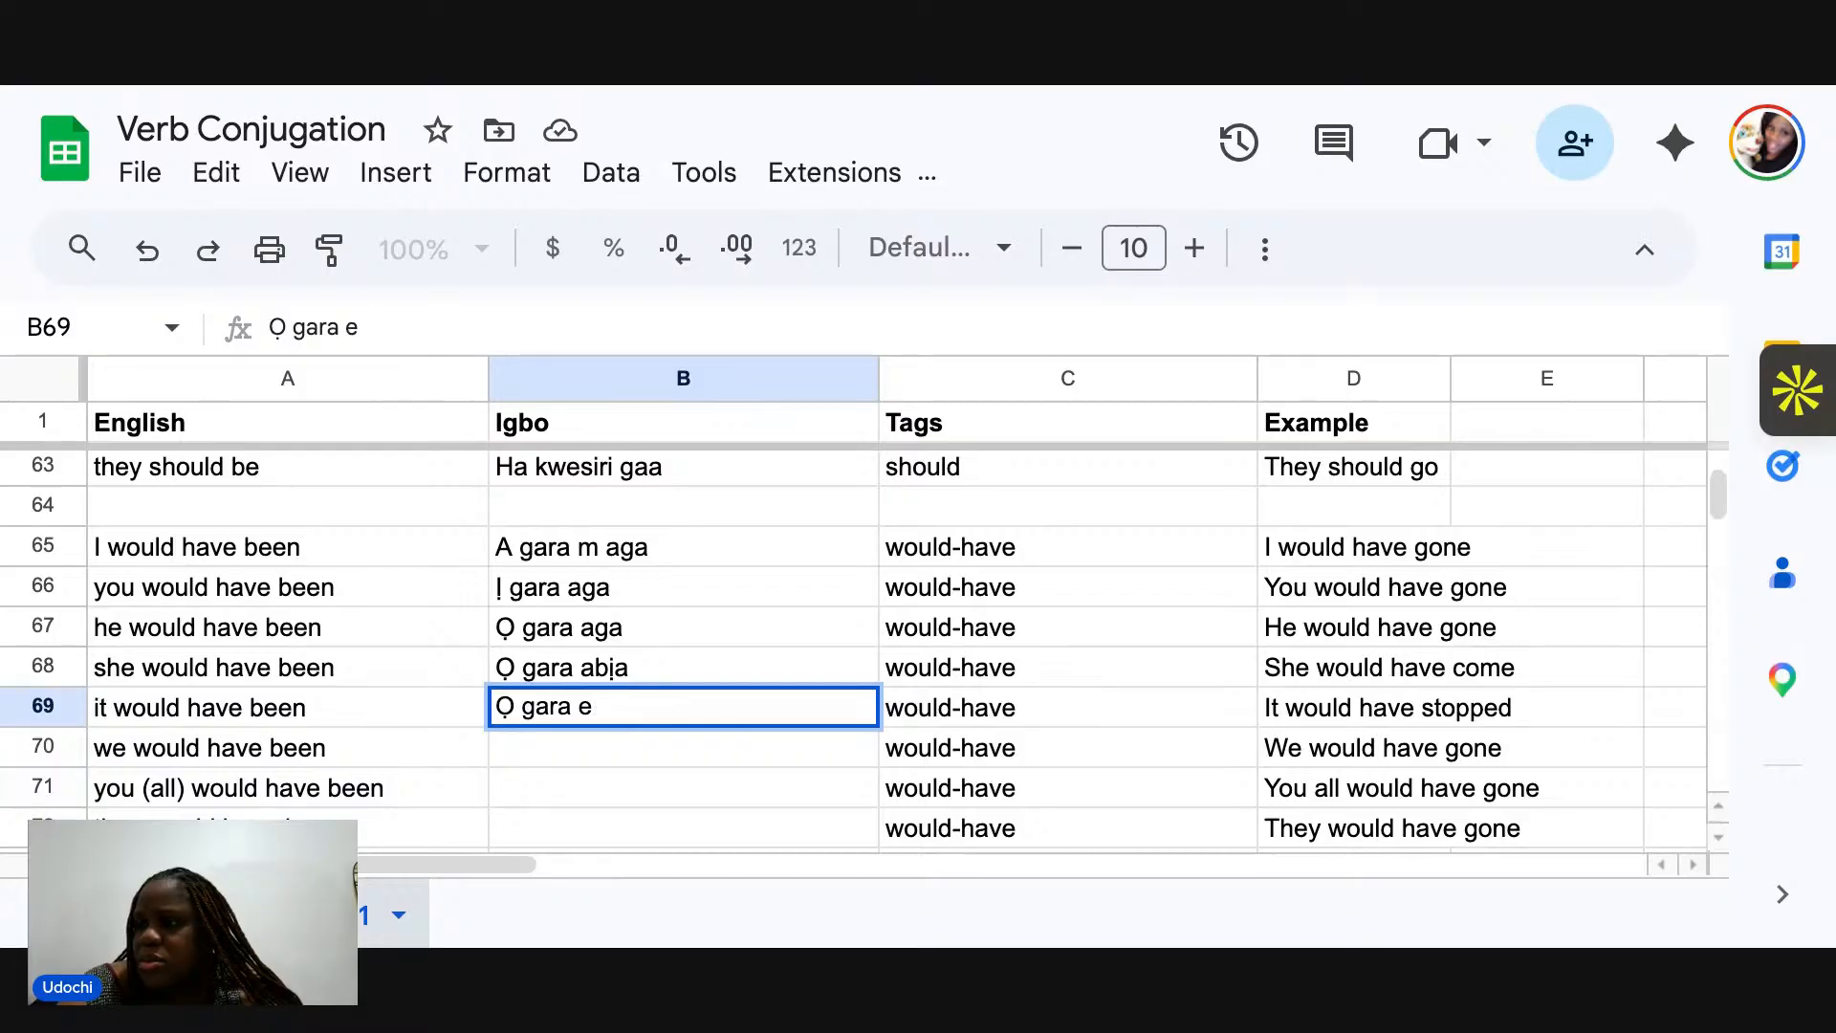
type("a")
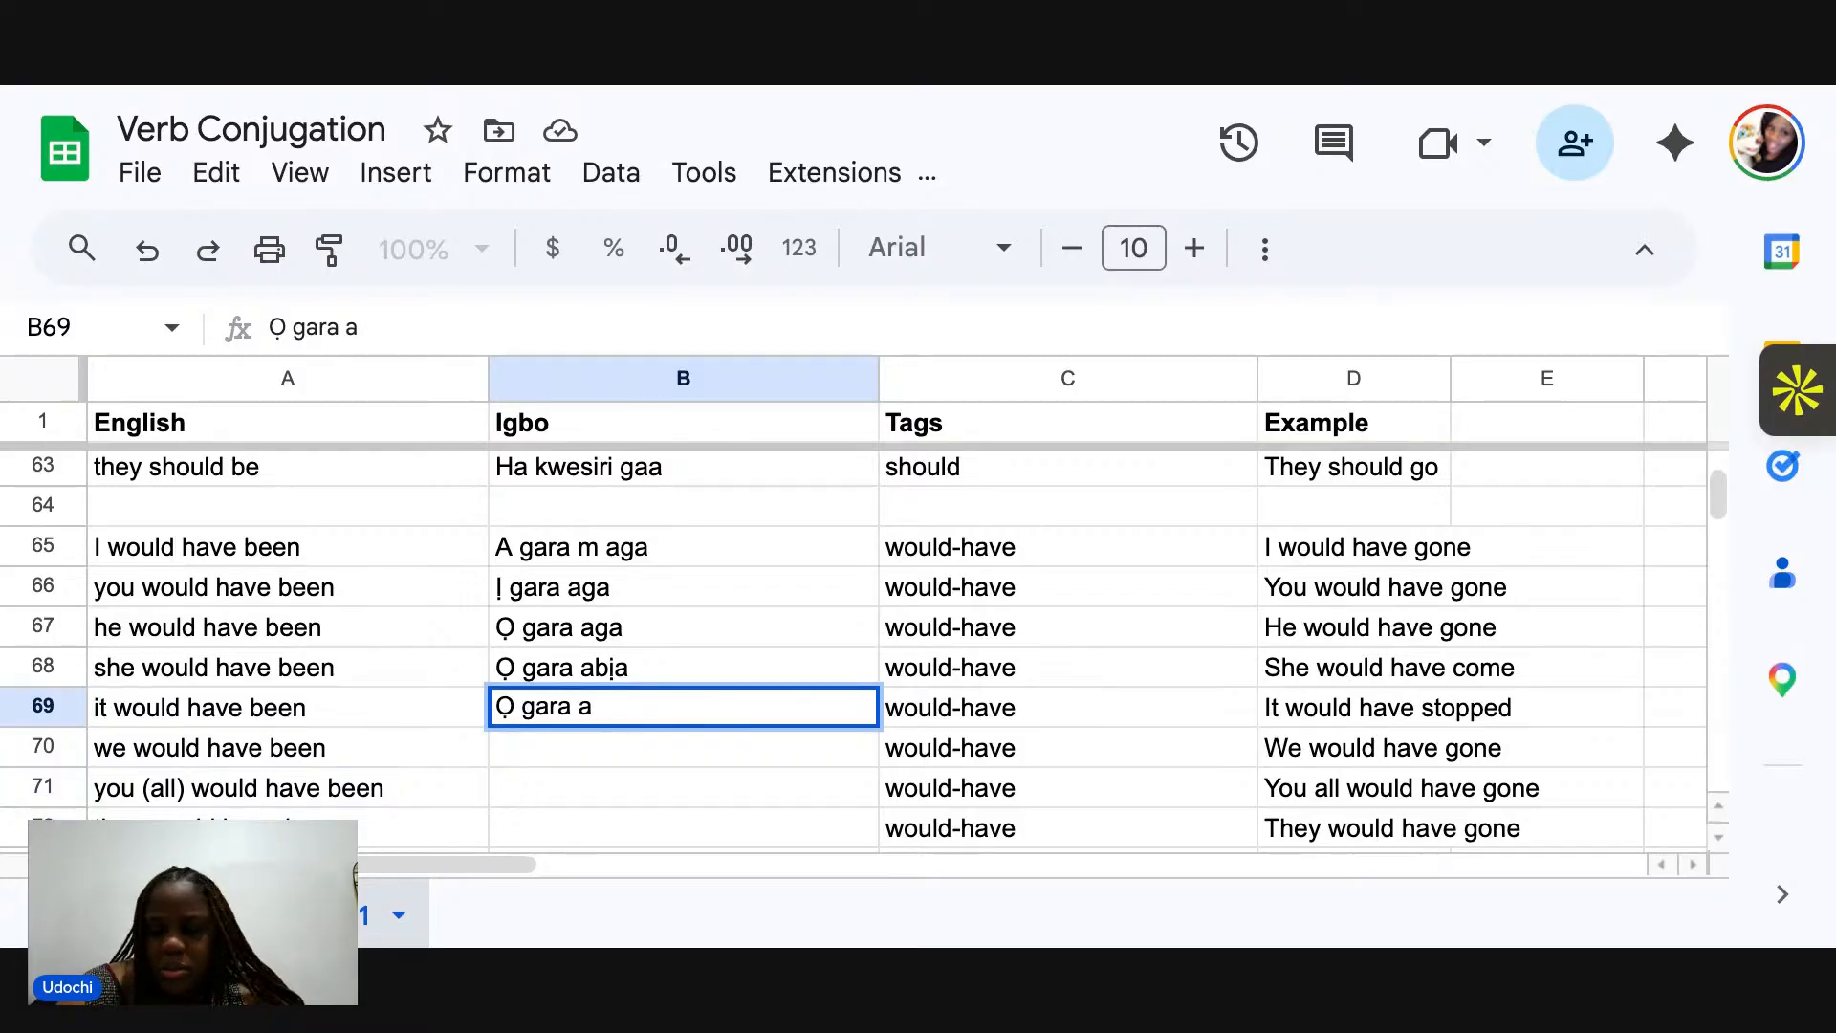
type("kw")
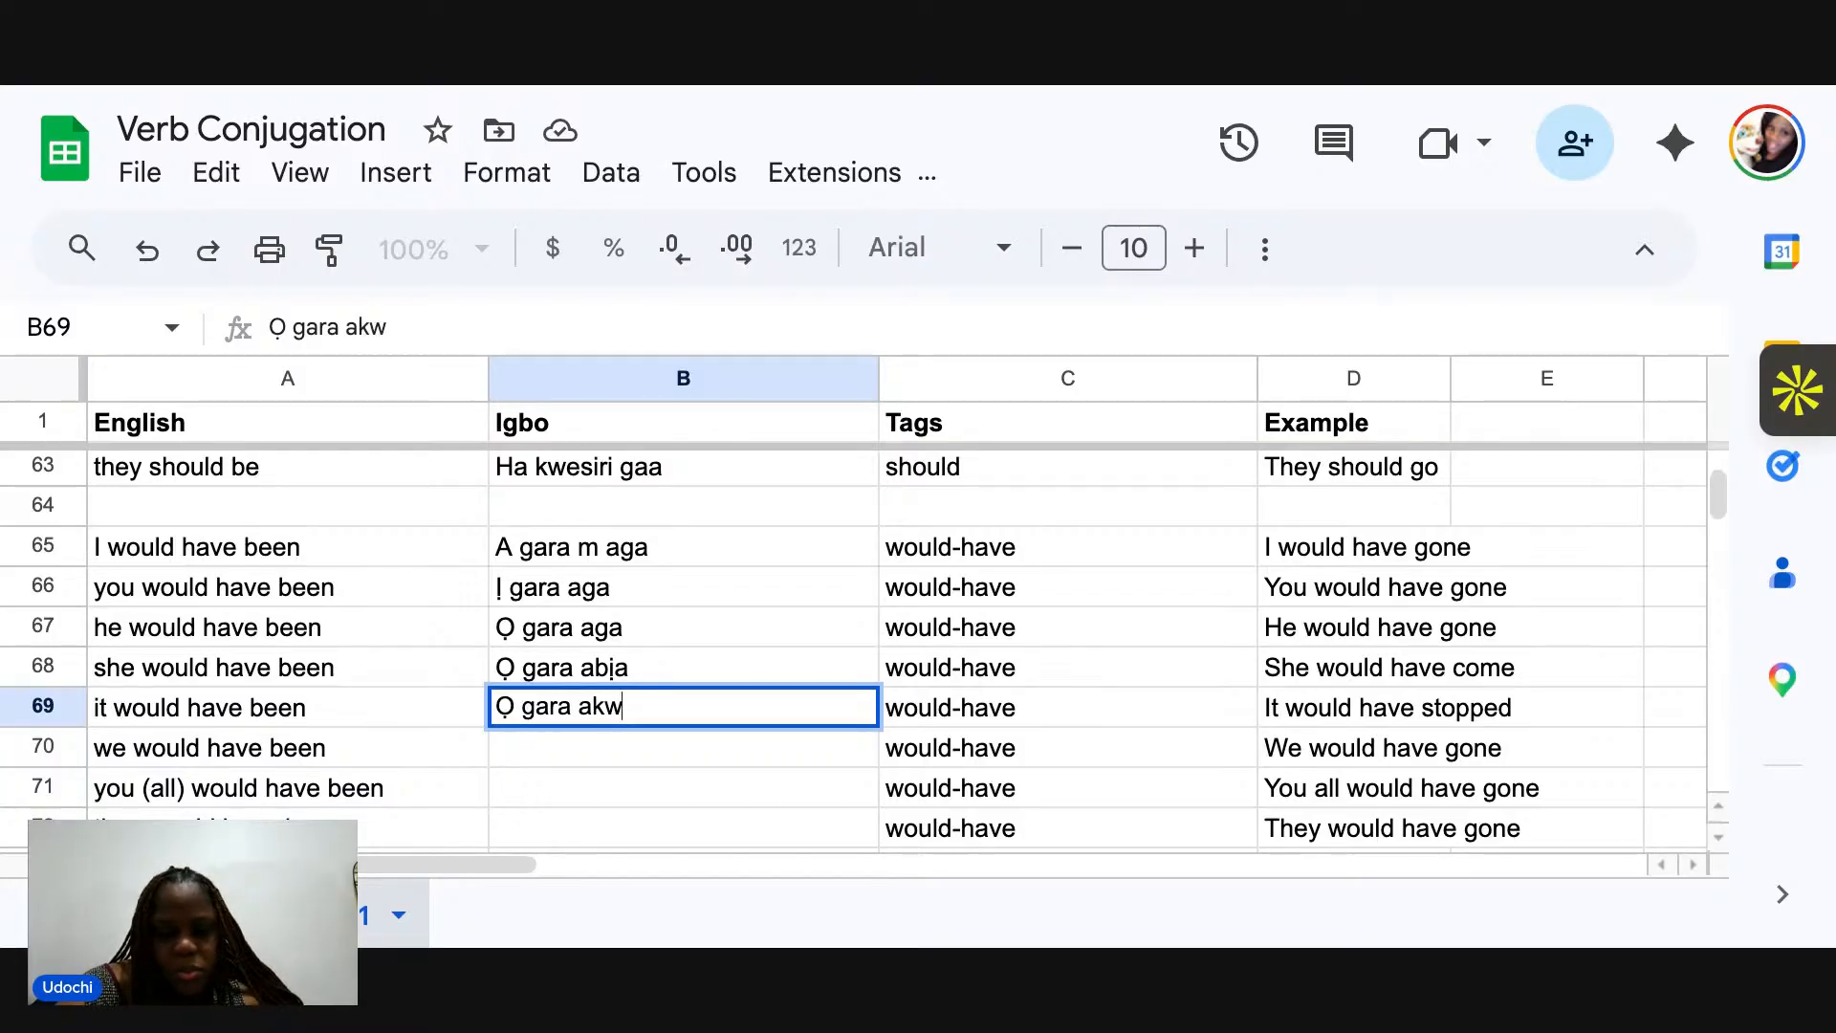
type("ụsị")
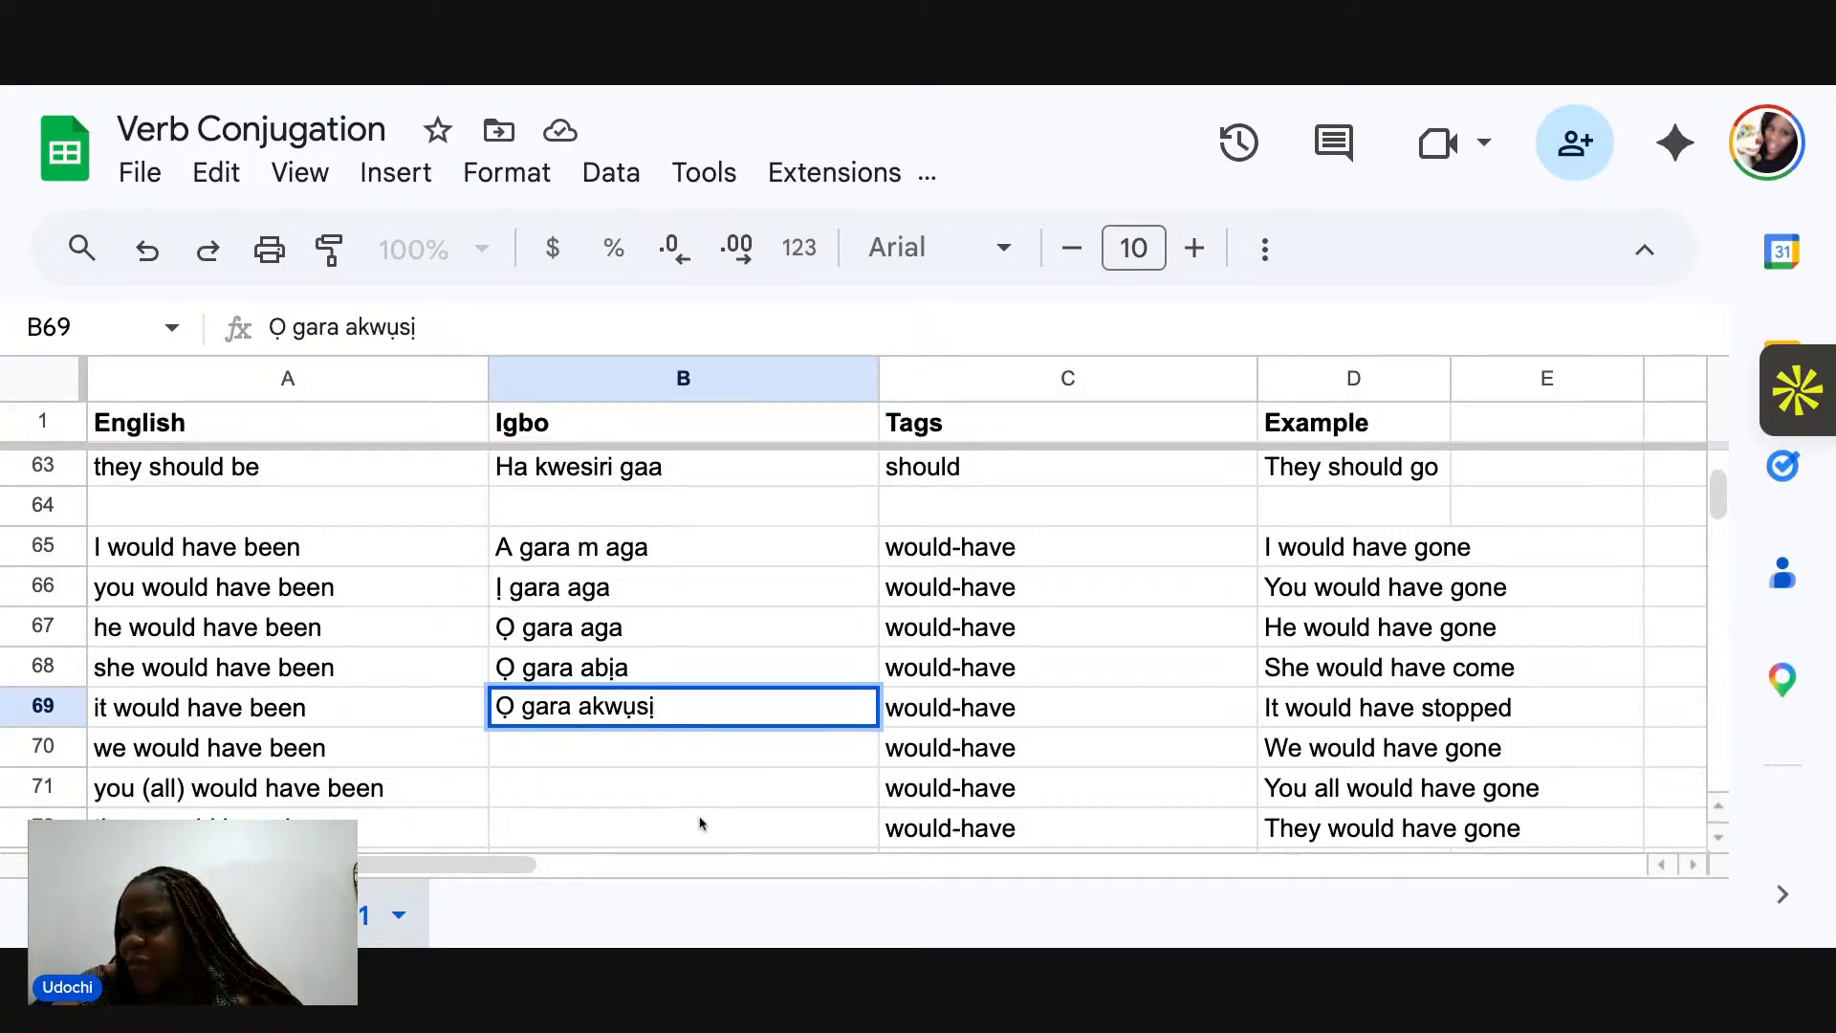
Enter the Igbo translations "Anyị gara aga" in B70 and "Ụnụ gara aga" in B71.
left_click(570, 762)
type("Anyị")
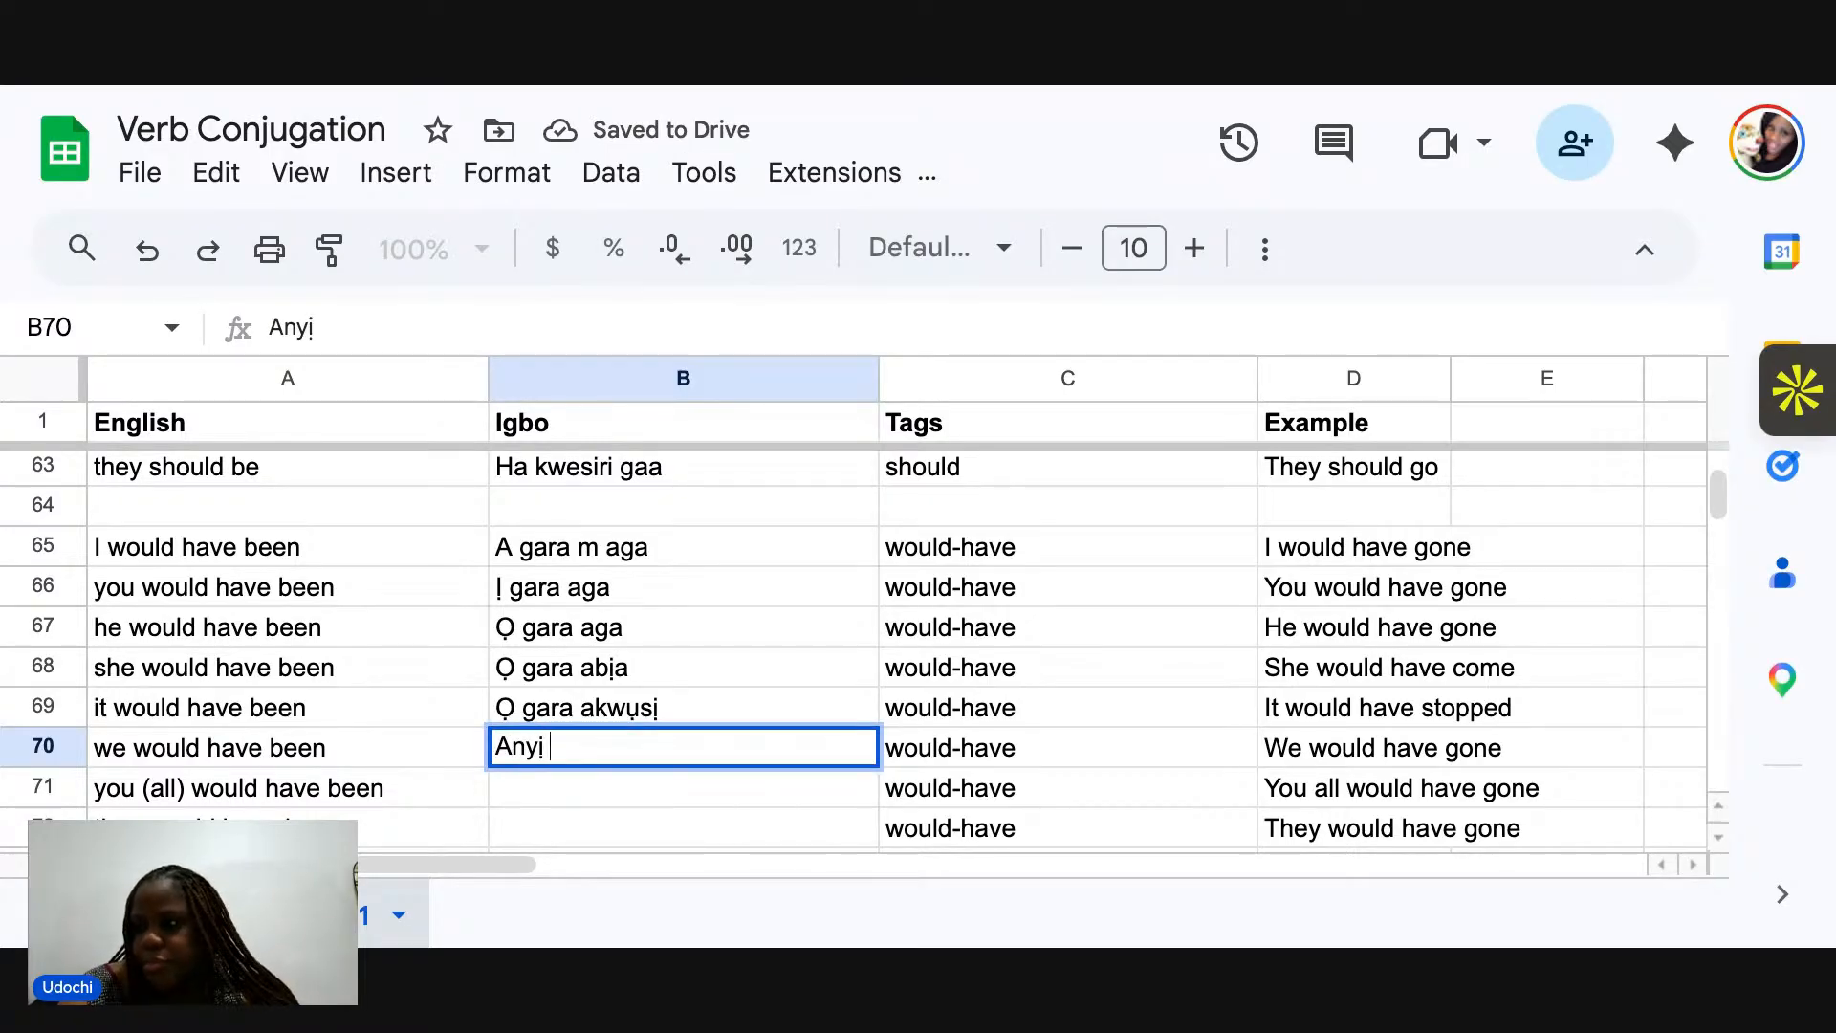
type(" gara")
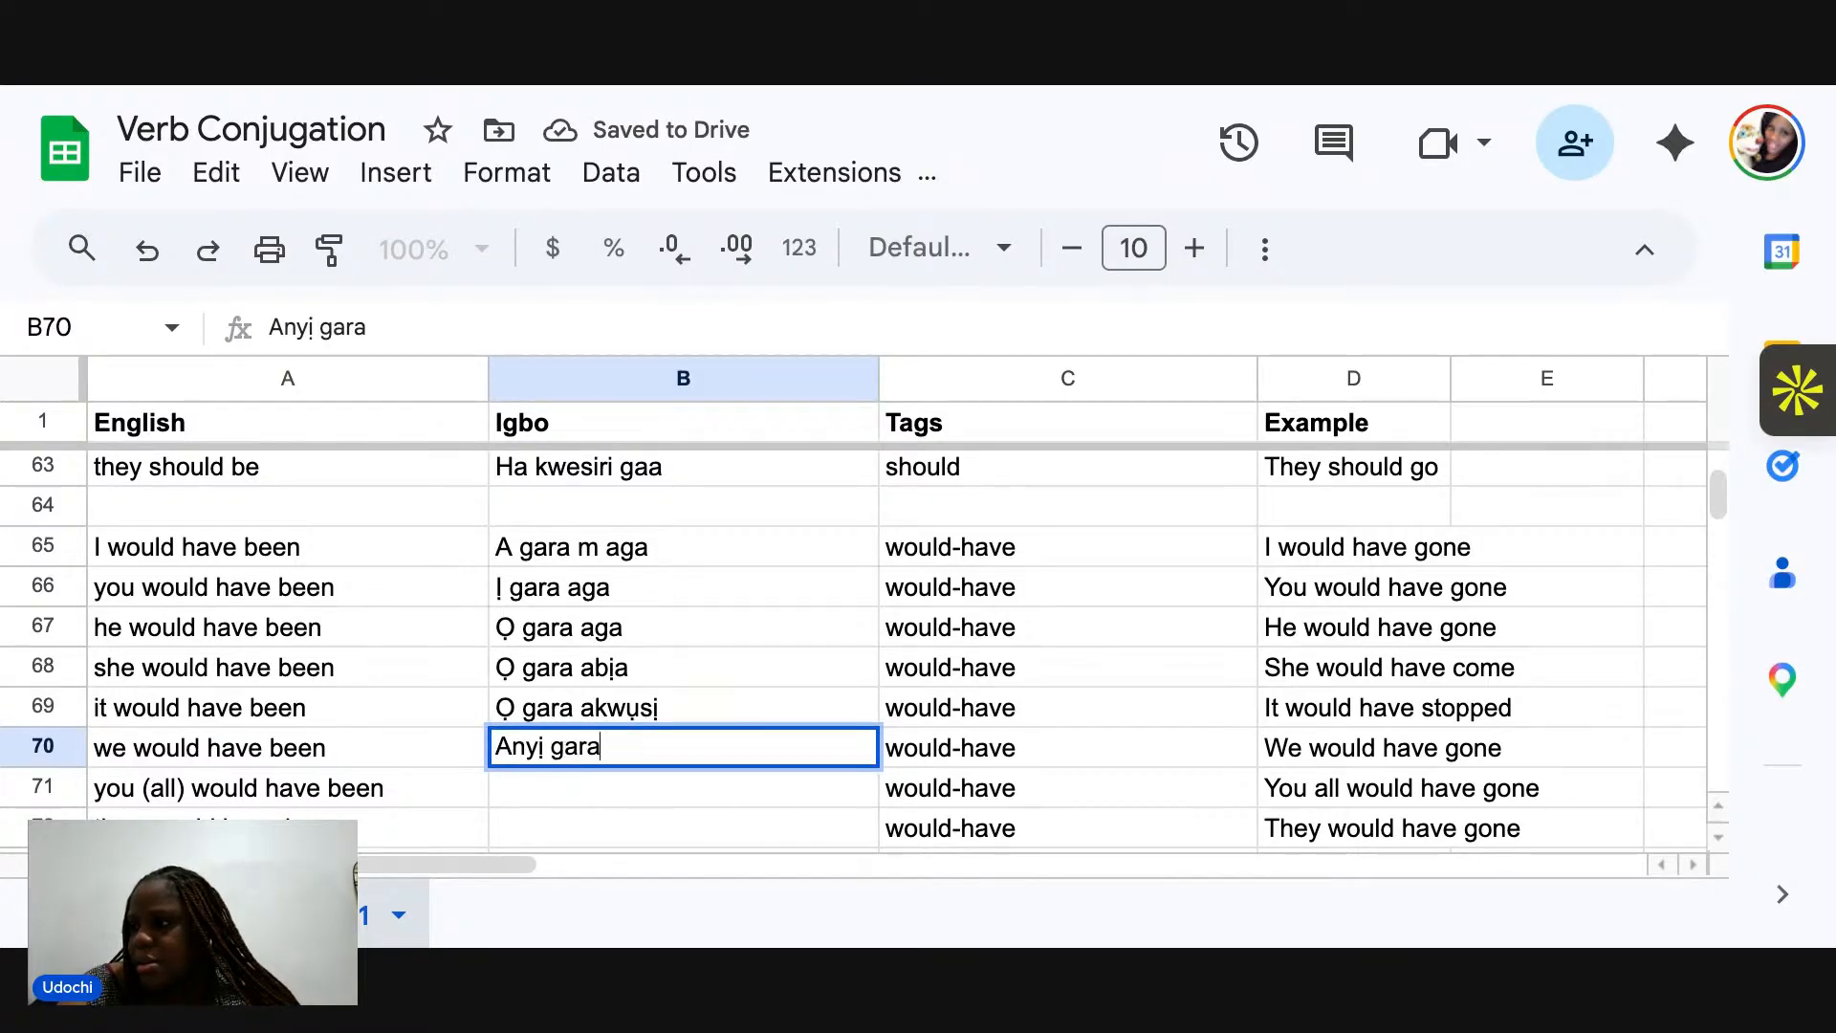
type(" aga")
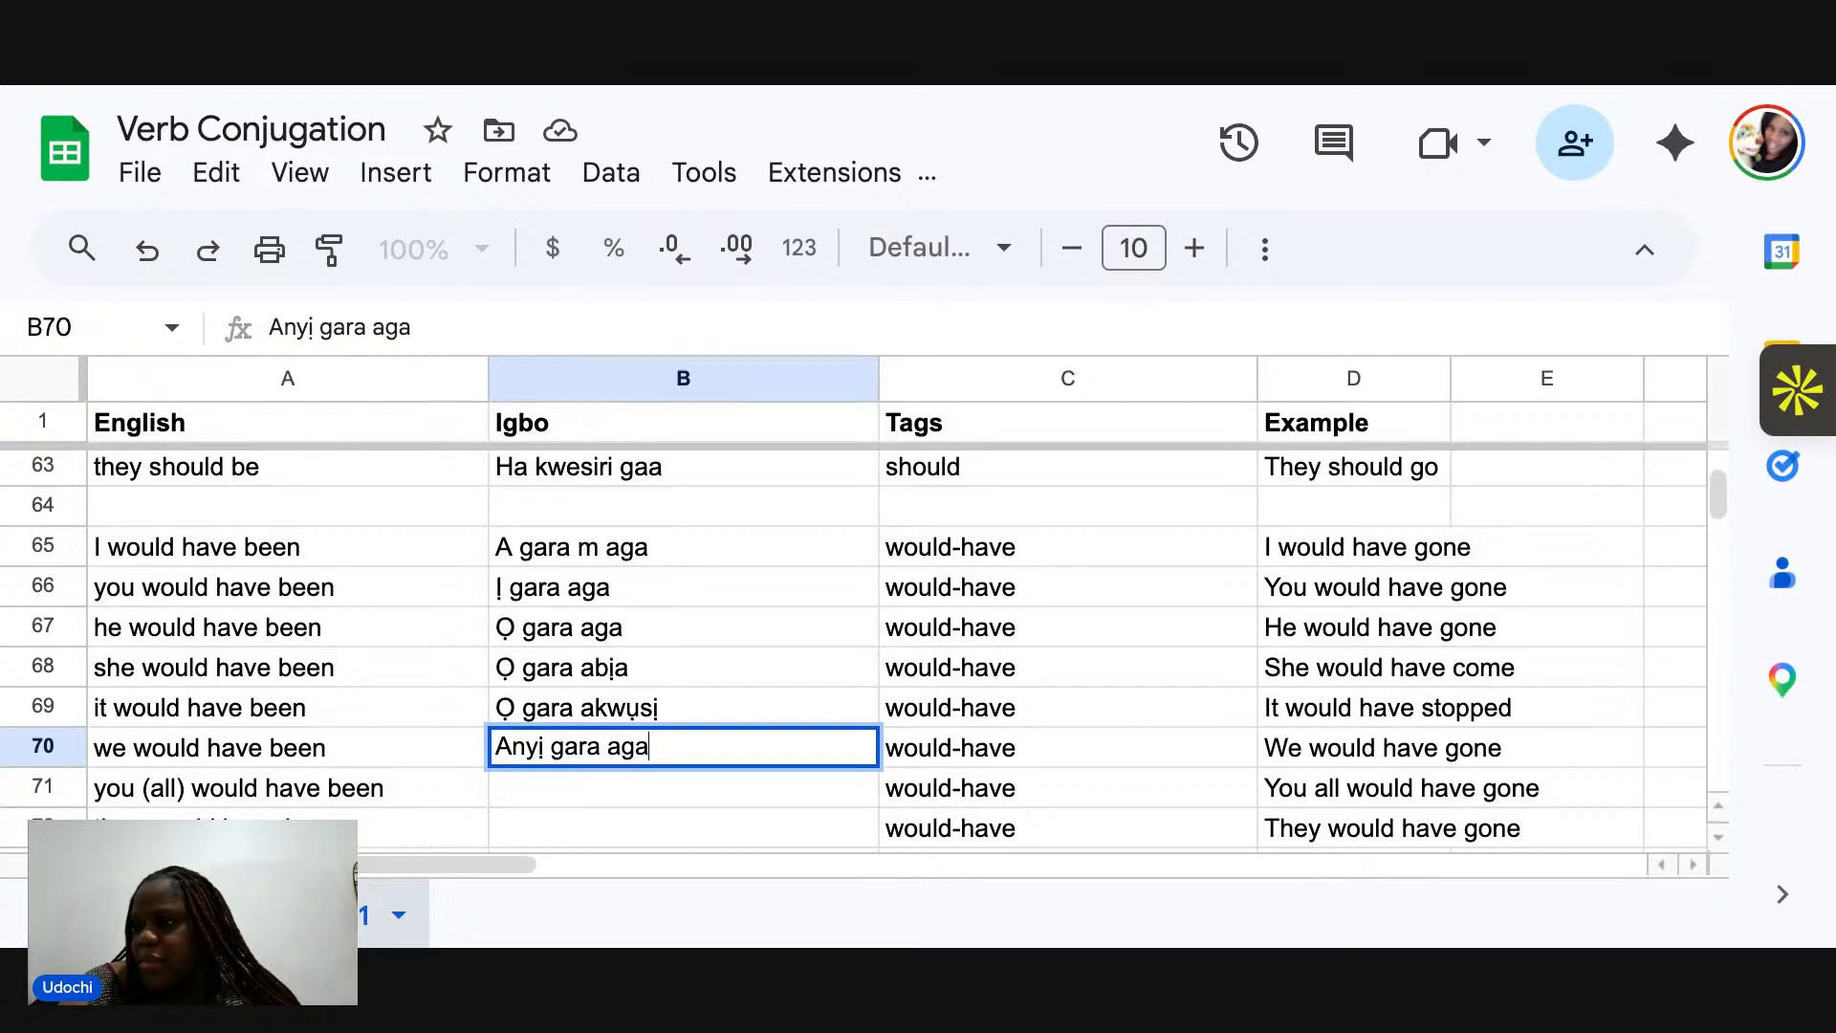
left_click(564, 795)
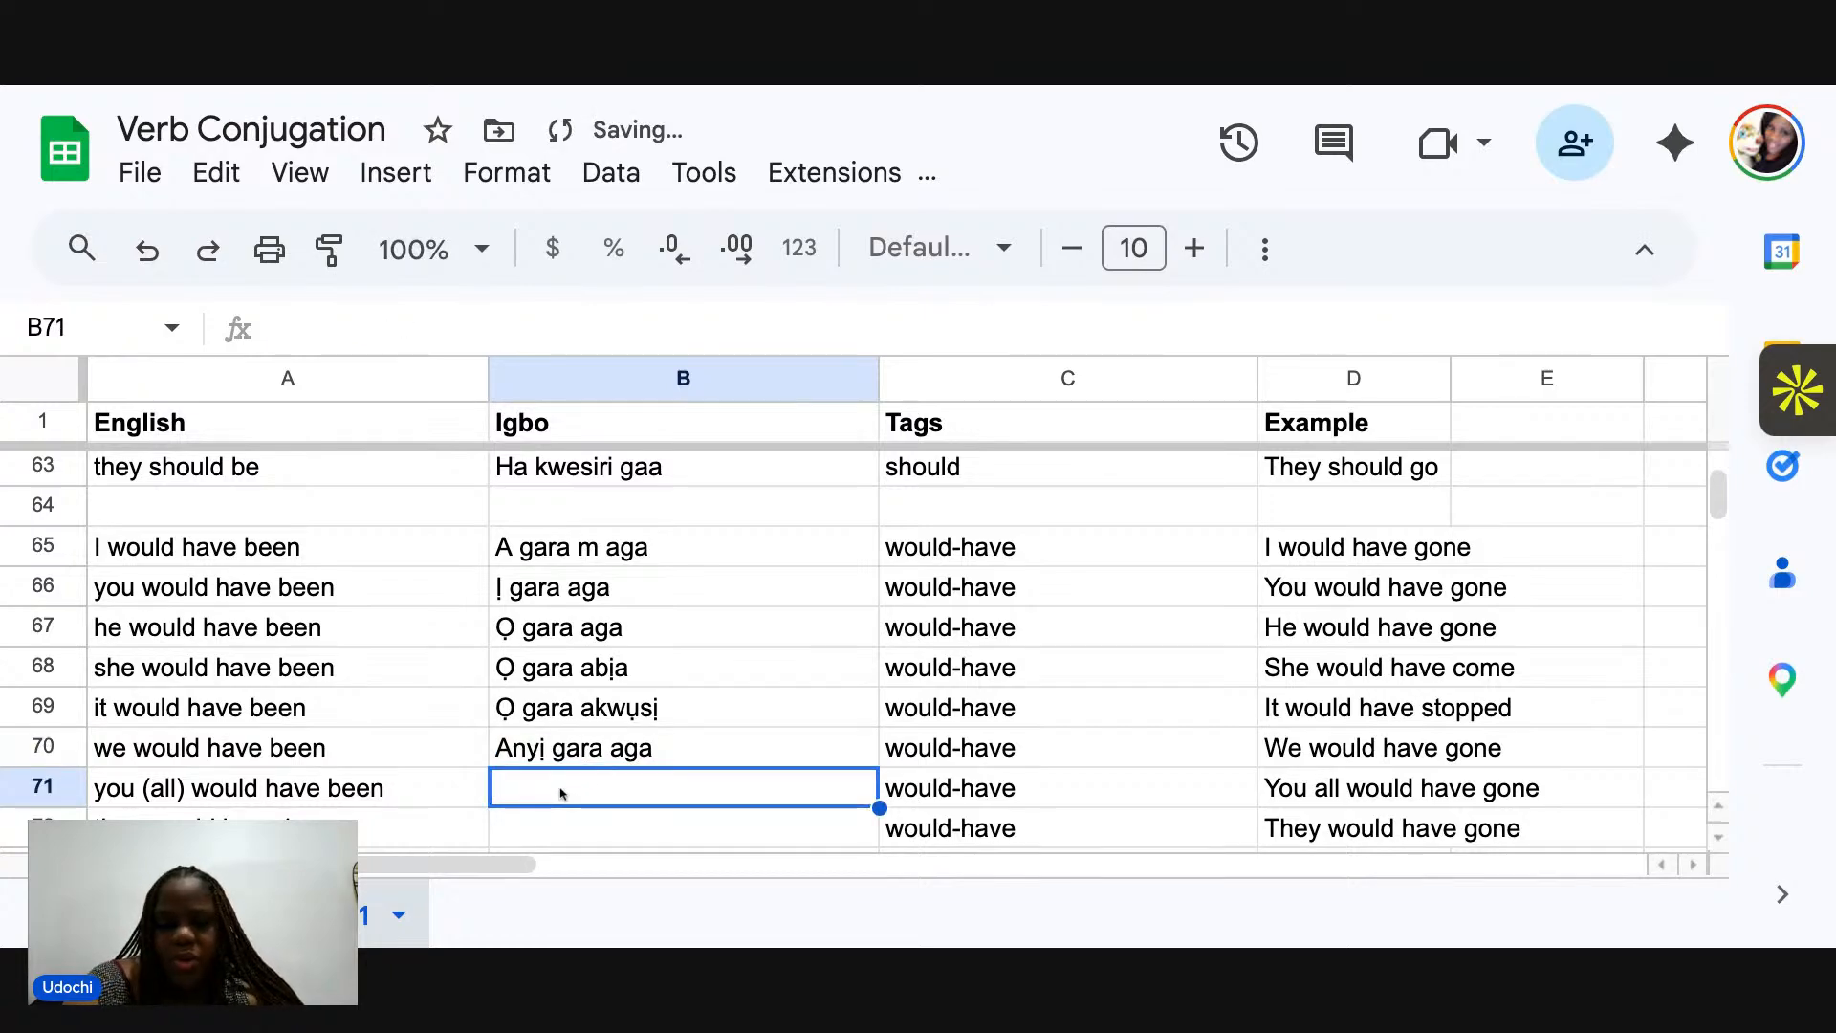
key("Return")
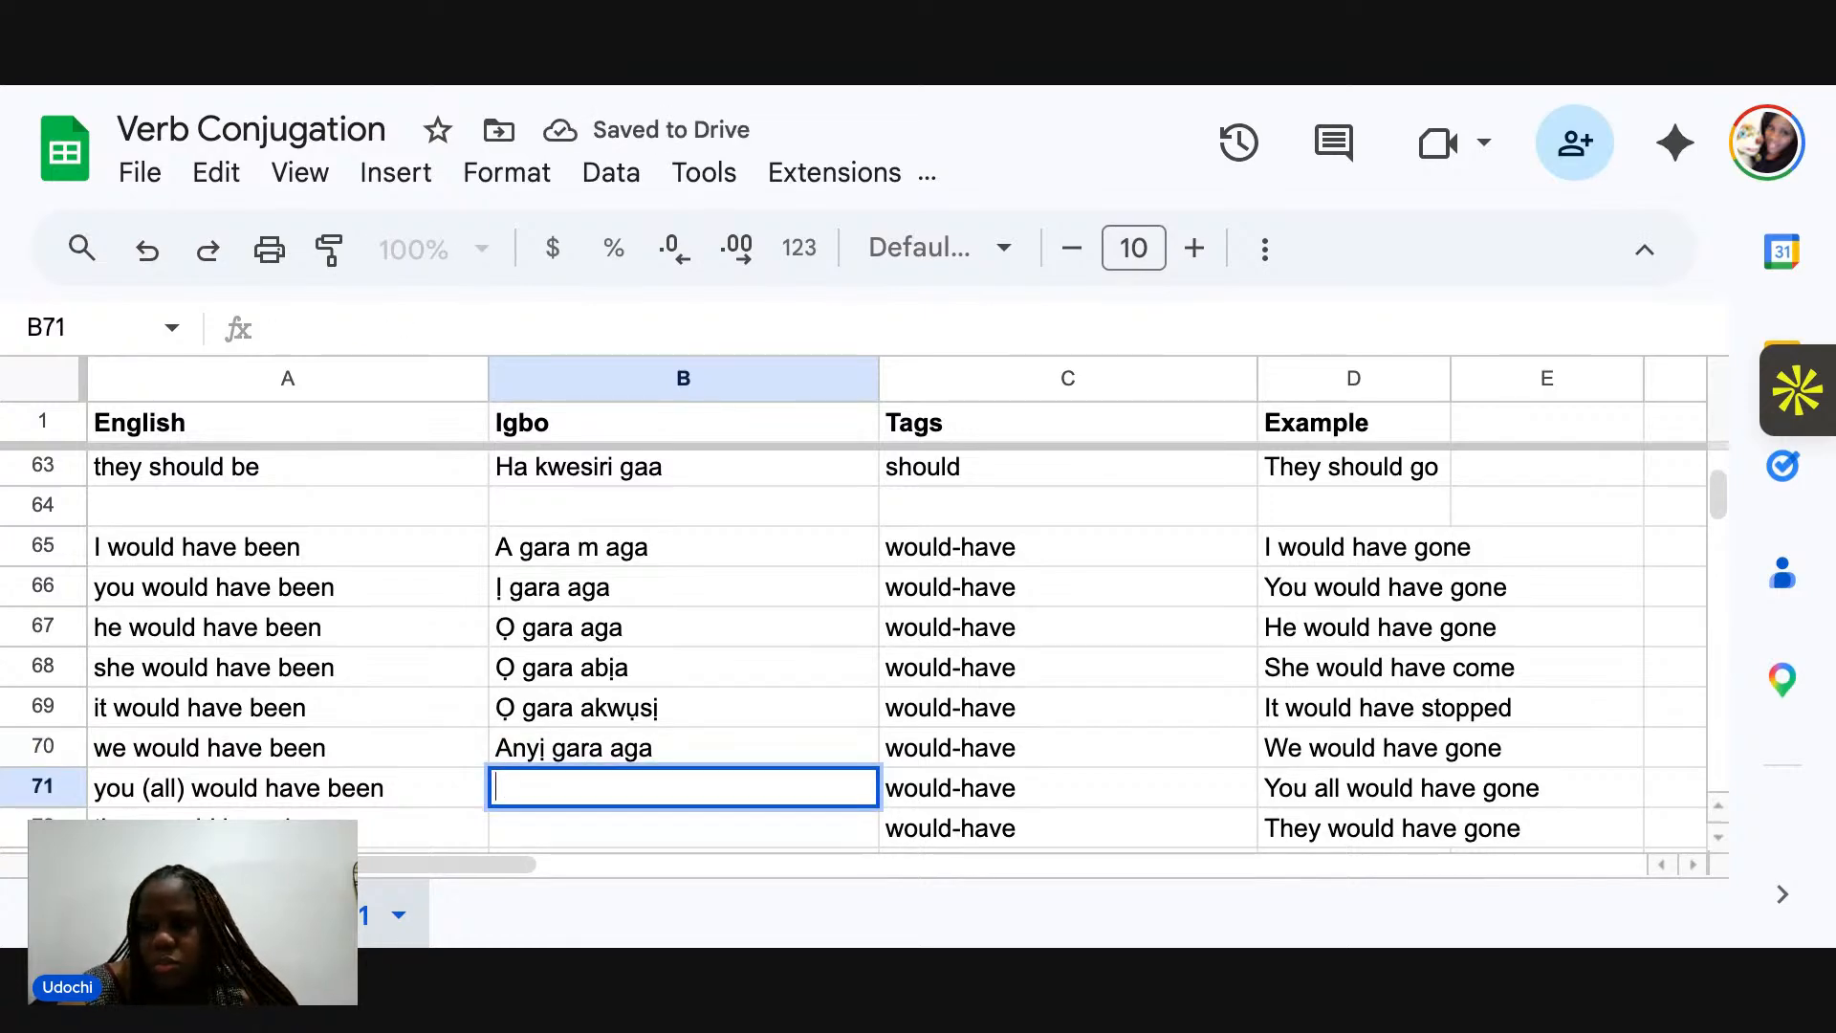
type("Ụnụ")
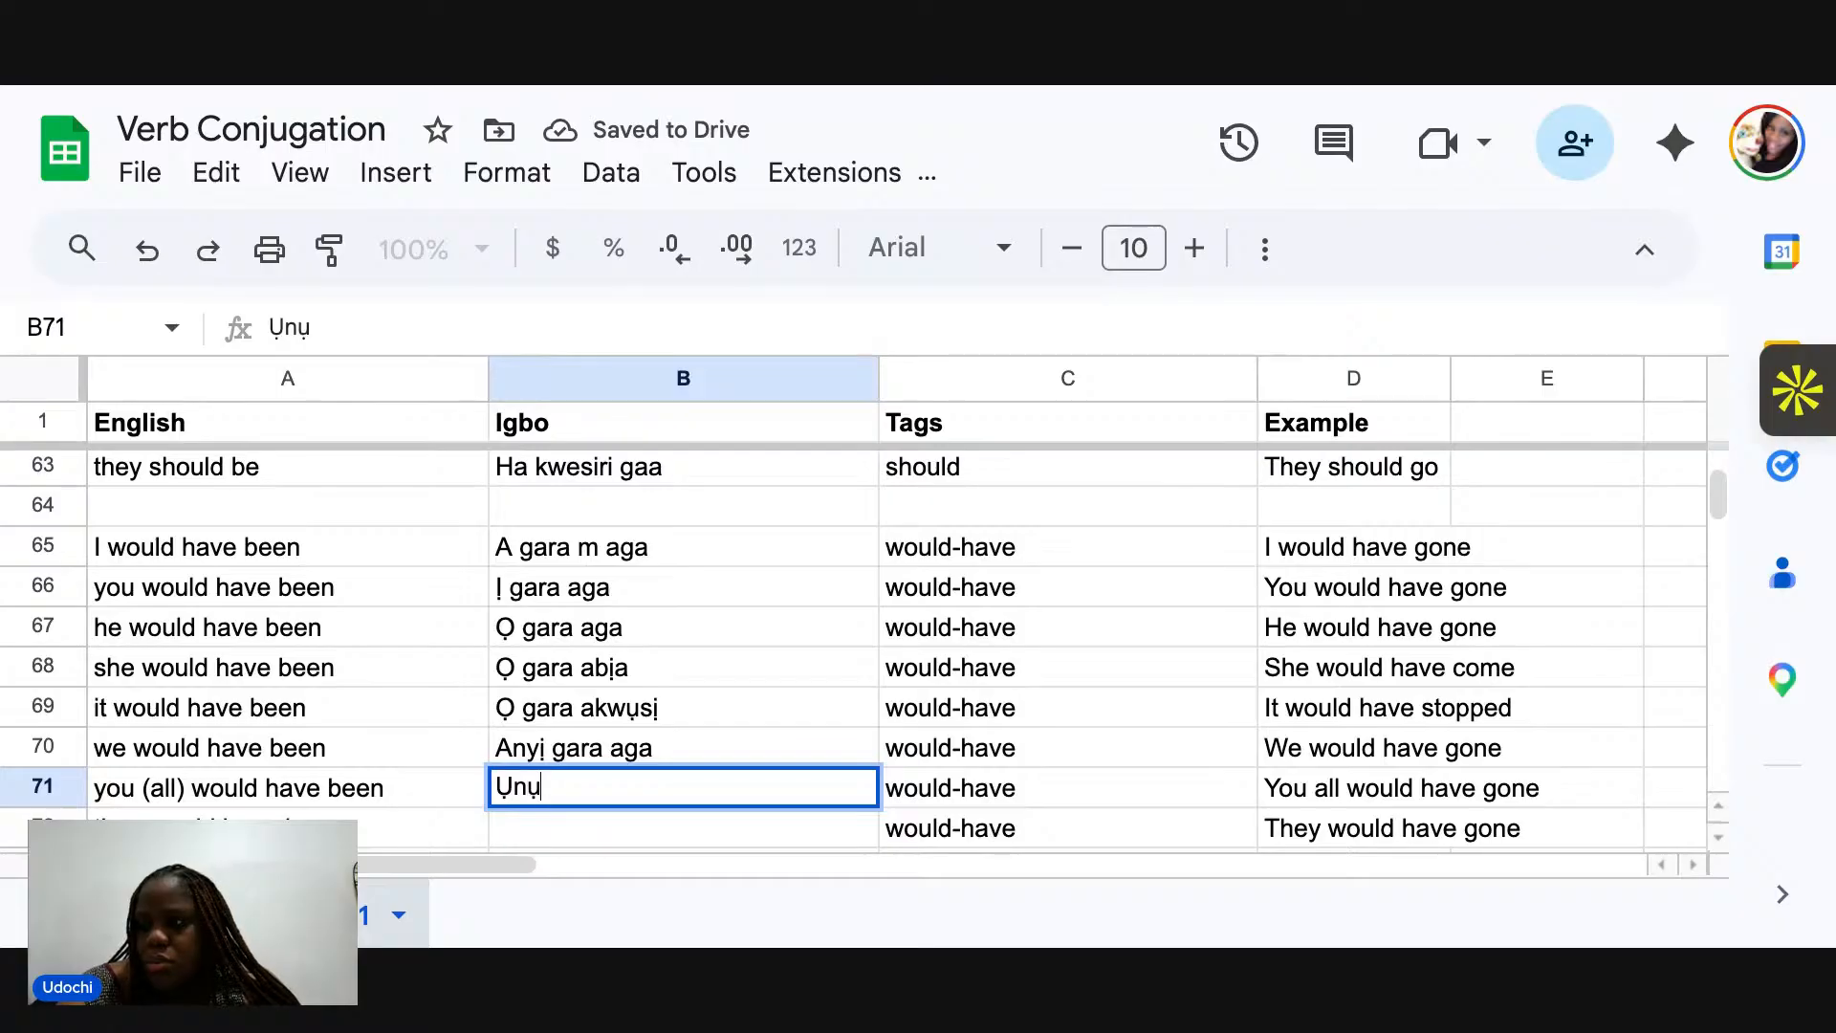
type(" gara aga")
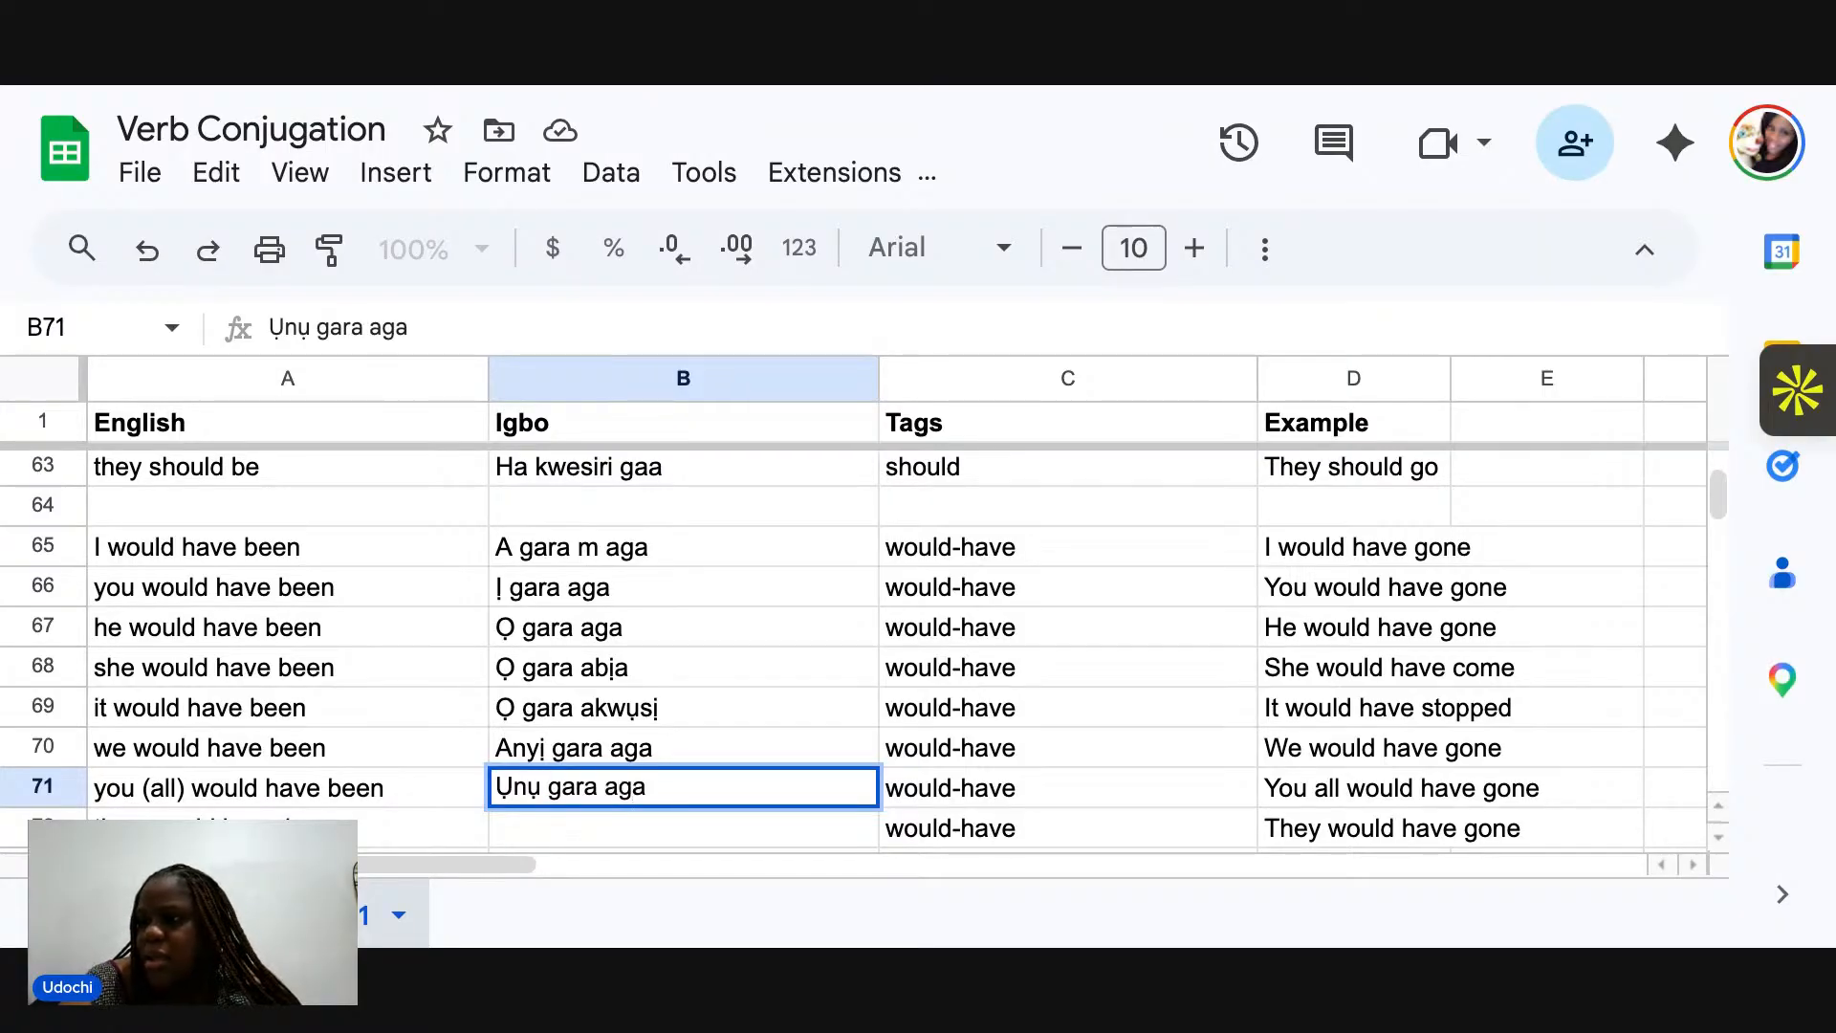
Enter the Igbo translation "Ha gara aga" for "they would have been" in B72.
left_click(566, 835)
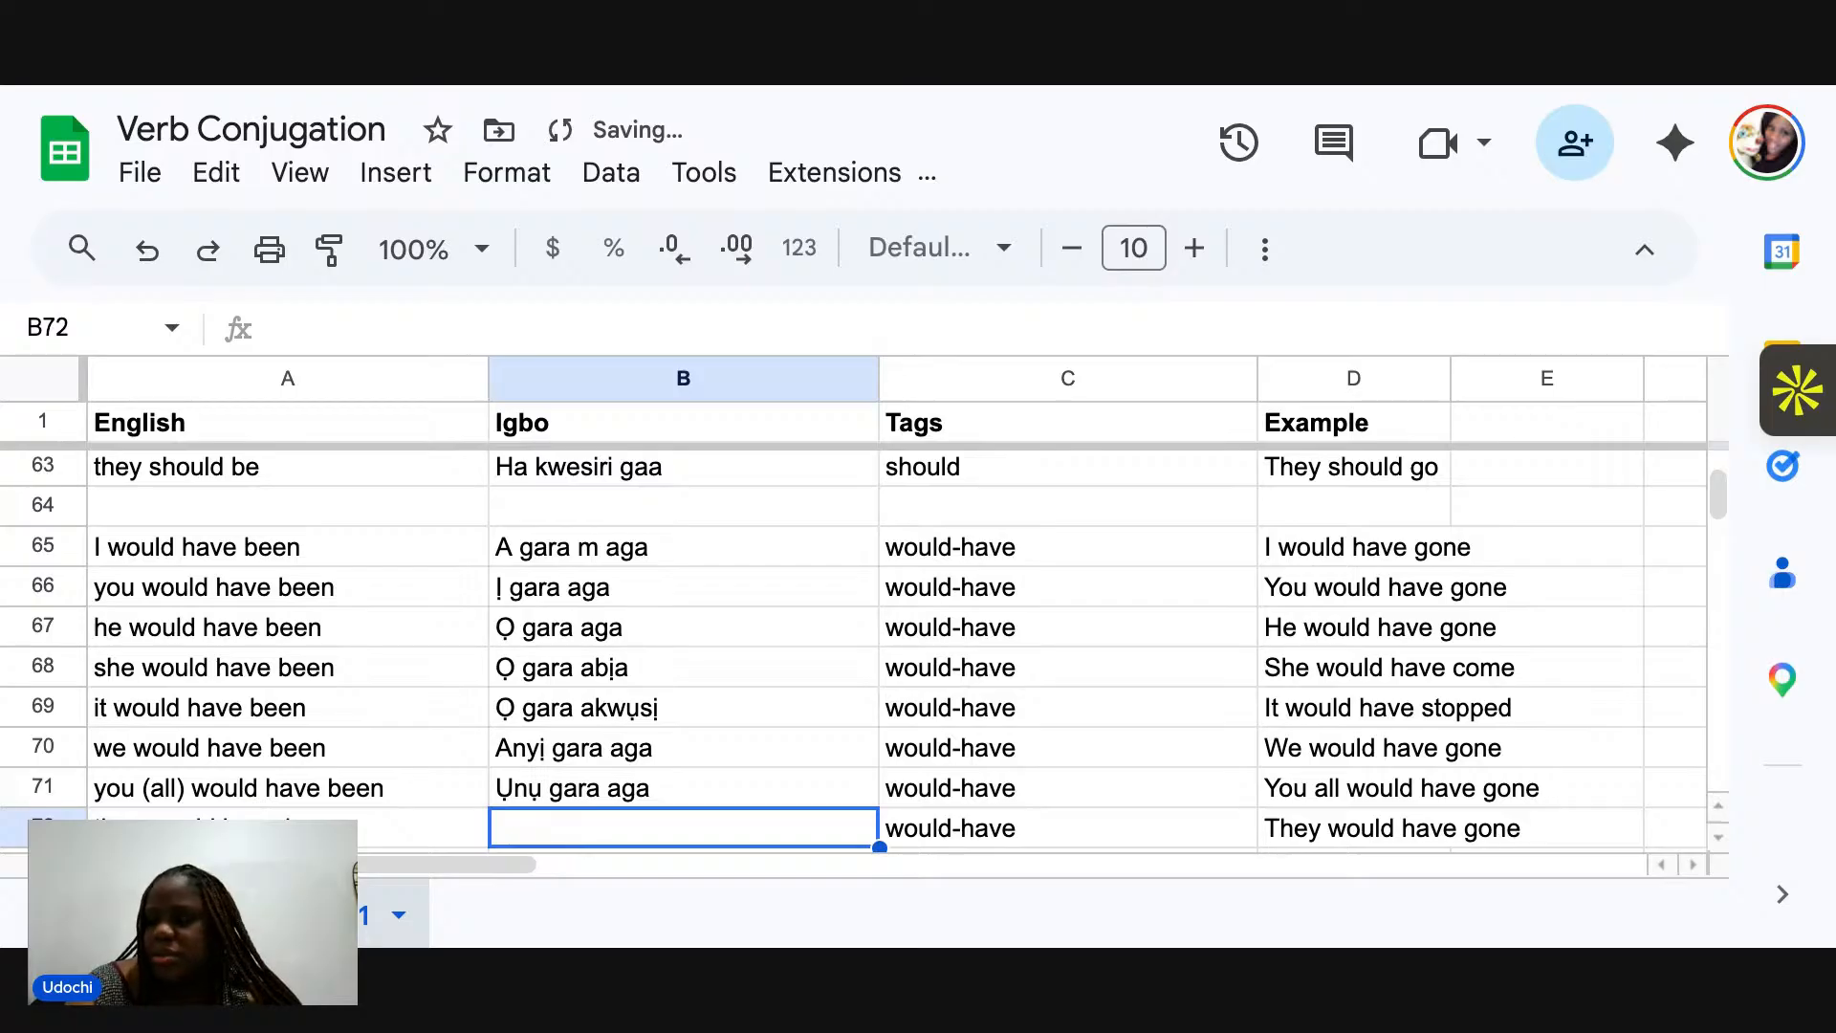
type("Ha")
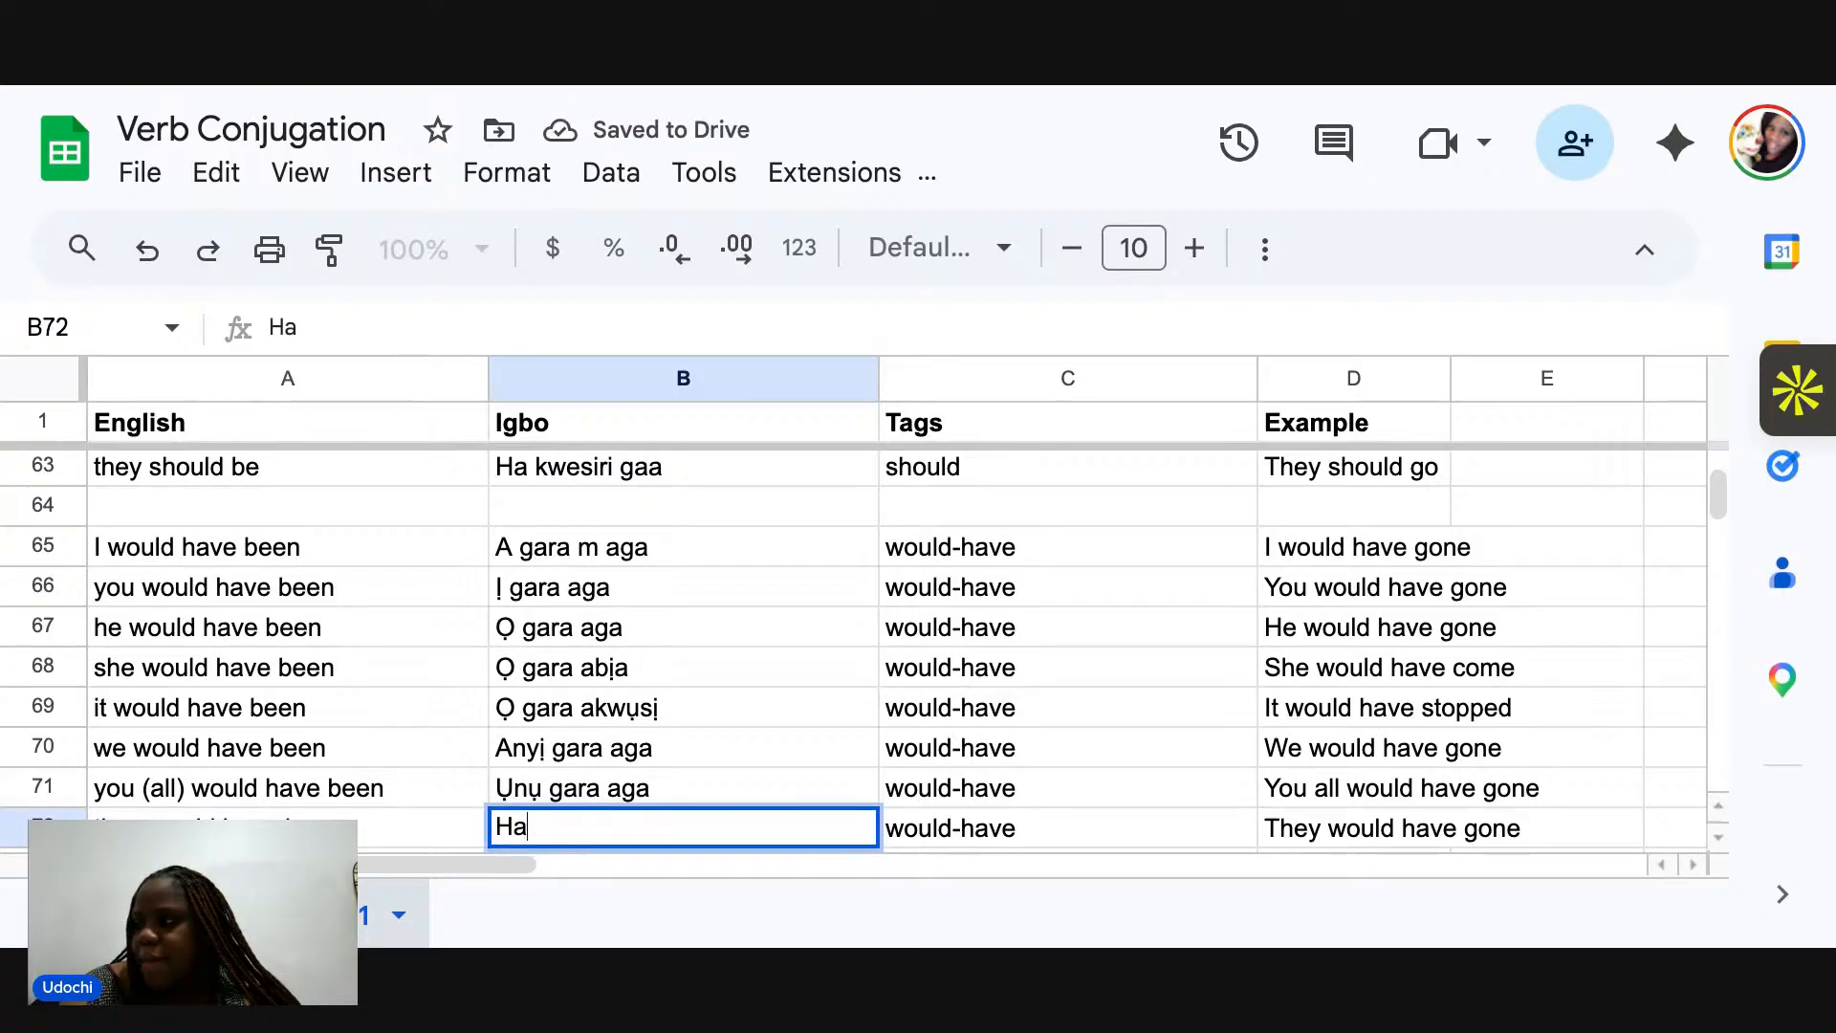
type(" g")
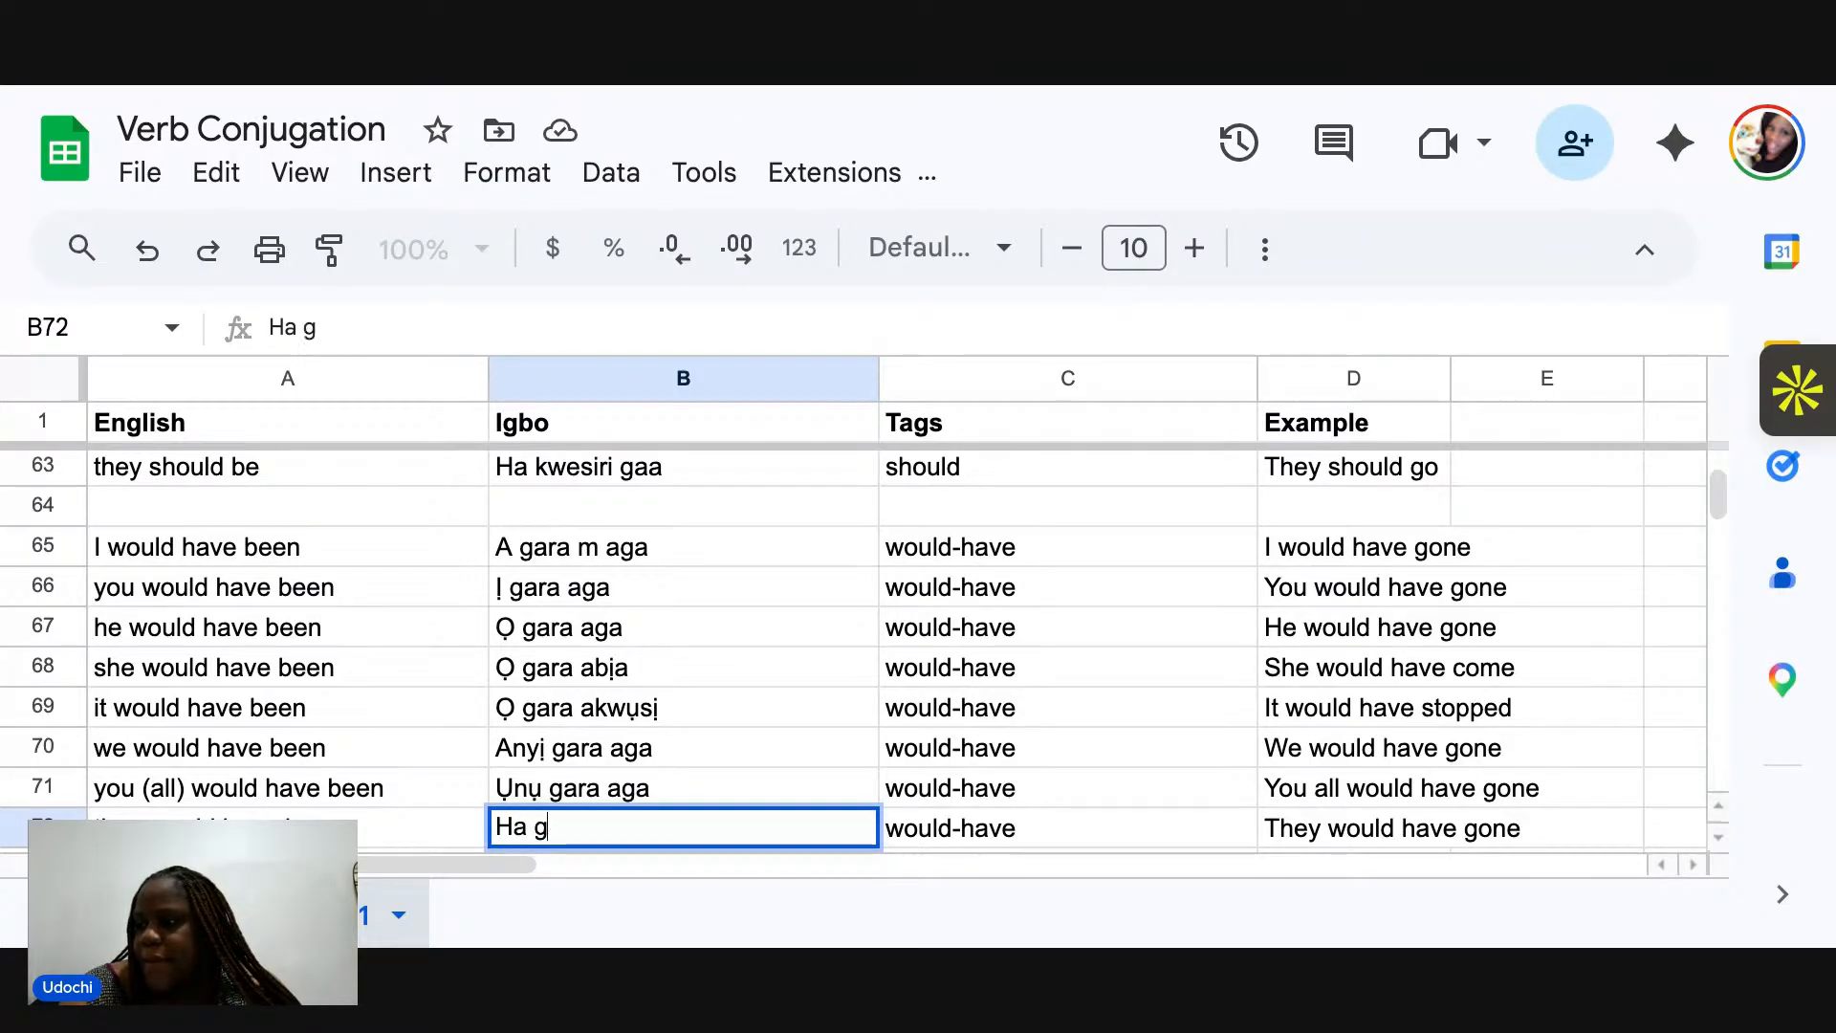
type("ara aga")
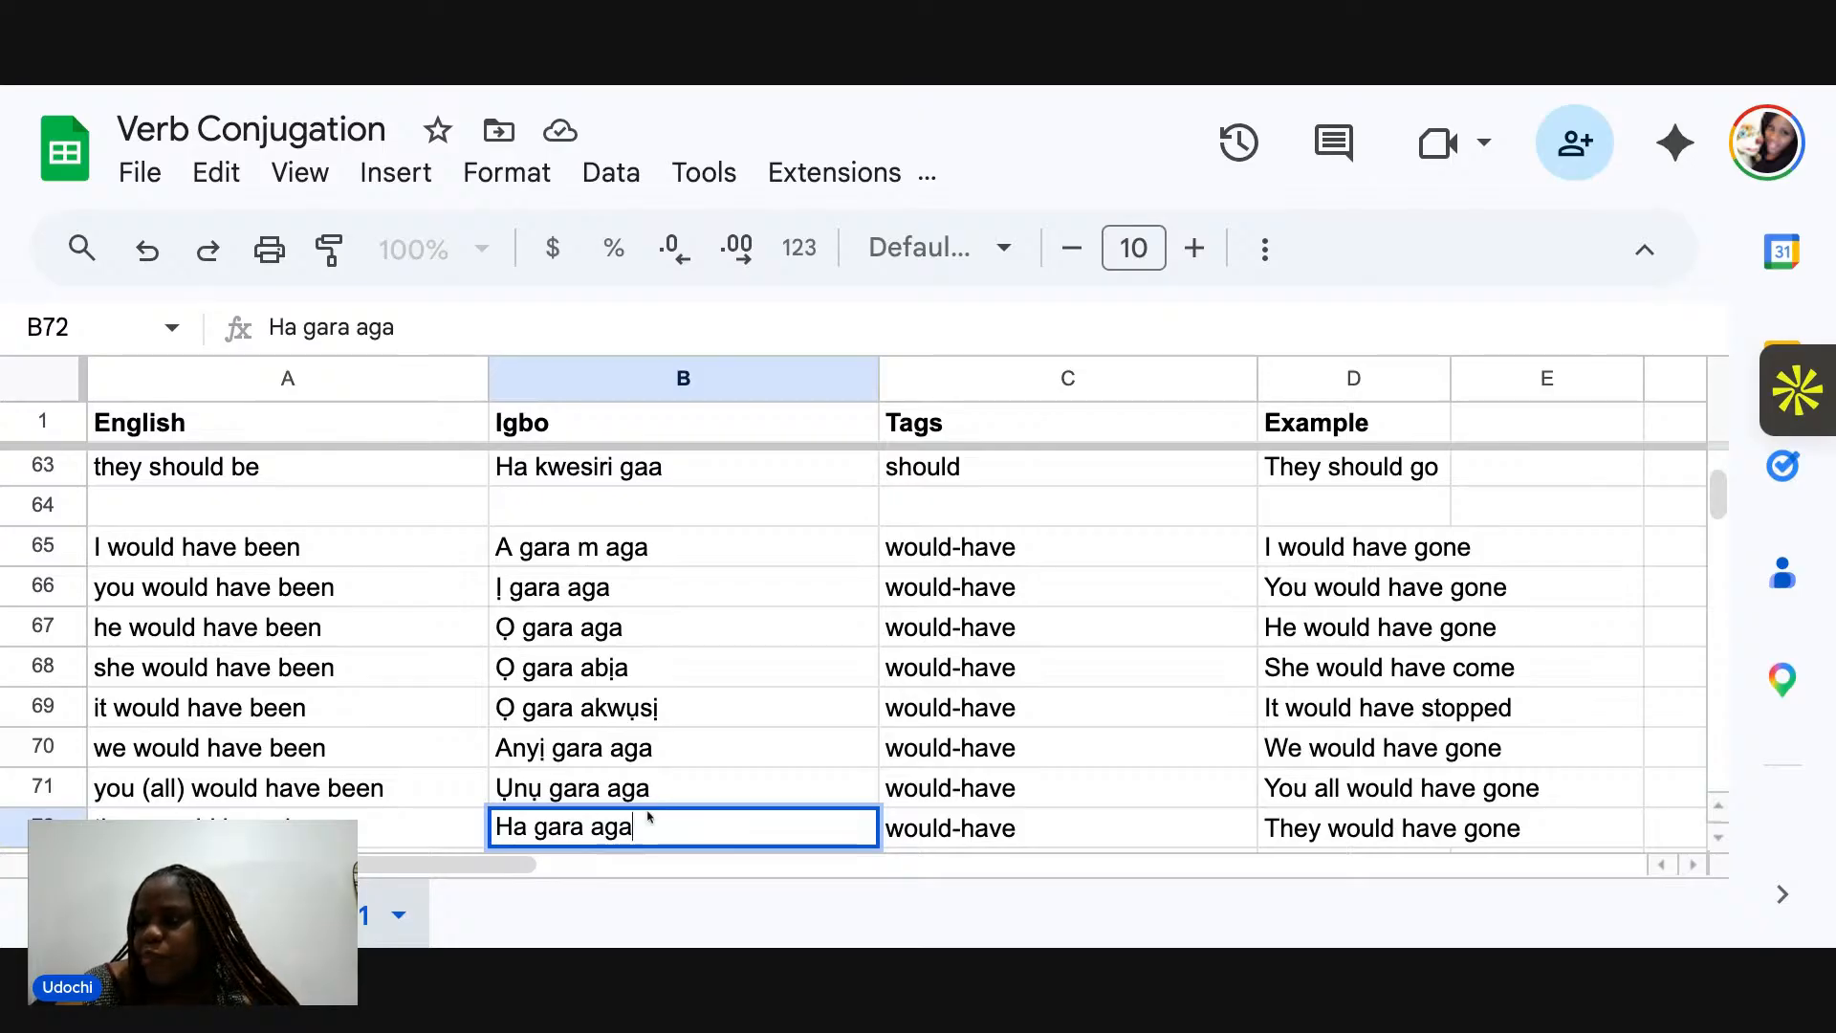
scroll(671, 743, "down", 3)
scroll(671, 739, "down", 1)
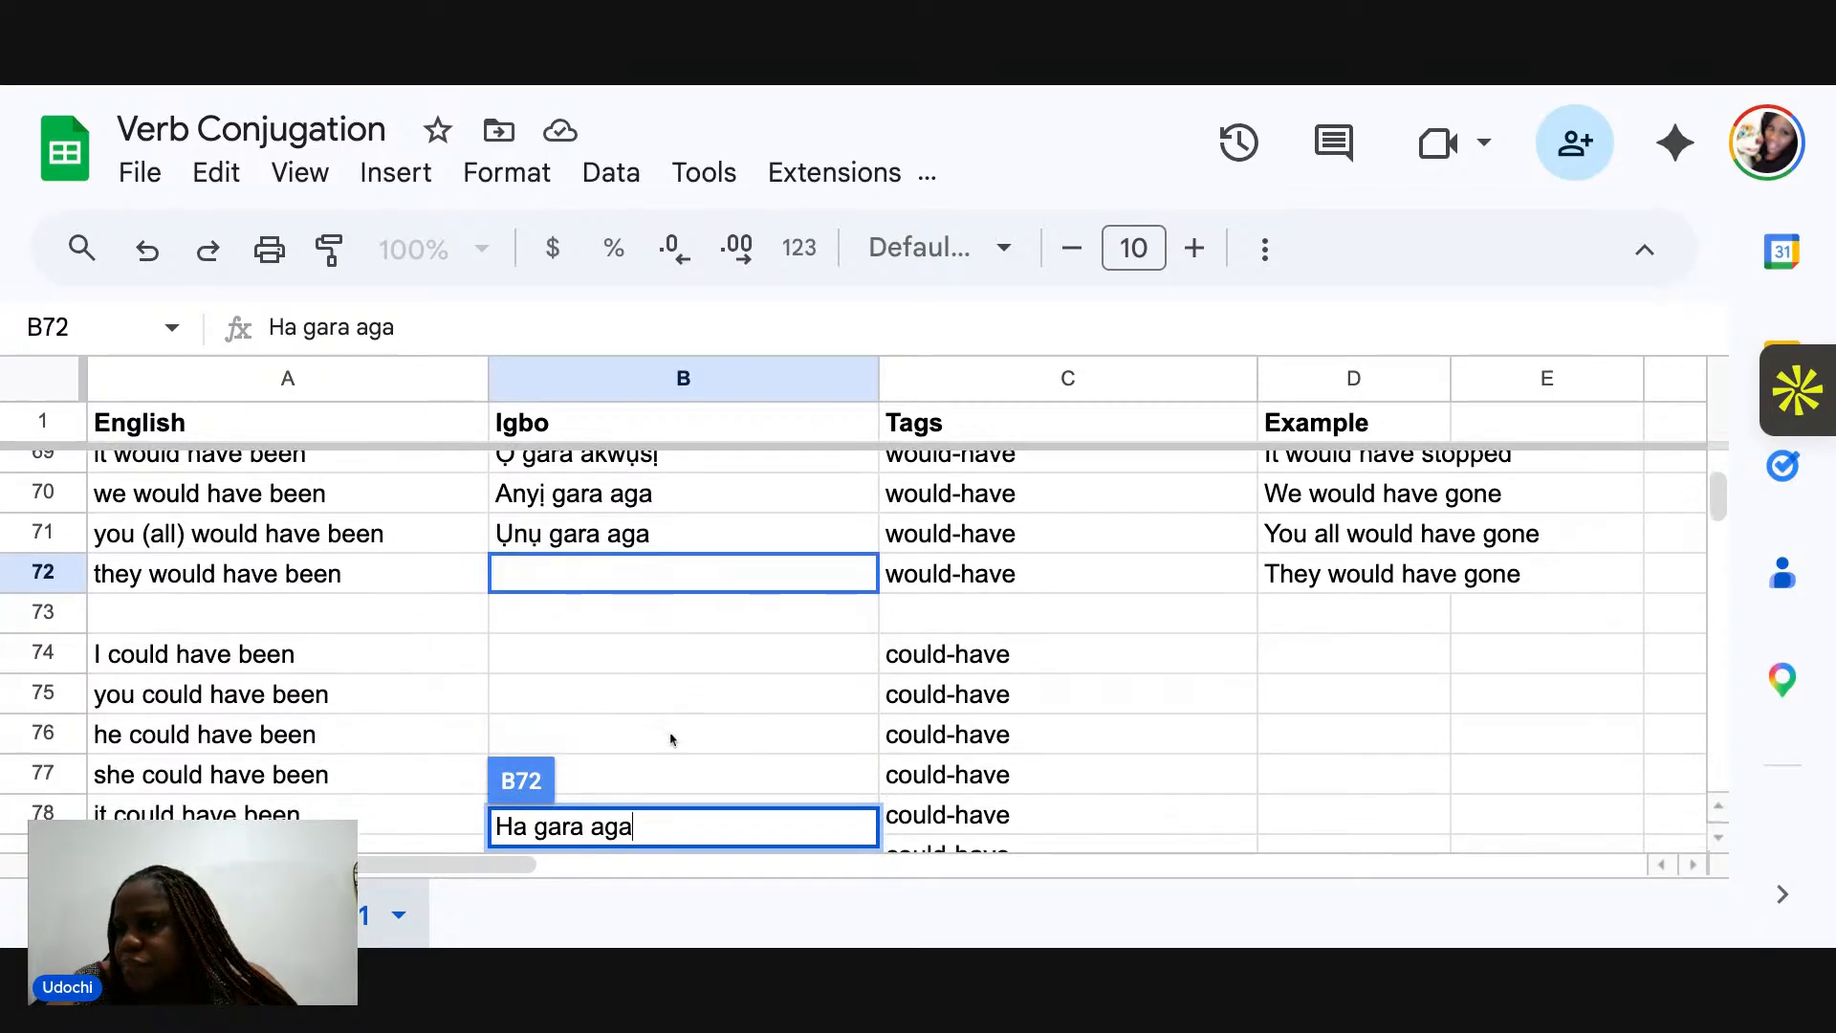
left_click(578, 656)
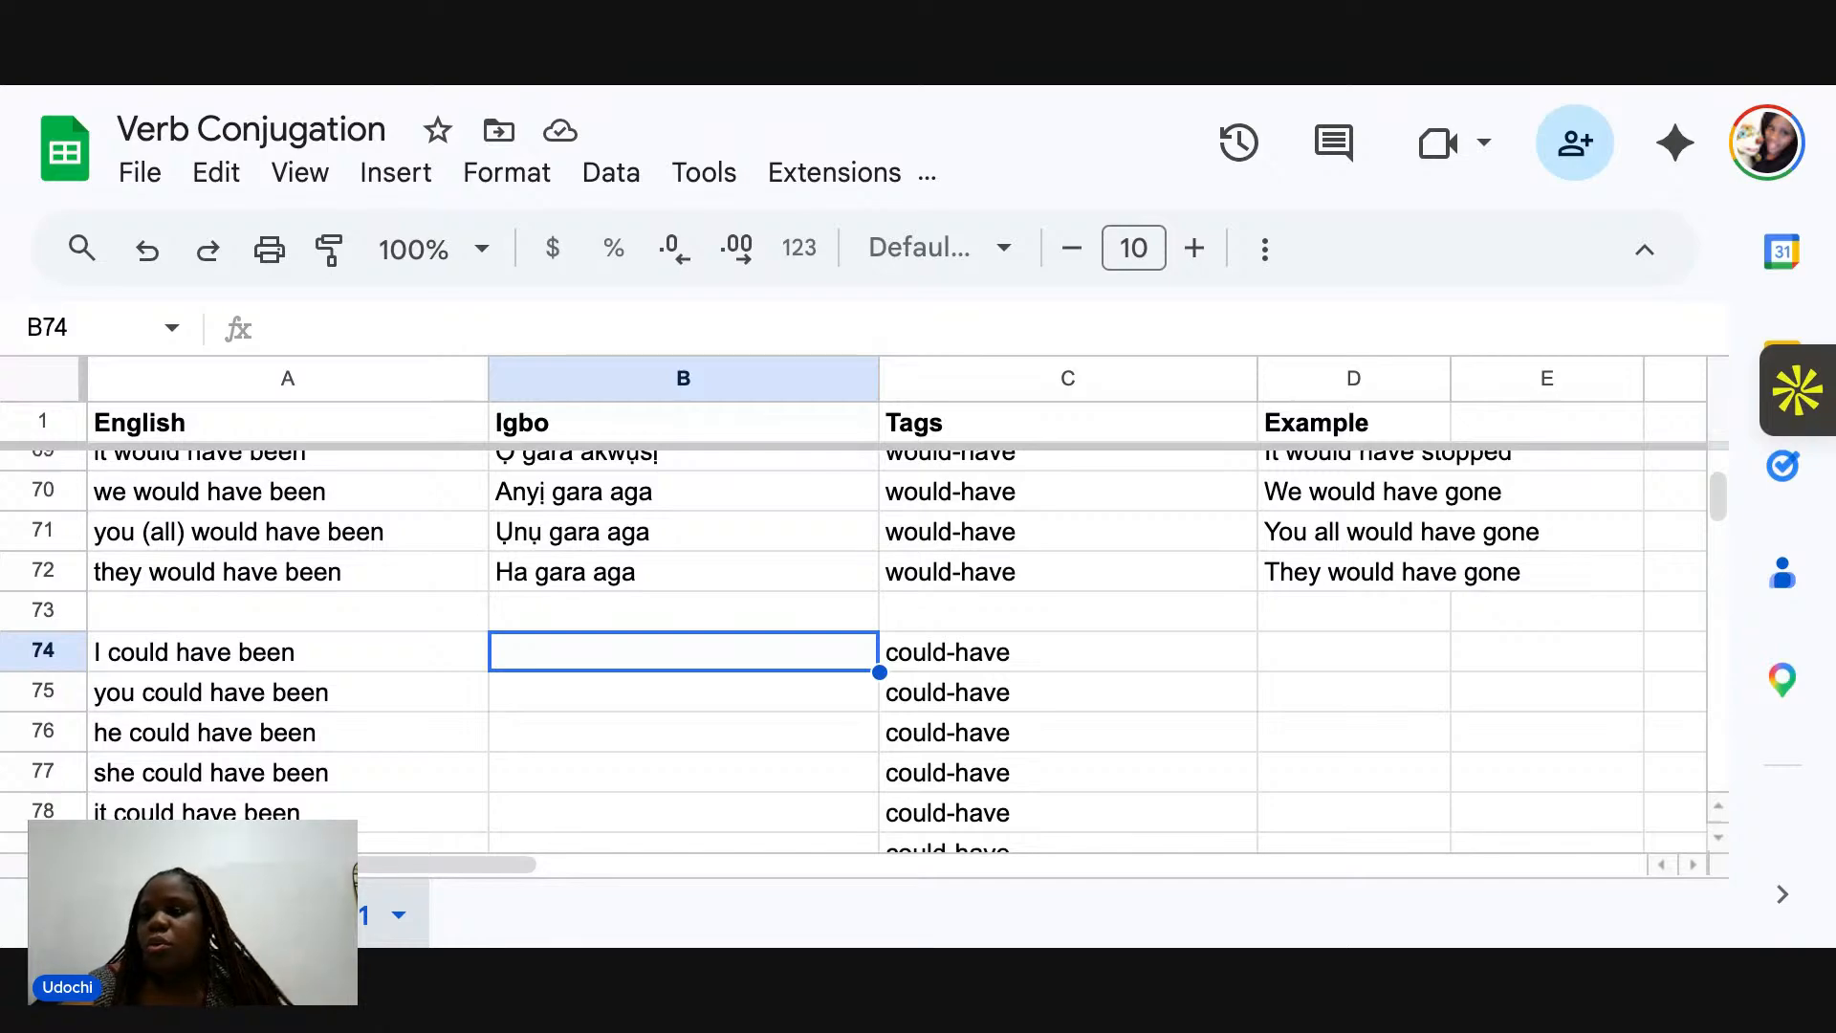
Enter the example sentence "I could have done it" for "I could have been" in D74.
scroll(861, 650, "up", 5)
scroll(861, 651, "up", 4)
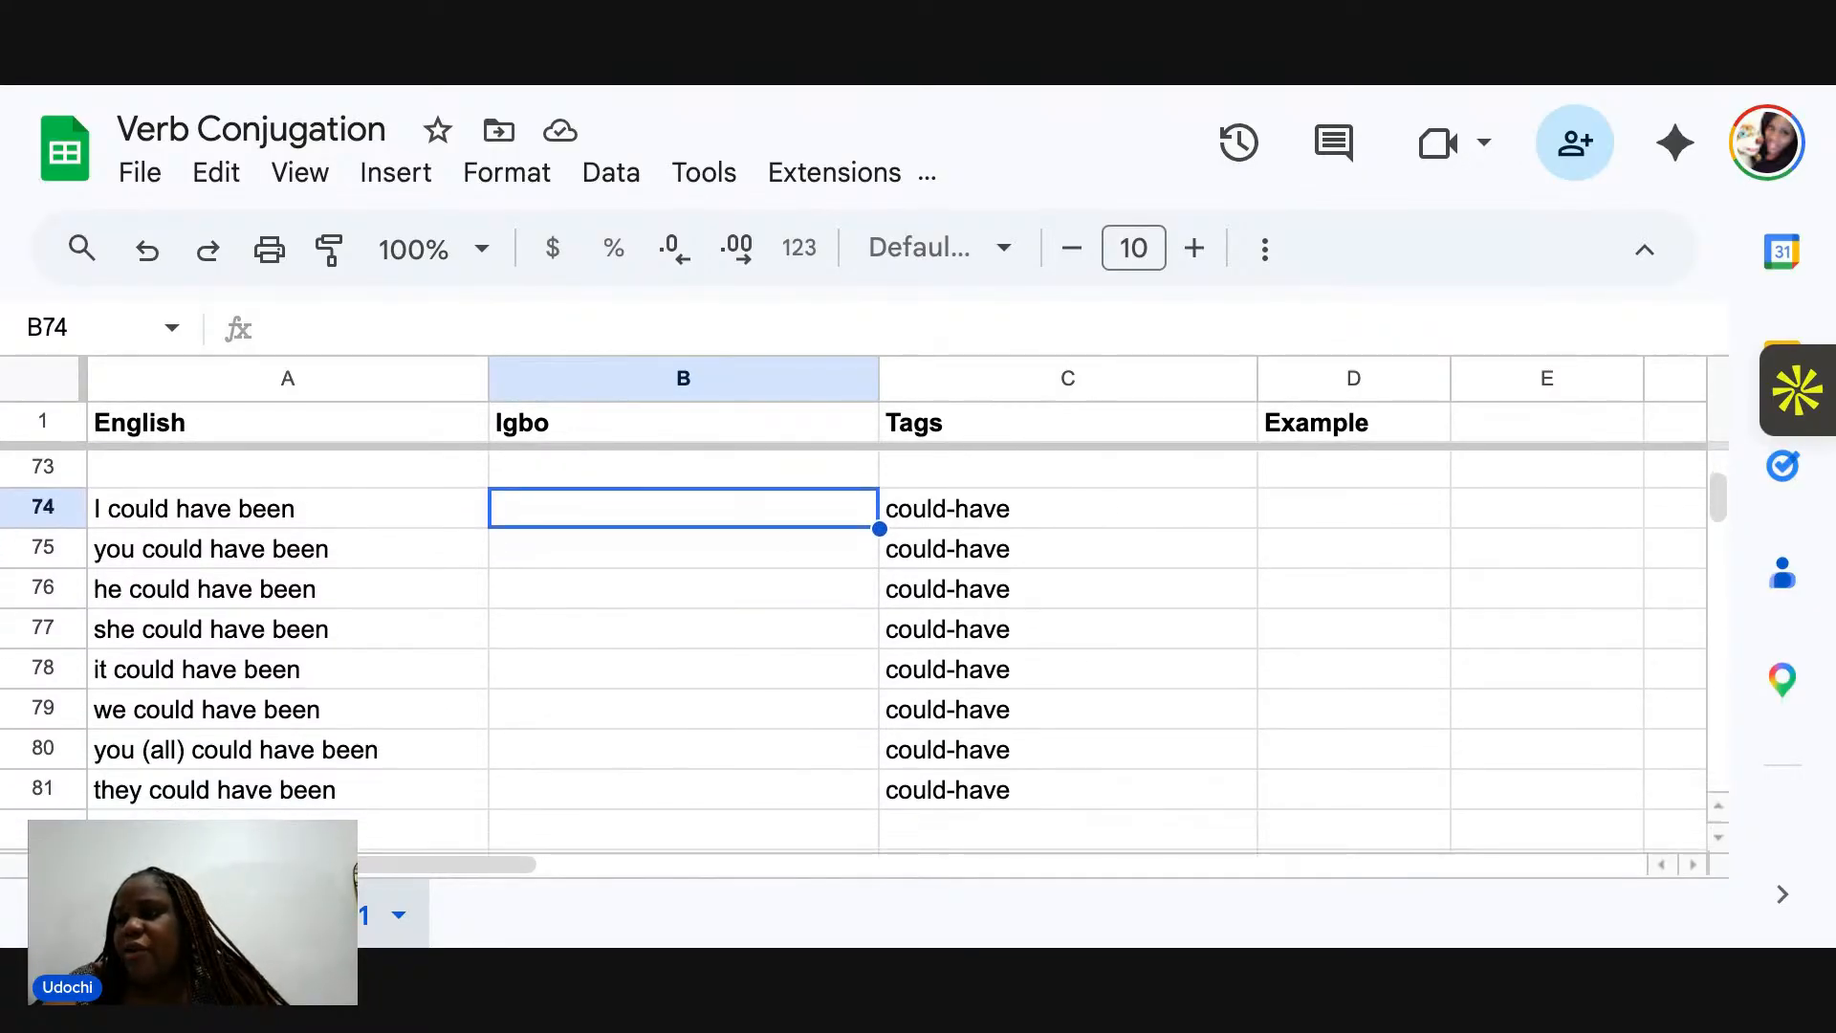
scroll(898, 651, "up", 8)
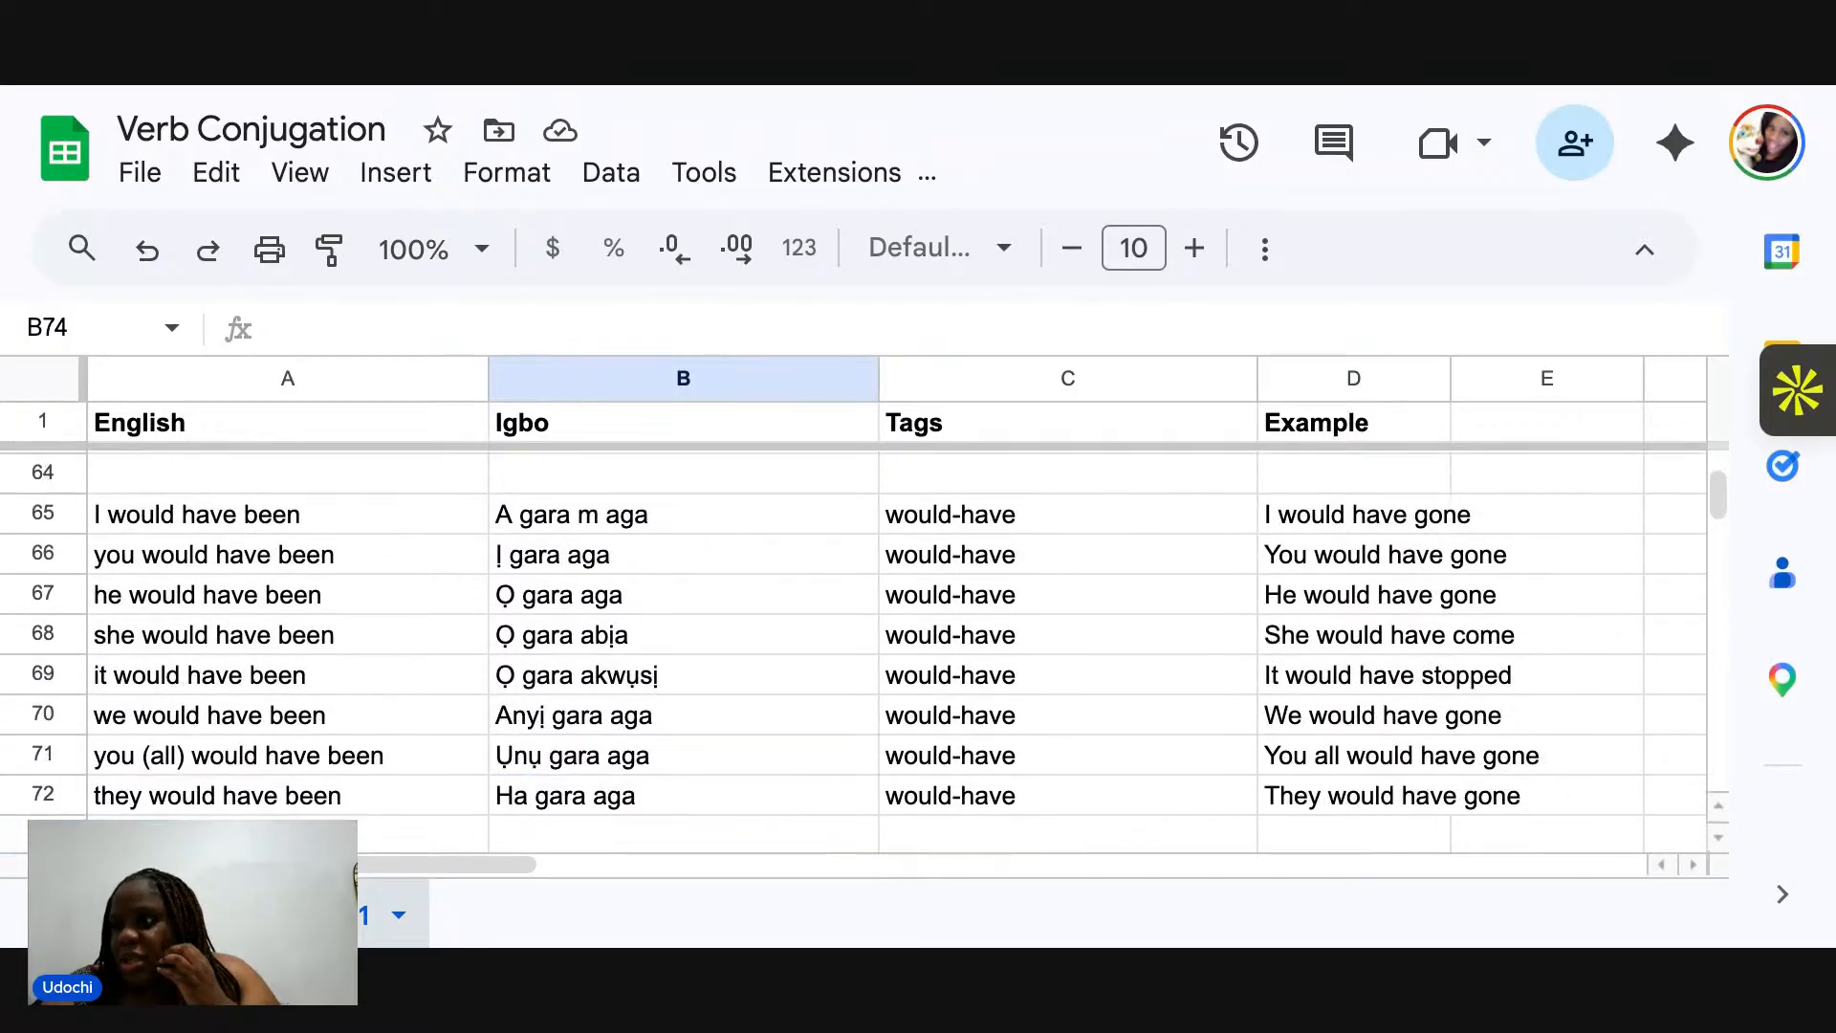
scroll(899, 650, "down", 9)
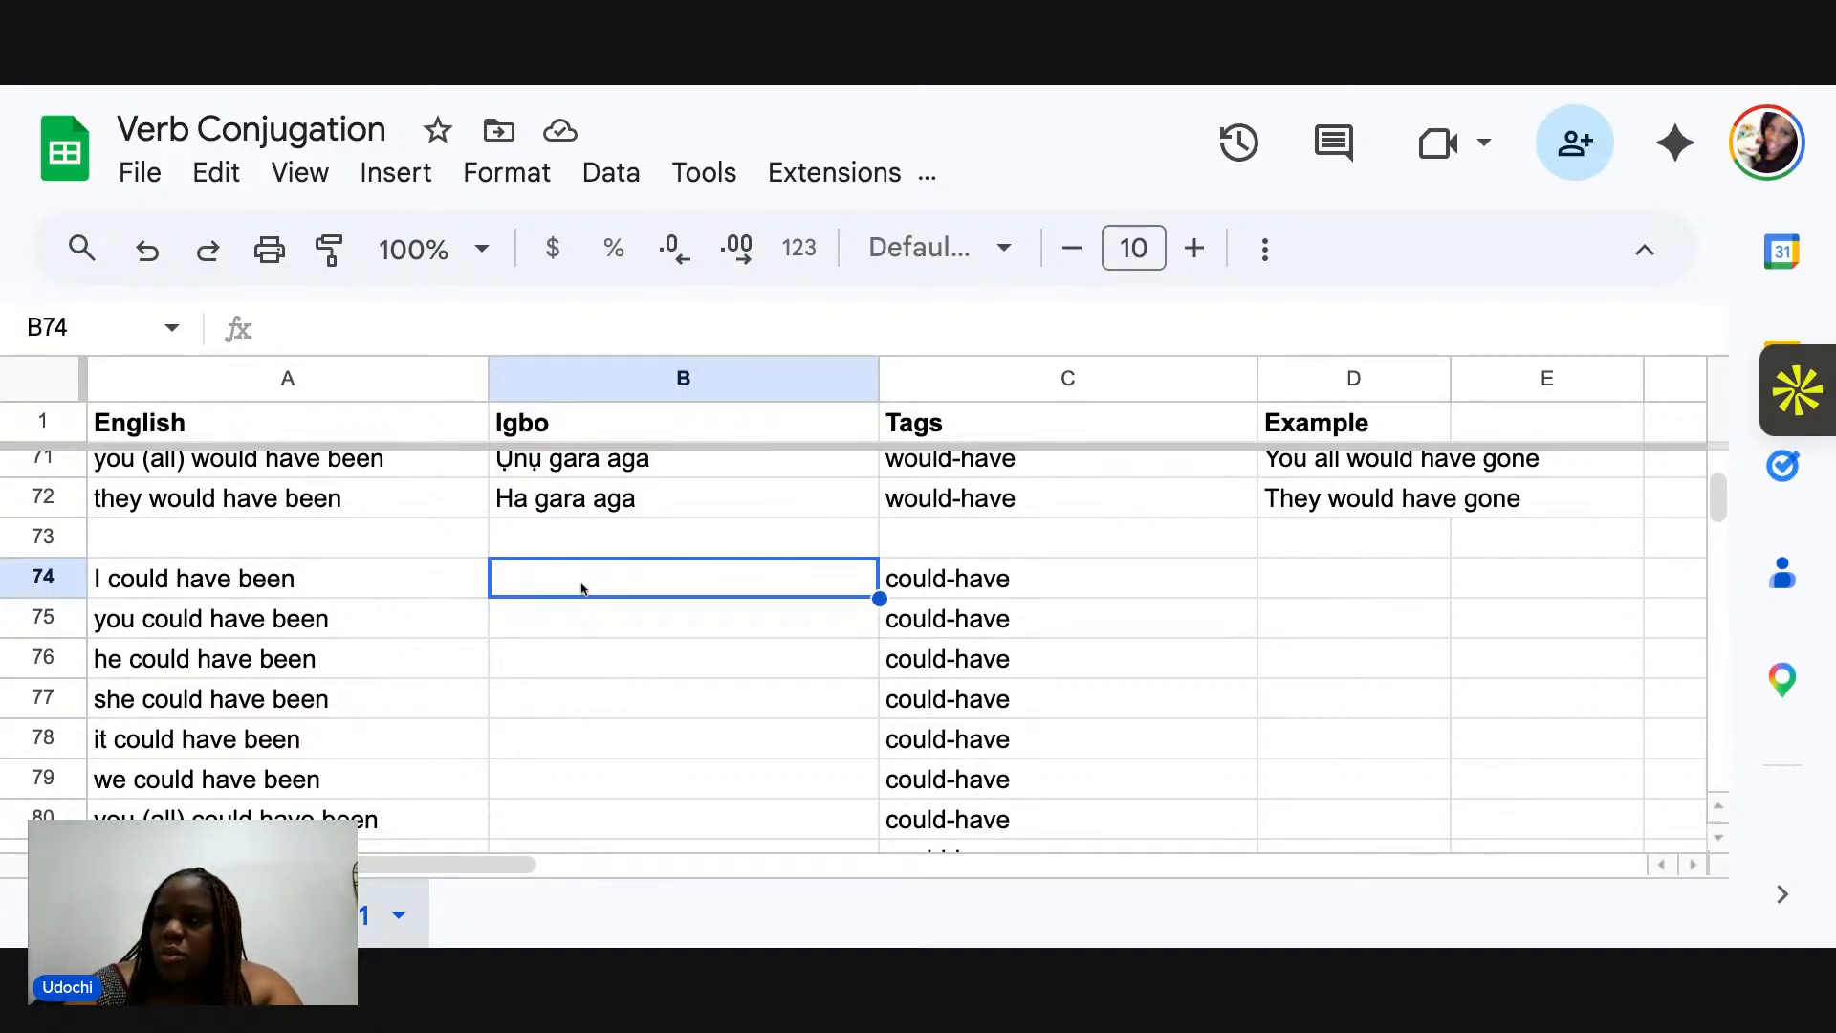
left_click(1317, 588)
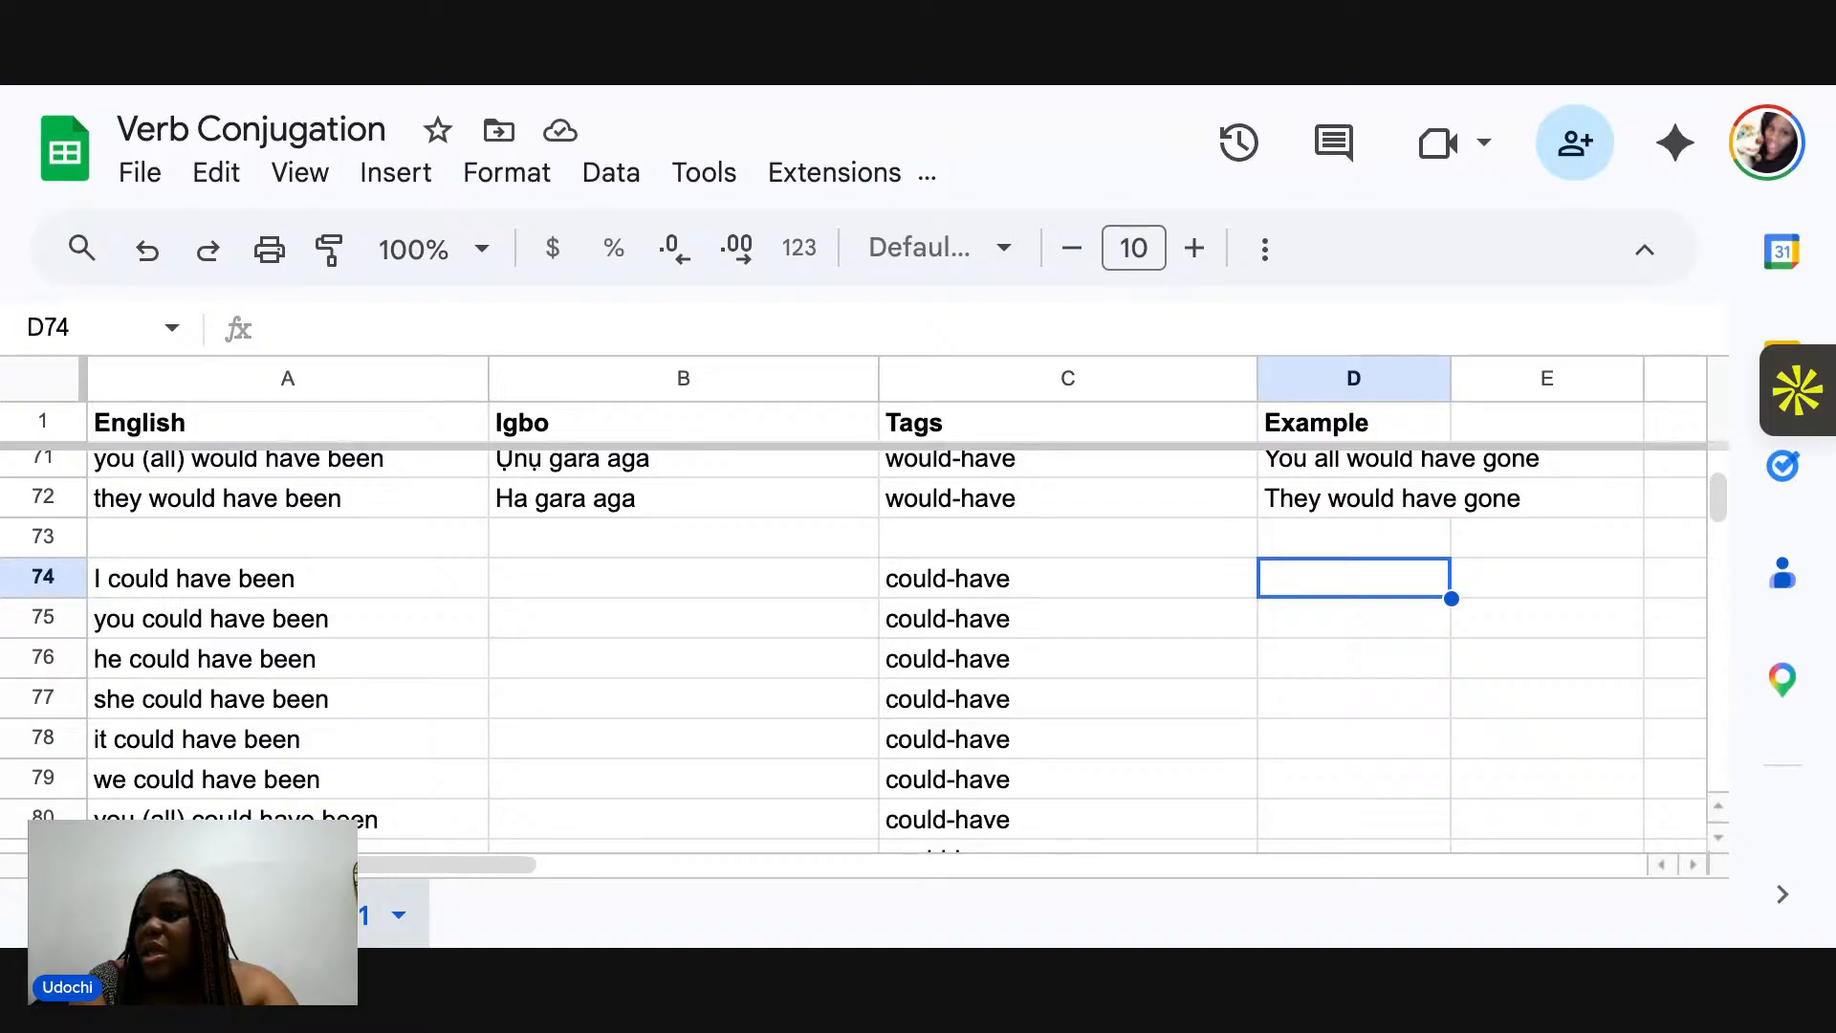
type("I could have done")
key("Return")
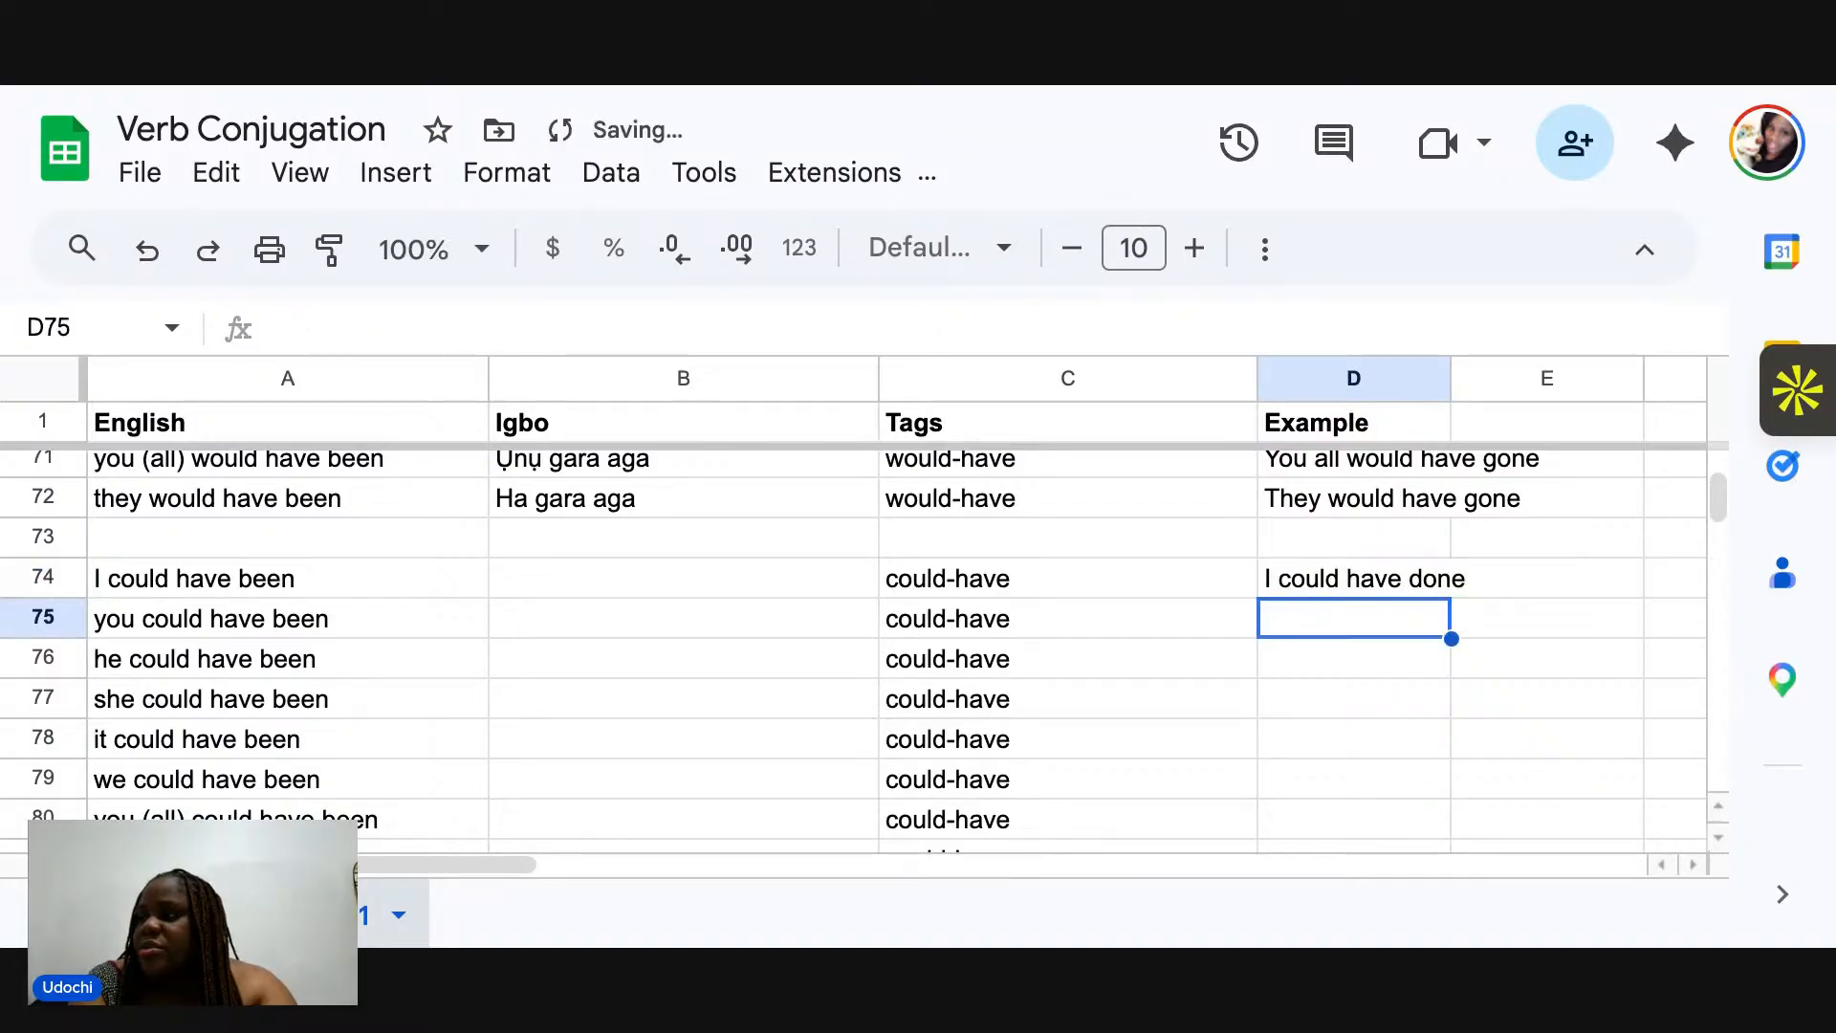
left_click(1420, 571)
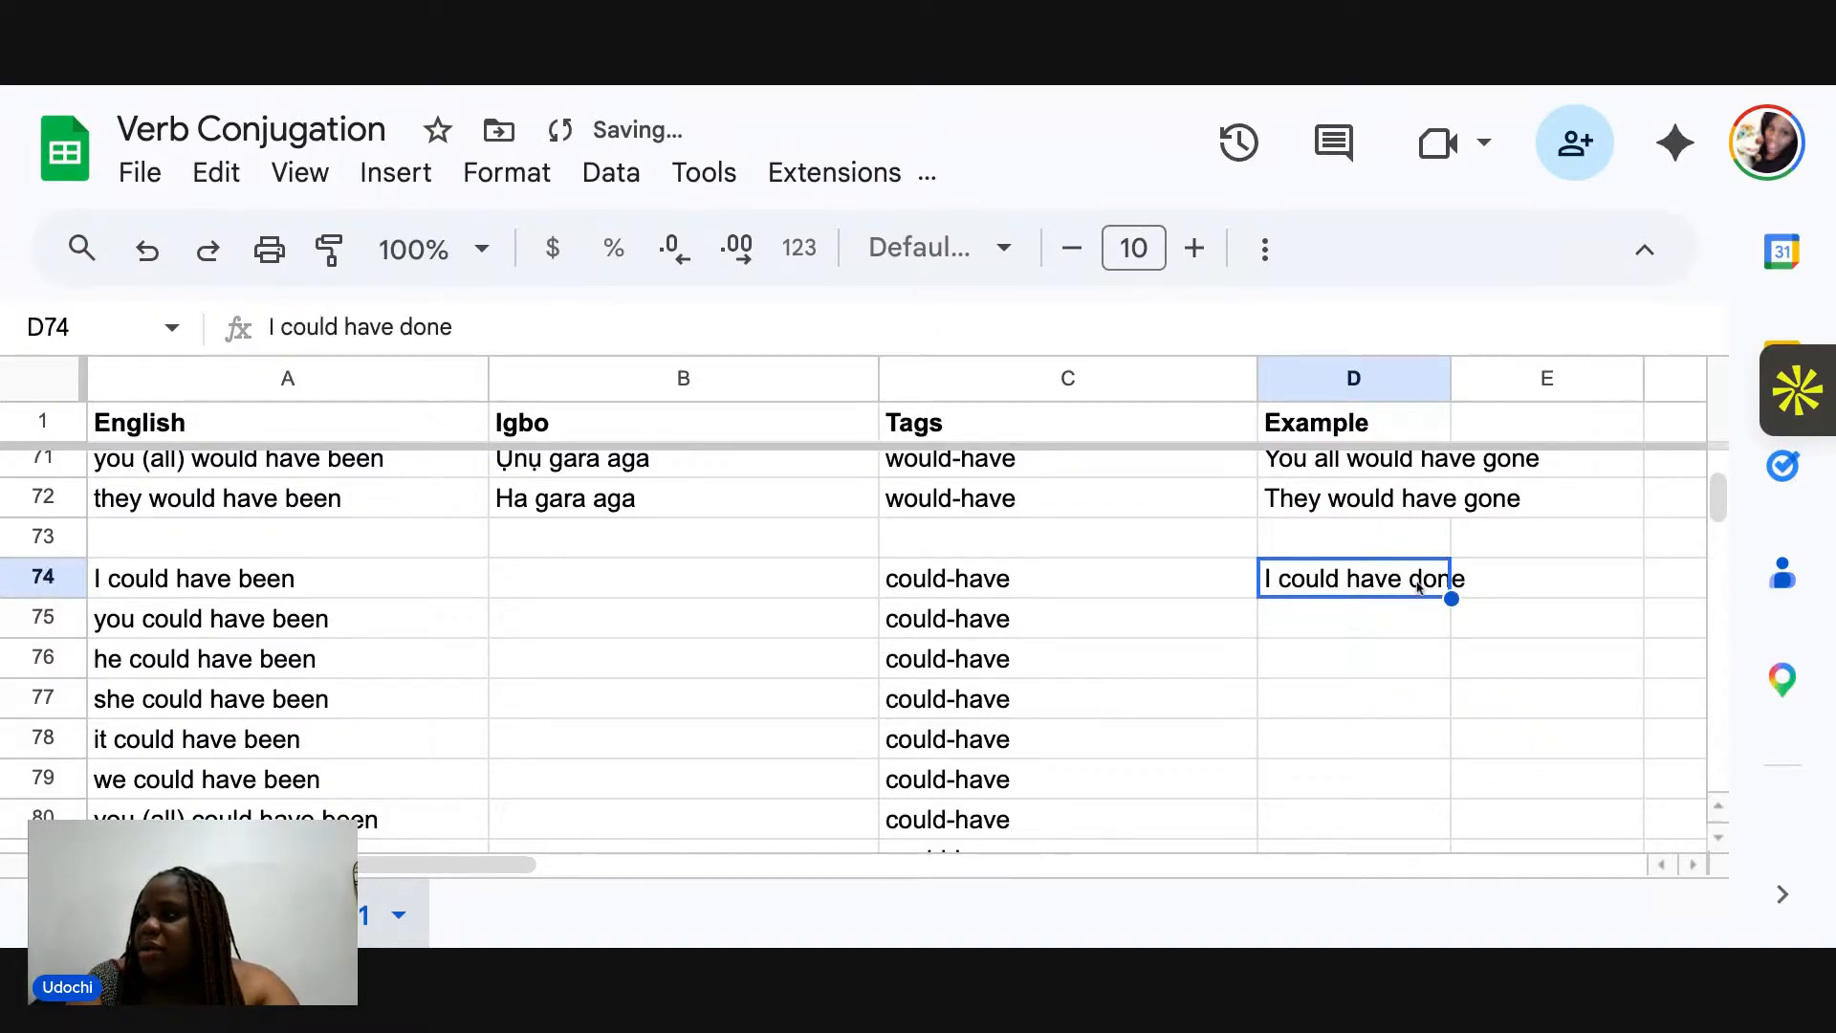
left_click(929, 334)
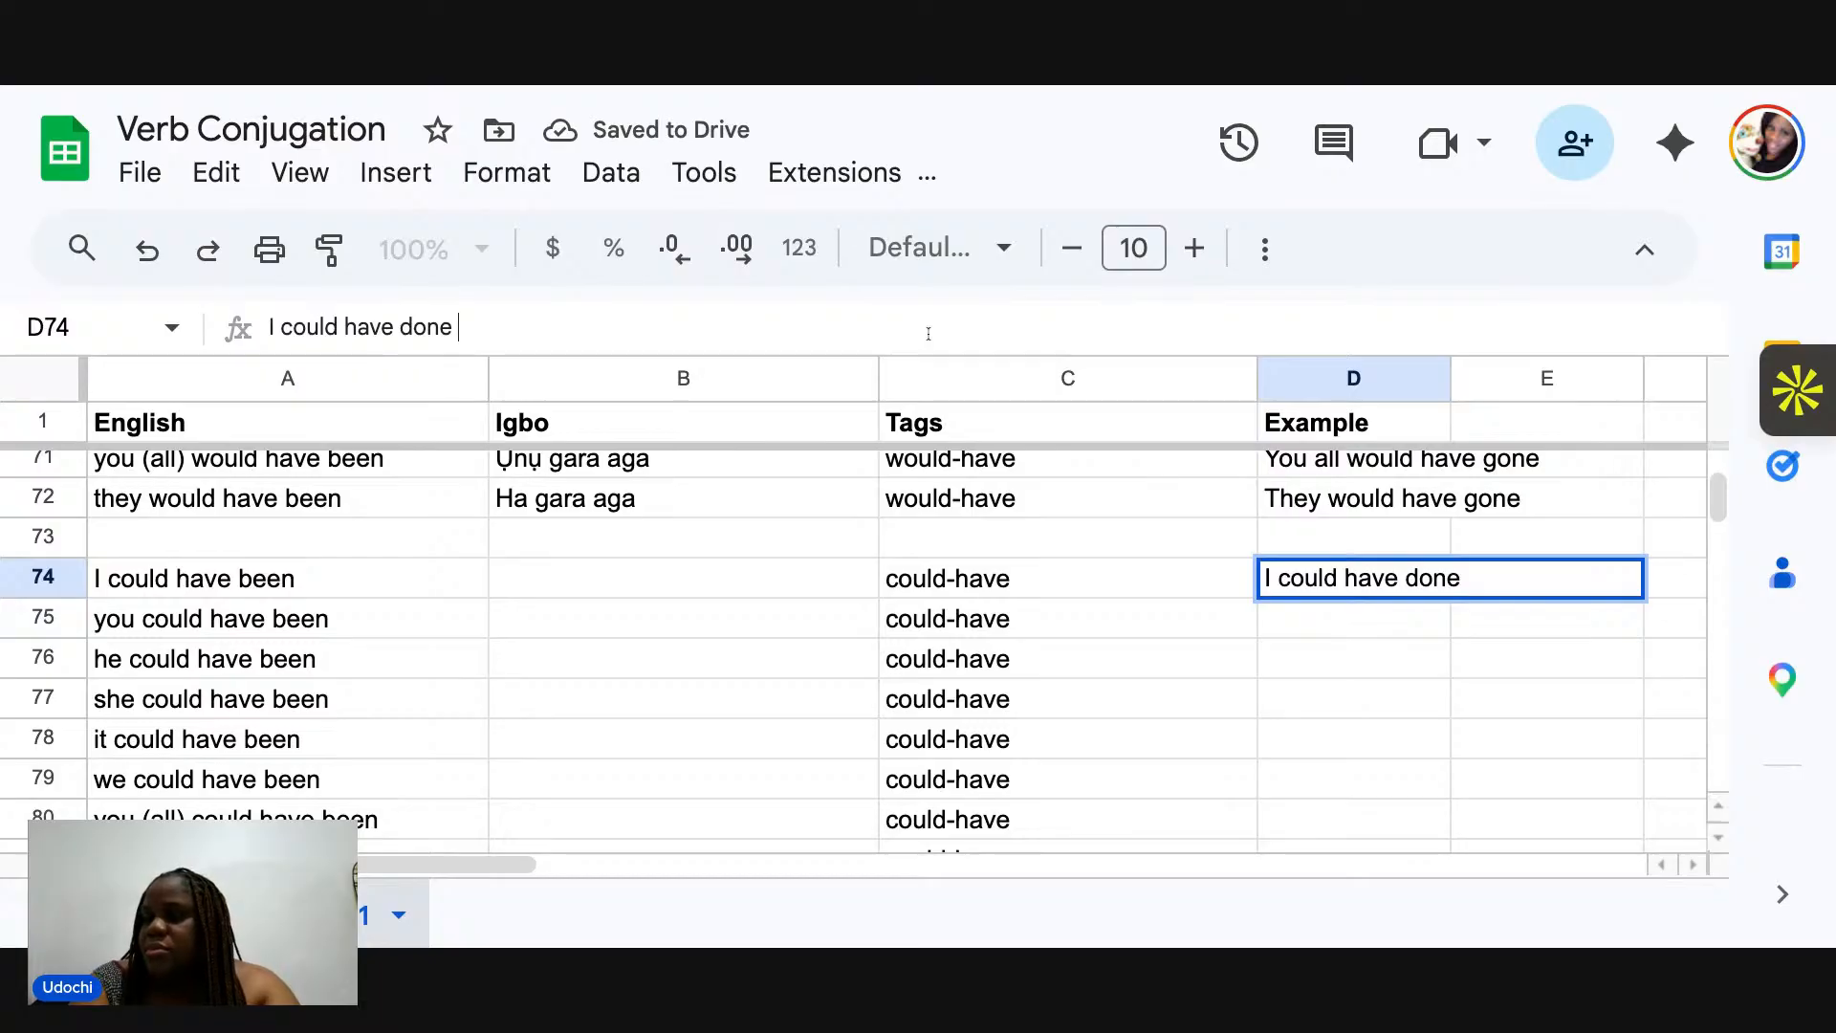
type("it")
key("Return")
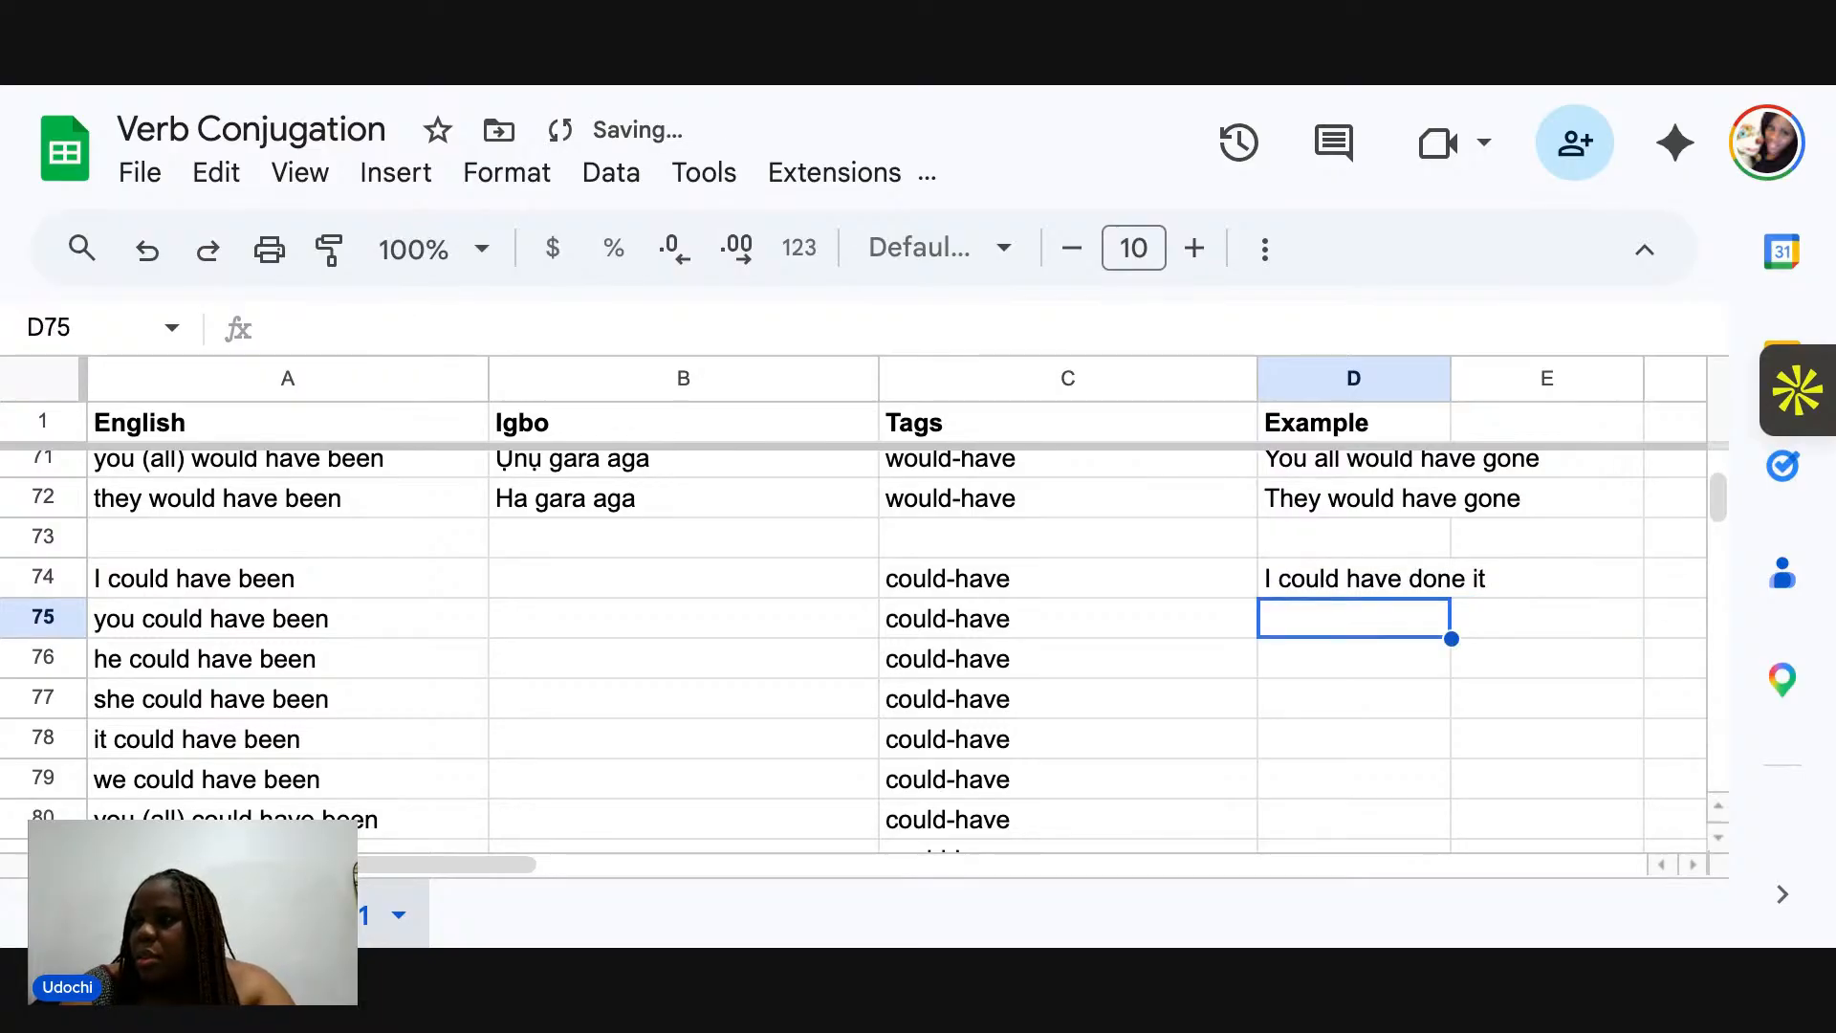
Enter the example sentence "You could have done it" for "you could have been" in D75.
type("You cuold h")
key("BackSpace")
key("BackSpace")
key("BackSpace")
key("BackSpace")
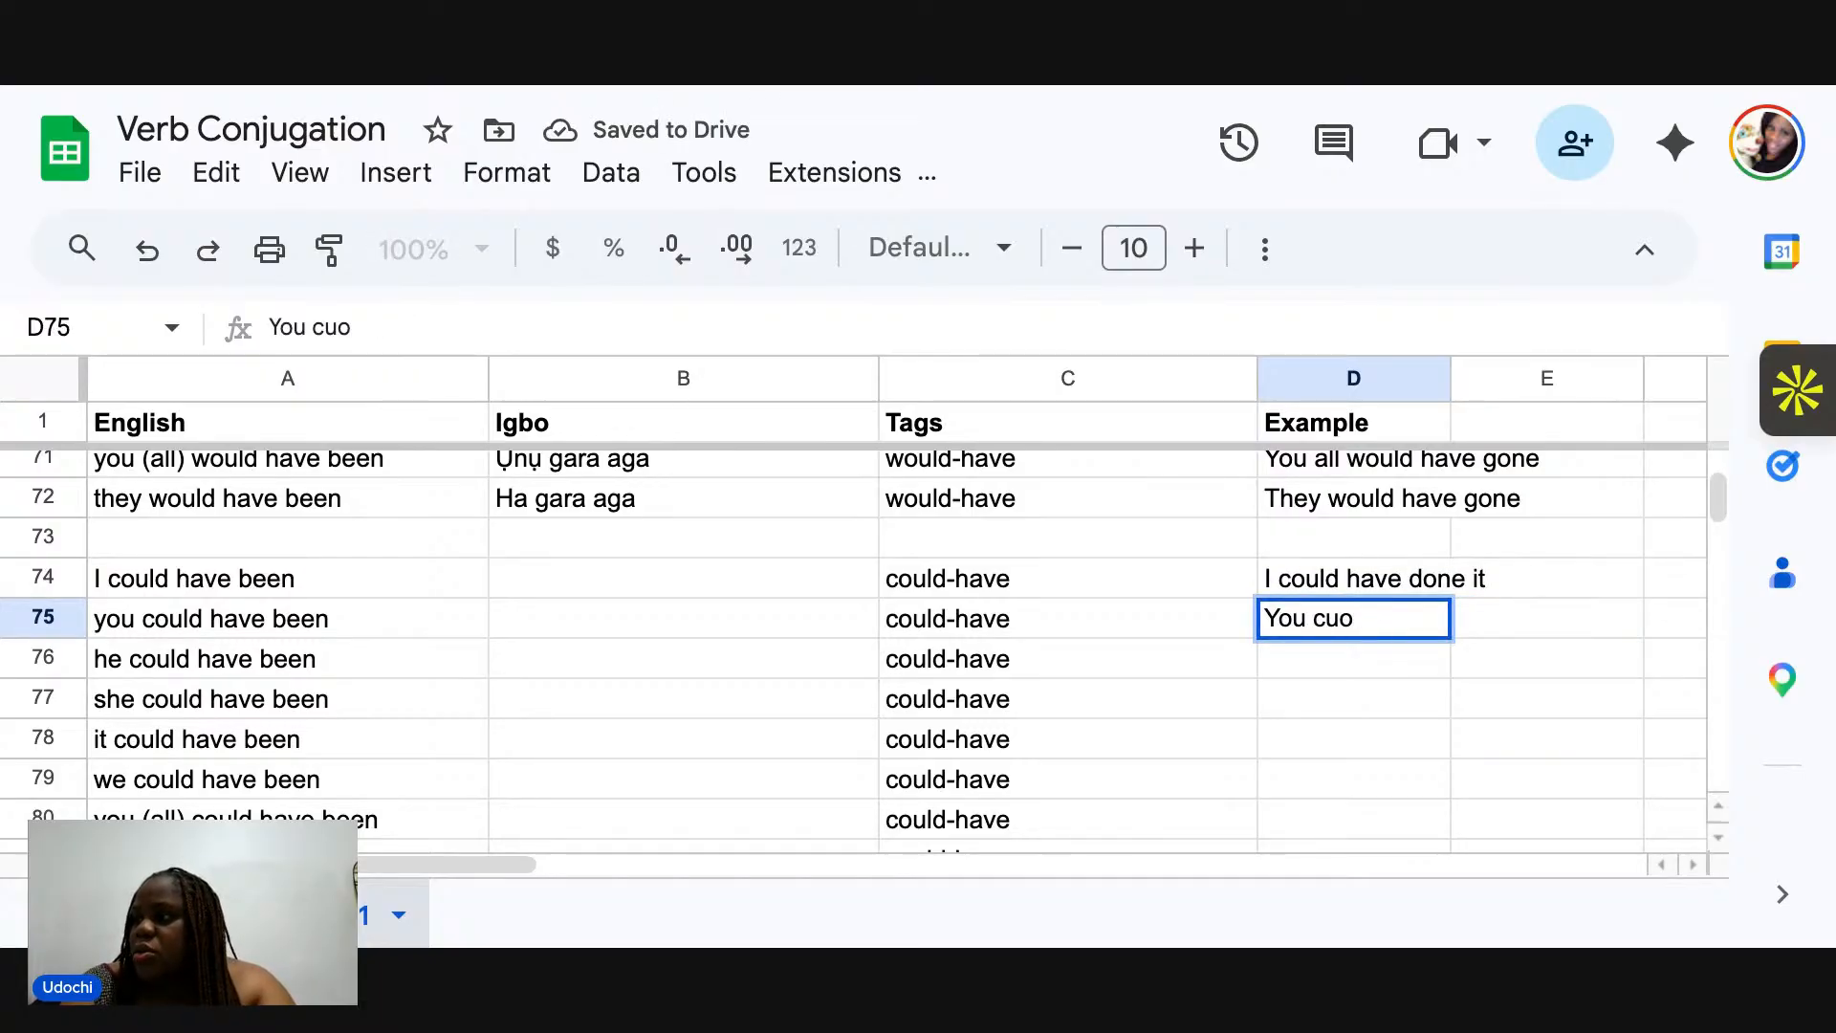
key("BackSpace")
key("BackSpace")
type("ould have do")
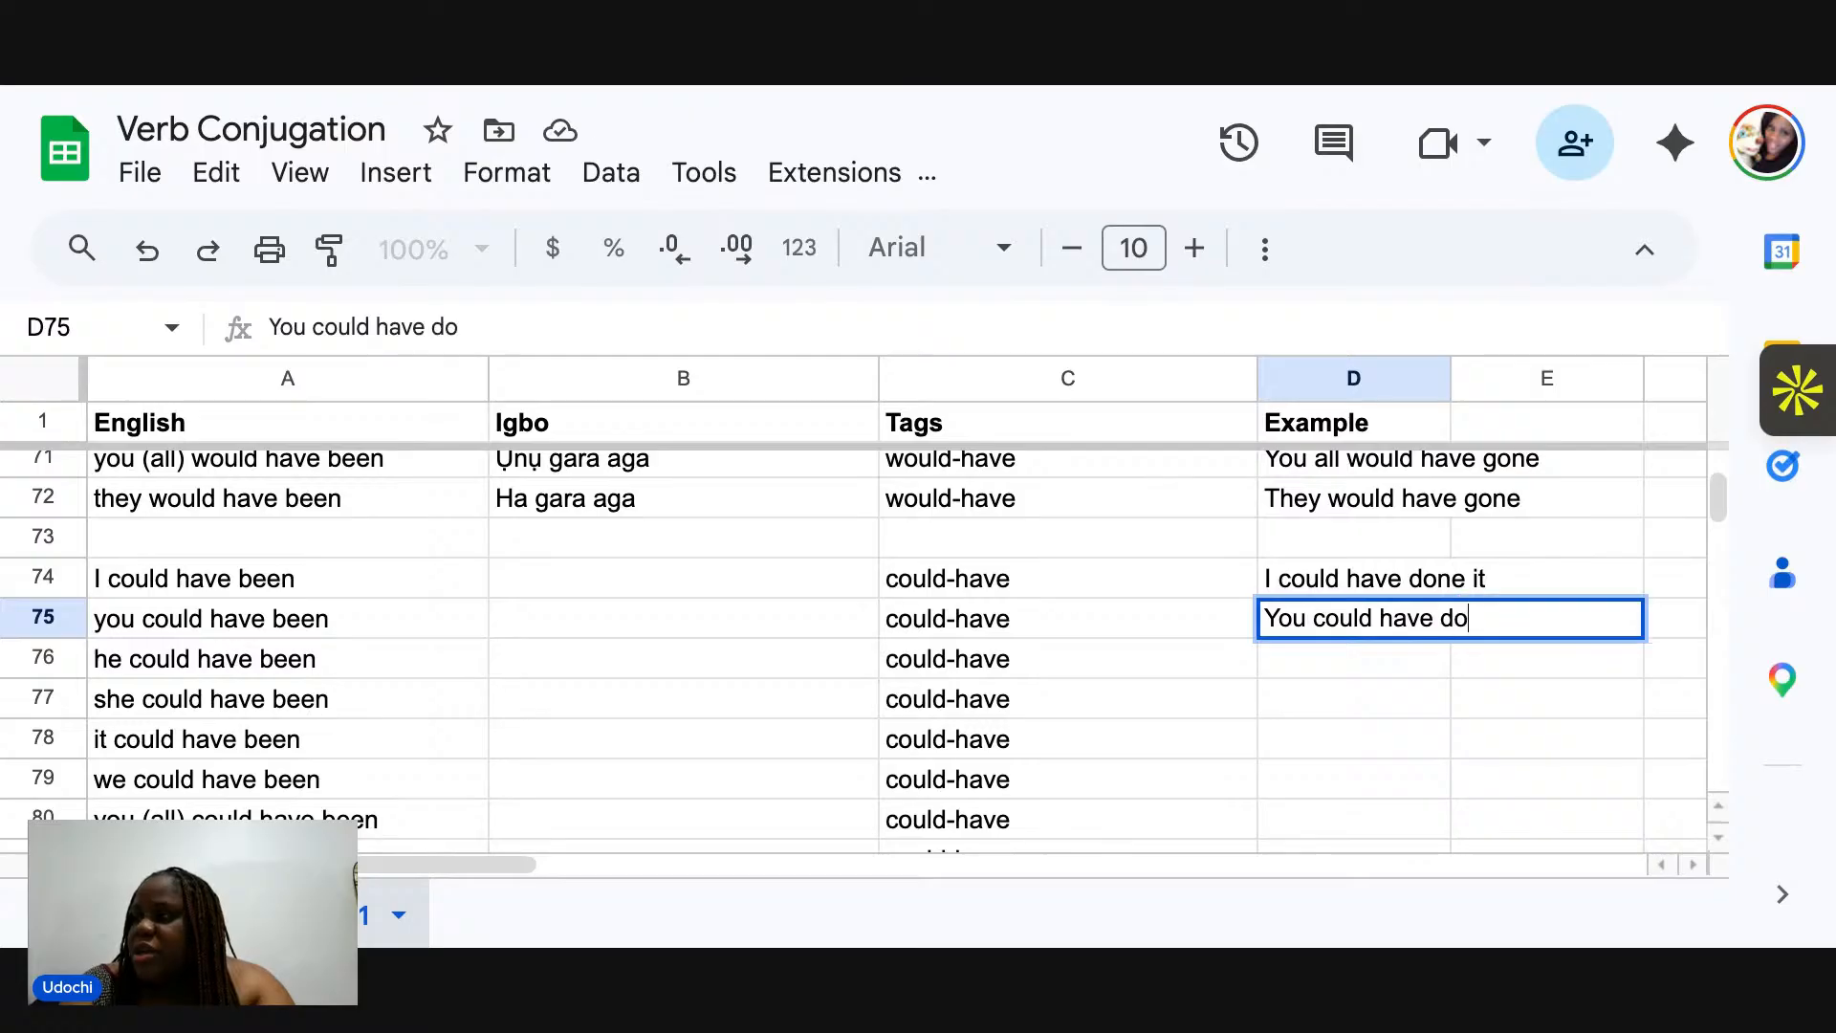
type("ne")
key("Return")
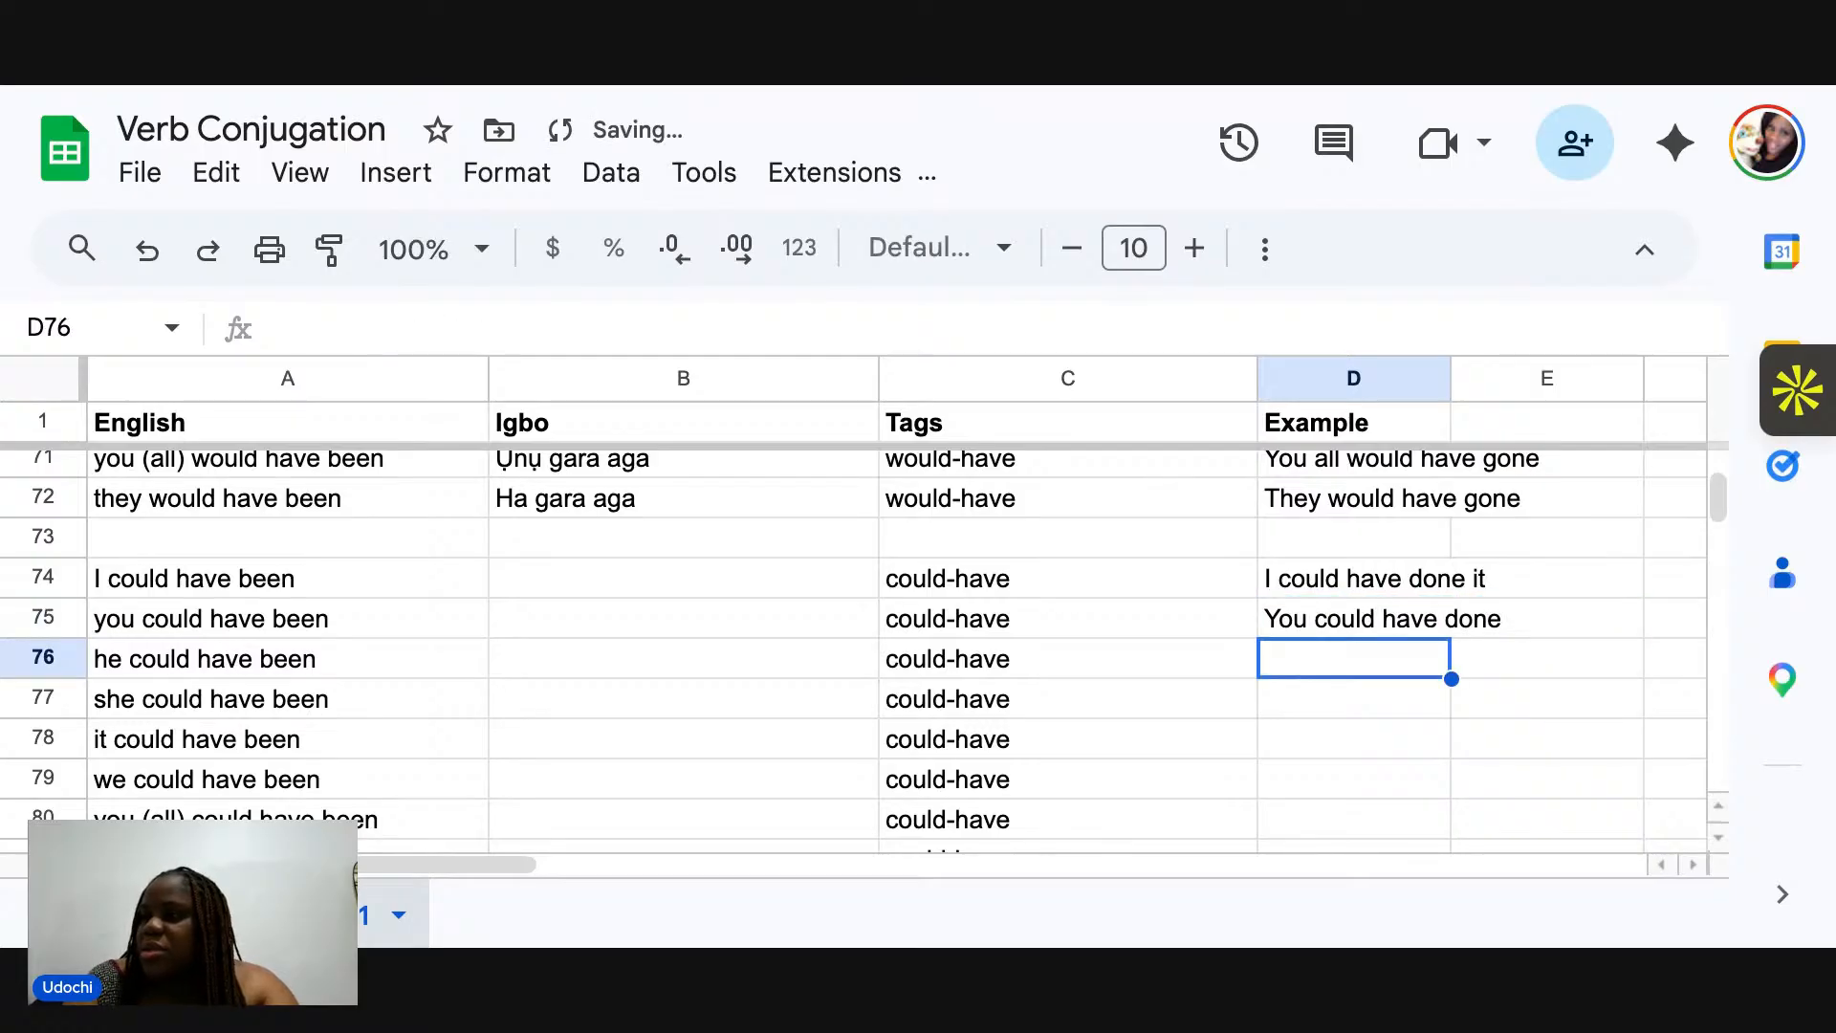
key("Up")
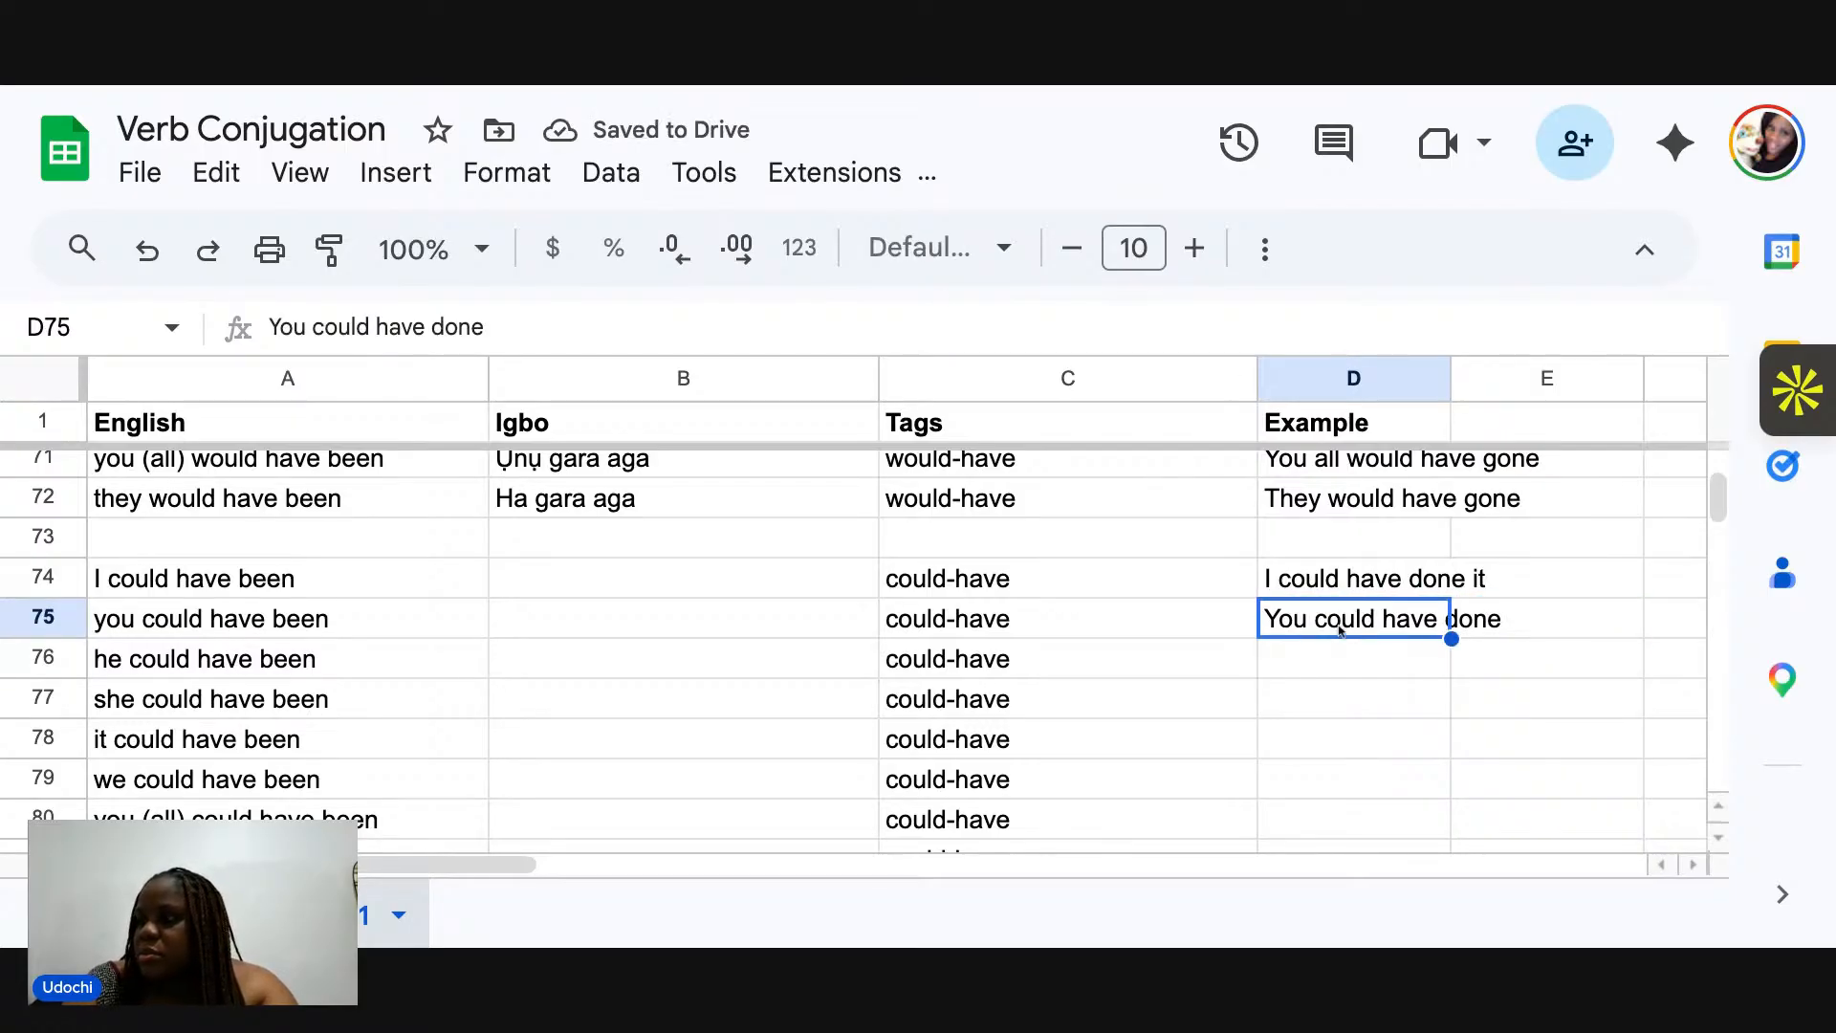
left_click(756, 331)
type("it")
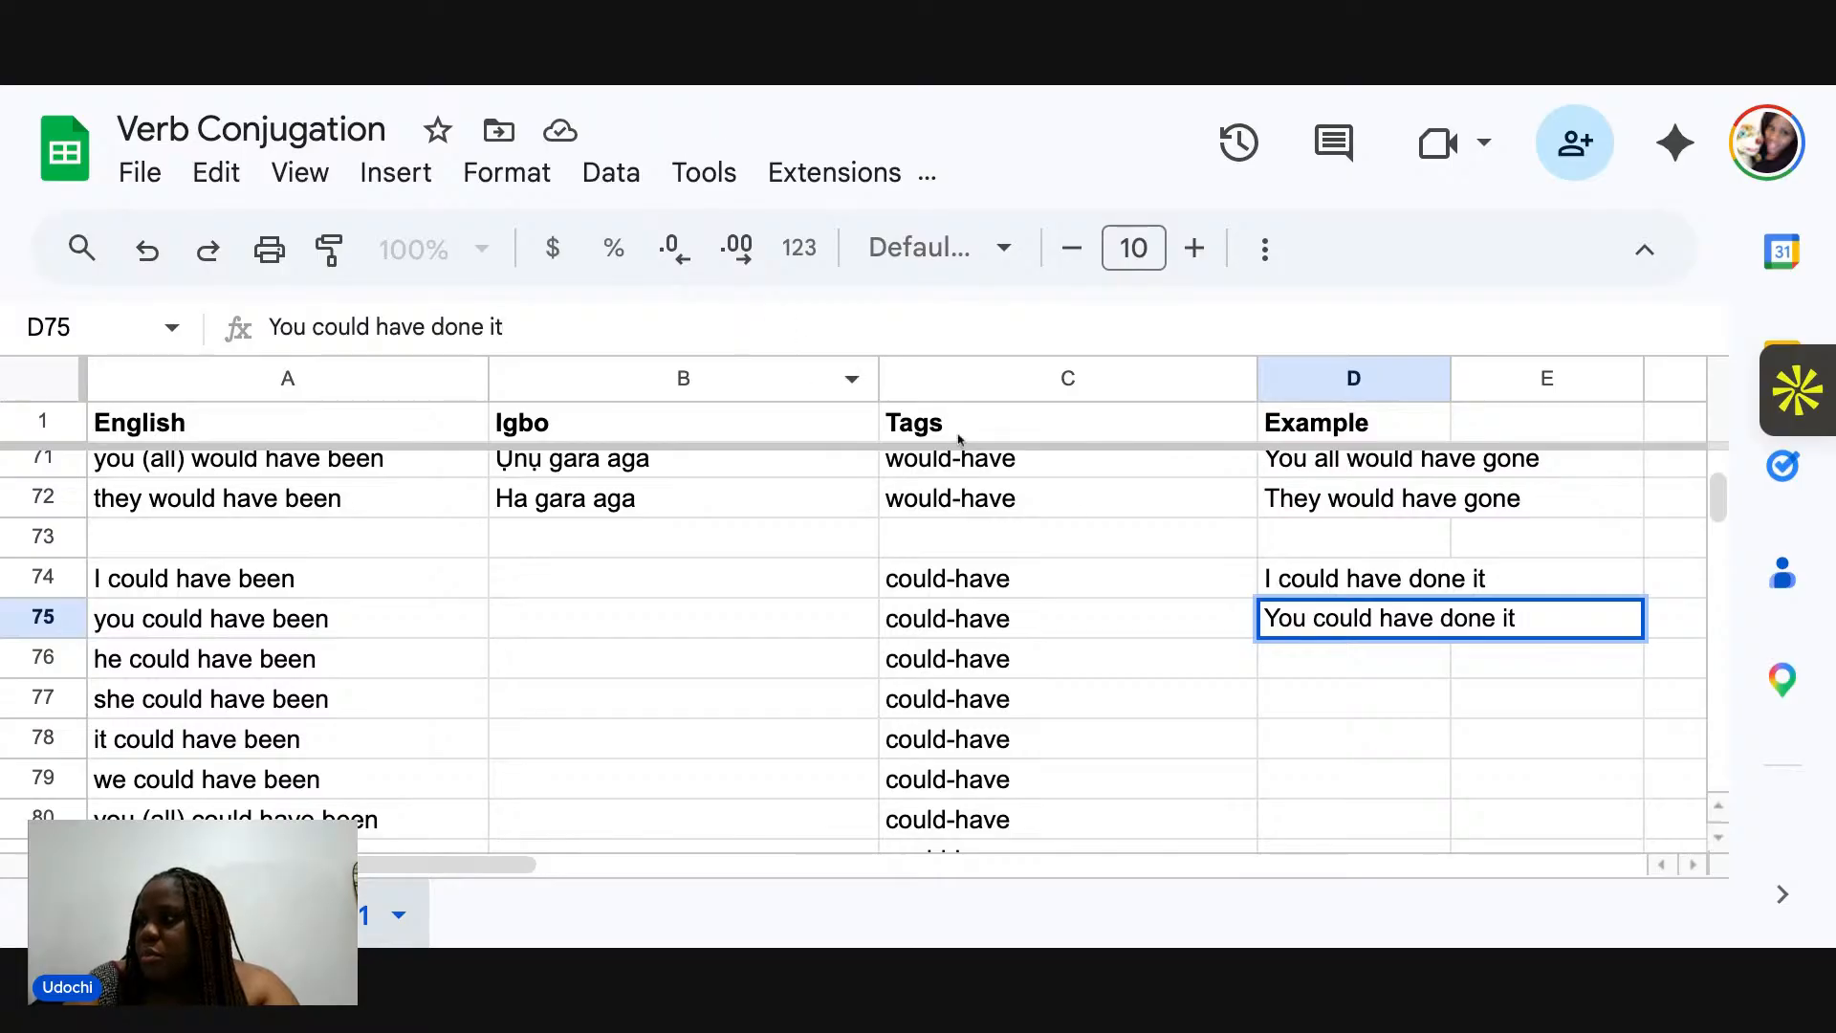
Enter the example sentence "He could have done it" for "he could have been" in D76.
left_click(1302, 667)
type("He cou")
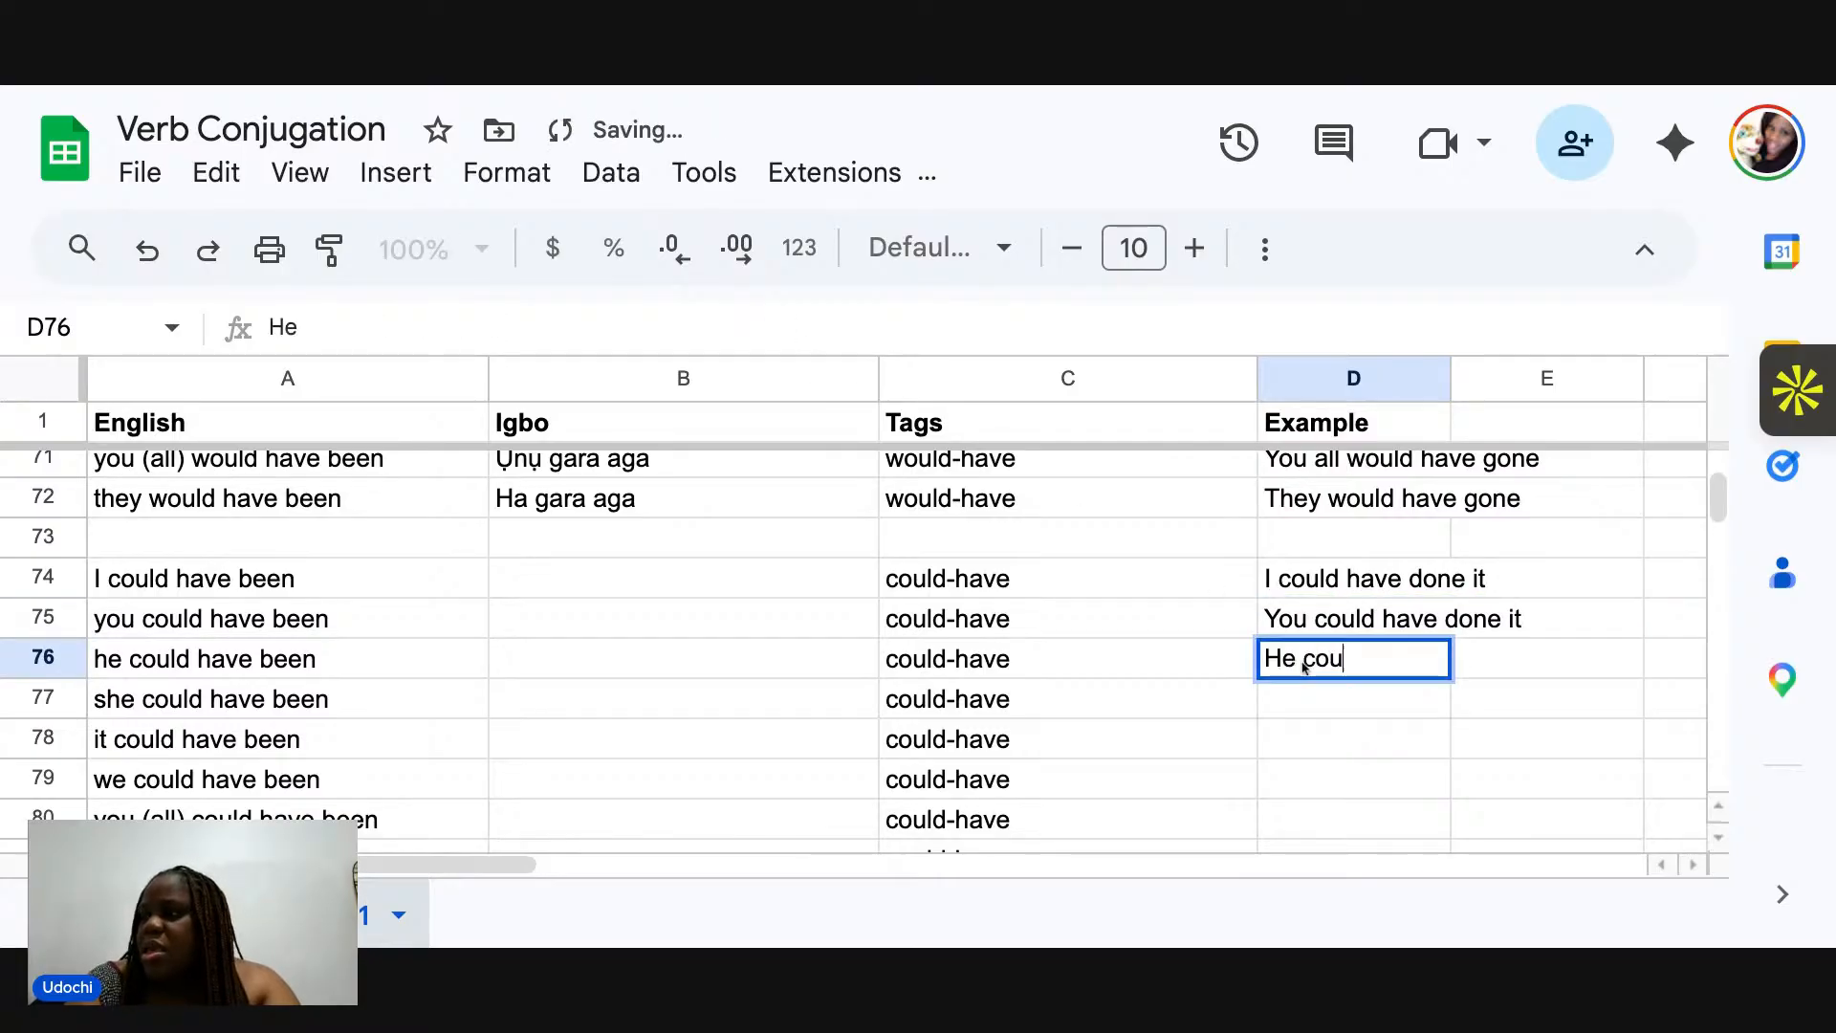
type("ld have done it")
key("Return")
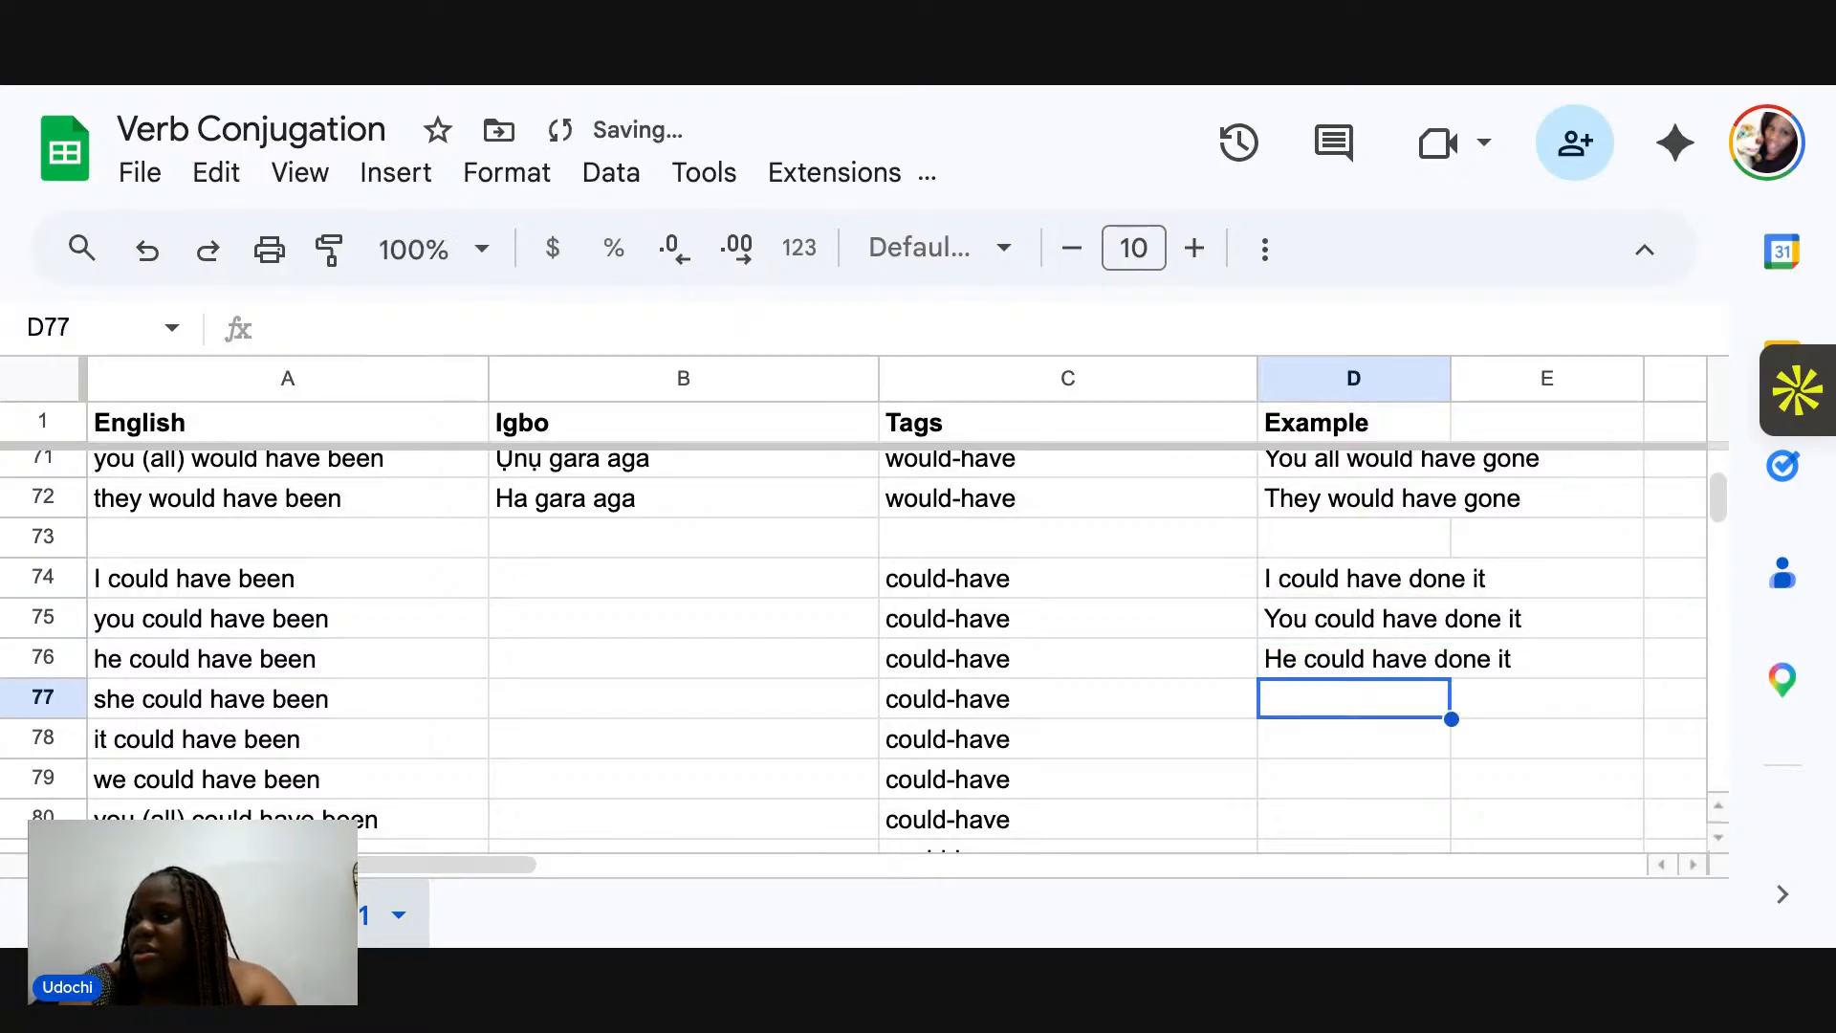
Enter the example sentence "She could have returned on time" for "she could have been" in D77.
type("She could have")
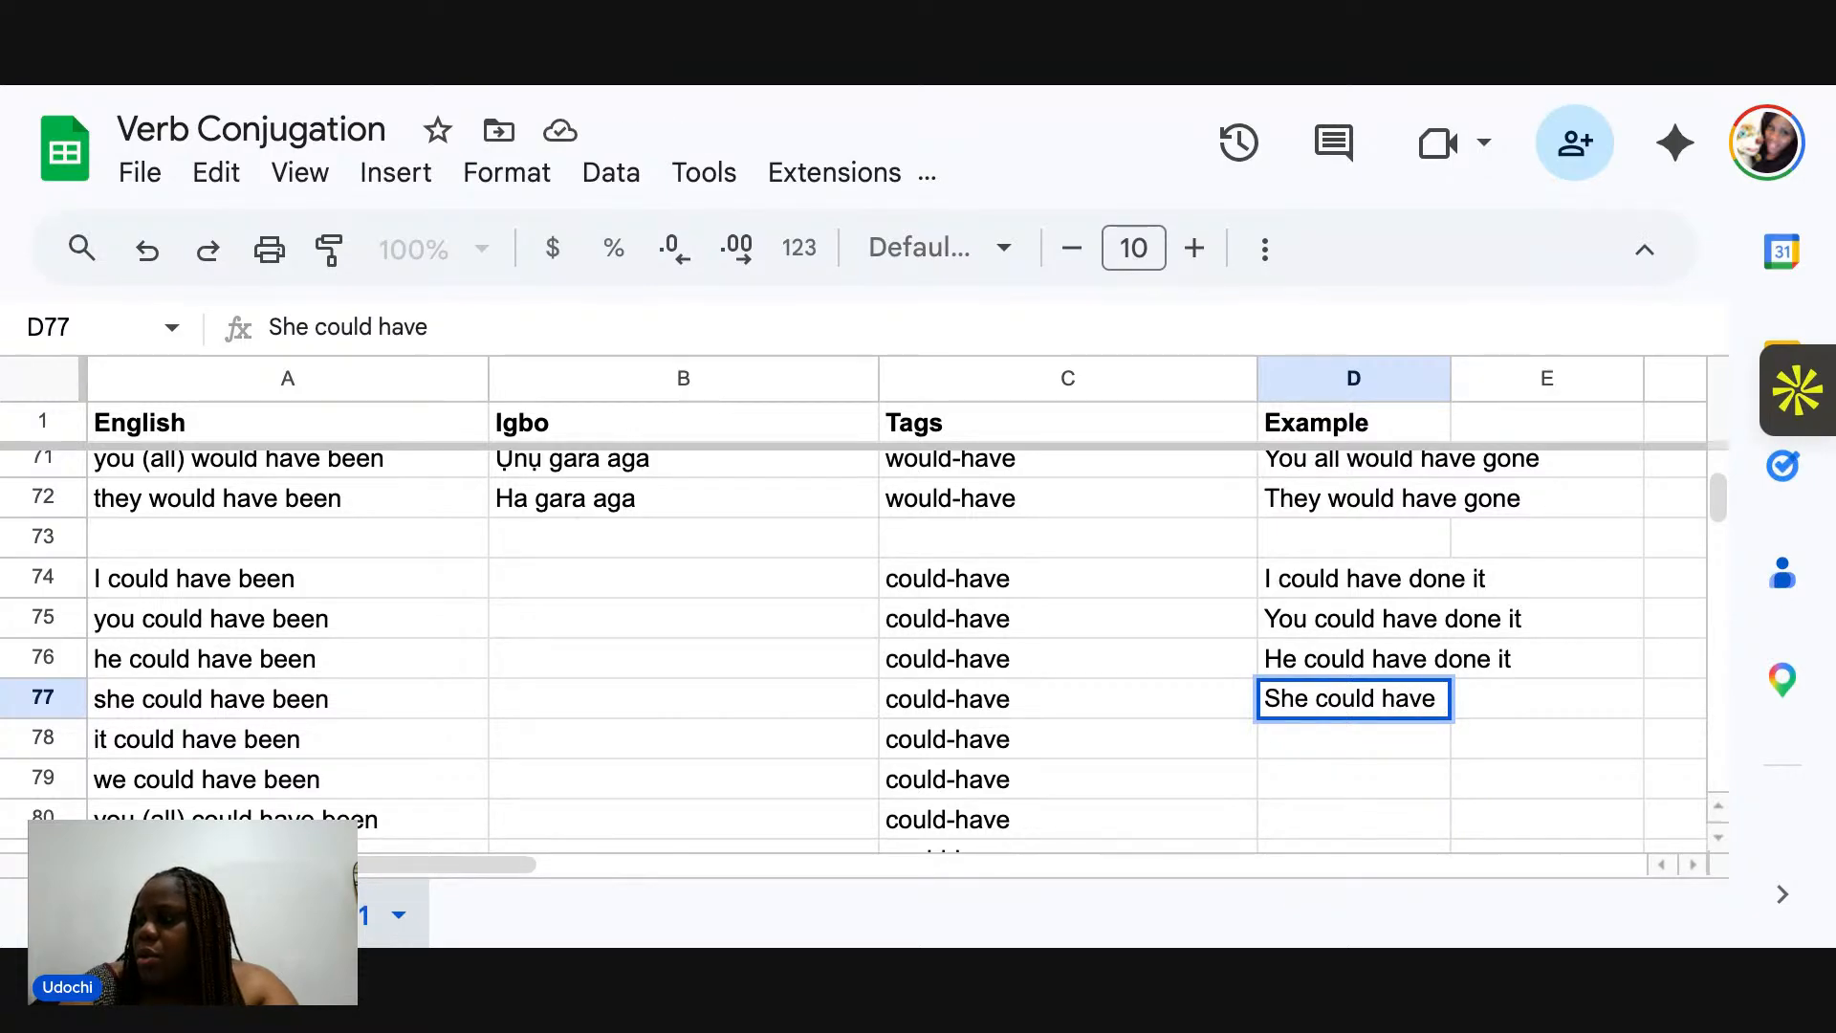
type("returned on ti")
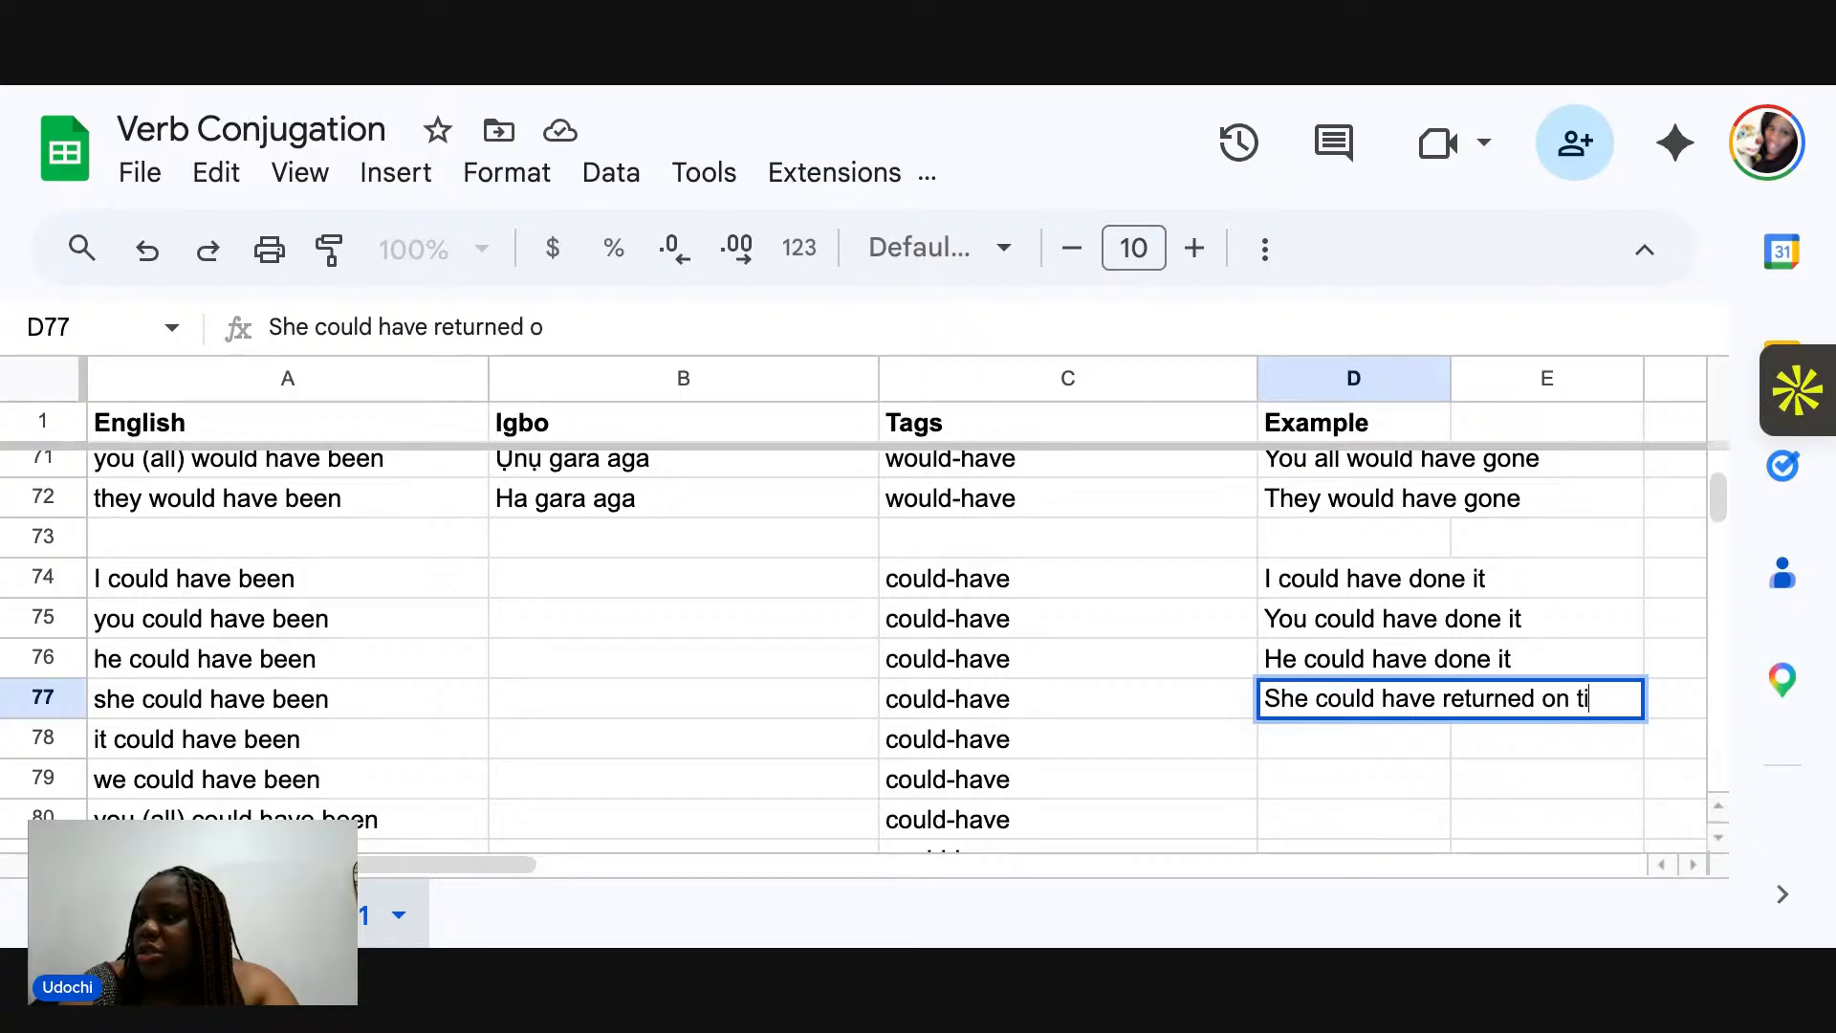
type("me")
key("Return")
Enter the example sentence "It could have been good" for "it could have been" in D78.
type("It could")
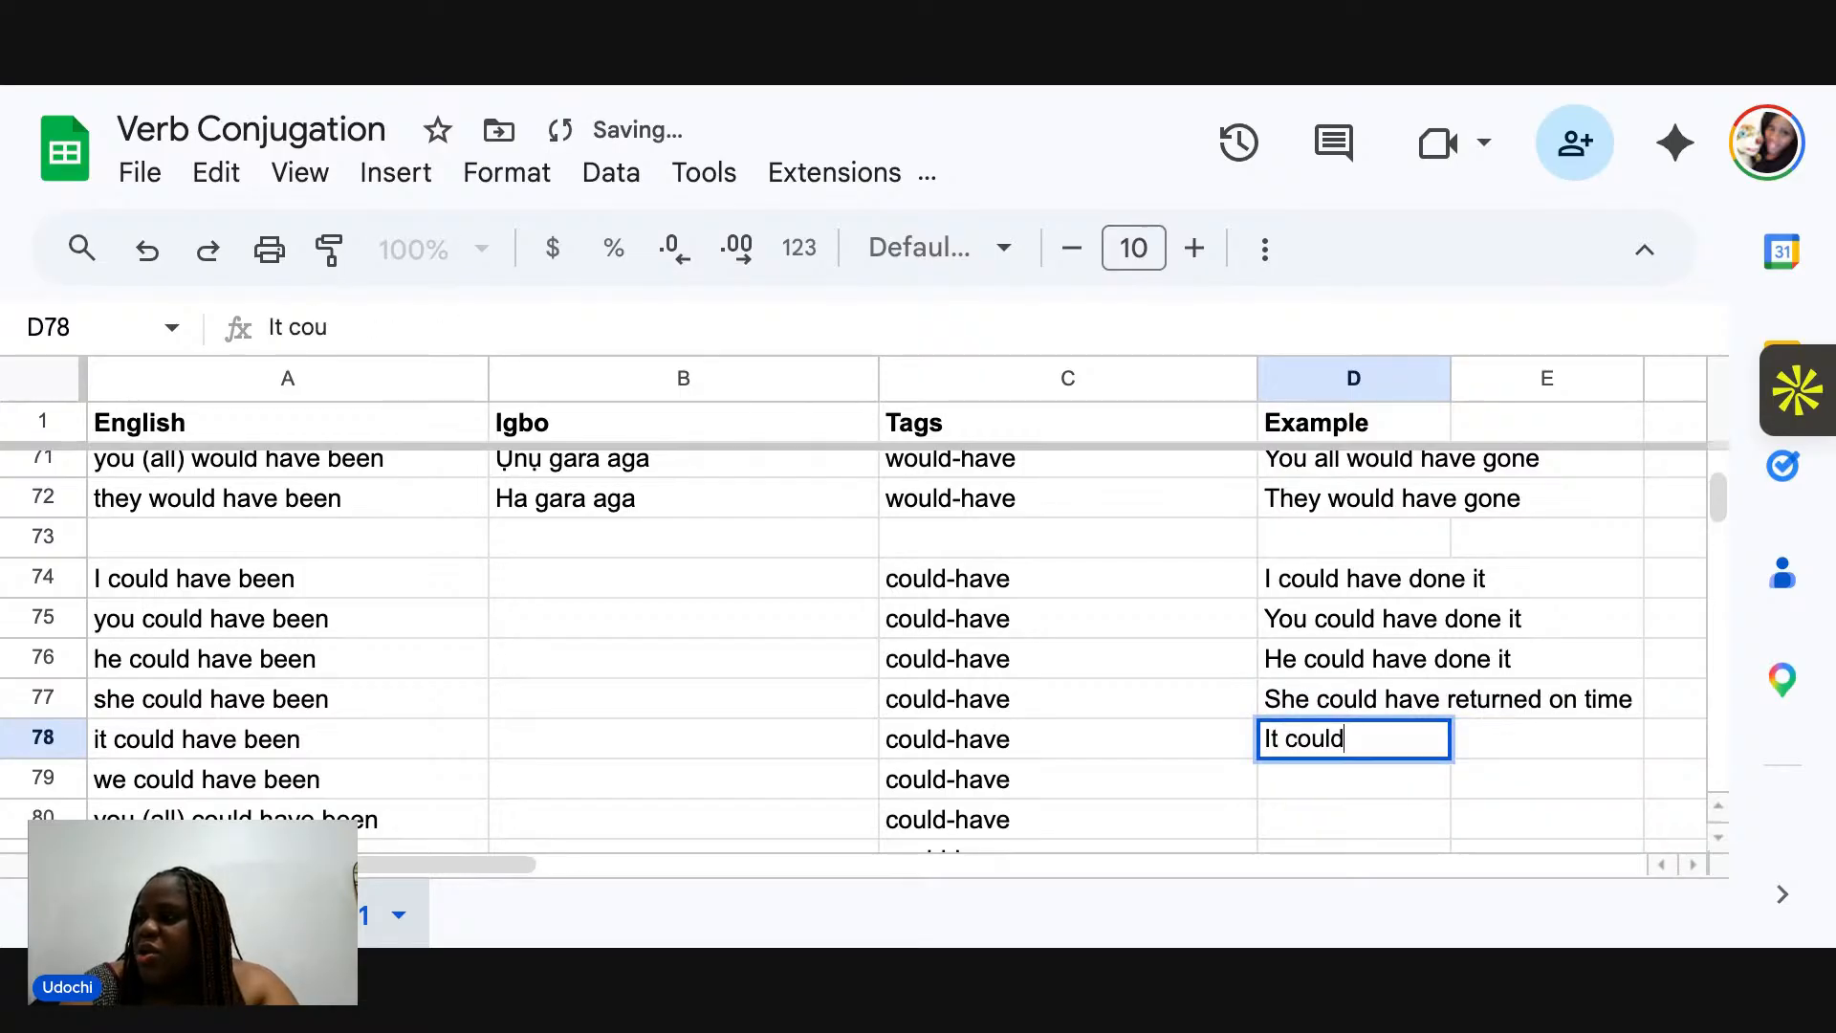
type(" have been ")
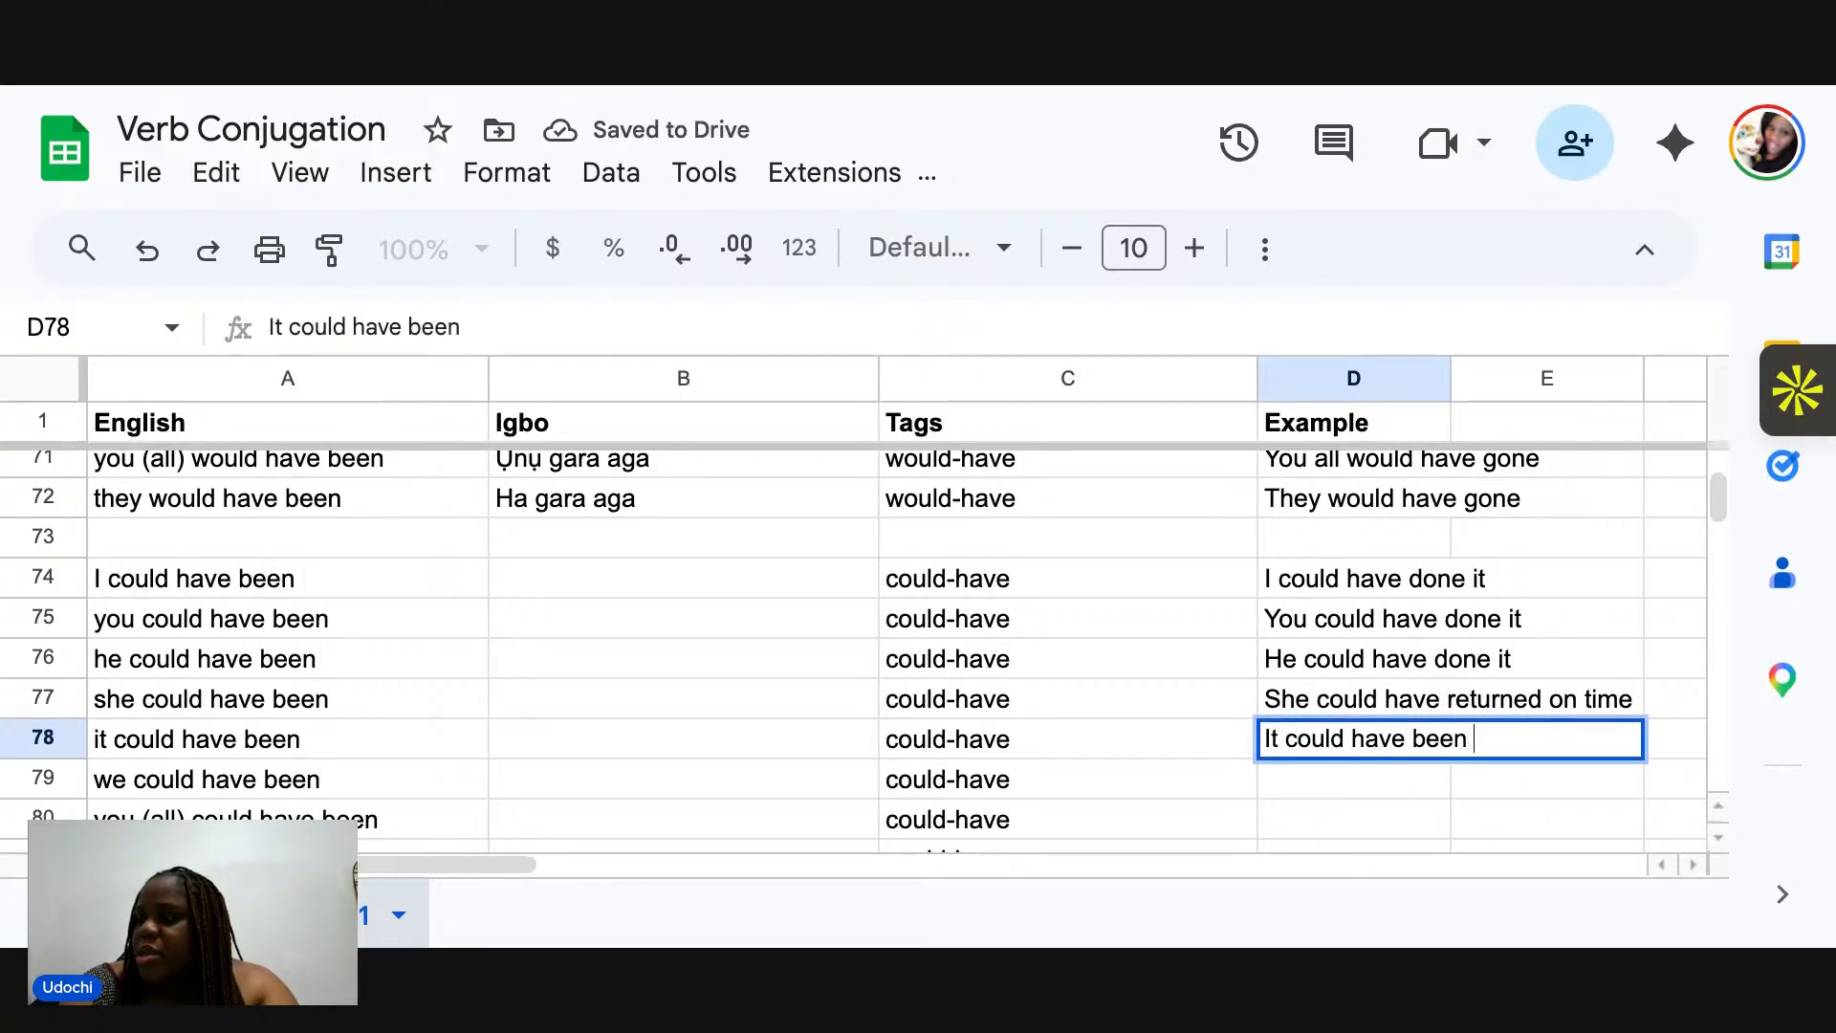
type("good")
key("Return")
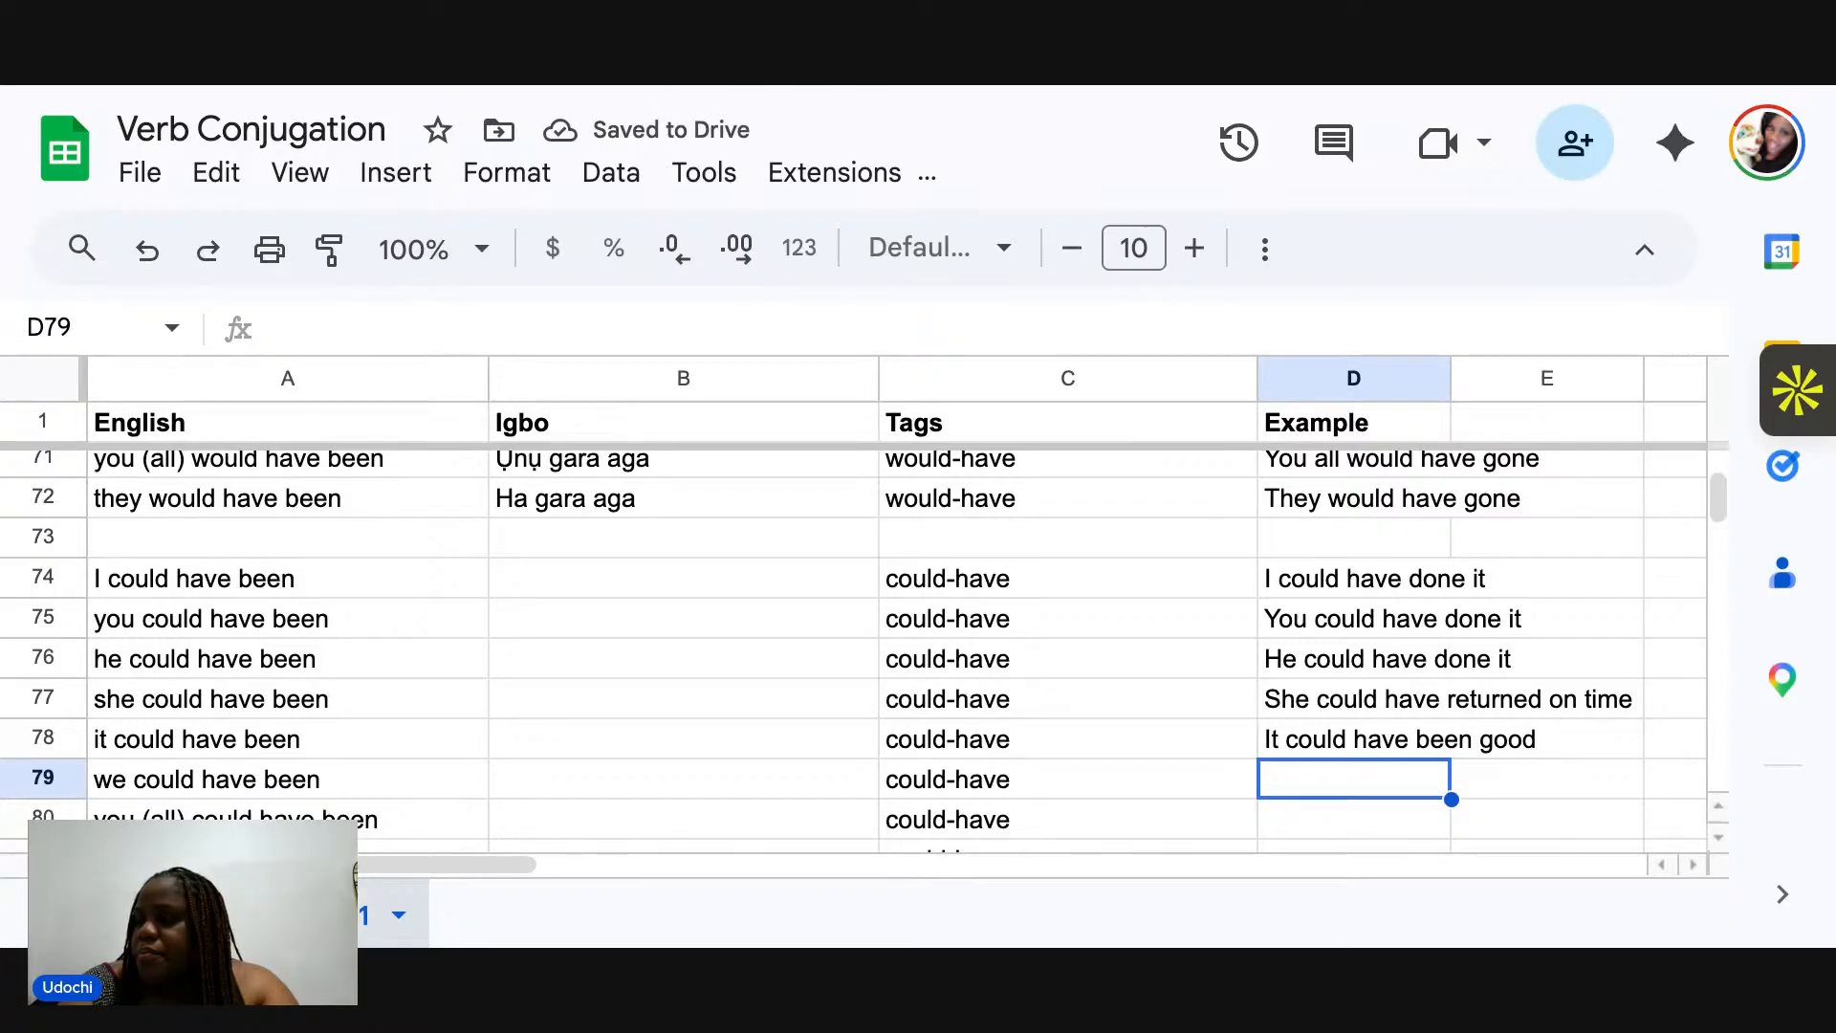
Enter the example sentence "We could have done it" for "we could have been" in D79.
type("WE cou")
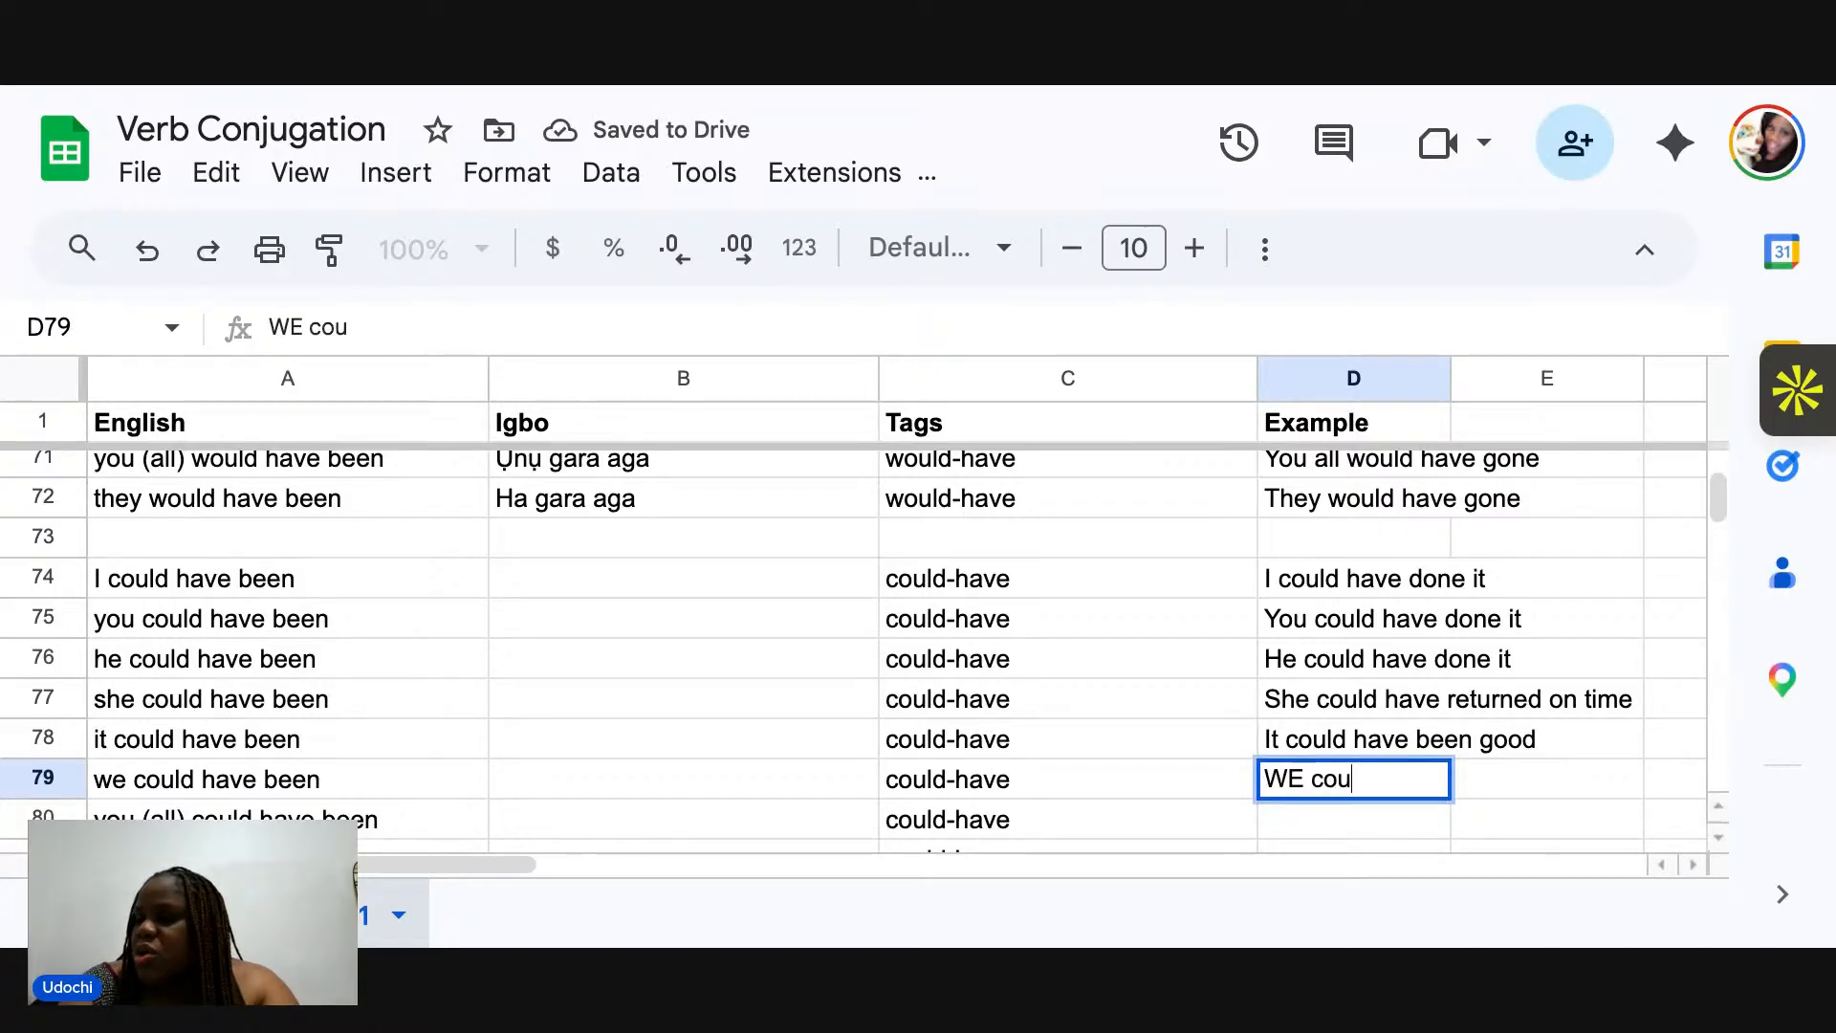
key("BackSpace")
key("BackSpace")
key("BackSpace")
key("BackSpace")
key("BackSpace")
type("e could hv")
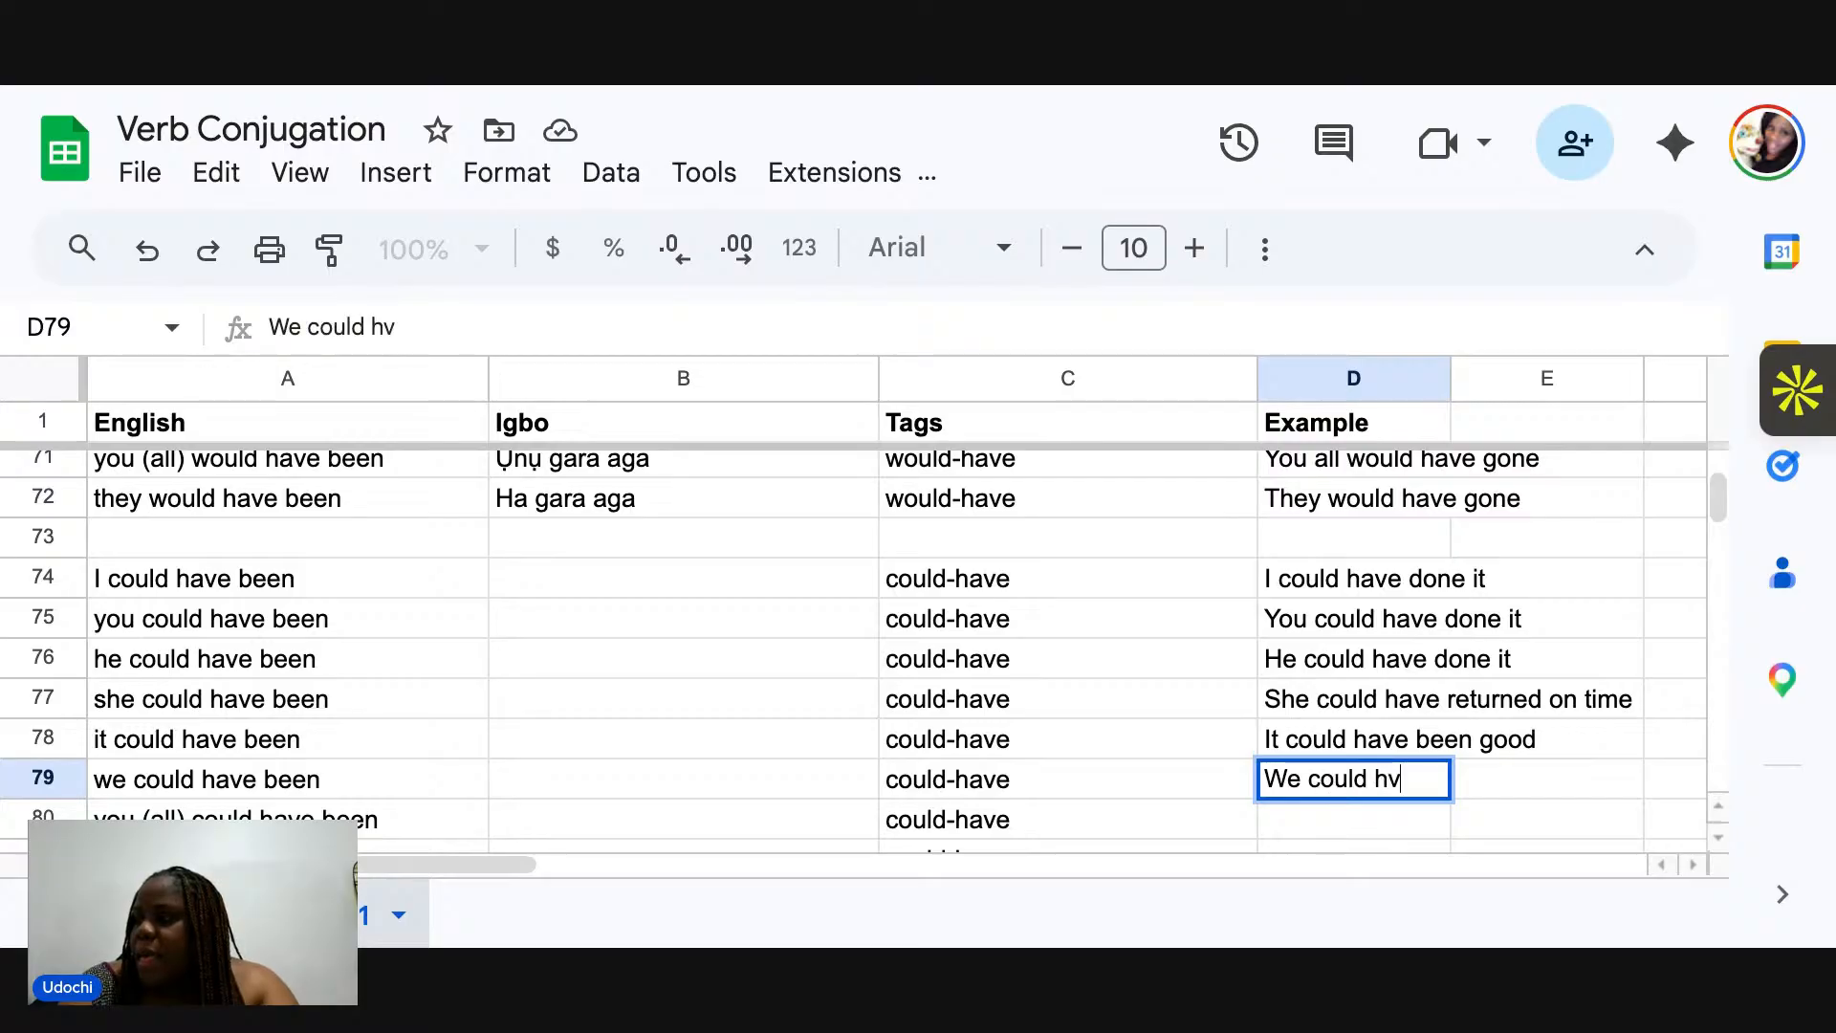
key("BackSpace")
type("ave done it")
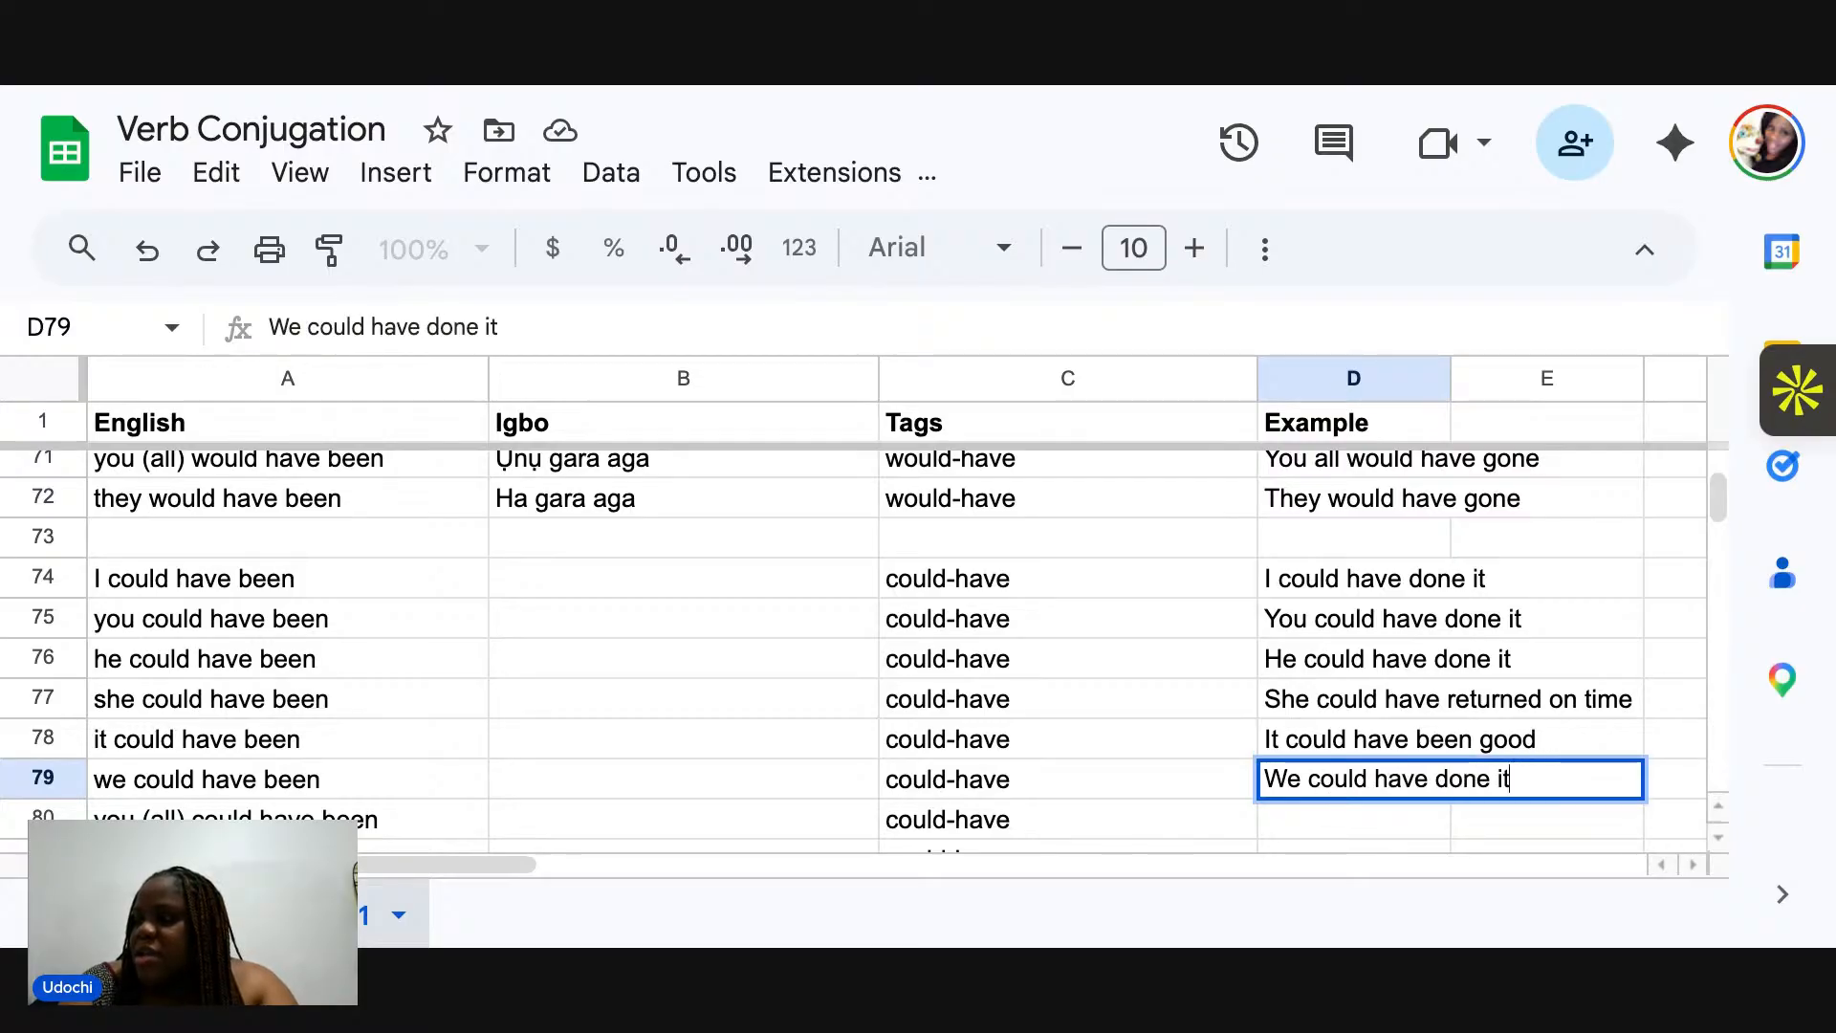
key("Return")
Enter the example sentence "You all could have done it" for "you (all) could have been" in D80.
type("YOu al")
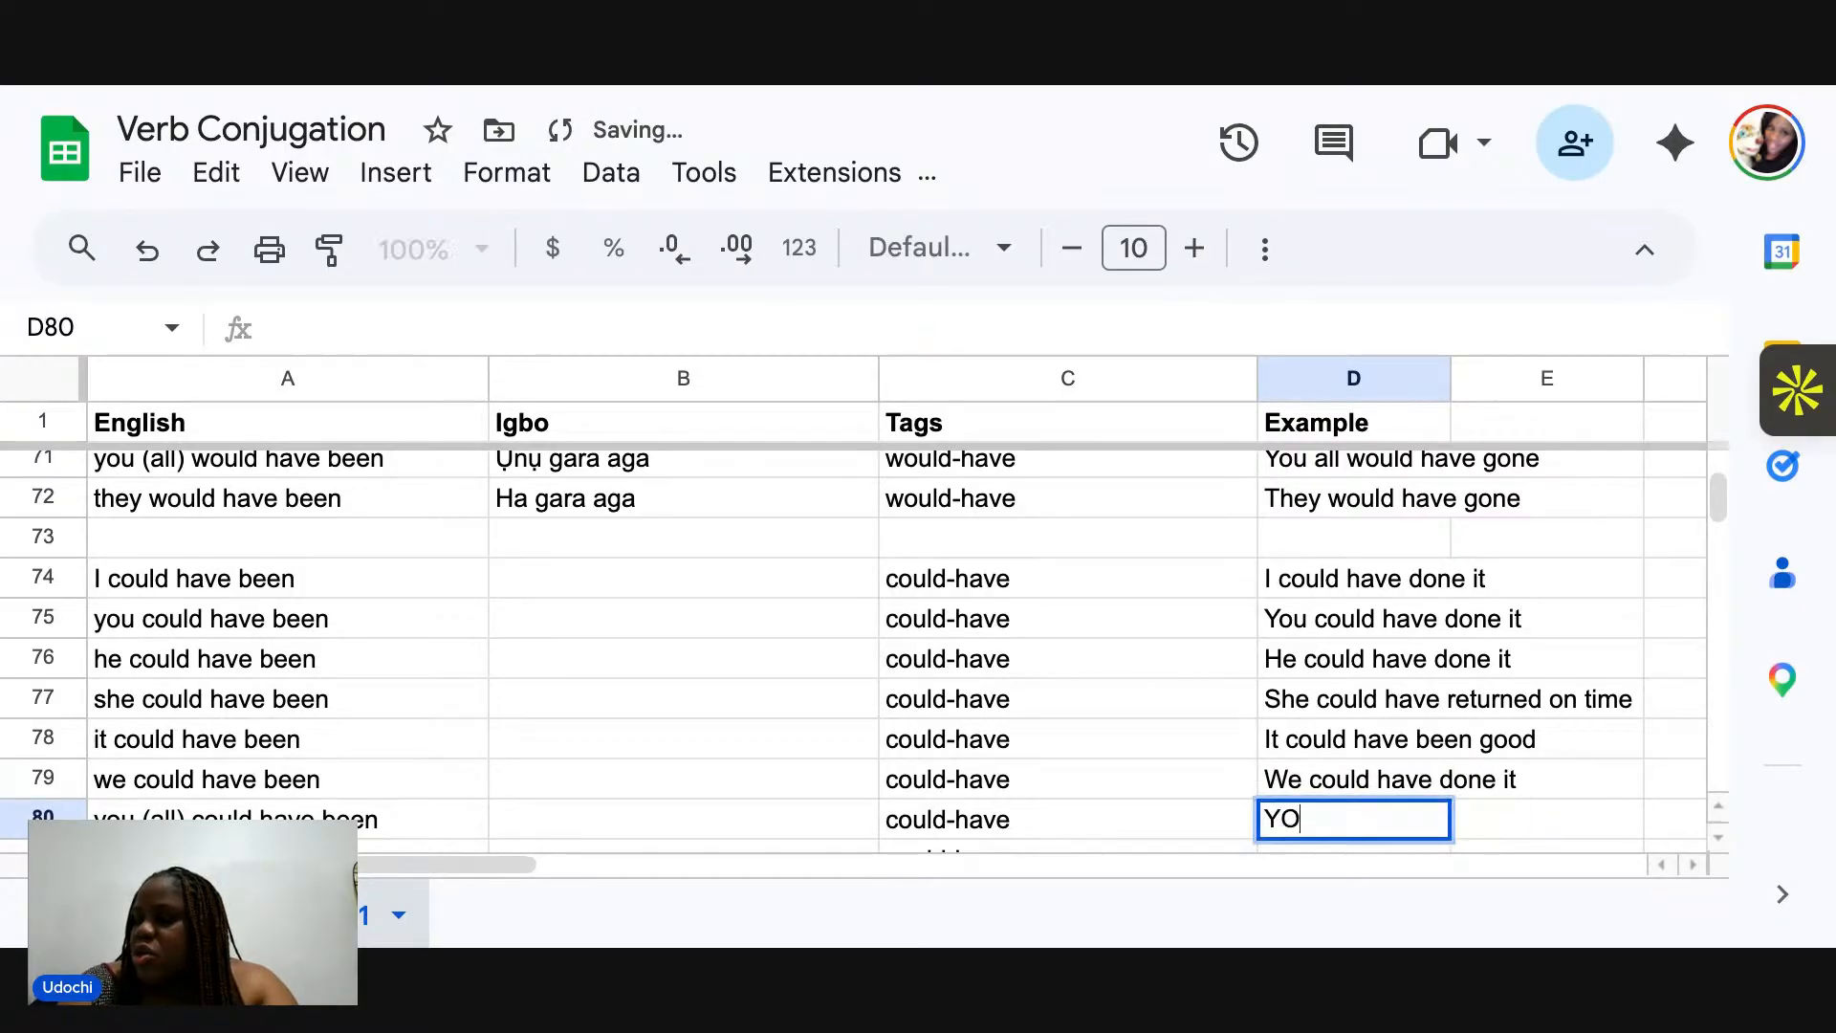
key("BackSpace")
key("BackSpace")
key("BackSpace")
key("BackSpace")
key("BackSpace")
type("ou all could have d")
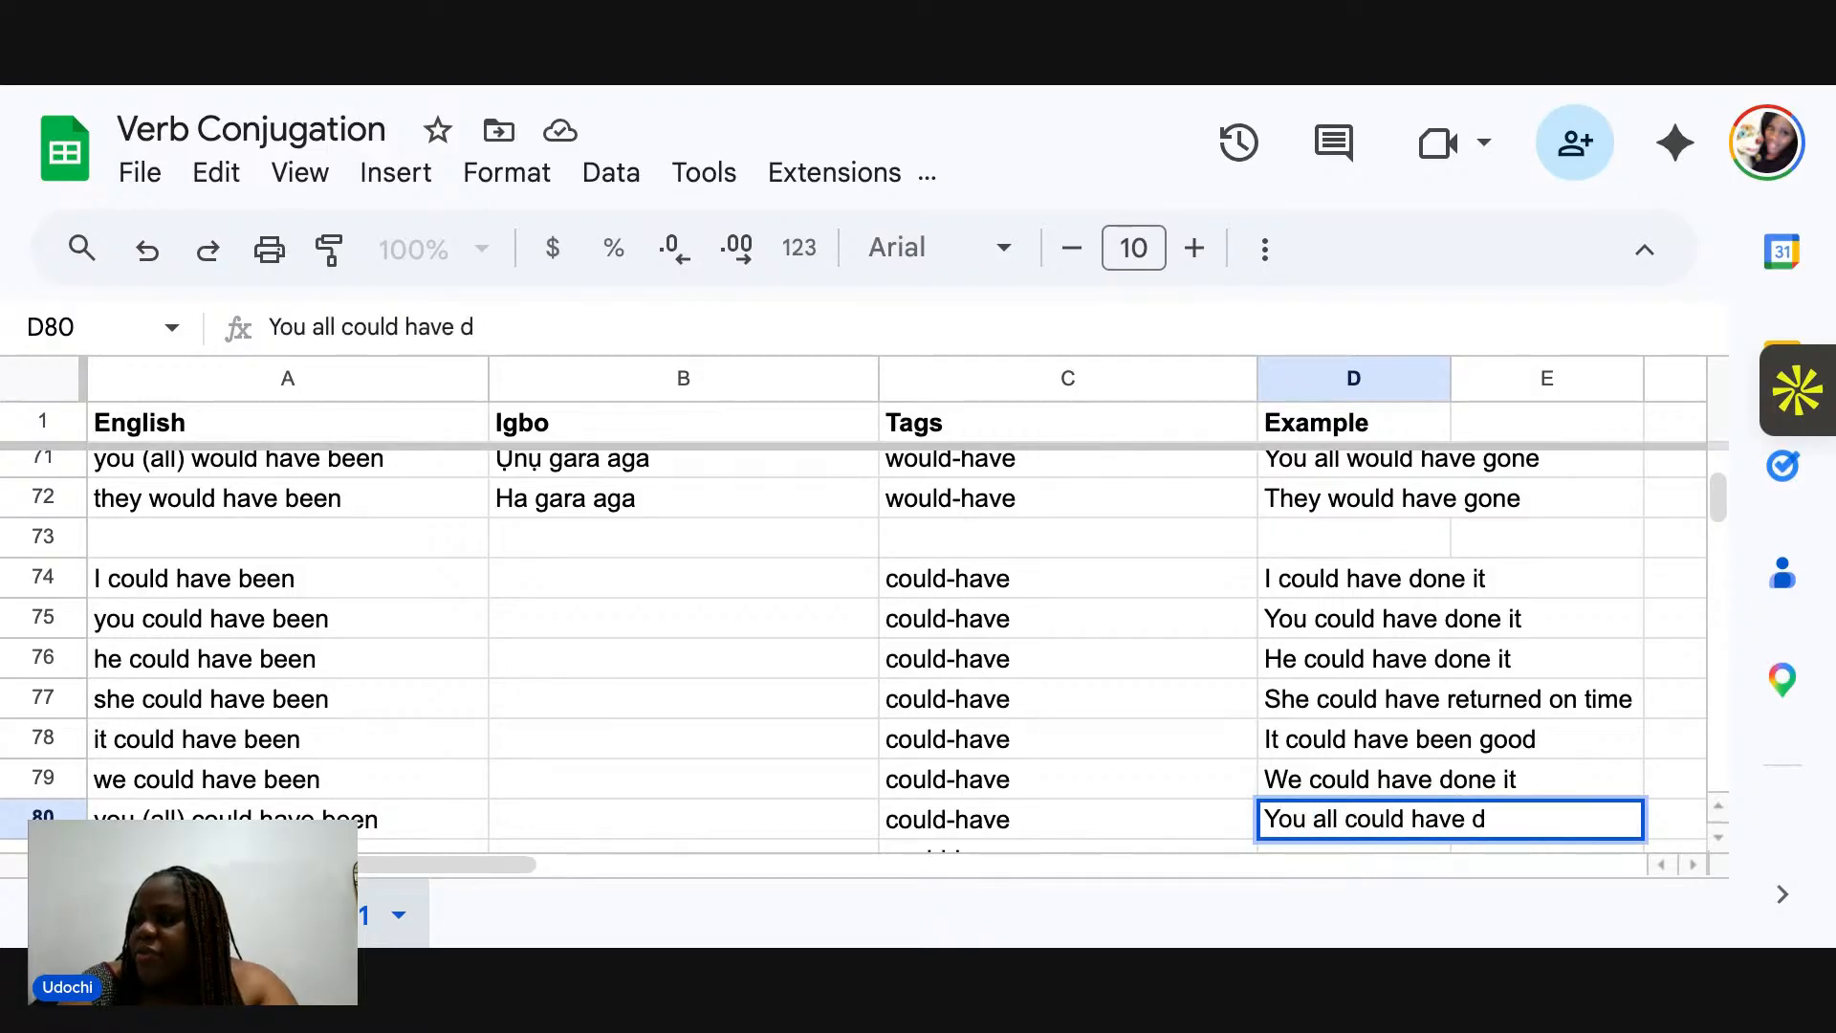
type("one it")
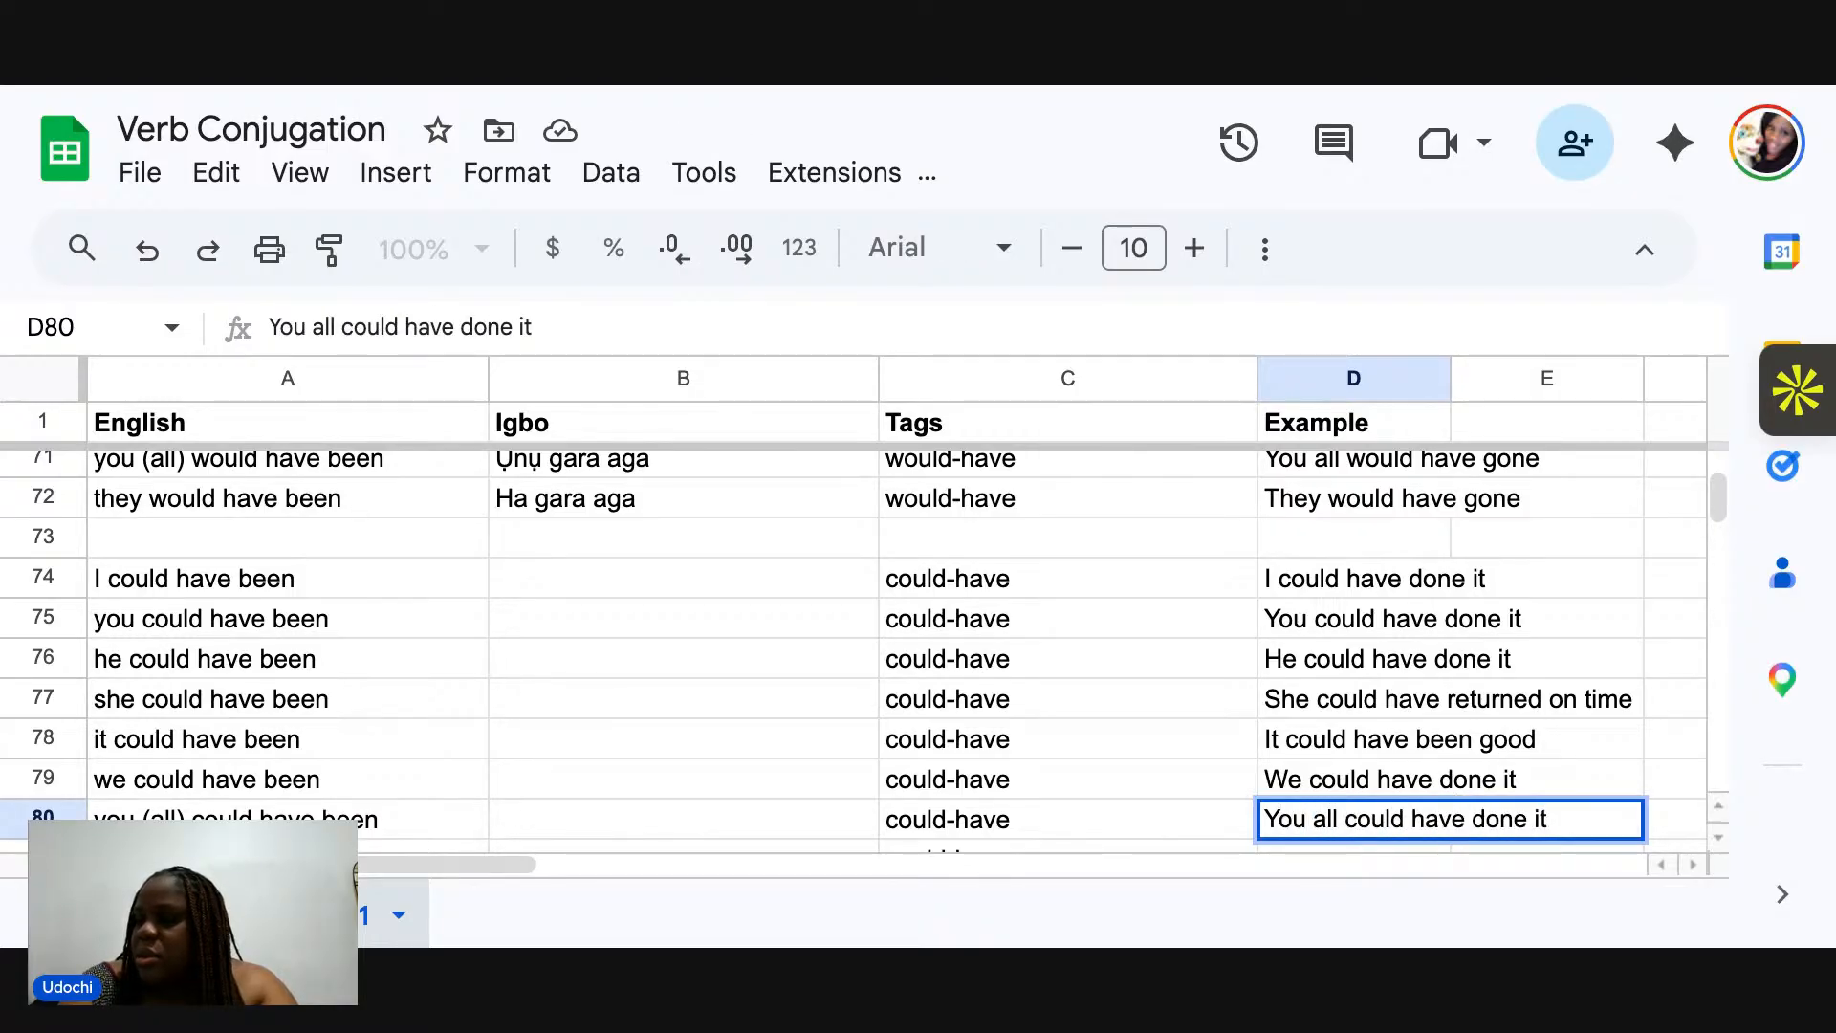
key("Return")
Enter the example sentence "They could have done it" for "they could have been" in D81.
type("They coudl ")
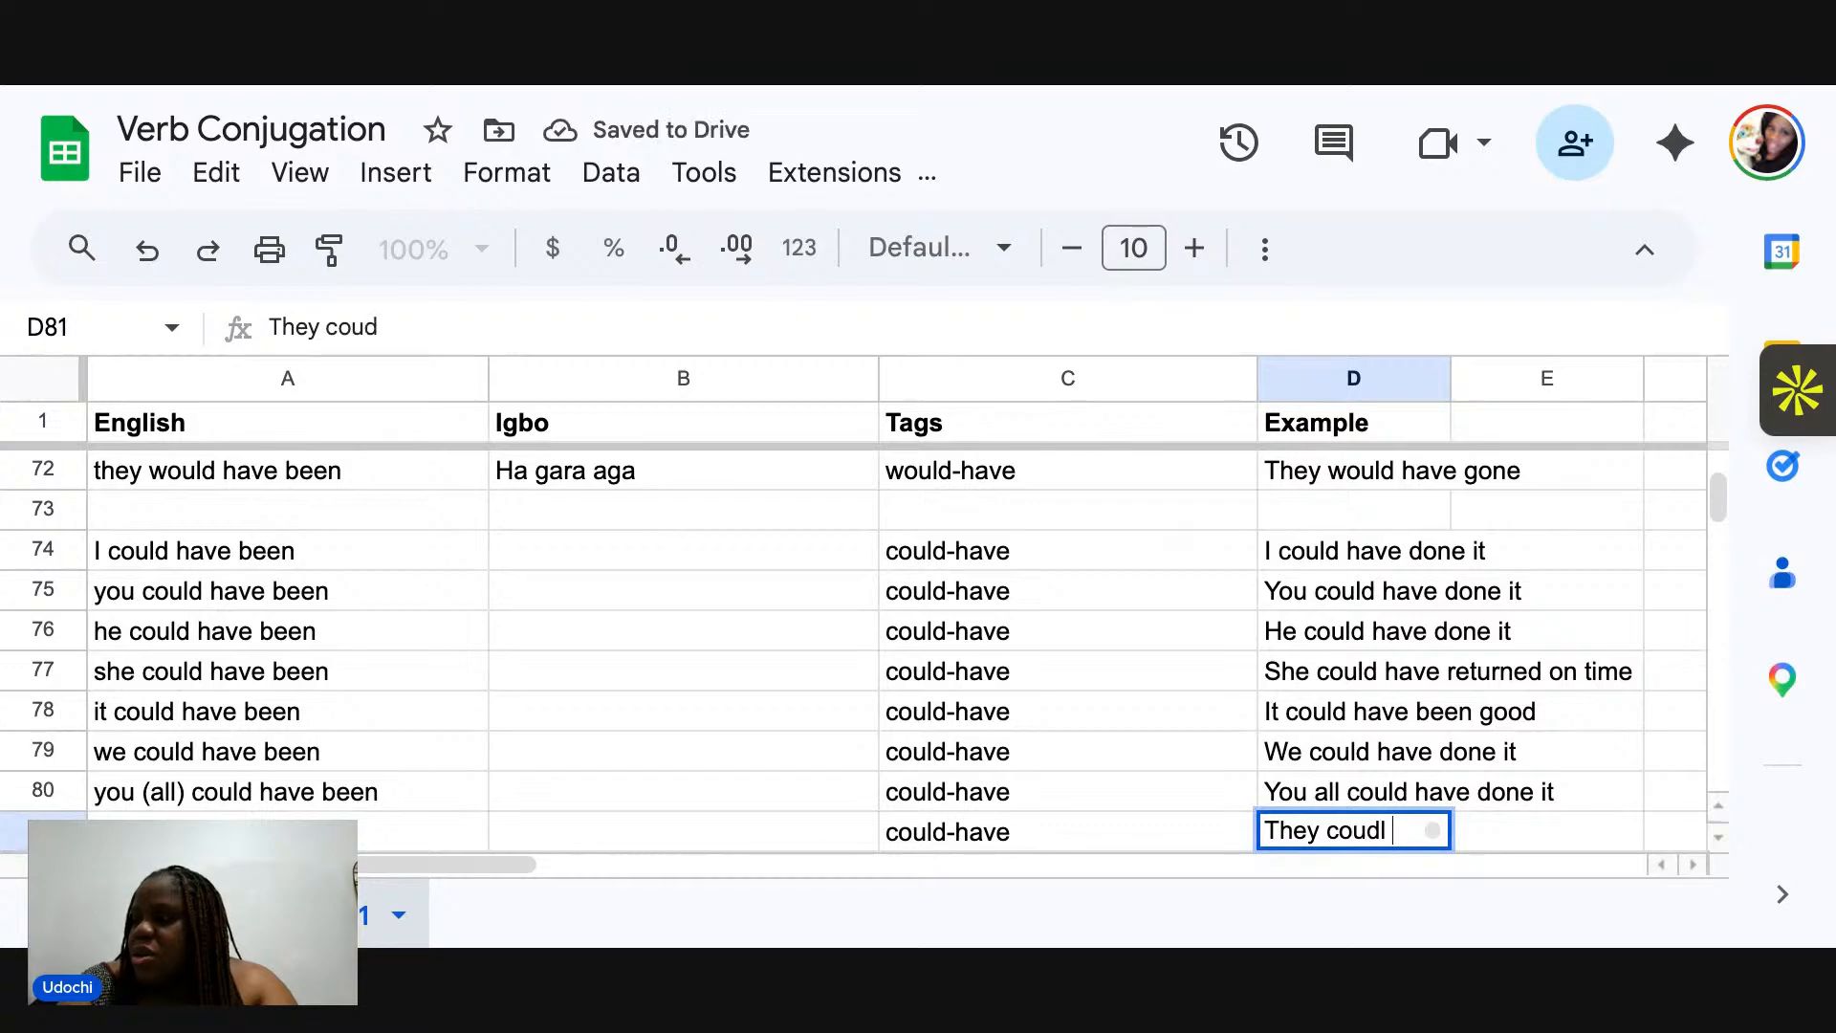
type("hav")
key("BackSpace")
key("BackSpace")
key("BackSpace")
key("BackSpace")
key("BackSpace")
key("BackSpace")
type("l")
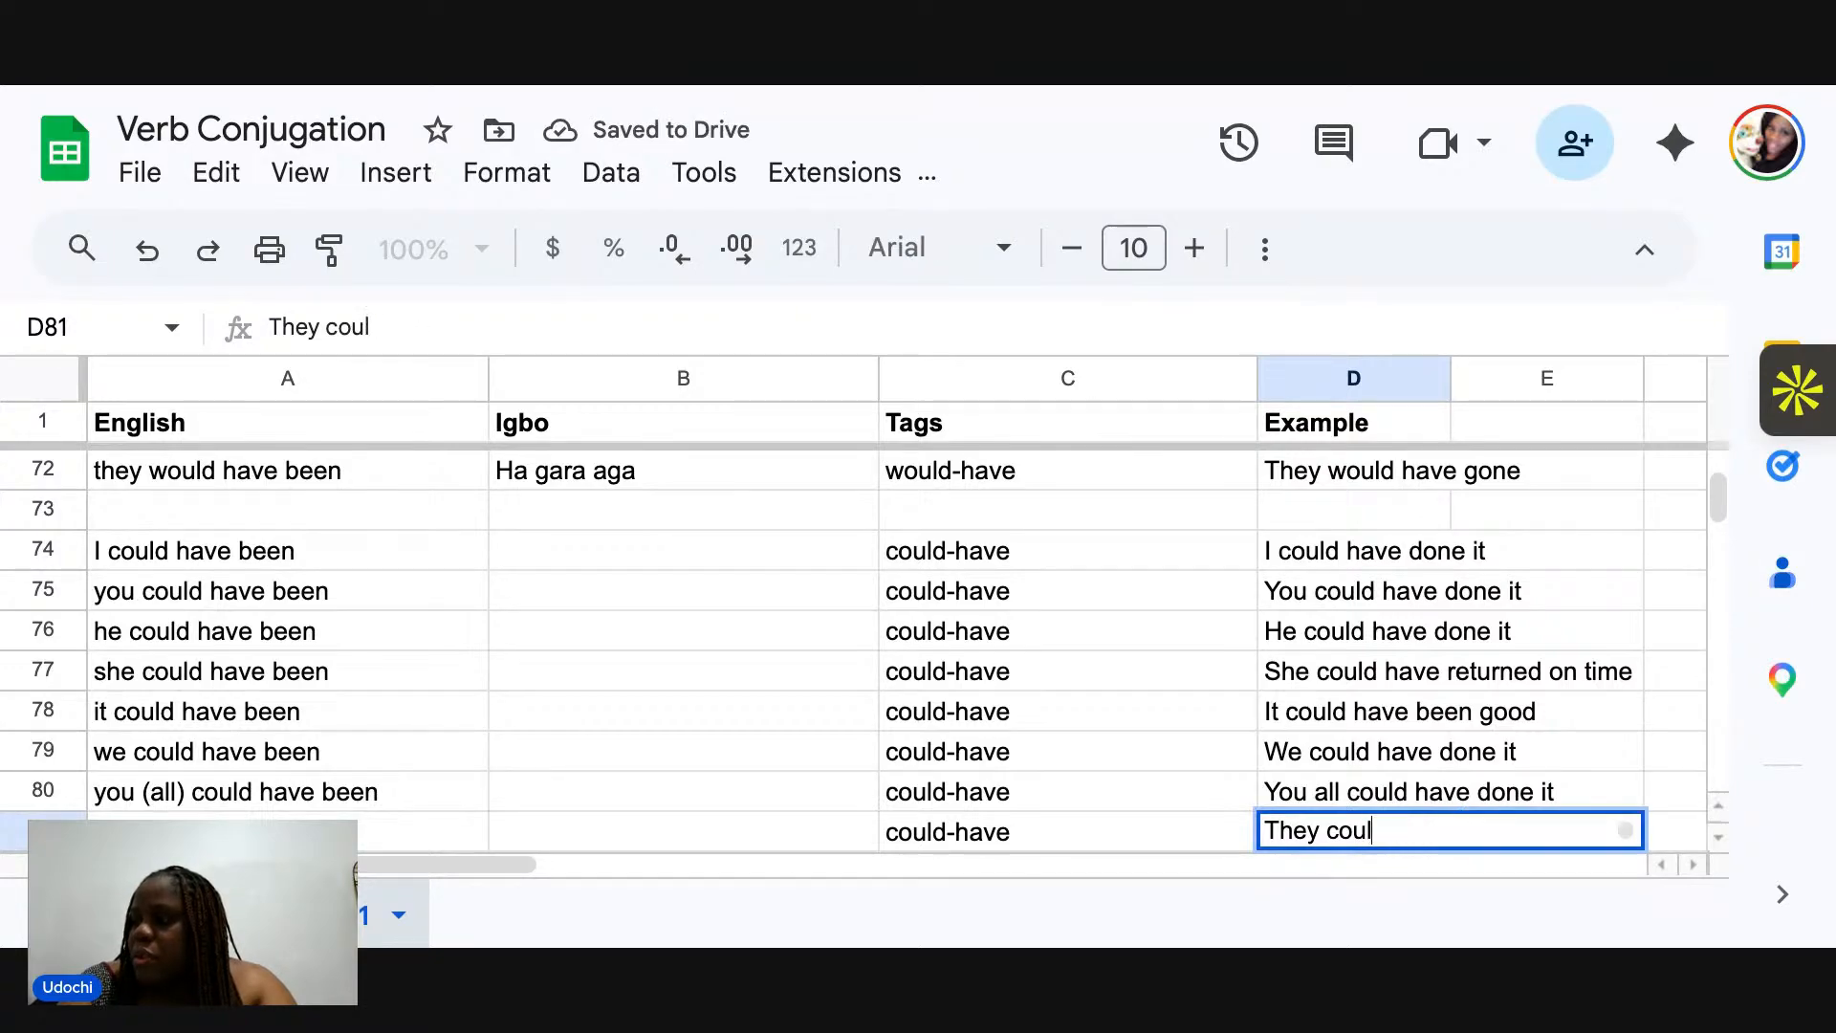
type("d have done it")
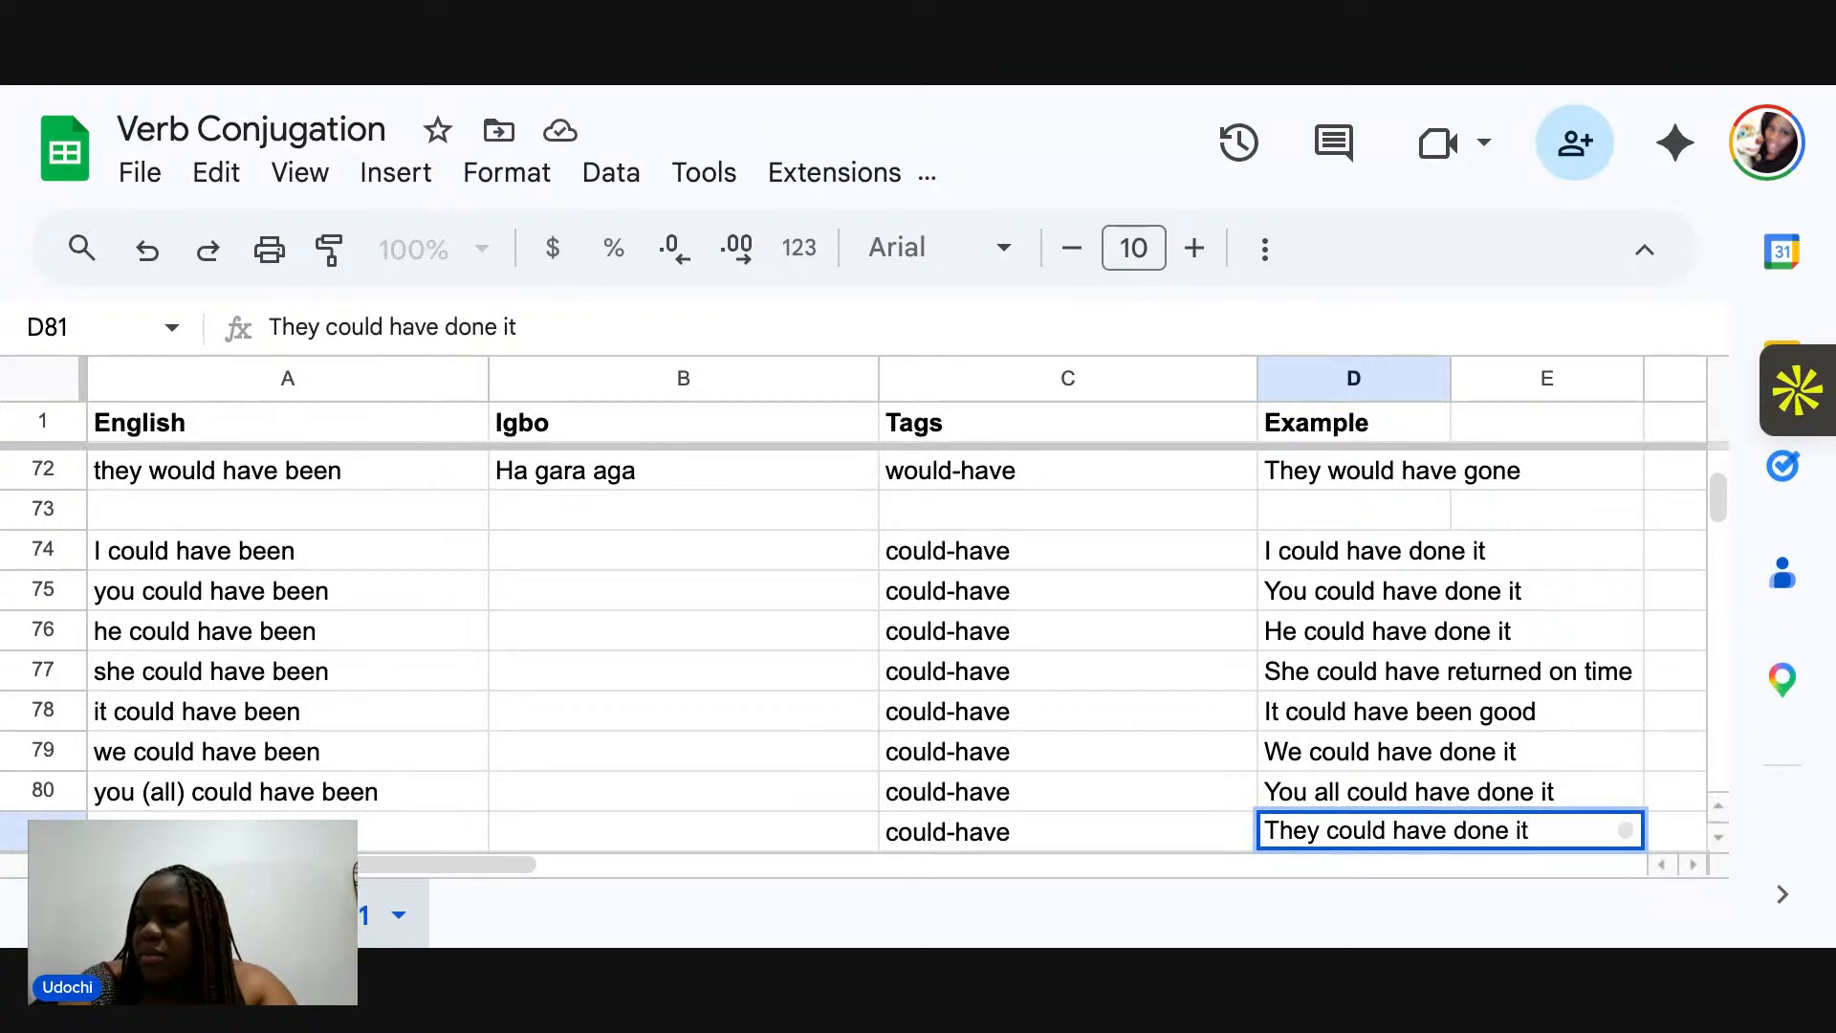
key("Return")
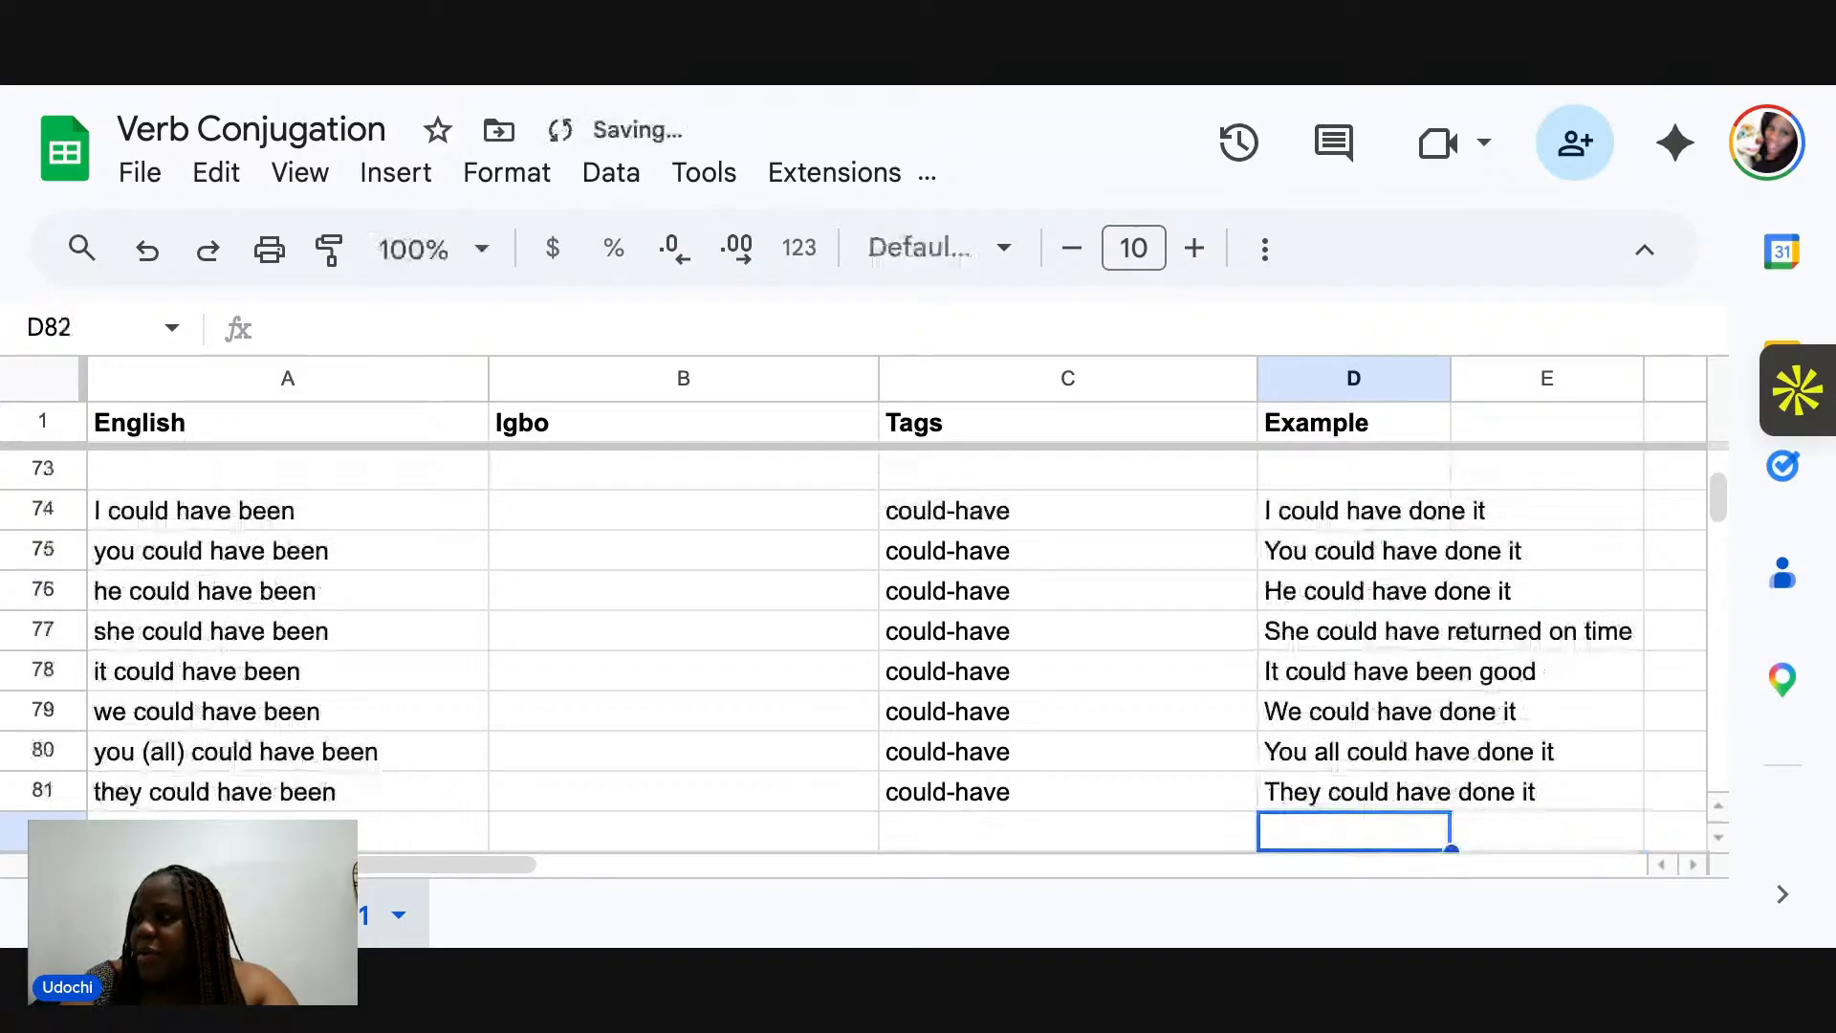
Enter the Igbo translation "E nwere m ike mee ya" for "I could have been" in B74.
left_click(714, 514)
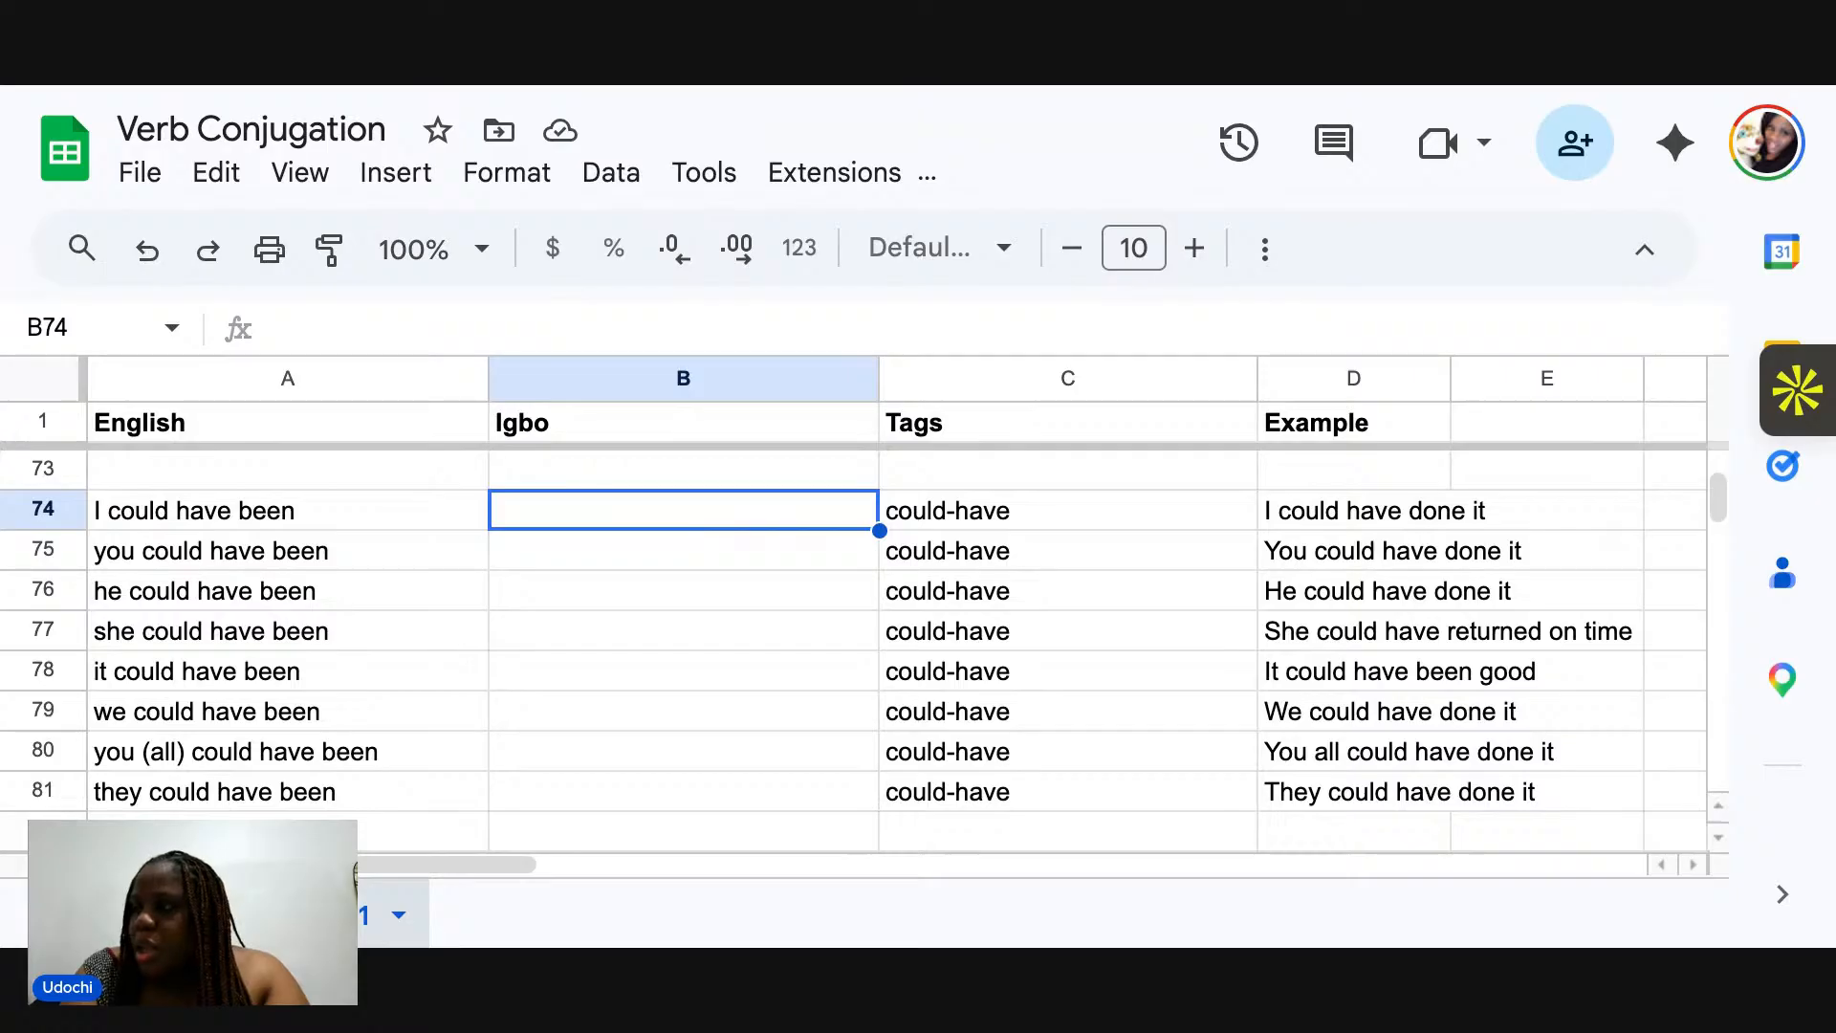
type("E nwere ")
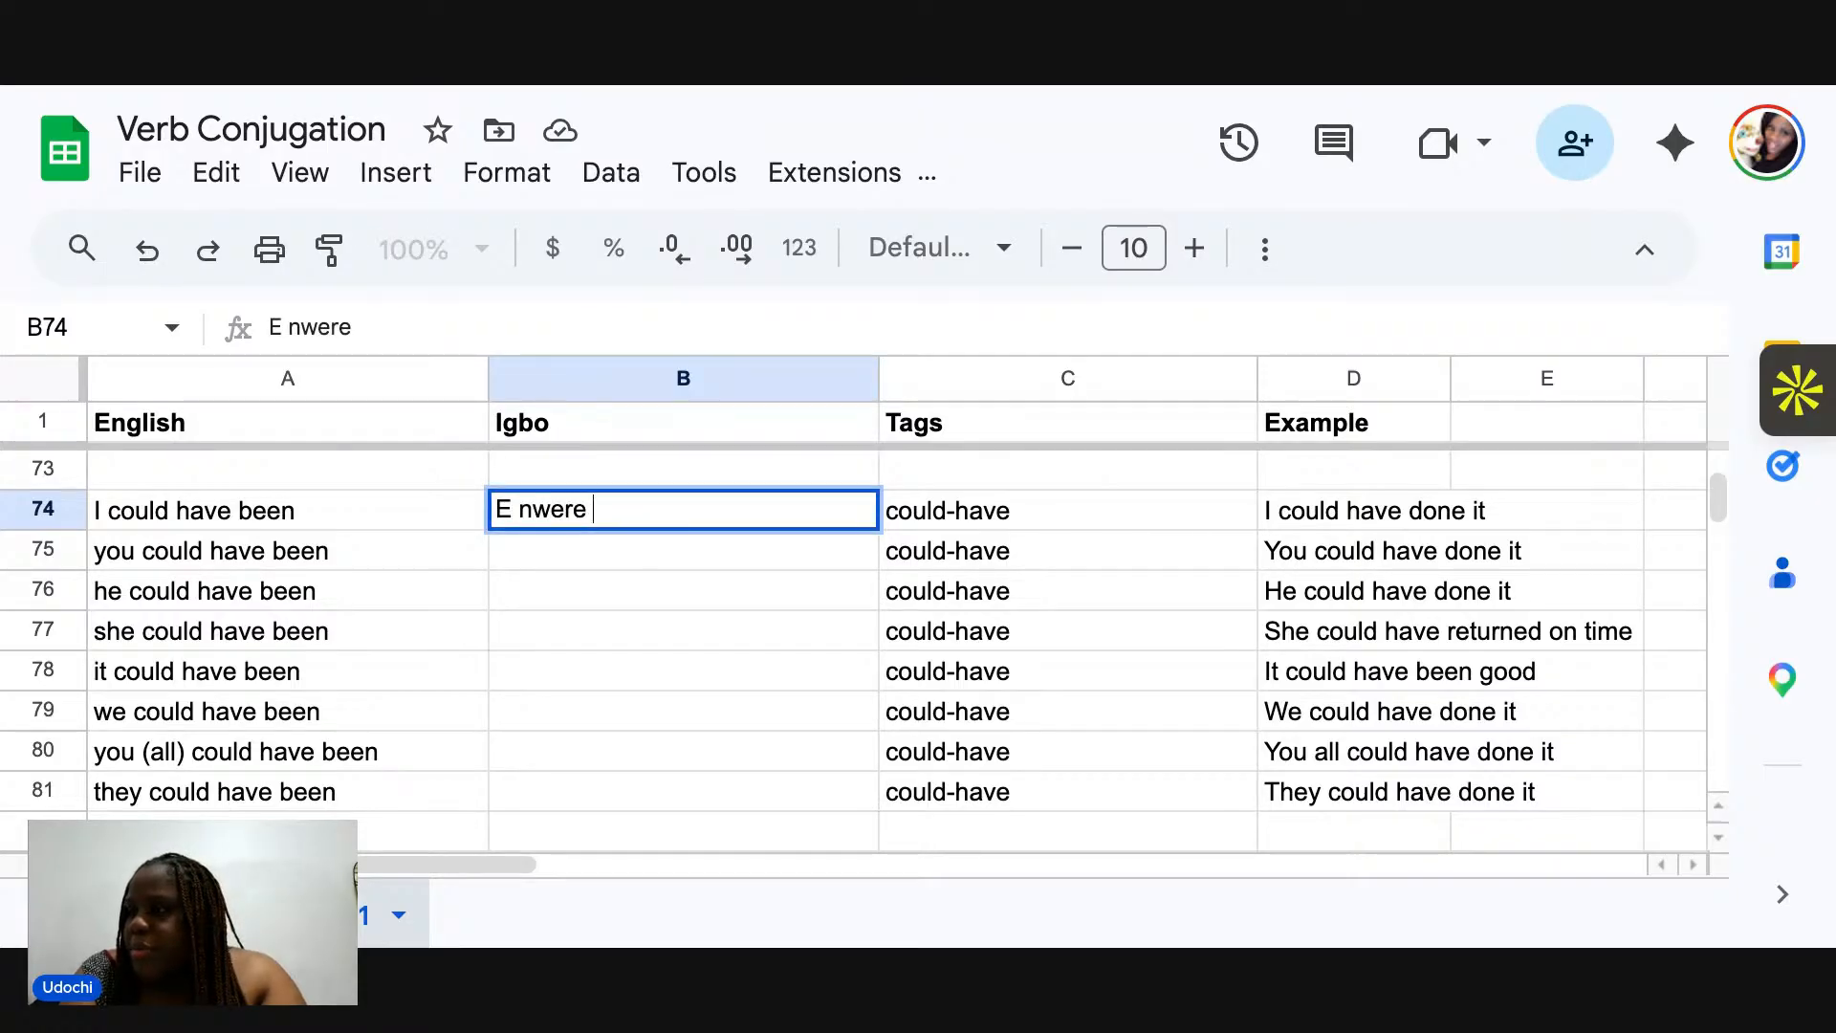
type("m ik")
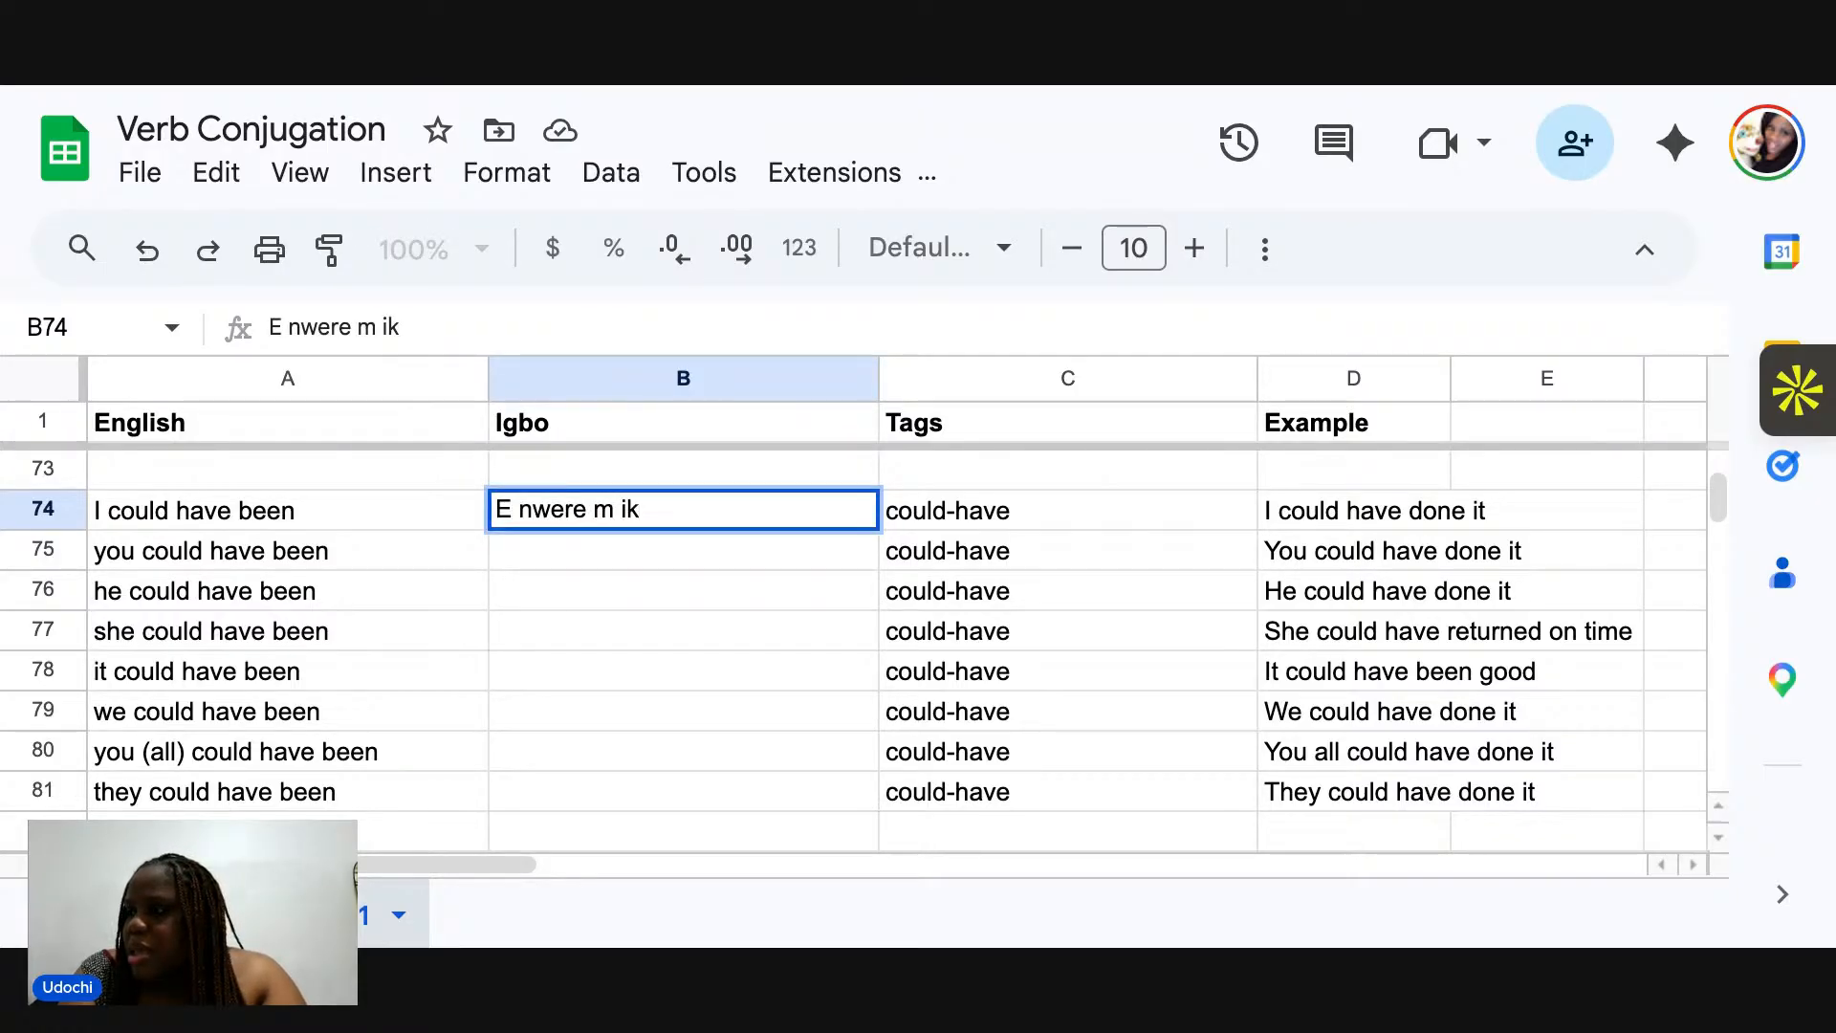
type("e")
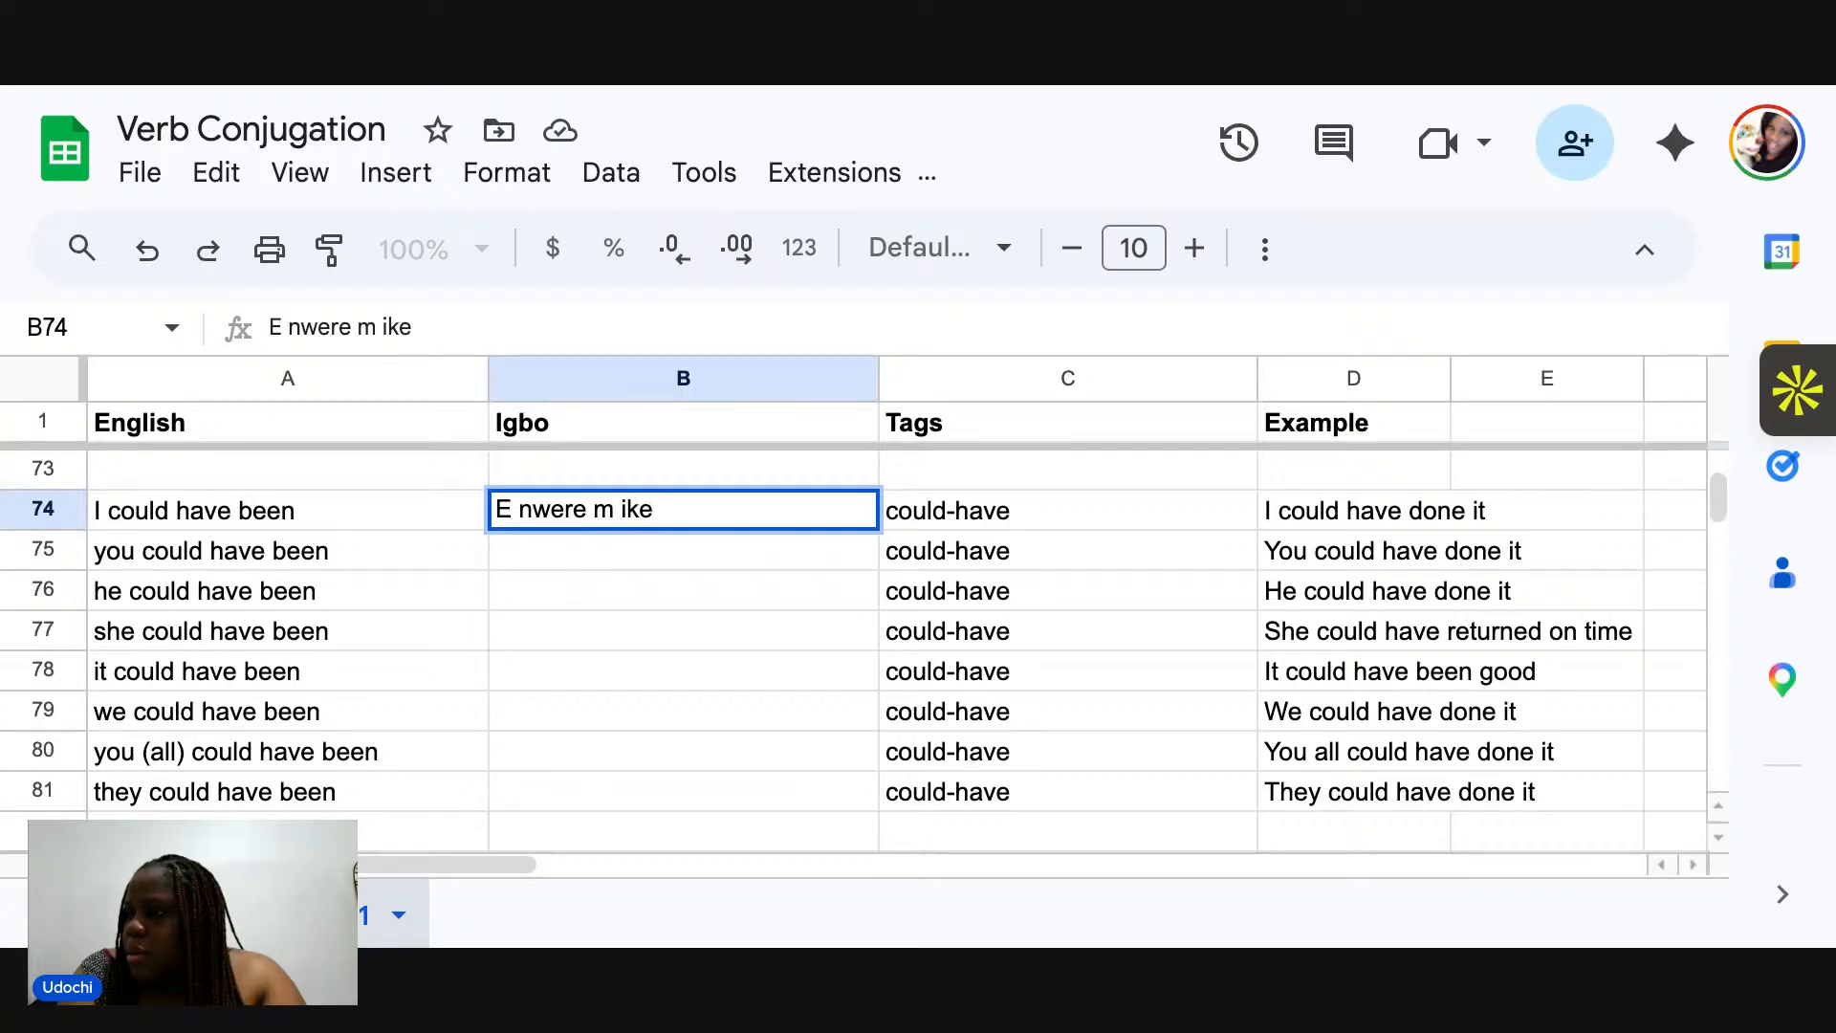
type("i")
key("BackSpace")
type("m")
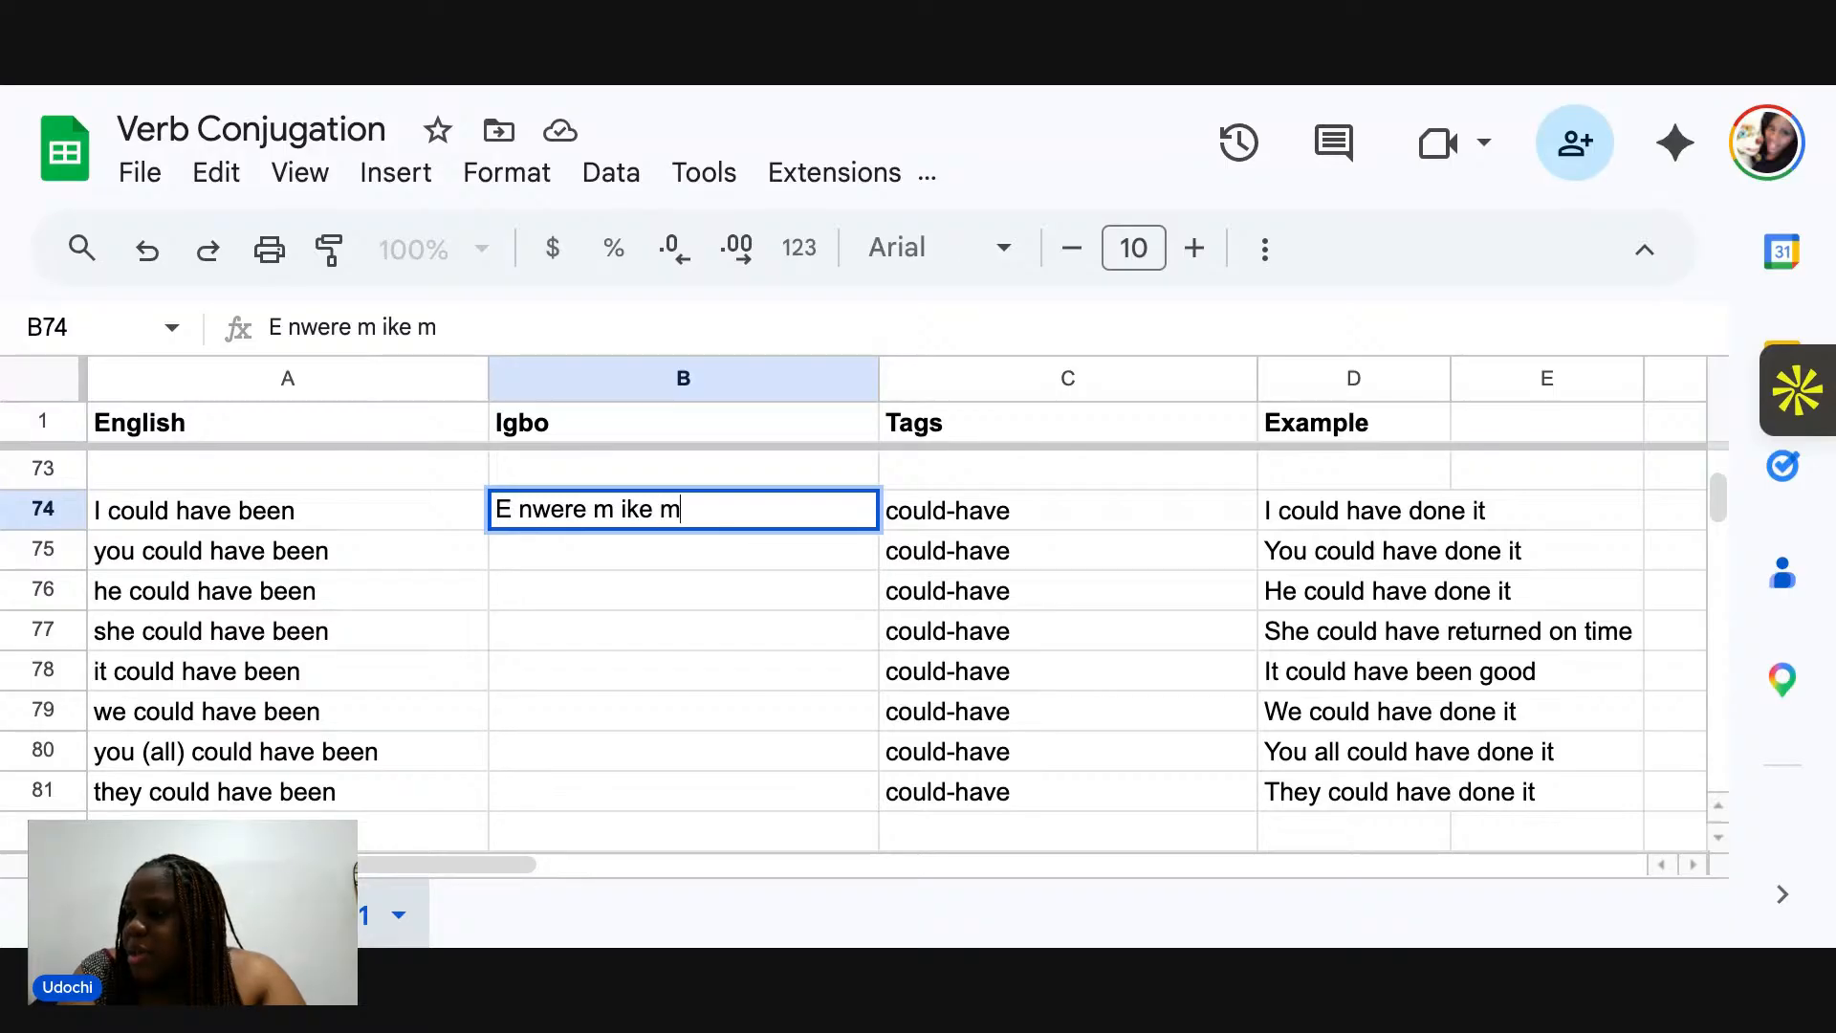
type("ee ya")
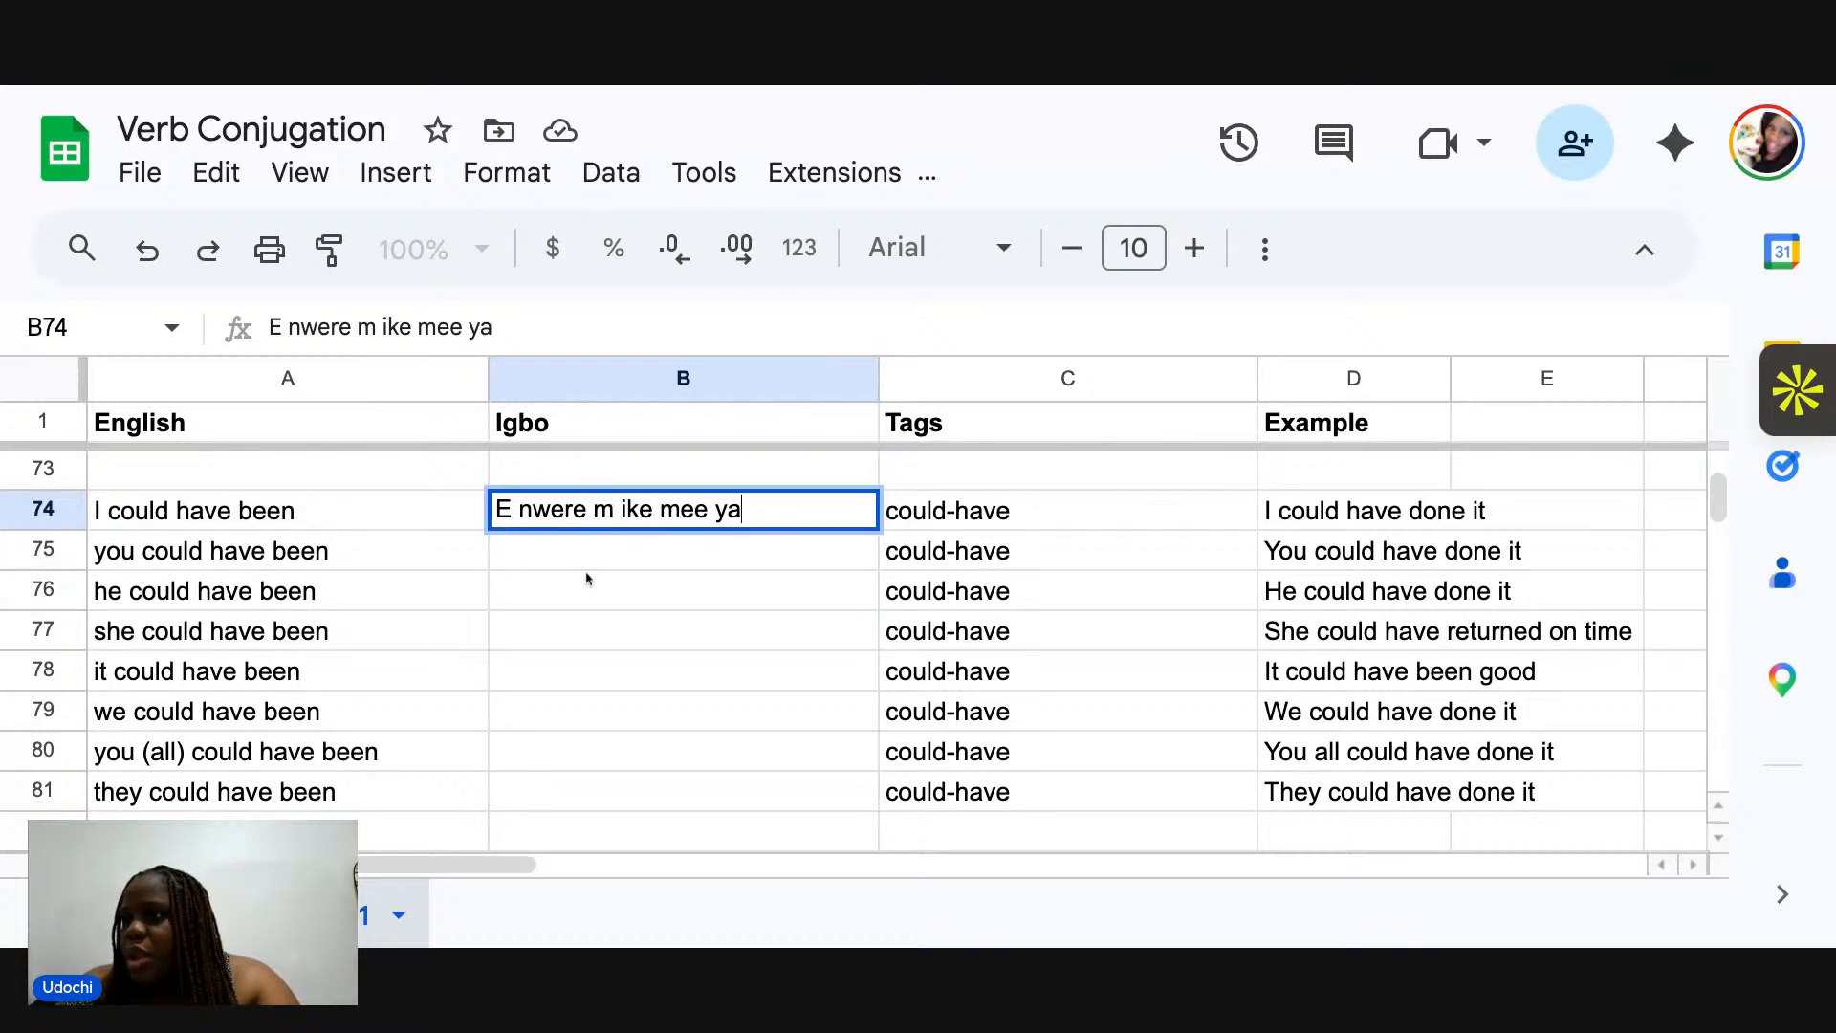
Enter the Igbo translation "I nwere ike mee ya" for "you could have been" in B75.
left_click(544, 560)
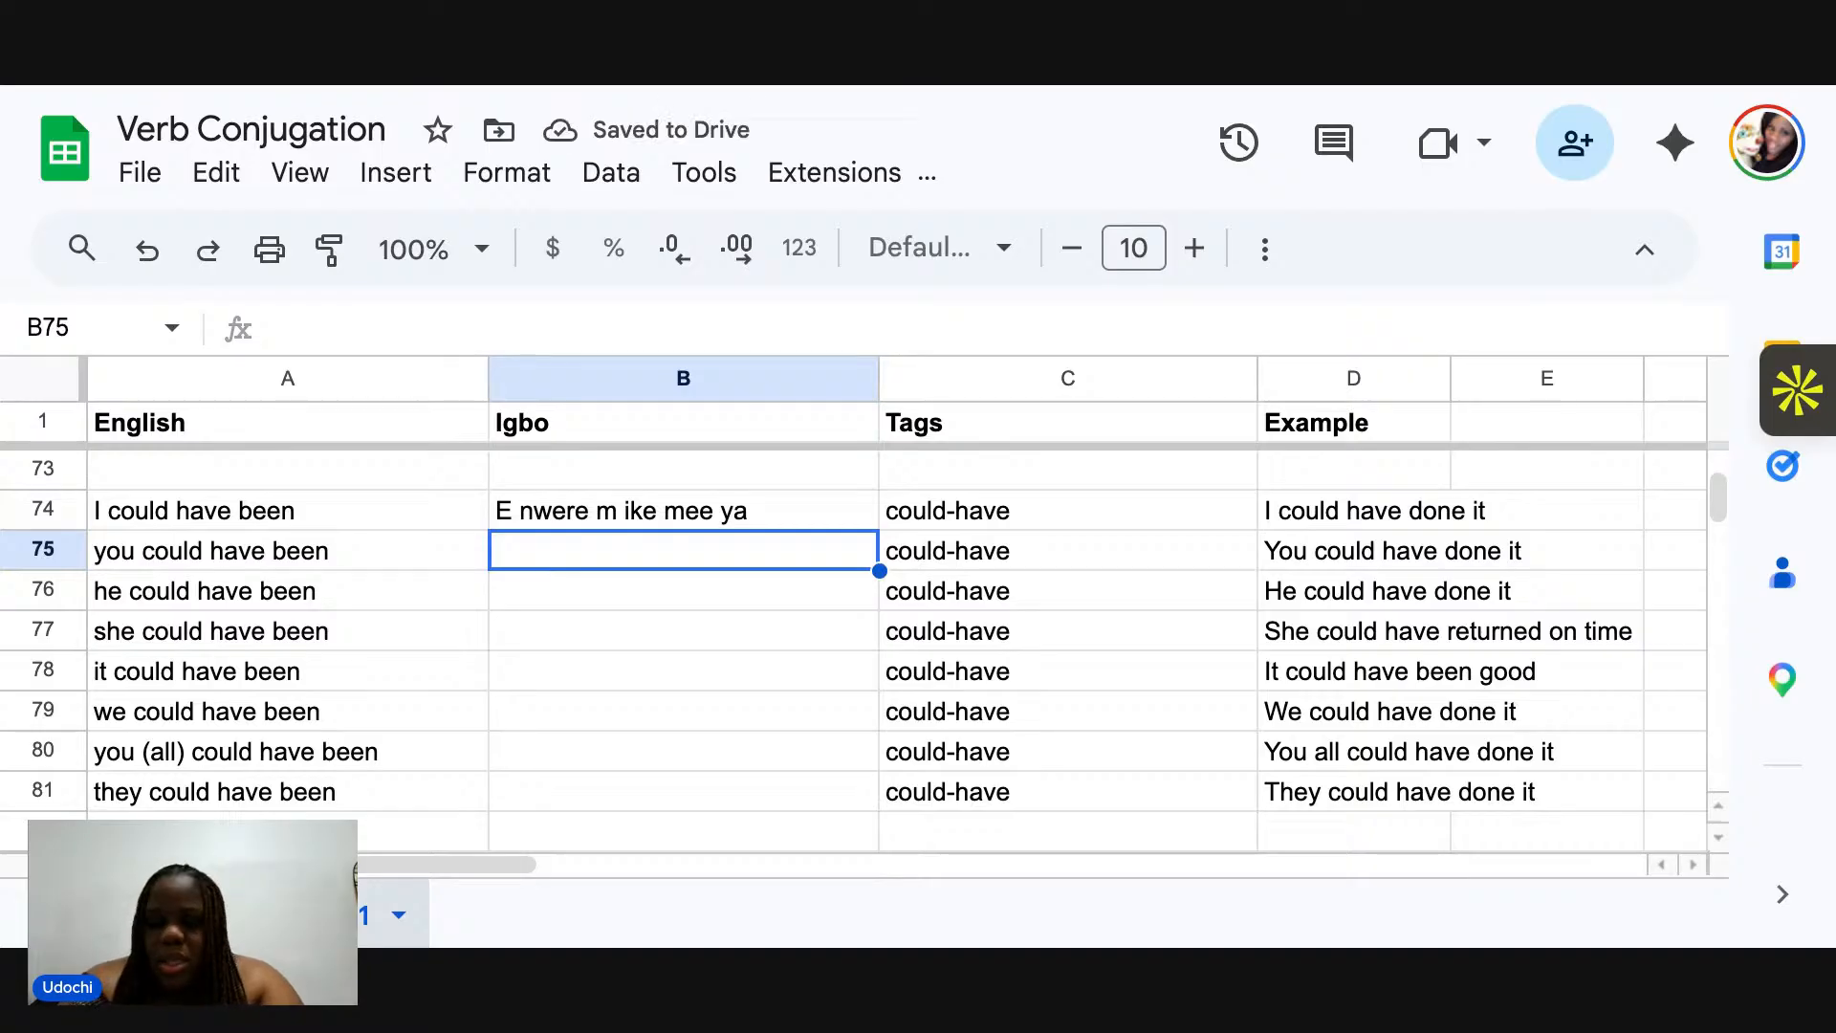
type("I nwere i")
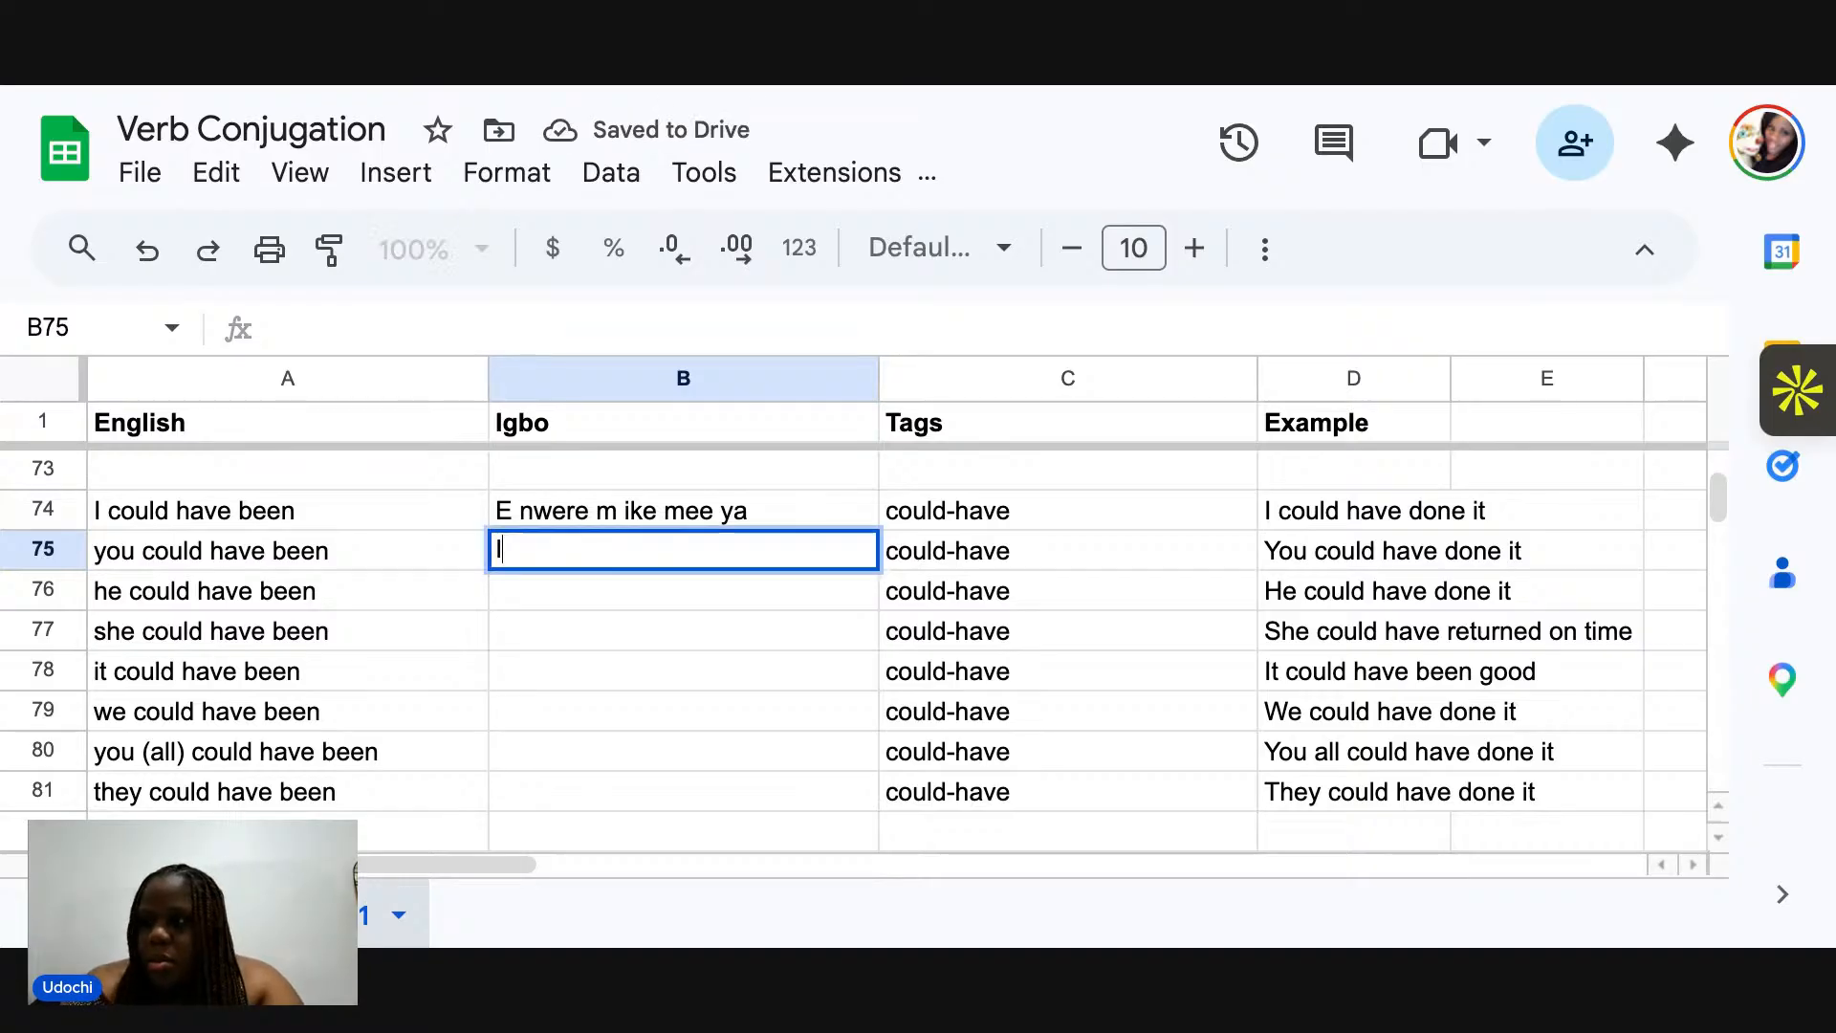
type("ke")
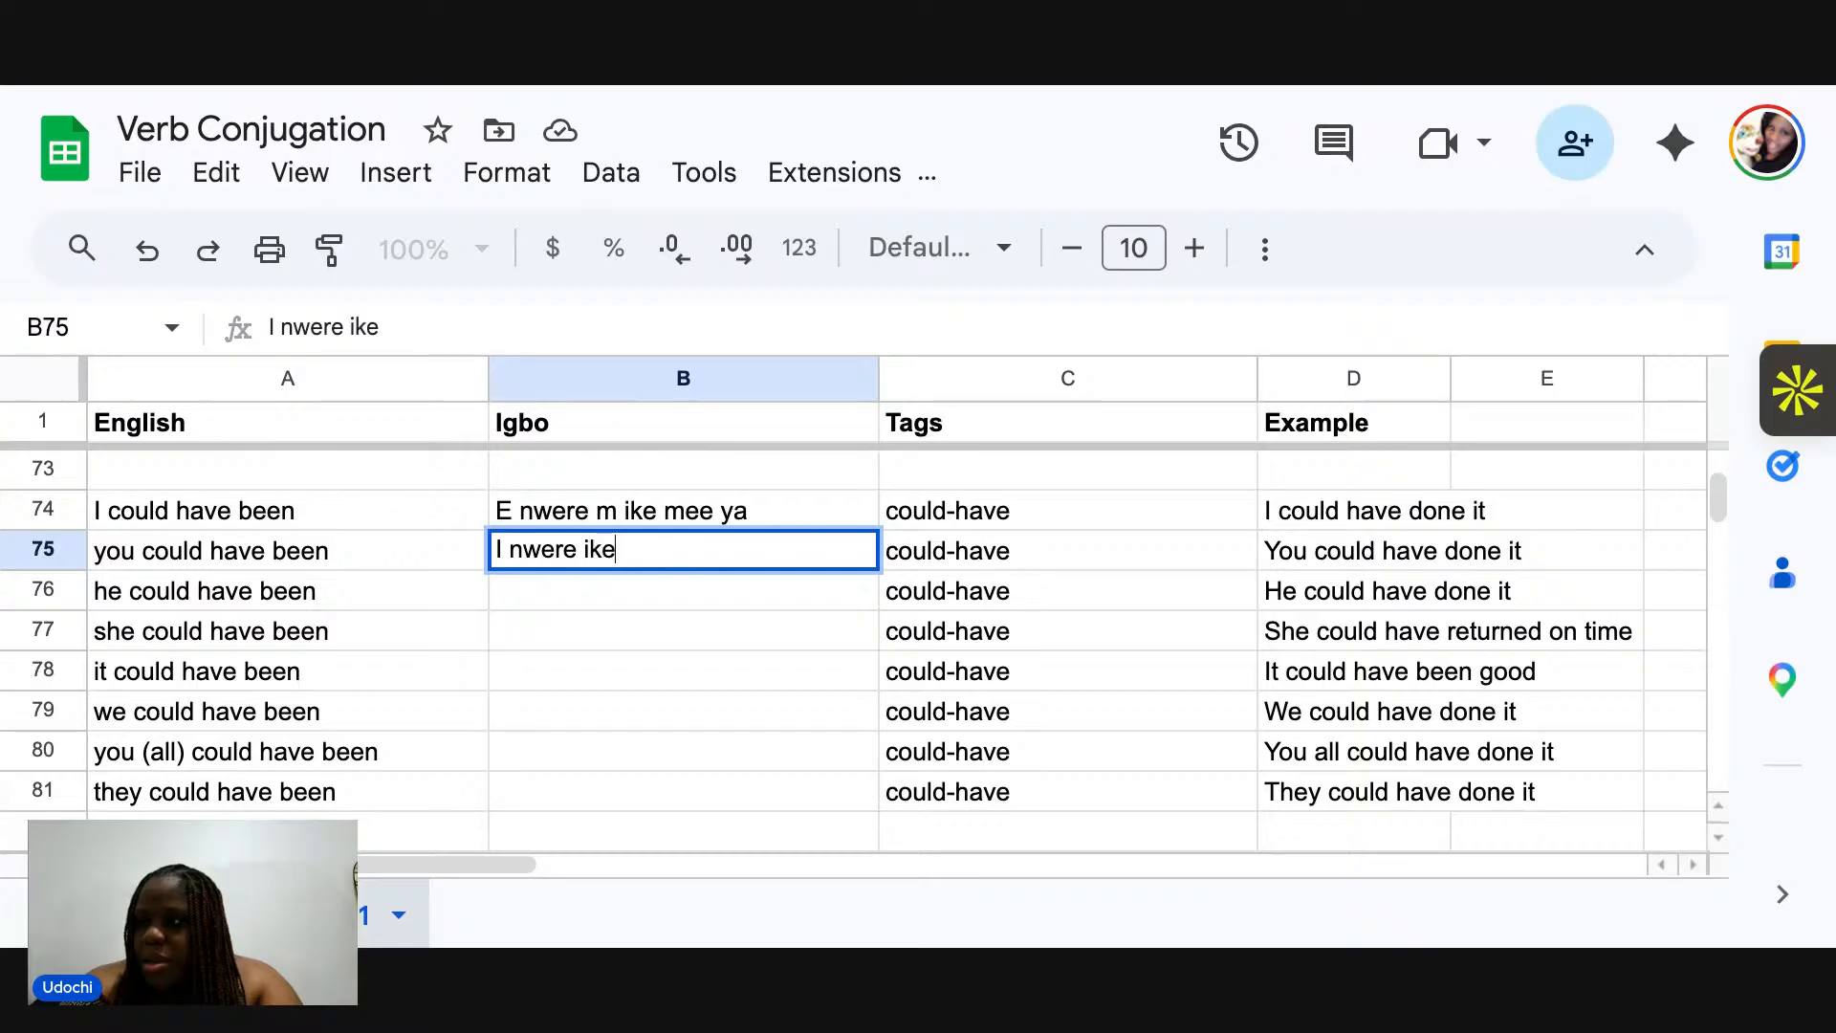
type(" mee ya")
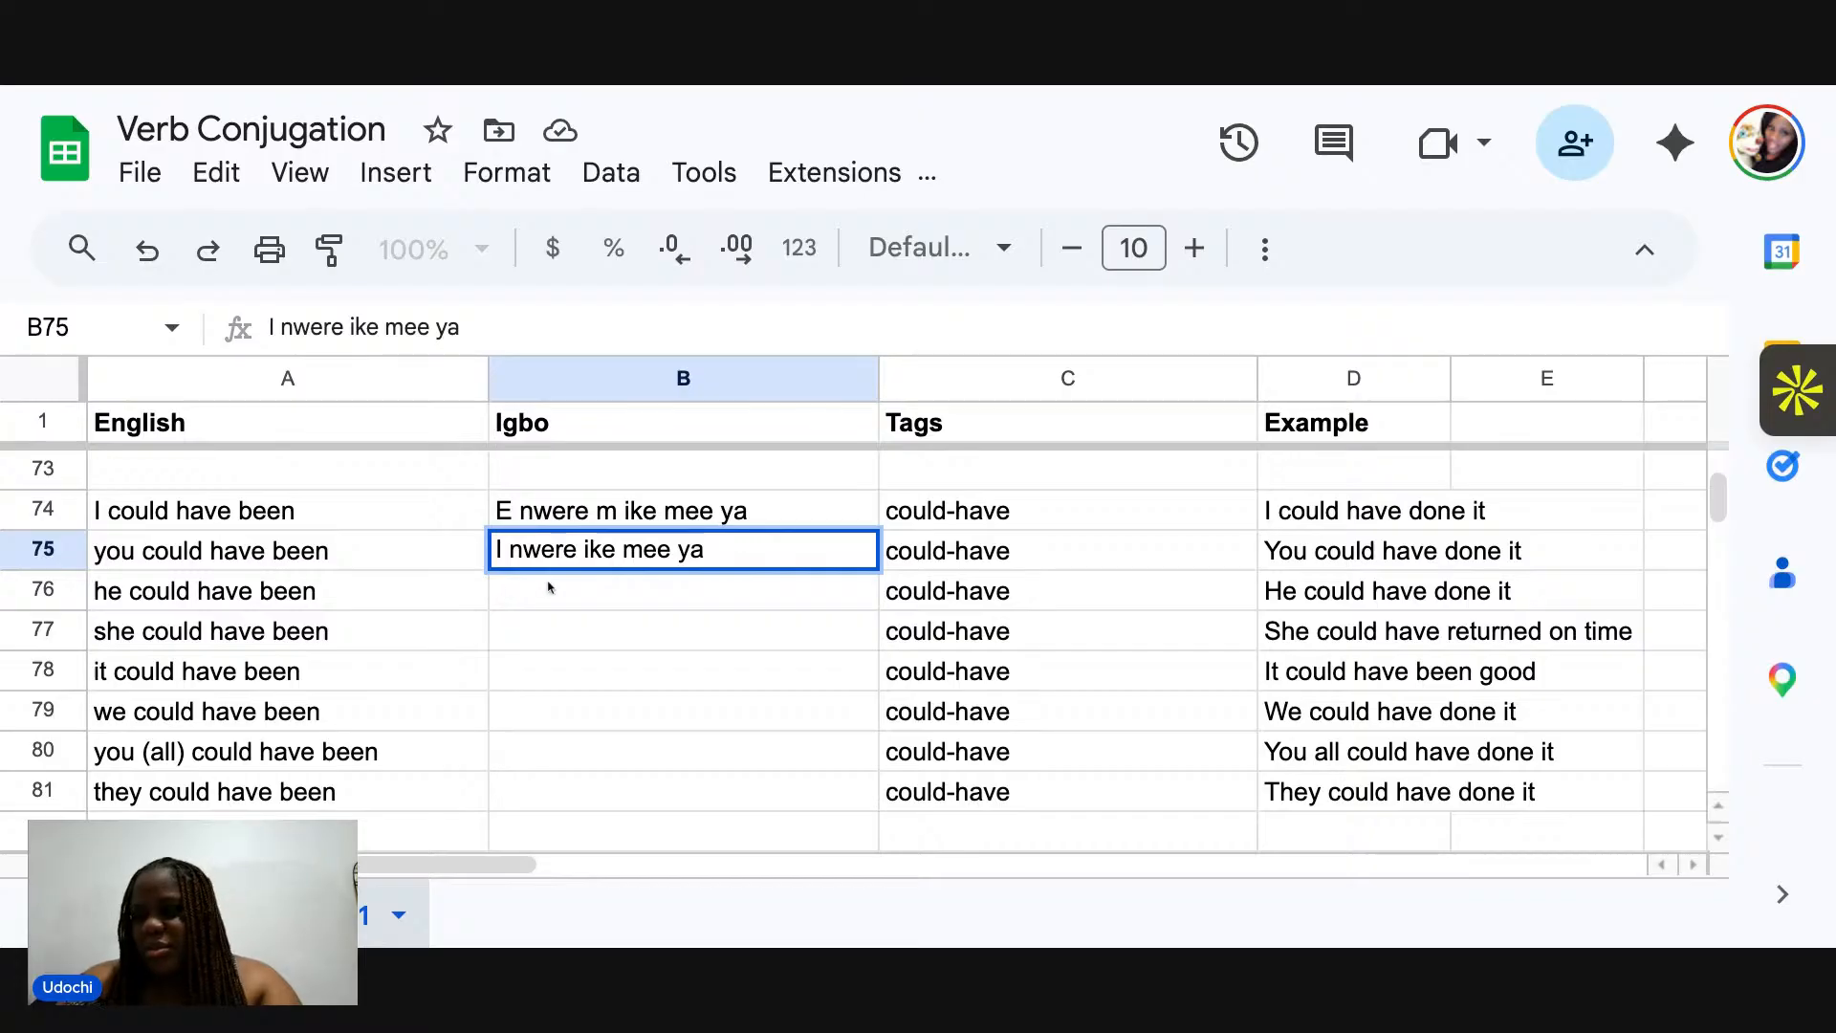
Enter the Igbo translation "Ọ nwere ike mee ya" for "he could have been" in B76.
left_click(527, 601)
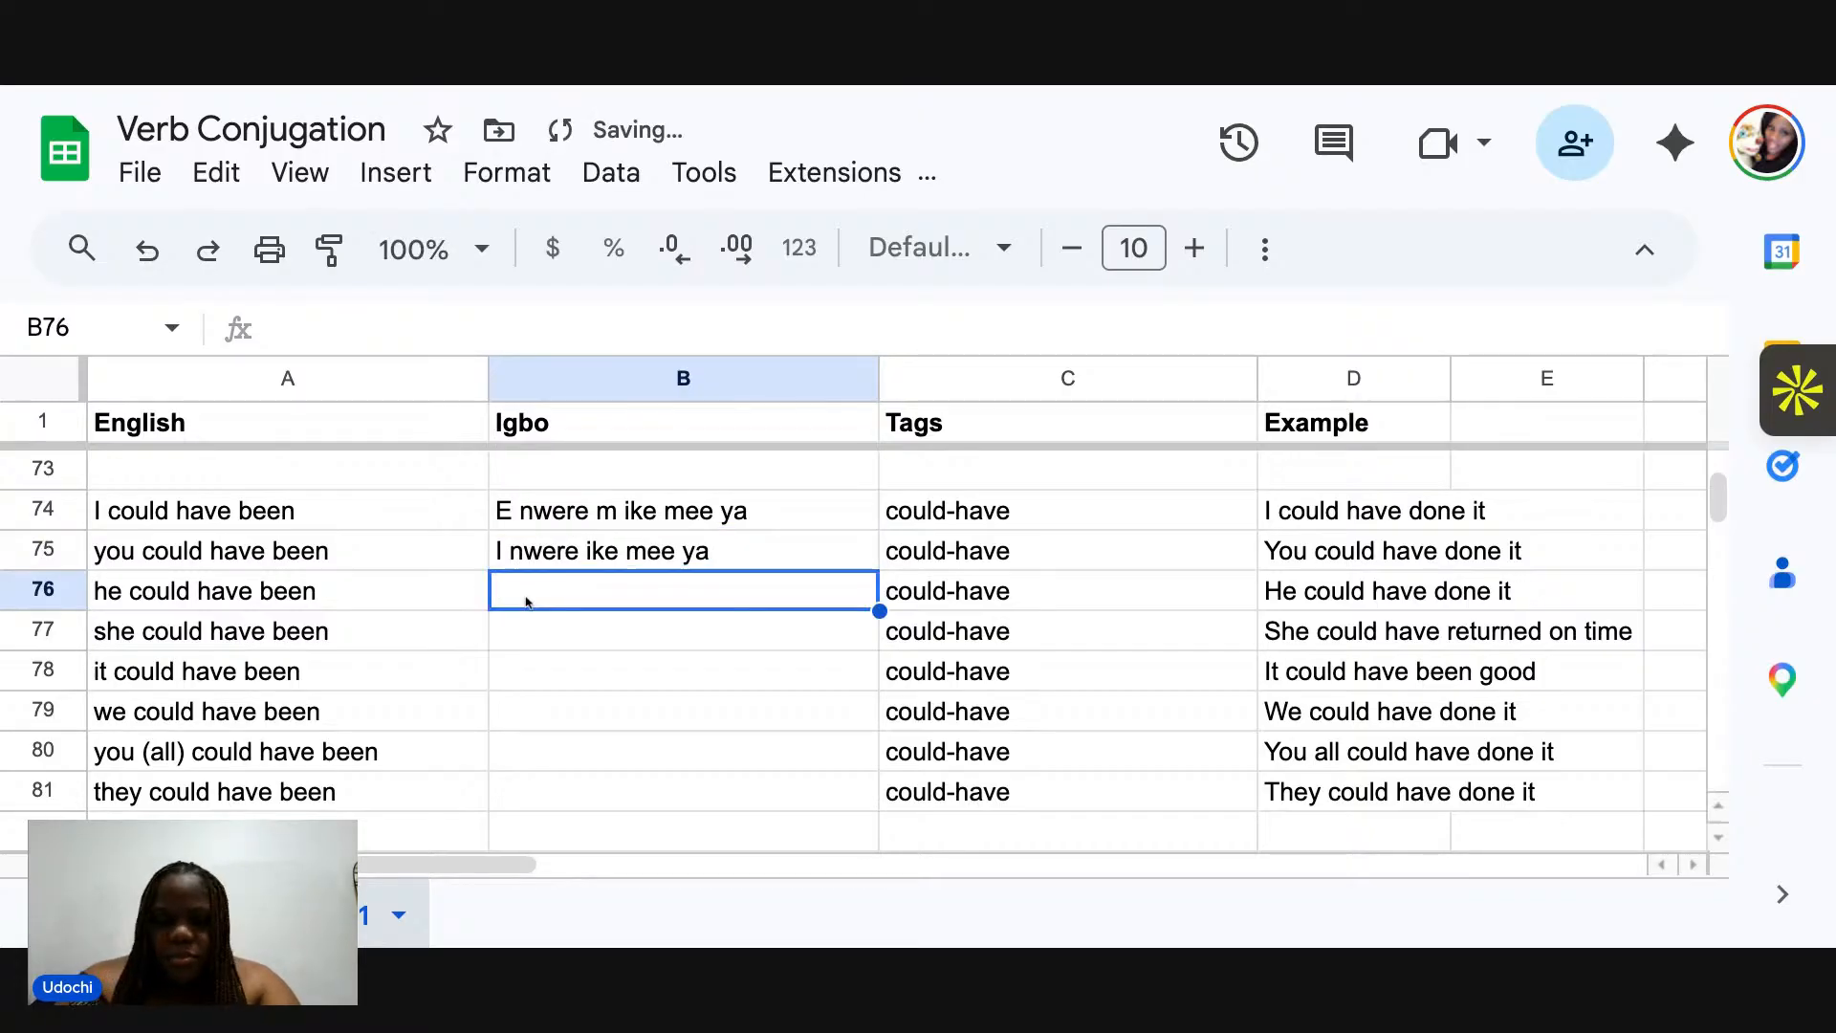
type("Ọ")
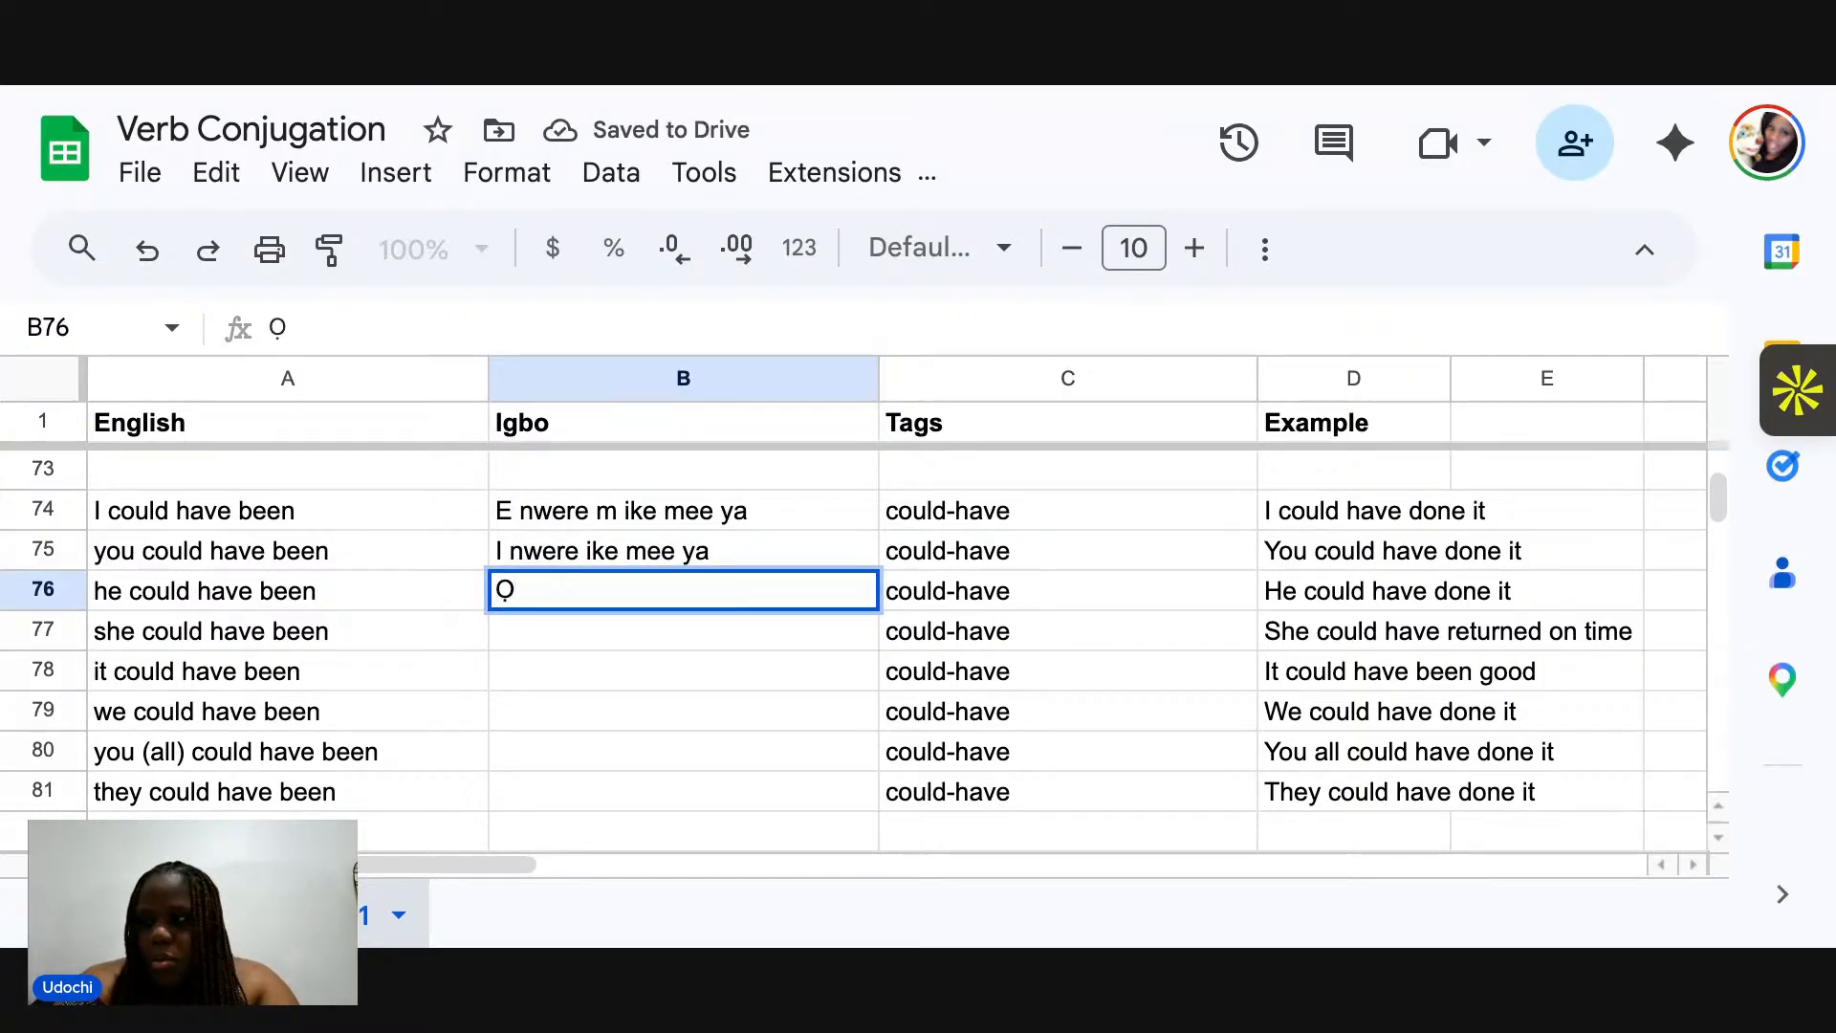
type(" nwere i")
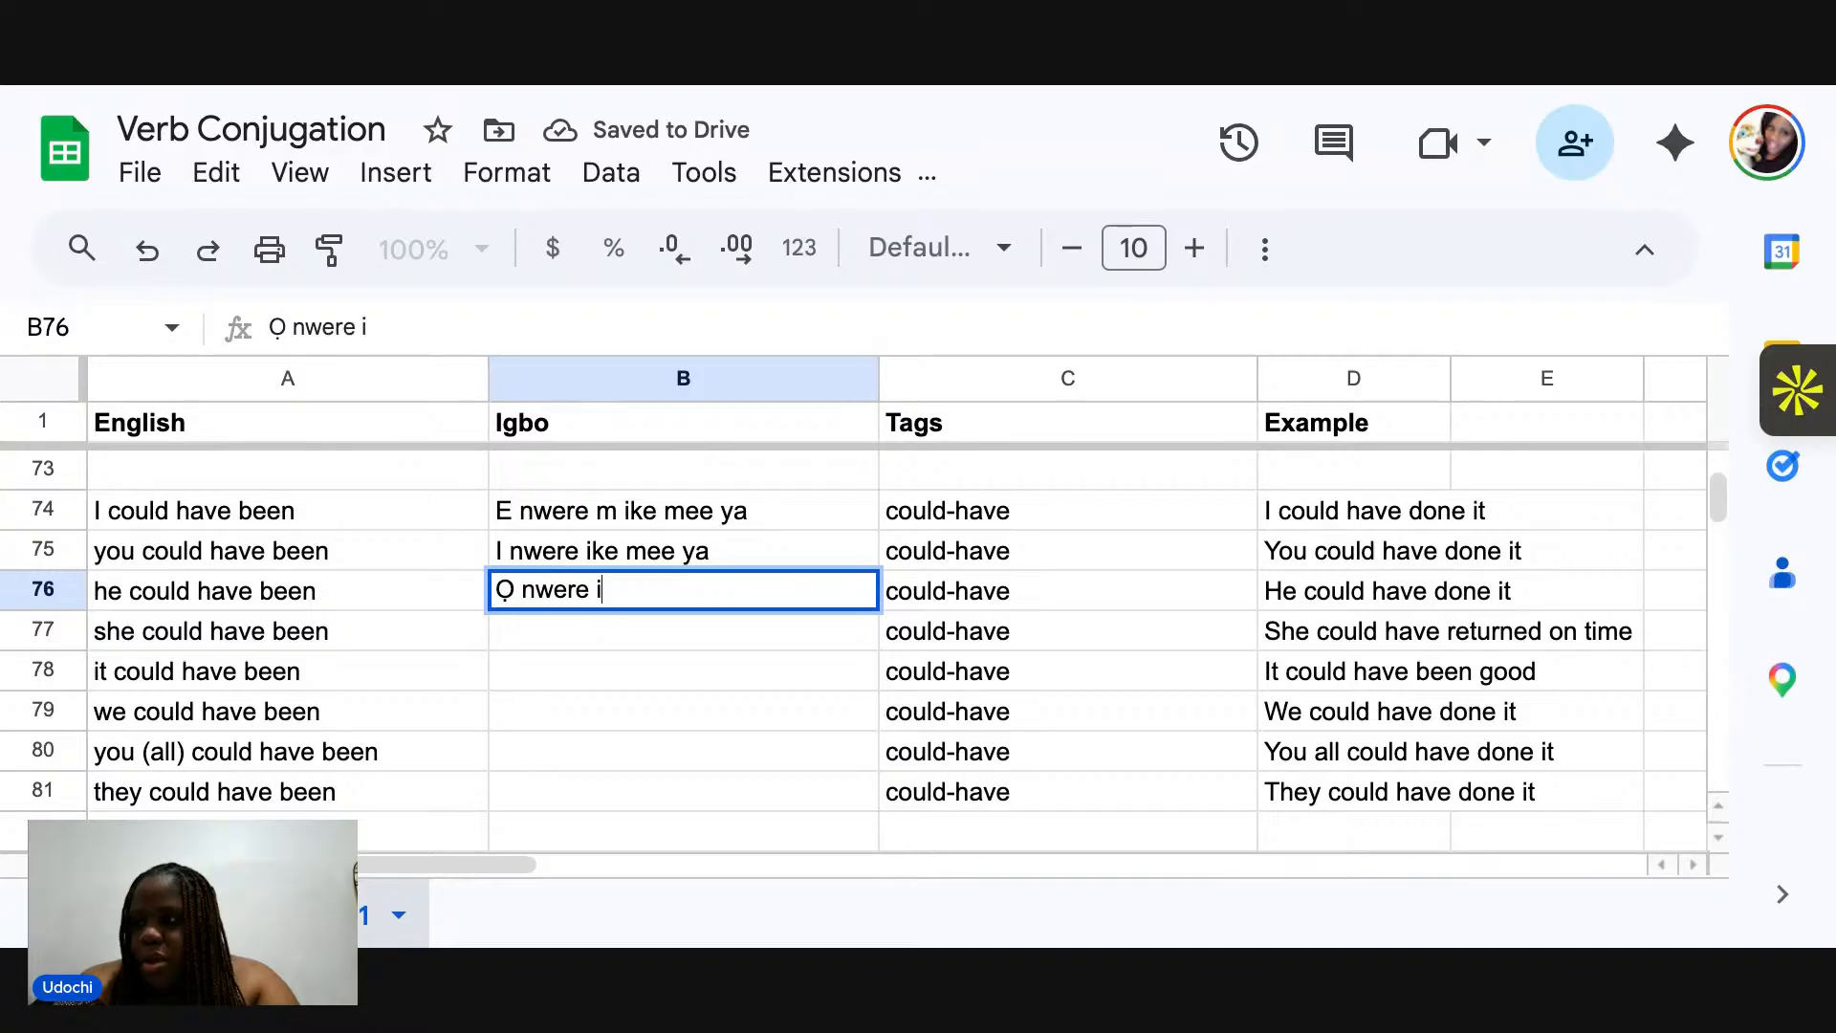
type("ke mee ya")
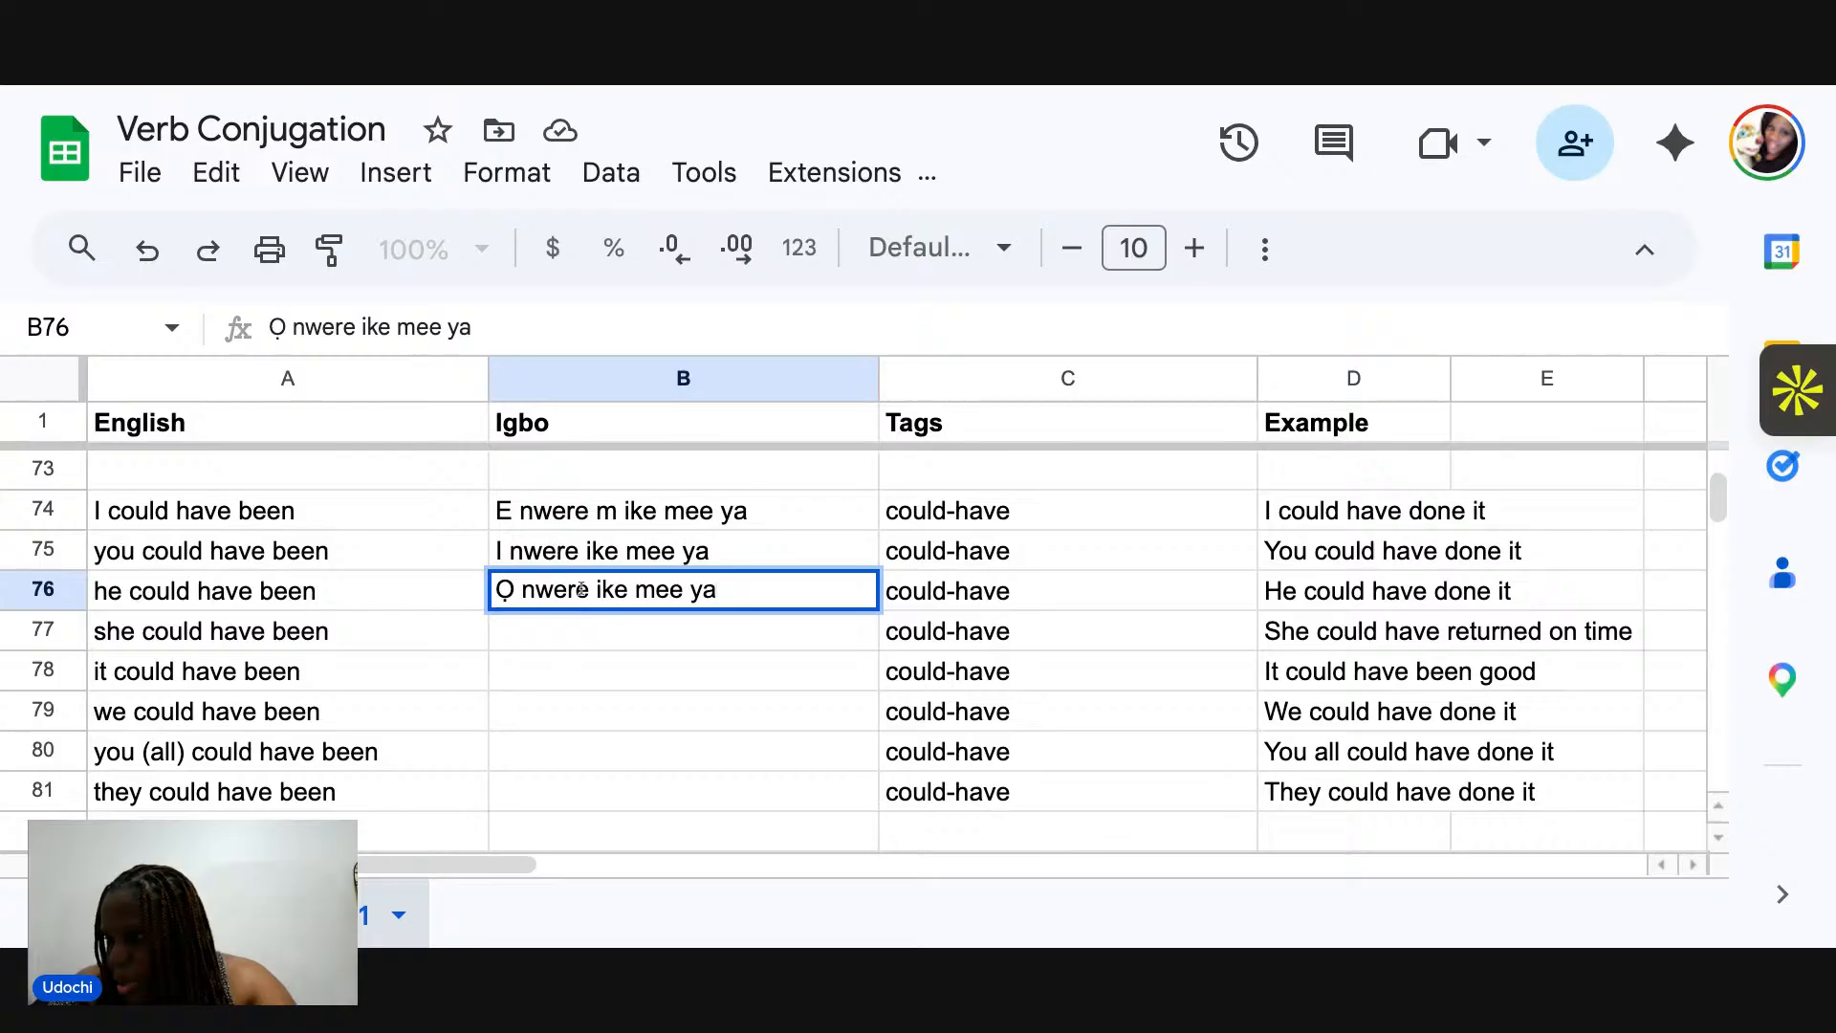
Correct the Igbo translation in B76 to read "O nwere ike mere ya".
left_click(514, 592)
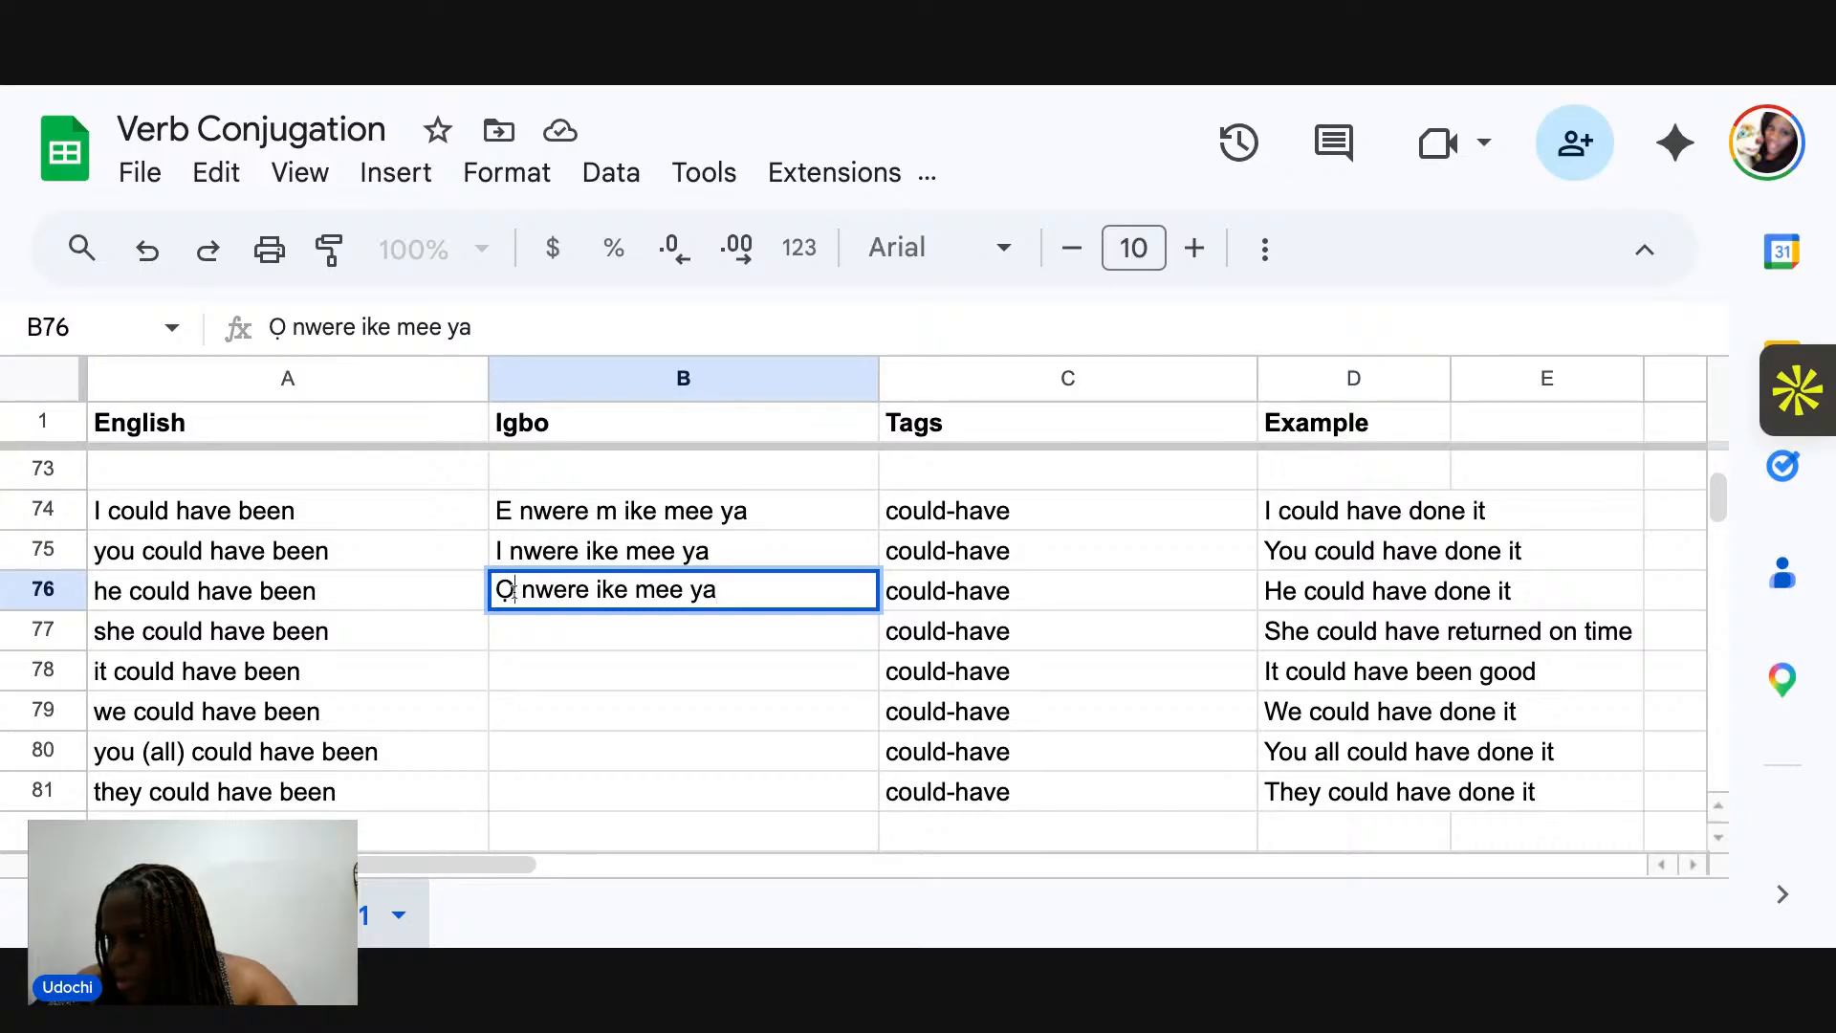
key("BackSpace")
type("O")
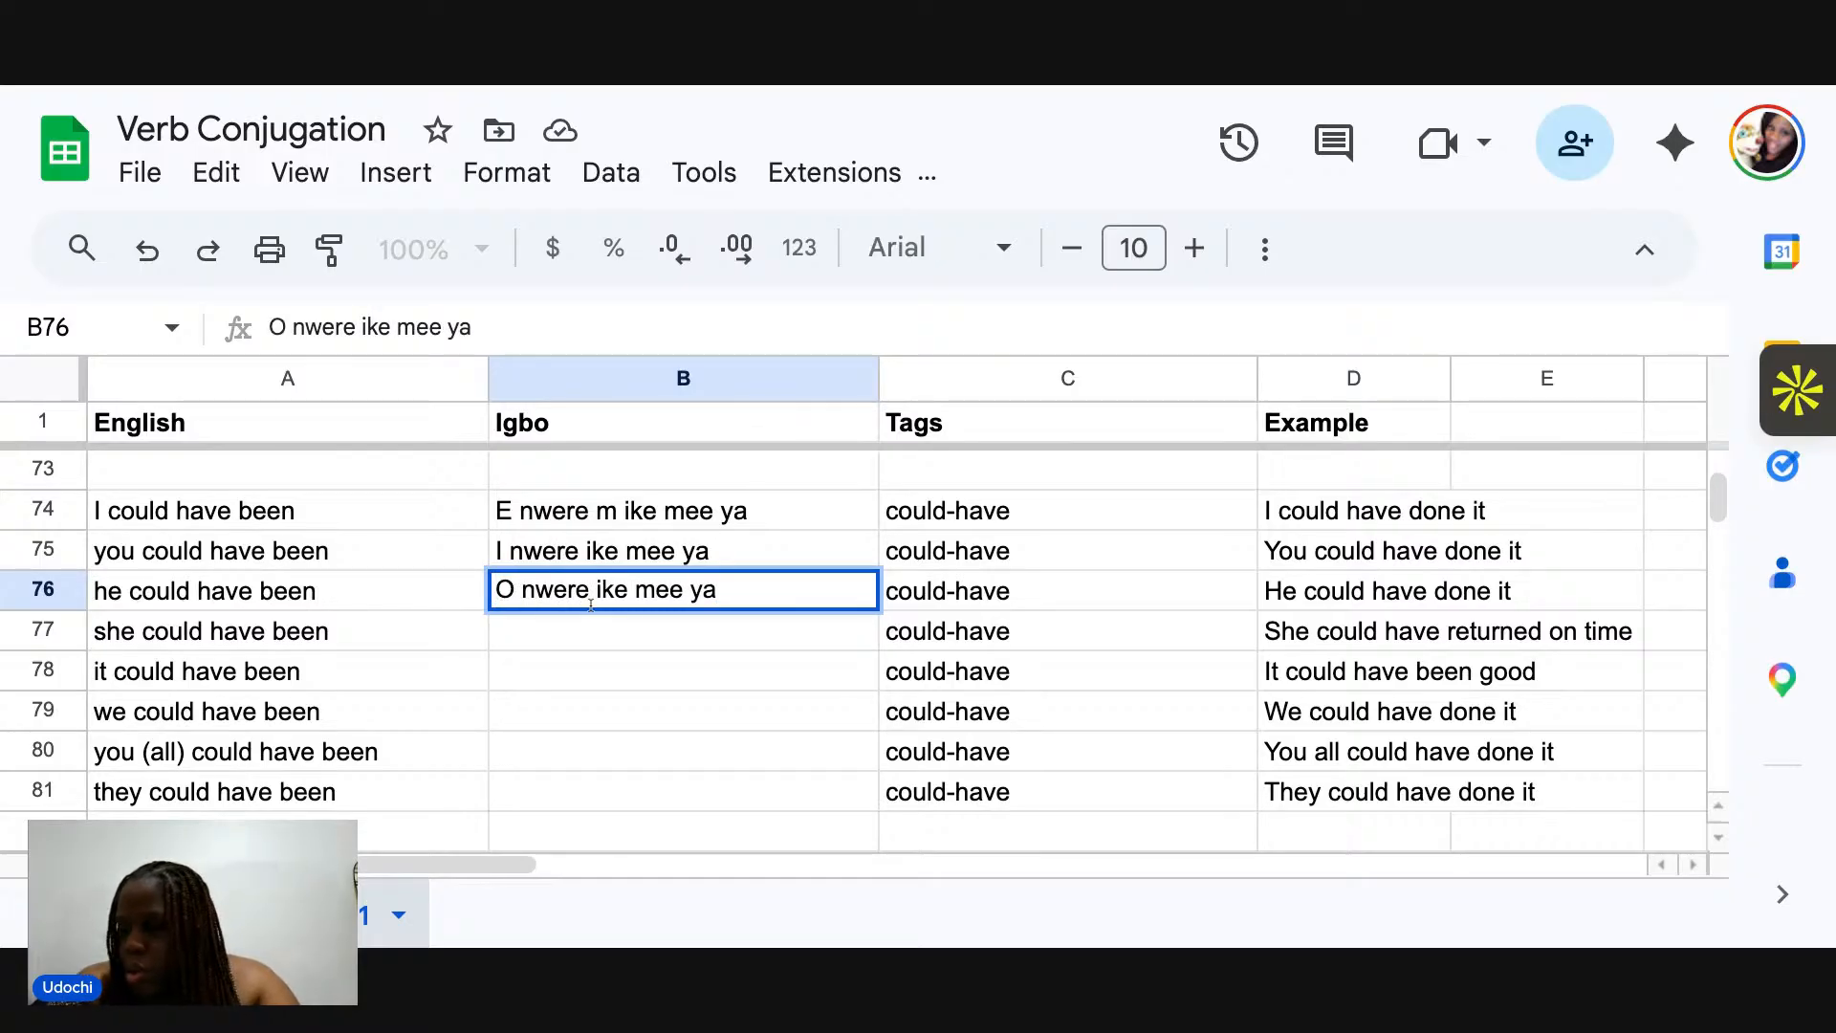
left_click(671, 592)
type("r")
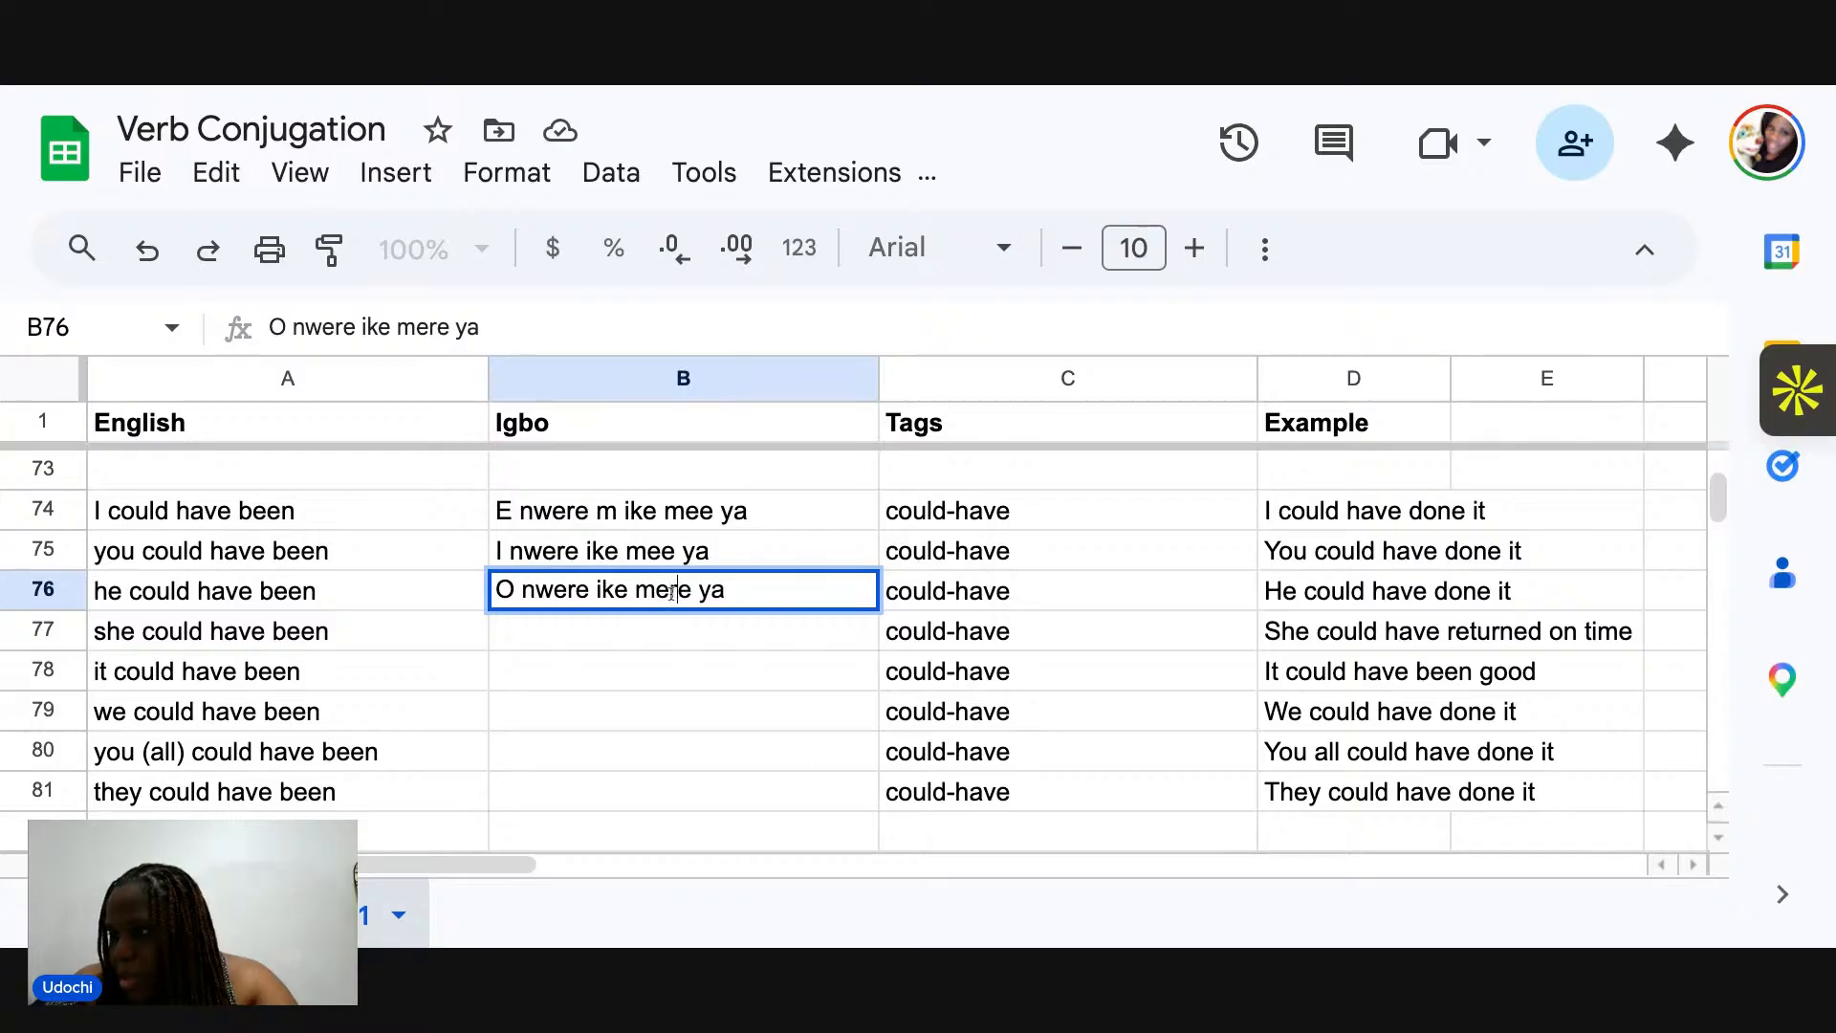
Correct the Igbo translation for "I could have been" in B74 to read "E nwere m ike mere ya".
left_click(682, 516)
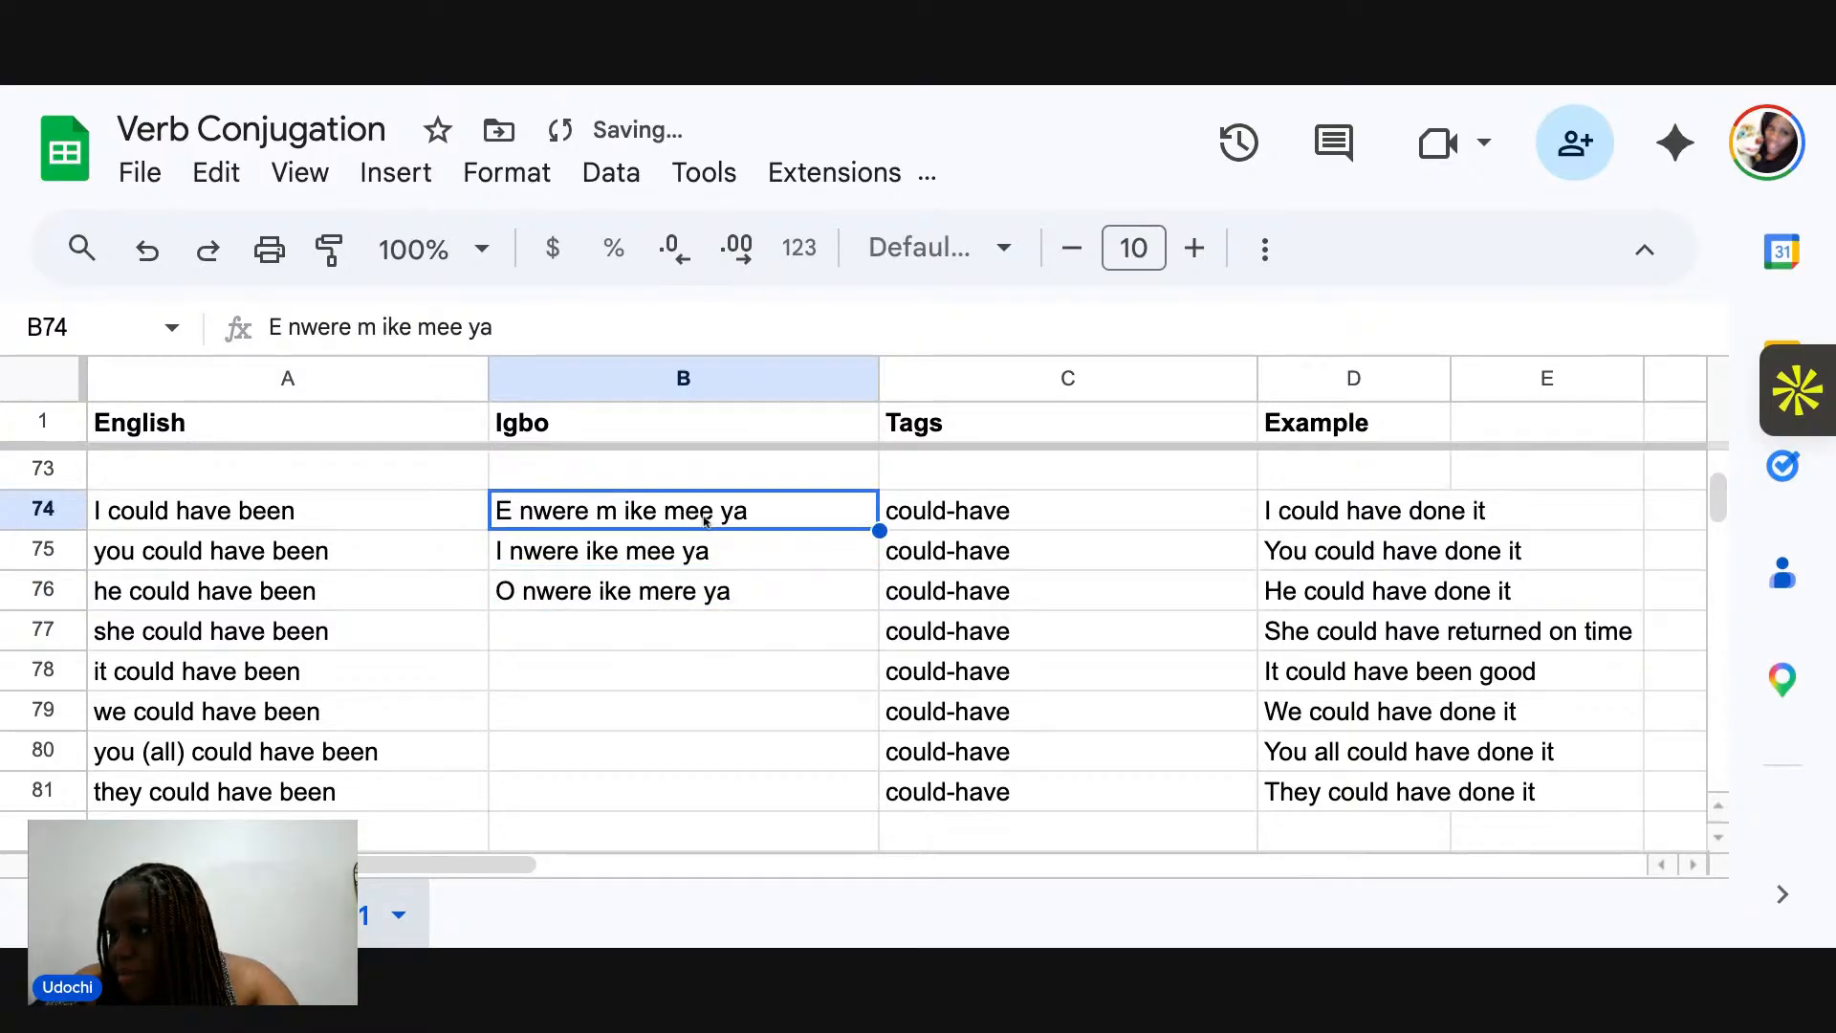
double_click(705, 518)
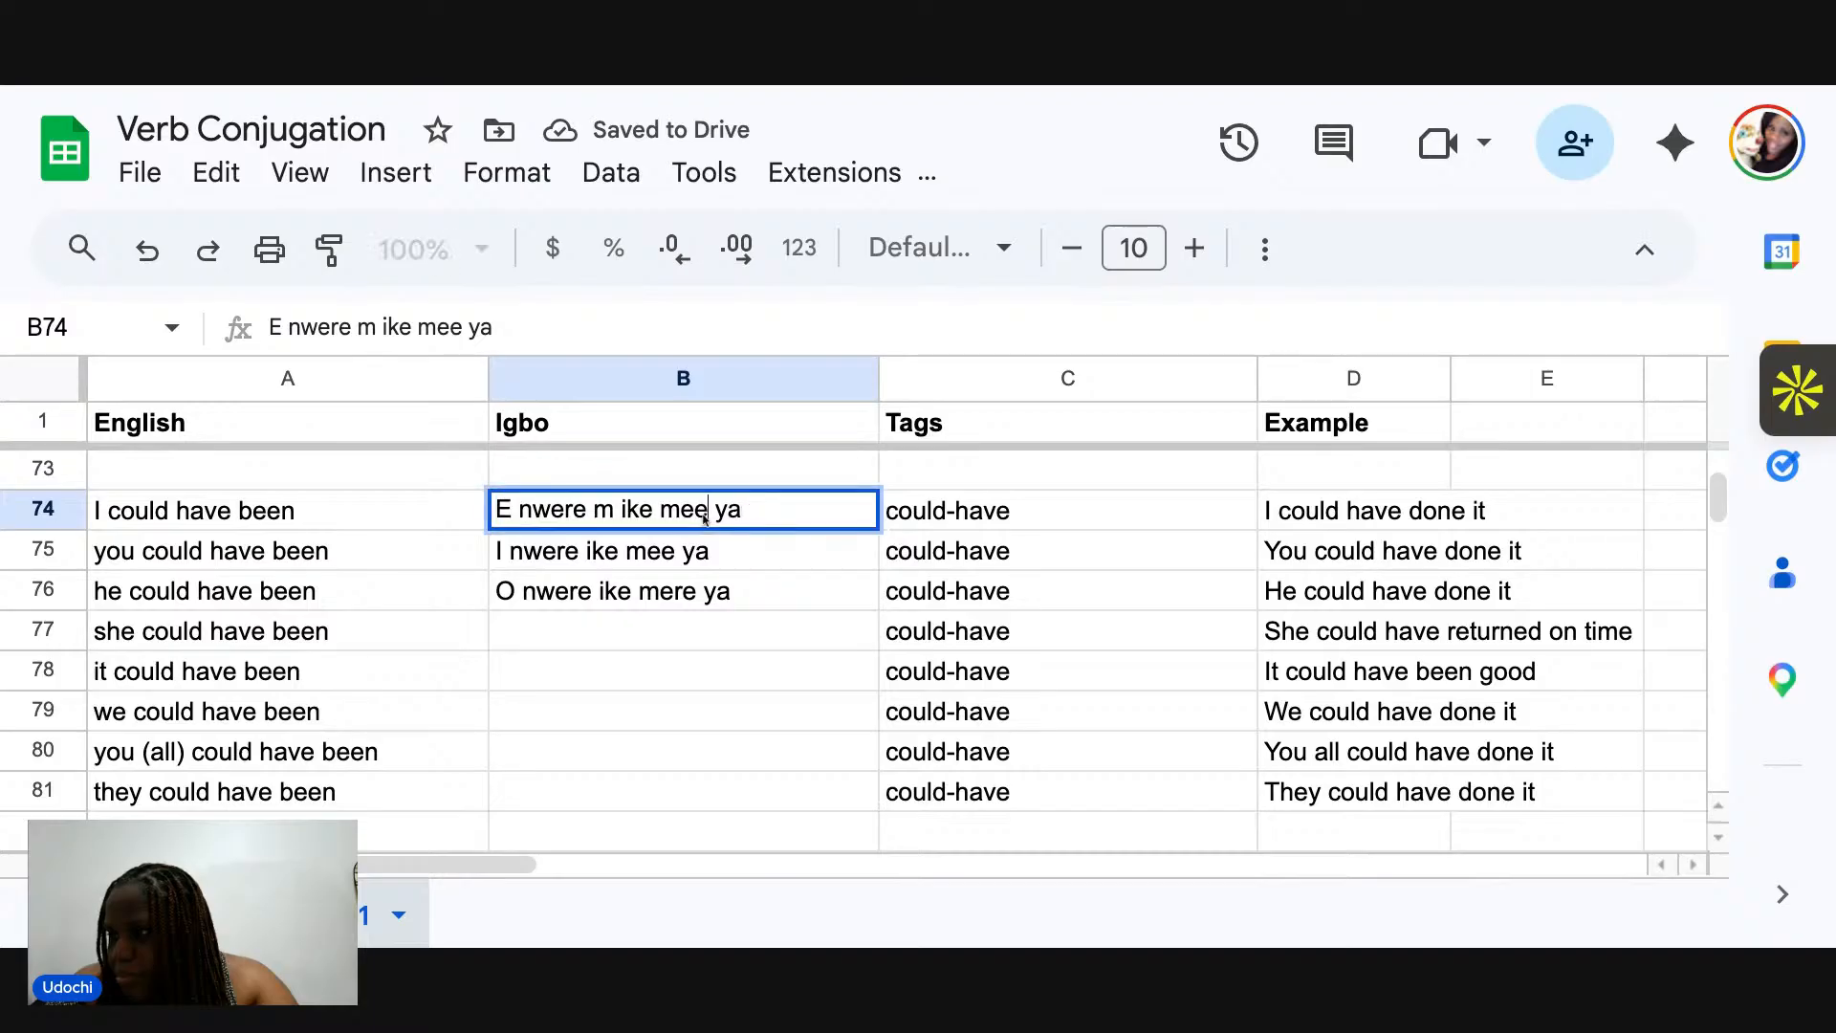
type("r")
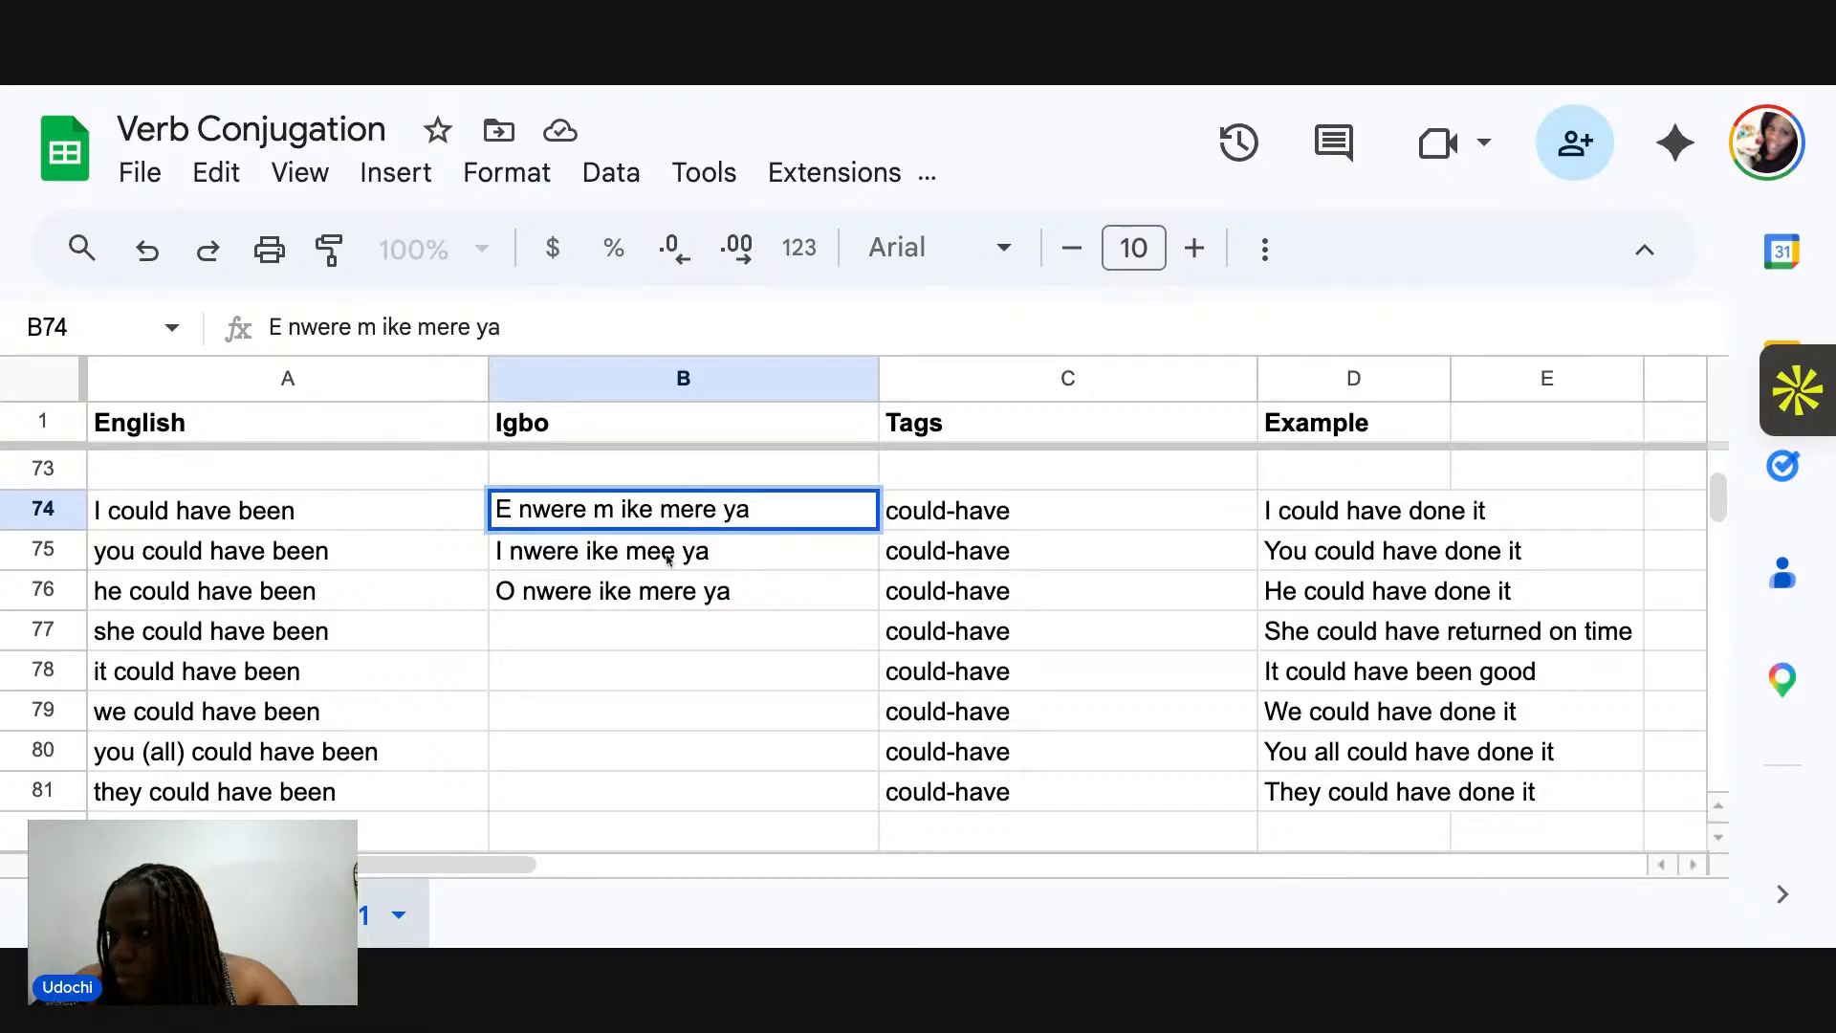
Correct the Igbo translation for "you could have been" in B75 to read "I nwere ike mere ya".
double_click(660, 554)
type("r")
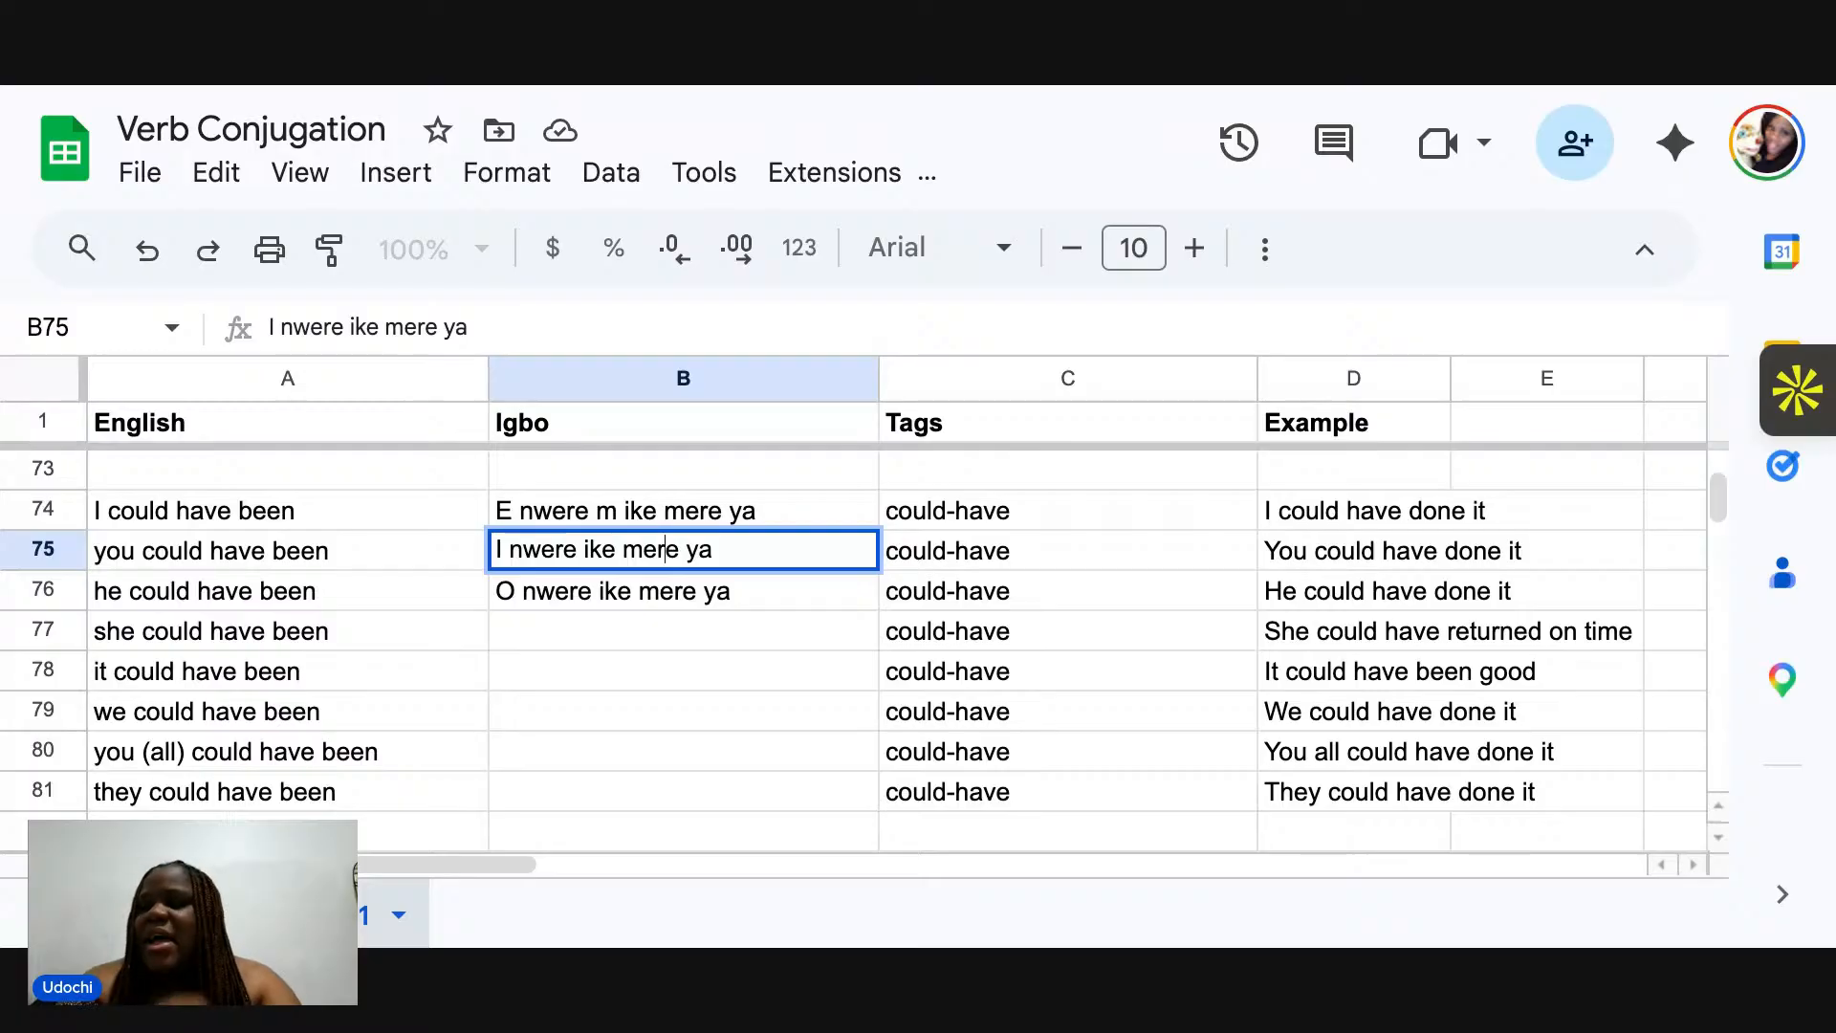
Enter the Igbo translation "O nwere ike lotara n'oge" for "she could have been" in B77.
left_click(662, 619)
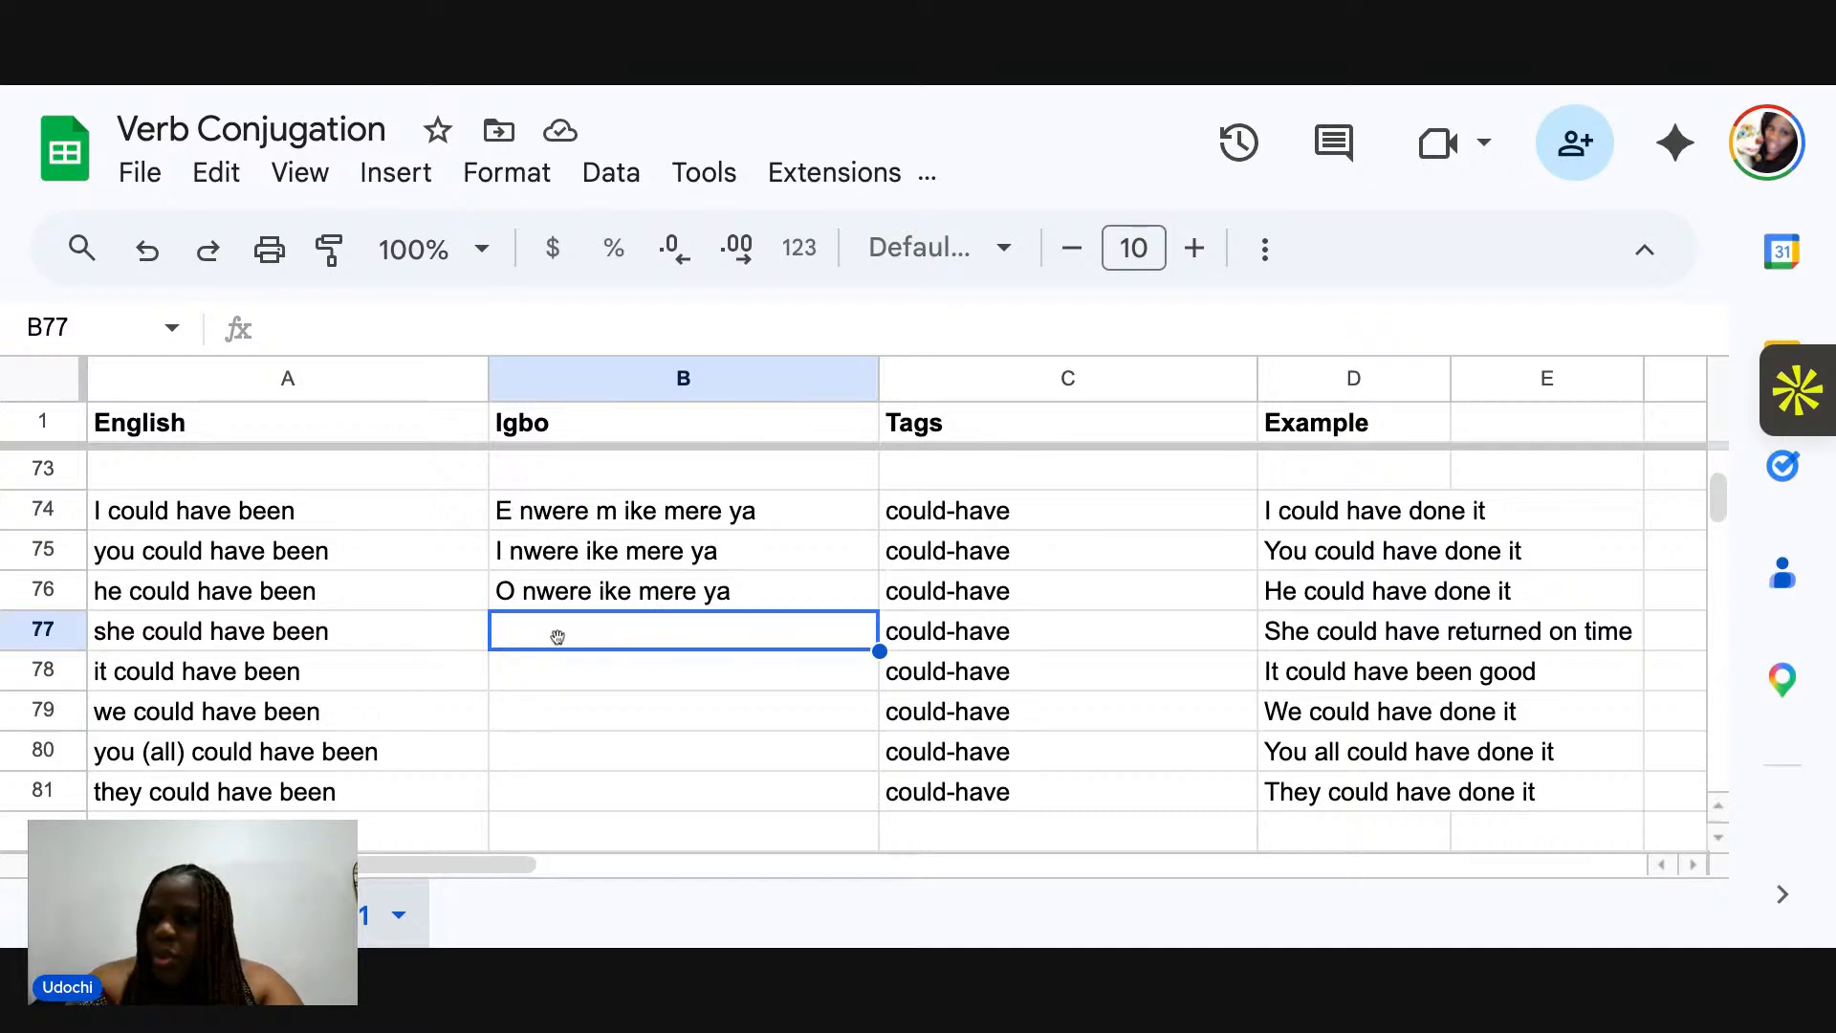
type("O nwere")
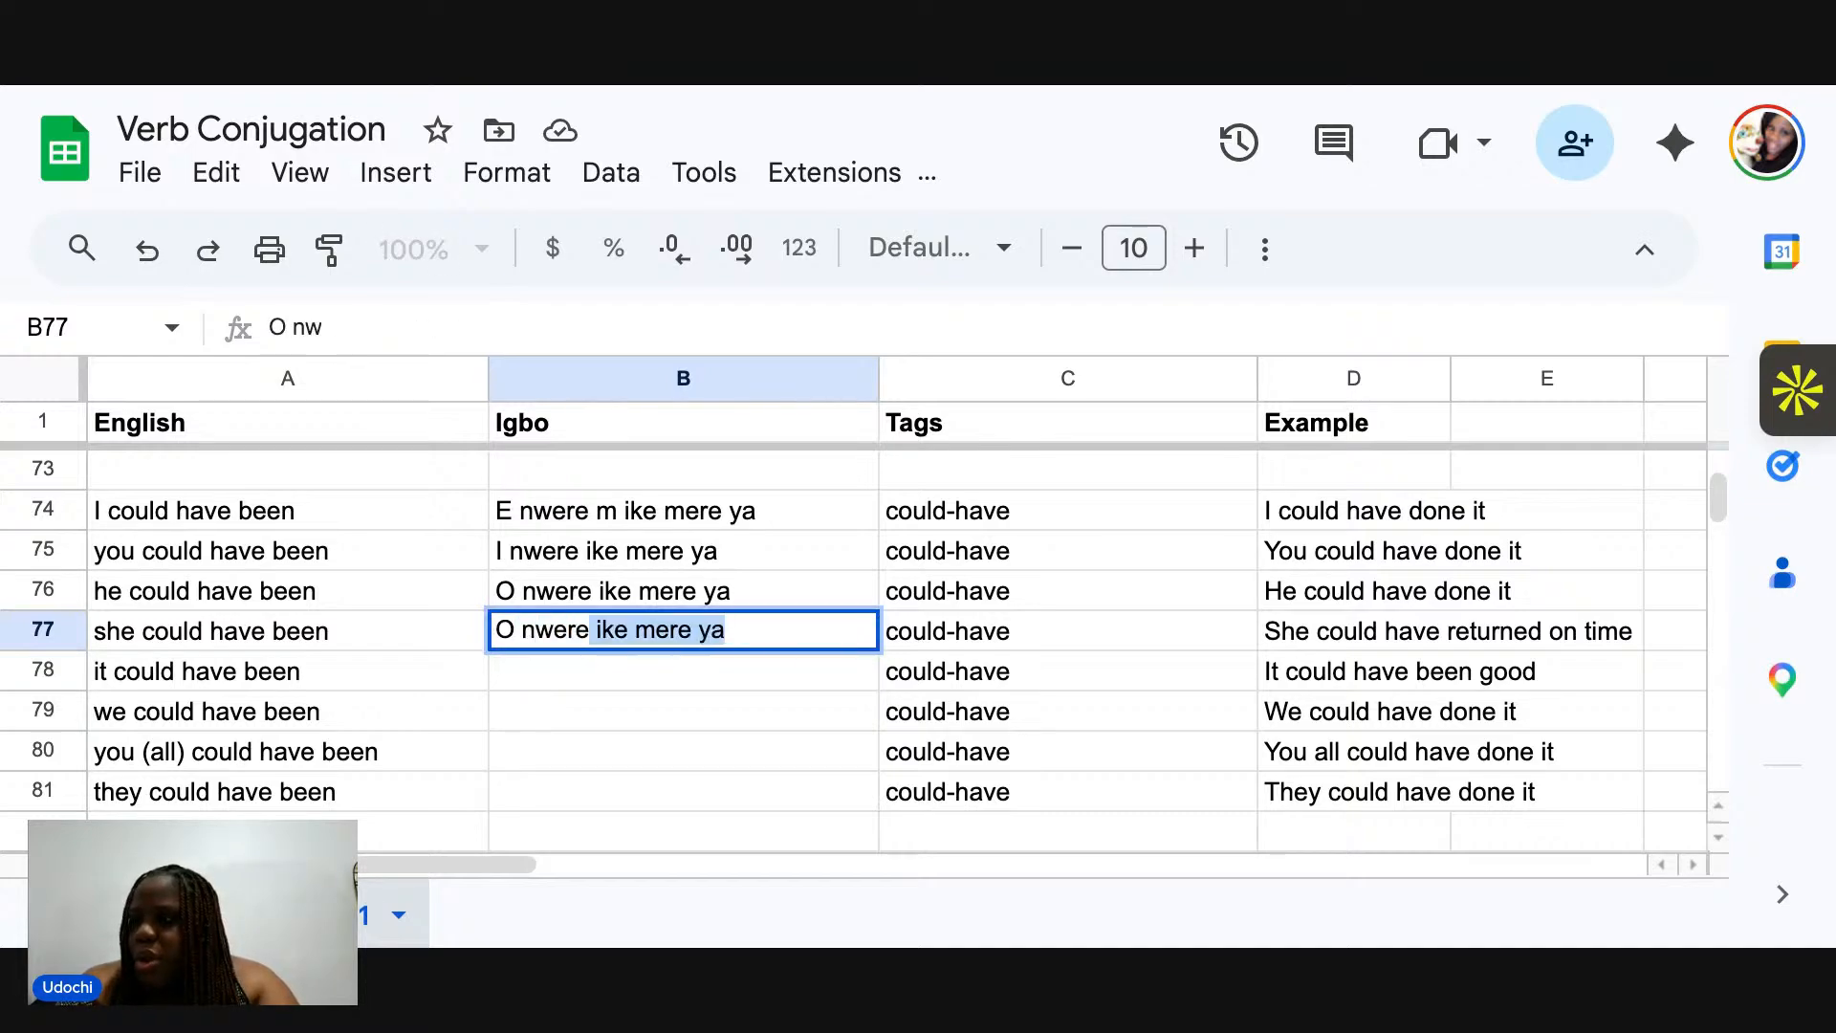
type(" ike")
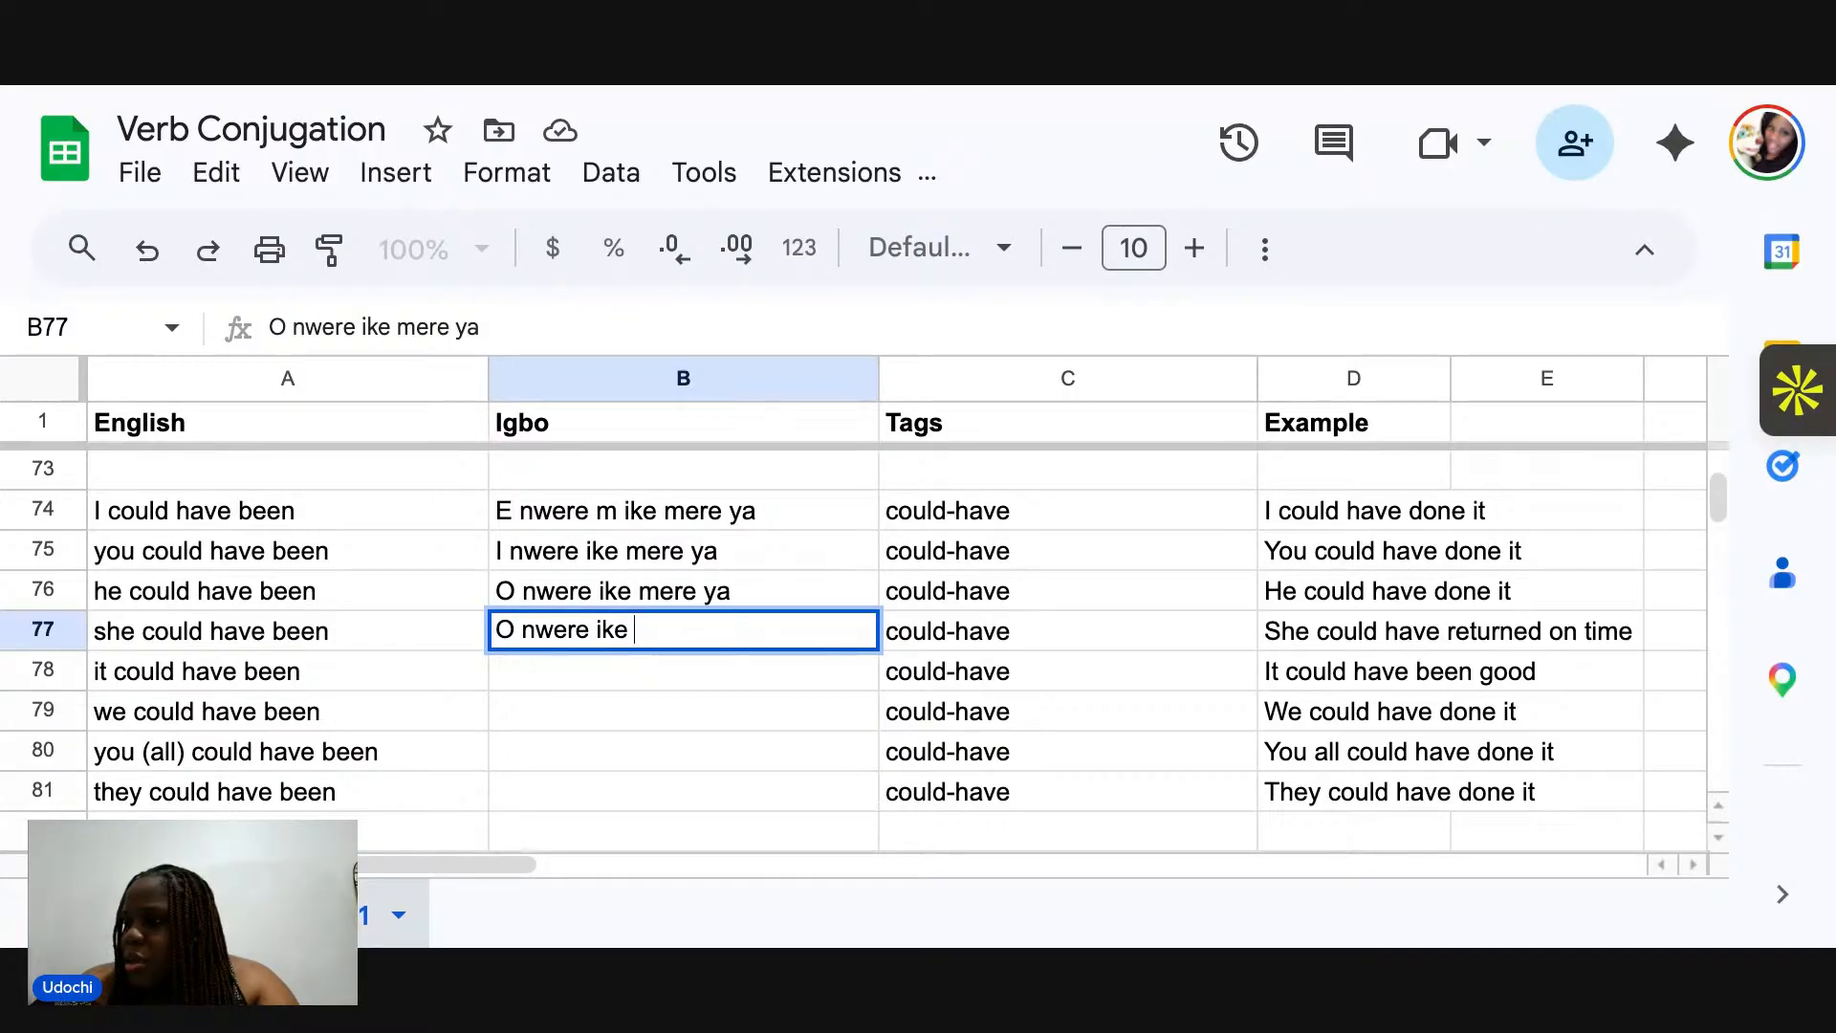
type(" l")
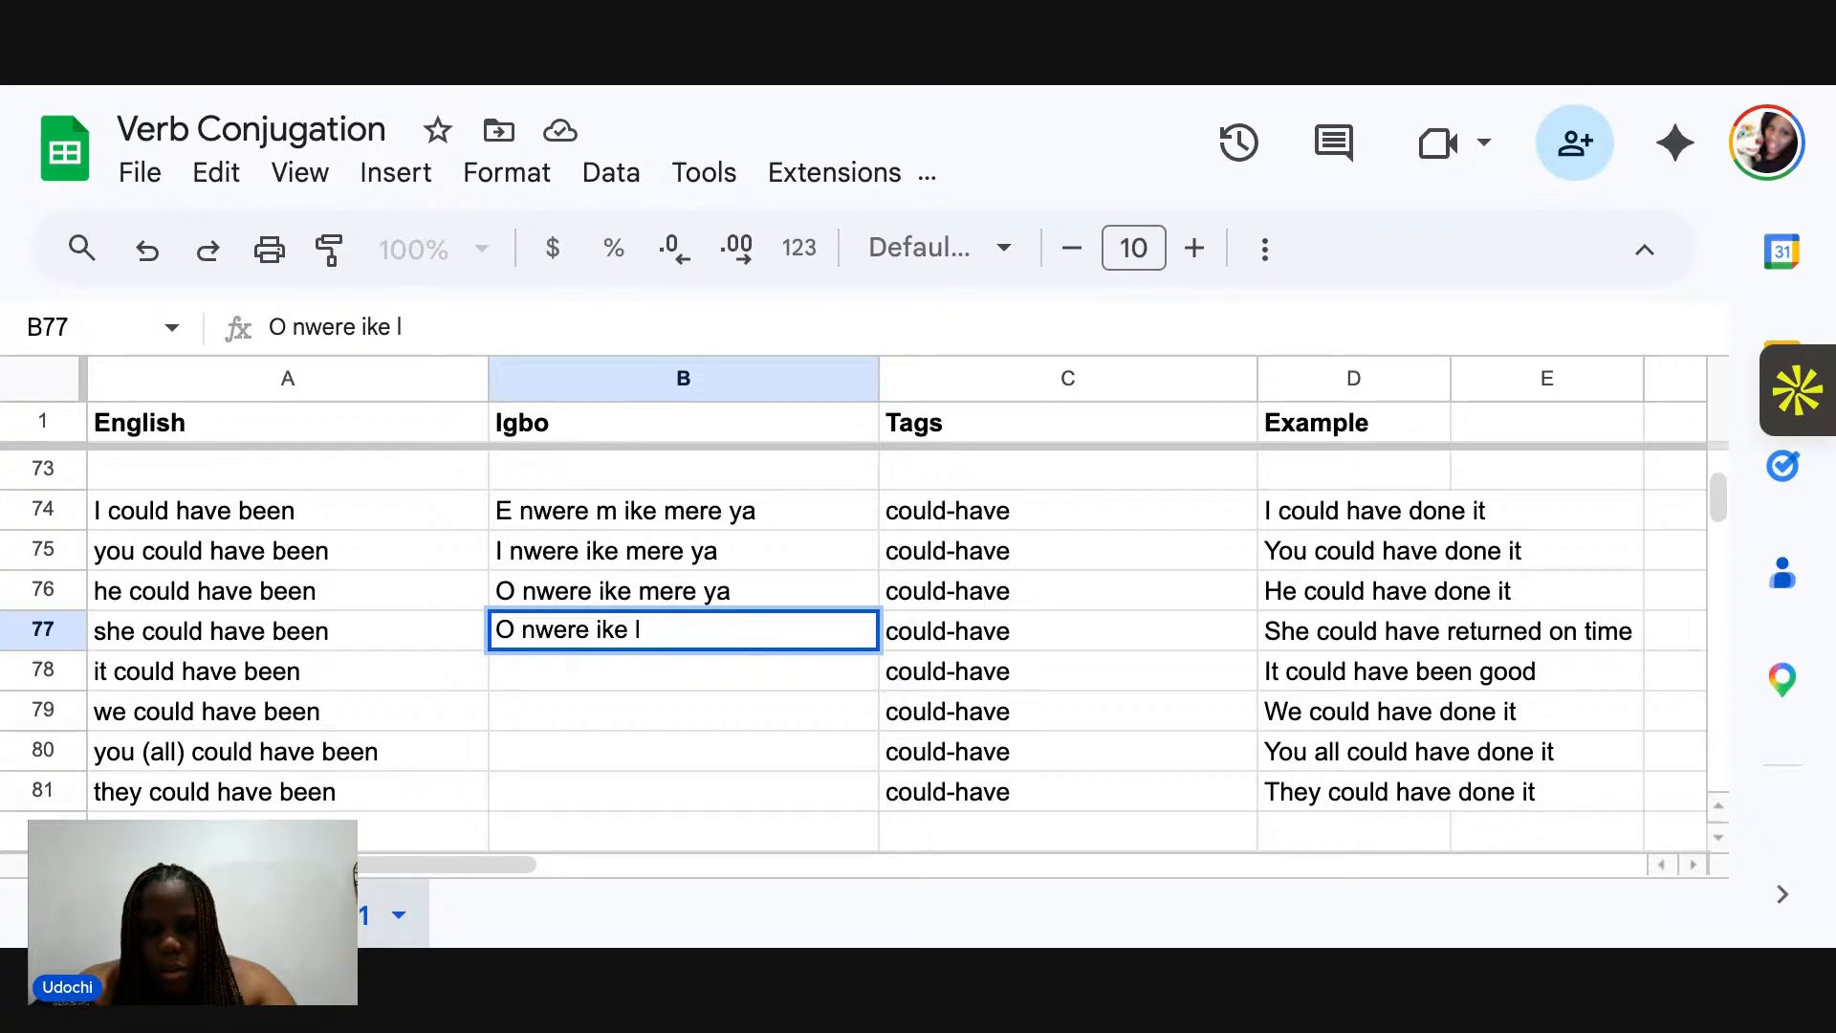
type("otara")
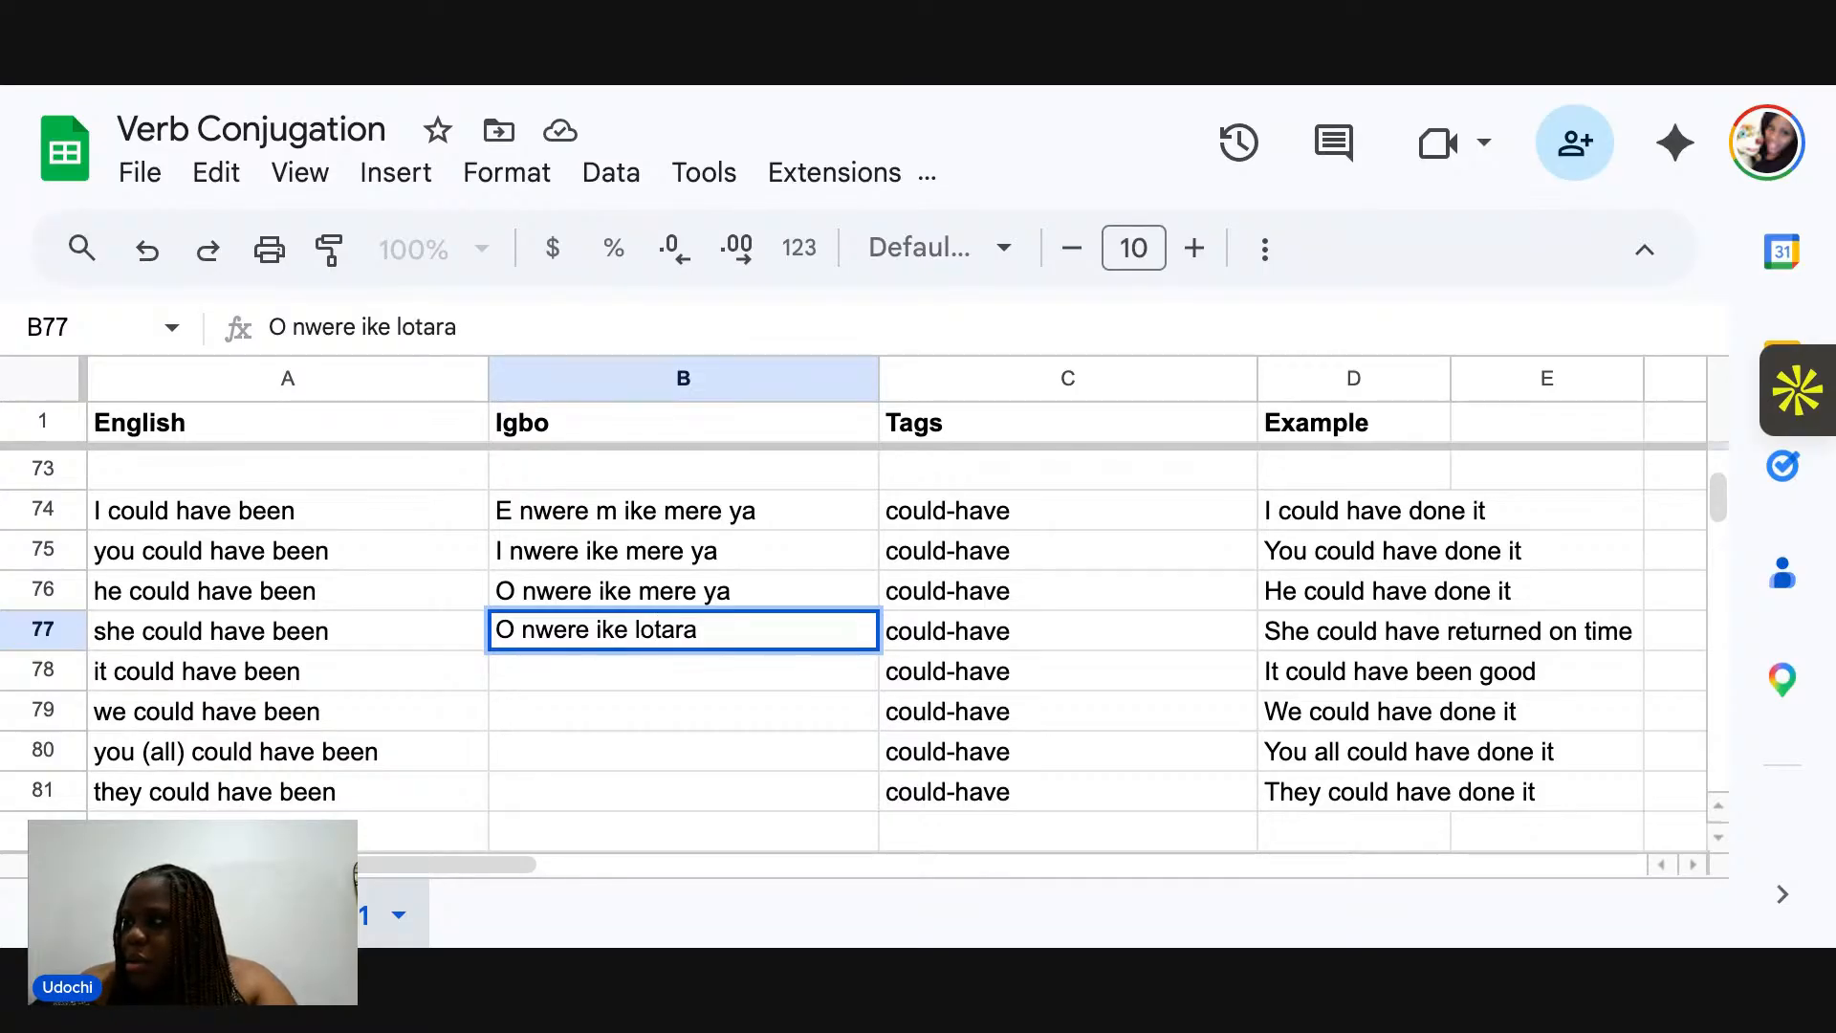
type(" n'oge")
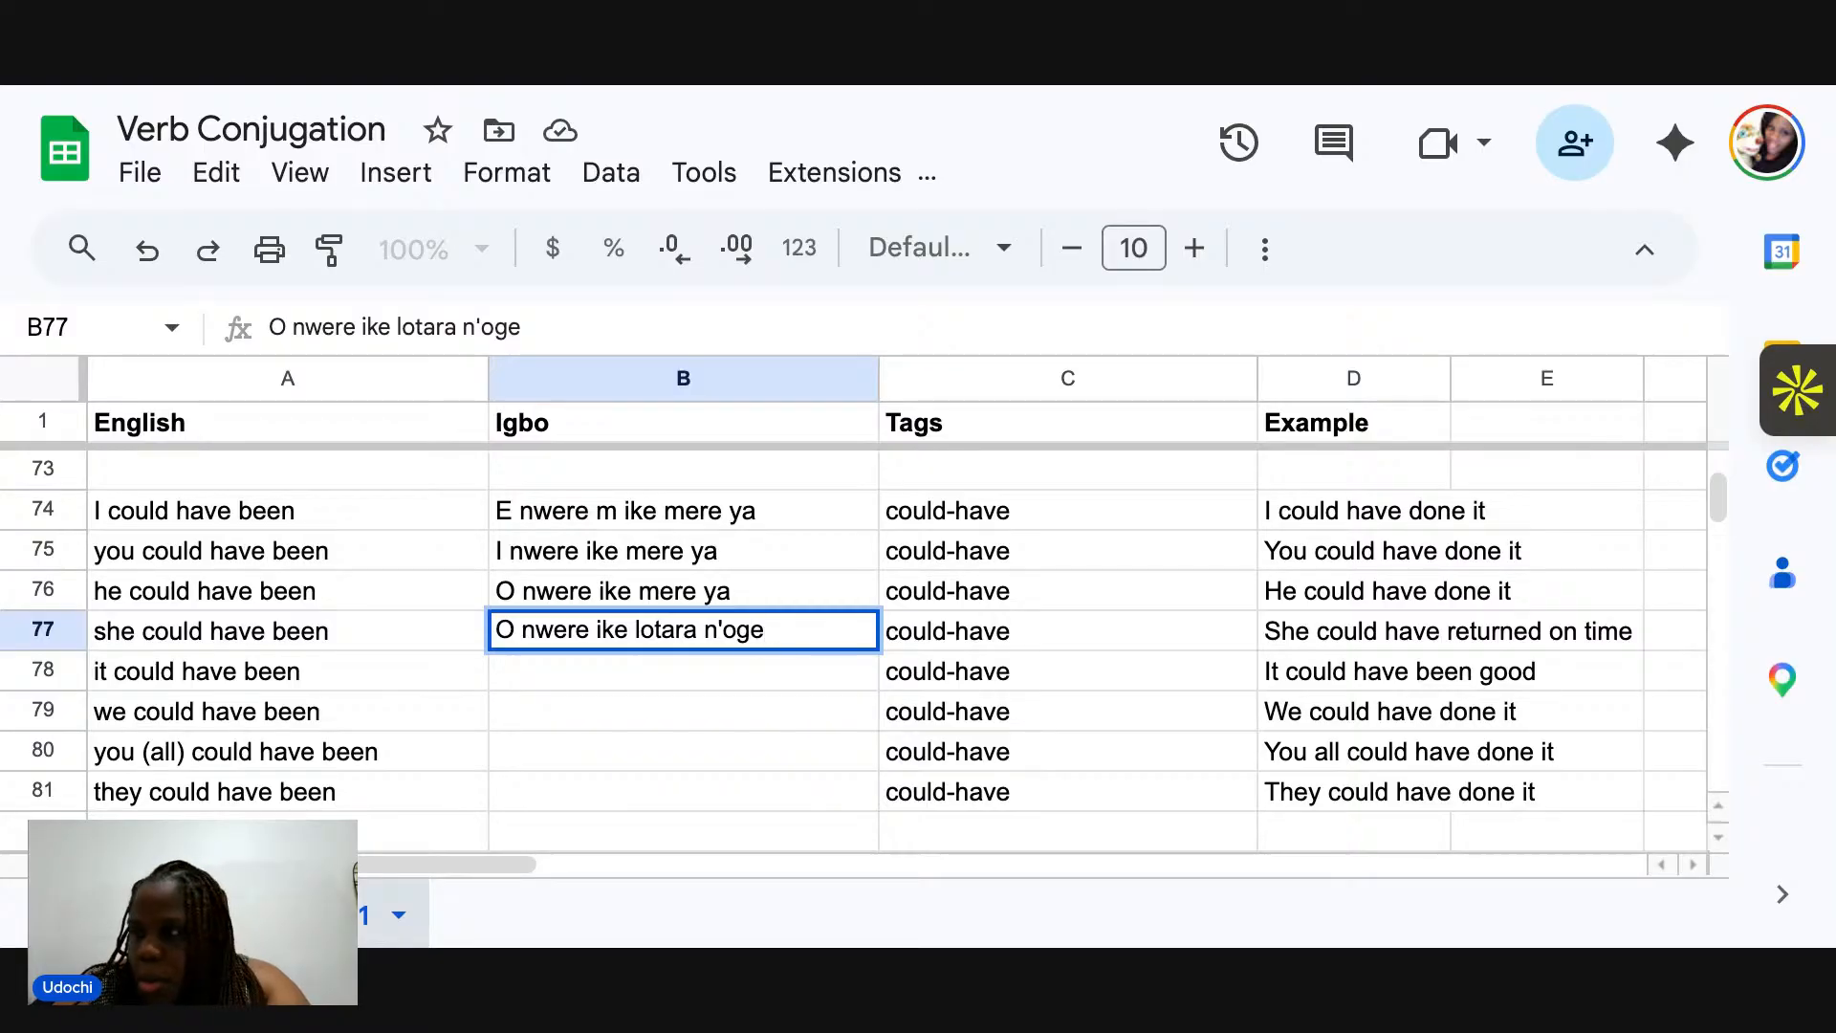
Review the Igbo translation for "you were (imperfect)" in B12, then return to the empty "it could have been" cell, B78.
scroll(837, 566, "up", 7)
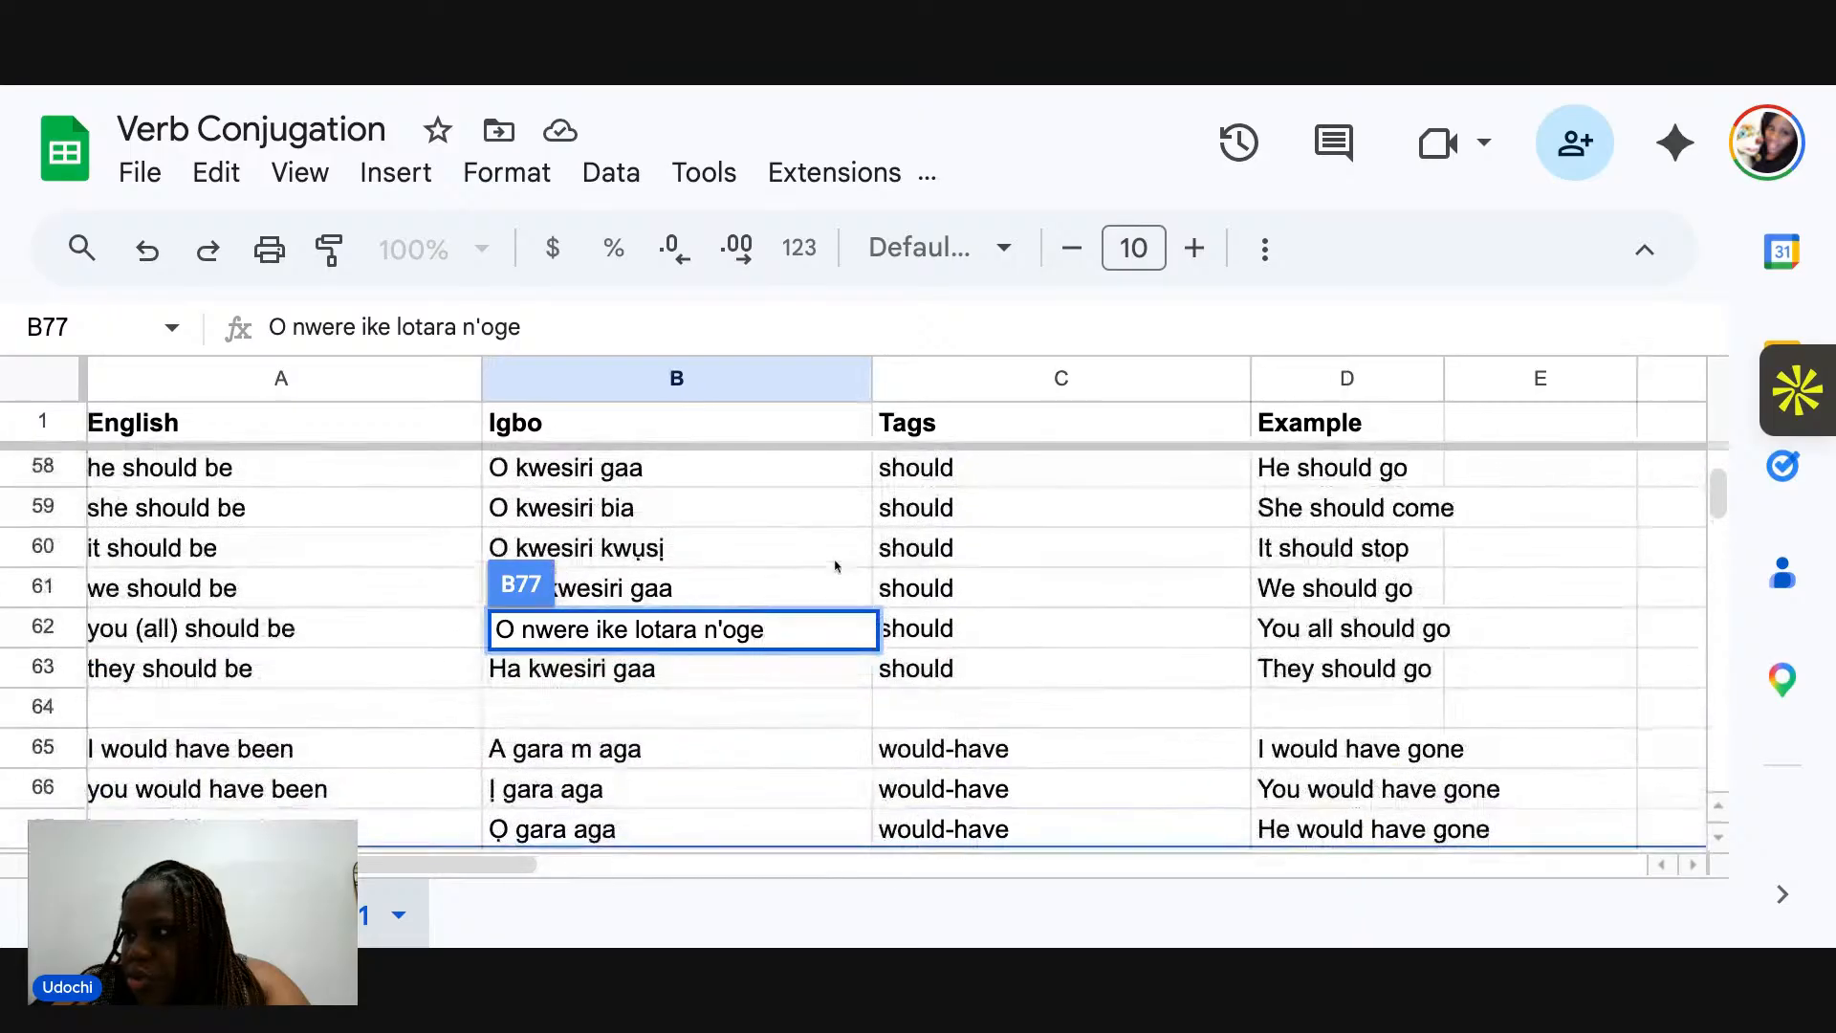
scroll(837, 566, "up", 14)
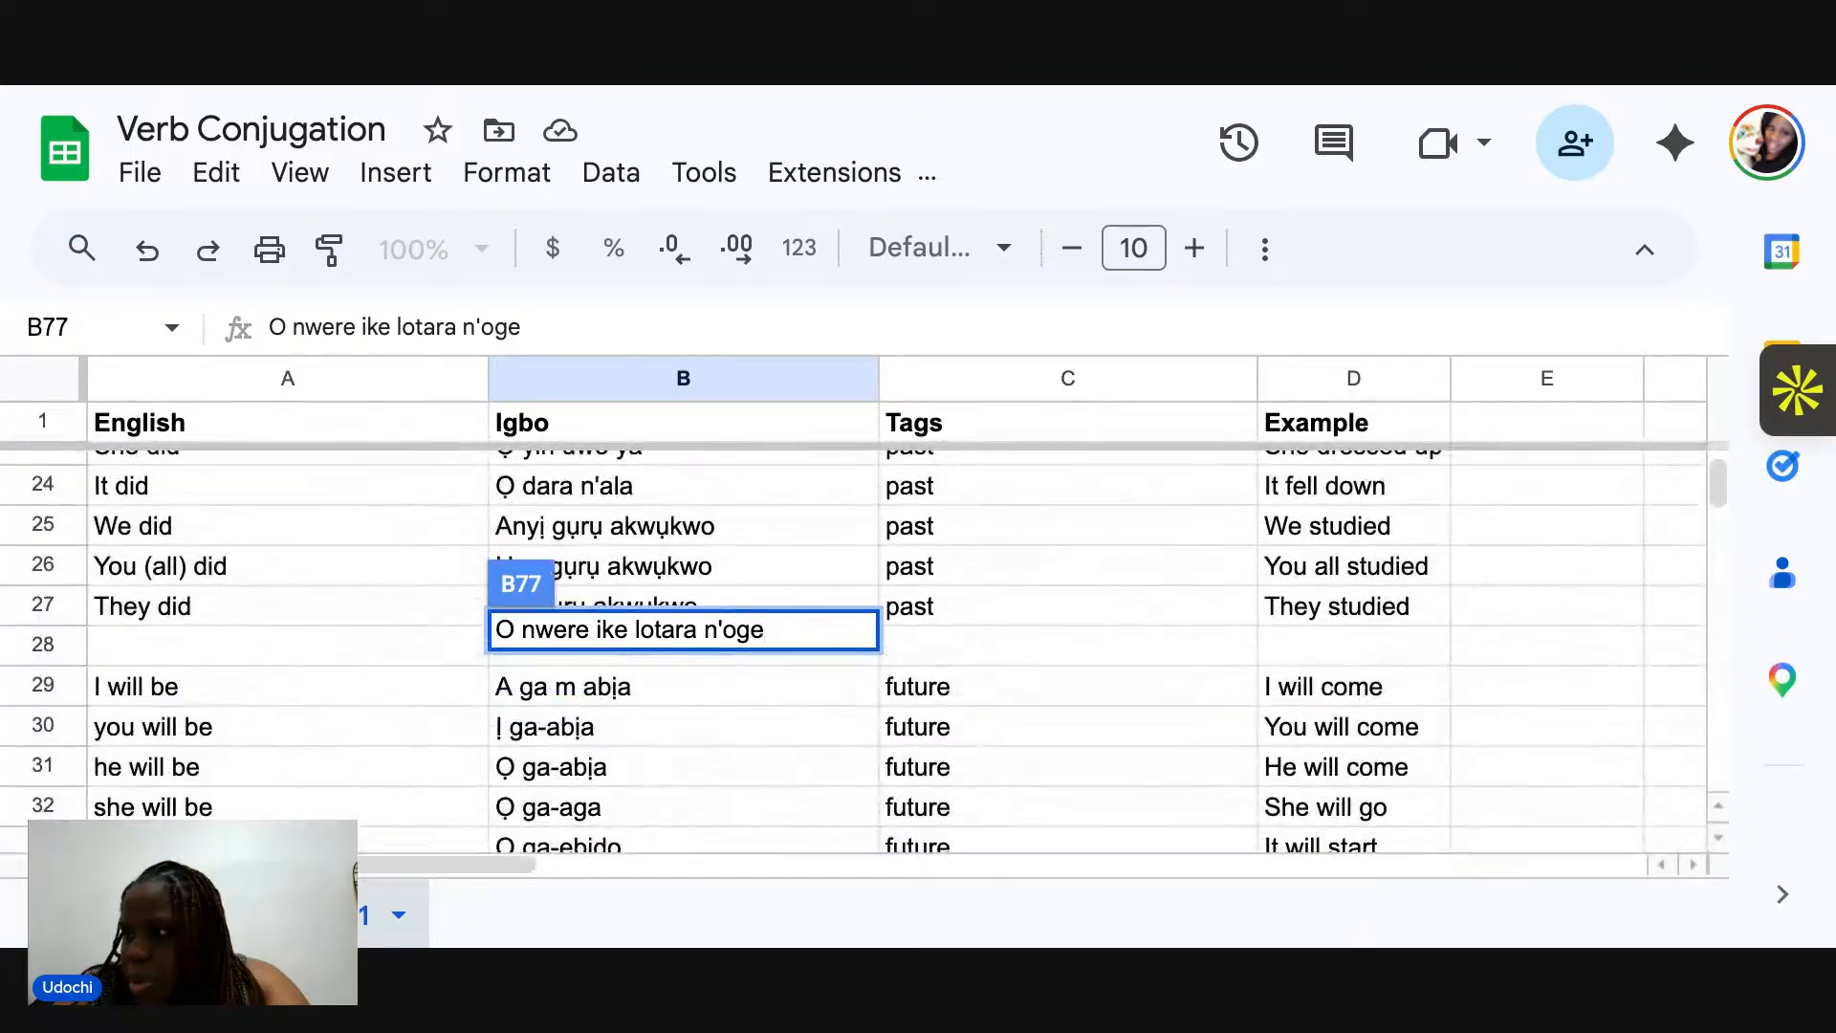
scroll(724, 586, "up", 1)
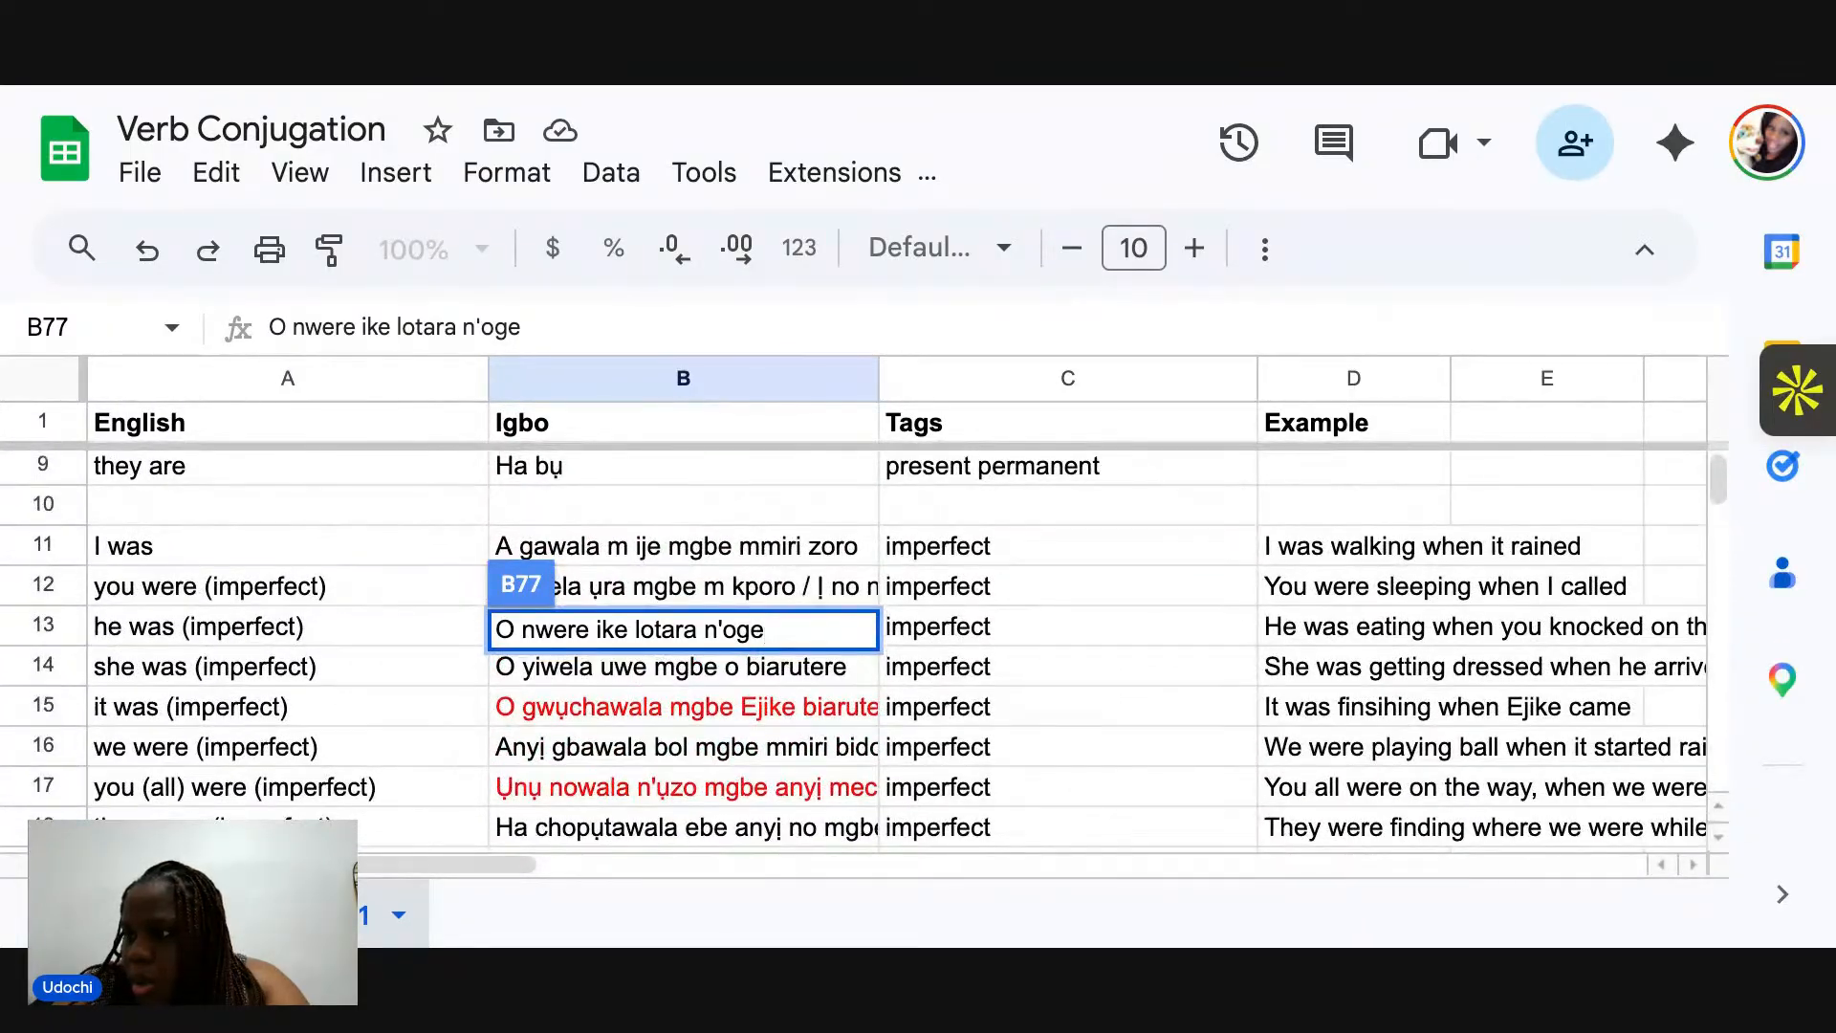
left_click(724, 586)
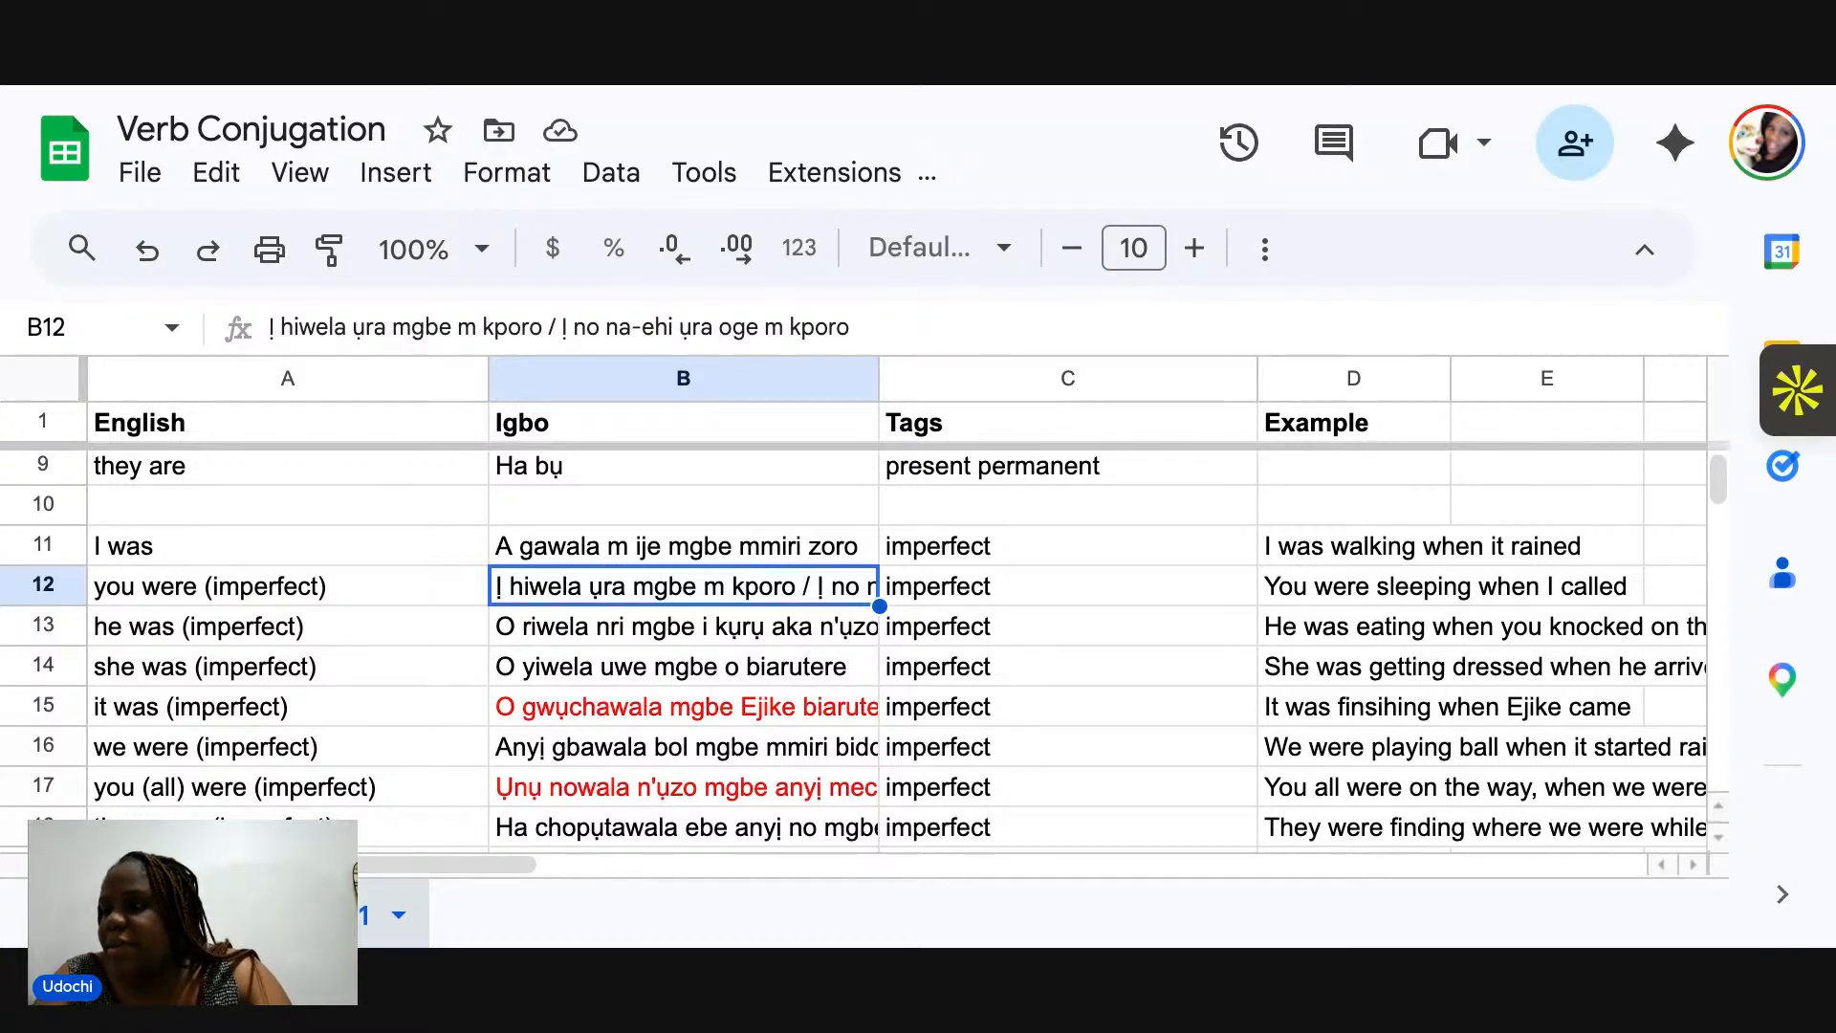
scroll(860, 650, "down", 10)
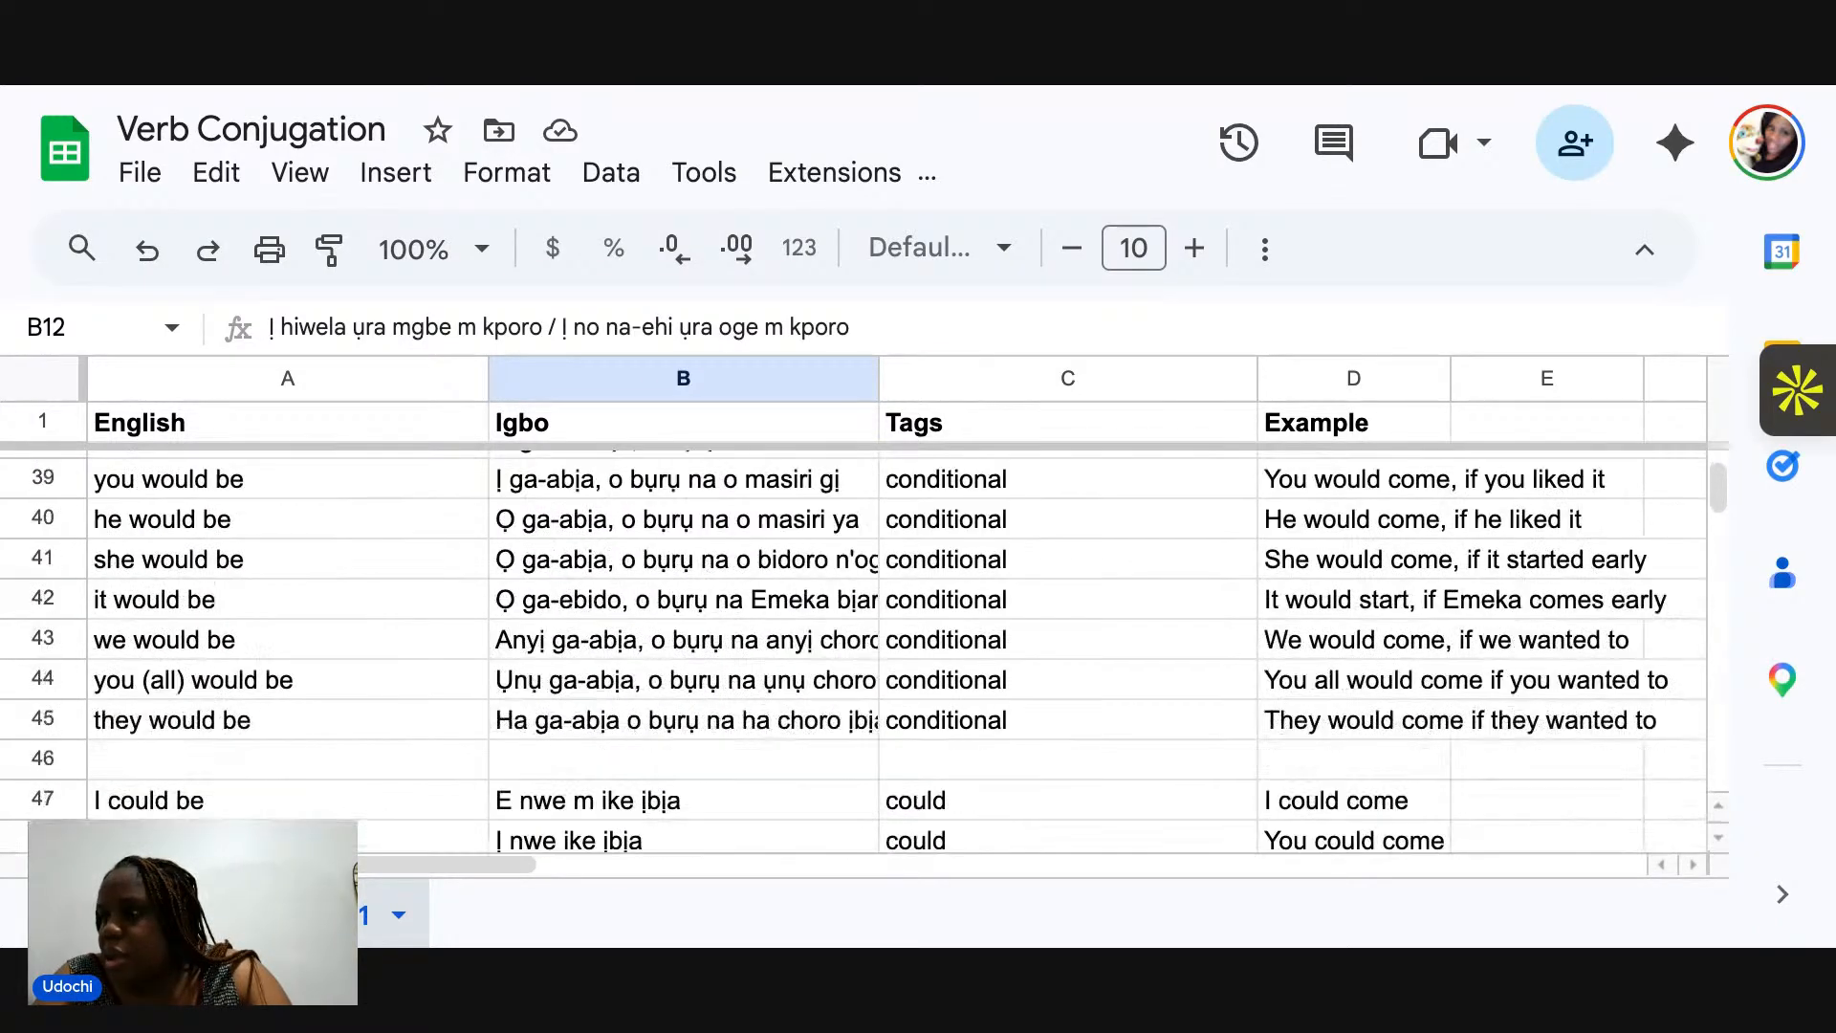
scroll(860, 650, "down", 12)
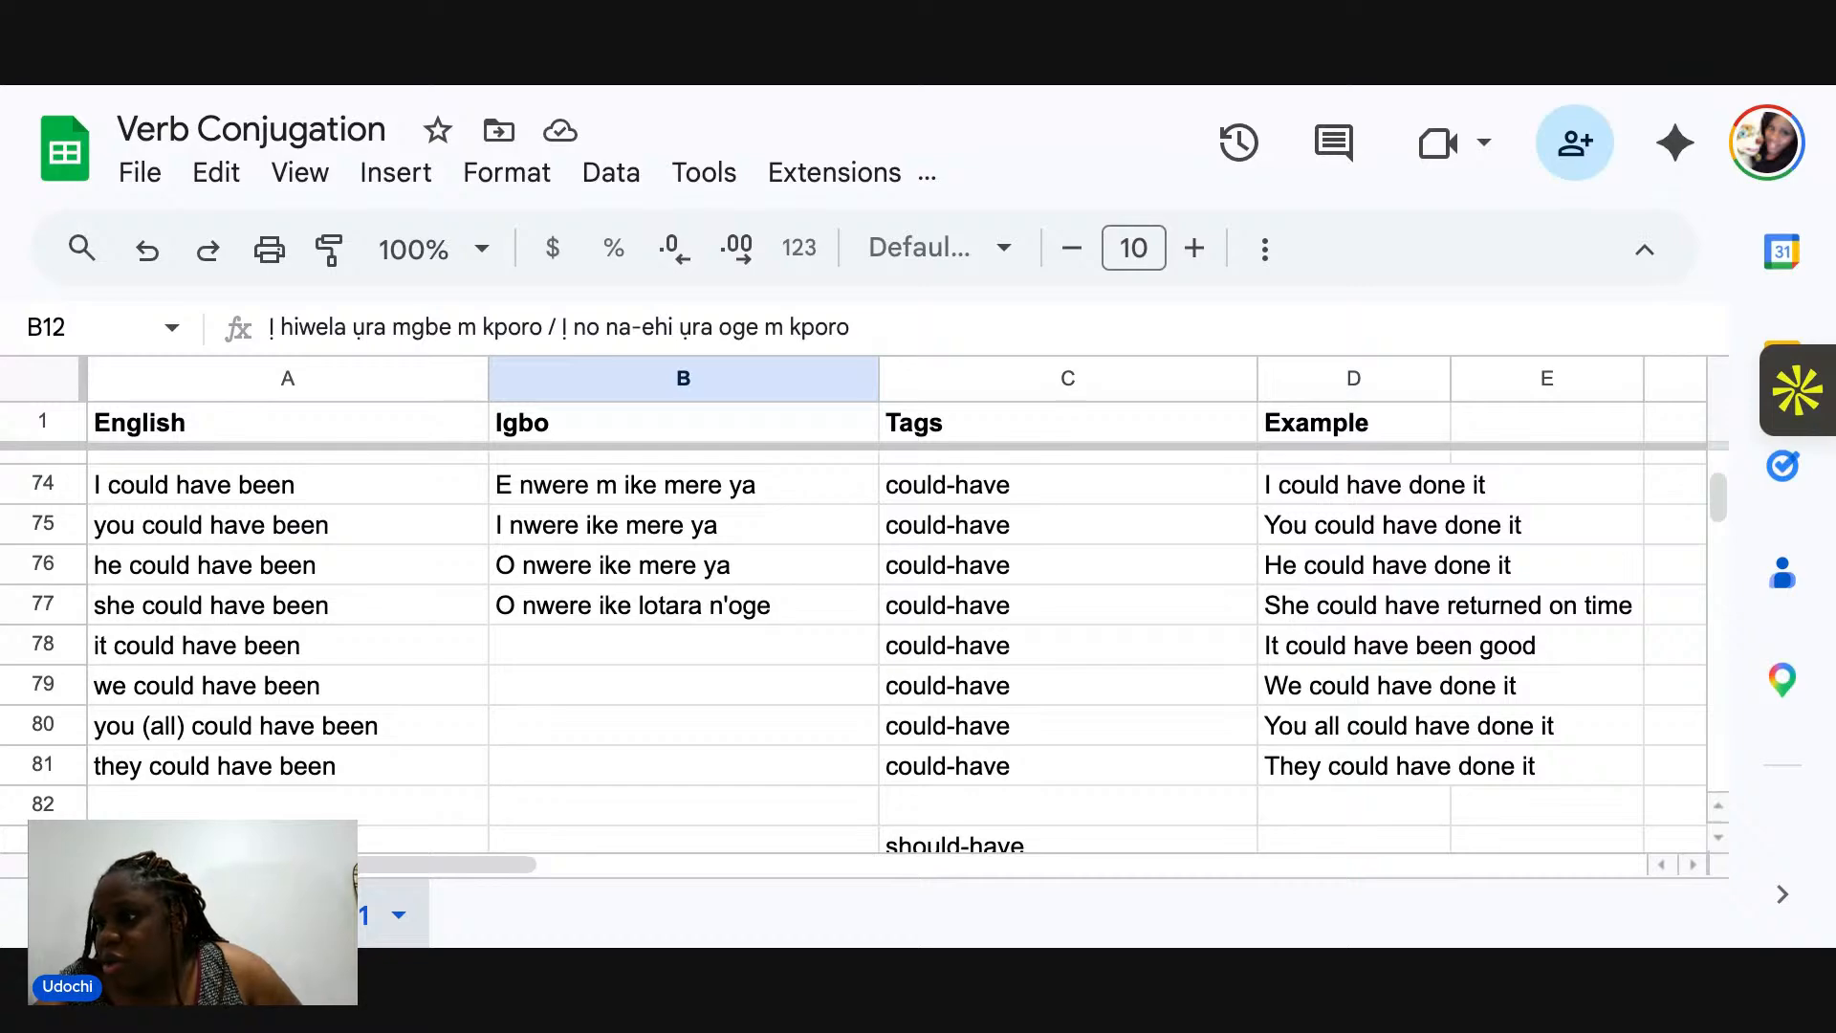
left_click(683, 646)
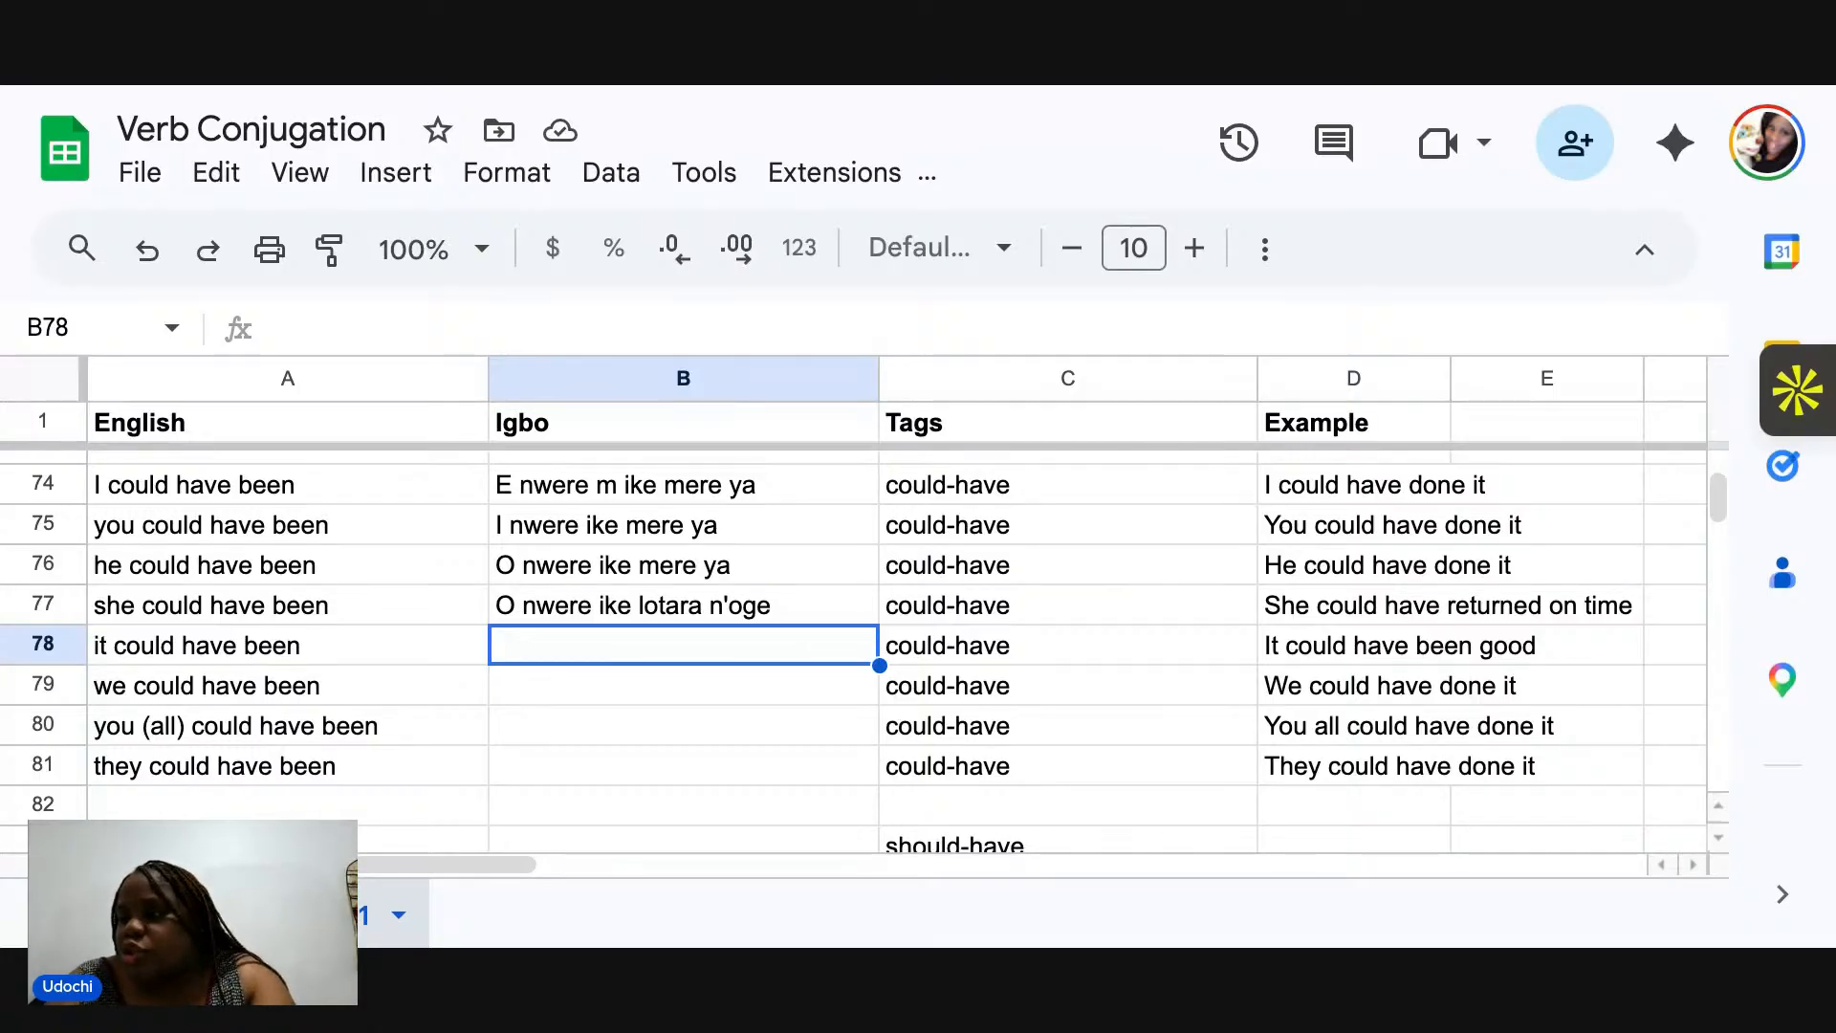
Enter the example sentence "I should have gone" for "I should have been" in D83.
scroll(853, 651, "down", 5)
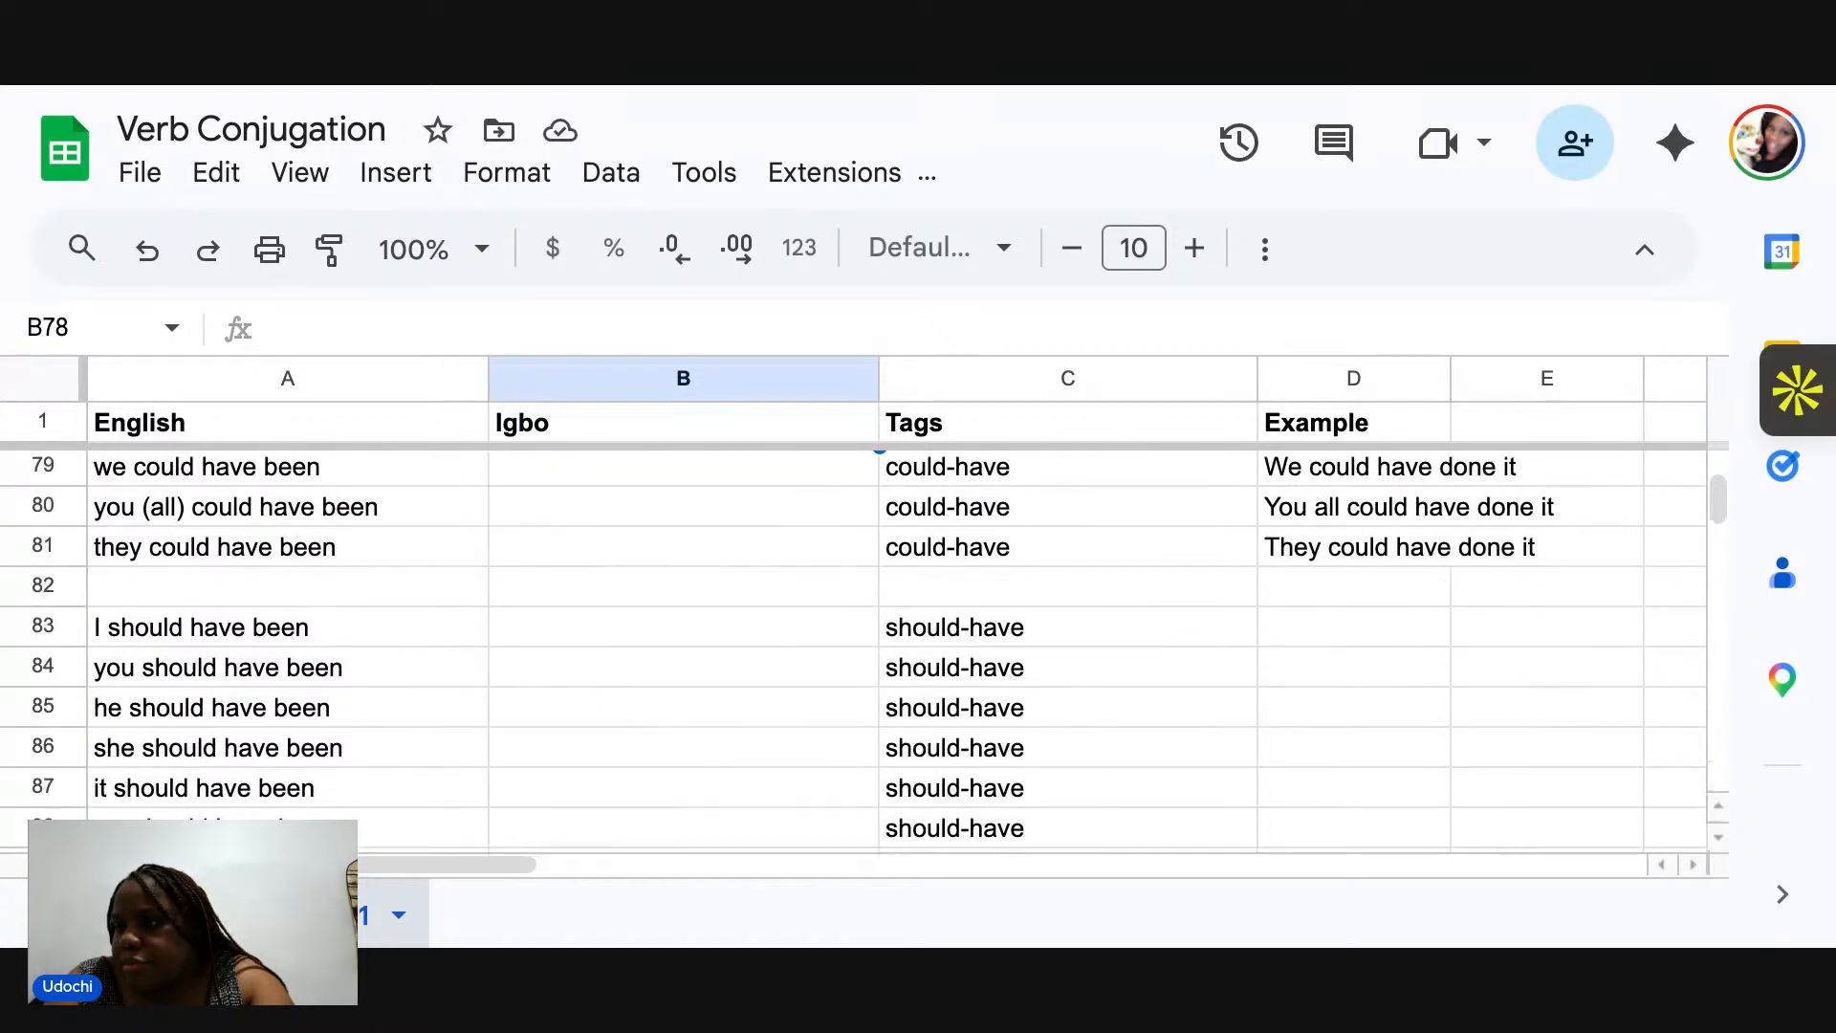
scroll(853, 651, "up", 1)
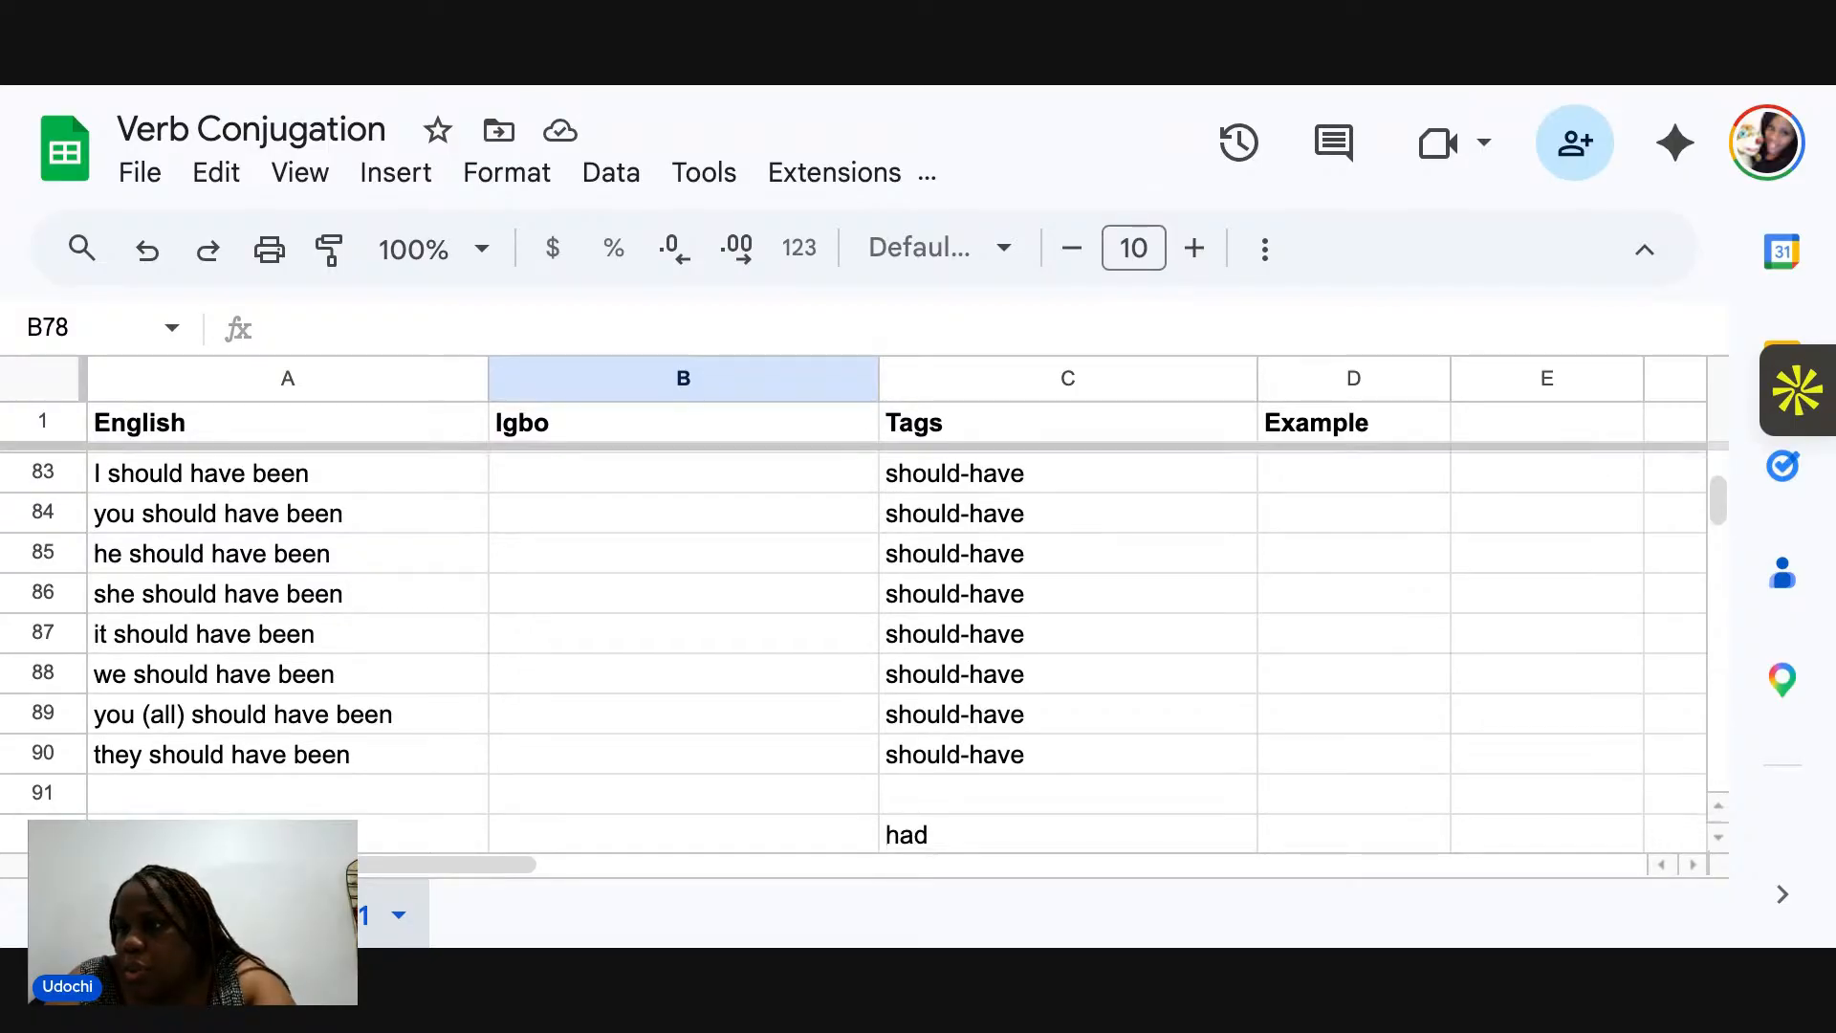
scroll(853, 650, "up", 3)
scroll(853, 650, "down", 2)
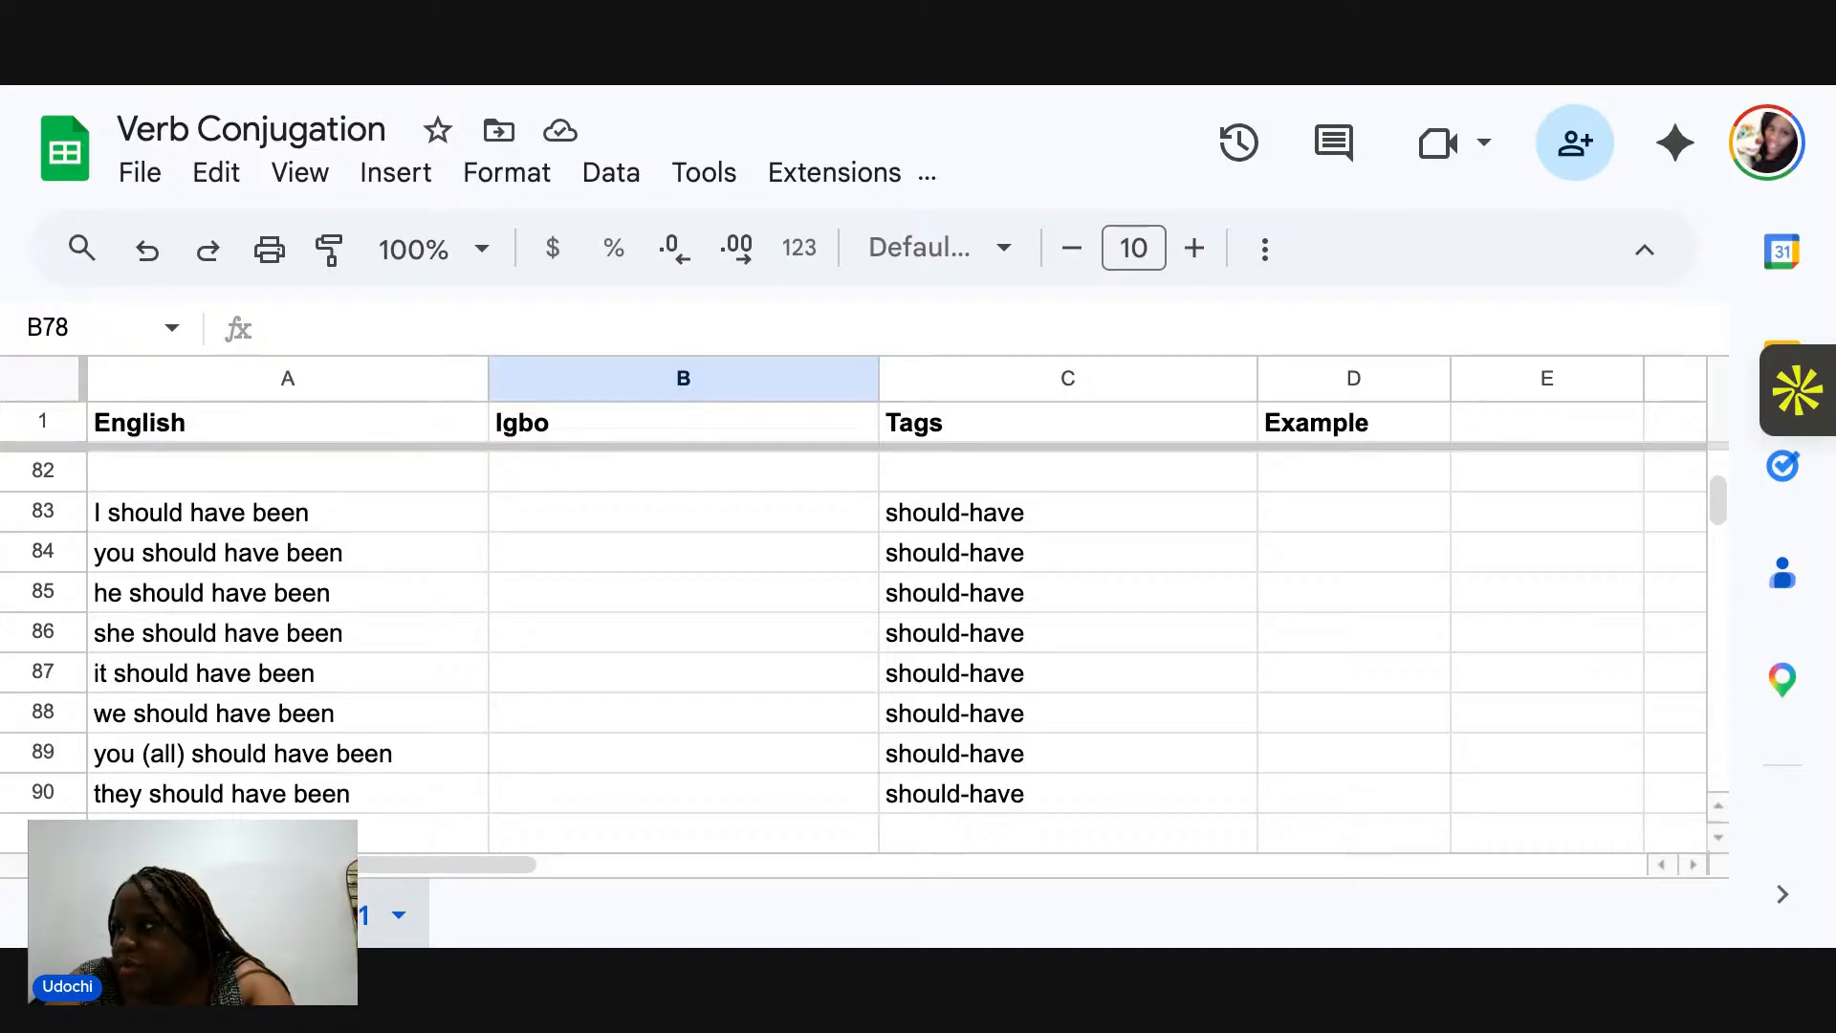
left_click(1353, 512)
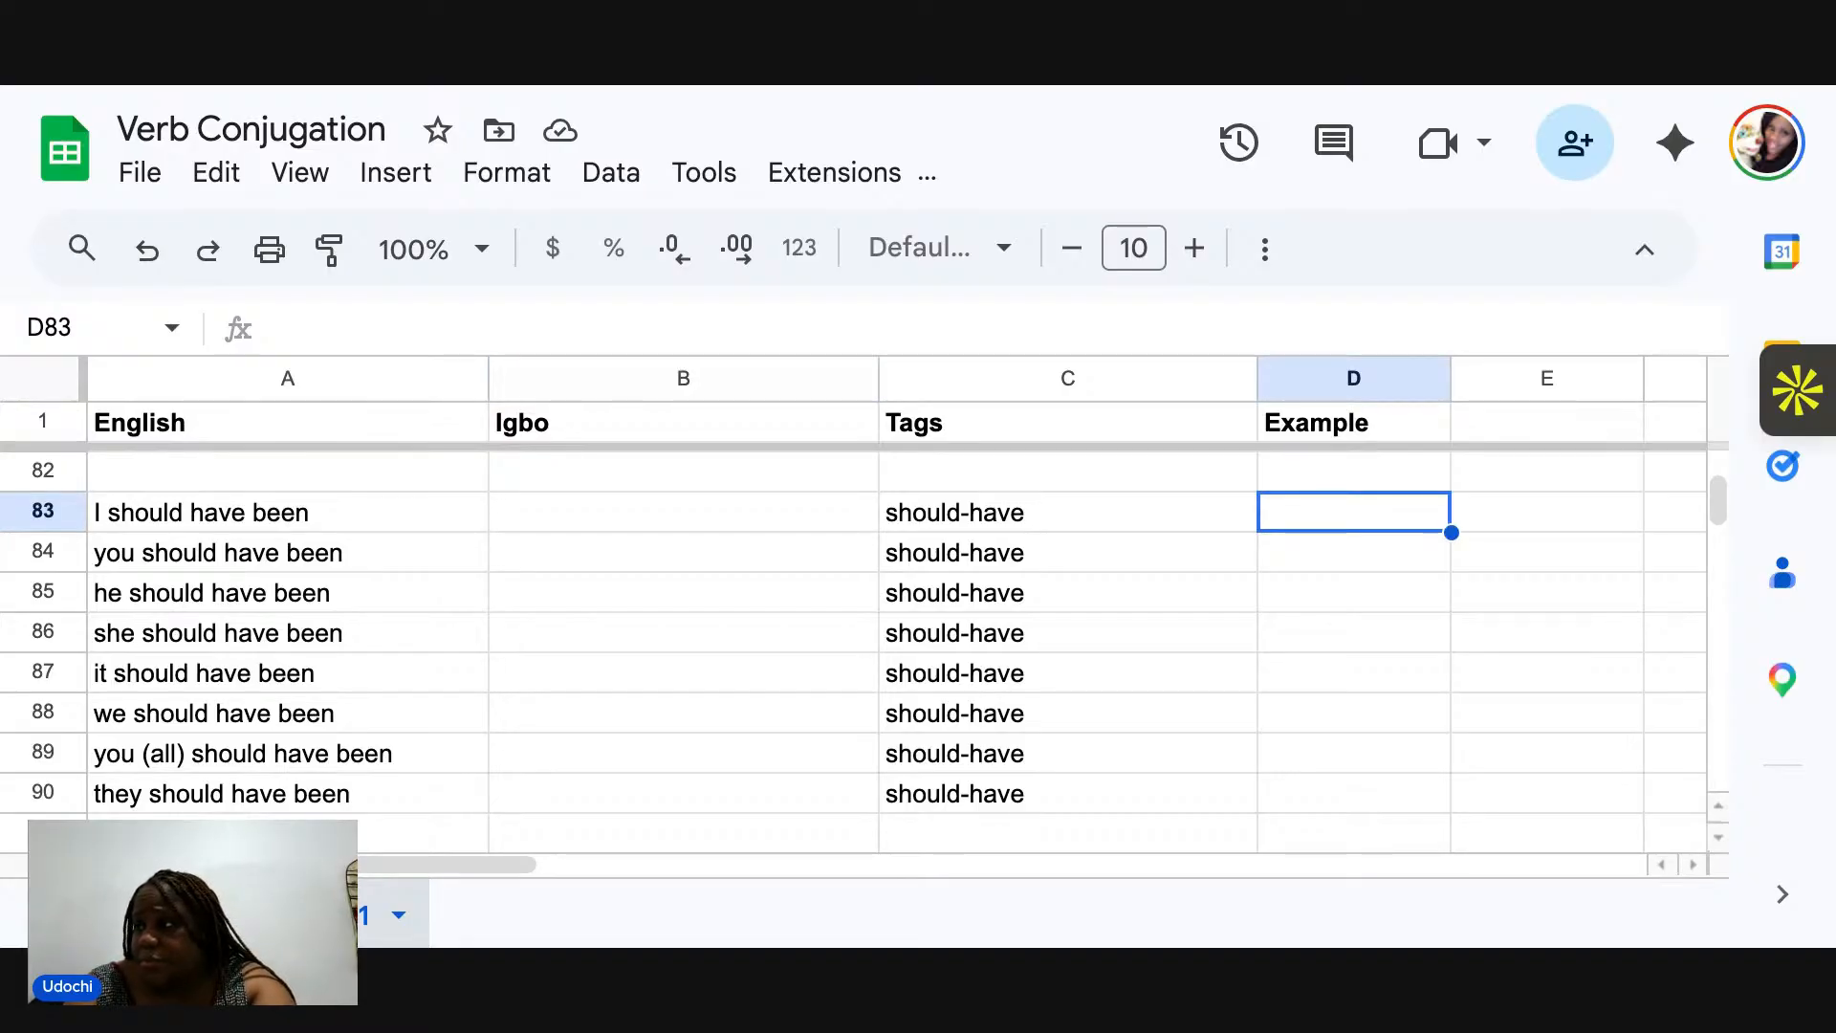
type("I should ")
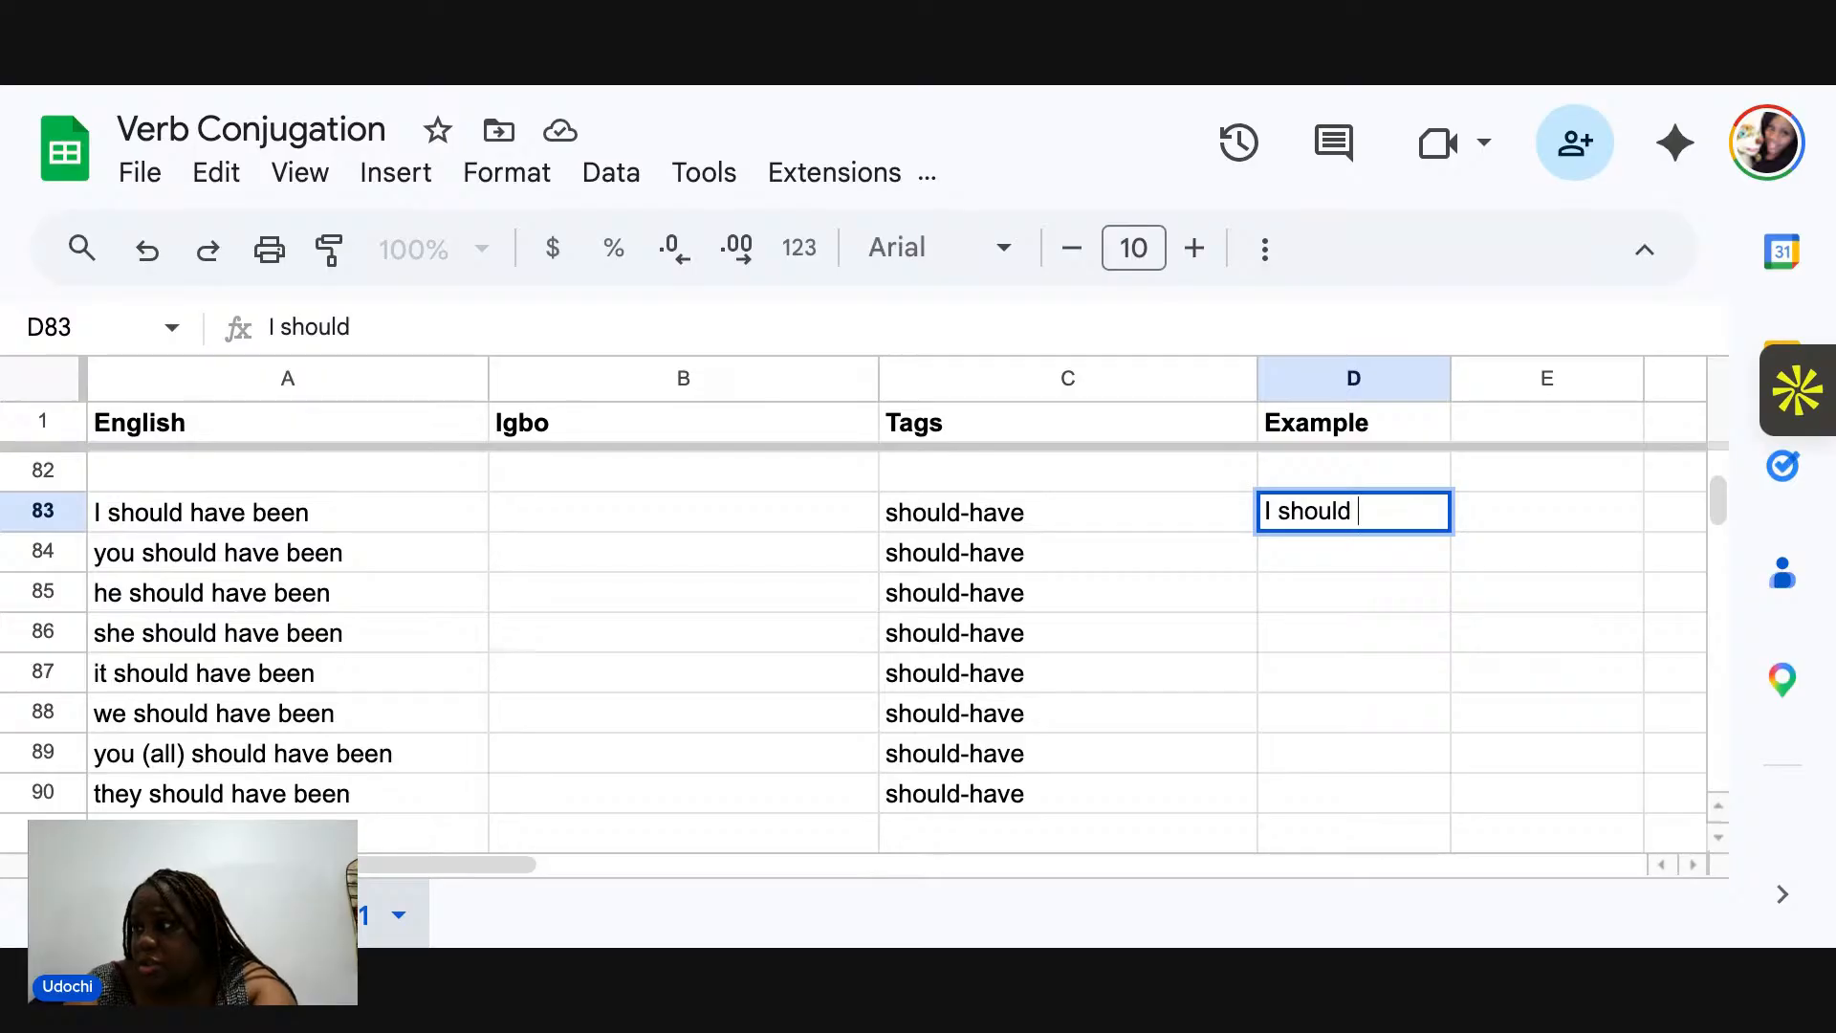
type("have gone")
key("Return")
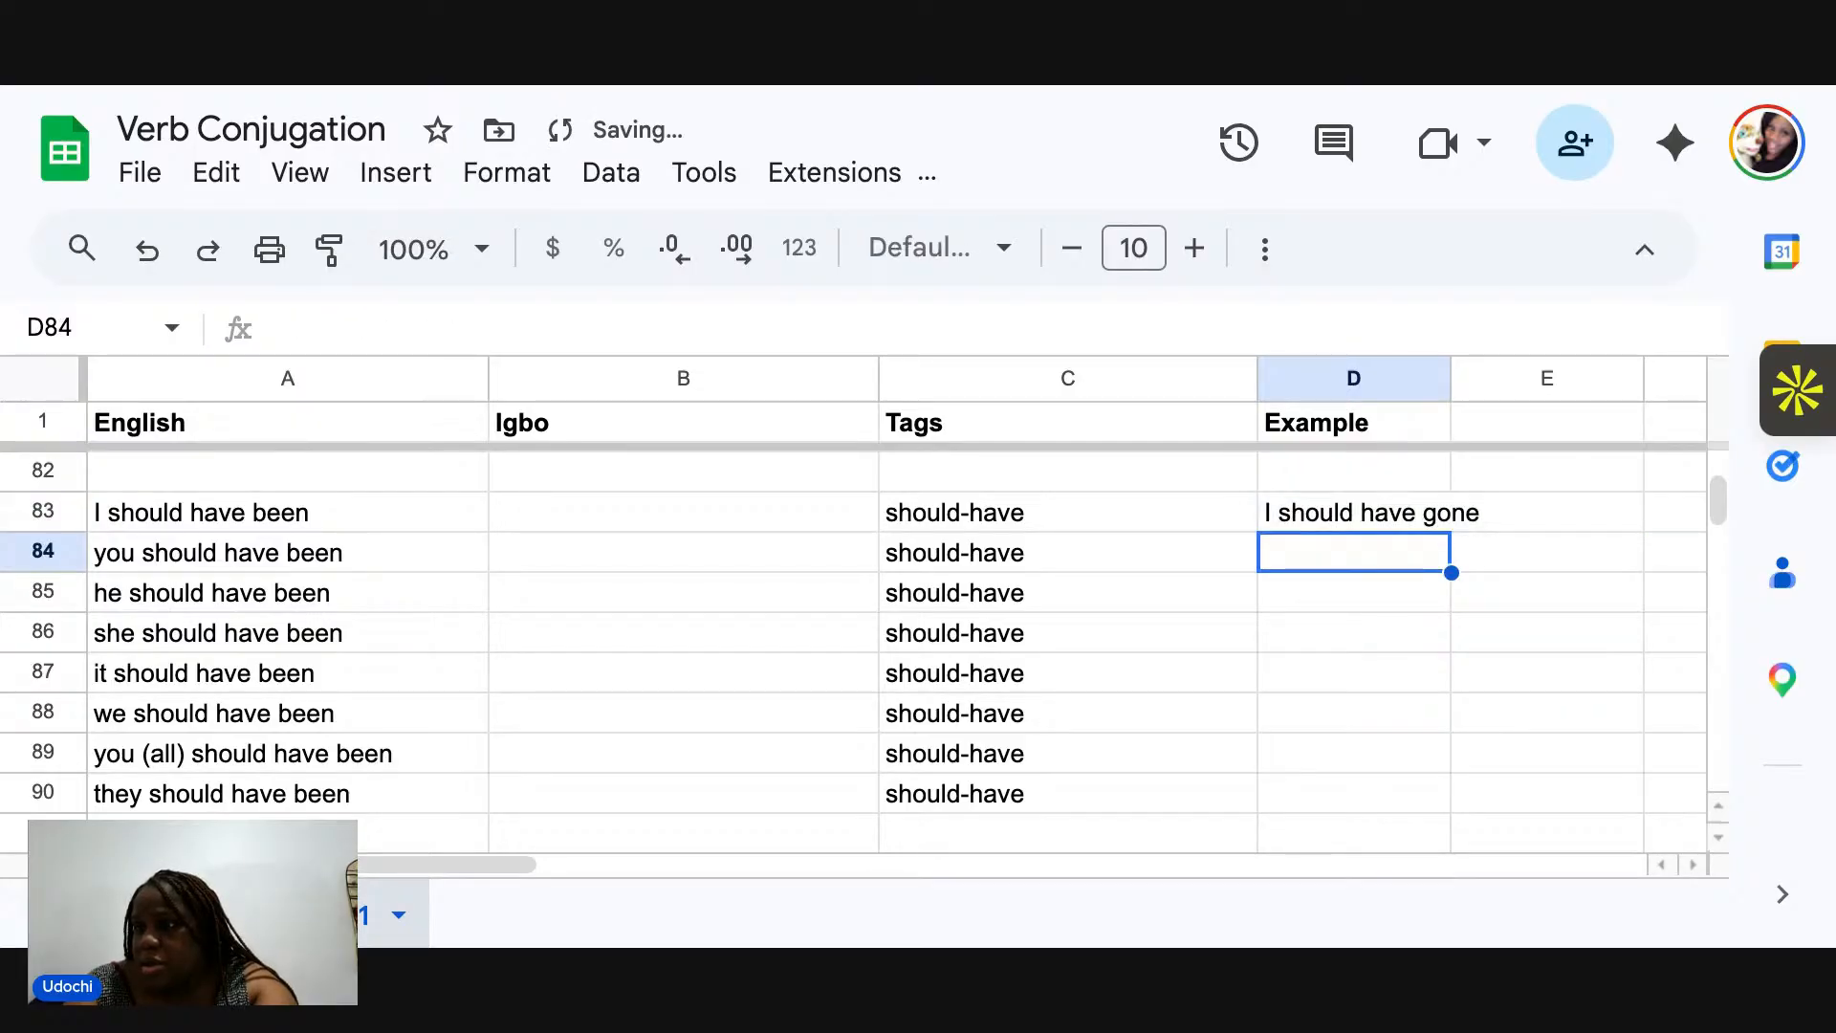
Enter the example sentence "You should have gone" for "you should have been" in D84.
type("You should ha")
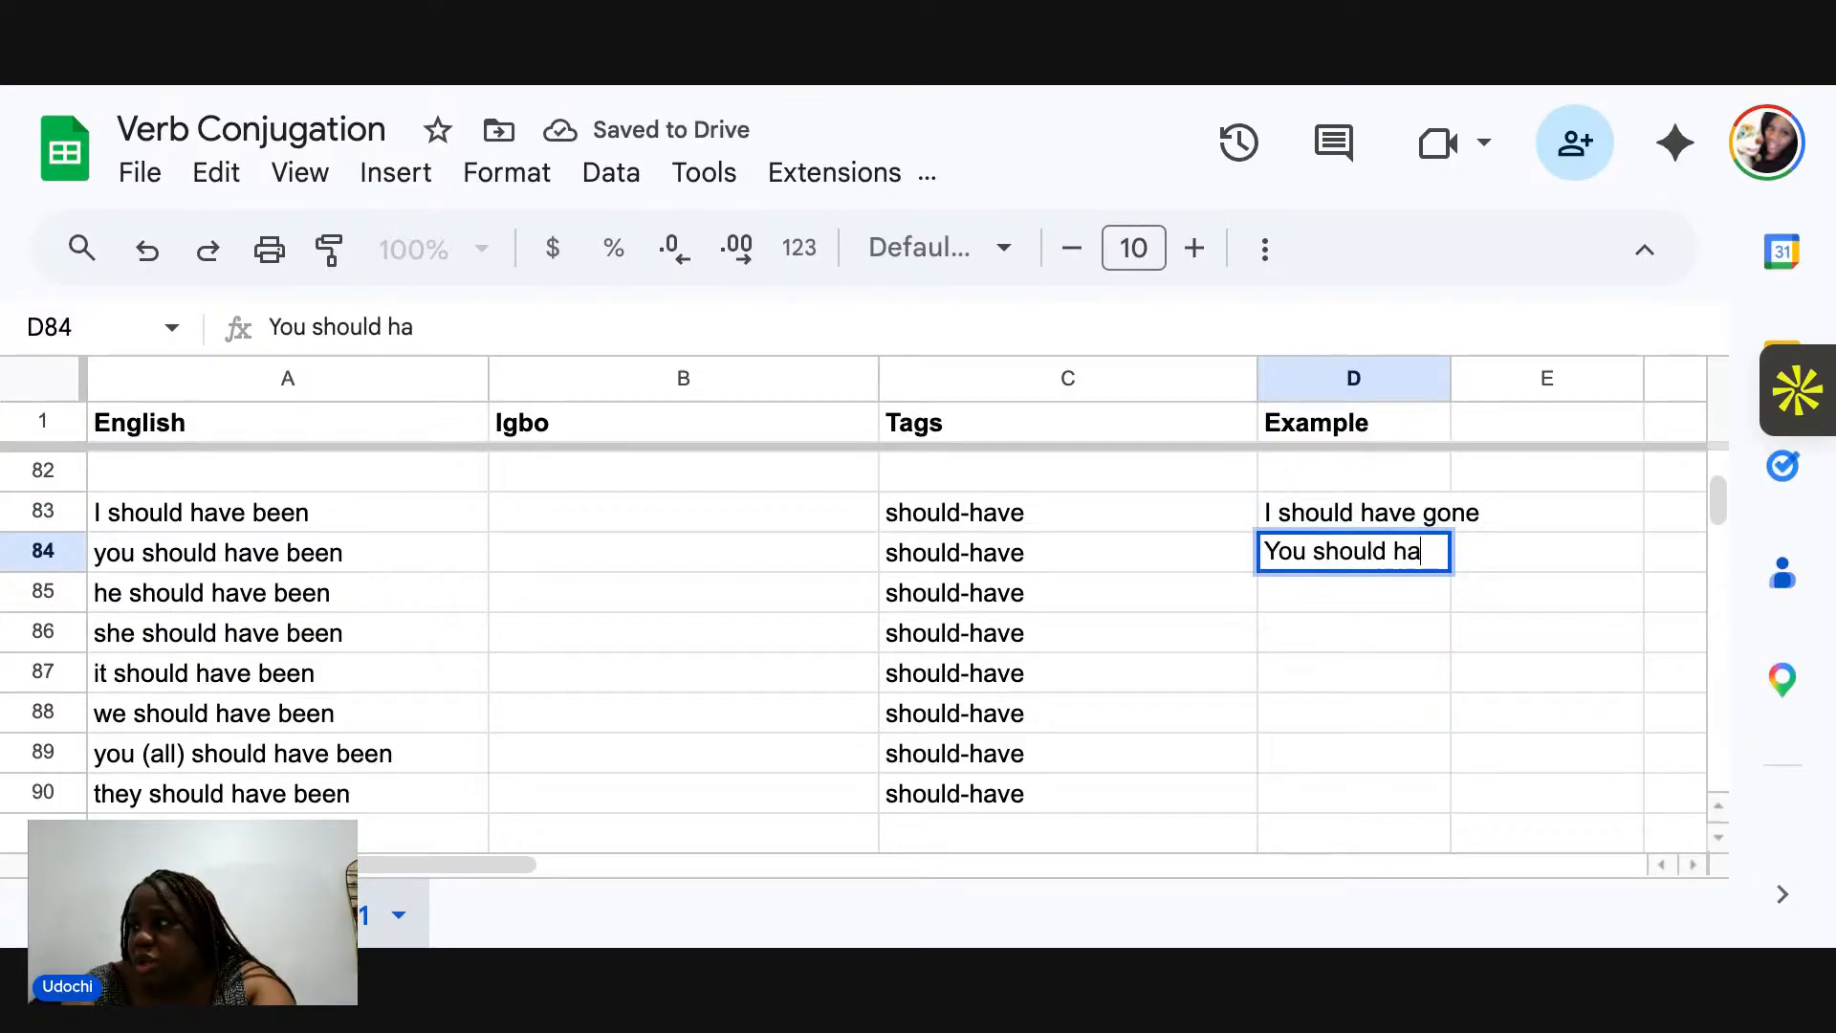
type("ve gone")
key("Return")
Enter the example sentences "He should have gone" in D85 and "She should have come" in D86.
type("He should have gone")
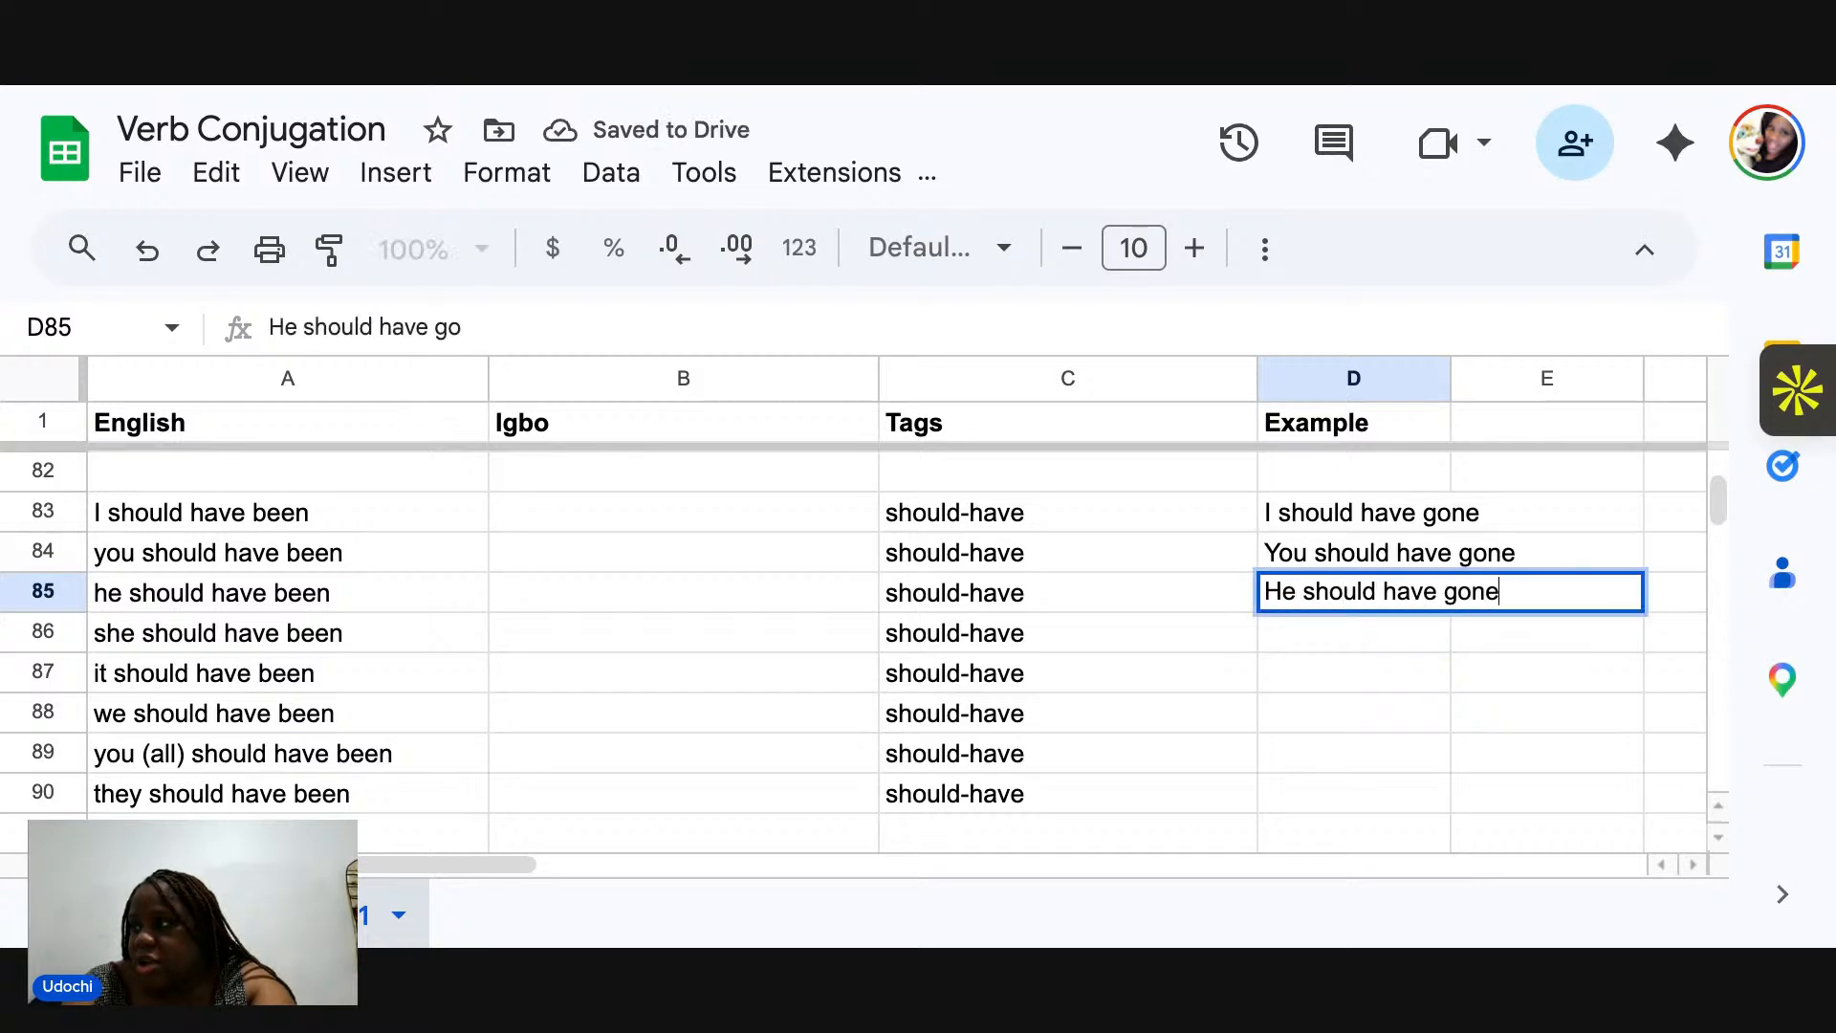
key("Return")
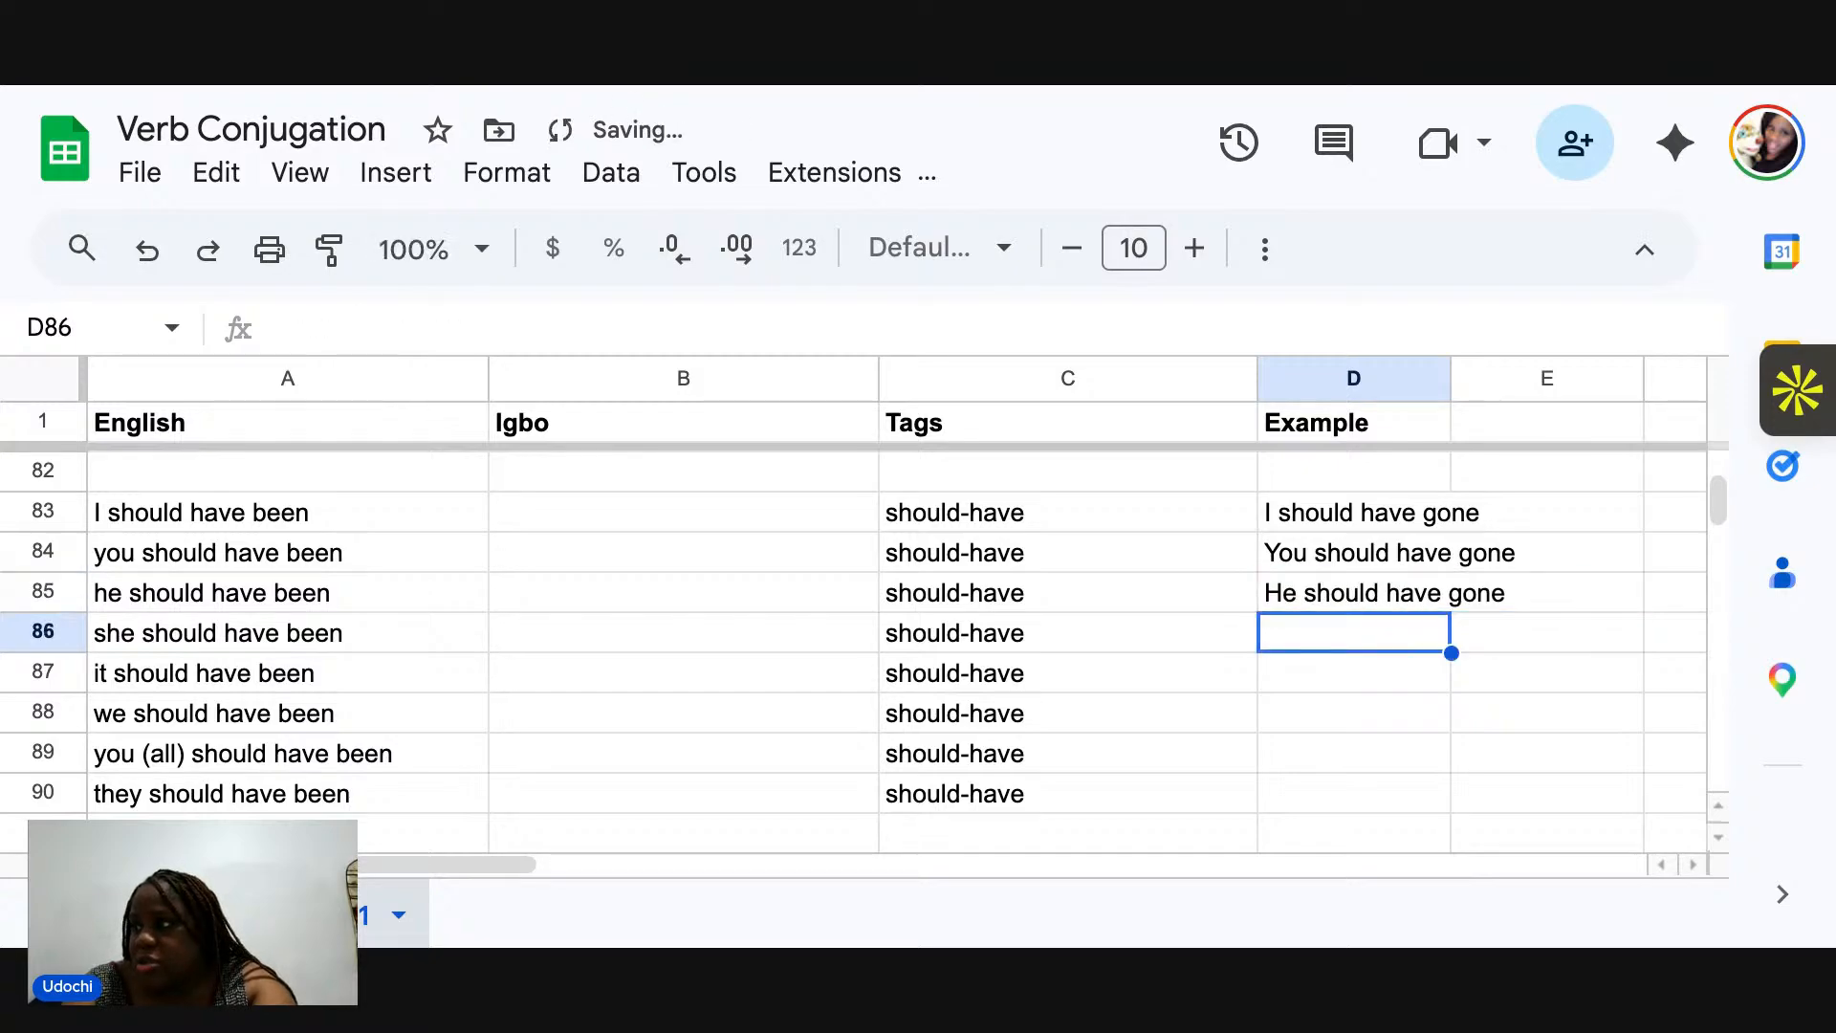
type("She should have come")
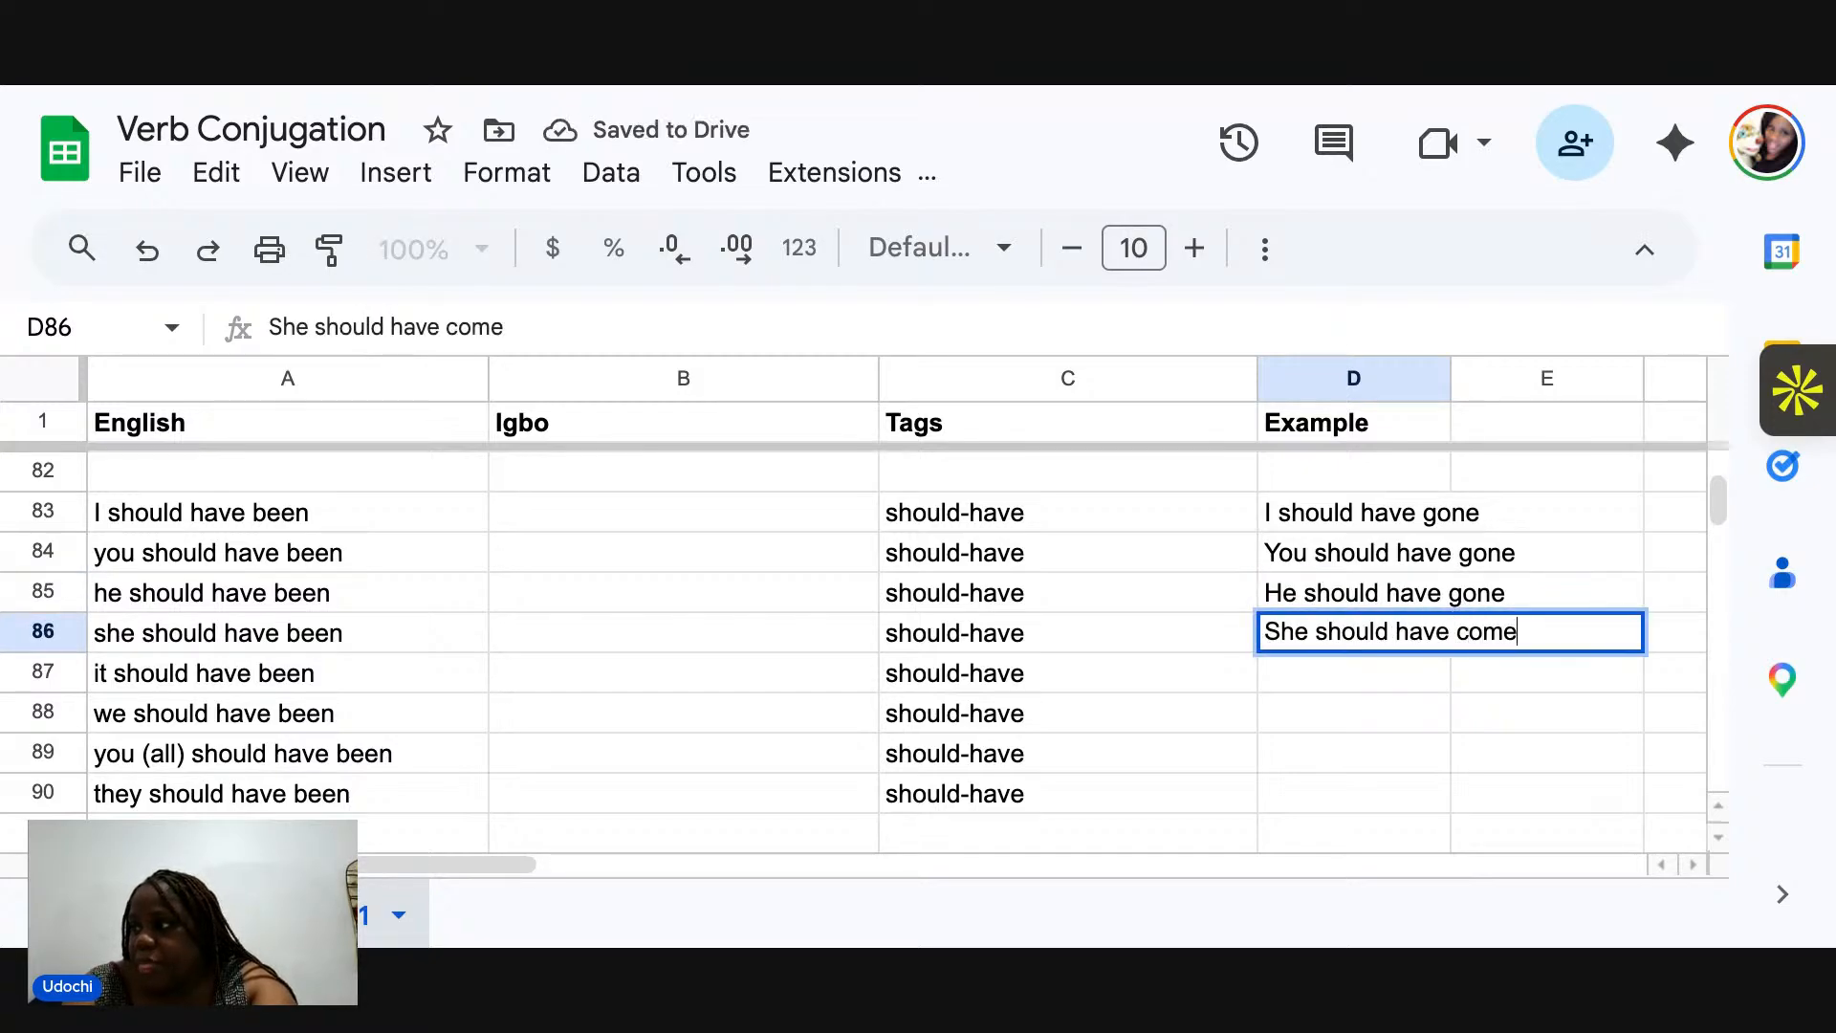
Replace the example sentence in D85 with "I should have gone".
key("Up")
type("I")
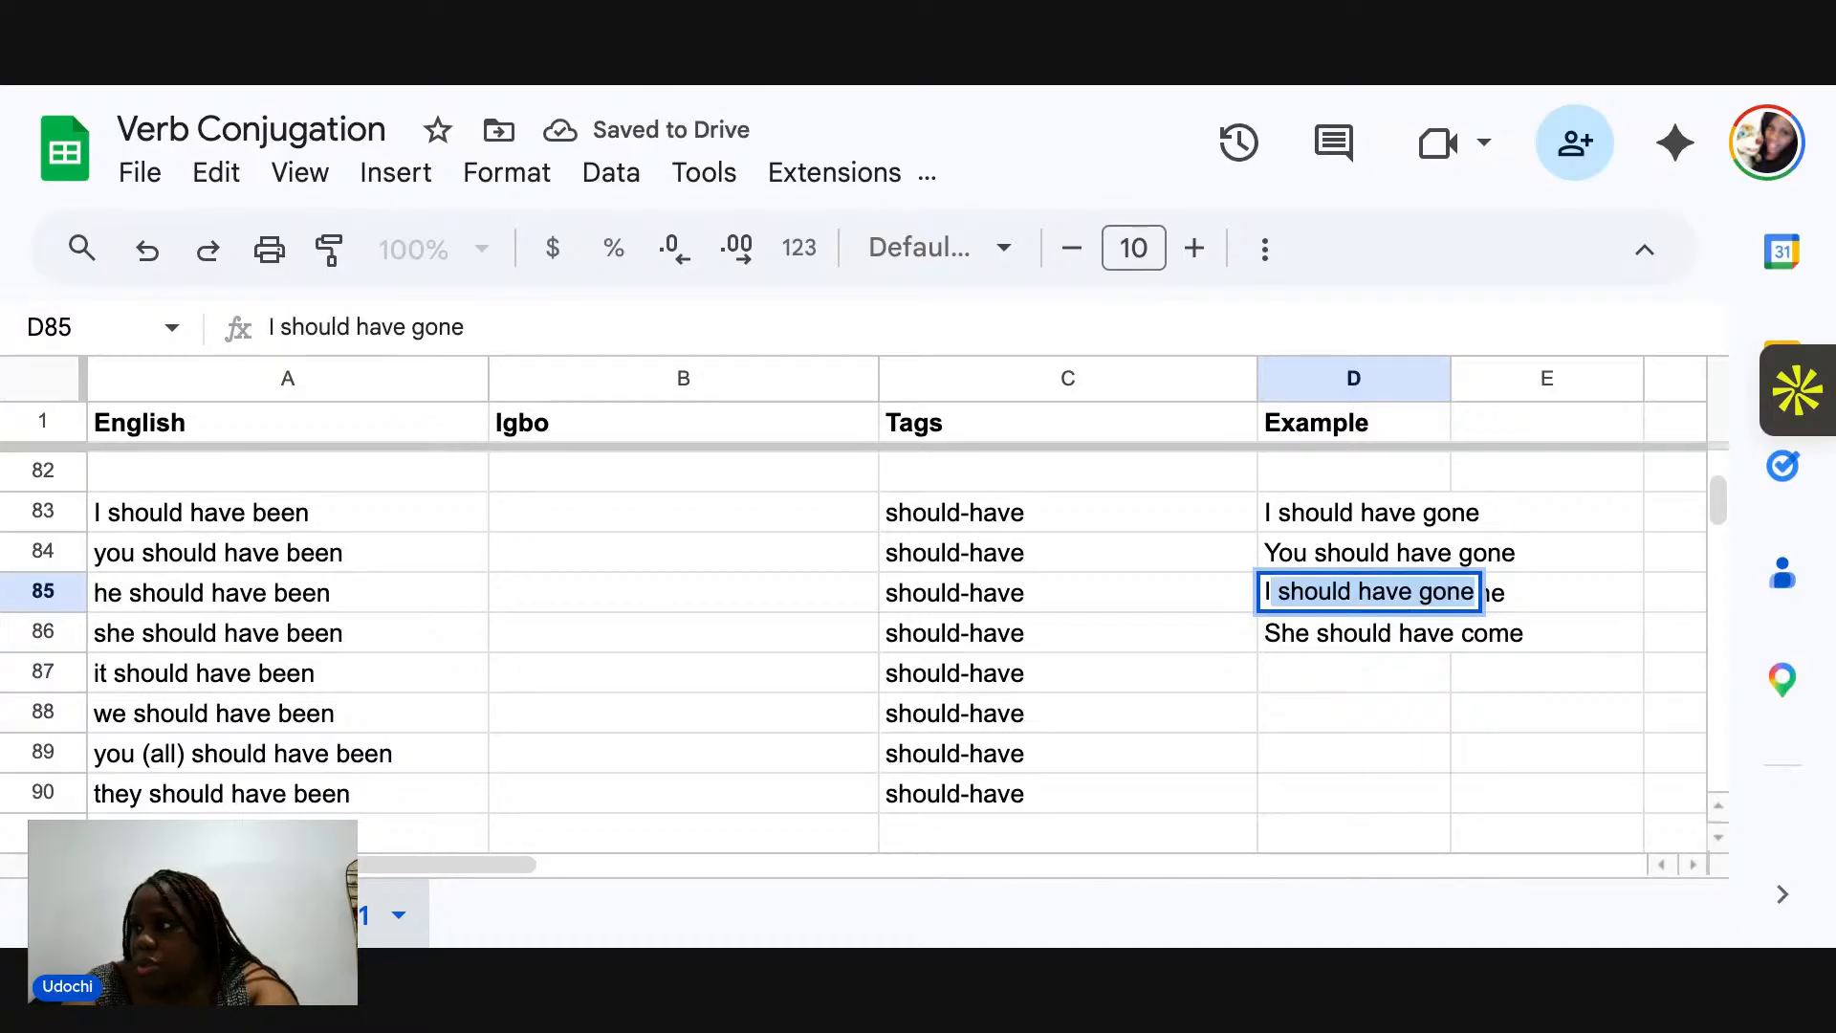
key("Return")
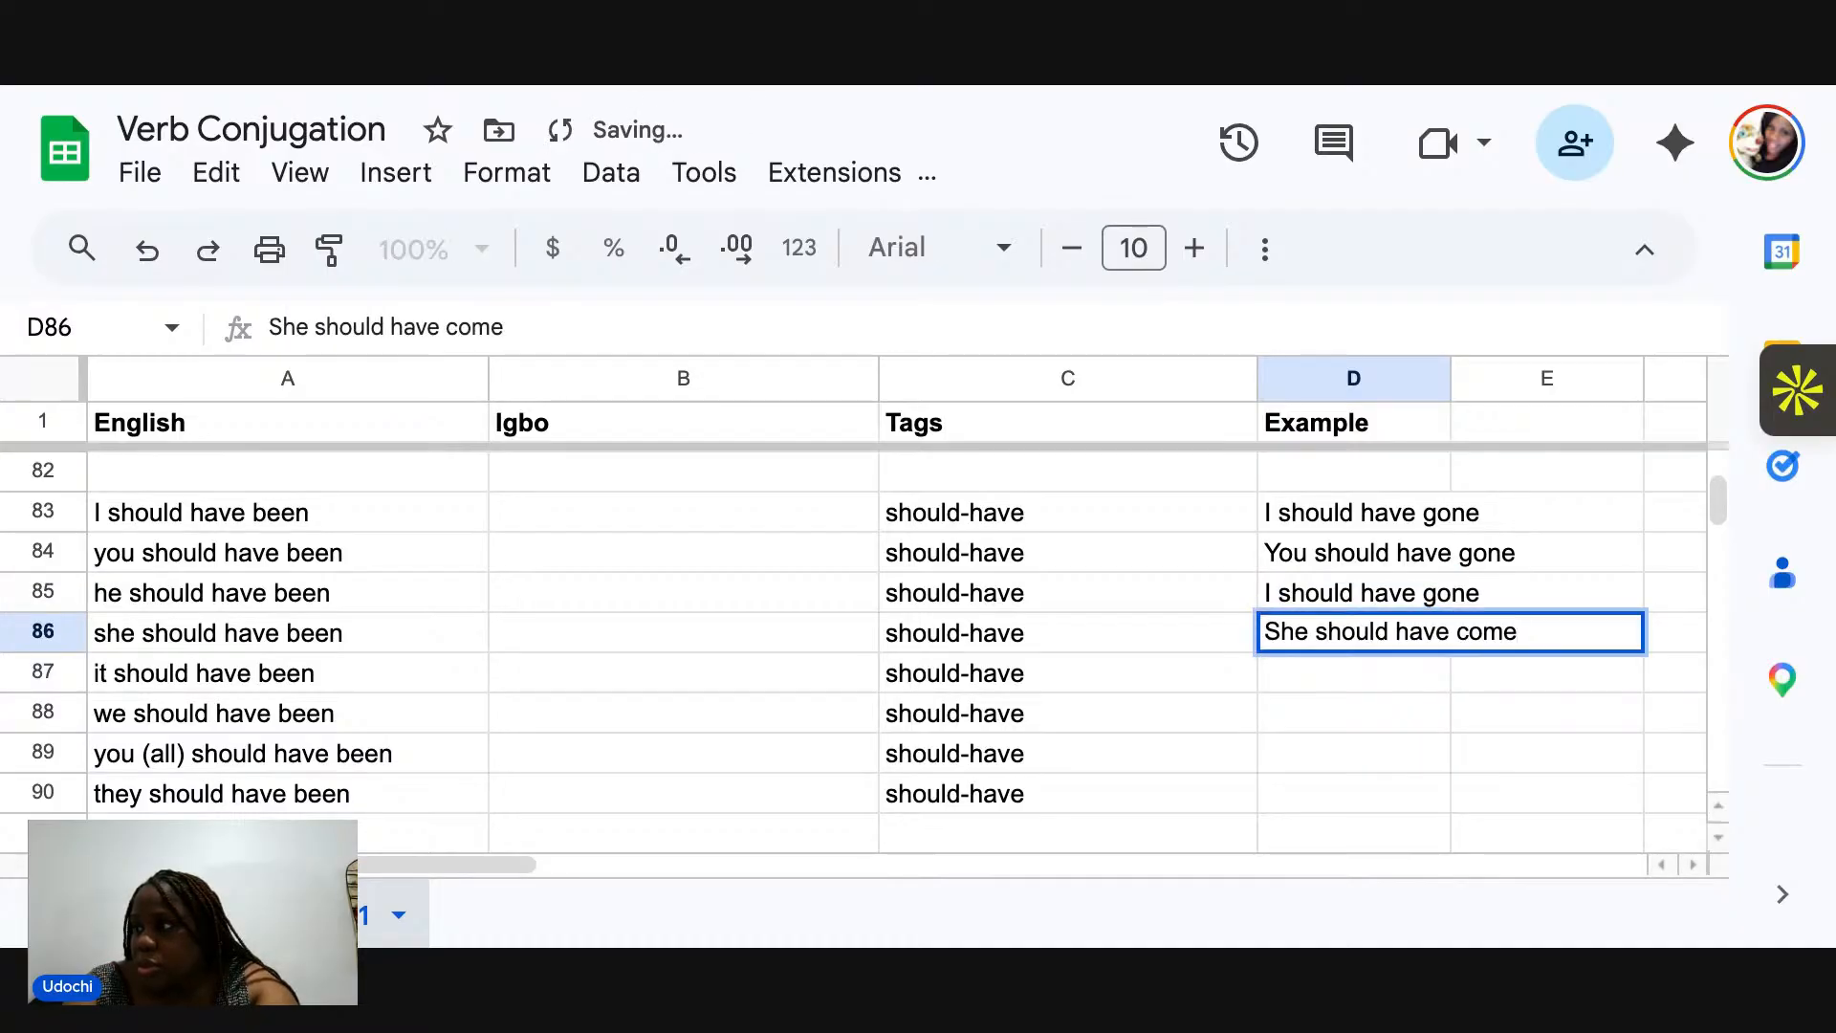
Enter the example sentence "It should have stopped" for "it should have been" in D87.
key("Down")
type("It should h")
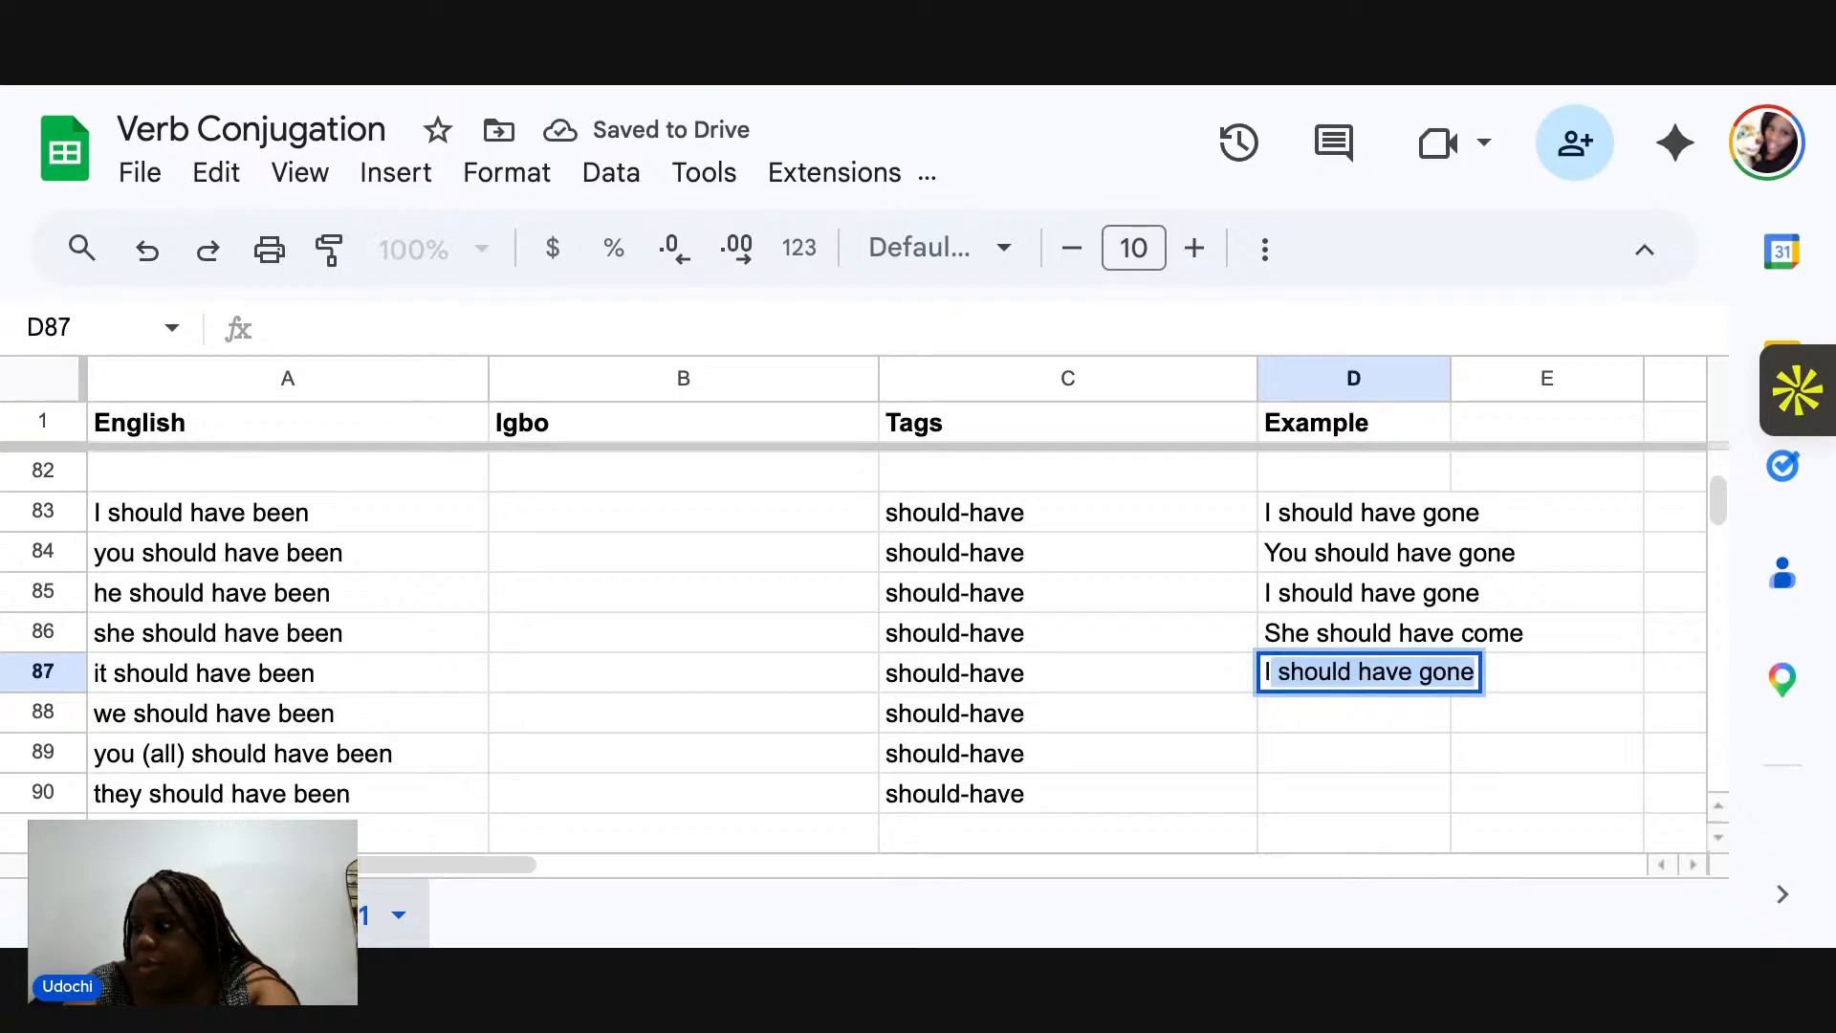
type("ave stopped")
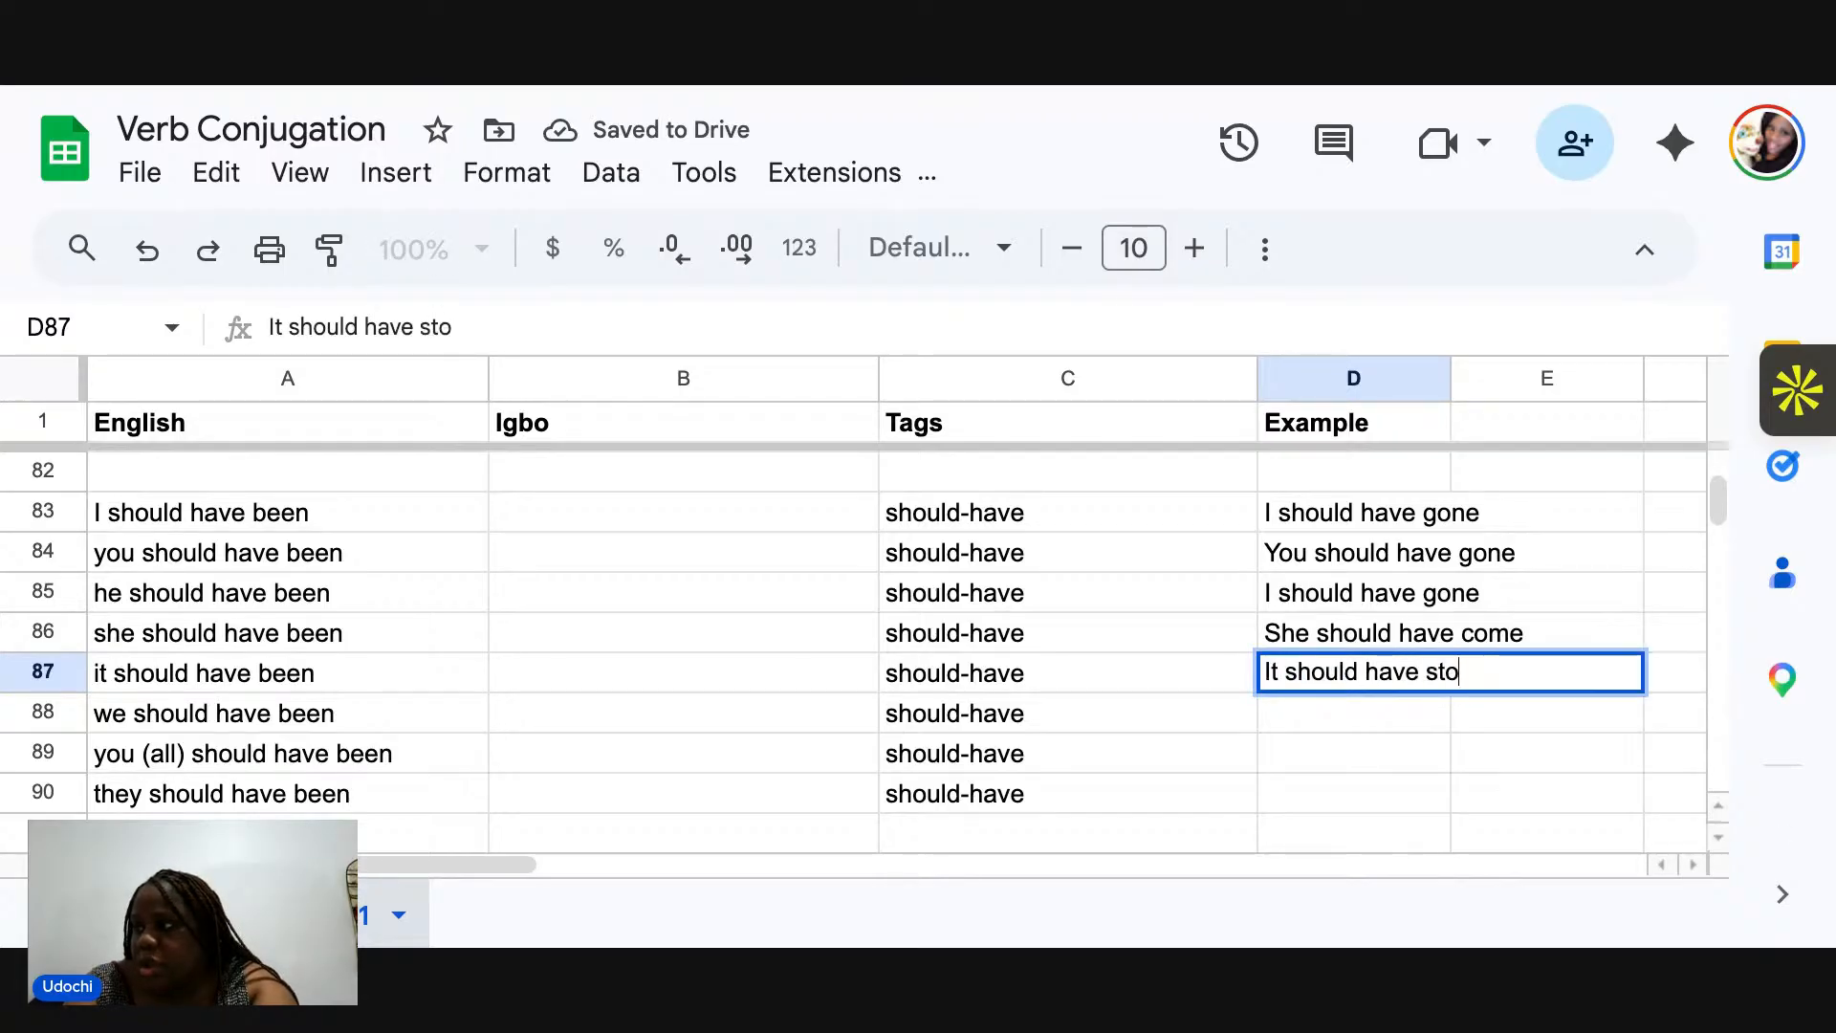
key("Return")
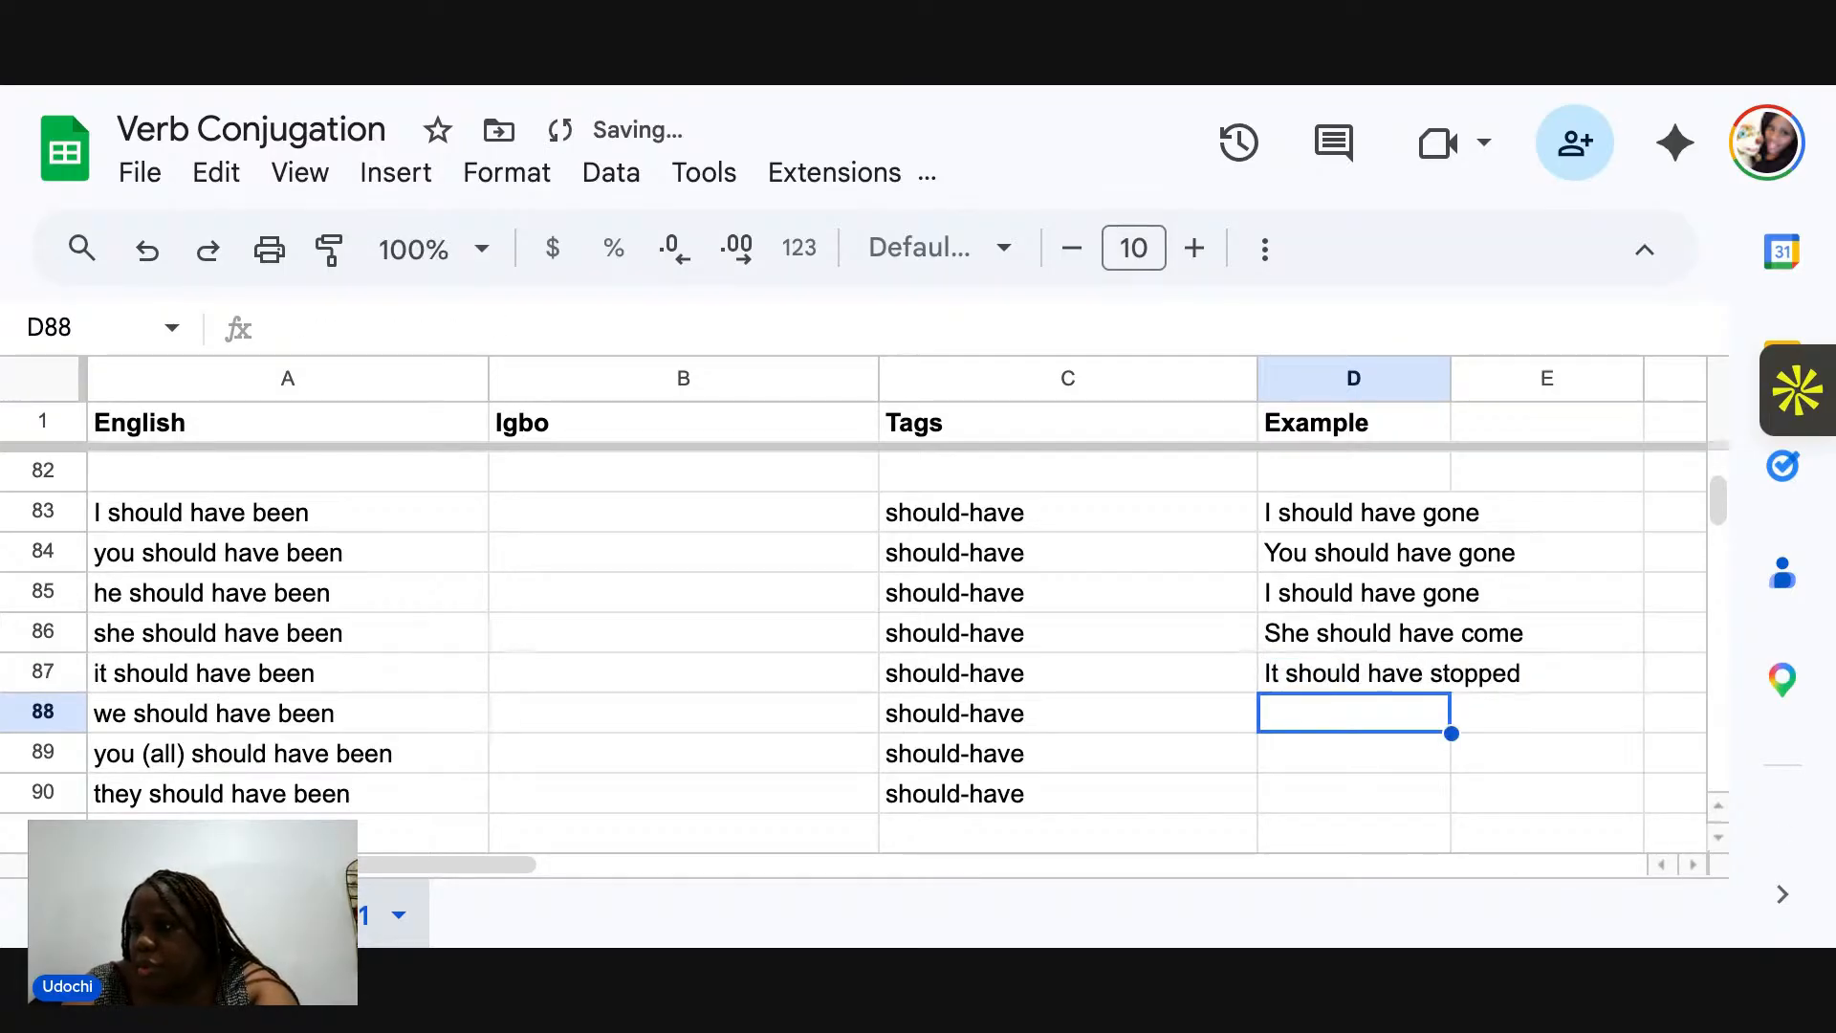
Enter the example sentence "We should have gone" for "we should have been" in D88.
type("WE shou")
key("BackSpace")
key("BackSpace")
key("BackSpace")
key("BackSpace")
key("BackSpace")
key("BackSpace")
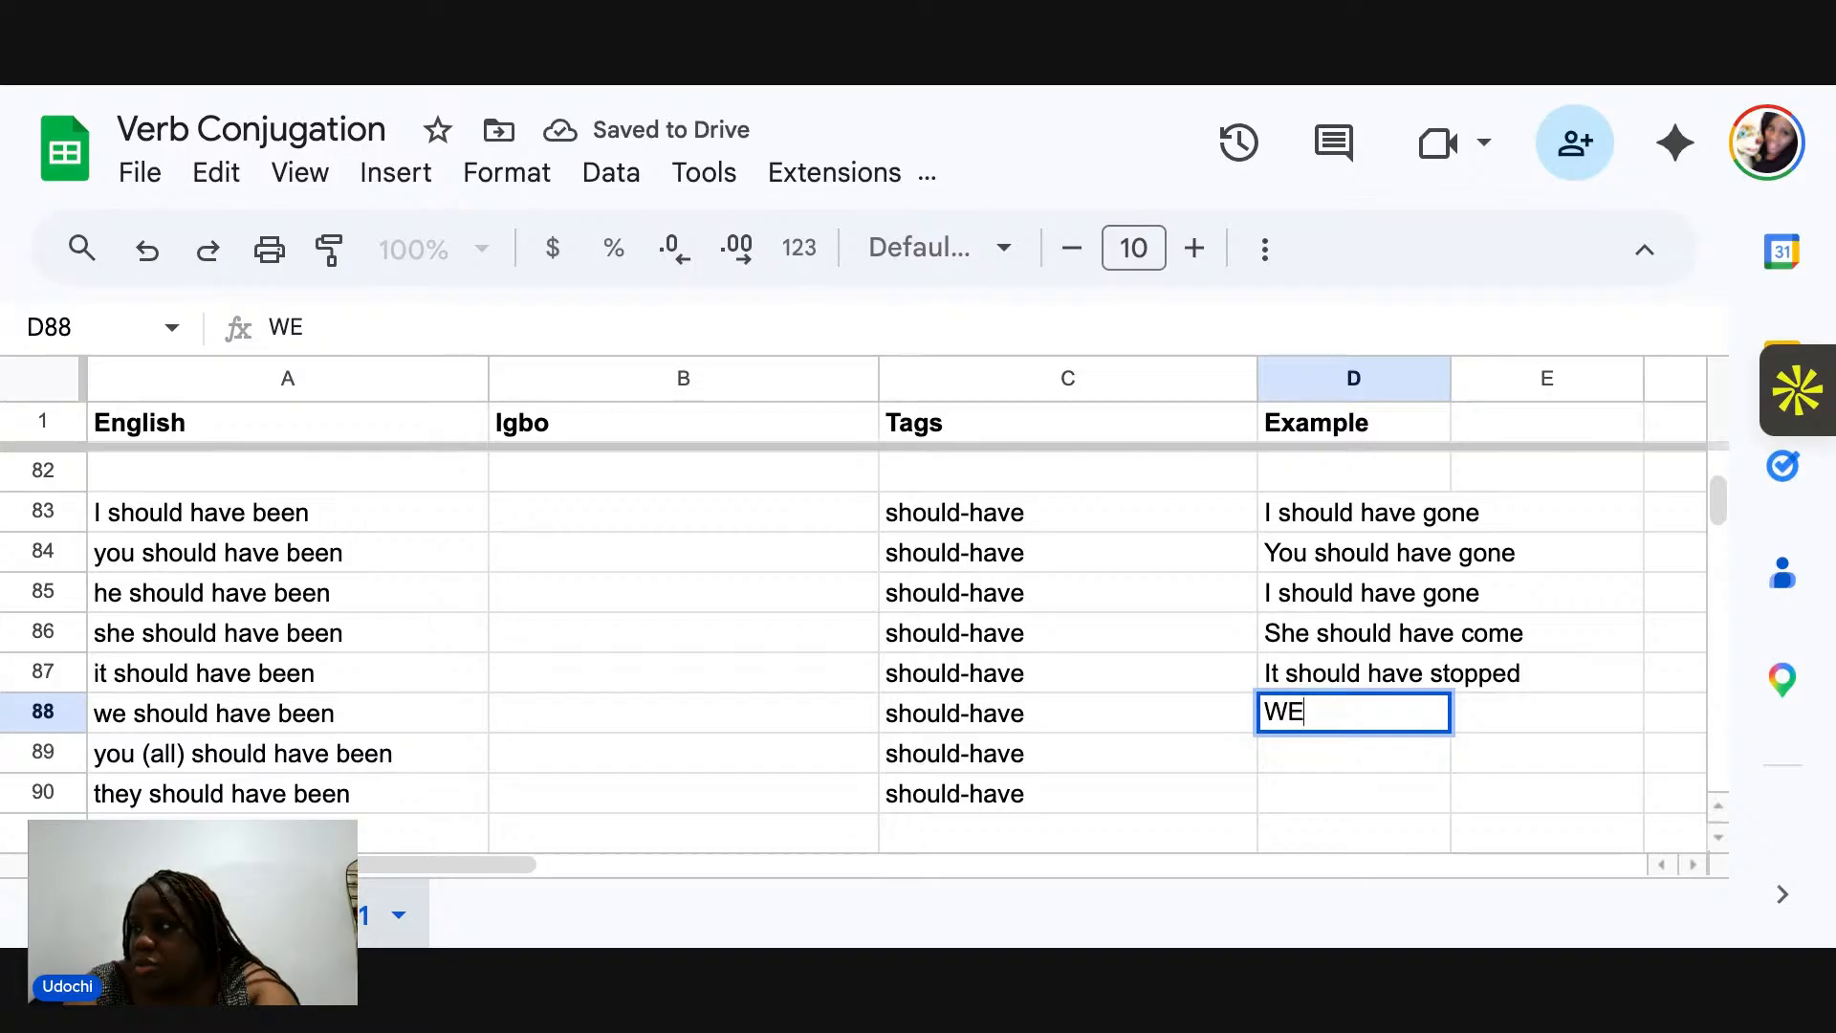
type("e should ha")
type("ve boe")
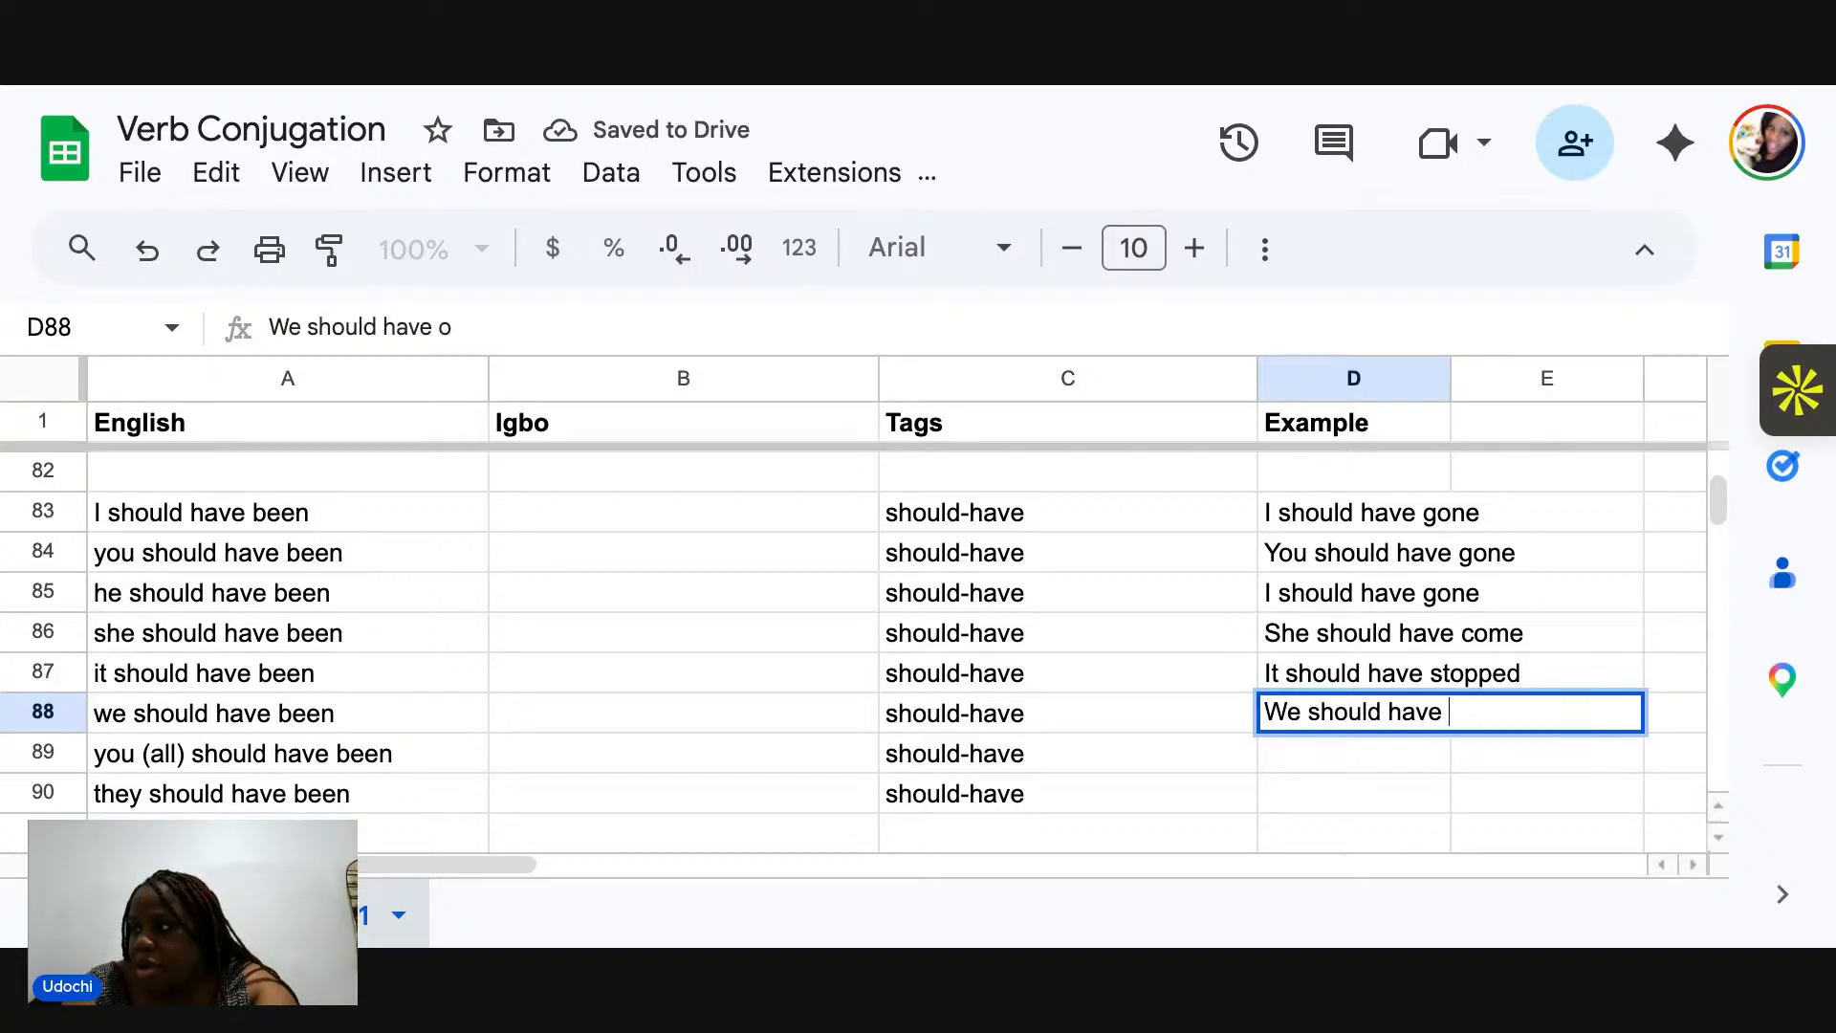
key("BackSpace")
key("BackSpace")
key("BackSpace")
type("gone")
key("Return")
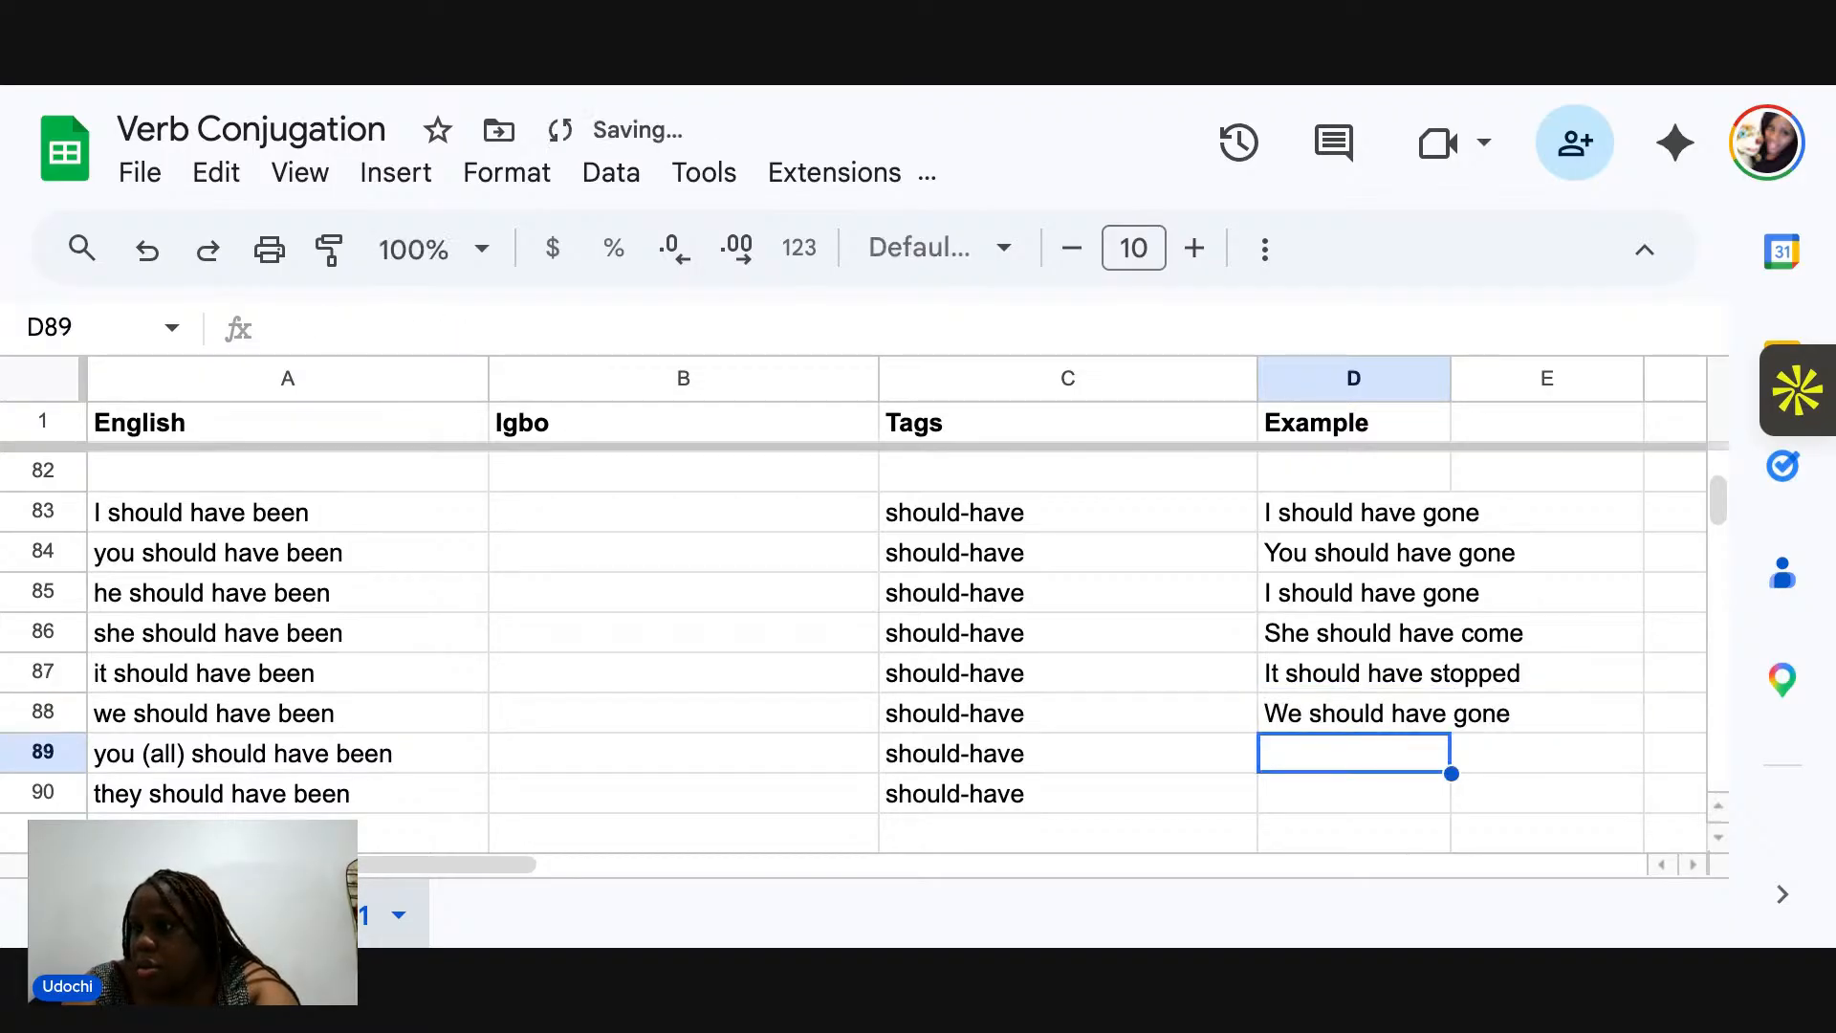
Enter the example sentence "You all should have gone" for "you (all) should have been" in D89.
type("Youa")
key("BackSpace")
type("all shu")
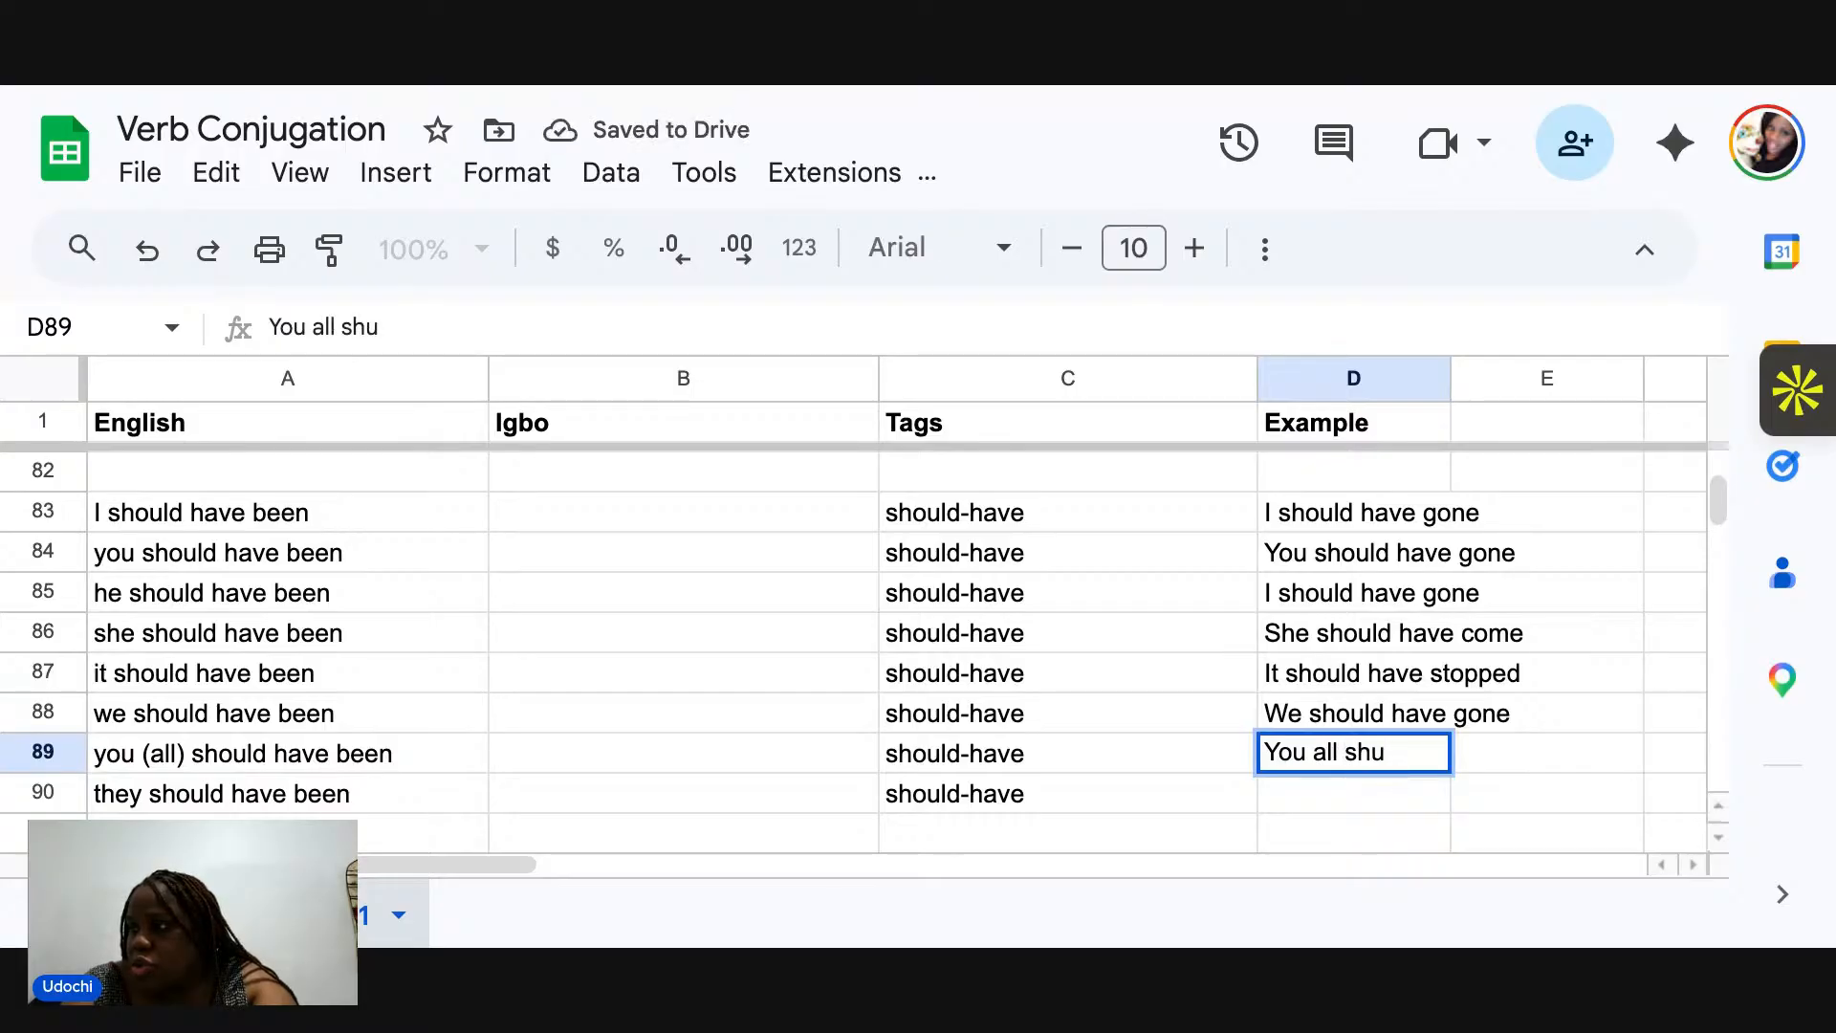
key("BackSpace")
type("ou")
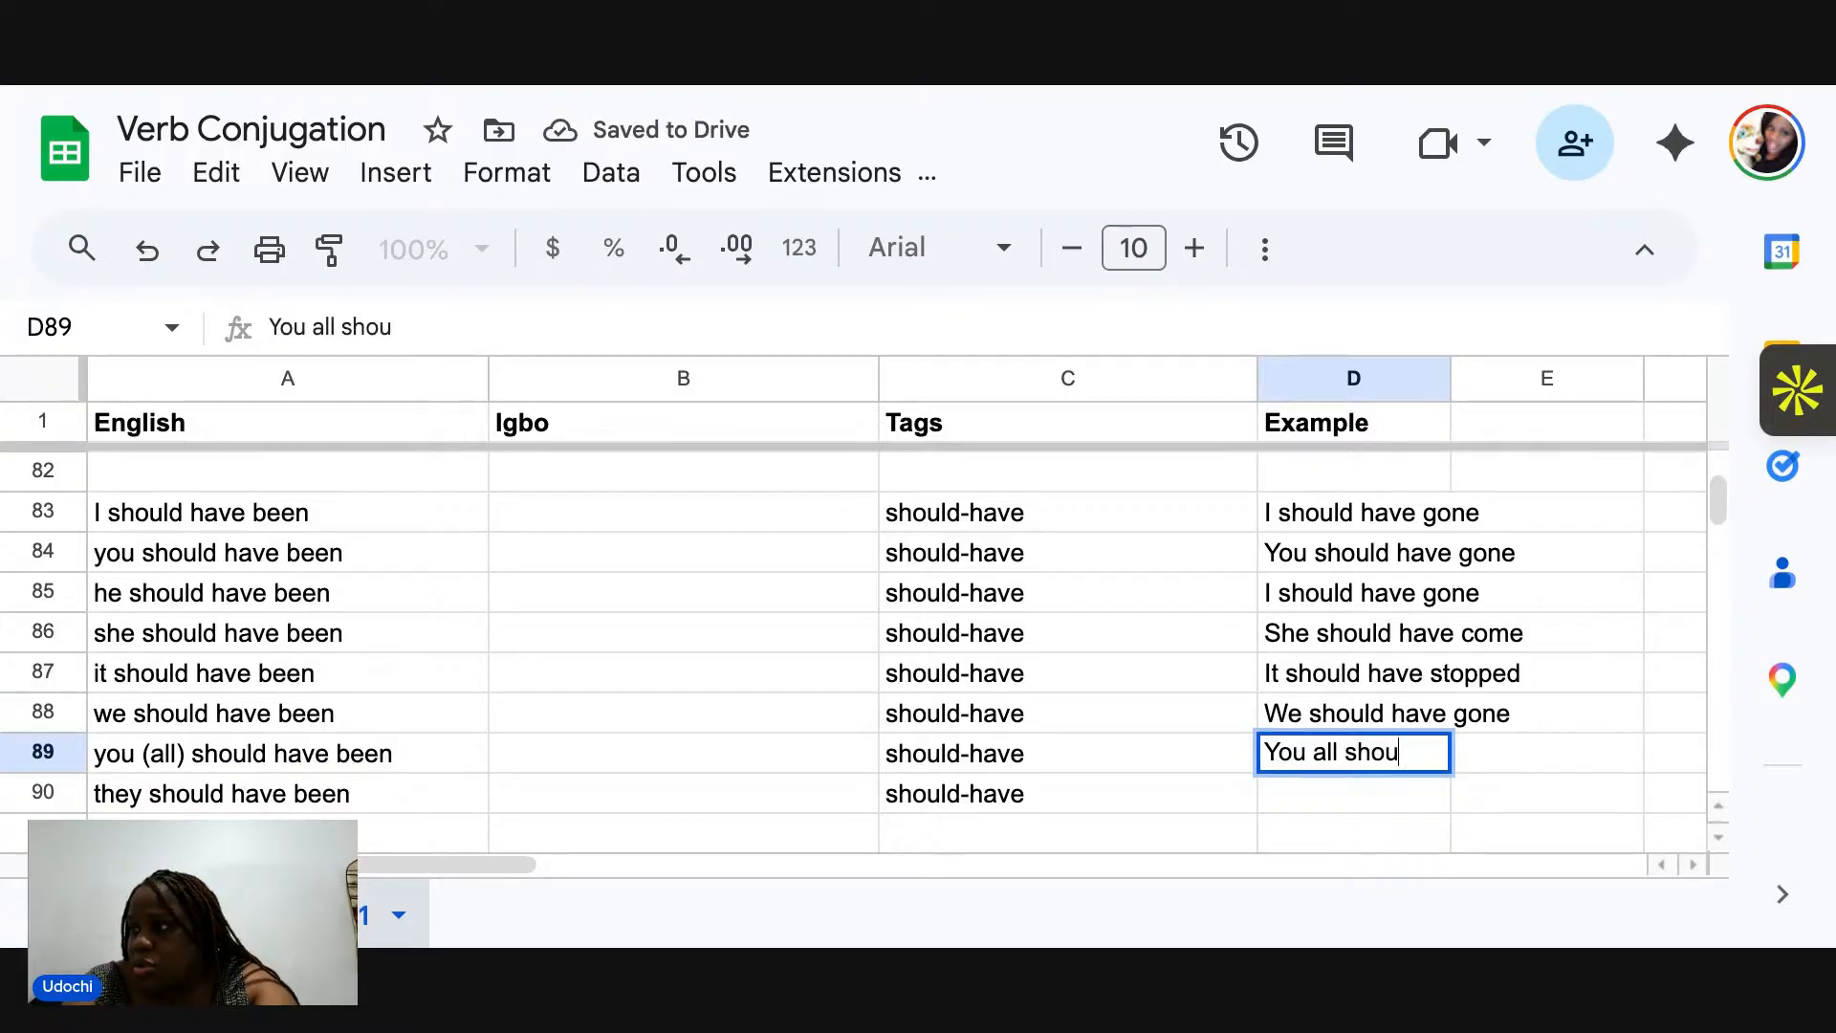
type("ld have go")
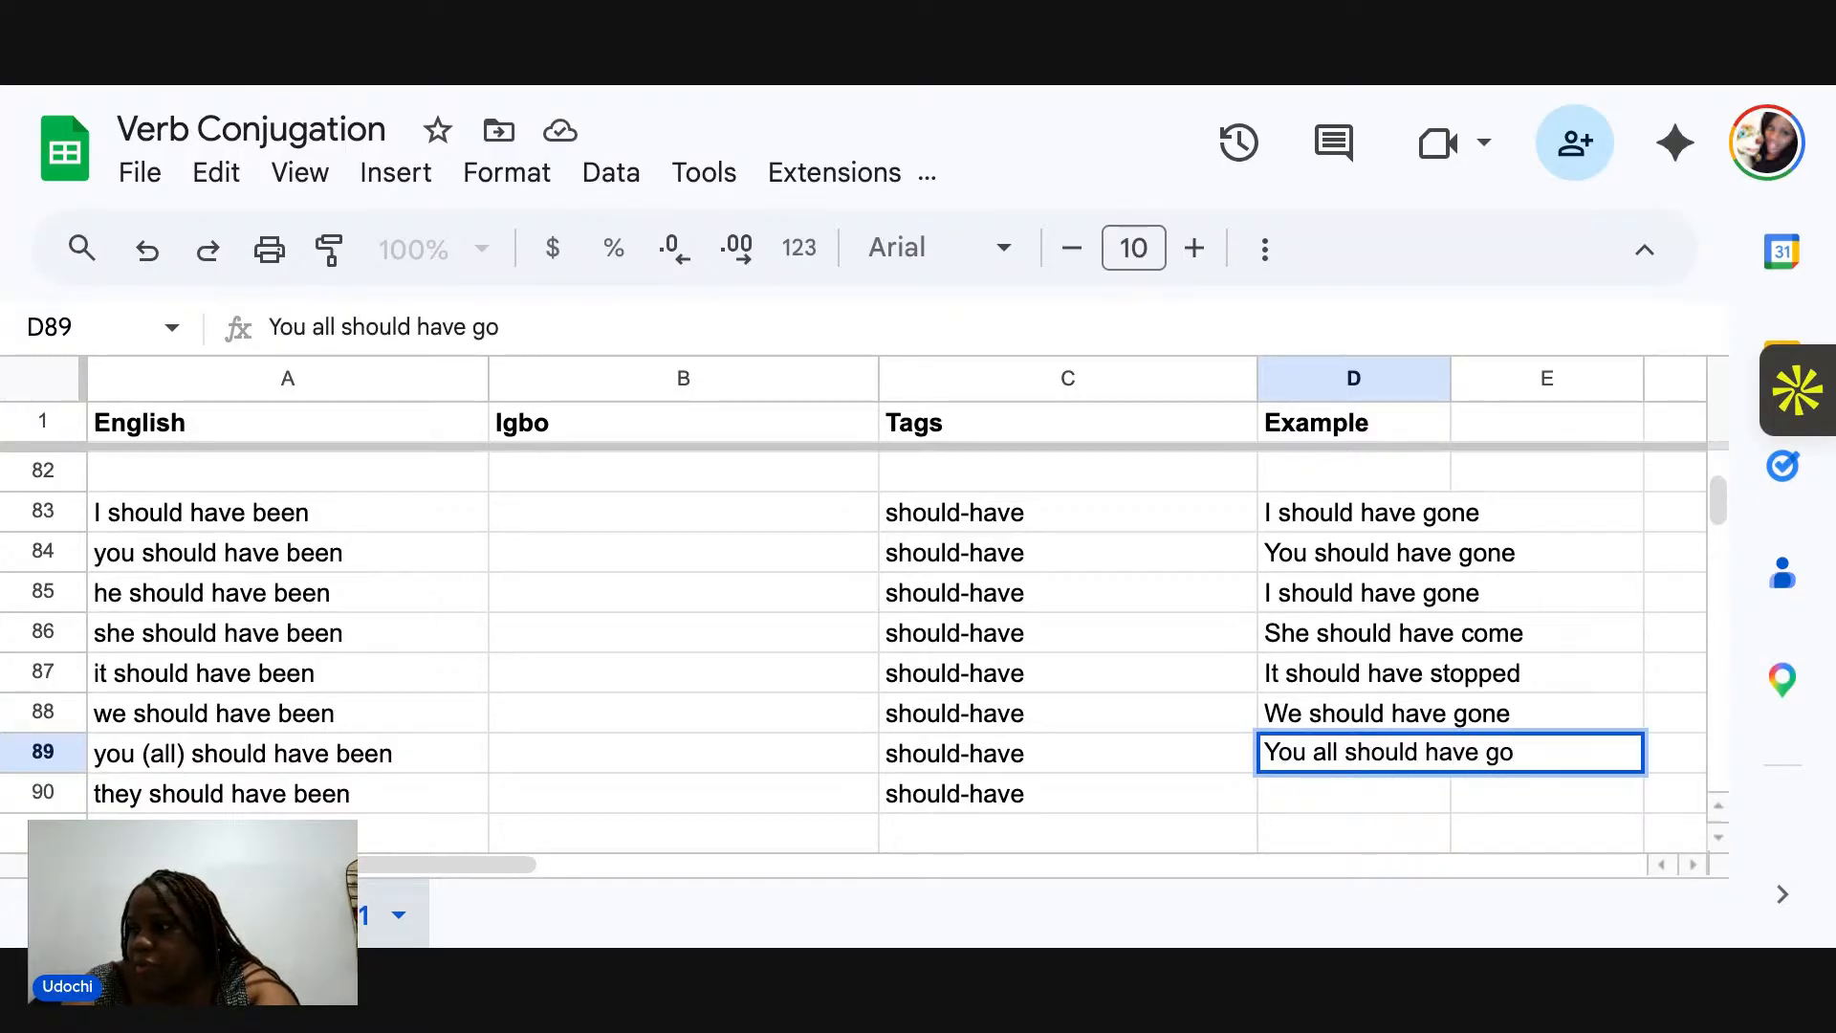
type("ne")
key("Return")
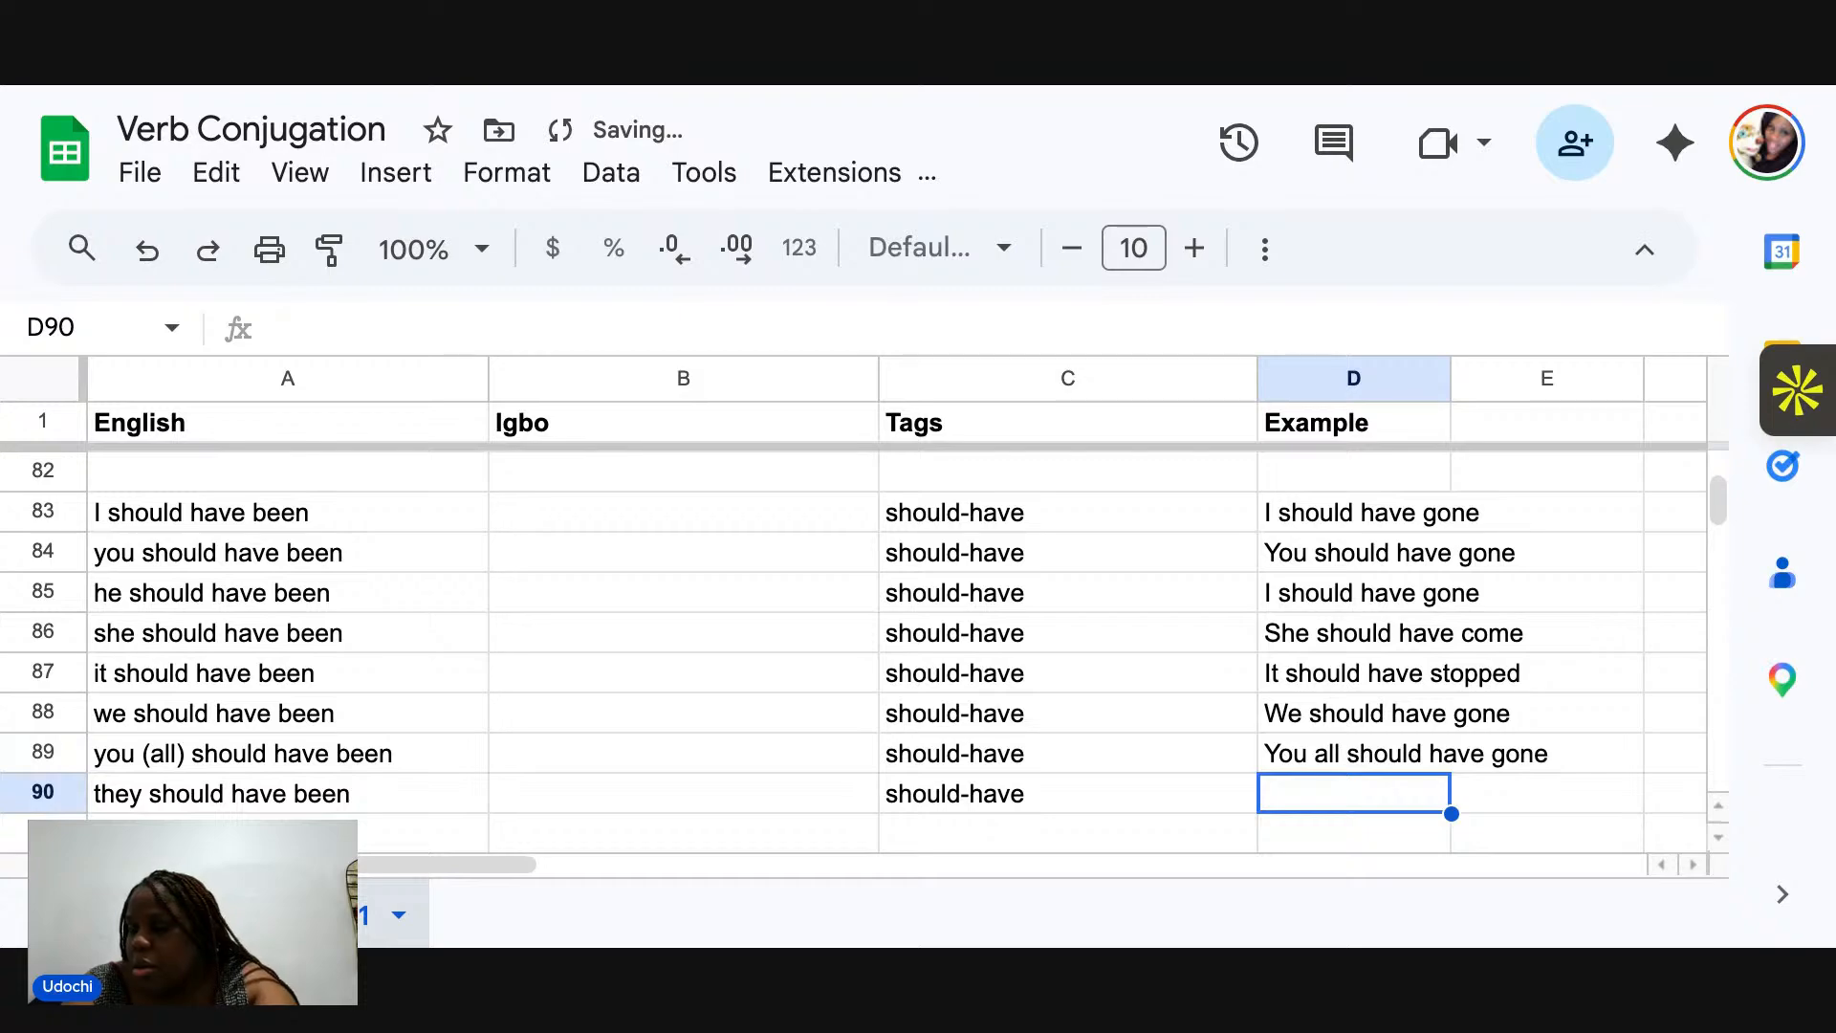
Enter the example sentence "They should have gone" for "they should have been" in D90.
type("They shou")
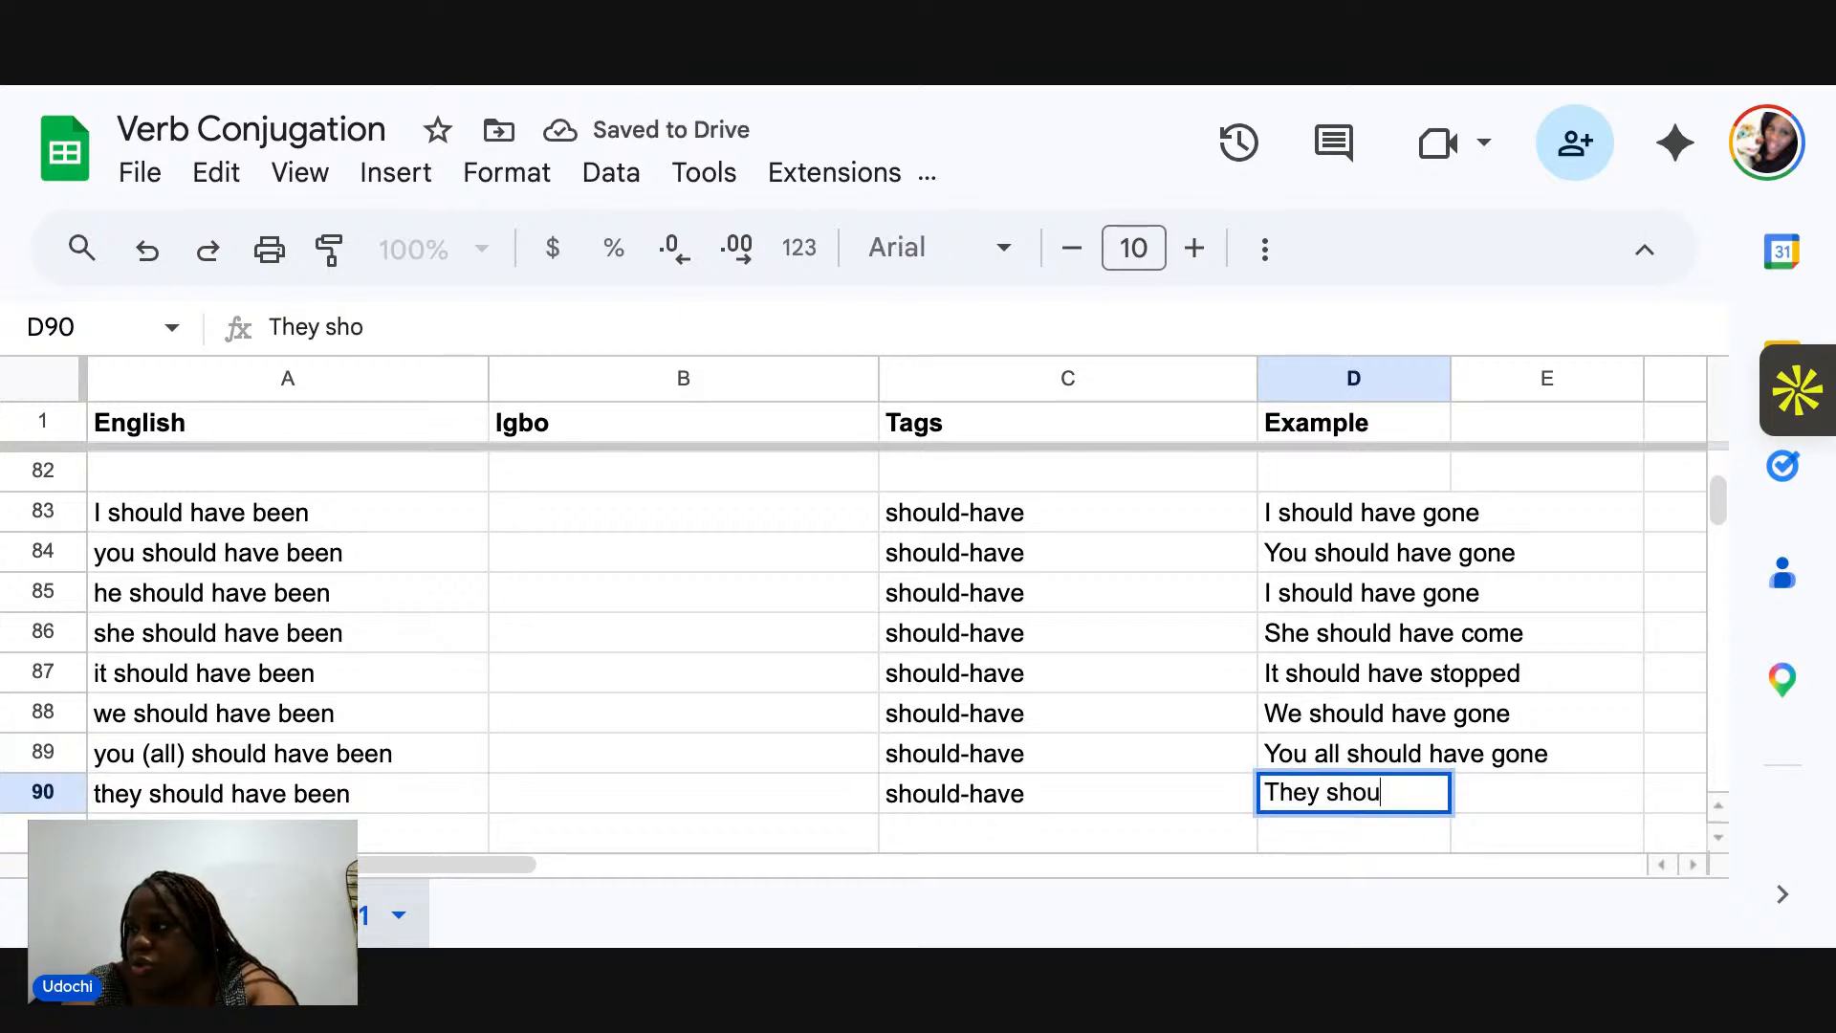
type("ld have goe")
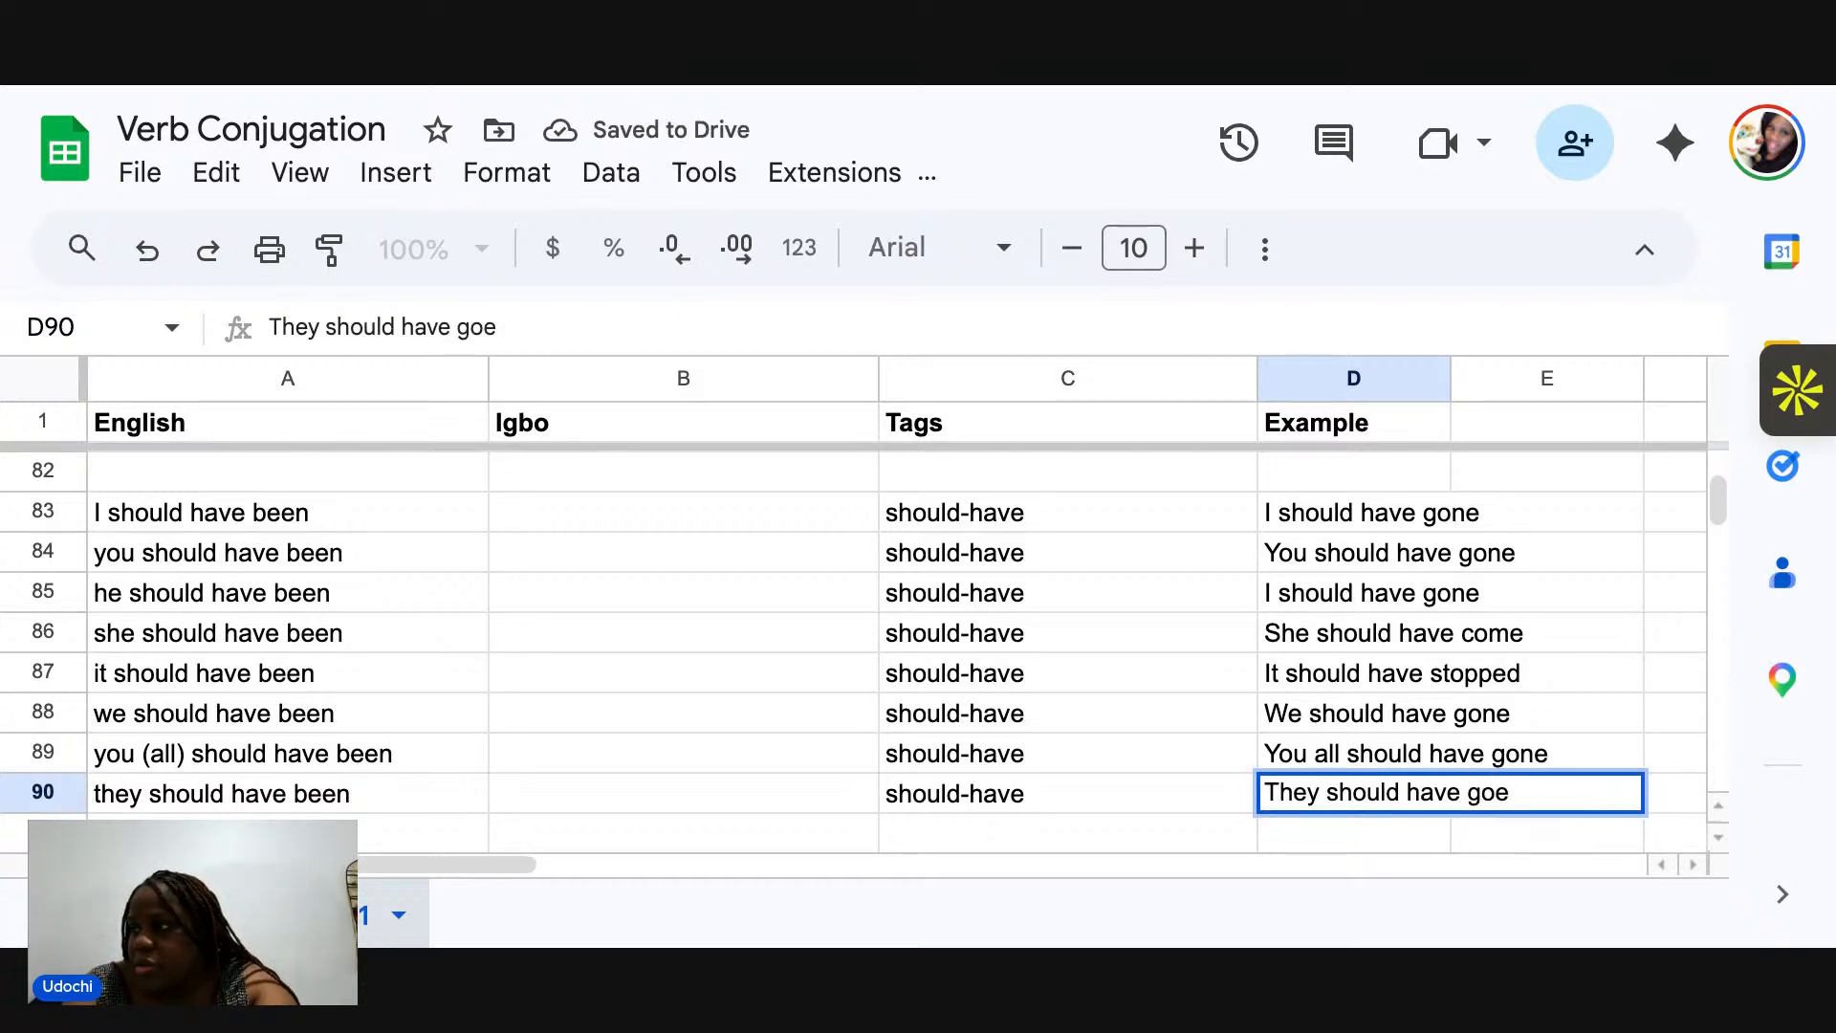
key("BackSpace")
type("ne")
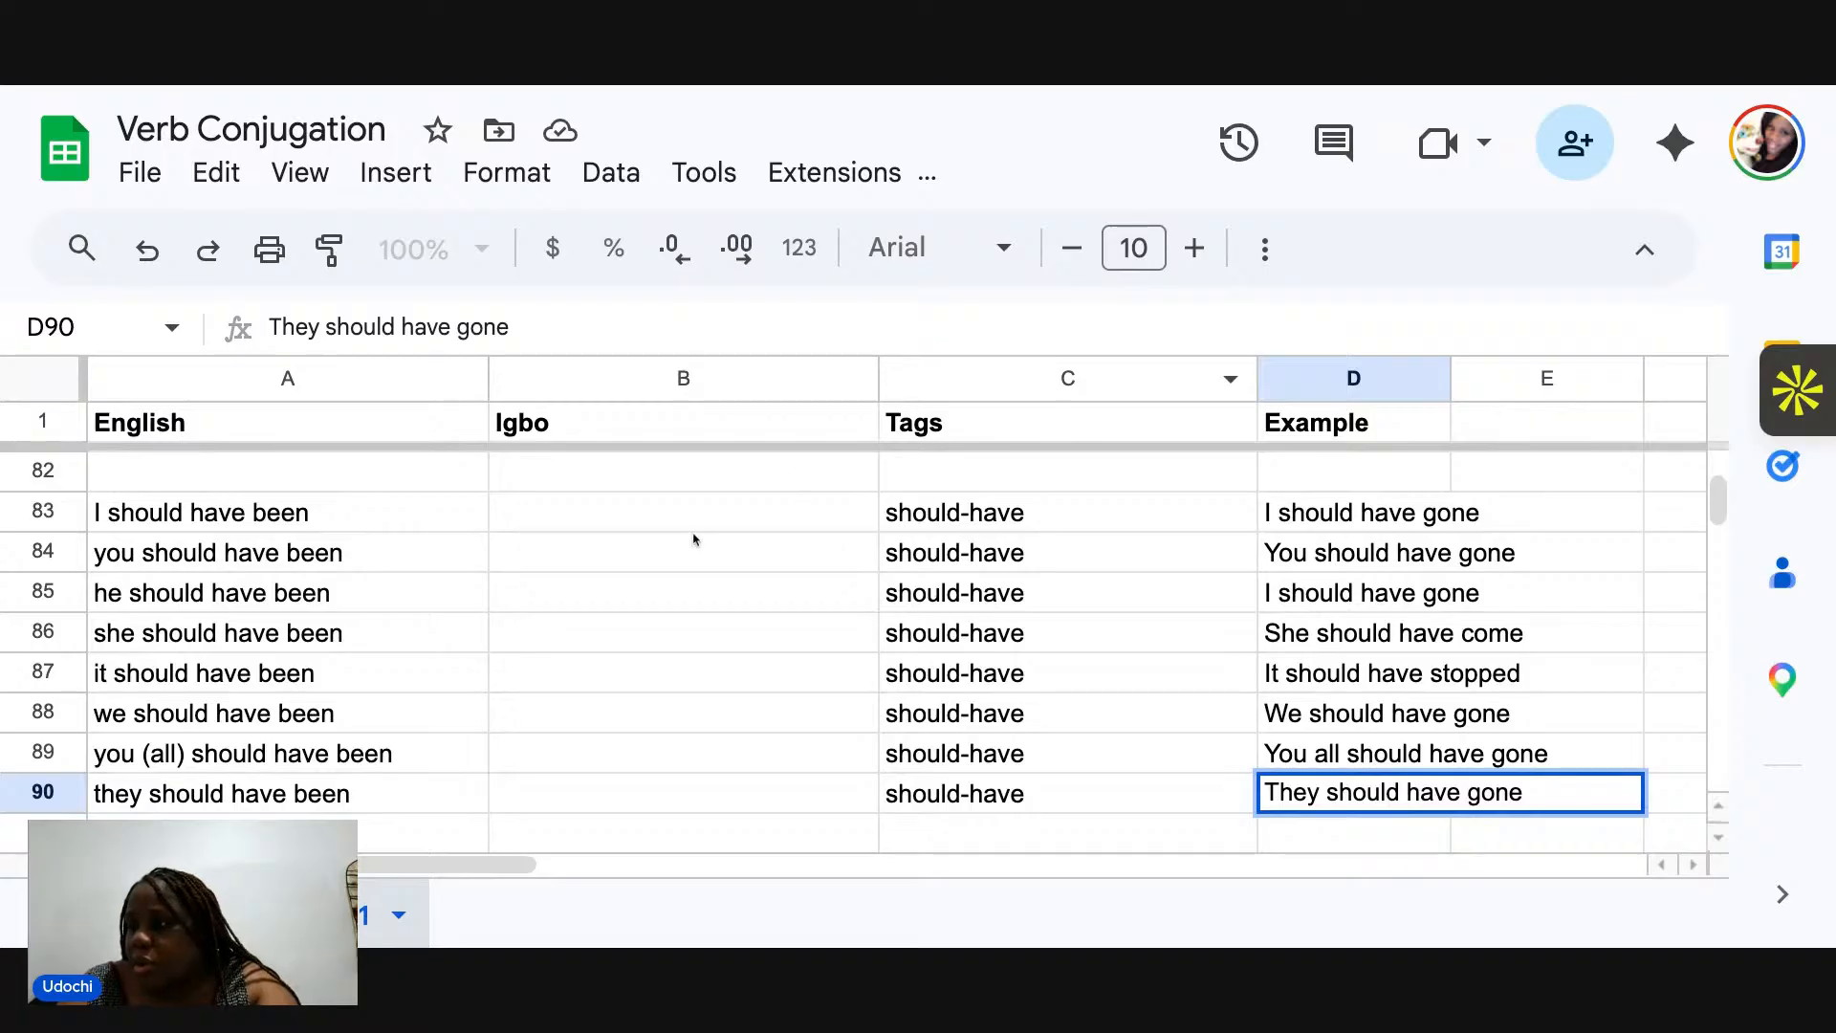
Enter the Igbo translation "E kwesiri m gara" for "I should have been" in B83.
left_click(622, 520)
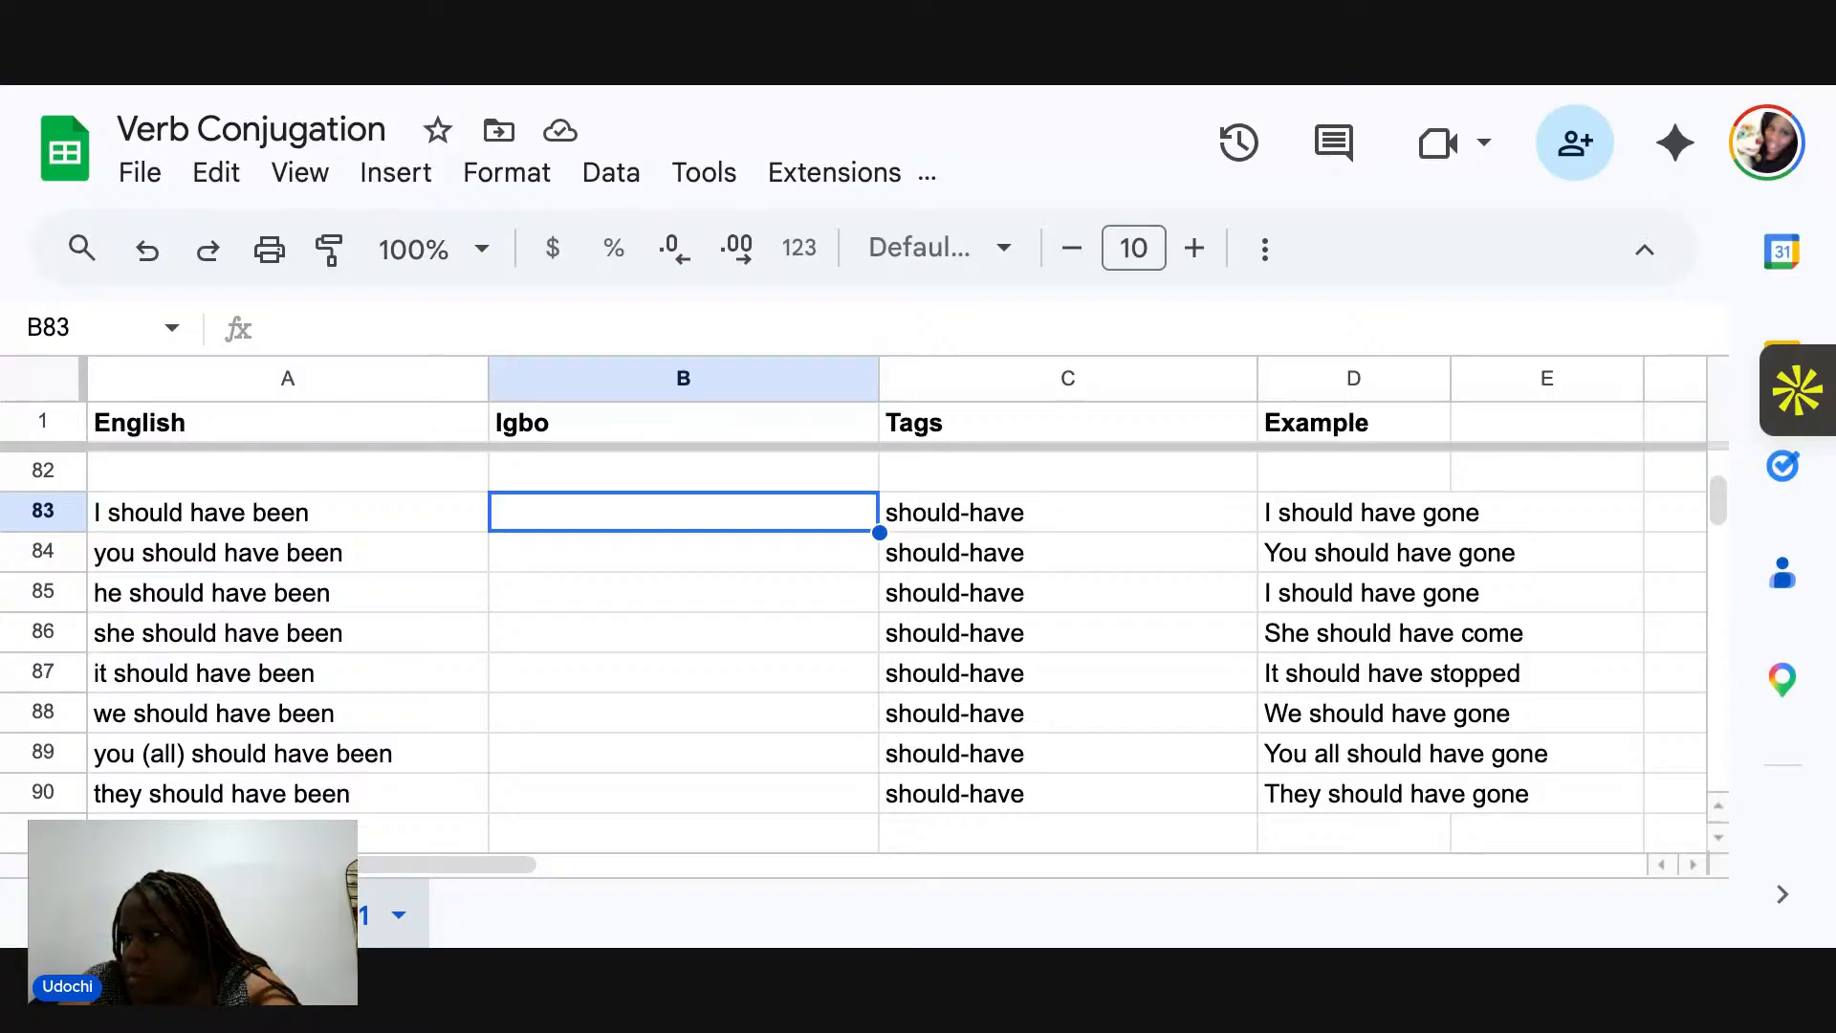
type("E kwesiri")
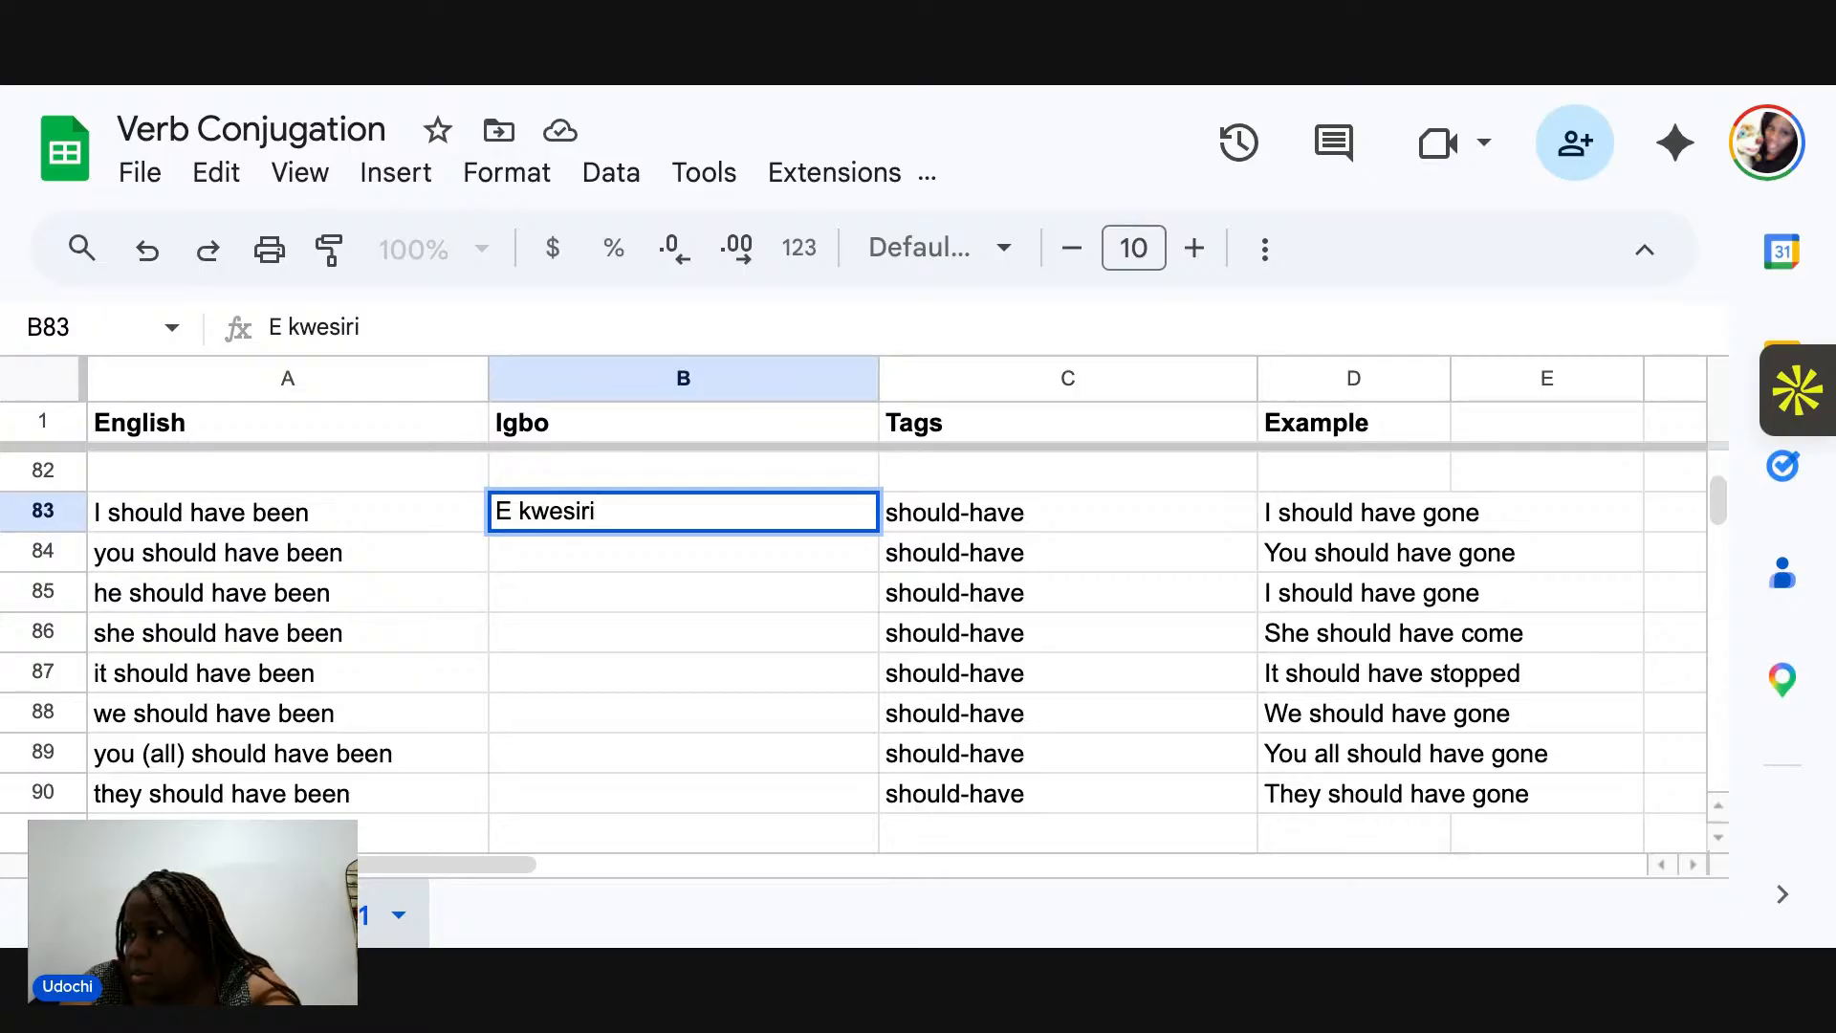
type(" m gara")
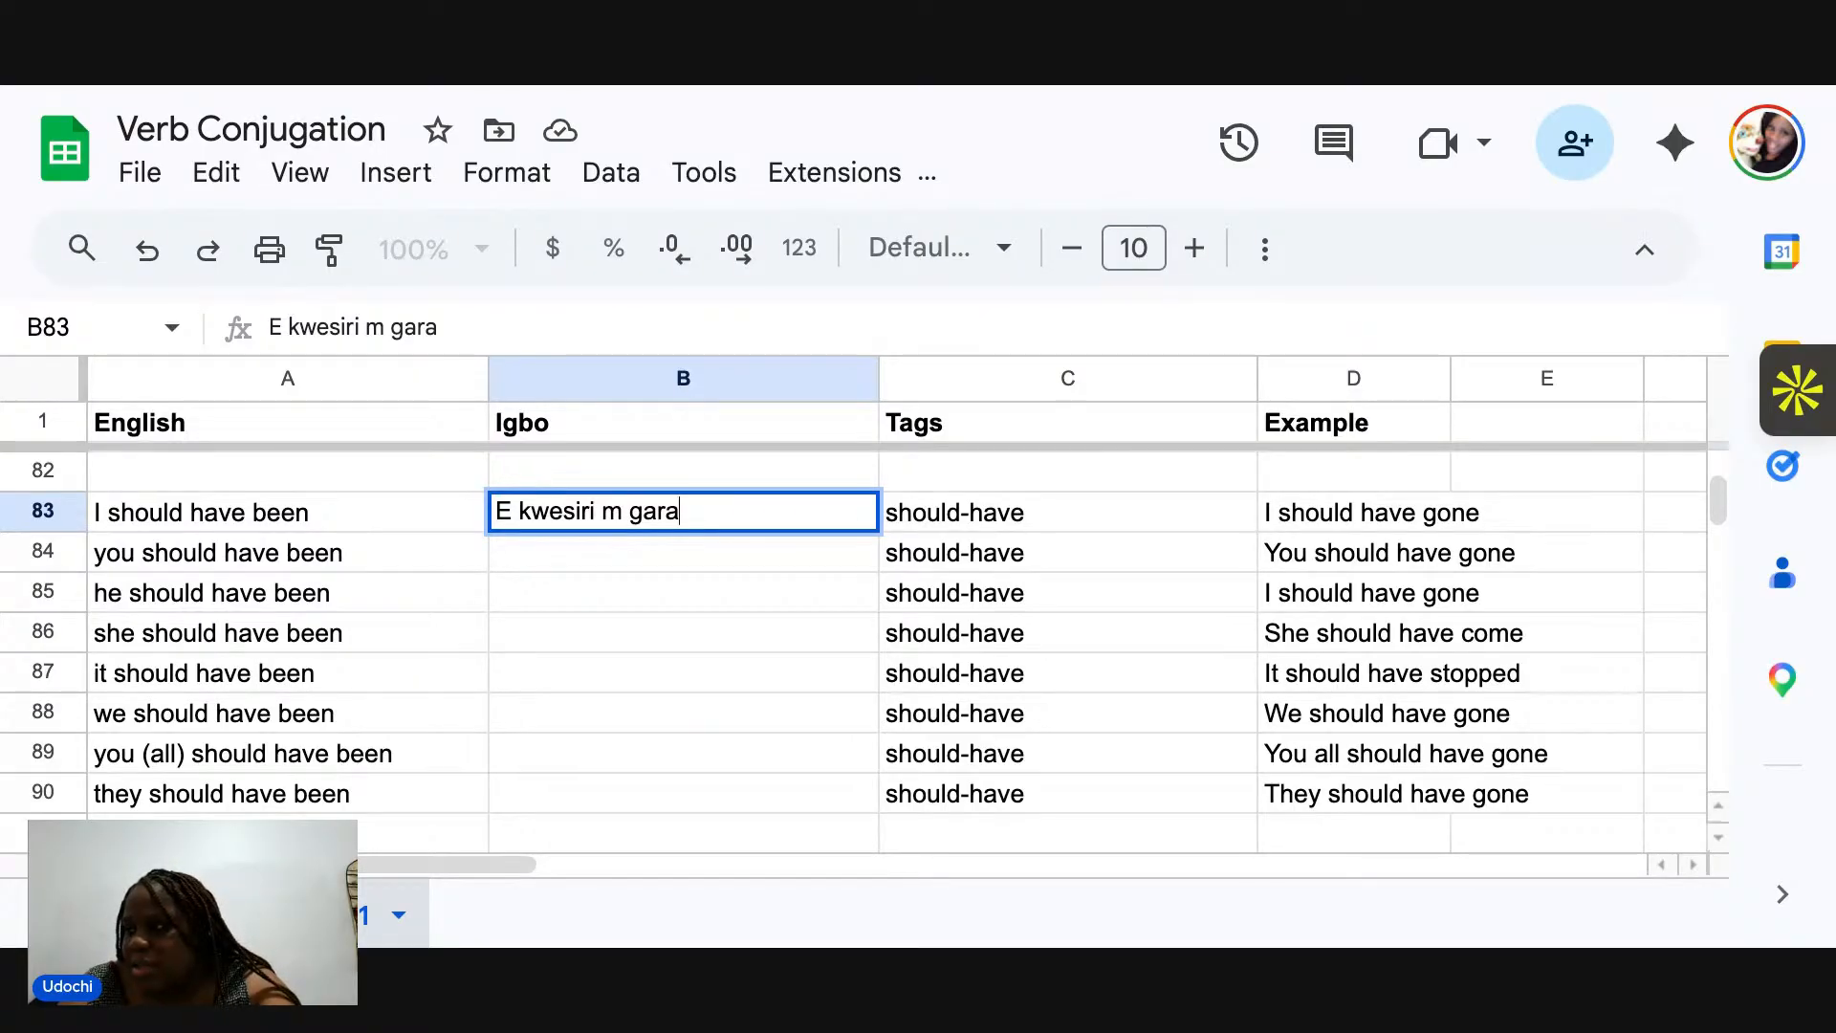
key("Return")
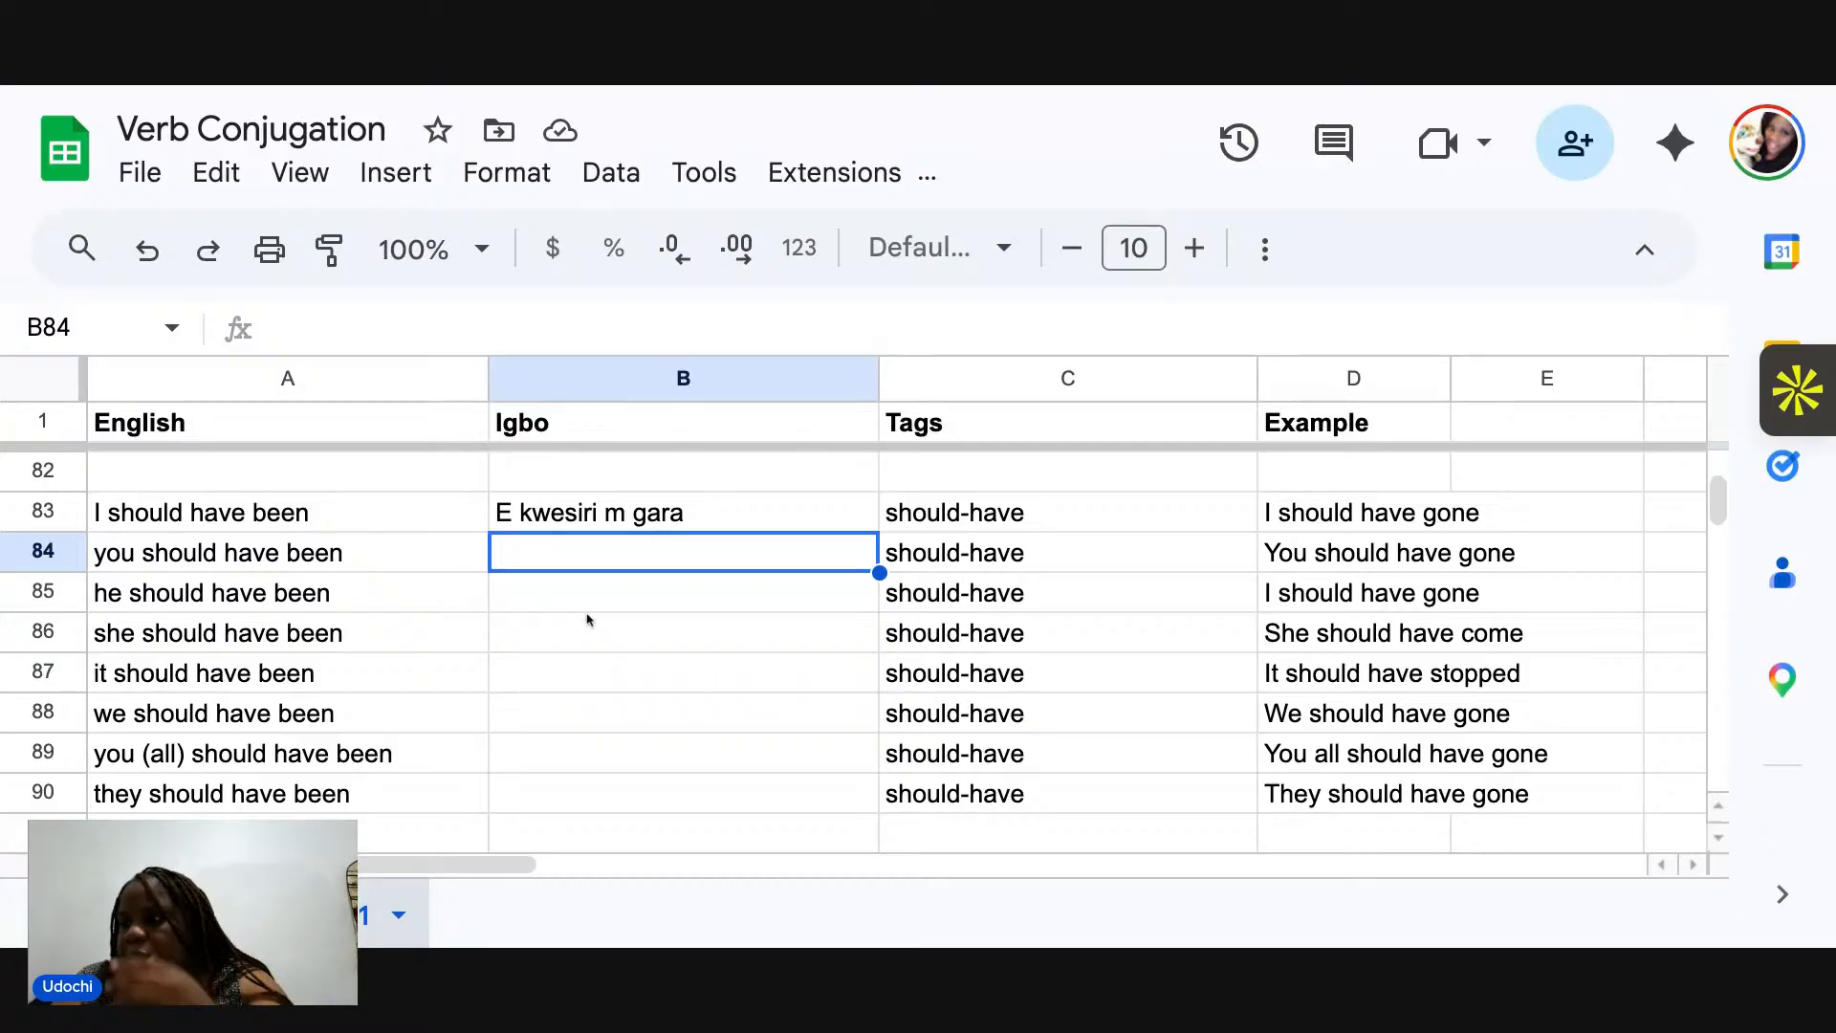
Enter the example sentences "I had gone" in D92 and "You had gone" in D93 for the "had" forms.
scroll(587, 620, "down", 3)
scroll(587, 620, "down", 1)
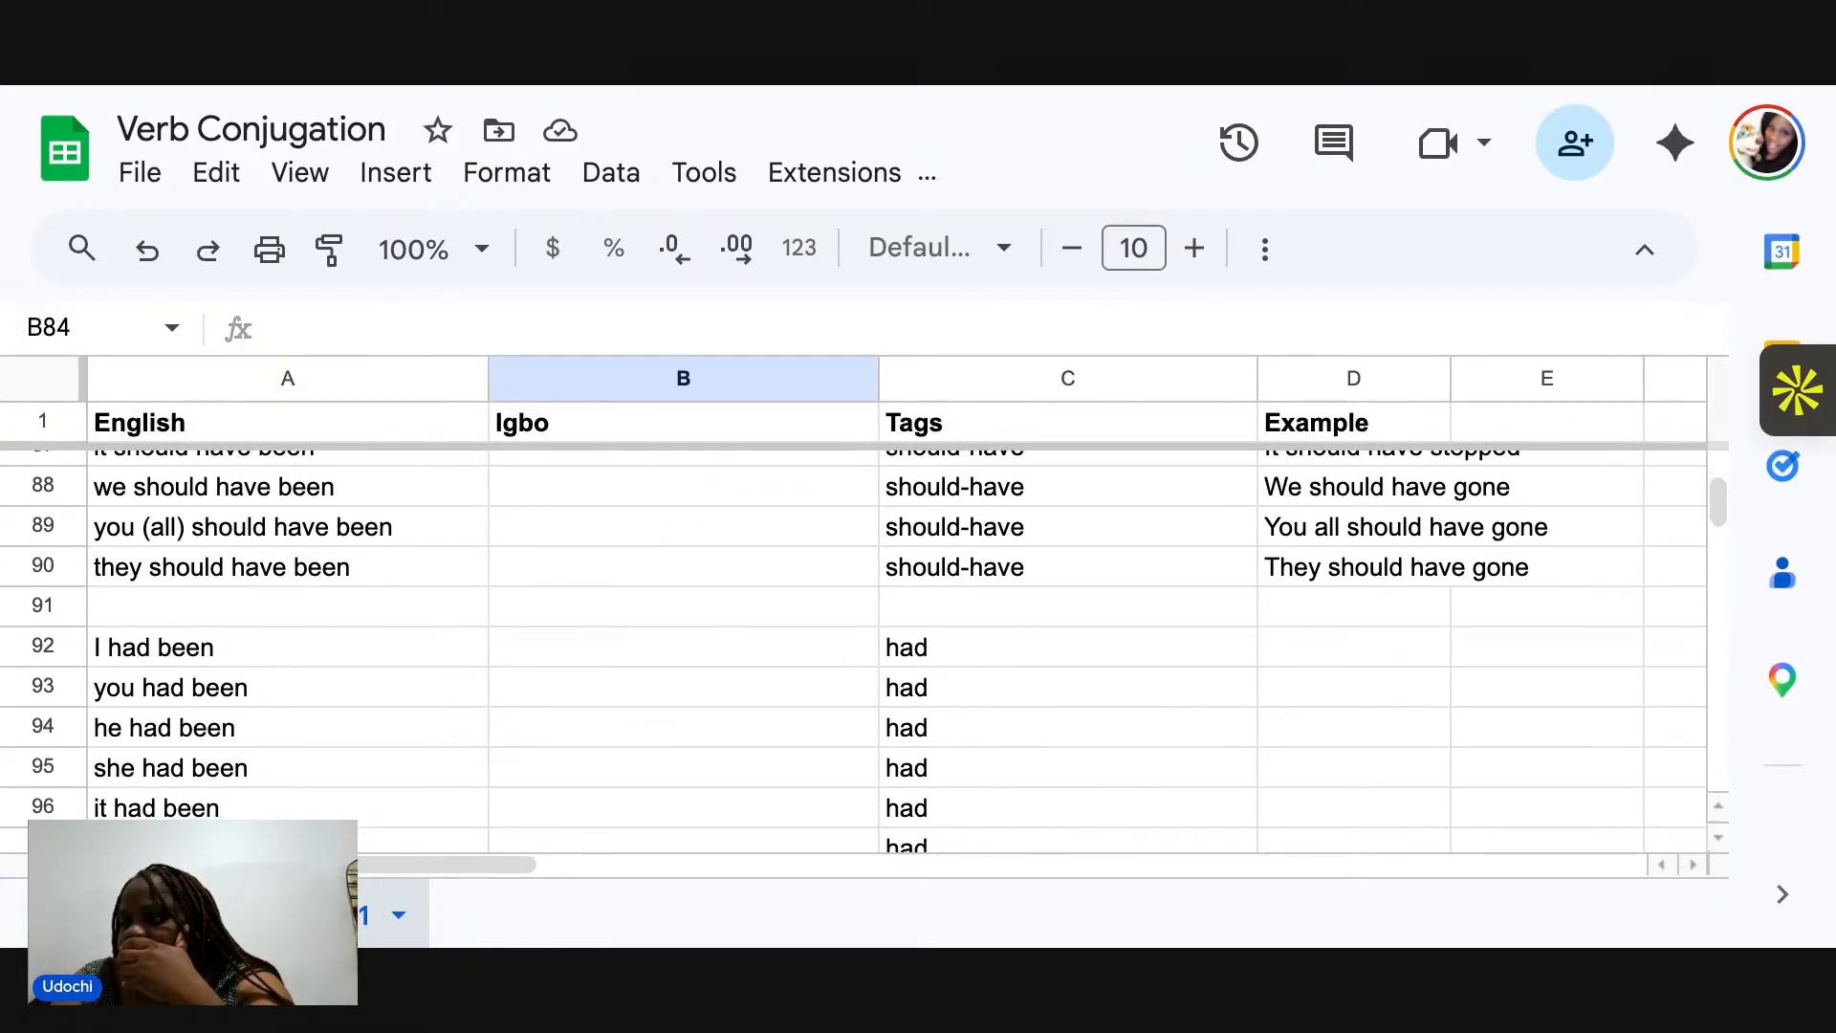
scroll(852, 650, "down", 1)
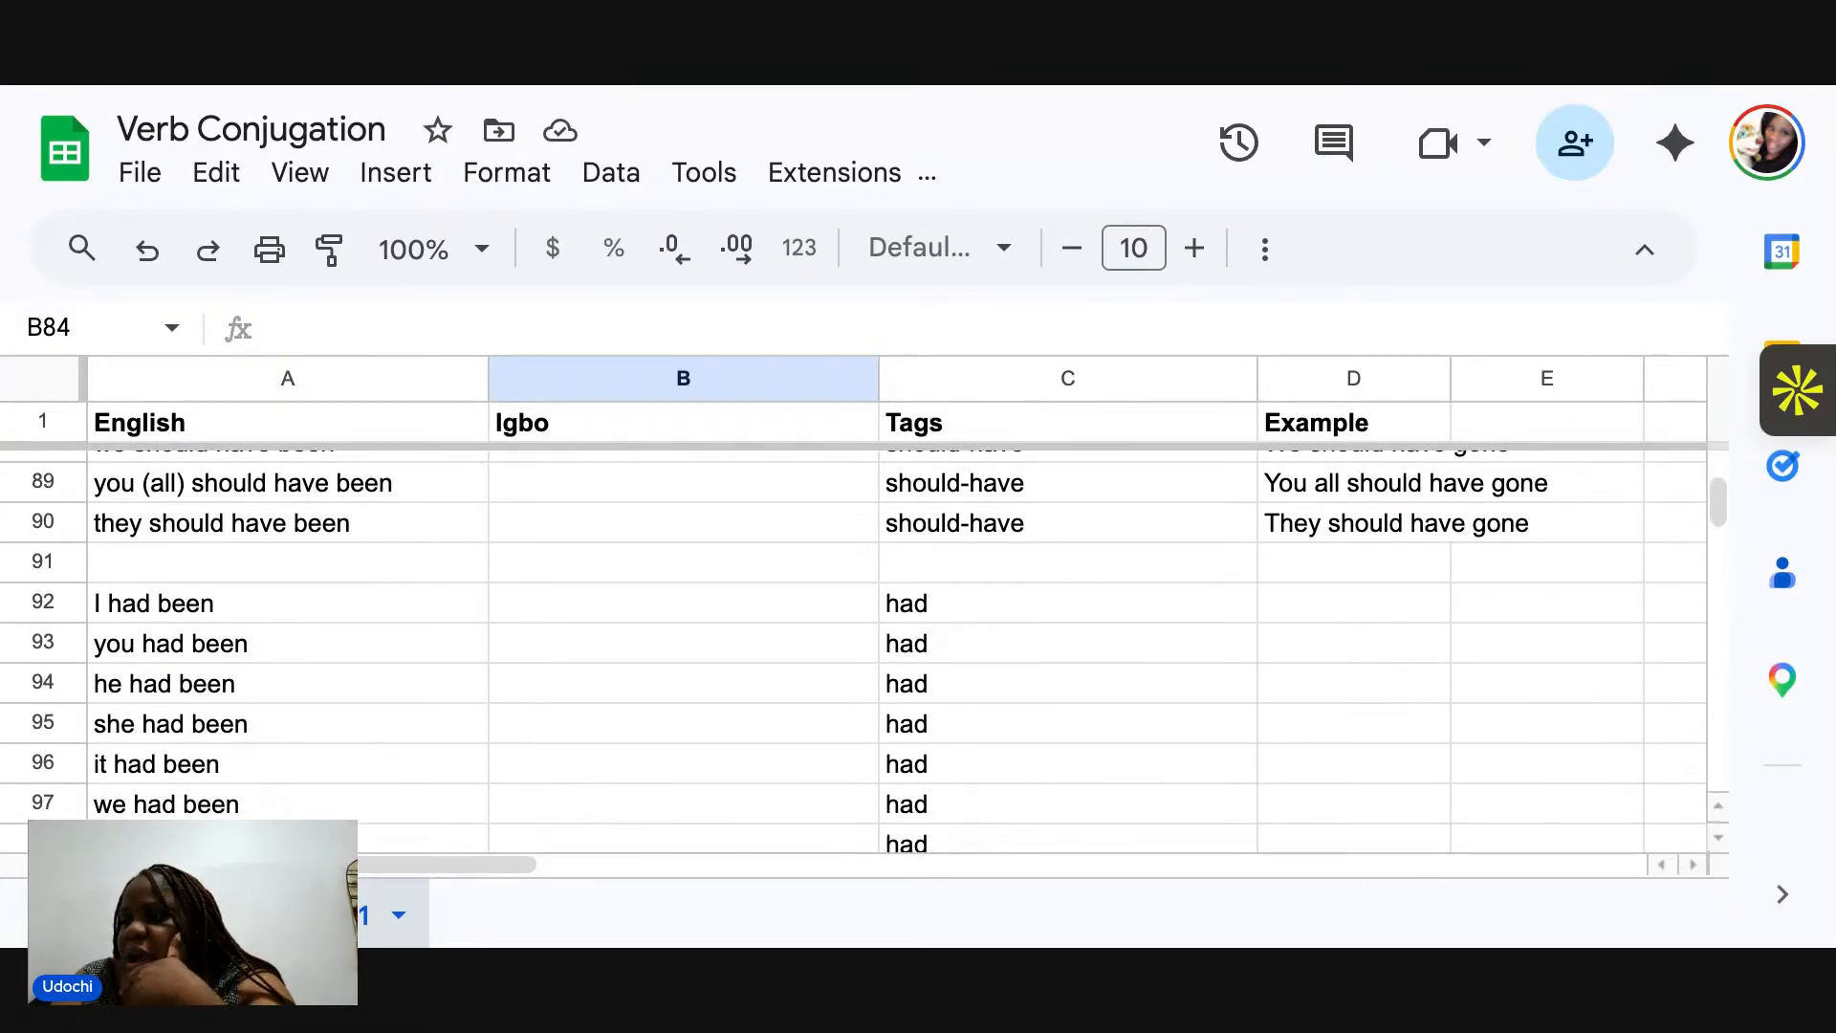
scroll(853, 650, "down", 2)
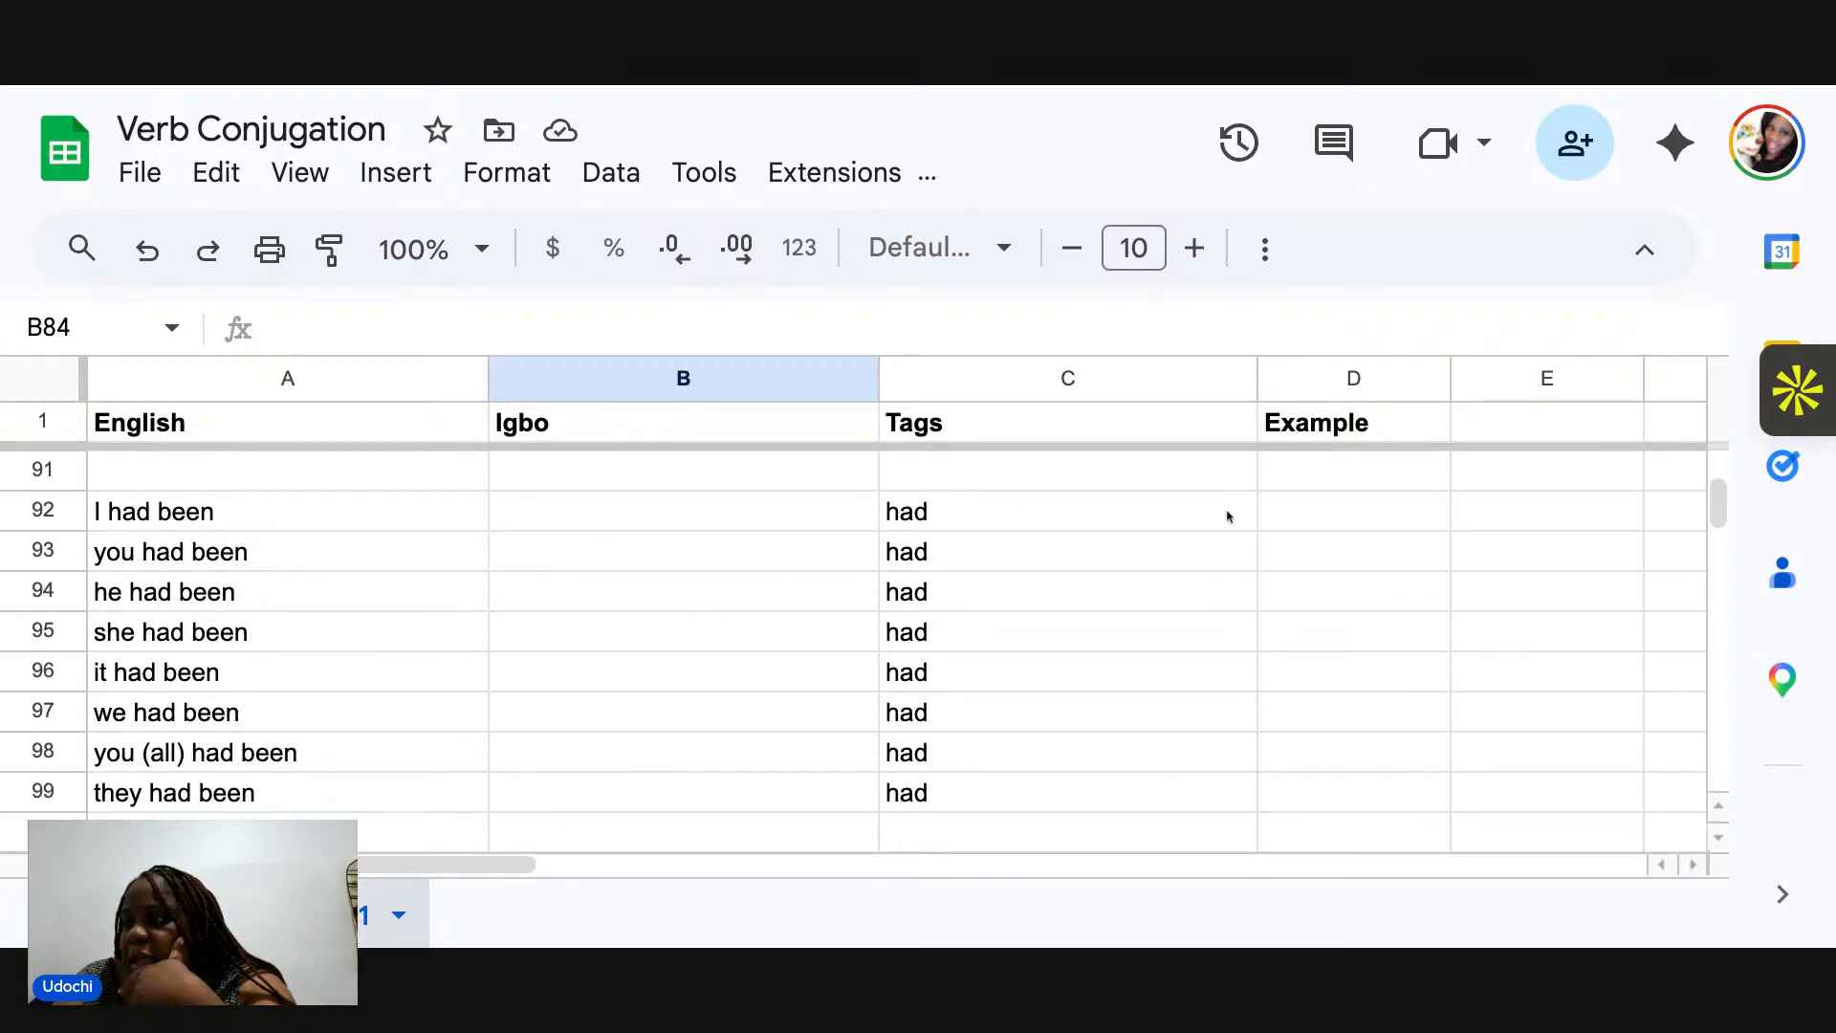
left_click(1291, 519)
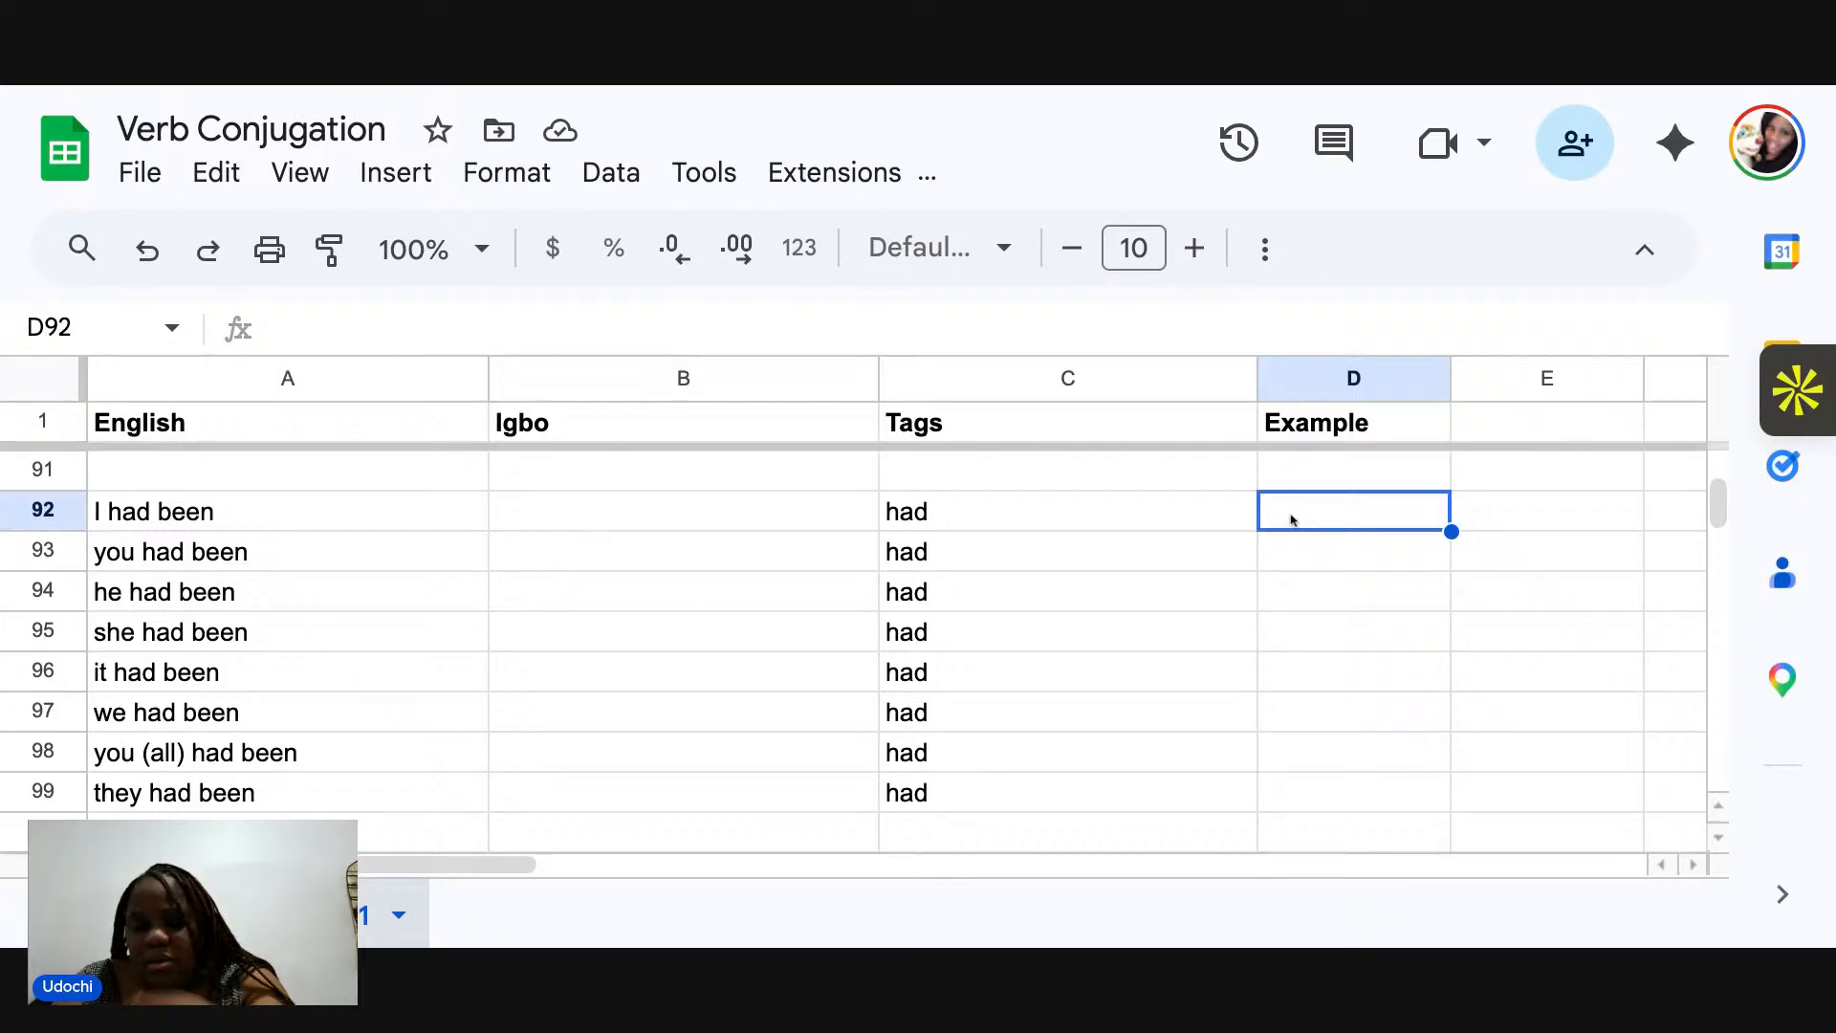
type("I had g")
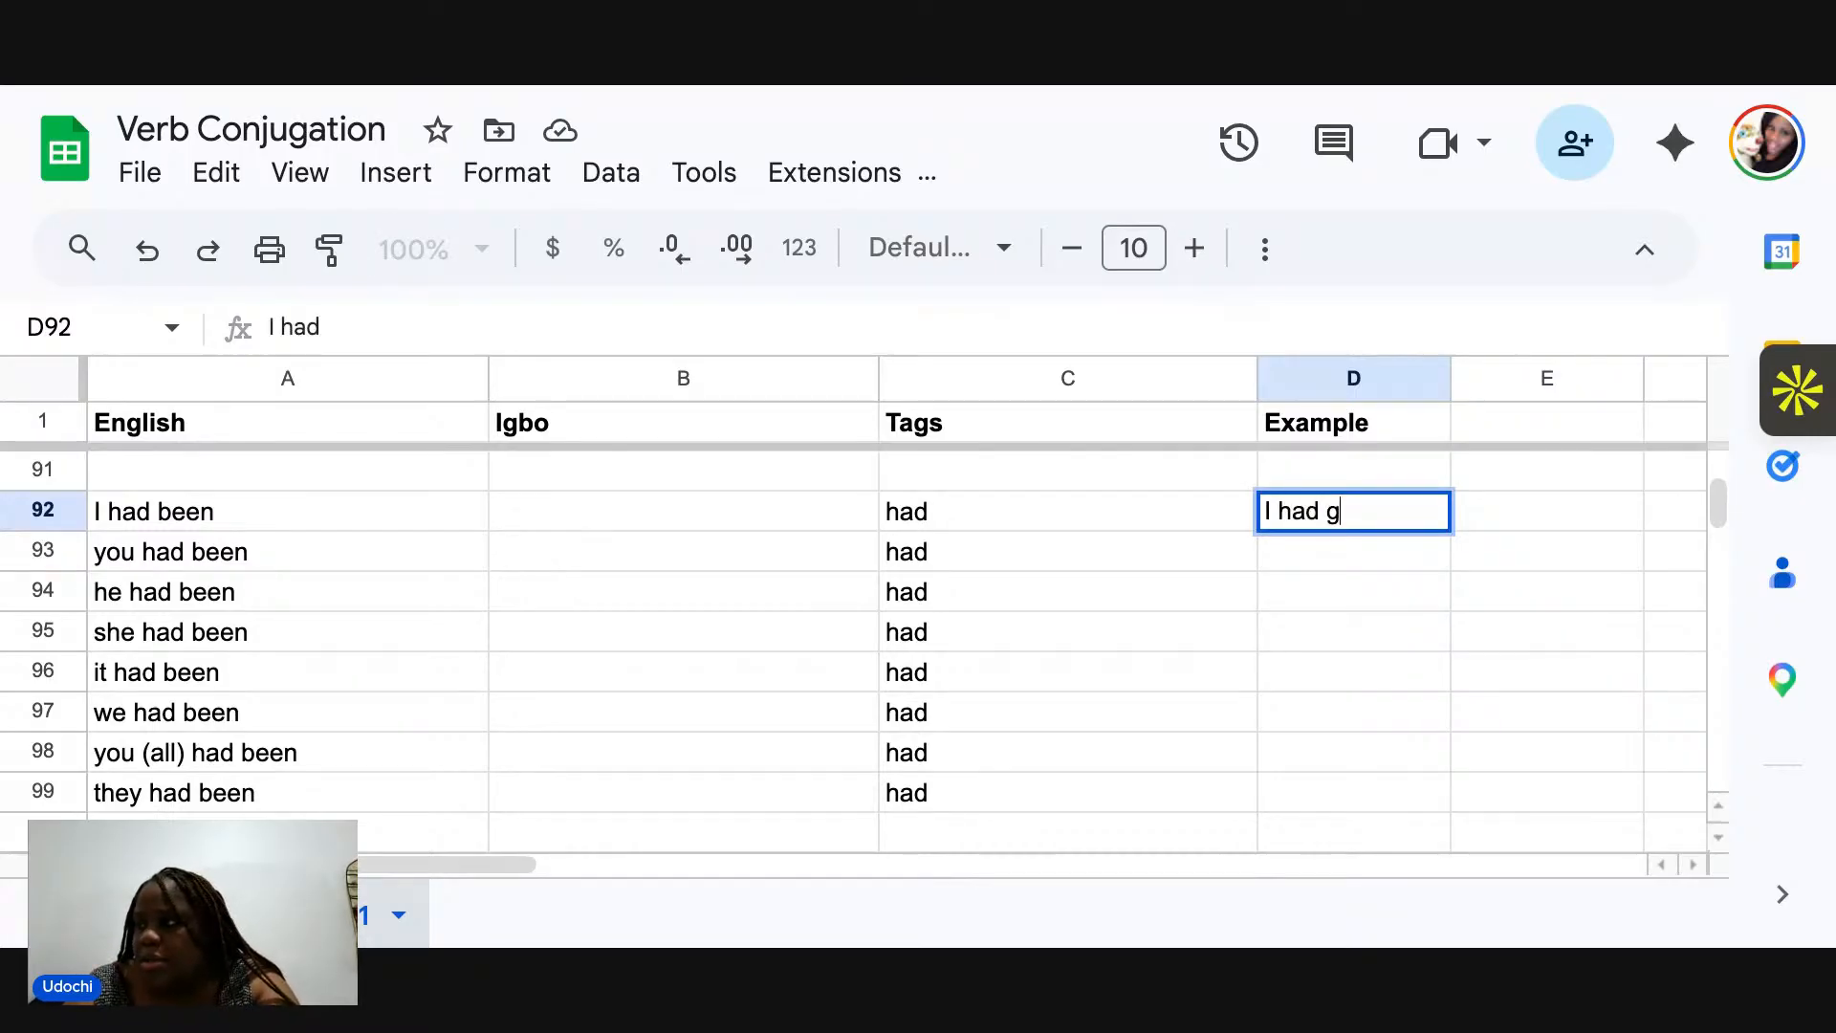
type("one")
key("Return")
type("You had gone")
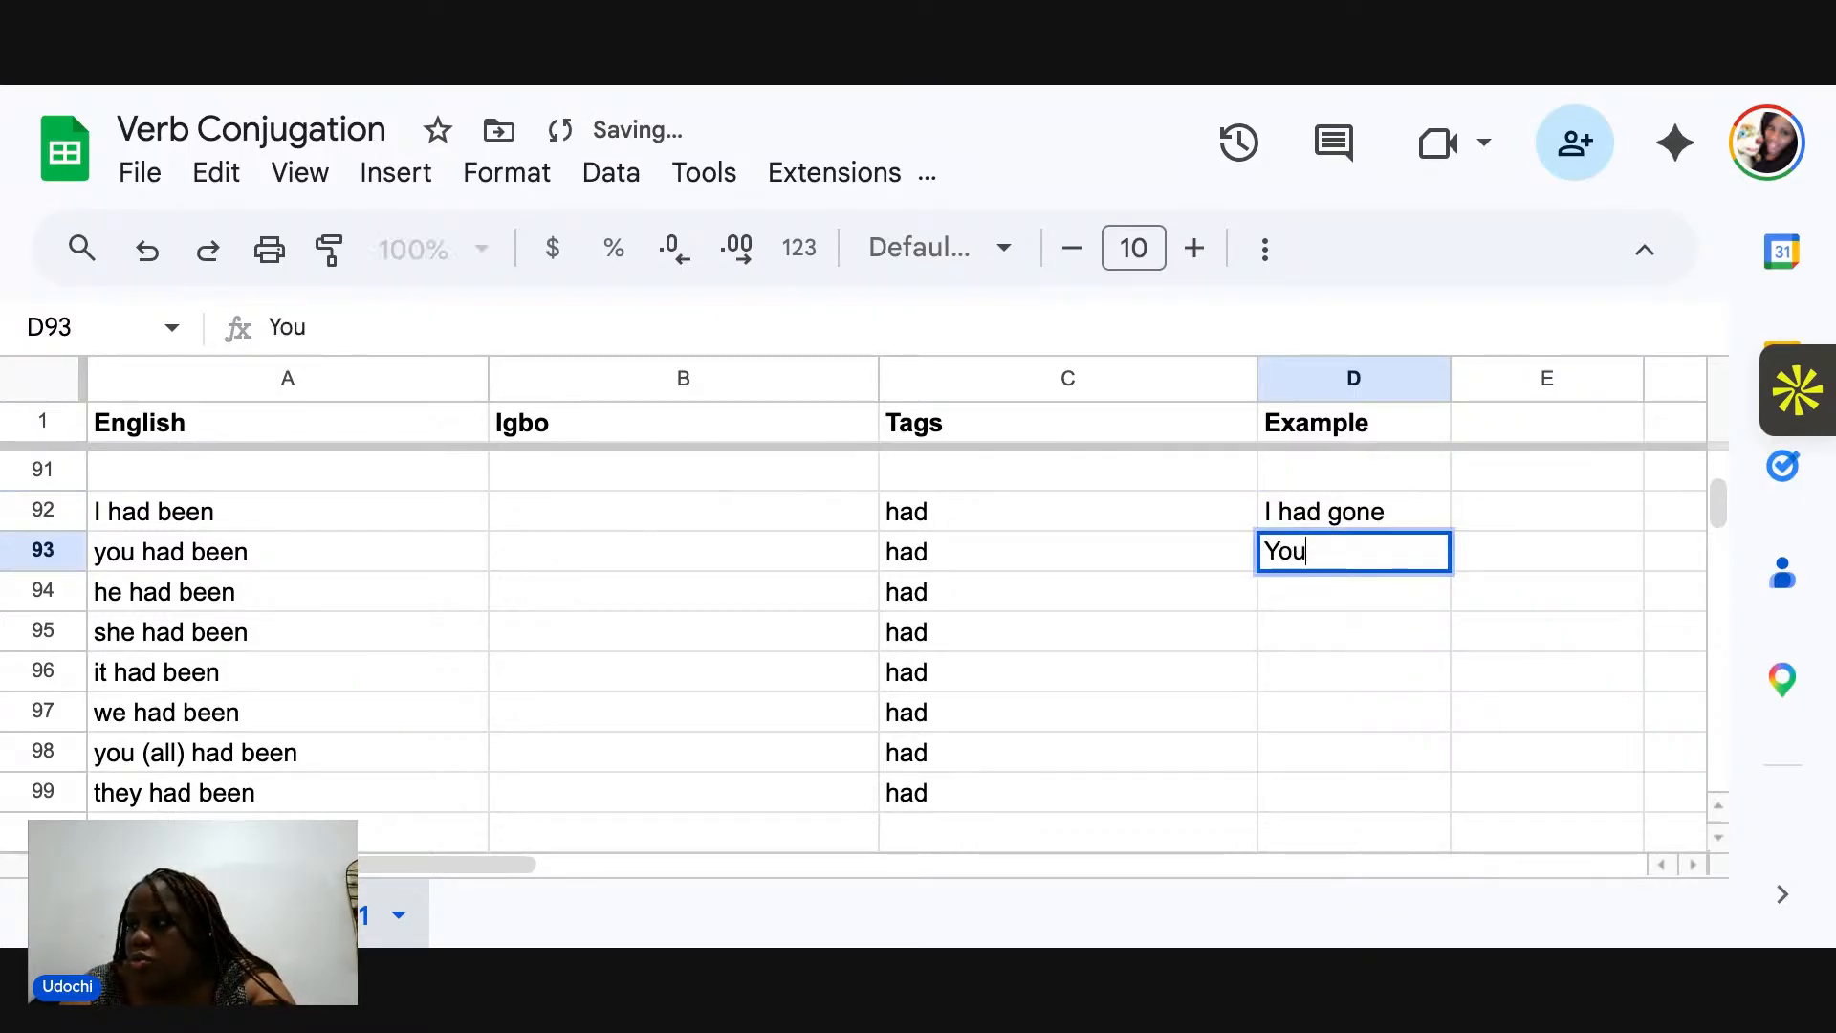
key("Return")
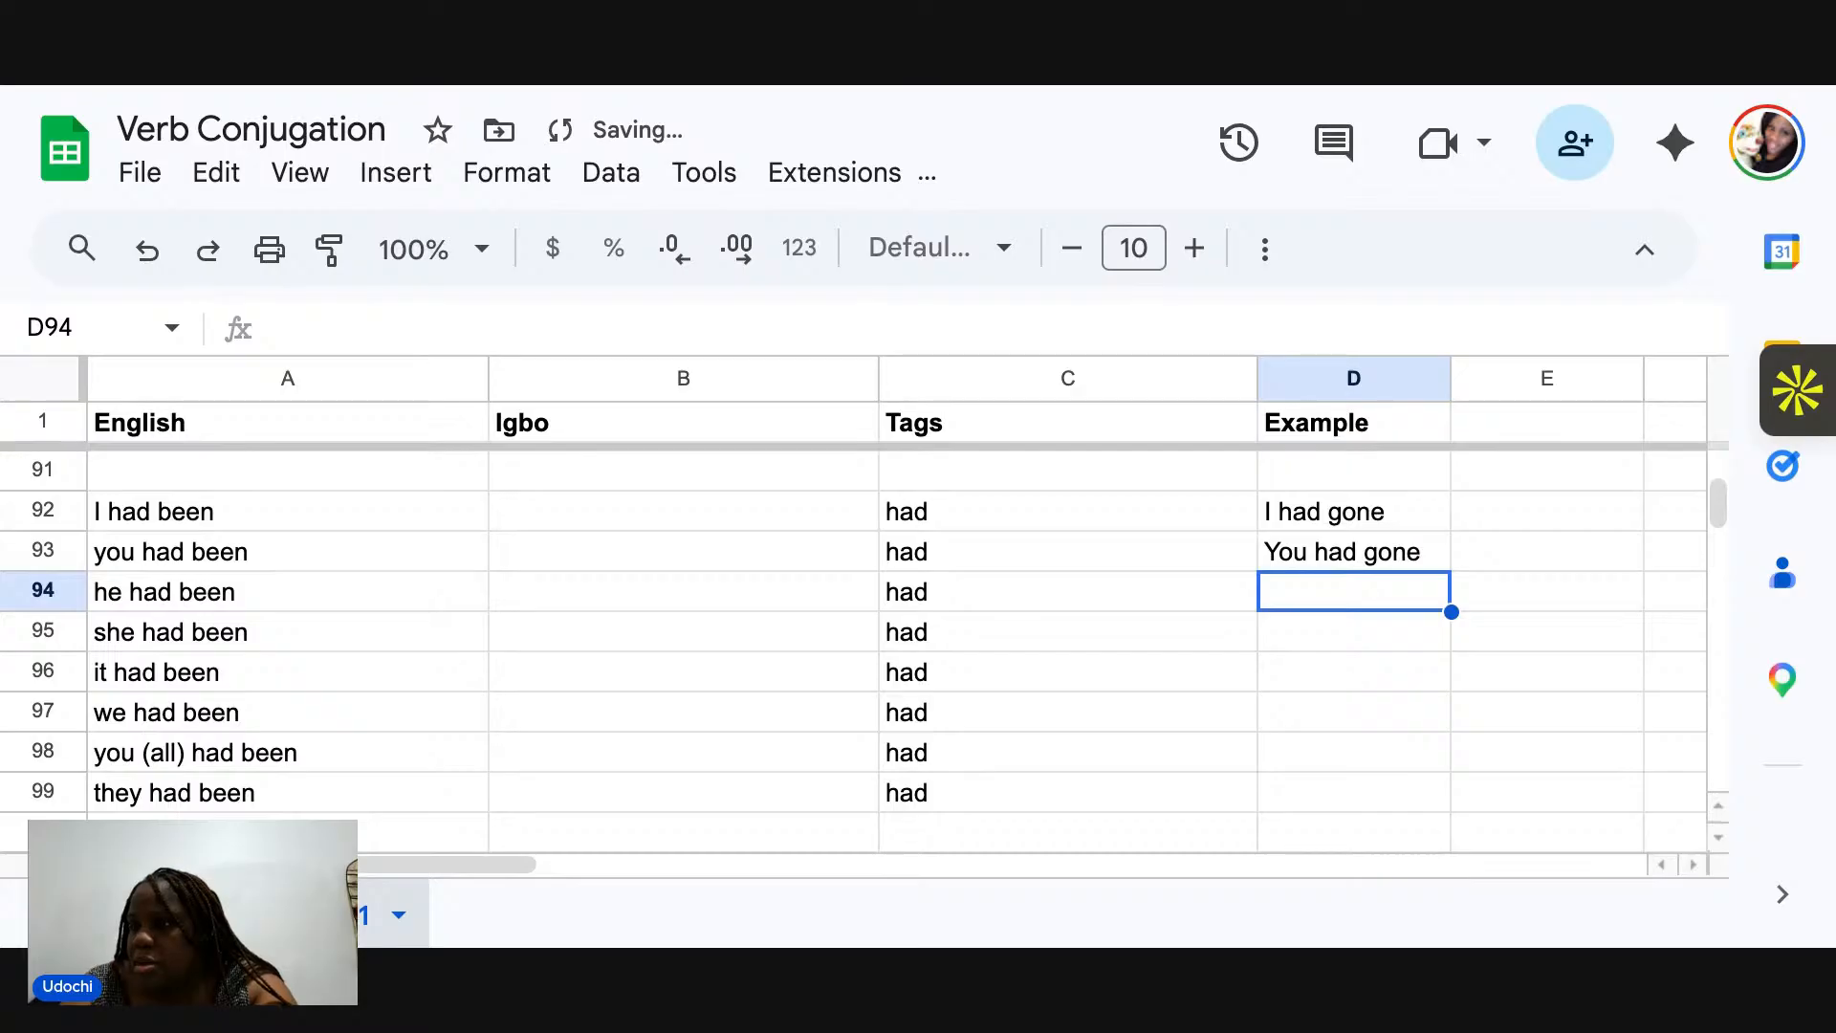
Enter the example sentences "He had gone" in D94 and "She had come" in D95.
type("He had gone")
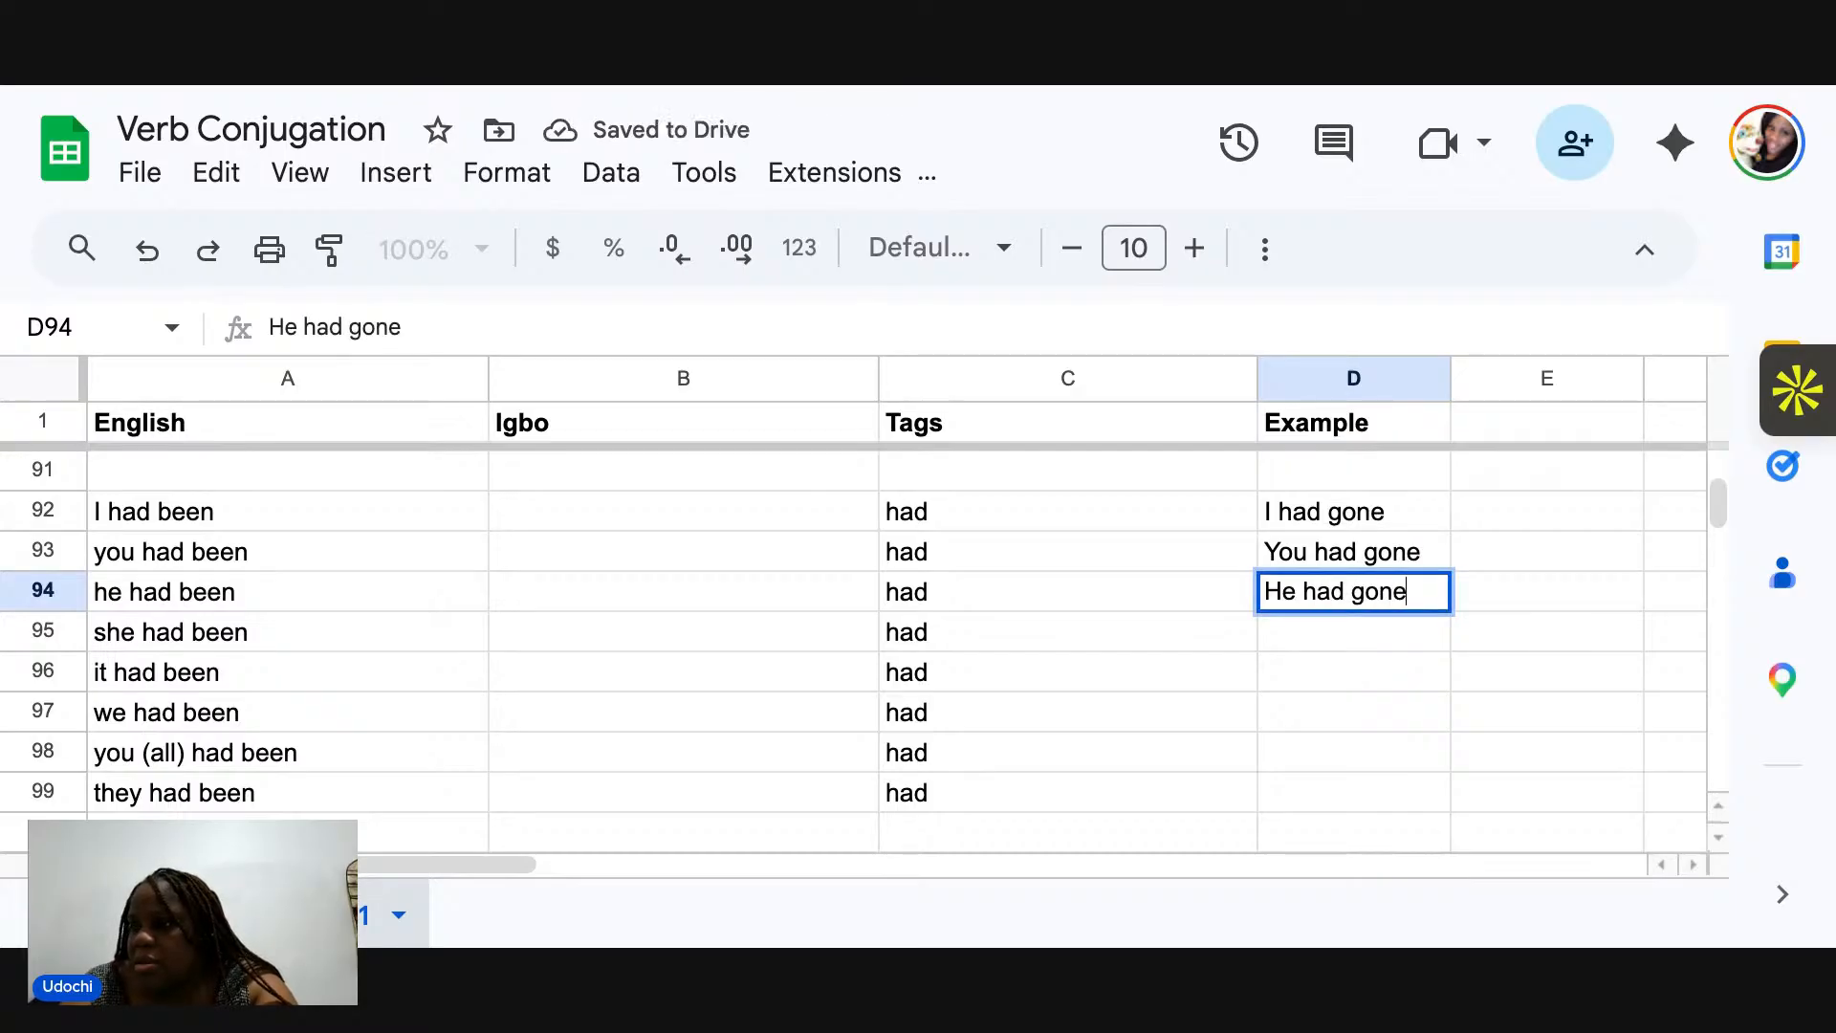
key("Return")
type("She had")
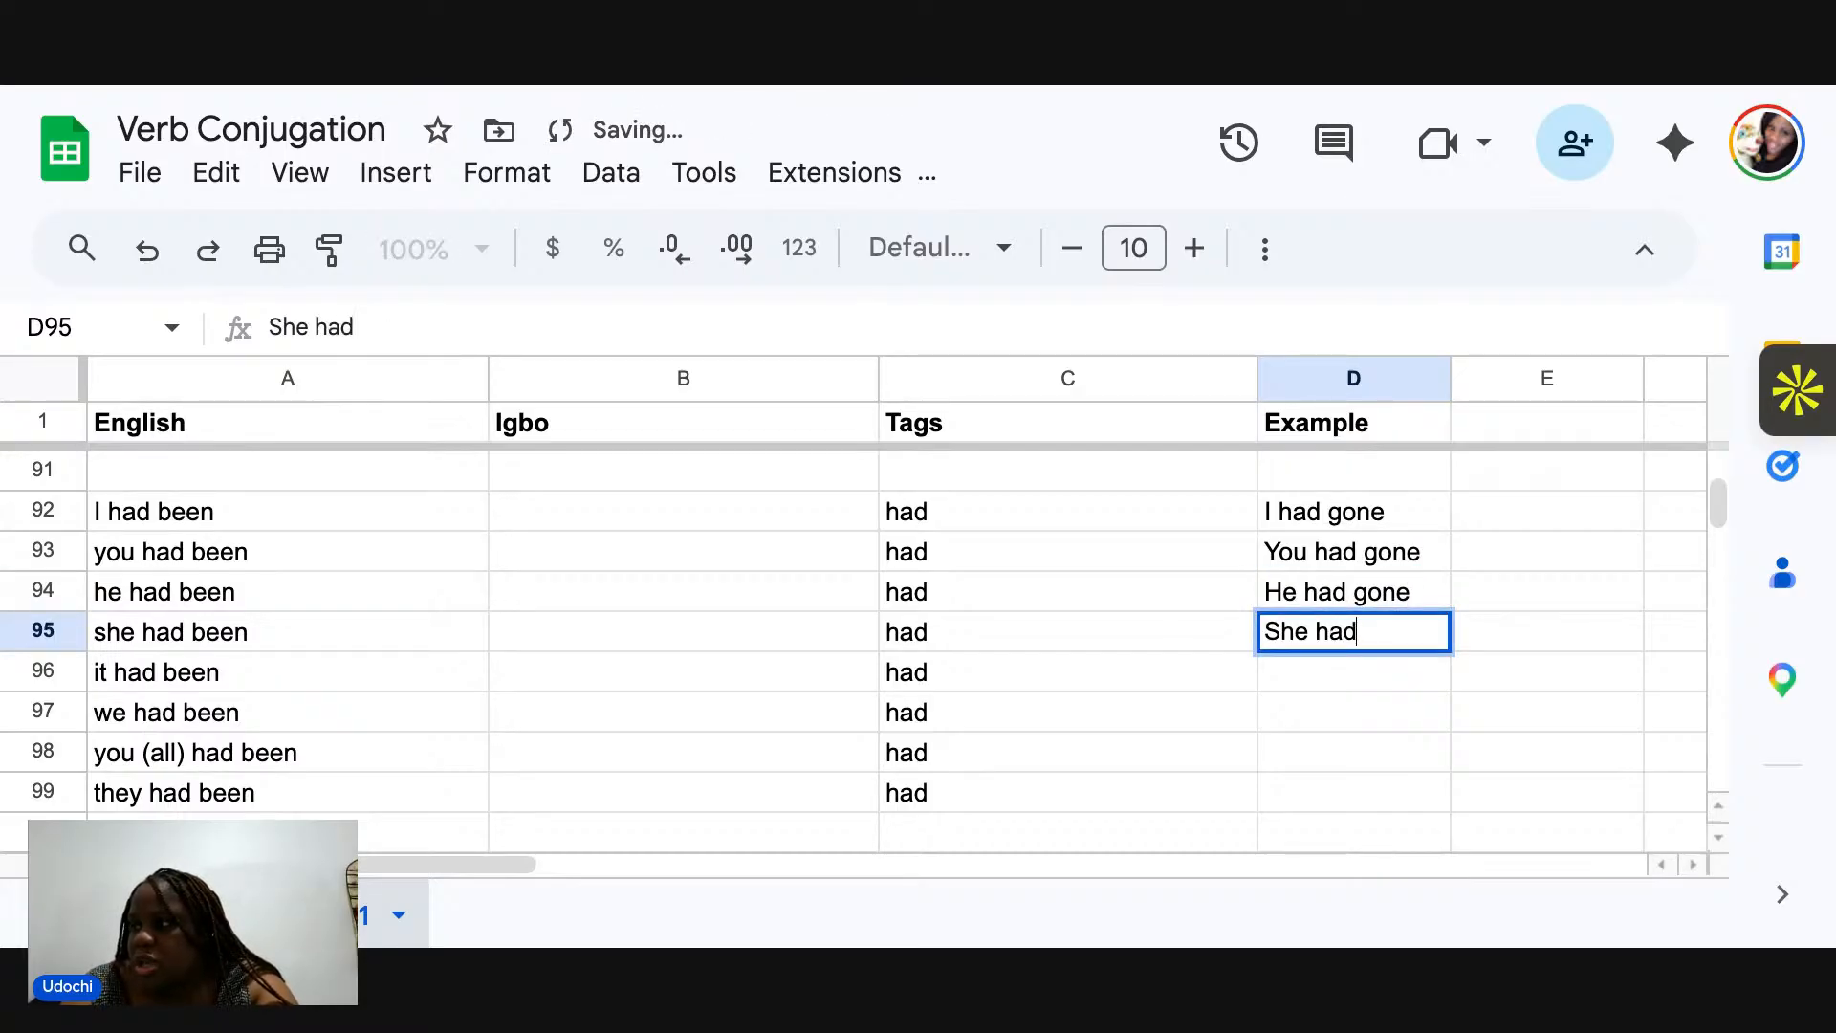
type(" come")
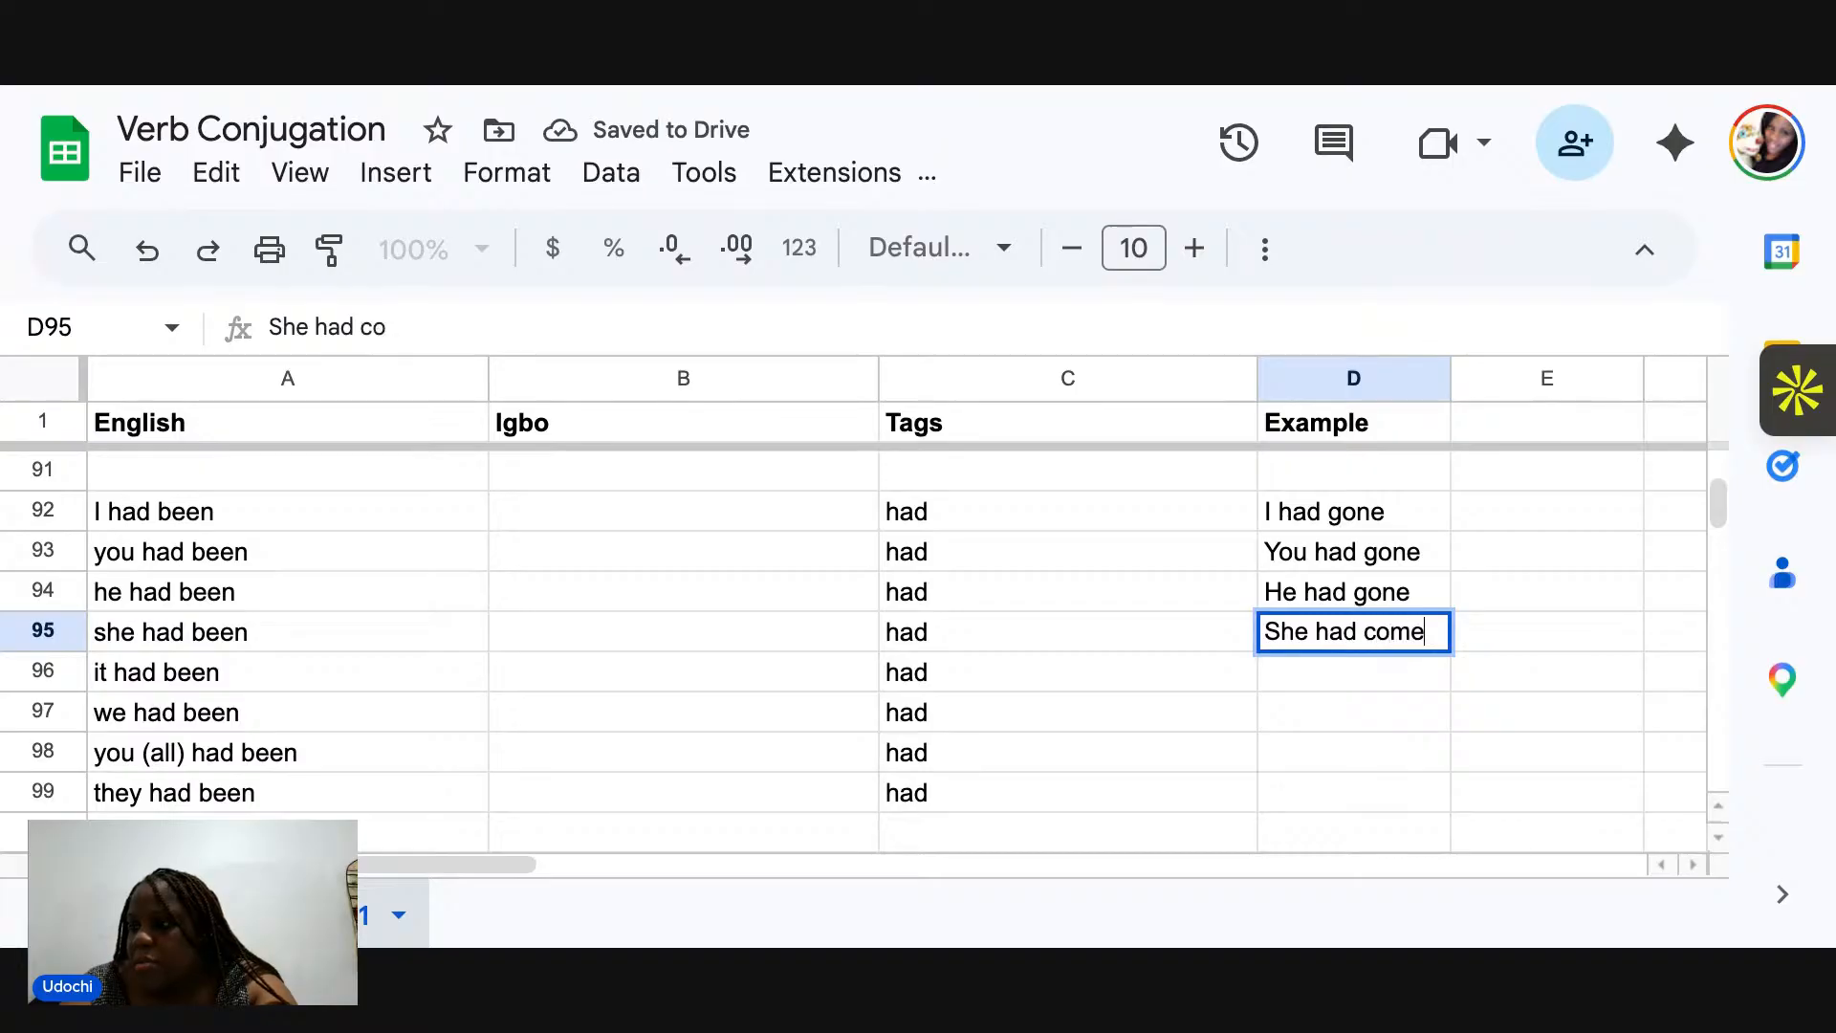
key("Return")
Enter the example sentences "It had stopped" in D96 and "We had gone" in D97.
type("It")
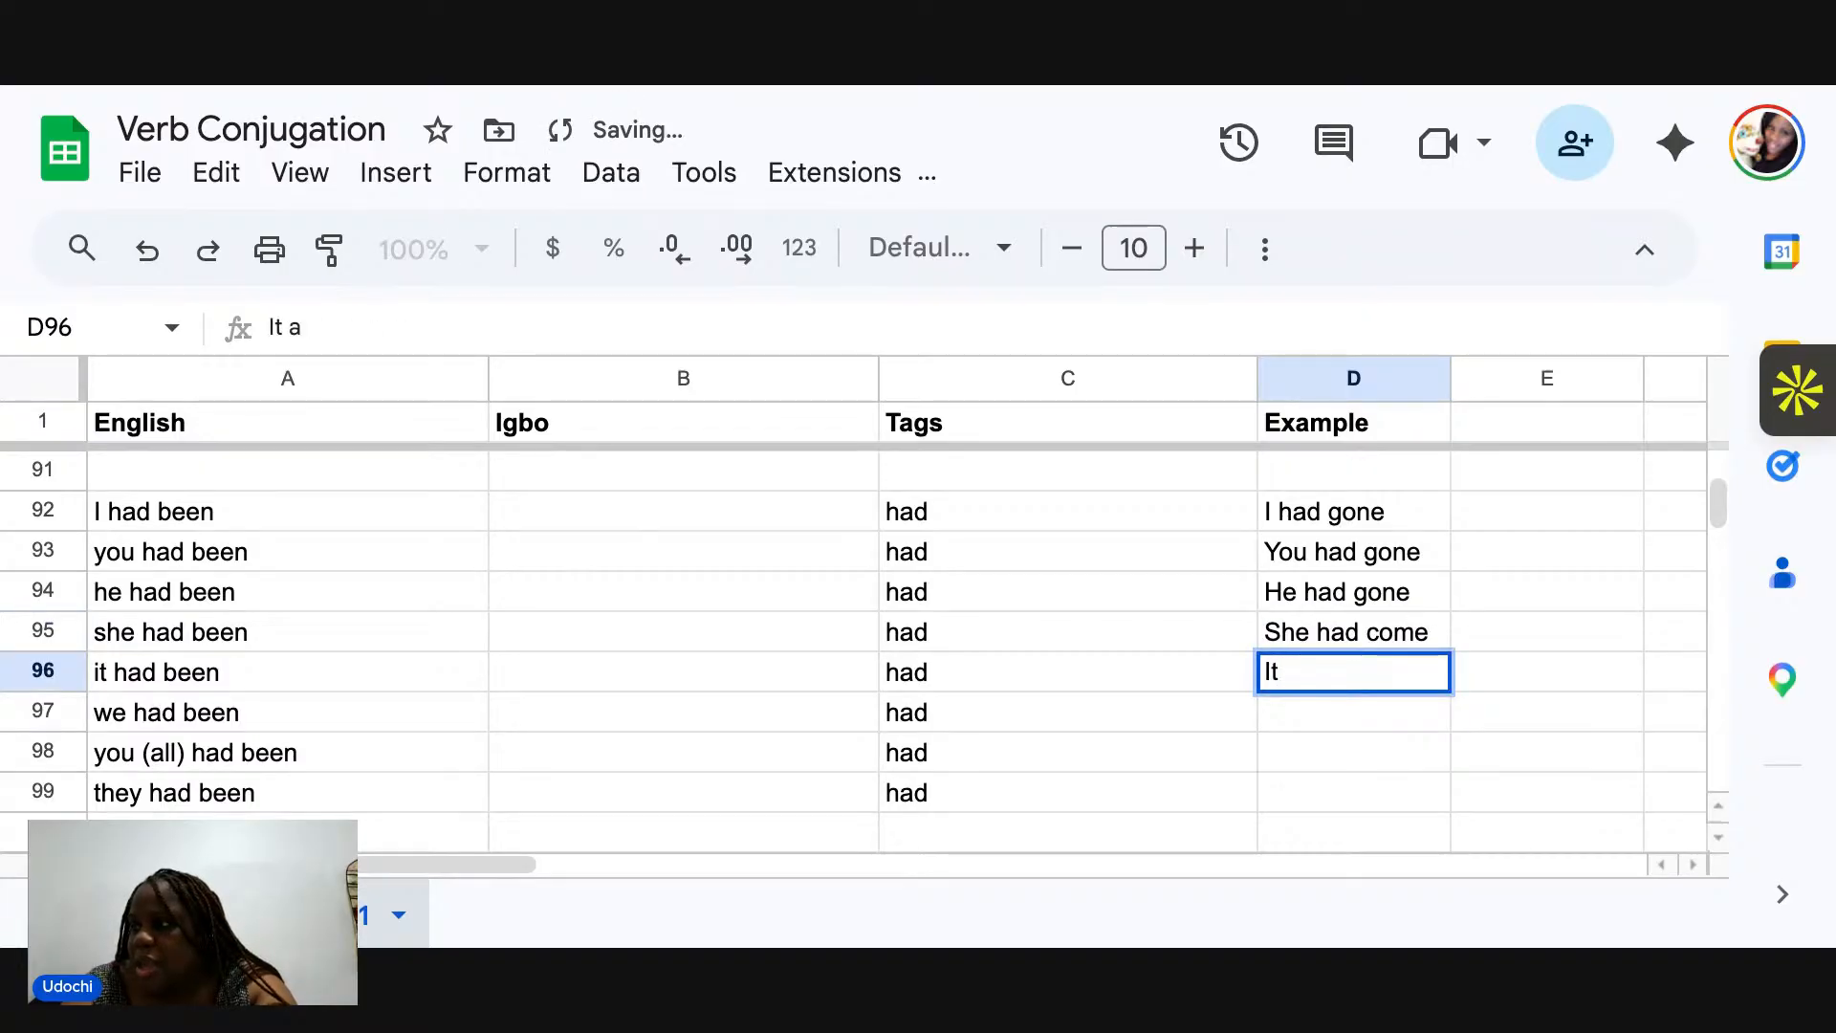
type(" had stopped")
key("Return")
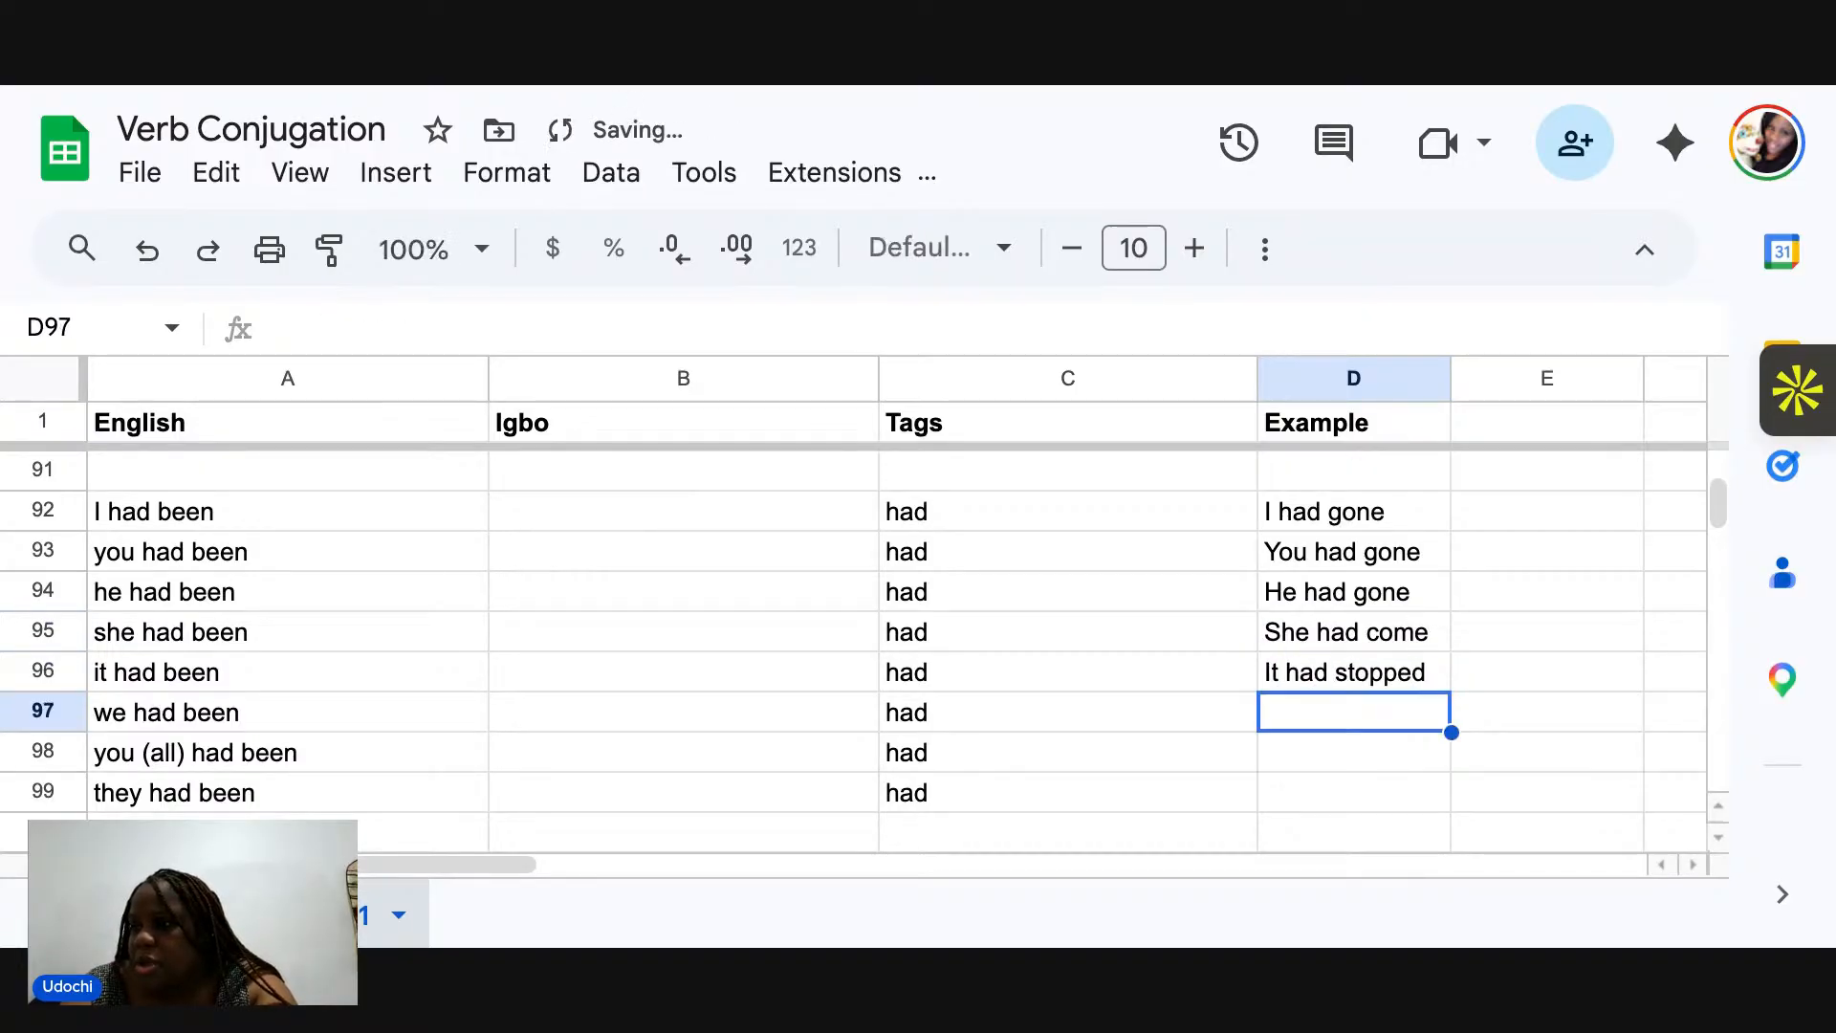
type("We had ")
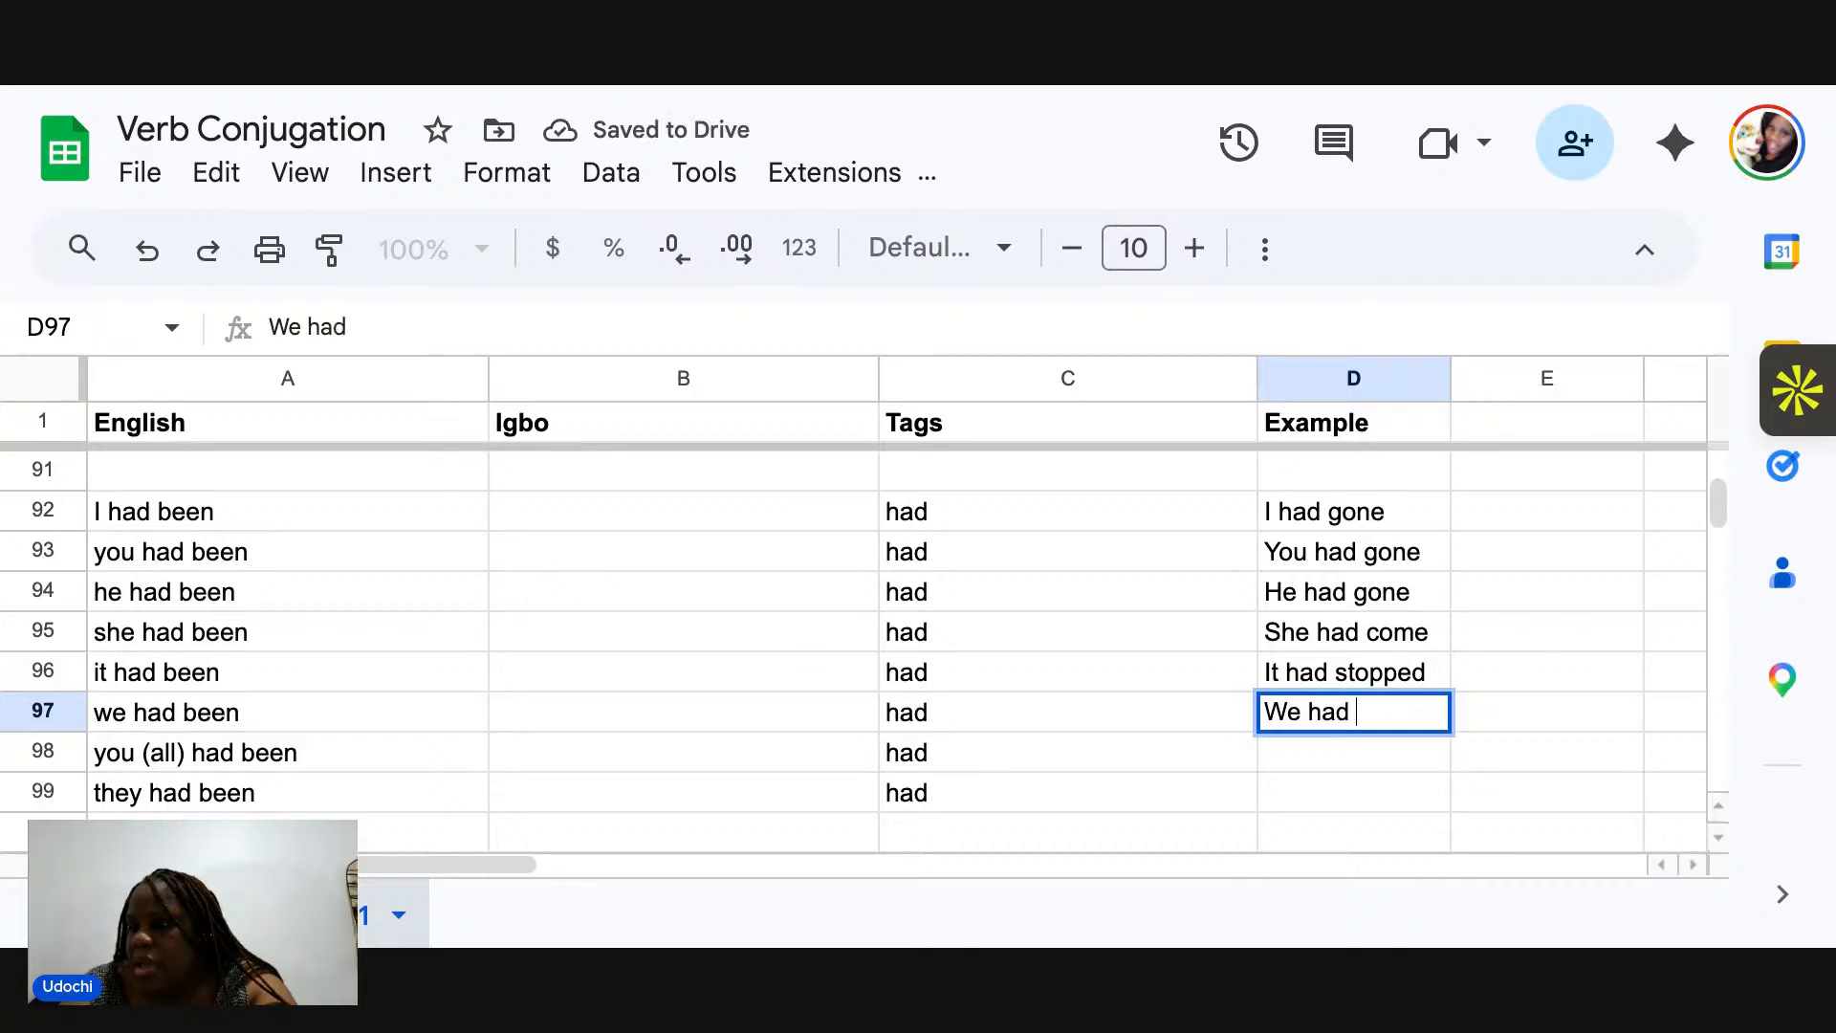
type("gone")
key("Return")
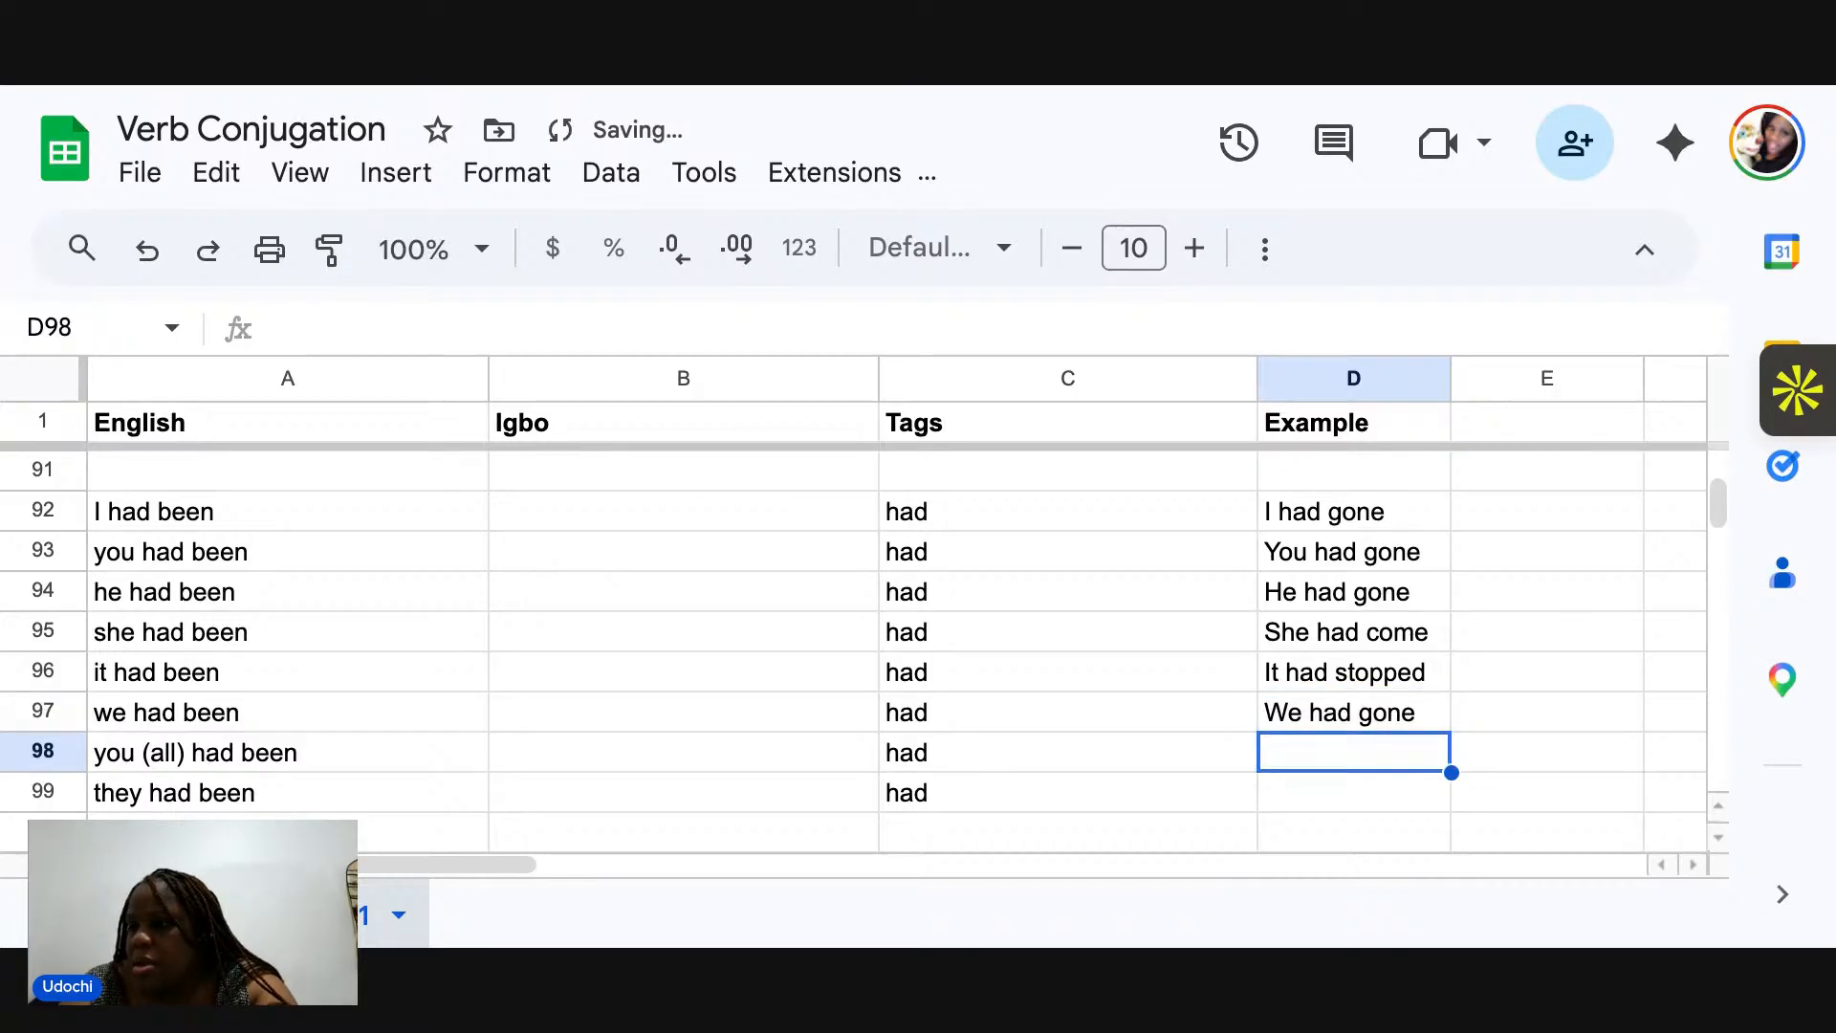
Enter the example sentences "You all had gone" in D98 and "They had gone" in D99.
type("You all had go")
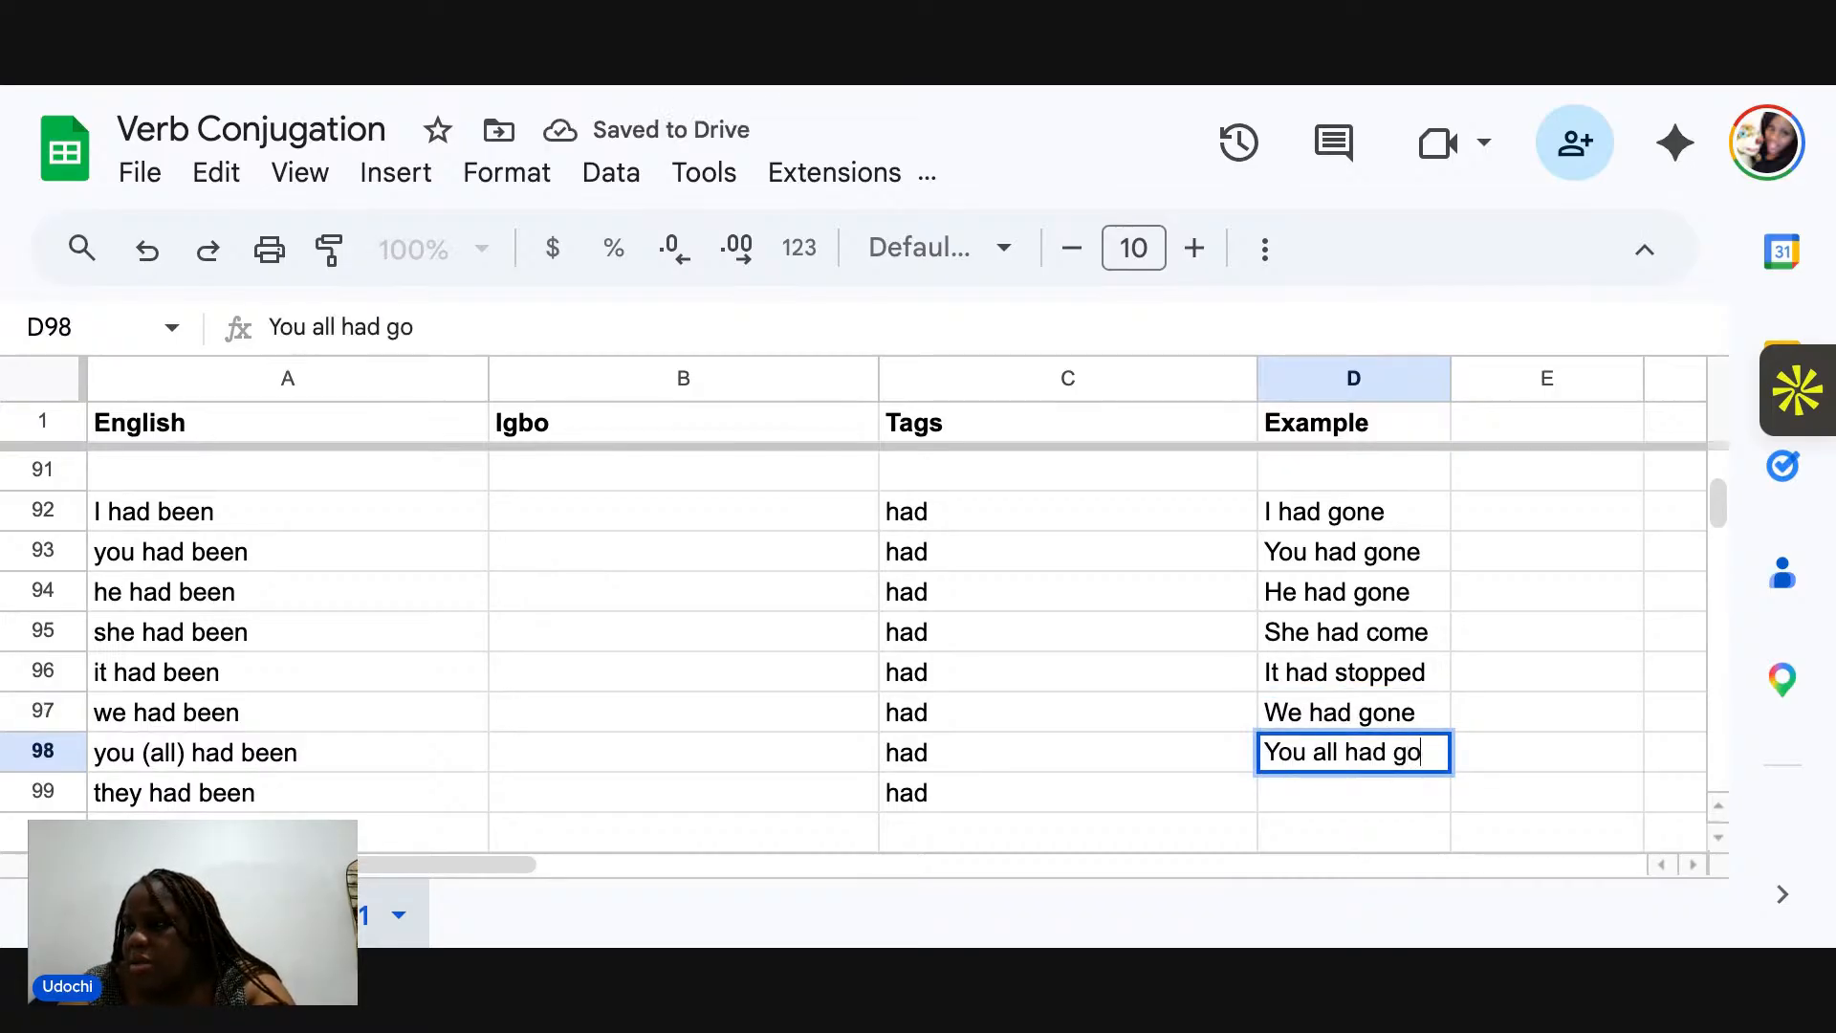
type("ne")
key("Return")
type("They h")
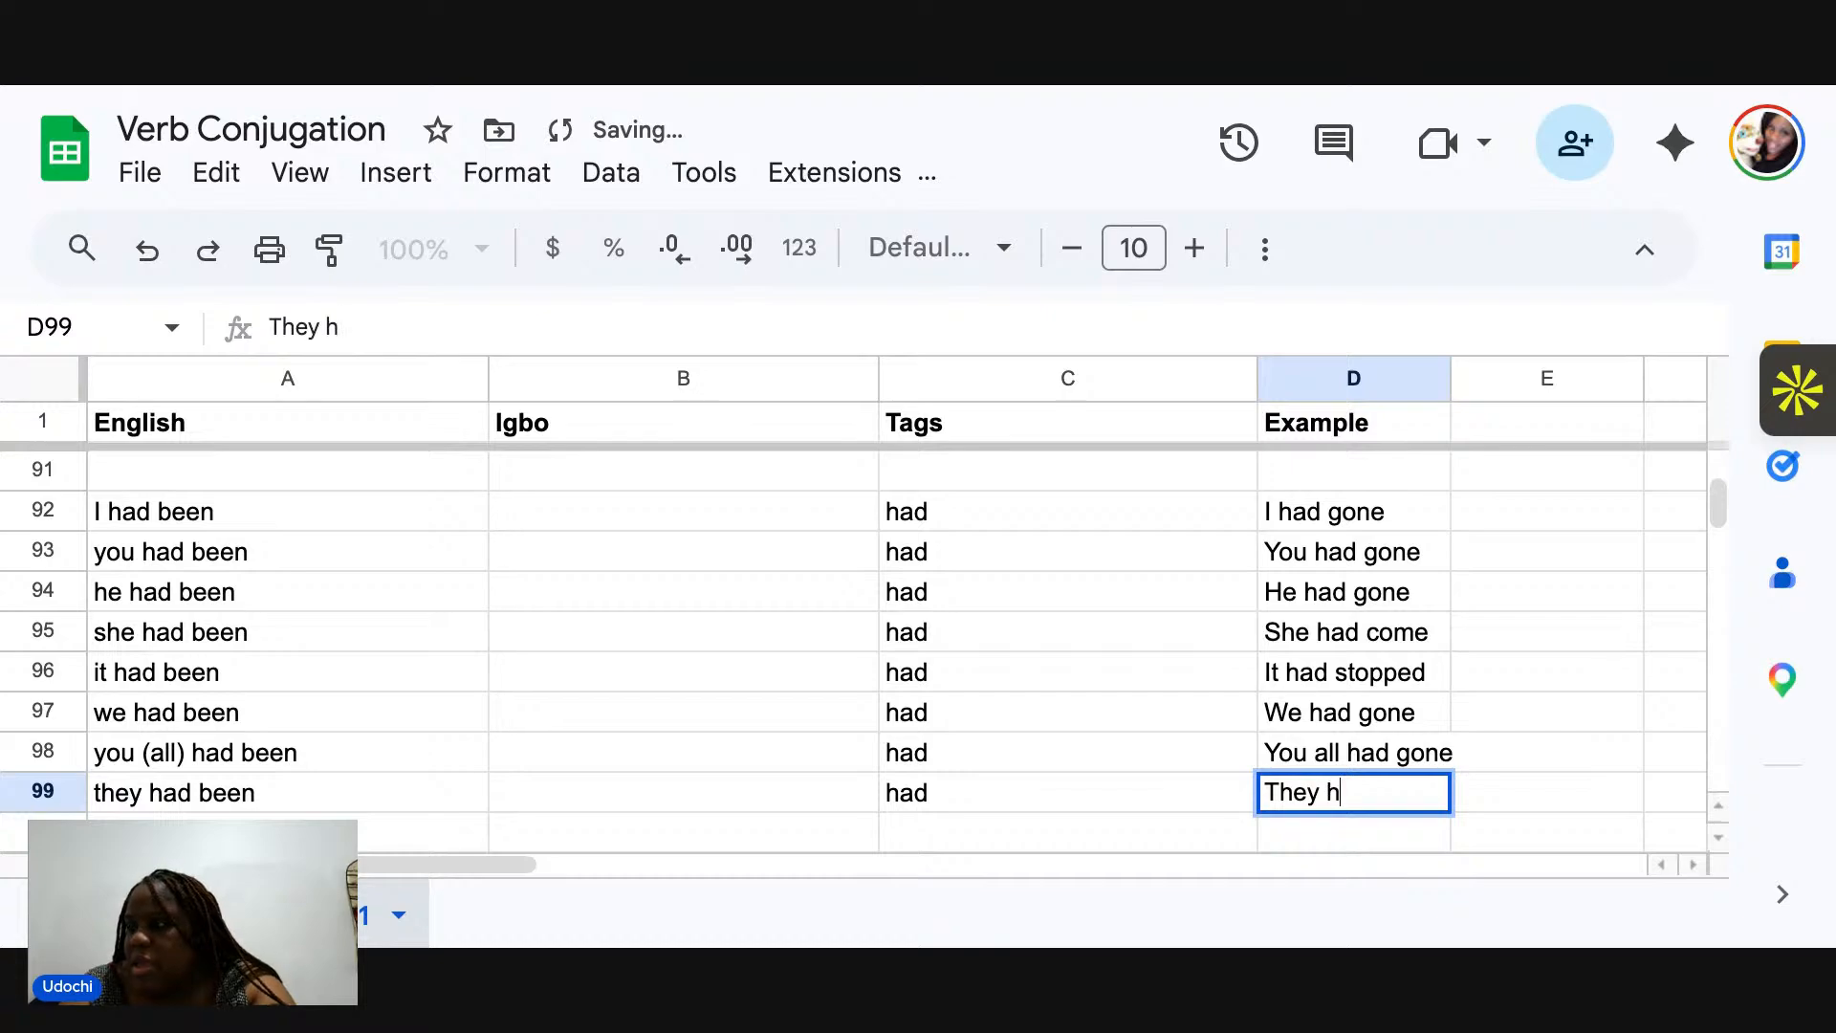
type("ad go")
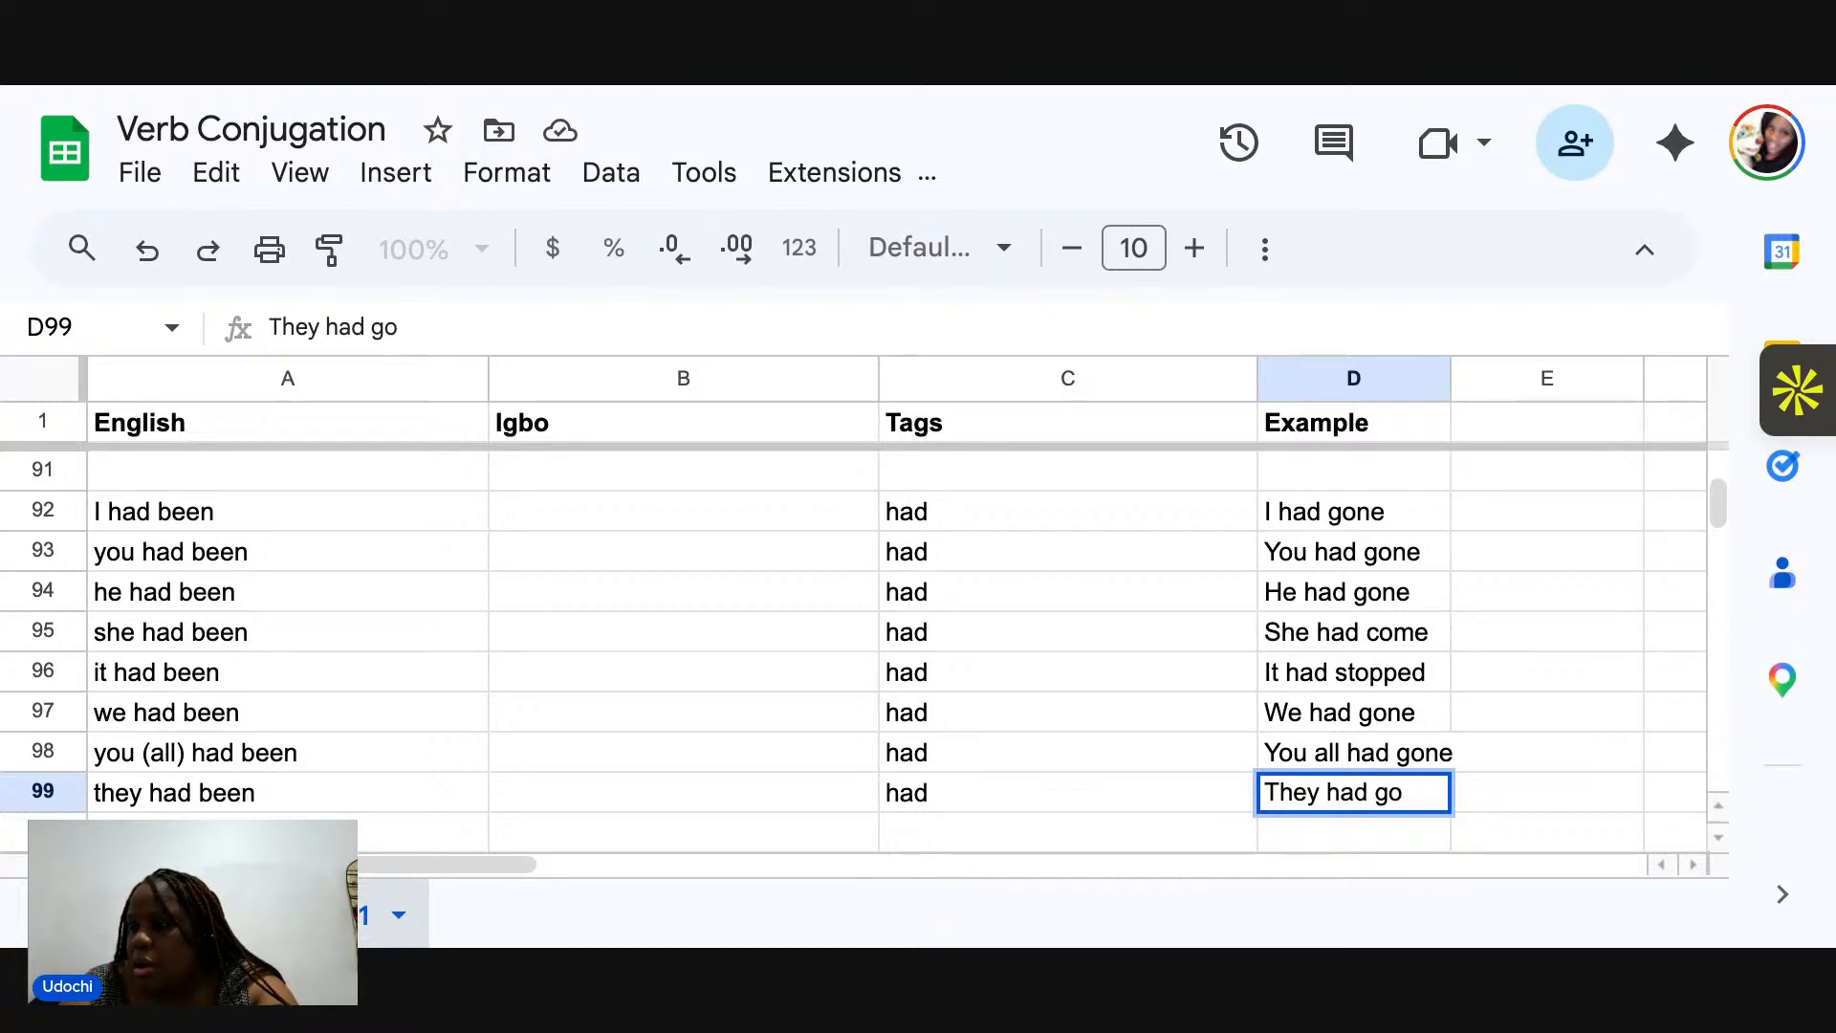
type("ne")
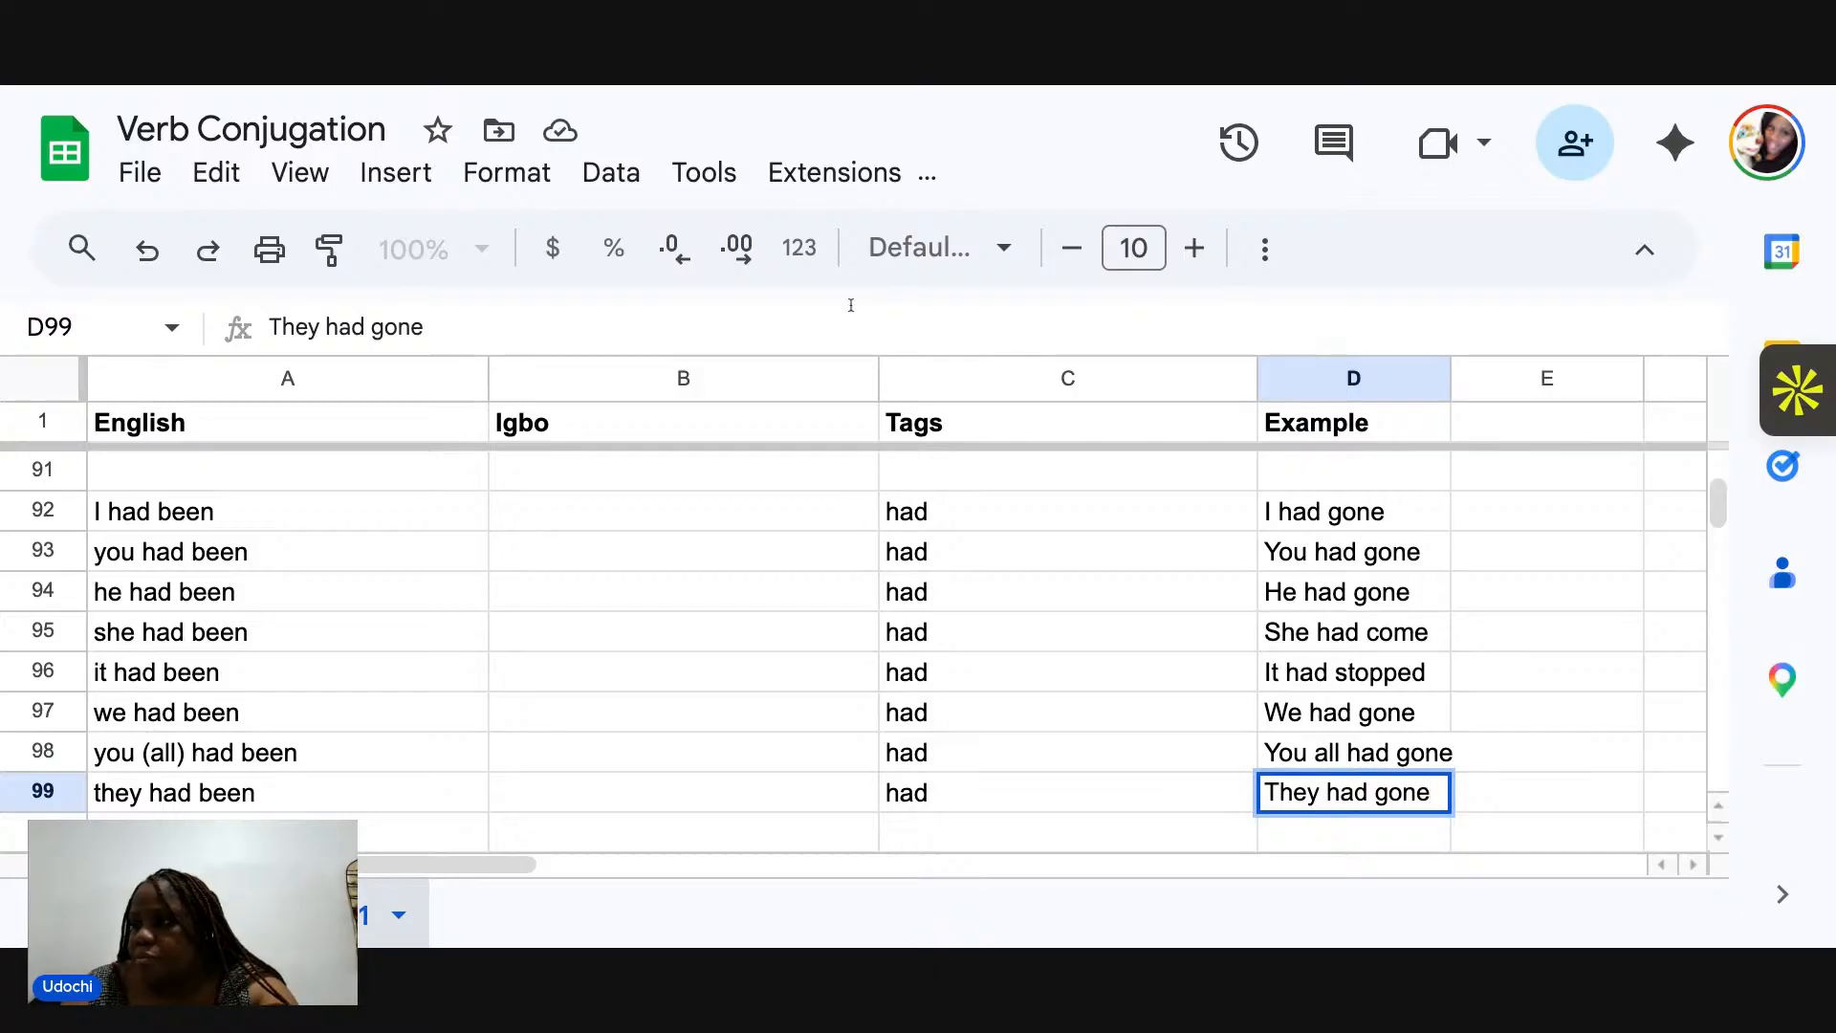
Enter the Igbo translations "A gaala m" in B92 and "Ị gaala" in B93 for the "had" forms.
left_click(554, 513)
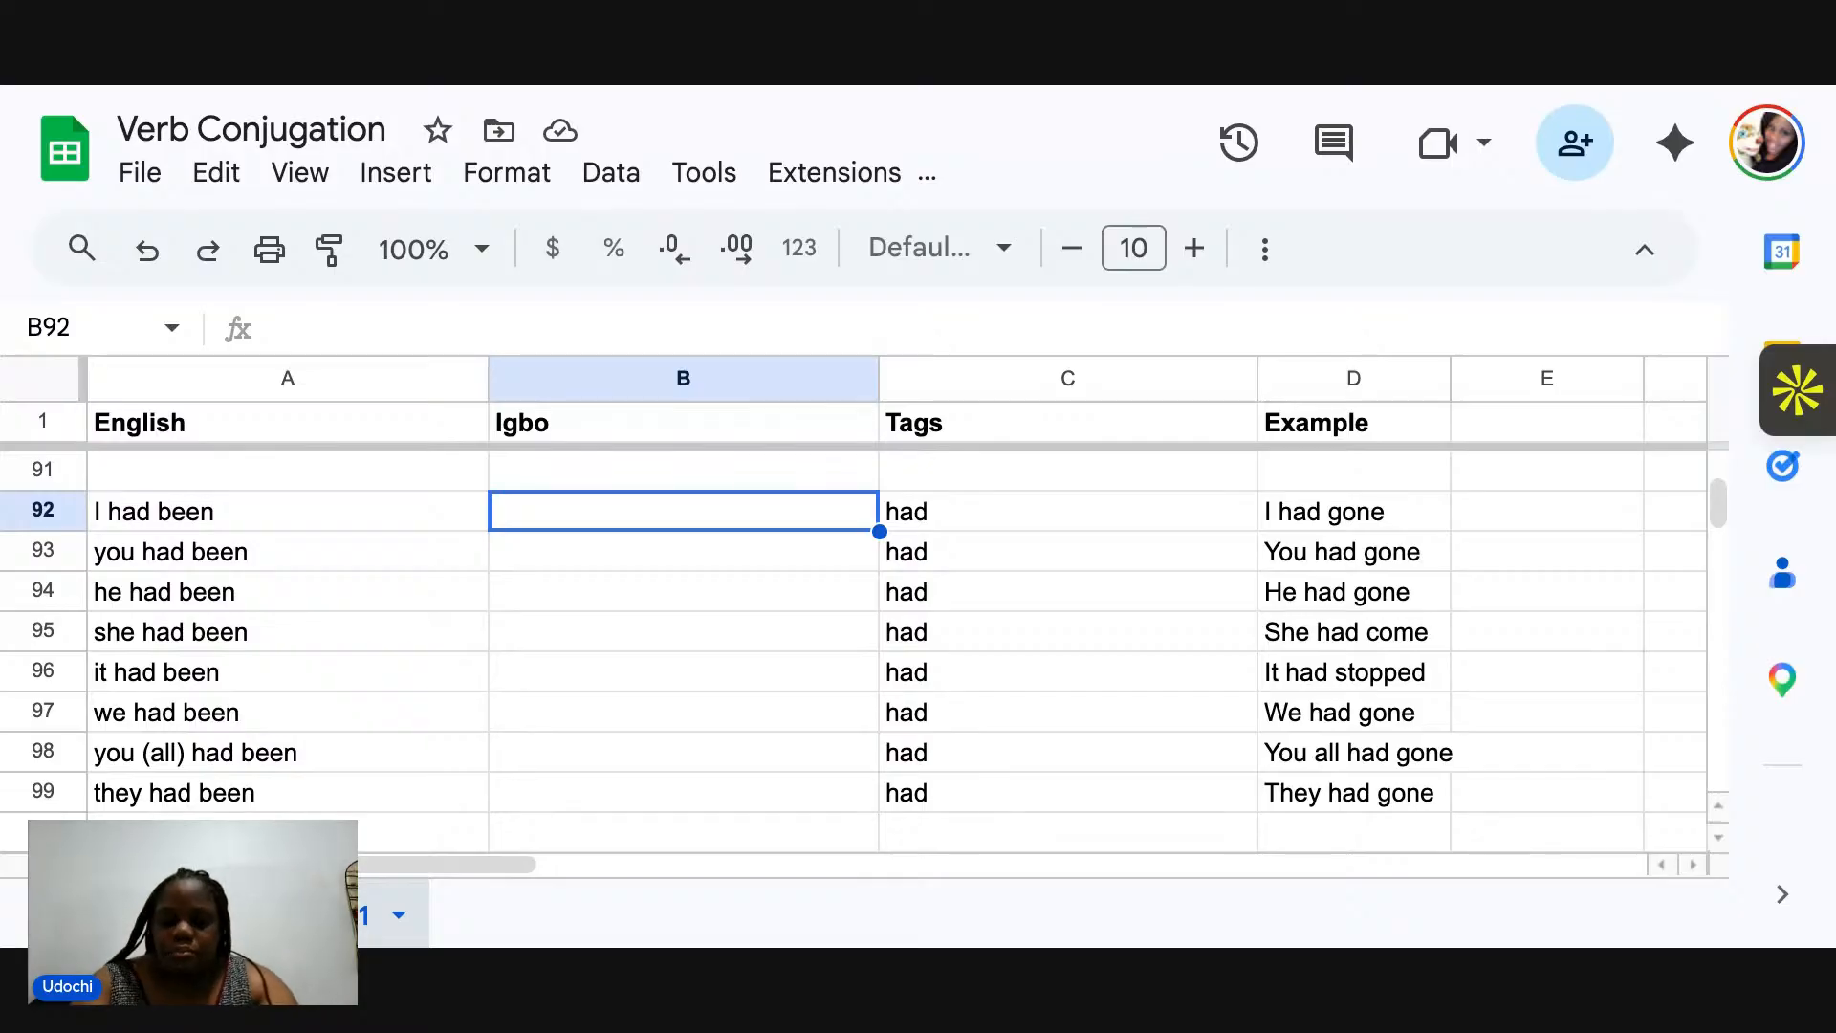
type("A gaala")
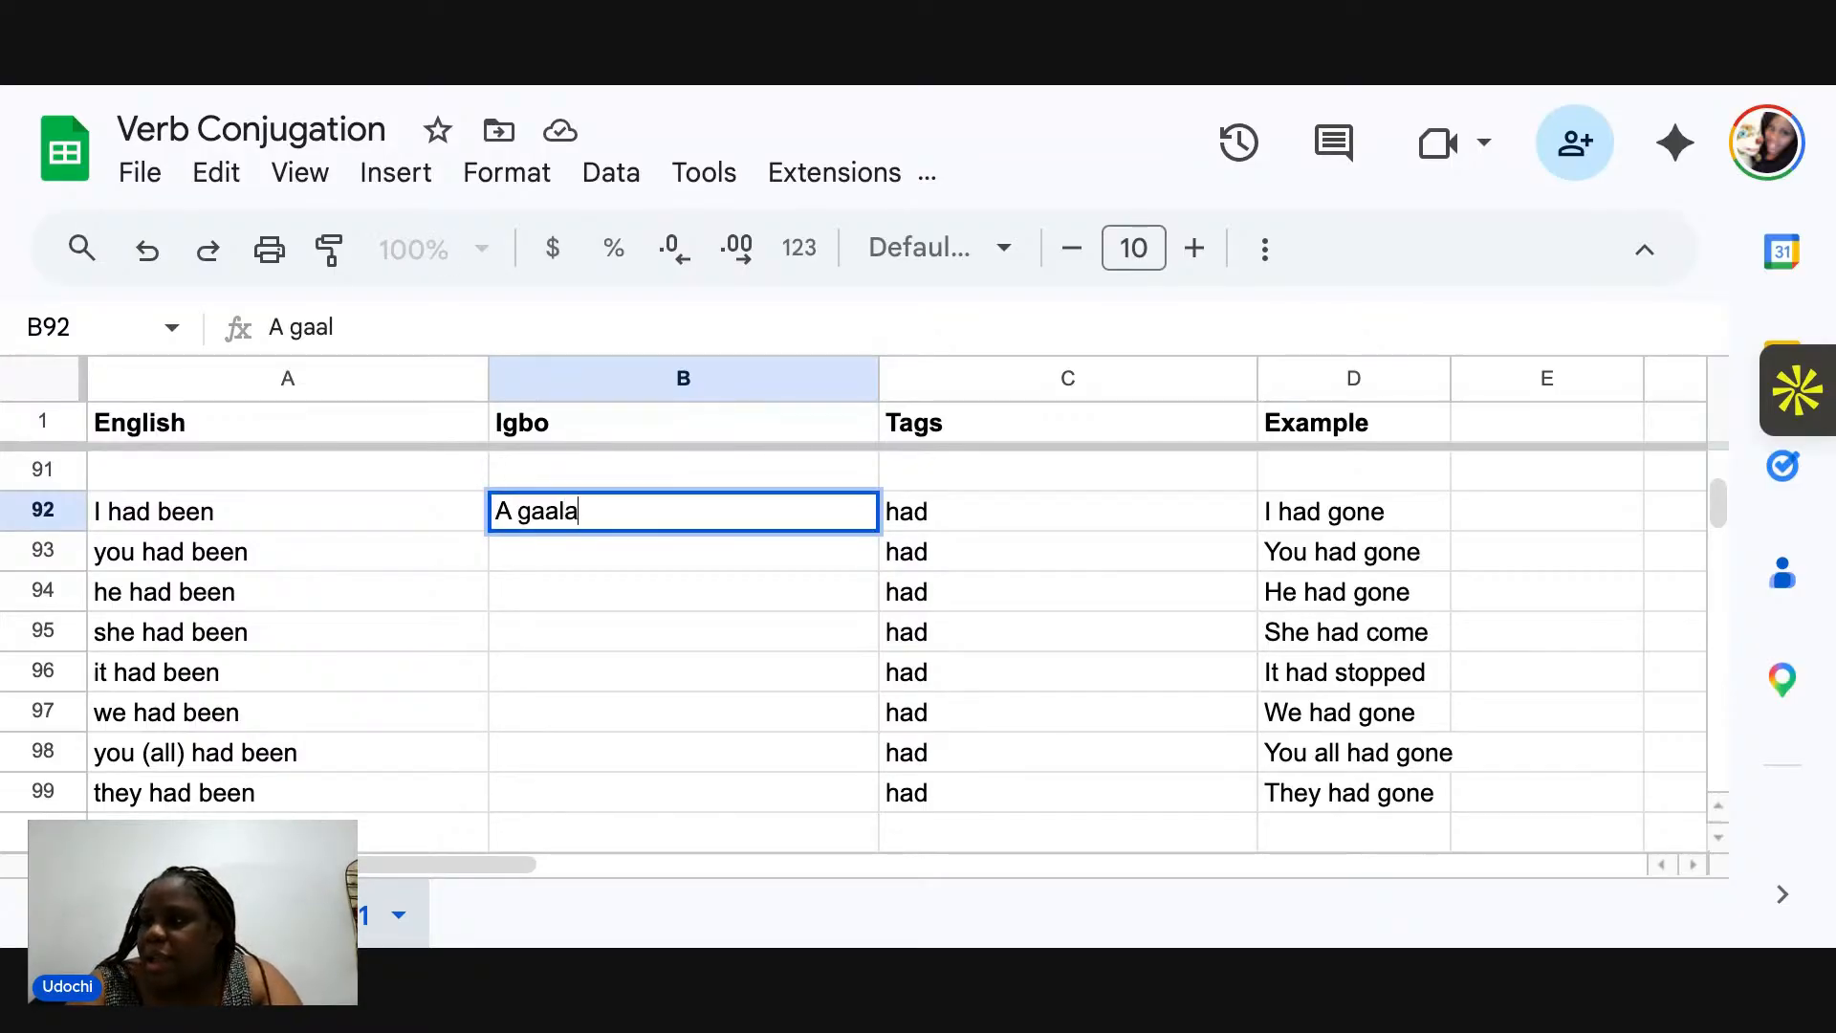
type(" m")
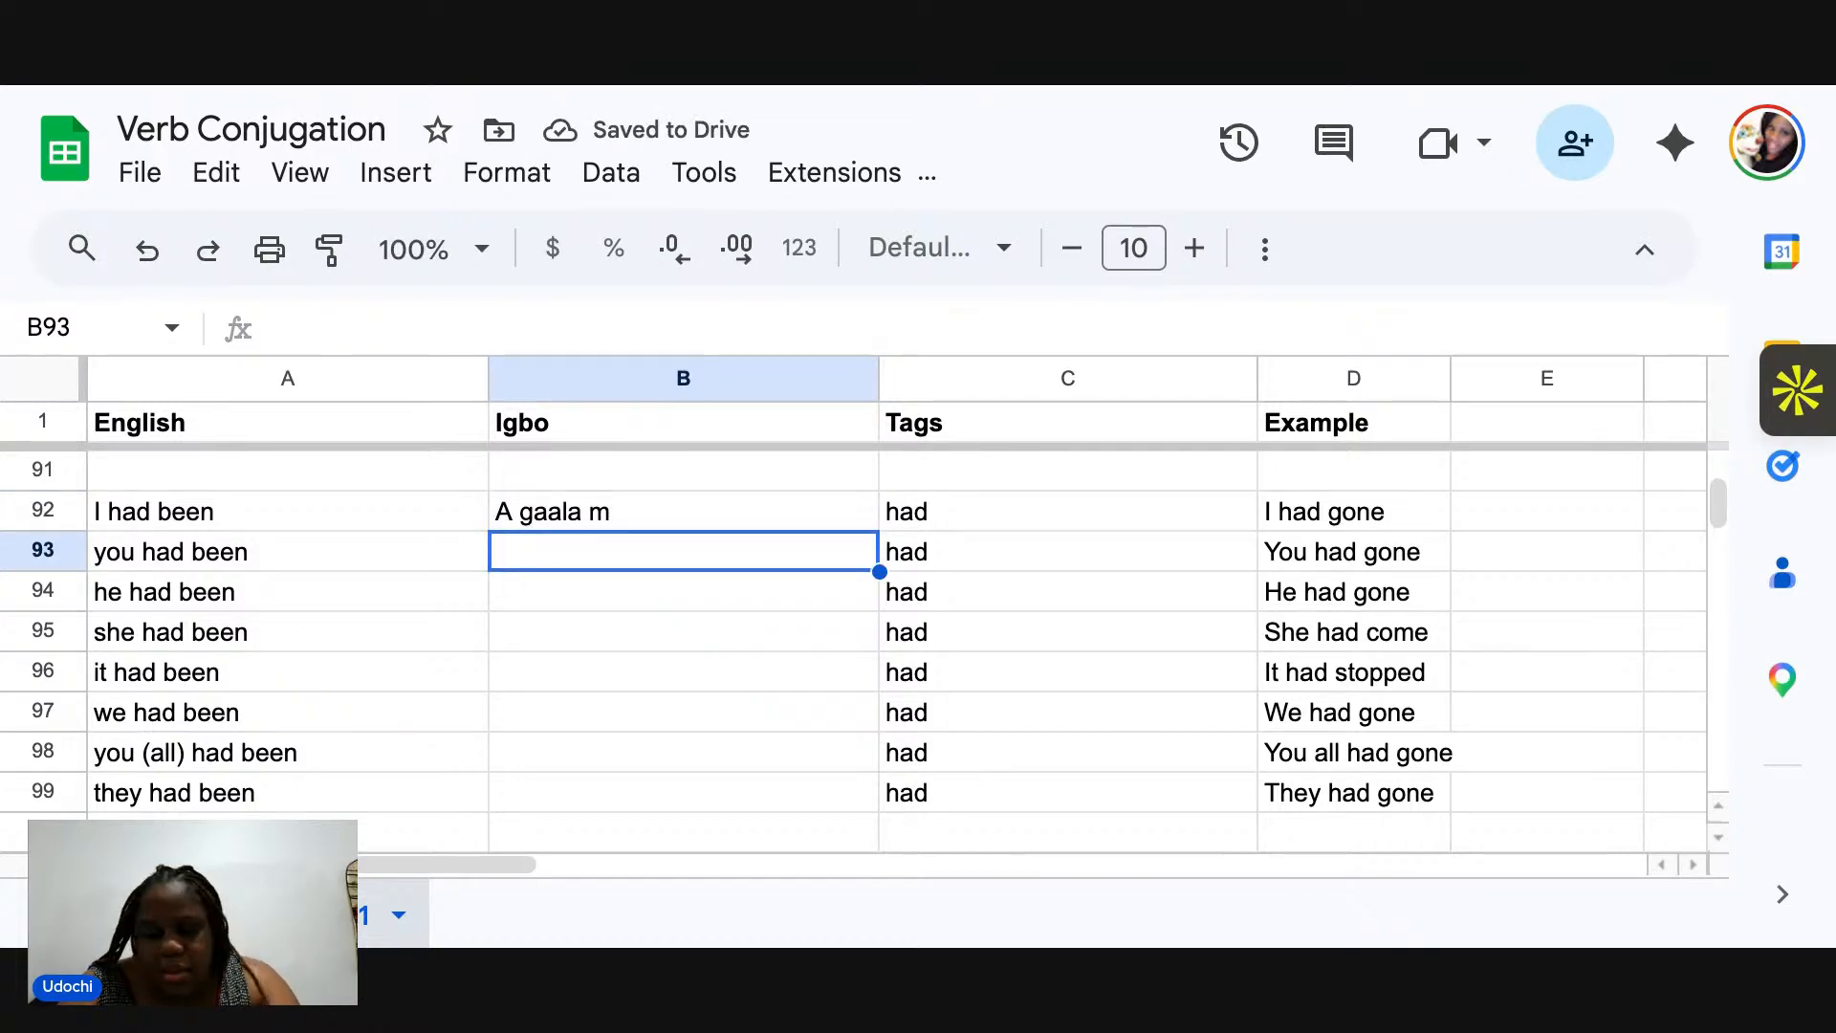
key("Return")
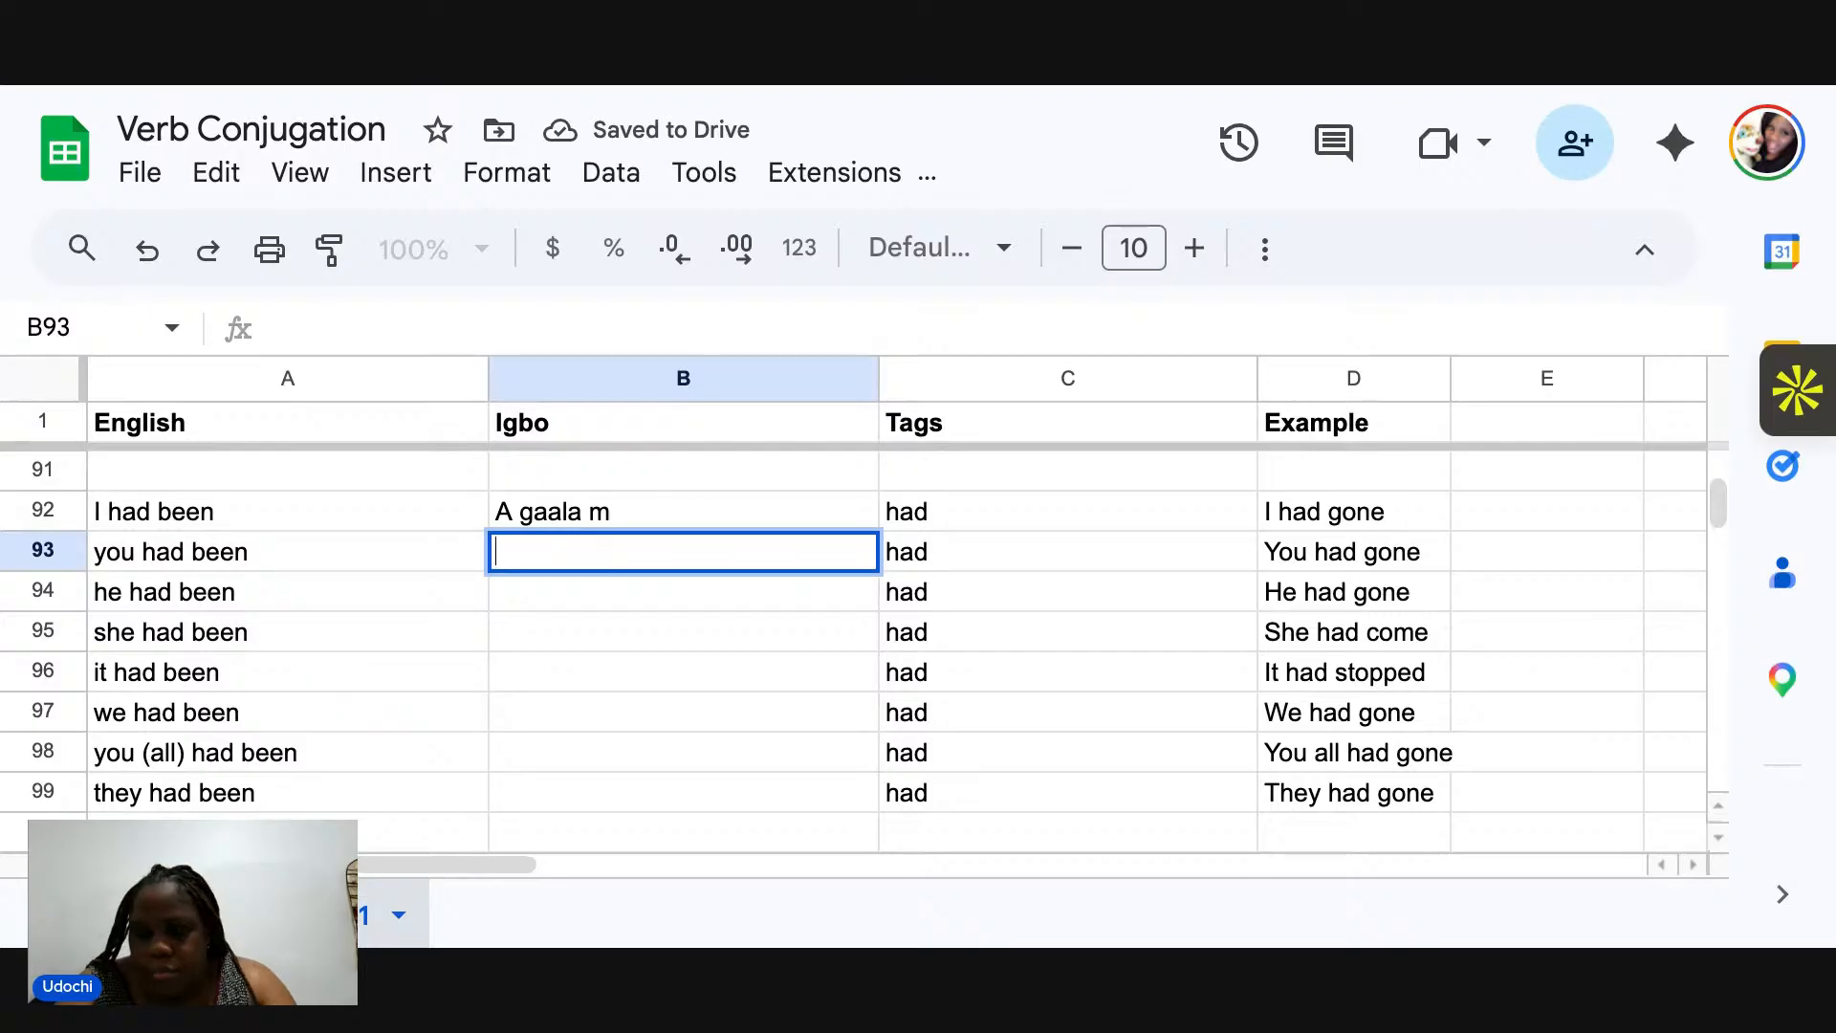
type("Ị")
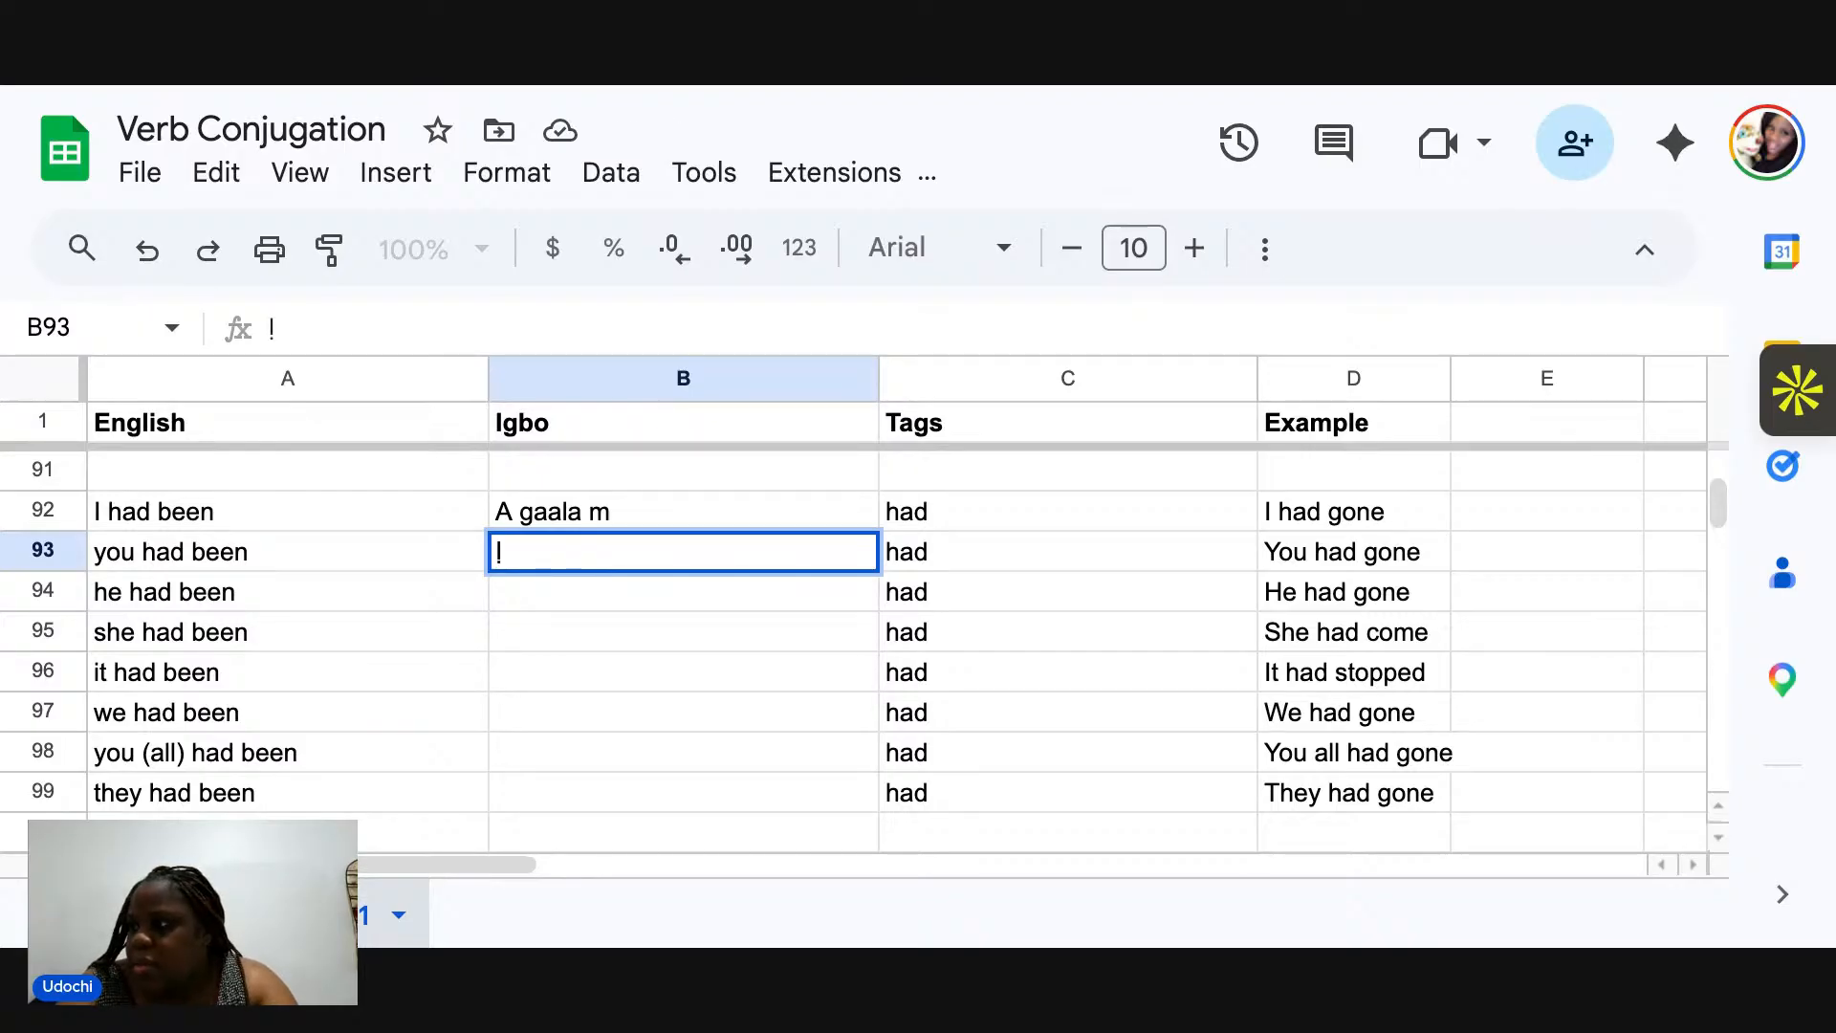
type(" gaala")
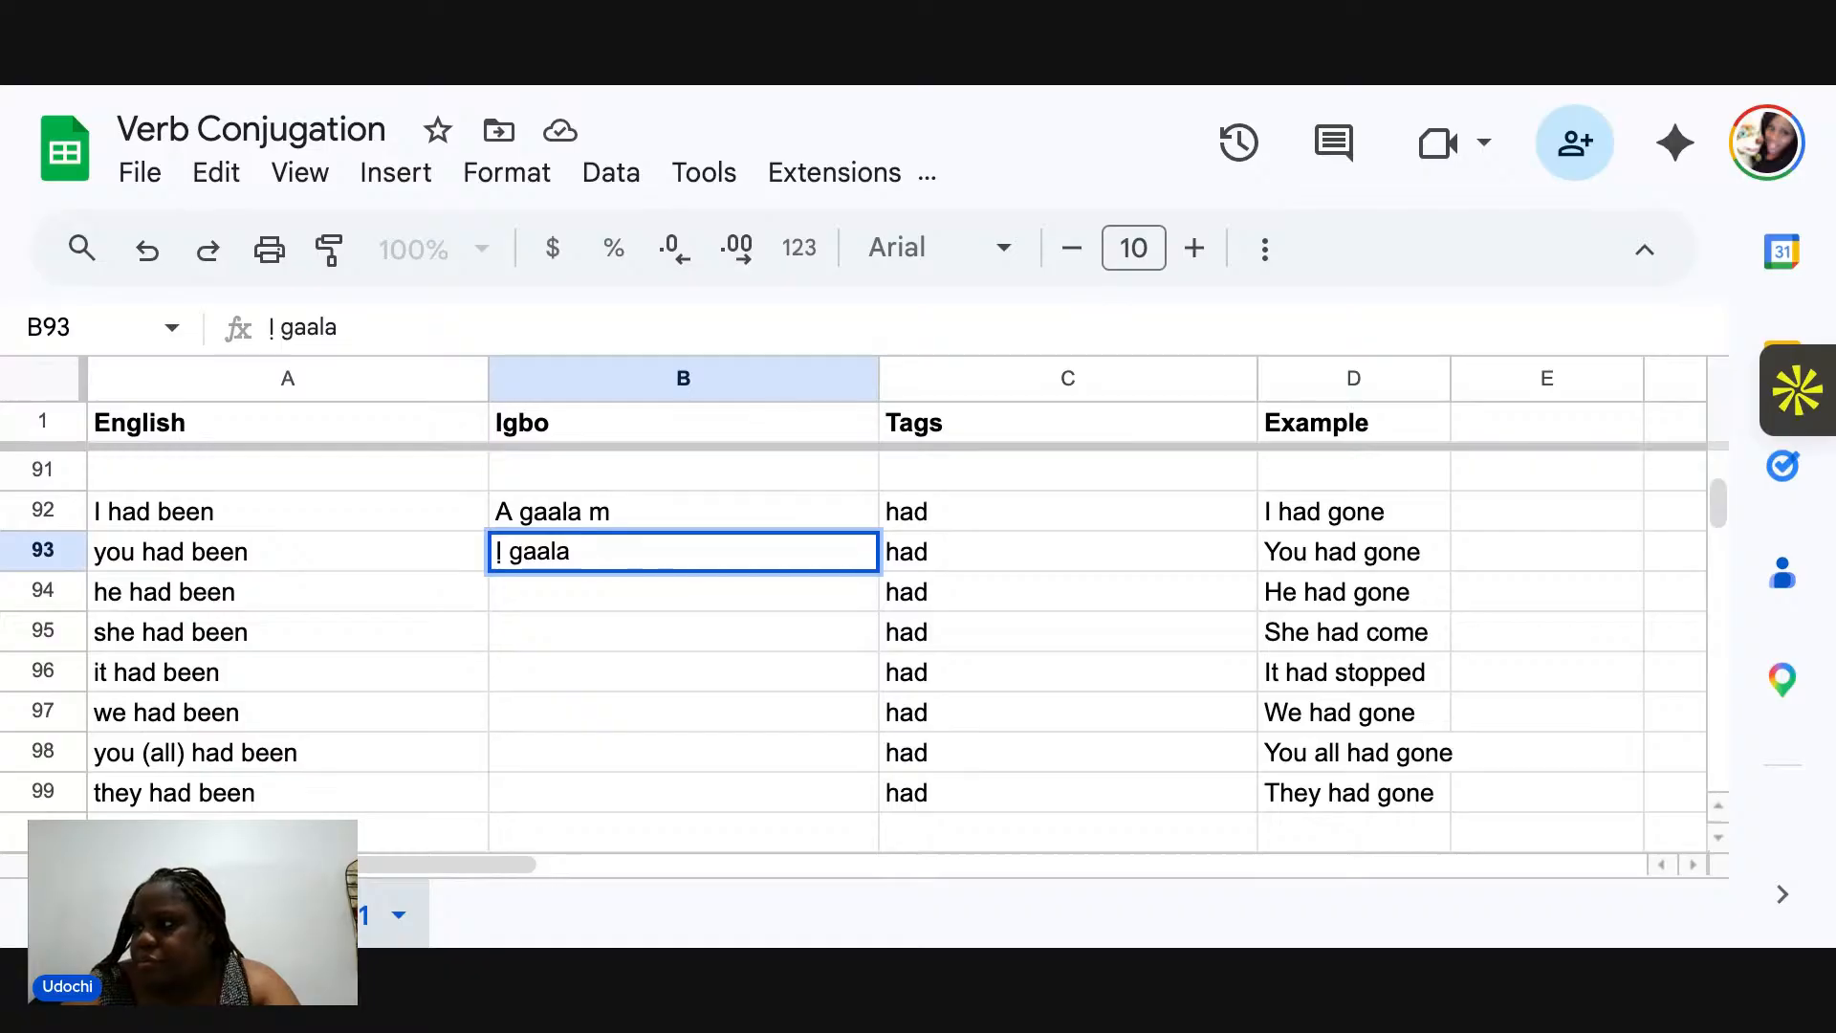
Enter the Igbo translations "Ọ gaala" in B94 and "Ọ biala" in B95.
left_click(528, 605)
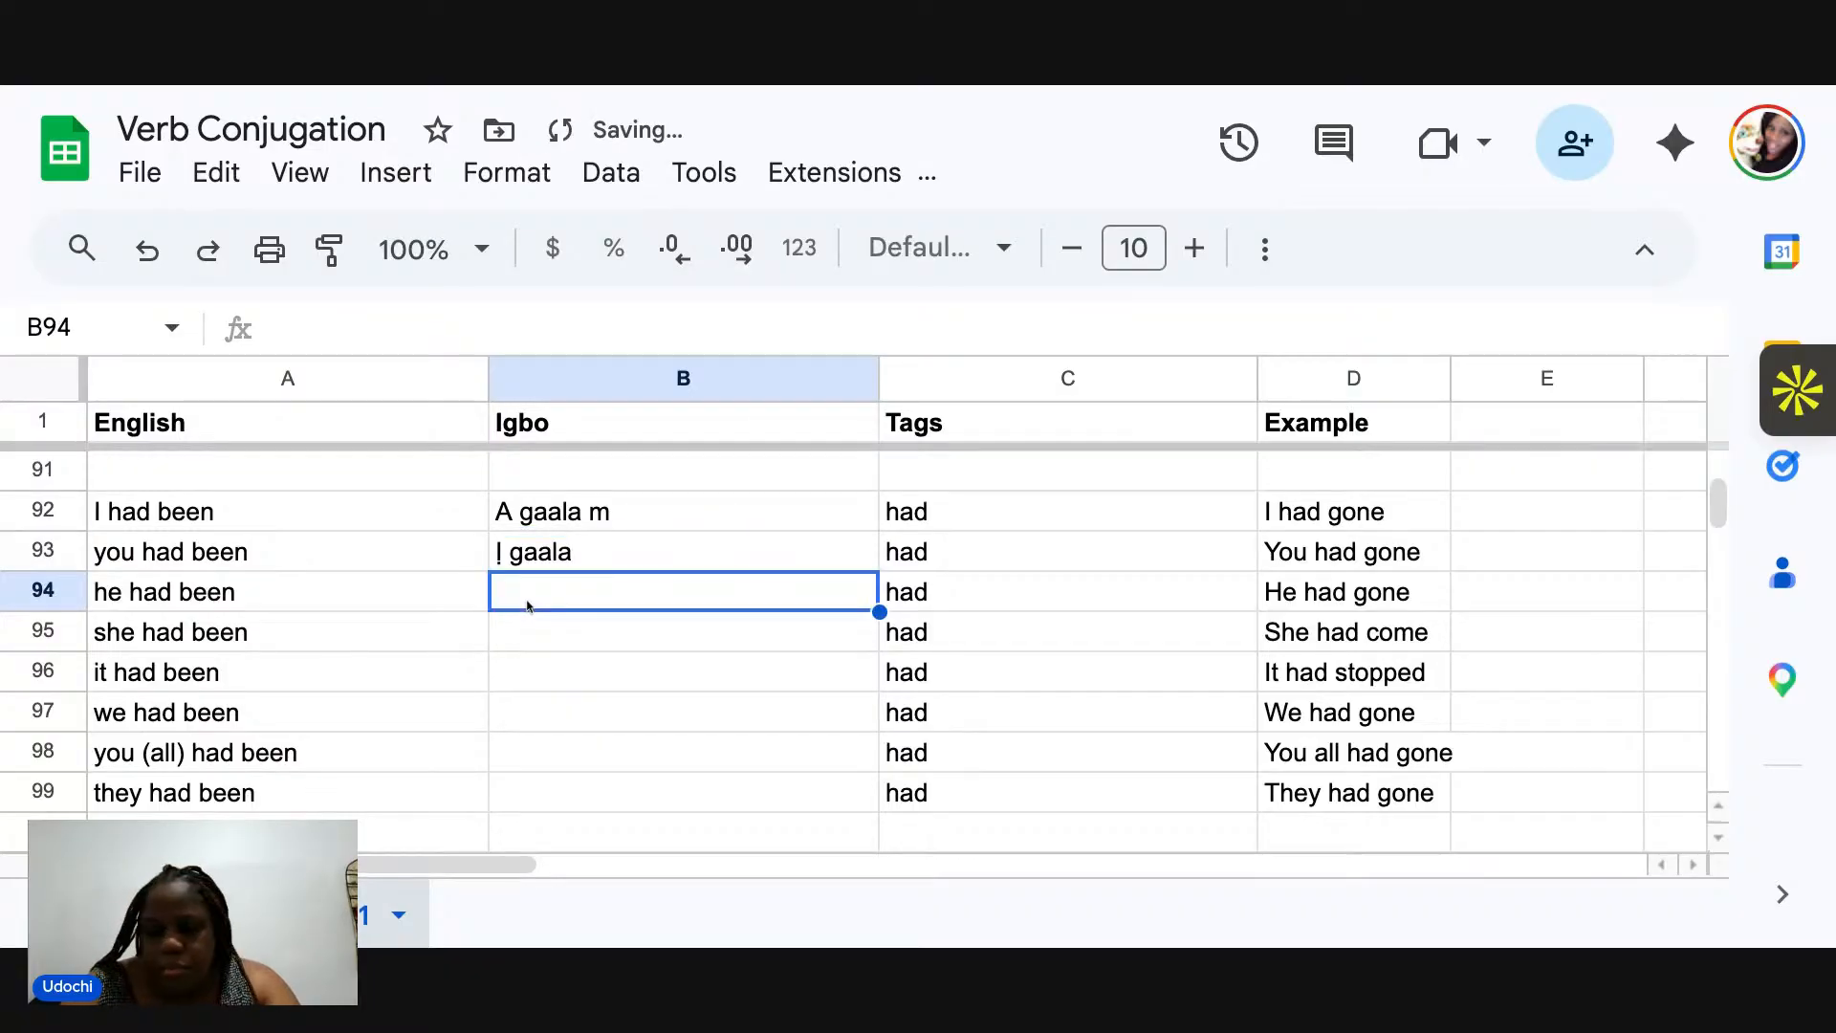
type("Ọ")
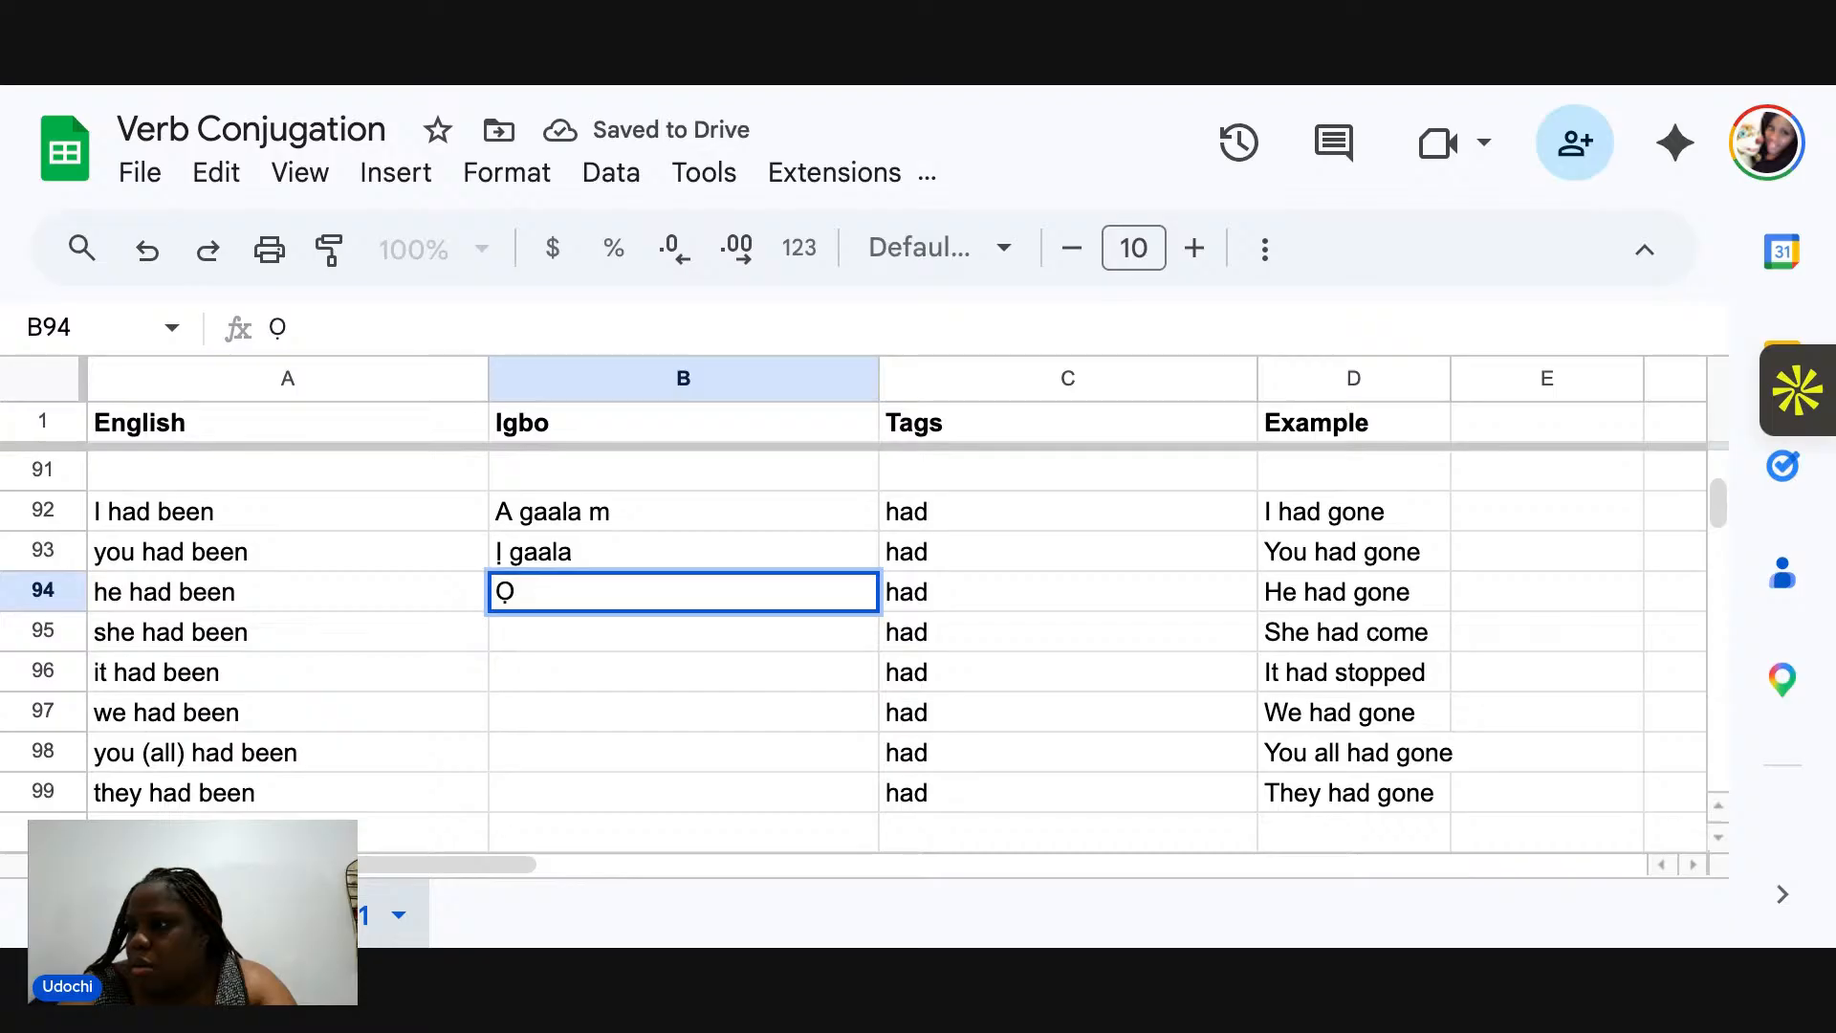
type(" gaala")
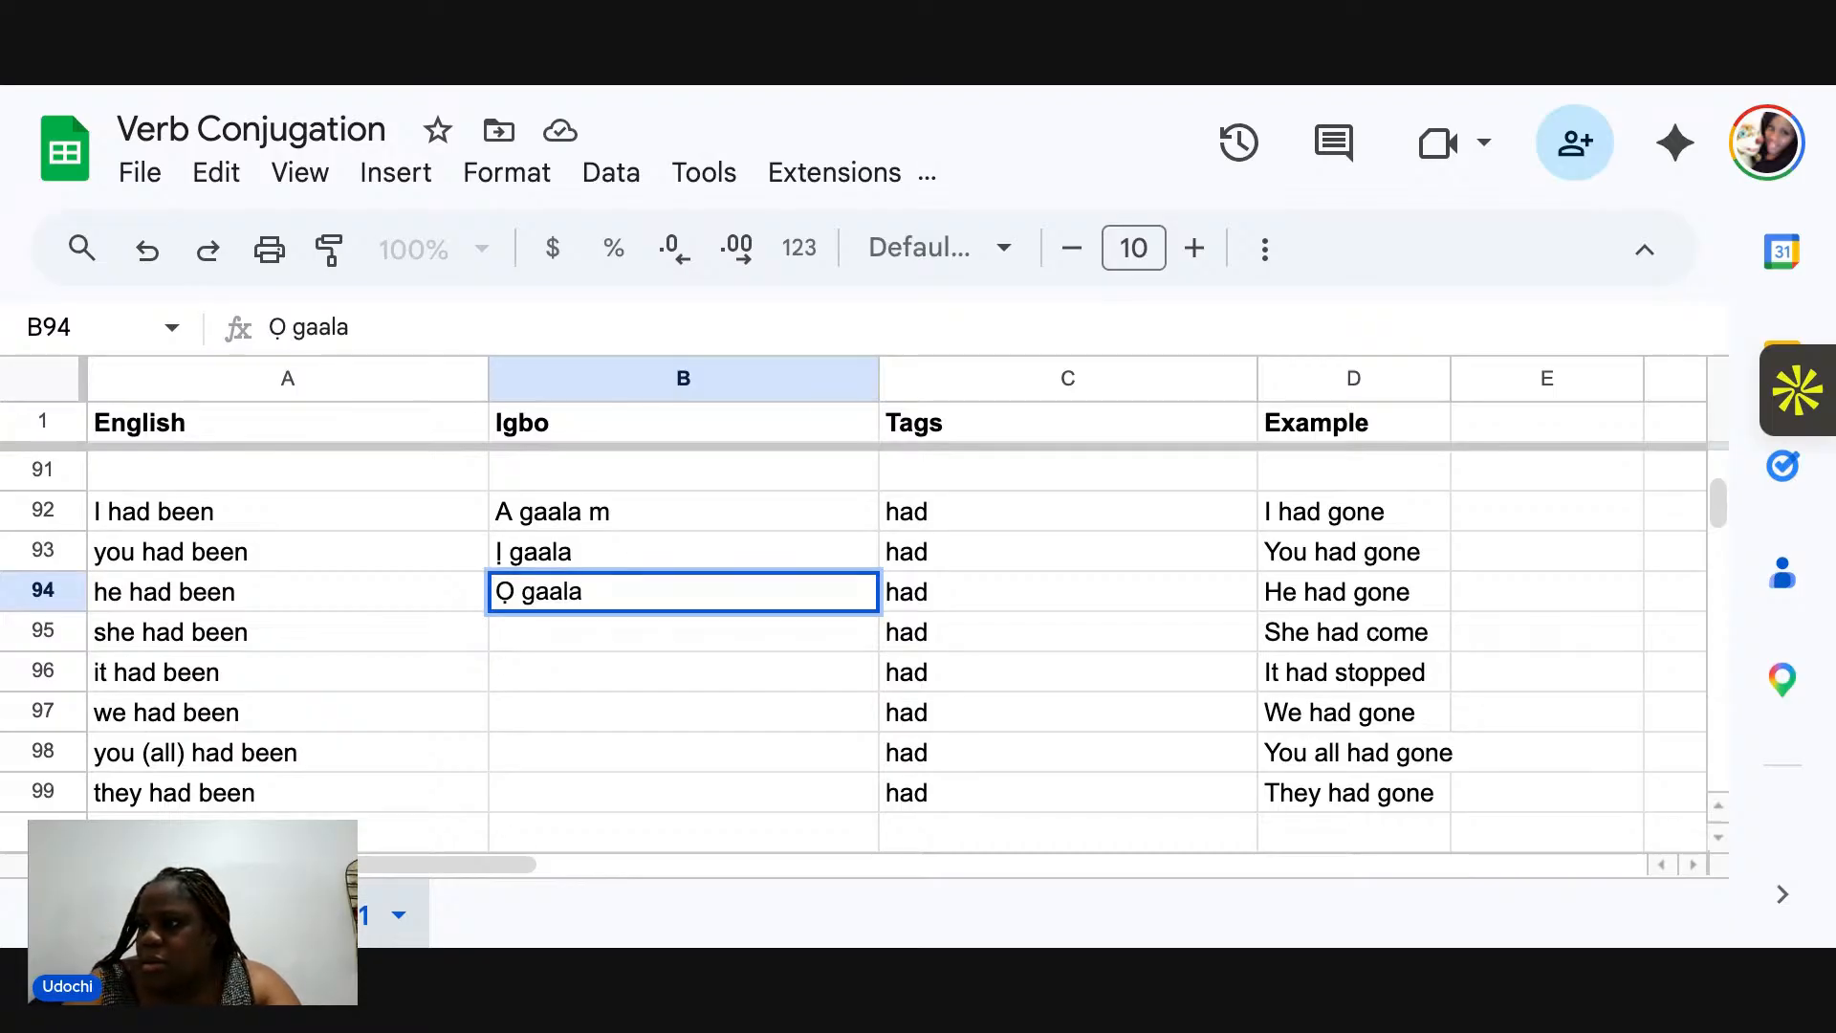
left_click(514, 636)
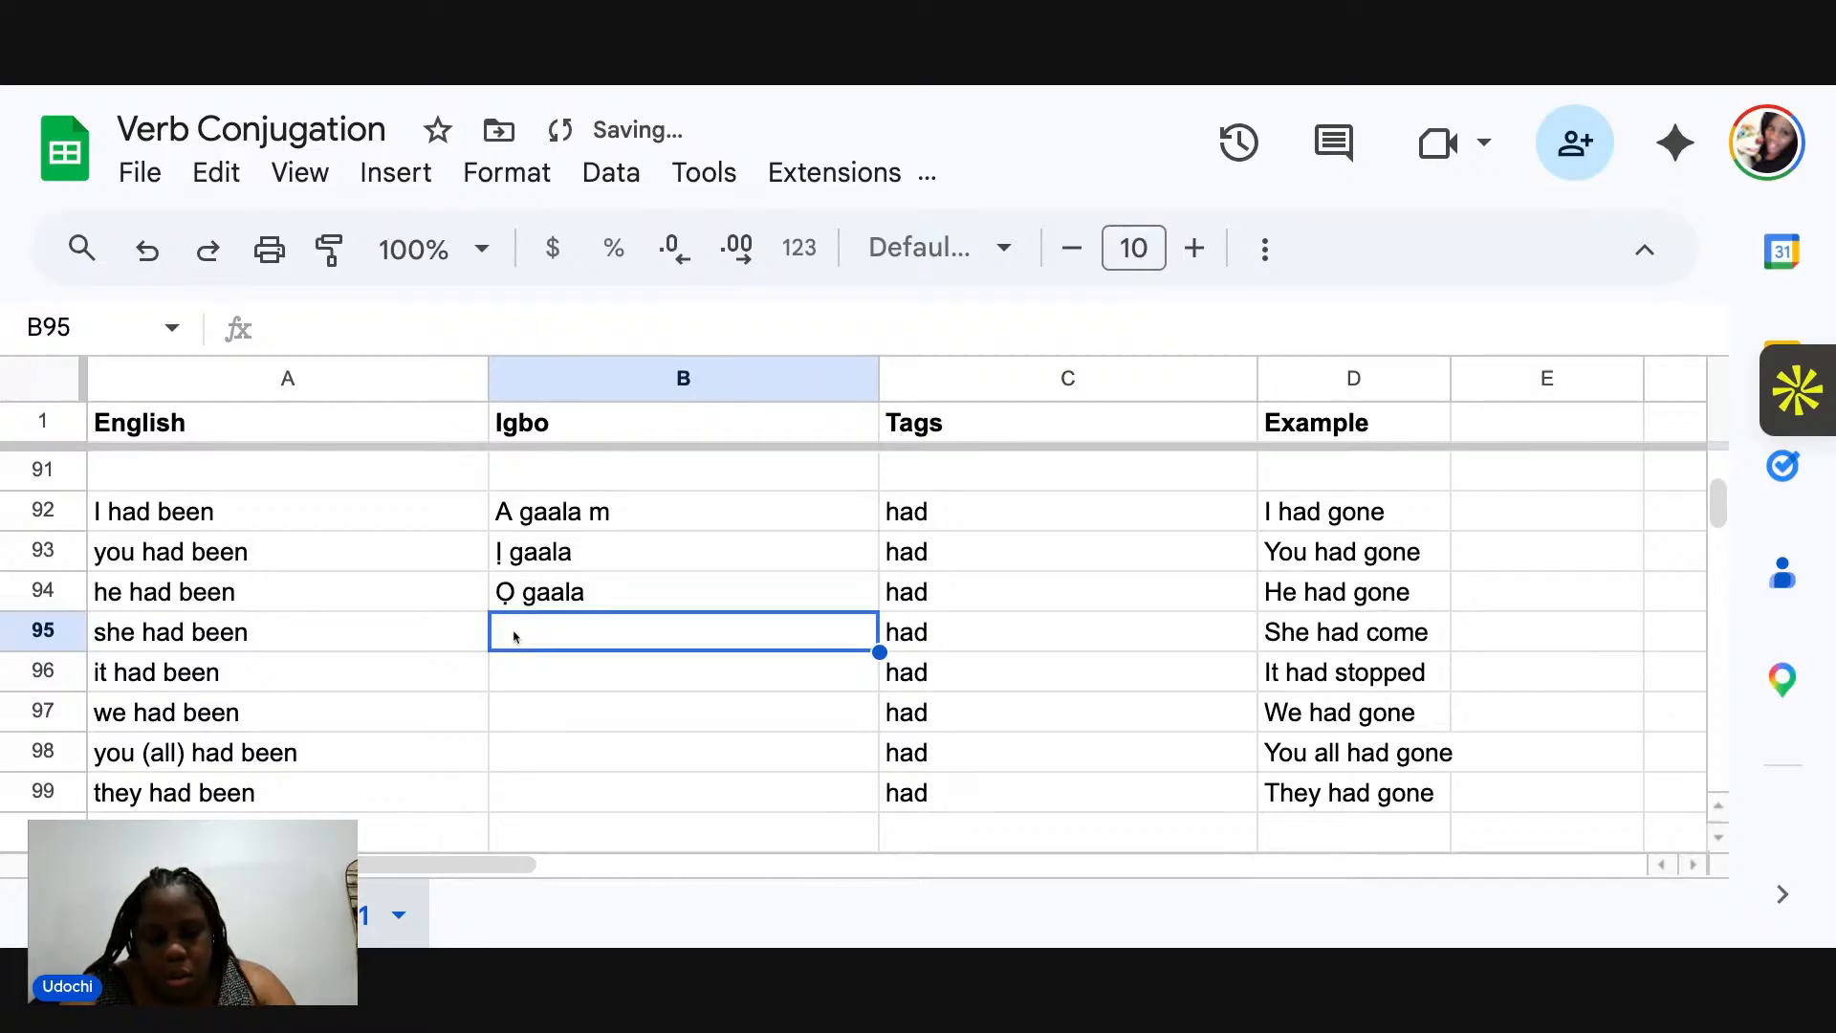
type("Ọ biala")
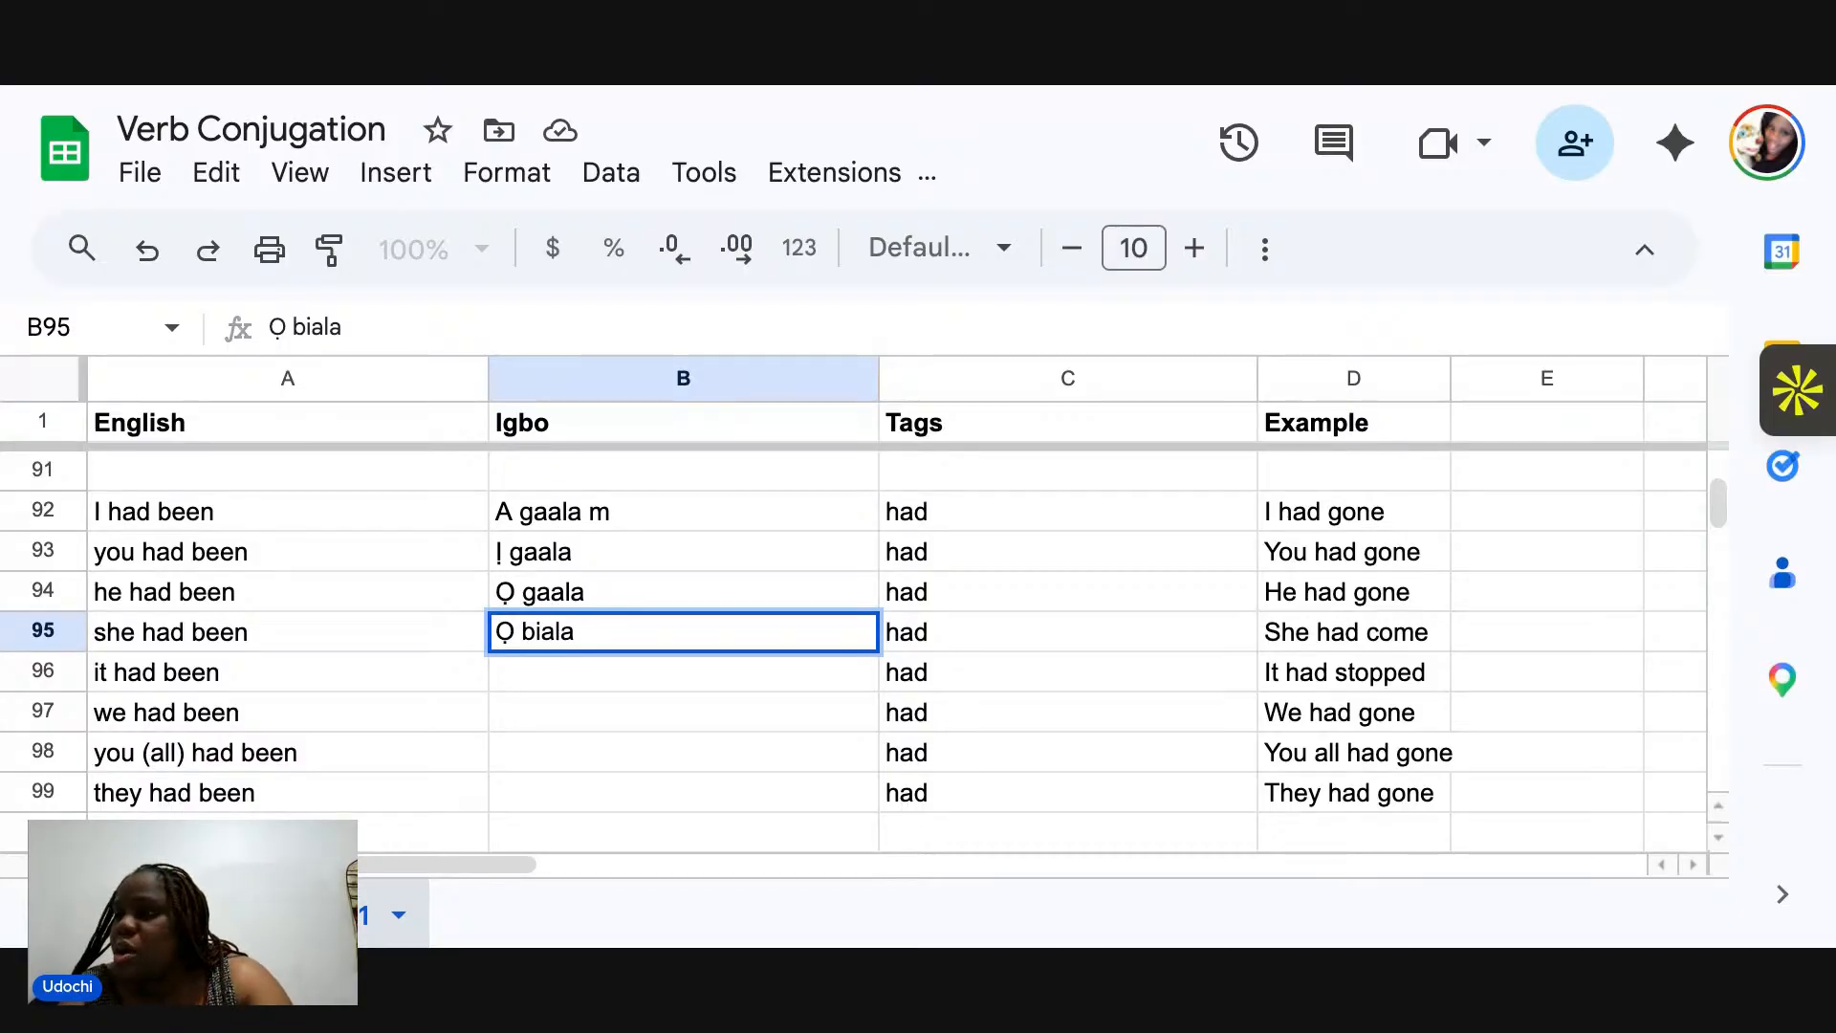
Add the ending "ra" to the verbs in B92 and B93, making them "A gaalara m" and "Ị gaalara".
left_click(585, 517)
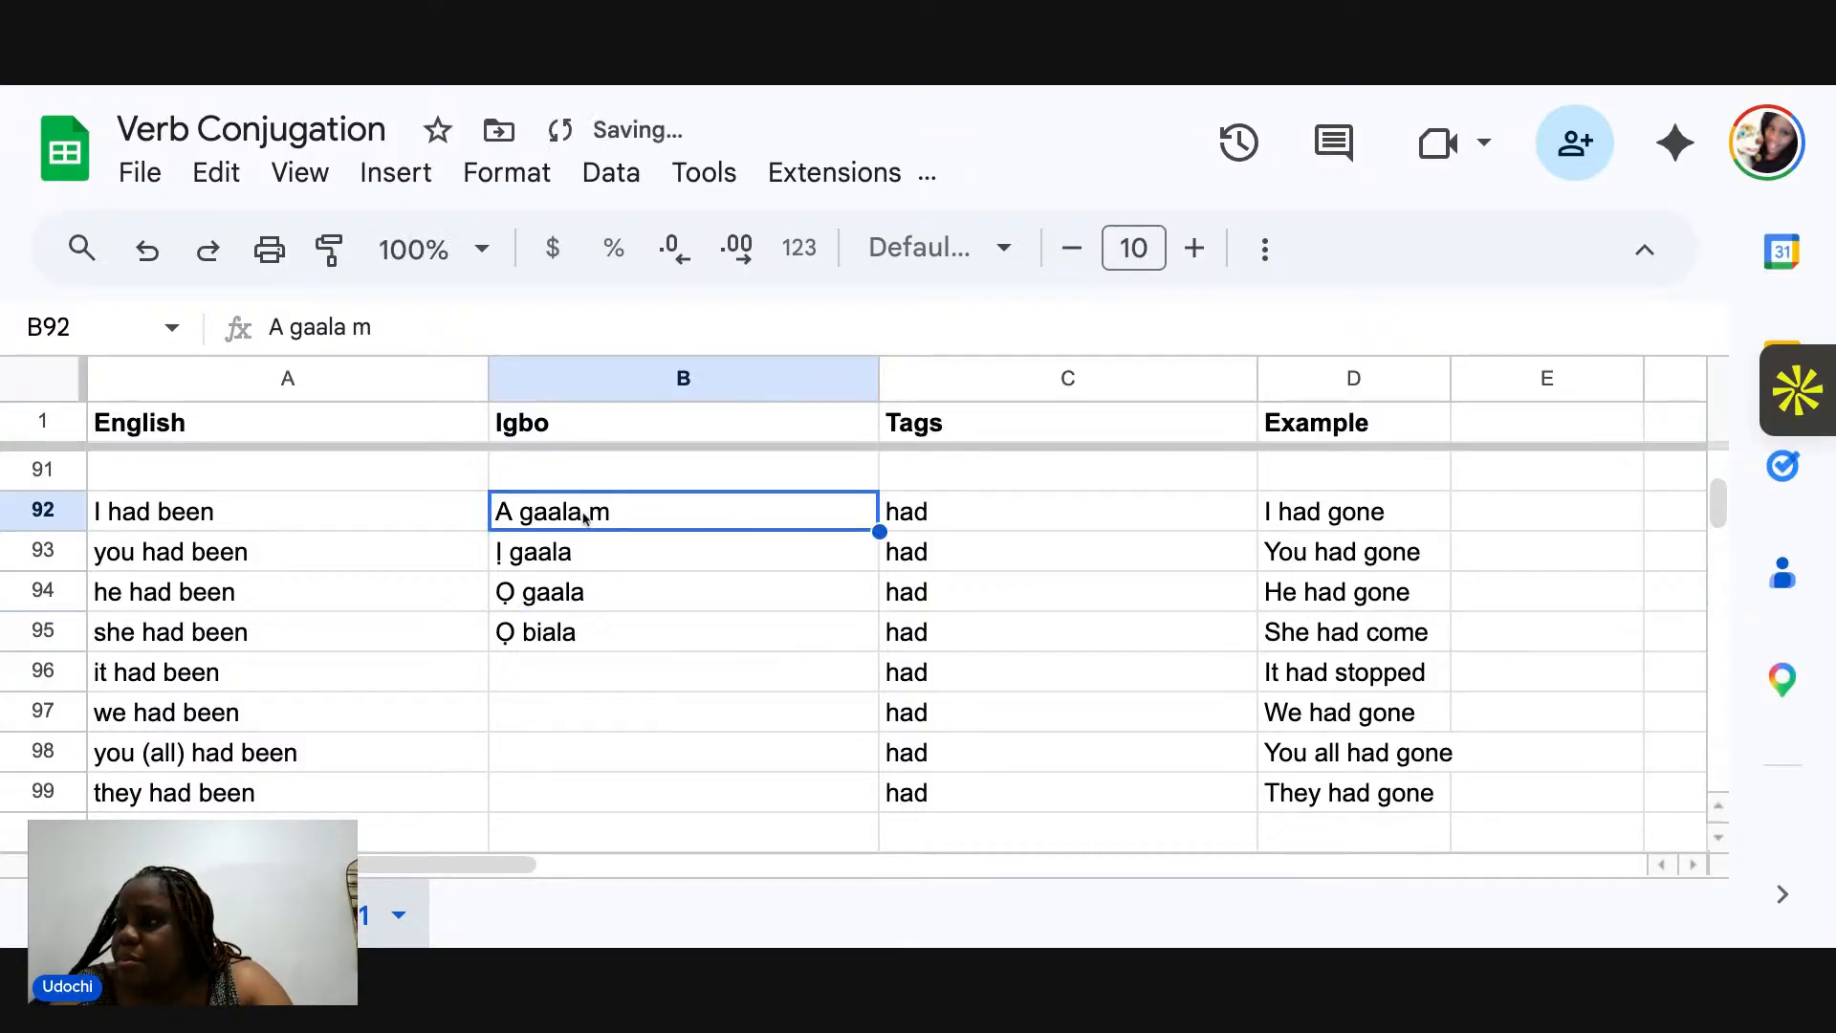
double_click(585, 517)
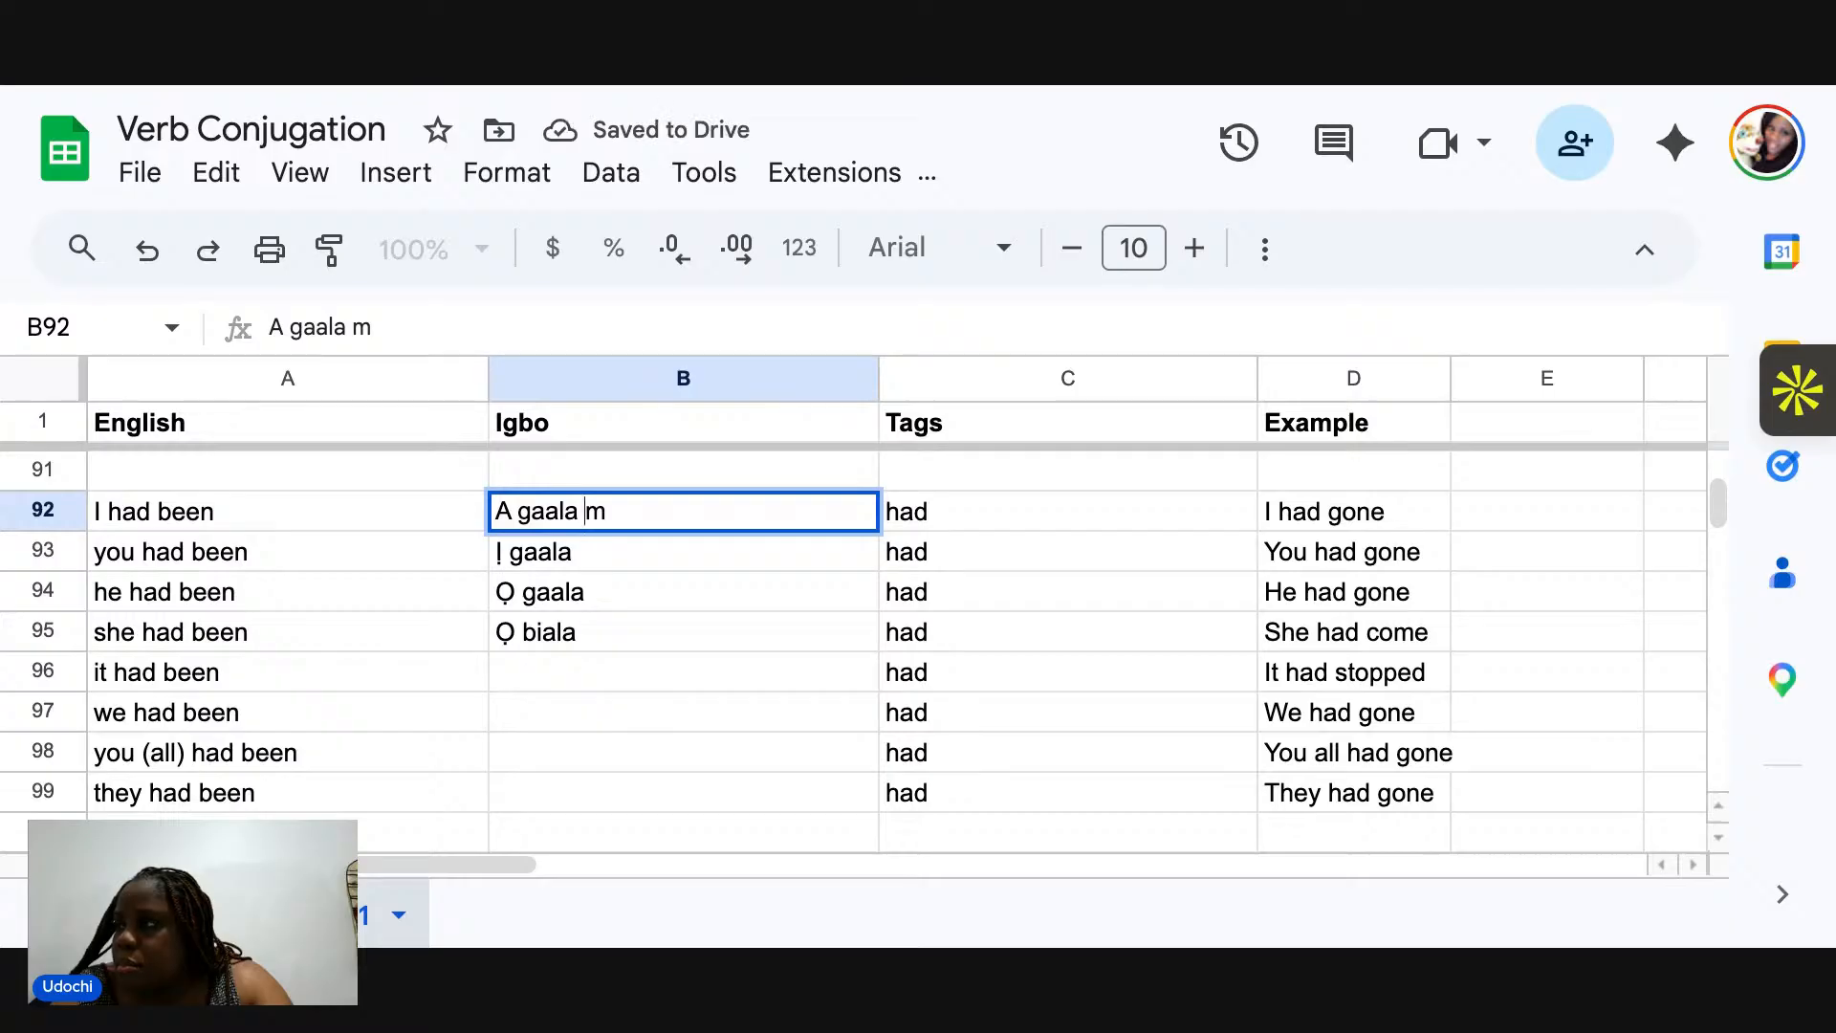
type("ra")
left_click(574, 562)
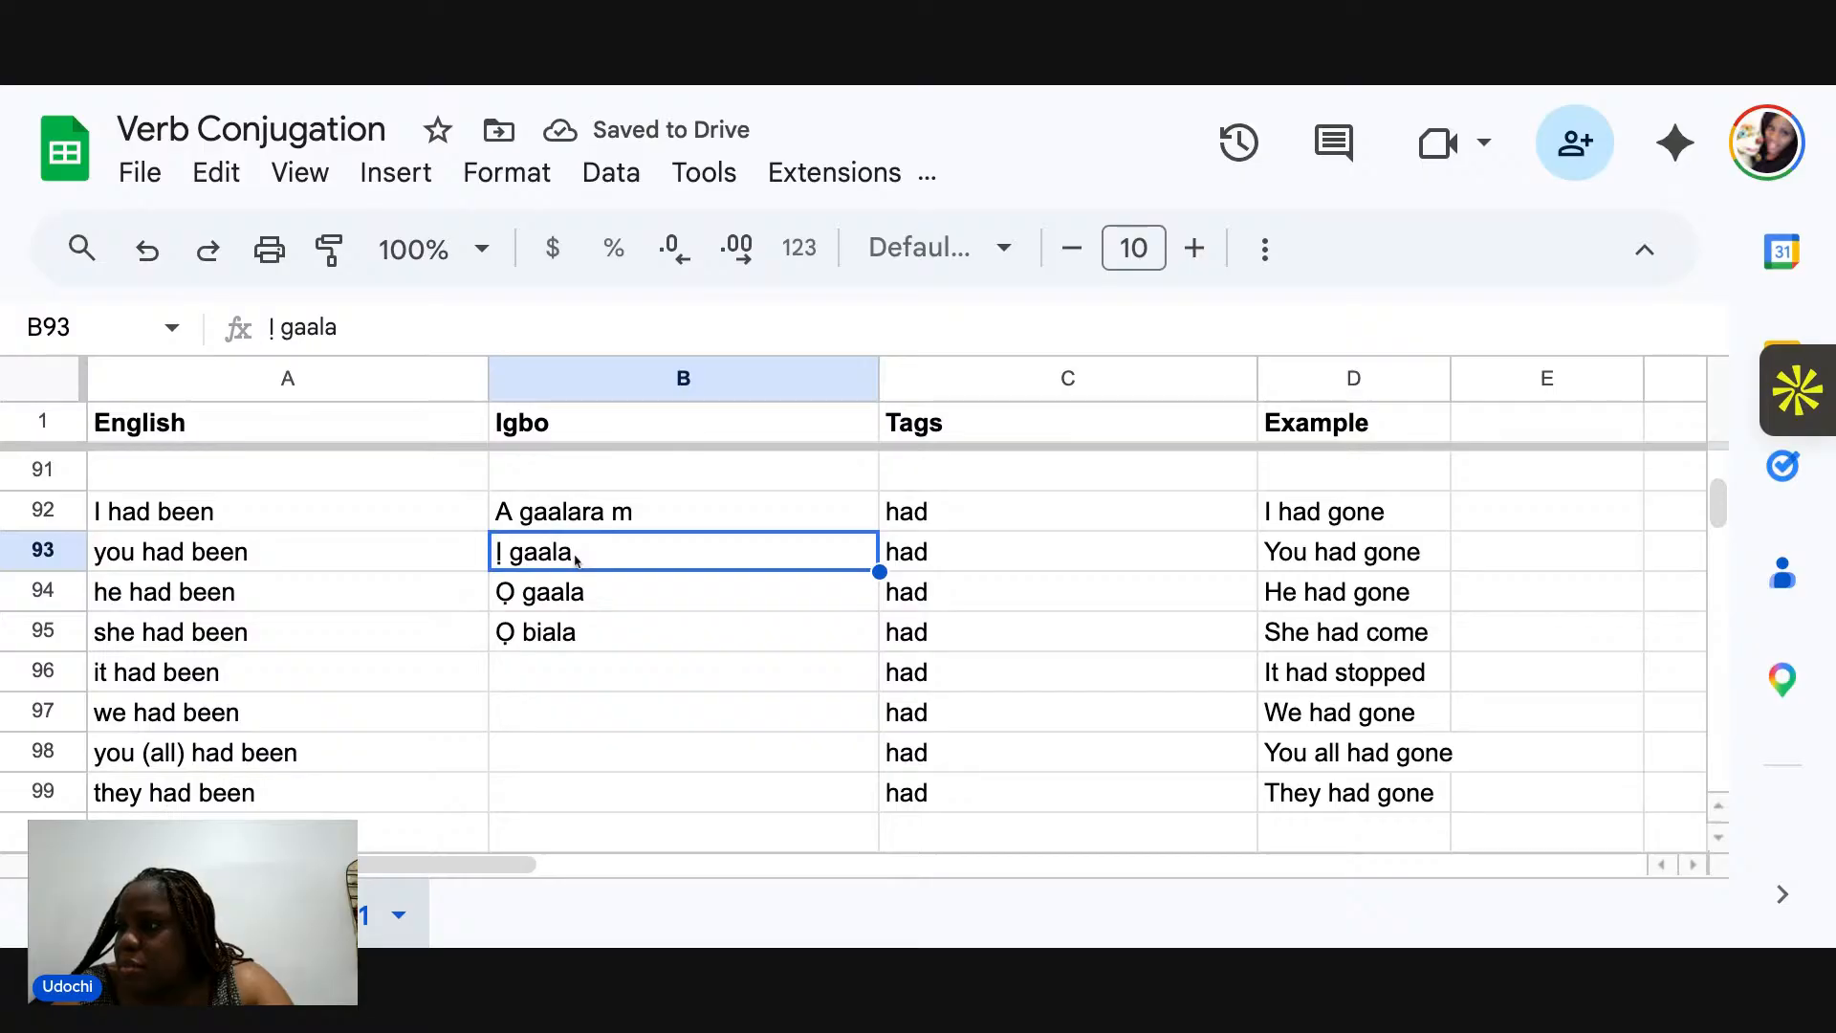
double_click(576, 558)
type("ra")
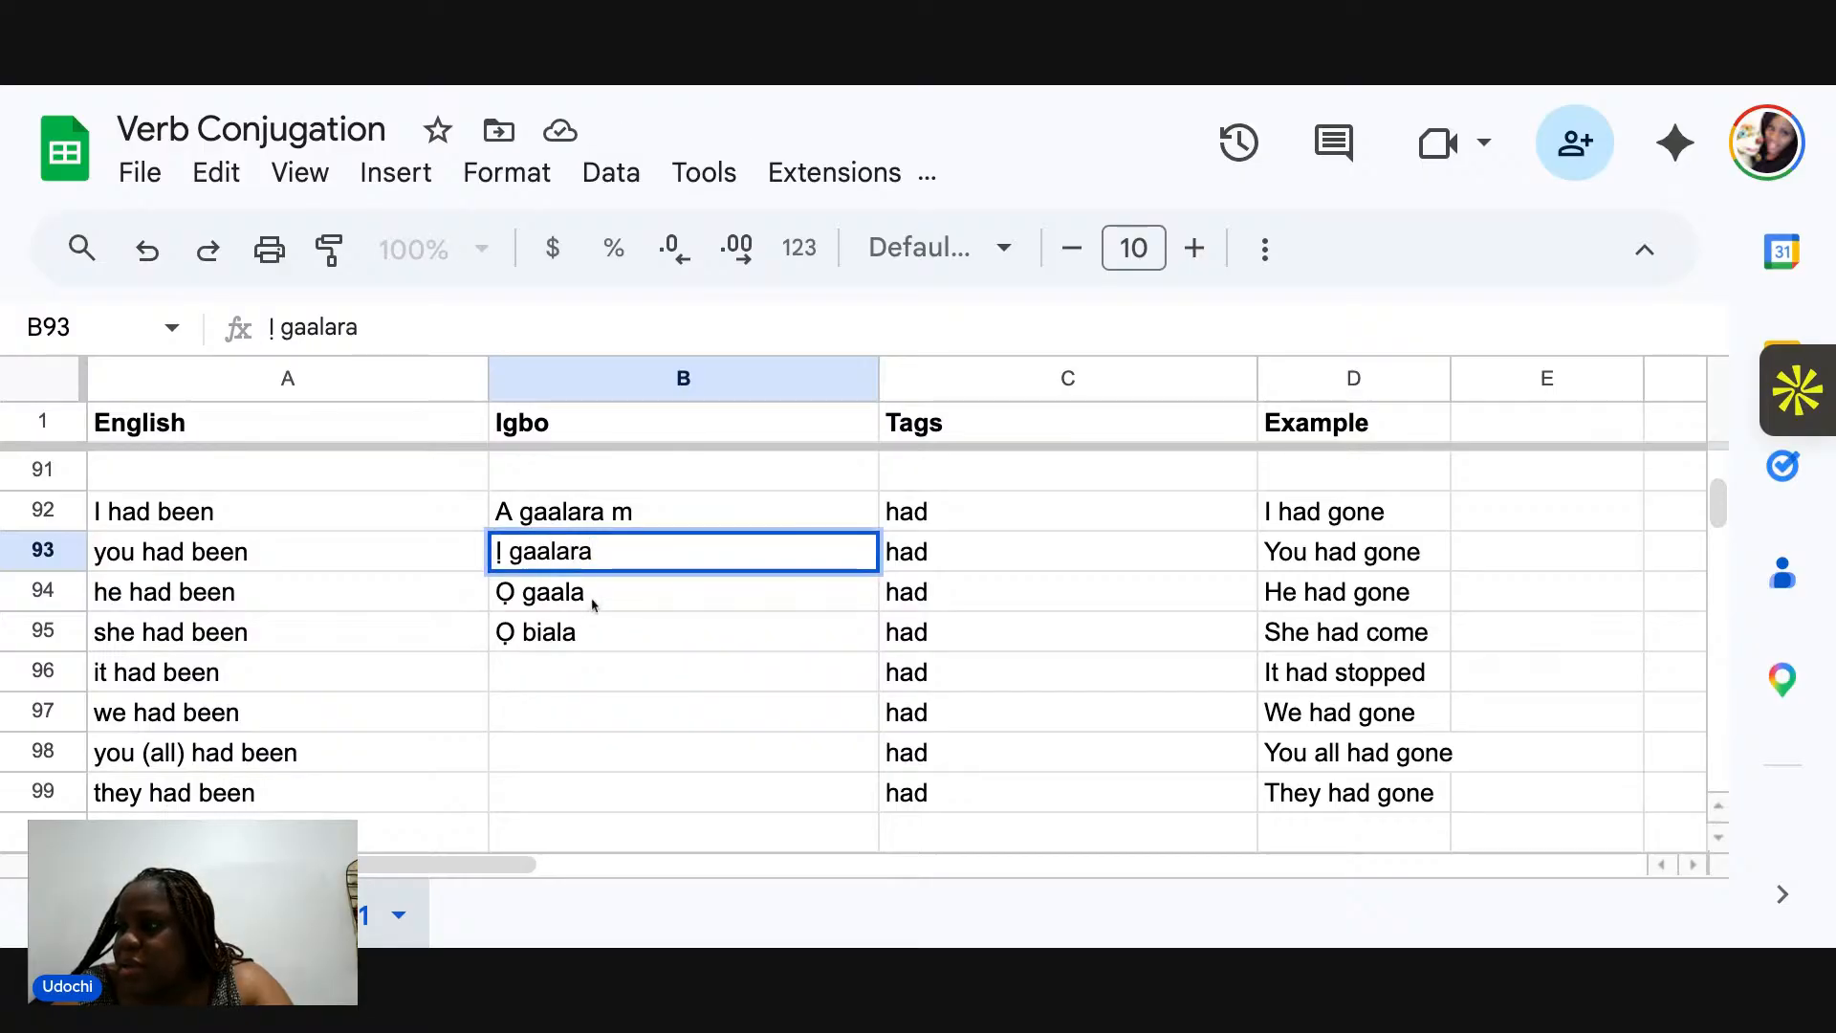
Add the ending "ra" to the verbs in B94 and B95, making them "Ọ gaalara" and "Ọ bialara".
left_click(593, 603)
double_click(593, 602)
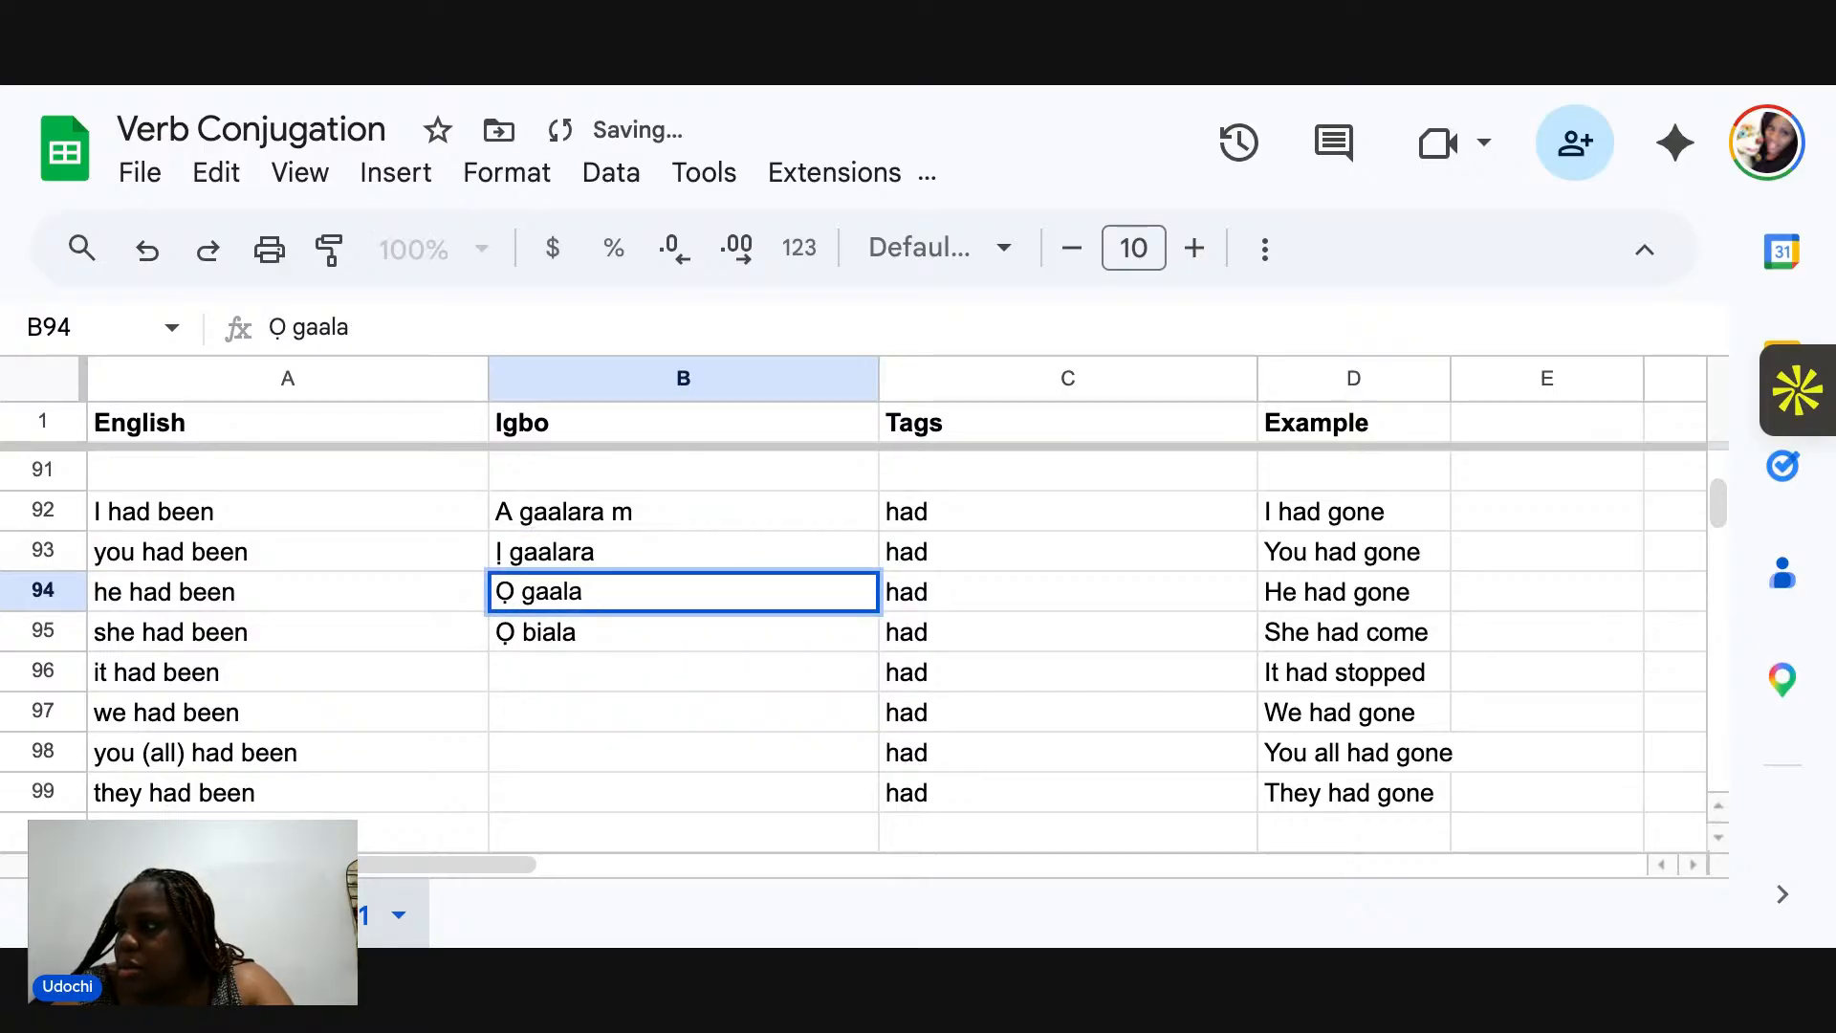
type("ra")
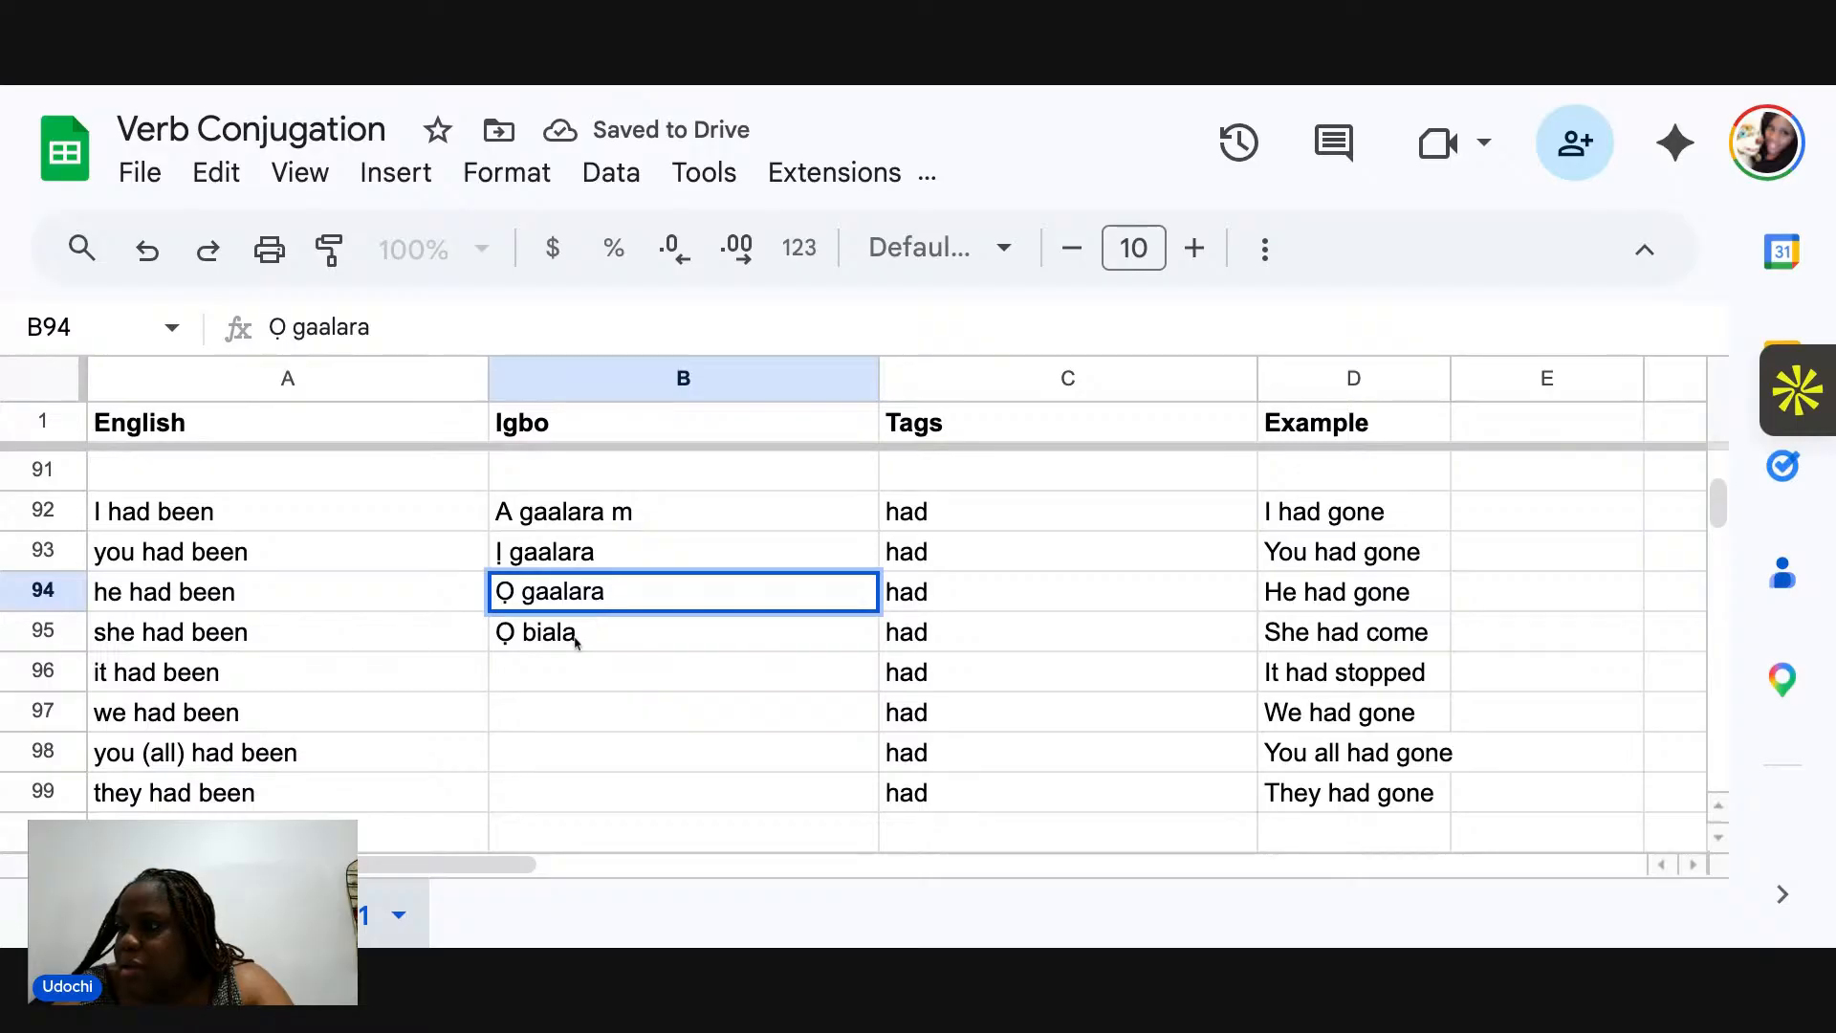
left_click(576, 639)
double_click(585, 641)
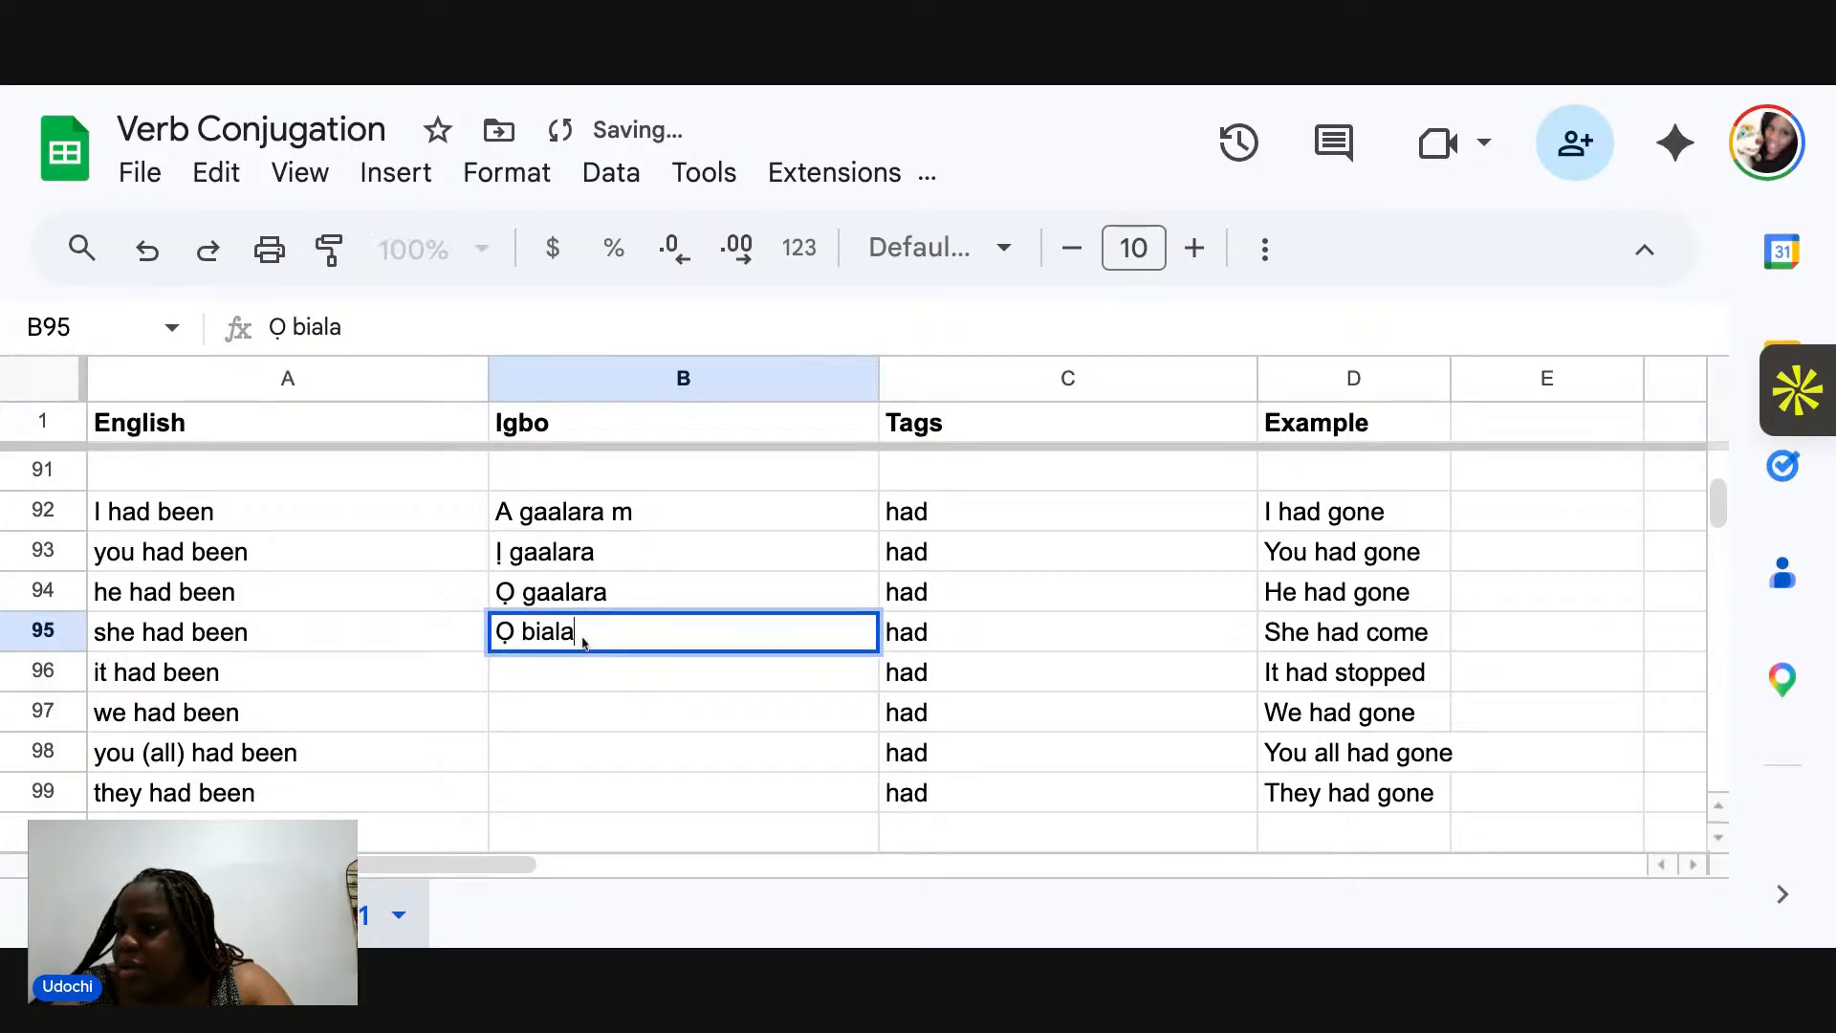
type("ra")
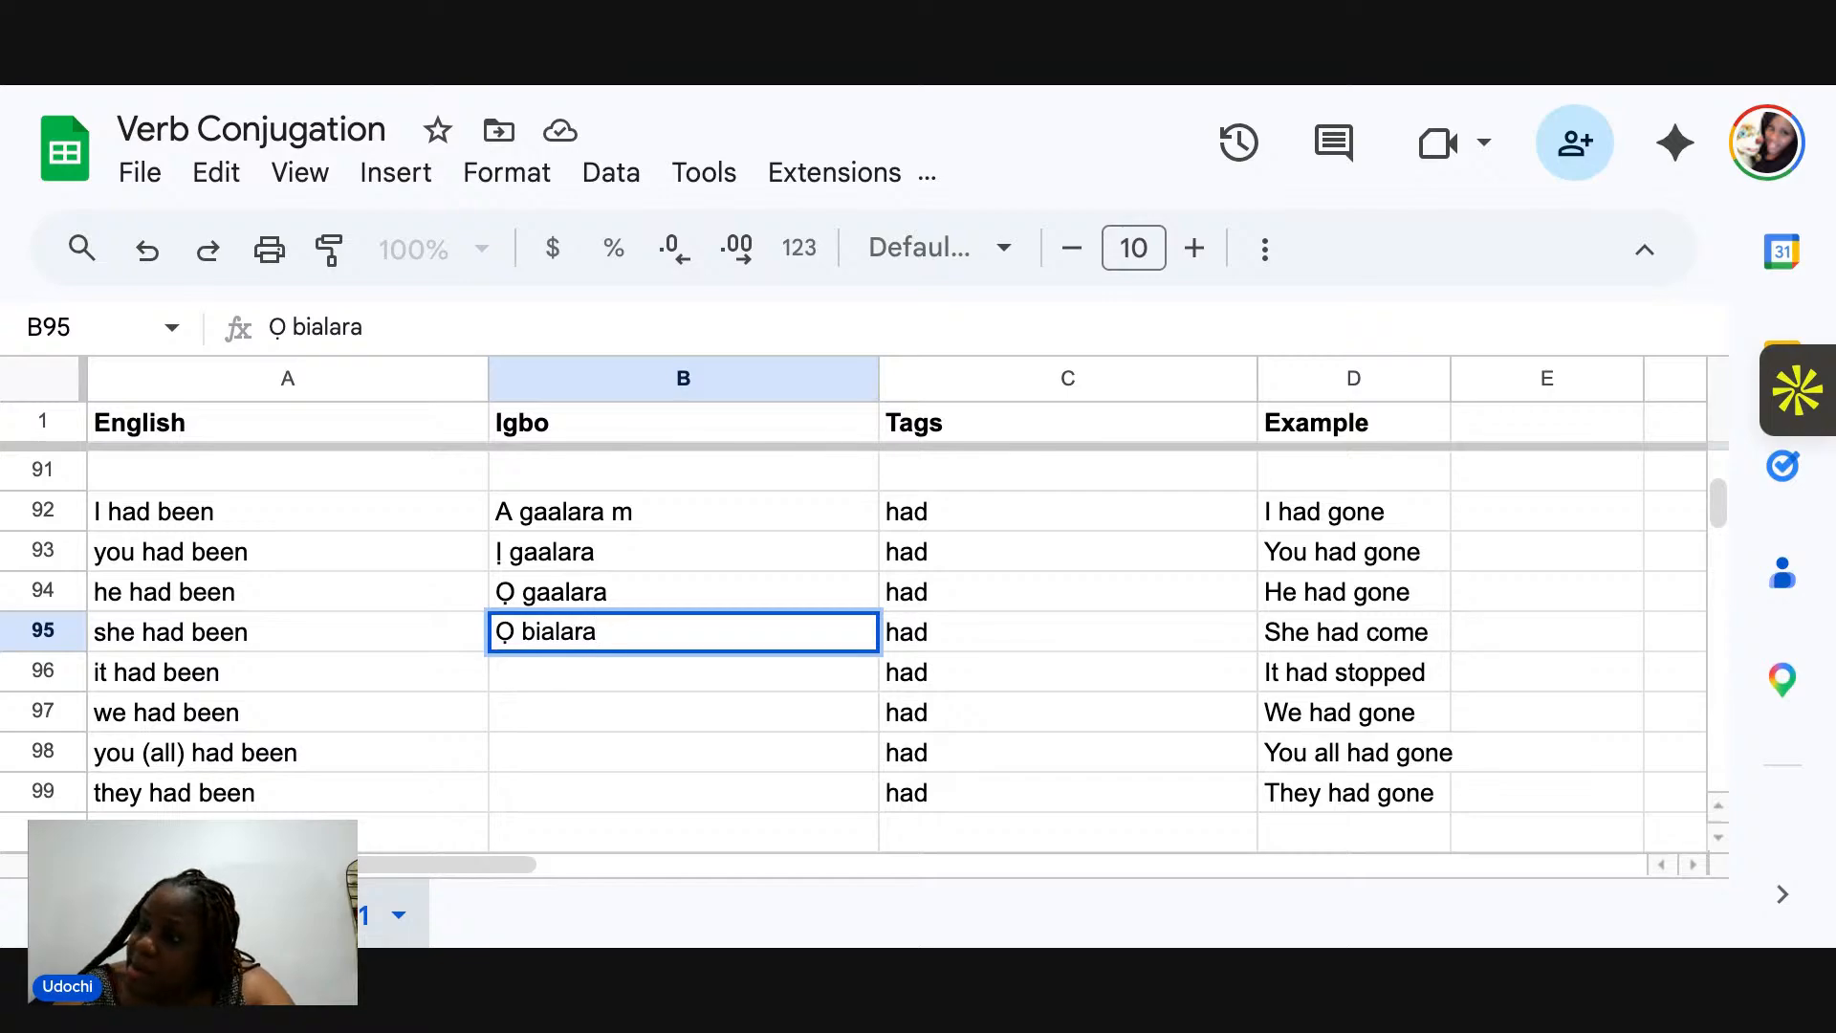
key("Return")
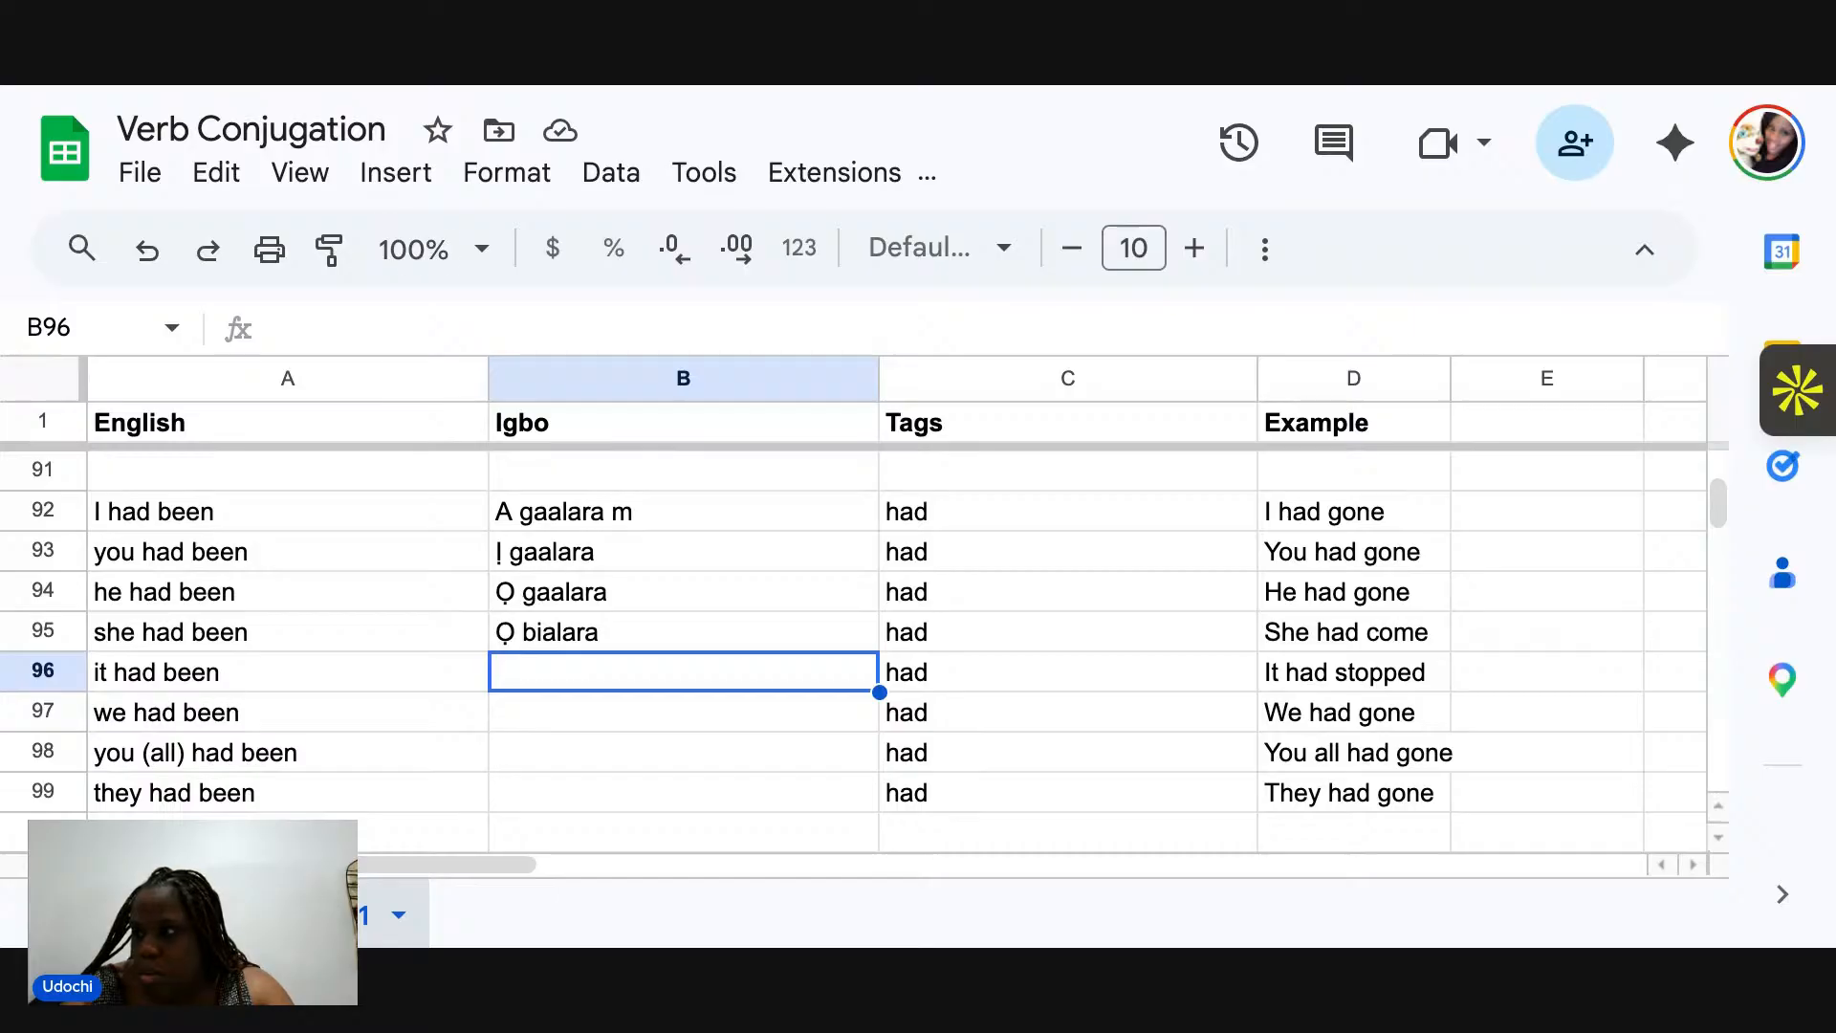
Enter the Igbo translation "Ọ kwụsịlịrị" in B96 for "It had stopped".
type("Ọ")
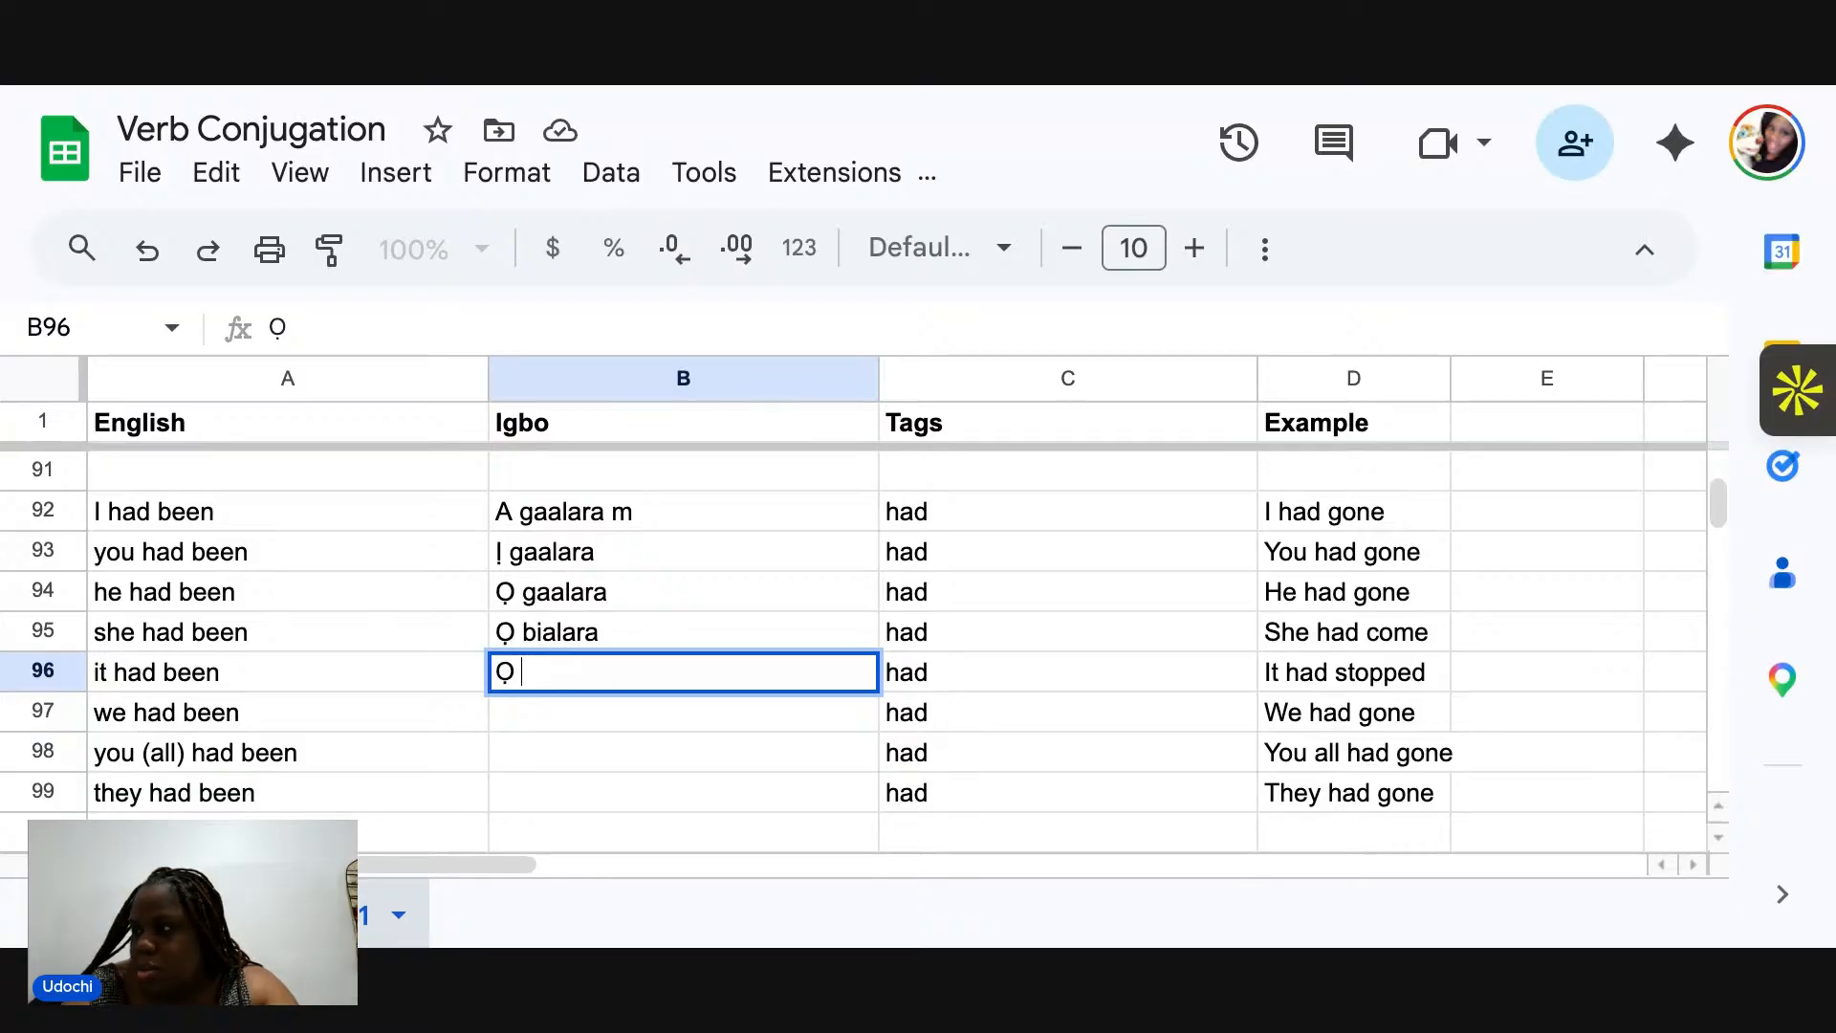
type("kw")
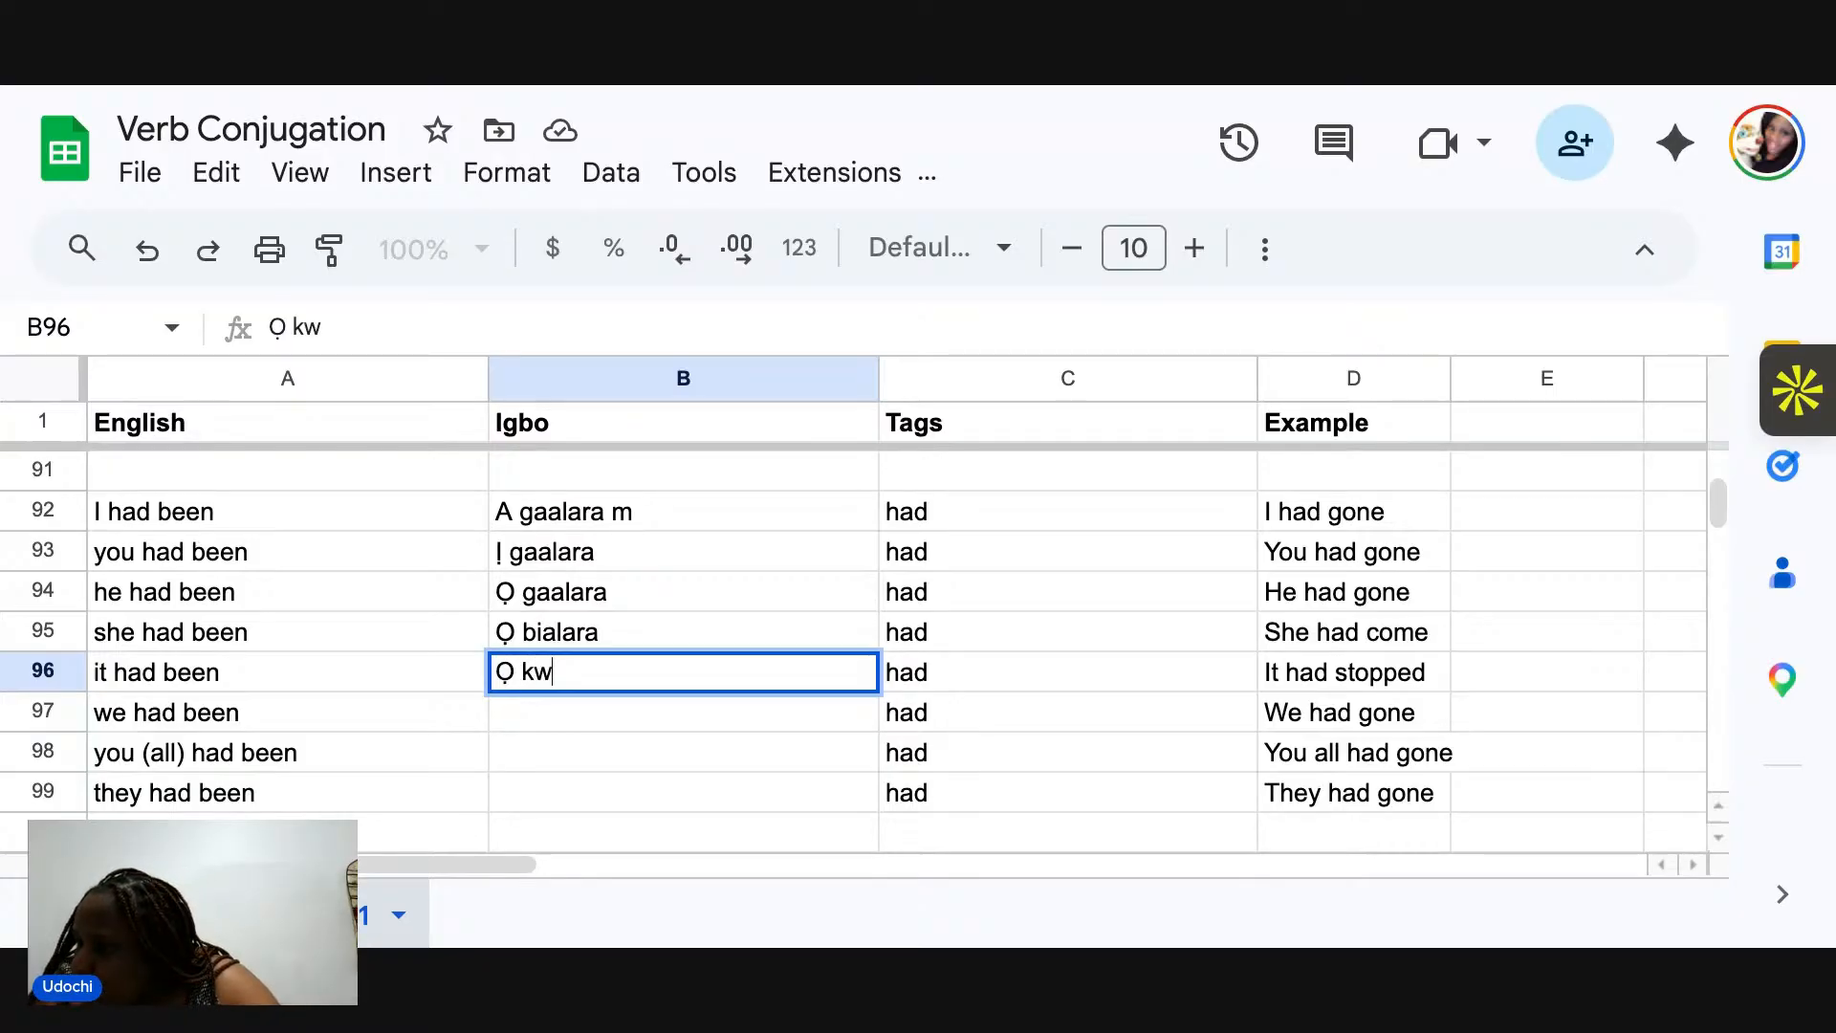
type("ụ")
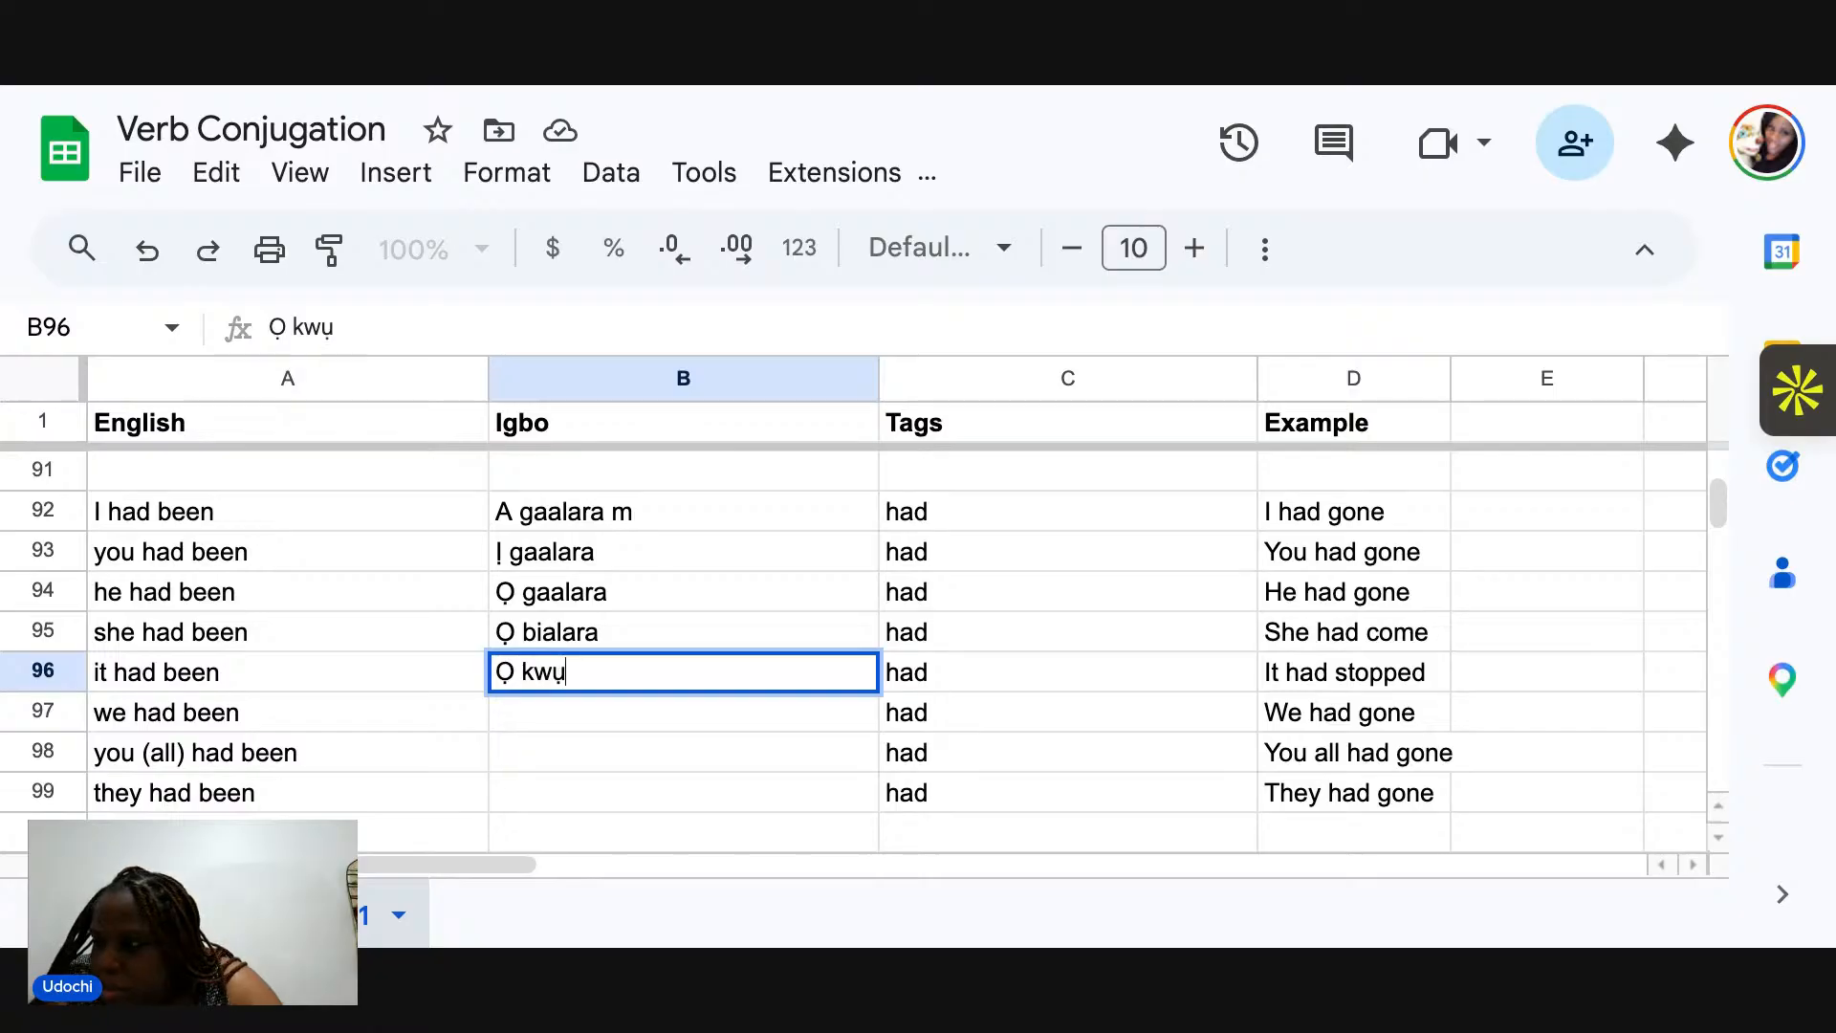
type("s")
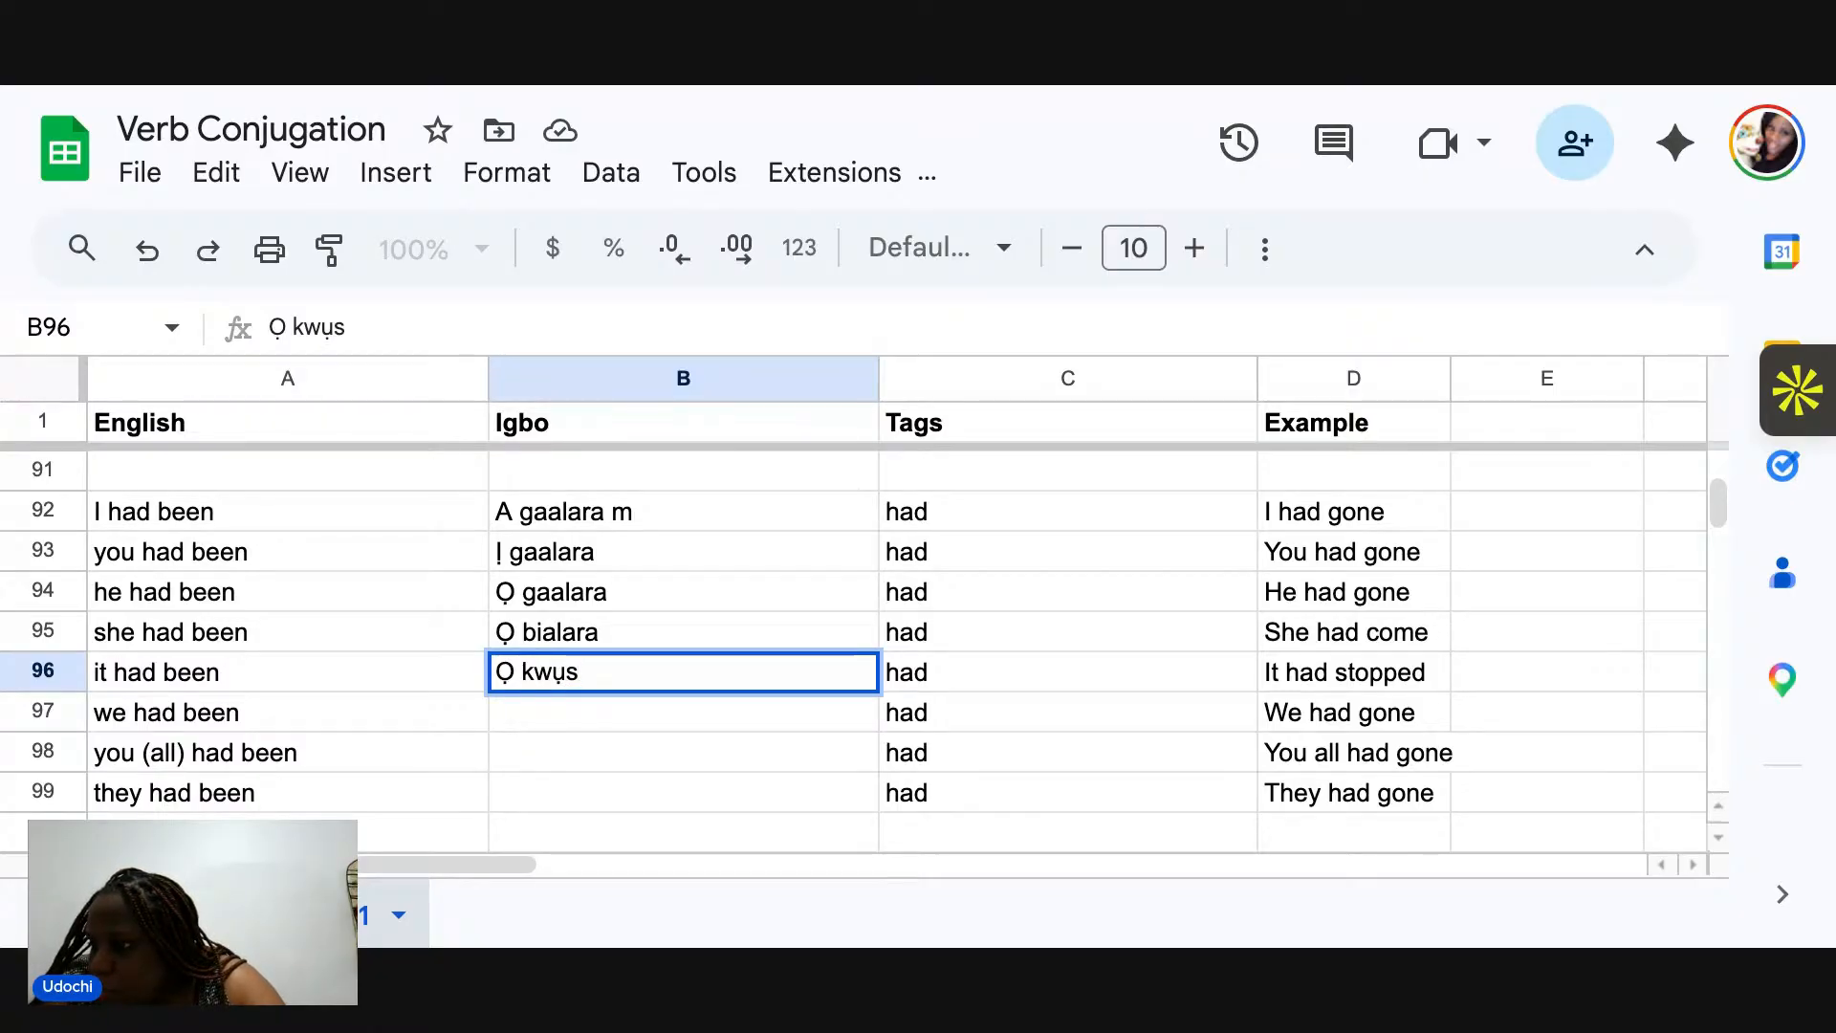
type("ị")
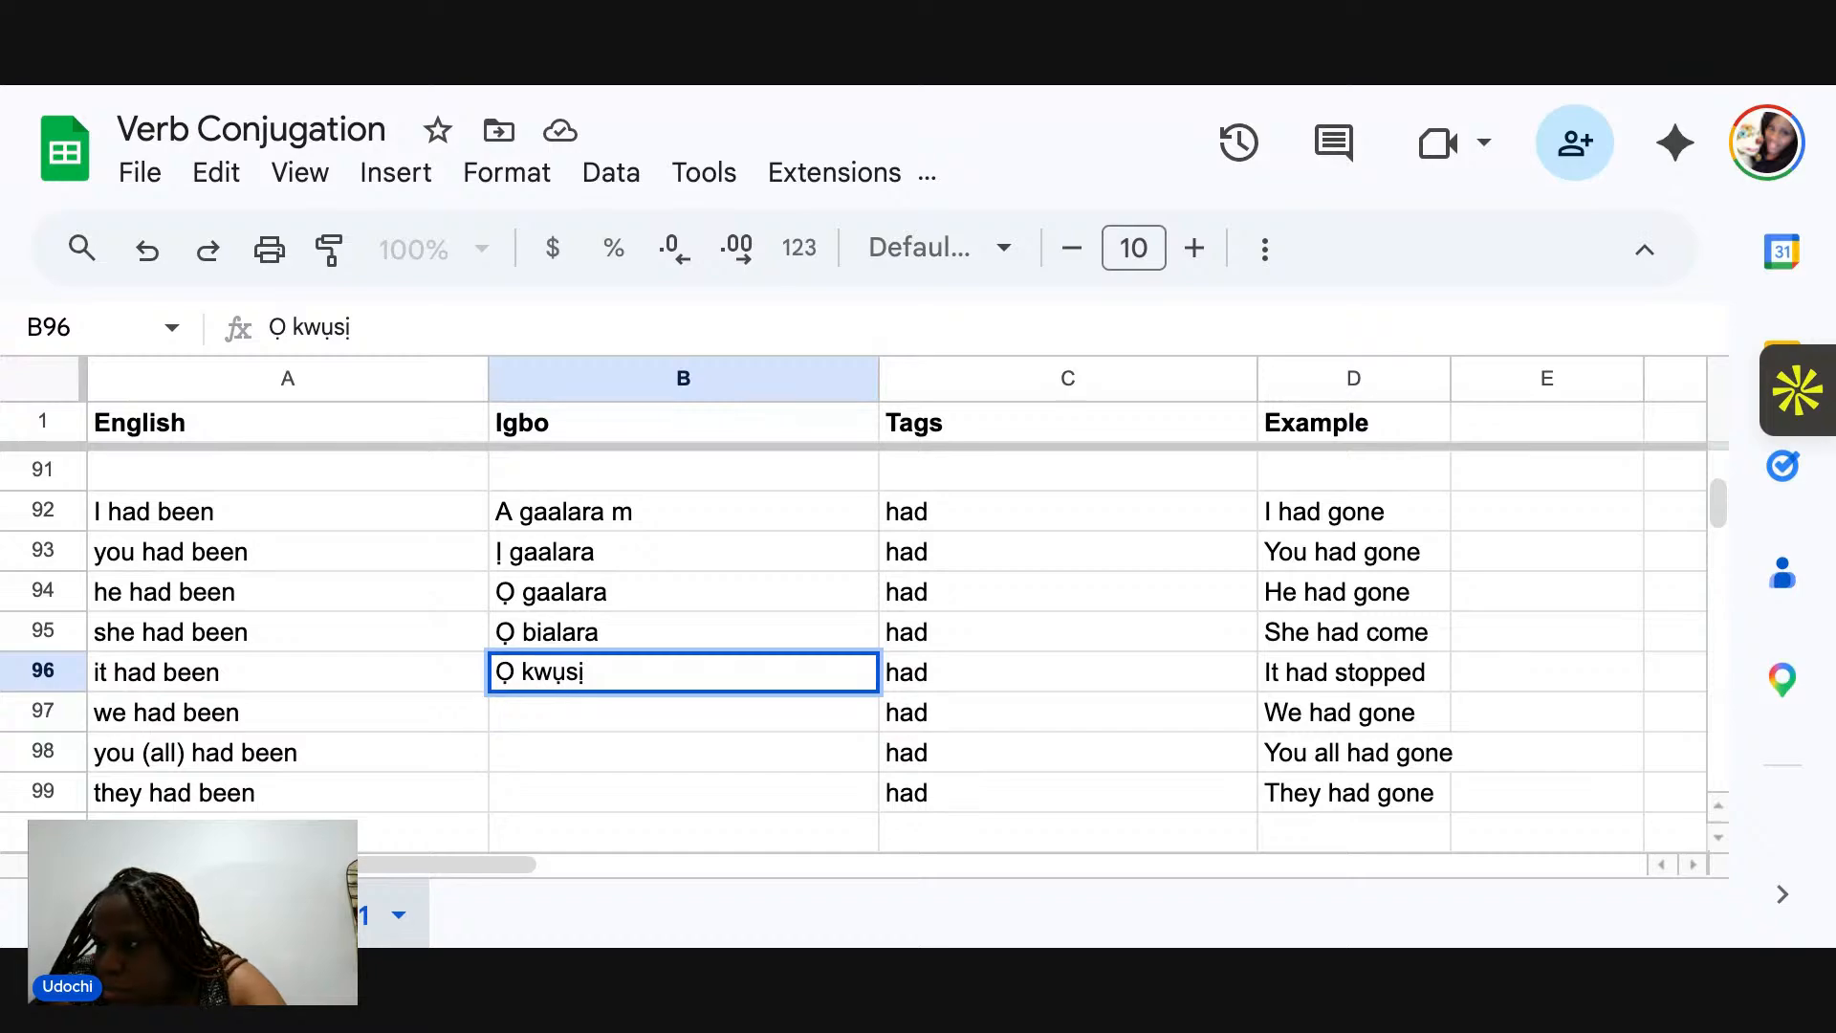
type("l")
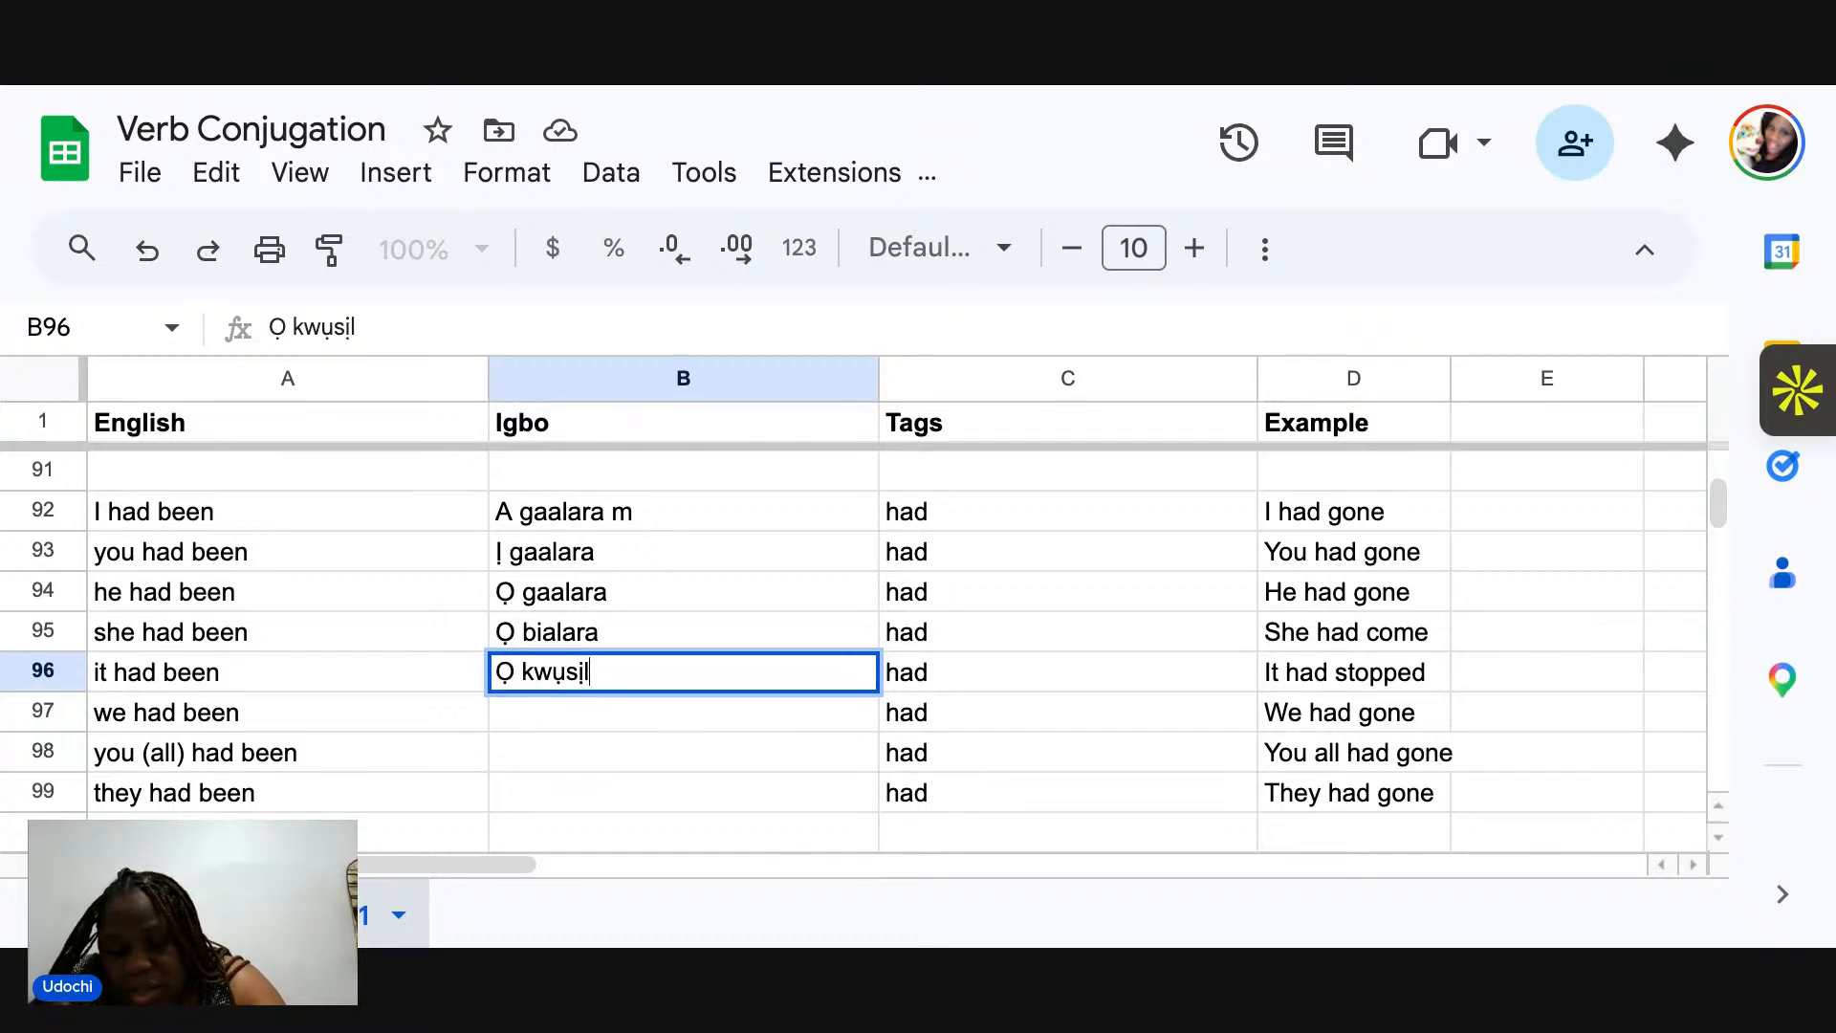
type("ịr")
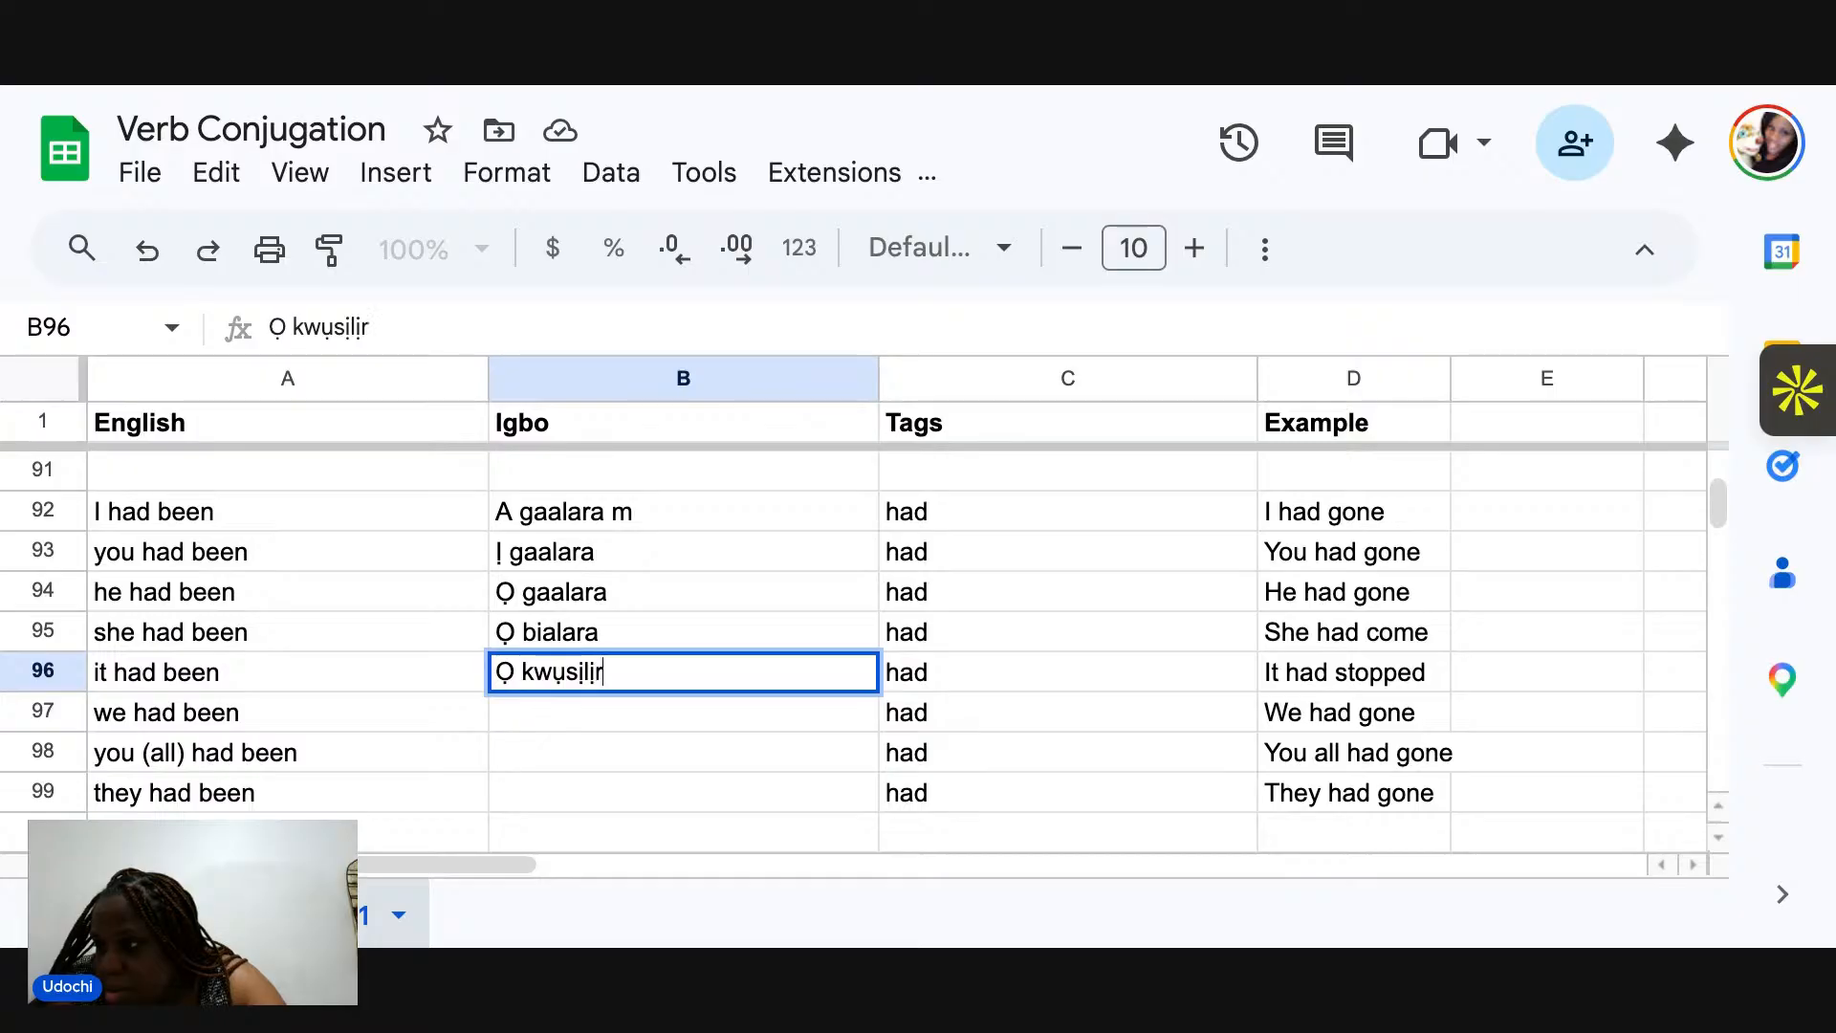
type("ị")
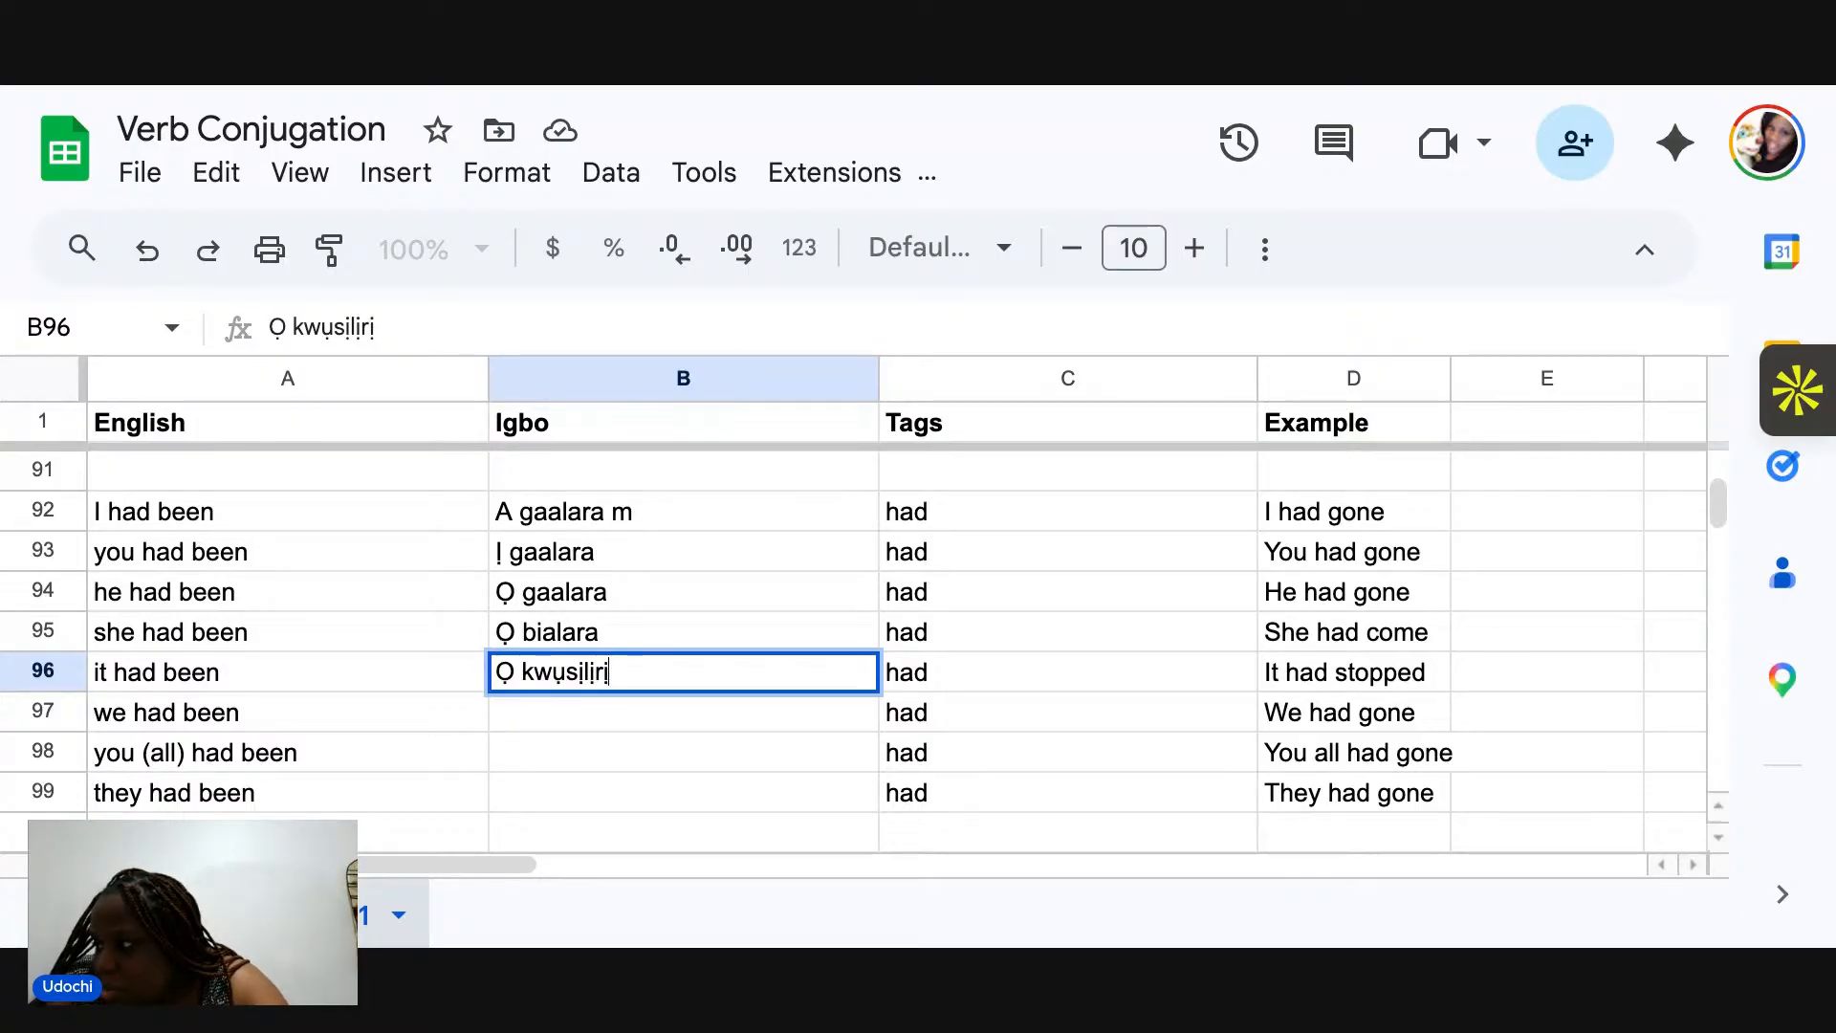
Enter the Igbo translation "Anyị gaalara" in B97 for "We had gone".
left_click(528, 724)
type("Anyi")
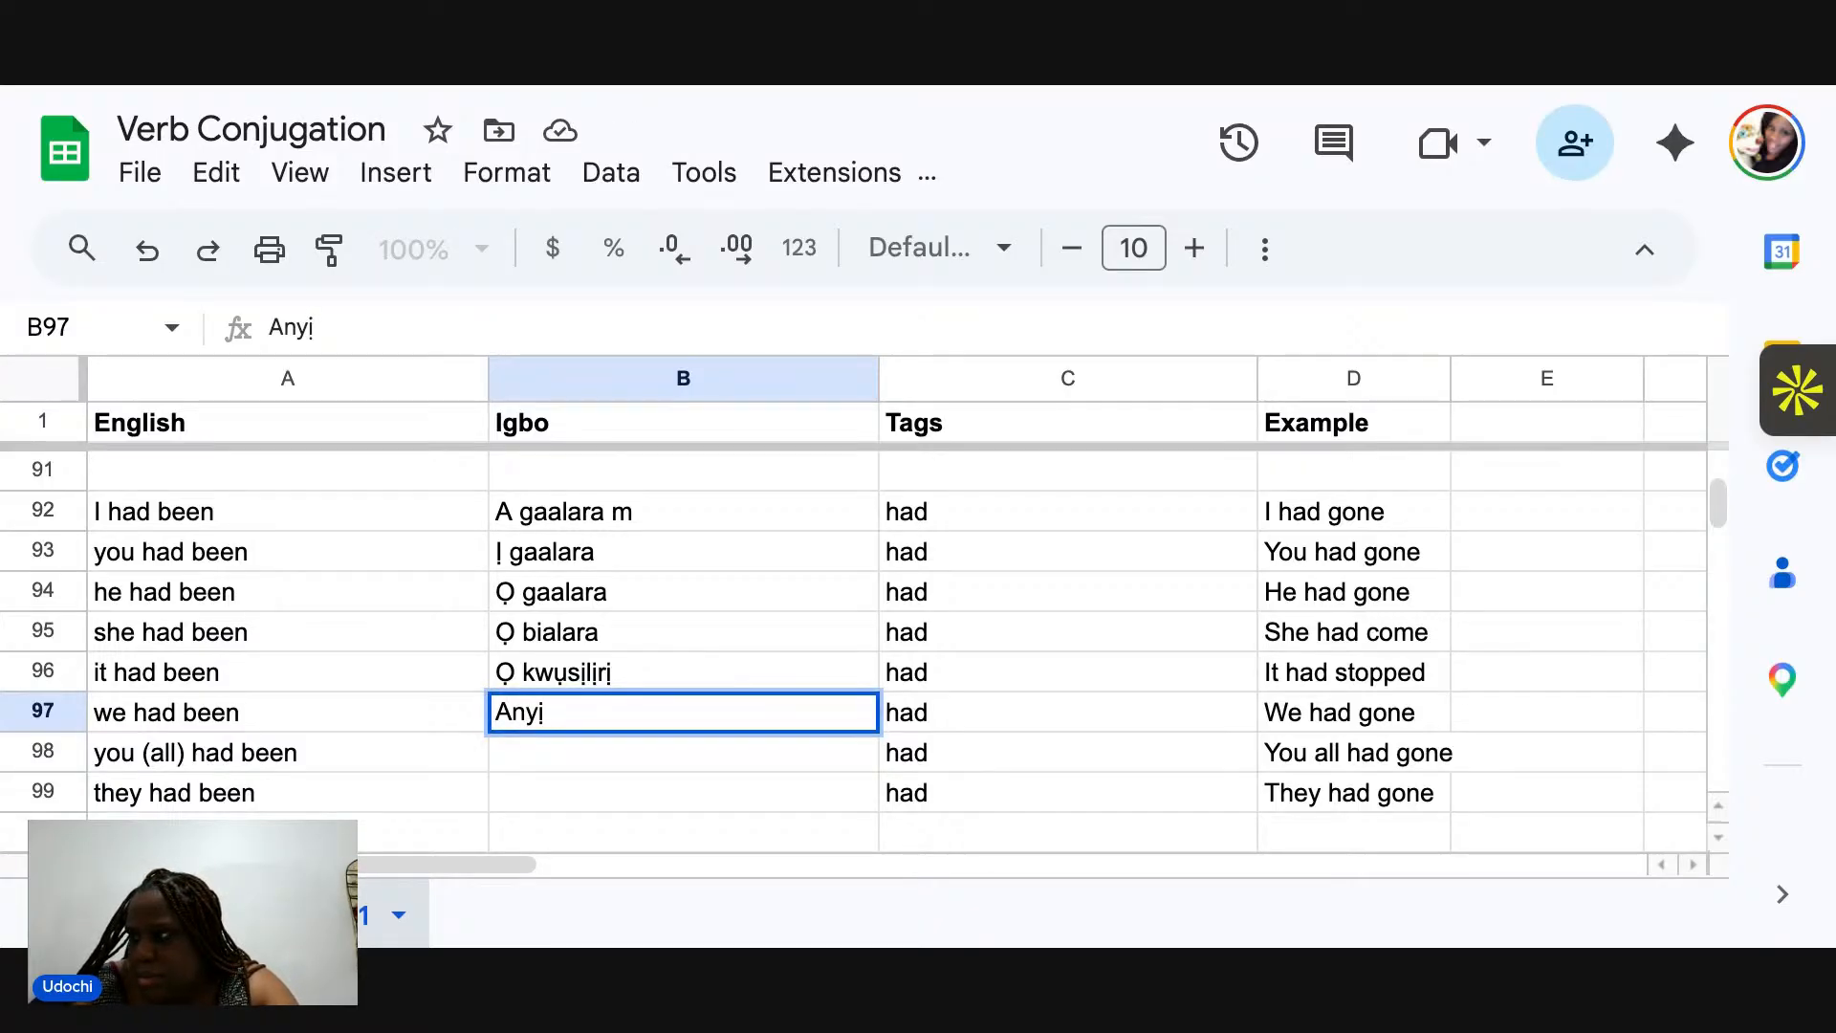
type("gaalara")
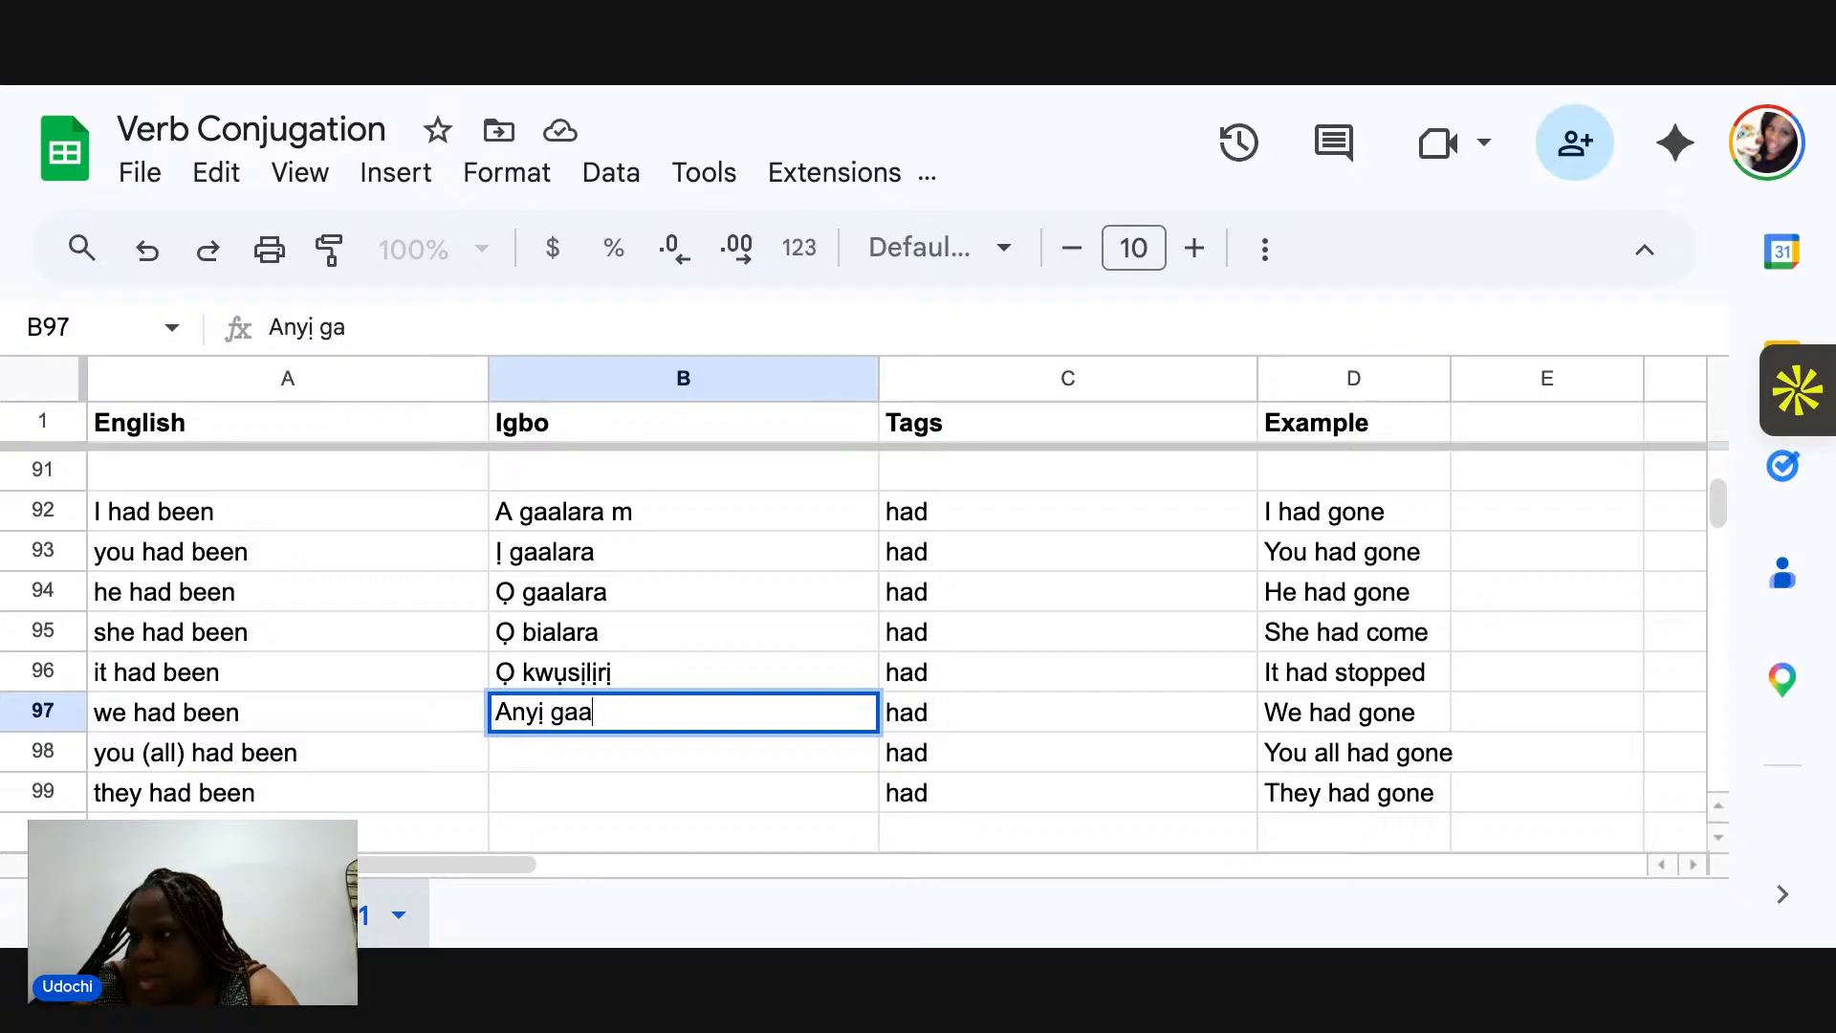
Enter the Igbo translation "Ụnụ gaalara" in B98 for "You all had gone".
left_click(537, 759)
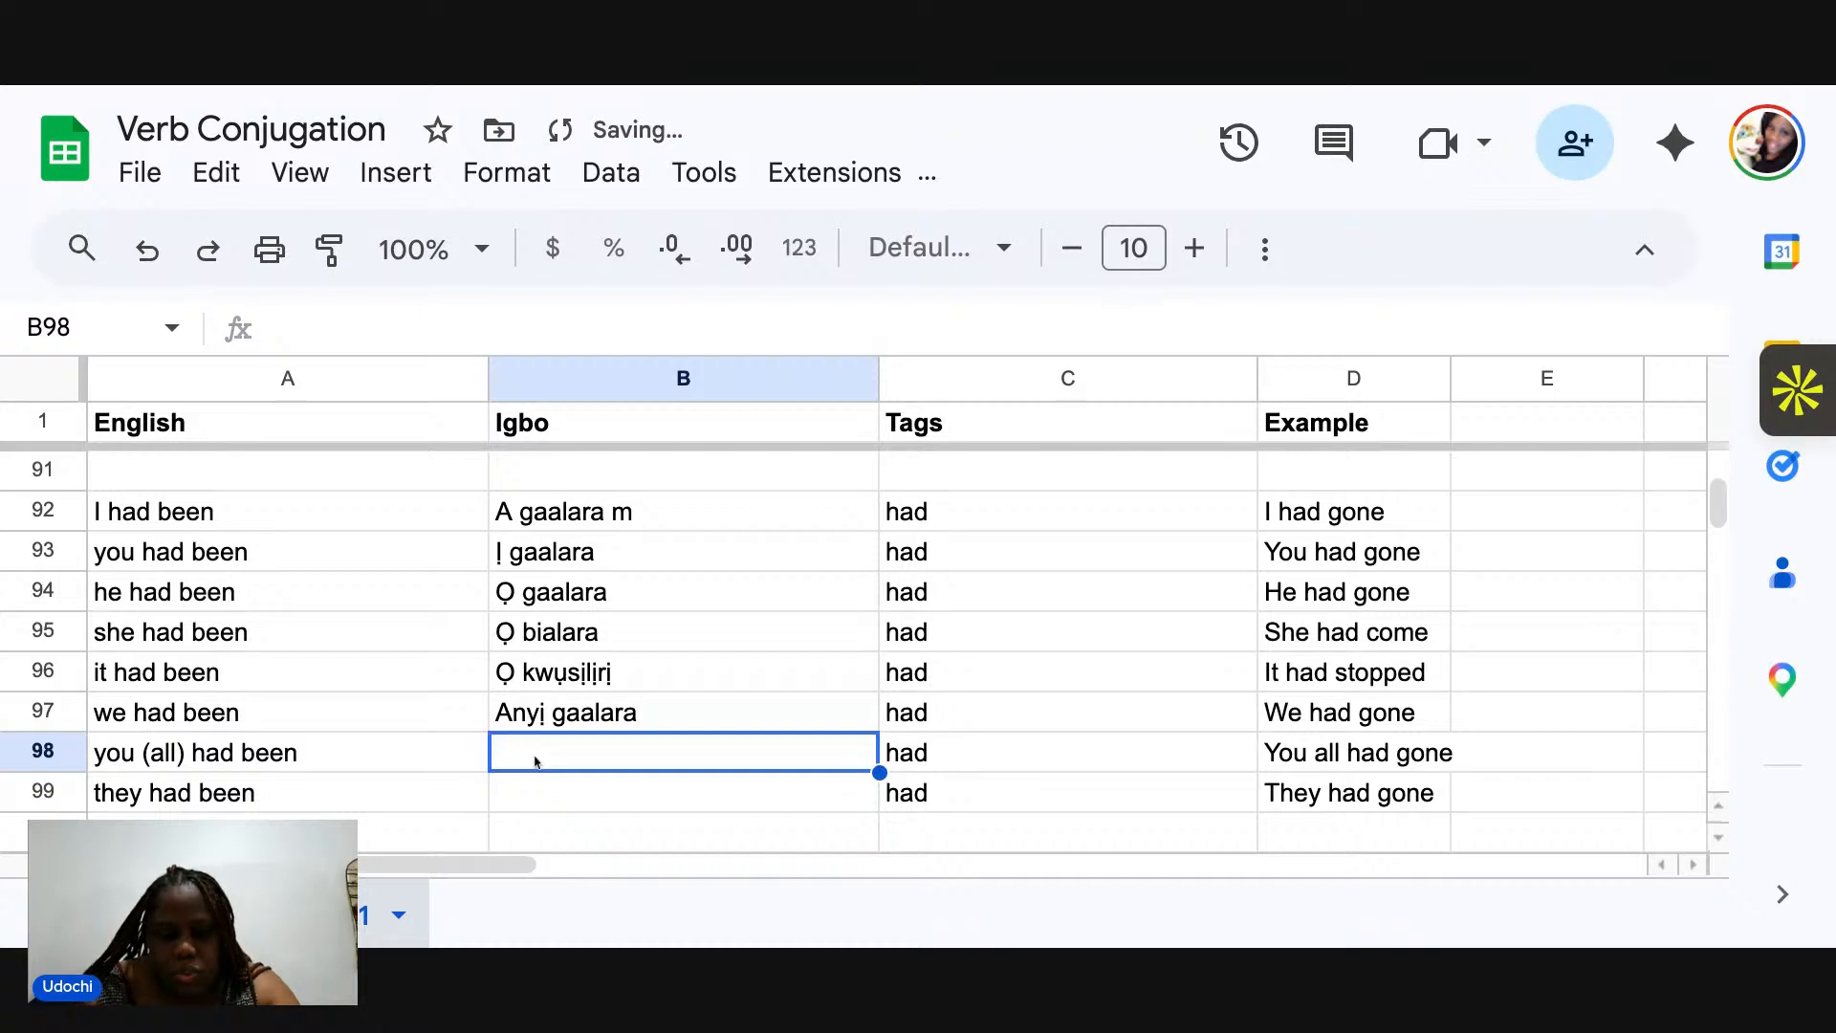
type("Ụ")
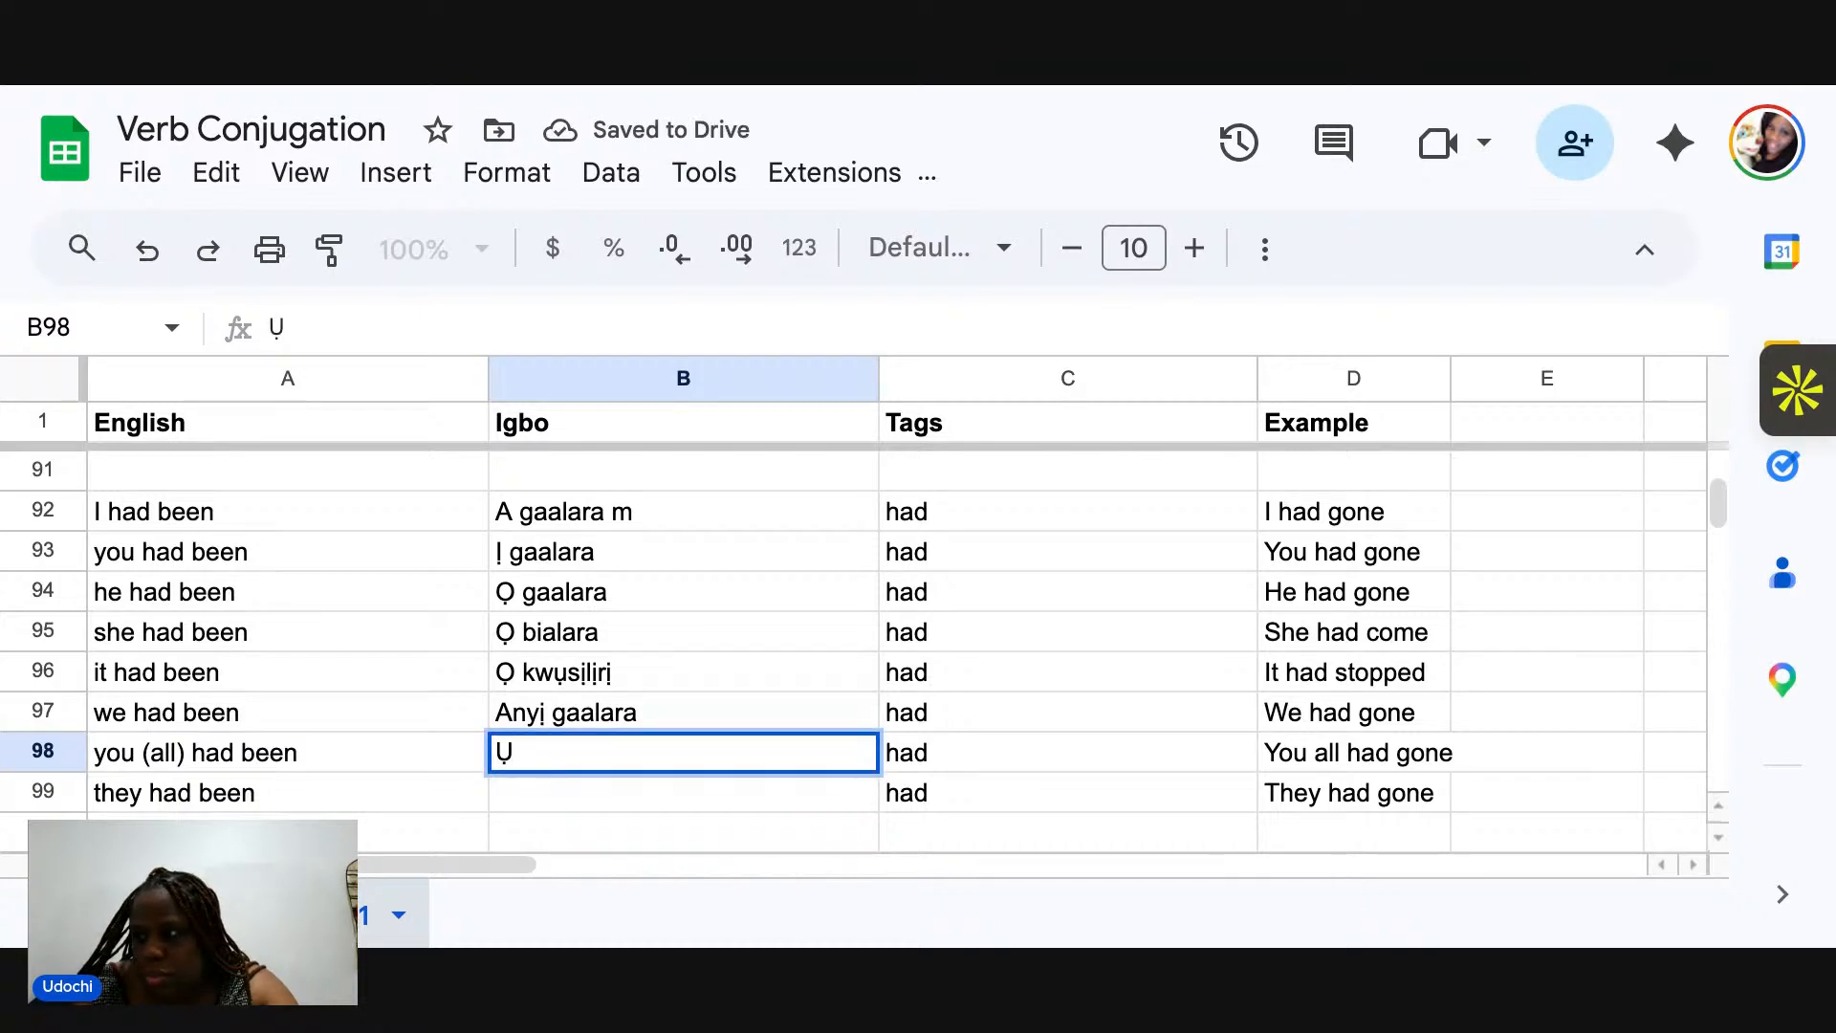
type("n")
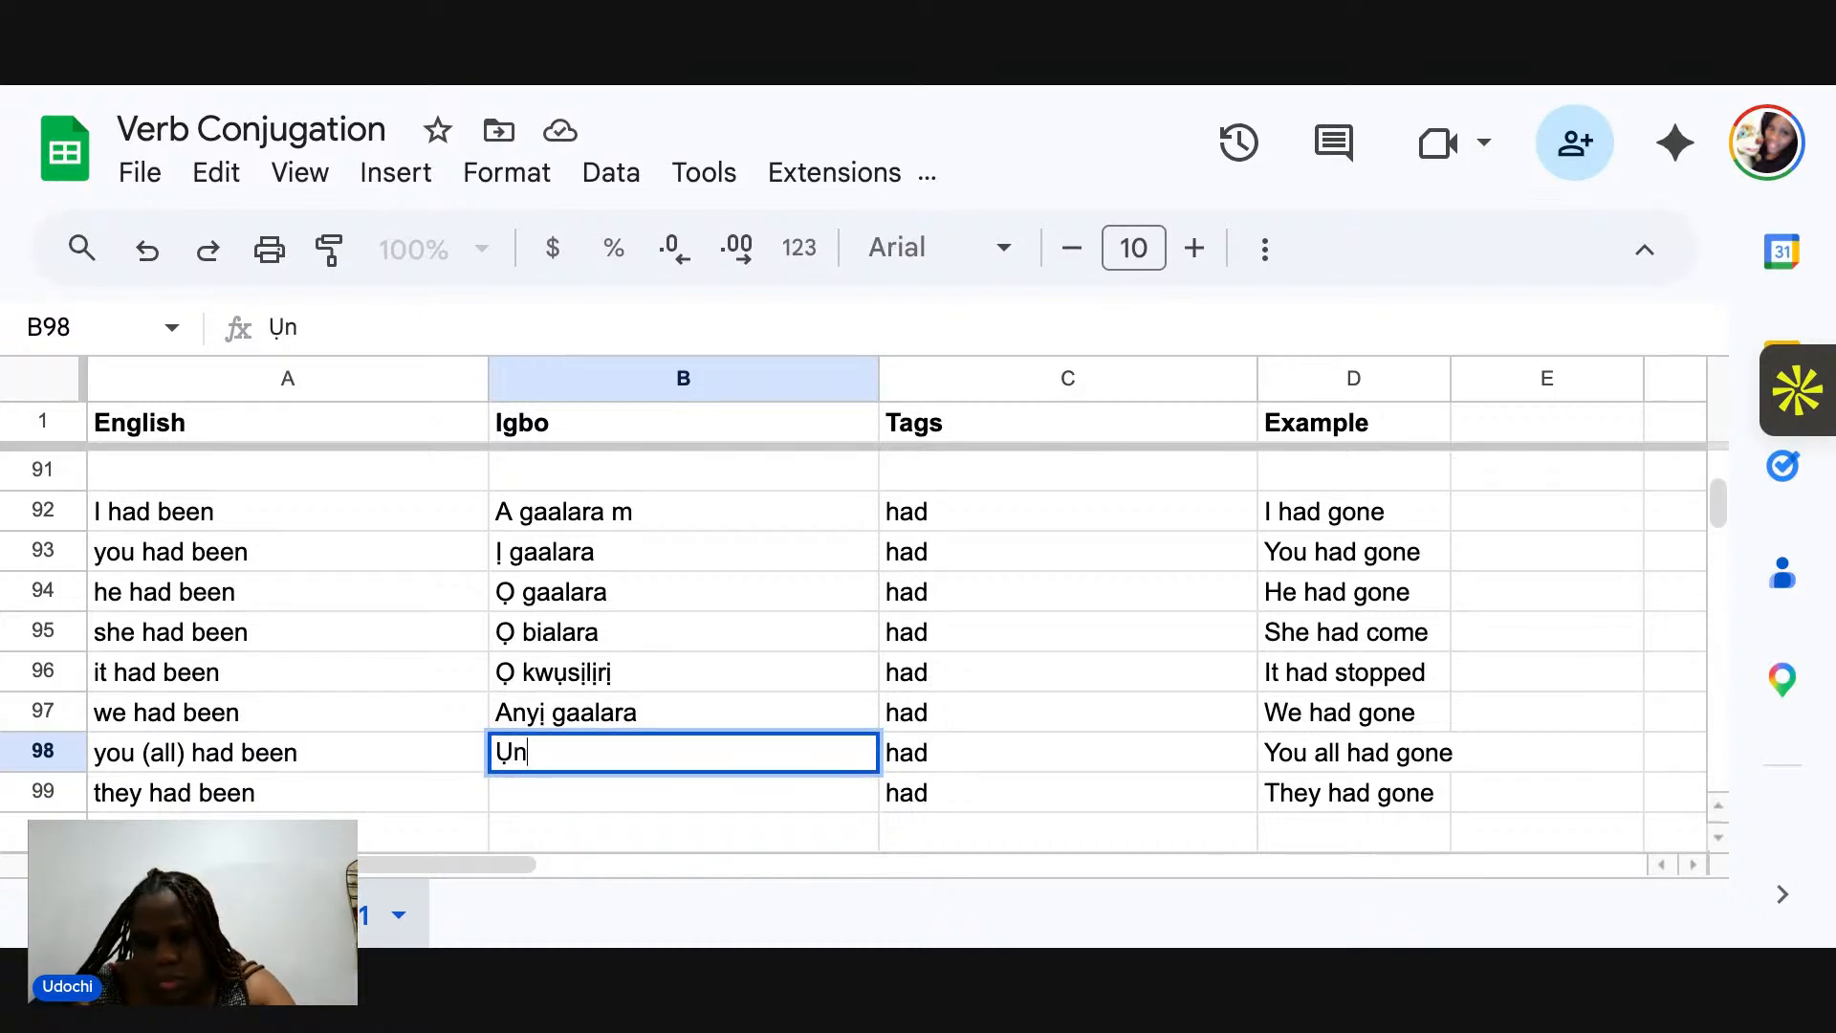
type("ụ")
key("BackSpace")
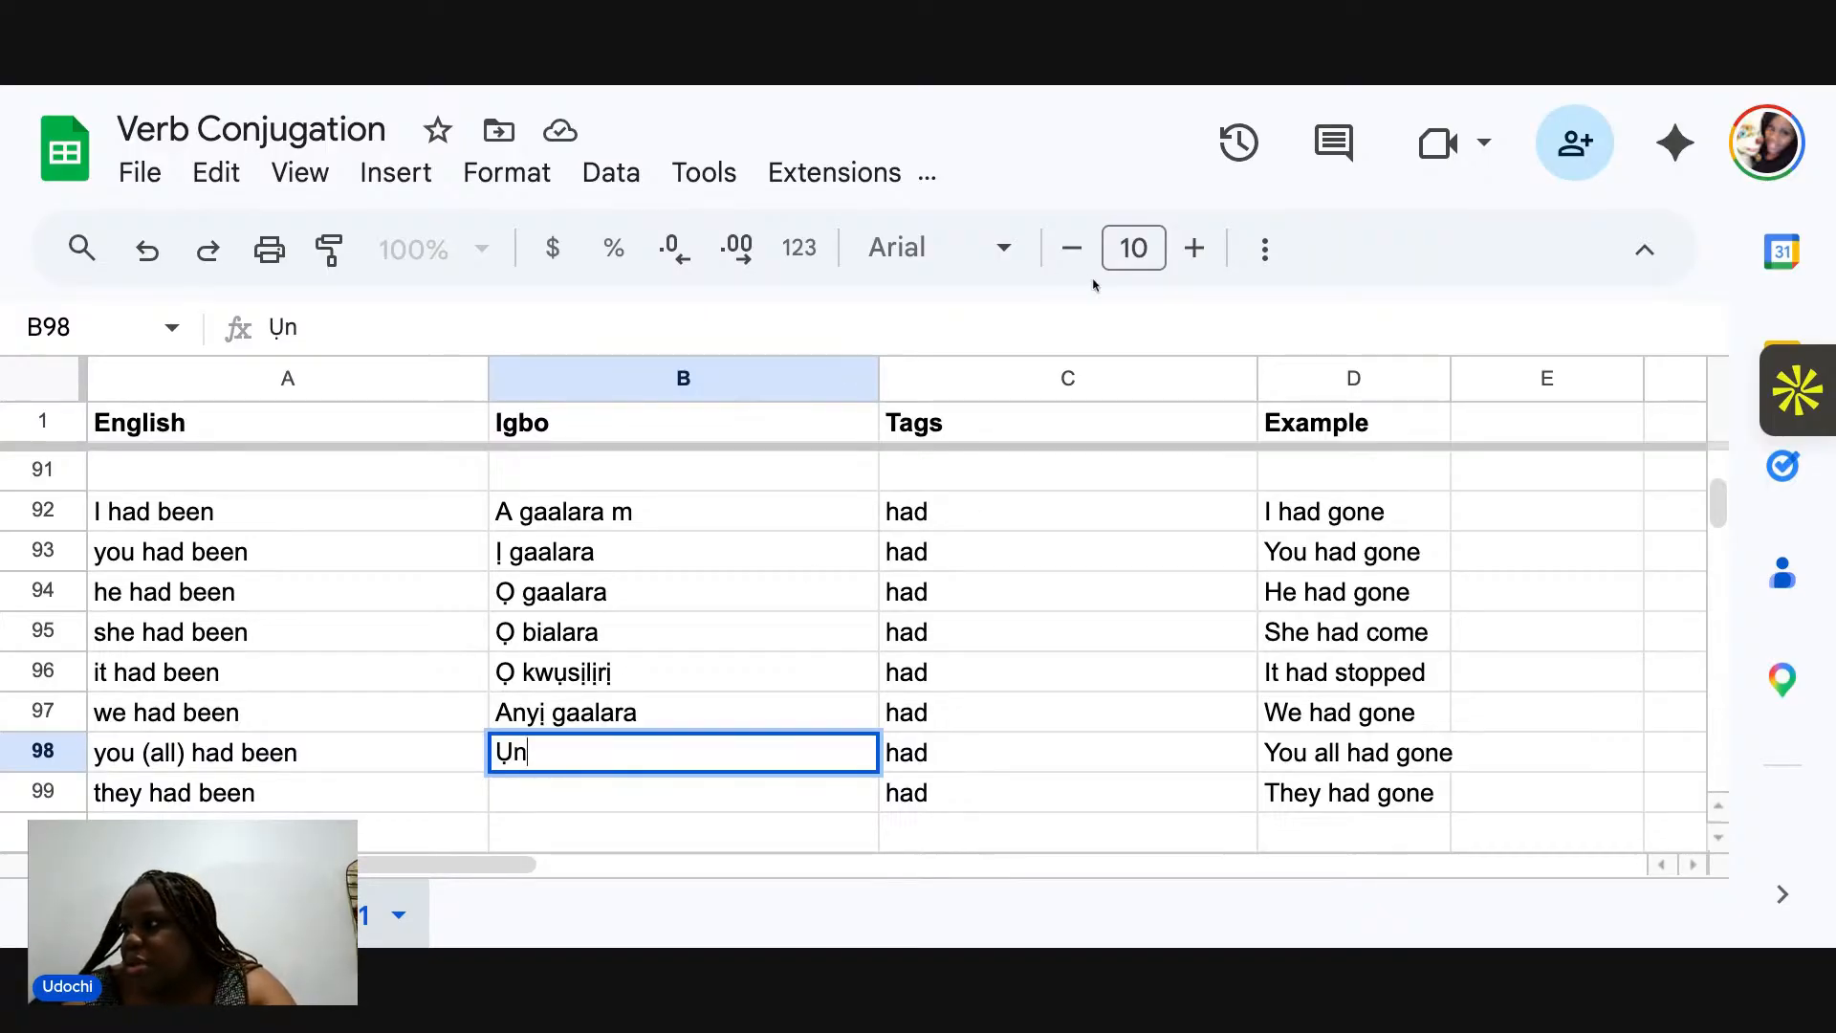
left_click(1265, 248)
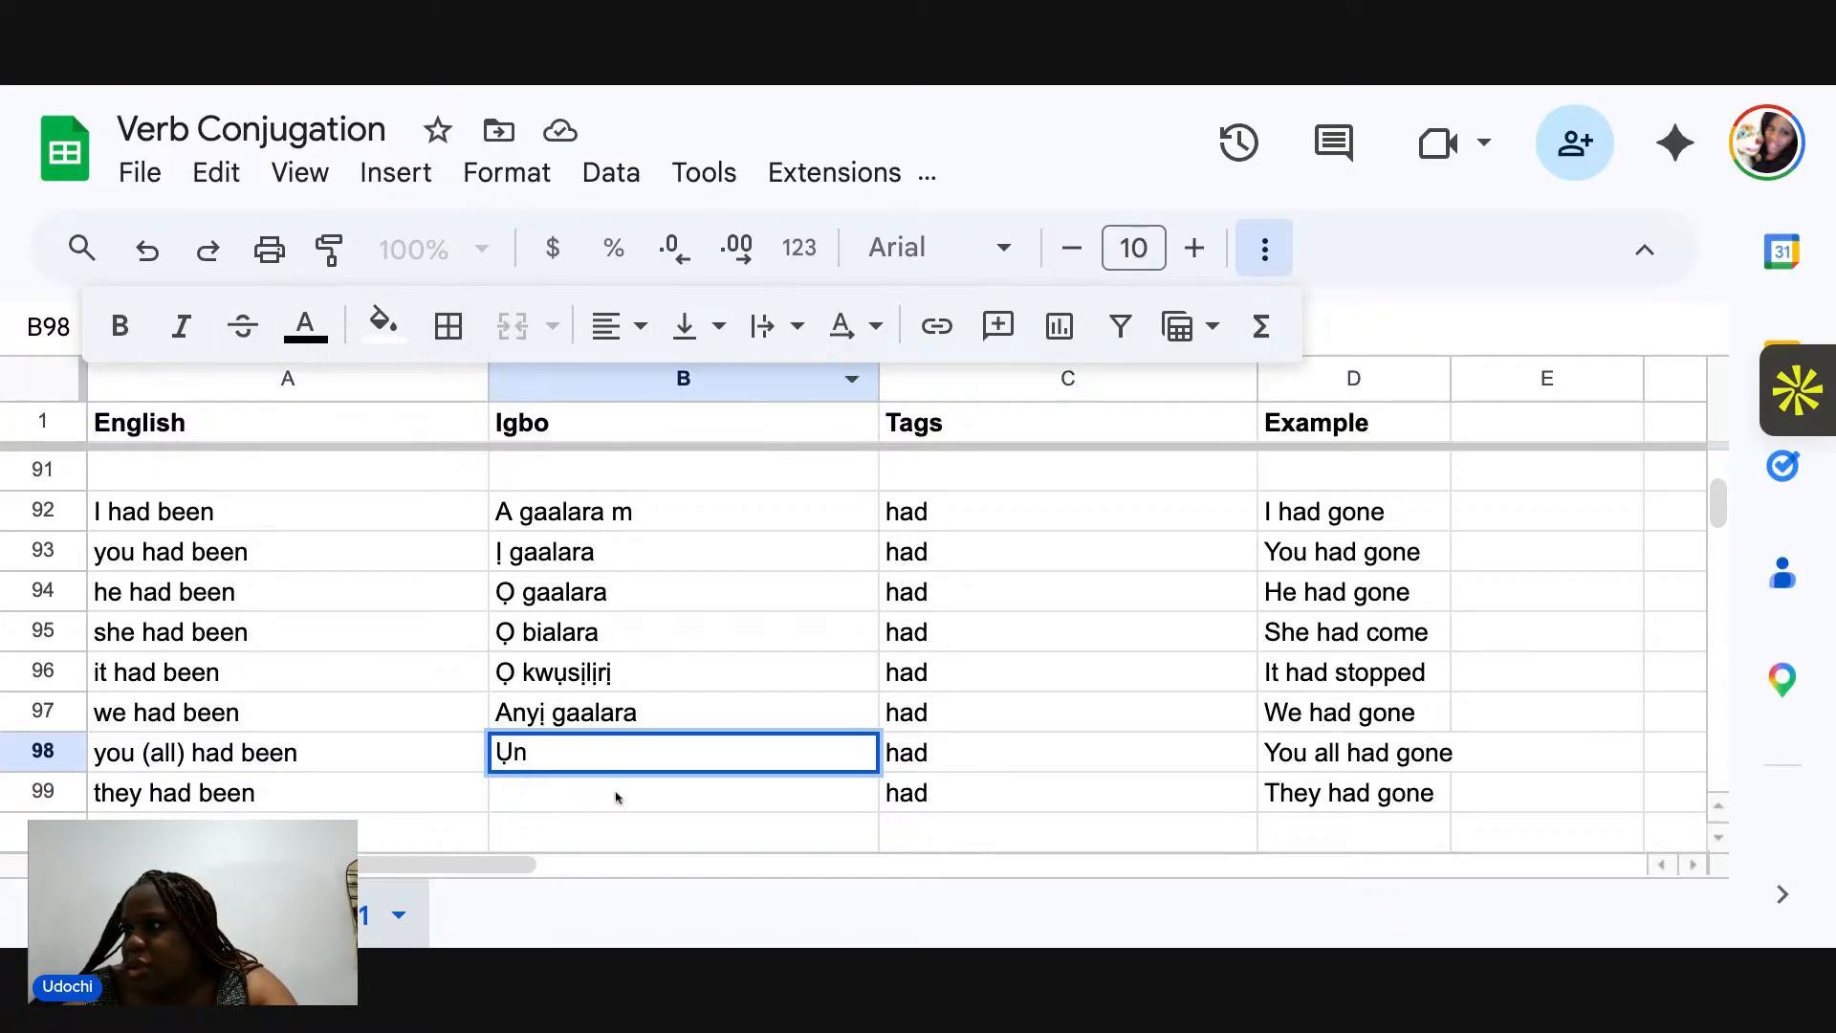
left_click(583, 753)
type("Ụnf")
key("BackSpace")
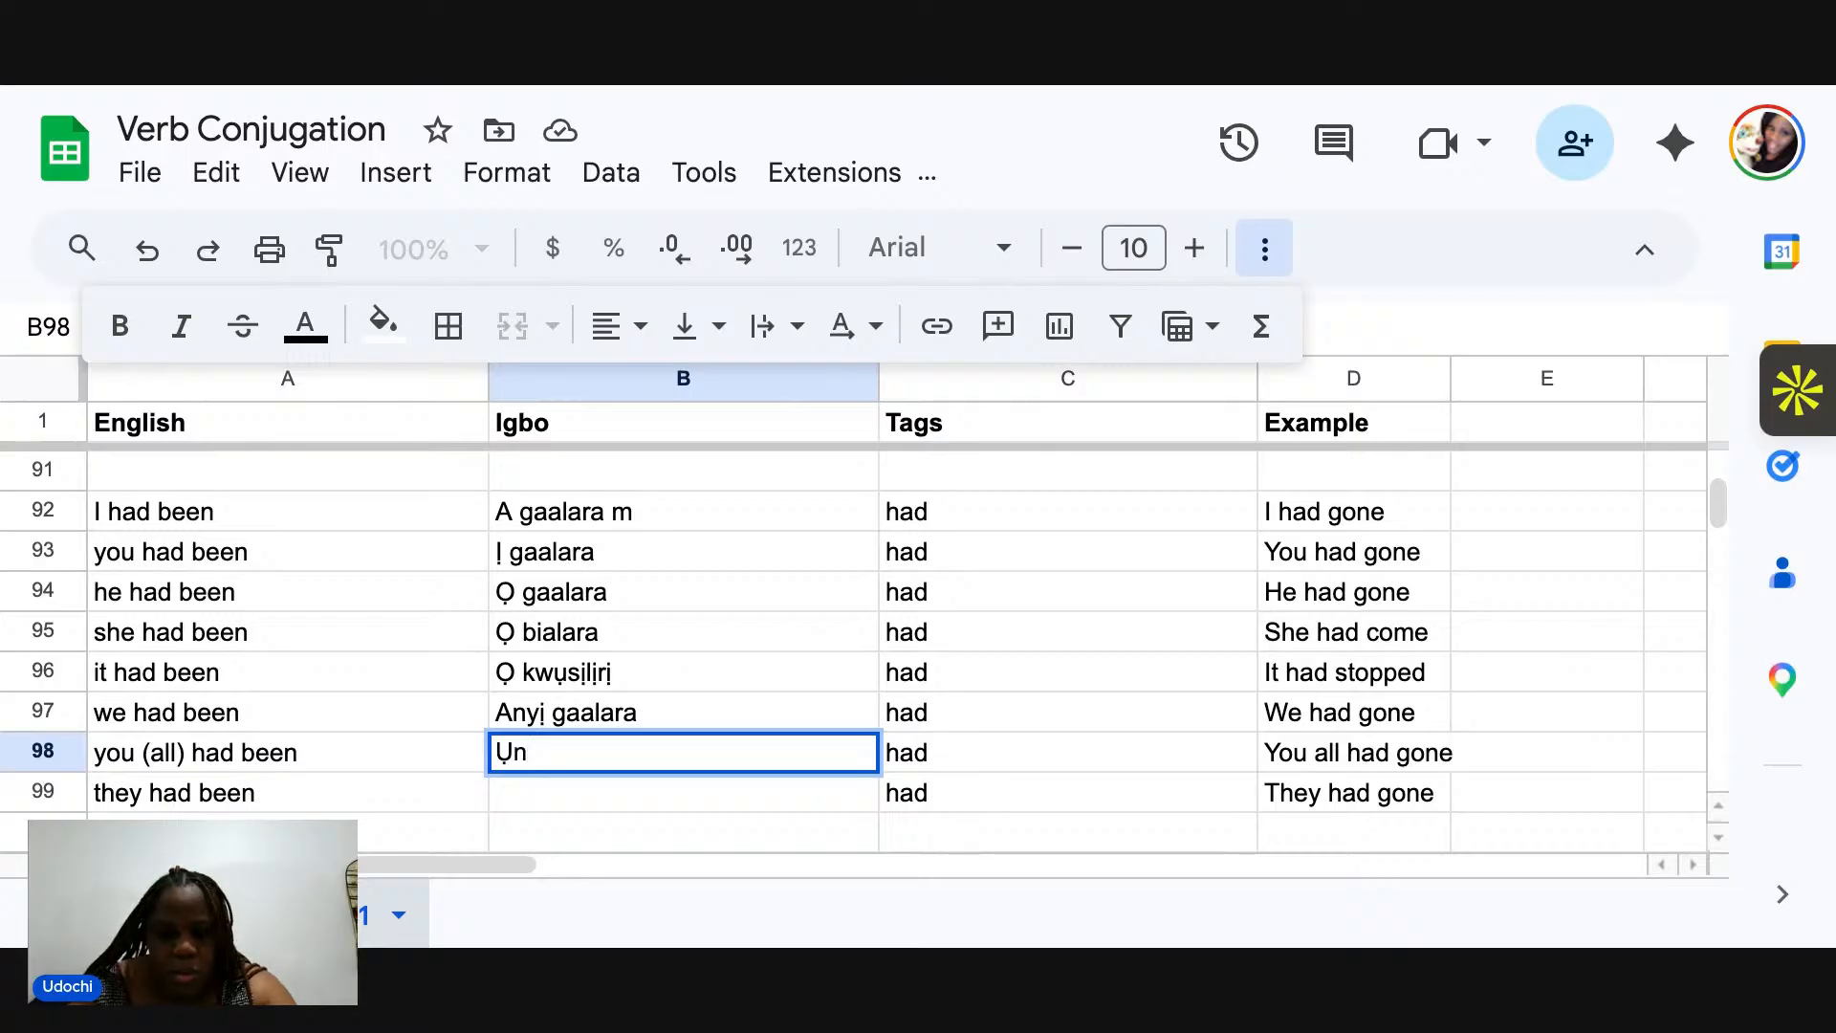
type("ụ")
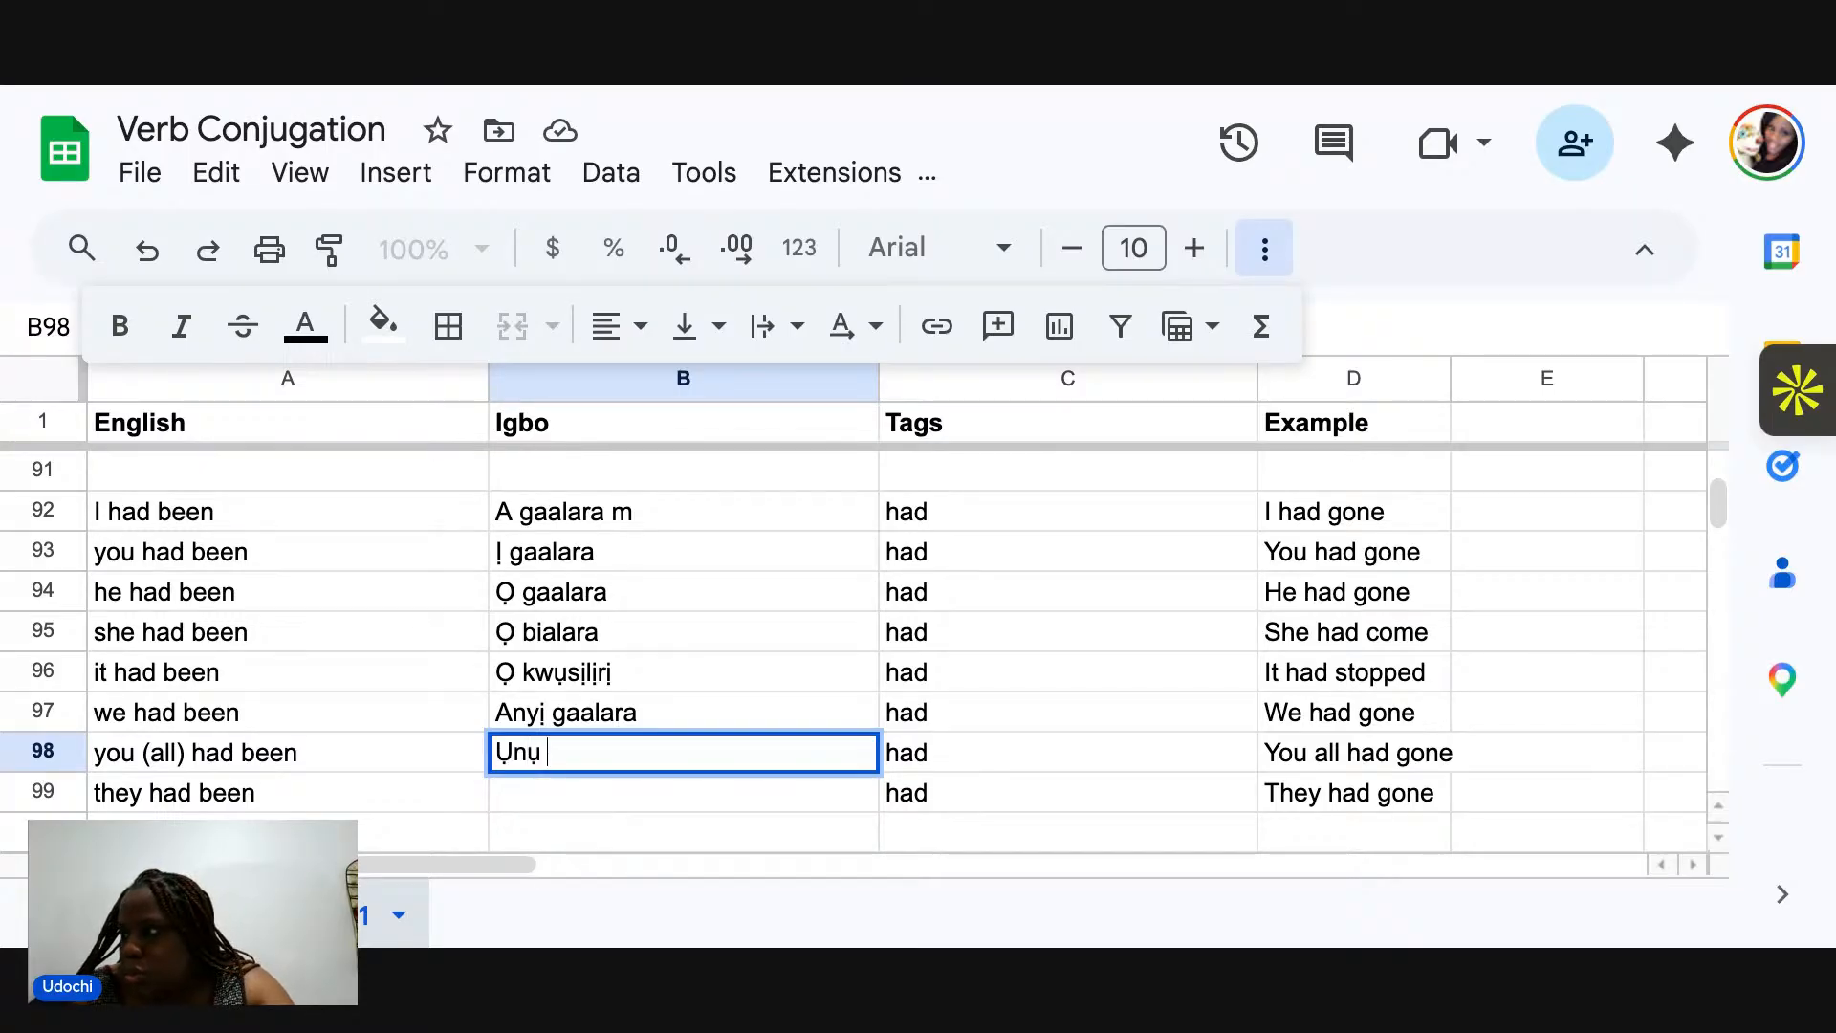
type(" gaalara")
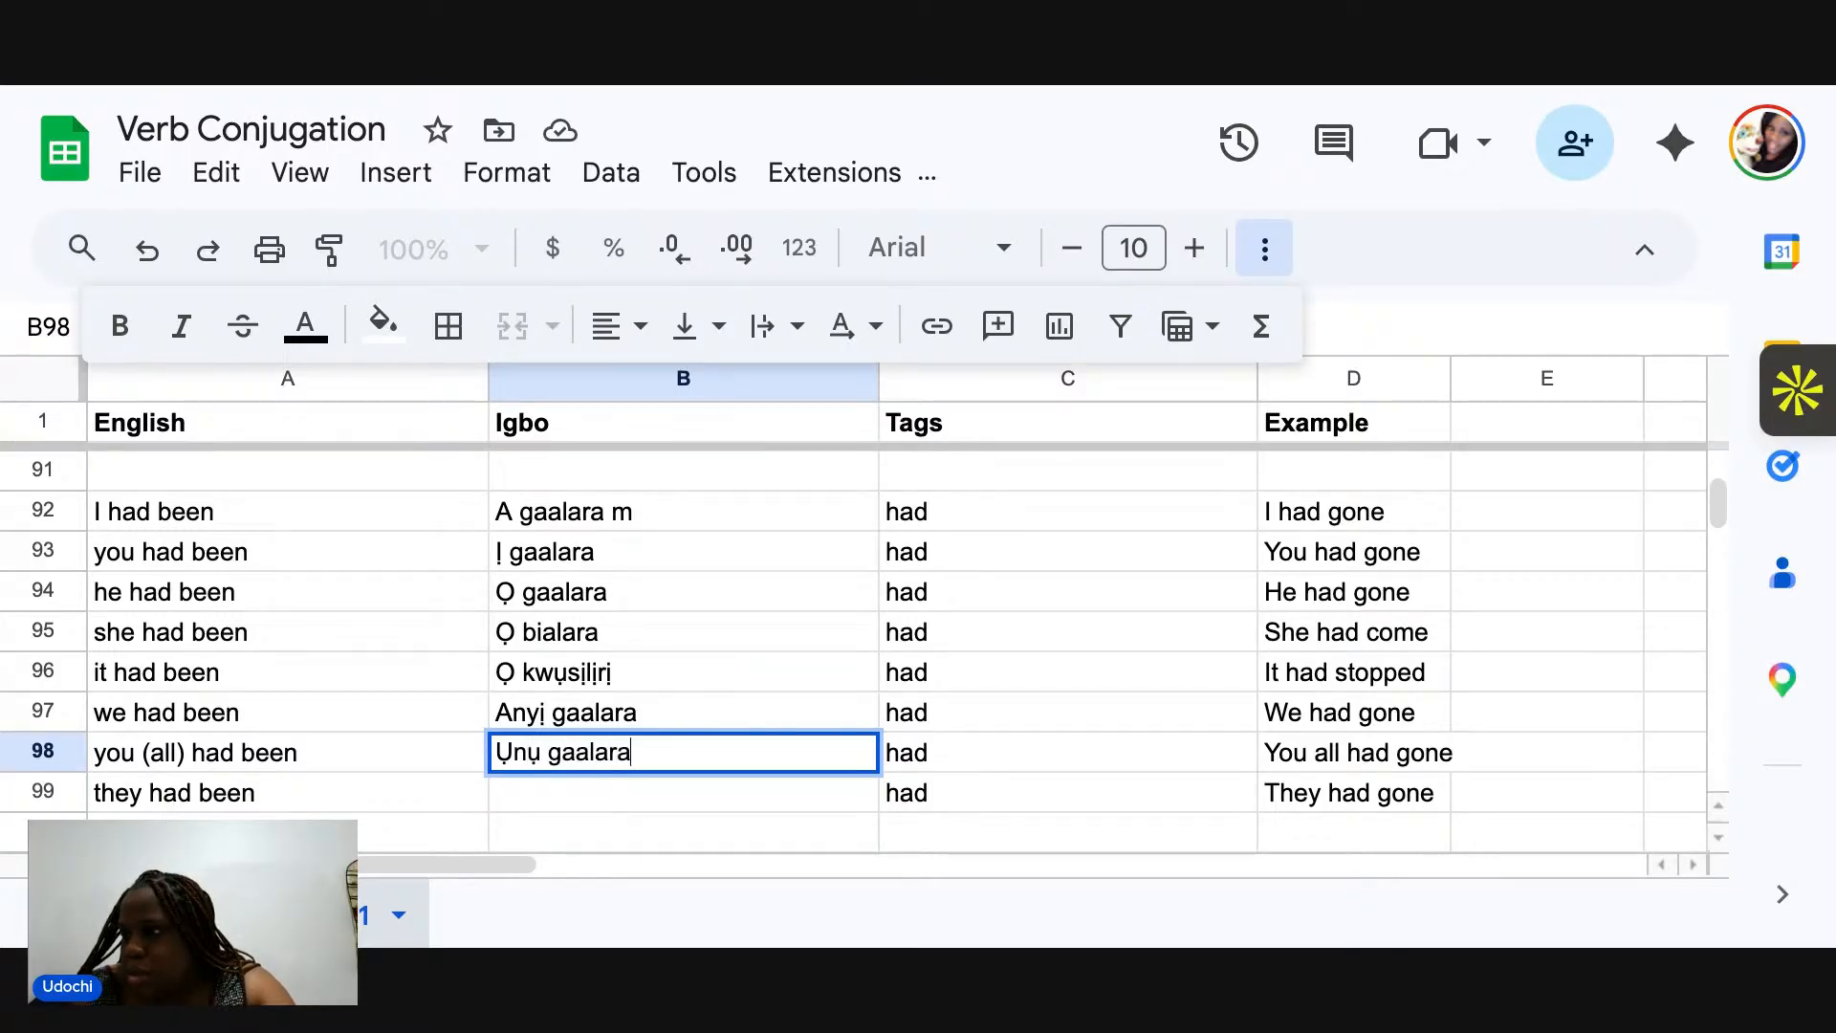
key("Return")
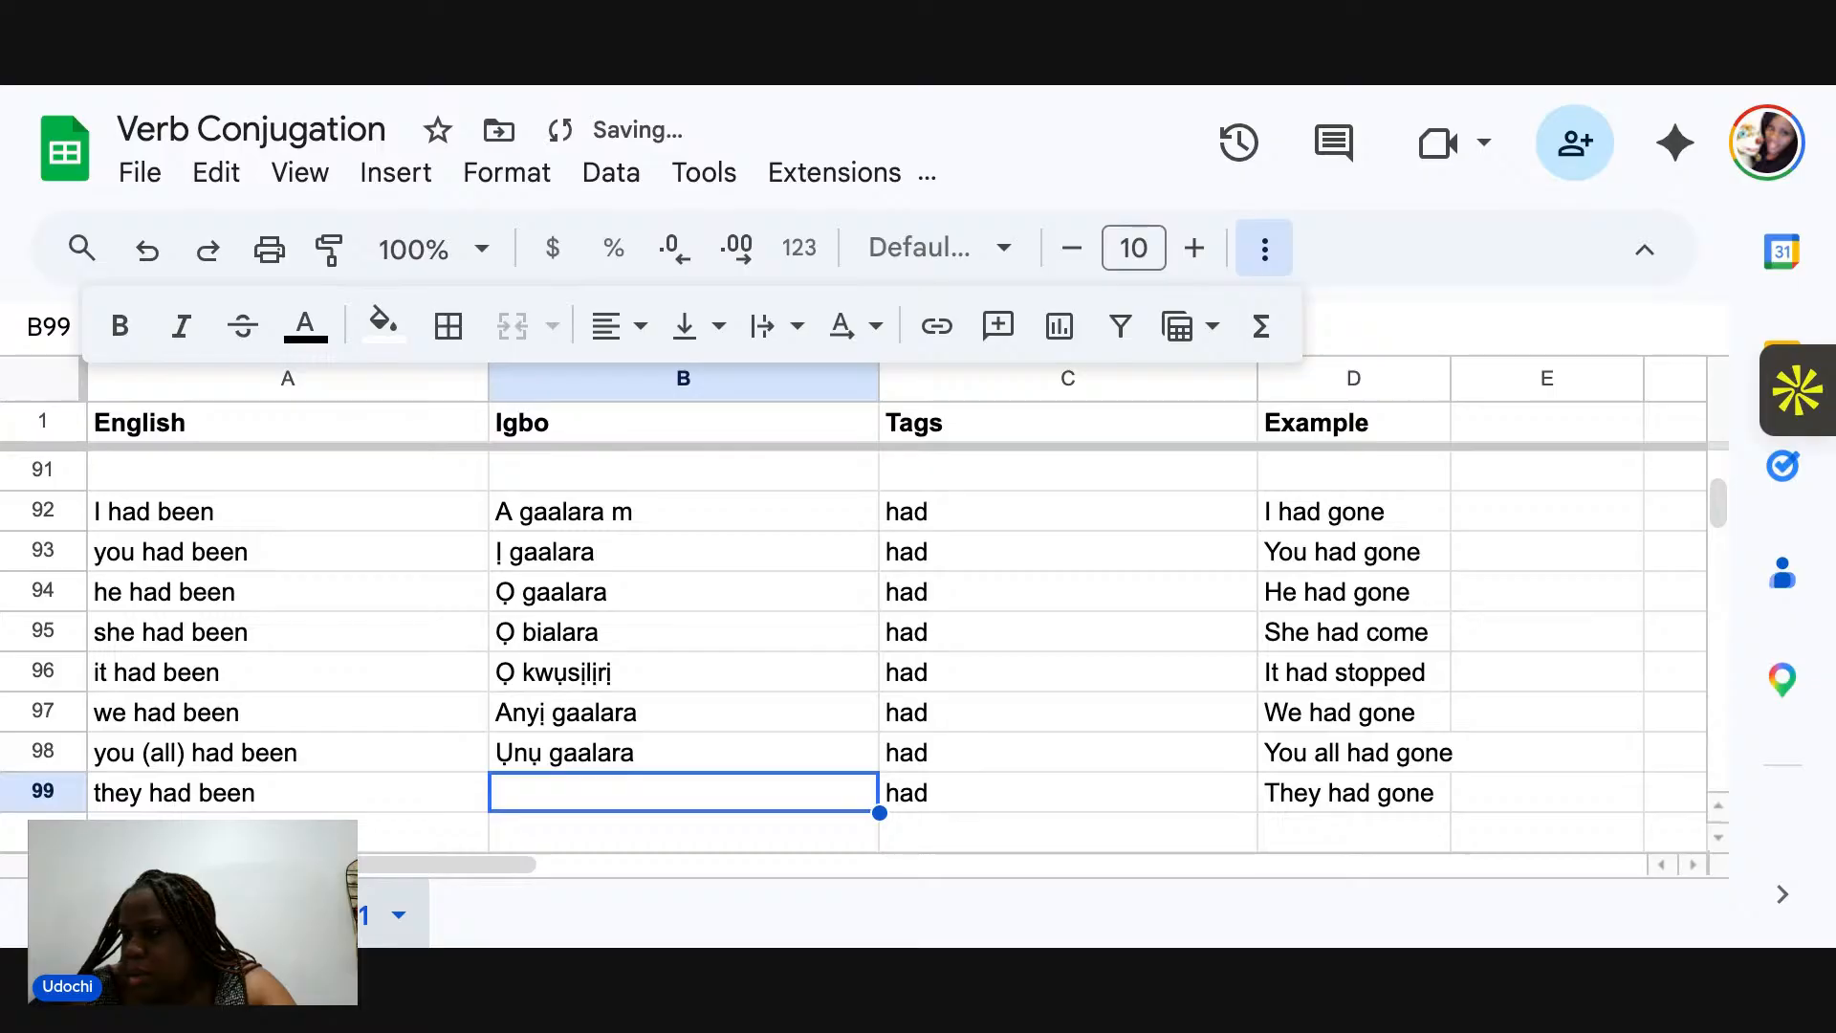
Enter the Igbo translation "Ha gaalara" in B99 for "They had gone".
type("Ha")
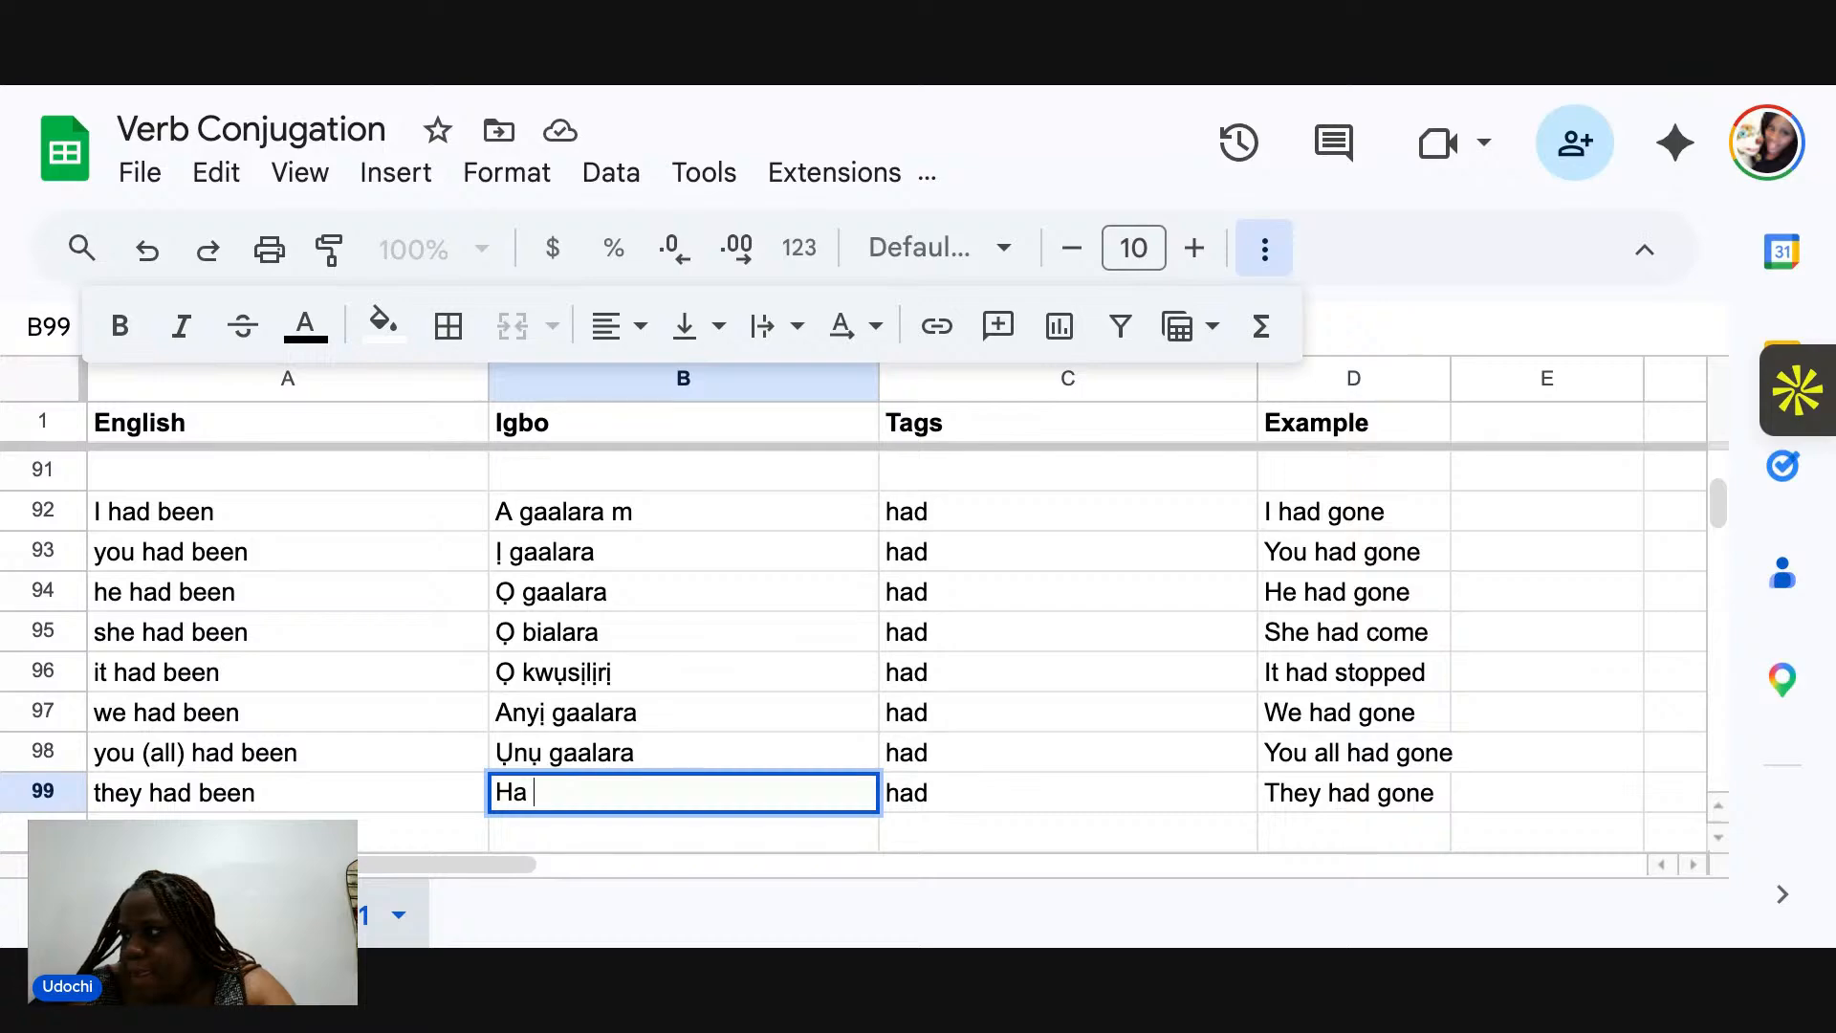
type("gaalara")
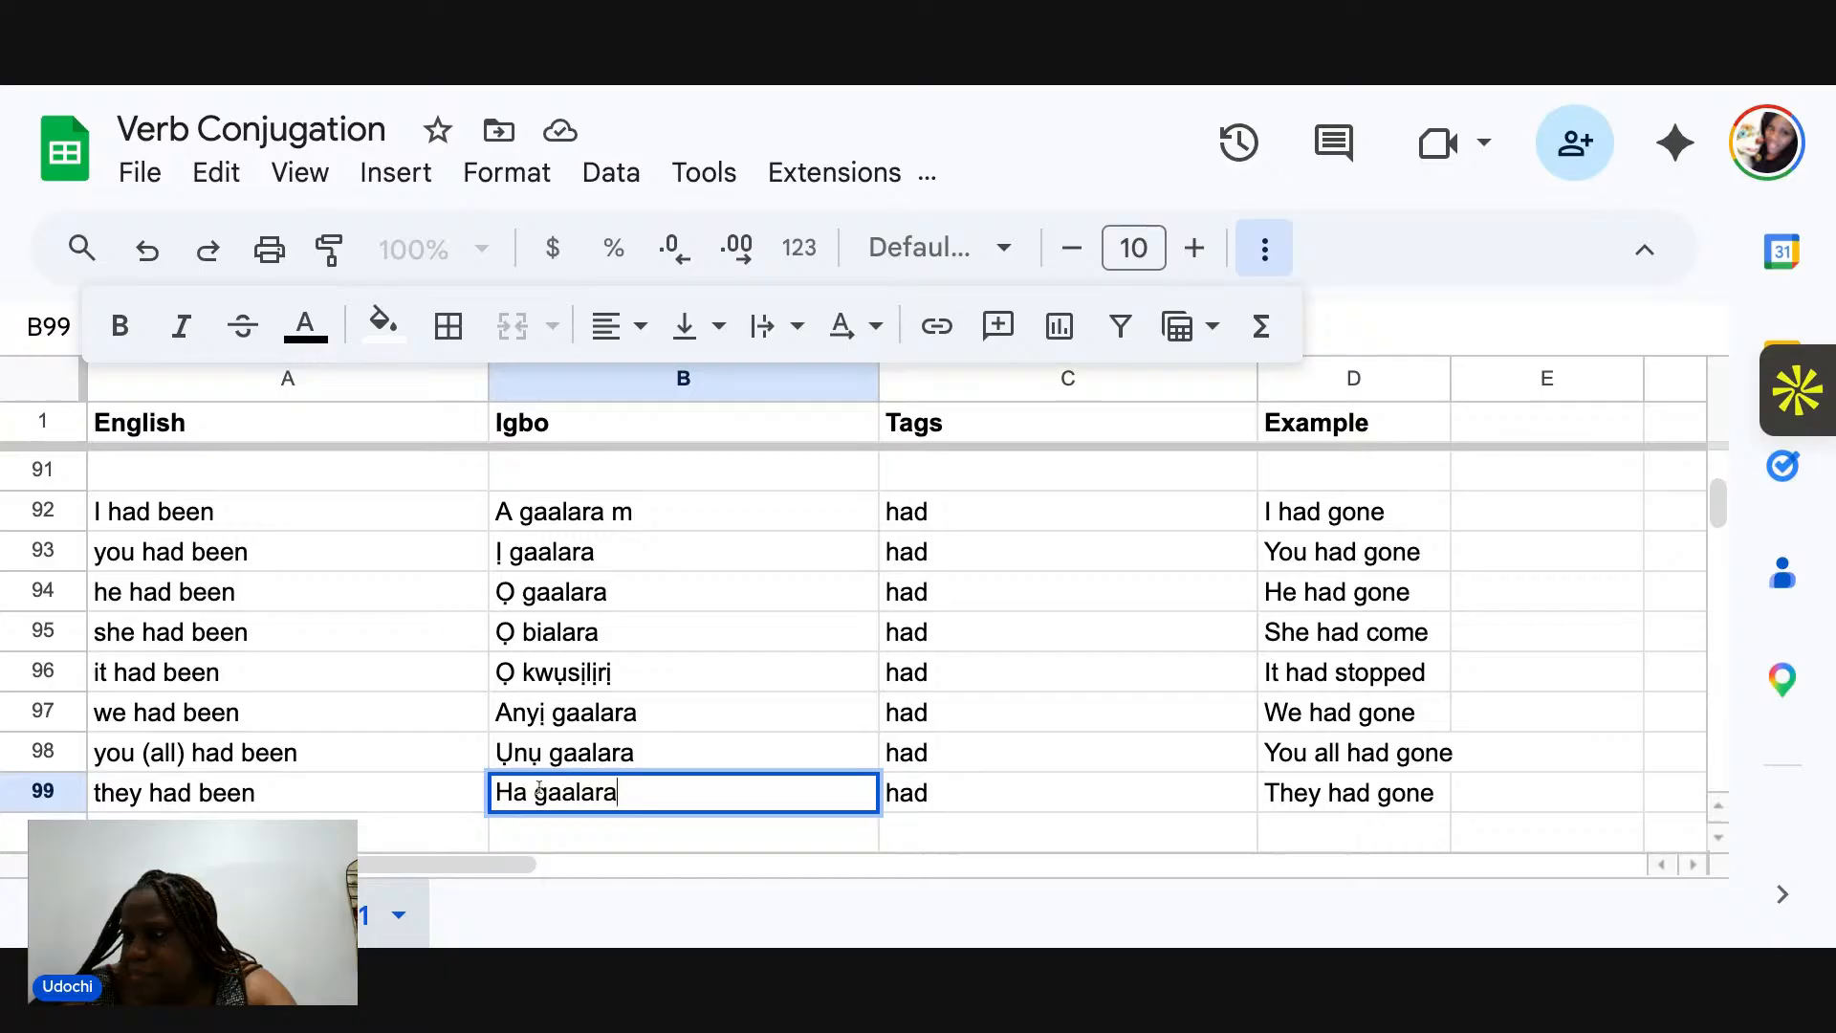
left_click(675, 715)
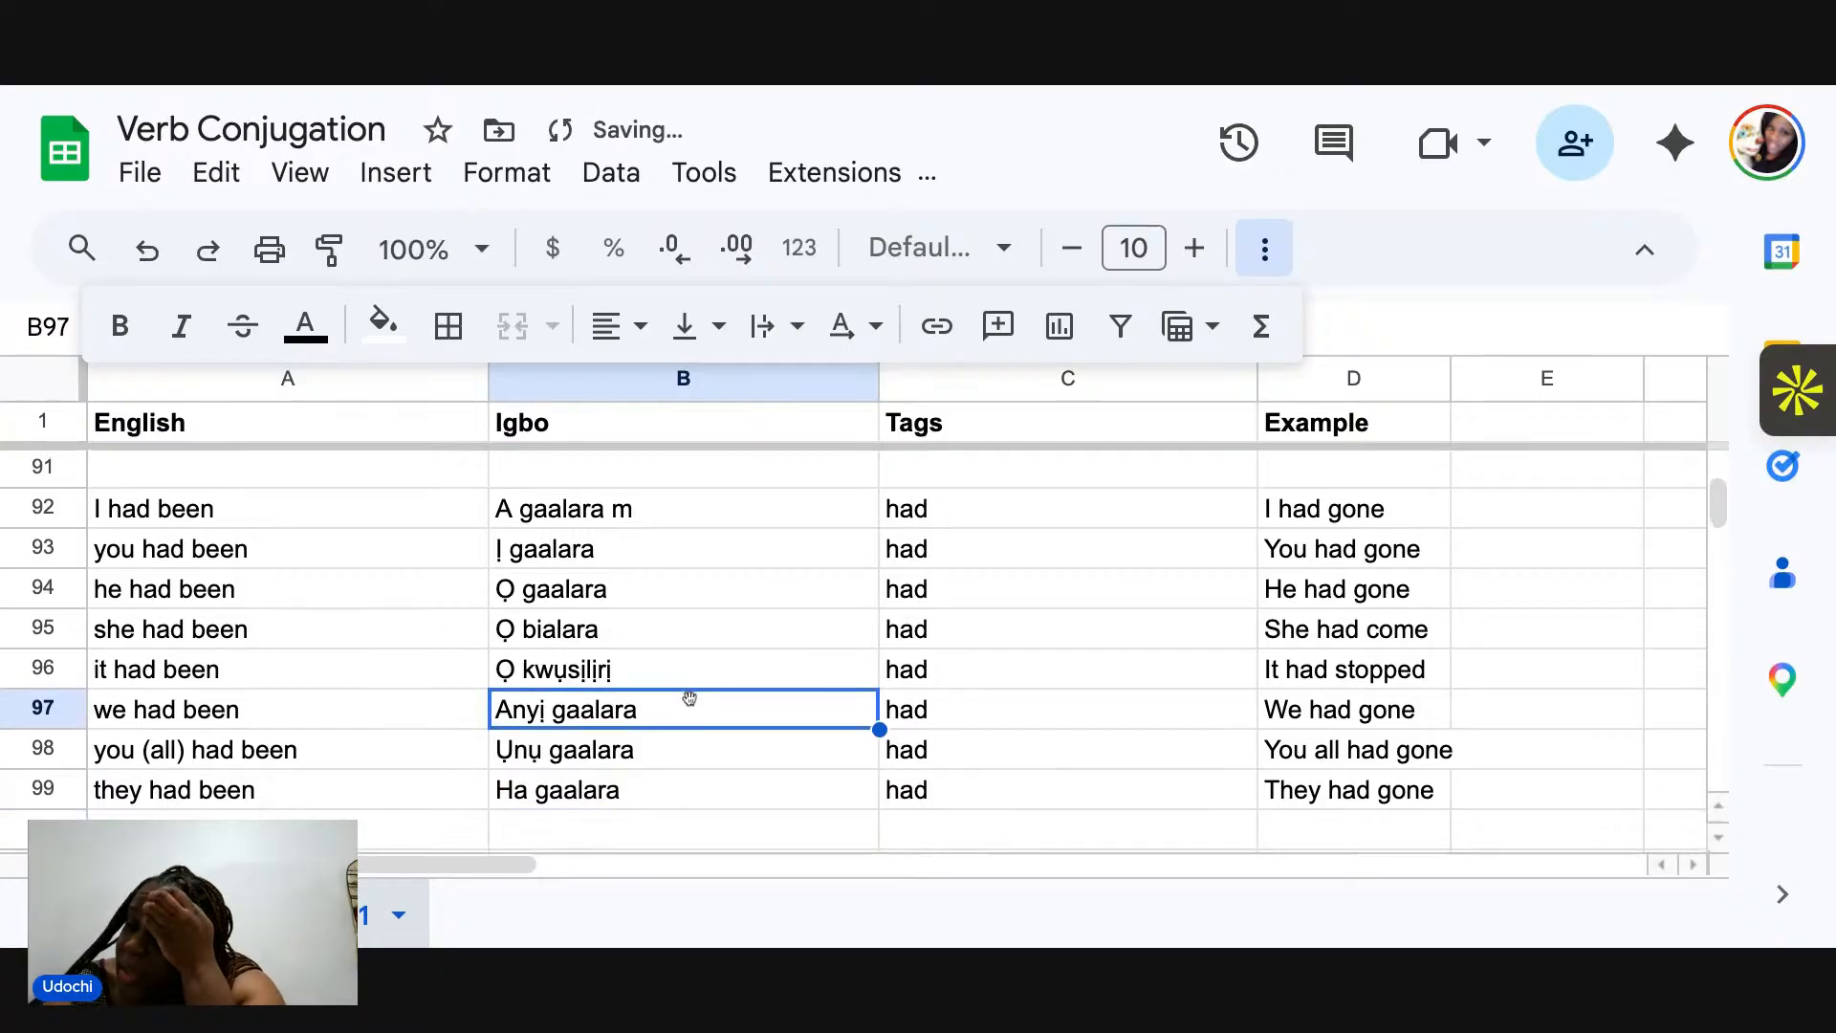
Review all tense sections of the sheet, from present permanent to present perfect, checking their Igbo translations and example sentences.
scroll(690, 697, "down", 3)
scroll(689, 698, "down", 1)
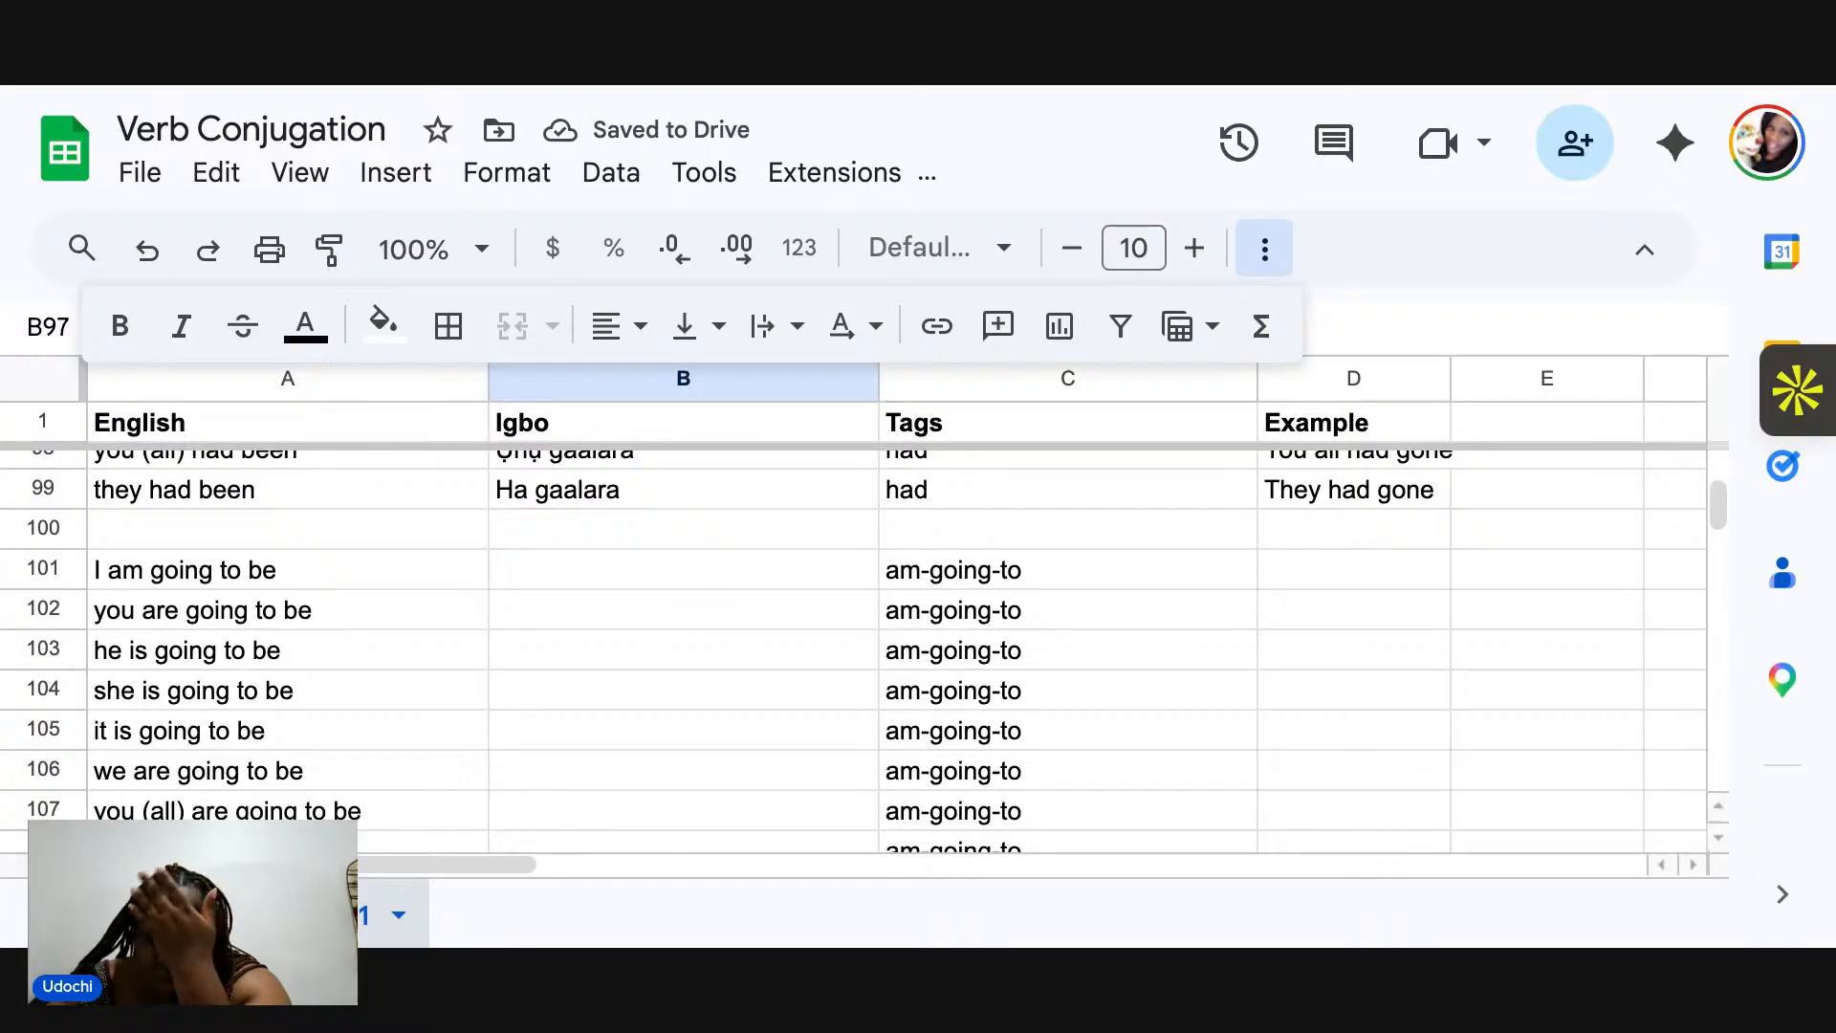
scroll(690, 697, "down", 3)
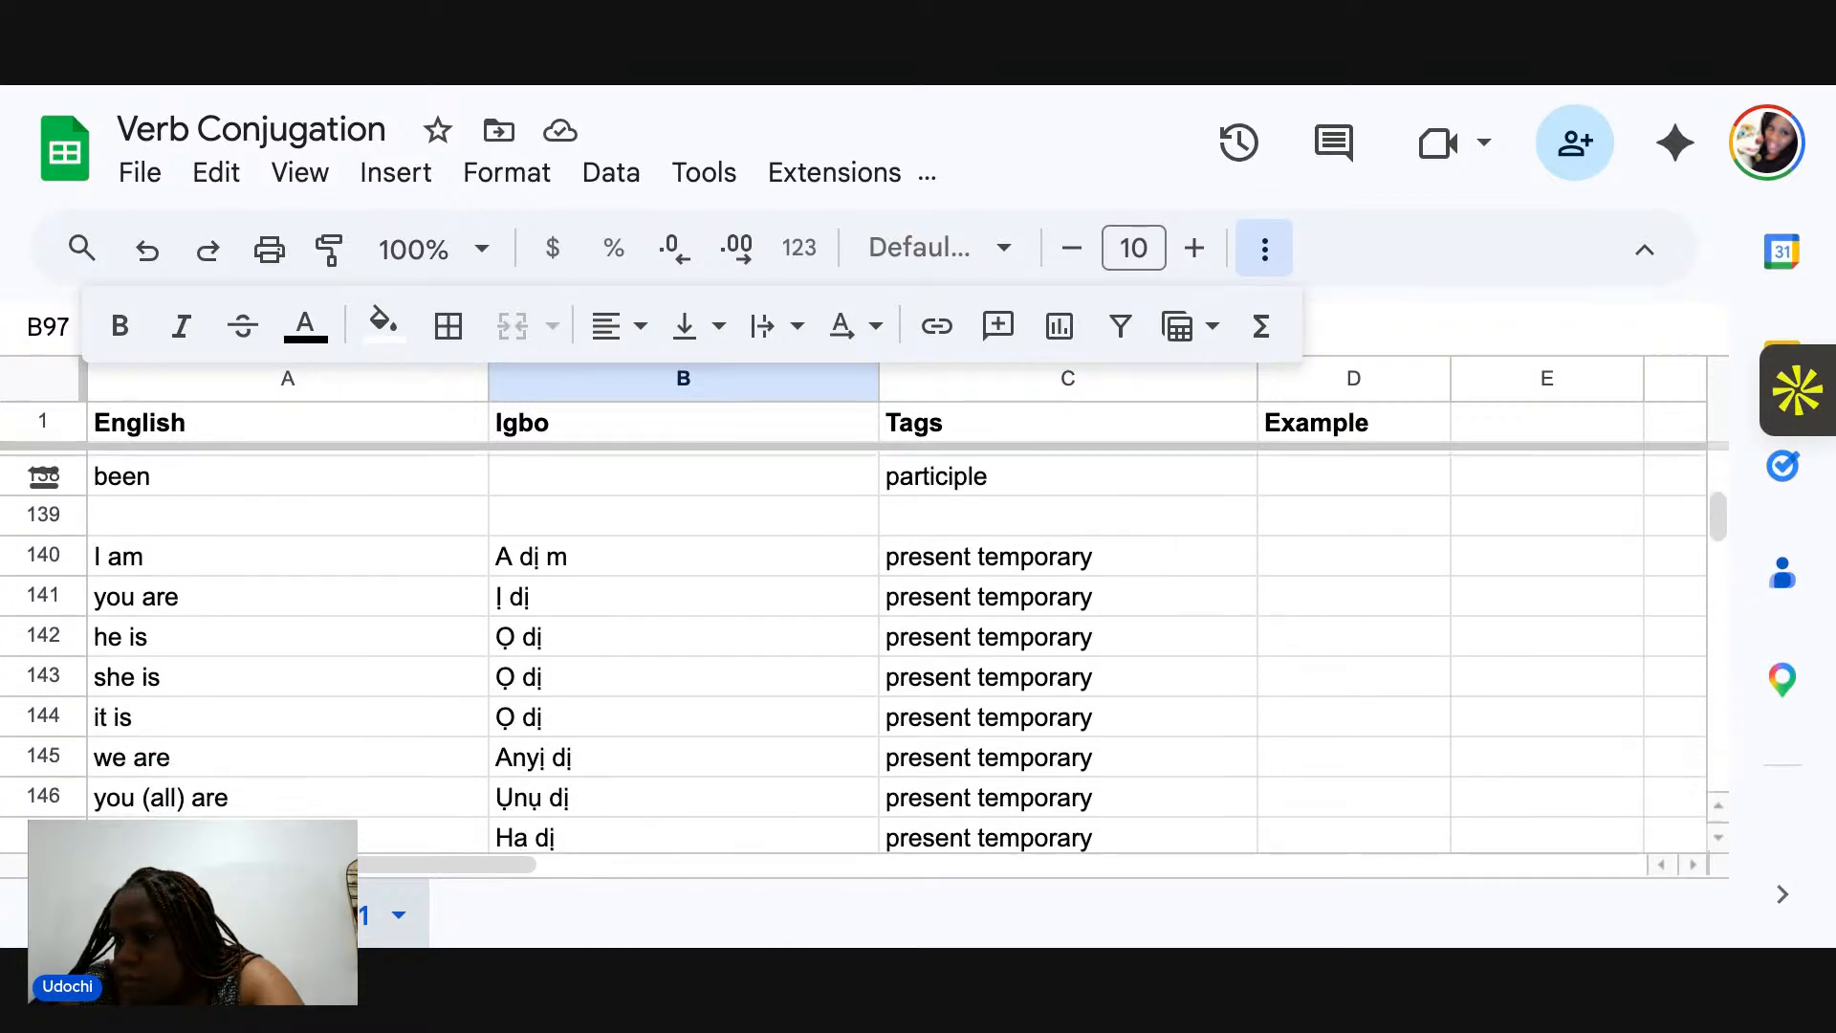
scroll(861, 632, "down", 7)
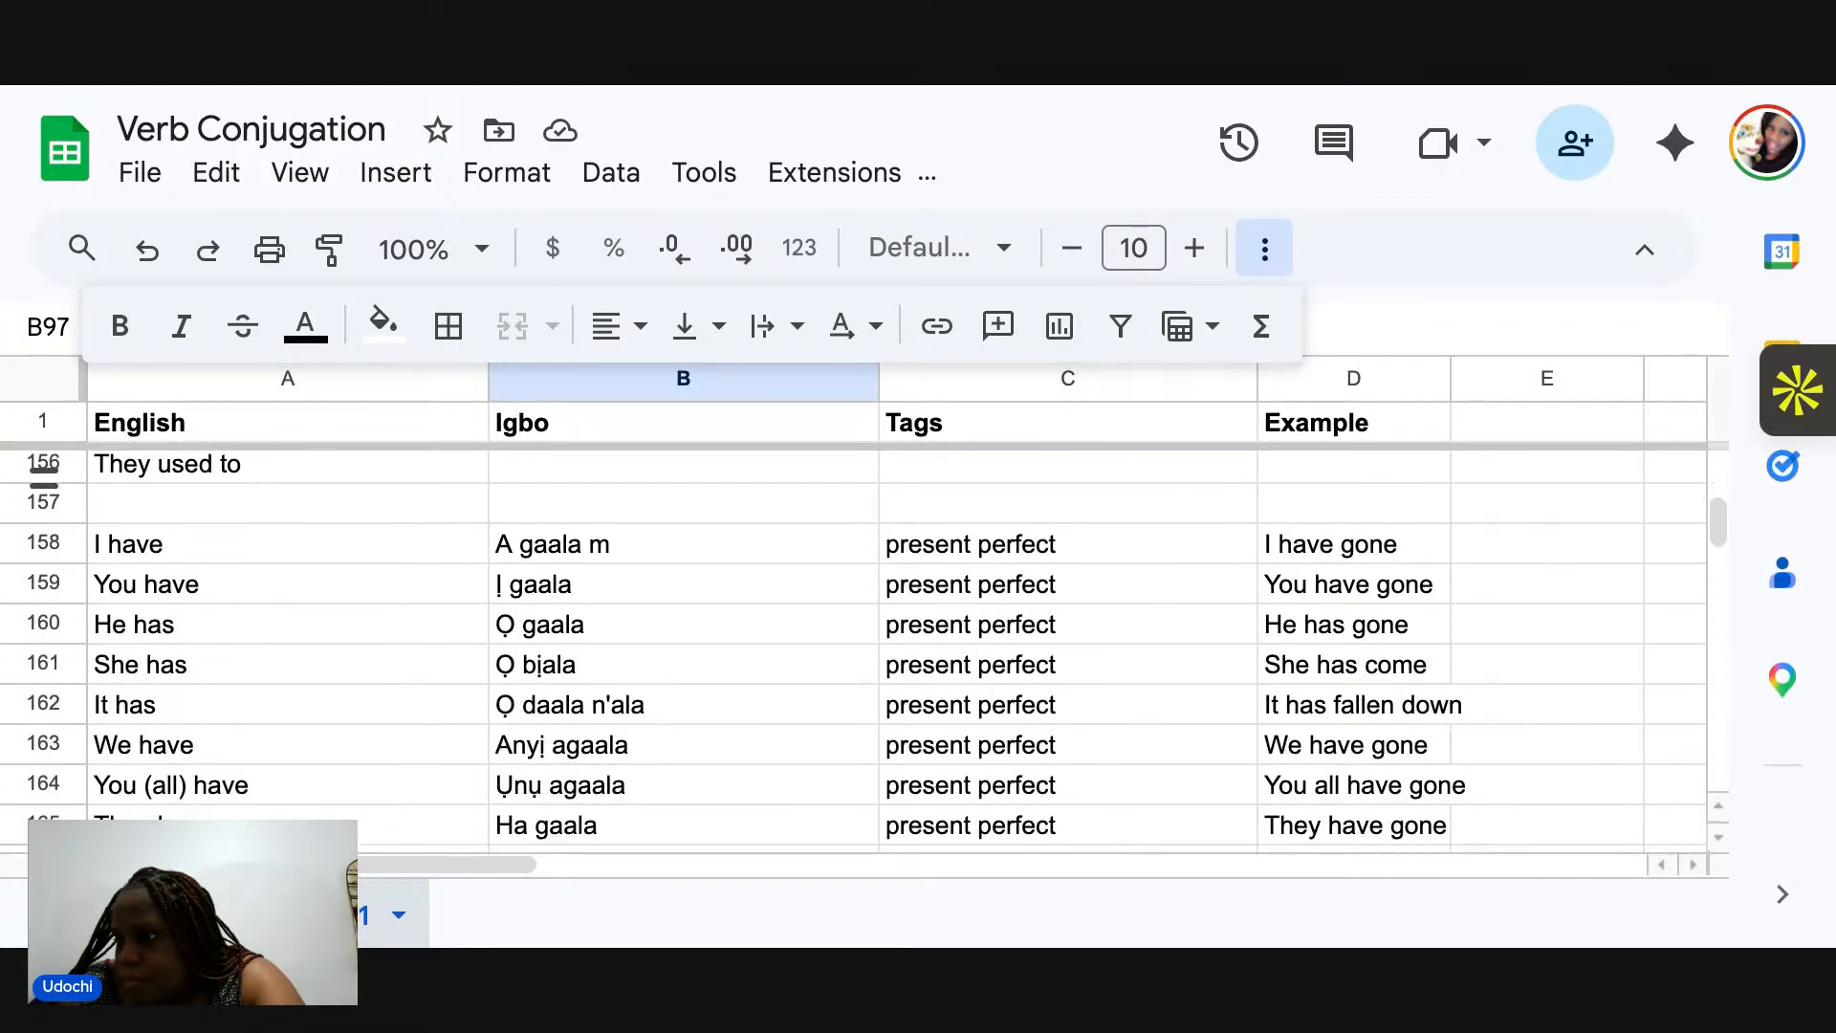
scroll(861, 650, "up", 7)
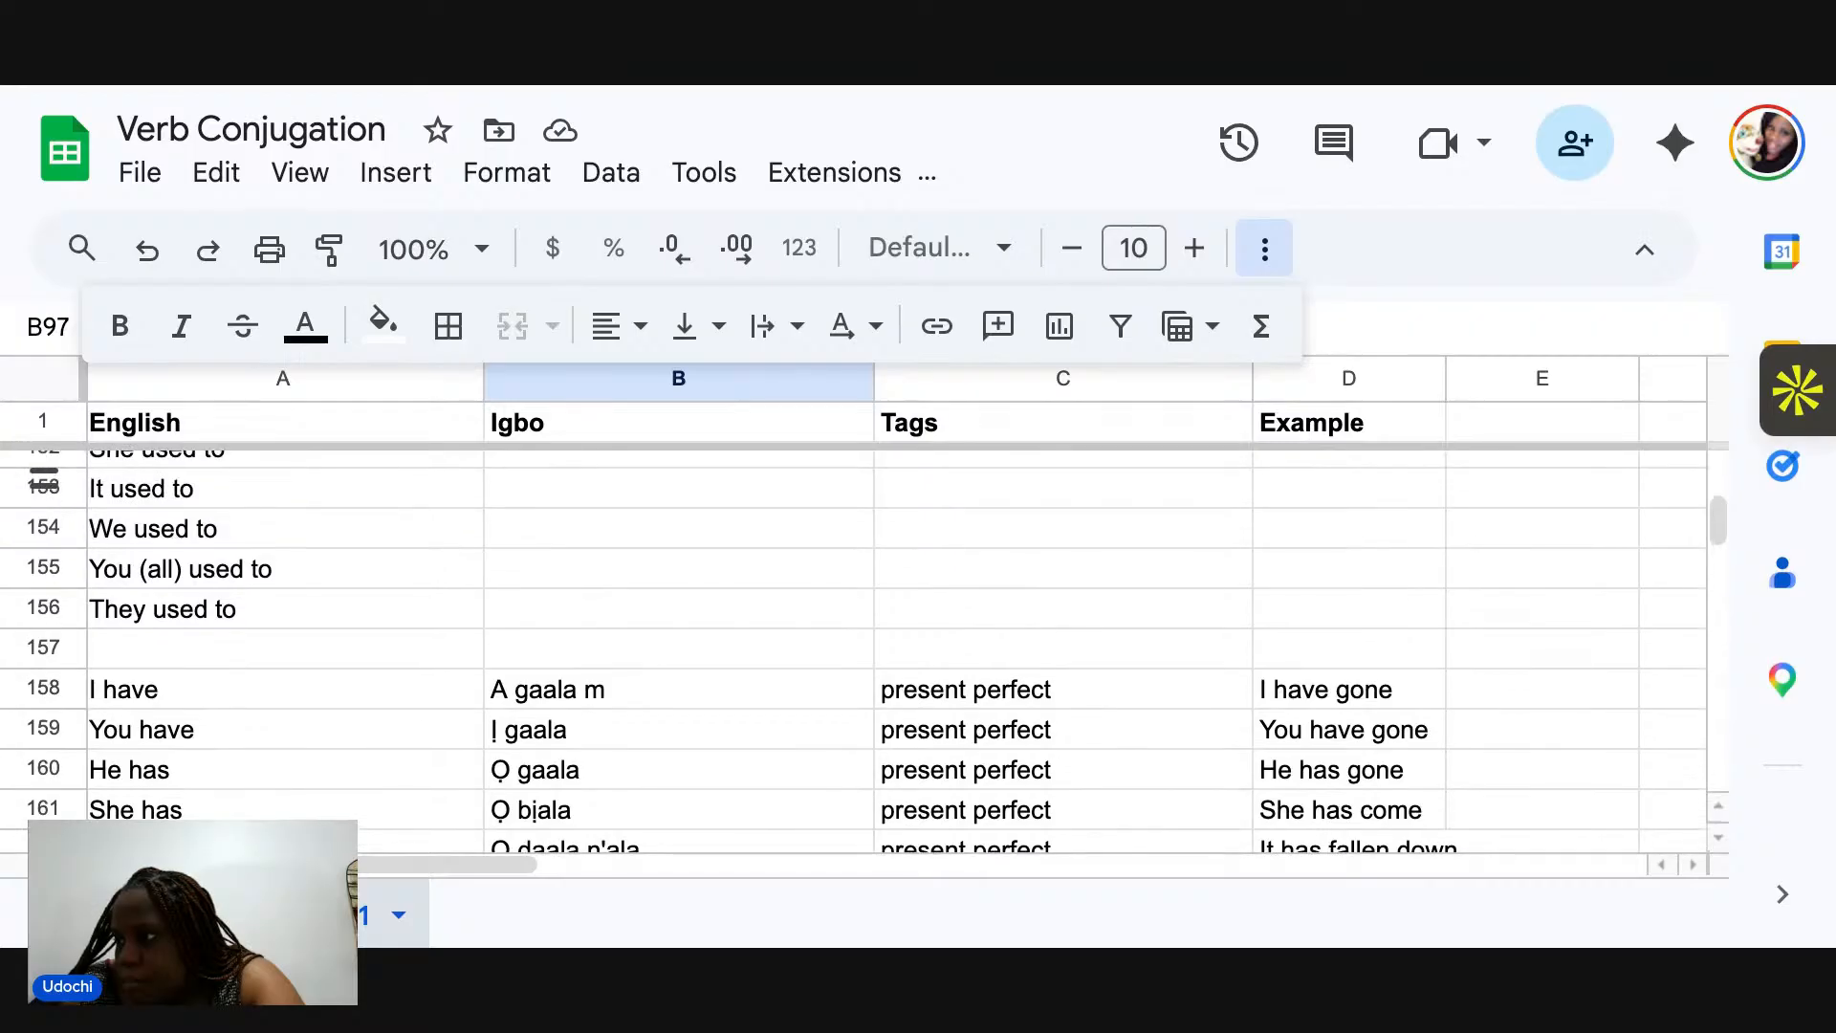
scroll(861, 650, "up", 14)
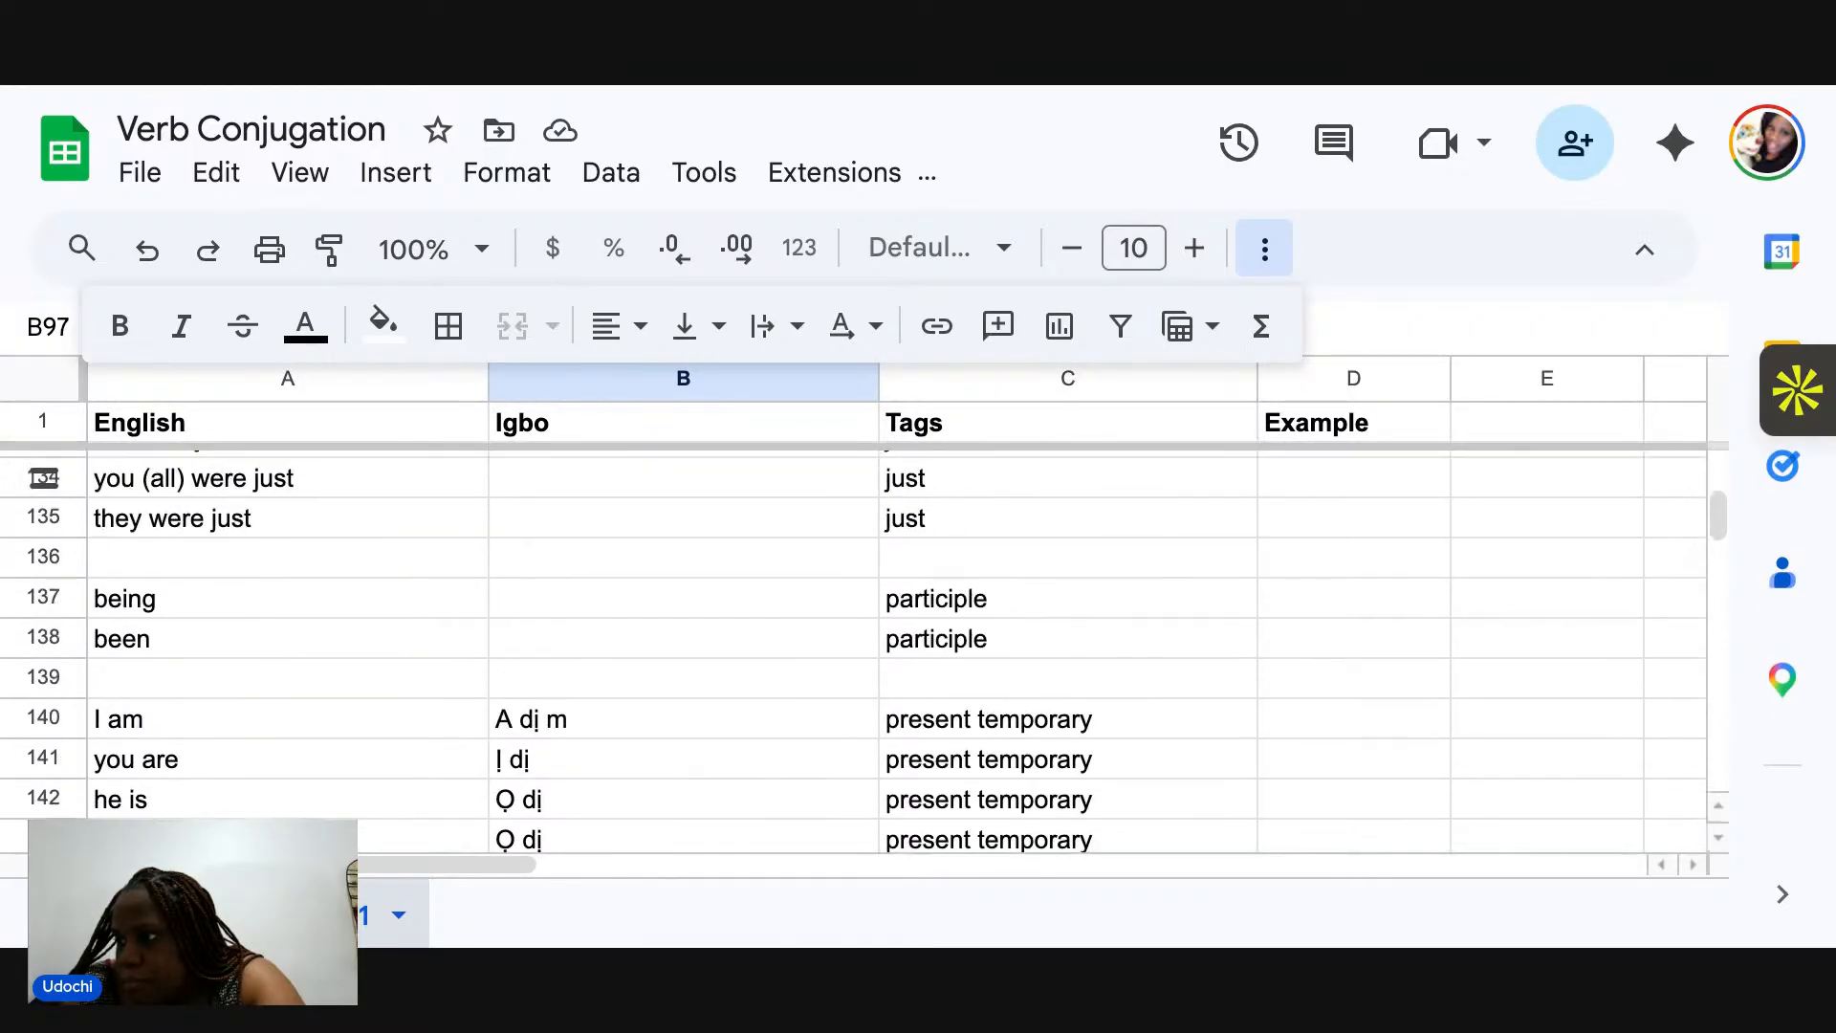
scroll(861, 650, "up", 4)
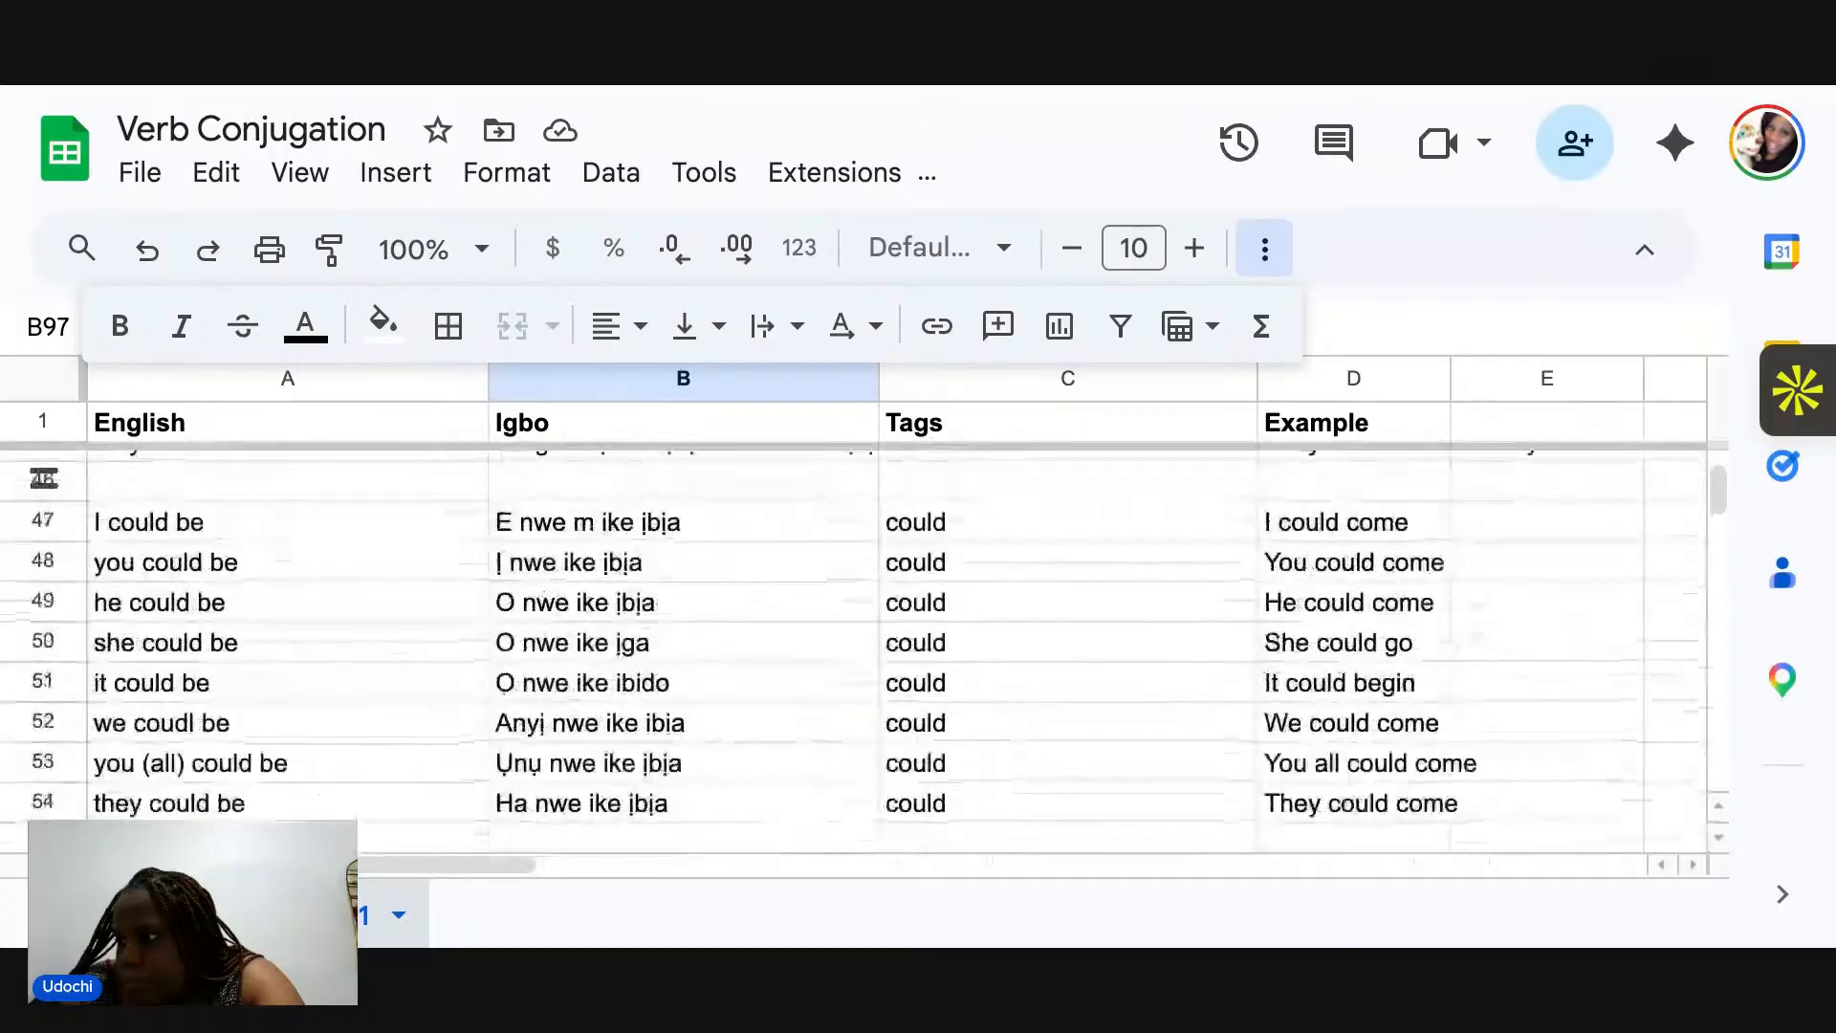
scroll(861, 650, "up", 5)
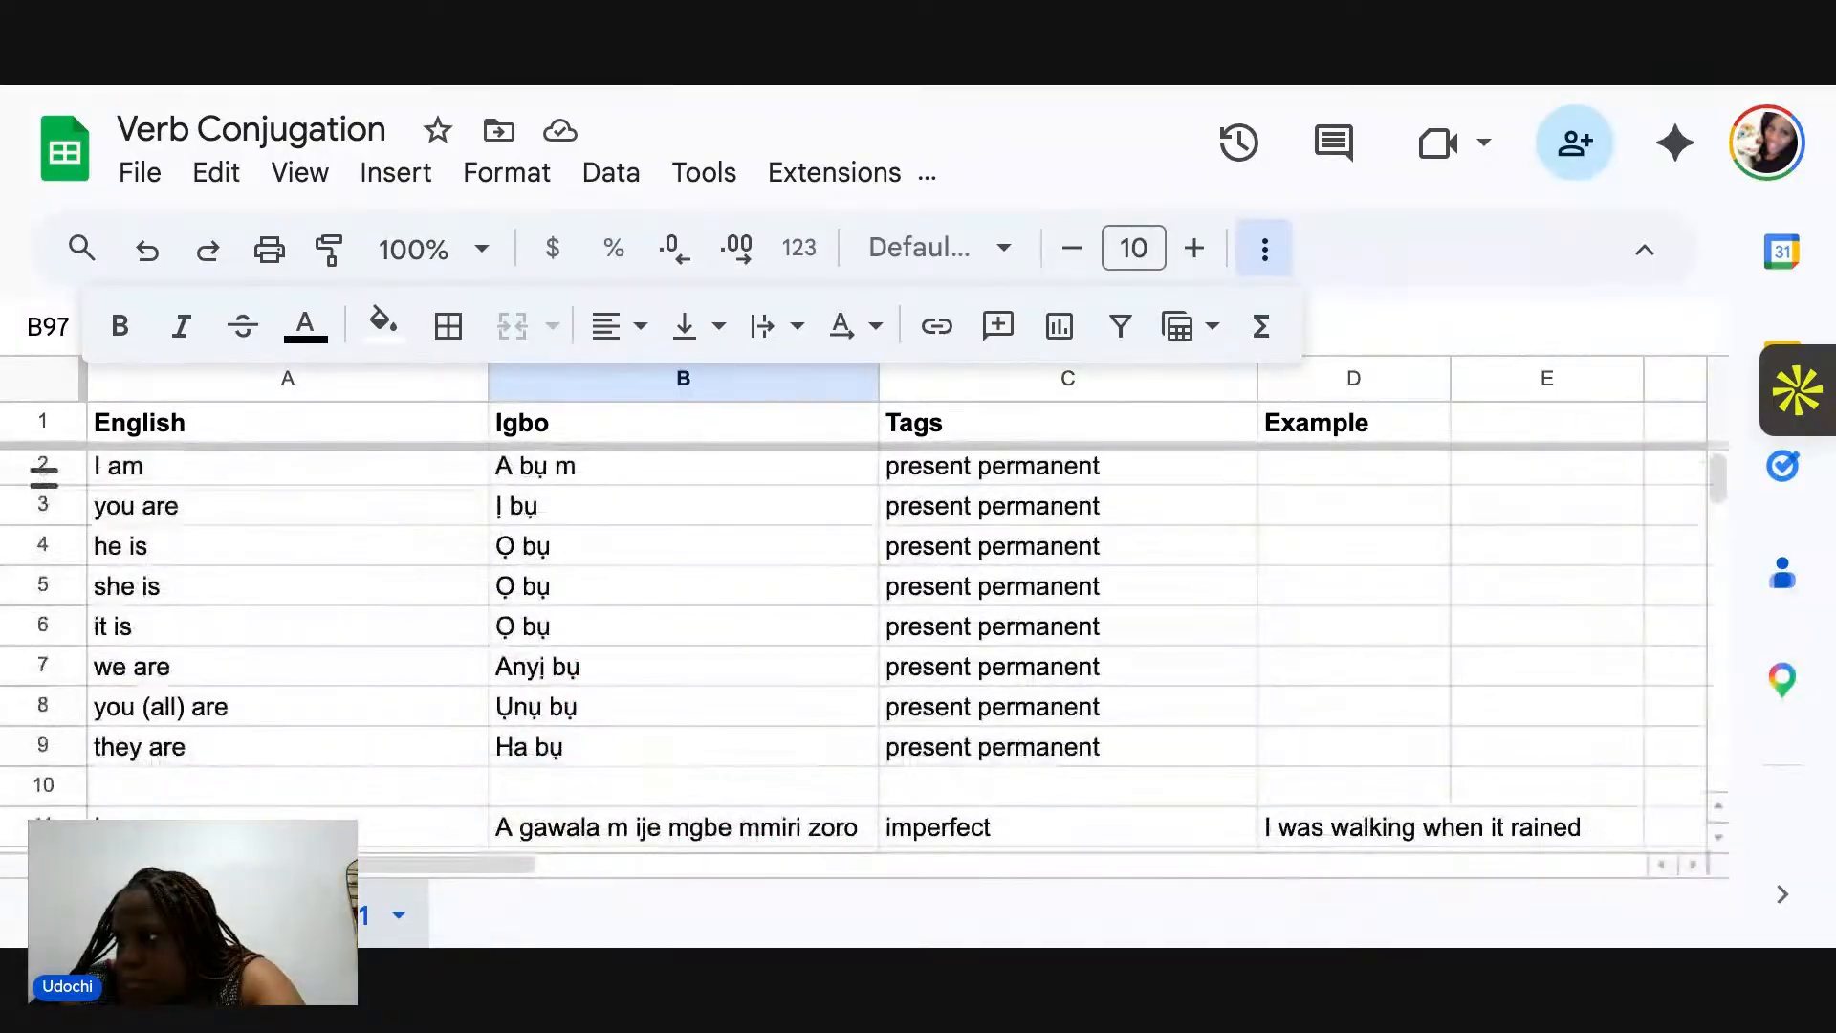
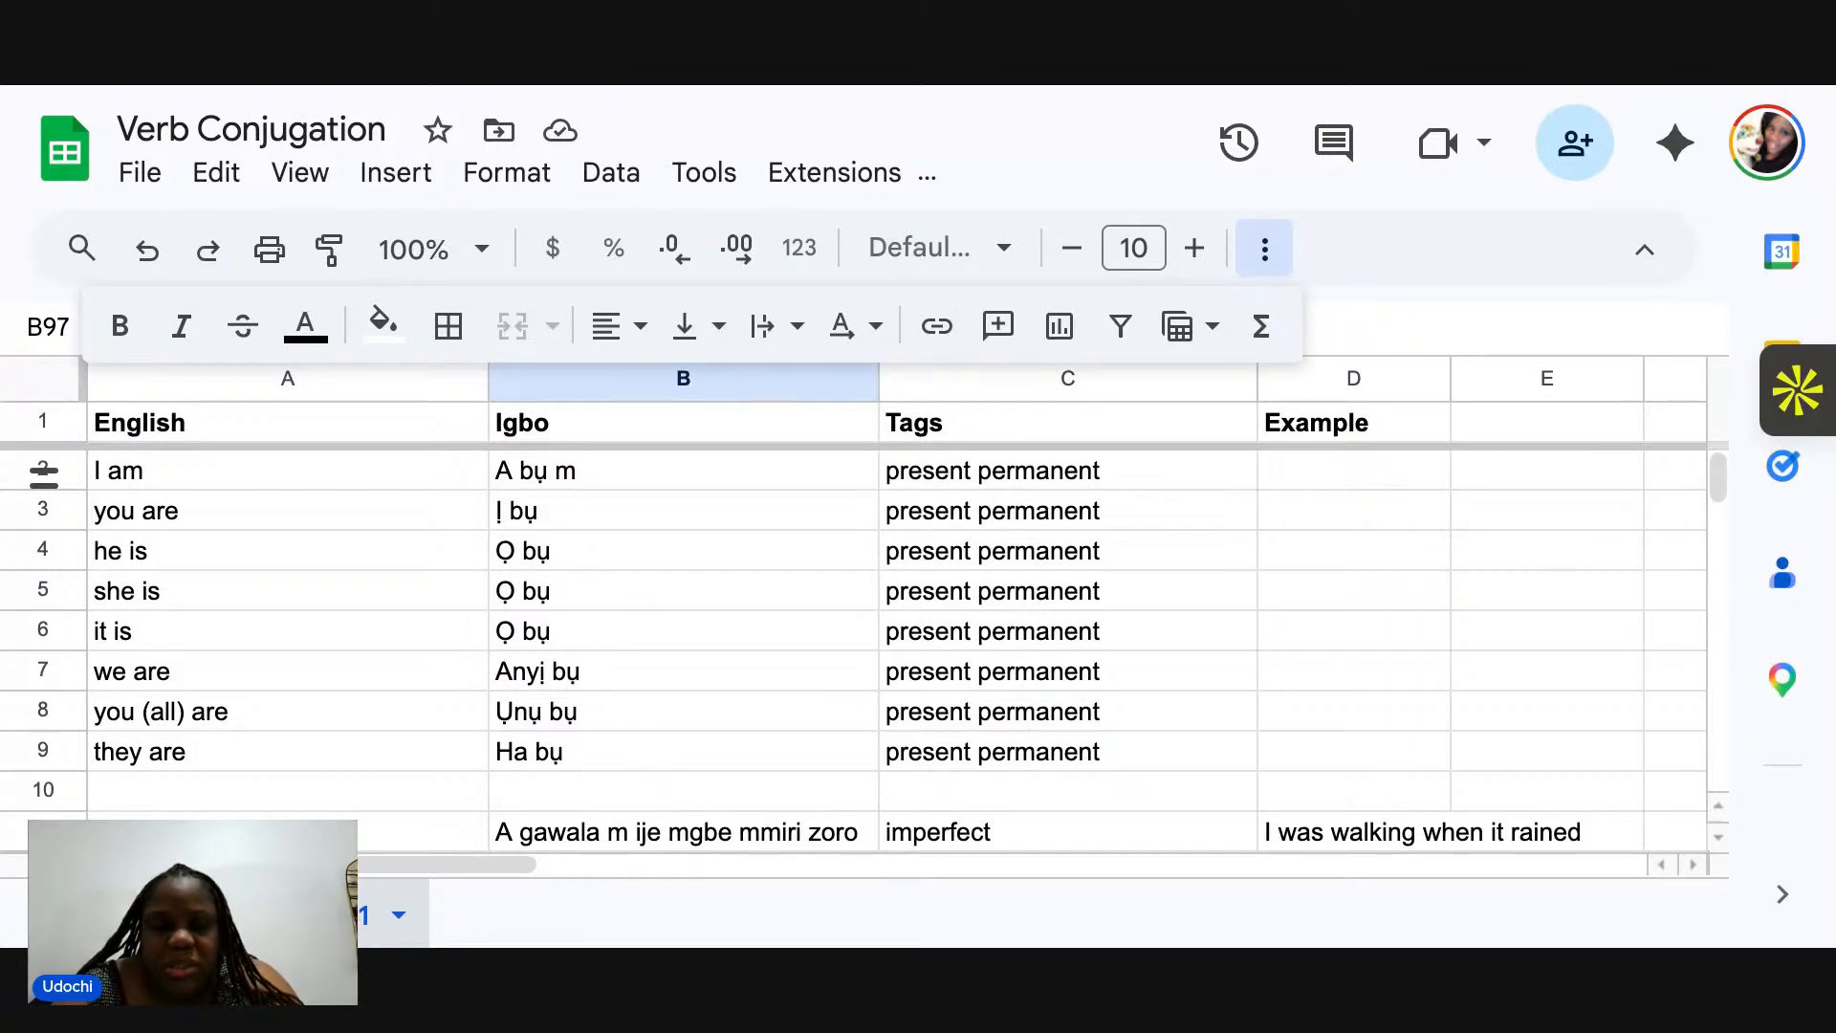
scroll(861, 650, "down", 5)
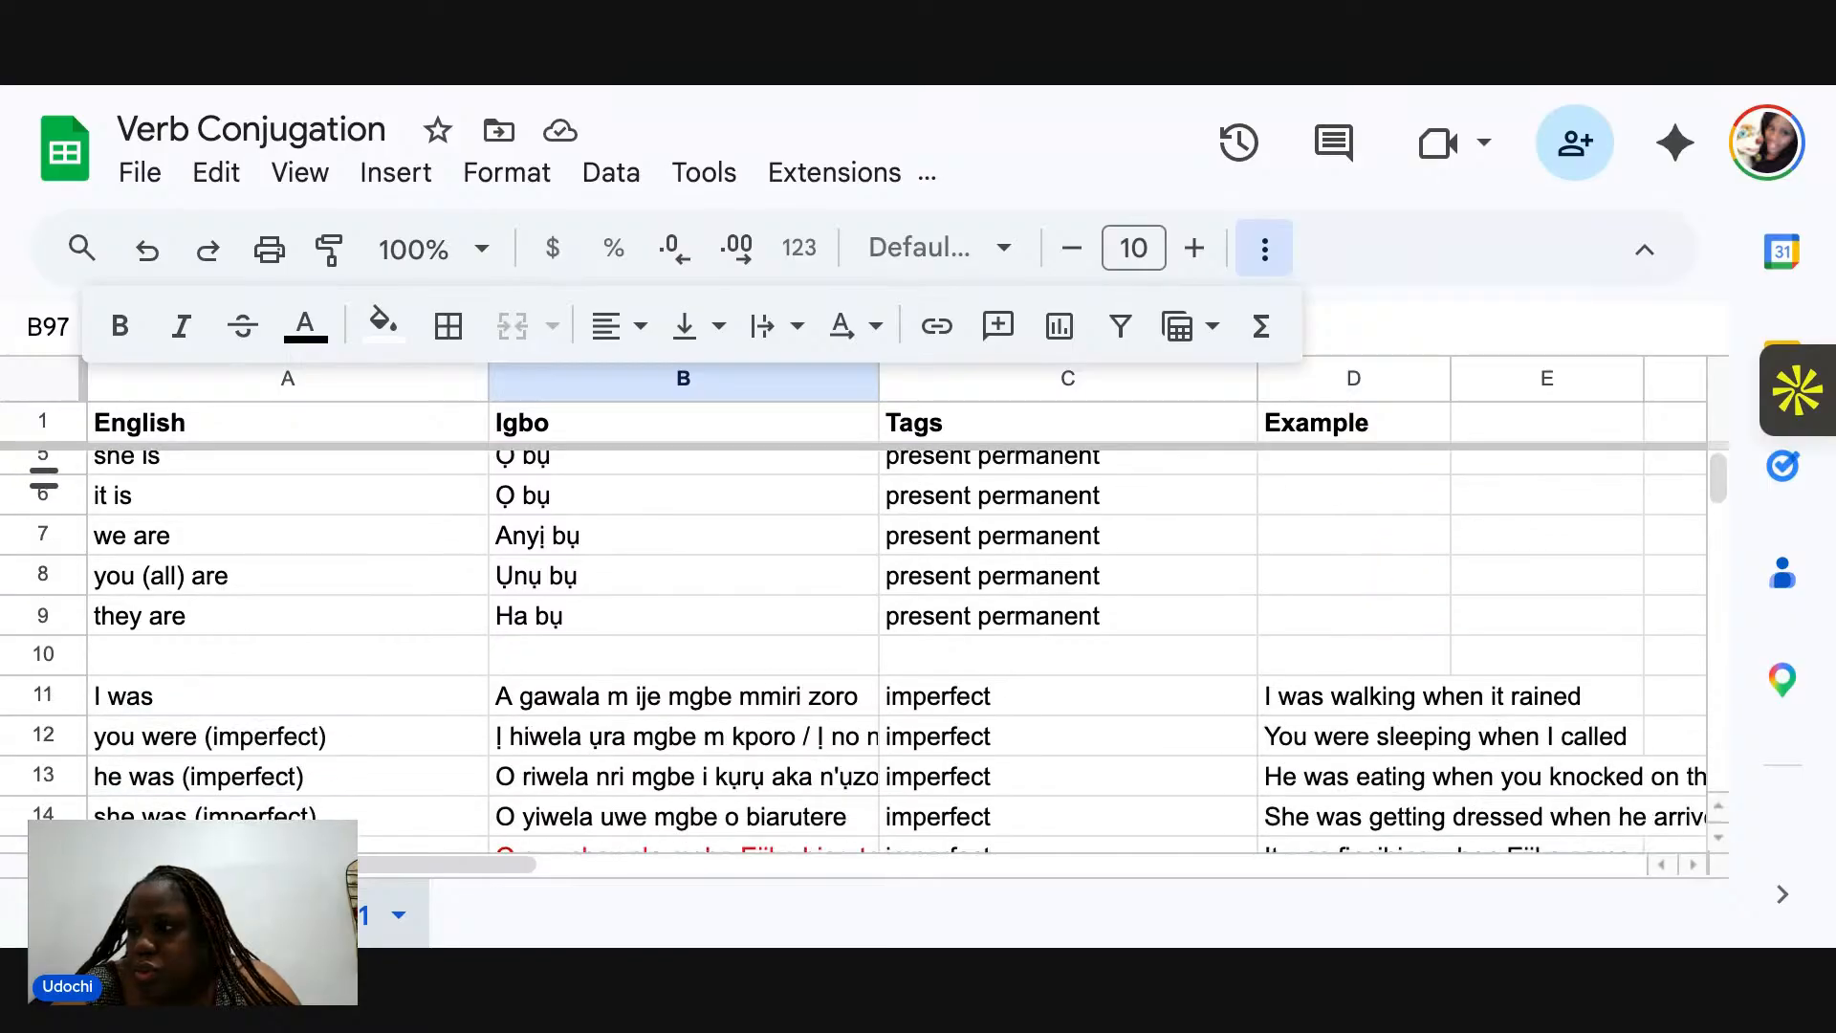
scroll(862, 650, "up", 5)
scroll(860, 650, "up", 1)
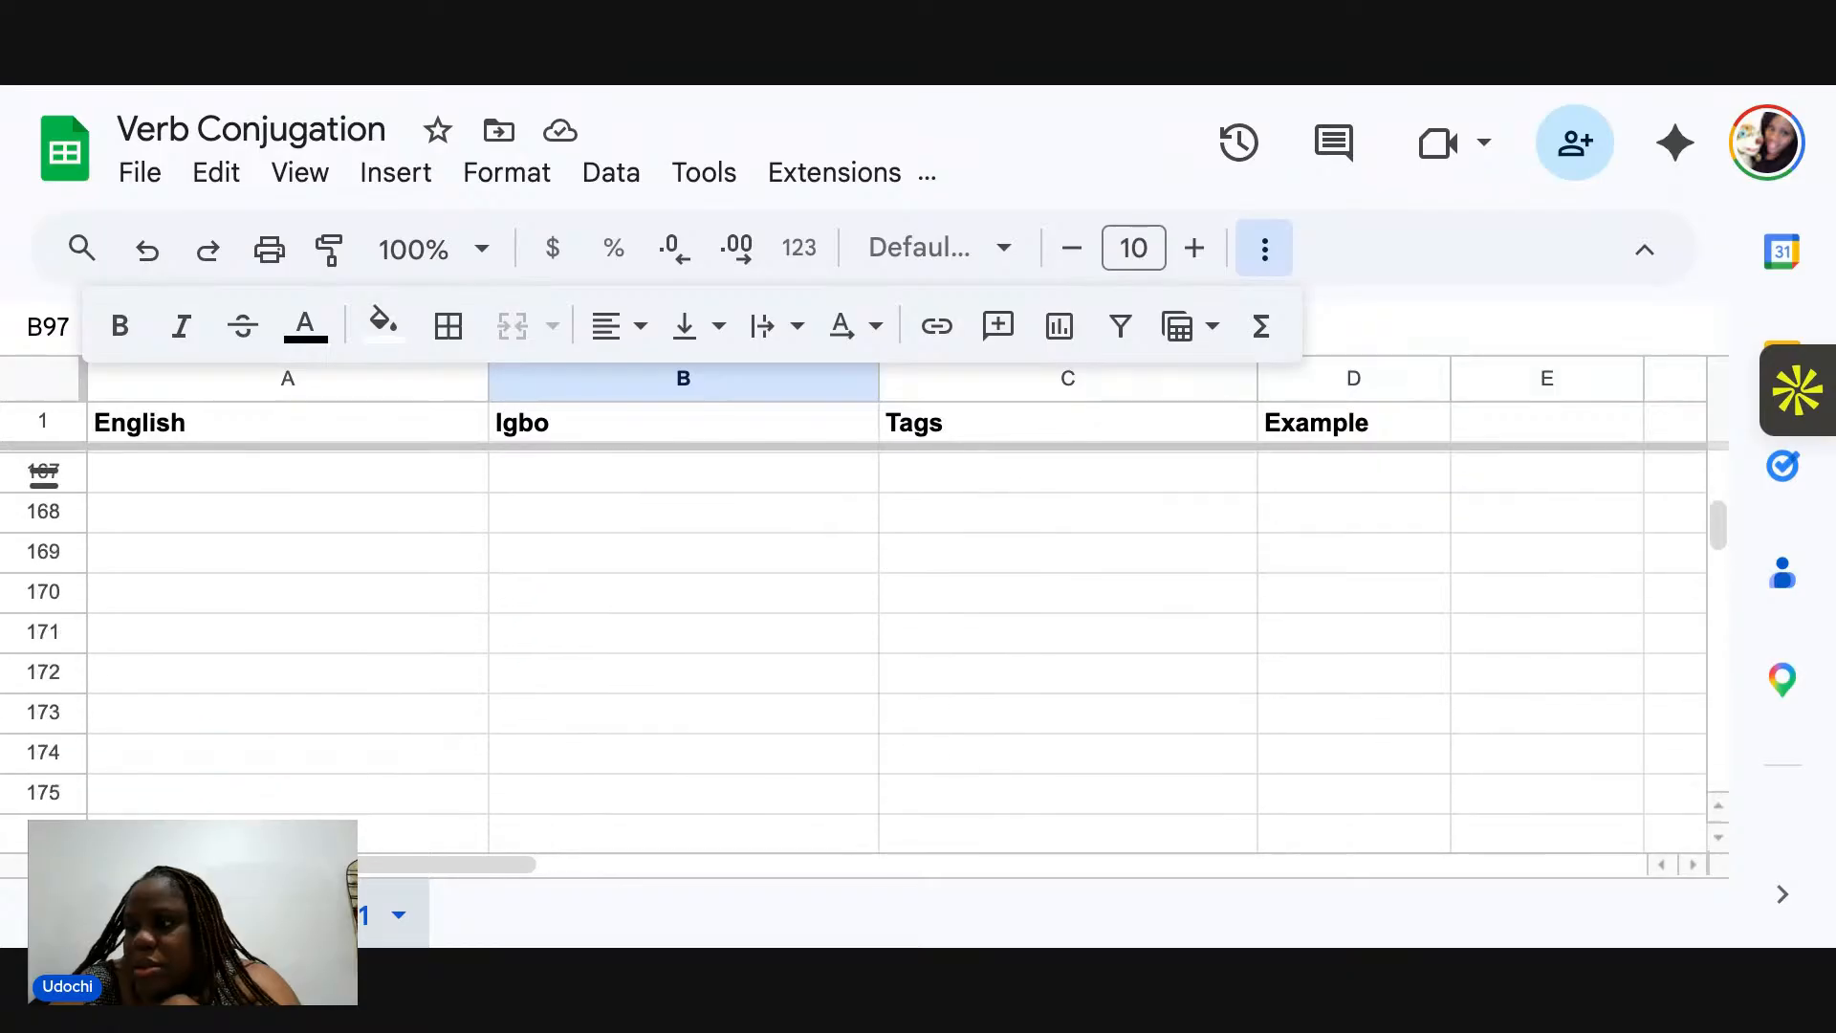
scroll(896, 649, "up", 1)
scroll(897, 650, "up", 5)
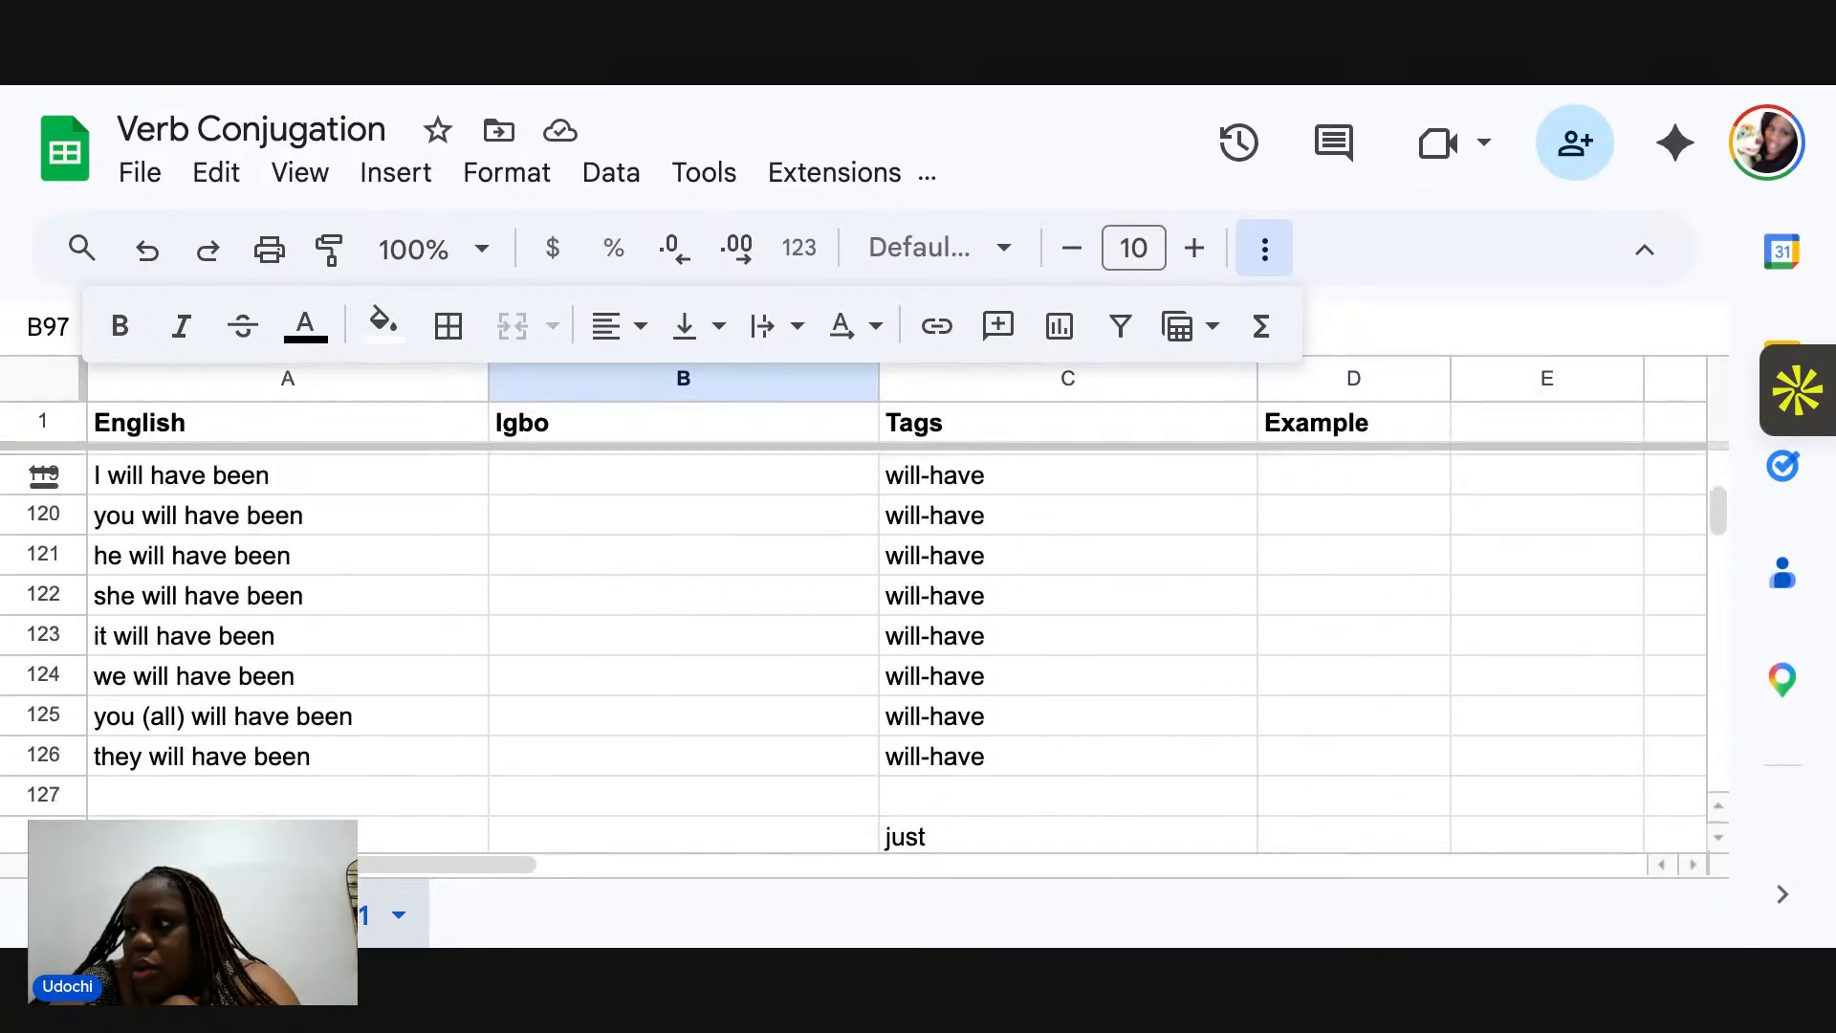
scroll(897, 650, "up", 8)
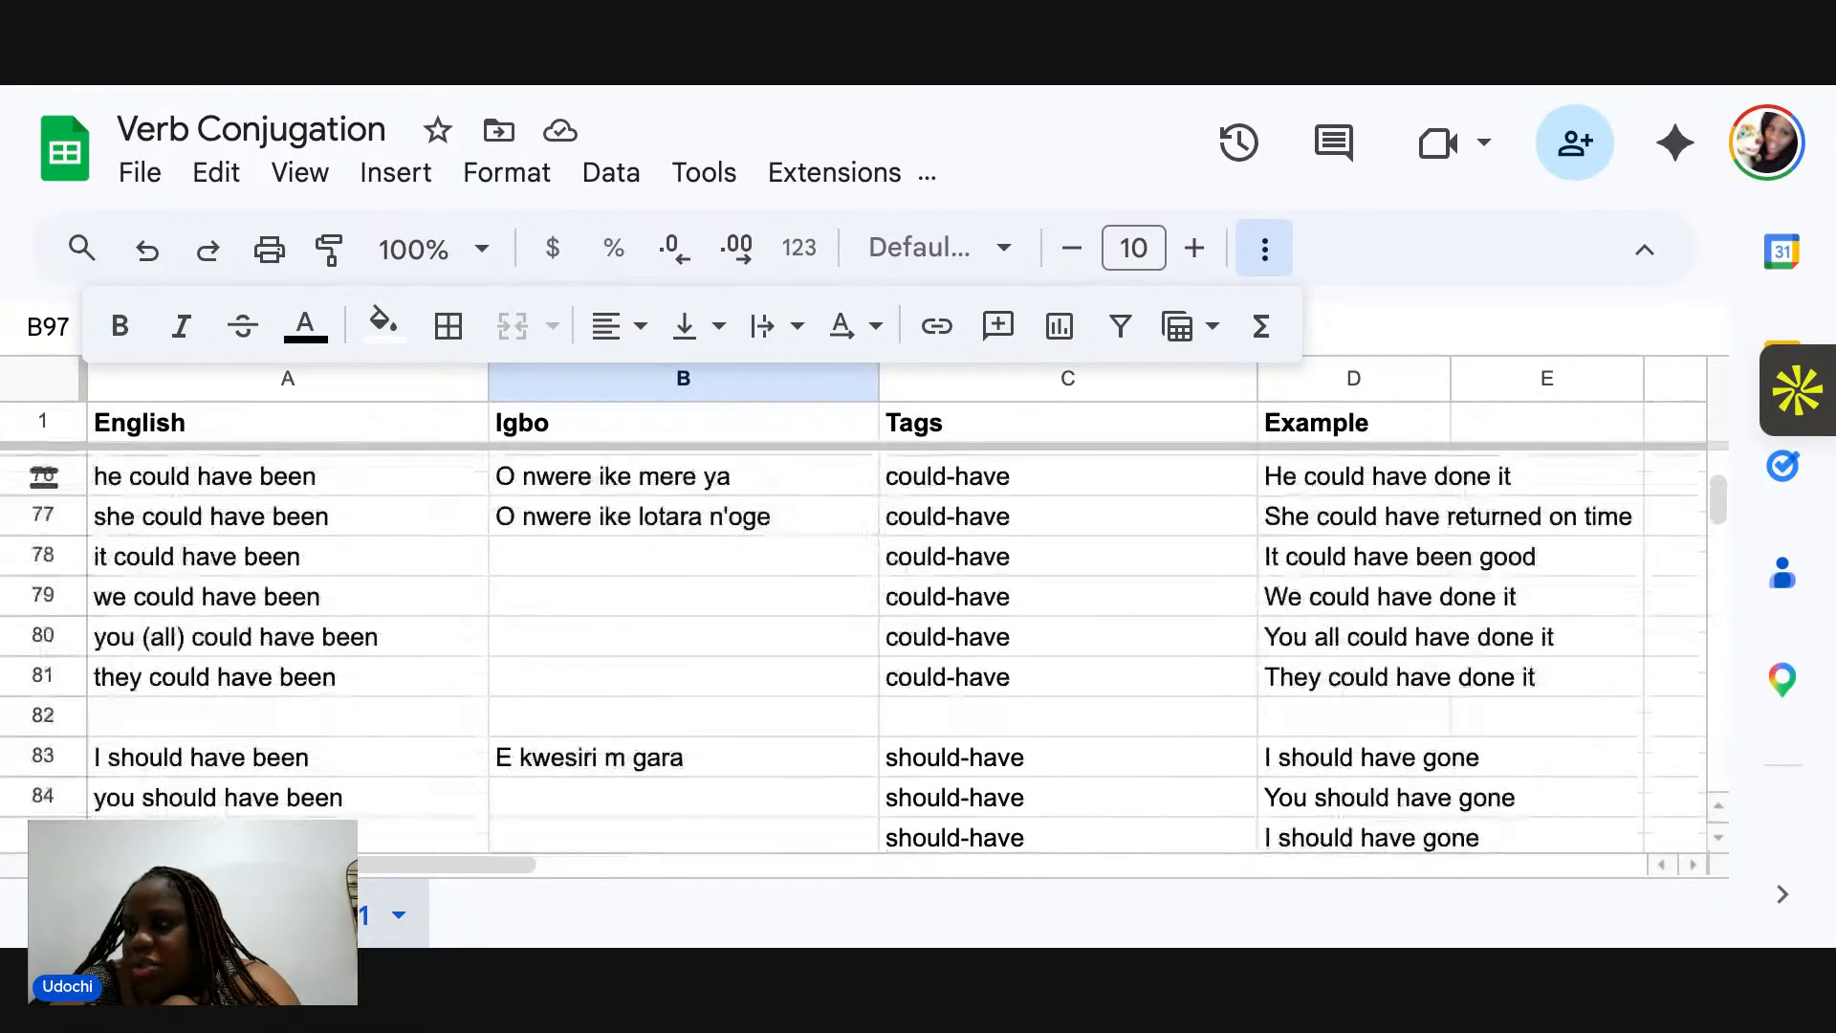
scroll(897, 650, "up", 9)
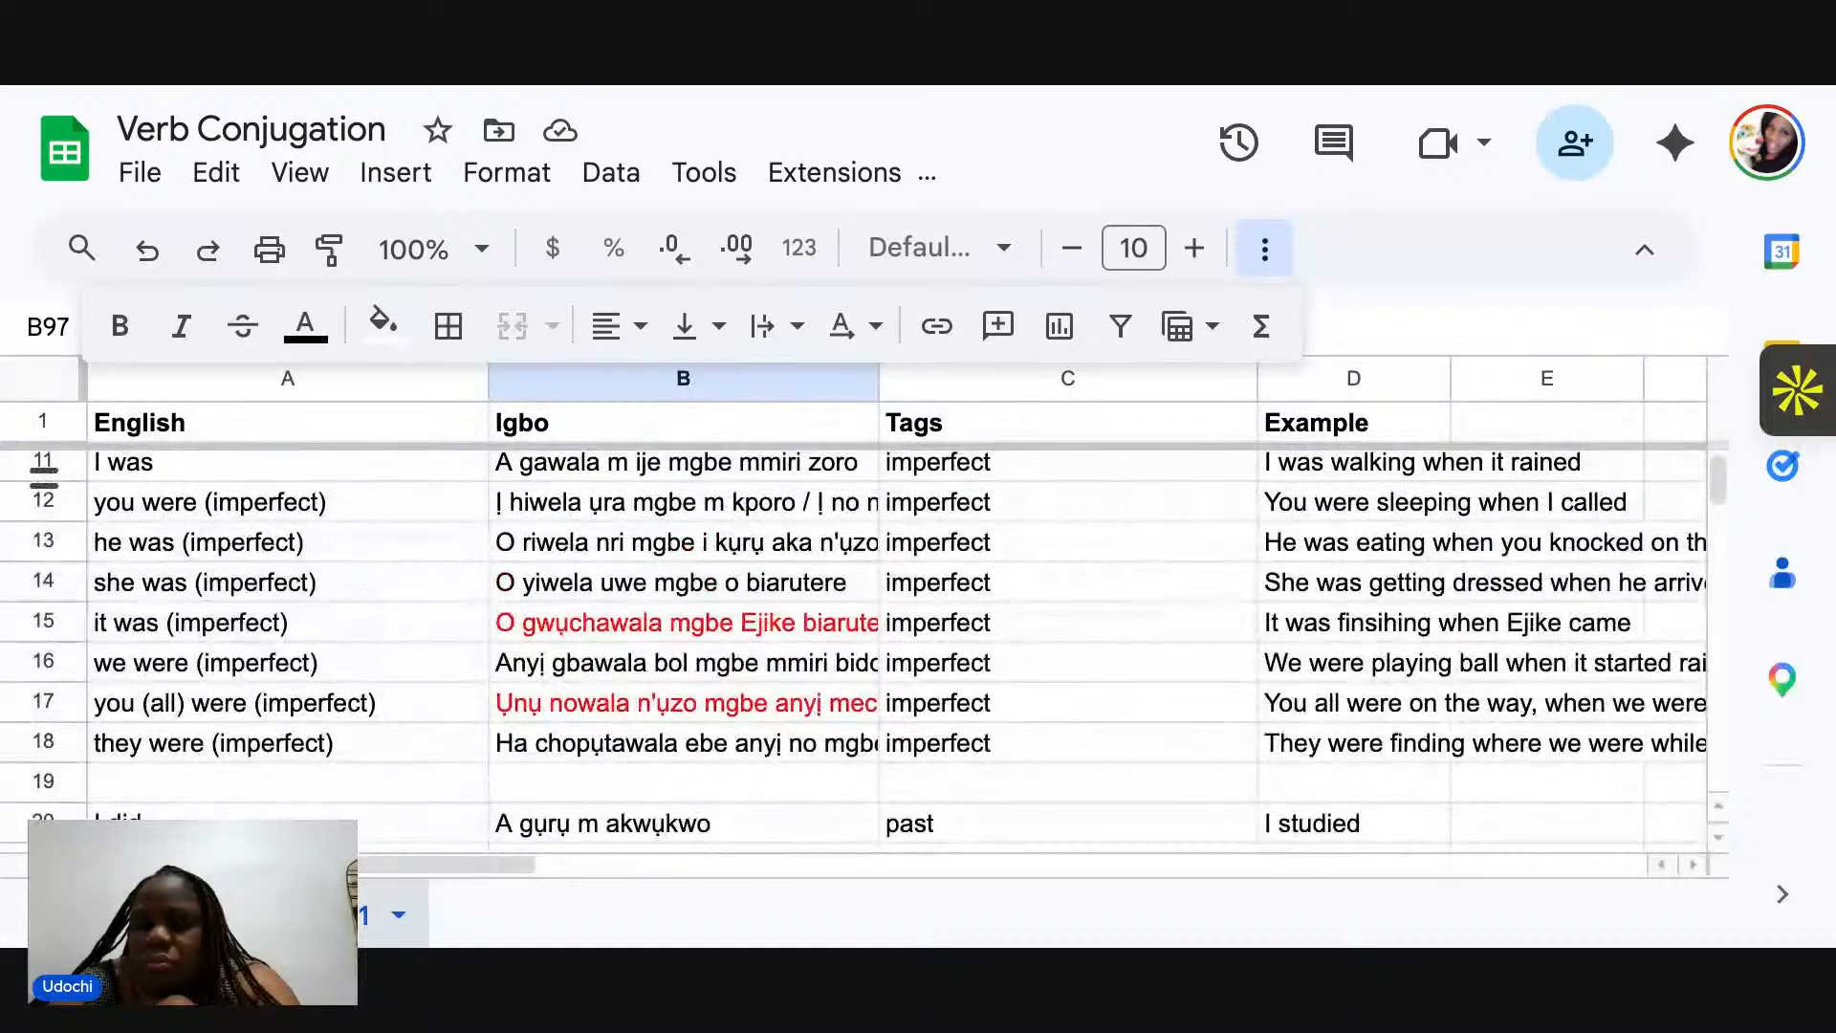